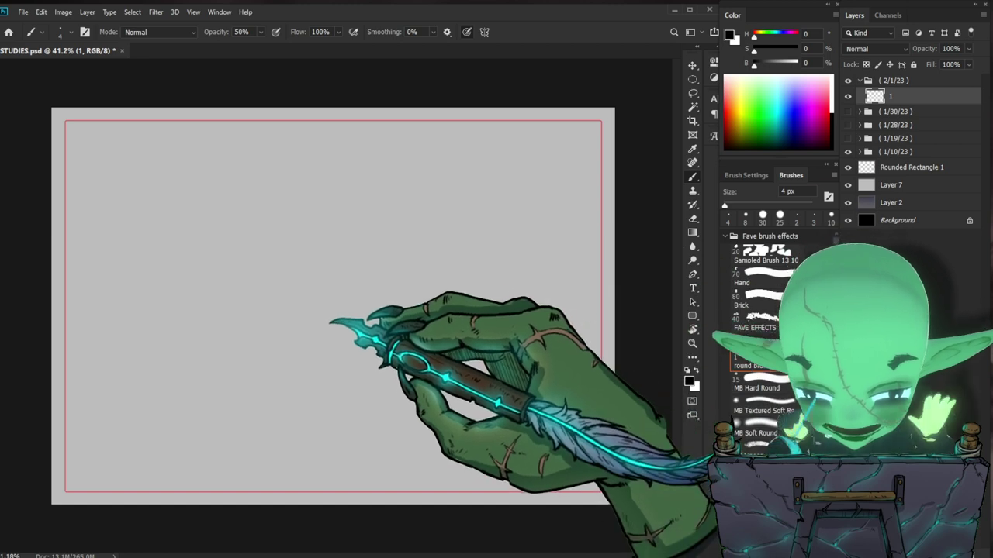
Step: Try different brush opacities between 10 and 78%, ending at 10%
{"action": "key", "text": "5"}
{"action": "key", "text": "1"}
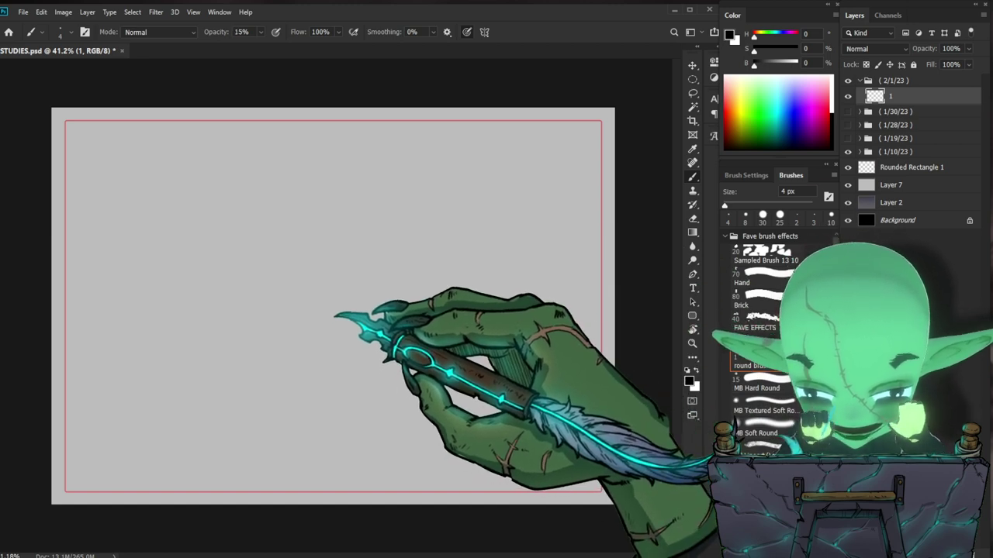
{"action": "key", "text": "2"}
{"action": "key", "text": "5"}
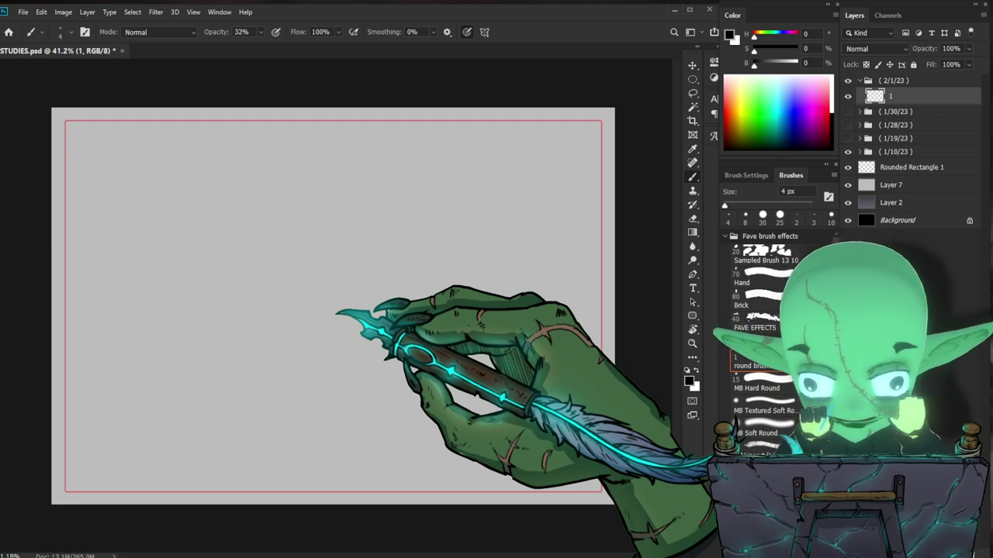
{"action": "key", "text": "5"}
{"action": "key", "text": "1"}
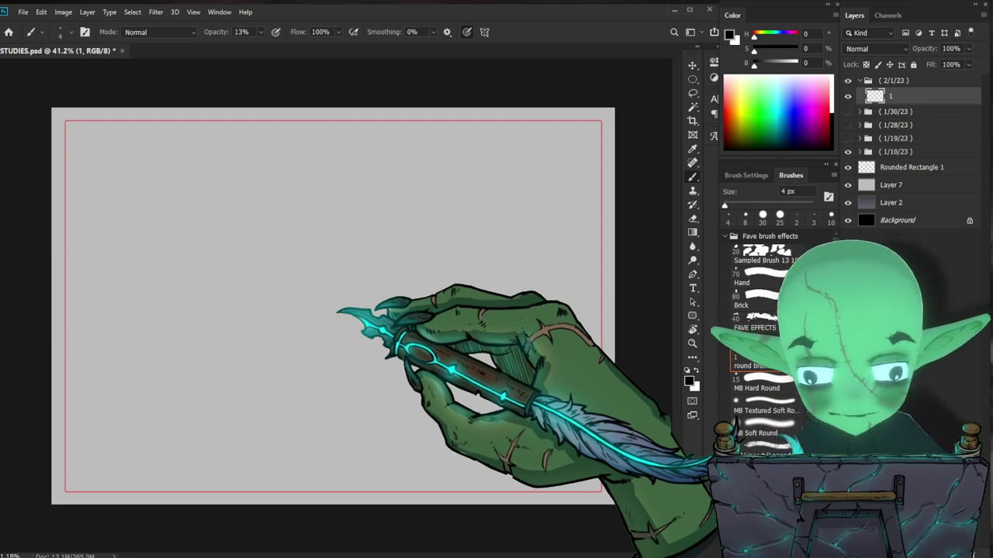
{"action": "key", "text": "5"}
{"action": "key", "text": "6"}
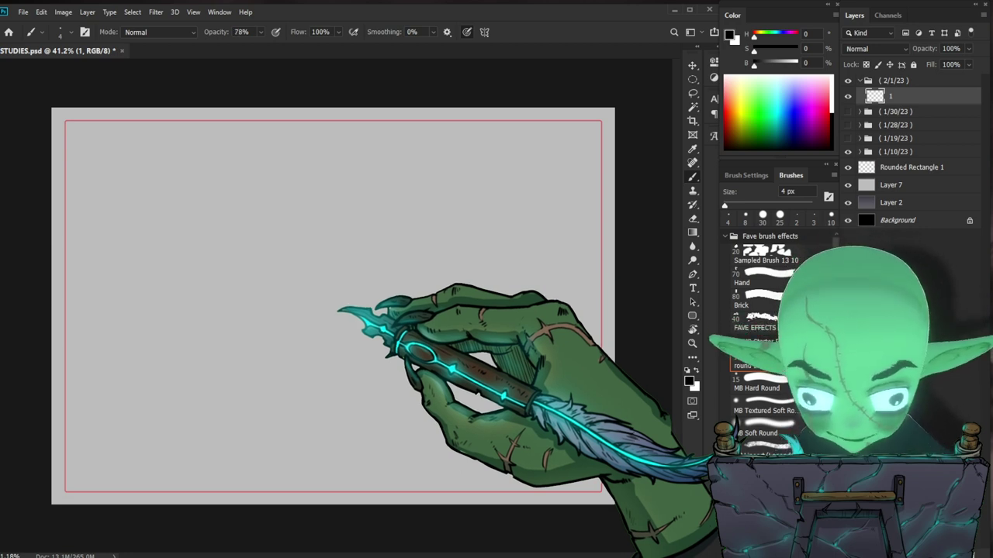
{"action": "key", "text": "3"}
{"action": "key", "text": "4"}
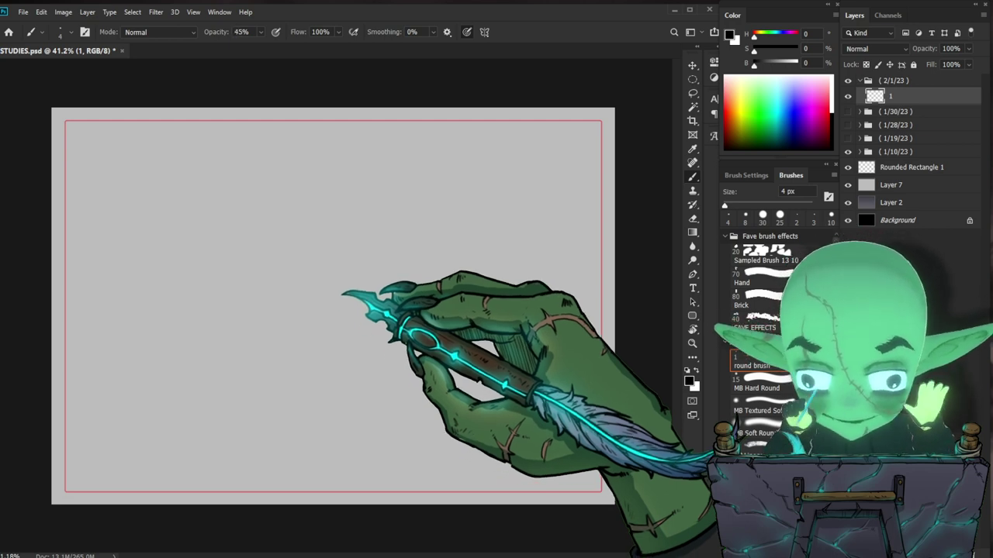
{"action": "key", "text": "1"}
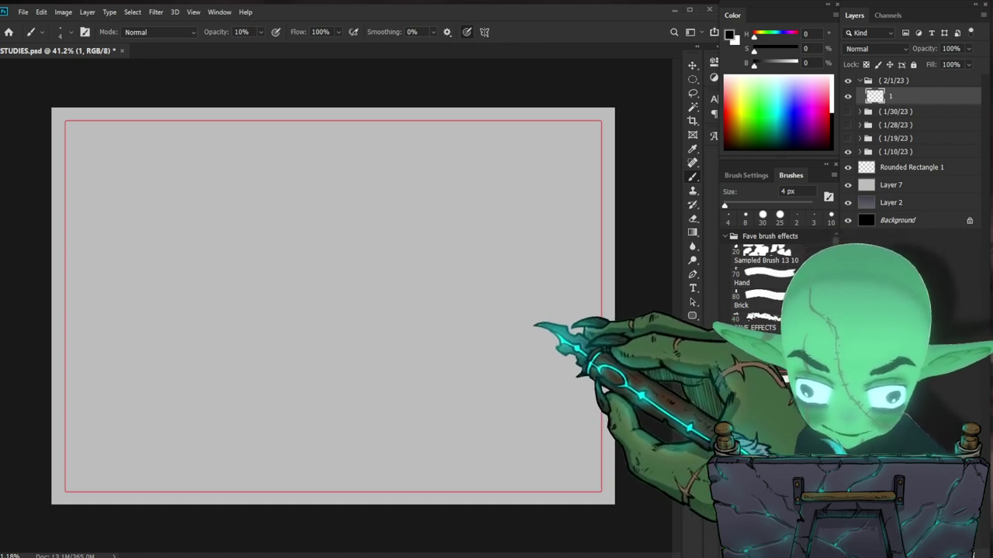
Step: Draw faint test strokes on layer 1 at 10% opacity and enlarge the brush to 15 px
{"action": "left_click_drag", "start_coordinate": [528, 346], "coordinate": [513, 375]}
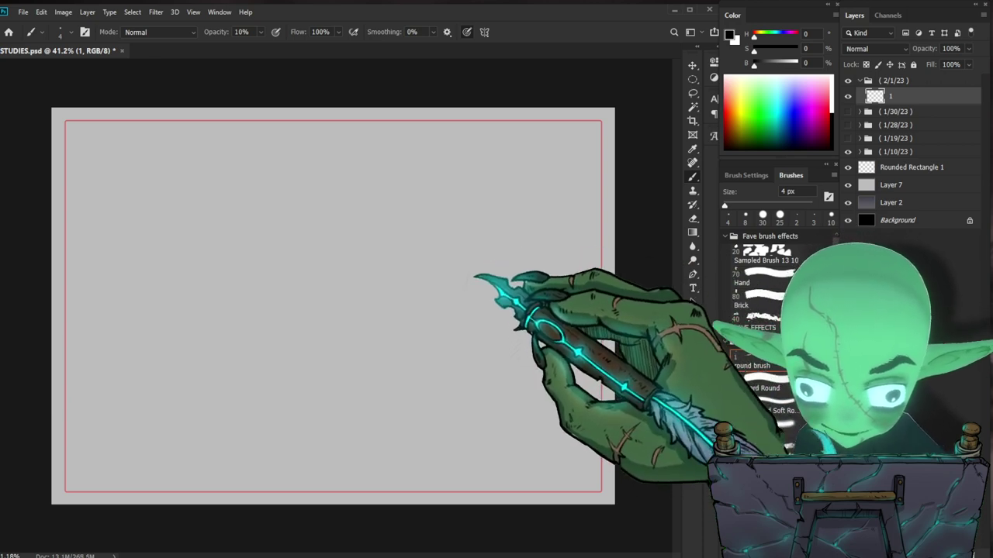
{"action": "key", "text": "bracketright"}
{"action": "key", "text": "bracketright"}
{"action": "key", "text": "bracketright"}
{"action": "key", "text": "bracketright"}
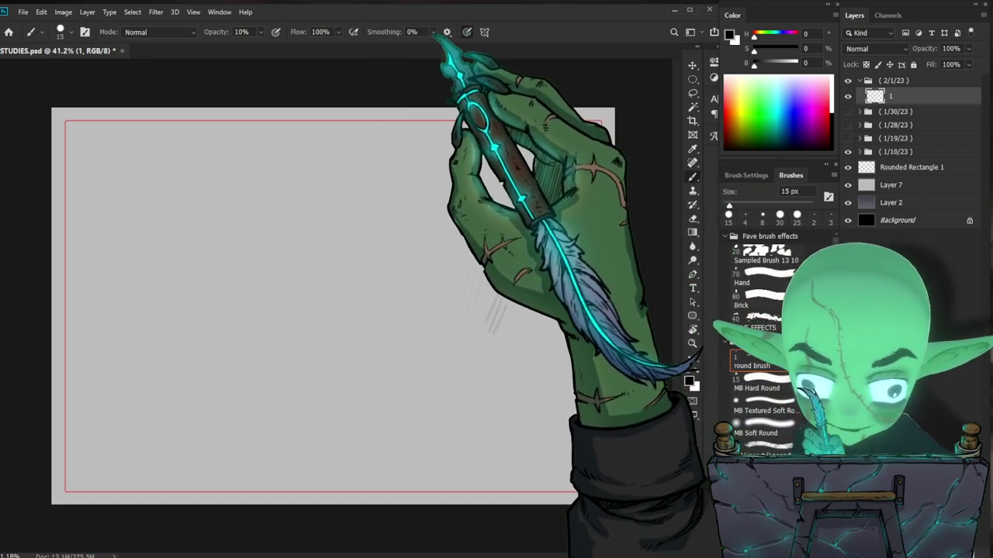
Step: Set the brush opacity to 100% and draw two short dark test strokes near the middle of the canvas
{"action": "left_click", "coordinate": [262, 33]}
{"action": "left_click_drag", "start_coordinate": [259, 45], "coordinate": [305, 45]}
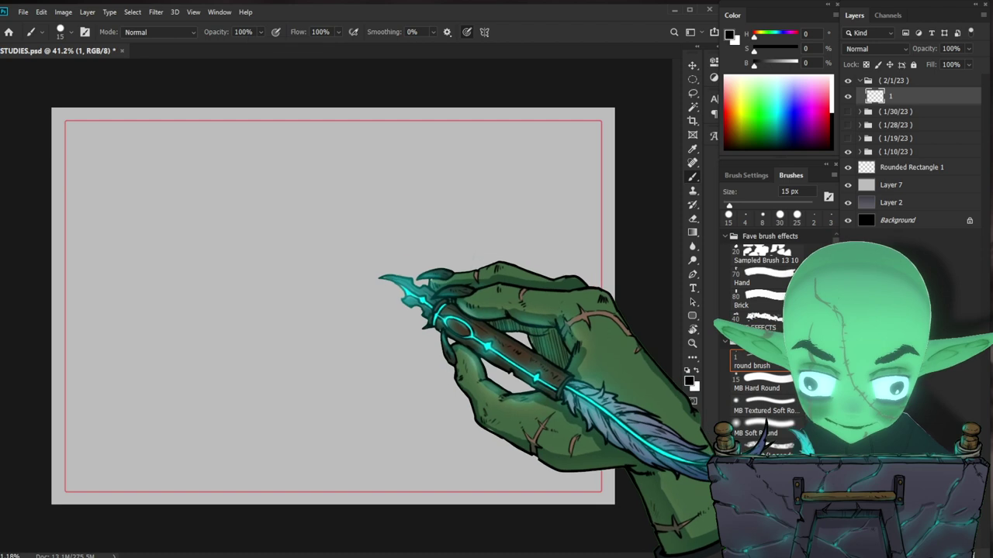
{"action": "left_click_drag", "start_coordinate": [372, 288], "coordinate": [368, 309]}
{"action": "left_click_drag", "start_coordinate": [377, 277], "coordinate": [373, 325]}
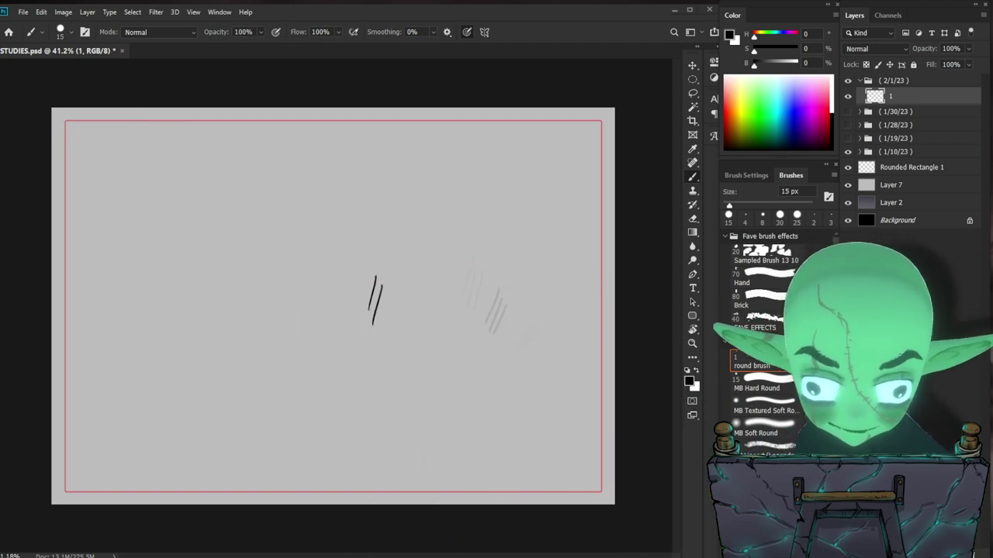
Step: Erase the test strokes with the 150 px Eraser and return to the Brush tool
{"action": "key", "text": "e"}
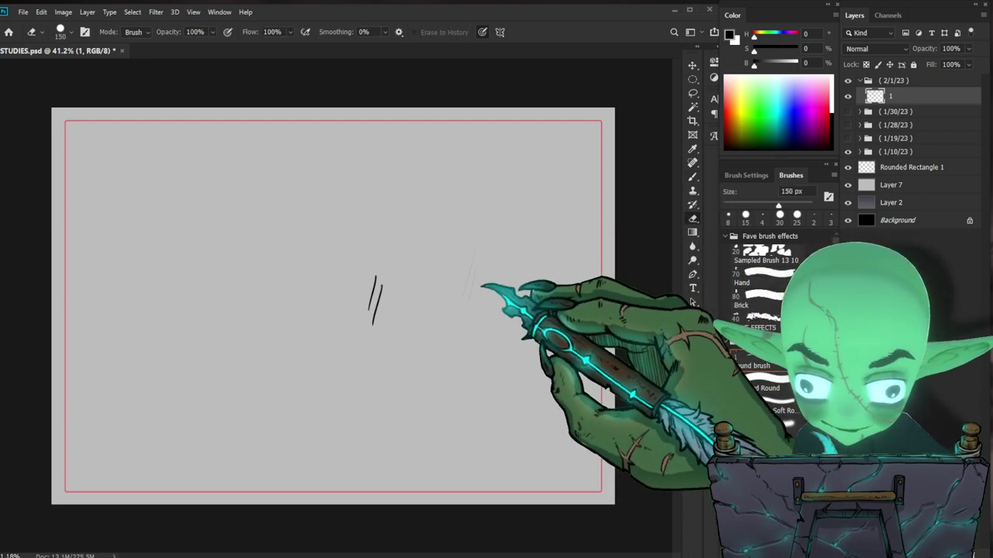
{"action": "left_click_drag", "start_coordinate": [377, 276], "coordinate": [372, 325]}
{"action": "key", "text": "b"}
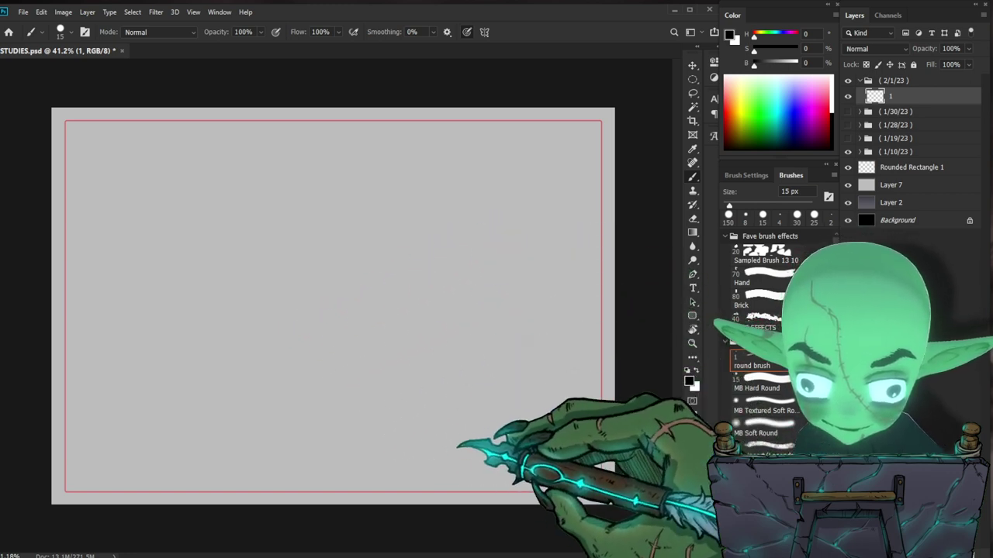
Step: Draw a short test stroke, undo it, and reduce the brush size to 5 px
{"action": "left_click_drag", "start_coordinate": [488, 457], "coordinate": [483, 474]}
{"action": "key", "text": "ctrl+z"}
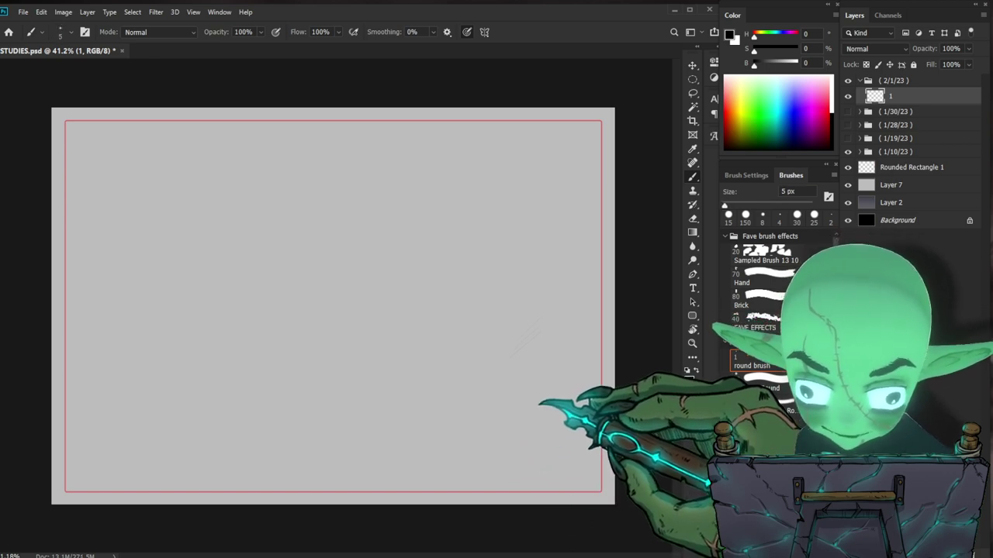
{"action": "key", "text": "e"}
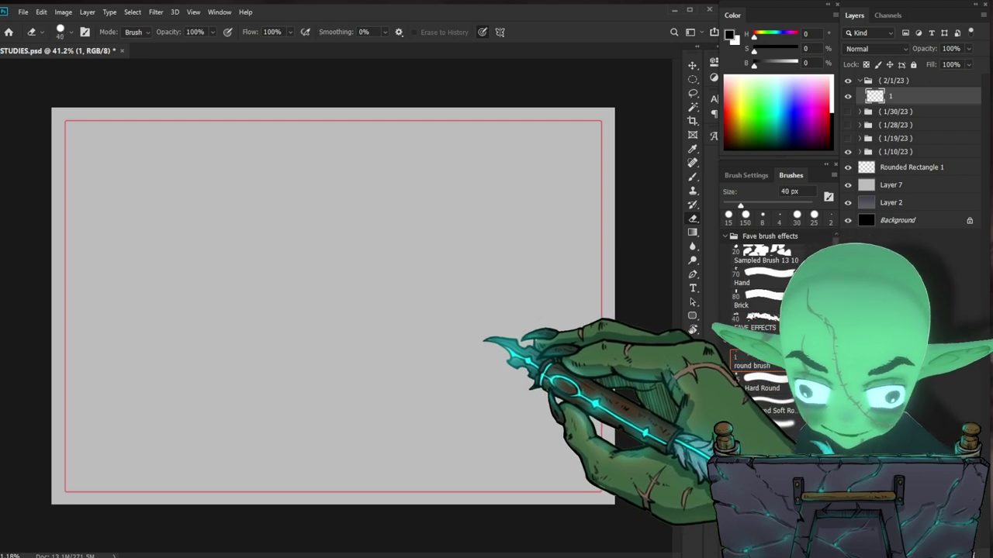
{"action": "key", "text": "b"}
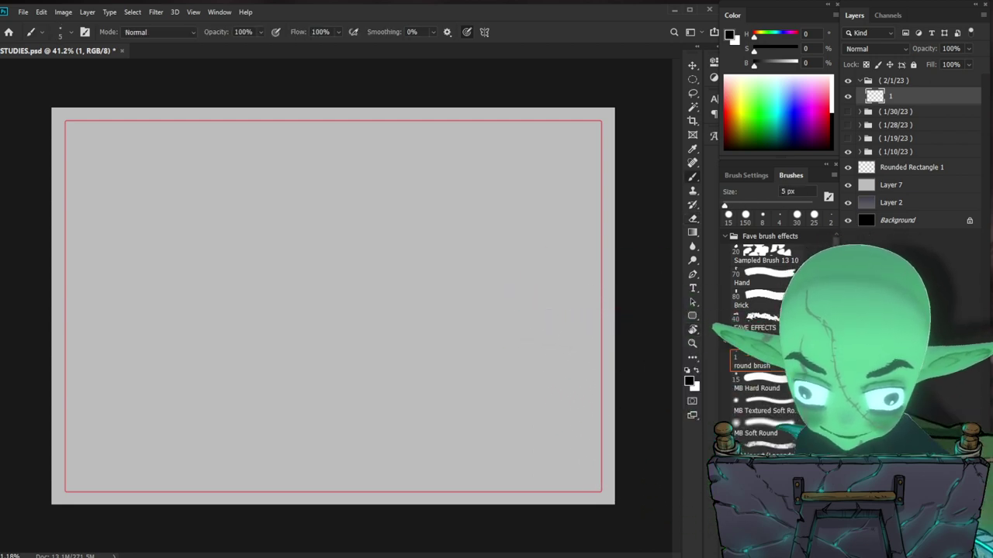
Step: Choose the round brush preset, make a test stroke on the canvas and undo it
{"action": "left_click", "coordinate": [754, 361]}
{"action": "left_click", "coordinate": [796, 192]}
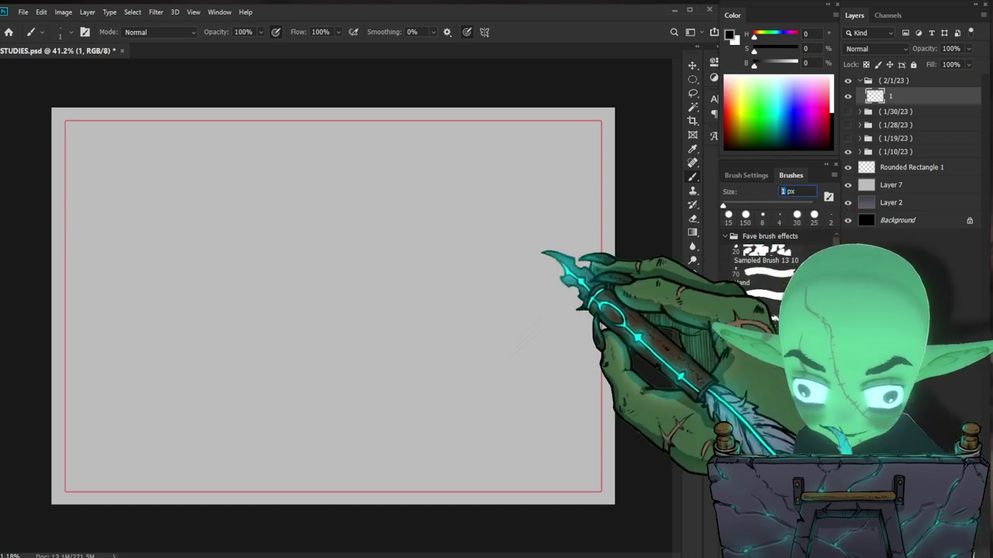
{"action": "left_click_drag", "start_coordinate": [376, 276], "coordinate": [381, 313]}
{"action": "key", "text": "ctrl+z"}
Step: Enlarge the Eraser to 125 px and return to the 5 px round brush
{"action": "key", "text": "e"}
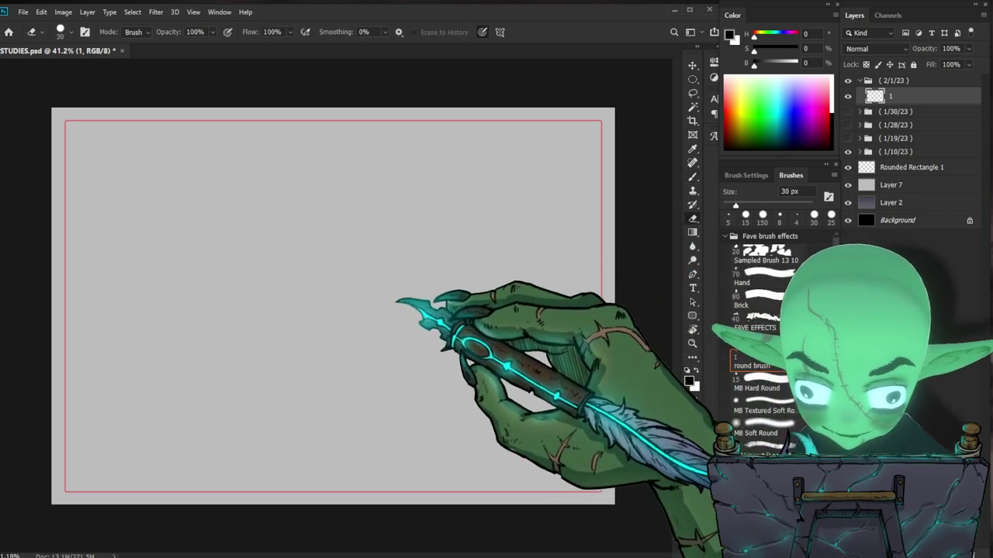
{"action": "key", "text": "bracketright"}
{"action": "key", "text": "bracketright"}
{"action": "key", "text": "bracketright"}
{"action": "key", "text": "bracketright"}
{"action": "key", "text": "bracketright"}
{"action": "key", "text": "bracketright"}
{"action": "key", "text": "bracketright"}
{"action": "key", "text": "bracketright"}
{"action": "key", "text": "bracketright"}
{"action": "key", "text": "bracketright"}
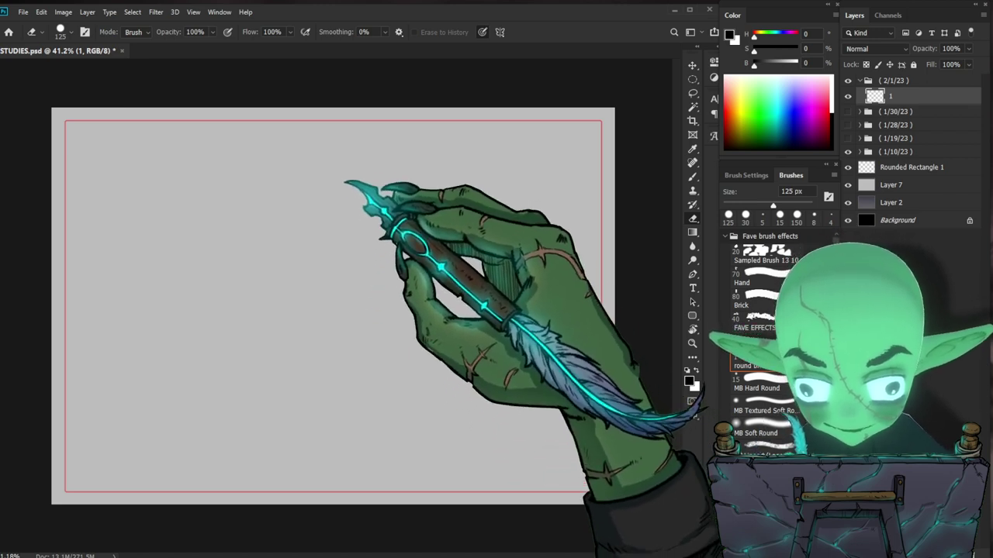
{"action": "key", "text": "b"}
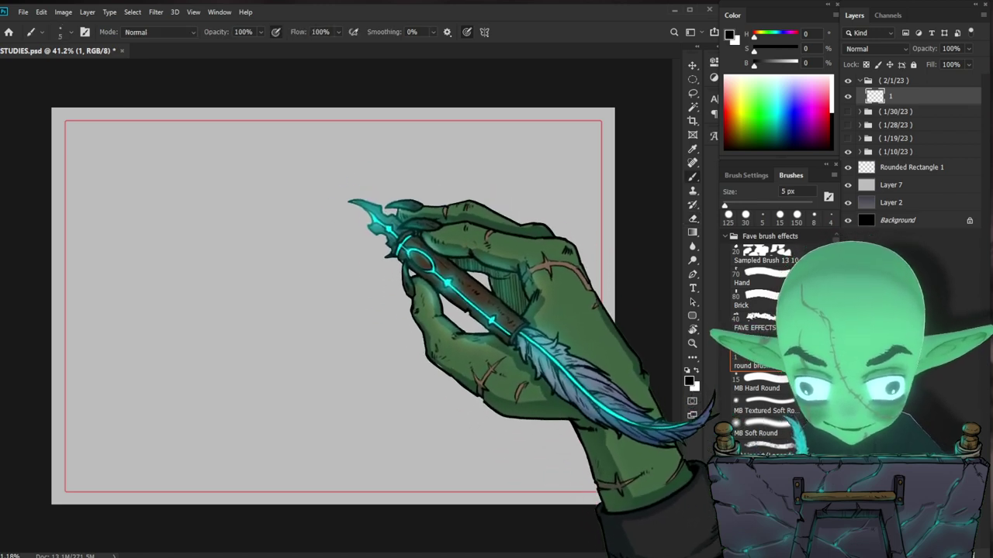
Step: Sketch the oval head, torso and bent arms of a standing figure on layer 1, redoing the shoulder line
{"action": "mouse_move", "coordinate": [306, 167]}
{"action": "left_mouse_down"}
{"action": "mouse_move", "coordinate": [336, 161]}
{"action": "mouse_move", "coordinate": [325, 189]}
{"action": "mouse_move", "coordinate": [326, 153]}
{"action": "left_mouse_up"}
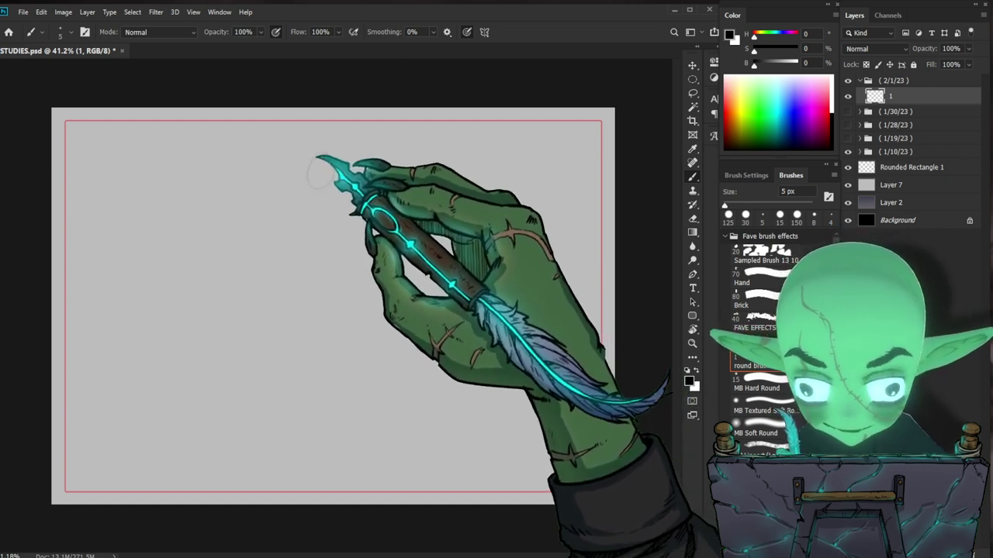
{"action": "mouse_move", "coordinate": [333, 193]}
{"action": "left_mouse_down"}
{"action": "mouse_move", "coordinate": [322, 248]}
{"action": "mouse_move", "coordinate": [288, 287]}
{"action": "mouse_move", "coordinate": [308, 290]}
{"action": "left_mouse_up"}
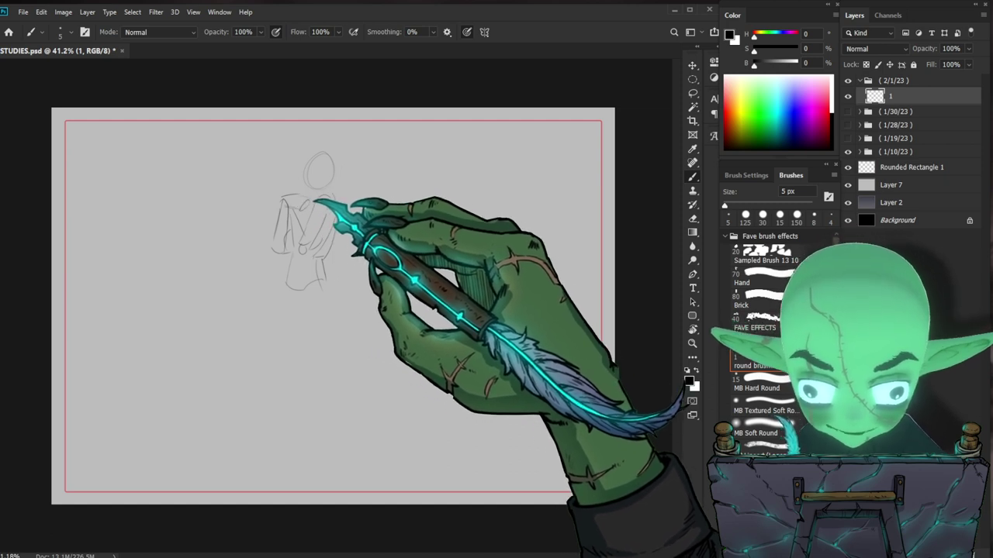
{"action": "key", "text": "ctrl+z"}
{"action": "left_click_drag", "start_coordinate": [283, 203], "coordinate": [309, 200]}
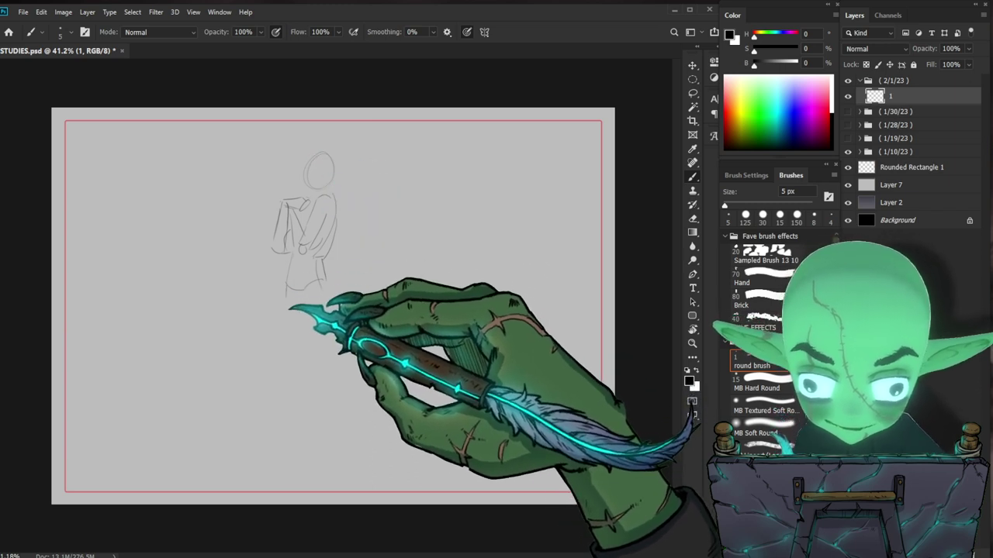
Step: Sketch the figure's hips, thighs and lower legs down to the ankles
{"action": "left_click_drag", "start_coordinate": [287, 305], "coordinate": [283, 387]}
{"action": "left_click_drag", "start_coordinate": [304, 312], "coordinate": [303, 379]}
{"action": "mouse_move", "coordinate": [305, 317]}
{"action": "left_mouse_down"}
{"action": "mouse_move", "coordinate": [318, 378]}
{"action": "mouse_move", "coordinate": [330, 376]}
{"action": "left_mouse_up"}
{"action": "left_click_drag", "start_coordinate": [326, 290], "coordinate": [334, 365]}
{"action": "mouse_move", "coordinate": [306, 312]}
{"action": "left_mouse_down"}
{"action": "mouse_move", "coordinate": [329, 304]}
{"action": "mouse_move", "coordinate": [329, 286]}
{"action": "mouse_move", "coordinate": [336, 313]}
{"action": "left_mouse_up"}
{"action": "left_click_drag", "start_coordinate": [288, 293], "coordinate": [303, 319]}
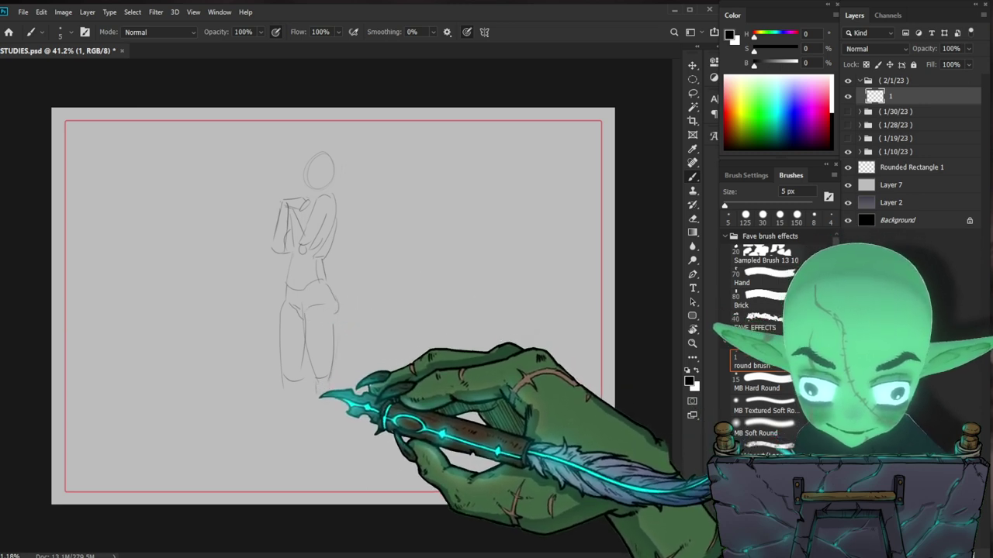
{"action": "left_click_drag", "start_coordinate": [316, 383], "coordinate": [326, 437]}
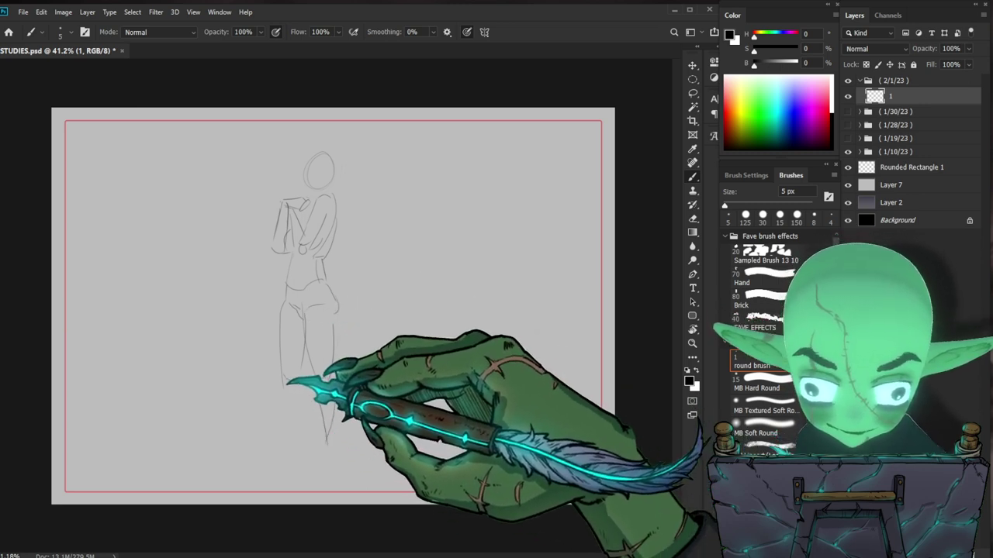
{"action": "left_click_drag", "start_coordinate": [285, 380], "coordinate": [290, 446]}
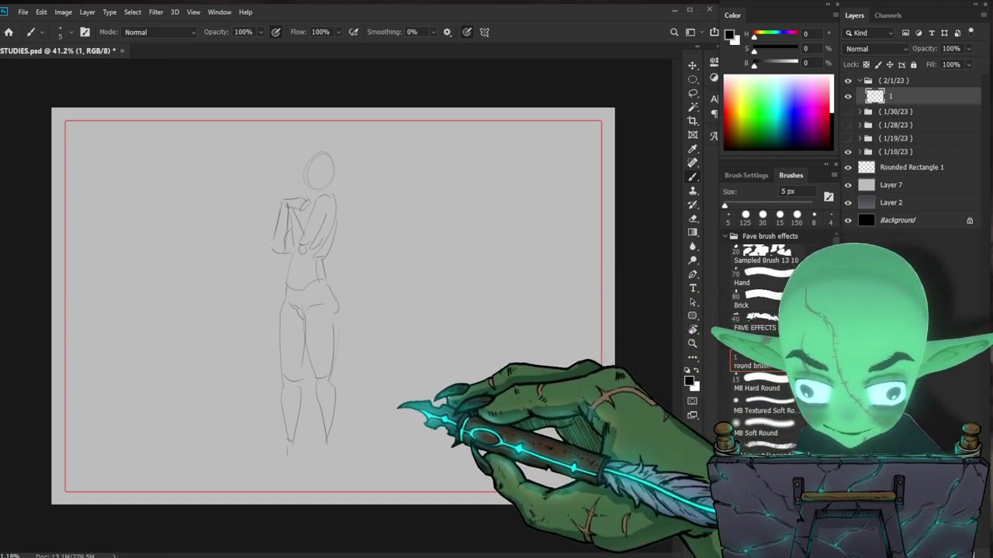
Step: Clear the whole figure sketch from layer 1 and remove the selection
{"action": "key", "text": "ctrl+a"}
{"action": "key", "text": "Delete"}
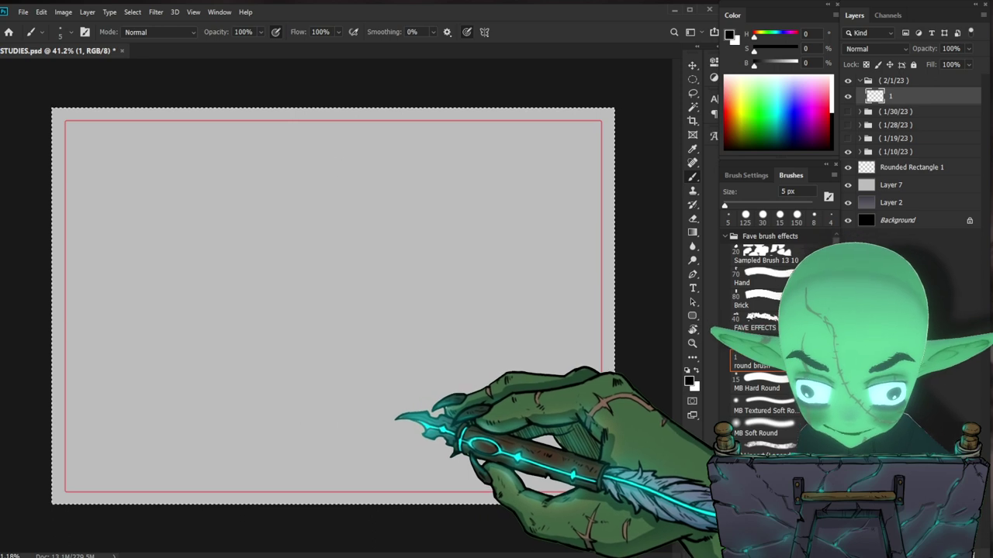
{"action": "key", "text": "ctrl+d"}
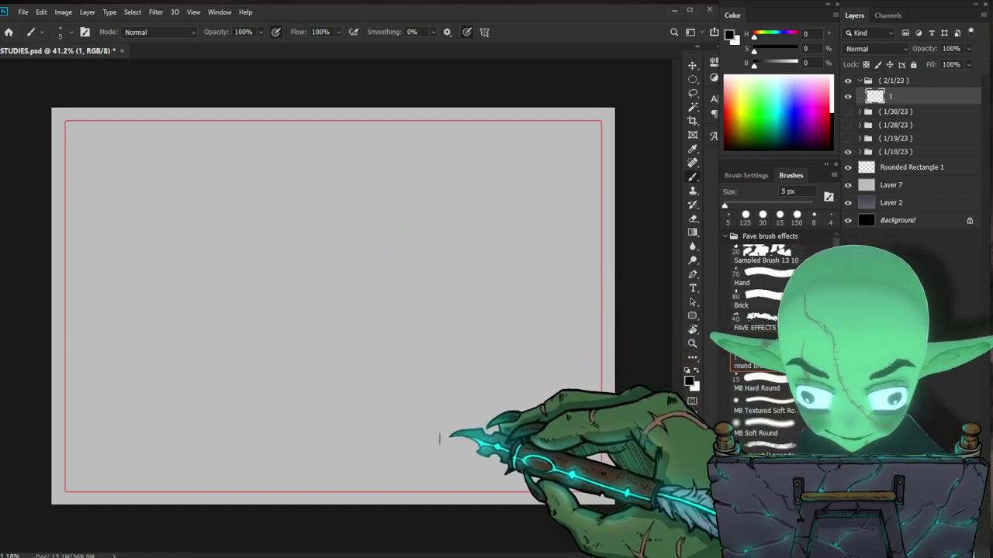
Step: Sketch a new standing figure's oval head, ribcage, hips and thighs on layer 1
{"action": "mouse_move", "coordinate": [315, 163]}
{"action": "left_mouse_down"}
{"action": "mouse_move", "coordinate": [320, 191]}
{"action": "mouse_move", "coordinate": [316, 165]}
{"action": "mouse_move", "coordinate": [315, 210]}
{"action": "mouse_move", "coordinate": [316, 194]}
{"action": "mouse_move", "coordinate": [335, 203]}
{"action": "mouse_move", "coordinate": [324, 247]}
{"action": "left_mouse_up"}
{"action": "mouse_move", "coordinate": [330, 205]}
{"action": "left_mouse_down"}
{"action": "mouse_move", "coordinate": [302, 231]}
{"action": "mouse_move", "coordinate": [329, 252]}
{"action": "mouse_move", "coordinate": [297, 279]}
{"action": "mouse_move", "coordinate": [308, 290]}
{"action": "mouse_move", "coordinate": [329, 280]}
{"action": "mouse_move", "coordinate": [331, 264]}
{"action": "mouse_move", "coordinate": [340, 312]}
{"action": "mouse_move", "coordinate": [289, 349]}
{"action": "left_mouse_up"}
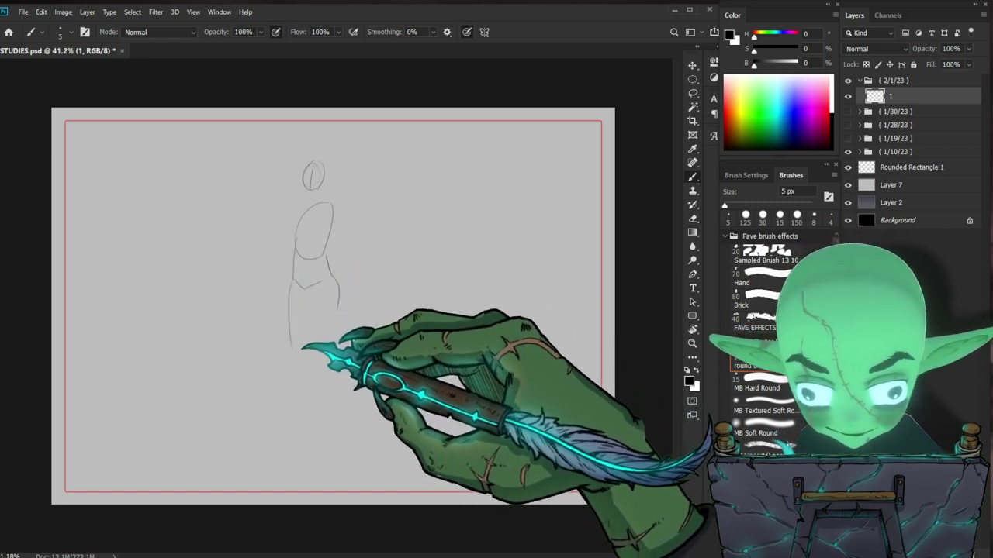
{"action": "left_click_drag", "start_coordinate": [308, 289], "coordinate": [315, 346]}
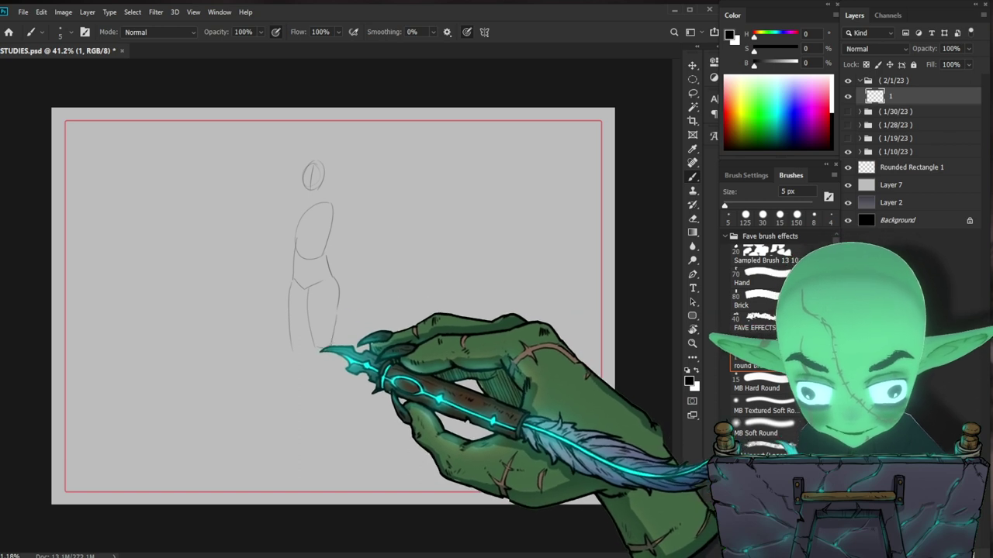
Step: Complete the figure with knees, lower legs and feet, and add the raised, bent arms
{"action": "left_click_drag", "start_coordinate": [324, 367], "coordinate": [331, 412]}
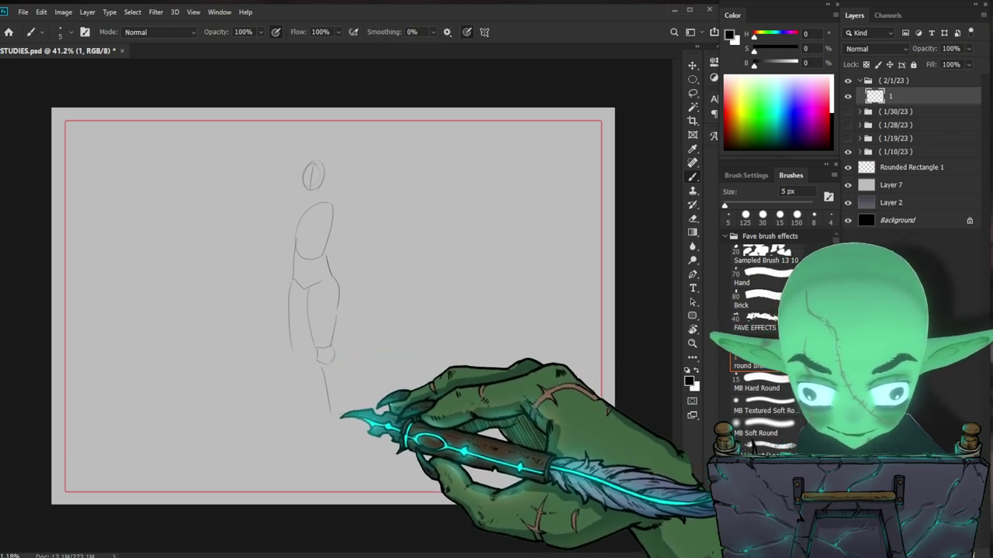
{"action": "left_click_drag", "start_coordinate": [342, 367], "coordinate": [340, 422]}
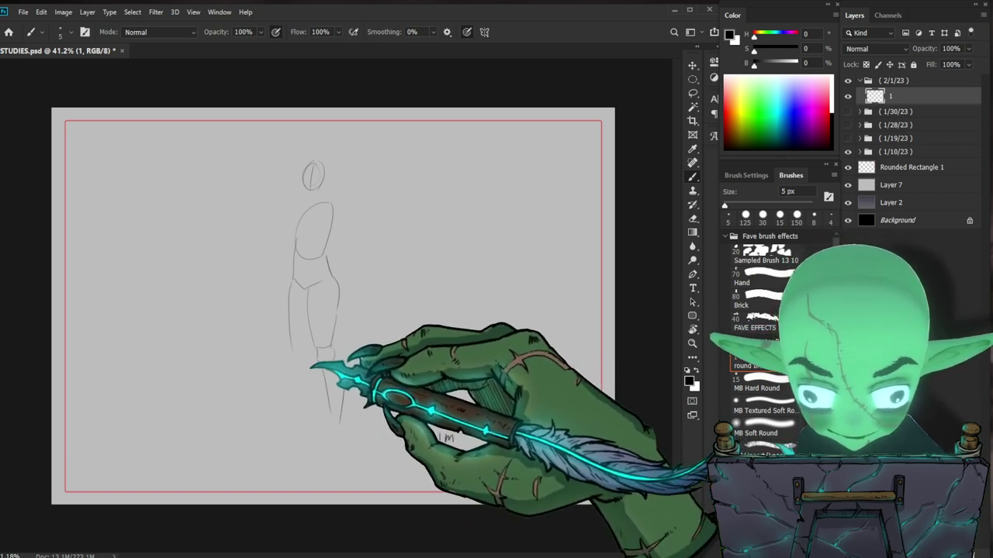
{"action": "mouse_move", "coordinate": [297, 357]}
{"action": "left_mouse_down"}
{"action": "mouse_move", "coordinate": [309, 397]}
{"action": "mouse_move", "coordinate": [317, 367]}
{"action": "mouse_move", "coordinate": [303, 424]}
{"action": "left_mouse_up"}
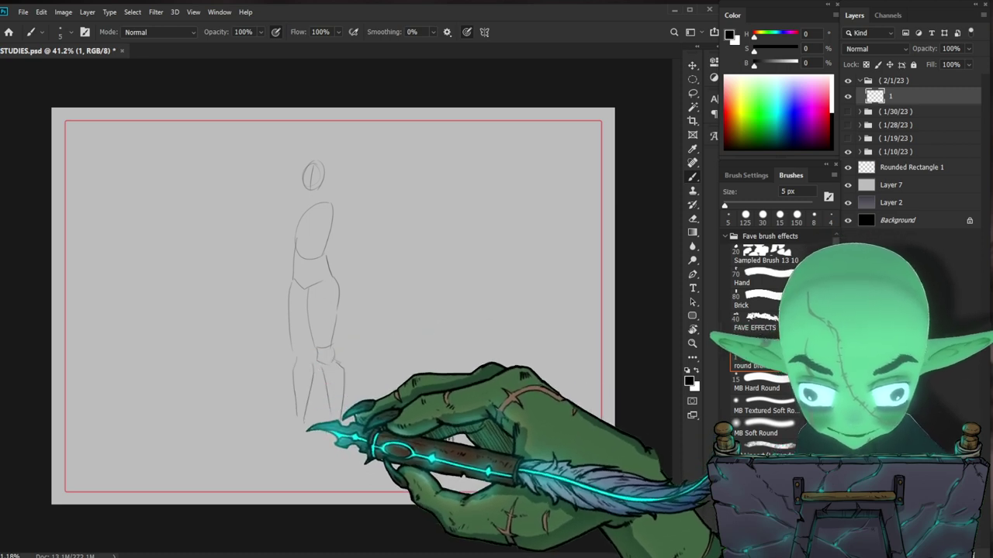
{"action": "mouse_move", "coordinate": [295, 355]}
{"action": "left_mouse_down"}
{"action": "mouse_move", "coordinate": [319, 354]}
{"action": "mouse_move", "coordinate": [311, 360]}
{"action": "left_mouse_up"}
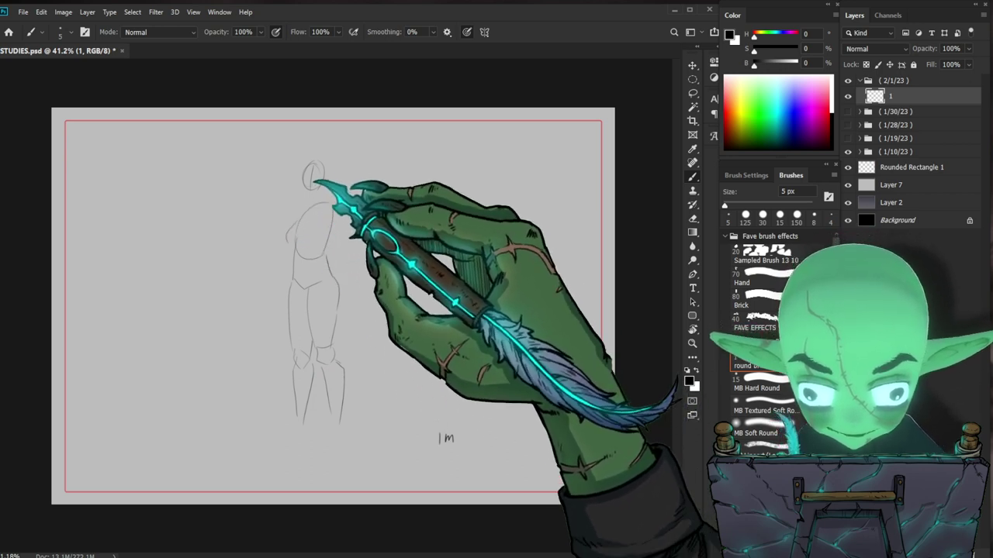
{"action": "mouse_move", "coordinate": [289, 199]}
{"action": "left_mouse_down"}
{"action": "mouse_move", "coordinate": [272, 250]}
{"action": "mouse_move", "coordinate": [285, 238]}
{"action": "left_mouse_up"}
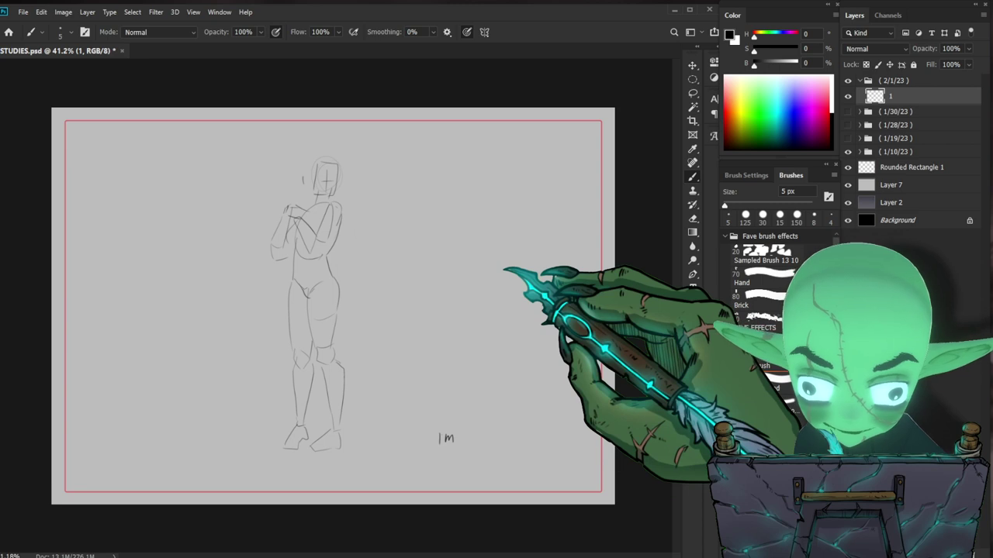
Step: Create a new layer named 2 above layer 1 and hide layer 1
{"action": "key", "text": "ctrl+shift+n"}
{"action": "key", "text": "Return"}
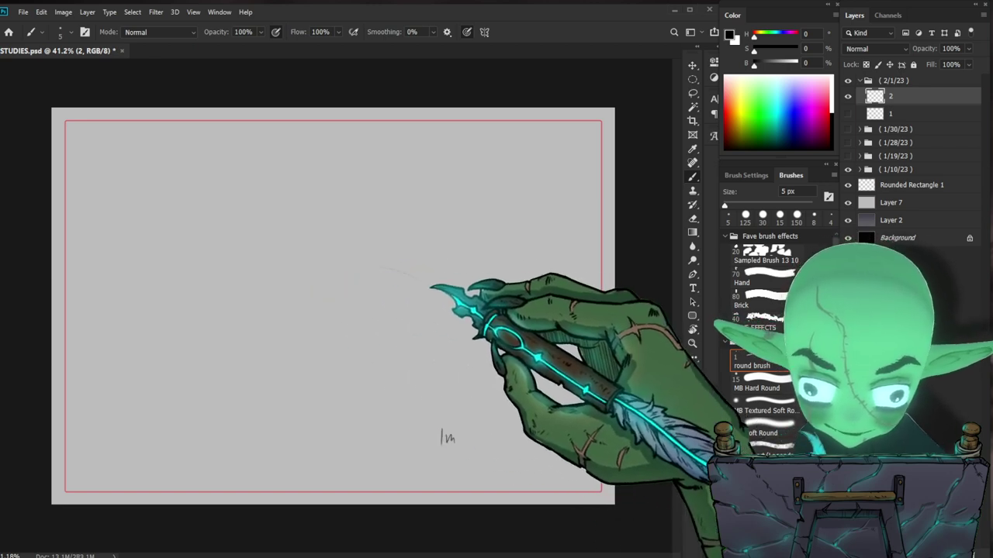
Step: Sketch a bent-over figure's arched torso, hips, near thigh, lower leg and foot on layer 2
{"action": "mouse_move", "coordinate": [312, 281]}
{"action": "left_mouse_down"}
{"action": "mouse_move", "coordinate": [333, 290]}
{"action": "mouse_move", "coordinate": [367, 267]}
{"action": "mouse_move", "coordinate": [339, 275]}
{"action": "mouse_move", "coordinate": [346, 308]}
{"action": "mouse_move", "coordinate": [375, 316]}
{"action": "left_mouse_up"}
{"action": "left_click_drag", "start_coordinate": [421, 279], "coordinate": [423, 322]}
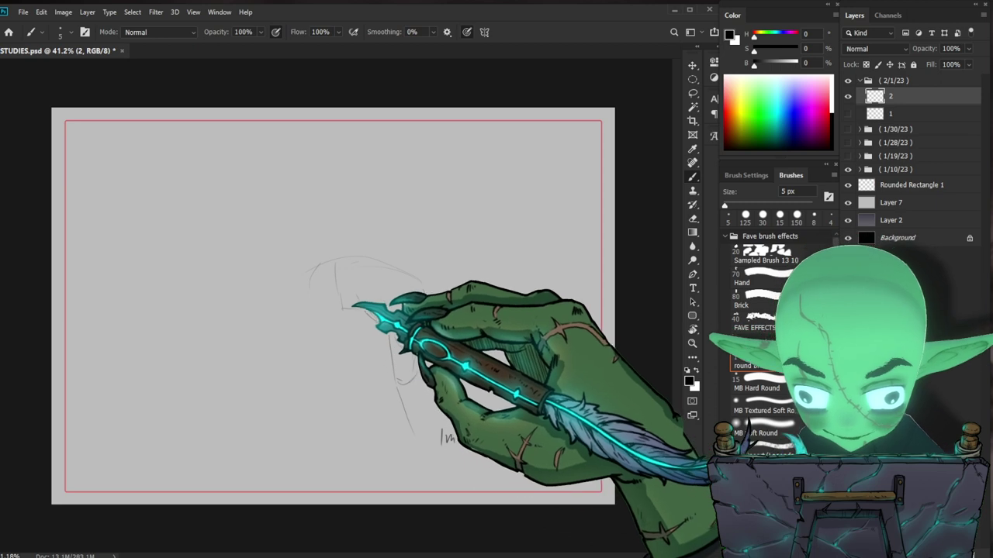
{"action": "mouse_move", "coordinate": [317, 270]}
{"action": "left_mouse_down"}
{"action": "mouse_move", "coordinate": [307, 322]}
{"action": "mouse_move", "coordinate": [342, 312]}
{"action": "mouse_move", "coordinate": [302, 314]}
{"action": "mouse_move", "coordinate": [360, 382]}
{"action": "left_mouse_up"}
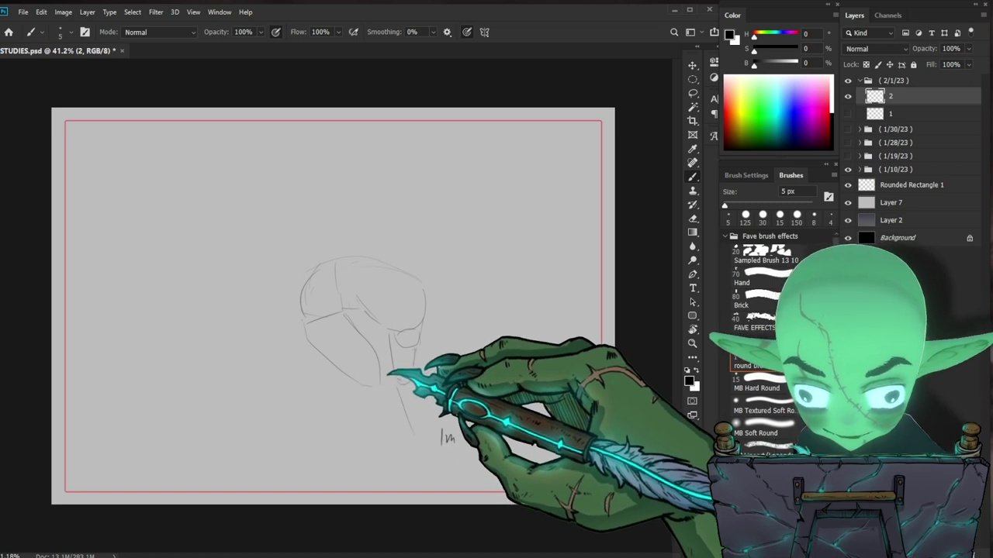
{"action": "left_click_drag", "start_coordinate": [386, 391], "coordinate": [340, 442]}
{"action": "left_click_drag", "start_coordinate": [359, 384], "coordinate": [348, 435]}
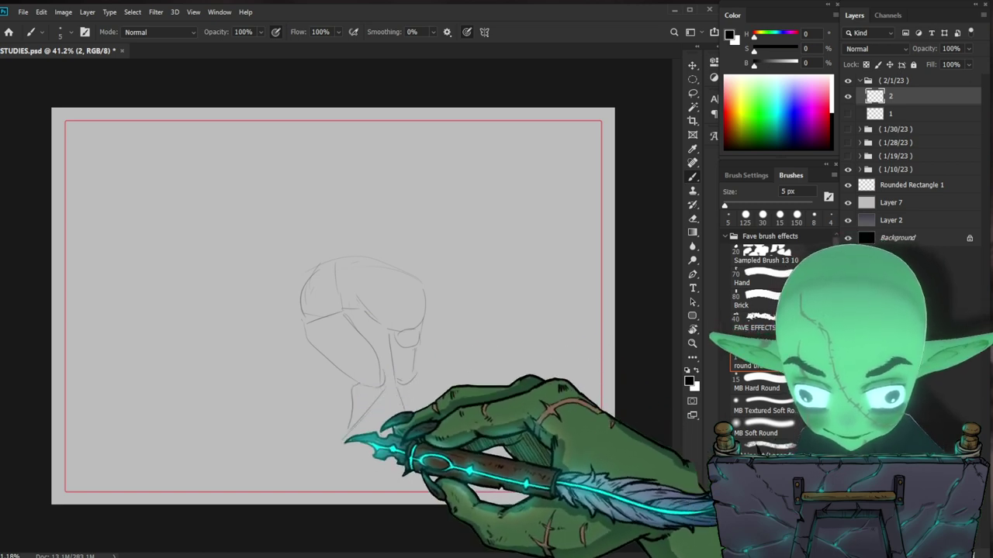
{"action": "left_click_drag", "start_coordinate": [349, 432], "coordinate": [360, 456]}
{"action": "left_click_drag", "start_coordinate": [335, 461], "coordinate": [361, 456]}
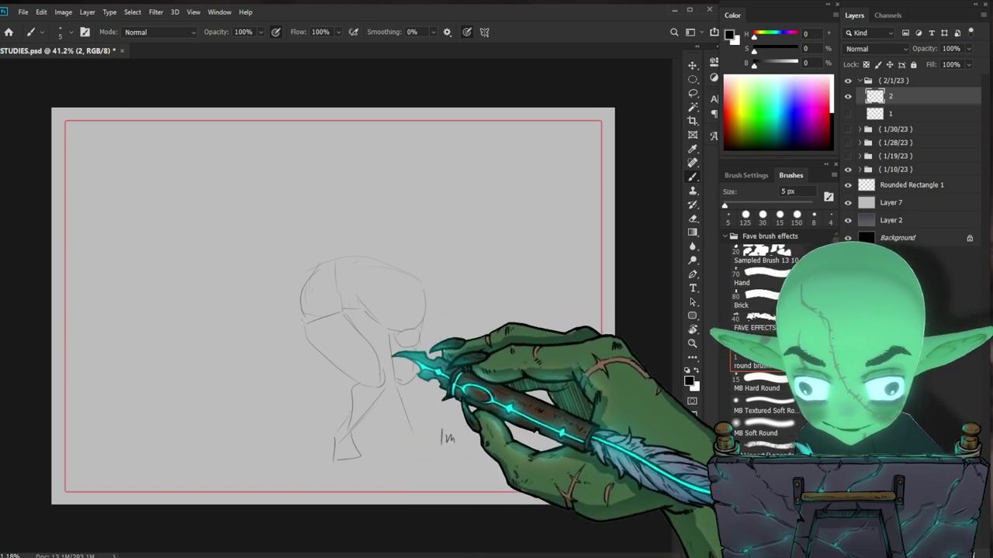
Step: Erase the first arm lines and sketch the lowered head, the arm reaching to the ground and the far leg
{"action": "left_click_drag", "start_coordinate": [388, 336], "coordinate": [393, 392]}
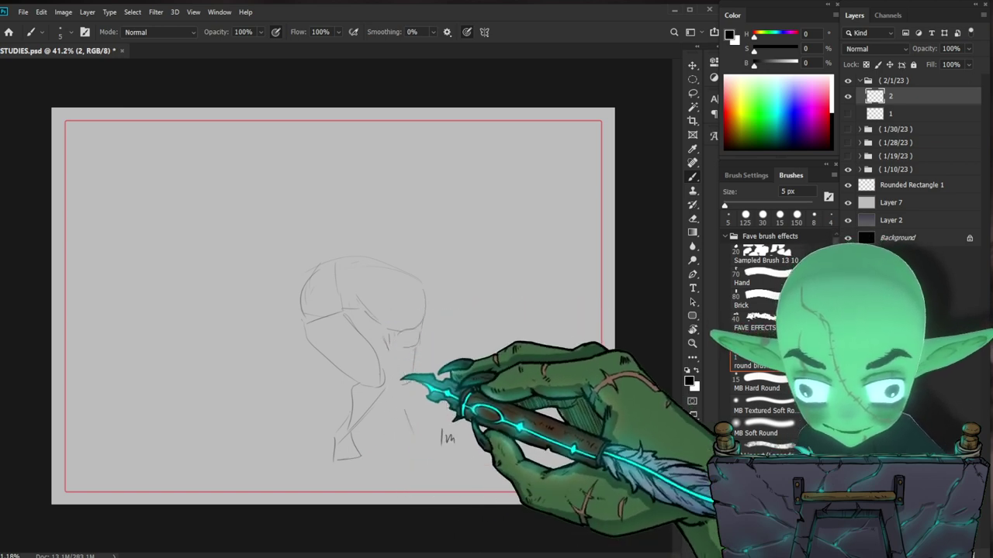
{"action": "mouse_move", "coordinate": [415, 430]}
{"action": "left_mouse_down"}
{"action": "mouse_move", "coordinate": [423, 315]}
{"action": "mouse_move", "coordinate": [366, 307]}
{"action": "mouse_move", "coordinate": [400, 331]}
{"action": "left_mouse_up"}
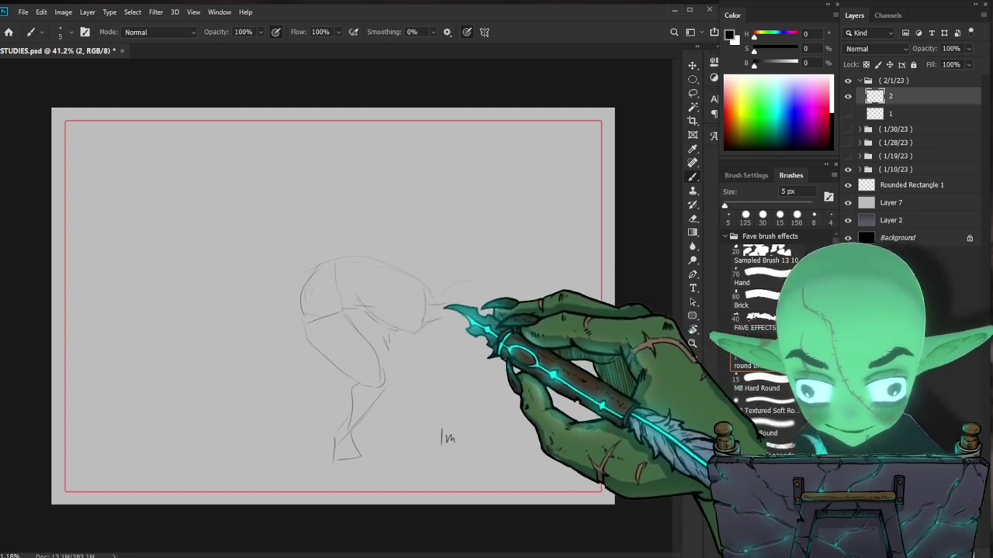
{"action": "left_click_drag", "start_coordinate": [449, 297], "coordinate": [470, 285]}
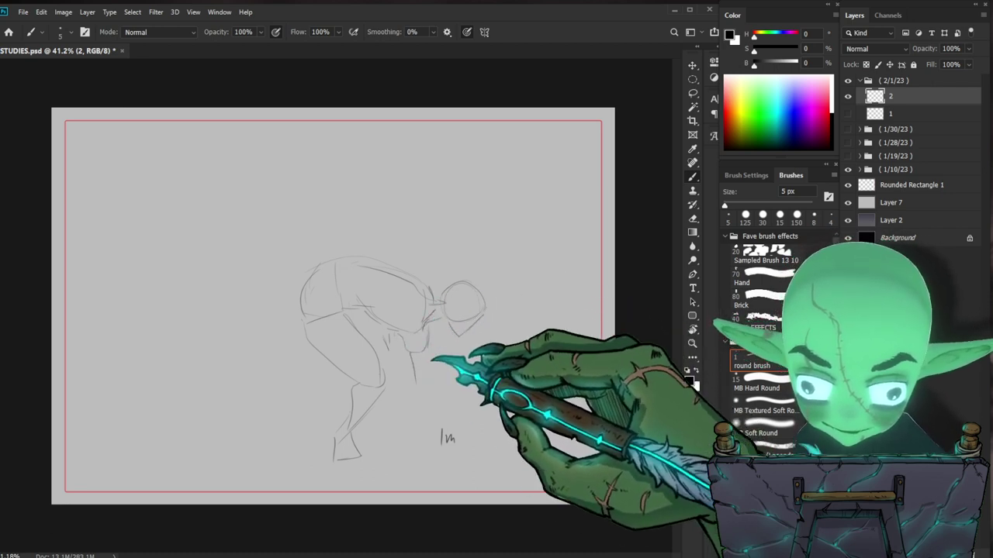
{"action": "mouse_move", "coordinate": [417, 381]}
{"action": "left_mouse_down"}
{"action": "mouse_move", "coordinate": [425, 417]}
{"action": "mouse_move", "coordinate": [454, 442]}
{"action": "left_mouse_up"}
{"action": "key", "text": "ctrl+z"}
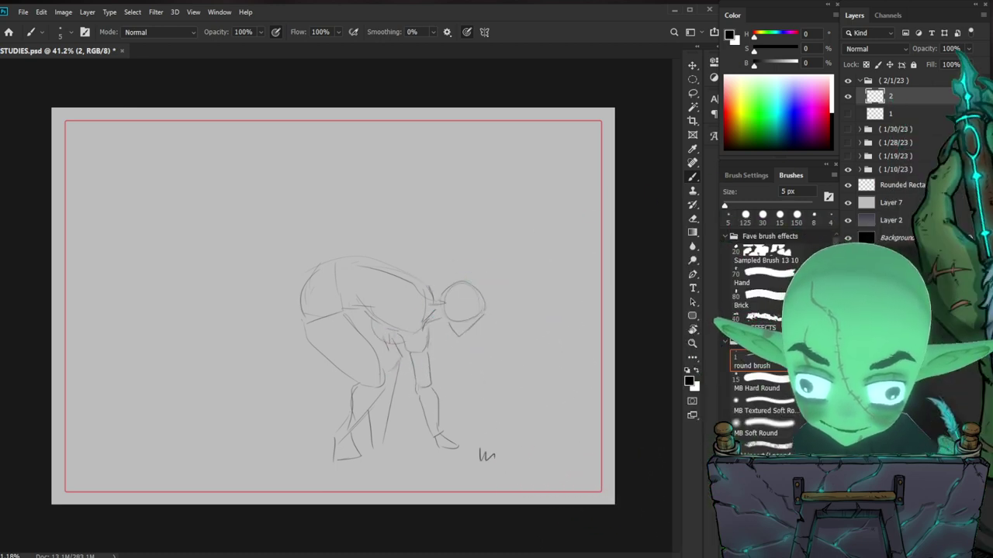
Step: Hide layer 2 and create a new layer named 3 above it
{"action": "left_click", "coordinate": [848, 97]}
{"action": "key", "text": "ctrl+shift+n"}
{"action": "type", "text": "3"}
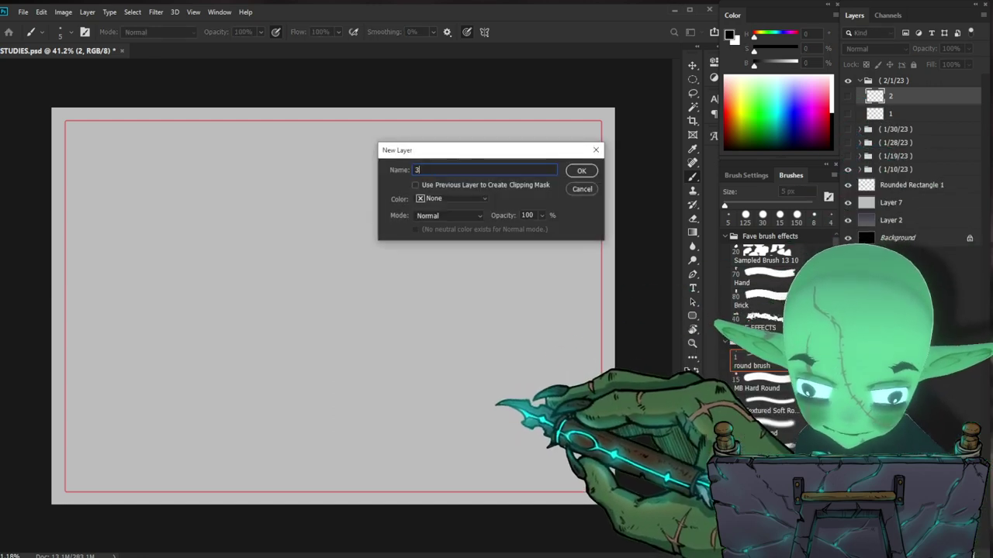
{"action": "key", "text": "Return"}
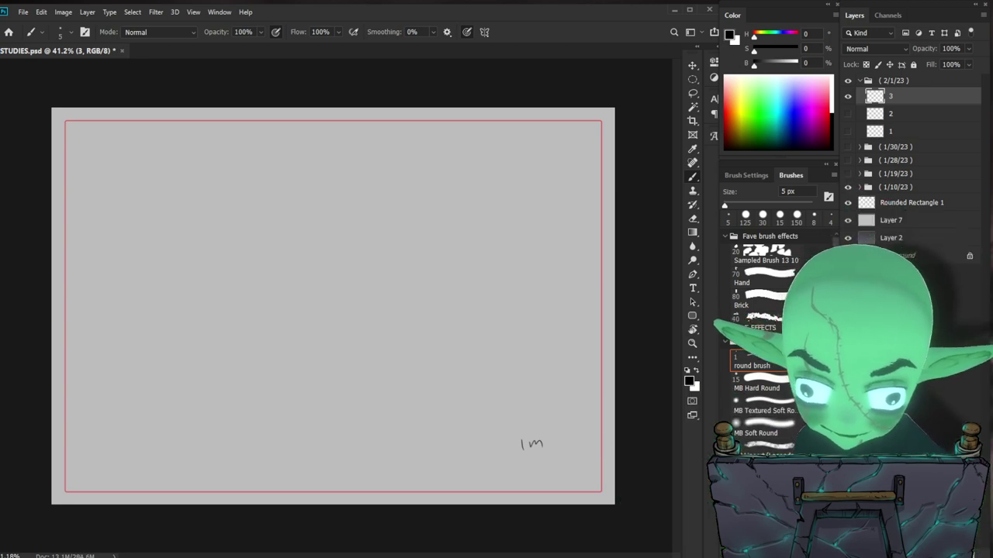
Step: Sketch a standing figure's tilted round head, shoulders, ribcage and upper arms on layer 3
{"action": "left_click_drag", "start_coordinate": [403, 159], "coordinate": [413, 168]}
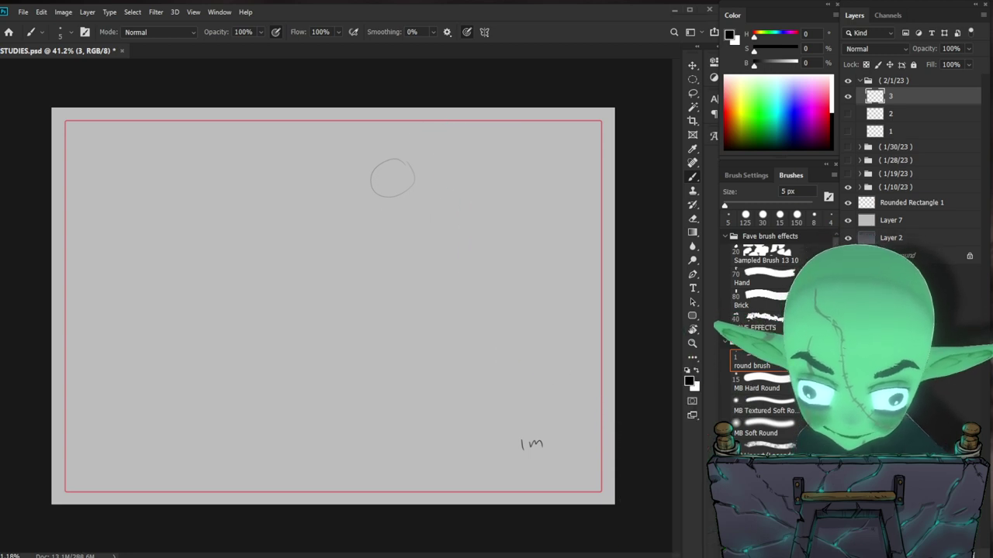
{"action": "mouse_move", "coordinate": [402, 177]}
{"action": "left_mouse_down"}
{"action": "mouse_move", "coordinate": [347, 233]}
{"action": "mouse_move", "coordinate": [344, 293]}
{"action": "left_mouse_up"}
{"action": "mouse_move", "coordinate": [327, 235]}
{"action": "left_mouse_down"}
{"action": "mouse_move", "coordinate": [370, 249]}
{"action": "mouse_move", "coordinate": [367, 223]}
{"action": "left_mouse_up"}
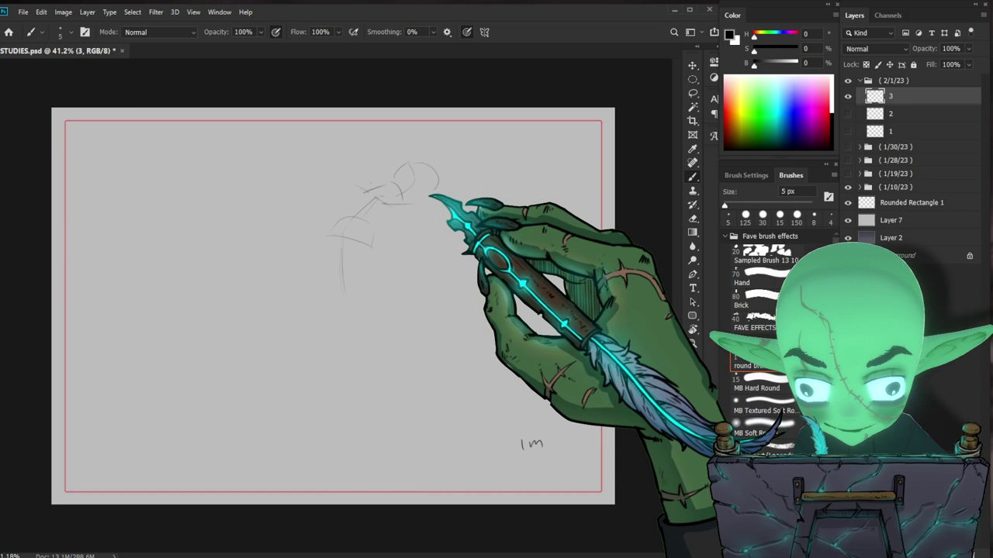
{"action": "left_click_drag", "start_coordinate": [351, 182], "coordinate": [332, 235]}
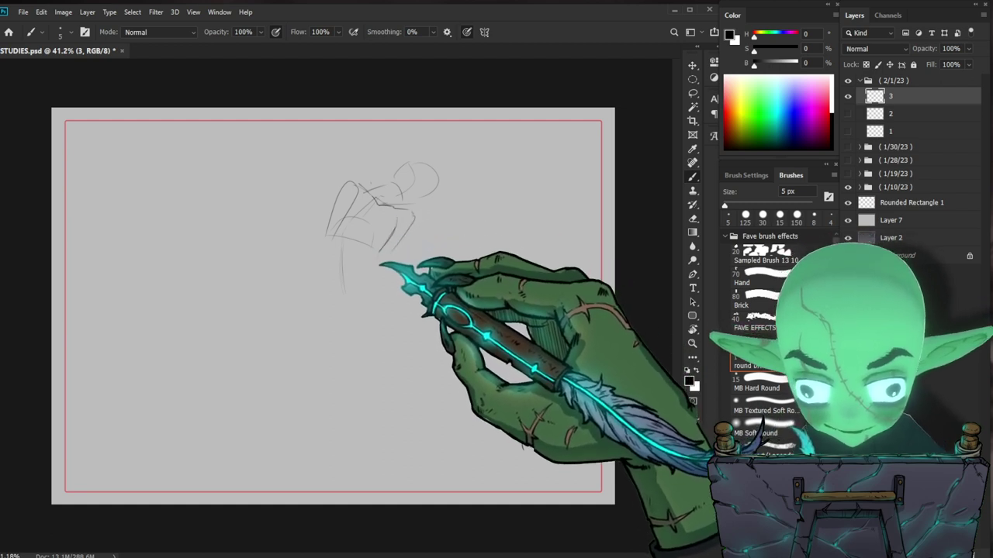
Step: Add the standing figure's waist, hips and both thighs below the ribcage
{"action": "left_click_drag", "start_coordinate": [380, 252], "coordinate": [379, 281]}
{"action": "left_click_drag", "start_coordinate": [326, 250], "coordinate": [324, 290]}
{"action": "mouse_move", "coordinate": [326, 299]}
{"action": "left_mouse_down"}
{"action": "mouse_move", "coordinate": [405, 276]}
{"action": "mouse_move", "coordinate": [353, 311]}
{"action": "mouse_move", "coordinate": [360, 301]}
{"action": "mouse_move", "coordinate": [323, 295]}
{"action": "mouse_move", "coordinate": [388, 293]}
{"action": "mouse_move", "coordinate": [357, 316]}
{"action": "mouse_move", "coordinate": [348, 306]}
{"action": "mouse_move", "coordinate": [330, 312]}
{"action": "mouse_move", "coordinate": [323, 299]}
{"action": "mouse_move", "coordinate": [321, 337]}
{"action": "mouse_move", "coordinate": [316, 330]}
{"action": "mouse_move", "coordinate": [342, 379]}
{"action": "left_mouse_up"}
{"action": "key", "text": "ctrl+z"}
{"action": "left_click_drag", "start_coordinate": [352, 313], "coordinate": [360, 376]}
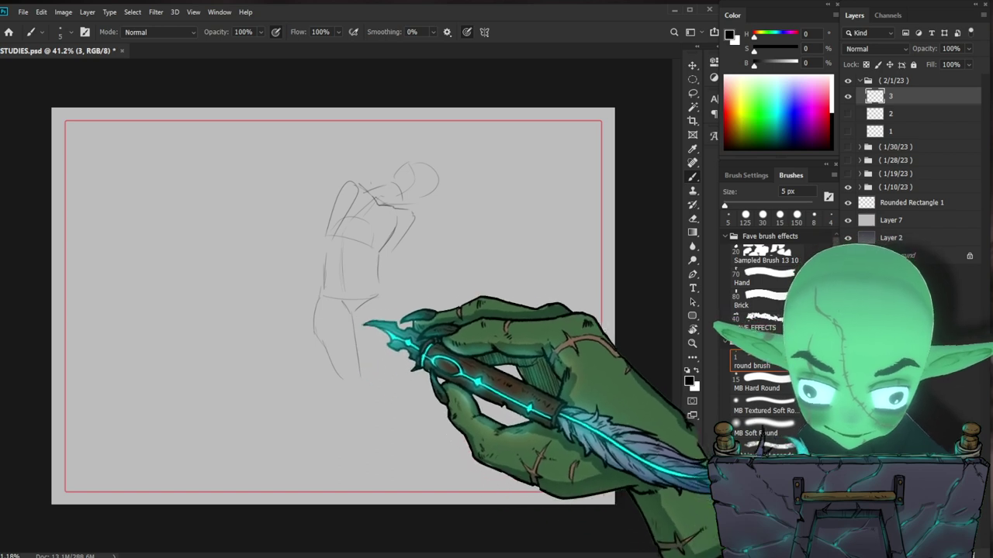
{"action": "left_click_drag", "start_coordinate": [394, 306], "coordinate": [392, 377]}
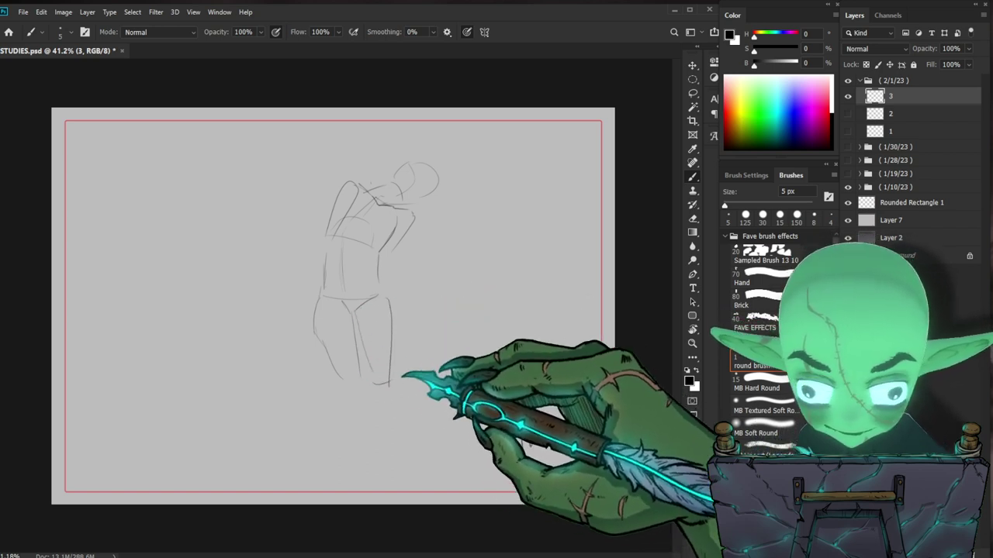
Step: Complete the standing figure with knees, lower legs and feet, and add the forearms in front of the waist
{"action": "left_click_drag", "start_coordinate": [345, 394], "coordinate": [357, 454]}
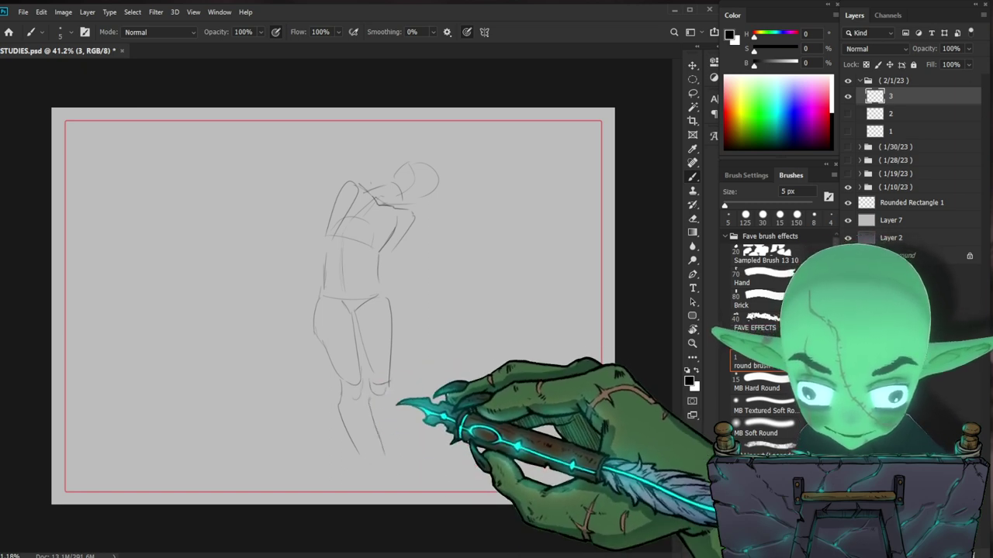
{"action": "left_click_drag", "start_coordinate": [401, 419], "coordinate": [393, 464]}
{"action": "left_click_drag", "start_coordinate": [370, 400], "coordinate": [368, 464]}
{"action": "key", "text": "ctrl+z"}
{"action": "mouse_move", "coordinate": [346, 416]}
{"action": "left_mouse_down"}
{"action": "mouse_move", "coordinate": [363, 465]}
{"action": "mouse_move", "coordinate": [387, 474]}
{"action": "mouse_move", "coordinate": [367, 460]}
{"action": "mouse_move", "coordinate": [349, 478]}
{"action": "mouse_move", "coordinate": [393, 460]}
{"action": "mouse_move", "coordinate": [392, 483]}
{"action": "left_mouse_up"}
{"action": "mouse_move", "coordinate": [335, 236]}
{"action": "left_mouse_down"}
{"action": "mouse_move", "coordinate": [319, 241]}
{"action": "mouse_move", "coordinate": [343, 303]}
{"action": "left_mouse_up"}
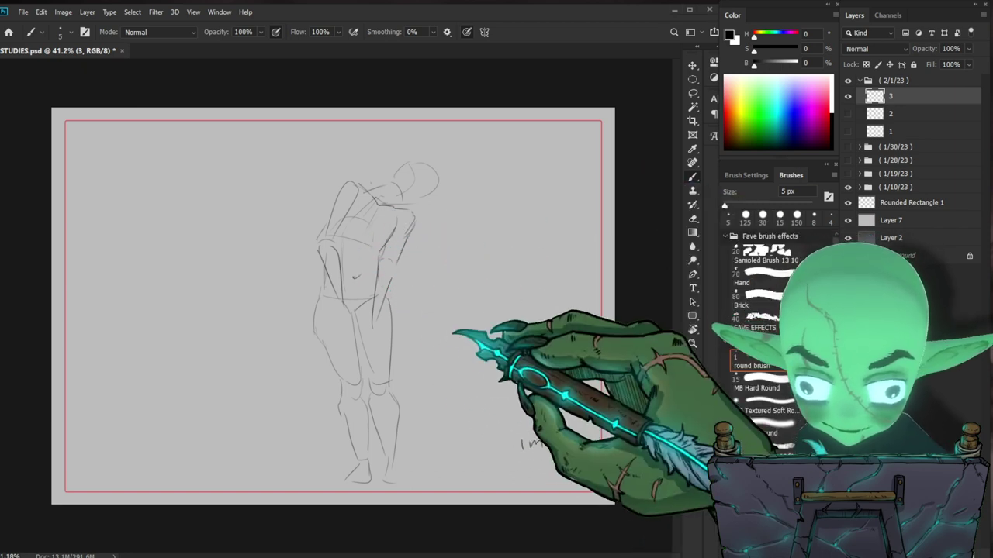
Step: Hide layer 3 and create a new layer named 4 above it
{"action": "left_click", "coordinate": [848, 96]}
{"action": "key", "text": "ctrl+shift+n"}
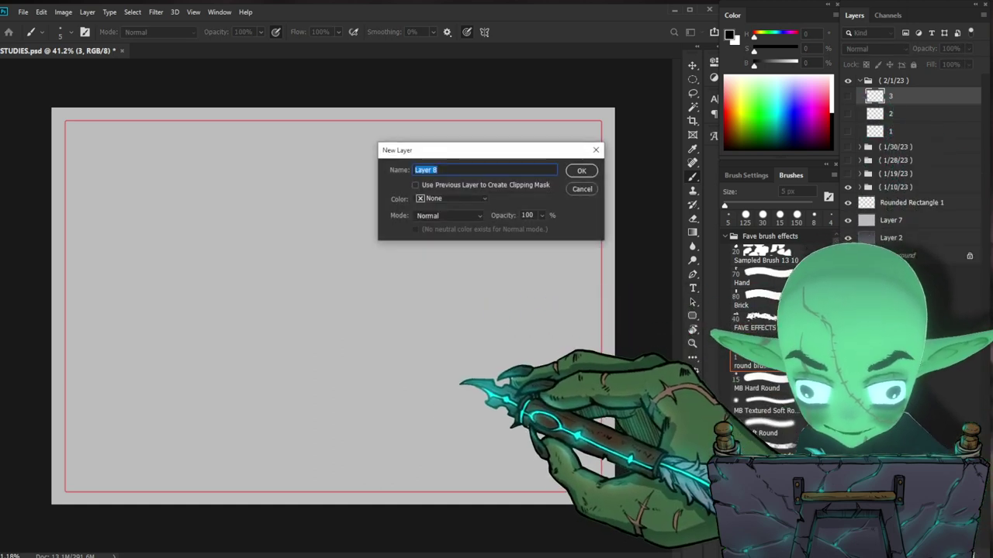
{"action": "type", "text": "4"}
{"action": "key", "text": "Return"}
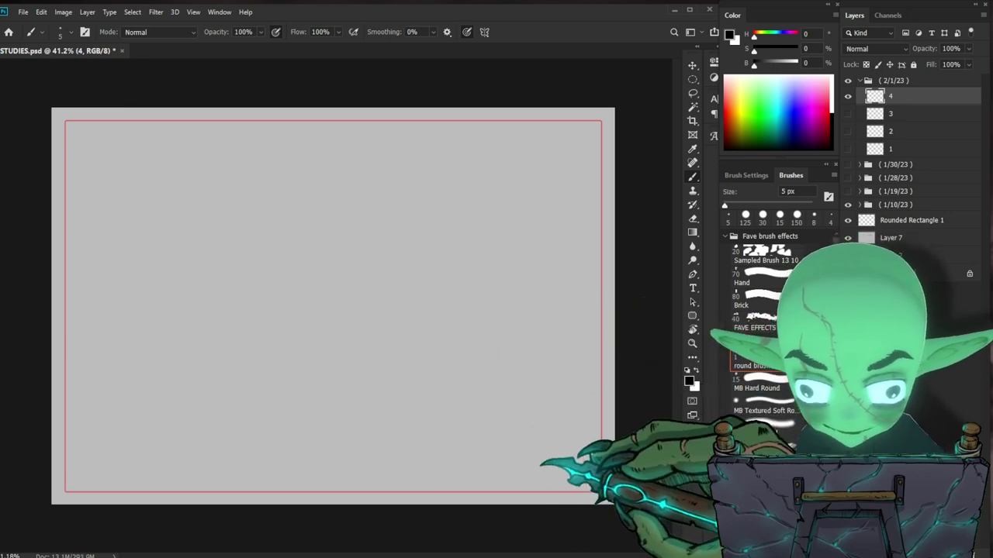
Step: Write the note 1m near the canvas's lower-right corner and sketch a forward-leaning figure's head, shoulders, ribcage and upper arms on layer 4
{"action": "left_click_drag", "start_coordinate": [549, 464], "coordinate": [561, 468]}
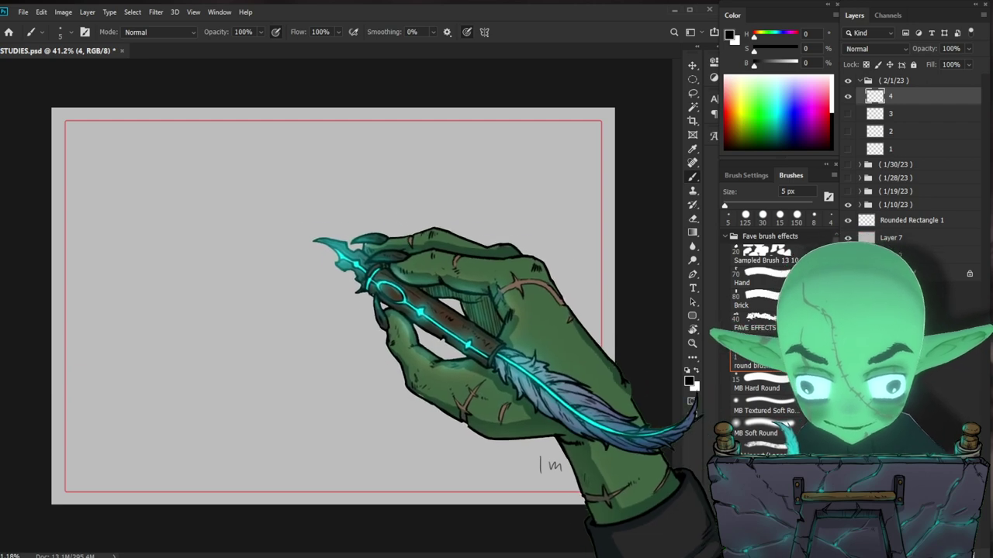
{"action": "mouse_move", "coordinate": [298, 240]}
{"action": "left_mouse_down"}
{"action": "mouse_move", "coordinate": [311, 239]}
{"action": "mouse_move", "coordinate": [322, 207]}
{"action": "mouse_move", "coordinate": [337, 229]}
{"action": "mouse_move", "coordinate": [323, 244]}
{"action": "mouse_move", "coordinate": [310, 240]}
{"action": "mouse_move", "coordinate": [337, 248]}
{"action": "mouse_move", "coordinate": [335, 258]}
{"action": "mouse_move", "coordinate": [369, 250]}
{"action": "mouse_move", "coordinate": [419, 306]}
{"action": "left_mouse_up"}
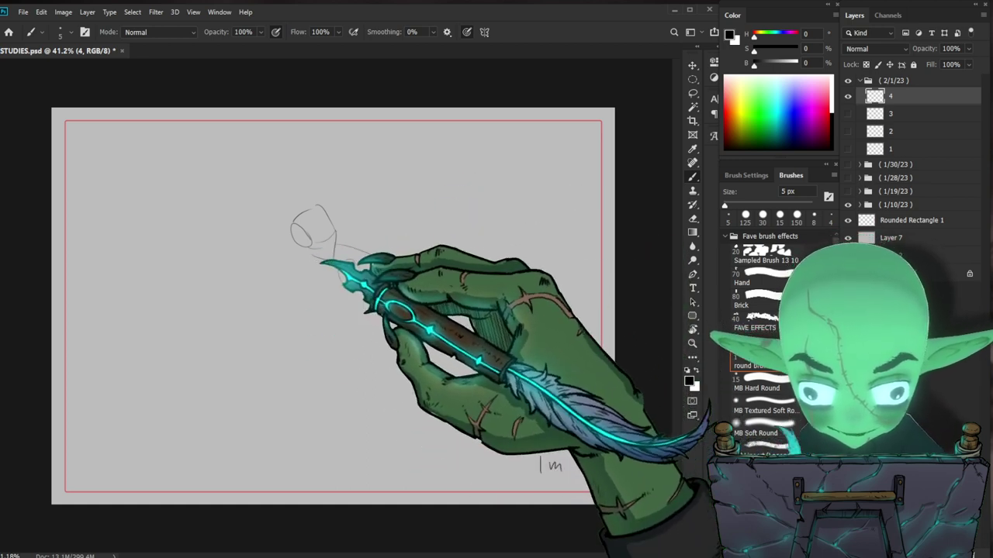
{"action": "mouse_move", "coordinate": [336, 242]}
{"action": "left_mouse_down"}
{"action": "mouse_move", "coordinate": [295, 248]}
{"action": "mouse_move", "coordinate": [287, 265]}
{"action": "mouse_move", "coordinate": [296, 249]}
{"action": "left_mouse_up"}
{"action": "left_click_drag", "start_coordinate": [283, 266], "coordinate": [314, 305]}
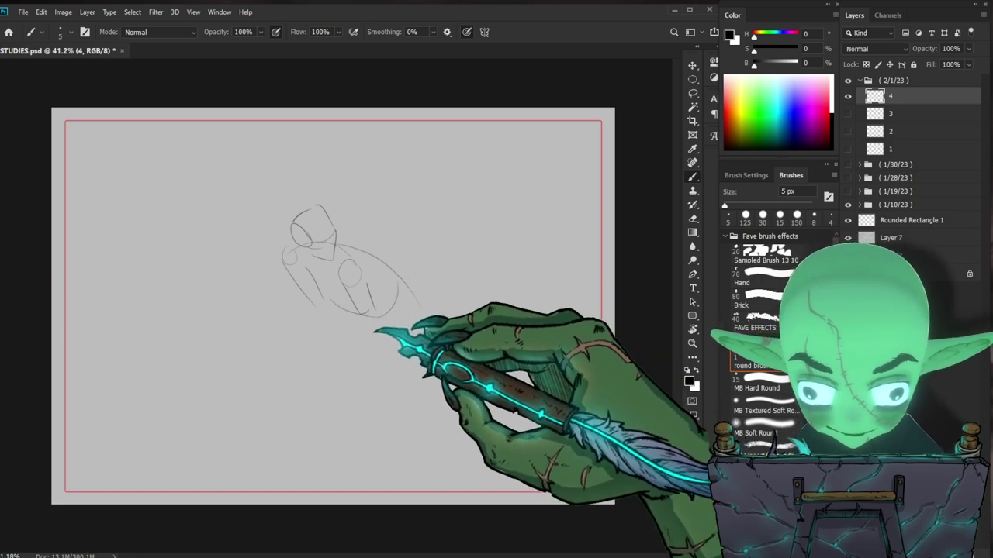
Step: Add the leaning figure's hips, thighs and lower legs, and draw the forearms with hands resting above the knees
{"action": "left_click_drag", "start_coordinate": [371, 332], "coordinate": [407, 328]}
{"action": "left_click_drag", "start_coordinate": [359, 326], "coordinate": [349, 380]}
{"action": "left_click_drag", "start_coordinate": [426, 315], "coordinate": [413, 283]}
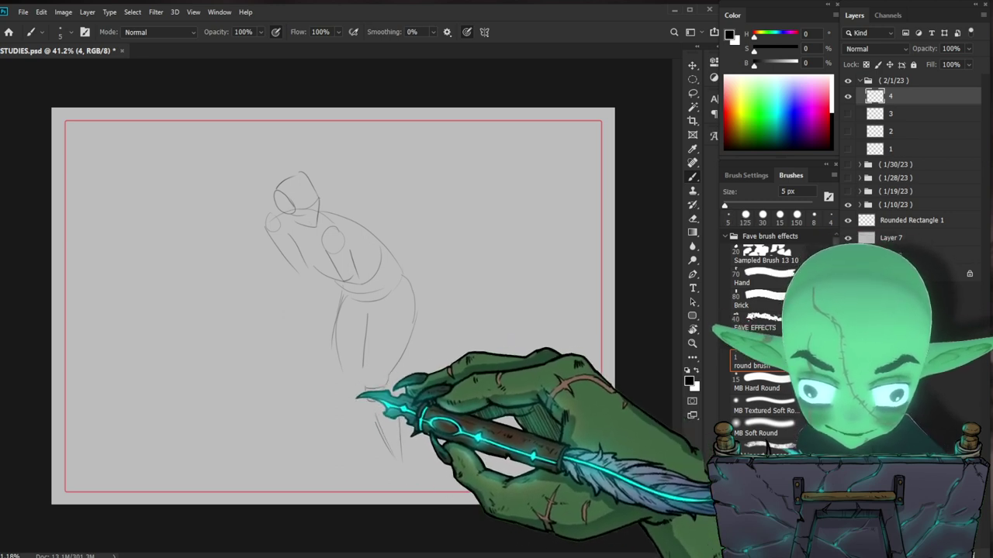
{"action": "left_click_drag", "start_coordinate": [339, 378], "coordinate": [336, 460]}
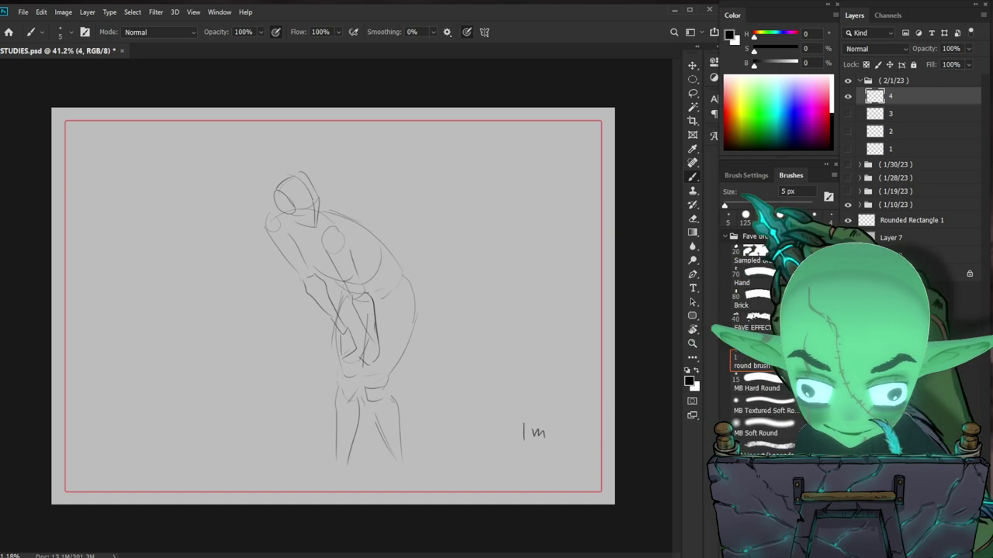
Step: Create a new layer named 5 above layer 4 and hide layer 4
{"action": "key", "text": "ctrl+shift+n"}
{"action": "type", "text": "5"}
{"action": "key", "text": "Return"}
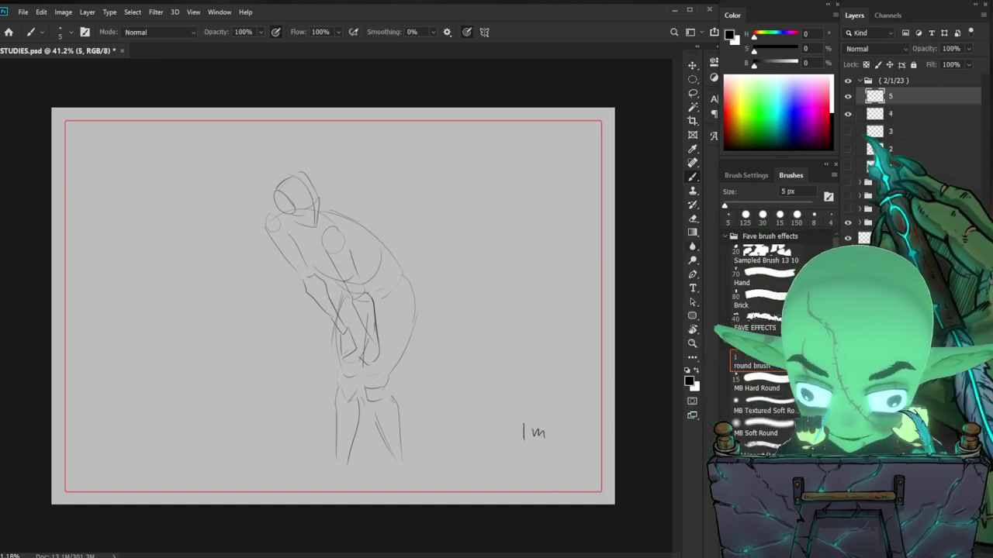
{"action": "left_click", "coordinate": [848, 115]}
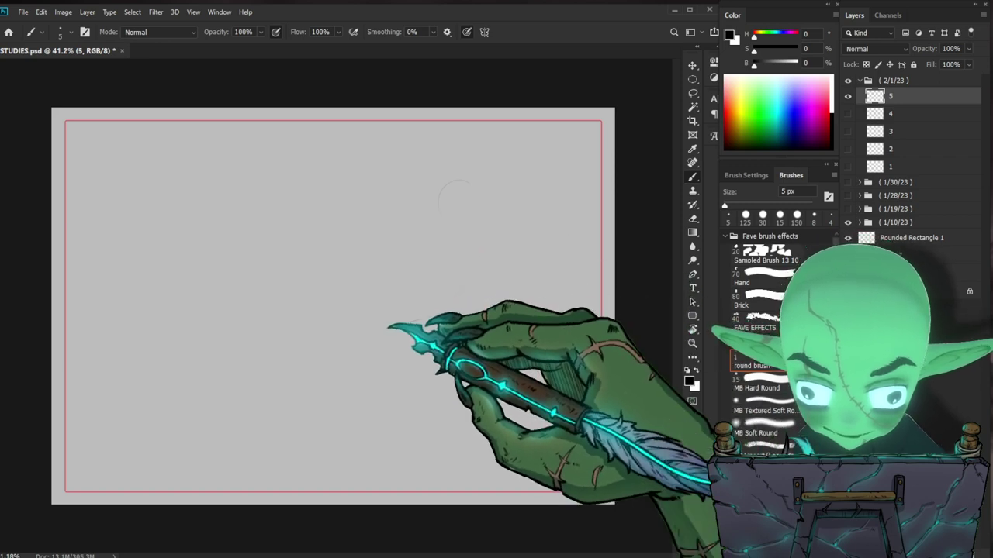
Step: Sketch a horizontal figure's ribcage, waist and hip contours on layer 5 and shift the sketch slightly left and down
{"action": "key", "text": "ctrl+z"}
{"action": "left_click_drag", "start_coordinate": [394, 281], "coordinate": [448, 238]}
{"action": "left_click_drag", "start_coordinate": [397, 298], "coordinate": [436, 307]}
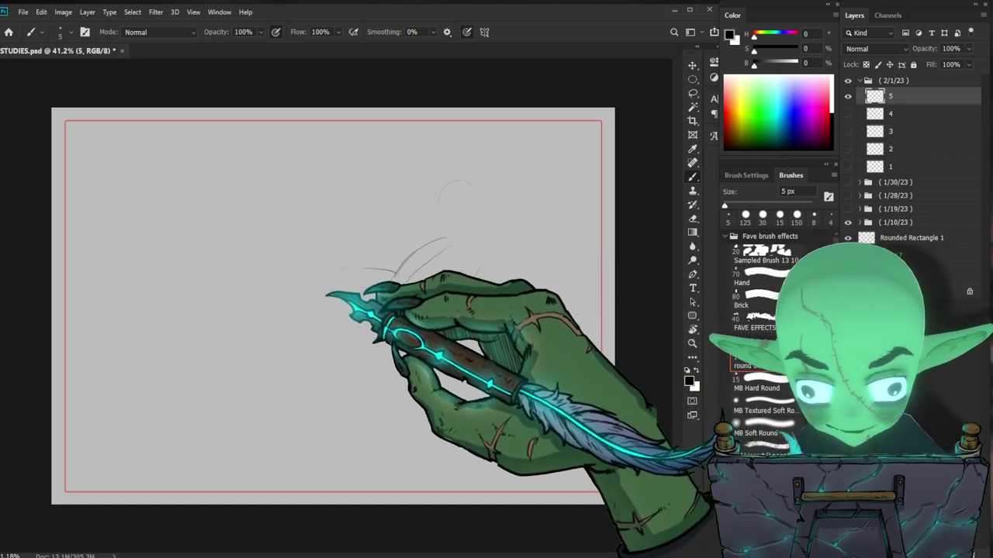
{"action": "mouse_move", "coordinate": [327, 295]}
{"action": "left_mouse_down"}
{"action": "mouse_move", "coordinate": [336, 328]}
{"action": "mouse_move", "coordinate": [400, 309]}
{"action": "left_mouse_up"}
{"action": "left_click_drag", "start_coordinate": [441, 358], "coordinate": [410, 370], "text": "ctrl"}
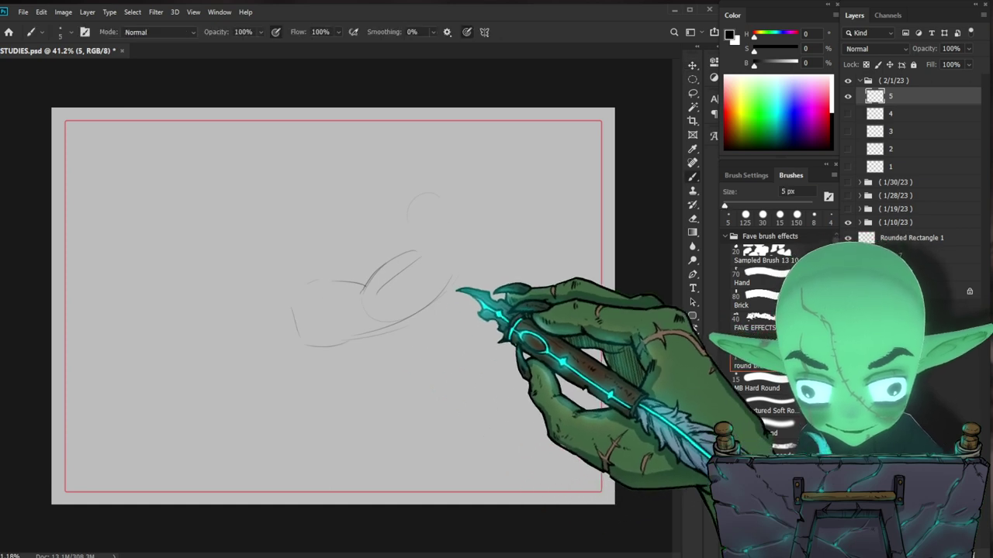
Step: Add the kneeling figure's two thighs and folded lower legs extending left from the hips
{"action": "mouse_move", "coordinate": [316, 272]}
{"action": "left_mouse_down"}
{"action": "mouse_move", "coordinate": [248, 252]}
{"action": "mouse_move", "coordinate": [268, 293]}
{"action": "mouse_move", "coordinate": [305, 313]}
{"action": "left_mouse_up"}
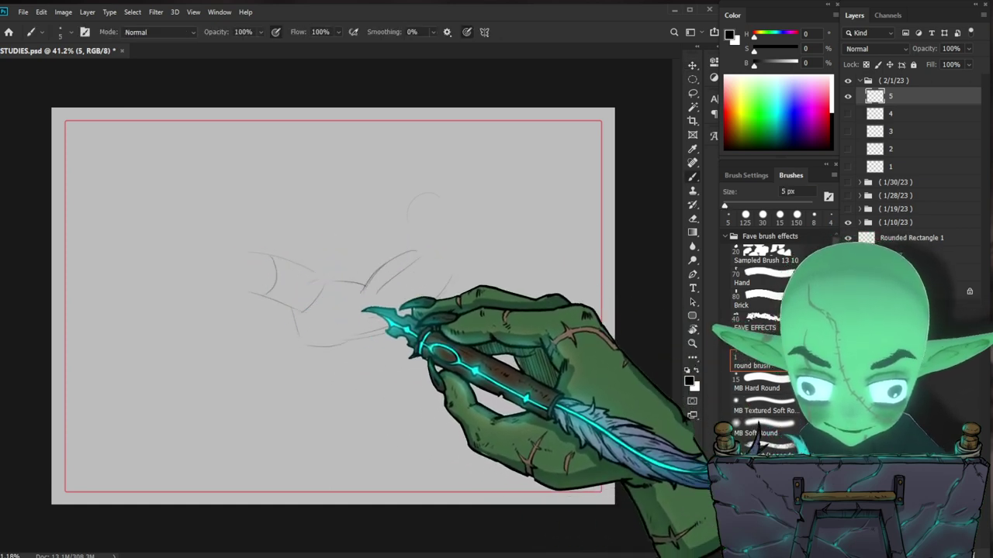
{"action": "mouse_move", "coordinate": [250, 252]}
{"action": "left_mouse_down"}
{"action": "mouse_move", "coordinate": [269, 272]}
{"action": "mouse_move", "coordinate": [245, 266]}
{"action": "mouse_move", "coordinate": [233, 269]}
{"action": "mouse_move", "coordinate": [266, 280]}
{"action": "mouse_move", "coordinate": [235, 278]}
{"action": "left_mouse_up"}
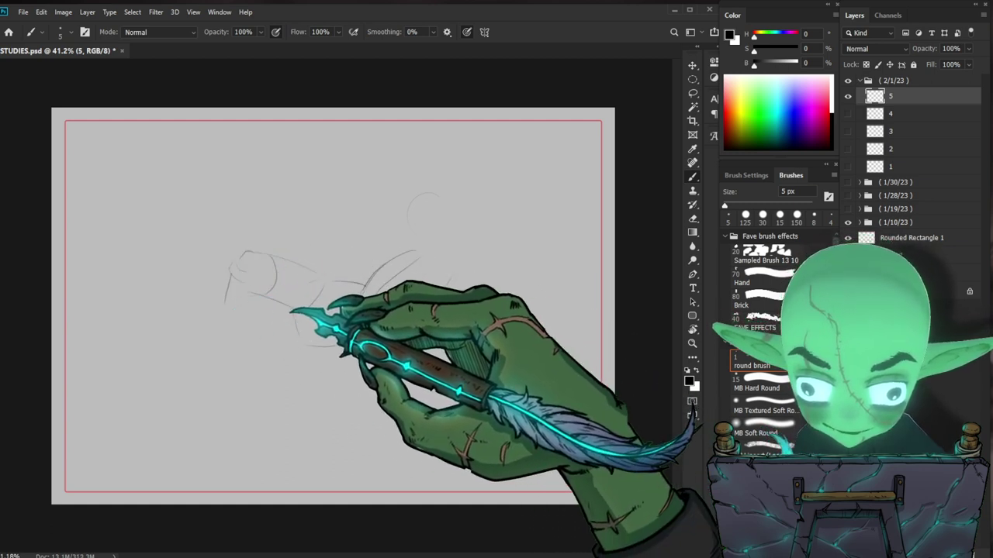
{"action": "mouse_move", "coordinate": [303, 313]}
{"action": "left_mouse_down"}
{"action": "mouse_move", "coordinate": [215, 305]}
{"action": "mouse_move", "coordinate": [255, 300]}
{"action": "mouse_move", "coordinate": [303, 315]}
{"action": "left_mouse_up"}
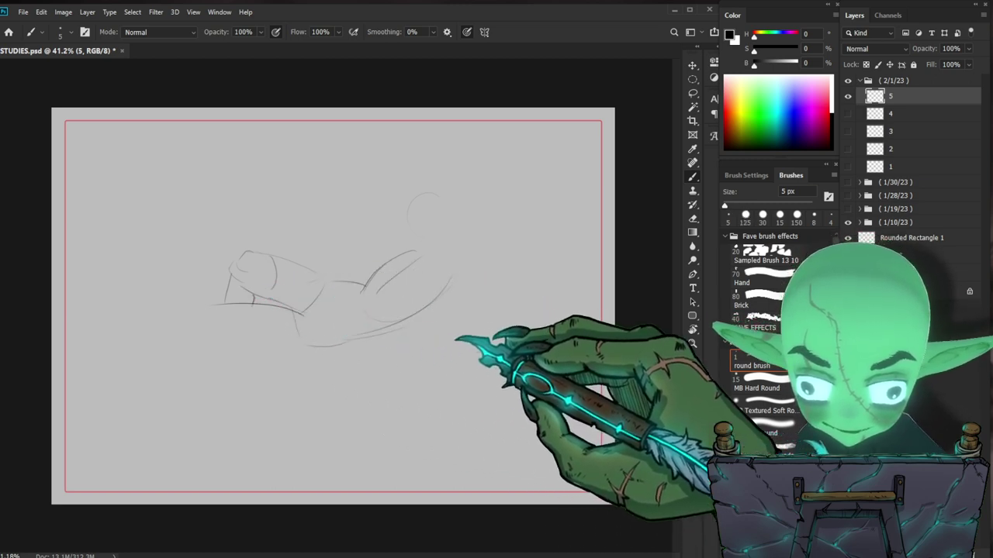
{"action": "mouse_move", "coordinate": [215, 306]}
{"action": "left_mouse_down"}
{"action": "mouse_move", "coordinate": [214, 331]}
{"action": "mouse_move", "coordinate": [225, 341]}
{"action": "mouse_move", "coordinate": [238, 324]}
{"action": "left_mouse_up"}
{"action": "left_click_drag", "start_coordinate": [294, 312], "coordinate": [298, 327]}
{"action": "mouse_move", "coordinate": [225, 341]}
{"action": "left_mouse_down"}
{"action": "mouse_move", "coordinate": [318, 371]}
{"action": "mouse_move", "coordinate": [358, 345]}
{"action": "left_mouse_up"}
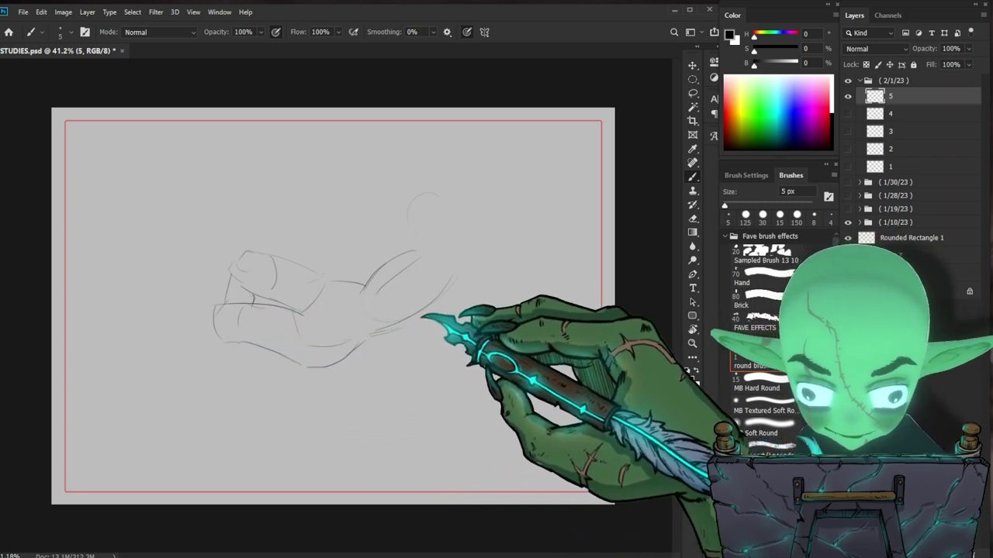
Step: Refine the ribcage and hip lines, and add the near shoulder with a straight supporting arm and hand
{"action": "left_click_drag", "start_coordinate": [380, 268], "coordinate": [395, 296]}
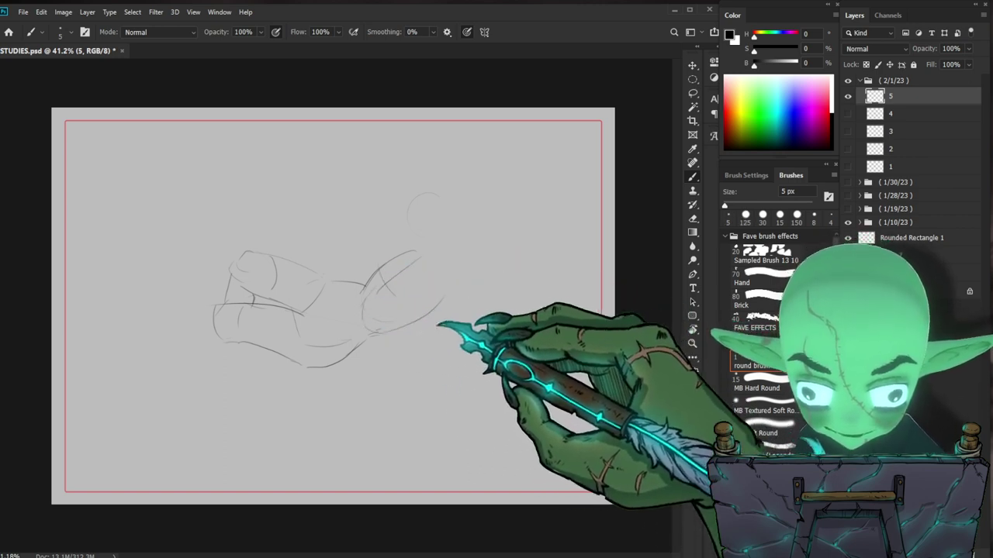
{"action": "mouse_move", "coordinate": [455, 292]}
{"action": "left_mouse_down"}
{"action": "mouse_move", "coordinate": [444, 300]}
{"action": "mouse_move", "coordinate": [452, 360]}
{"action": "left_mouse_up"}
{"action": "left_click_drag", "start_coordinate": [455, 262], "coordinate": [464, 275]}
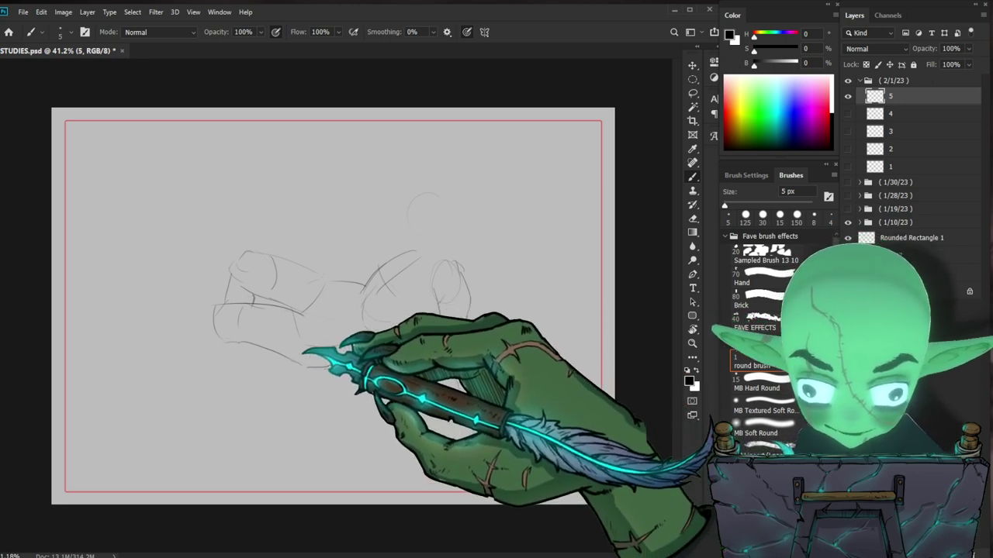
{"action": "mouse_move", "coordinate": [302, 312]}
{"action": "left_mouse_down"}
{"action": "mouse_move", "coordinate": [335, 353]}
{"action": "mouse_move", "coordinate": [315, 308]}
{"action": "mouse_move", "coordinate": [324, 287]}
{"action": "left_mouse_up"}
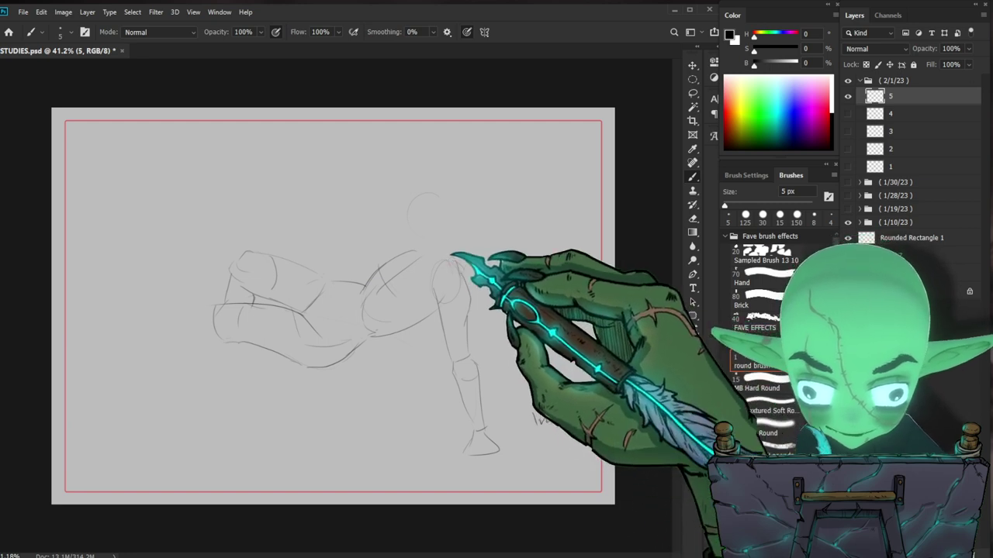
Step: Add an angular contour over the upper back edge of the ribcage on layer 5
{"action": "left_click_drag", "start_coordinate": [423, 251], "coordinate": [375, 256]}
{"action": "left_click_drag", "start_coordinate": [375, 258], "coordinate": [396, 296]}
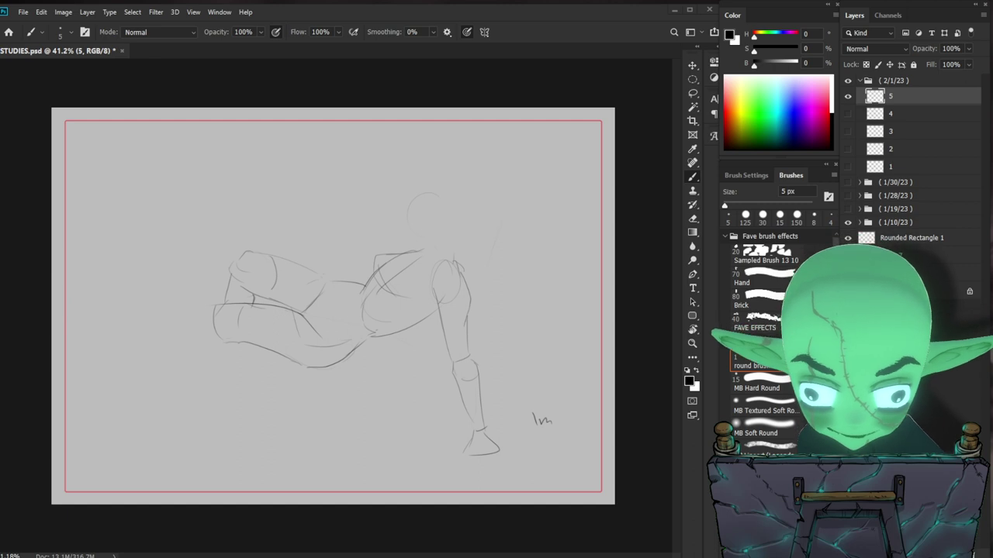
Step: Hide layer 5 and create a new layer named 6 above it in the 2/1/23 group
{"action": "left_click", "coordinate": [848, 96]}
{"action": "key", "text": "ctrl+shift+n"}
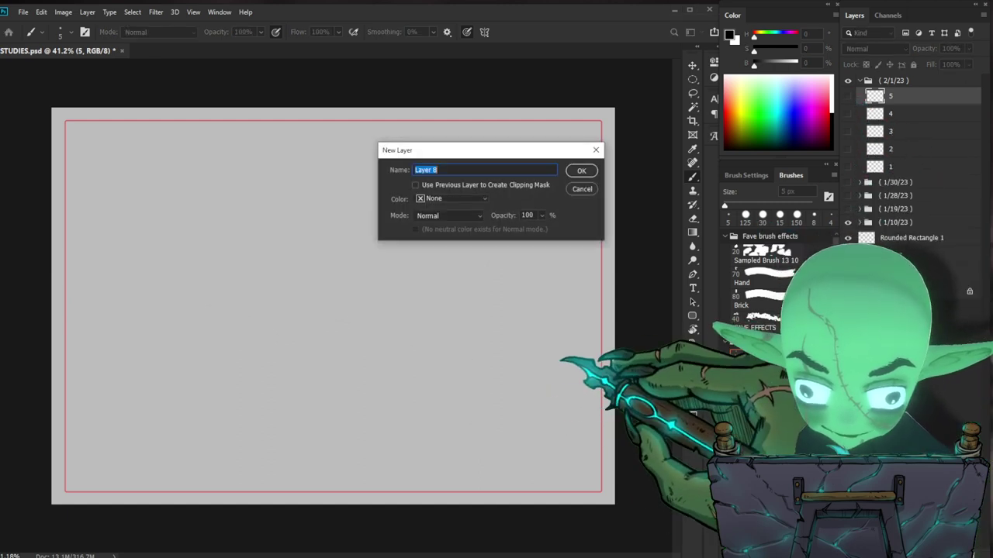
{"action": "key", "text": "Return"}
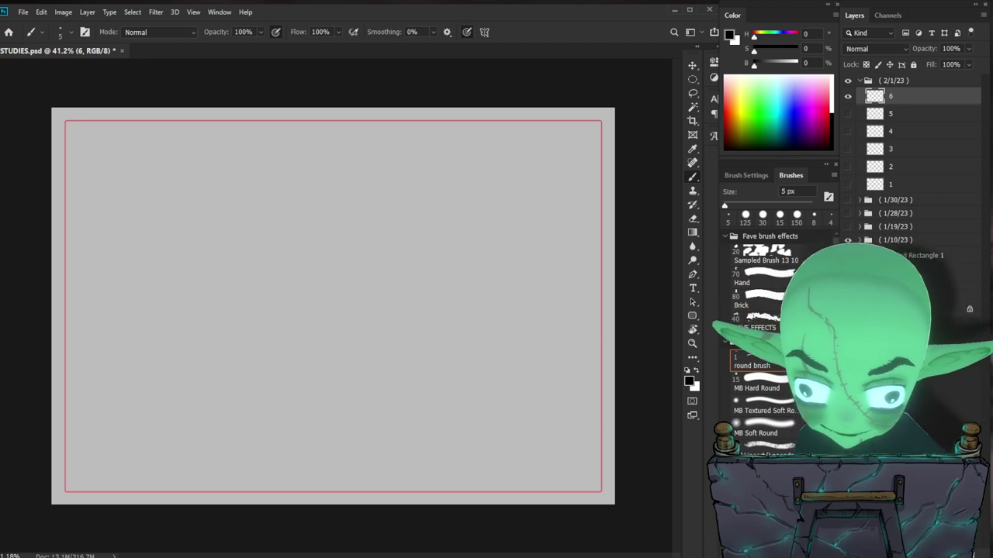
Step: Sketch a seated figure's curved spine line, round hip mass and bent legs extending right on layer 6
{"action": "mouse_move", "coordinate": [276, 252]}
{"action": "left_mouse_down"}
{"action": "mouse_move", "coordinate": [295, 310]}
{"action": "mouse_move", "coordinate": [355, 356]}
{"action": "left_mouse_up"}
{"action": "mouse_move", "coordinate": [370, 314]}
{"action": "left_mouse_down"}
{"action": "mouse_move", "coordinate": [400, 349]}
{"action": "mouse_move", "coordinate": [343, 374]}
{"action": "mouse_move", "coordinate": [348, 321]}
{"action": "mouse_move", "coordinate": [388, 386]}
{"action": "mouse_move", "coordinate": [452, 331]}
{"action": "mouse_move", "coordinate": [383, 321]}
{"action": "mouse_move", "coordinate": [427, 327]}
{"action": "mouse_move", "coordinate": [489, 377]}
{"action": "left_mouse_up"}
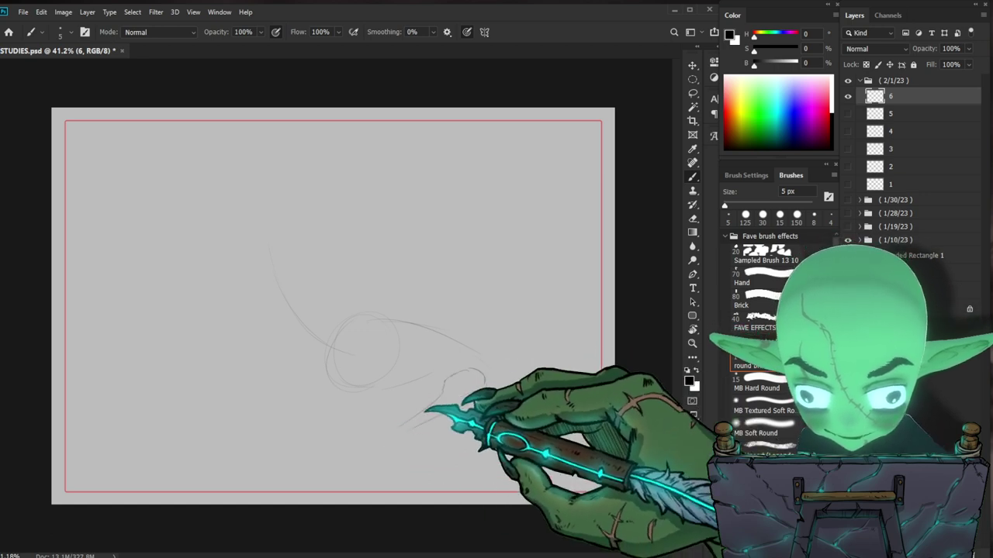
{"action": "left_click_drag", "start_coordinate": [342, 390], "coordinate": [401, 405]}
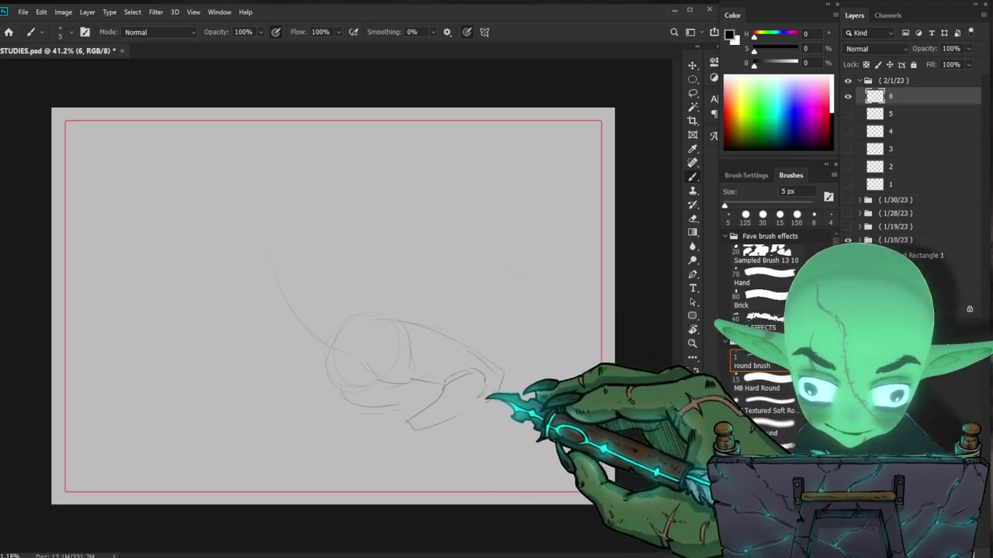
Step: Build the seated figure's ribcage with side contours, a slanted shoulder line and both shoulder edges
{"action": "left_click_drag", "start_coordinate": [364, 271], "coordinate": [370, 295]}
{"action": "mouse_move", "coordinate": [276, 268]}
{"action": "left_mouse_down"}
{"action": "mouse_move", "coordinate": [317, 330]}
{"action": "mouse_move", "coordinate": [291, 258]}
{"action": "mouse_move", "coordinate": [308, 334]}
{"action": "left_mouse_up"}
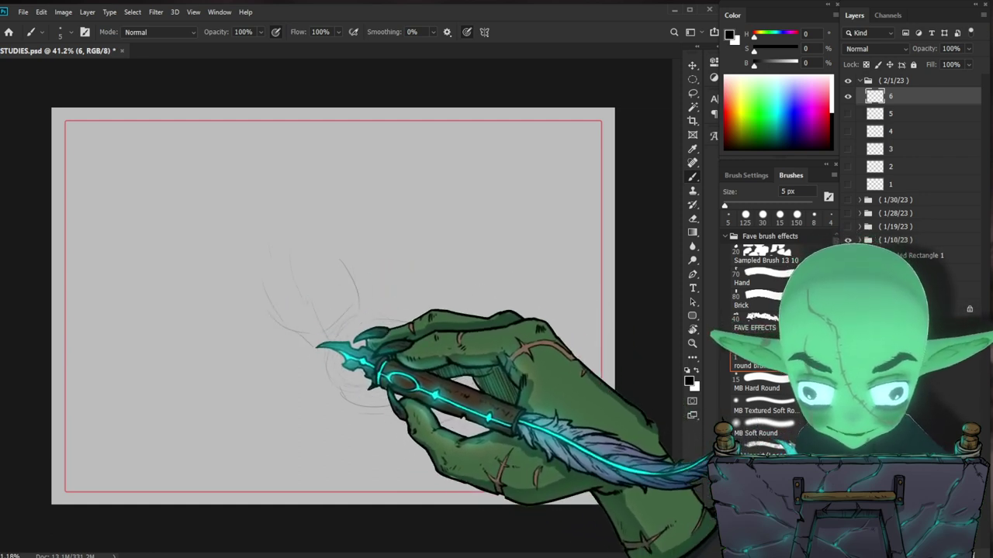
{"action": "mouse_move", "coordinate": [252, 254]}
{"action": "left_mouse_down"}
{"action": "mouse_move", "coordinate": [370, 243]}
{"action": "mouse_move", "coordinate": [311, 242]}
{"action": "mouse_move", "coordinate": [343, 226]}
{"action": "mouse_move", "coordinate": [300, 247]}
{"action": "left_mouse_up"}
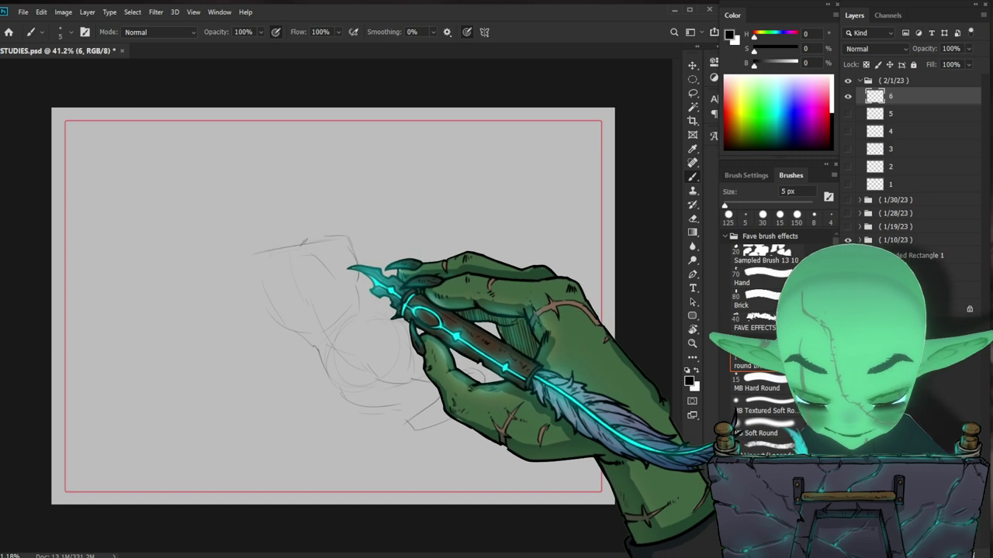
{"action": "left_click_drag", "start_coordinate": [343, 266], "coordinate": [361, 313]}
{"action": "mouse_move", "coordinate": [253, 251]}
{"action": "left_mouse_down"}
{"action": "mouse_move", "coordinate": [245, 270]}
{"action": "mouse_move", "coordinate": [257, 304]}
{"action": "left_mouse_up"}
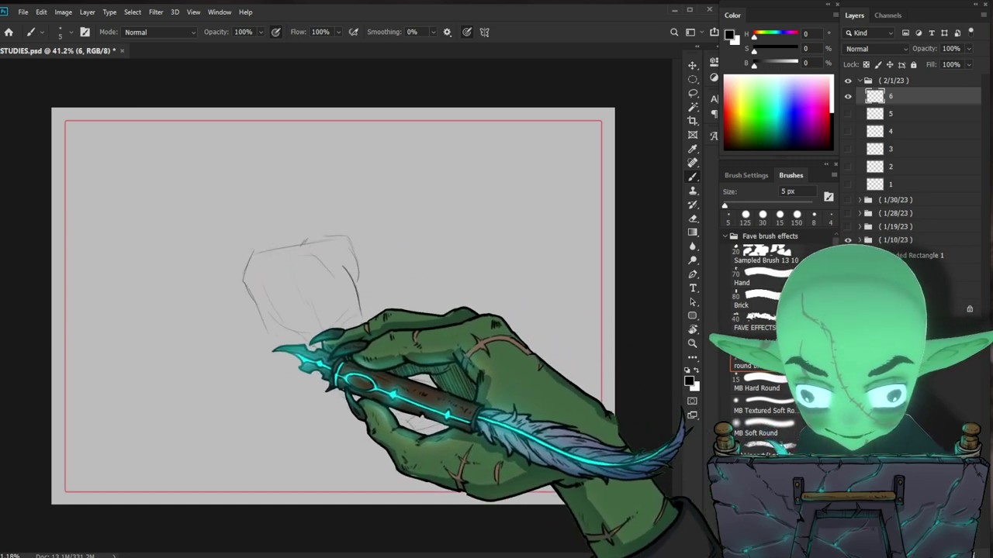
Step: Sketch the left supporting forearm with its hand on the ground, and add the folded leg's foot
{"action": "mouse_move", "coordinate": [268, 336]}
{"action": "left_mouse_down"}
{"action": "mouse_move", "coordinate": [268, 383]}
{"action": "mouse_move", "coordinate": [295, 343]}
{"action": "mouse_move", "coordinate": [280, 395]}
{"action": "left_mouse_up"}
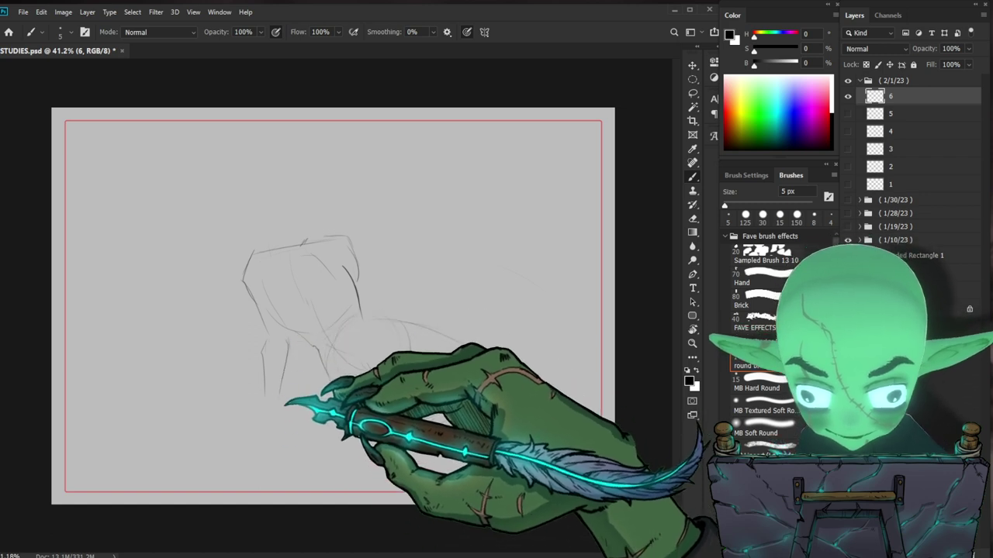
{"action": "mouse_move", "coordinate": [281, 395]}
{"action": "left_mouse_down"}
{"action": "mouse_move", "coordinate": [280, 421]}
{"action": "mouse_move", "coordinate": [241, 419]}
{"action": "left_mouse_up"}
{"action": "left_click_drag", "start_coordinate": [254, 403], "coordinate": [237, 418]}
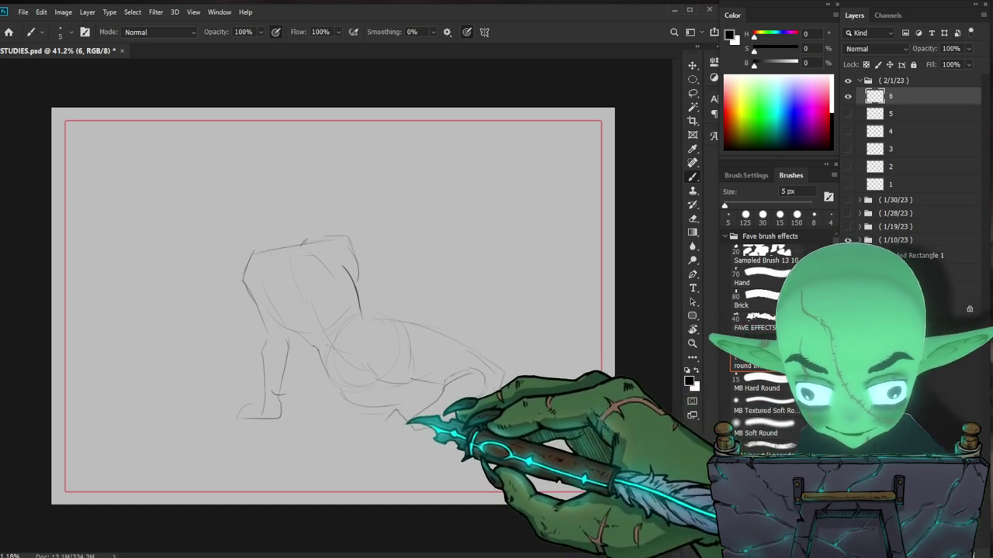
{"action": "mouse_move", "coordinate": [396, 410]}
{"action": "left_mouse_down"}
{"action": "mouse_move", "coordinate": [361, 444]}
{"action": "mouse_move", "coordinate": [401, 417]}
{"action": "left_mouse_up"}
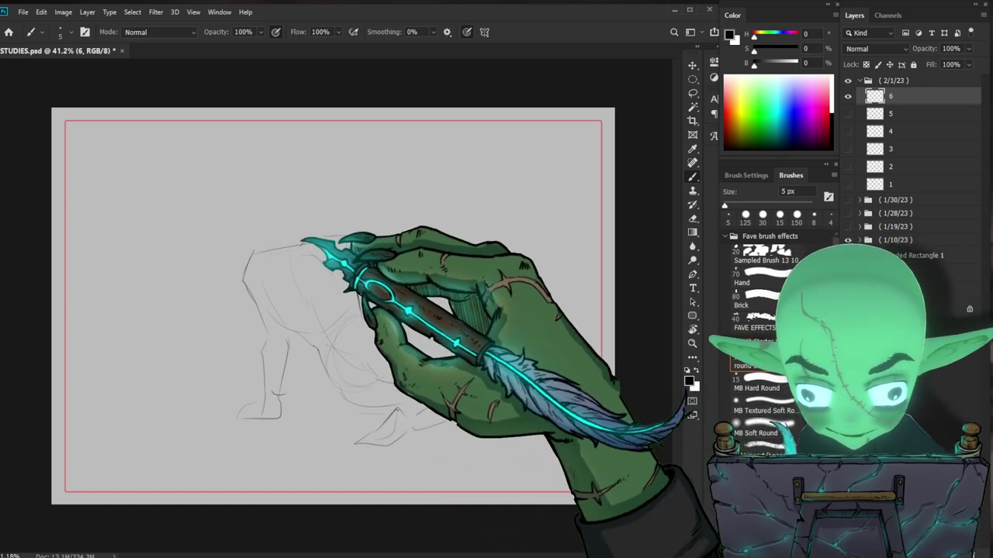
Step: Add the seated figure's head outline, neck and the shoulder slope beside it
{"action": "mouse_move", "coordinate": [277, 237]}
{"action": "left_mouse_down"}
{"action": "mouse_move", "coordinate": [320, 183]}
{"action": "mouse_move", "coordinate": [322, 242]}
{"action": "mouse_move", "coordinate": [297, 237]}
{"action": "mouse_move", "coordinate": [308, 242]}
{"action": "left_mouse_up"}
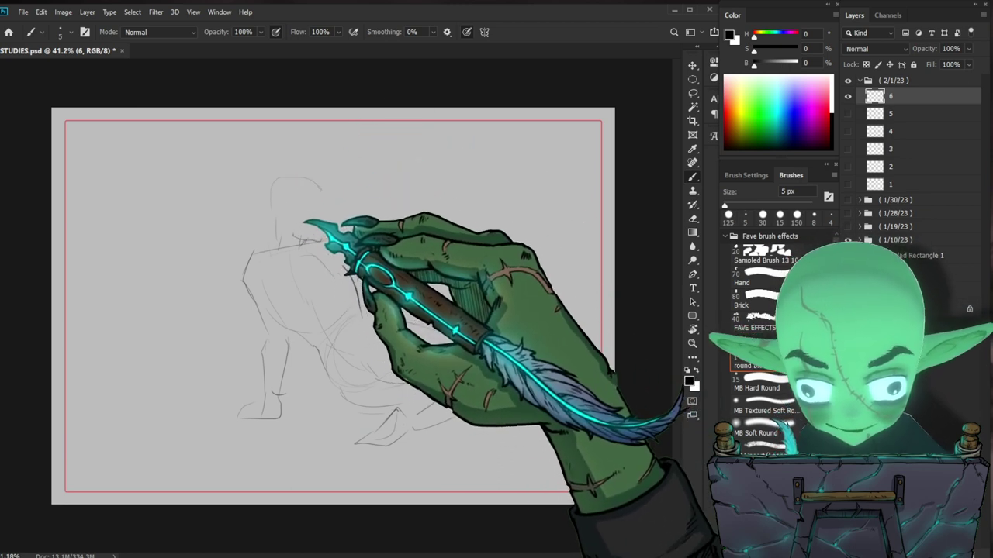
{"action": "left_click_drag", "start_coordinate": [293, 220], "coordinate": [299, 237]}
{"action": "mouse_move", "coordinate": [322, 189]}
{"action": "left_mouse_down"}
{"action": "mouse_move", "coordinate": [326, 233]}
{"action": "mouse_move", "coordinate": [353, 242]}
{"action": "left_mouse_up"}
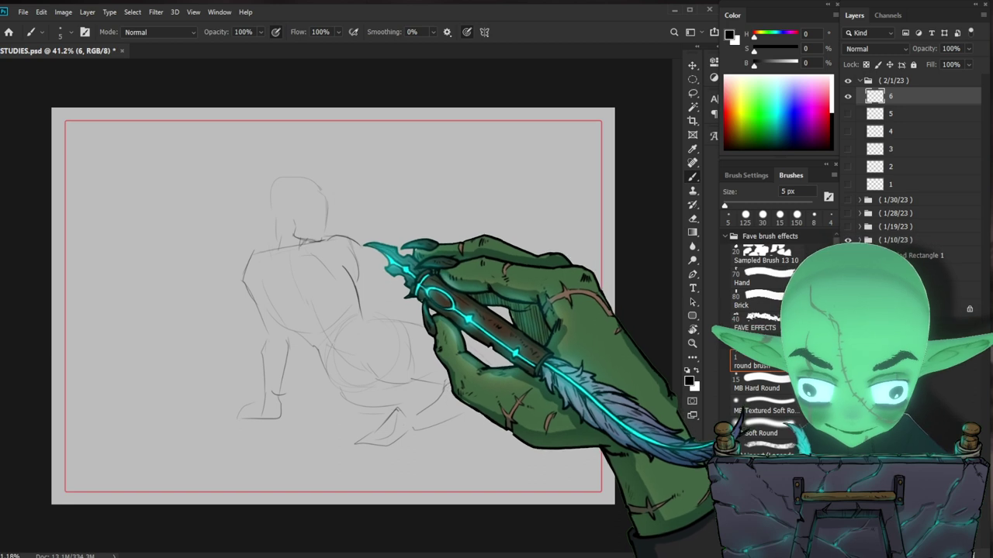
Step: Darken the back, waist, hip and leg contours, add construction lines to the head, and mark the study 2m
{"action": "left_click_drag", "start_coordinate": [277, 258], "coordinate": [270, 280]}
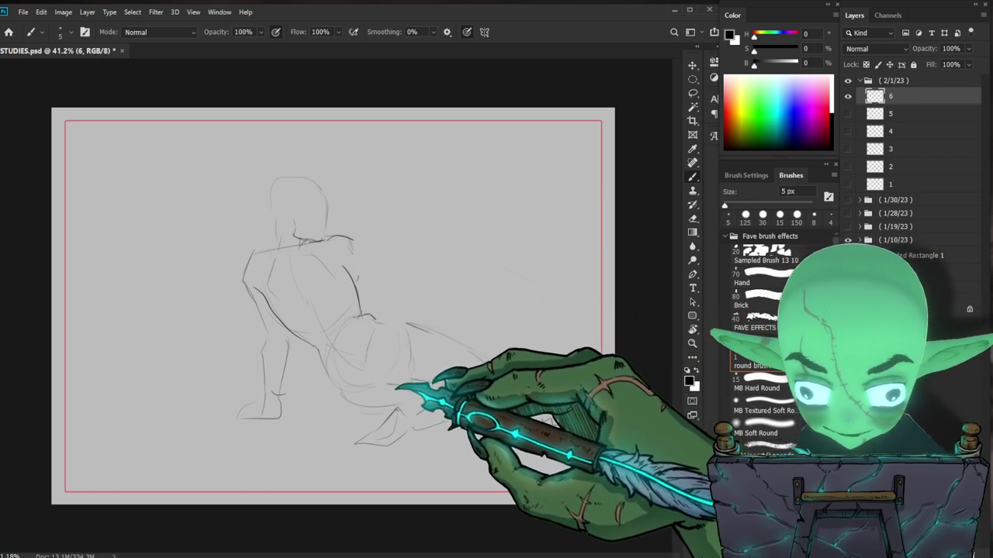
{"action": "left_click_drag", "start_coordinate": [349, 394], "coordinate": [406, 408]}
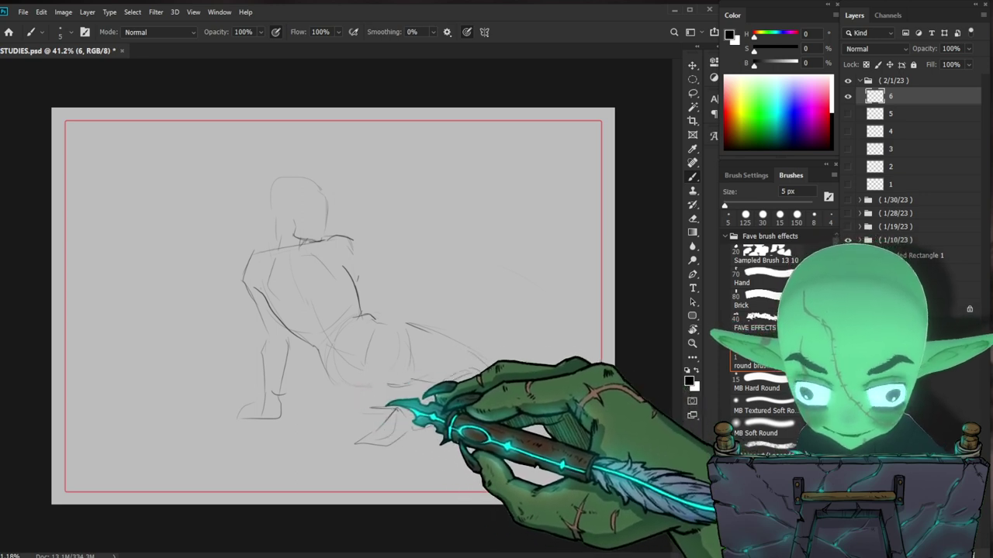
{"action": "left_click_drag", "start_coordinate": [325, 361], "coordinate": [359, 410]}
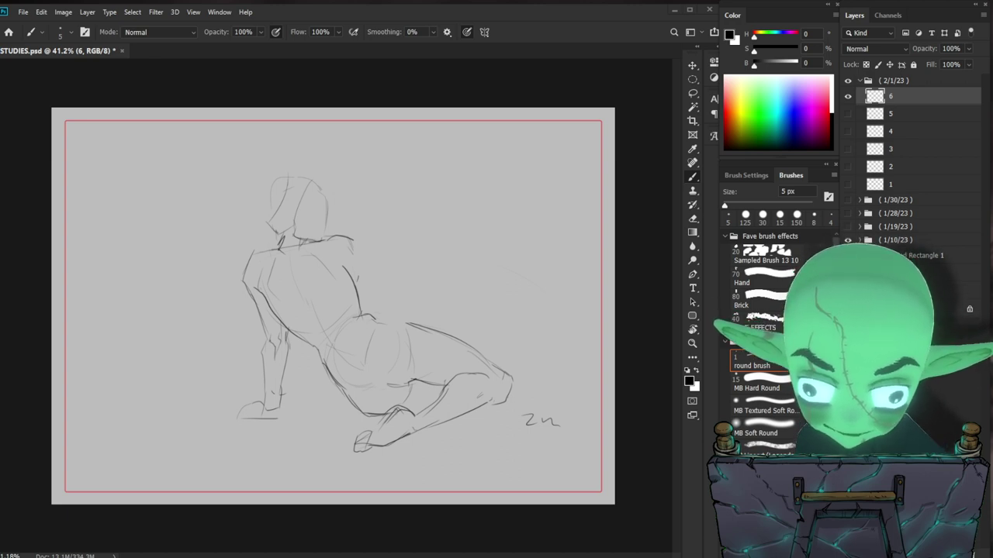
Step: Hide layer 6 and create a new layer named 7 above it
{"action": "key", "text": "ctrl+shift+n"}
{"action": "type", "text": "7"}
{"action": "key", "text": "Return"}
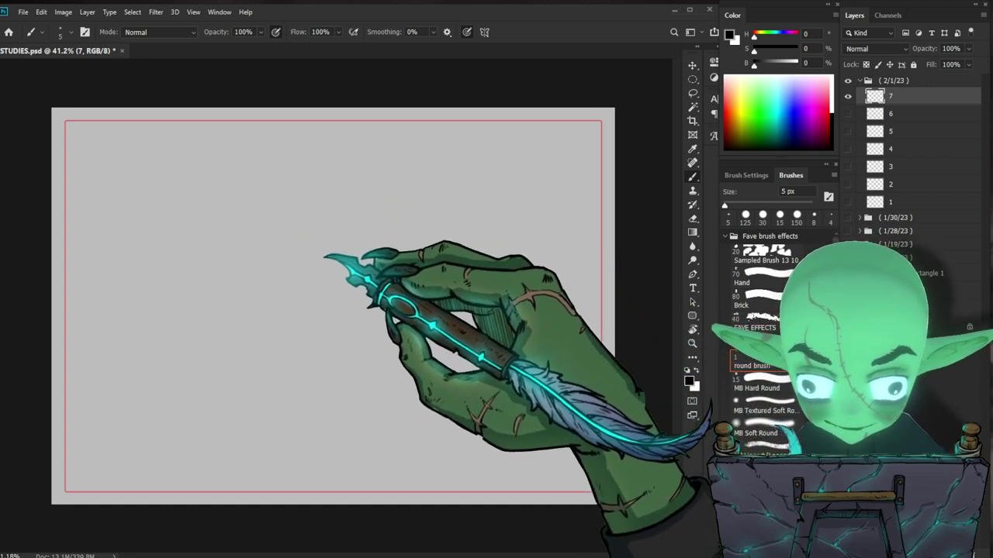
Step: Sketch a front-facing figure's ribcage sides, center line, lower rib curve and chest line on layer 7
{"action": "left_click_drag", "start_coordinate": [301, 238], "coordinate": [295, 309]}
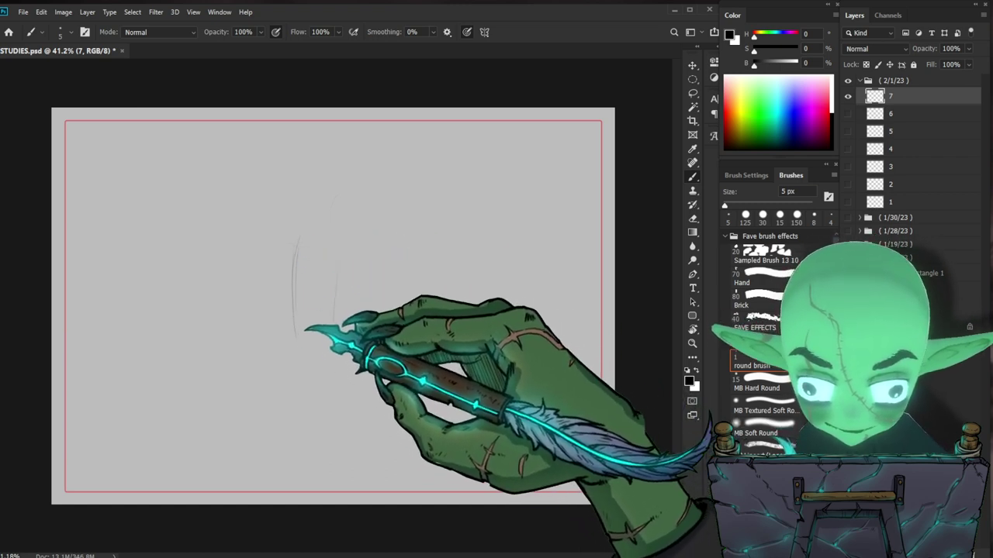
{"action": "left_click_drag", "start_coordinate": [297, 323], "coordinate": [353, 335]}
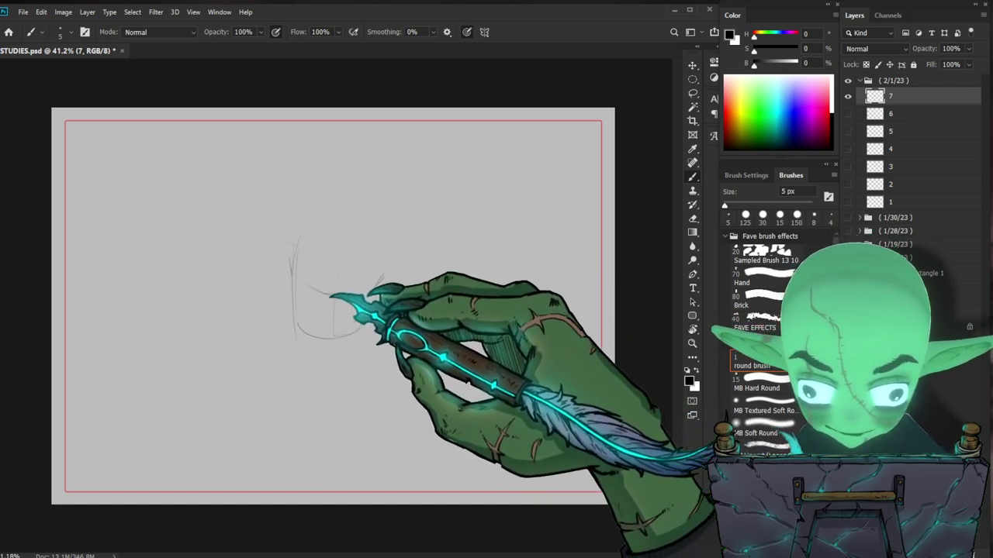
{"action": "left_click_drag", "start_coordinate": [321, 292], "coordinate": [357, 300]}
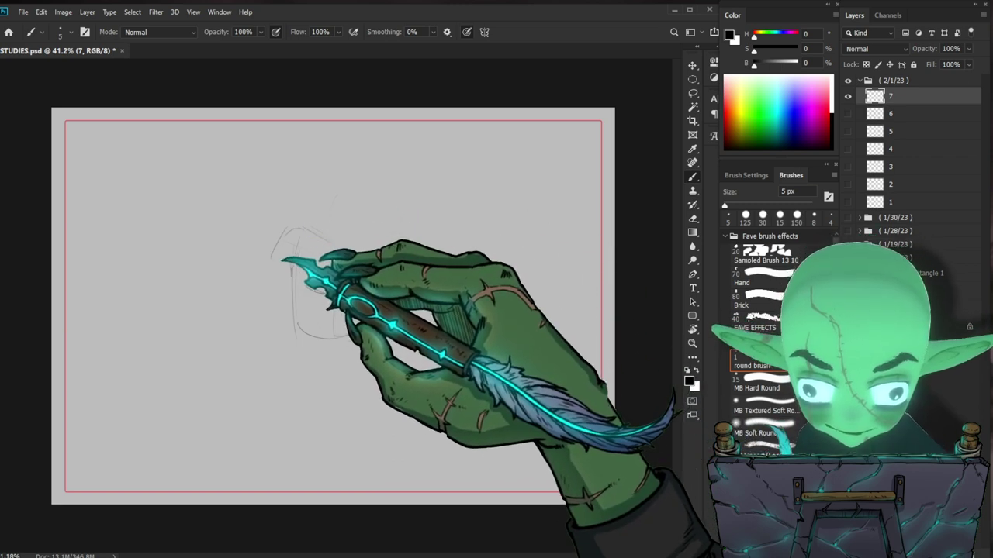
Step: Add the left shoulder and upper arm down to the elbow, and define the ribcage's right side
{"action": "mouse_move", "coordinate": [274, 264]}
{"action": "left_mouse_down"}
{"action": "mouse_move", "coordinate": [269, 320]}
{"action": "mouse_move", "coordinate": [291, 291]}
{"action": "mouse_move", "coordinate": [274, 343]}
{"action": "left_mouse_up"}
{"action": "left_click_drag", "start_coordinate": [259, 329], "coordinate": [284, 329]}
{"action": "left_click_drag", "start_coordinate": [372, 289], "coordinate": [361, 325]}
Step: Sketch the boxy waist and pelvis below the ribcage with folded thighs, knees and lower legs
{"action": "mouse_move", "coordinate": [295, 335]}
{"action": "left_mouse_down"}
{"action": "mouse_move", "coordinate": [293, 374]}
{"action": "mouse_move", "coordinate": [356, 364]}
{"action": "mouse_move", "coordinate": [373, 328]}
{"action": "mouse_move", "coordinate": [338, 397]}
{"action": "mouse_move", "coordinate": [324, 393]}
{"action": "mouse_move", "coordinate": [362, 395]}
{"action": "mouse_move", "coordinate": [309, 389]}
{"action": "mouse_move", "coordinate": [371, 399]}
{"action": "left_mouse_up"}
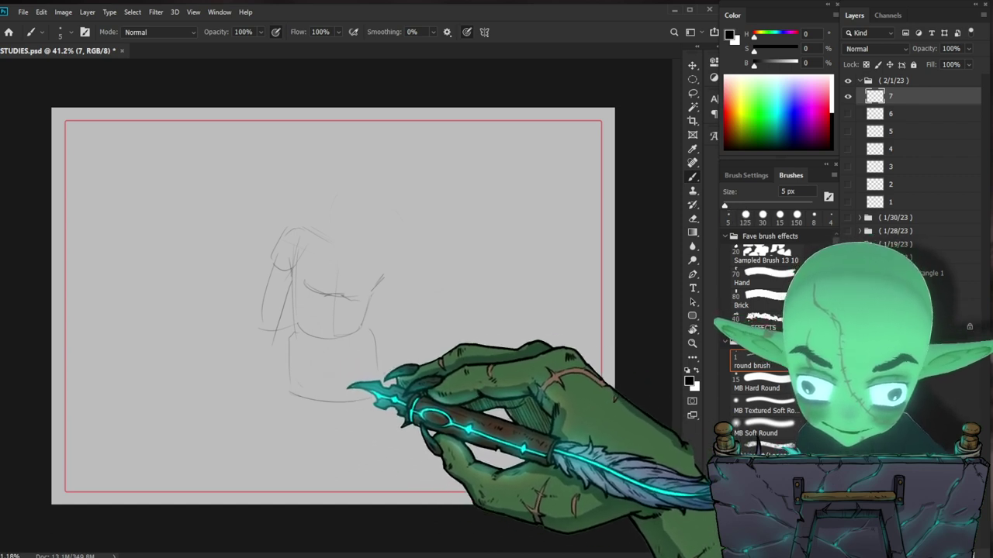
{"action": "mouse_move", "coordinate": [292, 393]}
{"action": "left_mouse_down"}
{"action": "mouse_move", "coordinate": [328, 414]}
{"action": "mouse_move", "coordinate": [330, 376]}
{"action": "left_mouse_up"}
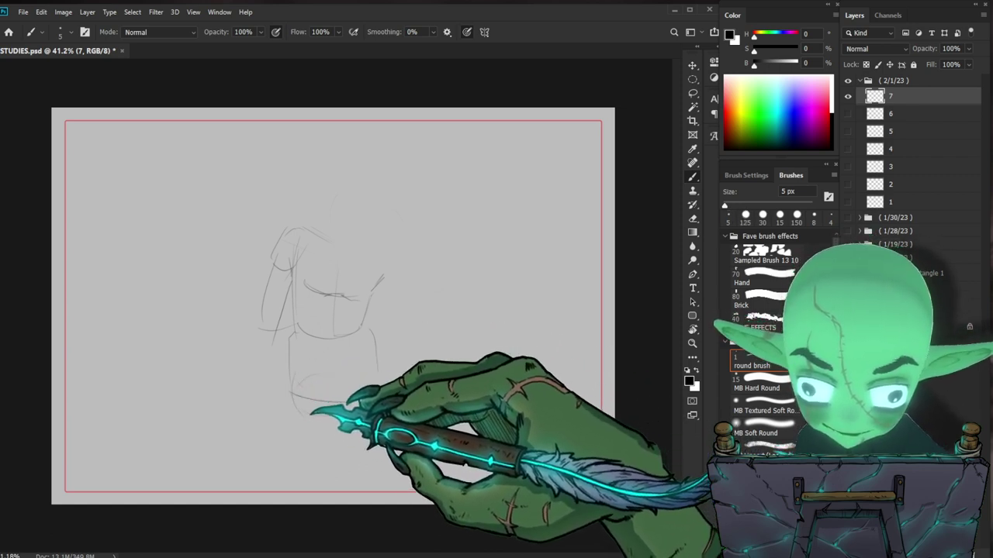
{"action": "left_click_drag", "start_coordinate": [310, 411], "coordinate": [361, 429]}
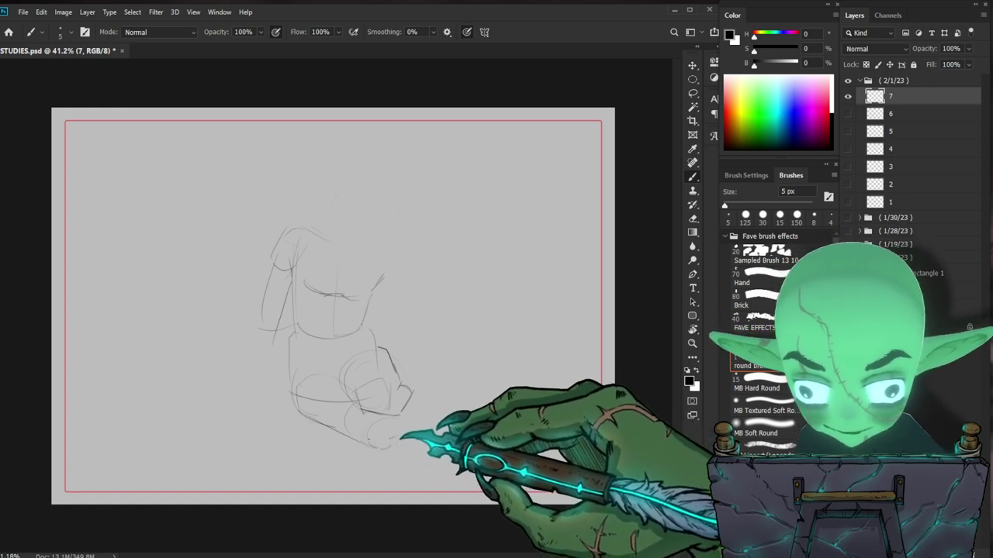
Step: Sketch the right collarbone and shoulder line, undoing unwanted strokes along the way
{"action": "left_click_drag", "start_coordinate": [382, 244], "coordinate": [415, 265]}
{"action": "key", "text": "ctrl+z"}
{"action": "mouse_move", "coordinate": [357, 247]}
{"action": "left_mouse_down"}
{"action": "mouse_move", "coordinate": [394, 249]}
{"action": "mouse_move", "coordinate": [398, 262]}
{"action": "left_mouse_up"}
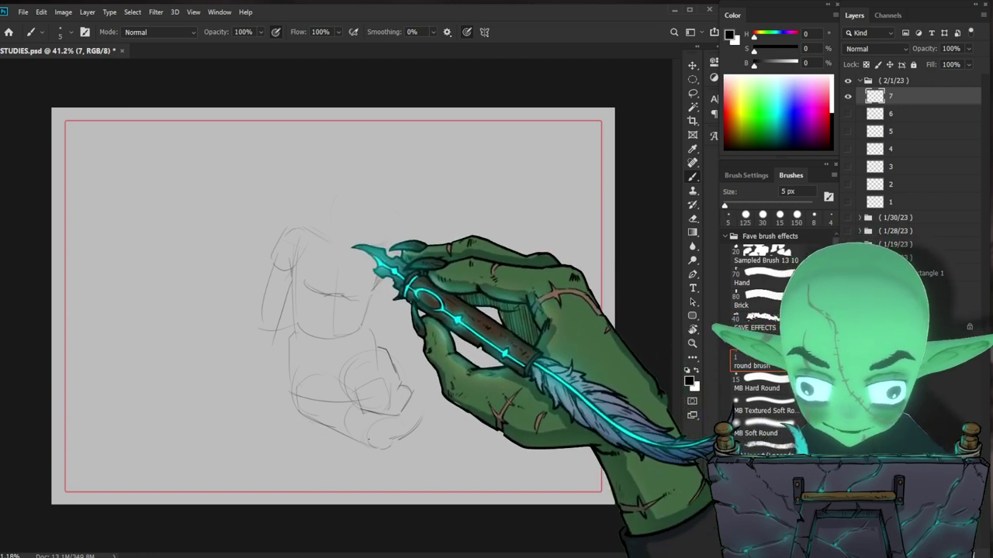
{"action": "key", "text": "ctrl+z"}
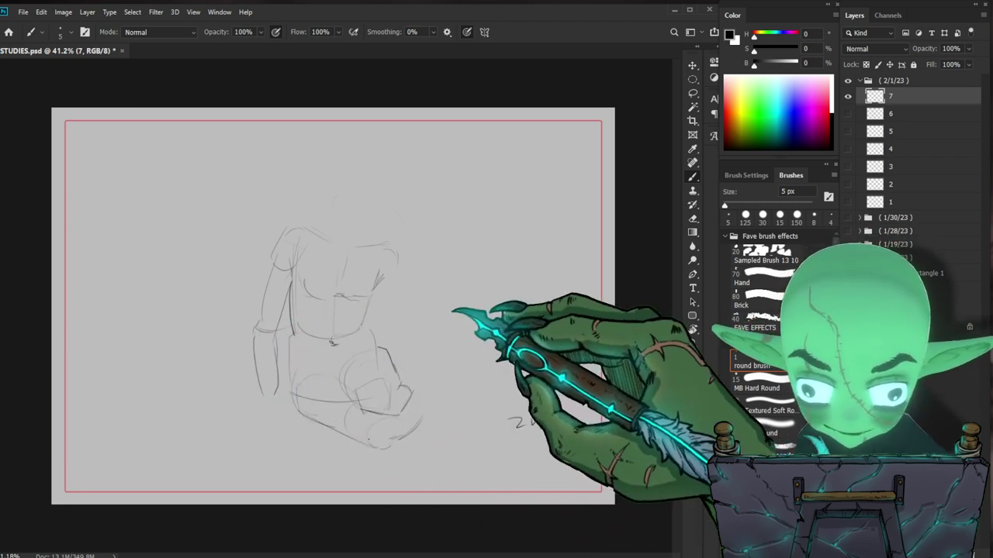
Step: Draw the left forearm, wrist and flat supporting hand, and refine the lower contour of the folded leg
{"action": "mouse_move", "coordinate": [263, 393]}
{"action": "left_mouse_down"}
{"action": "mouse_move", "coordinate": [276, 395]}
{"action": "mouse_move", "coordinate": [258, 410]}
{"action": "left_mouse_up"}
{"action": "left_click_drag", "start_coordinate": [275, 357], "coordinate": [276, 395]}
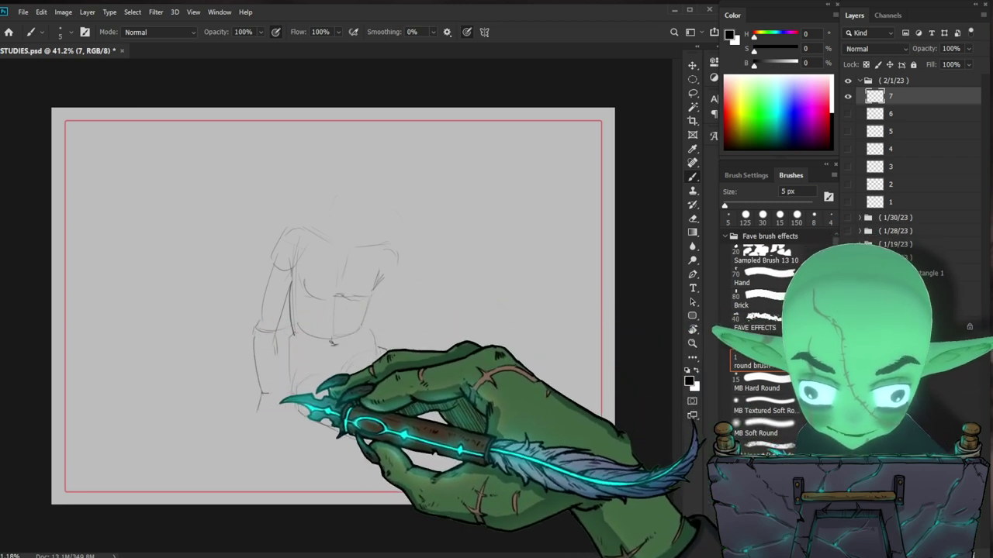
{"action": "left_click_drag", "start_coordinate": [276, 334], "coordinate": [276, 394]}
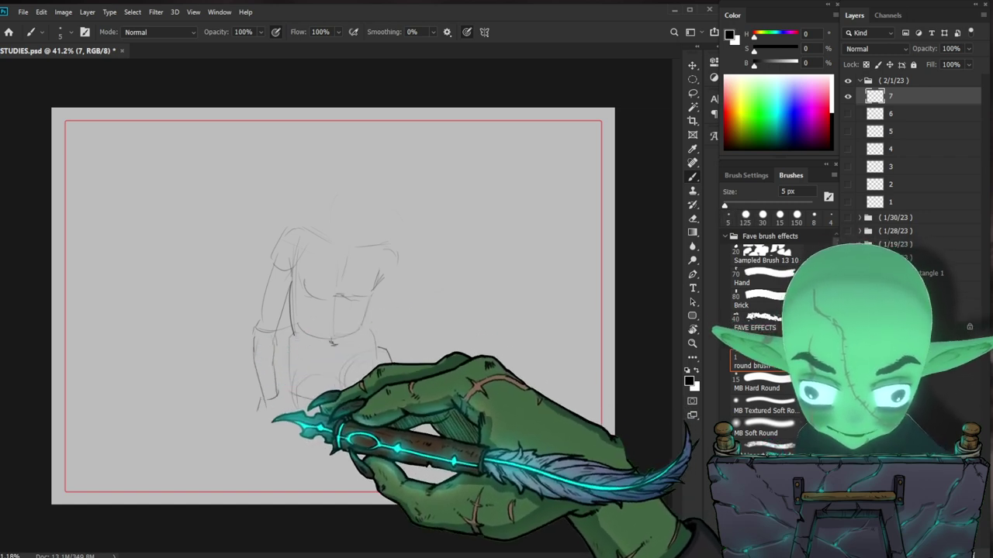
{"action": "mouse_move", "coordinate": [260, 424]}
{"action": "left_mouse_down"}
{"action": "mouse_move", "coordinate": [262, 397]}
{"action": "mouse_move", "coordinate": [260, 428]}
{"action": "mouse_move", "coordinate": [282, 393]}
{"action": "mouse_move", "coordinate": [270, 423]}
{"action": "mouse_move", "coordinate": [381, 436]}
{"action": "mouse_move", "coordinate": [270, 439]}
{"action": "left_mouse_up"}
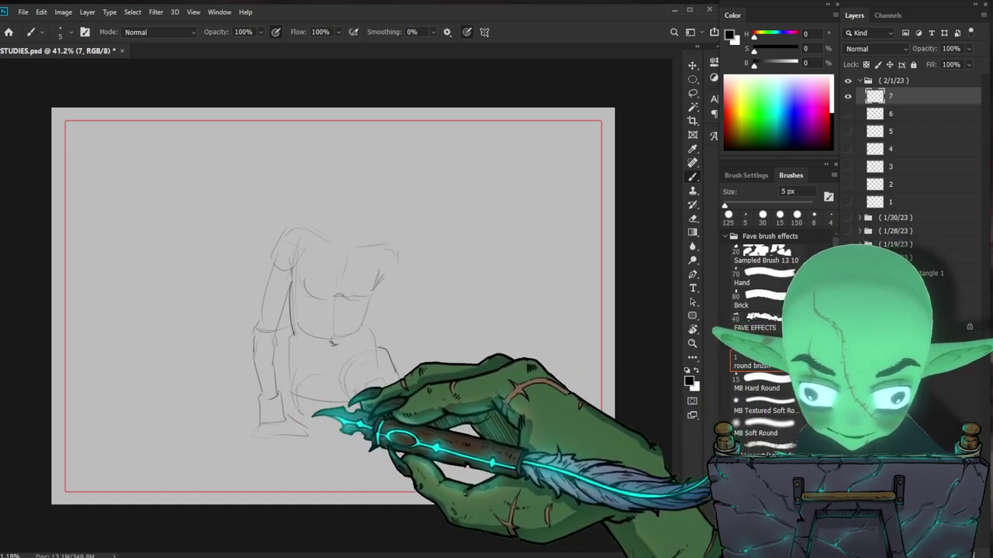
{"action": "left_click_drag", "start_coordinate": [324, 425], "coordinate": [340, 436]}
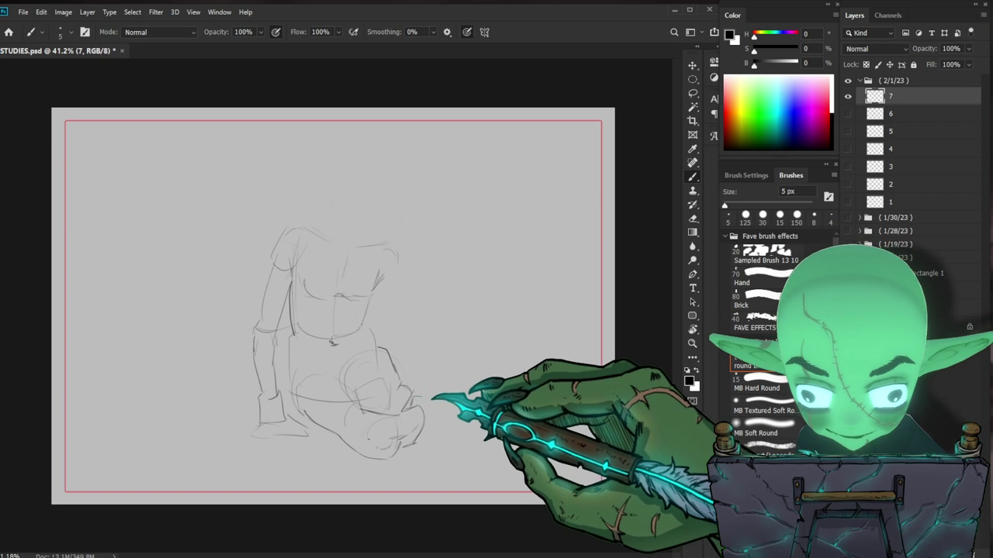
Step: Add the right supporting arm and hand, and sketch the neck with a head tilted to the right
{"action": "left_click_drag", "start_coordinate": [384, 286], "coordinate": [408, 334]}
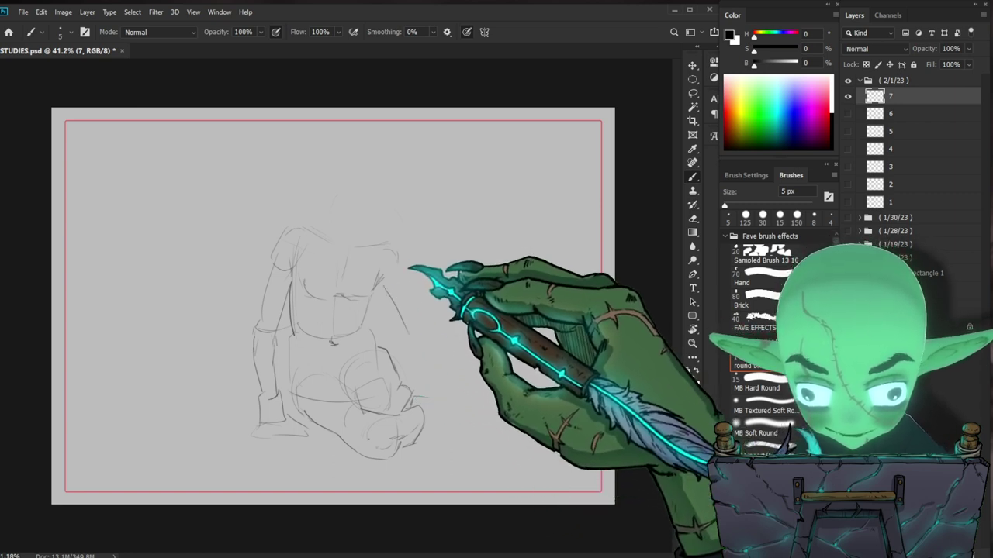
{"action": "mouse_move", "coordinate": [397, 250]}
{"action": "left_mouse_down"}
{"action": "mouse_move", "coordinate": [401, 280]}
{"action": "mouse_move", "coordinate": [417, 335]}
{"action": "left_mouse_up"}
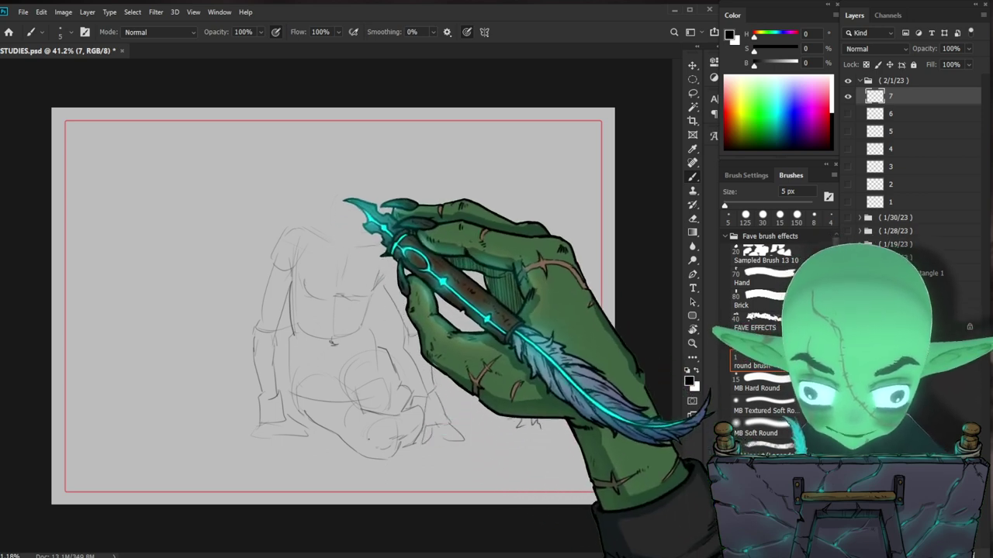
{"action": "mouse_move", "coordinate": [337, 223]}
{"action": "left_mouse_down"}
{"action": "mouse_move", "coordinate": [380, 228]}
{"action": "mouse_move", "coordinate": [351, 230]}
{"action": "mouse_move", "coordinate": [380, 208]}
{"action": "mouse_move", "coordinate": [371, 225]}
{"action": "mouse_move", "coordinate": [378, 189]}
{"action": "mouse_move", "coordinate": [361, 220]}
{"action": "mouse_move", "coordinate": [366, 244]}
{"action": "left_mouse_up"}
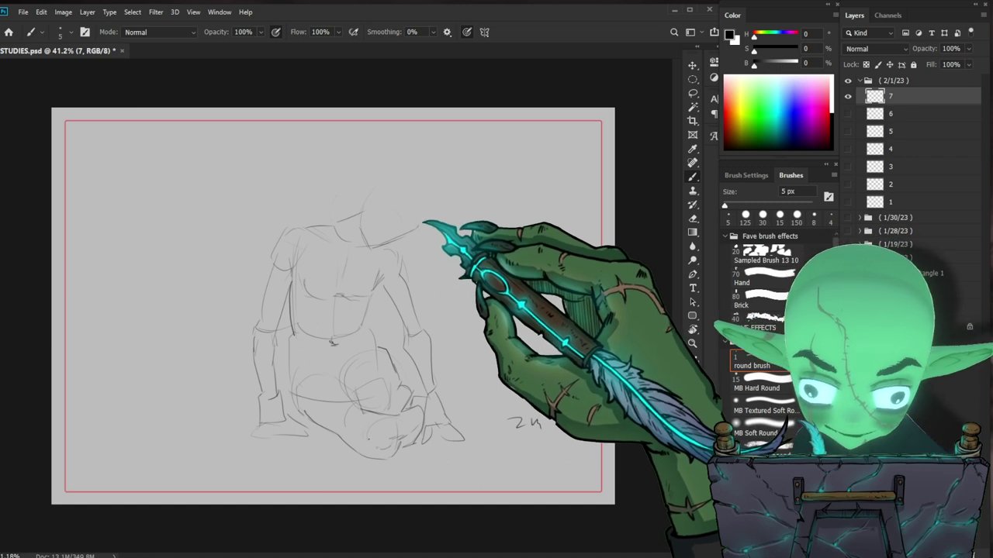
{"action": "mouse_move", "coordinate": [362, 213]}
{"action": "left_mouse_down"}
{"action": "mouse_move", "coordinate": [414, 191]}
{"action": "mouse_move", "coordinate": [396, 196]}
{"action": "mouse_move", "coordinate": [416, 231]}
{"action": "mouse_move", "coordinate": [397, 186]}
{"action": "mouse_move", "coordinate": [405, 205]}
{"action": "mouse_move", "coordinate": [366, 225]}
{"action": "mouse_move", "coordinate": [385, 210]}
{"action": "mouse_move", "coordinate": [370, 214]}
{"action": "mouse_move", "coordinate": [409, 239]}
{"action": "left_mouse_up"}
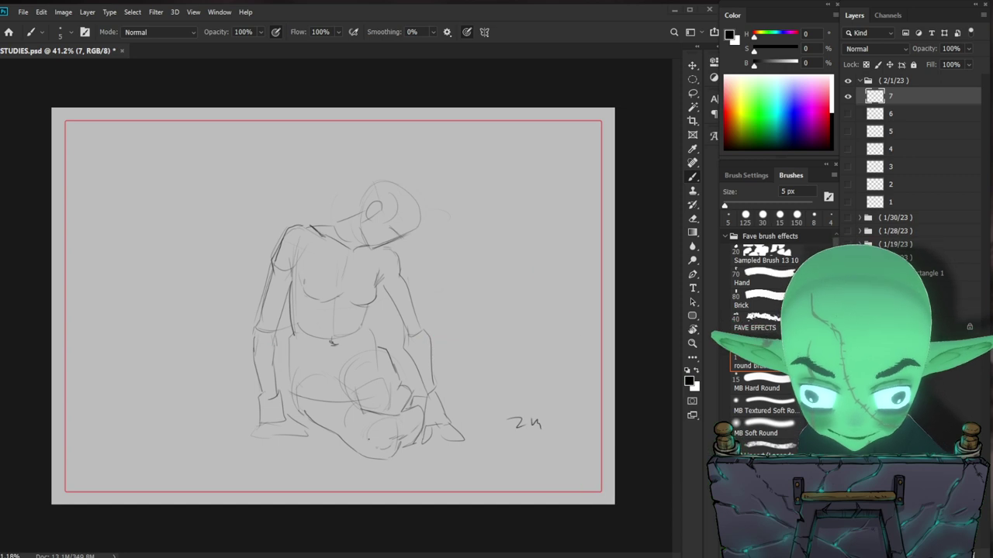
Step: Hide layer 7 and create a new layer named 8 above it
{"action": "left_click", "coordinate": [848, 96]}
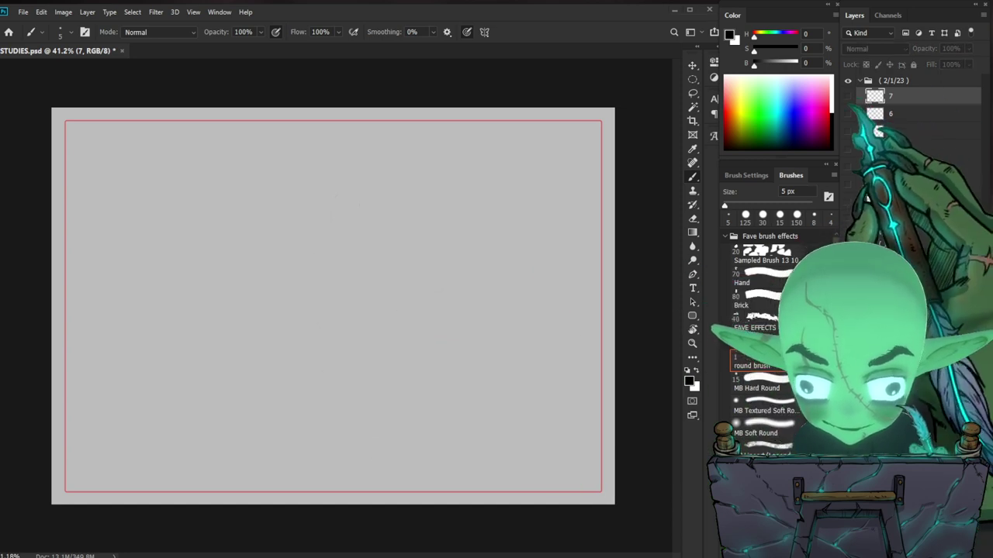
{"action": "key", "text": "ctrl+shift+n"}
{"action": "type", "text": "8"}
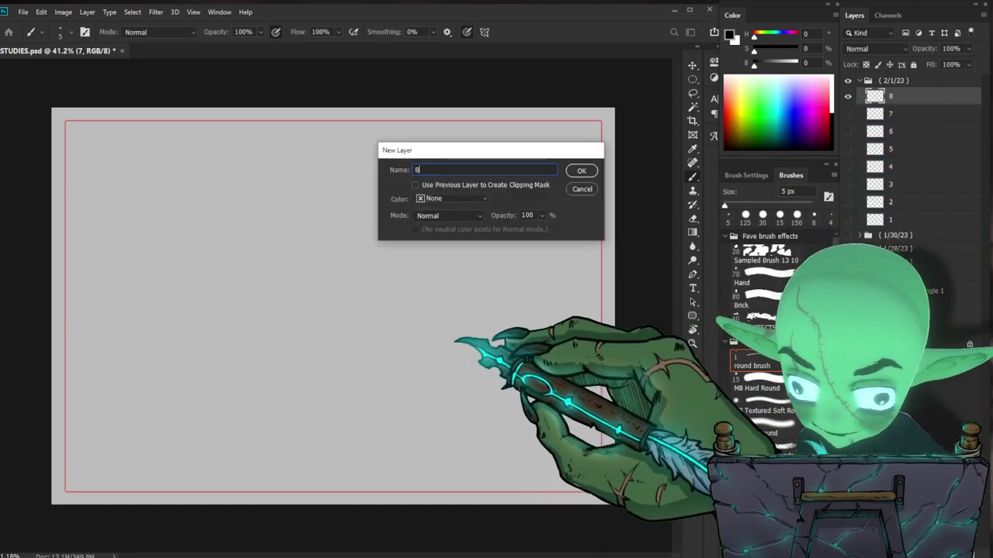
Step: Write a 2m note on layer 8 and sketch a crouching figure's head circle, shoulder, back line and bent near arm
{"action": "key", "text": "Return"}
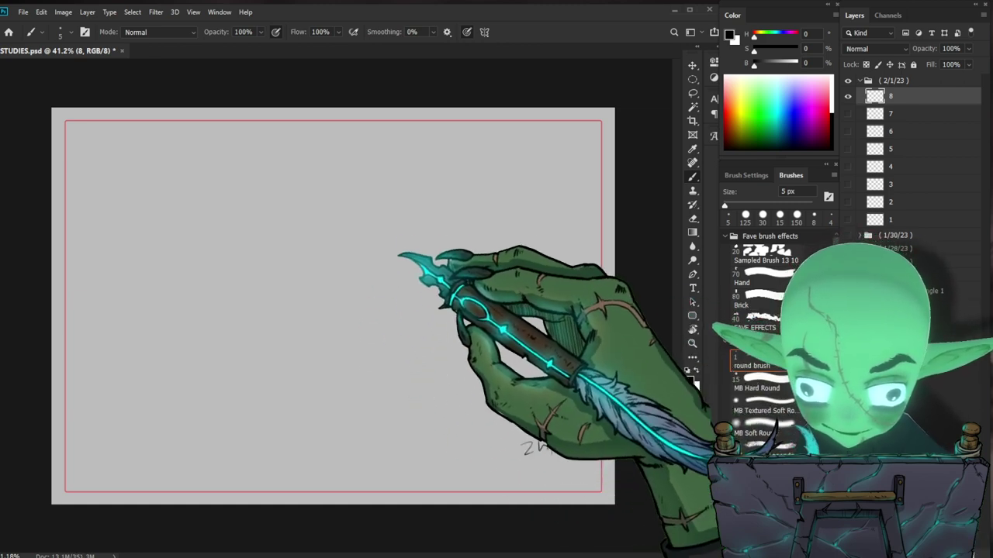
{"action": "mouse_move", "coordinate": [428, 269]}
{"action": "left_mouse_down"}
{"action": "mouse_move", "coordinate": [453, 259]}
{"action": "mouse_move", "coordinate": [444, 303]}
{"action": "mouse_move", "coordinate": [475, 263]}
{"action": "mouse_move", "coordinate": [471, 298]}
{"action": "left_mouse_up"}
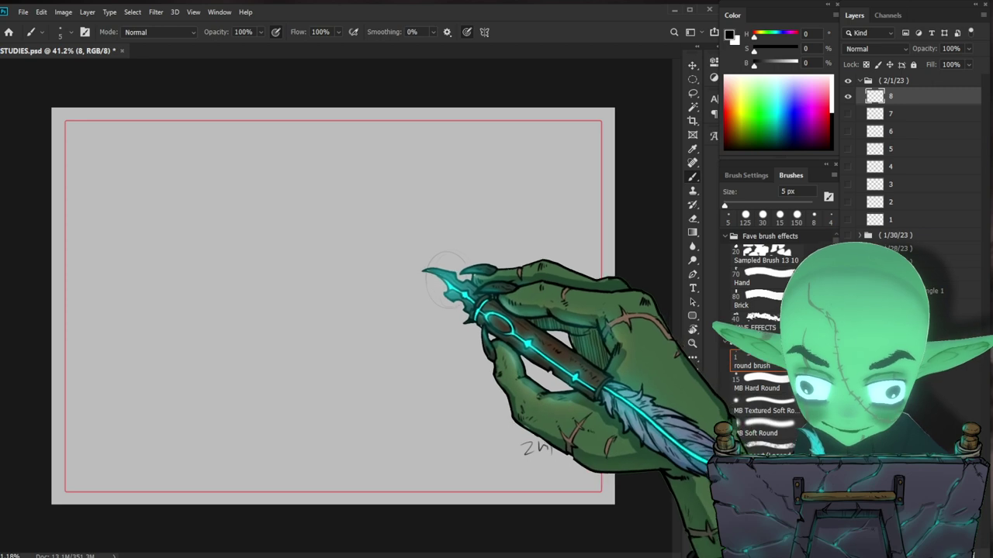
{"action": "mouse_move", "coordinate": [431, 261]}
{"action": "left_mouse_down"}
{"action": "mouse_move", "coordinate": [455, 255]}
{"action": "mouse_move", "coordinate": [470, 268]}
{"action": "left_mouse_up"}
{"action": "mouse_move", "coordinate": [274, 243]}
{"action": "left_mouse_down"}
{"action": "mouse_move", "coordinate": [417, 250]}
{"action": "mouse_move", "coordinate": [347, 271]}
{"action": "mouse_move", "coordinate": [354, 311]}
{"action": "mouse_move", "coordinate": [399, 312]}
{"action": "mouse_move", "coordinate": [404, 330]}
{"action": "mouse_move", "coordinate": [377, 311]}
{"action": "mouse_move", "coordinate": [378, 324]}
{"action": "mouse_move", "coordinate": [353, 347]}
{"action": "mouse_move", "coordinate": [386, 339]}
{"action": "mouse_move", "coordinate": [332, 369]}
{"action": "mouse_move", "coordinate": [362, 380]}
{"action": "mouse_move", "coordinate": [353, 355]}
{"action": "mouse_move", "coordinate": [356, 374]}
{"action": "mouse_move", "coordinate": [375, 358]}
{"action": "left_mouse_up"}
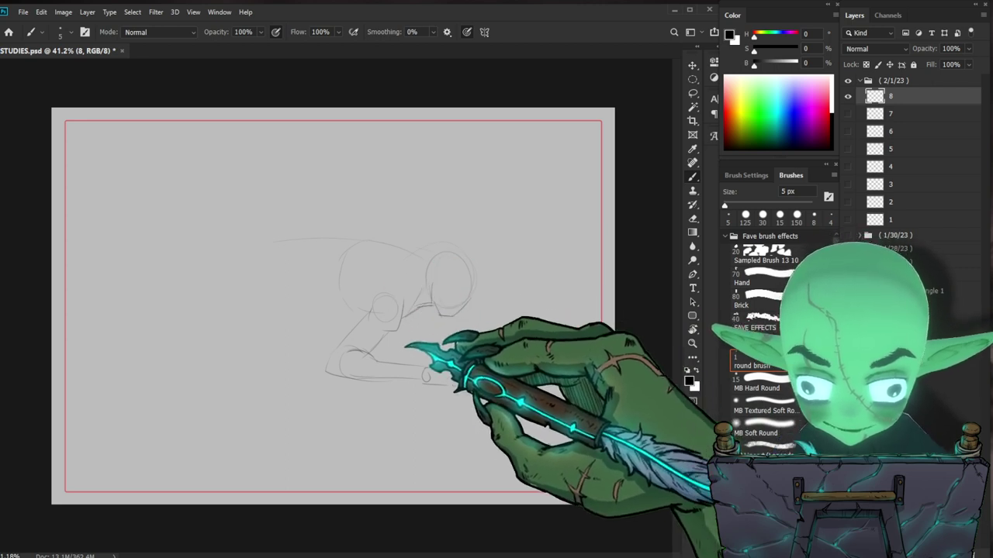
Step: Sketch the rounded hips, back contour and folded legs, and add the near hand and the far arm beneath the head
{"action": "mouse_move", "coordinate": [347, 302]}
{"action": "left_mouse_down"}
{"action": "mouse_move", "coordinate": [364, 319]}
{"action": "mouse_move", "coordinate": [347, 302]}
{"action": "mouse_move", "coordinate": [306, 304]}
{"action": "left_mouse_up"}
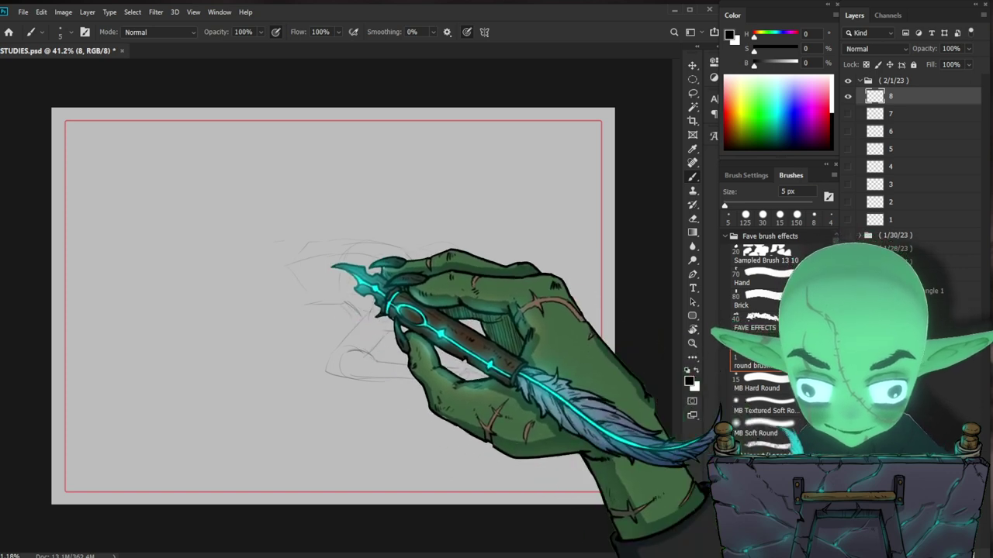
{"action": "mouse_move", "coordinate": [306, 241]}
{"action": "left_mouse_down"}
{"action": "mouse_move", "coordinate": [261, 272]}
{"action": "mouse_move", "coordinate": [349, 349]}
{"action": "mouse_move", "coordinate": [268, 317]}
{"action": "mouse_move", "coordinate": [285, 324]}
{"action": "mouse_move", "coordinate": [310, 308]}
{"action": "mouse_move", "coordinate": [284, 333]}
{"action": "mouse_move", "coordinate": [261, 304]}
{"action": "mouse_move", "coordinate": [260, 271]}
{"action": "mouse_move", "coordinate": [277, 262]}
{"action": "mouse_move", "coordinate": [269, 258]}
{"action": "mouse_move", "coordinate": [290, 240]}
{"action": "left_mouse_up"}
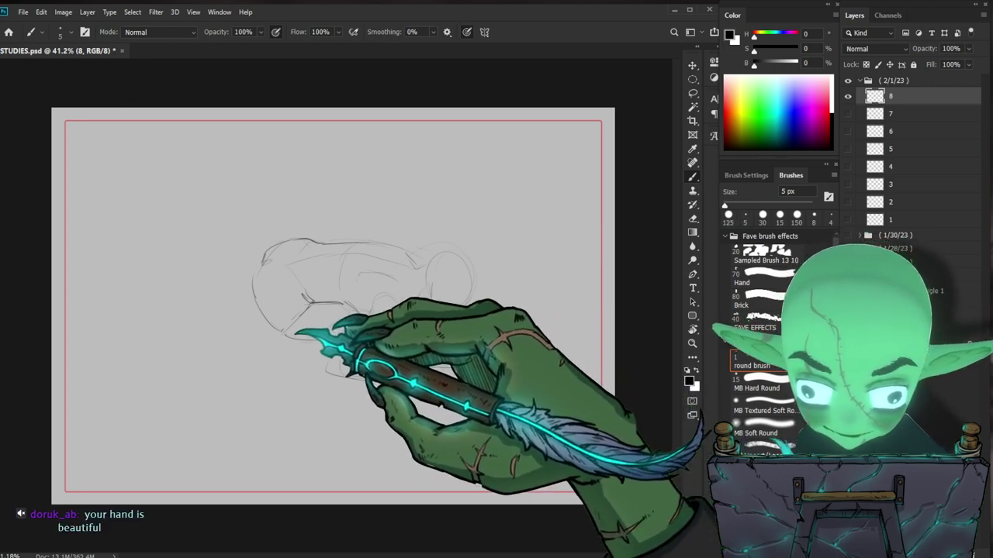
{"action": "left_click_drag", "start_coordinate": [338, 309], "coordinate": [332, 338]}
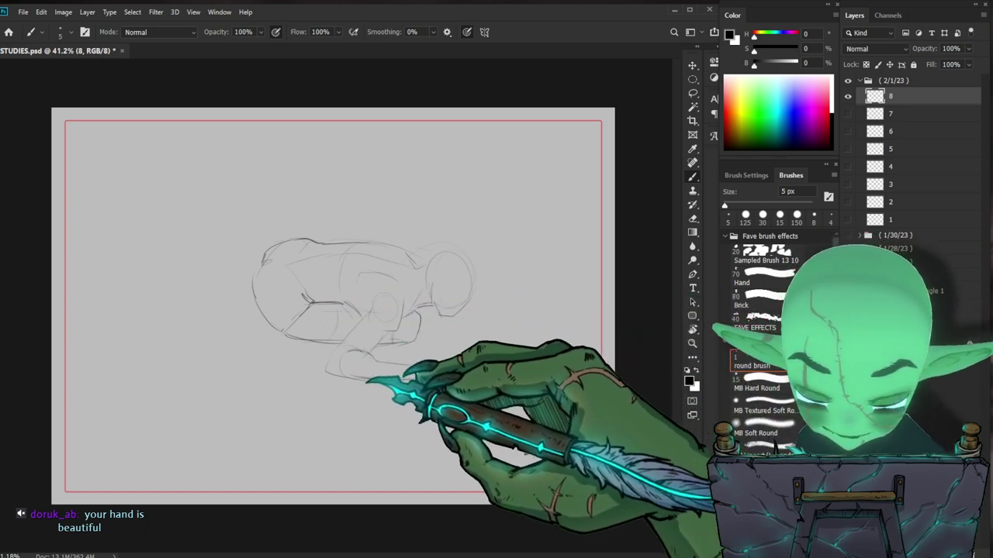
{"action": "left_click_drag", "start_coordinate": [403, 352], "coordinate": [446, 344]}
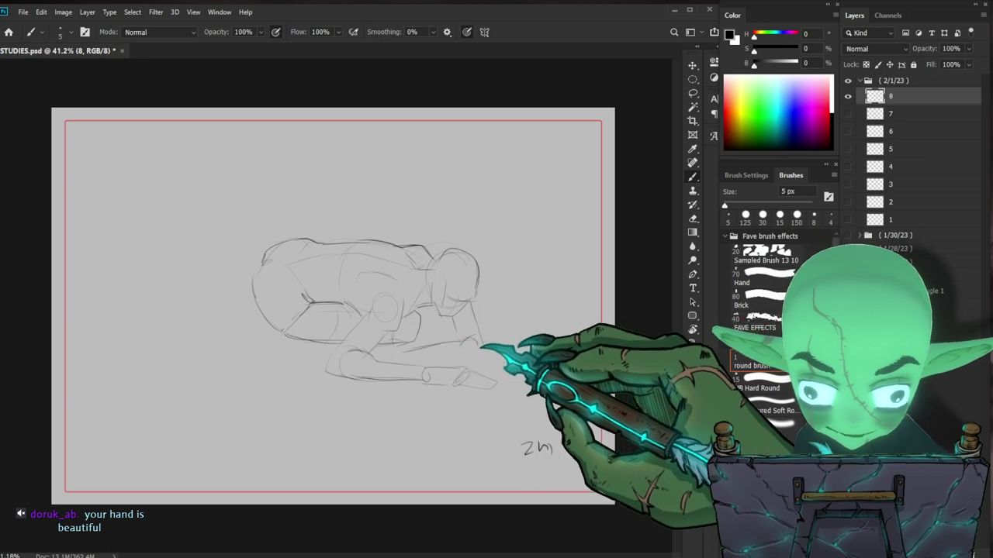
Step: Erase the far forearm, redraw it with its hand behind the near arm, and darken the near forearm's lower contour
{"action": "key", "text": "e"}
{"action": "left_click_drag", "start_coordinate": [423, 349], "coordinate": [459, 344]}
{"action": "key", "text": "b"}
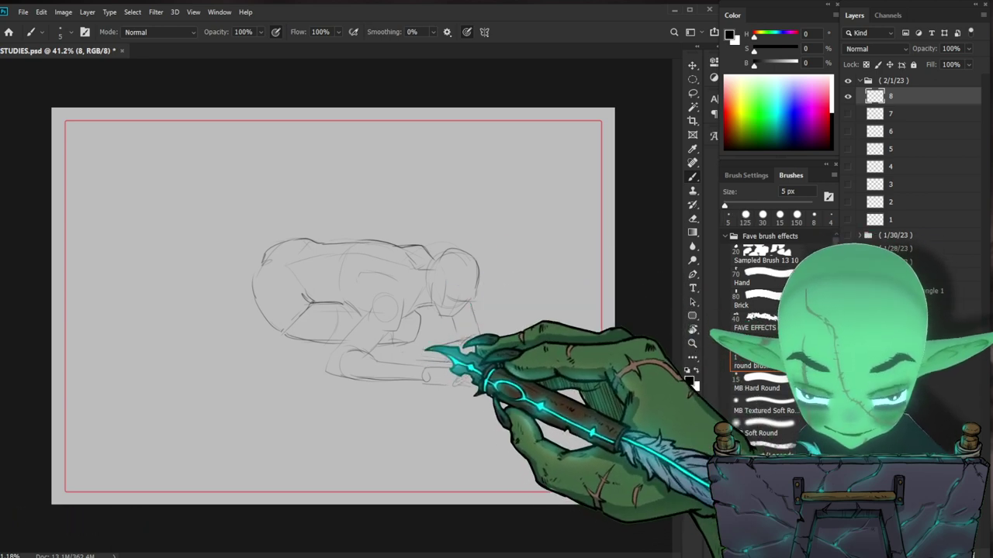
{"action": "left_click_drag", "start_coordinate": [407, 346], "coordinate": [405, 355]}
{"action": "left_click_drag", "start_coordinate": [481, 335], "coordinate": [440, 397]}
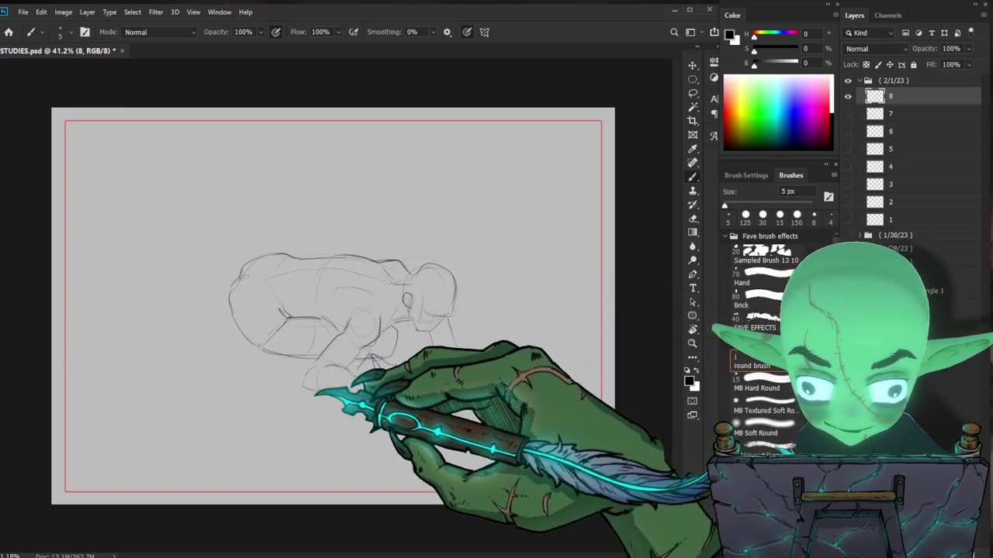
{"action": "left_click_drag", "start_coordinate": [306, 390], "coordinate": [400, 397]}
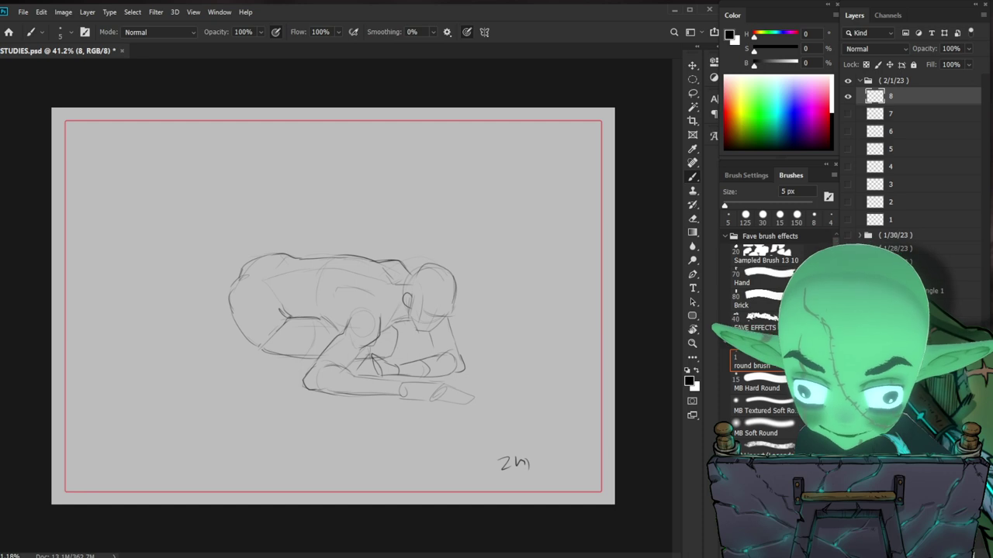
Step: Create a new layer named 9 above layer 8 and hide layer 8
{"action": "key", "text": "ctrl+shift+n"}
{"action": "type", "text": "9"}
{"action": "key", "text": "Return"}
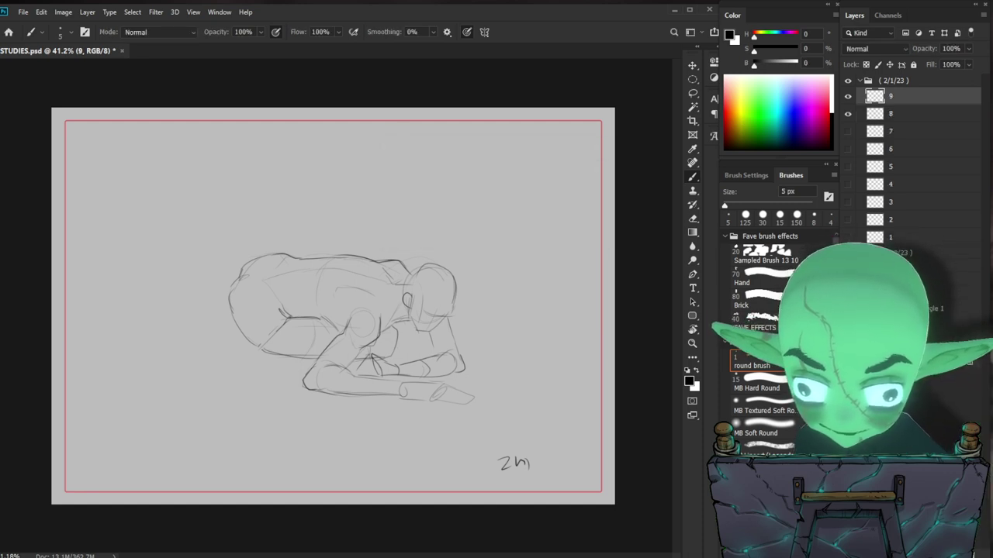
{"action": "left_click", "coordinate": [848, 114]}
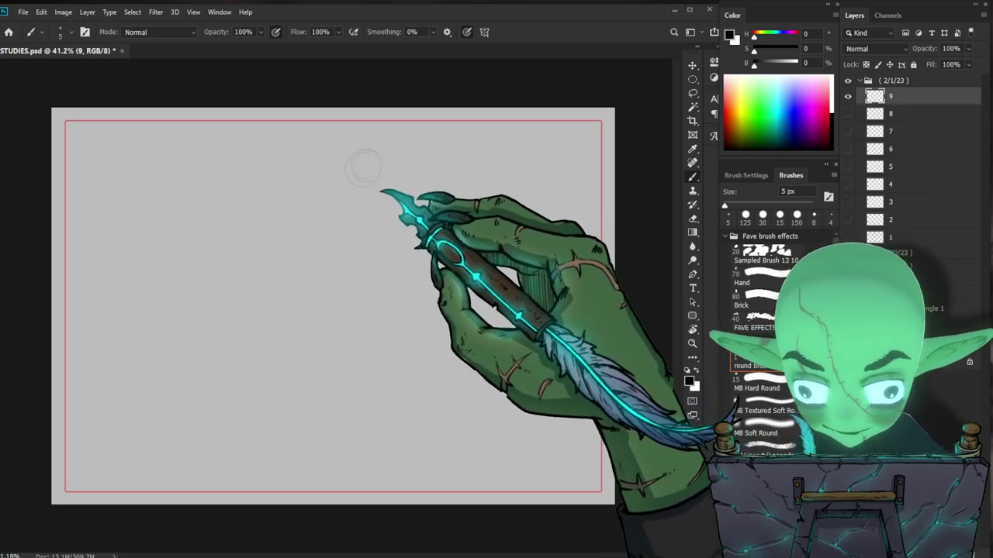
Step: Sketch a standing figure's neck and back line below the head circle, with a block-in of the torso, pelvis and bent arm
{"action": "mouse_move", "coordinate": [377, 185]}
{"action": "left_mouse_down"}
{"action": "mouse_move", "coordinate": [383, 220]}
{"action": "mouse_move", "coordinate": [347, 261]}
{"action": "left_mouse_up"}
{"action": "key", "text": "ctrl+z"}
{"action": "mouse_move", "coordinate": [383, 218]}
{"action": "left_mouse_down"}
{"action": "mouse_move", "coordinate": [348, 259]}
{"action": "mouse_move", "coordinate": [359, 276]}
{"action": "left_mouse_up"}
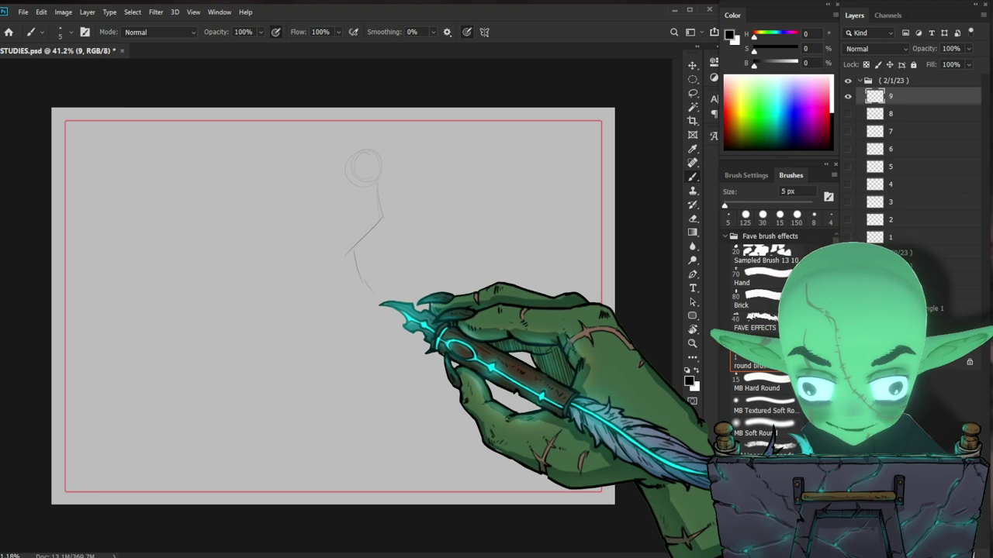
{"action": "mouse_move", "coordinate": [332, 329]}
{"action": "left_mouse_down"}
{"action": "mouse_move", "coordinate": [387, 328]}
{"action": "mouse_move", "coordinate": [333, 327]}
{"action": "left_mouse_up"}
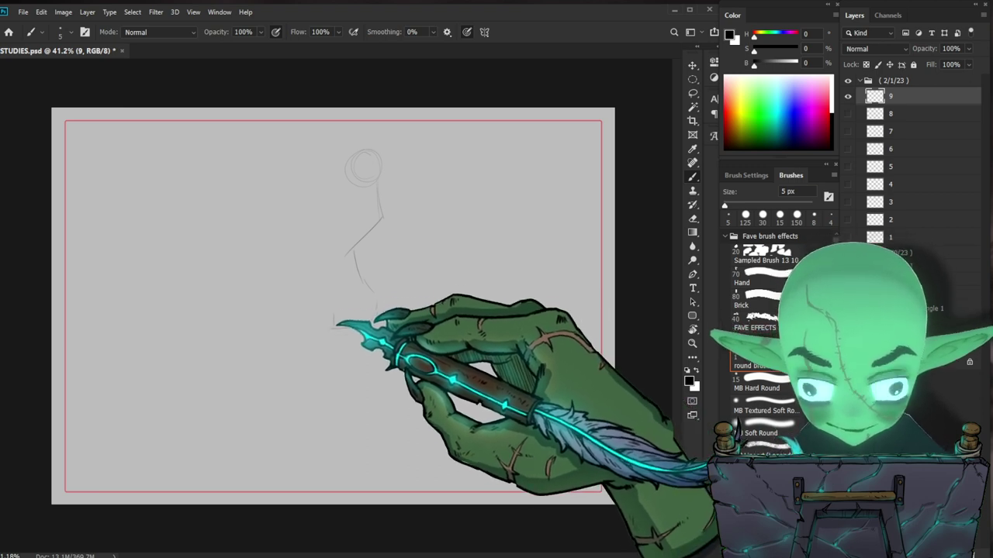
{"action": "left_click_drag", "start_coordinate": [323, 251], "coordinate": [319, 312]}
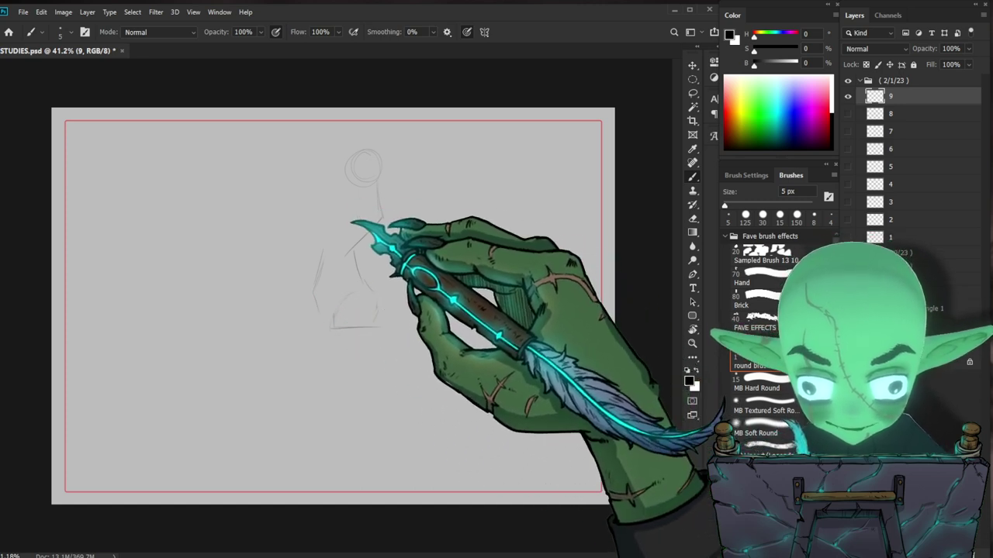
{"action": "left_click_drag", "start_coordinate": [369, 232], "coordinate": [351, 250]}
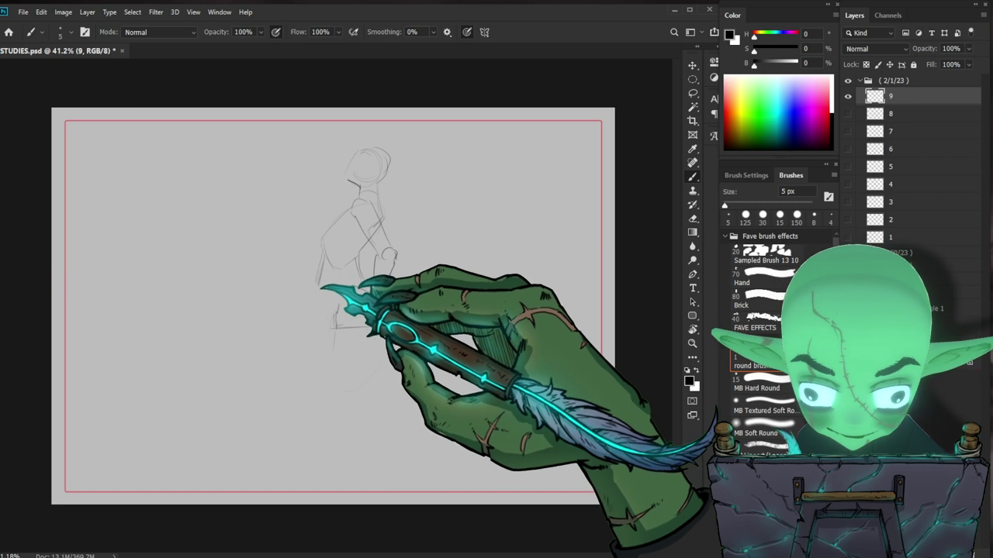
Step: Draw the front contour of the chest and belly, and sketch the near leg's thigh, knee and calf
{"action": "left_click_drag", "start_coordinate": [328, 259], "coordinate": [329, 312]}
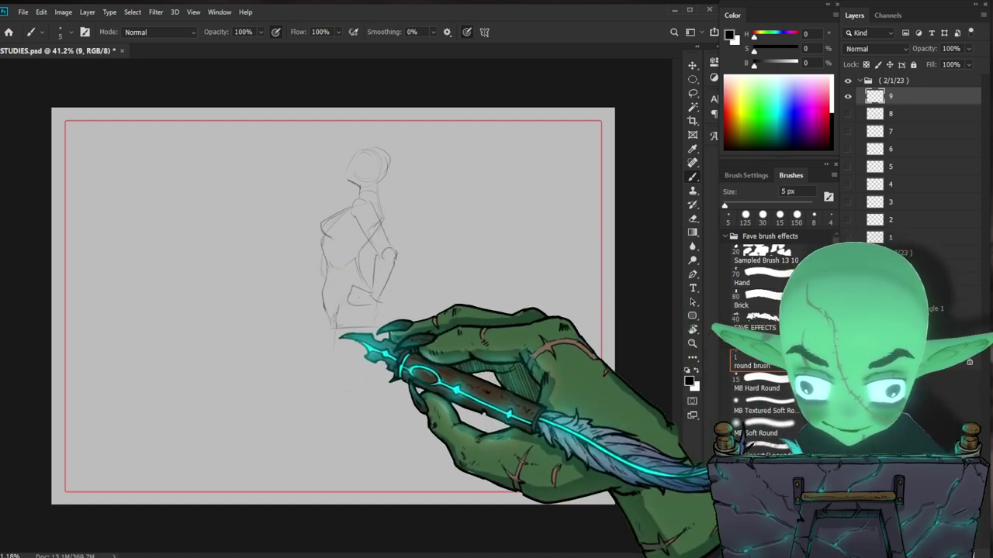
{"action": "mouse_move", "coordinate": [336, 334]}
{"action": "left_mouse_down"}
{"action": "mouse_move", "coordinate": [385, 408]}
{"action": "mouse_move", "coordinate": [383, 329]}
{"action": "mouse_move", "coordinate": [377, 355]}
{"action": "mouse_move", "coordinate": [398, 410]}
{"action": "mouse_move", "coordinate": [391, 463]}
{"action": "left_mouse_up"}
{"action": "left_click_drag", "start_coordinate": [363, 408], "coordinate": [360, 471]}
{"action": "left_click_drag", "start_coordinate": [398, 419], "coordinate": [390, 461]}
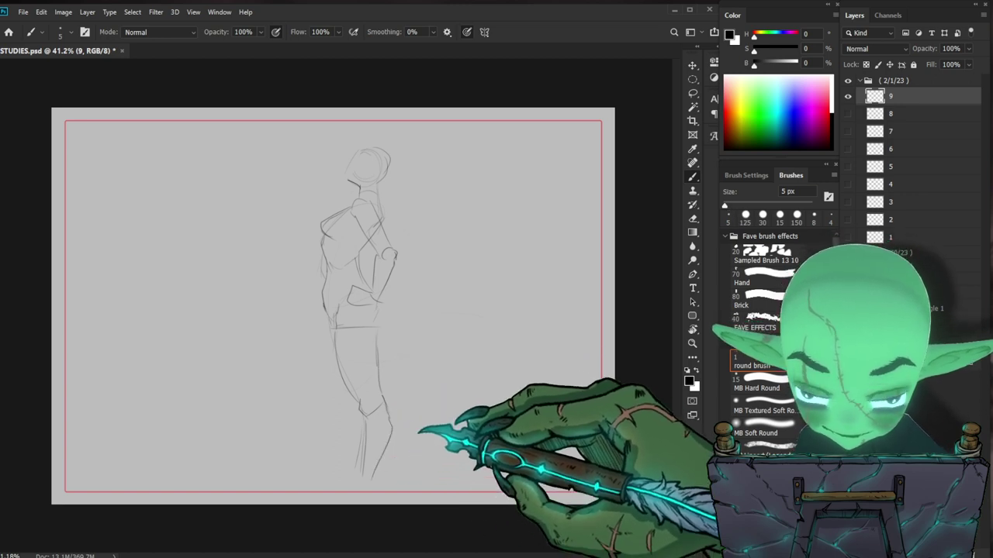
Step: Scale the standing figure down with Free Transform and reposition it so there is room for the feet
{"action": "key", "text": "ctrl+t"}
{"action": "left_click_drag", "start_coordinate": [491, 146], "coordinate": [397, 295]}
{"action": "left_click_drag", "start_coordinate": [441, 183], "coordinate": [450, 170]}
{"action": "key", "text": "Return"}
{"action": "key", "text": "e"}
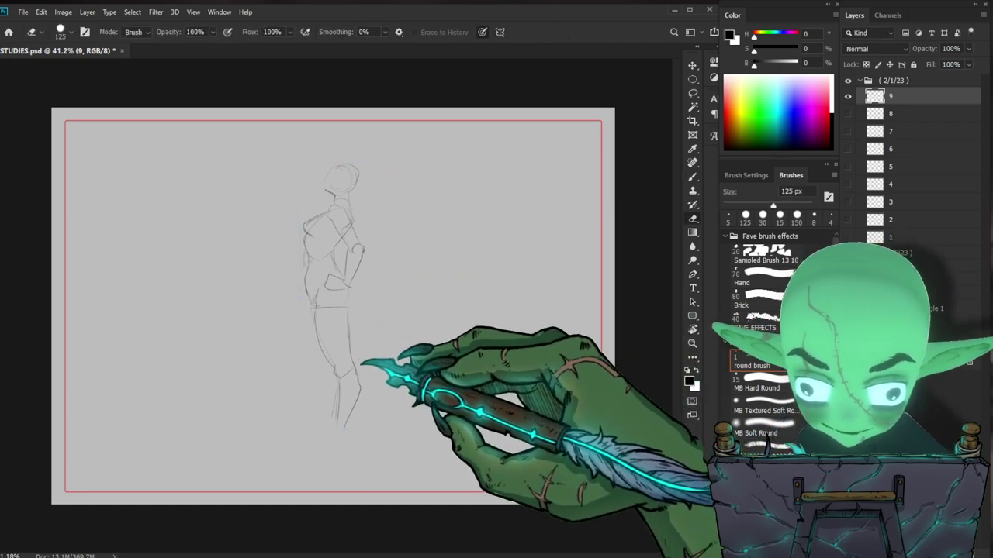
Step: Sketch the far leg in front of the near one, undoing the first thigh stroke and redrawing it
{"action": "key", "text": "b"}
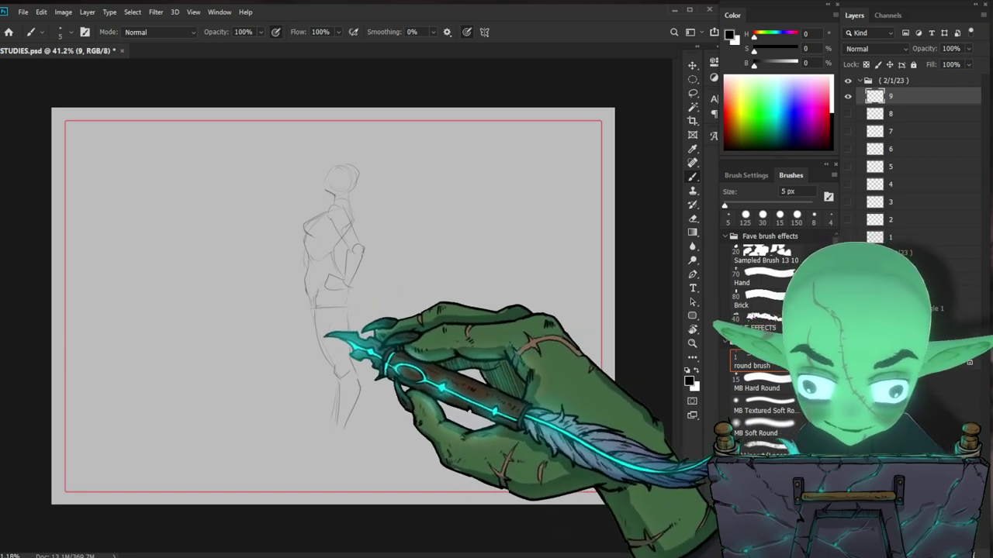
{"action": "left_click_drag", "start_coordinate": [305, 305], "coordinate": [302, 366]}
{"action": "key", "text": "ctrl+z"}
{"action": "left_click_drag", "start_coordinate": [308, 305], "coordinate": [309, 368]}
{"action": "left_click_drag", "start_coordinate": [315, 312], "coordinate": [338, 376]}
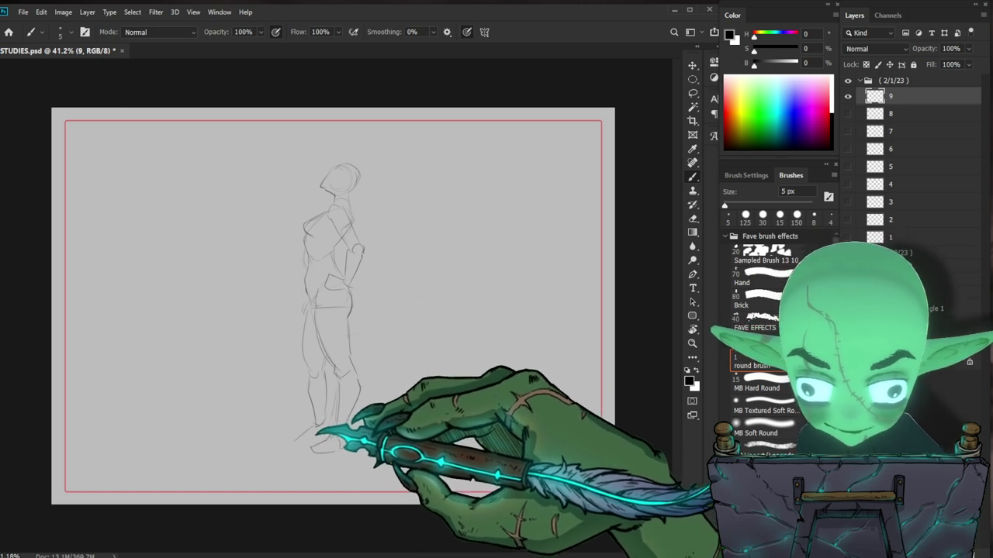
Step: Draw both feet, darken the lower-leg contours, and add a short handwritten note beside the feet
{"action": "left_click_drag", "start_coordinate": [312, 427], "coordinate": [290, 445]}
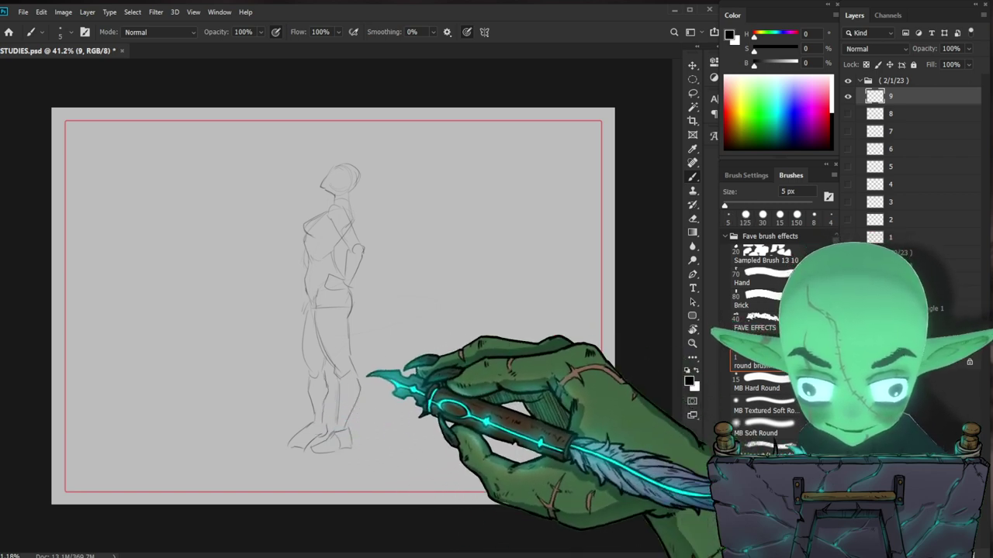
{"action": "left_click_drag", "start_coordinate": [312, 402], "coordinate": [314, 425]}
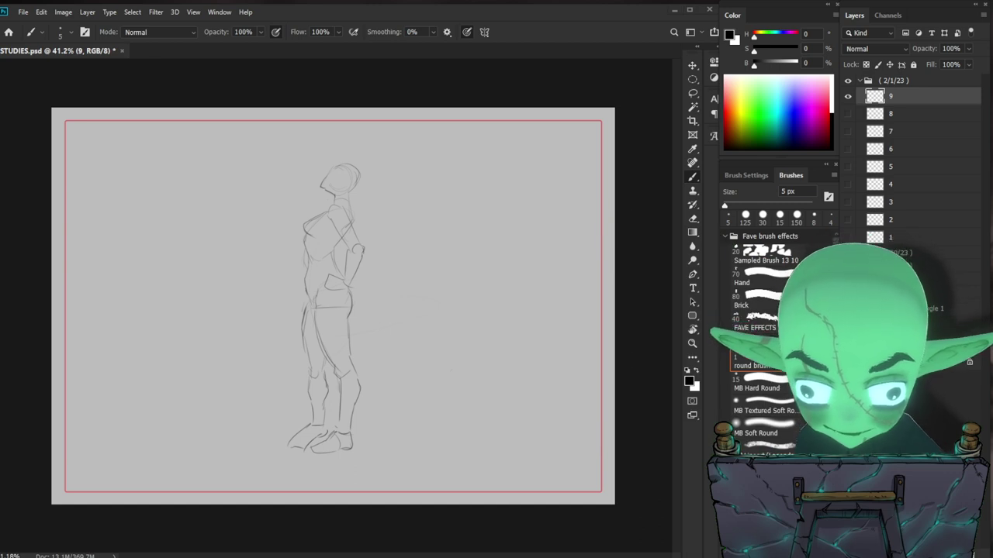
{"action": "left_click_drag", "start_coordinate": [418, 440], "coordinate": [452, 441]}
Step: Hide layer 9 and create a new layer named 10 above it
{"action": "left_click", "coordinate": [848, 96]}
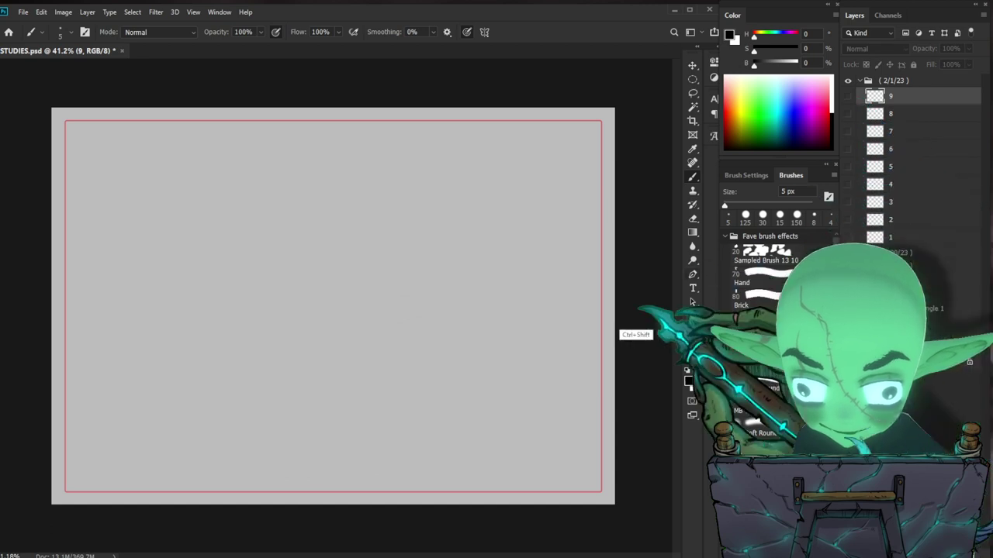
{"action": "key", "text": "ctrl+shift+n"}
{"action": "type", "text": "10"}
{"action": "key", "text": "Return"}
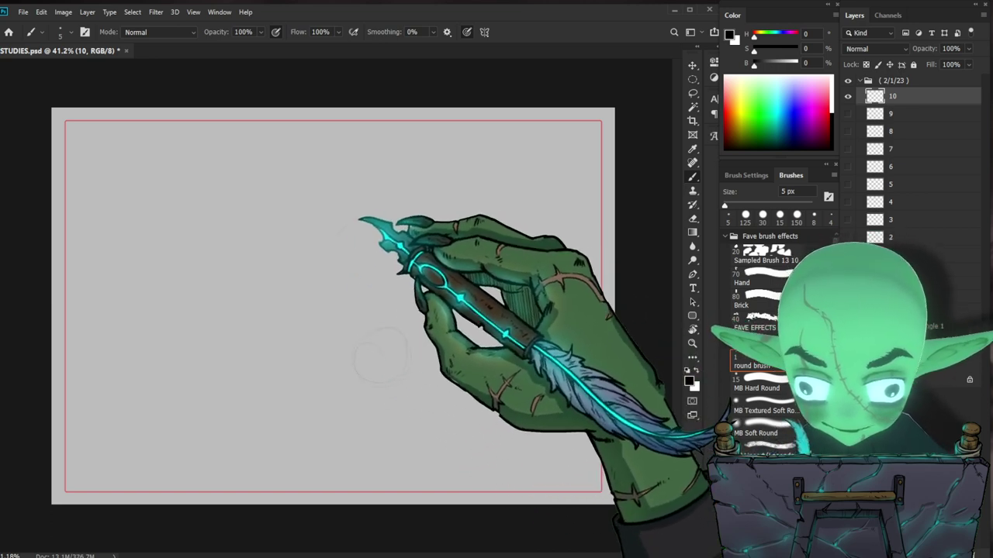
Step: Block in a curled-up figure with a curved spine line, head and shoulder circles, and a rounded bent form beside the shoulder
{"action": "mouse_move", "coordinate": [324, 262]}
{"action": "left_mouse_down"}
{"action": "mouse_move", "coordinate": [349, 329]}
{"action": "mouse_move", "coordinate": [339, 335]}
{"action": "mouse_move", "coordinate": [343, 362]}
{"action": "left_mouse_up"}
{"action": "mouse_move", "coordinate": [403, 339]}
{"action": "left_mouse_down"}
{"action": "mouse_move", "coordinate": [363, 331]}
{"action": "mouse_move", "coordinate": [357, 360]}
{"action": "left_mouse_up"}
{"action": "left_click_drag", "start_coordinate": [359, 320], "coordinate": [377, 336]}
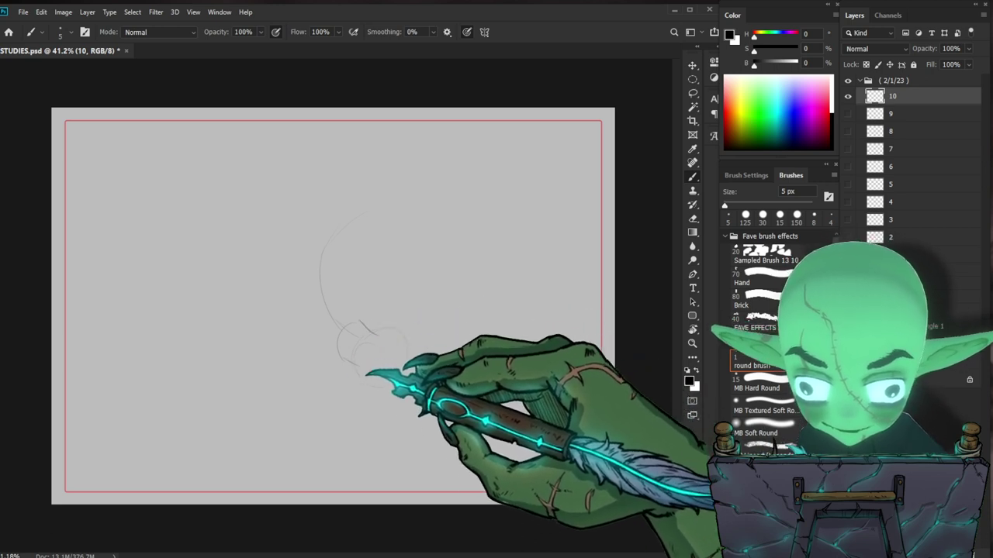
{"action": "mouse_move", "coordinate": [315, 337]}
{"action": "left_mouse_down"}
{"action": "mouse_move", "coordinate": [293, 373]}
{"action": "mouse_move", "coordinate": [320, 381]}
{"action": "mouse_move", "coordinate": [333, 358]}
{"action": "left_mouse_up"}
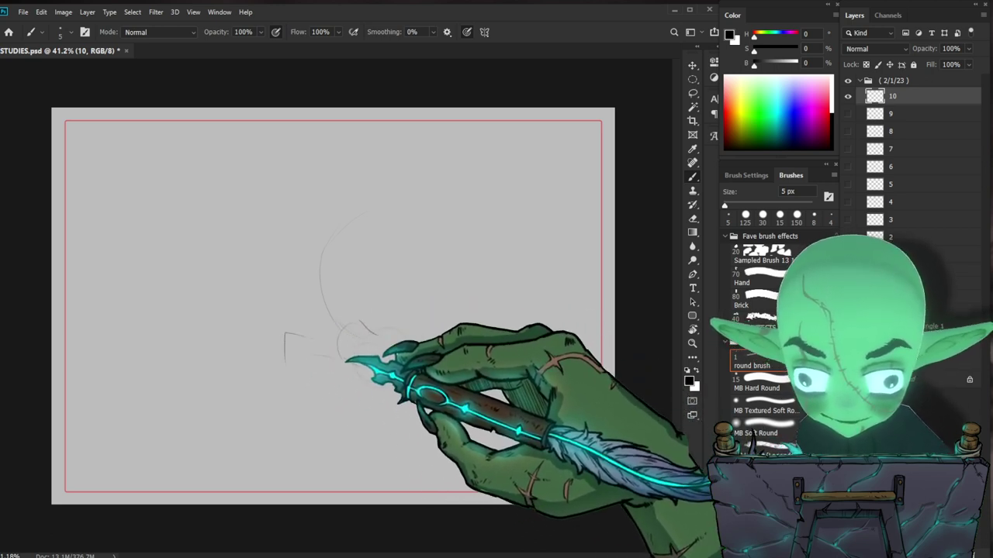
{"action": "left_click_drag", "start_coordinate": [341, 362], "coordinate": [343, 372]}
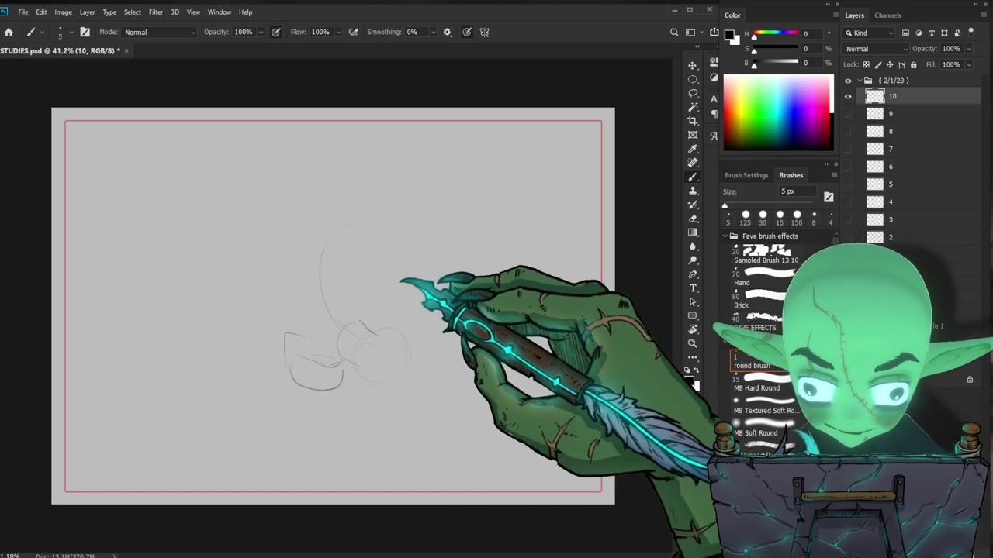
Step: Sketch the folded limb above the head, the outer curve of the body and the long upper thigh, undoing a misplaced stroke
{"action": "mouse_move", "coordinate": [343, 296]}
{"action": "left_mouse_down"}
{"action": "mouse_move", "coordinate": [362, 269]}
{"action": "mouse_move", "coordinate": [401, 275]}
{"action": "left_mouse_up"}
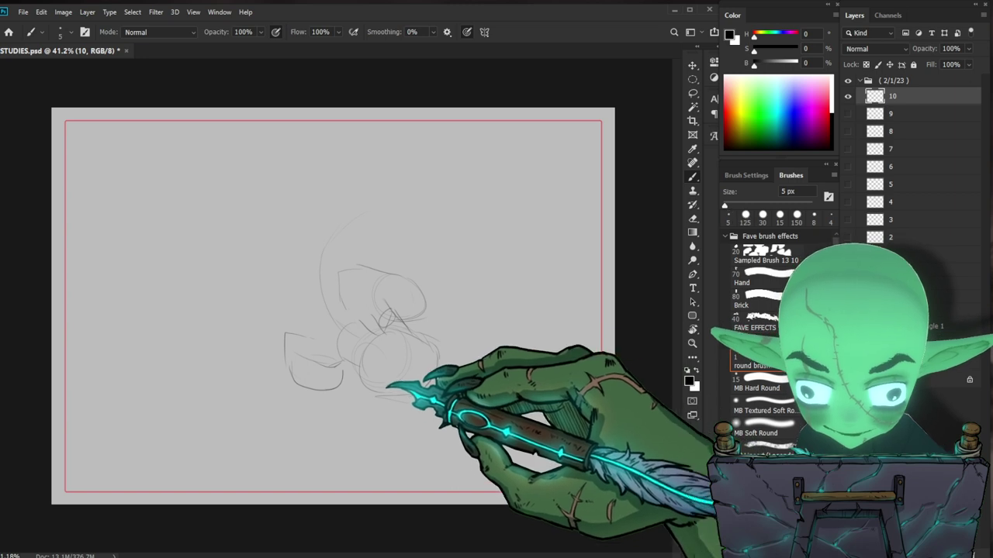
{"action": "mouse_move", "coordinate": [285, 289]}
{"action": "left_mouse_down"}
{"action": "mouse_move", "coordinate": [294, 253]}
{"action": "mouse_move", "coordinate": [360, 263]}
{"action": "mouse_move", "coordinate": [325, 258]}
{"action": "mouse_move", "coordinate": [421, 300]}
{"action": "left_mouse_up"}
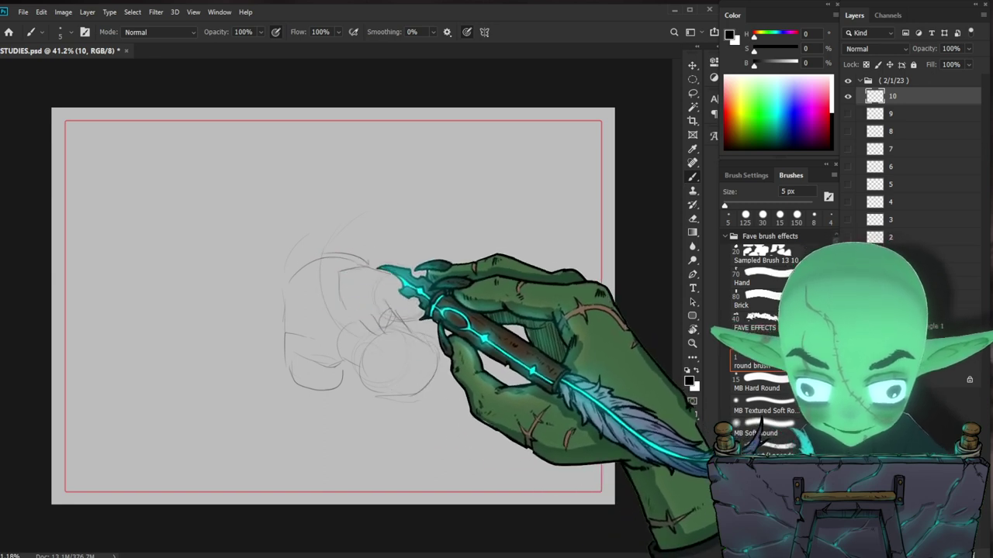
{"action": "mouse_move", "coordinate": [339, 226]}
{"action": "left_mouse_down"}
{"action": "mouse_move", "coordinate": [362, 213]}
{"action": "mouse_move", "coordinate": [469, 227]}
{"action": "left_mouse_up"}
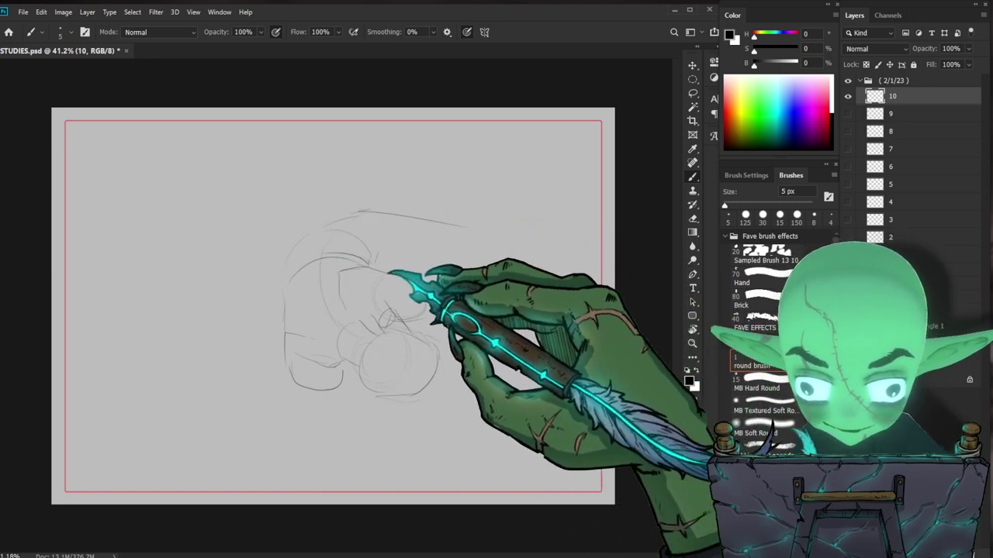
{"action": "left_click_drag", "start_coordinate": [386, 273], "coordinate": [475, 291]}
{"action": "mouse_move", "coordinate": [456, 226]}
{"action": "left_mouse_down"}
{"action": "mouse_move", "coordinate": [496, 241]}
{"action": "mouse_move", "coordinate": [494, 274]}
{"action": "mouse_move", "coordinate": [513, 256]}
{"action": "mouse_move", "coordinate": [516, 287]}
{"action": "mouse_move", "coordinate": [491, 291]}
{"action": "mouse_move", "coordinate": [499, 305]}
{"action": "mouse_move", "coordinate": [498, 287]}
{"action": "mouse_move", "coordinate": [497, 317]}
{"action": "left_mouse_up"}
{"action": "key", "text": "ctrl+z"}
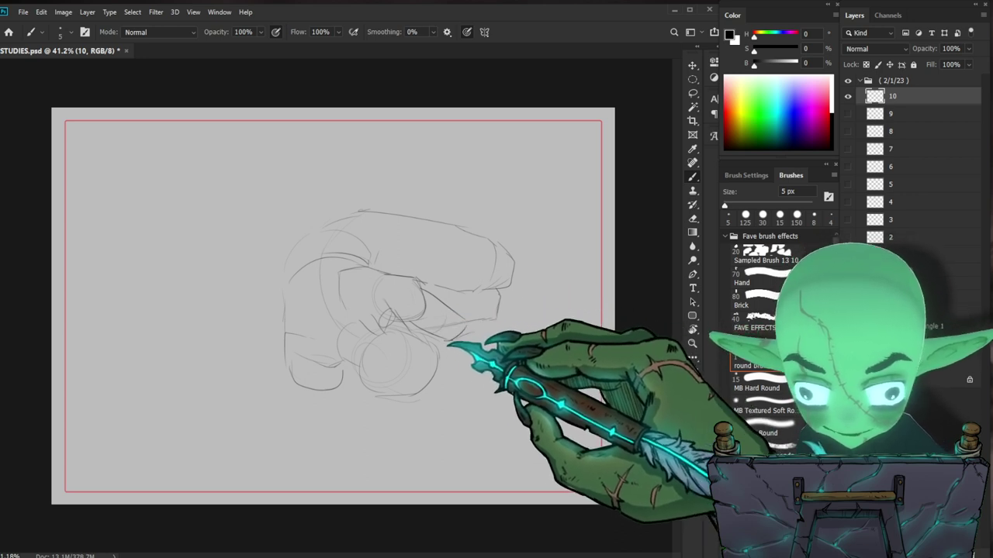
Step: Add the limb end beside the head, darken the body's outer and lower contours, and draw the fingers above the head
{"action": "mouse_move", "coordinate": [474, 332]}
{"action": "left_mouse_down"}
{"action": "mouse_move", "coordinate": [472, 375]}
{"action": "mouse_move", "coordinate": [494, 353]}
{"action": "mouse_move", "coordinate": [445, 392]}
{"action": "mouse_move", "coordinate": [471, 356]}
{"action": "left_mouse_up"}
{"action": "key", "text": "e"}
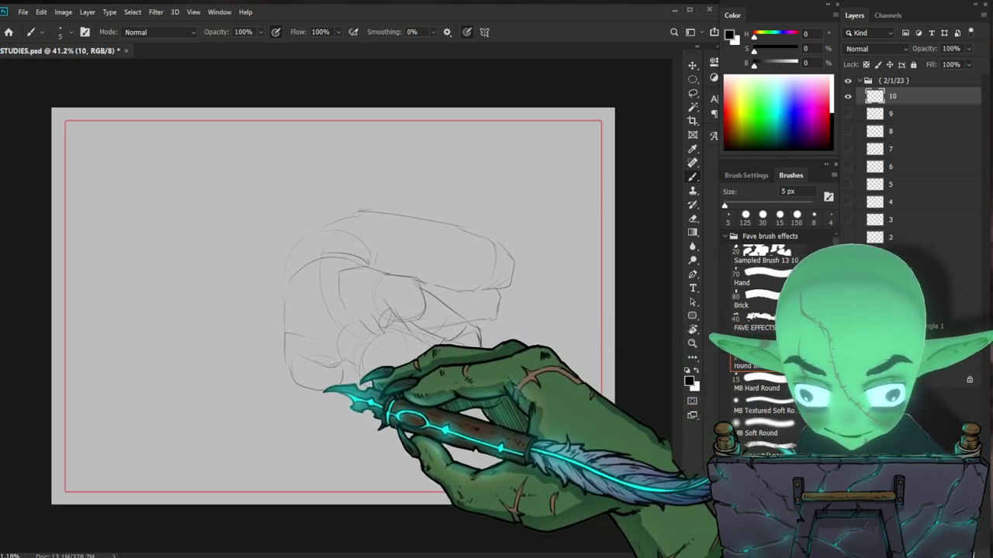
{"action": "left_click_drag", "start_coordinate": [317, 389], "coordinate": [419, 397]}
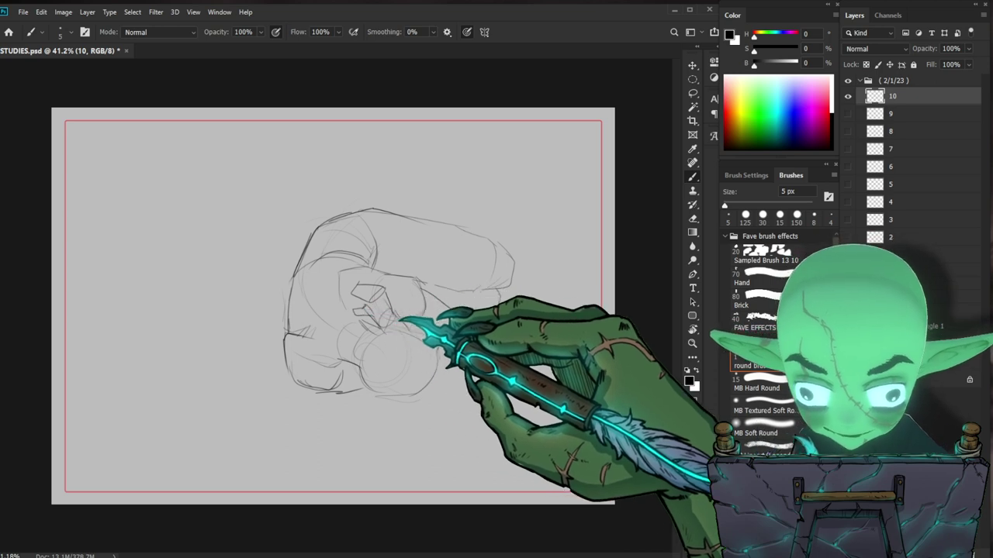
{"action": "mouse_move", "coordinate": [357, 297]}
{"action": "left_mouse_down"}
{"action": "mouse_move", "coordinate": [381, 276]}
{"action": "mouse_move", "coordinate": [385, 289]}
{"action": "left_mouse_up"}
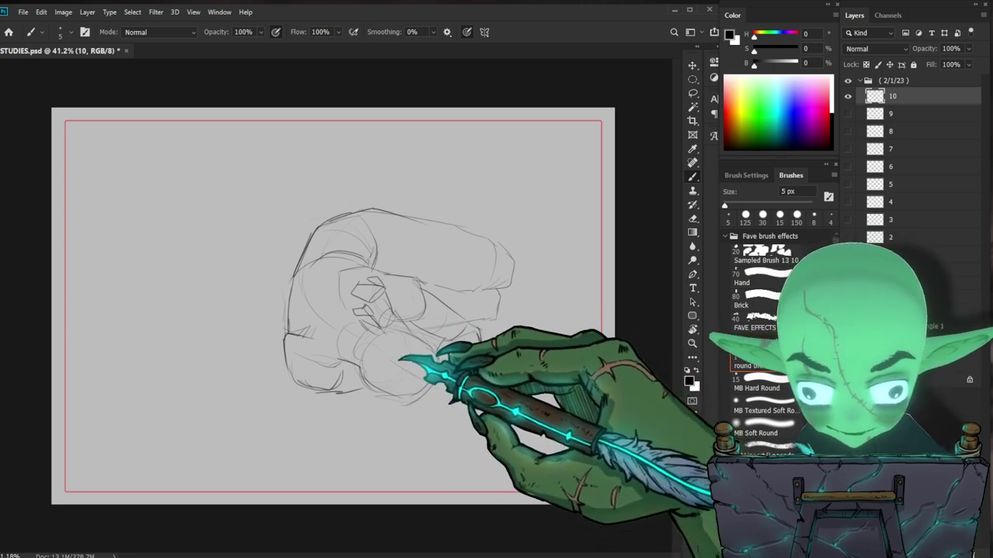
Step: Define the head's round contour on the curled-up figure, darken the neighbouring limb end, and sweep loose hair strands below the head
{"action": "mouse_move", "coordinate": [378, 356]}
{"action": "left_mouse_down"}
{"action": "mouse_move", "coordinate": [410, 343]}
{"action": "mouse_move", "coordinate": [397, 339]}
{"action": "mouse_move", "coordinate": [439, 385]}
{"action": "left_mouse_up"}
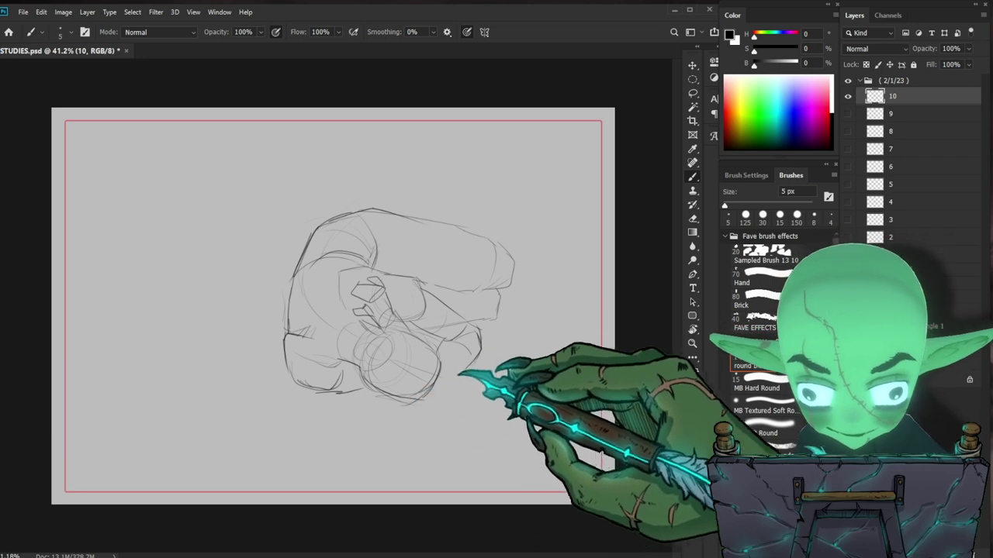
{"action": "key", "text": "e"}
{"action": "key", "text": "b"}
{"action": "mouse_move", "coordinate": [487, 363]}
{"action": "left_mouse_down"}
{"action": "mouse_move", "coordinate": [467, 373]}
{"action": "mouse_move", "coordinate": [448, 363]}
{"action": "left_mouse_up"}
{"action": "left_click_drag", "start_coordinate": [438, 384], "coordinate": [386, 419]}
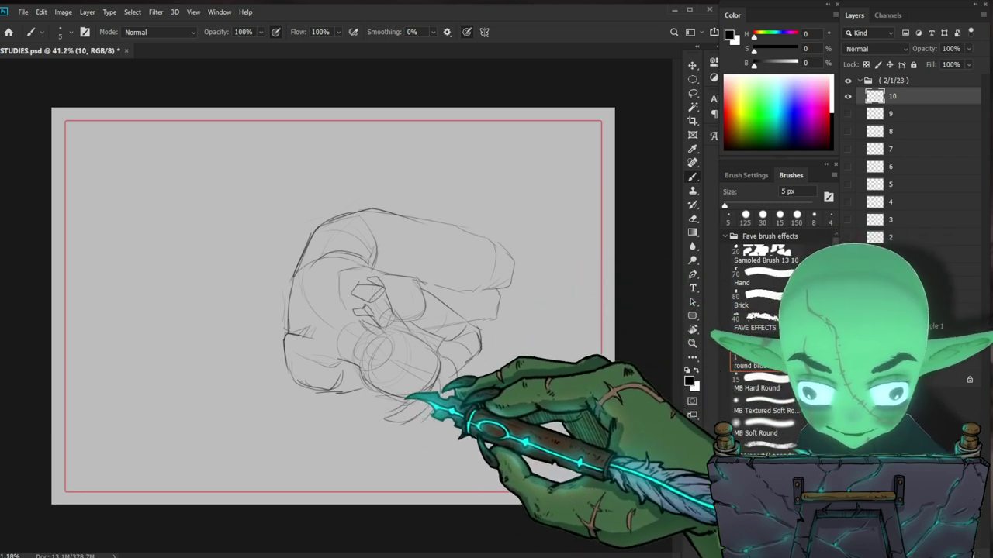
{"action": "left_click_drag", "start_coordinate": [457, 371], "coordinate": [421, 426]}
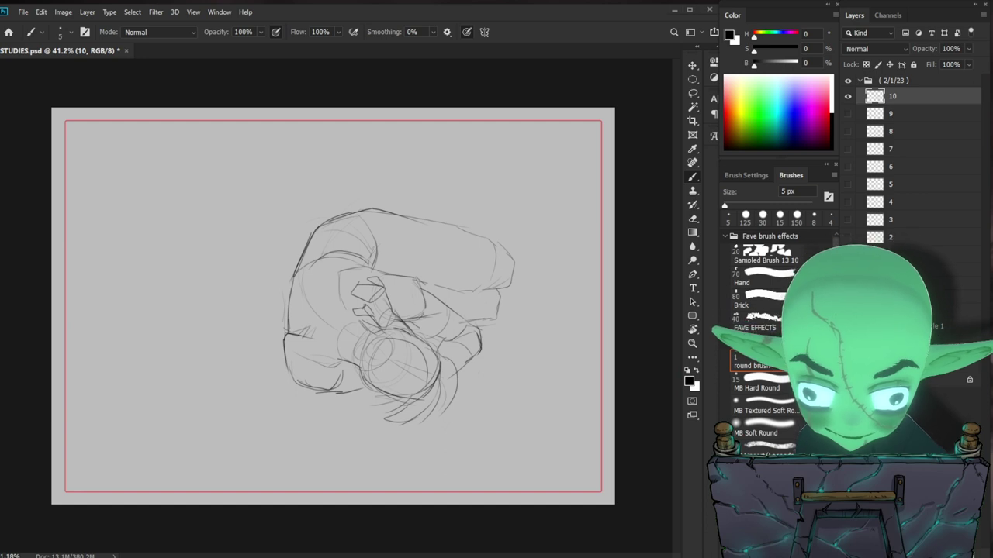
{"action": "left_click_drag", "start_coordinate": [500, 401], "coordinate": [534, 407]}
Step: Hide layer 10 and create a new layer named 11 above it
{"action": "left_click", "coordinate": [848, 97]}
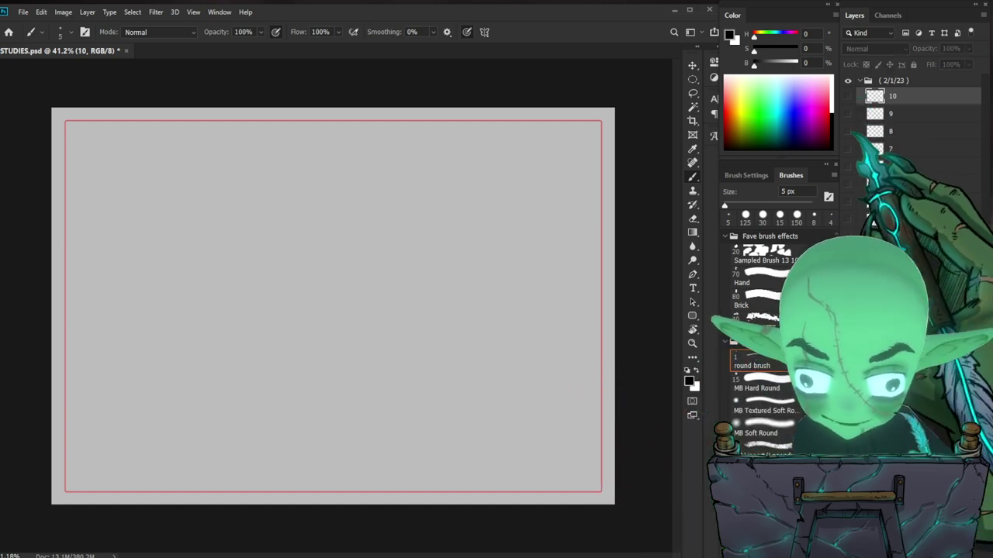
{"action": "left_click", "coordinate": [470, 394]}
{"action": "key", "text": "Return"}
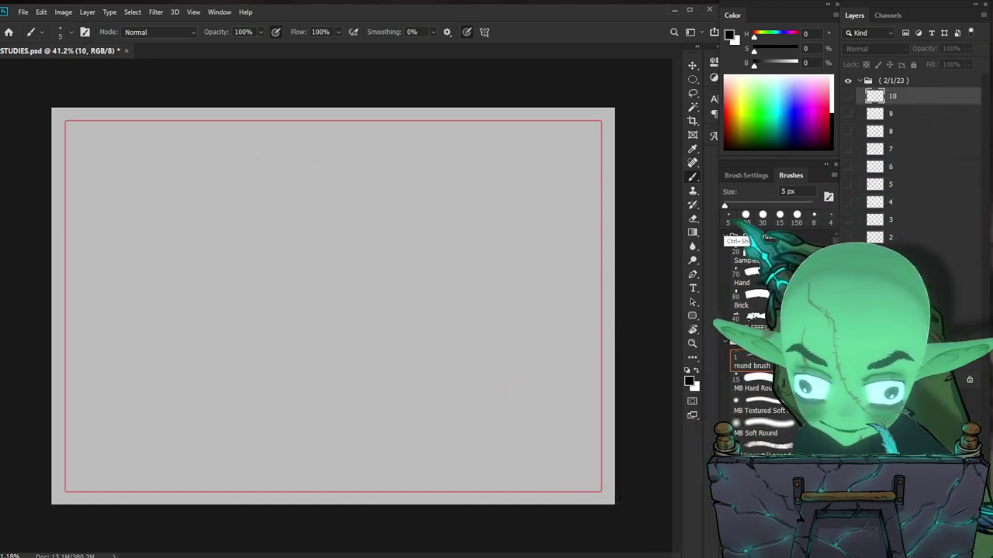
{"action": "key", "text": "ctrl+shift+n"}
{"action": "type", "text": "11"}
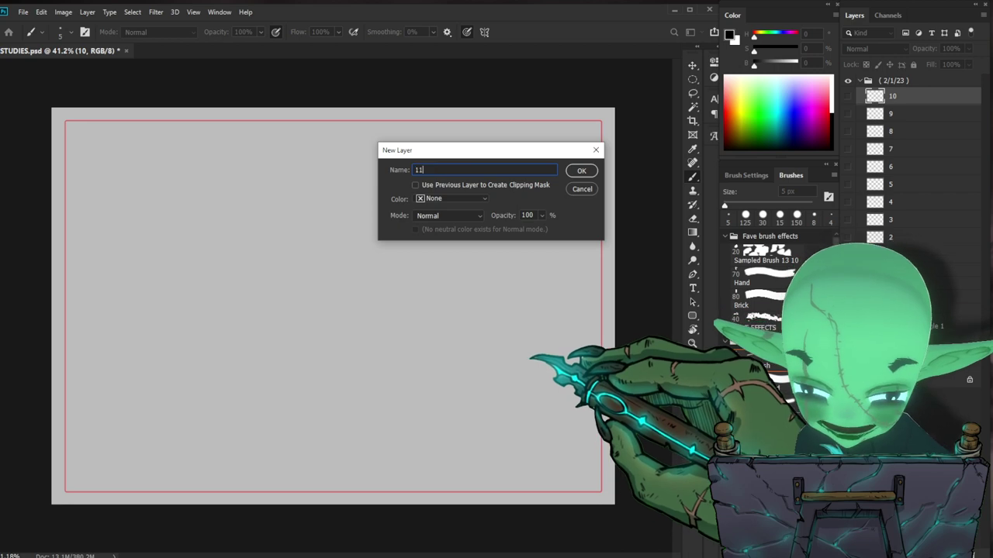
{"action": "key", "text": "Return"}
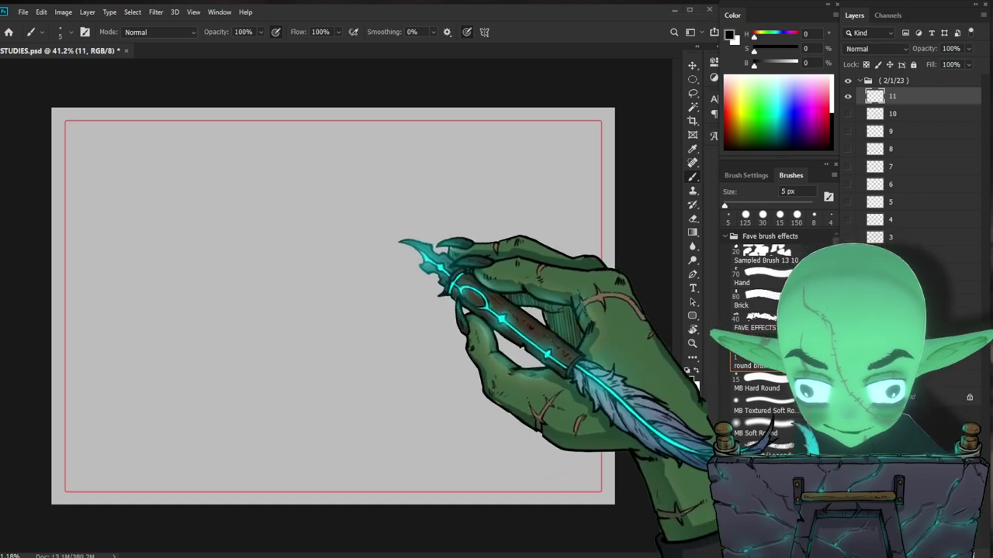
Step: Block in a reclining figure's waist, belly and rounded hip with the upper thigh, undoing and redrawing the first hip curve
{"action": "mouse_move", "coordinate": [370, 268]}
{"action": "left_mouse_down"}
{"action": "mouse_move", "coordinate": [397, 259]}
{"action": "mouse_move", "coordinate": [362, 272]}
{"action": "mouse_move", "coordinate": [345, 301]}
{"action": "mouse_move", "coordinate": [354, 346]}
{"action": "mouse_move", "coordinate": [344, 344]}
{"action": "mouse_move", "coordinate": [380, 347]}
{"action": "left_mouse_up"}
{"action": "left_click_drag", "start_coordinate": [399, 252], "coordinate": [455, 302]}
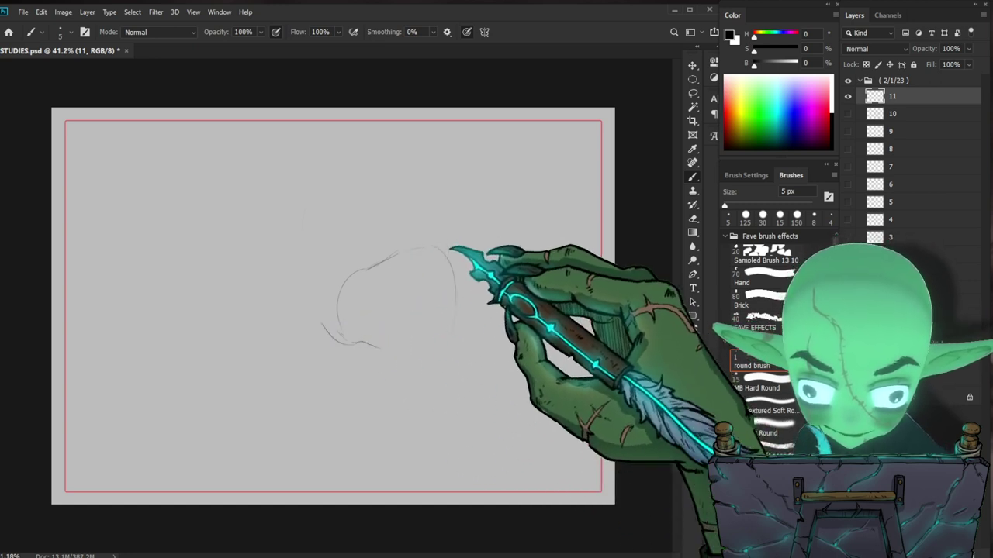
{"action": "key", "text": "ctrl+z"}
{"action": "left_click_drag", "start_coordinate": [429, 247], "coordinate": [464, 309]}
{"action": "mouse_move", "coordinate": [431, 247]}
{"action": "left_mouse_down"}
{"action": "mouse_move", "coordinate": [420, 352]}
{"action": "mouse_move", "coordinate": [468, 334]}
{"action": "mouse_move", "coordinate": [460, 351]}
{"action": "left_mouse_up"}
{"action": "left_click_drag", "start_coordinate": [408, 291], "coordinate": [432, 299]}
{"action": "mouse_move", "coordinate": [433, 246]}
{"action": "left_mouse_down"}
{"action": "mouse_move", "coordinate": [467, 269]}
{"action": "mouse_move", "coordinate": [471, 296]}
{"action": "left_mouse_up"}
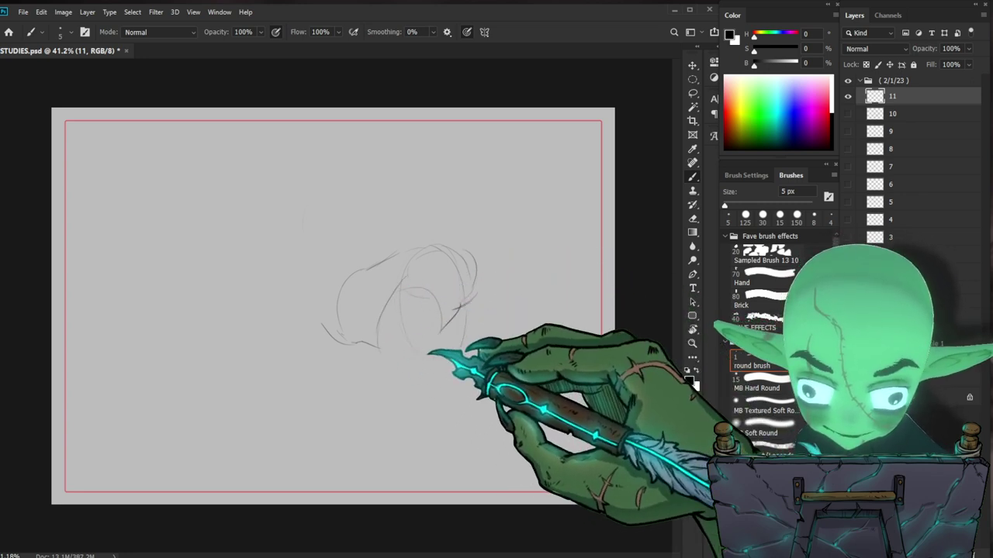
{"action": "left_click_drag", "start_coordinate": [369, 334], "coordinate": [375, 367]}
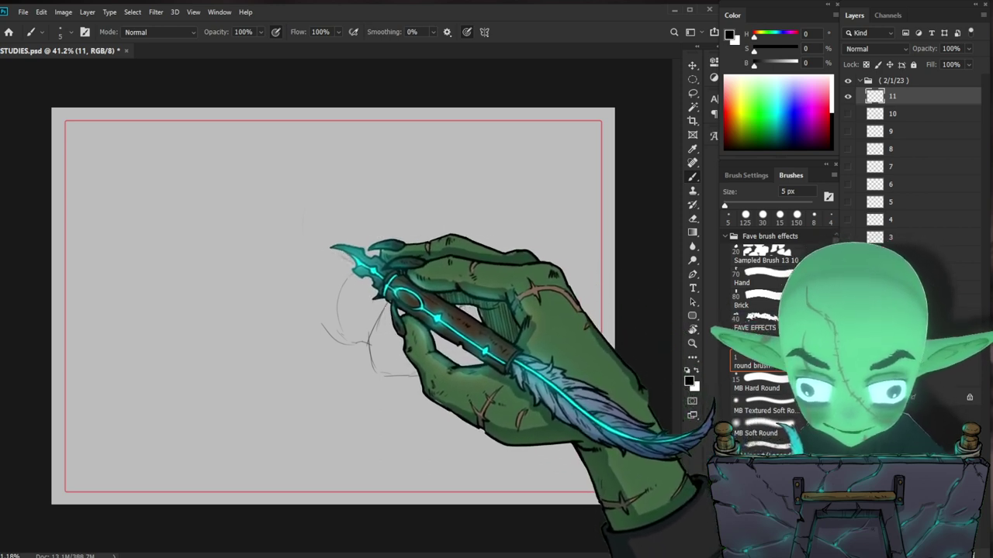
Step: Sketch the ribcage and shoulder, an arm reaching out from the shoulder, the armpit crease, and the back contour with the head behind
{"action": "mouse_move", "coordinate": [339, 253]}
{"action": "left_mouse_down"}
{"action": "mouse_move", "coordinate": [291, 307]}
{"action": "mouse_move", "coordinate": [349, 344]}
{"action": "mouse_move", "coordinate": [456, 302]}
{"action": "left_mouse_up"}
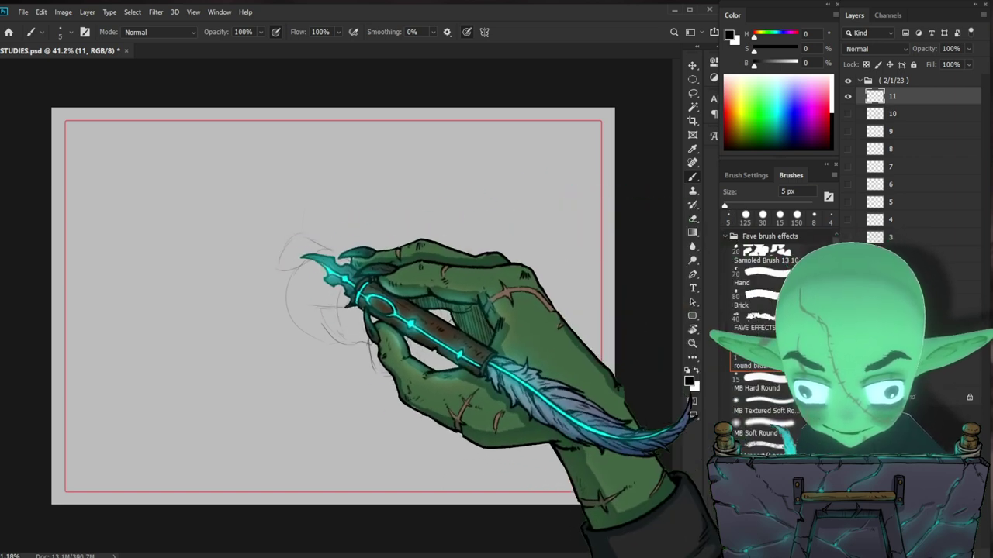
{"action": "left_click_drag", "start_coordinate": [277, 252], "coordinate": [274, 265]}
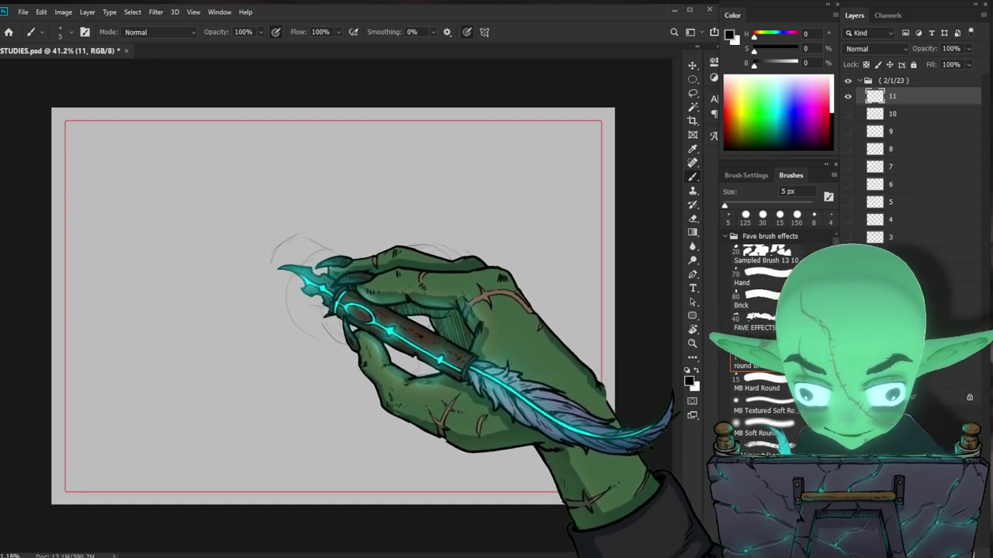
{"action": "left_click_drag", "start_coordinate": [293, 276], "coordinate": [238, 309]}
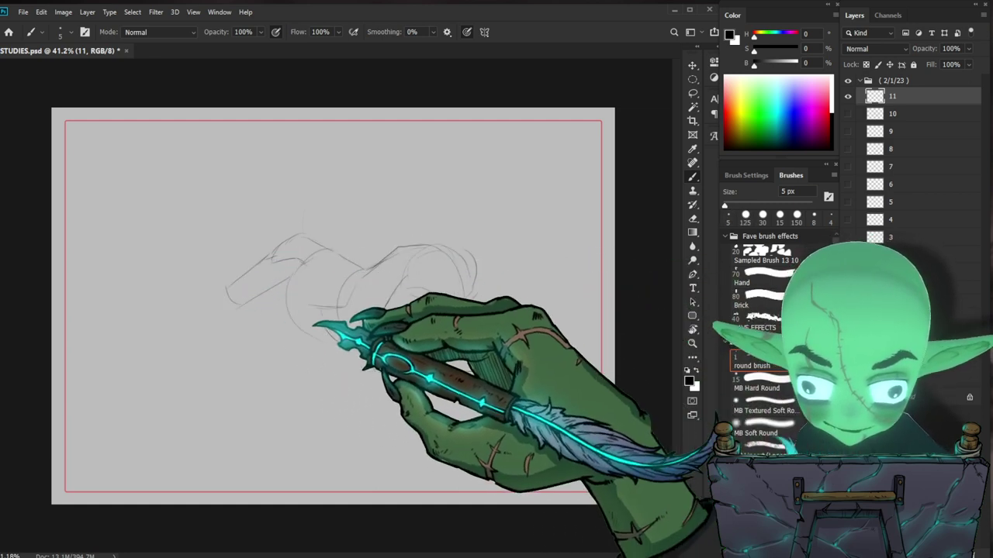
{"action": "left_click_drag", "start_coordinate": [292, 278], "coordinate": [294, 287]}
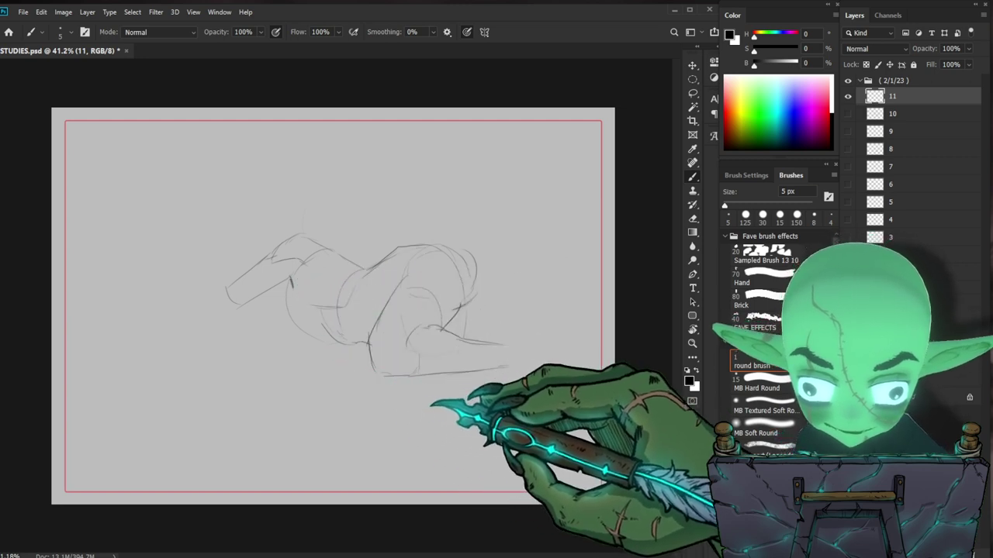
{"action": "left_click_drag", "start_coordinate": [363, 268], "coordinate": [362, 264]}
{"action": "mouse_move", "coordinate": [309, 235]}
{"action": "left_mouse_down"}
{"action": "mouse_move", "coordinate": [271, 258]}
{"action": "mouse_move", "coordinate": [311, 246]}
{"action": "mouse_move", "coordinate": [276, 260]}
{"action": "mouse_move", "coordinate": [380, 197]}
{"action": "mouse_move", "coordinate": [311, 228]}
{"action": "mouse_move", "coordinate": [357, 269]}
{"action": "left_mouse_up"}
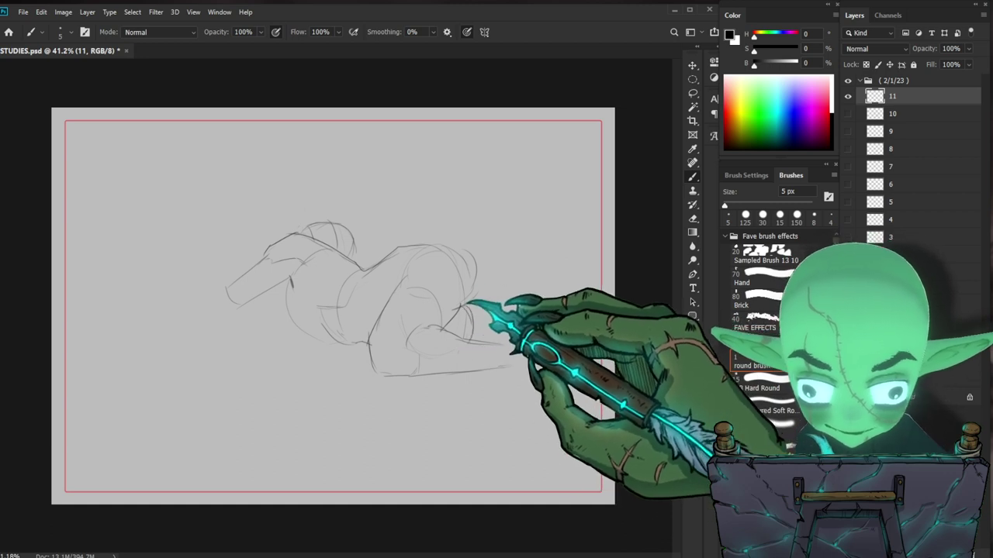
Step: Redraw the hip's outer curve, define the upper lower leg, and add the second bent knee and shin underneath
{"action": "left_click_drag", "start_coordinate": [477, 255], "coordinate": [468, 252]}
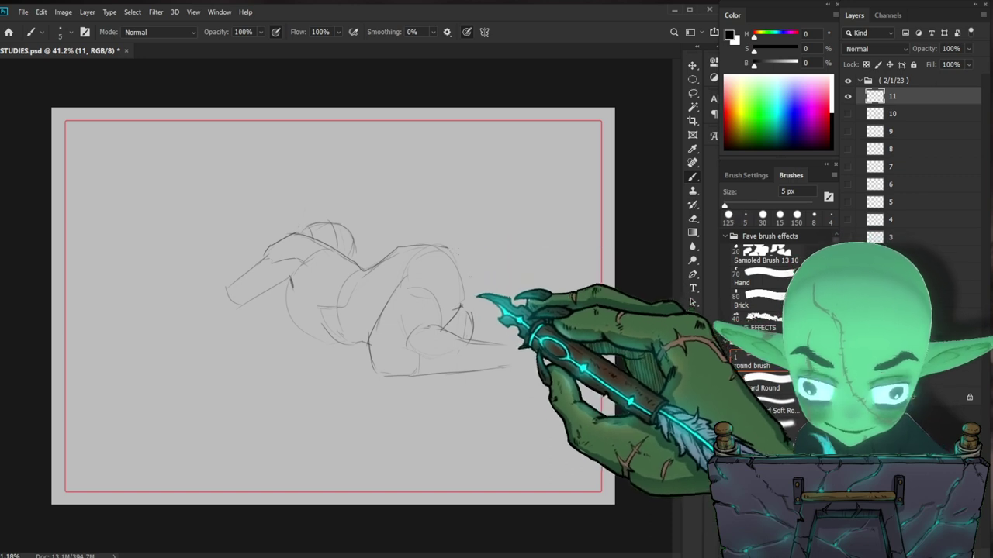
{"action": "left_click_drag", "start_coordinate": [473, 282], "coordinate": [473, 296]}
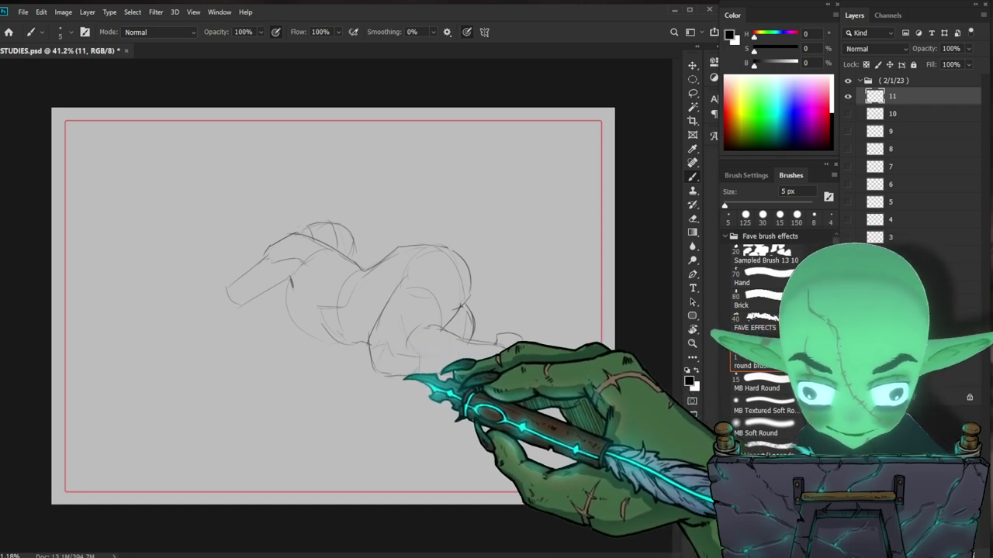
{"action": "left_click_drag", "start_coordinate": [441, 373], "coordinate": [508, 365]}
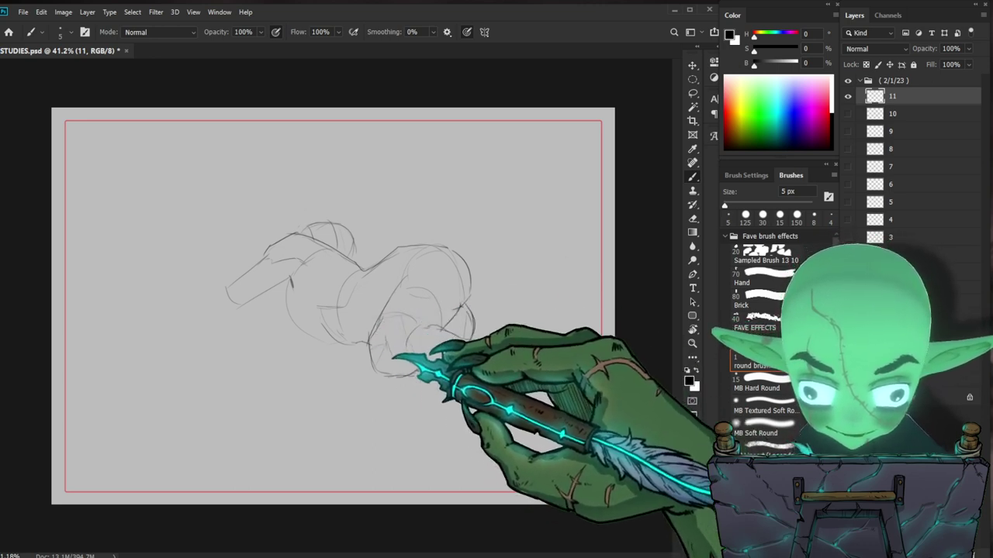
{"action": "left_click_drag", "start_coordinate": [368, 365], "coordinate": [357, 400]}
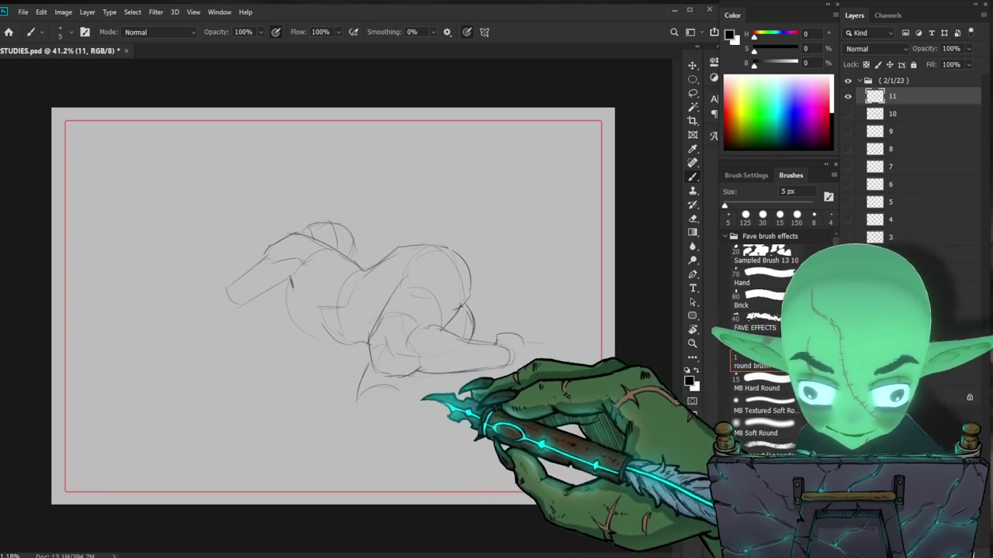
{"action": "mouse_move", "coordinate": [359, 396]}
{"action": "left_mouse_down"}
{"action": "mouse_move", "coordinate": [363, 423]}
{"action": "mouse_move", "coordinate": [401, 428]}
{"action": "left_mouse_up"}
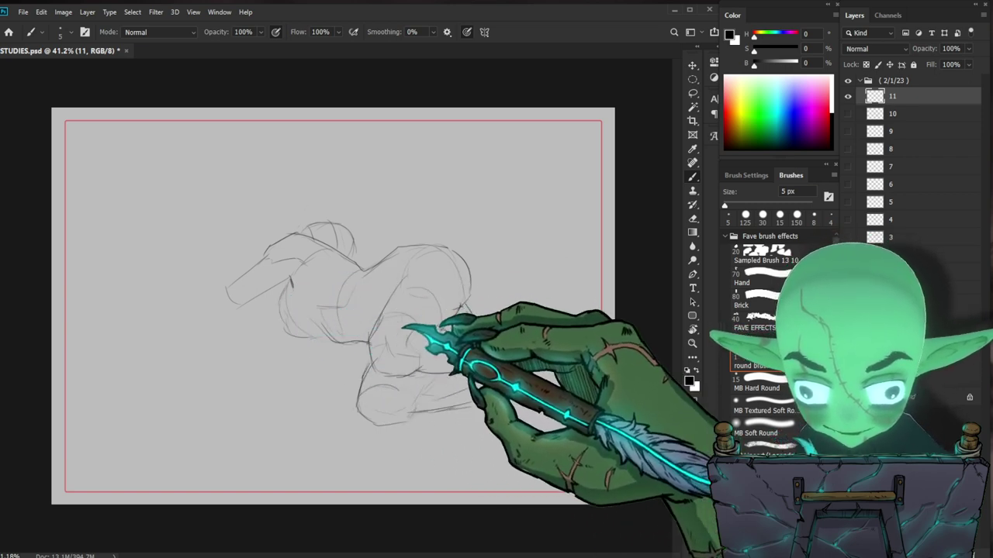
Step: Shape the chest's lower contour, add the second forearm under the extended arm, and mark the navel
{"action": "mouse_move", "coordinate": [280, 298]}
{"action": "left_mouse_down"}
{"action": "mouse_move", "coordinate": [292, 337]}
{"action": "mouse_move", "coordinate": [327, 336]}
{"action": "left_mouse_up"}
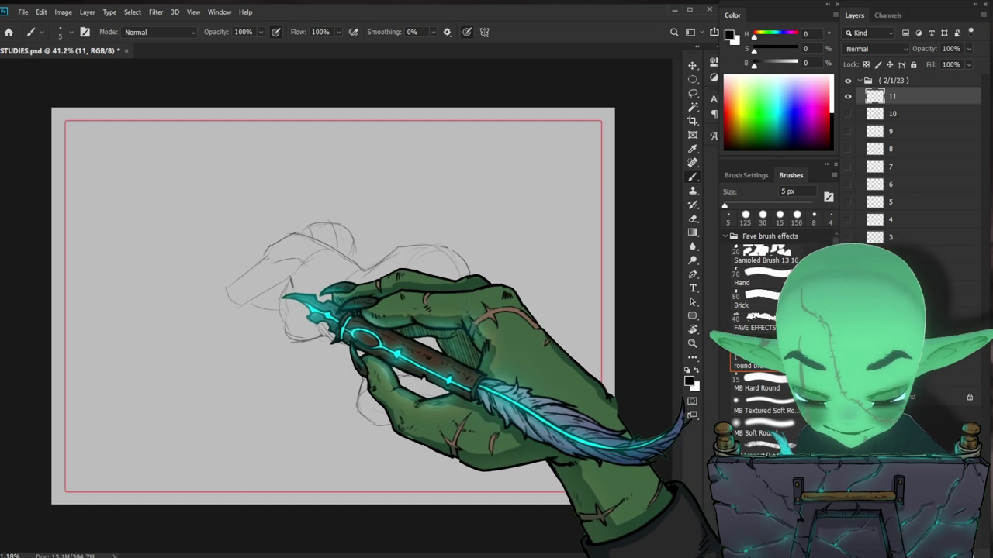
{"action": "mouse_move", "coordinate": [289, 300]}
{"action": "left_mouse_down"}
{"action": "mouse_move", "coordinate": [271, 308]}
{"action": "mouse_move", "coordinate": [264, 296]}
{"action": "left_mouse_up"}
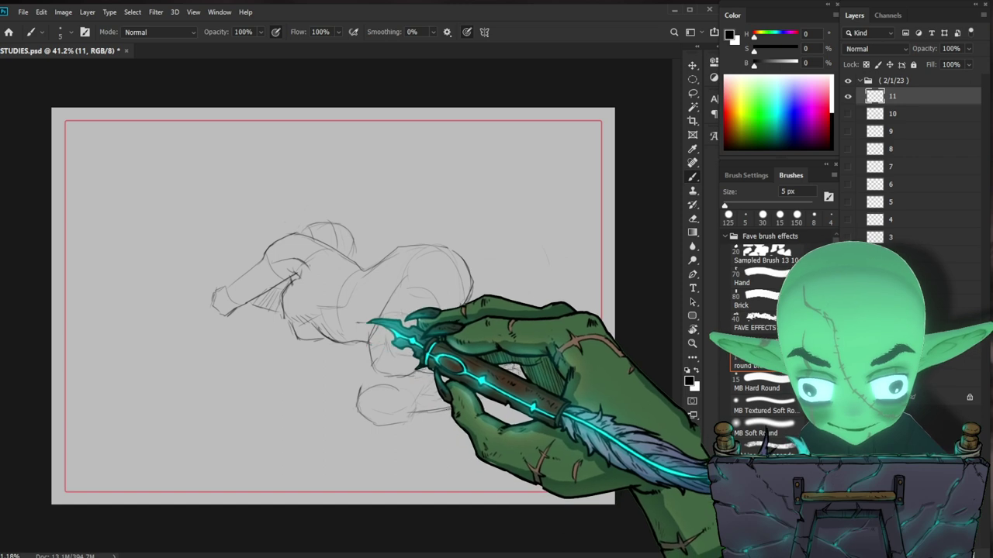
{"action": "left_click_drag", "start_coordinate": [364, 324], "coordinate": [361, 324]}
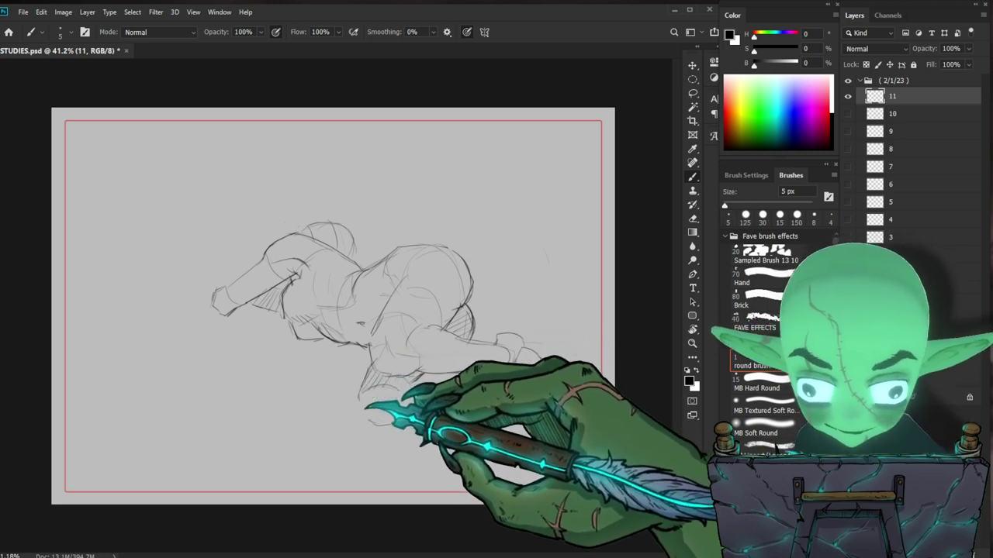
Step: Firm up the lower knee and shin, undoing a stray stroke, then draw the foot's toes and the hand beside the head
{"action": "left_click_drag", "start_coordinate": [369, 418], "coordinate": [419, 422]}
{"action": "key", "text": "ctrl+z"}
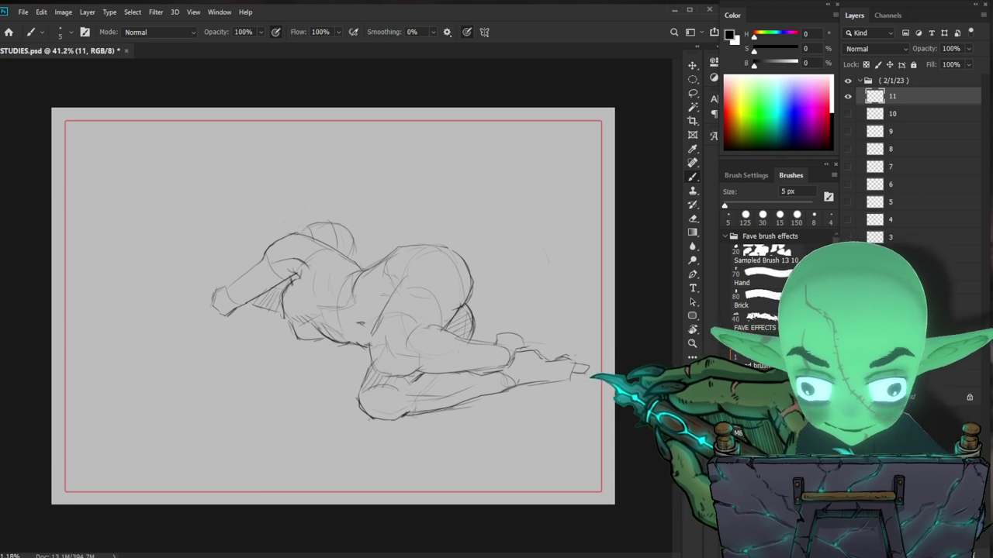
{"action": "left_click_drag", "start_coordinate": [572, 368], "coordinate": [578, 361]}
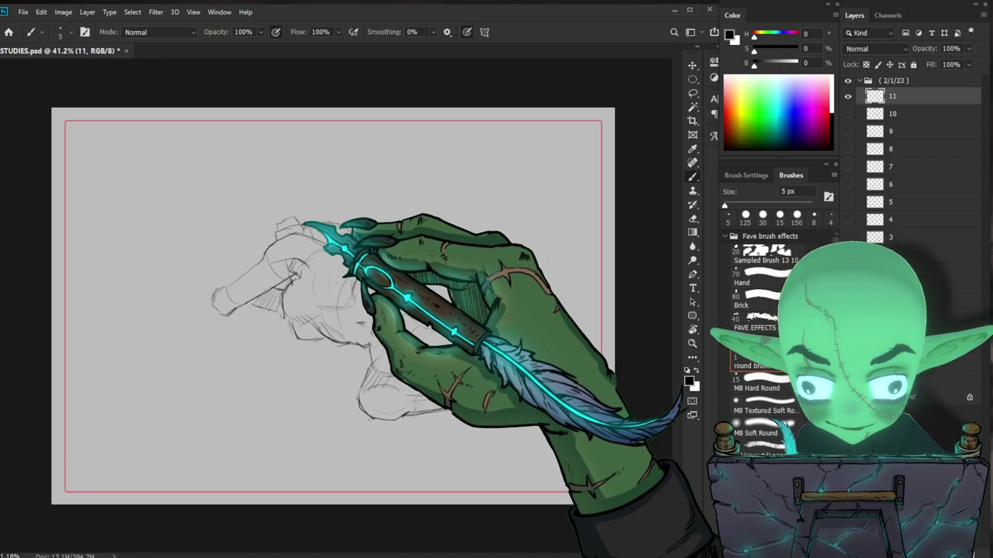
{"action": "left_click_drag", "start_coordinate": [311, 225], "coordinate": [291, 230]}
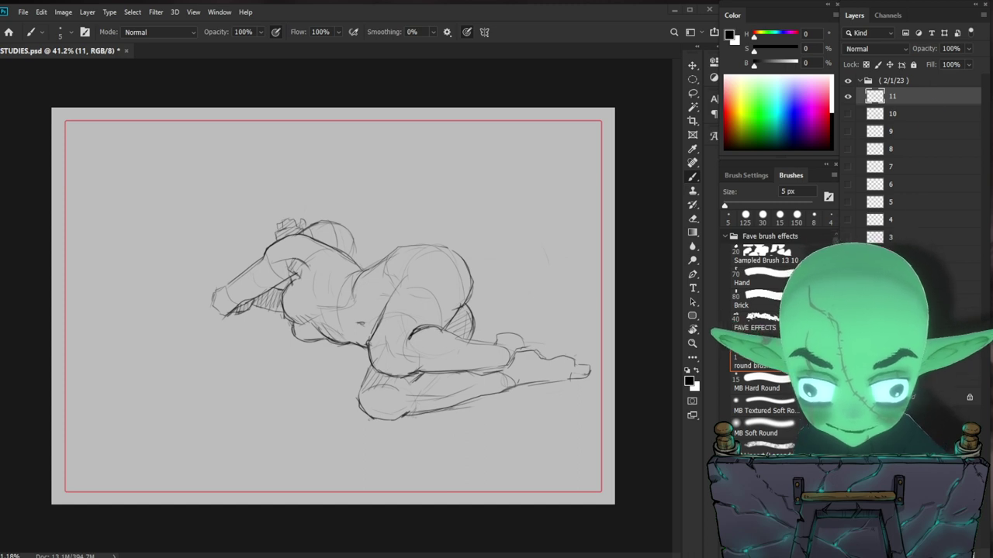
Step: Toggle layer 11 off and on to check the study, and handwrite a 5-minute time note below the figure's foot
{"action": "left_click", "coordinate": [847, 96]}
{"action": "left_click", "coordinate": [848, 96]}
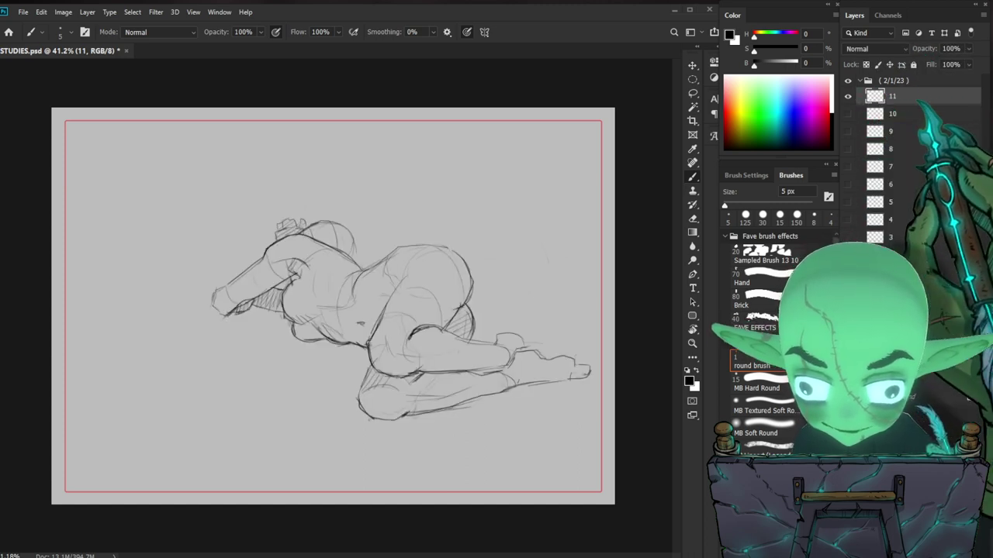
{"action": "left_click_drag", "start_coordinate": [507, 423], "coordinate": [505, 432]}
{"action": "left_click_drag", "start_coordinate": [505, 422], "coordinate": [537, 424]}
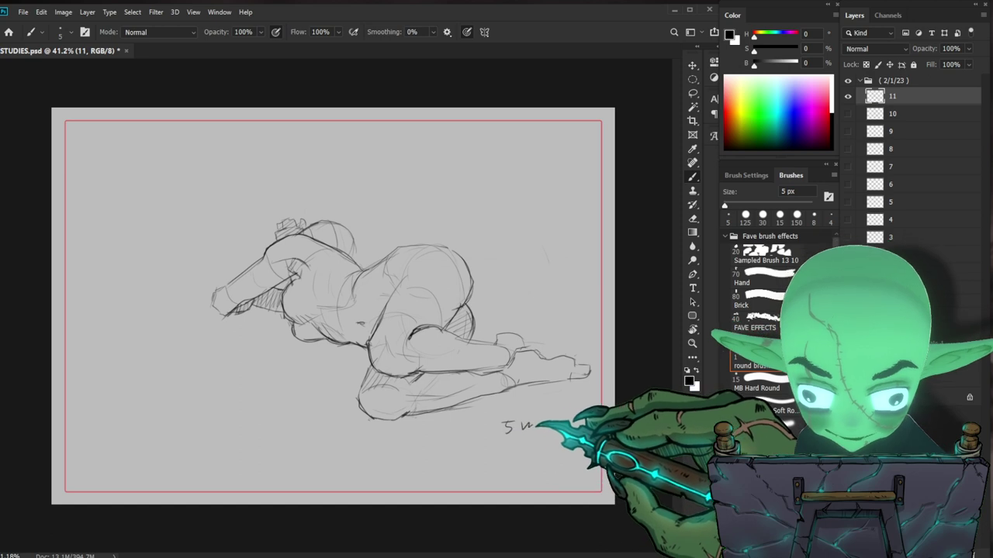
Step: Hide layer 11 and create a new layer named 12 above it
{"action": "key", "text": "ctrl+comma"}
{"action": "key", "text": "ctrl+shift+n"}
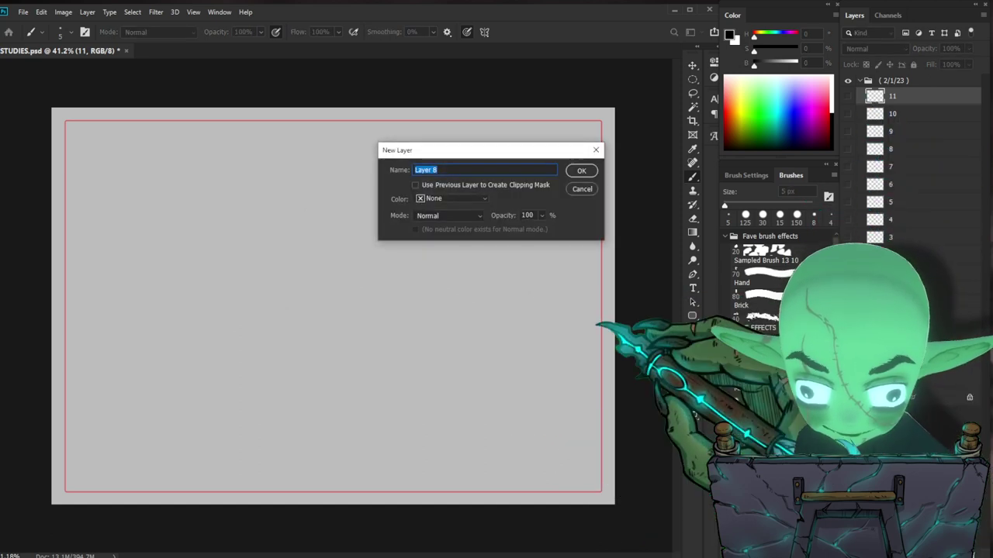
{"action": "key", "text": "Return"}
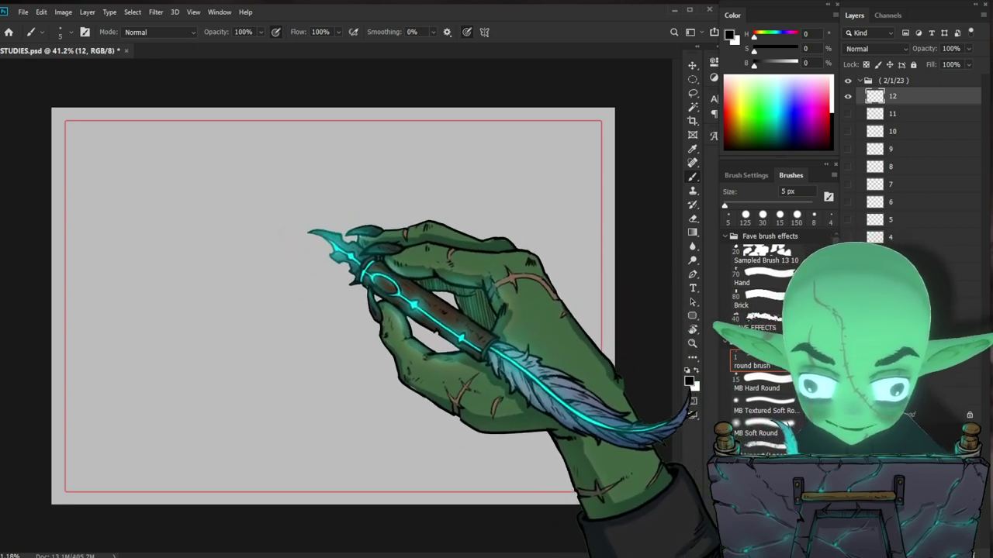
Step: Block in a second reclining figure with a rounded shoulder, the torso's upper and lower contours, and the hip curve
{"action": "mouse_move", "coordinate": [312, 247]}
{"action": "left_mouse_down"}
{"action": "mouse_move", "coordinate": [317, 293]}
{"action": "mouse_move", "coordinate": [340, 285]}
{"action": "mouse_move", "coordinate": [339, 257]}
{"action": "mouse_move", "coordinate": [325, 244]}
{"action": "mouse_move", "coordinate": [347, 233]}
{"action": "mouse_move", "coordinate": [326, 237]}
{"action": "mouse_move", "coordinate": [359, 228]}
{"action": "mouse_move", "coordinate": [370, 248]}
{"action": "mouse_move", "coordinate": [362, 243]}
{"action": "mouse_move", "coordinate": [380, 230]}
{"action": "mouse_move", "coordinate": [404, 242]}
{"action": "mouse_move", "coordinate": [384, 240]}
{"action": "mouse_move", "coordinate": [416, 266]}
{"action": "mouse_move", "coordinate": [461, 263]}
{"action": "mouse_move", "coordinate": [483, 296]}
{"action": "left_mouse_up"}
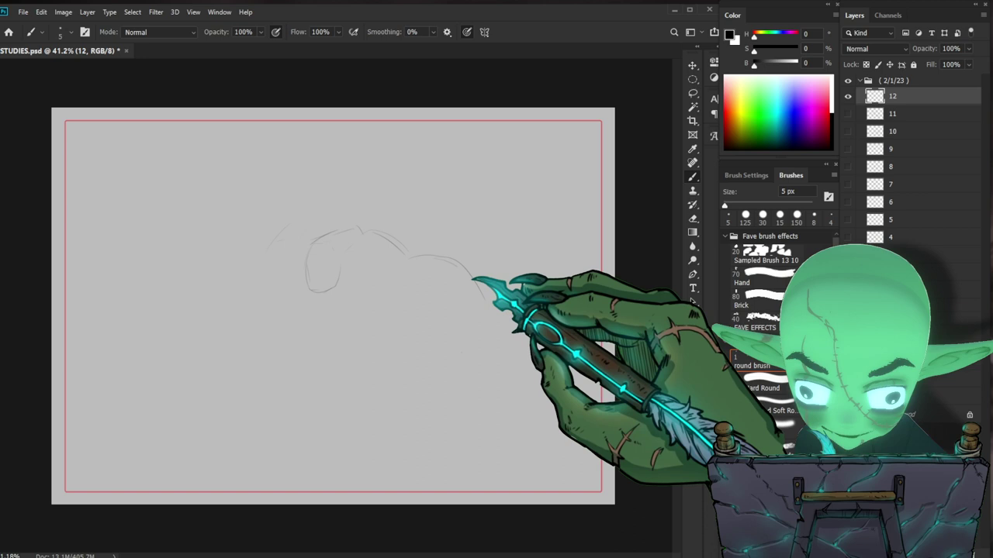
{"action": "left_click_drag", "start_coordinate": [330, 303], "coordinate": [402, 308]}
{"action": "mouse_move", "coordinate": [417, 251]}
{"action": "left_mouse_down"}
{"action": "mouse_move", "coordinate": [411, 307]}
{"action": "mouse_move", "coordinate": [481, 340]}
{"action": "mouse_move", "coordinate": [489, 324]}
{"action": "left_mouse_up"}
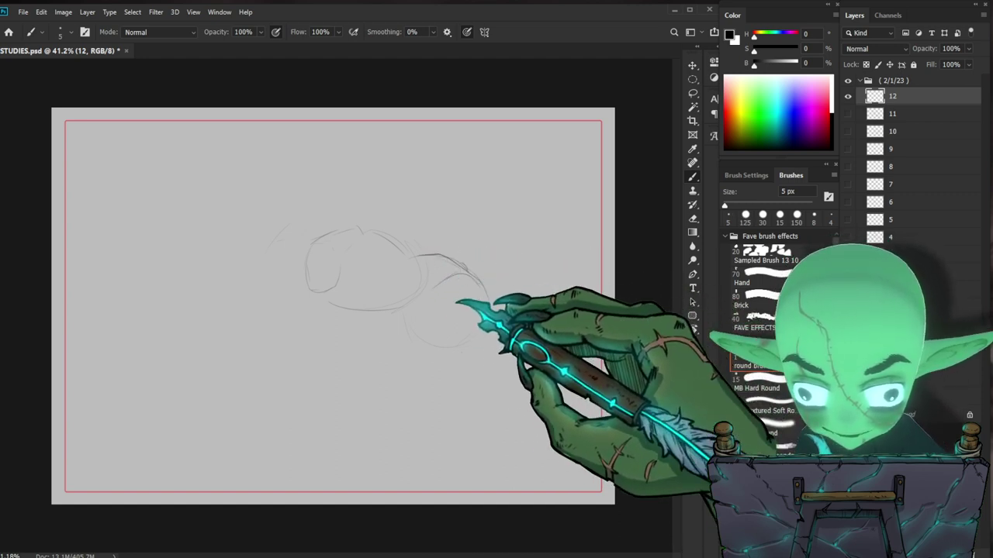
Step: Sketch the thigh coming forward from the hip, its cross contour, and the bent knee with the folded lower leg
{"action": "left_click_drag", "start_coordinate": [432, 289], "coordinate": [349, 346]}
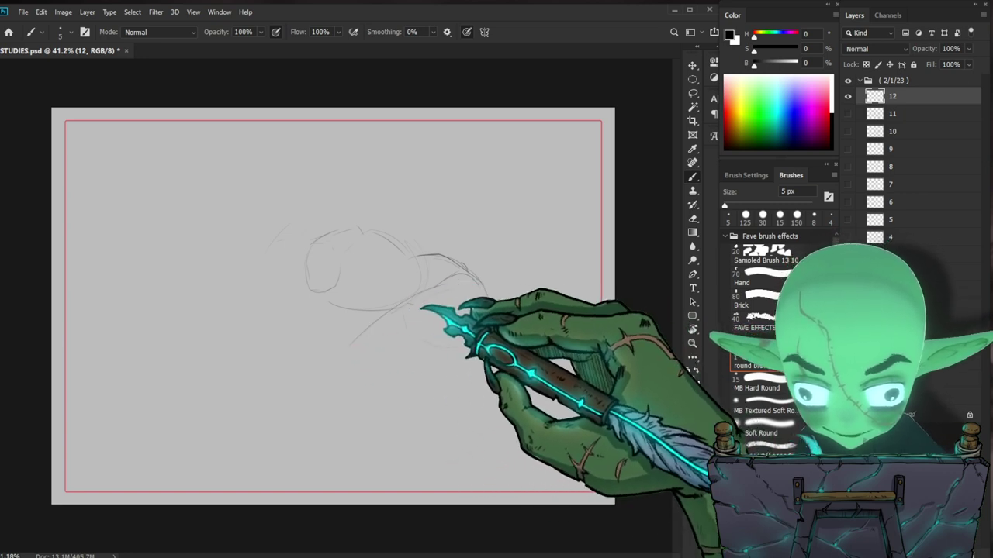
{"action": "left_click_drag", "start_coordinate": [408, 304], "coordinate": [426, 340]}
{"action": "mouse_move", "coordinate": [475, 291]}
{"action": "left_mouse_down"}
{"action": "mouse_move", "coordinate": [470, 331]}
{"action": "mouse_move", "coordinate": [386, 358]}
{"action": "left_mouse_up"}
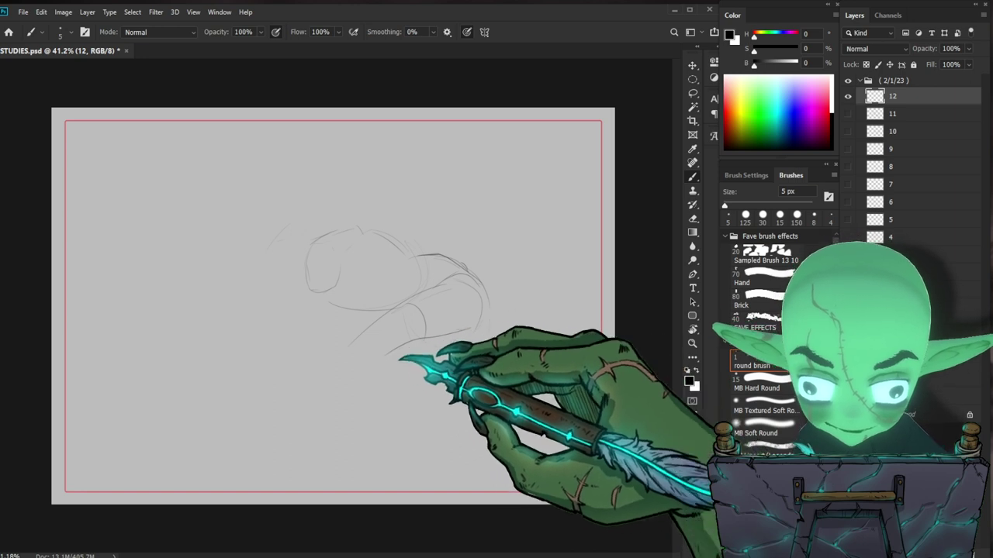
{"action": "mouse_move", "coordinate": [353, 343]}
{"action": "left_mouse_down"}
{"action": "mouse_move", "coordinate": [373, 384]}
{"action": "mouse_move", "coordinate": [386, 368]}
{"action": "mouse_move", "coordinate": [377, 340]}
{"action": "mouse_move", "coordinate": [401, 378]}
{"action": "left_mouse_up"}
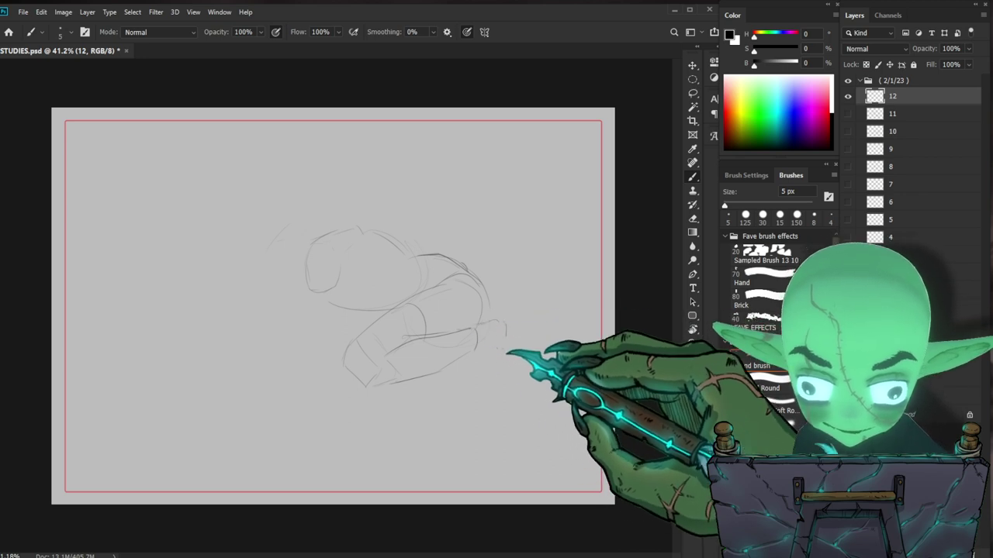
Step: Firm up the hip and folded leg contours, and add the upper arm, a ribcage contour and the far lower leg's ankle lines
{"action": "left_click_drag", "start_coordinate": [483, 288], "coordinate": [489, 323]}
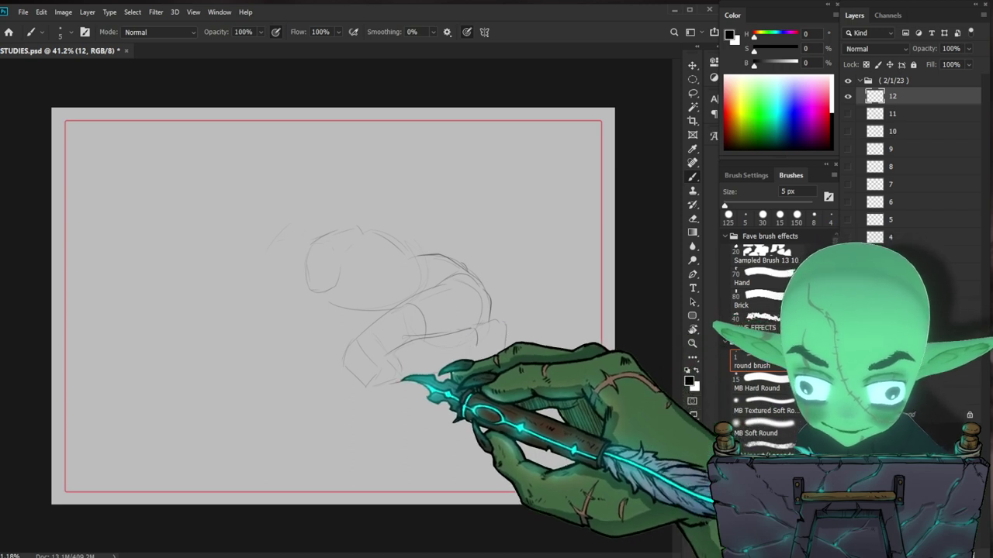
{"action": "left_click_drag", "start_coordinate": [416, 377], "coordinate": [468, 357]}
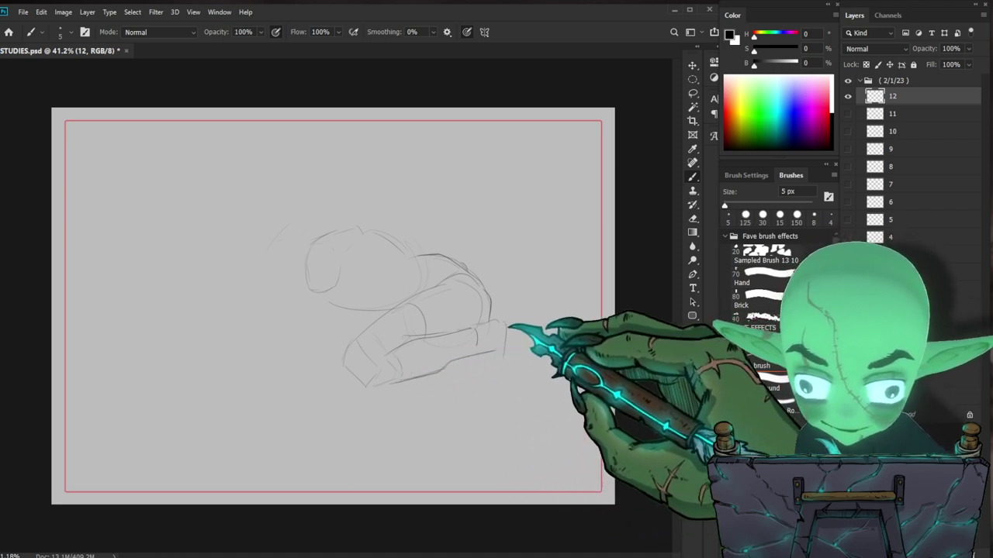
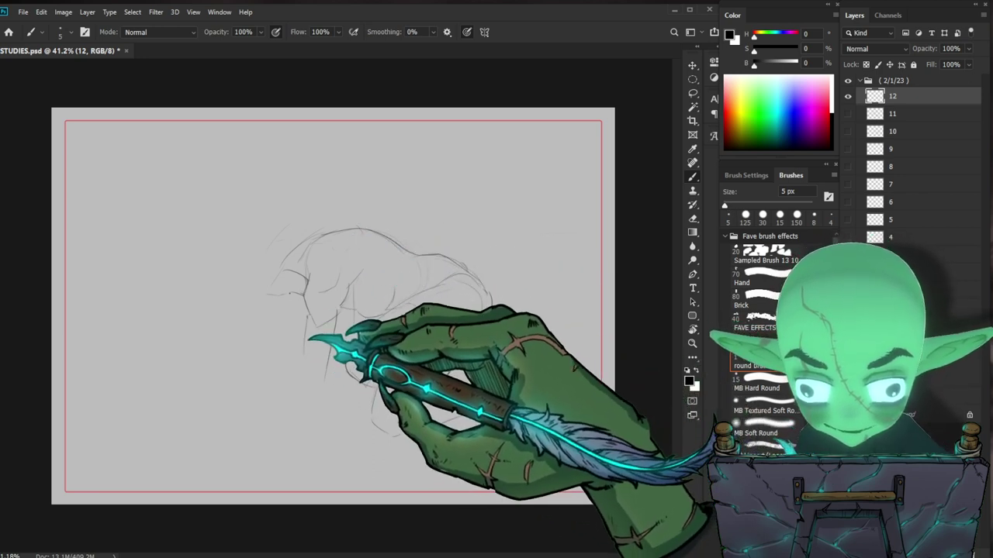
{"action": "left_click_drag", "start_coordinate": [340, 339], "coordinate": [332, 374]}
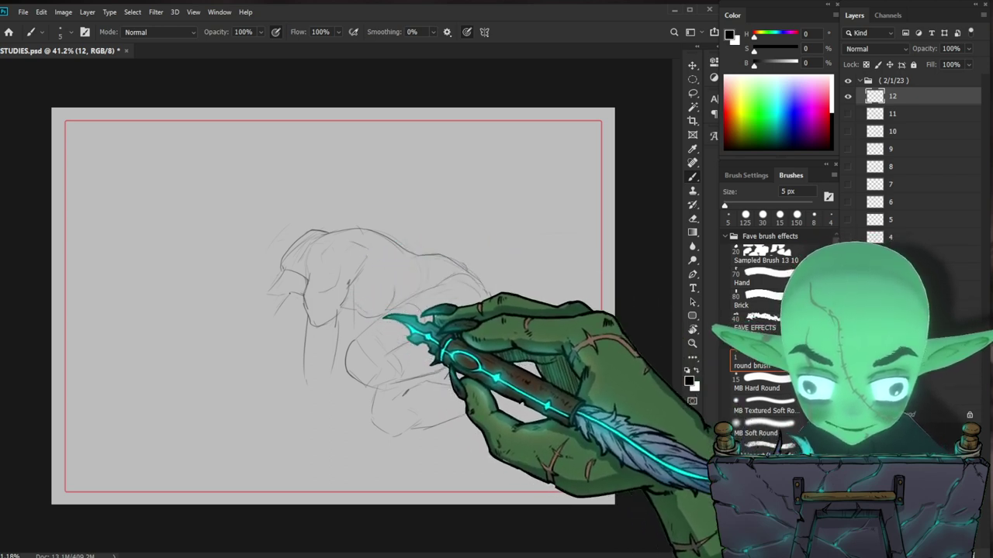
{"action": "left_click_drag", "start_coordinate": [396, 251], "coordinate": [405, 284]}
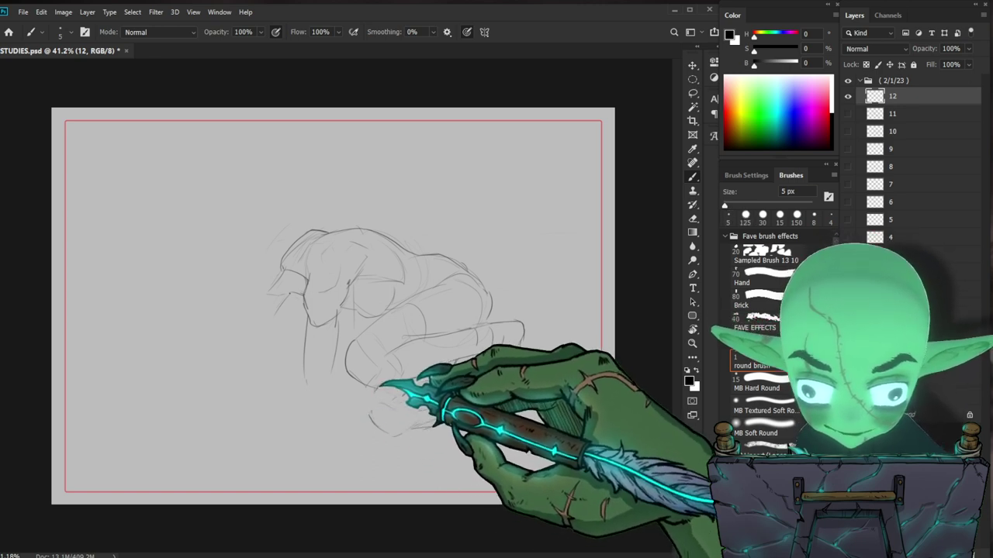
{"action": "left_click_drag", "start_coordinate": [498, 353], "coordinate": [491, 381]}
{"action": "left_click_drag", "start_coordinate": [520, 341], "coordinate": [518, 366]}
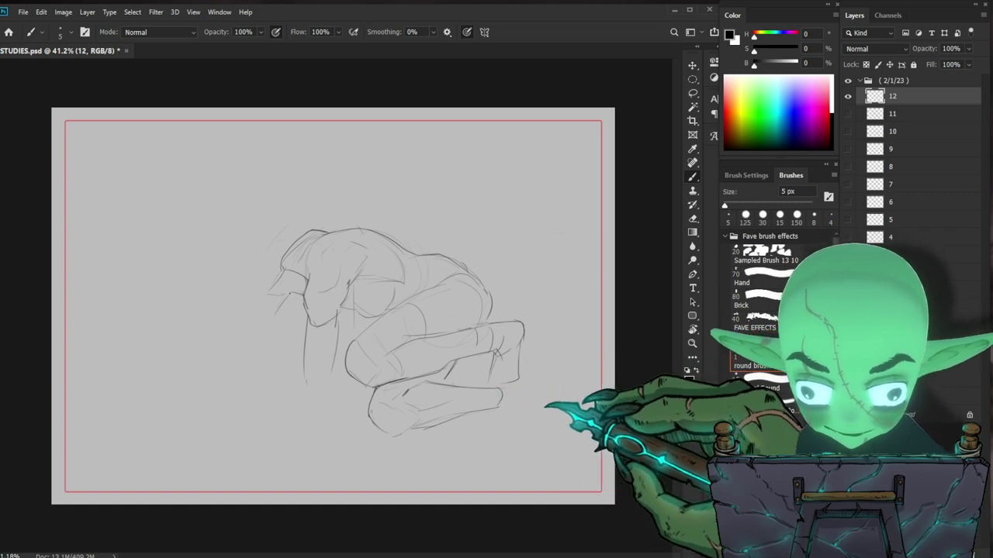
Step: Draw the supporting arm down to the elbow, the forearm reaching forward along the ground, and the lowered head with its neck
{"action": "left_click_drag", "start_coordinate": [338, 309], "coordinate": [335, 357]}
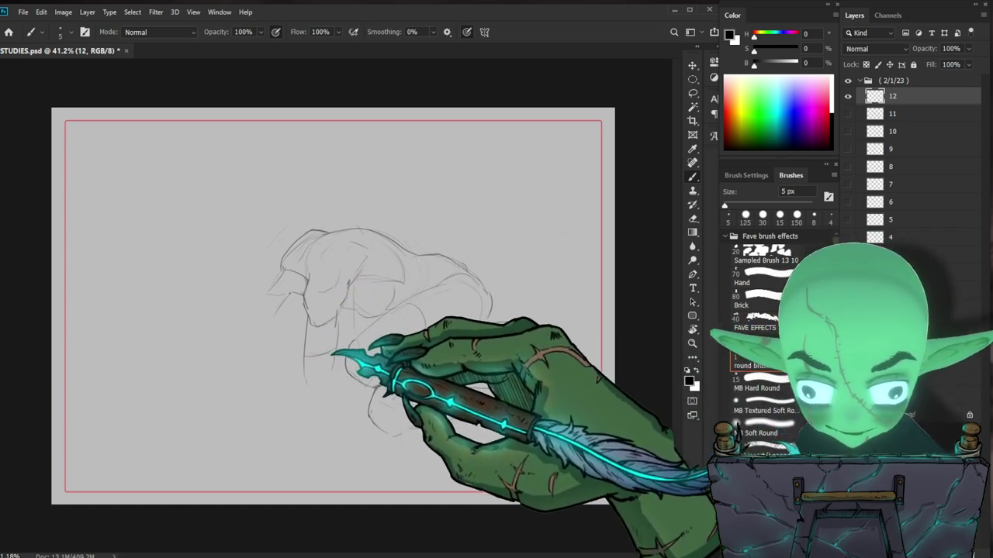
{"action": "left_click_drag", "start_coordinate": [302, 371], "coordinate": [228, 394]}
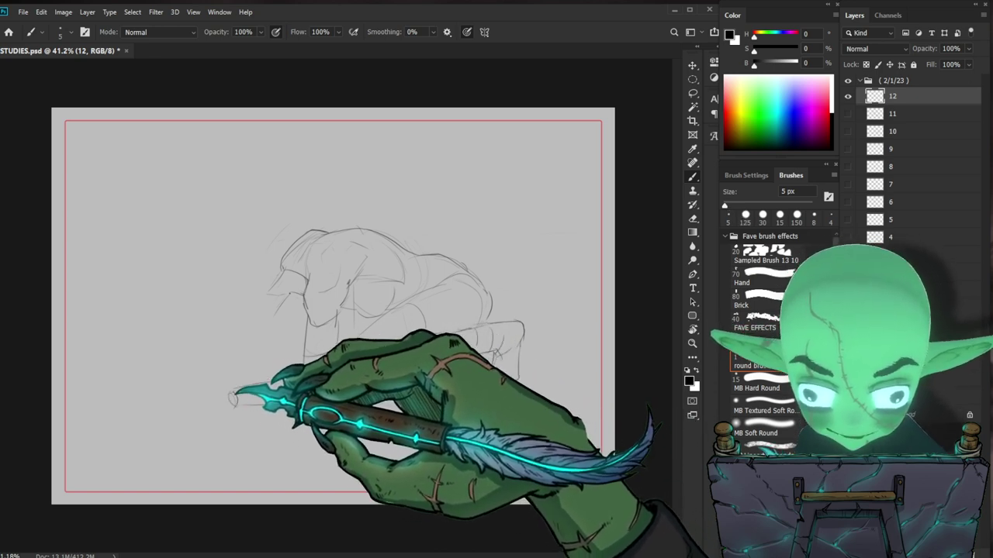
{"action": "left_click_drag", "start_coordinate": [235, 409], "coordinate": [172, 402]}
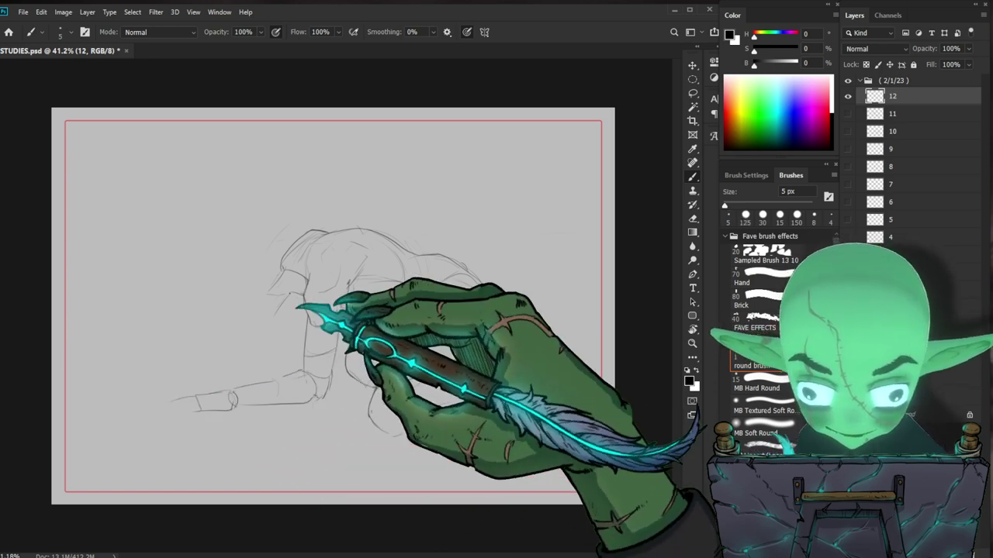
{"action": "mouse_move", "coordinate": [298, 347]}
{"action": "left_mouse_down"}
{"action": "mouse_move", "coordinate": [271, 359]}
{"action": "mouse_move", "coordinate": [250, 297]}
{"action": "mouse_move", "coordinate": [234, 308]}
{"action": "mouse_move", "coordinate": [296, 346]}
{"action": "mouse_move", "coordinate": [240, 298]}
{"action": "mouse_move", "coordinate": [264, 360]}
{"action": "mouse_move", "coordinate": [287, 301]}
{"action": "left_mouse_up"}
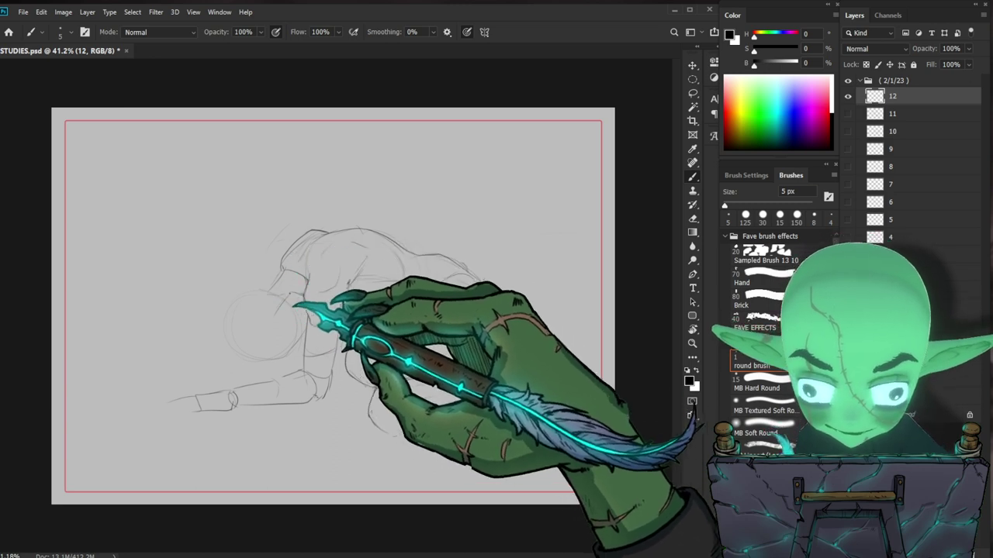
{"action": "left_click_drag", "start_coordinate": [280, 301], "coordinate": [283, 304]}
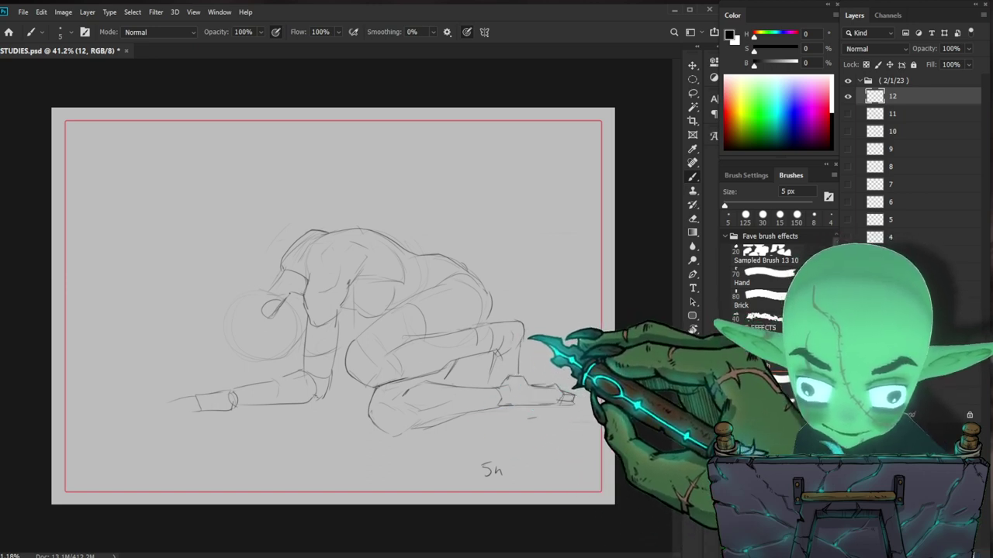
Step: Darken the lower leg's back edge and refine the outstretched hand and the forearm contour beneath the head
{"action": "left_click_drag", "start_coordinate": [525, 337], "coordinate": [520, 374]}
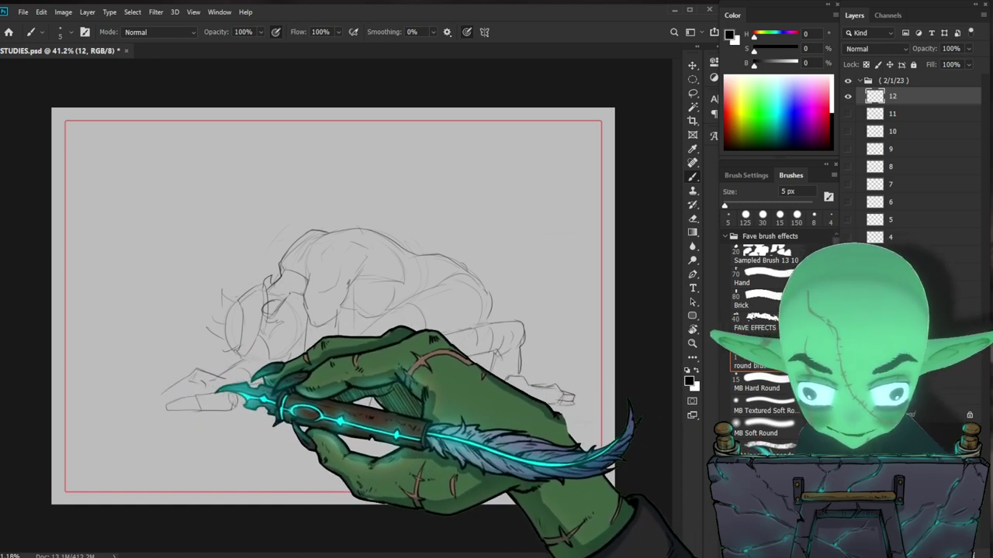
{"action": "left_click_drag", "start_coordinate": [195, 380], "coordinate": [173, 394]}
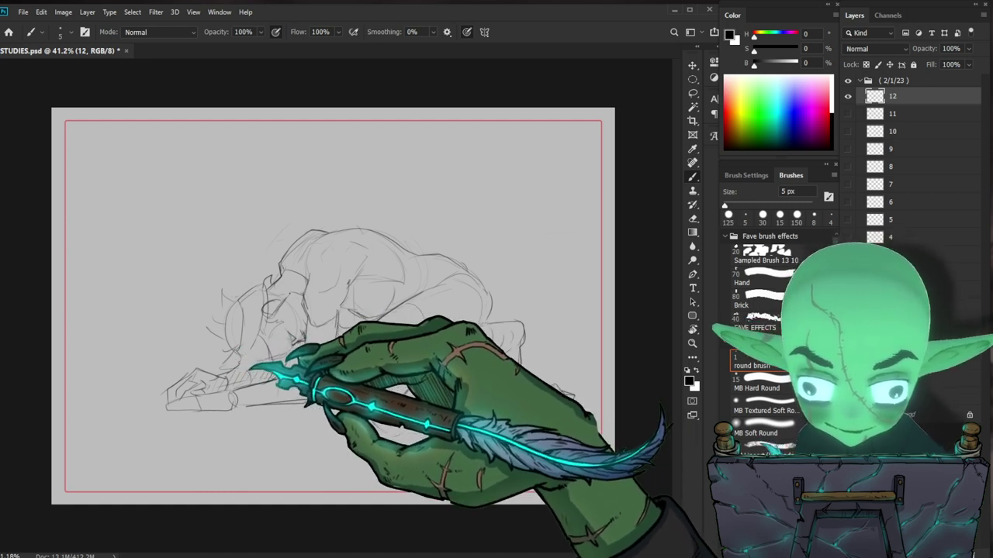
{"action": "left_click_drag", "start_coordinate": [259, 366], "coordinate": [237, 373]}
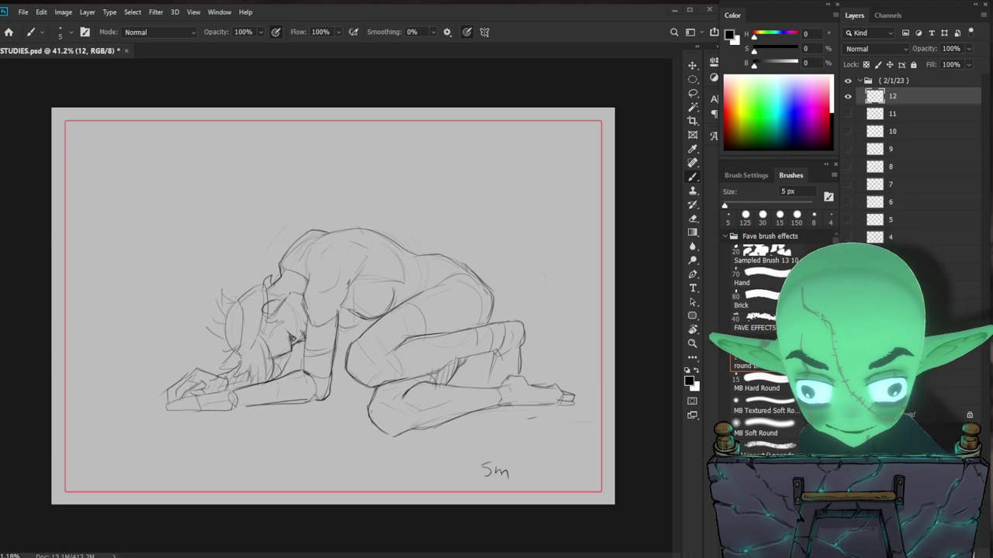
Step: Group layers 1 to 12 inside the 2/1/23 group, name the new group FEMALE, and expand it
{"action": "left_click", "coordinate": [930, 291], "text": "shift"}
{"action": "key", "text": "ctrl+g"}
{"action": "double_click", "coordinate": [900, 95]}
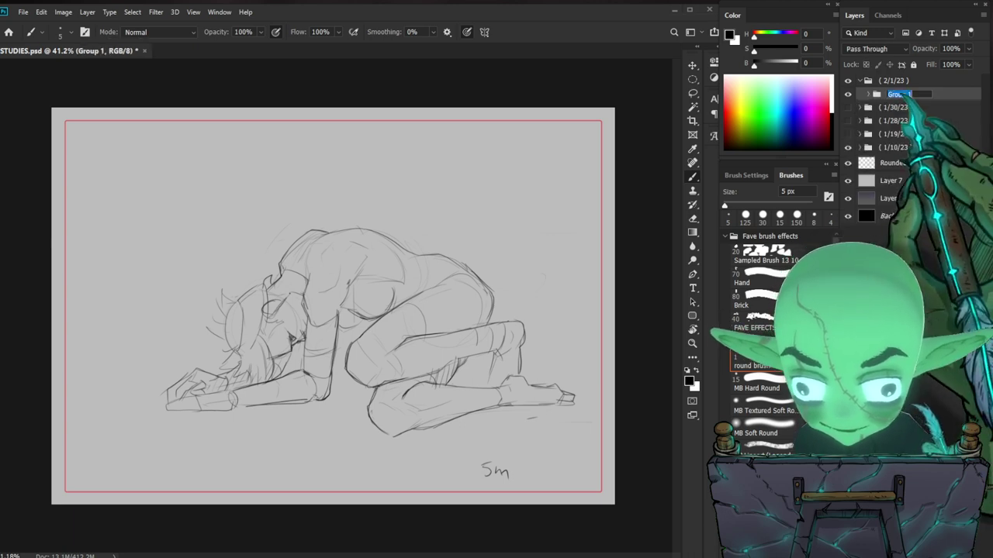
{"action": "type", "text": "FEMALE"}
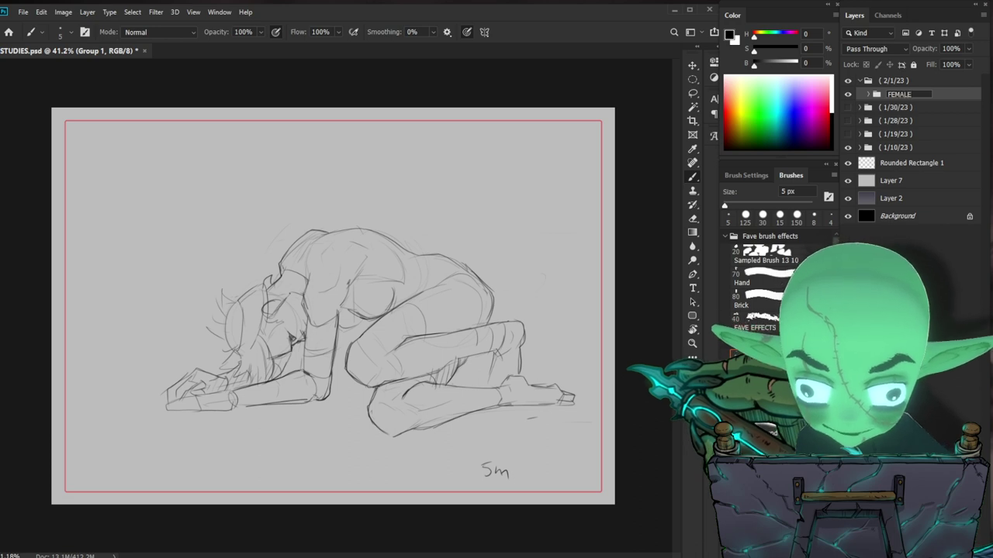
{"action": "key", "text": "Return"}
{"action": "left_click", "coordinate": [868, 94]}
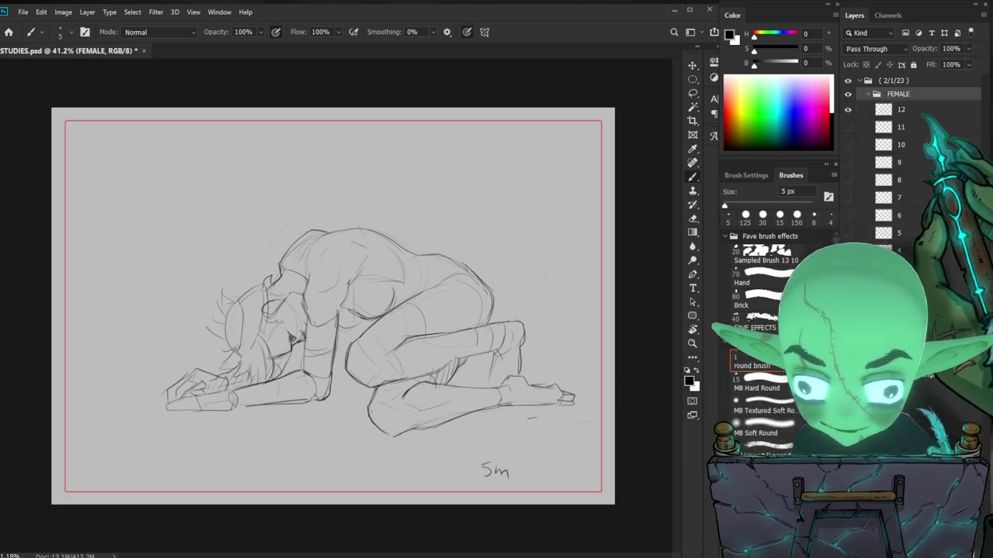
Step: Make layers 1 to 12 visible and scale them down together, placing the stack in the canvas's lower-right corner
{"action": "left_click", "coordinate": [848, 109]}
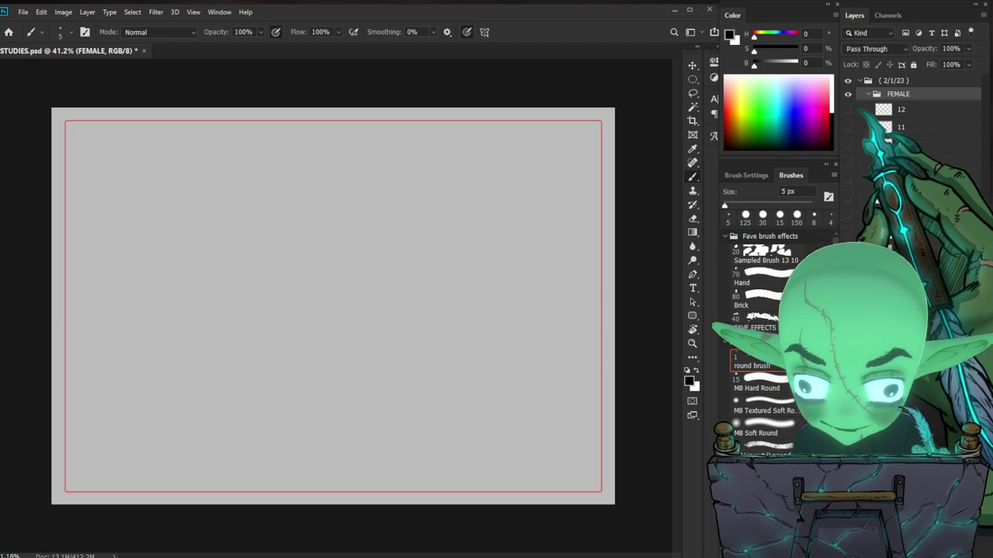
{"action": "left_click_drag", "start_coordinate": [848, 109], "coordinate": [848, 305]}
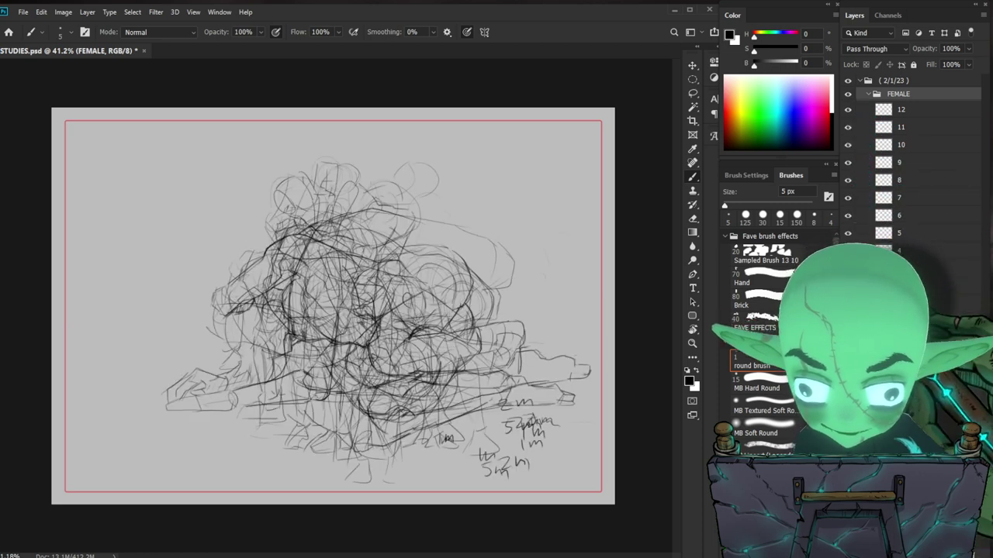
{"action": "left_click", "coordinate": [912, 305]}
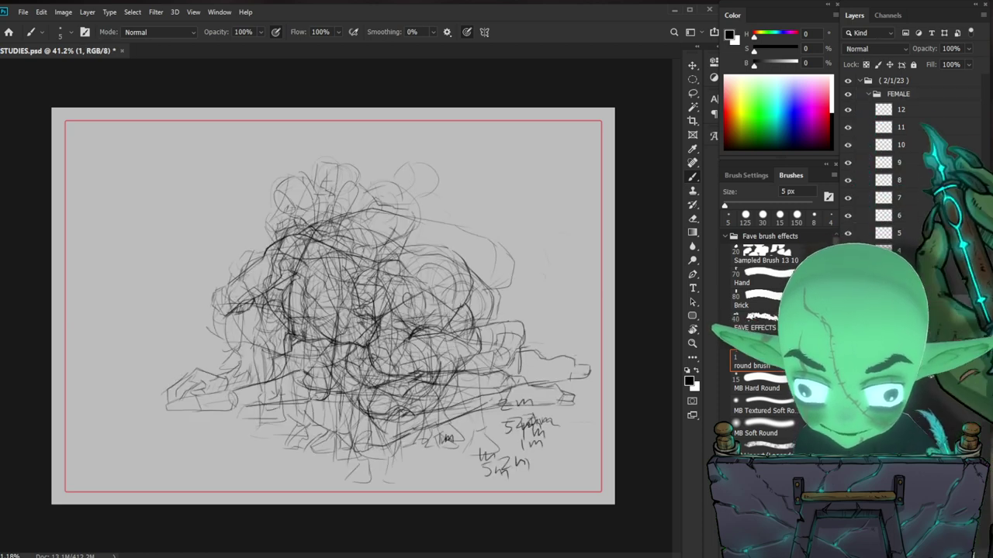
{"action": "left_click", "coordinate": [919, 110], "text": "shift"}
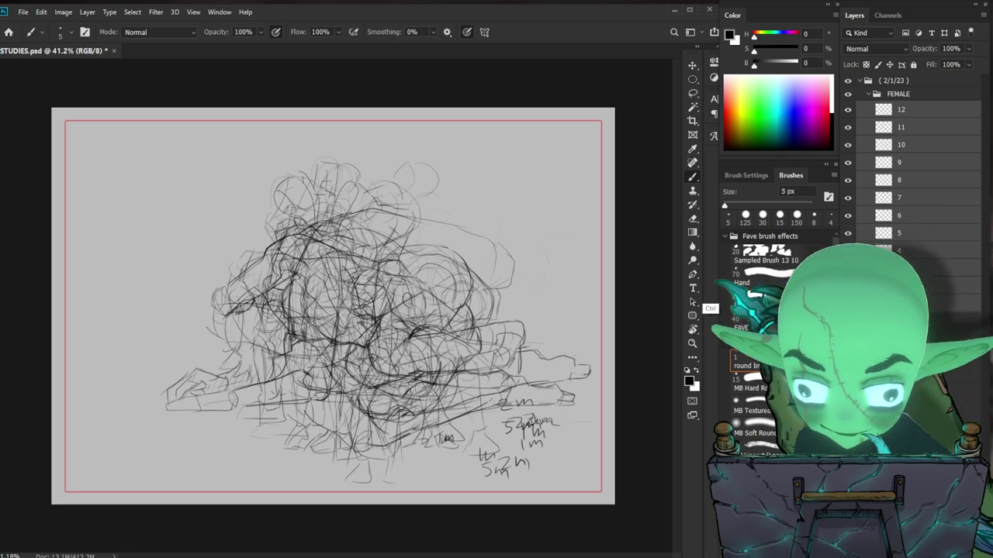
{"action": "key", "text": "ctrl+t"}
{"action": "left_click_drag", "start_coordinate": [602, 156], "coordinate": [456, 262]}
{"action": "mouse_move", "coordinate": [370, 297]}
{"action": "left_mouse_down"}
{"action": "mouse_move", "coordinate": [152, 196]}
{"action": "mouse_move", "coordinate": [166, 203]}
{"action": "mouse_move", "coordinate": [155, 176]}
{"action": "mouse_move", "coordinate": [397, 184]}
{"action": "mouse_move", "coordinate": [527, 319]}
{"action": "mouse_move", "coordinate": [555, 444]}
{"action": "left_mouse_up"}
{"action": "key", "text": "Return"}
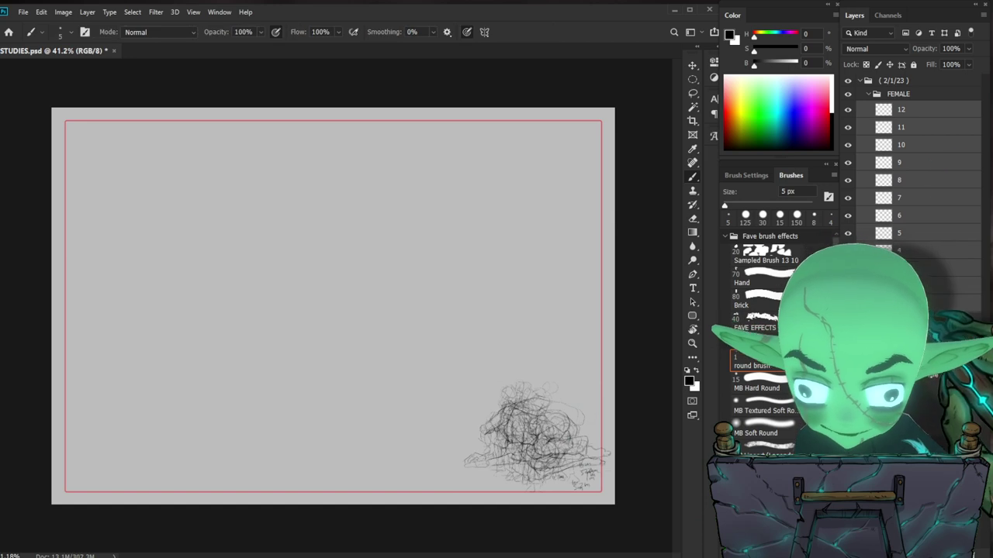
Step: Move studies 1 to 5 out of the stack one by one into an evenly spaced row across the canvas top
{"action": "key", "text": "v"}
{"action": "mouse_move", "coordinate": [470, 335]}
{"action": "left_mouse_down"}
{"action": "mouse_move", "coordinate": [237, 262]}
{"action": "mouse_move", "coordinate": [249, 267]}
{"action": "left_mouse_up"}
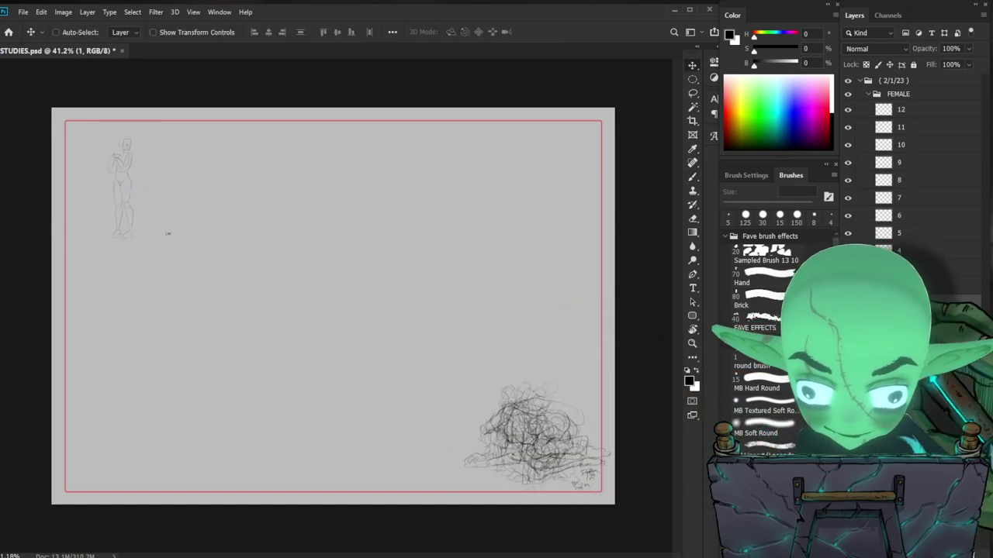
{"action": "left_click_drag", "start_coordinate": [537, 474], "coordinate": [362, 326]}
{"action": "left_click_drag", "start_coordinate": [439, 391], "coordinate": [308, 284]}
{"action": "mouse_move", "coordinate": [314, 301]}
{"action": "left_mouse_down"}
{"action": "mouse_move", "coordinate": [303, 311]}
{"action": "mouse_move", "coordinate": [333, 299]}
{"action": "left_mouse_up"}
{"action": "key", "text": "ctrl+v"}
{"action": "mouse_move", "coordinate": [543, 466]}
{"action": "left_mouse_down"}
{"action": "mouse_move", "coordinate": [477, 298]}
{"action": "mouse_move", "coordinate": [418, 290]}
{"action": "mouse_move", "coordinate": [385, 273]}
{"action": "mouse_move", "coordinate": [390, 286]}
{"action": "left_mouse_up"}
{"action": "key", "text": "ctrl+v"}
{"action": "left_click_drag", "start_coordinate": [582, 437], "coordinate": [501, 244]}
{"action": "left_click_drag", "start_coordinate": [535, 362], "coordinate": [512, 319]}
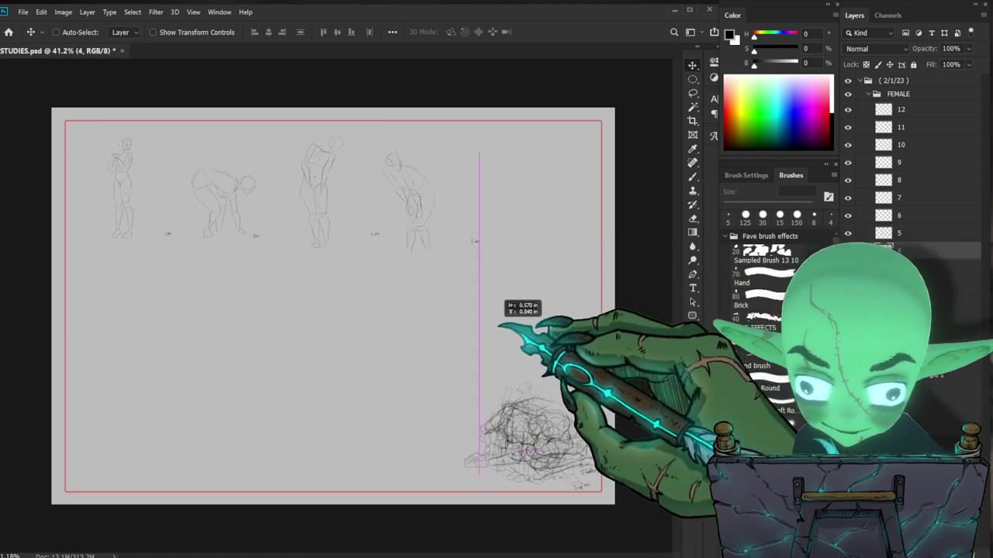
{"action": "left_click_drag", "start_coordinate": [547, 423], "coordinate": [539, 277]}
{"action": "mouse_move", "coordinate": [543, 384]}
{"action": "left_mouse_down"}
{"action": "mouse_move", "coordinate": [545, 295]}
{"action": "mouse_move", "coordinate": [530, 312]}
{"action": "left_mouse_up"}
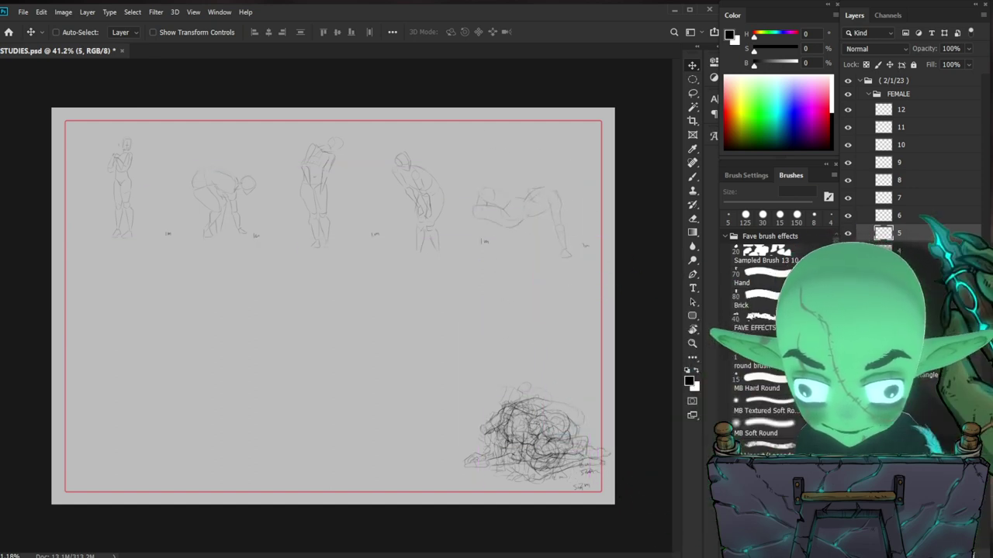
Step: Arrange studies 6 to 9 in a second row and place study 10 at the start of a third row
{"action": "mouse_move", "coordinate": [561, 466]}
{"action": "left_mouse_down"}
{"action": "mouse_move", "coordinate": [458, 434]}
{"action": "mouse_move", "coordinate": [299, 427]}
{"action": "mouse_move", "coordinate": [292, 409]}
{"action": "left_mouse_up"}
{"action": "mouse_move", "coordinate": [550, 450]}
{"action": "left_mouse_down"}
{"action": "mouse_move", "coordinate": [349, 366]}
{"action": "mouse_move", "coordinate": [356, 353]}
{"action": "left_mouse_up"}
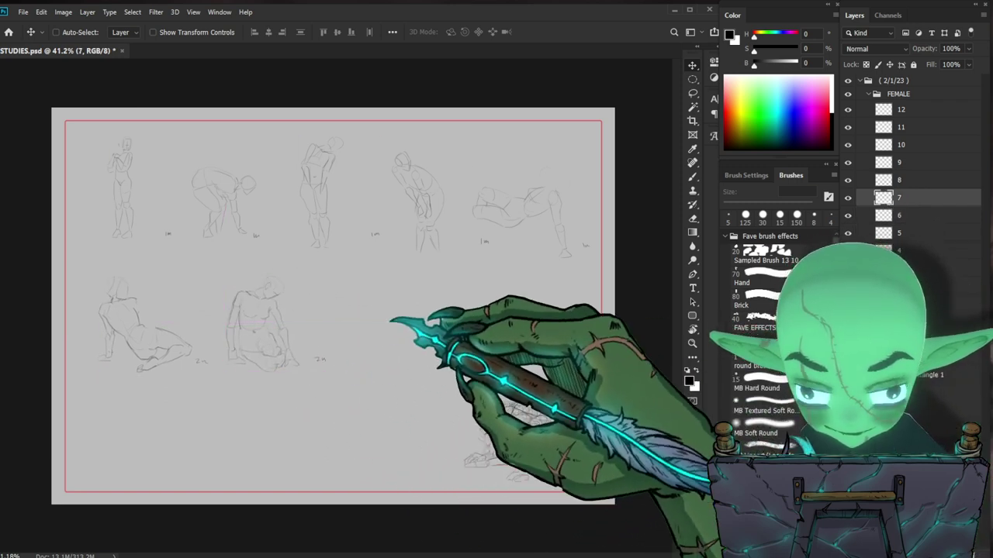
{"action": "left_click", "coordinate": [901, 180]}
{"action": "left_click_drag", "start_coordinate": [485, 415], "coordinate": [430, 404]}
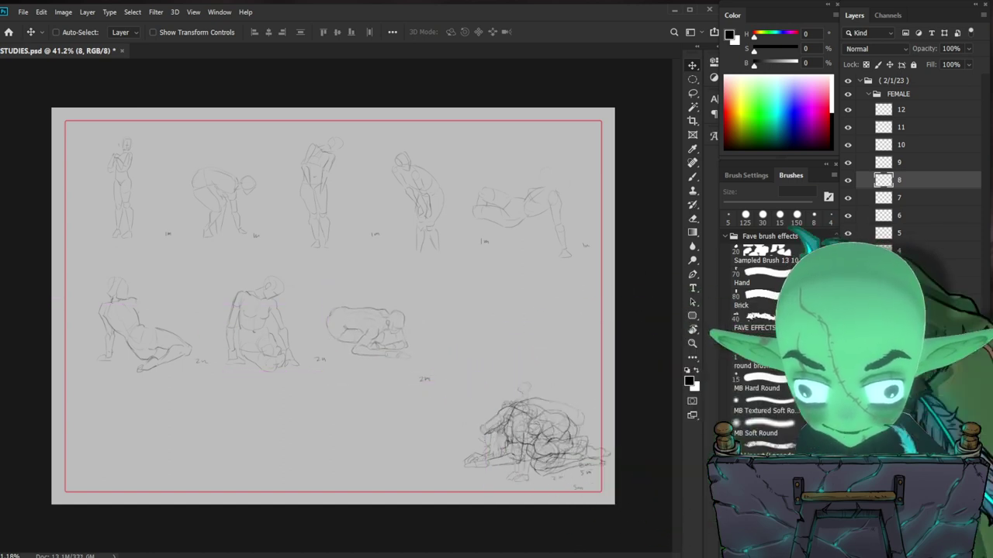
{"action": "left_click", "coordinate": [901, 163]}
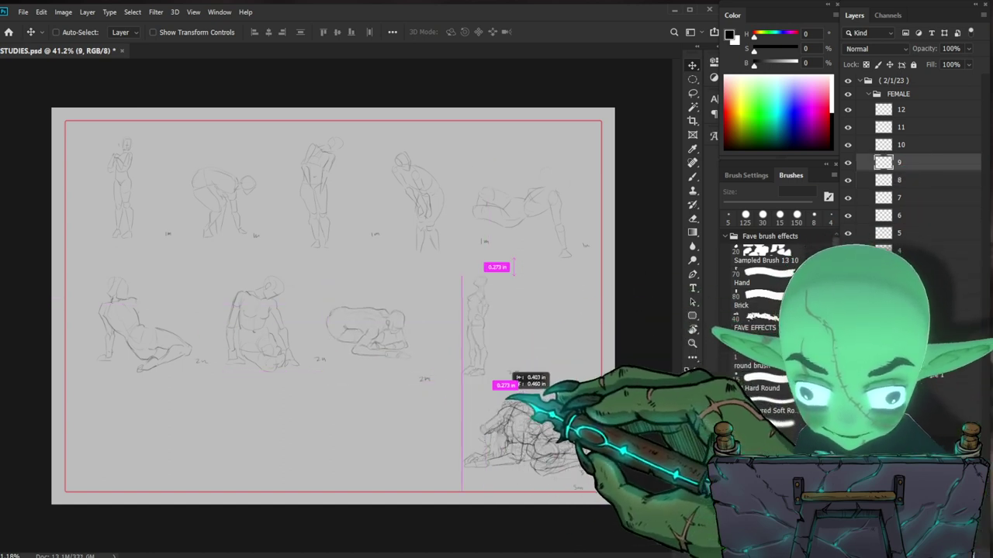
{"action": "key", "text": "alt+bracketright"}
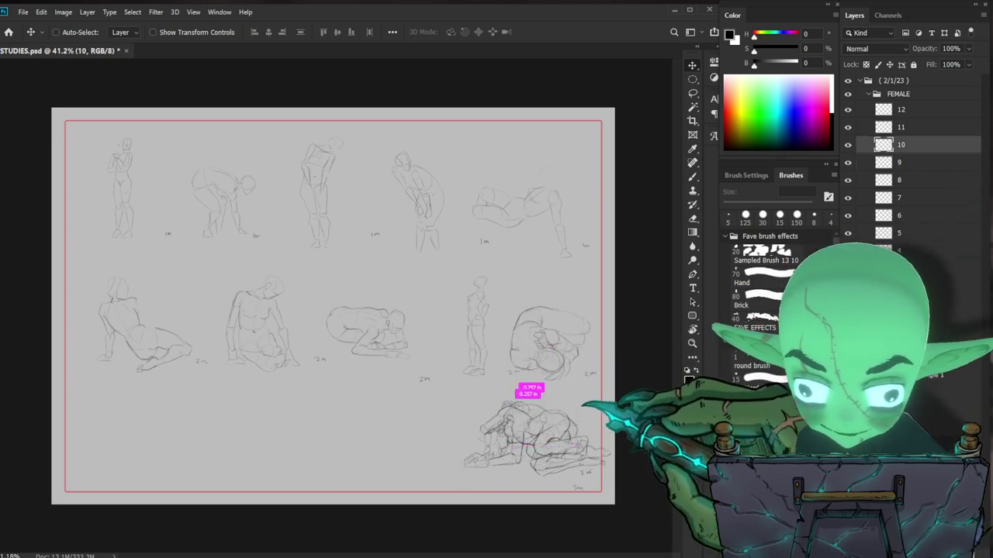
{"action": "mouse_move", "coordinate": [566, 378]}
{"action": "left_mouse_down"}
{"action": "mouse_move", "coordinate": [314, 376]}
{"action": "mouse_move", "coordinate": [283, 395]}
{"action": "mouse_move", "coordinate": [279, 365]}
{"action": "mouse_move", "coordinate": [262, 444]}
{"action": "left_mouse_up"}
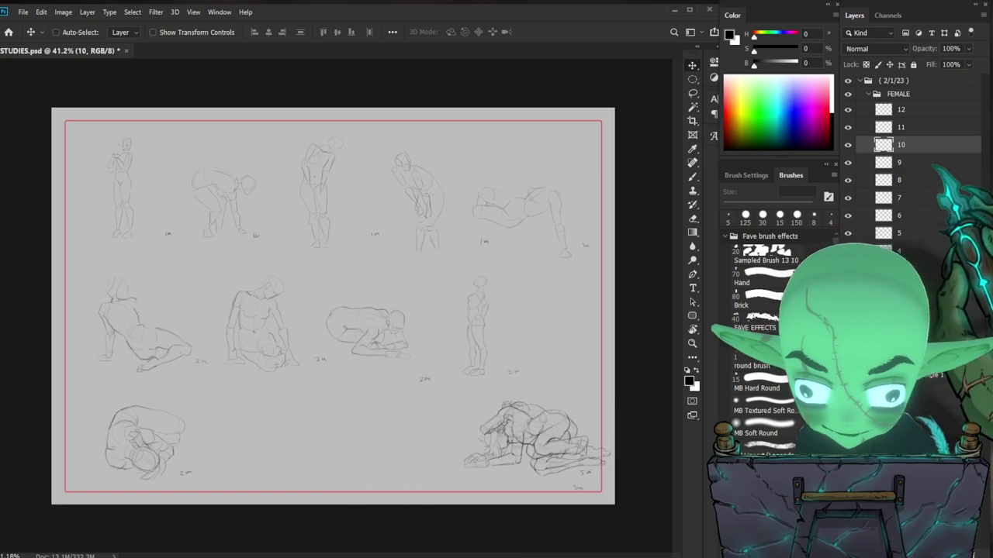
Step: Shift studies 7, 8 and 9 to the right so the second row spreads across the canvas width
{"action": "left_click", "coordinate": [923, 162]}
{"action": "left_click", "coordinate": [927, 146]}
{"action": "mouse_move", "coordinate": [389, 372]}
{"action": "left_mouse_down"}
{"action": "mouse_move", "coordinate": [421, 374]}
{"action": "mouse_move", "coordinate": [385, 372]}
{"action": "mouse_move", "coordinate": [426, 398]}
{"action": "mouse_move", "coordinate": [386, 394]}
{"action": "mouse_move", "coordinate": [389, 369]}
{"action": "mouse_move", "coordinate": [376, 363]}
{"action": "mouse_move", "coordinate": [381, 370]}
{"action": "left_mouse_up"}
{"action": "key", "text": "alt+bracketleft"}
{"action": "key", "text": "alt+bracketleft"}
{"action": "left_click", "coordinate": [916, 164]}
{"action": "key", "text": "alt+bracketleft"}
{"action": "key", "text": "alt+bracketleft"}
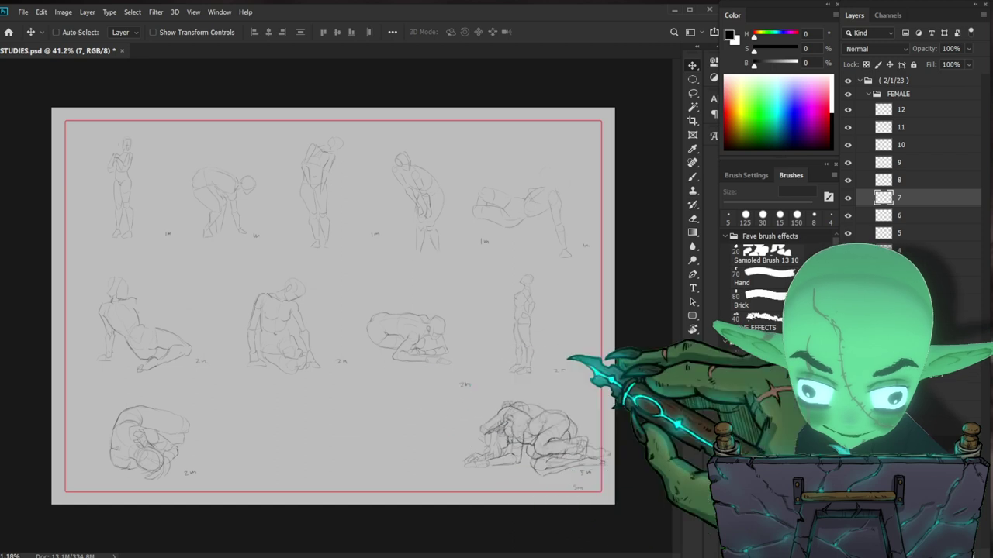
Step: Place studies 11 and 12 beside study 10 to fill out the third row within the red frame
{"action": "left_click", "coordinate": [912, 147]}
{"action": "left_click_drag", "start_coordinate": [535, 439], "coordinate": [509, 439]}
{"action": "key", "text": "alt+bracketright"}
{"action": "left_click_drag", "start_coordinate": [600, 444], "coordinate": [394, 449]}
{"action": "left_click_drag", "start_coordinate": [441, 476], "coordinate": [440, 473]}
{"action": "left_click_drag", "start_coordinate": [400, 500], "coordinate": [419, 473]}
{"action": "key", "text": "alt+bracketright"}
{"action": "left_click_drag", "start_coordinate": [585, 439], "coordinate": [552, 435]}
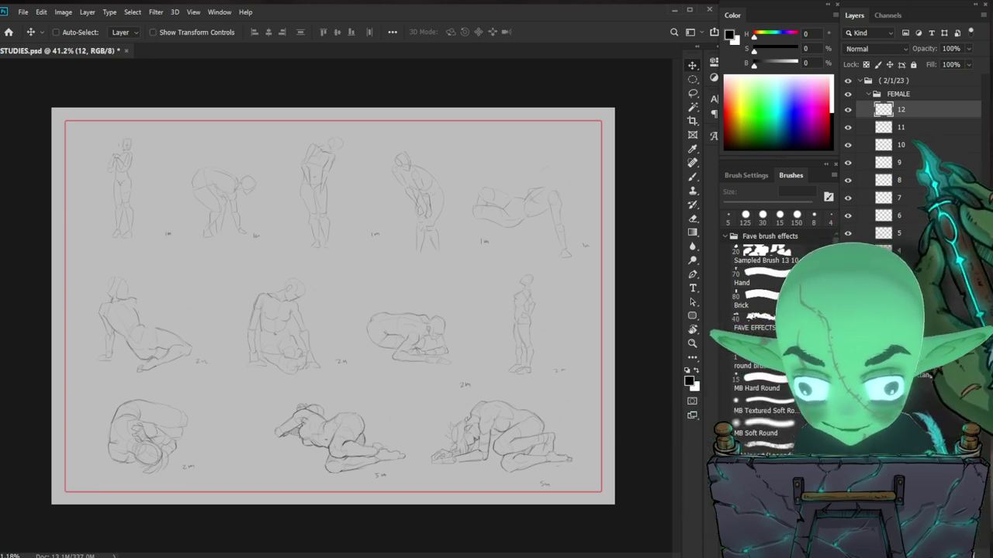
Step: Raise the second row, layers 6 to 9, and the third row, layers 10 to 12, slightly to even the vertical spacing
{"action": "left_click", "coordinate": [912, 163]}
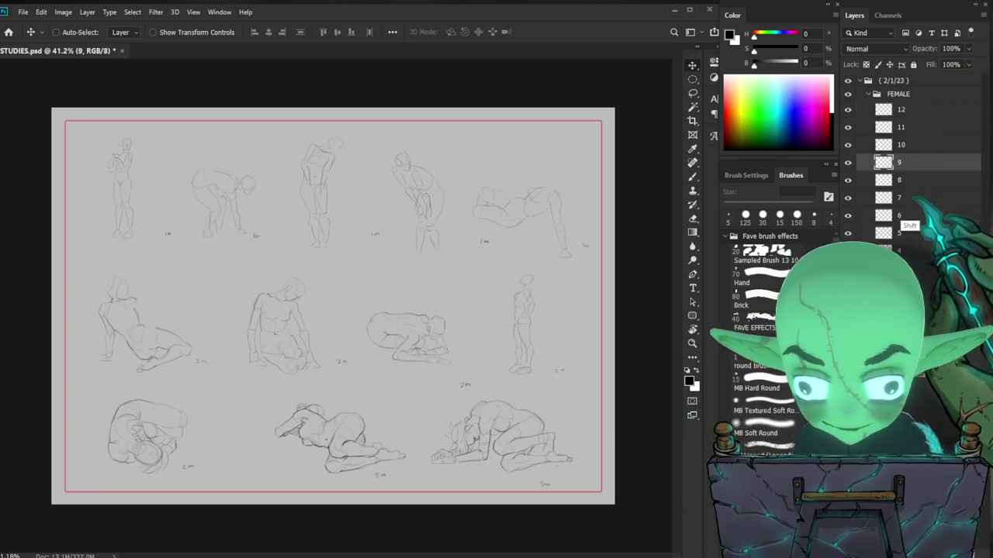
{"action": "left_click", "coordinate": [912, 211], "text": "shift"}
{"action": "left_click_drag", "start_coordinate": [516, 388], "coordinate": [516, 379]}
{"action": "left_click", "coordinate": [923, 146]}
{"action": "left_click", "coordinate": [906, 110], "text": "shift"}
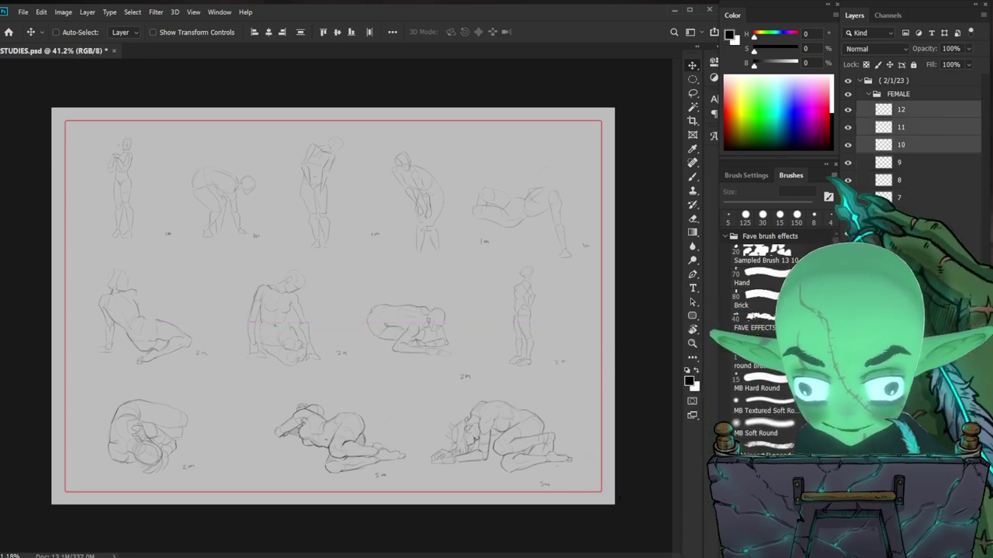
{"action": "left_click_drag", "start_coordinate": [560, 436], "coordinate": [560, 427]}
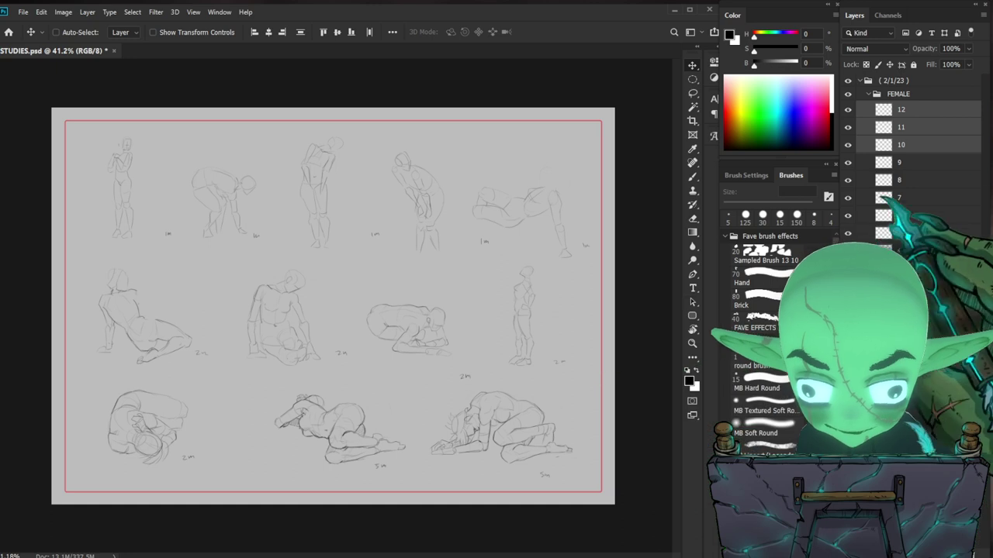
Step: Shift study 11 slightly to the left, and merge all twelve study layers into one layer
{"action": "left_click", "coordinate": [917, 127]}
{"action": "left_click_drag", "start_coordinate": [420, 452], "coordinate": [408, 449]}
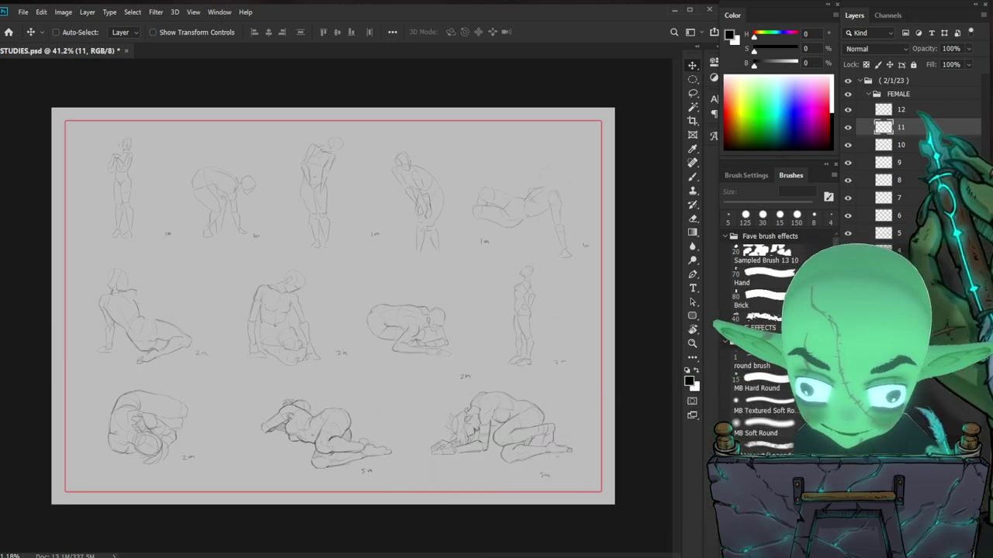
{"action": "left_click", "coordinate": [918, 111]}
{"action": "left_click", "coordinate": [917, 304], "text": "shift"}
{"action": "key", "text": "ctrl+e"}
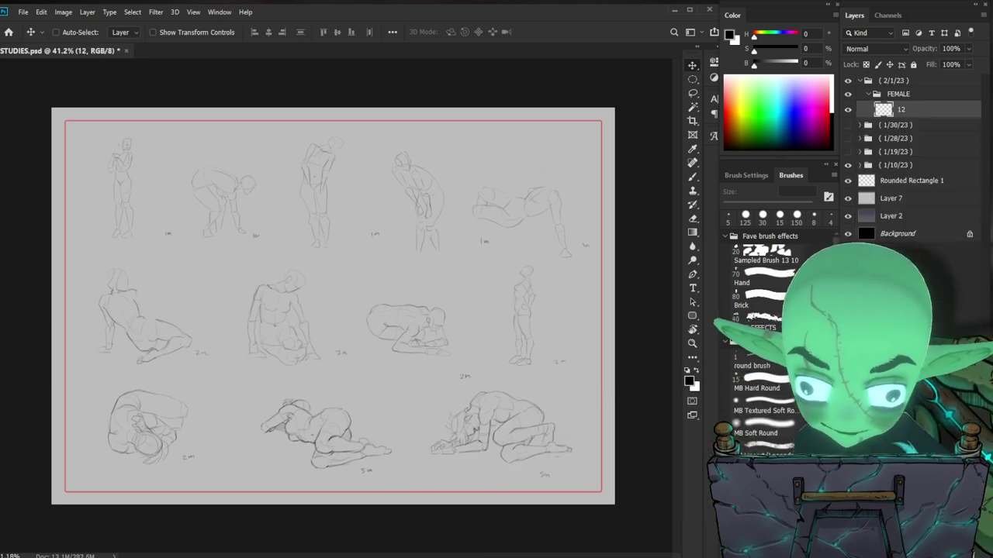
Step: Duplicate the merged study layer to darken its line work, and merge the copy back into layer 12
{"action": "key", "text": "ctrl+j"}
{"action": "left_click_drag", "start_coordinate": [526, 443], "coordinate": [609, 409]}
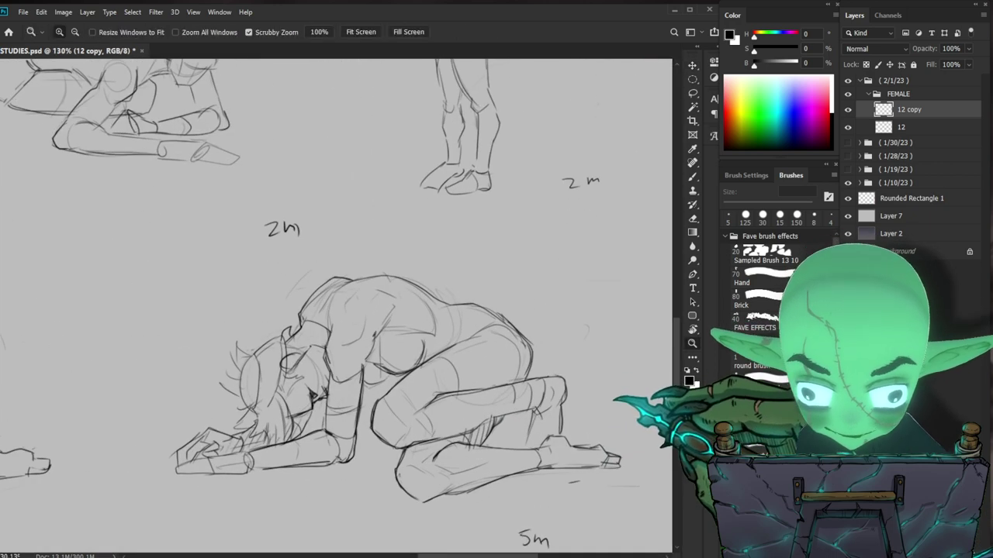
{"action": "key", "text": "v"}
{"action": "key", "text": "ctrl+0"}
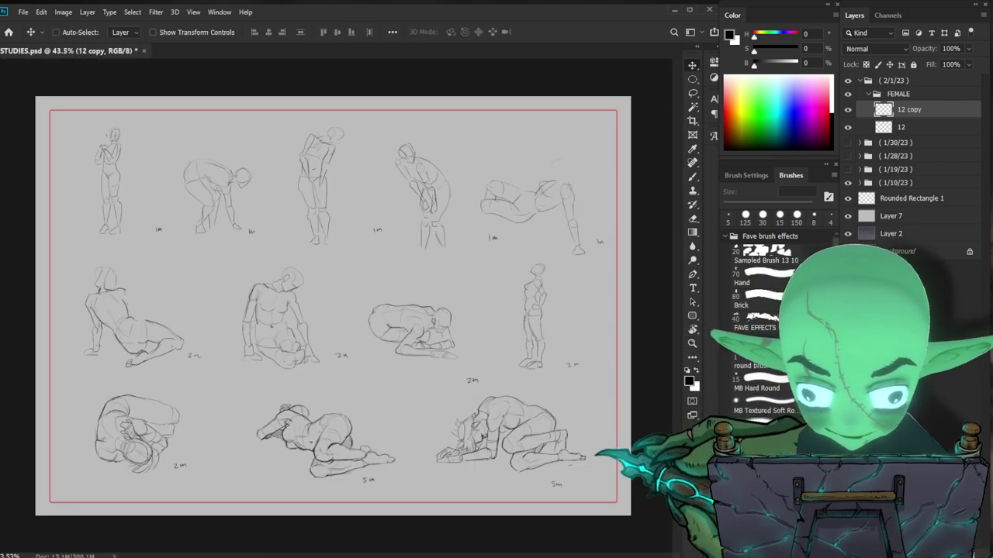
{"action": "key", "text": "ctrl+plus"}
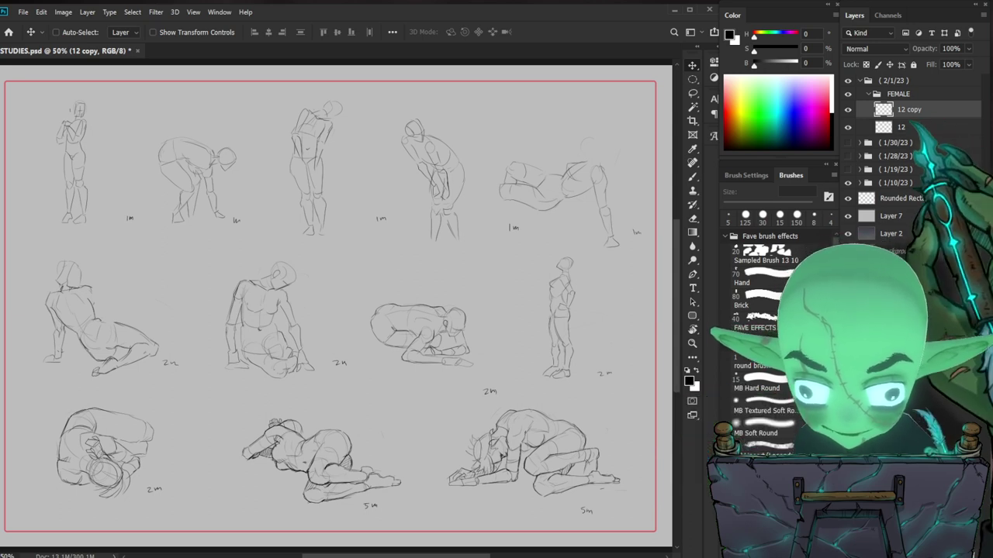
Step: Add a new layer beneath layer 12 and choose the Hand brush with white as the paint colour
{"action": "key", "text": "ctrl+shift+n"}
{"action": "key", "text": "Return"}
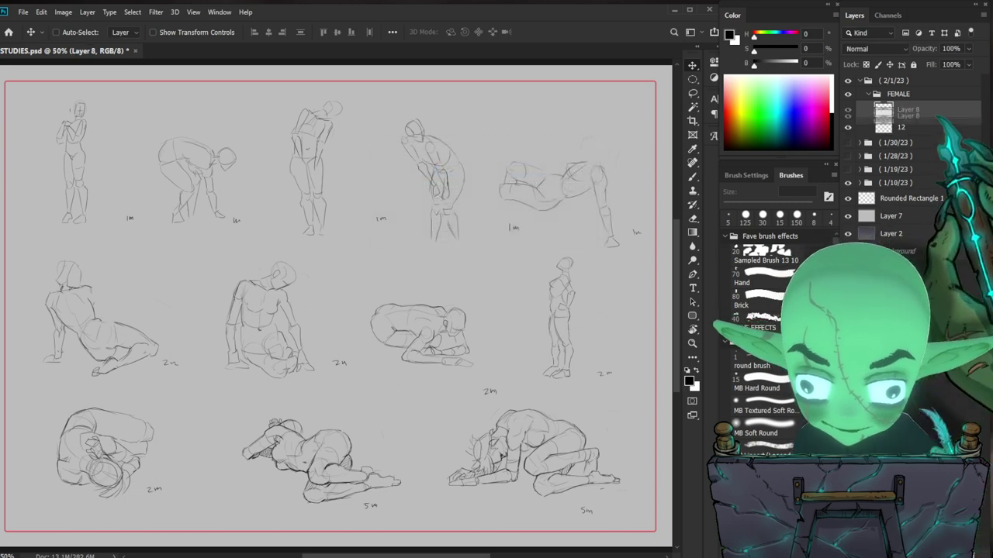
{"action": "key", "text": "ctrl+space"}
{"action": "mouse_move", "coordinate": [457, 320]}
{"action": "left_mouse_down"}
{"action": "mouse_move", "coordinate": [467, 322]}
{"action": "mouse_move", "coordinate": [448, 320]}
{"action": "left_mouse_up"}
{"action": "key", "text": "b"}
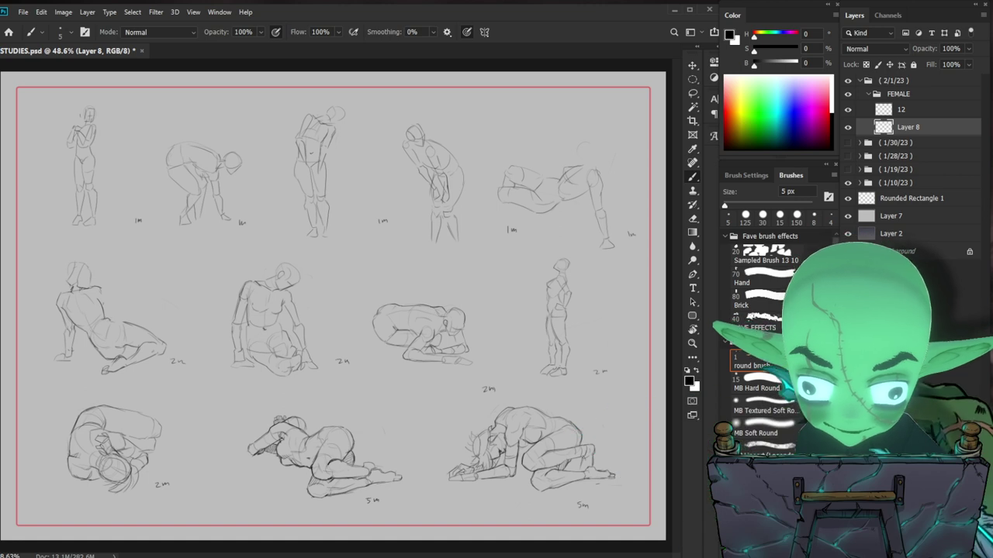
{"action": "left_click", "coordinate": [756, 279]}
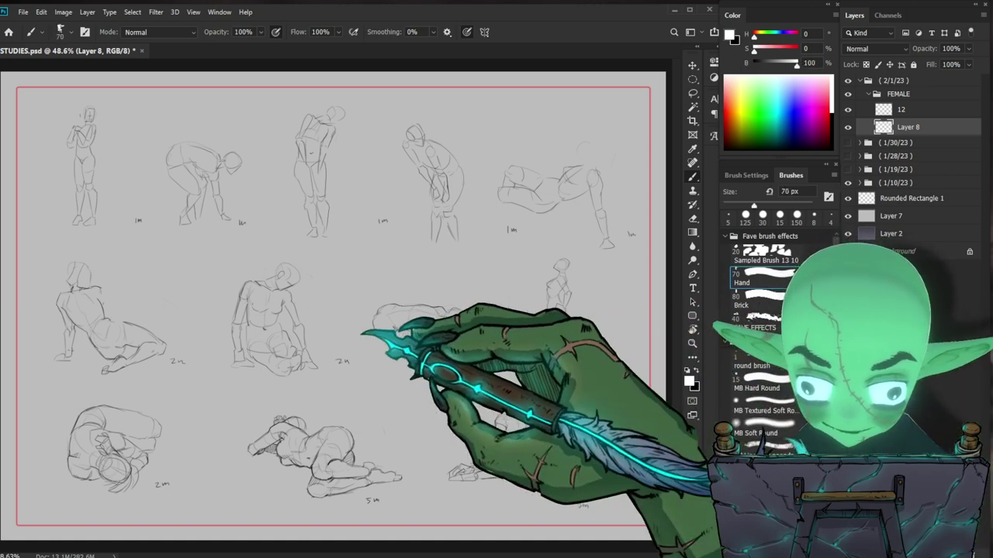
Step: Try filling the first standing figure with white on the lower layer, reducing the Hand brush to 25 px
{"action": "key", "text": "bracketleft"}
{"action": "key", "text": "bracketleft"}
{"action": "key", "text": "bracketleft"}
{"action": "mouse_move", "coordinate": [81, 139]}
{"action": "left_mouse_down"}
{"action": "mouse_move", "coordinate": [93, 176]}
{"action": "mouse_move", "coordinate": [138, 149]}
{"action": "left_mouse_up"}
{"action": "key", "text": "bracketleft"}
{"action": "key", "text": "bracketleft"}
{"action": "key", "text": "bracketleft"}
{"action": "key", "text": "ctrl+space"}
{"action": "mouse_move", "coordinate": [77, 200]}
{"action": "left_mouse_down"}
{"action": "mouse_move", "coordinate": [68, 193]}
{"action": "mouse_move", "coordinate": [74, 271]}
{"action": "mouse_move", "coordinate": [92, 225]}
{"action": "mouse_move", "coordinate": [90, 285]}
{"action": "left_mouse_up"}
{"action": "key", "text": "bracketleft"}
{"action": "mouse_move", "coordinate": [72, 118]}
{"action": "left_mouse_down"}
{"action": "mouse_move", "coordinate": [58, 141]}
{"action": "mouse_move", "coordinate": [60, 114]}
{"action": "mouse_move", "coordinate": [75, 124]}
{"action": "mouse_move", "coordinate": [91, 115]}
{"action": "mouse_move", "coordinate": [93, 136]}
{"action": "mouse_move", "coordinate": [92, 81]}
{"action": "left_mouse_up"}
{"action": "mouse_move", "coordinate": [301, 165]}
{"action": "left_mouse_down"}
{"action": "mouse_move", "coordinate": [247, 165]}
{"action": "mouse_move", "coordinate": [248, 147]}
{"action": "mouse_move", "coordinate": [255, 178]}
{"action": "left_mouse_up"}
Step: Undo all the white fill strokes on the layer beneath the sketches
{"action": "key", "text": "ctrl+z"}
{"action": "key", "text": "ctrl+z"}
{"action": "key", "text": "ctrl+z"}
{"action": "key", "text": "ctrl+z"}
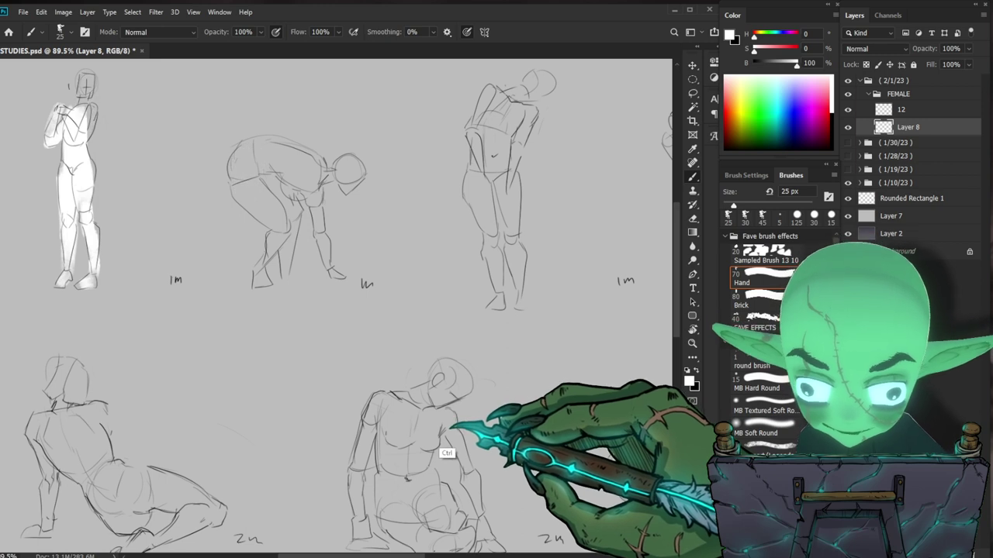
{"action": "key", "text": "ctrl+z"}
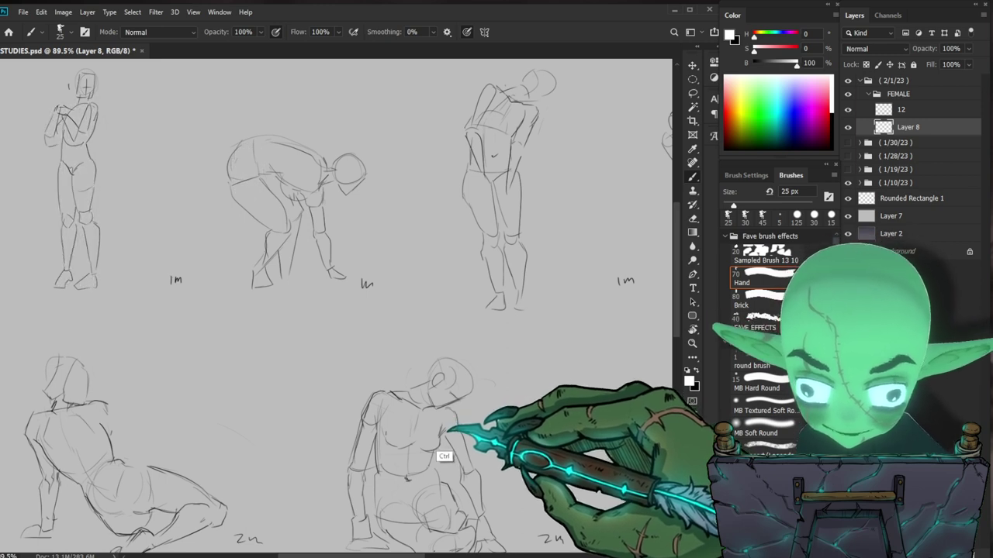
Step: Try shading the first figure's legs in grey at 44% brightness, using the Hand brush at 25 px and 10 px
{"action": "left_click", "coordinate": [91, 219], "text": "alt"}
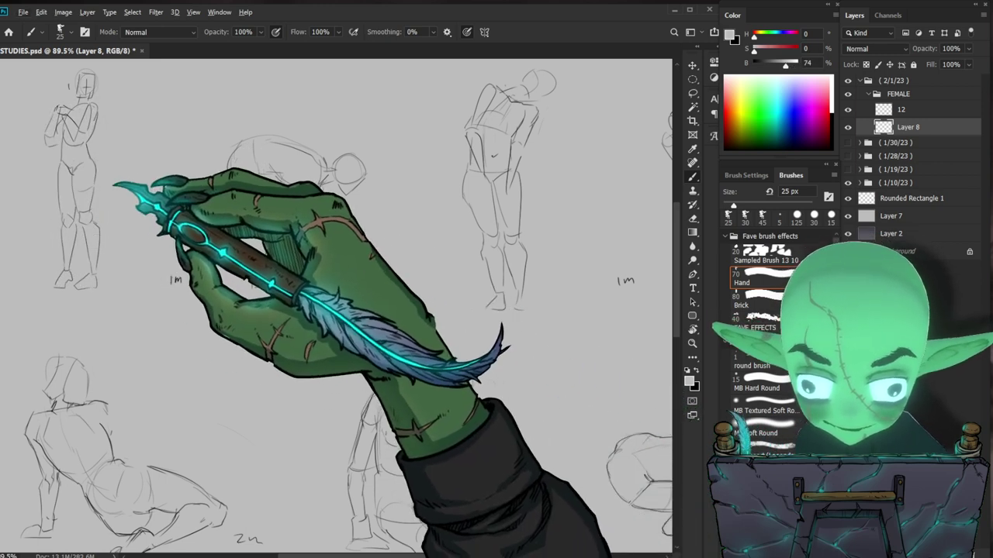
{"action": "left_click_drag", "start_coordinate": [785, 61], "coordinate": [772, 61]}
{"action": "left_click_drag", "start_coordinate": [68, 175], "coordinate": [76, 214]}
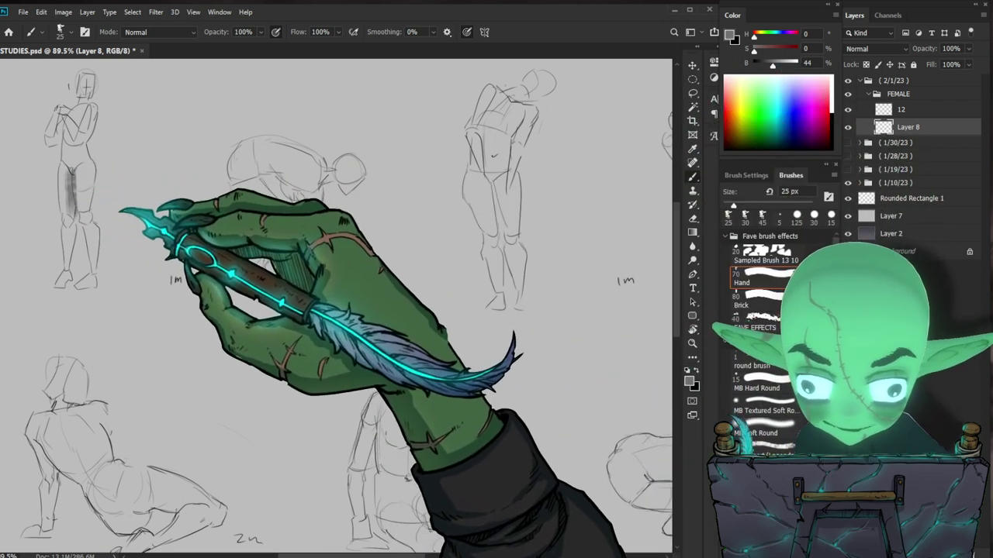
{"action": "key", "text": "bracketleft"}
{"action": "key", "text": "bracketleft"}
{"action": "key", "text": "bracketleft"}
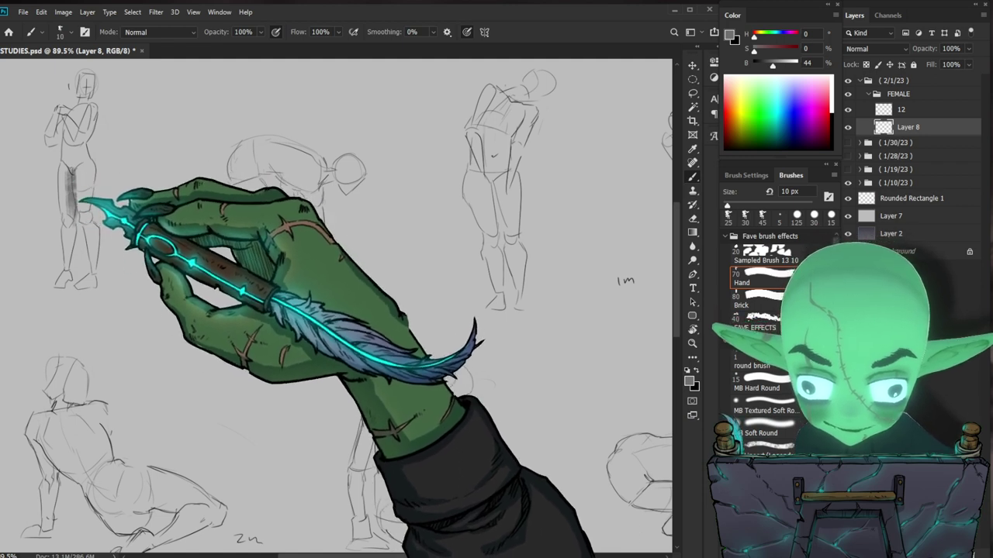
{"action": "mouse_move", "coordinate": [83, 226]}
{"action": "left_mouse_down"}
{"action": "mouse_move", "coordinate": [93, 287]}
{"action": "mouse_move", "coordinate": [90, 217]}
{"action": "left_mouse_up"}
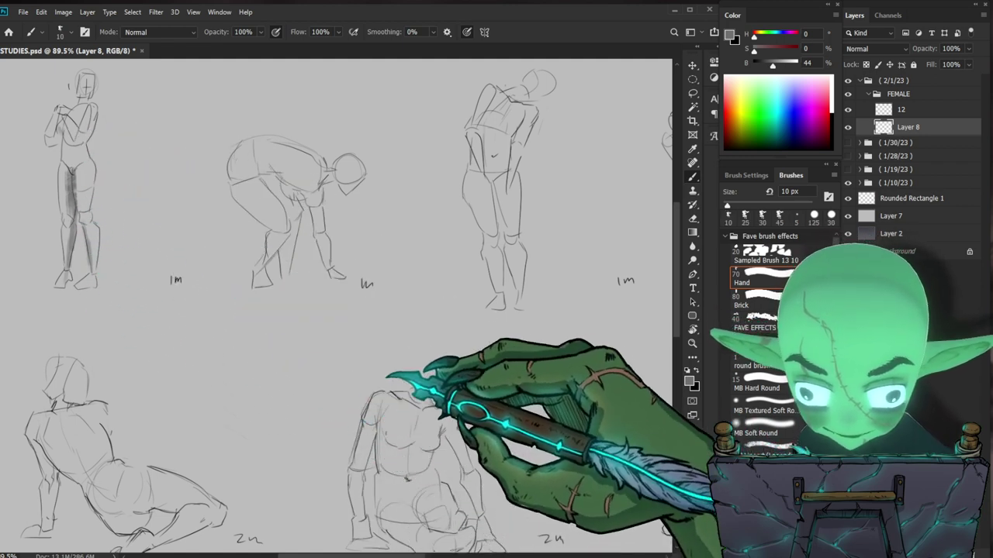
Step: Undo the grey shading on the first figure's legs
{"action": "key", "text": "z"}
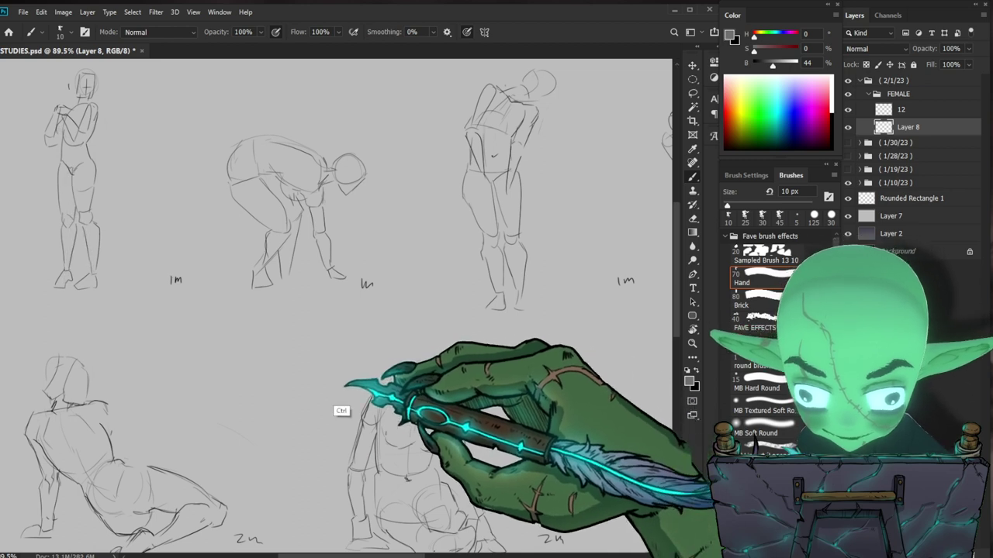
{"action": "left_click", "coordinate": [341, 405], "text": "alt"}
{"action": "mouse_move", "coordinate": [579, 467]}
{"action": "left_mouse_down"}
{"action": "mouse_move", "coordinate": [498, 394]}
{"action": "mouse_move", "coordinate": [439, 363]}
{"action": "mouse_move", "coordinate": [415, 368]}
{"action": "left_mouse_up"}
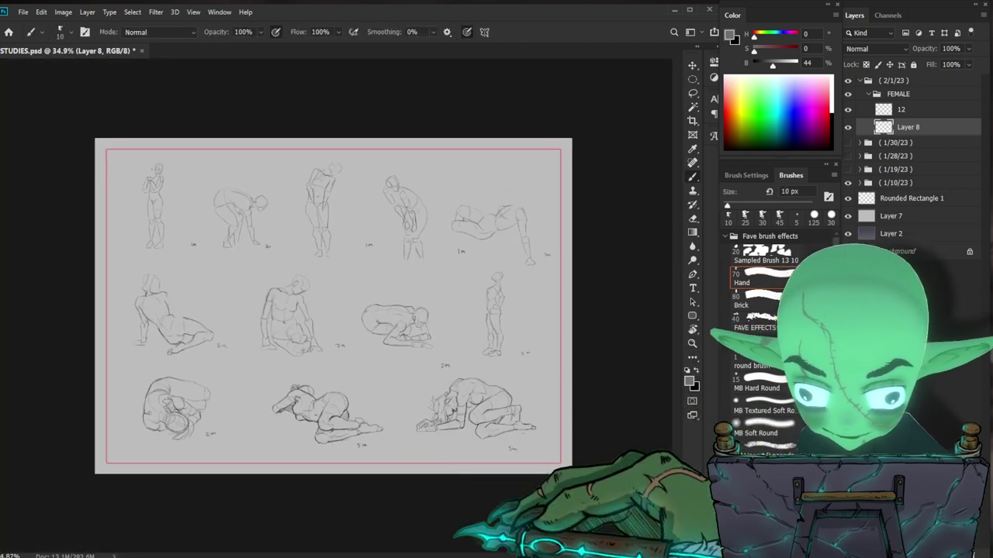
Step: Merge layer 12 with the empty layer below it, and collapse the FEMALE group
{"action": "left_click", "coordinate": [917, 109]}
{"action": "key", "text": "ctrl+e"}
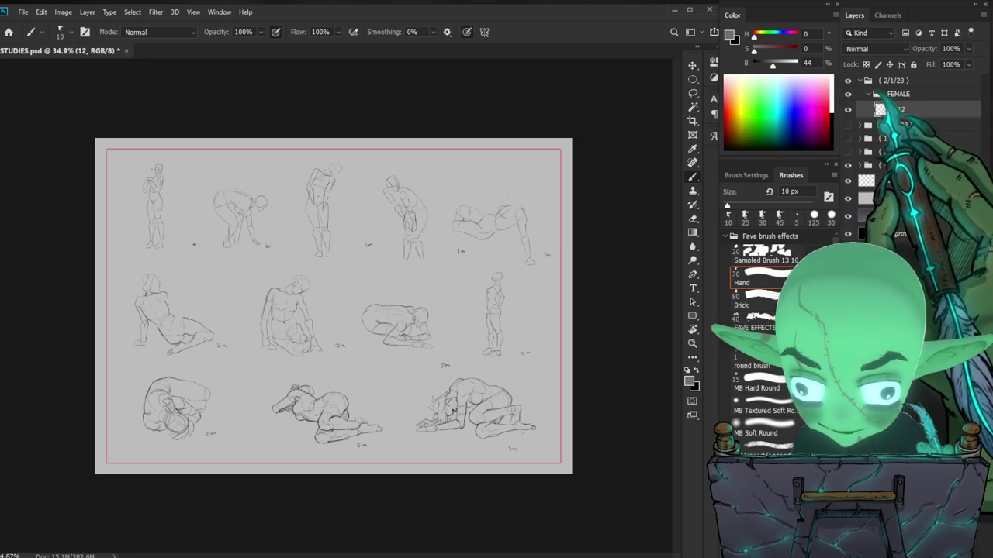
{"action": "left_click", "coordinate": [868, 94]}
Step: Add a new layer named 1 above the FEMALE group, and hide the FEMALE group
{"action": "key", "text": "ctrl+shift+n"}
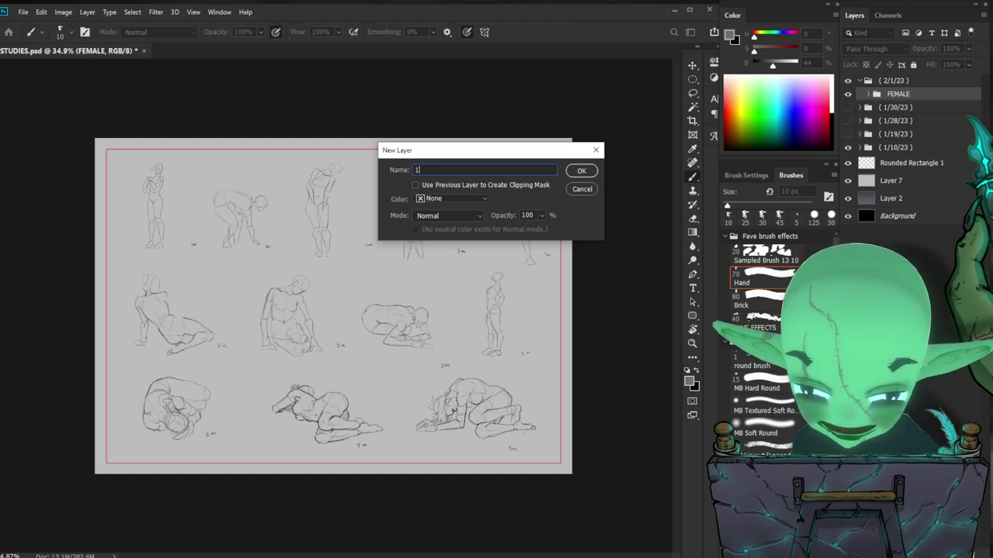
{"action": "key", "text": "Return"}
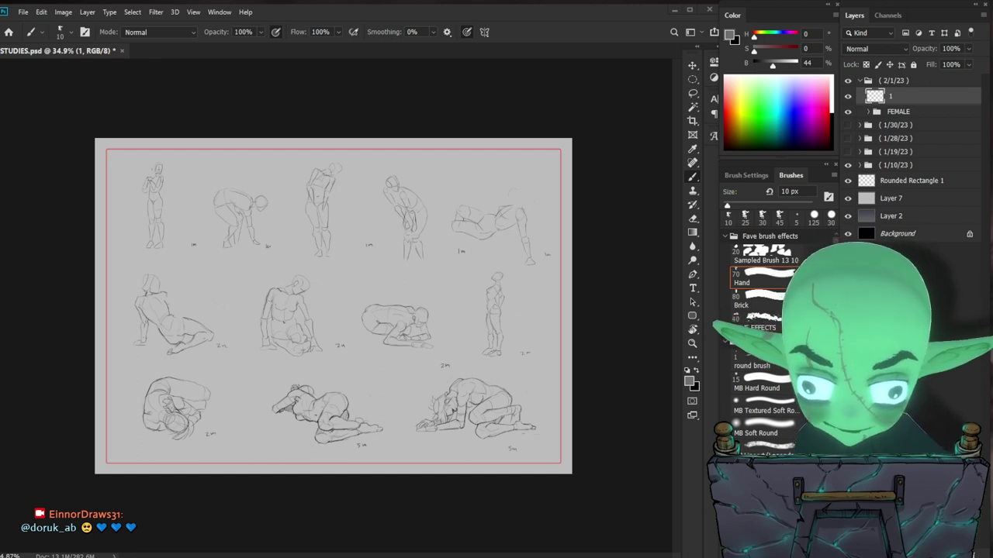
{"action": "left_click", "coordinate": [847, 112]}
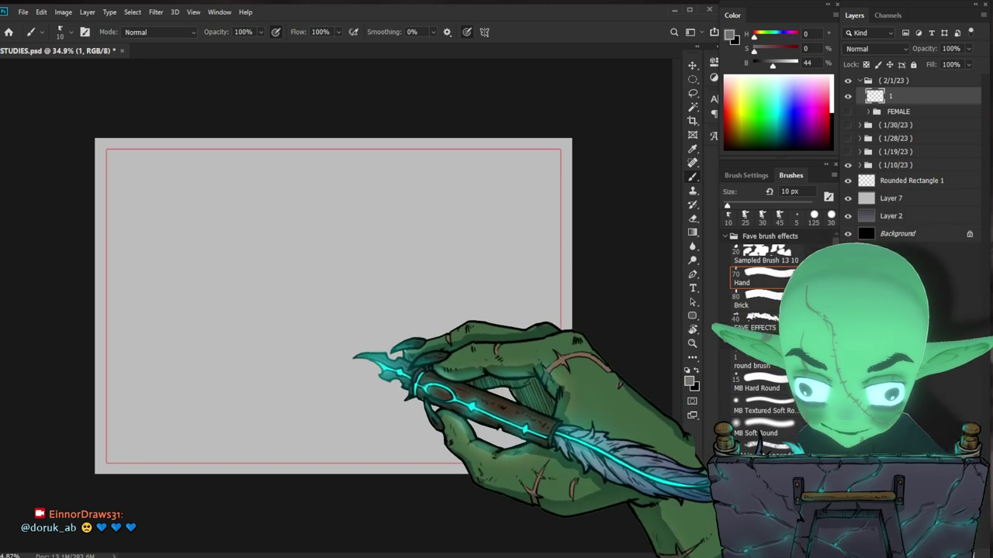
Step: Switch to the round brush at 5 px and reset the drawing colour to black
{"action": "double_click", "coordinate": [790, 191]}
{"action": "type", "text": "5"}
{"action": "key", "text": "Return"}
{"action": "left_click_drag", "start_coordinate": [320, 273], "coordinate": [349, 291]}
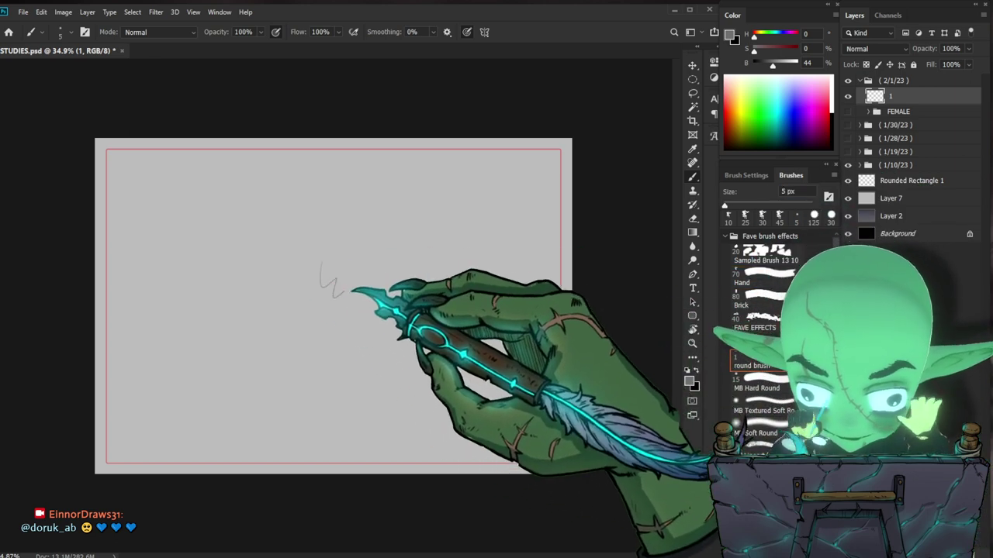
{"action": "key", "text": "ctrl+z"}
{"action": "key", "text": "d"}
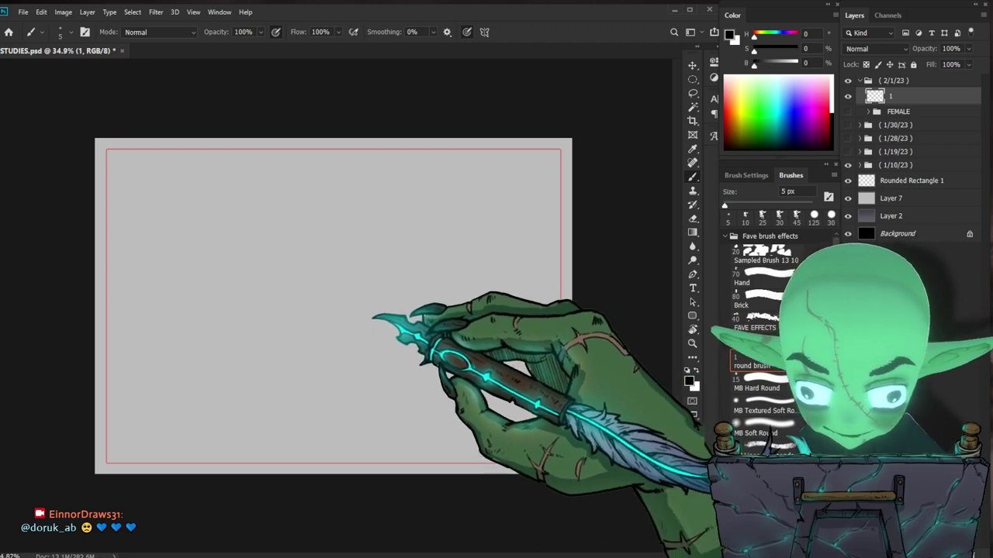
{"action": "key", "text": "alt+Tab"}
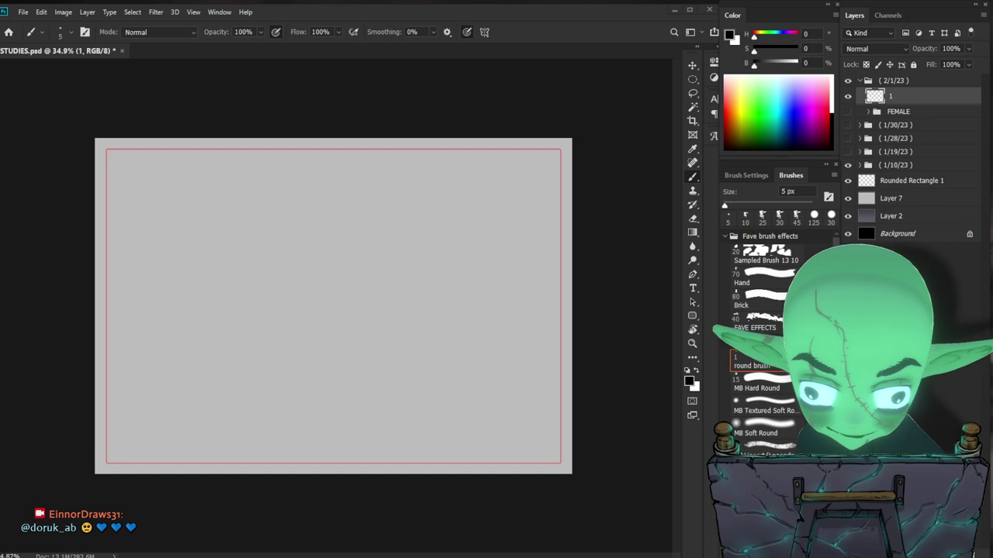
Step: Sketch the torso, pelvis and widely spread legs with feet of a lunging figure on layer 1
{"action": "mouse_move", "coordinate": [333, 221]}
{"action": "left_mouse_down"}
{"action": "mouse_move", "coordinate": [314, 258]}
{"action": "mouse_move", "coordinate": [335, 272]}
{"action": "left_mouse_up"}
{"action": "mouse_move", "coordinate": [362, 241]}
{"action": "left_mouse_down"}
{"action": "mouse_move", "coordinate": [330, 277]}
{"action": "mouse_move", "coordinate": [307, 290]}
{"action": "left_mouse_up"}
{"action": "mouse_move", "coordinate": [307, 290]}
{"action": "left_mouse_down"}
{"action": "mouse_move", "coordinate": [346, 291]}
{"action": "mouse_move", "coordinate": [336, 291]}
{"action": "mouse_move", "coordinate": [339, 310]}
{"action": "mouse_move", "coordinate": [317, 311]}
{"action": "mouse_move", "coordinate": [306, 290]}
{"action": "mouse_move", "coordinate": [256, 327]}
{"action": "mouse_move", "coordinate": [260, 335]}
{"action": "mouse_move", "coordinate": [318, 313]}
{"action": "left_mouse_up"}
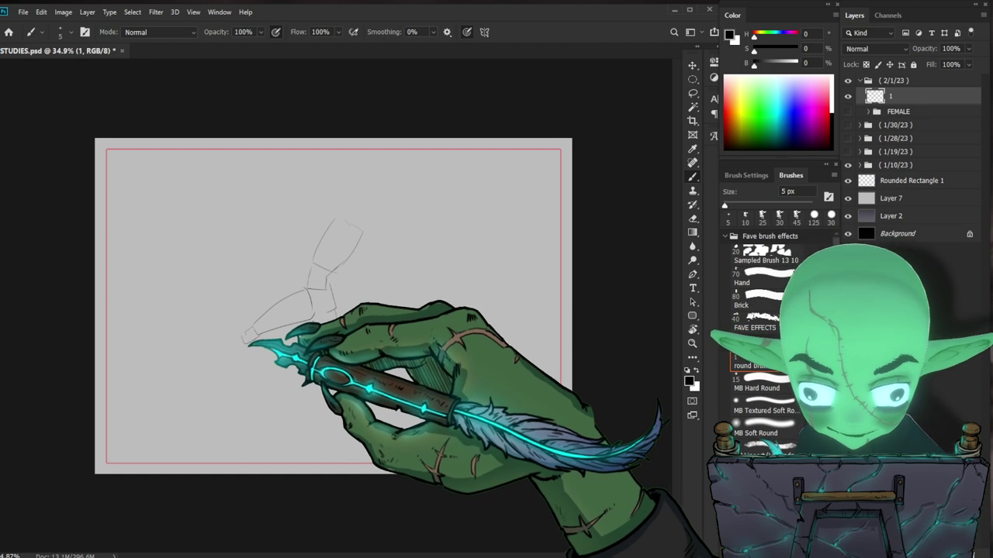
{"action": "mouse_move", "coordinate": [245, 341]}
{"action": "left_mouse_down"}
{"action": "mouse_move", "coordinate": [241, 388]}
{"action": "mouse_move", "coordinate": [269, 339]}
{"action": "mouse_move", "coordinate": [257, 380]}
{"action": "left_mouse_up"}
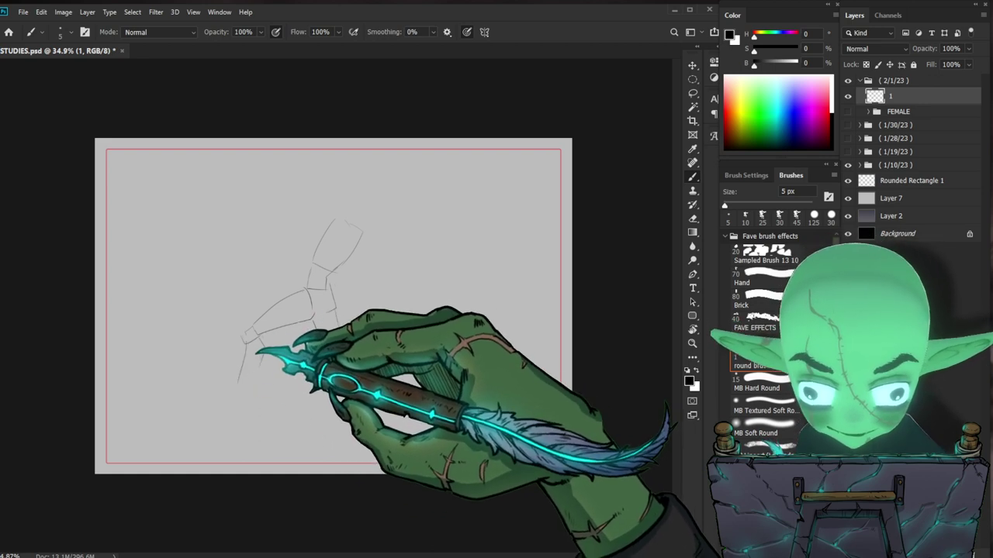
{"action": "mouse_move", "coordinate": [246, 346]}
{"action": "left_mouse_down"}
{"action": "mouse_move", "coordinate": [243, 403]}
{"action": "mouse_move", "coordinate": [252, 391]}
{"action": "mouse_move", "coordinate": [226, 410]}
{"action": "mouse_move", "coordinate": [250, 415]}
{"action": "left_mouse_up"}
{"action": "left_click_drag", "start_coordinate": [332, 366], "coordinate": [357, 376]}
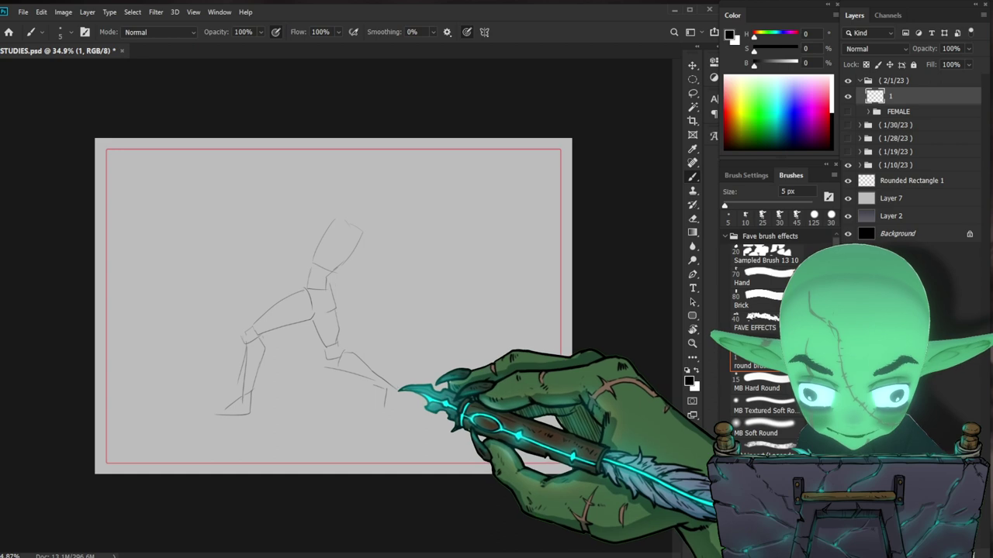
{"action": "mouse_move", "coordinate": [402, 407]}
{"action": "left_mouse_down"}
{"action": "mouse_move", "coordinate": [364, 405]}
{"action": "mouse_move", "coordinate": [384, 407]}
{"action": "left_mouse_up"}
Step: Add the raised, bent arm and the head to the lunging figure, erasing overlapping lines around the head
{"action": "left_click_drag", "start_coordinate": [337, 229], "coordinate": [334, 186]}
{"action": "mouse_move", "coordinate": [334, 186]}
{"action": "left_mouse_down"}
{"action": "mouse_move", "coordinate": [345, 183]}
{"action": "mouse_move", "coordinate": [353, 217]}
{"action": "mouse_move", "coordinate": [339, 234]}
{"action": "left_mouse_up"}
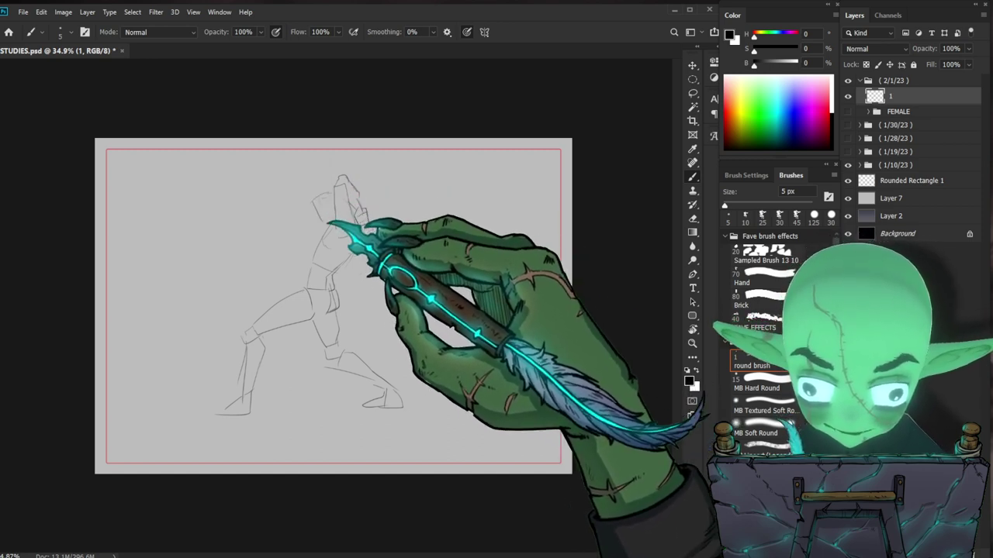
{"action": "key", "text": "e"}
{"action": "mouse_move", "coordinate": [344, 204]}
{"action": "left_mouse_down"}
{"action": "mouse_move", "coordinate": [337, 194]}
{"action": "mouse_move", "coordinate": [322, 222]}
{"action": "left_mouse_up"}
{"action": "key", "text": "b"}
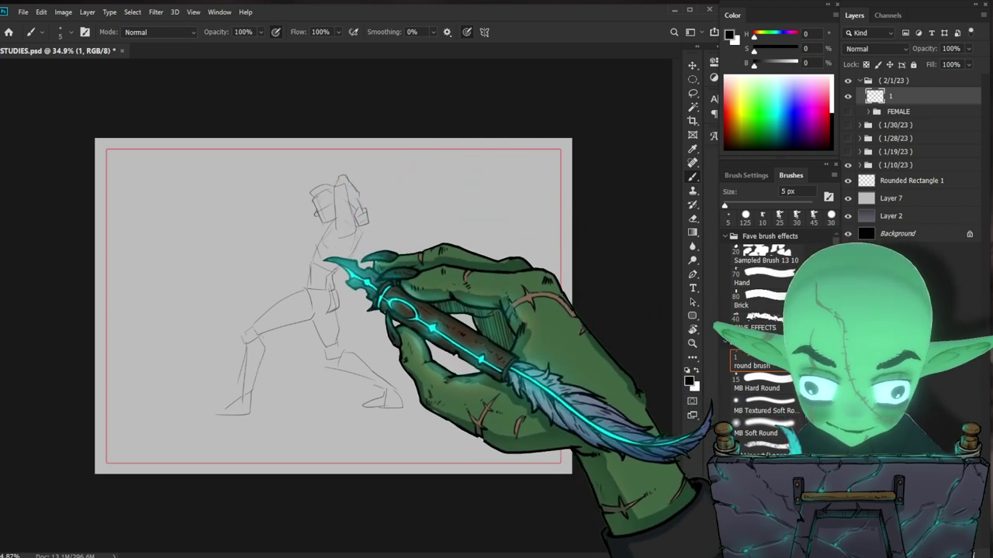
Step: Add a new layer named 2 and hide layer 1 to clear the page for another study
{"action": "key", "text": "ctrl+shift+n"}
{"action": "type", "text": "2"}
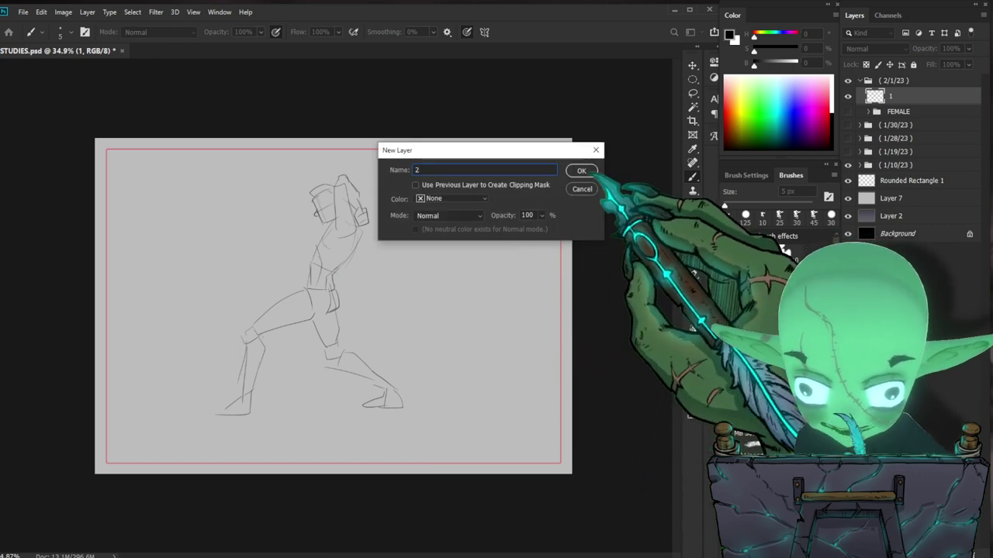
{"action": "left_click", "coordinate": [582, 171]}
{"action": "left_click", "coordinate": [848, 114]}
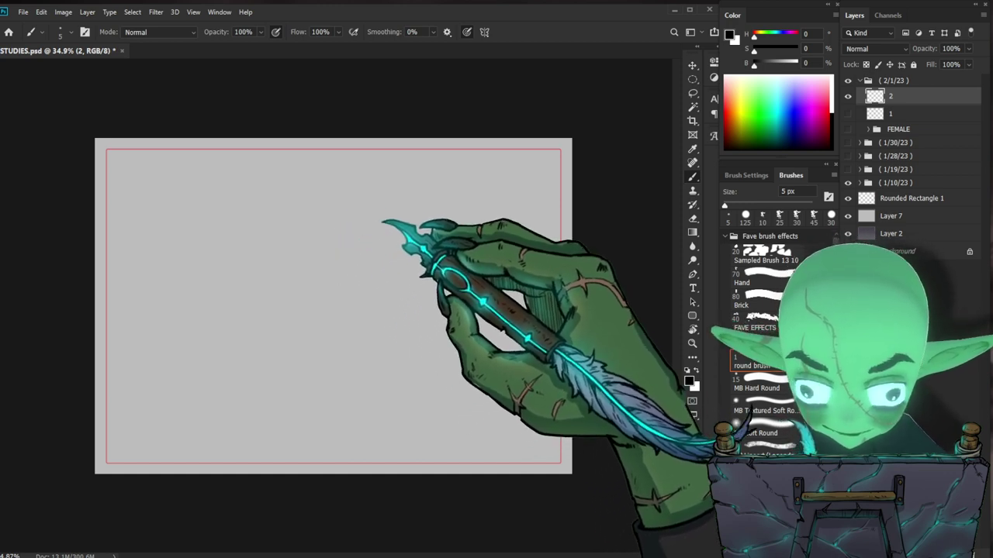
Step: Sketch the head, shoulders, torso, hips and upper legs of a second figure on layer 2
{"action": "left_click_drag", "start_coordinate": [383, 197], "coordinate": [376, 243]}
{"action": "mouse_move", "coordinate": [389, 210]}
{"action": "left_mouse_down"}
{"action": "mouse_move", "coordinate": [377, 242]}
{"action": "mouse_move", "coordinate": [356, 232]}
{"action": "mouse_move", "coordinate": [369, 242]}
{"action": "mouse_move", "coordinate": [326, 217]}
{"action": "mouse_move", "coordinate": [377, 255]}
{"action": "mouse_move", "coordinate": [358, 260]}
{"action": "mouse_move", "coordinate": [360, 253]}
{"action": "mouse_move", "coordinate": [333, 289]}
{"action": "left_mouse_up"}
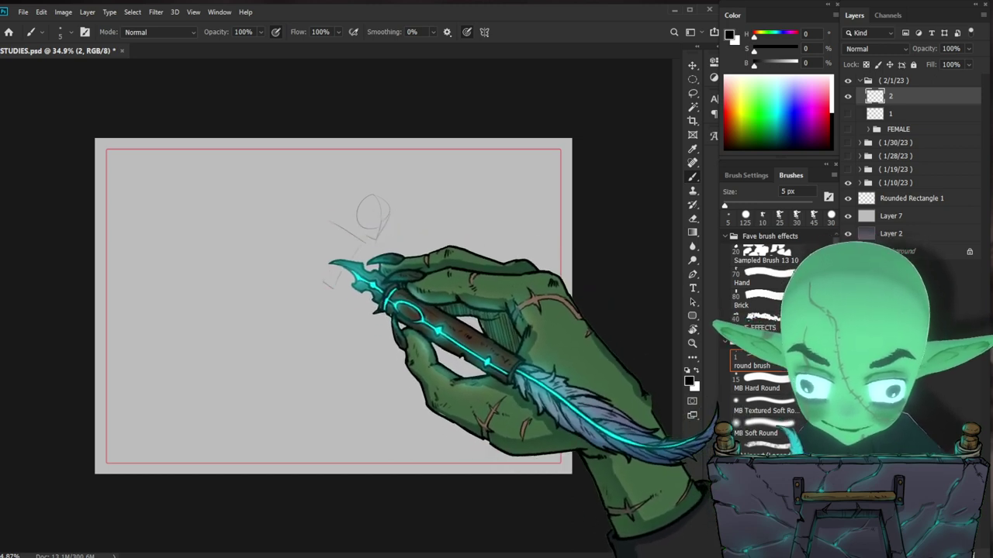
{"action": "left_click_drag", "start_coordinate": [331, 244], "coordinate": [326, 281]}
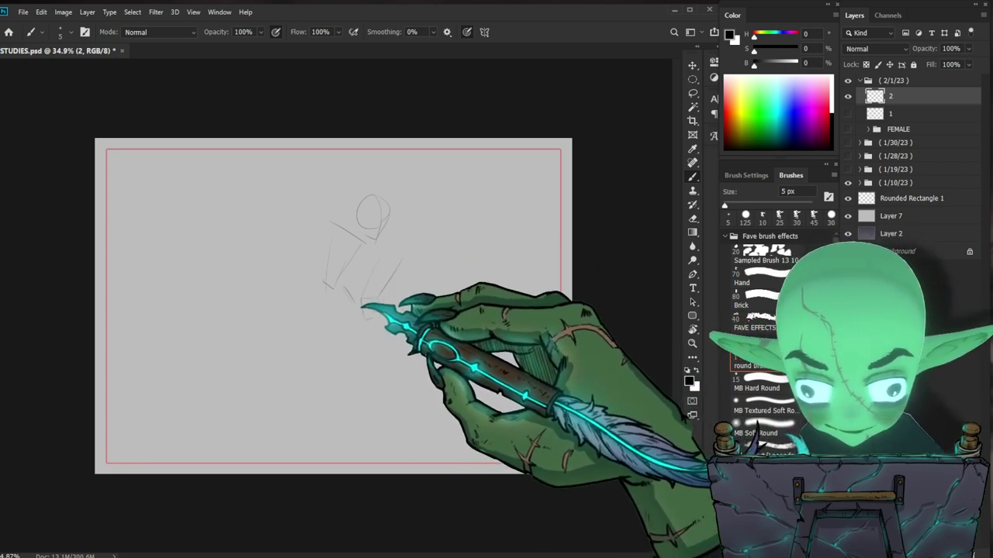
{"action": "mouse_move", "coordinate": [331, 291]}
{"action": "left_mouse_down"}
{"action": "mouse_move", "coordinate": [351, 346]}
{"action": "mouse_move", "coordinate": [340, 311]}
{"action": "left_mouse_up"}
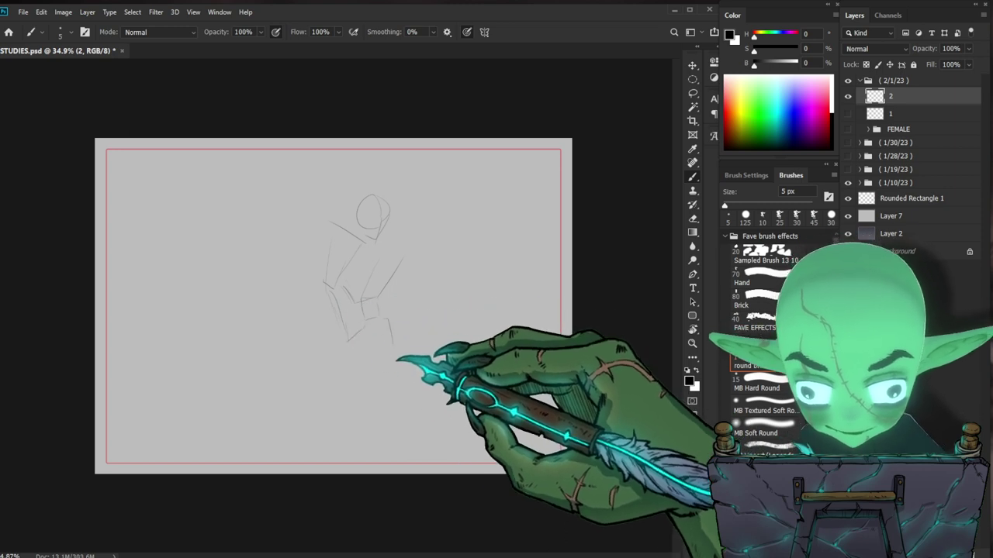
{"action": "mouse_move", "coordinate": [364, 334]}
{"action": "left_mouse_down"}
{"action": "mouse_move", "coordinate": [333, 377]}
{"action": "mouse_move", "coordinate": [349, 388]}
{"action": "left_mouse_up"}
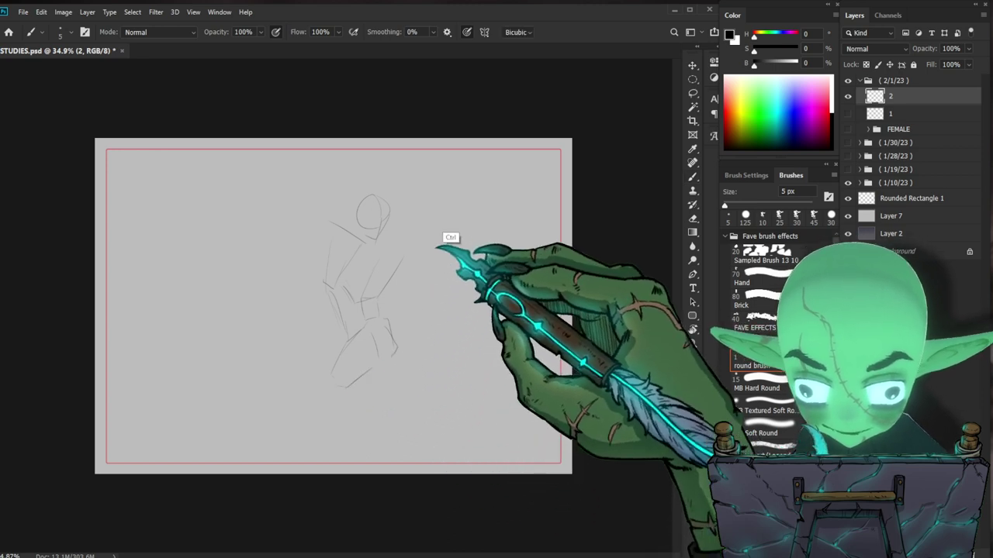
Step: Scale the second figure down to about 75% and move it slightly up and to the left
{"action": "key", "text": "ctrl+t"}
{"action": "left_click_drag", "start_coordinate": [406, 194], "coordinate": [396, 217]}
{"action": "left_click_drag", "start_coordinate": [380, 261], "coordinate": [365, 236]}
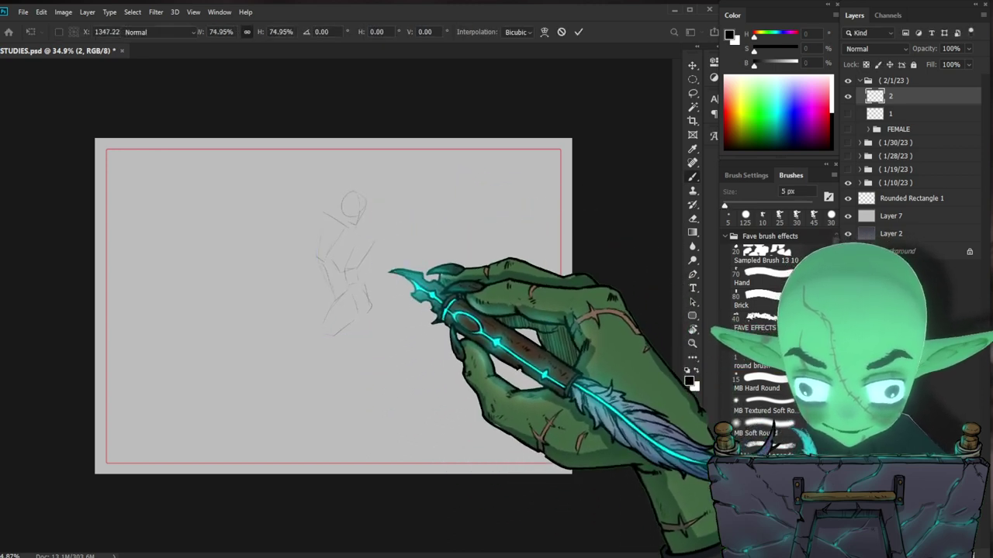
Step: Sketch both lower legs and feet of the second figure in a long stride and add its upper-arm outlines
{"action": "key", "text": "Return"}
{"action": "mouse_move", "coordinate": [361, 315]}
{"action": "left_mouse_down"}
{"action": "mouse_move", "coordinate": [323, 350]}
{"action": "mouse_move", "coordinate": [311, 344]}
{"action": "mouse_move", "coordinate": [325, 353]}
{"action": "mouse_move", "coordinate": [343, 328]}
{"action": "mouse_move", "coordinate": [312, 346]}
{"action": "mouse_move", "coordinate": [318, 397]}
{"action": "left_mouse_up"}
{"action": "mouse_move", "coordinate": [325, 352]}
{"action": "left_mouse_down"}
{"action": "mouse_move", "coordinate": [337, 356]}
{"action": "mouse_move", "coordinate": [337, 388]}
{"action": "left_mouse_up"}
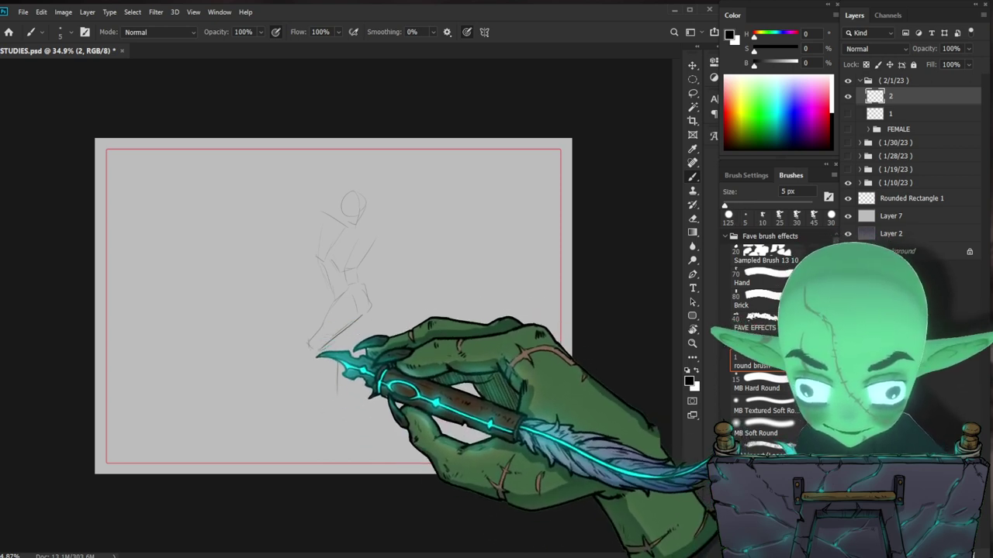
{"action": "mouse_move", "coordinate": [309, 344]}
{"action": "left_mouse_down"}
{"action": "mouse_move", "coordinate": [341, 336]}
{"action": "mouse_move", "coordinate": [316, 369]}
{"action": "mouse_move", "coordinate": [324, 401]}
{"action": "left_mouse_up"}
{"action": "mouse_move", "coordinate": [336, 361]}
{"action": "left_mouse_down"}
{"action": "mouse_move", "coordinate": [344, 405]}
{"action": "mouse_move", "coordinate": [331, 352]}
{"action": "mouse_move", "coordinate": [345, 410]}
{"action": "mouse_move", "coordinate": [332, 398]}
{"action": "mouse_move", "coordinate": [347, 427]}
{"action": "mouse_move", "coordinate": [311, 424]}
{"action": "left_mouse_up"}
{"action": "mouse_move", "coordinate": [310, 426]}
{"action": "left_mouse_down"}
{"action": "mouse_move", "coordinate": [345, 427]}
{"action": "mouse_move", "coordinate": [310, 427]}
{"action": "mouse_move", "coordinate": [333, 423]}
{"action": "left_mouse_up"}
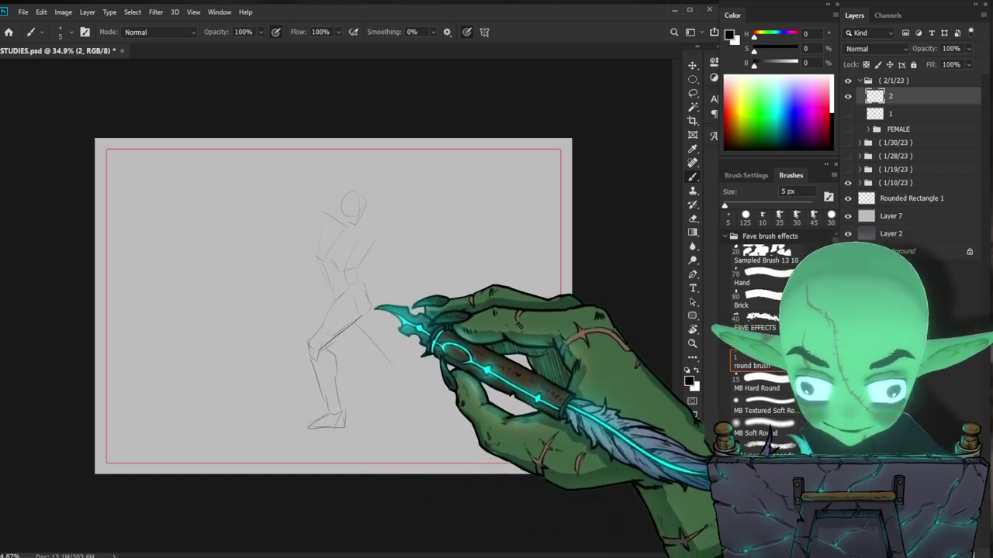
{"action": "left_click_drag", "start_coordinate": [361, 333], "coordinate": [397, 372]}
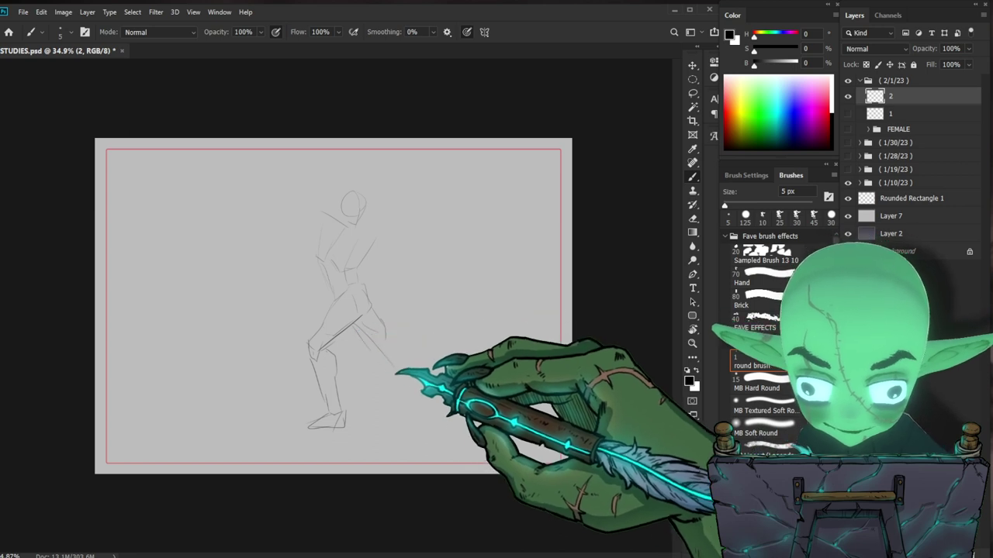
{"action": "mouse_move", "coordinate": [360, 331]}
{"action": "left_mouse_down"}
{"action": "mouse_move", "coordinate": [377, 350]}
{"action": "mouse_move", "coordinate": [390, 346]}
{"action": "left_mouse_up"}
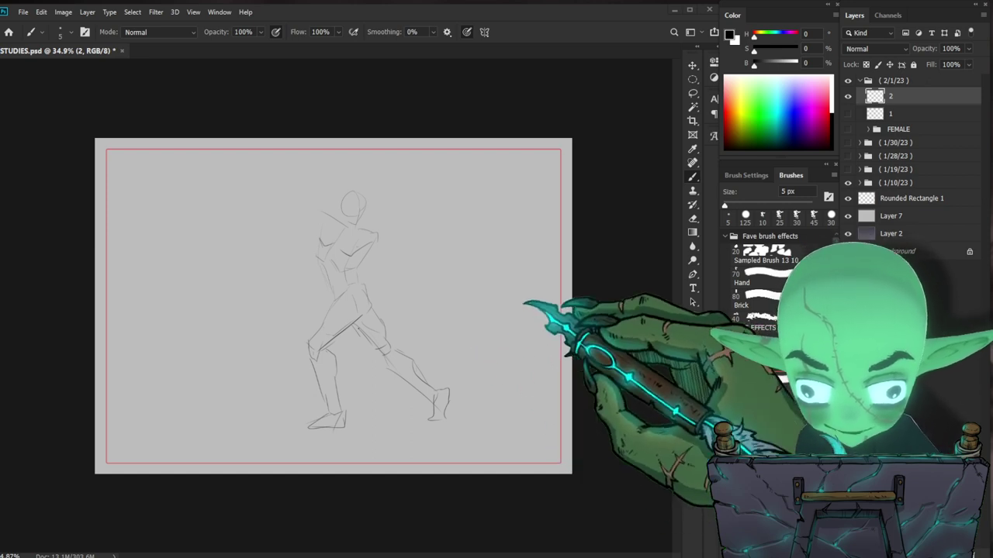
Step: Add a new layer named 3
{"action": "key", "text": "ctrl+shift+n"}
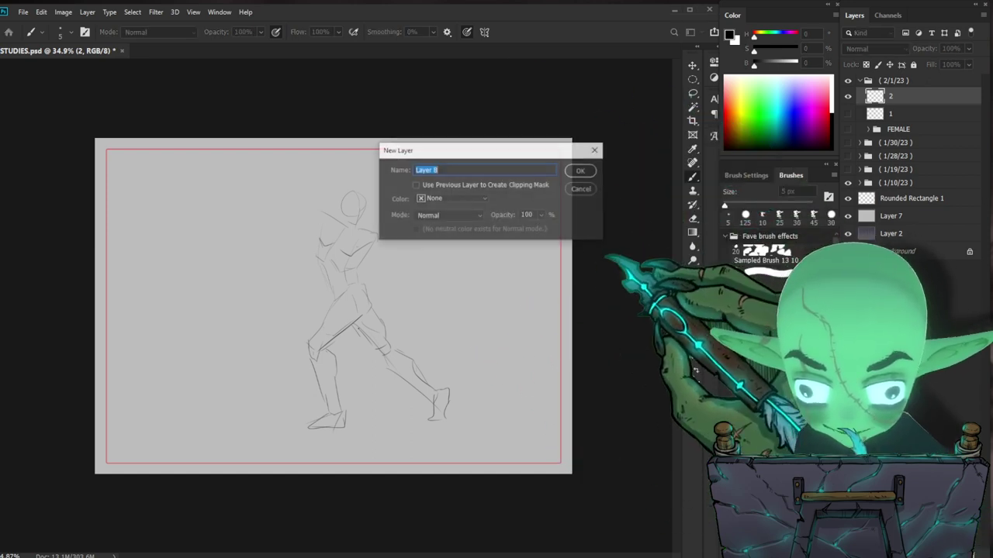
{"action": "type", "text": "3"}
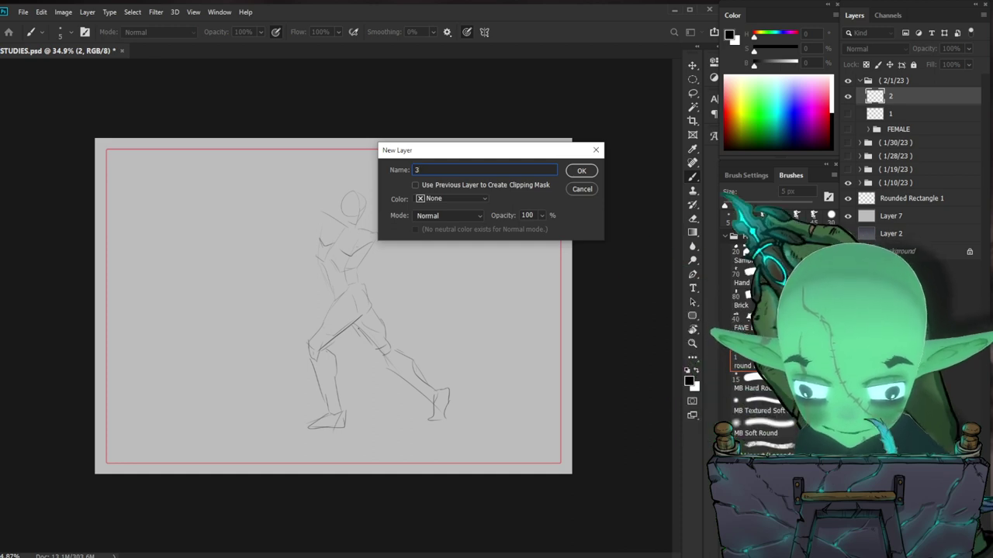
{"action": "key", "text": "Return"}
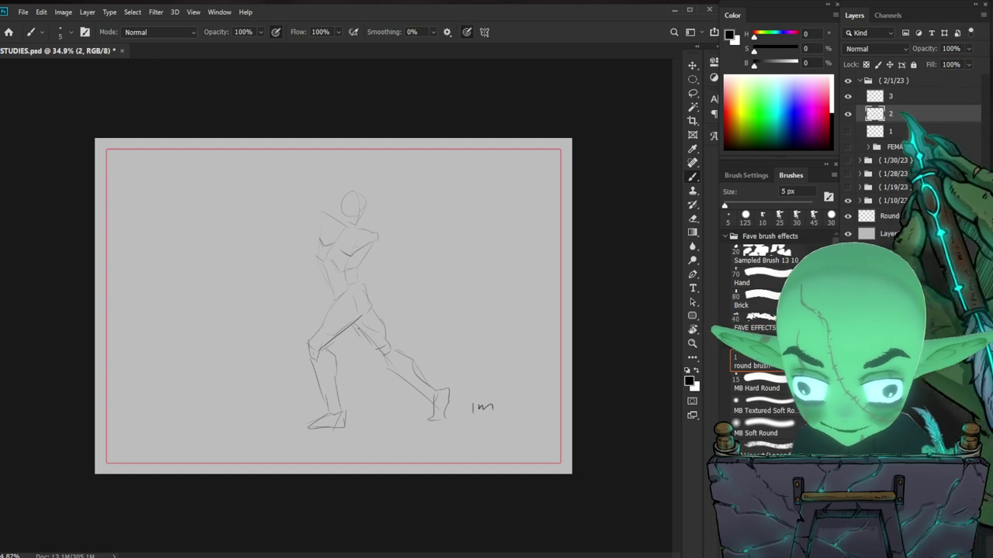
Step: Add a time note beside the first figure on layer 1, leaving only the empty layer 3 visible and active
{"action": "left_click", "coordinate": [847, 114]}
{"action": "left_click", "coordinate": [848, 132]}
{"action": "left_click", "coordinate": [890, 132]}
{"action": "left_click_drag", "start_coordinate": [430, 387], "coordinate": [430, 398]}
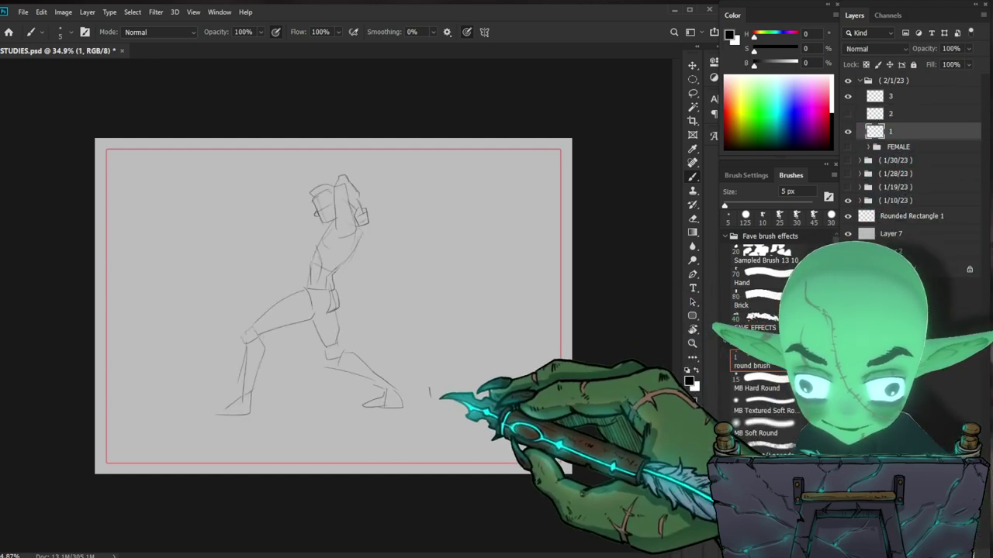
{"action": "left_click", "coordinate": [848, 131]}
{"action": "left_click", "coordinate": [848, 96]}
{"action": "left_click", "coordinate": [891, 96]}
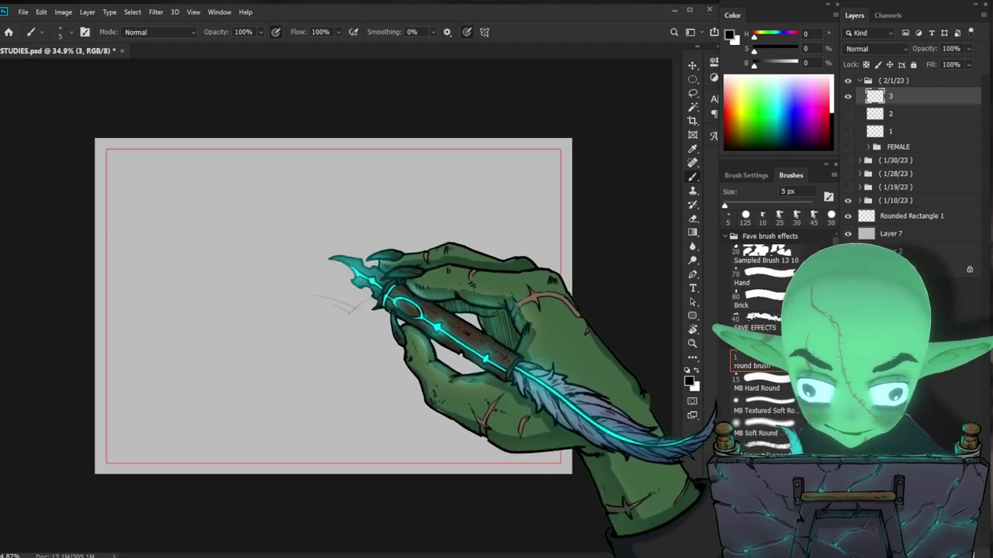
Step: Sketch the head, outstretched bent arms and leaning torso of a third figure on layer 3
{"action": "left_click_drag", "start_coordinate": [329, 259], "coordinate": [362, 280]}
{"action": "mouse_move", "coordinate": [301, 269]}
{"action": "left_mouse_down"}
{"action": "mouse_move", "coordinate": [315, 296]}
{"action": "mouse_move", "coordinate": [291, 291]}
{"action": "mouse_move", "coordinate": [283, 273]}
{"action": "mouse_move", "coordinate": [276, 288]}
{"action": "mouse_move", "coordinate": [283, 266]}
{"action": "mouse_move", "coordinate": [390, 248]}
{"action": "mouse_move", "coordinate": [301, 291]}
{"action": "left_mouse_up"}
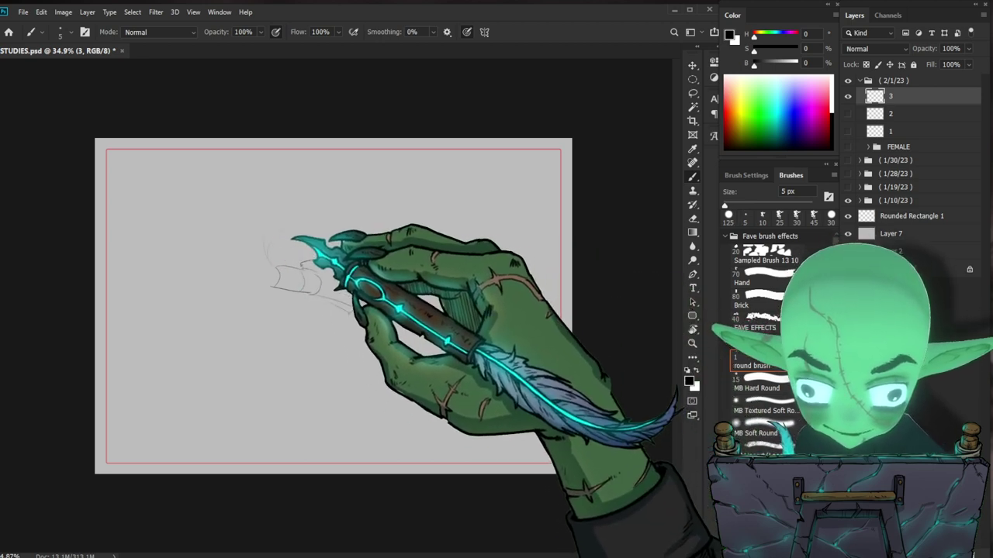
{"action": "left_click_drag", "start_coordinate": [281, 237], "coordinate": [275, 264]}
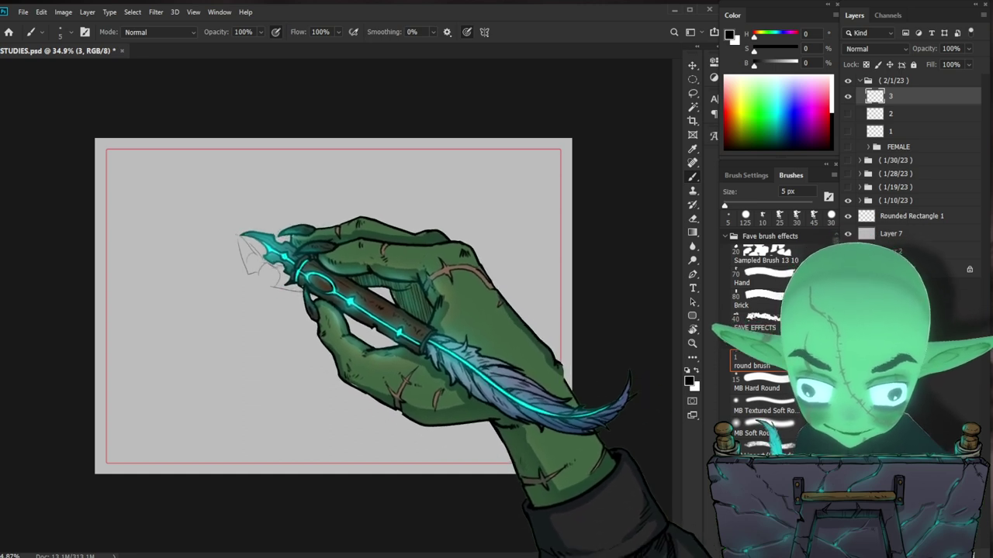
{"action": "left_click_drag", "start_coordinate": [220, 239], "coordinate": [234, 249]}
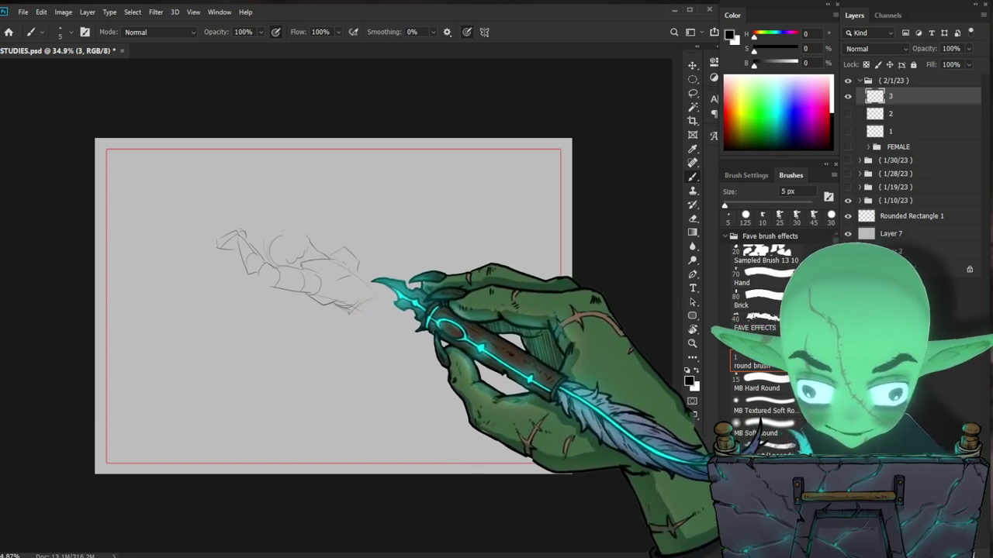
{"action": "left_click_drag", "start_coordinate": [354, 268], "coordinate": [384, 305]}
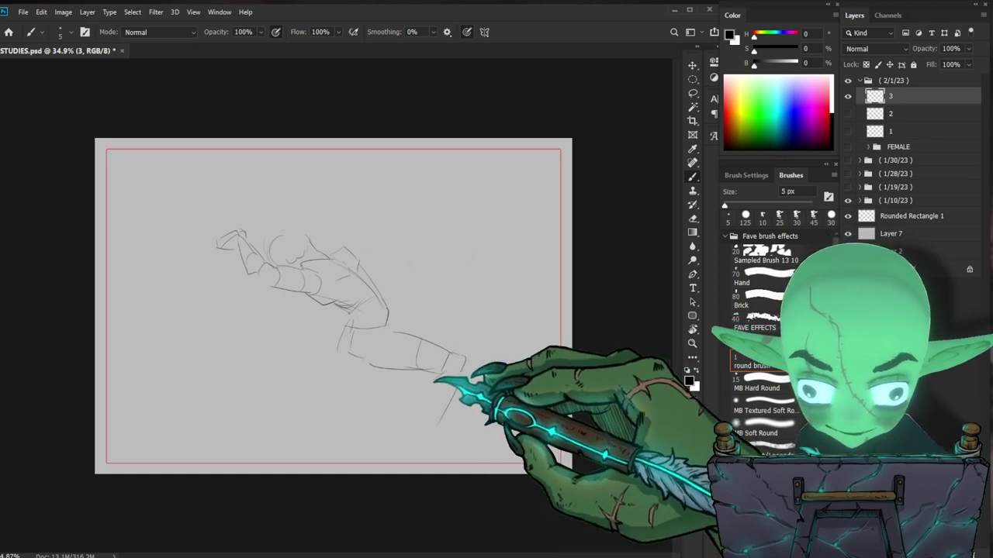
Step: Sketch the third figure's legs in a deep lunge, one knee bent and the other leg stretched out to its foot
{"action": "mouse_move", "coordinate": [339, 353]}
{"action": "left_mouse_down"}
{"action": "mouse_move", "coordinate": [312, 388]}
{"action": "mouse_move", "coordinate": [322, 415]}
{"action": "mouse_move", "coordinate": [269, 396]}
{"action": "mouse_move", "coordinate": [229, 421]}
{"action": "left_mouse_up"}
{"action": "left_click_drag", "start_coordinate": [306, 419], "coordinate": [243, 430]}
{"action": "mouse_move", "coordinate": [278, 400]}
{"action": "left_mouse_down"}
{"action": "mouse_move", "coordinate": [284, 423]}
{"action": "mouse_move", "coordinate": [277, 397]}
{"action": "mouse_move", "coordinate": [225, 426]}
{"action": "mouse_move", "coordinate": [244, 435]}
{"action": "mouse_move", "coordinate": [215, 449]}
{"action": "mouse_move", "coordinate": [280, 446]}
{"action": "left_mouse_up"}
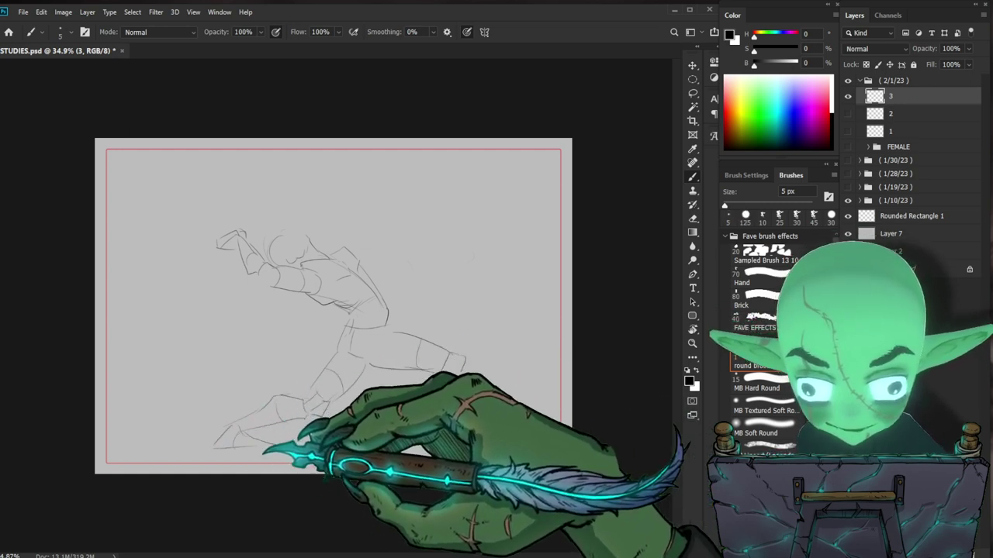
Step: Add a new layer named 4
{"action": "key", "text": "ctrl+shift+n"}
{"action": "type", "text": "4"}
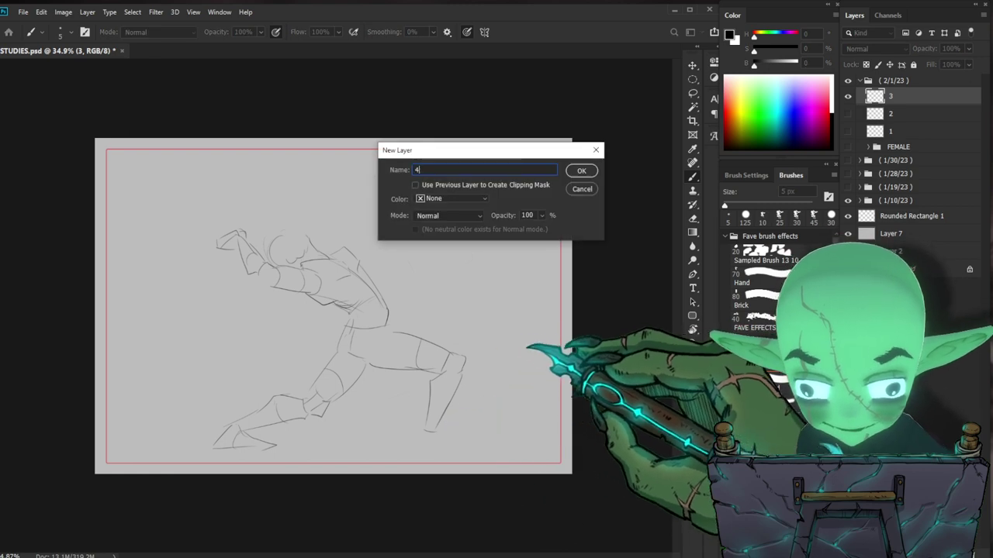
{"action": "key", "text": "Return"}
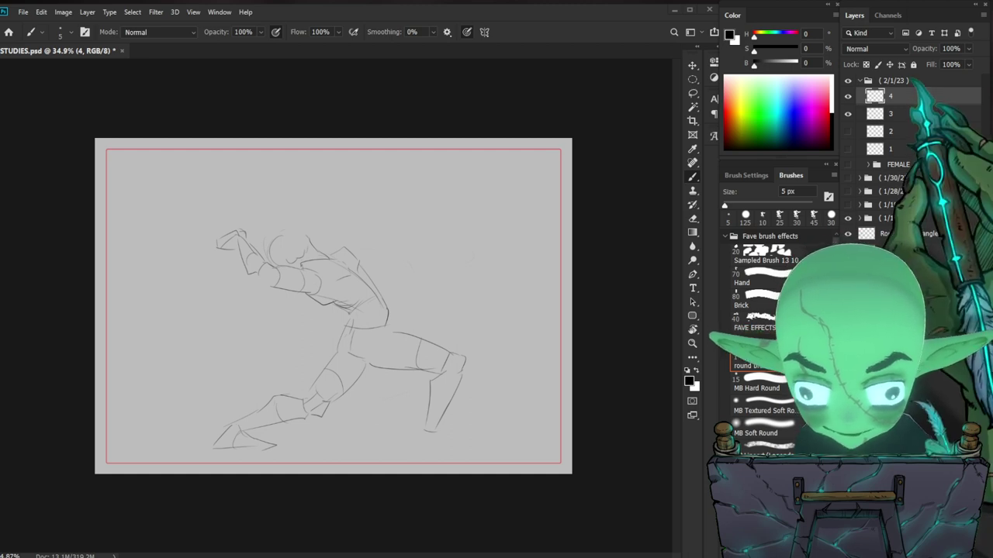
Step: Add a time note beside the third figure on layer 3, hide that layer and make layer 4 active
{"action": "left_click", "coordinate": [848, 114]}
{"action": "left_click", "coordinate": [848, 114]}
{"action": "left_click", "coordinate": [892, 114]}
{"action": "mouse_move", "coordinate": [487, 426]}
{"action": "left_mouse_down"}
{"action": "mouse_move", "coordinate": [487, 435]}
{"action": "mouse_move", "coordinate": [506, 433]}
{"action": "left_mouse_up"}
{"action": "left_click", "coordinate": [848, 114]}
{"action": "left_click", "coordinate": [891, 96]}
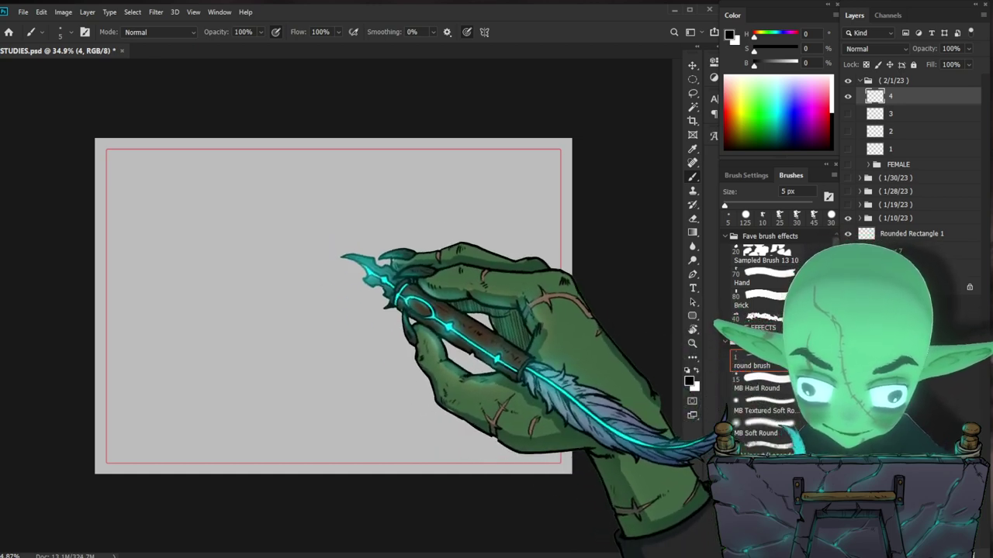
Step: Sketch the head, shoulders, torso and extended upper arm of a fourth figure on layer 4
{"action": "mouse_move", "coordinate": [338, 248]}
{"action": "left_mouse_down"}
{"action": "mouse_move", "coordinate": [319, 281]}
{"action": "mouse_move", "coordinate": [315, 331]}
{"action": "mouse_move", "coordinate": [307, 315]}
{"action": "mouse_move", "coordinate": [328, 316]}
{"action": "mouse_move", "coordinate": [310, 299]}
{"action": "mouse_move", "coordinate": [353, 312]}
{"action": "mouse_move", "coordinate": [368, 295]}
{"action": "mouse_move", "coordinate": [344, 305]}
{"action": "left_mouse_up"}
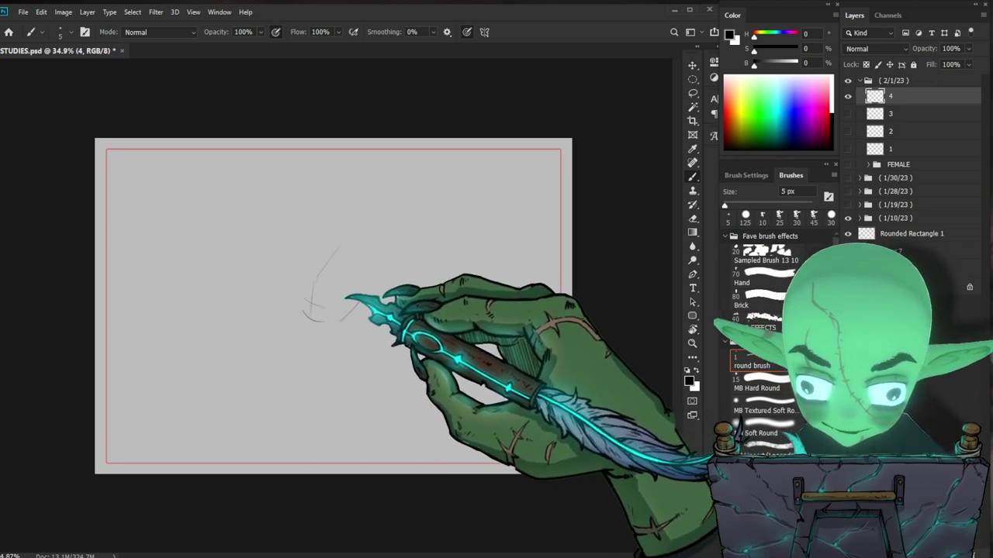
{"action": "mouse_move", "coordinate": [364, 241]}
{"action": "left_mouse_down"}
{"action": "mouse_move", "coordinate": [371, 255]}
{"action": "mouse_move", "coordinate": [319, 240]}
{"action": "mouse_move", "coordinate": [393, 210]}
{"action": "mouse_move", "coordinate": [390, 226]}
{"action": "left_mouse_up"}
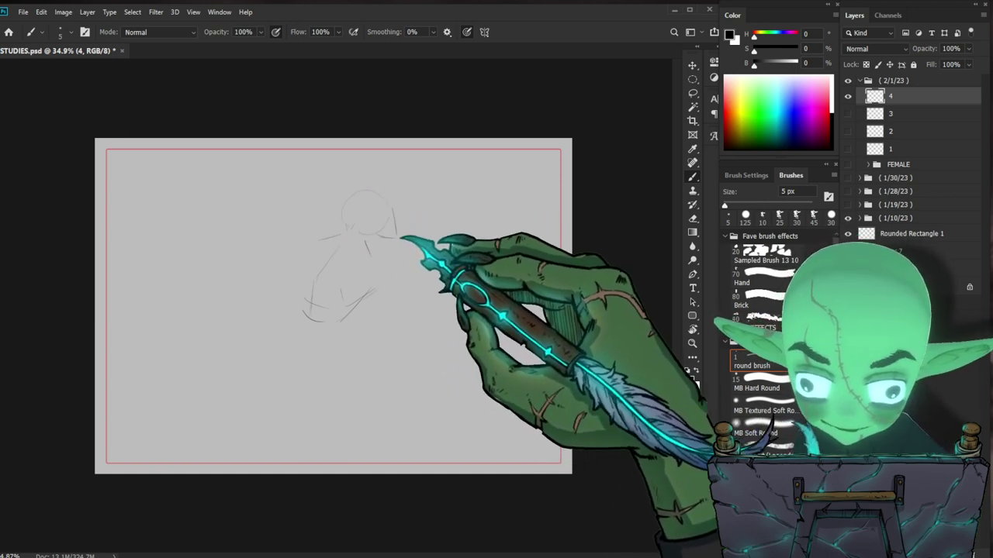
{"action": "mouse_move", "coordinate": [394, 212]}
{"action": "left_mouse_down"}
{"action": "mouse_move", "coordinate": [369, 184]}
{"action": "mouse_move", "coordinate": [385, 203]}
{"action": "mouse_move", "coordinate": [372, 208]}
{"action": "mouse_move", "coordinate": [376, 235]}
{"action": "left_mouse_up"}
{"action": "left_click_drag", "start_coordinate": [313, 226], "coordinate": [351, 234]}
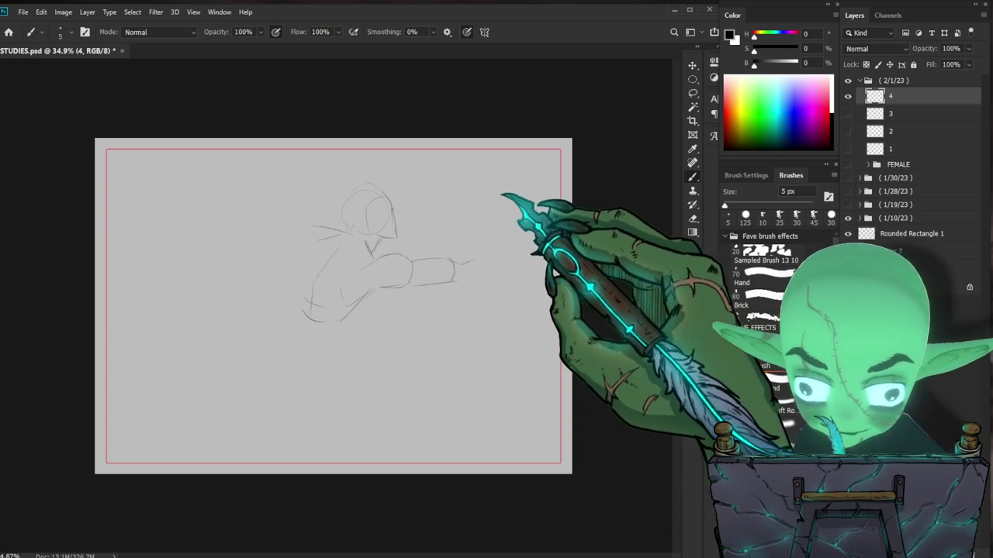
Step: Scale the fourth figure down slightly and move it a little up and to the left
{"action": "key", "text": "ctrl+t"}
{"action": "left_click_drag", "start_coordinate": [479, 182], "coordinate": [470, 190]}
{"action": "mouse_move", "coordinate": [441, 243]}
{"action": "left_mouse_down"}
{"action": "mouse_move", "coordinate": [387, 251]}
{"action": "mouse_move", "coordinate": [399, 228]}
{"action": "mouse_move", "coordinate": [450, 200]}
{"action": "mouse_move", "coordinate": [435, 225]}
{"action": "left_mouse_up"}
{"action": "key", "text": "Return"}
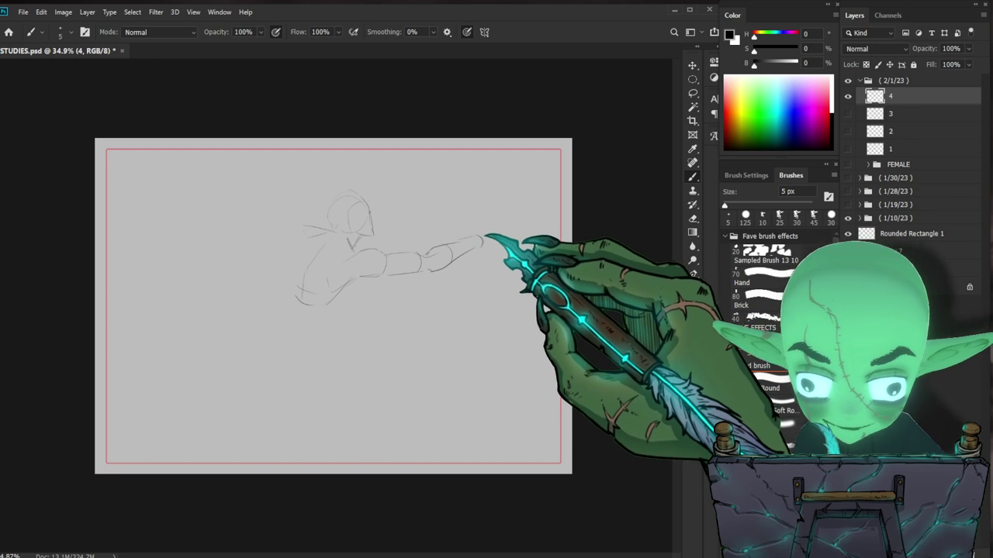
Step: Complete the fourth figure with the hand of the outstretched arm, the back, the hips and the crouching legs
{"action": "mouse_move", "coordinate": [482, 230]}
{"action": "left_mouse_down"}
{"action": "mouse_move", "coordinate": [502, 223]}
{"action": "mouse_move", "coordinate": [487, 242]}
{"action": "left_mouse_up"}
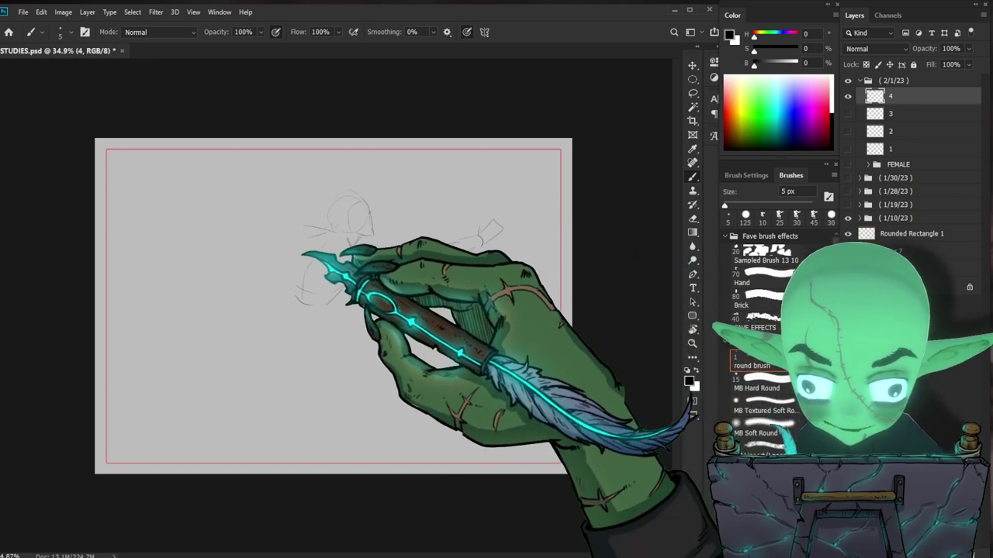
{"action": "mouse_move", "coordinate": [295, 248]}
{"action": "left_mouse_down"}
{"action": "mouse_move", "coordinate": [295, 331]}
{"action": "mouse_move", "coordinate": [284, 322]}
{"action": "mouse_move", "coordinate": [297, 356]}
{"action": "left_mouse_up"}
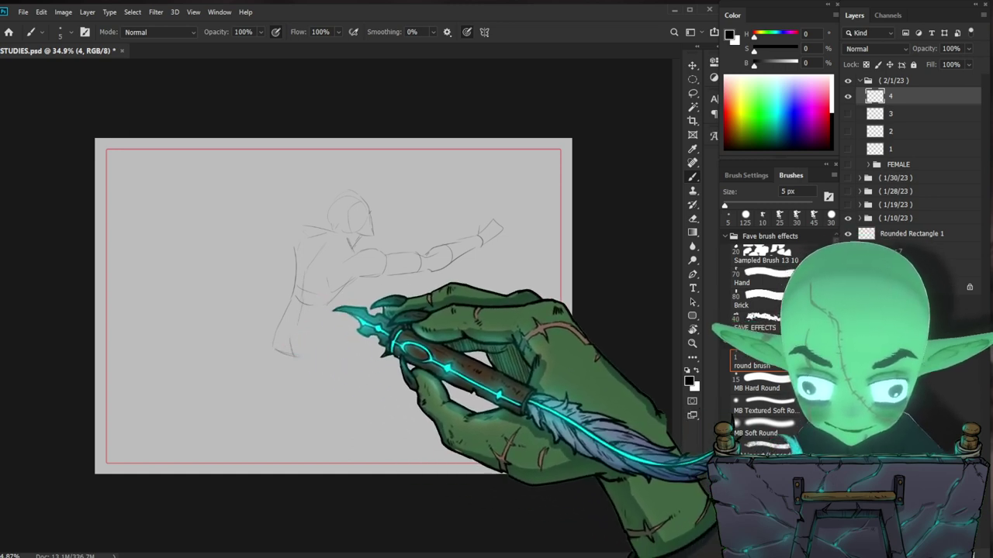
{"action": "mouse_move", "coordinate": [328, 325]}
{"action": "left_mouse_down"}
{"action": "mouse_move", "coordinate": [312, 338]}
{"action": "mouse_move", "coordinate": [332, 359]}
{"action": "left_mouse_up"}
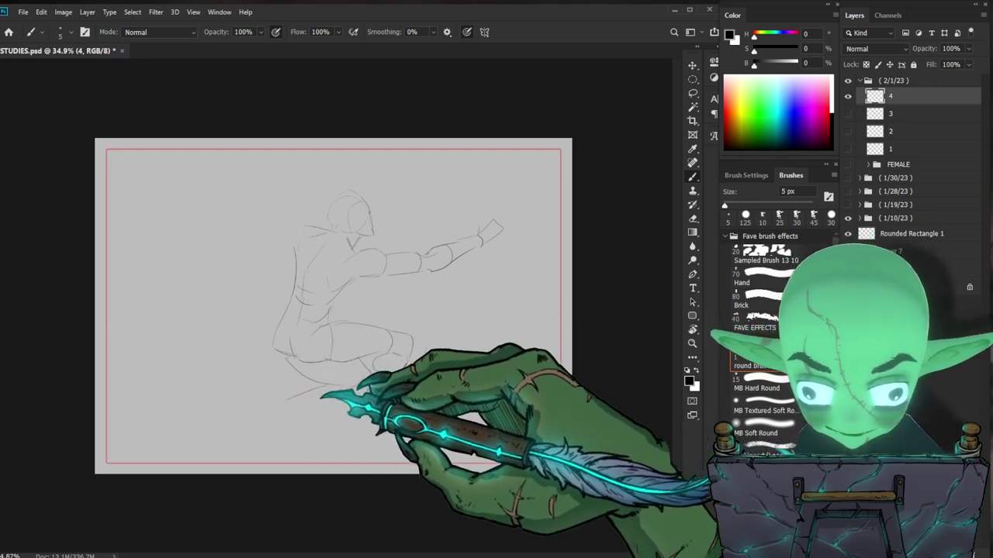
{"action": "left_click_drag", "start_coordinate": [298, 415], "coordinate": [358, 404]}
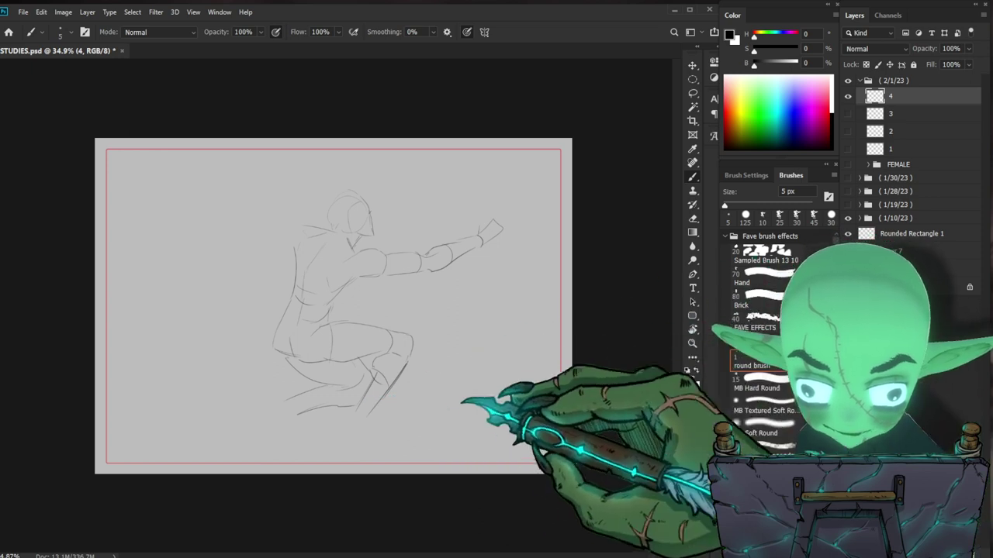
Step: Hide layer 4 and add a new layer named 5
{"action": "left_click", "coordinate": [848, 96]}
{"action": "key", "text": "ctrl+shift+n"}
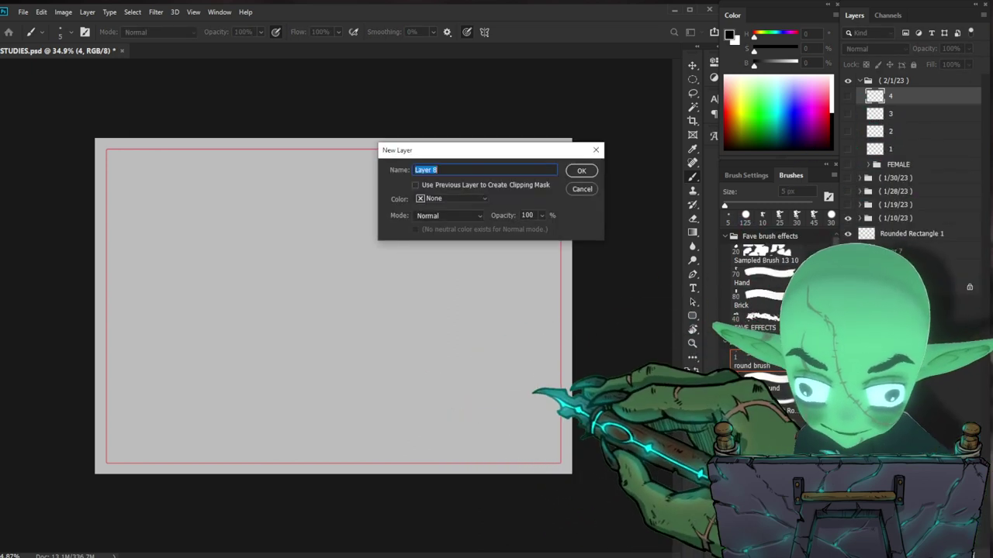
{"action": "type", "text": "5"}
{"action": "key", "text": "Return"}
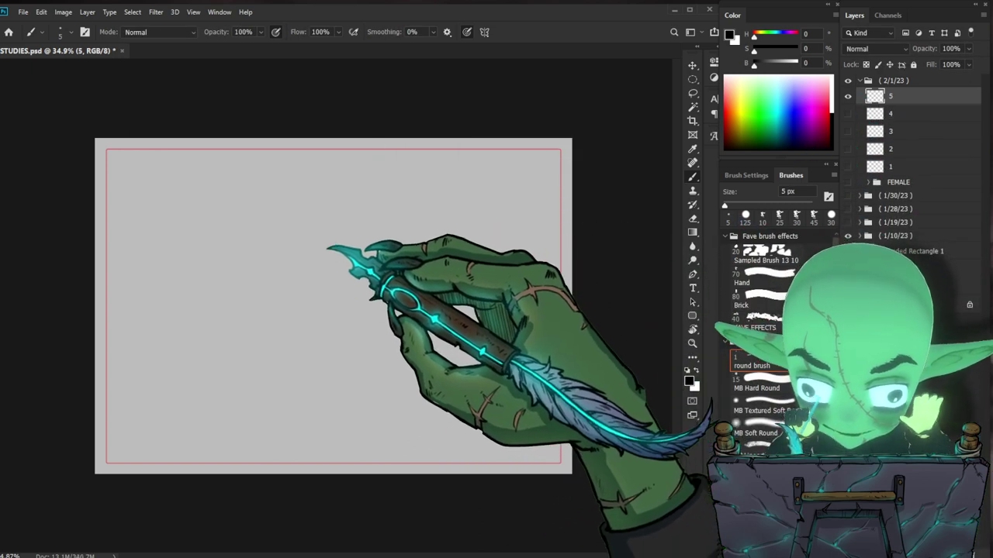
Step: Sketch the head, raised bent arm, torso and hips of a fifth figure on layer 5
{"action": "mouse_move", "coordinate": [318, 285]}
{"action": "left_mouse_down"}
{"action": "mouse_move", "coordinate": [369, 263]}
{"action": "mouse_move", "coordinate": [402, 202]}
{"action": "mouse_move", "coordinate": [405, 220]}
{"action": "mouse_move", "coordinate": [383, 259]}
{"action": "mouse_move", "coordinate": [350, 209]}
{"action": "mouse_move", "coordinate": [408, 215]}
{"action": "mouse_move", "coordinate": [380, 197]}
{"action": "mouse_move", "coordinate": [398, 199]}
{"action": "mouse_move", "coordinate": [355, 211]}
{"action": "mouse_move", "coordinate": [385, 202]}
{"action": "mouse_move", "coordinate": [346, 197]}
{"action": "mouse_move", "coordinate": [375, 224]}
{"action": "mouse_move", "coordinate": [373, 239]}
{"action": "mouse_move", "coordinate": [358, 242]}
{"action": "mouse_move", "coordinate": [327, 221]}
{"action": "mouse_move", "coordinate": [347, 246]}
{"action": "left_mouse_up"}
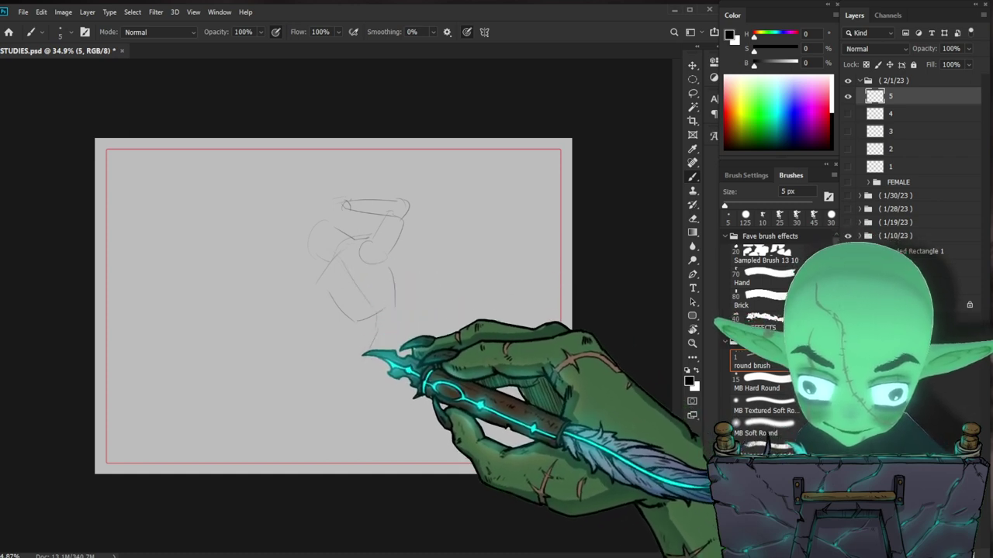
{"action": "left_click_drag", "start_coordinate": [357, 333], "coordinate": [348, 349]}
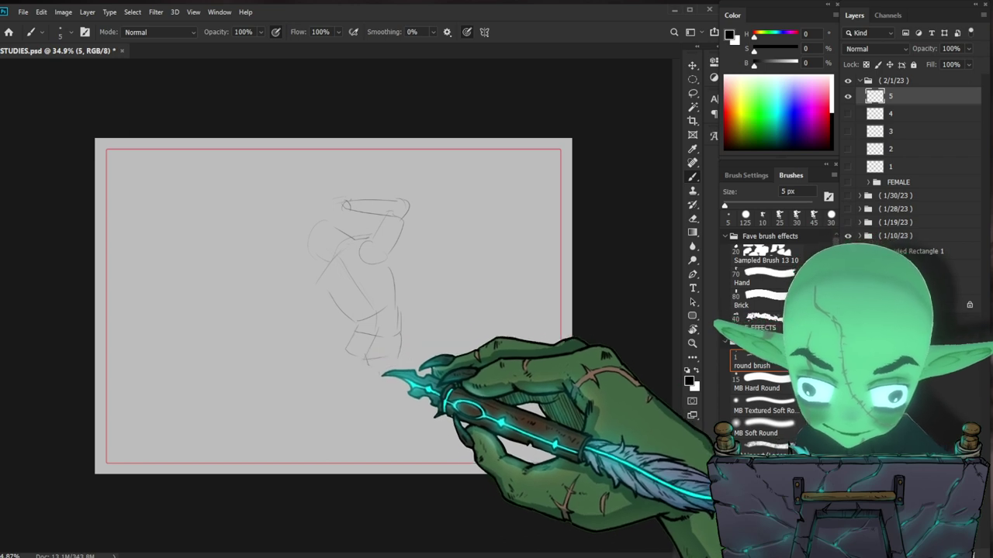
Step: Scale the fifth figure down, move it slightly up and erase stray lines around the hip
{"action": "key", "text": "ctrl+t"}
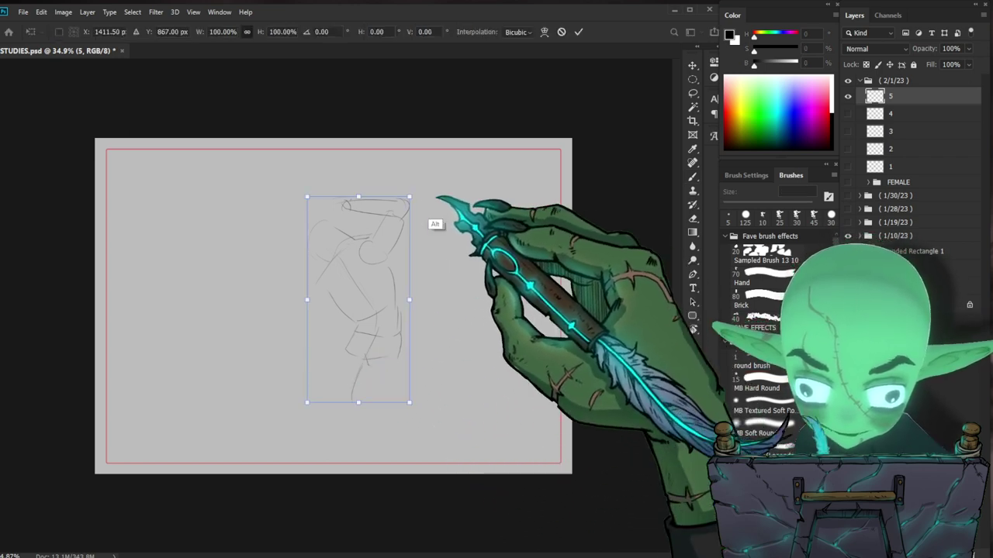
{"action": "left_click_drag", "start_coordinate": [410, 198], "coordinate": [399, 223]}
{"action": "left_click_drag", "start_coordinate": [387, 282], "coordinate": [378, 248]}
{"action": "key", "text": "Return"}
{"action": "key", "text": "e"}
{"action": "mouse_move", "coordinate": [344, 298]}
{"action": "left_mouse_down"}
{"action": "mouse_move", "coordinate": [351, 307]}
{"action": "mouse_move", "coordinate": [339, 310]}
{"action": "left_mouse_up"}
{"action": "key", "text": "b"}
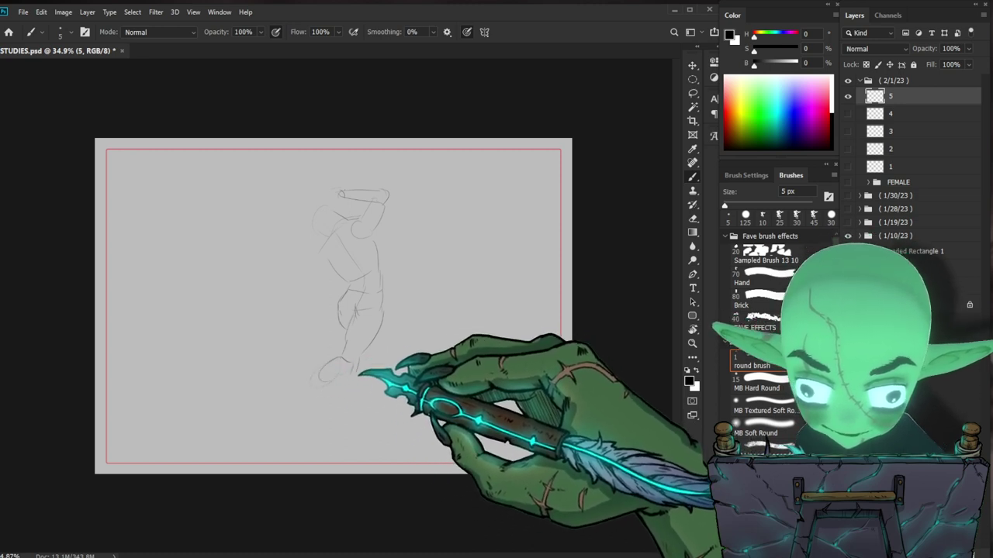
Step: Sketch the fifth figure's striding legs and feet, the hanging arm and the chest lines
{"action": "mouse_move", "coordinate": [321, 380]}
{"action": "left_mouse_down"}
{"action": "mouse_move", "coordinate": [291, 400]}
{"action": "mouse_move", "coordinate": [280, 426]}
{"action": "left_mouse_up"}
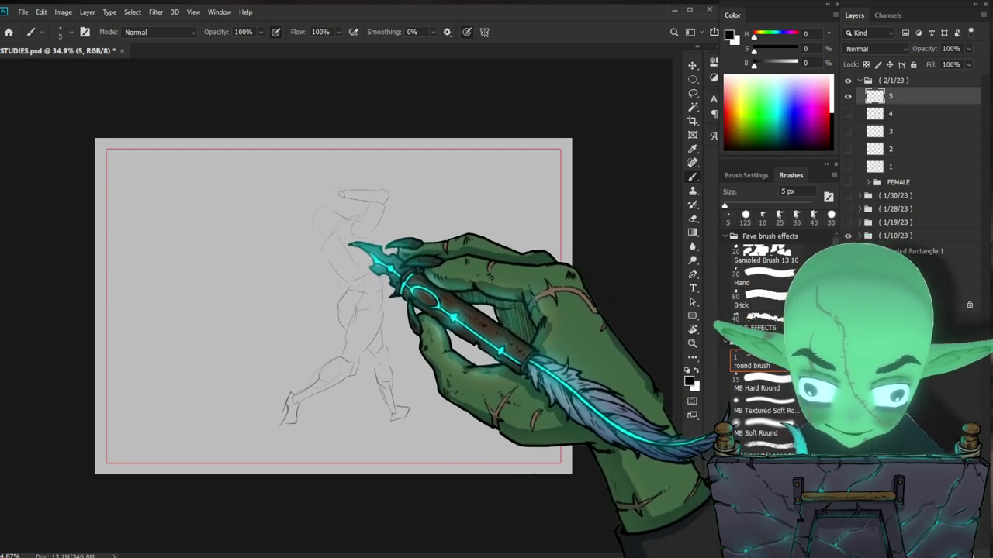
{"action": "left_click_drag", "start_coordinate": [315, 268], "coordinate": [323, 298]}
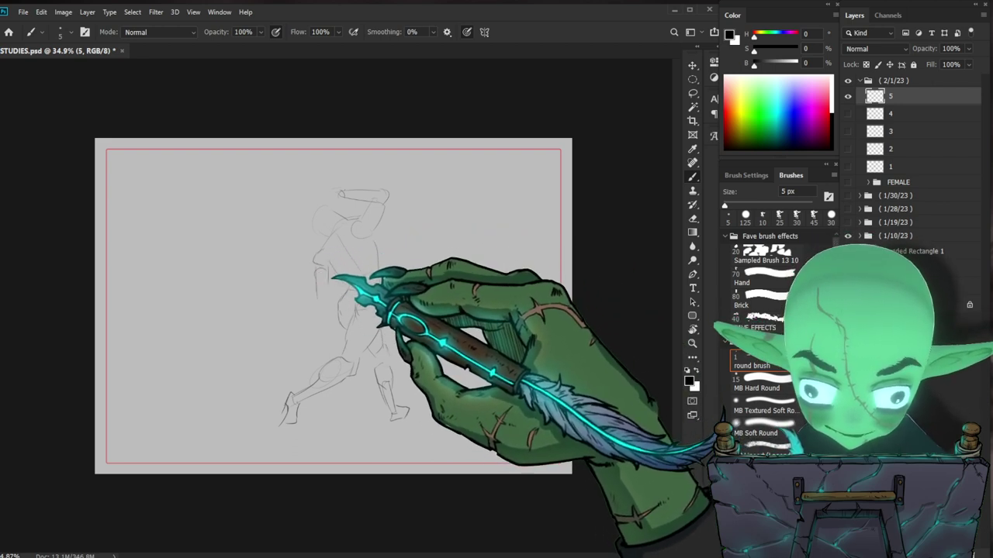
{"action": "left_click_drag", "start_coordinate": [338, 239], "coordinate": [361, 259]}
{"action": "left_click_drag", "start_coordinate": [318, 299], "coordinate": [313, 329]}
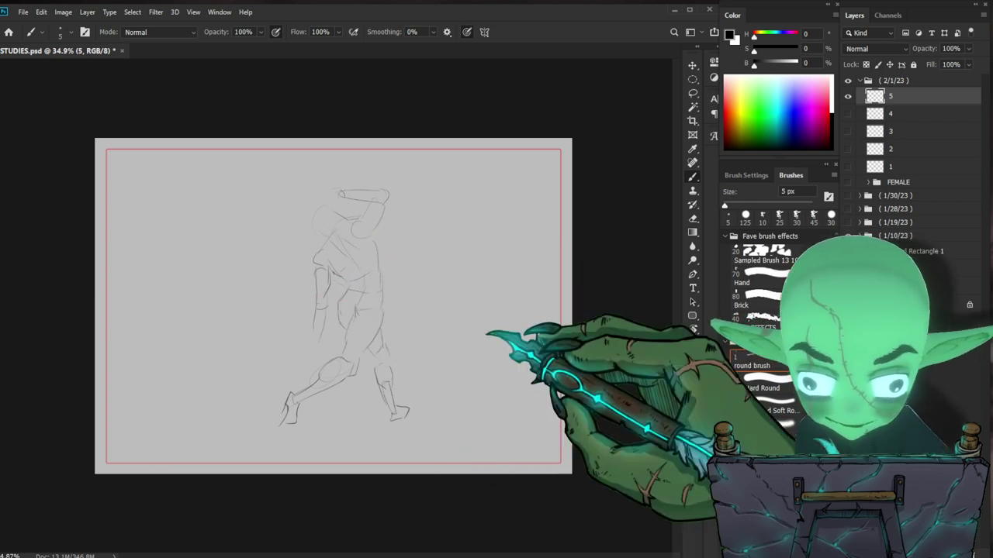
Step: Write a 1m time note beside the fifth figure's front foot
{"action": "left_click_drag", "start_coordinate": [452, 380], "coordinate": [452, 393]}
{"action": "left_click_drag", "start_coordinate": [456, 392], "coordinate": [467, 394]}
Step: Add a new layer named 6 and hide layer 5
{"action": "key", "text": "ctrl+shift+n"}
{"action": "type", "text": "6"}
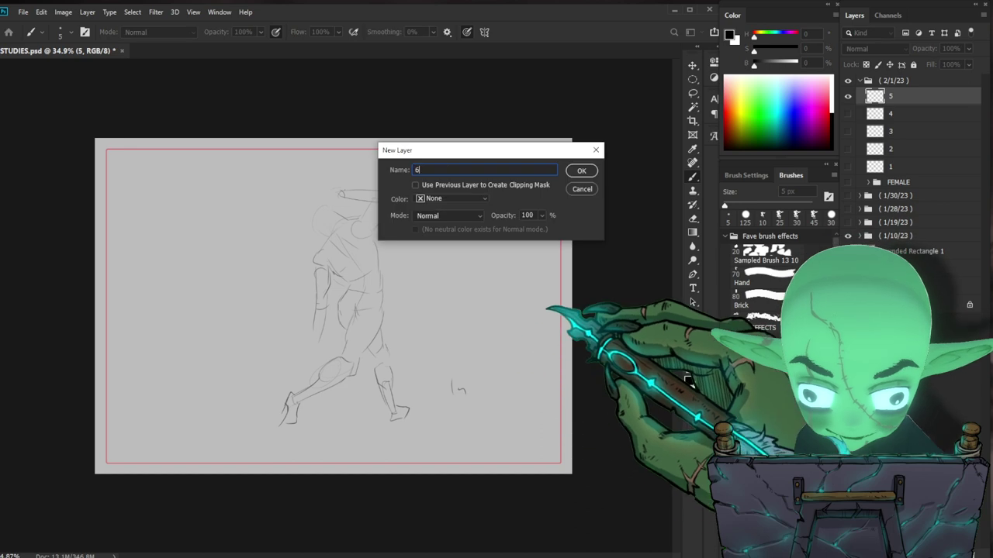
{"action": "key", "text": "Return"}
{"action": "left_click", "coordinate": [848, 114]}
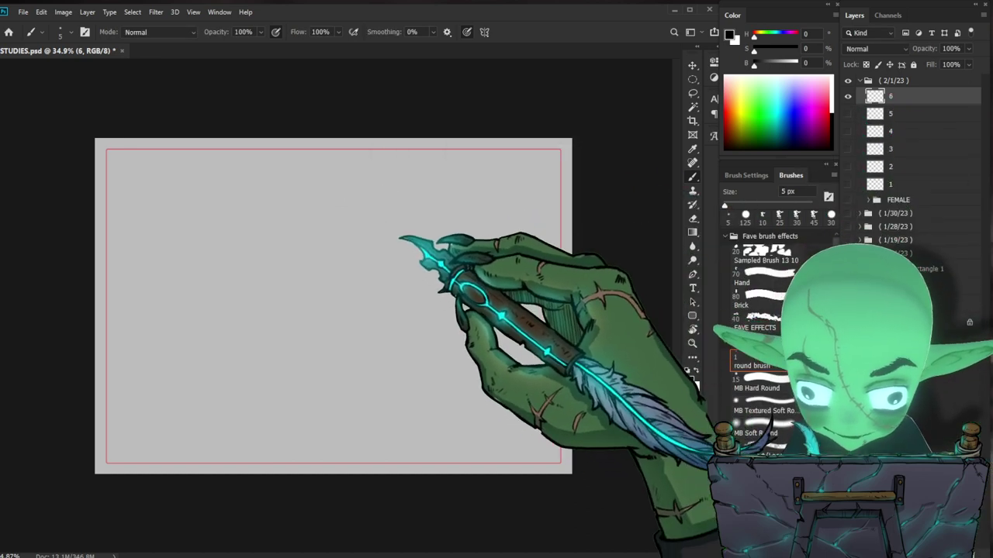
Step: Sketch the head, torso, outstretched arms, hips and first thigh lines of a sixth figure on layer 6
{"action": "left_click_drag", "start_coordinate": [344, 214], "coordinate": [401, 222]}
{"action": "mouse_move", "coordinate": [331, 216]}
{"action": "left_mouse_down"}
{"action": "mouse_move", "coordinate": [340, 241]}
{"action": "mouse_move", "coordinate": [332, 213]}
{"action": "mouse_move", "coordinate": [323, 258]}
{"action": "mouse_move", "coordinate": [327, 221]}
{"action": "mouse_move", "coordinate": [290, 252]}
{"action": "mouse_move", "coordinate": [334, 277]}
{"action": "left_mouse_up"}
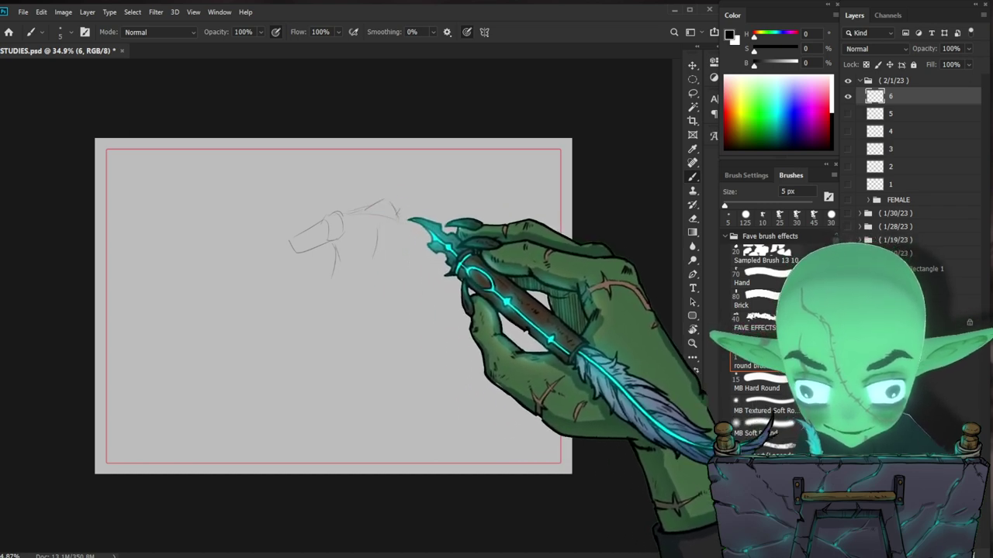
{"action": "left_click_drag", "start_coordinate": [404, 178], "coordinate": [425, 192]}
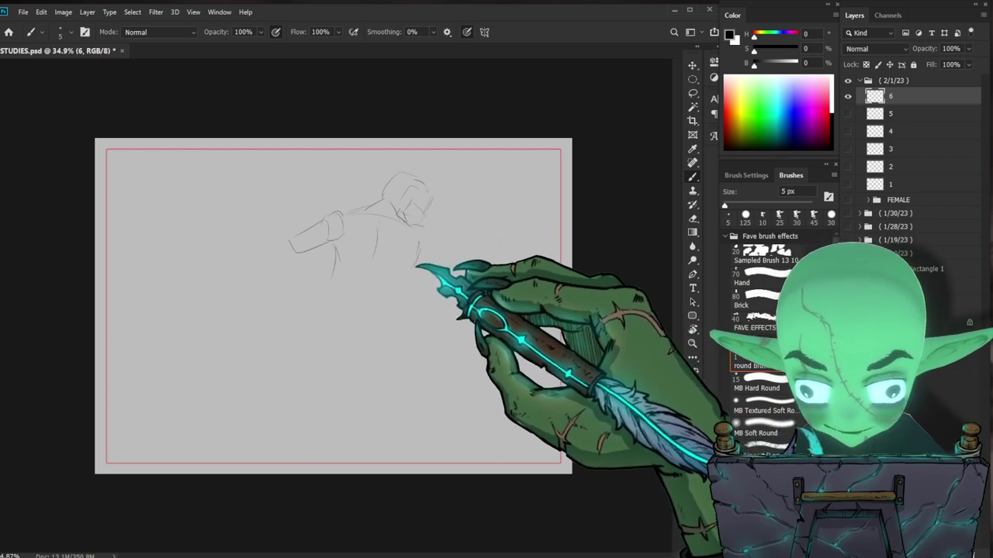
{"action": "left_click_drag", "start_coordinate": [384, 253], "coordinate": [358, 303]}
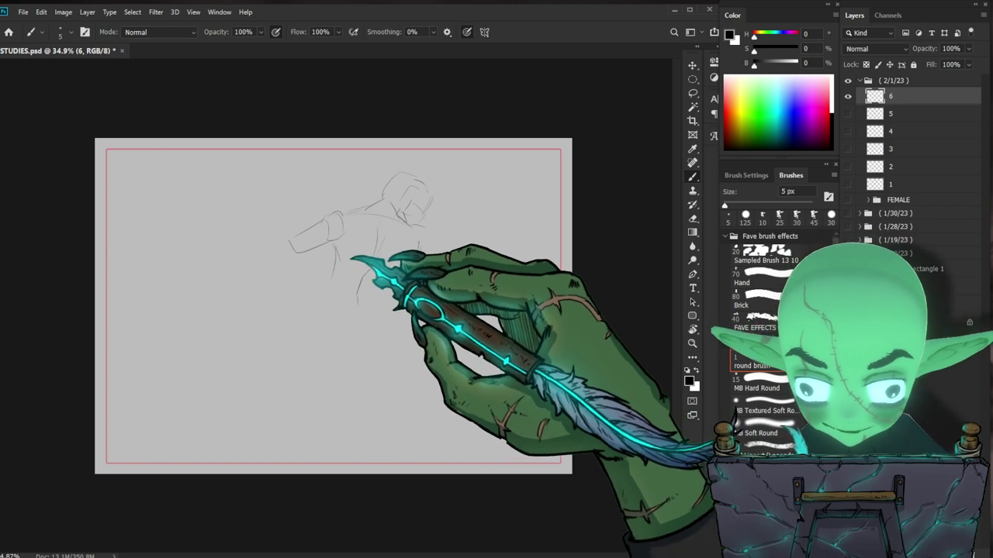
{"action": "left_click_drag", "start_coordinate": [335, 245], "coordinate": [327, 300]}
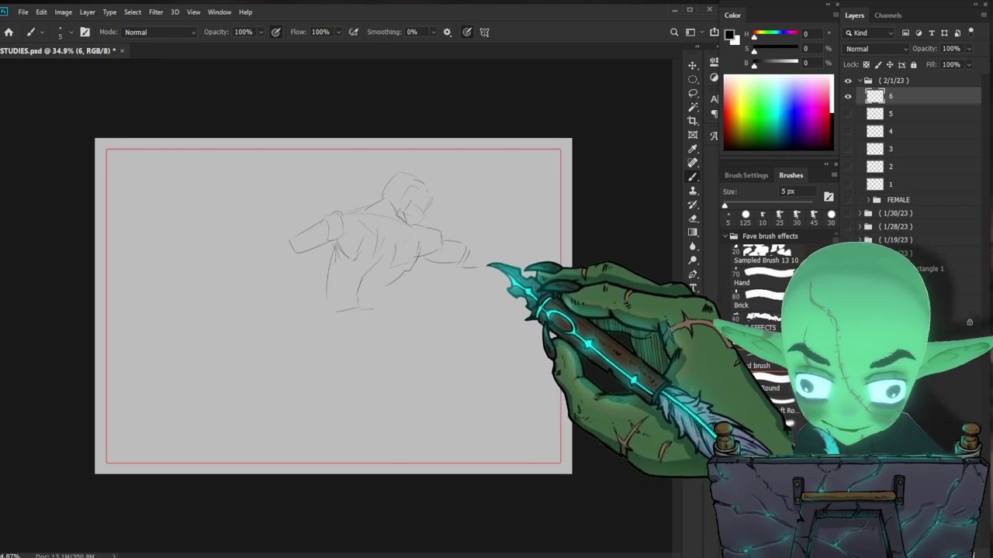
{"action": "mouse_move", "coordinate": [478, 239]}
{"action": "left_mouse_down"}
{"action": "mouse_move", "coordinate": [510, 221]}
{"action": "mouse_move", "coordinate": [487, 250]}
{"action": "left_mouse_up"}
{"action": "left_click_drag", "start_coordinate": [500, 212], "coordinate": [514, 222]}
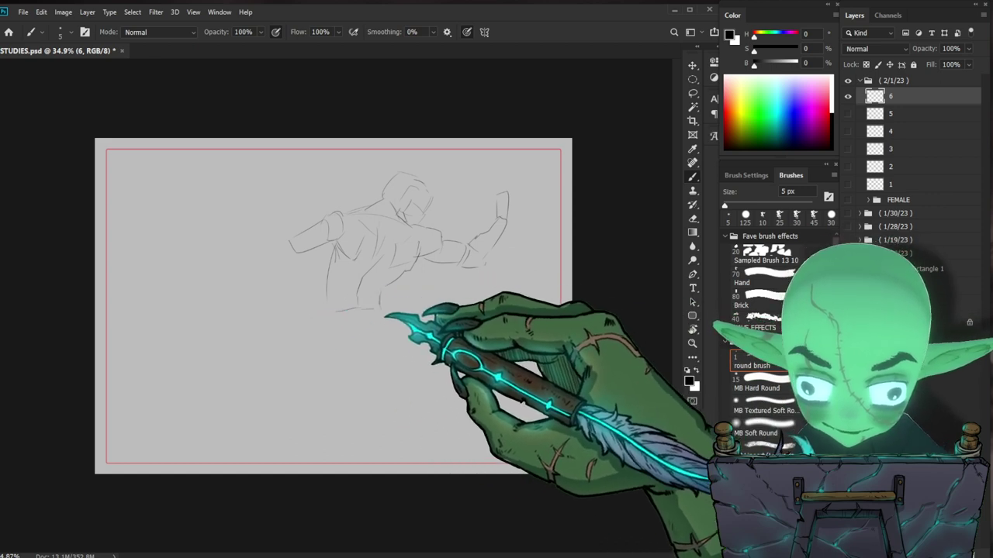
{"action": "mouse_move", "coordinate": [393, 326]}
{"action": "left_mouse_down"}
{"action": "mouse_move", "coordinate": [348, 355]}
{"action": "mouse_move", "coordinate": [333, 324]}
{"action": "mouse_move", "coordinate": [398, 345]}
{"action": "left_mouse_up"}
{"action": "left_click_drag", "start_coordinate": [330, 318], "coordinate": [297, 380]}
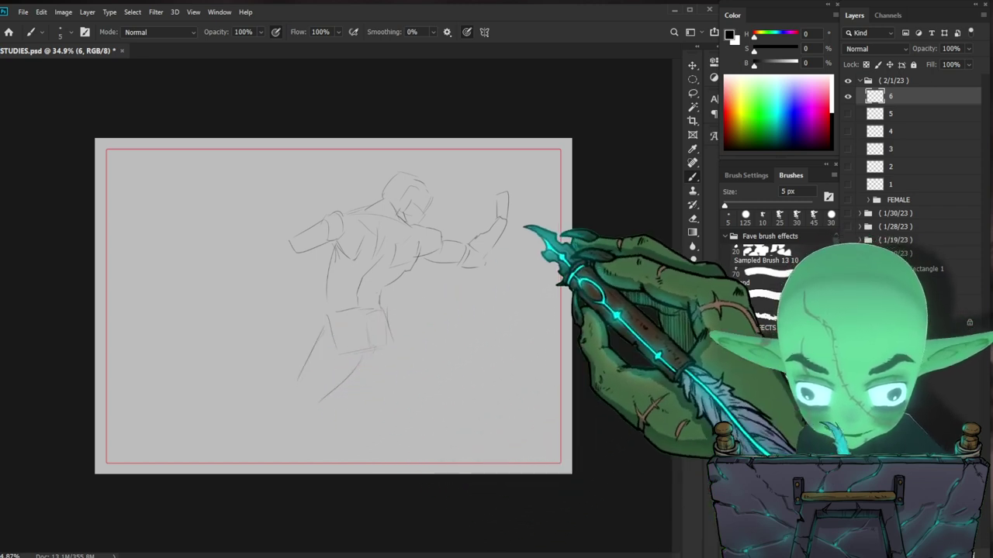
Step: Scale the sixth figure to about 75% and reposition it near the canvas's upper middle
{"action": "key", "text": "ctrl+t"}
{"action": "left_click_drag", "start_coordinate": [509, 171], "coordinate": [480, 202]}
{"action": "left_click_drag", "start_coordinate": [433, 260], "coordinate": [408, 235]}
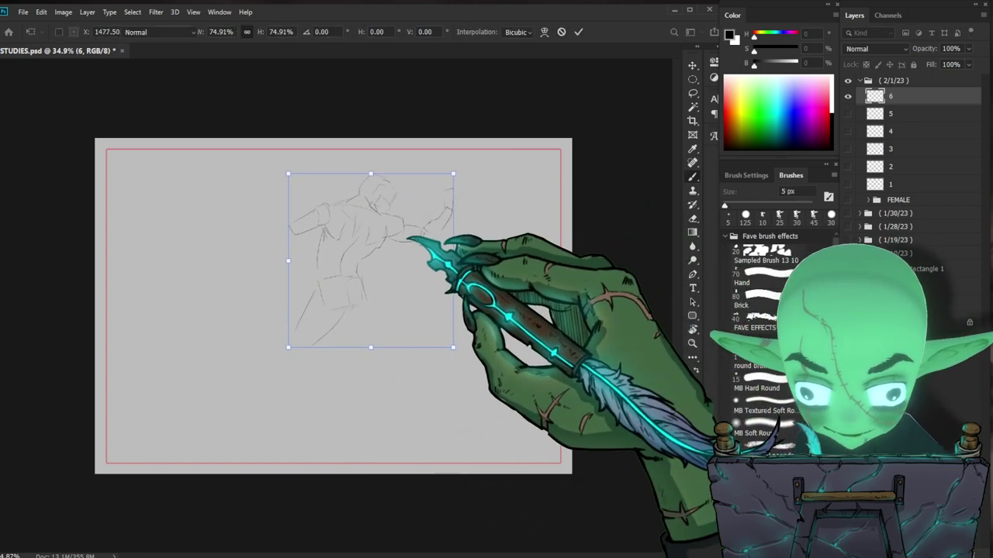
{"action": "key", "text": "Return"}
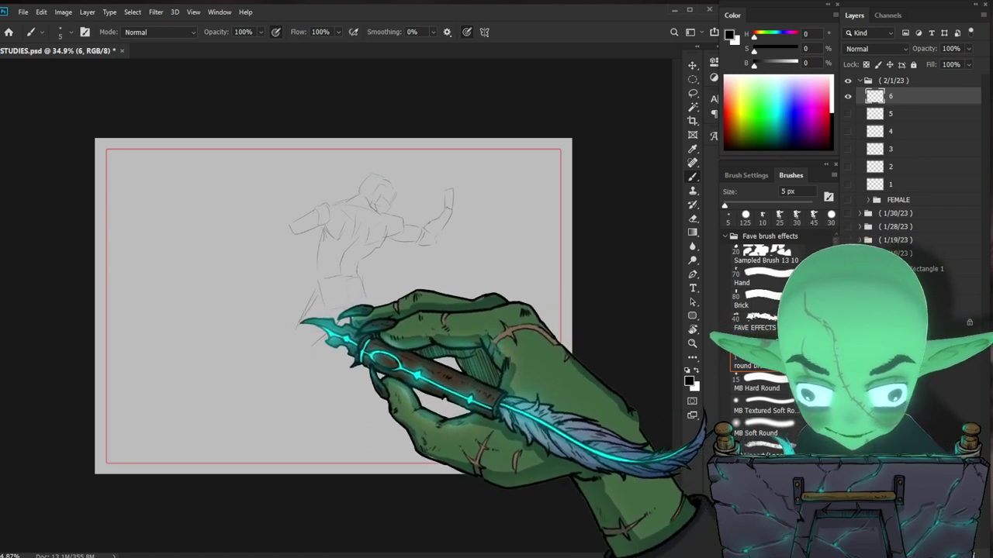
Step: Sketch the sixth figure's wide-striding legs and both feet
{"action": "left_click_drag", "start_coordinate": [293, 341], "coordinate": [269, 375]}
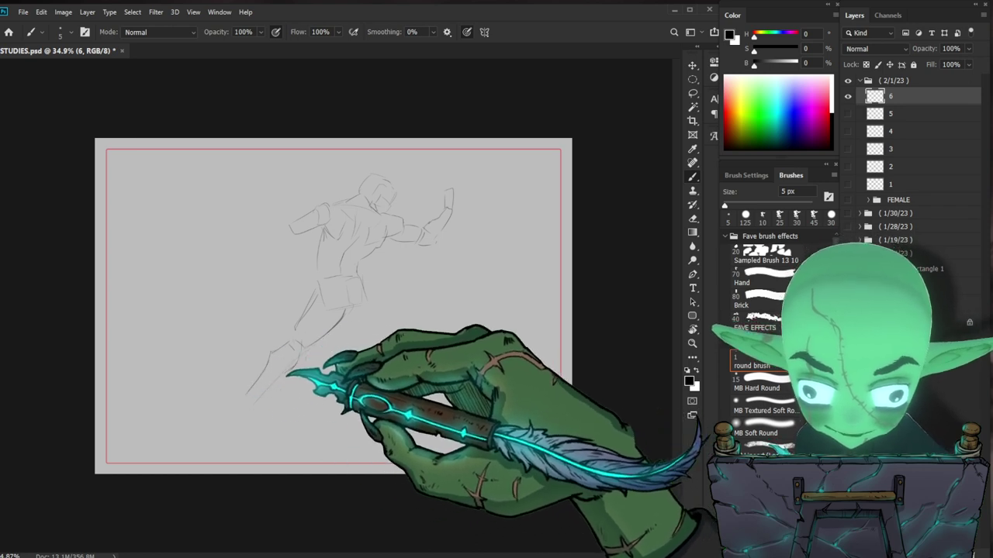
{"action": "left_click_drag", "start_coordinate": [289, 373], "coordinate": [251, 402]}
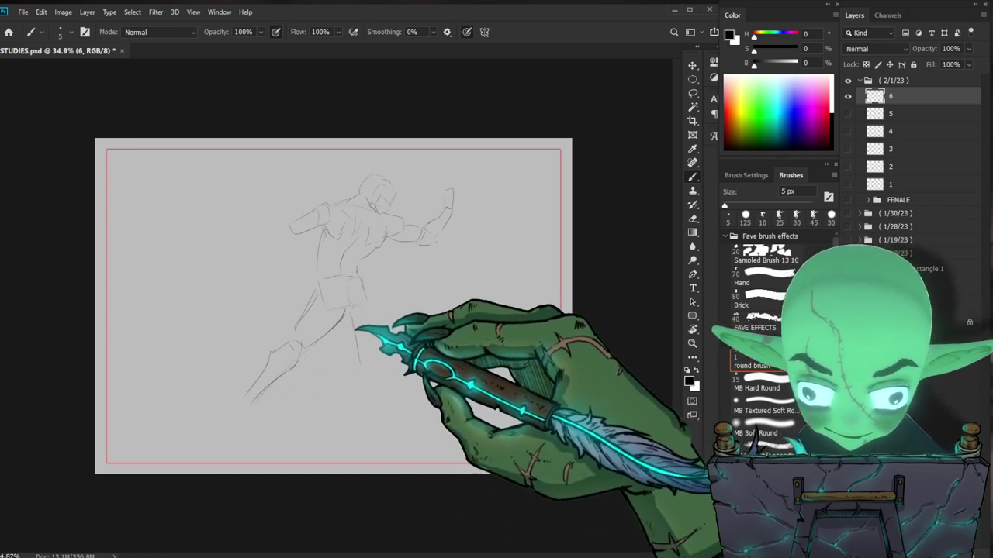
{"action": "left_click_drag", "start_coordinate": [366, 301], "coordinate": [372, 357]}
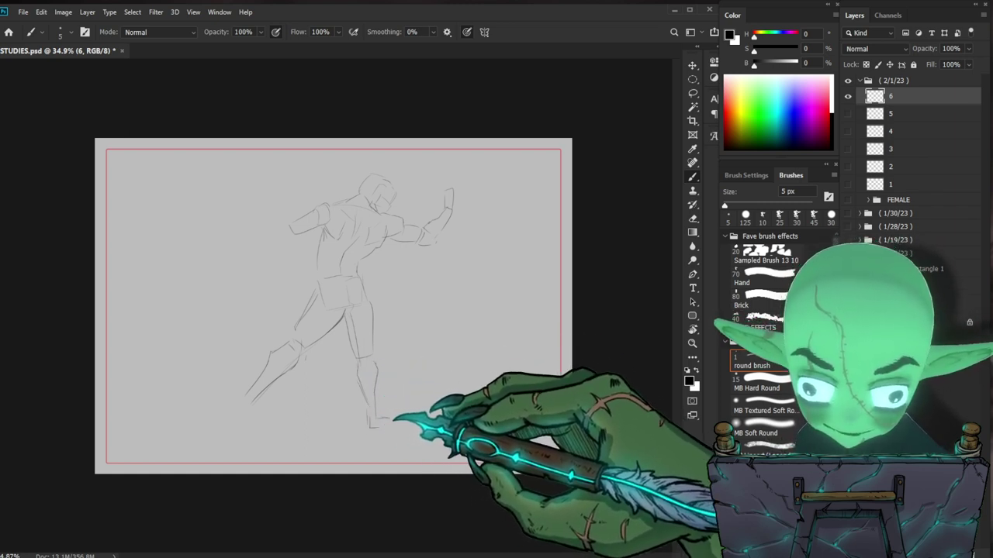
{"action": "mouse_move", "coordinate": [244, 394]}
{"action": "left_mouse_down"}
{"action": "mouse_move", "coordinate": [241, 427]}
{"action": "mouse_move", "coordinate": [251, 427]}
{"action": "left_mouse_up"}
{"action": "key", "text": "ctrl+z"}
{"action": "mouse_move", "coordinate": [243, 393]}
{"action": "left_mouse_down"}
{"action": "mouse_move", "coordinate": [235, 429]}
{"action": "mouse_move", "coordinate": [255, 423]}
{"action": "mouse_move", "coordinate": [236, 430]}
{"action": "left_mouse_up"}
{"action": "left_click_drag", "start_coordinate": [266, 386], "coordinate": [248, 392]}
Step: Erase stray lines along the rear lower leg and complete the backward-stretched arm with a forearm and hand
{"action": "key", "text": "e"}
{"action": "left_click_drag", "start_coordinate": [297, 363], "coordinate": [248, 392]}
{"action": "key", "text": "b"}
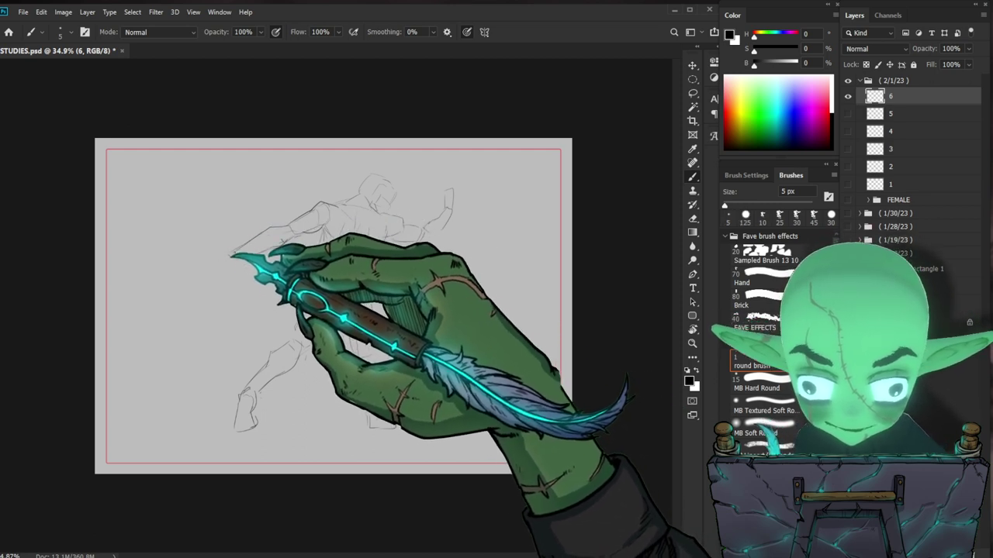
{"action": "mouse_move", "coordinate": [235, 255]}
{"action": "left_mouse_down"}
{"action": "mouse_move", "coordinate": [203, 269]}
{"action": "mouse_move", "coordinate": [236, 262]}
{"action": "mouse_move", "coordinate": [214, 266]}
{"action": "mouse_move", "coordinate": [223, 269]}
{"action": "mouse_move", "coordinate": [204, 258]}
{"action": "left_mouse_up"}
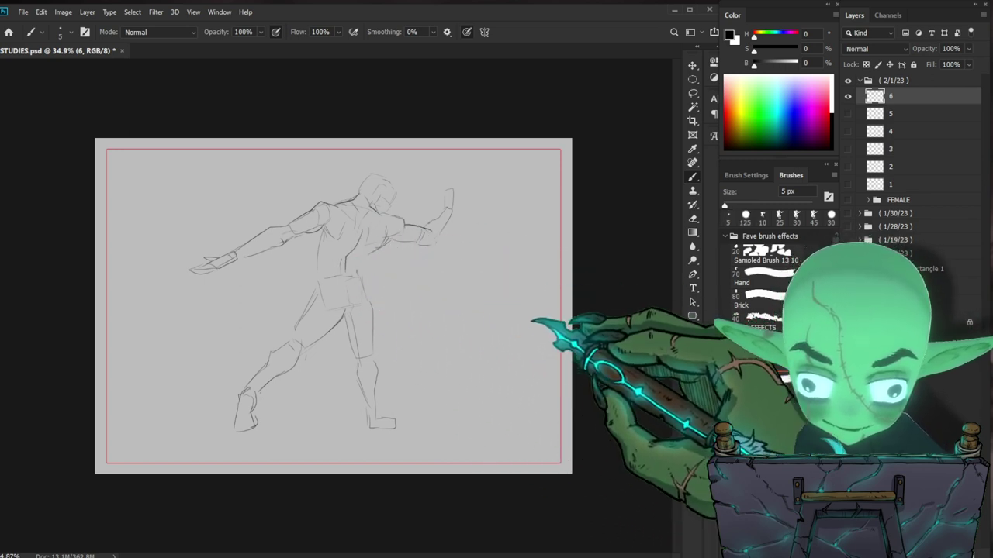
Step: Add a new layer named 7 above layer 6
{"action": "key", "text": "ctrl+shift+n"}
{"action": "type", "text": "7"}
{"action": "key", "text": "Return"}
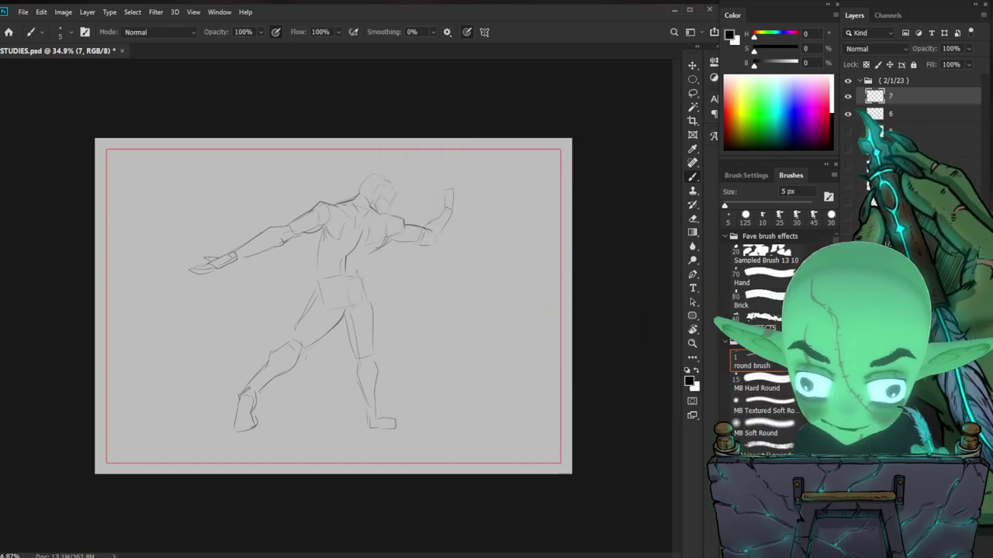
{"action": "left_click_drag", "start_coordinate": [422, 402], "coordinate": [446, 409]}
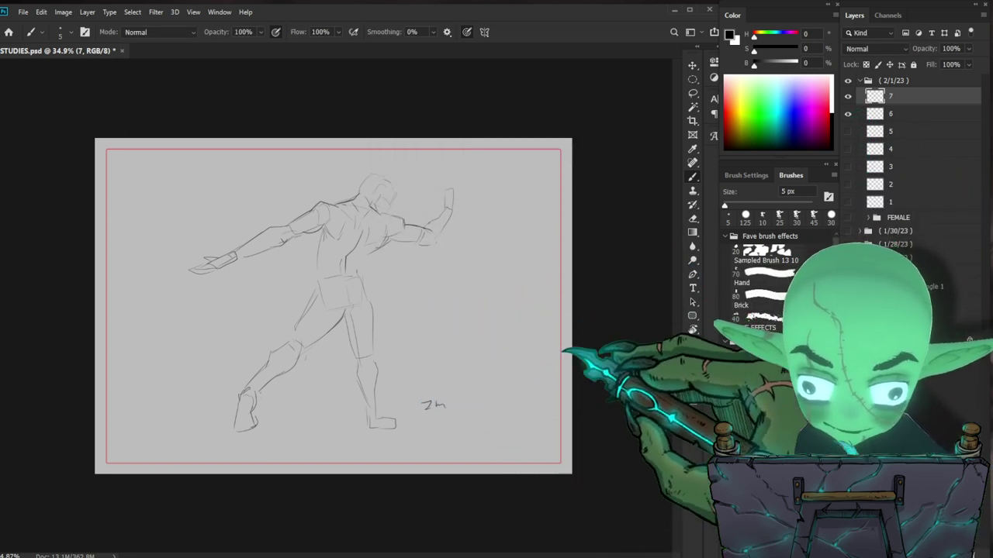
{"action": "left_click", "coordinate": [848, 114]}
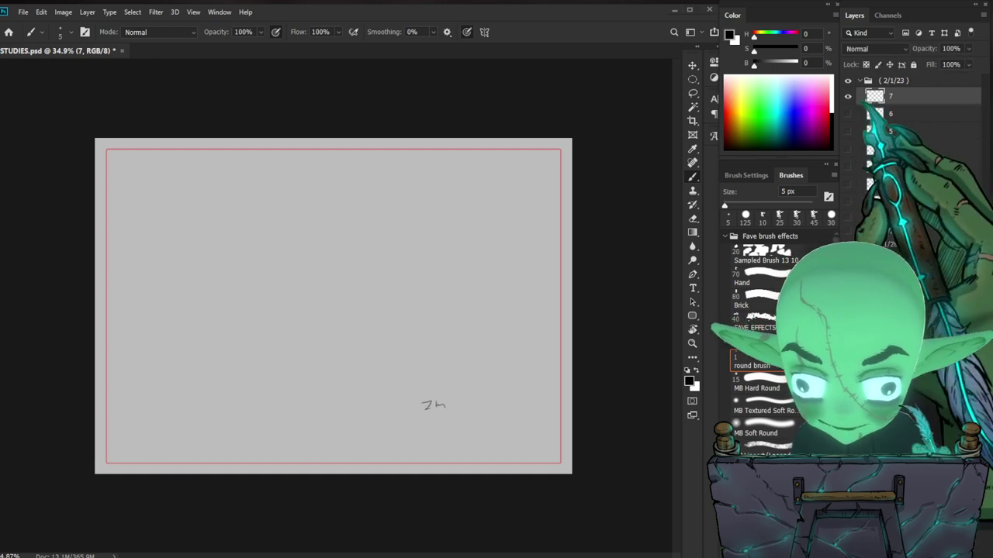
{"action": "left_click", "coordinate": [870, 114]}
{"action": "left_click", "coordinate": [847, 114]}
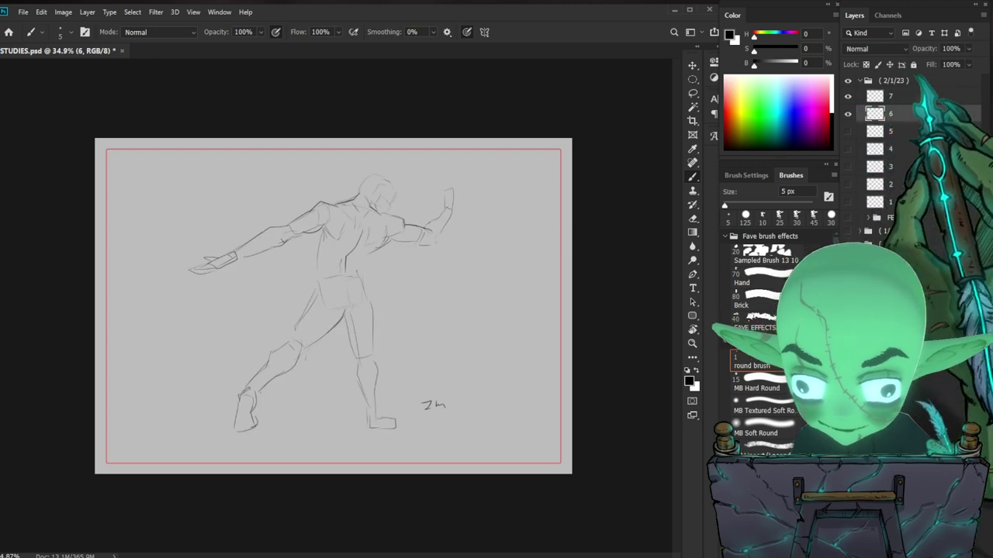
{"action": "left_click", "coordinate": [891, 97]}
{"action": "key", "text": "e"}
{"action": "mouse_move", "coordinate": [445, 405]}
{"action": "left_mouse_down"}
{"action": "mouse_move", "coordinate": [448, 395]}
{"action": "mouse_move", "coordinate": [425, 404]}
{"action": "mouse_move", "coordinate": [437, 422]}
{"action": "left_mouse_up"}
Step: Write a 2m time note beside the sixth figure on layer 6, and hide that layer to work on layer 7
{"action": "left_click", "coordinate": [890, 114]}
{"action": "key", "text": "b"}
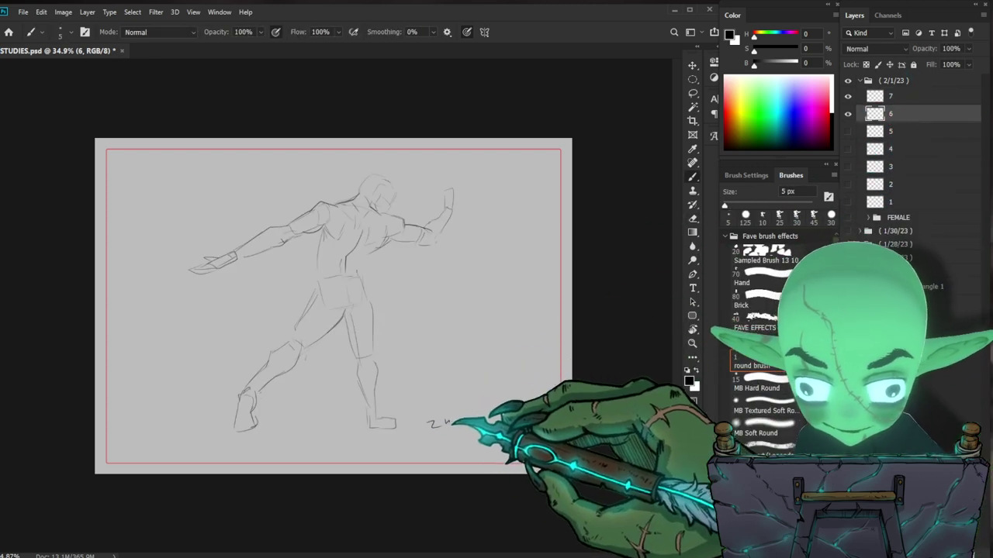
{"action": "left_click", "coordinate": [847, 114]}
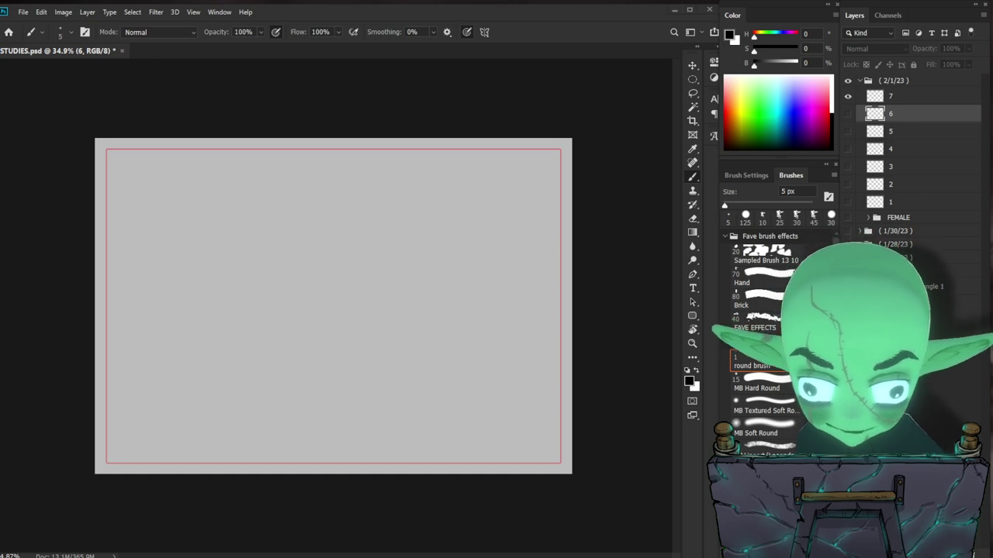
{"action": "left_click", "coordinate": [915, 95]}
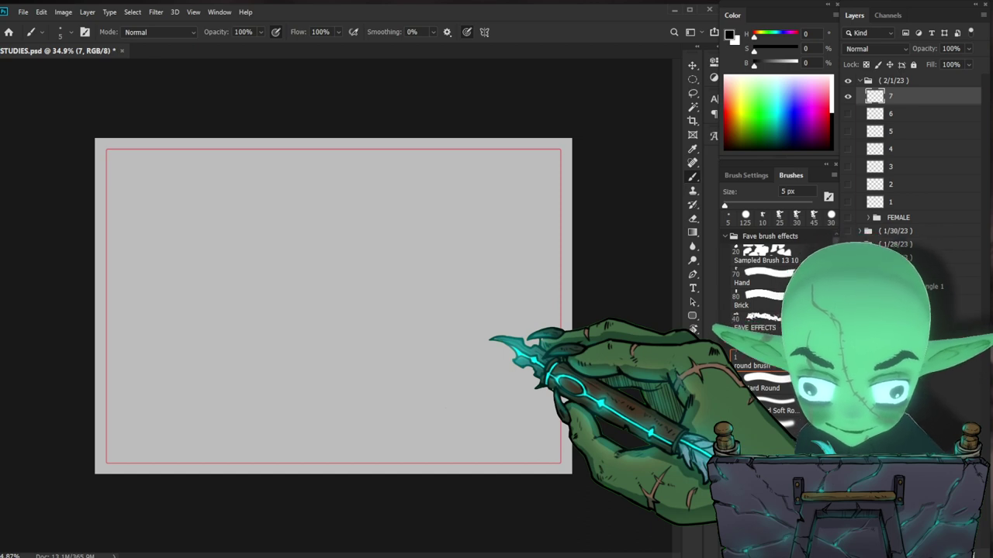
Step: Sketch the seventh figure's shoulders, forward-leaning torso and arms on layer 7, with one hand reaching down and outward
{"action": "left_click_drag", "start_coordinate": [339, 223], "coordinate": [392, 257]}
{"action": "mouse_move", "coordinate": [335, 231]}
{"action": "left_mouse_down"}
{"action": "mouse_move", "coordinate": [311, 245]}
{"action": "mouse_move", "coordinate": [293, 228]}
{"action": "mouse_move", "coordinate": [391, 193]}
{"action": "mouse_move", "coordinate": [313, 241]}
{"action": "mouse_move", "coordinate": [293, 227]}
{"action": "mouse_move", "coordinate": [310, 241]}
{"action": "mouse_move", "coordinate": [302, 244]}
{"action": "mouse_move", "coordinate": [331, 234]}
{"action": "mouse_move", "coordinate": [292, 222]}
{"action": "mouse_move", "coordinate": [259, 235]}
{"action": "mouse_move", "coordinate": [255, 245]}
{"action": "mouse_move", "coordinate": [316, 239]}
{"action": "mouse_move", "coordinate": [275, 226]}
{"action": "mouse_move", "coordinate": [337, 270]}
{"action": "mouse_move", "coordinate": [310, 256]}
{"action": "mouse_move", "coordinate": [295, 270]}
{"action": "mouse_move", "coordinate": [286, 263]}
{"action": "mouse_move", "coordinate": [270, 283]}
{"action": "left_mouse_up"}
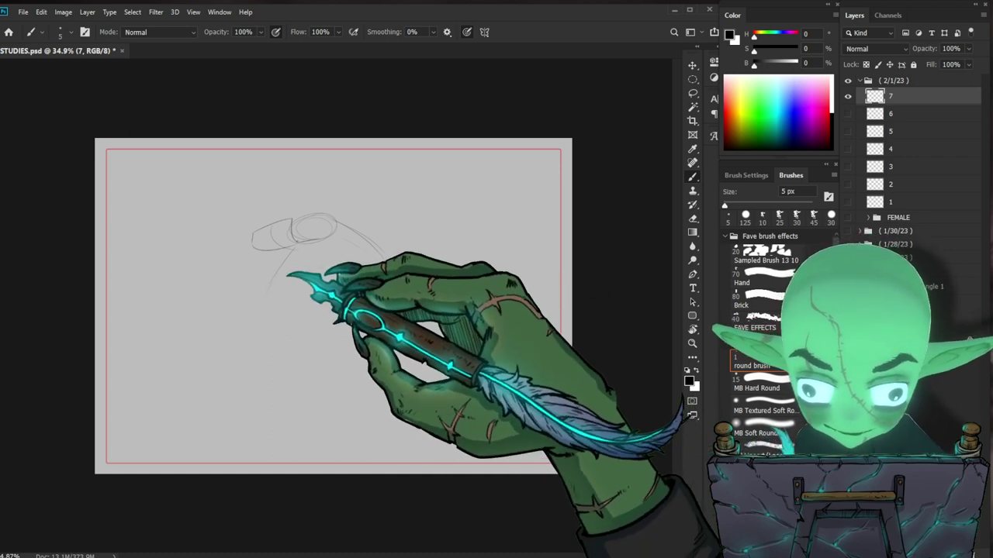
{"action": "left_click_drag", "start_coordinate": [294, 250], "coordinate": [267, 295]}
{"action": "left_click_drag", "start_coordinate": [324, 248], "coordinate": [281, 306]}
{"action": "mouse_move", "coordinate": [313, 261]}
{"action": "left_mouse_down"}
{"action": "mouse_move", "coordinate": [334, 289]}
{"action": "mouse_move", "coordinate": [373, 277]}
{"action": "mouse_move", "coordinate": [307, 348]}
{"action": "mouse_move", "coordinate": [389, 313]}
{"action": "left_mouse_up"}
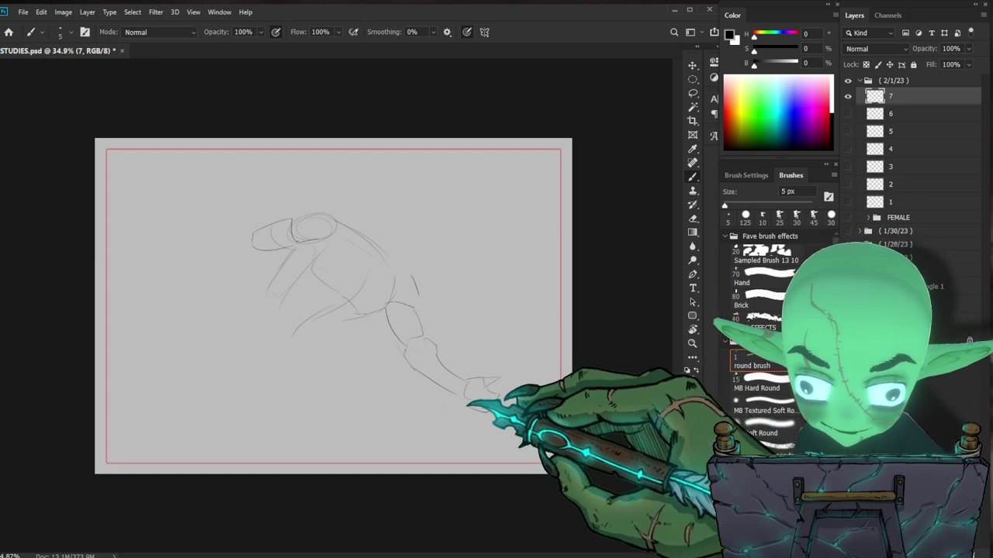
Step: Sketch the seventh figure's crouching legs, with bent thighs, knees and lower legs
{"action": "mouse_move", "coordinate": [250, 326]}
{"action": "left_mouse_down"}
{"action": "mouse_move", "coordinate": [347, 291]}
{"action": "mouse_move", "coordinate": [364, 325]}
{"action": "mouse_move", "coordinate": [268, 399]}
{"action": "left_mouse_up"}
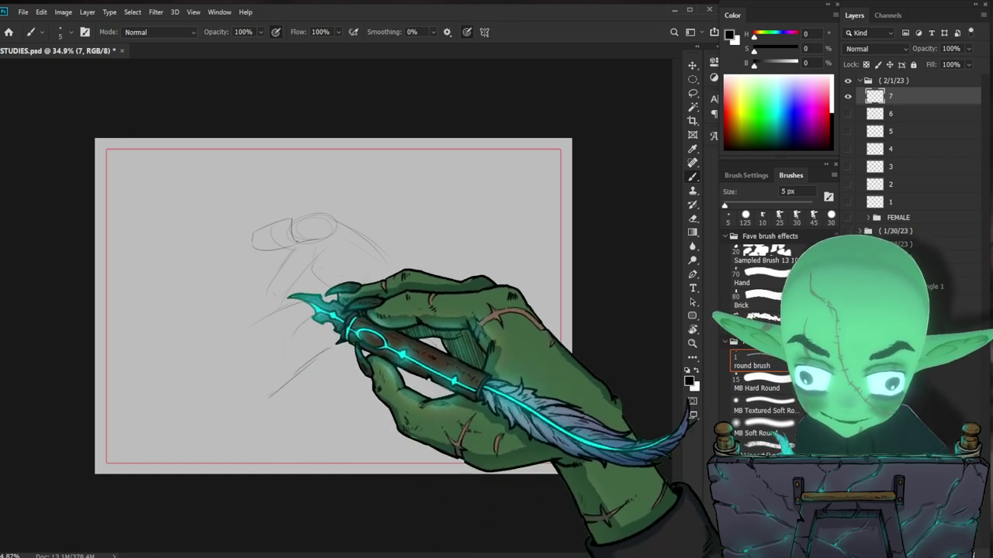
{"action": "mouse_move", "coordinate": [266, 292]}
{"action": "left_mouse_down"}
{"action": "mouse_move", "coordinate": [246, 363]}
{"action": "mouse_move", "coordinate": [246, 414]}
{"action": "mouse_move", "coordinate": [227, 354]}
{"action": "mouse_move", "coordinate": [235, 406]}
{"action": "mouse_move", "coordinate": [271, 401]}
{"action": "left_mouse_up"}
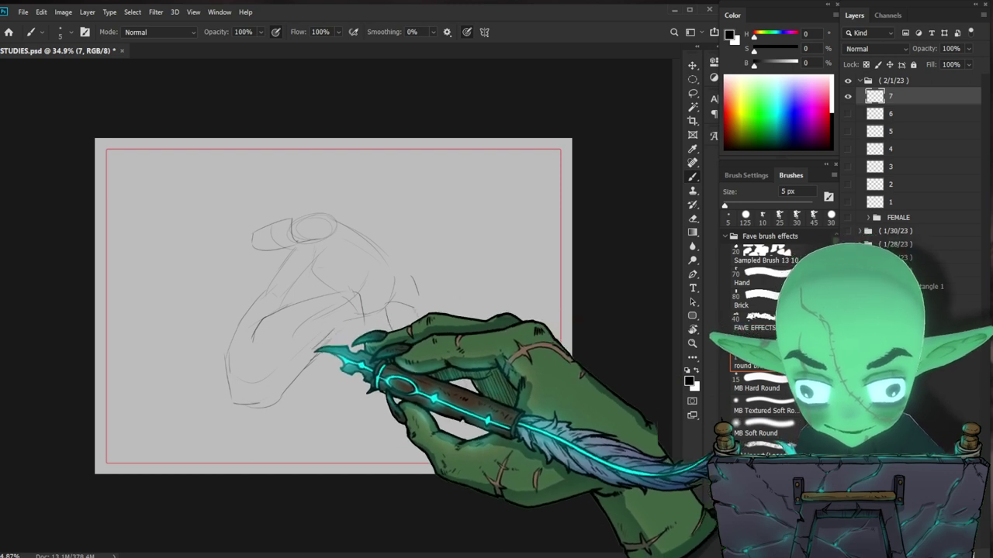
{"action": "left_click_drag", "start_coordinate": [323, 338], "coordinate": [337, 415]}
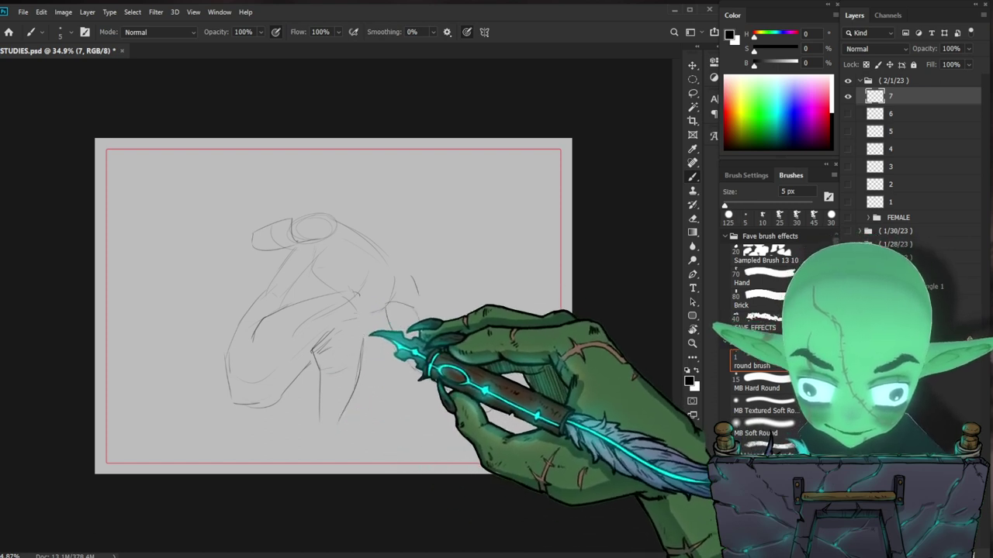
{"action": "mouse_move", "coordinate": [363, 293]}
{"action": "left_mouse_down"}
{"action": "mouse_move", "coordinate": [372, 324]}
{"action": "mouse_move", "coordinate": [362, 336]}
{"action": "left_mouse_up"}
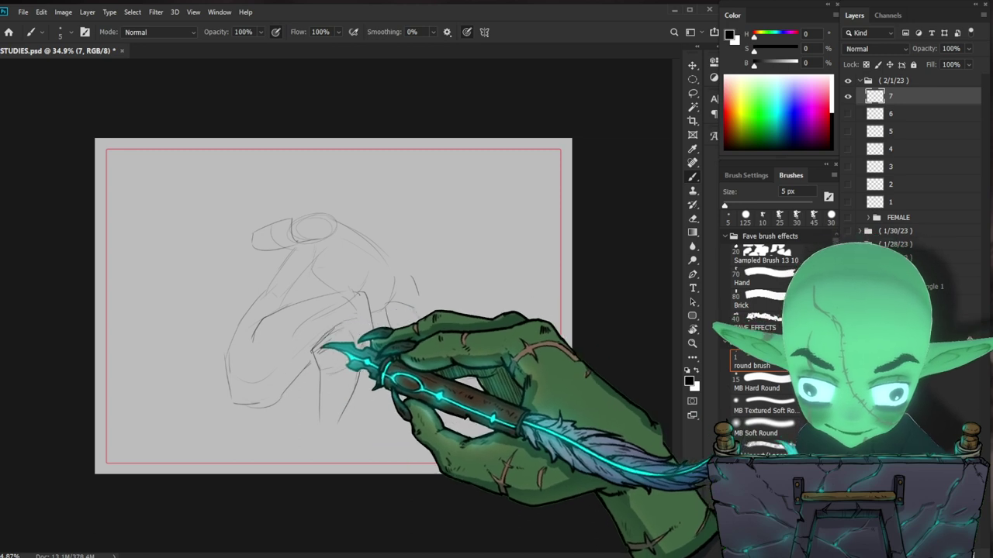
{"action": "left_click_drag", "start_coordinate": [317, 348], "coordinate": [318, 415]}
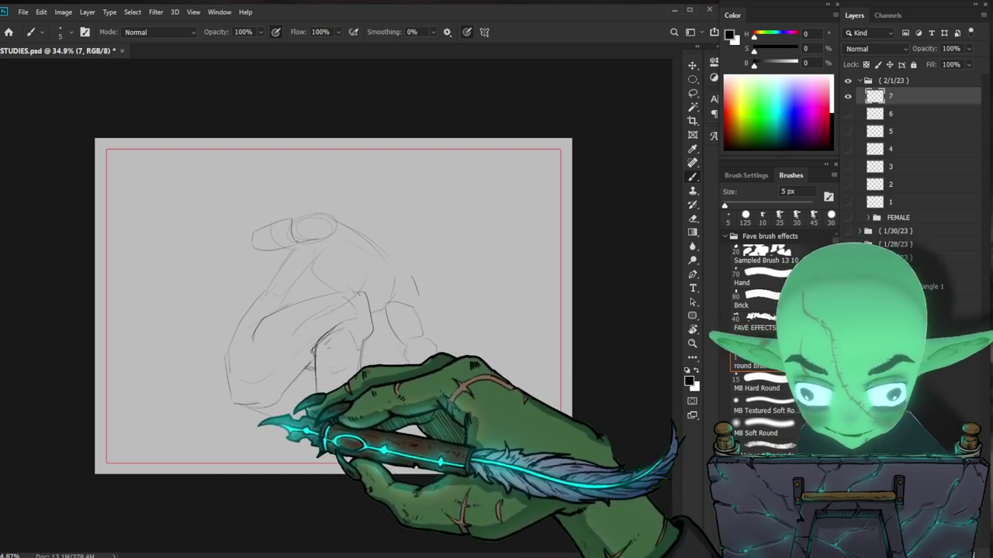
{"action": "left_click_drag", "start_coordinate": [264, 439], "coordinate": [265, 456]}
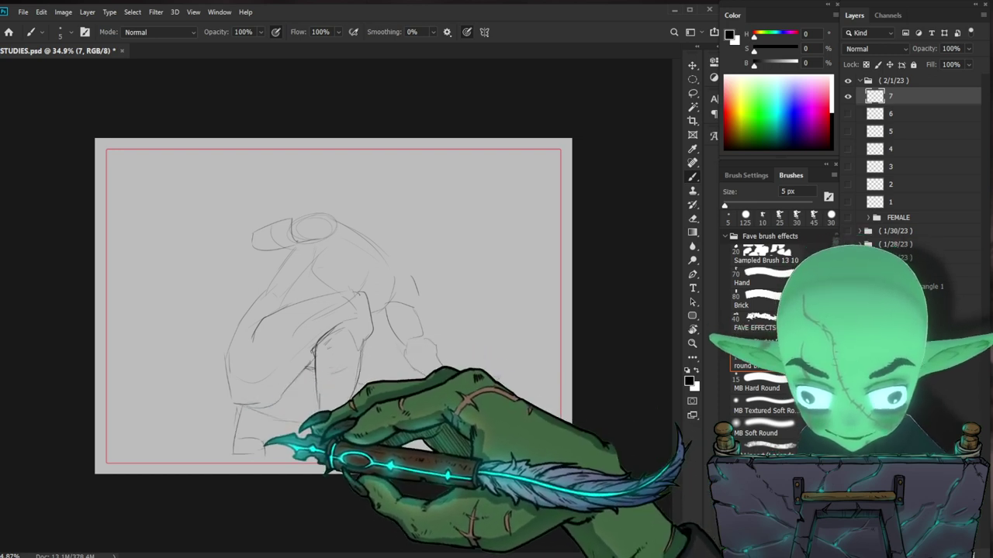
{"action": "left_click_drag", "start_coordinate": [278, 419], "coordinate": [353, 420]}
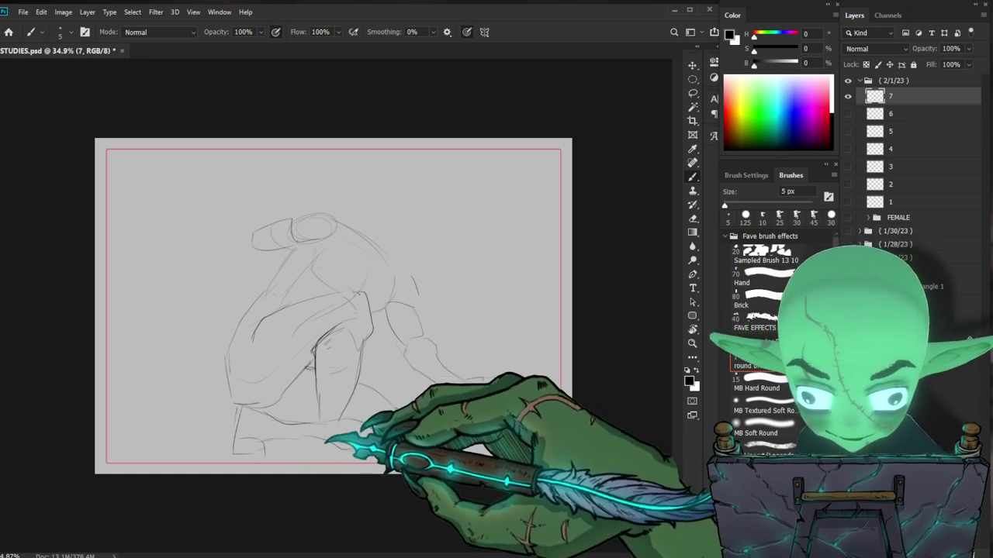
Step: Scale the seventh figure down slightly and move it up on the canvas
{"action": "key", "text": "ctrl+t"}
{"action": "left_click_drag", "start_coordinate": [501, 213], "coordinate": [481, 230]}
{"action": "left_click_drag", "start_coordinate": [443, 302], "coordinate": [429, 272]}
{"action": "key", "text": "Return"}
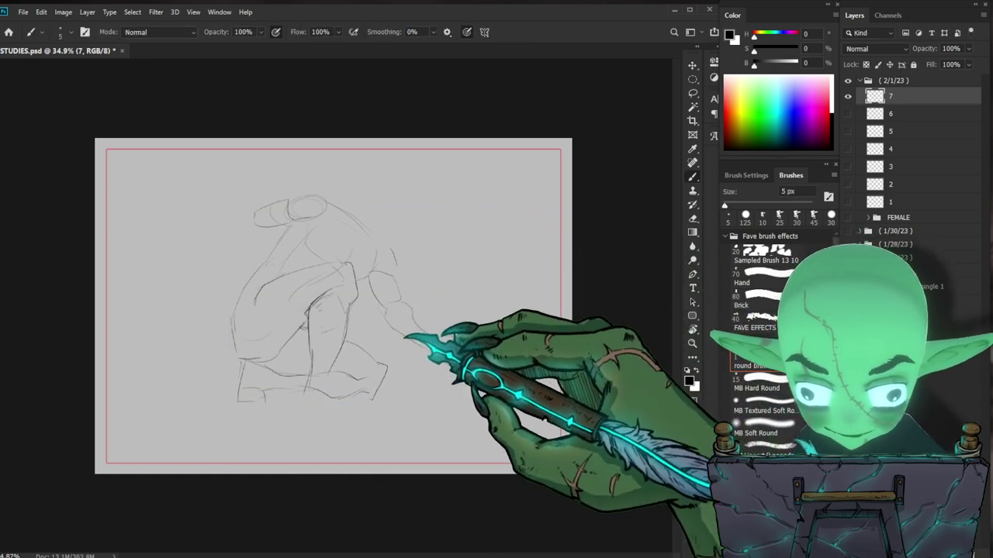
Step: Draw the seventh figure's feet below the crouching legs
{"action": "key", "text": "b"}
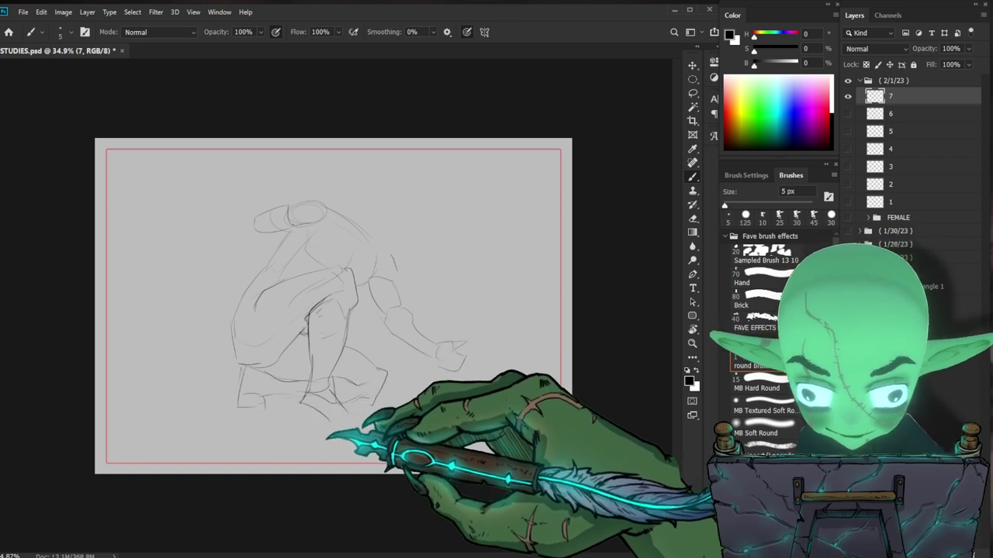
{"action": "key", "text": "e"}
{"action": "key", "text": "b"}
{"action": "left_click_drag", "start_coordinate": [264, 390], "coordinate": [269, 389]}
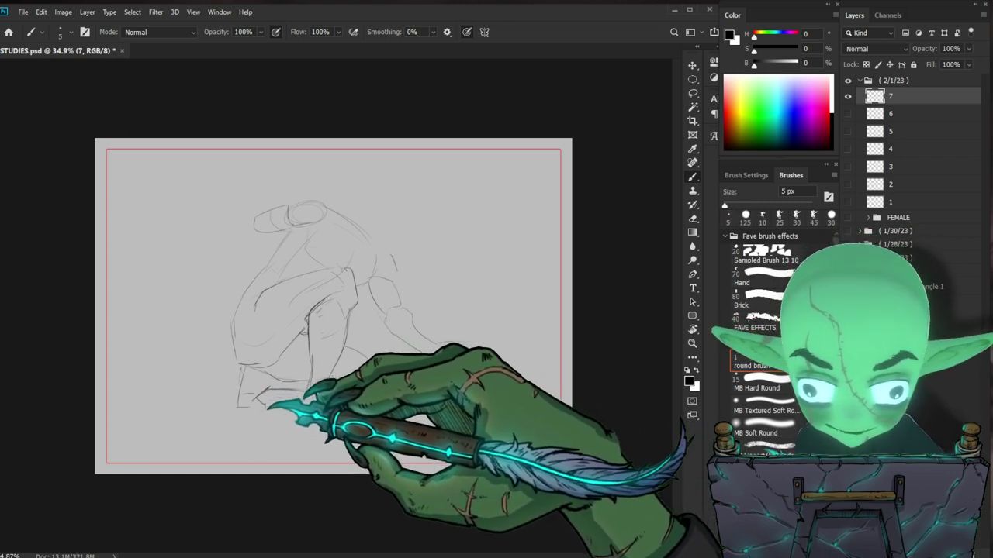
{"action": "left_click_drag", "start_coordinate": [265, 407], "coordinate": [237, 410]}
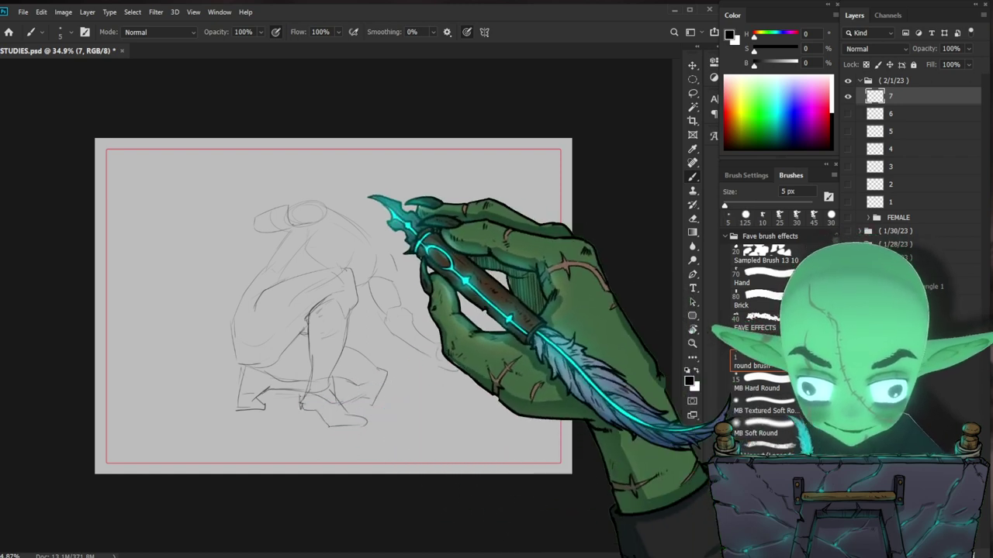
Step: Complete the seventh figure's shoulders and hanging arm with its hand, and write a 2-minute time note beside the feet
{"action": "key", "text": "e"}
{"action": "key", "text": "b"}
{"action": "mouse_move", "coordinate": [281, 215]}
{"action": "left_mouse_down"}
{"action": "mouse_move", "coordinate": [272, 231]}
{"action": "mouse_move", "coordinate": [248, 228]}
{"action": "left_mouse_up"}
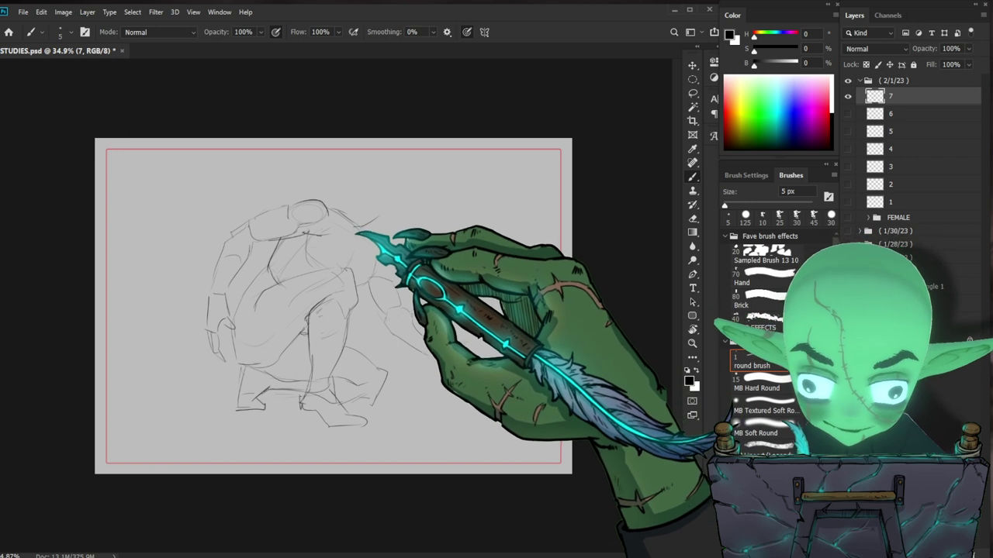
{"action": "mouse_move", "coordinate": [384, 246]}
{"action": "left_mouse_down"}
{"action": "mouse_move", "coordinate": [372, 254]}
{"action": "mouse_move", "coordinate": [367, 242]}
{"action": "left_mouse_up"}
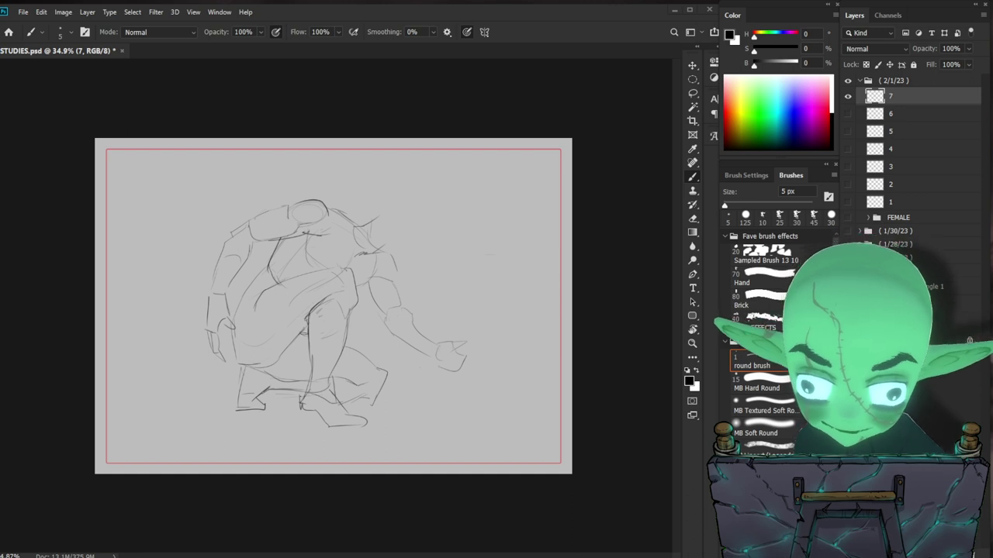
{"action": "left_click_drag", "start_coordinate": [430, 407], "coordinate": [456, 414]}
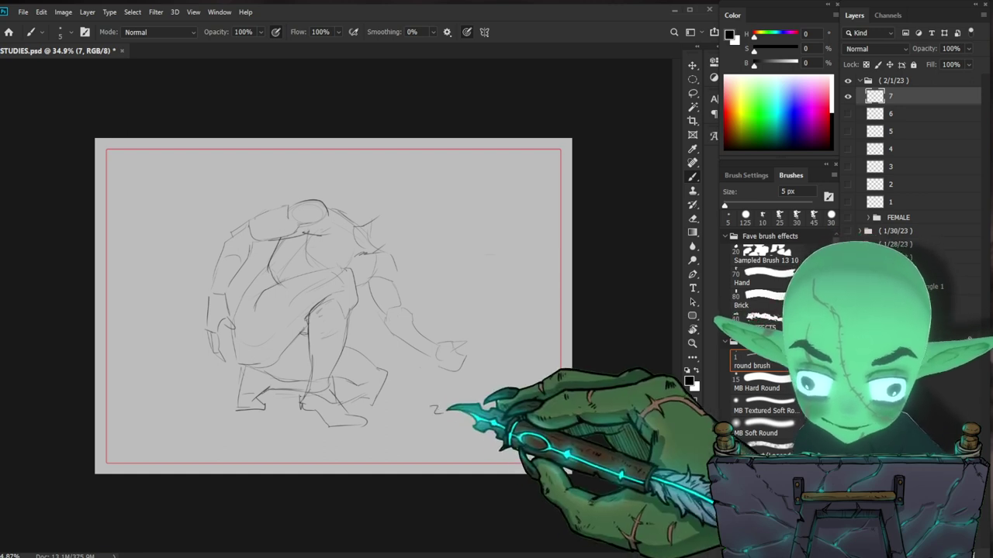
Step: Hide layer 7 and add a new layer named 8 above it
{"action": "left_click", "coordinate": [848, 96]}
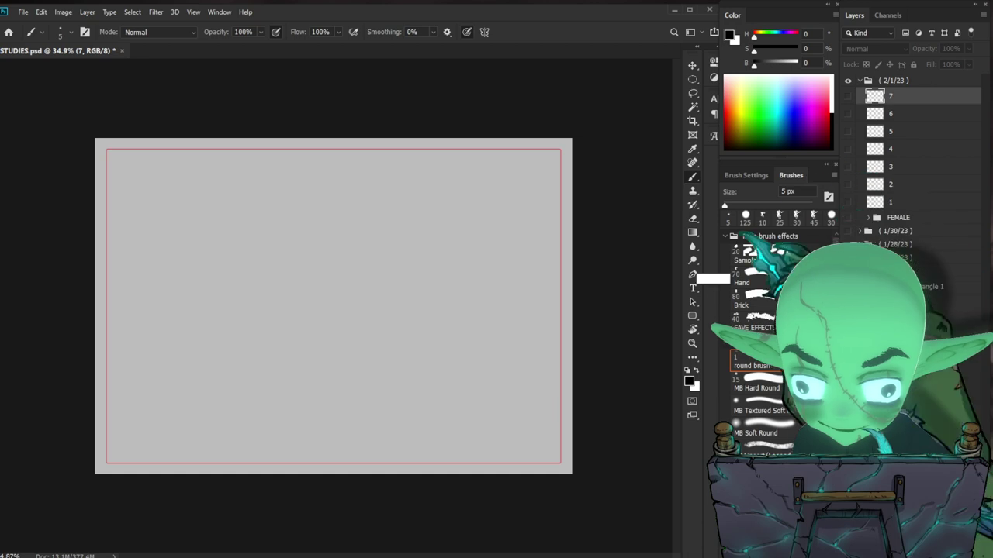
{"action": "key", "text": "ctrl+shift+n"}
{"action": "type", "text": "8"}
{"action": "key", "text": "Return"}
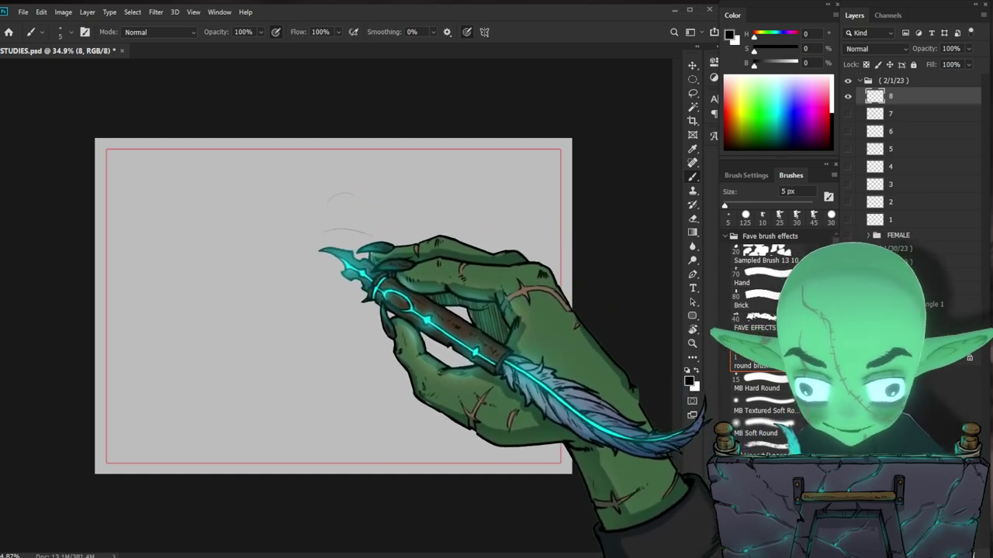
Step: Sketch the eighth figure from behind, with head, broad tapering back and both arms raised with hands behind the head
{"action": "left_click_drag", "start_coordinate": [315, 243], "coordinate": [335, 292]}
{"action": "mouse_move", "coordinate": [316, 242]}
{"action": "left_mouse_down"}
{"action": "mouse_move", "coordinate": [292, 216]}
{"action": "mouse_move", "coordinate": [315, 186]}
{"action": "left_mouse_up"}
{"action": "mouse_move", "coordinate": [372, 188]}
{"action": "left_mouse_down"}
{"action": "mouse_move", "coordinate": [409, 199]}
{"action": "mouse_move", "coordinate": [403, 220]}
{"action": "left_mouse_up"}
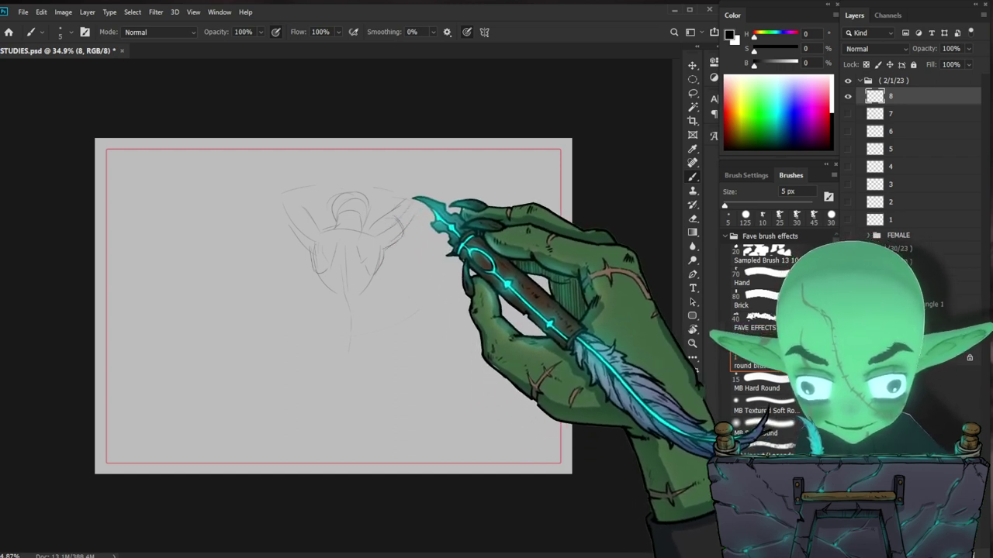
{"action": "left_click_drag", "start_coordinate": [411, 181], "coordinate": [432, 201]}
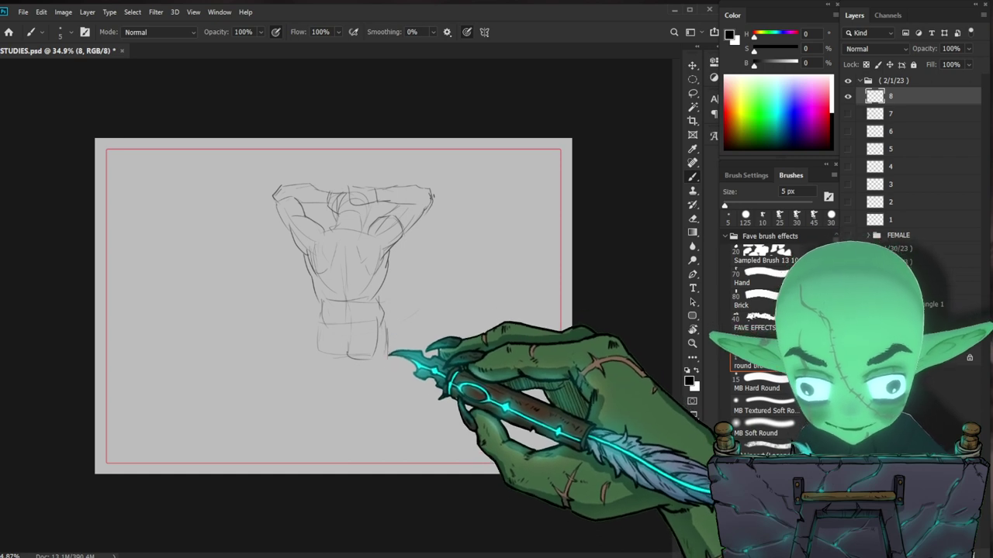
Step: Draw the eighth figure's hips, parted thighs and kneeling lower legs with feet, cleaning up lines around the folded leg
{"action": "left_click_drag", "start_coordinate": [319, 353], "coordinate": [378, 326]}
{"action": "left_click_drag", "start_coordinate": [315, 335], "coordinate": [292, 415]}
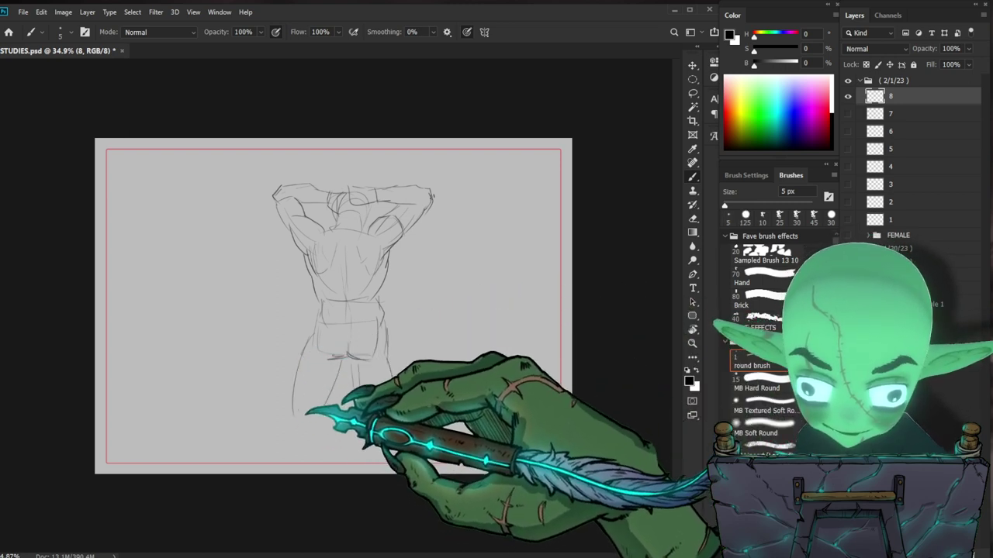
{"action": "mouse_move", "coordinate": [288, 397]}
{"action": "left_mouse_down"}
{"action": "mouse_move", "coordinate": [276, 419]}
{"action": "mouse_move", "coordinate": [280, 429]}
{"action": "mouse_move", "coordinate": [322, 426]}
{"action": "left_mouse_up"}
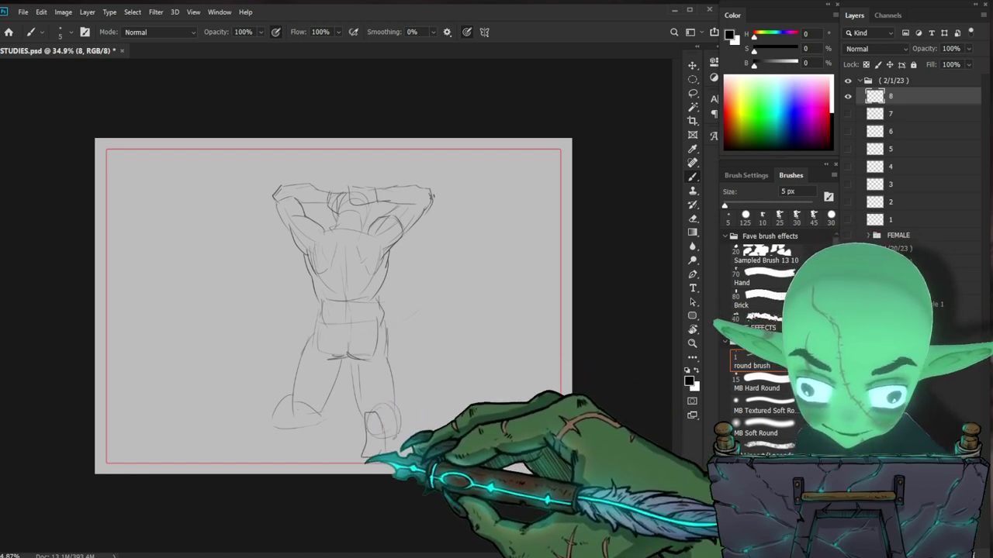
{"action": "key", "text": "e"}
{"action": "left_click_drag", "start_coordinate": [276, 419], "coordinate": [256, 444]}
{"action": "mouse_move", "coordinate": [263, 411]}
{"action": "left_mouse_down"}
{"action": "mouse_move", "coordinate": [294, 429]}
{"action": "mouse_move", "coordinate": [275, 430]}
{"action": "mouse_move", "coordinate": [278, 417]}
{"action": "mouse_move", "coordinate": [278, 458]}
{"action": "mouse_move", "coordinate": [259, 439]}
{"action": "mouse_move", "coordinate": [256, 458]}
{"action": "mouse_move", "coordinate": [280, 458]}
{"action": "left_mouse_up"}
{"action": "mouse_move", "coordinate": [342, 363]}
{"action": "left_mouse_down"}
{"action": "mouse_move", "coordinate": [337, 389]}
{"action": "mouse_move", "coordinate": [360, 401]}
{"action": "left_mouse_up"}
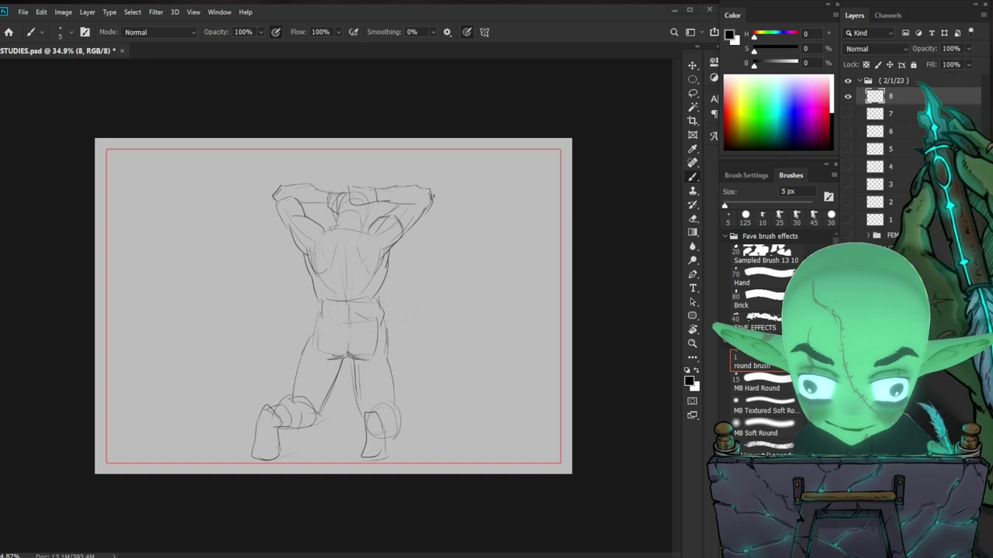
Step: Write the time note "2 m" beside the eighth figure's lower legs
{"action": "left_click", "coordinate": [848, 96]}
{"action": "left_click", "coordinate": [848, 97]}
{"action": "mouse_move", "coordinate": [429, 426]}
{"action": "left_mouse_down"}
{"action": "mouse_move", "coordinate": [442, 436]}
{"action": "mouse_move", "coordinate": [465, 431]}
{"action": "left_mouse_up"}
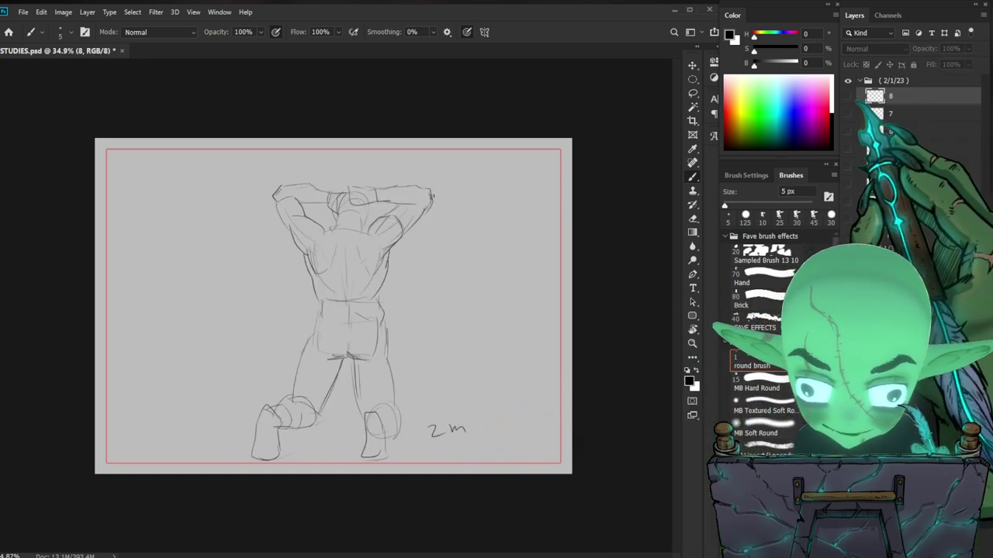
Step: Hide layer 8 and add a new layer named 9 above it
{"action": "key", "text": "ctrl+comma"}
{"action": "key", "text": "ctrl+shift+n"}
{"action": "type", "text": "9"}
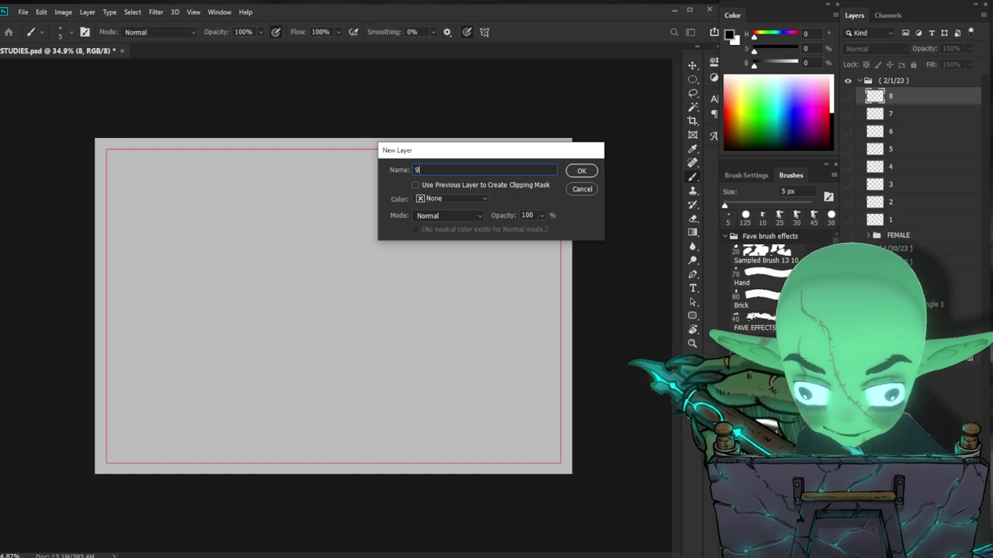
{"action": "key", "text": "Return"}
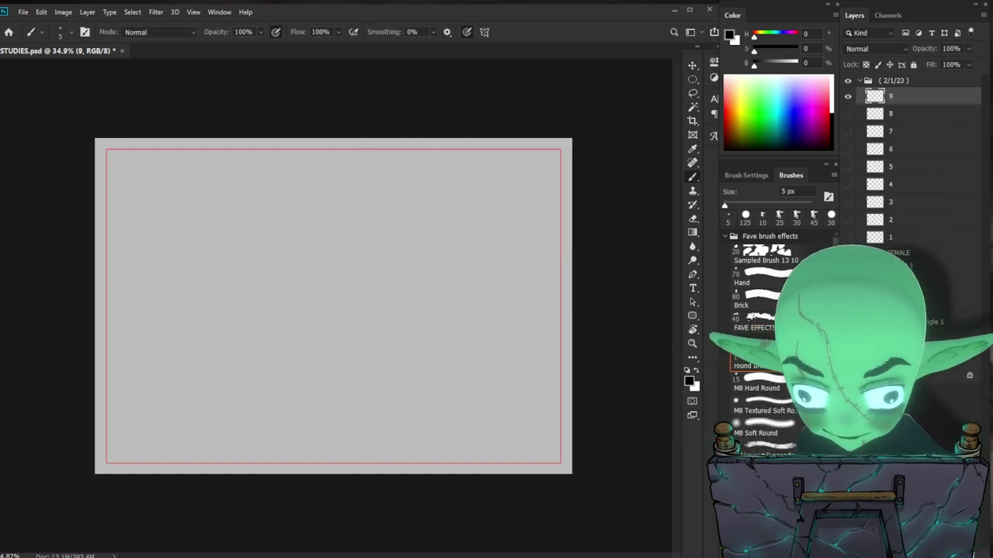
Step: Rough in the ninth figure's gesture lines on layer 9 for the leaning torso, rear arm, bent legs and feet
{"action": "mouse_move", "coordinate": [278, 254]}
{"action": "left_mouse_down"}
{"action": "mouse_move", "coordinate": [323, 286]}
{"action": "mouse_move", "coordinate": [309, 319]}
{"action": "mouse_move", "coordinate": [358, 341]}
{"action": "left_mouse_up"}
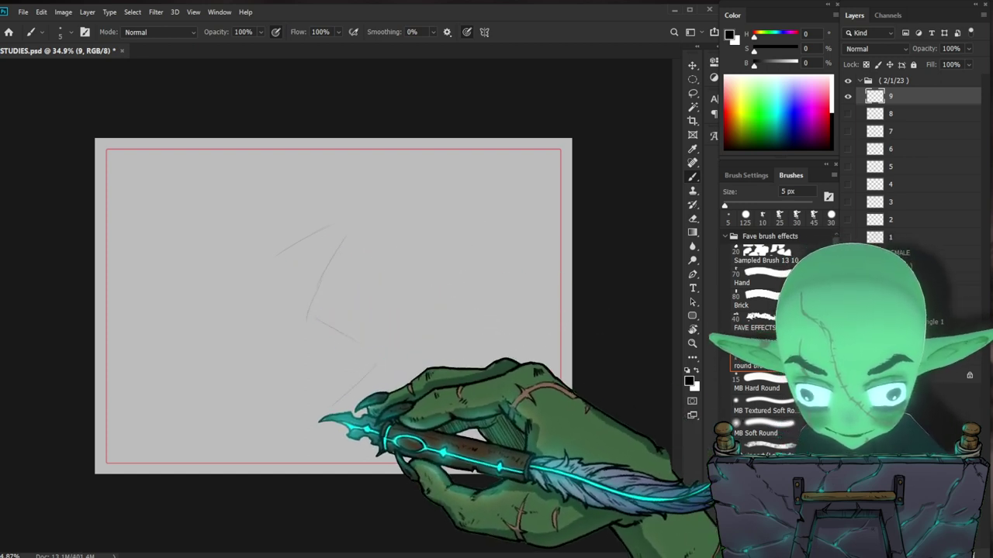
{"action": "mouse_move", "coordinate": [334, 407]}
{"action": "left_mouse_down"}
{"action": "mouse_move", "coordinate": [312, 419]}
{"action": "mouse_move", "coordinate": [324, 428]}
{"action": "left_mouse_up"}
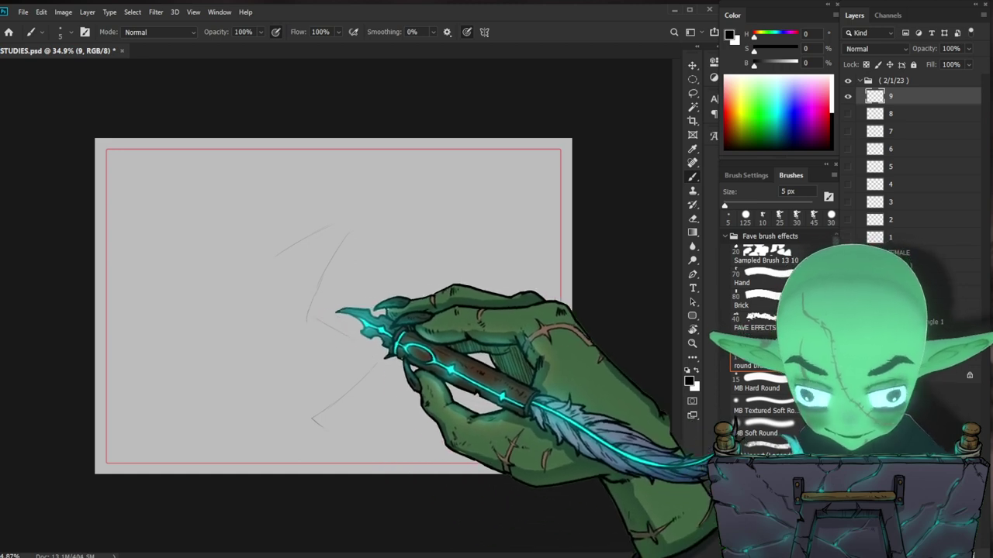
{"action": "mouse_move", "coordinate": [315, 317]}
{"action": "left_mouse_down"}
{"action": "mouse_move", "coordinate": [388, 328]}
{"action": "mouse_move", "coordinate": [378, 321]}
{"action": "mouse_move", "coordinate": [384, 423]}
{"action": "left_mouse_up"}
{"action": "left_click_drag", "start_coordinate": [312, 420], "coordinate": [327, 442]}
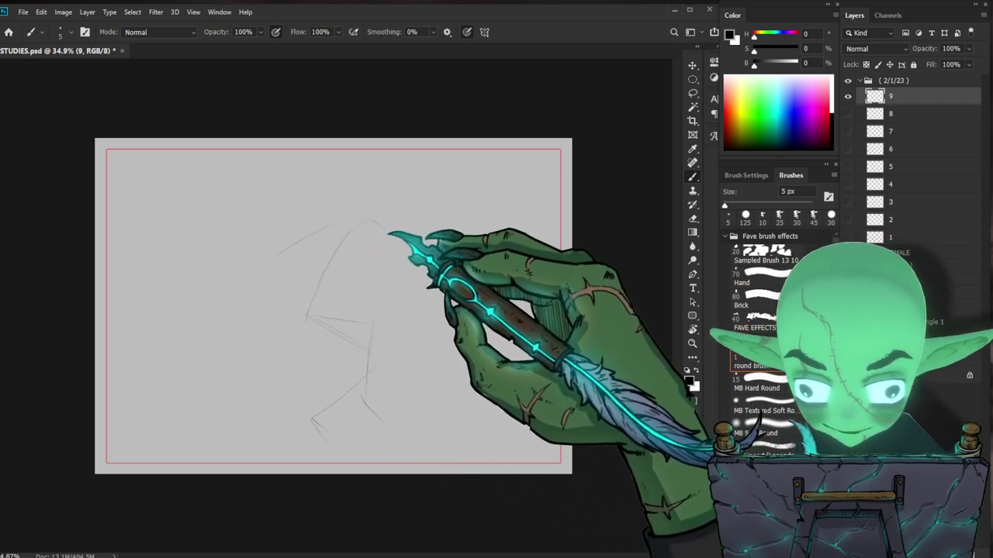
Step: Sketch the ninth figure's head, chest, waist and hip, with one arm reaching back and the other bent upward in front
{"action": "mouse_move", "coordinate": [412, 202]}
{"action": "left_mouse_down"}
{"action": "mouse_move", "coordinate": [427, 226]}
{"action": "mouse_move", "coordinate": [406, 225]}
{"action": "mouse_move", "coordinate": [418, 217]}
{"action": "mouse_move", "coordinate": [381, 266]}
{"action": "mouse_move", "coordinate": [395, 270]}
{"action": "mouse_move", "coordinate": [377, 236]}
{"action": "mouse_move", "coordinate": [402, 286]}
{"action": "mouse_move", "coordinate": [354, 221]}
{"action": "mouse_move", "coordinate": [407, 303]}
{"action": "mouse_move", "coordinate": [377, 238]}
{"action": "mouse_move", "coordinate": [376, 247]}
{"action": "mouse_move", "coordinate": [361, 230]}
{"action": "mouse_move", "coordinate": [270, 271]}
{"action": "left_mouse_up"}
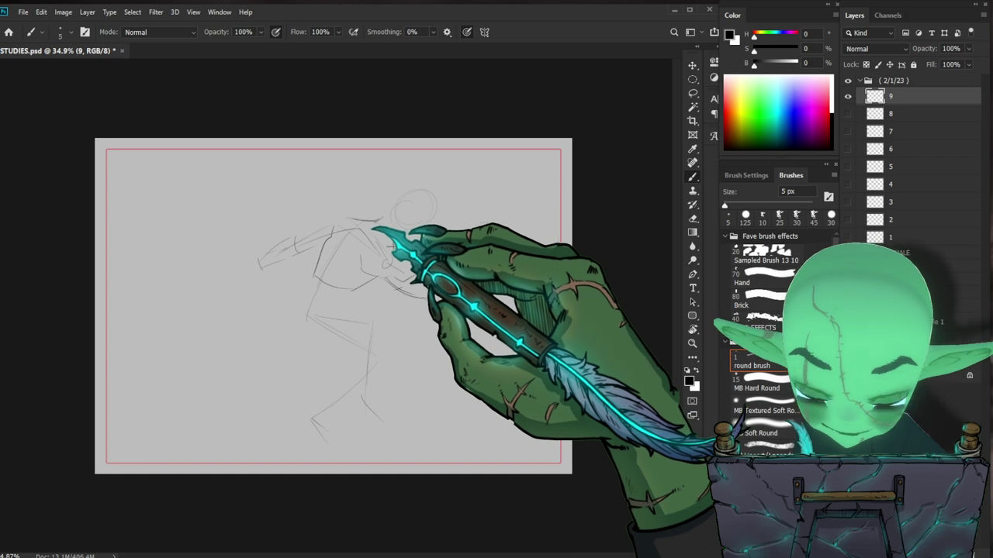
{"action": "left_click_drag", "start_coordinate": [349, 245], "coordinate": [310, 313]}
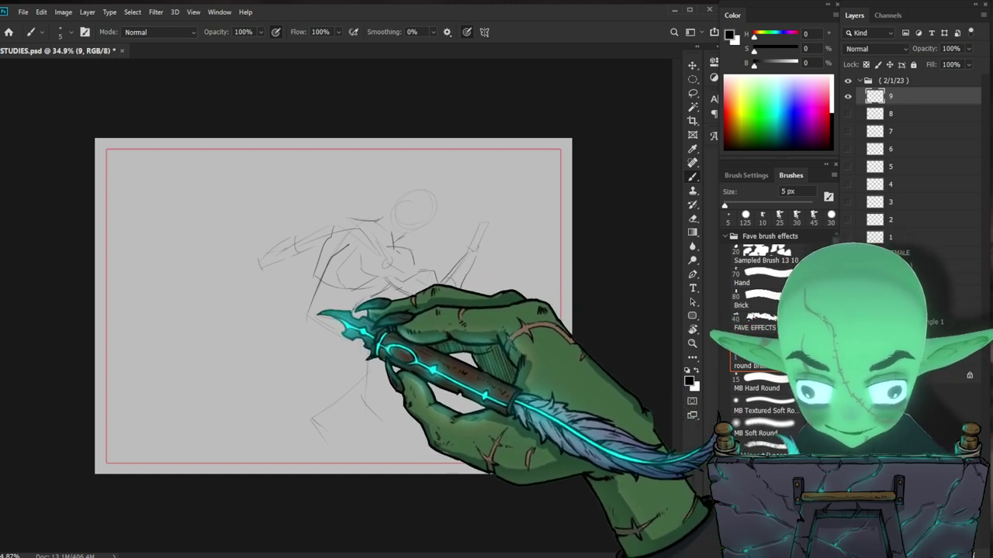
{"action": "mouse_move", "coordinate": [312, 281]}
{"action": "left_mouse_down"}
{"action": "mouse_move", "coordinate": [305, 356]}
{"action": "mouse_move", "coordinate": [304, 310]}
{"action": "mouse_move", "coordinate": [308, 362]}
{"action": "left_mouse_up"}
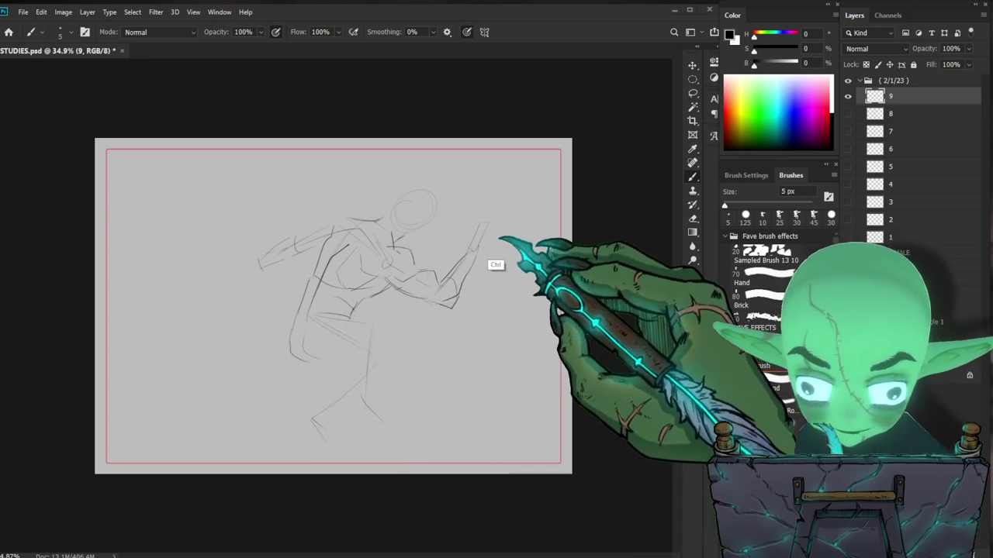
Step: Scale the ninth figure down slightly and reposition it on the canvas
{"action": "key", "text": "ctrl+t"}
{"action": "left_click_drag", "start_coordinate": [489, 190], "coordinate": [469, 210]}
{"action": "left_click_drag", "start_coordinate": [435, 285], "coordinate": [421, 274]}
{"action": "key", "text": "Return"}
{"action": "key", "text": "e"}
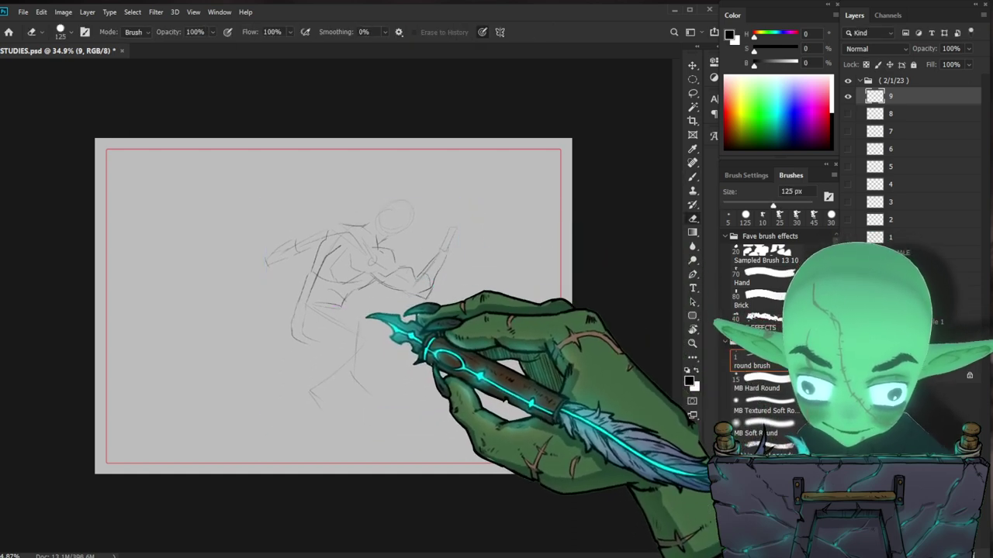
Step: Draw the ninth figure's striding legs and supporting foot, and refine the arm and hand reaching back
{"action": "key", "text": "b"}
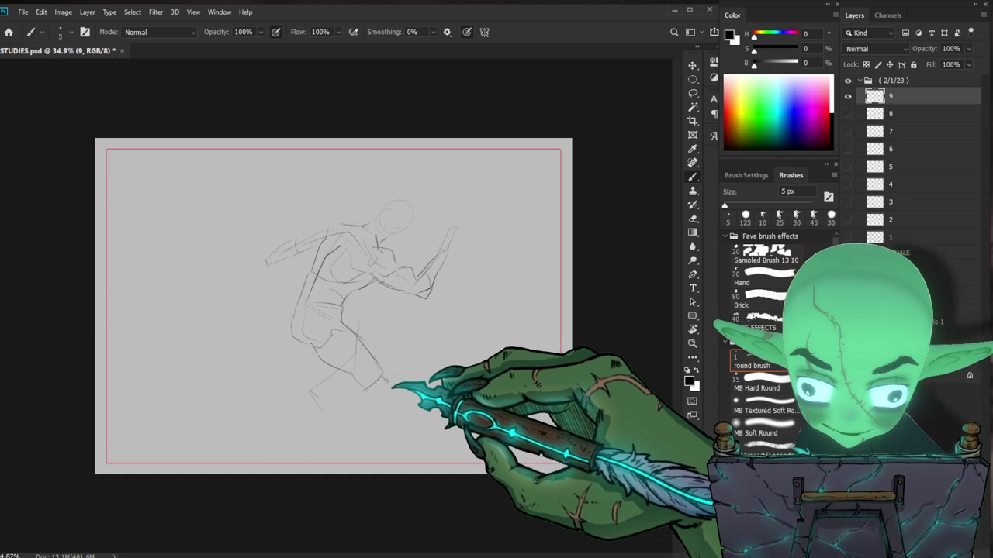
{"action": "left_click_drag", "start_coordinate": [360, 387], "coordinate": [301, 425]}
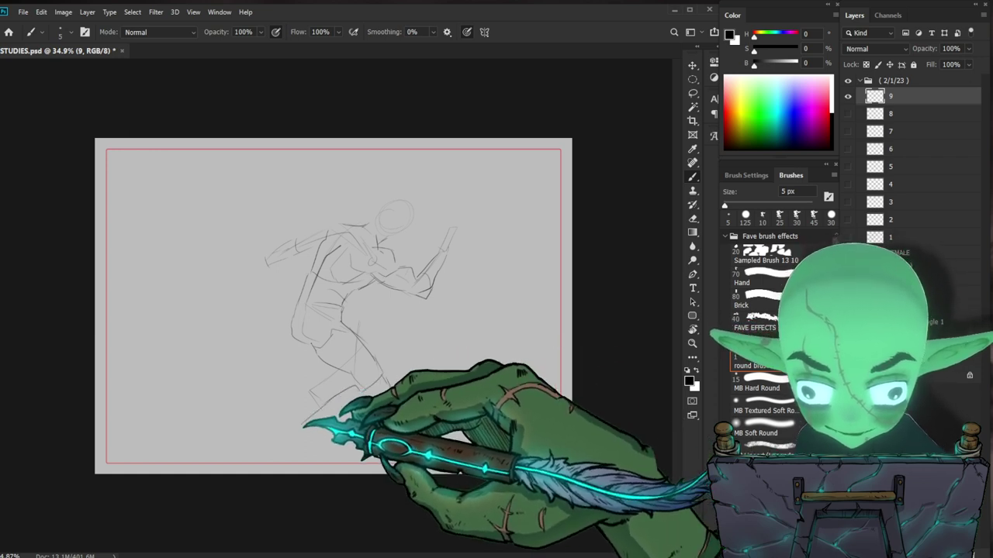
{"action": "left_click_drag", "start_coordinate": [362, 417], "coordinate": [299, 436]}
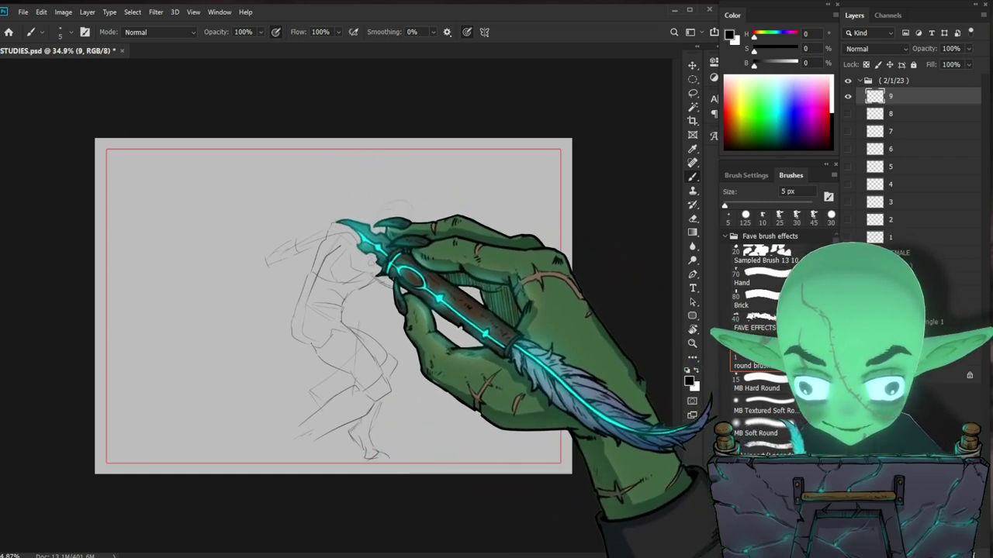
{"action": "left_click_drag", "start_coordinate": [301, 235], "coordinate": [311, 239]}
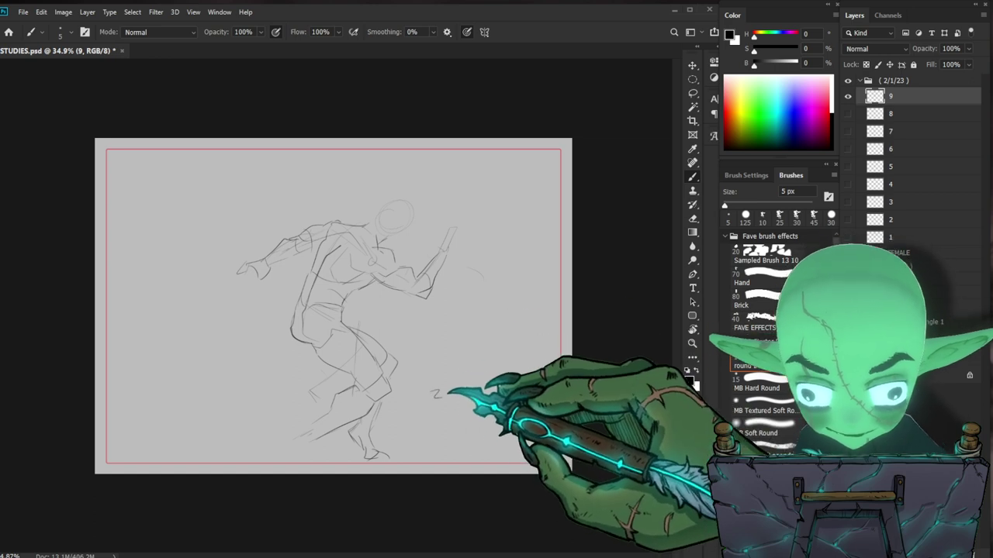
Step: Hide layer 9 and add a new layer named 10 above it
{"action": "left_click", "coordinate": [847, 96]}
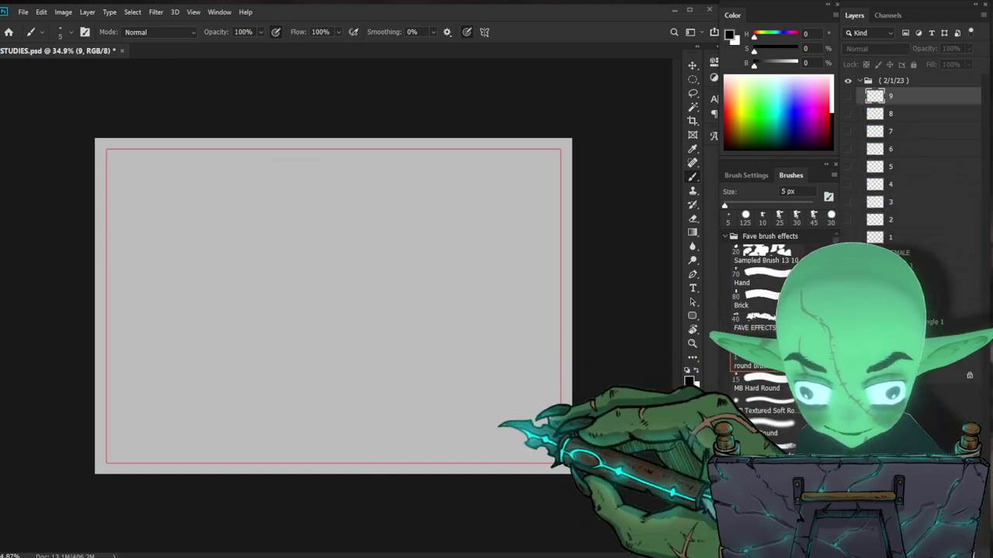
{"action": "left_click", "coordinate": [499, 426]}
{"action": "key", "text": "Return"}
{"action": "key", "text": "ctrl+shift+n"}
{"action": "type", "text": "10"}
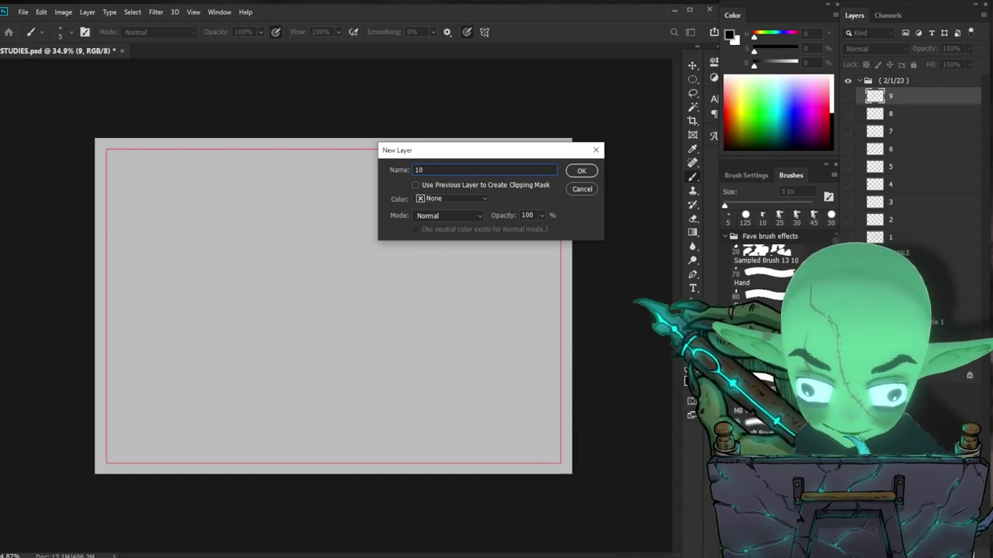
{"action": "key", "text": "Return"}
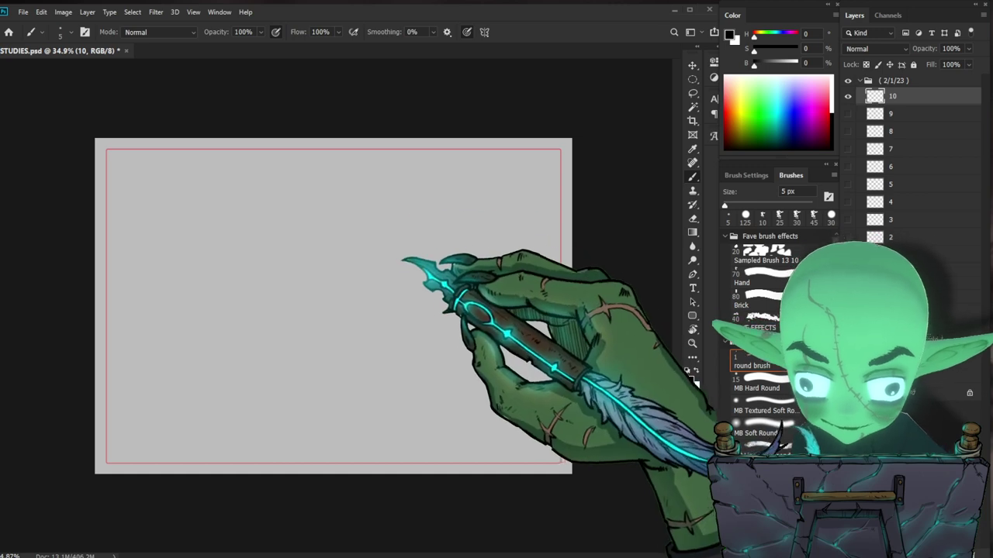
Step: Rough in the tenth figure's arched back, rounded hips and backward-stretching thigh on layer 10, discarding the first back stroke
{"action": "mouse_move", "coordinate": [328, 244]}
{"action": "left_mouse_down"}
{"action": "mouse_move", "coordinate": [388, 248]}
{"action": "mouse_move", "coordinate": [407, 233]}
{"action": "left_mouse_up"}
{"action": "key", "text": "ctrl+z"}
{"action": "mouse_move", "coordinate": [301, 258]}
{"action": "left_mouse_down"}
{"action": "mouse_move", "coordinate": [408, 249]}
{"action": "mouse_move", "coordinate": [423, 263]}
{"action": "mouse_move", "coordinate": [421, 290]}
{"action": "mouse_move", "coordinate": [402, 267]}
{"action": "mouse_move", "coordinate": [429, 256]}
{"action": "mouse_move", "coordinate": [430, 278]}
{"action": "mouse_move", "coordinate": [410, 311]}
{"action": "mouse_move", "coordinate": [376, 313]}
{"action": "mouse_move", "coordinate": [401, 289]}
{"action": "mouse_move", "coordinate": [406, 324]}
{"action": "mouse_move", "coordinate": [404, 275]}
{"action": "mouse_move", "coordinate": [387, 270]}
{"action": "mouse_move", "coordinate": [367, 302]}
{"action": "mouse_move", "coordinate": [347, 304]}
{"action": "mouse_move", "coordinate": [352, 259]}
{"action": "mouse_move", "coordinate": [360, 275]}
{"action": "mouse_move", "coordinate": [358, 304]}
{"action": "mouse_move", "coordinate": [328, 281]}
{"action": "mouse_move", "coordinate": [340, 261]}
{"action": "mouse_move", "coordinate": [314, 279]}
{"action": "mouse_move", "coordinate": [298, 315]}
{"action": "mouse_move", "coordinate": [317, 265]}
{"action": "mouse_move", "coordinate": [313, 306]}
{"action": "mouse_move", "coordinate": [279, 328]}
{"action": "mouse_move", "coordinate": [298, 263]}
{"action": "mouse_move", "coordinate": [341, 302]}
{"action": "mouse_move", "coordinate": [281, 296]}
{"action": "mouse_move", "coordinate": [344, 249]}
{"action": "mouse_move", "coordinate": [297, 262]}
{"action": "mouse_move", "coordinate": [263, 296]}
{"action": "mouse_move", "coordinate": [266, 310]}
{"action": "mouse_move", "coordinate": [219, 334]}
{"action": "left_mouse_up"}
{"action": "mouse_move", "coordinate": [254, 300]}
{"action": "left_mouse_down"}
{"action": "mouse_move", "coordinate": [225, 333]}
{"action": "mouse_move", "coordinate": [238, 363]}
{"action": "mouse_move", "coordinate": [289, 340]}
{"action": "mouse_move", "coordinate": [244, 359]}
{"action": "mouse_move", "coordinate": [231, 336]}
{"action": "mouse_move", "coordinate": [211, 342]}
{"action": "mouse_move", "coordinate": [221, 340]}
{"action": "mouse_move", "coordinate": [200, 355]}
{"action": "mouse_move", "coordinate": [232, 364]}
{"action": "left_mouse_up"}
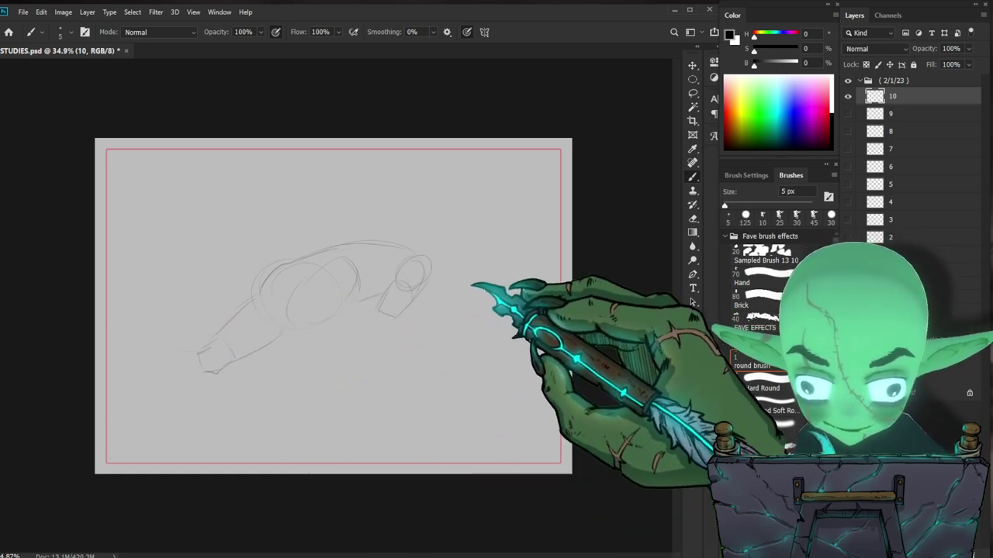
Step: Scale the tenth figure down to about 83% and reposition it on the canvas
{"action": "key", "text": "ctrl+t"}
{"action": "left_click_drag", "start_coordinate": [432, 238], "coordinate": [408, 249]}
{"action": "left_click_drag", "start_coordinate": [384, 287], "coordinate": [412, 275]}
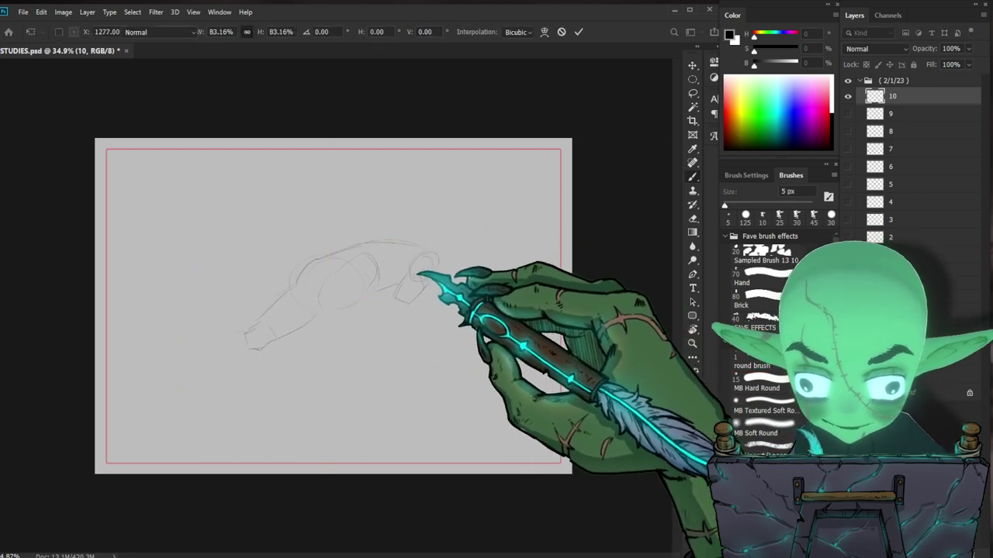
{"action": "key", "text": "Return"}
Step: Draw the tenth figure's extended rear leg and foot, block in the shoulder, and strengthen the hip and thigh contours
{"action": "mouse_move", "coordinate": [224, 335]}
{"action": "left_mouse_down"}
{"action": "mouse_move", "coordinate": [199, 360]}
{"action": "mouse_move", "coordinate": [257, 353]}
{"action": "mouse_move", "coordinate": [185, 381]}
{"action": "mouse_move", "coordinate": [190, 363]}
{"action": "mouse_move", "coordinate": [179, 366]}
{"action": "mouse_move", "coordinate": [187, 377]}
{"action": "mouse_move", "coordinate": [163, 368]}
{"action": "mouse_move", "coordinate": [171, 399]}
{"action": "left_mouse_up"}
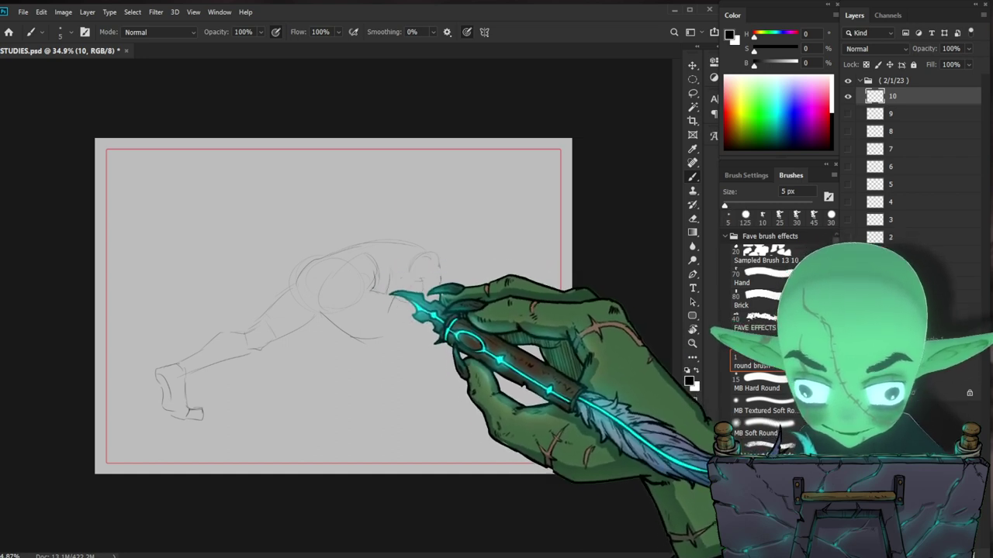
{"action": "mouse_move", "coordinate": [411, 266]}
{"action": "left_mouse_down"}
{"action": "mouse_move", "coordinate": [426, 250]}
{"action": "mouse_move", "coordinate": [457, 252]}
{"action": "mouse_move", "coordinate": [463, 296]}
{"action": "left_mouse_up"}
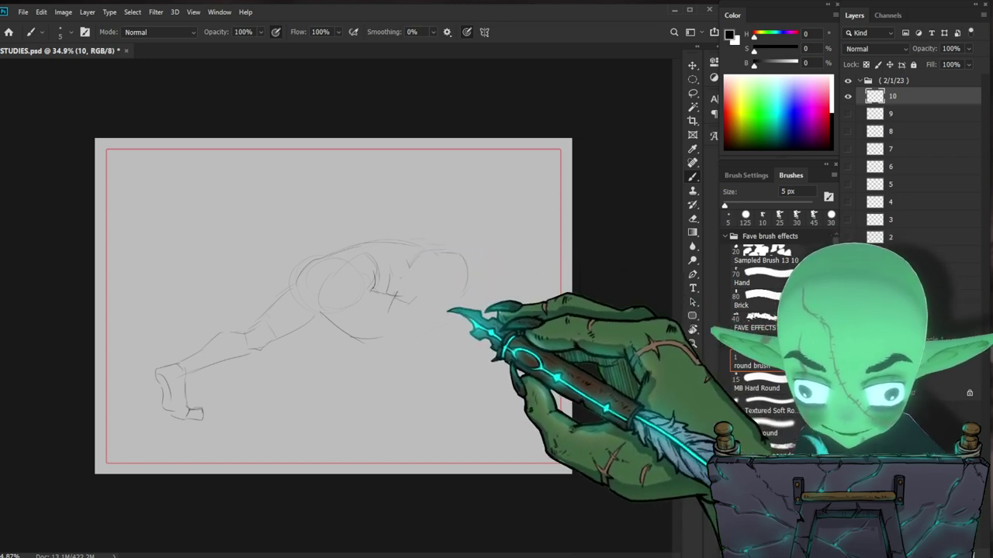
{"action": "mouse_move", "coordinate": [320, 282]}
{"action": "left_mouse_down"}
{"action": "mouse_move", "coordinate": [316, 298]}
{"action": "mouse_move", "coordinate": [364, 335]}
{"action": "left_mouse_up"}
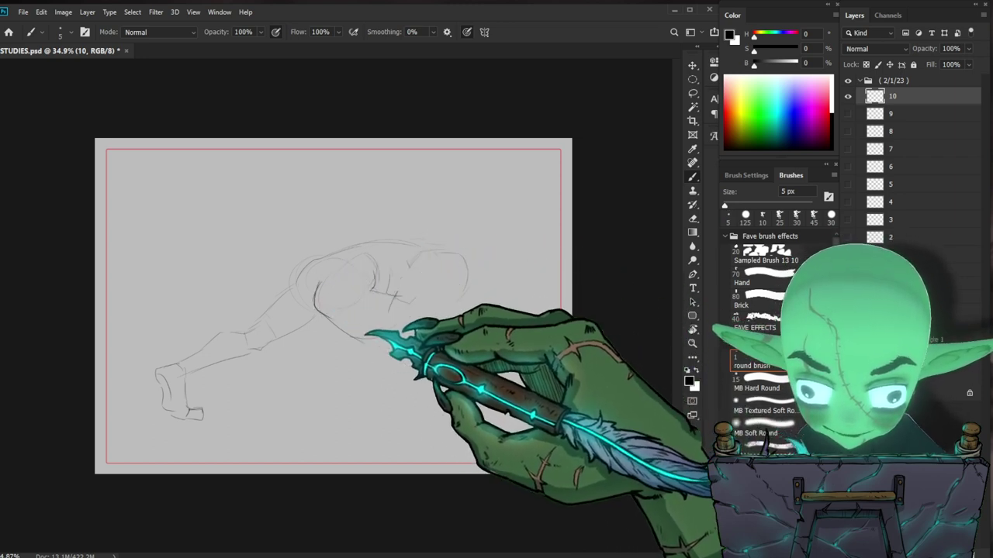
{"action": "mouse_move", "coordinate": [320, 260]}
{"action": "left_mouse_down"}
{"action": "mouse_move", "coordinate": [291, 288]}
{"action": "mouse_move", "coordinate": [296, 330]}
{"action": "mouse_move", "coordinate": [321, 323]}
{"action": "mouse_move", "coordinate": [268, 344]}
{"action": "left_mouse_up"}
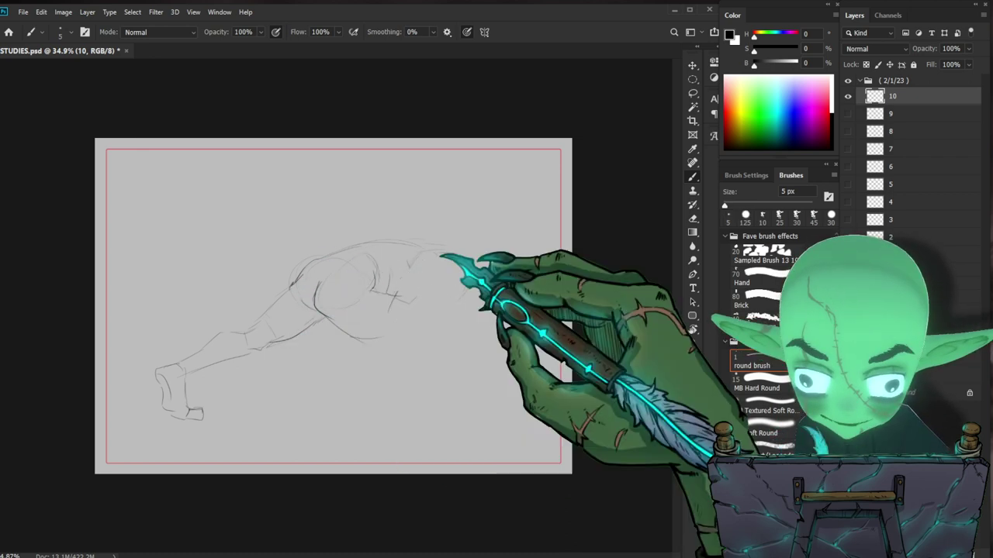
Step: Define the tenth figure's upper back and rounded shoulder, and sketch the upper arm angled down to the elbow
{"action": "mouse_move", "coordinate": [353, 248]}
{"action": "left_mouse_down"}
{"action": "mouse_move", "coordinate": [463, 244]}
{"action": "mouse_move", "coordinate": [481, 283]}
{"action": "mouse_move", "coordinate": [476, 303]}
{"action": "left_mouse_up"}
{"action": "mouse_move", "coordinate": [455, 270]}
{"action": "left_mouse_down"}
{"action": "mouse_move", "coordinate": [447, 298]}
{"action": "mouse_move", "coordinate": [468, 320]}
{"action": "mouse_move", "coordinate": [445, 302]}
{"action": "mouse_move", "coordinate": [427, 345]}
{"action": "left_mouse_up"}
{"action": "mouse_move", "coordinate": [471, 306]}
{"action": "left_mouse_down"}
{"action": "mouse_move", "coordinate": [446, 343]}
{"action": "mouse_move", "coordinate": [453, 316]}
{"action": "mouse_move", "coordinate": [461, 333]}
{"action": "mouse_move", "coordinate": [434, 360]}
{"action": "left_mouse_up"}
{"action": "left_click_drag", "start_coordinate": [434, 359], "coordinate": [440, 353]}
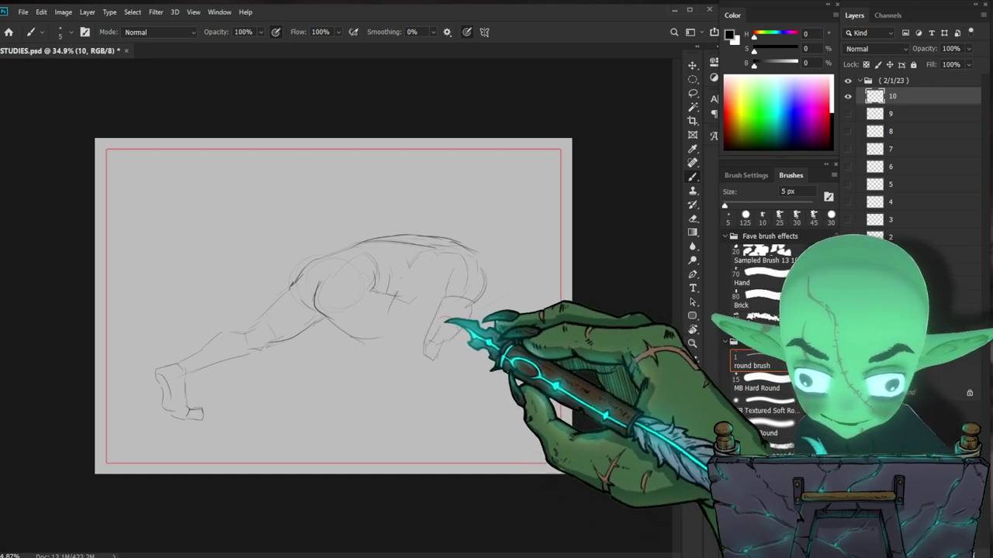
Step: Sketch the tenth figure's forearm reaching down to the ground, ending in a planted hand
{"action": "mouse_move", "coordinate": [452, 346]}
{"action": "left_mouse_down"}
{"action": "mouse_move", "coordinate": [461, 375]}
{"action": "mouse_move", "coordinate": [449, 387]}
{"action": "mouse_move", "coordinate": [461, 405]}
{"action": "left_mouse_up"}
{"action": "left_click_drag", "start_coordinate": [451, 346], "coordinate": [462, 360]}
{"action": "mouse_move", "coordinate": [463, 360]}
{"action": "left_mouse_down"}
{"action": "mouse_move", "coordinate": [452, 385]}
{"action": "mouse_move", "coordinate": [468, 411]}
{"action": "mouse_move", "coordinate": [466, 382]}
{"action": "mouse_move", "coordinate": [463, 400]}
{"action": "mouse_move", "coordinate": [469, 388]}
{"action": "mouse_move", "coordinate": [476, 409]}
{"action": "mouse_move", "coordinate": [484, 393]}
{"action": "mouse_move", "coordinate": [498, 414]}
{"action": "left_mouse_up"}
{"action": "left_click_drag", "start_coordinate": [463, 412], "coordinate": [498, 421]}
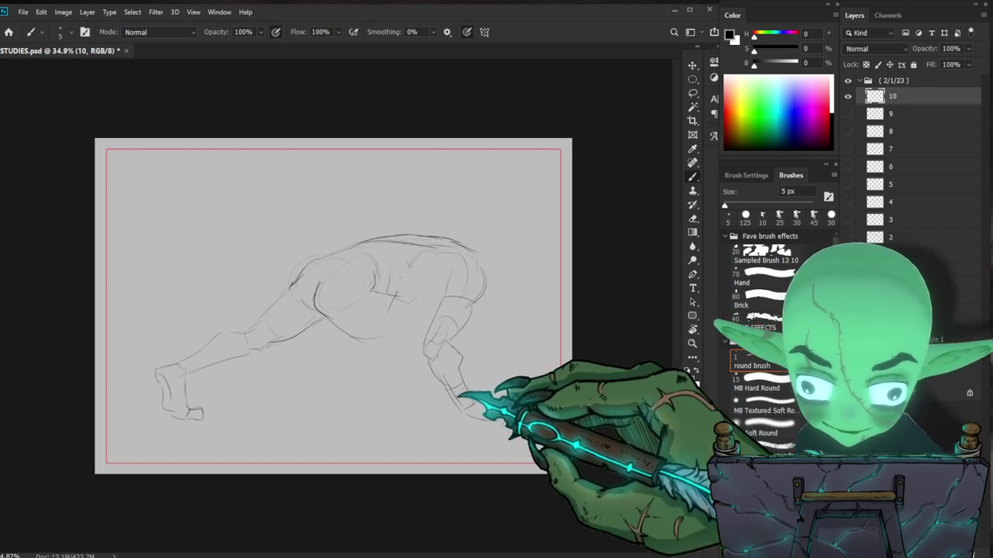
Step: Draw the tenth figure's belly line from the thigh toward the supporting arm, replacing the first attempt
{"action": "left_click_drag", "start_coordinate": [359, 339], "coordinate": [425, 332]}
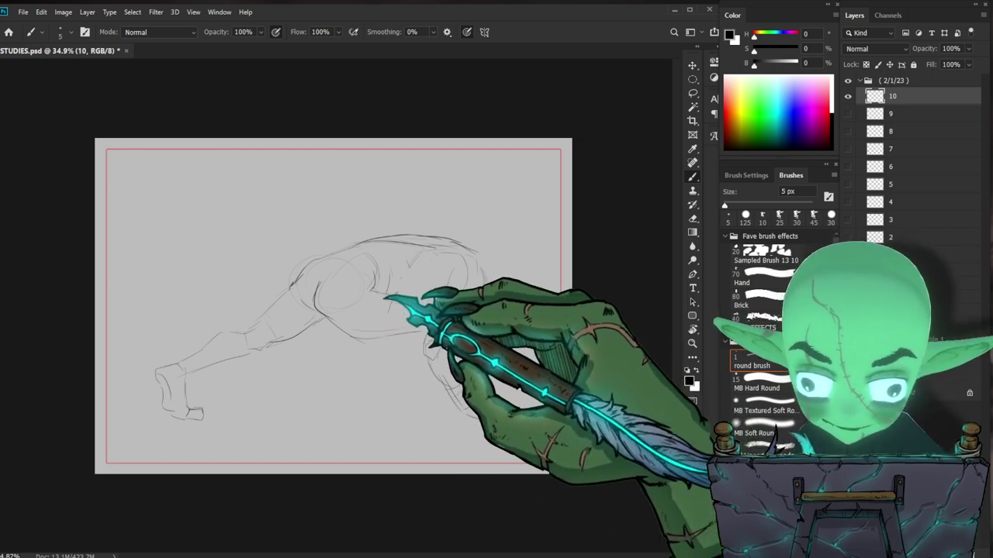
{"action": "key", "text": "ctrl+z"}
{"action": "left_click_drag", "start_coordinate": [358, 336], "coordinate": [407, 343]}
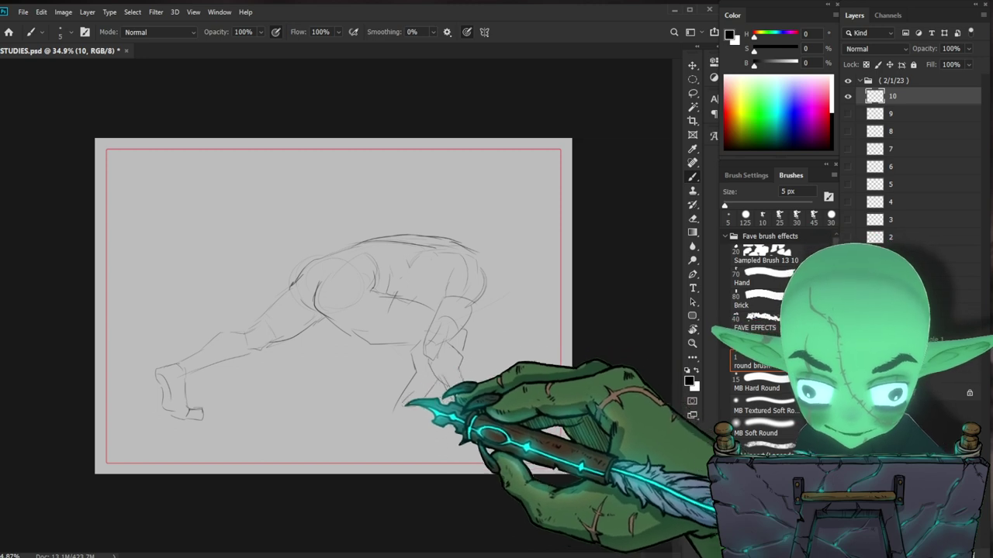
Step: Sketch the tenth figure's second supporting arm with its planted hand, and define the forward-facing head and jaw
{"action": "key", "text": "ctrl+z"}
{"action": "left_click_drag", "start_coordinate": [385, 422], "coordinate": [402, 422]}
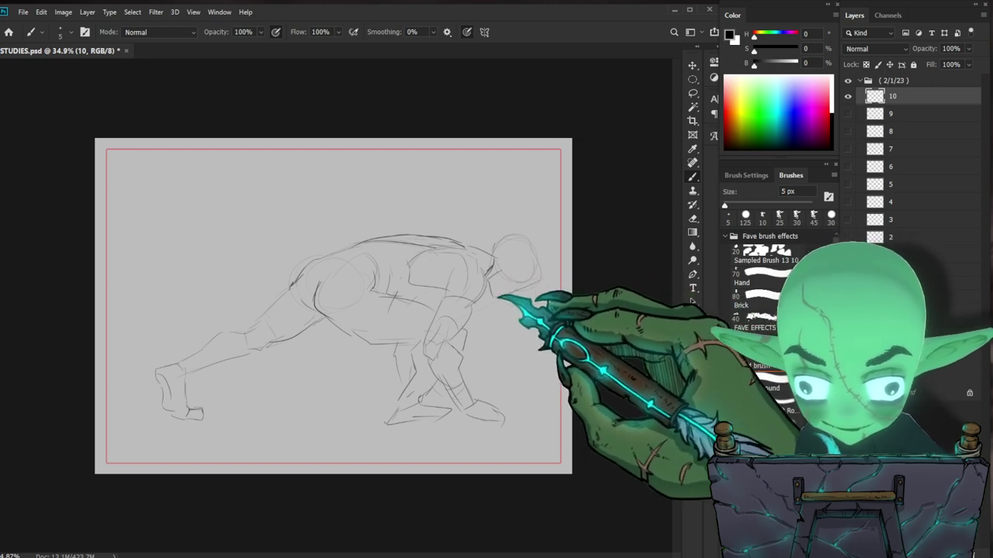
{"action": "left_click_drag", "start_coordinate": [528, 291], "coordinate": [537, 283]}
{"action": "mouse_move", "coordinate": [528, 239]}
{"action": "left_mouse_down"}
{"action": "mouse_move", "coordinate": [546, 267]}
{"action": "mouse_move", "coordinate": [541, 258]}
{"action": "mouse_move", "coordinate": [541, 271]}
{"action": "mouse_move", "coordinate": [542, 259]}
{"action": "mouse_move", "coordinate": [508, 266]}
{"action": "left_mouse_up"}
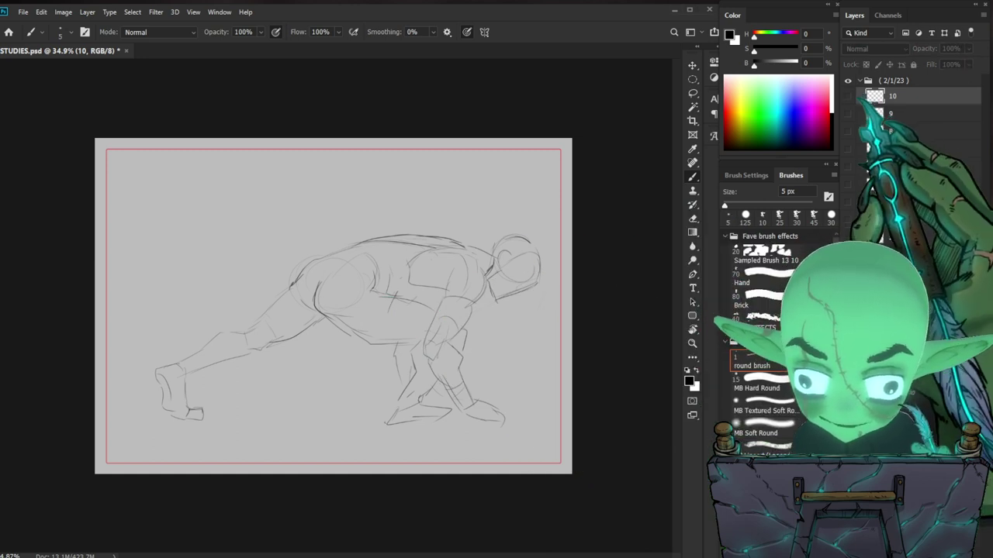
Step: Hide layer 10 and add a new layer named 11 above it
{"action": "left_click", "coordinate": [847, 96]}
{"action": "left_click", "coordinate": [474, 410]}
{"action": "key", "text": "Return"}
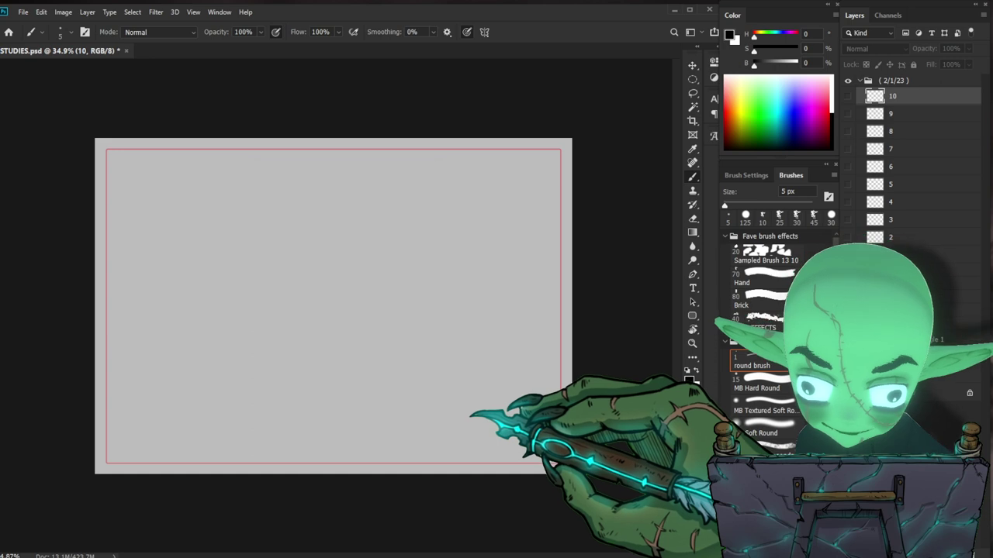
{"action": "key", "text": "ctrl+shift+n"}
{"action": "type", "text": "11"}
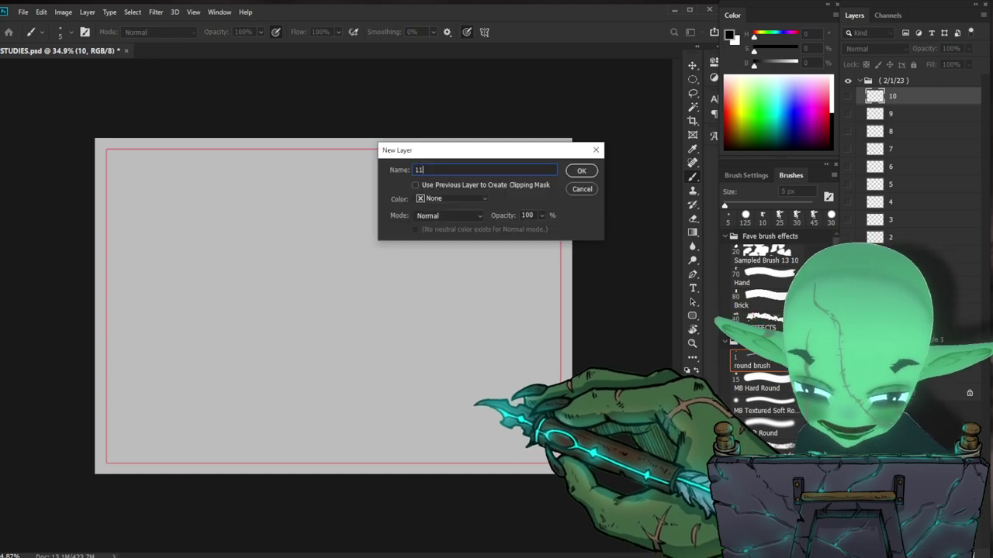
{"action": "key", "text": "Return"}
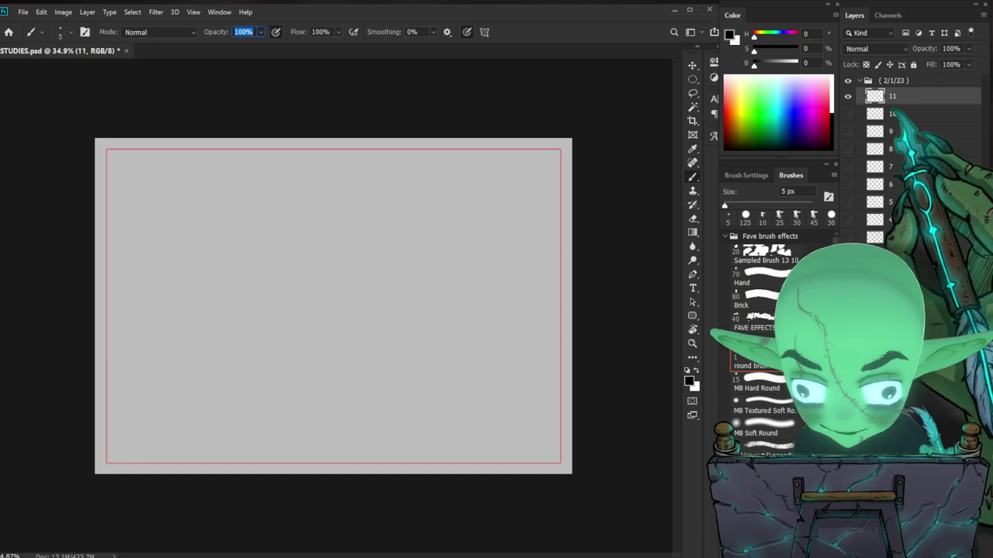
Step: Show layer 10 again, handwrite a time note beside the tenth figure on it, and hide the layer
{"action": "left_click", "coordinate": [847, 114]}
{"action": "left_click", "coordinate": [848, 114]}
{"action": "left_click", "coordinate": [848, 114]}
{"action": "left_click", "coordinate": [848, 114]}
{"action": "left_click", "coordinate": [848, 114]}
{"action": "left_click", "coordinate": [892, 114]}
{"action": "mouse_move", "coordinate": [515, 375]}
{"action": "left_mouse_down"}
{"action": "mouse_move", "coordinate": [514, 387]}
{"action": "mouse_move", "coordinate": [522, 374]}
{"action": "left_mouse_up"}
{"action": "left_click_drag", "start_coordinate": [525, 378], "coordinate": [535, 384]}
{"action": "left_click", "coordinate": [847, 113]}
Step: Review the earlier figure studies and their time notes by showing layers 9 through 1, and hide them again
{"action": "left_click", "coordinate": [847, 131]}
{"action": "left_click", "coordinate": [847, 131]}
{"action": "left_click", "coordinate": [847, 149]}
{"action": "left_click", "coordinate": [848, 149]}
{"action": "left_click", "coordinate": [848, 166]}
{"action": "left_click", "coordinate": [848, 166]}
{"action": "left_click", "coordinate": [847, 184]}
{"action": "left_click", "coordinate": [848, 202]}
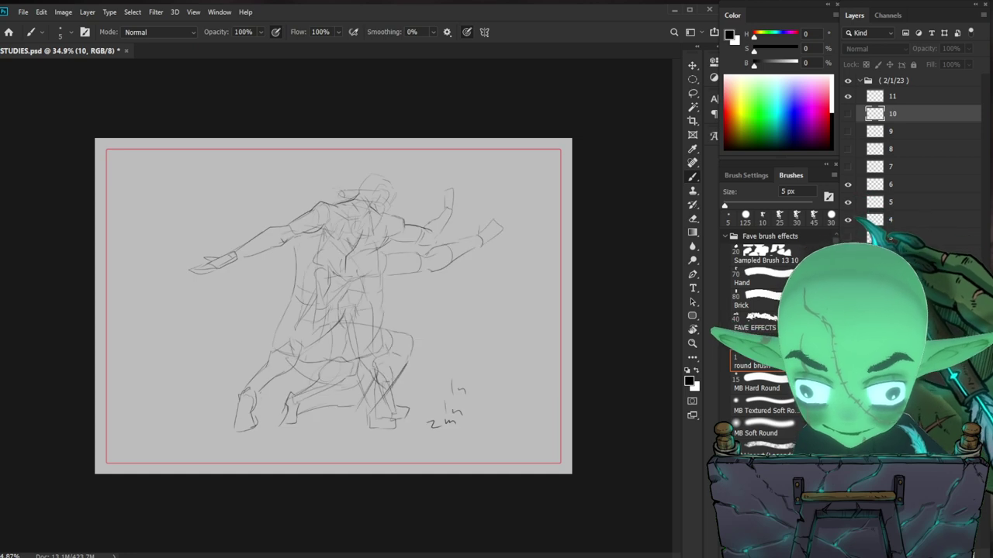
{"action": "left_click", "coordinate": [848, 219]}
{"action": "left_click", "coordinate": [848, 220]}
{"action": "left_click", "coordinate": [847, 220]}
{"action": "left_click", "coordinate": [847, 237]}
{"action": "left_click", "coordinate": [848, 255]}
{"action": "left_click", "coordinate": [848, 273]}
{"action": "left_click", "coordinate": [848, 273]}
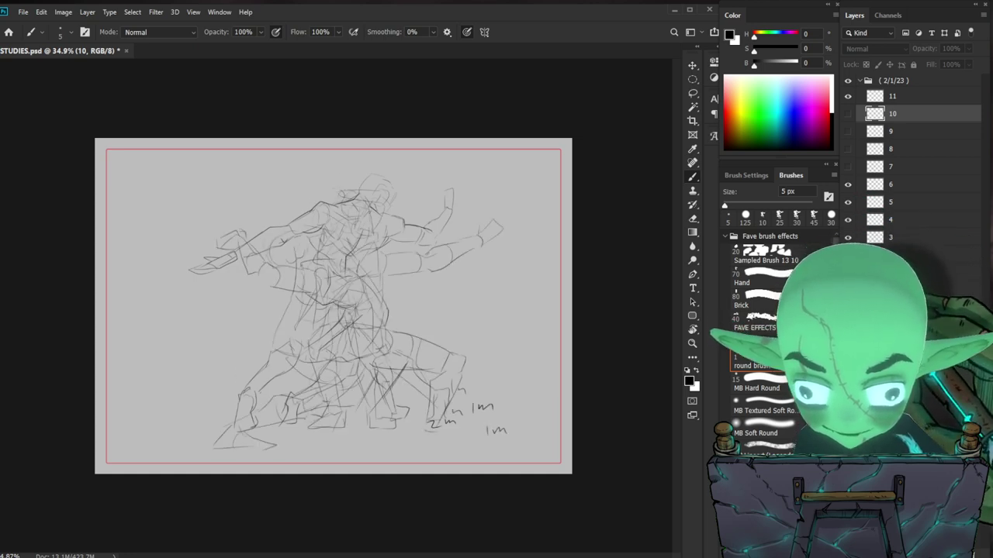
{"action": "left_click_drag", "start_coordinate": [848, 255], "coordinate": [848, 185]}
Step: Block in the eleventh figure's pelvis, ribcage and shoulders on layer 11 near the canvas center
{"action": "left_click", "coordinate": [901, 97]}
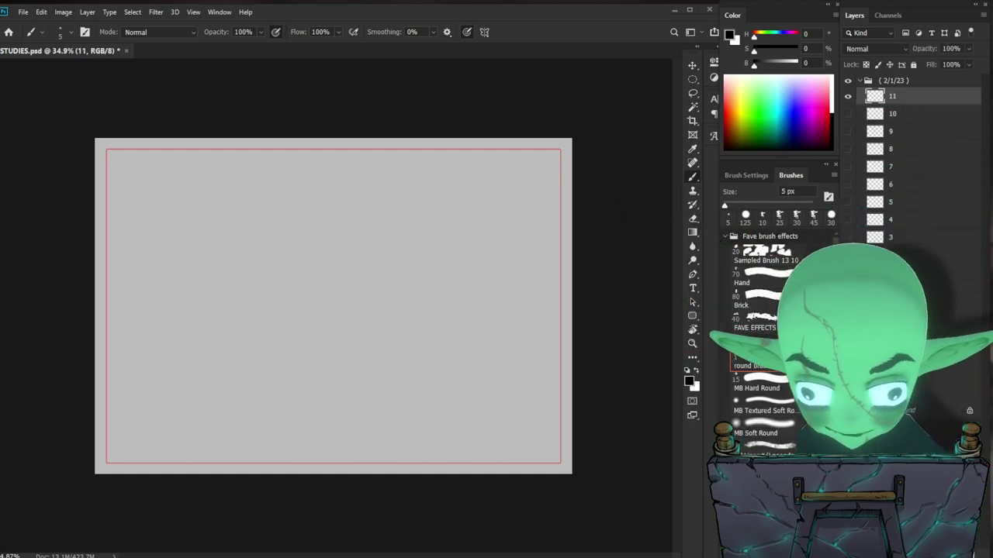
{"action": "mouse_move", "coordinate": [314, 257]}
{"action": "left_mouse_down"}
{"action": "mouse_move", "coordinate": [347, 300]}
{"action": "mouse_move", "coordinate": [336, 285]}
{"action": "mouse_move", "coordinate": [342, 316]}
{"action": "mouse_move", "coordinate": [383, 320]}
{"action": "mouse_move", "coordinate": [369, 293]}
{"action": "mouse_move", "coordinate": [342, 302]}
{"action": "left_mouse_up"}
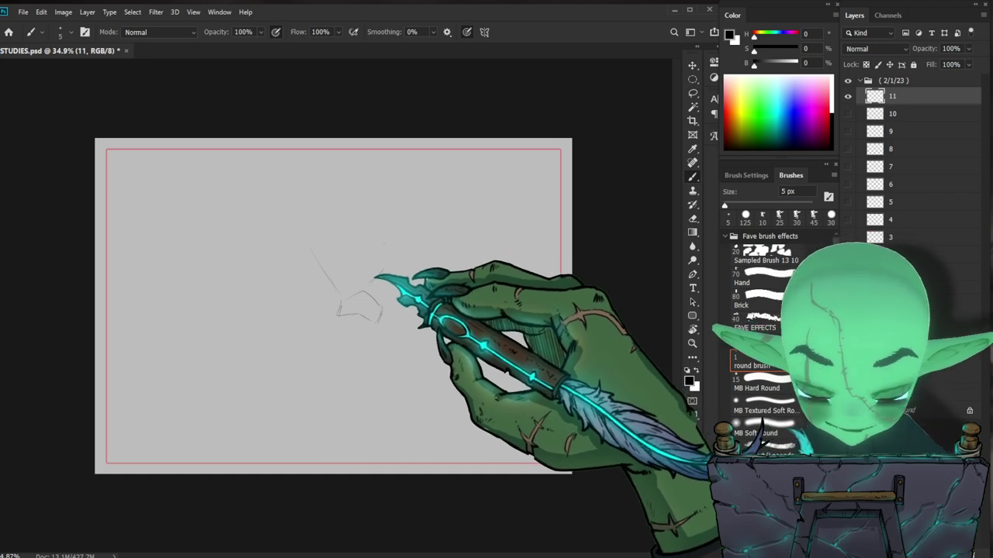
{"action": "left_click_drag", "start_coordinate": [336, 232], "coordinate": [373, 270]}
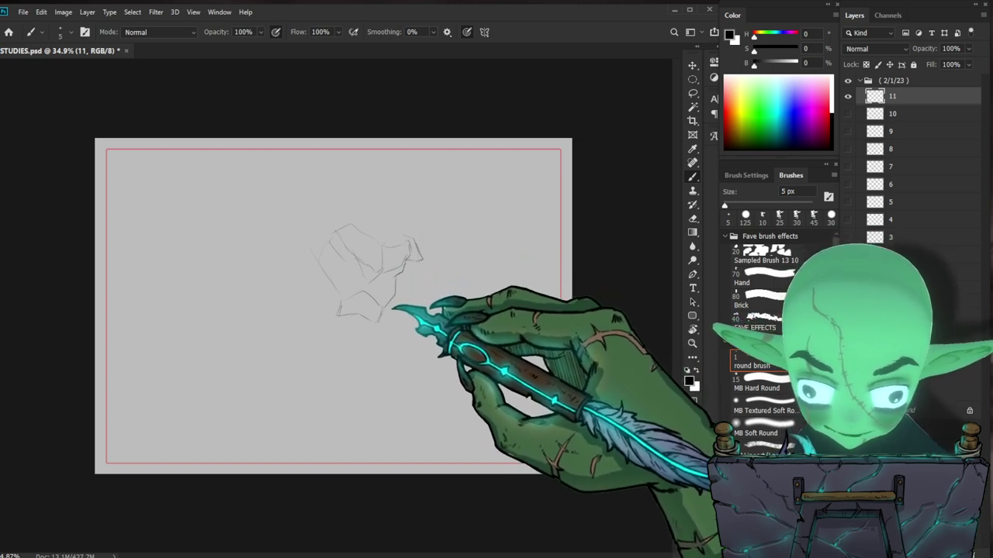
{"action": "key", "text": "ctrl+z"}
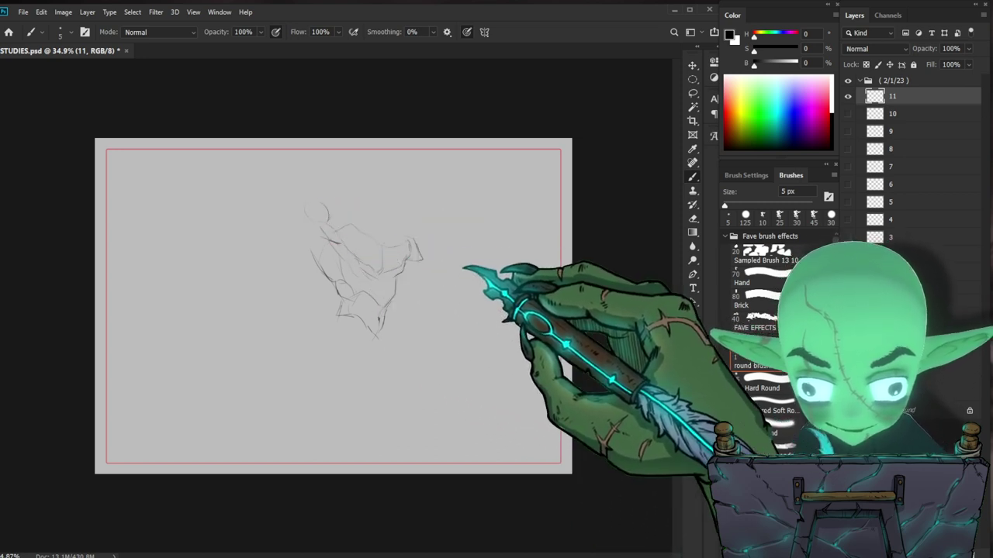
Step: Scale the eleventh figure's torso down to about 80% and shift it slightly on the canvas
{"action": "key", "text": "ctrl+t"}
{"action": "left_click_drag", "start_coordinate": [463, 201], "coordinate": [448, 215]}
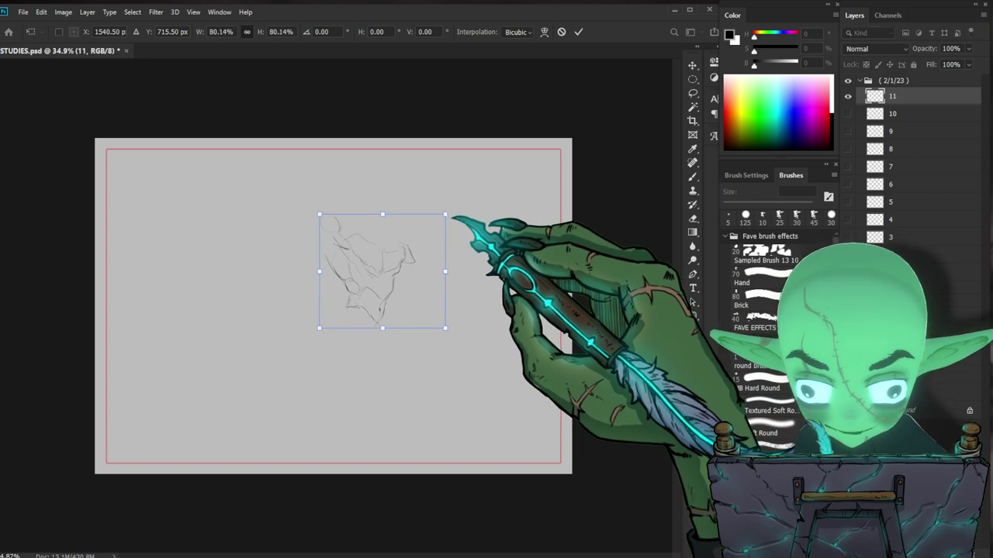
{"action": "left_click_drag", "start_coordinate": [422, 258], "coordinate": [409, 265]}
{"action": "key", "text": "Return"}
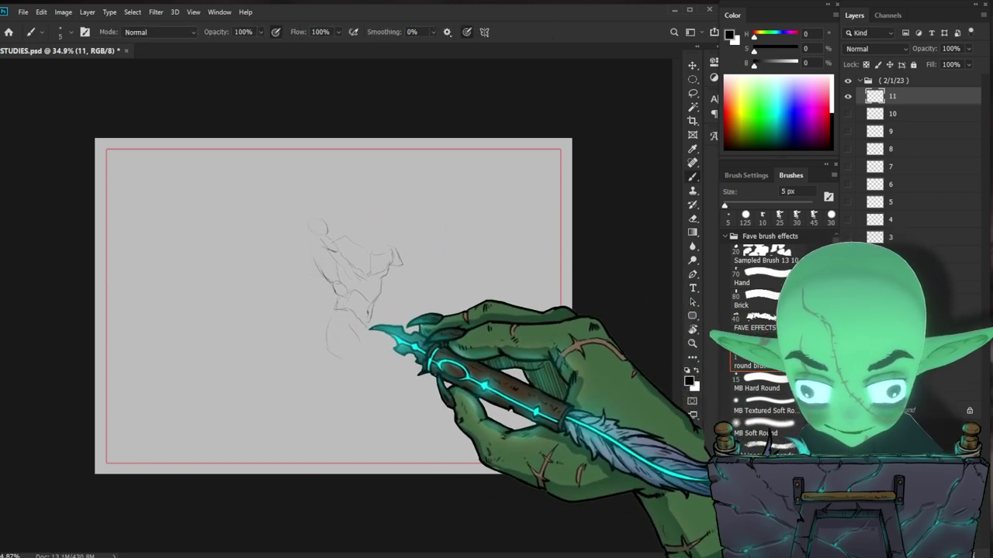
Step: Sketch the eleventh figure's legs in a deep lunge, with the front knee bent and the rear leg extended back
{"action": "left_click_drag", "start_coordinate": [402, 349], "coordinate": [405, 376]}
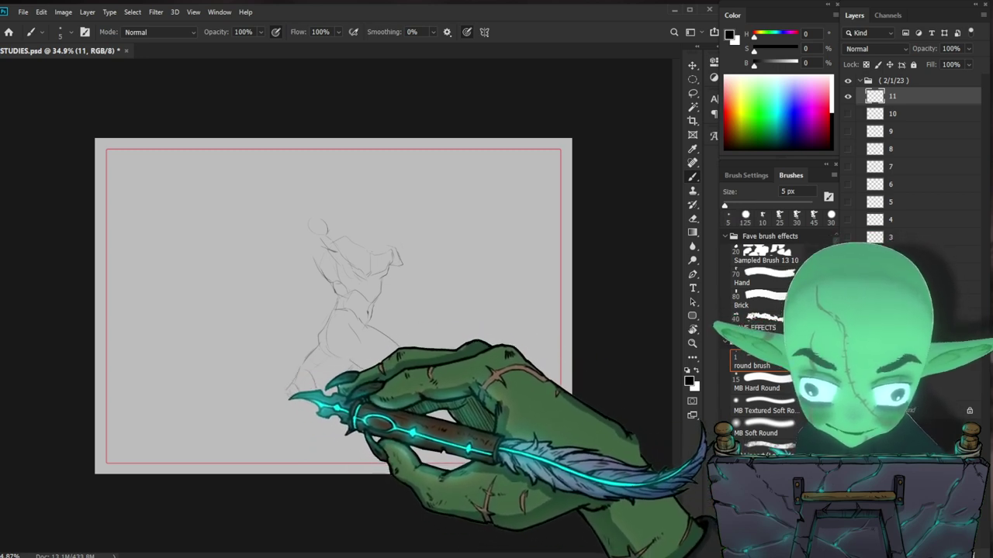
{"action": "left_click_drag", "start_coordinate": [271, 390], "coordinate": [226, 425]}
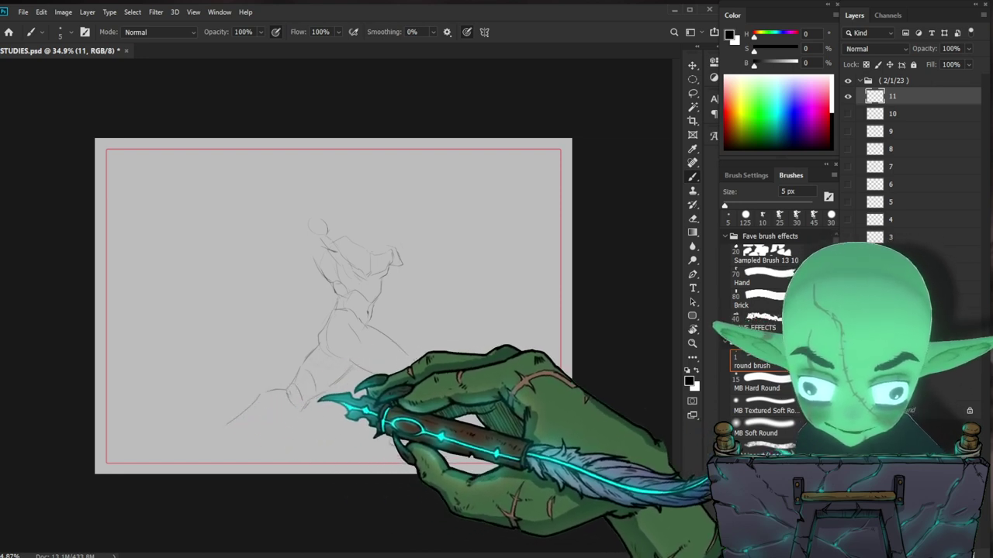
{"action": "left_click_drag", "start_coordinate": [246, 433], "coordinate": [236, 432]}
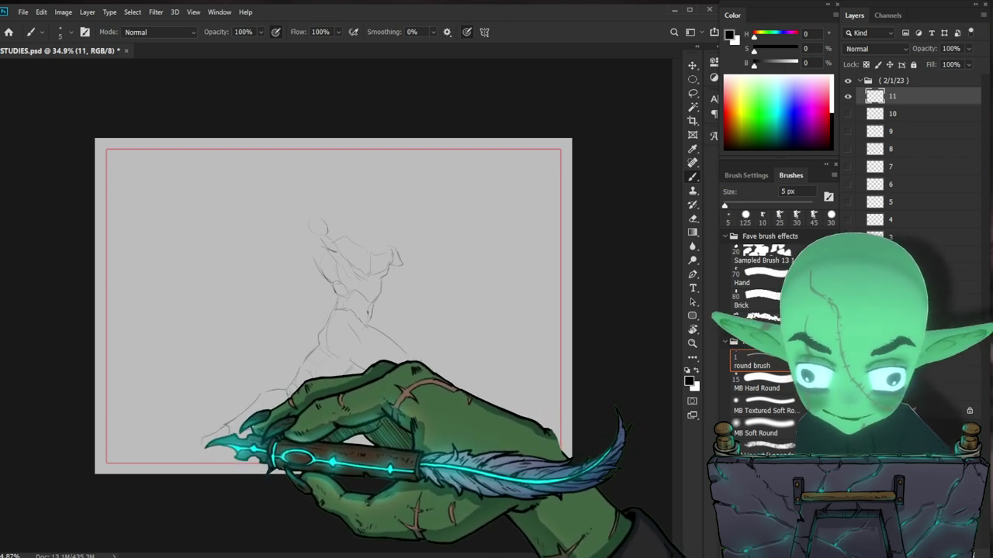
{"action": "left_click_drag", "start_coordinate": [204, 443], "coordinate": [203, 455]}
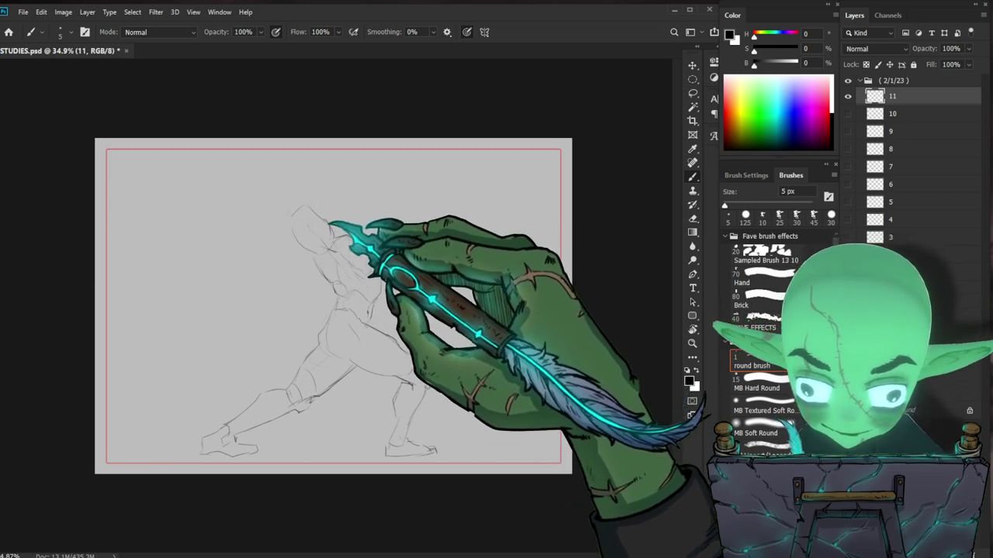
Step: Draw the eleventh figure's raised rear arm, bent at the elbow with the forearm reaching over toward the head
{"action": "mouse_move", "coordinate": [301, 206]}
{"action": "left_mouse_down"}
{"action": "mouse_move", "coordinate": [307, 186]}
{"action": "mouse_move", "coordinate": [286, 211]}
{"action": "mouse_move", "coordinate": [300, 236]}
{"action": "left_mouse_up"}
{"action": "mouse_move", "coordinate": [308, 184]}
{"action": "left_mouse_down"}
{"action": "mouse_move", "coordinate": [311, 206]}
{"action": "mouse_move", "coordinate": [309, 184]}
{"action": "mouse_move", "coordinate": [322, 188]}
{"action": "left_mouse_up"}
{"action": "left_click_drag", "start_coordinate": [312, 208], "coordinate": [341, 197]}
{"action": "mouse_move", "coordinate": [323, 188]}
{"action": "left_mouse_down"}
{"action": "mouse_move", "coordinate": [375, 188]}
{"action": "mouse_move", "coordinate": [311, 183]}
{"action": "left_mouse_up"}
{"action": "key", "text": "e"}
{"action": "key", "text": "b"}
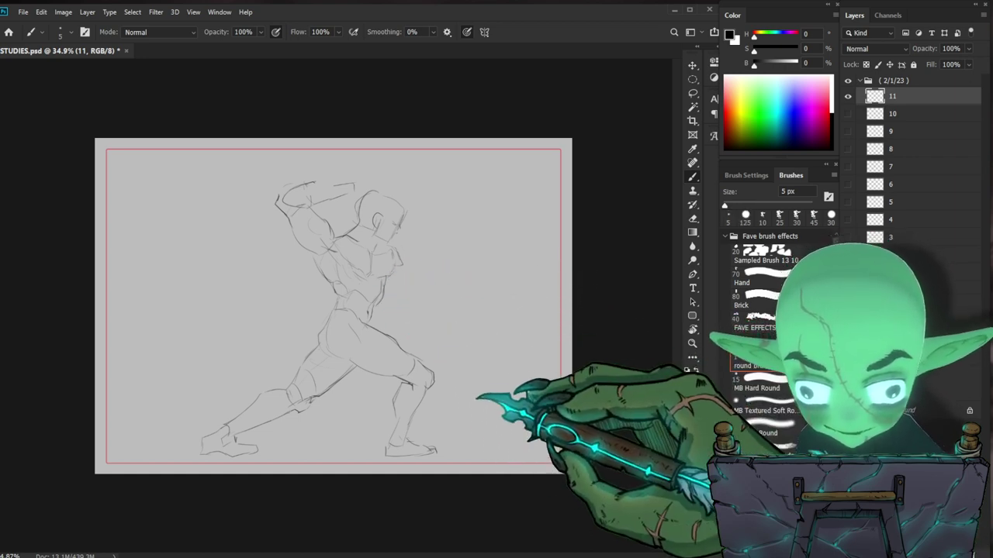
Step: Scale the whole eleventh figure down proportionally
{"action": "key", "text": "ctrl+t"}
{"action": "left_click_drag", "start_coordinate": [512, 172], "coordinate": [489, 194]}
{"action": "key", "text": "Return"}
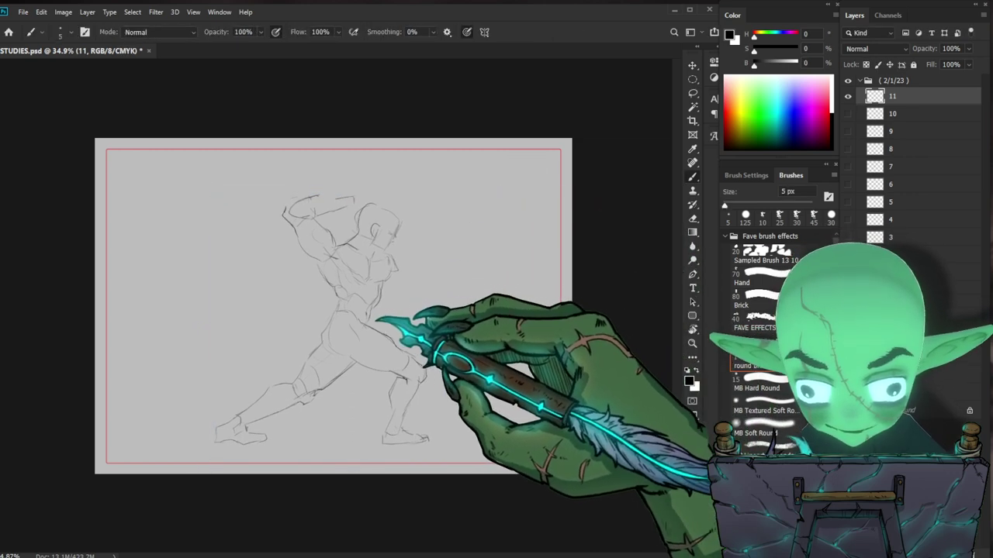
Step: Lasso the eleventh figure's upper body, move it up slightly to lengthen the waist, and deselect
{"action": "key", "text": "l"}
{"action": "mouse_move", "coordinate": [377, 314]}
{"action": "left_mouse_down"}
{"action": "mouse_move", "coordinate": [324, 284]}
{"action": "mouse_move", "coordinate": [413, 260]}
{"action": "mouse_move", "coordinate": [405, 251]}
{"action": "left_mouse_up"}
{"action": "key", "text": "v"}
{"action": "key", "text": "ctrl+d"}
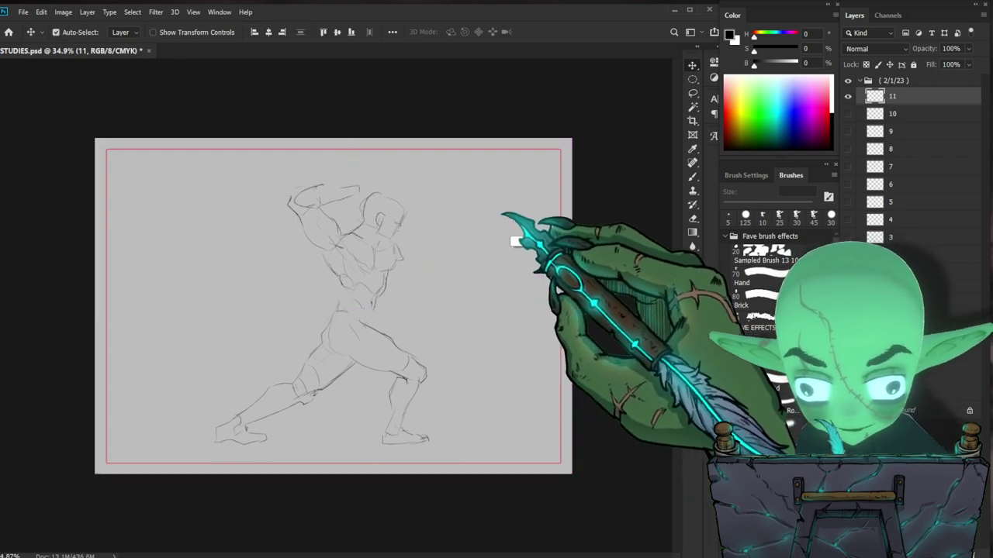
{"action": "key", "text": "ctrl+f"}
{"action": "type", "text": "b"}
{"action": "key", "text": "Escape"}
Step: Redraw the eleventh figure's head with the brush and finish the lowered front arm with an open hand
{"action": "key", "text": "b"}
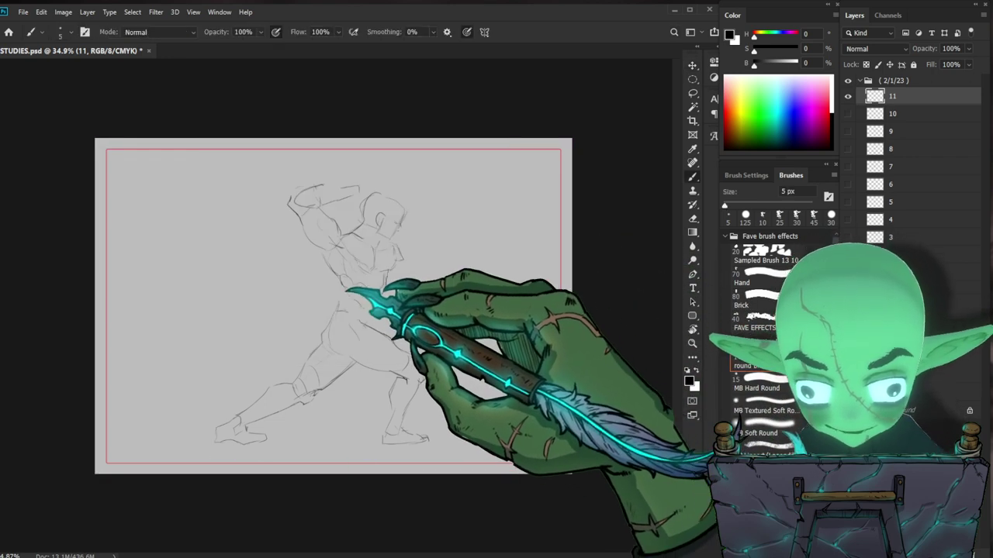
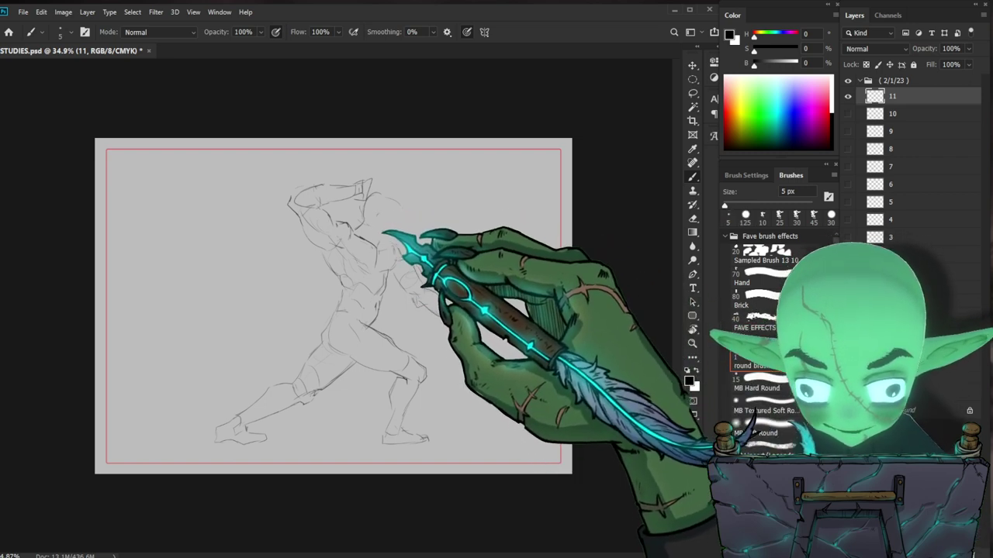
{"action": "mouse_move", "coordinate": [394, 235]}
{"action": "left_mouse_down"}
{"action": "mouse_move", "coordinate": [402, 211]}
{"action": "mouse_move", "coordinate": [392, 199]}
{"action": "mouse_move", "coordinate": [364, 207]}
{"action": "left_mouse_up"}
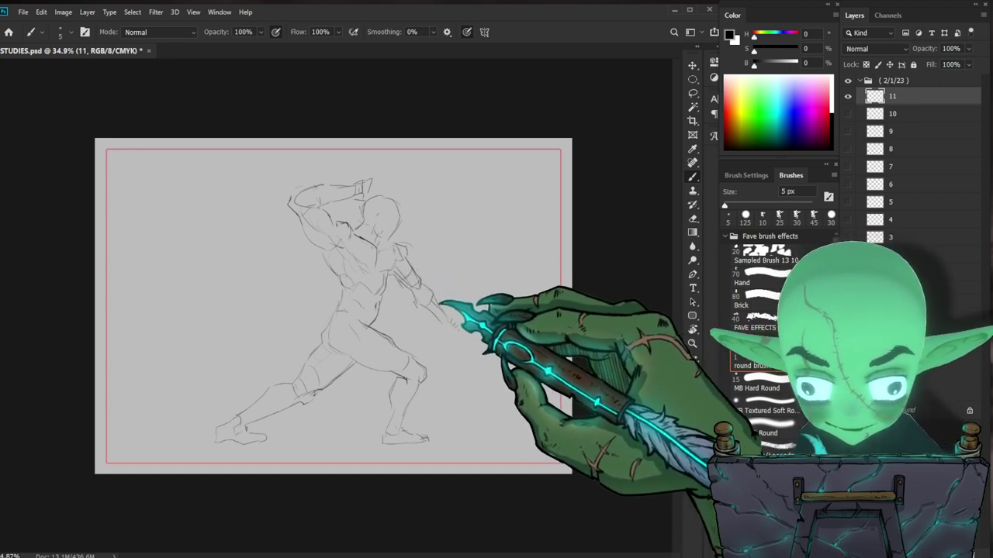
{"action": "left_click_drag", "start_coordinate": [446, 323], "coordinate": [480, 341]}
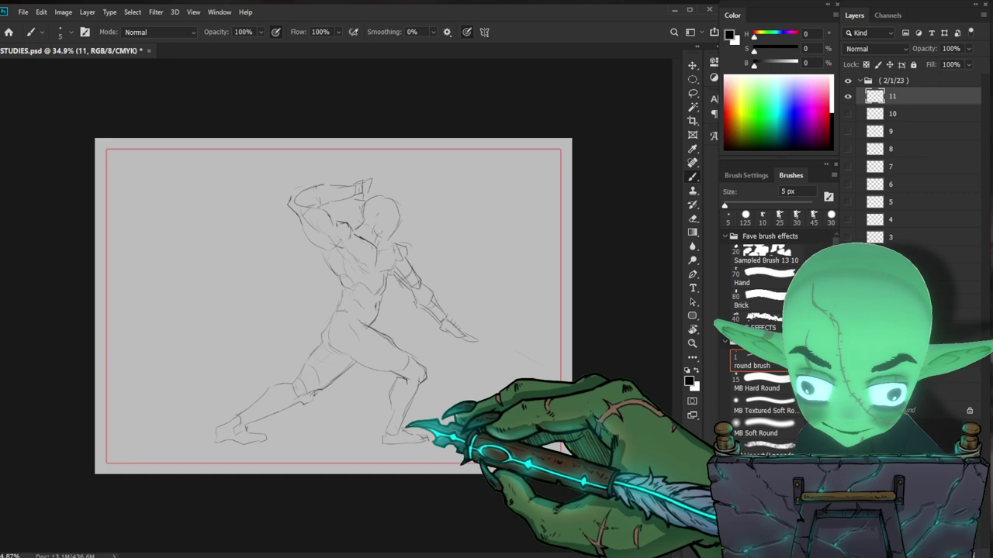
Step: Rework the eleventh figure's front foot and strengthen the hip, buttock and front thigh contours
{"action": "key", "text": "e"}
{"action": "mouse_move", "coordinate": [418, 440]}
{"action": "left_mouse_down"}
{"action": "mouse_move", "coordinate": [387, 443]}
{"action": "mouse_move", "coordinate": [426, 441]}
{"action": "left_mouse_up"}
{"action": "key", "text": "b"}
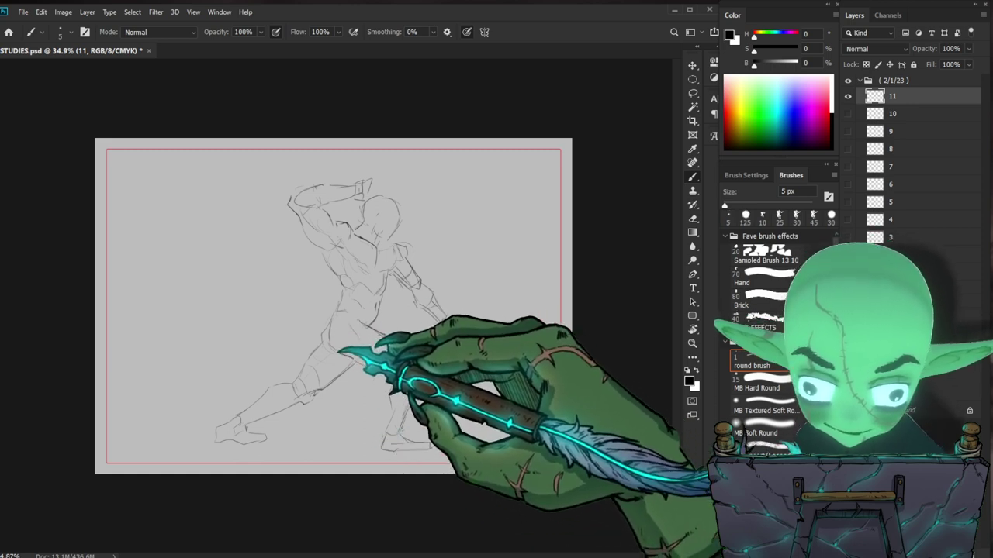
{"action": "left_click_drag", "start_coordinate": [329, 329], "coordinate": [331, 350]}
{"action": "left_click_drag", "start_coordinate": [354, 318], "coordinate": [399, 345]}
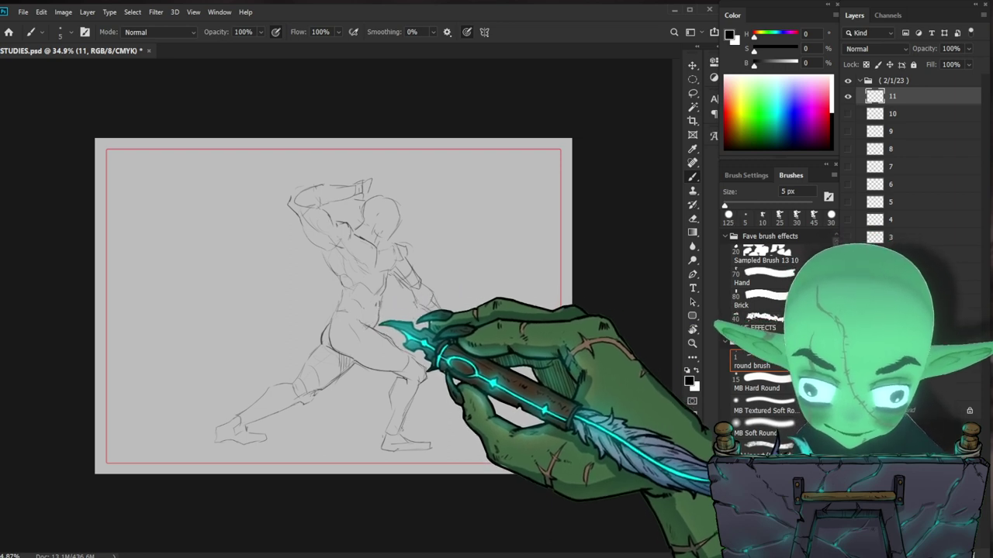
{"action": "left_click_drag", "start_coordinate": [379, 309], "coordinate": [377, 321]}
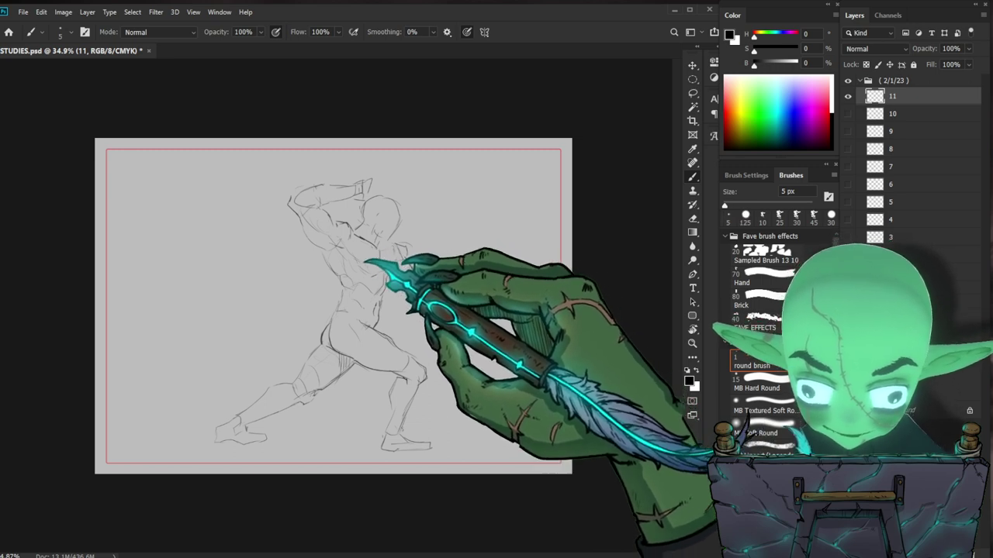
Step: Refine the eleventh figure's chest, front shoulder and upper arm, and add detail to the face
{"action": "left_click_drag", "start_coordinate": [402, 272], "coordinate": [398, 275]}
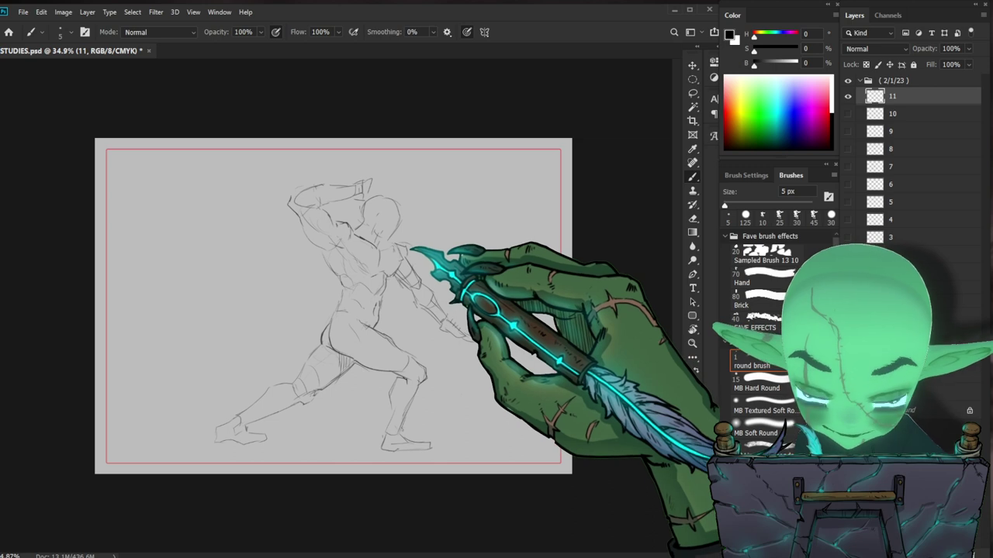
{"action": "key", "text": "e"}
{"action": "key", "text": "b"}
{"action": "mouse_move", "coordinate": [413, 254]}
{"action": "left_mouse_down"}
{"action": "mouse_move", "coordinate": [422, 267]}
{"action": "mouse_move", "coordinate": [415, 291]}
{"action": "left_mouse_up"}
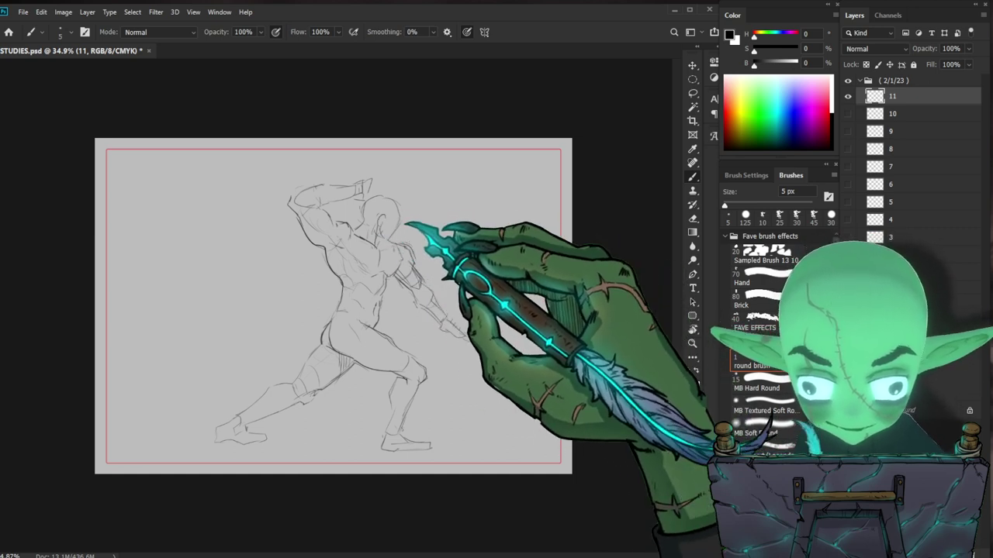
{"action": "left_click_drag", "start_coordinate": [402, 207], "coordinate": [403, 214]}
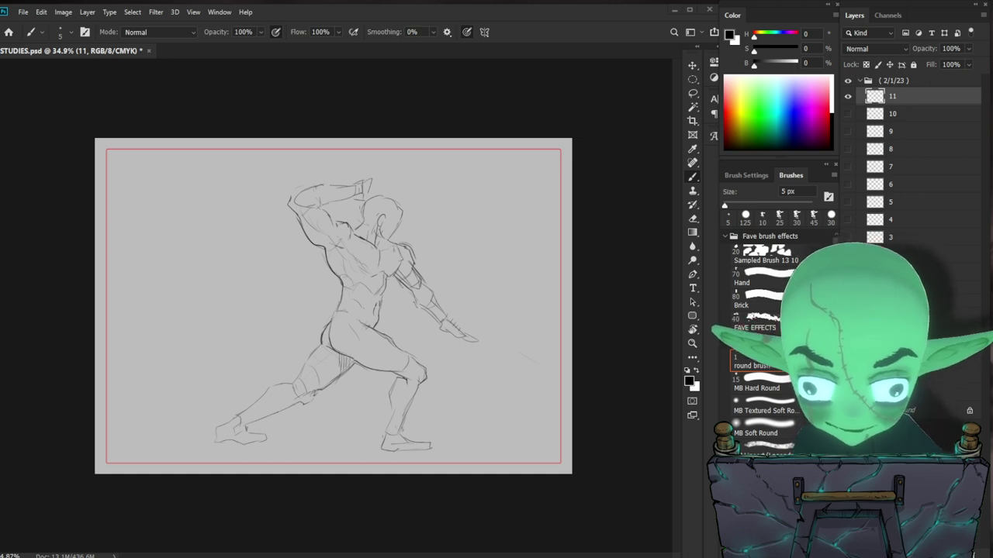
Step: Hide layer 11 to clear the canvas
{"action": "left_click", "coordinate": [848, 96]}
{"action": "left_click", "coordinate": [454, 399]}
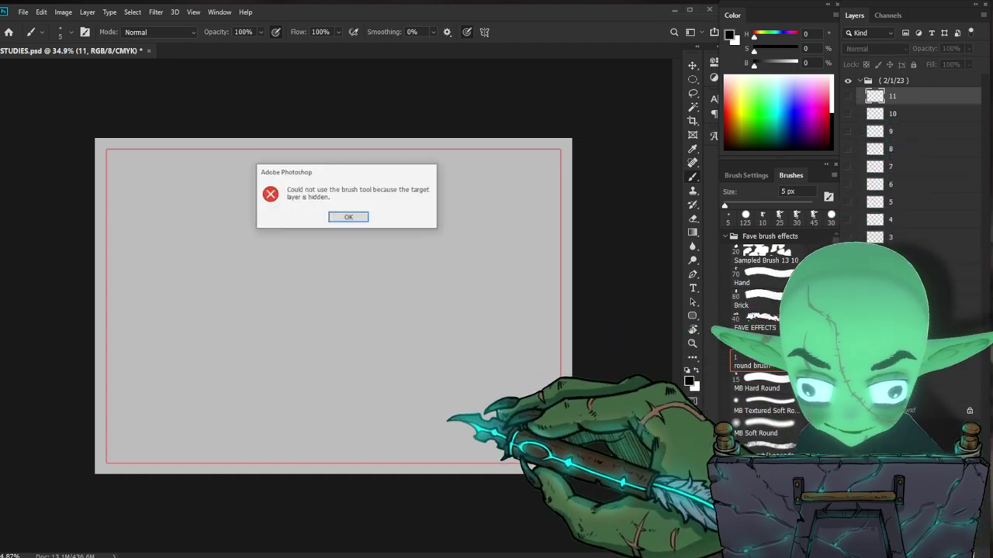
{"action": "key", "text": "Return"}
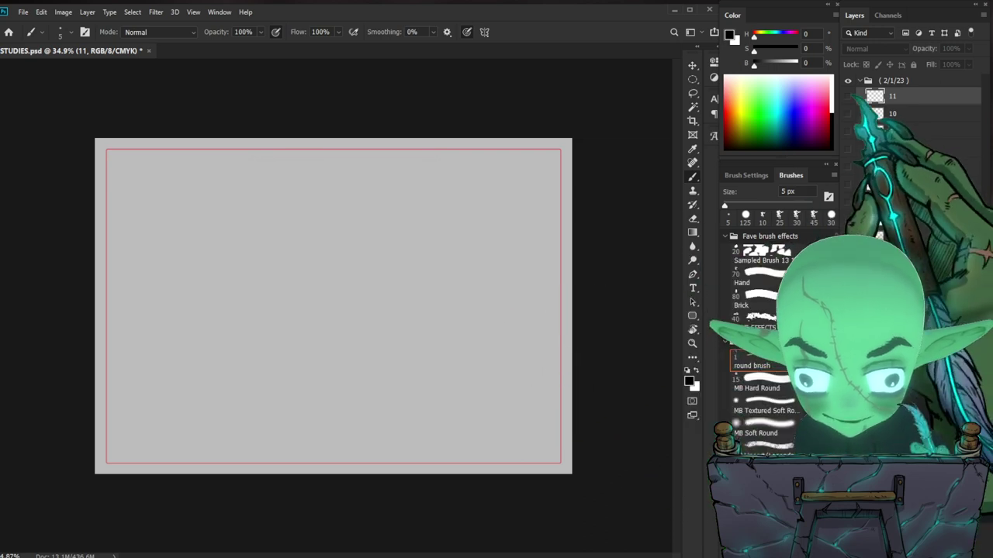
Step: Hide the sketch on layer 11 and create a new layer named 12
{"action": "key", "text": "ctrl+comma"}
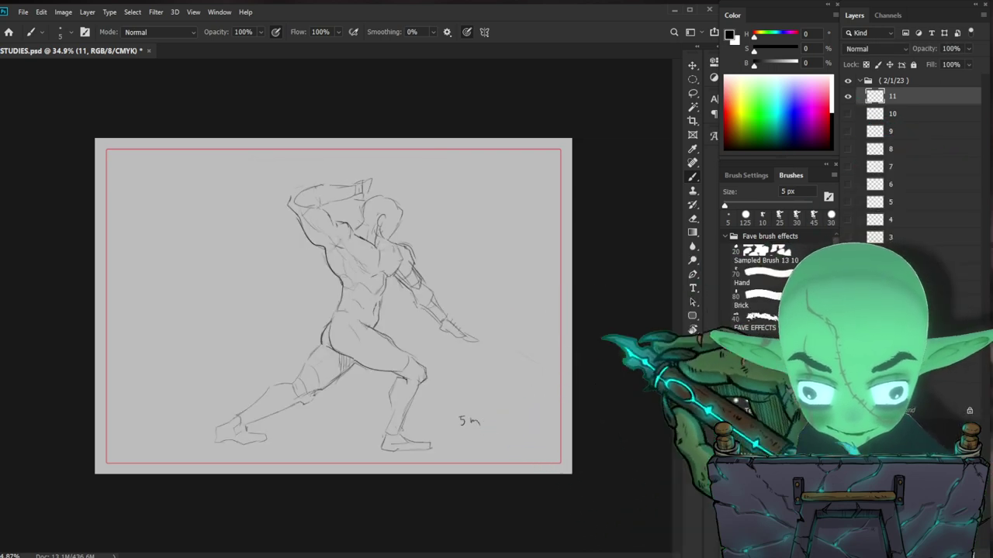
{"action": "key", "text": "ctrl+comma"}
{"action": "key", "text": "ctrl+shift+n"}
{"action": "type", "text": "12"}
{"action": "key", "text": "Return"}
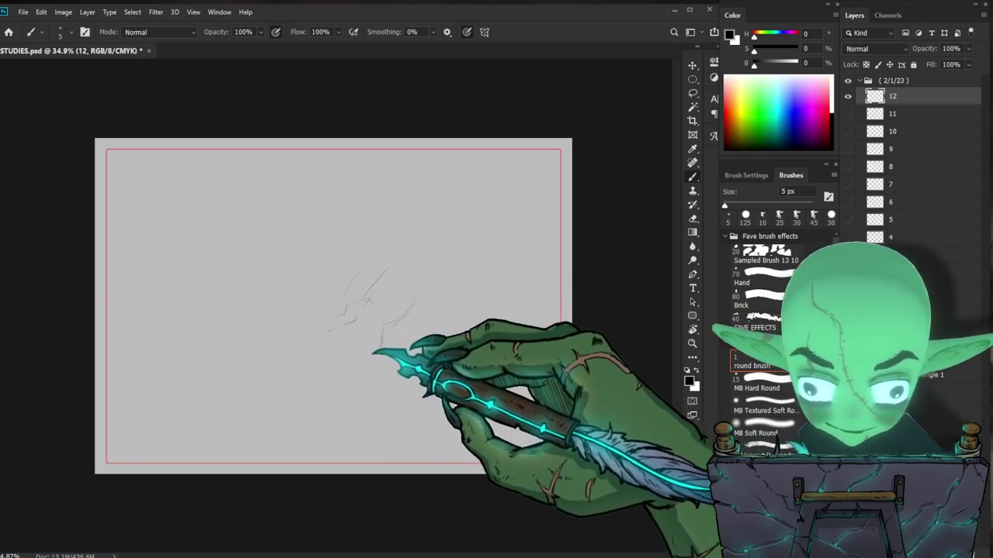
Step: Rough in the torso, pelvis and hip of a reclining figure with light strokes near the canvas centre
{"action": "mouse_move", "coordinate": [331, 327]}
{"action": "left_mouse_down"}
{"action": "mouse_move", "coordinate": [344, 363]}
{"action": "mouse_move", "coordinate": [349, 351]}
{"action": "left_mouse_up"}
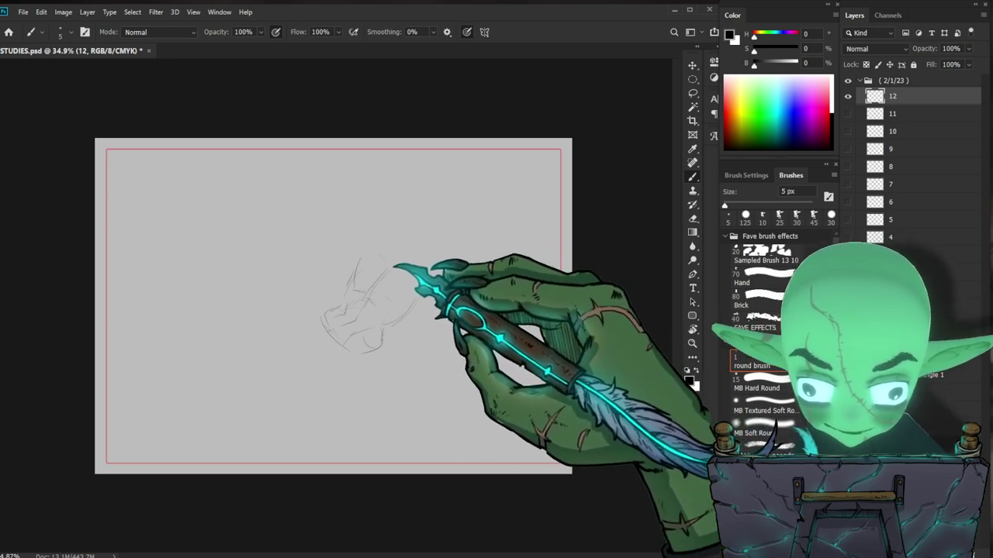
{"action": "left_click_drag", "start_coordinate": [404, 250], "coordinate": [345, 344]}
{"action": "left_click_drag", "start_coordinate": [403, 264], "coordinate": [353, 337]}
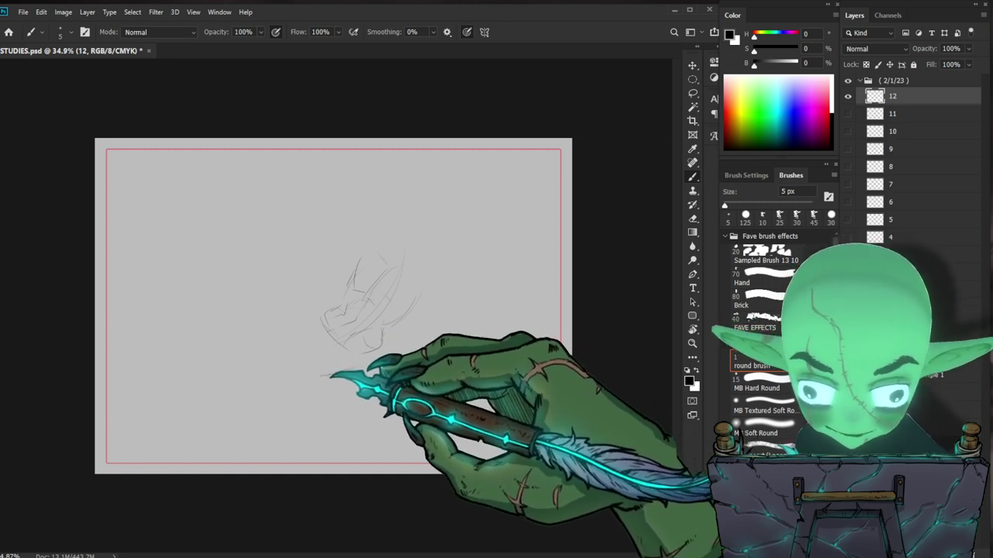
{"action": "left_click_drag", "start_coordinate": [324, 377], "coordinate": [302, 347]}
{"action": "left_click_drag", "start_coordinate": [318, 308], "coordinate": [301, 367]}
{"action": "mouse_move", "coordinate": [328, 333]}
{"action": "left_mouse_down"}
{"action": "mouse_move", "coordinate": [302, 344]}
{"action": "mouse_move", "coordinate": [341, 376]}
{"action": "mouse_move", "coordinate": [434, 370]}
{"action": "mouse_move", "coordinate": [330, 349]}
{"action": "mouse_move", "coordinate": [339, 383]}
{"action": "mouse_move", "coordinate": [310, 368]}
{"action": "mouse_move", "coordinate": [331, 349]}
{"action": "mouse_move", "coordinate": [314, 321]}
{"action": "mouse_move", "coordinate": [332, 307]}
{"action": "mouse_move", "coordinate": [315, 328]}
{"action": "mouse_move", "coordinate": [324, 313]}
{"action": "mouse_move", "coordinate": [289, 316]}
{"action": "mouse_move", "coordinate": [311, 345]}
{"action": "mouse_move", "coordinate": [325, 307]}
{"action": "left_mouse_up"}
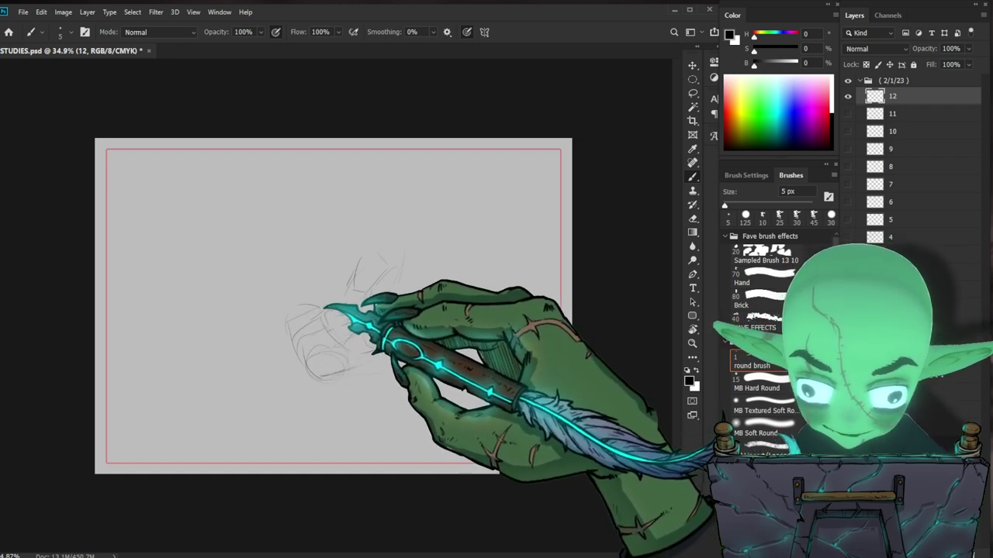
Step: Sketch the raised thigh's guideline, the head and shoulders, and firm up the torso contours
{"action": "left_click_drag", "start_coordinate": [264, 243], "coordinate": [232, 250]}
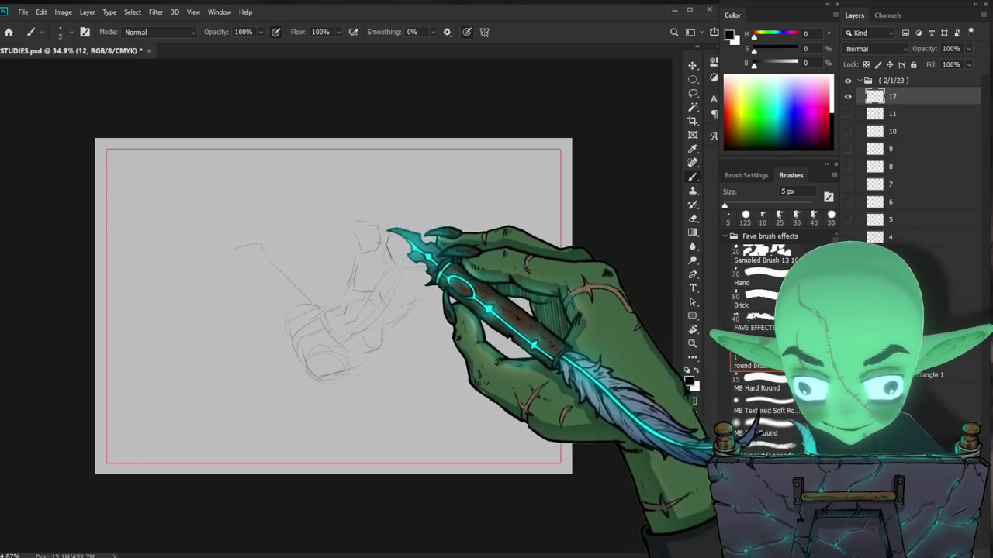
{"action": "mouse_move", "coordinate": [419, 204]}
{"action": "left_mouse_down"}
{"action": "mouse_move", "coordinate": [437, 245]}
{"action": "mouse_move", "coordinate": [423, 201]}
{"action": "left_mouse_up"}
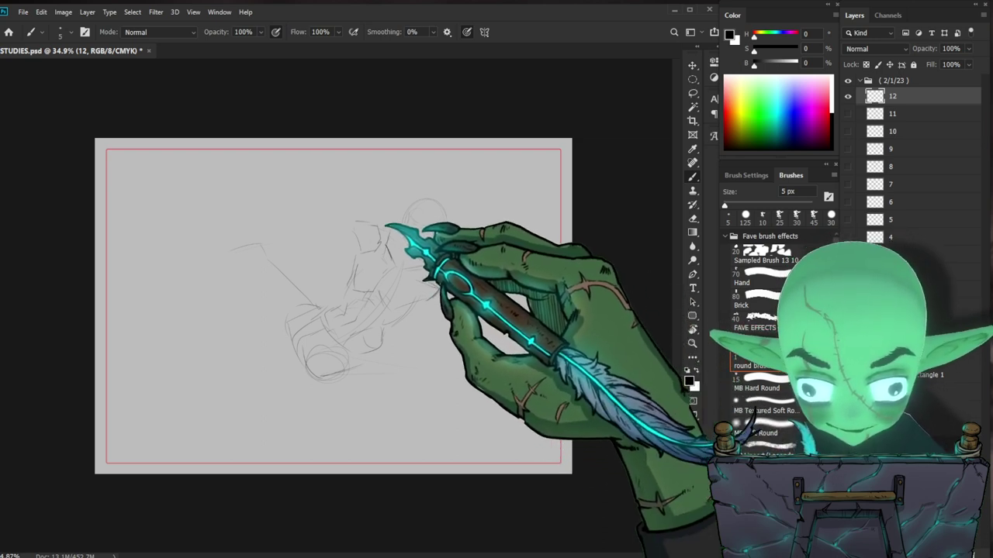
{"action": "left_click_drag", "start_coordinate": [378, 223], "coordinate": [406, 230]}
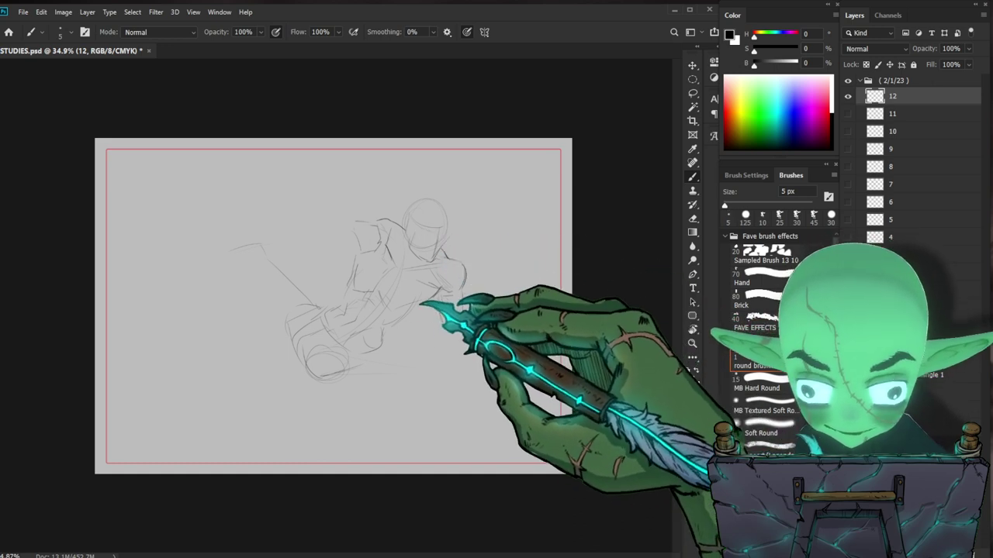
{"action": "mouse_move", "coordinate": [404, 318]}
{"action": "left_mouse_down"}
{"action": "mouse_move", "coordinate": [429, 301]}
{"action": "mouse_move", "coordinate": [421, 332]}
{"action": "left_mouse_up"}
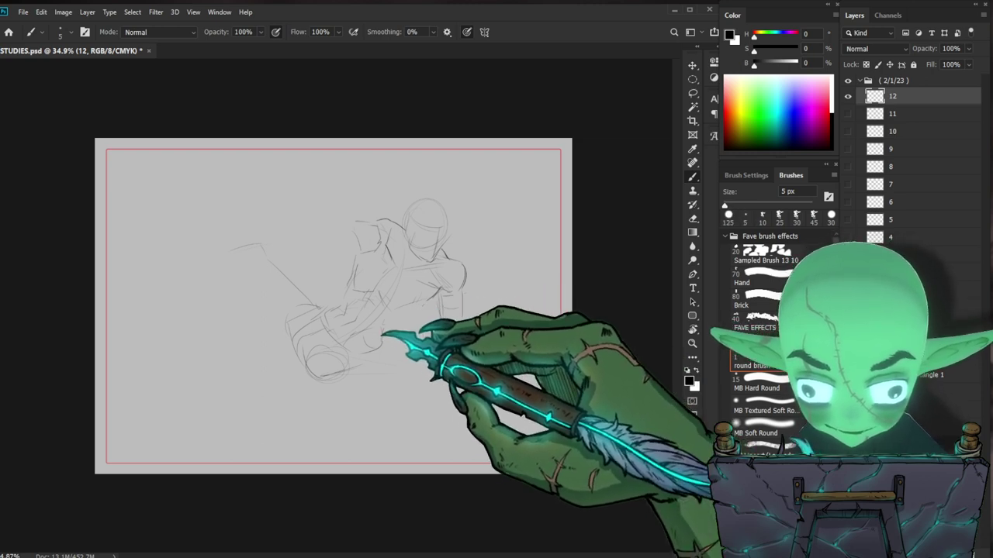
{"action": "left_click_drag", "start_coordinate": [355, 278], "coordinate": [372, 324]}
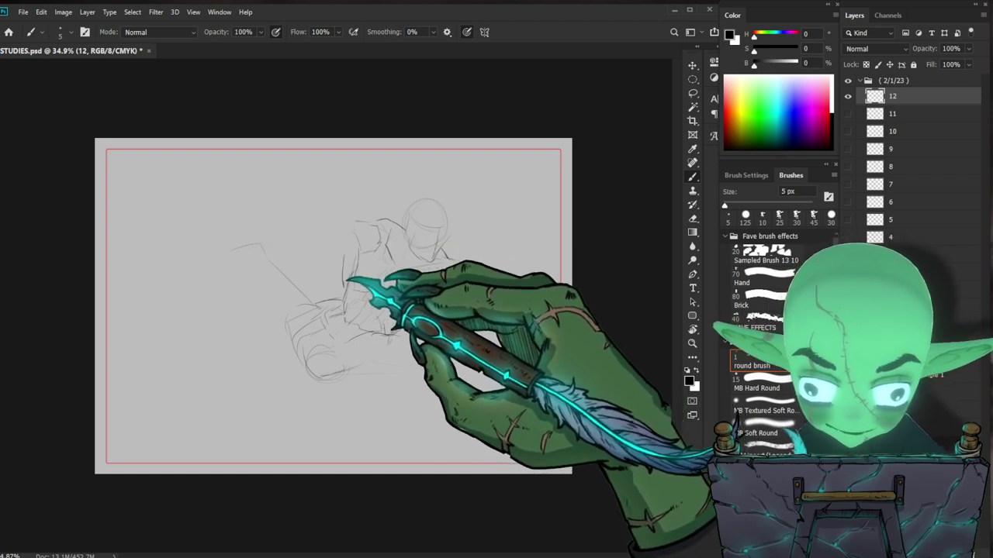
{"action": "left_click_drag", "start_coordinate": [351, 258], "coordinate": [361, 288]}
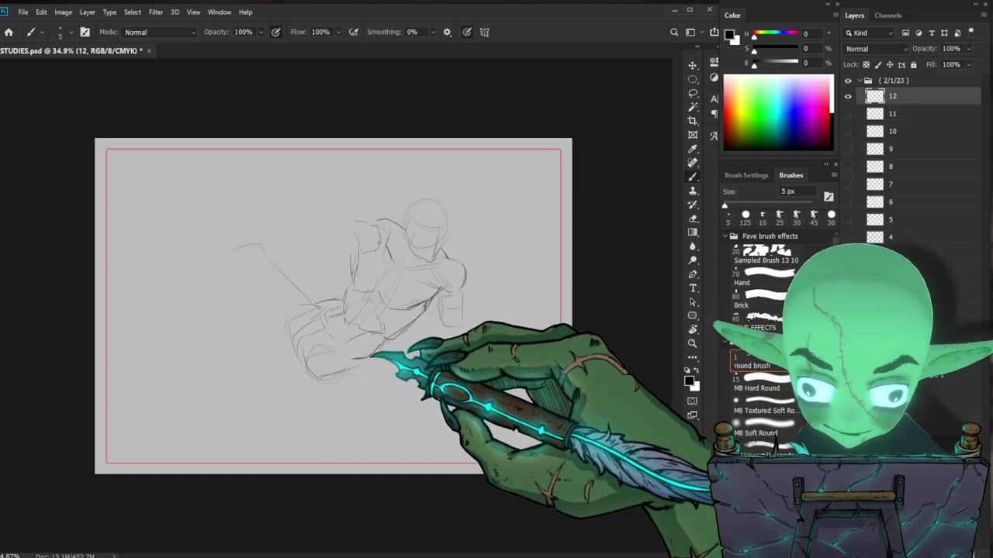
Step: Sketch the hip's underside and the rounded knee of the leg extended along the ground
{"action": "left_click_drag", "start_coordinate": [317, 379], "coordinate": [359, 364]}
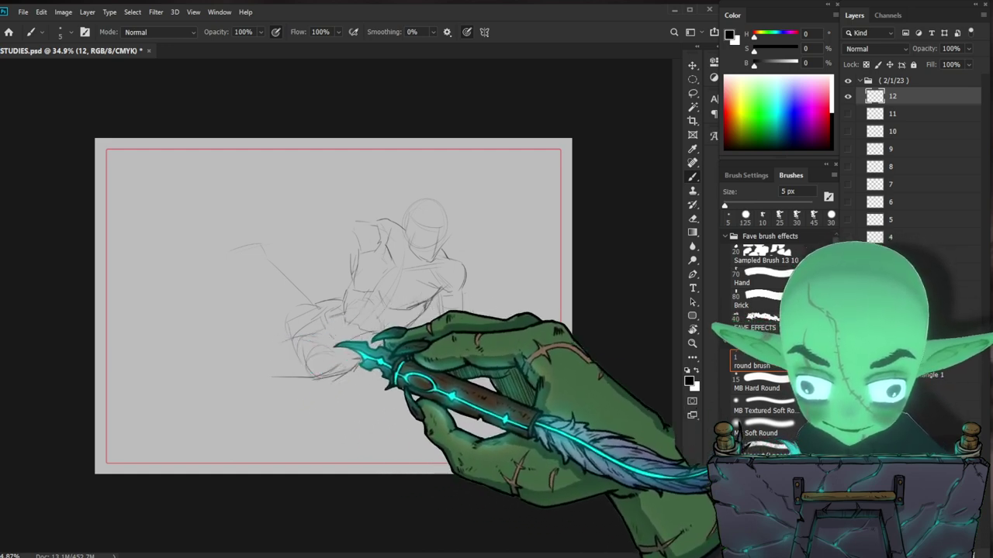
{"action": "mouse_move", "coordinate": [245, 346]}
{"action": "left_mouse_down"}
{"action": "mouse_move", "coordinate": [247, 369]}
{"action": "mouse_move", "coordinate": [263, 362]}
{"action": "mouse_move", "coordinate": [259, 372]}
{"action": "mouse_move", "coordinate": [323, 381]}
{"action": "mouse_move", "coordinate": [294, 384]}
{"action": "mouse_move", "coordinate": [344, 369]}
{"action": "mouse_move", "coordinate": [290, 378]}
{"action": "left_mouse_up"}
{"action": "key", "text": "e"}
{"action": "key", "text": "b"}
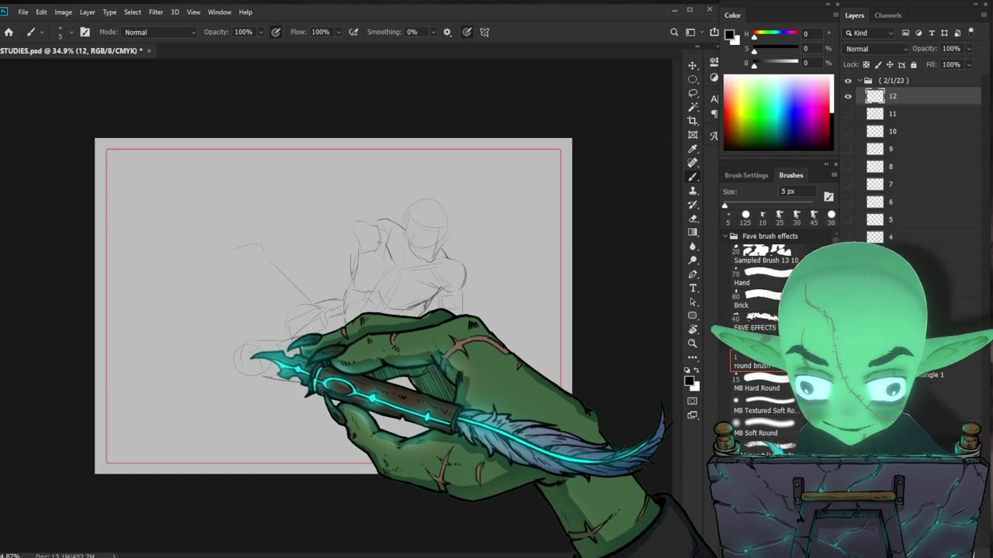
Step: Draw the lower leg of the extended leg down to the ankle, undoing and redrawing its first contours
{"action": "left_click_drag", "start_coordinate": [267, 377], "coordinate": [229, 382]}
{"action": "mouse_move", "coordinate": [252, 350]}
{"action": "left_mouse_down"}
{"action": "mouse_move", "coordinate": [183, 363]}
{"action": "mouse_move", "coordinate": [143, 387]}
{"action": "left_mouse_up"}
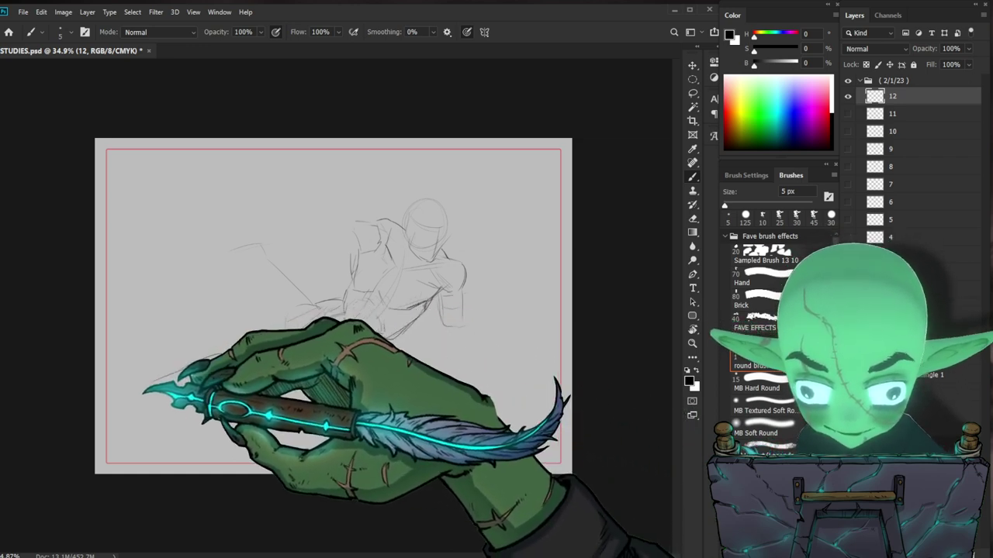
{"action": "left_click_drag", "start_coordinate": [231, 387], "coordinate": [152, 381]}
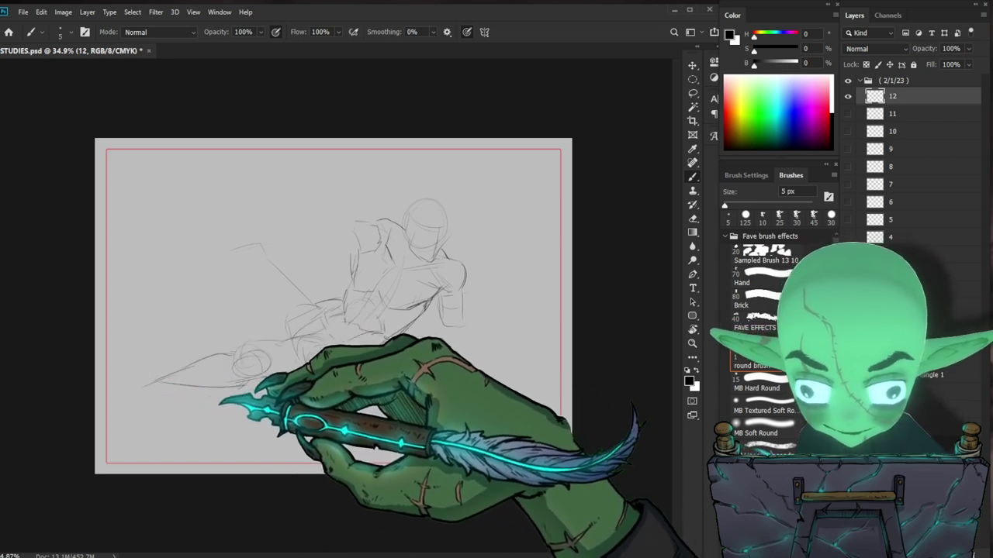
{"action": "key", "text": "ctrl+z"}
{"action": "key", "text": "ctrl+z"}
{"action": "mouse_move", "coordinate": [220, 356]}
{"action": "left_mouse_down"}
{"action": "mouse_move", "coordinate": [152, 388]}
{"action": "mouse_move", "coordinate": [163, 390]}
{"action": "left_mouse_up"}
{"action": "left_click_drag", "start_coordinate": [248, 380], "coordinate": [140, 385]}
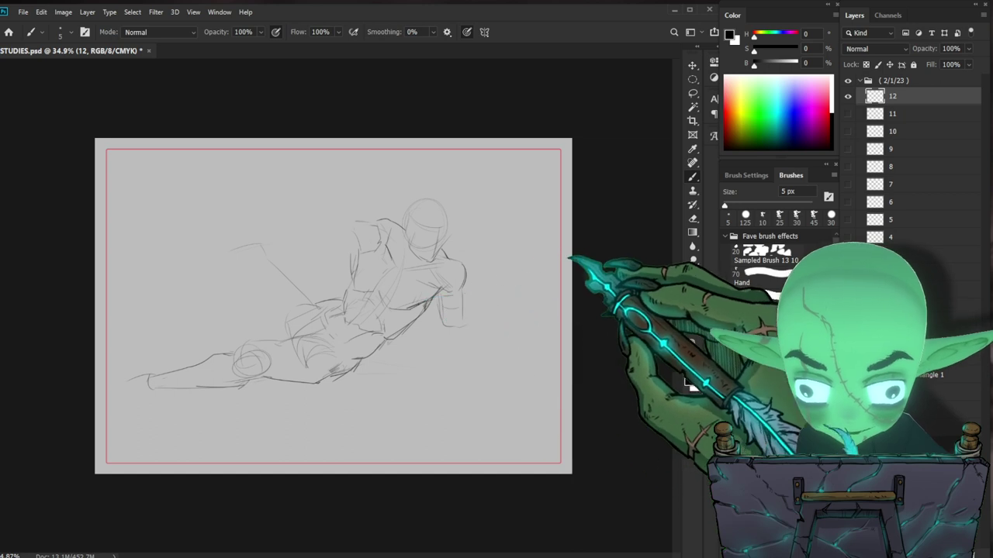
Step: Sketch the raised knee with its shin edge and thigh contour
{"action": "mouse_move", "coordinate": [254, 244]}
{"action": "left_mouse_down"}
{"action": "mouse_move", "coordinate": [226, 247]}
{"action": "mouse_move", "coordinate": [223, 290]}
{"action": "left_mouse_up"}
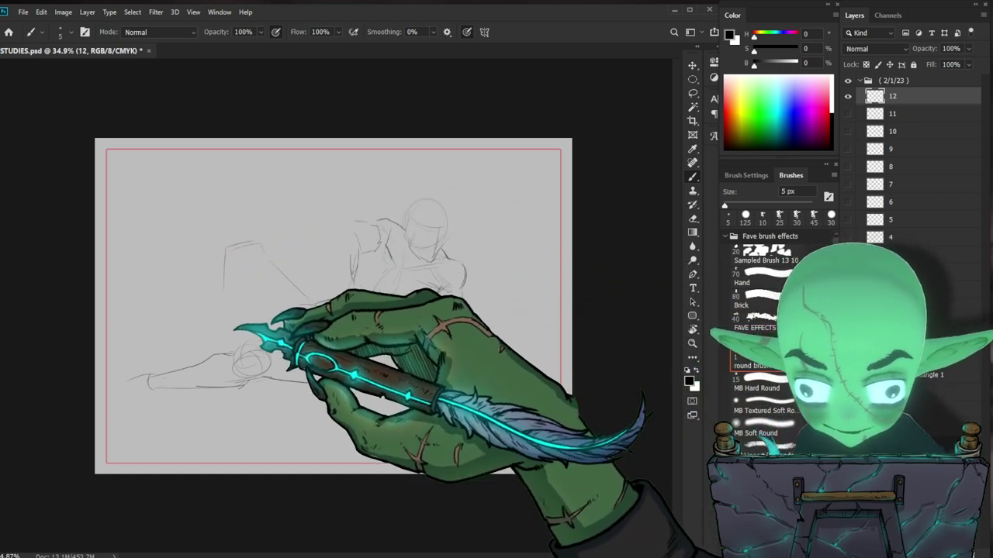
{"action": "mouse_move", "coordinate": [259, 244]}
{"action": "left_mouse_down"}
{"action": "mouse_move", "coordinate": [246, 275]}
{"action": "mouse_move", "coordinate": [295, 274]}
{"action": "mouse_move", "coordinate": [318, 312]}
{"action": "left_mouse_up"}
{"action": "key", "text": "ctrl+z"}
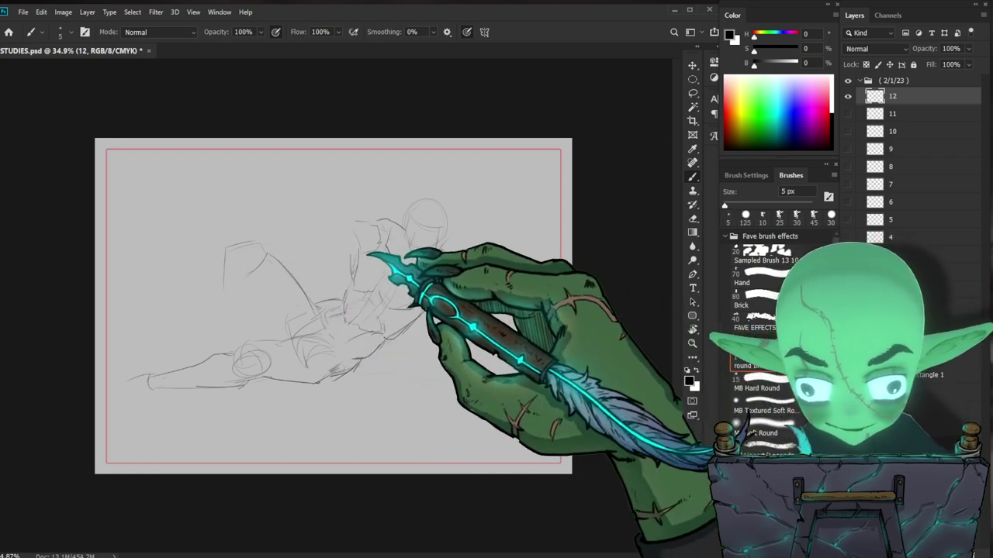
Step: Draw the arm reaching across the body from the shoulder, with its hand resting on the extended thigh
{"action": "mouse_move", "coordinate": [334, 230]}
{"action": "left_mouse_down"}
{"action": "mouse_move", "coordinate": [302, 255]}
{"action": "mouse_move", "coordinate": [308, 268]}
{"action": "left_mouse_up"}
{"action": "left_click_drag", "start_coordinate": [309, 268], "coordinate": [347, 245]}
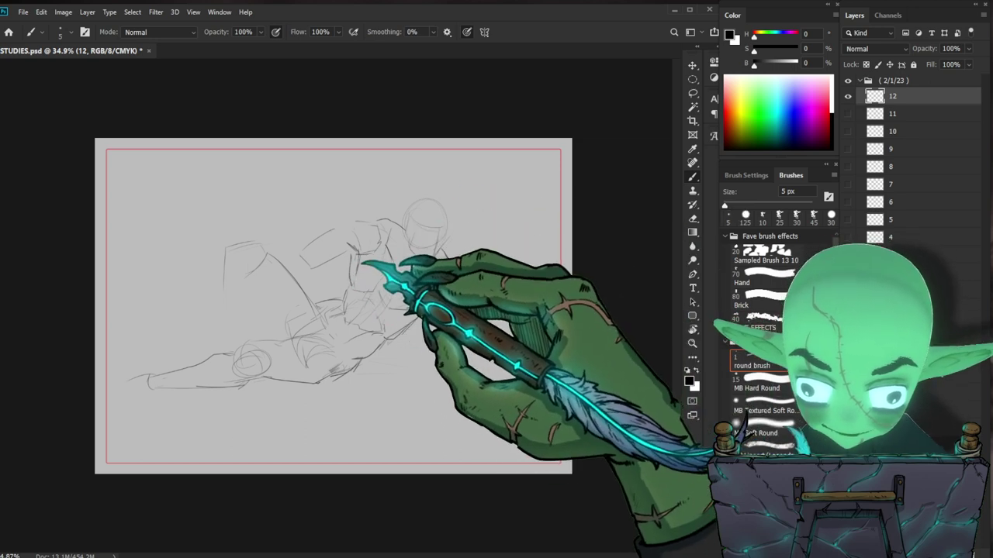
{"action": "key", "text": "e"}
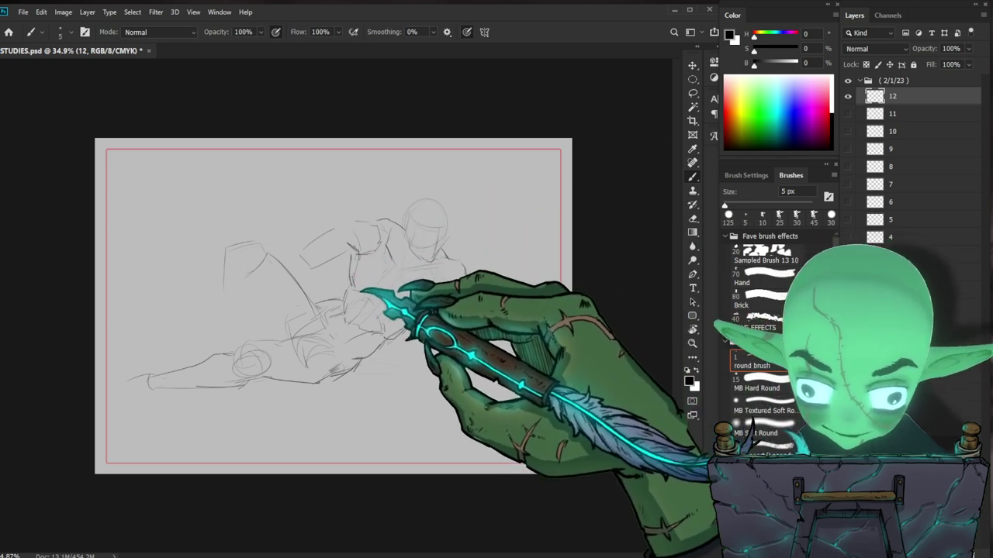
{"action": "left_click_drag", "start_coordinate": [387, 309], "coordinate": [416, 305]}
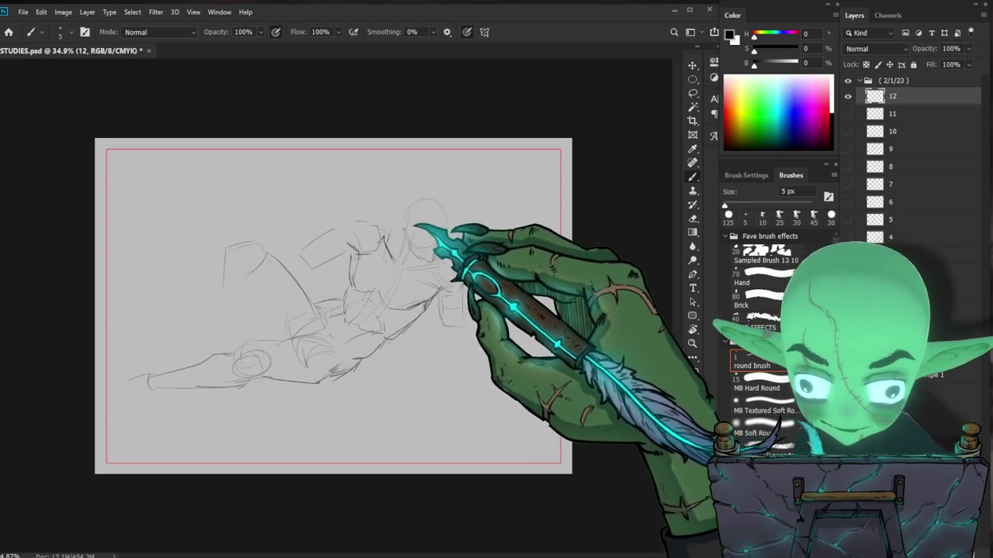
{"action": "left_click_drag", "start_coordinate": [378, 222], "coordinate": [404, 228]}
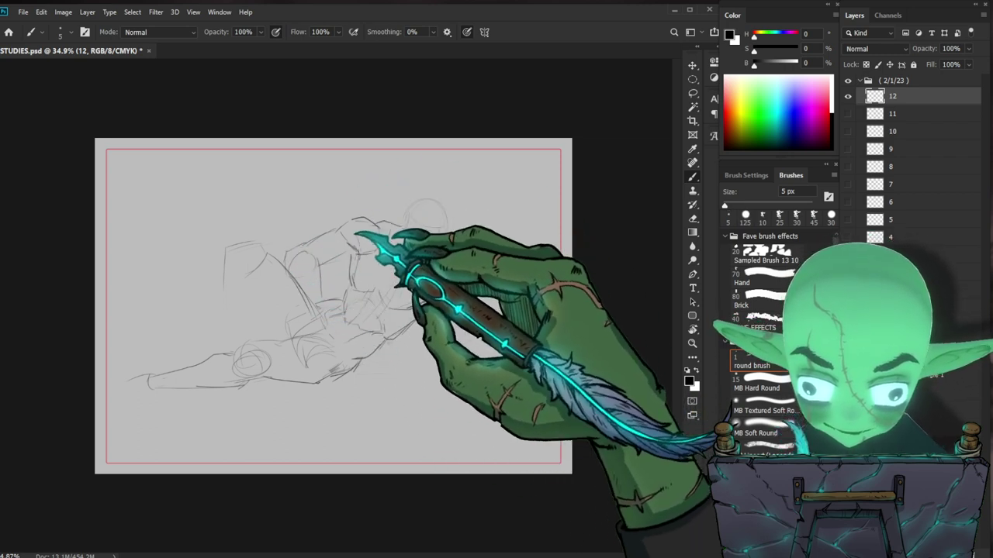
{"action": "mouse_move", "coordinate": [311, 302]}
{"action": "left_mouse_down"}
{"action": "mouse_move", "coordinate": [299, 335]}
{"action": "mouse_move", "coordinate": [337, 335]}
{"action": "left_mouse_up"}
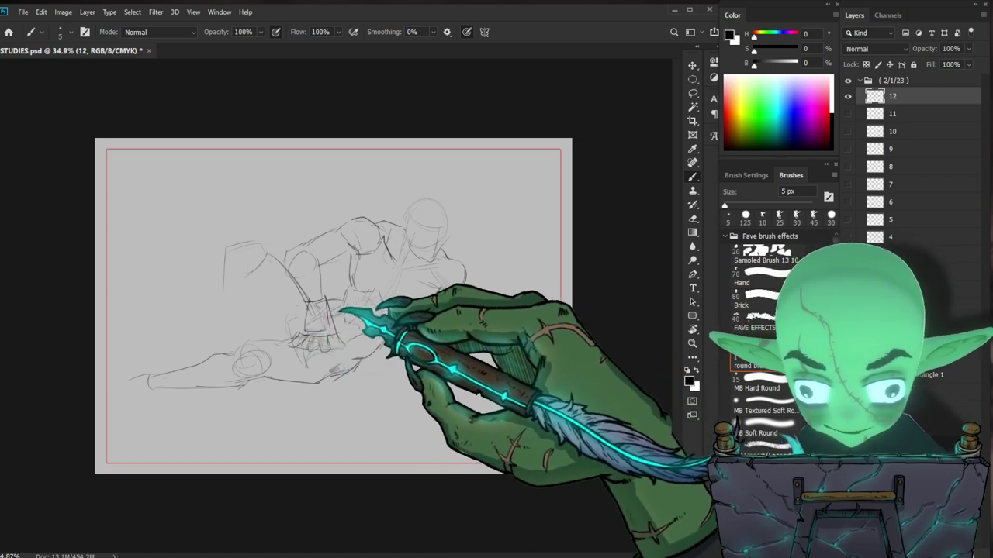
Step: Clean up the waist lines, draw the supporting forearm with its planted hand, and complete the lower legs and foot
{"action": "key", "text": "e"}
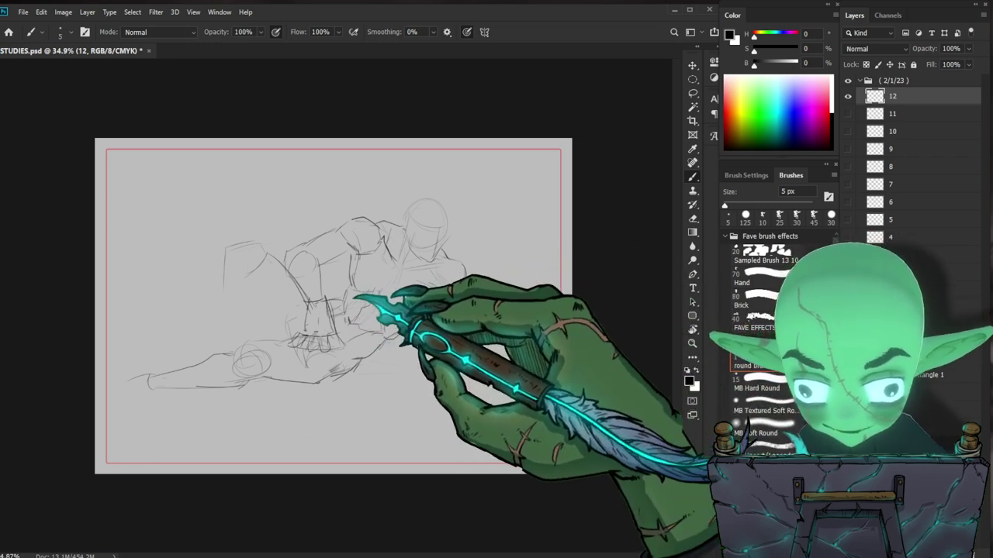
{"action": "left_click_drag", "start_coordinate": [331, 299], "coordinate": [346, 293]}
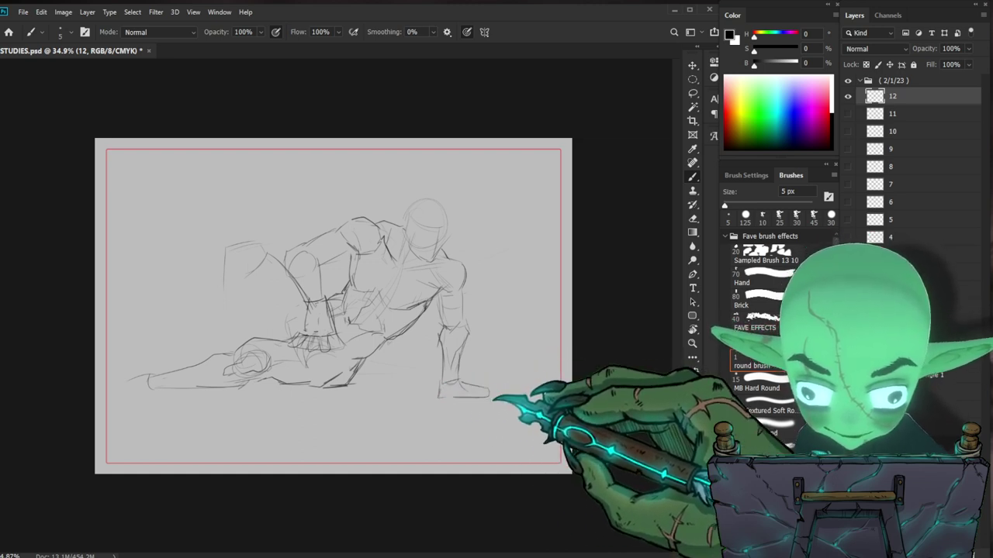
{"action": "key", "text": "ctrl+z"}
{"action": "left_click_drag", "start_coordinate": [465, 399], "coordinate": [463, 395]}
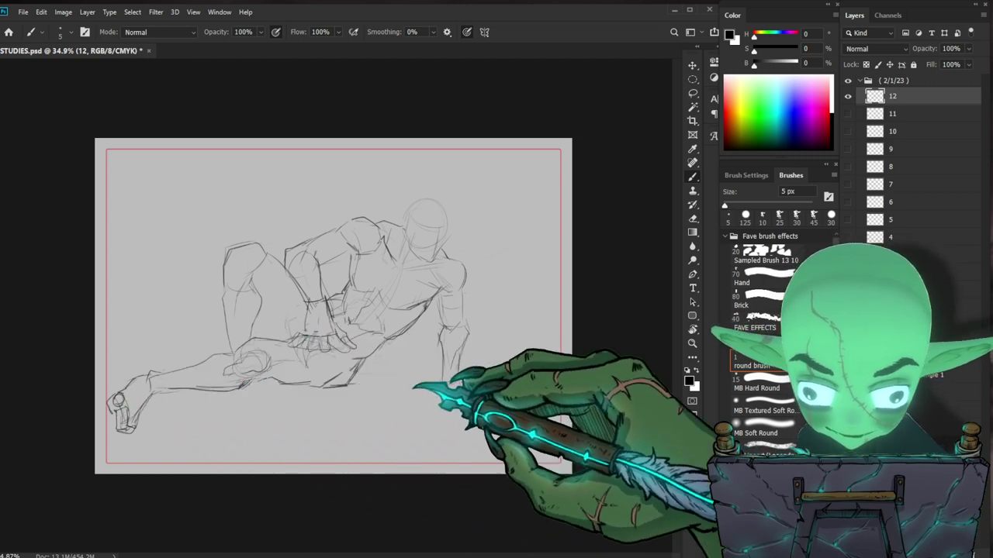
Step: Add the ear to the head and write the label "5m" below the figure
{"action": "mouse_move", "coordinate": [408, 217]}
{"action": "left_mouse_down"}
{"action": "mouse_move", "coordinate": [438, 200]}
{"action": "mouse_move", "coordinate": [410, 242]}
{"action": "left_mouse_up"}
{"action": "mouse_move", "coordinate": [444, 430]}
{"action": "left_mouse_down"}
{"action": "mouse_move", "coordinate": [442, 439]}
{"action": "mouse_move", "coordinate": [451, 430]}
{"action": "left_mouse_up"}
{"action": "left_click_drag", "start_coordinate": [453, 432], "coordinate": [465, 437]}
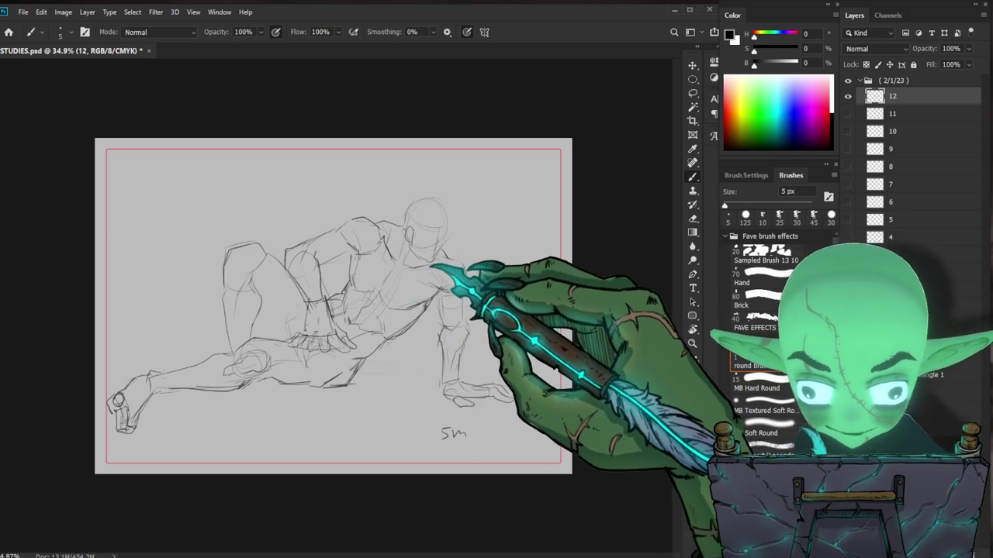
Step: Examine the reclining figure's proportions and pose from far away and close up
{"action": "key", "text": "ctrl+space"}
{"action": "left_click_drag", "start_coordinate": [570, 333], "coordinate": [509, 335]}
{"action": "key", "text": "b"}
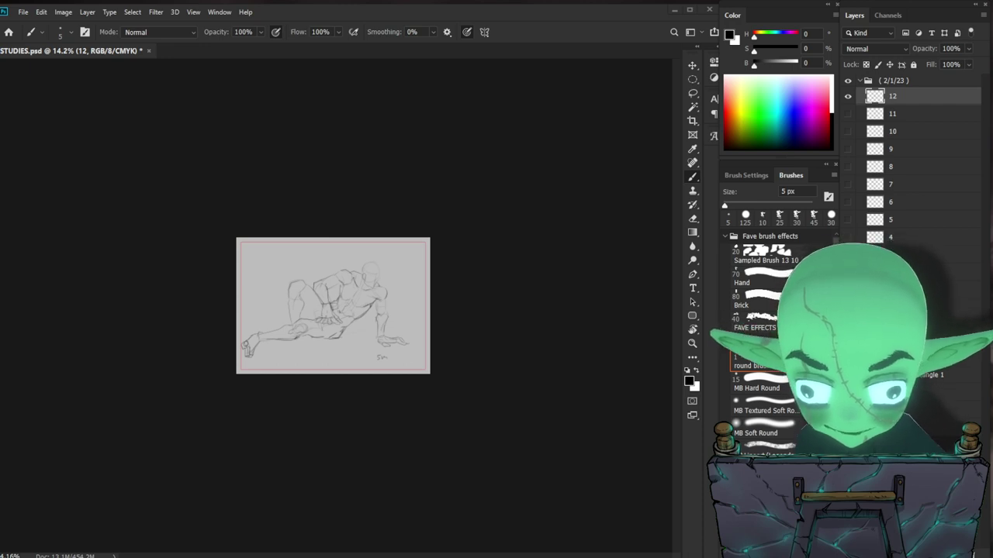
{"action": "key", "text": "ctrl+space"}
{"action": "left_click_drag", "start_coordinate": [410, 266], "coordinate": [470, 272]}
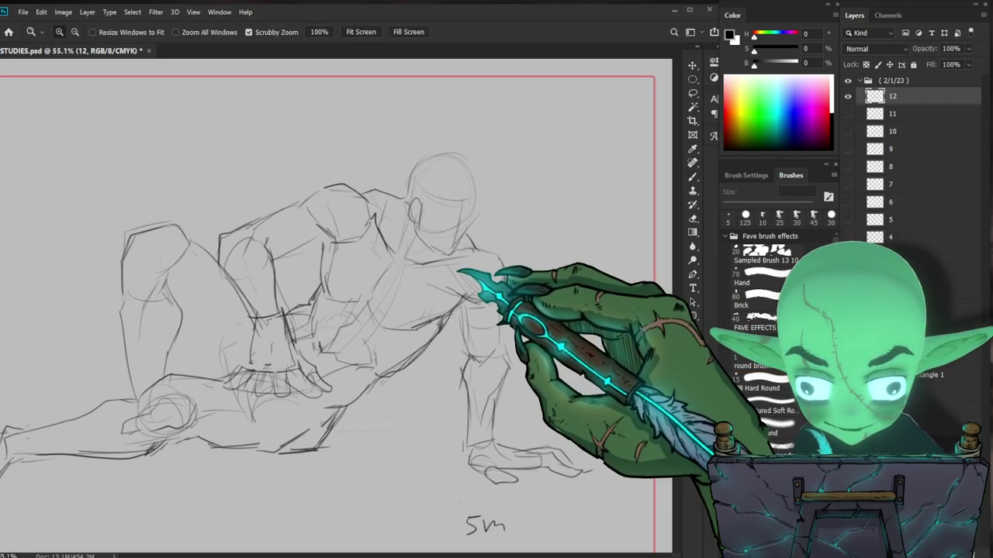
{"action": "key", "text": "ctrl+space"}
{"action": "left_click_drag", "start_coordinate": [477, 363], "coordinate": [445, 364]}
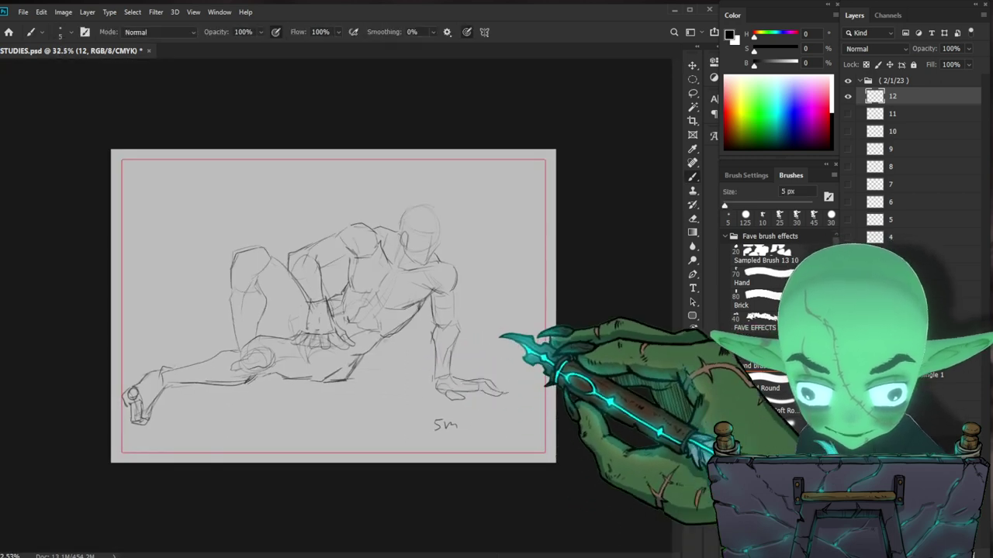
{"action": "key", "text": "ctrl+space"}
{"action": "left_click_drag", "start_coordinate": [514, 334], "coordinate": [529, 332]}
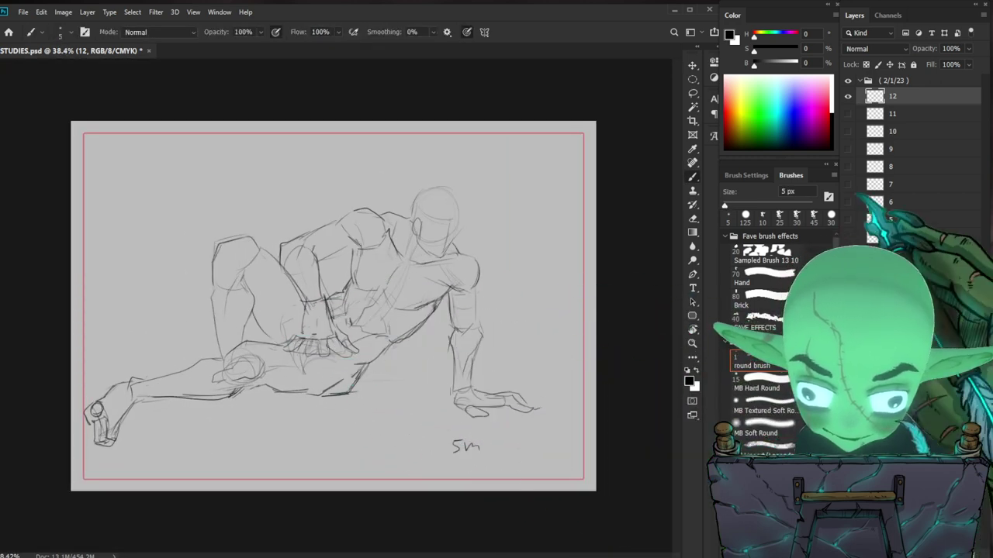
Step: Make all the figure sketch layers in the (2/1/23) group visible together
{"action": "left_click", "coordinate": [848, 97]}
{"action": "left_click_drag", "start_coordinate": [848, 96], "coordinate": [850, 131]}
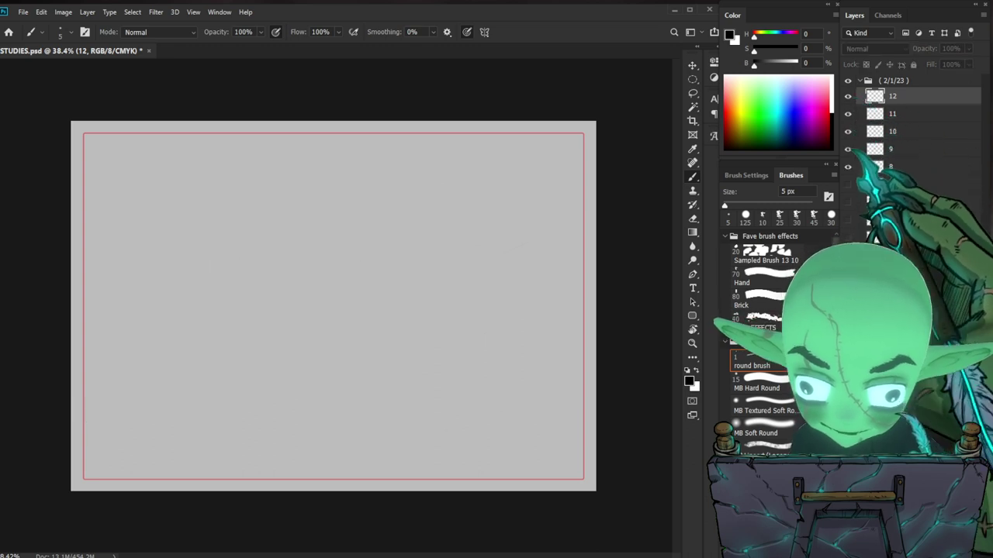
{"action": "key", "text": "ctrl+comma"}
{"action": "key", "text": "ctrl+t"}
{"action": "left_click_drag", "start_coordinate": [558, 187], "coordinate": [470, 236]}
{"action": "key", "text": "ctrl+z"}
{"action": "key", "text": "Escape"}
Step: Select all the sketch layers in the group and scale them together to 30.17% in the canvas's upper-left corner
{"action": "left_click", "coordinate": [893, 287], "text": "shift"}
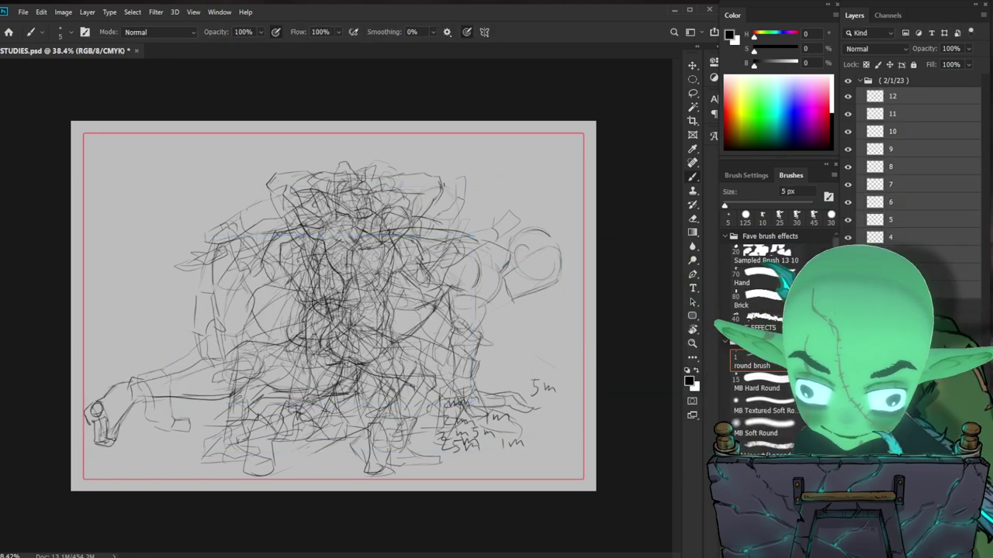
{"action": "key", "text": "ctrl+t"}
{"action": "mouse_move", "coordinate": [595, 142]}
{"action": "left_mouse_down"}
{"action": "mouse_move", "coordinate": [421, 253]}
{"action": "mouse_move", "coordinate": [259, 130]}
{"action": "mouse_move", "coordinate": [246, 138]}
{"action": "left_mouse_up"}
{"action": "left_click_drag", "start_coordinate": [224, 177], "coordinate": [218, 177]}
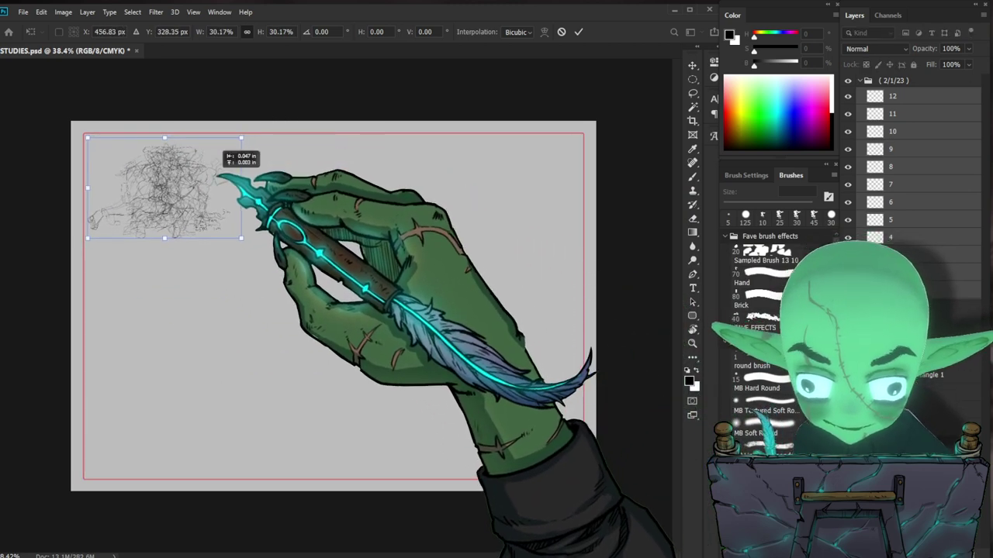
{"action": "key", "text": "Return"}
Step: Move the shrunken stack of sketches to the canvas's lower-right corner and select only layer 12
{"action": "mouse_move", "coordinate": [230, 241]}
{"action": "left_mouse_down"}
{"action": "mouse_move", "coordinate": [574, 448]}
{"action": "mouse_move", "coordinate": [578, 470]}
{"action": "left_mouse_up"}
{"action": "left_click", "coordinate": [904, 98]}
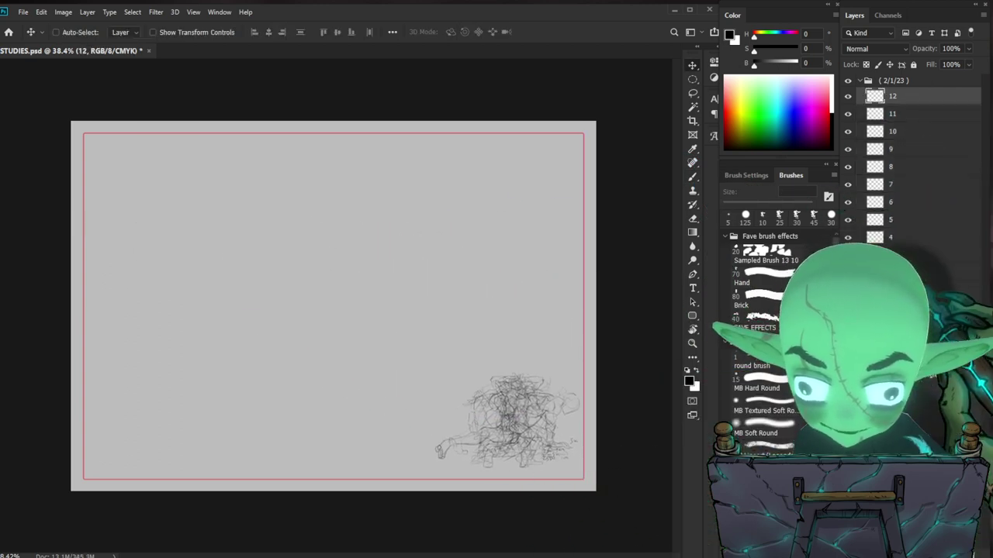
Step: Move the layer 1 figure out of the stack of sketches to the canvas's upper-left corner
{"action": "left_click", "coordinate": [907, 290]}
{"action": "key", "text": "b"}
{"action": "left_click_drag", "start_coordinate": [341, 262], "coordinate": [490, 385]}
{"action": "left_click_drag", "start_coordinate": [419, 346], "coordinate": [447, 370]}
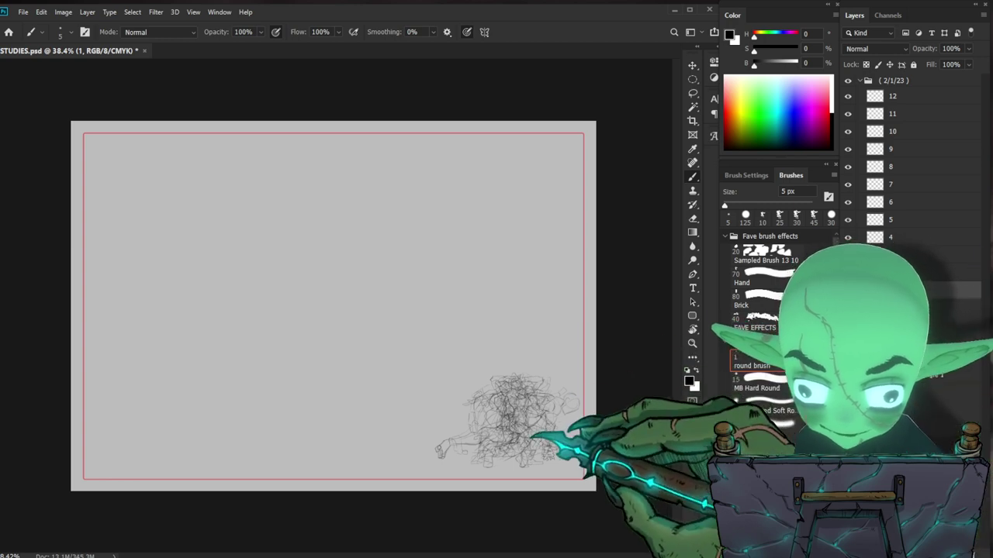
{"action": "key", "text": "v"}
{"action": "mouse_move", "coordinate": [509, 403]}
{"action": "left_mouse_down"}
{"action": "mouse_move", "coordinate": [398, 332]}
{"action": "mouse_move", "coordinate": [322, 328]}
{"action": "mouse_move", "coordinate": [268, 298]}
{"action": "left_mouse_up"}
{"action": "key", "text": "ctrl+z"}
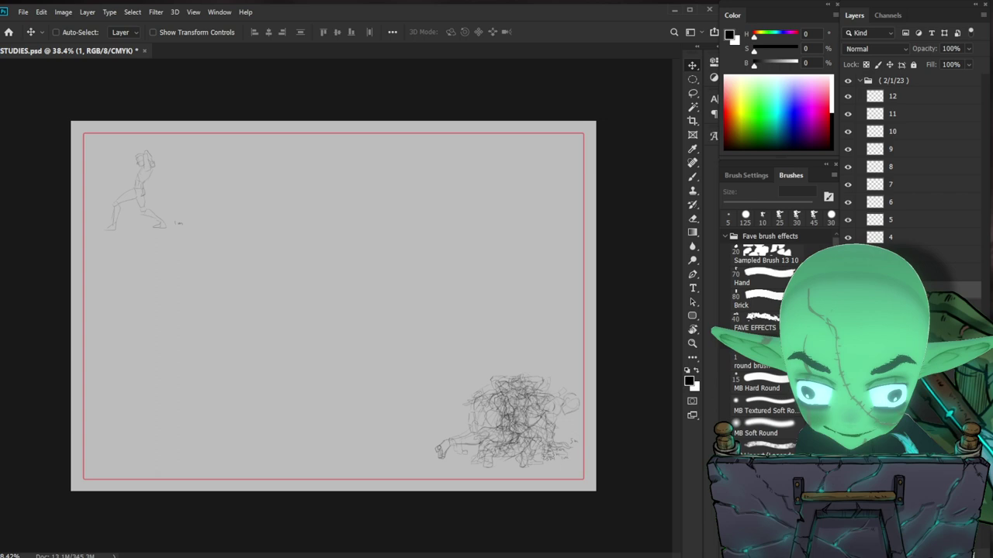
Step: Place the layer 2 and layer 3 figures side by side along the canvas's top row, following the first figure
{"action": "left_click_drag", "start_coordinate": [540, 445], "coordinate": [319, 241]}
{"action": "mouse_move", "coordinate": [435, 363]}
{"action": "left_mouse_down"}
{"action": "mouse_move", "coordinate": [358, 325]}
{"action": "mouse_move", "coordinate": [367, 334]}
{"action": "left_mouse_up"}
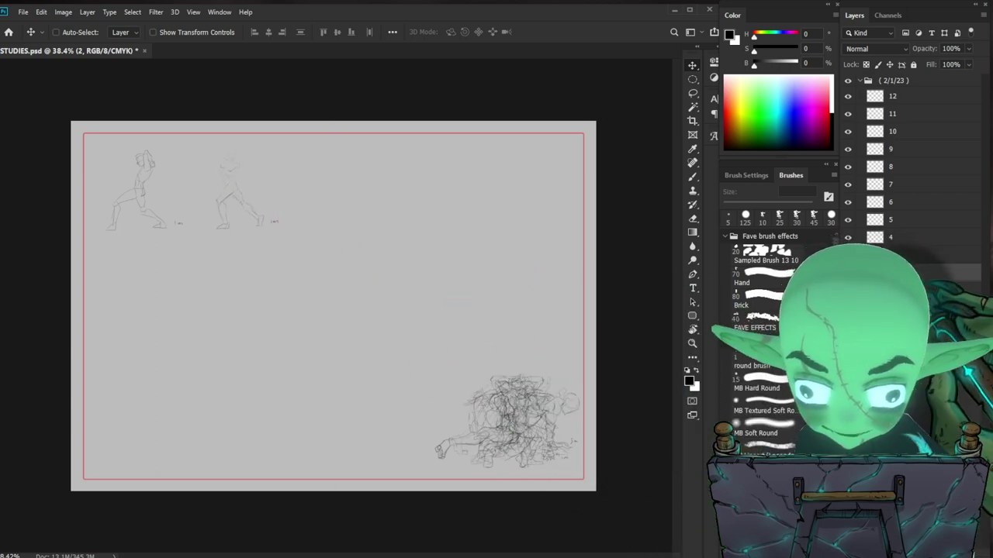
{"action": "mouse_move", "coordinate": [574, 489]}
{"action": "left_mouse_down"}
{"action": "mouse_move", "coordinate": [415, 272]}
{"action": "mouse_move", "coordinate": [415, 284]}
{"action": "left_mouse_up"}
{"action": "mouse_move", "coordinate": [500, 321]}
{"action": "left_mouse_down"}
{"action": "mouse_move", "coordinate": [491, 293]}
{"action": "mouse_move", "coordinate": [487, 306]}
{"action": "mouse_move", "coordinate": [468, 310]}
{"action": "left_mouse_up"}
Step: Line up the layer 5 and layer 6 figures as the last two poses of the top row
{"action": "left_click", "coordinate": [908, 204]}
{"action": "left_click_drag", "start_coordinate": [560, 408], "coordinate": [549, 250]}
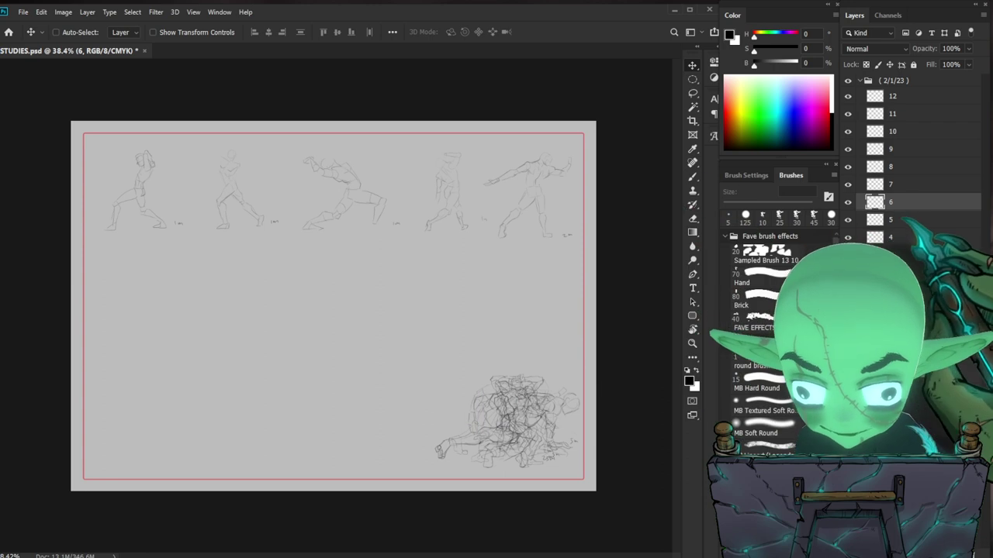
{"action": "left_click", "coordinate": [908, 220]}
{"action": "left_click_drag", "start_coordinate": [496, 273], "coordinate": [487, 273]}
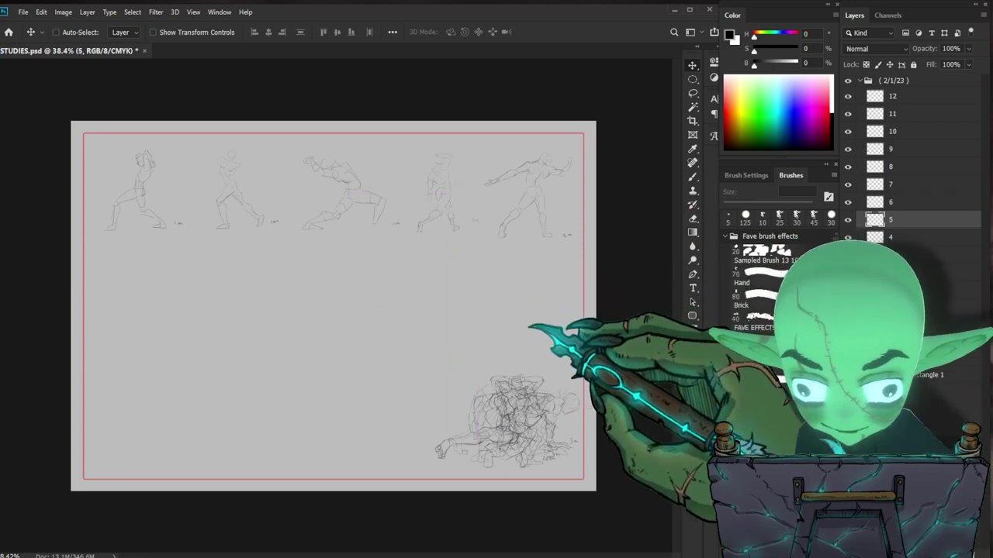
{"action": "left_click", "coordinate": [908, 202]}
{"action": "left_click_drag", "start_coordinate": [636, 512], "coordinate": [341, 408]}
{"action": "left_click_drag", "start_coordinate": [473, 409], "coordinate": [443, 501]}
{"action": "left_click_drag", "start_coordinate": [366, 346], "coordinate": [547, 303]}
Step: Start a second row on the canvas with the layer 7, 8 and 9 figures, spaced from left to right
{"action": "left_click", "coordinate": [912, 188]}
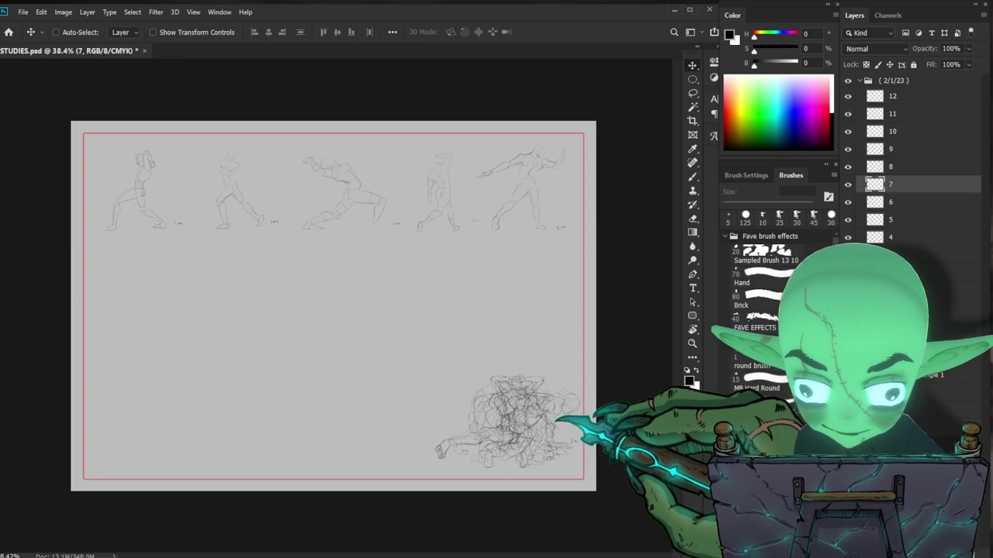
{"action": "left_click_drag", "start_coordinate": [580, 469], "coordinate": [405, 373]}
{"action": "left_click_drag", "start_coordinate": [459, 427], "coordinate": [272, 400]}
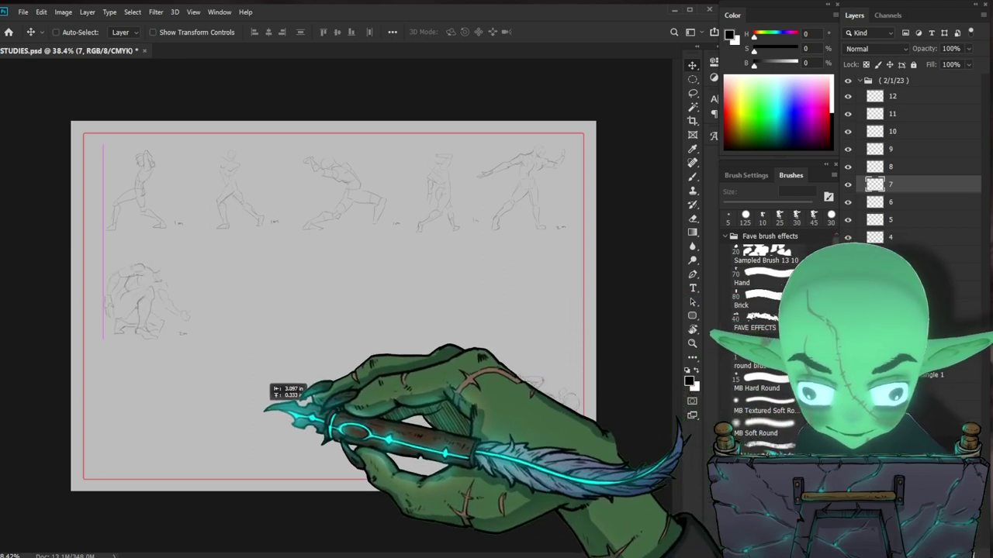
{"action": "key", "text": "alt+bracketright"}
{"action": "mouse_move", "coordinate": [492, 438]}
{"action": "left_mouse_down"}
{"action": "mouse_move", "coordinate": [388, 351]}
{"action": "mouse_move", "coordinate": [312, 374]}
{"action": "left_mouse_up"}
{"action": "left_click", "coordinate": [906, 150]}
{"action": "left_click_drag", "start_coordinate": [521, 459], "coordinate": [394, 397]}
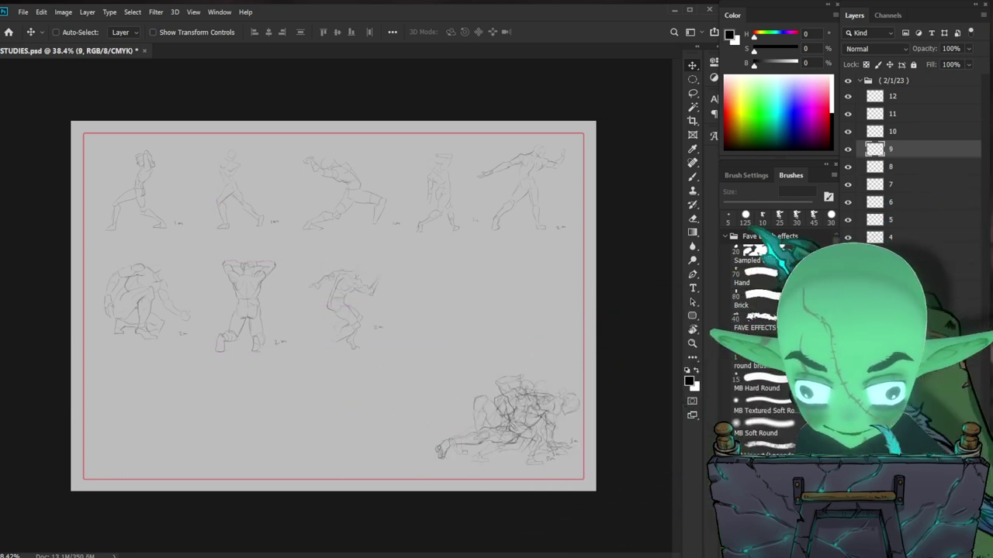
Step: Lower the crouching layer 7 figure to its neighbour's foot line and adjust the layer 9 figure's spacing in the second row
{"action": "key", "text": "alt+bracketleft"}
{"action": "key", "text": "alt+bracketleft"}
{"action": "left_click_drag", "start_coordinate": [335, 340], "coordinate": [458, 459]}
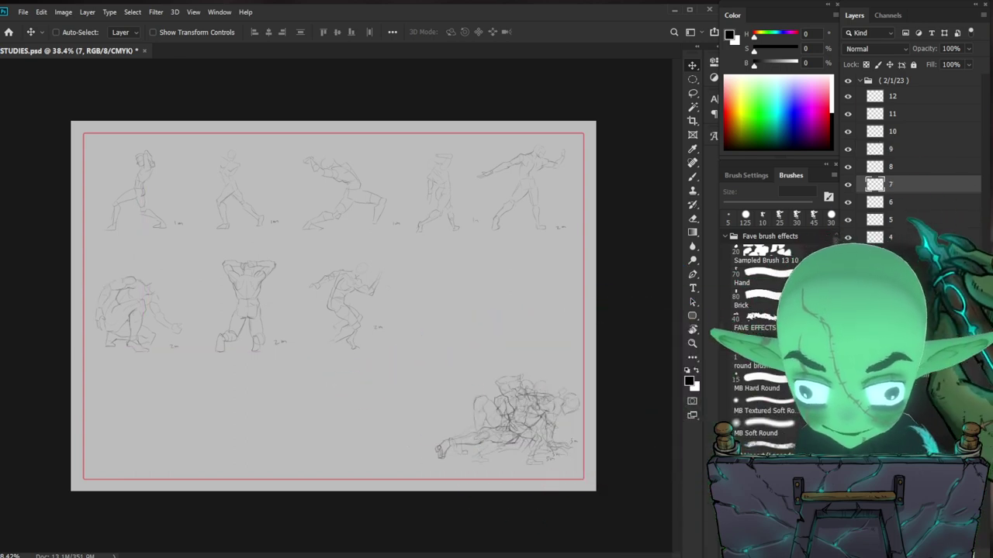
{"action": "key", "text": "alt+bracketright"}
{"action": "key", "text": "alt+bracketright"}
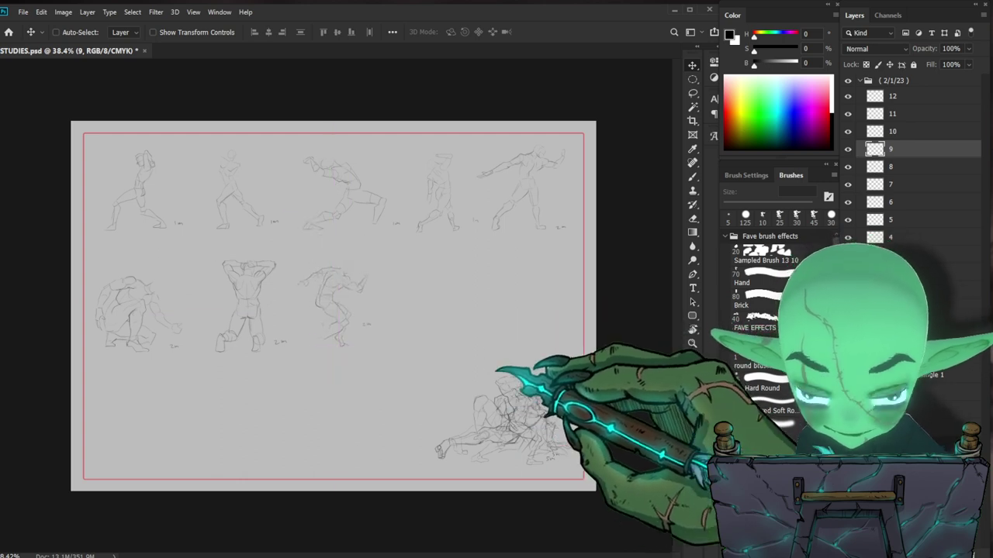
{"action": "left_click_drag", "start_coordinate": [512, 375], "coordinate": [513, 375]}
Step: Move the layer 10 figure to the end of the second row and the layer 11 figure into a third row
{"action": "left_click", "coordinate": [910, 131]}
{"action": "left_click_drag", "start_coordinate": [514, 430], "coordinate": [509, 333]}
{"action": "left_click_drag", "start_coordinate": [526, 388], "coordinate": [490, 377]}
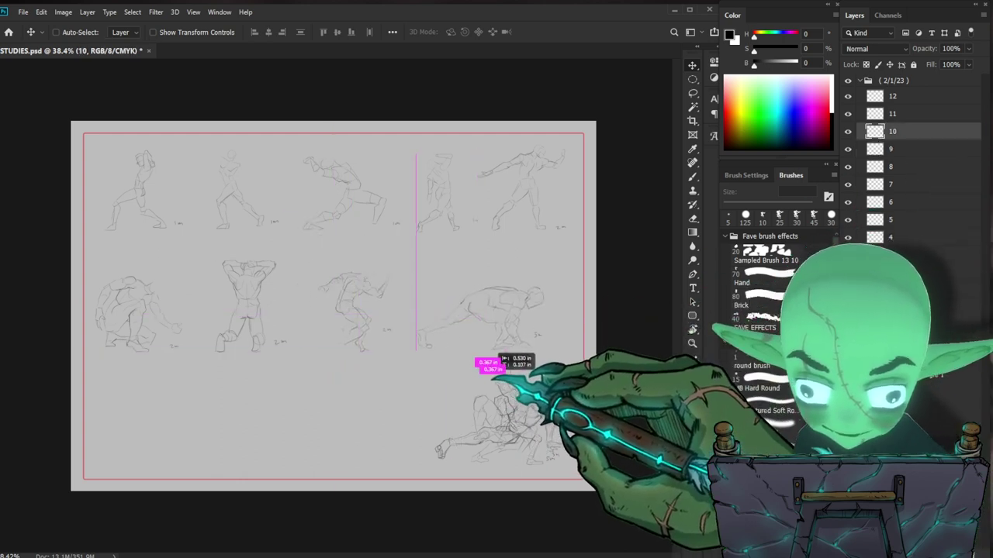
{"action": "left_click", "coordinate": [915, 114]}
{"action": "left_click_drag", "start_coordinate": [459, 439], "coordinate": [298, 444]}
{"action": "left_click_drag", "start_coordinate": [428, 444], "coordinate": [318, 425]}
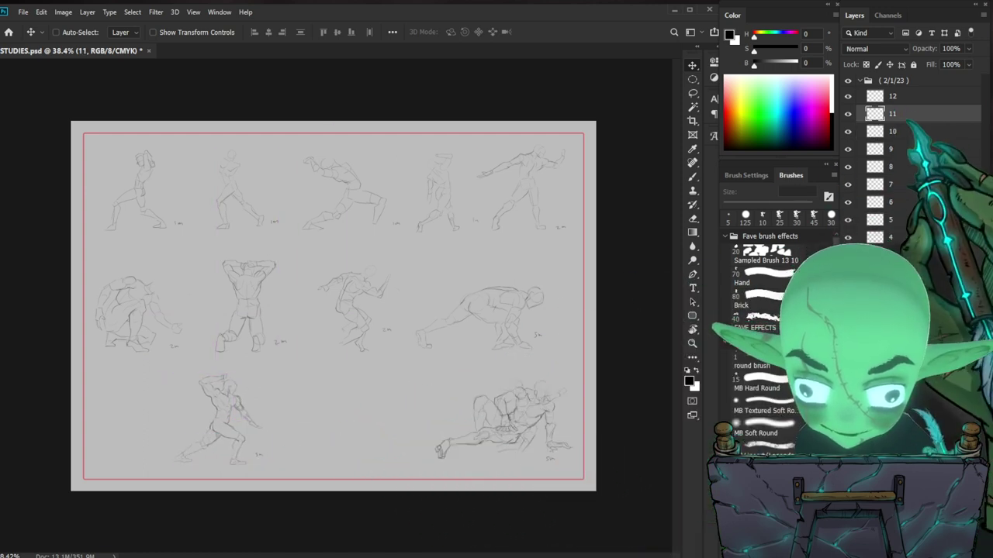
Step: Move the reclining layer 12 figure to the middle of the bottom row and the layer 11 figure to its left end
{"action": "key", "text": "alt+bracketright"}
{"action": "left_click_drag", "start_coordinate": [504, 423], "coordinate": [397, 438]}
{"action": "left_click", "coordinate": [906, 113]}
{"action": "left_click_drag", "start_coordinate": [366, 467], "coordinate": [295, 465]}
Step: Nudge the layer 10, 9, 8 and 7 figures to even out the spacing of the second row
{"action": "key", "text": "alt+bracketleft"}
{"action": "left_click_drag", "start_coordinate": [458, 415], "coordinate": [451, 442]}
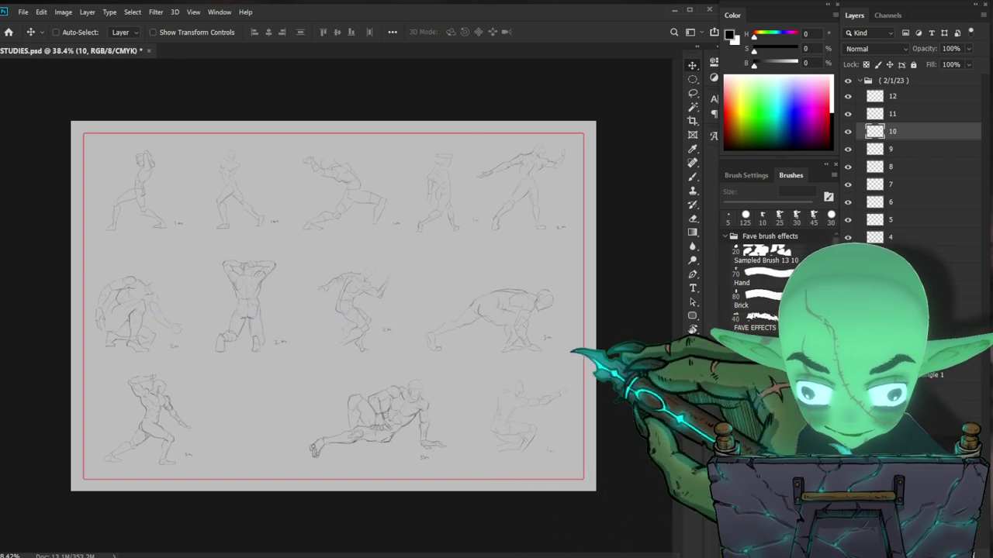
{"action": "left_click", "coordinate": [906, 149]}
{"action": "left_click_drag", "start_coordinate": [528, 436], "coordinate": [552, 408]}
{"action": "left_click", "coordinate": [911, 167]}
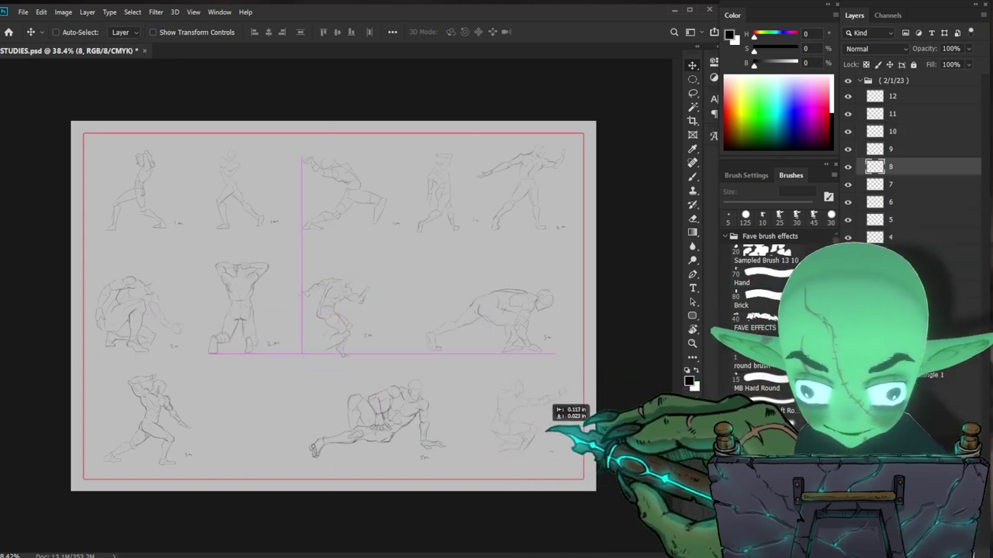
{"action": "left_click", "coordinate": [934, 184]}
{"action": "mouse_move", "coordinate": [521, 440]}
{"action": "left_mouse_down"}
{"action": "mouse_move", "coordinate": [479, 394]}
{"action": "mouse_move", "coordinate": [530, 434]}
{"action": "left_mouse_up"}
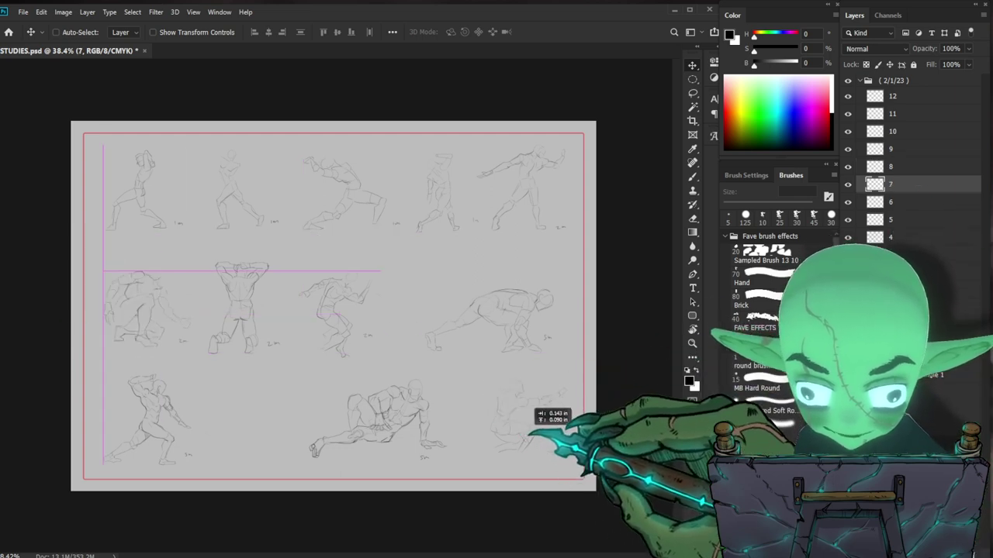
Step: Move the squatting layer 4 figure into fourth place in the top row and the layer 5 figure to the row's end
{"action": "key", "text": "alt+bracketleft"}
{"action": "key", "text": "alt+bracketleft"}
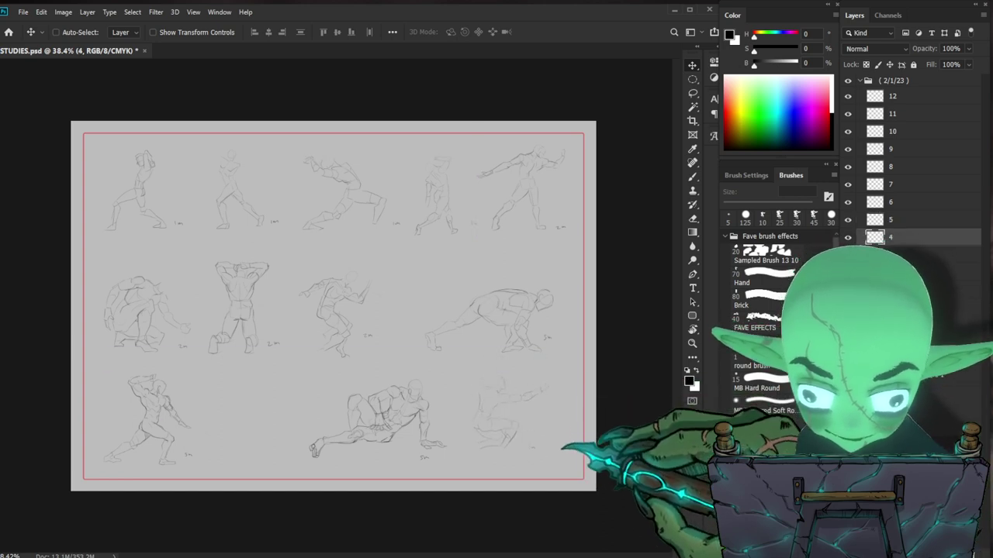
{"action": "left_click_drag", "start_coordinate": [551, 386], "coordinate": [502, 204]}
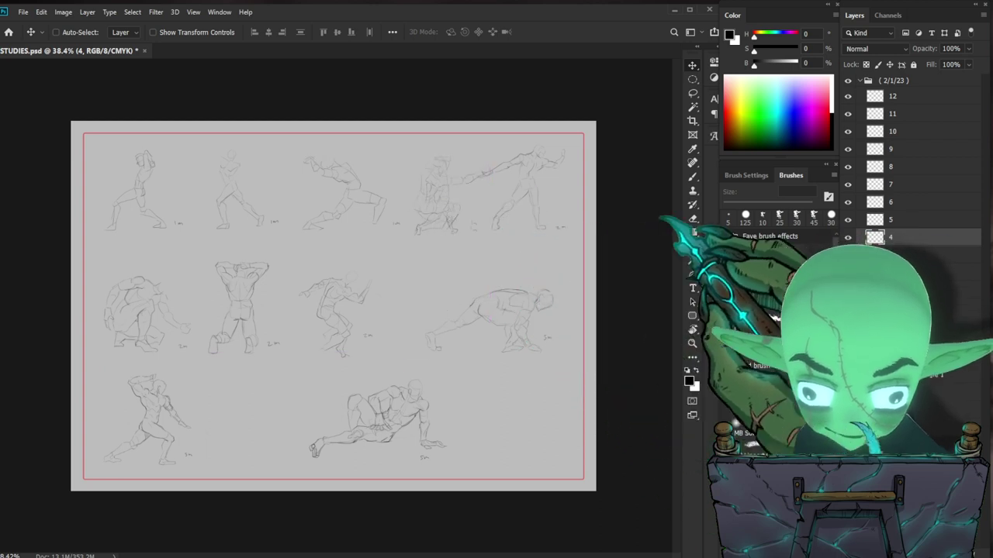
{"action": "left_click", "coordinate": [894, 220]}
{"action": "left_click_drag", "start_coordinate": [504, 239], "coordinate": [593, 246]}
Step: Move the layer 6 figure to the start of the second row and shift the layer 7 to 10 figures to the right
{"action": "left_click", "coordinate": [894, 203]}
{"action": "left_click_drag", "start_coordinate": [522, 272], "coordinate": [289, 367]}
{"action": "left_click_drag", "start_coordinate": [436, 325], "coordinate": [490, 369]}
{"action": "left_click", "coordinate": [894, 185]}
{"action": "left_click", "coordinate": [894, 166]}
{"action": "left_click", "coordinate": [892, 148]}
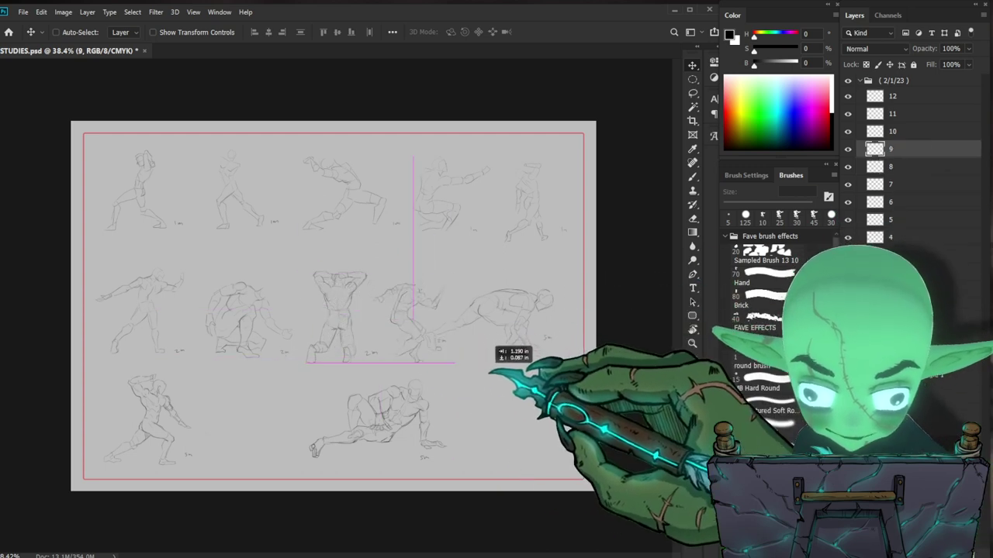
{"action": "left_click", "coordinate": [893, 131]}
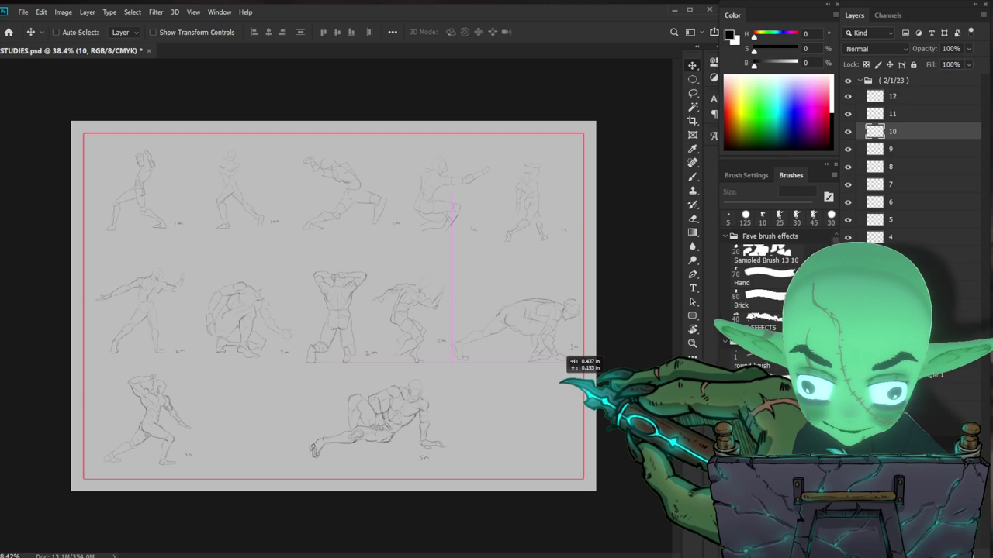
Step: Move the layer 10 figure down to the bottom row and spread the layer 9, 8 and 7 figures across the second row
{"action": "left_click_drag", "start_coordinate": [569, 359], "coordinate": [221, 448]}
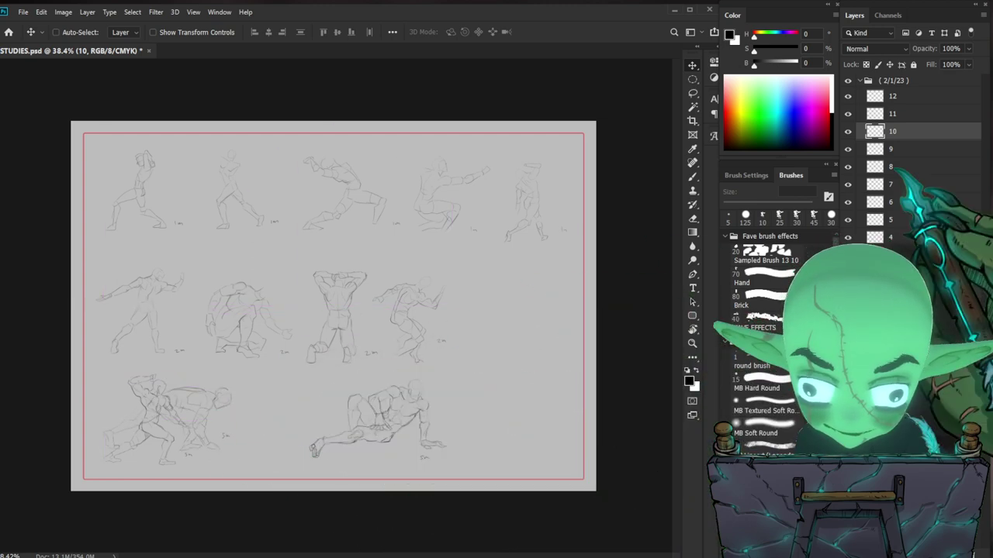
{"action": "left_click", "coordinate": [893, 149]}
{"action": "left_click_drag", "start_coordinate": [466, 361], "coordinate": [552, 367]}
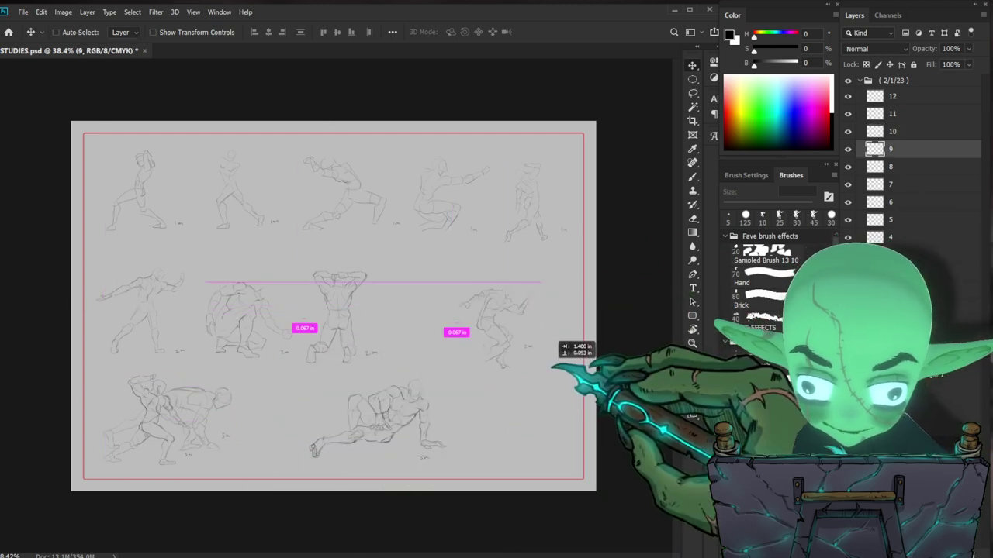
{"action": "left_click", "coordinate": [892, 166]}
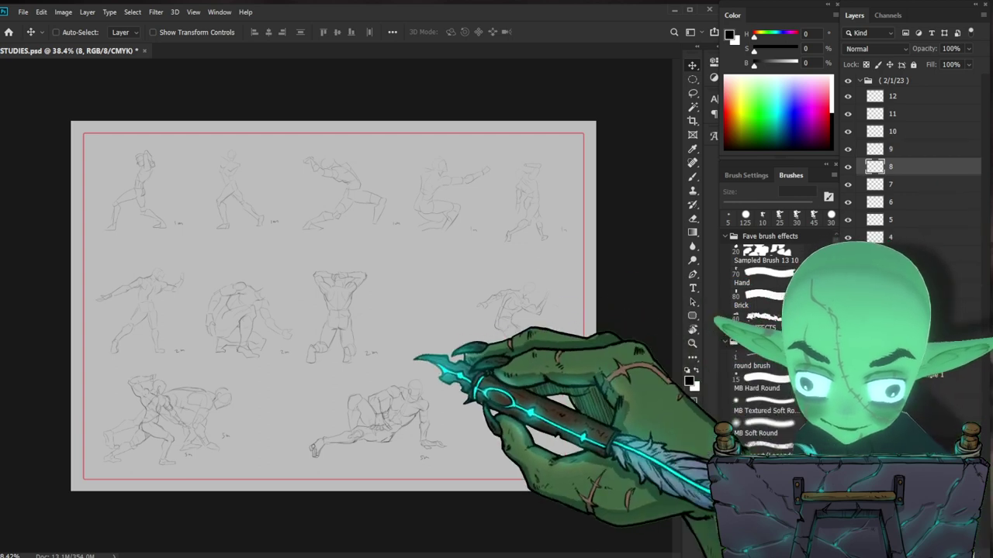
{"action": "left_click_drag", "start_coordinate": [421, 354], "coordinate": [477, 360]}
{"action": "left_click", "coordinate": [914, 182]}
{"action": "left_click_drag", "start_coordinate": [349, 382], "coordinate": [371, 383]}
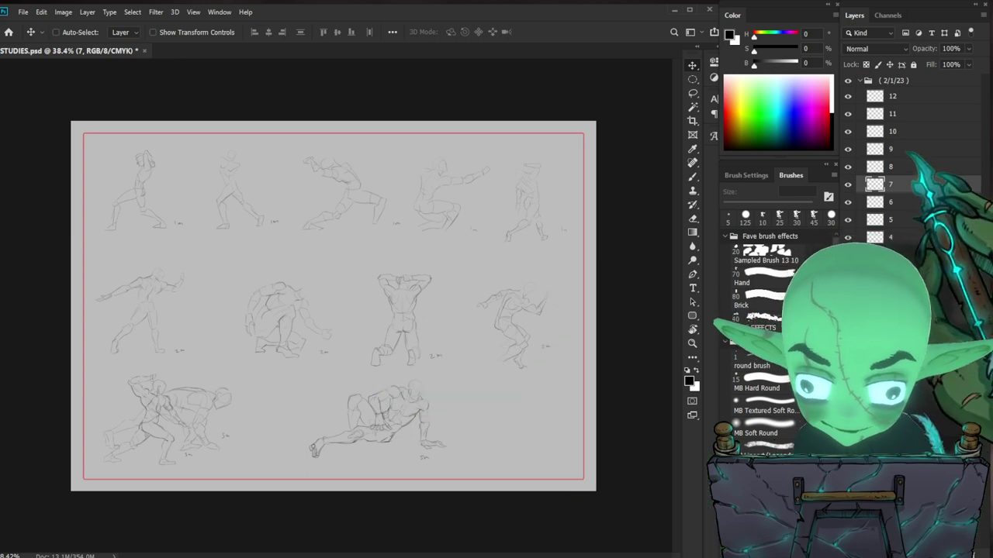
Step: Arrange the bottom row with the layer 10, 11 and 12 figures evenly spaced in that order from left to right
{"action": "left_click", "coordinate": [892, 131]}
{"action": "left_click_drag", "start_coordinate": [253, 433], "coordinate": [380, 444]}
{"action": "left_click", "coordinate": [892, 96]}
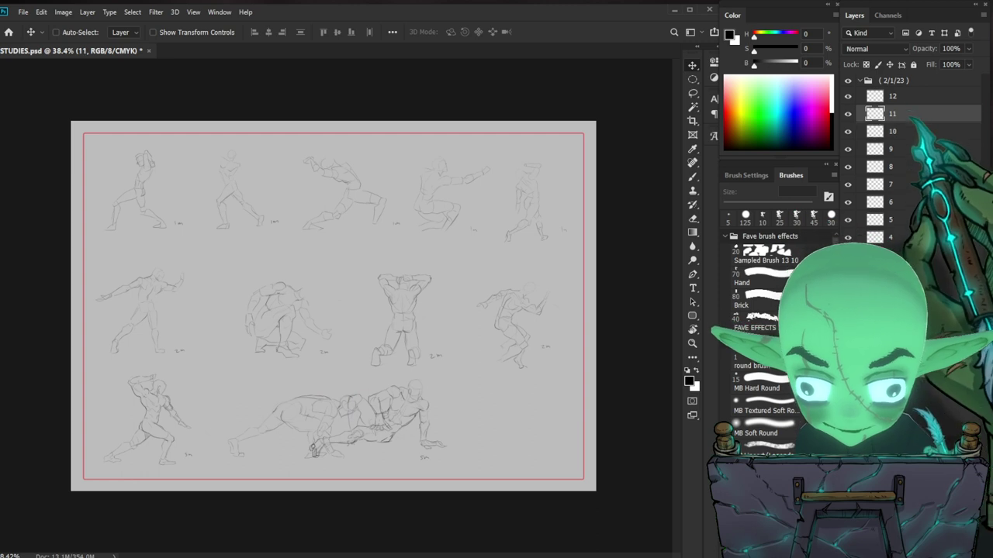
{"action": "left_click_drag", "start_coordinate": [471, 439], "coordinate": [576, 443]}
{"action": "left_click", "coordinate": [892, 114]}
{"action": "left_click_drag", "start_coordinate": [213, 433], "coordinate": [309, 434]}
{"action": "left_click", "coordinate": [892, 97]}
{"action": "left_click", "coordinate": [890, 131]}
{"action": "left_click_drag", "start_coordinate": [341, 442], "coordinate": [354, 415]}
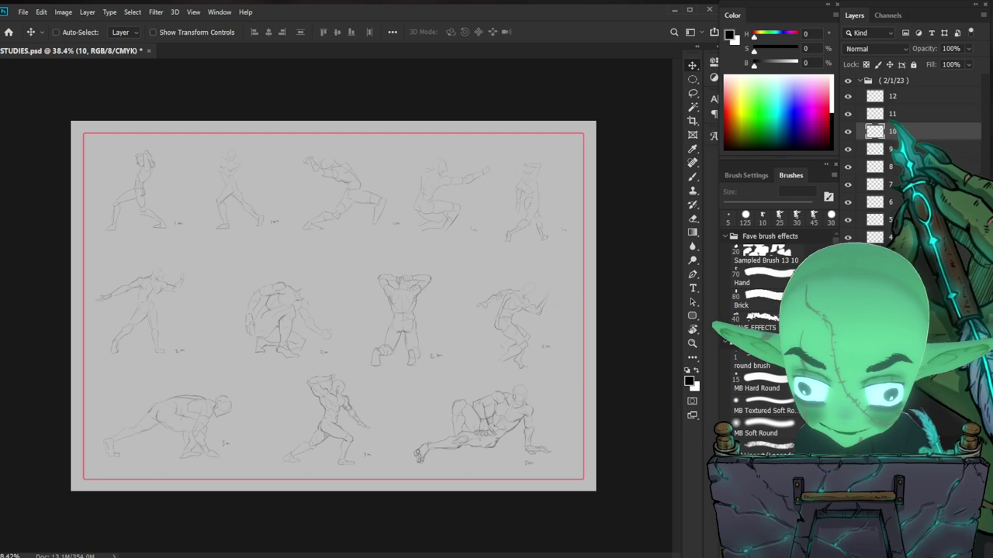
{"action": "left_click", "coordinate": [892, 114]}
{"action": "left_click_drag", "start_coordinate": [401, 451], "coordinate": [405, 452]}
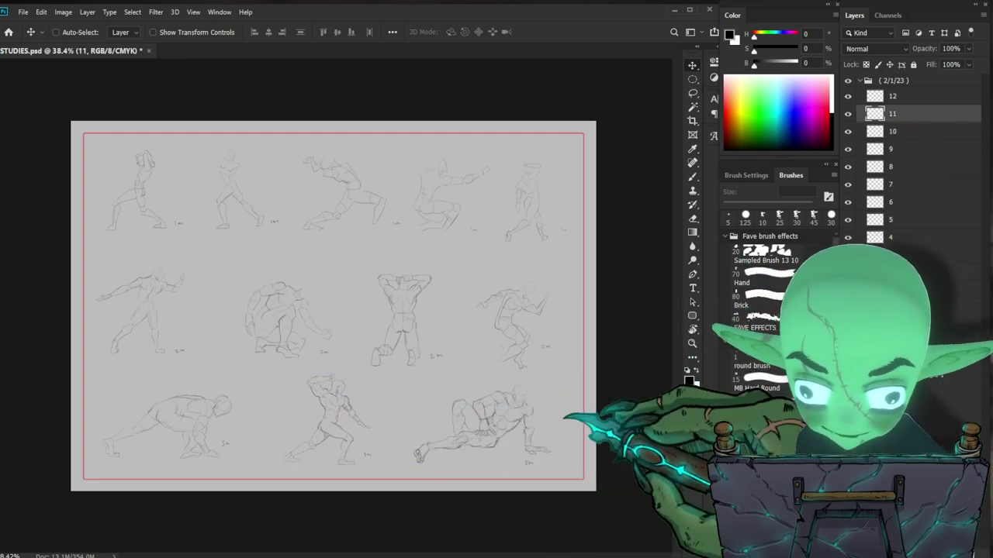
Step: Merge sketch layers 12 to 1 into one layer, then darken its lines by duplicating it and merging the copy down
{"action": "left_click", "coordinate": [892, 96]}
{"action": "left_click", "coordinate": [892, 273], "text": "shift"}
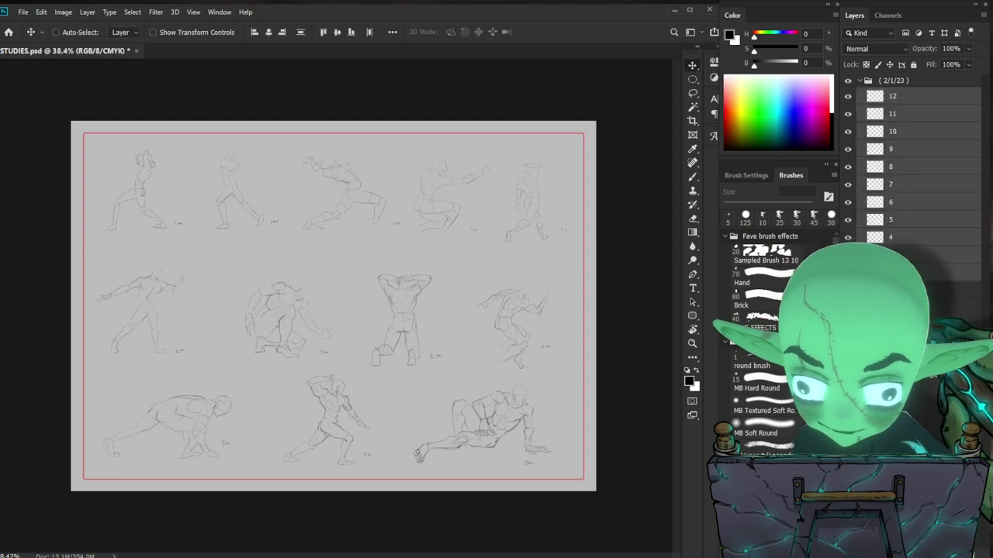
{"action": "key", "text": "ctrl+e"}
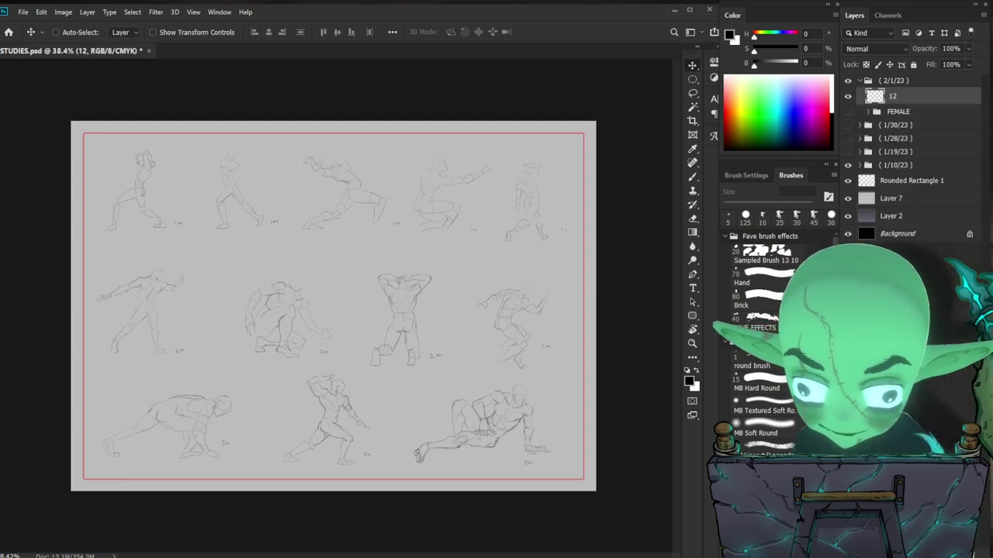
{"action": "key", "text": "ctrl+j"}
{"action": "key", "text": "ctrl+e"}
Step: Inspect the arranged pose sheet, comparing the canvas with the merged sketch layer hidden and shown
{"action": "left_click_drag", "start_coordinate": [477, 419], "coordinate": [533, 413]}
{"action": "left_click_drag", "start_coordinate": [545, 462], "coordinate": [535, 443]}
{"action": "left_click_drag", "start_coordinate": [552, 393], "coordinate": [536, 396], "text": "ctrl"}
{"action": "left_click_drag", "start_coordinate": [575, 369], "coordinate": [553, 371], "text": "ctrl"}
{"action": "left_click_drag", "start_coordinate": [612, 367], "coordinate": [597, 370], "text": "ctrl"}
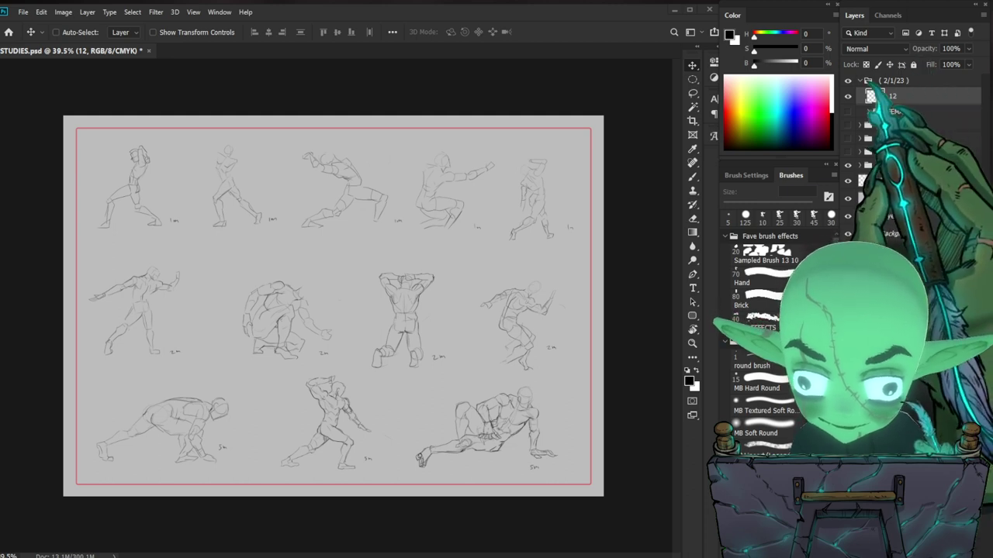
{"action": "left_click", "coordinate": [848, 96]}
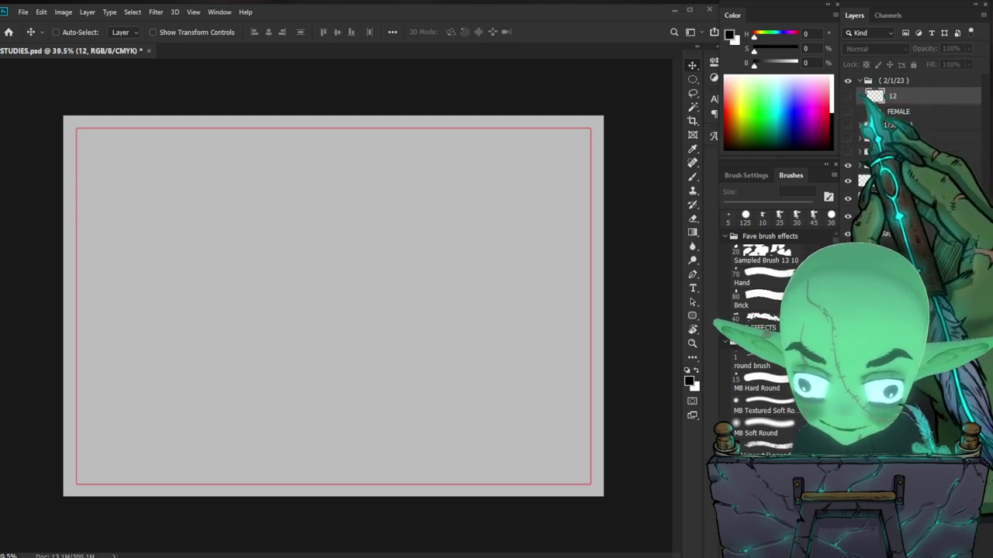
{"action": "key", "text": "ctrl+comma"}
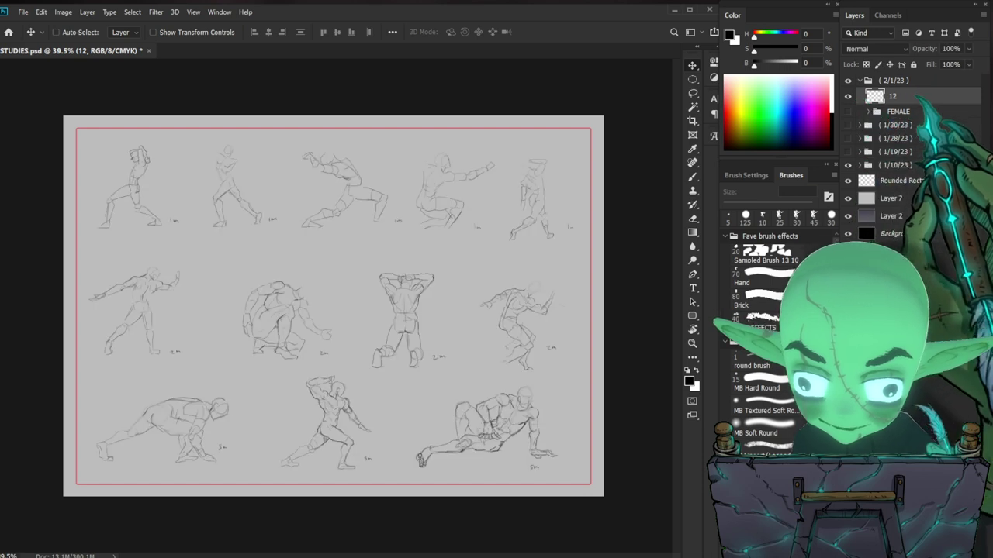
Step: Put the merged sketch layer in a new group named MALE and collapse the group
{"action": "key", "text": "ctrl+g"}
{"action": "double_click", "coordinate": [901, 94]}
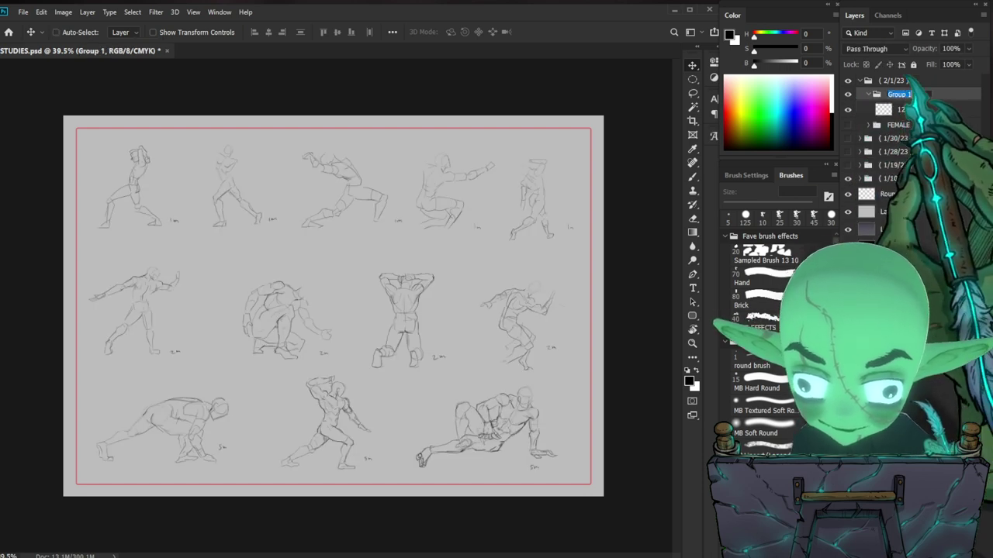
{"action": "type", "text": "MALE"}
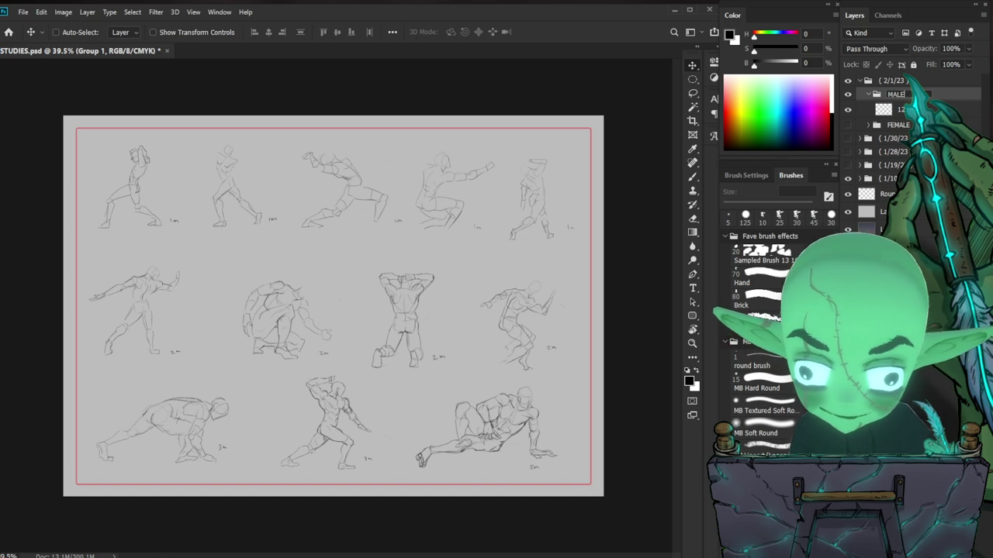
{"action": "key", "text": "Return"}
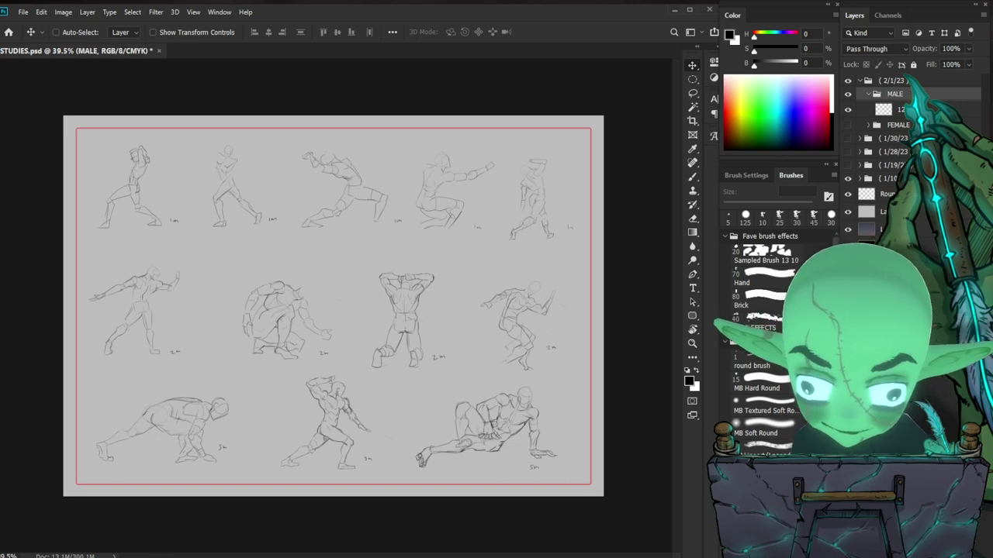
{"action": "left_click", "coordinate": [868, 94]}
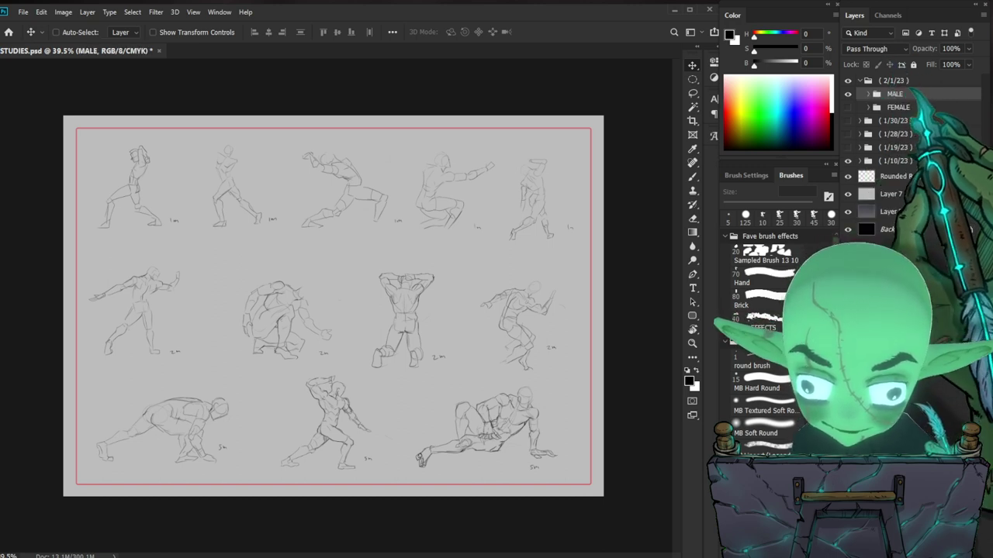
Step: Hide the MALE group and add a new layer named Photo study above it in the (2/1/23) group
{"action": "left_click", "coordinate": [848, 94]}
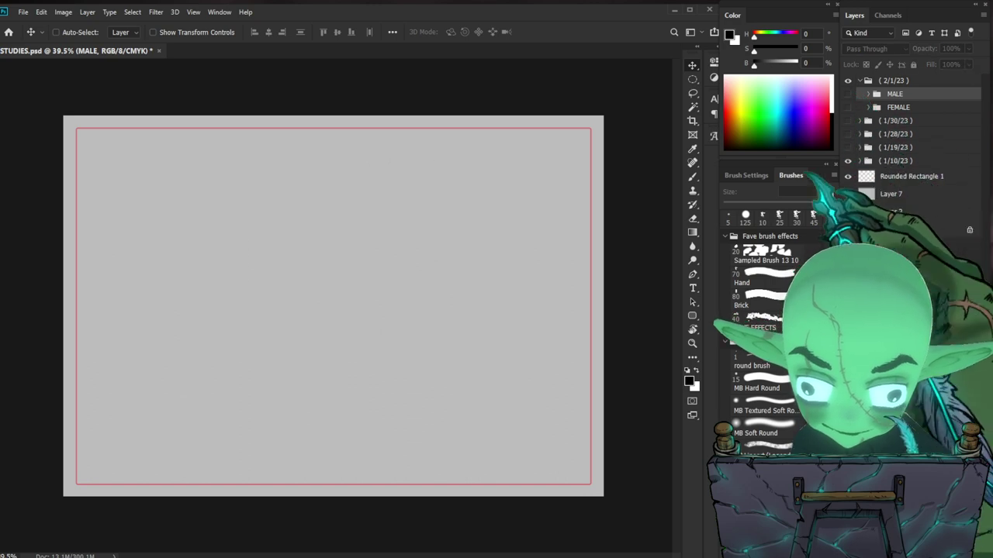
{"action": "key", "text": "ctrl+shift+n"}
{"action": "type", "text": "P"}
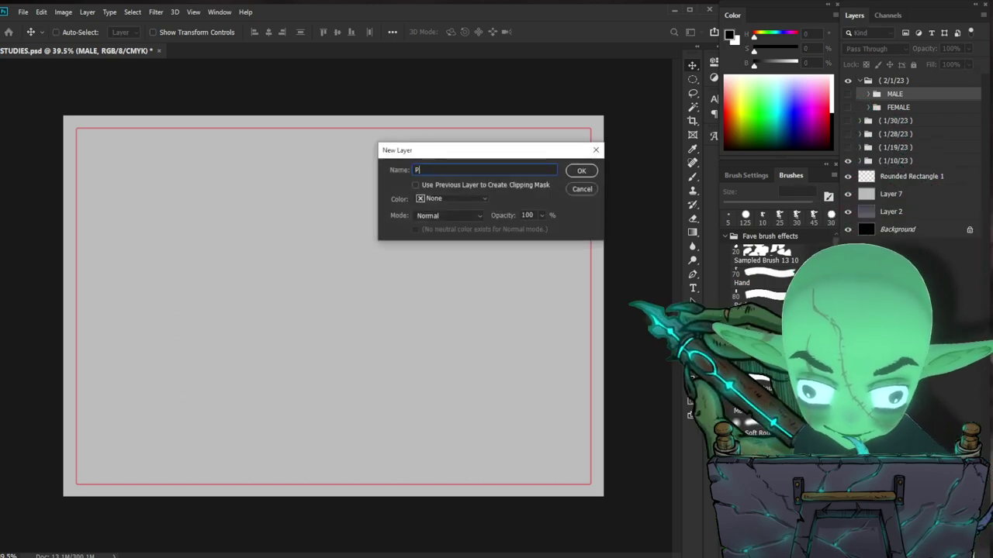
{"action": "type", "text": "hoto studi"}
{"action": "key", "text": "BackSpace"}
{"action": "key", "text": "BackSpace"}
{"action": "key", "text": "BackSpace"}
{"action": "key", "text": "BackSpace"}
{"action": "type", "text": "tudi"}
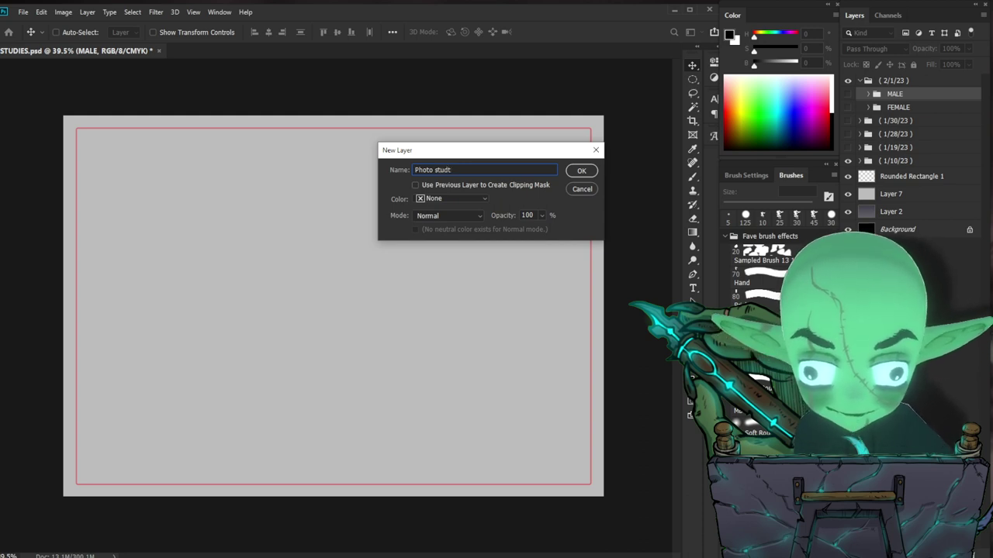
{"action": "key", "text": "BackSpace"}
{"action": "type", "text": "y"}
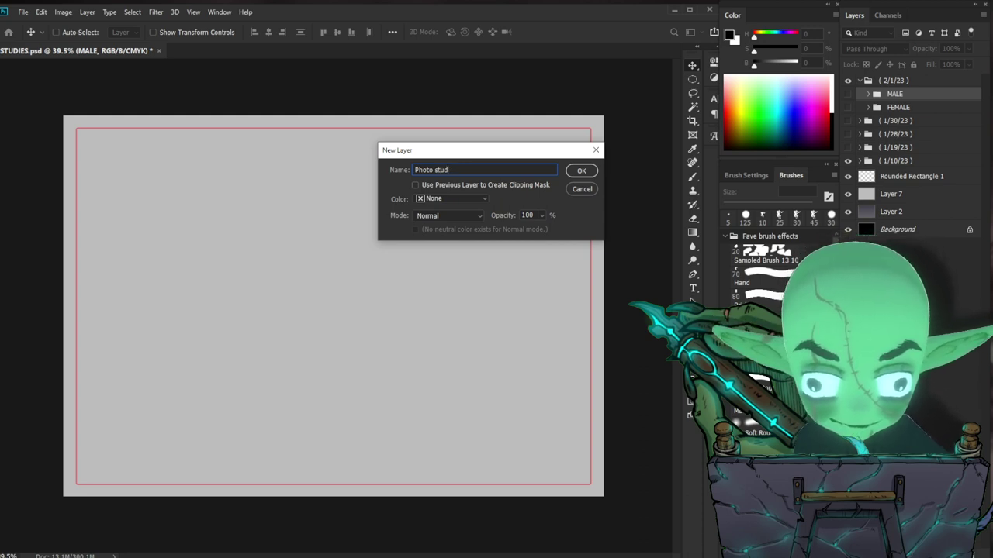
{"action": "key", "text": "Return"}
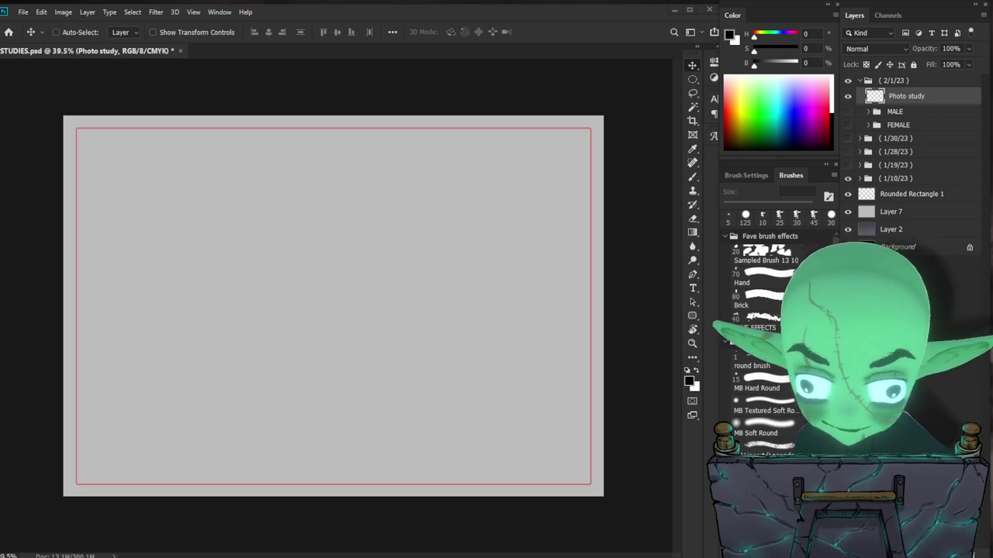
Step: Undo the faint trial ellipse and enlarge the round brush to 10 px
{"action": "key", "text": "b"}
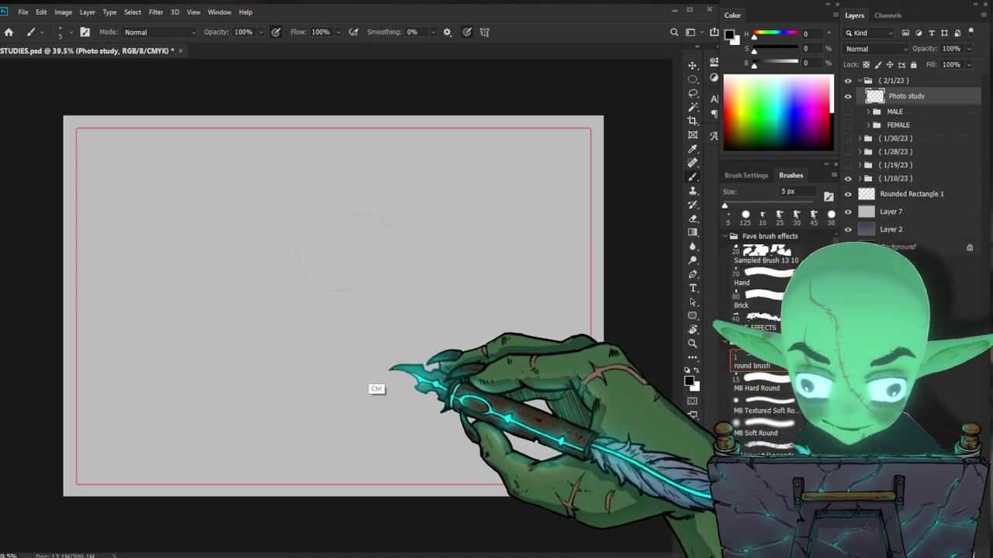
{"action": "key", "text": "ctrl+z"}
{"action": "key", "text": "bracketright"}
{"action": "key", "text": "bracketright"}
{"action": "key", "text": "bracketright"}
{"action": "key", "text": "bracketright"}
{"action": "key", "text": "bracketright"}
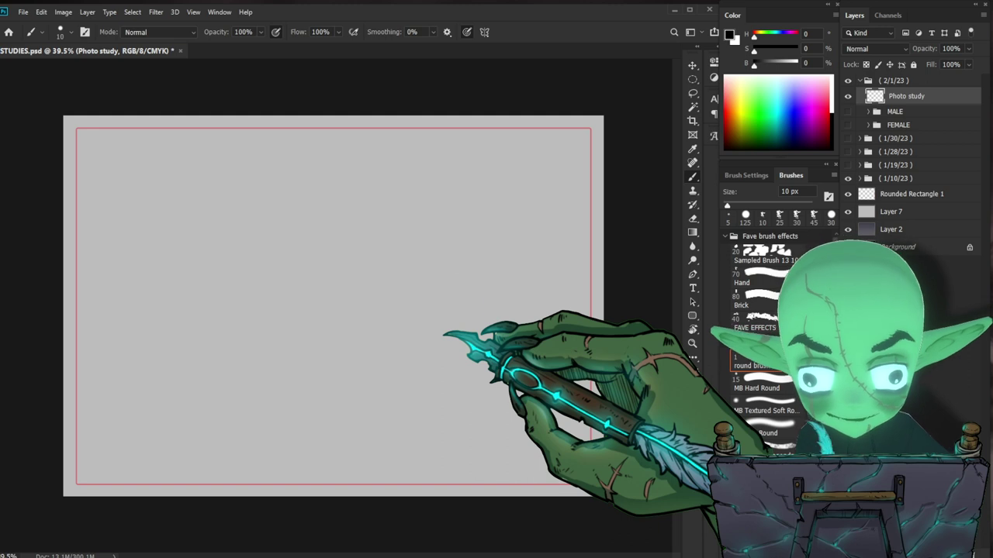
{"action": "mouse_move", "coordinate": [389, 207]}
{"action": "left_mouse_down"}
{"action": "mouse_move", "coordinate": [390, 248]}
{"action": "mouse_move", "coordinate": [392, 205]}
{"action": "left_mouse_up"}
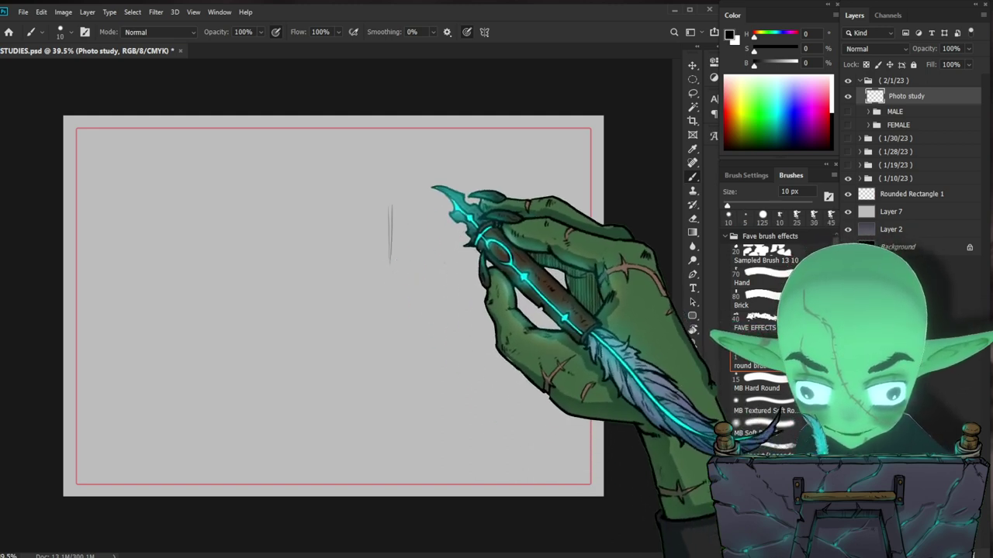
{"action": "mouse_move", "coordinate": [389, 269]}
{"action": "left_mouse_down"}
{"action": "mouse_move", "coordinate": [293, 251]}
{"action": "mouse_move", "coordinate": [369, 262]}
{"action": "left_mouse_up"}
{"action": "left_click_drag", "start_coordinate": [376, 252], "coordinate": [377, 226]}
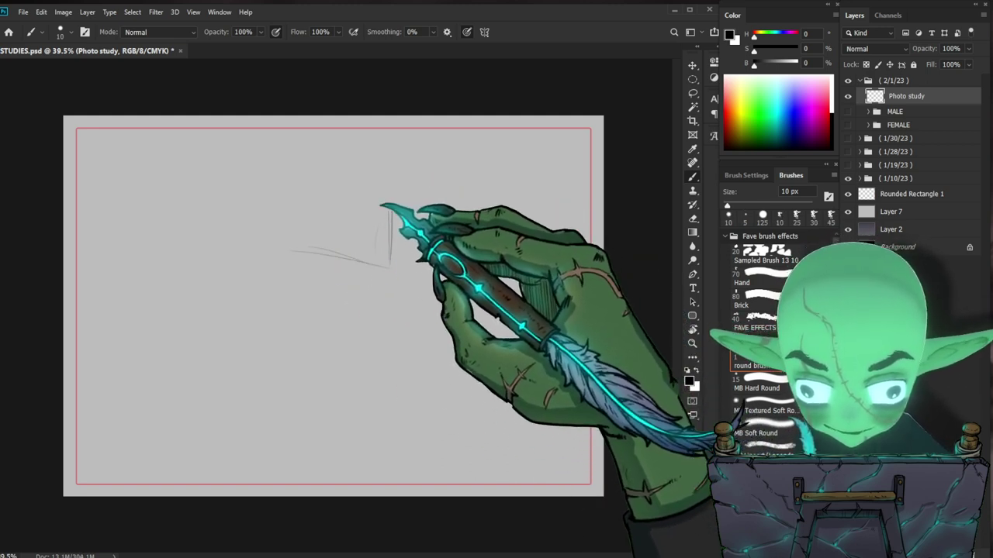
{"action": "key", "text": "e"}
{"action": "mouse_move", "coordinate": [391, 208]}
{"action": "left_mouse_down"}
{"action": "mouse_move", "coordinate": [393, 228]}
{"action": "mouse_move", "coordinate": [299, 252]}
{"action": "left_mouse_up"}
Step: Lightly sketch the head's construction on the Photo study layer: a cranium circle with side-plane guides, an ear and an angular jaw
{"action": "key", "text": "b"}
{"action": "left_click_drag", "start_coordinate": [370, 225], "coordinate": [366, 272]}
{"action": "mouse_move", "coordinate": [378, 205]}
{"action": "left_mouse_down"}
{"action": "mouse_move", "coordinate": [315, 186]}
{"action": "mouse_move", "coordinate": [329, 287]}
{"action": "left_mouse_up"}
{"action": "mouse_move", "coordinate": [354, 194]}
{"action": "left_mouse_down"}
{"action": "mouse_move", "coordinate": [357, 284]}
{"action": "mouse_move", "coordinate": [391, 269]}
{"action": "left_mouse_up"}
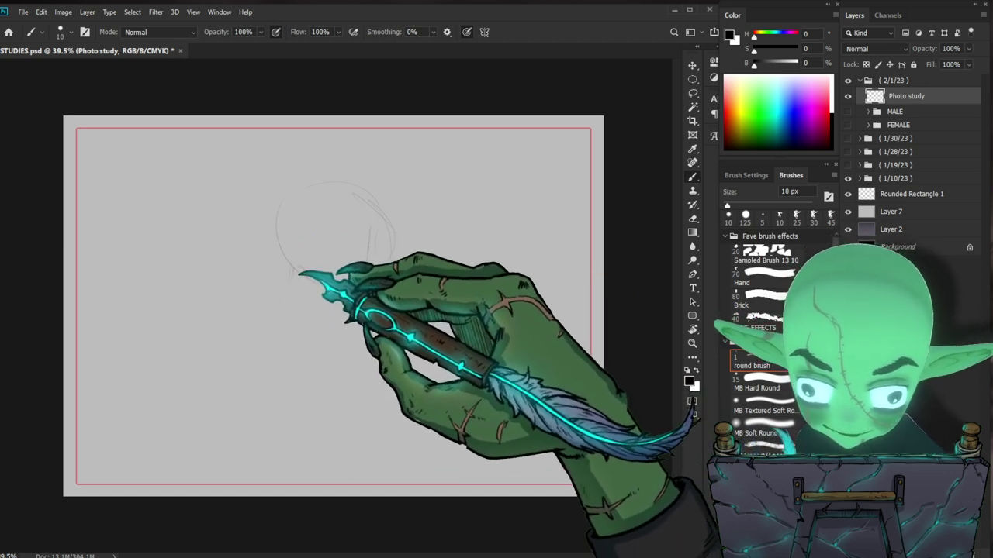
{"action": "left_click_drag", "start_coordinate": [298, 237], "coordinate": [292, 300]}
{"action": "mouse_move", "coordinate": [294, 239]}
{"action": "left_mouse_down"}
{"action": "mouse_move", "coordinate": [292, 284]}
{"action": "mouse_move", "coordinate": [281, 253]}
{"action": "mouse_move", "coordinate": [290, 240]}
{"action": "mouse_move", "coordinate": [312, 267]}
{"action": "mouse_move", "coordinate": [321, 323]}
{"action": "mouse_move", "coordinate": [293, 312]}
{"action": "mouse_move", "coordinate": [346, 340]}
{"action": "left_mouse_up"}
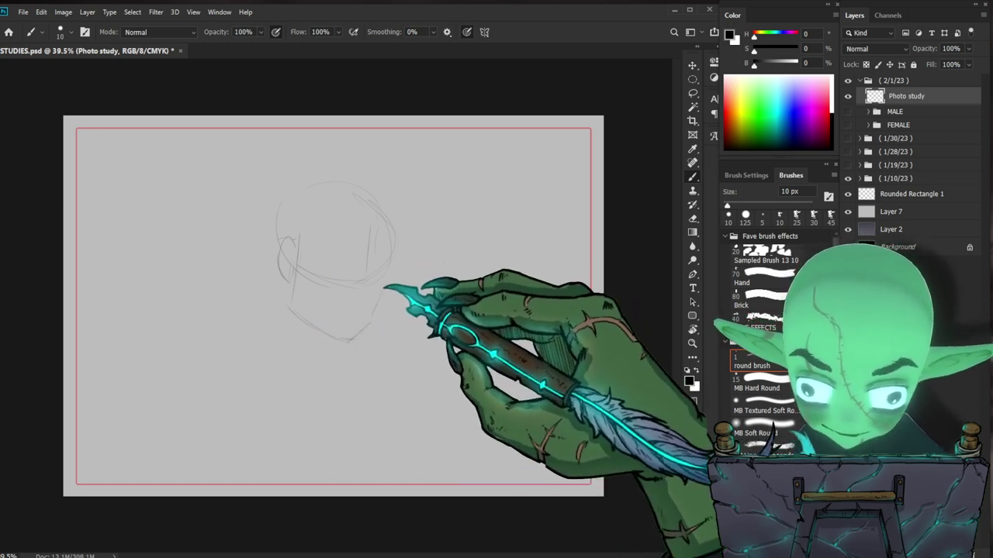
Step: Block in the three-quarter face with a brow guide, nose, mouth line, one eye and its eyebrow
{"action": "mouse_move", "coordinate": [394, 246]}
{"action": "left_mouse_down"}
{"action": "mouse_move", "coordinate": [360, 283]}
{"action": "mouse_move", "coordinate": [388, 216]}
{"action": "left_mouse_up"}
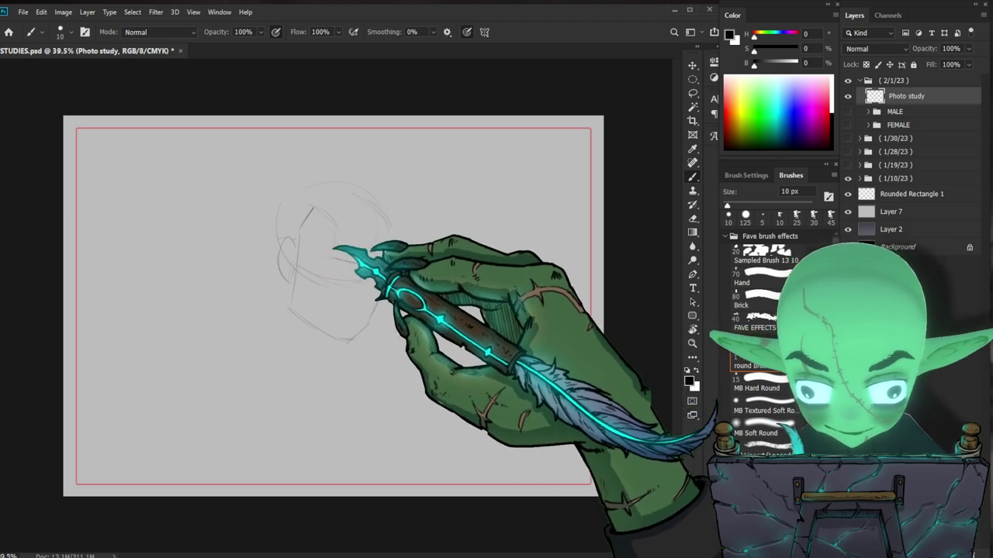
{"action": "left_click_drag", "start_coordinate": [325, 269], "coordinate": [386, 283]}
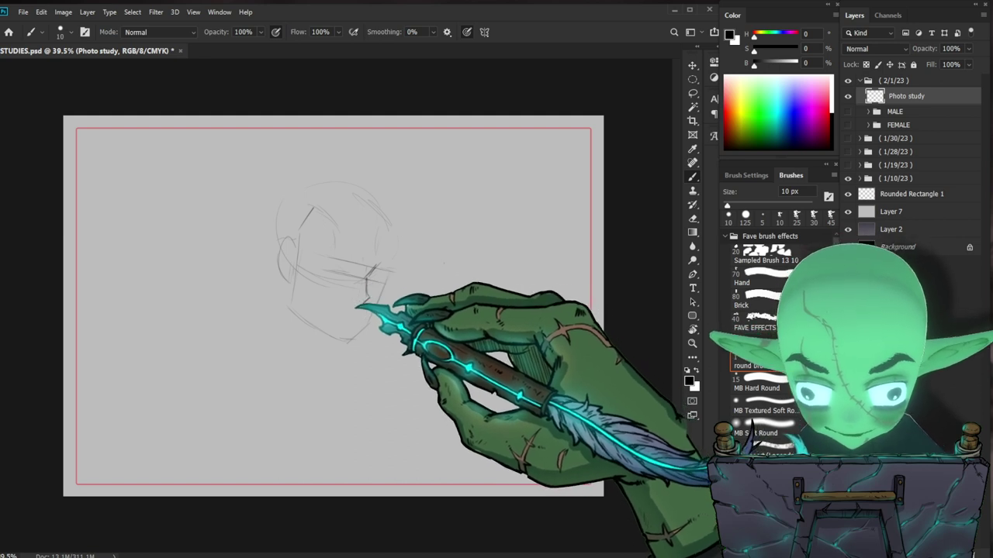
{"action": "left_click_drag", "start_coordinate": [342, 312], "coordinate": [355, 315]}
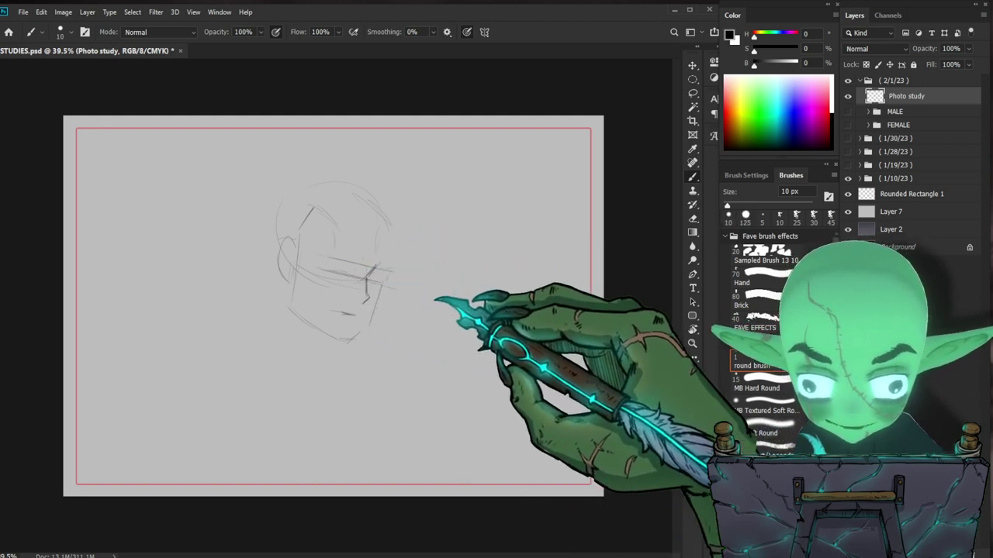
{"action": "mouse_move", "coordinate": [340, 268]}
{"action": "left_mouse_down"}
{"action": "mouse_move", "coordinate": [347, 277]}
{"action": "mouse_move", "coordinate": [333, 268]}
{"action": "mouse_move", "coordinate": [332, 277]}
{"action": "mouse_move", "coordinate": [345, 275]}
{"action": "left_mouse_up"}
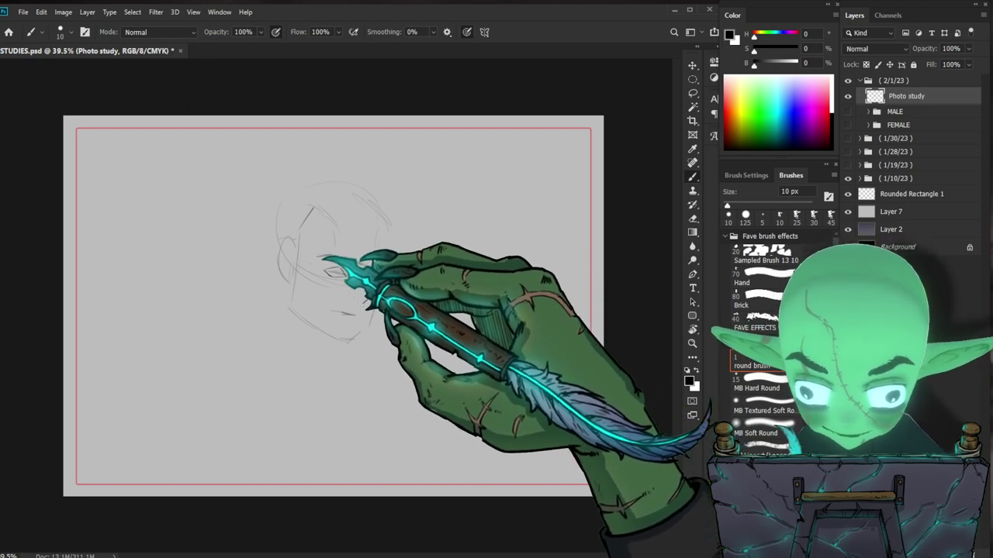
{"action": "left_click_drag", "start_coordinate": [319, 258], "coordinate": [346, 259]}
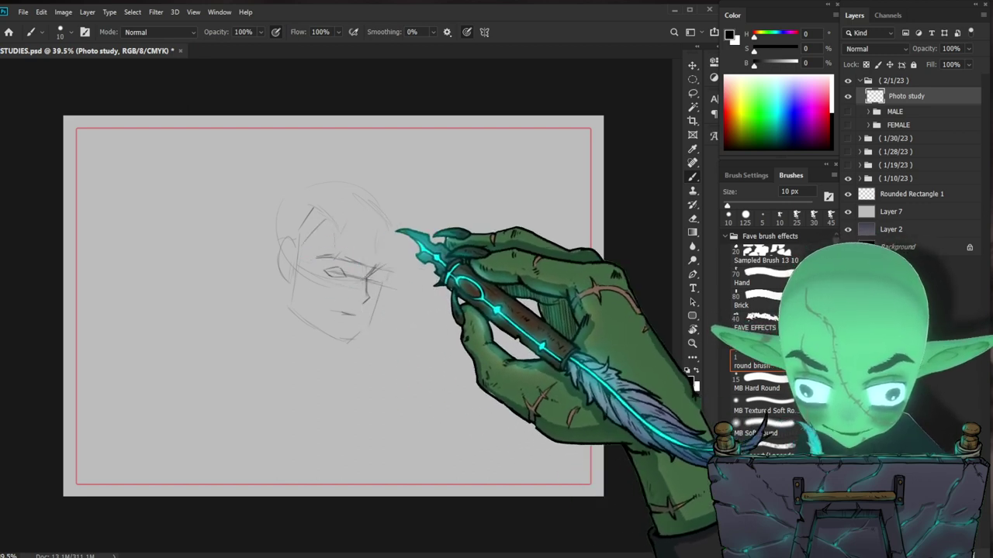
Step: Undo the last stroke, then refine the temple, second eye, nose and lips and redraw the jaw down to the chin
{"action": "key", "text": "ctrl+z"}
{"action": "mouse_move", "coordinate": [326, 218]}
{"action": "left_mouse_down"}
{"action": "mouse_move", "coordinate": [307, 246]}
{"action": "mouse_move", "coordinate": [310, 304]}
{"action": "mouse_move", "coordinate": [302, 290]}
{"action": "mouse_move", "coordinate": [290, 322]}
{"action": "mouse_move", "coordinate": [337, 339]}
{"action": "left_mouse_up"}
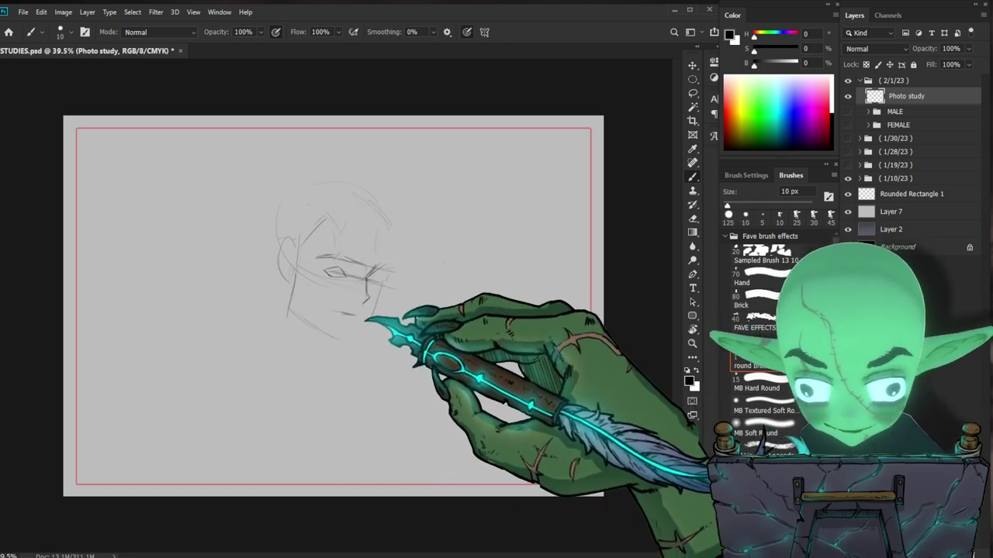
{"action": "left_click_drag", "start_coordinate": [332, 312], "coordinate": [356, 315]}
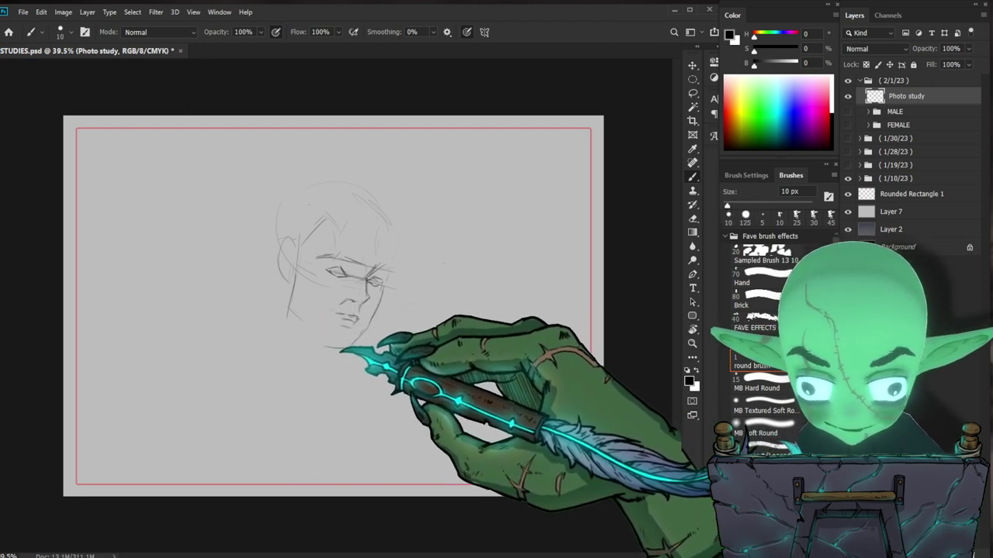
{"action": "left_click_drag", "start_coordinate": [288, 312], "coordinate": [329, 346]}
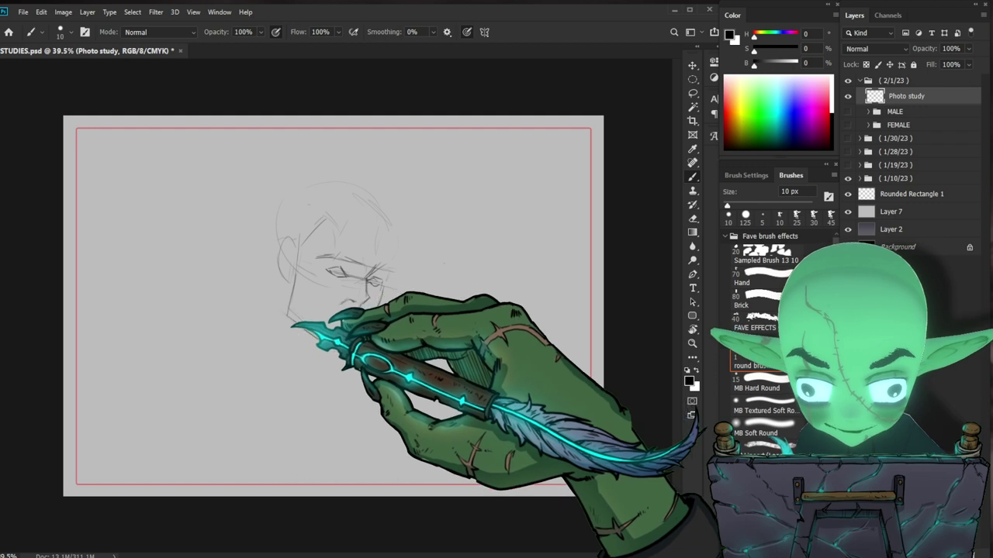
{"action": "left_click_drag", "start_coordinate": [287, 311], "coordinate": [303, 323]}
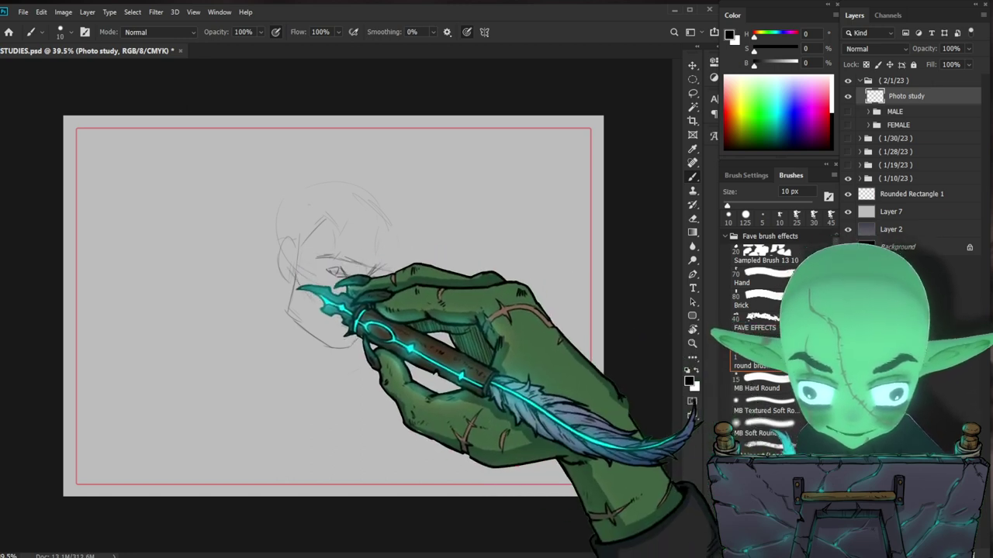
Step: Sketch the neck below the ear and chin, erasing and redrawing its back and front lines, and firm up the earlobe
{"action": "left_click_drag", "start_coordinate": [286, 287], "coordinate": [268, 340]}
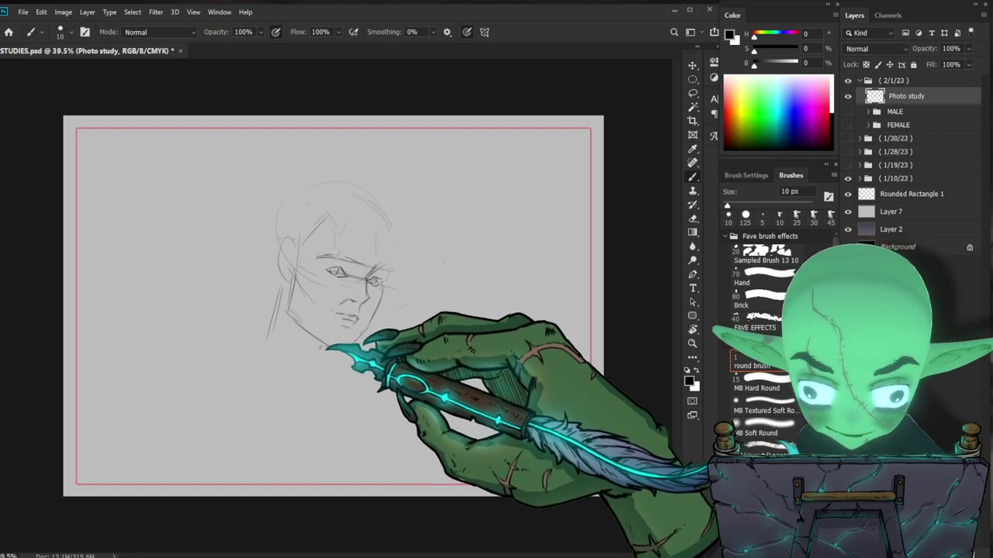
{"action": "mouse_move", "coordinate": [294, 323]}
{"action": "left_mouse_down"}
{"action": "mouse_move", "coordinate": [295, 363]}
{"action": "mouse_move", "coordinate": [270, 343]}
{"action": "left_mouse_up"}
{"action": "key", "text": "e"}
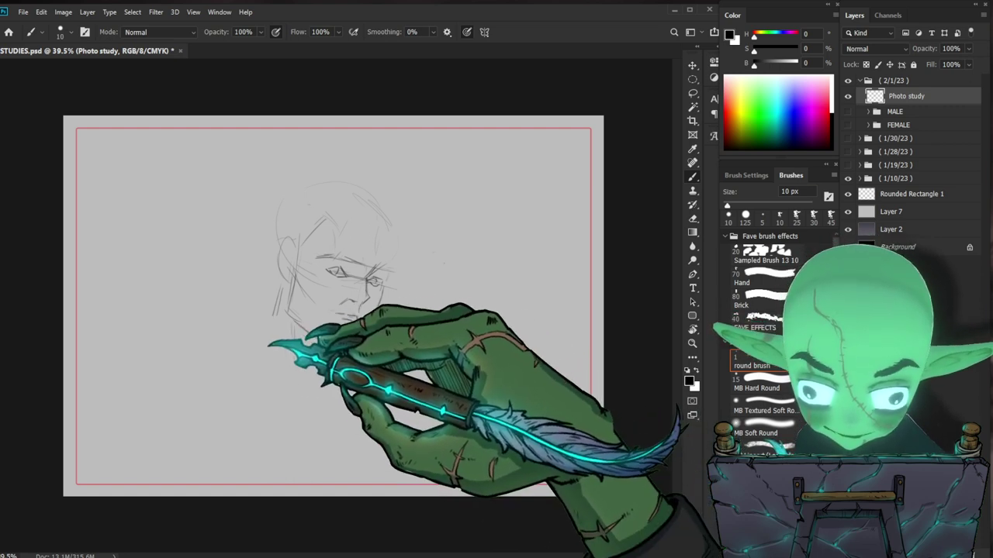
{"action": "key", "text": "b"}
{"action": "mouse_move", "coordinate": [286, 281]}
{"action": "left_mouse_down"}
{"action": "mouse_move", "coordinate": [255, 314]}
{"action": "mouse_move", "coordinate": [285, 363]}
{"action": "left_mouse_up"}
{"action": "left_click_drag", "start_coordinate": [242, 313], "coordinate": [309, 387]}
{"action": "key", "text": "e"}
{"action": "left_click_drag", "start_coordinate": [239, 328], "coordinate": [307, 385]}
{"action": "key", "text": "b"}
{"action": "left_click_drag", "start_coordinate": [322, 347], "coordinate": [305, 367]}
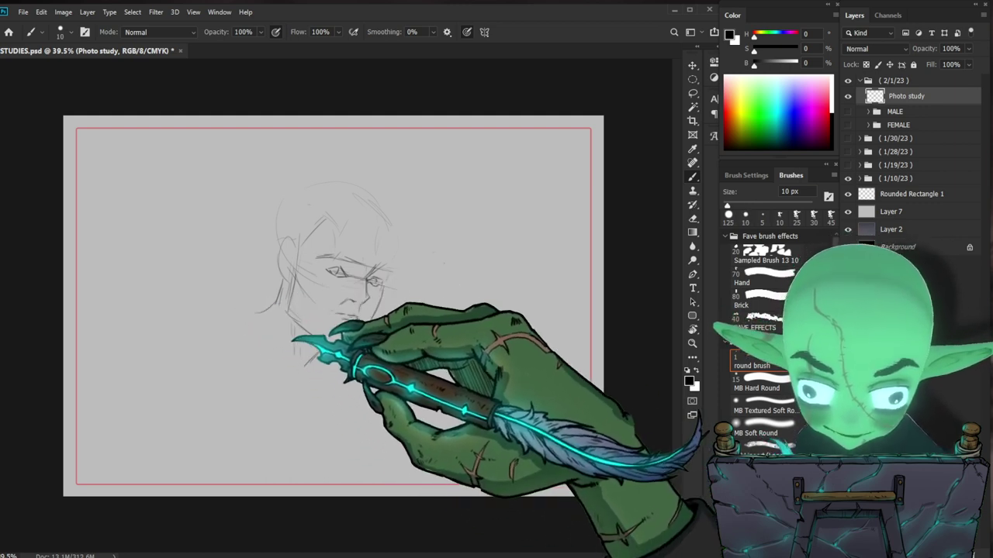
{"action": "key", "text": "e"}
{"action": "key", "text": "b"}
{"action": "mouse_move", "coordinate": [283, 290]}
{"action": "left_mouse_down"}
{"action": "mouse_move", "coordinate": [269, 314]}
{"action": "mouse_move", "coordinate": [279, 277]}
{"action": "left_mouse_up"}
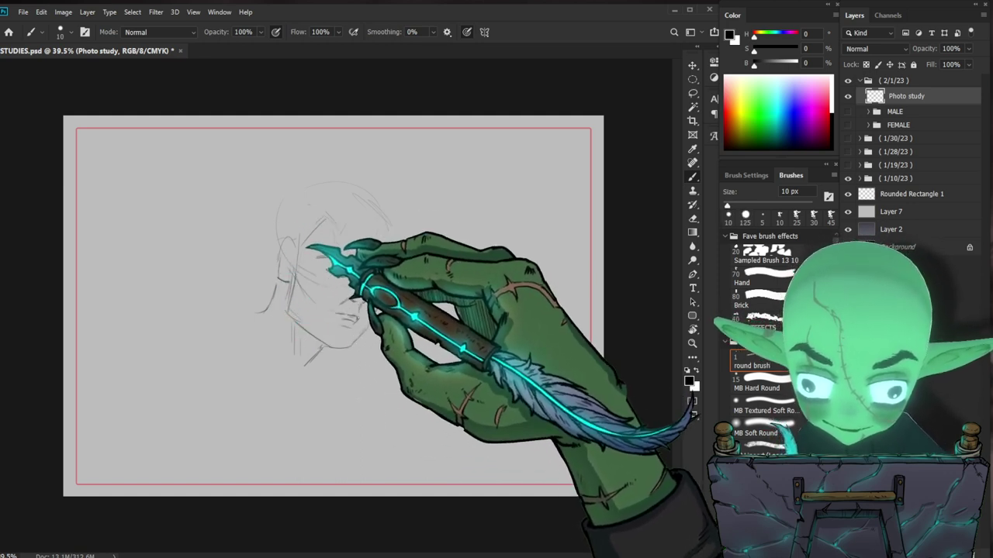
Step: Draw the angular hairline and the outline of the skull and forehead, then redraw the neck's front line under the chin longer
{"action": "mouse_move", "coordinate": [287, 240]}
{"action": "left_mouse_down"}
{"action": "mouse_move", "coordinate": [274, 253]}
{"action": "mouse_move", "coordinate": [331, 214]}
{"action": "left_mouse_up"}
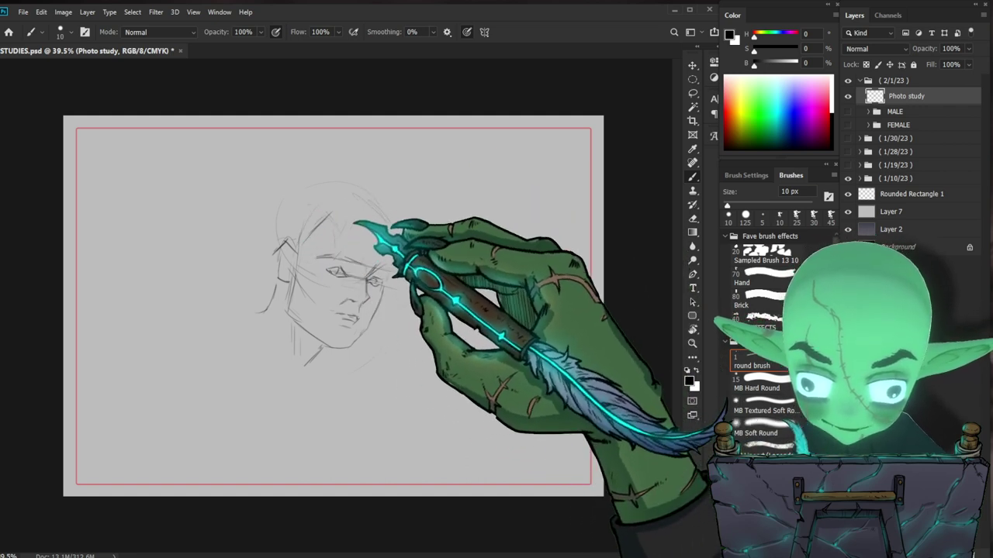
{"action": "left_click_drag", "start_coordinate": [320, 226], "coordinate": [361, 218]}
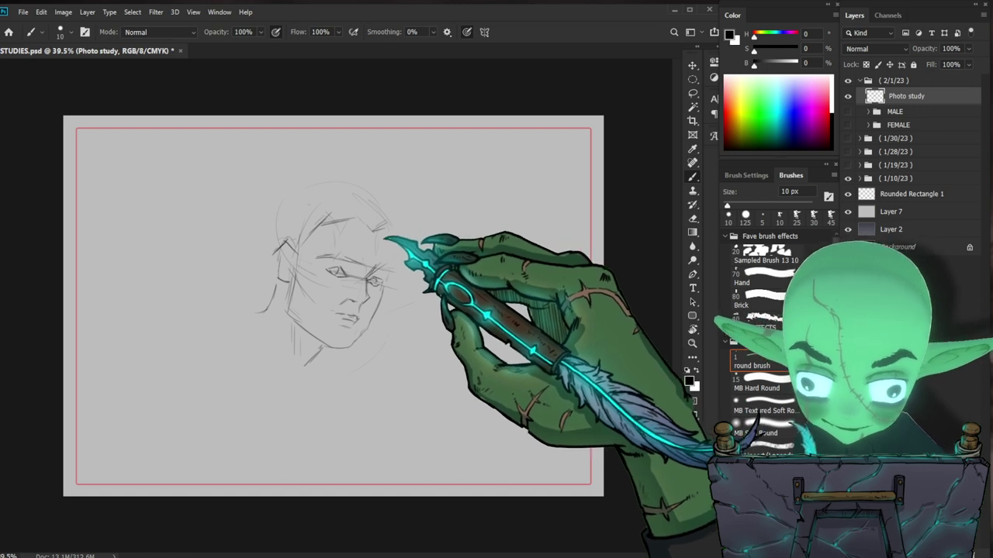
{"action": "mouse_move", "coordinate": [378, 232]}
{"action": "left_mouse_down"}
{"action": "mouse_move", "coordinate": [400, 219]}
{"action": "mouse_move", "coordinate": [388, 227]}
{"action": "mouse_move", "coordinate": [378, 196]}
{"action": "mouse_move", "coordinate": [346, 187]}
{"action": "mouse_move", "coordinate": [314, 186]}
{"action": "mouse_move", "coordinate": [265, 217]}
{"action": "left_mouse_up"}
{"action": "key", "text": "ctrl+z"}
{"action": "left_click_drag", "start_coordinate": [318, 183], "coordinate": [279, 209]}
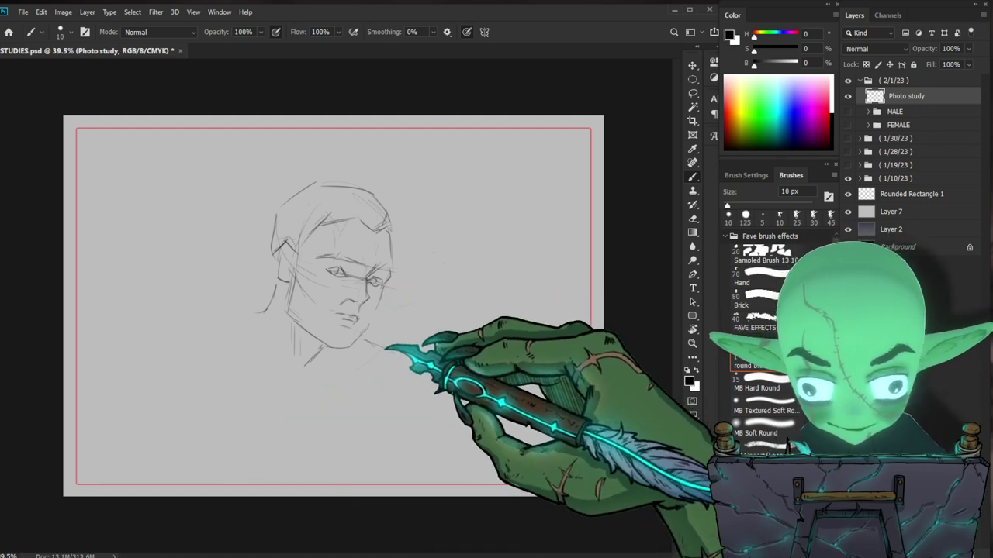
{"action": "key", "text": "ctrl+z"}
{"action": "left_click_drag", "start_coordinate": [322, 346], "coordinate": [300, 376]}
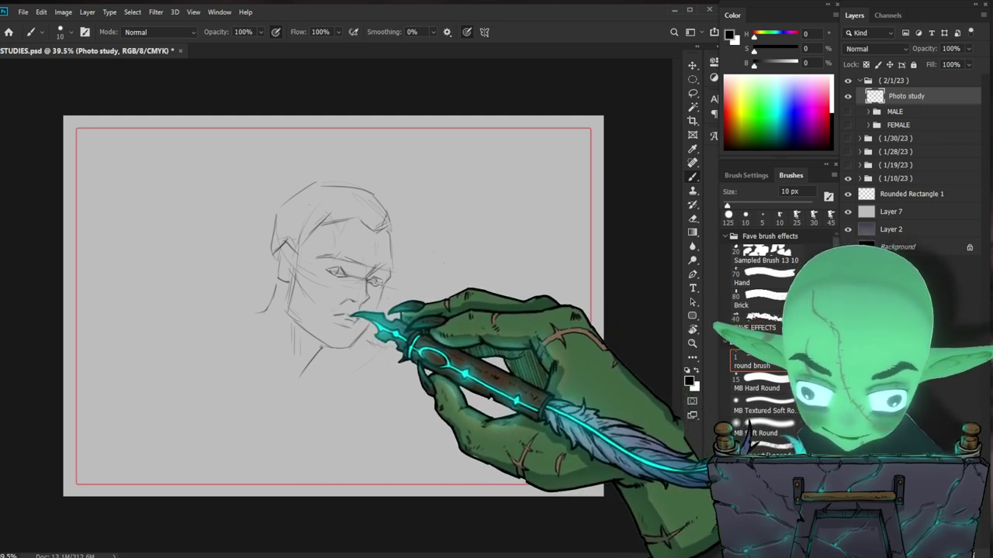
Step: Rework the lips, nose, eyes and eyebrows, and darken the contour from the temple along the cheek and jaw to the chin
{"action": "left_click_drag", "start_coordinate": [346, 315], "coordinate": [359, 318]}
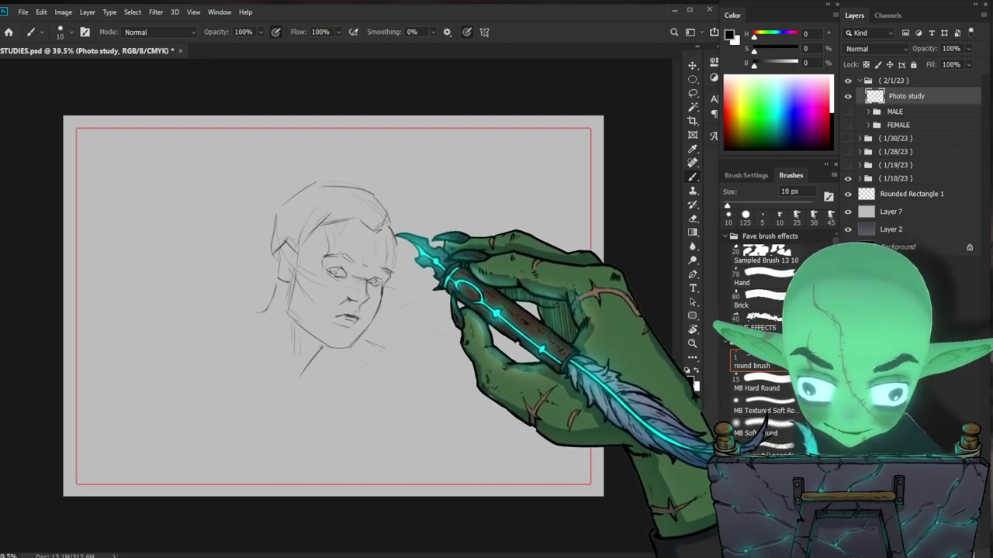
{"action": "left_click_drag", "start_coordinate": [389, 214], "coordinate": [398, 240]}
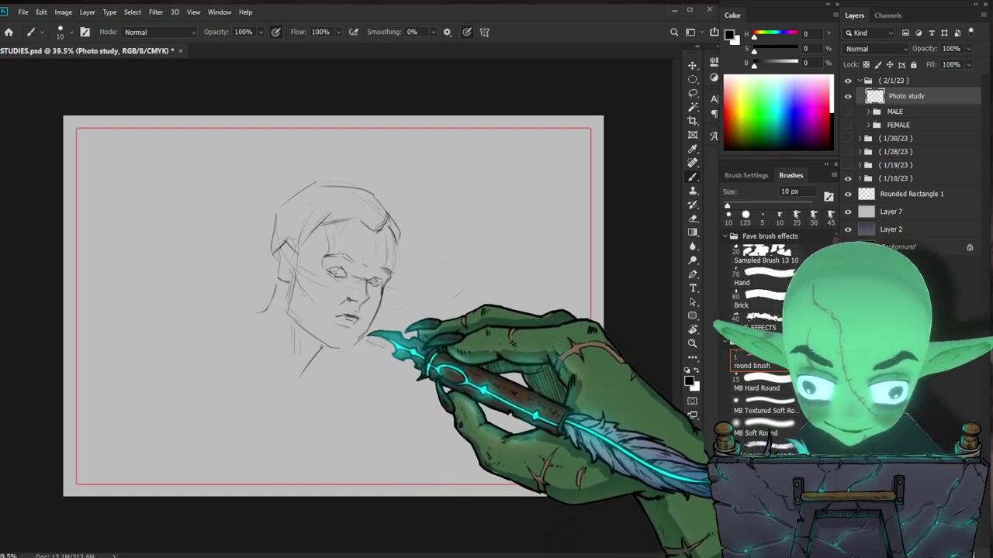
{"action": "key", "text": "e"}
{"action": "key", "text": "b"}
{"action": "left_click_drag", "start_coordinate": [322, 346], "coordinate": [347, 351]}
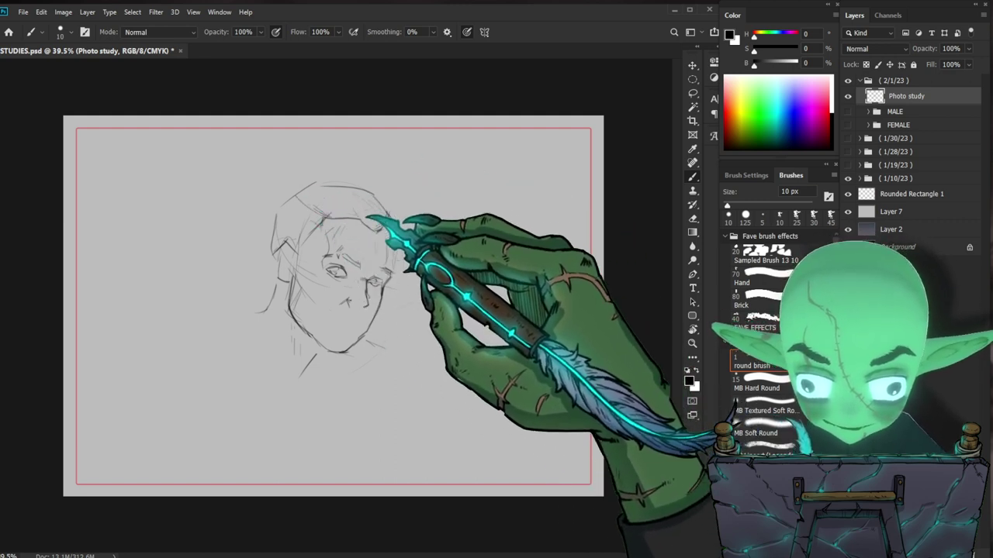
Step: Sketch swept-back hair across the top of the head and a ponytail hanging behind it, and extend the front neck line
{"action": "mouse_move", "coordinate": [339, 182]}
{"action": "left_mouse_down"}
{"action": "mouse_move", "coordinate": [305, 185]}
{"action": "mouse_move", "coordinate": [346, 217]}
{"action": "left_mouse_up"}
{"action": "left_click_drag", "start_coordinate": [337, 181], "coordinate": [359, 183]}
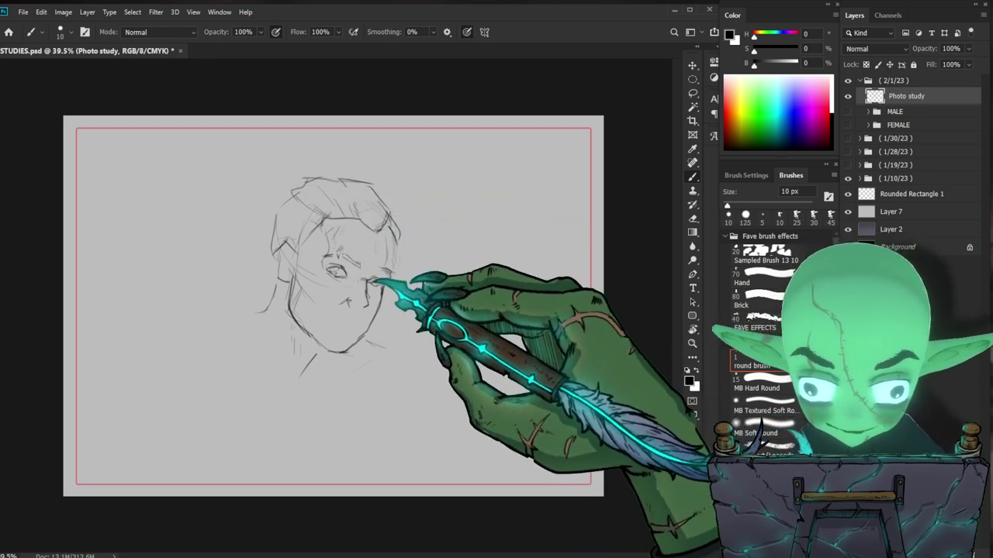
{"action": "mouse_move", "coordinate": [308, 178]}
{"action": "left_mouse_down"}
{"action": "mouse_move", "coordinate": [271, 179]}
{"action": "mouse_move", "coordinate": [262, 210]}
{"action": "left_mouse_up"}
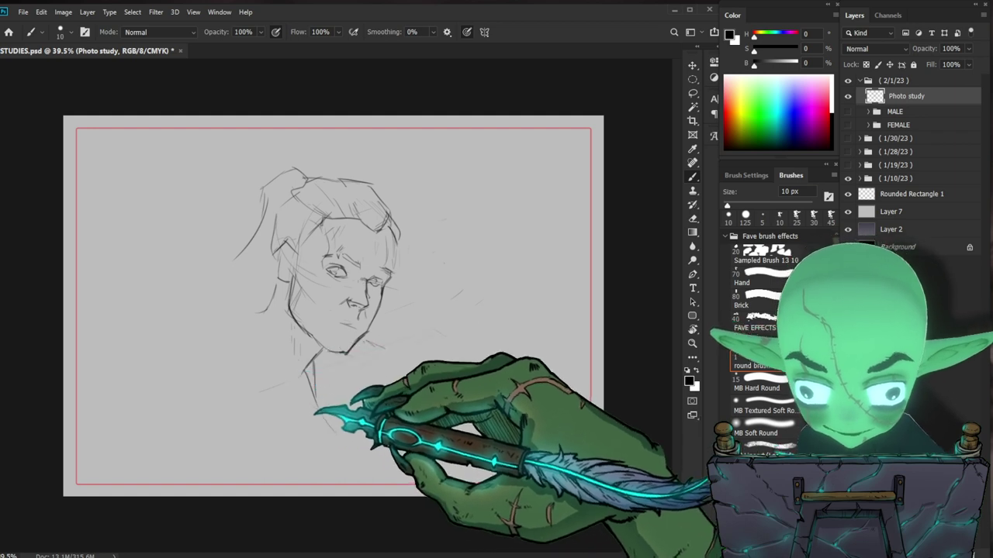
Step: Sketch the collar line behind the neck with a second parallel edge, outline the ponytail's back edge, and rework the near eye
{"action": "left_click_drag", "start_coordinate": [268, 314], "coordinate": [297, 362]}
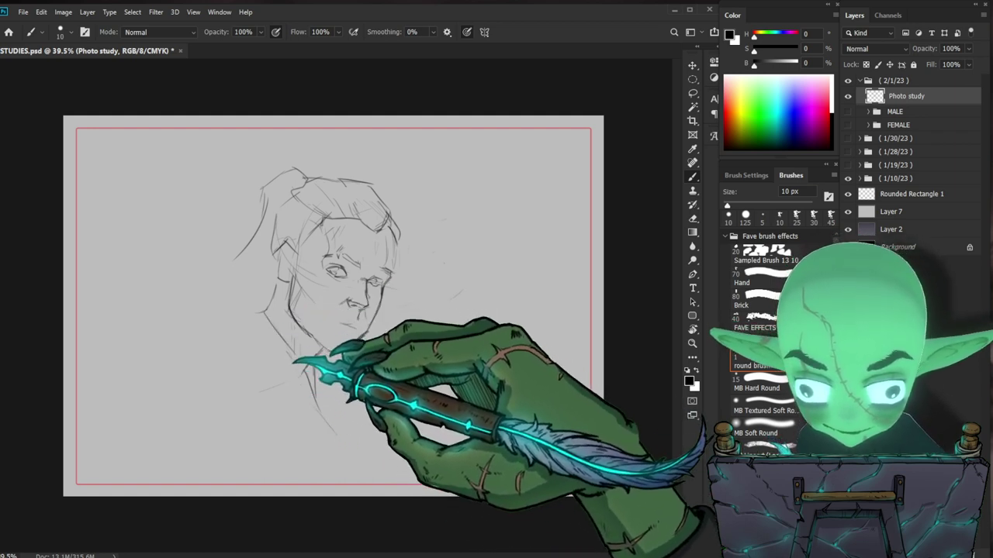
{"action": "left_click_drag", "start_coordinate": [242, 303], "coordinate": [298, 364]}
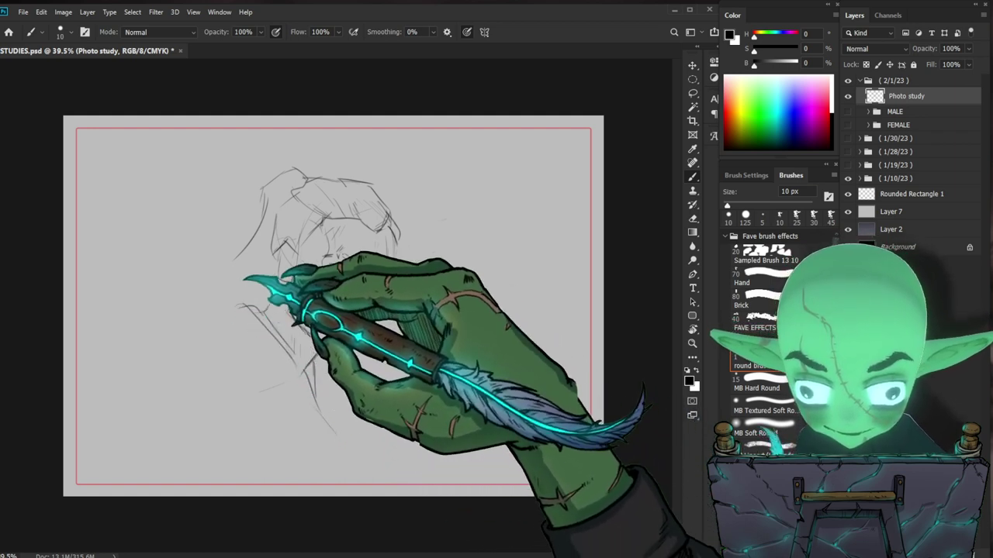
{"action": "left_click_drag", "start_coordinate": [231, 254], "coordinate": [218, 322]}
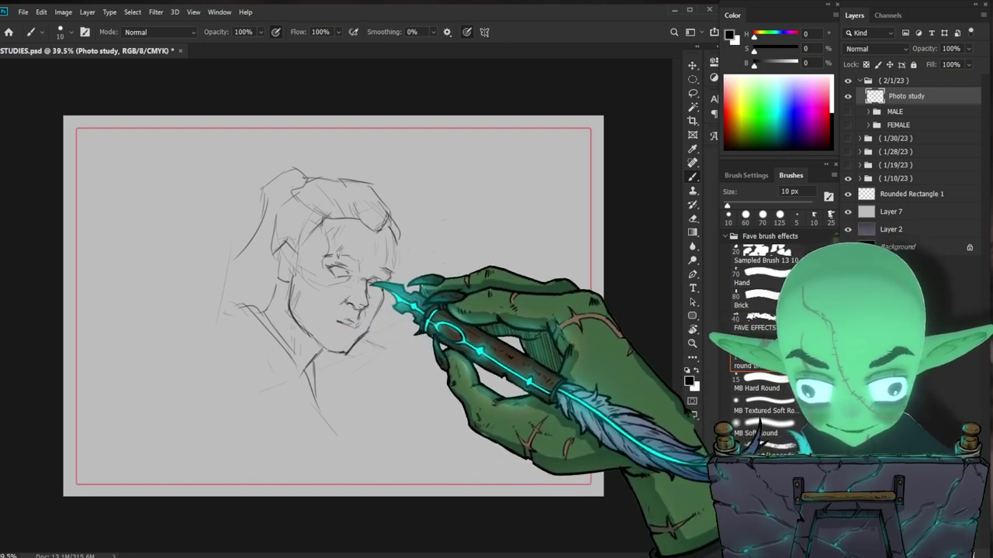
{"action": "left_click_drag", "start_coordinate": [347, 267], "coordinate": [338, 275]}
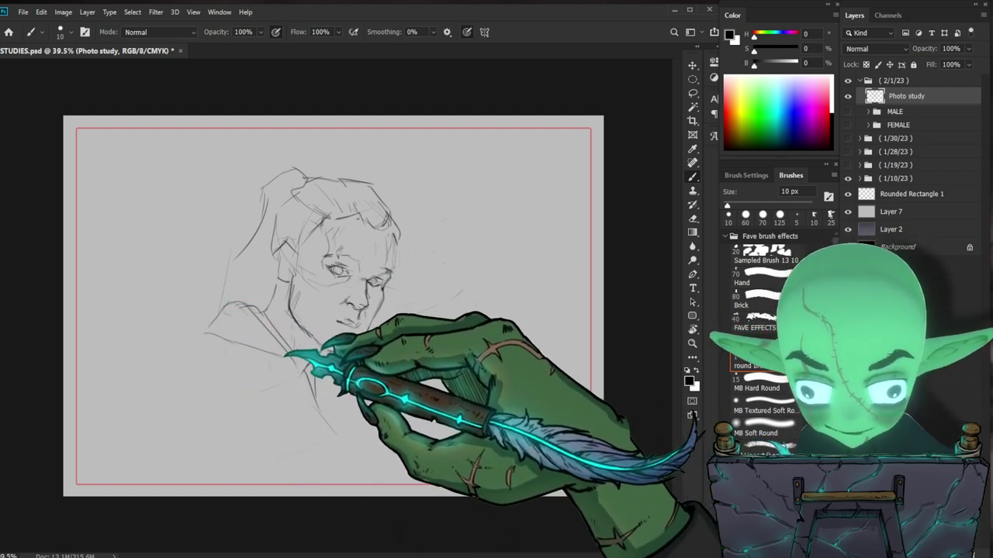
Step: Draw the jacket's folded hood over the shoulder, extend its front opening downward, and mark the shadowed throat beneath the chin
{"action": "mouse_move", "coordinate": [295, 363]}
{"action": "left_mouse_down"}
{"action": "mouse_move", "coordinate": [186, 330]}
{"action": "mouse_move", "coordinate": [178, 378]}
{"action": "left_mouse_up"}
{"action": "mouse_move", "coordinate": [178, 379]}
{"action": "left_mouse_down"}
{"action": "mouse_move", "coordinate": [273, 360]}
{"action": "mouse_move", "coordinate": [270, 398]}
{"action": "mouse_move", "coordinate": [282, 427]}
{"action": "left_mouse_up"}
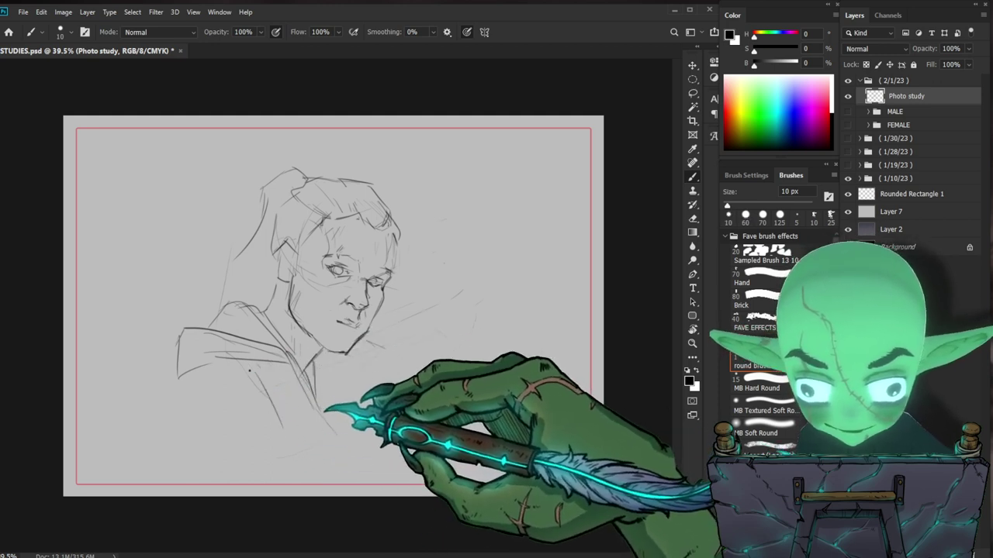
{"action": "left_click_drag", "start_coordinate": [301, 380], "coordinate": [316, 429]}
{"action": "left_click_drag", "start_coordinate": [328, 426], "coordinate": [335, 434]}
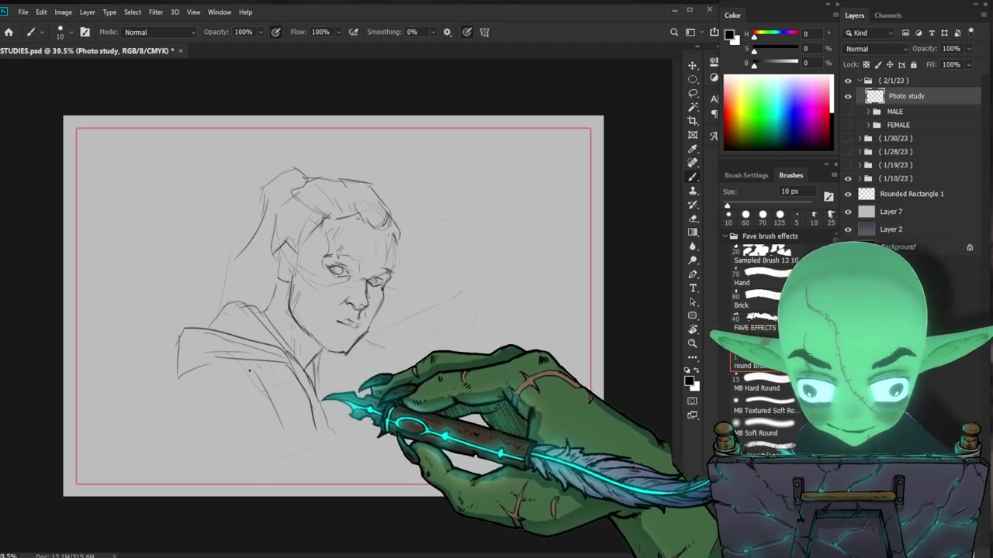
{"action": "left_click_drag", "start_coordinate": [319, 359], "coordinate": [308, 380]}
{"action": "left_click_drag", "start_coordinate": [320, 374], "coordinate": [314, 385]}
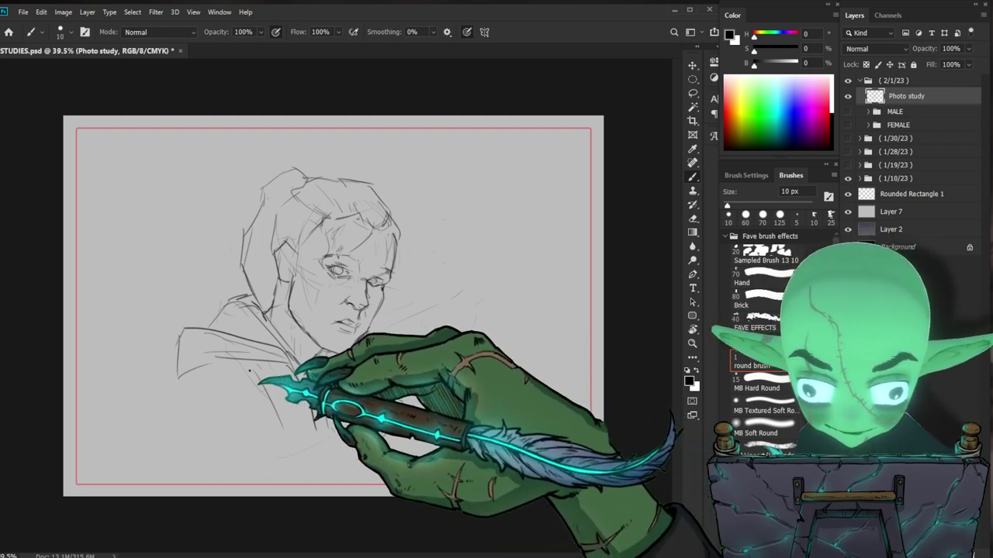
Step: Sketch the patch on the near shoulder, then draw the jacket's far lapel and the standing collar edge under the chin
{"action": "mouse_move", "coordinate": [221, 362]}
{"action": "left_mouse_down"}
{"action": "mouse_move", "coordinate": [209, 387]}
{"action": "mouse_move", "coordinate": [221, 388]}
{"action": "left_mouse_up"}
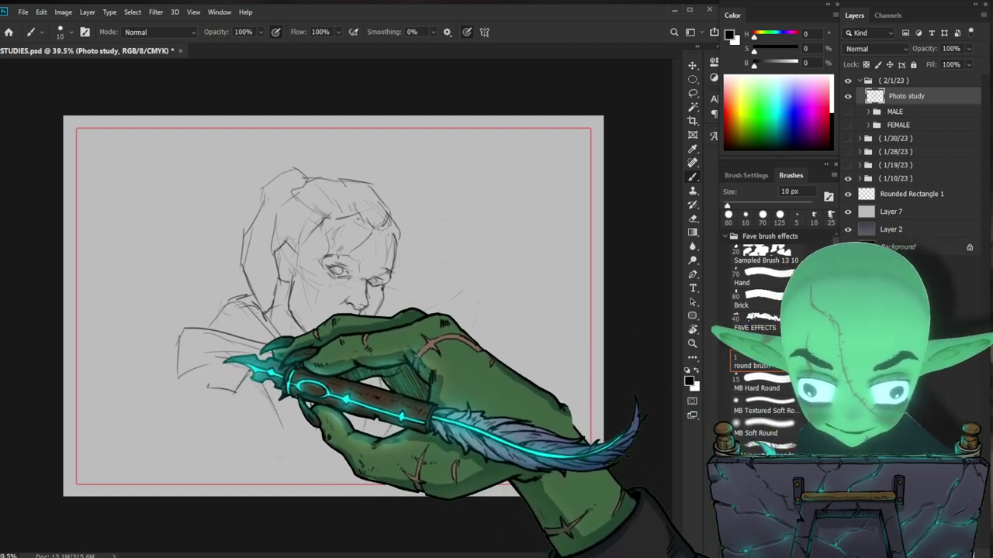
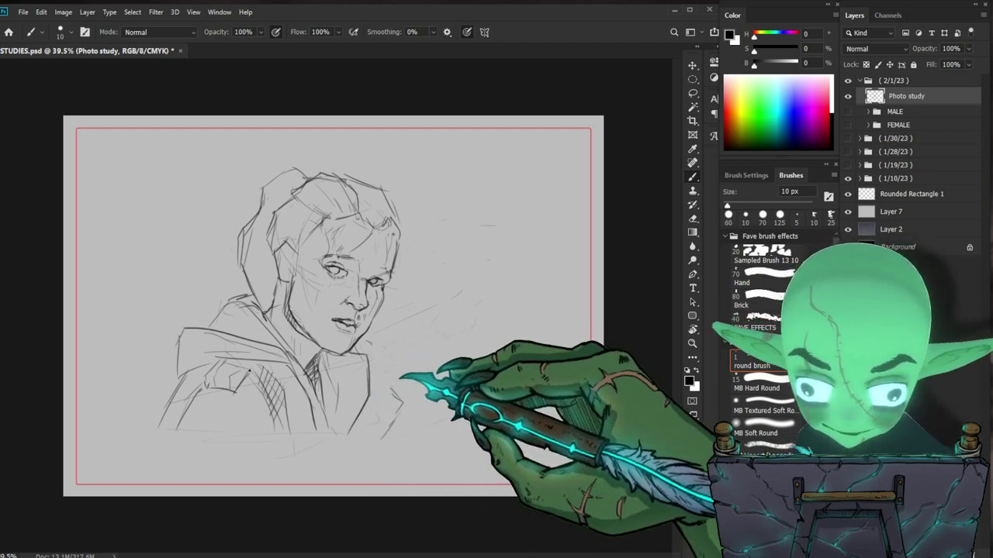
{"action": "mouse_move", "coordinate": [371, 390]}
{"action": "left_mouse_down"}
{"action": "mouse_move", "coordinate": [399, 408]}
{"action": "mouse_move", "coordinate": [384, 437]}
{"action": "mouse_move", "coordinate": [398, 400]}
{"action": "mouse_move", "coordinate": [408, 420]}
{"action": "mouse_move", "coordinate": [377, 442]}
{"action": "mouse_move", "coordinate": [400, 412]}
{"action": "left_mouse_up"}
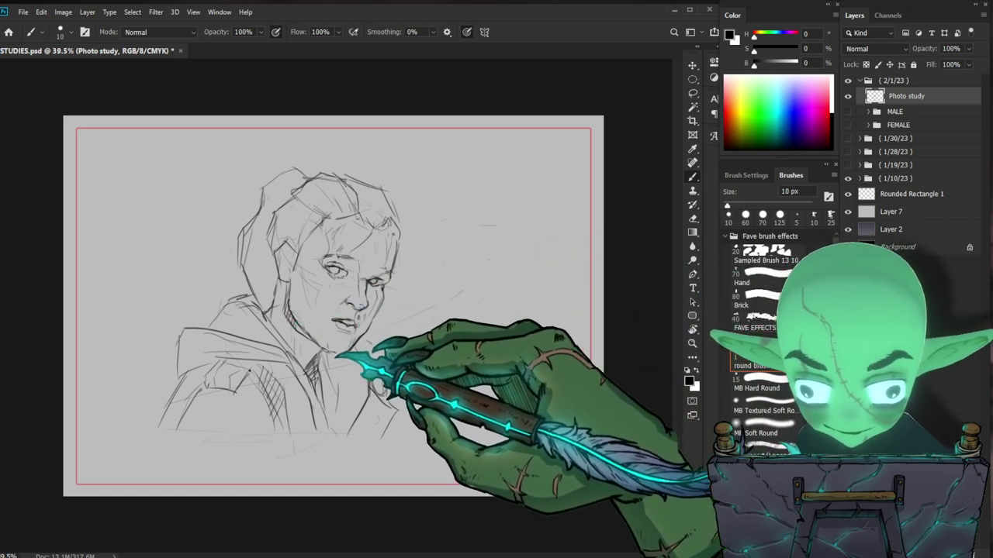
{"action": "left_click_drag", "start_coordinate": [348, 353], "coordinate": [368, 355]}
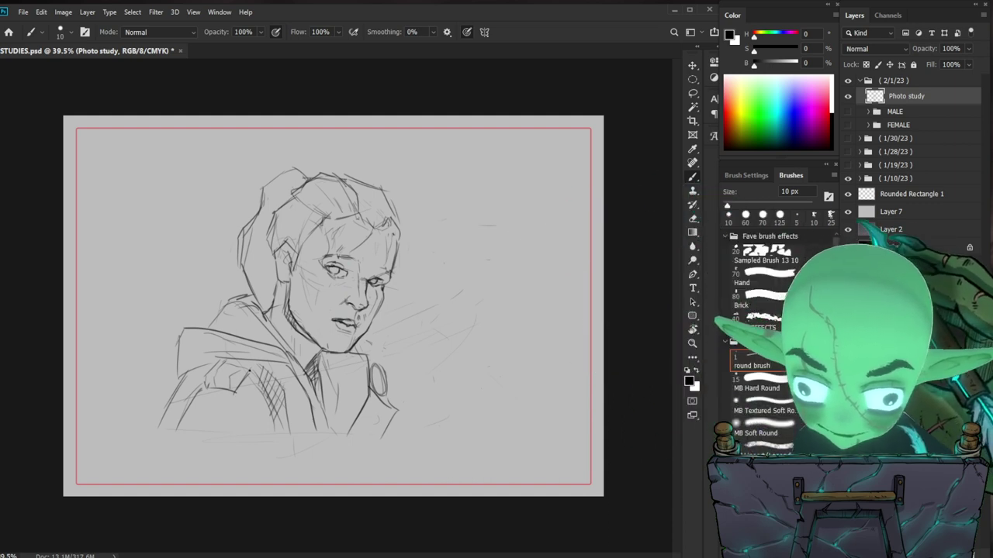
Step: Hide Layer 7 so the dark gradient backdrop shows, and choose the Hand brush at 70 px
{"action": "left_click", "coordinate": [848, 230]}
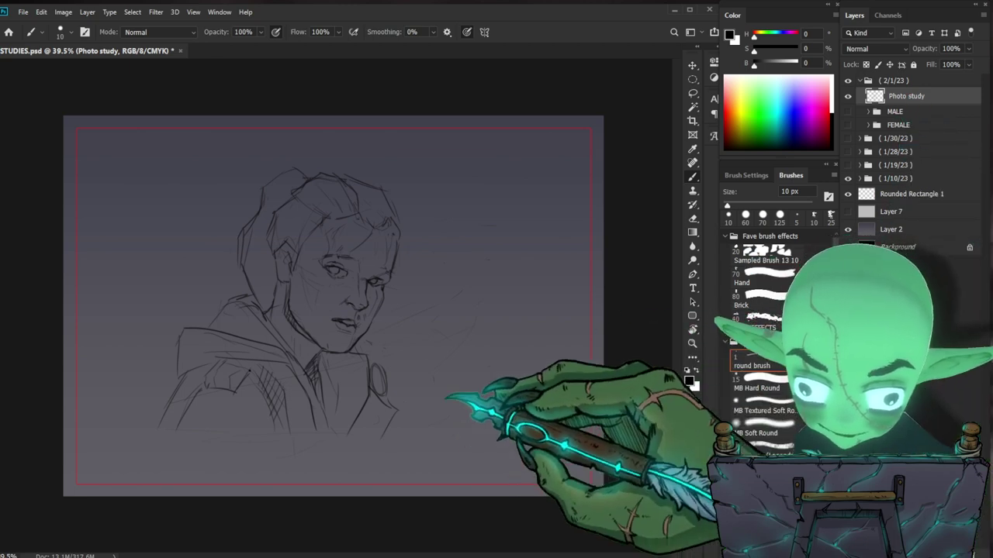
{"action": "key", "text": "e"}
{"action": "left_click", "coordinate": [759, 279]}
{"action": "key", "text": "b"}
{"action": "left_click", "coordinate": [758, 279]}
{"action": "mouse_move", "coordinate": [339, 306]}
{"action": "left_mouse_down"}
{"action": "mouse_move", "coordinate": [354, 303]}
{"action": "mouse_move", "coordinate": [417, 353]}
{"action": "mouse_move", "coordinate": [456, 354]}
{"action": "mouse_move", "coordinate": [428, 366]}
{"action": "left_mouse_up"}
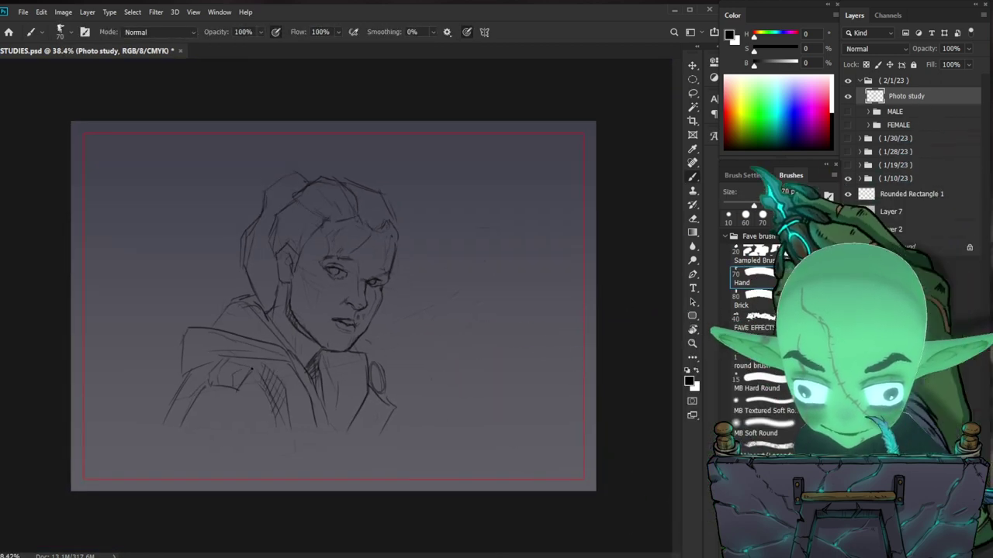
Step: Free-transform the portrait sketch, enlarging it slightly and moving it closer to the centre of the canvas
{"action": "key", "text": "ctrl+t"}
{"action": "left_click_drag", "start_coordinate": [511, 169], "coordinate": [534, 153]}
{"action": "mouse_move", "coordinate": [473, 245]}
{"action": "left_mouse_down"}
{"action": "mouse_move", "coordinate": [510, 262]}
{"action": "mouse_move", "coordinate": [505, 255]}
{"action": "left_mouse_up"}
{"action": "left_click_drag", "start_coordinate": [569, 163], "coordinate": [574, 160]}
{"action": "key", "text": "Return"}
{"action": "mouse_move", "coordinate": [495, 375]}
{"action": "left_mouse_down"}
{"action": "mouse_move", "coordinate": [511, 376]}
{"action": "mouse_move", "coordinate": [469, 398]}
{"action": "mouse_move", "coordinate": [527, 393]}
{"action": "left_mouse_up"}
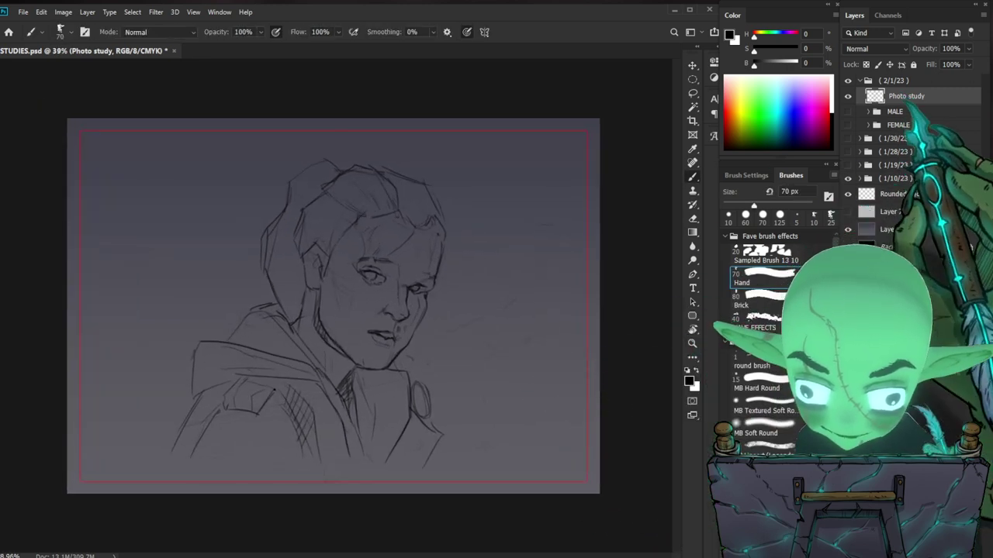
Step: Paint an off-white highlight (H 24, S 7, B 98) down the far edge of the forehead with the brush at 15 px
{"action": "key", "text": "bracketleft"}
{"action": "key", "text": "bracketleft"}
{"action": "key", "text": "bracketleft"}
{"action": "key", "text": "bracketleft"}
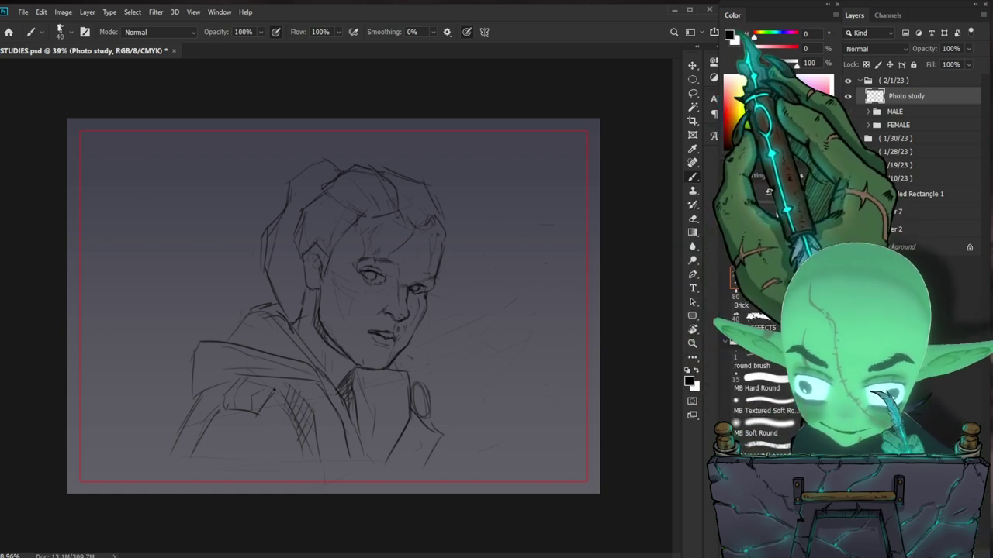
{"action": "key", "text": "["}
{"action": "key", "text": "["}
{"action": "key", "text": "["}
{"action": "left_click", "coordinate": [729, 35]}
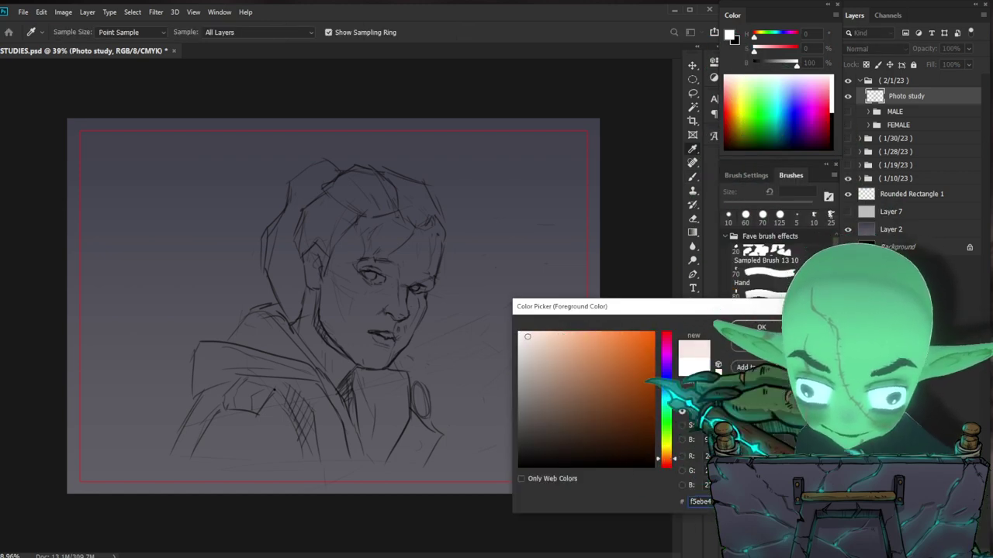
{"action": "key", "text": "Return"}
{"action": "left_click_drag", "start_coordinate": [437, 245], "coordinate": [432, 275]}
{"action": "key", "text": "bracketright"}
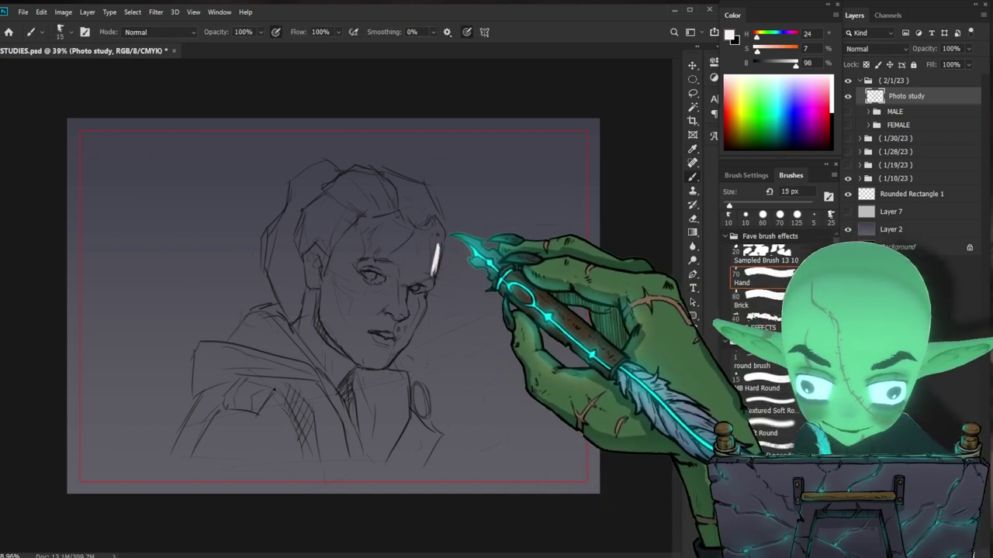
{"action": "left_click_drag", "start_coordinate": [436, 236], "coordinate": [436, 282]}
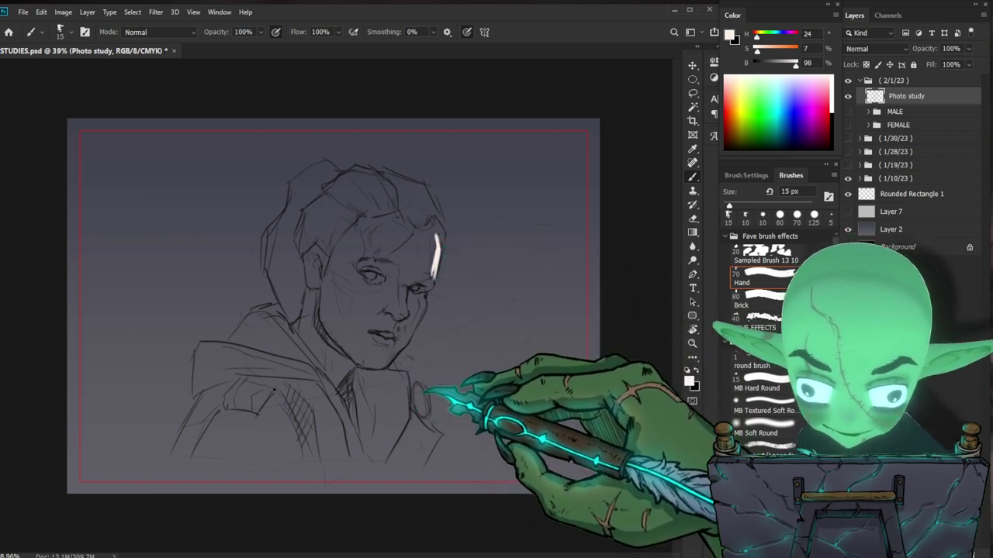
Step: Add off-white highlights to the nose, far cheek, mouth corner and front of the neck, varying the brush between 9 and 25 px
{"action": "key", "text": "bracketleft"}
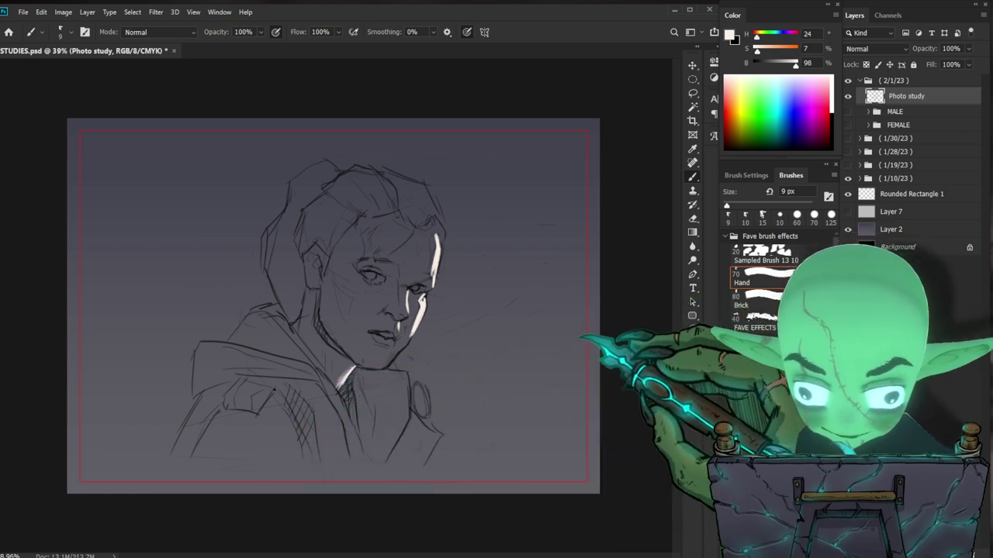
{"action": "key", "text": "bracketright"}
{"action": "key", "text": "bracketright"}
{"action": "key", "text": "bracketright"}
{"action": "key", "text": "bracketright"}
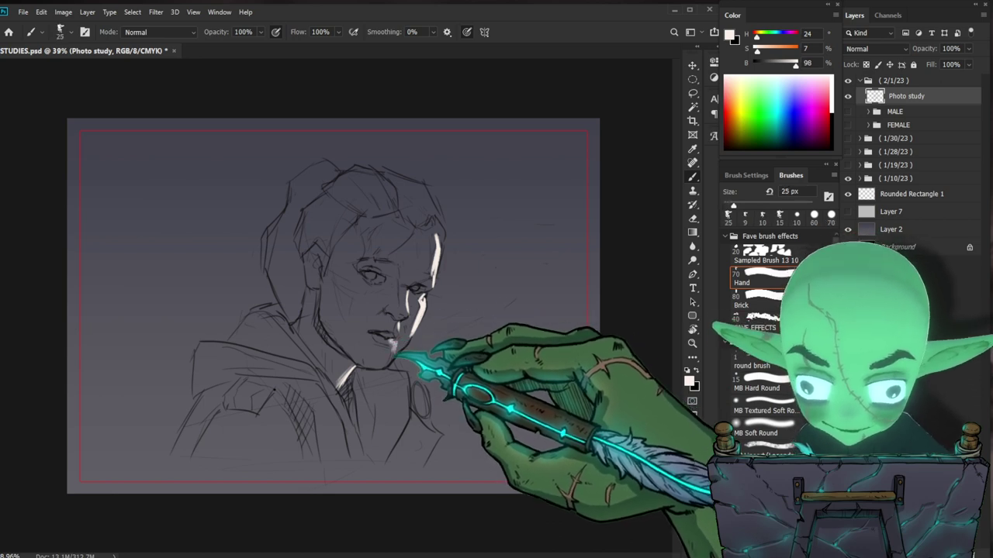
{"action": "key", "text": "bracketleft"}
{"action": "key", "text": "bracketleft"}
{"action": "key", "text": "bracketleft"}
{"action": "key", "text": "bracketleft"}
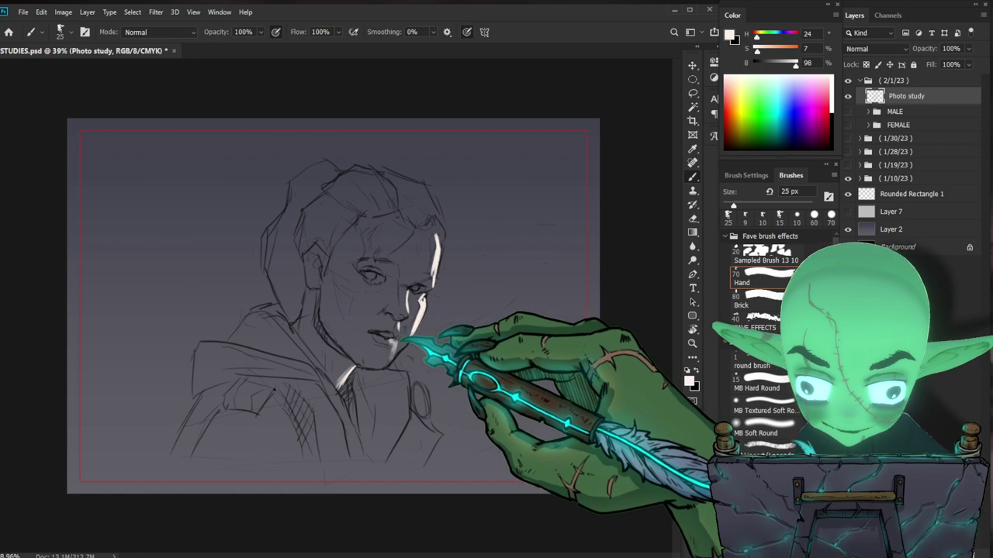
{"action": "key", "text": "bracketright"}
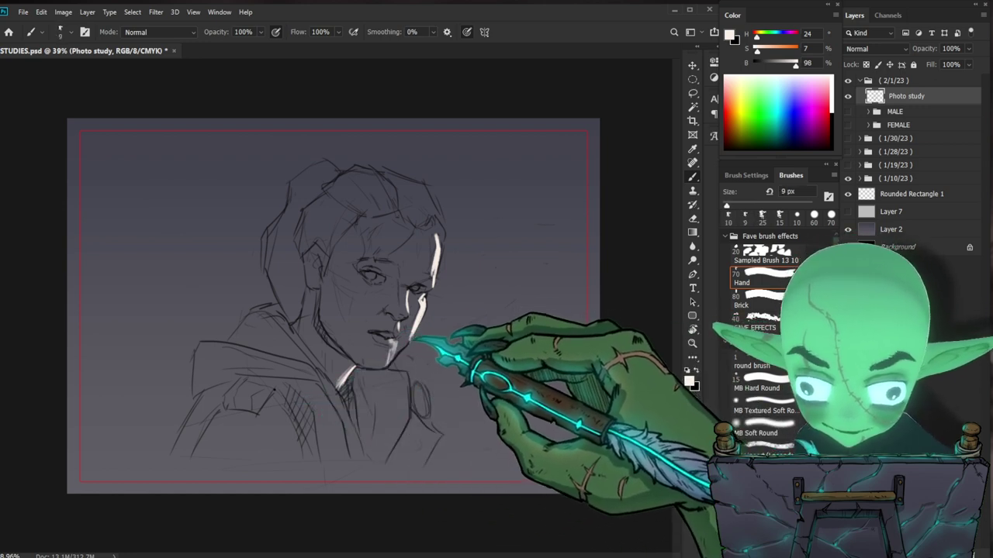
Step: Broaden the off-white light along the far jaw toward the chin, cleaning its edge with the eraser at 25 px
{"action": "key", "text": "bracketright"}
{"action": "key", "text": "bracketright"}
{"action": "key", "text": "bracketright"}
{"action": "key", "text": "bracketright"}
{"action": "key", "text": "bracketright"}
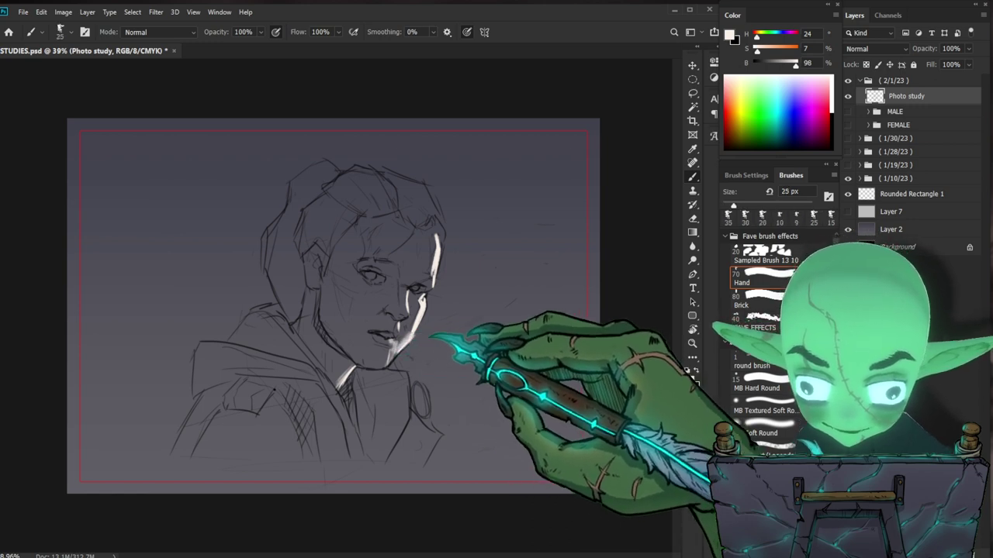
{"action": "key", "text": "e"}
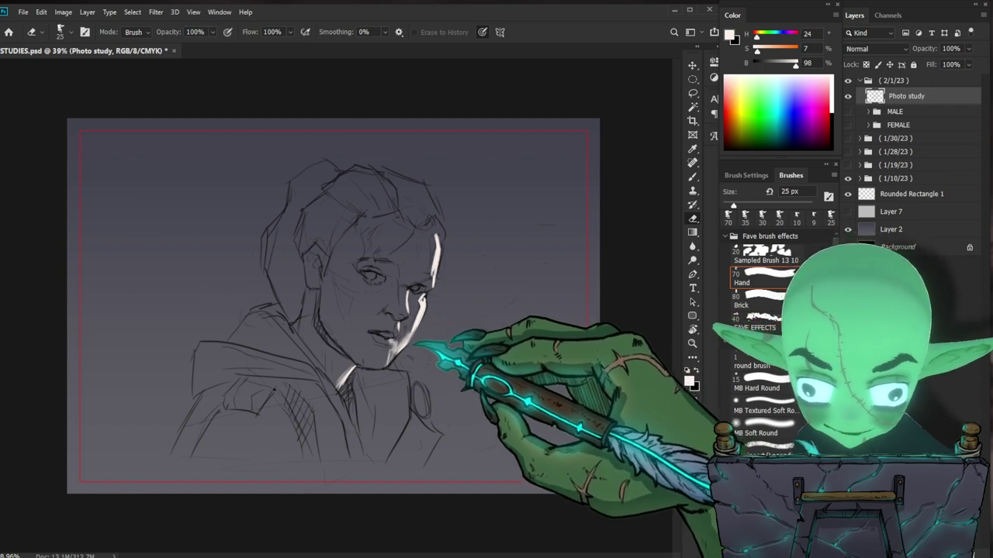
{"action": "key", "text": "b"}
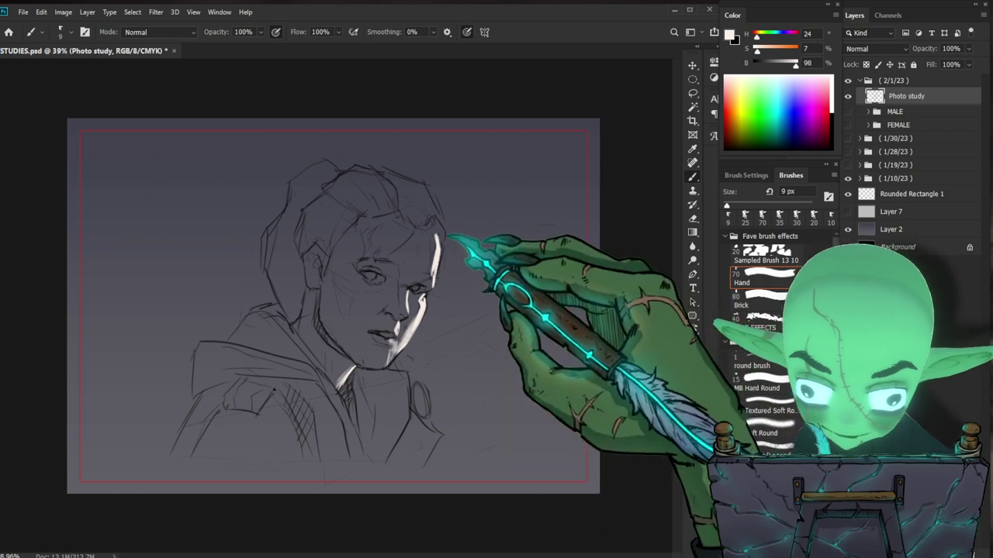
Step: Paint off-white rim light through the hair along the far side of the head, with loose strands falling past the temple
{"action": "key", "text": "bracketright"}
{"action": "key", "text": "bracketright"}
{"action": "key", "text": "bracketleft"}
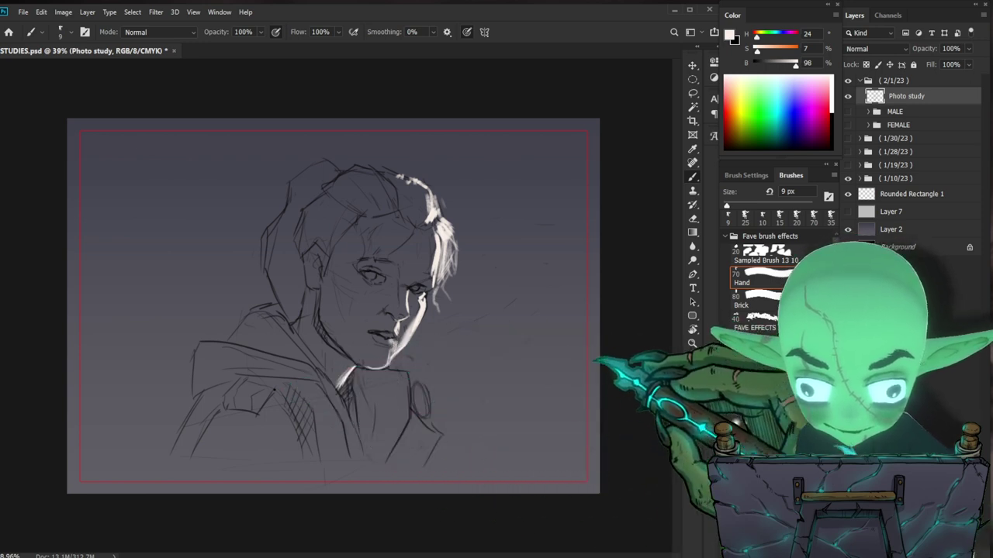
Step: Switch the foreground colour to dark brown 2d221b and paint a shadow along the near jaw with the brush at 20 px
{"action": "left_click", "coordinate": [729, 35]}
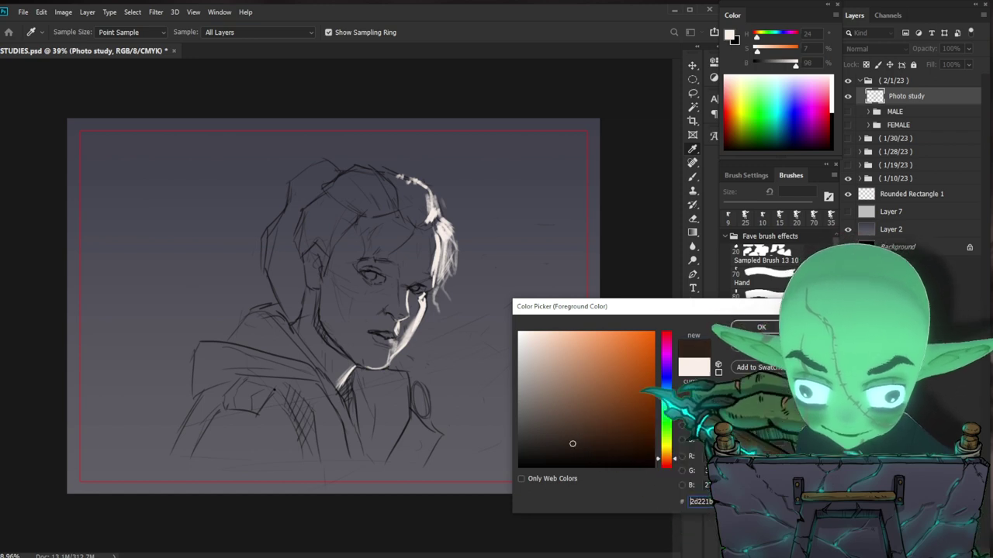
{"action": "key", "text": "Return"}
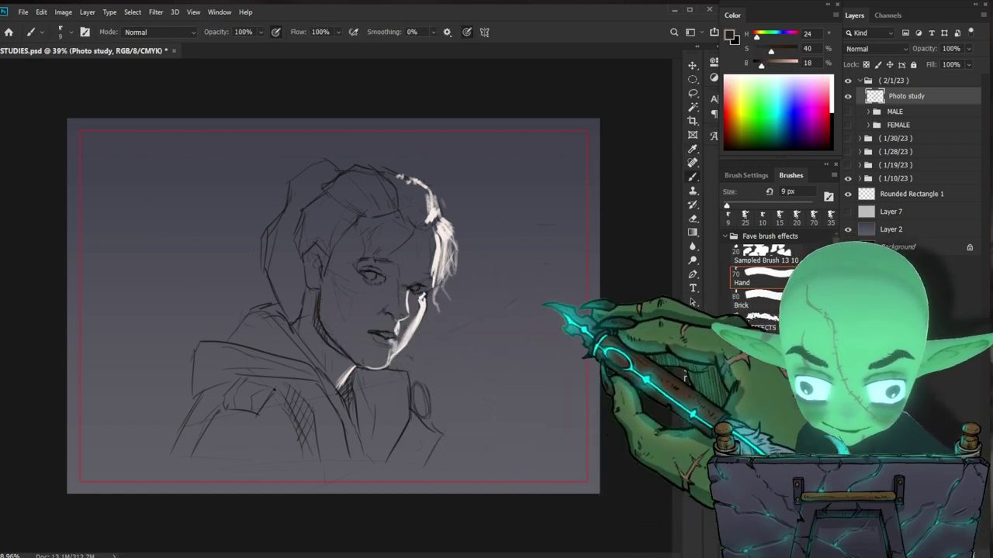
{"action": "key", "text": "bracketright"}
{"action": "key", "text": "bracketright"}
{"action": "left_click_drag", "start_coordinate": [342, 352], "coordinate": [325, 325]}
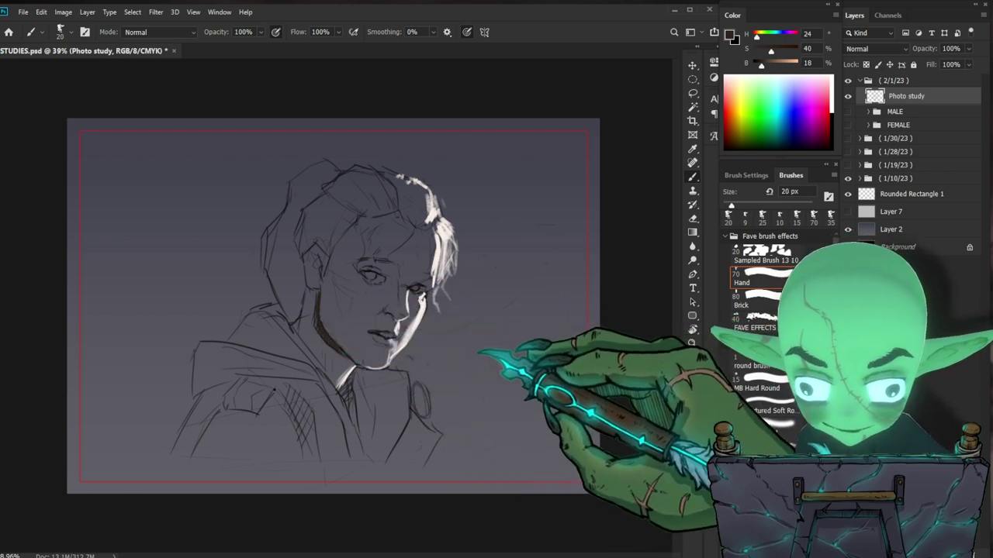
Step: Shade the near cheek in front of the ear with a broad, soft dark-brown stroke using an enlarged brush
{"action": "key", "text": "bracketright"}
{"action": "key", "text": "bracketright"}
{"action": "key", "text": "bracketright"}
{"action": "key", "text": "bracketright"}
{"action": "key", "text": "bracketright"}
{"action": "key", "text": "bracketright"}
{"action": "key", "text": "bracketright"}
{"action": "key", "text": "bracketright"}
{"action": "left_click_drag", "start_coordinate": [339, 276], "coordinate": [335, 315]}
{"action": "key", "text": "bracketleft"}
{"action": "key", "text": "bracketleft"}
{"action": "key", "text": "bracketleft"}
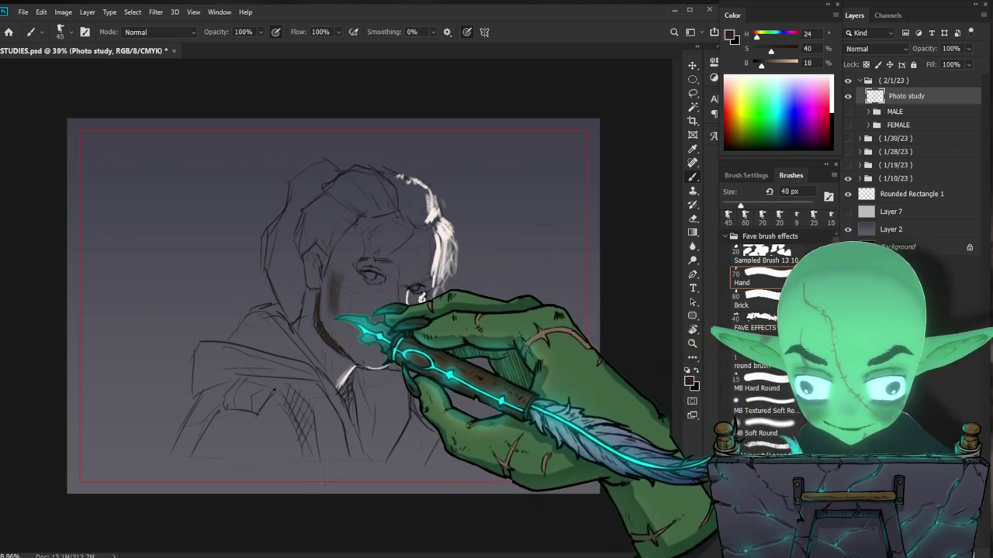
Step: Refine the dark-brown cheek and jaw shadows with small strokes, reducing the brush to 10 and 8 px
{"action": "key", "text": "bracketleft"}
{"action": "key", "text": "bracketleft"}
{"action": "key", "text": "bracketleft"}
{"action": "key", "text": "bracketleft"}
{"action": "key", "text": "bracketleft"}
{"action": "key", "text": "bracketleft"}
{"action": "key", "text": "bracketleft"}
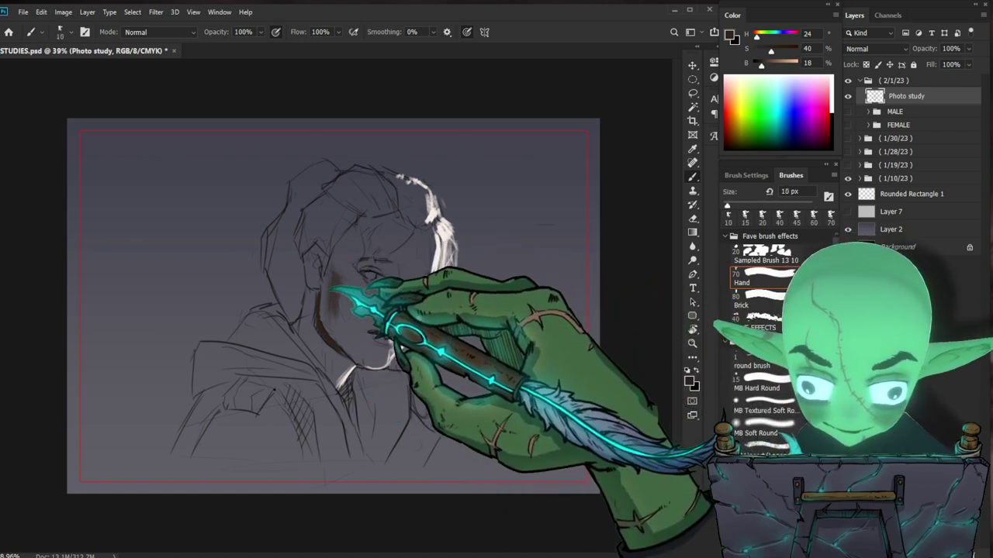
{"action": "key", "text": "bracketleft"}
{"action": "key", "text": "bracketleft"}
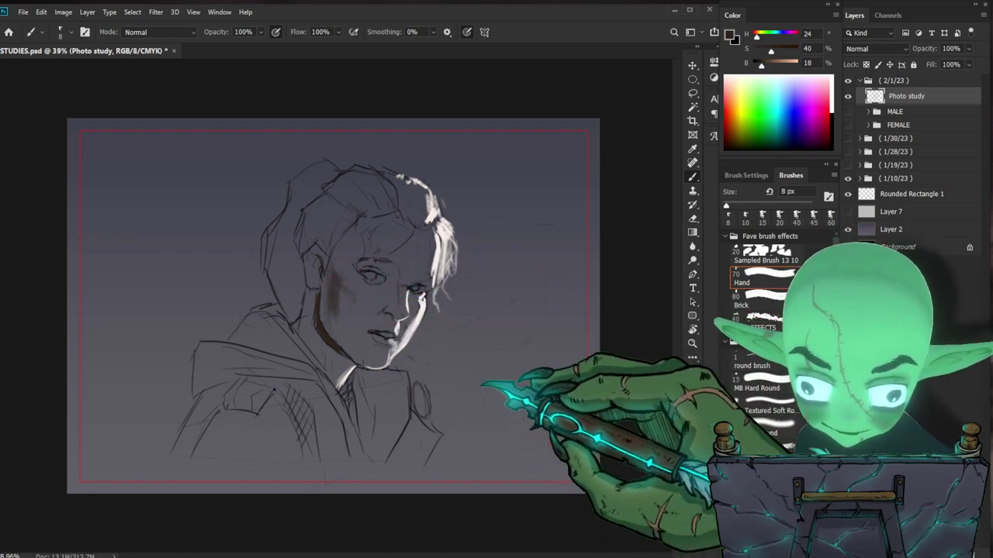
Step: Darken the foreground colour to 5% brightness and paint near-black shadow along the neck and near jaw, enlarging the brush to 15 px
{"action": "left_click", "coordinate": [756, 63]}
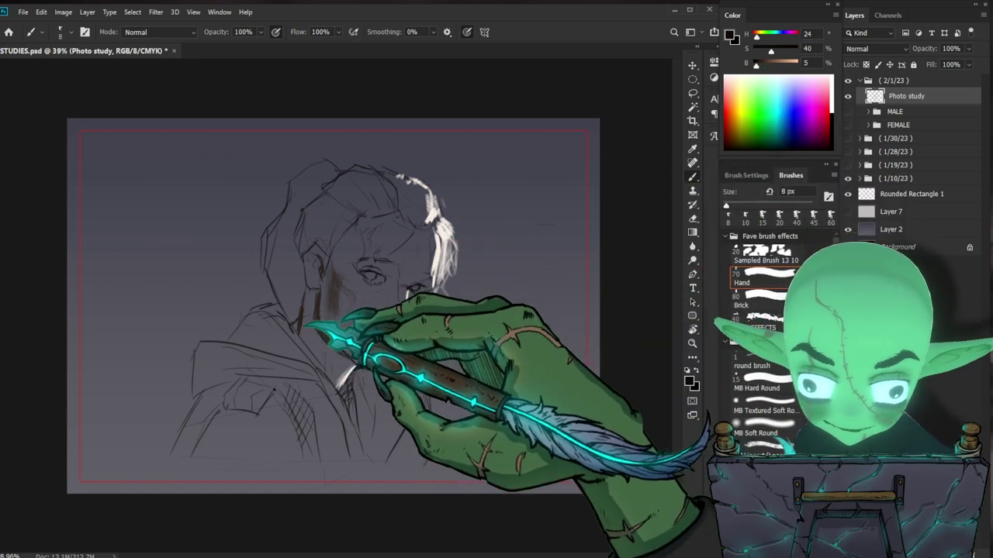
{"action": "left_click_drag", "start_coordinate": [304, 326], "coordinate": [310, 323]}
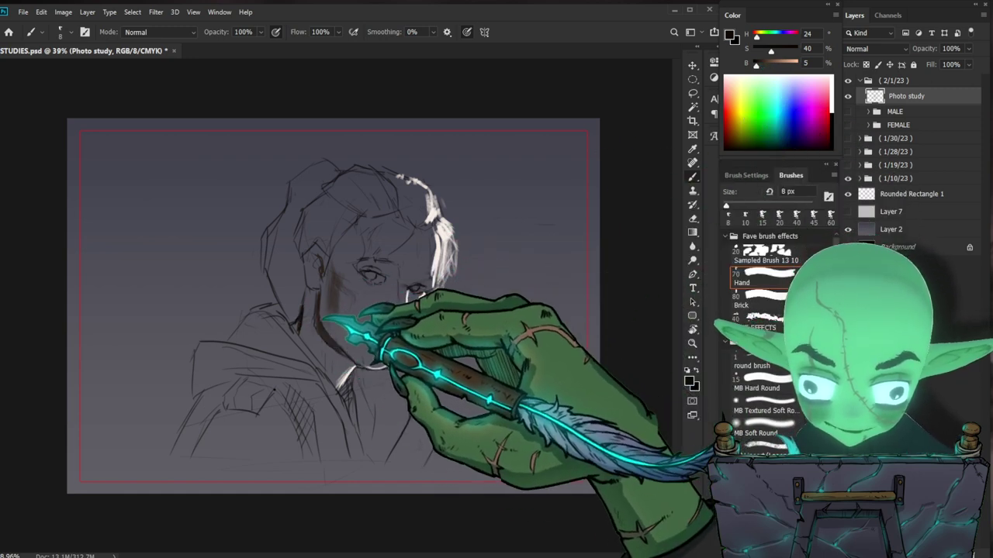
{"action": "key", "text": "bracketright"}
{"action": "key", "text": "bracketright"}
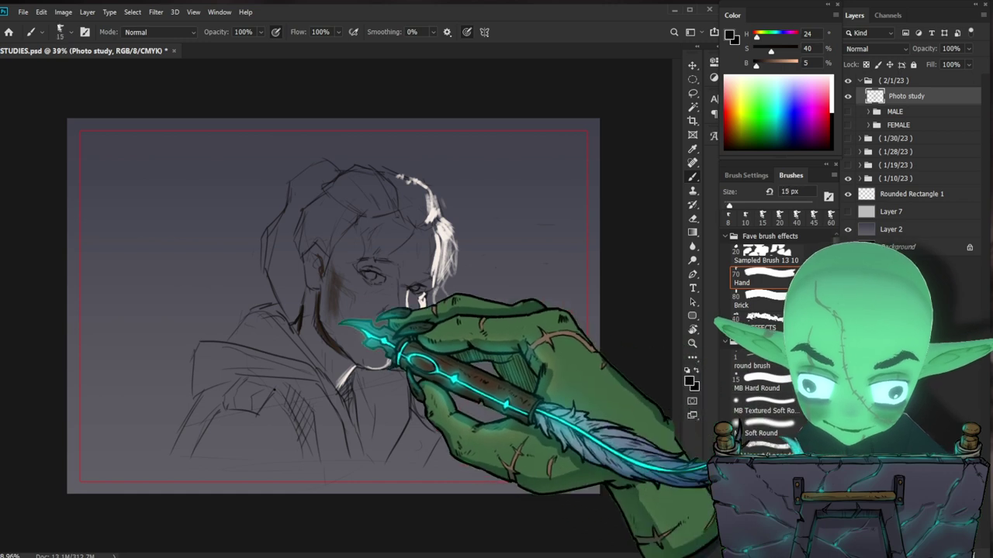
{"action": "key", "text": "bracketright"}
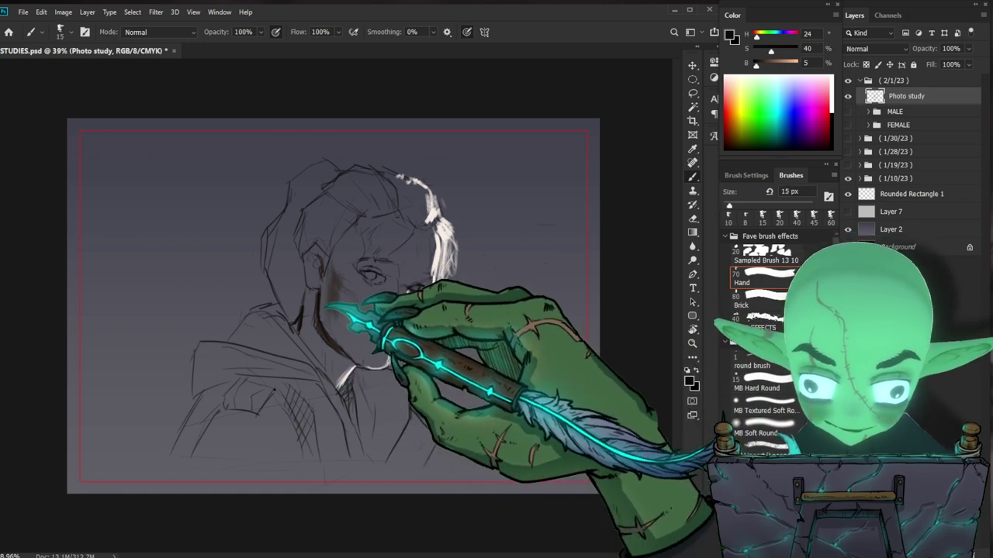
{"action": "left_click_drag", "start_coordinate": [319, 312], "coordinate": [317, 305]}
Step: Block in the lower ponytail behind the neck and a band across the hood in near-black with a 40 px brush
{"action": "key", "text": "bracketright"}
{"action": "key", "text": "bracketright"}
{"action": "key", "text": "bracketright"}
{"action": "key", "text": "bracketright"}
{"action": "key", "text": "bracketright"}
{"action": "mouse_move", "coordinate": [297, 257]}
{"action": "left_mouse_down"}
{"action": "mouse_move", "coordinate": [300, 283]}
{"action": "mouse_move", "coordinate": [313, 288]}
{"action": "mouse_move", "coordinate": [287, 299]}
{"action": "left_mouse_up"}
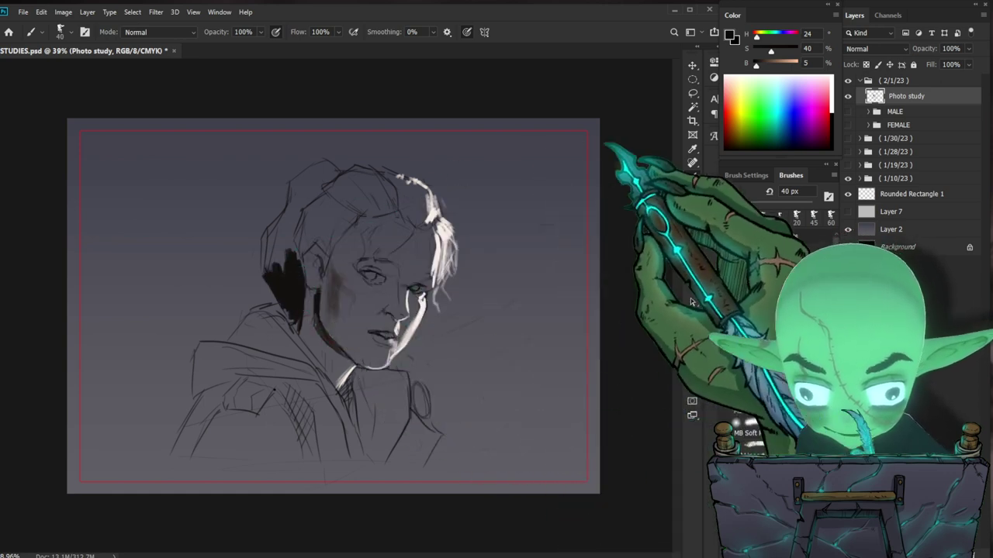
{"action": "mouse_move", "coordinate": [195, 370]}
{"action": "left_mouse_down"}
{"action": "mouse_move", "coordinate": [248, 363]}
{"action": "mouse_move", "coordinate": [218, 353]}
{"action": "mouse_move", "coordinate": [208, 356]}
{"action": "mouse_move", "coordinate": [281, 366]}
{"action": "left_mouse_up"}
Step: Fill the upper ponytail and near-side hair with near-black, using smaller brush sizes for the hairline beside the temple
{"action": "key", "text": "bracketleft"}
{"action": "key", "text": "bracketleft"}
{"action": "key", "text": "bracketleft"}
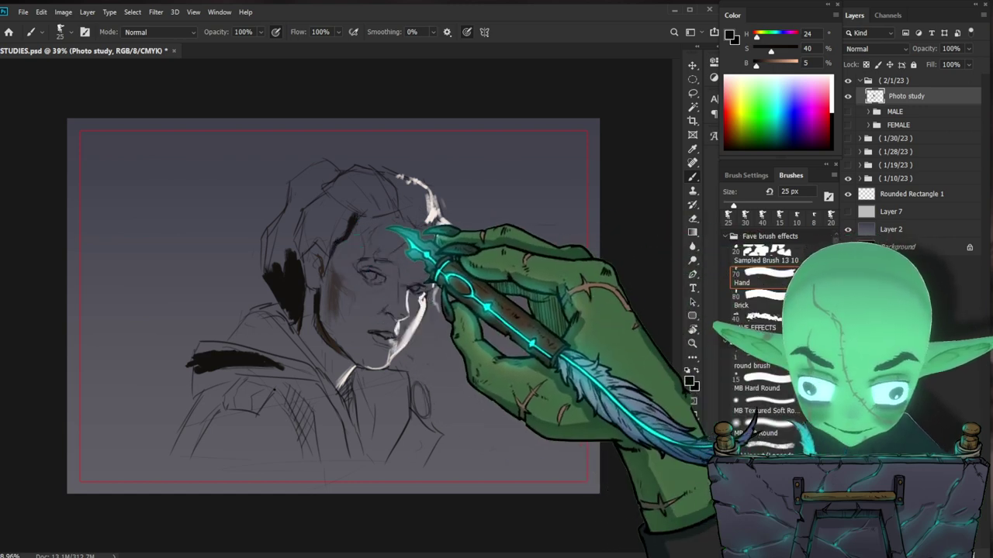
{"action": "mouse_move", "coordinate": [368, 198]}
{"action": "left_mouse_down"}
{"action": "mouse_move", "coordinate": [351, 216]}
{"action": "mouse_move", "coordinate": [374, 196]}
{"action": "mouse_move", "coordinate": [345, 203]}
{"action": "mouse_move", "coordinate": [349, 179]}
{"action": "mouse_move", "coordinate": [308, 211]}
{"action": "mouse_move", "coordinate": [336, 189]}
{"action": "mouse_move", "coordinate": [334, 167]}
{"action": "mouse_move", "coordinate": [333, 184]}
{"action": "mouse_move", "coordinate": [327, 170]}
{"action": "mouse_move", "coordinate": [302, 192]}
{"action": "mouse_move", "coordinate": [300, 238]}
{"action": "mouse_move", "coordinate": [357, 247]}
{"action": "mouse_move", "coordinate": [296, 233]}
{"action": "mouse_move", "coordinate": [299, 215]}
{"action": "mouse_move", "coordinate": [285, 219]}
{"action": "mouse_move", "coordinate": [293, 247]}
{"action": "left_mouse_up"}
{"action": "key", "text": "]"}
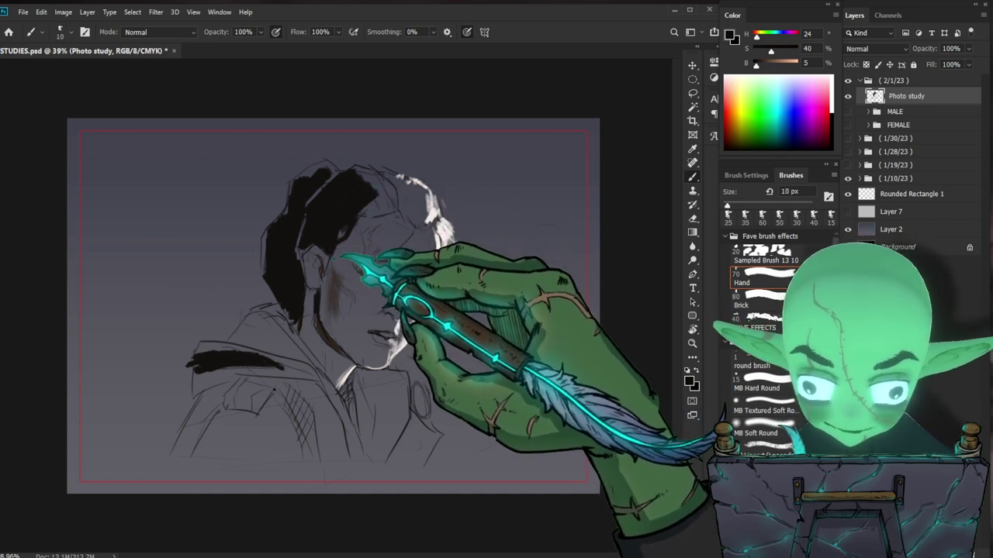
{"action": "left_click_drag", "start_coordinate": [339, 253], "coordinate": [330, 264]}
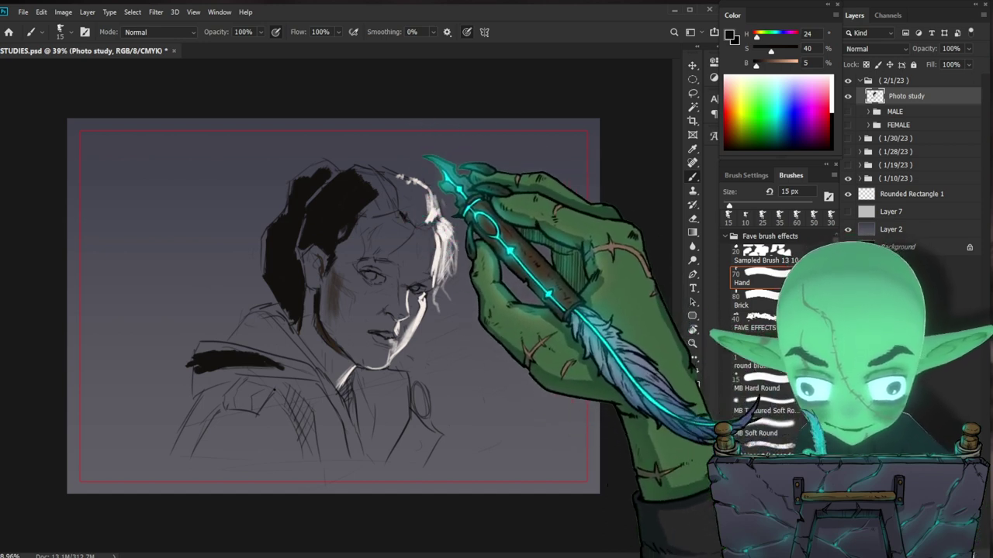
Step: Extend the near-black hair mass across the crown toward the rim light using an enlarged brush
{"action": "key", "text": "bracketright"}
{"action": "key", "text": "bracketright"}
{"action": "key", "text": "bracketright"}
{"action": "key", "text": "bracketright"}
{"action": "key", "text": "bracketright"}
{"action": "key", "text": "bracketright"}
{"action": "mouse_move", "coordinate": [399, 191]}
{"action": "left_mouse_down"}
{"action": "mouse_move", "coordinate": [415, 220]}
{"action": "mouse_move", "coordinate": [377, 180]}
{"action": "mouse_move", "coordinate": [390, 182]}
{"action": "mouse_move", "coordinate": [374, 180]}
{"action": "mouse_move", "coordinate": [374, 205]}
{"action": "left_mouse_up"}
Step: Darken both eyes with near-black strokes using the brush at 10 px
{"action": "key", "text": "bracketleft"}
{"action": "key", "text": "bracketleft"}
{"action": "key", "text": "bracketright"}
{"action": "key", "text": "bracketright"}
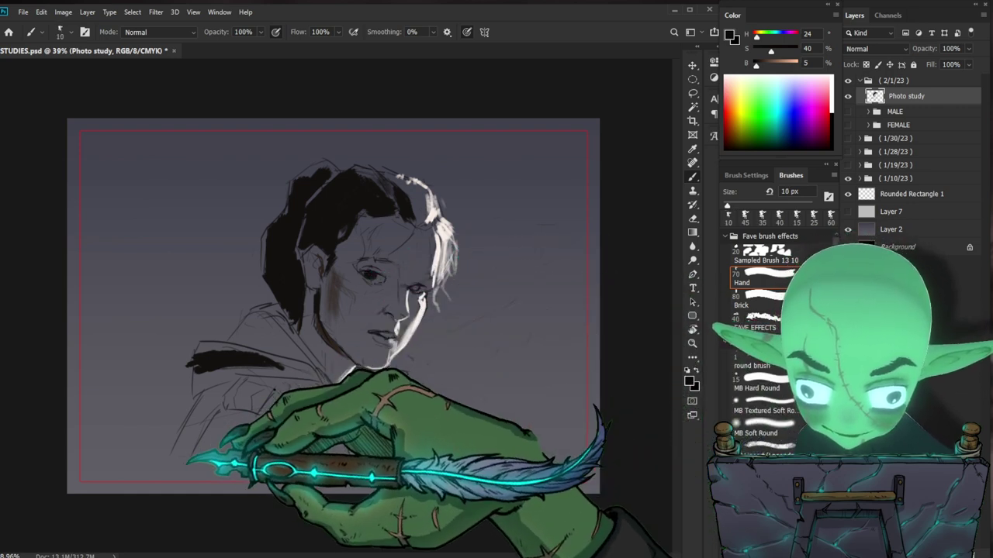
{"action": "left_click_drag", "start_coordinate": [409, 287], "coordinate": [425, 291]}
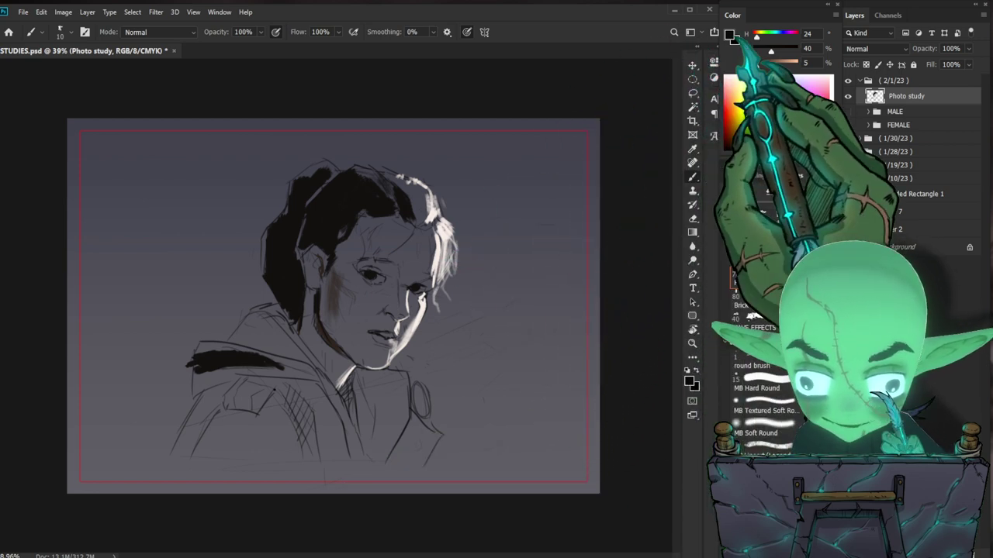
Step: Mix a reddish brown at H 9, S 23, B 29 from a sampled tone and paint the far side of the forehead
{"action": "key", "text": "alt"}
{"action": "left_click", "coordinate": [328, 287], "text": "alt"}
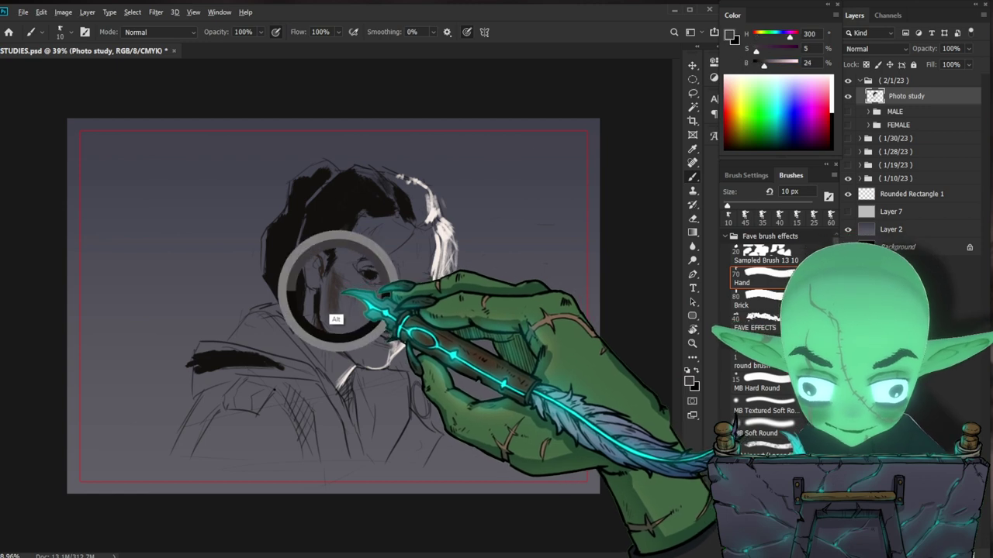
{"action": "left_click_drag", "start_coordinate": [760, 51], "coordinate": [764, 51]}
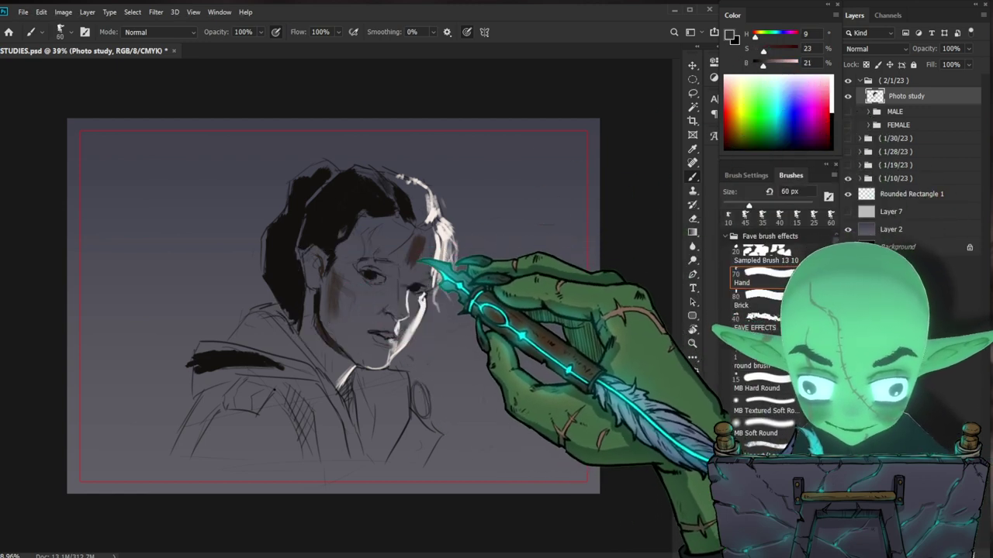
{"action": "left_click_drag", "start_coordinate": [763, 65], "coordinate": [766, 66]}
{"action": "left_click_drag", "start_coordinate": [423, 237], "coordinate": [410, 257]}
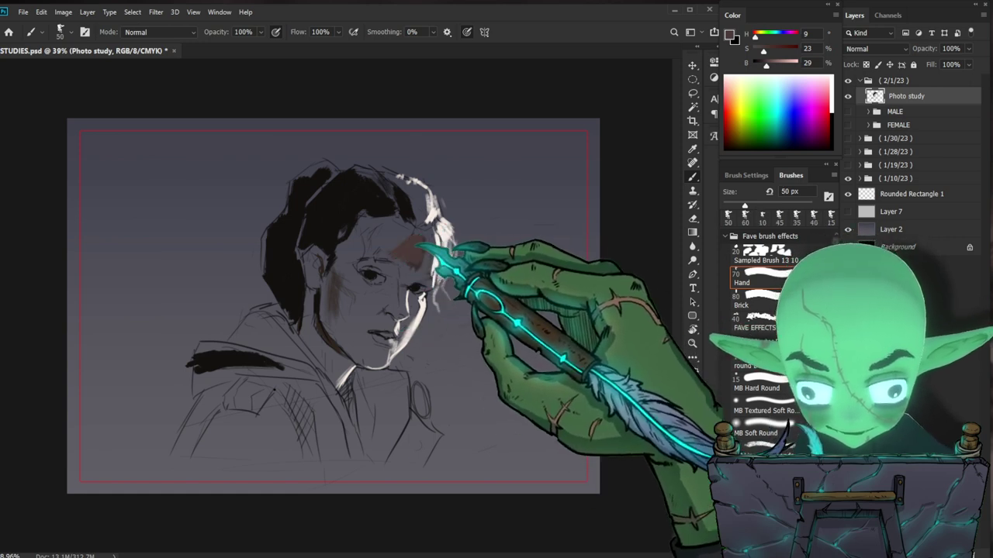
Step: Paint a pale patch on the central forehead from sampled light tones and blend its edge into the reddish brown
{"action": "left_click", "coordinate": [437, 251], "text": "alt"}
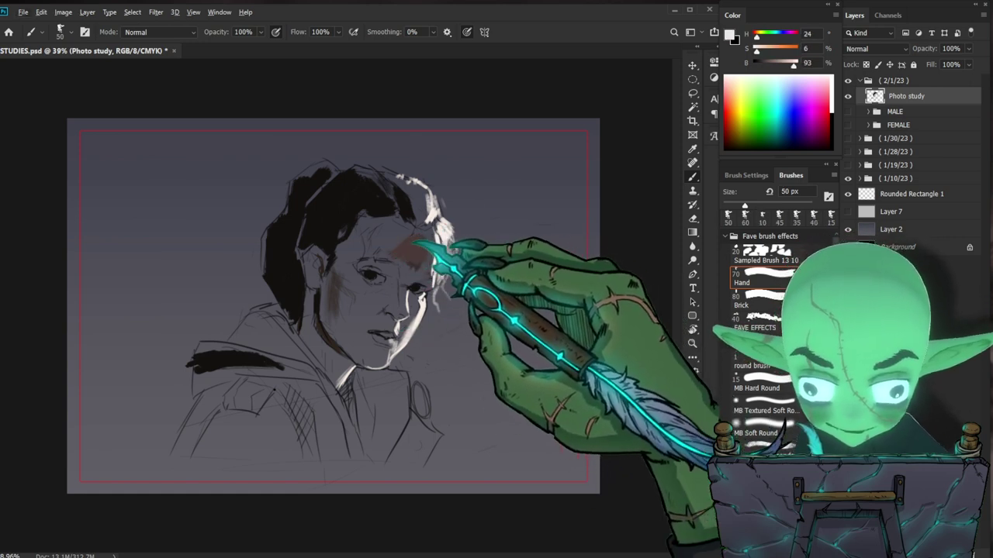
{"action": "left_click", "coordinate": [398, 240], "text": "alt"}
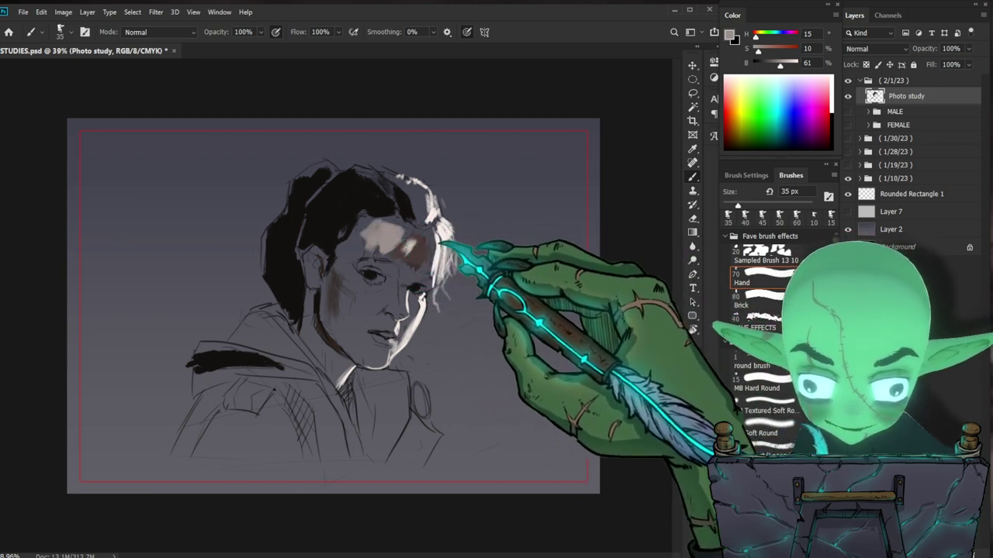
{"action": "left_click_drag", "start_coordinate": [419, 236], "coordinate": [391, 260]}
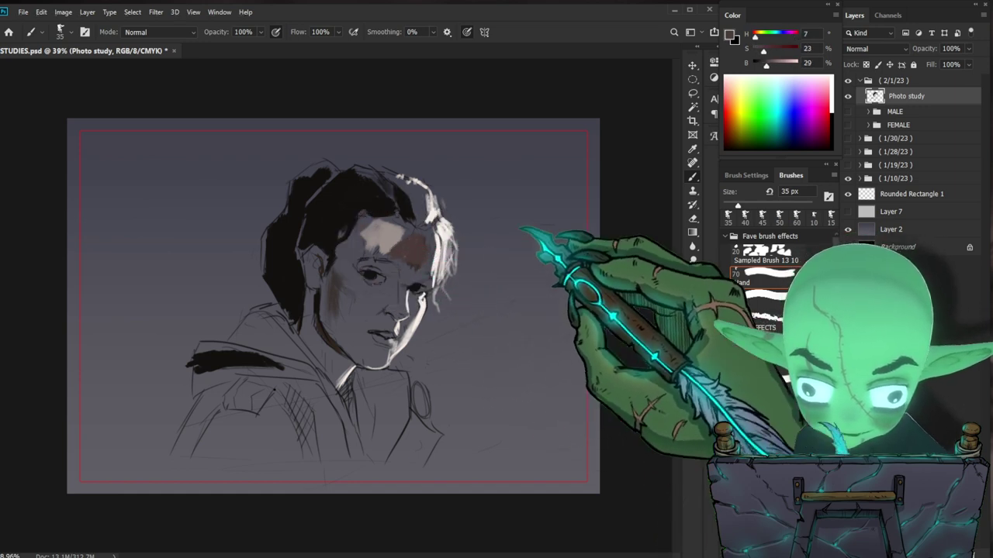
Step: Adjust the brown to S 20, B 44 and paint a lighter midtone over the far forehead down to the brow
{"action": "left_click_drag", "start_coordinate": [766, 62], "coordinate": [776, 62]}
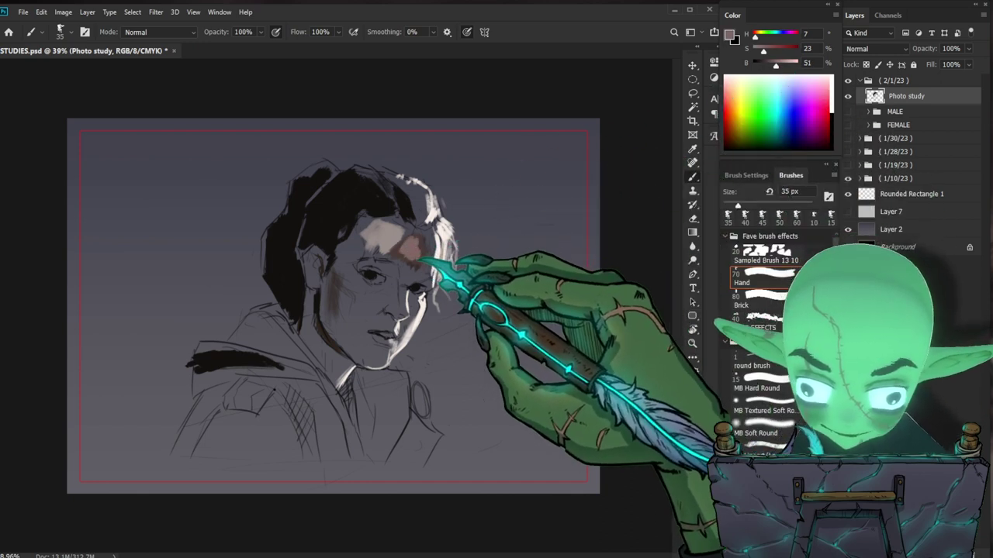
{"action": "left_click_drag", "start_coordinate": [764, 49], "coordinate": [773, 64]}
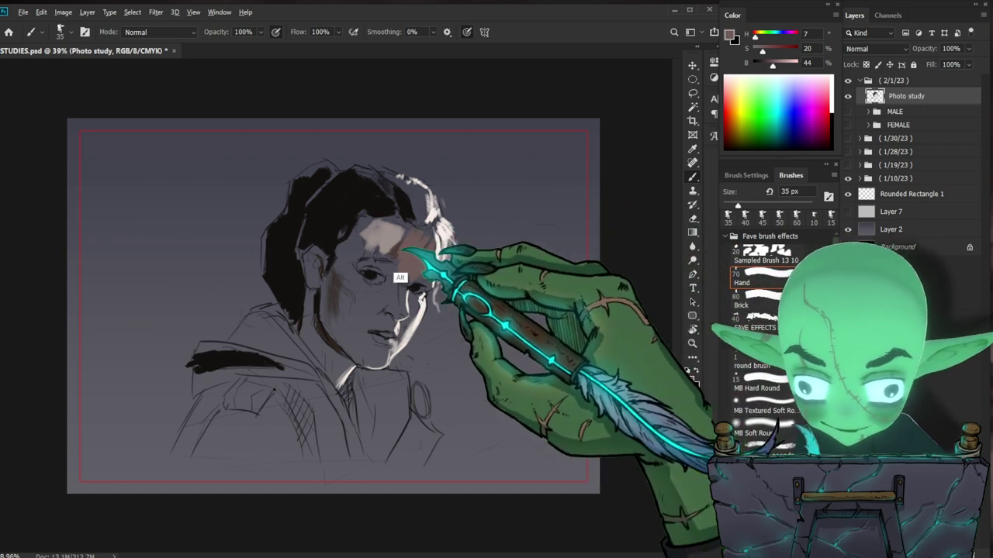
{"action": "left_click", "coordinate": [383, 238], "text": "alt"}
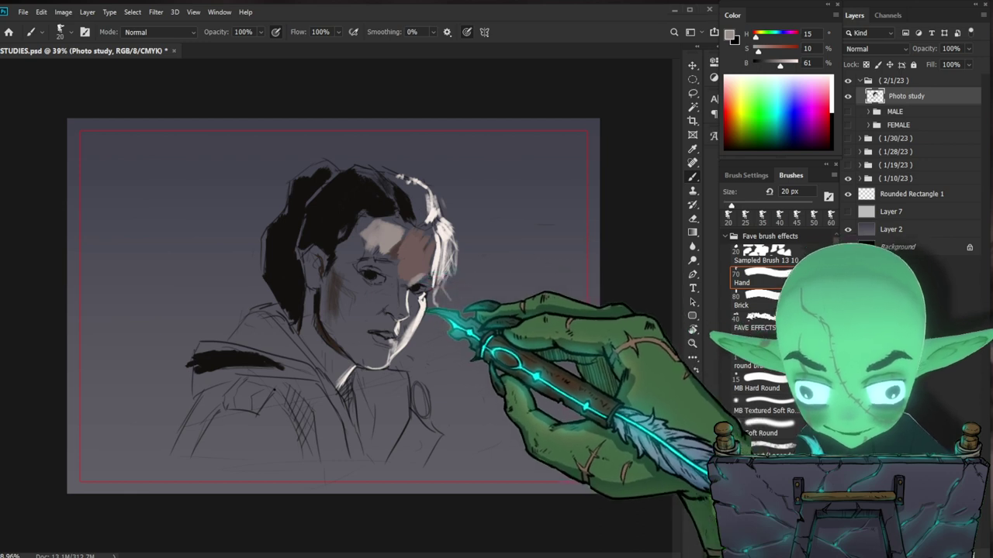
Step: Paint a sampled off-white highlight above the far eye with a 20 px brush, then sample the forehead's midtone to refine its edge
{"action": "left_click", "coordinate": [411, 289], "text": "alt"}
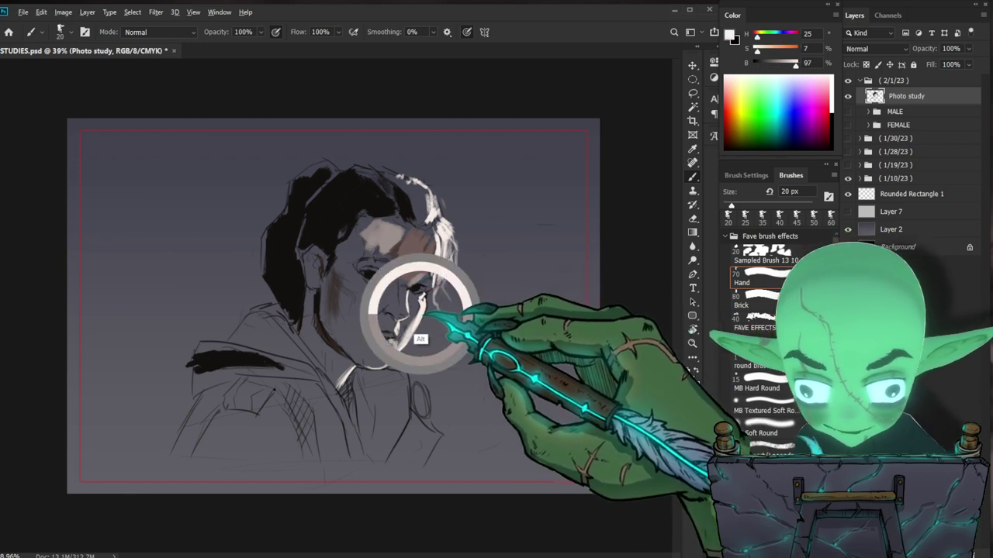
{"action": "scroll", "coordinate": [454, 278], "scroll_direction": "up", "scroll_amount": 2}
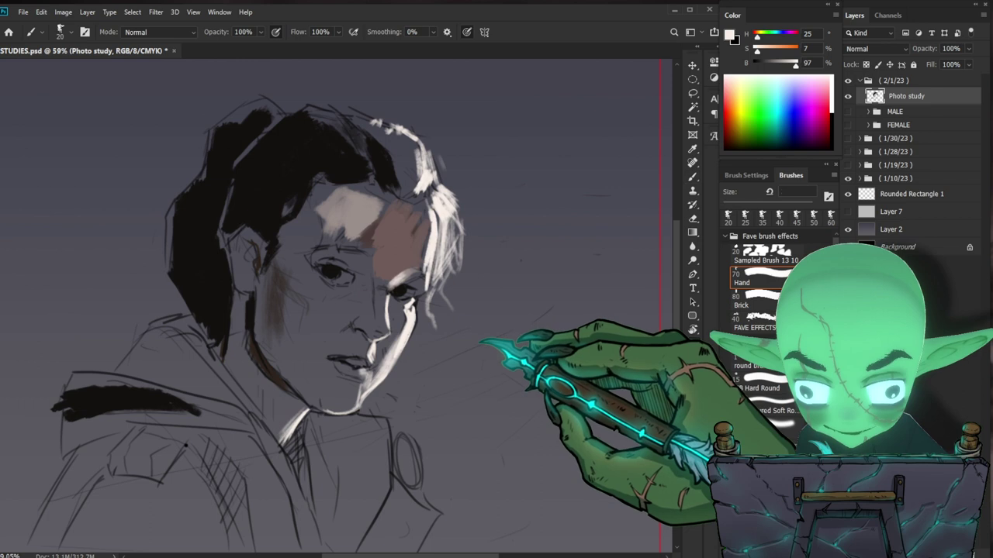
{"action": "left_click_drag", "start_coordinate": [479, 342], "coordinate": [466, 339]}
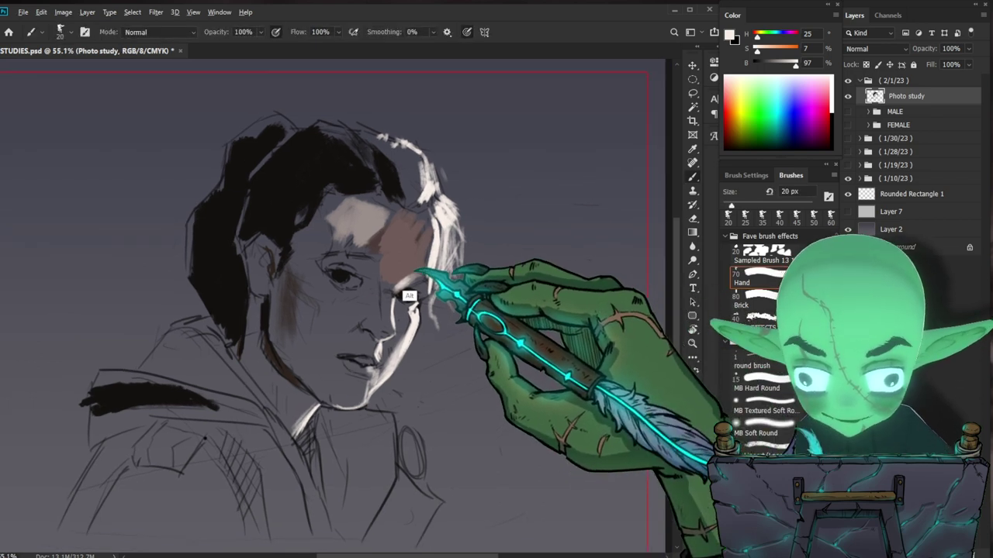
{"action": "left_click", "coordinate": [417, 270], "text": "alt"}
{"action": "mouse_move", "coordinate": [511, 348]}
{"action": "left_mouse_down"}
{"action": "mouse_move", "coordinate": [492, 348]}
{"action": "mouse_move", "coordinate": [505, 350]}
{"action": "left_mouse_up"}
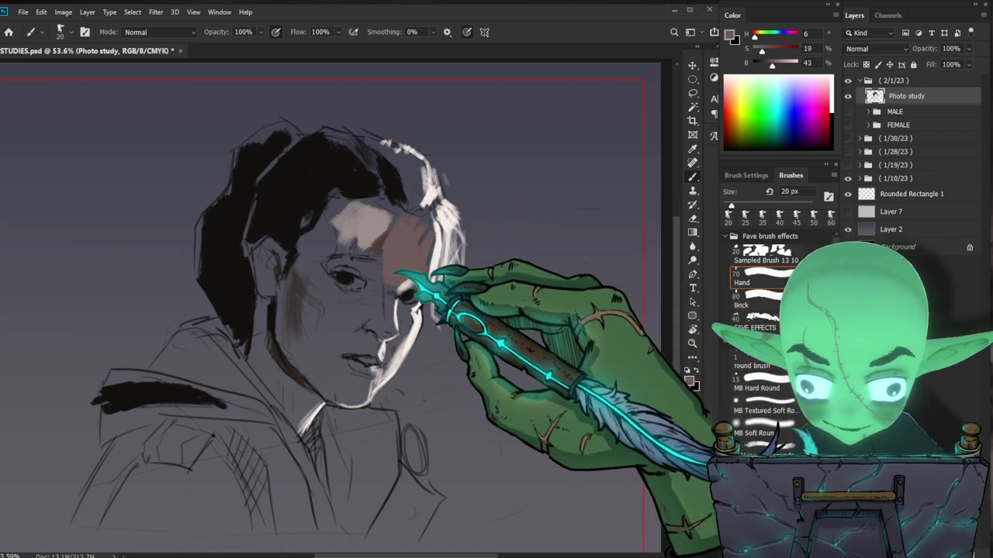
Step: Shade above the near eye with sampled reddish brown and the near temple with sampled dark brown, using the brush at 40 px
{"action": "left_click", "coordinate": [379, 273], "text": "alt"}
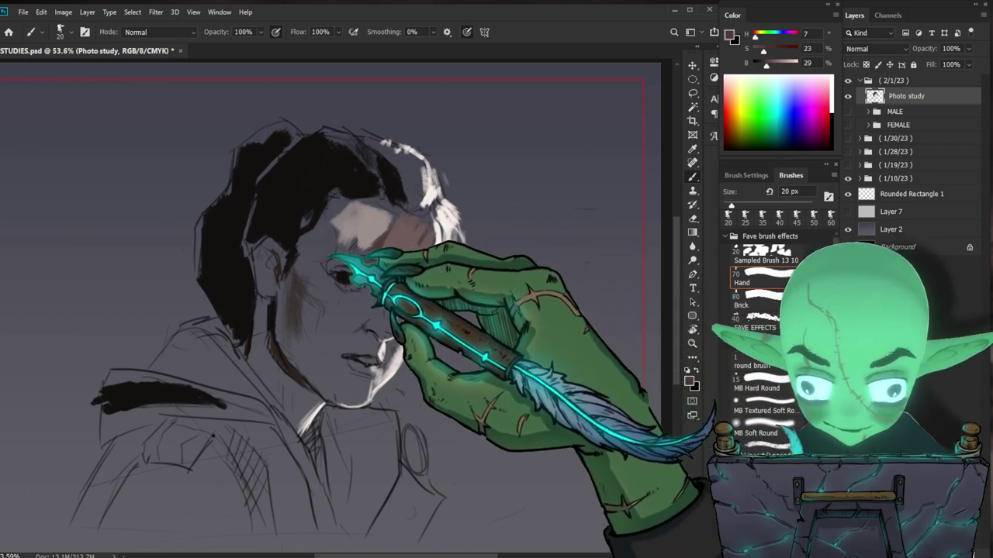
{"action": "key", "text": "bracketright"}
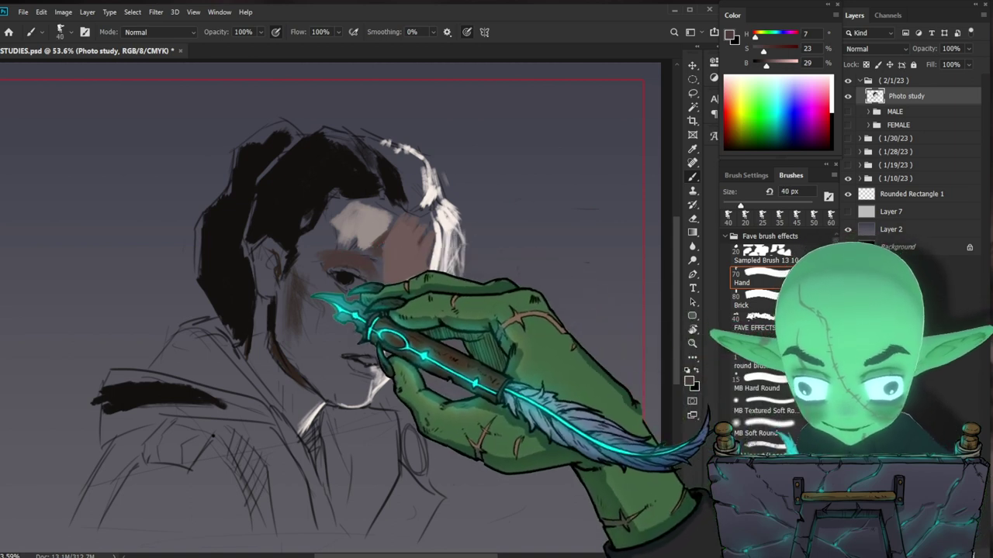
{"action": "left_click", "coordinate": [279, 293], "text": "alt"}
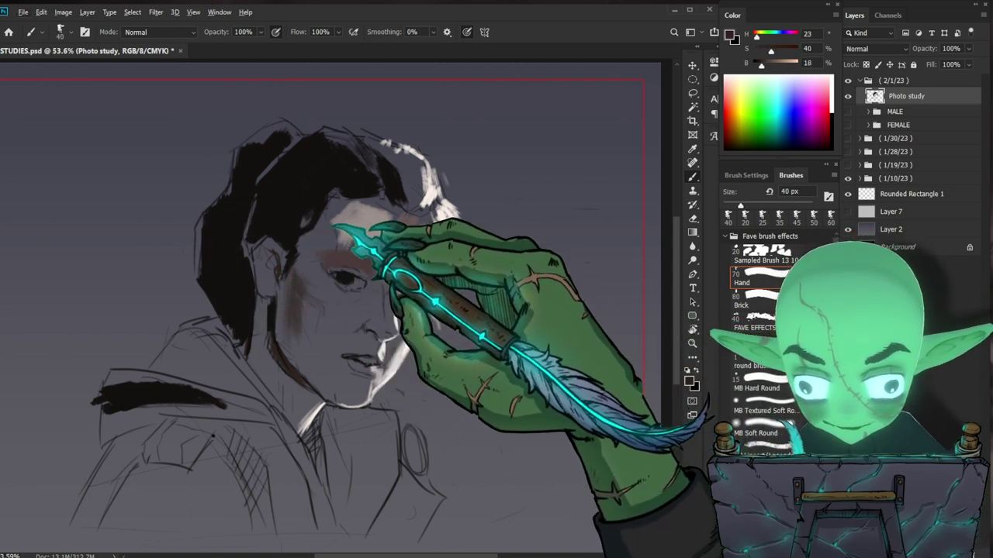
{"action": "left_click_drag", "start_coordinate": [332, 216], "coordinate": [304, 248]}
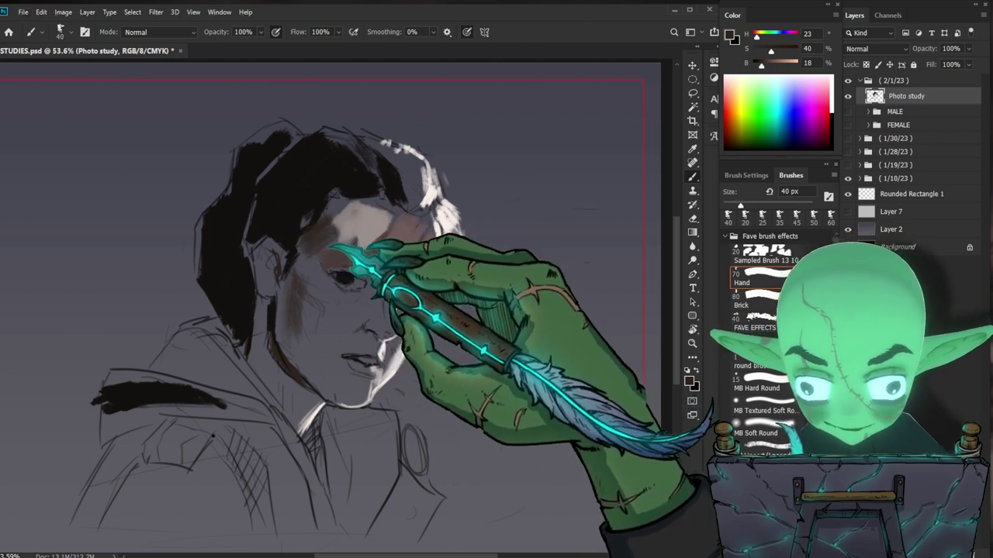
{"action": "key", "text": "bracketright"}
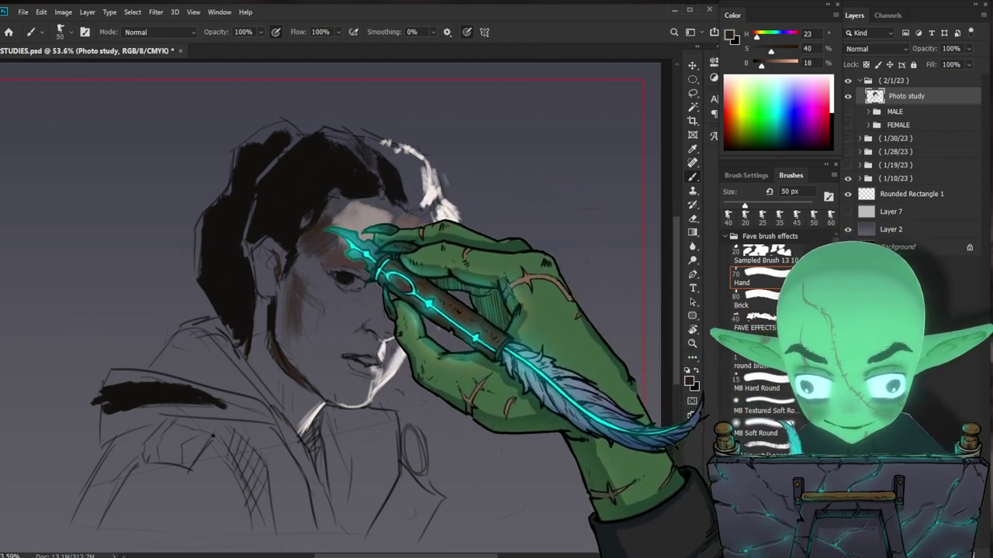
Step: Sample the near-black hair colour and refine the hairline along the forehead with a 25 px brush
{"action": "key", "text": "bracketleft"}
{"action": "key", "text": "bracketleft"}
{"action": "key", "text": "bracketleft"}
{"action": "key", "text": "bracketleft"}
{"action": "key", "text": "bracketleft"}
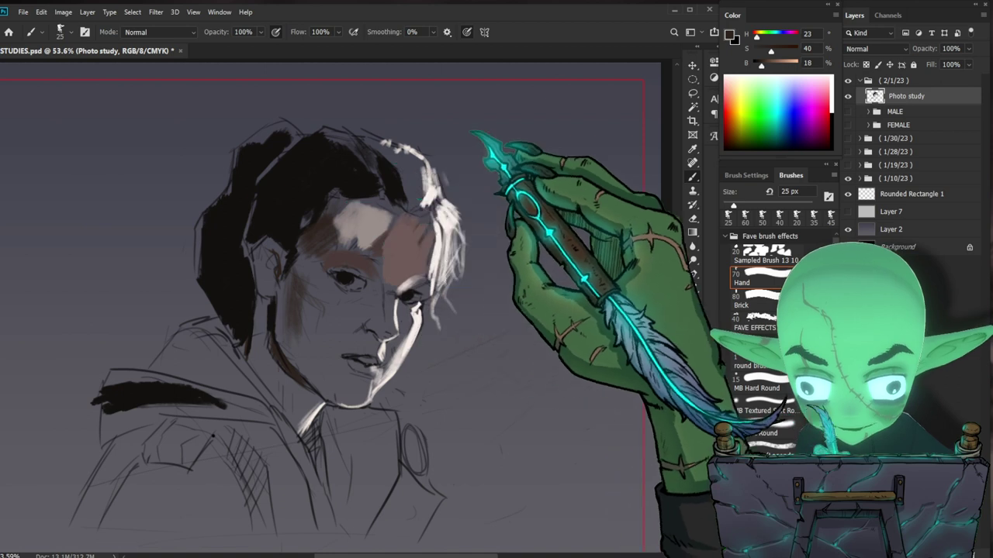
{"action": "left_click", "coordinate": [314, 207], "text": "alt"}
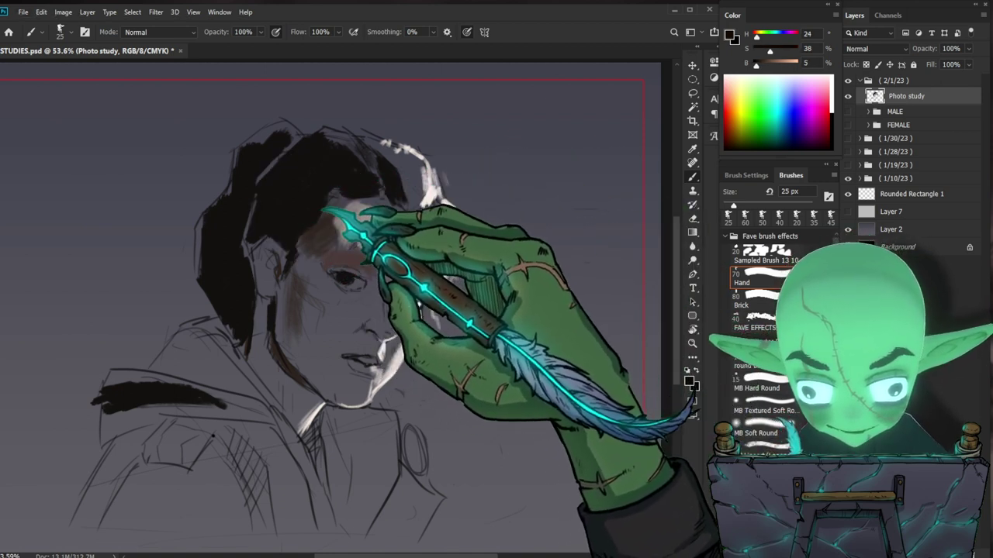
{"action": "left_click_drag", "start_coordinate": [464, 239], "coordinate": [405, 241]}
{"action": "key", "text": "b"}
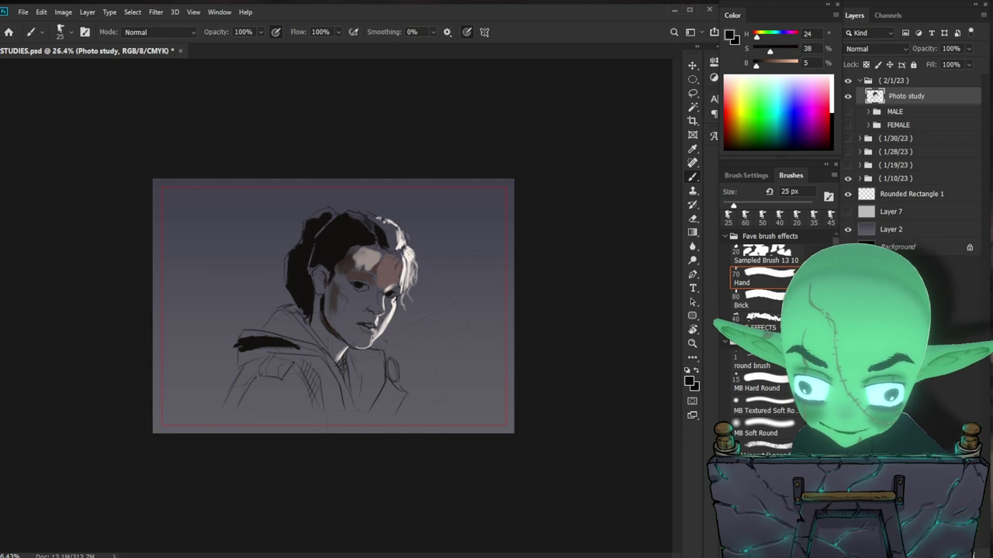
Step: Sample the reddish brown near the eye and paint it over the near cheek, enlarging the brush to 60 px
{"action": "left_click_drag", "start_coordinate": [416, 291], "coordinate": [431, 293]}
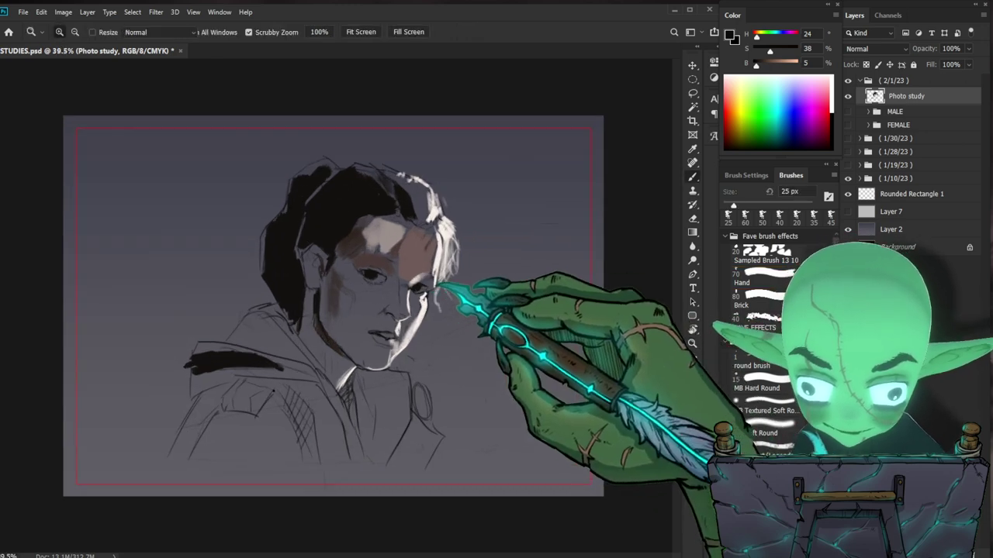
{"action": "left_click", "coordinate": [354, 281], "text": "alt"}
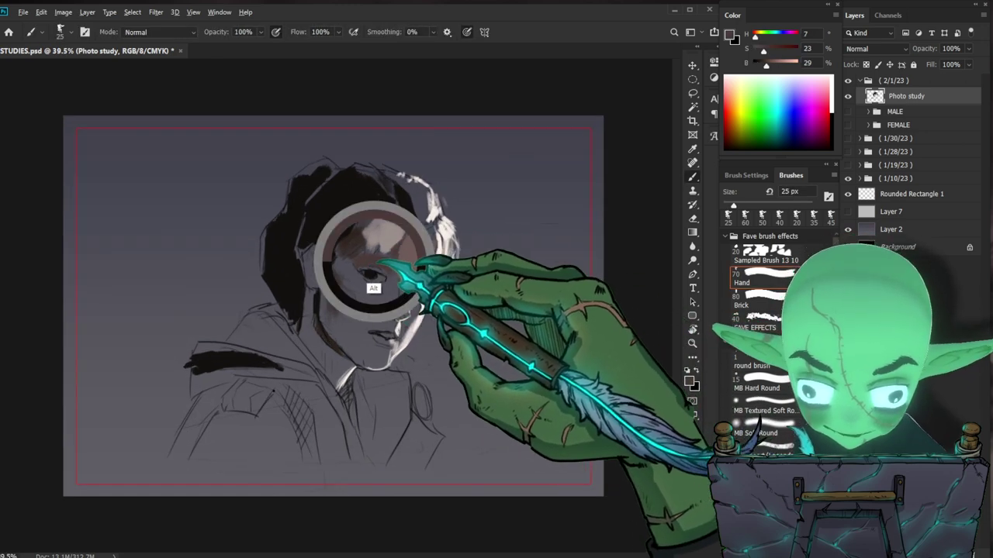
{"action": "left_click_drag", "start_coordinate": [343, 286], "coordinate": [341, 310]}
{"action": "key", "text": "bracketright"}
{"action": "key", "text": "bracketright"}
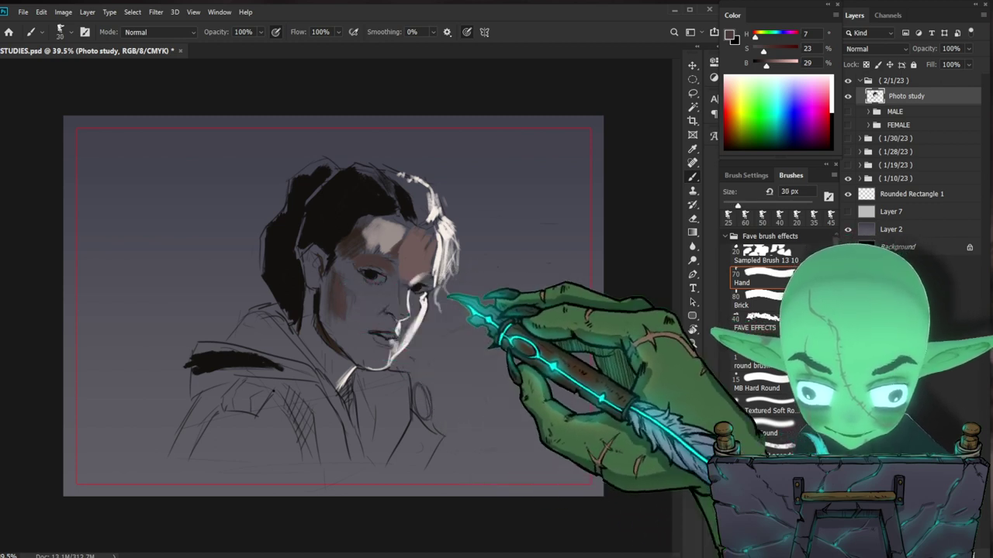
{"action": "key", "text": "bracketright"}
{"action": "key", "text": "bracketright"}
{"action": "key", "text": "bracketright"}
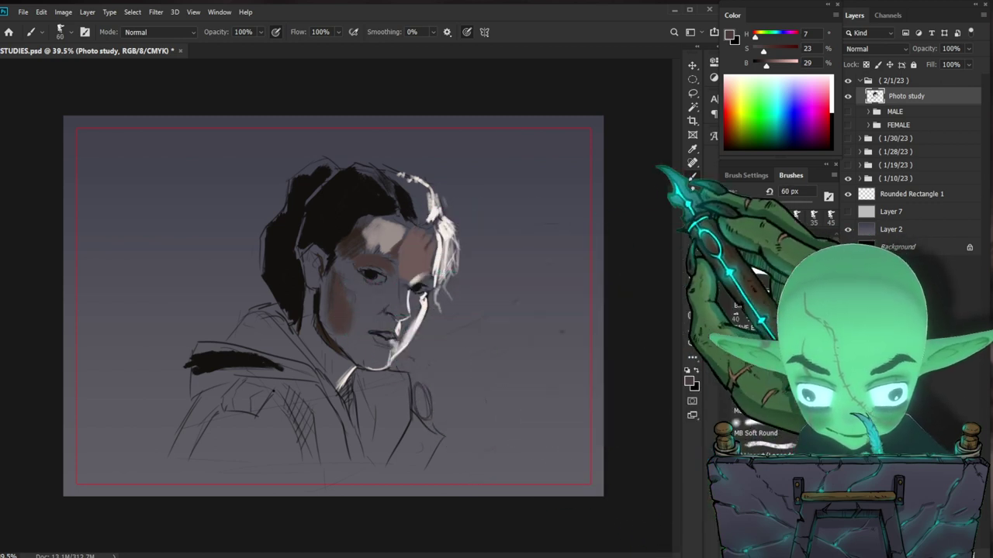
Step: Set the foreground colour to brown (H 25, S 30, B 29) and paint the forehead's temple and hairline edge with a 45 px brush
{"action": "key", "text": "bracketleft"}
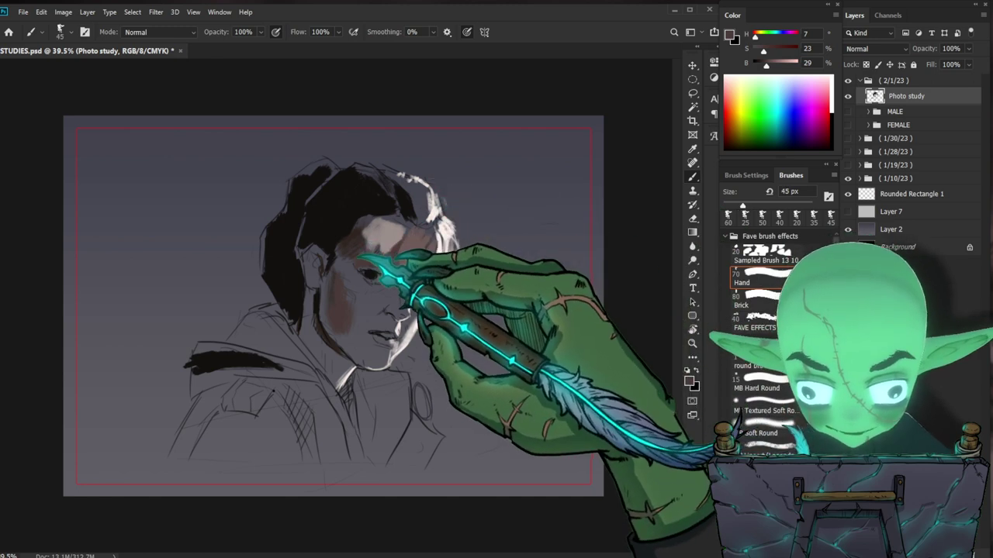
{"action": "key", "text": "bracketleft"}
{"action": "left_click", "coordinate": [729, 35]}
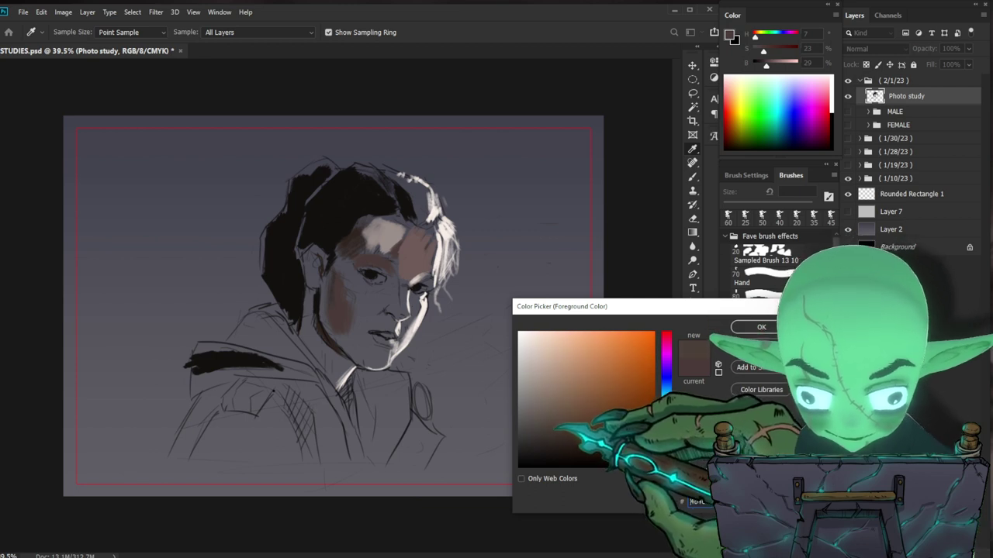
{"action": "key", "text": "Return"}
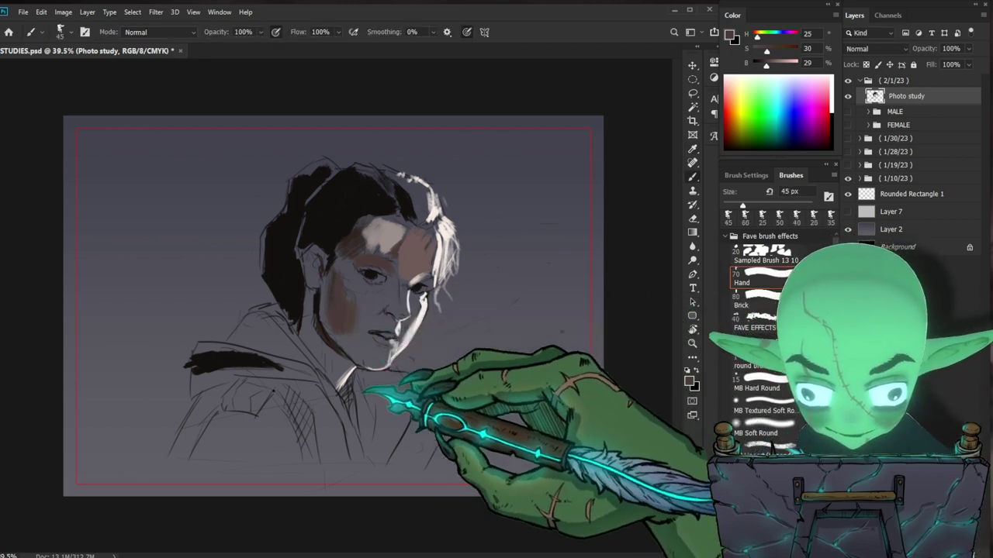
{"action": "left_click_drag", "start_coordinate": [346, 262], "coordinate": [354, 245]}
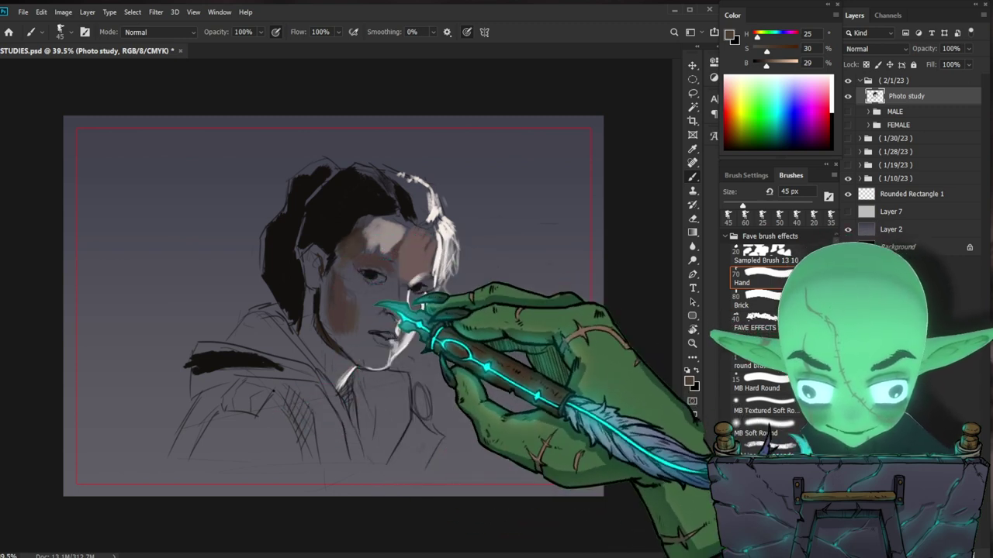
{"action": "mouse_move", "coordinate": [362, 227]}
{"action": "left_mouse_down"}
{"action": "mouse_move", "coordinate": [440, 225]}
{"action": "mouse_move", "coordinate": [435, 235]}
{"action": "mouse_move", "coordinate": [402, 225]}
{"action": "left_mouse_up"}
{"action": "key", "text": "bracketleft"}
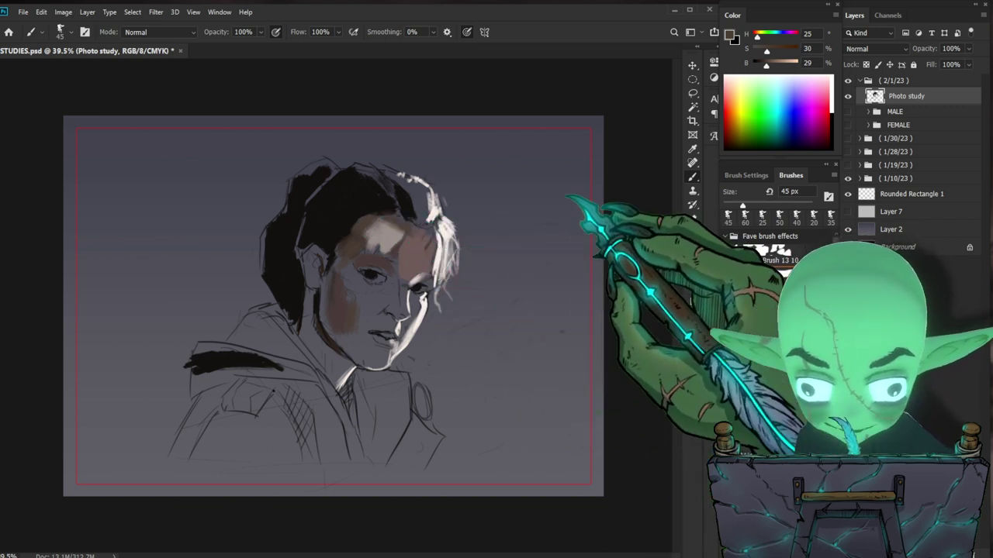
Step: Sample a skin midtone, adjust it to H 16, S 28, B 36, and paint beside the nose bridge with a 35 px brush
{"action": "key", "text": "bracketright"}
{"action": "key", "text": "bracketright"}
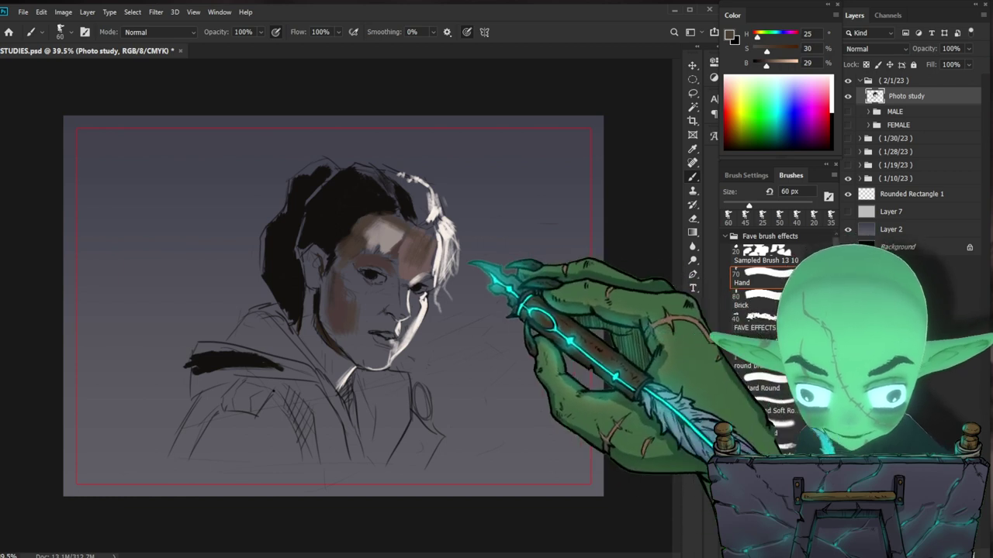
{"action": "left_click", "coordinate": [415, 294], "text": "alt"}
{"action": "left_click_drag", "start_coordinate": [764, 51], "coordinate": [766, 51]}
{"action": "key", "text": "bracketleft"}
{"action": "key", "text": "bracketleft"}
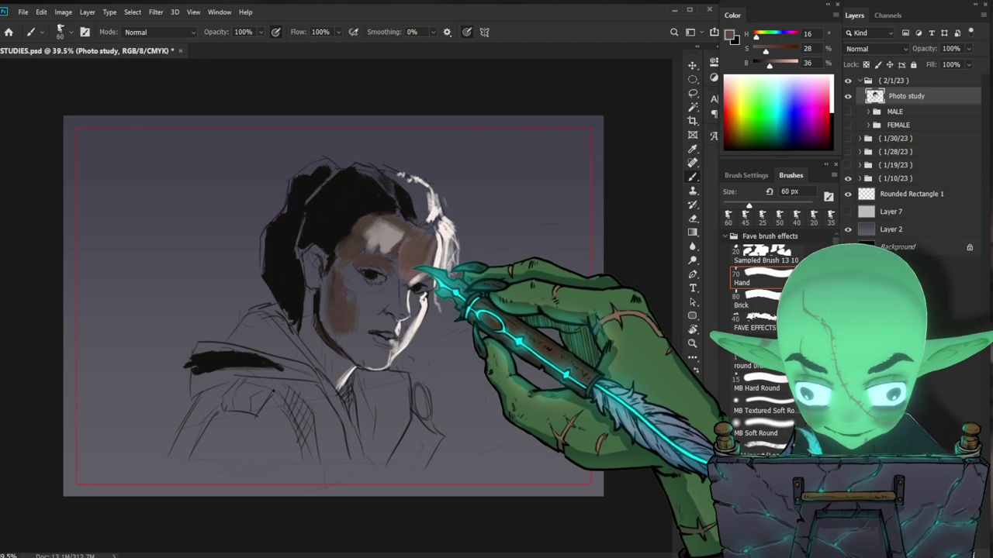
{"action": "key", "text": "bracketleft"}
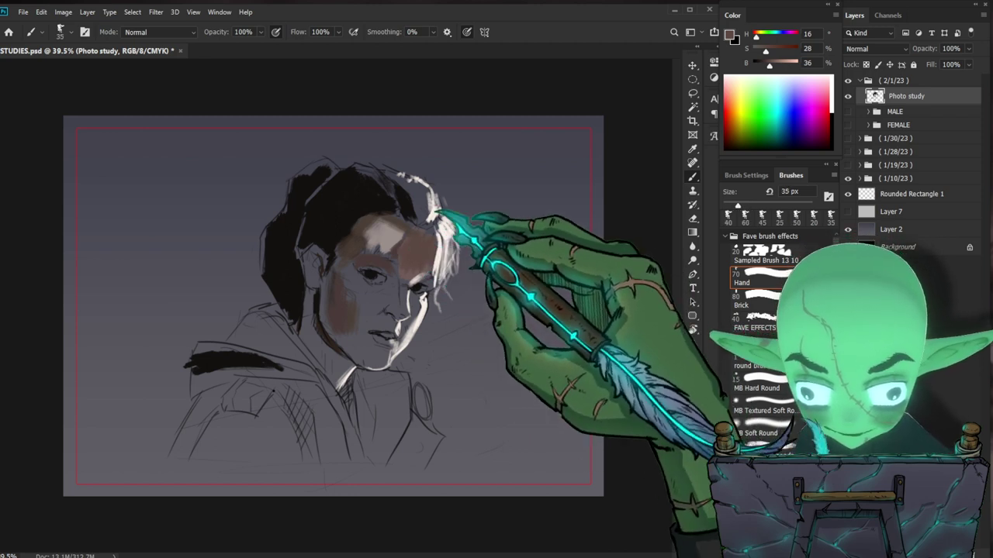
{"action": "left_click_drag", "start_coordinate": [405, 286], "coordinate": [398, 281]}
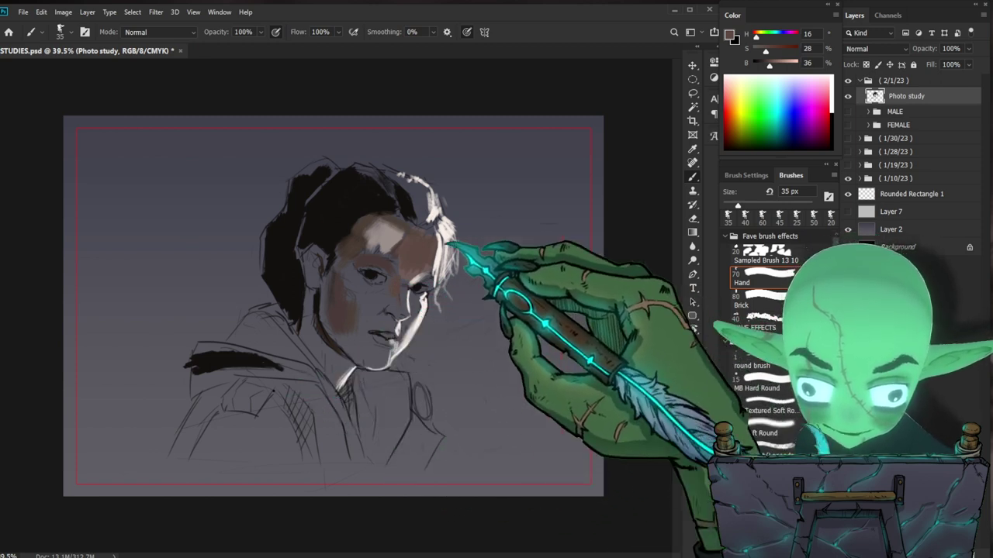
Step: Sample the dark brown at the near temple and reinforce the shadow beside the brow
{"action": "key", "text": "alt"}
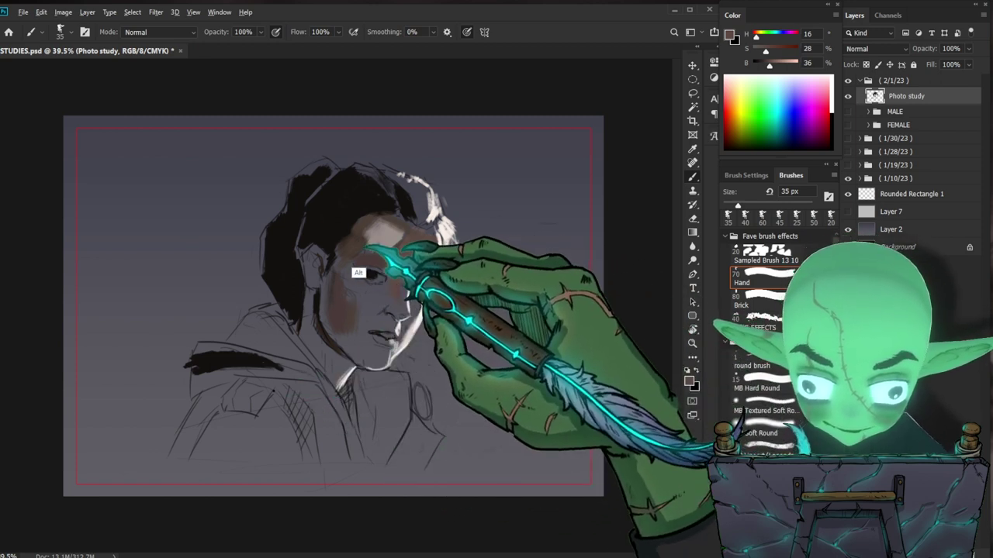
{"action": "left_click", "coordinate": [350, 248], "text": "alt"}
{"action": "left_click_drag", "start_coordinate": [349, 249], "coordinate": [346, 241]}
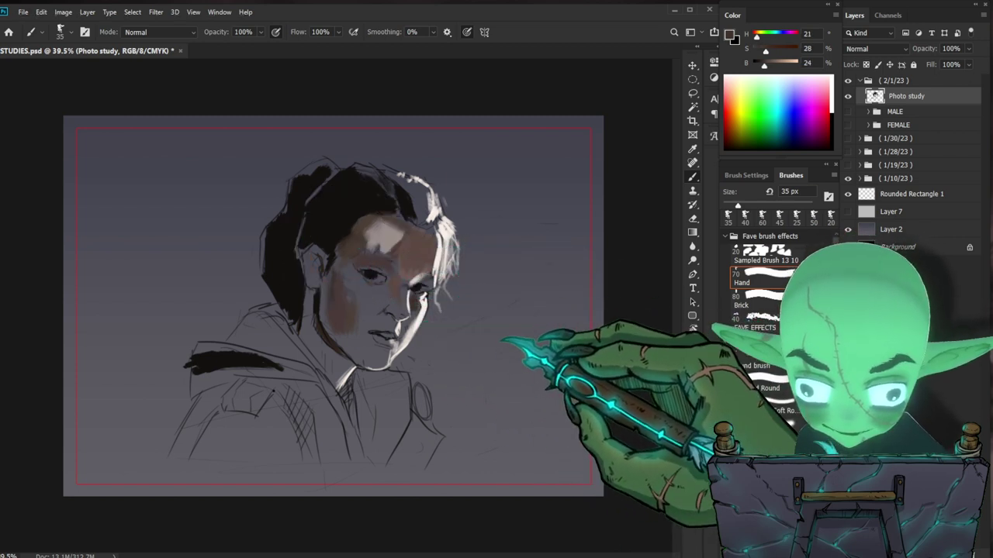
Step: Adjust the brown to 23% saturation and 28% brightness, and shade around the nose with a 20 px brush
{"action": "left_click_drag", "start_coordinate": [765, 50], "coordinate": [764, 50]}
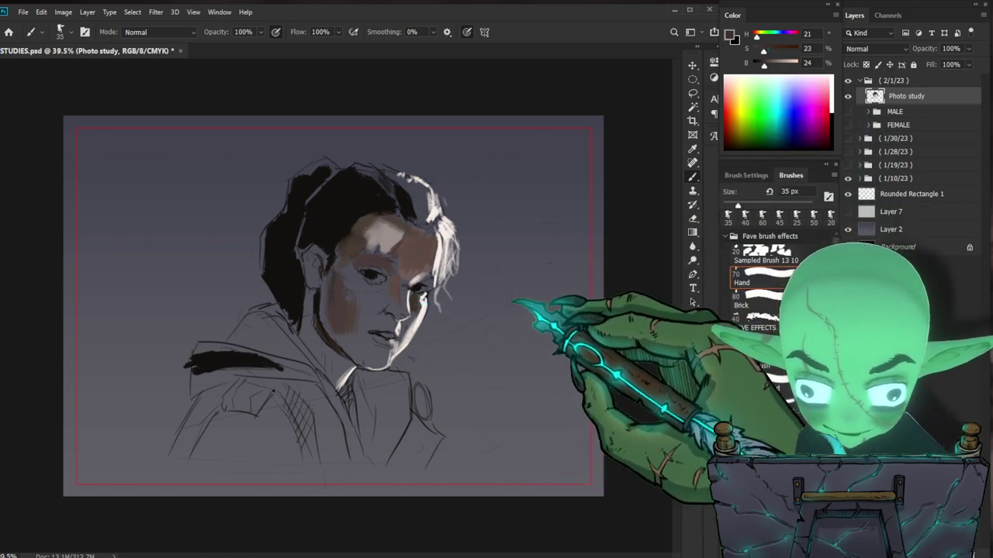
{"action": "left_click_drag", "start_coordinate": [764, 66], "coordinate": [765, 66]}
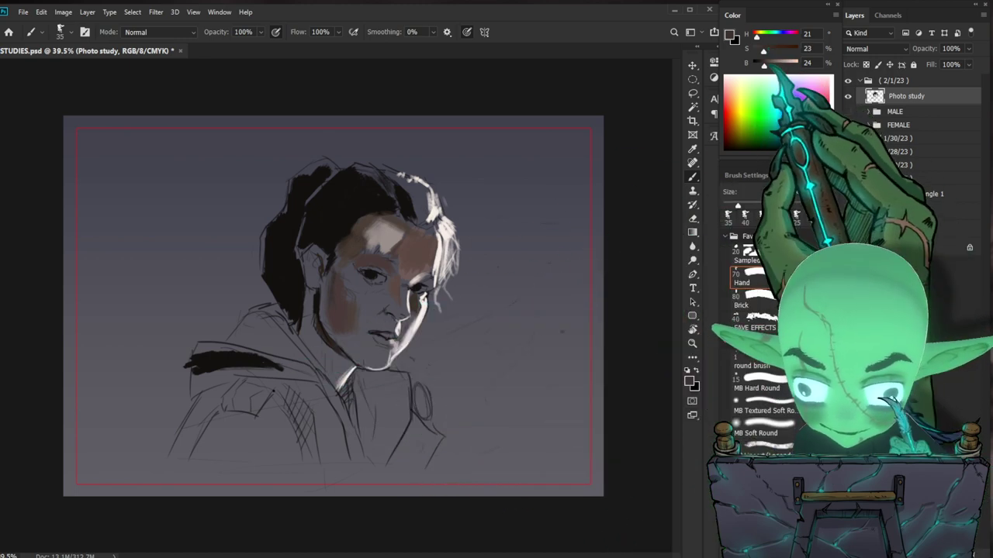
{"action": "key", "text": "["}
{"action": "key", "text": "["}
{"action": "key", "text": "["}
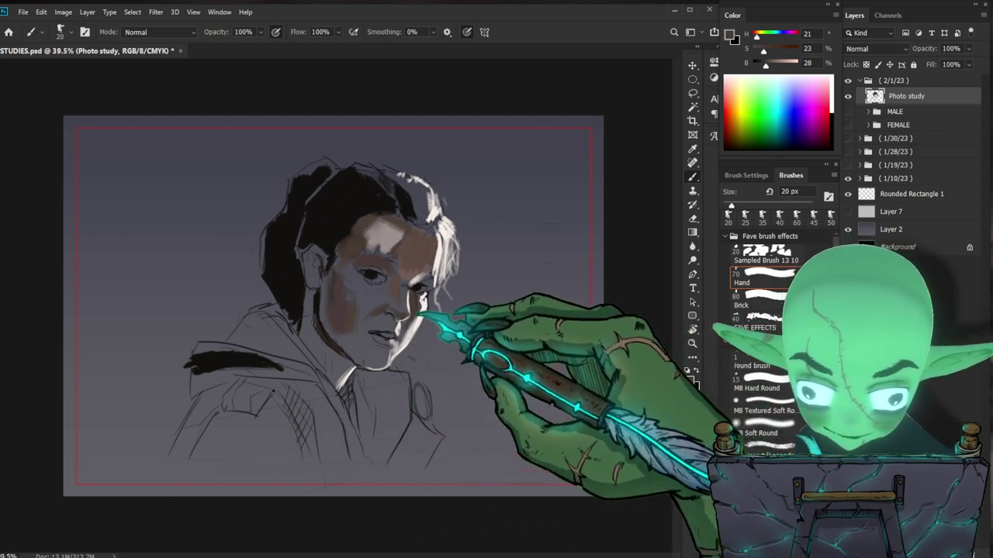
Step: Paint the near cheek and chin with the sampled forehead midtone and a lighter tone (H 5, S 15, B 52)
{"action": "left_click", "coordinate": [412, 266], "text": "alt"}
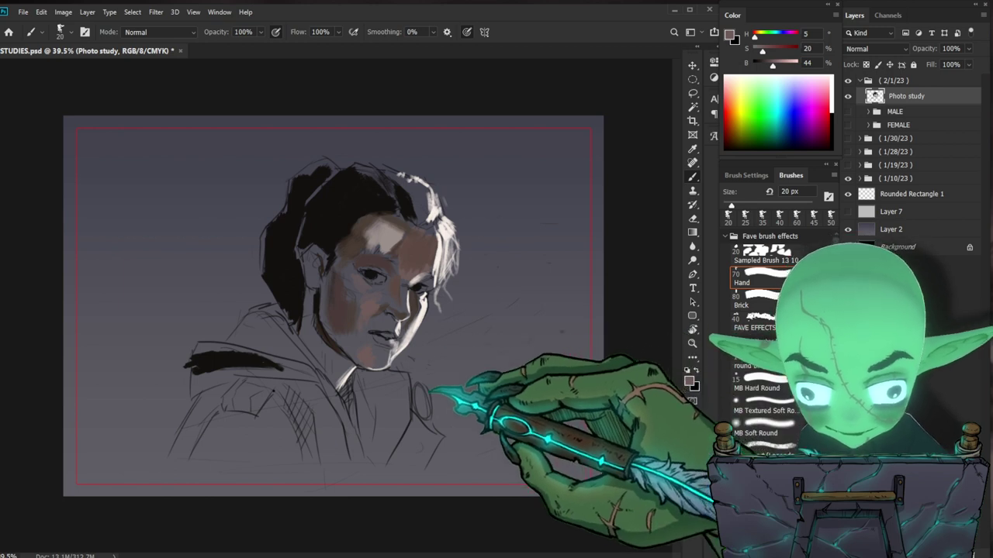
{"action": "left_click", "coordinate": [730, 36]}
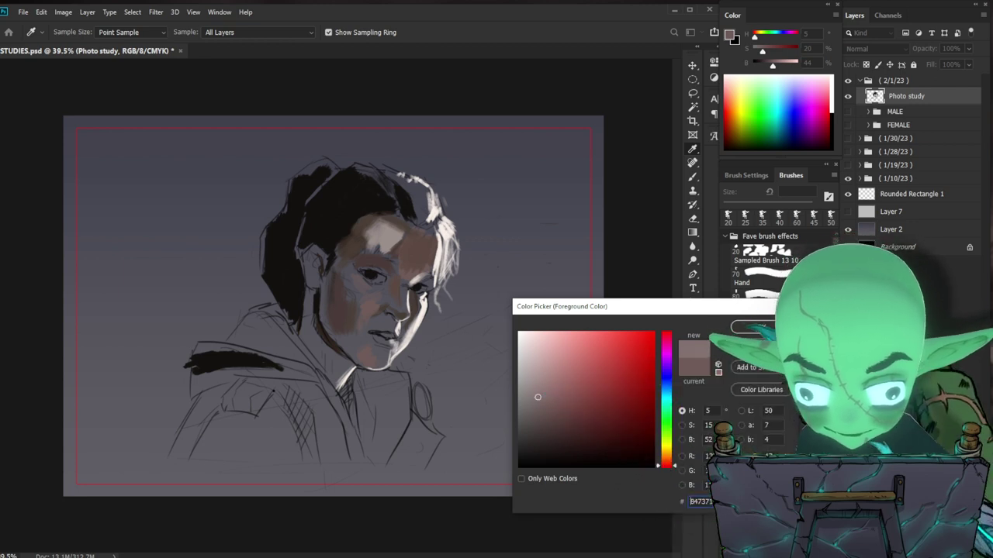
{"action": "key", "text": "Return"}
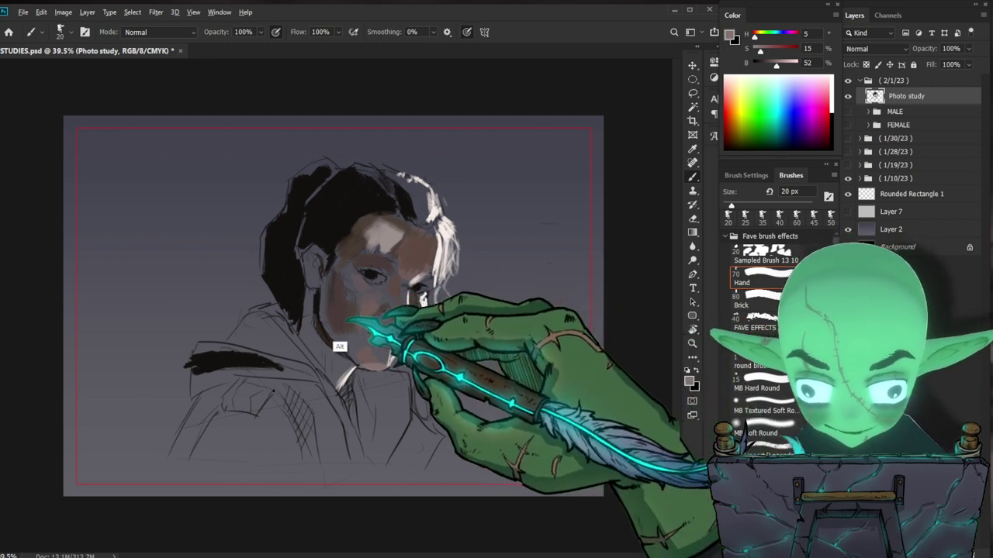
Step: Sample the near cheek's dark reddish brown and paint the shadowed side of the neck with a 45 px brush
{"action": "left_click", "coordinate": [342, 320], "text": "alt"}
{"action": "key", "text": "bracketright"}
{"action": "key", "text": "bracketright"}
{"action": "key", "text": "bracketright"}
{"action": "key", "text": "bracketright"}
{"action": "key", "text": "bracketright"}
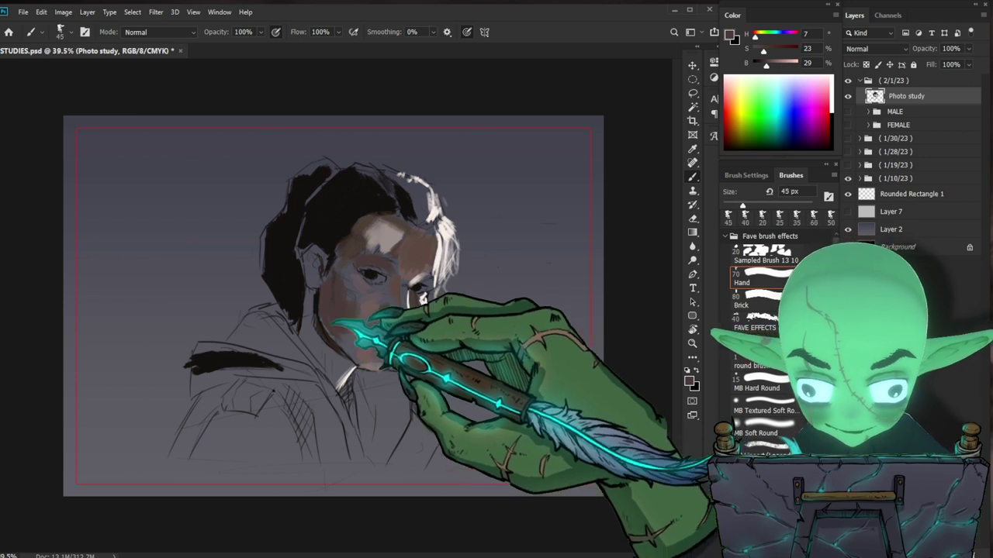
{"action": "key", "text": "bracketleft"}
{"action": "key", "text": "bracketleft"}
{"action": "key", "text": "bracketleft"}
{"action": "key", "text": "bracketright"}
{"action": "key", "text": "bracketright"}
{"action": "key", "text": "bracketright"}
{"action": "left_click_drag", "start_coordinate": [311, 314], "coordinate": [312, 335]}
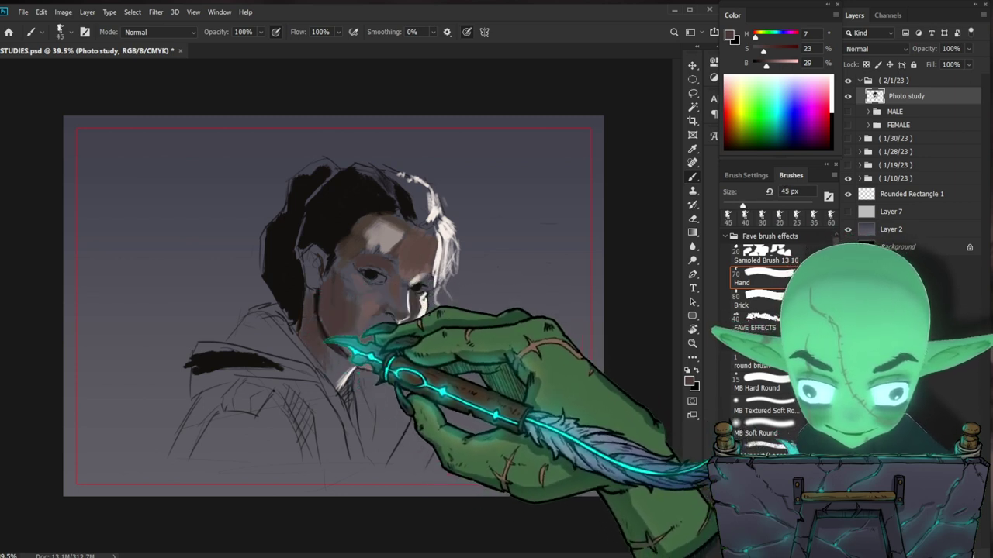
Step: Extend the reddish-brown shadow down the neck below the jaw, starting smaller and enlarging the brush to 60 px
{"action": "key", "text": "bracketleft"}
{"action": "key", "text": "bracketleft"}
{"action": "left_click_drag", "start_coordinate": [335, 353], "coordinate": [337, 368]}
{"action": "key", "text": "bracketright"}
{"action": "key", "text": "bracketright"}
{"action": "key", "text": "bracketright"}
{"action": "key", "text": "bracketright"}
{"action": "key", "text": "bracketright"}
{"action": "key", "text": "bracketright"}
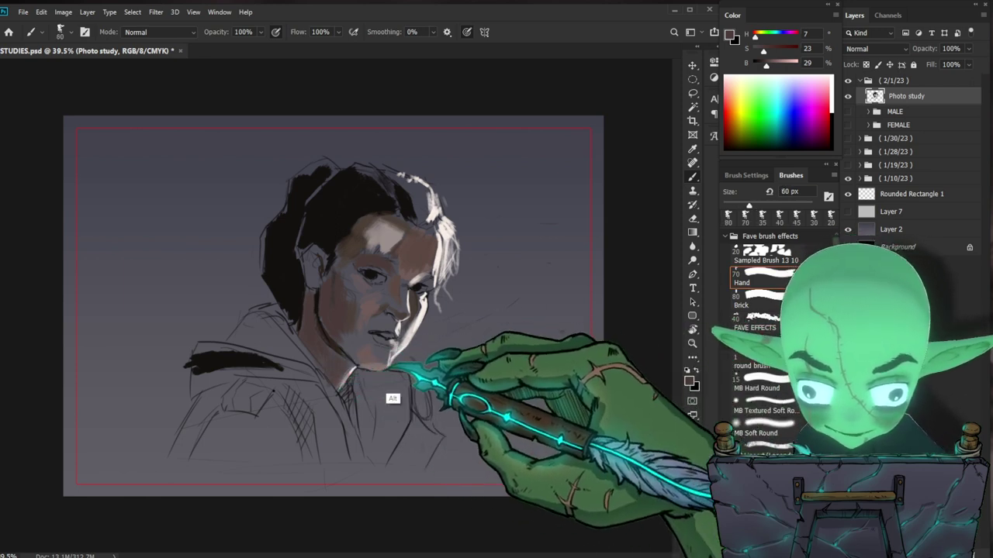
Step: Refine the lower neck's light area with sampled greyish pink and dark brown, using a 35 px brush
{"action": "left_click", "coordinate": [338, 375], "text": "alt"}
{"action": "key", "text": "bracketleft"}
{"action": "key", "text": "bracketleft"}
{"action": "key", "text": "bracketleft"}
{"action": "key", "text": "bracketleft"}
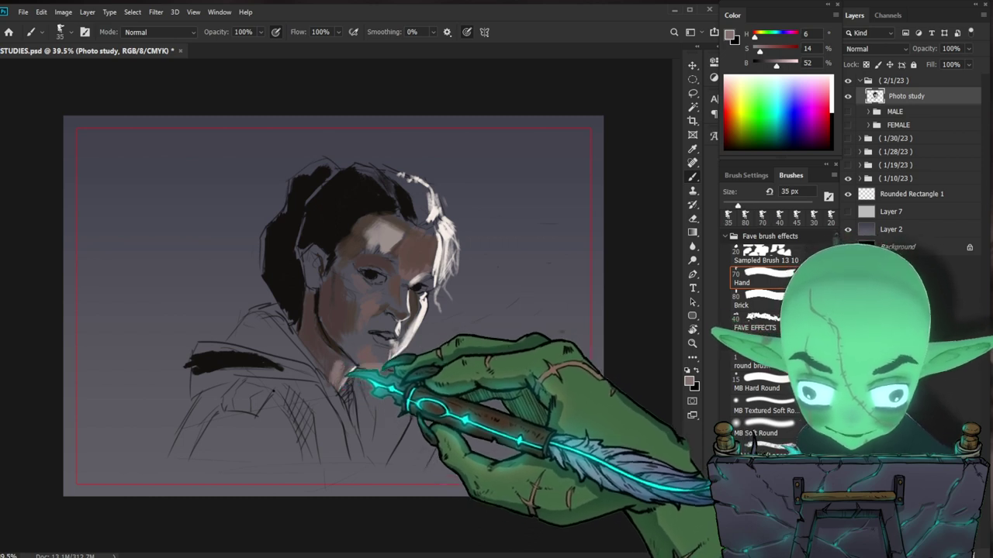
{"action": "left_click", "coordinate": [338, 363], "text": "alt"}
{"action": "left_click", "coordinate": [343, 362], "text": "alt"}
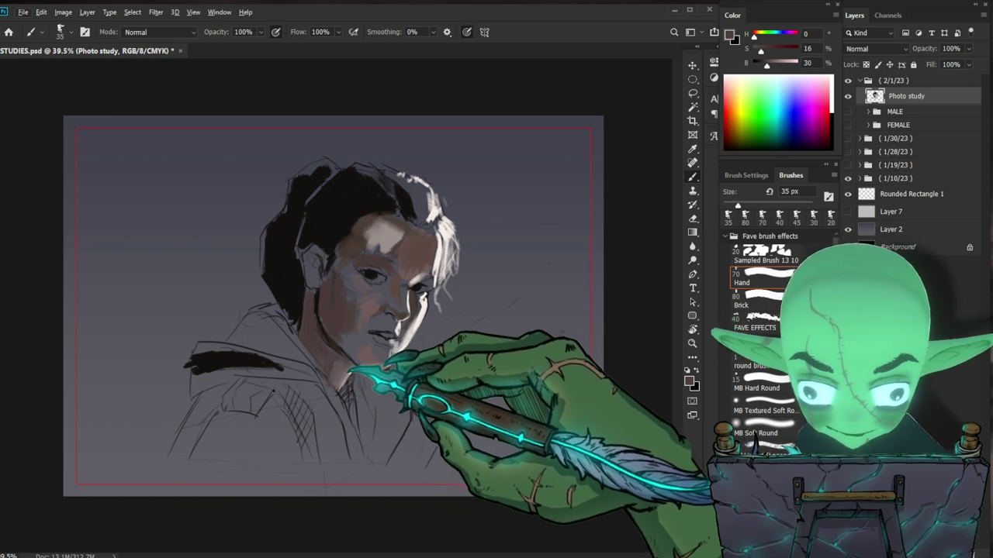
Step: Sample the near-black hair colour and darken the jawline's edge against the neck, varying the brush size from 10 px upward
{"action": "key", "text": "bracketleft"}
{"action": "key", "text": "alt"}
{"action": "left_click", "coordinate": [310, 231], "text": "alt"}
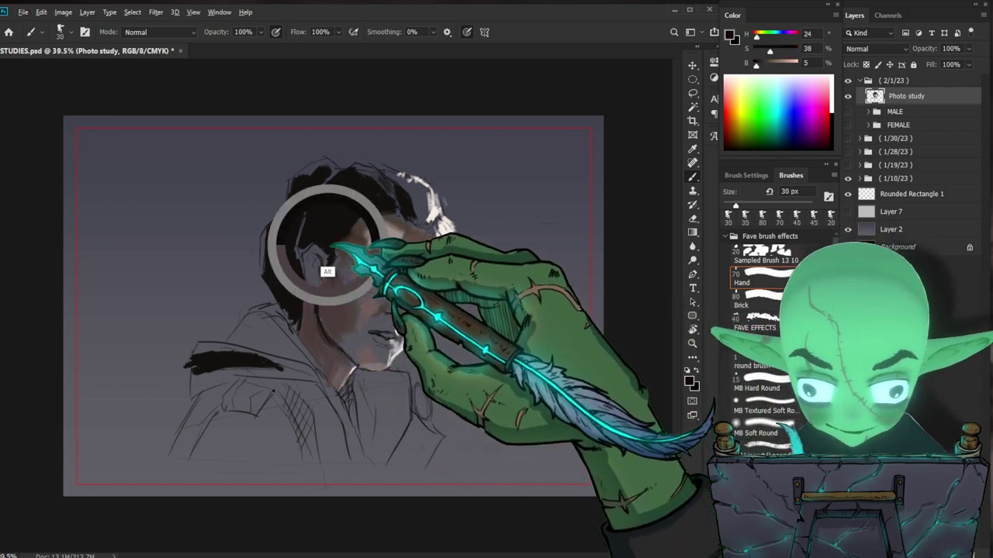
{"action": "key", "text": "bracketleft"}
{"action": "key", "text": "bracketleft"}
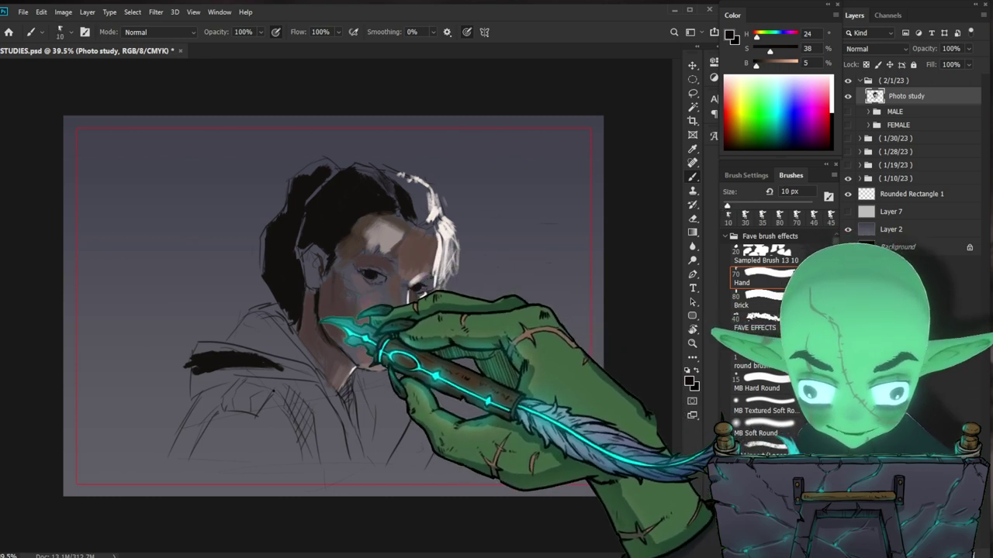
{"action": "key", "text": "bracketright"}
{"action": "key", "text": "bracketright"}
{"action": "key", "text": "bracketright"}
{"action": "key", "text": "bracketright"}
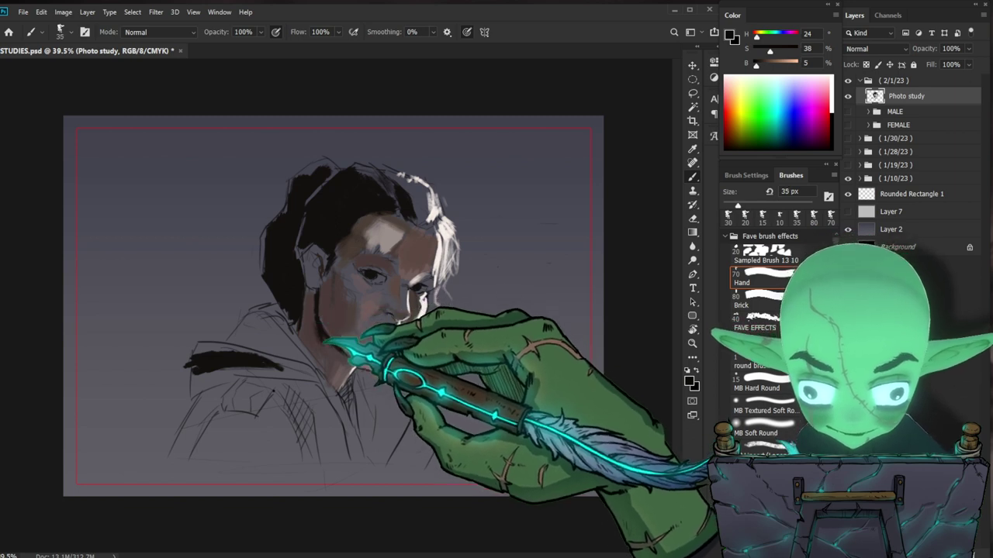
{"action": "key", "text": "bracketright"}
{"action": "key", "text": "bracketright"}
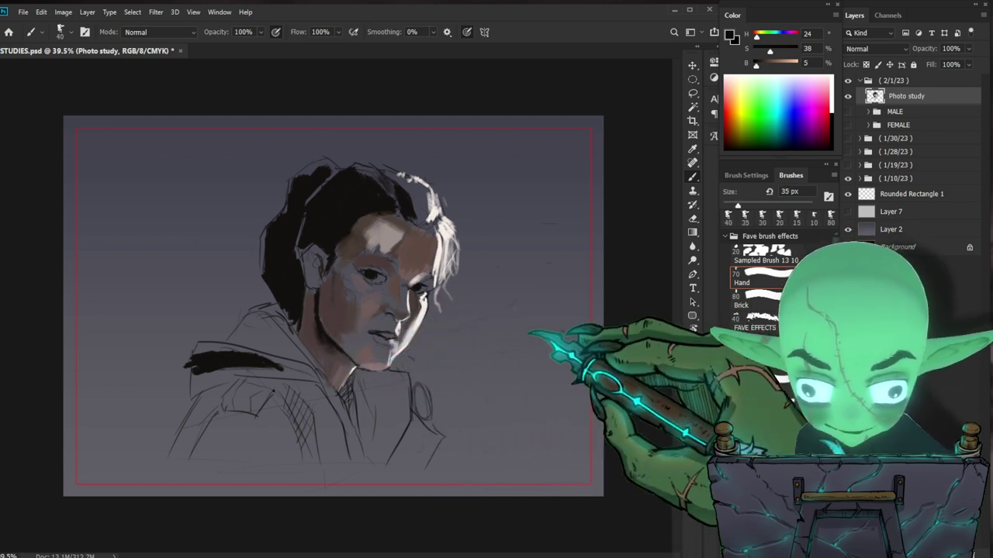
Step: Set the foreground colour to very dark brown (H 14, S 40, B 11) and strengthen the near eye's dark accents with a 20 px brush
{"action": "key", "text": "bracketleft"}
{"action": "key", "text": "bracketleft"}
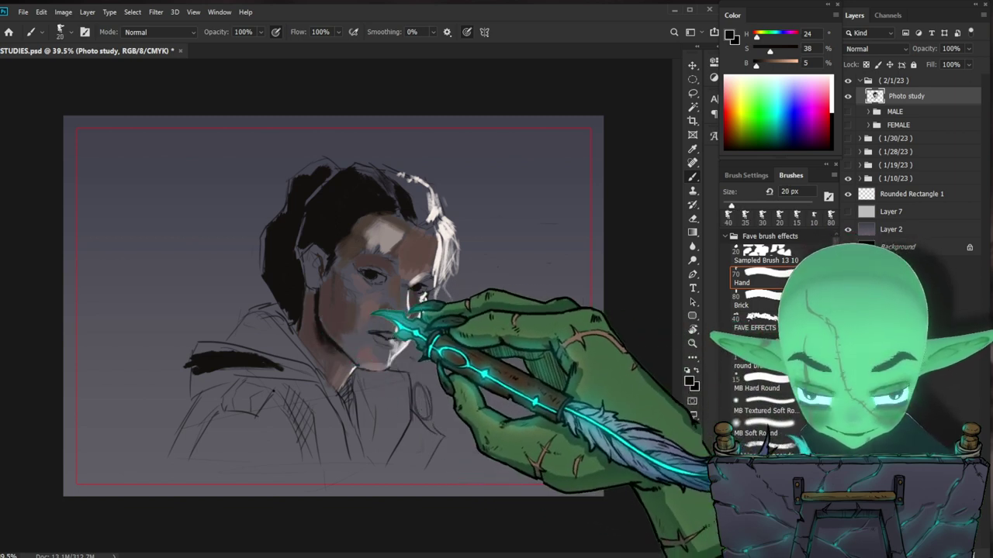
{"action": "left_click", "coordinate": [318, 303], "text": "alt"}
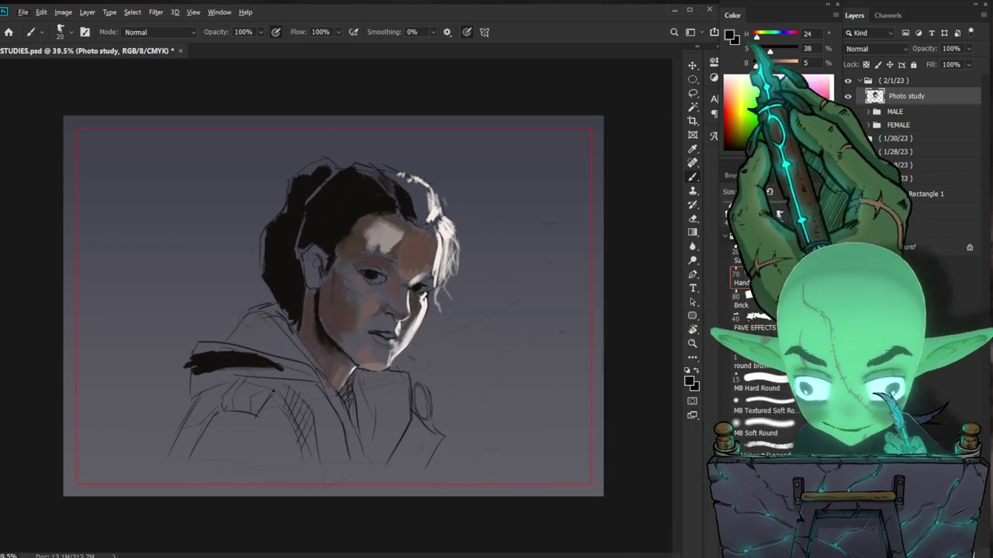
{"action": "left_click", "coordinate": [730, 35]}
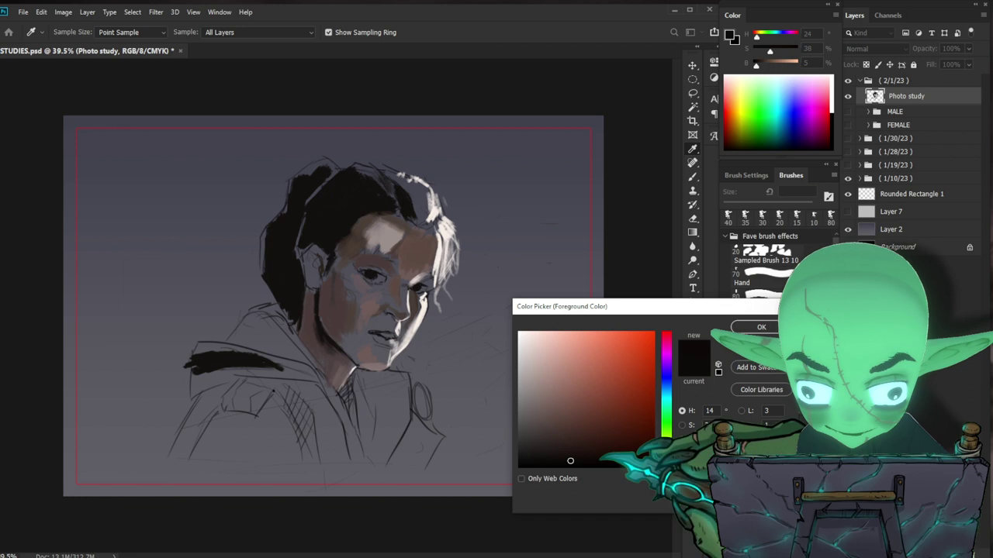
{"action": "key", "text": "Return"}
{"action": "key", "text": "b"}
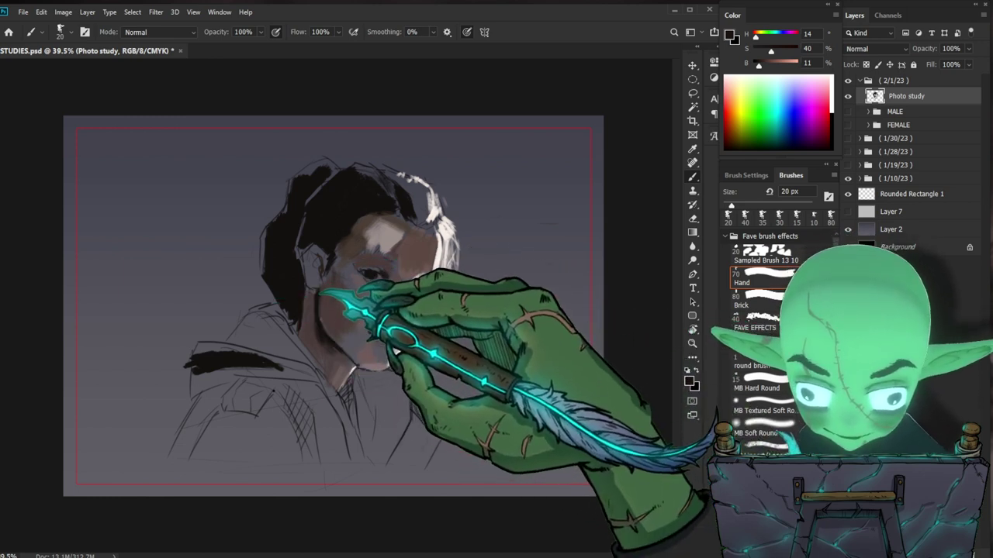
Step: Paint the dark shadow between the ear and jaw, enlarging the brush to 45 px
{"action": "key", "text": "bracketright"}
{"action": "key", "text": "bracketright"}
{"action": "mouse_move", "coordinate": [308, 296]}
{"action": "left_mouse_down"}
{"action": "mouse_move", "coordinate": [304, 332]}
{"action": "mouse_move", "coordinate": [316, 298]}
{"action": "left_mouse_up"}
{"action": "key", "text": "bracketright"}
{"action": "key", "text": "bracketright"}
{"action": "key", "text": "bracketright"}
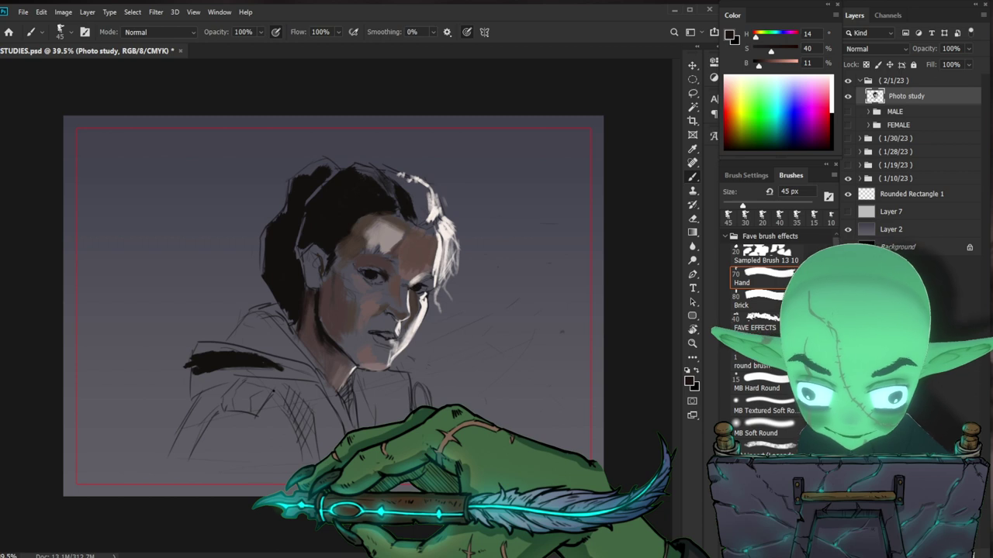
Step: Define the dark line between the lips with the brush reduced to 9 px
{"action": "key", "text": "bracketleft"}
{"action": "key", "text": "bracketleft"}
{"action": "key", "text": "bracketleft"}
{"action": "key", "text": "bracketleft"}
{"action": "key", "text": "bracketleft"}
{"action": "key", "text": "bracketleft"}
{"action": "key", "text": "bracketleft"}
{"action": "key", "text": "bracketleft"}
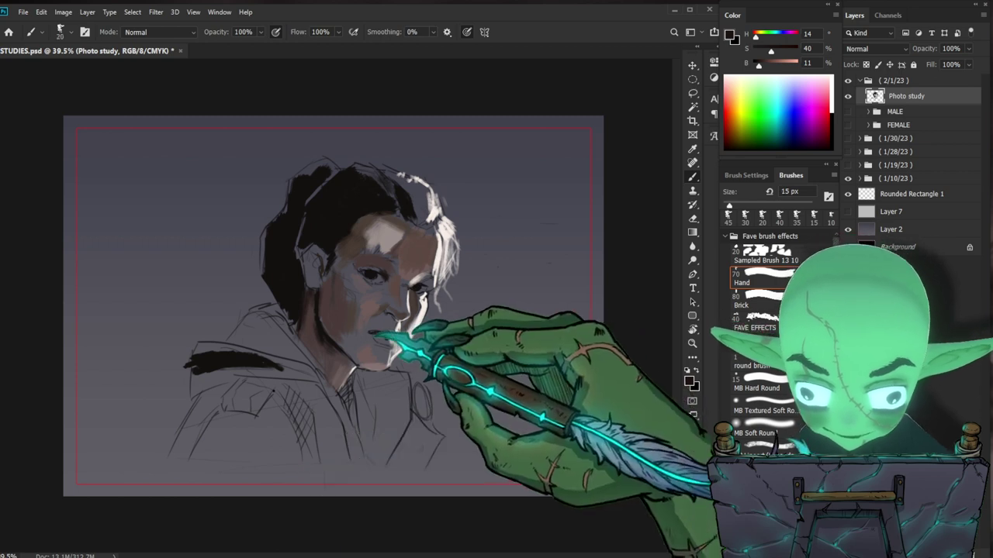
{"action": "mouse_move", "coordinate": [380, 333]}
{"action": "left_mouse_down"}
{"action": "mouse_move", "coordinate": [371, 333]}
{"action": "mouse_move", "coordinate": [391, 337]}
{"action": "left_mouse_up"}
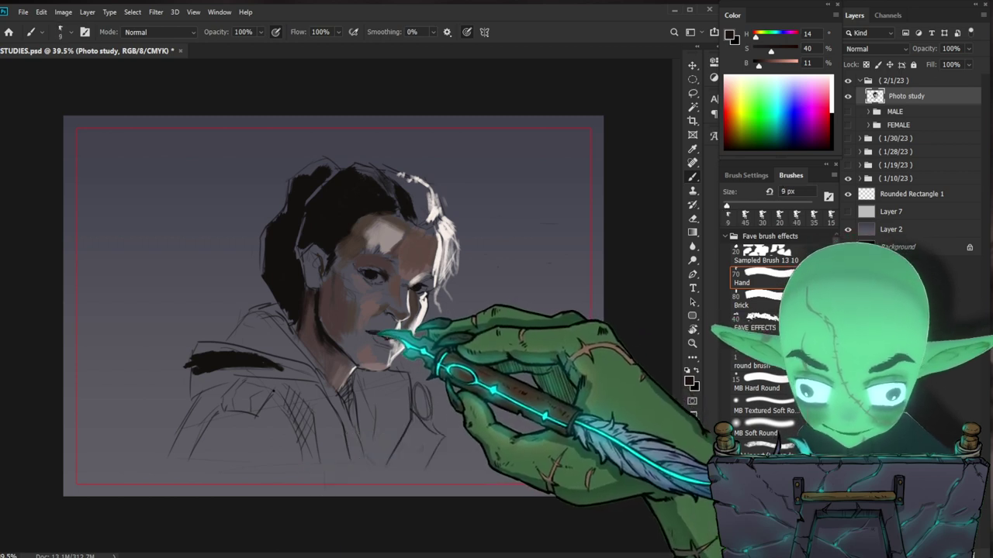
Step: Sample the reddish midtone above the far eye and blend it under the brow with a 30 px brush
{"action": "key", "text": "bracketright"}
{"action": "key", "text": "bracketright"}
{"action": "key", "text": "bracketright"}
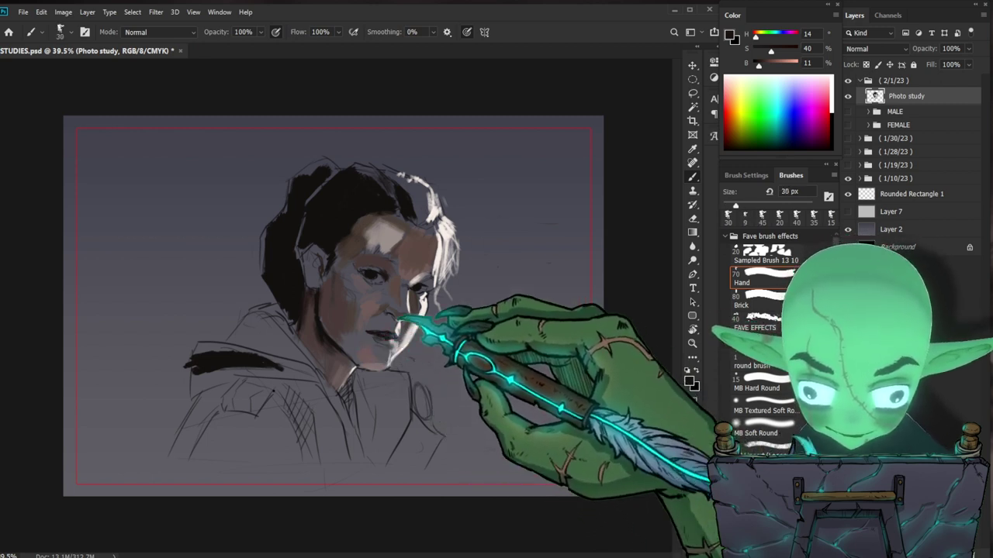
{"action": "left_click", "coordinate": [411, 276], "text": "alt"}
{"action": "left_click_drag", "start_coordinate": [419, 271], "coordinate": [411, 273]}
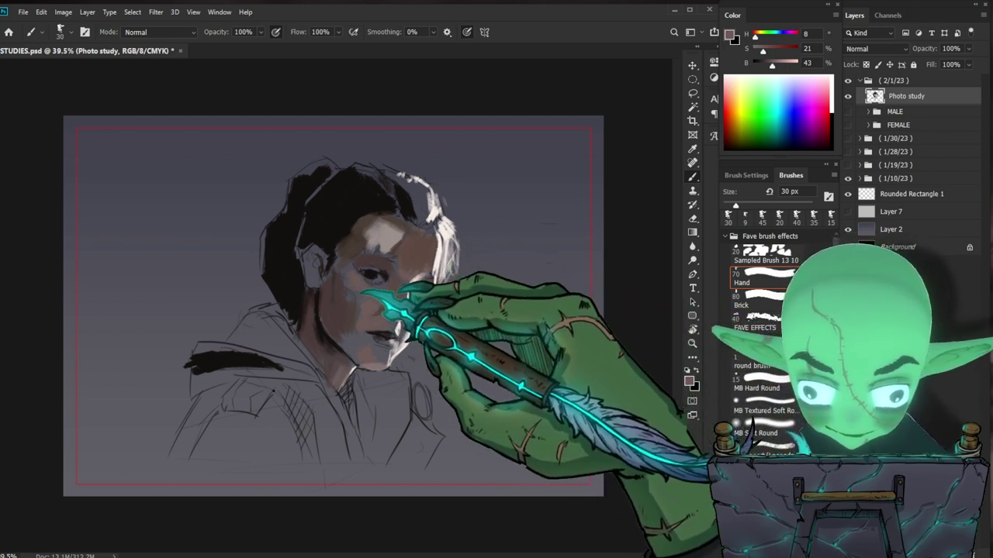
Step: Sample the dark brown from the neck shadow and deepen the shadows around the eyes and nose with a 10 to 20 px brush
{"action": "key", "text": "bracketleft"}
{"action": "key", "text": "bracketleft"}
{"action": "key", "text": "bracketleft"}
{"action": "key", "text": "bracketleft"}
{"action": "key", "text": "bracketleft"}
{"action": "key", "text": "bracketright"}
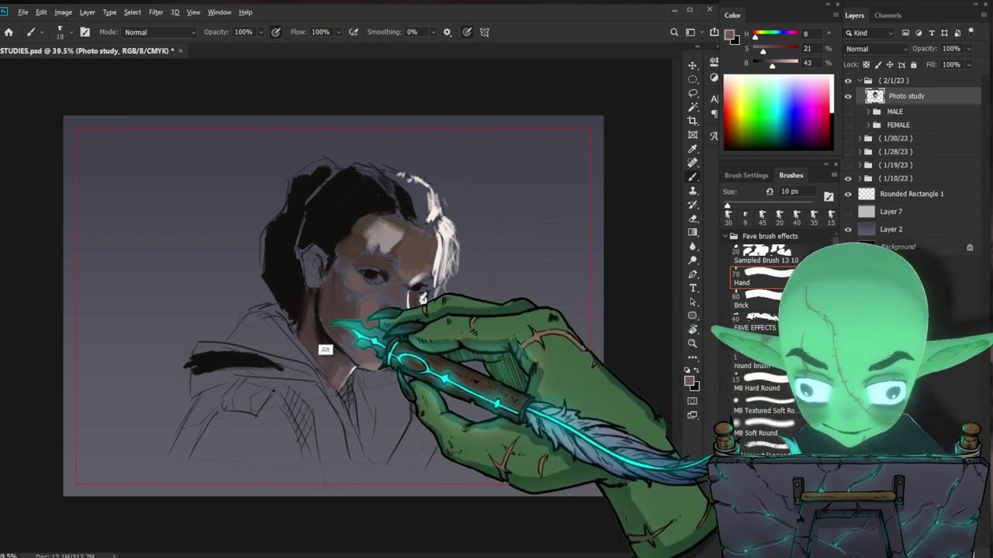
{"action": "left_click", "coordinate": [311, 310], "text": "alt"}
{"action": "left_click_drag", "start_coordinate": [376, 281], "coordinate": [368, 275]}
{"action": "key", "text": "bracketright"}
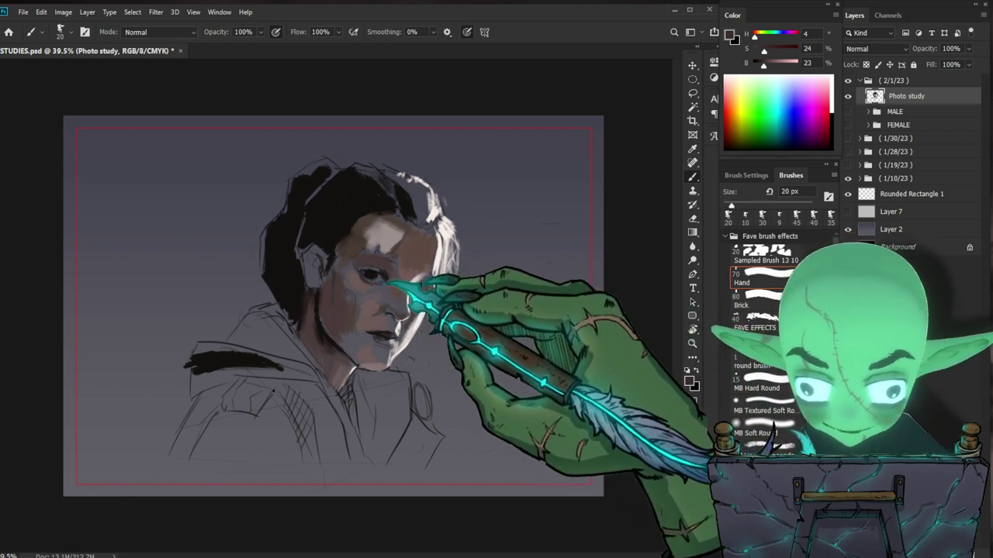
{"action": "key", "text": "bracketleft"}
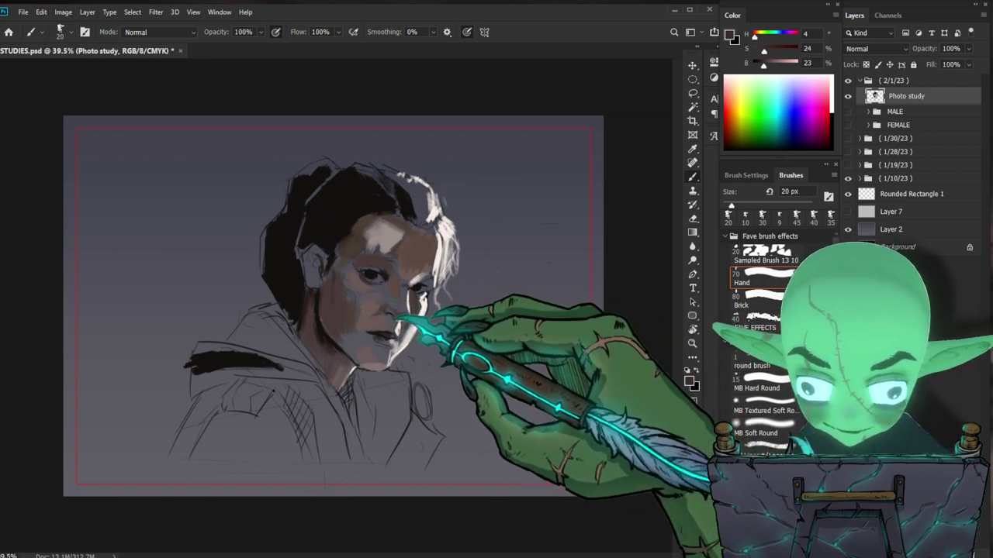
{"action": "key", "text": "bracketright"}
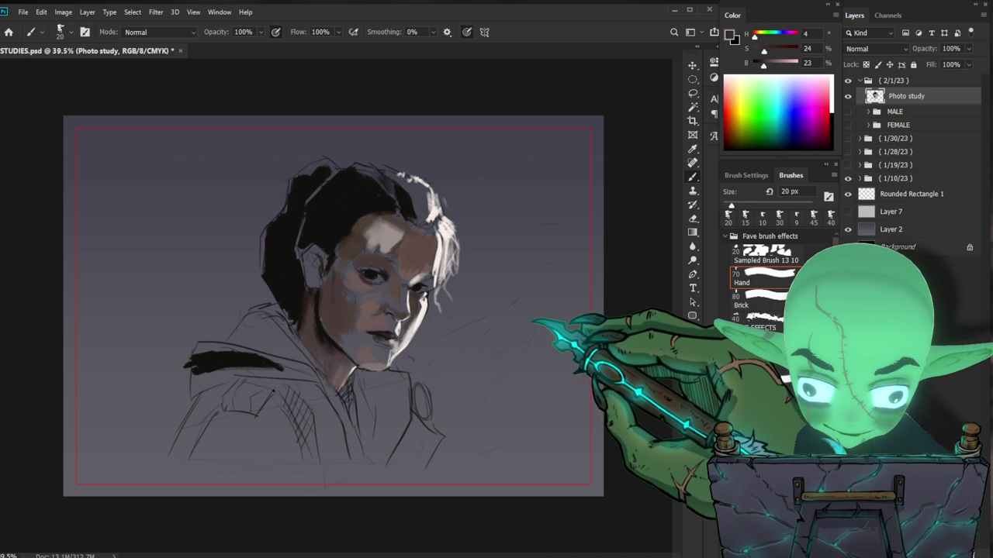
Step: Paint over the ear with brown skin tones sampled from the cheek and the ear, finishing with a 35 px brush
{"action": "left_click_drag", "start_coordinate": [554, 371], "coordinate": [541, 351]}
{"action": "left_click_drag", "start_coordinate": [394, 332], "coordinate": [421, 345]}
{"action": "key", "text": "b"}
{"action": "key", "text": "alt"}
{"action": "left_click", "coordinate": [334, 290], "text": "alt"}
{"action": "key", "text": "]"}
{"action": "key", "text": "]"}
{"action": "key", "text": "]"}
{"action": "key", "text": "]"}
{"action": "key", "text": "]"}
{"action": "mouse_move", "coordinate": [342, 281]}
{"action": "left_mouse_down"}
{"action": "mouse_move", "coordinate": [397, 348]}
{"action": "mouse_move", "coordinate": [386, 382]}
{"action": "mouse_move", "coordinate": [384, 332]}
{"action": "mouse_move", "coordinate": [346, 291]}
{"action": "mouse_move", "coordinate": [357, 255]}
{"action": "mouse_move", "coordinate": [338, 280]}
{"action": "mouse_move", "coordinate": [341, 267]}
{"action": "mouse_move", "coordinate": [336, 294]}
{"action": "mouse_move", "coordinate": [366, 210]}
{"action": "mouse_move", "coordinate": [378, 267]}
{"action": "mouse_move", "coordinate": [348, 311]}
{"action": "mouse_move", "coordinate": [316, 254]}
{"action": "mouse_move", "coordinate": [321, 277]}
{"action": "mouse_move", "coordinate": [331, 262]}
{"action": "mouse_move", "coordinate": [320, 284]}
{"action": "left_mouse_up"}
{"action": "key", "text": "alt"}
{"action": "left_click", "coordinate": [327, 276], "text": "alt"}
{"action": "key", "text": "bracketleft"}
{"action": "key", "text": "bracketleft"}
{"action": "left_click_drag", "start_coordinate": [320, 249], "coordinate": [328, 298]}
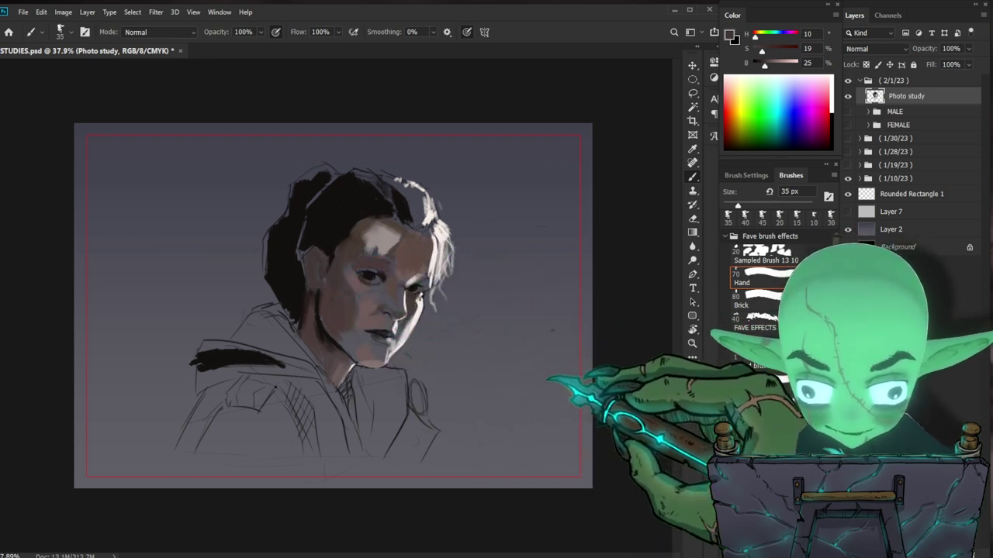
Step: Set the foreground colour to dark reddish brown (H 6, S 44, B 28), paint the lips at 25 px and sample the chin tone
{"action": "left_click", "coordinate": [373, 369], "text": "alt"}
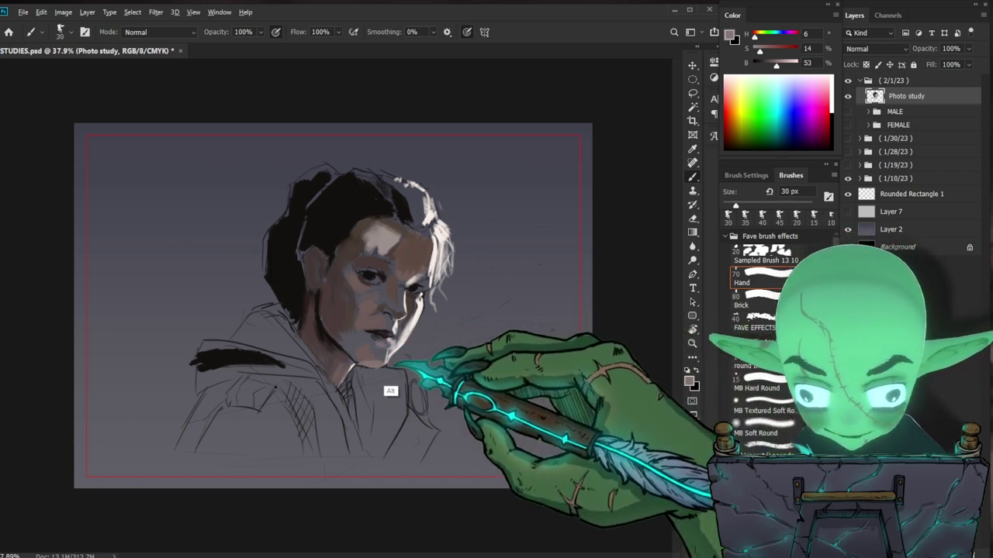
{"action": "mouse_move", "coordinate": [760, 50]}
{"action": "left_mouse_down"}
{"action": "mouse_move", "coordinate": [779, 51]}
{"action": "mouse_move", "coordinate": [767, 63]}
{"action": "left_mouse_up"}
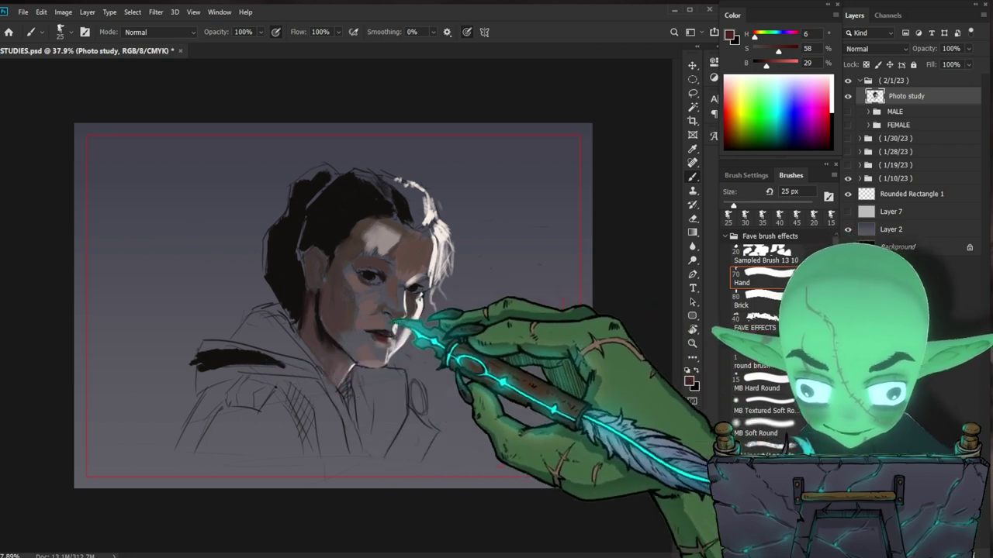
{"action": "left_click_drag", "start_coordinate": [778, 51], "coordinate": [772, 51]}
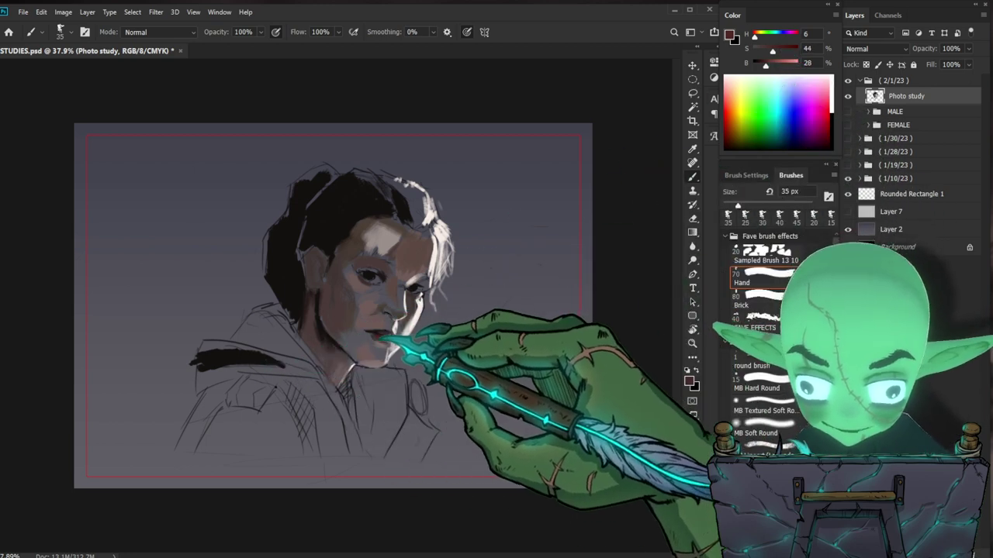
{"action": "key", "text": "["}
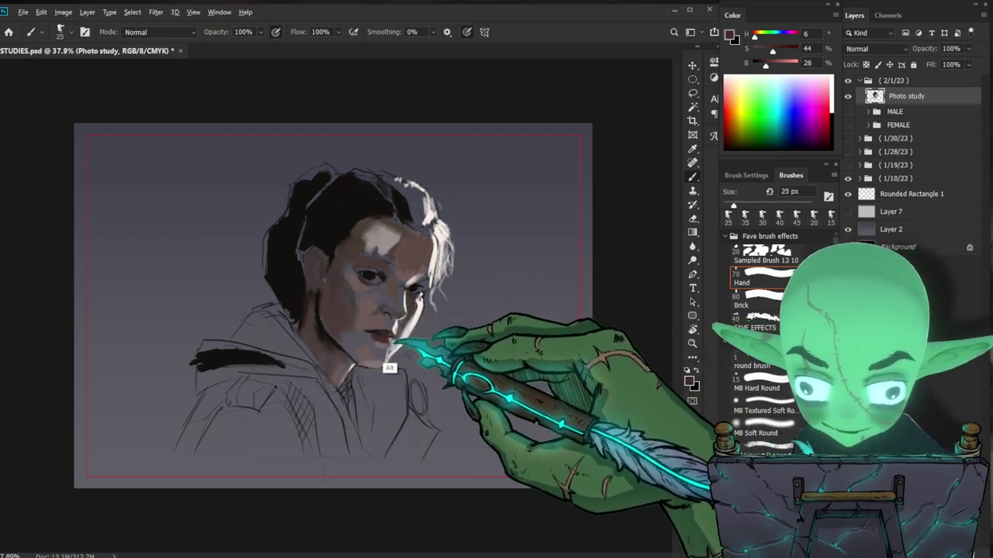
{"action": "left_click", "coordinate": [388, 353], "text": "alt"}
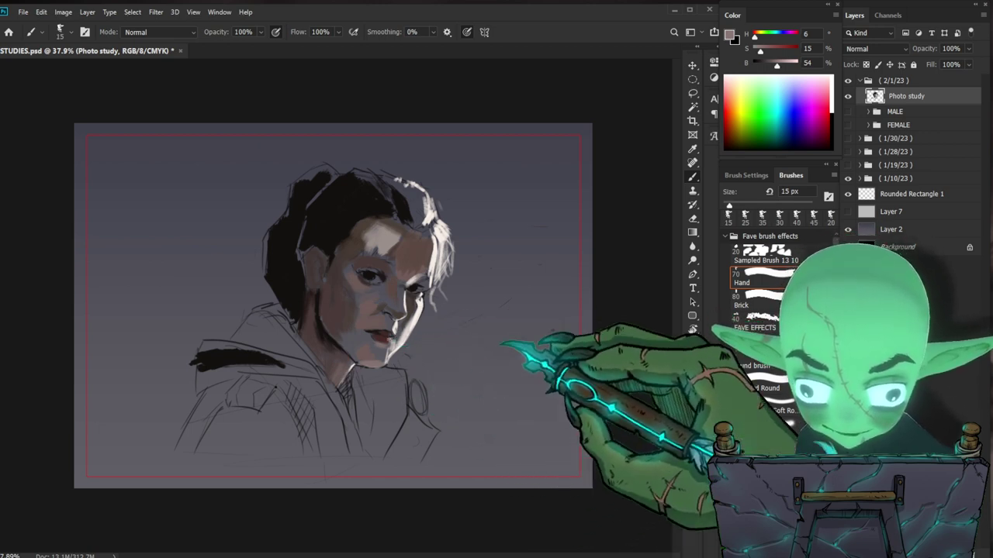
Step: Adjust a sampled bluish grey to H 240, S 7, B 45 and touch up the far eye with a 15 px brush
{"action": "left_click", "coordinate": [383, 277], "text": "alt"}
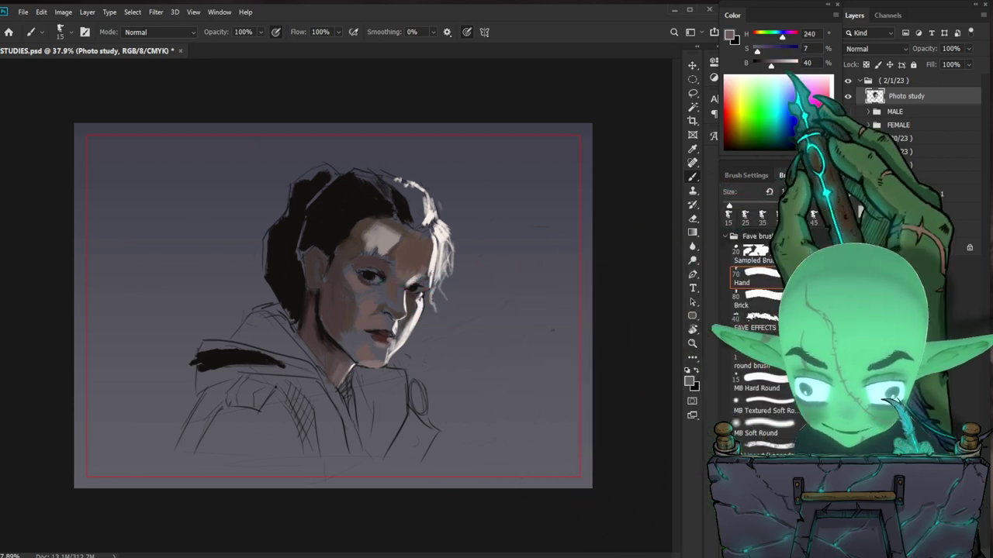
{"action": "left_click_drag", "start_coordinate": [771, 65], "coordinate": [766, 65]}
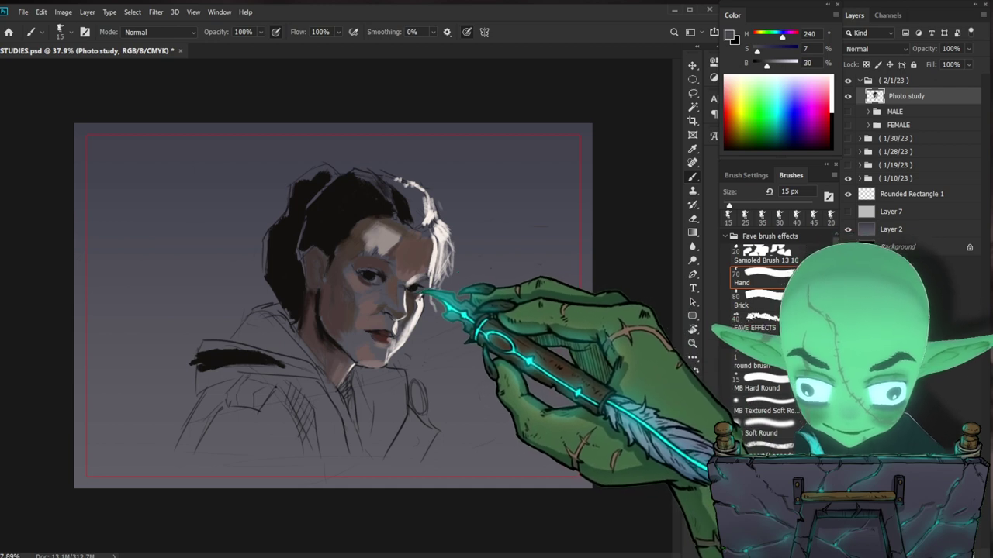
{"action": "left_click", "coordinate": [370, 303], "text": "alt"}
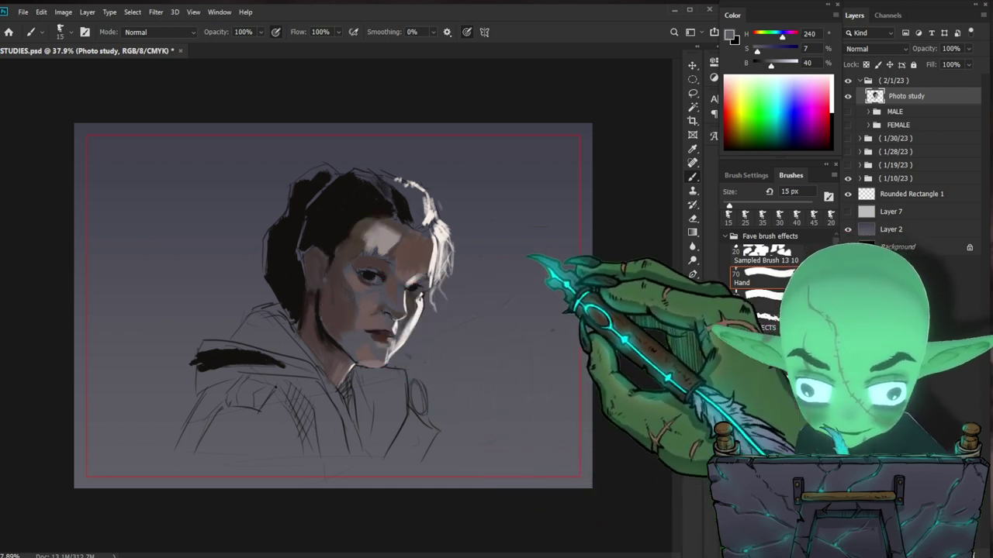
{"action": "left_click_drag", "start_coordinate": [771, 65], "coordinate": [774, 65]}
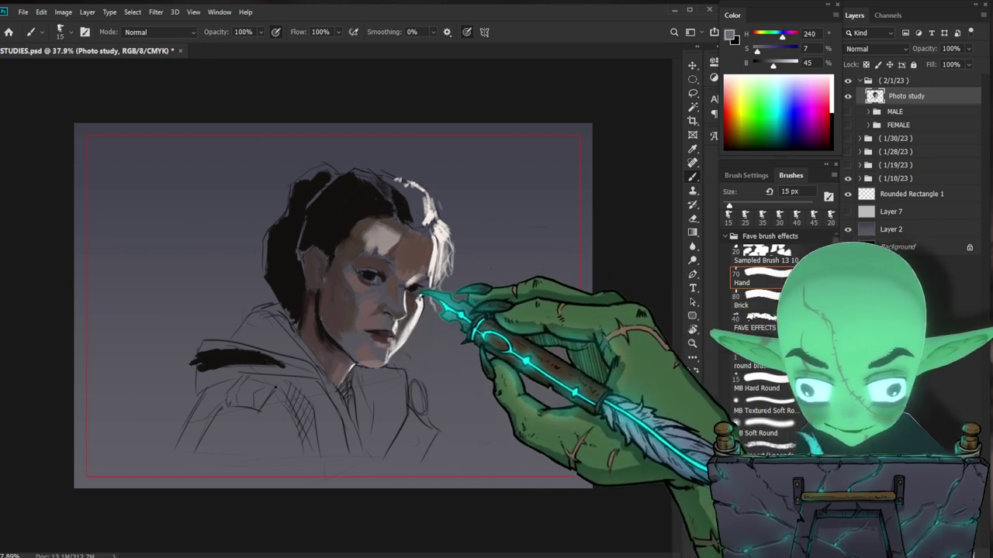
{"action": "left_click_drag", "start_coordinate": [448, 327], "coordinate": [453, 326]}
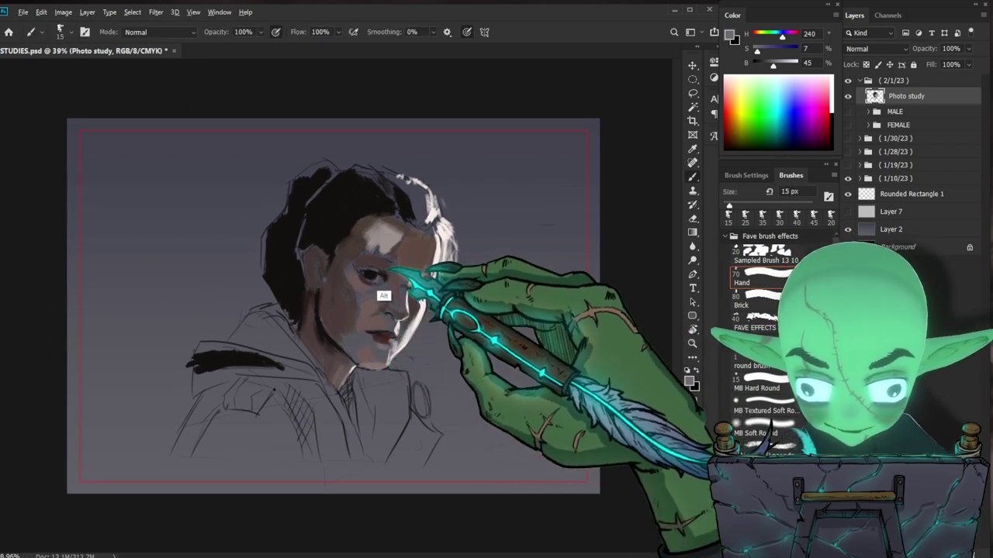
Step: Resample the bluish grey below the near eye (H 240, S 7, B 40) and refine that eye with a 10 px brush
{"action": "left_click", "coordinate": [370, 305], "text": "alt"}
{"action": "key", "text": "bracketleft"}
{"action": "key", "text": "bracketleft"}
{"action": "key", "text": "bracketright"}
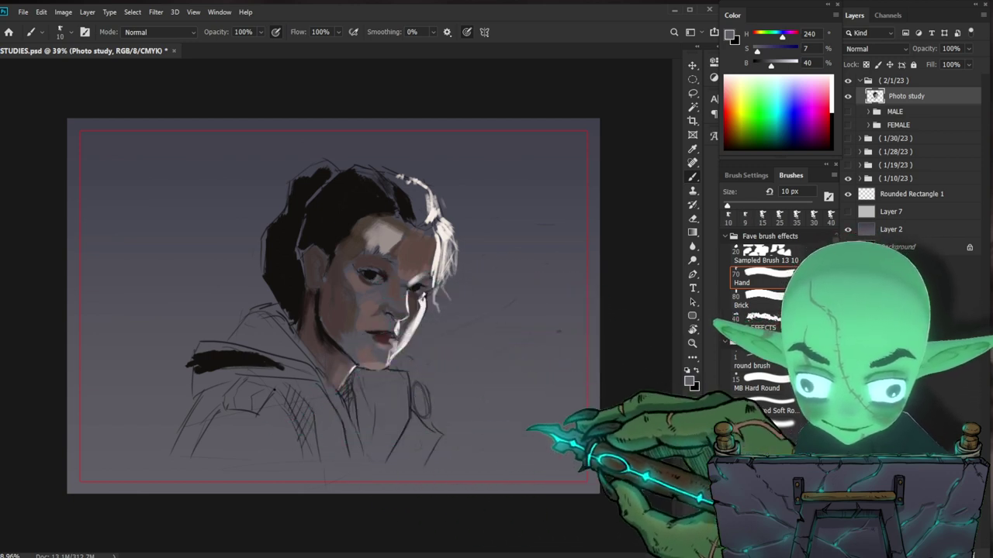
{"action": "left_click_drag", "start_coordinate": [519, 426], "coordinate": [466, 425]}
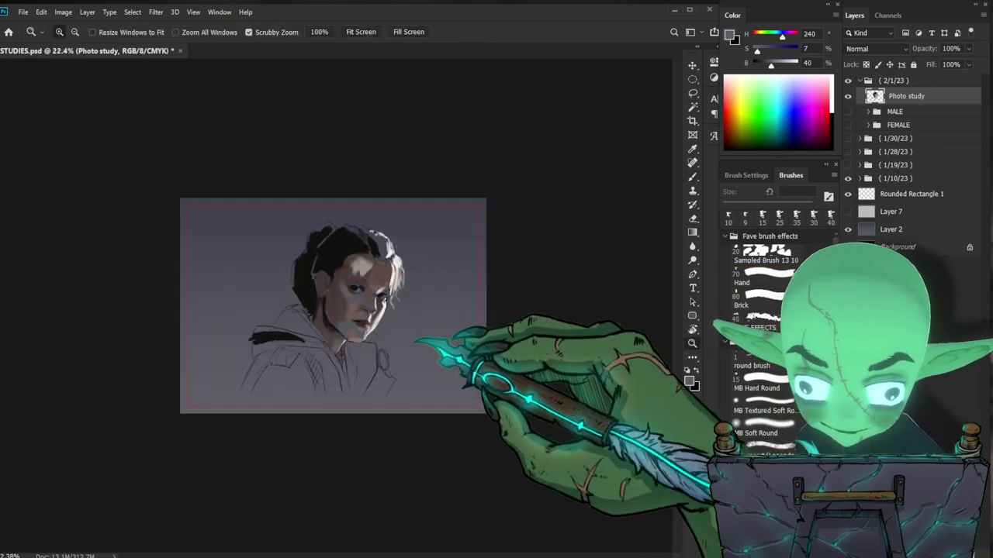
{"action": "left_click_drag", "start_coordinate": [373, 341], "coordinate": [396, 344]}
{"action": "left_click_drag", "start_coordinate": [364, 301], "coordinate": [376, 301]}
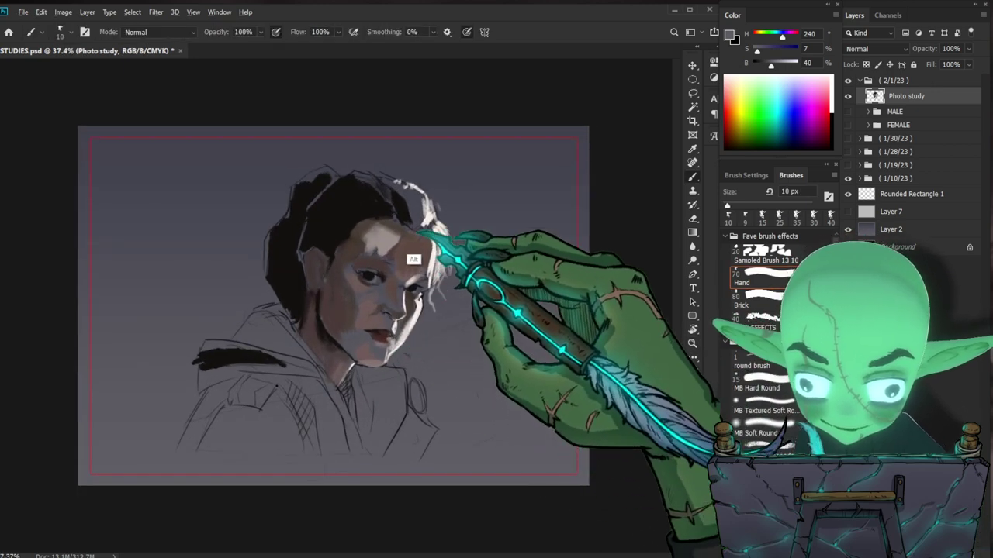
Step: Sample the near-black hair colour (H 24, S 38, B 5) and paint the eyebrows, varying the brush up to 25 px
{"action": "left_click", "coordinate": [365, 231], "text": "alt"}
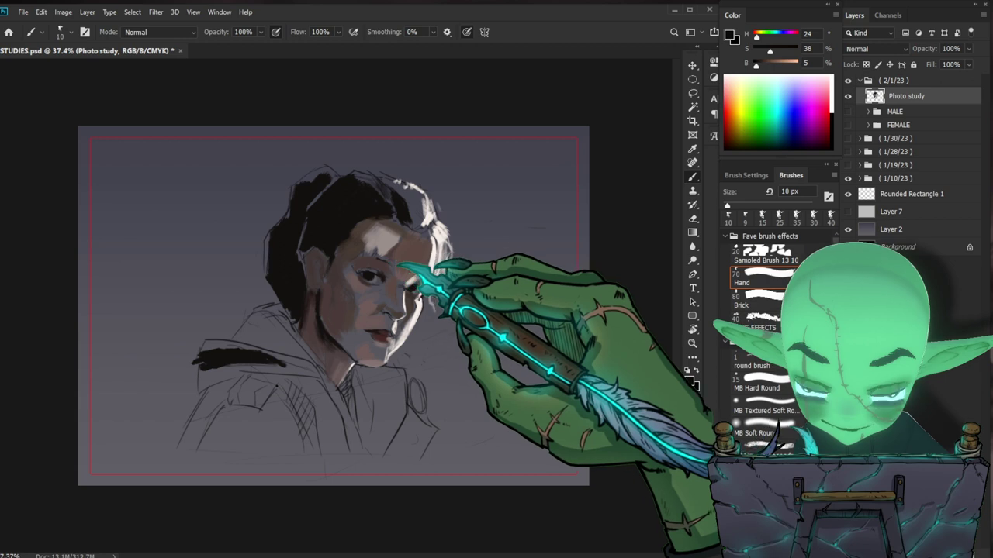
{"action": "key", "text": "bracketright"}
{"action": "key", "text": "bracketright"}
{"action": "key", "text": "bracketright"}
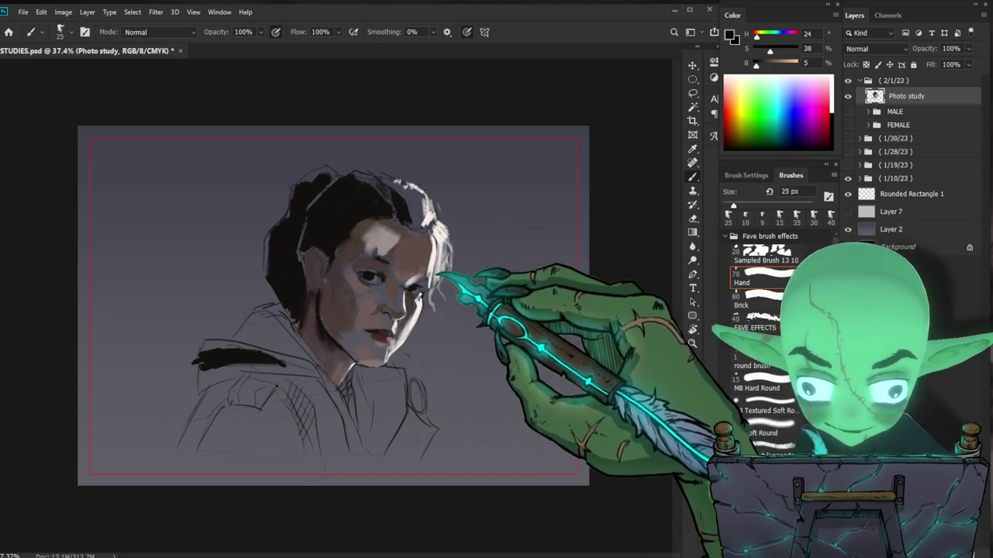
{"action": "key", "text": "bracketleft"}
{"action": "key", "text": "bracketleft"}
{"action": "key", "text": "bracketleft"}
{"action": "key", "text": "bracketleft"}
{"action": "left_click_drag", "start_coordinate": [368, 258], "coordinate": [385, 260]}
{"action": "key", "text": "bracketright"}
{"action": "key", "text": "bracketright"}
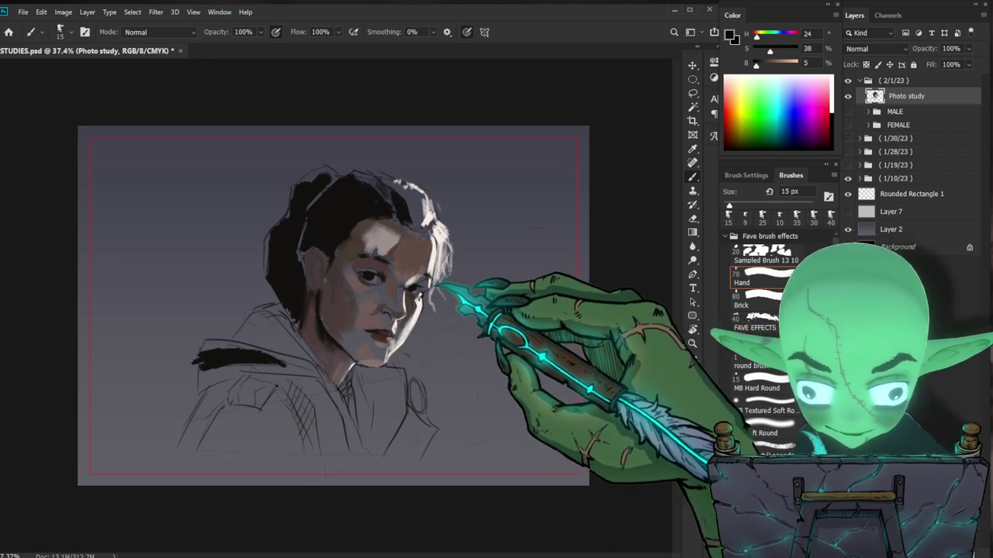
Step: Sample skin midtones around the far eye and refine its edge with the brush reduced to 9 px
{"action": "key", "text": "alt"}
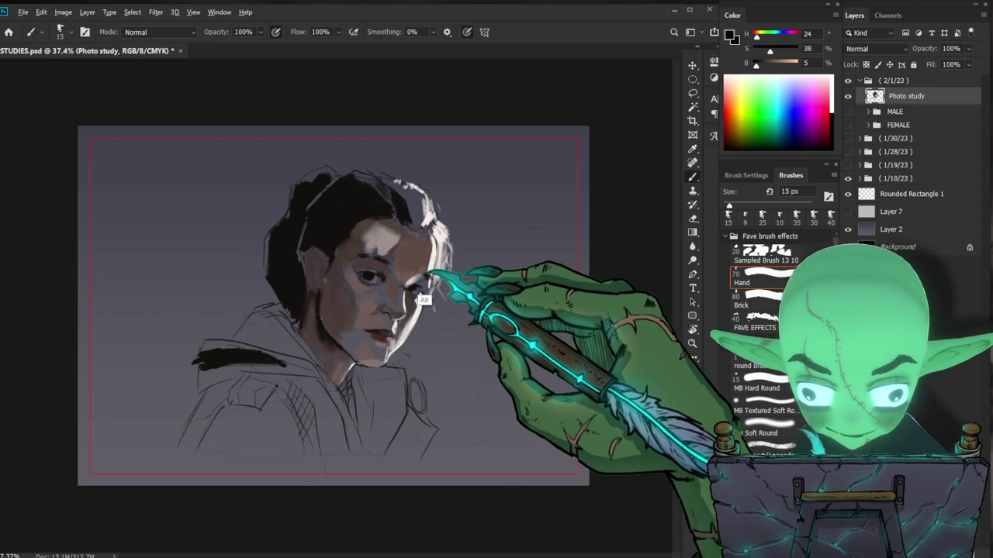
{"action": "left_click", "coordinate": [400, 300], "text": "alt"}
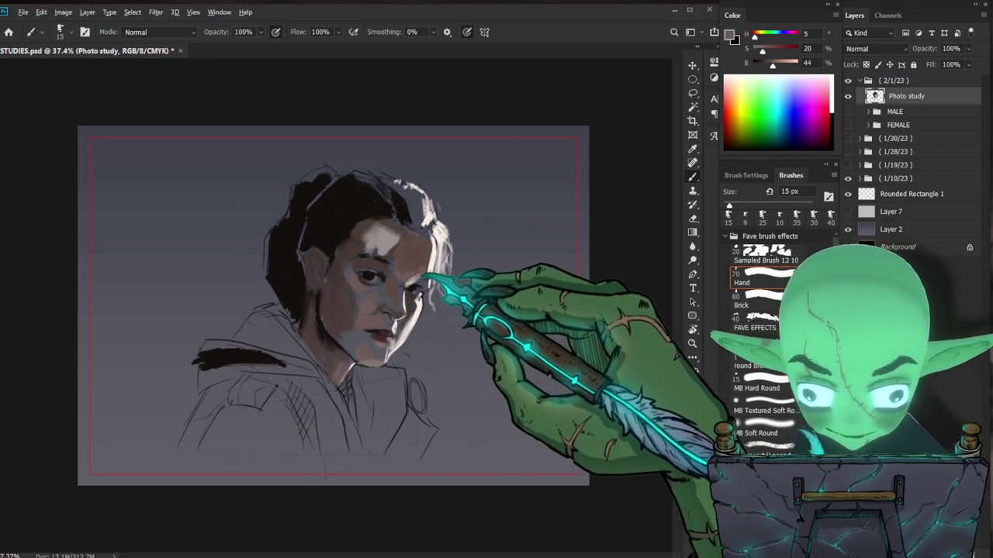
{"action": "left_click", "coordinate": [396, 237], "text": "alt"}
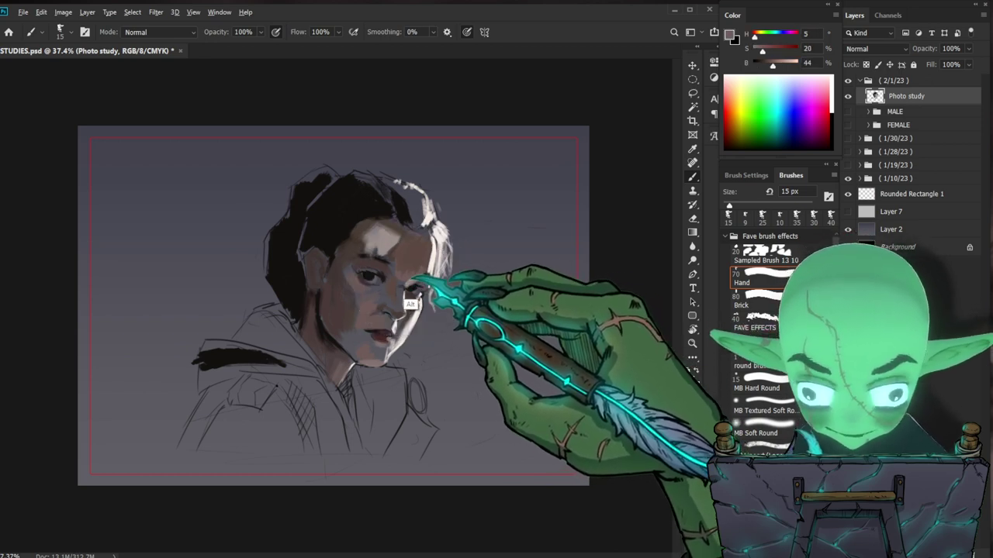
{"action": "left_click", "coordinate": [405, 298], "text": "alt"}
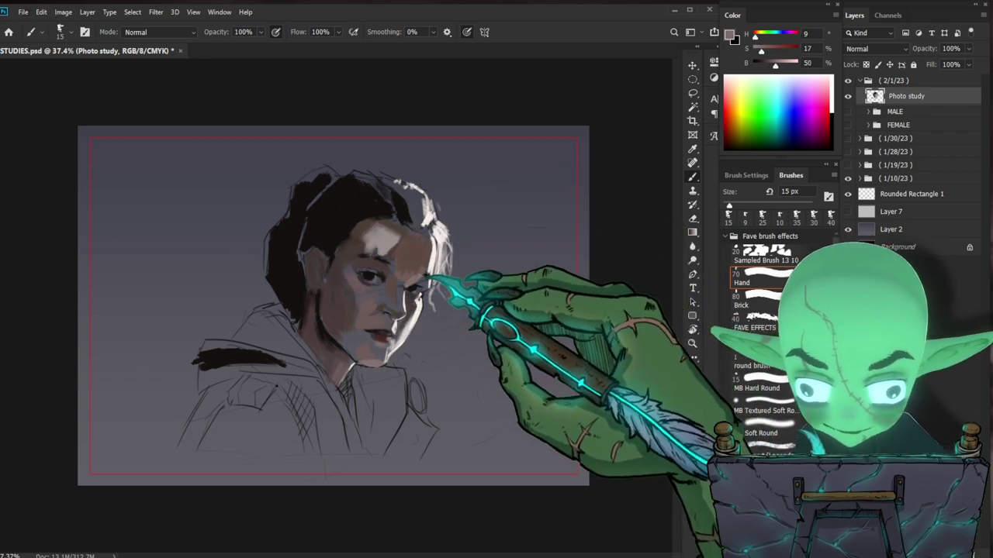
{"action": "key", "text": "bracketleft"}
{"action": "key", "text": "bracketleft"}
{"action": "mouse_move", "coordinate": [401, 288]}
{"action": "left_mouse_down"}
{"action": "mouse_move", "coordinate": [421, 316]}
{"action": "mouse_move", "coordinate": [403, 290]}
{"action": "left_mouse_up"}
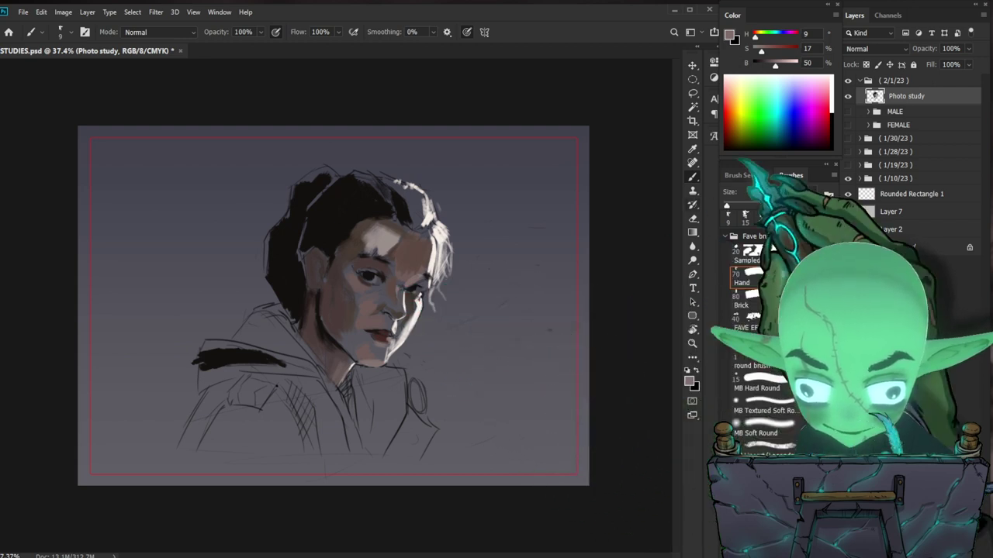
Step: Raise the foreground brightness to 55% and blend lighter skin tone over the cheek and beside the mouth with a 25 to 30 px brush
{"action": "left_click_drag", "start_coordinate": [775, 65], "coordinate": [778, 65]}
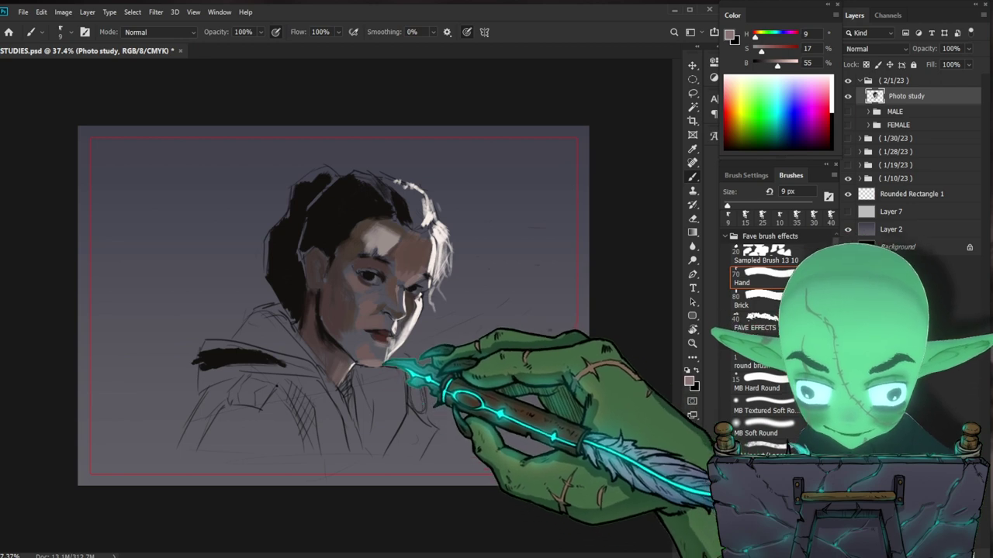
{"action": "key", "text": "bracketright"}
{"action": "key", "text": "bracketright"}
{"action": "key", "text": "bracketright"}
{"action": "key", "text": "bracketright"}
{"action": "left_click_drag", "start_coordinate": [362, 301], "coordinate": [370, 303]}
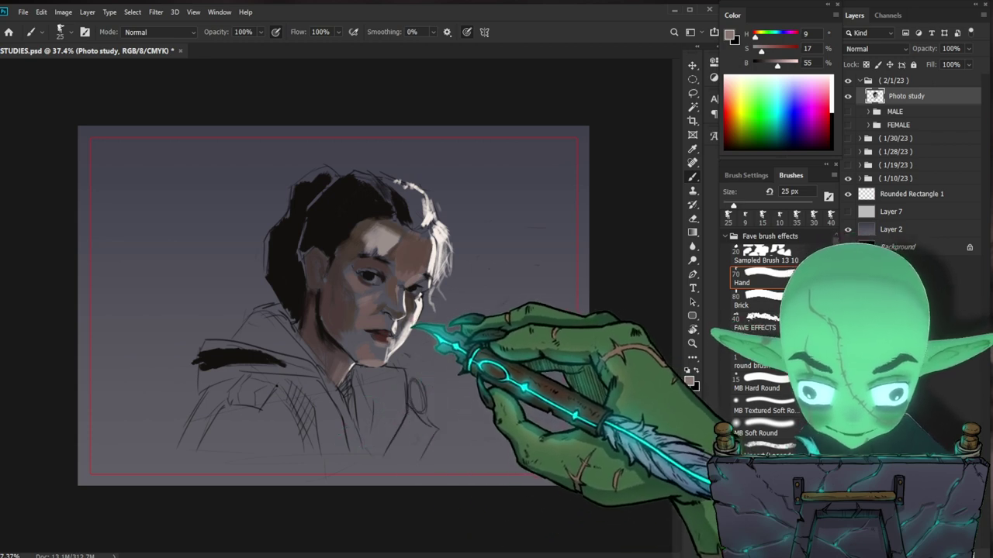
{"action": "key", "text": "bracketright"}
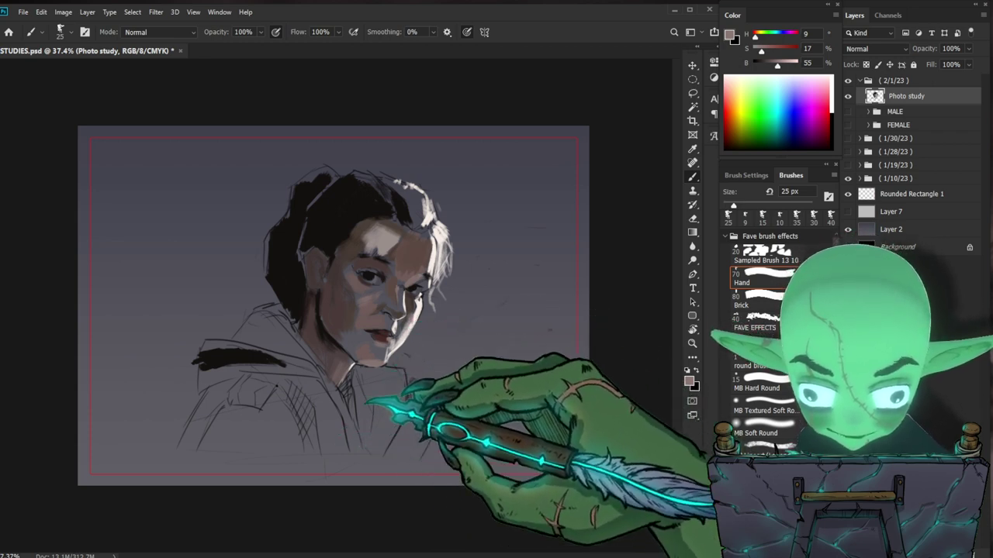
{"action": "left_click_drag", "start_coordinate": [405, 339], "coordinate": [400, 338]}
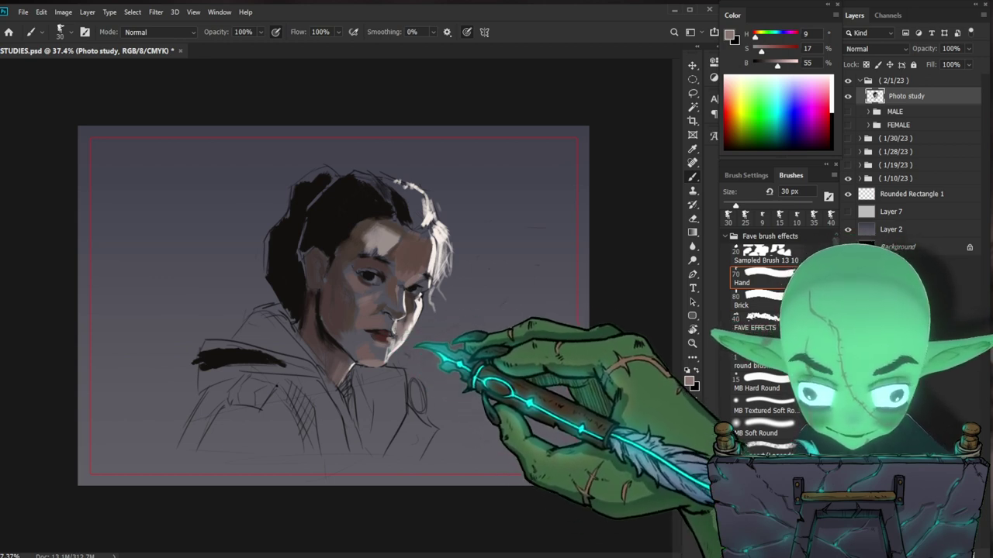
Step: Sample the skin tone below the far eye (H 9, S 16, B 50) and refine the area above the upper lip at 10 to 15 px
{"action": "key", "text": "bracketleft"}
{"action": "left_click", "coordinate": [414, 277], "text": "alt"}
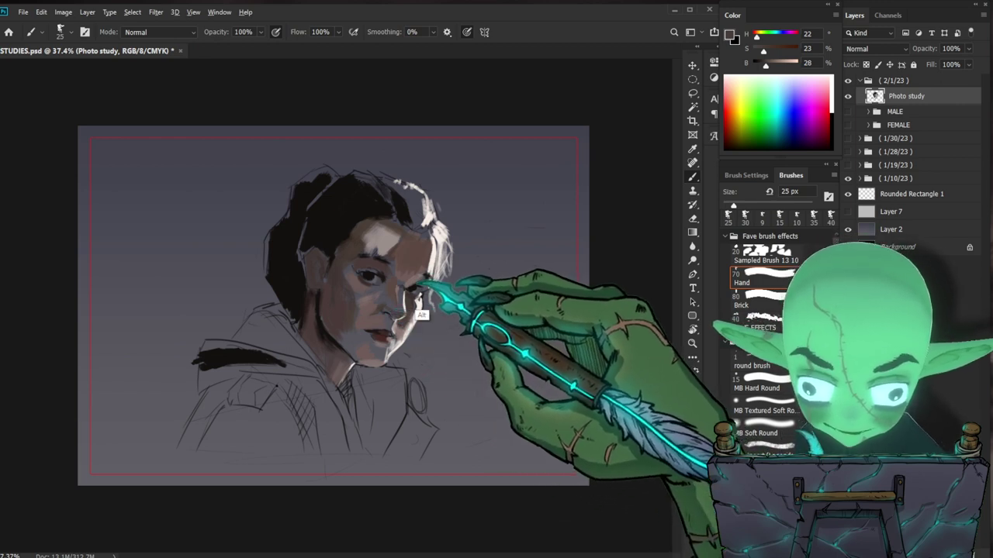
{"action": "left_click", "coordinate": [407, 301], "text": "alt"}
{"action": "key", "text": "bracketleft"}
{"action": "key", "text": "bracketleft"}
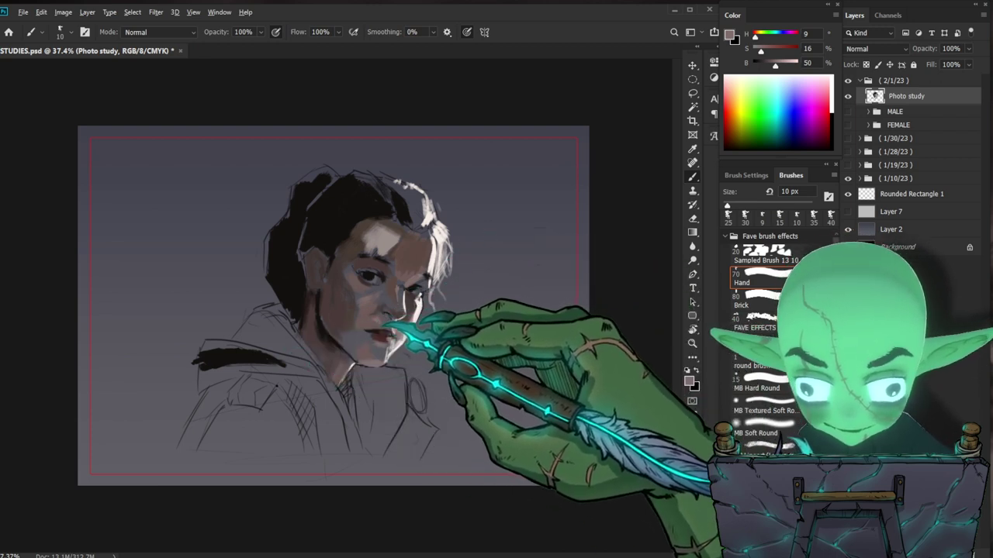
{"action": "left_click_drag", "start_coordinate": [385, 325], "coordinate": [396, 323]}
{"action": "key", "text": "bracketright"}
{"action": "left_click_drag", "start_coordinate": [393, 330], "coordinate": [384, 328]}
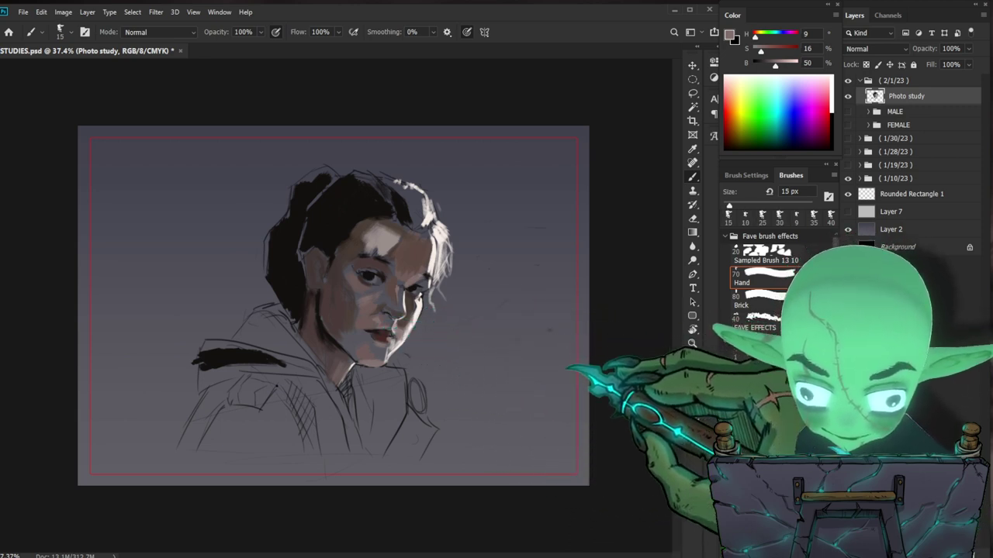
Step: Sample a dark brown from the shaded cheek and darken that side of the face with a 45 px brush
{"action": "left_click", "coordinate": [339, 327], "text": "alt"}
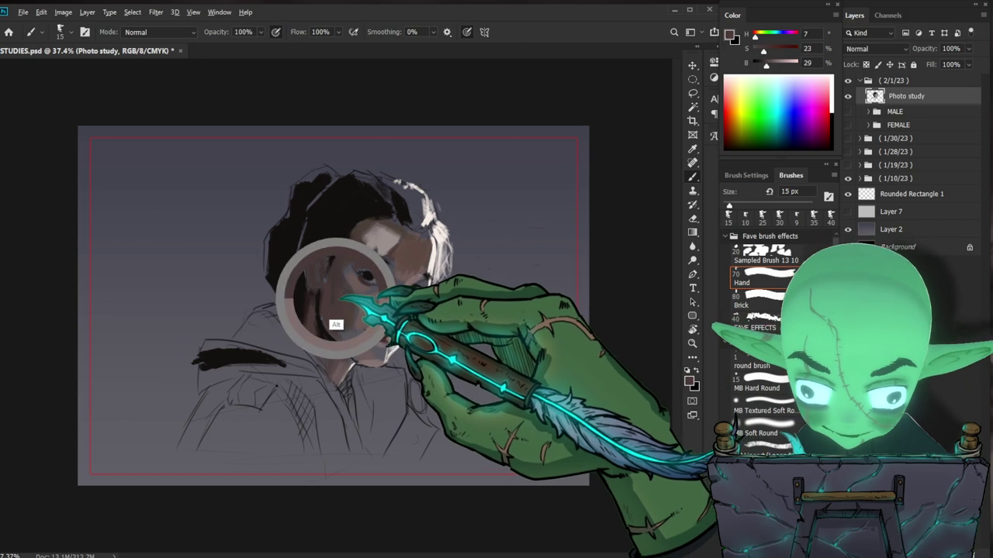
{"action": "key", "text": "bracketright"}
{"action": "key", "text": "bracketright"}
{"action": "key", "text": "bracketright"}
{"action": "key", "text": "bracketright"}
{"action": "key", "text": "bracketright"}
{"action": "key", "text": "bracketright"}
{"action": "left_click_drag", "start_coordinate": [340, 297], "coordinate": [354, 315]}
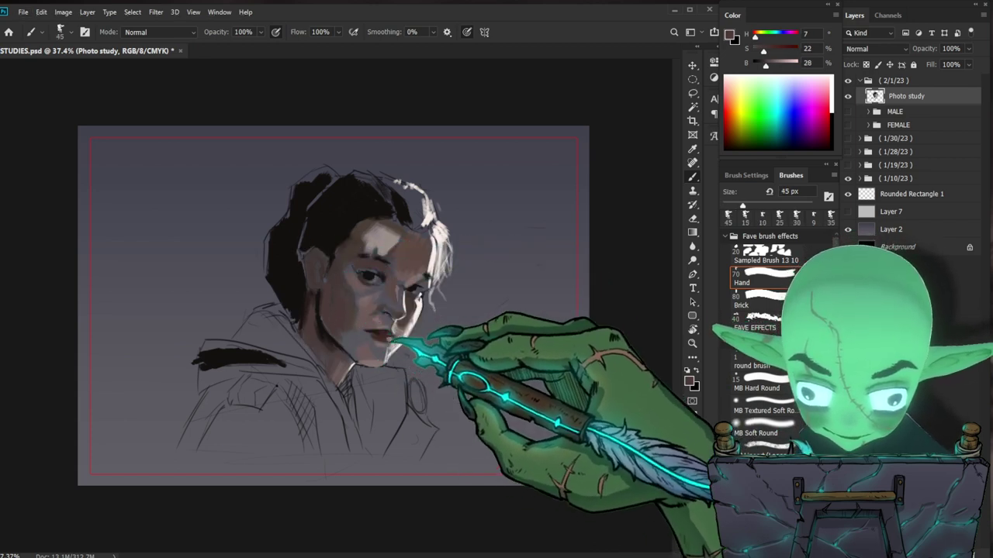
Step: Sample a dark brown from the shaded neck (H 9, S 26, B 21) and deepen the face shadows with a 25 to 35 px brush
{"action": "left_click", "coordinate": [307, 306], "text": "alt"}
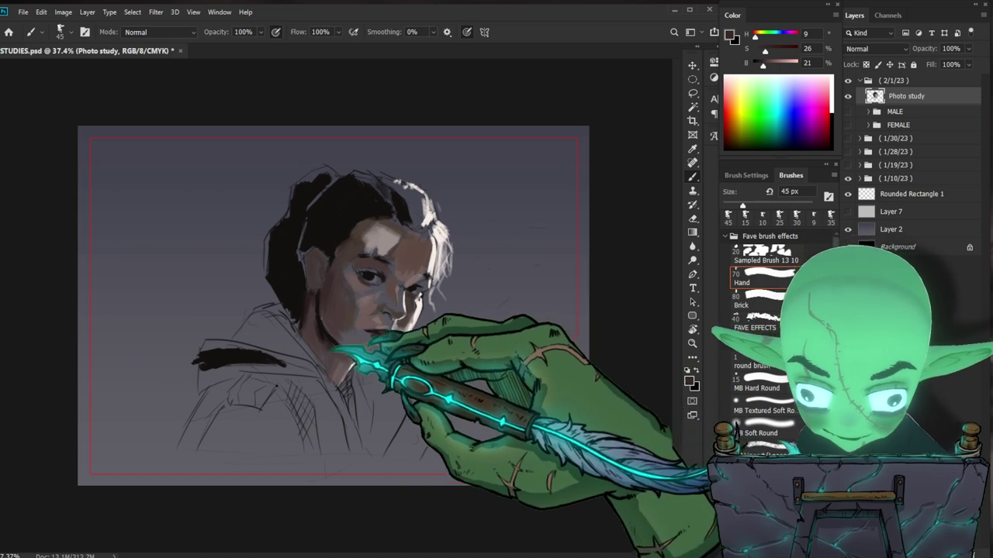
{"action": "key", "text": "bracketleft"}
{"action": "key", "text": "bracketleft"}
{"action": "key", "text": "bracketright"}
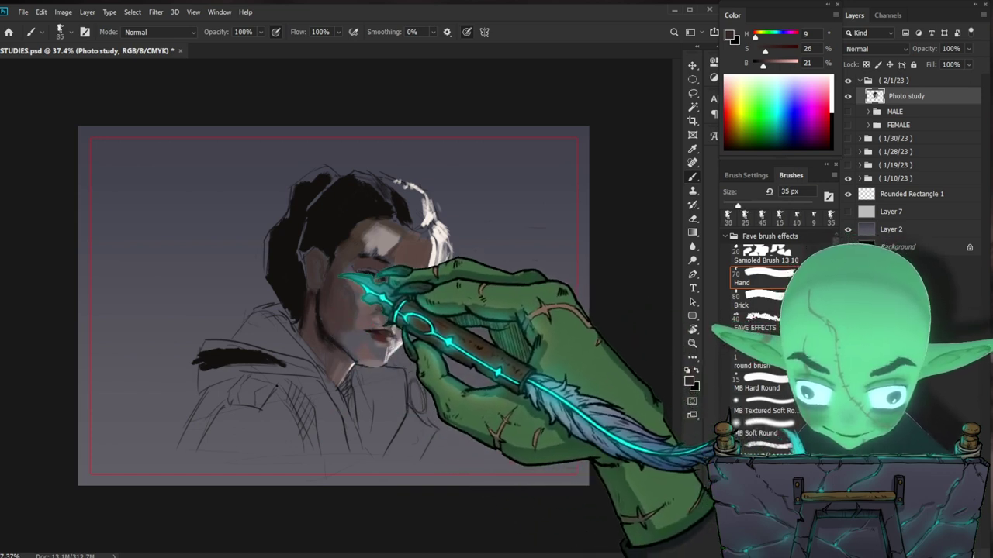
{"action": "key", "text": "bracketleft"}
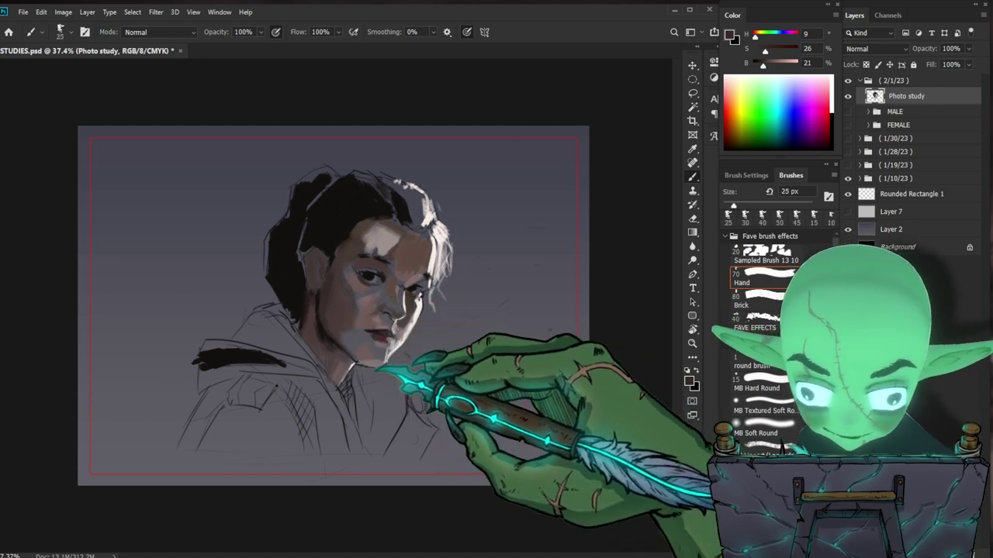
Step: Sample a darker brown (H 12, S 34, B 11) and refine the shadow edge along the jaw beside the neck at 10 px
{"action": "left_click", "coordinate": [315, 297], "text": "alt"}
{"action": "key", "text": "bracketleft"}
{"action": "key", "text": "bracketleft"}
{"action": "key", "text": "bracketleft"}
{"action": "left_click_drag", "start_coordinate": [321, 307], "coordinate": [336, 288]}
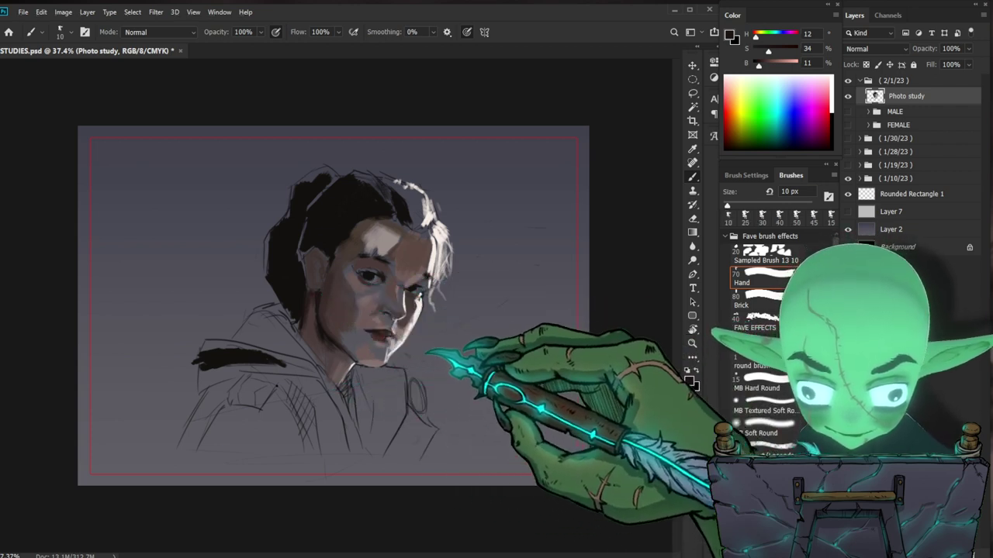
Step: Sample the cheek tone, shift its hue to 32, and paint the warmer color over the cheek, chin and temple with the brush enlarged to 35 px
{"action": "left_click", "coordinate": [361, 330], "text": "alt"}
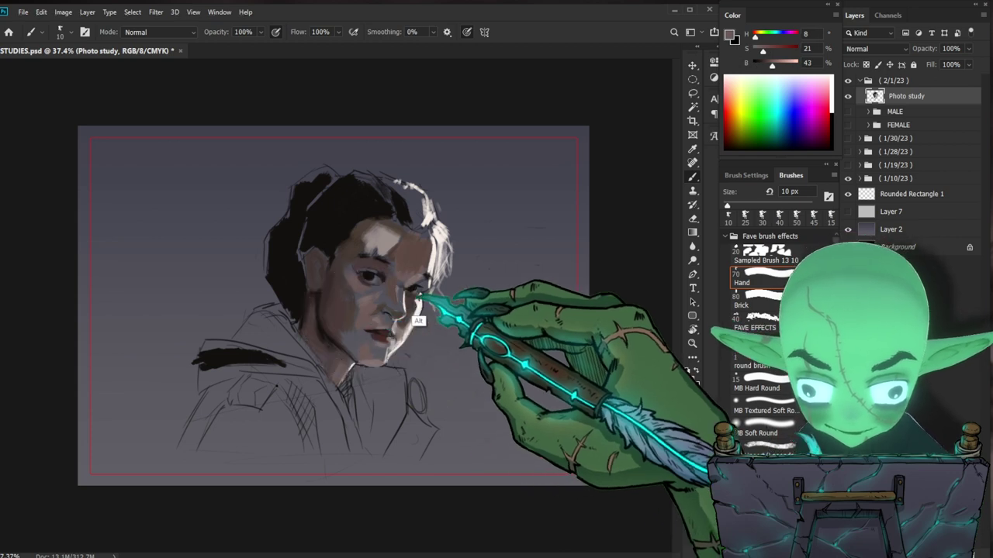
{"action": "left_click", "coordinate": [730, 35]}
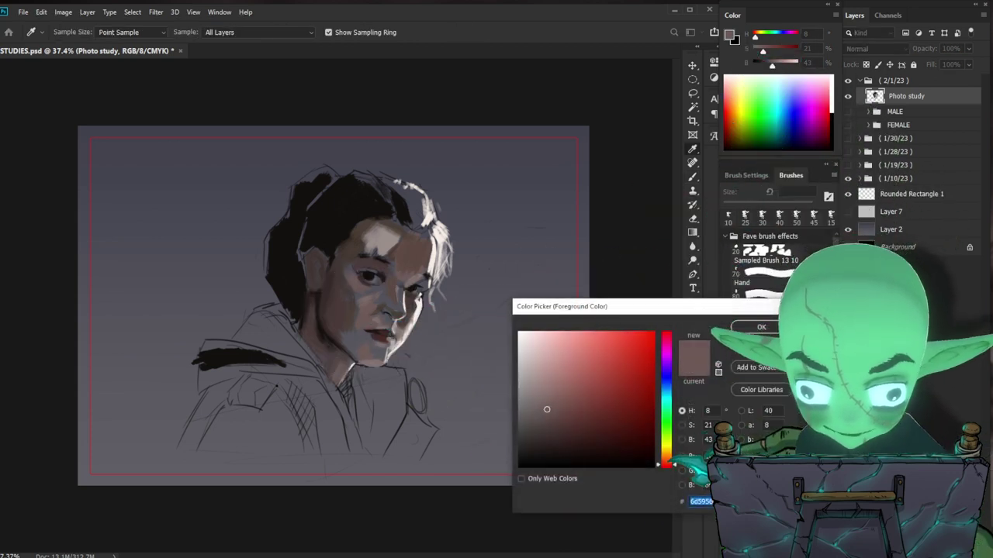
{"action": "left_click", "coordinate": [760, 327]}
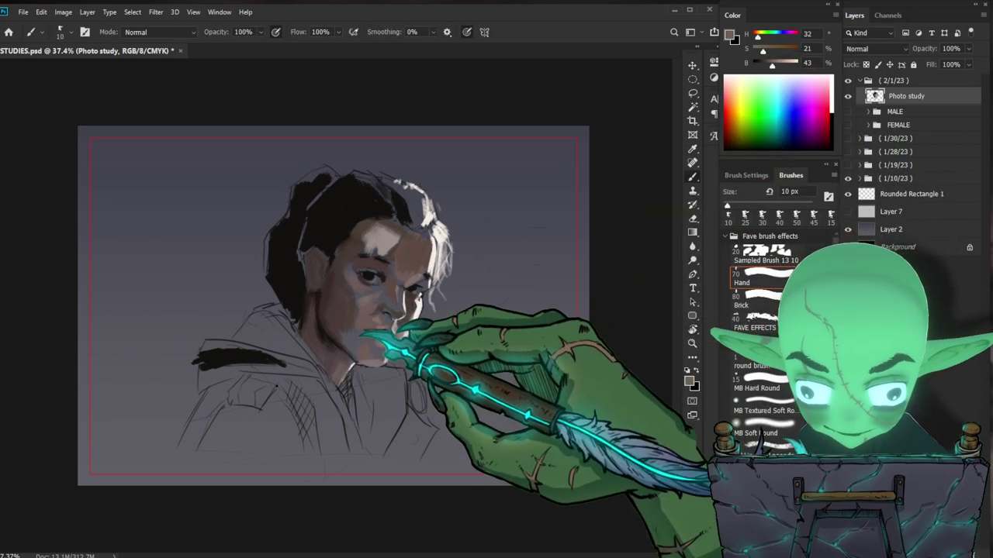
{"action": "key", "text": "bracketright"}
{"action": "key", "text": "bracketright"}
{"action": "key", "text": "bracketright"}
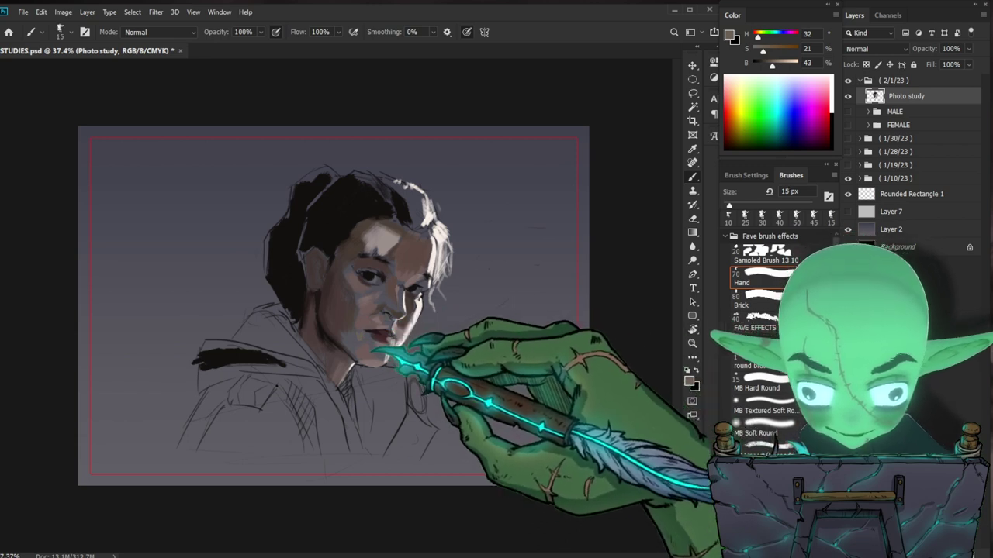
{"action": "key", "text": "bracketright"}
{"action": "key", "text": "bracketright"}
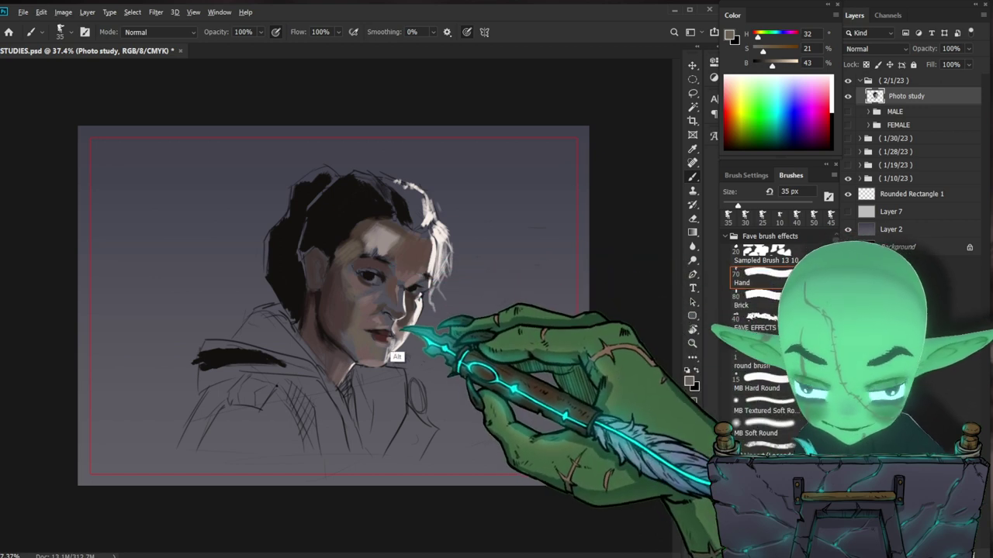
Step: Sample a reddish skin tone (H 5, S 20, B 44) and tone down the bright forehead patch with a 35 to 40 px brush
{"action": "left_click", "coordinate": [359, 324], "text": "alt"}
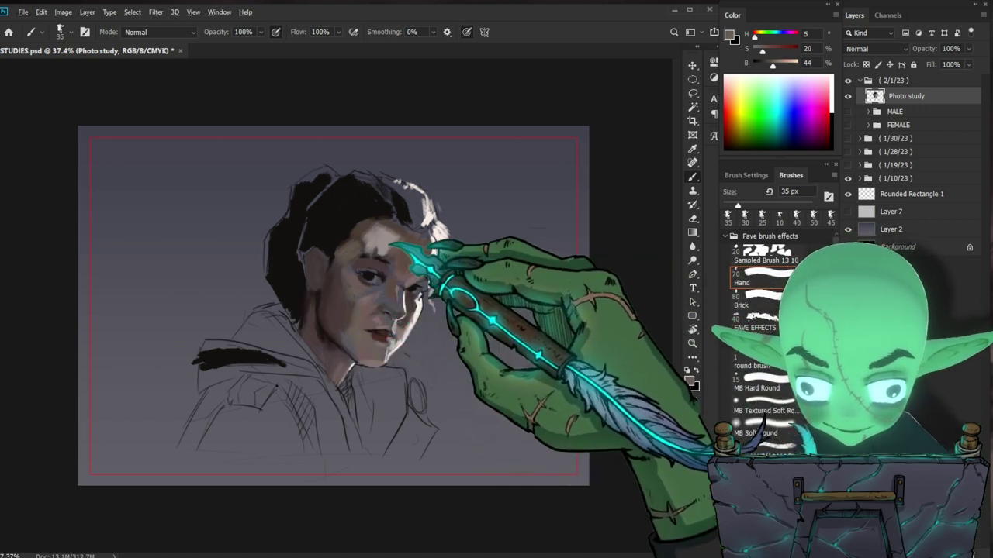
{"action": "mouse_move", "coordinate": [374, 235]}
{"action": "left_mouse_down"}
{"action": "mouse_move", "coordinate": [403, 242]}
{"action": "mouse_move", "coordinate": [388, 250]}
{"action": "mouse_move", "coordinate": [377, 241]}
{"action": "mouse_move", "coordinate": [388, 252]}
{"action": "left_mouse_up"}
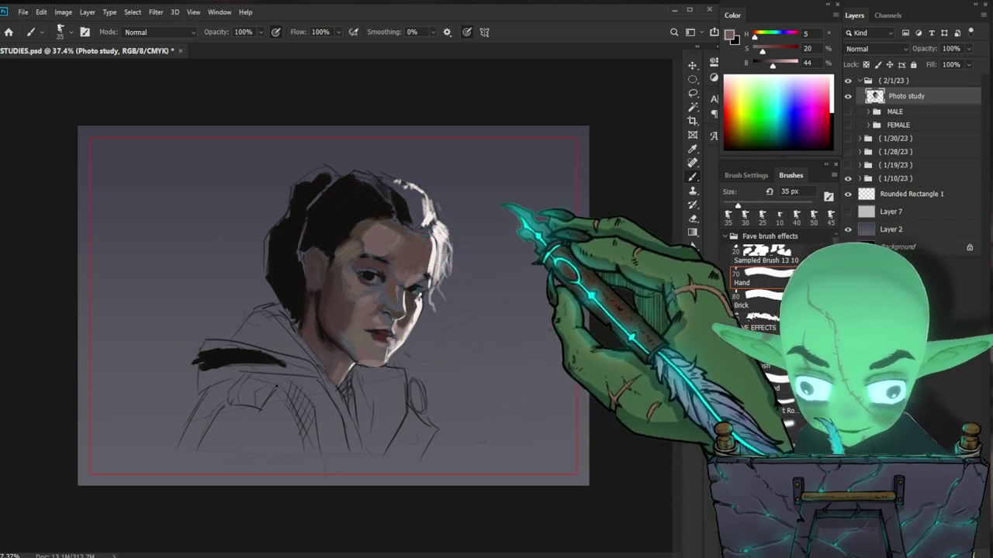
{"action": "key", "text": "bracketright"}
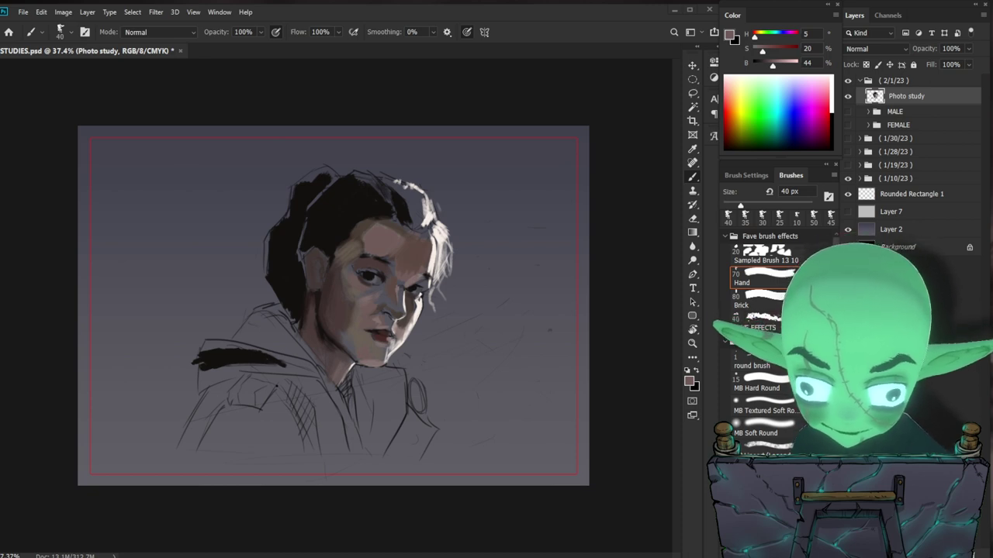
{"action": "left_click_drag", "start_coordinate": [388, 237], "coordinate": [408, 248]}
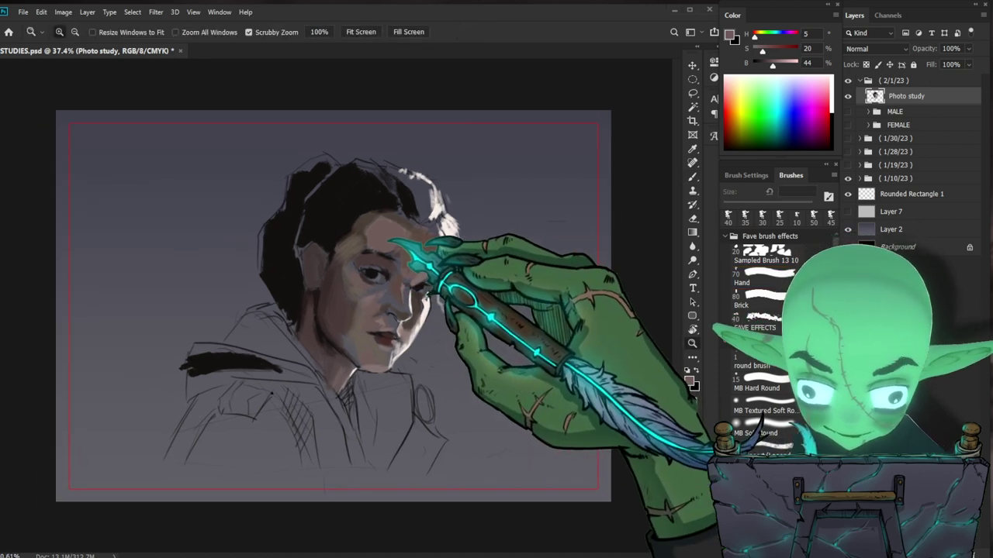
Step: Reduce the brush to 15 px and refine the skin around the near eye, sampling a lighter skin tone (H 9, S 16, B 49)
{"action": "left_click", "coordinate": [386, 269], "text": "alt"}
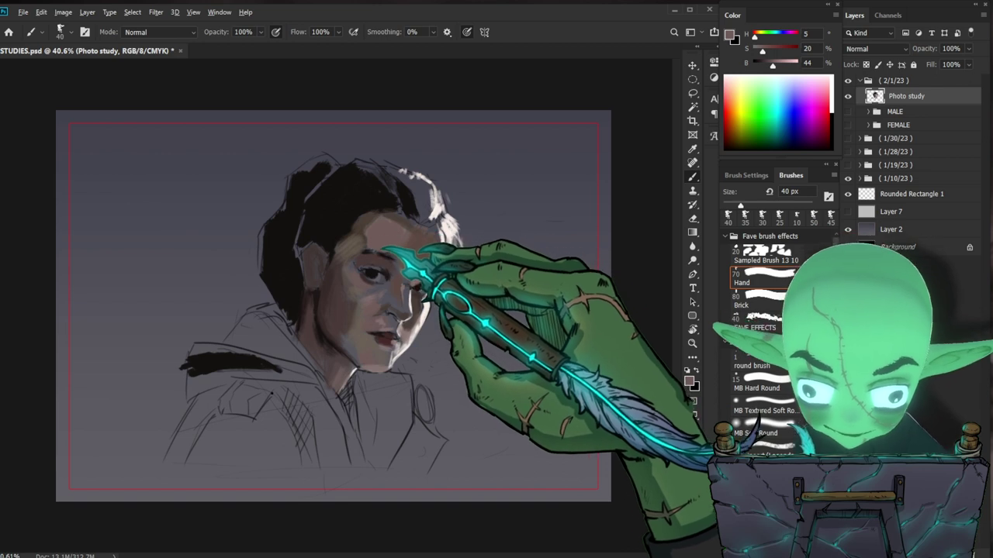
{"action": "key", "text": "bracketleft"}
{"action": "key", "text": "bracketleft"}
{"action": "key", "text": "bracketleft"}
{"action": "key", "text": "bracketleft"}
{"action": "key", "text": "bracketleft"}
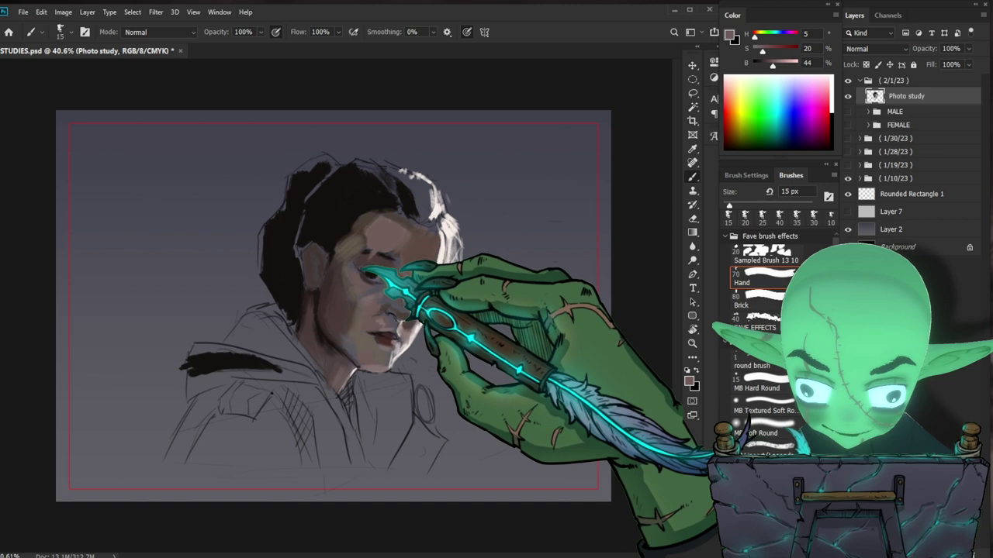
{"action": "left_click", "coordinate": [411, 286], "text": "alt"}
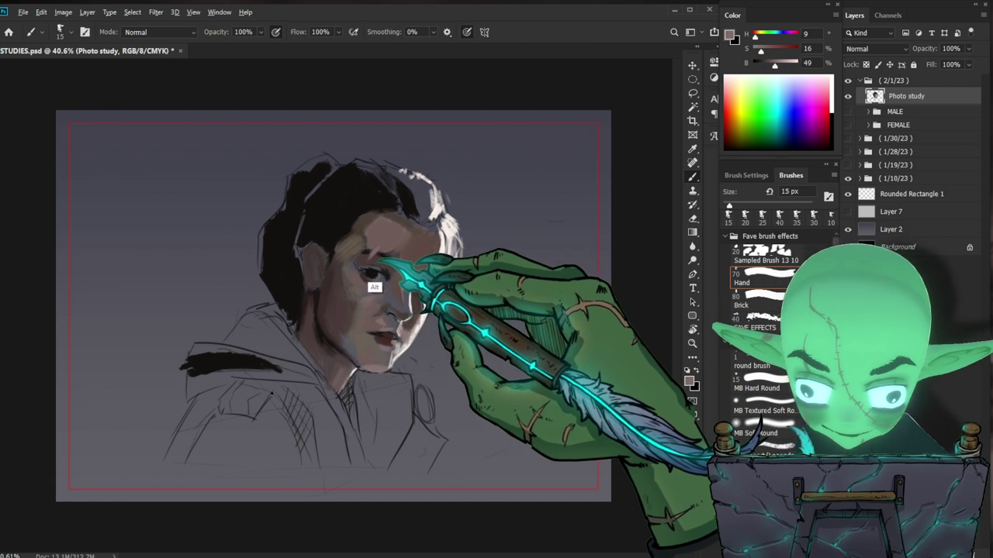
Step: Sample browns near the hairline and cheek and blend the temple and side of the face with a 30 to 35 px brush
{"action": "left_click", "coordinate": [354, 224], "text": "alt"}
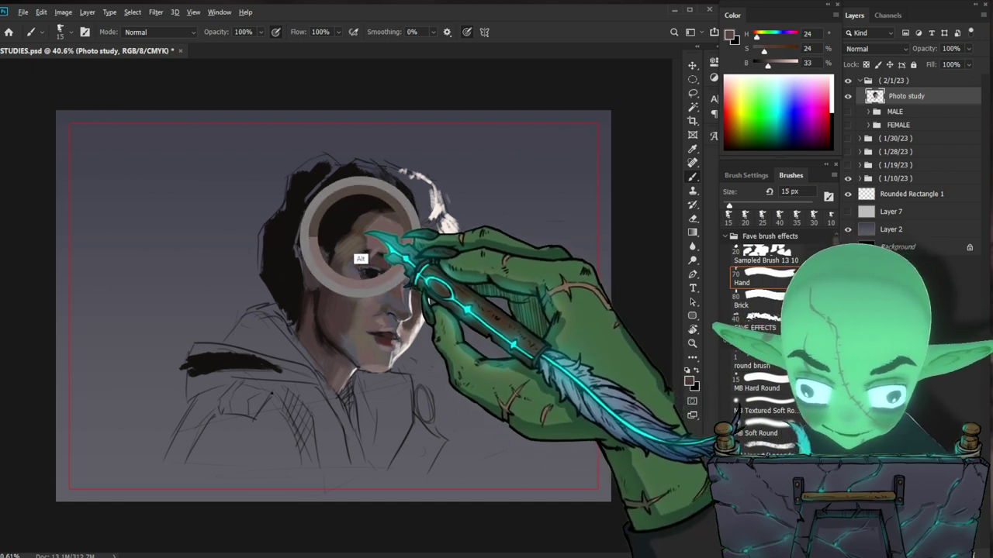
{"action": "key", "text": "bracketright"}
{"action": "key", "text": "bracketright"}
{"action": "key", "text": "bracketright"}
{"action": "key", "text": "bracketright"}
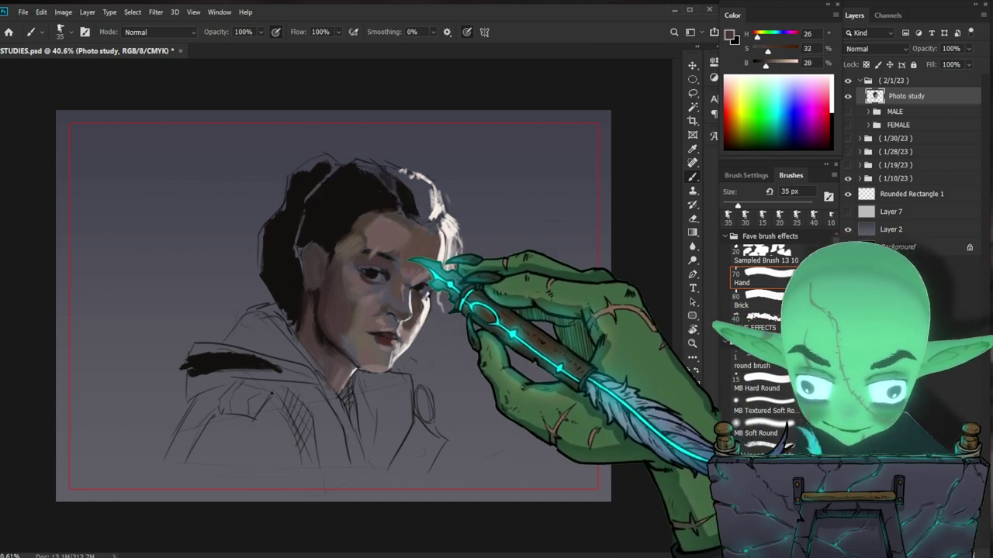
{"action": "left_click_drag", "start_coordinate": [355, 329], "coordinate": [352, 332]}
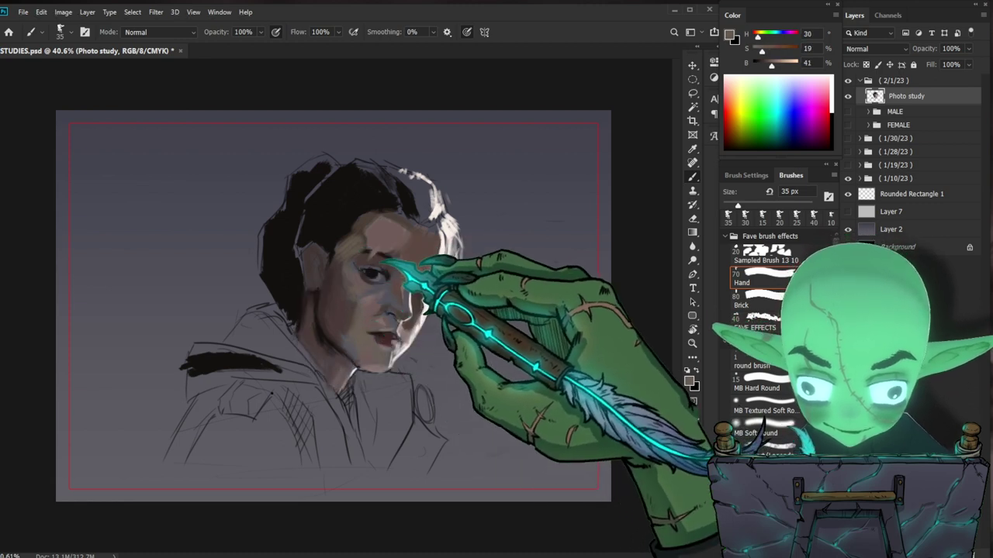
{"action": "key", "text": "bracketleft"}
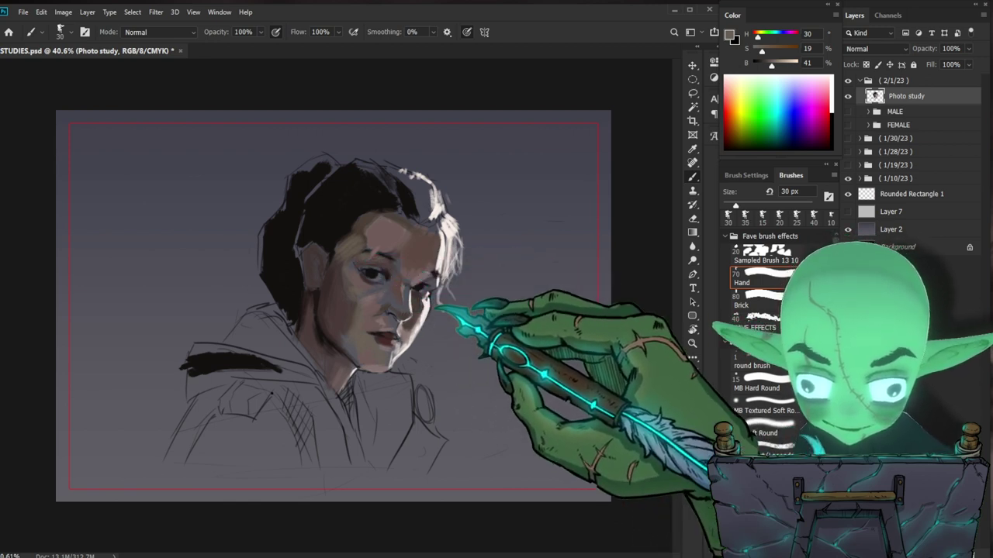
Step: Sample dark brown from the shaded cheek and refine the near eye and brow with skin tone at 10 px
{"action": "left_click", "coordinate": [324, 302], "text": "alt"}
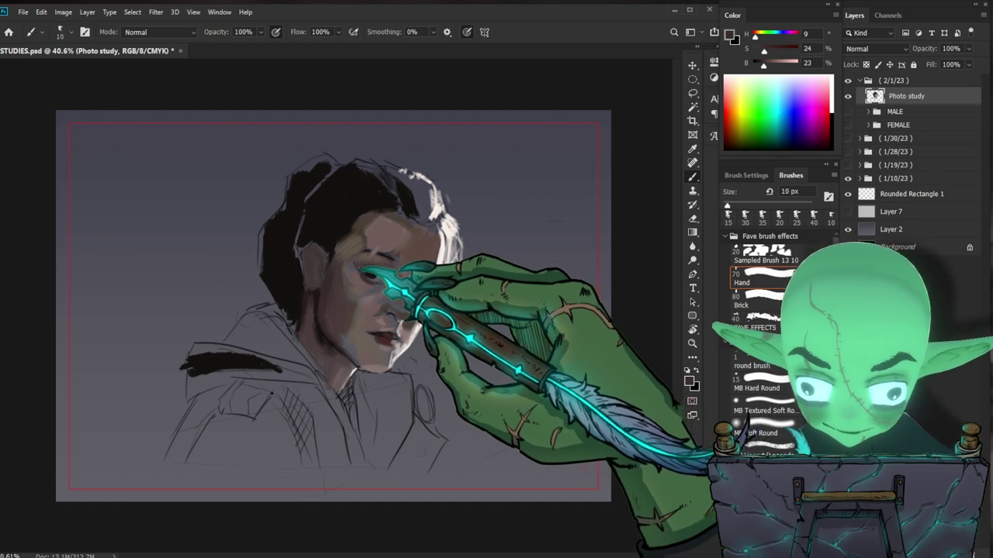
{"action": "key", "text": "ctrl+space"}
{"action": "left_click_drag", "start_coordinate": [453, 288], "coordinate": [469, 297]}
{"action": "left_click_drag", "start_coordinate": [394, 229], "coordinate": [384, 266]}
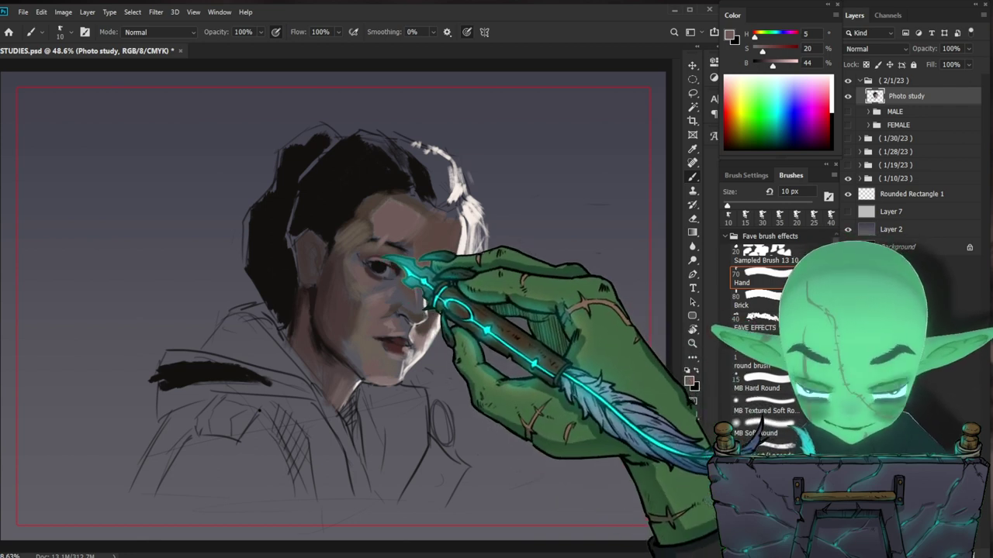
Step: Set the foreground to saturation 16% and brightness 38%, and refine the near eye's lower lid with it and a sampled cool grey
{"action": "left_click_drag", "start_coordinate": [763, 51], "coordinate": [760, 52]}
{"action": "left_click", "coordinate": [770, 62]}
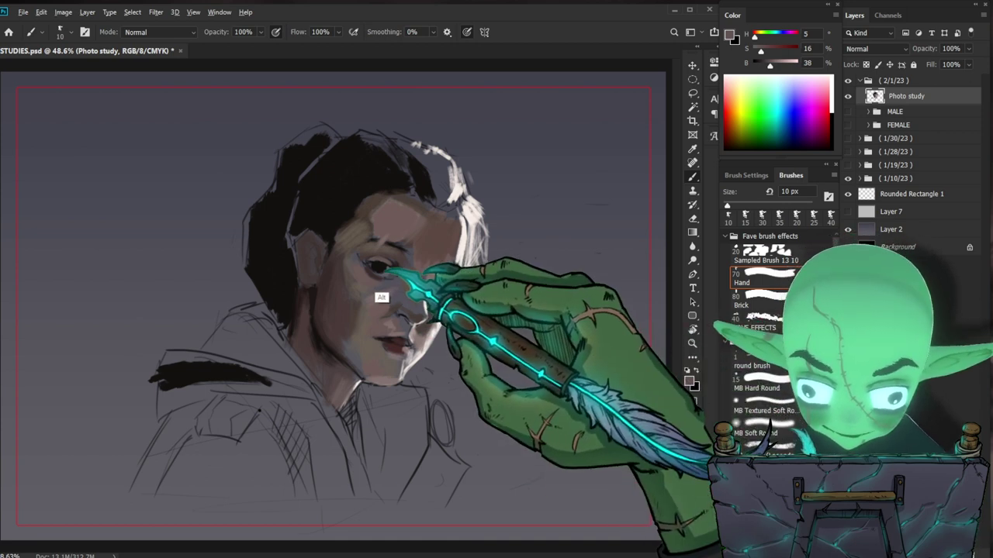
{"action": "left_click", "coordinate": [386, 288], "text": "alt"}
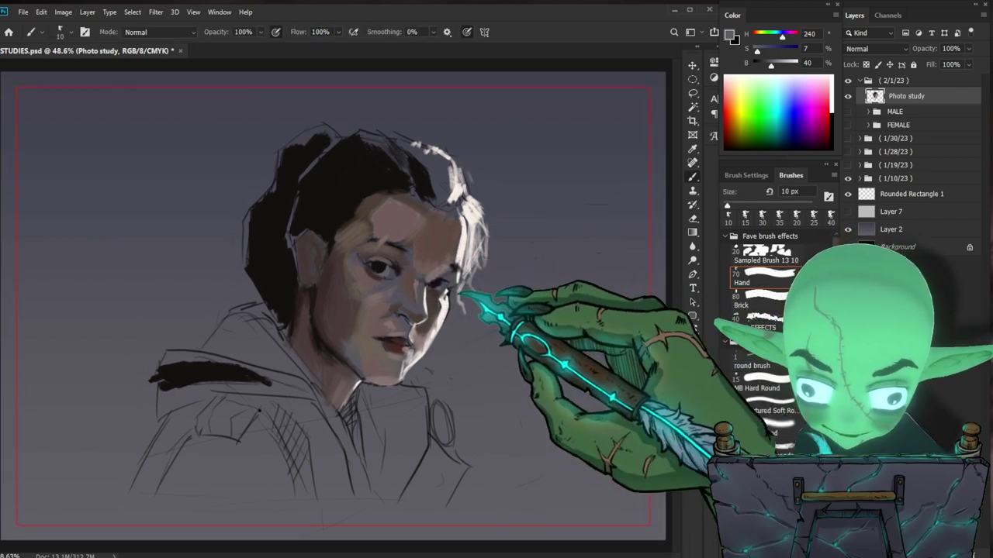
Step: Darken the far eye with a sampled near-black brown, and shade beside the nose with a cheek brown (H 7, S 23, B 29) at 15 px
{"action": "left_click", "coordinate": [444, 289], "text": "alt"}
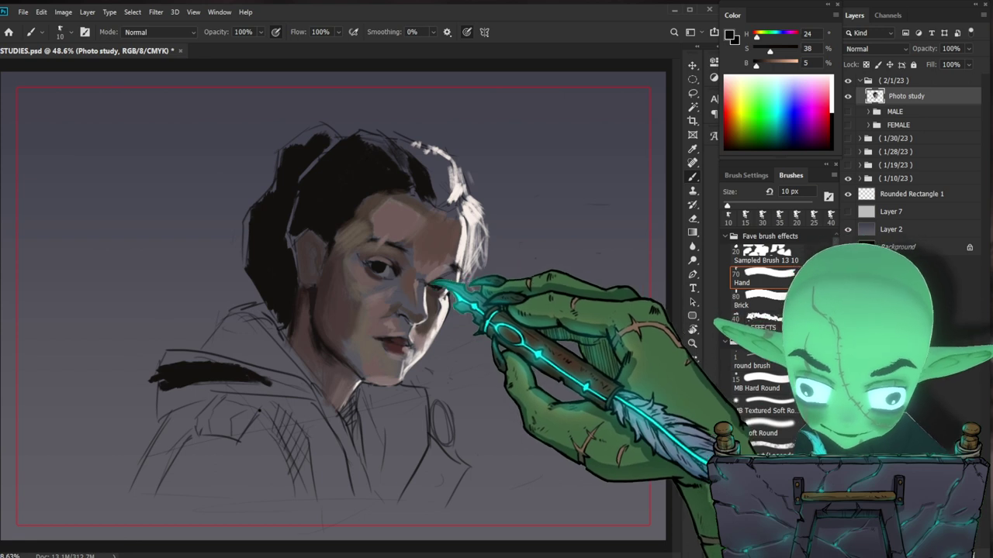
{"action": "left_click", "coordinate": [334, 293], "text": "alt"}
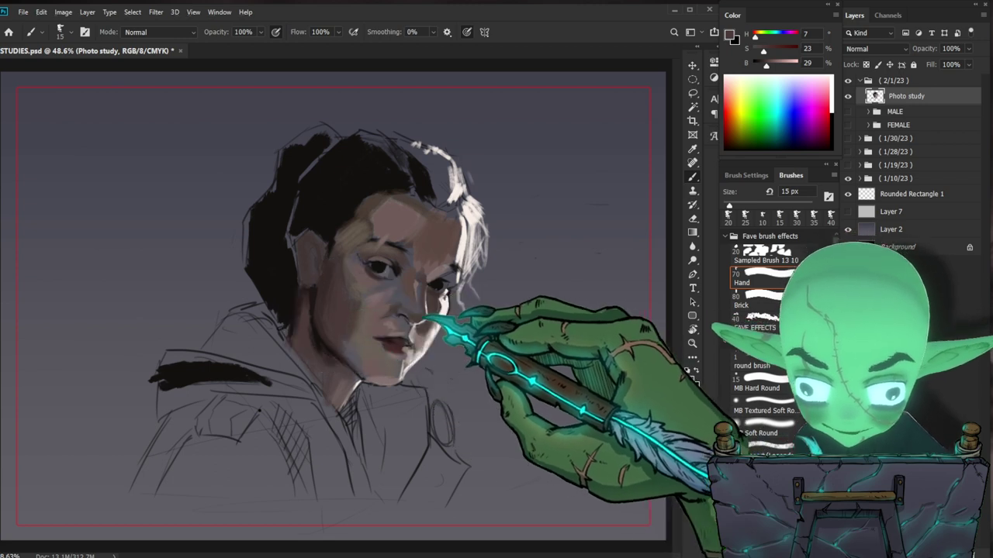
{"action": "mouse_move", "coordinate": [434, 309]}
{"action": "left_mouse_down"}
{"action": "mouse_move", "coordinate": [349, 310]}
{"action": "mouse_move", "coordinate": [421, 314]}
{"action": "mouse_move", "coordinate": [441, 337]}
{"action": "left_mouse_up"}
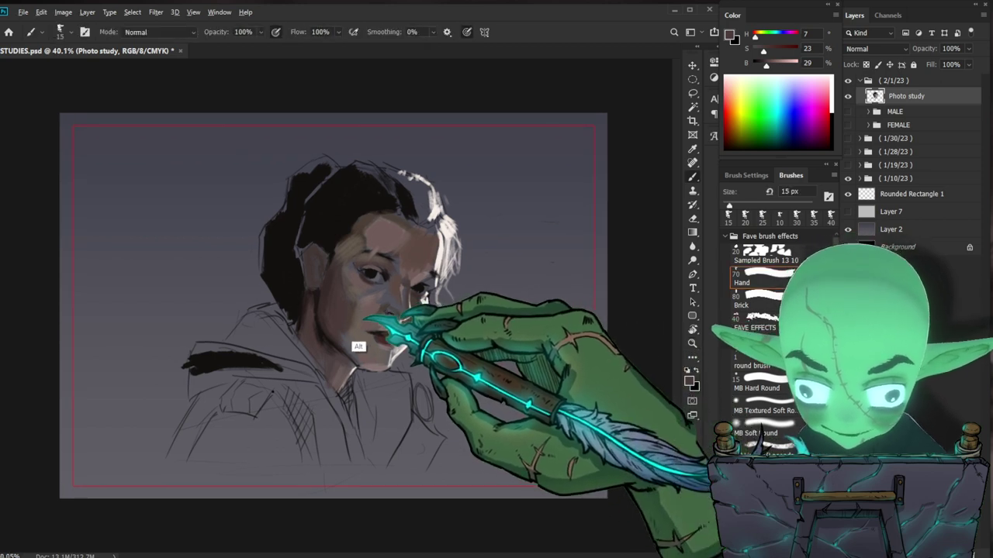
Step: Sample successive brown skin tones from the lower cheek and blend the cheek shading with a 35 px brush
{"action": "left_click", "coordinate": [341, 325], "text": "alt"}
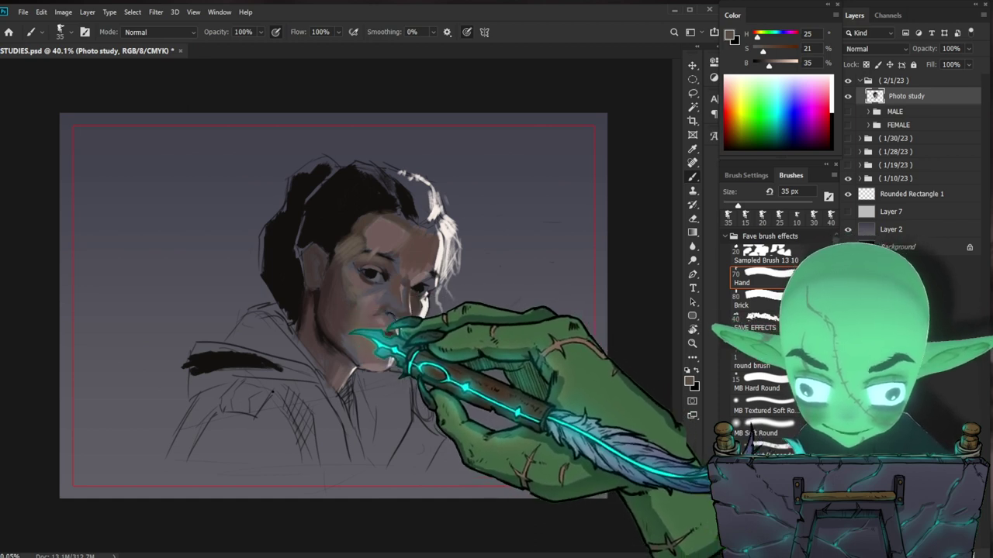
{"action": "left_click", "coordinate": [354, 317], "text": "alt"}
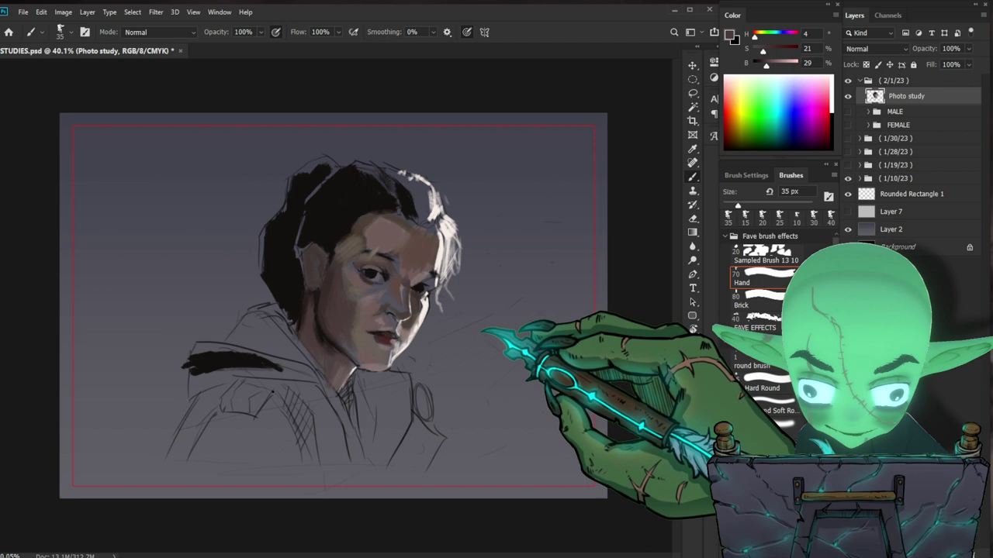
{"action": "left_click", "coordinate": [347, 339], "text": "alt"}
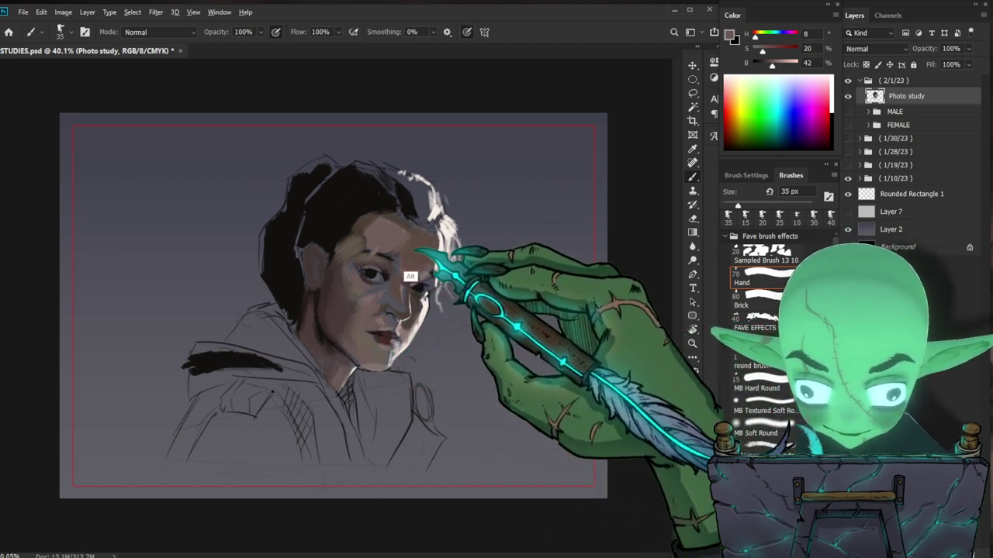
Step: Sample a cool grey (H 240, S 7, B 40) and refine the inner corner of the near eye with the brush reduced to 8 px
{"action": "left_click", "coordinate": [374, 277], "text": "alt"}
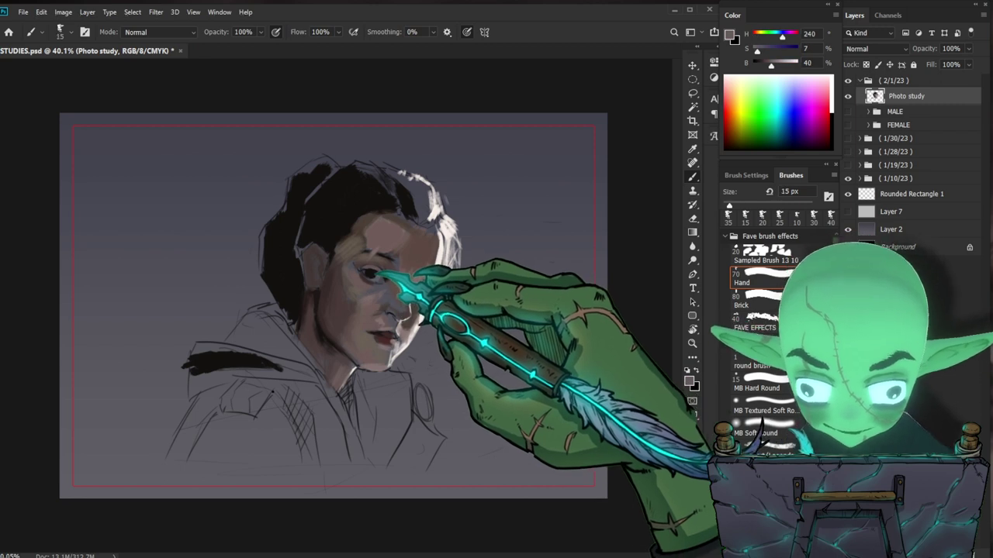
{"action": "key", "text": "bracketleft"}
{"action": "key", "text": "bracketleft"}
{"action": "left_click_drag", "start_coordinate": [378, 273], "coordinate": [384, 277]}
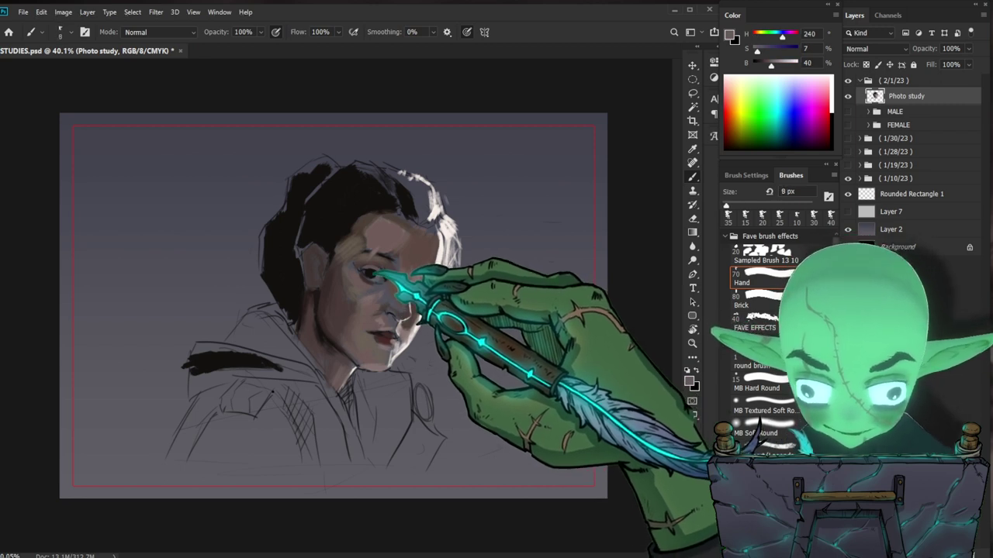
{"action": "left_click", "coordinate": [371, 273], "text": "alt"}
{"action": "left_click_drag", "start_coordinate": [459, 297], "coordinate": [476, 295]}
{"action": "left_click_drag", "start_coordinate": [343, 266], "coordinate": [350, 263]}
{"action": "left_click_drag", "start_coordinate": [405, 291], "coordinate": [368, 301]}
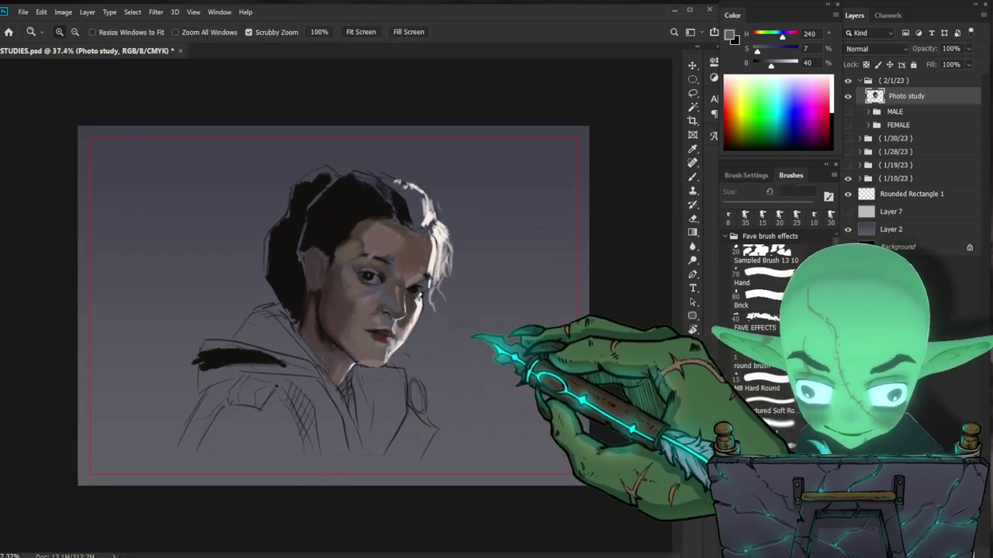
Step: Sample a near-black brown (H 24, S 38, B 5) and darken the far eye and its brow with an 8 px brush
{"action": "left_click_drag", "start_coordinate": [480, 302], "coordinate": [495, 291]}
{"action": "key", "text": "b"}
{"action": "left_click", "coordinate": [411, 264], "text": "alt"}
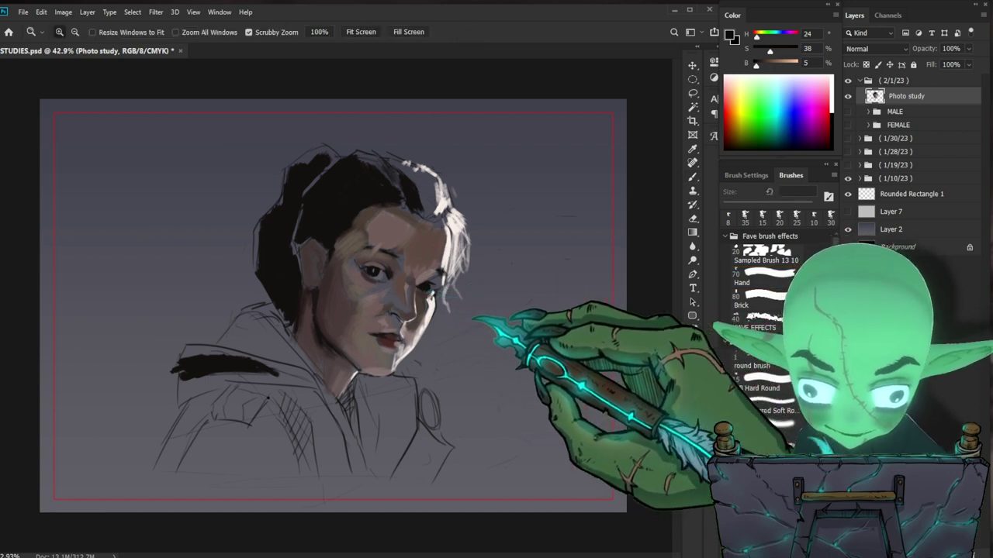
{"action": "left_click_drag", "start_coordinate": [476, 317], "coordinate": [512, 289]}
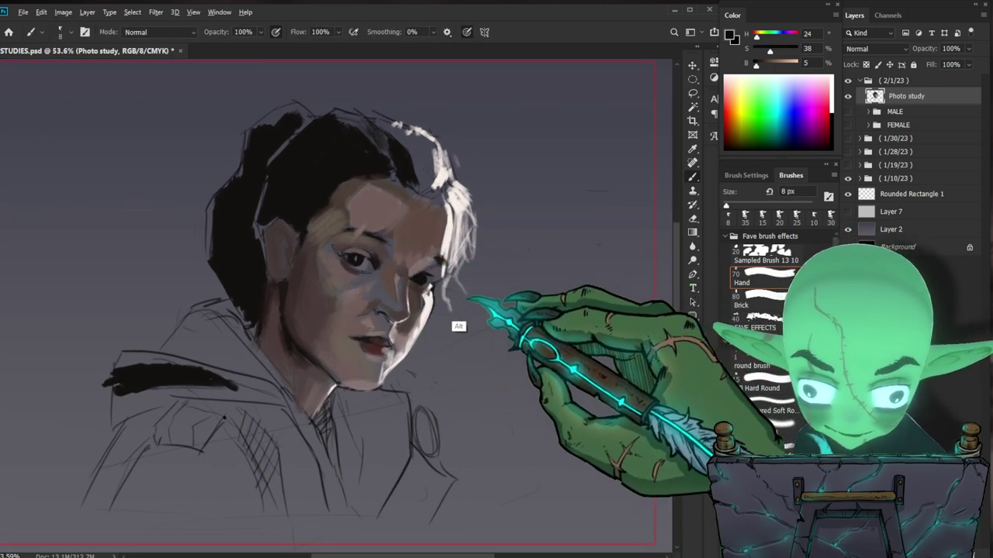
{"action": "left_click", "coordinate": [417, 265], "text": "alt"}
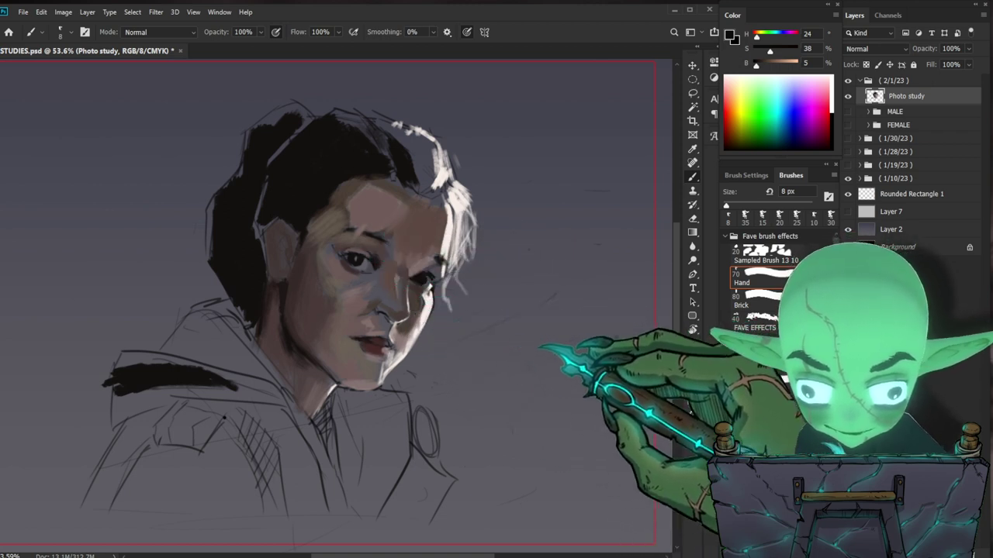
{"action": "left_click_drag", "start_coordinate": [496, 381], "coordinate": [414, 380]}
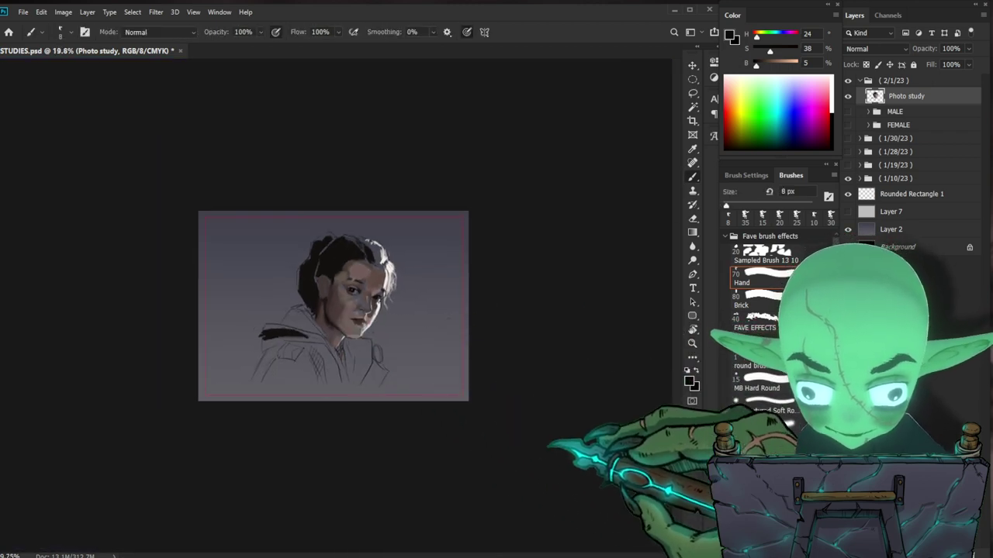
{"action": "scroll", "coordinate": [333, 307], "scroll_direction": "up", "scroll_amount": 4}
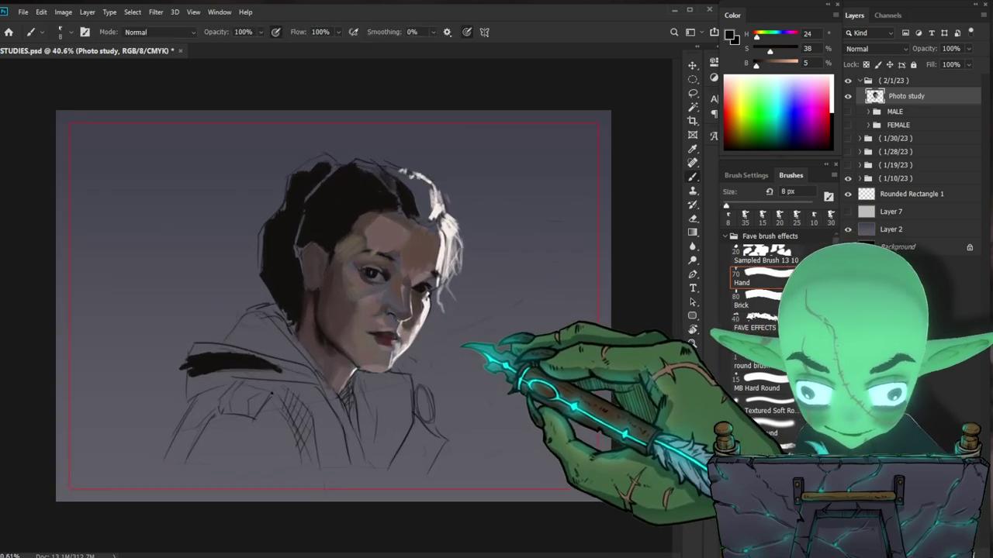
Step: Lasso the near eye, adjust its position slightly with the Move tool, and clear the selection
{"action": "key", "text": "l"}
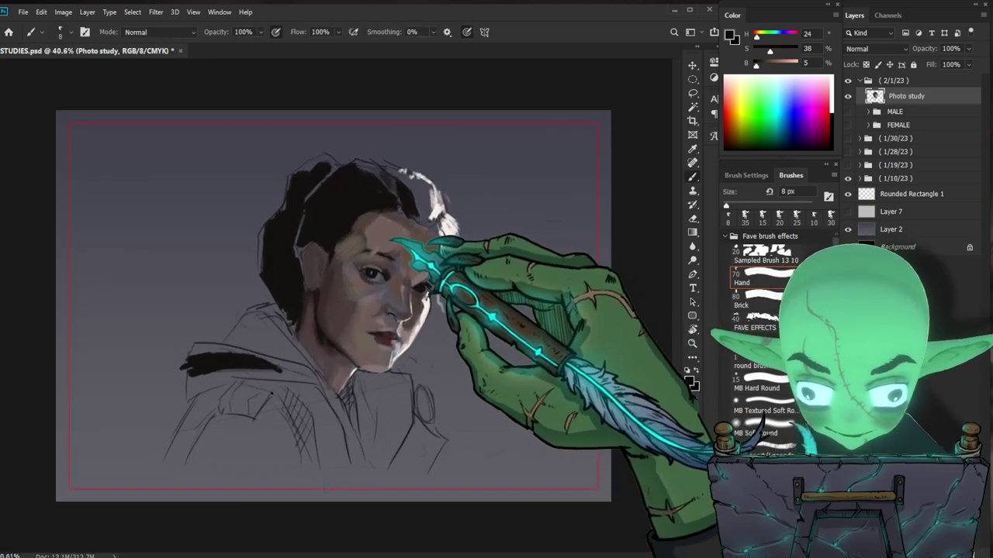
{"action": "mouse_move", "coordinate": [389, 277]}
{"action": "left_mouse_down"}
{"action": "mouse_move", "coordinate": [365, 267]}
{"action": "mouse_move", "coordinate": [390, 280]}
{"action": "left_mouse_up"}
{"action": "key", "text": "v"}
{"action": "key", "text": "ctrl+d"}
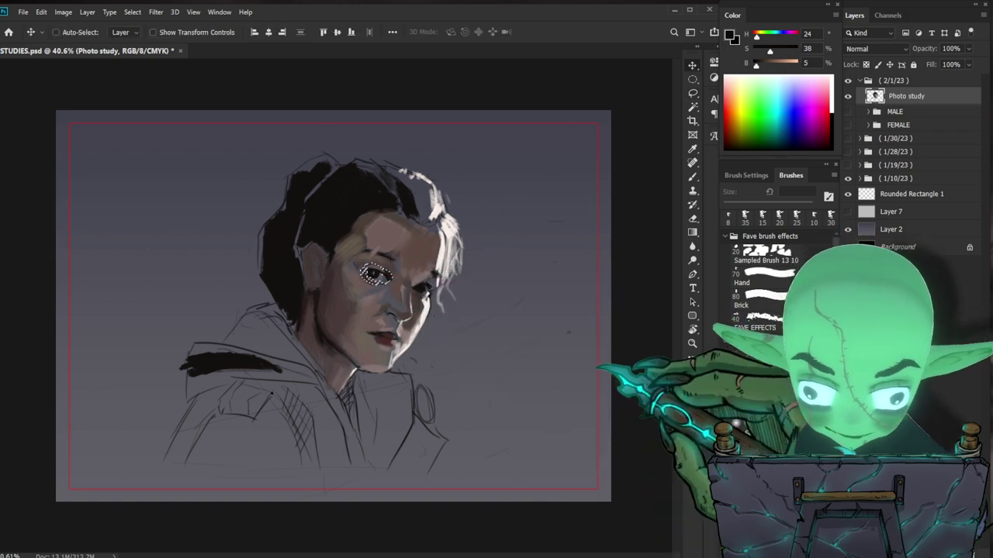
{"action": "key", "text": "b"}
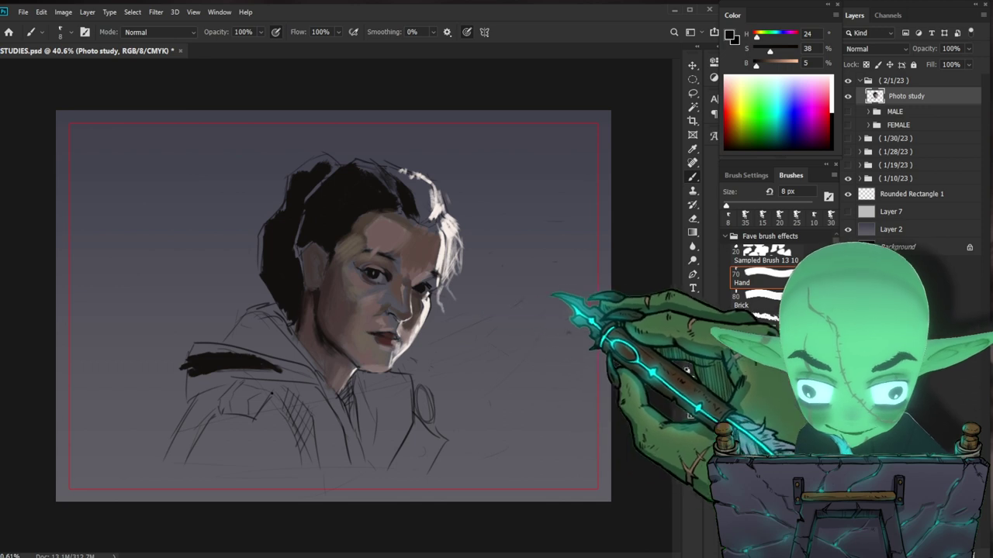
Step: Sample a dark brown (H 21, S 23, B 24) and shade around the far eye, enlarging the brush from 10 px to 30 px
{"action": "key", "text": "ctrl+space"}
{"action": "left_click_drag", "start_coordinate": [443, 304], "coordinate": [452, 295]}
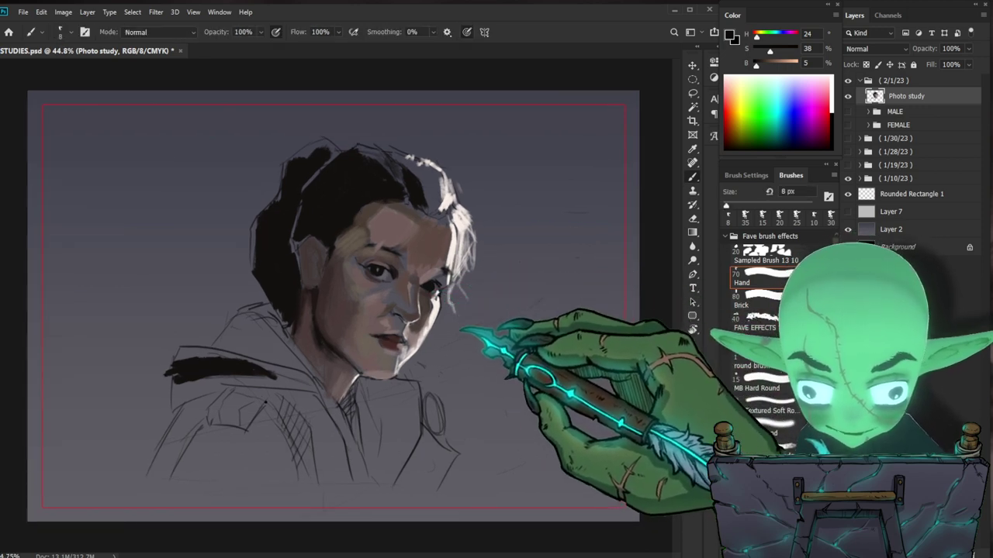
{"action": "left_click", "coordinate": [506, 270], "text": "alt"}
{"action": "left_click", "coordinate": [425, 293], "text": "alt"}
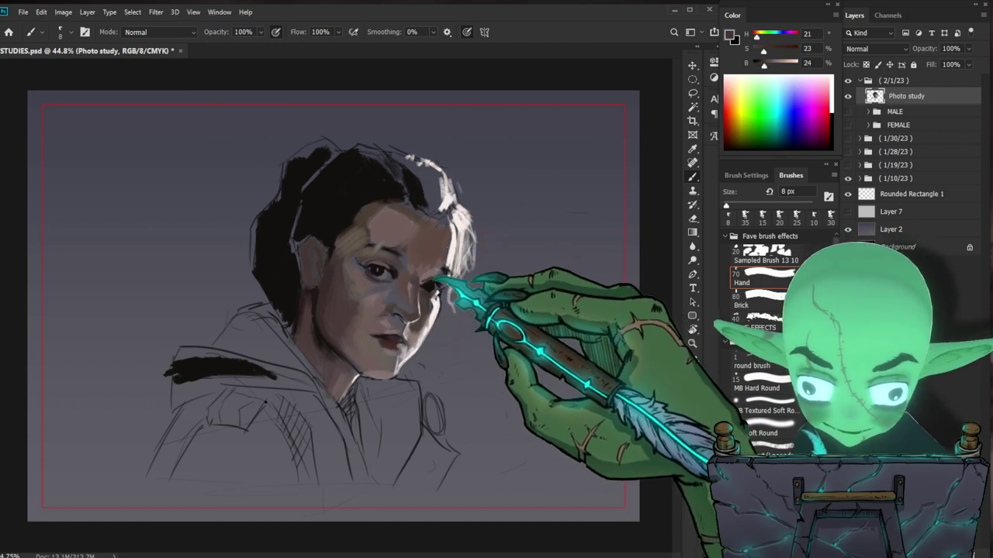
{"action": "key", "text": "bracketright"}
{"action": "key", "text": "bracketright"}
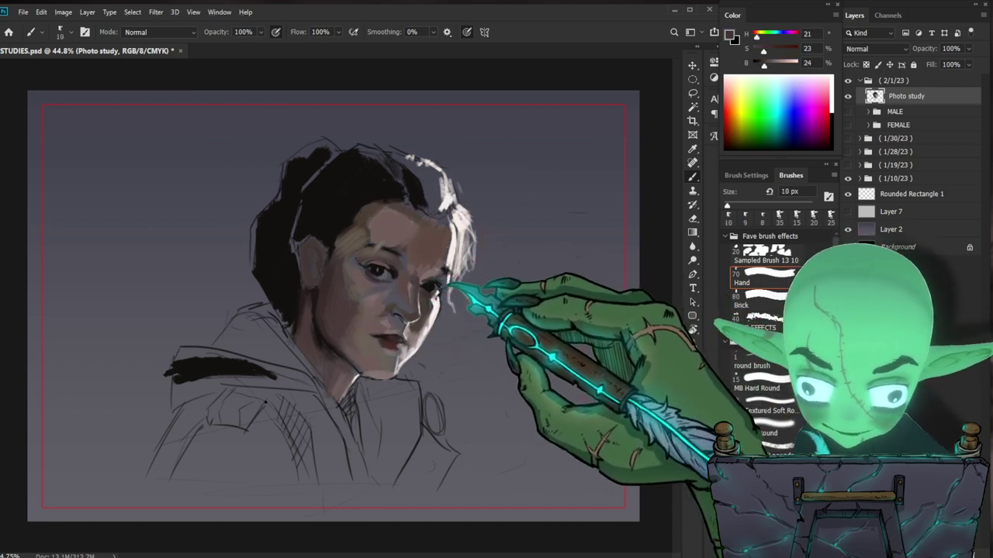
{"action": "key", "text": "bracketright"}
{"action": "key", "text": "bracketright"}
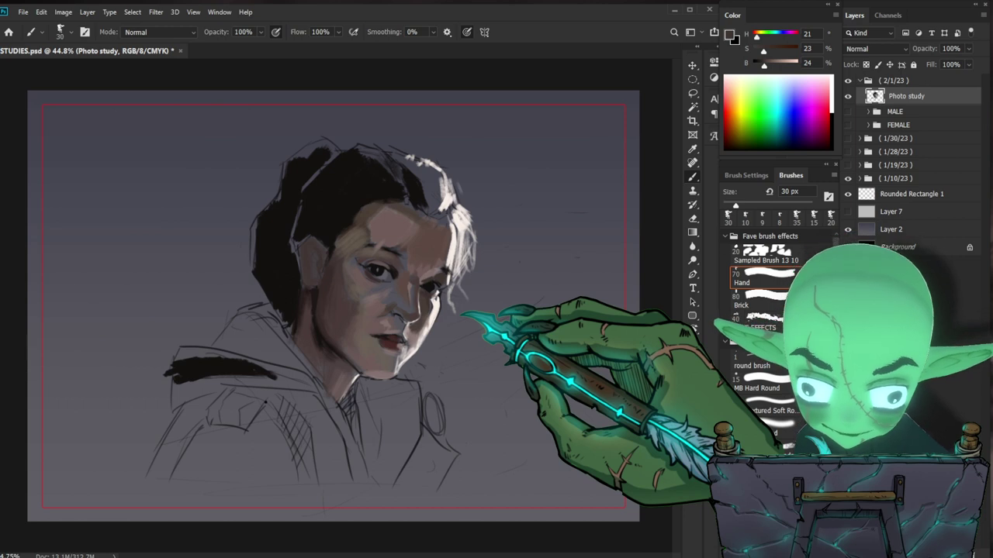
Step: Refine the lit cheek below the far eye with sampled pale highlight and muted skin (H 9, S 13, B 60) tones at 8 to 15 px
{"action": "left_click", "coordinate": [450, 295], "text": "alt"}
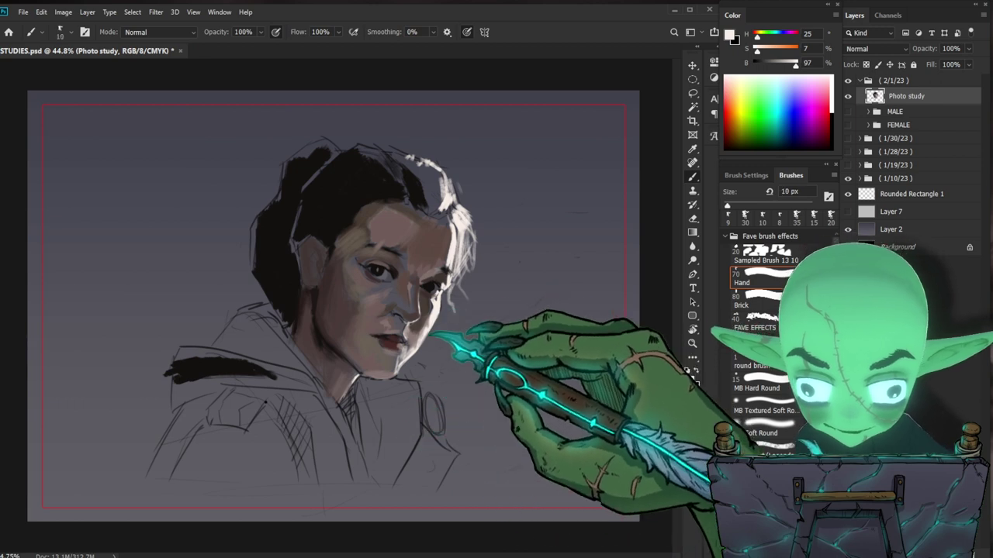
{"action": "left_click", "coordinate": [407, 322], "text": "alt"}
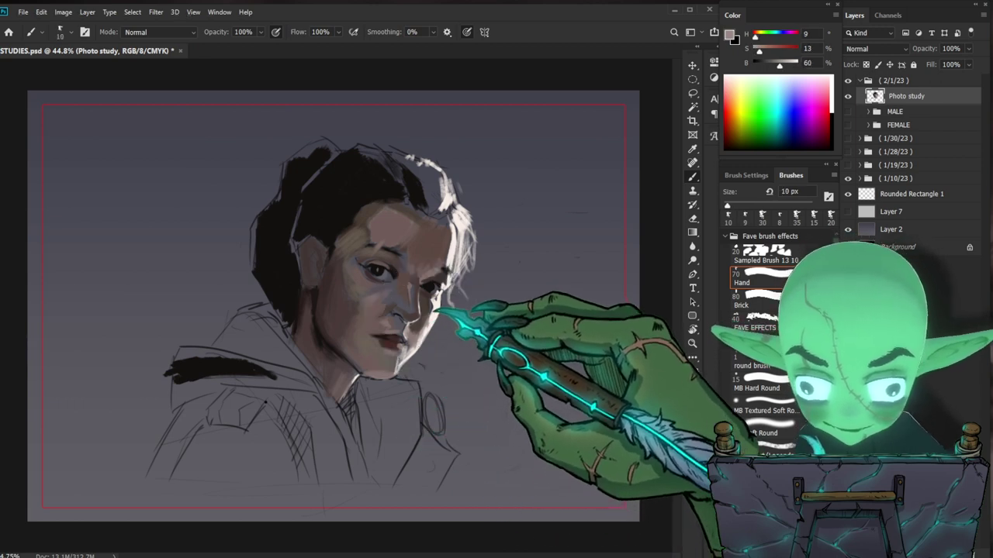
{"action": "key", "text": "bracketright"}
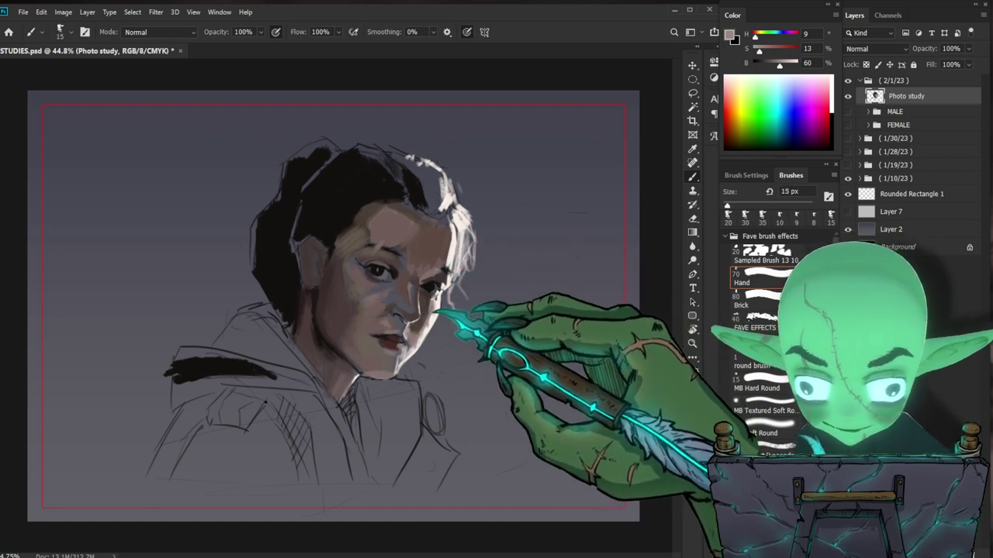
{"action": "left_click", "coordinate": [423, 306], "text": "alt"}
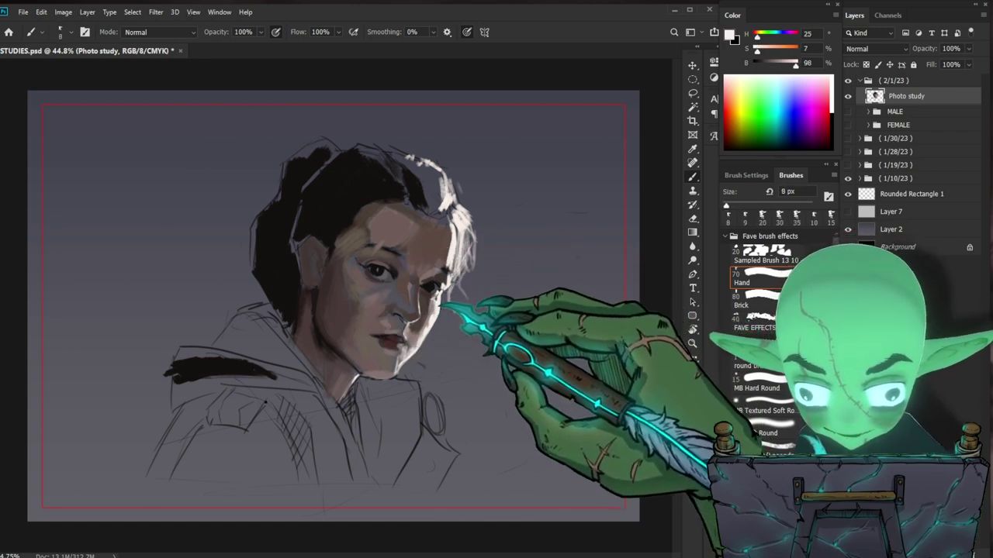
Step: Refine the far eye at 8 px with a sampled cool grey (H 240, S 8, B 30) and near-black brown (H 24, S 38, B 5)
{"action": "mouse_move", "coordinate": [473, 319]}
{"action": "left_mouse_down"}
{"action": "mouse_move", "coordinate": [421, 331]}
{"action": "mouse_move", "coordinate": [460, 287]}
{"action": "left_mouse_up"}
{"action": "mouse_move", "coordinate": [415, 312]}
{"action": "left_mouse_down"}
{"action": "mouse_move", "coordinate": [434, 307]}
{"action": "mouse_move", "coordinate": [454, 280]}
{"action": "left_mouse_up"}
{"action": "key", "text": "b"}
{"action": "left_click", "coordinate": [419, 261], "text": "alt"}
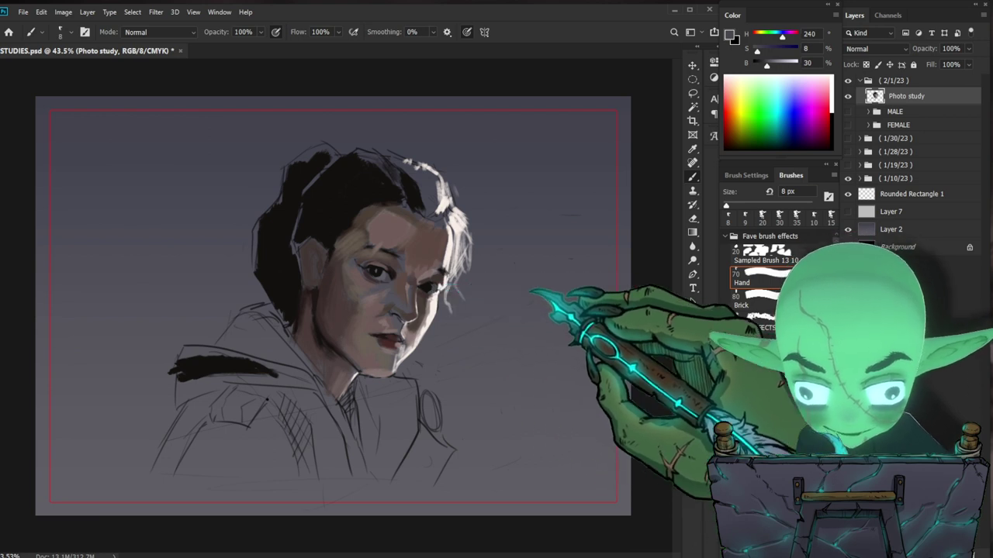
{"action": "left_click_drag", "start_coordinate": [463, 298], "coordinate": [472, 299]}
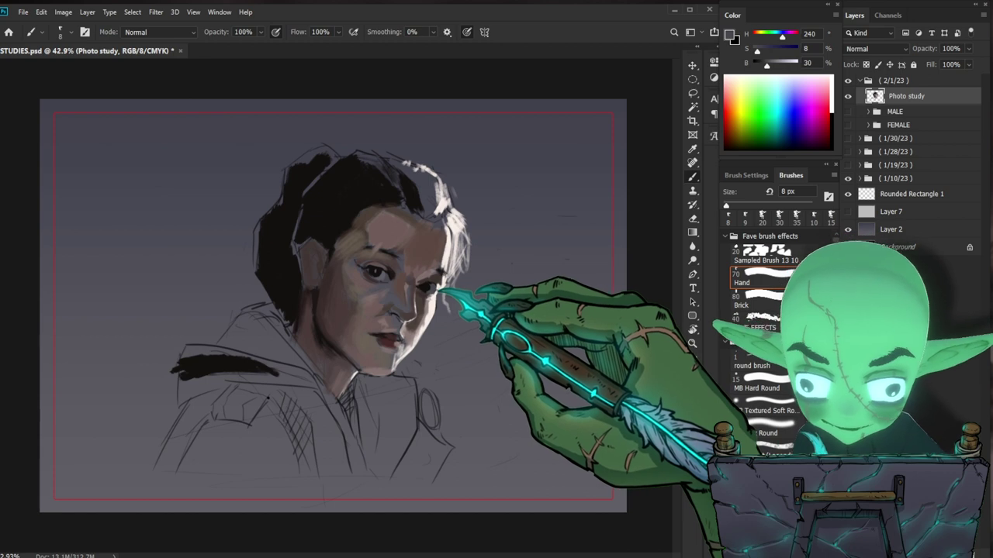
{"action": "left_click", "coordinate": [423, 285], "text": "alt"}
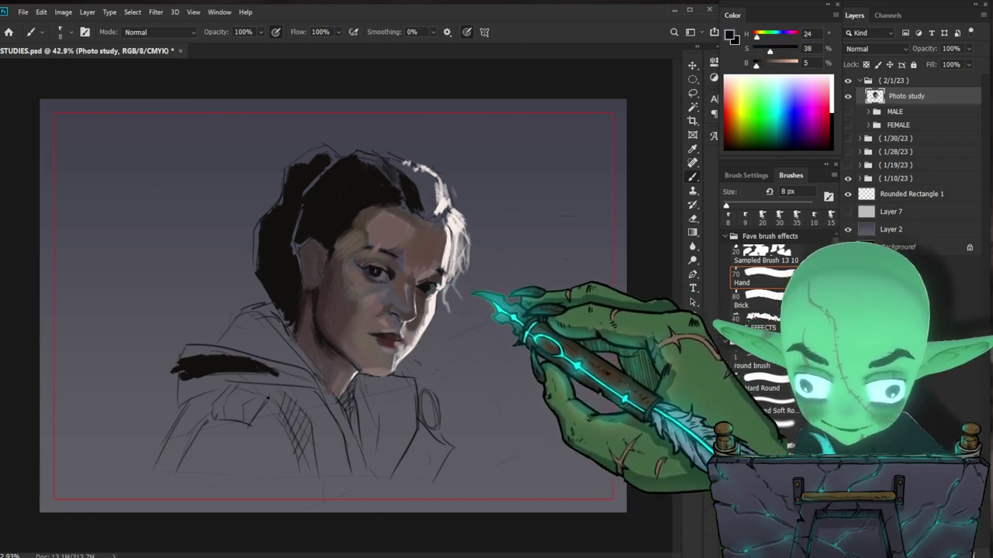
{"action": "left_click", "coordinate": [466, 329], "text": "ctrl"}
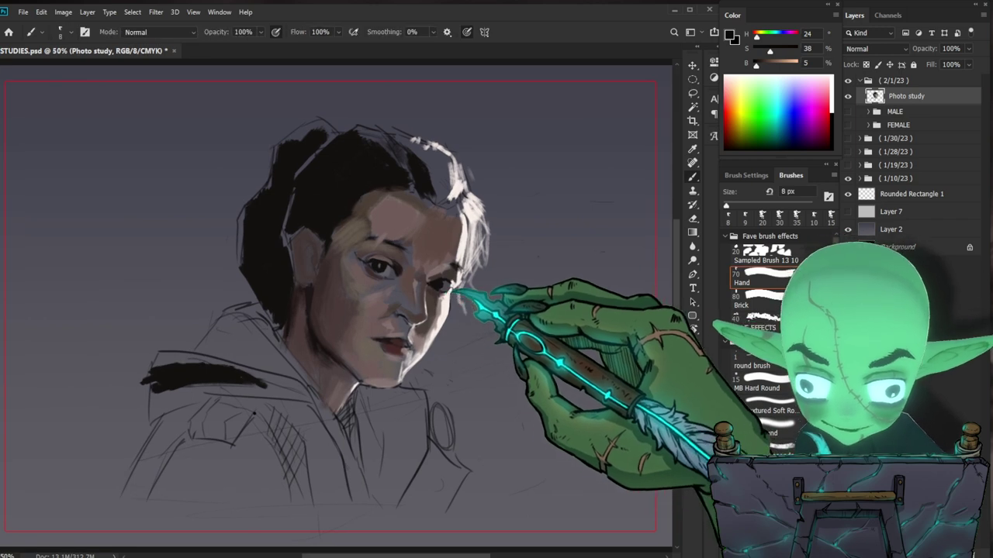
Step: Sample a muted skin tone (H 8, S 21, B 43) and soften the near corner of the mouth with a 25 px brush
{"action": "left_click_drag", "start_coordinate": [470, 290], "coordinate": [472, 360]}
{"action": "mouse_move", "coordinate": [393, 301]}
{"action": "left_mouse_down"}
{"action": "mouse_move", "coordinate": [443, 324]}
{"action": "mouse_move", "coordinate": [427, 355]}
{"action": "mouse_move", "coordinate": [449, 342]}
{"action": "left_mouse_up"}
{"action": "key", "text": "b"}
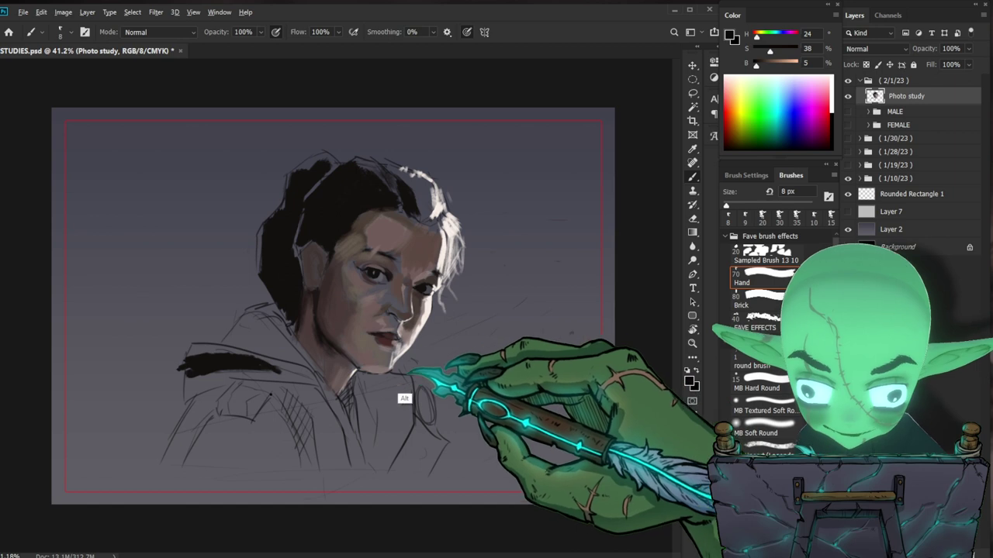
{"action": "left_click", "coordinate": [371, 326], "text": "alt"}
{"action": "key", "text": "bracketright"}
{"action": "key", "text": "bracketright"}
{"action": "key", "text": "bracketright"}
{"action": "key", "text": "bracketright"}
{"action": "left_click_drag", "start_coordinate": [373, 335], "coordinate": [371, 337]}
{"action": "key", "text": "bracketright"}
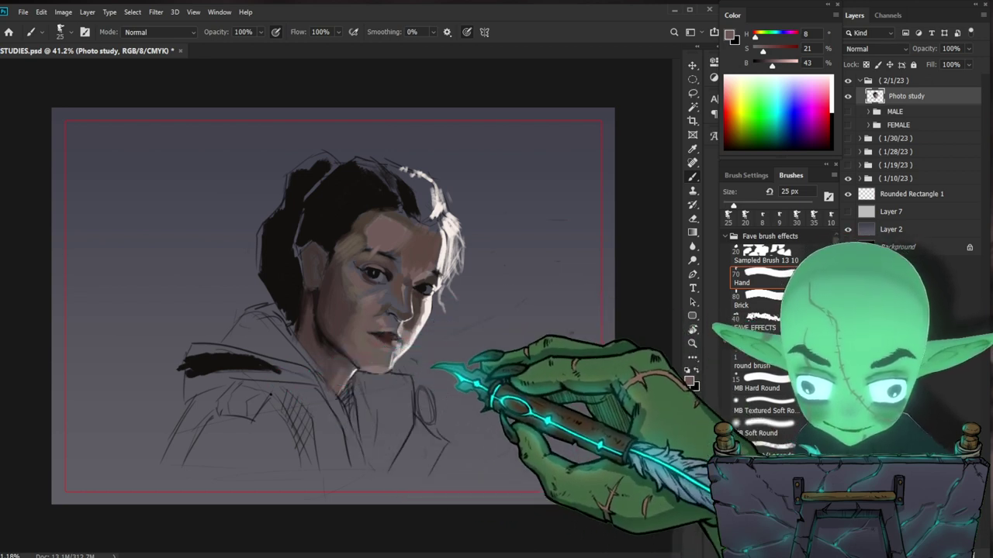
Step: Refine the lips and chin with sampled dark reds and a skin brown (H 9, S 19, B 44), reducing the brush from 30 px to 15 px
{"action": "left_click", "coordinate": [384, 335], "text": "alt"}
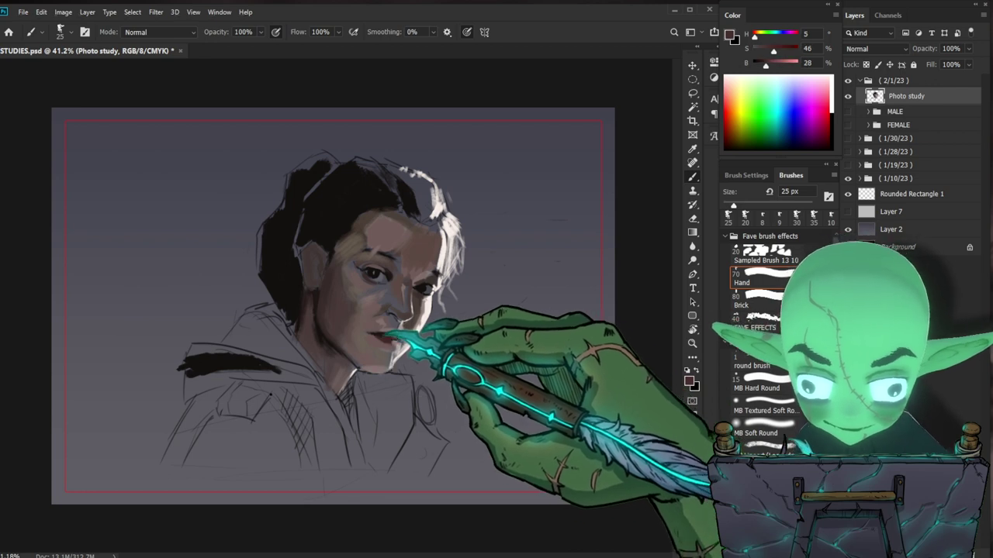
{"action": "key", "text": "bracketright"}
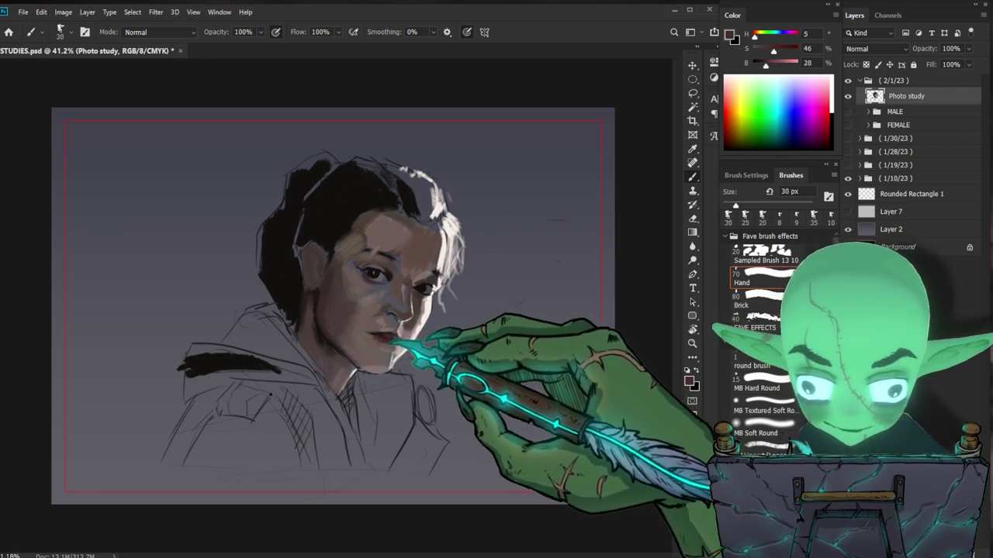
{"action": "left_click", "coordinate": [368, 349], "text": "alt"}
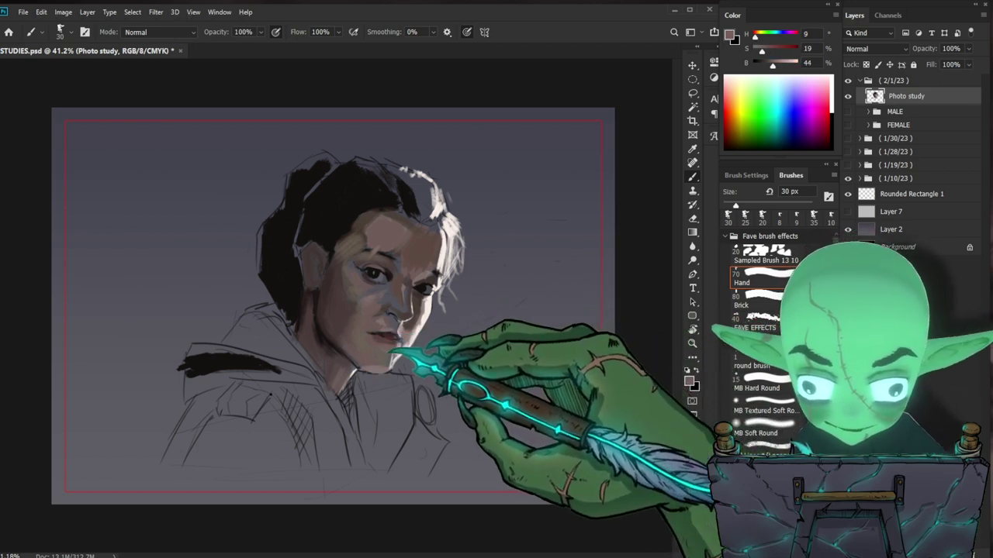
{"action": "left_click", "coordinate": [387, 355], "text": "alt"}
{"action": "key", "text": "bracketleft"}
{"action": "key", "text": "bracketleft"}
{"action": "key", "text": "bracketleft"}
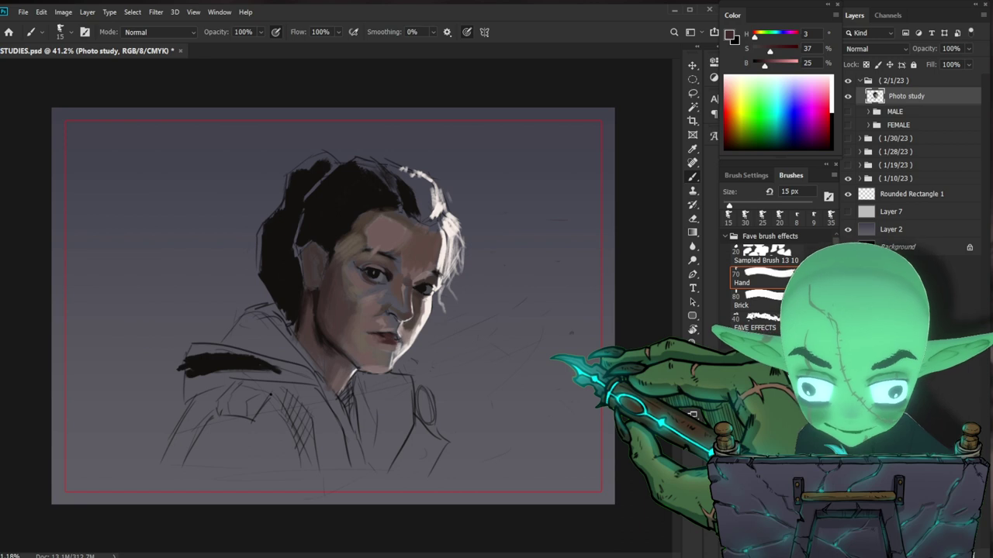
Step: Sample dark cheek browns (H 7, S 22, B 29 and H 4, S 20, B 29) and blend the near cheek and temple at 35 px
{"action": "left_click", "coordinate": [339, 318], "text": "alt"}
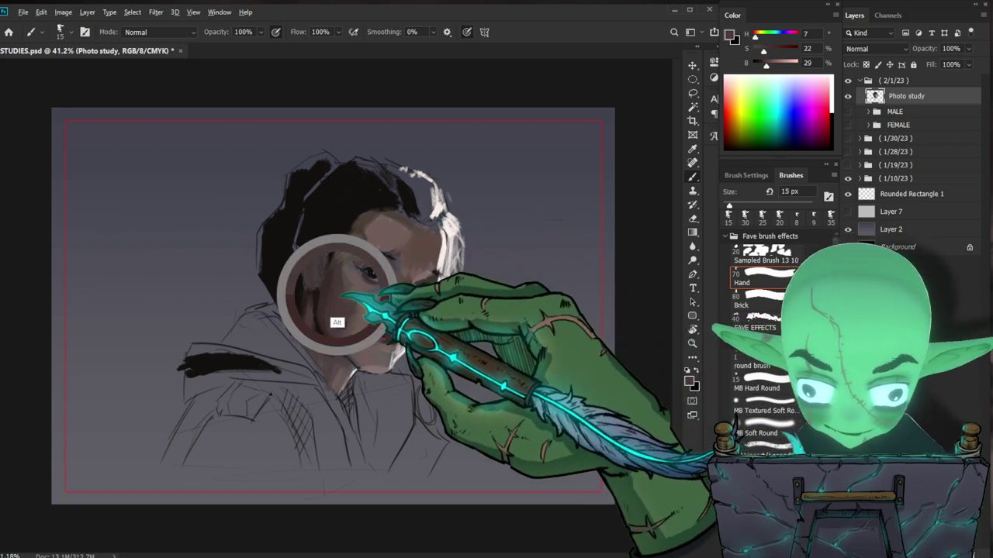
{"action": "key", "text": "bracketright"}
{"action": "key", "text": "bracketright"}
{"action": "key", "text": "bracketright"}
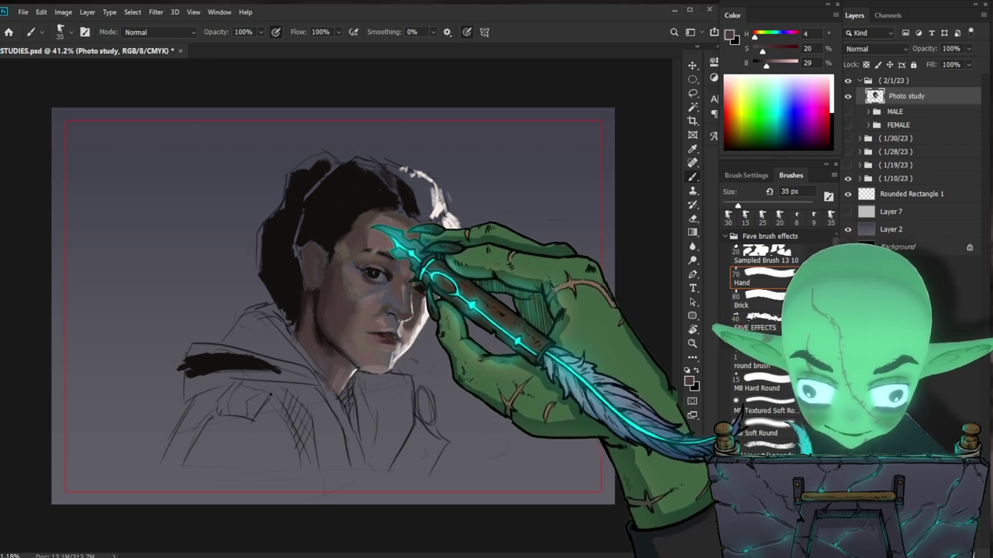
Step: Enlarge the brush to 45 px and blend the forehead above the near eye with a sampled skin tone (H 5, S 20, B 44)
{"action": "key", "text": "bracketright"}
{"action": "key", "text": "bracketright"}
{"action": "key", "text": "bracketright"}
{"action": "left_click", "coordinate": [380, 263], "text": "alt"}
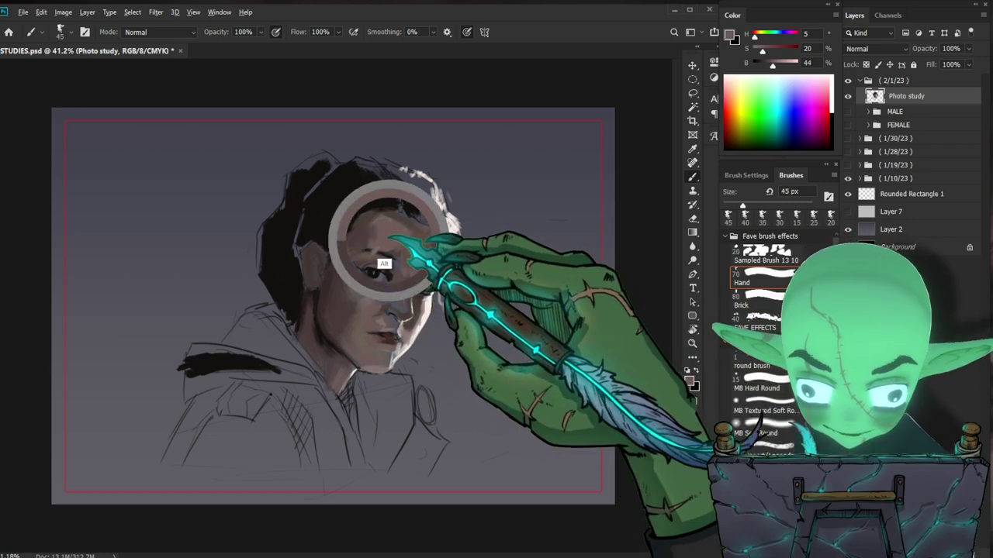
{"action": "left_click_drag", "start_coordinate": [390, 256], "coordinate": [388, 261]}
{"action": "left_click_drag", "start_coordinate": [539, 395], "coordinate": [392, 407]}
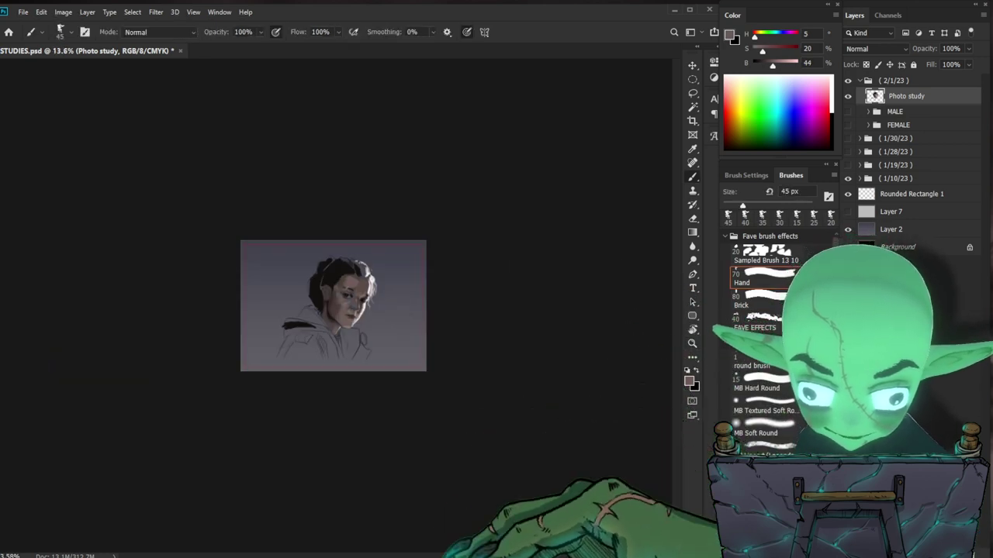
{"action": "left_click_drag", "start_coordinate": [387, 269], "coordinate": [443, 280]}
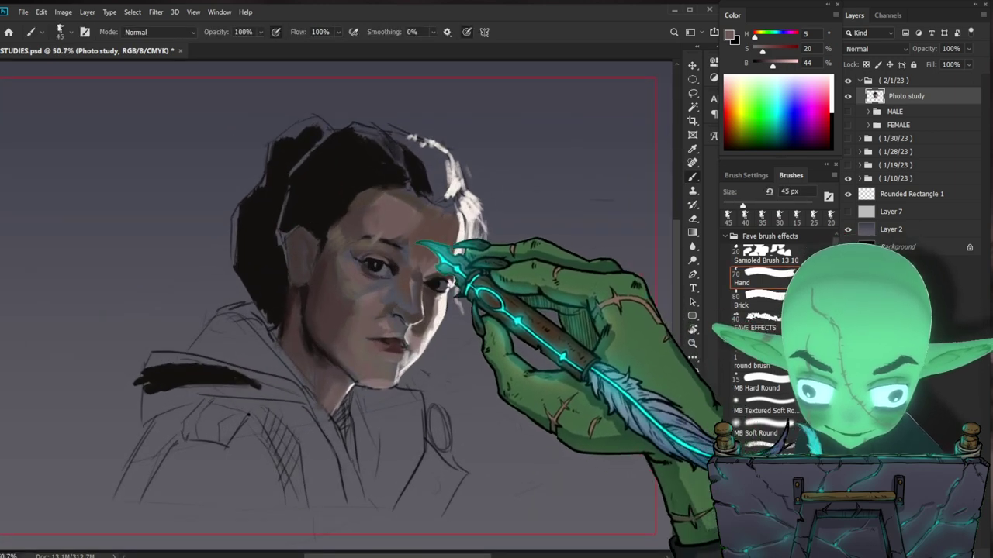
Step: Deepen the shadow across the far side of the forehead at 45 px with sampled browns (H 12, S 27, B 29 and H 14, S 28, B 31)
{"action": "left_click", "coordinate": [336, 324], "text": "alt"}
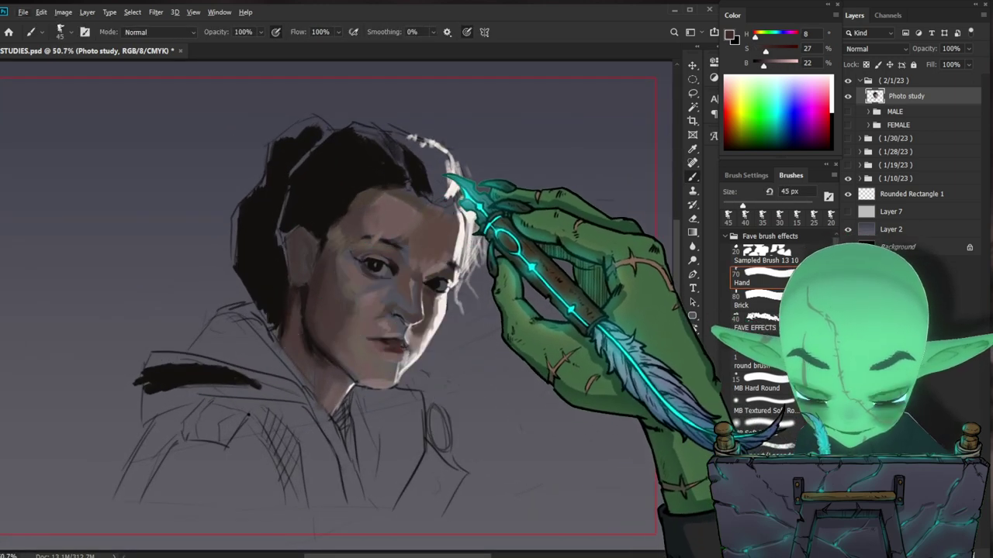
{"action": "left_click", "coordinate": [411, 266], "text": "alt"}
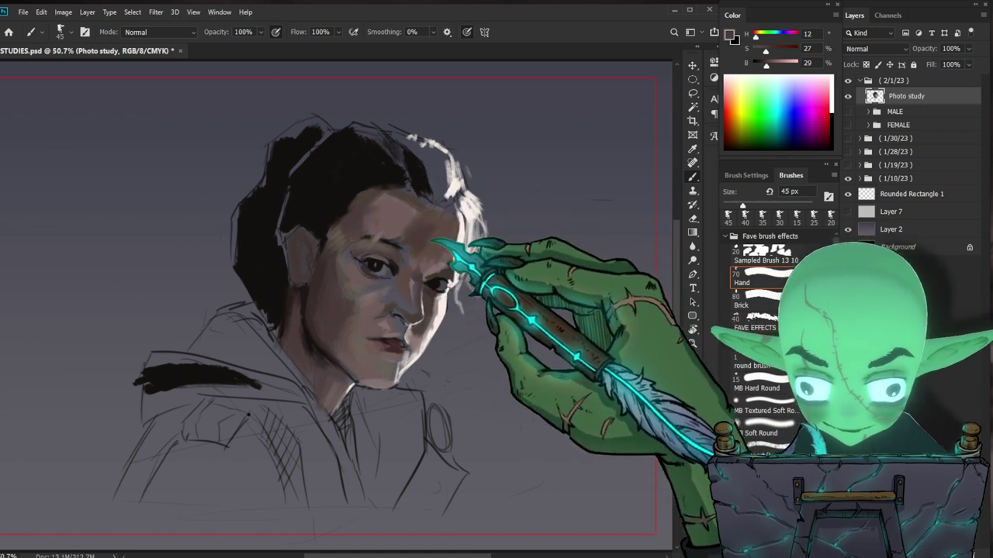
{"action": "left_click", "coordinate": [429, 259], "text": "alt"}
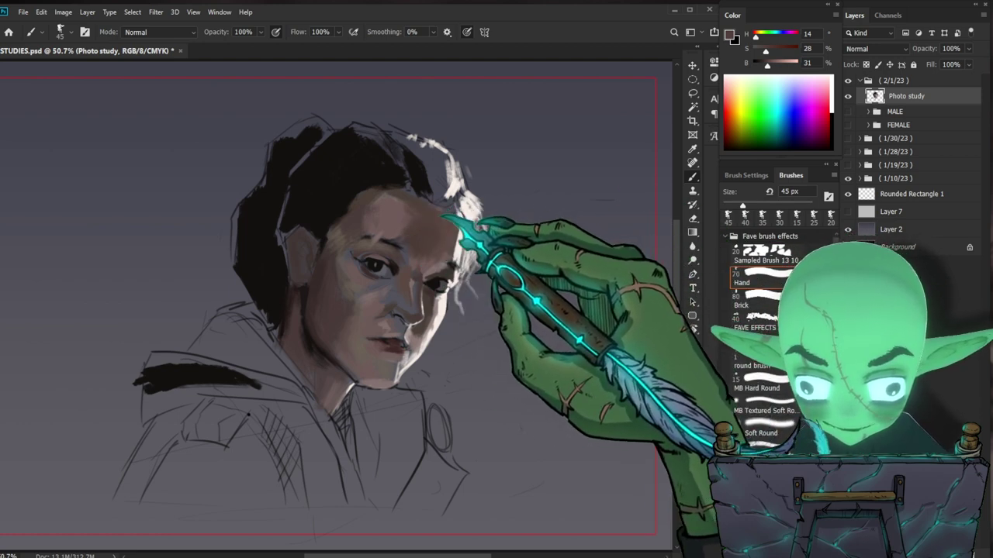
Step: Sample the forehead skin tone (H 5, S 20, B 44) and paint along the far hairline with the brush reduced to 20 px
{"action": "left_click", "coordinate": [396, 225], "text": "alt"}
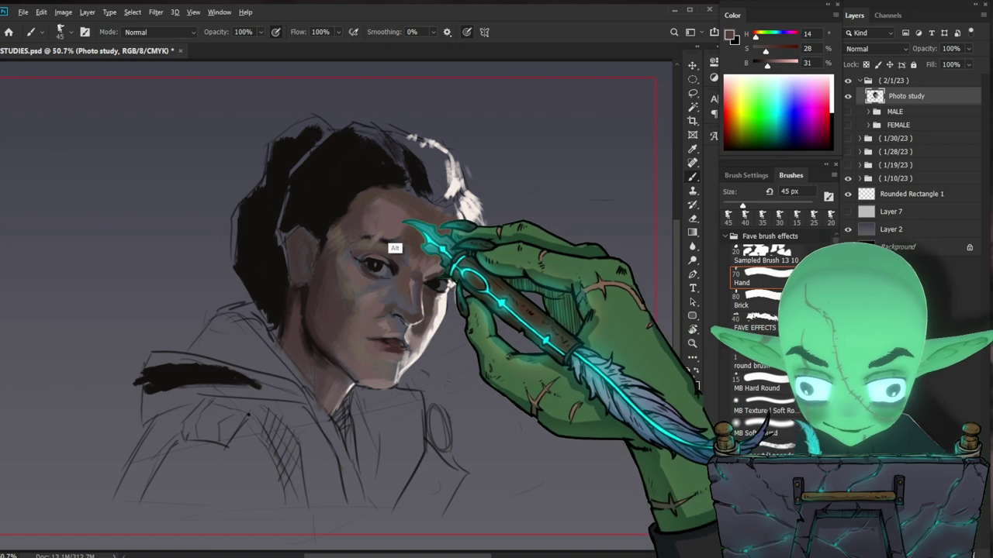
{"action": "key", "text": "bracketleft"}
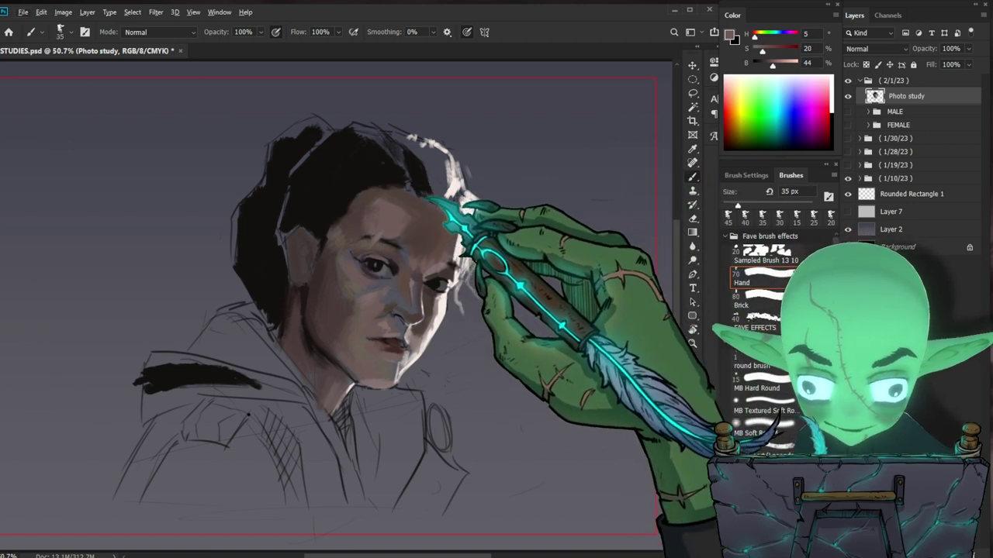
{"action": "key", "text": "bracketleft"}
{"action": "key", "text": "bracketleft"}
{"action": "key", "text": "bracketleft"}
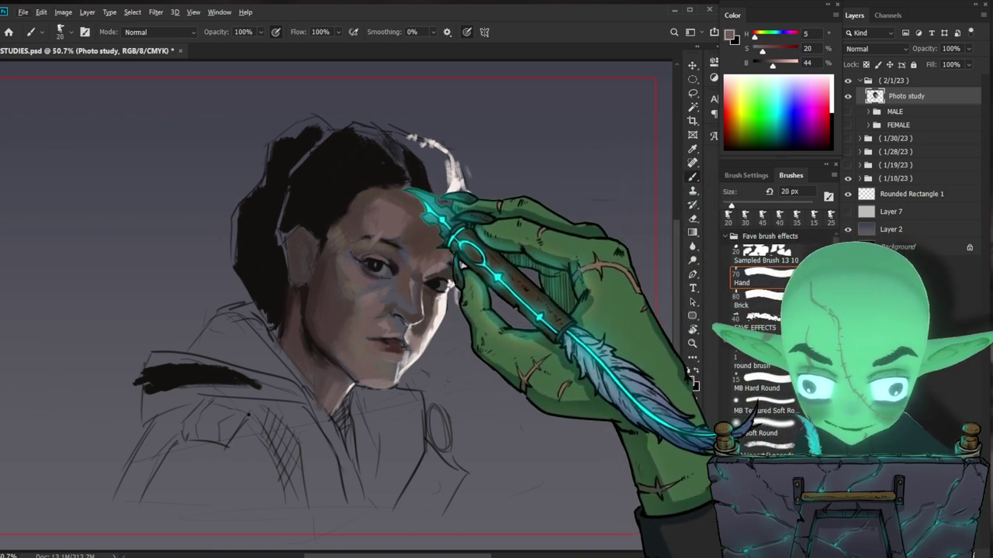
{"action": "left_click_drag", "start_coordinate": [404, 189], "coordinate": [444, 214]}
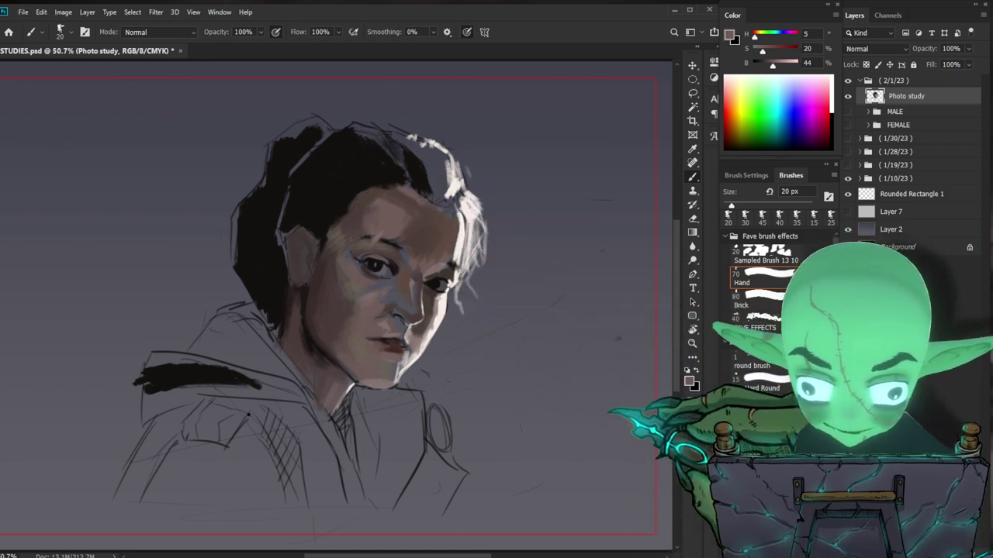
Step: Redefine the far eye's dark lid and outer corner with an 8 px brush in sampled near-blacks (H 24, S 38, B 5 and H 12, S 34, B 11)
{"action": "left_click", "coordinate": [434, 283], "text": "alt"}
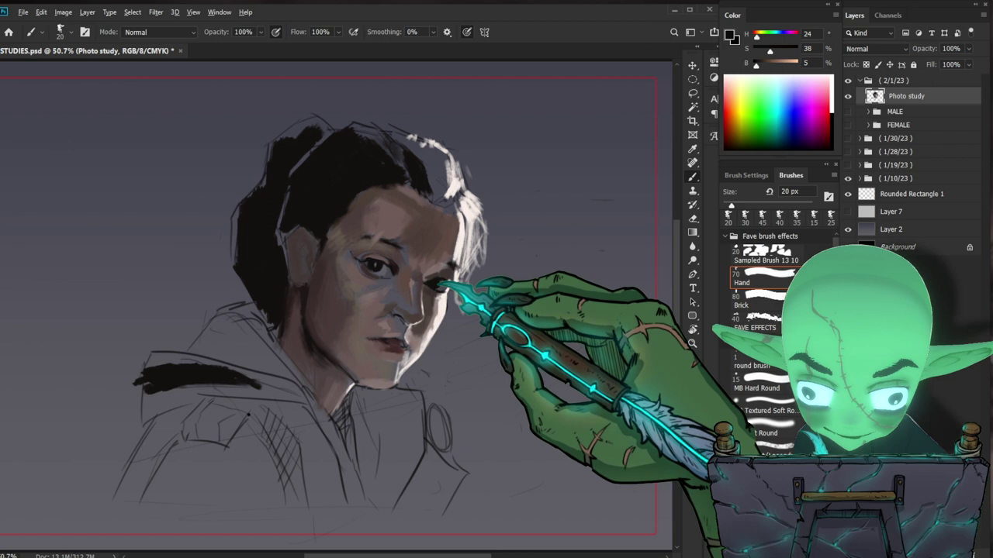
{"action": "key", "text": "bracketleft"}
{"action": "key", "text": "bracketleft"}
{"action": "key", "text": "bracketleft"}
{"action": "key", "text": "bracketleft"}
{"action": "left_click_drag", "start_coordinate": [449, 280], "coordinate": [456, 281]}
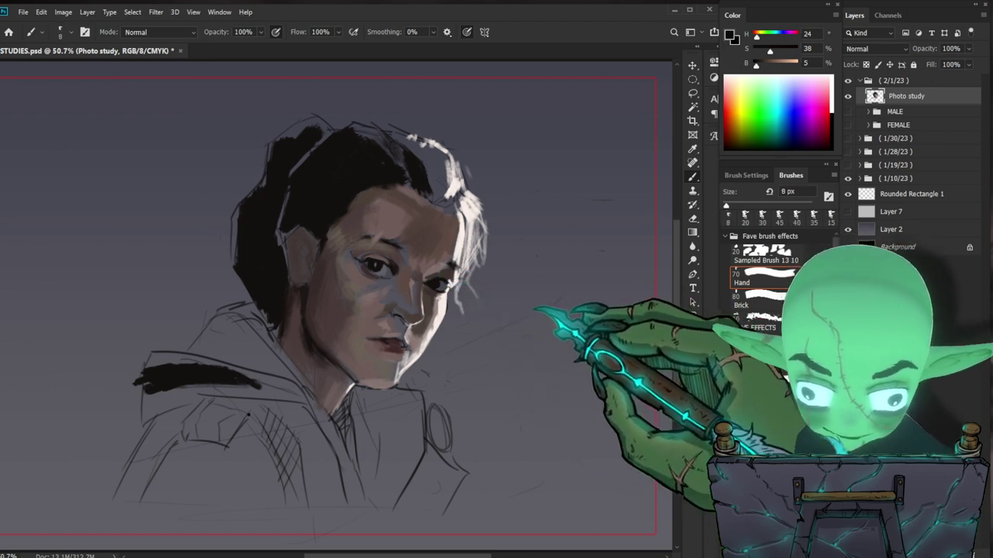
{"action": "left_click", "coordinate": [426, 292], "text": "alt"}
{"action": "left_click", "coordinate": [303, 301], "text": "alt"}
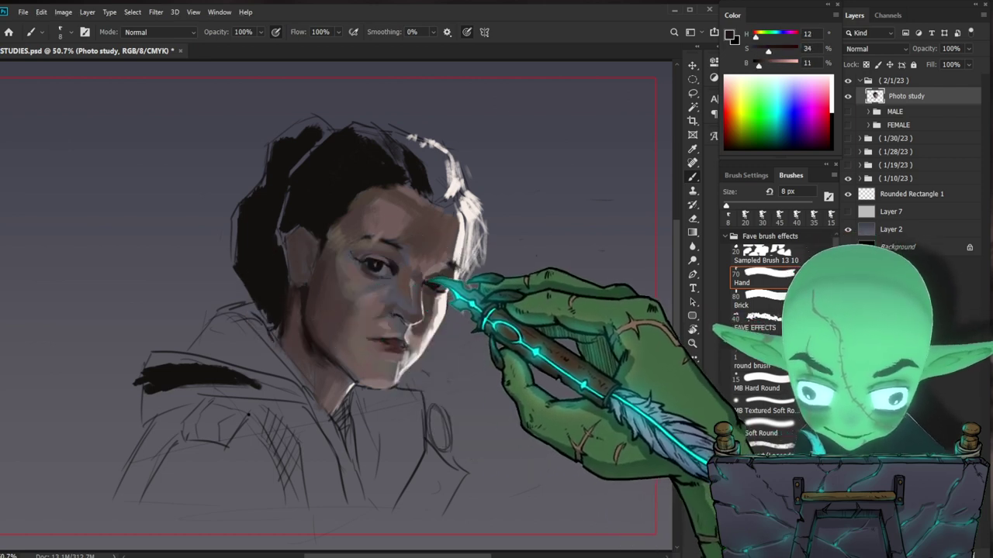
Step: Refine the far eye and its lower lid with a sampled brown (H 9, S 23, B 24) and near-black (H 24, S 38, B 5)
{"action": "left_click_drag", "start_coordinate": [560, 387], "coordinate": [534, 367]}
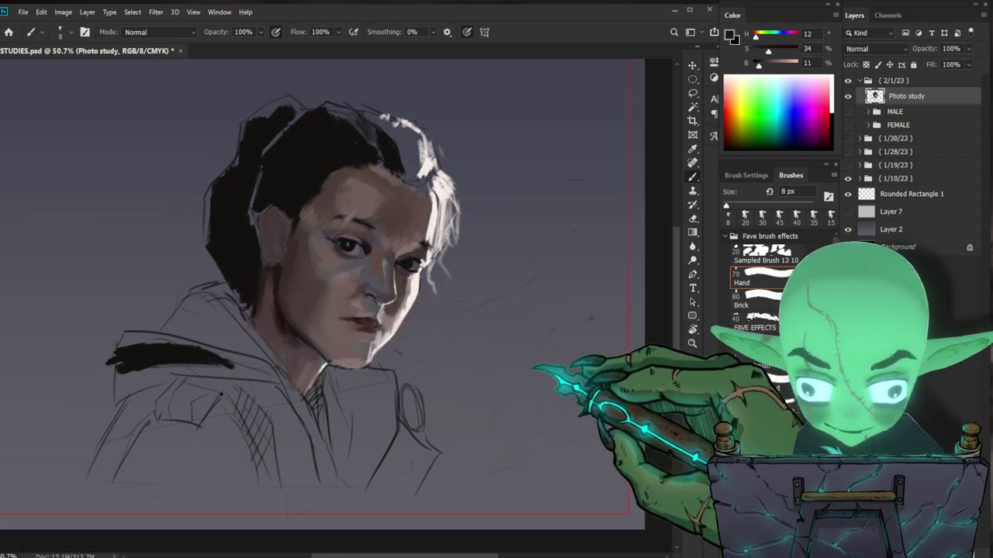
{"action": "left_click_drag", "start_coordinate": [396, 280], "coordinate": [411, 260]}
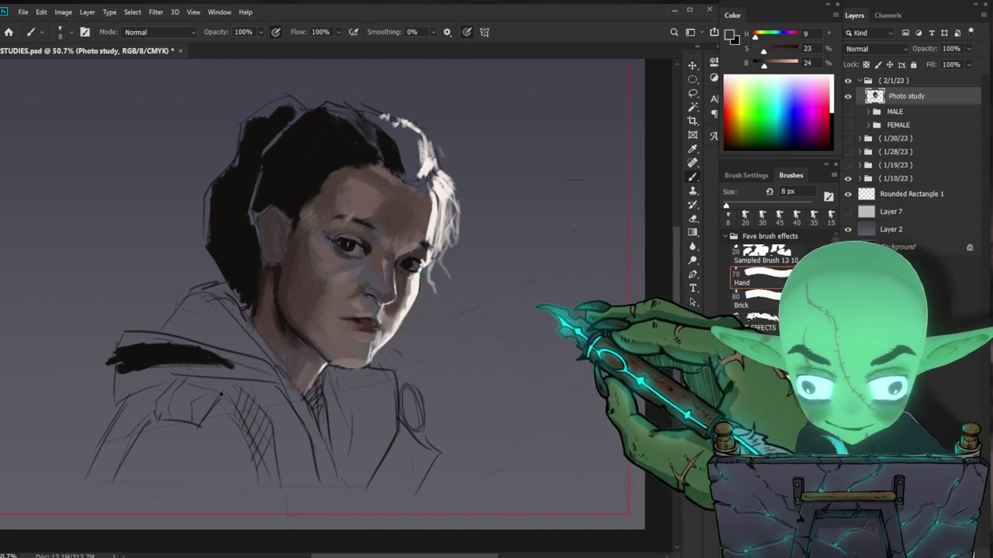
{"action": "left_click_drag", "start_coordinate": [514, 373], "coordinate": [516, 362]}
{"action": "left_click", "coordinate": [416, 249], "text": "alt"}
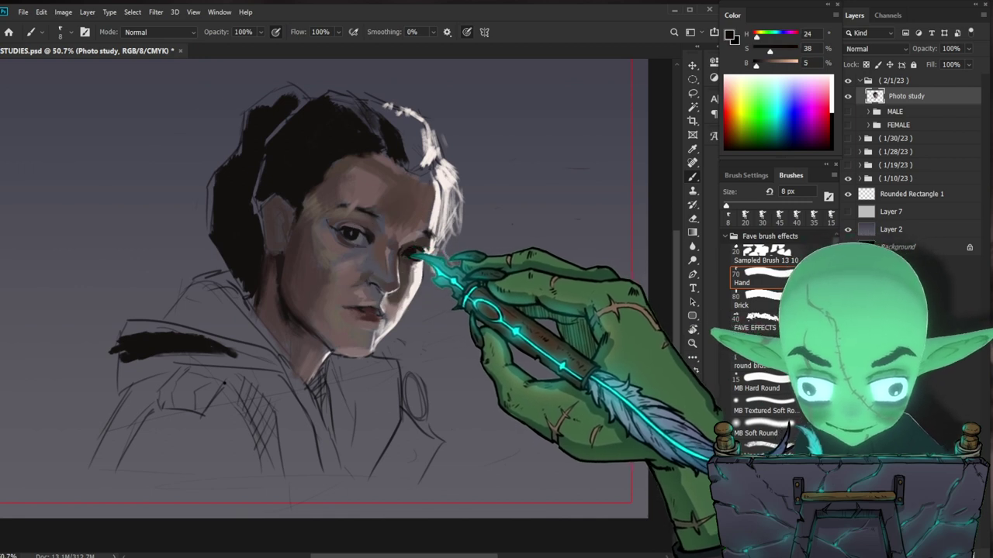
{"action": "key", "text": "ctrl+comma"}
{"action": "key", "text": "ctrl+comma"}
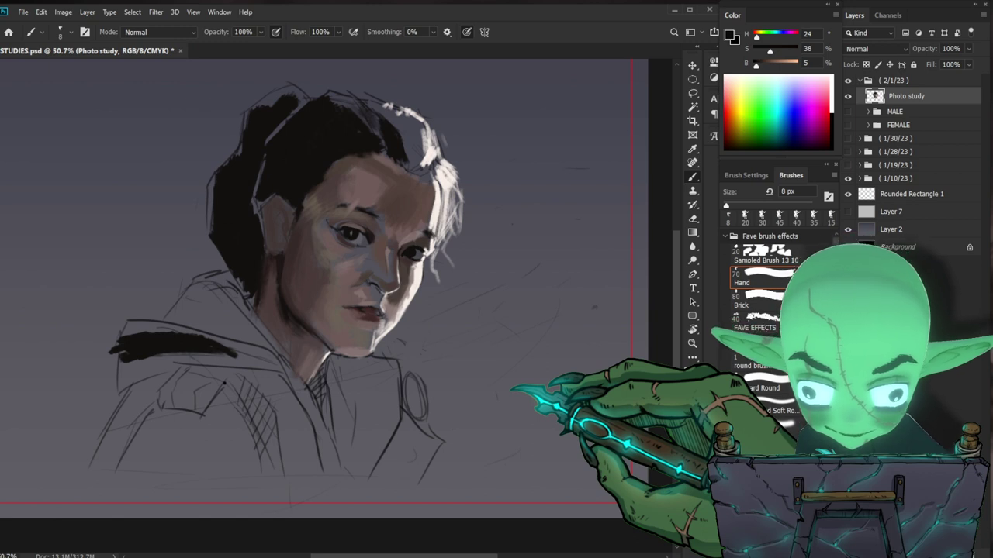
{"action": "key", "text": "ctrl+comma"}
{"action": "key", "text": "ctrl+comma"}
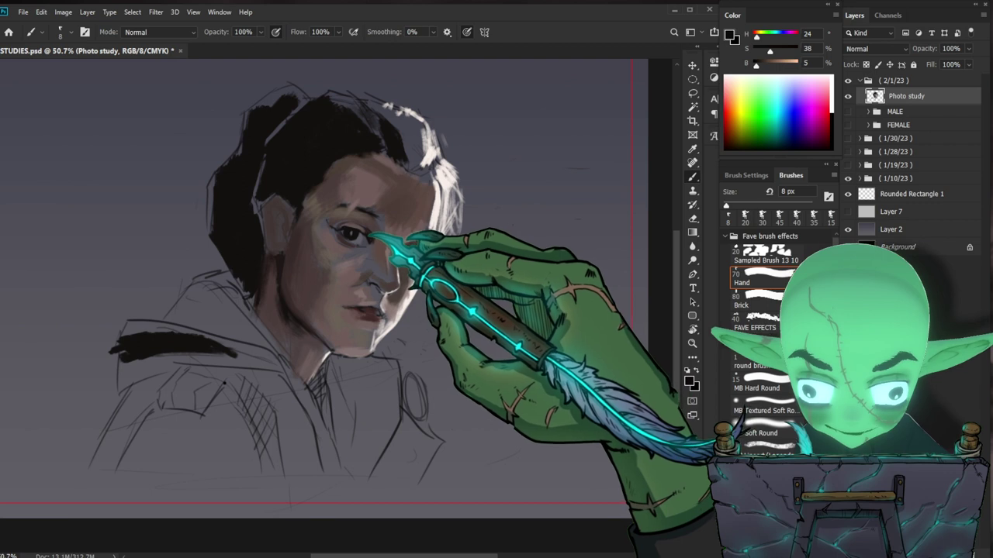
{"action": "key", "text": "ctrl+comma"}
{"action": "key", "text": "ctrl+comma"}
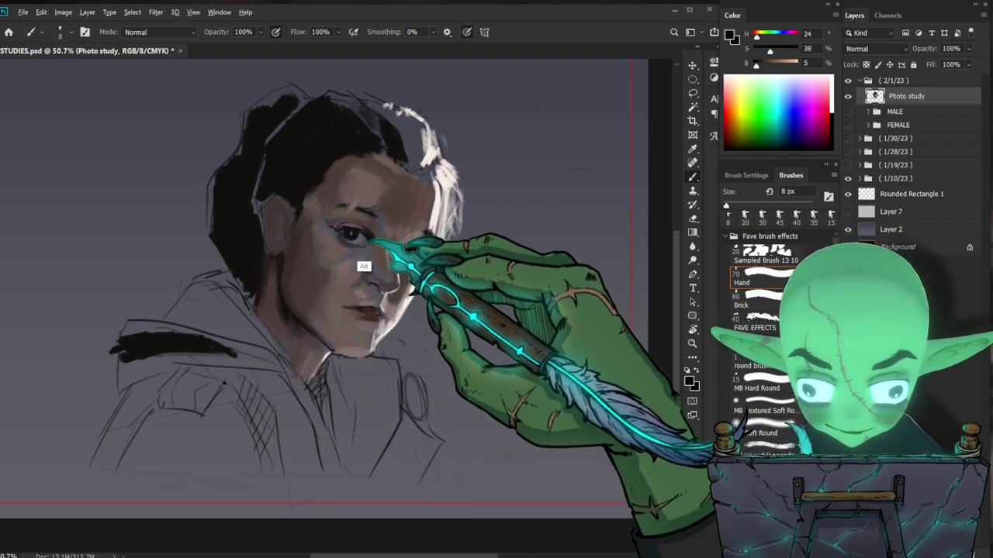
Step: Touch up the near eye at 8 px with a sampled blue-grey (H 240, S 7, B 32) and near-black (H 24, S 38, B 5)
{"action": "left_click", "coordinate": [362, 238], "text": "alt"}
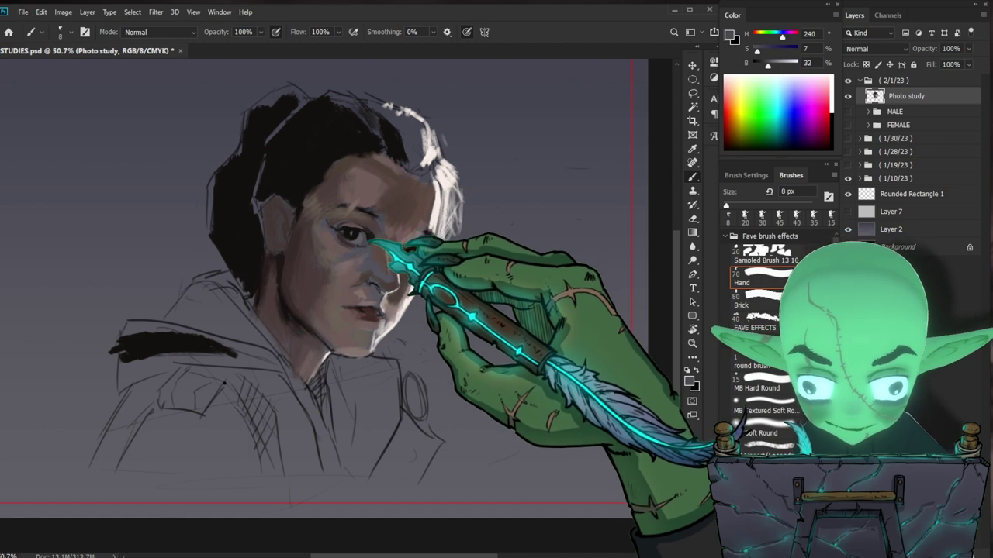
{"action": "left_click_drag", "start_coordinate": [552, 384], "coordinate": [509, 375]}
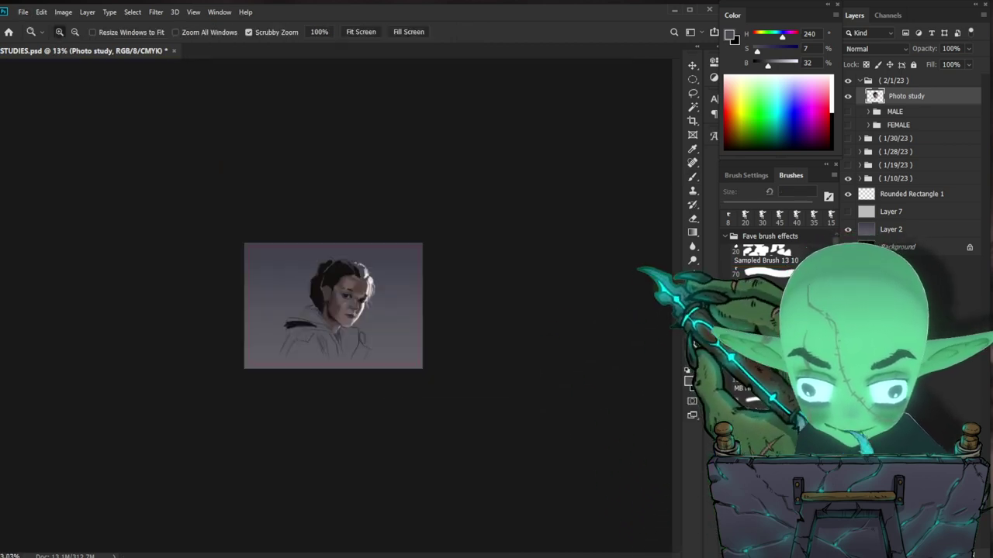
{"action": "left_click_drag", "start_coordinate": [398, 304], "coordinate": [430, 309]}
{"action": "left_click_drag", "start_coordinate": [440, 347], "coordinate": [453, 366]}
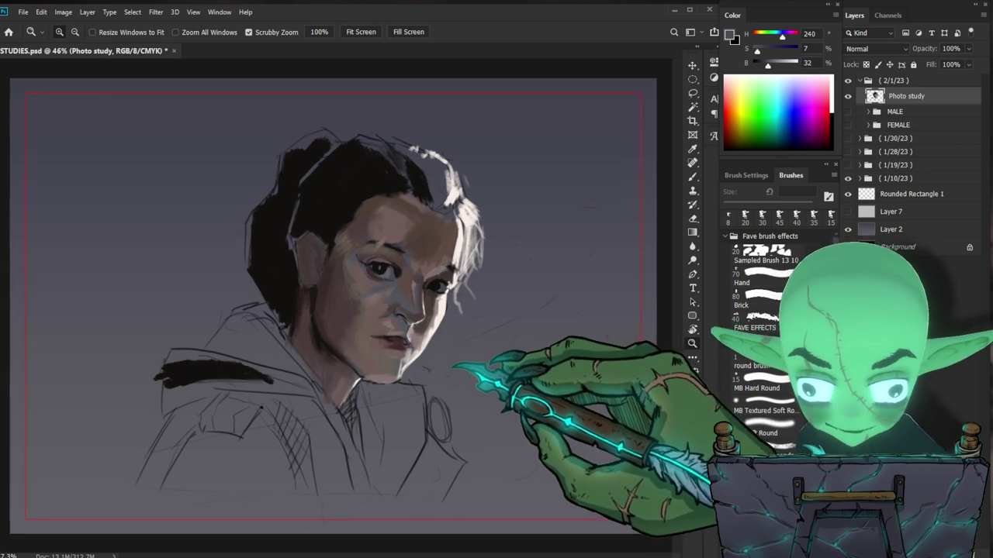
{"action": "key", "text": "b"}
{"action": "left_click", "coordinate": [379, 273], "text": "alt"}
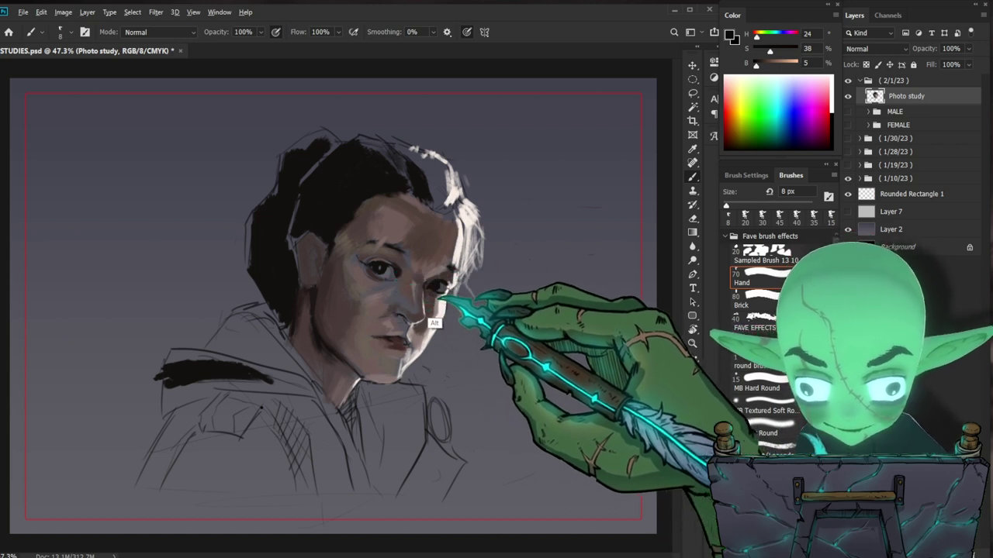
Step: Shade below the near eye and around the nose bridge with a sampled dark brown (H 4, S 24, B 23), using 20 to 30 px brushes
{"action": "left_click", "coordinate": [439, 295], "text": "alt"}
{"action": "key", "text": "]"}
{"action": "key", "text": "]"}
{"action": "key", "text": "]"}
{"action": "key", "text": "]"}
{"action": "key", "text": "]"}
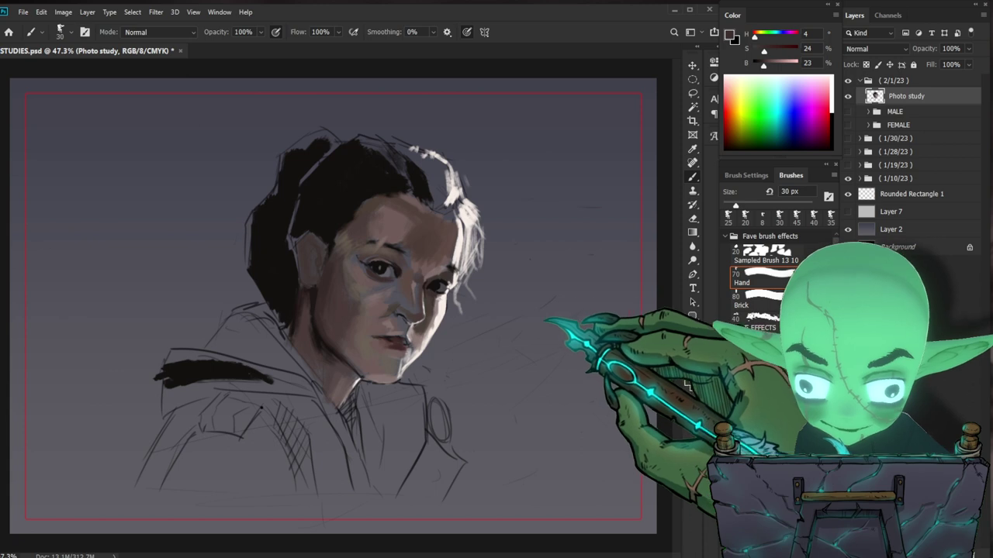
{"action": "left_click_drag", "start_coordinate": [398, 281], "coordinate": [376, 275]}
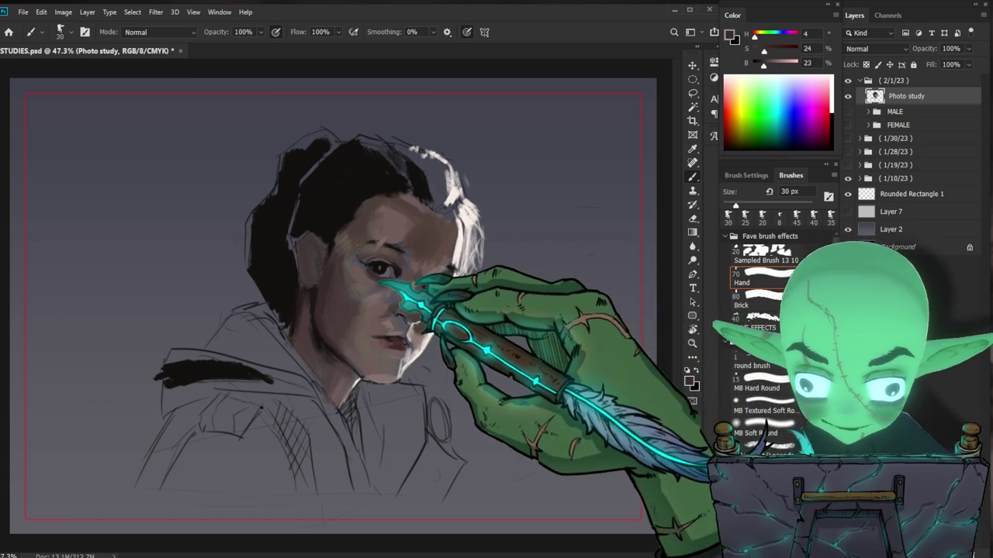
{"action": "key", "text": "bracketleft"}
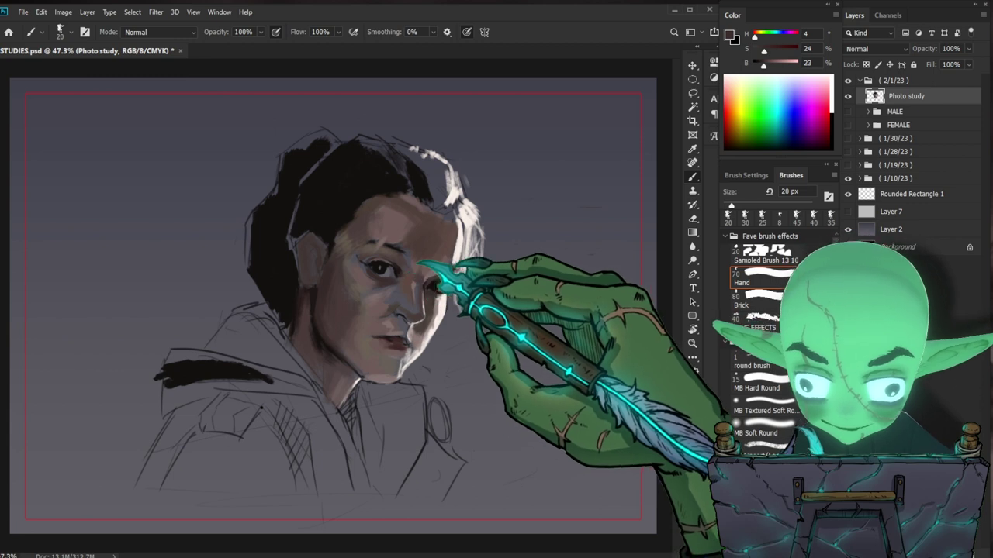
{"action": "key", "text": "bracketright"}
{"action": "key", "text": "bracketright"}
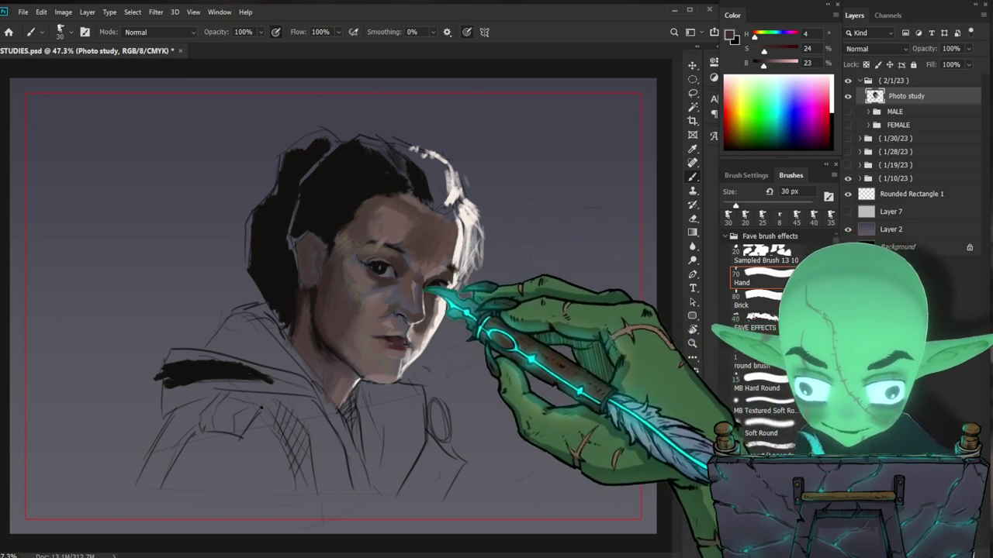
Step: Sample the skin tone between the brows (H 5, S 20, B 44) and refine the nose bridge beside the far eye, reducing the brush to 8 px
{"action": "left_click", "coordinate": [432, 261], "text": "alt"}
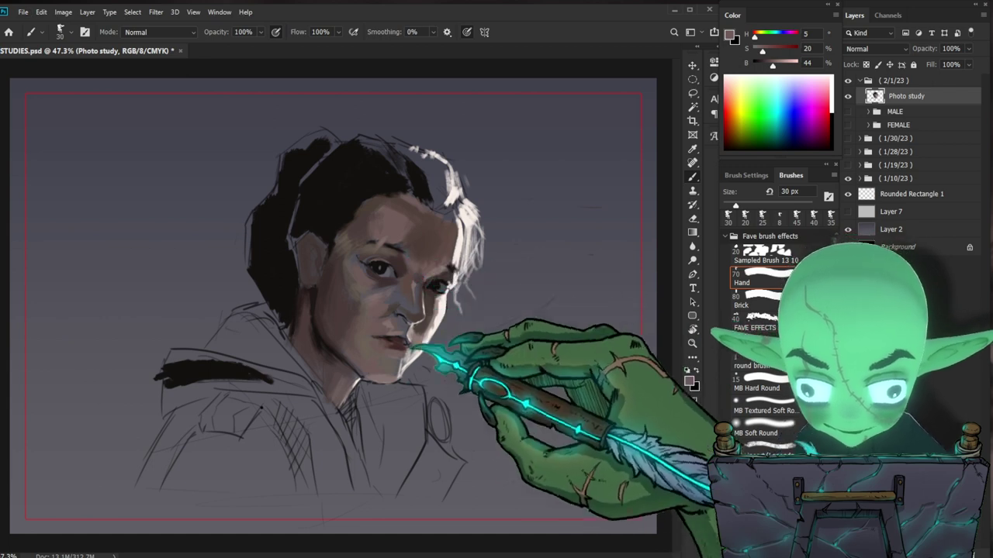
{"action": "key", "text": "bracketleft"}
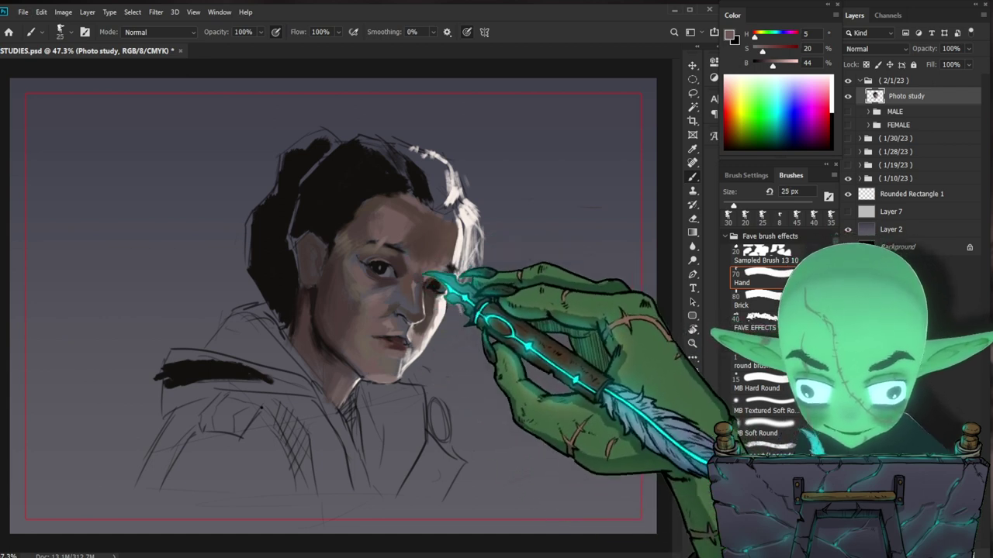
{"action": "key", "text": "bracketleft"}
{"action": "key", "text": "bracketleft"}
{"action": "key", "text": "bracketleft"}
{"action": "key", "text": "bracketleft"}
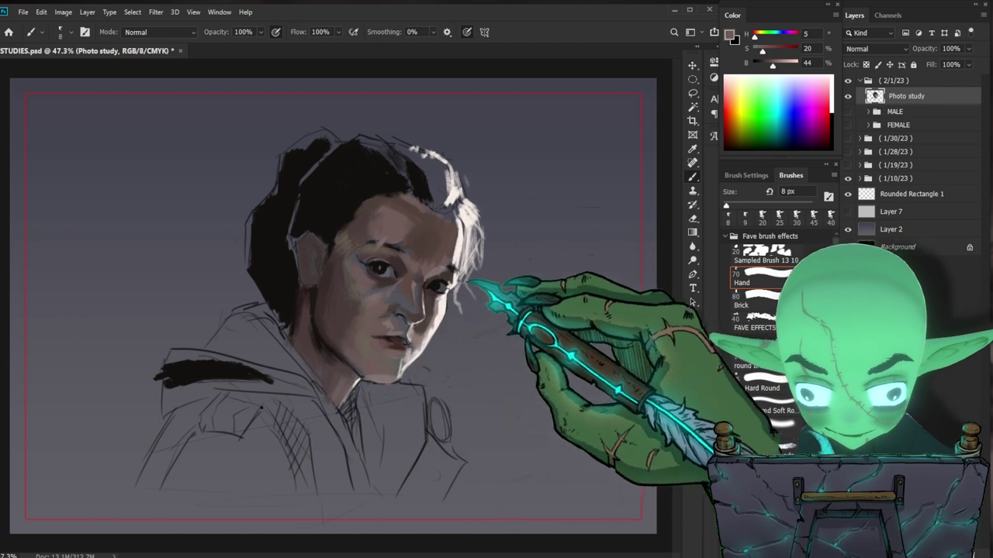
Step: Retouch the far cheek's highlight in off-white (H 25, S 7, B 98) and darken the far eye with a sampled near-black (H 12, S 34, B 11)
{"action": "left_click", "coordinate": [436, 302], "text": "alt"}
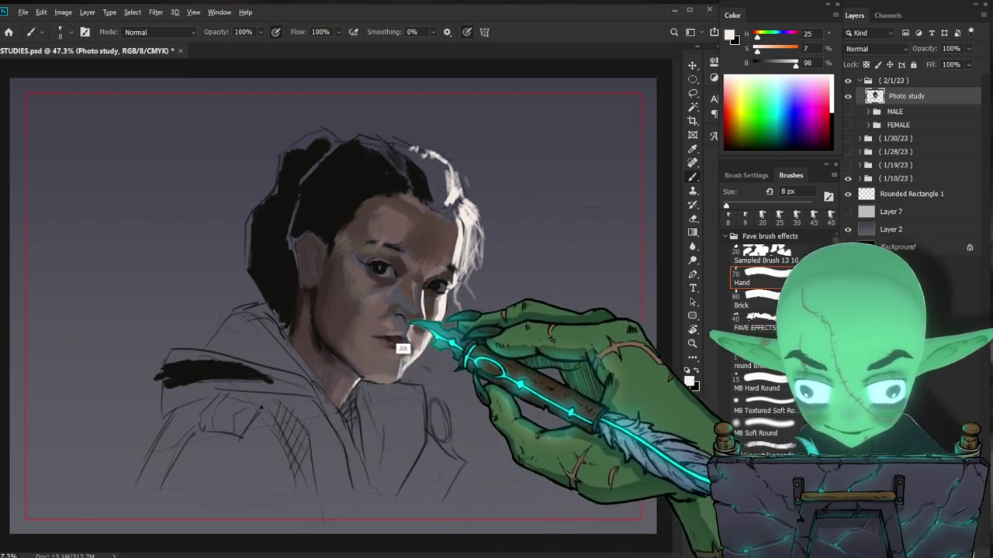
{"action": "left_click_drag", "start_coordinate": [419, 346], "coordinate": [313, 325]}
{"action": "left_click_drag", "start_coordinate": [429, 288], "coordinate": [445, 287]}
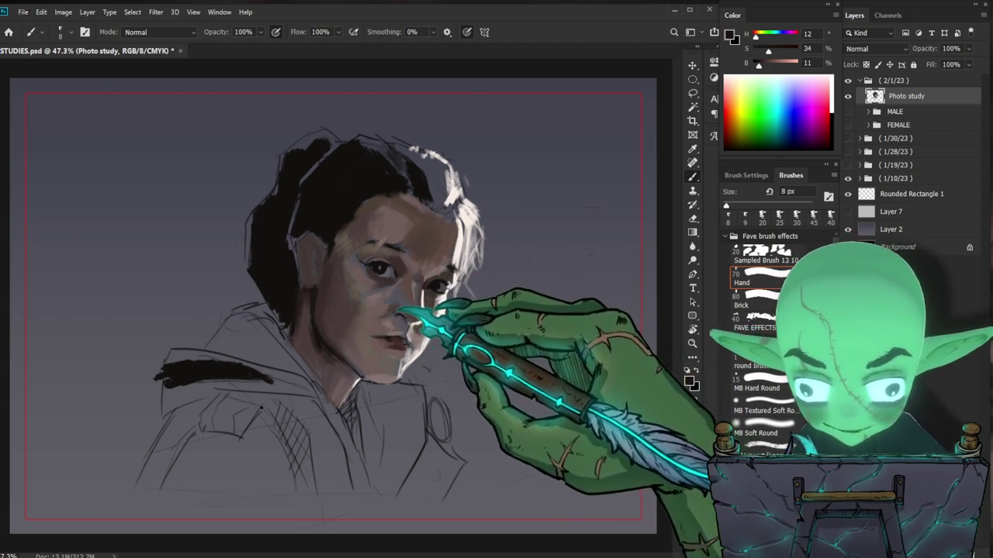
{"action": "left_click_drag", "start_coordinate": [563, 397], "coordinate": [503, 399]}
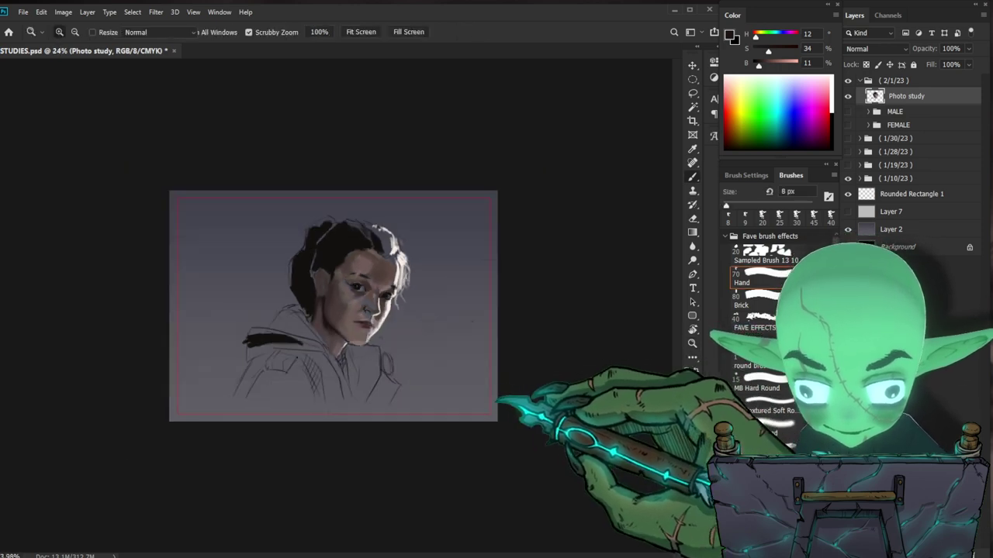
{"action": "mouse_move", "coordinate": [386, 304]}
{"action": "left_mouse_down"}
{"action": "mouse_move", "coordinate": [467, 304]}
{"action": "mouse_move", "coordinate": [458, 283]}
{"action": "mouse_move", "coordinate": [436, 277]}
{"action": "left_mouse_up"}
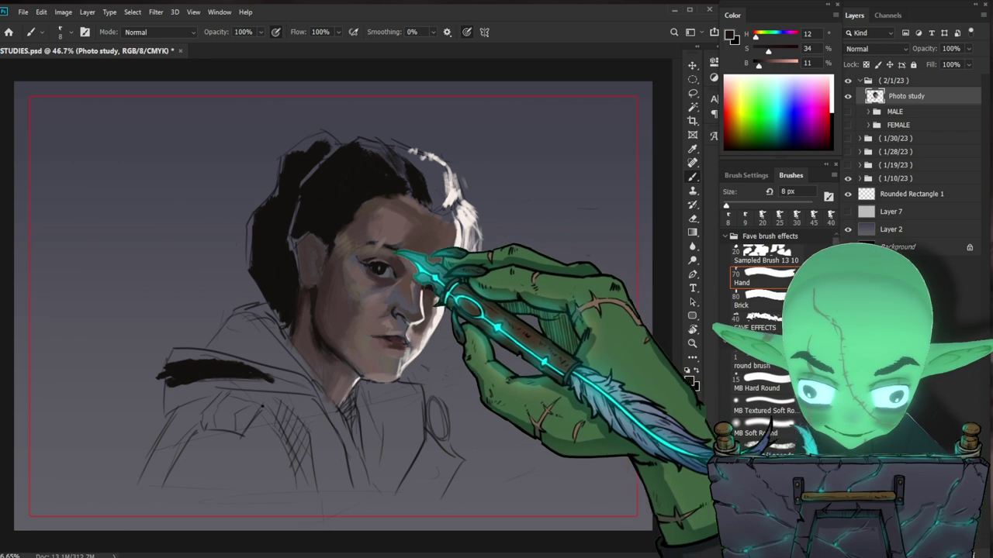
Step: Sample a dark brown (H 4, S 24, B 23) and shade the near eye's upper lid with a 30 px brush
{"action": "left_click", "coordinate": [394, 289], "text": "alt"}
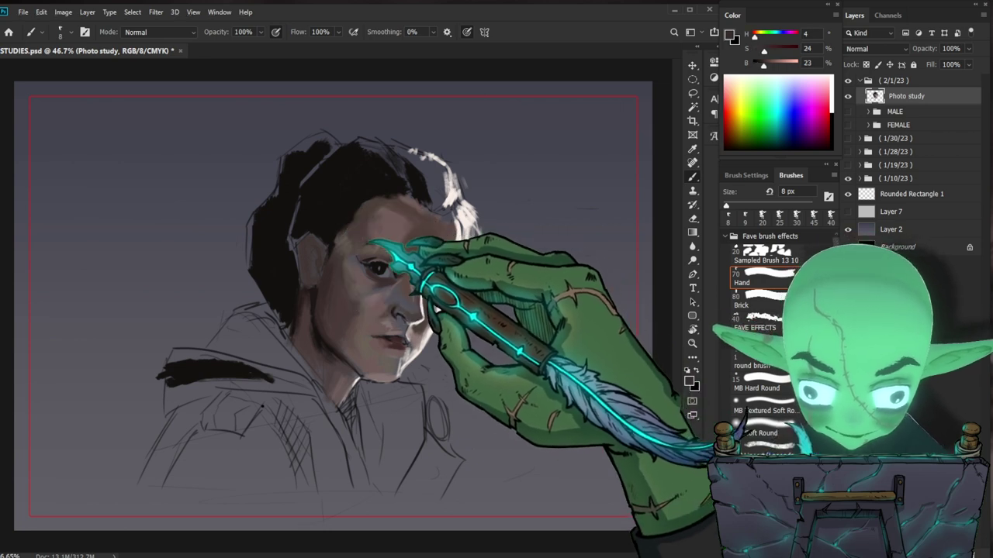
{"action": "key", "text": "bracketright"}
{"action": "key", "text": "bracketright"}
{"action": "key", "text": "bracketright"}
{"action": "key", "text": "bracketright"}
{"action": "key", "text": "bracketright"}
{"action": "left_click_drag", "start_coordinate": [360, 259], "coordinate": [363, 257]}
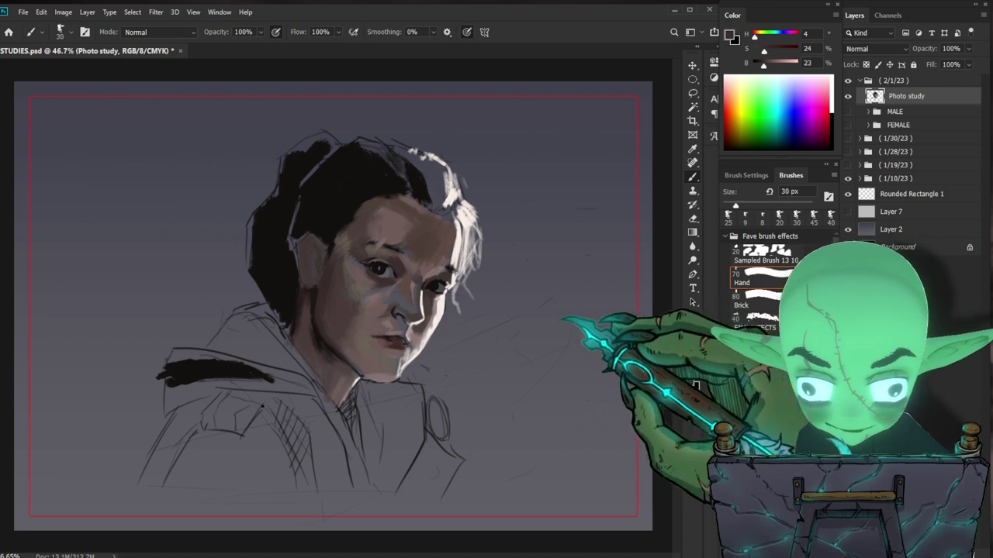
Step: Blend shadow over the near temple with a 50 px brush and along the upper forehead at 40 px
{"action": "key", "text": "bracketright"}
{"action": "key", "text": "bracketright"}
{"action": "key", "text": "bracketright"}
{"action": "key", "text": "bracketright"}
{"action": "mouse_move", "coordinate": [349, 233]}
{"action": "left_mouse_down"}
{"action": "mouse_move", "coordinate": [365, 257]}
{"action": "mouse_move", "coordinate": [357, 235]}
{"action": "left_mouse_up"}
{"action": "key", "text": "bracketleft"}
{"action": "key", "text": "bracketleft"}
{"action": "left_click_drag", "start_coordinate": [387, 204], "coordinate": [394, 206]}
Step: Mix a warm brown (H 14, S 44, B 31) from sampled skin tones and paint it over the near cheek at 30 px
{"action": "left_click", "coordinate": [358, 201], "text": "alt"}
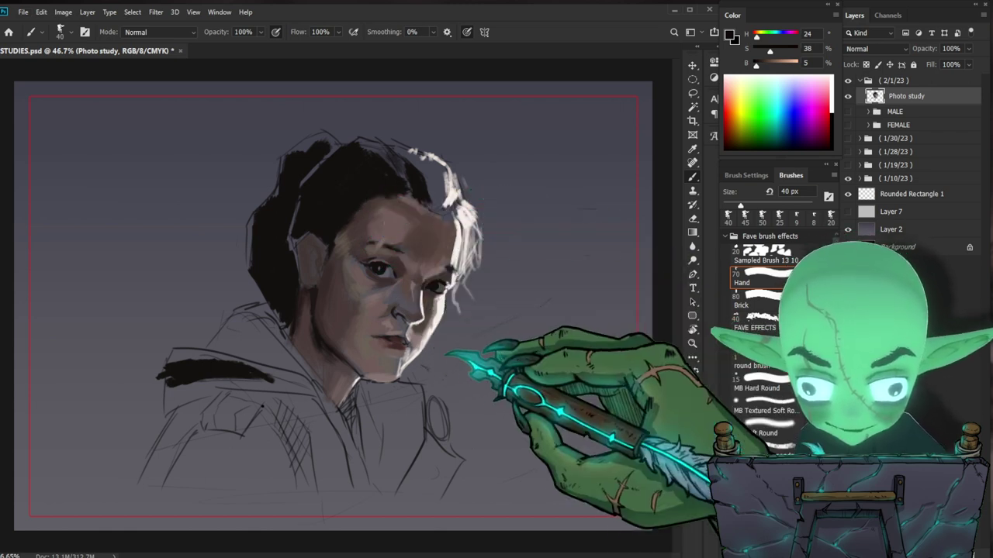
{"action": "left_click", "coordinate": [353, 335], "text": "alt"}
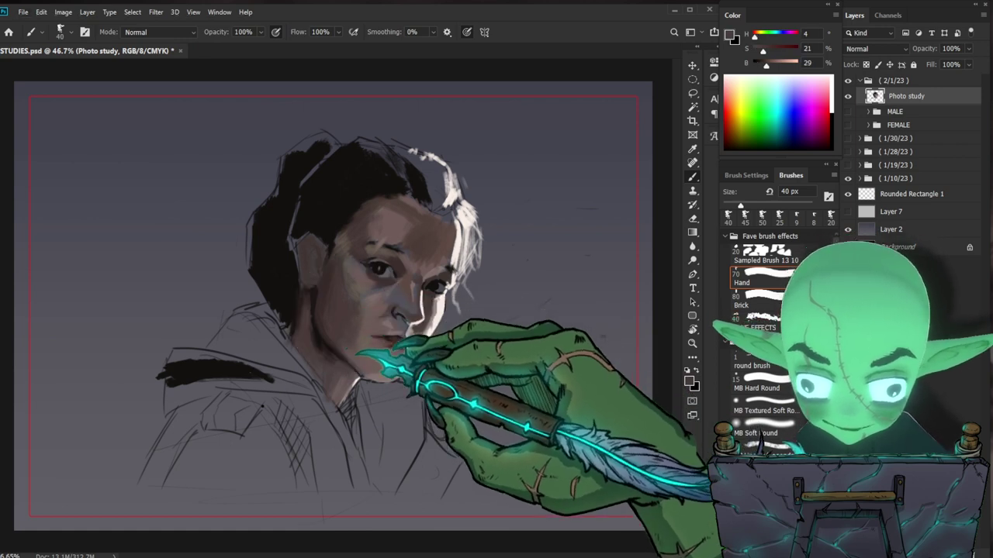
{"action": "left_click", "coordinate": [421, 277], "text": "alt"}
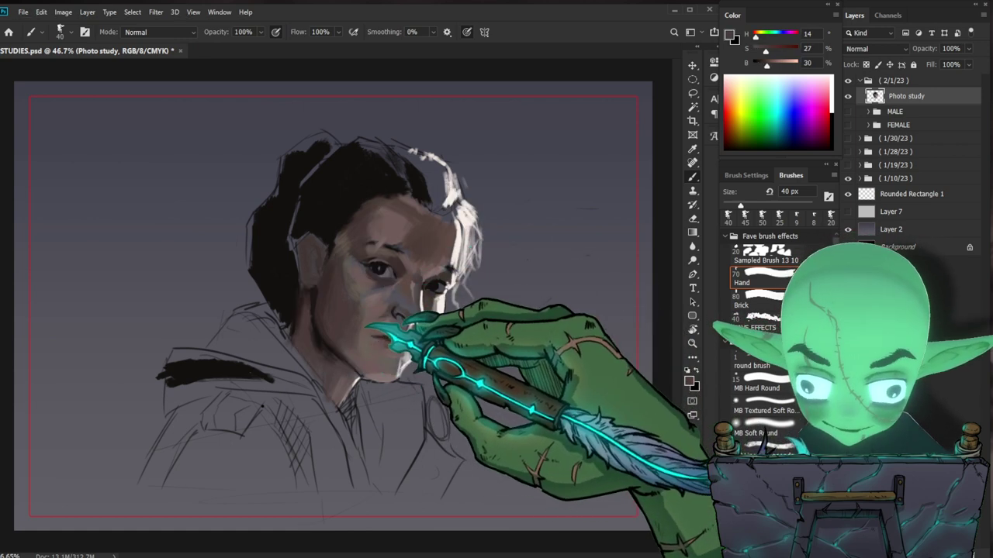
{"action": "left_click", "coordinate": [729, 35]}
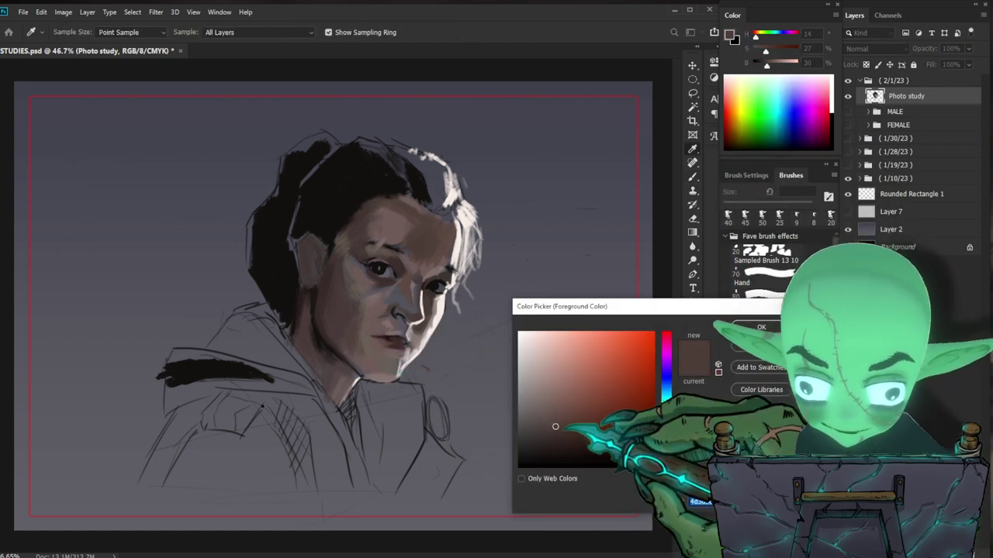
{"action": "key", "text": "Return"}
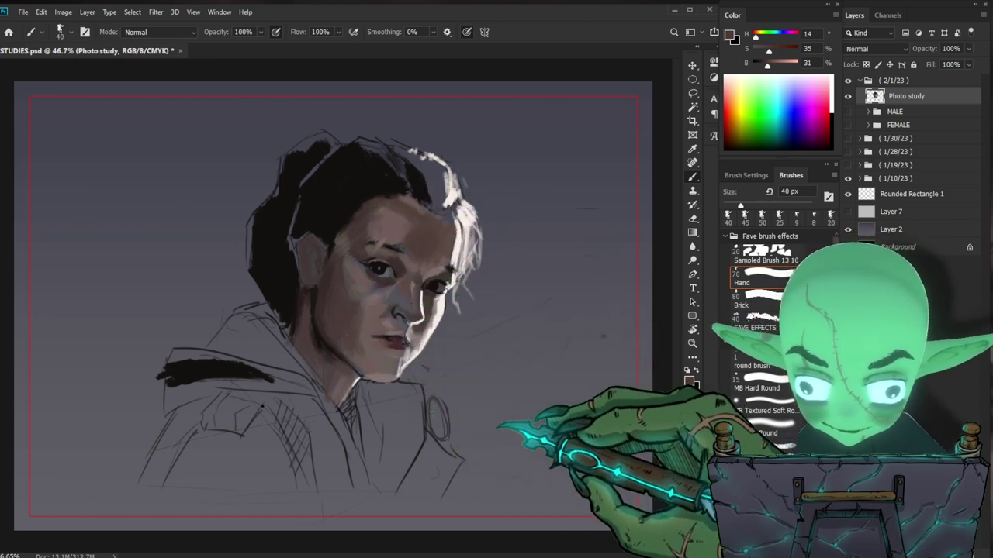
{"action": "left_click_drag", "start_coordinate": [769, 51], "coordinate": [773, 50]}
{"action": "left_click_drag", "start_coordinate": [340, 315], "coordinate": [342, 335]}
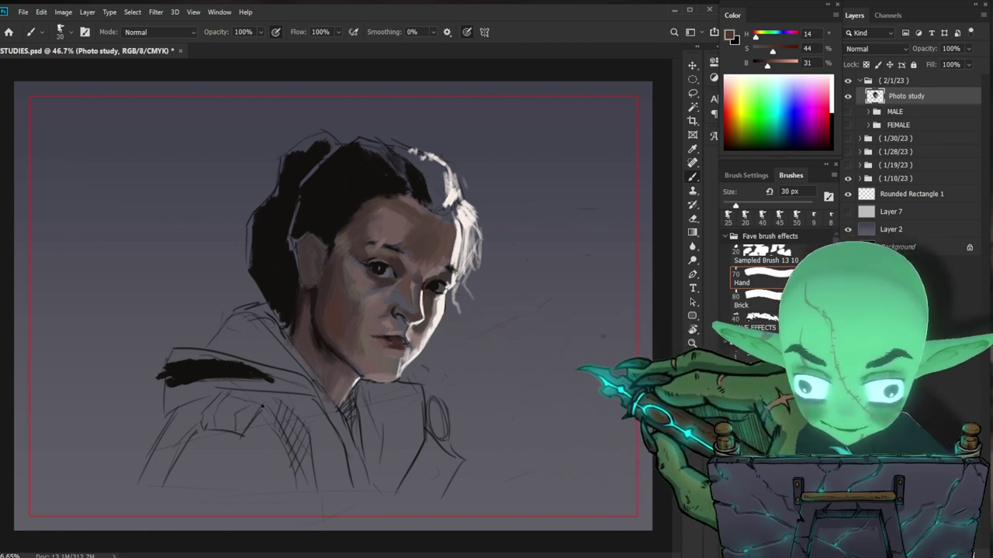
Step: Warm the neck below the jaw with the reddish brown, using a 45 px brush
{"action": "key", "text": "bracketright"}
{"action": "key", "text": "bracketright"}
{"action": "key", "text": "bracketright"}
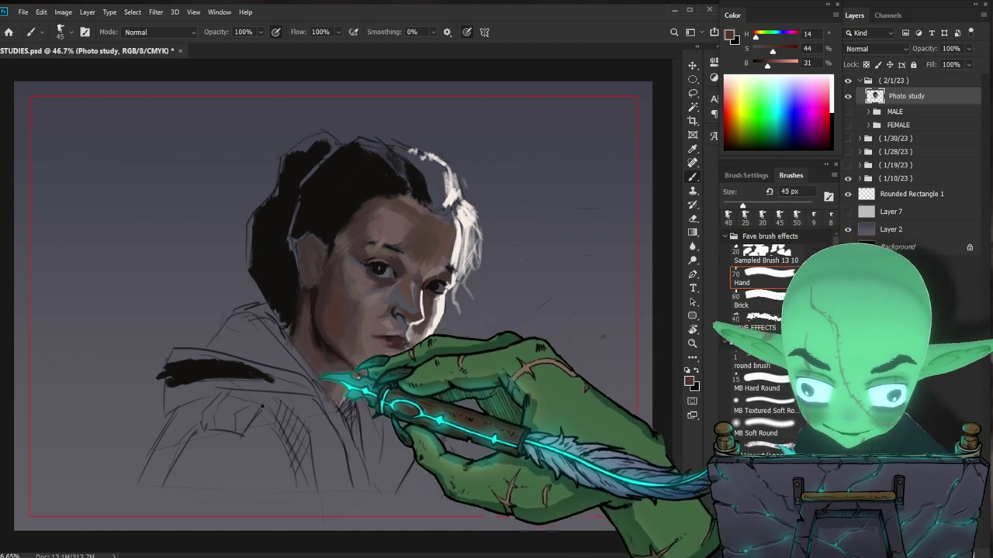
{"action": "key", "text": "bracketright"}
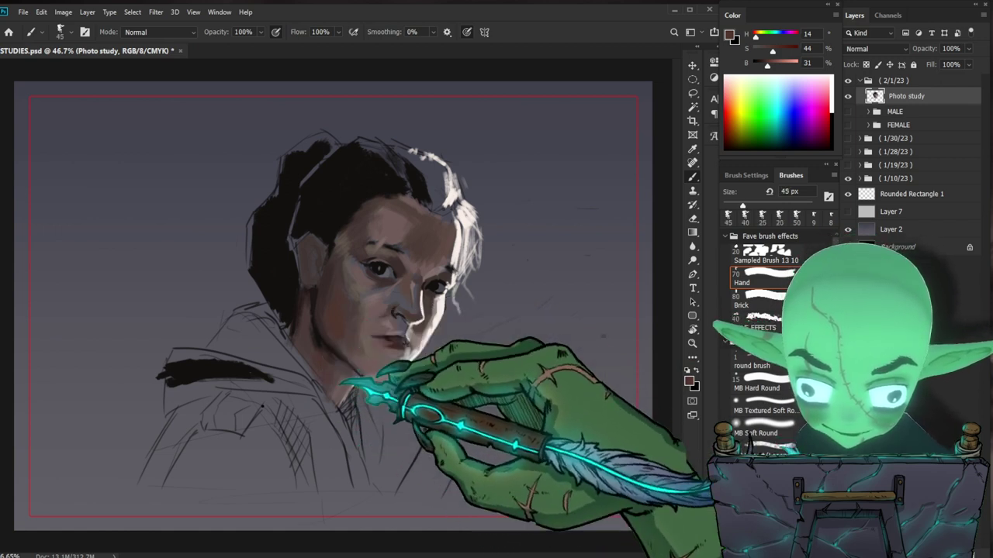
Step: Sample a muted brown (H 13, S 32, B 30) and blend the near cheek and jaw, varying the brush between 70 and 45 px
{"action": "left_click", "coordinate": [303, 333], "text": "alt"}
{"action": "key", "text": "bracketleft"}
{"action": "key", "text": "bracketleft"}
{"action": "key", "text": "bracketleft"}
{"action": "key", "text": "bracketright"}
{"action": "key", "text": "bracketright"}
{"action": "key", "text": "bracketright"}
{"action": "key", "text": "bracketright"}
{"action": "key", "text": "bracketright"}
{"action": "key", "text": "bracketright"}
{"action": "key", "text": "bracketright"}
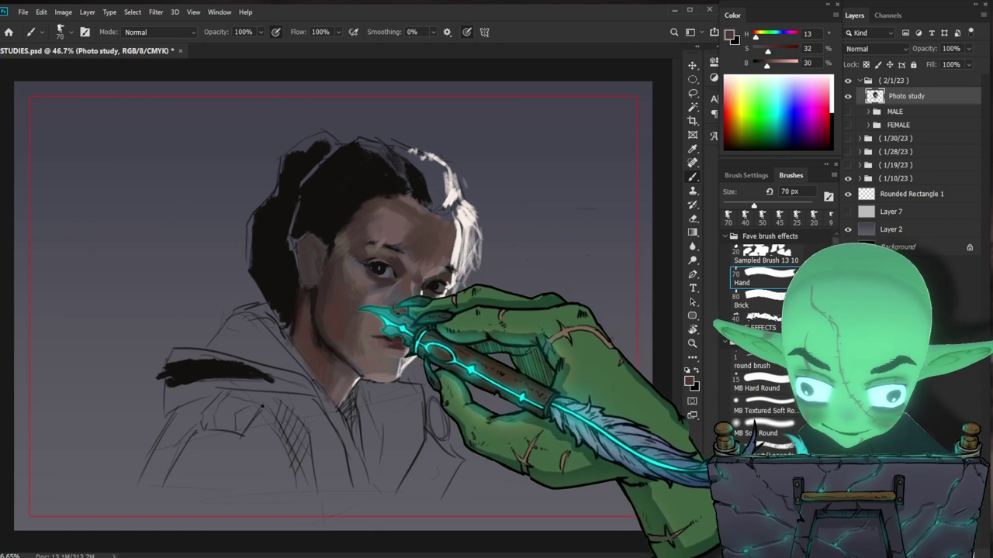
{"action": "key", "text": "bracketleft"}
{"action": "key", "text": "bracketleft"}
{"action": "key", "text": "bracketleft"}
{"action": "key", "text": "bracketleft"}
{"action": "key", "text": "bracketleft"}
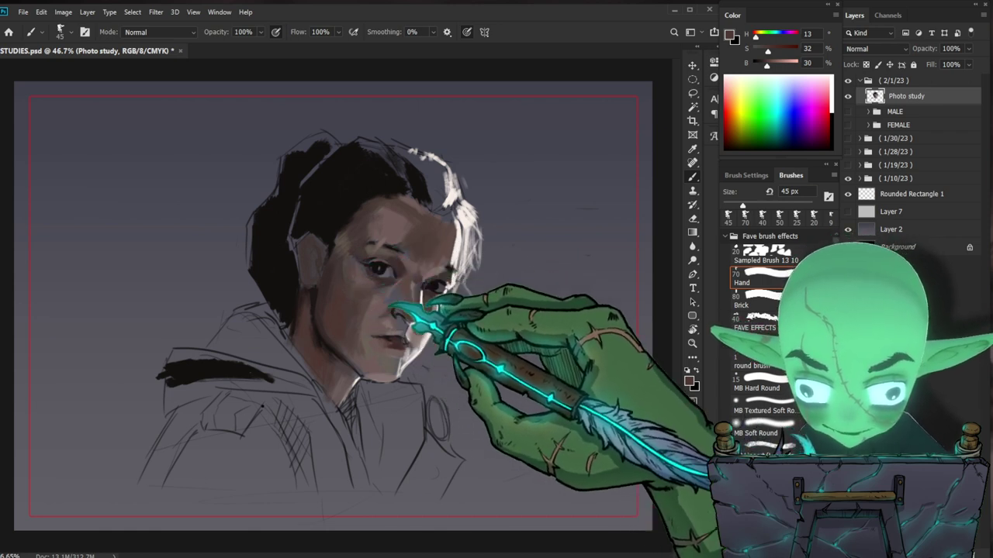
Step: Sample a forehead brown (H 11, S 27, B 31) and shade the forehead above the brows at 45 px
{"action": "key", "text": "ctrl+space"}
{"action": "left_click_drag", "start_coordinate": [486, 341], "coordinate": [423, 329]}
{"action": "key", "text": "b"}
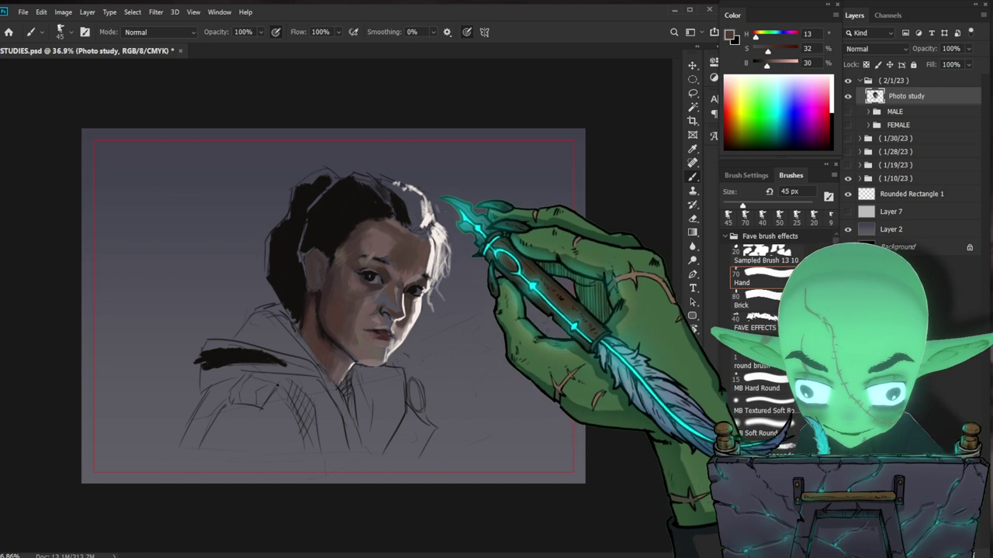
{"action": "left_click", "coordinate": [393, 247], "text": "alt"}
{"action": "left_click", "coordinate": [393, 246], "text": "alt"}
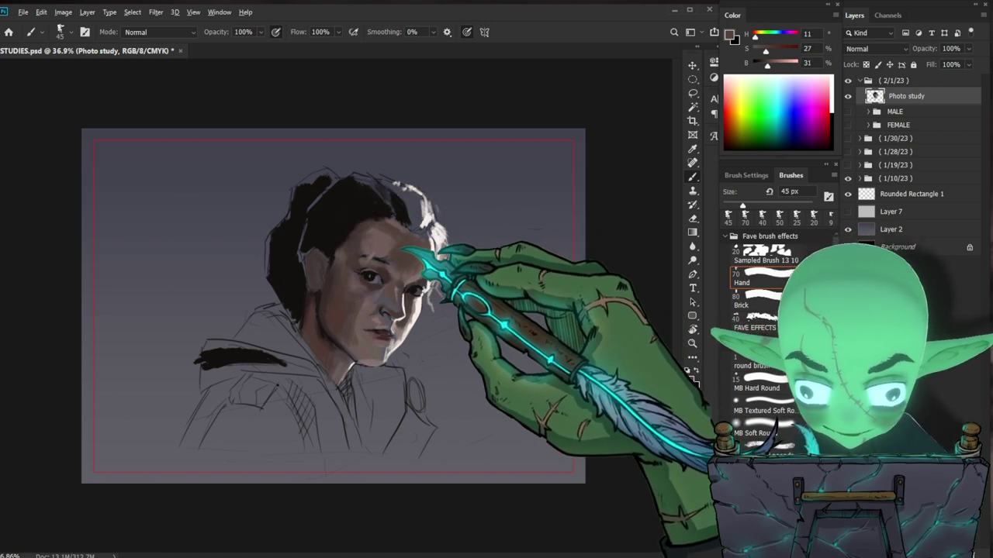
Step: Sample a lighter skin tone (H 8, S 23, B 37) and blend the forehead at 60 px, finishing with a 40 px brush
{"action": "left_click", "coordinate": [376, 236], "text": "alt"}
{"action": "key", "text": "bracketright"}
{"action": "key", "text": "bracketright"}
{"action": "key", "text": "bracketright"}
{"action": "key", "text": "bracketright"}
{"action": "key", "text": "bracketright"}
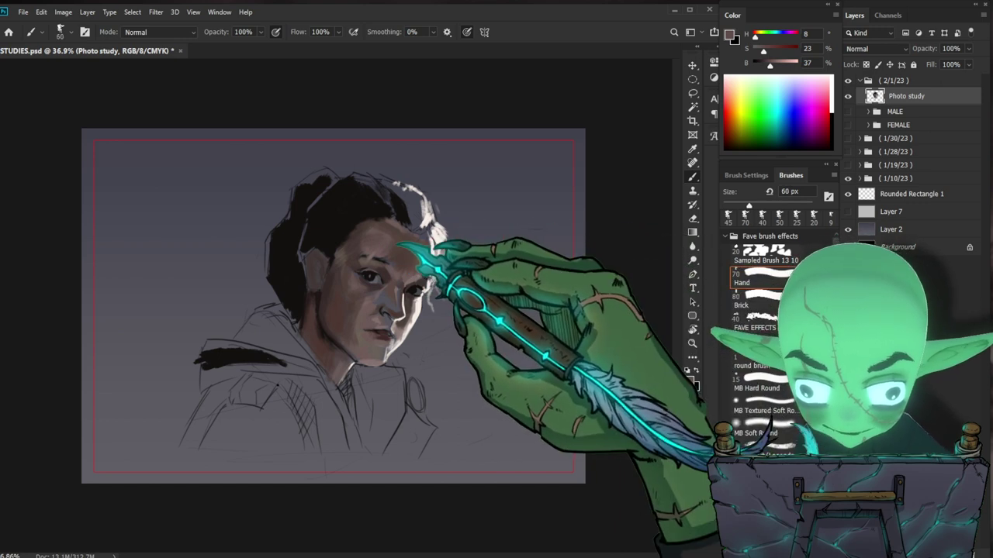
{"action": "key", "text": "bracketleft"}
{"action": "key", "text": "bracketleft"}
{"action": "key", "text": "bracketleft"}
{"action": "key", "text": "bracketleft"}
{"action": "key", "text": "bracketleft"}
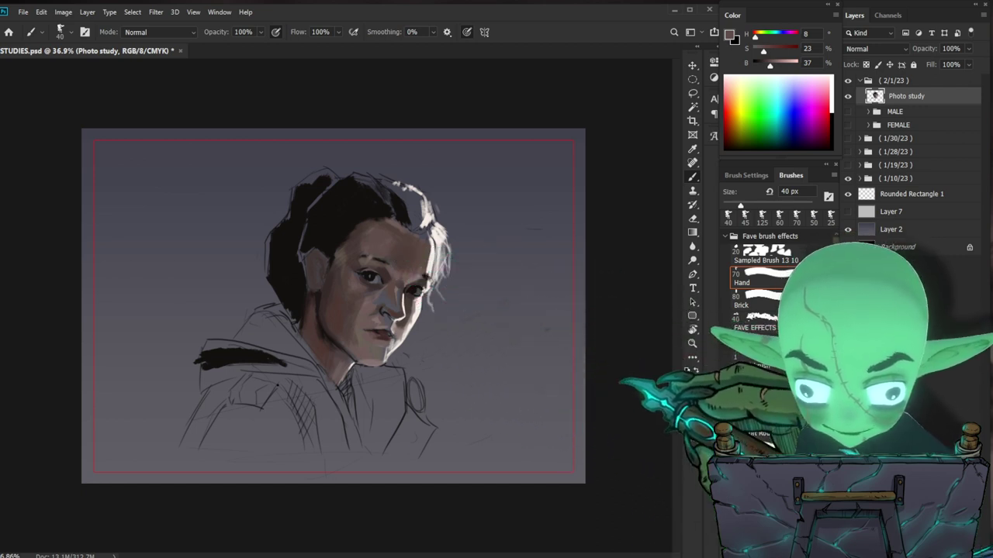
Step: Retouch the shadows on the near side of the face with sampled browns (H 4, S 21, B 28 and H 14, S 34, B 30)
{"action": "left_click", "coordinate": [354, 249], "text": "alt"}
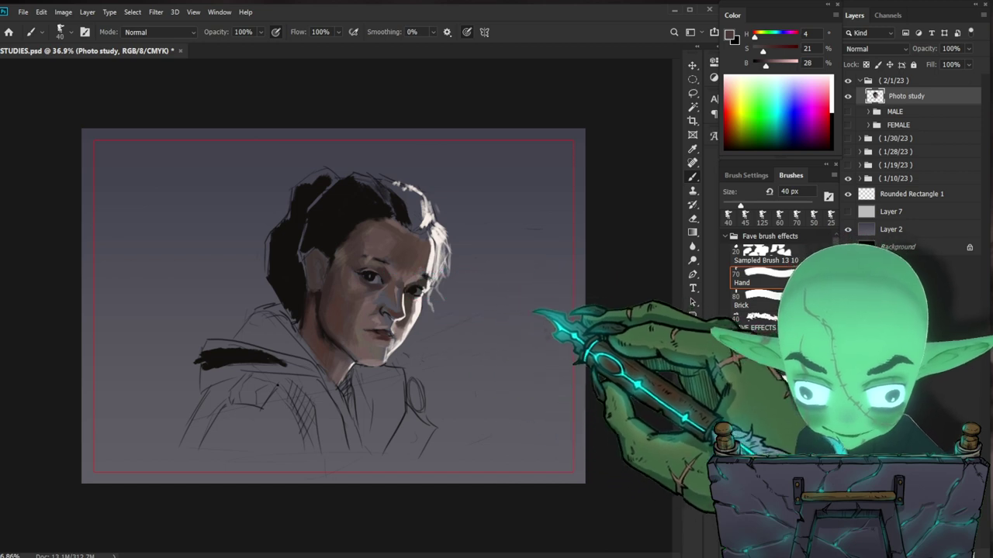
{"action": "left_click_drag", "start_coordinate": [397, 264], "coordinate": [405, 275]}
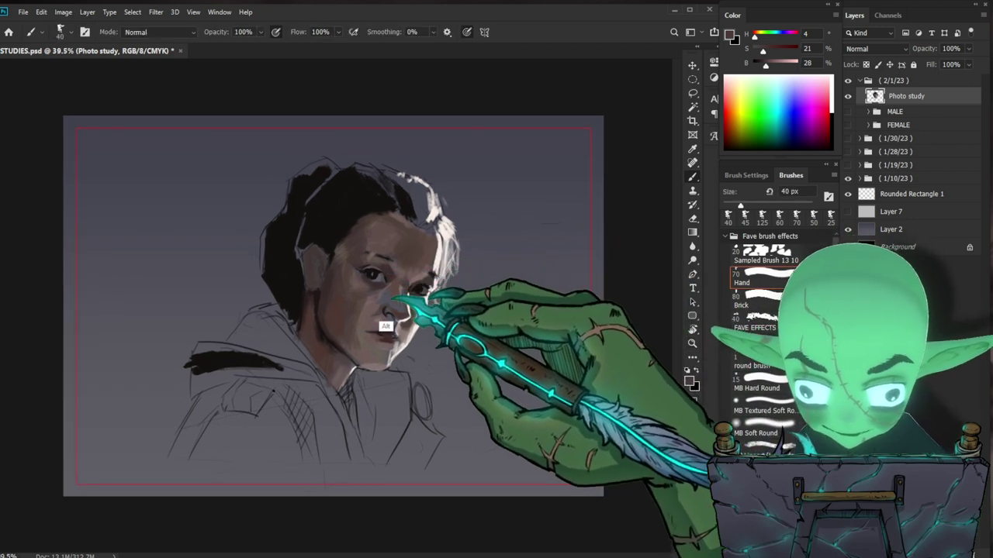
{"action": "left_click", "coordinate": [335, 318], "text": "alt"}
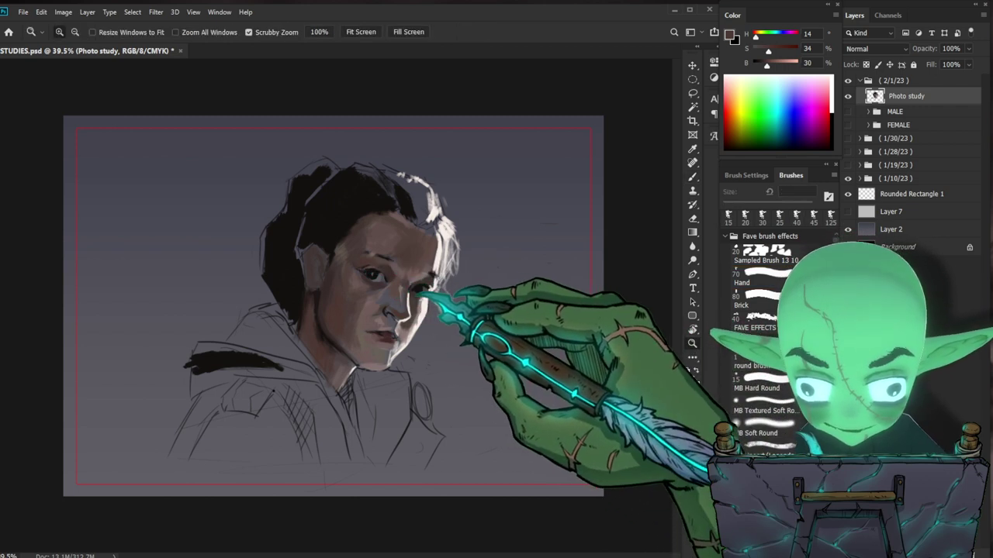
Step: Sample a light skin tone (H 9, S 17, B 49) and refine the area around the near eye's inner corner with an 8 px brush
{"action": "left_click_drag", "start_coordinate": [409, 283], "coordinate": [431, 287]}
{"action": "left_click", "coordinate": [390, 295], "text": "alt"}
{"action": "left_click", "coordinate": [439, 271], "text": "alt"}
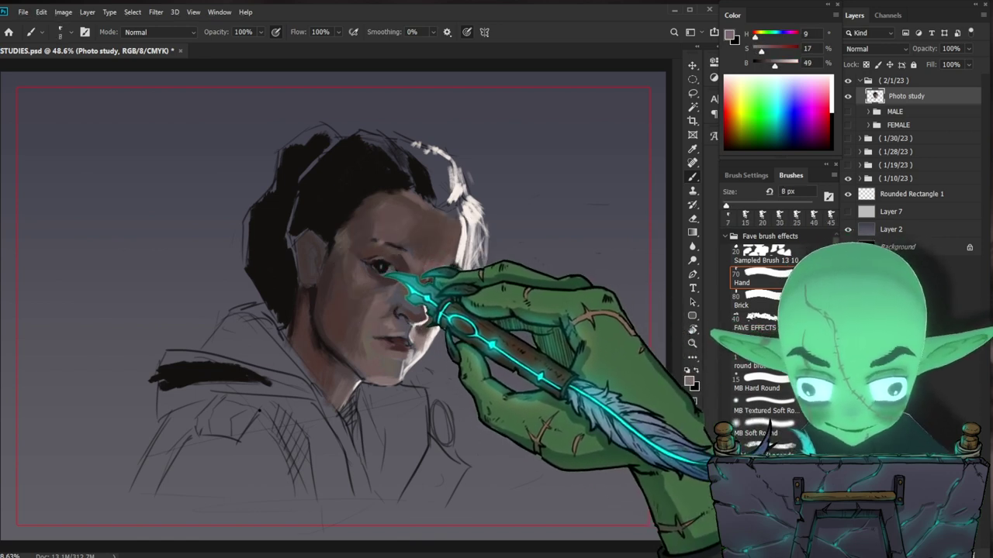
{"action": "scroll", "coordinate": [440, 269], "scroll_direction": "up", "scroll_amount": 4}
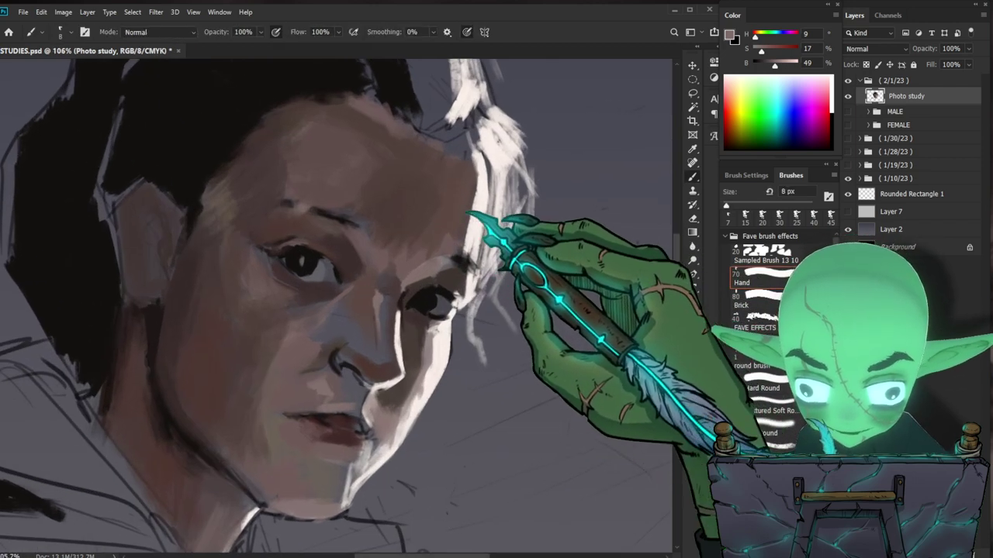
{"action": "left_click_drag", "start_coordinate": [287, 253], "coordinate": [307, 273]}
{"action": "mouse_move", "coordinate": [413, 265]}
{"action": "left_mouse_down"}
{"action": "mouse_move", "coordinate": [388, 293]}
{"action": "mouse_move", "coordinate": [298, 318]}
{"action": "left_mouse_up"}
{"action": "left_click_drag", "start_coordinate": [434, 298], "coordinate": [508, 284]}
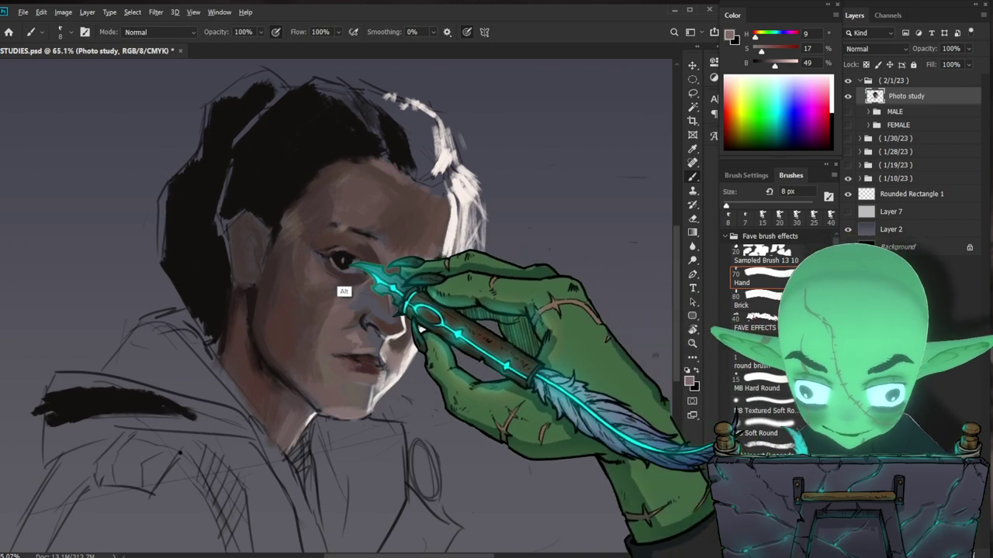
Step: Darken the near eye with near-black (H 24, S 38, B 5) and soften its edge with a sampled brown (H 7, S 21, B 33) at 8 px
{"action": "left_click", "coordinate": [345, 265], "text": "alt"}
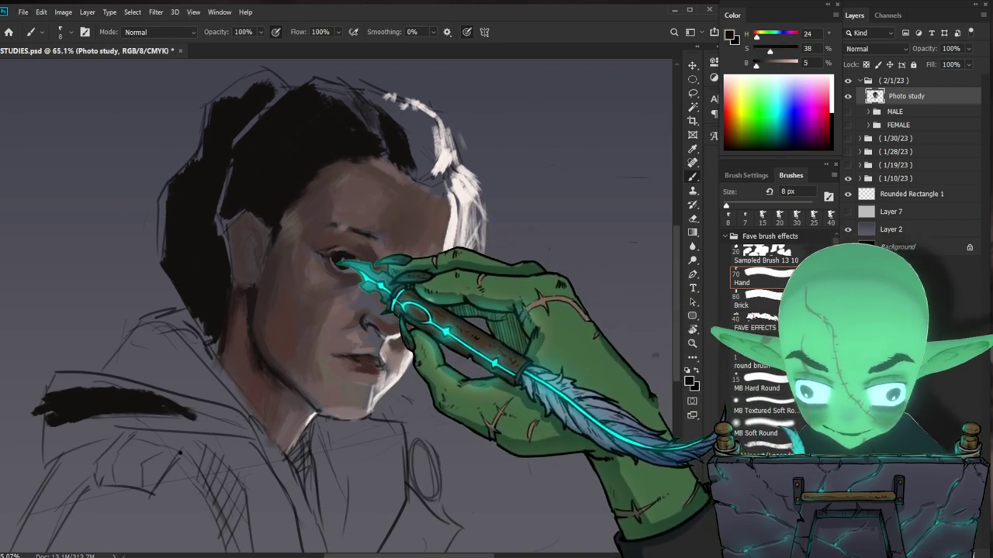
{"action": "left_click_drag", "start_coordinate": [180, 453], "coordinate": [174, 442]}
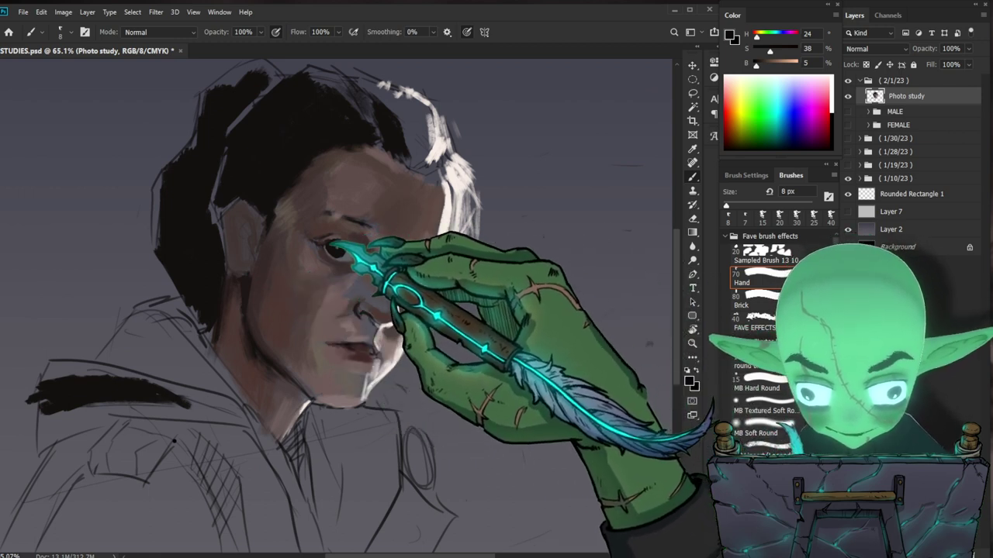
{"action": "left_click_drag", "start_coordinate": [566, 405], "coordinate": [532, 385]}
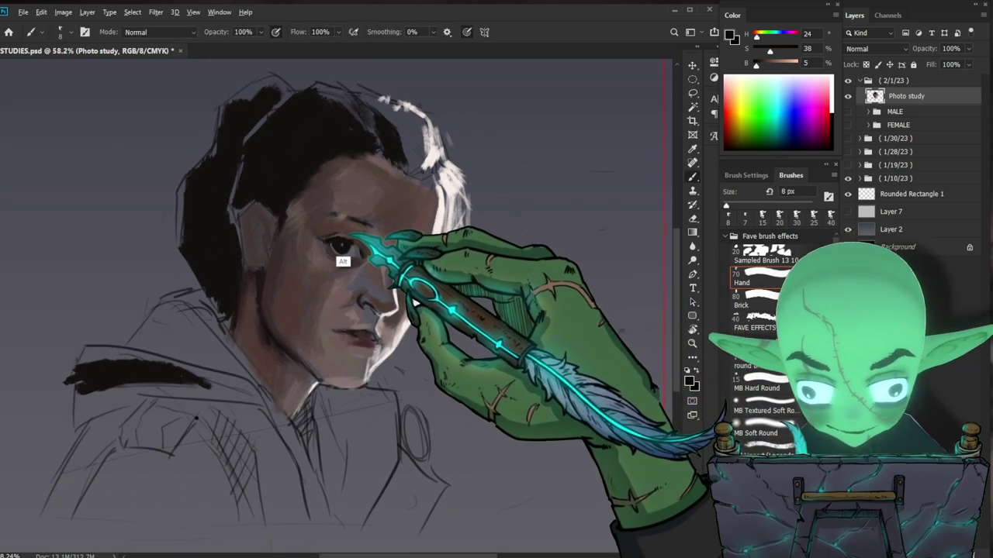
{"action": "left_click", "coordinate": [338, 256], "text": "alt"}
{"action": "left_click_drag", "start_coordinate": [553, 349], "coordinate": [537, 335]}
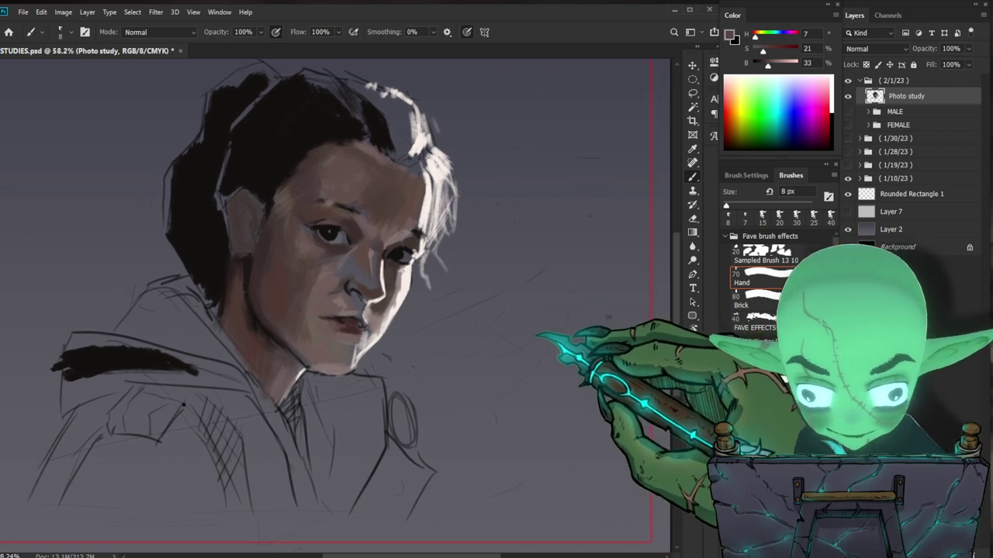
Step: Define the far brow and far eye with sampled near-blacks (H 12, S 34, B 11 and H 24, S 38, B 5) at 8 px
{"action": "left_click", "coordinate": [249, 273], "text": "alt"}
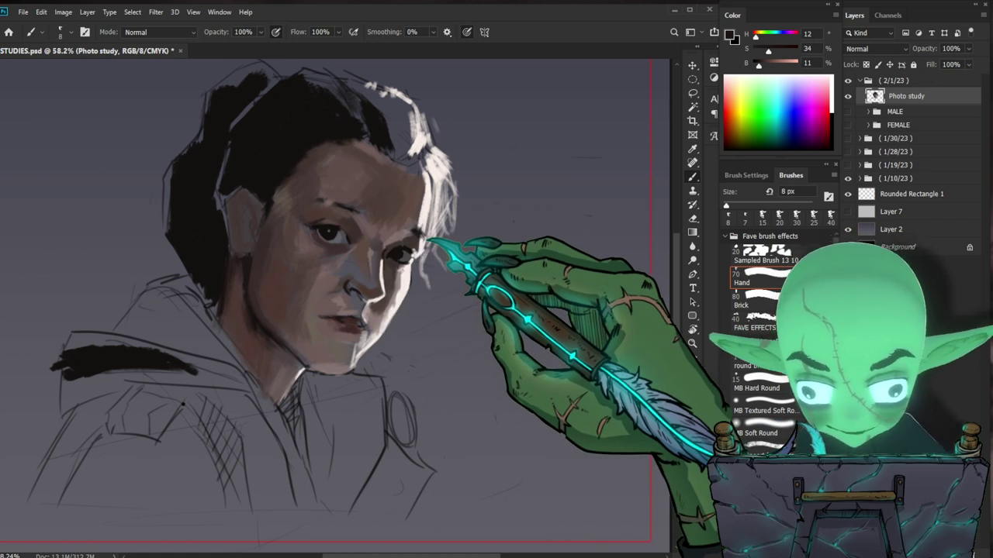
{"action": "left_click", "coordinate": [321, 226], "text": "alt"}
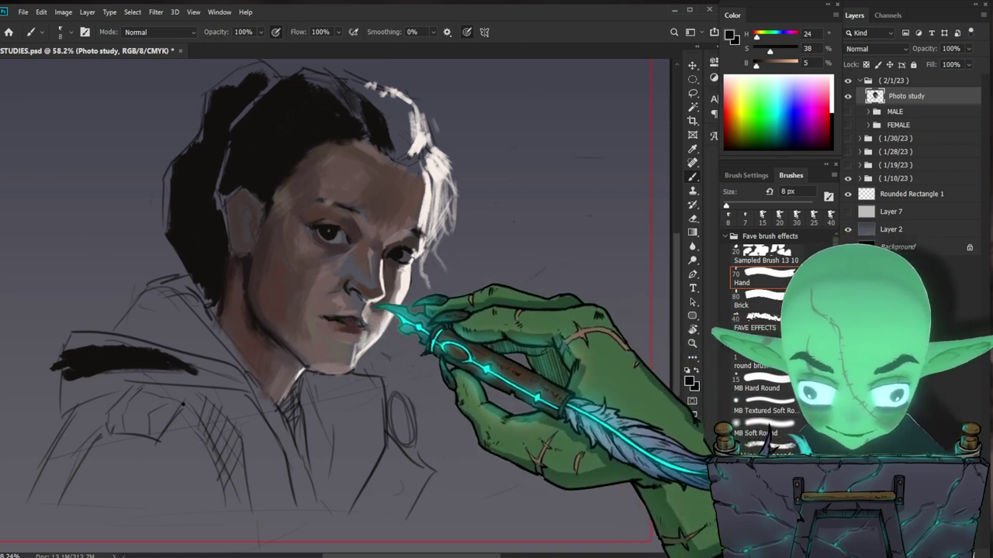
{"action": "left_click", "coordinate": [237, 281], "text": "alt"}
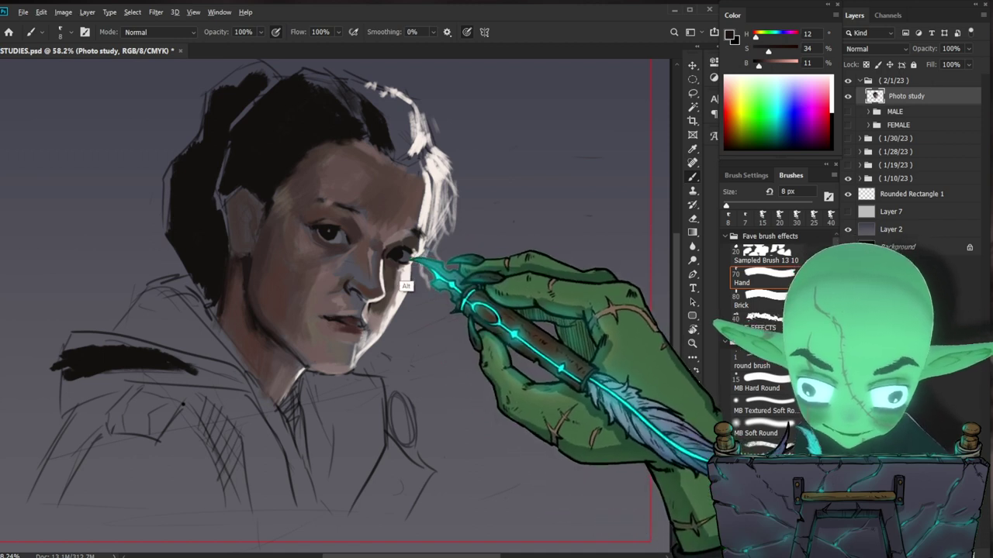
Step: Paint the far eye's white in grey (H 240, S 7, B 40) and add an off-white highlight (H 25, S 7, B 97) at 6 px
{"action": "left_click_drag", "start_coordinate": [337, 240], "coordinate": [408, 254]}
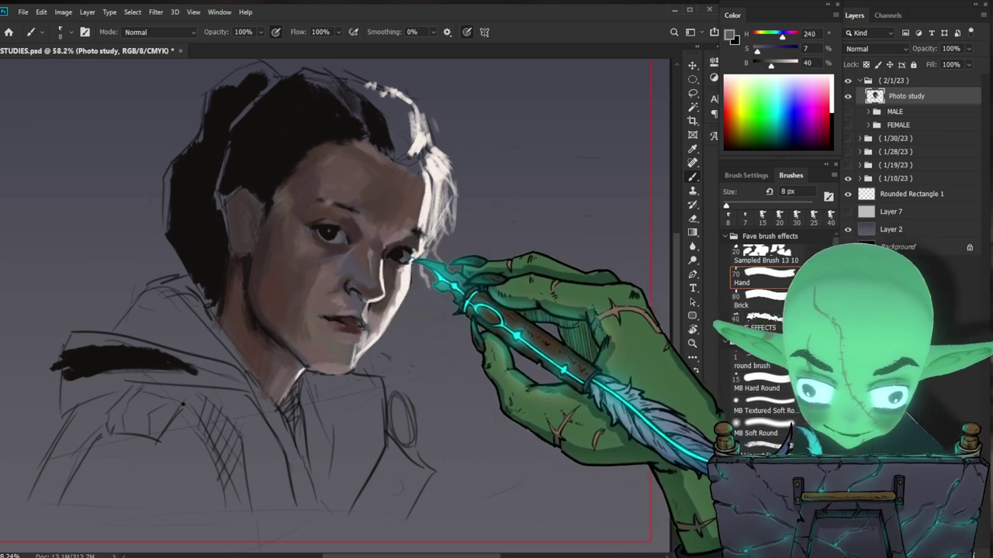
{"action": "left_click_drag", "start_coordinate": [408, 255], "coordinate": [392, 248]}
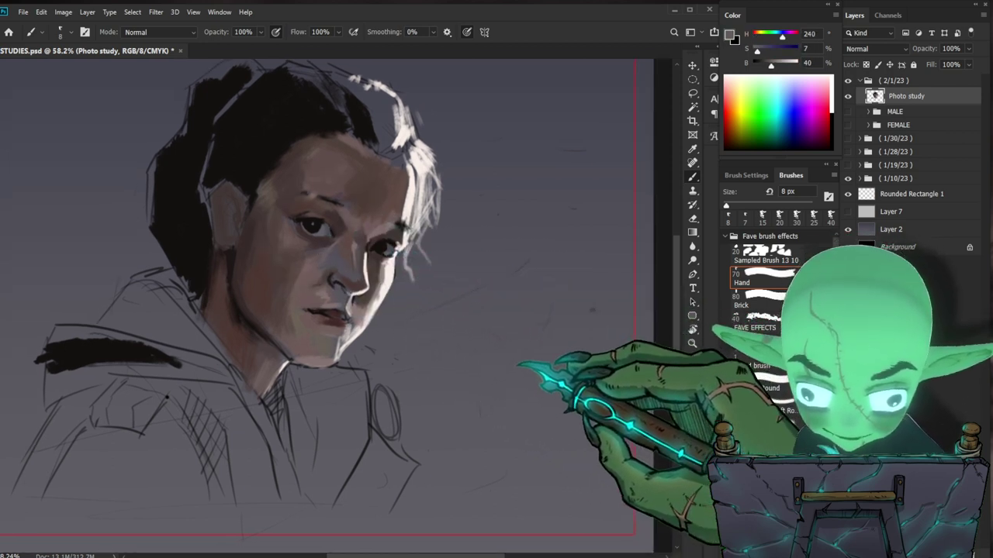
{"action": "left_click", "coordinate": [365, 255], "text": "alt"}
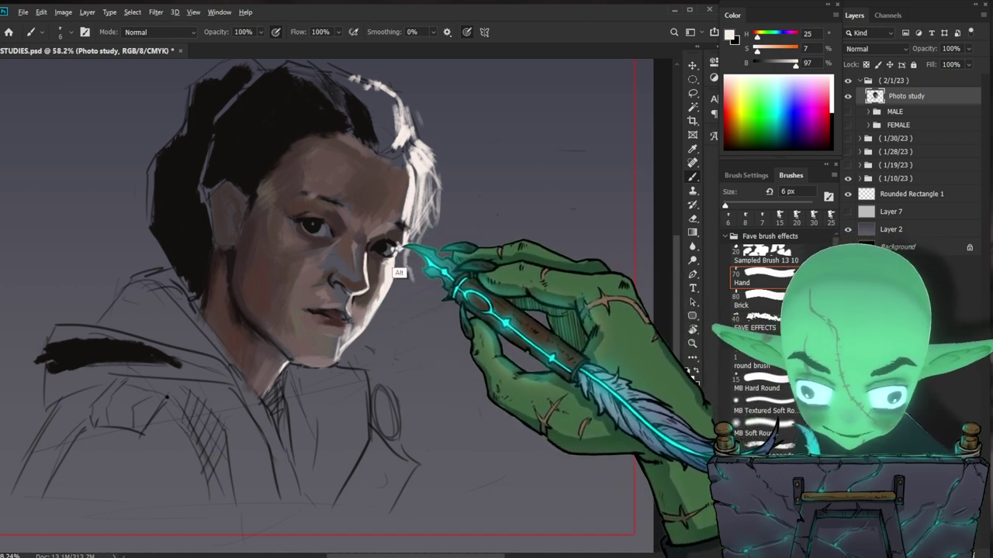
Step: Deepen the far eye and brow at 6 px with sampled near-blacks (H 24, S 38, B 5 and H 0, S 13, B 6)
{"action": "left_click", "coordinate": [390, 252], "text": "alt"}
{"action": "key", "text": "ctrl+space"}
{"action": "mouse_move", "coordinate": [474, 321]}
{"action": "left_mouse_down"}
{"action": "mouse_move", "coordinate": [408, 301]}
{"action": "mouse_move", "coordinate": [450, 304]}
{"action": "mouse_move", "coordinate": [485, 334]}
{"action": "mouse_move", "coordinate": [461, 332]}
{"action": "left_mouse_up"}
{"action": "key", "text": "ctrl+space"}
{"action": "key", "text": "space"}
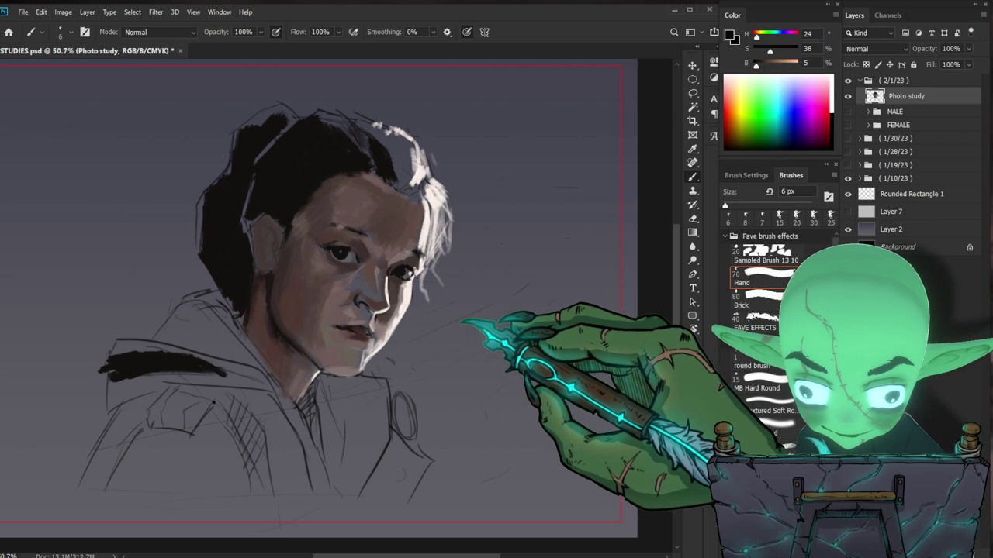
{"action": "left_click", "coordinate": [342, 270], "text": "alt"}
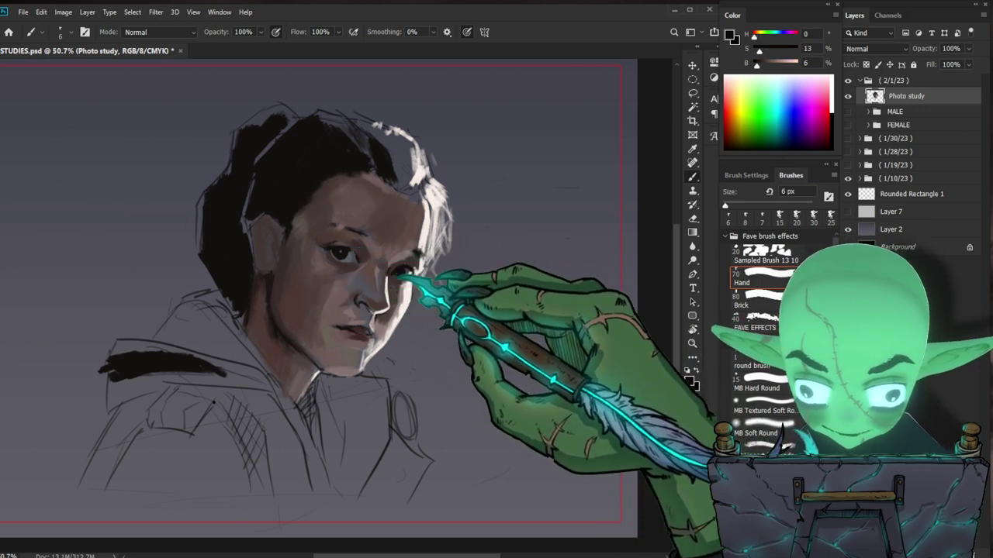
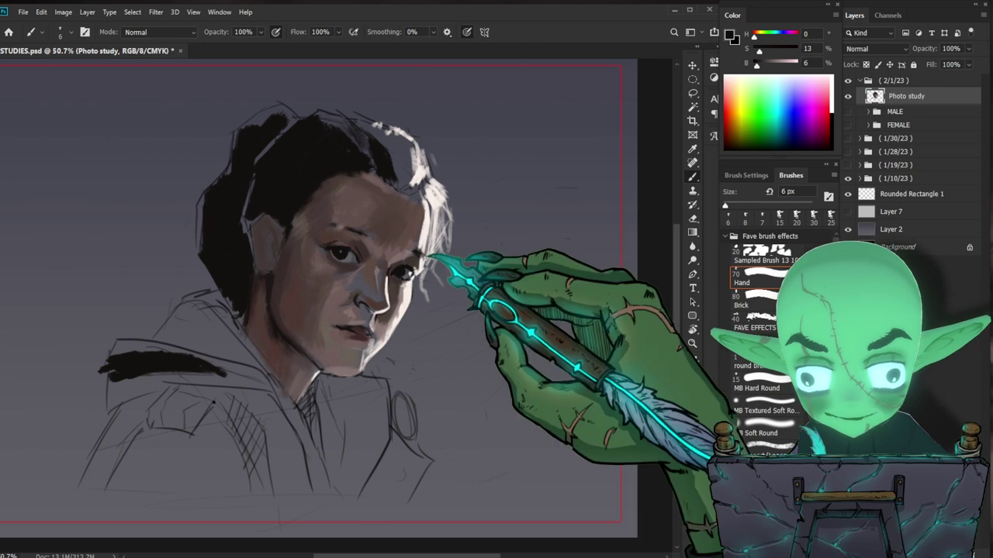
Step: Paint fine loose hair strands beside the lit cheek with the sampled off-white (H 24, S 6, B 93) at 6 to 8 px
{"action": "left_click", "coordinate": [426, 221], "text": "alt"}
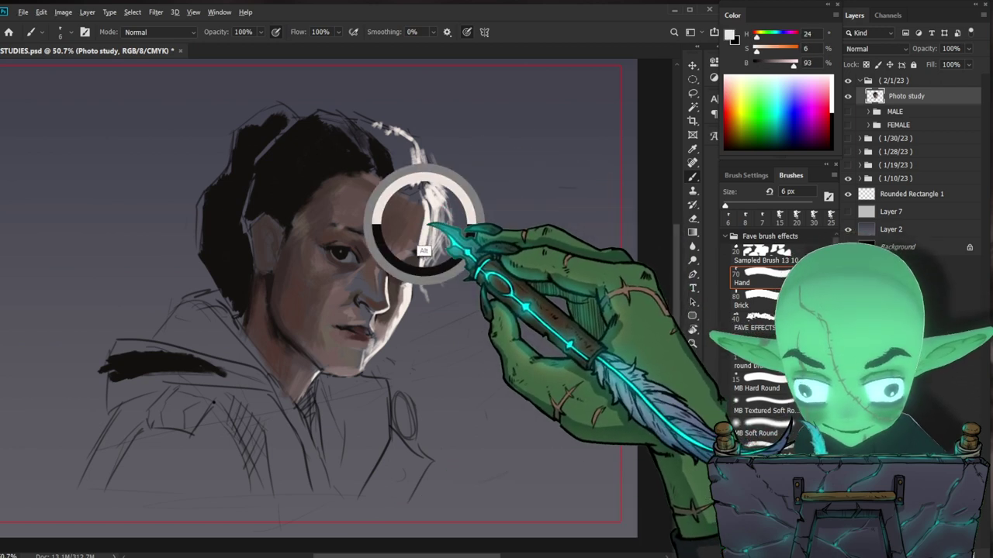
{"action": "key", "text": "bracketright"}
{"action": "key", "text": "bracketright"}
{"action": "key", "text": "bracketright"}
{"action": "key", "text": "bracketright"}
{"action": "key", "text": "bracketright"}
{"action": "key", "text": "bracketright"}
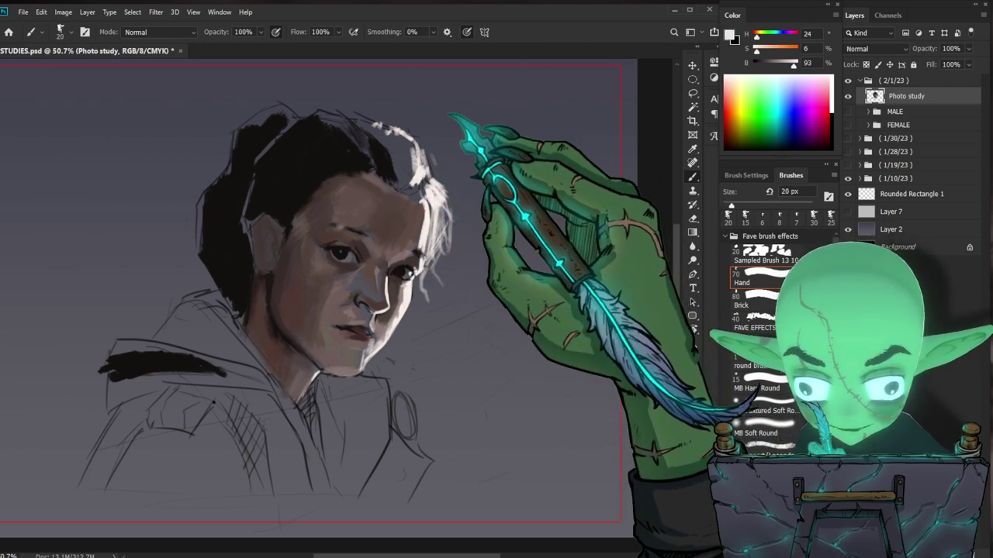
{"action": "key", "text": "bracketright"}
{"action": "key", "text": "bracketright"}
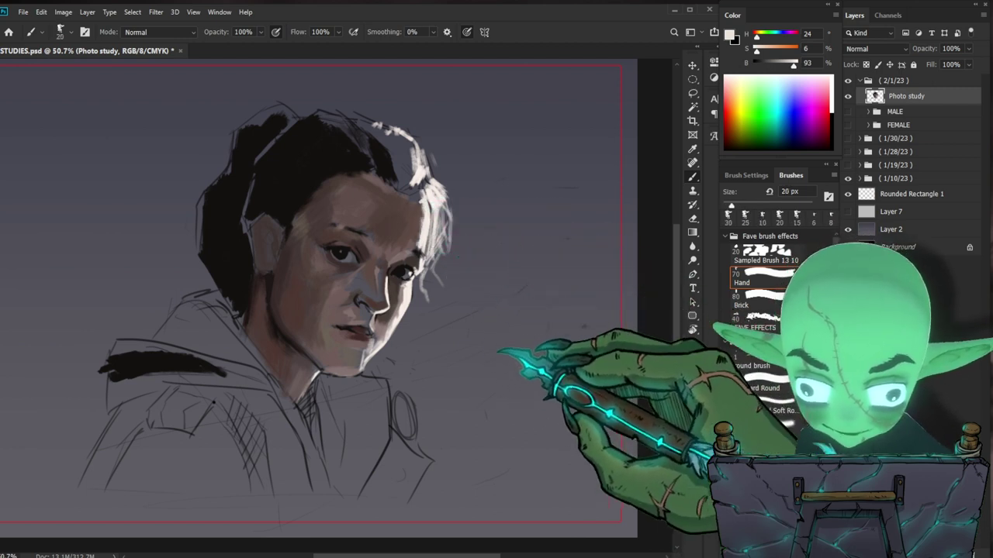
{"action": "key", "text": "bracketleft"}
{"action": "key", "text": "bracketleft"}
{"action": "key", "text": "bracketleft"}
{"action": "key", "text": "bracketleft"}
{"action": "key", "text": "bracketleft"}
{"action": "key", "text": "bracketleft"}
{"action": "key", "text": "bracketleft"}
{"action": "key", "text": "bracketleft"}
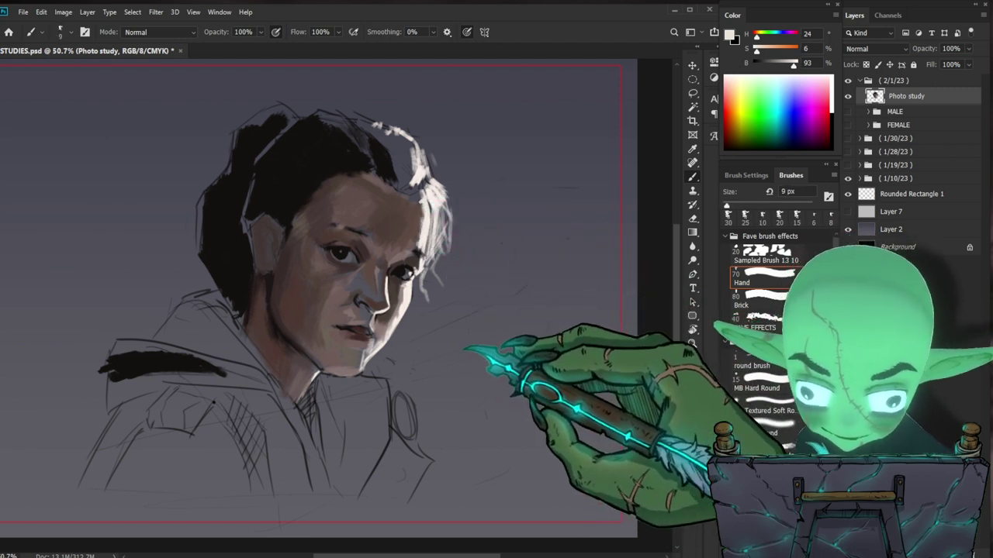
{"action": "key", "text": "bracketright"}
{"action": "key", "text": "bracketright"}
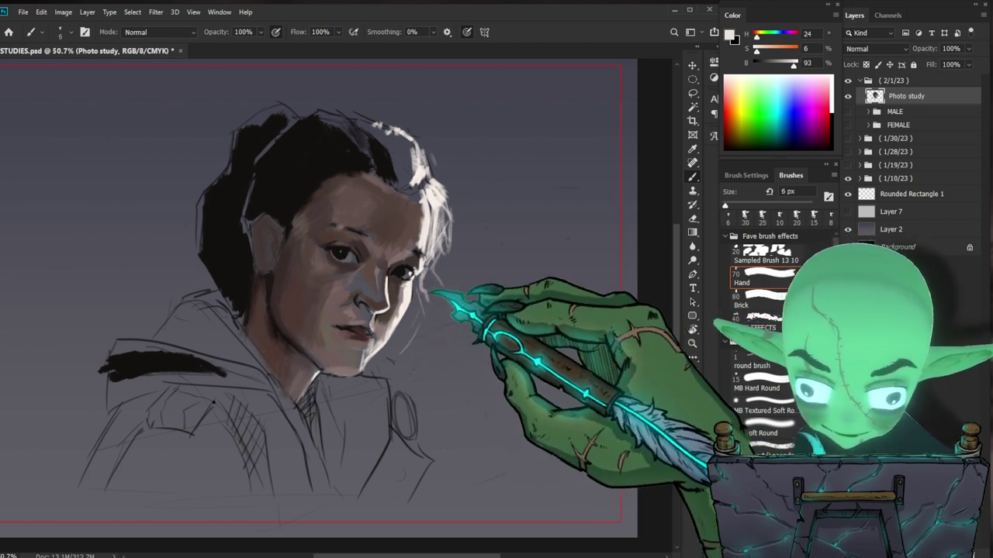
{"action": "left_click_drag", "start_coordinate": [422, 300], "coordinate": [428, 335]}
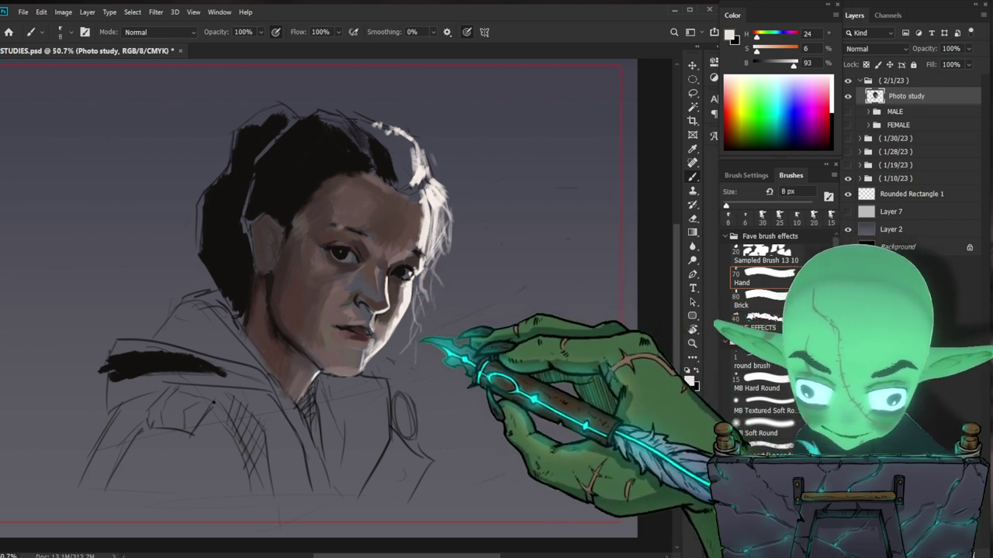
{"action": "mouse_move", "coordinate": [434, 300]}
{"action": "left_mouse_down"}
{"action": "mouse_move", "coordinate": [457, 352]}
{"action": "mouse_move", "coordinate": [432, 330]}
{"action": "mouse_move", "coordinate": [440, 350]}
{"action": "mouse_move", "coordinate": [416, 311]}
{"action": "mouse_move", "coordinate": [409, 326]}
{"action": "mouse_move", "coordinate": [406, 351]}
{"action": "left_mouse_up"}
{"action": "key", "text": "bracketleft"}
{"action": "key", "text": "bracketleft"}
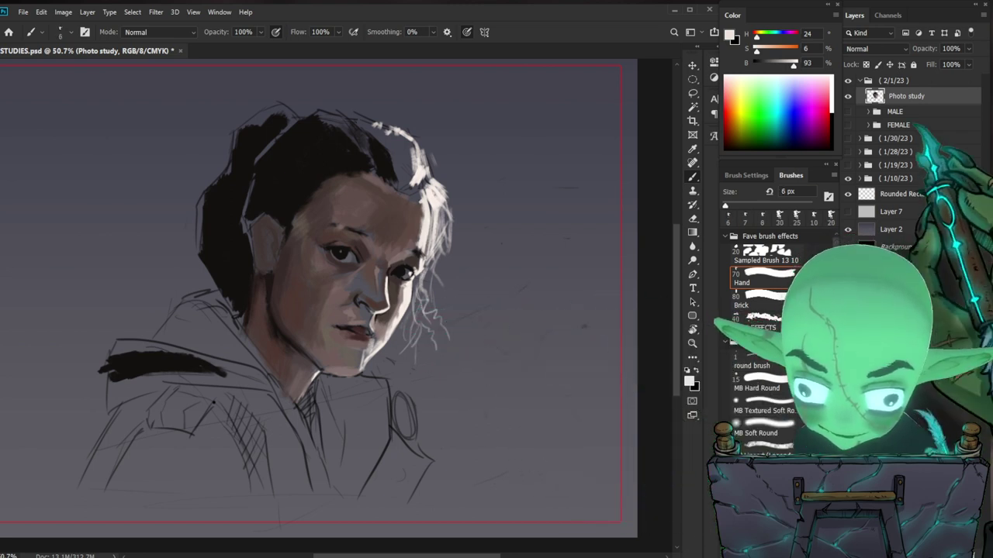
Step: Add a new empty layer directly beneath the Photo study layer
{"action": "key", "text": "alt+bracketleft"}
{"action": "key", "text": "ctrl+shift+n"}
{"action": "key", "text": "Return"}
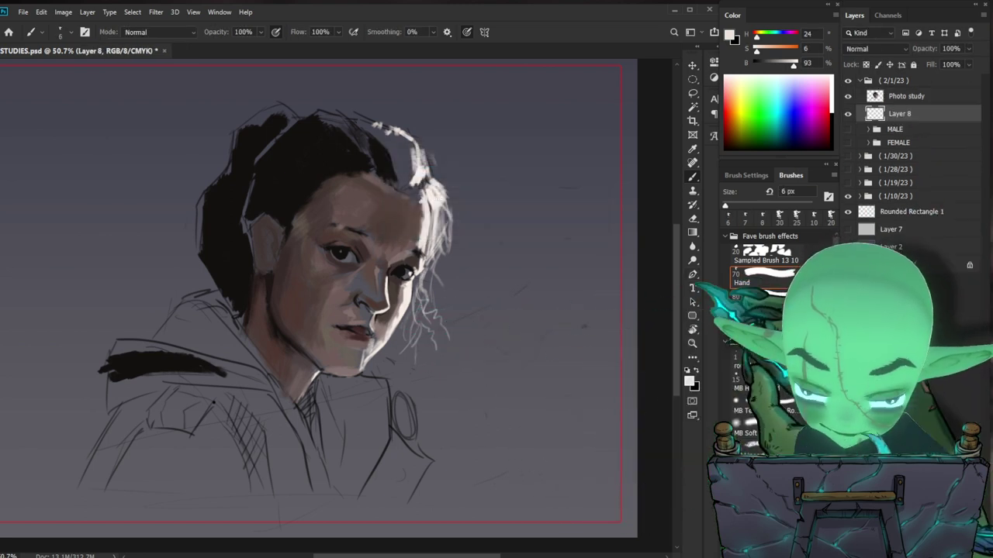
Step: Block in the background behind the portrait with broad olive-brown strokes (H 40, S 40, B 44) at 700 and 600 px
{"action": "key", "text": "z"}
{"action": "left_click_drag", "start_coordinate": [435, 346], "coordinate": [419, 356]}
{"action": "key", "text": "b"}
{"action": "left_click", "coordinate": [730, 34]}
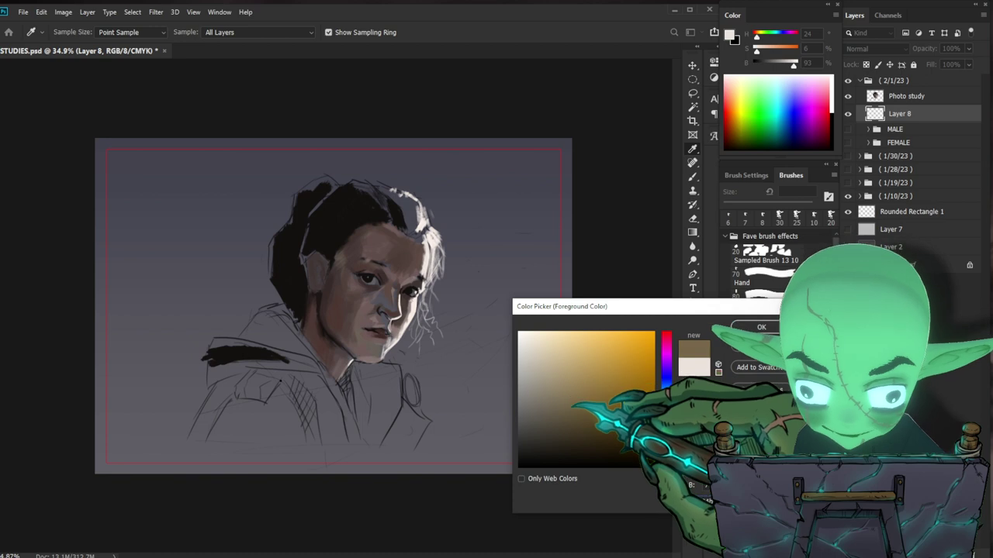
{"action": "key", "text": "Return"}
{"action": "key", "text": "b"}
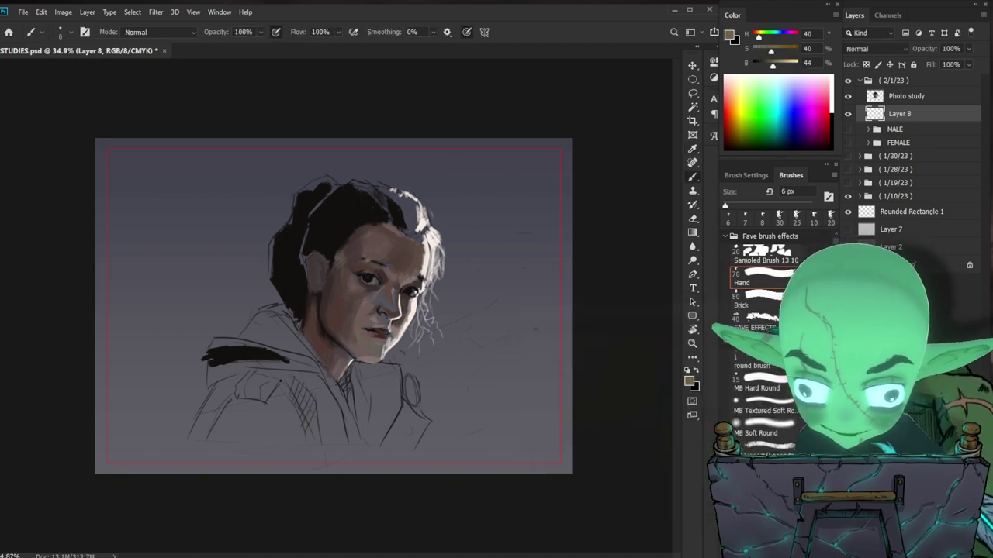
{"action": "key", "text": "]"}
{"action": "key", "text": "]"}
{"action": "key", "text": "]"}
{"action": "key", "text": "]"}
{"action": "key", "text": "]"}
{"action": "key", "text": "]"}
{"action": "key", "text": "]"}
{"action": "key", "text": "]"}
{"action": "key", "text": "]"}
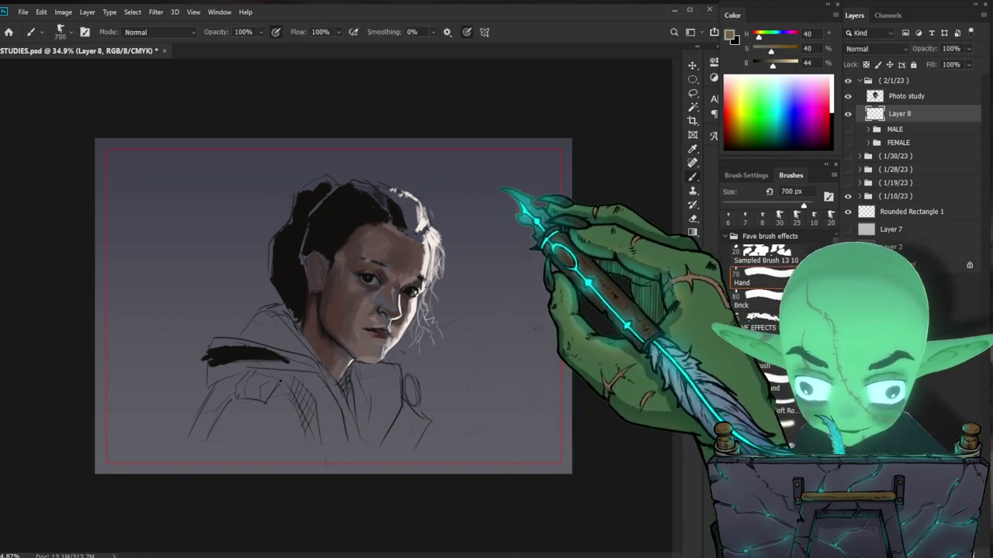
{"action": "left_click_drag", "start_coordinate": [490, 196], "coordinate": [385, 435]}
{"action": "key", "text": "["}
{"action": "mouse_move", "coordinate": [496, 267]}
{"action": "left_mouse_down"}
{"action": "mouse_move", "coordinate": [484, 437]}
{"action": "mouse_move", "coordinate": [511, 403]}
{"action": "mouse_move", "coordinate": [556, 300]}
{"action": "mouse_move", "coordinate": [498, 459]}
{"action": "mouse_move", "coordinate": [408, 203]}
{"action": "mouse_move", "coordinate": [245, 459]}
{"action": "mouse_move", "coordinate": [347, 207]}
{"action": "mouse_move", "coordinate": [286, 336]}
{"action": "left_mouse_up"}
{"action": "mouse_move", "coordinate": [302, 423]}
{"action": "left_mouse_down"}
{"action": "mouse_move", "coordinate": [459, 160]}
{"action": "mouse_move", "coordinate": [400, 421]}
{"action": "mouse_move", "coordinate": [220, 328]}
{"action": "mouse_move", "coordinate": [293, 239]}
{"action": "mouse_move", "coordinate": [266, 304]}
{"action": "mouse_move", "coordinate": [287, 174]}
{"action": "mouse_move", "coordinate": [326, 129]}
{"action": "mouse_move", "coordinate": [229, 286]}
{"action": "left_mouse_up"}
Step: Darken the background behind the shadowed side of the head with black strokes (H 0, S 0, B 0) at 600 px
{"action": "key", "text": "x"}
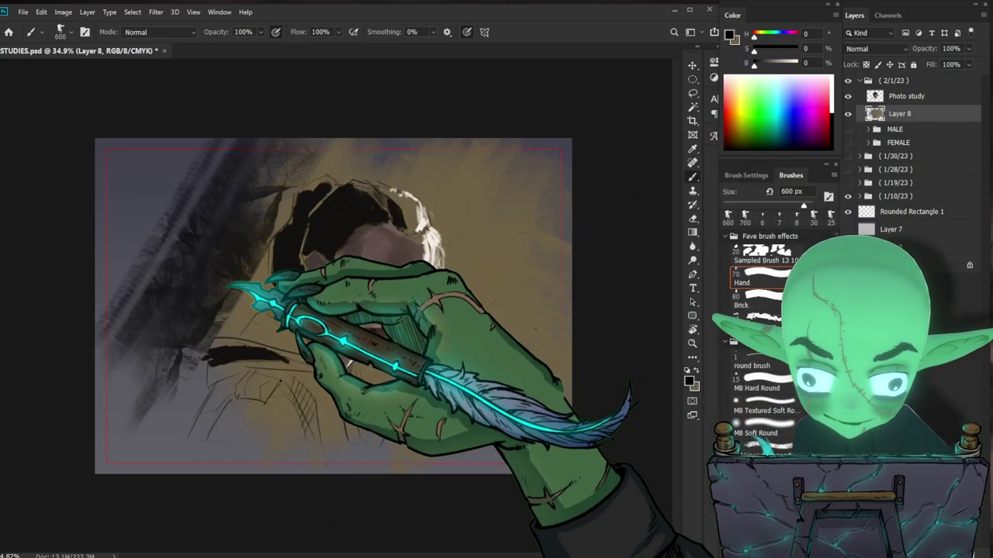
{"action": "key", "text": "ctrl+comma"}
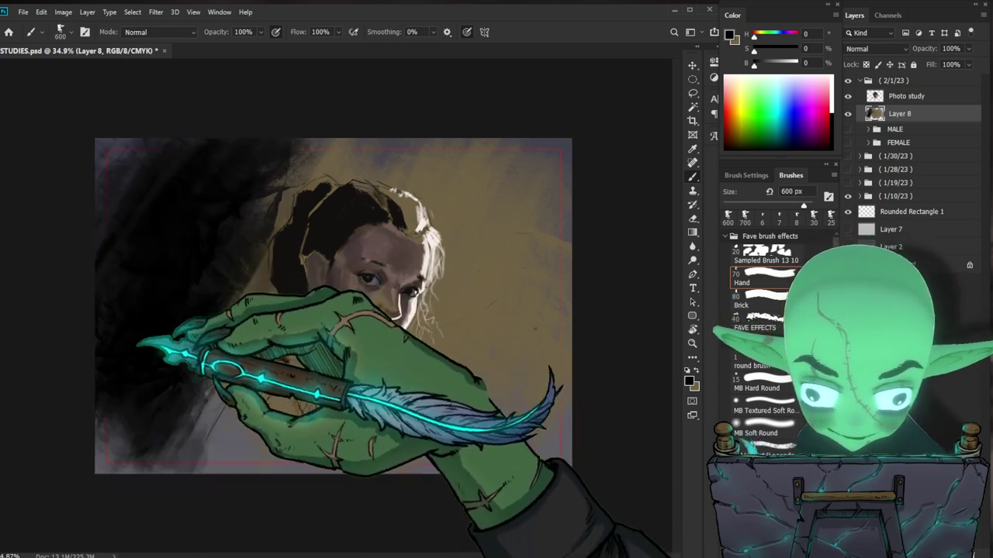
{"action": "left_click_drag", "start_coordinate": [245, 147], "coordinate": [67, 359]}
{"action": "left_click_drag", "start_coordinate": [370, 100], "coordinate": [171, 364]}
{"action": "key", "text": "ctrl+comma"}
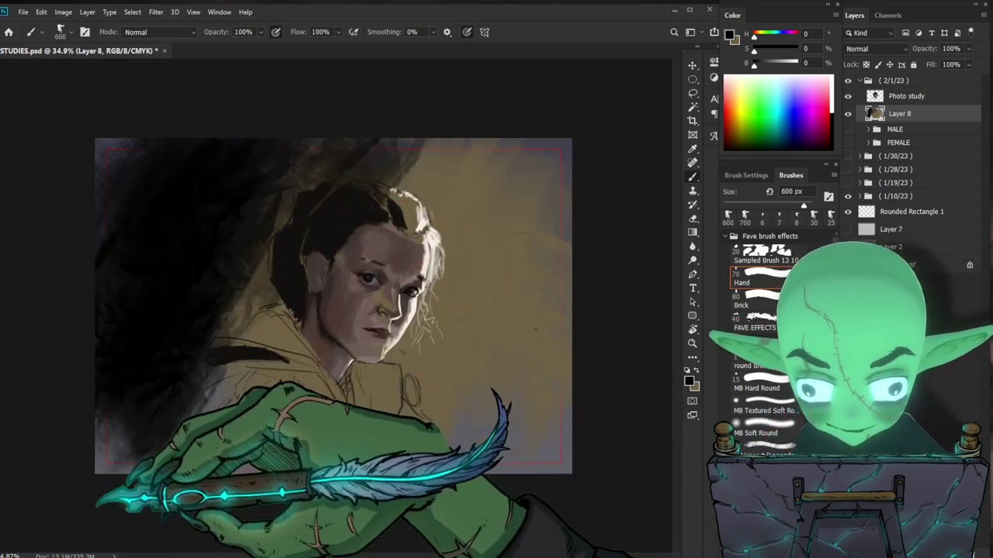
Step: Swap the foreground and background colours and change the foreground to a warm brown with H 25, S 46, B 35
{"action": "key", "text": "z"}
{"action": "left_click_drag", "start_coordinate": [346, 335], "coordinate": [364, 347]}
{"action": "key", "text": "ctrl+0"}
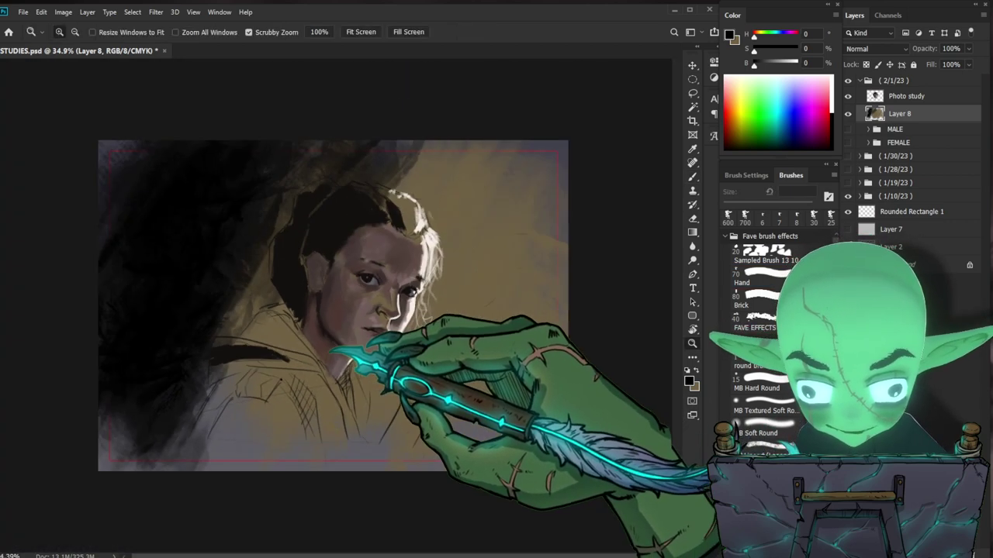
{"action": "key", "text": "b"}
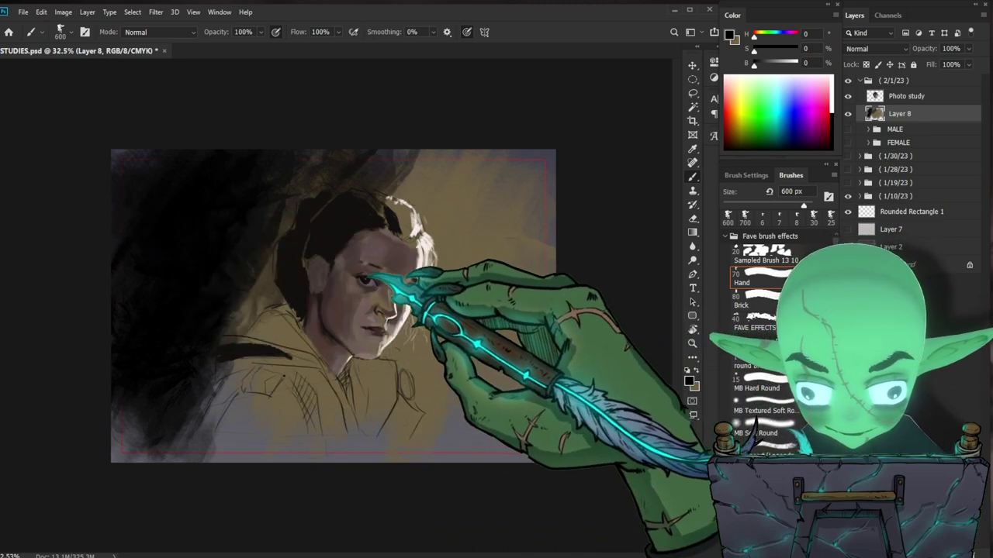
{"action": "key", "text": "x"}
{"action": "left_click", "coordinate": [730, 35]}
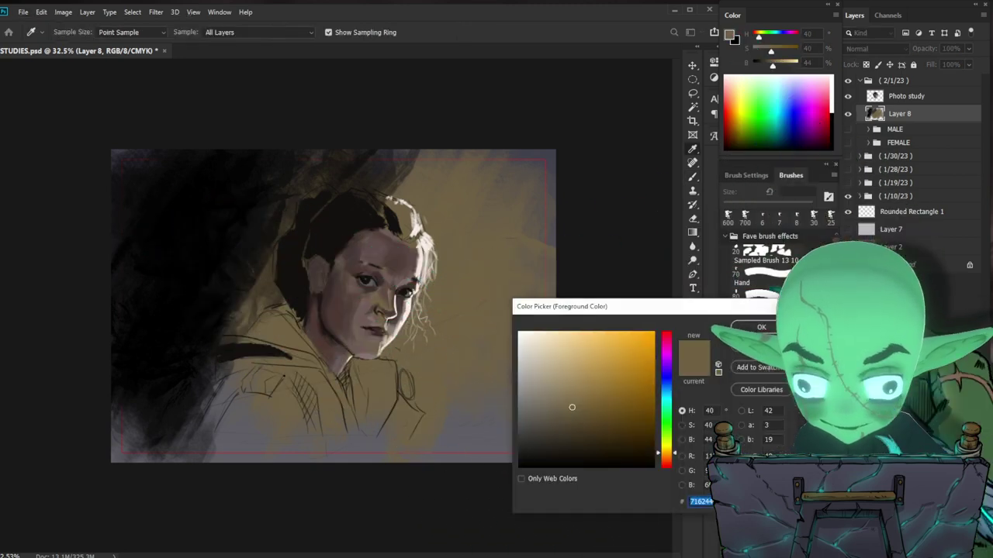
{"action": "left_click", "coordinate": [667, 458]}
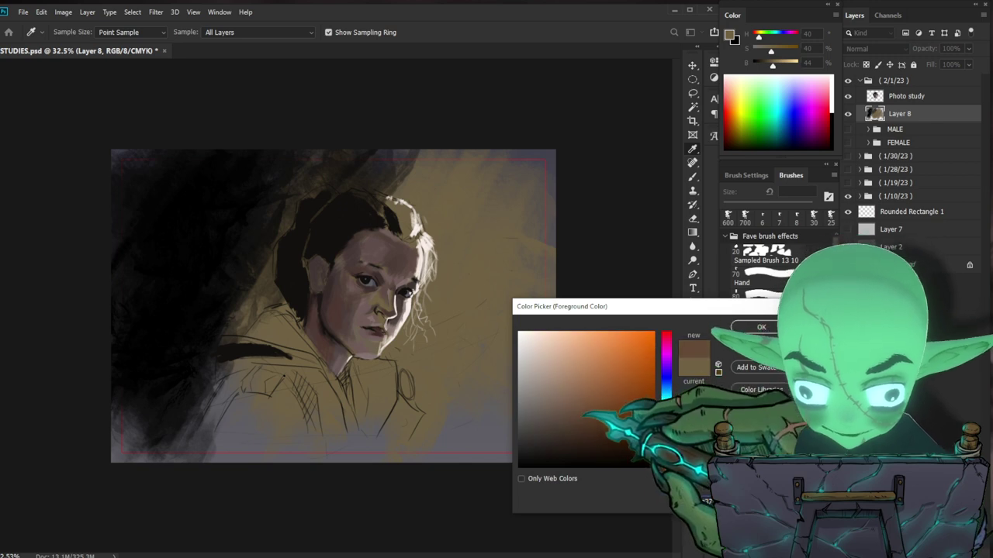
{"action": "key", "text": "Return"}
{"action": "key", "text": "b"}
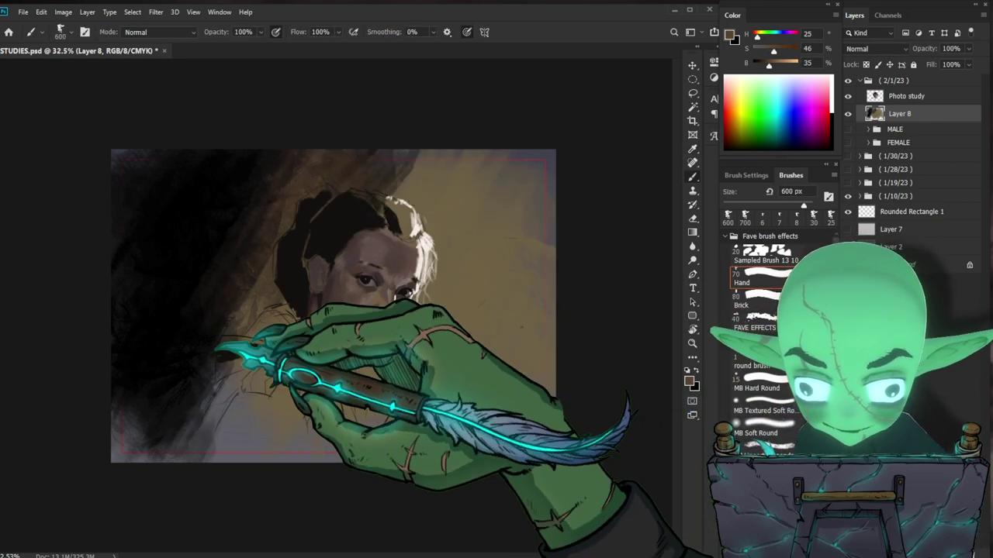
Step: Paint broad diagonal strokes of the brown through the dark background behind the figure, varying the brush size
{"action": "key", "text": "bracketleft"}
{"action": "key", "text": "bracketleft"}
{"action": "key", "text": "bracketleft"}
{"action": "key", "text": "bracketleft"}
{"action": "key", "text": "bracketleft"}
{"action": "key", "text": "bracketleft"}
{"action": "key", "text": "bracketleft"}
{"action": "left_click_drag", "start_coordinate": [339, 151], "coordinate": [177, 410]}
{"action": "key", "text": "bracketleft"}
{"action": "mouse_move", "coordinate": [312, 190]}
{"action": "left_mouse_down"}
{"action": "mouse_move", "coordinate": [155, 461]}
{"action": "mouse_move", "coordinate": [158, 489]}
{"action": "left_mouse_up"}
{"action": "key", "text": "bracketright"}
{"action": "key", "text": "bracketright"}
{"action": "key", "text": "bracketright"}
{"action": "key", "text": "bracketright"}
{"action": "key", "text": "bracketright"}
{"action": "key", "text": "bracketright"}
{"action": "key", "text": "bracketright"}
{"action": "key", "text": "bracketright"}
{"action": "left_click_drag", "start_coordinate": [232, 260], "coordinate": [195, 410]}
Step: Sample the very dark brown of the background and blend it diagonally over the shadow area behind the figure with a shrinking brush
{"action": "left_click", "coordinate": [211, 298], "text": "alt"}
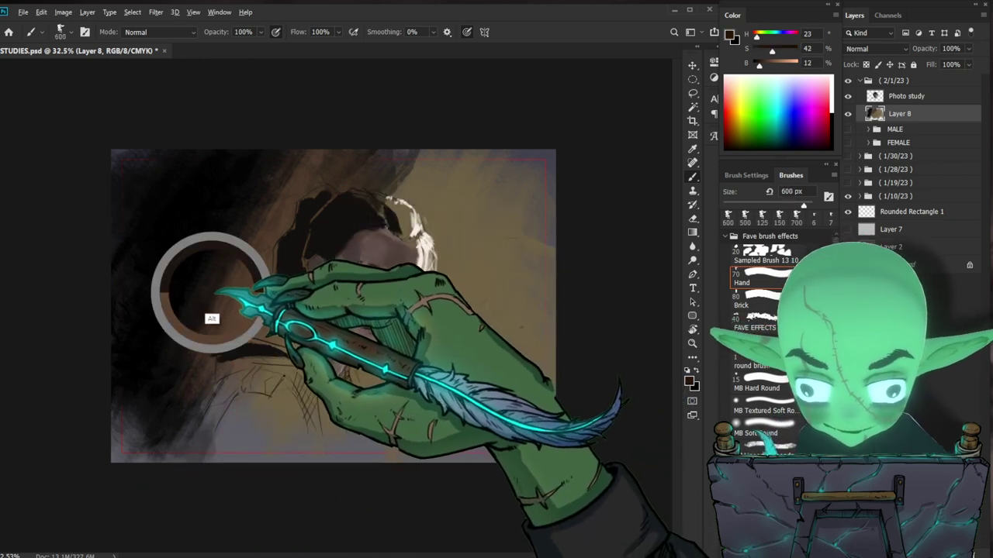
{"action": "left_click_drag", "start_coordinate": [318, 191], "coordinate": [179, 330]}
{"action": "key", "text": "bracketleft"}
{"action": "key", "text": "bracketleft"}
{"action": "mouse_move", "coordinate": [328, 126]}
{"action": "left_mouse_down"}
{"action": "mouse_move", "coordinate": [233, 252]}
{"action": "mouse_move", "coordinate": [134, 341]}
{"action": "left_mouse_up"}
{"action": "key", "text": "bracketleft"}
{"action": "key", "text": "bracketleft"}
{"action": "left_click_drag", "start_coordinate": [250, 246], "coordinate": [134, 366]}
Step: Sample the olive tan (H 40, S 40, B 44) and cover the bluish patches along the bright side and bottom of the background with large brush strokes
{"action": "left_click", "coordinate": [469, 326], "text": "alt"}
{"action": "left_click_drag", "start_coordinate": [469, 326], "coordinate": [474, 307]}
{"action": "key", "text": "bracketright"}
{"action": "key", "text": "bracketright"}
{"action": "key", "text": "bracketright"}
{"action": "key", "text": "bracketright"}
{"action": "key", "text": "bracketright"}
{"action": "key", "text": "bracketright"}
{"action": "key", "text": "bracketright"}
{"action": "key", "text": "bracketright"}
{"action": "key", "text": "bracketright"}
{"action": "key", "text": "bracketright"}
{"action": "key", "text": "bracketright"}
{"action": "key", "text": "bracketright"}
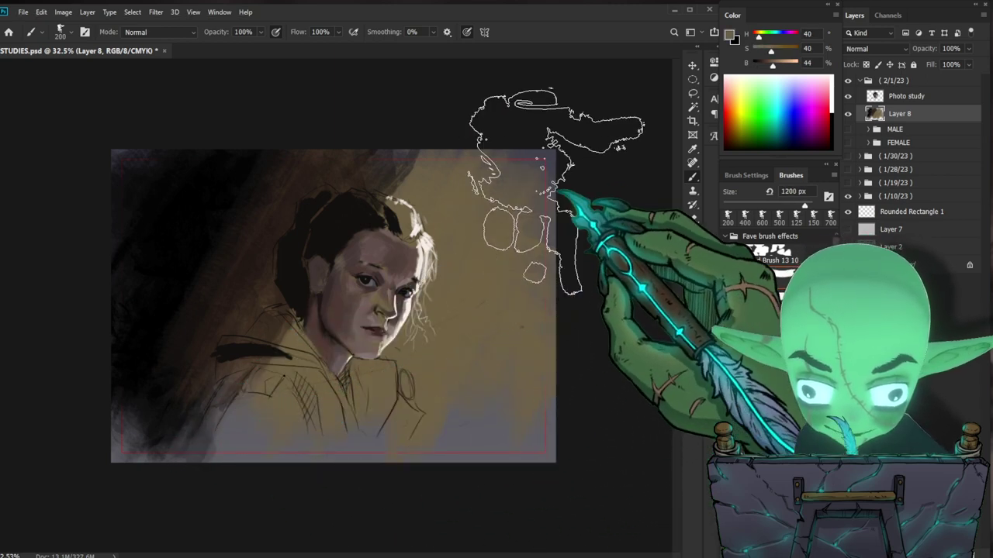
{"action": "left_click_drag", "start_coordinate": [559, 194], "coordinate": [512, 481]}
{"action": "key", "text": "bracketright"}
{"action": "mouse_move", "coordinate": [556, 369]}
{"action": "left_mouse_down"}
{"action": "mouse_move", "coordinate": [354, 518]}
{"action": "mouse_move", "coordinate": [283, 492]}
{"action": "mouse_move", "coordinate": [472, 432]}
{"action": "mouse_move", "coordinate": [329, 475]}
{"action": "left_mouse_up"}
{"action": "key", "text": "bracketleft"}
{"action": "key", "text": "bracketleft"}
{"action": "key", "text": "bracketleft"}
{"action": "key", "text": "bracketleft"}
{"action": "key", "text": "bracketleft"}
{"action": "key", "text": "bracketleft"}
{"action": "key", "text": "bracketleft"}
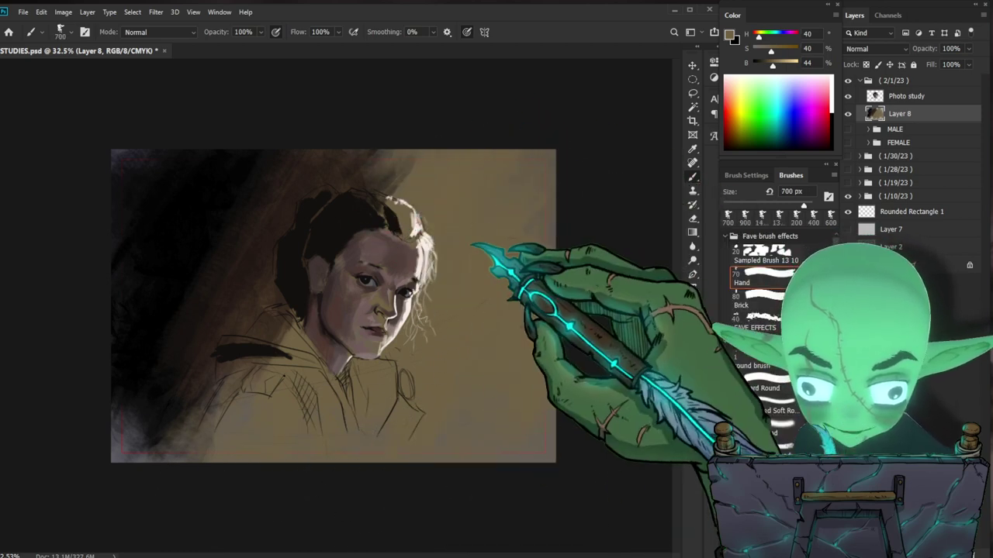
Step: Make the Photo study layer active and toggle its visibility off and on to check it against the background
{"action": "key", "text": "ctrl+space"}
{"action": "left_click_drag", "start_coordinate": [437, 385], "coordinate": [570, 349]}
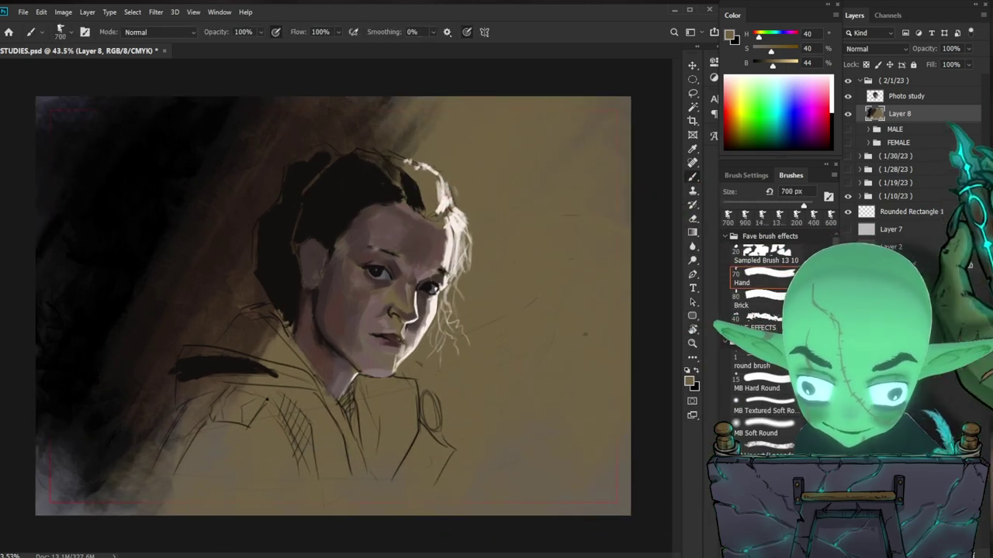
{"action": "left_click", "coordinate": [903, 98]}
{"action": "left_click", "coordinate": [848, 96]}
{"action": "left_click", "coordinate": [847, 96]}
{"action": "key", "text": "ctrl+space"}
{"action": "left_click_drag", "start_coordinate": [411, 323], "coordinate": [496, 310]}
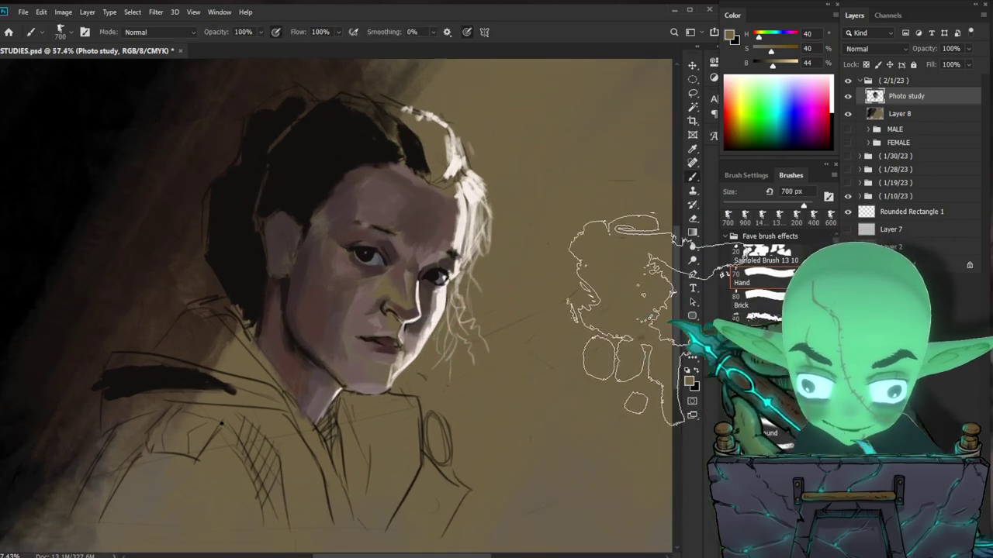
Step: Sample a muted skin tone (H 16, S 23, B 44) and paint it over the nose with a 10 to 20 px brush
{"action": "key", "text": "e"}
{"action": "key", "text": "b"}
{"action": "key", "text": "bracketleft"}
{"action": "key", "text": "ctrl+space"}
{"action": "left_click_drag", "start_coordinate": [515, 338], "coordinate": [503, 341]}
{"action": "left_click", "coordinate": [410, 263], "text": "alt"}
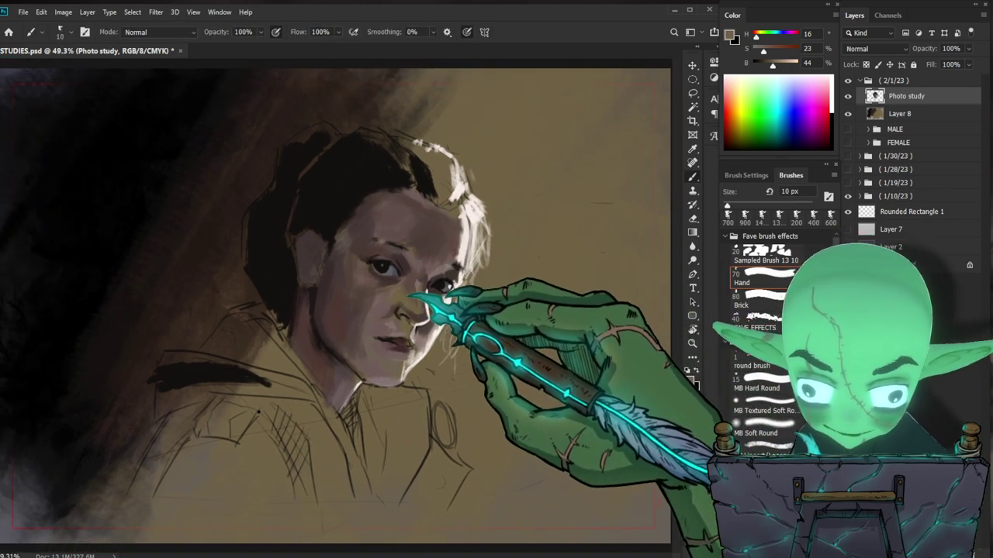
{"action": "key", "text": "bracketright"}
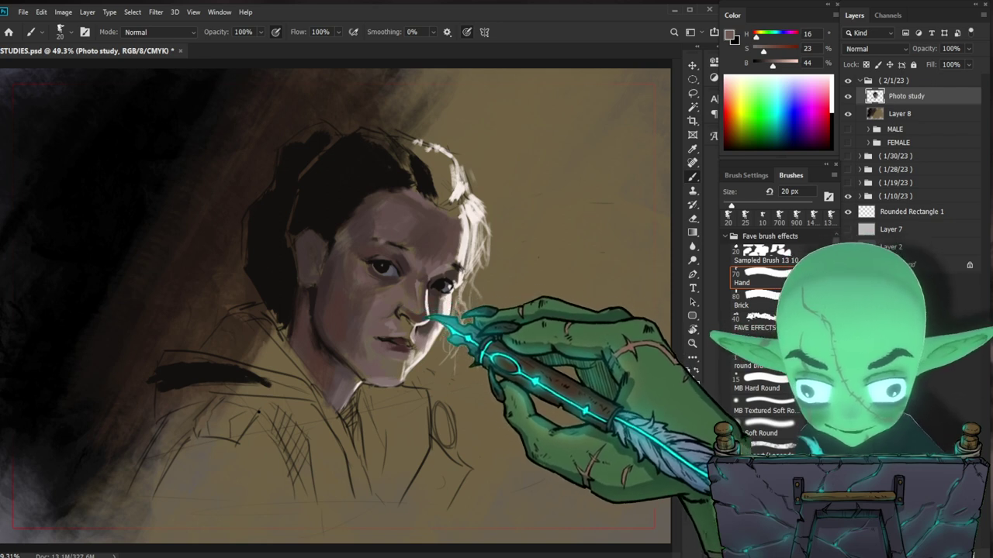
Step: Sample a lighter skin tone (H 12, S 13, B 60) and touch up the nose and face with a fine 9 to 6 px brush
{"action": "key", "text": "z"}
{"action": "left_click_drag", "start_coordinate": [459, 318], "coordinate": [388, 314]}
{"action": "scroll", "coordinate": [333, 302], "scroll_direction": "up", "scroll_amount": 3}
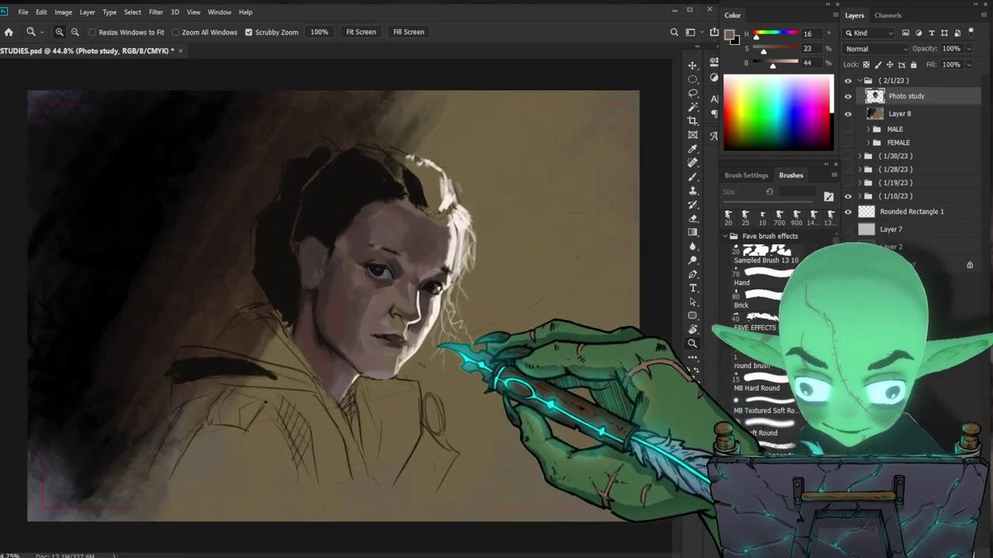
{"action": "key", "text": "b"}
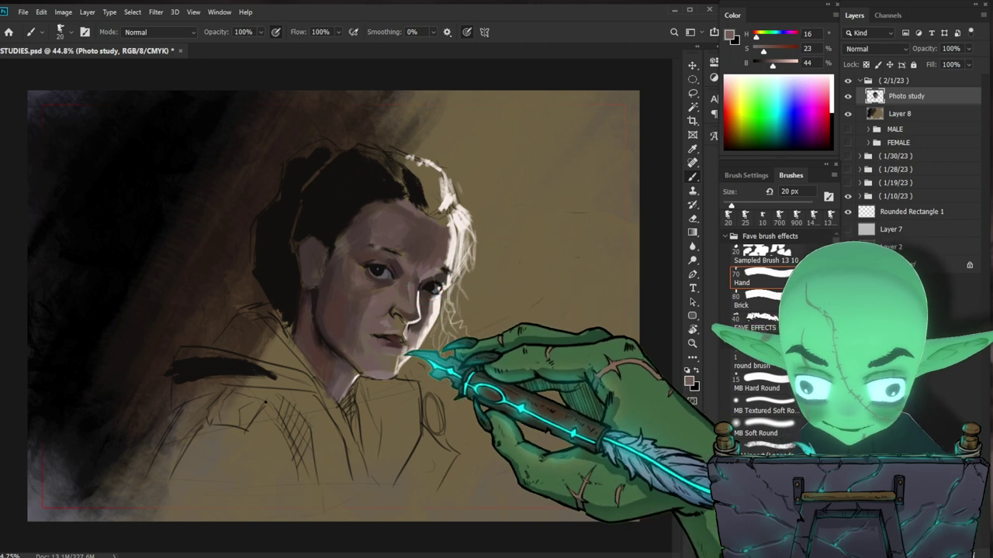
{"action": "left_click", "coordinate": [433, 313], "text": "alt"}
{"action": "key", "text": "bracketleft"}
{"action": "key", "text": "bracketleft"}
{"action": "key", "text": "bracketleft"}
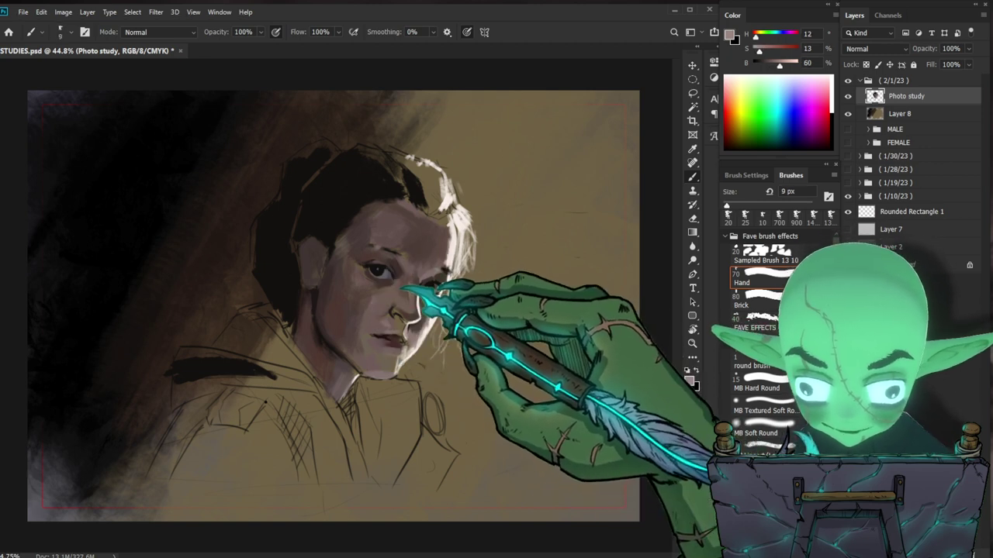
{"action": "left_click_drag", "start_coordinate": [402, 286], "coordinate": [398, 295]}
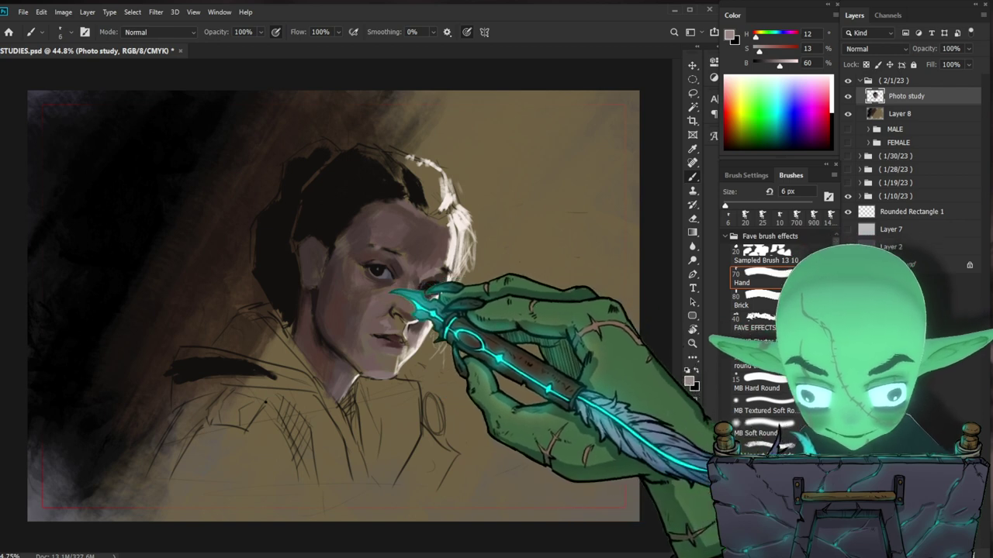
{"action": "left_click_drag", "start_coordinate": [344, 393], "coordinate": [452, 398]}
{"action": "mouse_move", "coordinate": [470, 364]}
{"action": "left_mouse_down"}
{"action": "mouse_move", "coordinate": [415, 313]}
{"action": "mouse_move", "coordinate": [432, 317]}
{"action": "left_mouse_up"}
{"action": "left_click_drag", "start_coordinate": [508, 353], "coordinate": [489, 374]}
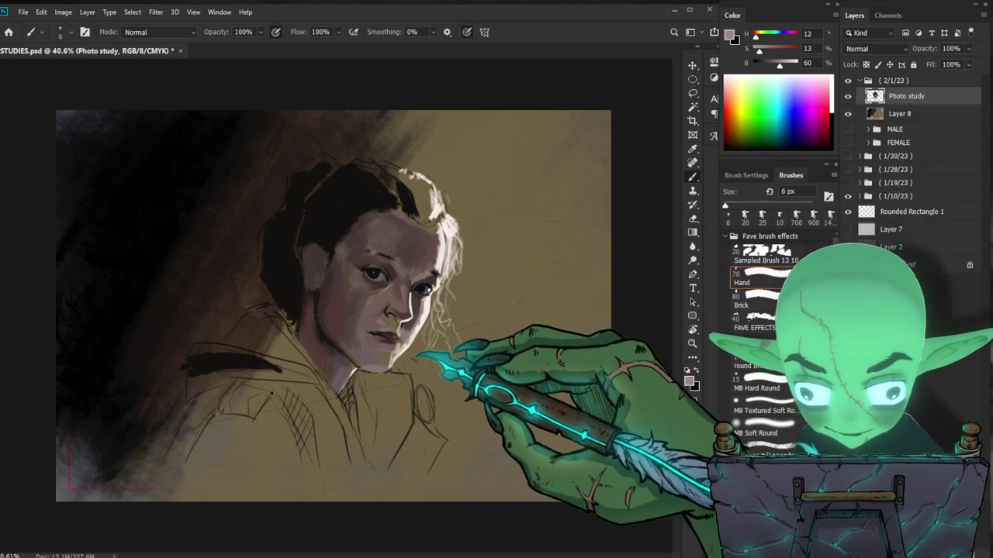
Step: Sample a dark reddish brown (H 4, S 24, B 23) and deepen the shading around the nearer eye, enlarging the brush to 20 px
{"action": "left_click", "coordinate": [378, 289], "text": "alt"}
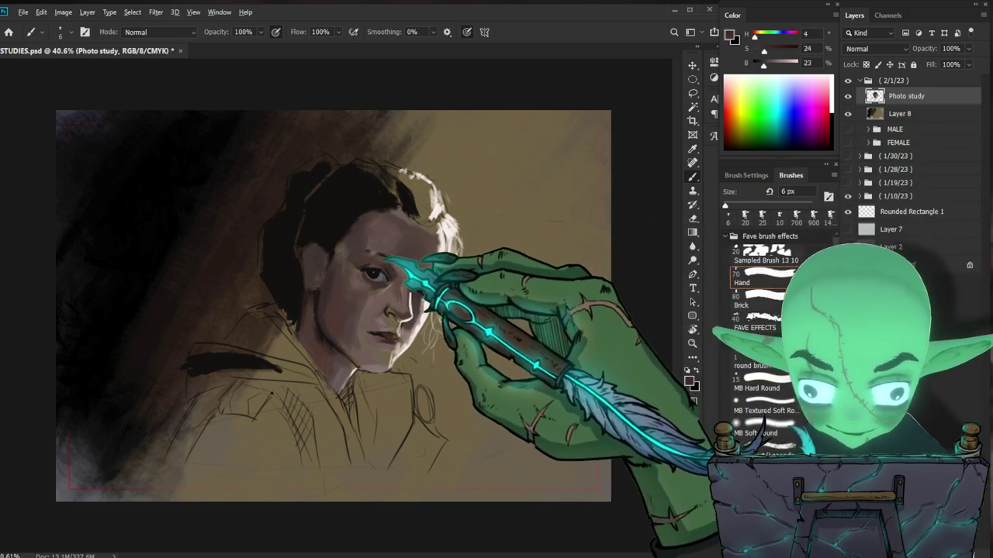
{"action": "key", "text": "bracketright"}
{"action": "key", "text": "bracketright"}
{"action": "key", "text": "bracketright"}
{"action": "key", "text": "bracketright"}
{"action": "key", "text": "bracketright"}
{"action": "key", "text": "bracketright"}
{"action": "key", "text": "bracketright"}
{"action": "key", "text": "bracketright"}
{"action": "key", "text": "bracketright"}
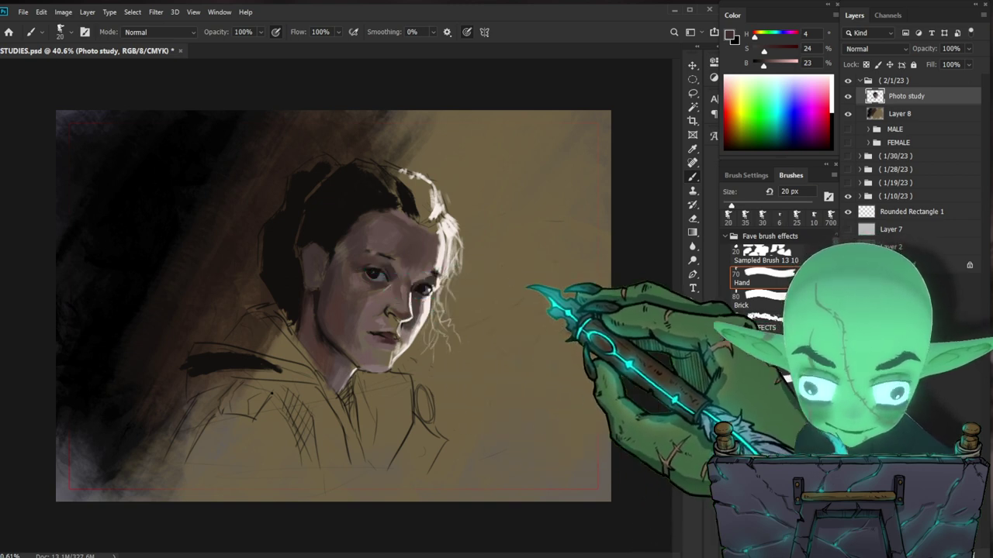
Step: Sample the near-black of the nearer eye (H 24, S 38, B 5) and darken the eye's details with brush sizes between 10 and 35 px
{"action": "left_click", "coordinate": [373, 273], "text": "alt"}
{"action": "key", "text": "bracketleft"}
{"action": "key", "text": "bracketleft"}
{"action": "key", "text": "bracketright"}
{"action": "key", "text": "bracketright"}
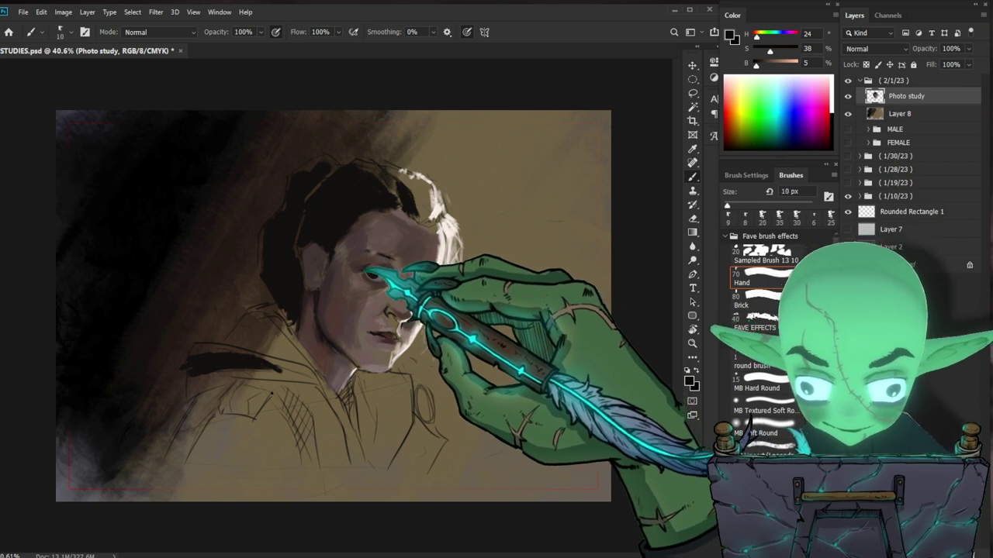
{"action": "key", "text": "bracketright"}
{"action": "key", "text": "bracketright"}
{"action": "key", "text": "bracketright"}
{"action": "key", "text": "bracketright"}
{"action": "key", "text": "bracketright"}
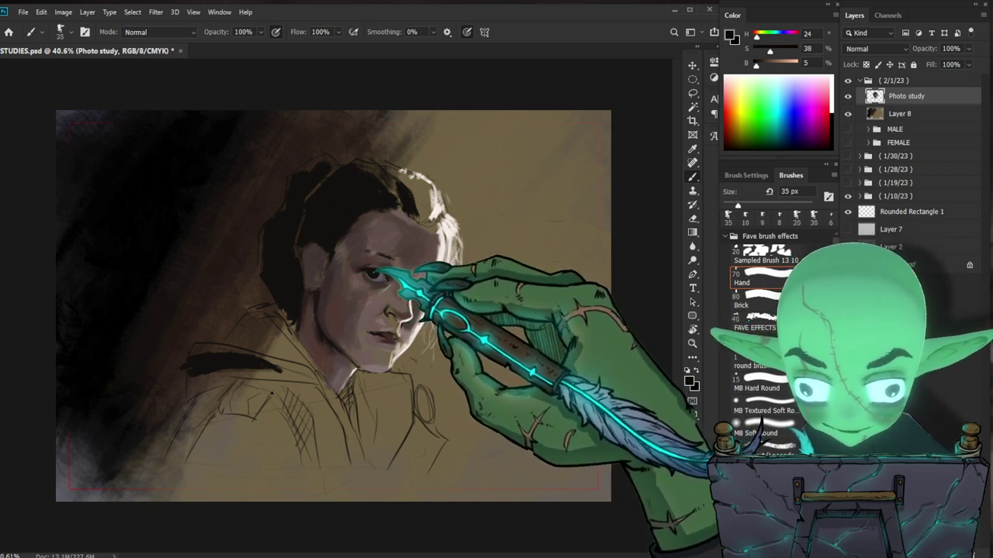
{"action": "key", "text": "bracketleft"}
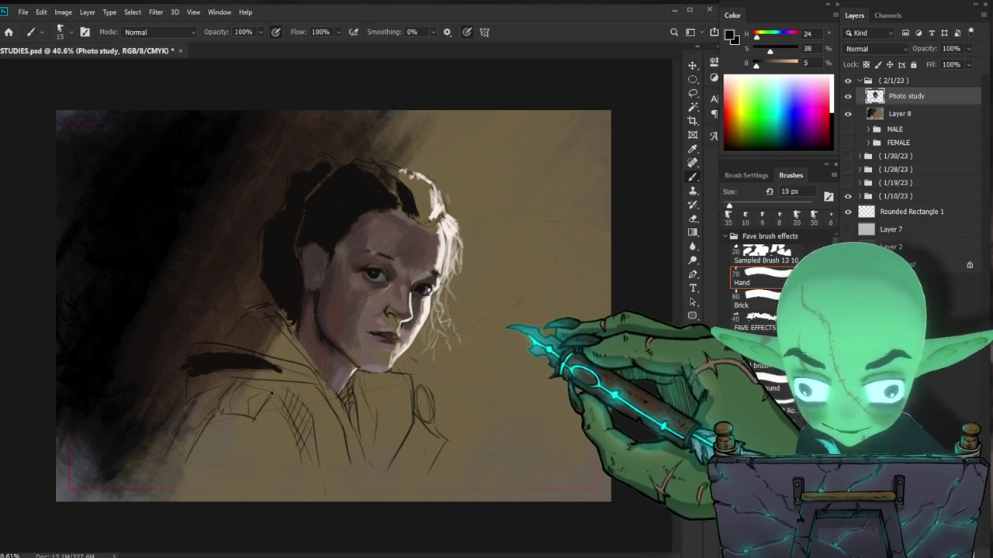
Step: Sample a mid skin tone (H 10, S 22, B 42) and paint it along the lower lid of the nearer eye
{"action": "key", "text": "ctrl+space"}
{"action": "left_click_drag", "start_coordinate": [459, 343], "coordinate": [467, 350]}
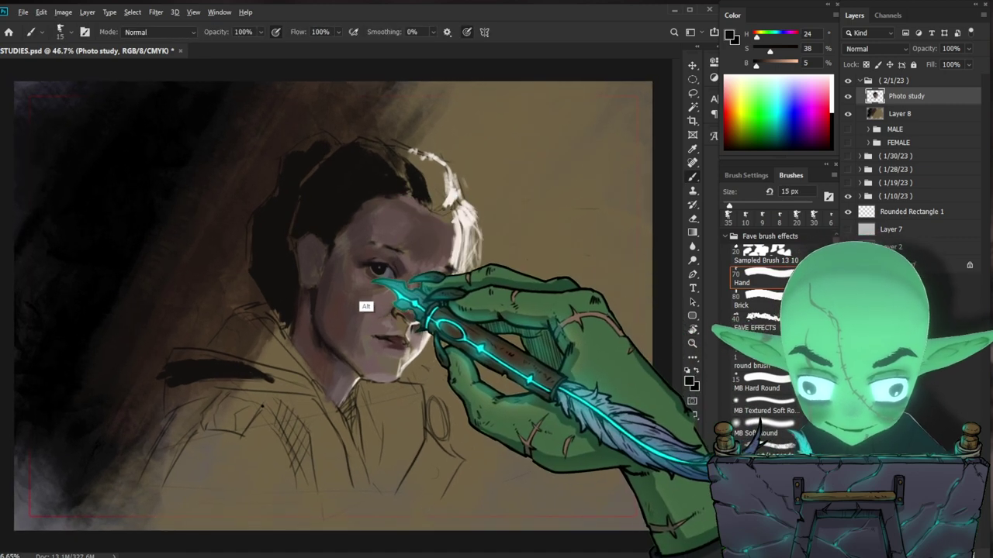
{"action": "left_click", "coordinate": [357, 299], "text": "alt"}
{"action": "left_click_drag", "start_coordinate": [366, 273], "coordinate": [371, 277]}
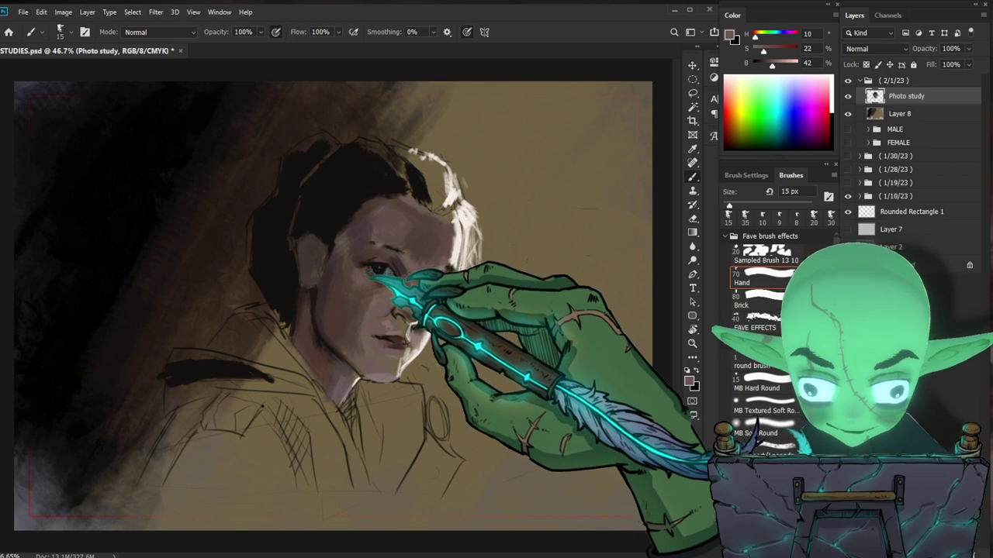
Step: Sample a dark brown from the neck shadow and refine the nearer eye's shading with a 9 px brush
{"action": "left_click", "coordinate": [298, 319], "text": "alt"}
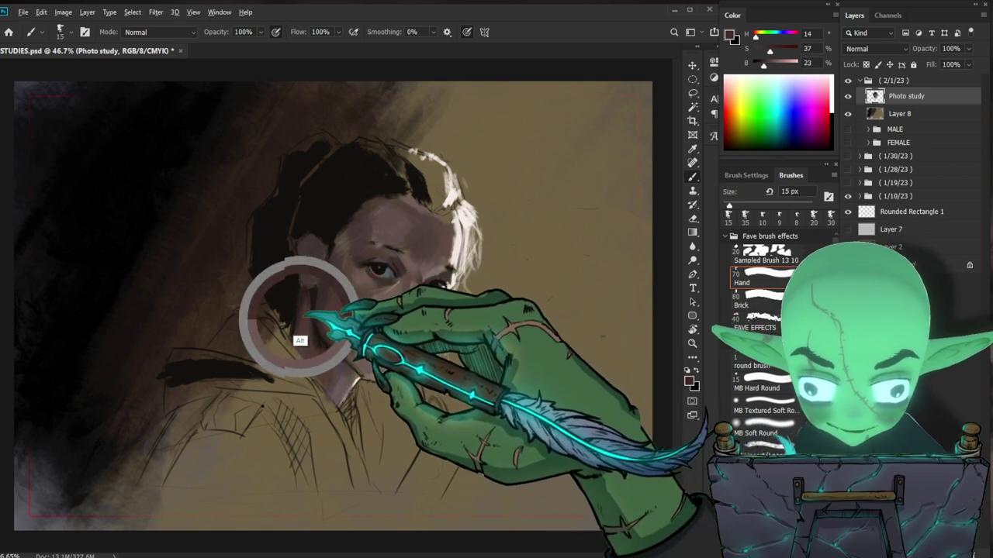
{"action": "key", "text": "bracketleft"}
{"action": "key", "text": "bracketleft"}
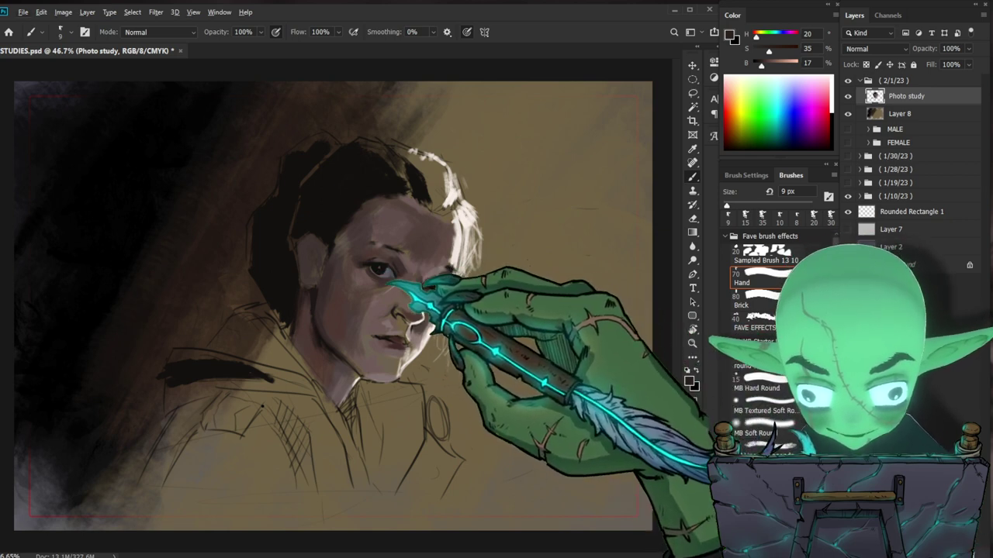
Step: Sample the bluish grey of the eyes, darken it to 24% brightness, and paint it into the nearer eye with a 15 px brush
{"action": "left_click", "coordinate": [438, 289], "text": "alt"}
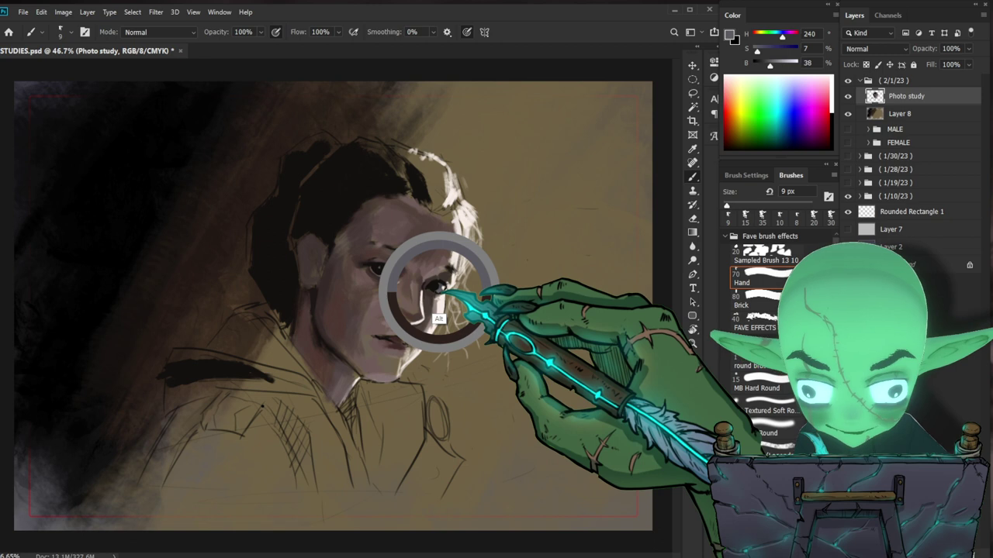
{"action": "left_click", "coordinate": [438, 288], "text": "alt"}
{"action": "left_click", "coordinate": [379, 267], "text": "alt"}
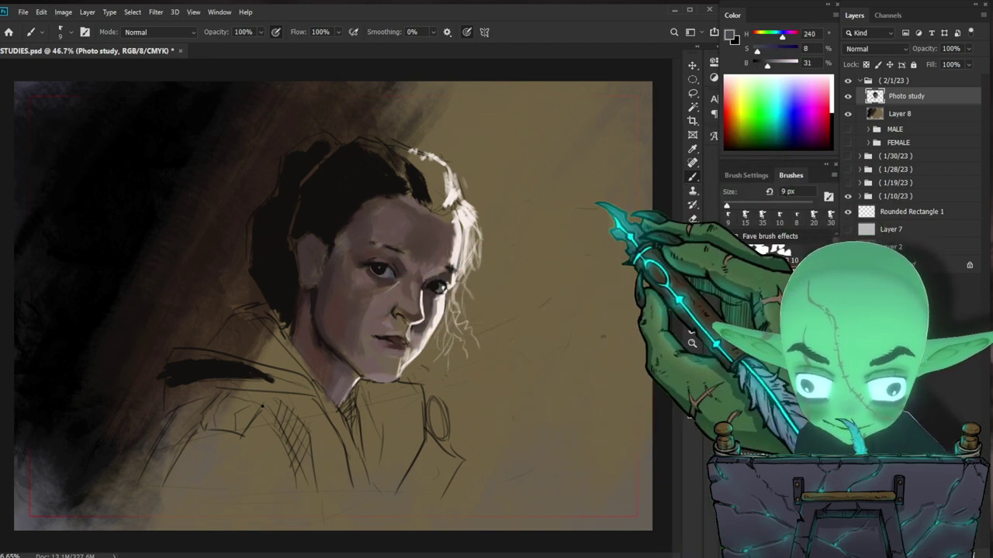
{"action": "left_click_drag", "start_coordinate": [770, 65], "coordinate": [764, 66]}
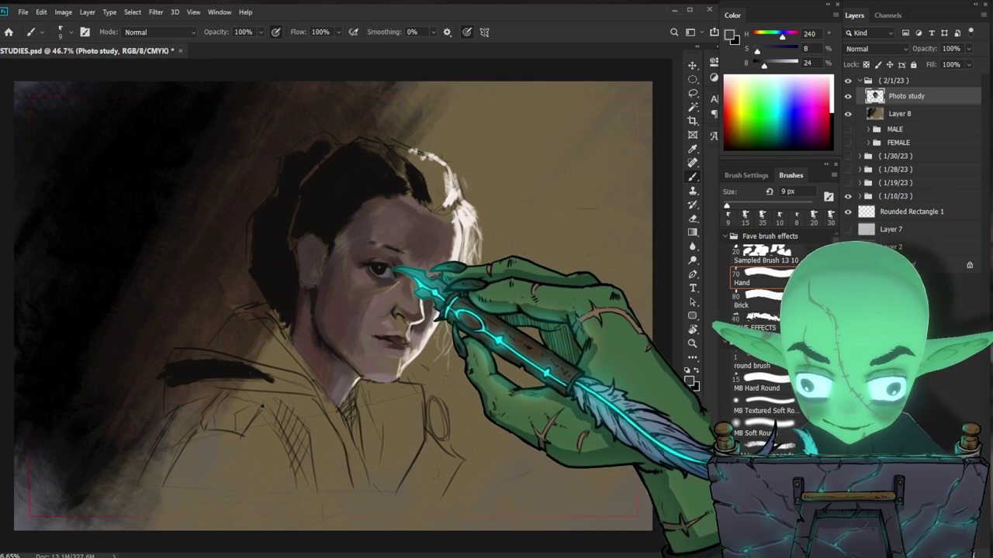
{"action": "key", "text": "bracketright"}
{"action": "key", "text": "bracketright"}
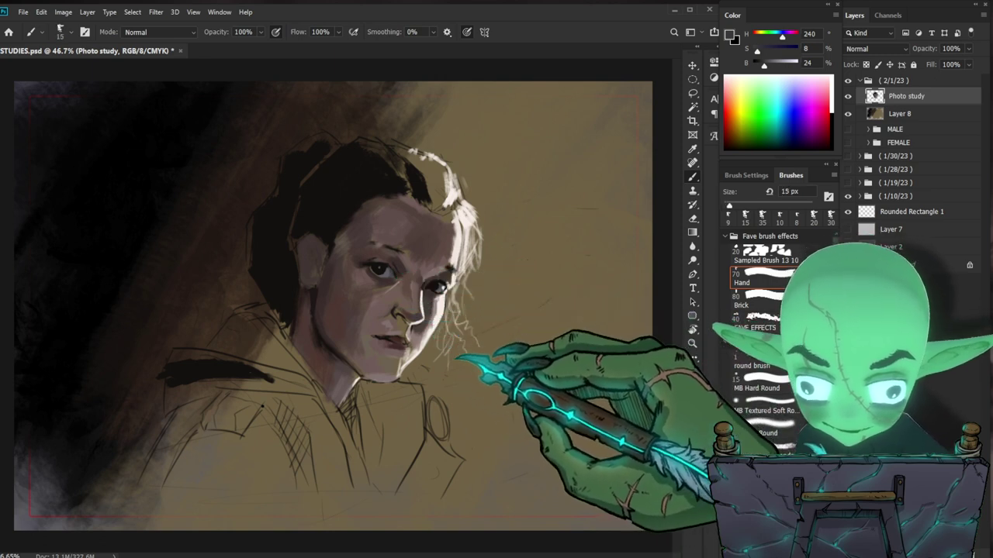
{"action": "key", "text": "bracketleft"}
{"action": "key", "text": "bracketleft"}
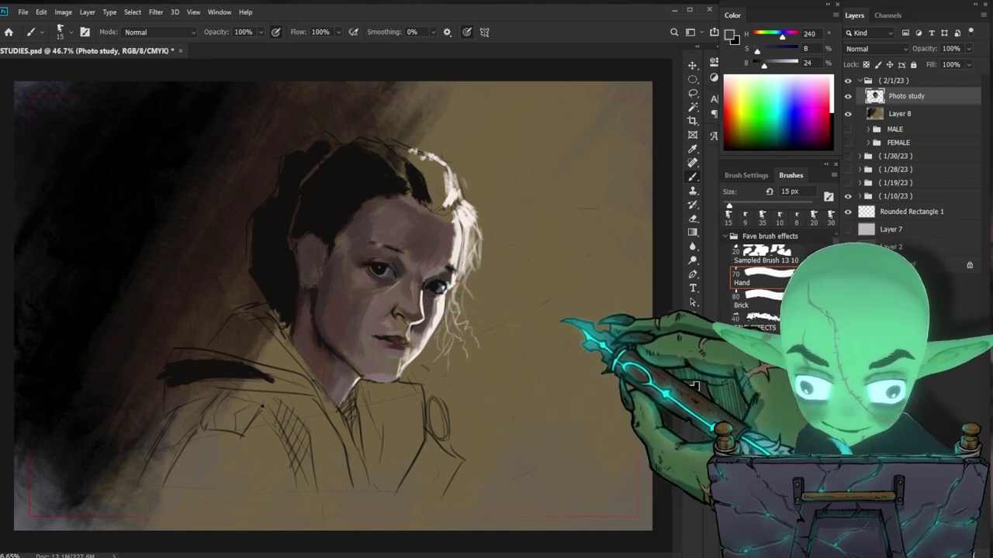
Step: Resample the grey inside the nearer eye (H 240, S 7, B 28) and dab it into that eye with a 9 px brush
{"action": "left_click", "coordinate": [387, 272], "text": "alt"}
{"action": "left_click", "coordinate": [376, 268], "text": "alt"}
{"action": "key", "text": "bracketleft"}
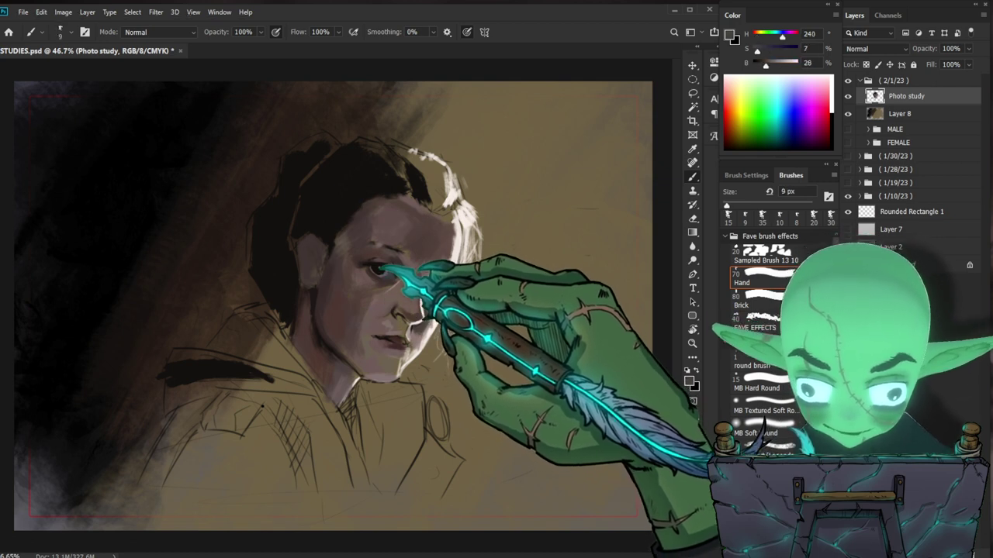
{"action": "left_click_drag", "start_coordinate": [377, 267], "coordinate": [377, 266]}
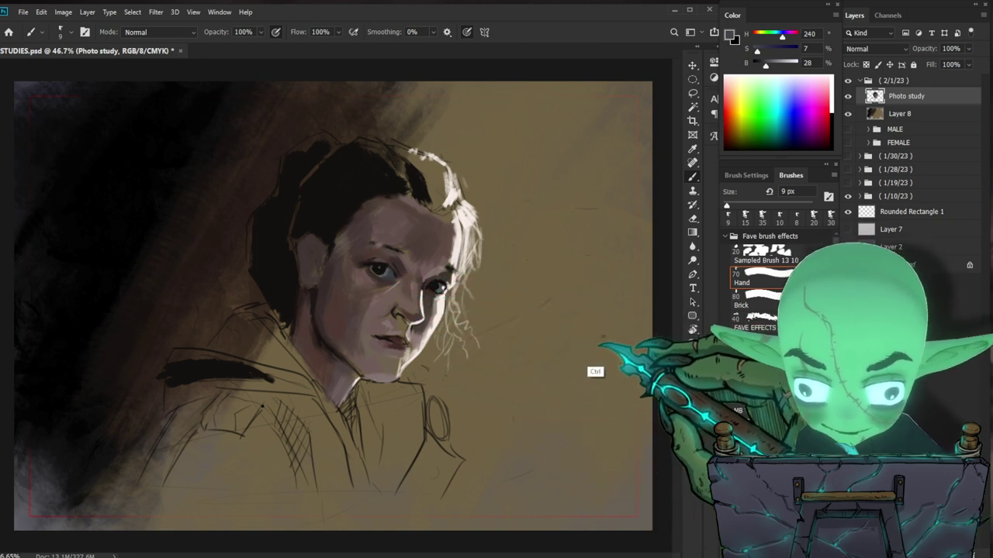
Step: Sample skin tones from the face (H 16, S 23, B 44, and H 8, S 22, B 40) and touch up the skin around the nearer eye
{"action": "left_click_drag", "start_coordinate": [481, 307], "coordinate": [500, 306]}
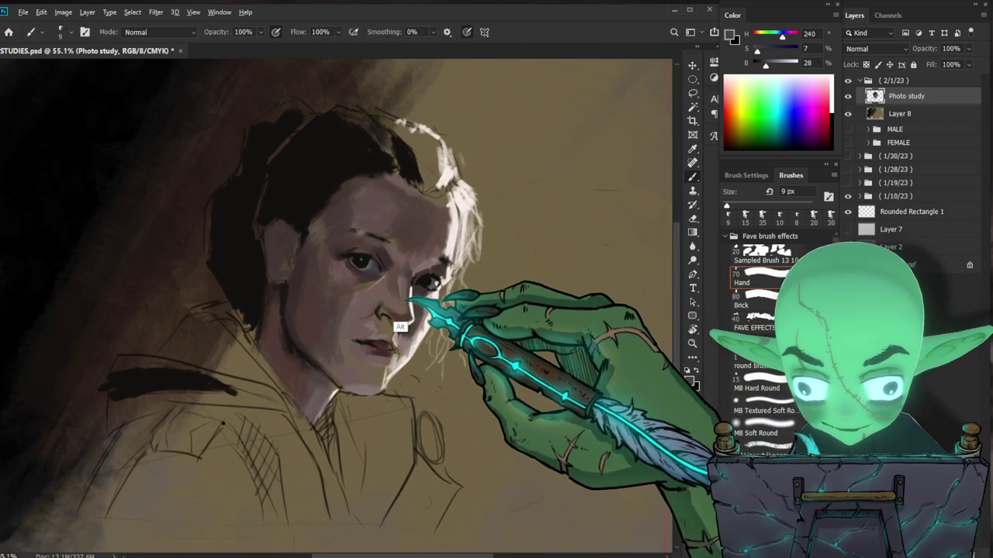
{"action": "left_click", "coordinate": [355, 309], "text": "alt"}
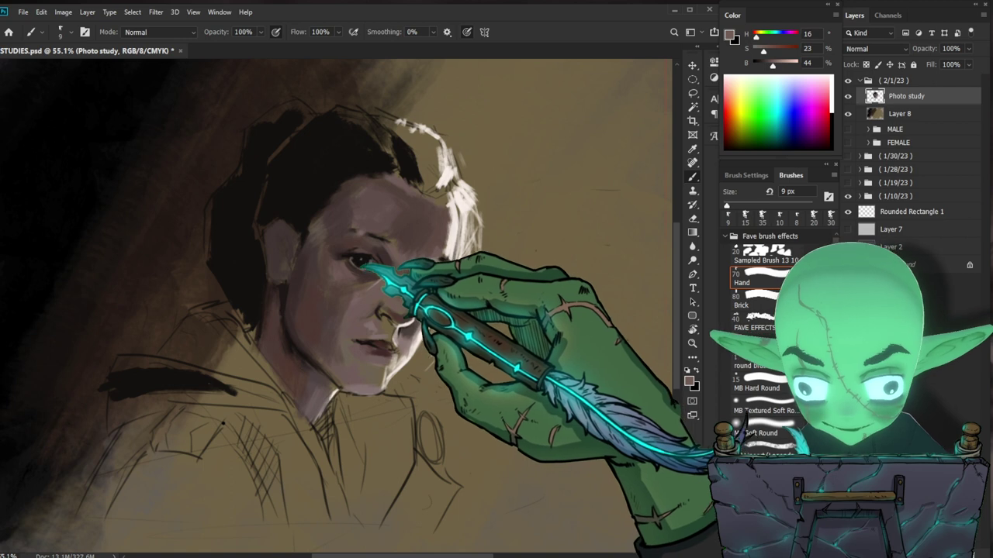
{"action": "left_click", "coordinate": [388, 233], "text": "alt"}
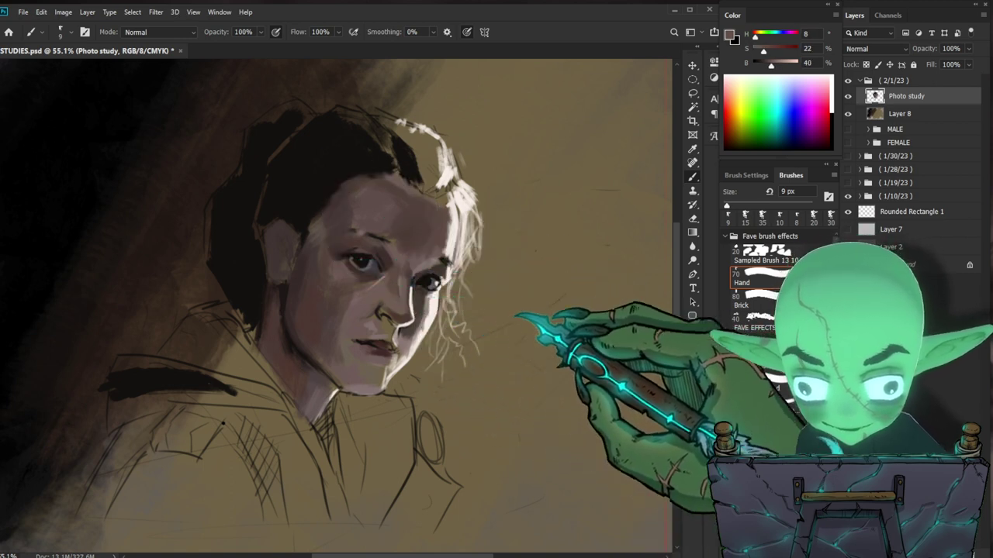
{"action": "left_click_drag", "start_coordinate": [426, 503], "coordinate": [403, 499]}
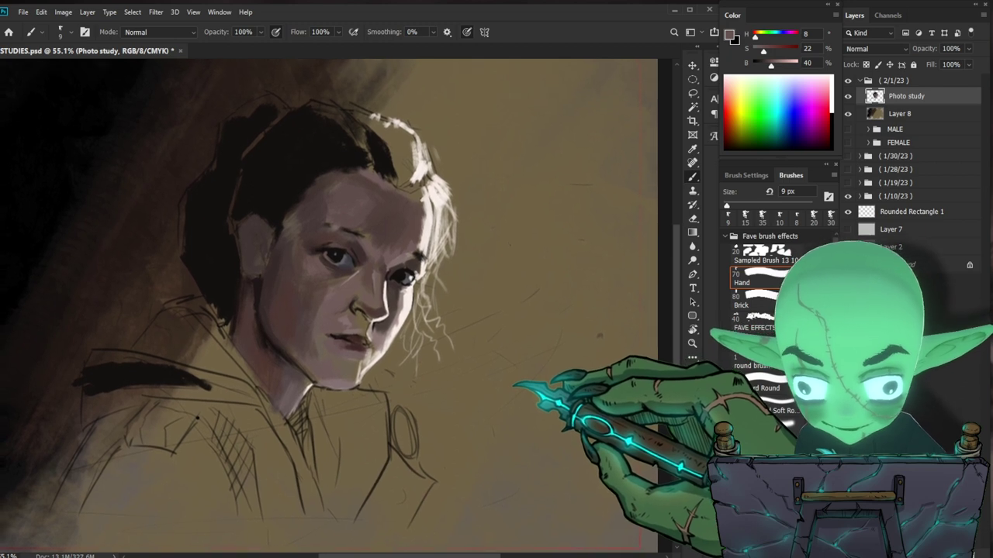
Step: Sample a near-black (H 24, S 38, B 5) and reinforce the dark accents of the nearer eye with the 9 px brush
{"action": "left_click", "coordinate": [335, 260], "text": "alt"}
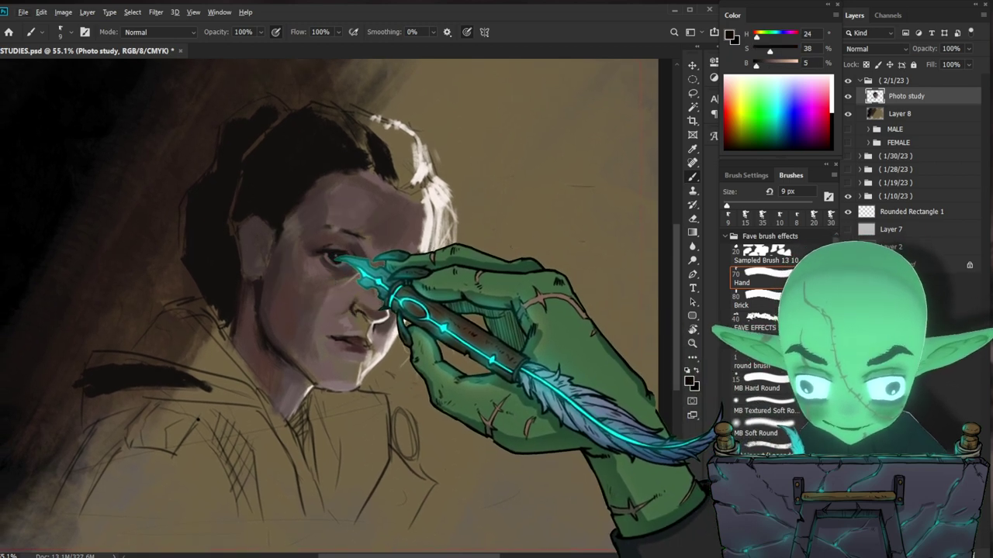
{"action": "left_click_drag", "start_coordinate": [436, 264], "coordinate": [397, 303]}
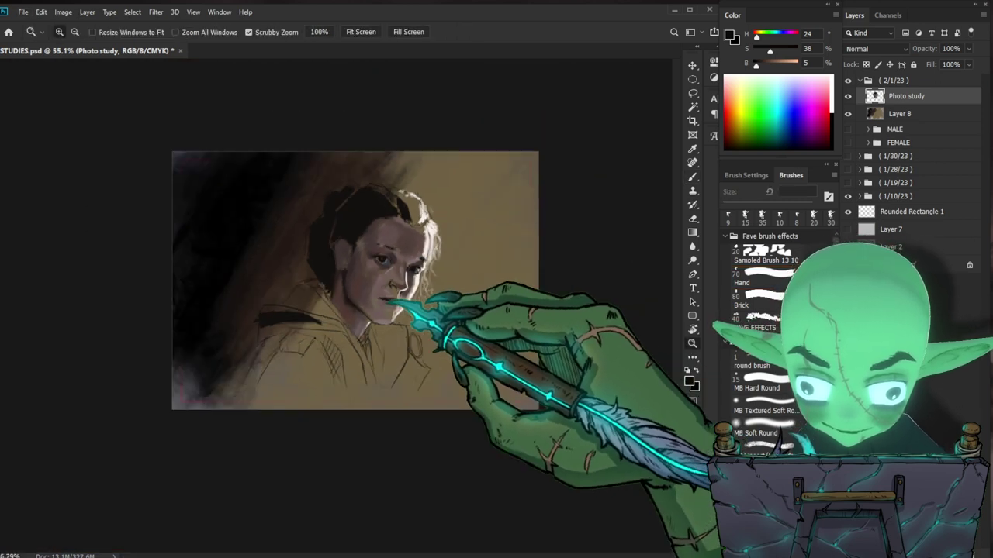
{"action": "left_click_drag", "start_coordinate": [450, 334], "coordinate": [469, 344]}
{"action": "scroll", "coordinate": [335, 302], "scroll_direction": "up", "scroll_amount": 2}
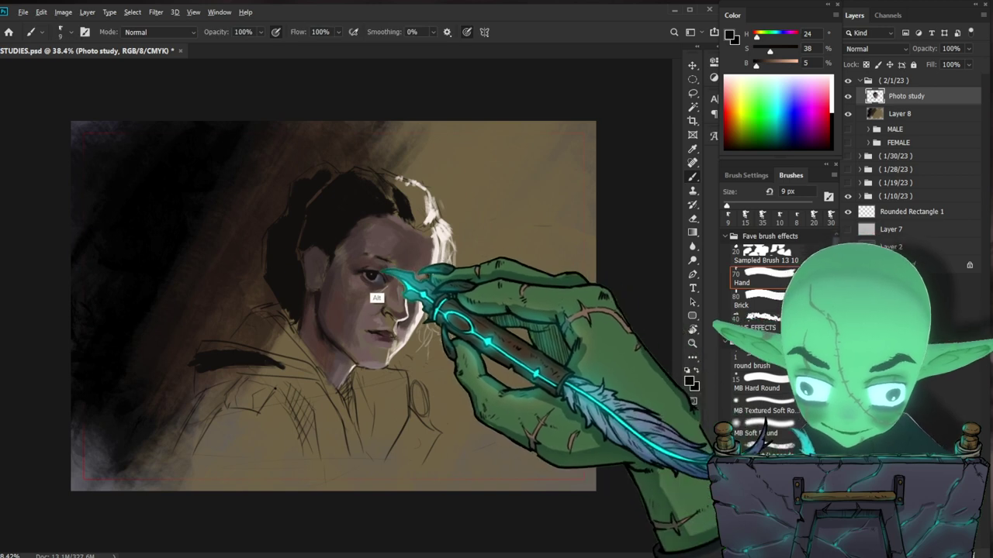
Step: Sample a dark brown (H 4, S 23, B 24) and a skin tone (H 8, S 22, B 38) to shade around the nearer eye, enlarging the brush to 30 px
{"action": "left_click", "coordinate": [365, 275], "text": "alt"}
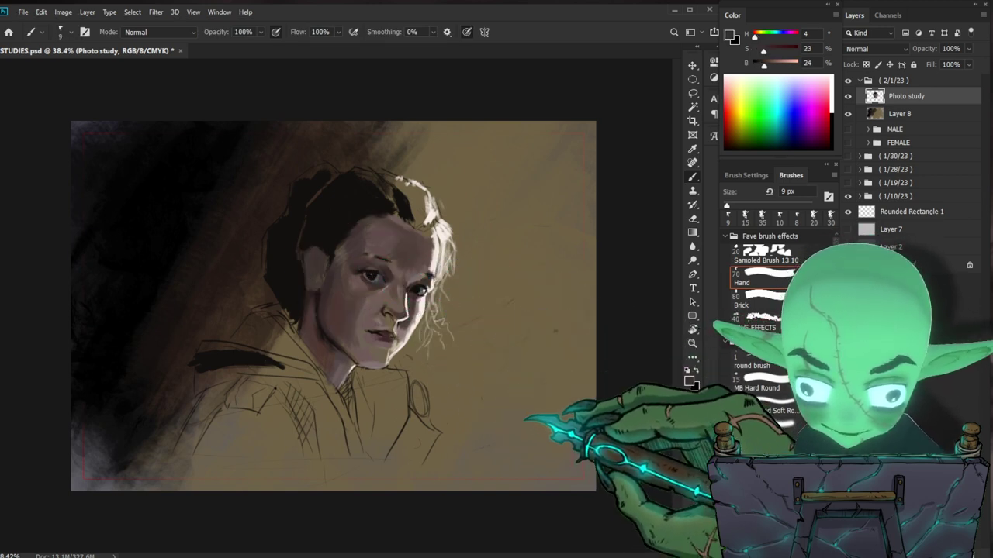
{"action": "scroll", "coordinate": [333, 305], "scroll_direction": "up", "scroll_amount": 1}
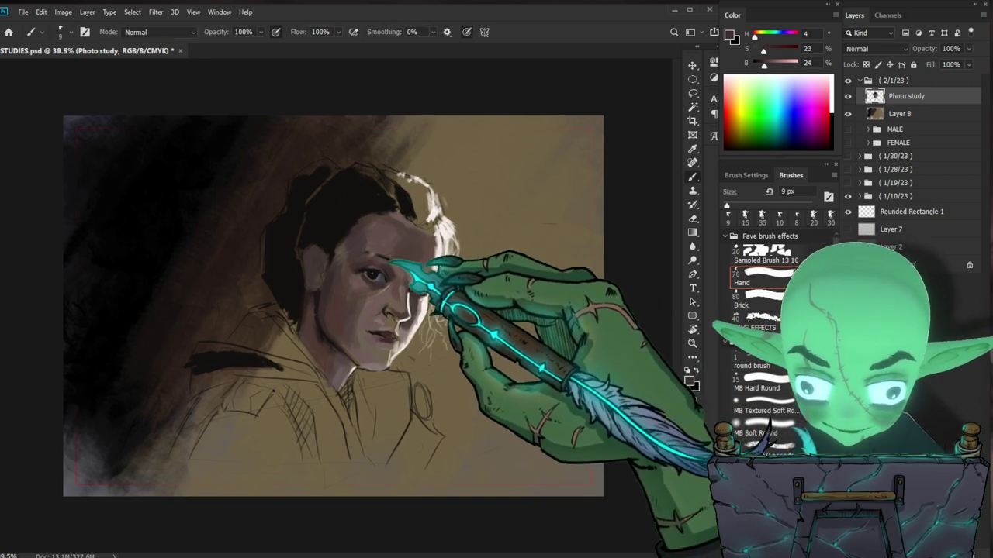
{"action": "left_click", "coordinate": [379, 233], "text": "alt"}
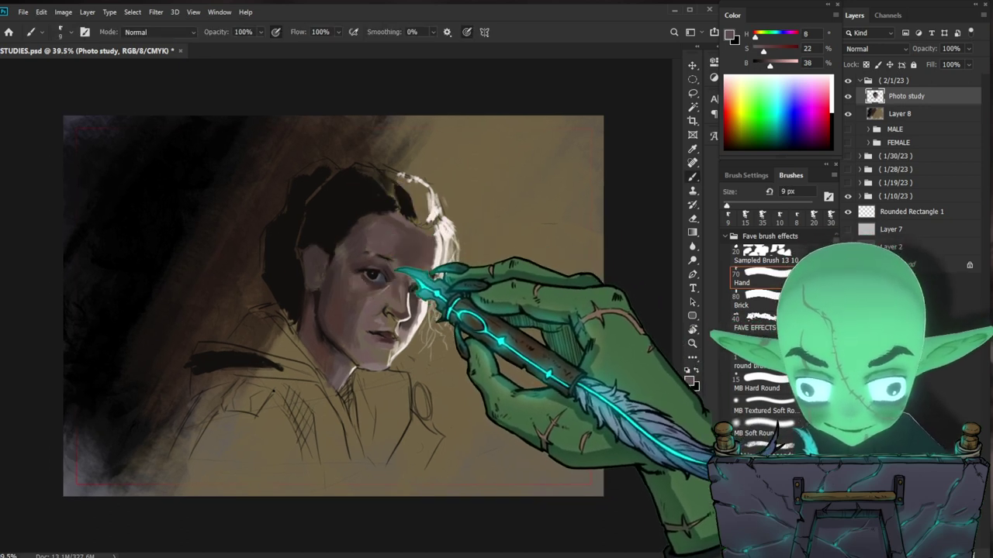
{"action": "key", "text": "bracketright"}
{"action": "key", "text": "bracketright"}
{"action": "key", "text": "bracketright"}
{"action": "key", "text": "bracketright"}
{"action": "key", "text": "bracketright"}
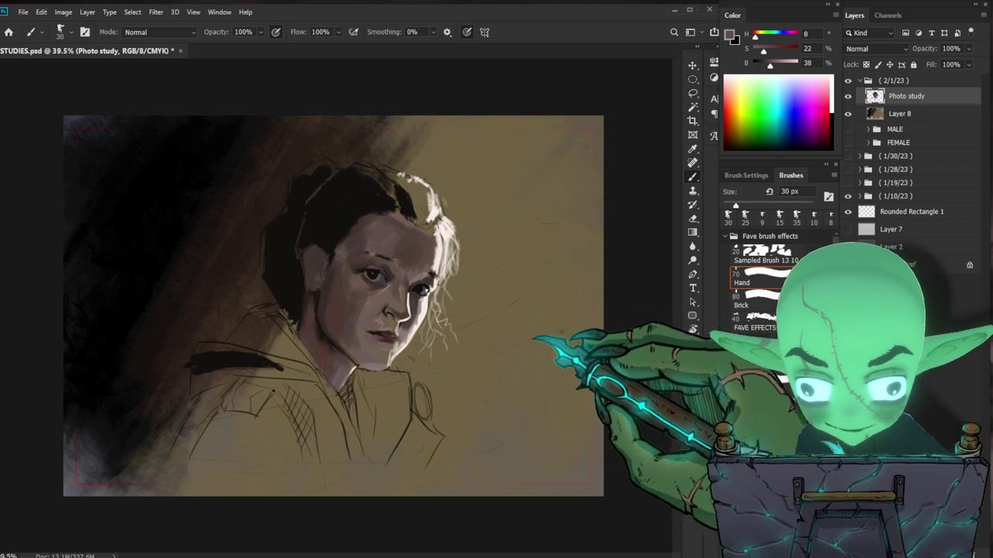
Step: Sample a shadow brown near the farther eye (H 11, S 27, B 31), and darken the nearer eyebrow with near-black (H 24, S 38, B 5), reducing the brush to 20 px
{"action": "left_click", "coordinate": [411, 279], "text": "alt"}
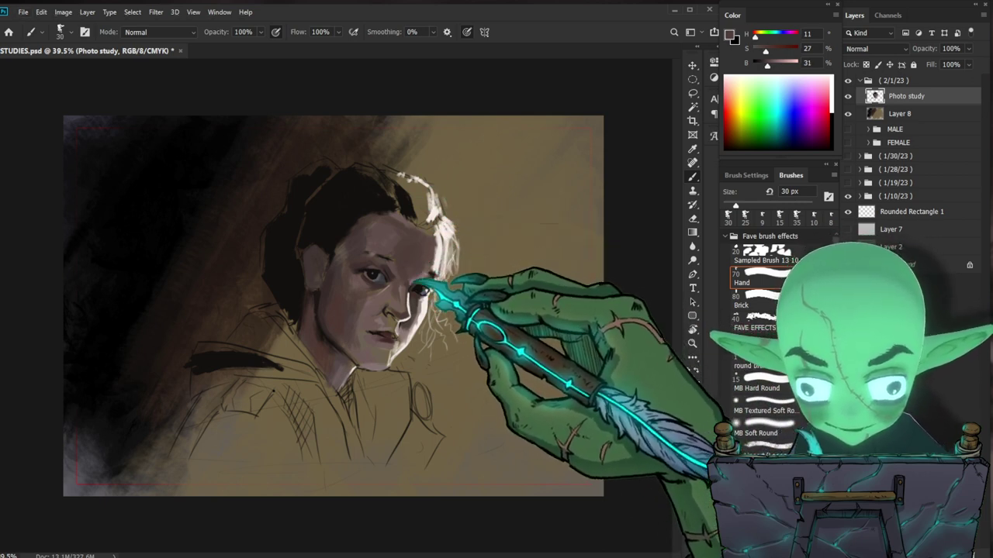
{"action": "key", "text": "z"}
{"action": "left_click_drag", "start_coordinate": [508, 277], "coordinate": [446, 287]}
{"action": "left_click_drag", "start_coordinate": [374, 305], "coordinate": [428, 304]}
{"action": "key", "text": "b"}
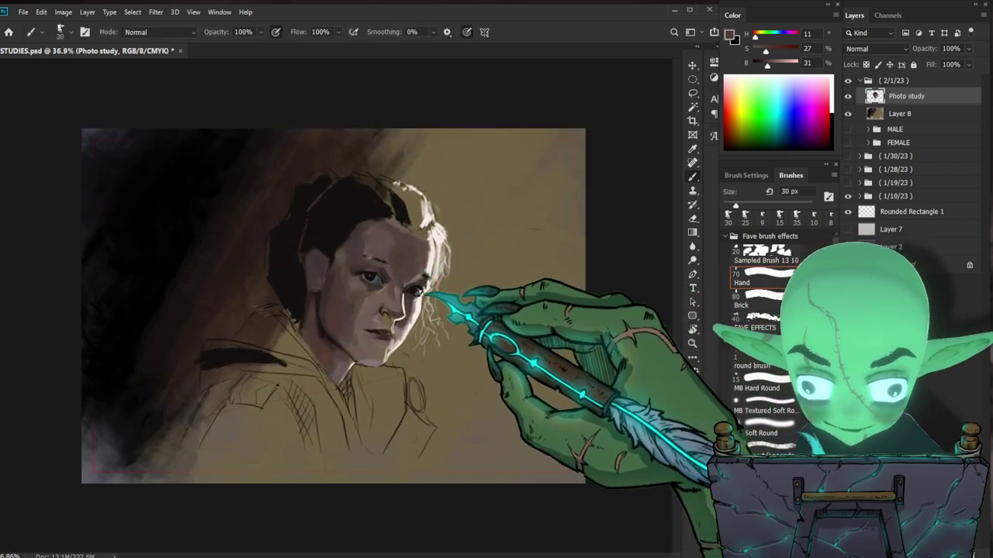
{"action": "left_click_drag", "start_coordinate": [395, 269], "coordinate": [401, 209]}
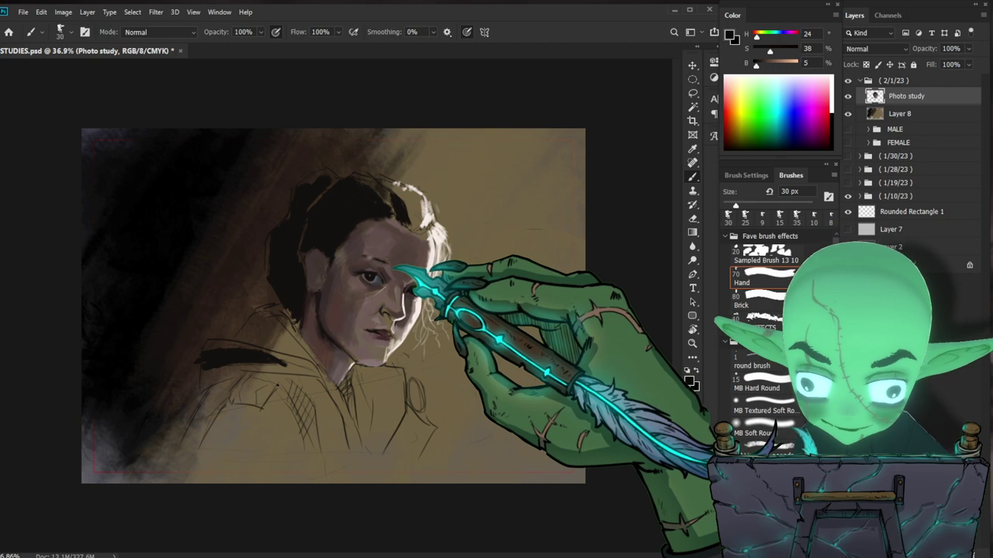
{"action": "key", "text": "bracketleft"}
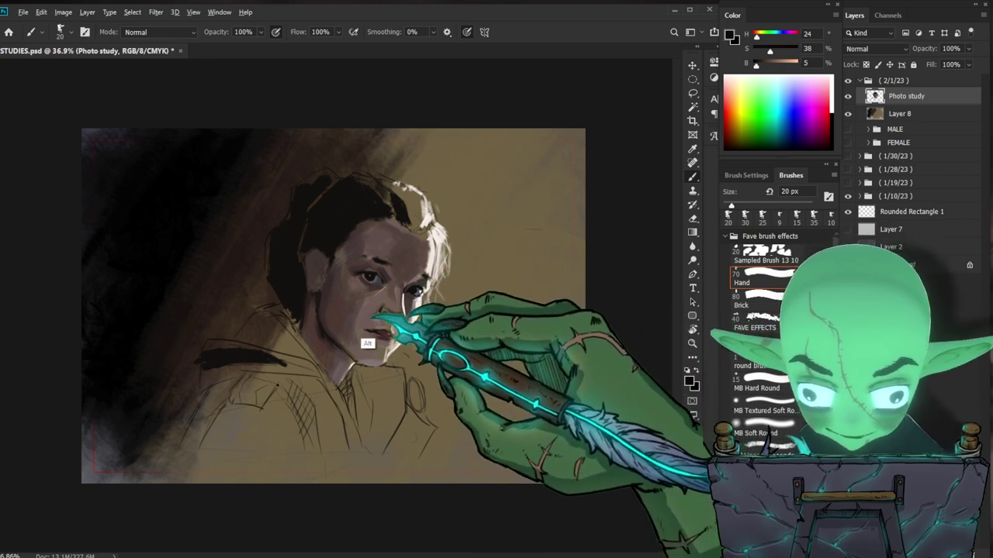
Step: Refine the farther eye with a sampled skin tone, the pale rim-light colour (H 25, S 7, B 97) at 9 px, and a dark brown (H 17, S 23, B 24)
{"action": "left_click", "coordinate": [364, 312], "text": "alt"}
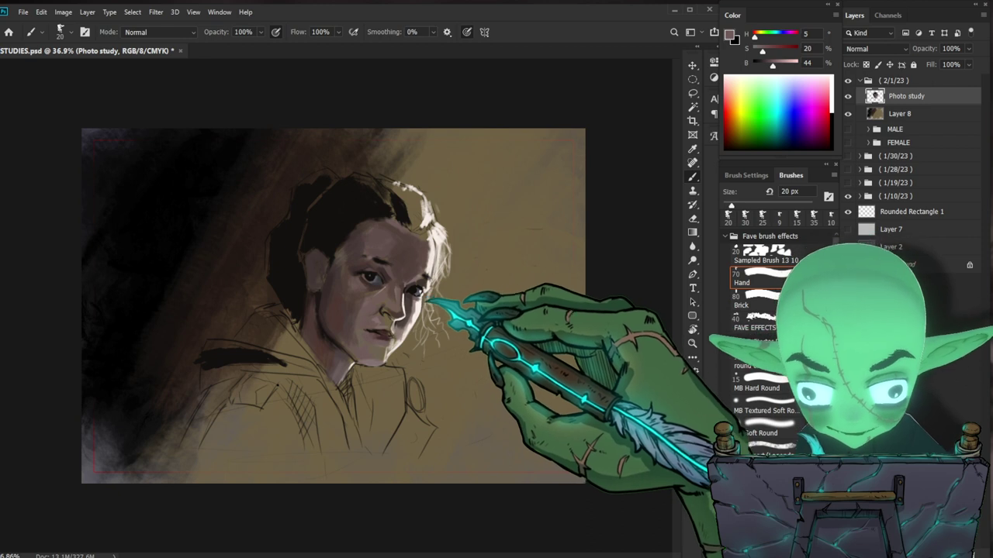
{"action": "left_click", "coordinate": [421, 284], "text": "alt"}
{"action": "key", "text": "bracketleft"}
{"action": "key", "text": "bracketleft"}
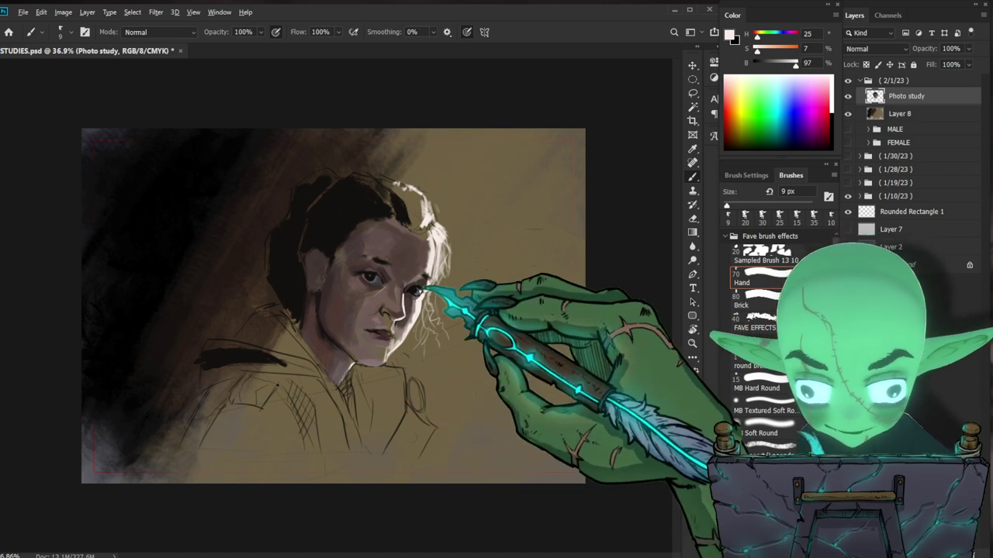
{"action": "left_click", "coordinate": [409, 284], "text": "alt"}
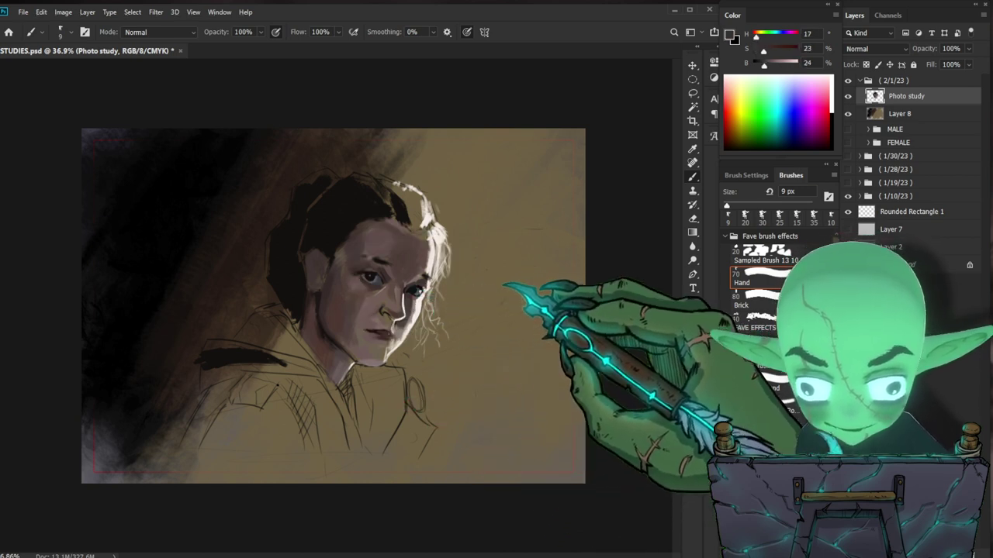
Step: Sample a lighter skin tone (H 9, S 17, B 50) and rework the skin around the farther eye
{"action": "key", "text": "z"}
{"action": "left_click_drag", "start_coordinate": [400, 293], "coordinate": [419, 294]}
{"action": "key", "text": "b"}
{"action": "left_click", "coordinate": [412, 295], "text": "alt"}
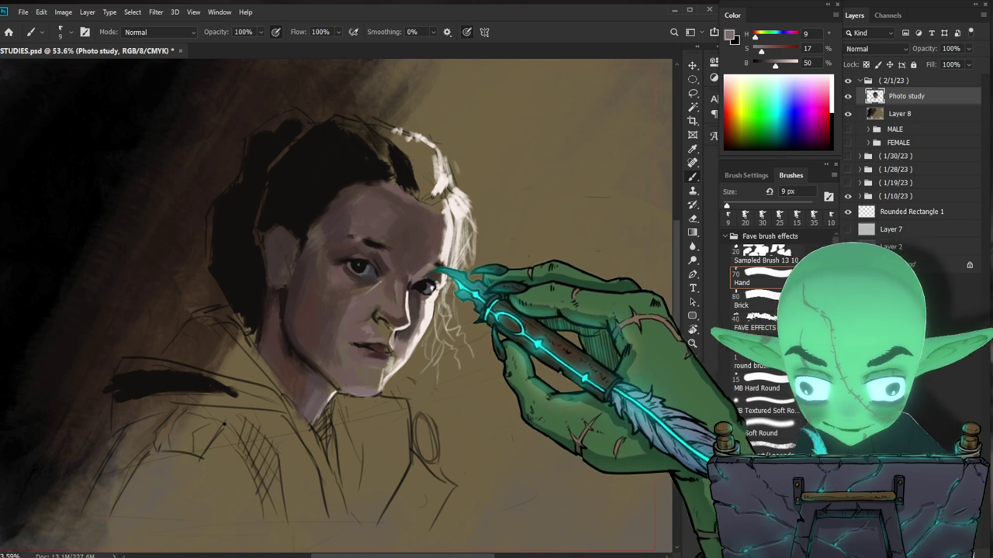
{"action": "key", "text": "z"}
{"action": "mouse_move", "coordinate": [434, 318]}
{"action": "left_mouse_down"}
{"action": "mouse_move", "coordinate": [341, 318]}
{"action": "mouse_move", "coordinate": [437, 293]}
{"action": "mouse_move", "coordinate": [399, 282]}
{"action": "mouse_move", "coordinate": [391, 255]}
{"action": "mouse_move", "coordinate": [361, 337]}
{"action": "mouse_move", "coordinate": [343, 332]}
{"action": "left_mouse_up"}
{"action": "key", "text": "b"}
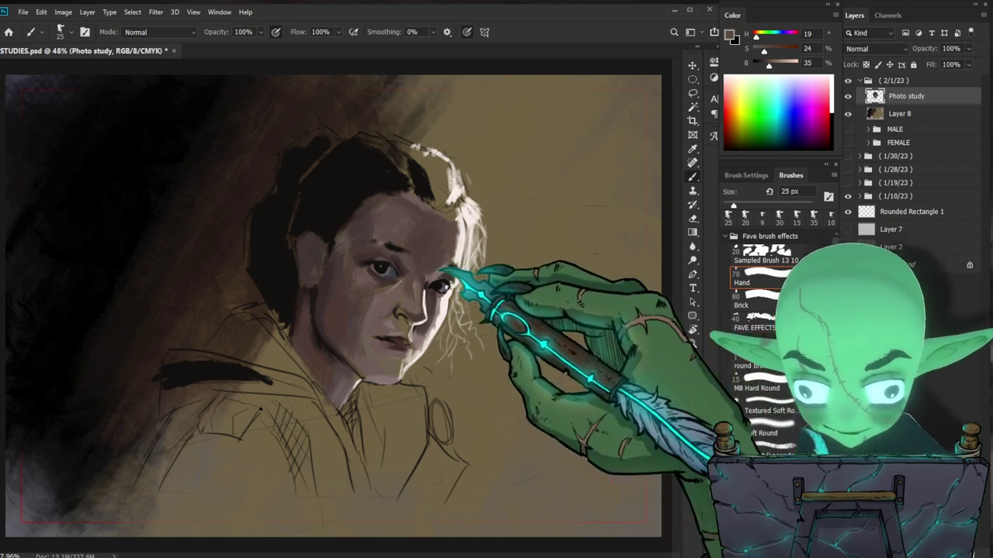
Step: Sample a dark brown (H 4, S 24, B 23) and shade the nose bridge beside the farther eye with a 10 px brush
{"action": "left_click", "coordinate": [402, 301], "text": "alt"}
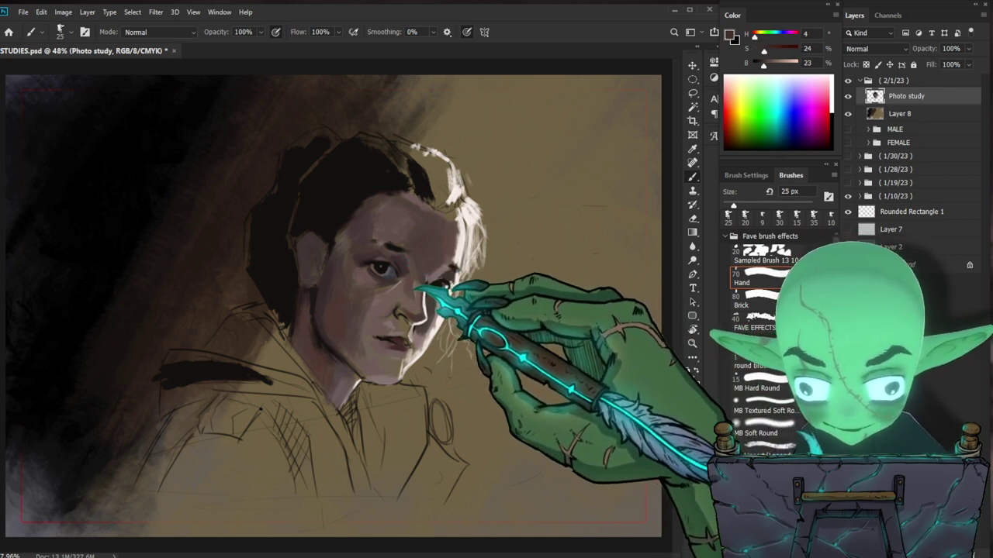
{"action": "key", "text": "bracketleft"}
{"action": "key", "text": "bracketleft"}
{"action": "key", "text": "bracketleft"}
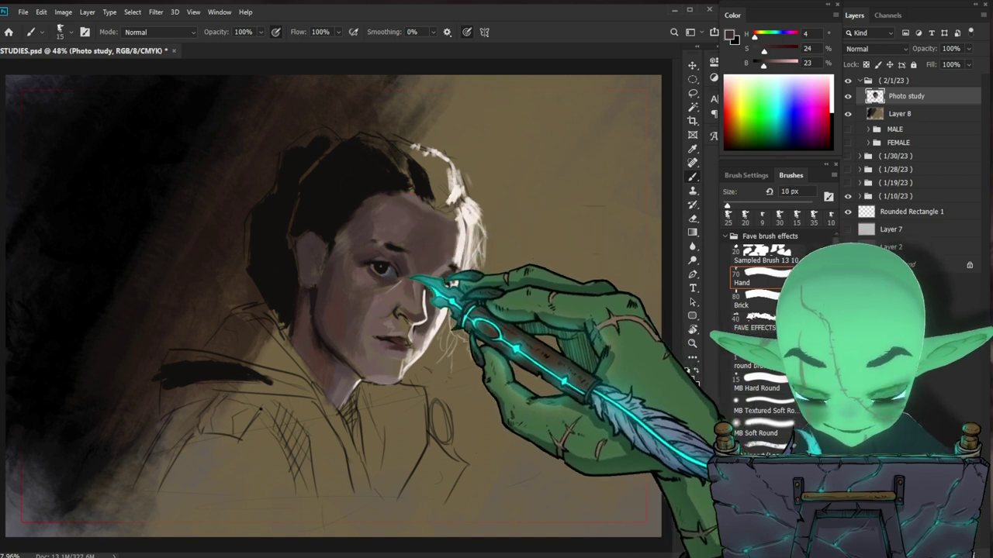
{"action": "left_click_drag", "start_coordinate": [405, 276], "coordinate": [417, 276]}
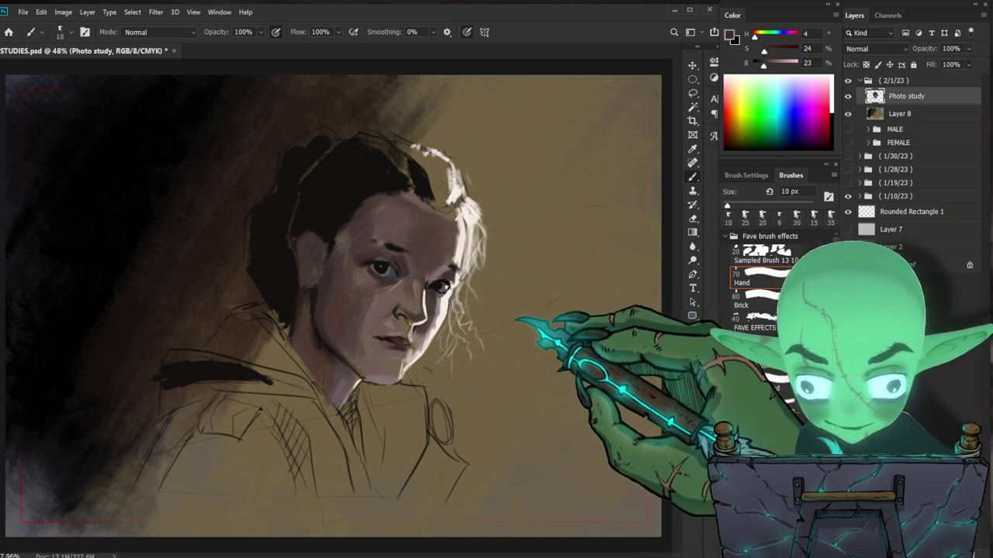
Step: Sample the near-black of the nearer eye (H 24, S 38, B 5) and sharpen its upper lid with a small 8–9 px brush
{"action": "left_click_drag", "start_coordinate": [527, 366], "coordinate": [434, 481]}
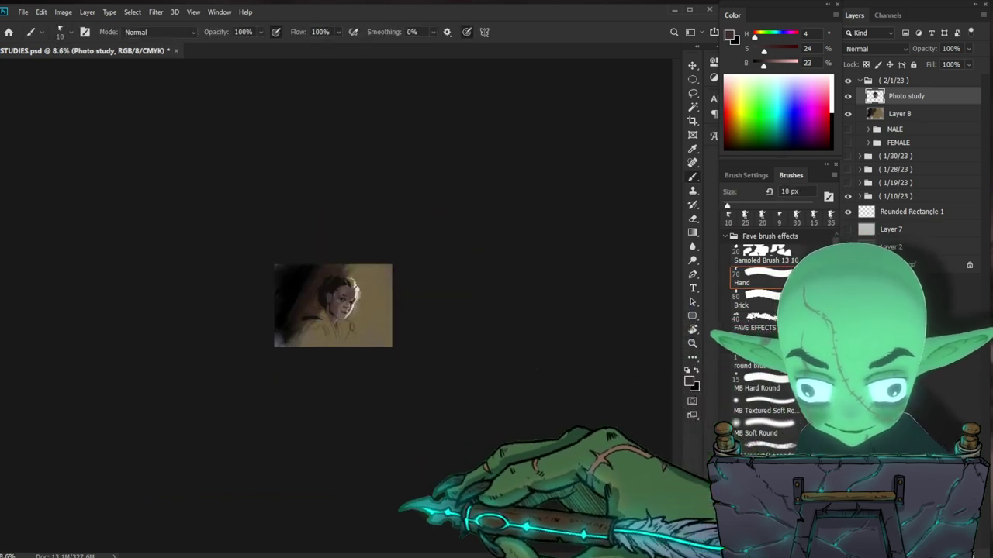
{"action": "left_click_drag", "start_coordinate": [341, 349], "coordinate": [414, 326]}
{"action": "mouse_move", "coordinate": [447, 377]}
{"action": "left_mouse_down"}
{"action": "mouse_move", "coordinate": [496, 392]}
{"action": "mouse_move", "coordinate": [462, 364]}
{"action": "left_mouse_up"}
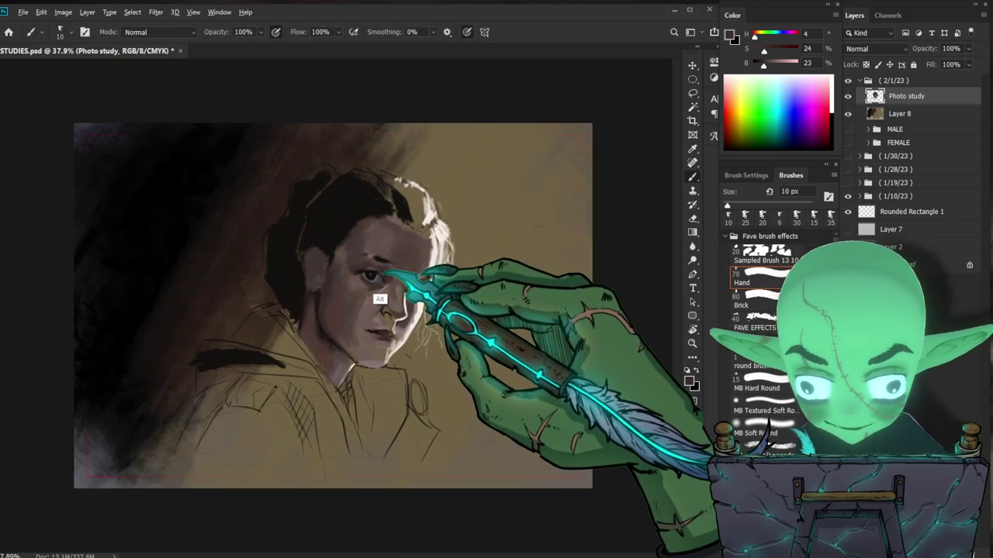
{"action": "left_click", "coordinate": [373, 281], "text": "alt"}
{"action": "key", "text": "bracketleft"}
{"action": "key", "text": "bracketleft"}
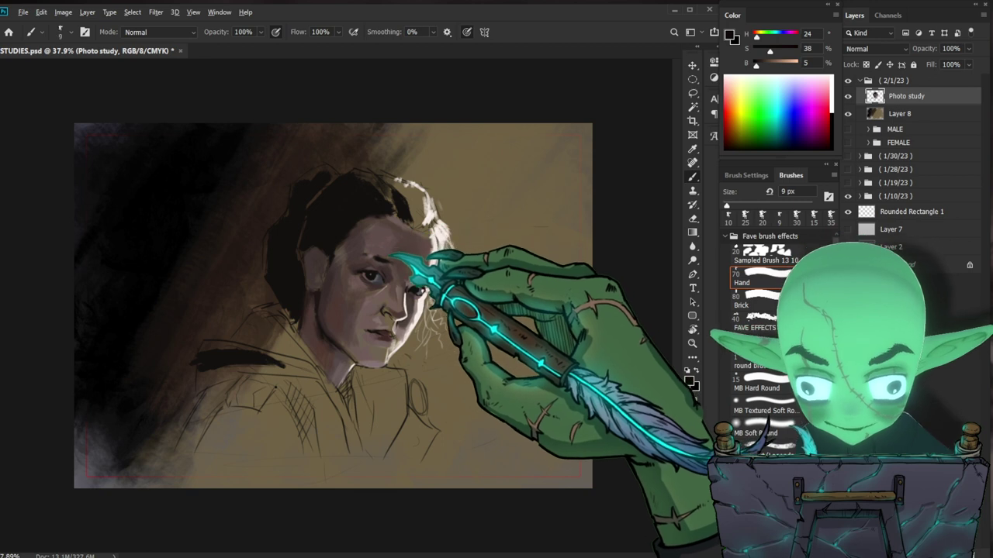
{"action": "left_click_drag", "start_coordinate": [374, 271], "coordinate": [377, 269]}
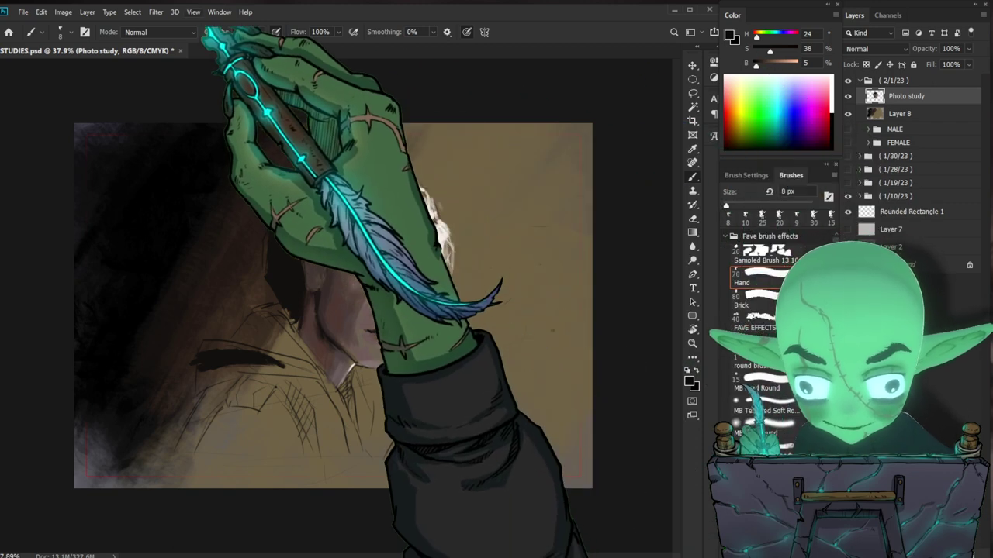
Step: Open a second window of STUDIES.psd and place it clear of the main canvas as a reference view
{"action": "left_click", "coordinate": [220, 11]}
{"action": "mouse_move", "coordinate": [238, 36]}
{"action": "left_click", "coordinate": [369, 224]}
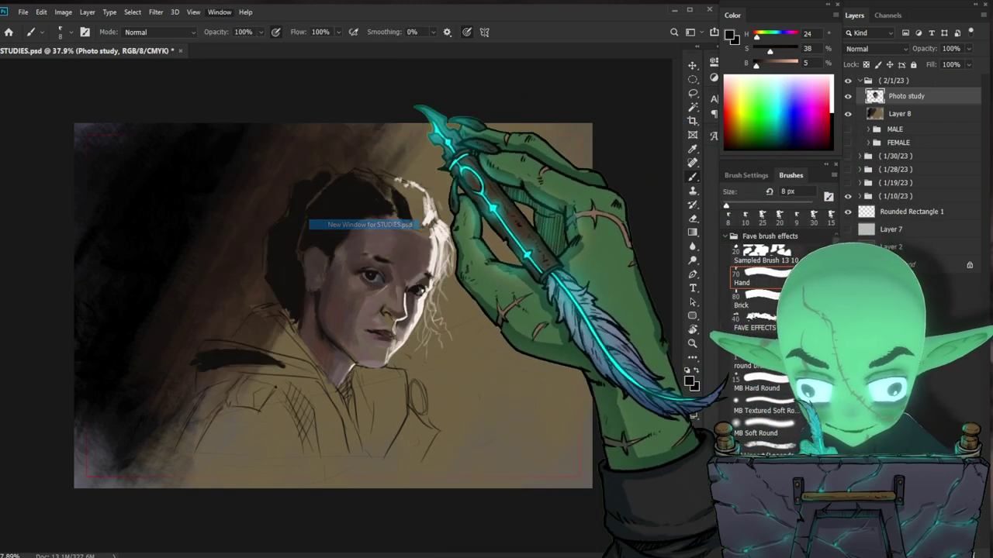
{"action": "left_click_drag", "start_coordinate": [325, 51], "coordinate": [570, 0]}
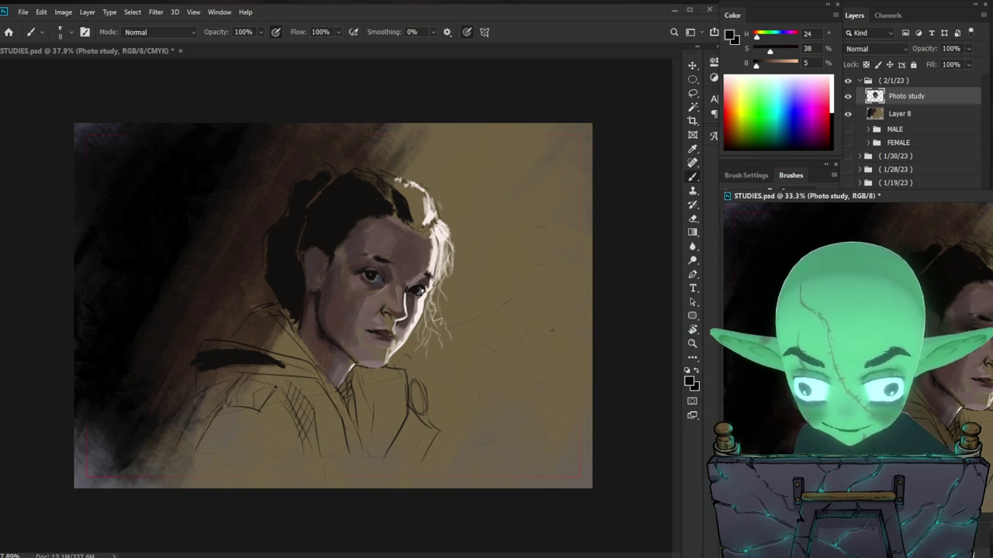
Step: Sample a warm brown from the face (H 21, S 30, B 38) and blend the skin around the nose and mouth with a 35–45 px brush
{"action": "key", "text": "ctrl+space"}
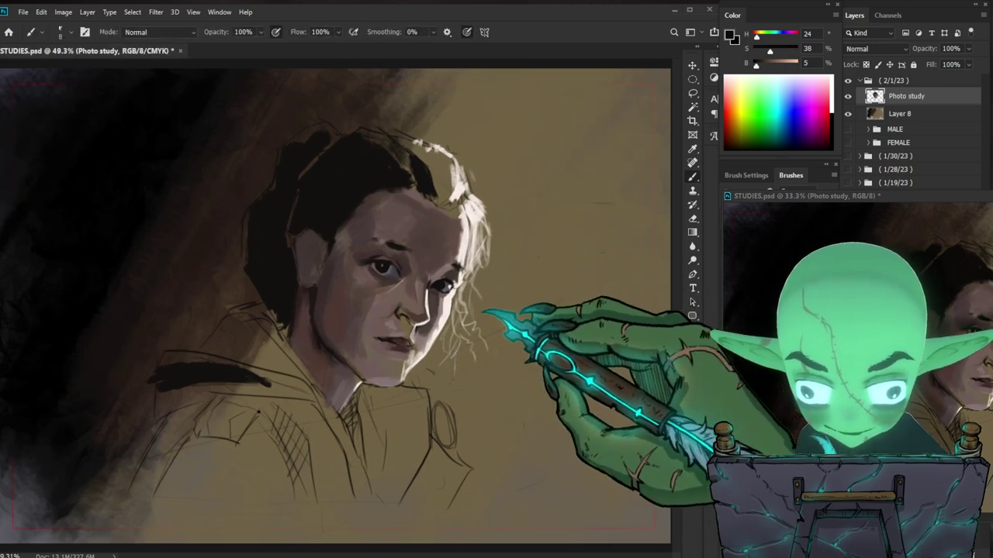
{"action": "key", "text": "ctrl+space"}
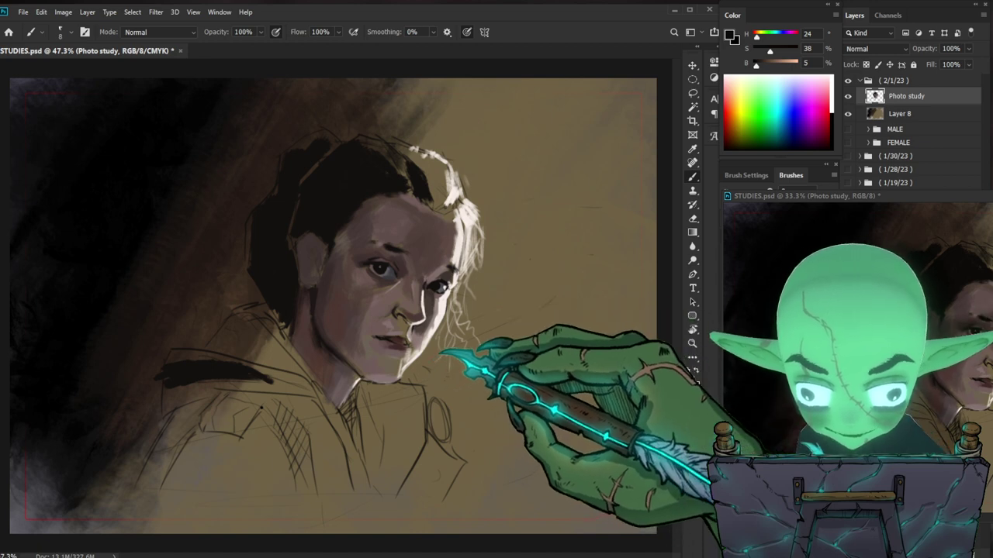
{"action": "key", "text": "alt"}
{"action": "left_click", "coordinate": [393, 295], "text": "alt"}
{"action": "left_click", "coordinate": [380, 291], "text": "alt"}
{"action": "left_click_drag", "start_coordinate": [397, 301], "coordinate": [405, 316]}
{"action": "key", "text": "bracketright"}
{"action": "key", "text": "bracketright"}
{"action": "key", "text": "bracketright"}
{"action": "key", "text": "bracketright"}
{"action": "key", "text": "bracketright"}
{"action": "key", "text": "bracketright"}
{"action": "key", "text": "bracketright"}
{"action": "key", "text": "bracketright"}
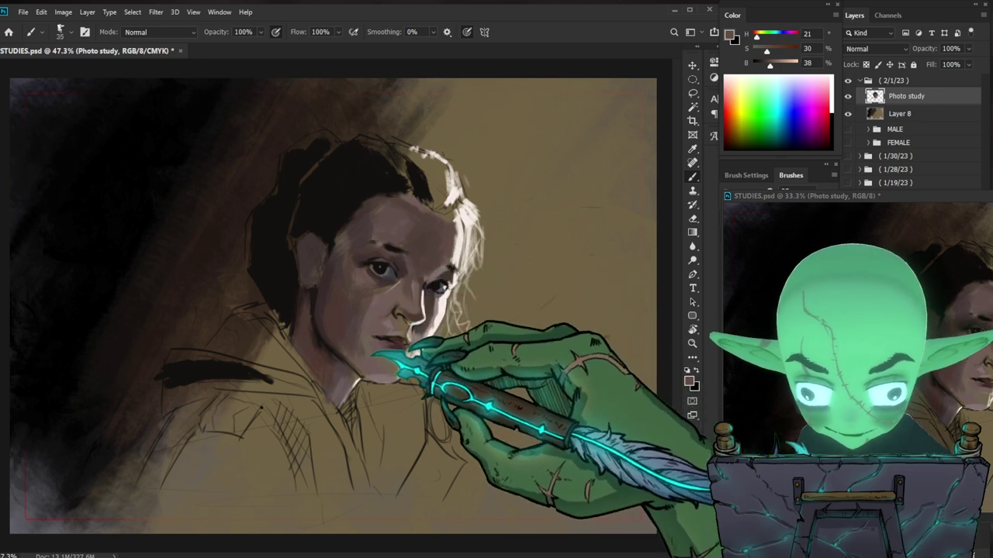
{"action": "key", "text": "bracketright"}
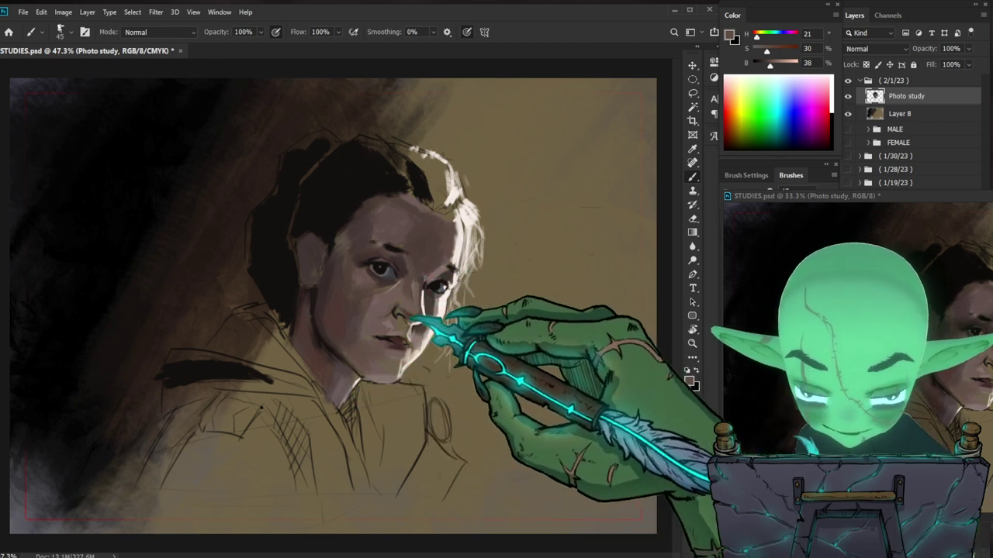
{"action": "key", "text": "bracketleft"}
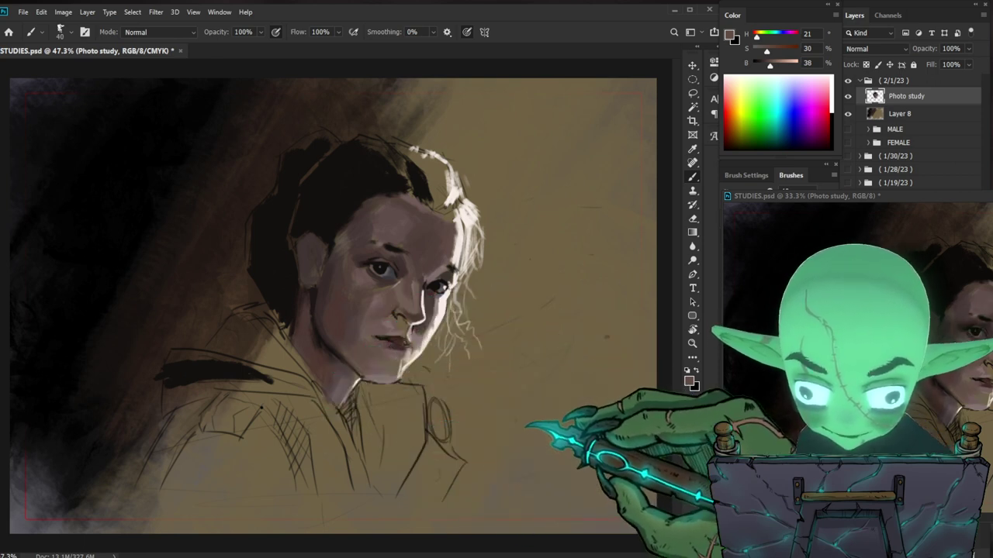
Step: Sample a dark brown (H 11, S 28, B 29) and shade the skin around the nose and mouth with a 20–25 px brush
{"action": "key", "text": "bracketleft"}
{"action": "left_click_drag", "start_coordinate": [363, 345], "coordinate": [403, 326], "text": "alt"}
{"action": "key", "text": "bracketleft"}
{"action": "key", "text": "bracketleft"}
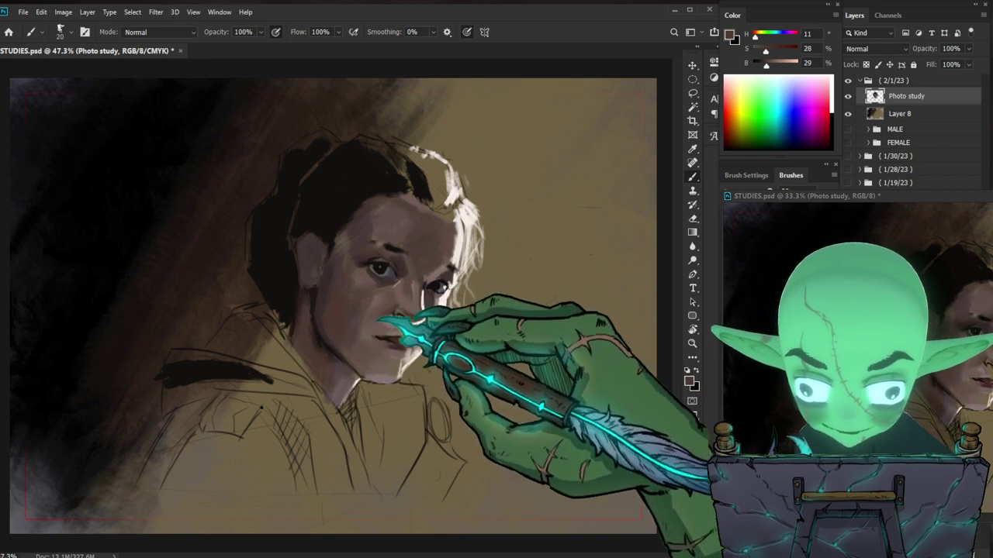
{"action": "key", "text": "bracketright"}
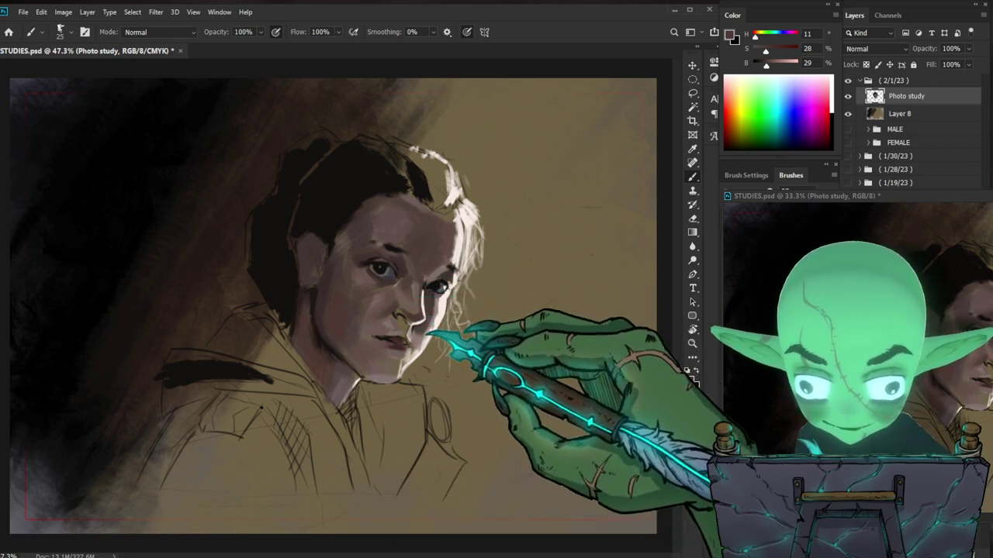
Step: Blend the nose bridge and the area between the eyes with sampled browns from H 16, S 23, B 44 to H 16, S 34, B 31, using a 25 px brush
{"action": "left_click", "coordinate": [387, 288], "text": "alt"}
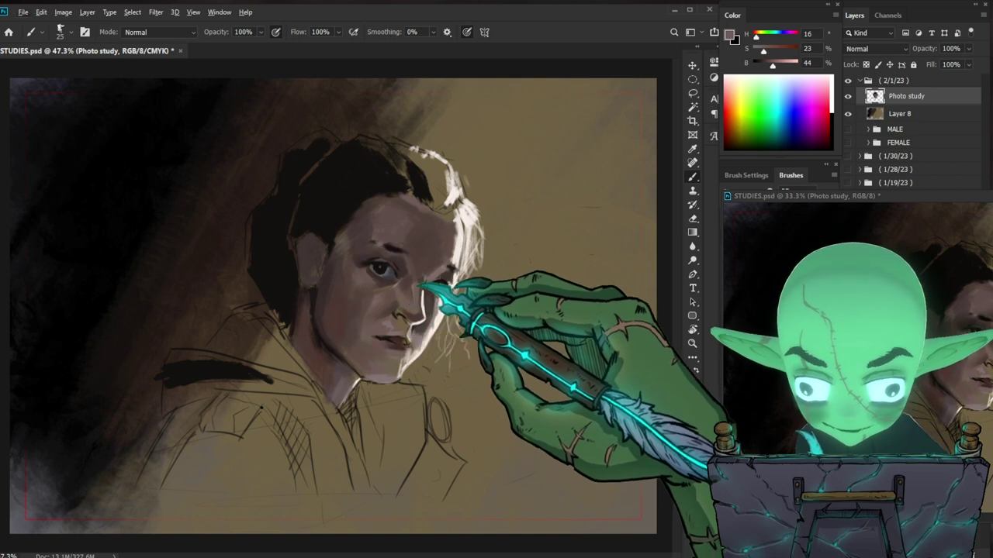
{"action": "left_click", "coordinate": [392, 285], "text": "alt"}
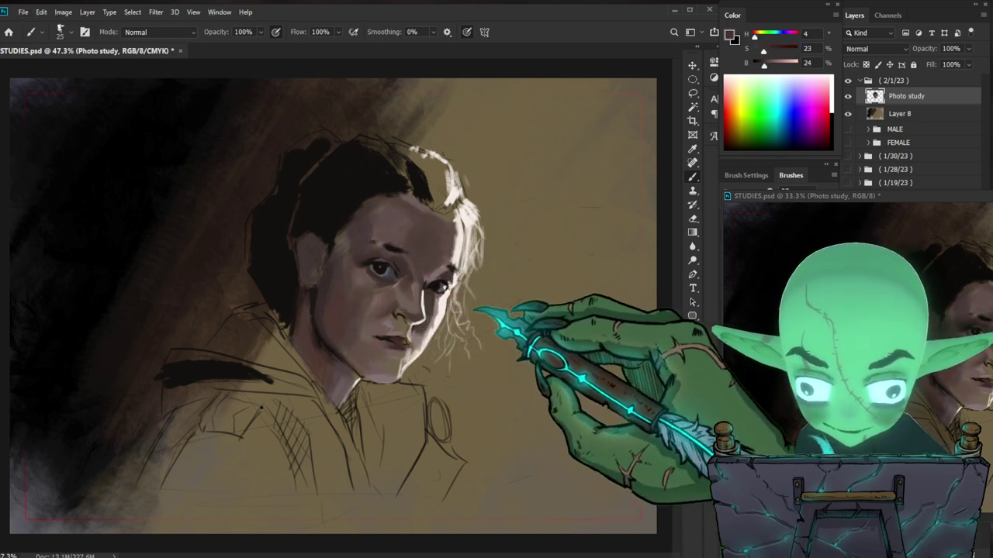
{"action": "left_click", "coordinate": [405, 289], "text": "alt"}
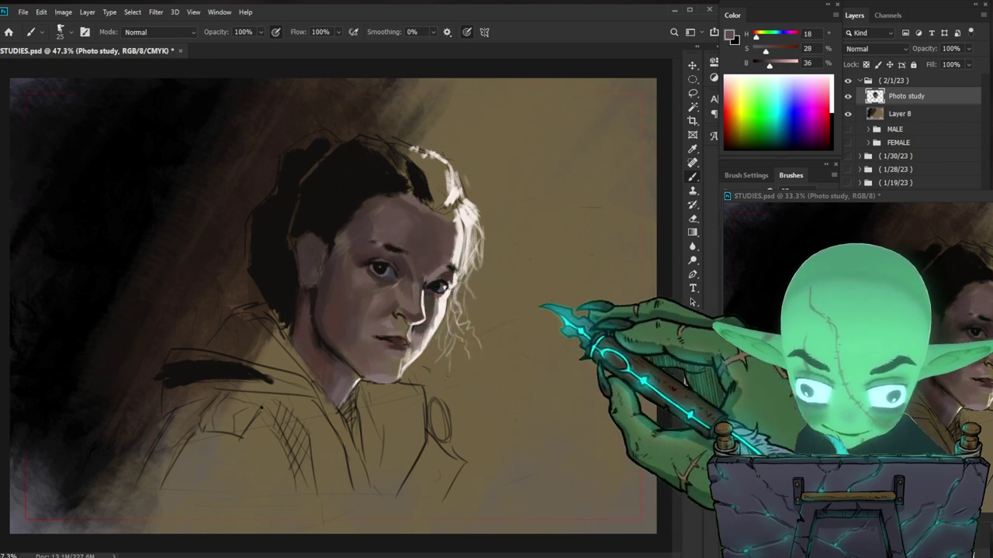
{"action": "left_click", "coordinate": [338, 342], "text": "alt"}
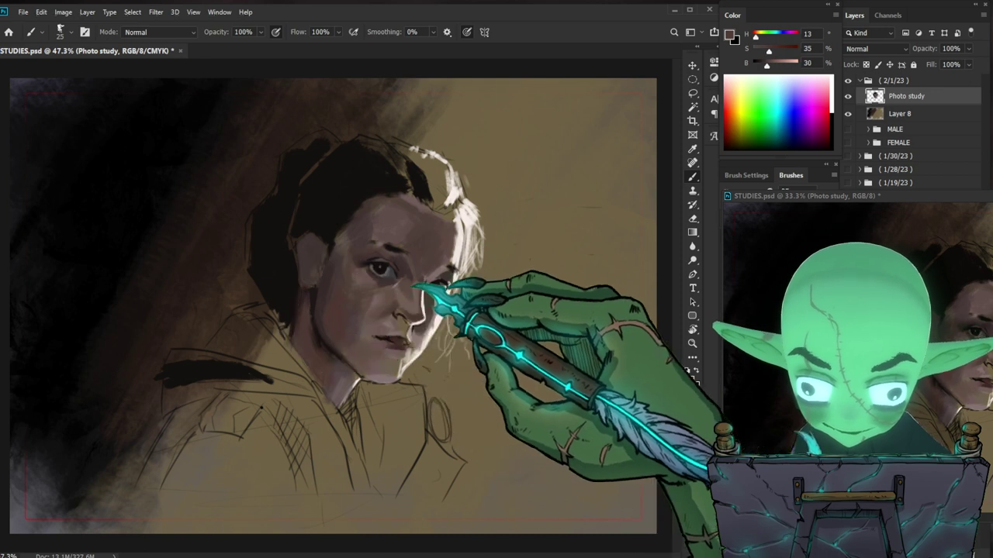
{"action": "left_click", "coordinate": [411, 313], "text": "alt"}
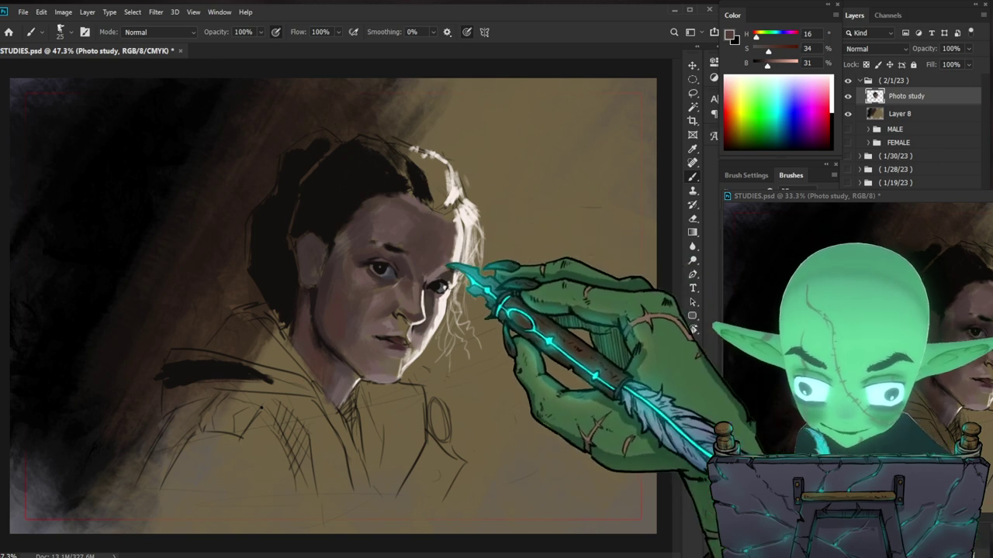
Step: Refine the farther eye and adjoining cheek with a 9 px brush, using a sampled light tone (H 16, S 10, B 77) and near-black (H 24, S 38, B 5)
{"action": "left_click", "coordinate": [429, 281], "text": "alt"}
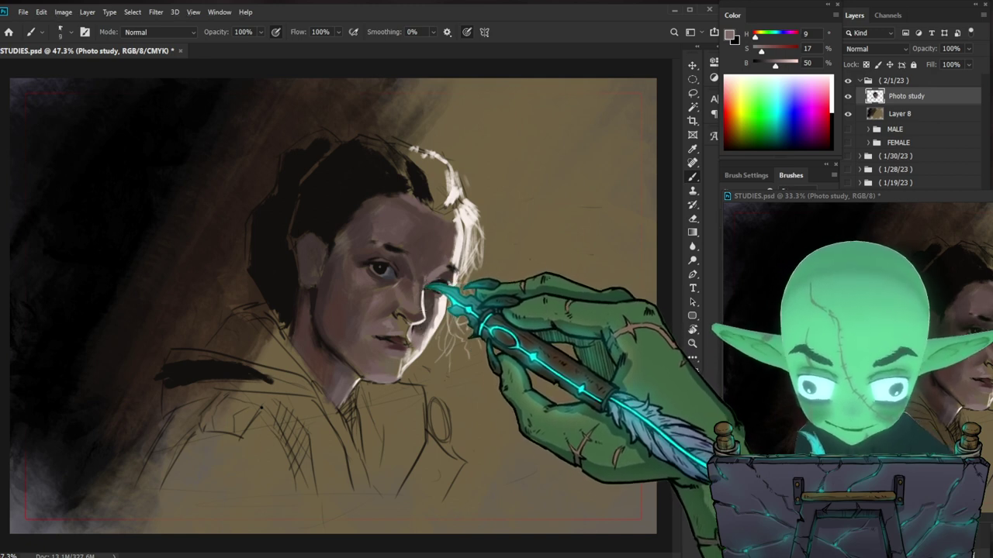
{"action": "left_click", "coordinate": [409, 302], "text": "alt"}
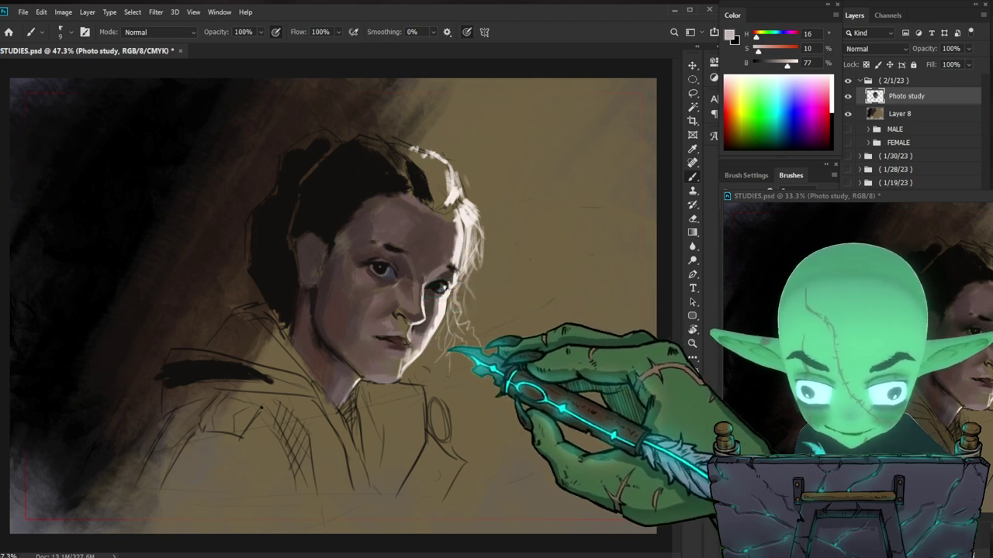
{"action": "left_click", "coordinate": [437, 289], "text": "alt"}
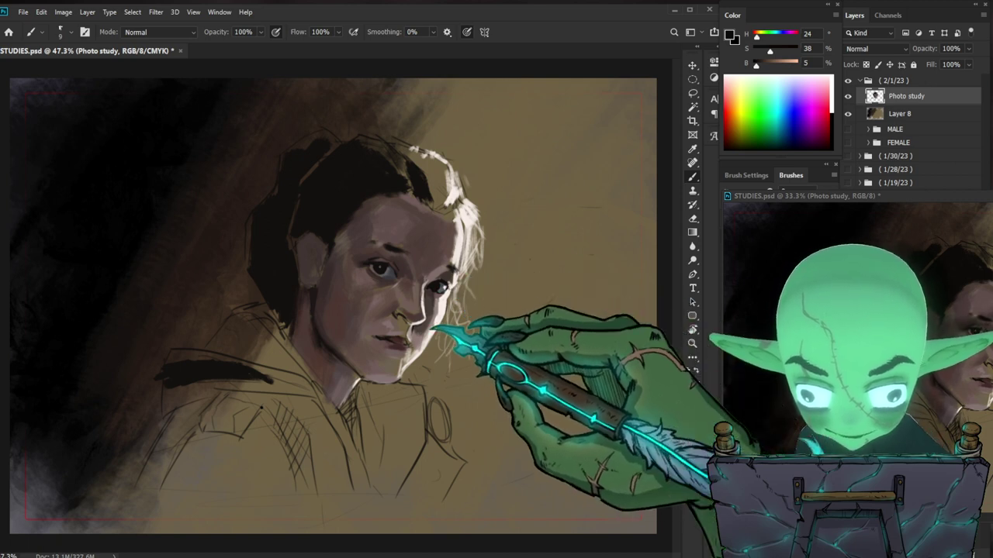
{"action": "left_click", "coordinate": [441, 297], "text": "alt"}
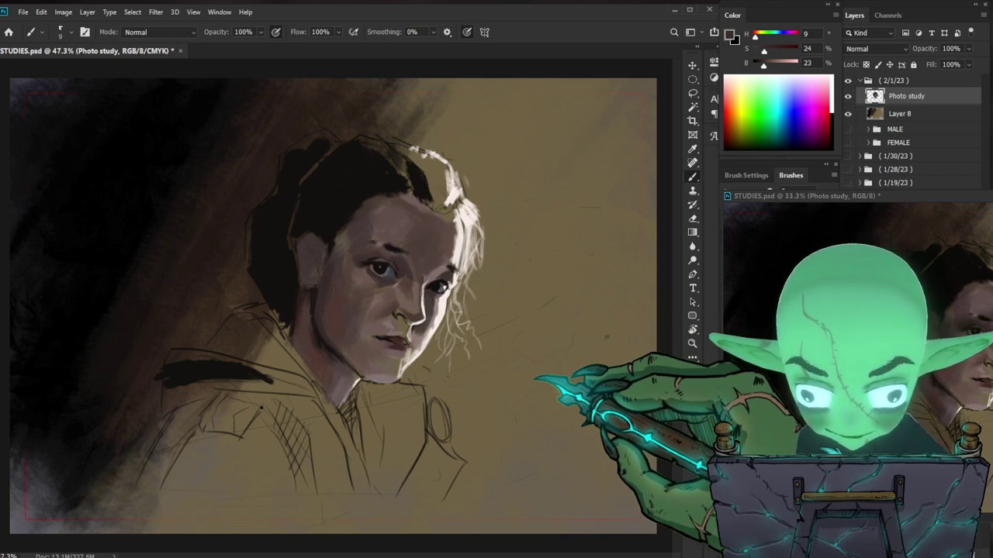
Step: Sample a very dark brown (H 12, S 34, B 11) beside the jaw and darken the shadowed side of the face with a 45 px brush
{"action": "left_click", "coordinate": [314, 296], "text": "alt"}
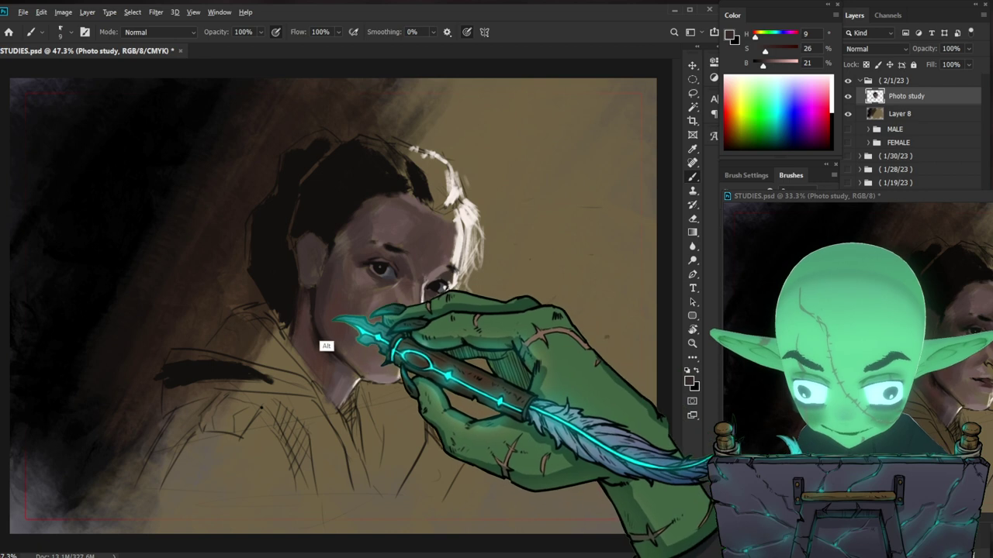
{"action": "left_click", "coordinate": [313, 298], "text": "alt"}
{"action": "key", "text": "bracketright"}
{"action": "key", "text": "bracketright"}
{"action": "key", "text": "bracketright"}
{"action": "key", "text": "bracketright"}
{"action": "key", "text": "bracketright"}
{"action": "key", "text": "bracketright"}
{"action": "key", "text": "bracketright"}
{"action": "key", "text": "bracketright"}
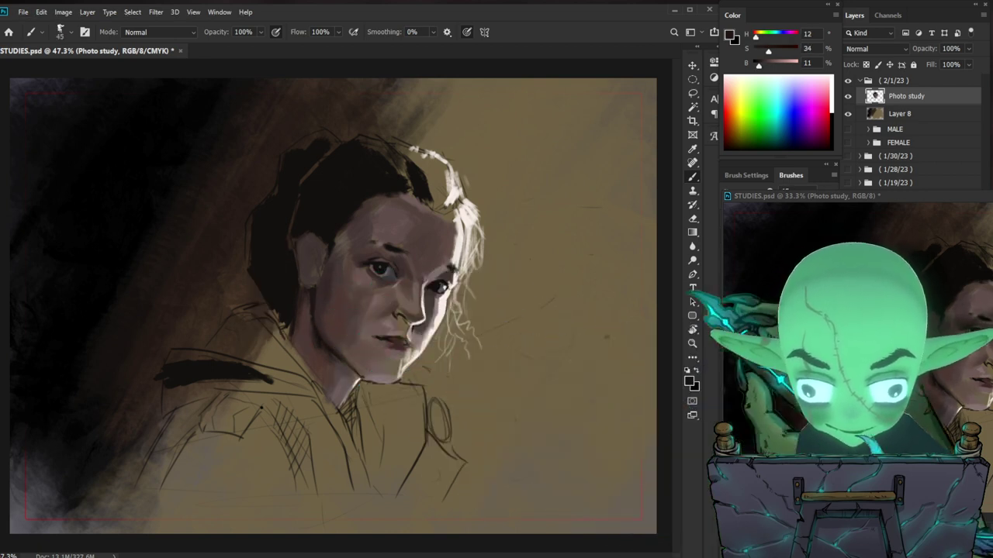
Step: Set the foreground color to dark green (H 134, S 32, B 16) and tint the face's shadowed side and the collar with a 35–45 px brush
{"action": "left_click", "coordinate": [688, 381]}
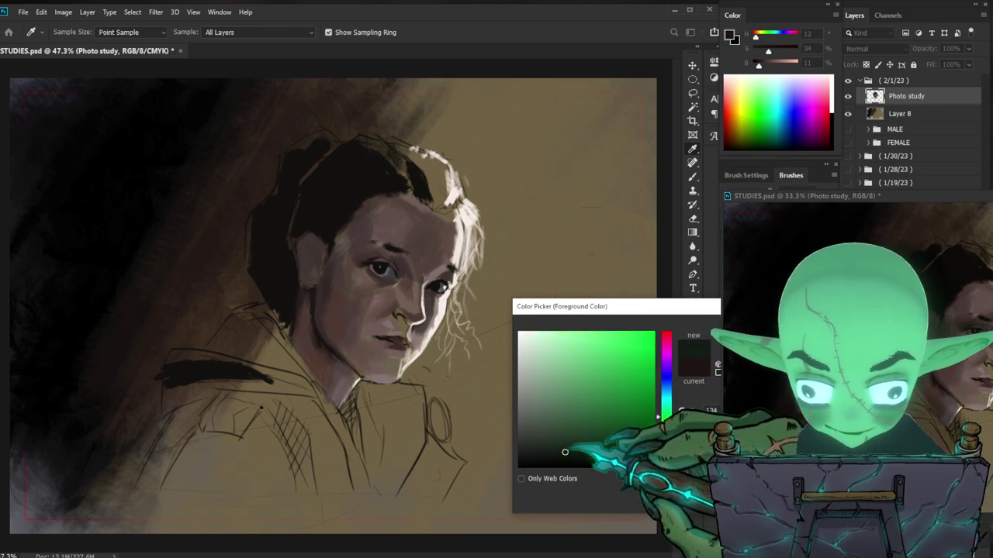
{"action": "key", "text": "Return"}
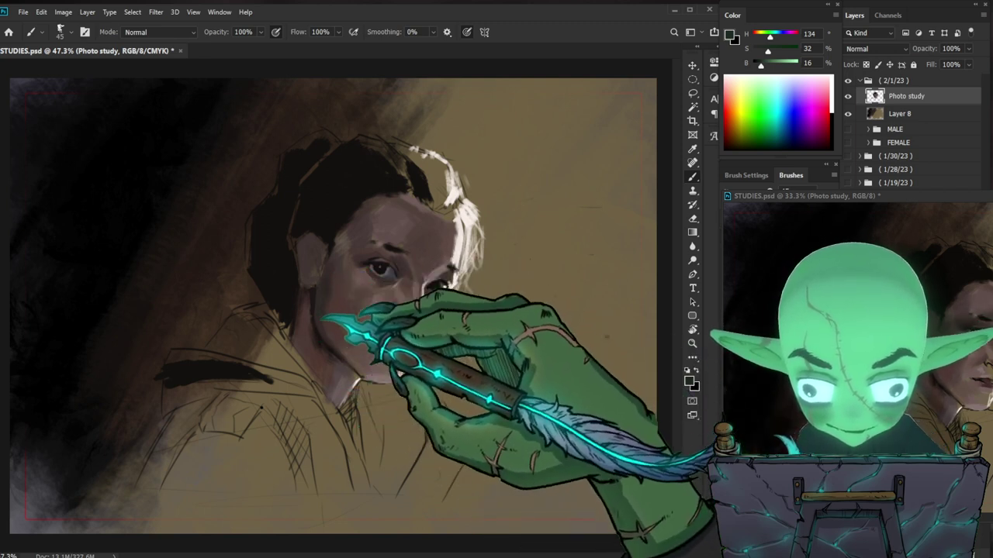
{"action": "key", "text": "bracketleft"}
{"action": "key", "text": "bracketleft"}
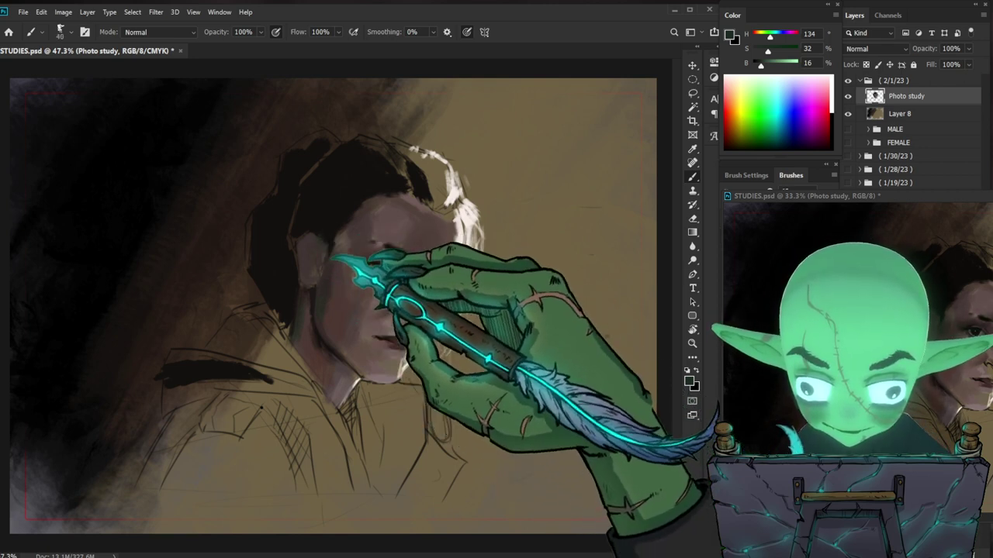
{"action": "key", "text": "["}
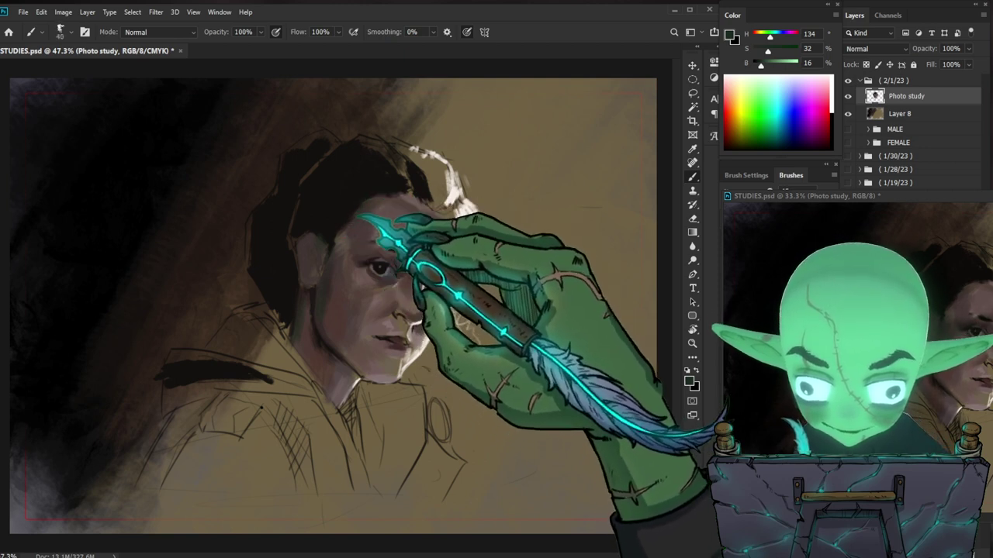
{"action": "key", "text": "]"}
{"action": "key", "text": "]"}
{"action": "key", "text": "]"}
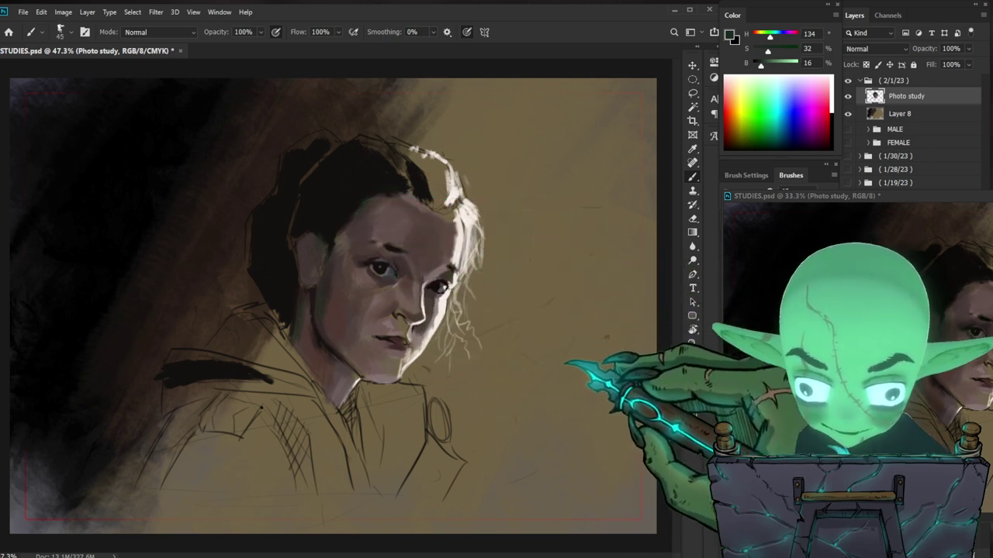
{"action": "key", "text": "bracketright"}
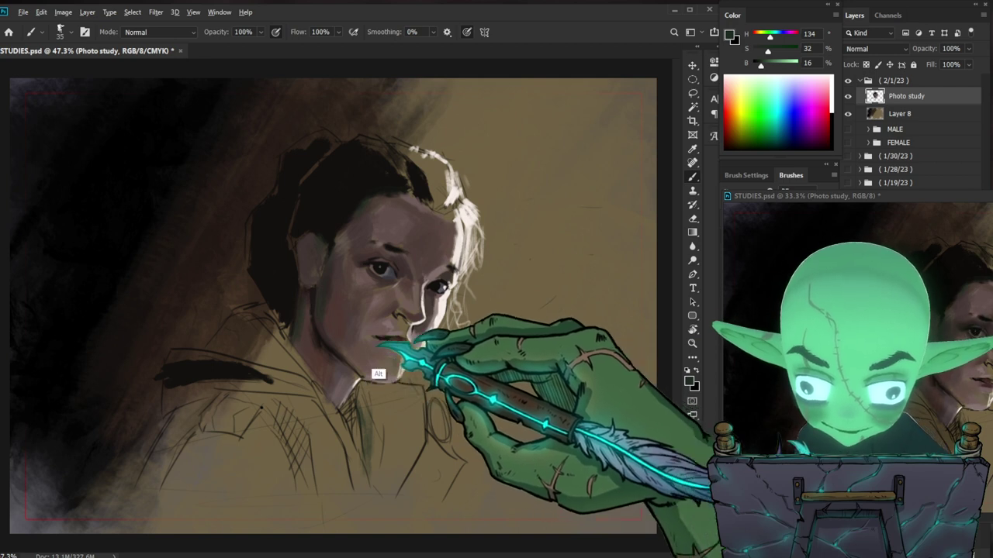
Step: Blend the chin and mouth area with sampled browns (H 11, S 27, B 24 to H 10, S 22, B 42), using a 25–35 px brush
{"action": "left_click", "coordinate": [321, 328], "text": "alt"}
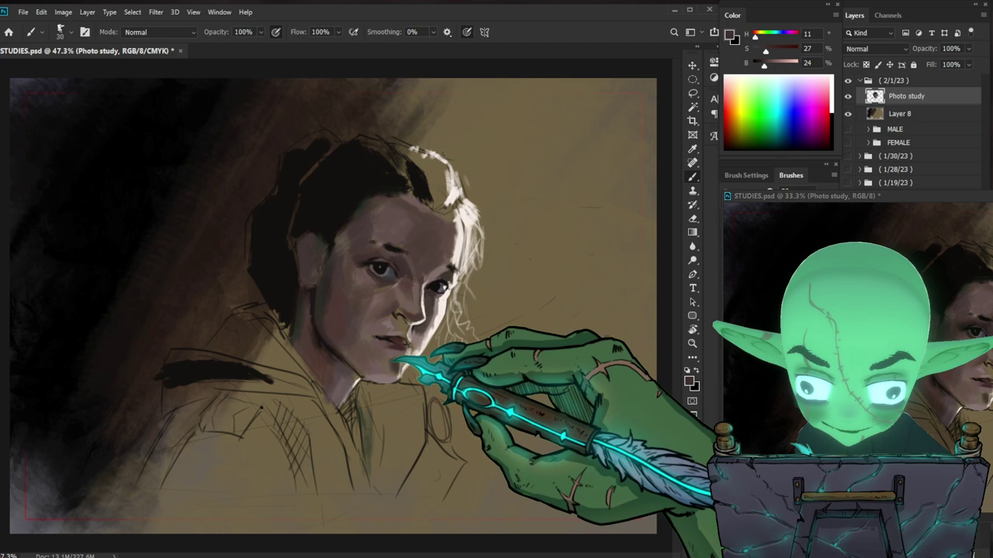
{"action": "left_click", "coordinate": [419, 277], "text": "alt"}
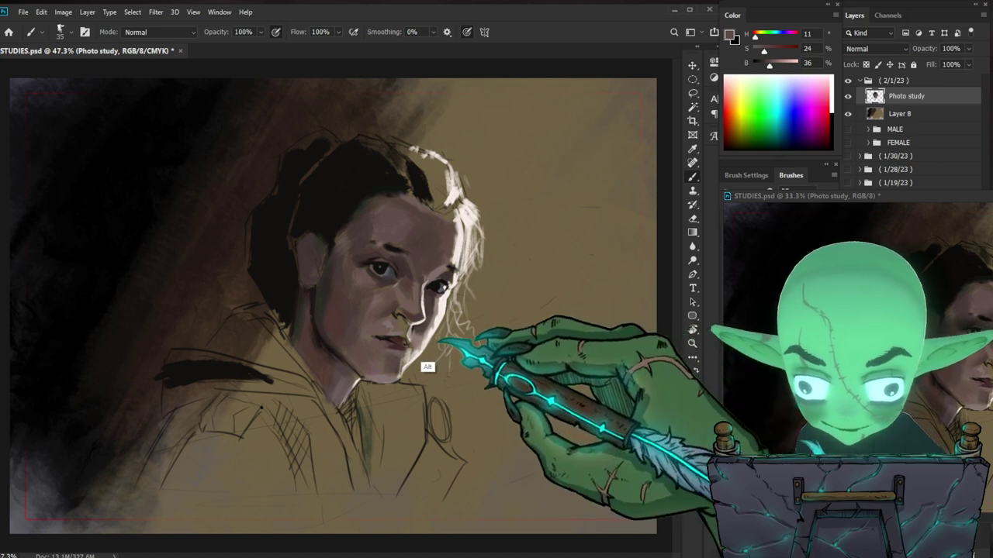
{"action": "left_click", "coordinate": [393, 356], "text": "alt"}
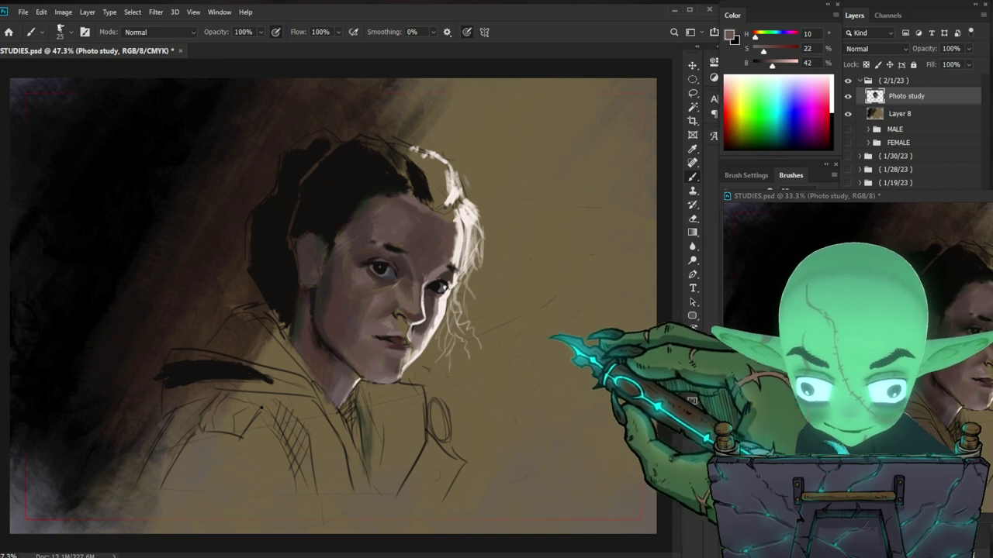
Step: Sample a reddish brown (H 13, S 35, B 30) from the jaw and blend the lower jaw and cheek with an 8–30 px brush
{"action": "left_click", "coordinate": [346, 350], "text": "alt"}
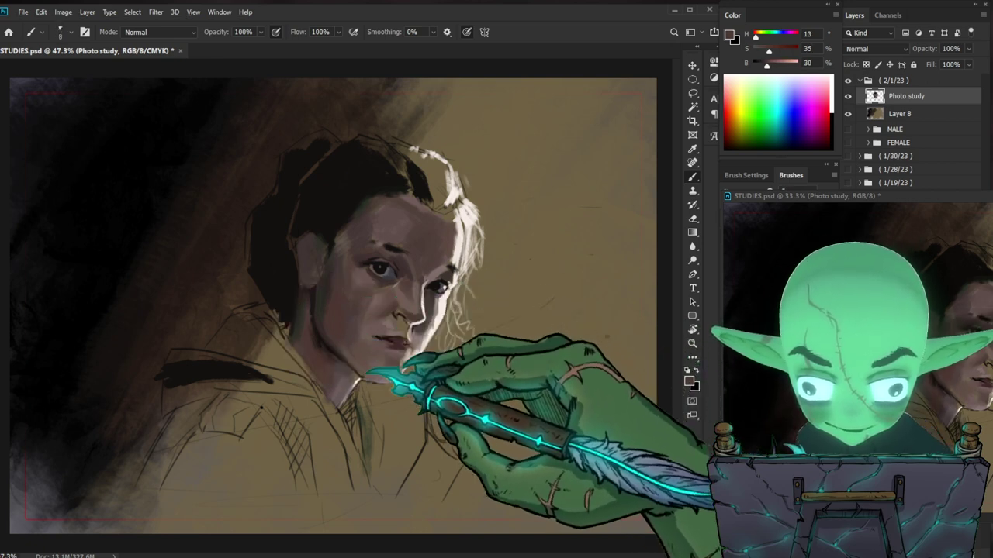
{"action": "key", "text": "bracketright"}
{"action": "key", "text": "bracketright"}
{"action": "key", "text": "bracketright"}
{"action": "key", "text": "bracketright"}
{"action": "key", "text": "bracketright"}
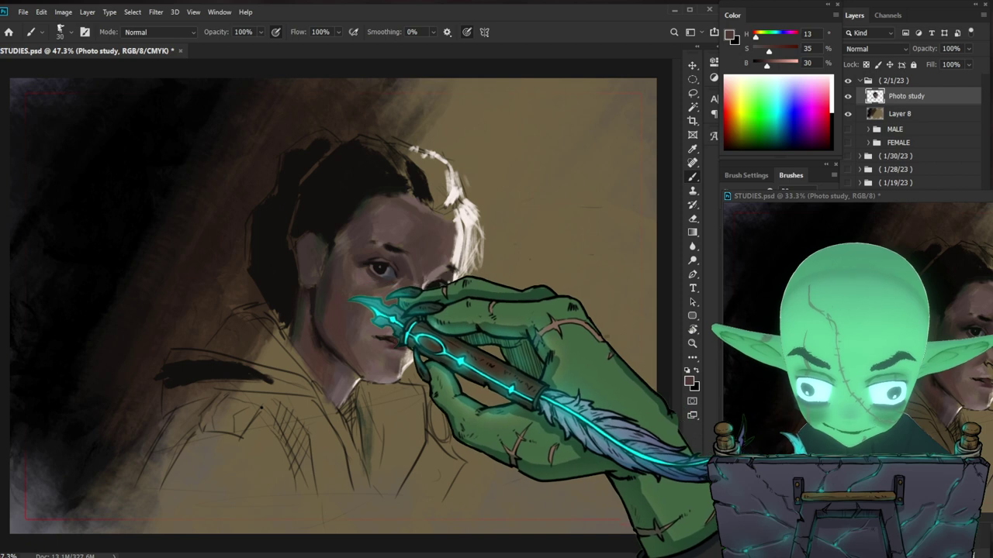
Step: Sample a dark brown (H 9, S 27, B 19) and shade the forehead and temple along the rim light with a 15–35 px brush
{"action": "left_click", "coordinate": [310, 284], "text": "alt"}
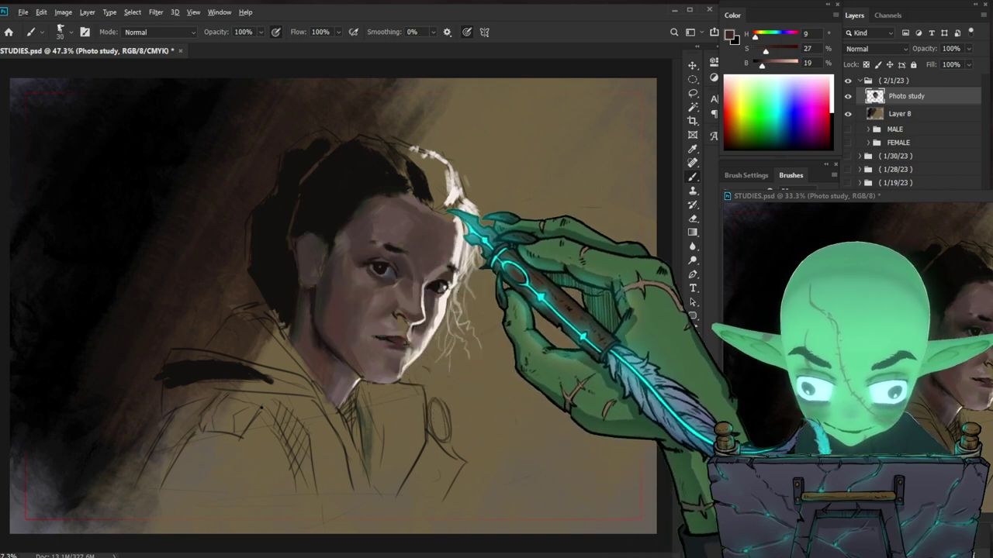
{"action": "key", "text": "bracketleft"}
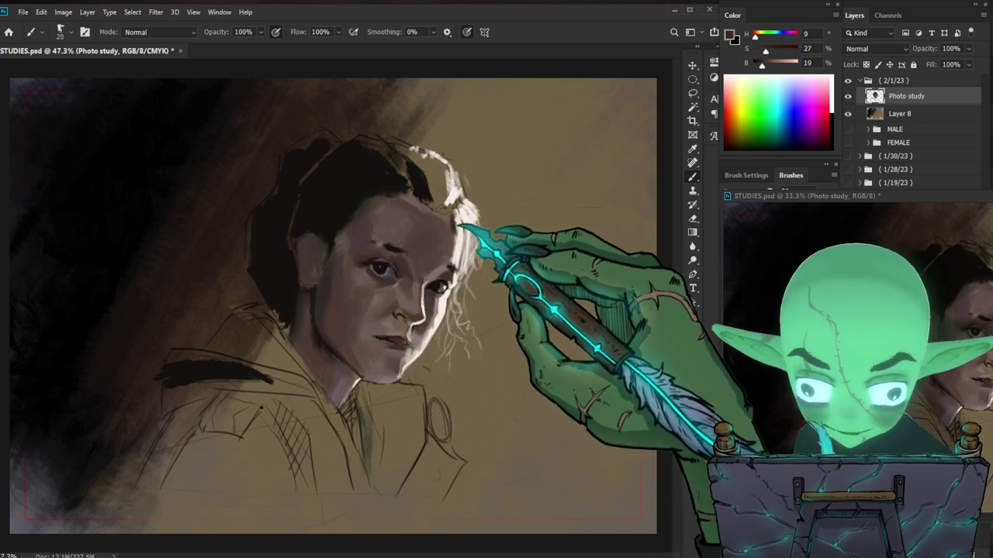
{"action": "key", "text": "bracketright"}
{"action": "key", "text": "bracketright"}
{"action": "key", "text": "bracketright"}
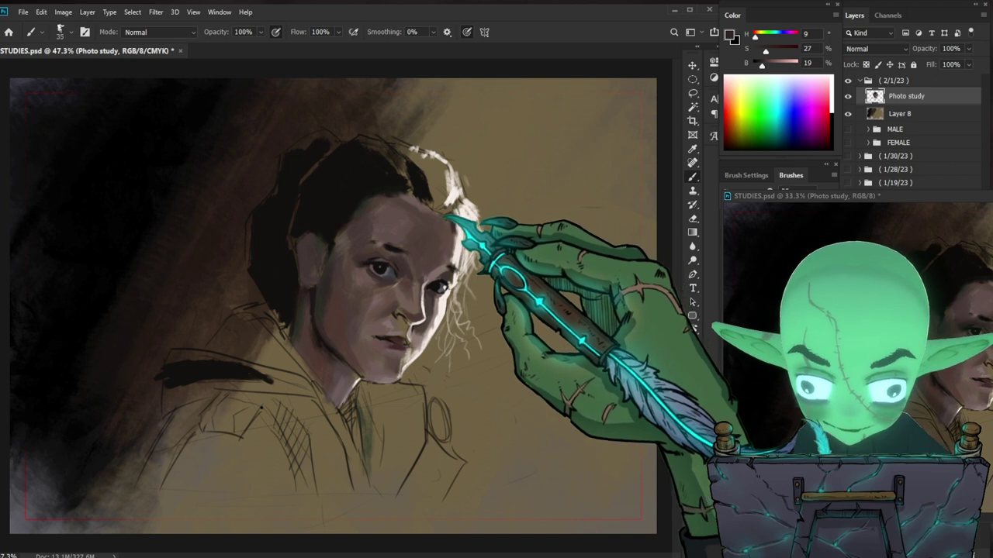
{"action": "key", "text": "bracketleft"}
{"action": "key", "text": "bracketleft"}
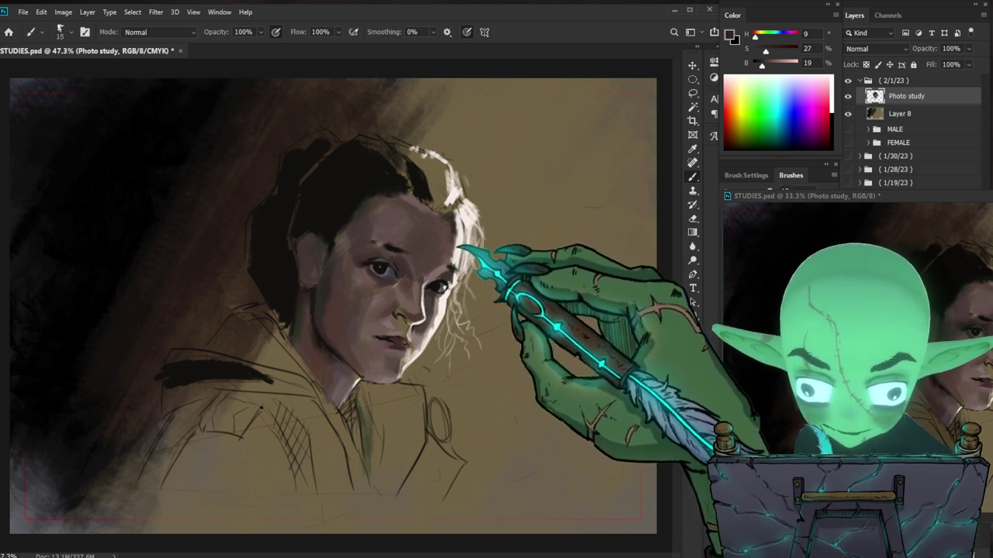
{"action": "key", "text": "bracketright"}
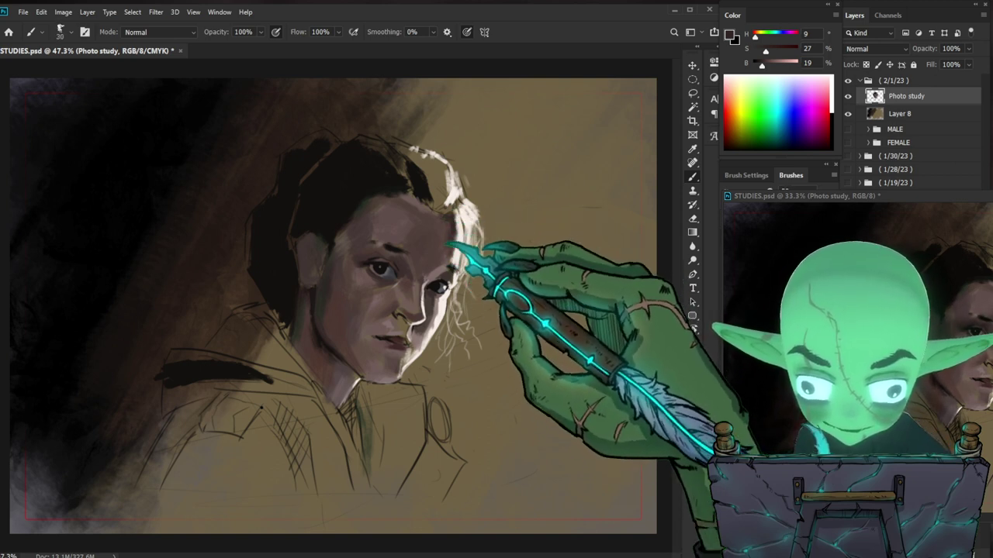
{"action": "key", "text": "bracketright"}
{"action": "key", "text": "bracketleft"}
{"action": "key", "text": "bracketleft"}
{"action": "key", "text": "bracketleft"}
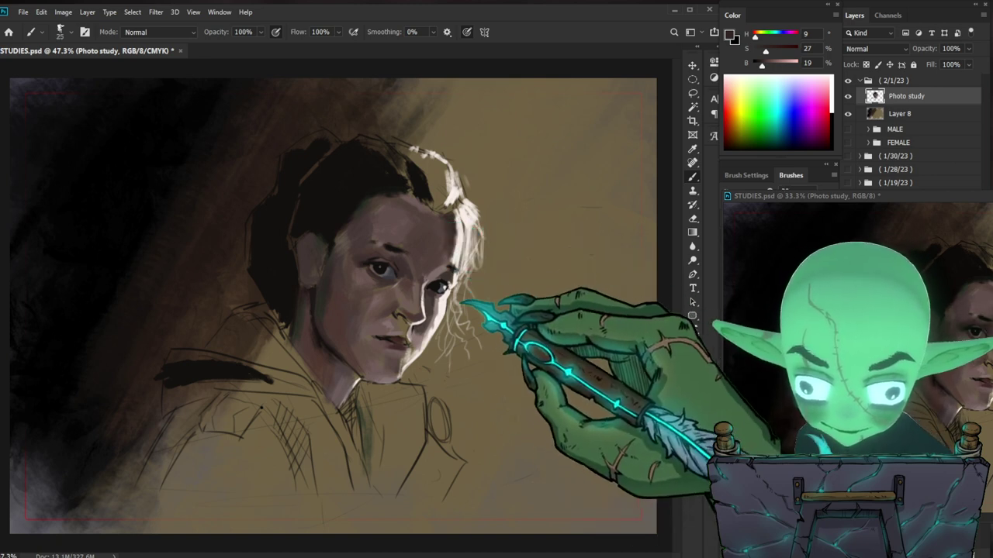
{"action": "key", "text": "bracketright"}
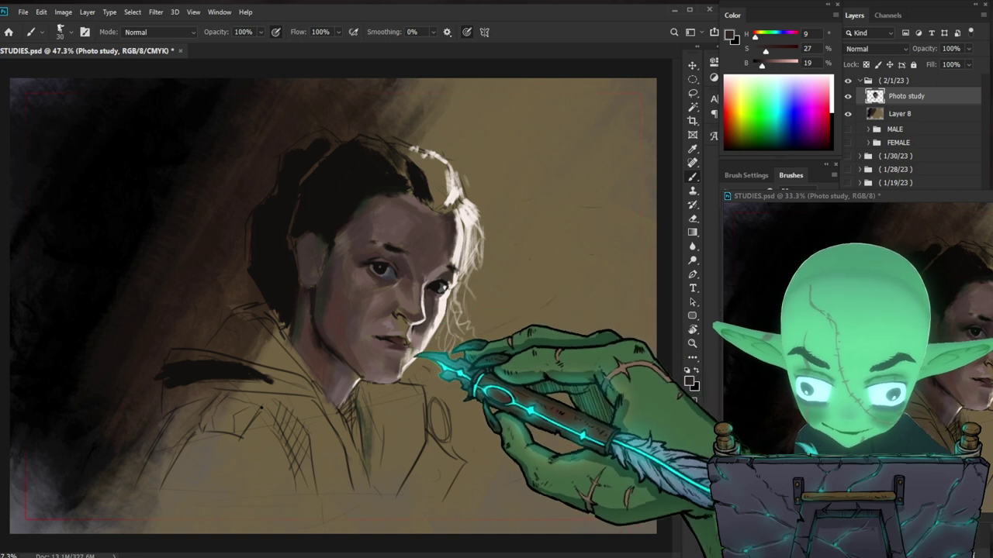
Step: Sample a muted pinkish grey (H 16, S 14, B 64) and touch up the lower cheek's rim-light edge with an 8 px brush
{"action": "key", "text": "bracketleft"}
{"action": "key", "text": "bracketleft"}
{"action": "key", "text": "bracketleft"}
{"action": "key", "text": "bracketleft"}
{"action": "key", "text": "bracketleft"}
{"action": "key", "text": "bracketleft"}
{"action": "left_click", "coordinate": [425, 335], "text": "alt"}
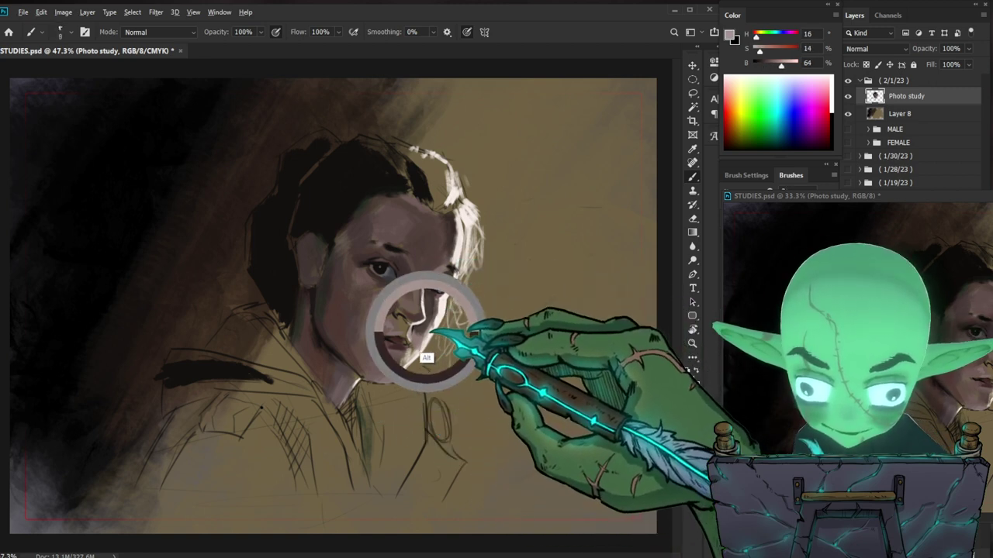
Step: Soften the area around the far eye with sampled tones (H 14, S 14, B 63 and H 21, S 20, B 33), using a 25 px brush
{"action": "key", "text": "bracketright"}
{"action": "key", "text": "bracketright"}
{"action": "key", "text": "bracketright"}
{"action": "key", "text": "bracketright"}
{"action": "key", "text": "bracketright"}
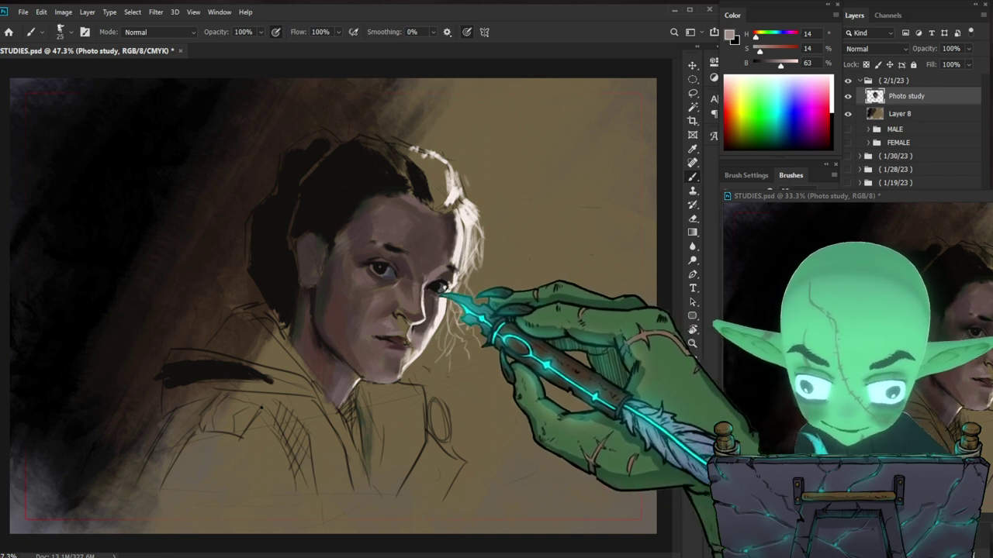
{"action": "left_click", "coordinate": [436, 299], "text": "alt"}
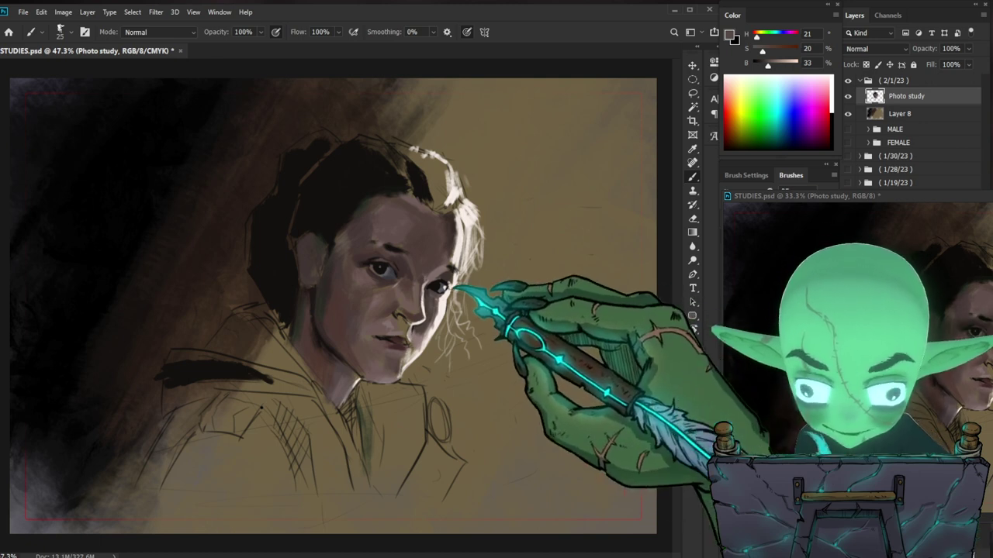
{"action": "left_click", "coordinate": [444, 287], "text": "alt"}
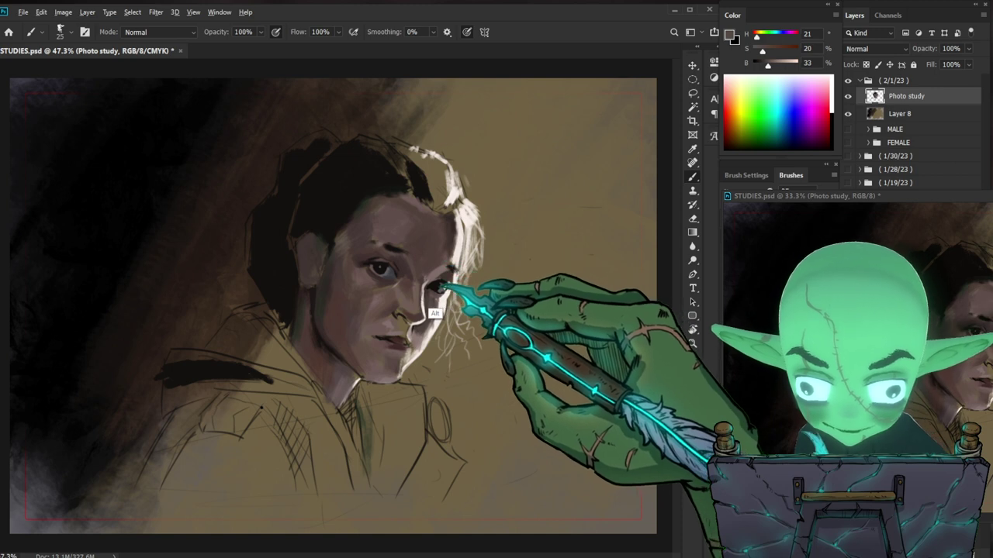
Step: Sample a near-black brown (H 24, S 38, B 5) and darken the far eye with a 9 px brush
{"action": "left_click", "coordinate": [437, 287], "text": "alt"}
{"action": "key", "text": "bracketleft"}
{"action": "key", "text": "bracketleft"}
{"action": "key", "text": "bracketleft"}
{"action": "key", "text": "bracketleft"}
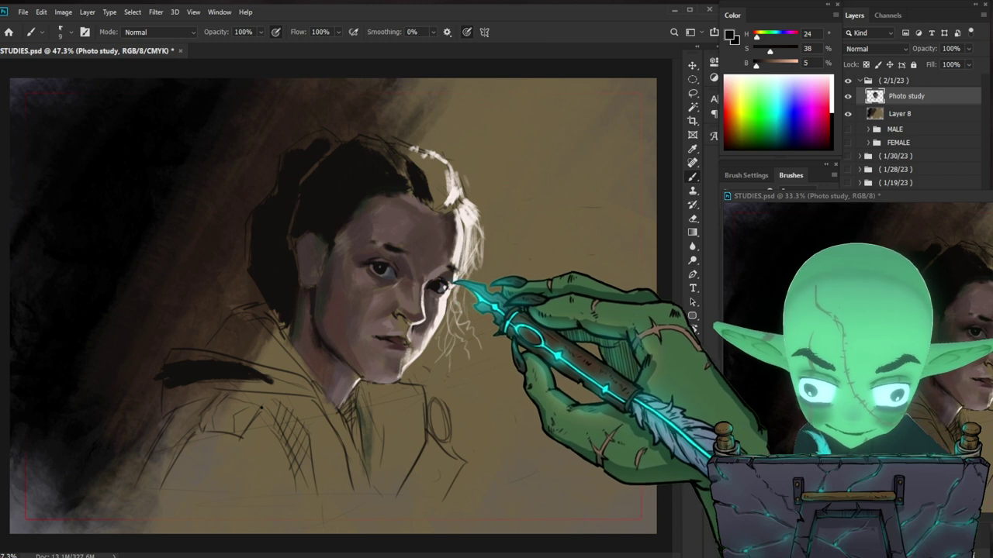
{"action": "left_click_drag", "start_coordinate": [468, 290], "coordinate": [488, 284]}
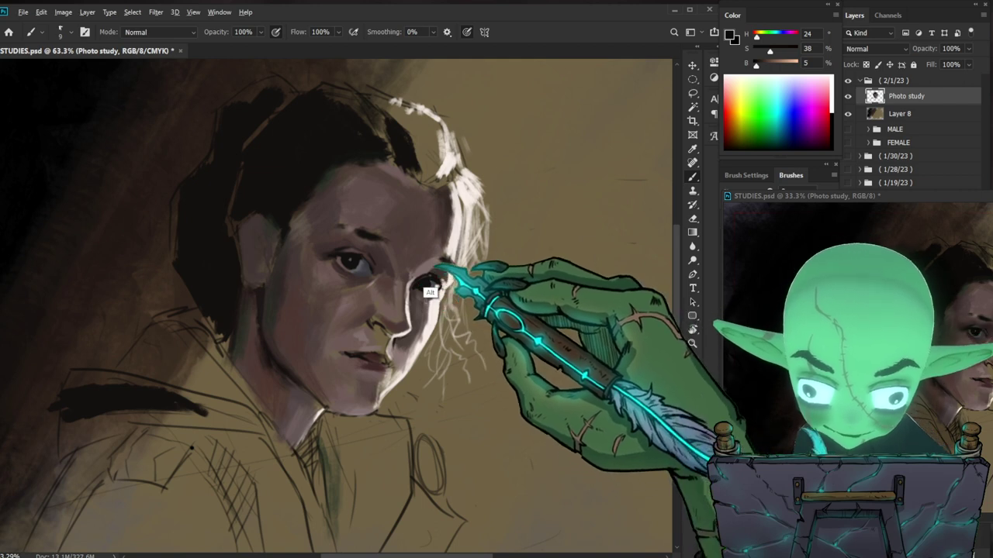
Step: Blend the skin around the far eye with sampled browns (H 16, S 19, B 47; H 17, S 21, B 27; H 16, S 19, B 39), using a 9–20 px brush
{"action": "left_click_drag", "start_coordinate": [428, 293], "coordinate": [414, 259]}
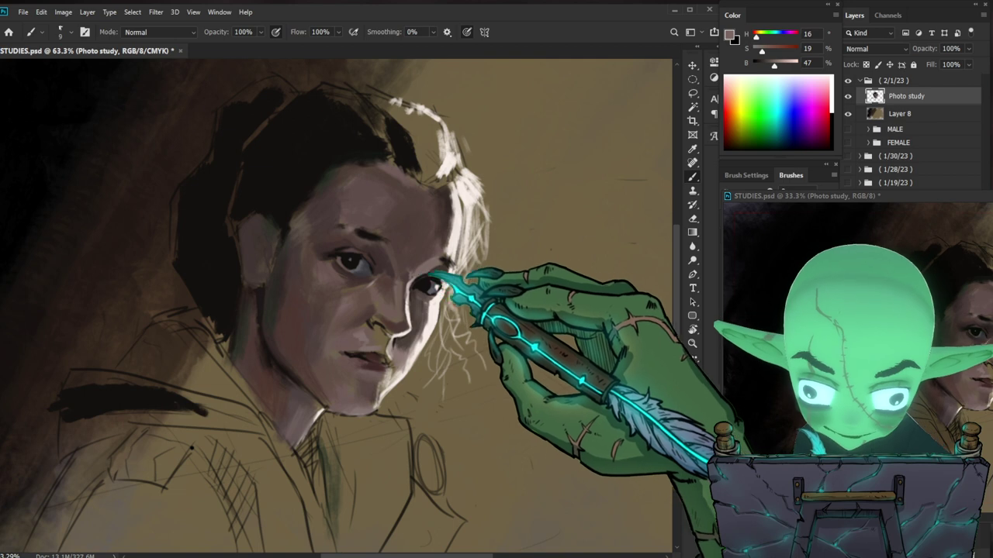
{"action": "left_click_drag", "start_coordinate": [429, 301], "coordinate": [403, 280]}
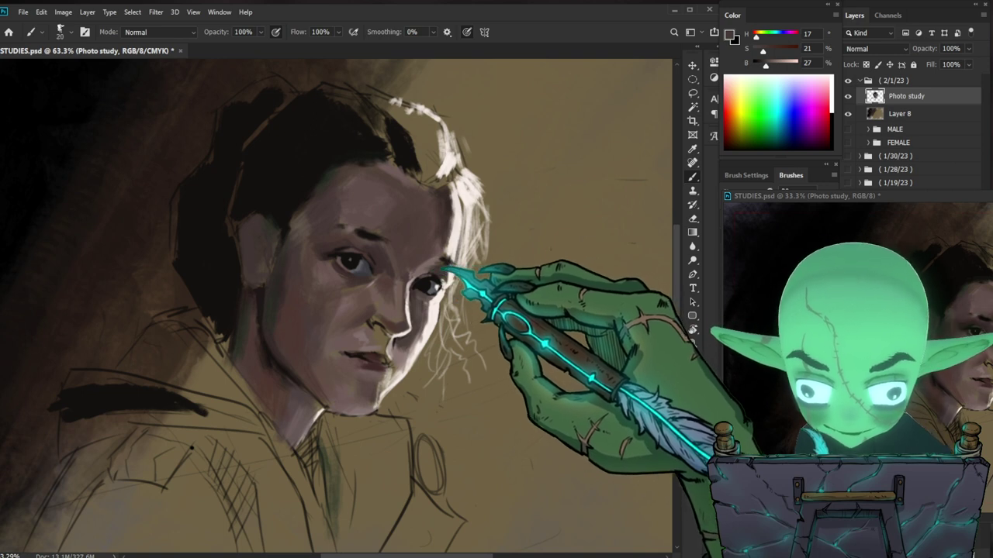
{"action": "key", "text": "ctrl+0"}
{"action": "left_click_drag", "start_coordinate": [471, 290], "coordinate": [500, 282]}
{"action": "left_click", "coordinate": [400, 277], "text": "alt"}
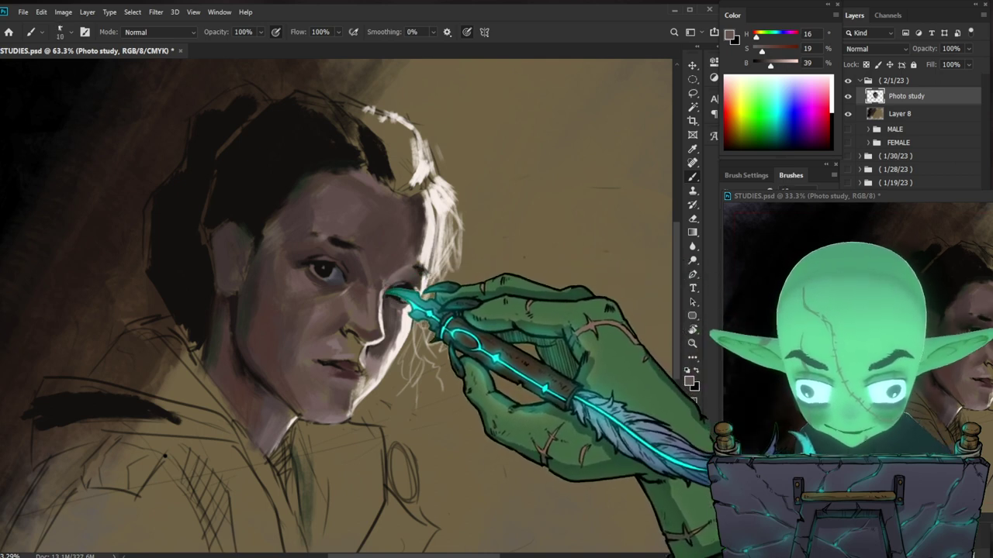
Step: Refine the rim light beside the mouth with sampled dark brown (H 13, S 31, B 11) and off-white (H 25, S 7, B 95), using a 10 px brush
{"action": "left_click_drag", "start_coordinate": [533, 357], "coordinate": [481, 367]}
{"action": "left_click_drag", "start_coordinate": [430, 300], "coordinate": [448, 365]}
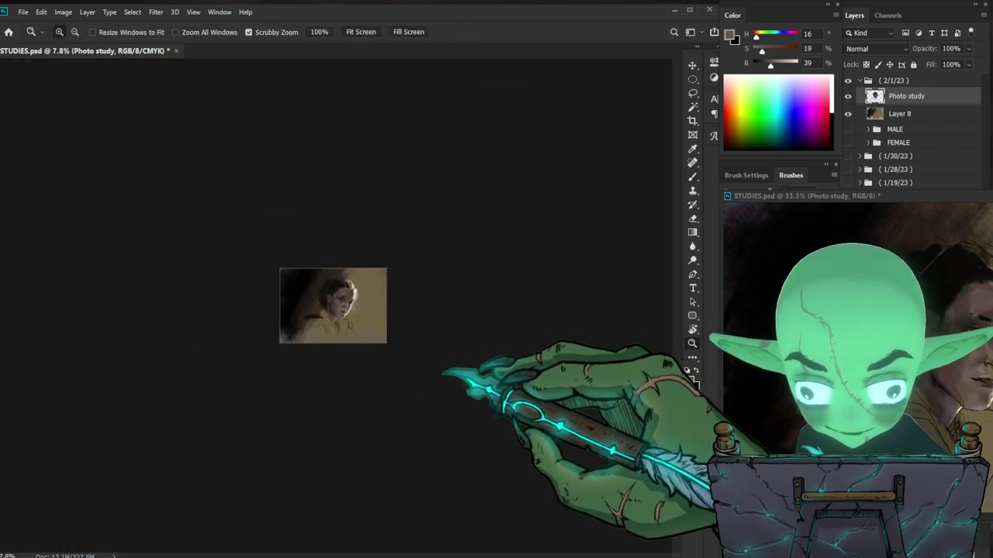
{"action": "mouse_move", "coordinate": [389, 315]}
{"action": "left_mouse_down"}
{"action": "mouse_move", "coordinate": [459, 314]}
{"action": "mouse_move", "coordinate": [399, 332]}
{"action": "mouse_move", "coordinate": [306, 303]}
{"action": "left_mouse_up"}
{"action": "left_click", "coordinate": [432, 322]}
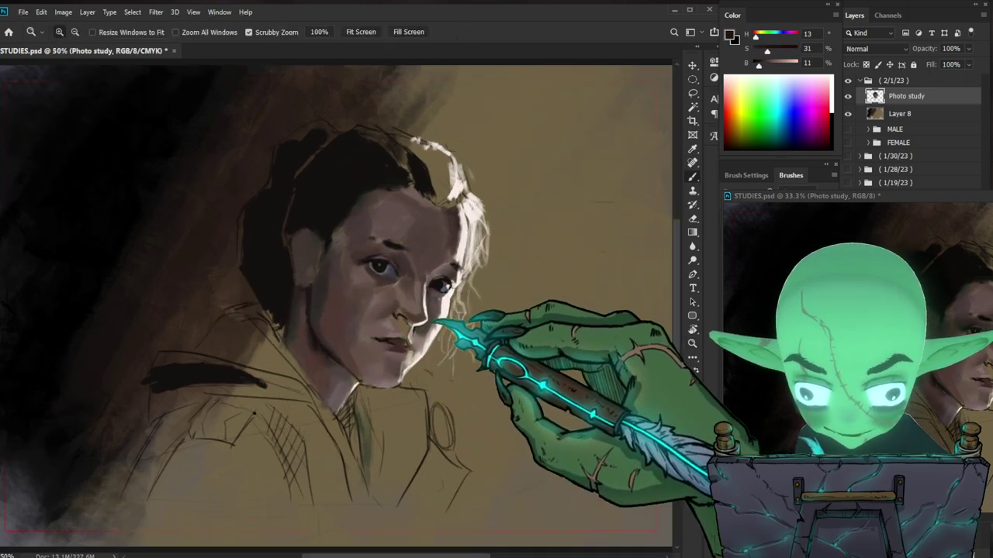
{"action": "left_click_drag", "start_coordinate": [515, 381], "coordinate": [482, 354]}
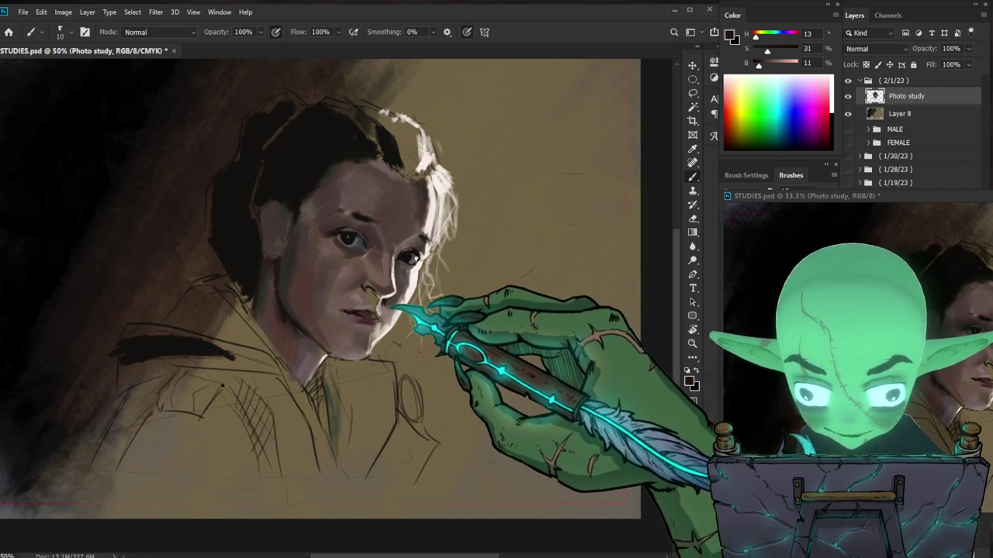
{"action": "left_click", "coordinate": [398, 289], "text": "alt"}
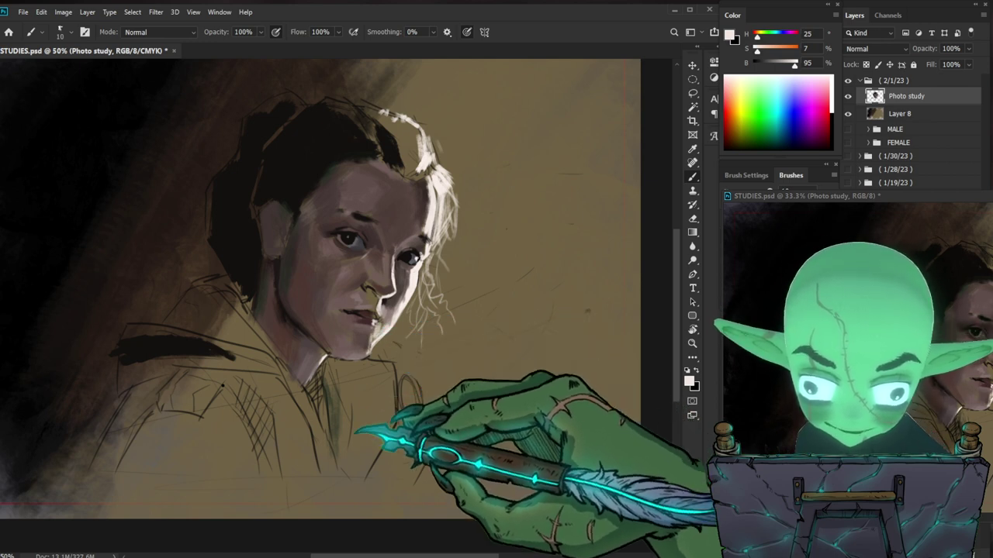
Step: Reset the foreground color to black and deepen the hair's shadows at the back and crown with a 25–35 px brush
{"action": "left_click", "coordinate": [307, 210], "text": "alt"}
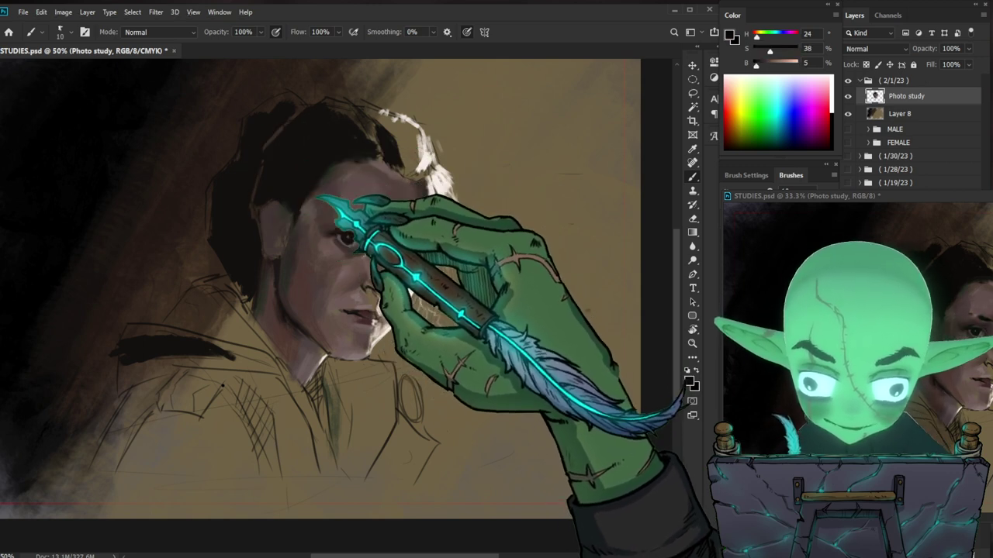
{"action": "key", "text": "bracketright"}
{"action": "key", "text": "bracketright"}
{"action": "key", "text": "bracketright"}
{"action": "key", "text": "d"}
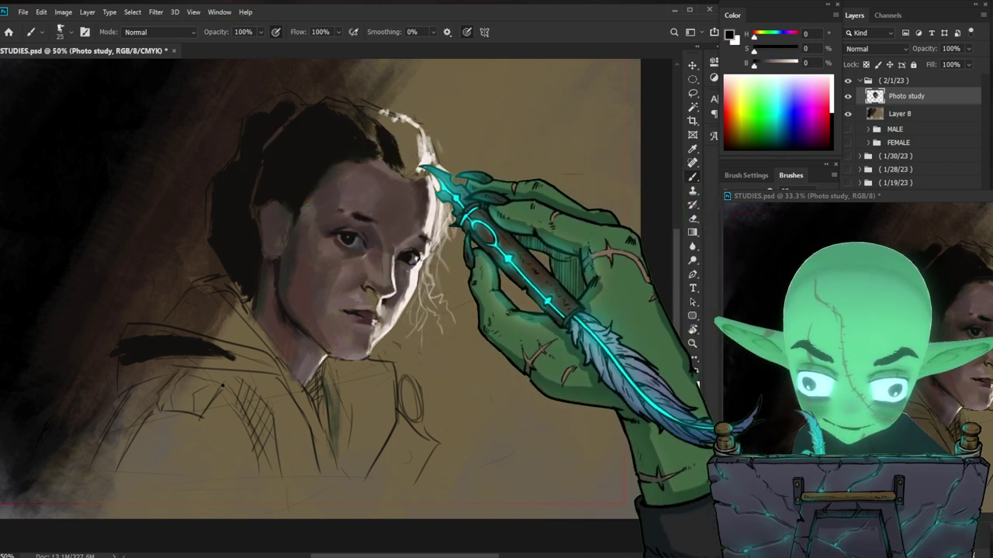
{"action": "left_click_drag", "start_coordinate": [237, 185], "coordinate": [225, 241]}
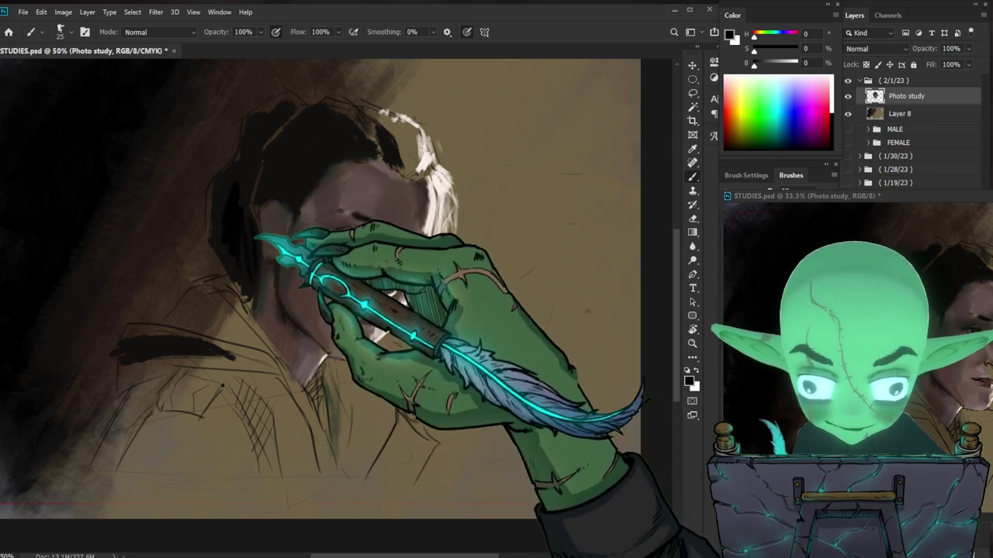
{"action": "key", "text": "bracketright"}
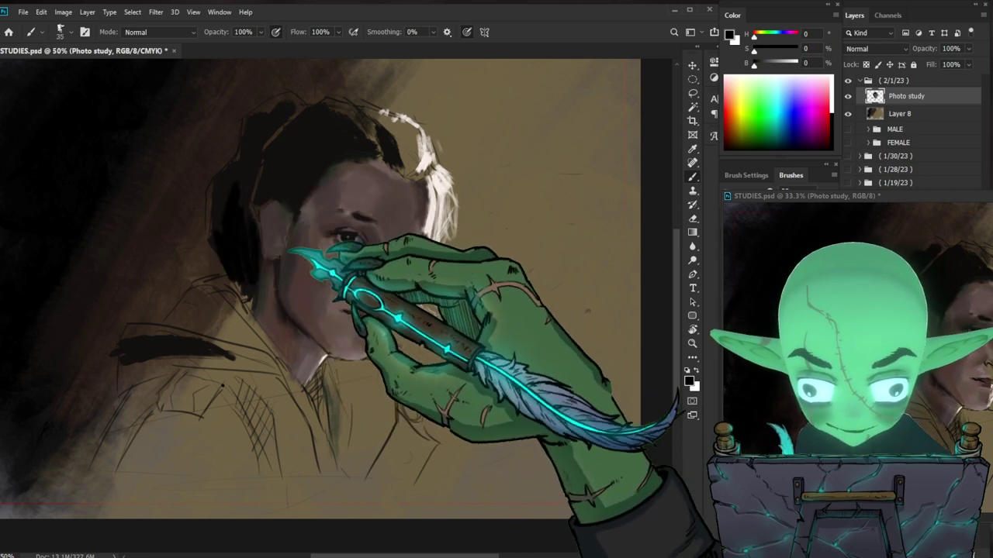
{"action": "key", "text": "bracketleft"}
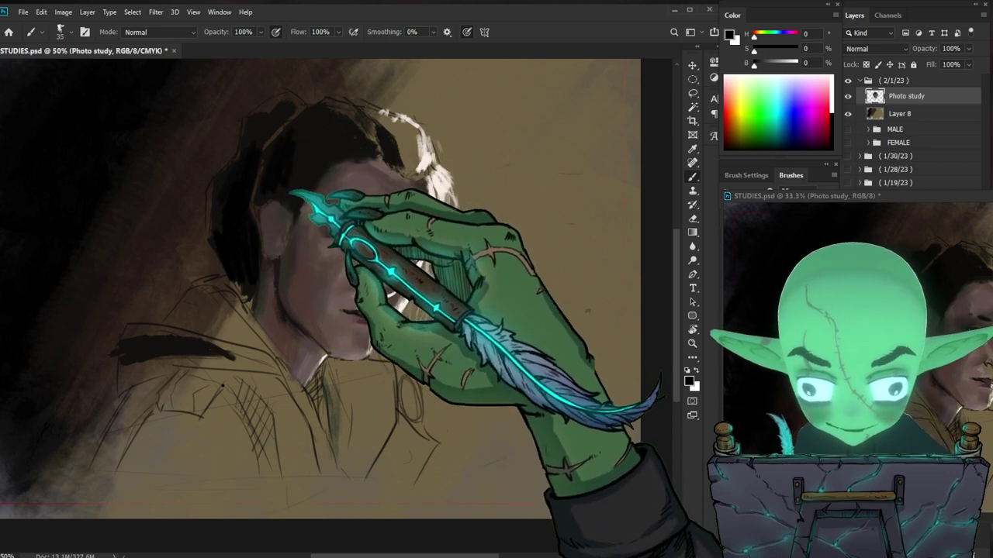
{"action": "key", "text": "bracketright"}
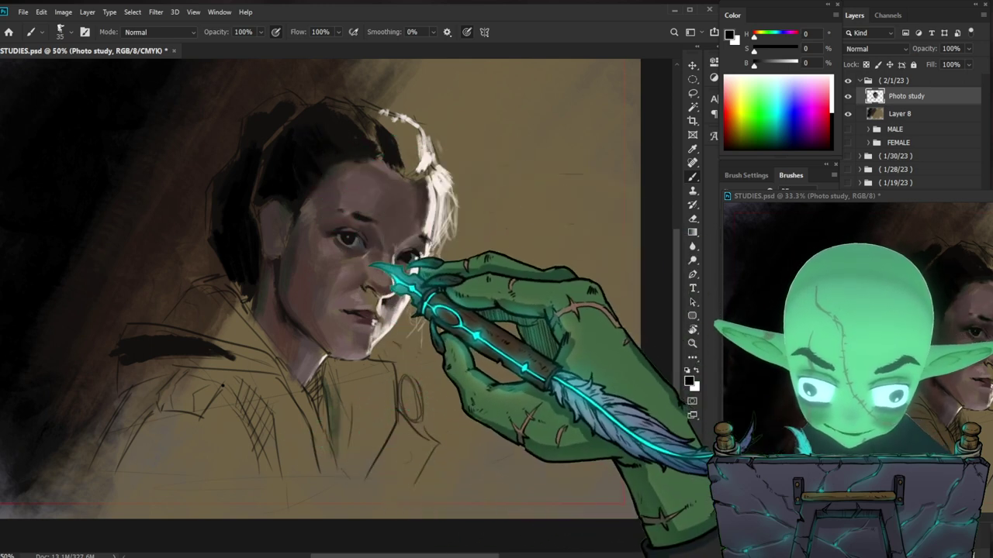
Step: Sample a dark blue-grey (H 240, S 7, B 27) from the near eye and paint details in the far eye with an 8 px brush
{"action": "left_click", "coordinate": [356, 232], "text": "alt"}
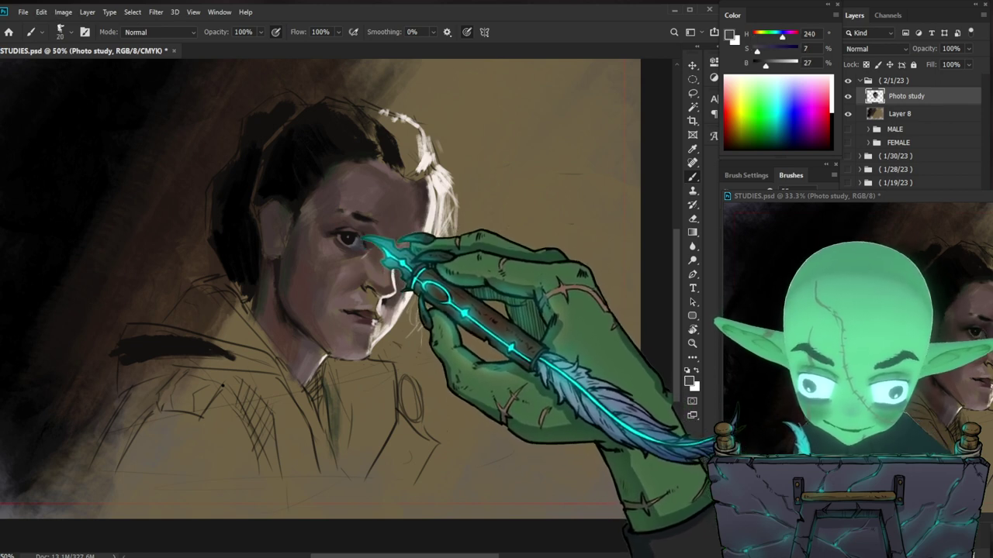
{"action": "key", "text": "bracketleft"}
{"action": "key", "text": "bracketleft"}
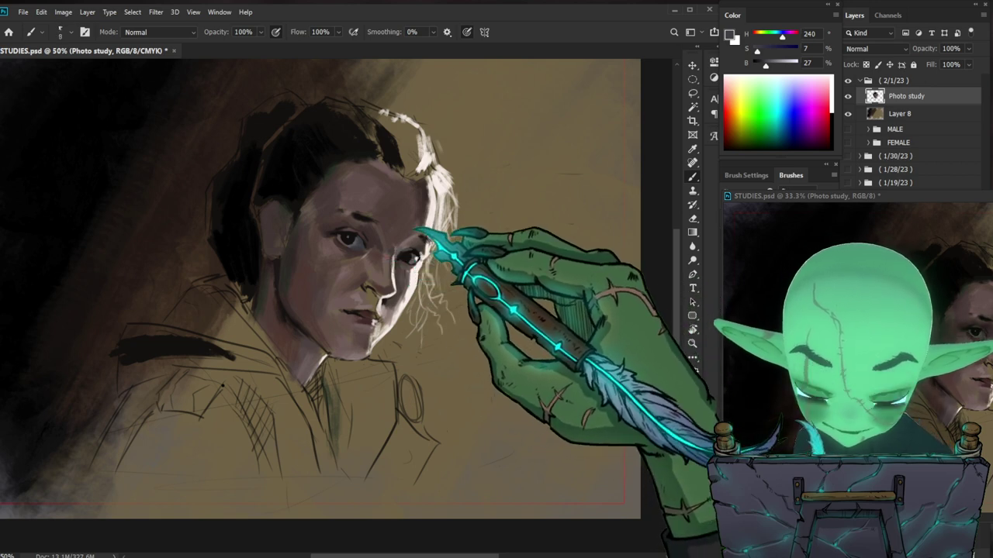
{"action": "left_click_drag", "start_coordinate": [419, 247], "coordinate": [428, 245]}
Step: Sample a dark reddish brown (H 9, S 27, B 20) from the forehead and shade around the far eye with a 10 px brush
{"action": "left_click", "coordinate": [409, 195], "text": "alt"}
{"action": "key", "text": "bracketright"}
{"action": "key", "text": "bracketright"}
{"action": "left_click_drag", "start_coordinate": [337, 235], "coordinate": [347, 240]}
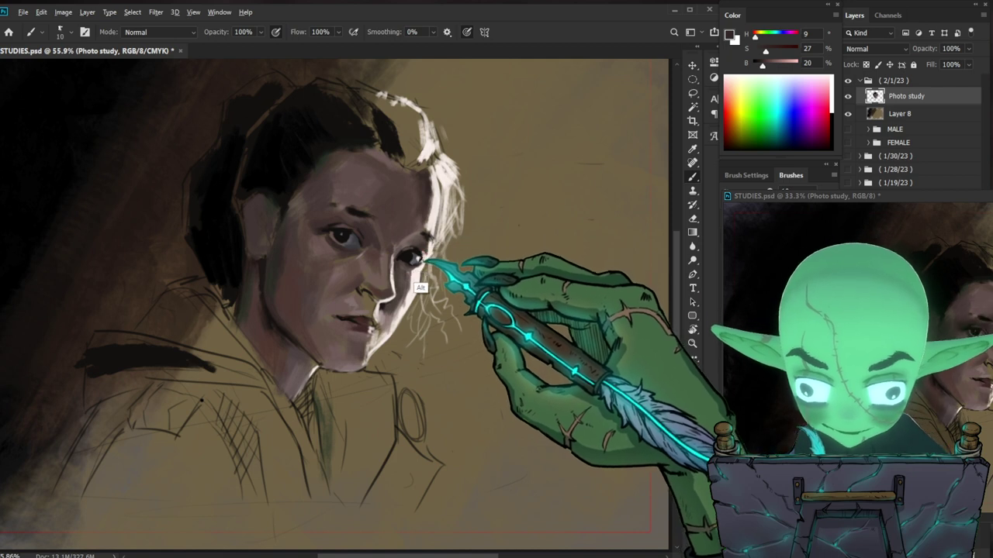
Step: Detail the far eye with sampled greys (H 280, S 3, B 44; H 240, S 8, B 25) and off-white (H 25, S 7, B 97), using an 8 px brush
{"action": "left_click", "coordinate": [411, 256], "text": "alt"}
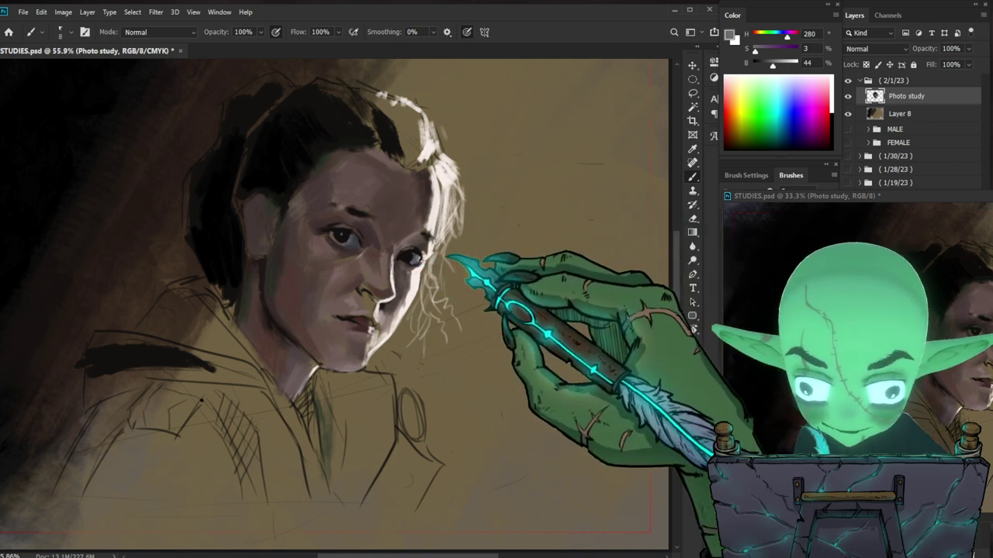
{"action": "left_click", "coordinate": [355, 268], "text": "alt"}
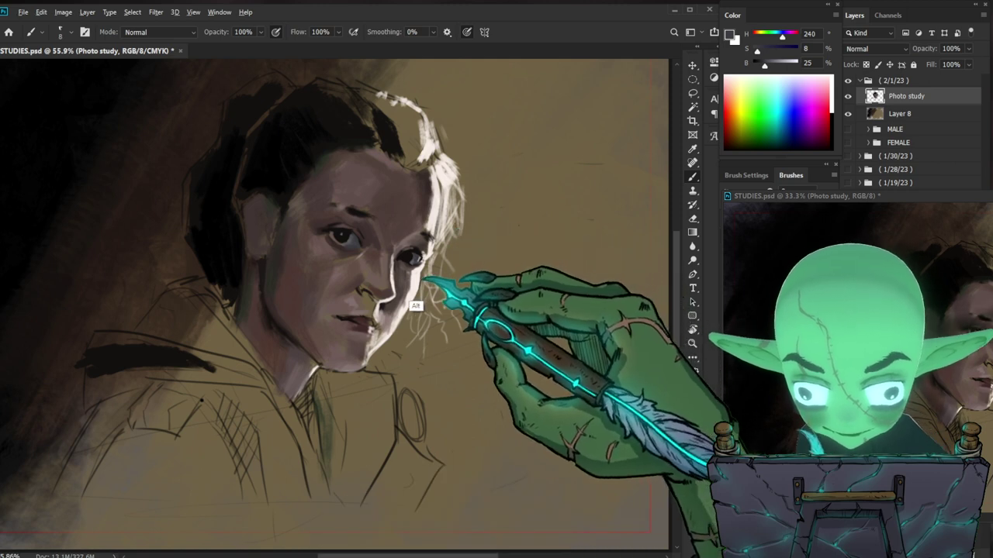
{"action": "left_click", "coordinate": [411, 262], "text": "alt"}
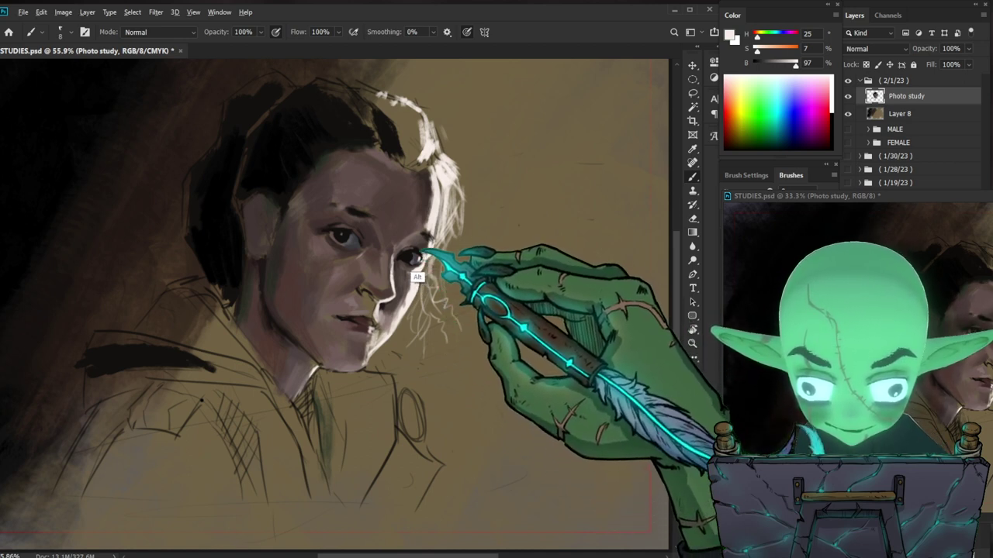
{"action": "left_click", "coordinate": [407, 265], "text": "alt"}
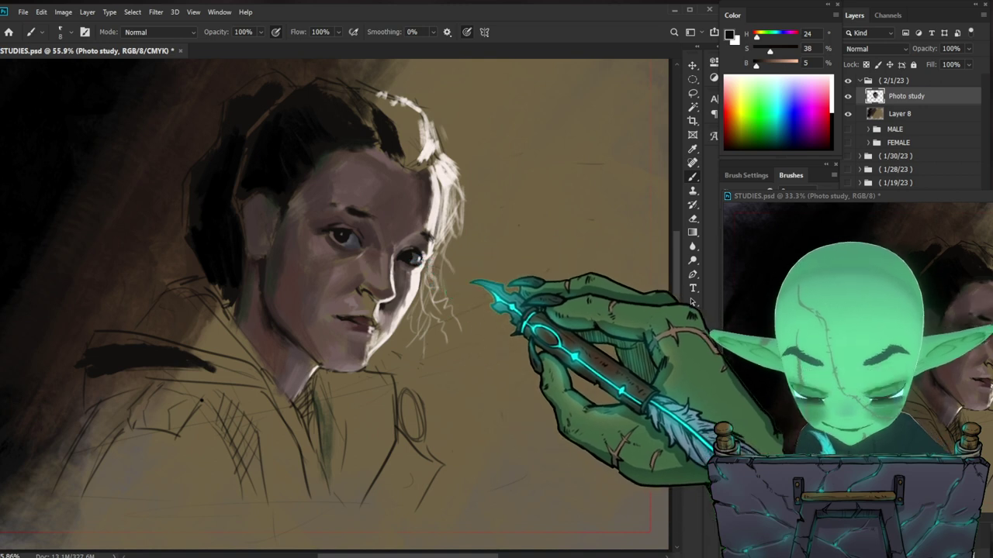
Step: Refine the far eye's iris and lids with sampled blue-greys (H 240, S 7, B 35; S 8, B 25) and near-black (H 24, S 38, B 5)
{"action": "left_click", "coordinate": [341, 234], "text": "alt"}
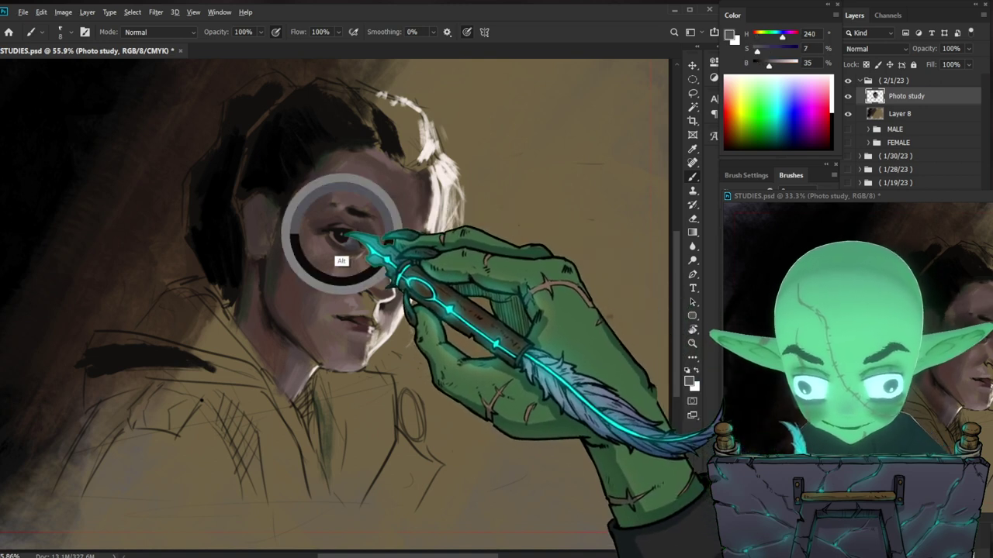
{"action": "left_click", "coordinate": [341, 234], "text": "alt"}
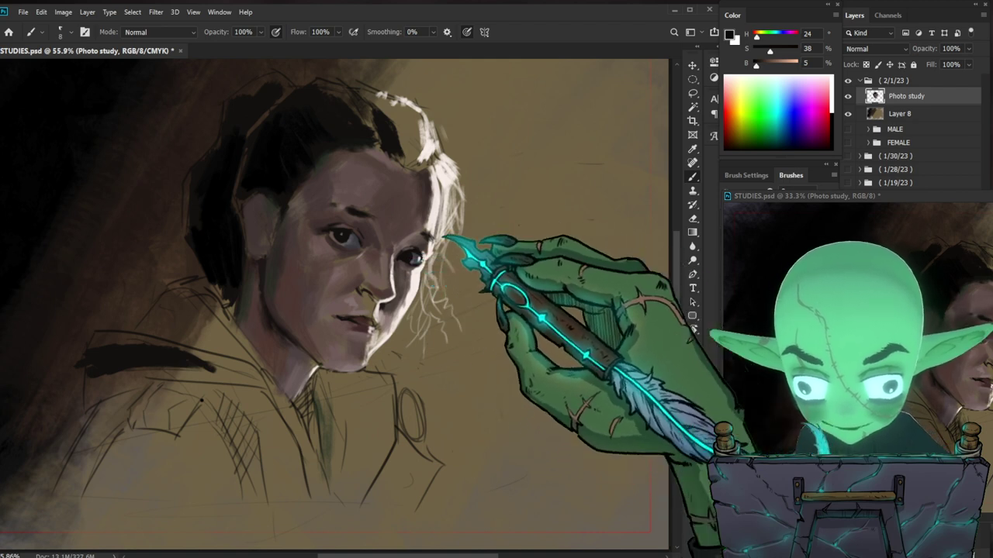
{"action": "left_click", "coordinate": [412, 256], "text": "alt"}
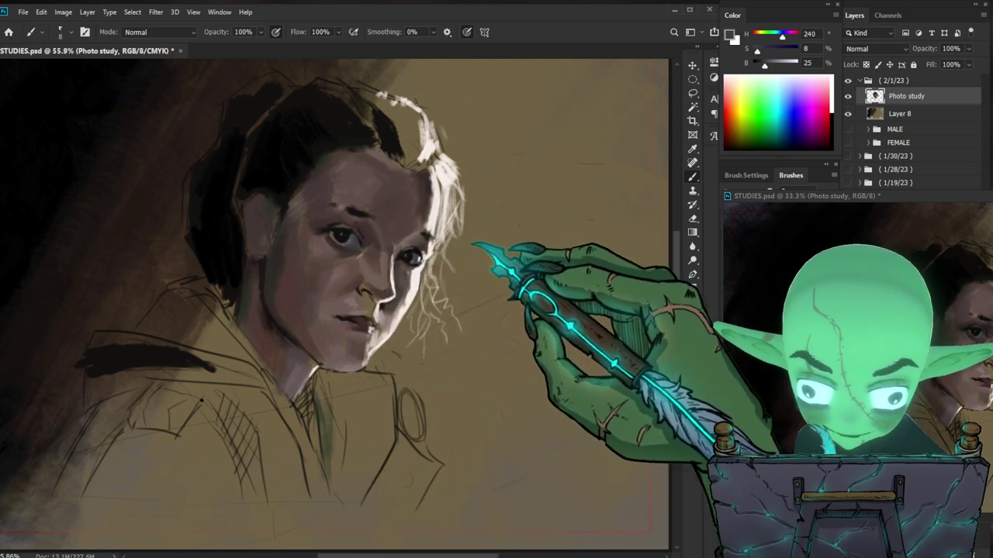
{"action": "left_click", "coordinate": [405, 260], "text": "alt"}
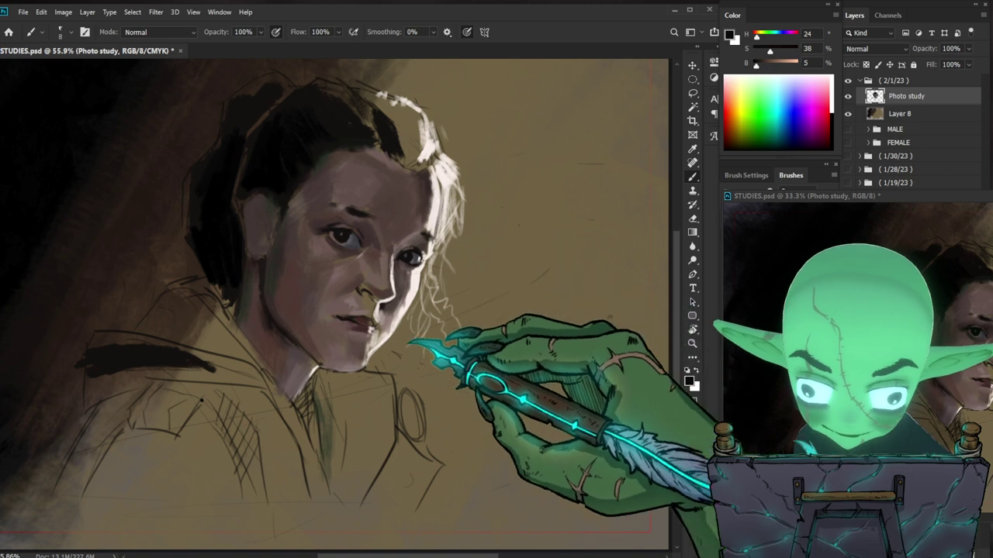
Step: Rework the near eyebrow with sampled dark browns (H 23, S 33, B 9; H 4, S 23, B 24; H 22, S 31, B 14), using an 8 px brush
{"action": "left_click_drag", "start_coordinate": [508, 384], "coordinate": [456, 405]}
{"action": "left_click_drag", "start_coordinate": [405, 304], "coordinate": [467, 294]}
{"action": "left_click_drag", "start_coordinate": [457, 353], "coordinate": [437, 313]}
{"action": "left_click", "coordinate": [377, 264], "text": "alt"}
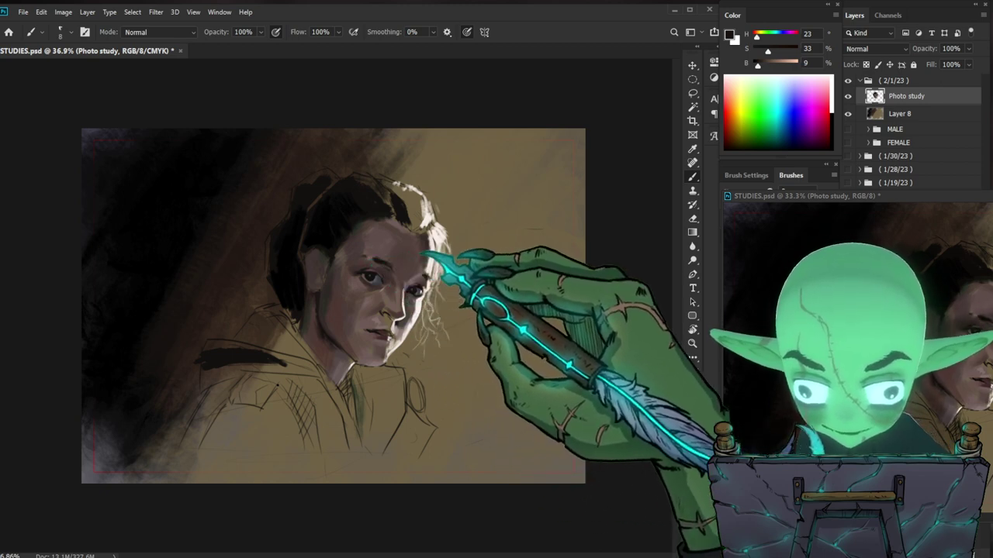
{"action": "left_click", "coordinate": [372, 270], "text": "alt"}
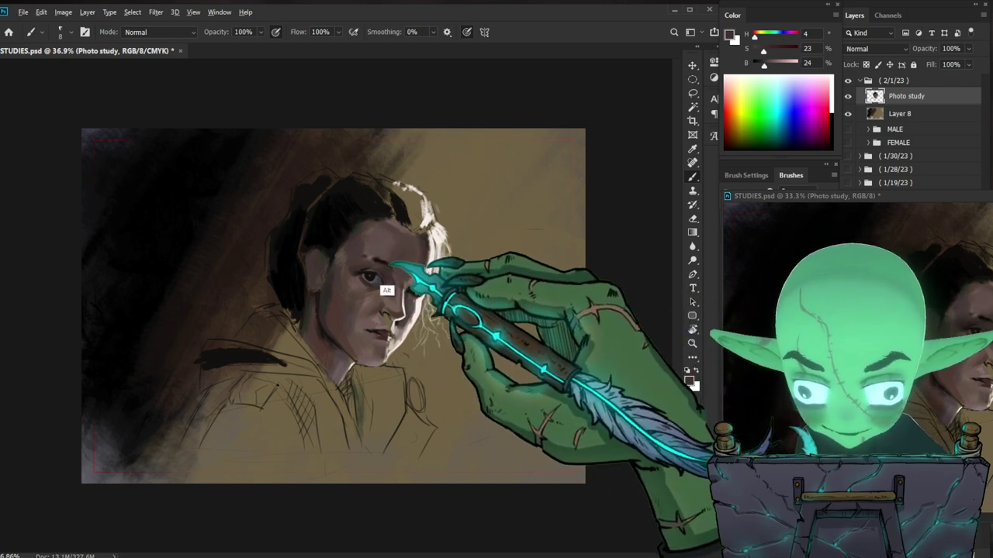
{"action": "left_click", "coordinate": [374, 260], "text": "alt"}
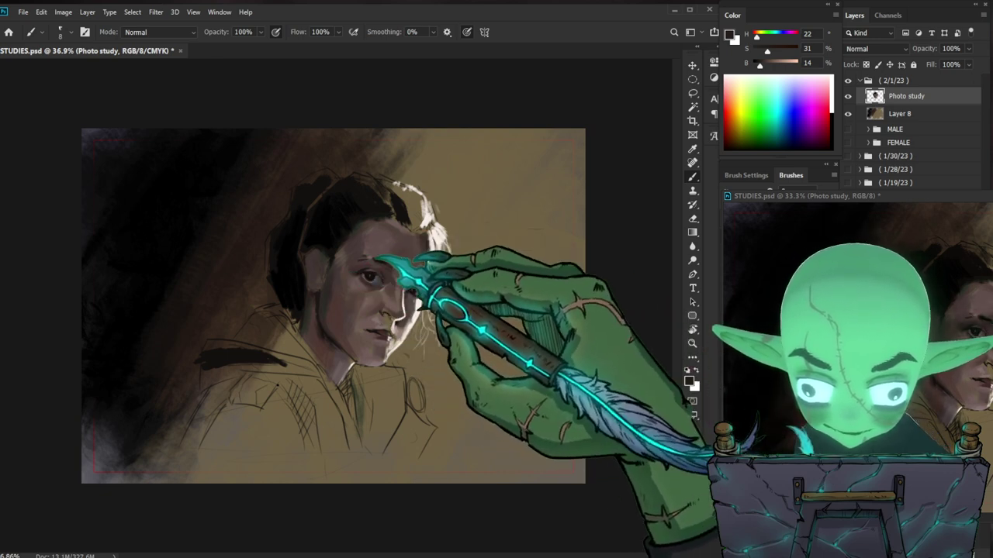
Step: Sample a dark reddish brown (H 9, S 25, B 20) from the forehead and shade the forehead with a 40 px brush
{"action": "left_click", "coordinate": [426, 221], "text": "alt"}
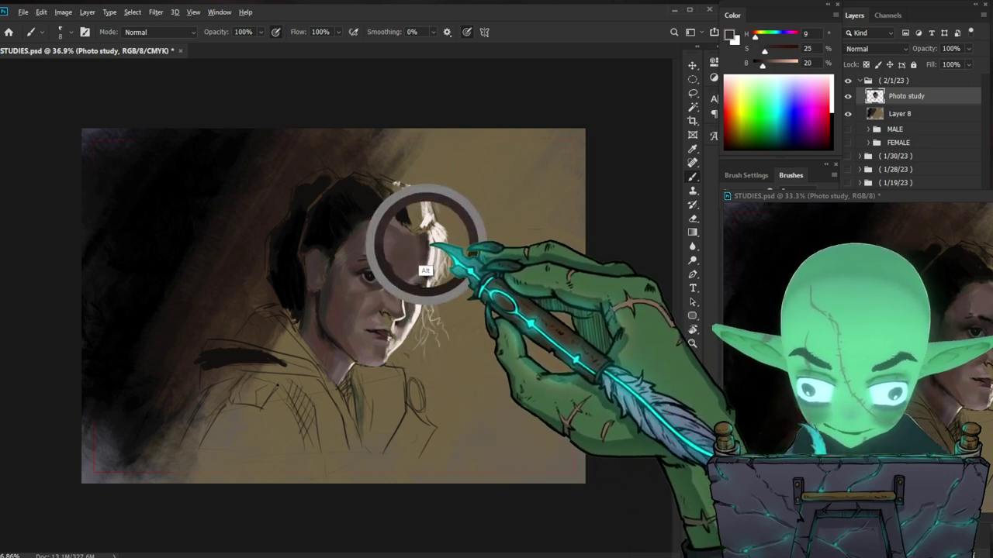
{"action": "key", "text": "bracketright"}
{"action": "key", "text": "bracketright"}
{"action": "key", "text": "bracketright"}
{"action": "key", "text": "bracketright"}
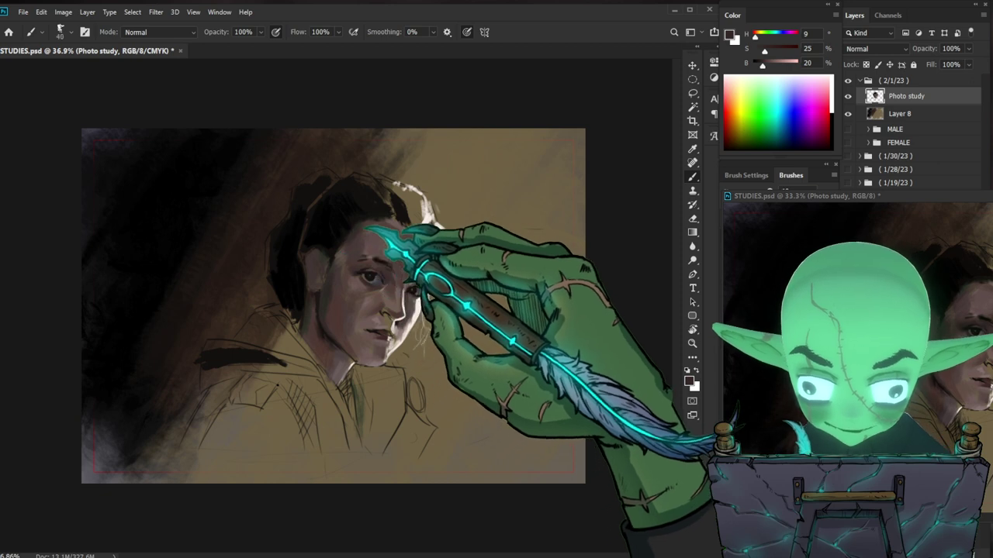
{"action": "key", "text": "bracketright"}
{"action": "key", "text": "bracketright"}
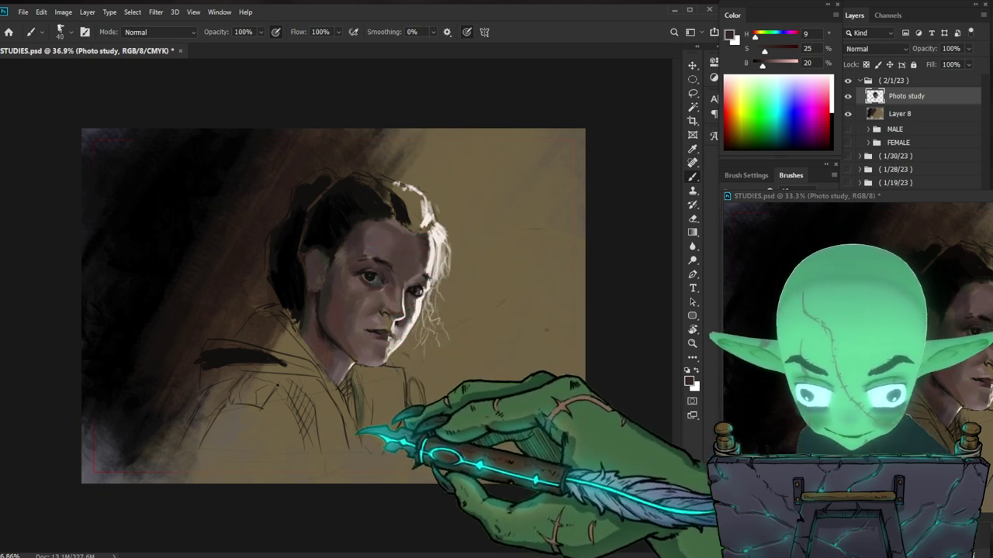
Step: Blend the shadowed side of the face with sampled browns (H 13, S 35, B 30; H 13, S 34, B 31; H 14, S 25, B 40), using a 35–40 px brush
{"action": "key", "text": "bracketright"}
{"action": "left_click", "coordinate": [333, 330], "text": "alt"}
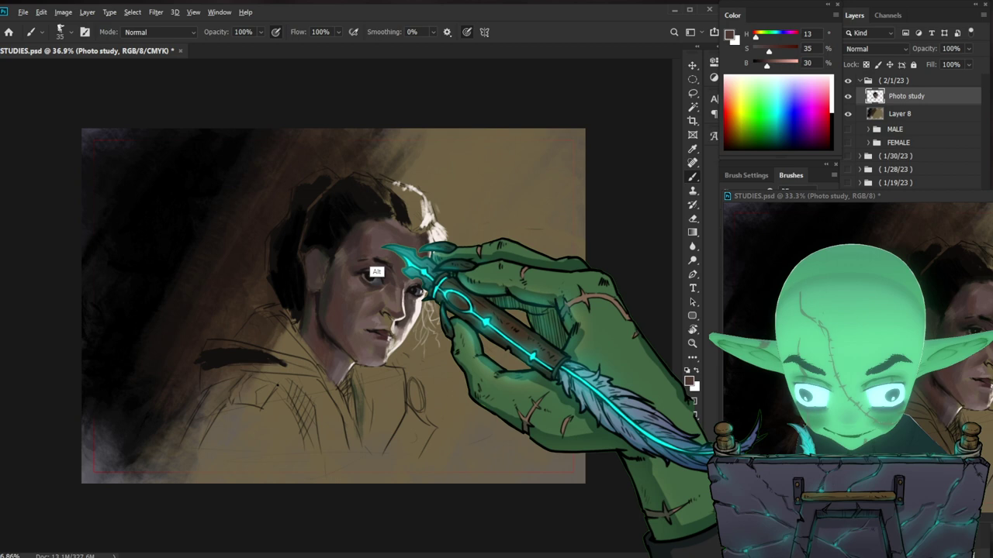
{"action": "left_click", "coordinate": [374, 247], "text": "alt"}
{"action": "left_click", "coordinate": [325, 320], "text": "alt"}
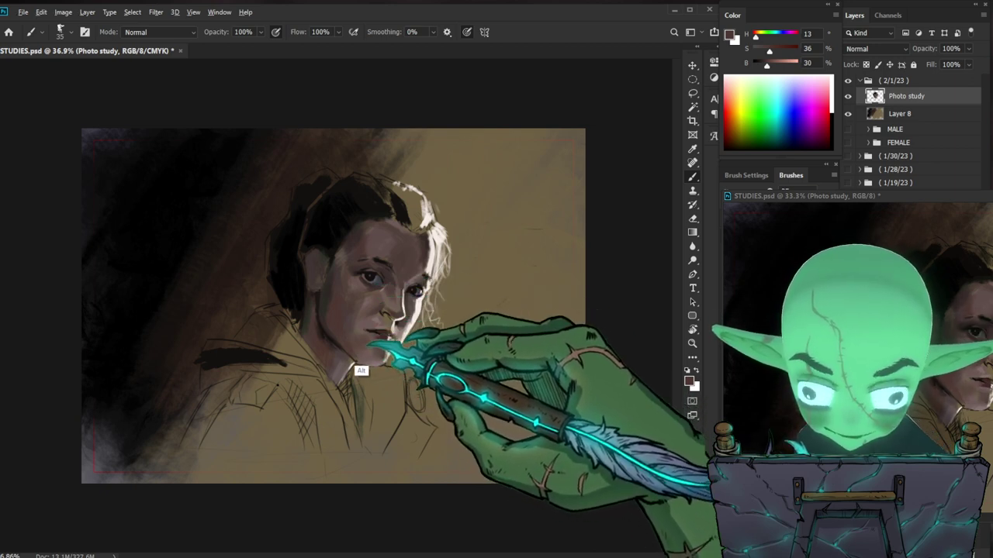
{"action": "left_click", "coordinate": [336, 342], "text": "alt"}
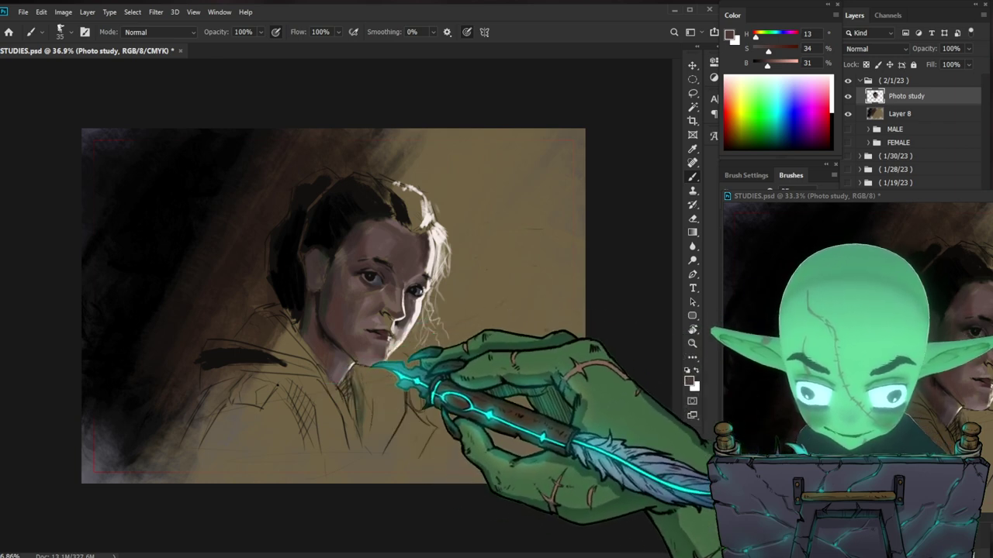
{"action": "left_click_drag", "start_coordinate": [370, 363], "coordinate": [365, 311], "text": "alt"}
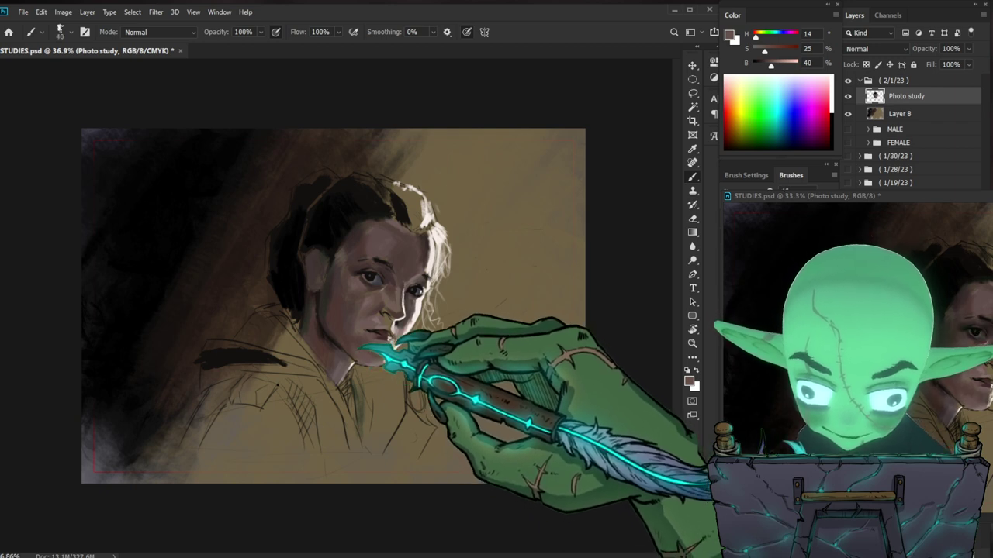
Step: Sample dark reddish brown (H 9, S 27, B 20) and blue-grey (H 240, S 8, B 25), and refine the far eye with a 9 px brush
{"action": "left_click_drag", "start_coordinate": [332, 377], "coordinate": [326, 358], "text": "alt"}
{"action": "key", "text": "bracketleft"}
{"action": "key", "text": "bracketleft"}
{"action": "key", "text": "bracketleft"}
{"action": "key", "text": "bracketleft"}
{"action": "key", "text": "bracketleft"}
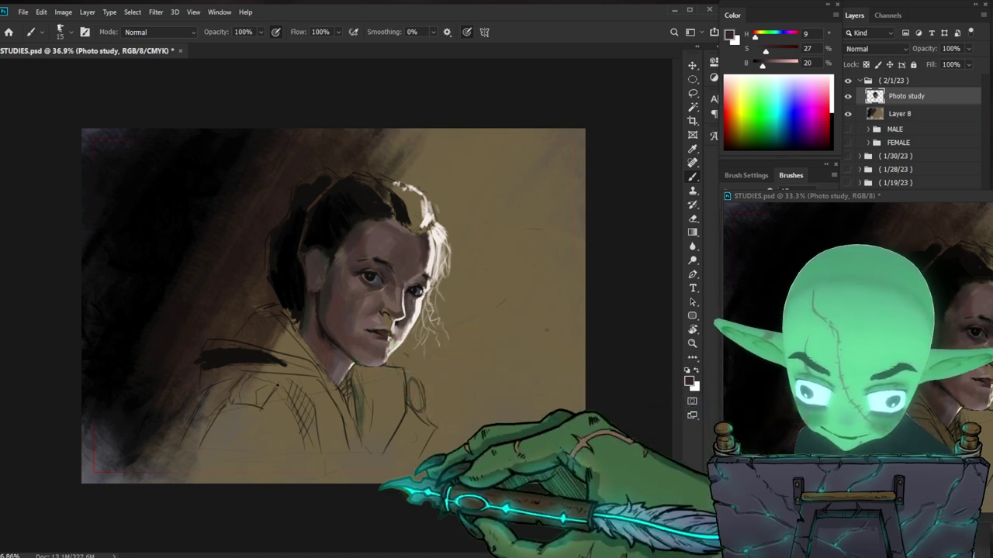
{"action": "left_click_drag", "start_coordinate": [404, 289], "coordinate": [458, 287], "text": "ctrl"}
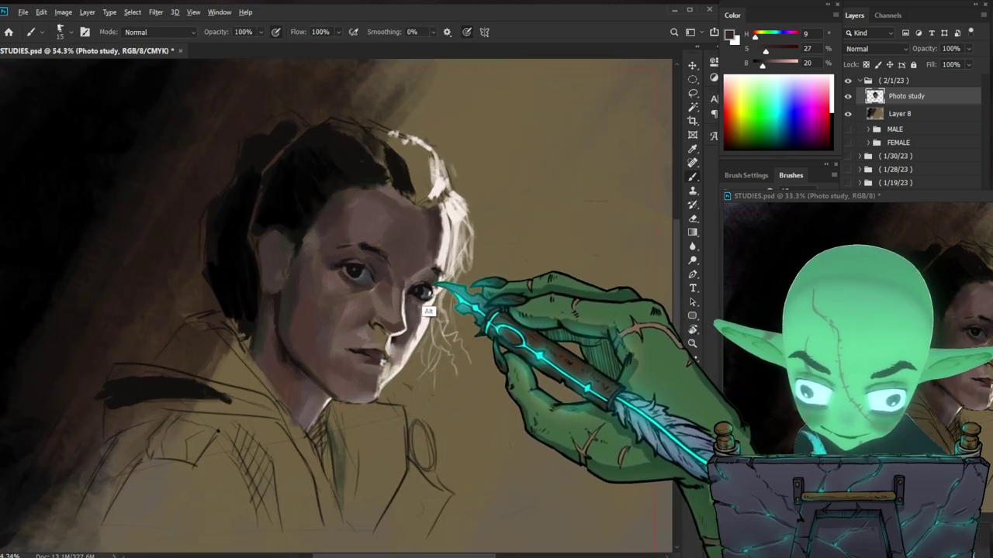
{"action": "left_click", "coordinate": [424, 295], "text": "alt"}
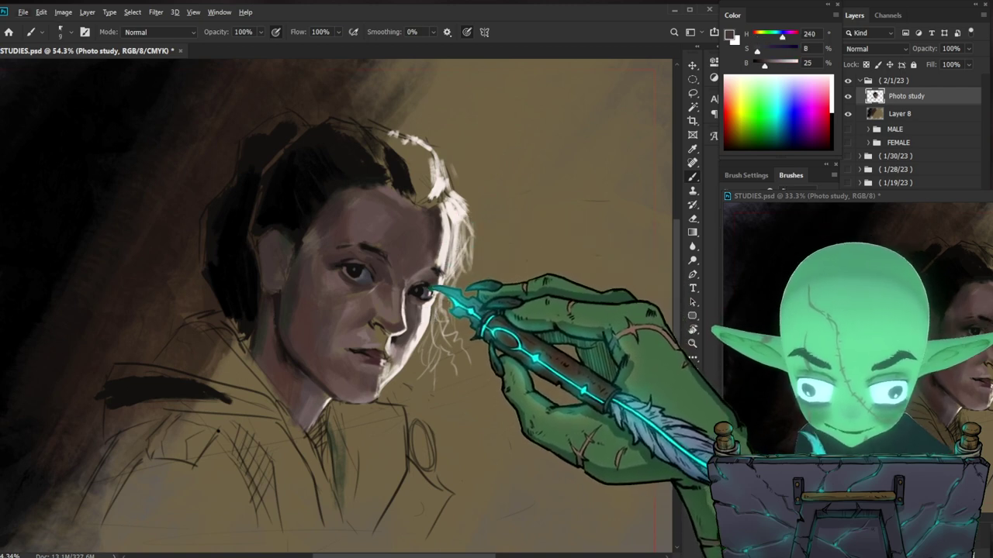
Step: Darken the far eye's lid and iris with a sampled near-black (H 24, S 38, B 5), using a 7–9 px brush
{"action": "key", "text": "z"}
{"action": "left_click_drag", "start_coordinate": [525, 310], "coordinate": [492, 332]}
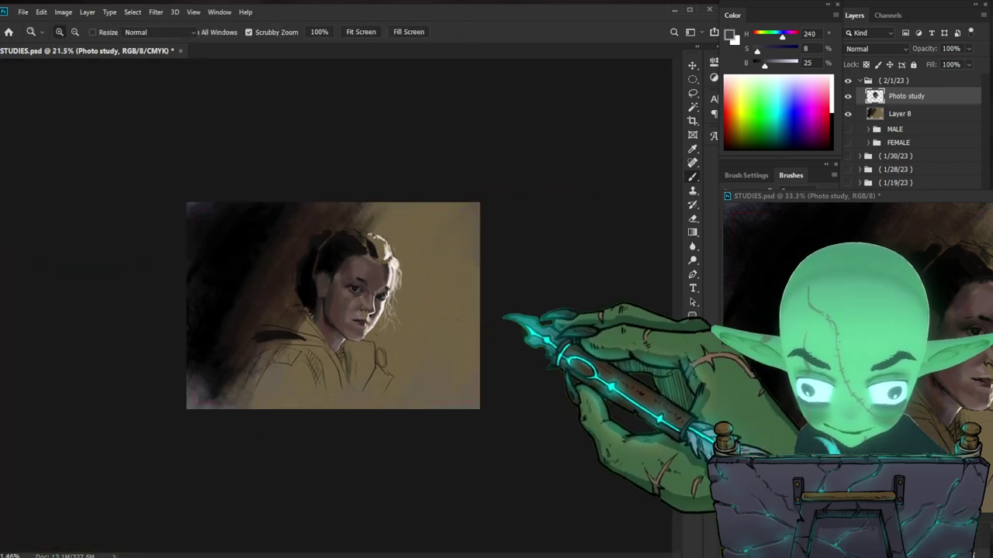
{"action": "left_click_drag", "start_coordinate": [446, 306], "coordinate": [502, 284]}
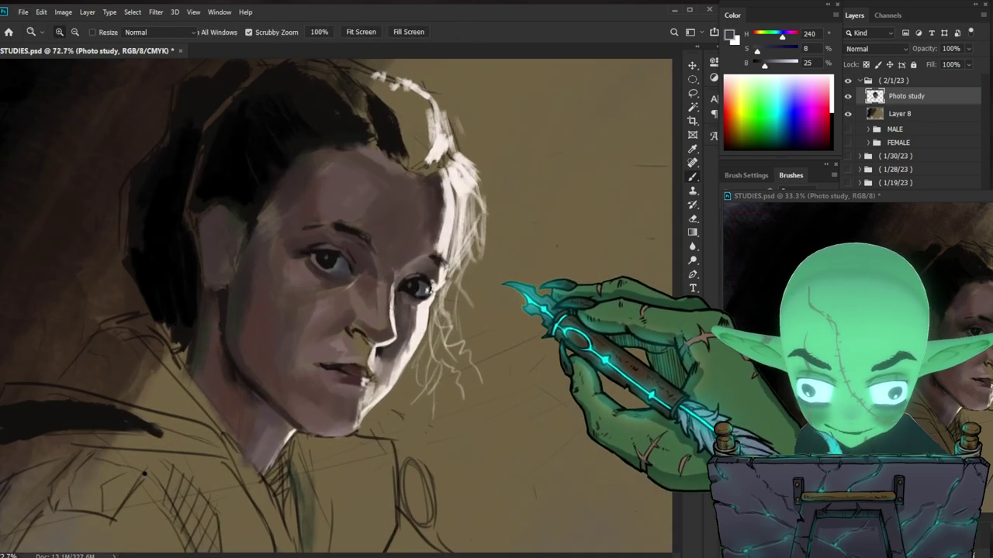
{"action": "key", "text": "b"}
{"action": "left_click", "coordinate": [418, 292], "text": "alt"}
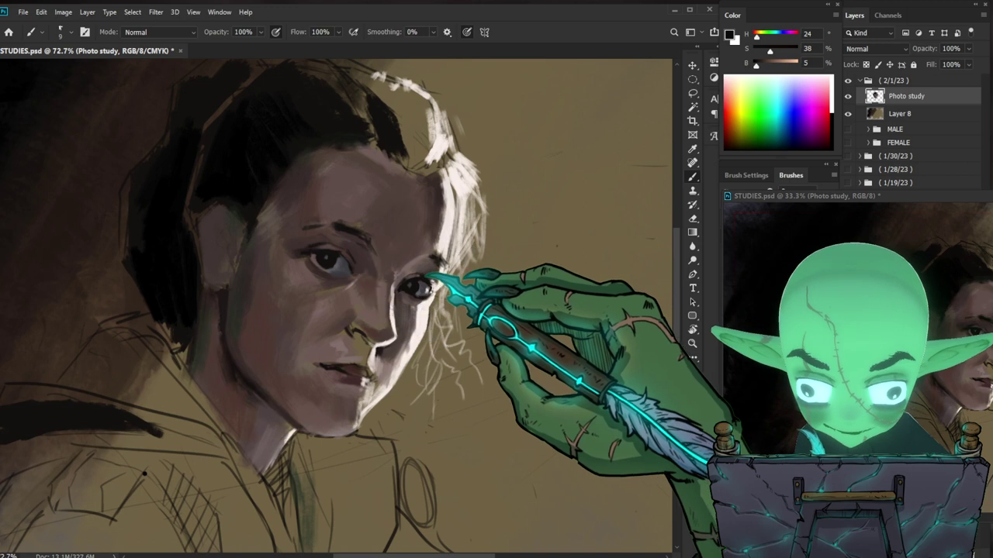
{"action": "key", "text": "bracketleft"}
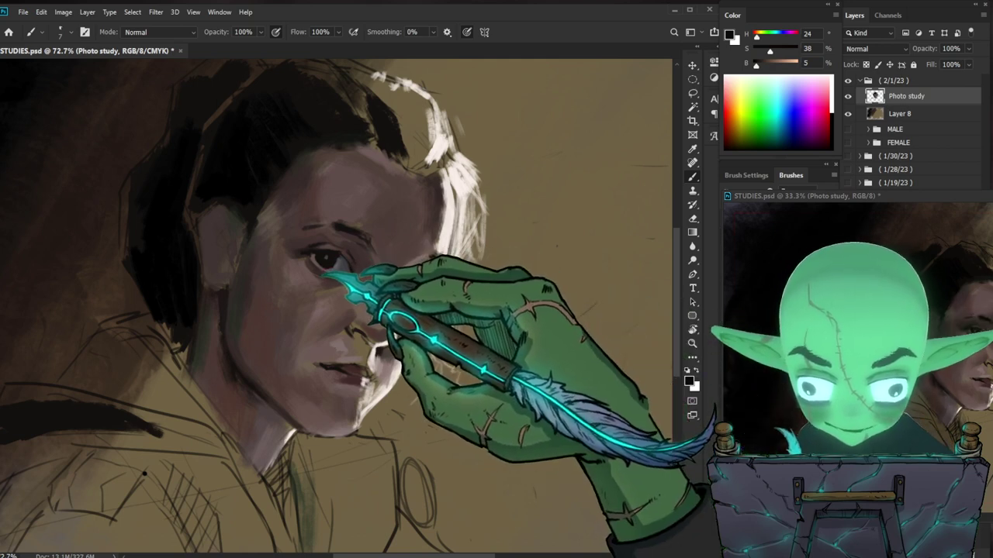
Step: Refine the near eye's shadows and lids with sampled dark brown (H 9, S 26, B 21) and near-black (H 20, S 40, B 6), using an 8 px brush
{"action": "left_click", "coordinate": [310, 281], "text": "alt"}
{"action": "key", "text": "bracketright"}
{"action": "key", "text": "bracketright"}
{"action": "key", "text": "bracketright"}
{"action": "key", "text": "bracketright"}
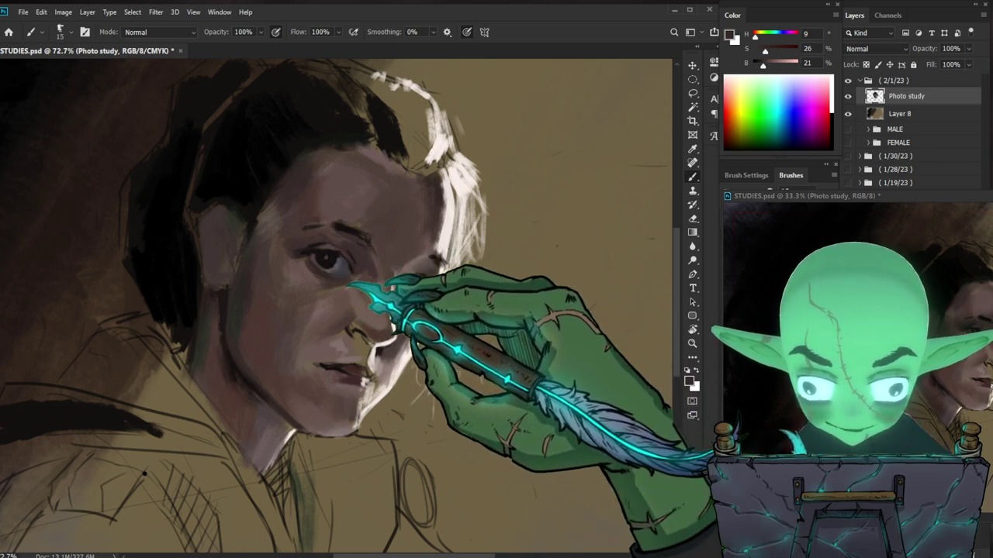
{"action": "key", "text": "bracketleft"}
{"action": "key", "text": "bracketleft"}
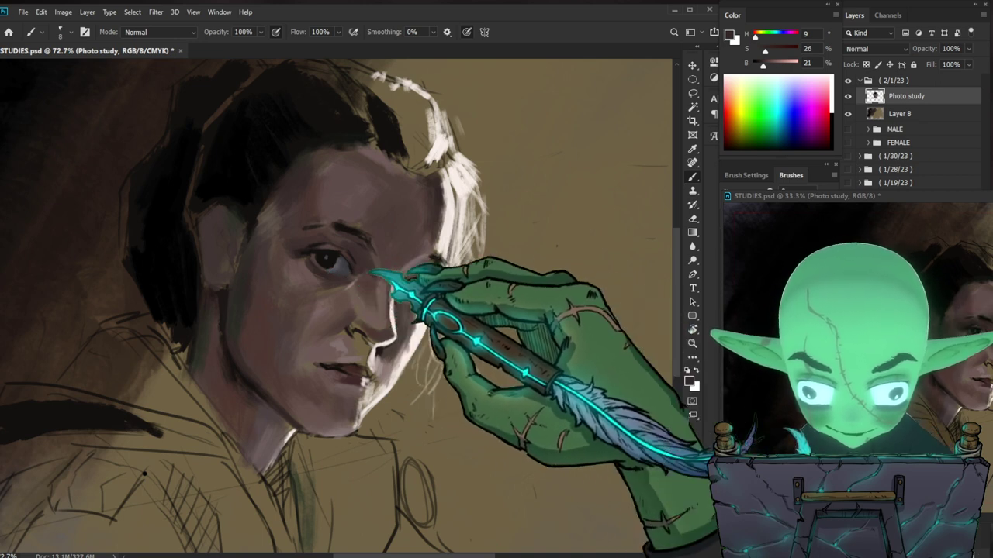
{"action": "left_click", "coordinate": [346, 263], "text": "alt"}
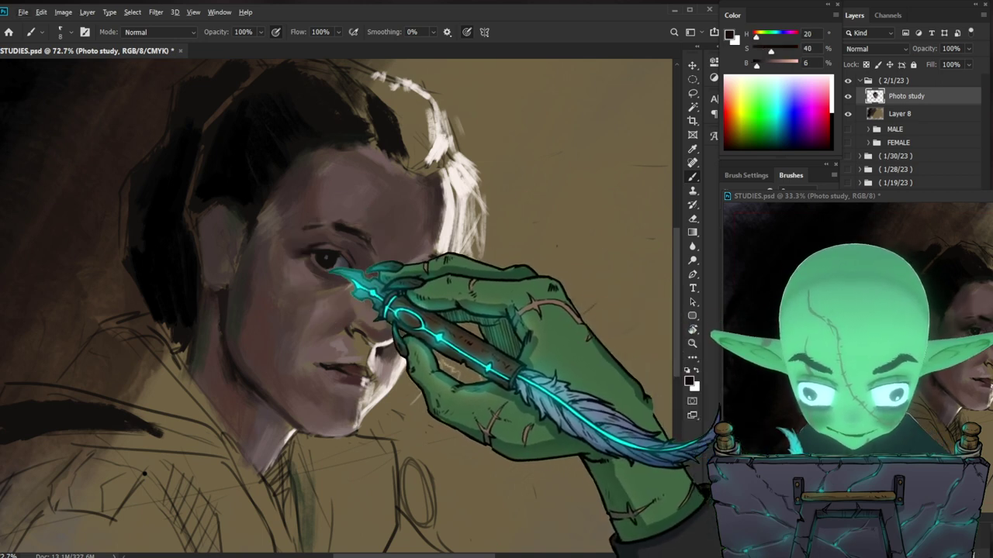
Step: Blend the nose area with sampled browns (H 21, S 29, B 39; H 16, S 34, B 31), using a 35 px brush
{"action": "key", "text": "z"}
{"action": "left_click_drag", "start_coordinate": [572, 343], "coordinate": [502, 349]}
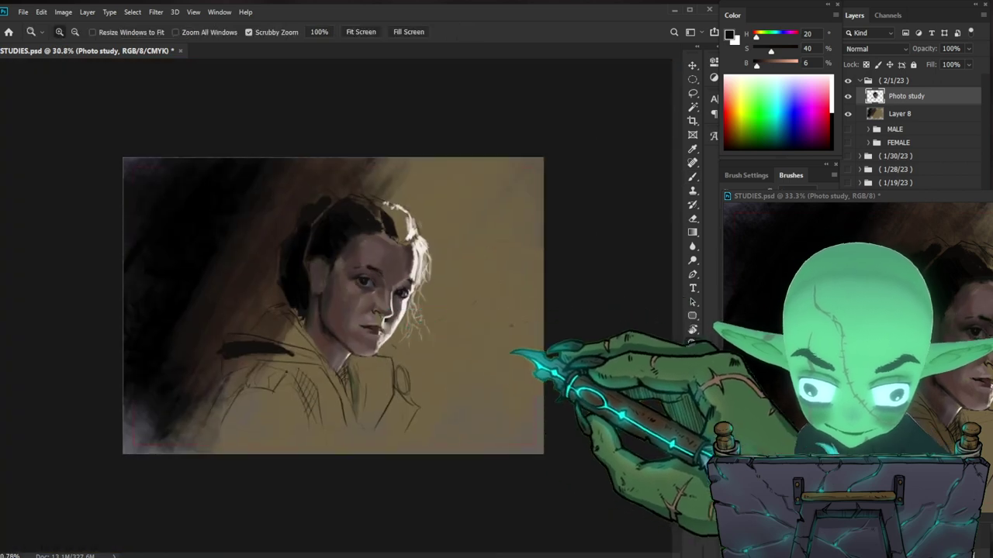
{"action": "left_click_drag", "start_coordinate": [333, 304], "coordinate": [407, 304]}
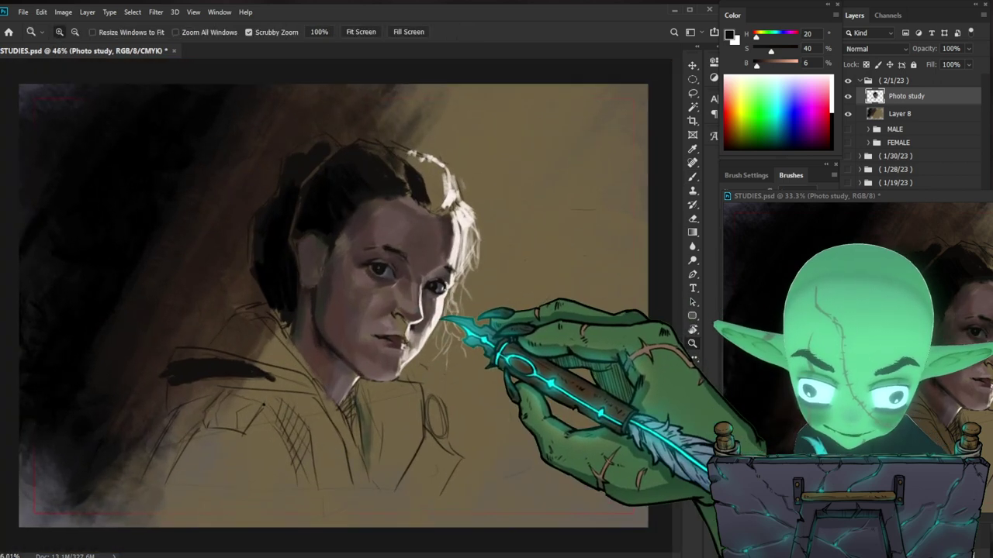
{"action": "key", "text": "b"}
{"action": "left_click", "coordinate": [404, 297], "text": "alt"}
{"action": "key", "text": "bracketright"}
{"action": "key", "text": "bracketright"}
{"action": "key", "text": "bracketright"}
{"action": "key", "text": "bracketright"}
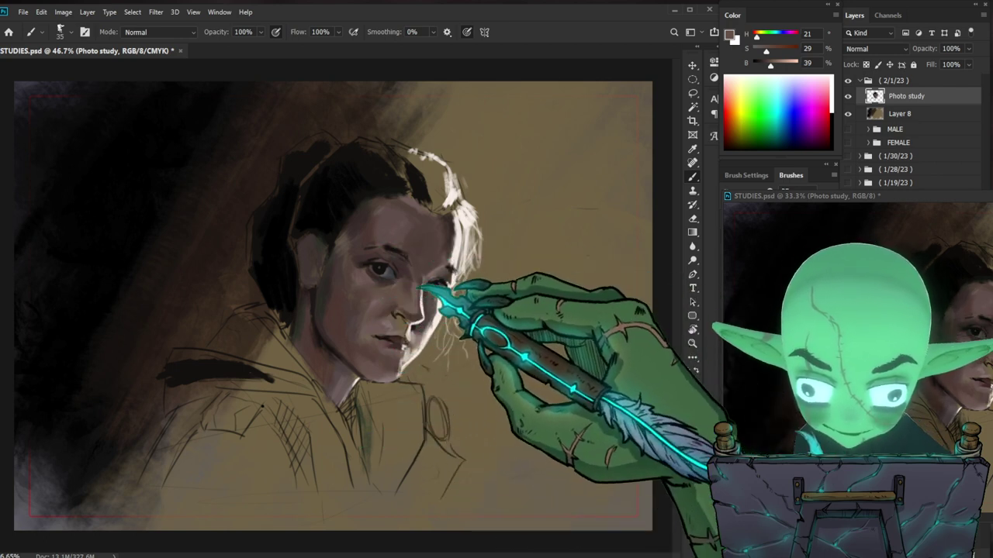
{"action": "left_click", "coordinate": [403, 311], "text": "alt"}
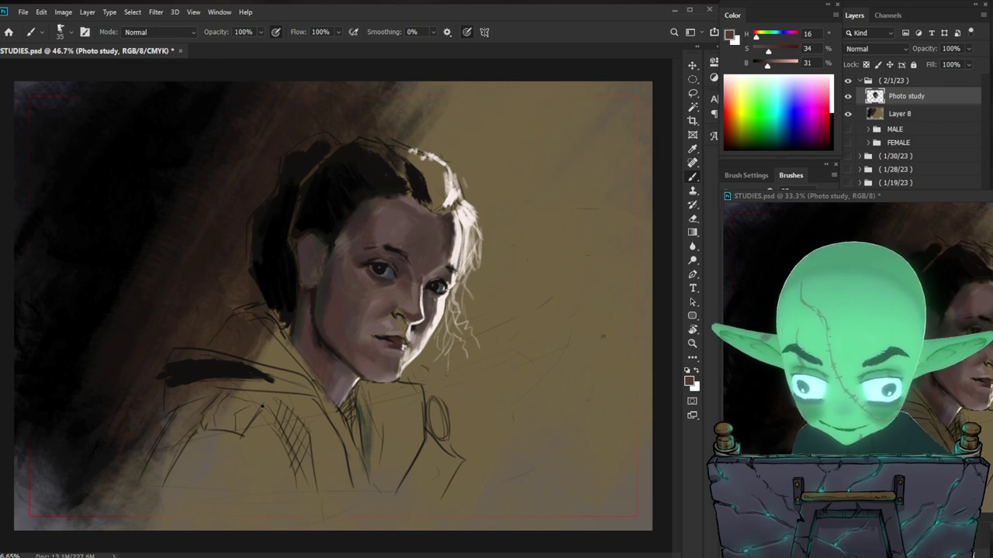
Step: Sample a muted pinkish brown (H 5, S 20, B 44) from the upper forehead and touch up the skin with an 8 px brush
{"action": "key", "text": "ctrl+space"}
{"action": "left_click_drag", "start_coordinate": [427, 264], "coordinate": [452, 237]}
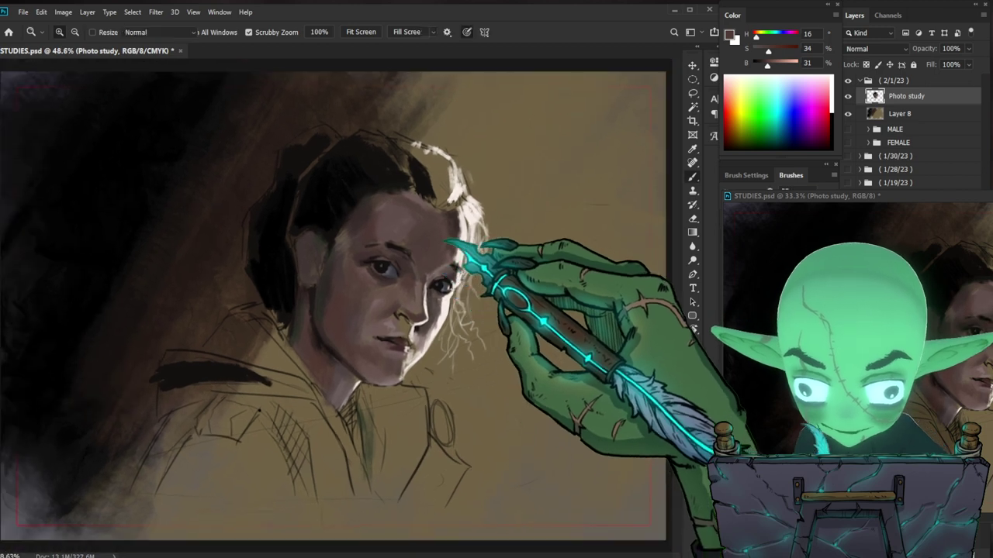
{"action": "left_click", "coordinate": [410, 204], "text": "alt"}
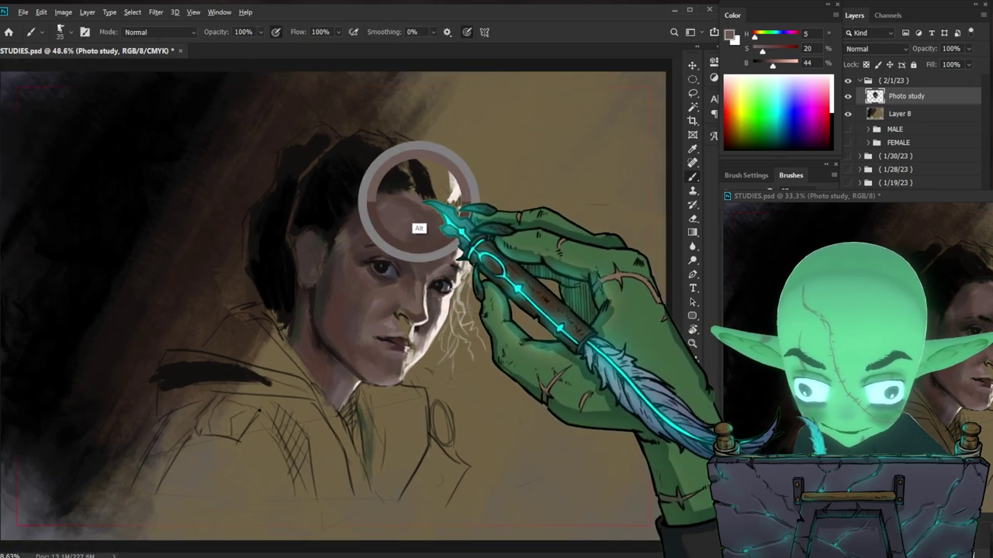
{"action": "key", "text": "bracketleft"}
{"action": "key", "text": "bracketleft"}
{"action": "key", "text": "bracketleft"}
{"action": "key", "text": "bracketleft"}
{"action": "key", "text": "bracketleft"}
{"action": "key", "text": "bracketleft"}
{"action": "key", "text": "bracketleft"}
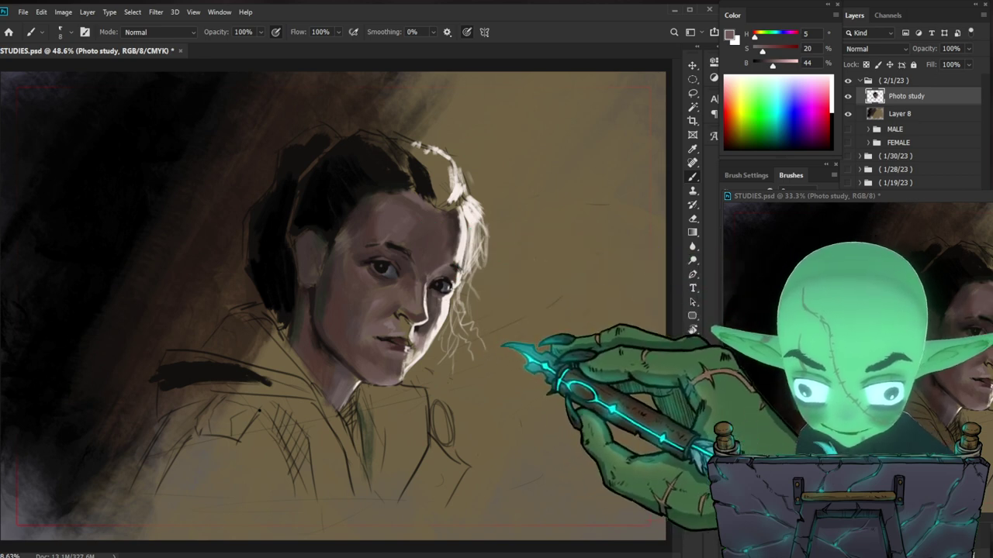
Step: Shade around the far brow and eye with sampled browns (H 18, S 28, B 28; H 16, S 35, B 29), using a 20 px brush
{"action": "left_click", "coordinate": [454, 231], "text": "alt"}
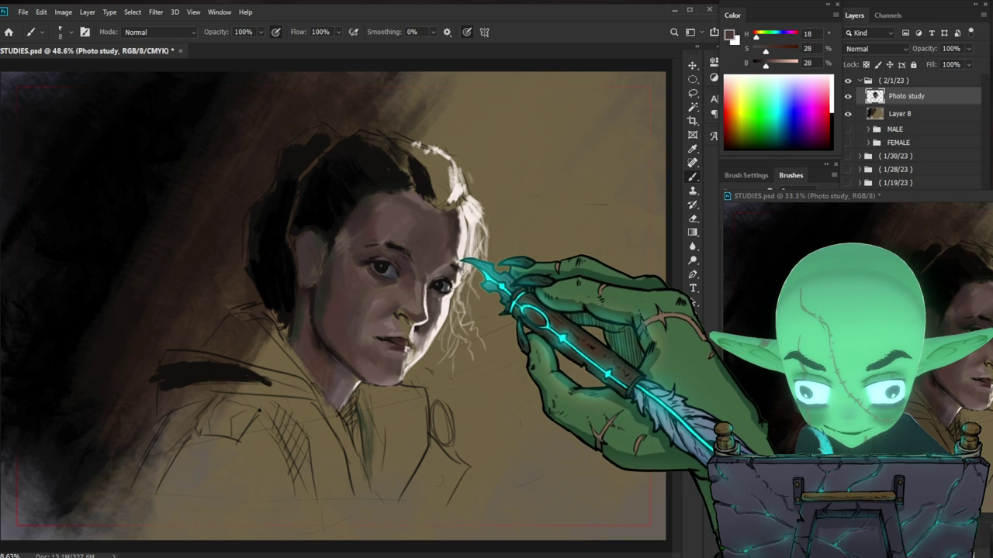
{"action": "key", "text": "bracketright"}
{"action": "key", "text": "bracketright"}
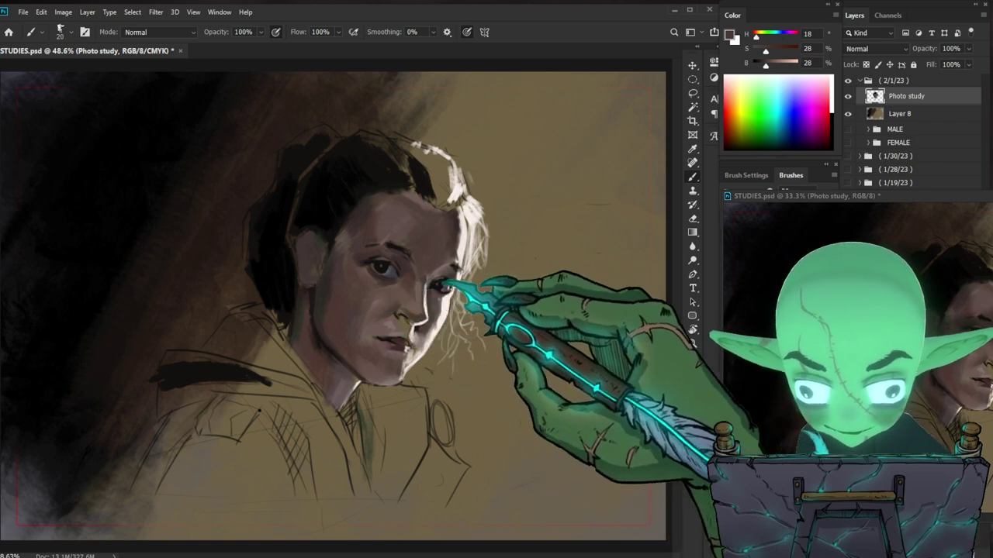
{"action": "key", "text": "alt"}
{"action": "left_click_drag", "start_coordinate": [359, 300], "coordinate": [321, 299]}
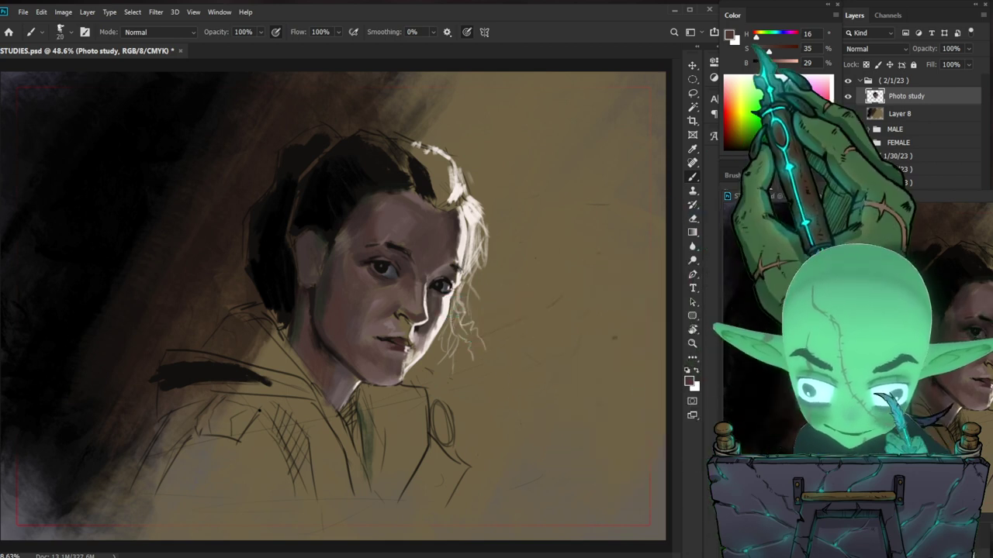
Step: Set the foreground color to H 27, S 35, B 29 and shade beside the mouth with a 10–15 px brush
{"action": "left_click", "coordinate": [730, 35]}
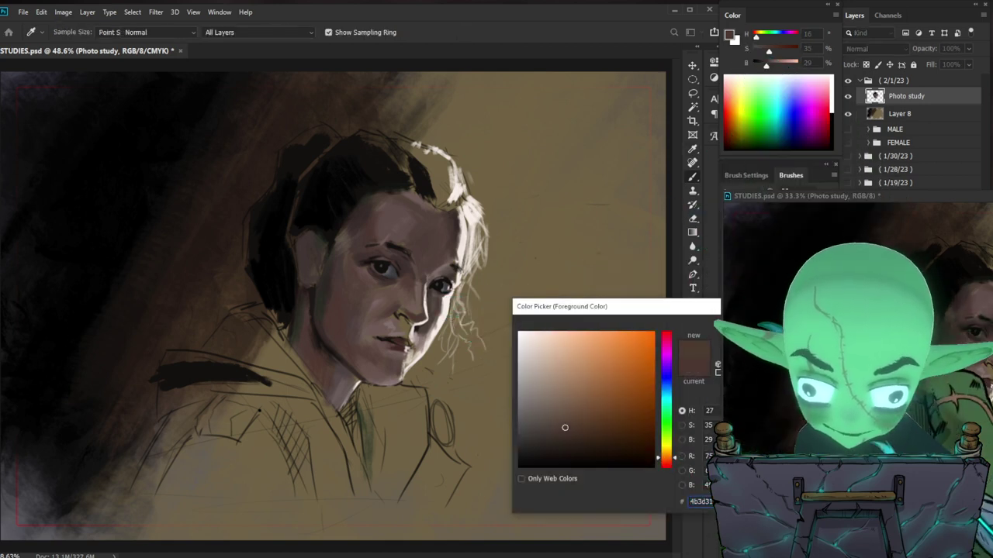
{"action": "key", "text": "Return"}
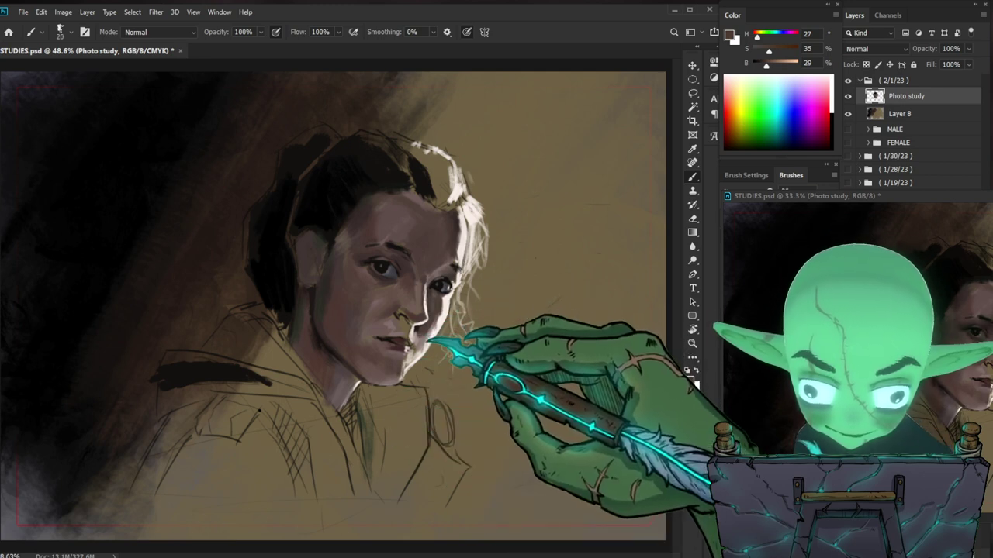
{"action": "key", "text": "bracketleft"}
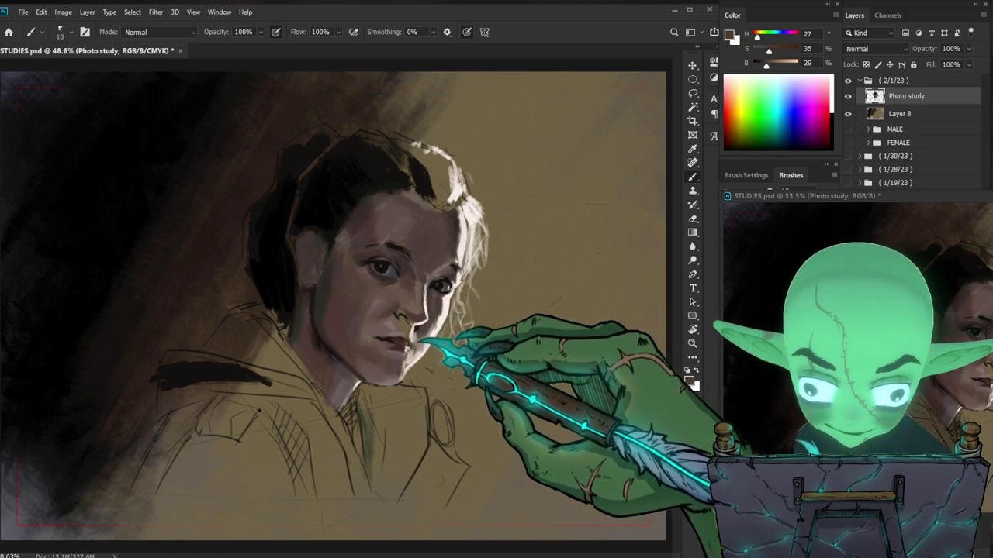
{"action": "key", "text": "bracketright"}
{"action": "key", "text": "bracketright"}
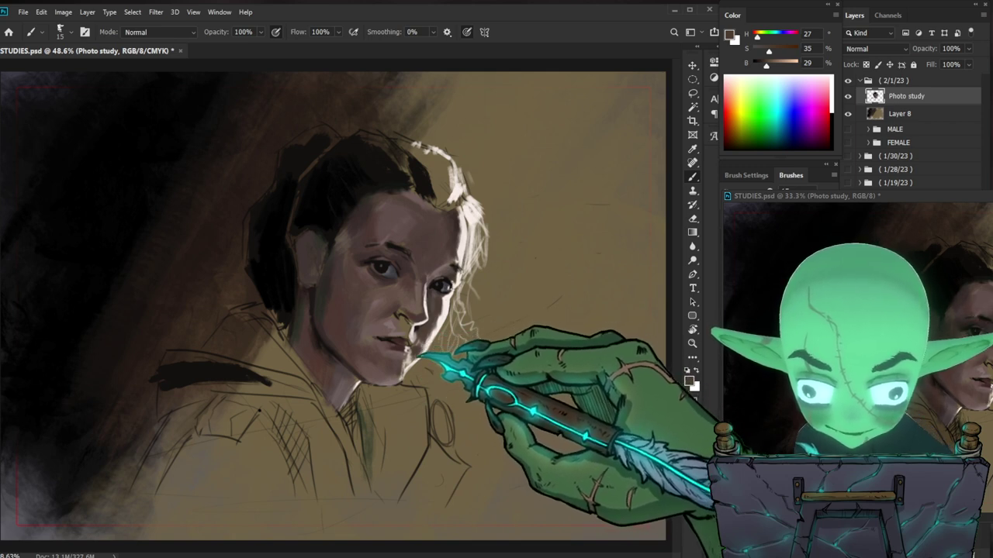
Step: Refine the rim light beside the mouth and chin with sampled off-whites (H 31, S 10, B 82; H 25, S 7, B 97) and brown (H 28, S 35, B 29)
{"action": "left_click", "coordinate": [411, 350], "text": "alt"}
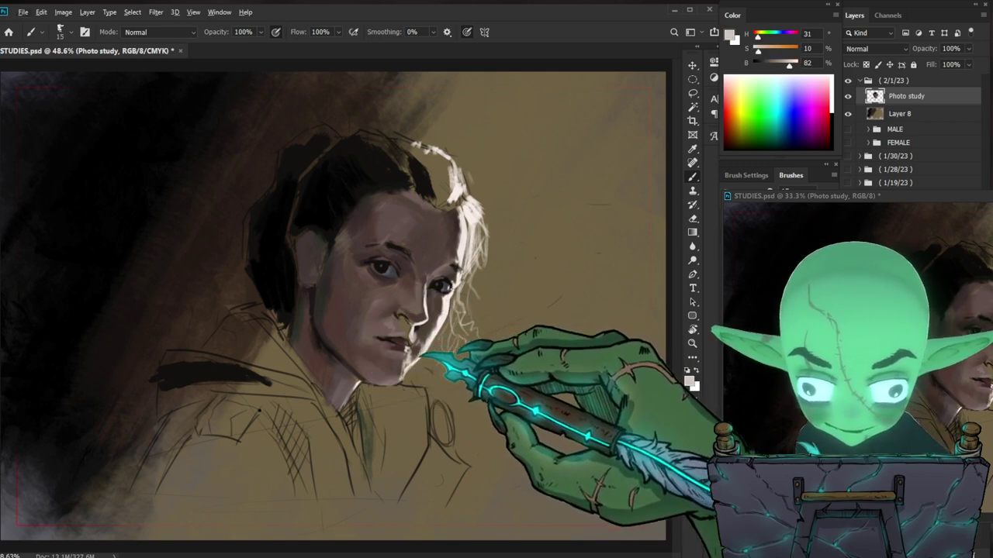
{"action": "left_click", "coordinate": [435, 321], "text": "alt"}
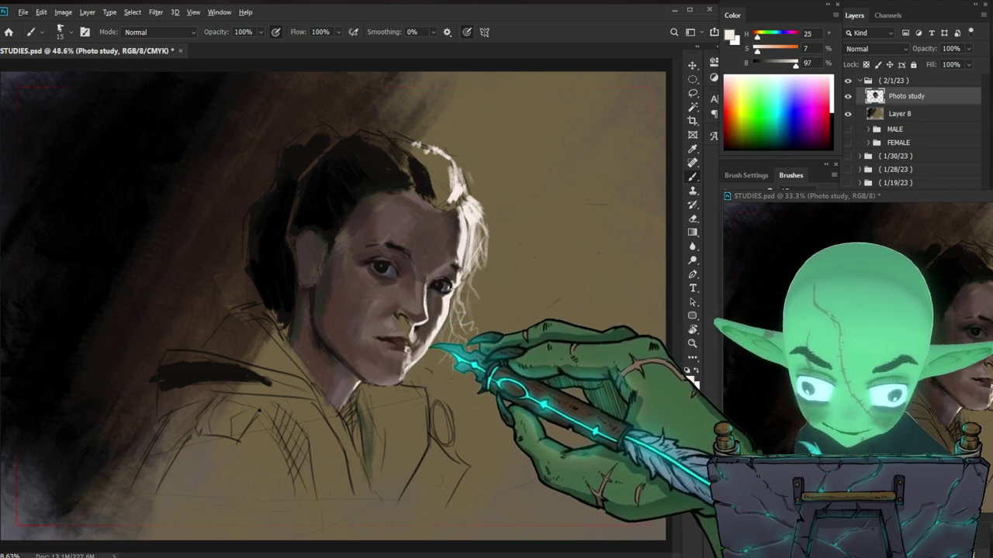
{"action": "left_click", "coordinate": [419, 350], "text": "alt"}
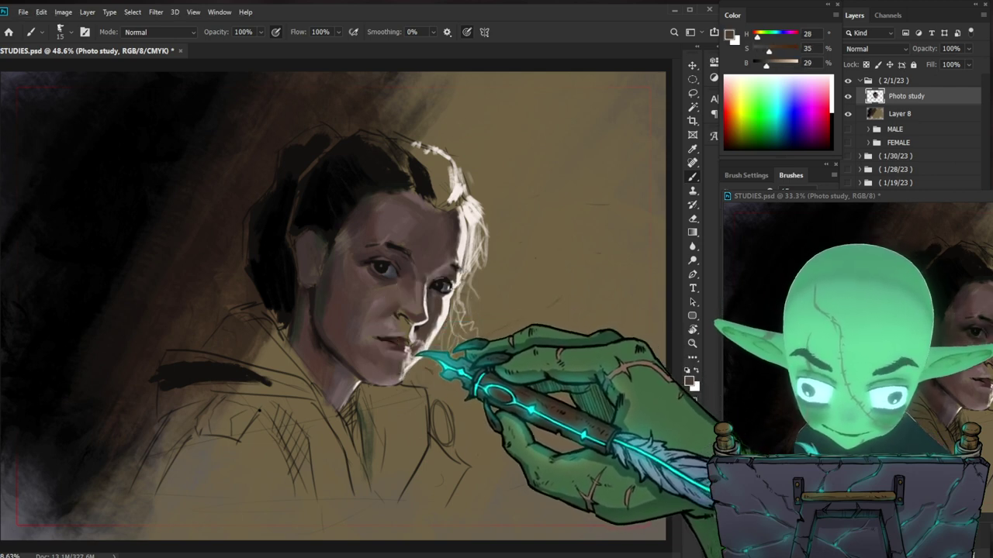
{"action": "left_click_drag", "start_coordinate": [543, 388], "coordinate": [485, 396]}
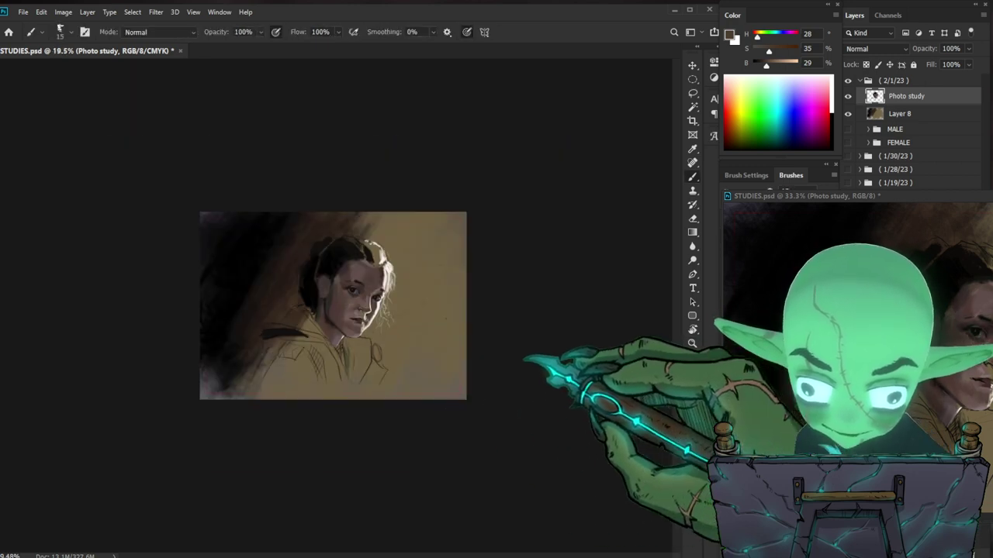
Step: Sample a dusty red (H 8, S 26, B 43), raise its saturation to 36 and tint the skin below the near eye with a 15 px brush
{"action": "scroll", "coordinate": [333, 306], "scroll_direction": "up", "scroll_amount": 5}
{"action": "key", "text": "b"}
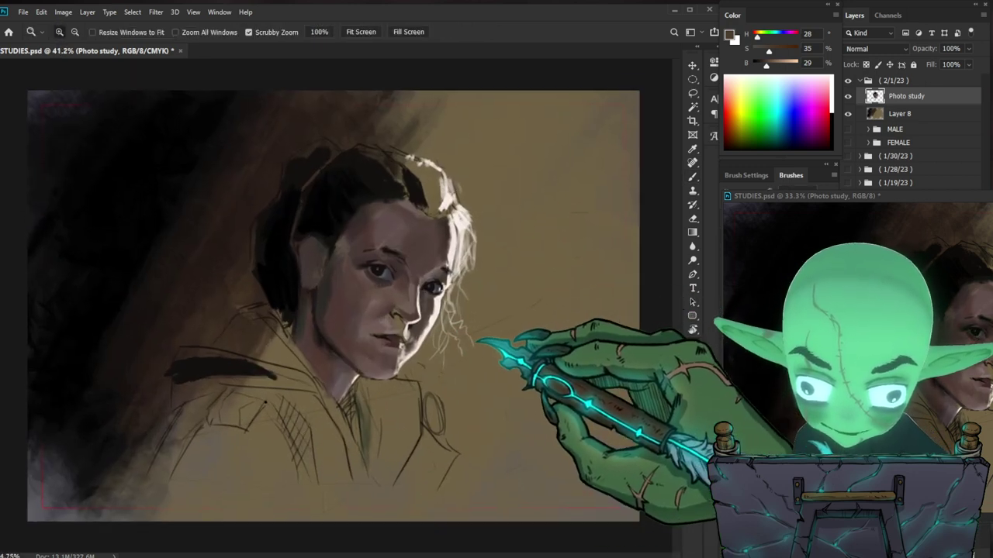
{"action": "left_click", "coordinate": [404, 240], "text": "alt"}
{"action": "left_click_drag", "start_coordinate": [396, 250], "coordinate": [357, 330]}
{"action": "left_click_drag", "start_coordinate": [762, 51], "coordinate": [765, 52]}
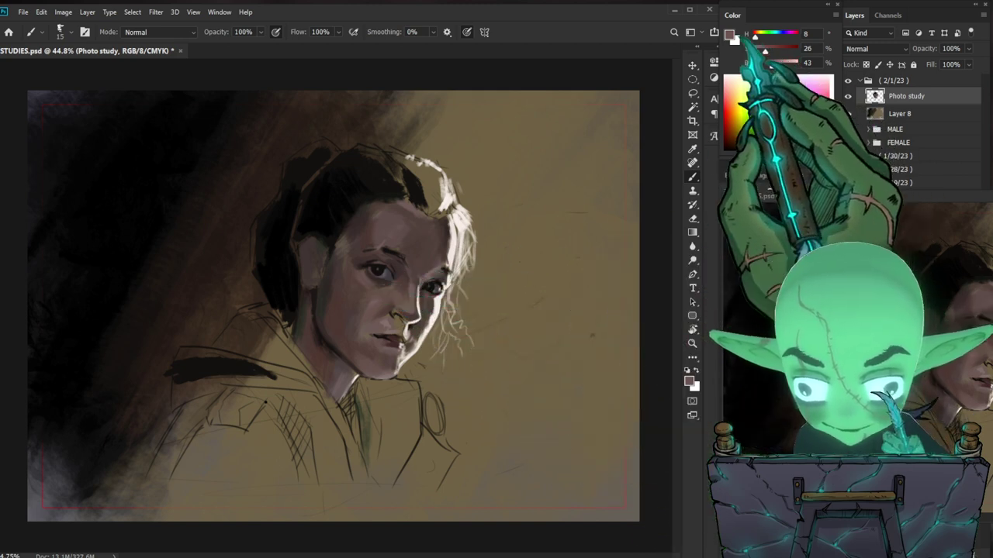
{"action": "left_click", "coordinate": [729, 35]}
{"action": "key", "text": "Return"}
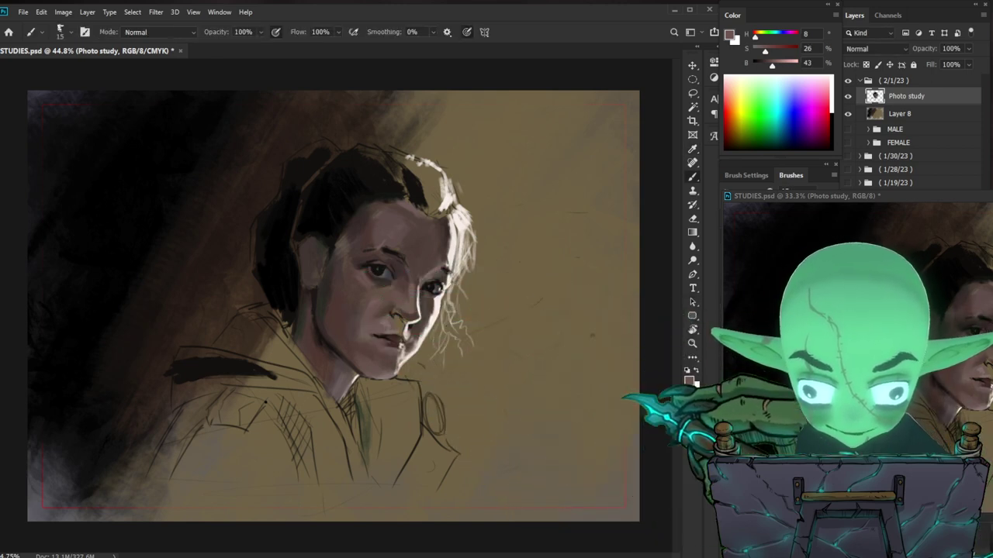
{"action": "left_click_drag", "start_coordinate": [764, 51], "coordinate": [770, 51]}
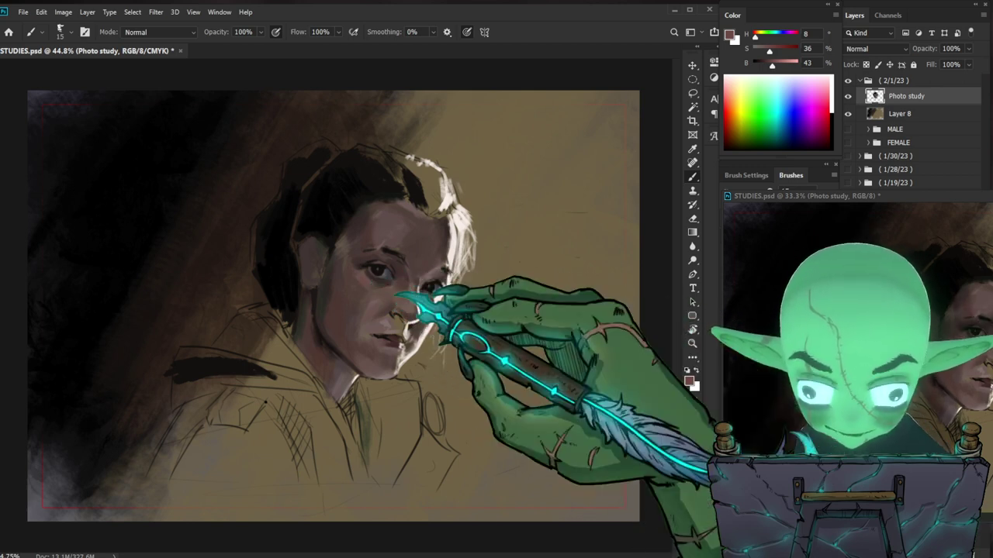
Step: Blend the near cheek with a 35 px brush, using sampled skin tones (H 7, S 29, B 44; H 10, S 34, B 34)
{"action": "key", "text": "bracketright"}
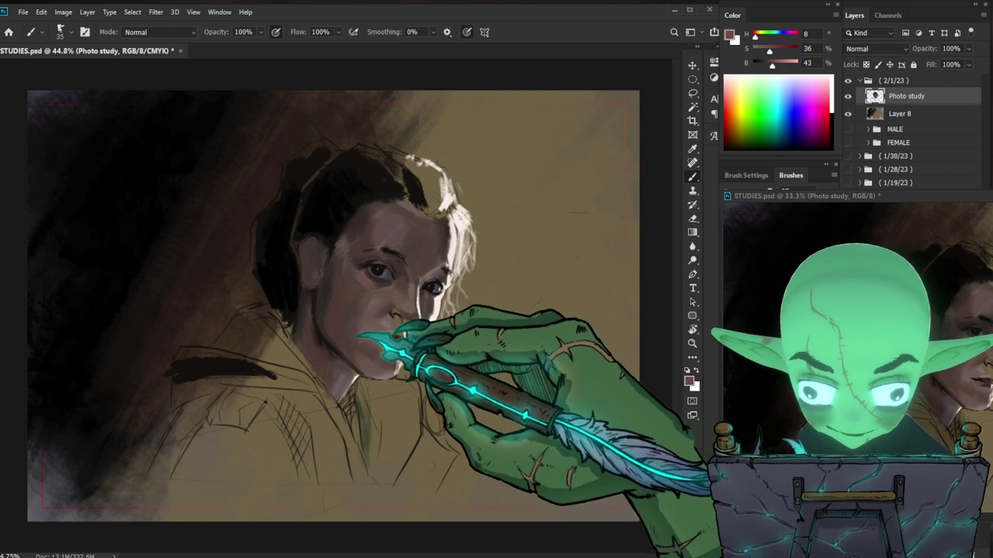
{"action": "left_click", "coordinate": [375, 336], "text": "alt"}
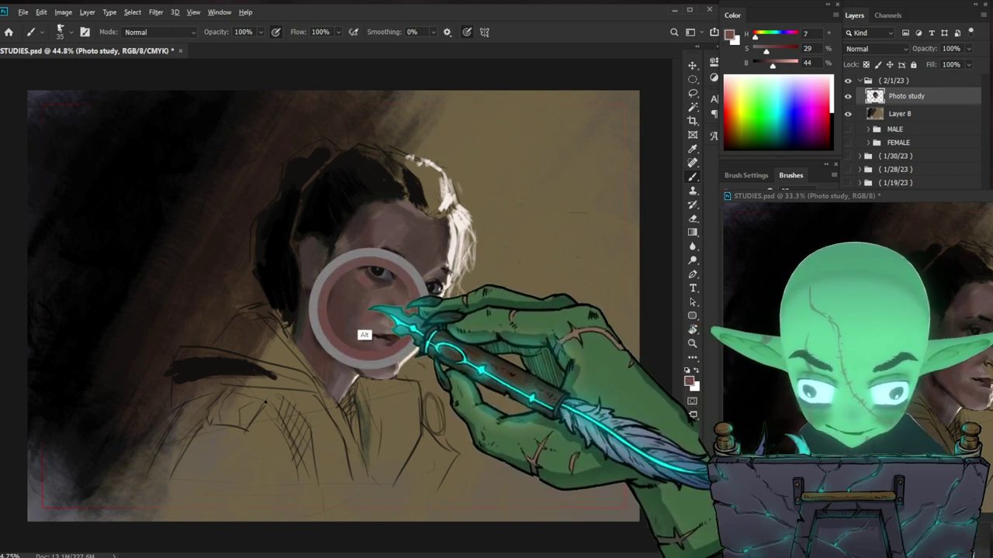
{"action": "left_click", "coordinate": [346, 351], "text": "alt"}
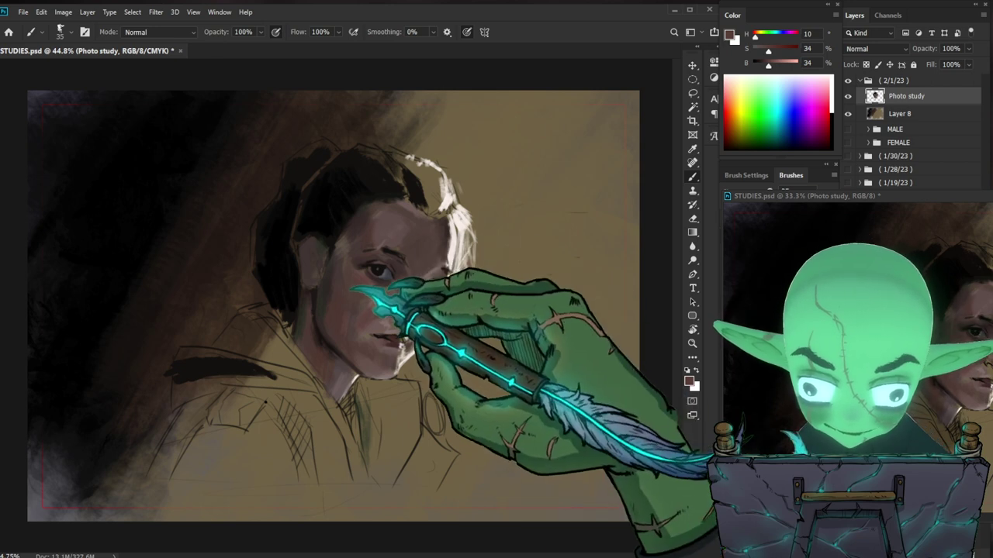
Step: Sample a near-black brown (H 22, S 28, B 11) and deepen the shadow on the side of the near cheek with a brush up to 50 px
{"action": "left_click", "coordinate": [310, 301], "text": "alt"}
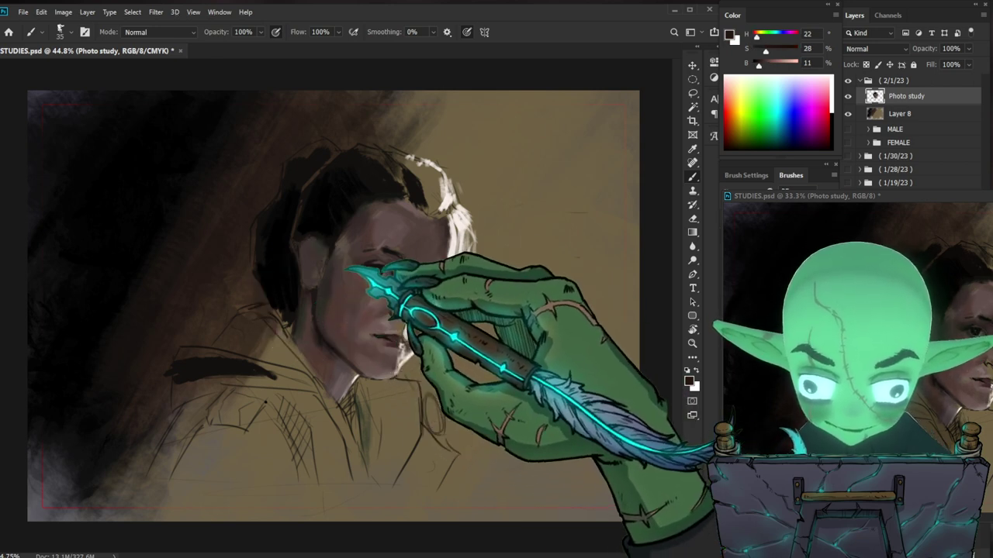
{"action": "key", "text": "bracketleft"}
{"action": "key", "text": "bracketleft"}
{"action": "key", "text": "bracketleft"}
{"action": "key", "text": "bracketleft"}
{"action": "key", "text": "bracketright"}
{"action": "key", "text": "bracketright"}
{"action": "key", "text": "bracketright"}
{"action": "key", "text": "bracketright"}
{"action": "key", "text": "bracketright"}
{"action": "key", "text": "bracketright"}
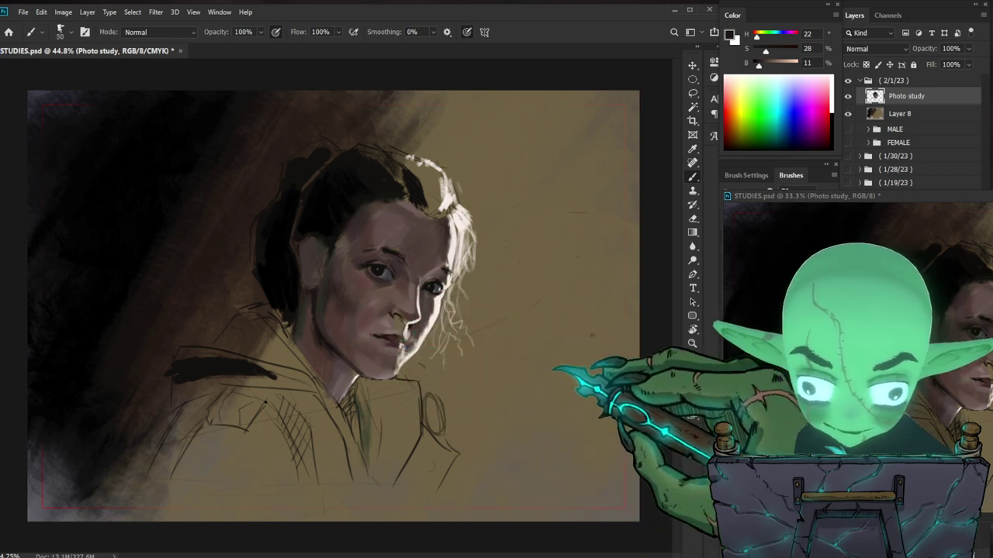
{"action": "left_click_drag", "start_coordinate": [554, 369], "coordinate": [515, 394]}
{"action": "mouse_move", "coordinate": [443, 302]}
{"action": "left_mouse_down"}
{"action": "mouse_move", "coordinate": [472, 303]}
{"action": "mouse_move", "coordinate": [446, 326]}
{"action": "left_mouse_up"}
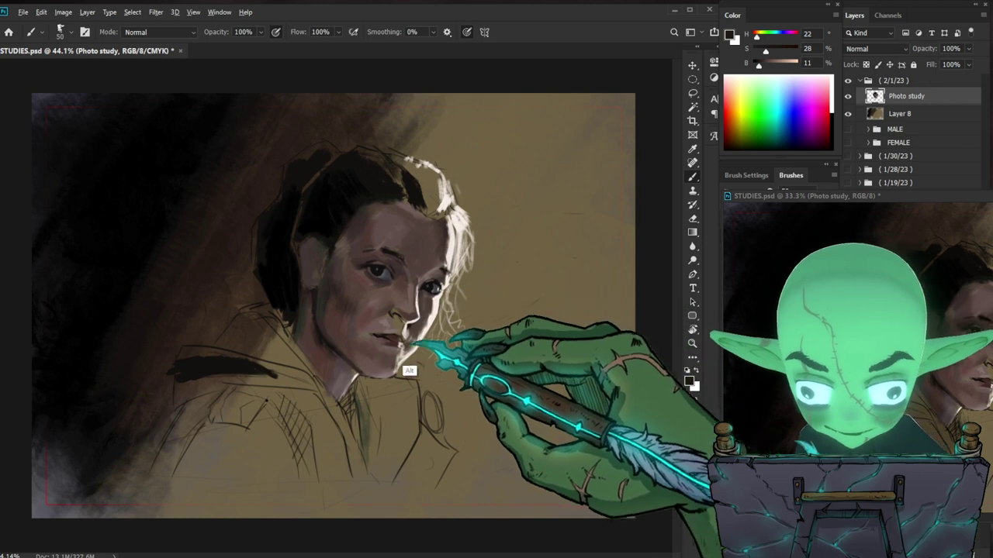
Step: Refine the mouth with a 10 px brush, using a sampled near-black (H 24, S 38, B 5) and brown (H 28, S 41, B 31)
{"action": "left_click", "coordinate": [437, 289], "text": "alt"}
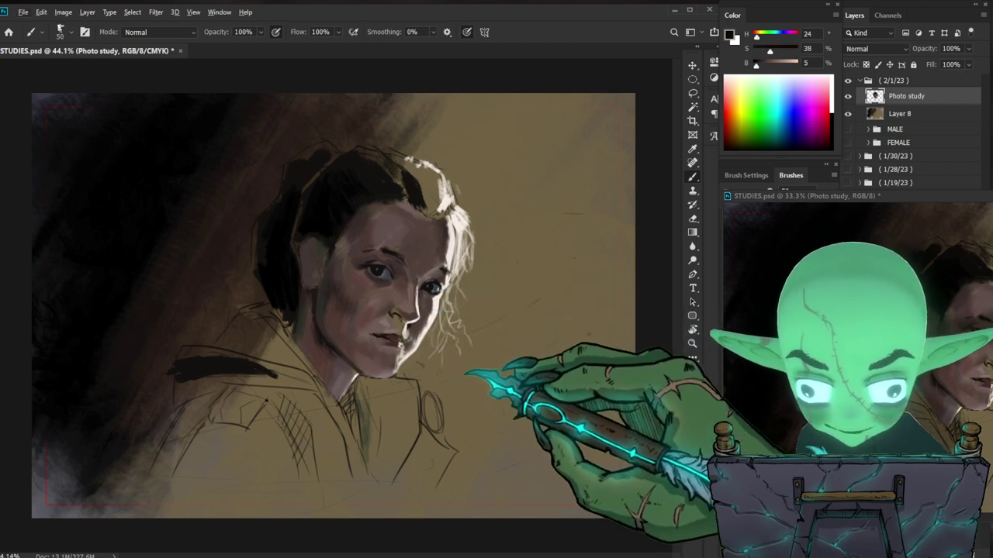
{"action": "key", "text": "z"}
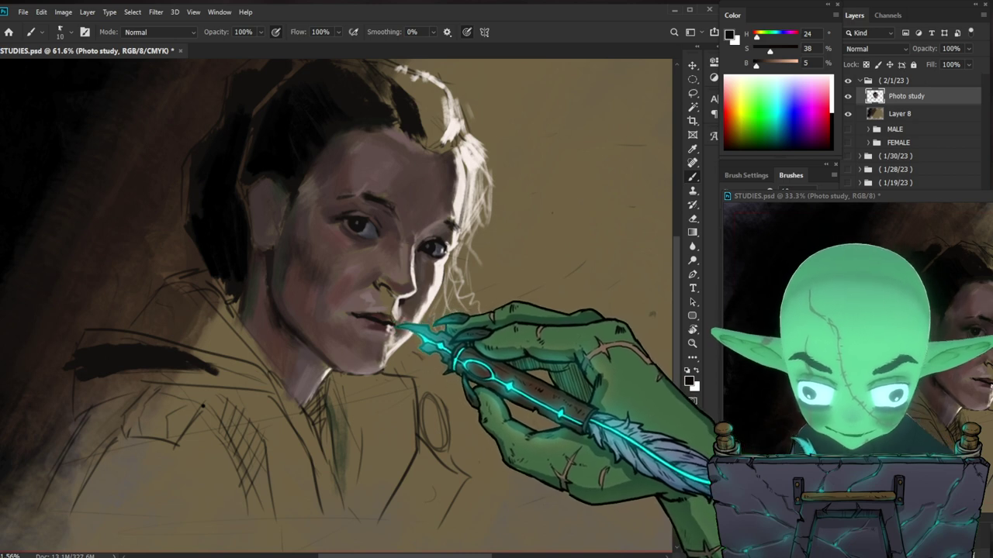
{"action": "left_click", "coordinate": [399, 307], "text": "alt"}
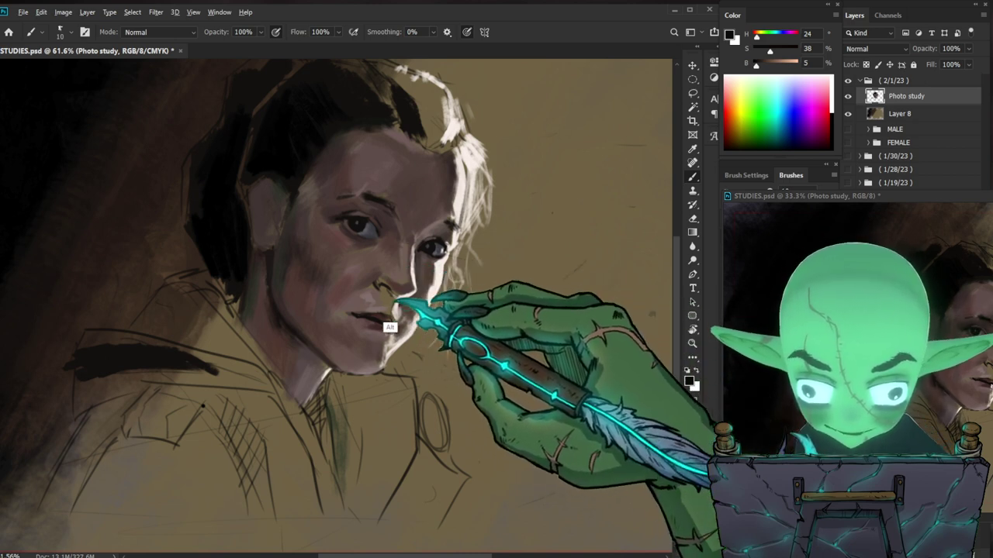
{"action": "left_click", "coordinate": [396, 334], "text": "alt"}
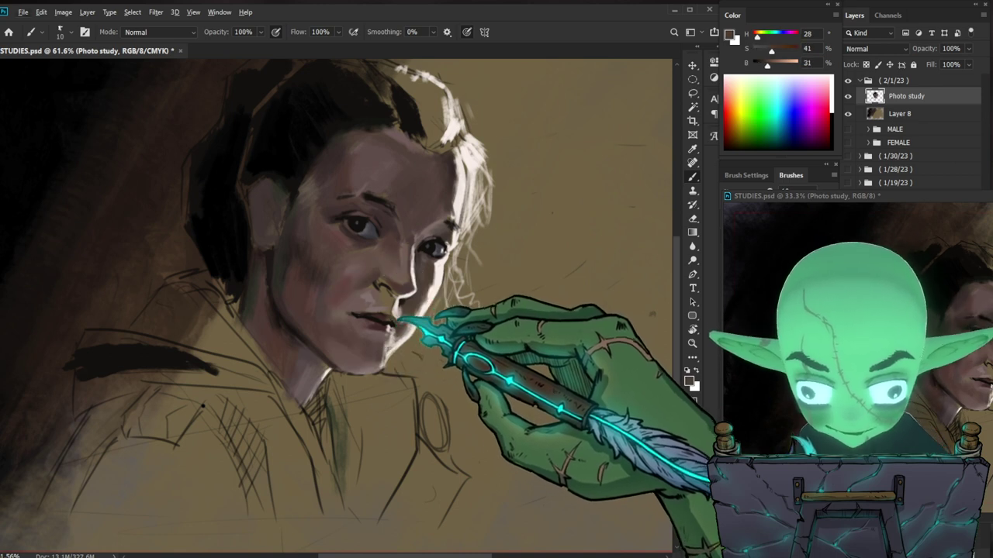
{"action": "left_click_drag", "start_coordinate": [482, 349], "coordinate": [450, 370]}
{"action": "mouse_move", "coordinate": [388, 326]}
{"action": "left_mouse_down"}
{"action": "mouse_move", "coordinate": [437, 336]}
{"action": "mouse_move", "coordinate": [438, 310]}
{"action": "left_mouse_up"}
{"action": "key", "text": "b"}
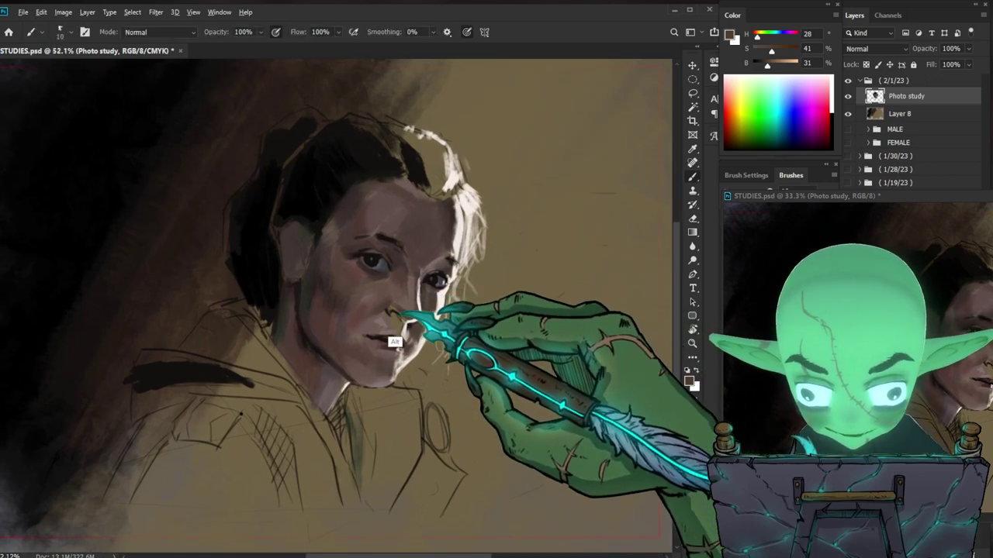
Step: Set the foreground color to a reddish brown (H 15, S 41, B 31) and shade under the nose with a 20–30 px brush
{"action": "left_click", "coordinate": [399, 318], "text": "alt"}
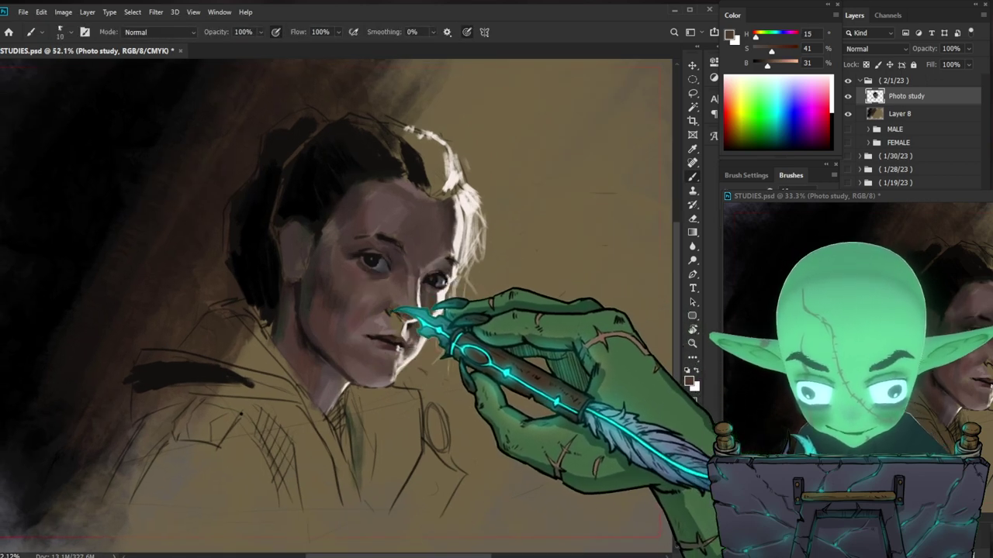
{"action": "key", "text": "]"}
{"action": "key", "text": "]"}
{"action": "left_click_drag", "start_coordinate": [393, 314], "coordinate": [400, 320]}
{"action": "left_click", "coordinate": [400, 314], "text": "alt"}
{"action": "key", "text": "bracketright"}
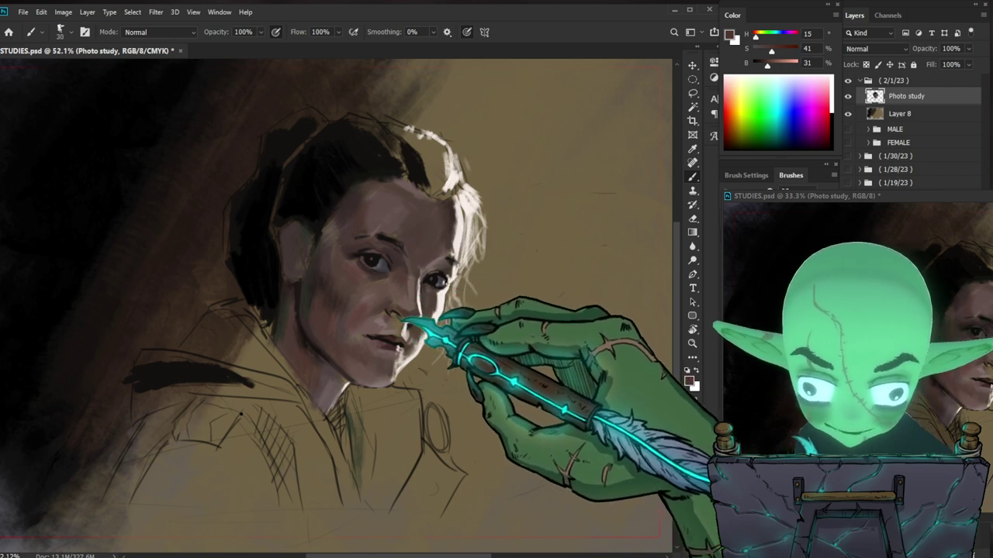
{"action": "key", "text": "bracketleft"}
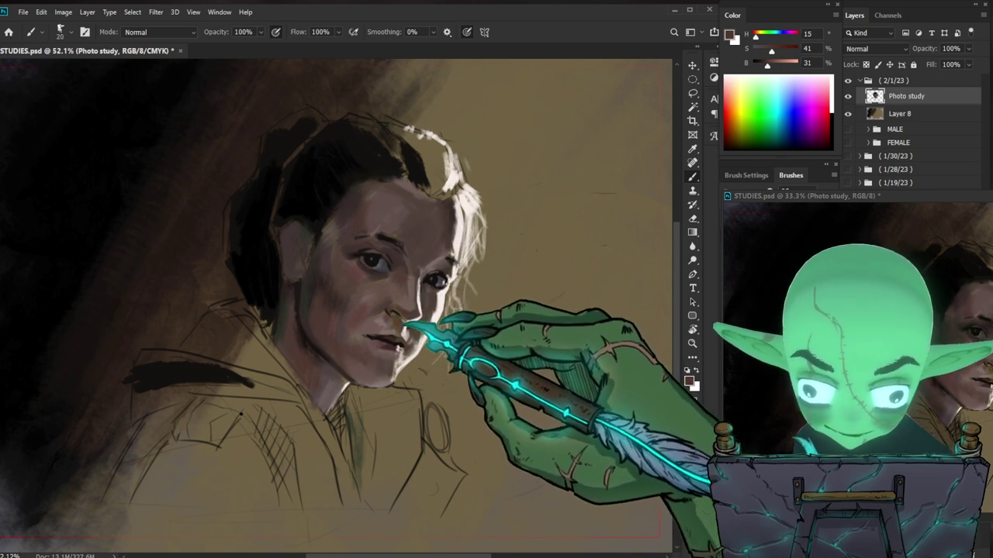
{"action": "key", "text": "bracketright"}
{"action": "mouse_move", "coordinate": [522, 351]}
{"action": "left_mouse_down"}
{"action": "mouse_move", "coordinate": [491, 367]}
{"action": "mouse_move", "coordinate": [481, 353]}
{"action": "left_mouse_up"}
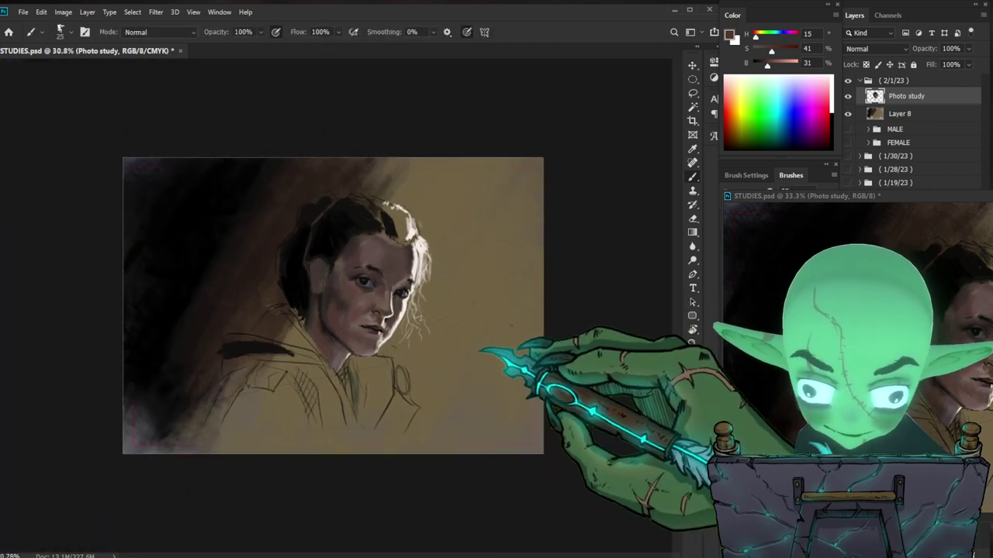
Step: Blend the cheek beside the nose with a 25 px brush and sampled browns (H 9, S 36, B 36; H 15, S 33, B 33; H 18, S 25, B 43)
{"action": "scroll", "coordinate": [331, 305], "scroll_direction": "up", "scroll_amount": 2}
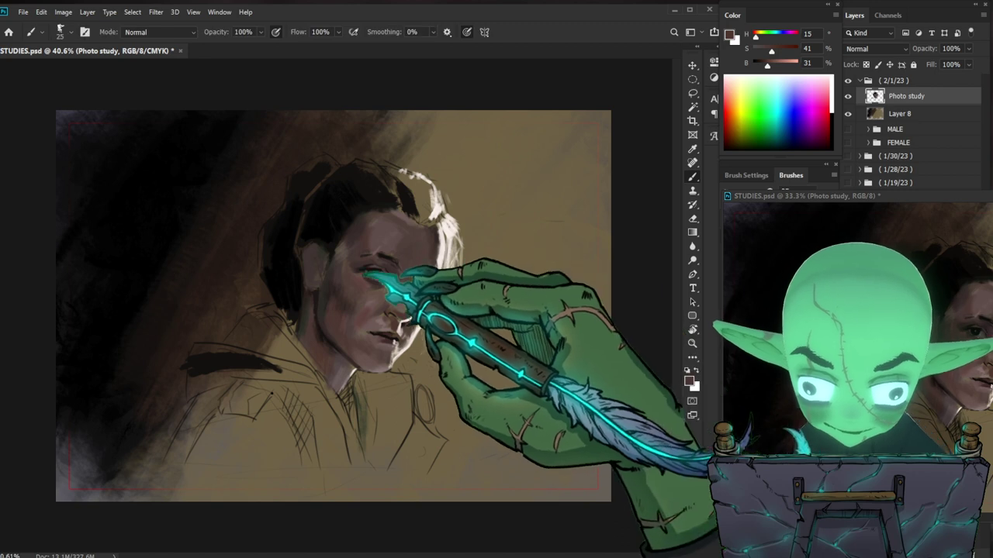
{"action": "left_click", "coordinate": [358, 305], "text": "alt"}
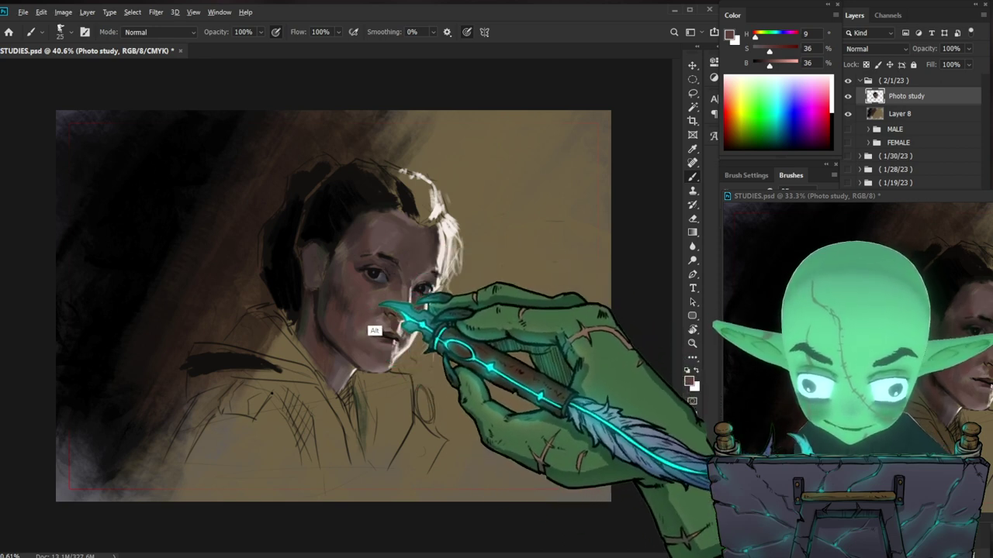
{"action": "left_click", "coordinate": [359, 291], "text": "alt"}
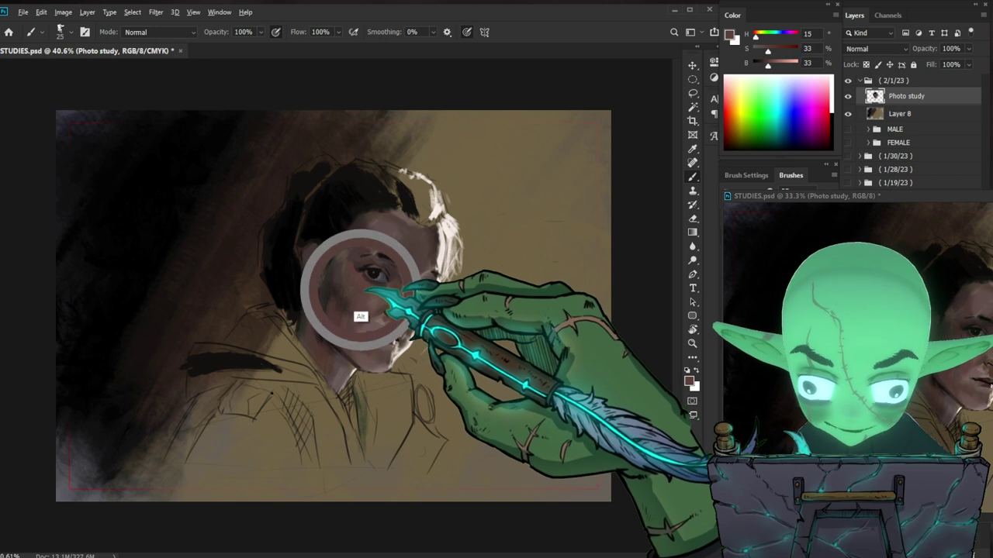
{"action": "left_click", "coordinate": [361, 303], "text": "alt"}
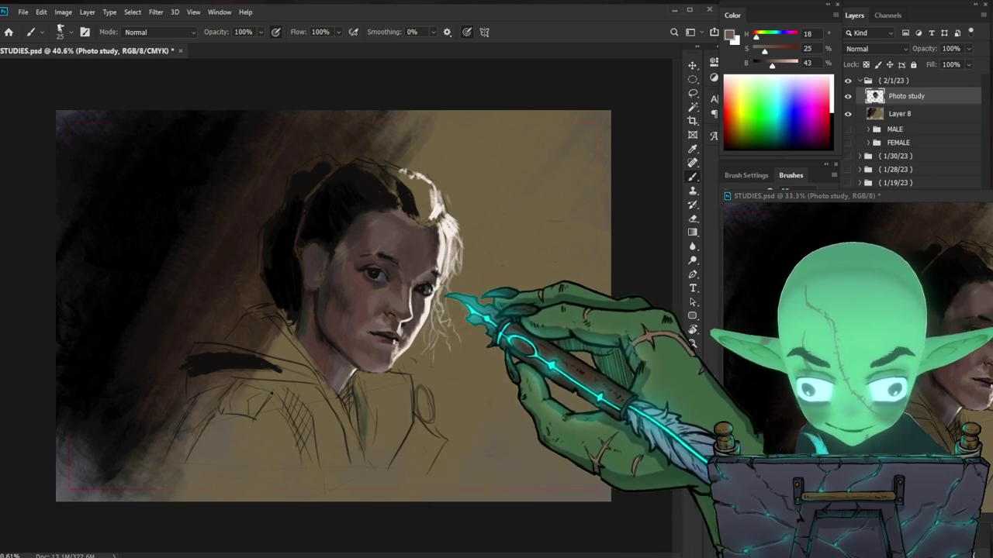
Step: Sample the reddish brown (H 15, S 41, B 31) near the nostril and touch up around the nose with a 20 px brush
{"action": "key", "text": "["}
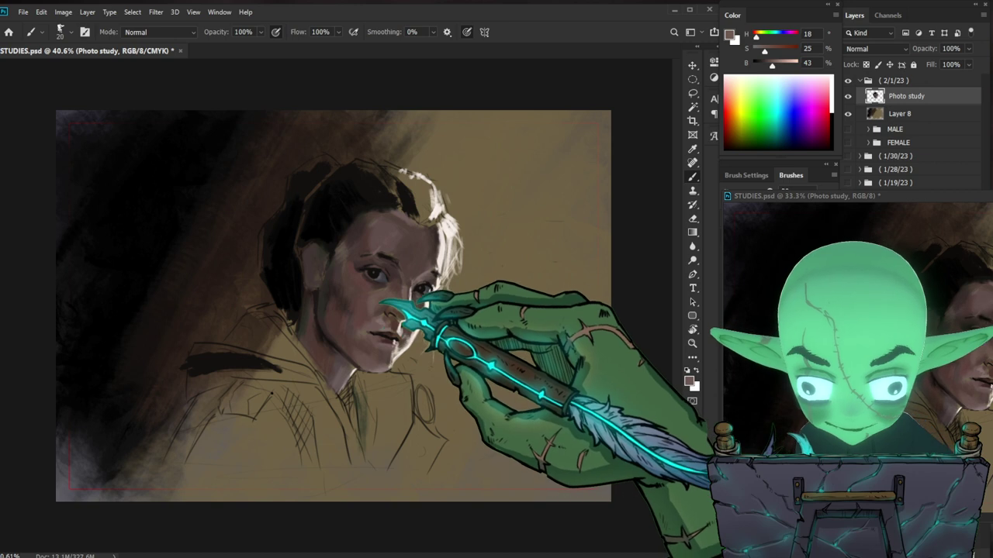
{"action": "left_click", "coordinate": [377, 310], "text": "alt"}
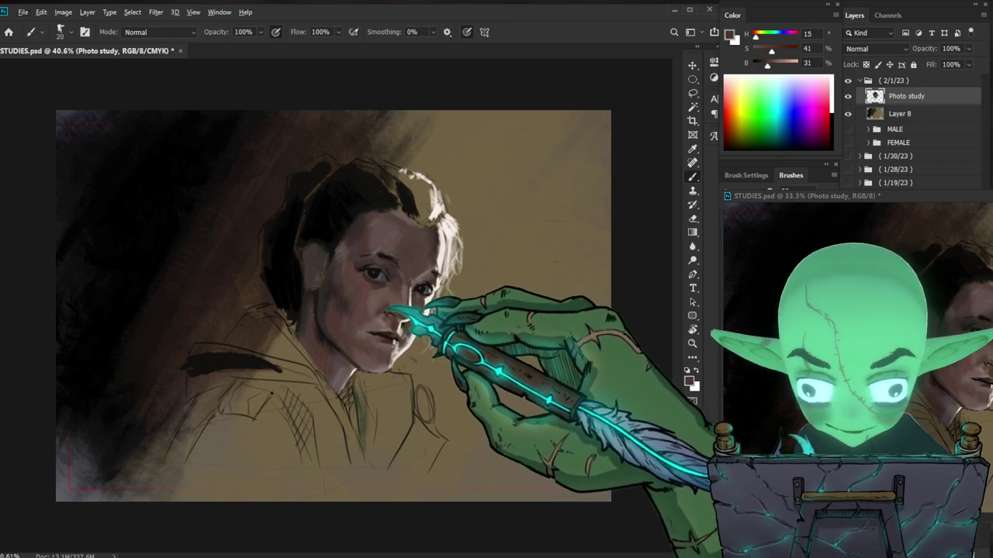
{"action": "left_click_drag", "start_coordinate": [481, 399], "coordinate": [452, 396]}
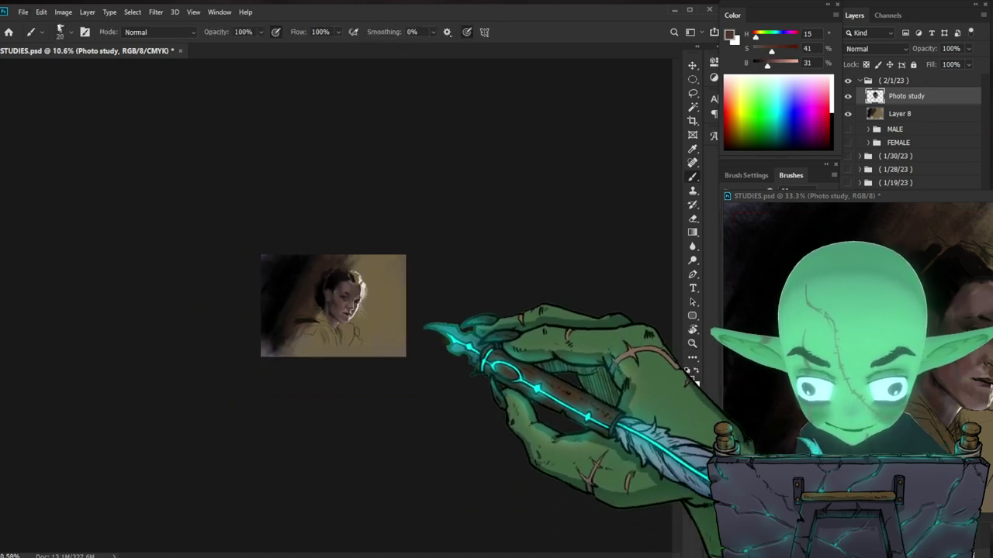
{"action": "left_click_drag", "start_coordinate": [380, 307], "coordinate": [444, 315]}
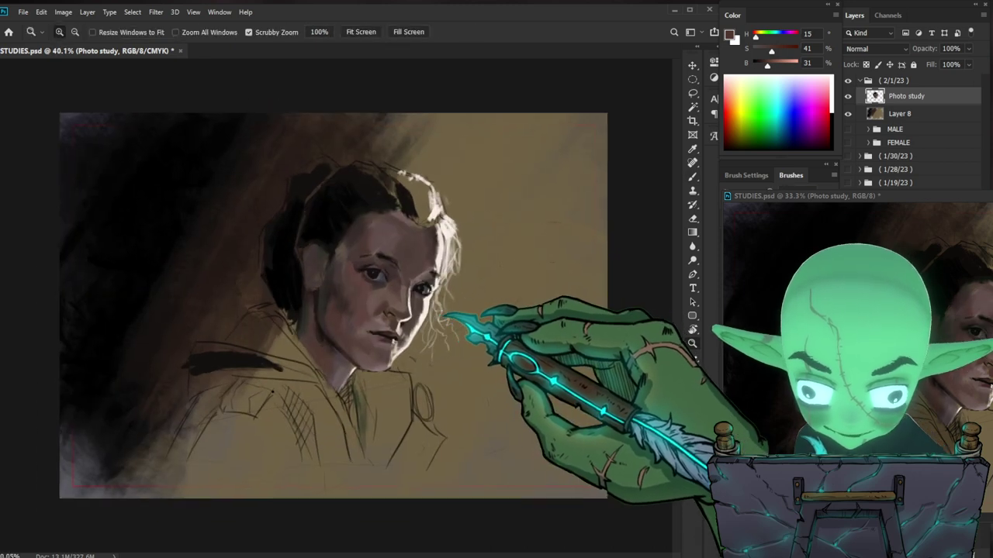
Step: Tone down the highlight on the neck with a 50 px brush, using sampled ochre (H 40, S 40, B 44) and brown (H 24, S 35, B 36)
{"action": "key", "text": "b"}
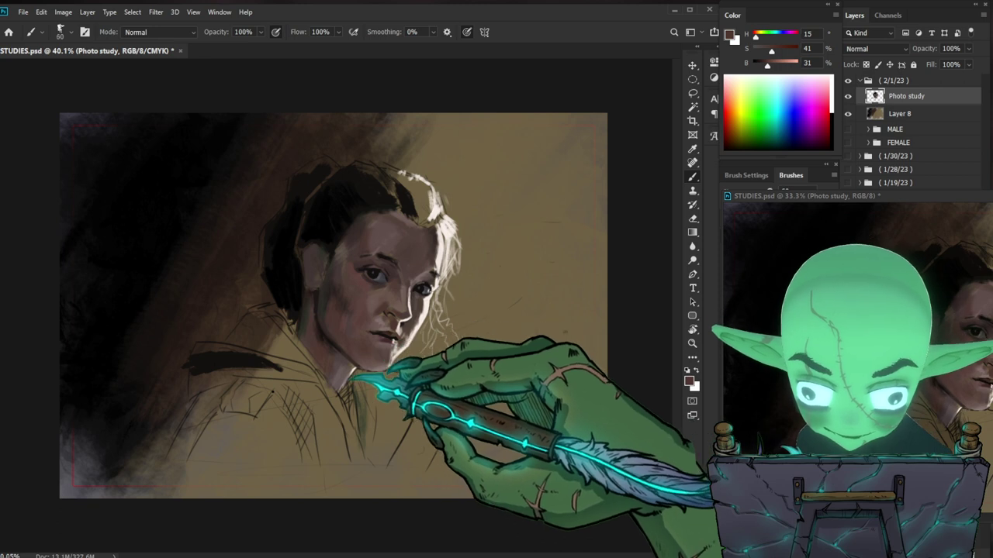
{"action": "key", "text": "["}
{"action": "left_click", "coordinate": [391, 378], "text": "alt"}
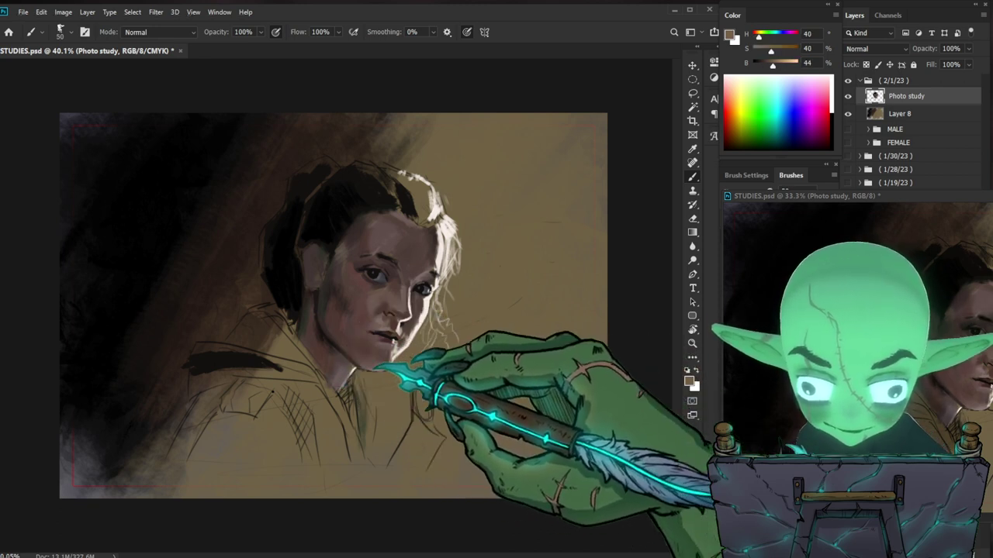
{"action": "left_click", "coordinate": [331, 370], "text": "alt"}
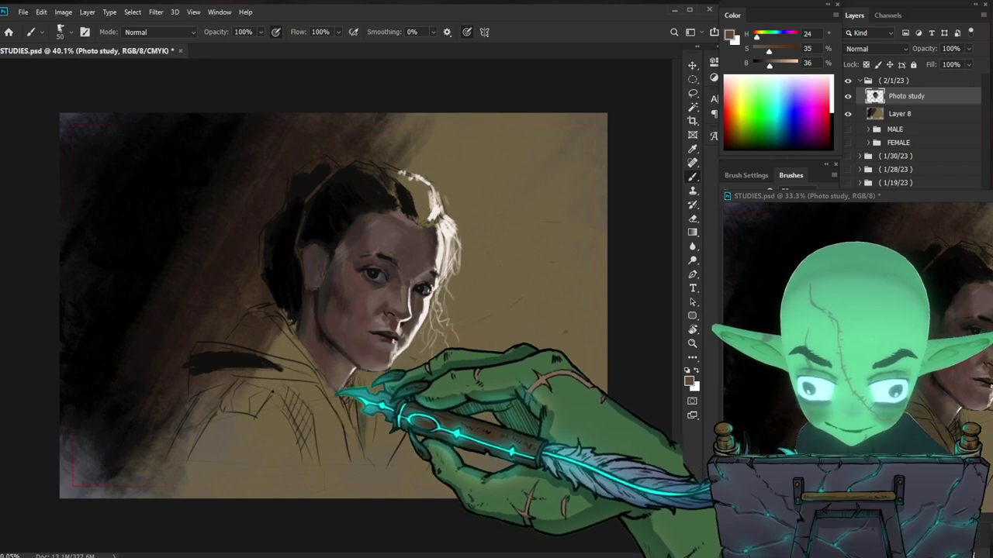
Step: Shade the jawline and neck with a 30–40 px brush, using a sampled near-black (H 23, S 40, B 8) and reddish brown (H 15, S 40, B 31)
{"action": "key", "text": "bracketleft"}
{"action": "key", "text": "bracketleft"}
{"action": "left_click", "coordinate": [336, 342], "text": "alt"}
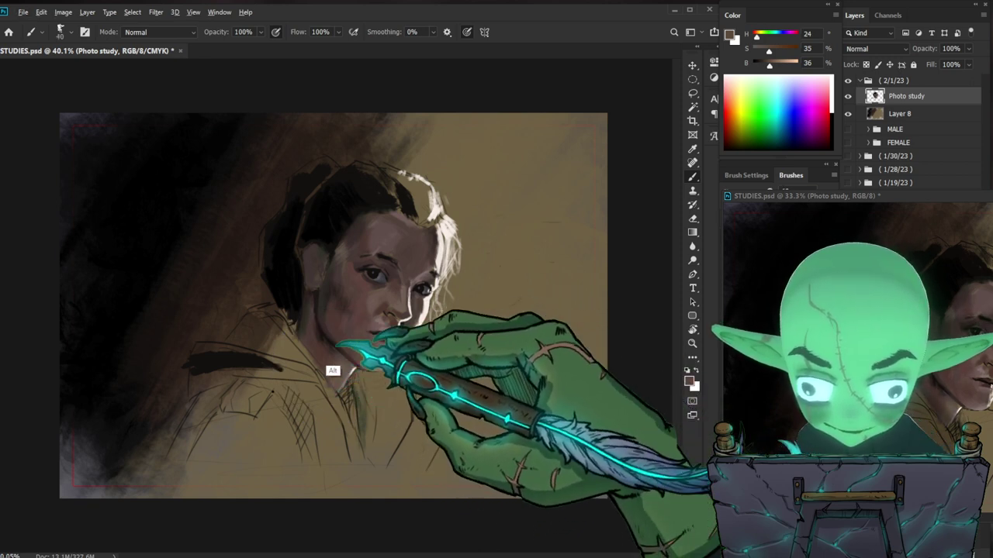
{"action": "left_click", "coordinate": [317, 335], "text": "alt"}
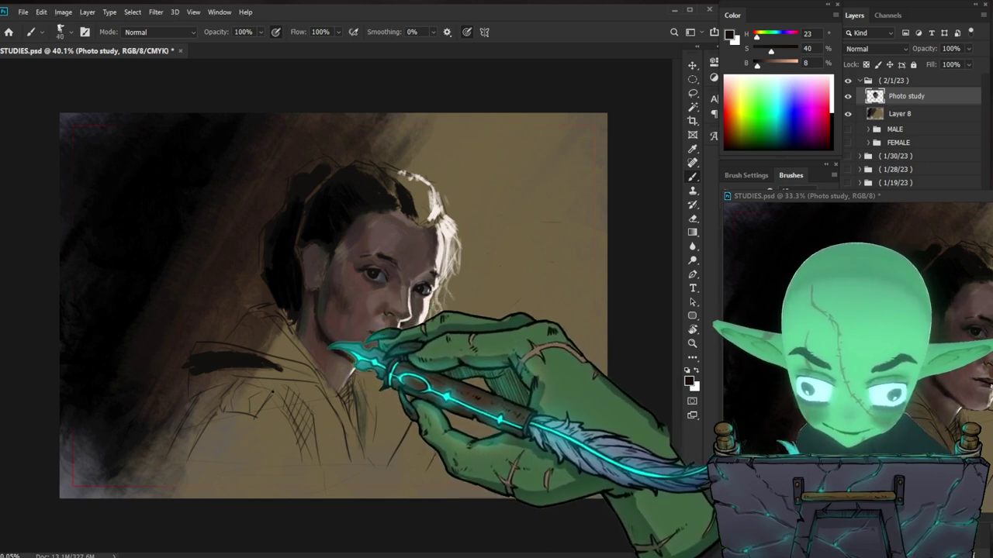
{"action": "key", "text": "bracketright"}
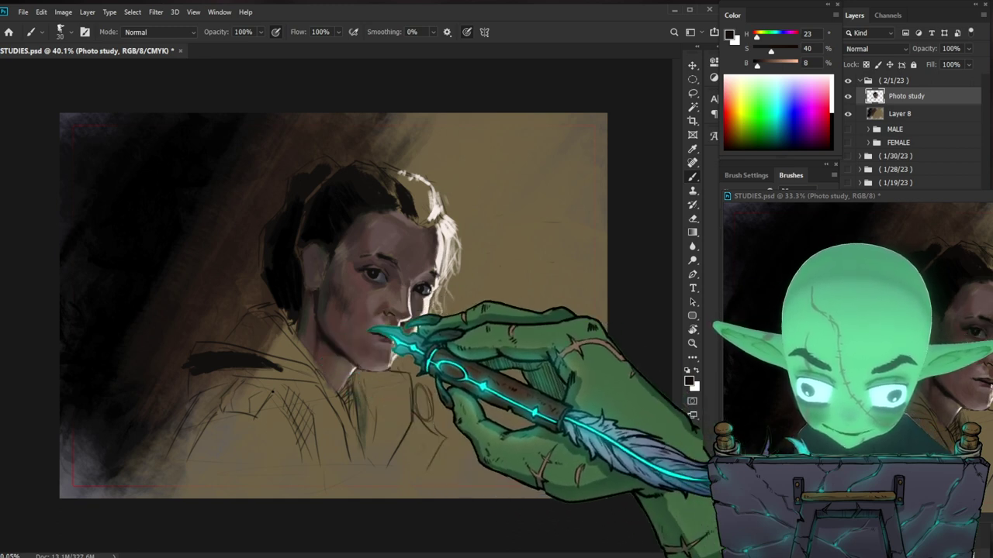
{"action": "left_click", "coordinate": [382, 336], "text": "alt"}
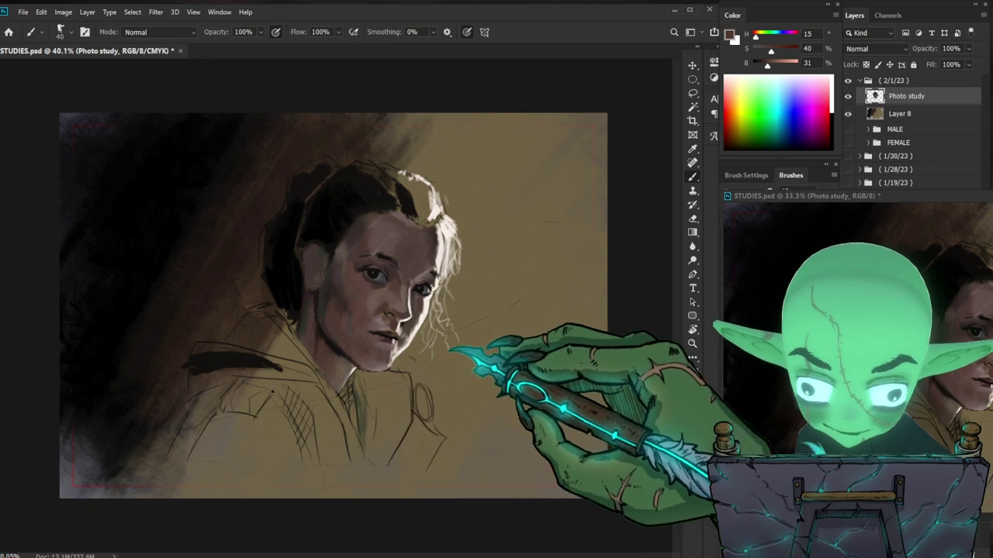
{"action": "left_click", "coordinate": [324, 351], "text": "alt"}
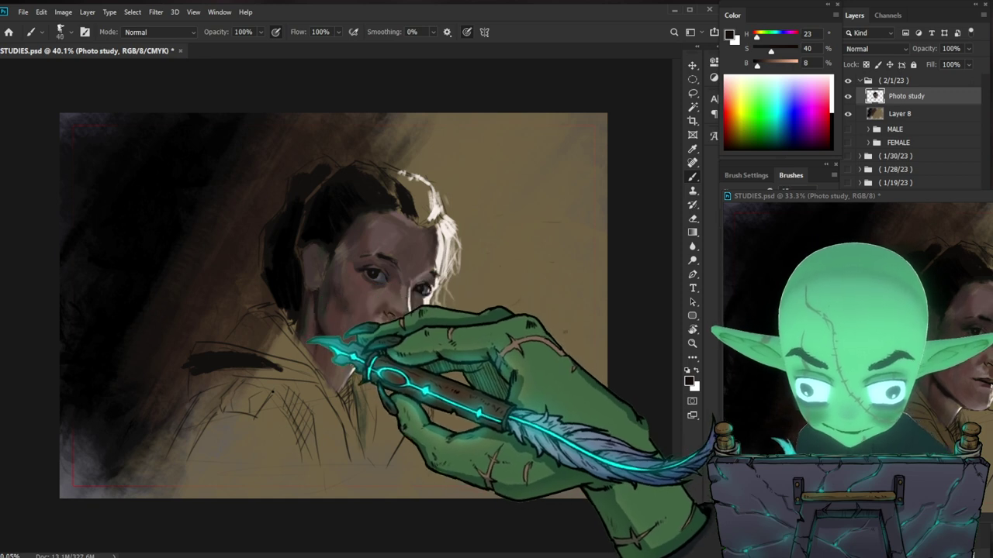
Step: Darken the hair edge beside the neck with a 25–40 px brush, using near-black (H 23, S 40, B 8) and sampled black (H 60, S 33, B 1)
{"action": "key", "text": "]"}
{"action": "key", "text": "]"}
{"action": "key", "text": "]"}
{"action": "key", "text": "bracketleft"}
{"action": "key", "text": "bracketleft"}
{"action": "key", "text": "bracketleft"}
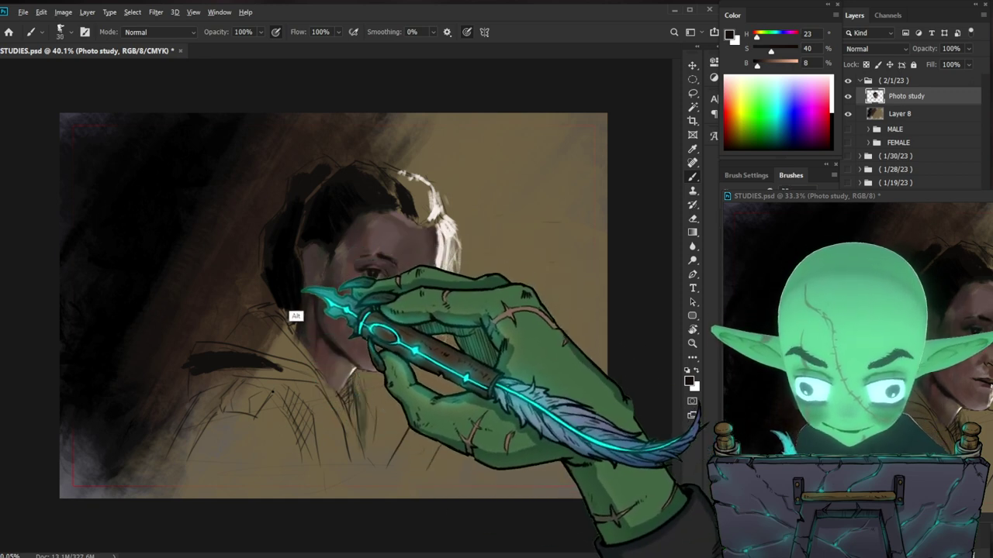
{"action": "left_click", "coordinate": [284, 287], "text": "alt"}
{"action": "key", "text": "bracketleft"}
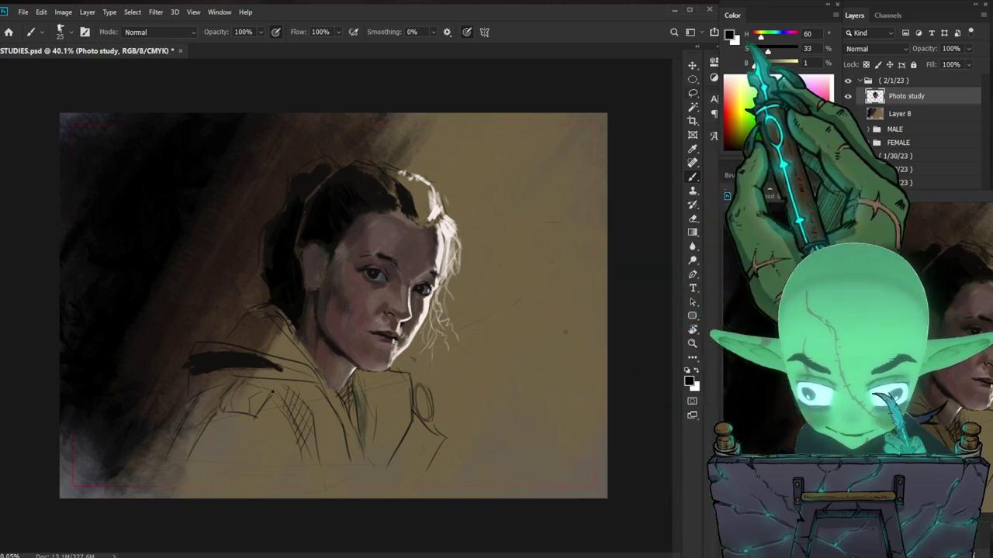
Step: Choose a dark maroon (H 0, S 43, B 16) and block in the inner collar around the neck with a 40 px brush
{"action": "left_click", "coordinate": [729, 35]}
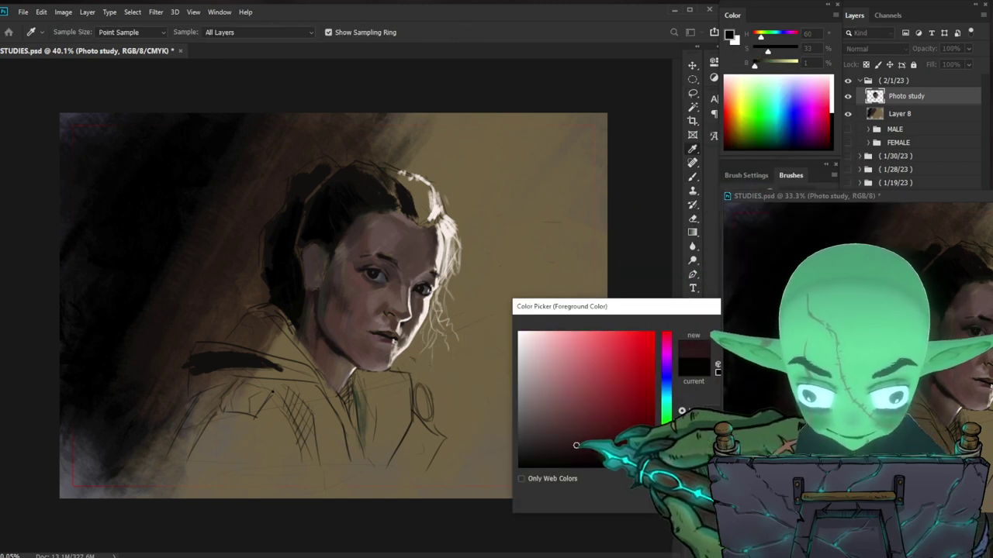
{"action": "key", "text": "Return"}
{"action": "key", "text": "bracketright"}
{"action": "key", "text": "bracketright"}
{"action": "key", "text": "bracketright"}
{"action": "left_click_drag", "start_coordinate": [290, 361], "coordinate": [349, 421]}
{"action": "left_click_drag", "start_coordinate": [322, 374], "coordinate": [351, 426]}
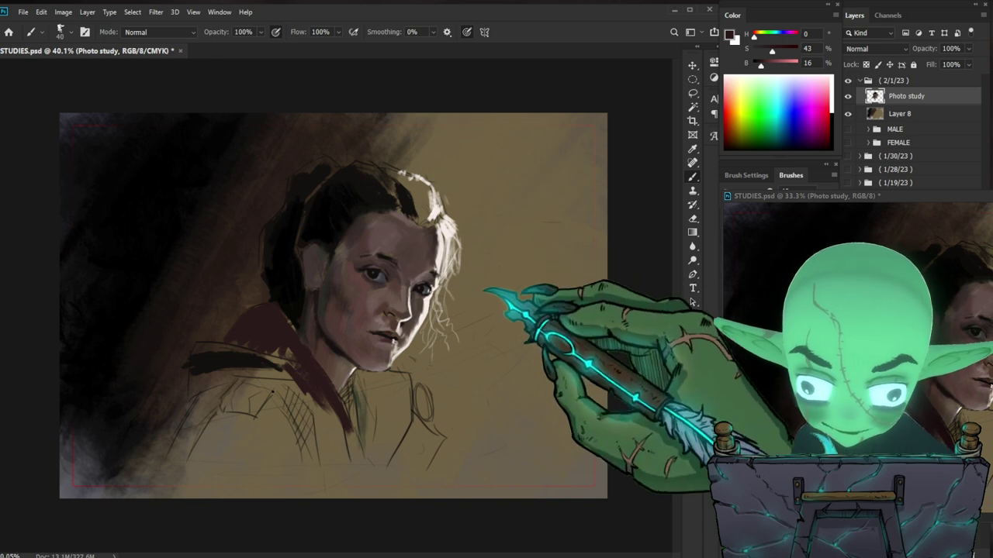
Step: Touch up the area between the brows with a 40 px brush, using dusty rose (H 0, S 29, B 49) and sampled brown (H 7, S 28, B 38)
{"action": "left_click_drag", "start_coordinate": [443, 292], "coordinate": [434, 306]}
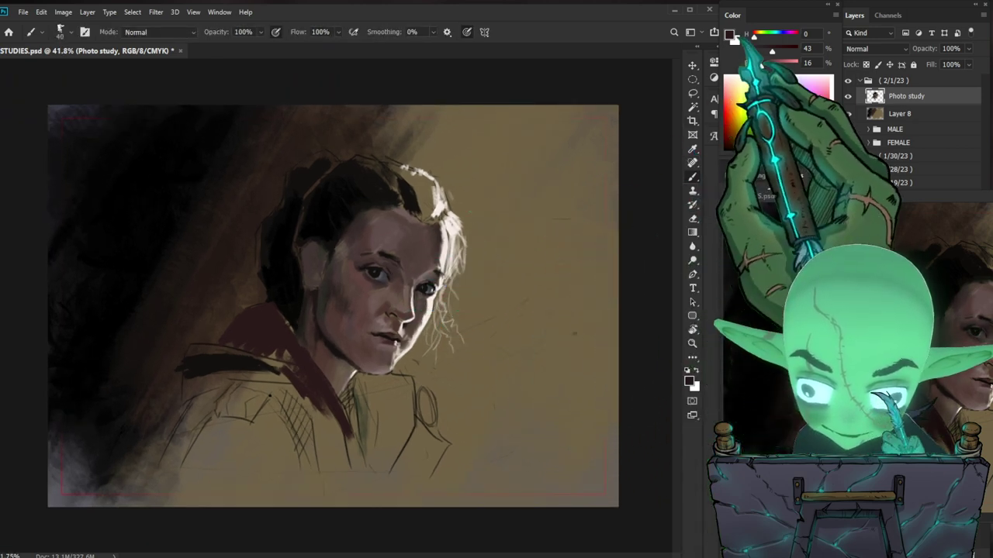
{"action": "left_click", "coordinate": [730, 35]}
{"action": "left_click_drag", "start_coordinate": [570, 429], "coordinate": [574, 396]}
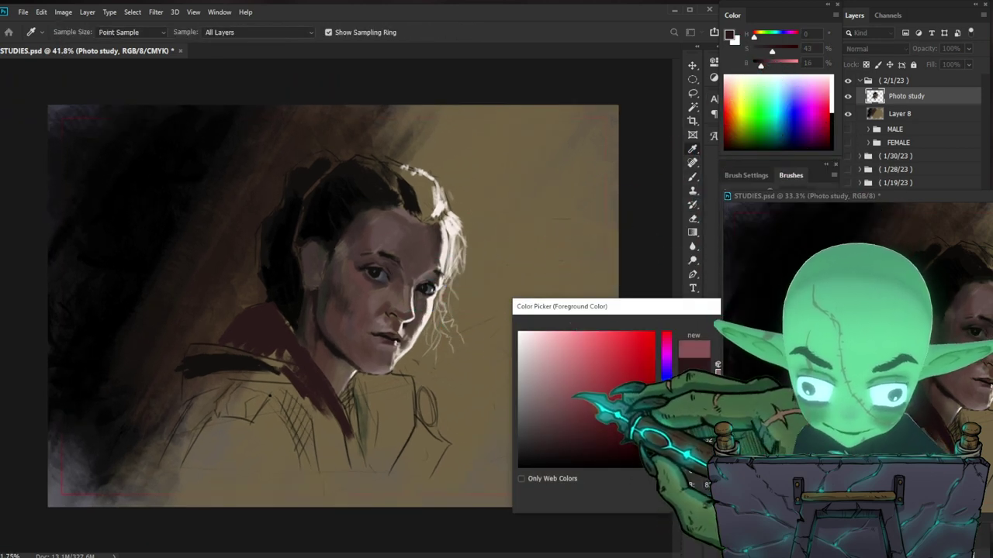
{"action": "key", "text": "Return"}
{"action": "key", "text": "b"}
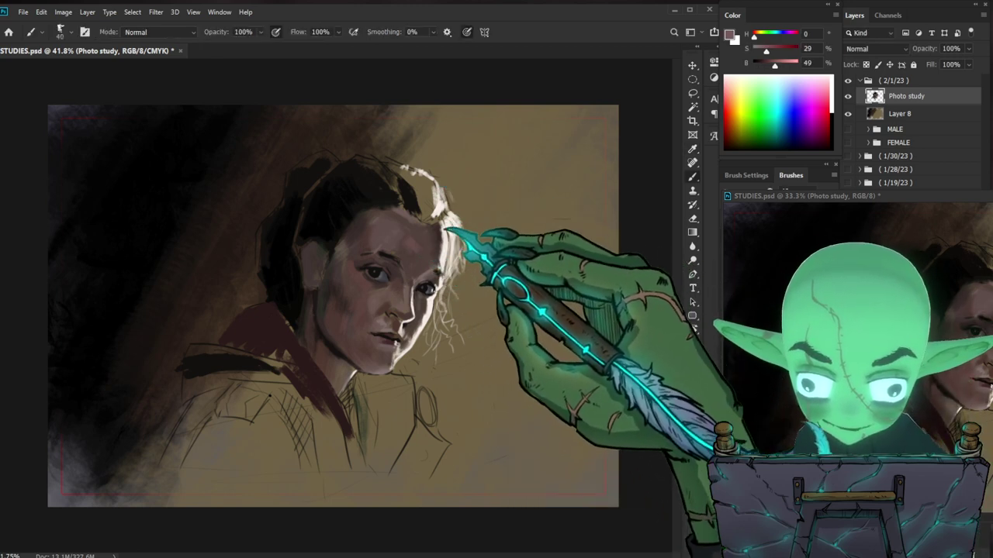
{"action": "left_click", "coordinate": [415, 268], "text": "alt"}
{"action": "left_click", "coordinate": [414, 265], "text": "alt"}
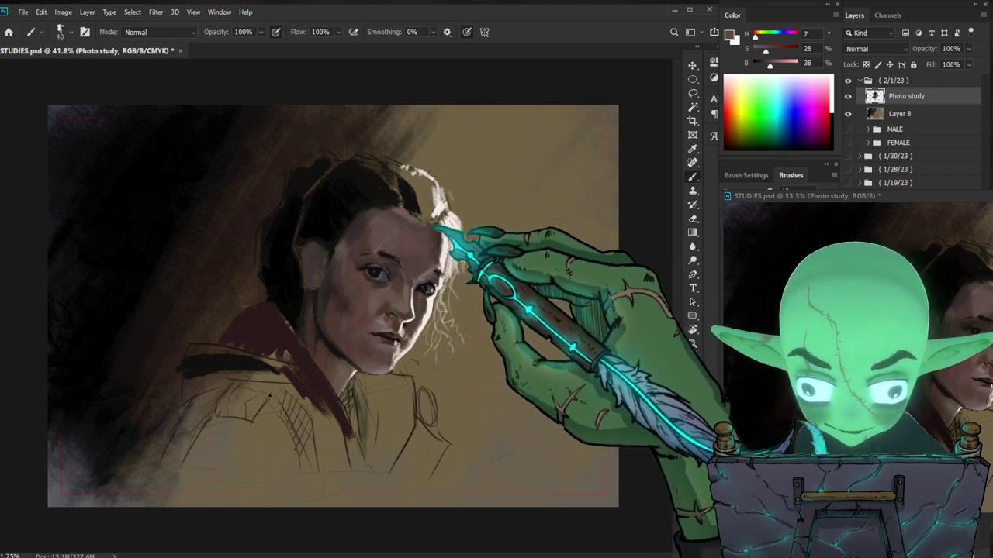
Step: Blend the forehead with a 35–40 px brush and sampled browns (H 15, S 23, B 41; H 12, S 35, B 29)
{"action": "left_click", "coordinate": [416, 261], "text": "alt"}
{"action": "left_click", "coordinate": [411, 247], "text": "alt"}
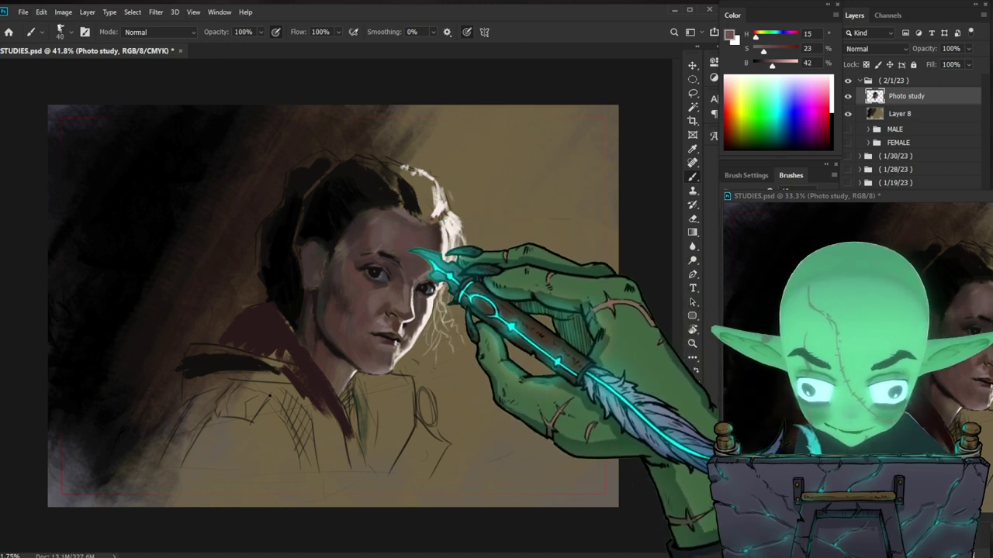
{"action": "left_click", "coordinate": [379, 234], "text": "alt"}
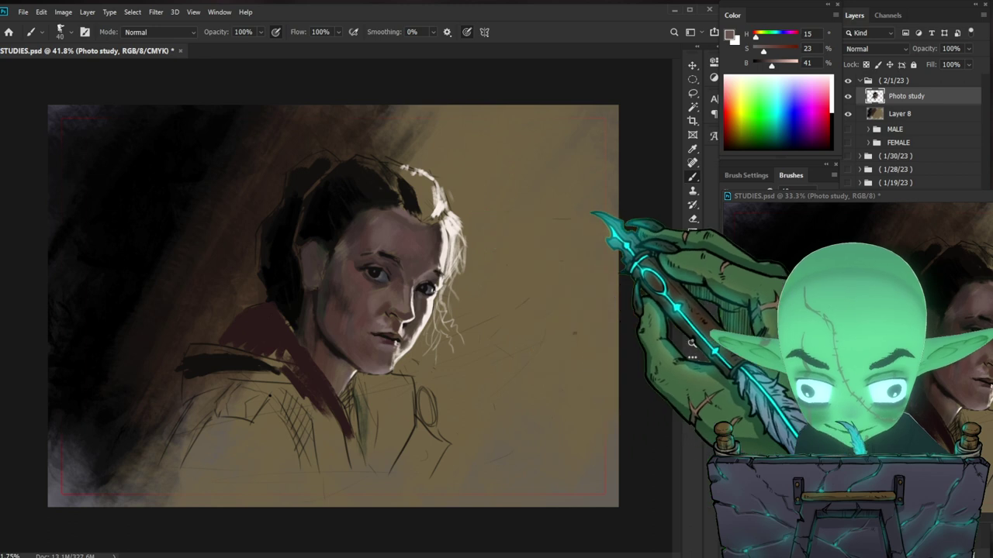
{"action": "key", "text": "bracketleft"}
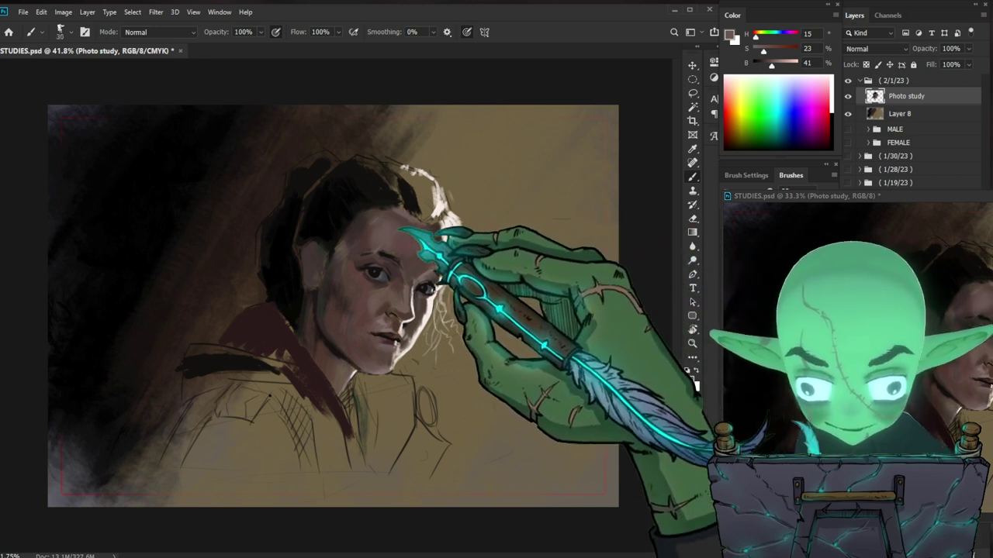
{"action": "left_click", "coordinate": [345, 233], "text": "alt"}
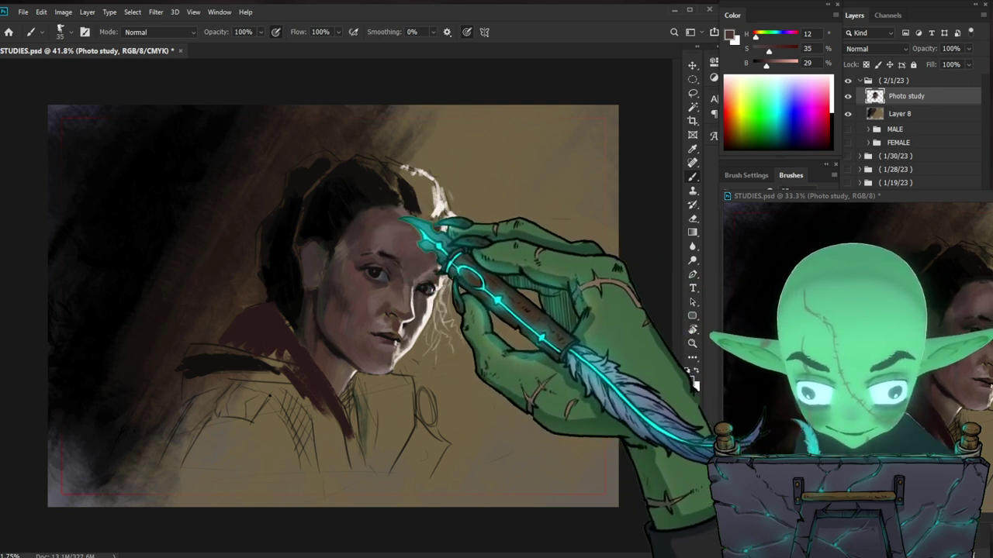
Step: Reset the foreground color to black and define the hairline above the forehead with brush sizes up to 25 px
{"action": "left_click", "coordinate": [687, 371]}
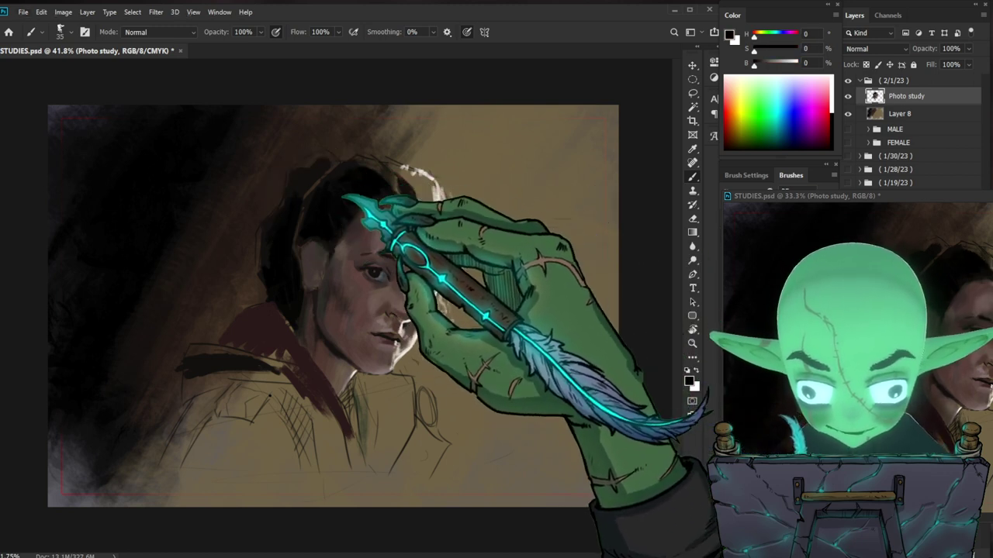
{"action": "key", "text": "bracketleft"}
{"action": "key", "text": "bracketleft"}
{"action": "key", "text": "bracketleft"}
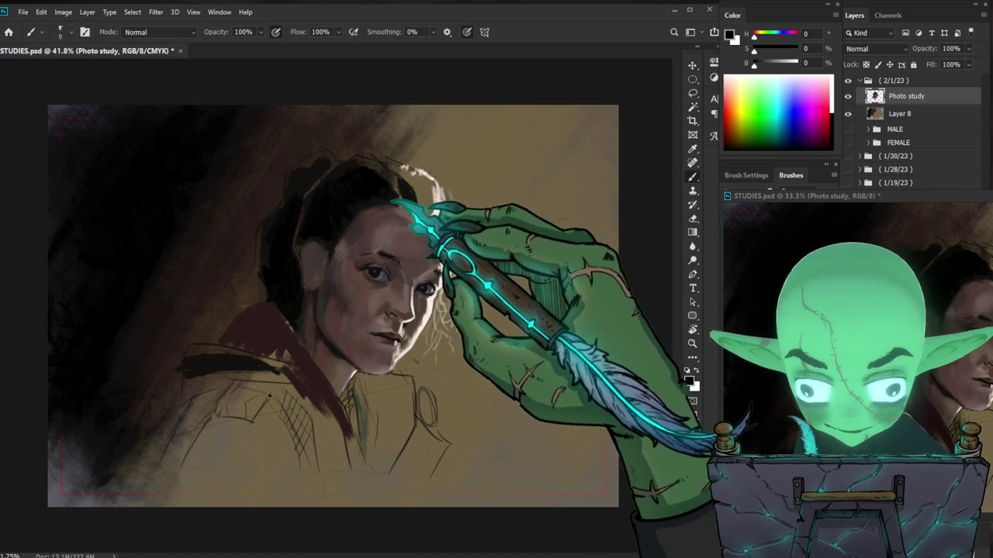
{"action": "key", "text": "bracketright"}
{"action": "key", "text": "bracketright"}
{"action": "key", "text": "bracketright"}
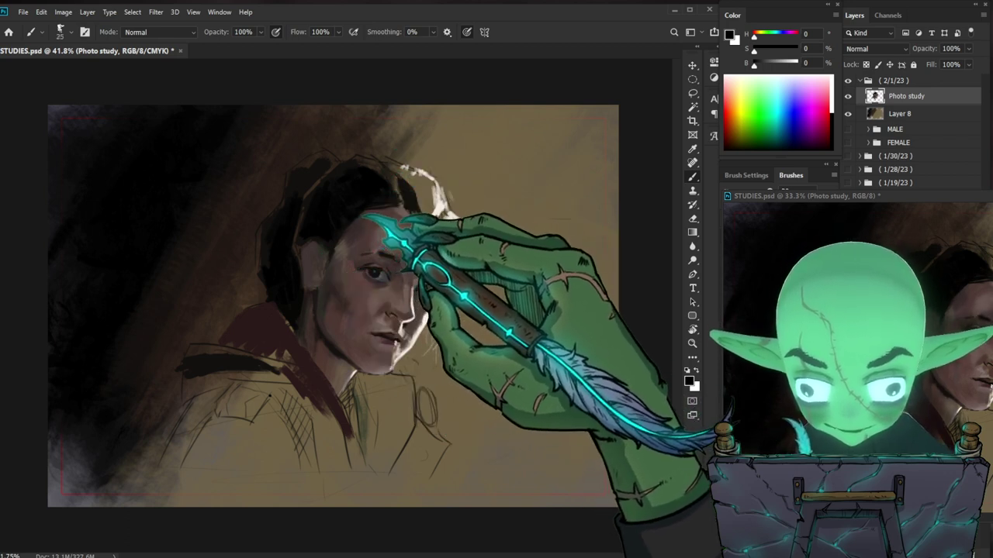
{"action": "key", "text": "bracketright"}
{"action": "key", "text": "bracketright"}
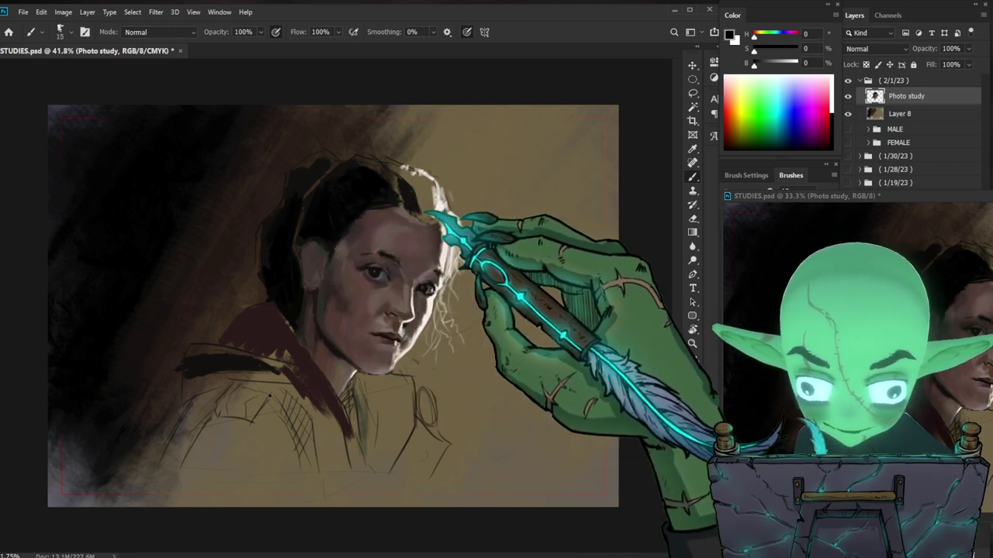
Step: Paint the front hair beneath the rim light and darken the tied-back hair, using sampled olive gray (H 50, S 14, B 16) and near-black (H 0, S 50, B 1)
{"action": "left_click", "coordinate": [329, 318], "text": "alt"}
{"action": "key", "text": "bracketright"}
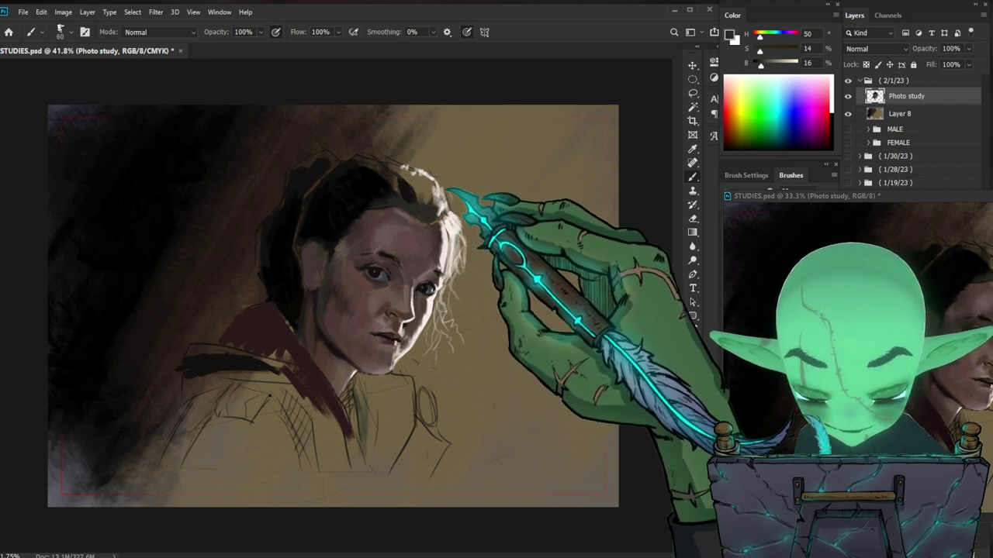
{"action": "left_click", "coordinate": [352, 197], "text": "alt"}
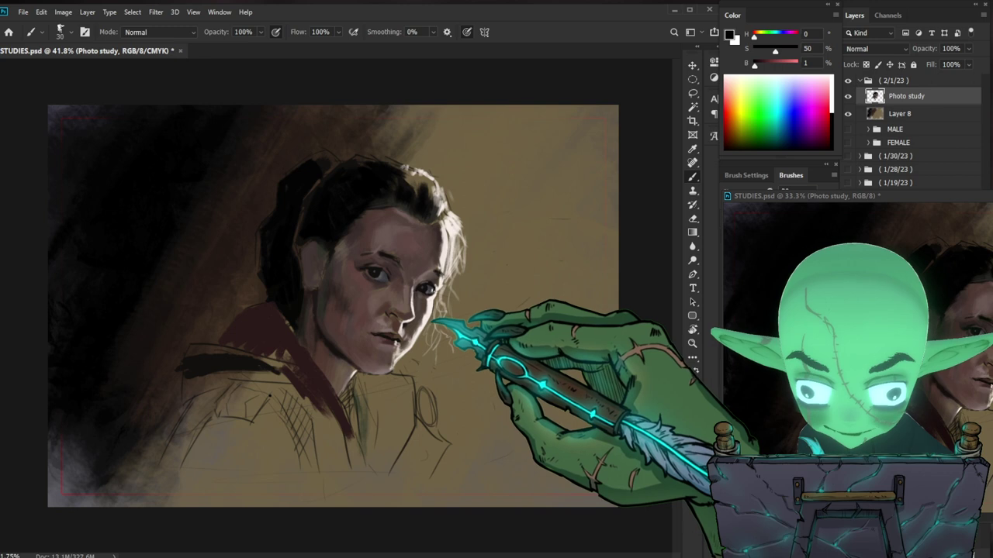
Step: Refine the chin and mouth with a 10–20 px brush and sampled browns (H 17, S 33, B 33; H 5, S 31, B 30; H 13, S 43, B 25)
{"action": "left_click", "coordinate": [370, 377], "text": "alt"}
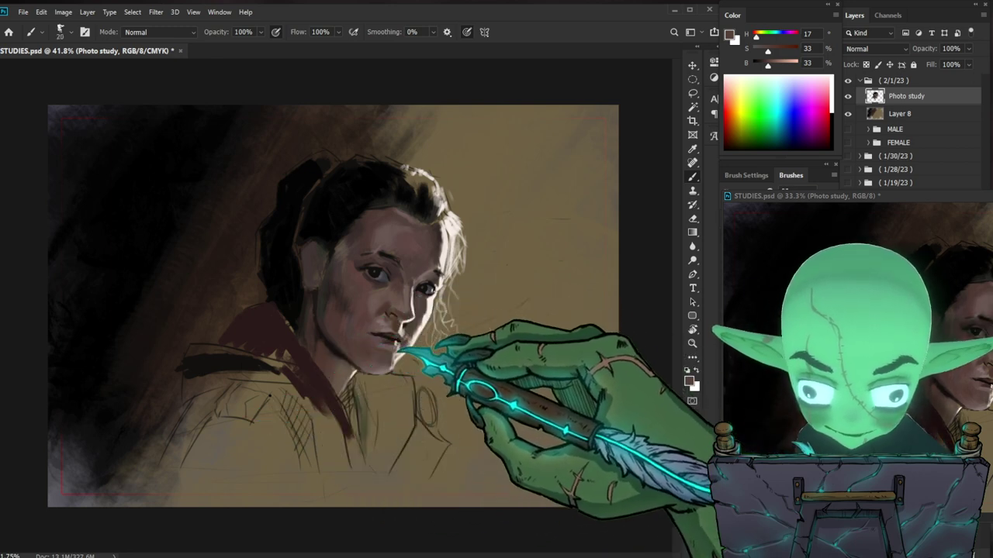
{"action": "left_click", "coordinate": [388, 351], "text": "alt"}
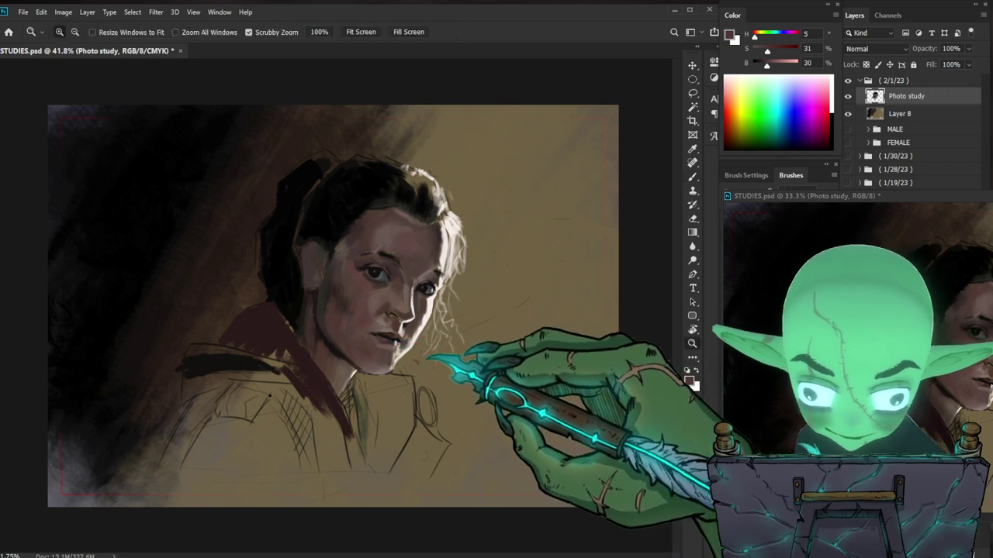
{"action": "left_click_drag", "start_coordinate": [431, 356], "coordinate": [439, 354]}
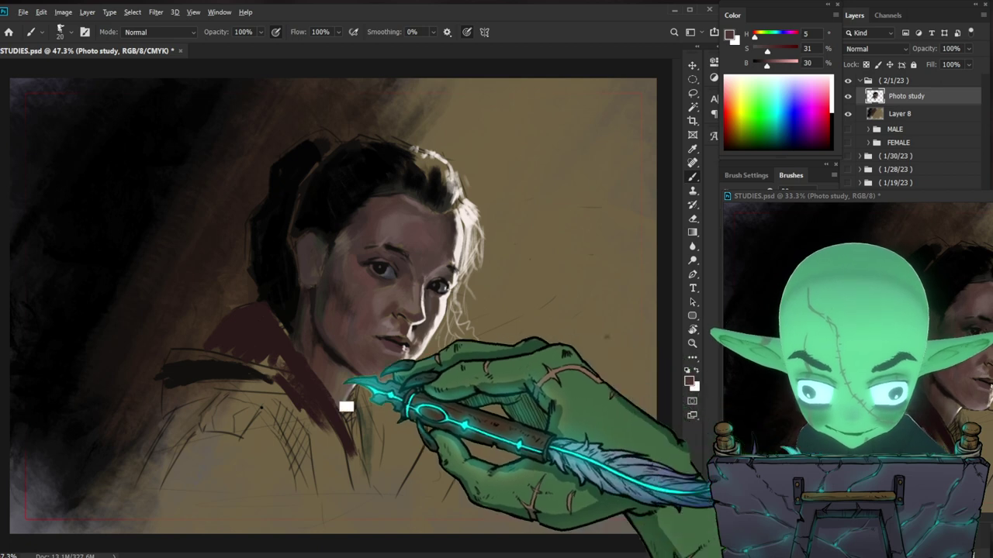
{"action": "left_click", "coordinate": [394, 353], "text": "alt"}
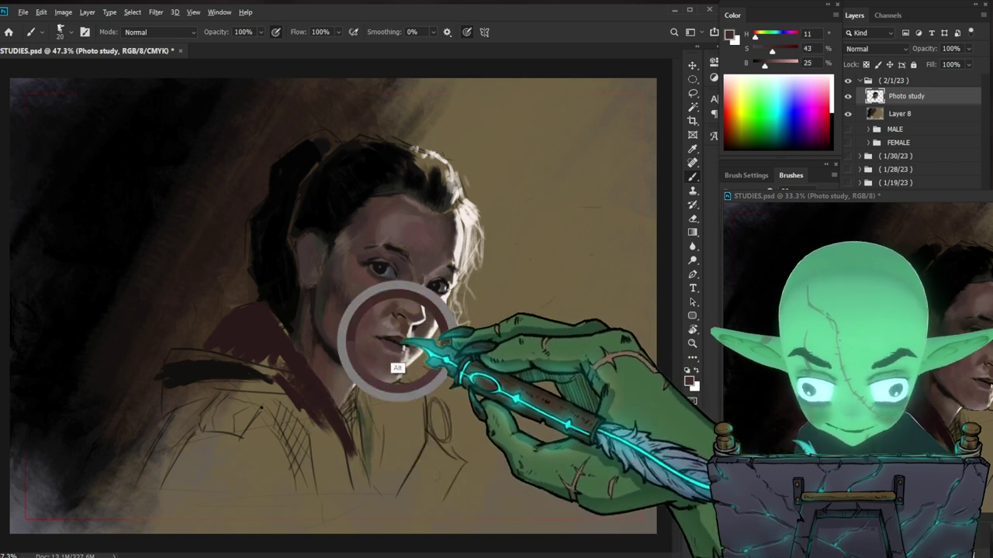
{"action": "key", "text": "bracketleft"}
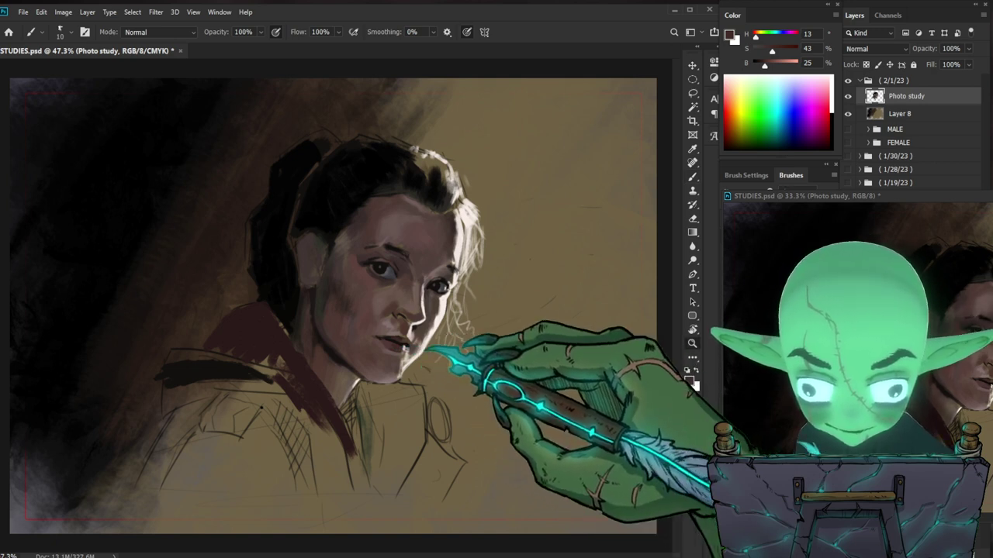
Step: Refine the near eye's brow and eyelid with an 8–15 px brush, using sampled maroon (H 0, S 43, B 16) and brown (H 12, S 35, B 22)
{"action": "left_click_drag", "start_coordinate": [433, 353], "coordinate": [479, 318]}
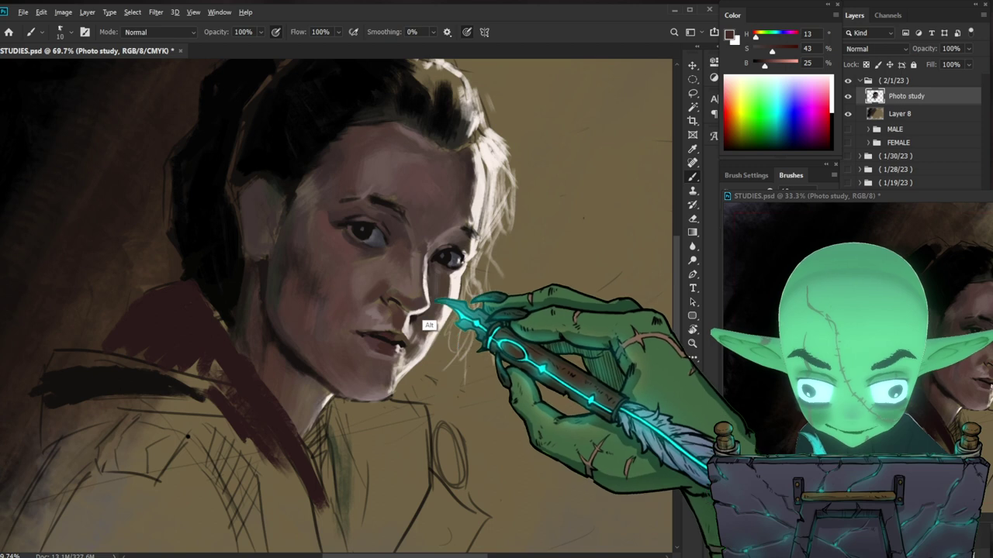
{"action": "left_click", "coordinate": [350, 197], "text": "alt"}
{"action": "mouse_move", "coordinate": [332, 232]}
{"action": "left_mouse_down"}
{"action": "mouse_move", "coordinate": [259, 328]}
{"action": "mouse_move", "coordinate": [252, 380]}
{"action": "left_mouse_up"}
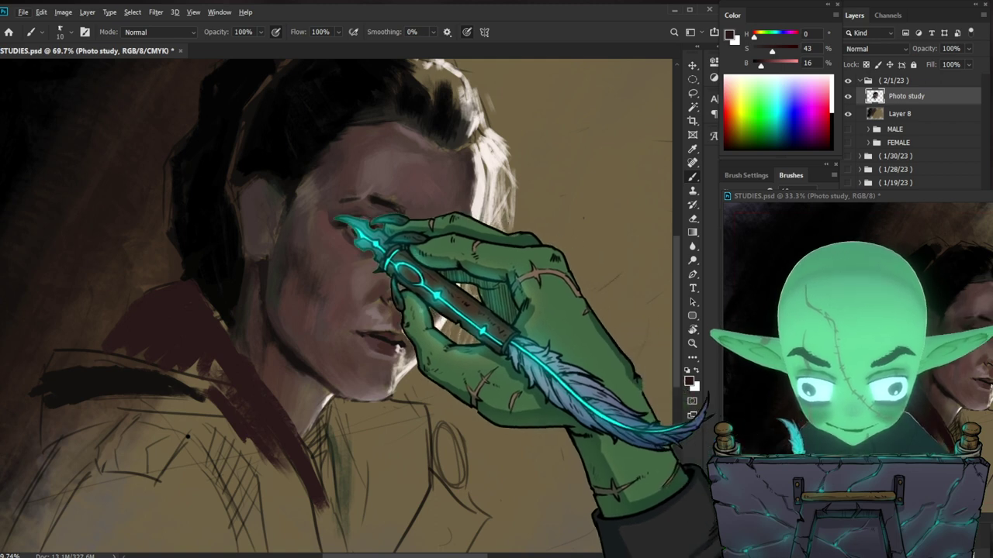
{"action": "left_click", "coordinate": [352, 222], "text": "alt"}
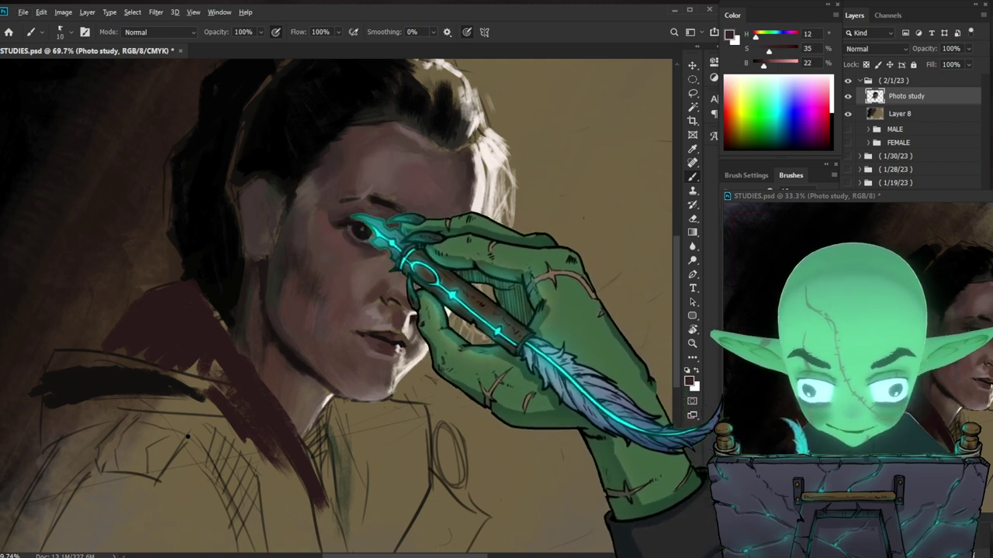
{"action": "key", "text": "]"}
{"action": "key", "text": "]"}
{"action": "key", "text": "bracketleft"}
{"action": "key", "text": "bracketleft"}
{"action": "key", "text": "bracketleft"}
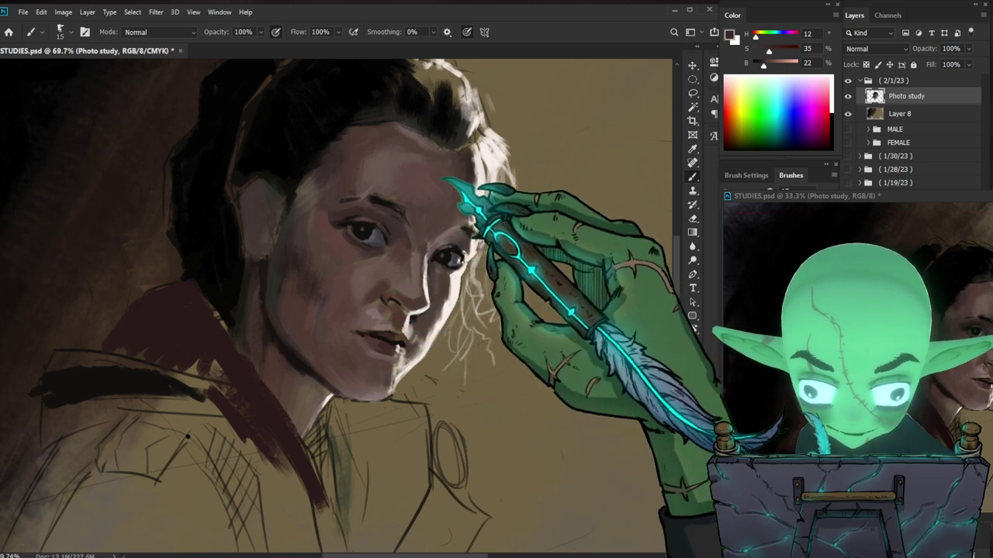
{"action": "key", "text": "bracketleft"}
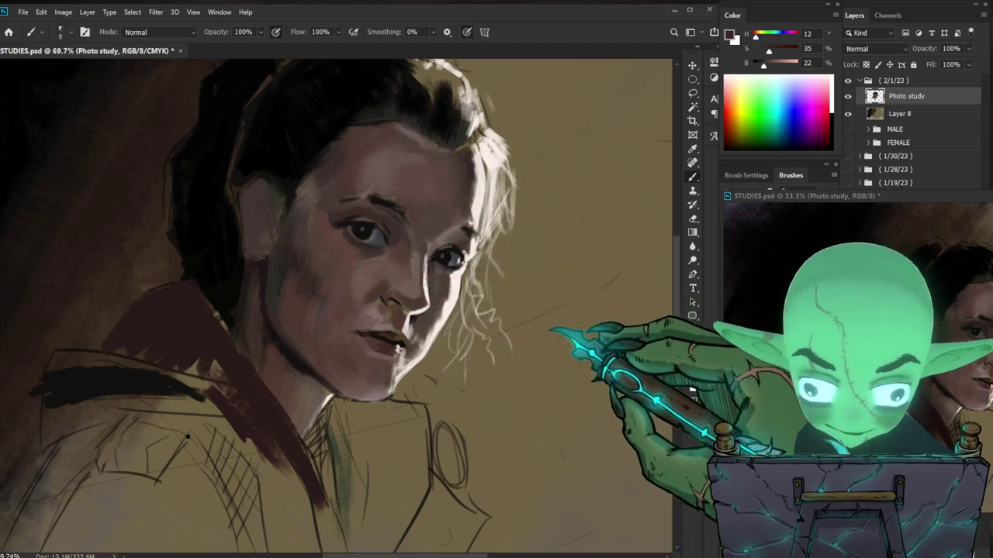
Step: Touch up the nose and far eye area with an 8–10 px brush and sampled browns (H 28, S 35, B 29; H 18, S 29, B 35)
{"action": "left_click_drag", "start_coordinate": [419, 285], "coordinate": [400, 285]}
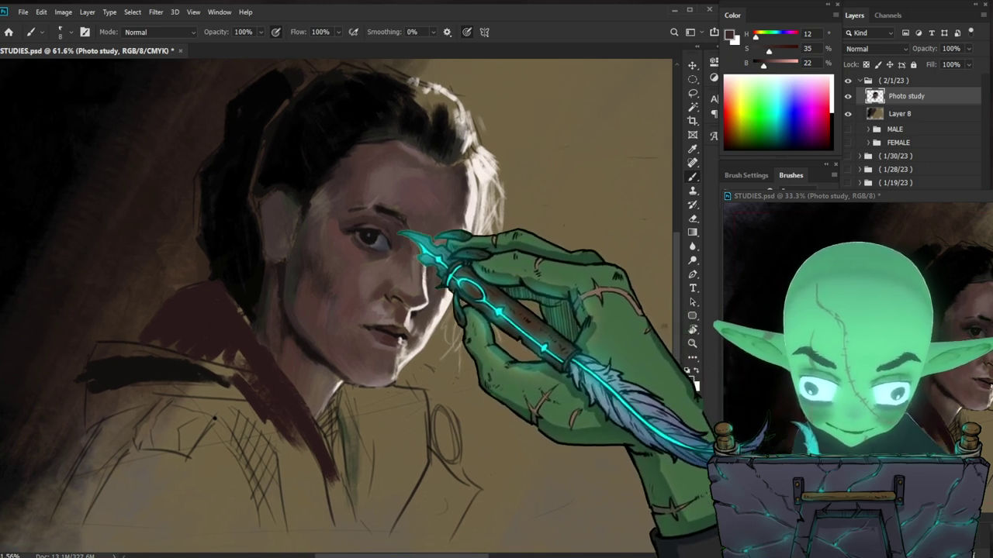
{"action": "left_click_drag", "start_coordinate": [419, 310], "coordinate": [378, 296]}
{"action": "left_click_drag", "start_coordinate": [391, 336], "coordinate": [353, 335]}
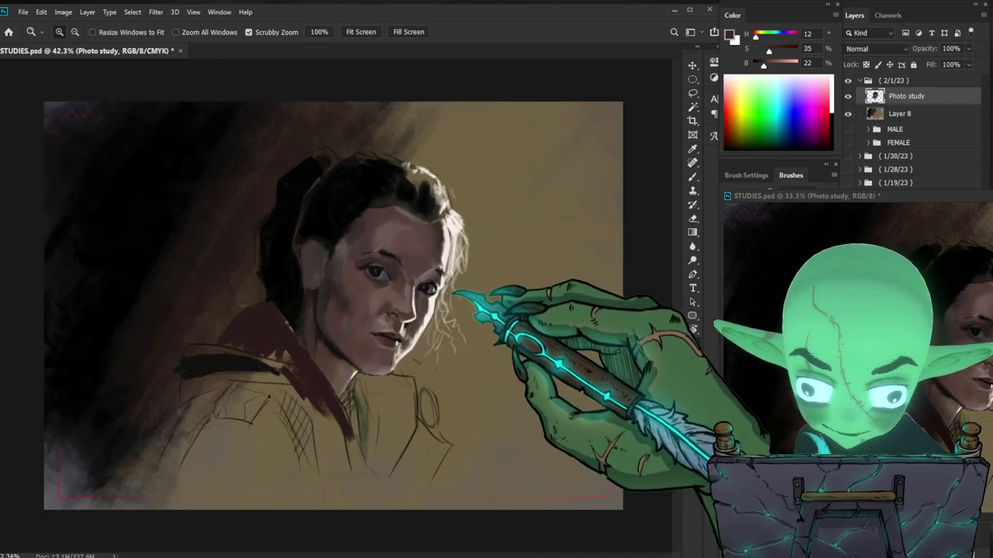
{"action": "scroll", "coordinate": [372, 280], "scroll_direction": "up", "scroll_amount": 2}
{"action": "key", "text": "b"}
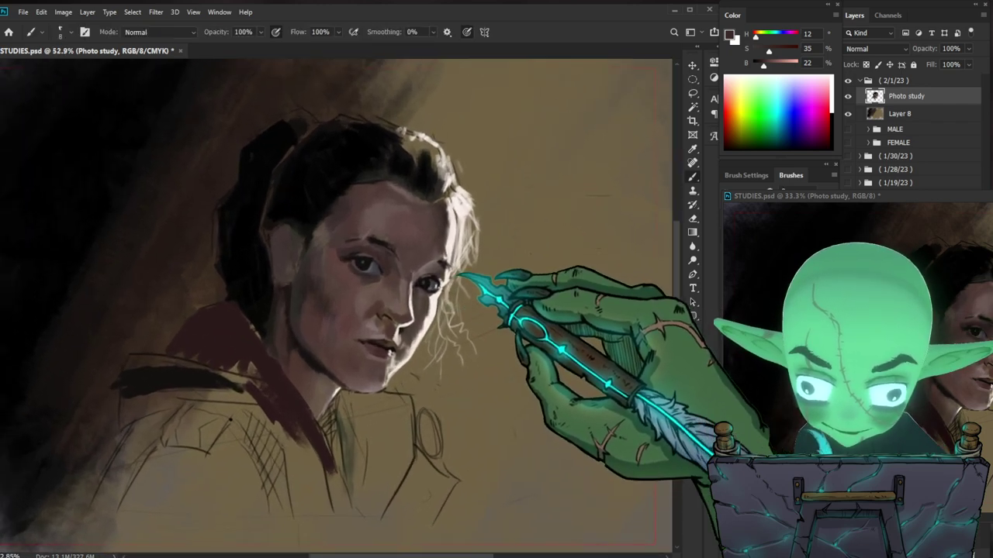
{"action": "left_click", "coordinate": [413, 299], "text": "alt"}
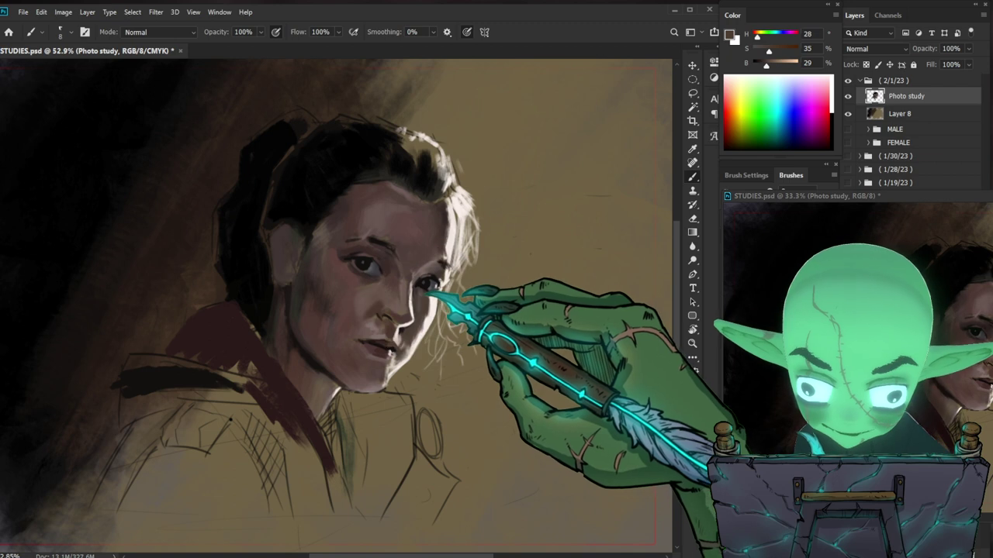
{"action": "key", "text": "bracketright"}
{"action": "key", "text": "bracketright"}
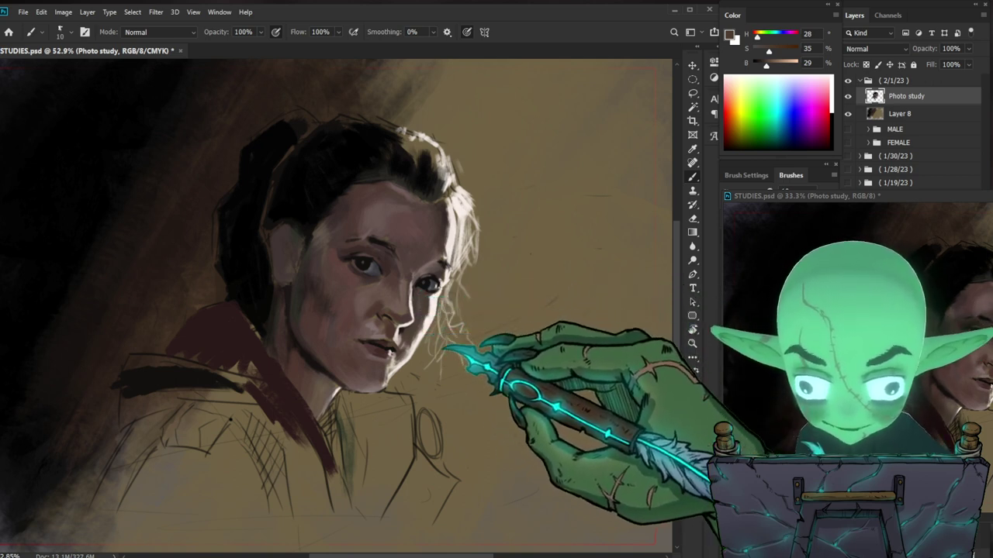
{"action": "left_click", "coordinate": [398, 315], "text": "alt"}
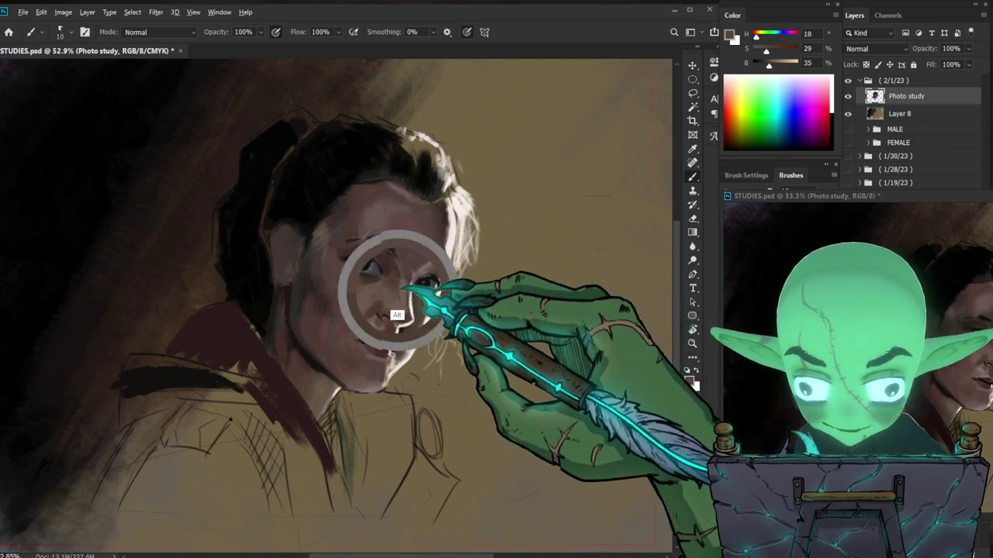
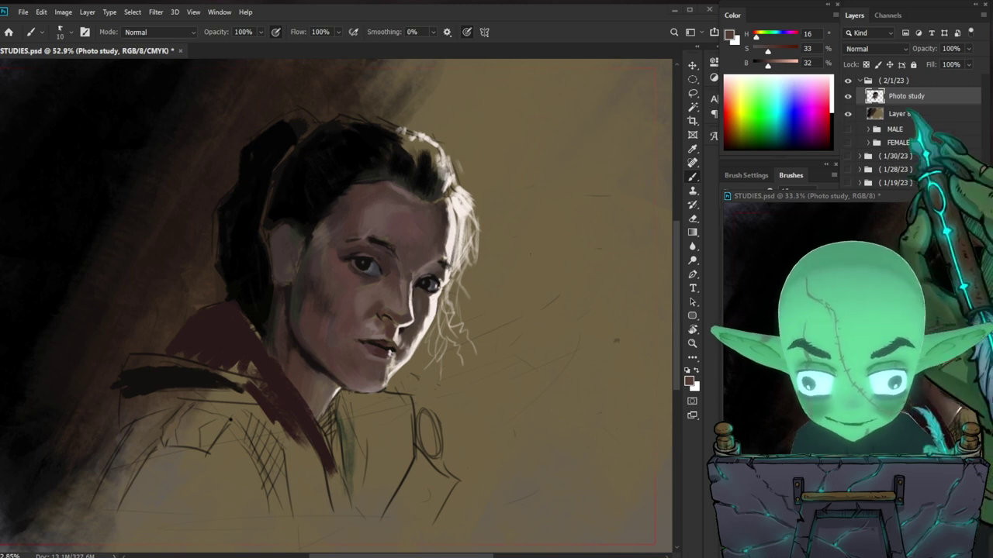
Step: Darken the background painting on Layer 8 by lowering its lightness with a Hue/Saturation adjustment
{"action": "left_click", "coordinate": [908, 113]}
{"action": "key", "text": "ctrl+u"}
{"action": "left_click_drag", "start_coordinate": [672, 421], "coordinate": [656, 420]}
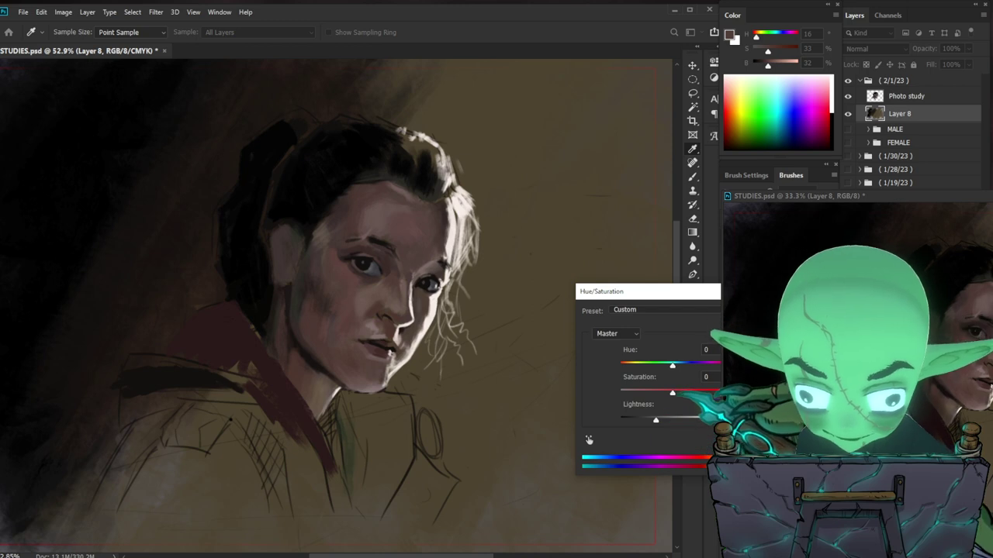
{"action": "key", "text": "Return"}
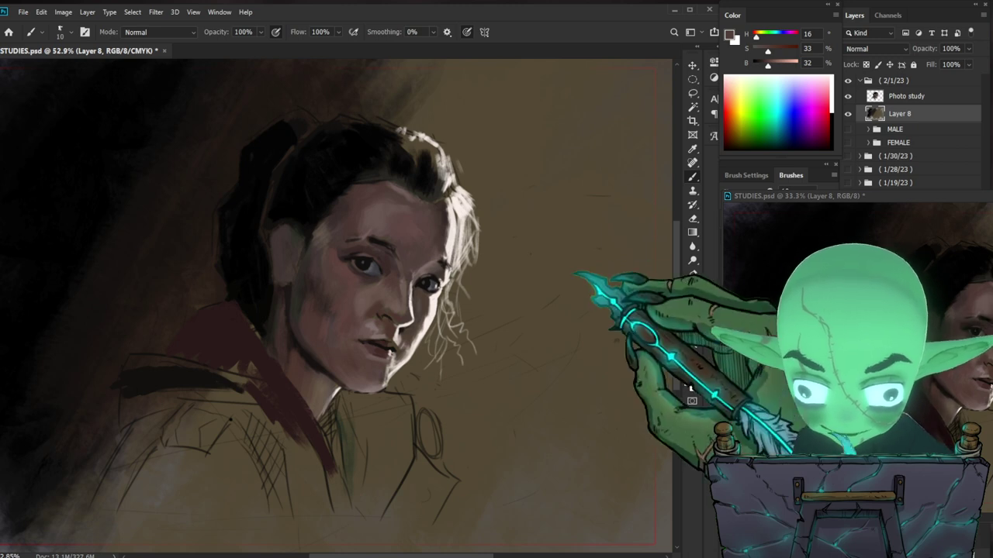
Step: Return to the Photo study layer and shift a skin tone sampled from the nose to brown (H 23, S 33, B 43)
{"action": "left_click", "coordinate": [906, 97]}
{"action": "key", "text": "ctrl+space"}
{"action": "left_click_drag", "start_coordinate": [532, 332], "coordinate": [473, 314]}
{"action": "key", "text": "ctrl+space"}
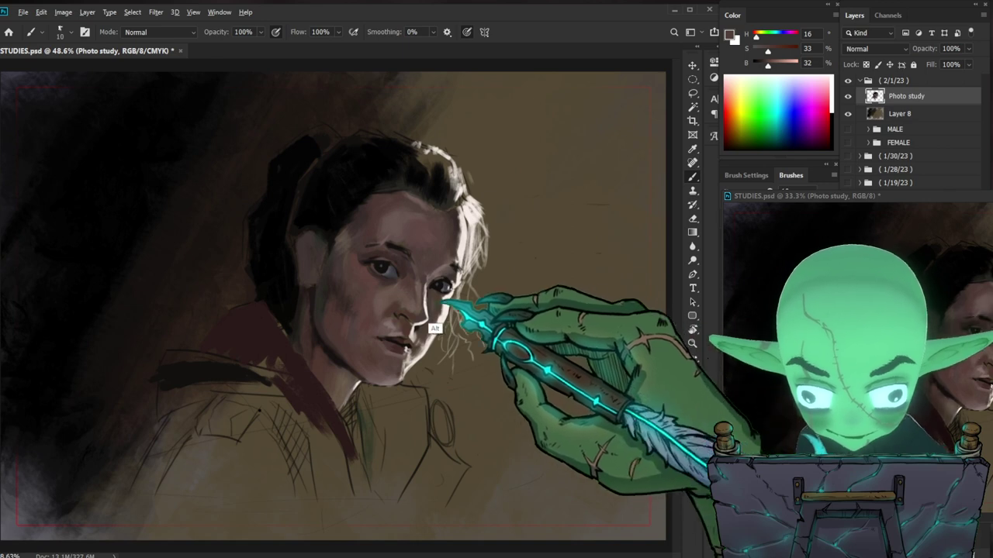
{"action": "left_click", "coordinate": [405, 301], "text": "alt"}
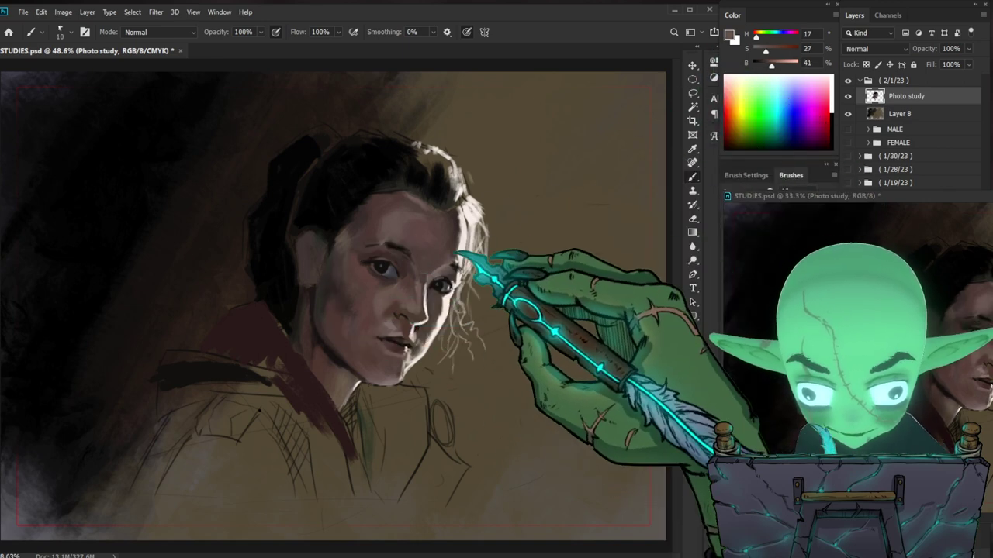
{"action": "left_click", "coordinate": [729, 35]}
{"action": "left_click_drag", "start_coordinate": [670, 462], "coordinate": [671, 459]}
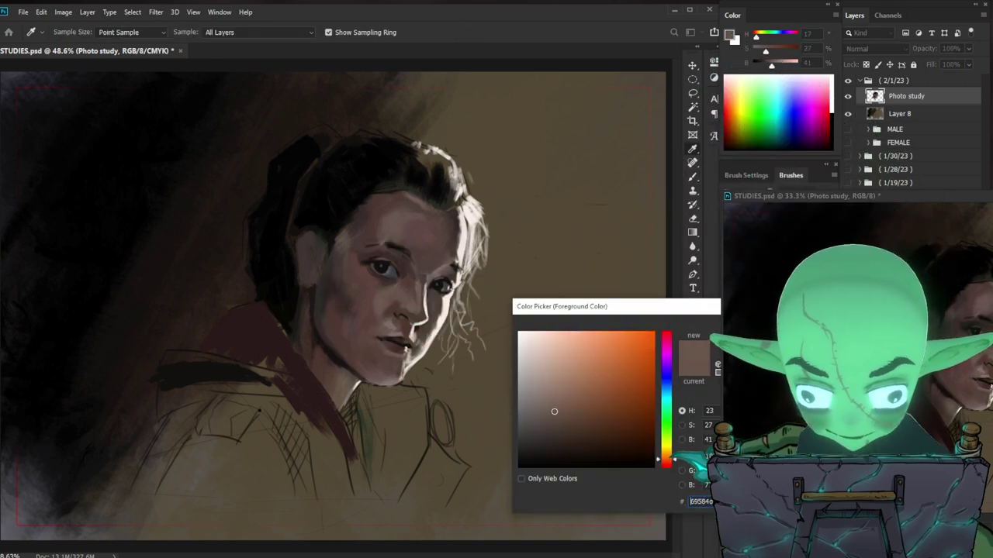
{"action": "left_click", "coordinate": [562, 408]}
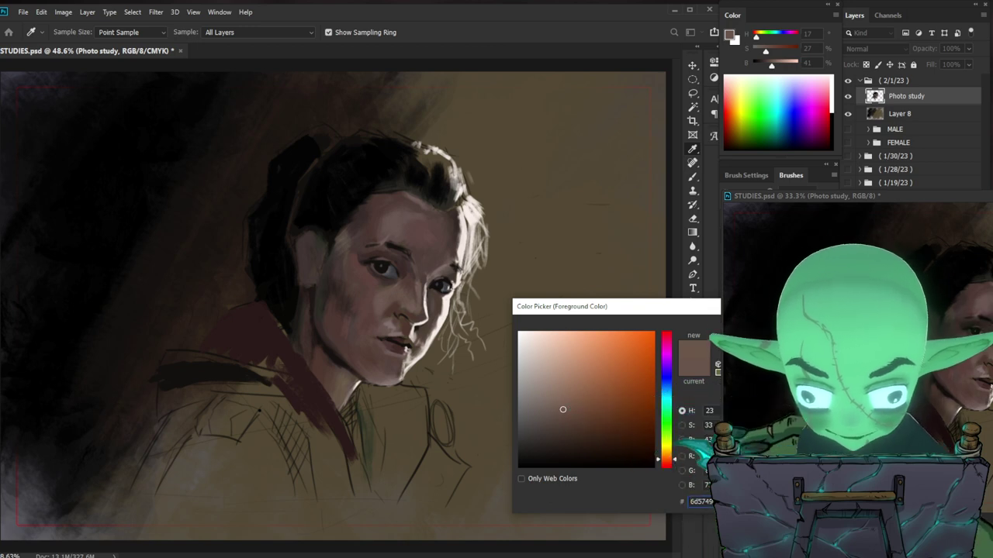
{"action": "key", "text": "Return"}
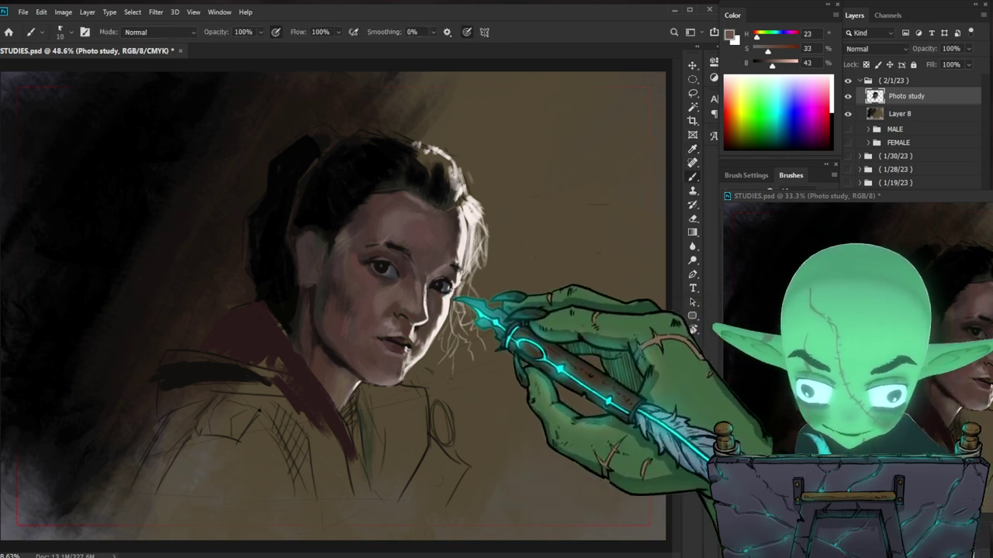
Step: Refine the far eye with a 10 px brush, using sampled brown (H 23, S 33, B 41), near-black (H 24, S 38, B 5) and gray (H 240, S 7, B 37)
{"action": "key", "text": "ctrl+space"}
{"action": "mouse_move", "coordinate": [463, 300]}
{"action": "left_mouse_down"}
{"action": "mouse_move", "coordinate": [486, 296]}
{"action": "mouse_move", "coordinate": [392, 295]}
{"action": "mouse_move", "coordinate": [460, 290]}
{"action": "mouse_move", "coordinate": [425, 301]}
{"action": "left_mouse_up"}
{"action": "key", "text": "ctrl+space"}
{"action": "key", "text": "ctrl+space"}
{"action": "key", "text": "ctrl+space"}
{"action": "left_click", "coordinate": [427, 300], "text": "alt"}
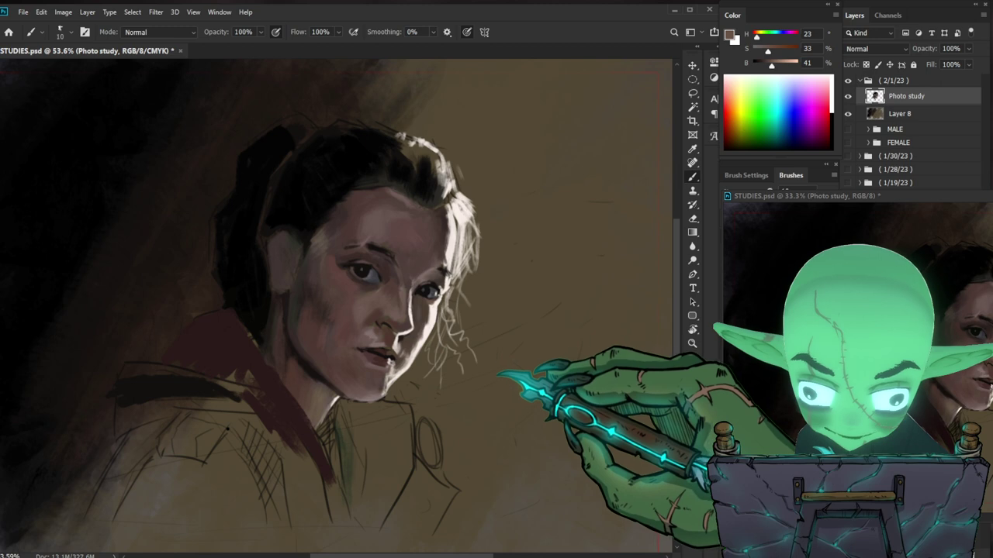
{"action": "left_click", "coordinate": [427, 295], "text": "alt"}
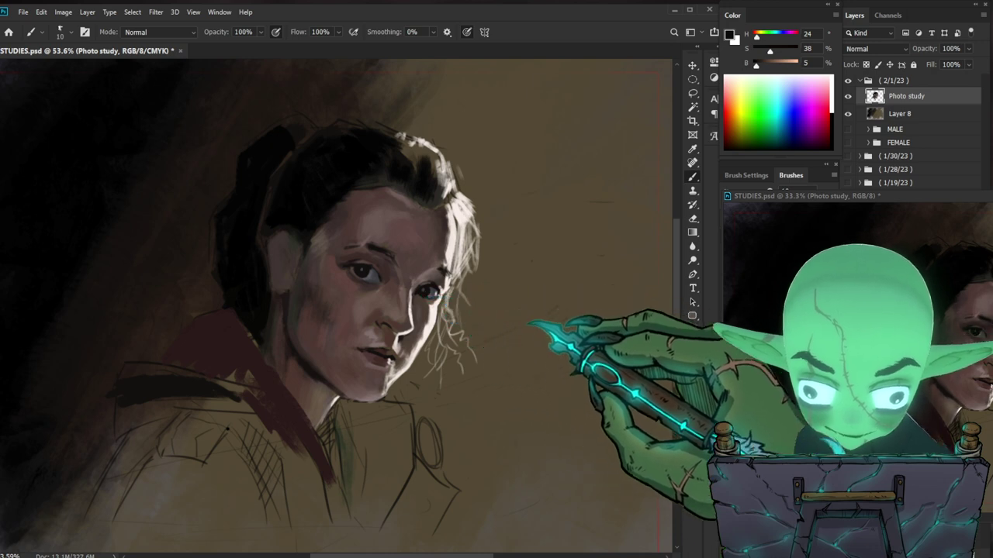
{"action": "left_click_drag", "start_coordinate": [521, 350], "coordinate": [507, 354]}
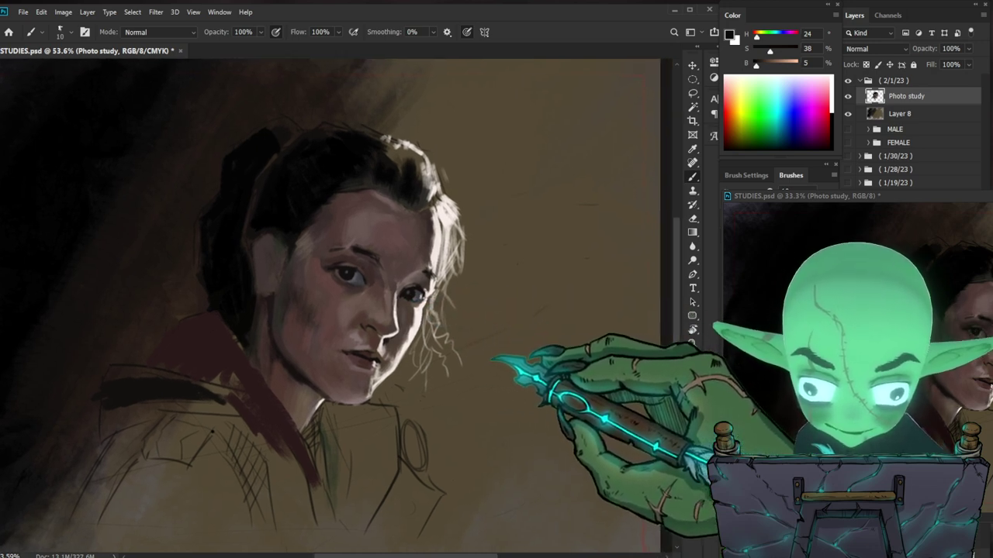
{"action": "left_click", "coordinate": [419, 300], "text": "alt"}
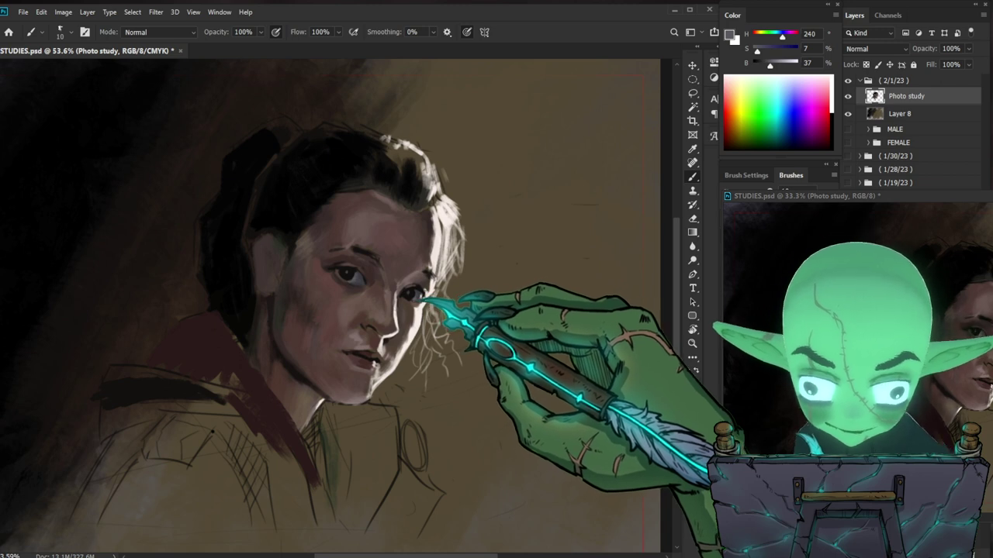
{"action": "left_click_drag", "start_coordinate": [543, 378], "coordinate": [527, 354]}
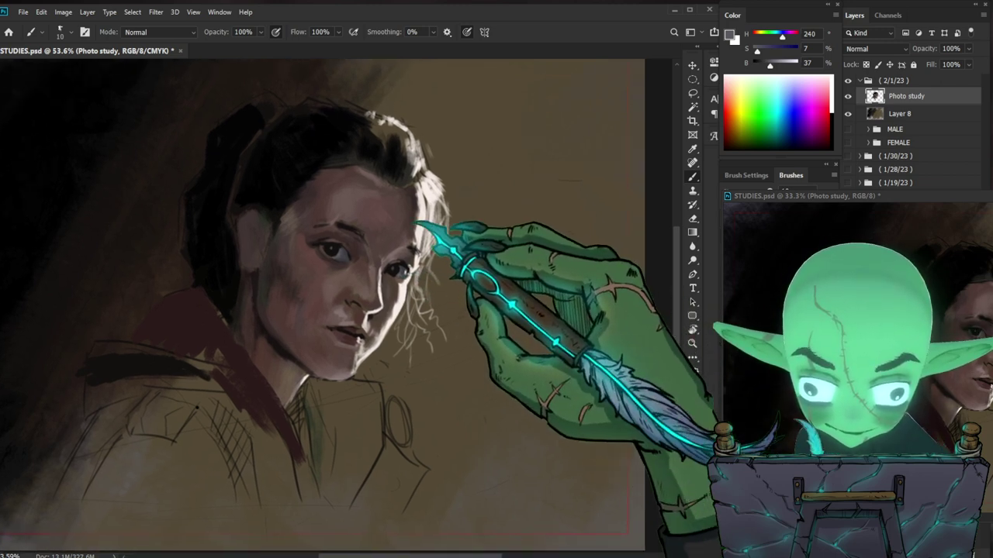
Step: Touch up the dark accents of the mouth, nostril and far eye with a 7–10 px brush and sampled browns (H 13, S 31, B 11; H 12, S 34, B 11)
{"action": "left_click", "coordinate": [351, 339], "text": "alt"}
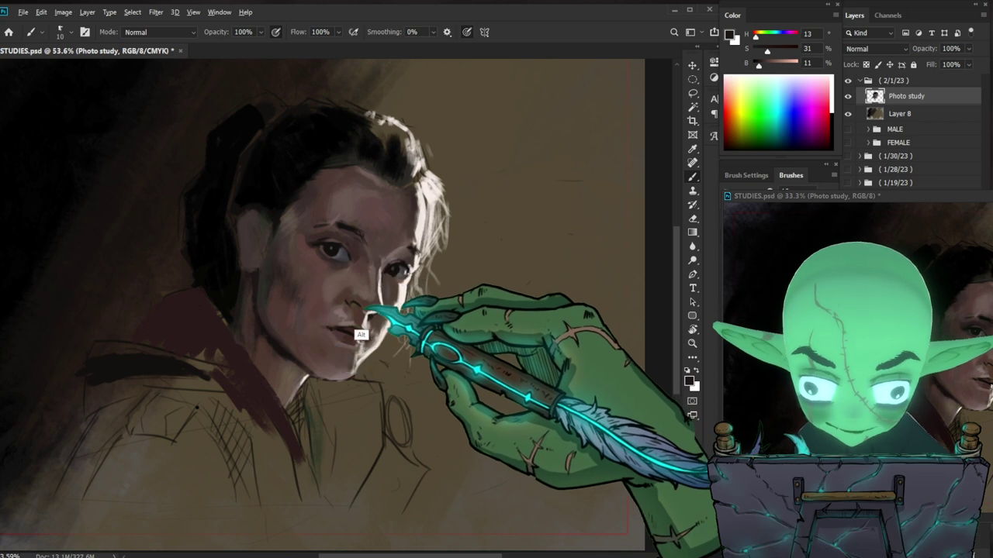
{"action": "left_click", "coordinate": [357, 304], "text": "alt"}
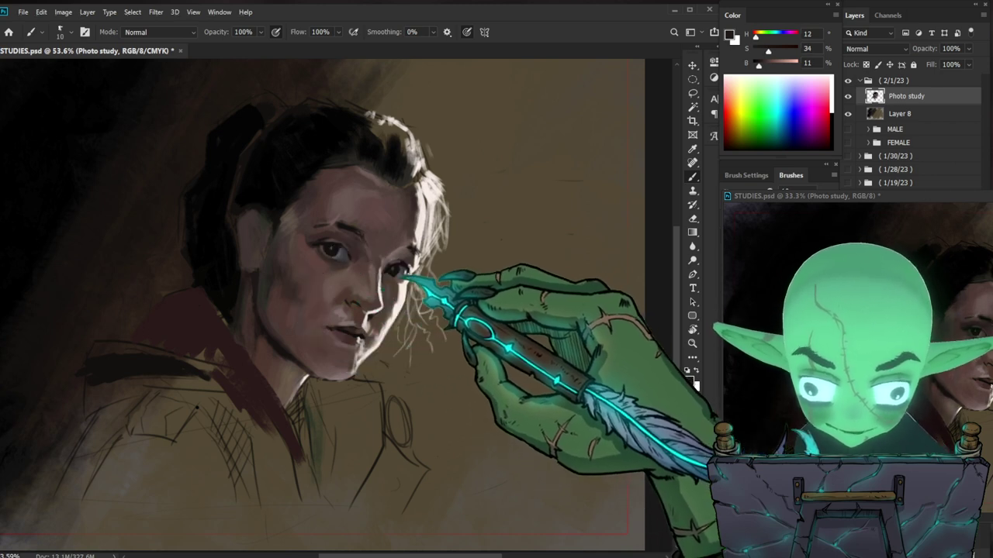
{"action": "key", "text": "bracketleft"}
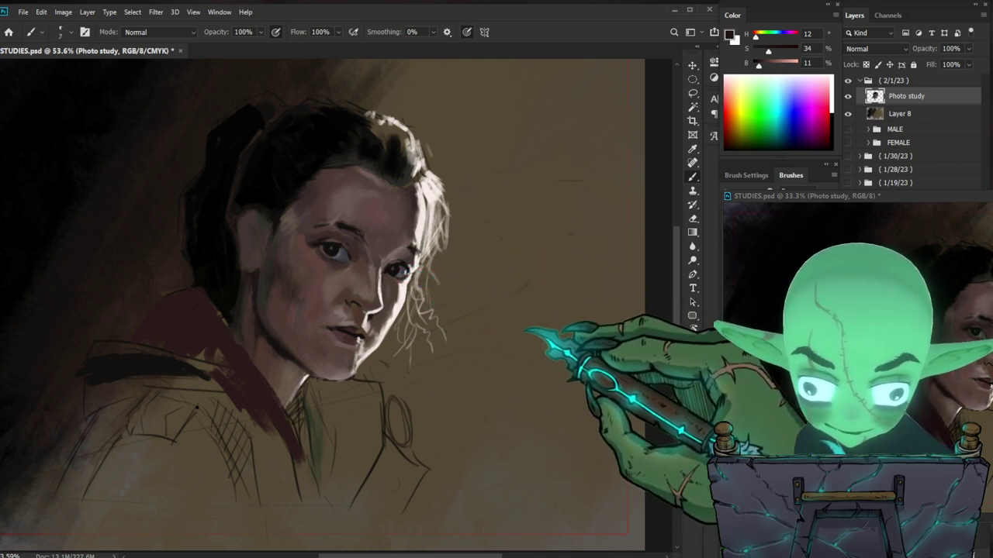
{"action": "left_click_drag", "start_coordinate": [550, 361], "coordinate": [497, 371]}
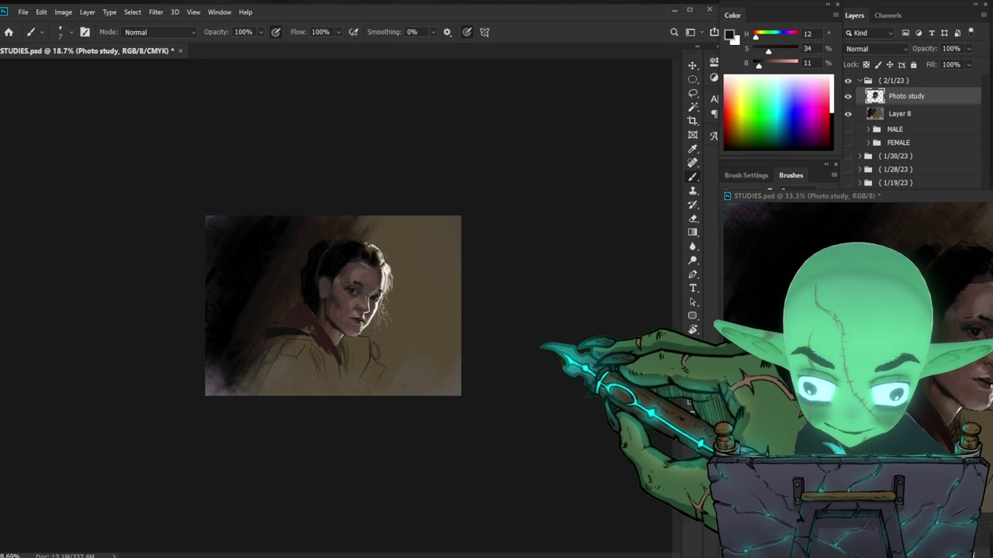
Step: Soften the shading around the nose and upper lip with a brush up to 40 px and sampled brown (H 15, S 36, B 35)
{"action": "key", "text": "z"}
{"action": "mouse_move", "coordinate": [399, 318]}
{"action": "left_mouse_down"}
{"action": "mouse_move", "coordinate": [501, 310]}
{"action": "mouse_move", "coordinate": [507, 326]}
{"action": "left_mouse_up"}
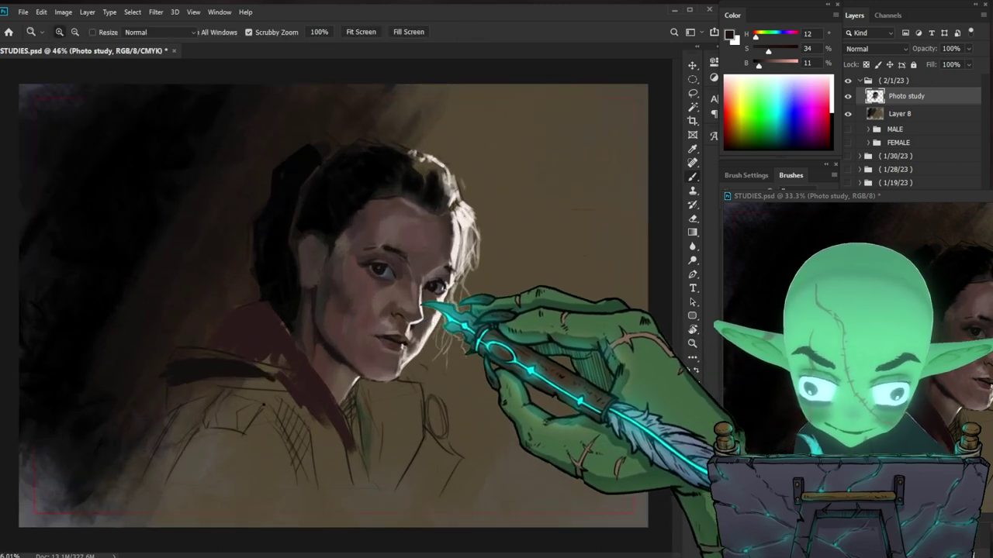
{"action": "key", "text": "alt"}
{"action": "left_click", "coordinate": [359, 308], "text": "alt"}
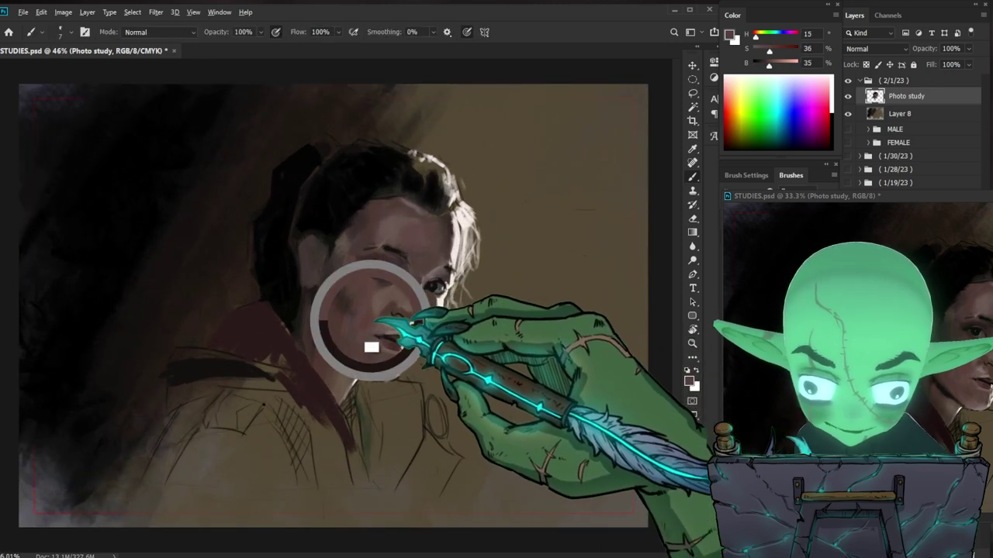
{"action": "key", "text": "]"}
{"action": "key", "text": "]"}
{"action": "key", "text": "]"}
{"action": "key", "text": "]"}
{"action": "key", "text": "]"}
{"action": "left_click_drag", "start_coordinate": [391, 320], "coordinate": [394, 336]}
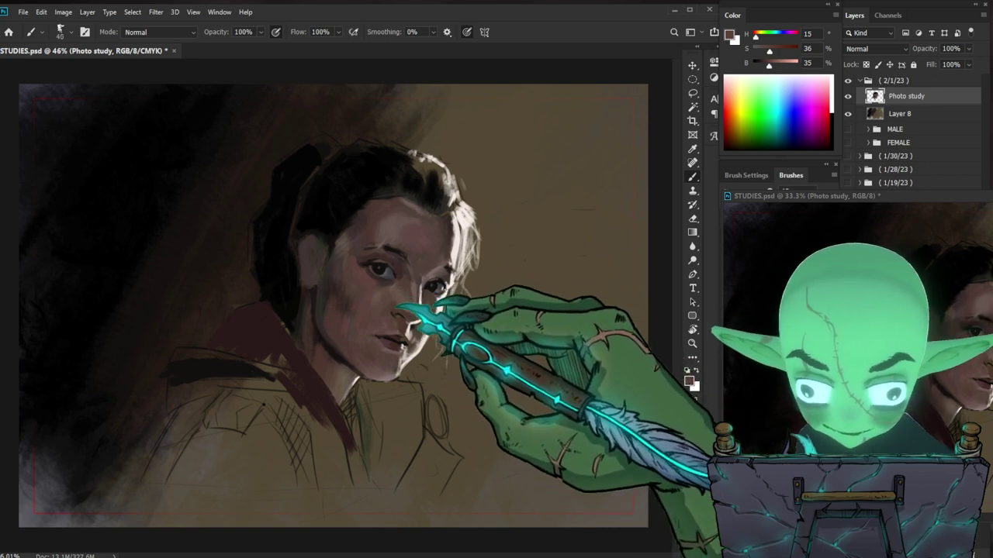
Step: Refine the nose and mouth shadows with a 10–25 px brush and sampled browns (H 13, S 31, B 11; H 13, S 43, B 25; H 14, S 35, B 29)
{"action": "left_click", "coordinate": [420, 304], "text": "alt"}
{"action": "left_click", "coordinate": [404, 329], "text": "alt"}
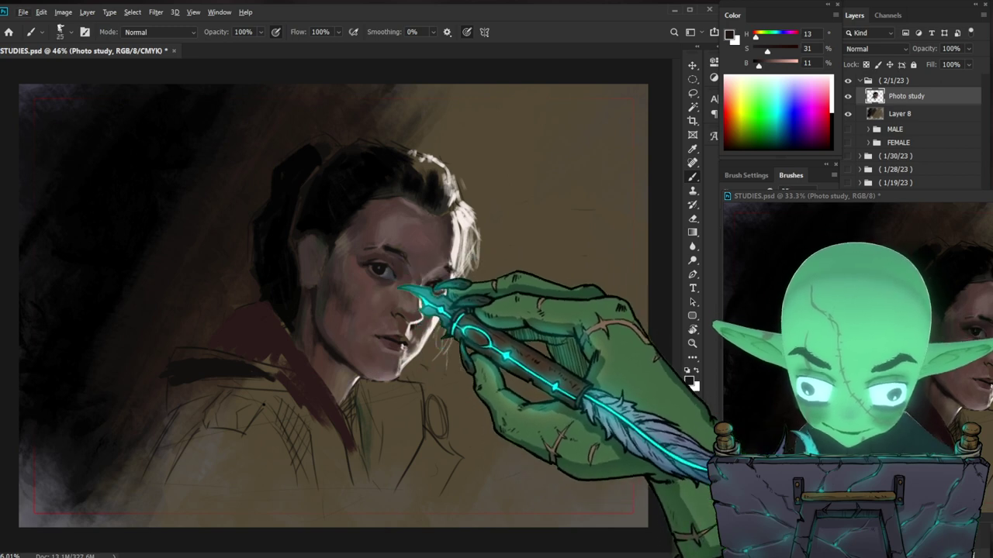
{"action": "key", "text": "bracketleft"}
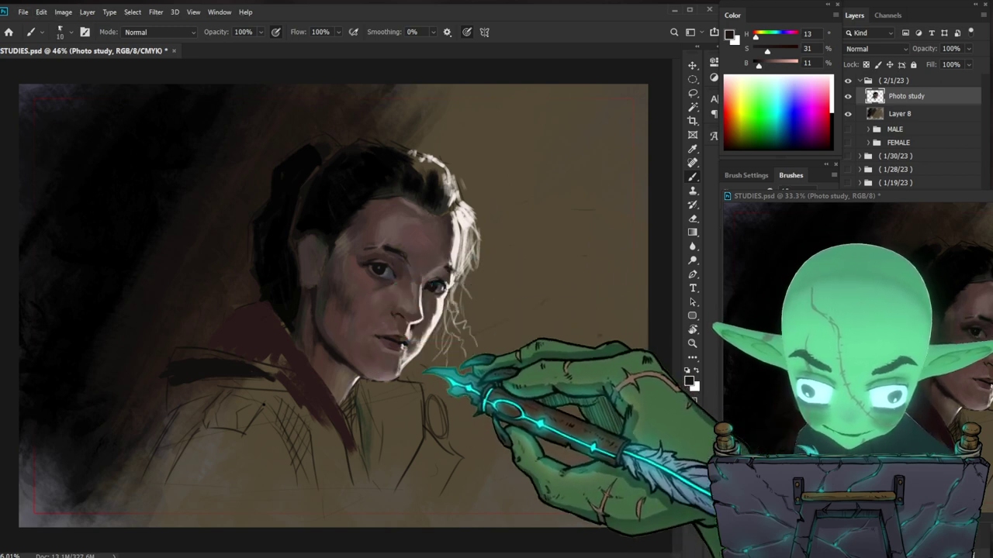
{"action": "left_click", "coordinate": [392, 376], "text": "alt"}
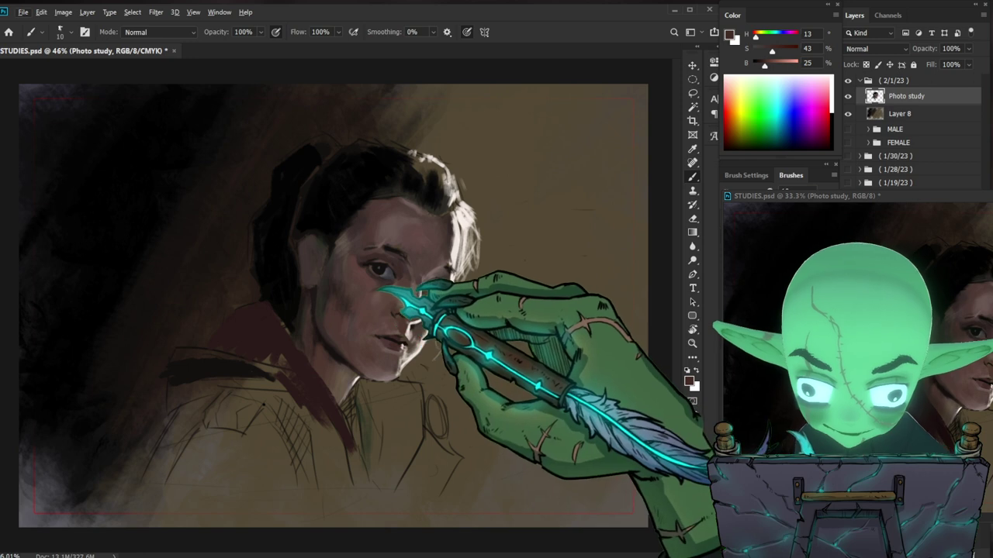
{"action": "key", "text": "bracketright"}
{"action": "key", "text": "bracketright"}
{"action": "key", "text": "bracketright"}
{"action": "left_click", "coordinate": [368, 284], "text": "alt"}
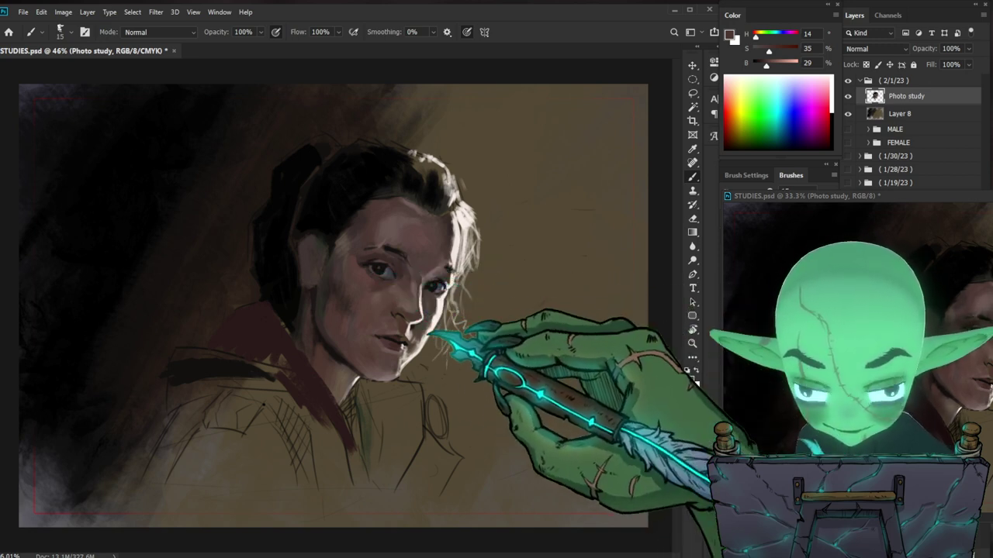
Step: Sharpen the near eye's dark details with a 7 px brush and sampled near-black (H 30, S 38, B 6)
{"action": "left_click_drag", "start_coordinate": [446, 304], "coordinate": [473, 301]}
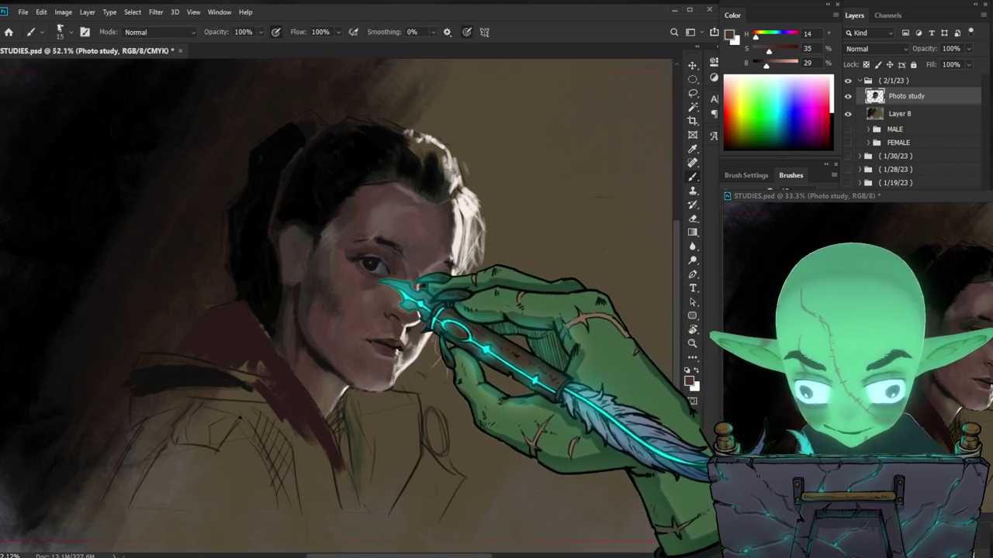
{"action": "key", "text": "z"}
{"action": "left_click_drag", "start_coordinate": [478, 376], "coordinate": [356, 373]}
{"action": "key", "text": "z"}
{"action": "left_click_drag", "start_coordinate": [349, 299], "coordinate": [415, 277]}
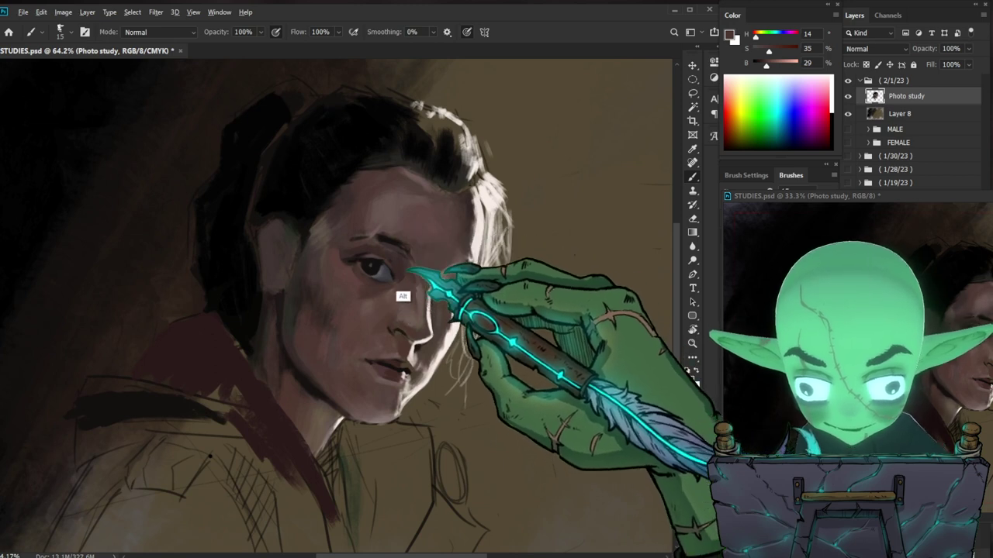
{"action": "left_click", "coordinate": [374, 270], "text": "alt"}
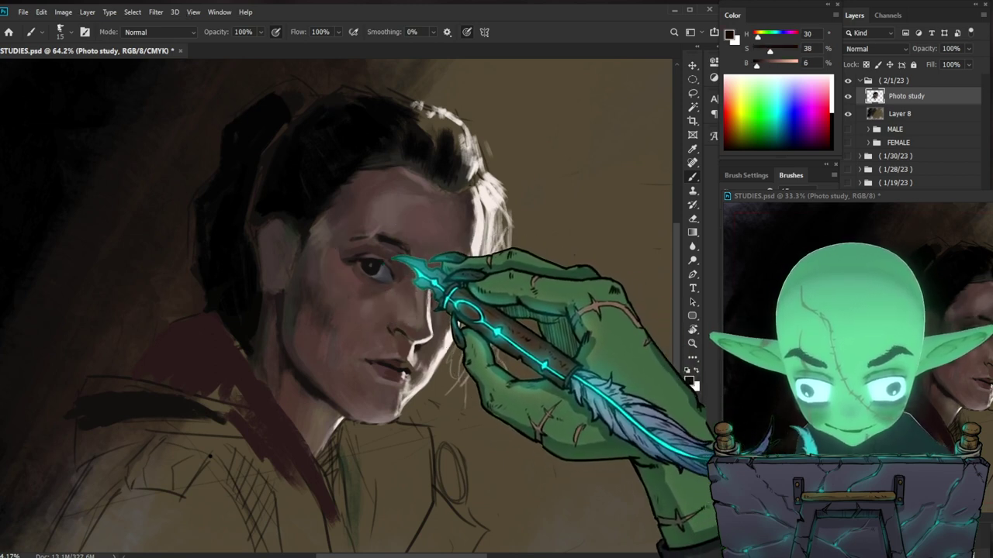
{"action": "key", "text": "bracketleft"}
{"action": "key", "text": "bracketleft"}
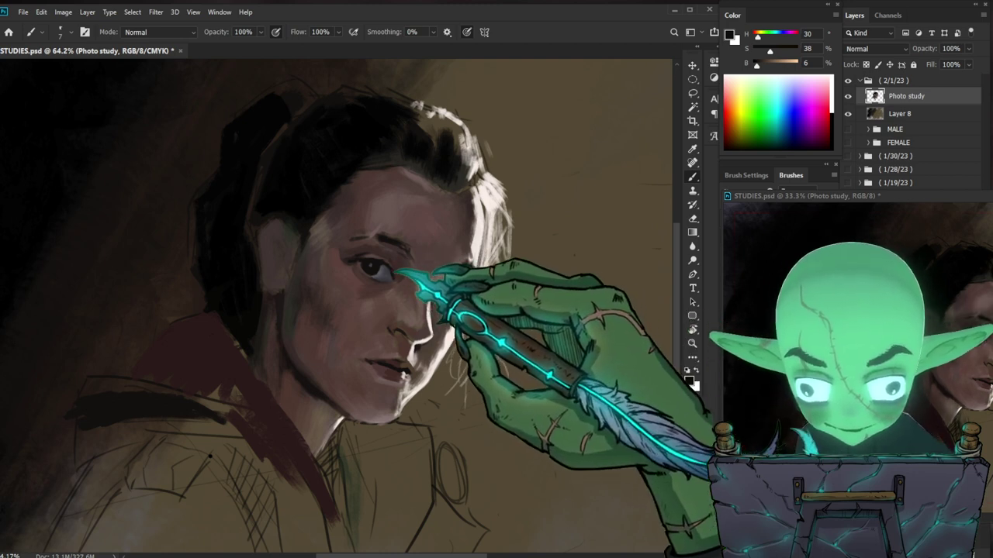
{"action": "left_click_drag", "start_coordinate": [577, 372], "coordinate": [527, 364]}
{"action": "left_click_drag", "start_coordinate": [572, 339], "coordinate": [527, 378]}
{"action": "key", "text": "ctrl+0"}
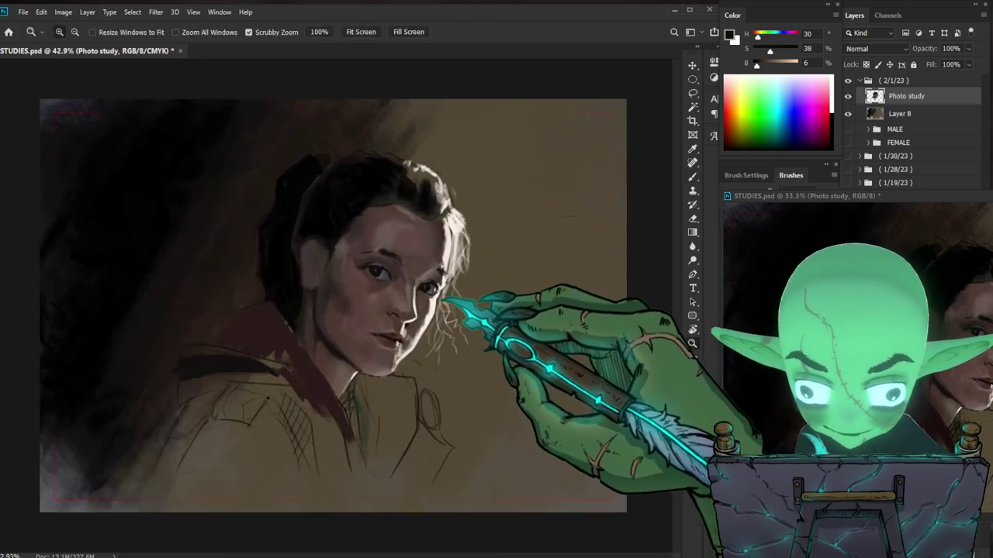
{"action": "key", "text": "b"}
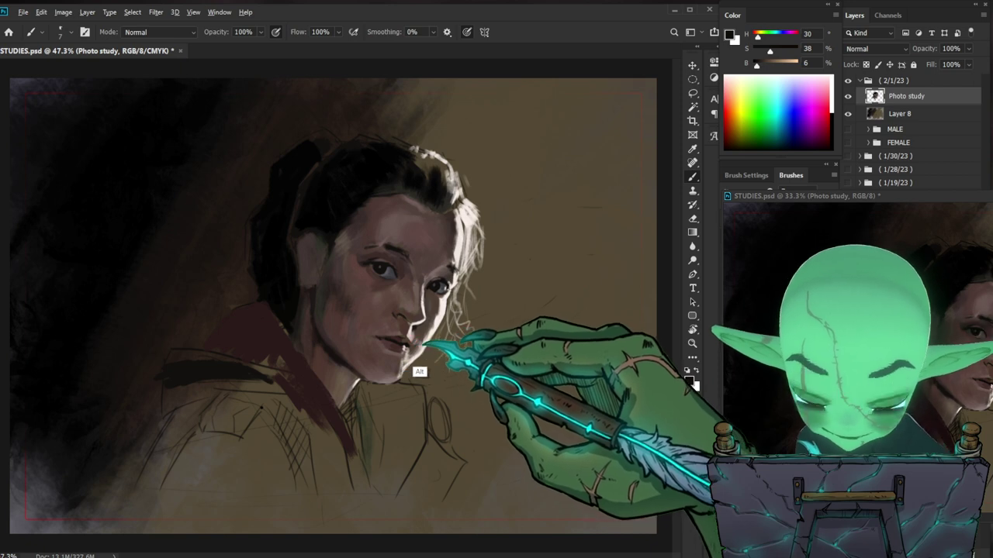
Step: Touch up the mouth and the lit far cheek with a fine 7–10 px brush, using sampled brown (H 28, S 41, B 31) and light beige (H 18, S 16, B 58)
{"action": "left_click", "coordinate": [400, 343], "text": "alt"}
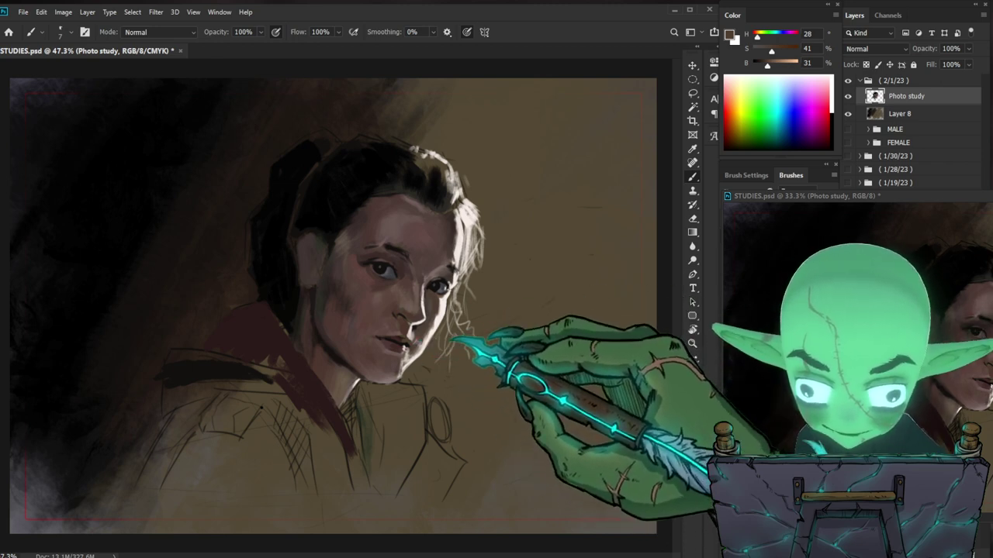
{"action": "left_click", "coordinate": [426, 325], "text": "alt"}
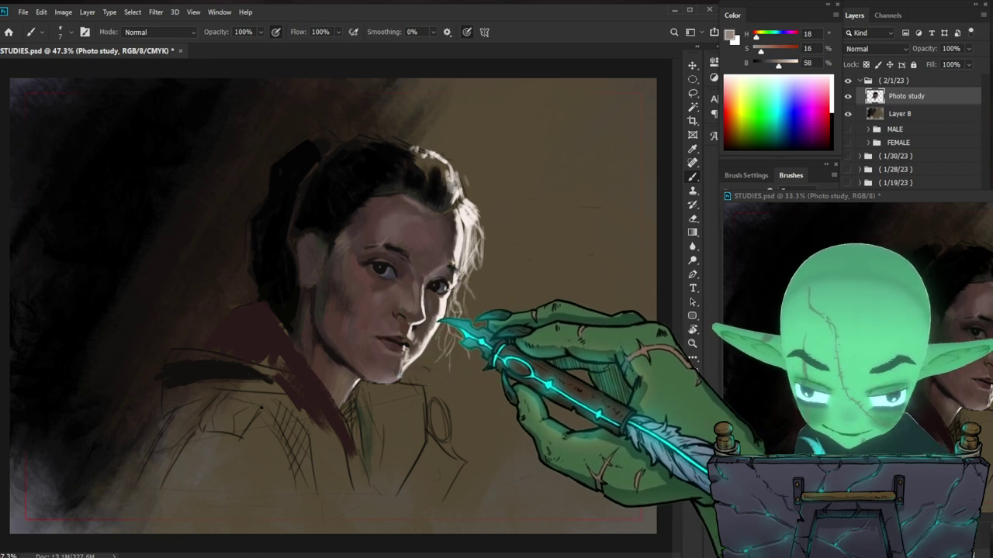
{"action": "key", "text": "bracketright"}
{"action": "key", "text": "bracketright"}
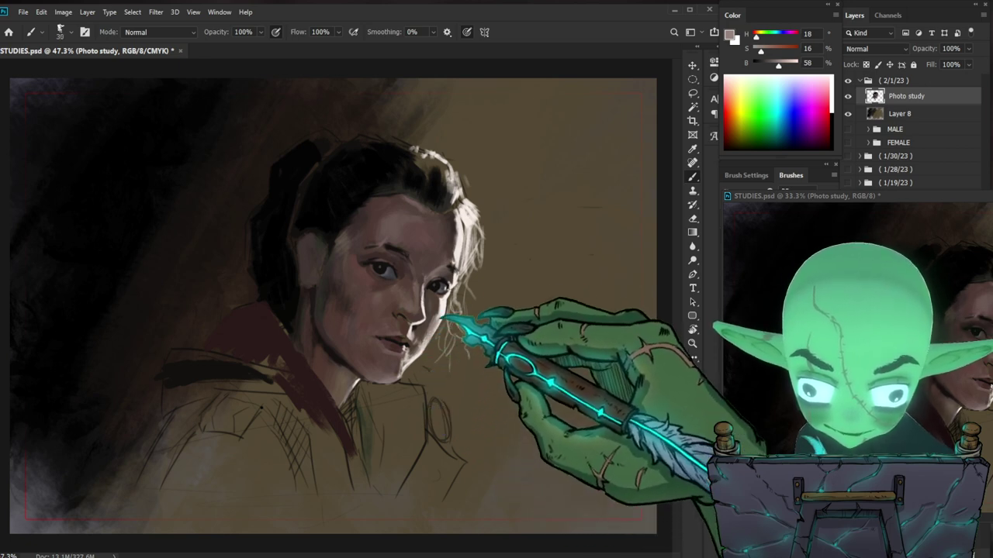
{"action": "key", "text": "["}
{"action": "key", "text": "["}
{"action": "key", "text": "["}
{"action": "key", "text": "["}
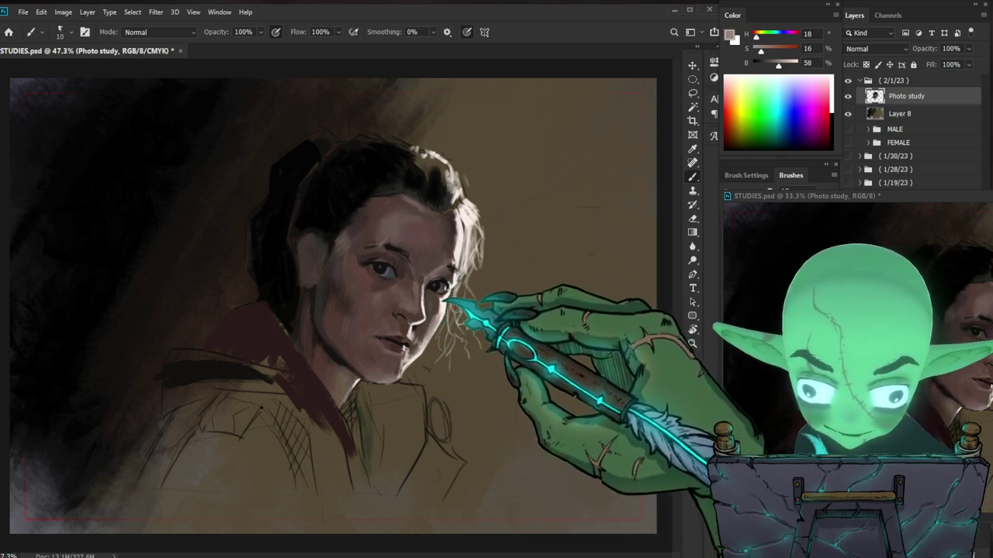
{"action": "key", "text": "]"}
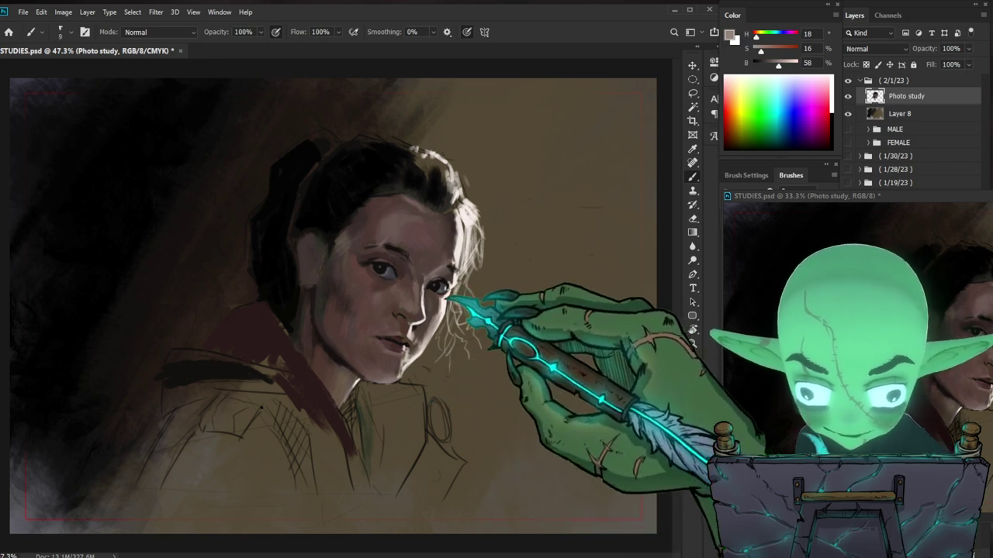
{"action": "key", "text": "ctrl+space"}
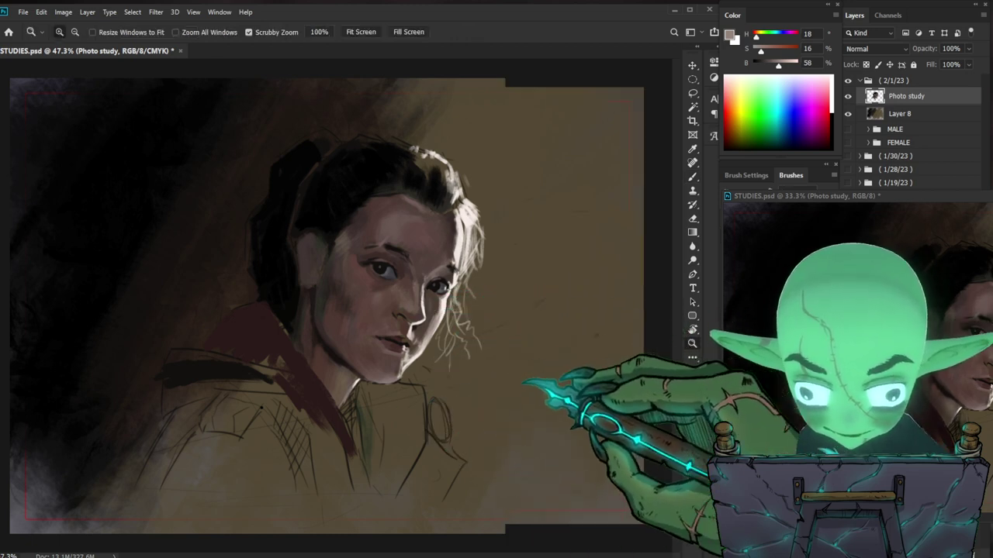
Step: Refine the far eye's dark accents with a 9 px brush and sampled browns (H 21, S 23, B 24; H 20, S 29, B 8)
{"action": "left_click_drag", "start_coordinate": [549, 380], "coordinate": [543, 360]}
{"action": "key", "text": "ctrl+space"}
{"action": "mouse_move", "coordinate": [436, 291]}
{"action": "left_mouse_down"}
{"action": "mouse_move", "coordinate": [485, 259]}
{"action": "mouse_move", "coordinate": [497, 266]}
{"action": "mouse_move", "coordinate": [492, 260]}
{"action": "left_mouse_up"}
{"action": "left_click_drag", "start_coordinate": [456, 301], "coordinate": [423, 280]}
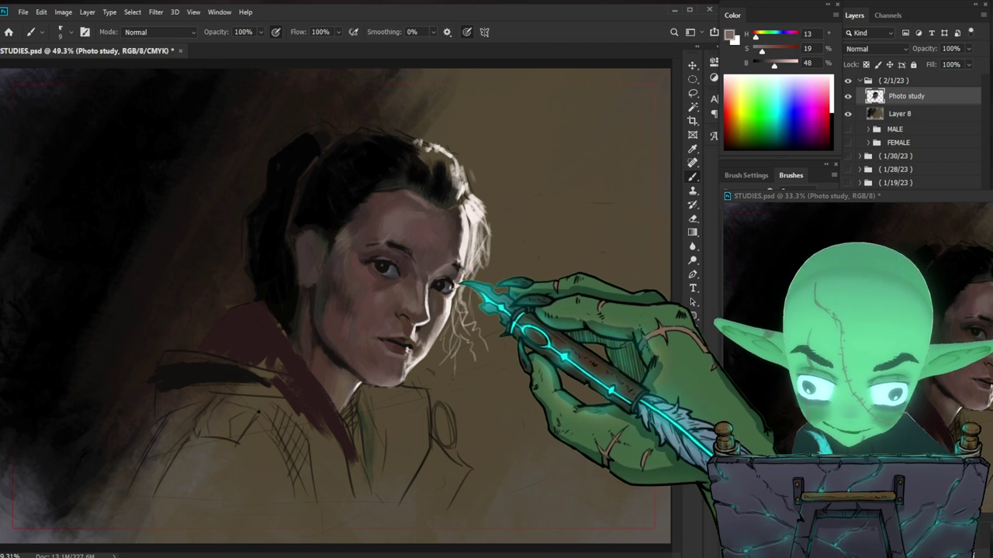
{"action": "left_click_drag", "start_coordinate": [548, 292], "coordinate": [500, 285]}
{"action": "left_click_drag", "start_coordinate": [429, 268], "coordinate": [474, 268]}
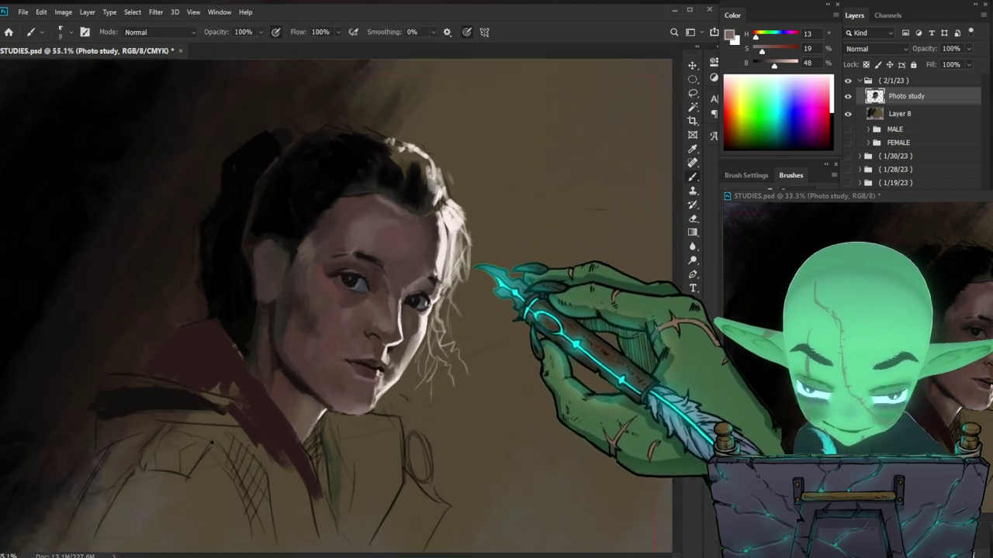
{"action": "key", "text": "b"}
{"action": "left_click", "coordinate": [422, 307], "text": "alt"}
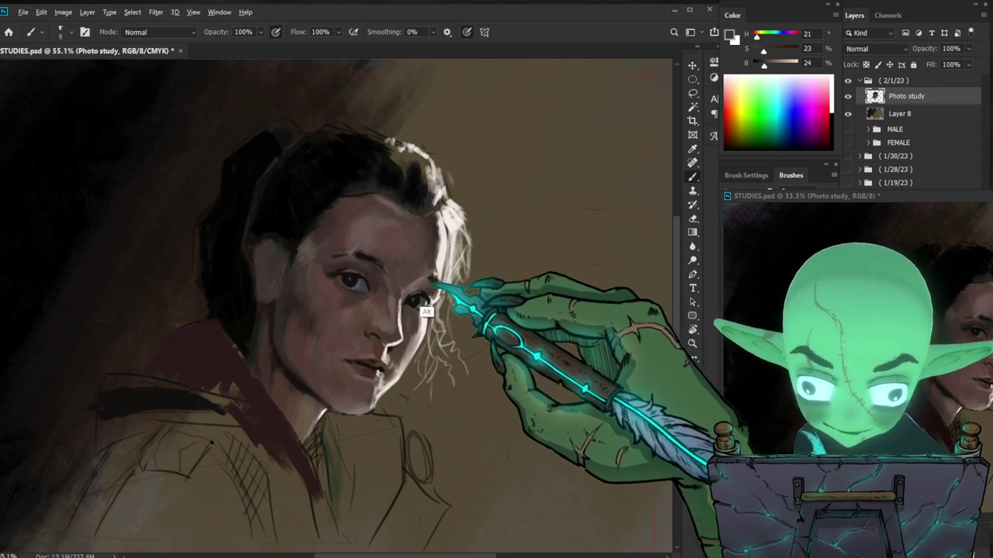
{"action": "left_click", "coordinate": [374, 277], "text": "alt"}
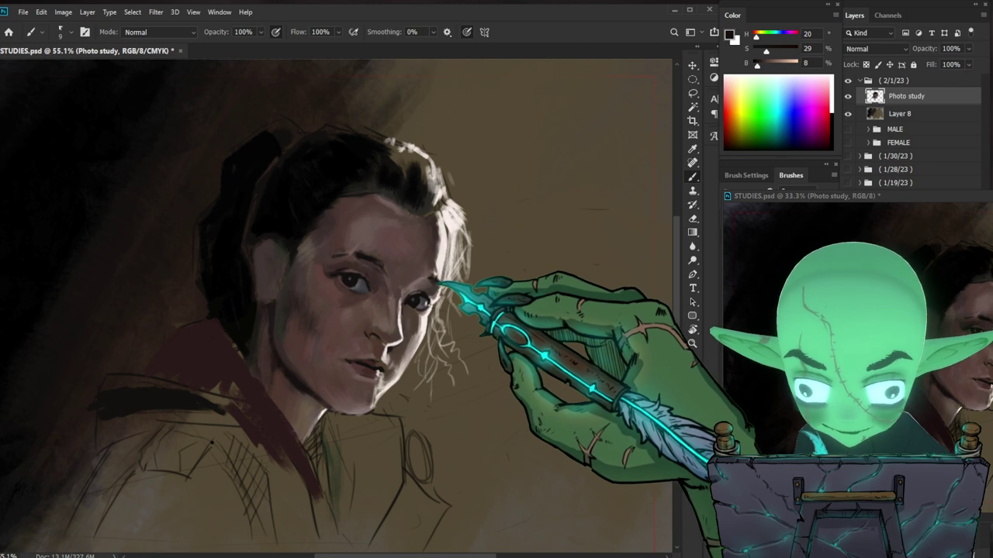
Step: Touch up the nose and mouth shading with a 9 px brush and sampled browns (H 13, S 41, B 31; H 12, S 34, B 11)
{"action": "left_click_drag", "start_coordinate": [526, 299], "coordinate": [461, 323]}
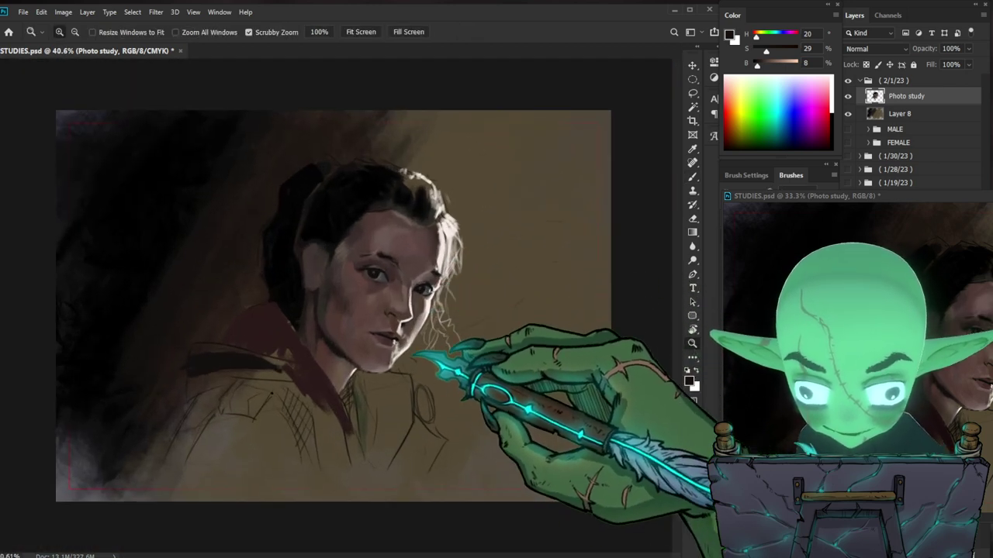
{"action": "key", "text": "b"}
{"action": "left_click", "coordinate": [377, 300], "text": "alt"}
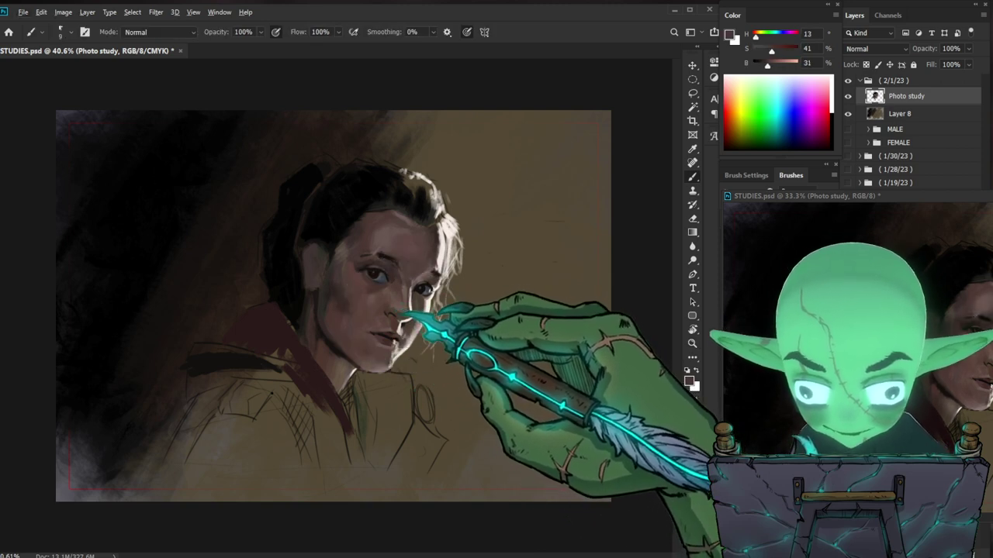
{"action": "left_click_drag", "start_coordinate": [394, 321], "coordinate": [461, 326]}
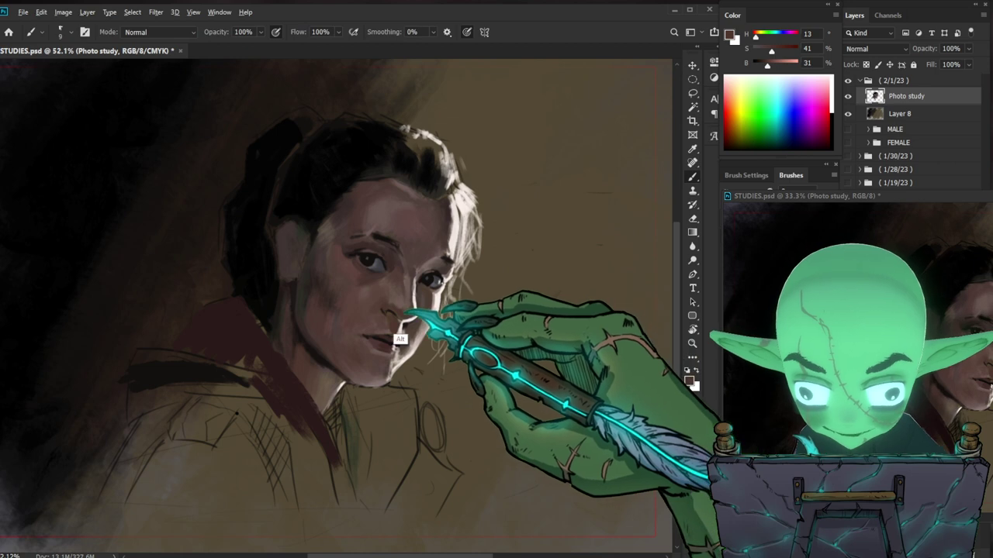
{"action": "left_click", "coordinate": [390, 339], "text": "alt"}
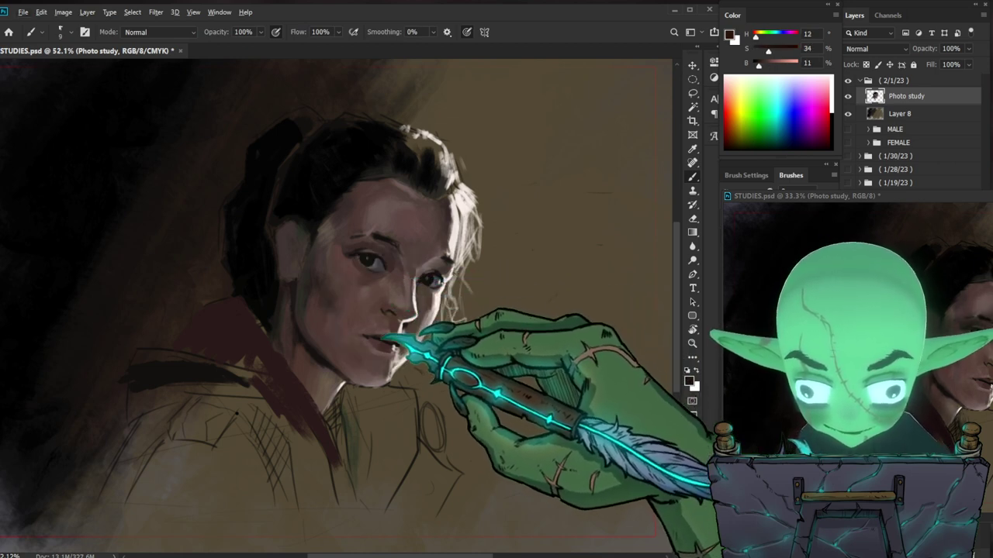
{"action": "left_click_drag", "start_coordinate": [556, 396], "coordinate": [544, 384]}
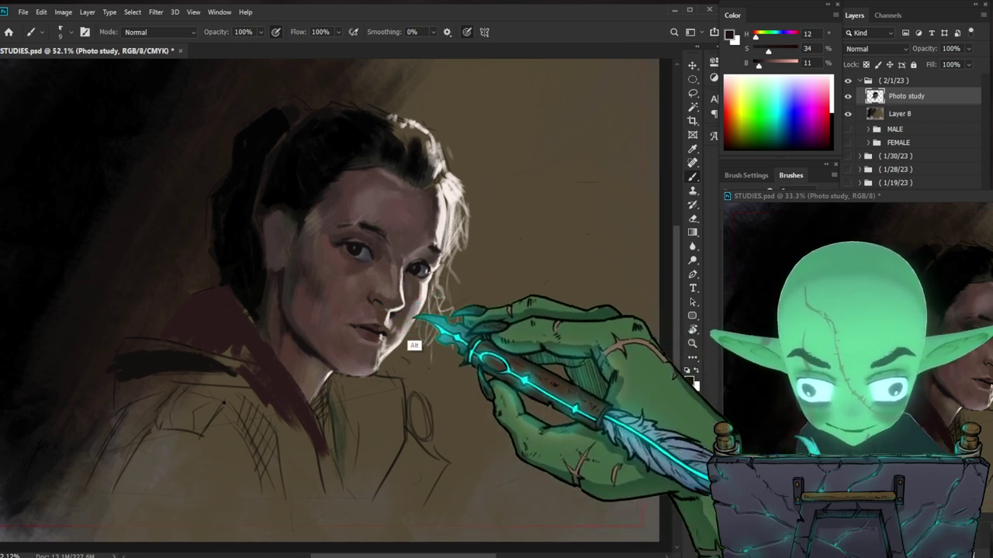
Step: Rework the nostril and lip shadows with sampled browns (H 18, S 31, B 13; H 15, S 41, B 31) and a picked dark red-brown (H 15, S 53, B 15)
{"action": "left_click", "coordinate": [380, 319], "text": "alt"}
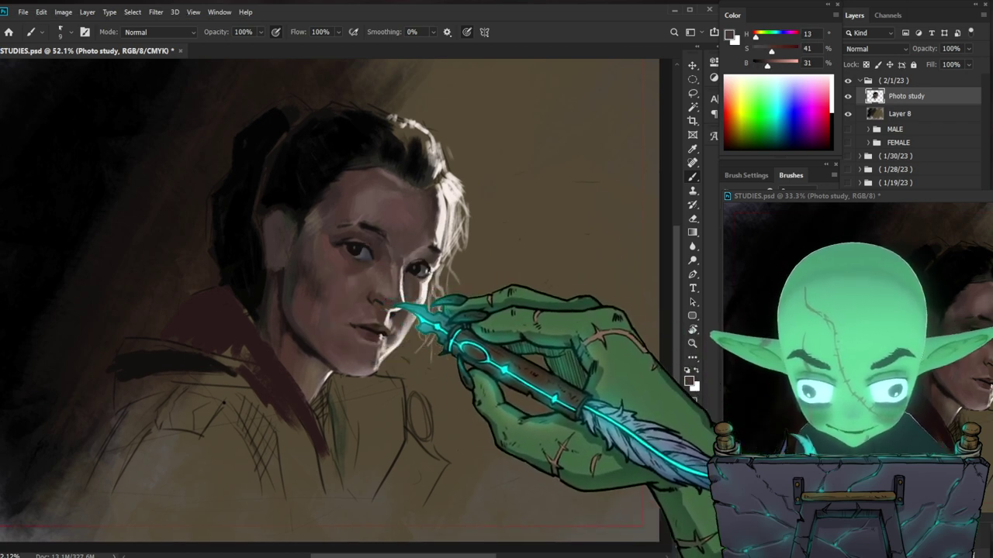
{"action": "left_click", "coordinate": [384, 315], "text": "alt"}
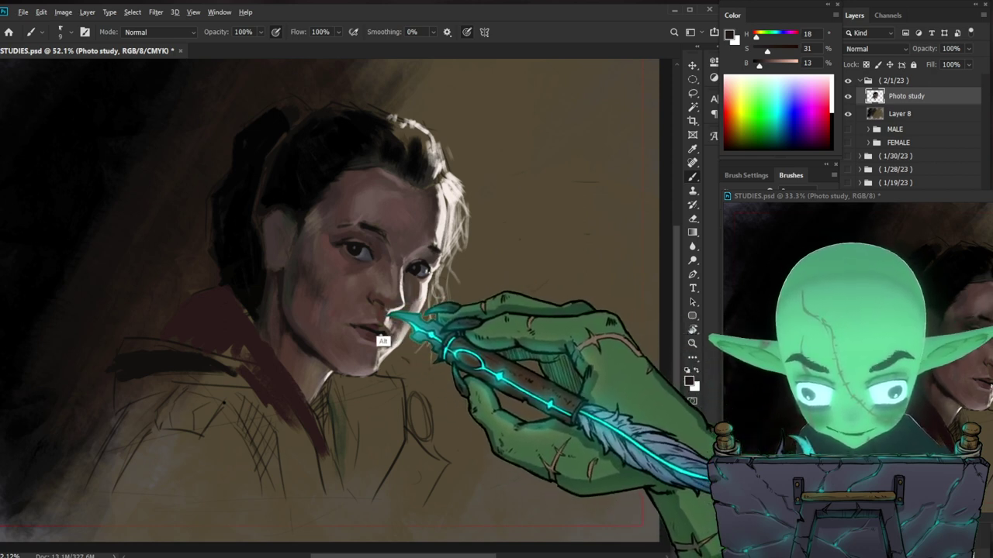
{"action": "left_click", "coordinate": [382, 313], "text": "alt"}
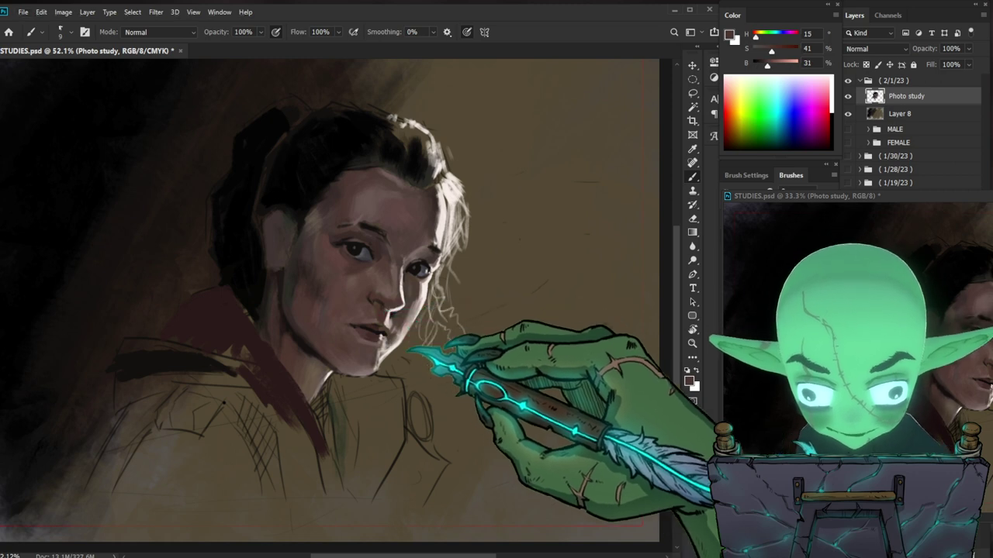
{"action": "left_click", "coordinate": [729, 35]}
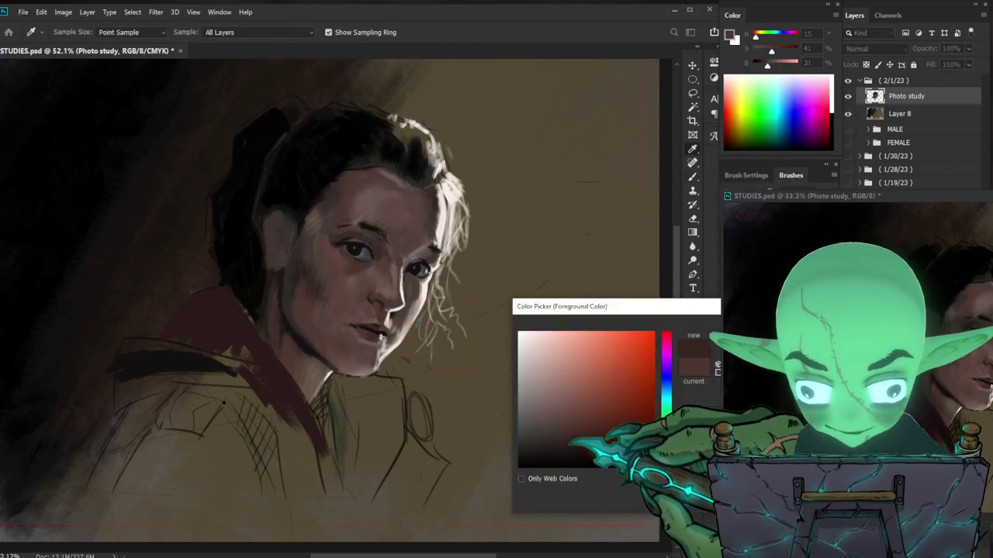
{"action": "key", "text": "Return"}
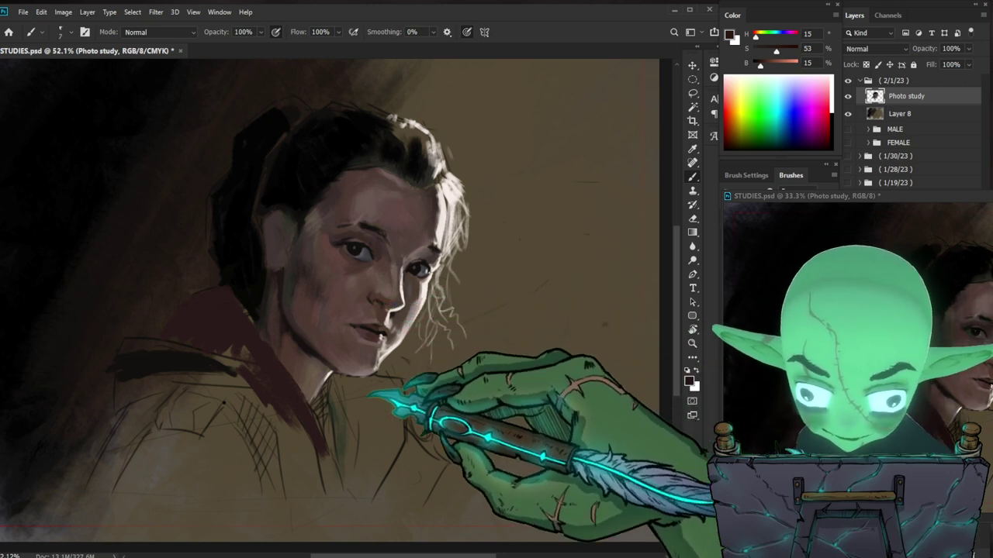
Step: Refine the light edge beside the nose with a 7–10 px brush and sampled tones (H 9, S 28, B 29; H 21, S 18, B 56; H 21, S 22, B 52)
{"action": "left_click", "coordinate": [398, 333], "text": "alt"}
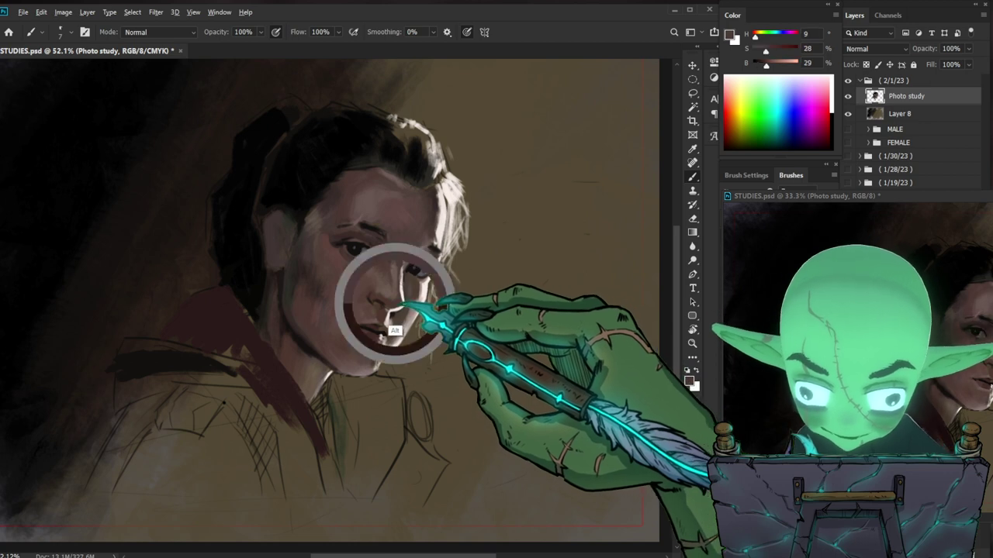
{"action": "left_click", "coordinate": [399, 266], "text": "alt"}
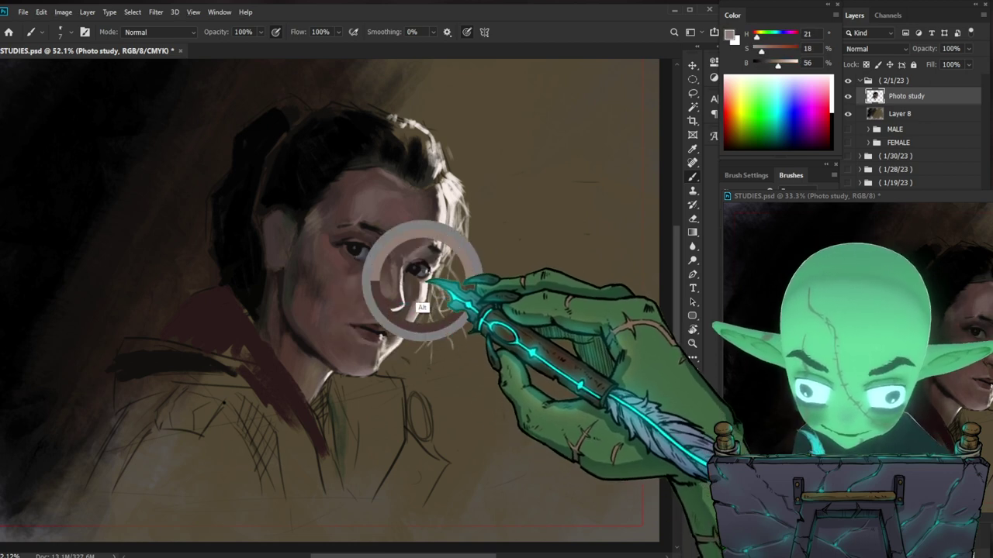
{"action": "left_click", "coordinate": [405, 270], "text": "alt"}
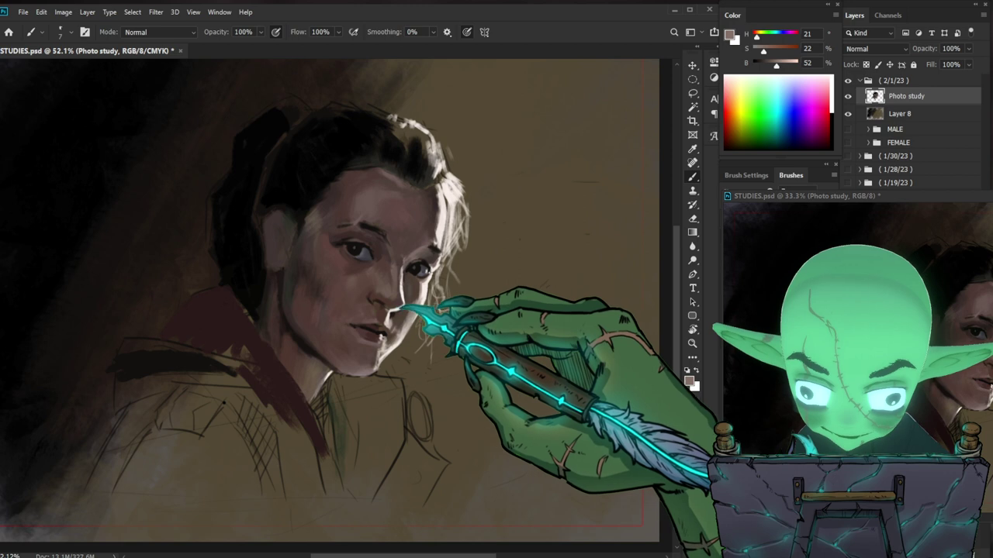
{"action": "key", "text": "bracketright"}
{"action": "key", "text": "bracketright"}
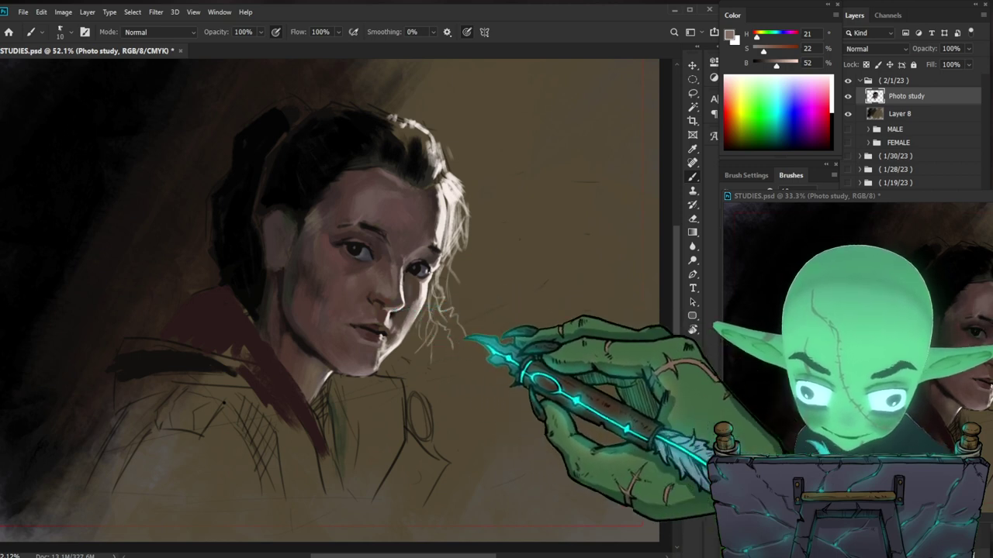
{"action": "key", "text": "bracketleft"}
{"action": "key", "text": "bracketleft"}
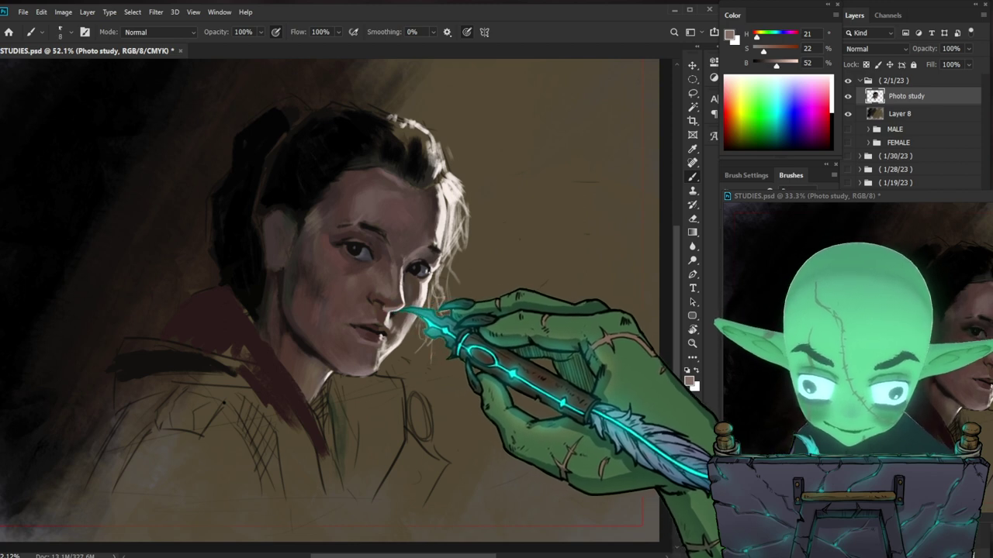
Step: Strengthen the bright rim on the far cheek with an 8 px brush and sampled near-whites (H 25, S 7, B 97; H 25, S 7, B 94)
{"action": "left_click", "coordinate": [411, 289], "text": "alt"}
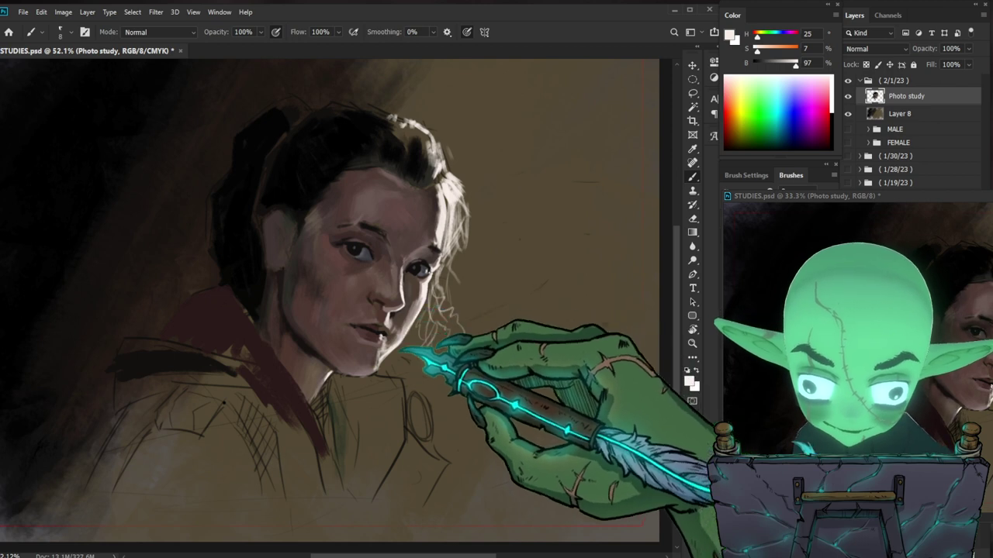
{"action": "key", "text": "ctrl+minus"}
{"action": "key", "text": "ctrl+minus"}
{"action": "key", "text": "ctrl+minus"}
{"action": "key", "text": "ctrl+minus"}
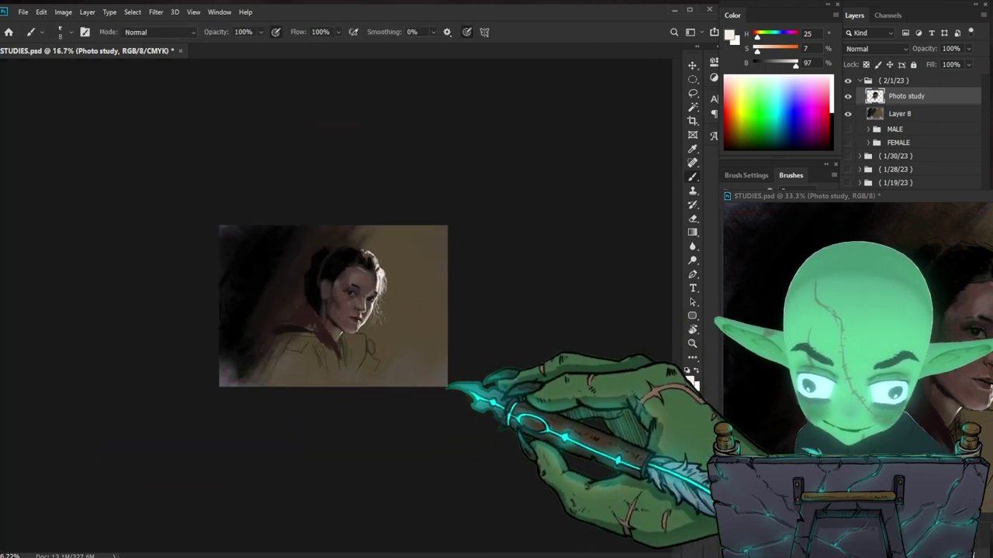
{"action": "key", "text": "z"}
{"action": "left_click_drag", "start_coordinate": [385, 290], "coordinate": [452, 279]}
{"action": "key", "text": "b"}
{"action": "left_click", "coordinate": [423, 291], "text": "alt"}
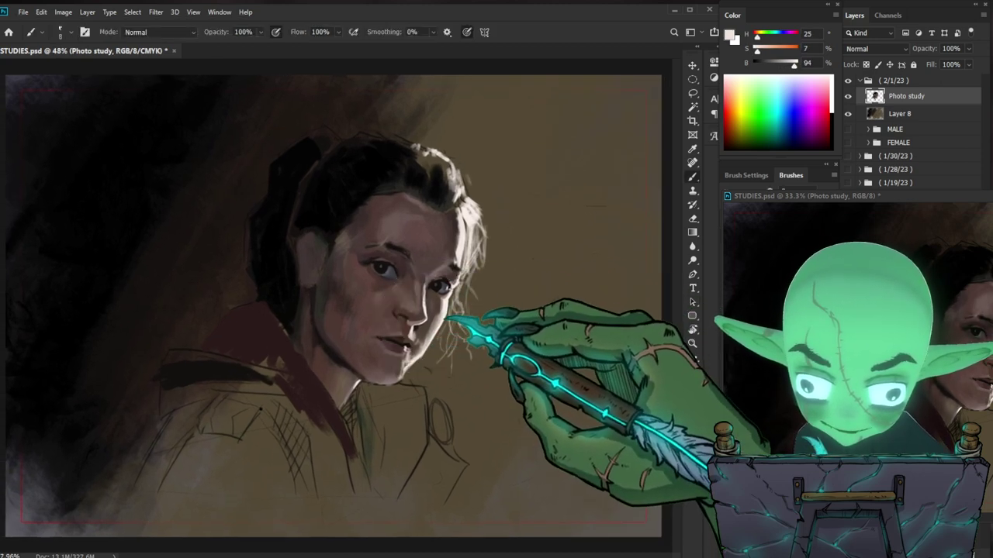
Step: Soften the lit edge of the forehead and far temple with a 9–20 px brush and sampled light beige (H 24, S 10, B 78)
{"action": "left_click", "coordinate": [426, 324], "text": "alt"}
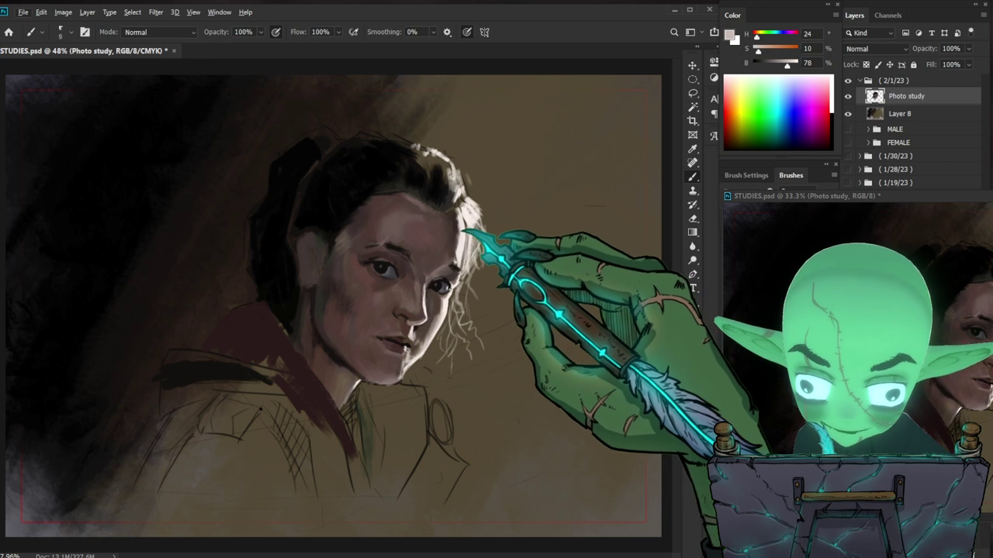
{"action": "key", "text": "bracketright"}
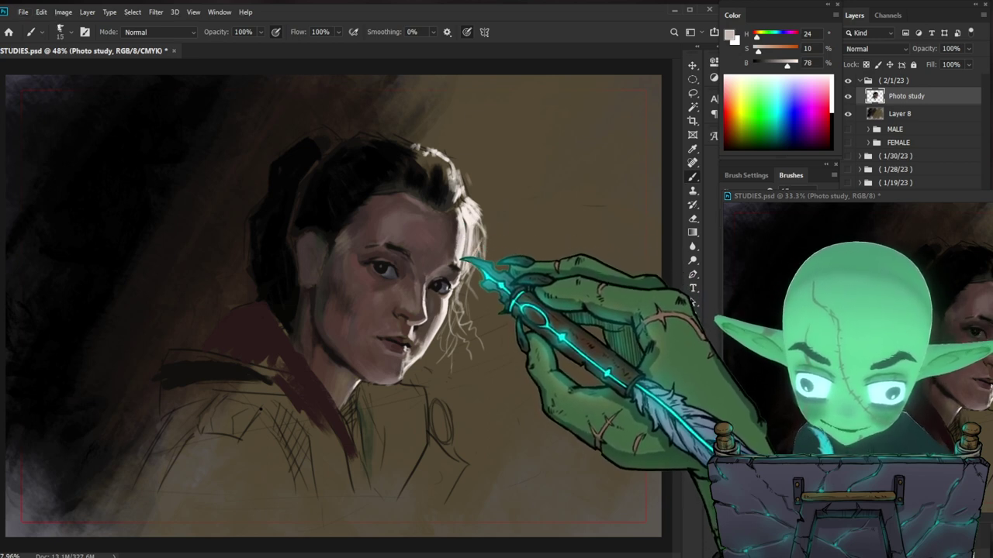
{"action": "key", "text": "bracketright"}
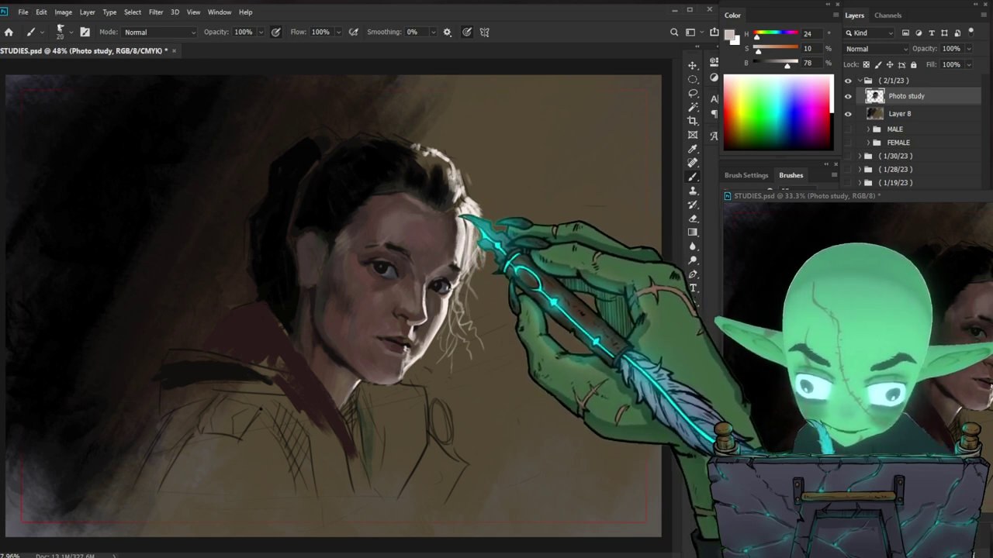
{"action": "key", "text": "bracketleft"}
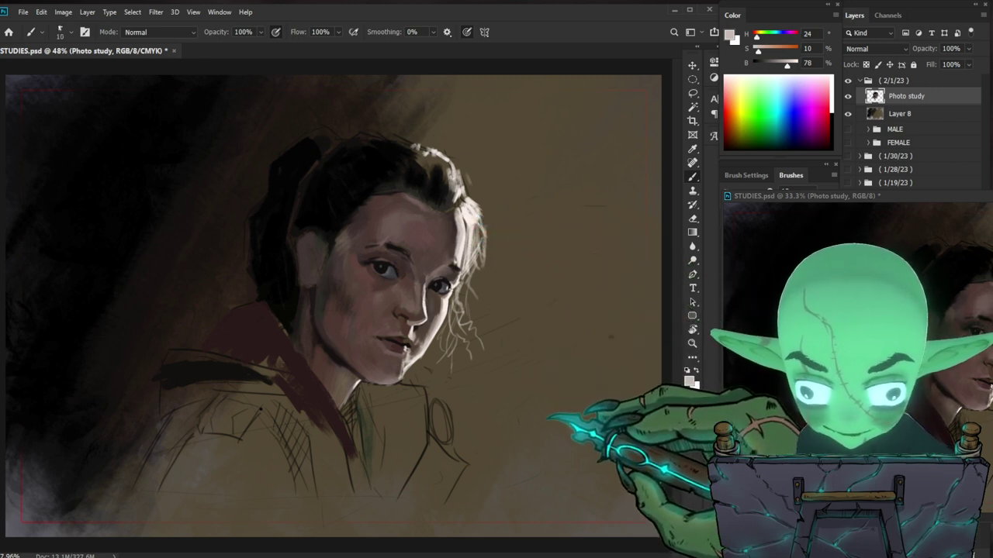
Step: Deepen the near cheek and temple shadows with a 35 px brush and sampled browns (H 13, S 28, B 20; H 12, S 35, B 22)
{"action": "left_click", "coordinate": [349, 332], "text": "alt"}
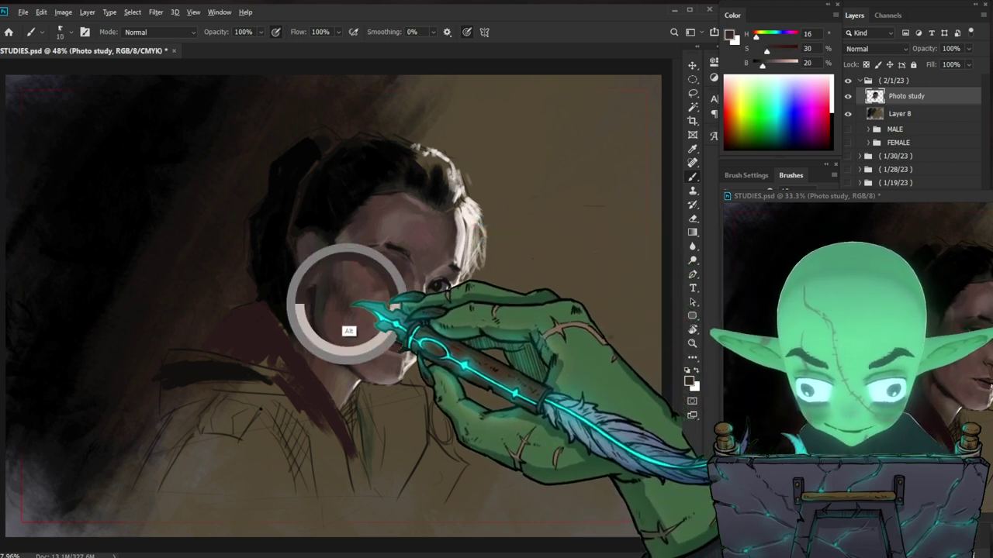
{"action": "key", "text": "bracketright"}
{"action": "key", "text": "bracketright"}
{"action": "key", "text": "bracketright"}
{"action": "key", "text": "bracketright"}
{"action": "key", "text": "bracketright"}
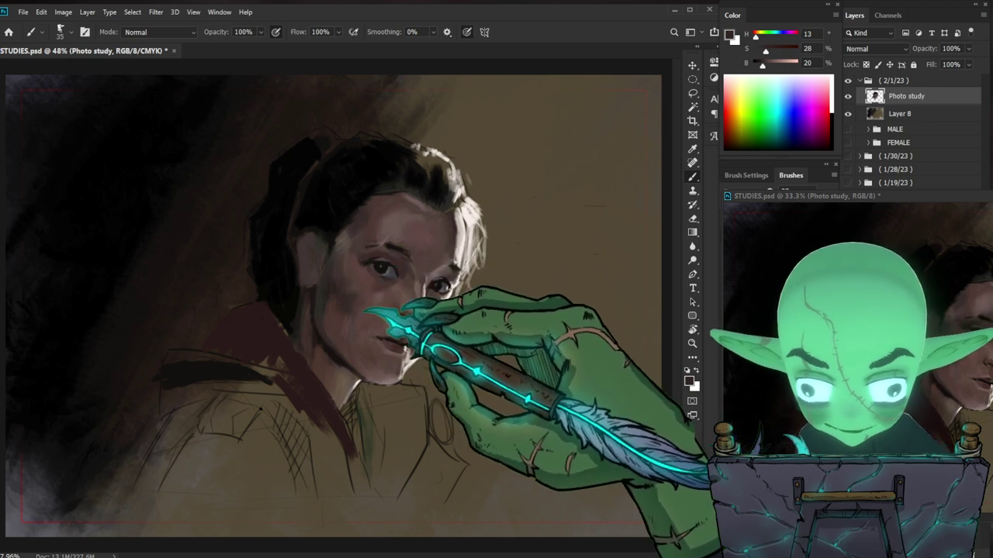
{"action": "left_click", "coordinate": [355, 244], "text": "alt"}
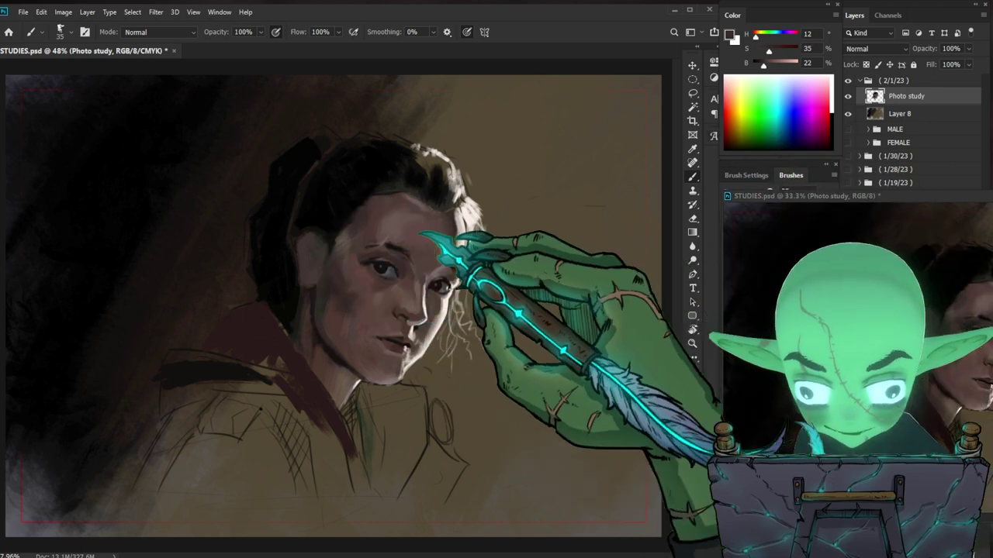
Step: Paint dark hair strands down the near temple in front of the ear with a 9 px brush and sampled near-black (H 0, S 0, B 1)
{"action": "key", "text": "bracketleft"}
{"action": "key", "text": "bracketleft"}
{"action": "key", "text": "bracketleft"}
{"action": "key", "text": "bracketleft"}
{"action": "key", "text": "bracketleft"}
{"action": "key", "text": "bracketleft"}
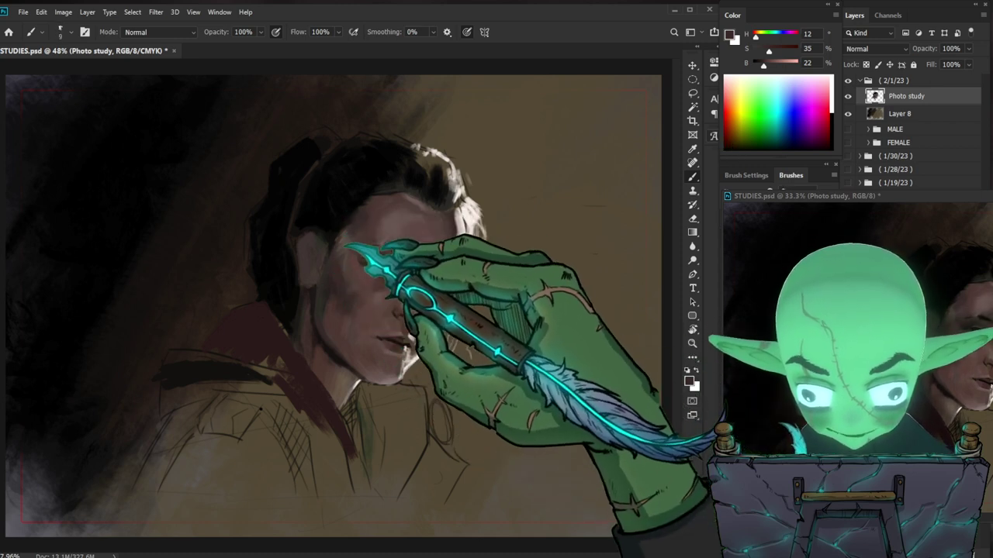
{"action": "left_click", "coordinate": [344, 220], "text": "alt"}
{"action": "left_click_drag", "start_coordinate": [346, 228], "coordinate": [331, 267]}
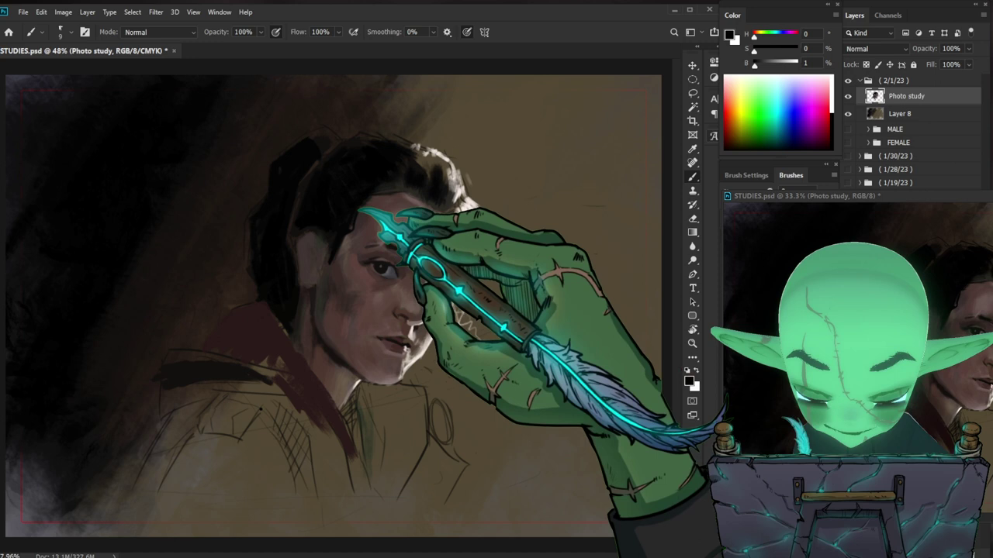
{"action": "left_click_drag", "start_coordinate": [548, 353], "coordinate": [458, 353]}
{"action": "left_click_drag", "start_coordinate": [374, 290], "coordinate": [457, 289]}
Step: Blend the near cheek and jaw shadow with a 30 px brush and sampled browns (H 9, S 33, B 23; H 15, S 41, B 31)
{"action": "left_click", "coordinate": [341, 278], "text": "alt"}
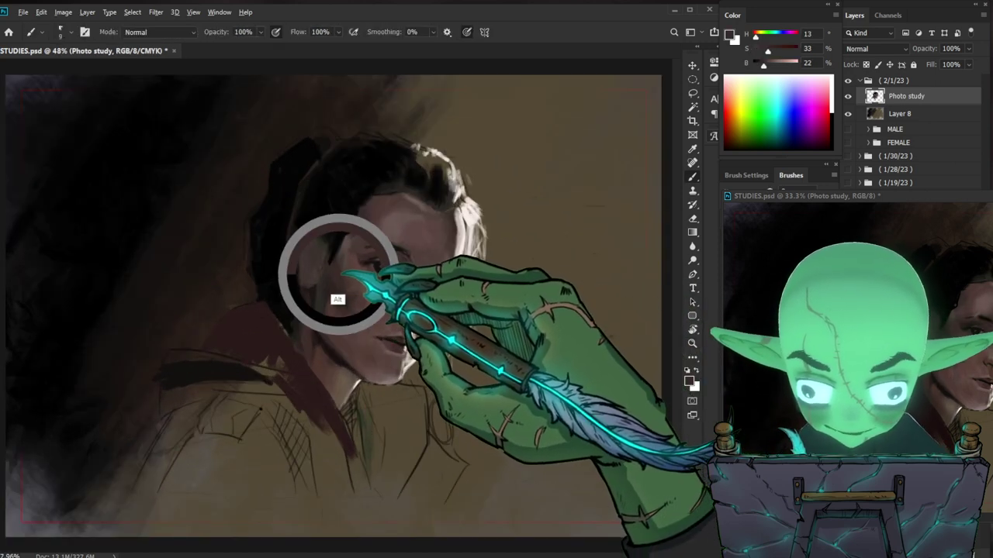
{"action": "key", "text": "bracketright"}
{"action": "key", "text": "bracketright"}
{"action": "key", "text": "bracketright"}
{"action": "key", "text": "bracketright"}
{"action": "key", "text": "bracketright"}
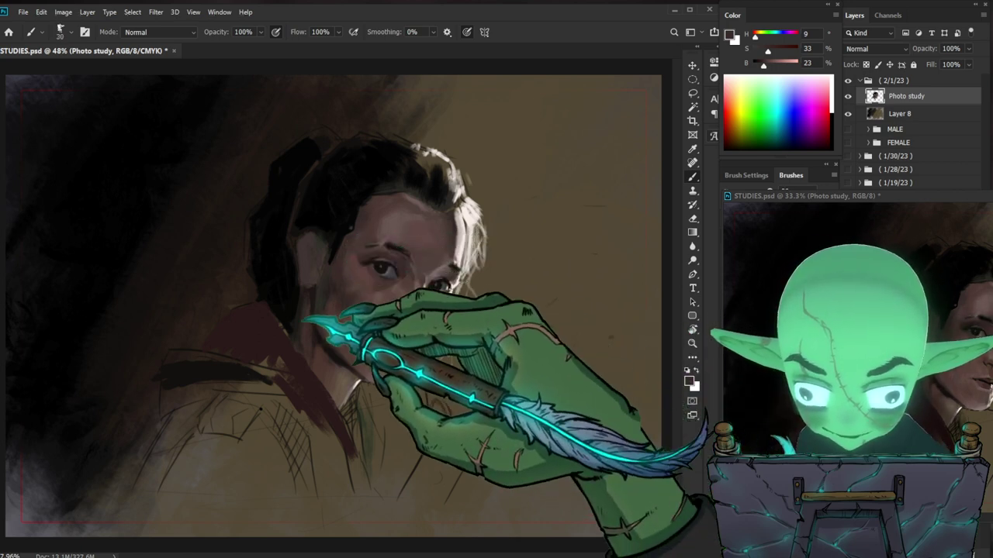
{"action": "left_click_drag", "start_coordinate": [380, 277], "coordinate": [343, 274]}
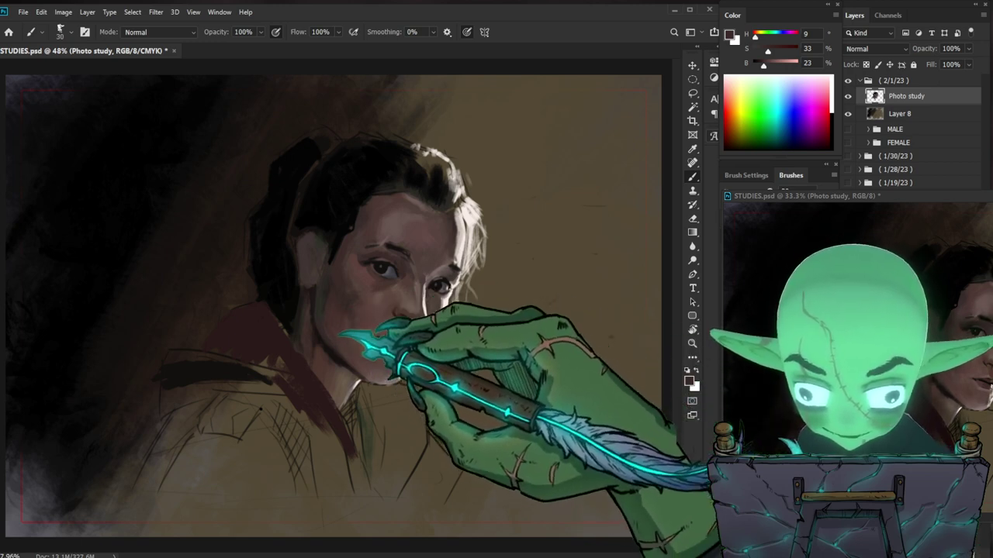
{"action": "left_click", "coordinate": [404, 327], "text": "alt"}
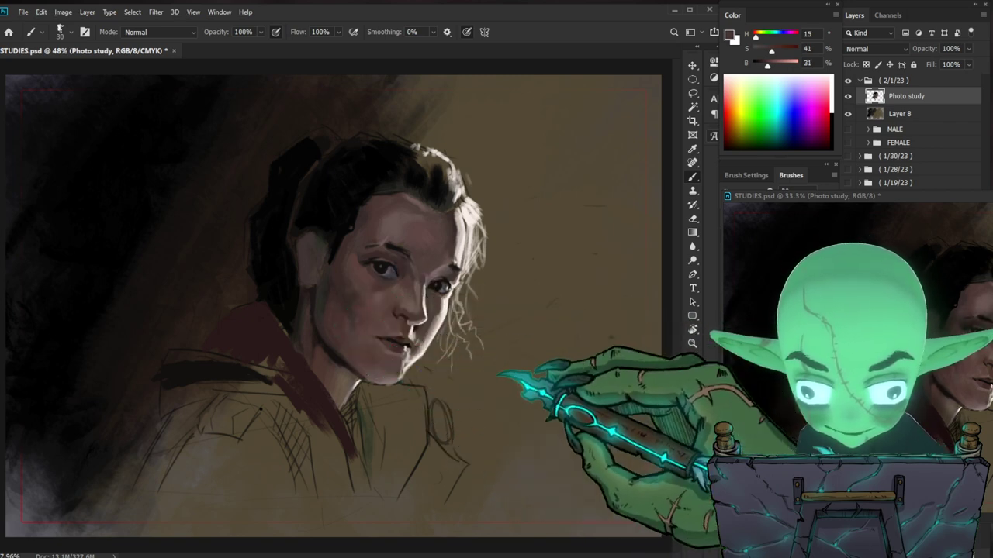
Step: Draw the inner contour lines of the near ear with a 7–9 px brush and near-black brown (H 13, S 51, B 7)
{"action": "left_click", "coordinate": [310, 310], "text": "alt"}
{"action": "left_click", "coordinate": [729, 35]}
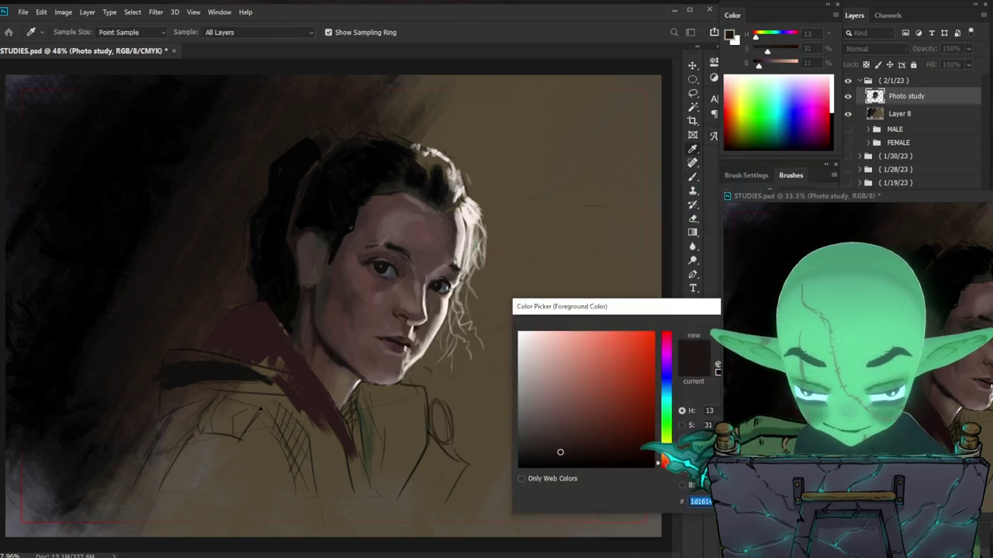
{"action": "key", "text": "Return"}
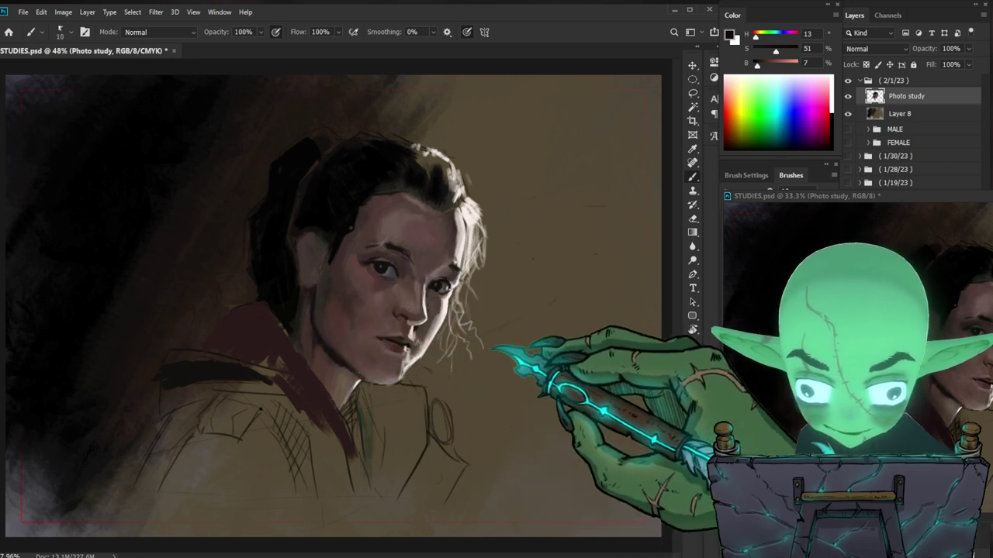
{"action": "key", "text": "bracketright"}
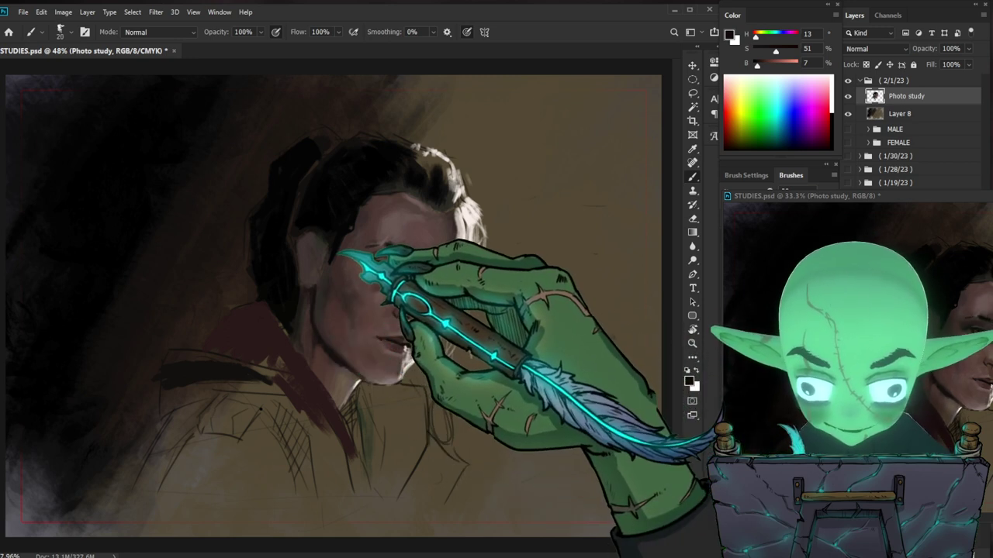
{"action": "key", "text": "bracketleft"}
{"action": "key", "text": "bracketleft"}
{"action": "key", "text": "bracketleft"}
{"action": "key", "text": "bracketleft"}
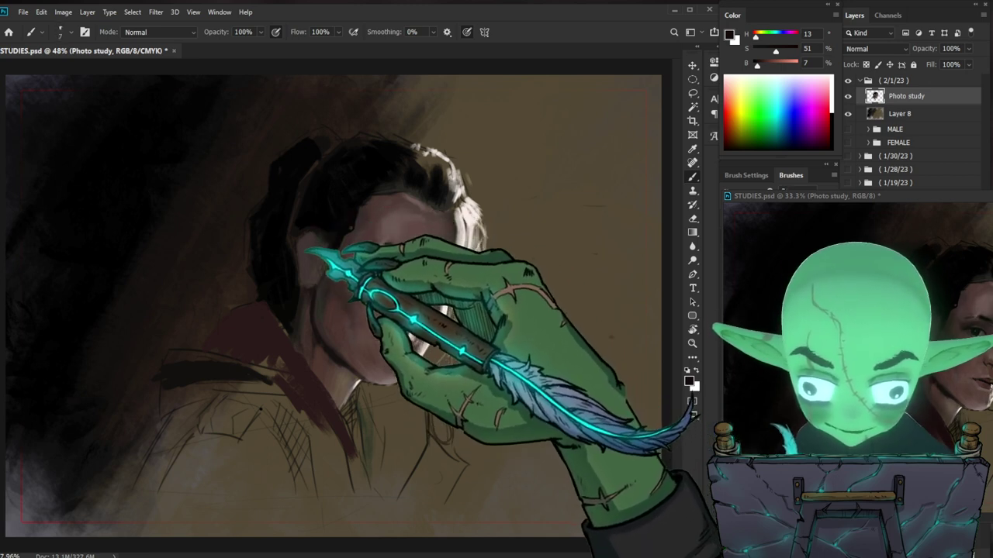
{"action": "key", "text": "bracketright"}
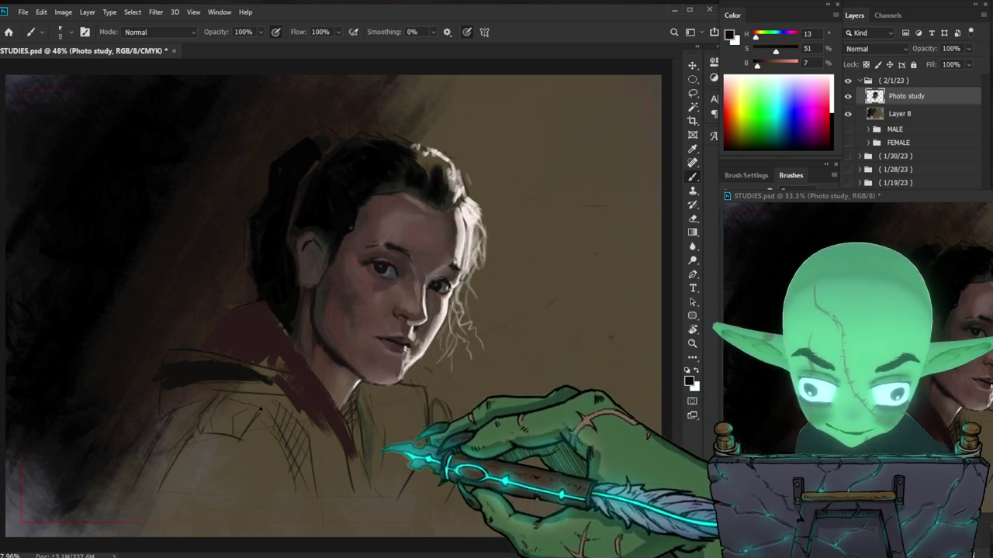
{"action": "key", "text": "bracketright"}
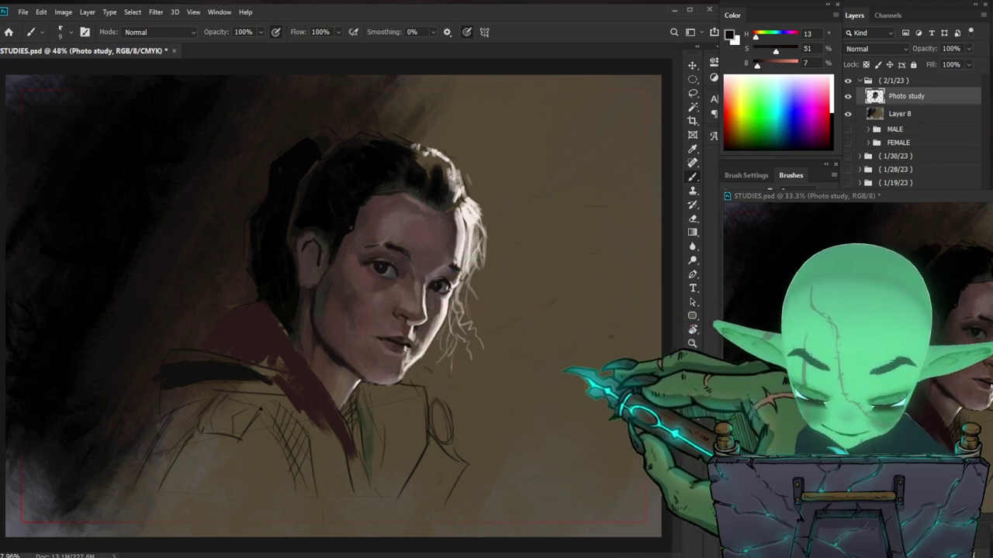
Step: Shade the skin around the far eye with a 9 px brush and sampled browns (H 12, S 35, B 22; H 14, S 35, B 28)
{"action": "left_click", "coordinate": [394, 286], "text": "alt"}
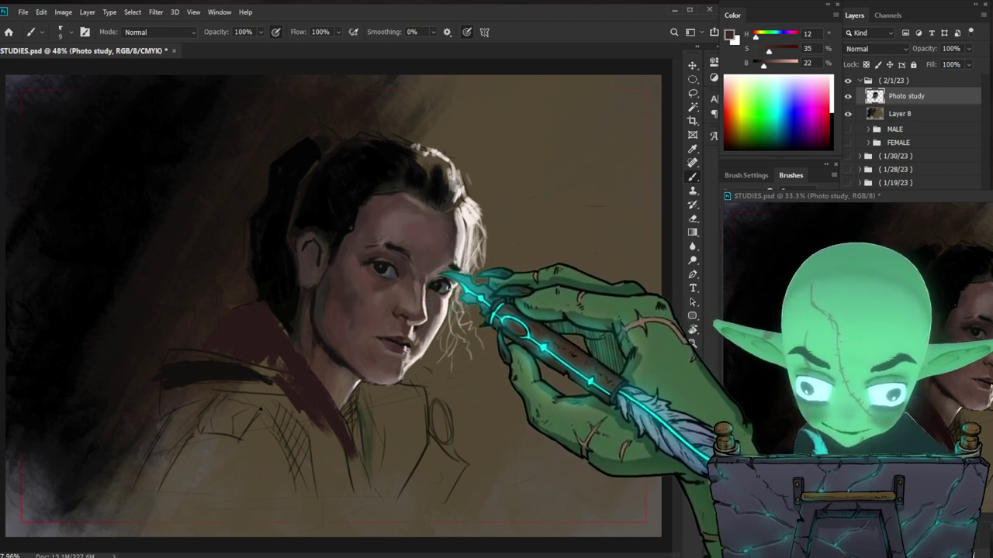
{"action": "key", "text": "z"}
{"action": "left_click_drag", "start_coordinate": [567, 323], "coordinate": [545, 327]}
{"action": "left_click_drag", "start_coordinate": [334, 307], "coordinate": [380, 308]}
{"action": "key", "text": "b"}
{"action": "scroll", "coordinate": [401, 308], "scroll_direction": "up", "scroll_amount": 2}
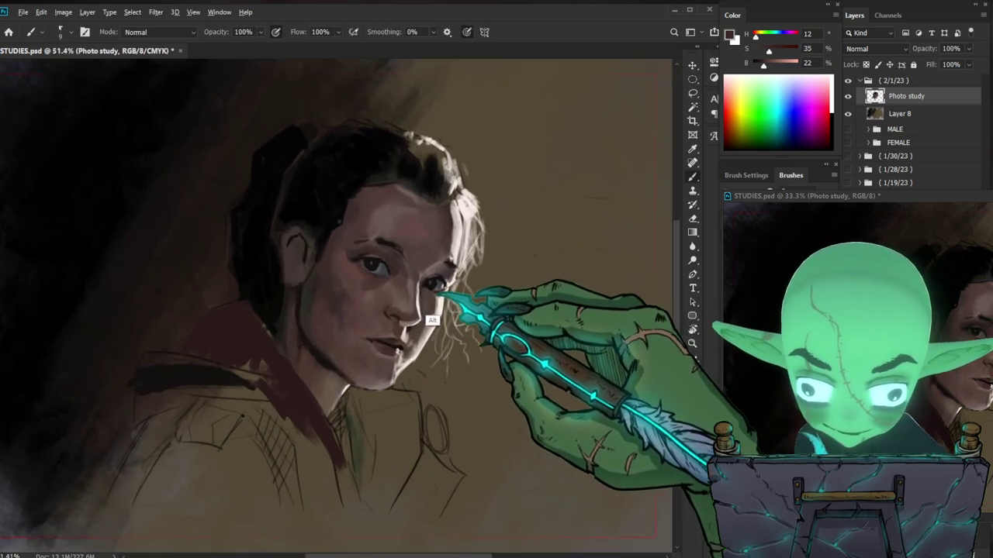
{"action": "left_click", "coordinate": [432, 293], "text": "alt"}
{"action": "left_click_drag", "start_coordinate": [432, 314], "coordinate": [377, 284]}
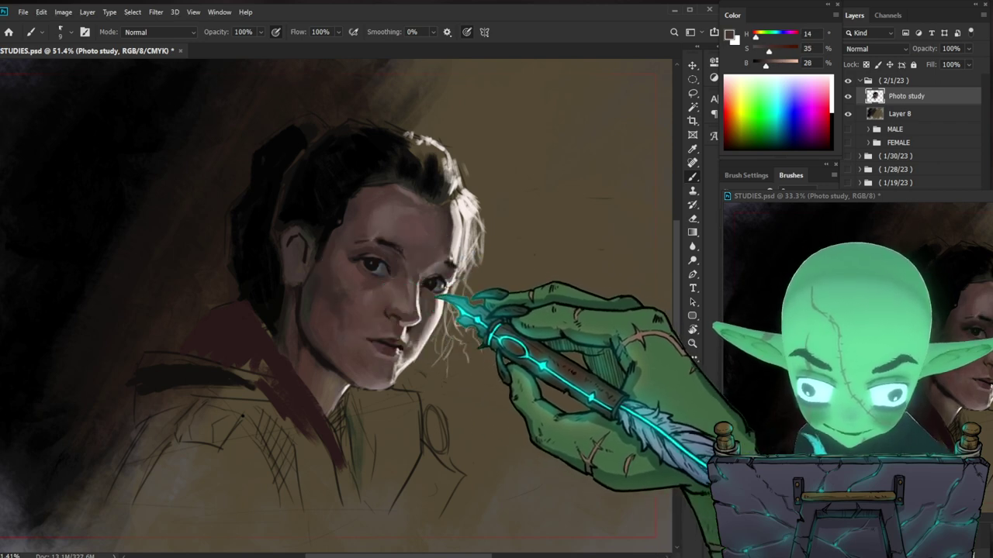
Step: Darken the far eye's outline with sampled near-black (H 24, S 38, B 5) and refine its edge with sampled brown (H 25, S 31, B 28)
{"action": "mouse_move", "coordinate": [520, 300]}
{"action": "left_mouse_down"}
{"action": "mouse_move", "coordinate": [536, 244]}
{"action": "mouse_move", "coordinate": [516, 260]}
{"action": "left_mouse_up"}
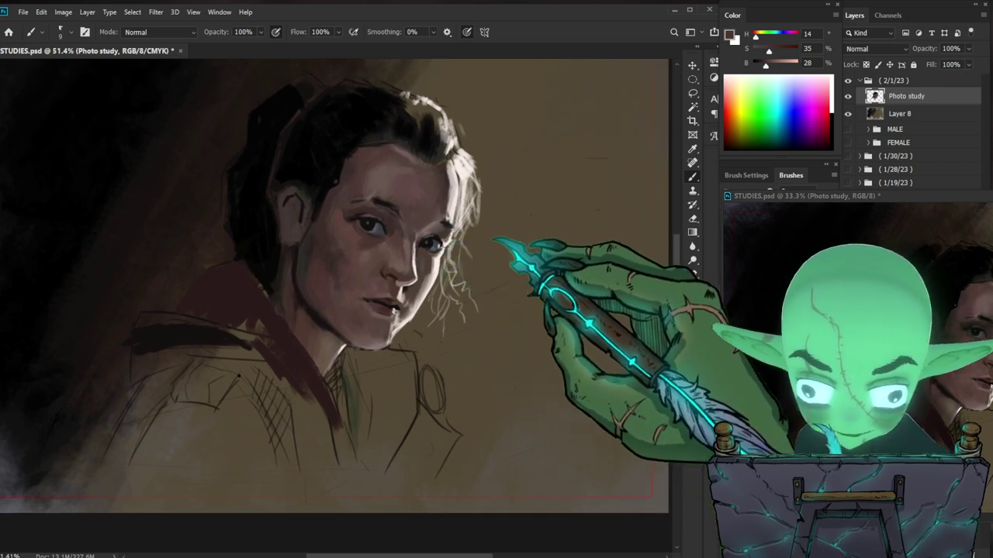
{"action": "mouse_move", "coordinate": [443, 254]}
{"action": "left_mouse_down"}
{"action": "mouse_move", "coordinate": [465, 290]}
{"action": "mouse_move", "coordinate": [547, 310]}
{"action": "left_mouse_up"}
{"action": "left_click_drag", "start_coordinate": [341, 306], "coordinate": [449, 306]}
{"action": "key", "text": "b"}
{"action": "left_click", "coordinate": [442, 286], "text": "alt"}
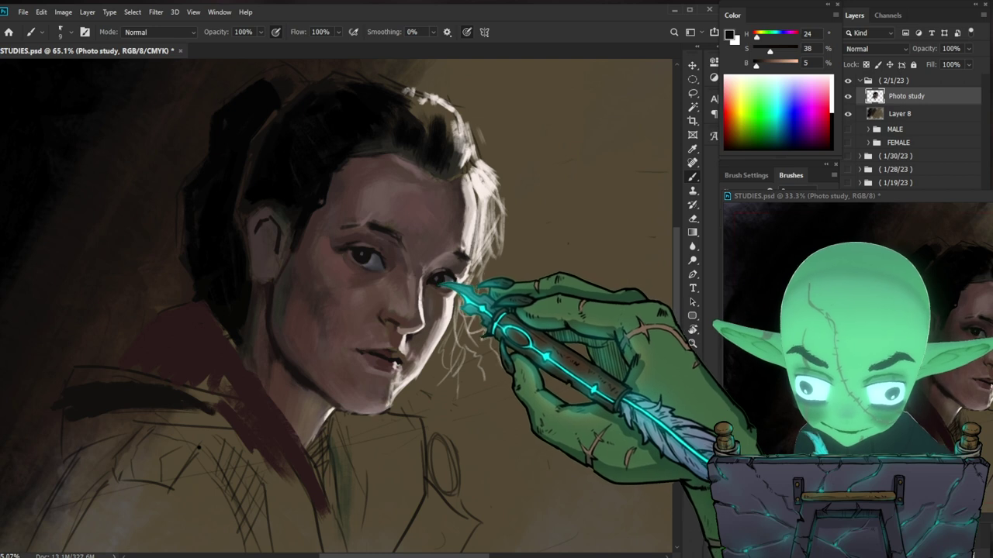
{"action": "left_click_drag", "start_coordinate": [450, 292], "coordinate": [424, 286]}
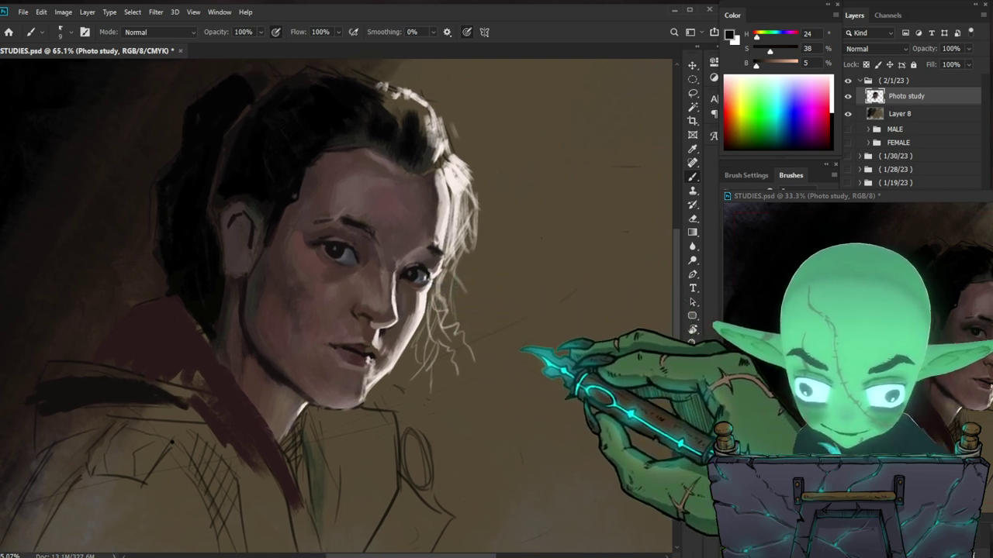
{"action": "left_click", "coordinate": [392, 268], "text": "alt"}
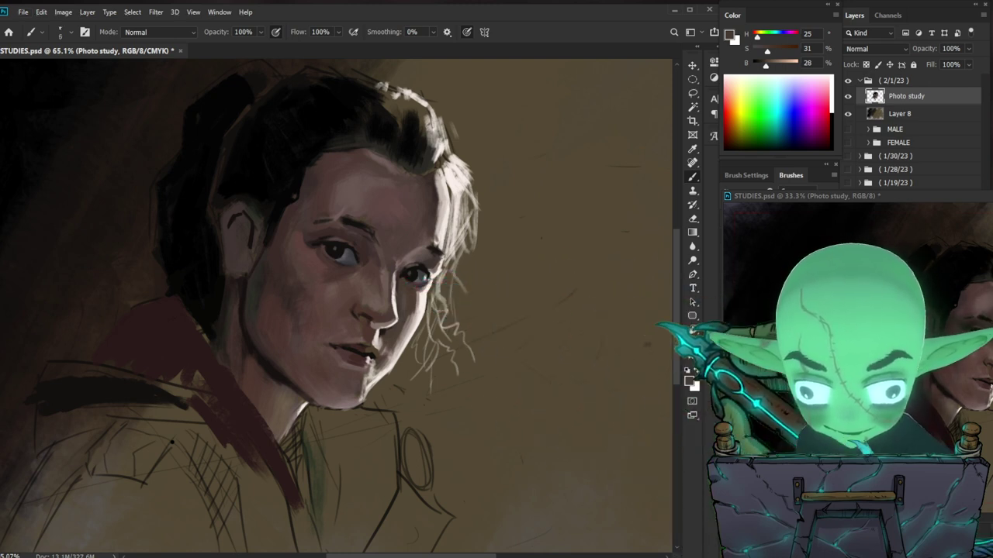
Step: Sharpen the far eye's upper lid and inner corner with a 6 px brush, using near-black (H 24, S 38, B 5) and brown (H 12, S 35, B 22)
{"action": "left_click_drag", "start_coordinate": [581, 380], "coordinate": [572, 372]}
{"action": "left_click_drag", "start_coordinate": [469, 281], "coordinate": [510, 311]}
{"action": "left_click", "coordinate": [419, 281], "text": "alt"}
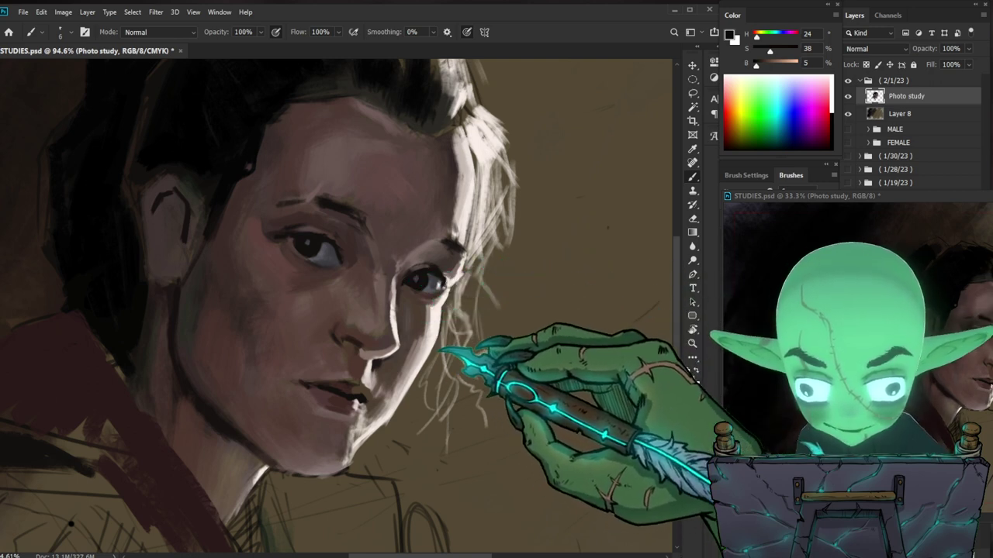
{"action": "mouse_move", "coordinate": [415, 285]}
{"action": "left_mouse_down"}
{"action": "mouse_move", "coordinate": [339, 233]}
{"action": "mouse_move", "coordinate": [417, 274]}
{"action": "left_mouse_up"}
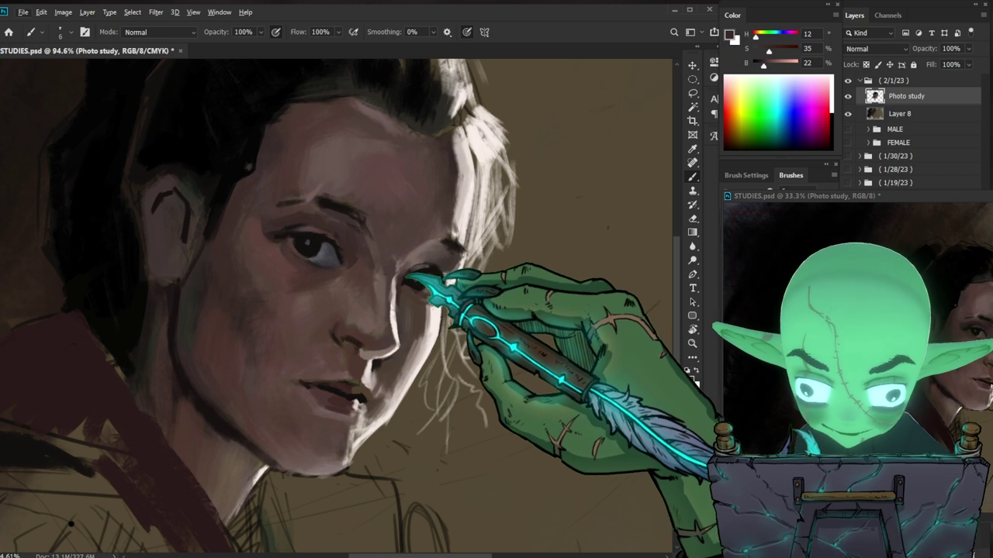
{"action": "left_click_drag", "start_coordinate": [548, 341], "coordinate": [528, 328]}
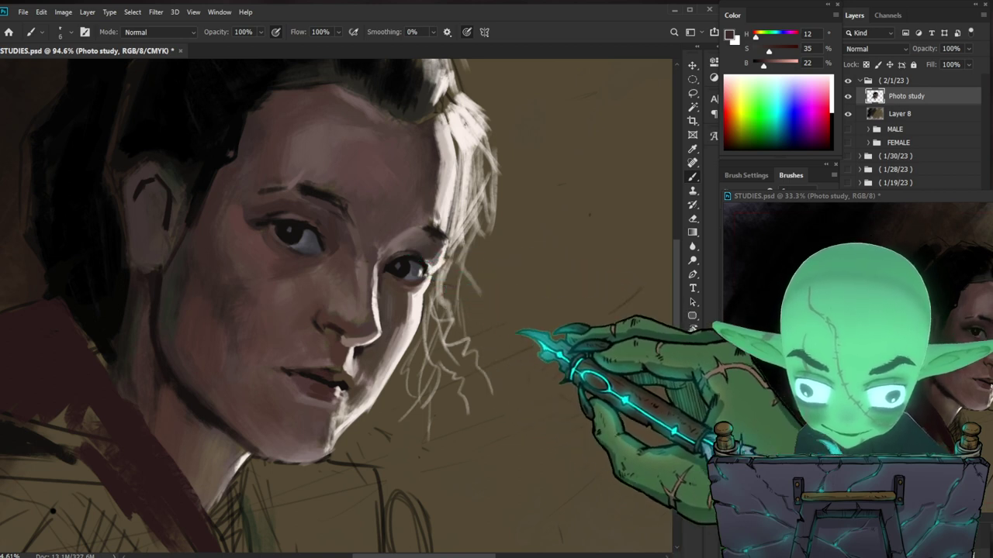
Step: Tone the white of the far eye with a 6 px brush and sampled dark gray (H 240, S 5, B 22)
{"action": "key", "text": "ctrl+0"}
{"action": "left_click_drag", "start_coordinate": [466, 283], "coordinate": [490, 289]}
{"action": "left_click", "coordinate": [423, 285], "text": "alt"}
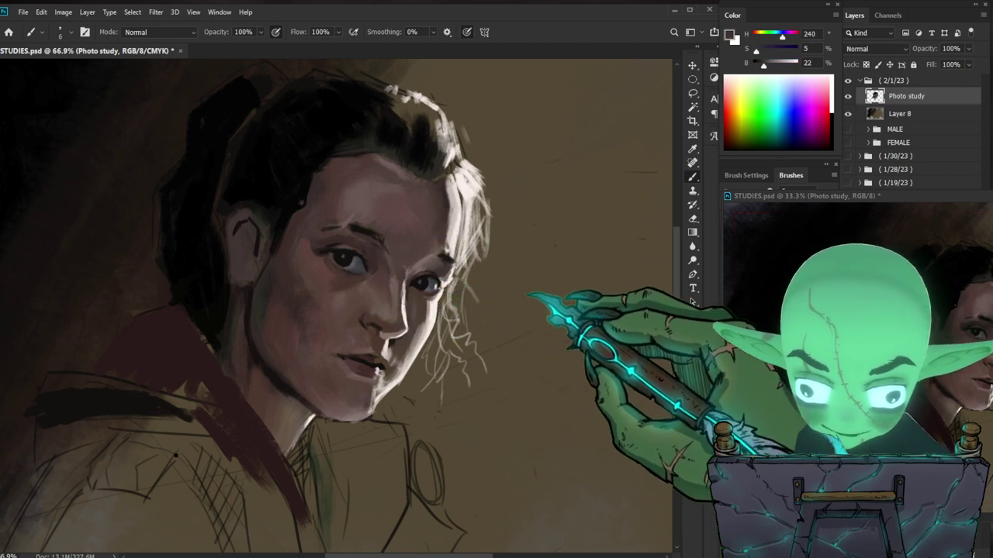
{"action": "left_click_drag", "start_coordinate": [460, 299], "coordinate": [473, 299]}
{"action": "left_click", "coordinate": [732, 33]}
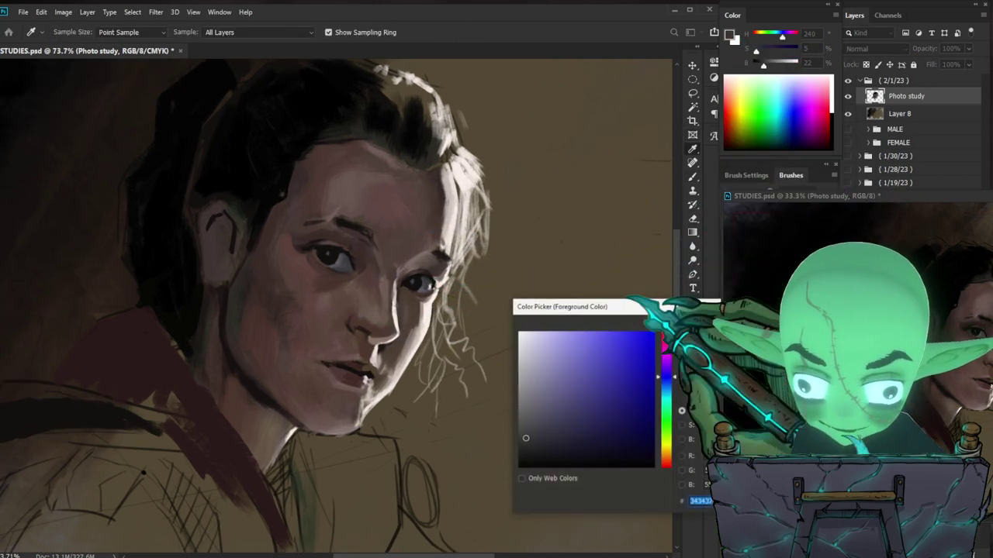
{"action": "left_click", "coordinate": [776, 337]}
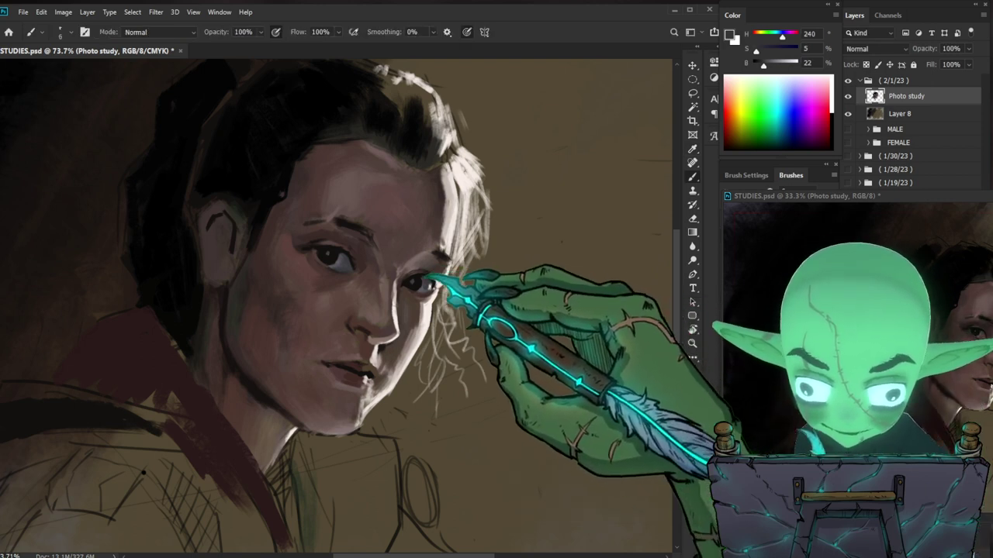
Step: Refine the far eye's iris and white with sampled dark grays (H 330, S 6, B 14; H 240, S 8, B 25)
{"action": "left_click_drag", "start_coordinate": [507, 309], "coordinate": [497, 334]}
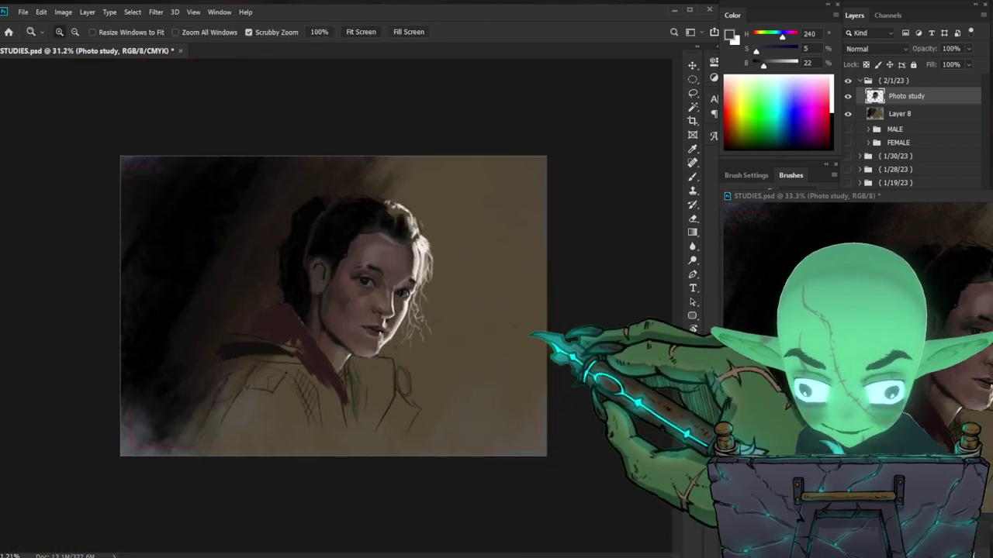
{"action": "left_click_drag", "start_coordinate": [423, 287], "coordinate": [504, 278]}
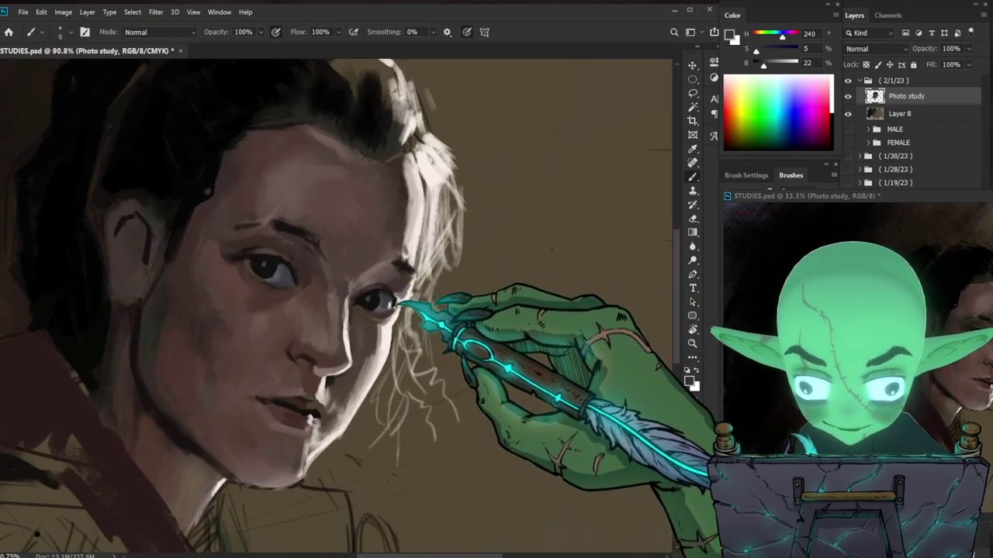
{"action": "left_click", "coordinate": [381, 293], "text": "alt"}
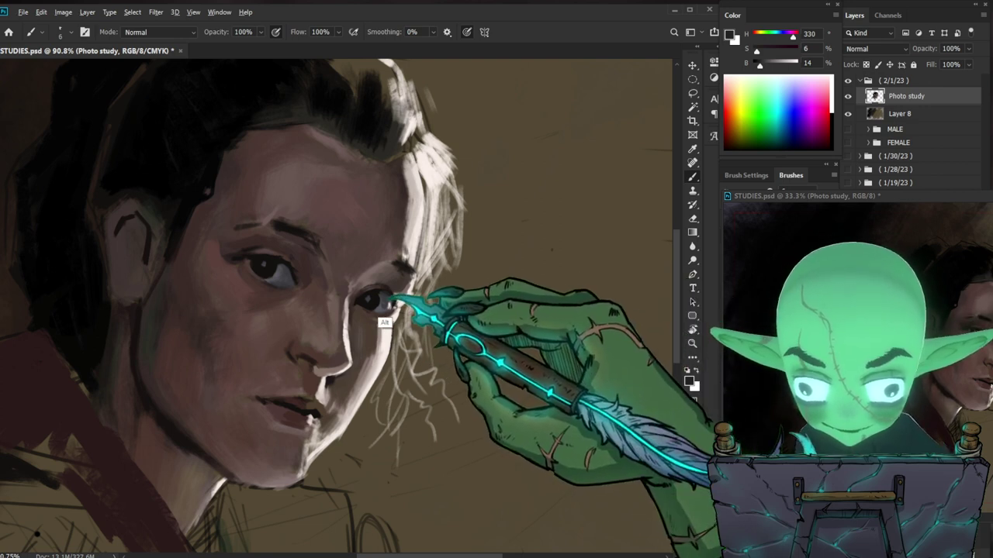
{"action": "left_click", "coordinate": [380, 299], "text": "alt"}
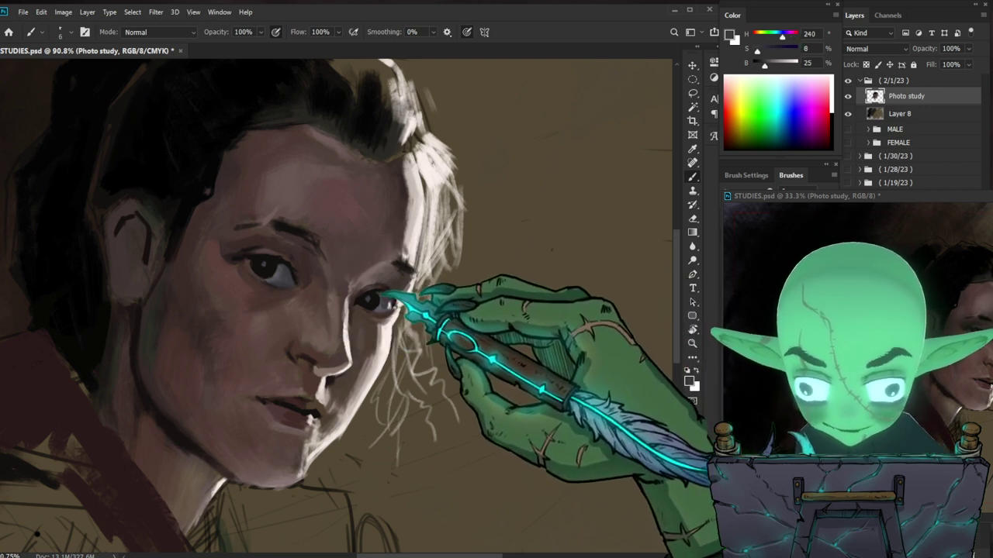
Step: Refine the near eye's iris and white with a 6 px brush and sampled grays (H 260, S 5, B 25; H 270, S 4, B 20)
{"action": "left_click_drag", "start_coordinate": [553, 368], "coordinate": [572, 292]}
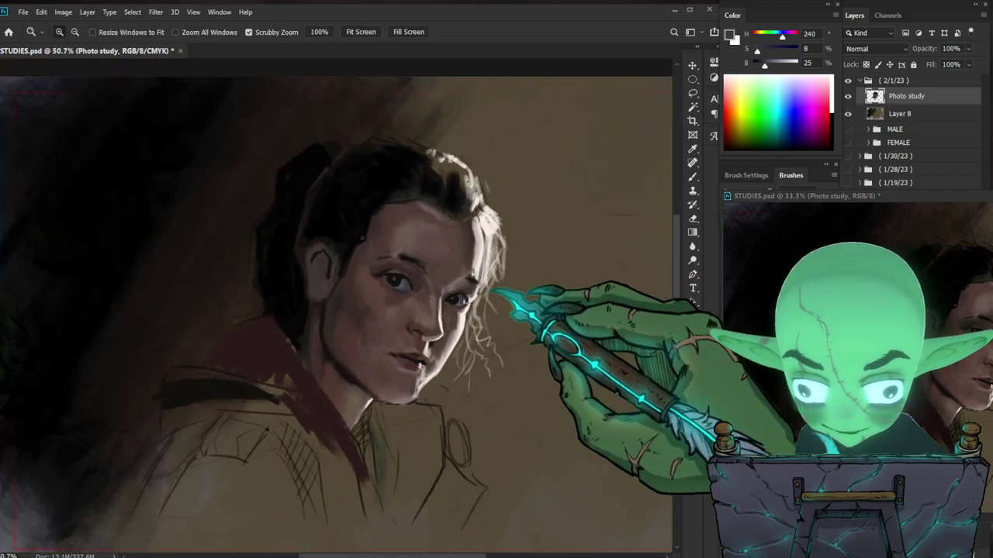
{"action": "left_click", "coordinate": [512, 295]}
{"action": "left_click", "coordinate": [399, 292], "text": "alt"}
{"action": "left_click", "coordinate": [460, 288], "text": "alt"}
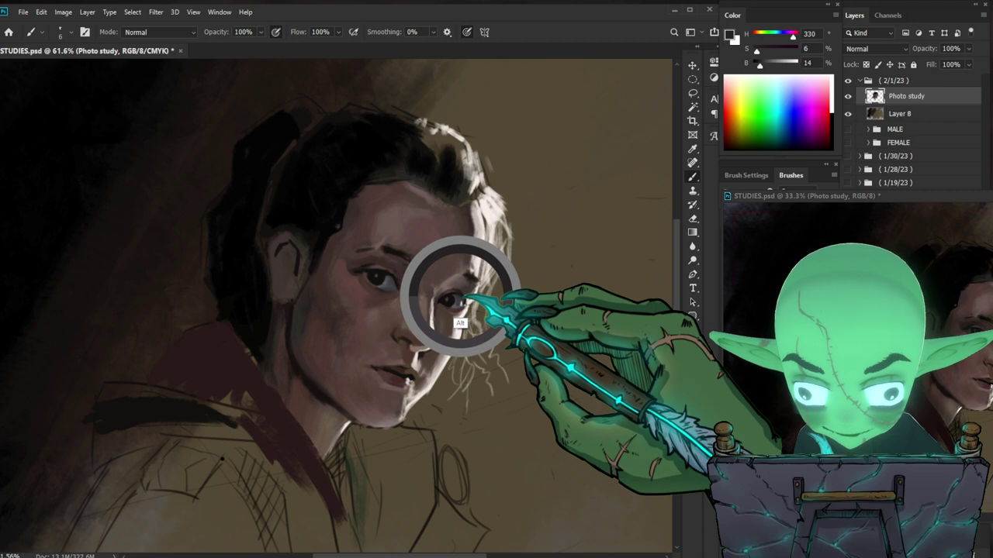
{"action": "left_click", "coordinate": [384, 279], "text": "alt"}
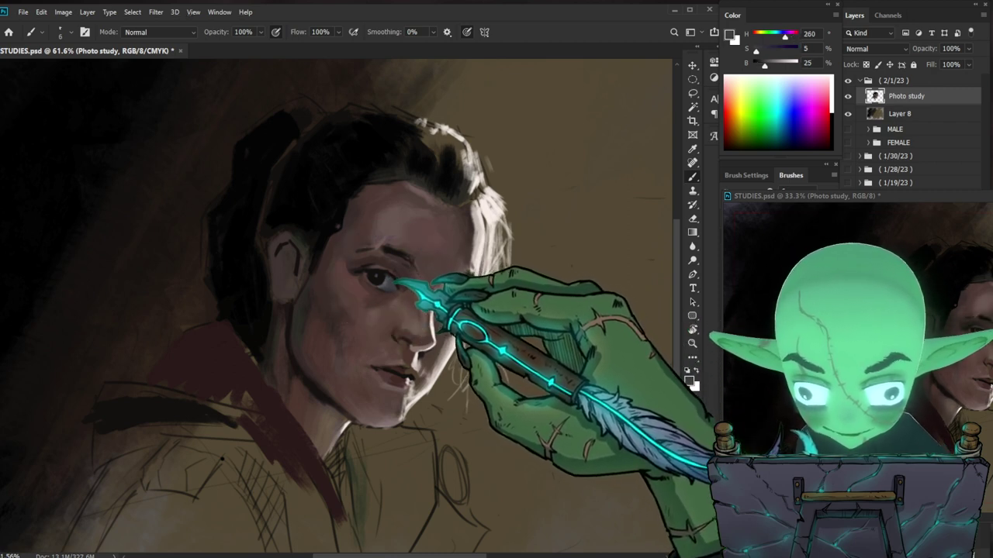
{"action": "left_click", "coordinate": [394, 277], "text": "alt"}
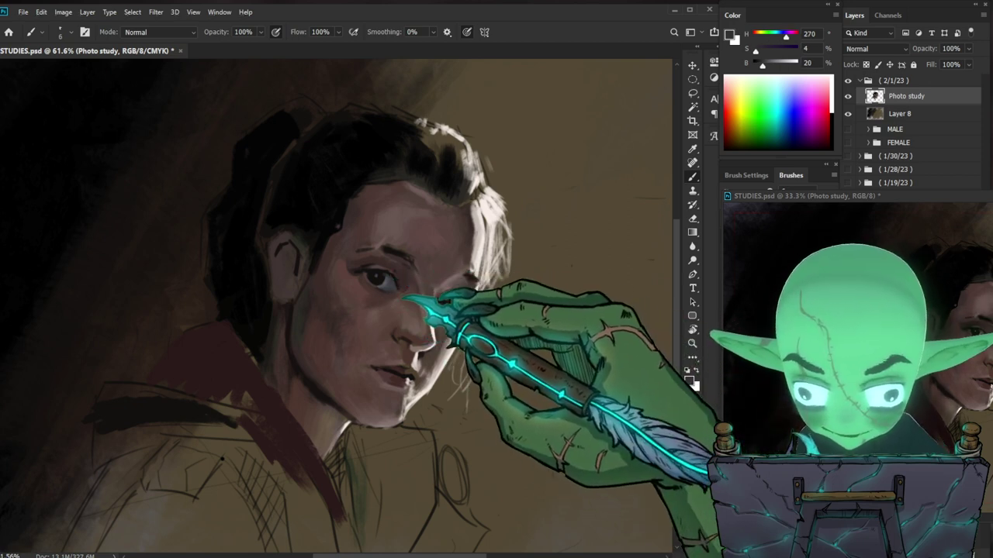
{"action": "left_click", "coordinate": [380, 285], "text": "alt"}
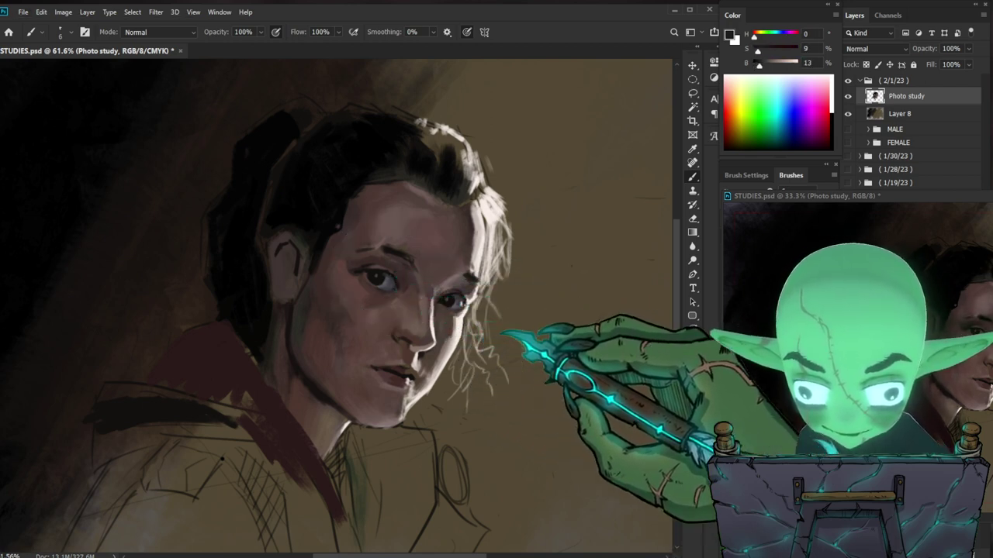
Step: Deepen the dark accents around the near eye with a 15 px brush and sampled near-black brown (H 12, S 53, B 7)
{"action": "left_click_drag", "start_coordinate": [450, 300], "coordinate": [433, 291]}
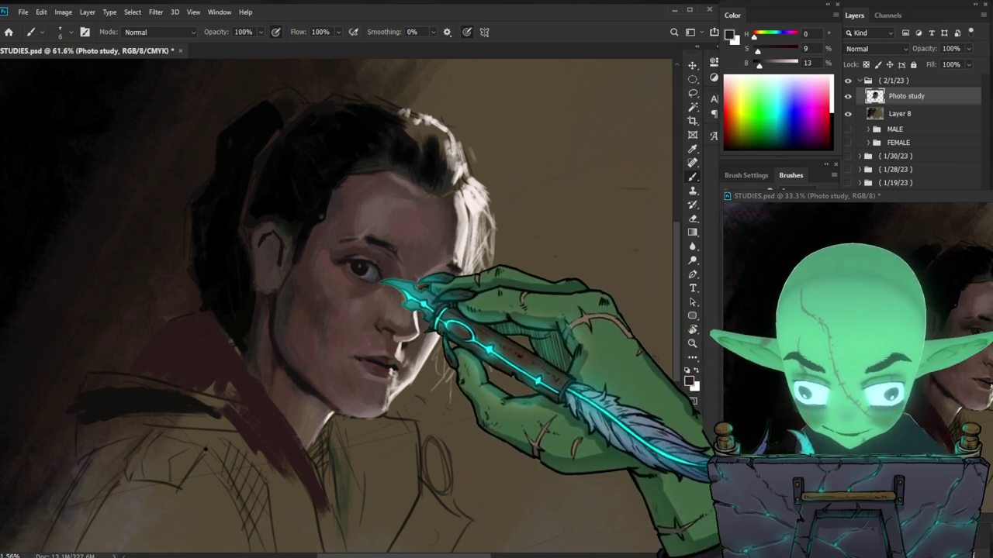
{"action": "left_click", "coordinate": [268, 342], "text": "alt"}
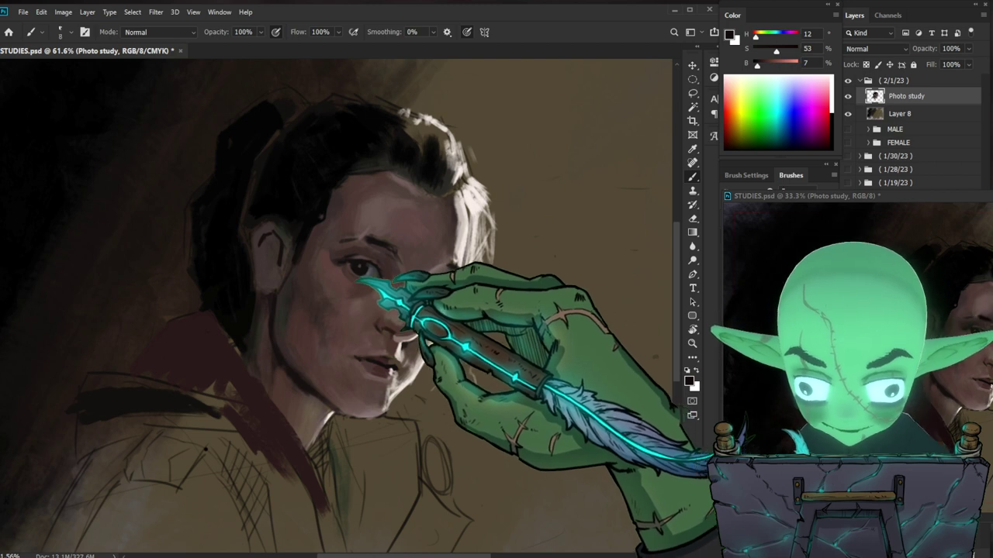
{"action": "key", "text": "bracketright"}
{"action": "key", "text": "bracketright"}
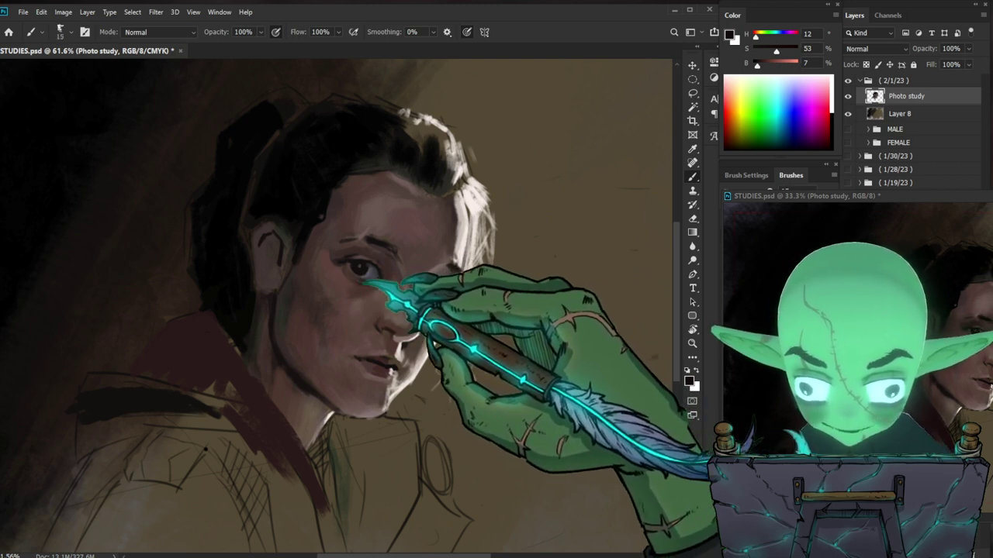
{"action": "mouse_move", "coordinate": [555, 256]}
{"action": "left_mouse_down"}
{"action": "mouse_move", "coordinate": [493, 324]}
{"action": "mouse_move", "coordinate": [492, 299]}
{"action": "mouse_move", "coordinate": [421, 279]}
{"action": "left_mouse_up"}
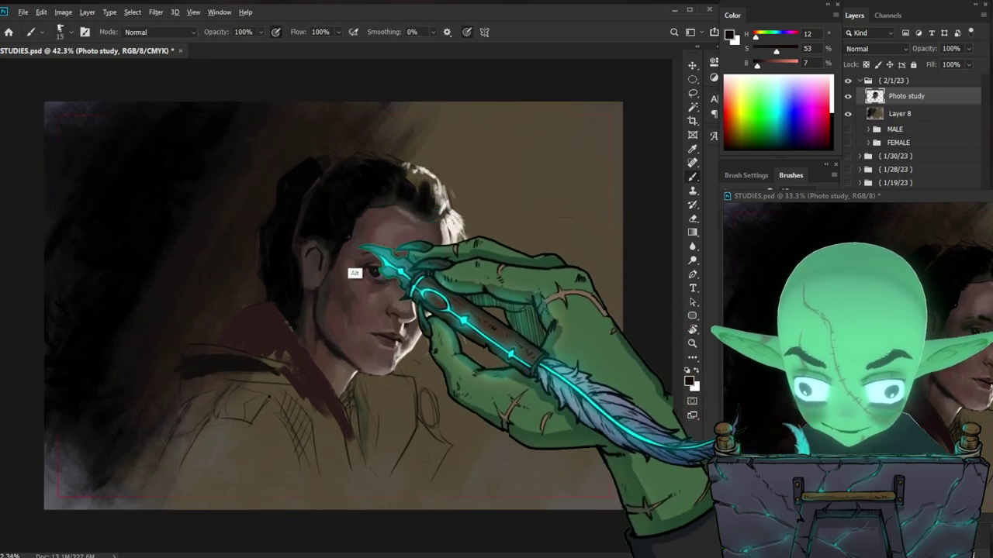
Step: Paint over the ear's dark sketch lines with a 35 px brush and sampled brown (H 14, S 31, B 21)
{"action": "mouse_move", "coordinate": [332, 299]}
{"action": "left_mouse_down"}
{"action": "mouse_move", "coordinate": [315, 295]}
{"action": "mouse_move", "coordinate": [299, 324]}
{"action": "mouse_move", "coordinate": [314, 353]}
{"action": "mouse_move", "coordinate": [303, 333]}
{"action": "mouse_move", "coordinate": [317, 295]}
{"action": "left_mouse_up"}
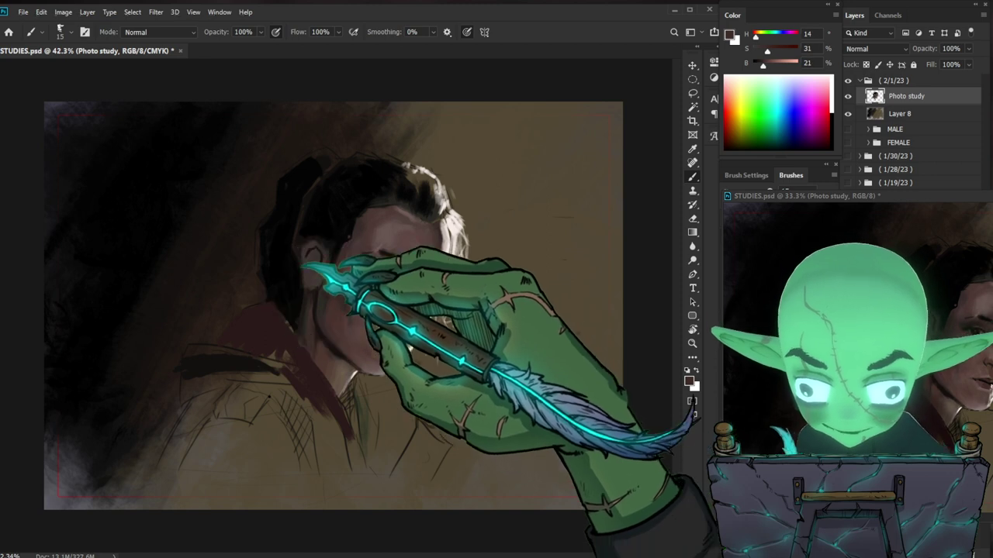
{"action": "key", "text": "bracketright"}
{"action": "key", "text": "bracketright"}
{"action": "key", "text": "bracketright"}
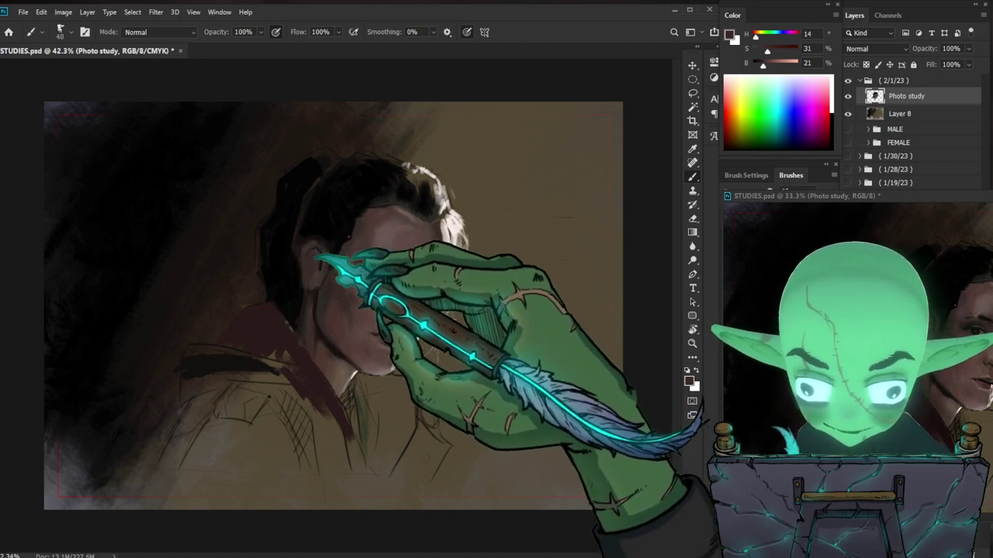
{"action": "key", "text": "bracketleft"}
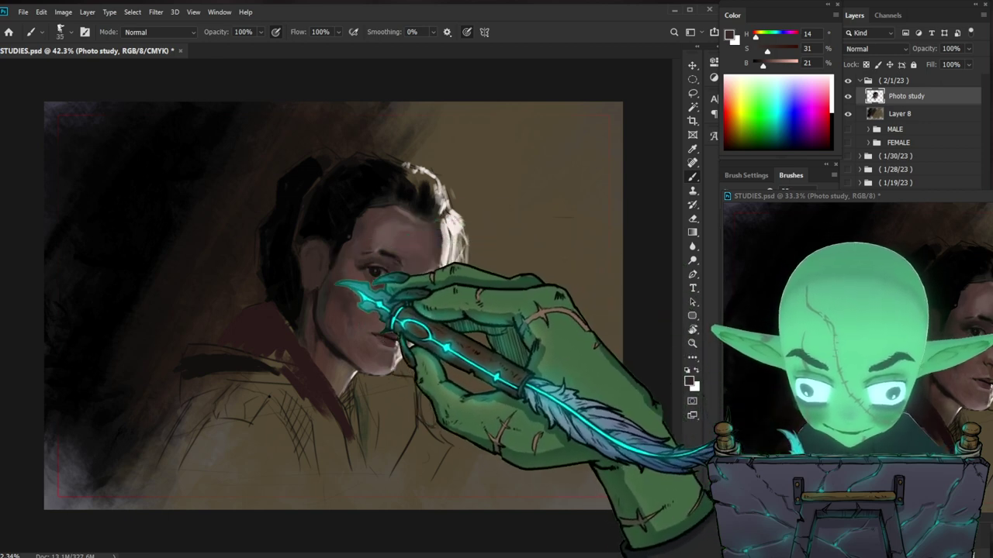
Step: Shade the ear and the area below it with sampled dark browns (H 33, S 27, B 13; H 0, S 43, B 16; H 15, S 32, B 15)
{"action": "left_click_drag", "start_coordinate": [322, 279], "coordinate": [304, 318]}
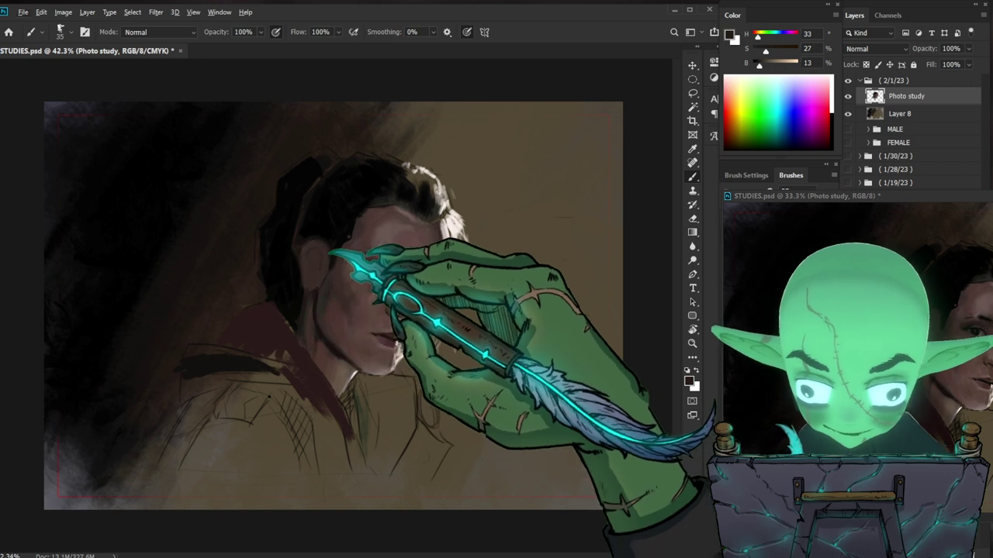
{"action": "left_click_drag", "start_coordinate": [310, 326], "coordinate": [287, 340]}
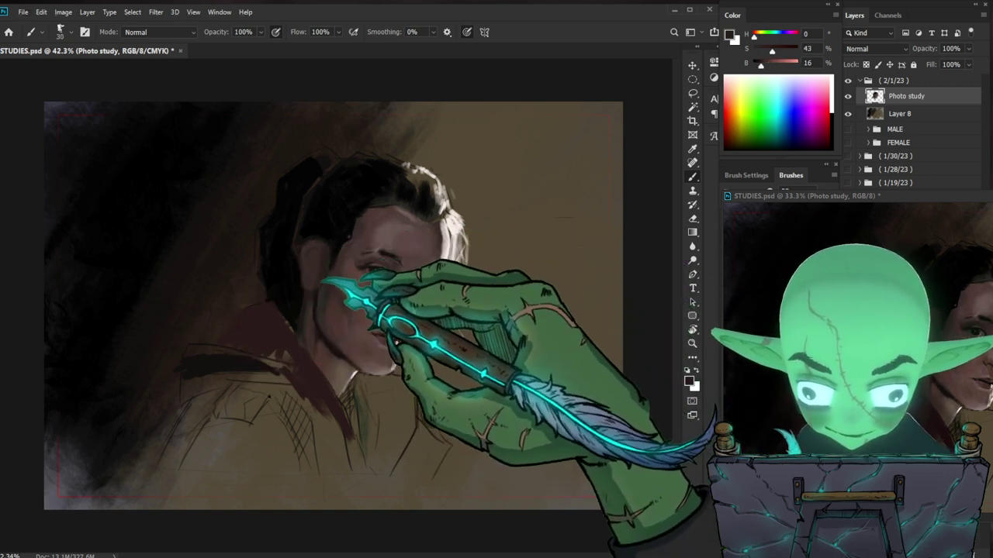
{"action": "left_click", "coordinate": [314, 282], "text": "alt"}
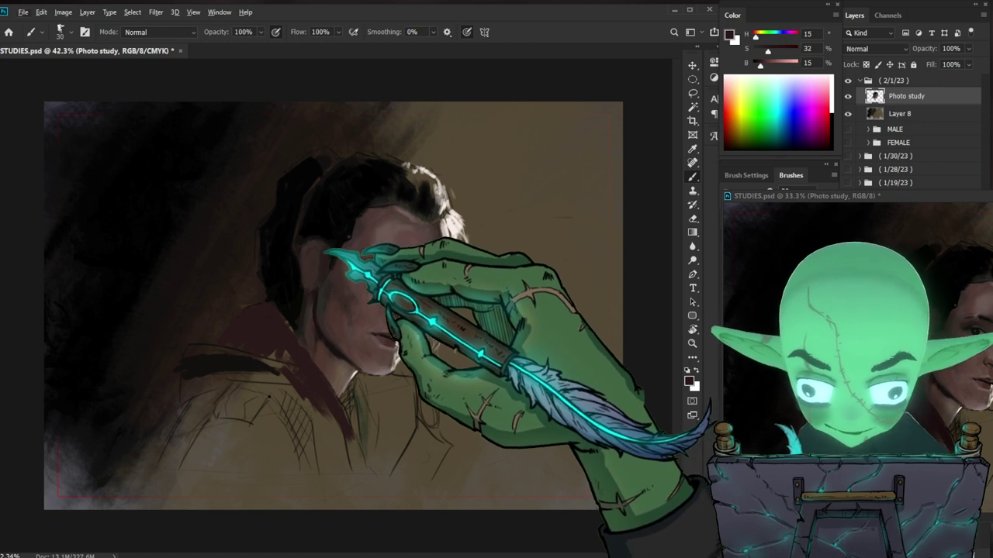
Step: Sharpen the far eye's dark lines with a 9 px brush and sampled near-black (H 24, S 38, B 5)
{"action": "key", "text": "bracketleft"}
{"action": "key", "text": "bracketleft"}
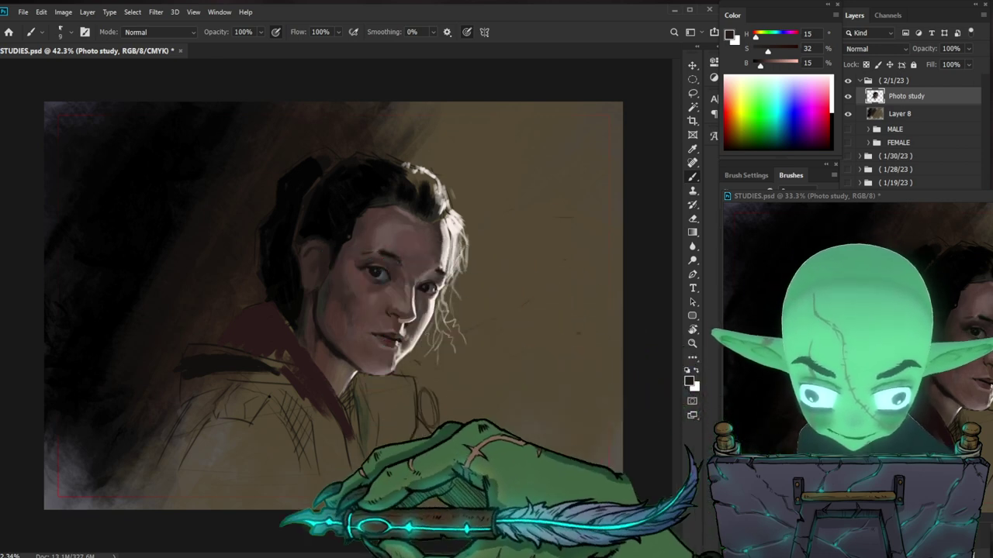
{"action": "left_click_drag", "start_coordinate": [459, 289], "coordinate": [496, 263]}
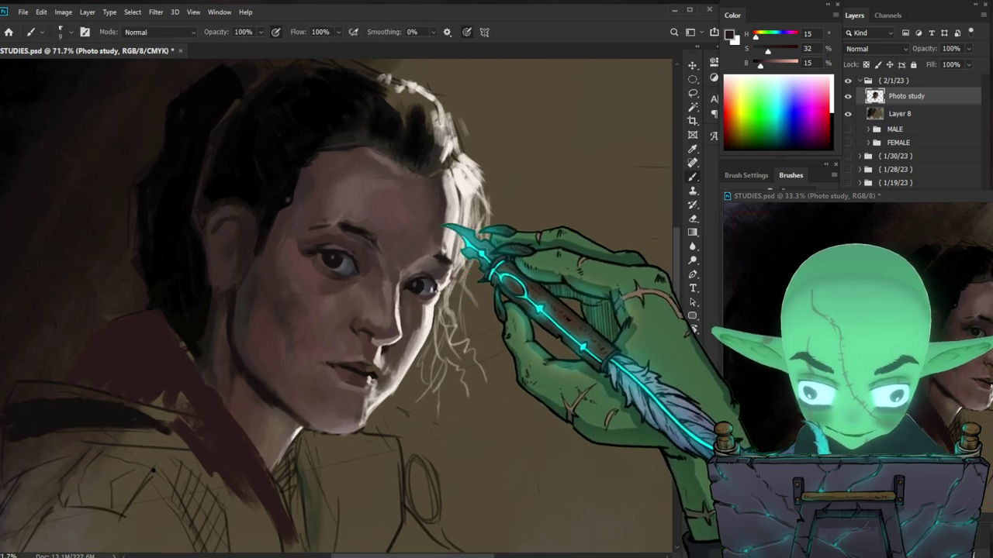
{"action": "left_click", "coordinate": [427, 288], "text": "alt"}
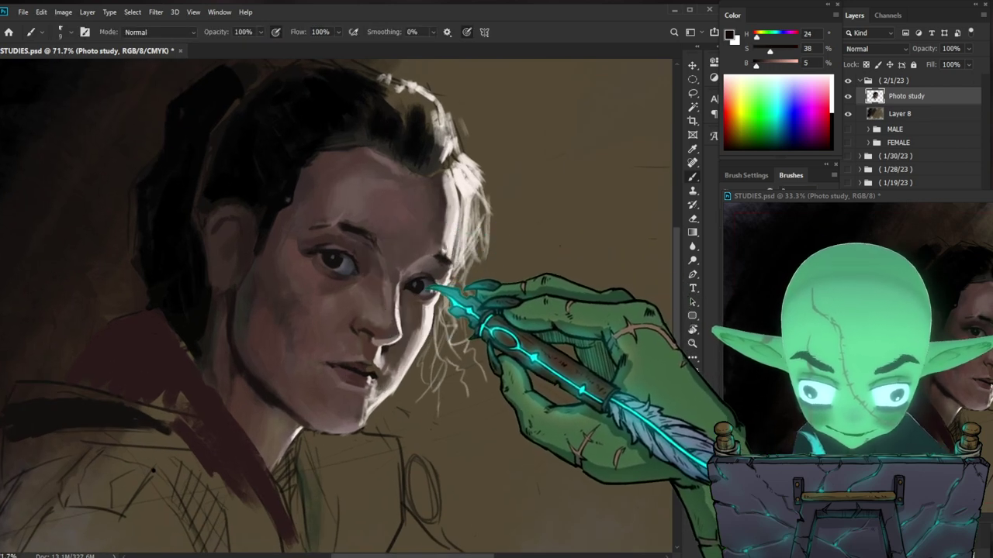
{"action": "left_click_drag", "start_coordinate": [462, 395], "coordinate": [452, 383]}
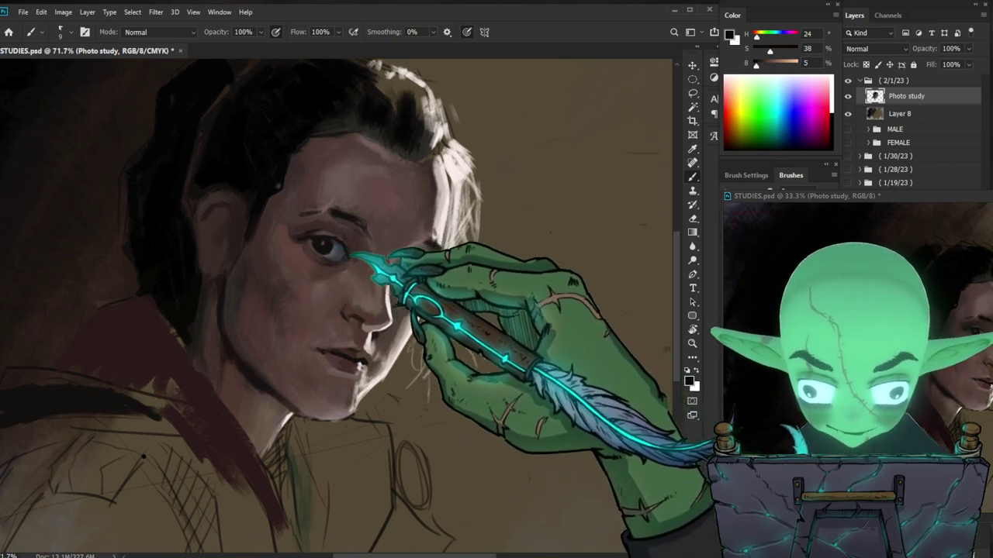
Step: Tone the white of the near eye with a 6 px brush and sampled grays (H 270, S 4, B 19; H 252, S 7, B 28)
{"action": "left_click", "coordinate": [339, 244], "text": "alt"}
{"action": "left_click_drag", "start_coordinate": [339, 243], "coordinate": [341, 252]}
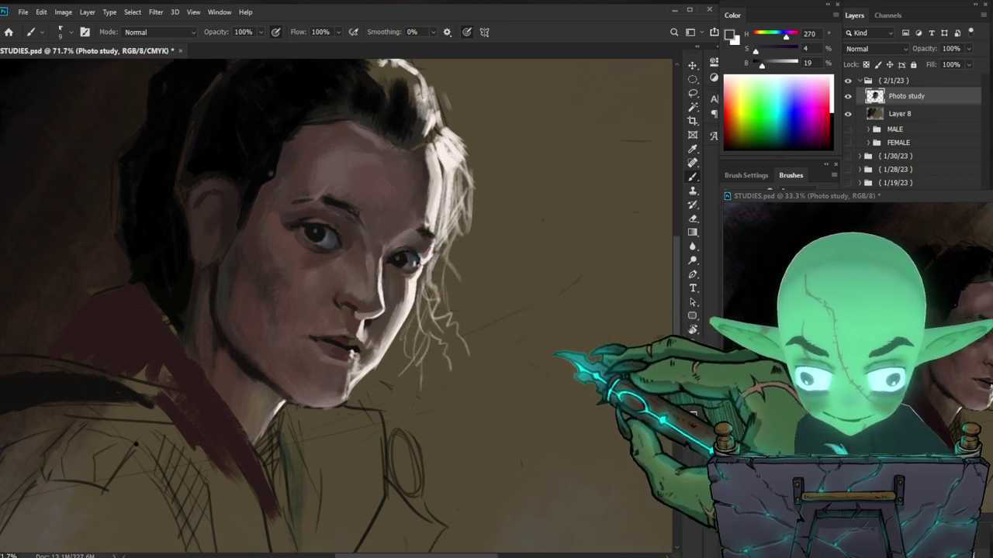
{"action": "left_click_drag", "start_coordinate": [552, 353], "coordinate": [572, 277]}
{"action": "left_click_drag", "start_coordinate": [419, 257], "coordinate": [448, 239]}
{"action": "key", "text": "b"}
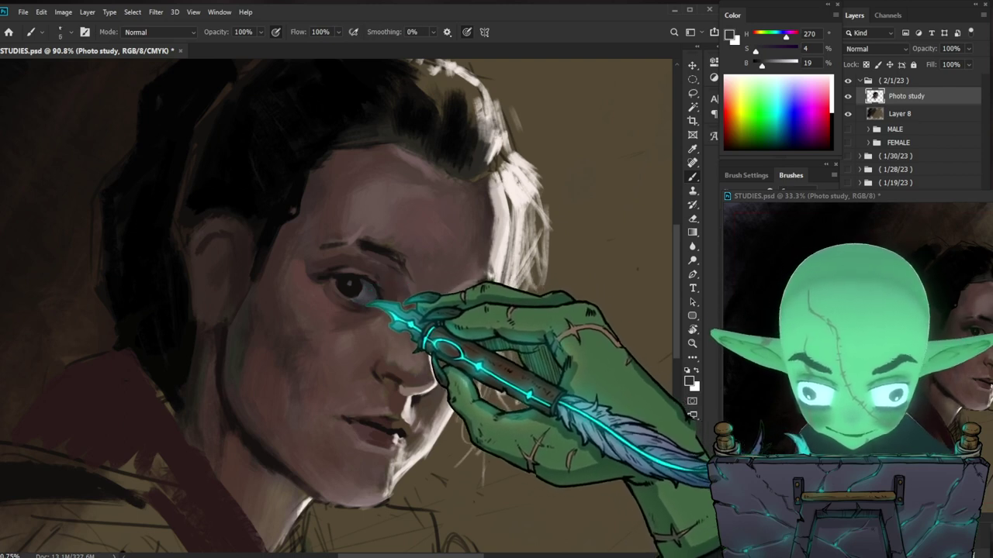
{"action": "left_click", "coordinate": [356, 305], "text": "alt"}
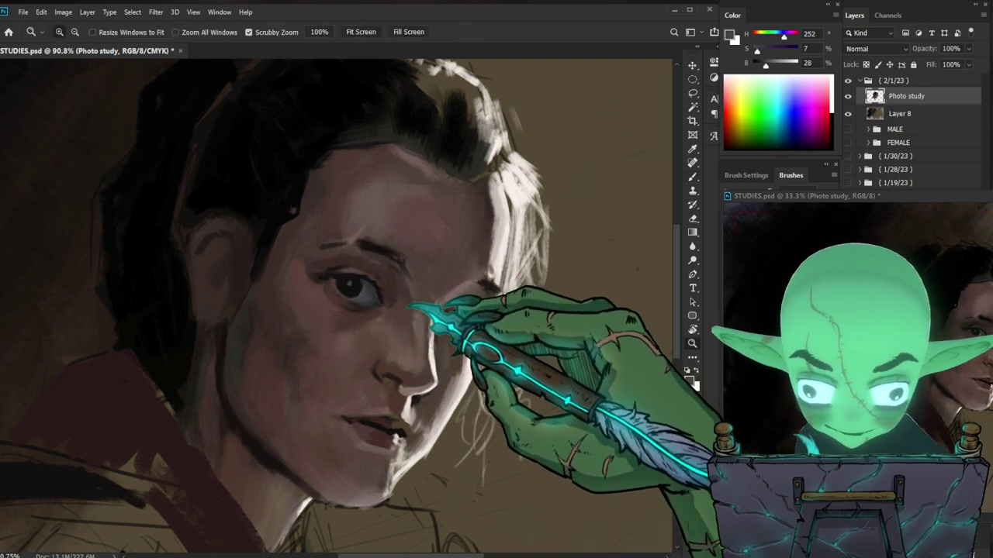
{"action": "left_click_drag", "start_coordinate": [411, 302], "coordinate": [532, 384]}
{"action": "mouse_move", "coordinate": [529, 342]}
{"action": "left_mouse_down"}
{"action": "mouse_move", "coordinate": [435, 261]}
{"action": "mouse_move", "coordinate": [399, 269]}
{"action": "left_mouse_up"}
Step: Redefine the near eye's pupil and iris with a 5 px brush and sampled near-black (H 30, S 38, B 6)
{"action": "left_click", "coordinate": [361, 294], "text": "alt"}
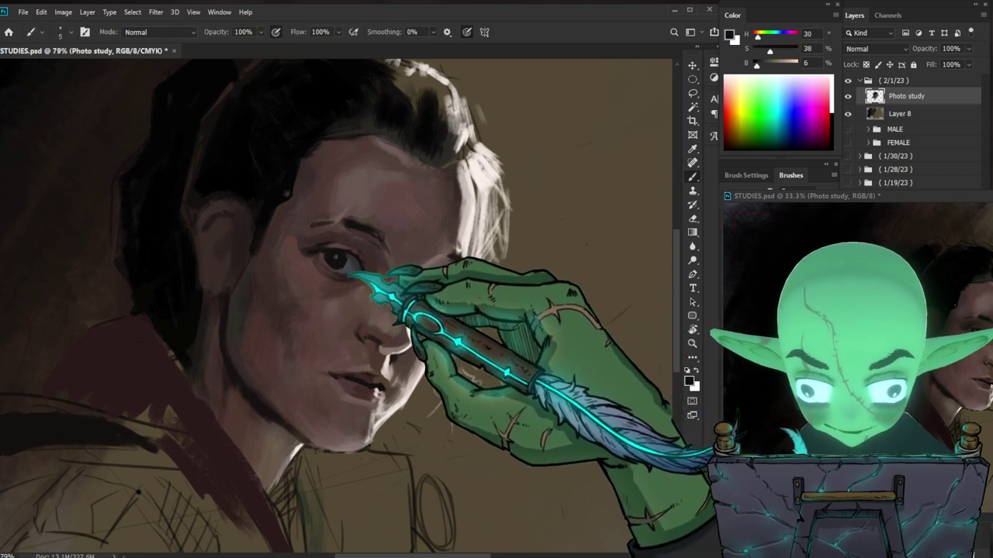
{"action": "key", "text": "z"}
{"action": "mouse_move", "coordinate": [576, 336]}
{"action": "left_mouse_down"}
{"action": "mouse_move", "coordinate": [570, 399]}
{"action": "mouse_move", "coordinate": [535, 355]}
{"action": "mouse_move", "coordinate": [524, 357]}
{"action": "left_mouse_up"}
{"action": "left_click_drag", "start_coordinate": [442, 273], "coordinate": [417, 248]}
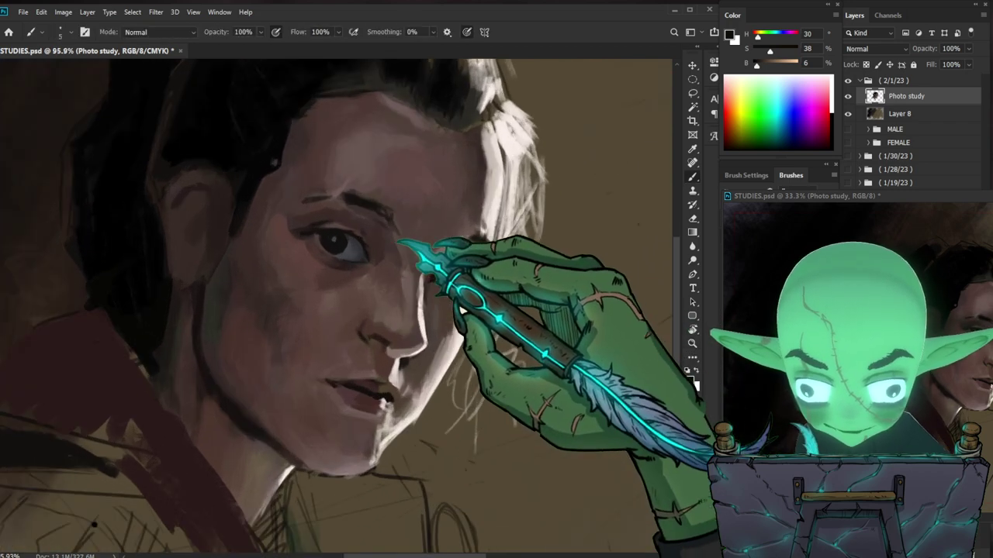
{"action": "left_click_drag", "start_coordinate": [325, 234], "coordinate": [330, 244]}
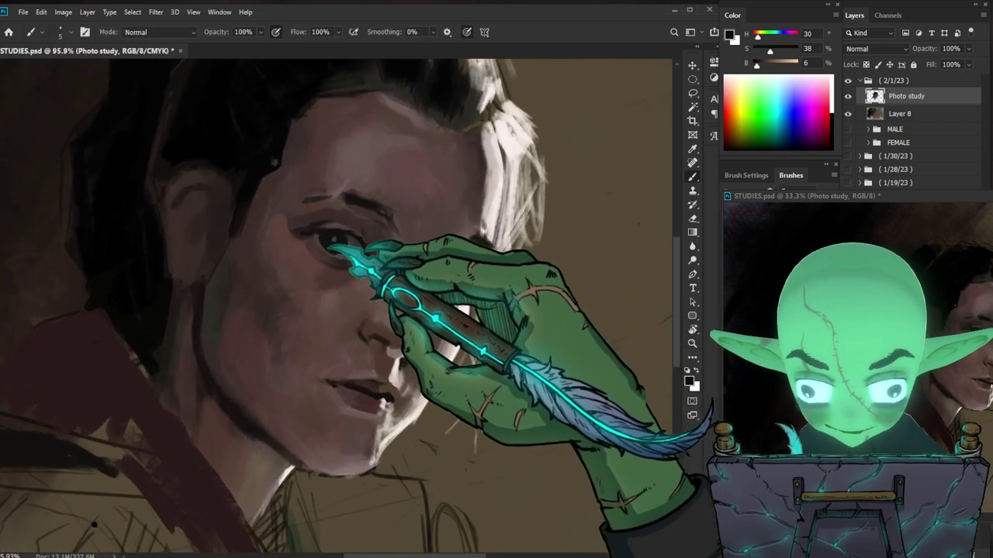
{"action": "key", "text": "z"}
{"action": "left_click_drag", "start_coordinate": [417, 342], "coordinate": [379, 373]}
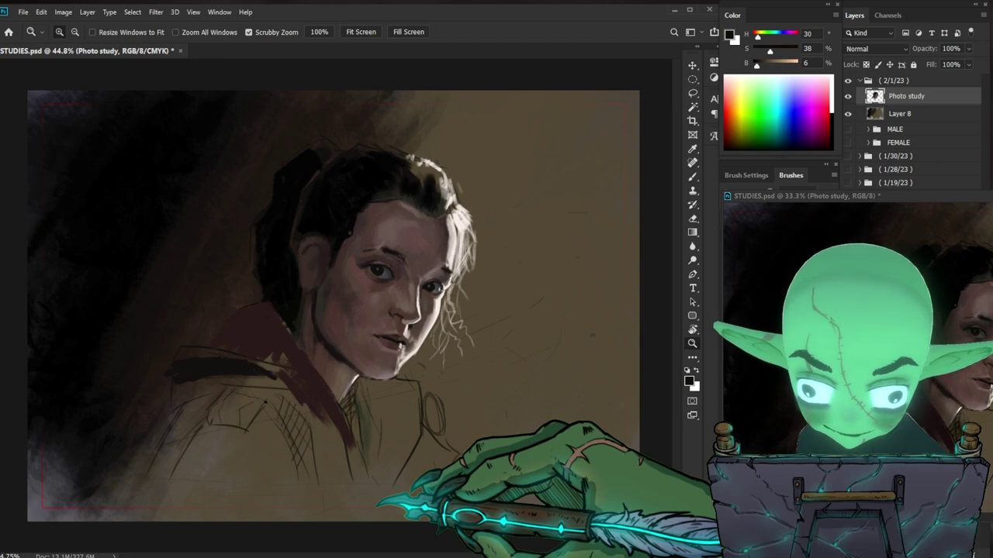
Step: Touch up the near eye's lid and inner corner and the far eye with the same 5 px near-black brush
{"action": "left_click_drag", "start_coordinate": [467, 328], "coordinate": [496, 332]}
{"action": "left_click_drag", "start_coordinate": [384, 256], "coordinate": [432, 260]}
{"action": "key", "text": "b"}
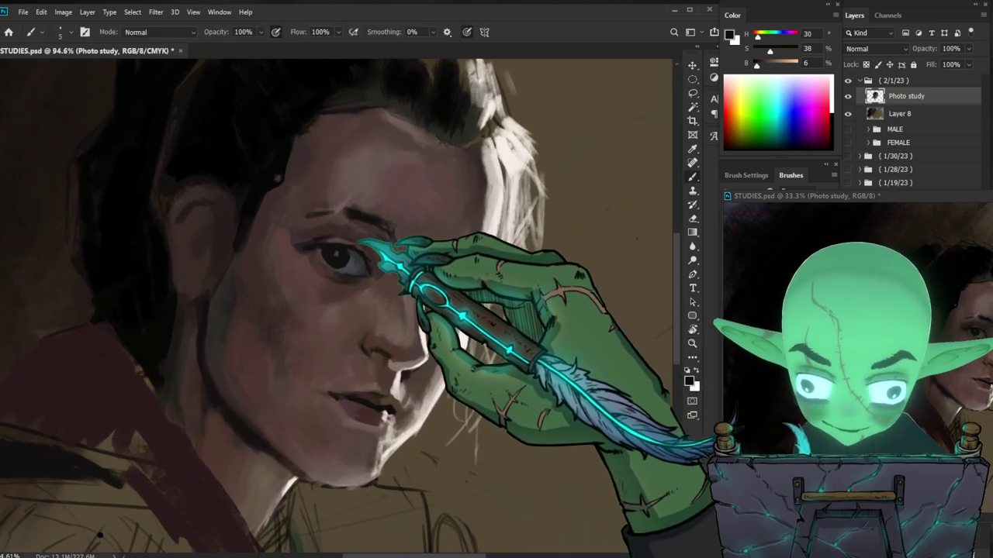
{"action": "key", "text": "z"}
{"action": "left_click_drag", "start_coordinate": [491, 250], "coordinate": [465, 238]}
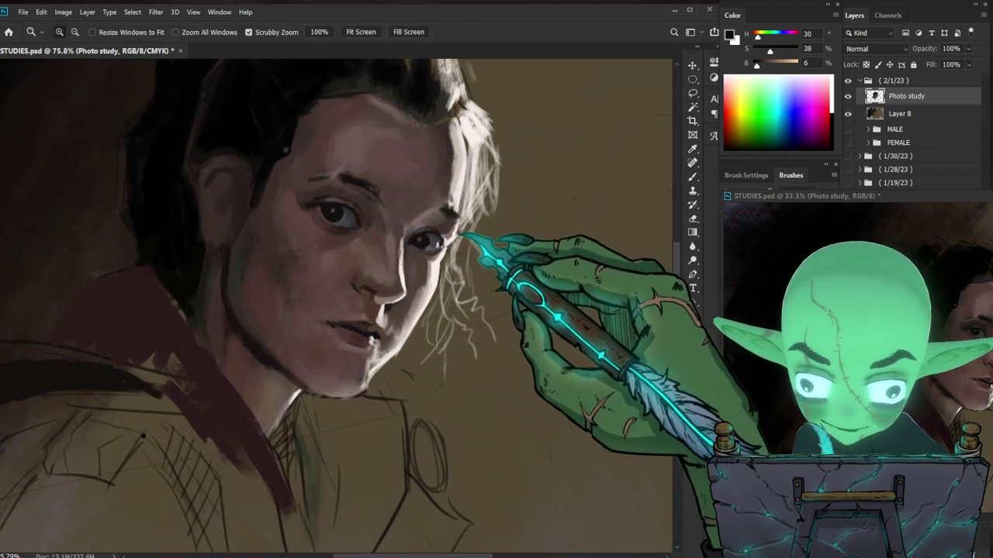
{"action": "key", "text": "b"}
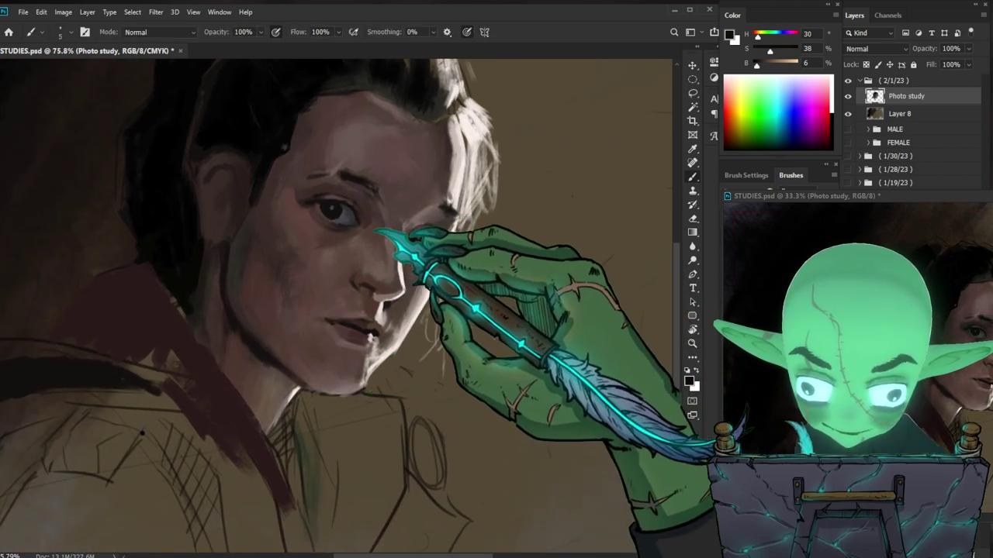
{"action": "left_click_drag", "start_coordinate": [387, 264], "coordinate": [383, 290]}
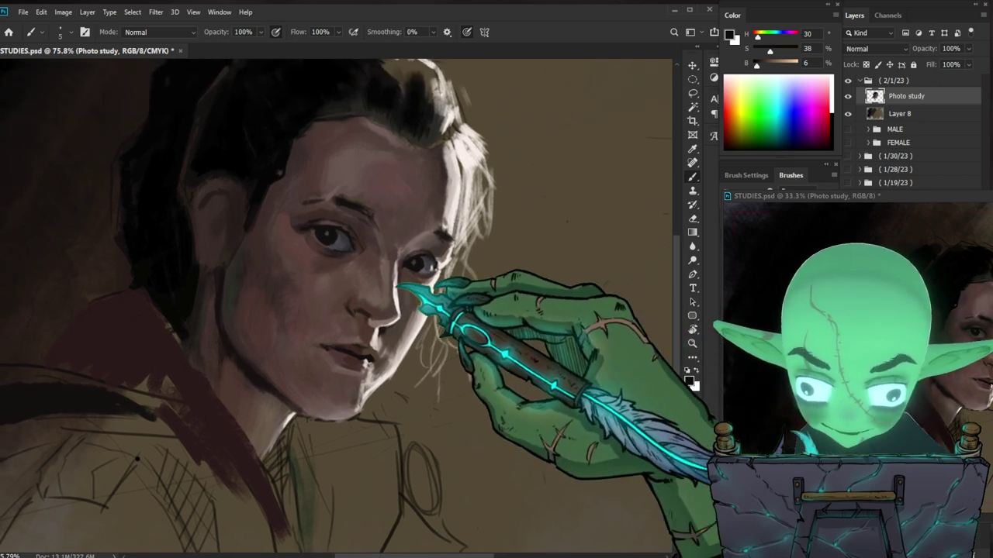
Step: Reinforce the dark accents between the near eye and nose with a 7 px brush and sampled dark brown (H 12, S 53, B 7)
{"action": "left_click", "coordinate": [220, 287], "text": "alt"}
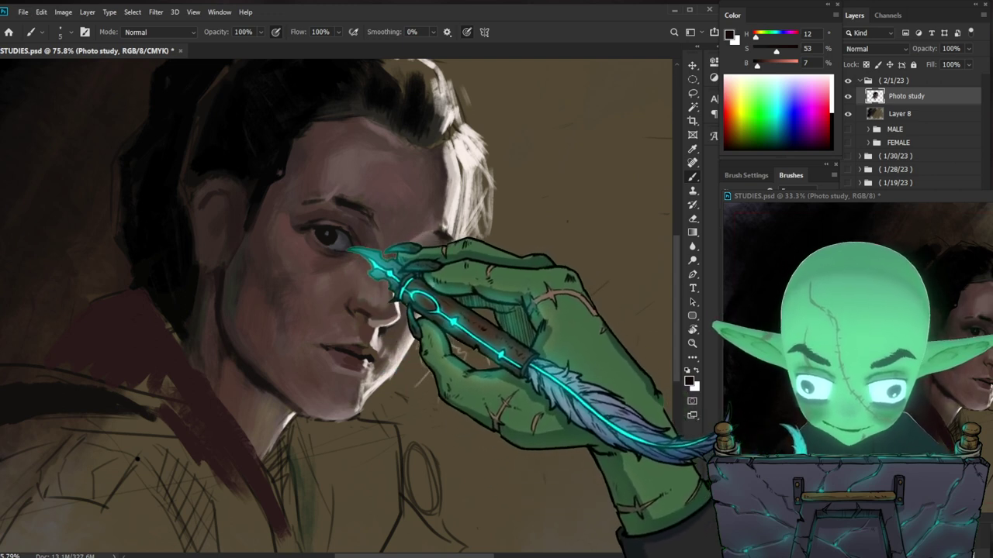
{"action": "key", "text": "bracketright"}
{"action": "key", "text": "bracketright"}
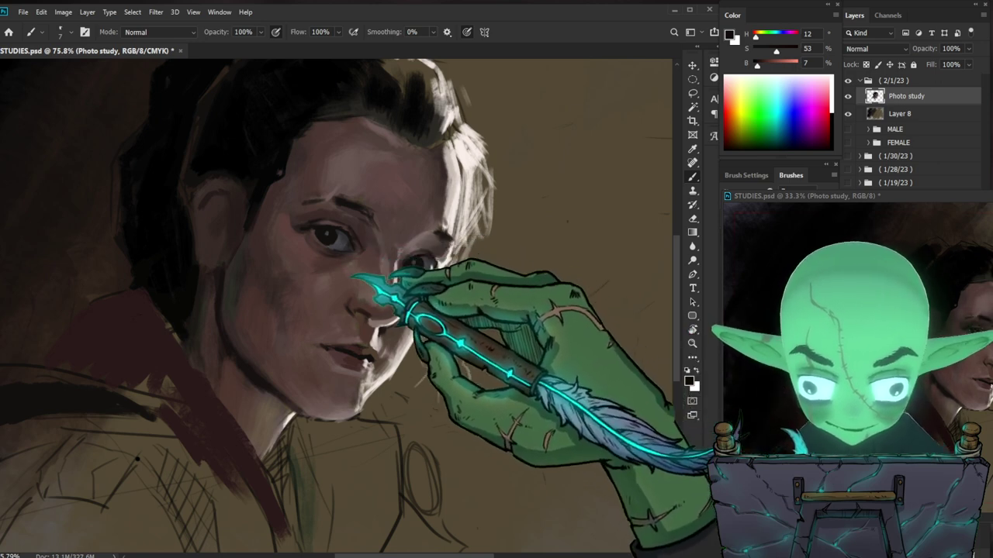
{"action": "left_click_drag", "start_coordinate": [458, 388], "coordinate": [365, 423]}
{"action": "left_click_drag", "start_coordinate": [403, 288], "coordinate": [457, 300]}
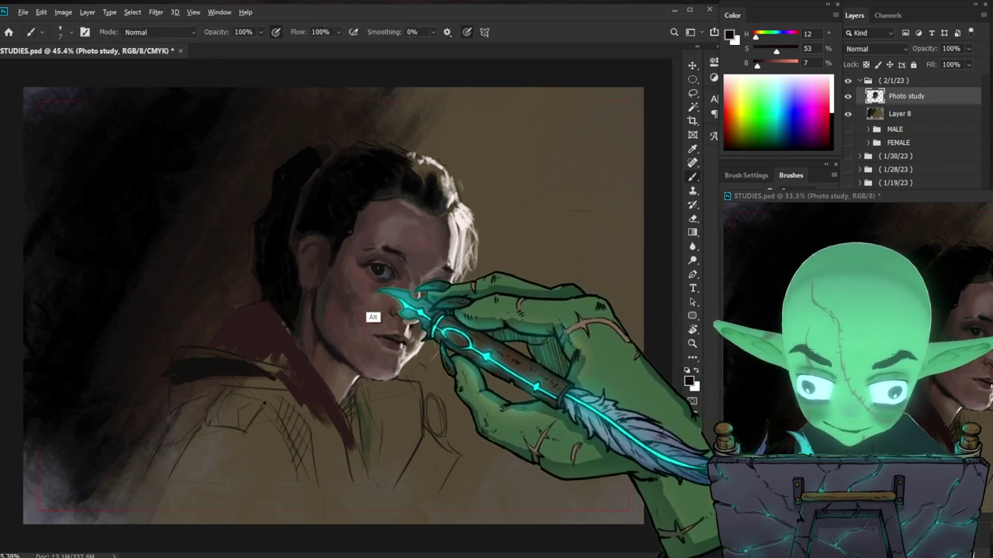
Step: Blend the near cheek beside the nose with a 40 px brush and sampled reddish brown (H 12, S 37, B 32)
{"action": "left_click", "coordinate": [377, 289], "text": "alt"}
{"action": "key", "text": "bracketright"}
{"action": "key", "text": "bracketright"}
{"action": "key", "text": "bracketright"}
{"action": "key", "text": "bracketright"}
{"action": "key", "text": "bracketright"}
{"action": "key", "text": "bracketright"}
{"action": "key", "text": "bracketright"}
{"action": "key", "text": "bracketright"}
{"action": "key", "text": "bracketright"}
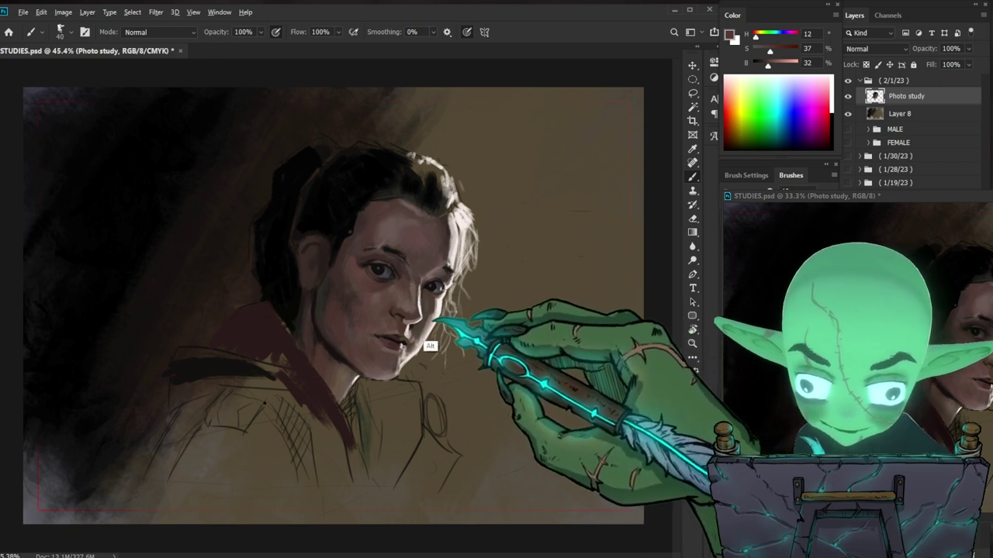
Step: Soften the lit edge of the far cheek and jaw with a 15 px brush and sampled skin tone (H 22, S 28, B 47)
{"action": "left_click", "coordinate": [443, 315], "text": "alt"}
{"action": "key", "text": "bracketleft"}
{"action": "key", "text": "bracketleft"}
{"action": "key", "text": "bracketleft"}
{"action": "key", "text": "bracketleft"}
{"action": "key", "text": "bracketleft"}
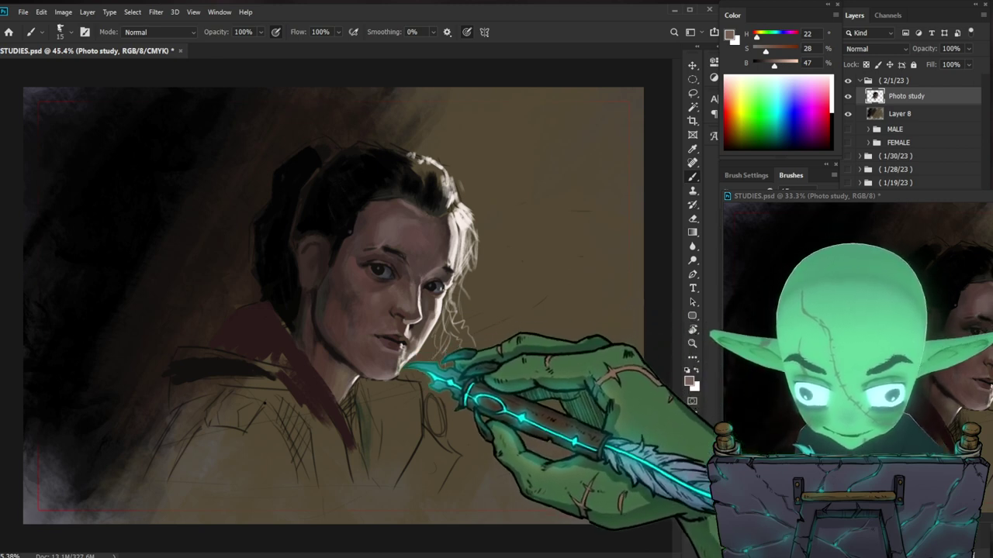
Step: Refine the rim light beside the mouth and chin with a 15 px brush and sampled pale skin tone (H 19, S 13, B 69)
{"action": "left_click", "coordinate": [407, 357], "text": "alt"}
{"action": "mouse_move", "coordinate": [403, 357]}
{"action": "left_mouse_down", "text": "alt"}
{"action": "mouse_move", "coordinate": [426, 312]}
{"action": "mouse_move", "coordinate": [429, 325]}
{"action": "left_mouse_up", "text": "alt"}
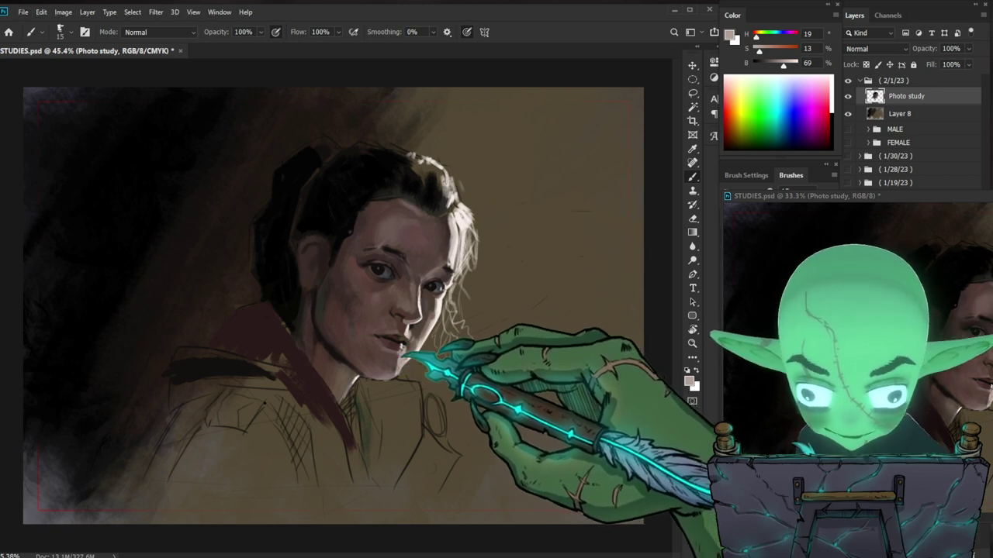
{"action": "key", "text": "ctrl+space"}
{"action": "mouse_move", "coordinate": [473, 361]}
{"action": "left_mouse_down"}
{"action": "mouse_move", "coordinate": [452, 318]}
{"action": "mouse_move", "coordinate": [407, 336]}
{"action": "mouse_move", "coordinate": [411, 315]}
{"action": "left_mouse_up"}
{"action": "key", "text": "ctrl+space"}
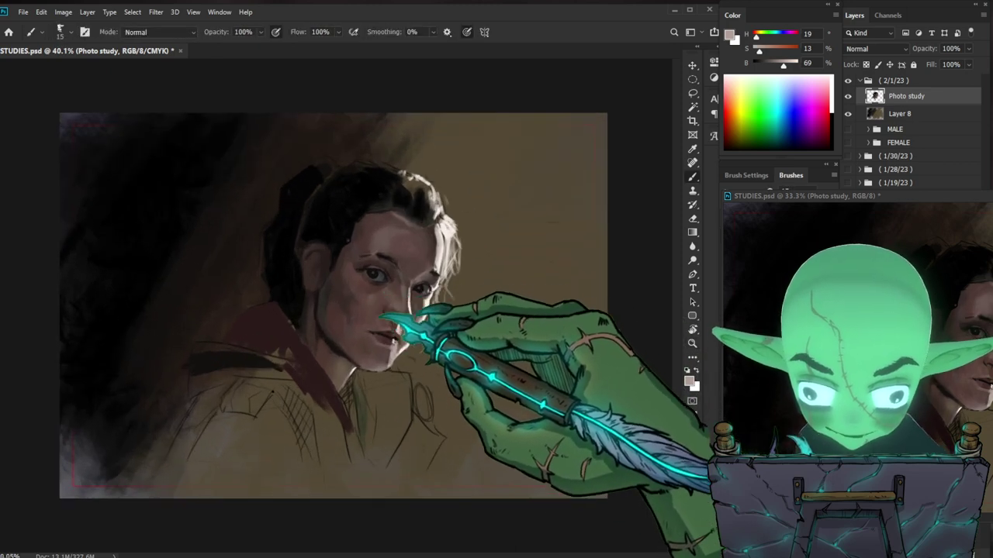
Step: Rework the near eyebrow and lid area with sampled near-black (H 24, S 38, B 5) and brown (H 12, S 35, B 22), enlarging the brush to 20 px
{"action": "left_click", "coordinate": [386, 257], "text": "alt"}
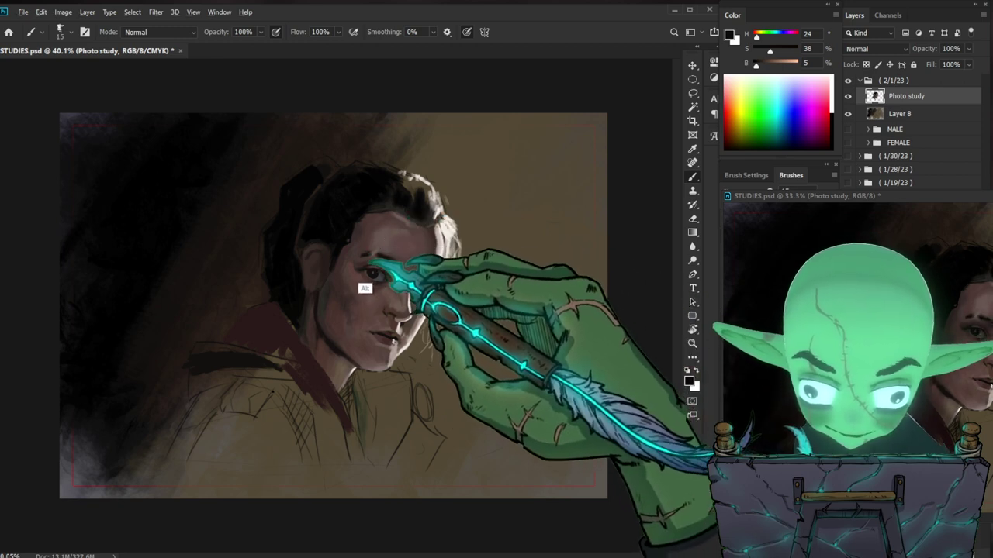
{"action": "left_click", "coordinate": [359, 281], "text": "alt"}
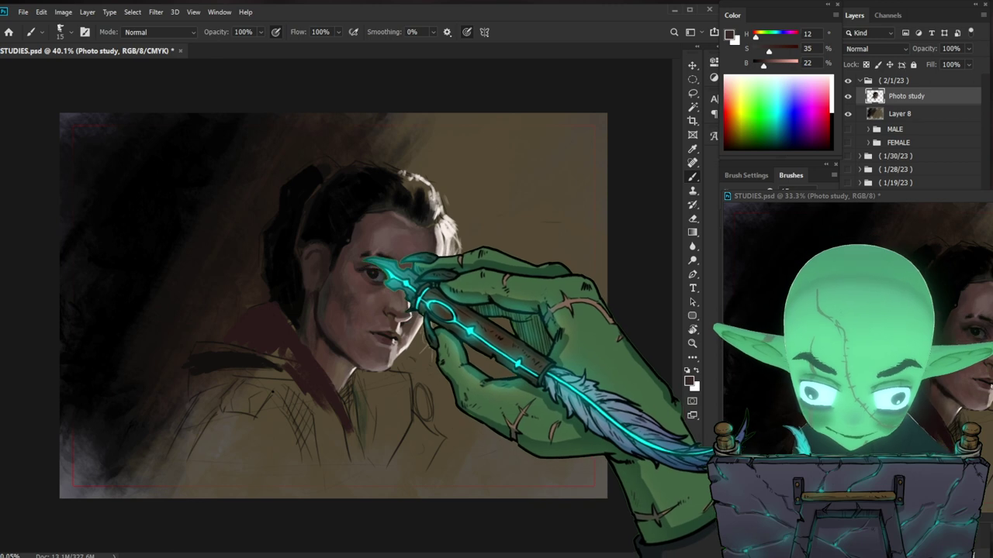
{"action": "key", "text": "bracketright"}
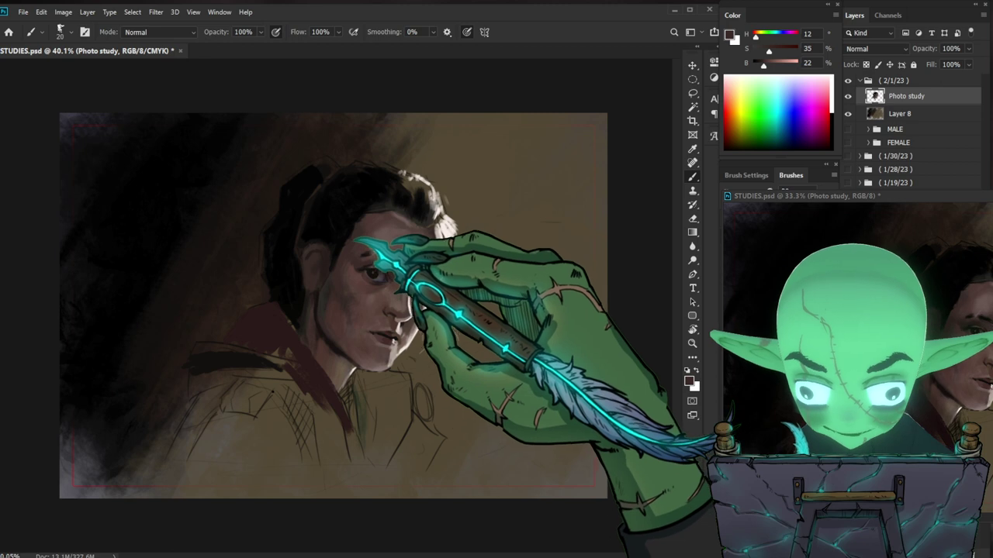
Step: Shade the side of the neck and the face with sampled dark olive (H 40, S 26, B 14) and brown (H 12, S 35, B 22)
{"action": "left_click_drag", "start_coordinate": [316, 300], "coordinate": [303, 324]}
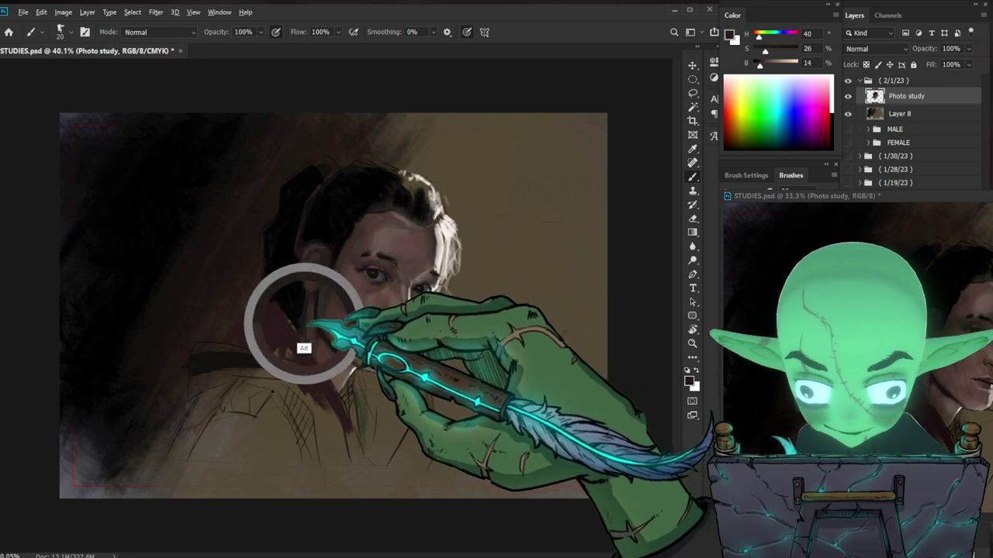
{"action": "key", "text": "bracketright"}
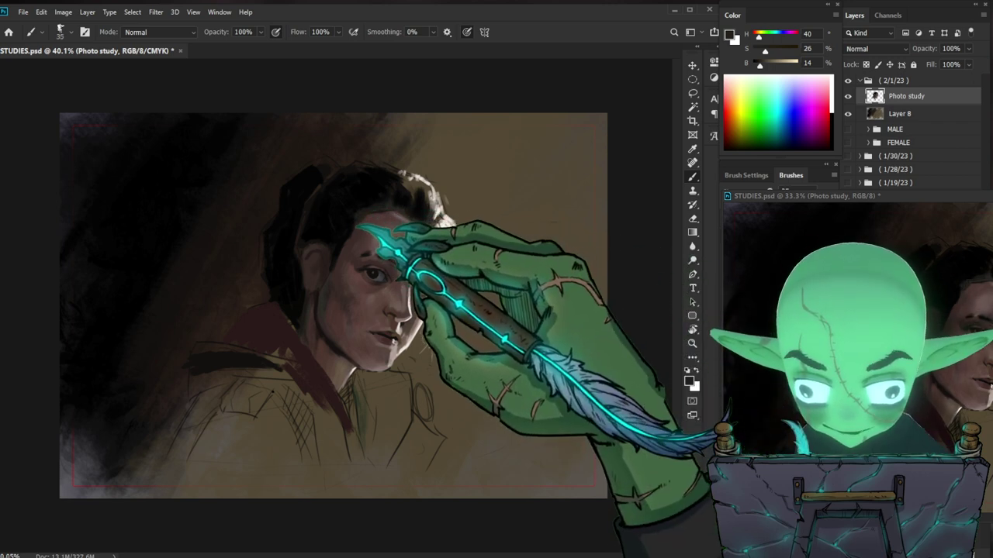
{"action": "key", "text": "alt"}
{"action": "left_click", "coordinate": [365, 288], "text": "alt"}
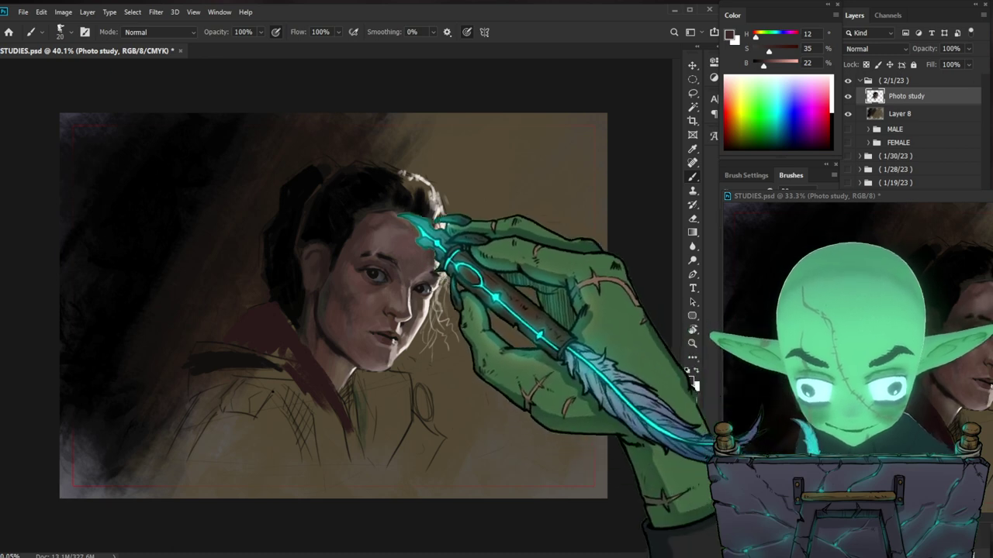
{"action": "key", "text": "bracketleft"}
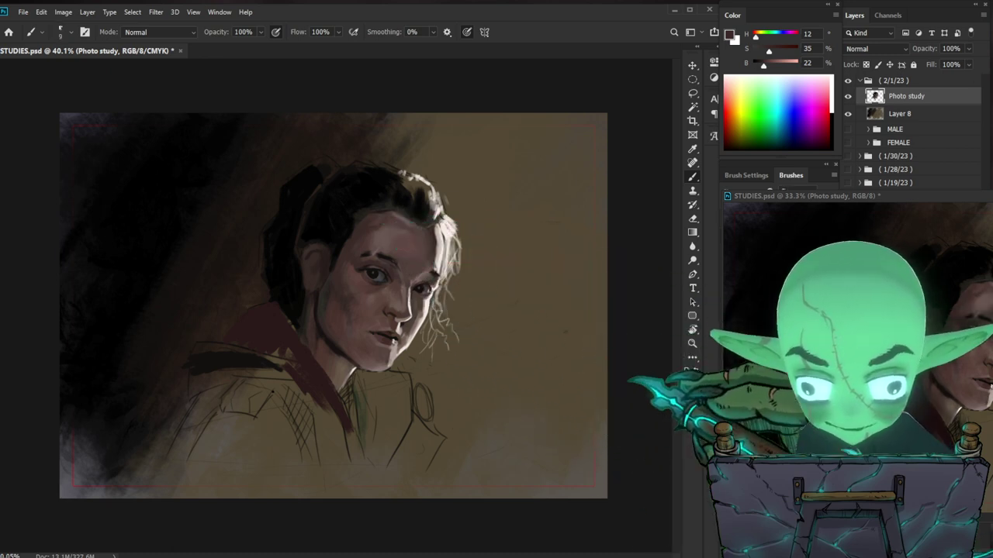
Step: Blend the shadow on the lit side of the forehead with the brown, using brush sizes of 35 and 30 px
{"action": "key", "text": "bracketright"}
{"action": "key", "text": "bracketright"}
{"action": "key", "text": "bracketright"}
{"action": "key", "text": "bracketright"}
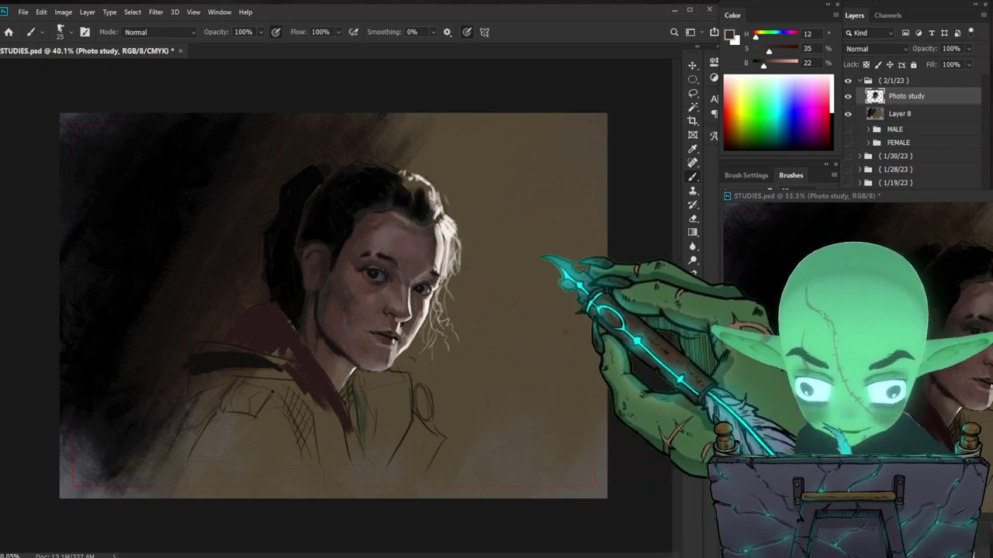
{"action": "key", "text": "bracketright"}
{"action": "key", "text": "bracketright"}
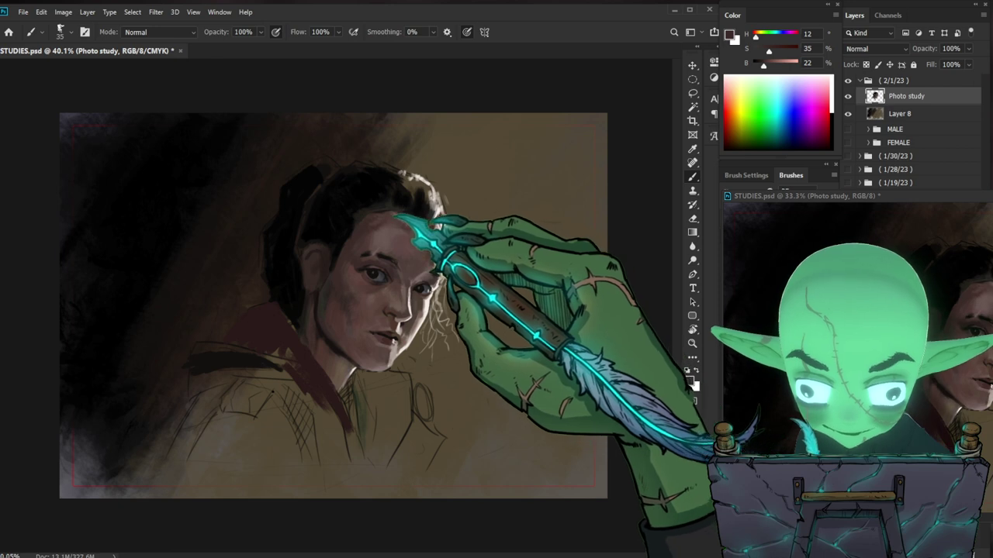
{"action": "key", "text": "bracketleft"}
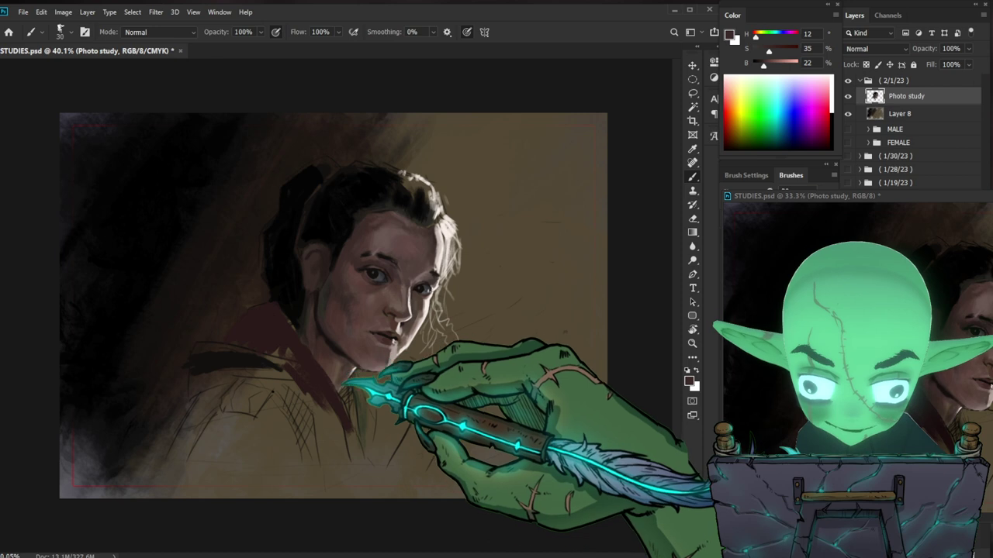
Step: Shade the neck below the jaw with sampled dark olive (H 47, S 22, B 16) and reddish brown (H 16, S 32, B 27) at 25 px
{"action": "left_click", "coordinate": [303, 348], "text": "alt"}
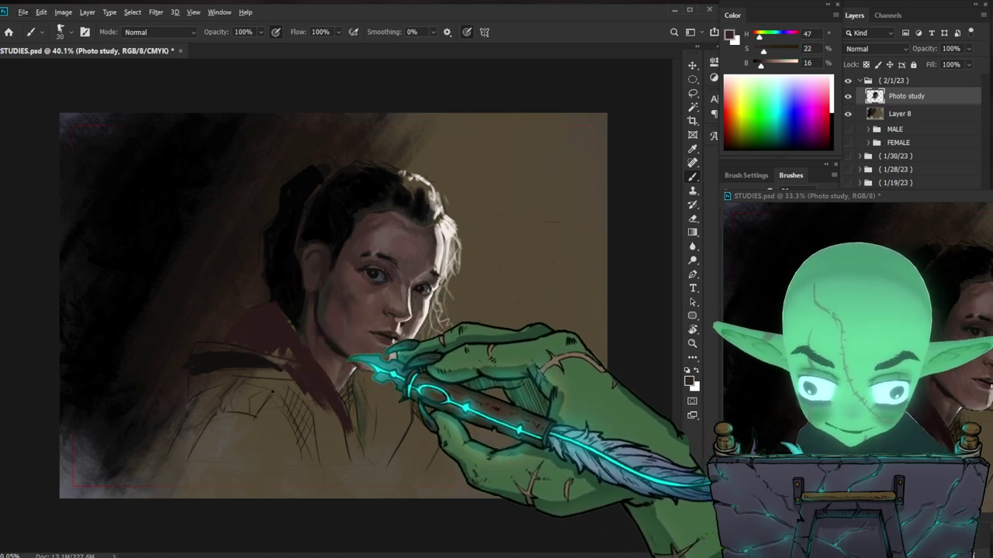
{"action": "key", "text": "bracketleft"}
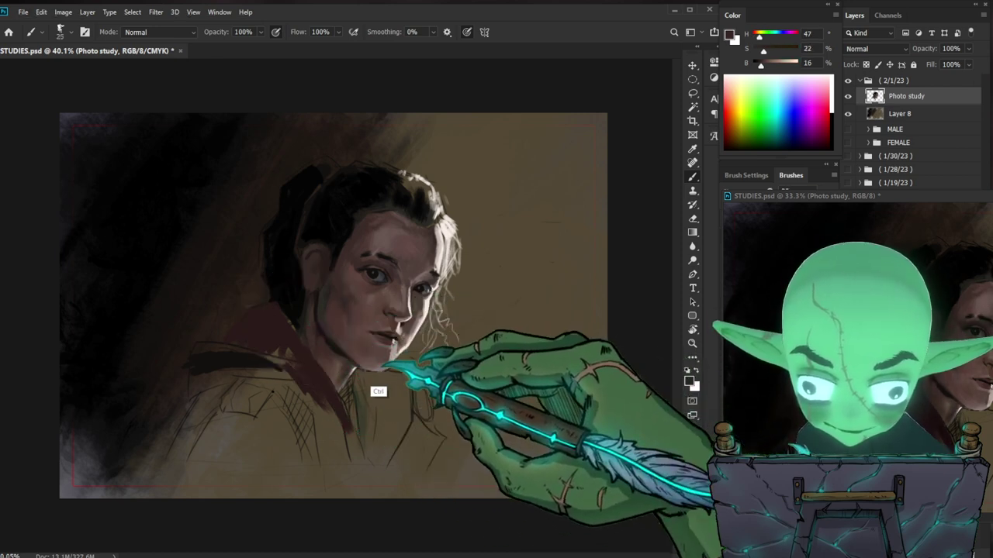
{"action": "left_click", "coordinate": [332, 380], "text": "alt"}
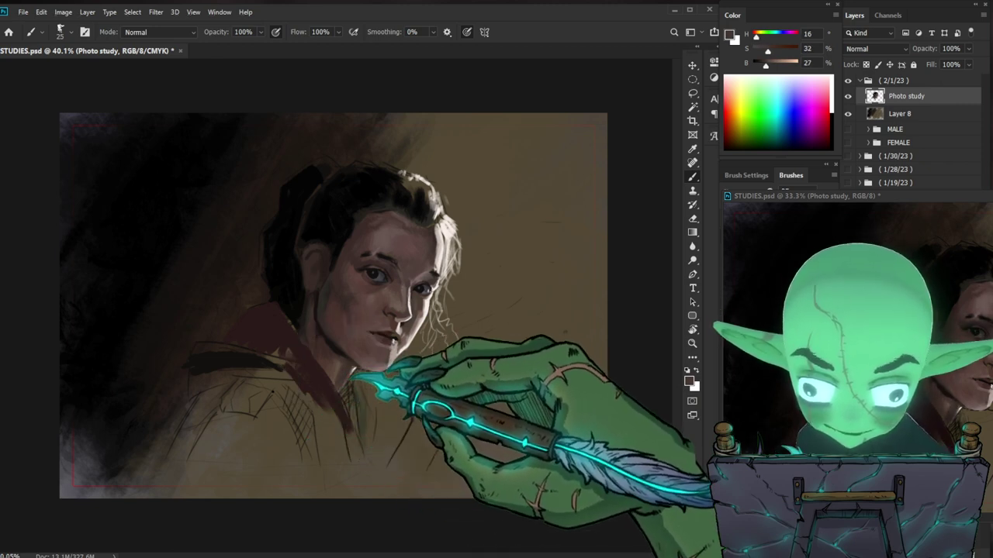
Step: Refine the rim light along the chin and jaw with 10 and 8 px brushes, sampling near-white (H 25, S 7, B 96) and beige (H 19, S 13, B 68)
{"action": "key", "text": "bracketleft"}
{"action": "key", "text": "bracketleft"}
{"action": "key", "text": "bracketleft"}
{"action": "left_click", "coordinate": [410, 347], "text": "alt"}
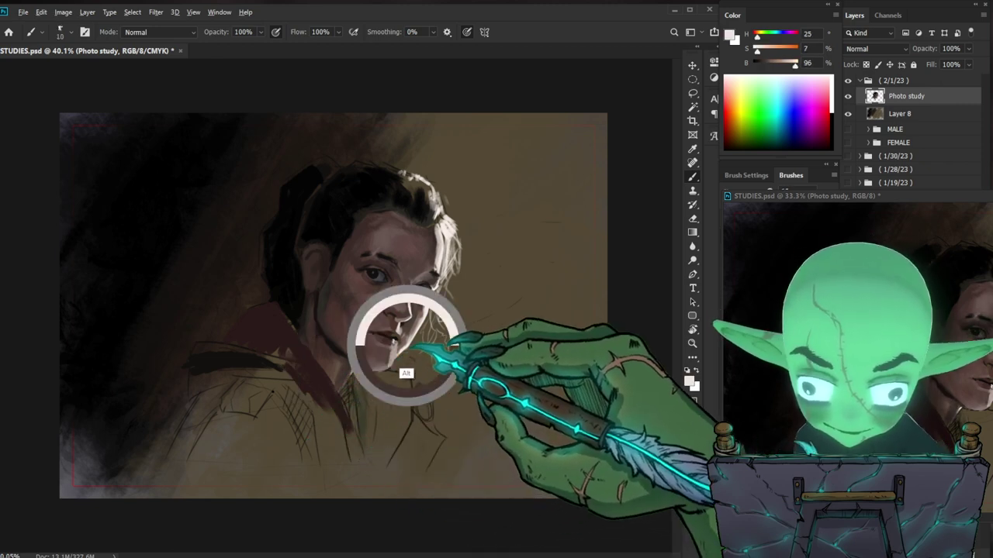
{"action": "key", "text": "bracketleft"}
{"action": "key", "text": "bracketleft"}
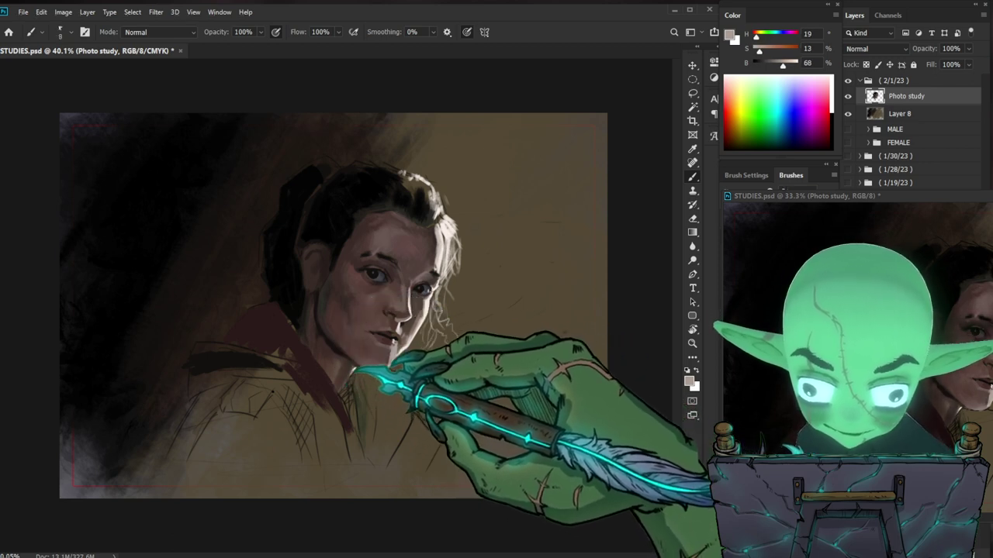
Step: Block in the far side of the collar with sampled dark red (H 0, S 43, B 16) and a 35 px brush
{"action": "key", "text": "bracketright"}
{"action": "key", "text": "bracketright"}
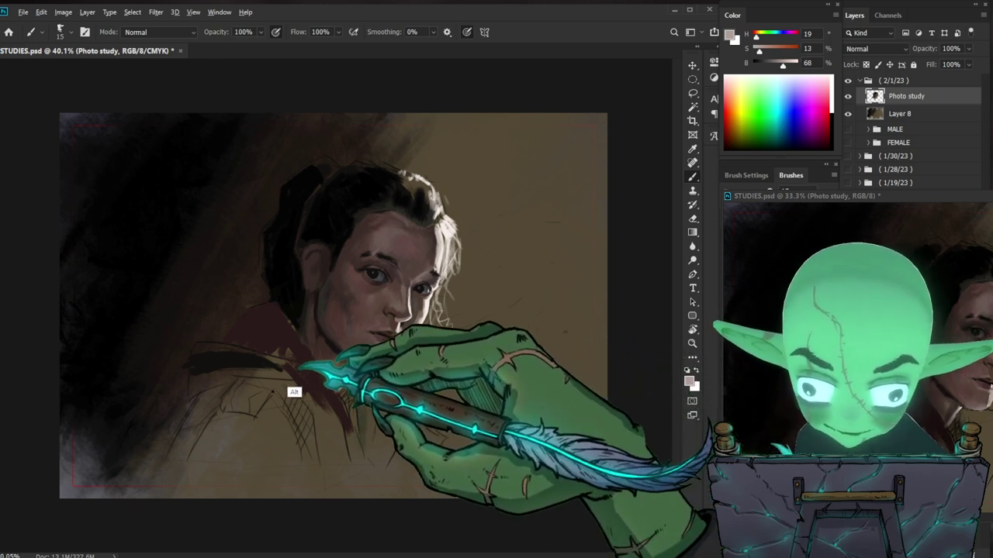
{"action": "left_click", "coordinate": [299, 354], "text": "alt"}
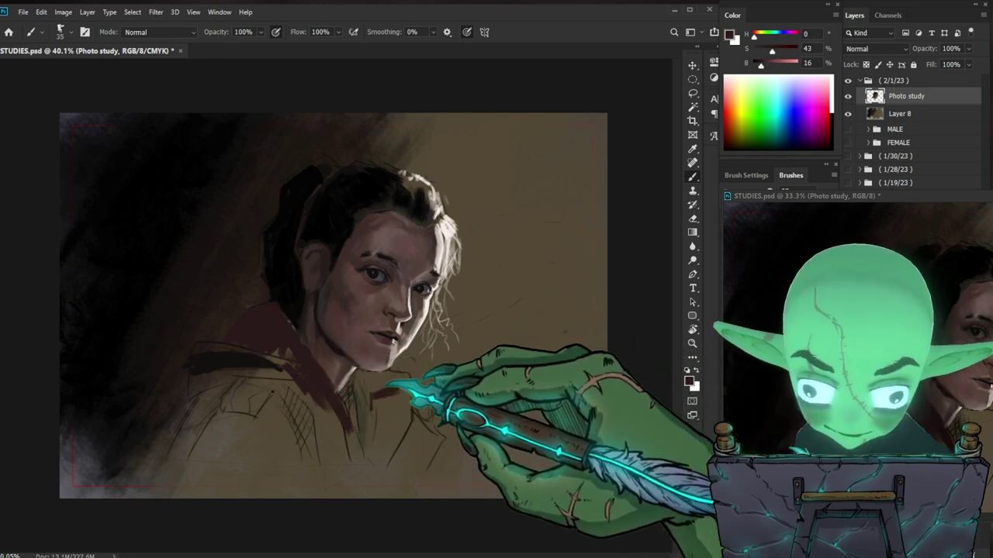
Step: Block in the far side of the hood collar in dark maroon and paint the neck opening beside it black
{"action": "left_click_drag", "start_coordinate": [411, 408], "coordinate": [383, 455]}
{"action": "key", "text": "["}
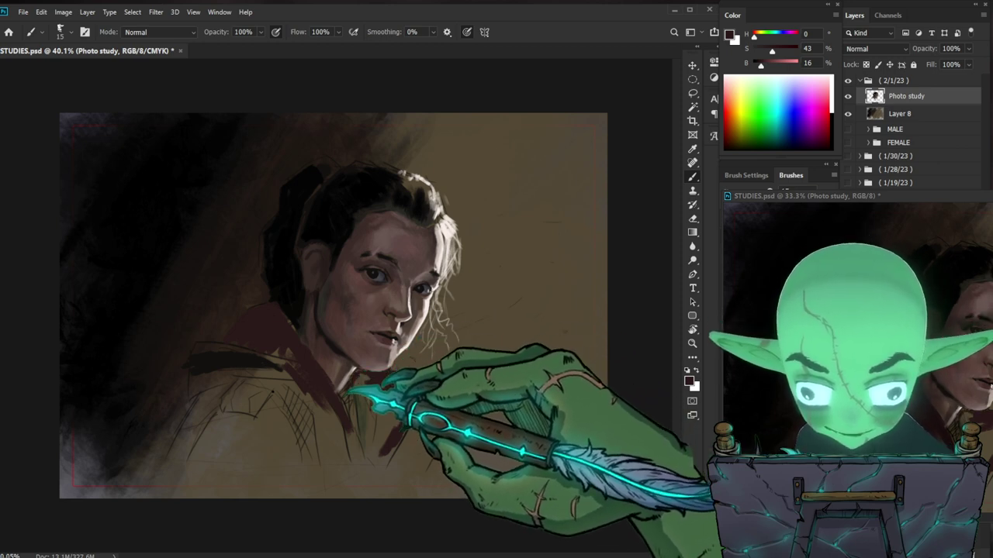
{"action": "key", "text": "bracketright"}
{"action": "key", "text": "bracketright"}
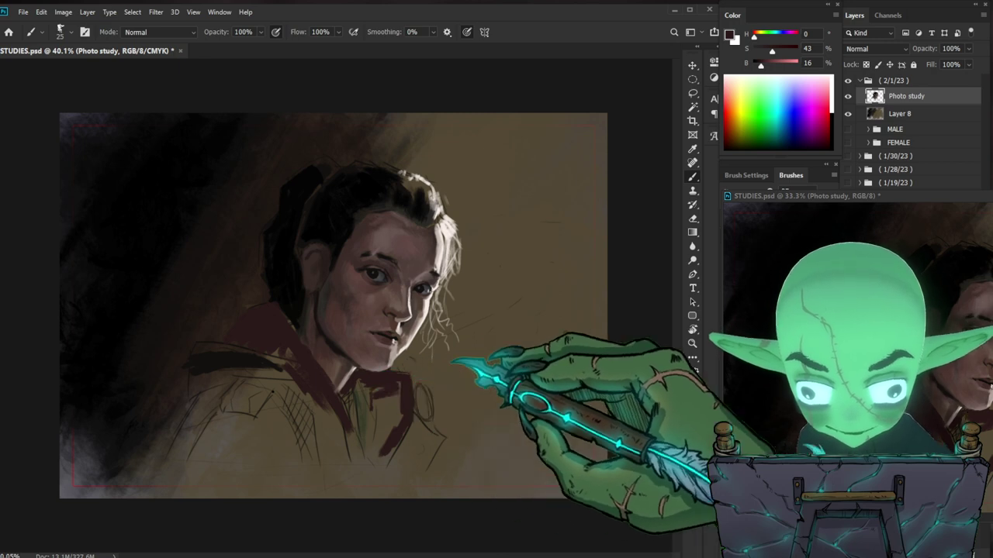
{"action": "key", "text": "bracketright"}
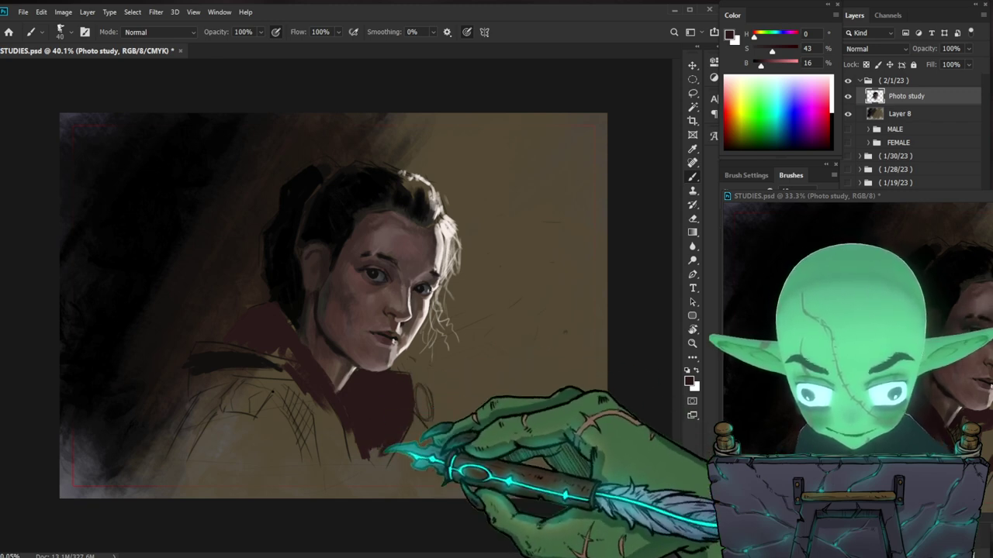
{"action": "mouse_move", "coordinate": [370, 444]}
{"action": "left_mouse_down"}
{"action": "mouse_move", "coordinate": [397, 450]}
{"action": "mouse_move", "coordinate": [379, 461]}
{"action": "mouse_move", "coordinate": [386, 469]}
{"action": "left_mouse_up"}
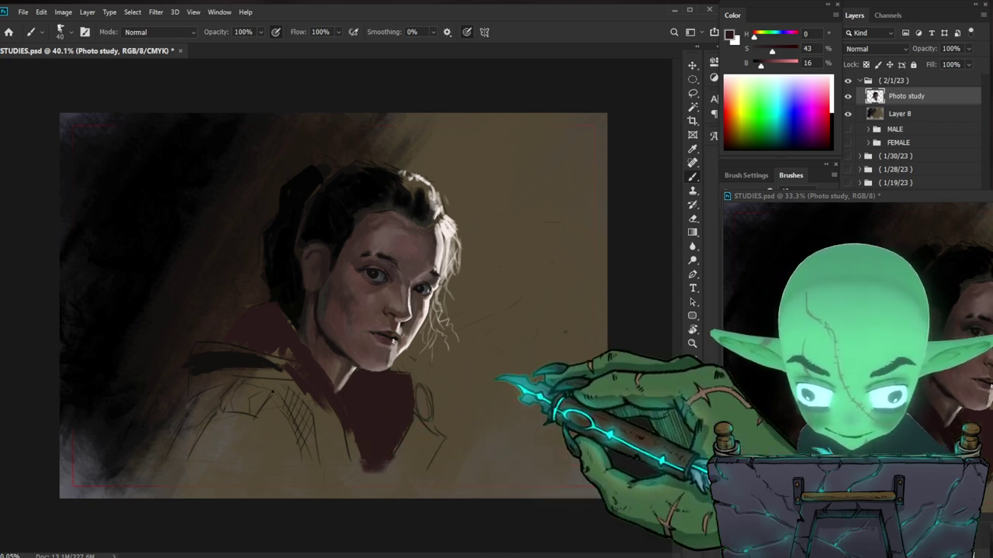
{"action": "left_click", "coordinate": [293, 311], "text": "alt"}
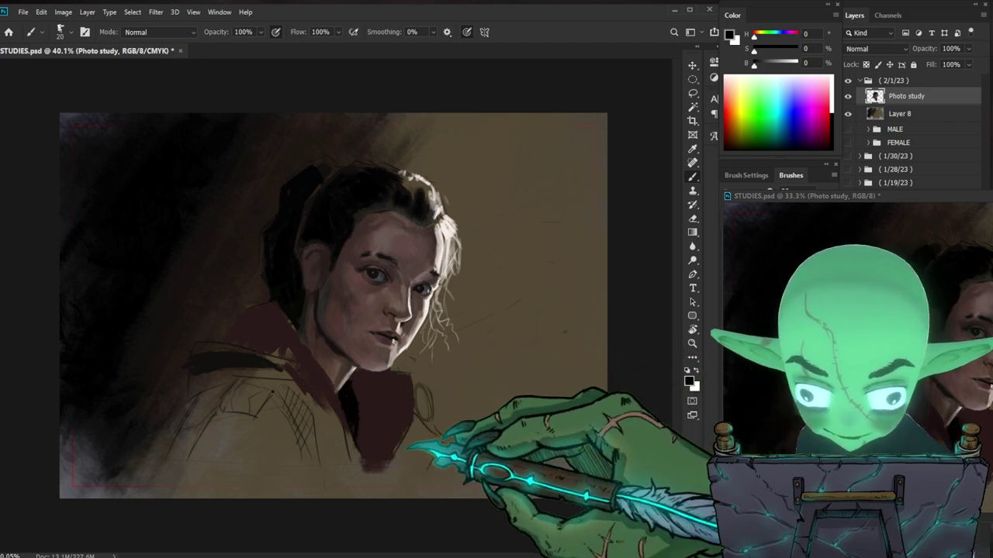
{"action": "key", "text": "bracketleft"}
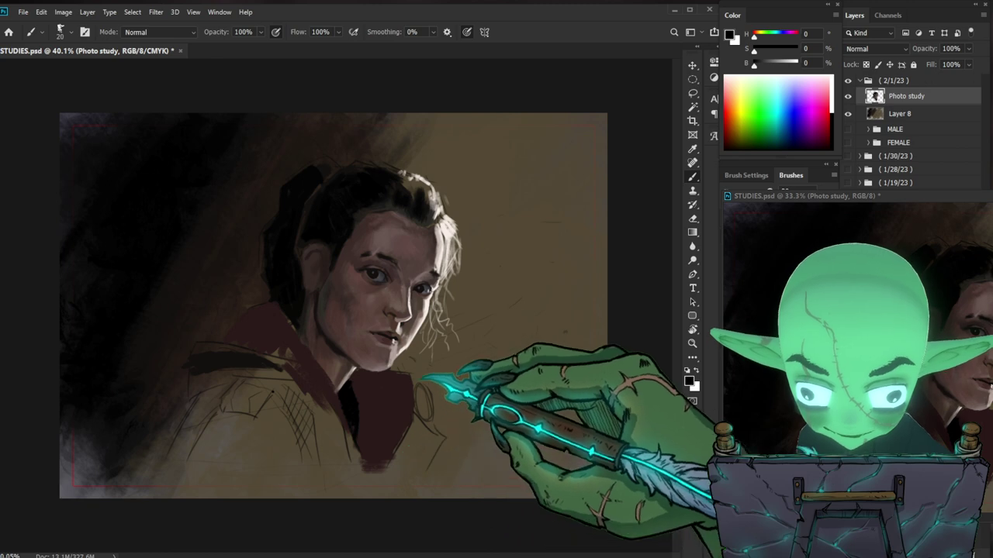
Step: Sample a dark grey-green and block in the shadowed jacket areas on both sides of the collar with a brush of about 60 px
{"action": "left_click", "coordinate": [320, 319], "text": "alt"}
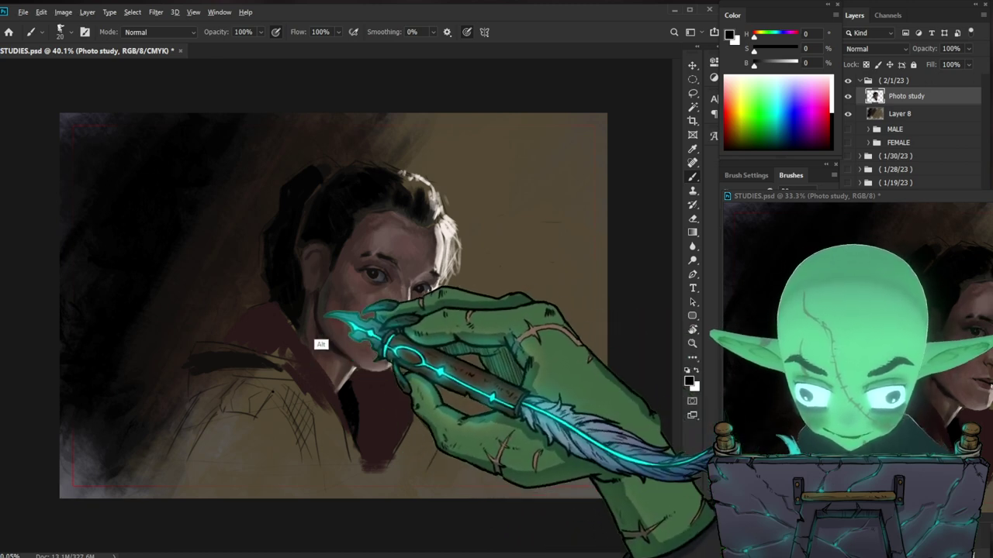
{"action": "left_click", "coordinate": [322, 326], "text": "alt"}
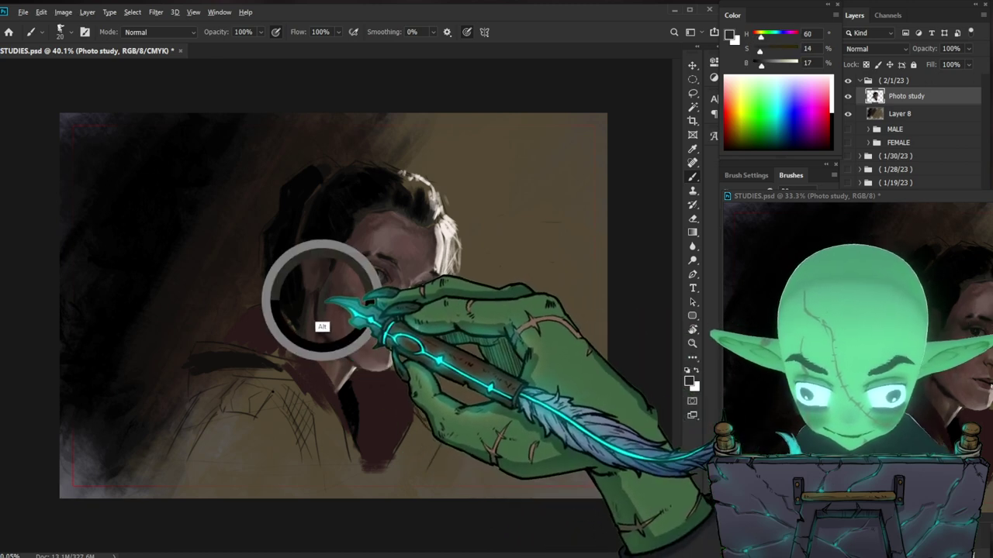
{"action": "key", "text": "bracketright"}
{"action": "key", "text": "bracketright"}
{"action": "key", "text": "bracketright"}
{"action": "key", "text": "bracketright"}
{"action": "key", "text": "bracketright"}
{"action": "key", "text": "bracketleft"}
{"action": "key", "text": "bracketleft"}
{"action": "key", "text": "bracketleft"}
{"action": "key", "text": "bracketright"}
{"action": "key", "text": "bracketright"}
{"action": "key", "text": "bracketright"}
{"action": "key", "text": "bracketright"}
{"action": "mouse_move", "coordinate": [291, 394]}
{"action": "left_mouse_down"}
{"action": "mouse_move", "coordinate": [318, 397]}
{"action": "mouse_move", "coordinate": [332, 457]}
{"action": "left_mouse_up"}
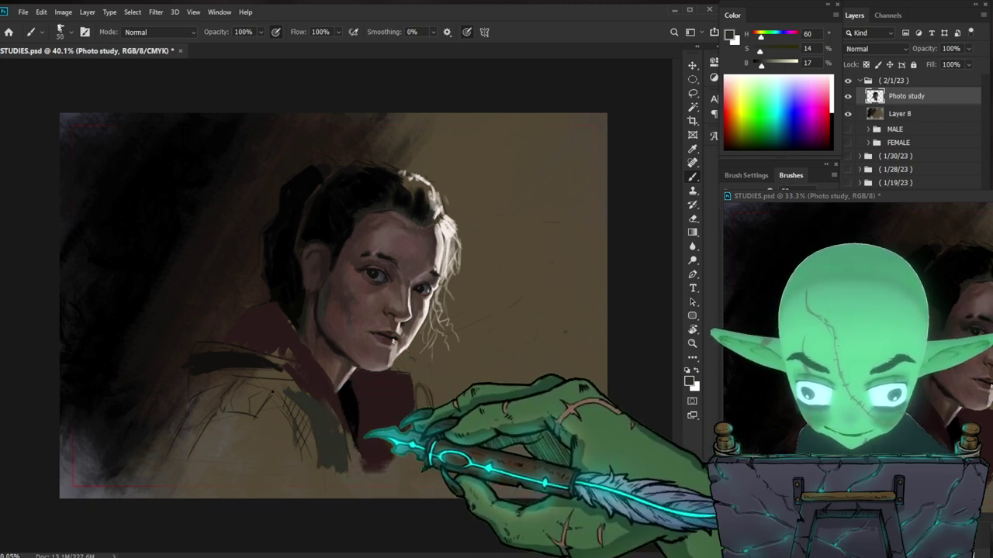
{"action": "key", "text": "bracketright"}
{"action": "mouse_move", "coordinate": [422, 426]}
{"action": "left_mouse_down"}
{"action": "mouse_move", "coordinate": [435, 463]}
{"action": "mouse_move", "coordinate": [442, 440]}
{"action": "left_mouse_up"}
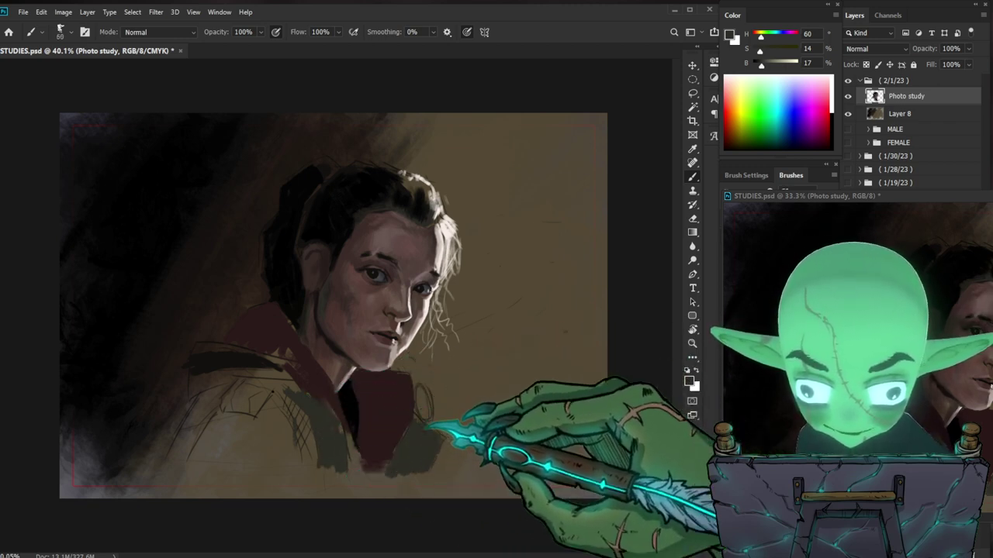
Step: Refine the chin and the area below the lips with sampled brown skin tones using a 15 px brush
{"action": "left_click_drag", "start_coordinate": [439, 357], "coordinate": [465, 354]}
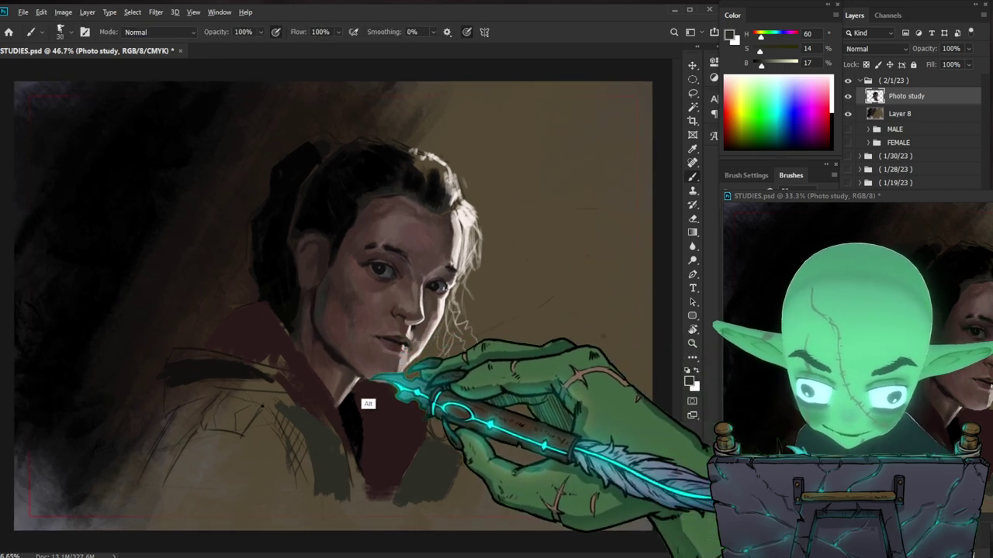
{"action": "left_click", "coordinate": [370, 345], "text": "alt"}
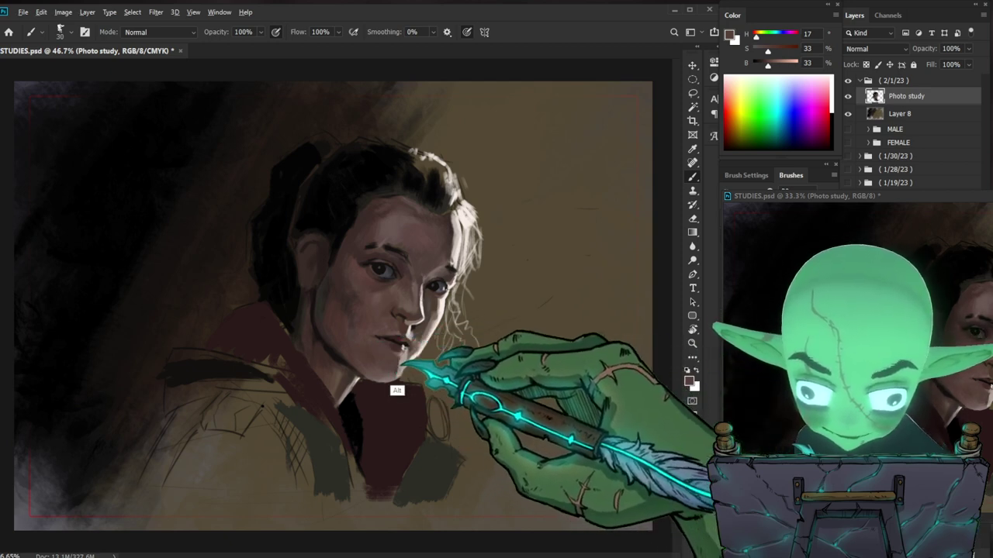
{"action": "left_click", "coordinate": [348, 329], "text": "alt"}
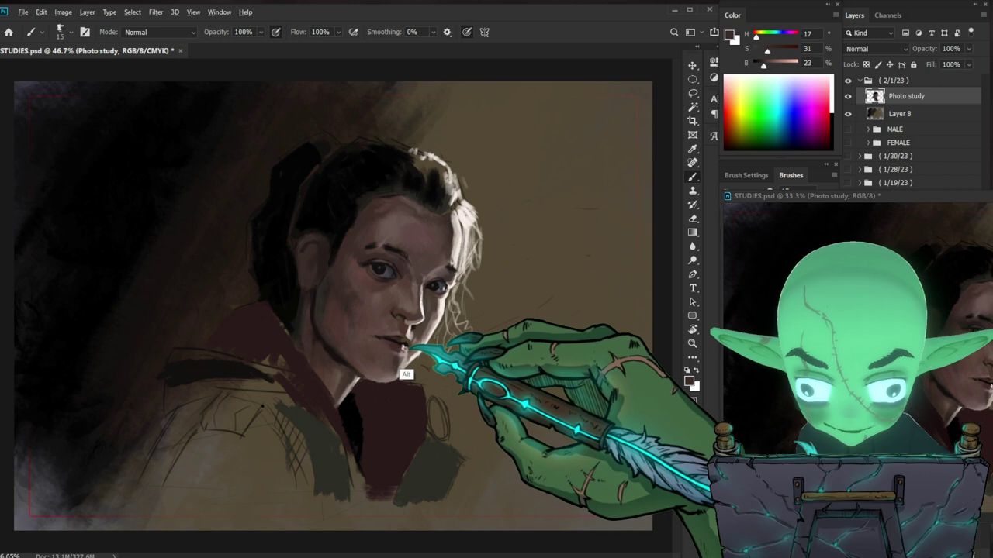
{"action": "left_click", "coordinate": [381, 355], "text": "alt"}
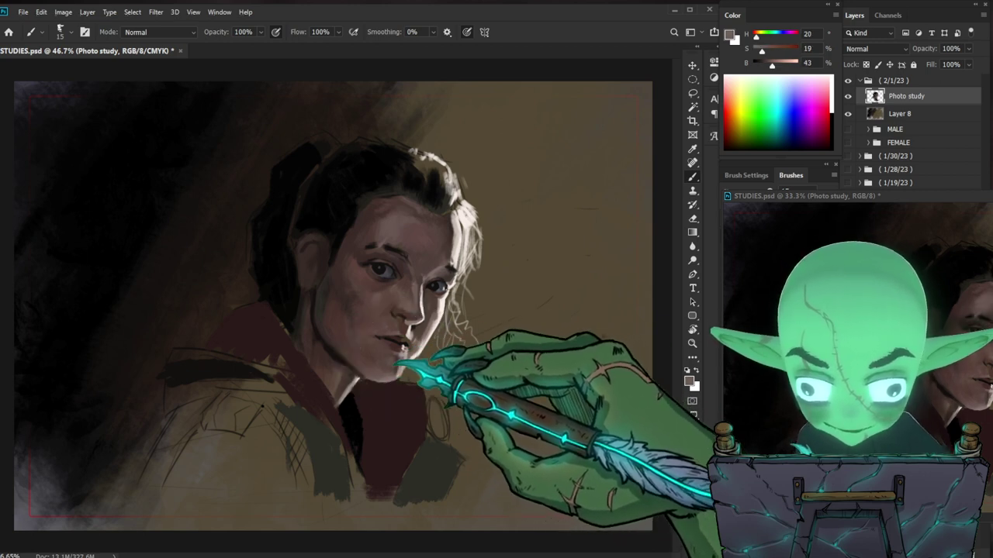
{"action": "left_click", "coordinate": [380, 357], "text": "alt"}
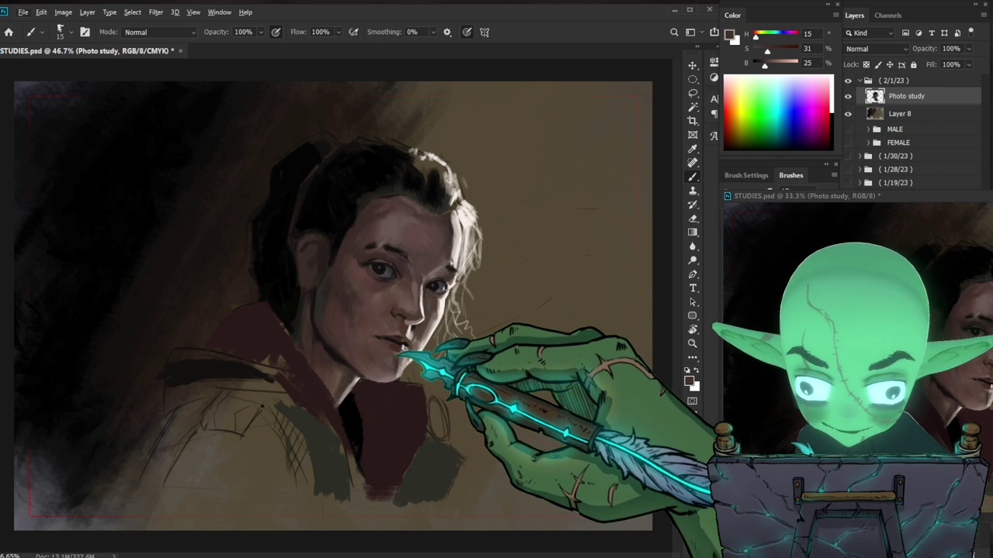
Step: Sample a reddish brown and touch up the lower edge of the chin, reducing the brush to 9 px
{"action": "key", "text": "ctrl+space"}
{"action": "left_click_drag", "start_coordinate": [547, 378], "coordinate": [508, 379]}
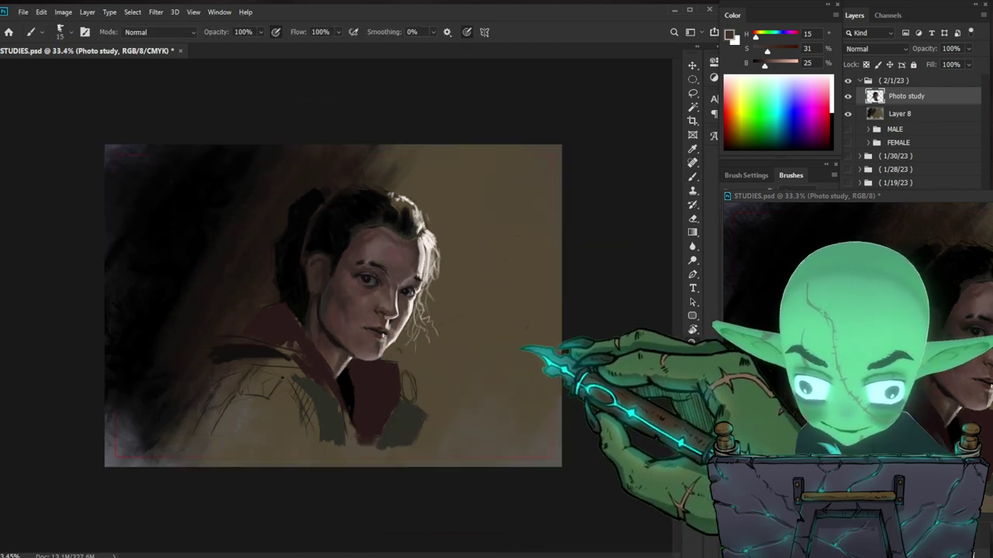
{"action": "key", "text": "ctrl+space"}
{"action": "left_click_drag", "start_coordinate": [389, 342], "coordinate": [418, 340]}
{"action": "left_click_drag", "start_coordinate": [342, 309], "coordinate": [358, 309]}
{"action": "key", "text": "b"}
{"action": "left_click", "coordinate": [368, 388], "text": "alt"}
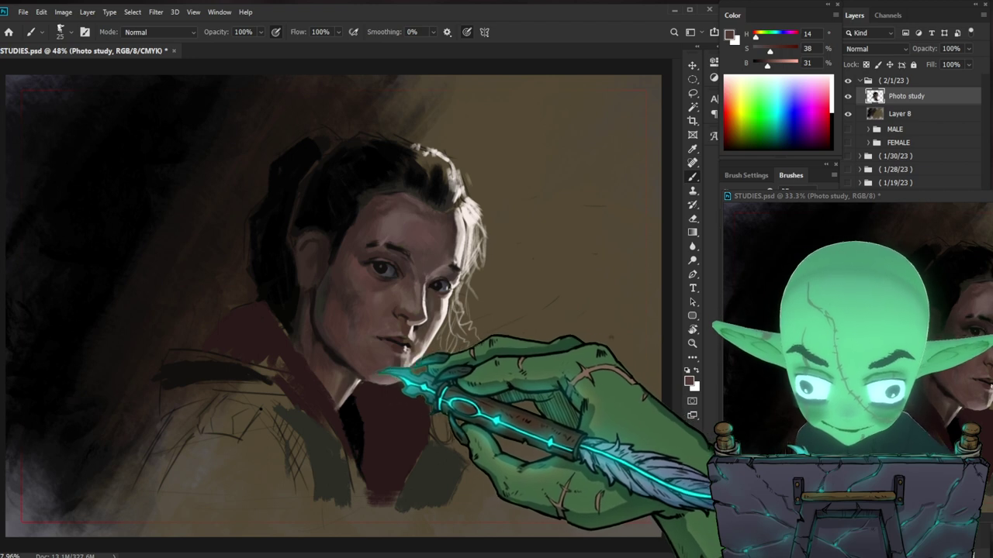
{"action": "key", "text": "bracketleft"}
{"action": "key", "text": "bracketleft"}
{"action": "key", "text": "bracketleft"}
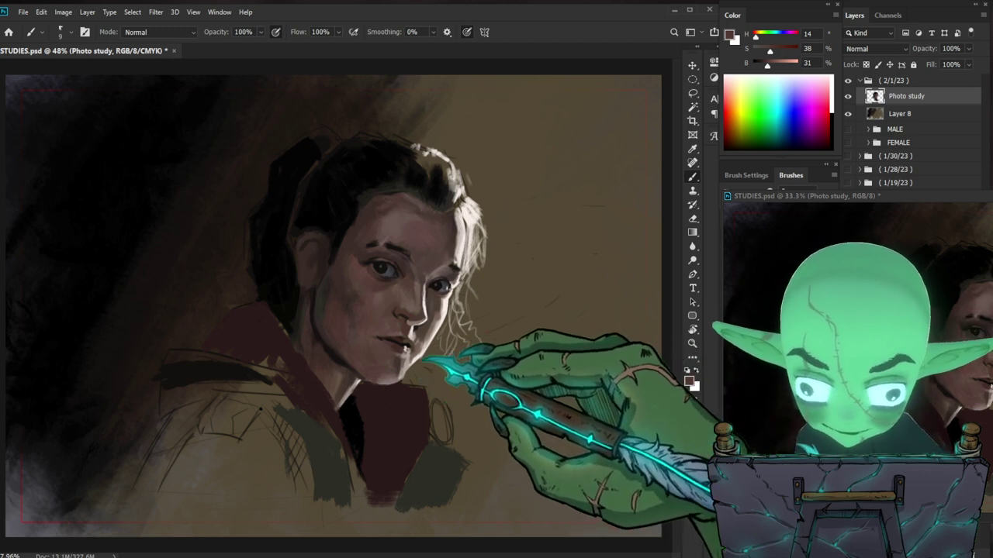
Step: Sample the near-white rim light and sharpen the highlight along the lit jaw and chin with a 7 px brush
{"action": "left_click", "coordinate": [406, 363], "text": "alt"}
{"action": "key", "text": "bracketleft"}
{"action": "key", "text": "bracketleft"}
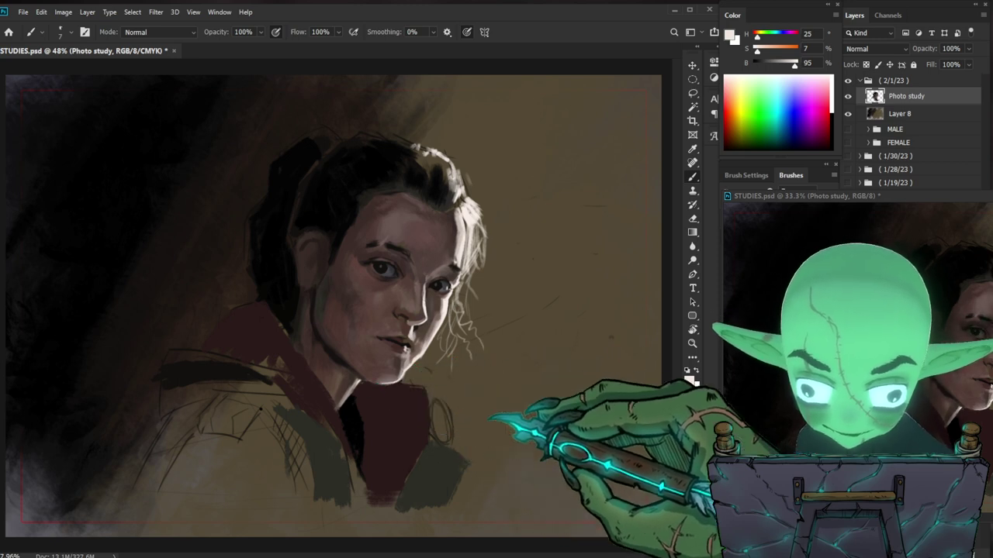
Step: Sample a dark brown and darken the outer corner of the far eye with the 7 px brush
{"action": "left_click_drag", "start_coordinate": [529, 337], "coordinate": [505, 355]}
{"action": "mouse_move", "coordinate": [445, 326]}
{"action": "left_mouse_down"}
{"action": "mouse_move", "coordinate": [535, 308]}
{"action": "mouse_move", "coordinate": [455, 330]}
{"action": "mouse_move", "coordinate": [483, 316]}
{"action": "left_mouse_up"}
{"action": "left_click_drag", "start_coordinate": [450, 286], "coordinate": [472, 276]}
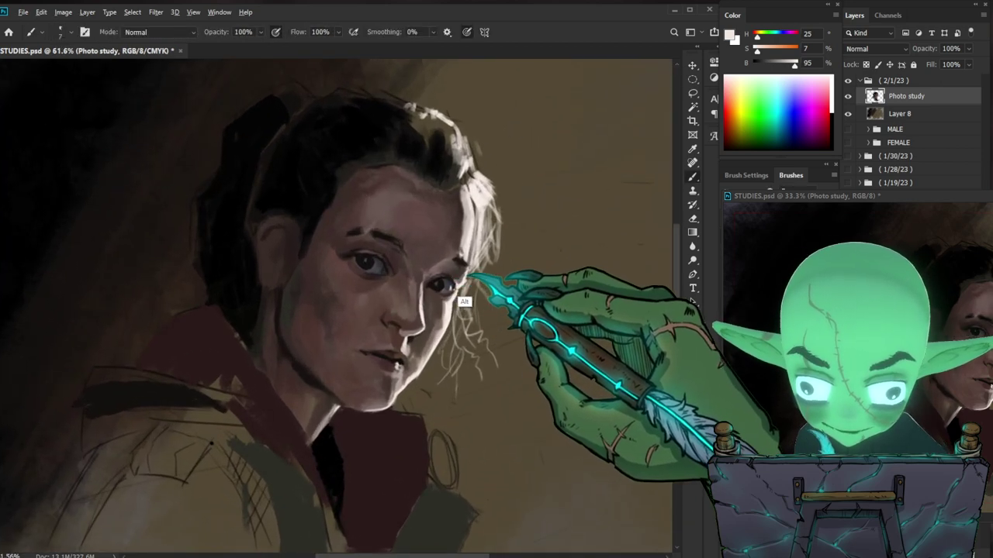
{"action": "left_click", "coordinate": [454, 292], "text": "alt"}
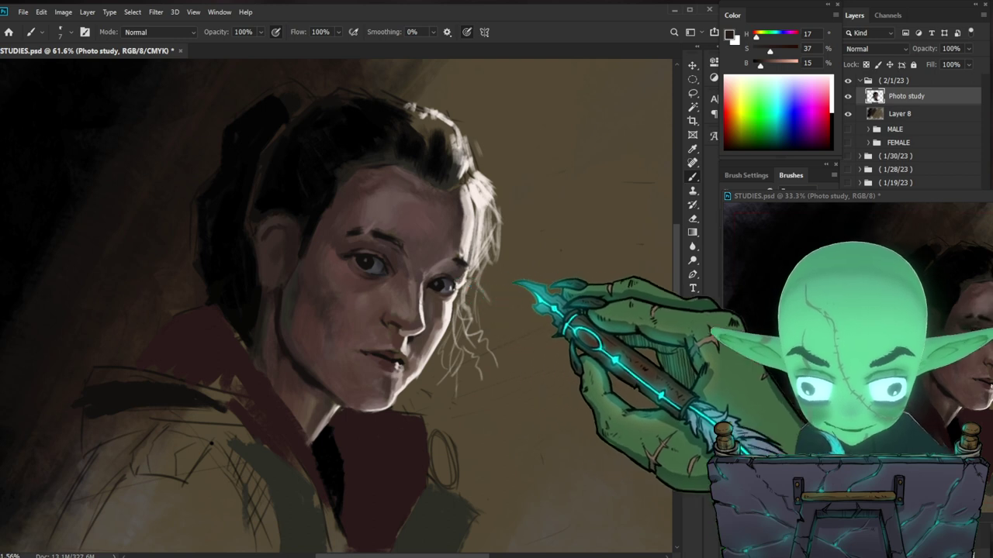
{"action": "left_click_drag", "start_coordinate": [540, 287], "coordinate": [512, 288]}
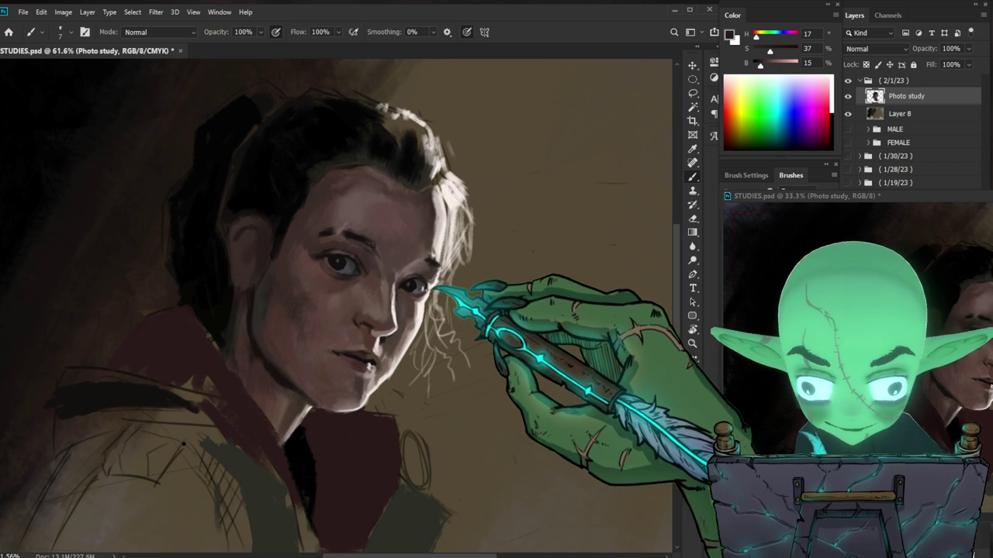
Step: Sample a near-black brown and deepen the lash line and outer edge of the far eye
{"action": "left_click_drag", "start_coordinate": [538, 339], "coordinate": [478, 342]}
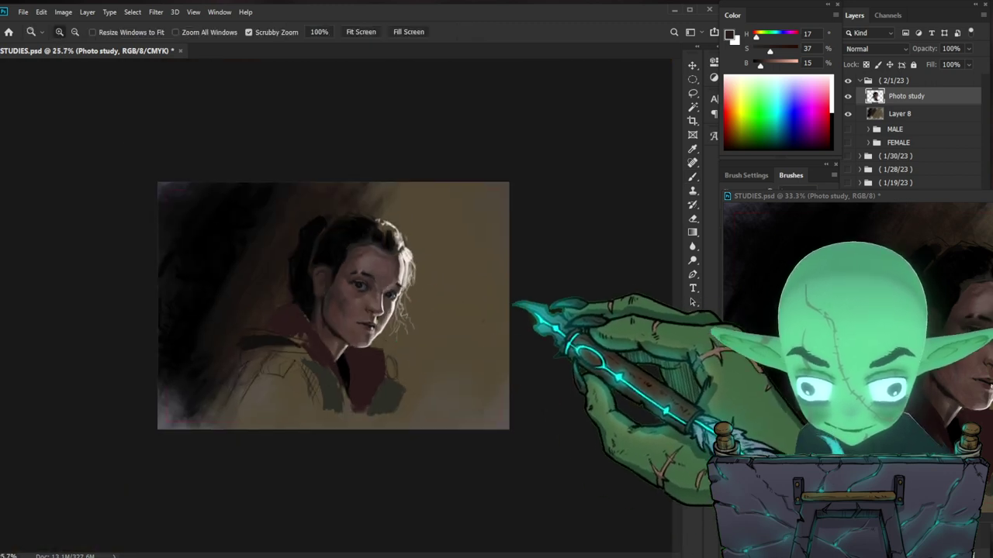
{"action": "scroll", "coordinate": [481, 338], "scroll_direction": "up", "scroll_amount": 3}
{"action": "scroll", "coordinate": [453, 291], "scroll_direction": "up", "scroll_amount": 3}
{"action": "key", "text": "b"}
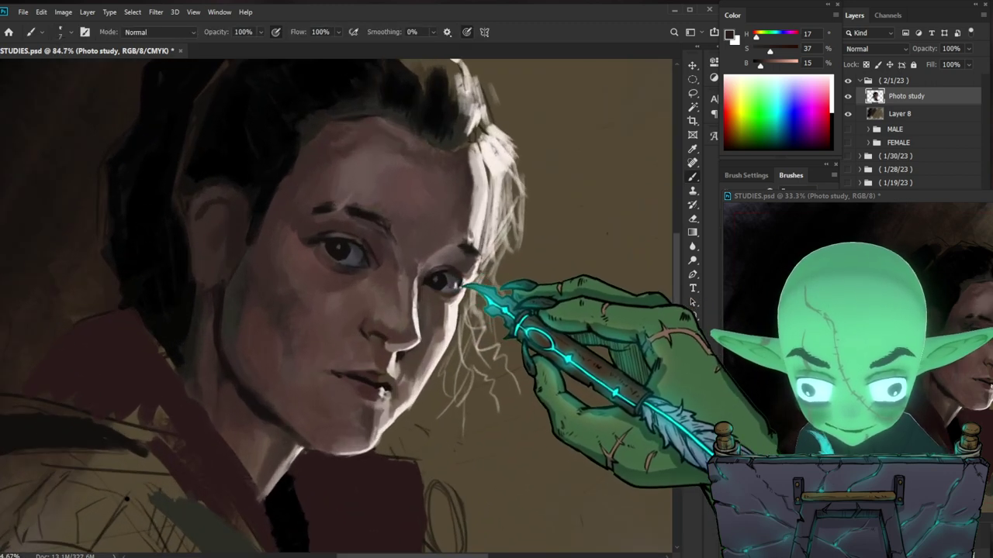
{"action": "left_click", "coordinate": [421, 284], "text": "alt"}
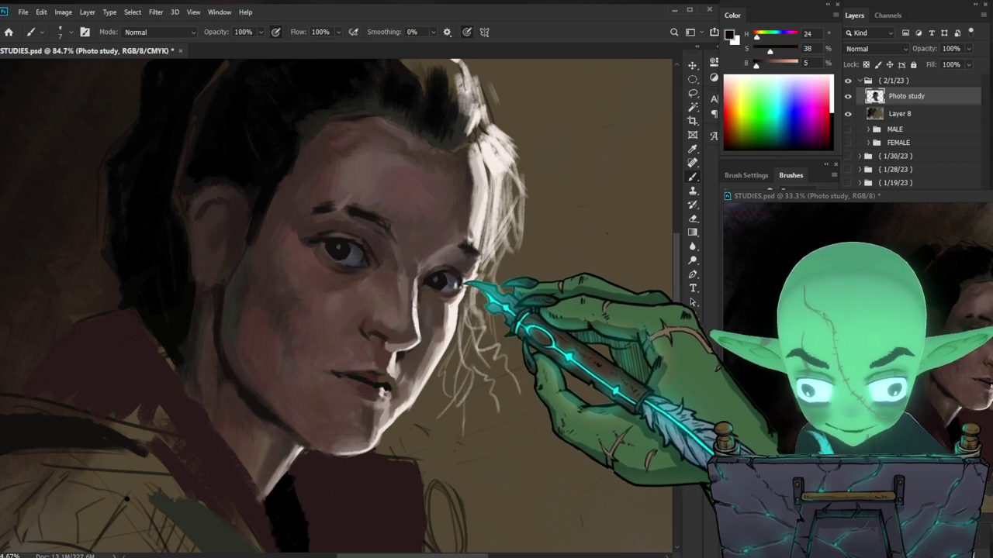
{"action": "left_click_drag", "start_coordinate": [535, 291], "coordinate": [524, 241]}
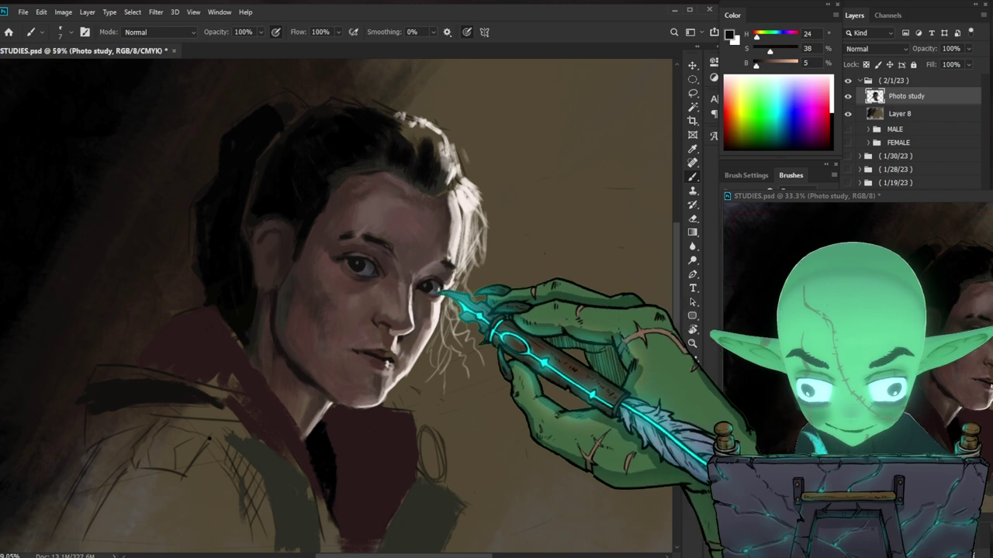
Step: Touch up the near eye with a sampled near-black, and soften the brow and forehead with a sampled reddish brown at 25 px
{"action": "left_click", "coordinate": [360, 267], "text": "alt"}
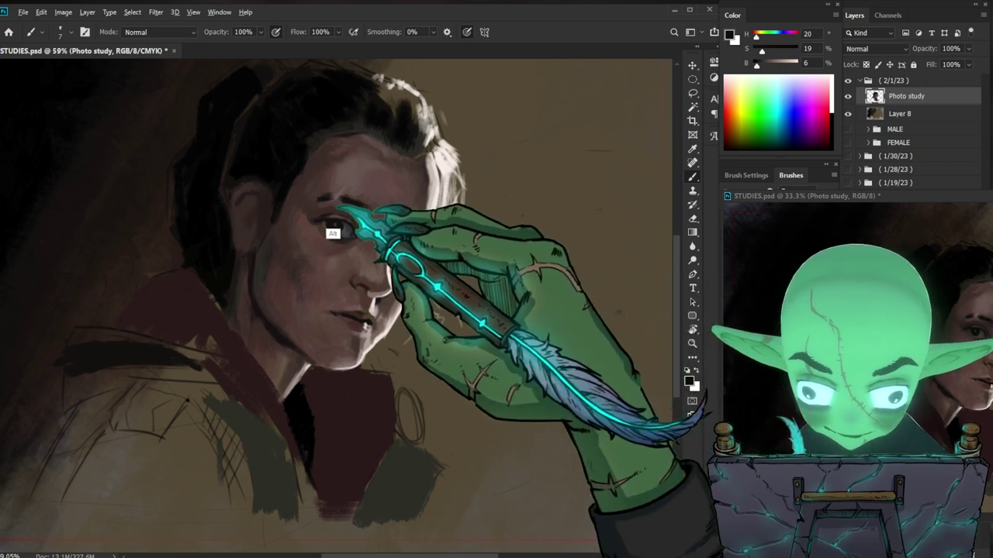
{"action": "left_click", "coordinate": [322, 231], "text": "alt"}
{"action": "key", "text": "]"}
{"action": "key", "text": "]"}
{"action": "key", "text": "]"}
{"action": "key", "text": "]"}
{"action": "key", "text": "]"}
{"action": "key", "text": "]"}
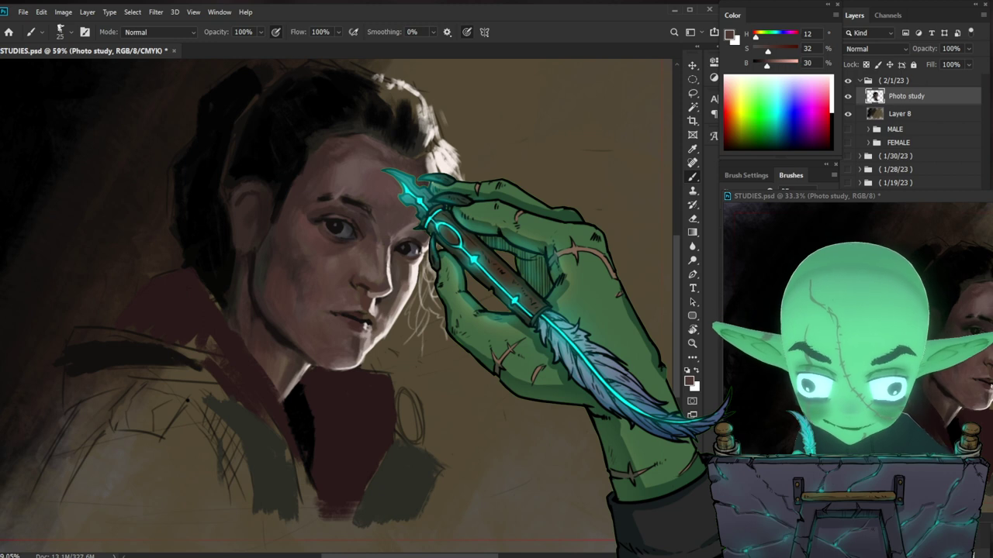
Step: Sample a warm brown from the shadowed jaw and blend the shading across the chin and cheek with 25 to 50 px brushes
{"action": "left_click", "coordinate": [273, 300], "text": "alt"}
{"action": "key", "text": "]"}
{"action": "key", "text": "]"}
{"action": "key", "text": "]"}
{"action": "key", "text": "]"}
{"action": "key", "text": "]"}
{"action": "key", "text": "]"}
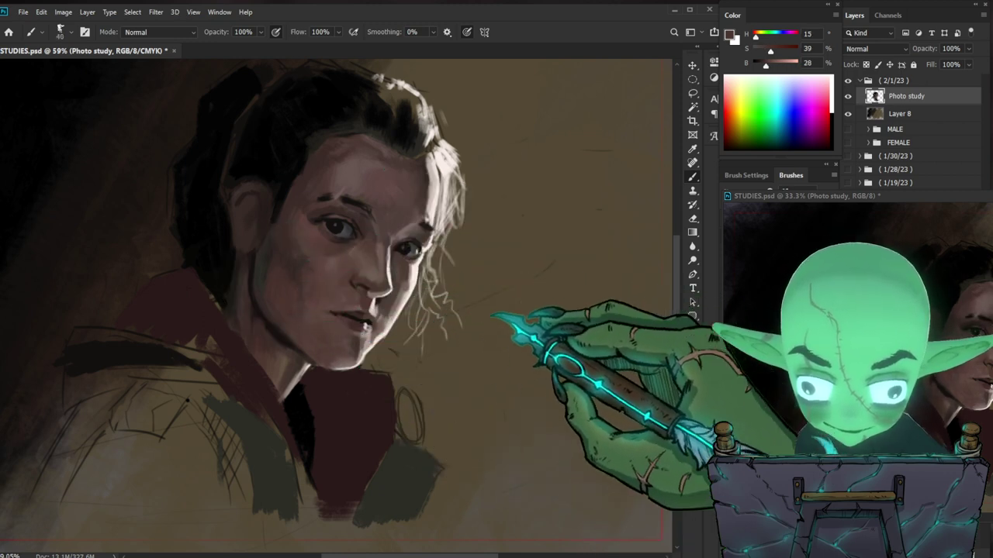
{"action": "key", "text": "bracketleft"}
{"action": "key", "text": "bracketleft"}
{"action": "key", "text": "bracketleft"}
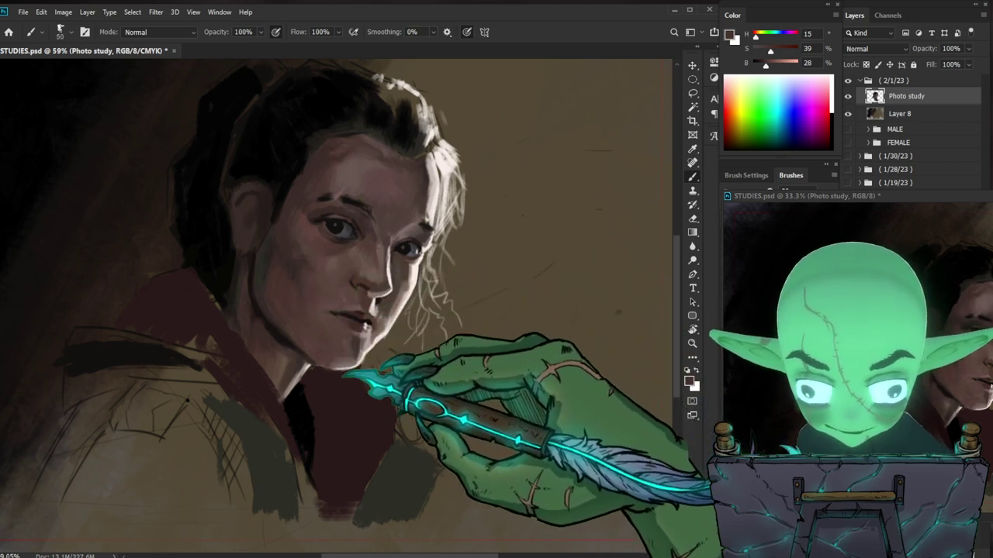
{"action": "key", "text": "bracketleft"}
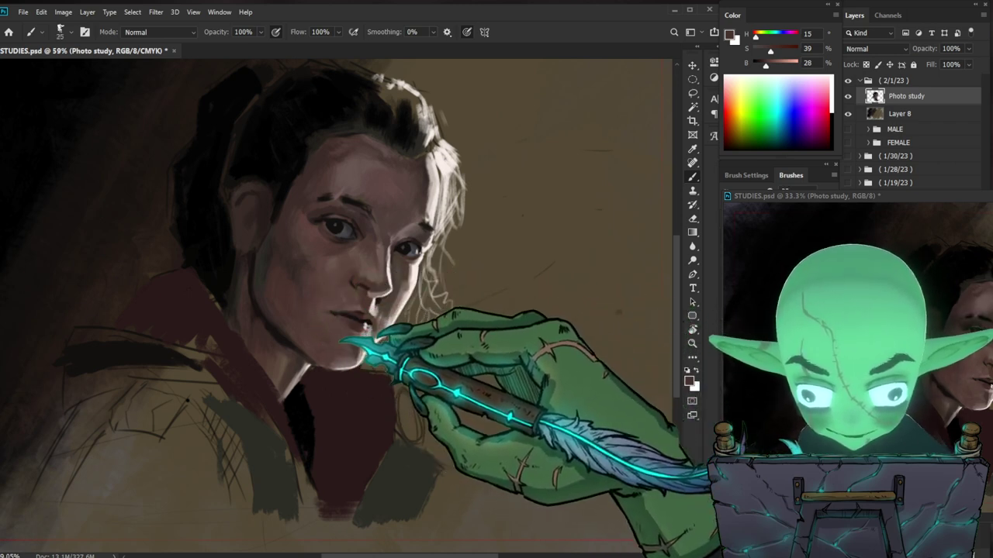
{"action": "key", "text": "bracketright"}
{"action": "key", "text": "bracketright"}
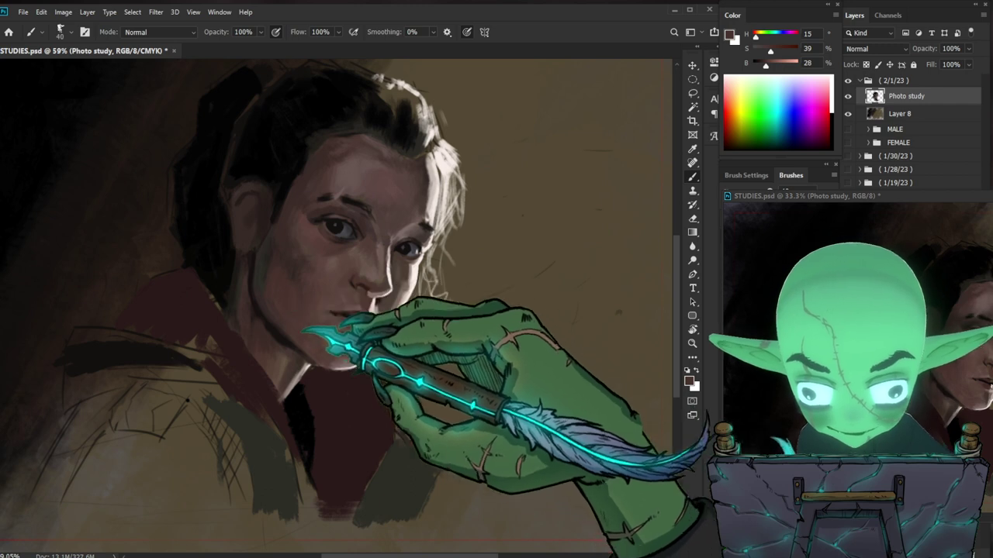
{"action": "scroll", "coordinate": [336, 304], "scroll_direction": "down", "scroll_amount": 6}
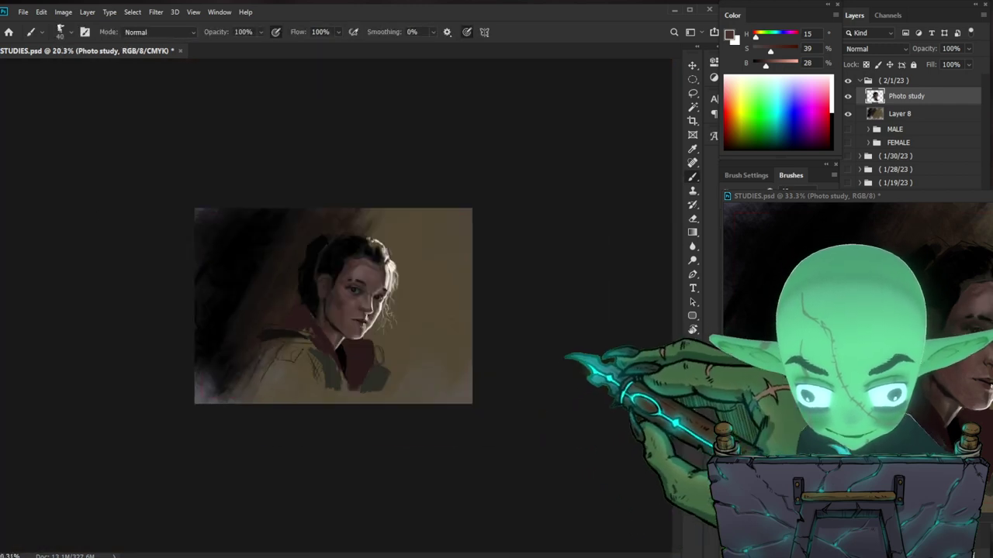
{"action": "left_click_drag", "start_coordinate": [381, 326], "coordinate": [434, 281]}
{"action": "key", "text": "b"}
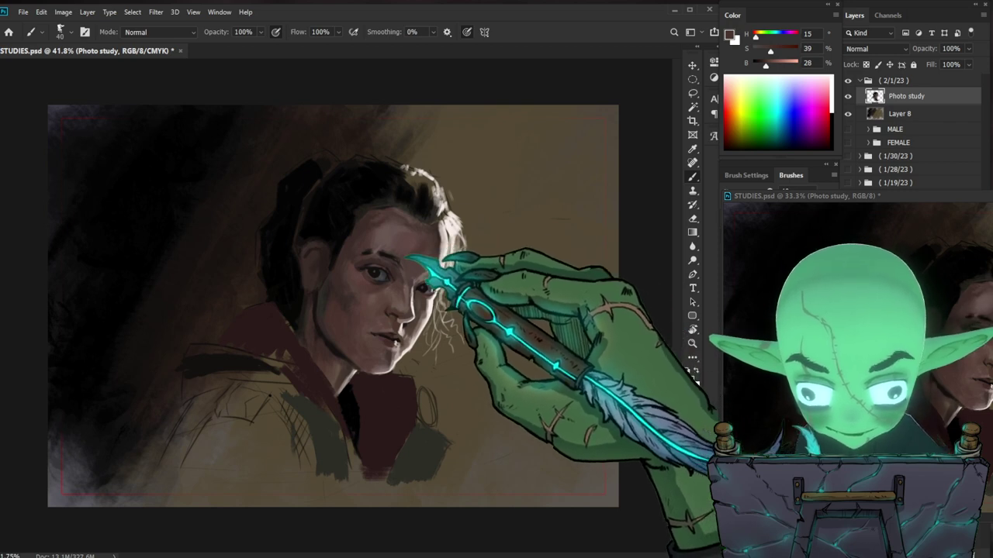
{"action": "left_click_drag", "start_coordinate": [510, 243], "coordinate": [466, 260]}
{"action": "key", "text": "z"}
{"action": "scroll", "coordinate": [333, 306], "scroll_direction": "up", "scroll_amount": 4}
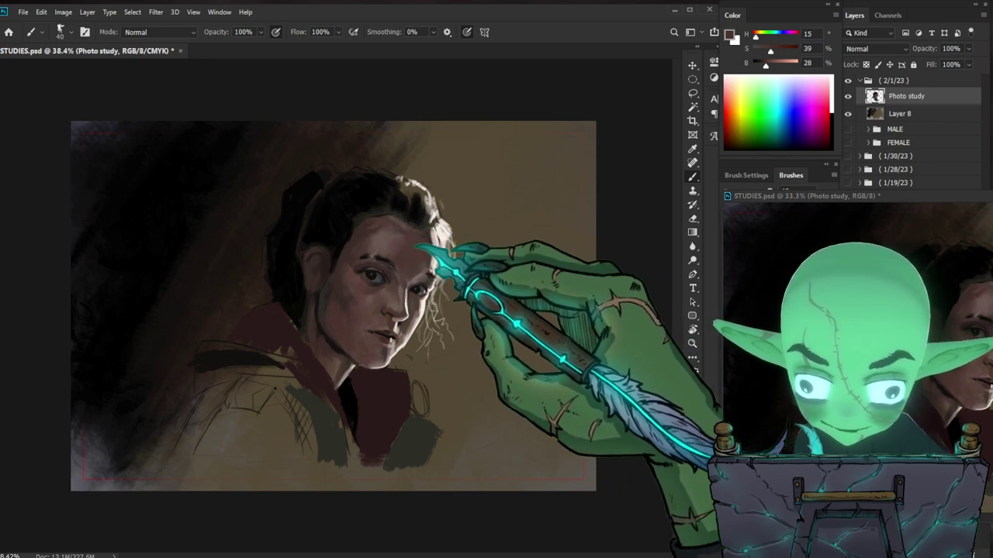
Step: Sample a muted mauve-brown from the forehead and blend the forehead shading with a 20 to 25 px brush
{"action": "left_click", "coordinate": [385, 228], "text": "alt"}
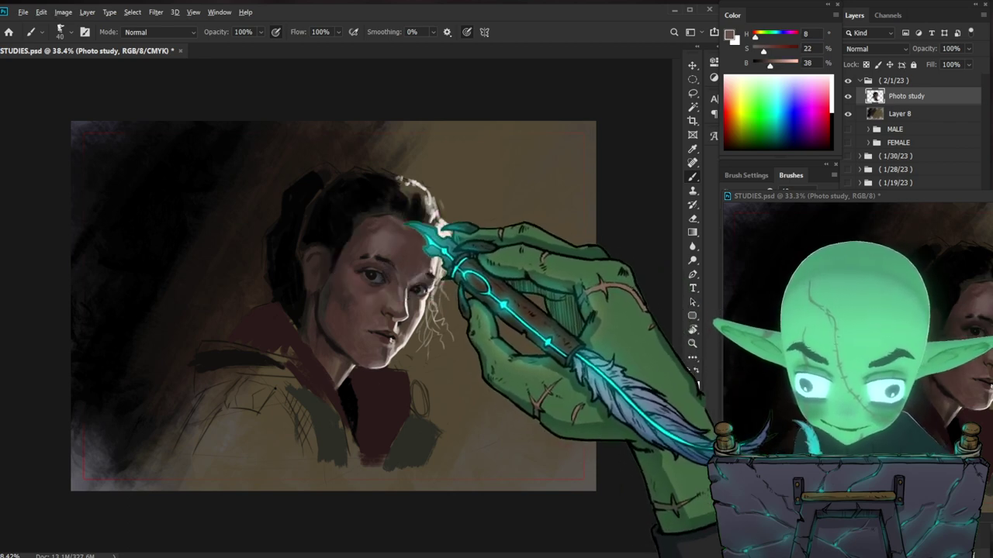
{"action": "key", "text": "bracketleft"}
{"action": "key", "text": "bracketleft"}
{"action": "key", "text": "bracketleft"}
{"action": "key", "text": "bracketleft"}
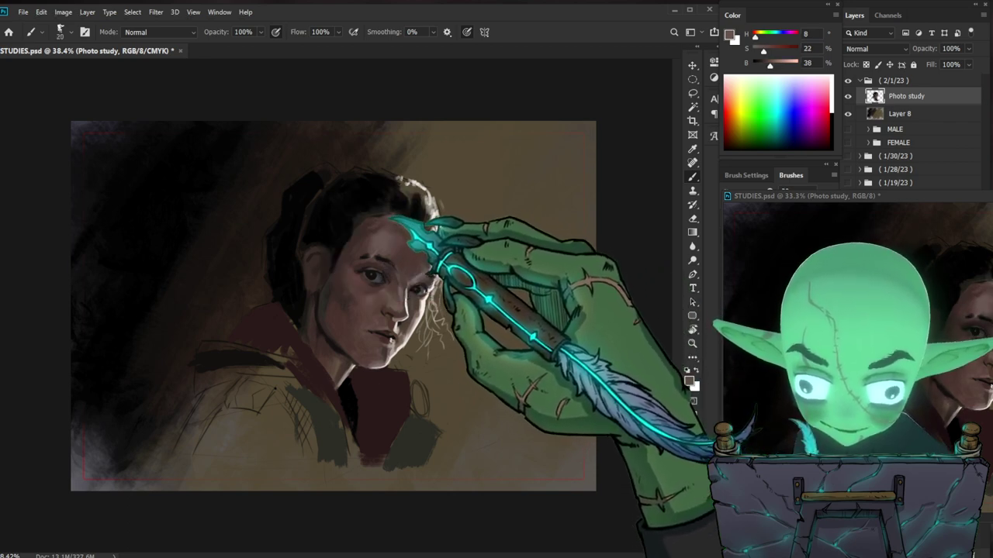
{"action": "key", "text": "bracketright"}
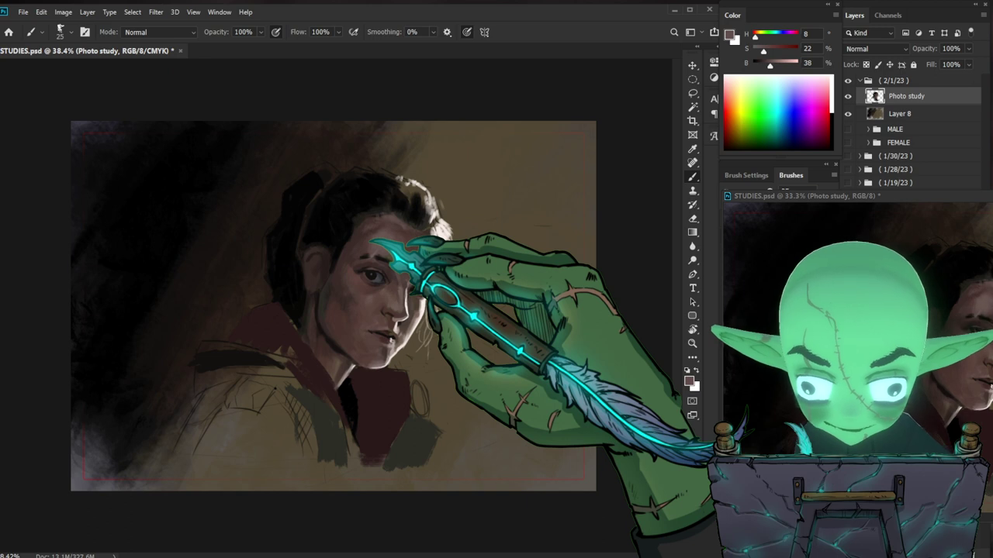
Step: Refine the shading around the mouth and chin with sampled dark browns, and touch up the rim highlight with a sampled near-white
{"action": "key", "text": "ctrl+space"}
{"action": "mouse_move", "coordinate": [426, 334]}
{"action": "left_mouse_down"}
{"action": "mouse_move", "coordinate": [446, 332]}
{"action": "mouse_move", "coordinate": [436, 342]}
{"action": "left_mouse_up"}
{"action": "key", "text": "ctrl+space"}
{"action": "left_click", "coordinate": [412, 355], "text": "alt"}
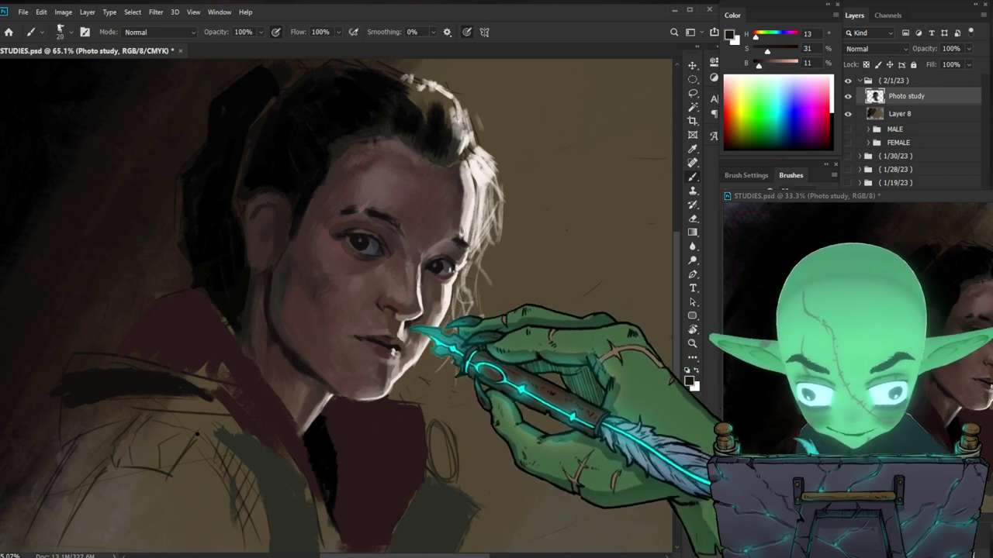
{"action": "mouse_move", "coordinate": [426, 334]}
{"action": "left_mouse_down"}
{"action": "mouse_move", "coordinate": [381, 341]}
{"action": "mouse_move", "coordinate": [440, 315]}
{"action": "left_mouse_up"}
{"action": "left_click", "coordinate": [411, 346], "text": "alt"}
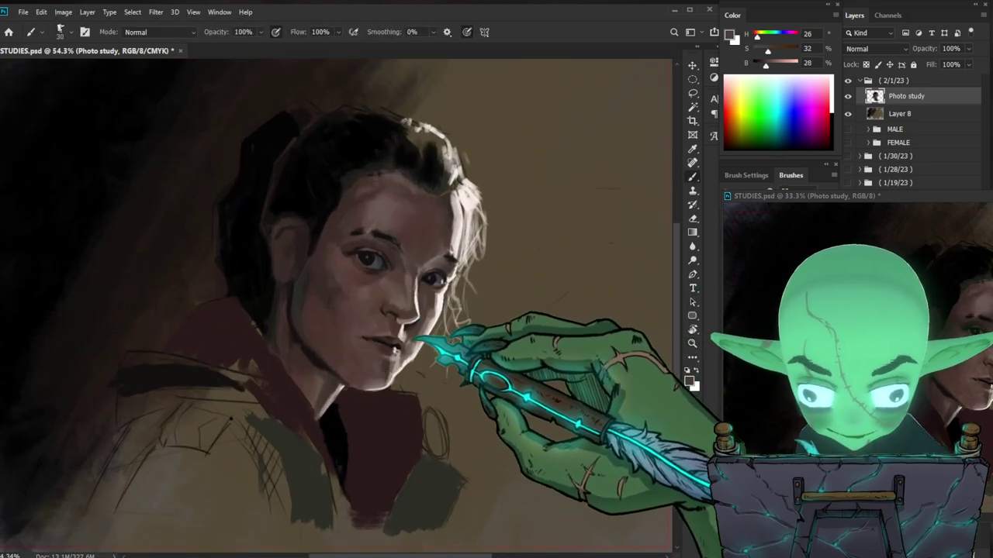
{"action": "mouse_move", "coordinate": [419, 336]}
{"action": "left_mouse_down"}
{"action": "mouse_move", "coordinate": [380, 338]}
{"action": "mouse_move", "coordinate": [435, 346]}
{"action": "left_mouse_up"}
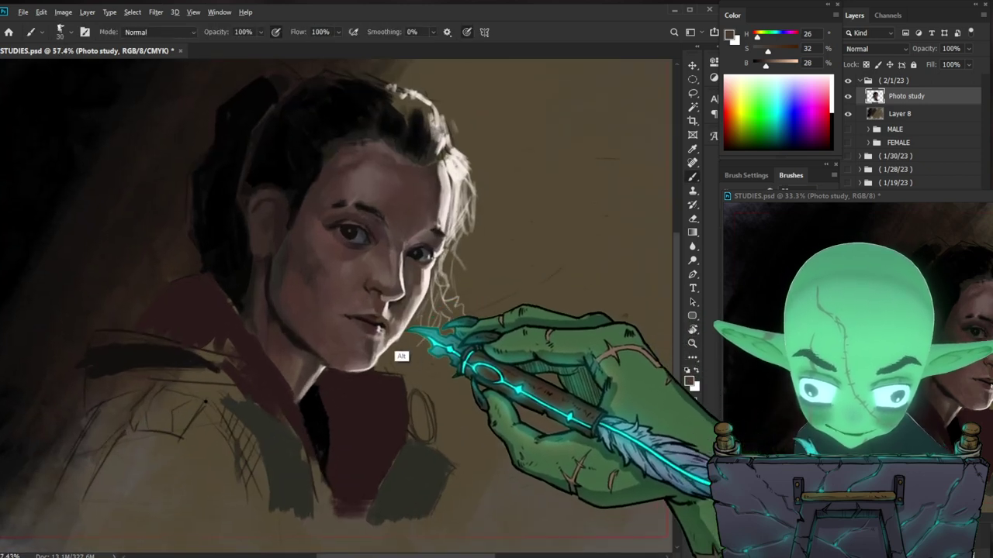
{"action": "left_click", "coordinate": [380, 335], "text": "alt"}
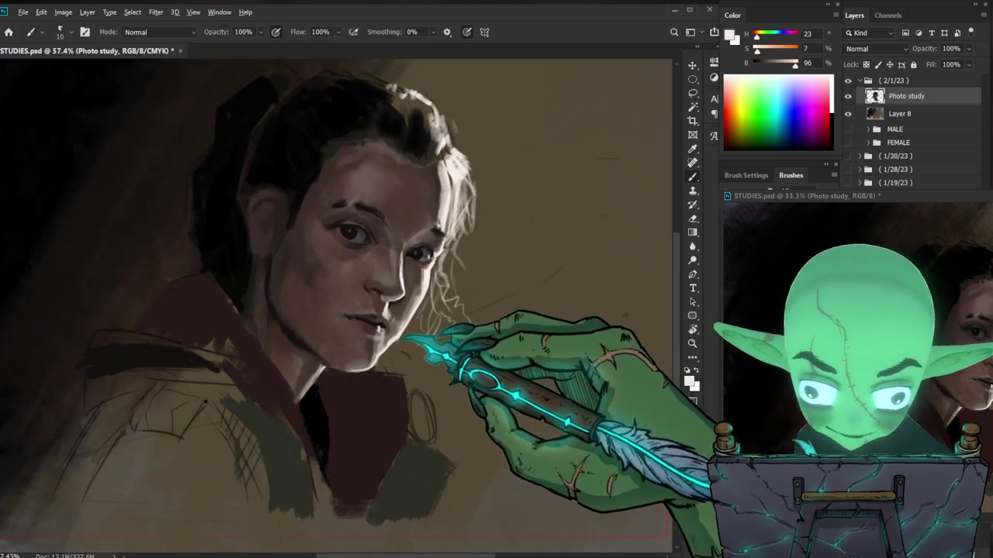
{"action": "key", "text": "e"}
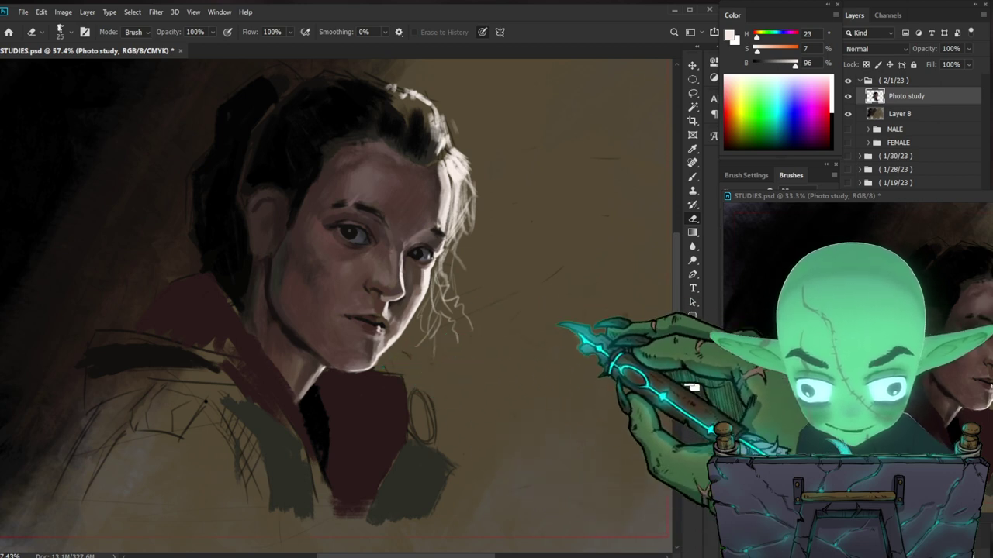
Step: Sample a warm tan and a dark reddish brown from the face and refine the area around the near eye at 10 px
{"action": "key", "text": "b"}
{"action": "left_click", "coordinate": [409, 276], "text": "alt"}
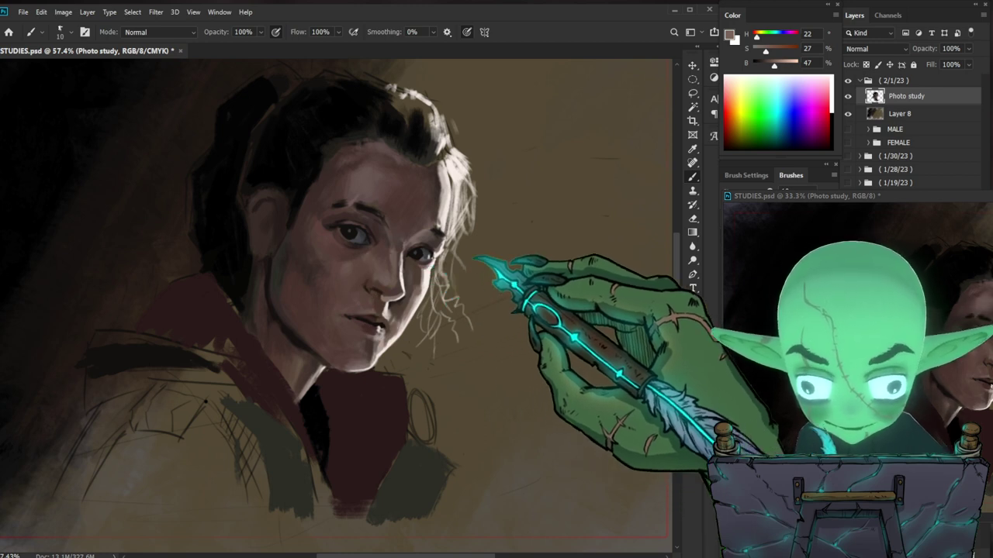
{"action": "left_click", "coordinate": [348, 266], "text": "alt"}
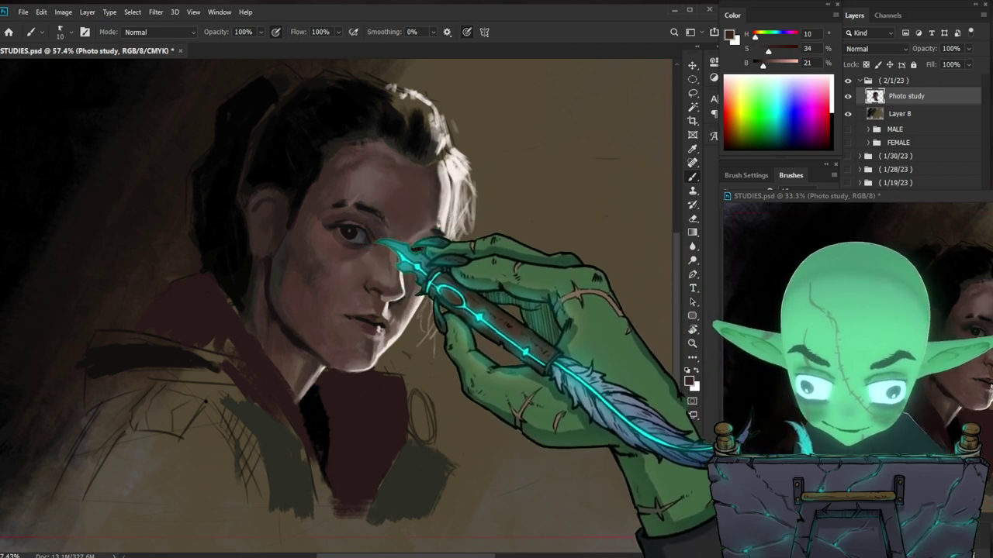
{"action": "left_click_drag", "start_coordinate": [519, 374], "coordinate": [508, 364]}
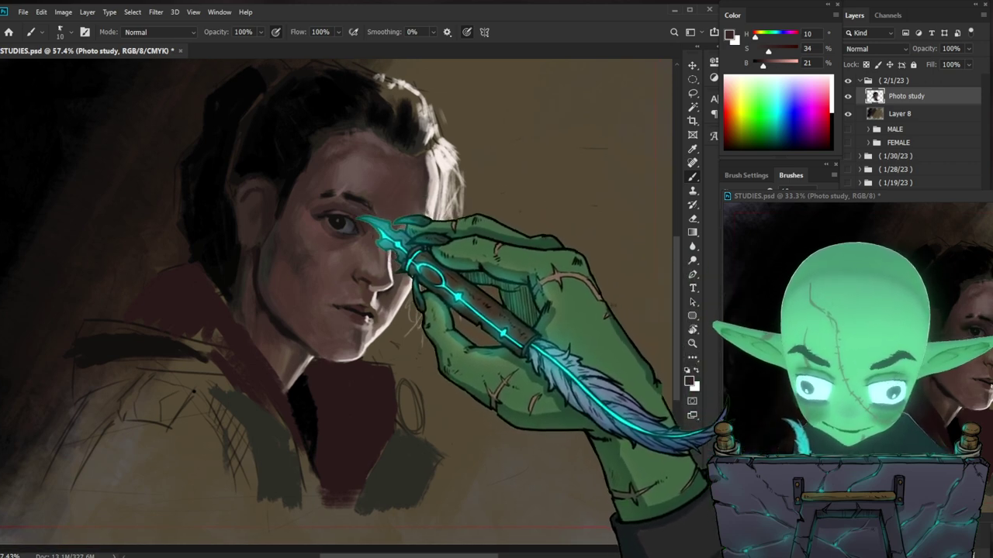
{"action": "left_click_drag", "start_coordinate": [555, 381], "coordinate": [551, 371]}
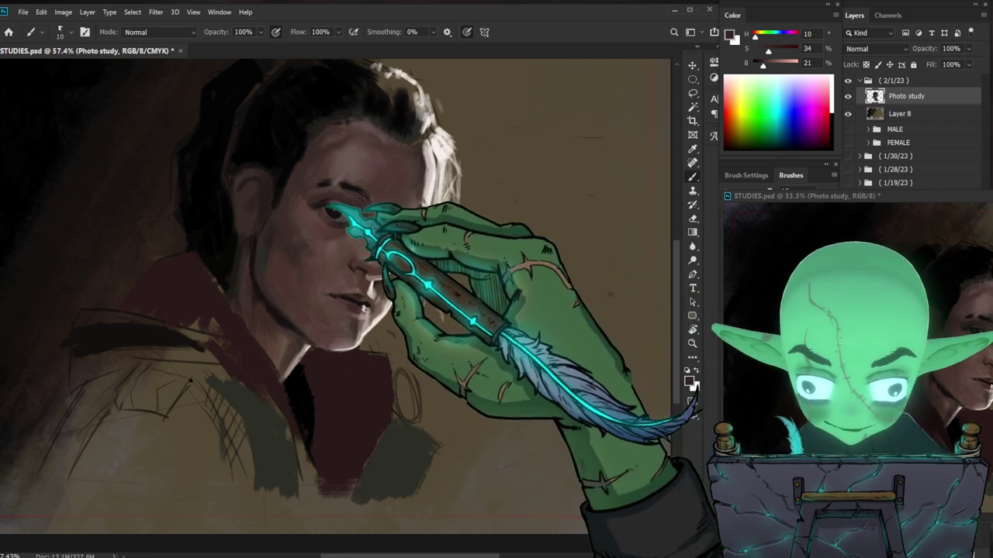
Step: Check the portrait at thumbnail size, and sample a dark brown with saturation raised to 41% for the face's dark accents
{"action": "left_click_drag", "start_coordinate": [543, 306], "coordinate": [487, 308]}
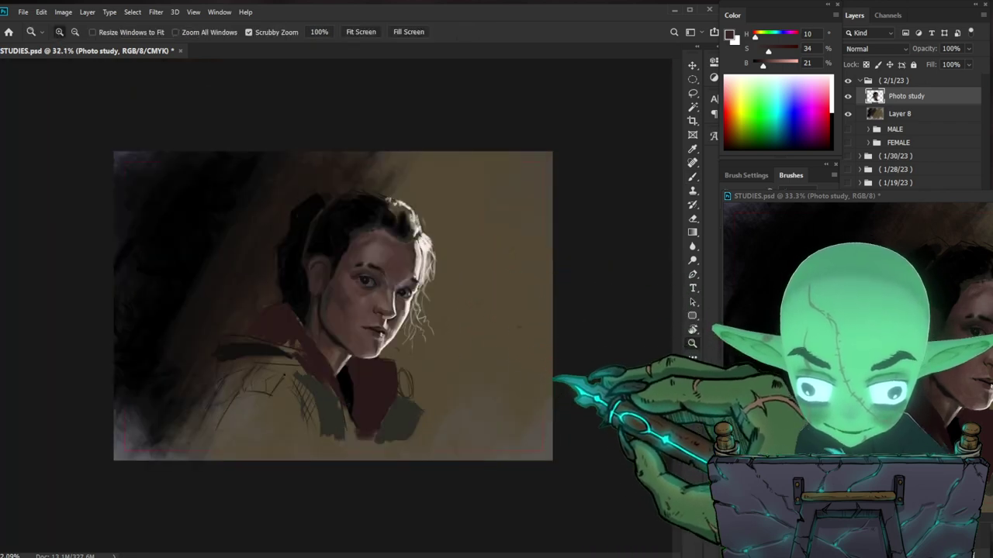
{"action": "key", "text": "ctrl+minus"}
{"action": "left_click_drag", "start_coordinate": [535, 364], "coordinate": [469, 408]}
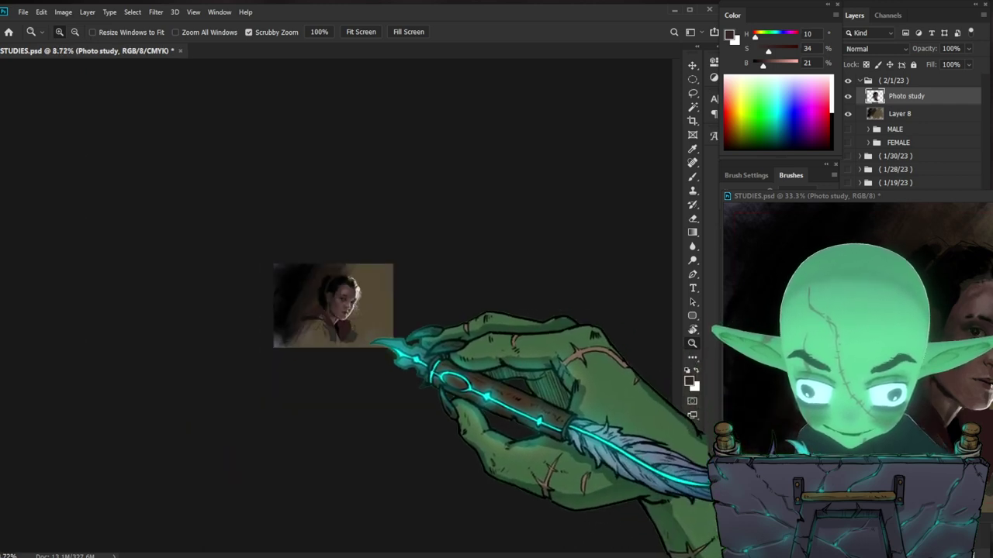
{"action": "scroll", "coordinate": [333, 306], "scroll_direction": "up", "scroll_amount": 6}
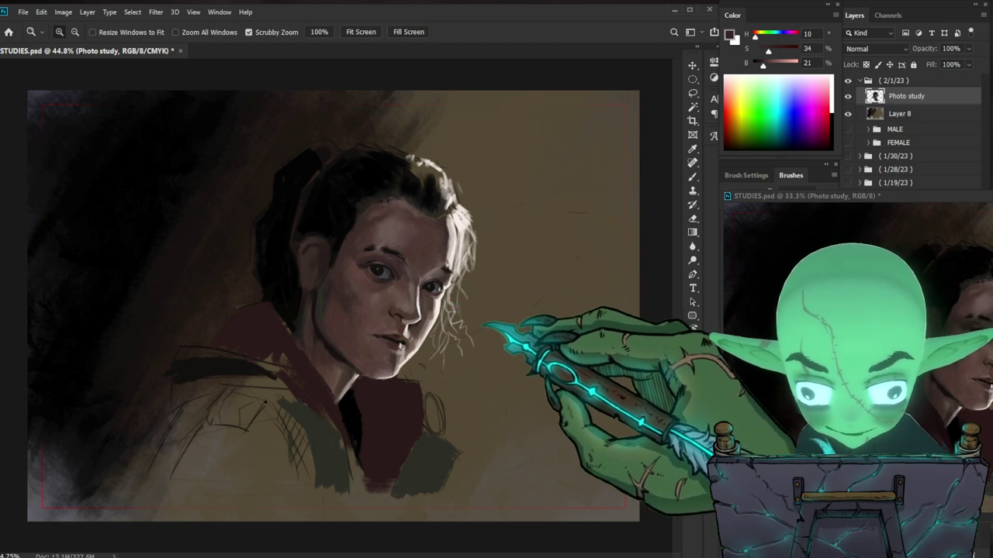
{"action": "scroll", "coordinate": [462, 318], "scroll_direction": "up", "scroll_amount": 3}
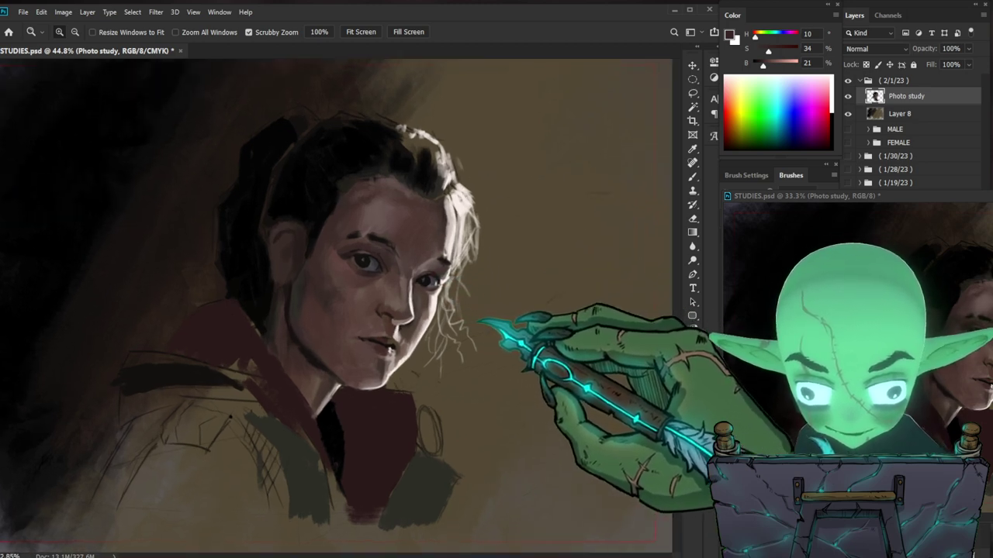
{"action": "key", "text": "b"}
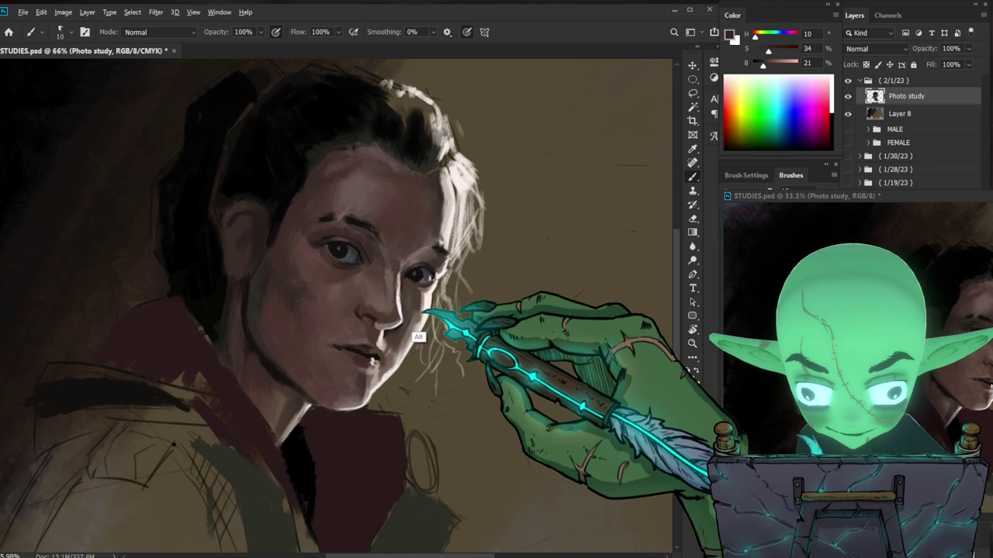
{"action": "left_click_drag", "start_coordinate": [418, 314], "coordinate": [317, 245]}
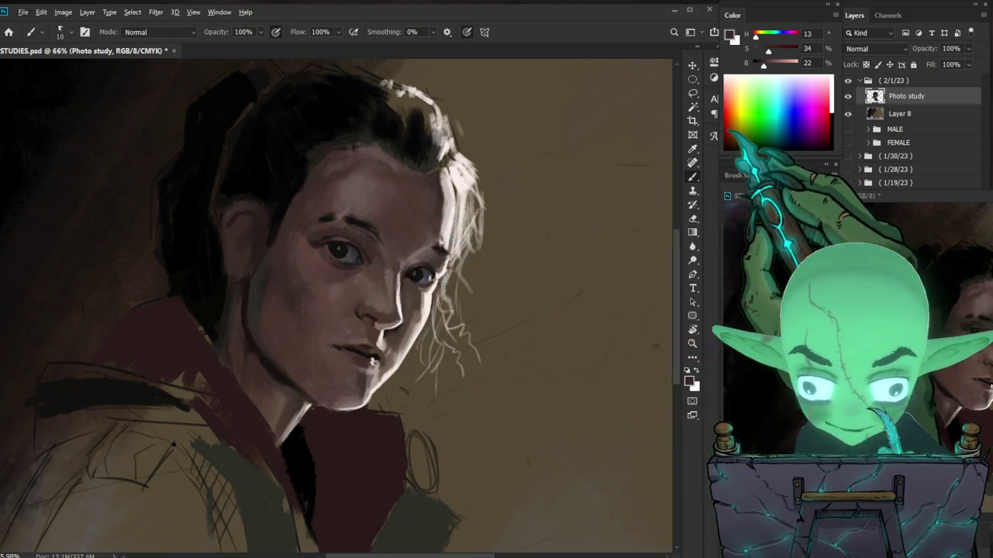
{"action": "left_click_drag", "start_coordinate": [768, 51], "coordinate": [772, 51]}
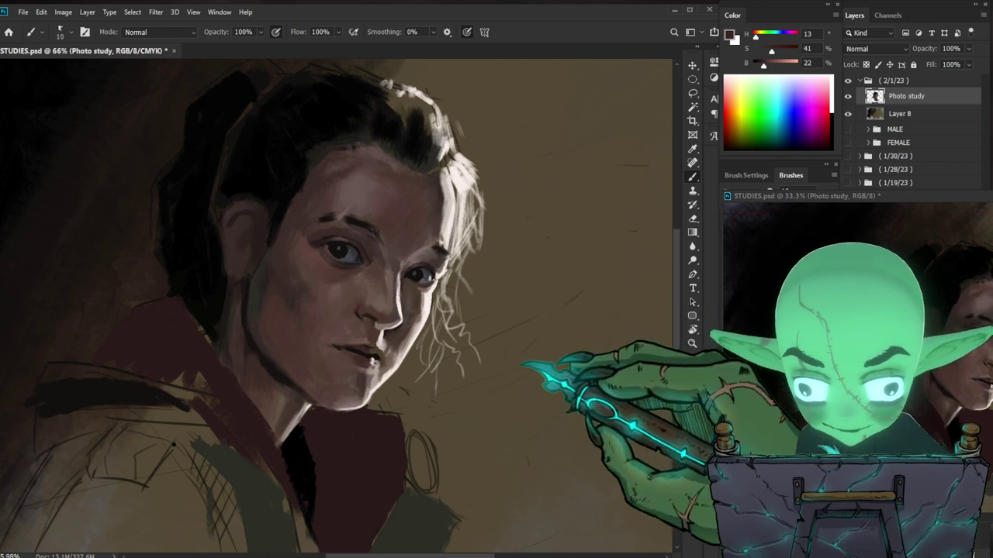
Step: Blend the midtones of the nose and cheek with sampled browns, using 10 and 30 px brushes
{"action": "left_click", "coordinate": [388, 322], "text": "alt"}
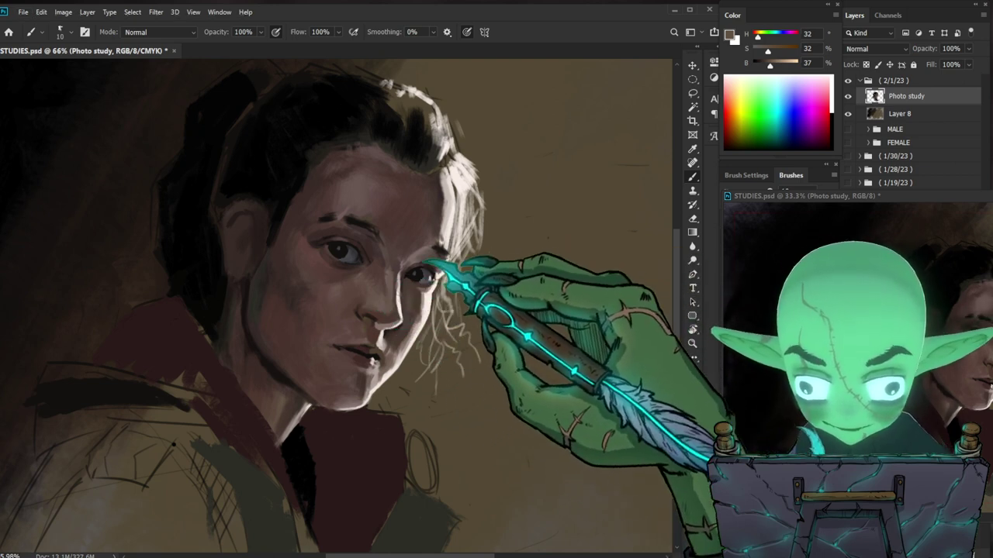
{"action": "left_click", "coordinate": [321, 283], "text": "alt"}
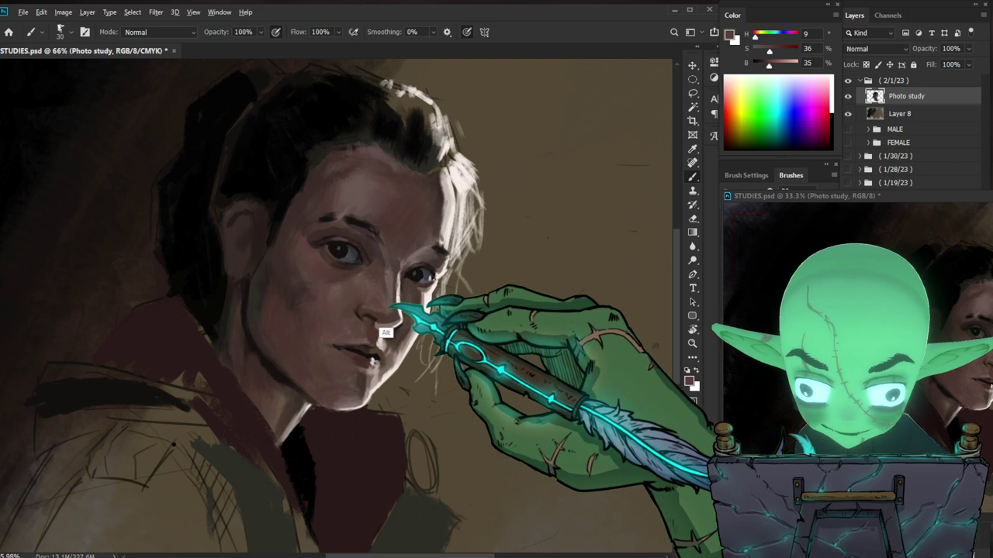
{"action": "left_click", "coordinate": [365, 302], "text": "alt"}
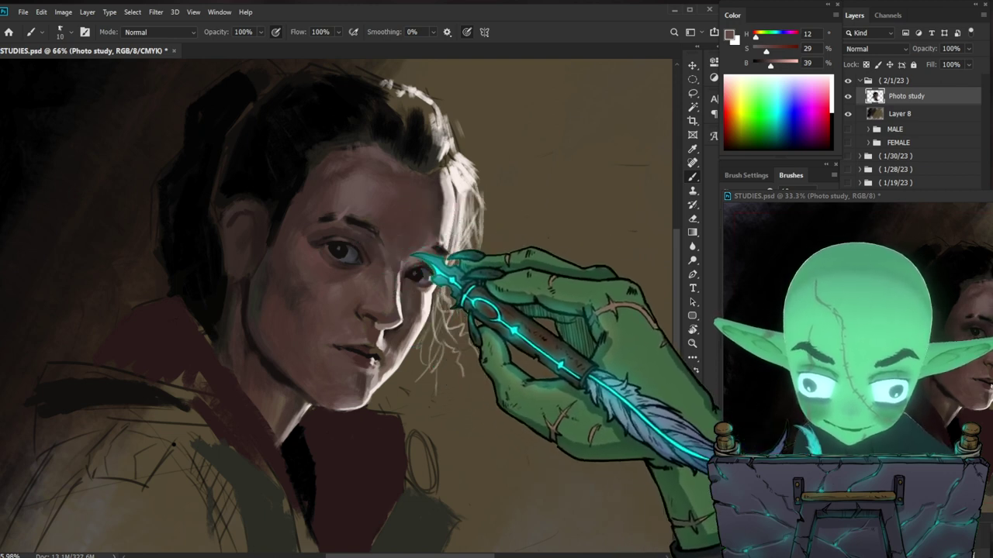
Step: Sample a dark brown from the near eye and refine its lid and corner with a fine 7 px brush
{"action": "key", "text": "alt"}
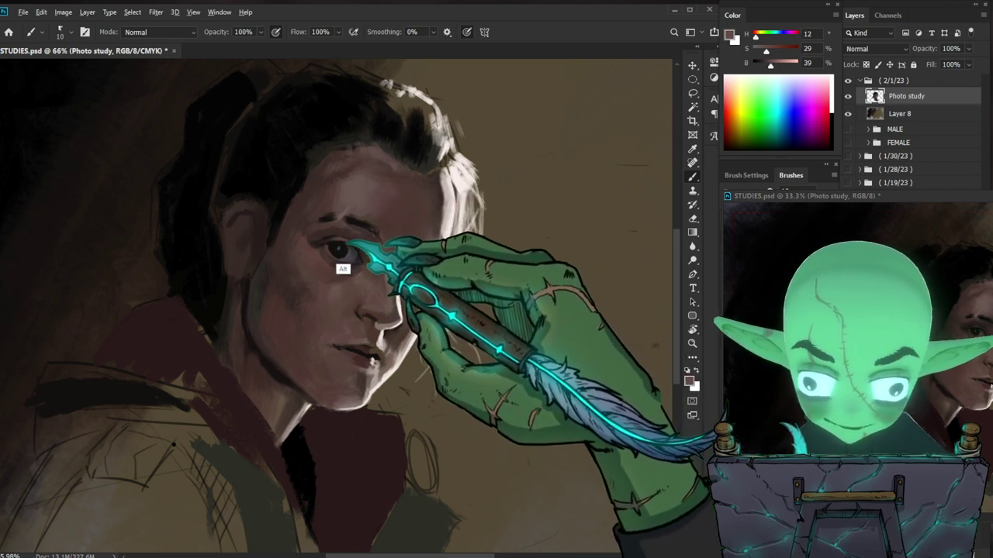
{"action": "left_click", "coordinate": [354, 249], "text": "alt"}
{"action": "key", "text": "bracketleft"}
{"action": "key", "text": "bracketleft"}
{"action": "key", "text": "bracketleft"}
{"action": "key", "text": "bracketleft"}
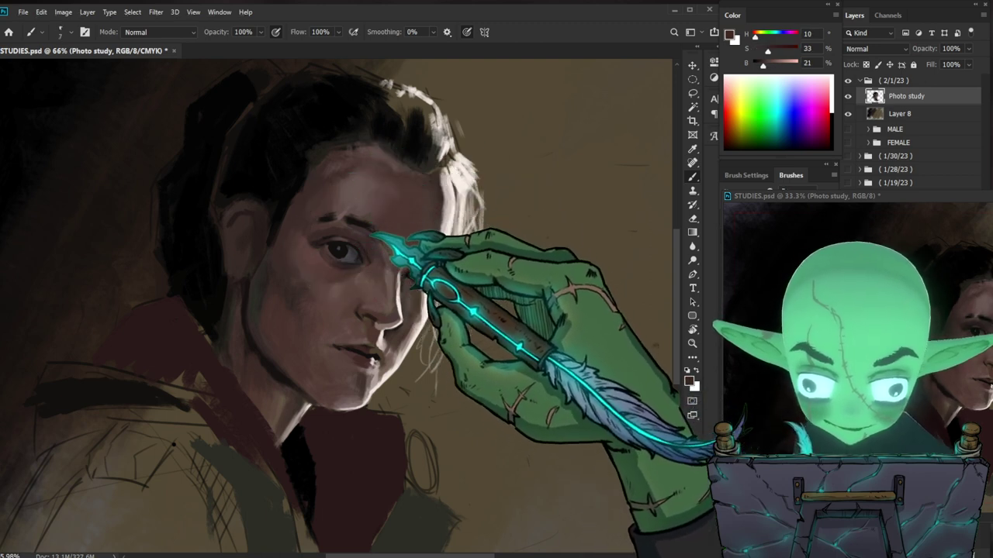
{"action": "key", "text": "bracketright"}
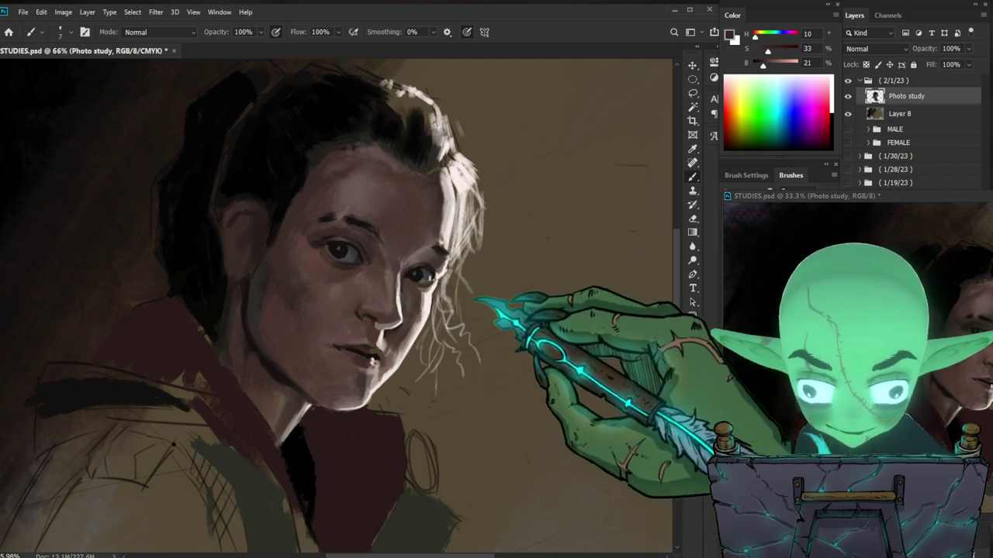
Step: Paint the ear's inner folds with near-black browns sampled beside the ear, using the 7 px brush
{"action": "left_click", "coordinate": [247, 286], "text": "alt"}
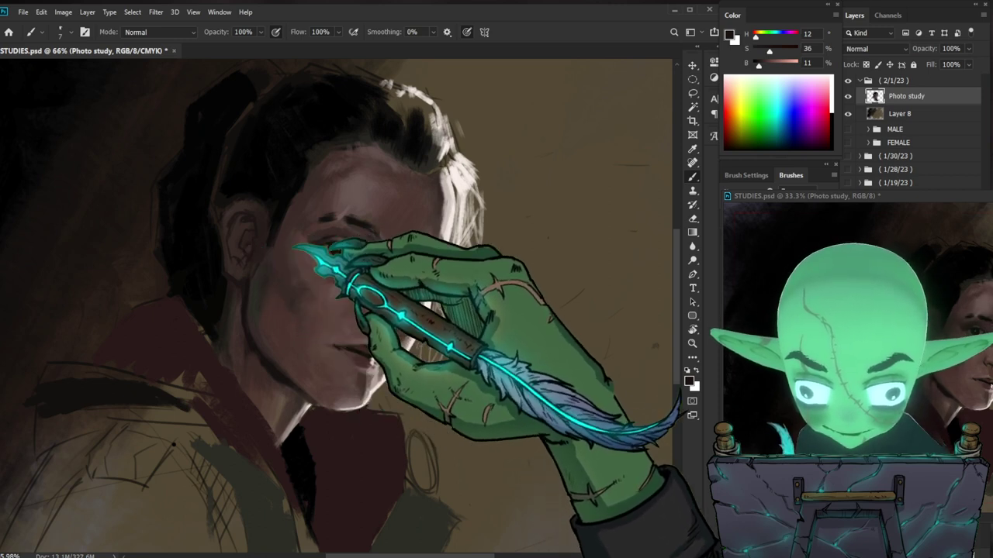
{"action": "left_click", "coordinate": [259, 275], "text": "alt"}
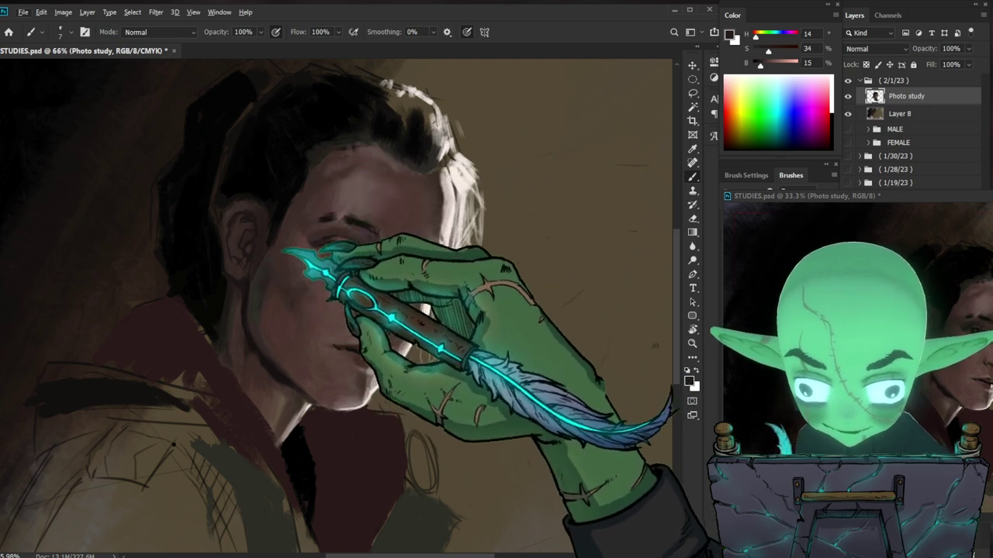
{"action": "left_click", "coordinate": [256, 281], "text": "alt"}
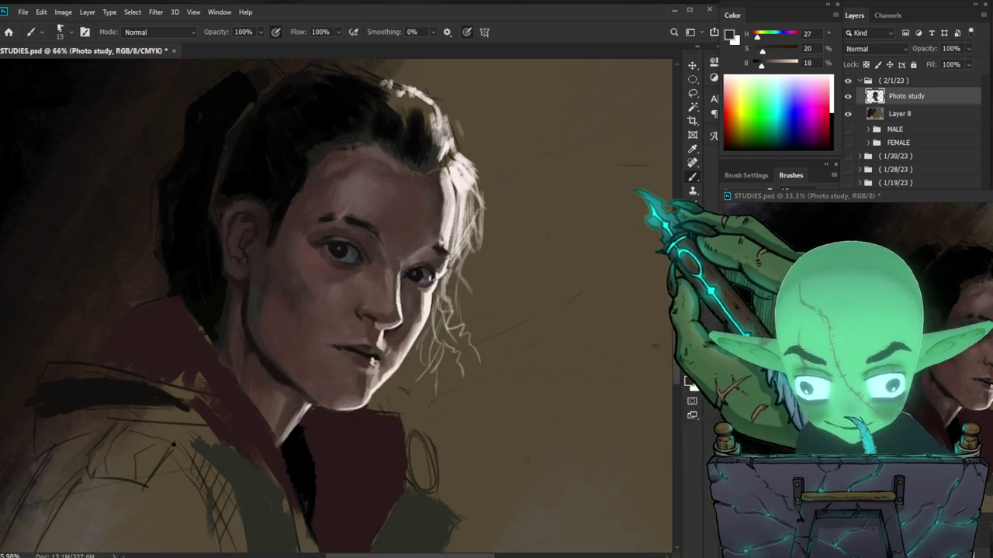
Step: Warm the ear's rim and lobe with a reddish brown sampled from the cheek at 15 px
{"action": "key", "text": "bracketright"}
{"action": "key", "text": "bracketright"}
{"action": "left_click", "coordinate": [326, 271], "text": "alt"}
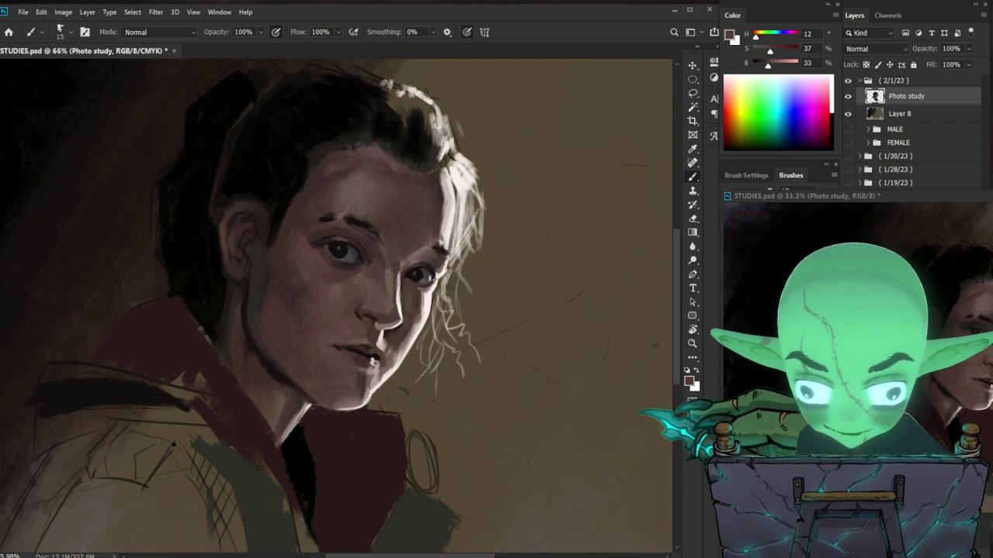
Step: Sample a near-black brown, raise its saturation to 63%, and deepen the shadows inside the ear with a 7 to 8 px brush
{"action": "left_click", "coordinate": [235, 311], "text": "alt"}
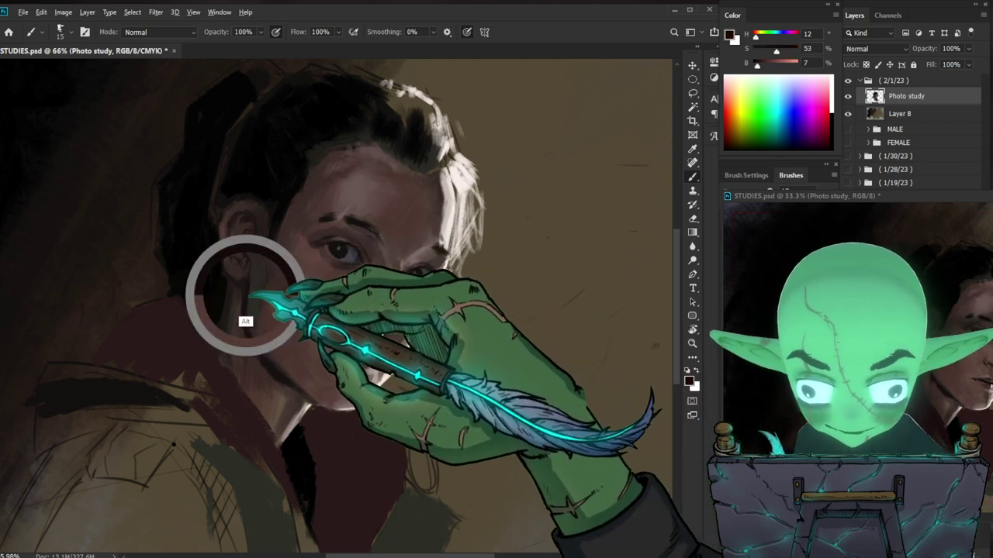
{"action": "left_click_drag", "start_coordinate": [776, 52], "coordinate": [781, 51]}
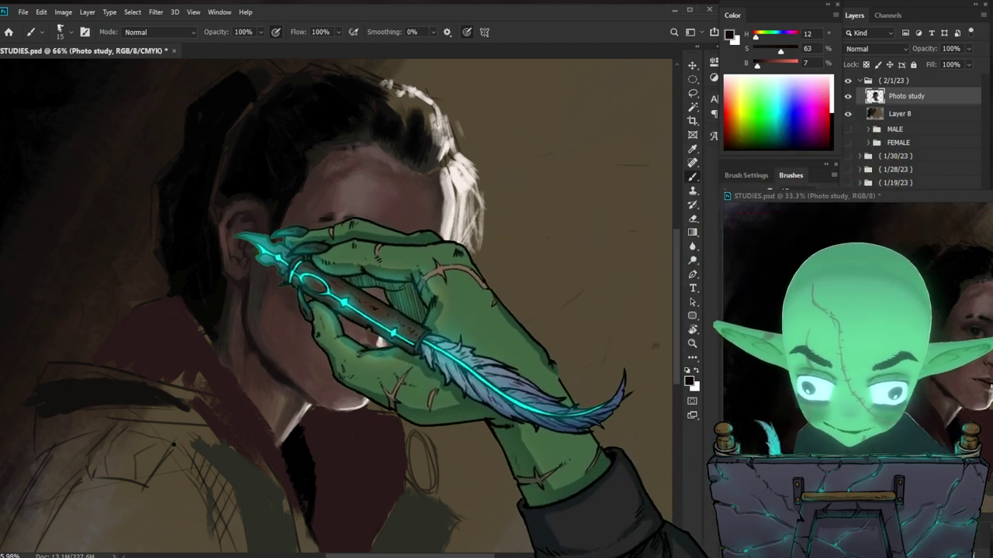
{"action": "key", "text": "["}
{"action": "key", "text": "["}
{"action": "key", "text": "["}
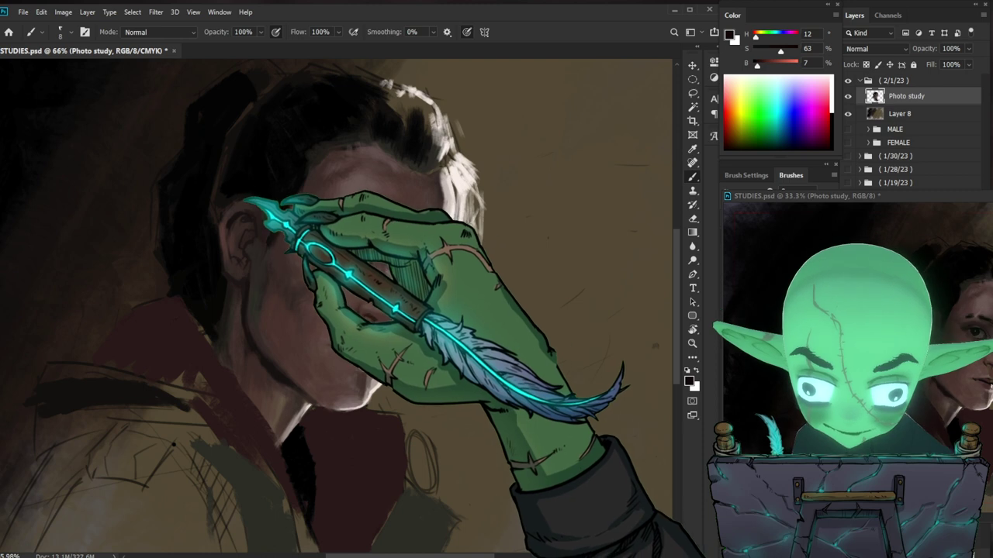
{"action": "key", "text": "z"}
{"action": "left_click_drag", "start_coordinate": [551, 304], "coordinate": [546, 310]}
{"action": "mouse_move", "coordinate": [464, 330]}
{"action": "left_mouse_down"}
{"action": "mouse_move", "coordinate": [499, 326]}
{"action": "mouse_move", "coordinate": [481, 315]}
{"action": "mouse_move", "coordinate": [498, 310]}
{"action": "left_mouse_up"}
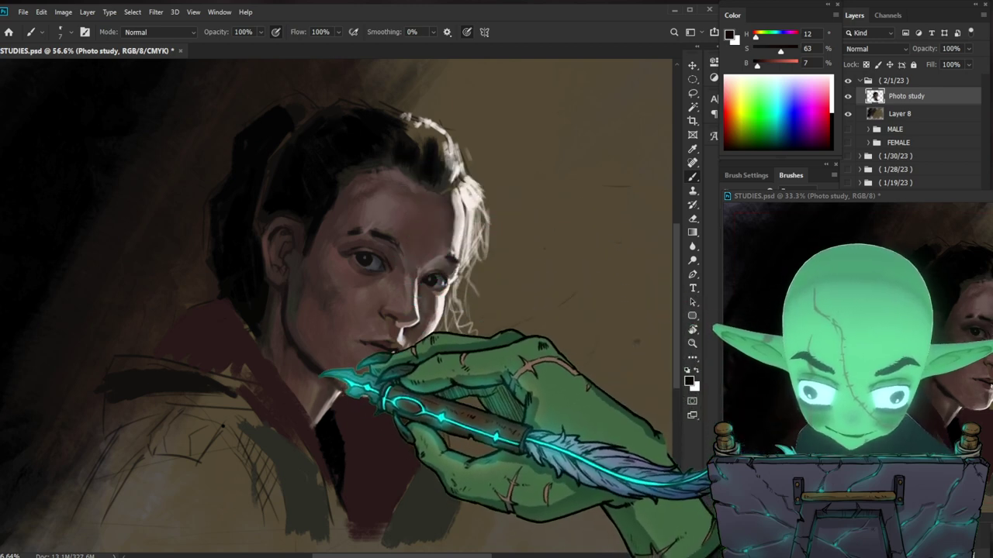
{"action": "left_click_drag", "start_coordinate": [393, 269], "coordinate": [453, 245]}
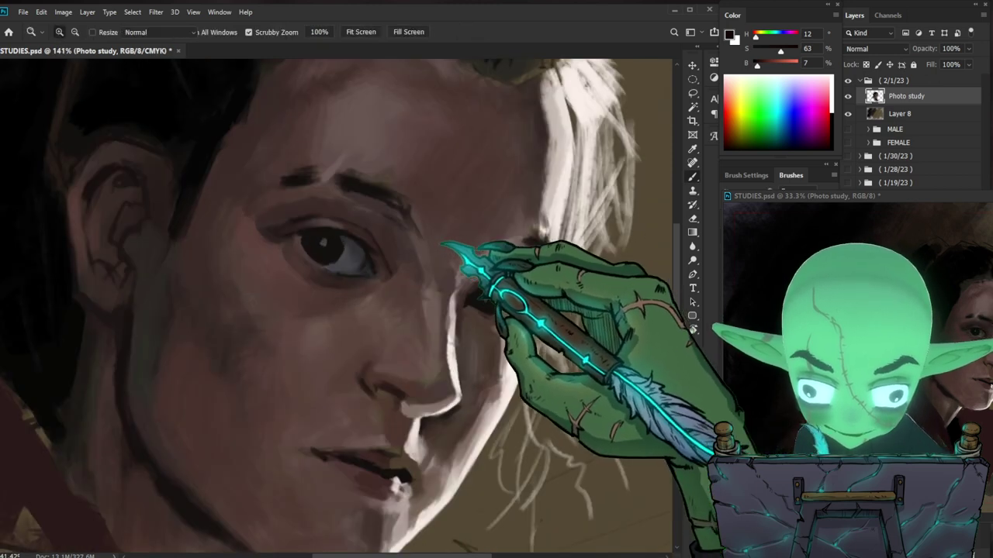
{"action": "left_click_drag", "start_coordinate": [474, 321], "coordinate": [425, 339]}
{"action": "left_click_drag", "start_coordinate": [441, 301], "coordinate": [460, 290]}
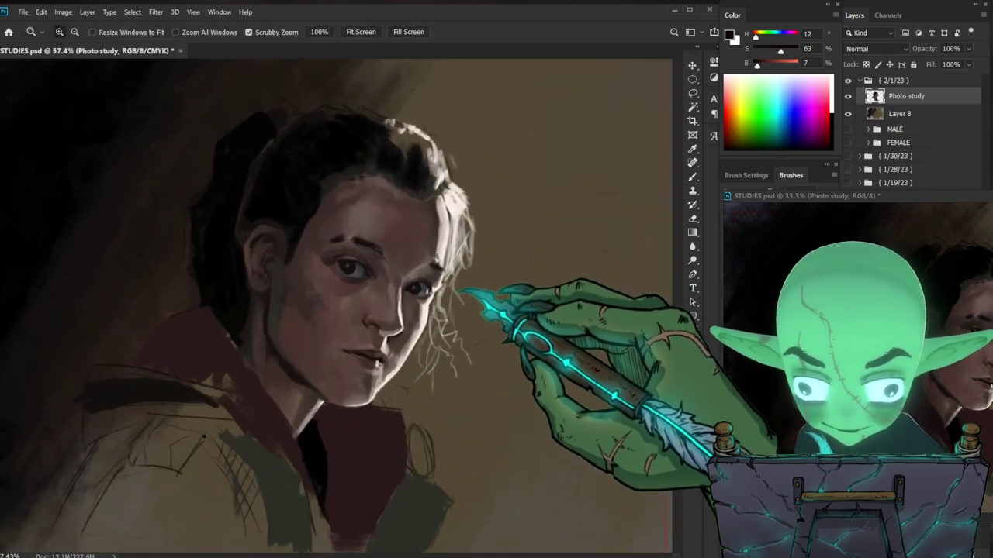
Step: Sample a near-black brown from the near eye's iris and darken the iris with an 8 px brush
{"action": "left_click_drag", "start_coordinate": [525, 340], "coordinate": [496, 363]}
{"action": "left_click_drag", "start_coordinate": [319, 274], "coordinate": [352, 271]}
{"action": "key", "text": "["}
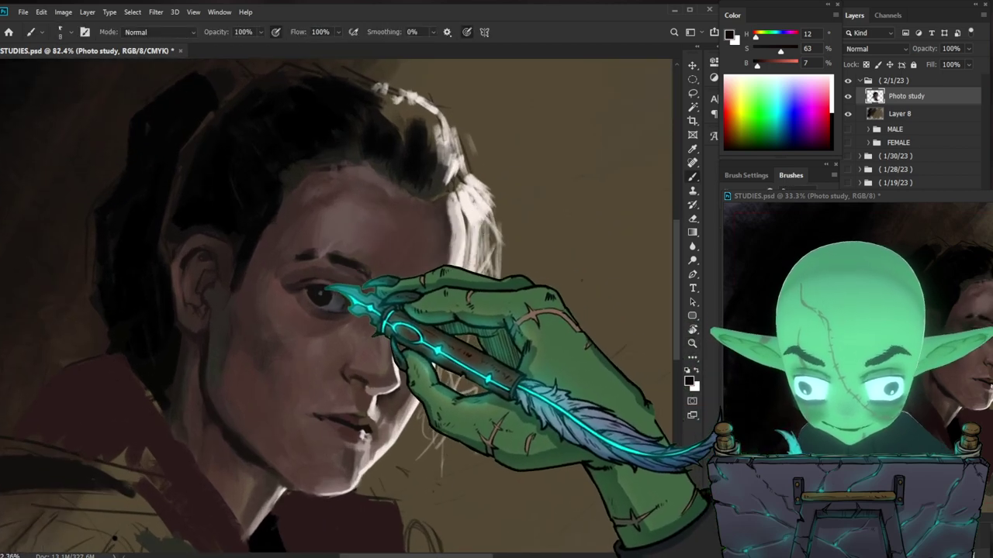
{"action": "left_click", "coordinate": [316, 295], "text": "alt"}
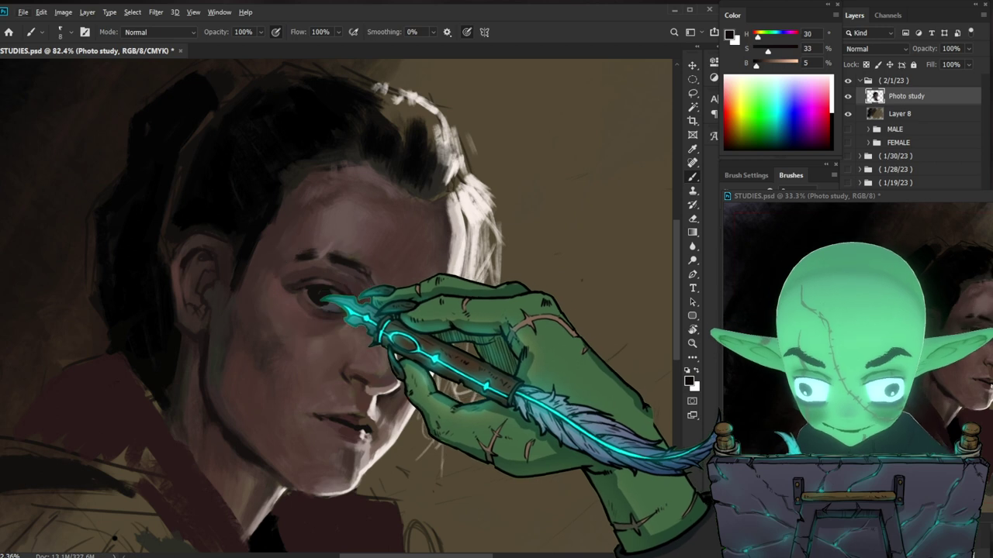
{"action": "left_click_drag", "start_coordinate": [611, 386], "coordinate": [587, 408]}
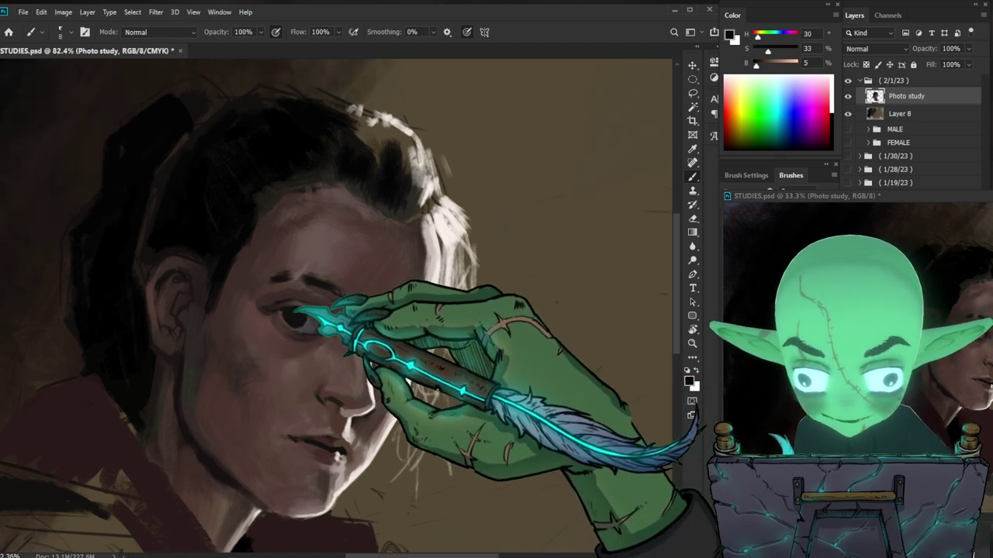
{"action": "left_click_drag", "start_coordinate": [441, 220], "coordinate": [424, 223]}
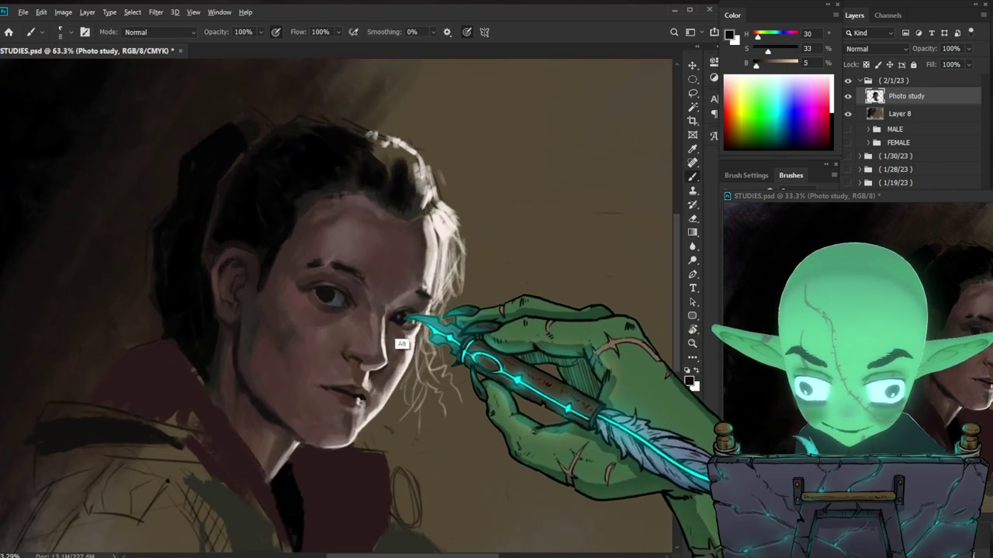
Step: Sample a dark blue-grey from the far eye and shade the whites of the eyes with a 7 px brush
{"action": "left_click", "coordinate": [400, 342], "text": "alt"}
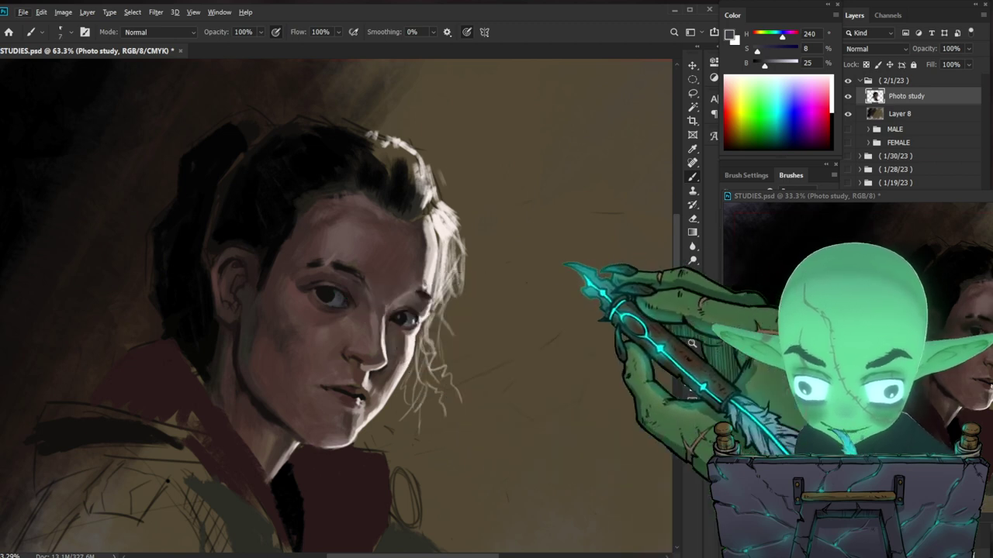
{"action": "left_click_drag", "start_coordinate": [386, 289], "coordinate": [415, 290]}
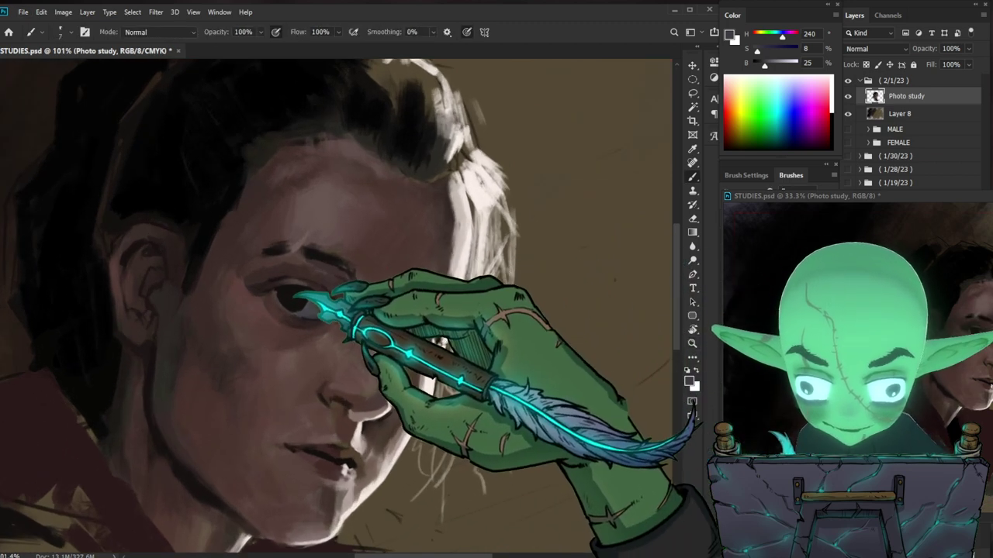
{"action": "left_click_drag", "start_coordinate": [441, 329], "coordinate": [406, 329]}
{"action": "left_click_drag", "start_coordinate": [481, 308], "coordinate": [497, 305]}
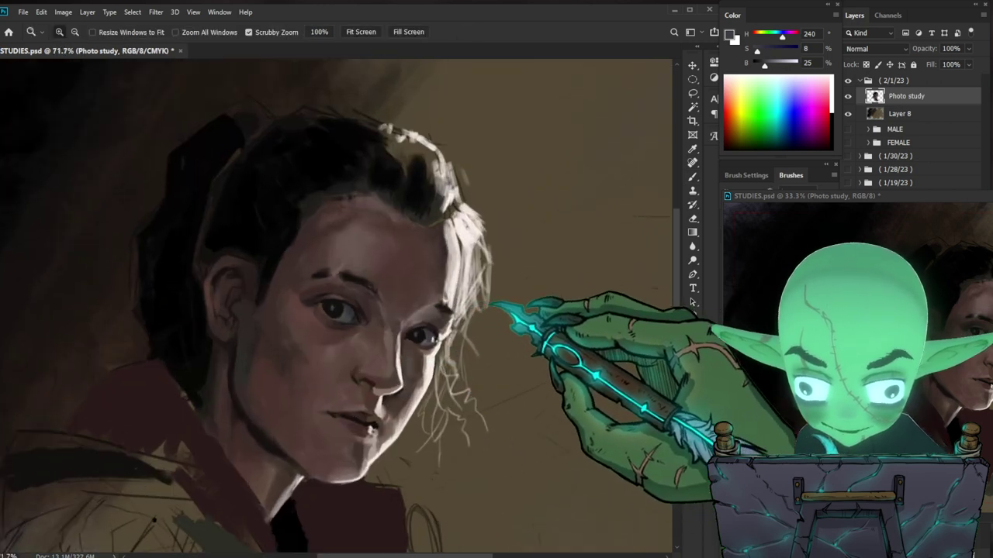
Step: Sample a near-black brown from the near eye's pupil and refine the darks of both eyes at 7 px
{"action": "left_click", "coordinate": [337, 312], "text": "alt"}
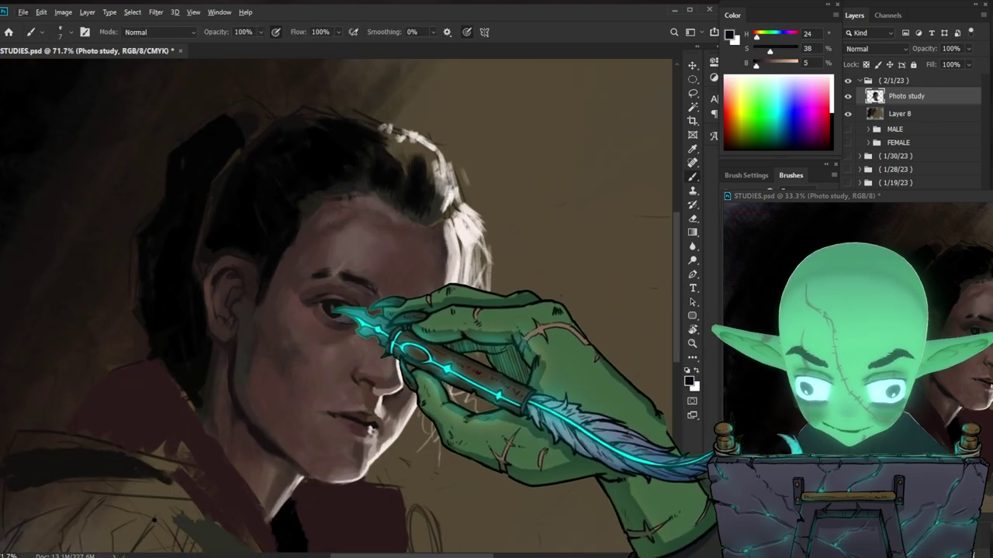
{"action": "left_click_drag", "start_coordinate": [588, 373], "coordinate": [573, 304]}
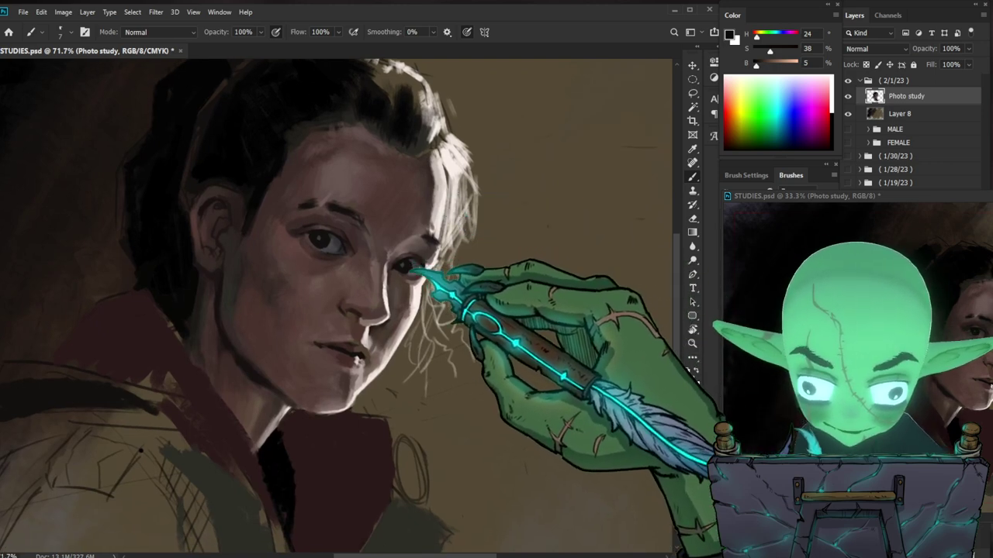
{"action": "left_click_drag", "start_coordinate": [543, 309], "coordinate": [534, 295]}
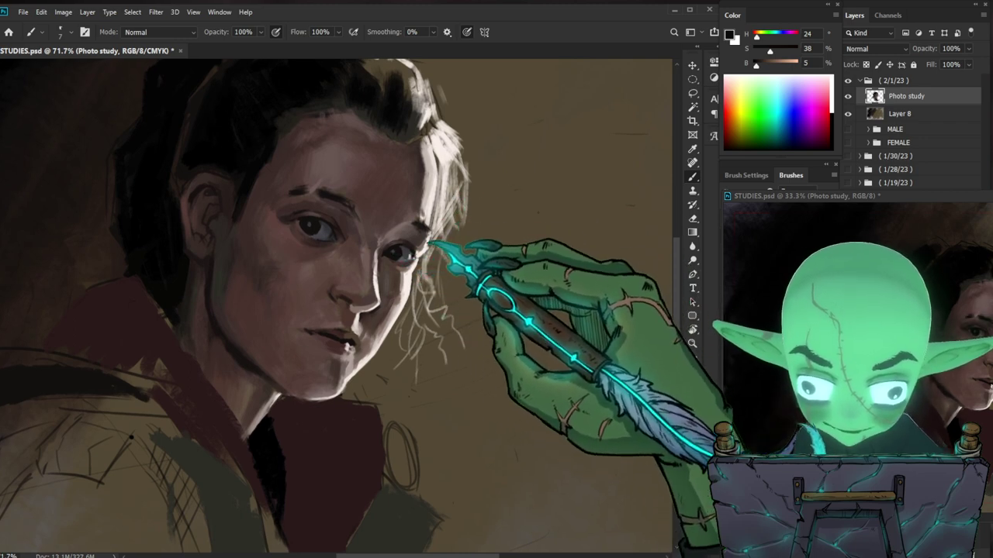
Step: Sample a light warm grey of 80% brightness and brighten the lit outer part of the far eye's white
{"action": "left_click", "coordinate": [410, 254], "text": "alt"}
{"action": "left_click_drag", "start_coordinate": [411, 257], "coordinate": [412, 257], "text": "alt"}
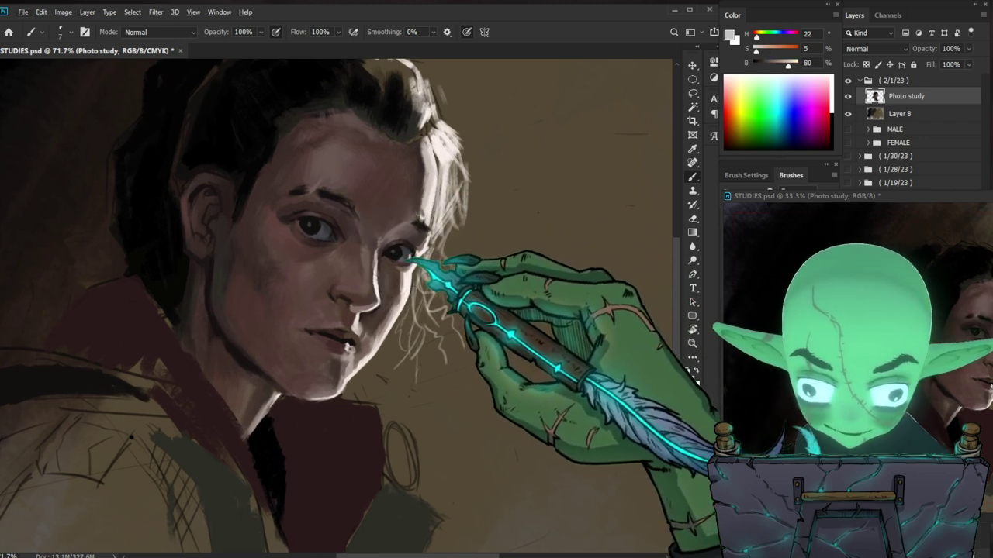
{"action": "left_click_drag", "start_coordinate": [528, 257], "coordinate": [500, 284]}
{"action": "mouse_move", "coordinate": [429, 297]}
{"action": "left_mouse_down"}
{"action": "mouse_move", "coordinate": [479, 274]}
{"action": "mouse_move", "coordinate": [349, 492]}
{"action": "mouse_move", "coordinate": [535, 443]}
{"action": "left_mouse_up"}
{"action": "key", "text": "z"}
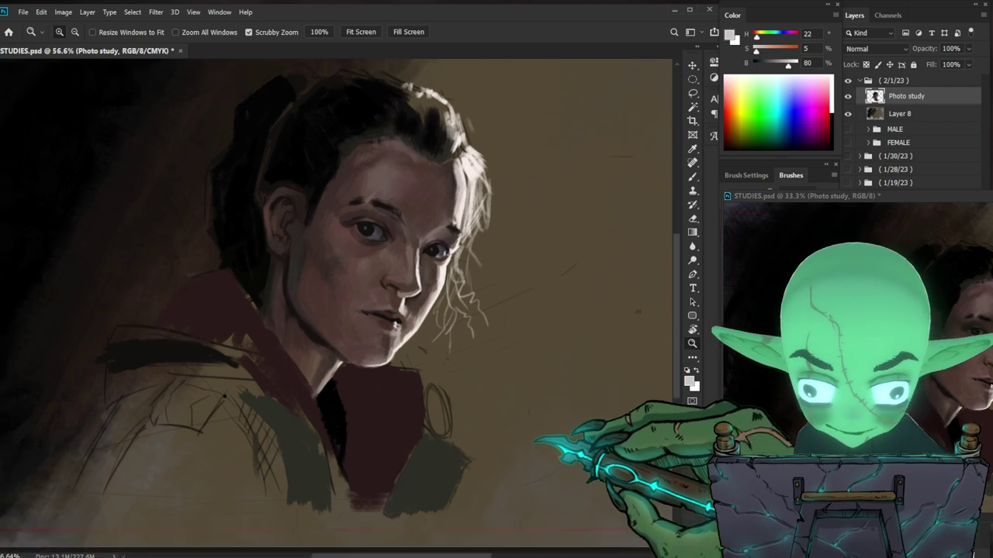
{"action": "left_click_drag", "start_coordinate": [463, 271], "coordinate": [534, 273]}
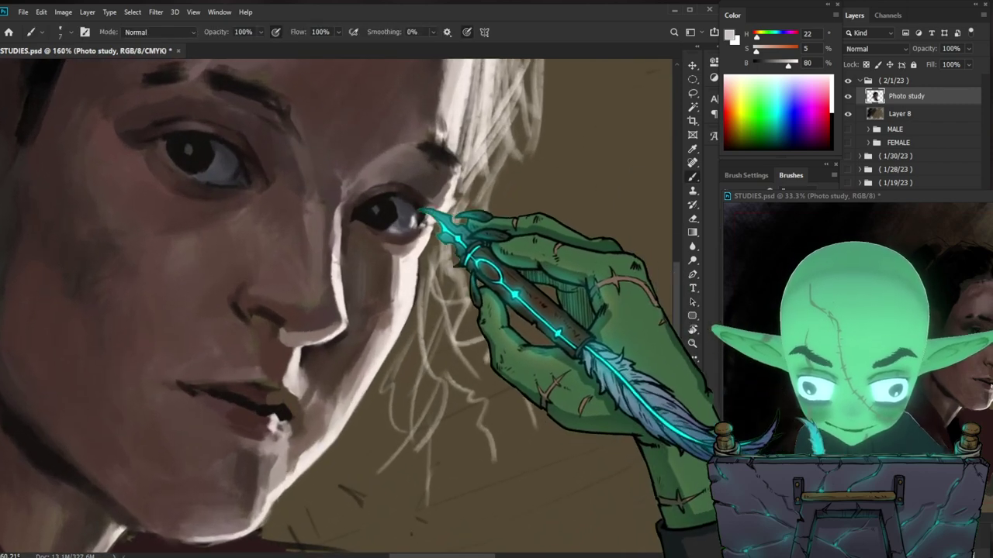
Step: Blend the far eye's white with sampled blue-greys at 7 px, then sharpen its dark iris with a near-black 4 px brush
{"action": "left_click", "coordinate": [389, 223], "text": "alt"}
{"action": "left_click_drag", "start_coordinate": [414, 227], "coordinate": [380, 289]}
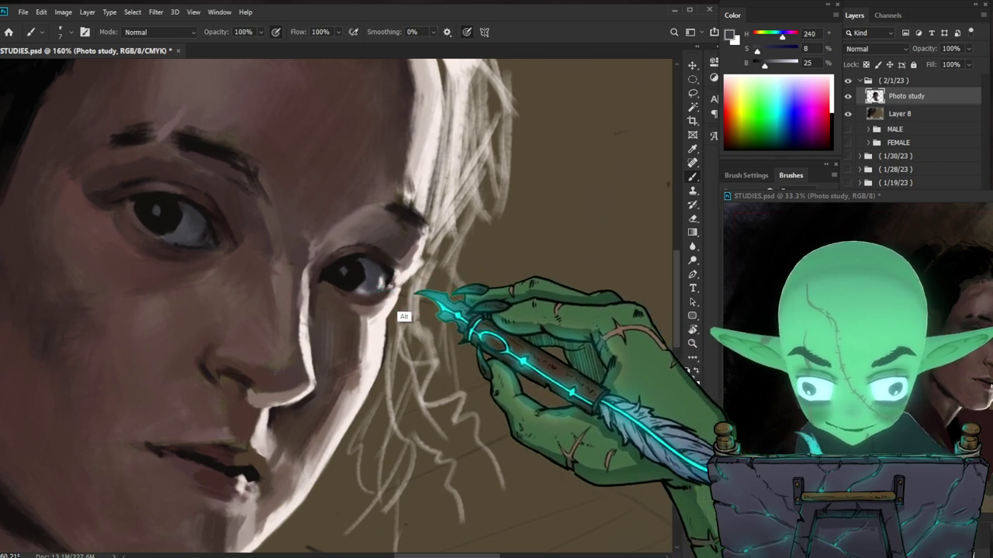
{"action": "left_click", "coordinate": [377, 290], "text": "alt"}
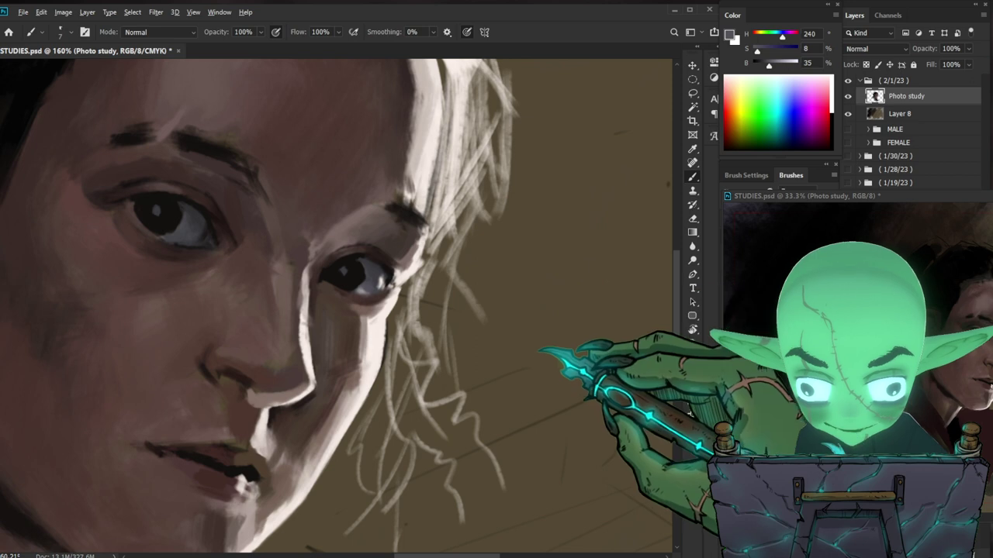
{"action": "left_click", "coordinate": [366, 267], "text": "alt"}
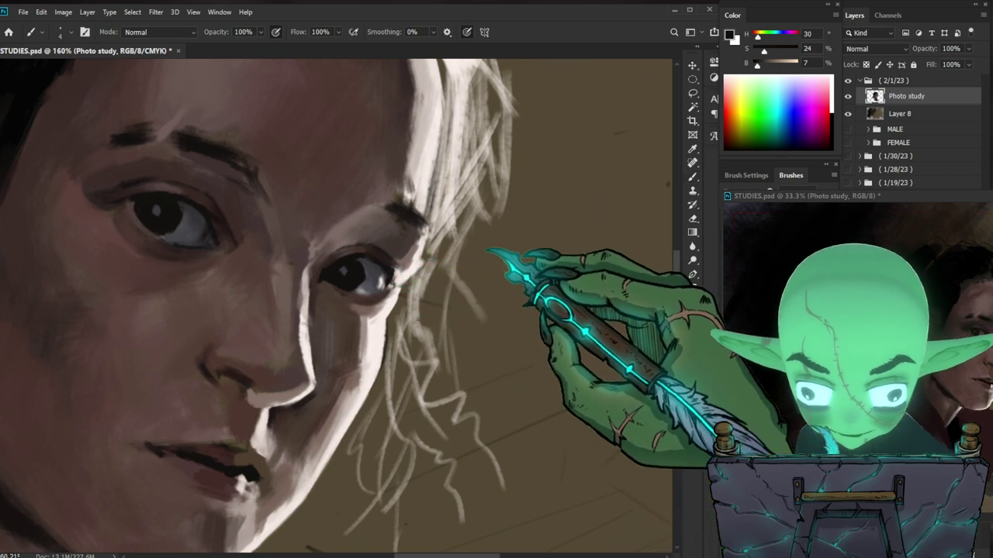
{"action": "key", "text": "z"}
{"action": "left_click_drag", "start_coordinate": [486, 250], "coordinate": [423, 252]}
{"action": "left_click_drag", "start_coordinate": [562, 273], "coordinate": [562, 247]}
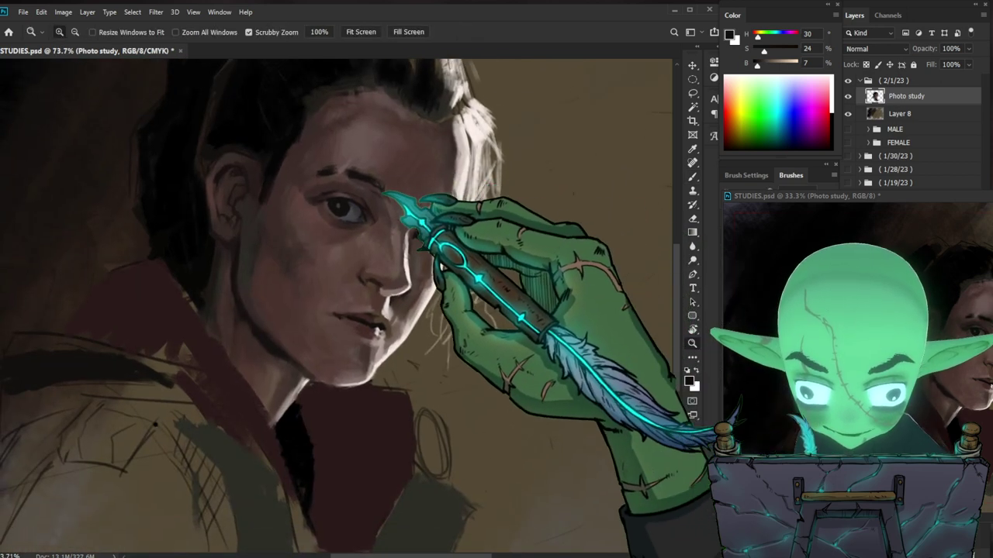
Step: Sample a very dark purplish grey from the near eye and shade around the iris with a 9 px brush
{"action": "left_click_drag", "start_coordinate": [384, 193], "coordinate": [432, 175]}
{"action": "left_click_drag", "start_coordinate": [361, 206], "coordinate": [393, 205]}
{"action": "key", "text": "b"}
{"action": "left_click", "coordinate": [347, 239], "text": "alt"}
{"action": "left_click", "coordinate": [346, 241], "text": "alt"}
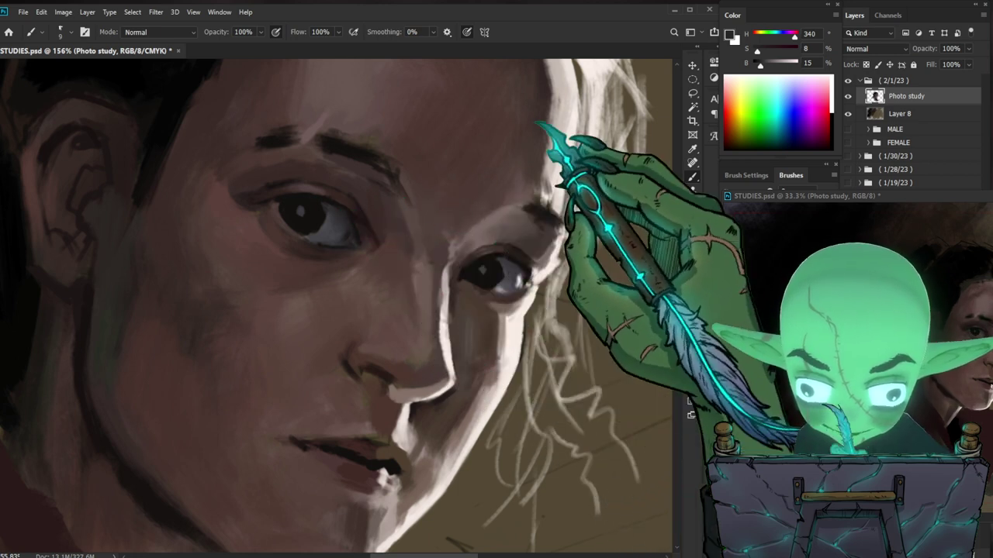
Step: Sample a near-black from the near eye's pupil and define the eye's lid line and brow end with a 6 px brush
{"action": "left_click", "coordinate": [318, 225], "text": "alt"}
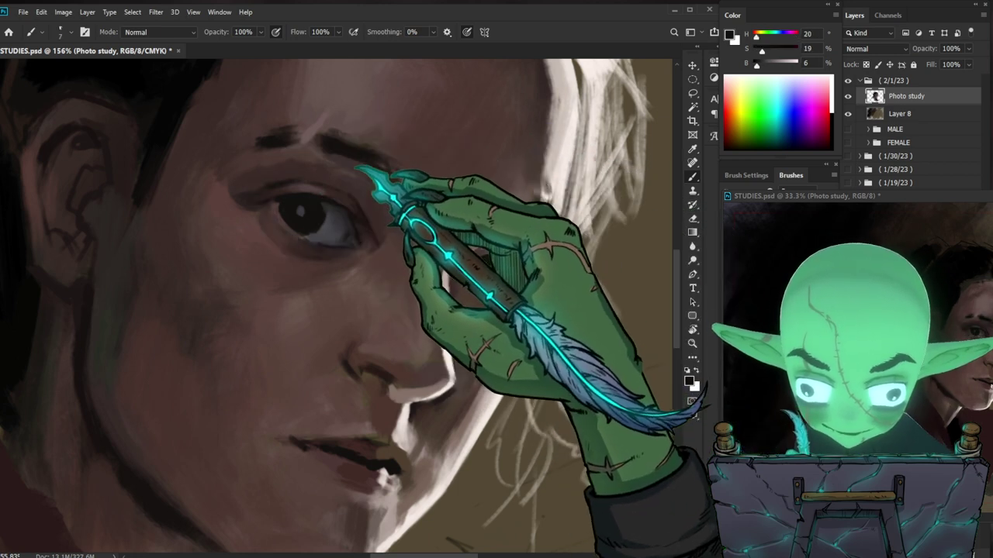
{"action": "key", "text": "bracketleft"}
{"action": "key", "text": "bracketleft"}
{"action": "key", "text": "bracketleft"}
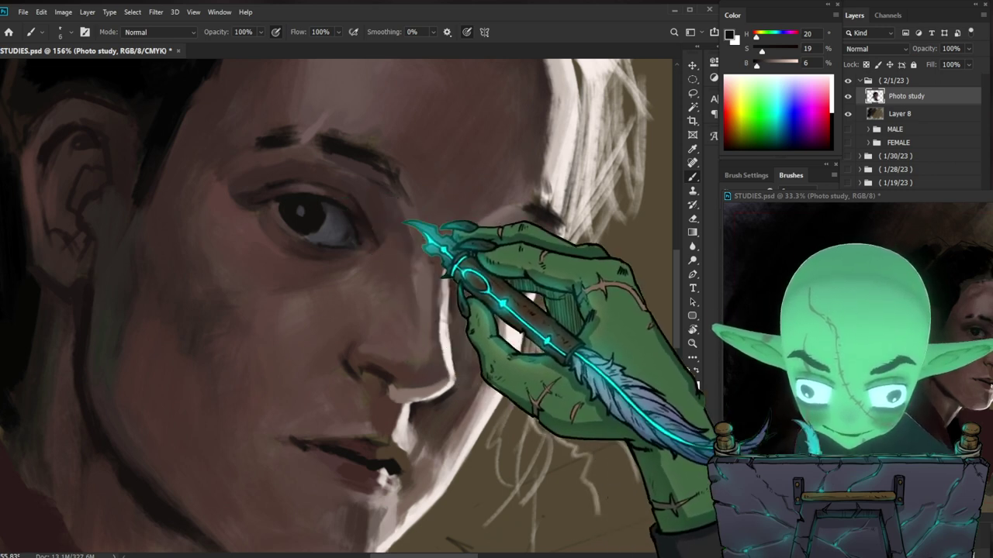
{"action": "left_click_drag", "start_coordinate": [583, 367], "coordinate": [537, 358]}
{"action": "mouse_move", "coordinate": [497, 301]}
{"action": "left_mouse_down"}
{"action": "mouse_move", "coordinate": [509, 292]}
{"action": "mouse_move", "coordinate": [491, 283]}
{"action": "left_mouse_up"}
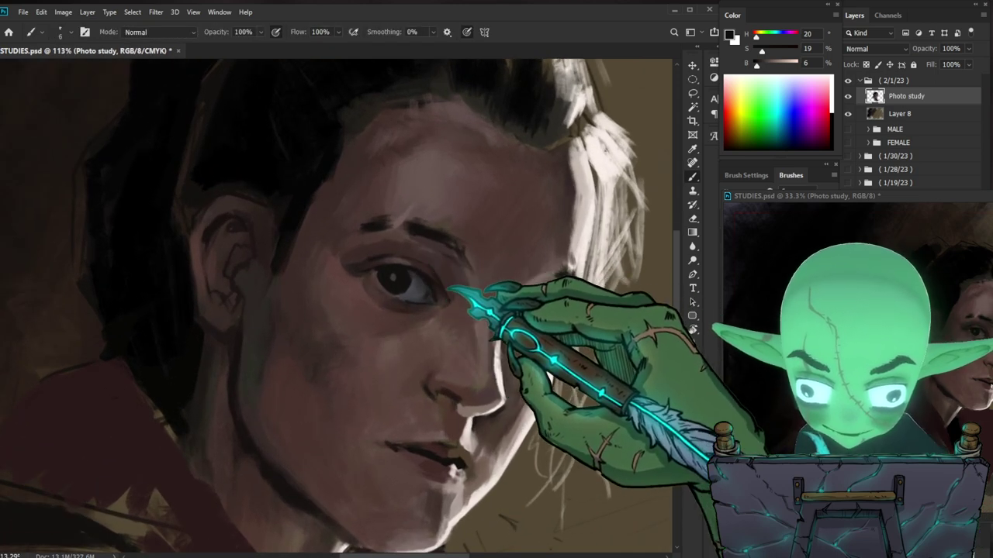
Step: Sample a dark reddish brown at the near eye's inner corner and refine that corner with a 6 px brush
{"action": "left_click", "coordinate": [436, 304], "text": "alt"}
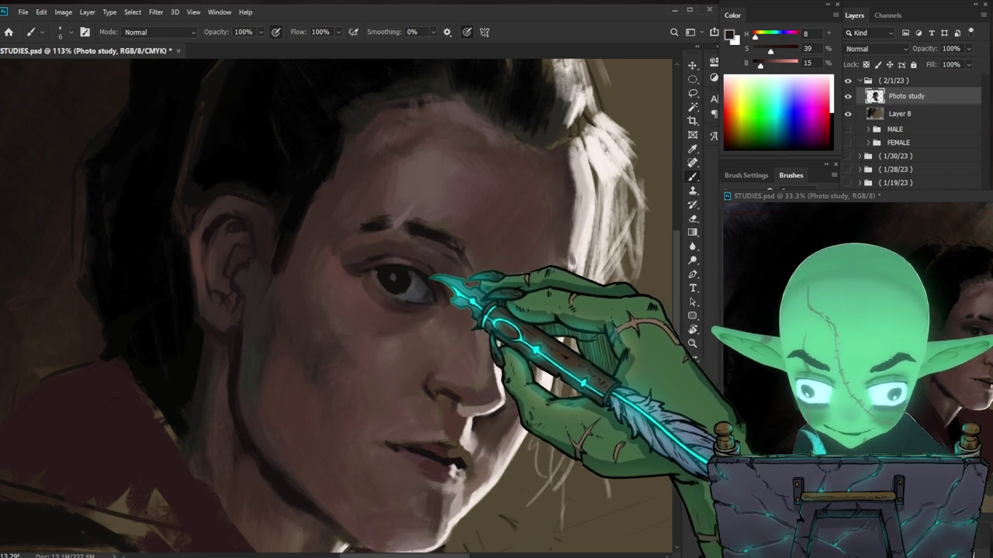
{"action": "left_click_drag", "start_coordinate": [580, 318], "coordinate": [551, 323]}
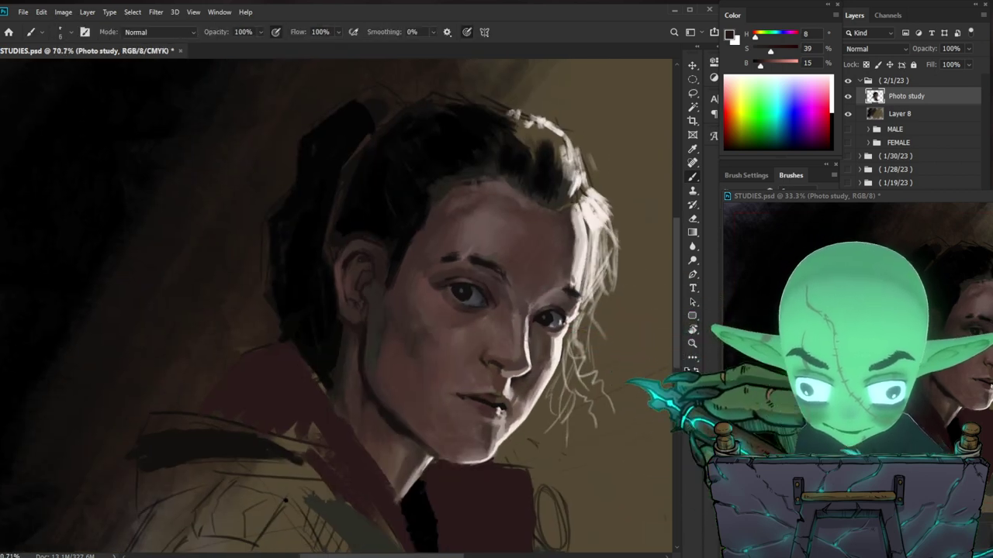
{"action": "left_click_drag", "start_coordinate": [654, 381], "coordinate": [604, 370]}
{"action": "left_click_drag", "start_coordinate": [532, 272], "coordinate": [581, 278]}
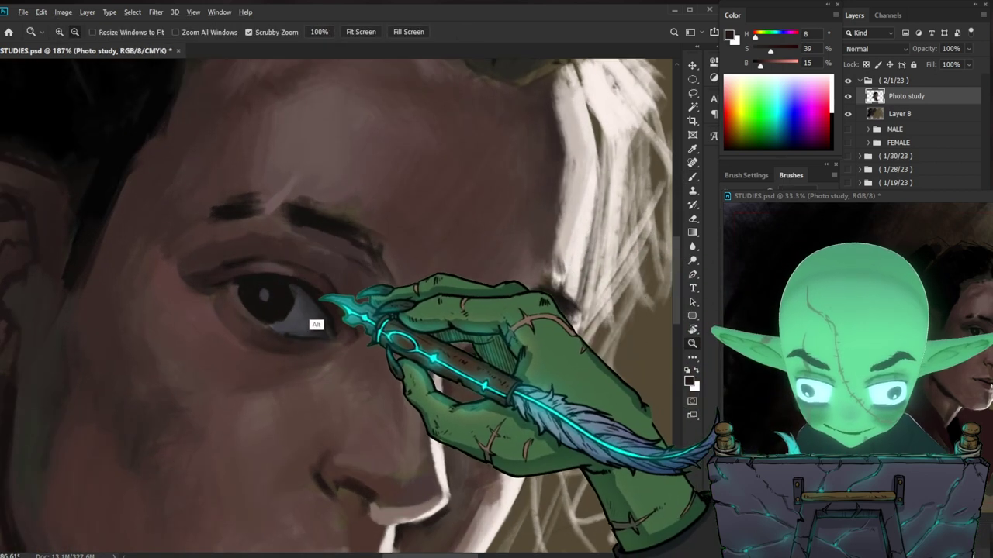
Step: Sample a near-black from the near eye and tidy the edge of its iris and upper lid at 6 px
{"action": "left_click_drag", "start_coordinate": [327, 302], "coordinate": [300, 298]}
{"action": "left_click", "coordinate": [302, 299], "text": "alt"}
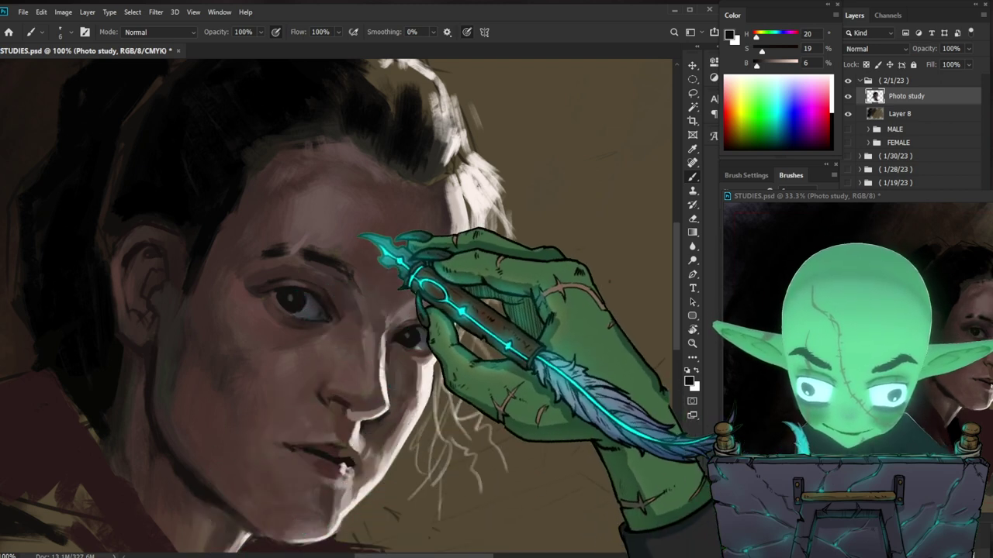
{"action": "left_click", "coordinate": [335, 312], "text": "alt"}
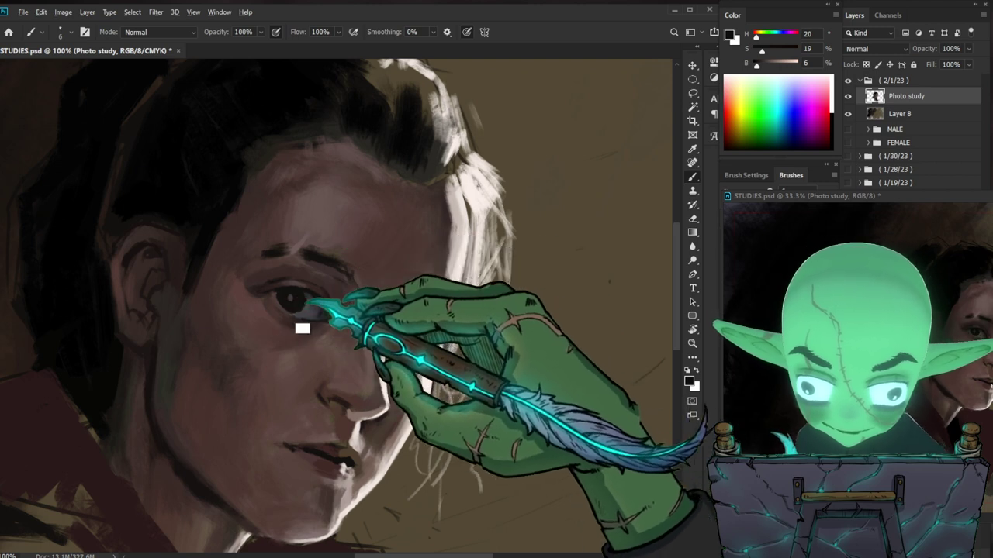
Step: Paint the near eye's lower lid rim with a 4 px brush, using a pinkish brown and a warmer brown sampled from the face
{"action": "left_click", "coordinate": [283, 250], "text": "alt"}
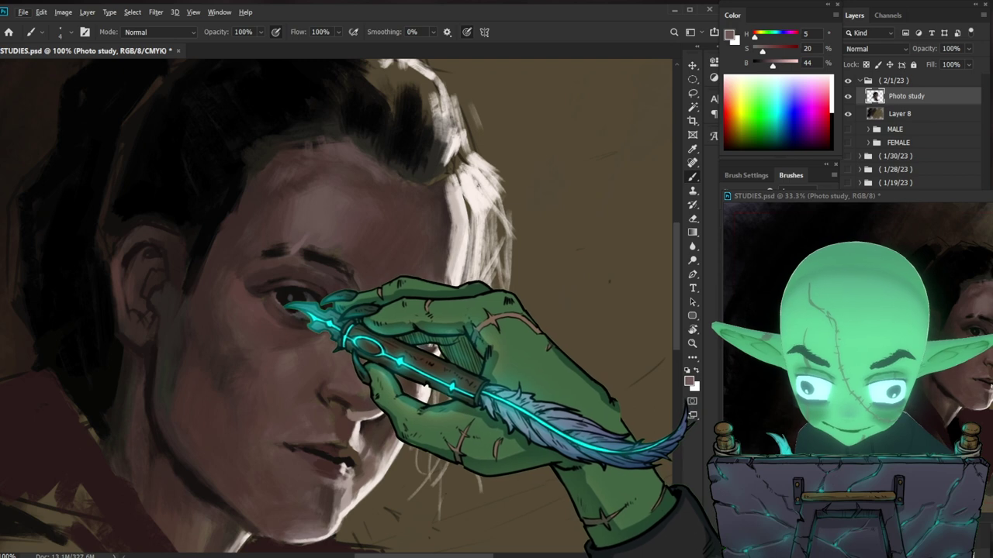
{"action": "key", "text": "ctrl"}
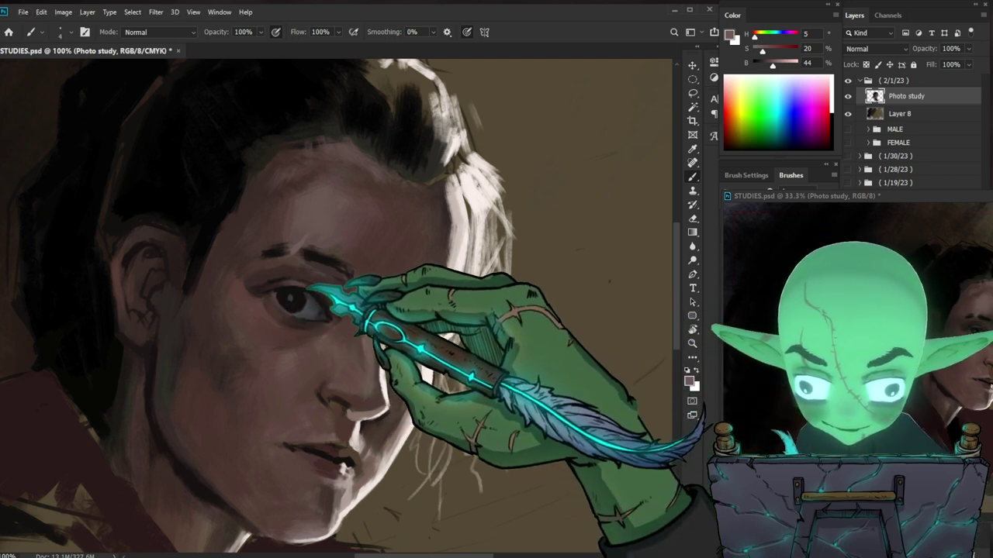
{"action": "left_click", "coordinate": [330, 384], "text": "alt"}
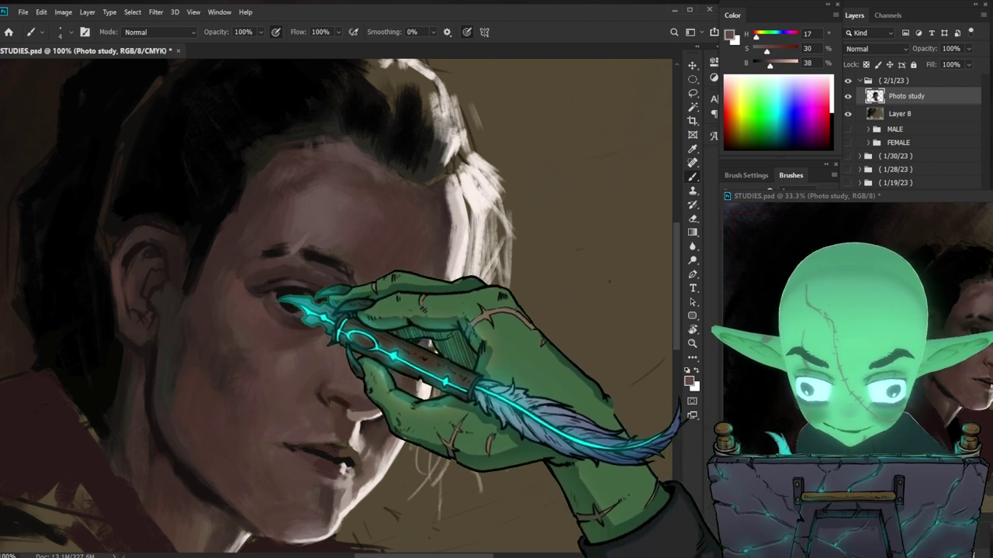
{"action": "scroll", "coordinate": [514, 349], "scroll_direction": "down", "scroll_amount": 3}
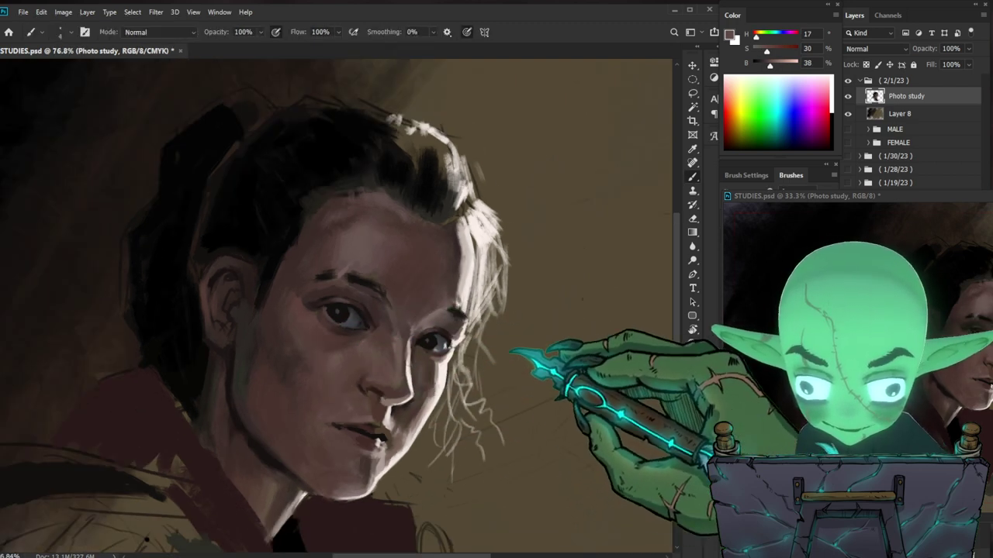
{"action": "scroll", "coordinate": [407, 304], "scroll_direction": "up", "scroll_amount": 3}
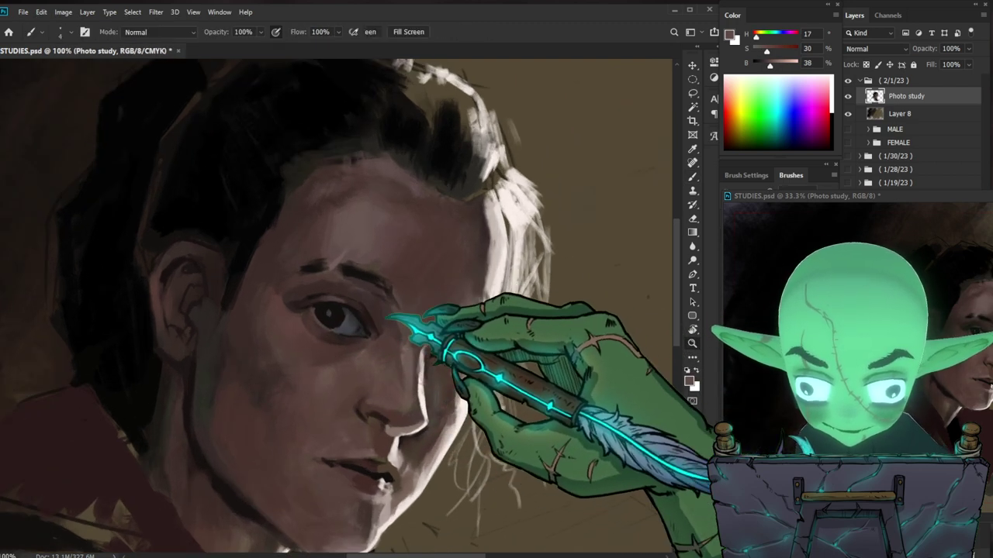
{"action": "scroll", "coordinate": [344, 333], "scroll_direction": "up", "scroll_amount": 1}
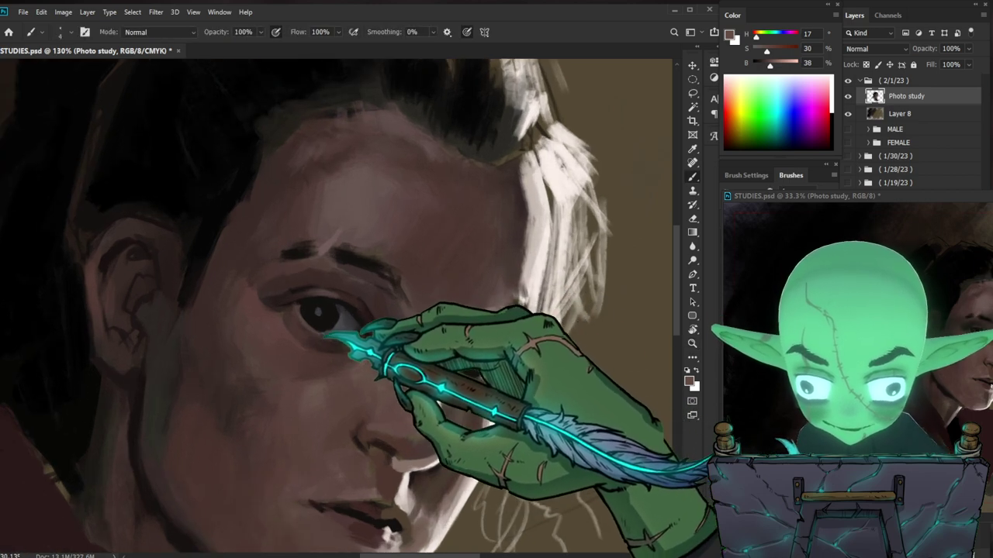
Step: Check the whole portrait, then sample a dark brown below the near eye and soften the shading around it at 10 px
{"action": "key", "text": "ctrl+0"}
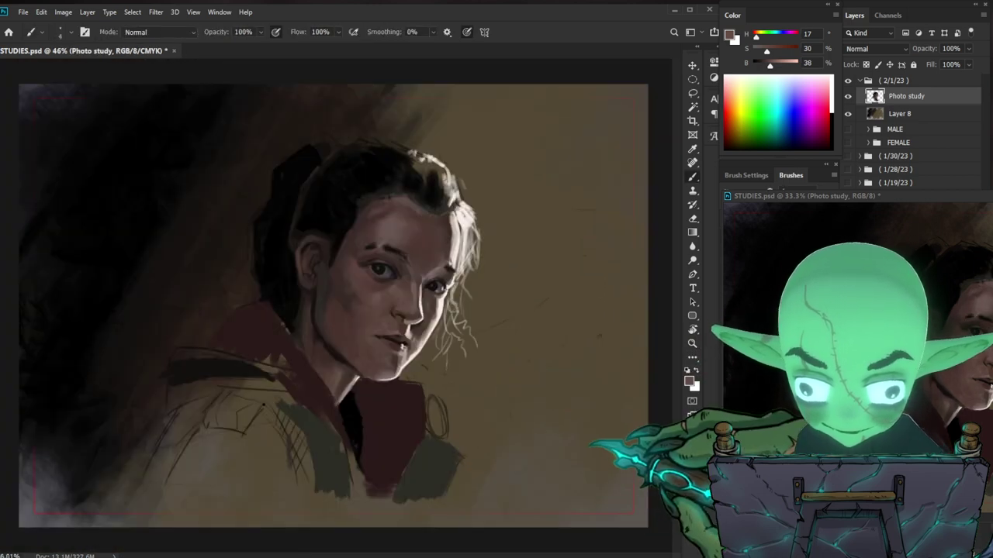
{"action": "key", "text": "ctrl+space"}
{"action": "scroll", "coordinate": [455, 277], "scroll_direction": "up", "scroll_amount": 1}
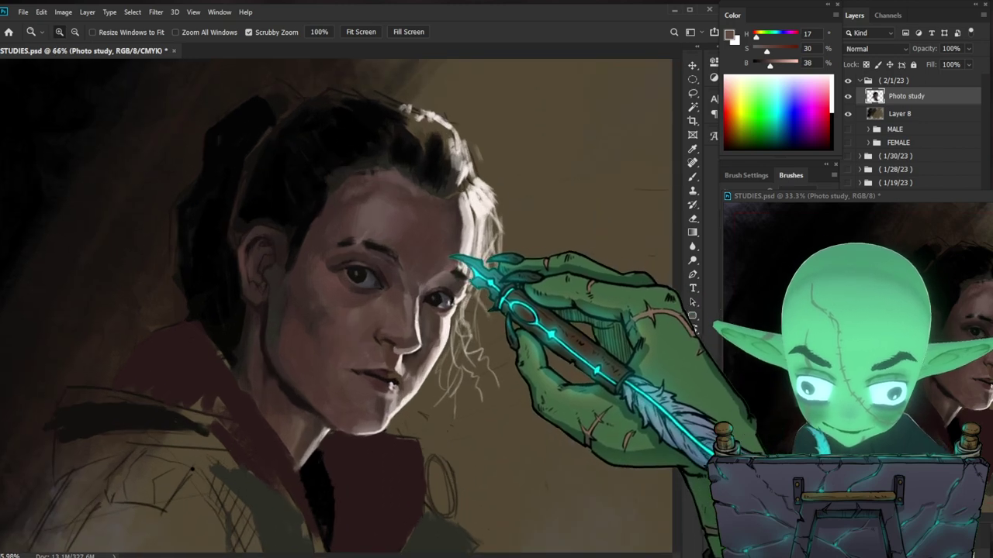
{"action": "scroll", "coordinate": [446, 272], "scroll_direction": "up", "scroll_amount": 1}
{"action": "key", "text": "b"}
{"action": "left_click", "coordinate": [339, 326], "text": "alt"}
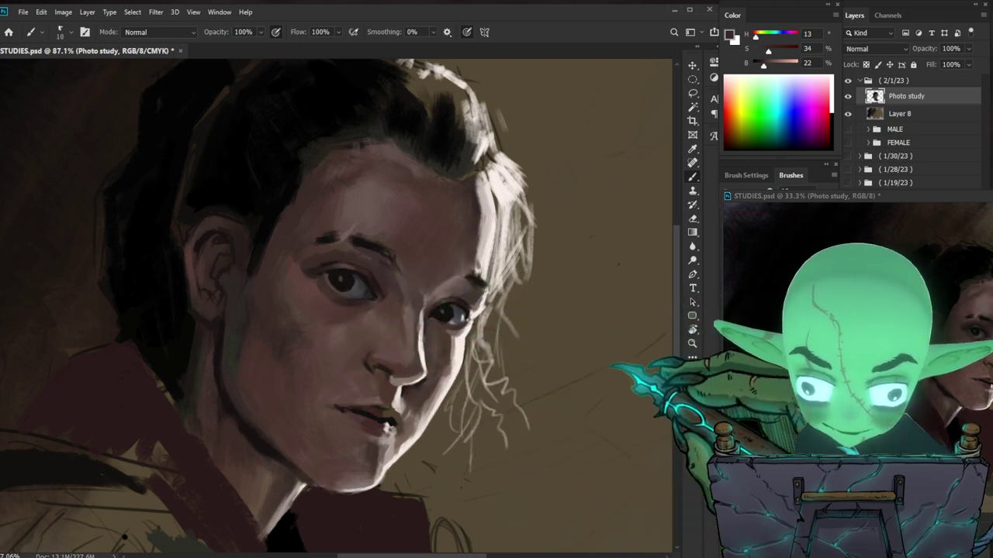
Step: Sample a near-black and a dark grey from the near eye and touch up its inner corner at 10 px
{"action": "left_click", "coordinate": [354, 294], "text": "alt"}
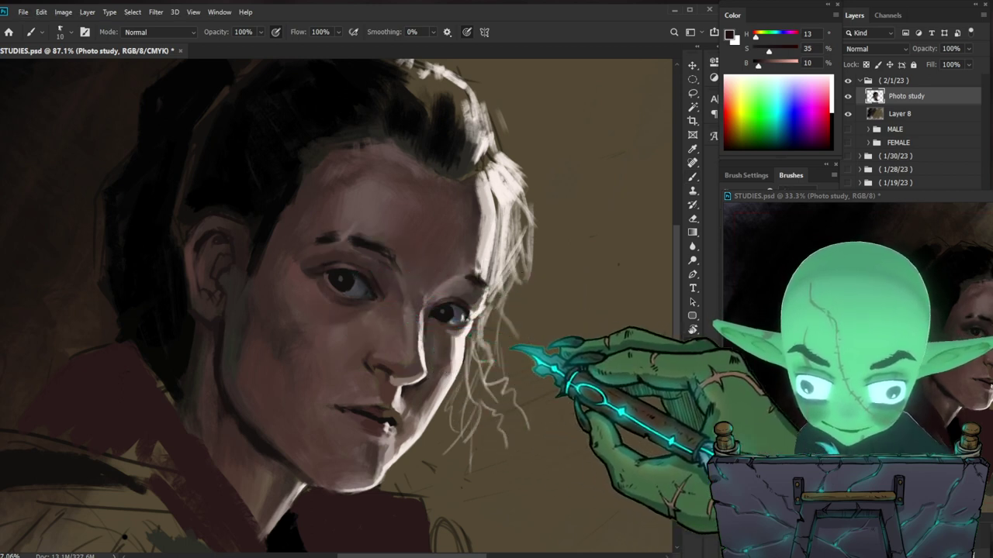
{"action": "key", "text": "ctrl+0"}
{"action": "key", "text": "ctrl+space"}
{"action": "left_click_drag", "start_coordinate": [414, 263], "coordinate": [461, 247]}
{"action": "left_click", "coordinate": [379, 284], "text": "alt"}
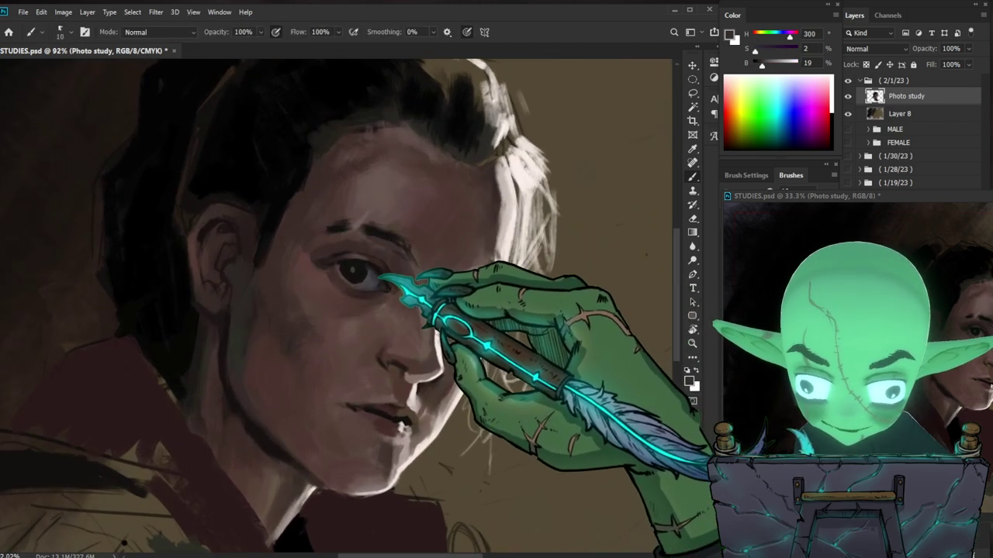
{"action": "key", "text": "ctrl+space"}
{"action": "left_click_drag", "start_coordinate": [567, 284], "coordinate": [538, 272]}
{"action": "mouse_move", "coordinate": [392, 274]}
{"action": "left_mouse_down"}
{"action": "mouse_move", "coordinate": [373, 255]}
{"action": "mouse_move", "coordinate": [401, 267]}
{"action": "left_mouse_up"}
Step: Compare the refined eyes with the whole portrait, viewing it from a distance and close up
{"action": "key", "text": "ctrl+space"}
{"action": "left_click_drag", "start_coordinate": [531, 248], "coordinate": [492, 266]}
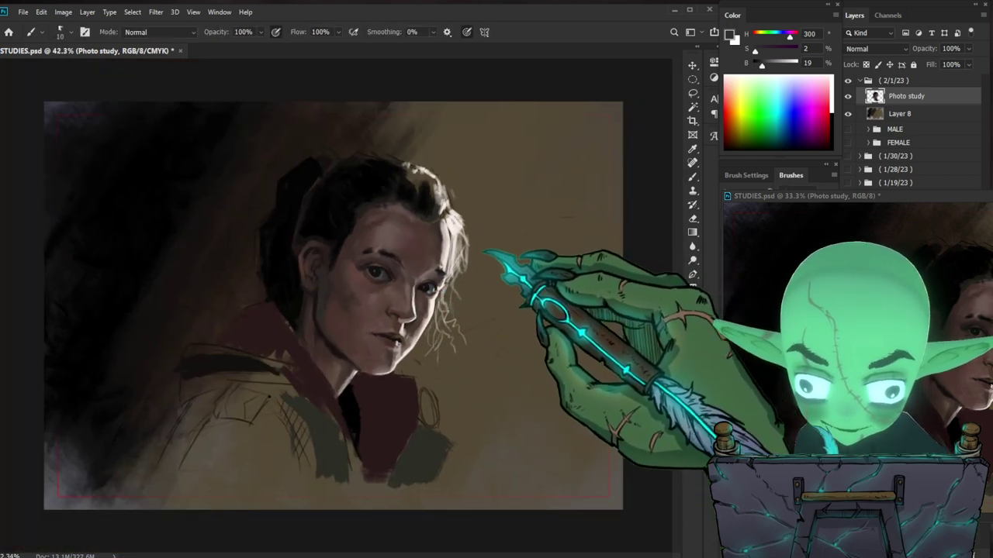
{"action": "key", "text": "ctrl+space"}
{"action": "left_click_drag", "start_coordinate": [418, 272], "coordinate": [469, 264]}
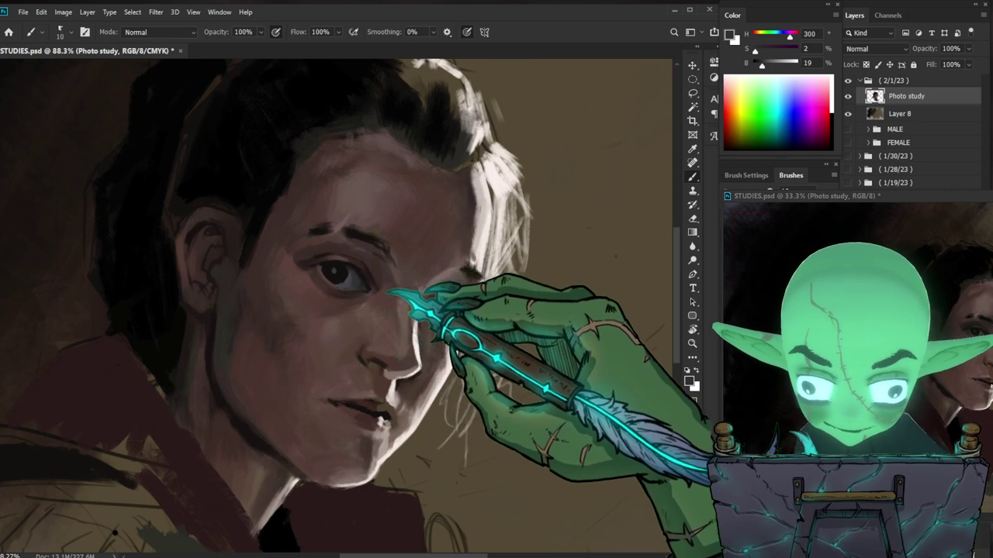
{"action": "key", "text": "ctrl+space"}
{"action": "left_click_drag", "start_coordinate": [511, 287], "coordinate": [463, 288]}
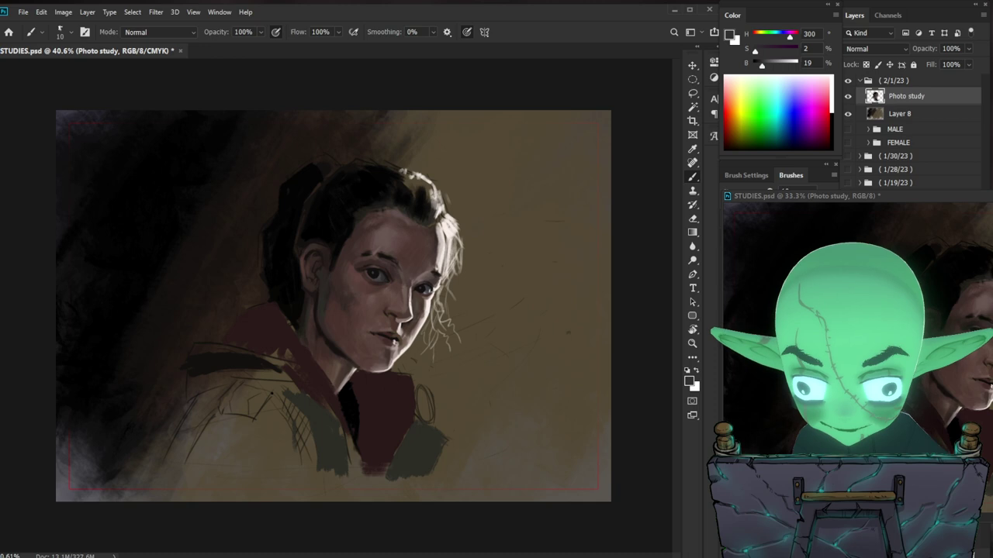
{"action": "key", "text": "ctrl+space"}
{"action": "left_click_drag", "start_coordinate": [435, 311], "coordinate": [492, 307]}
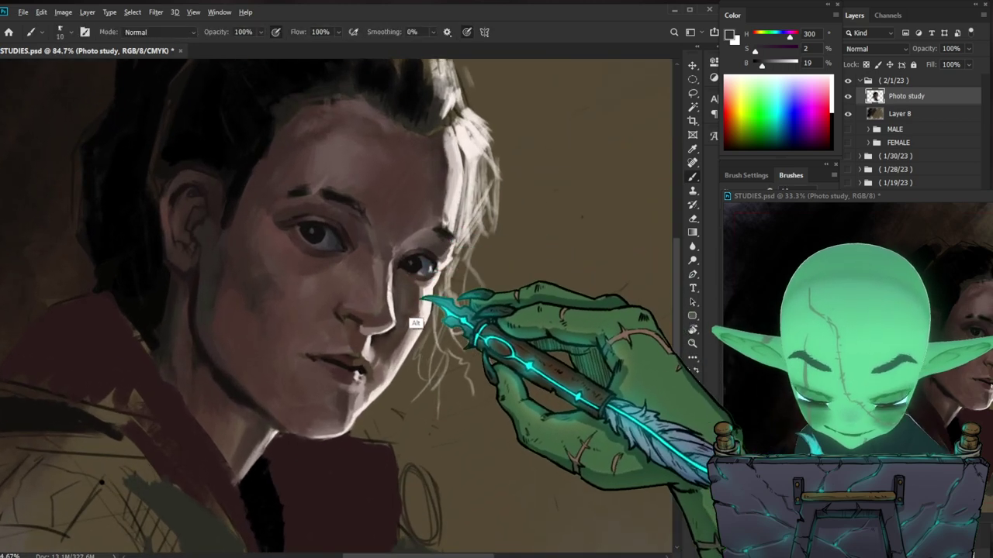
Step: Sample a muted brown from the shadow beside the nose and refine the shading there with the 10 px brush
{"action": "left_click", "coordinate": [385, 312], "text": "alt"}
{"action": "left_click_drag", "start_coordinate": [393, 296], "coordinate": [395, 304]}
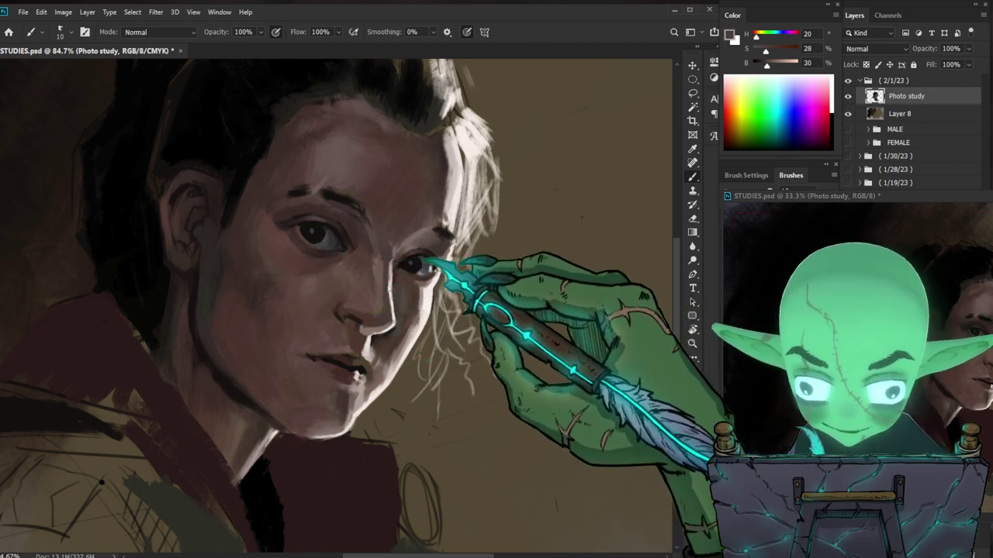
{"action": "scroll", "coordinate": [432, 261], "scroll_direction": "down", "scroll_amount": 5}
{"action": "left_click_drag", "start_coordinate": [447, 286], "coordinate": [472, 310]}
{"action": "key", "text": "b"}
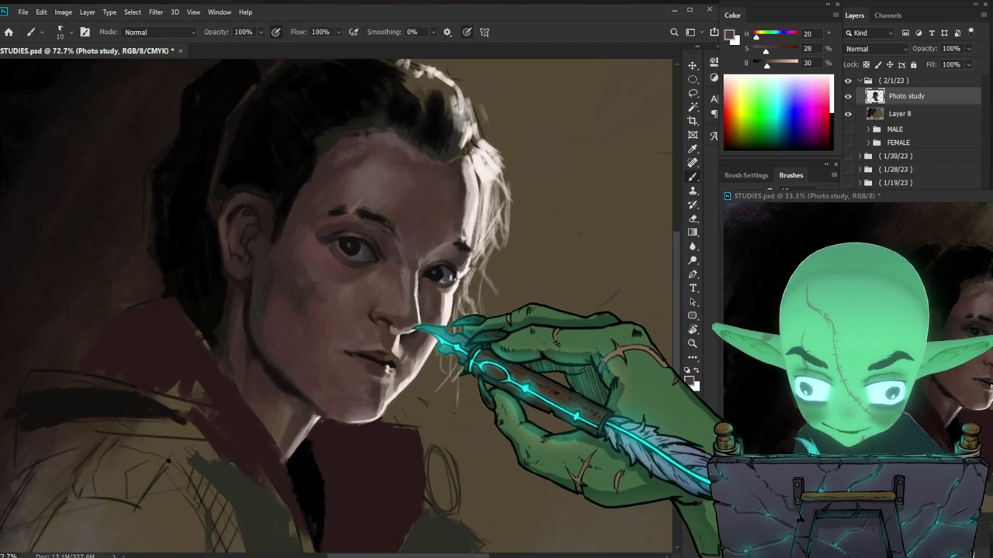
{"action": "left_click_drag", "start_coordinate": [495, 322], "coordinate": [484, 351]}
Step: Refine the nose tip, the upper lip shadow and the lit far cheek at 7 px with near-black, browns and pinkish white sampled from the face
{"action": "left_click", "coordinate": [358, 371], "text": "alt"}
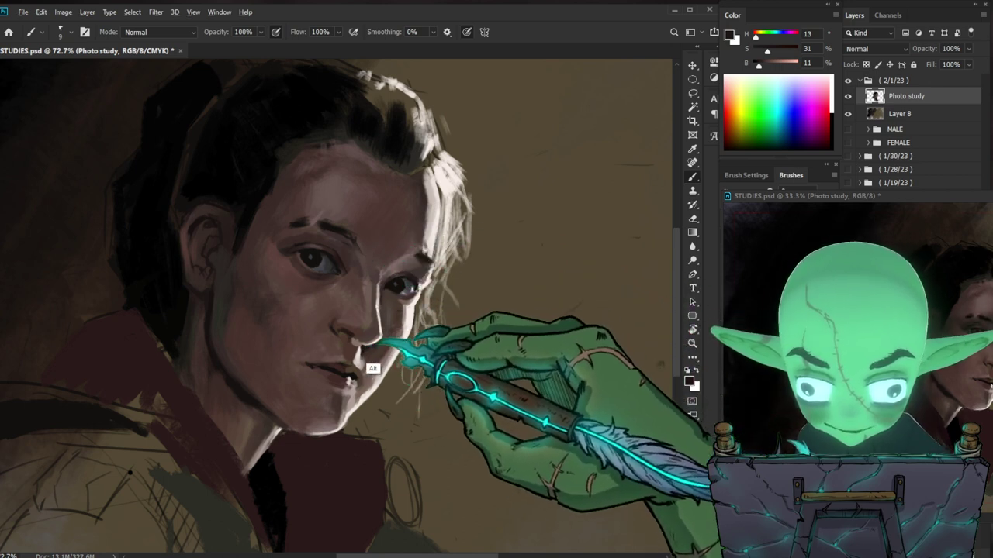
{"action": "left_click", "coordinate": [310, 327], "text": "alt"}
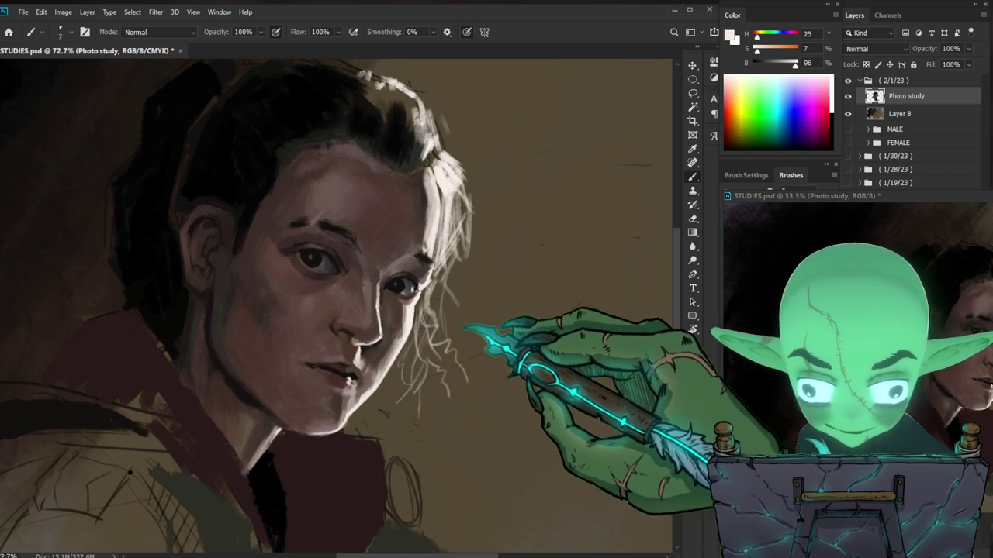
{"action": "left_click", "coordinate": [322, 328], "text": "alt"}
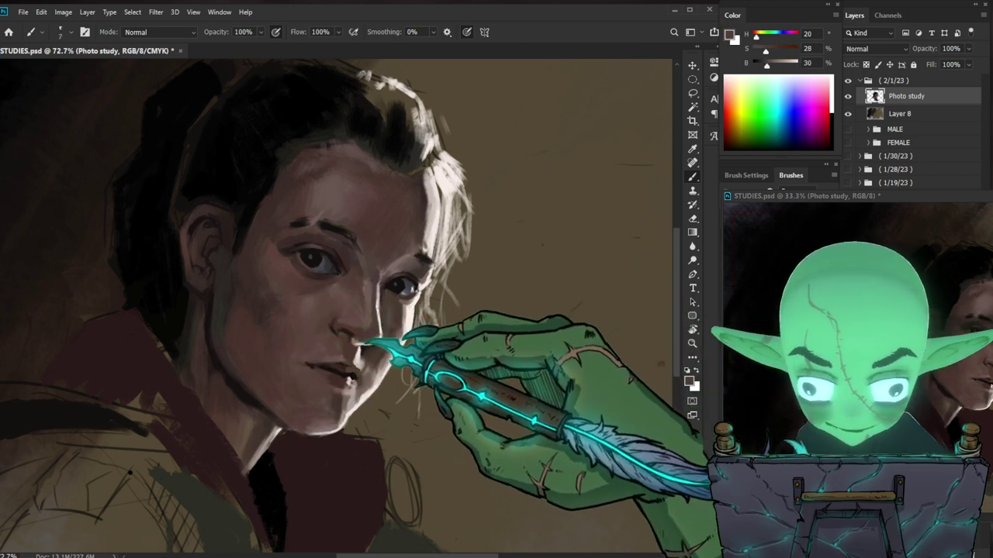
{"action": "mouse_move", "coordinate": [492, 328]}
{"action": "left_mouse_down"}
{"action": "mouse_move", "coordinate": [452, 300]}
{"action": "mouse_move", "coordinate": [429, 318]}
{"action": "mouse_move", "coordinate": [446, 301]}
{"action": "left_mouse_up"}
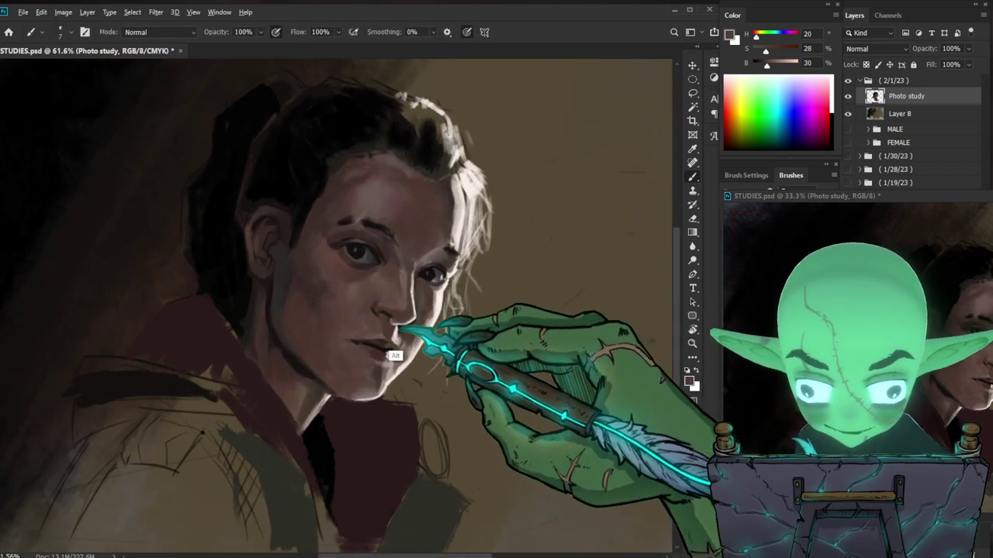
{"action": "left_click", "coordinate": [388, 351], "text": "alt"}
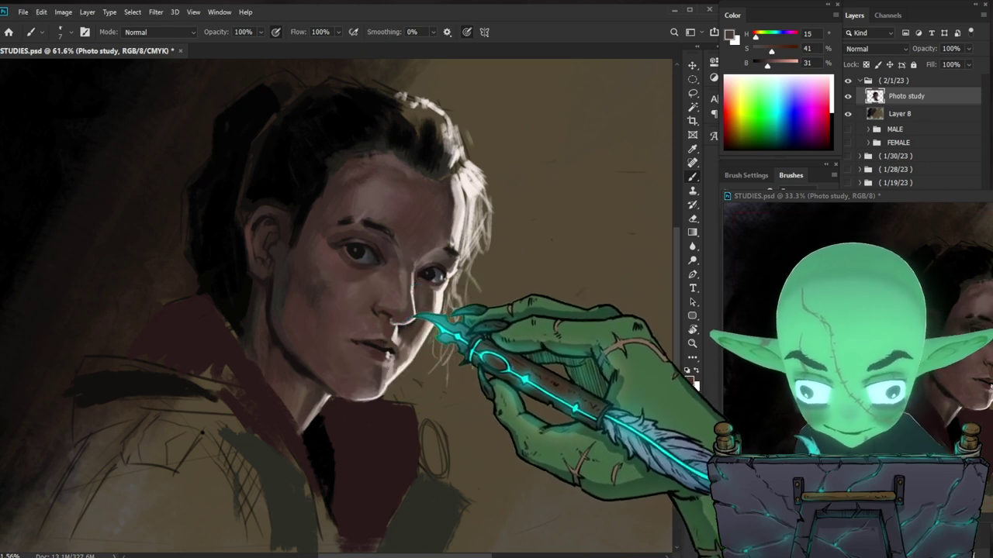
{"action": "mouse_move", "coordinate": [482, 290]}
{"action": "left_mouse_down"}
{"action": "mouse_move", "coordinate": [461, 294]}
{"action": "mouse_move", "coordinate": [489, 290]}
{"action": "mouse_move", "coordinate": [468, 297]}
{"action": "mouse_move", "coordinate": [461, 322]}
{"action": "left_mouse_up"}
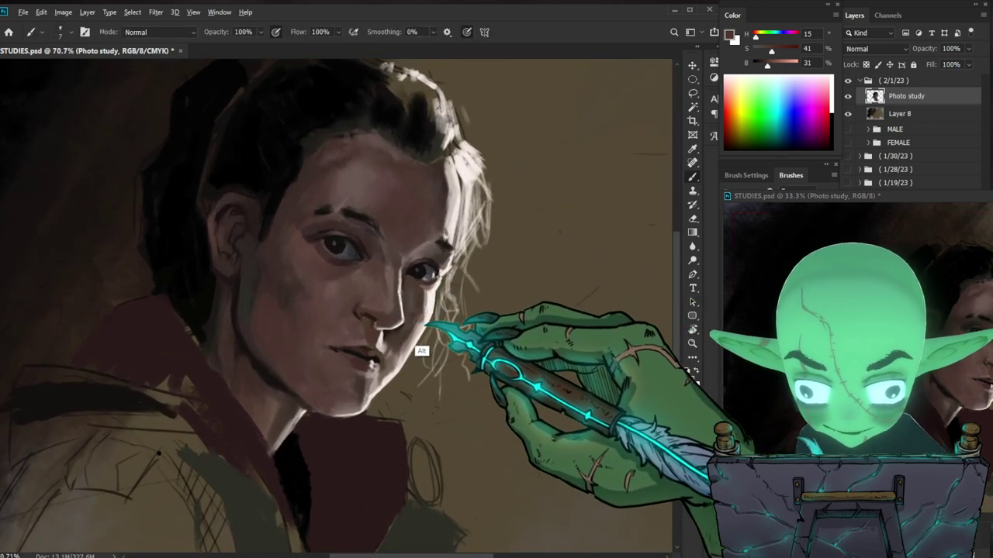
{"action": "left_click", "coordinate": [415, 318], "text": "alt"}
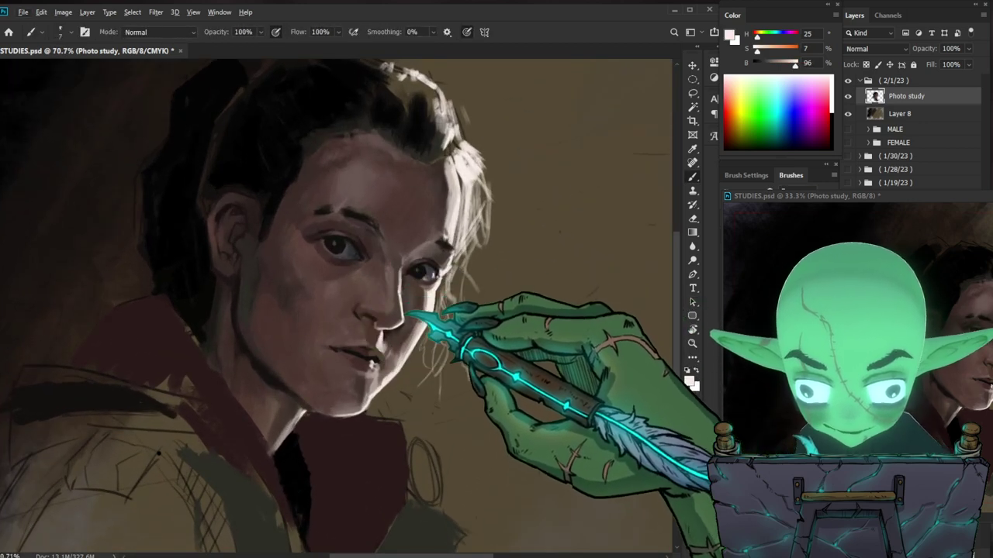
{"action": "mouse_move", "coordinate": [406, 319]}
{"action": "left_mouse_down"}
{"action": "mouse_move", "coordinate": [378, 323]}
{"action": "mouse_move", "coordinate": [450, 309]}
{"action": "left_mouse_up"}
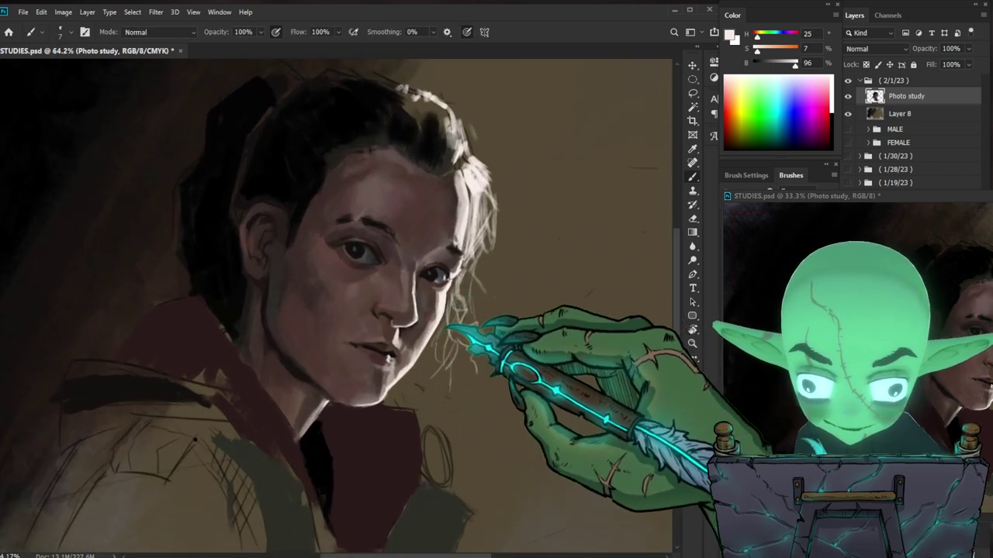
Step: Sample a light warm grey and paint the loose curls beside the far cheek, massing them at 35 px and adding thin strands at 7 to 8 px
{"action": "left_click", "coordinate": [422, 367], "text": "alt"}
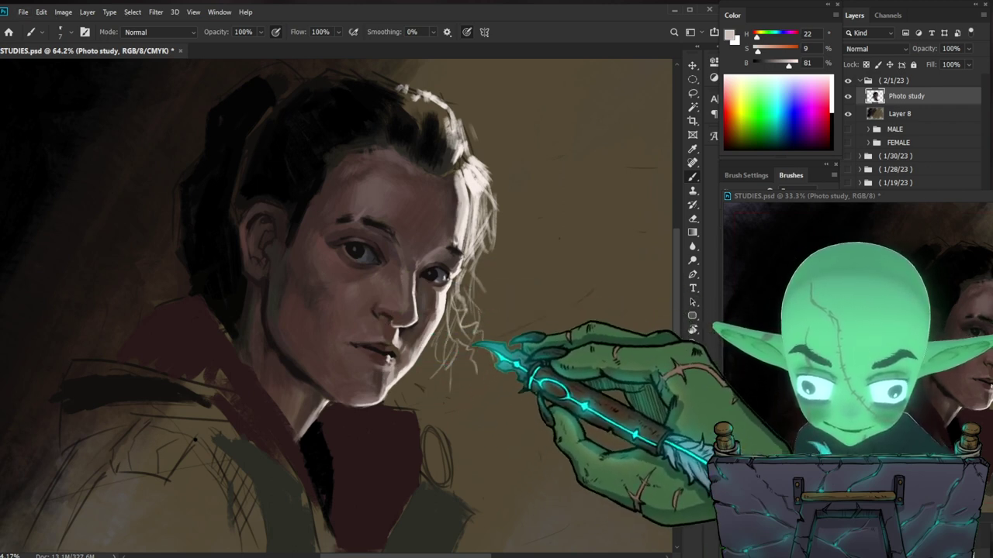
{"action": "left_click_drag", "start_coordinate": [435, 359], "coordinate": [433, 401]}
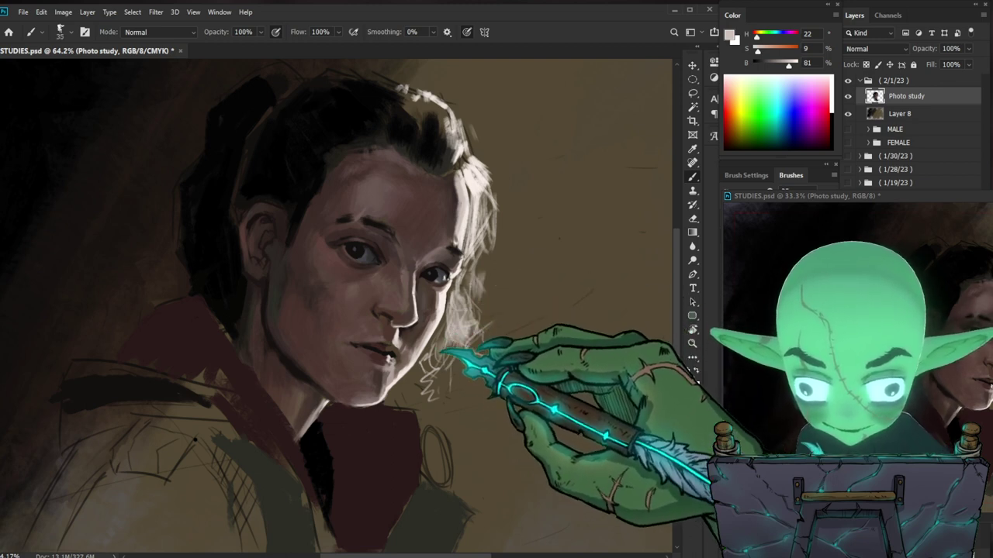
{"action": "mouse_move", "coordinate": [441, 348]}
{"action": "left_mouse_down"}
{"action": "mouse_move", "coordinate": [447, 397]}
{"action": "mouse_move", "coordinate": [436, 367]}
{"action": "mouse_move", "coordinate": [416, 399]}
{"action": "left_mouse_up"}
{"action": "key", "text": "["}
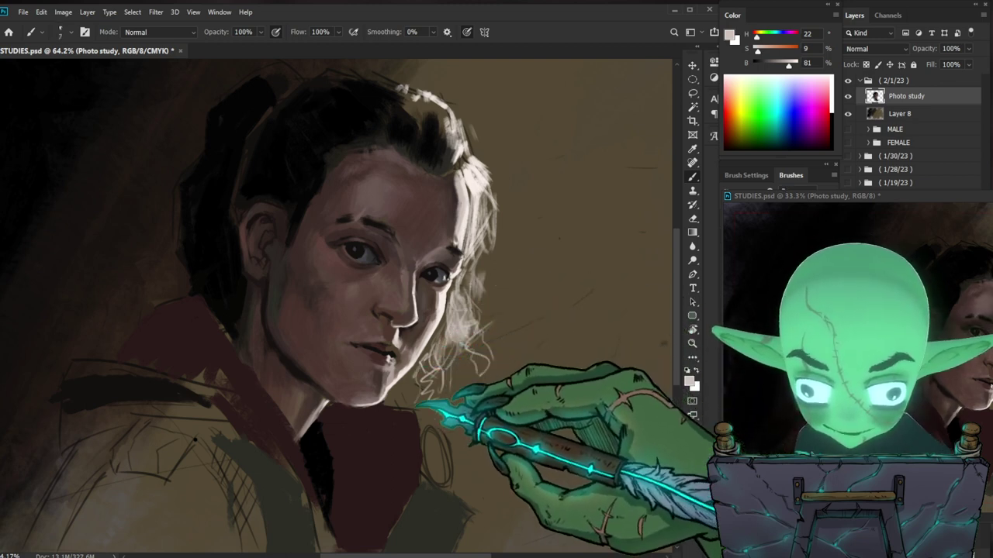
{"action": "left_click_drag", "start_coordinate": [470, 334], "coordinate": [474, 372]}
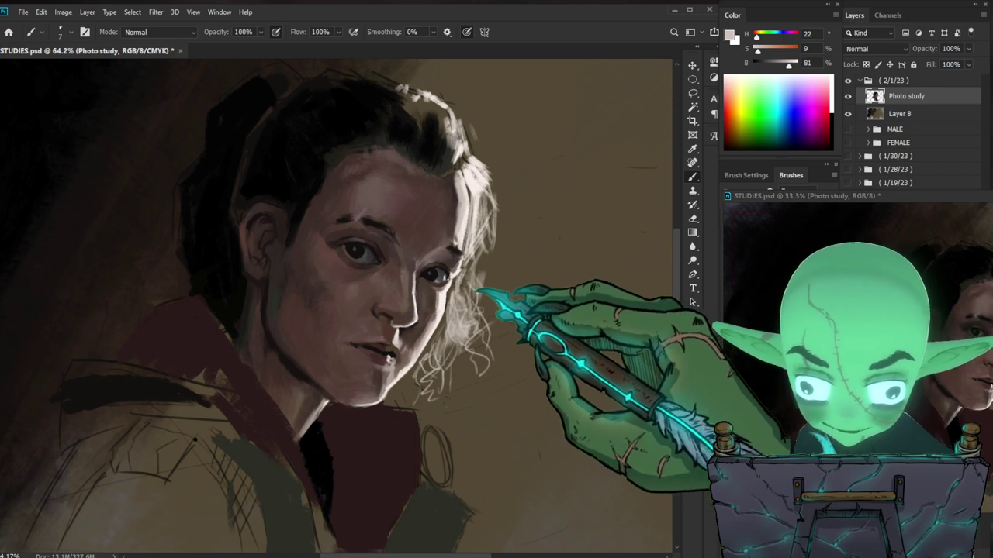
{"action": "key", "text": "e"}
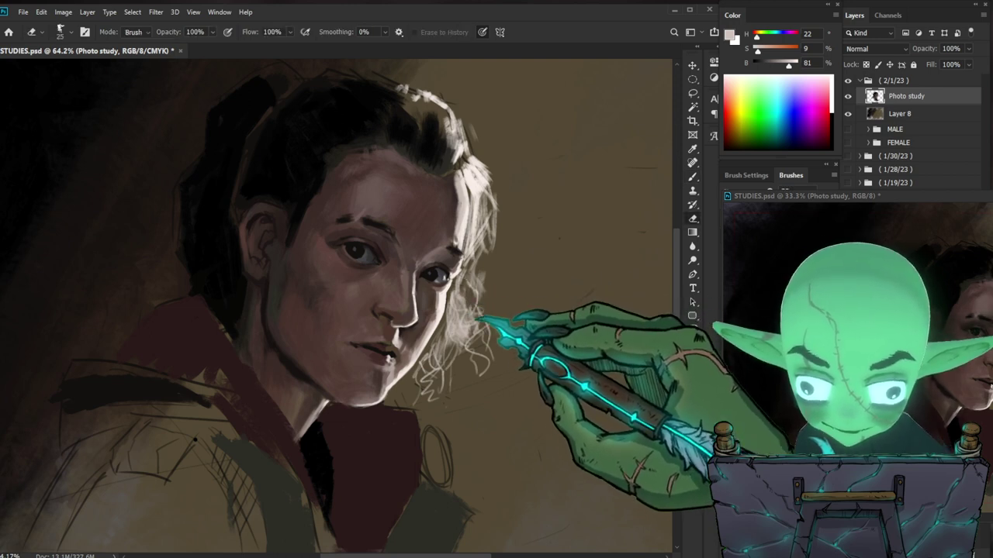
{"action": "key", "text": "b"}
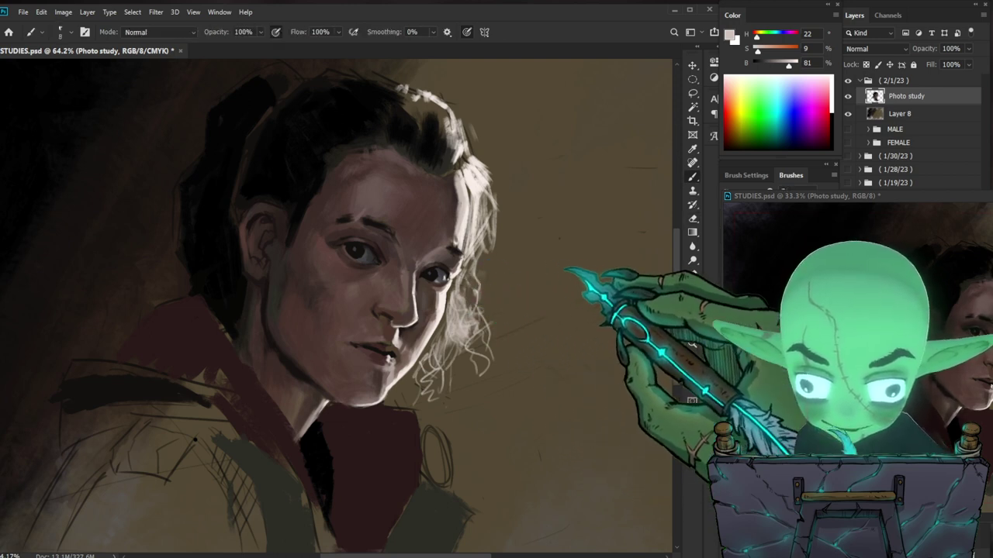
{"action": "left_click_drag", "start_coordinate": [560, 264], "coordinate": [537, 329]}
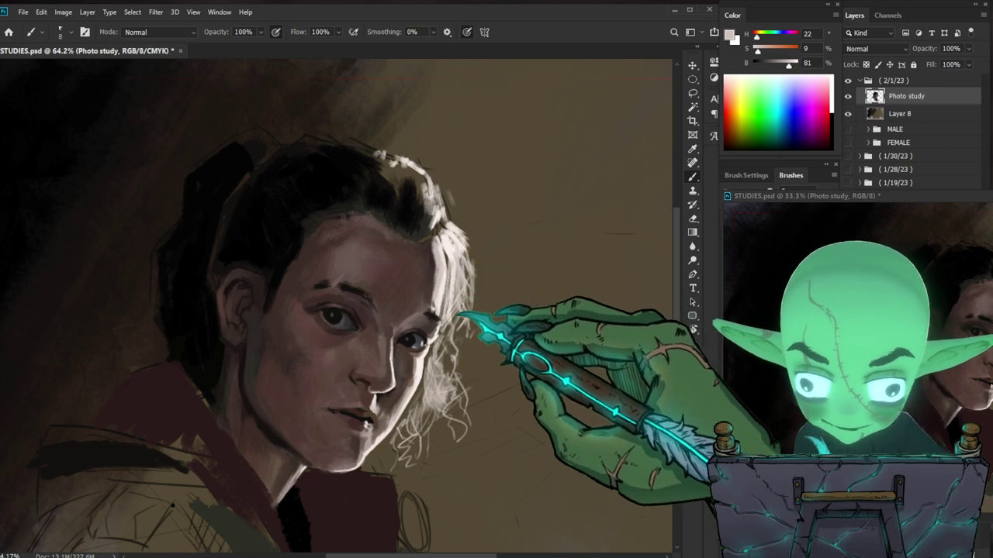
Step: Sample a light greyish beige from the lit hair and fill in the hair beside the forehead with an enlarged brush
{"action": "left_click", "coordinate": [417, 285], "text": "alt"}
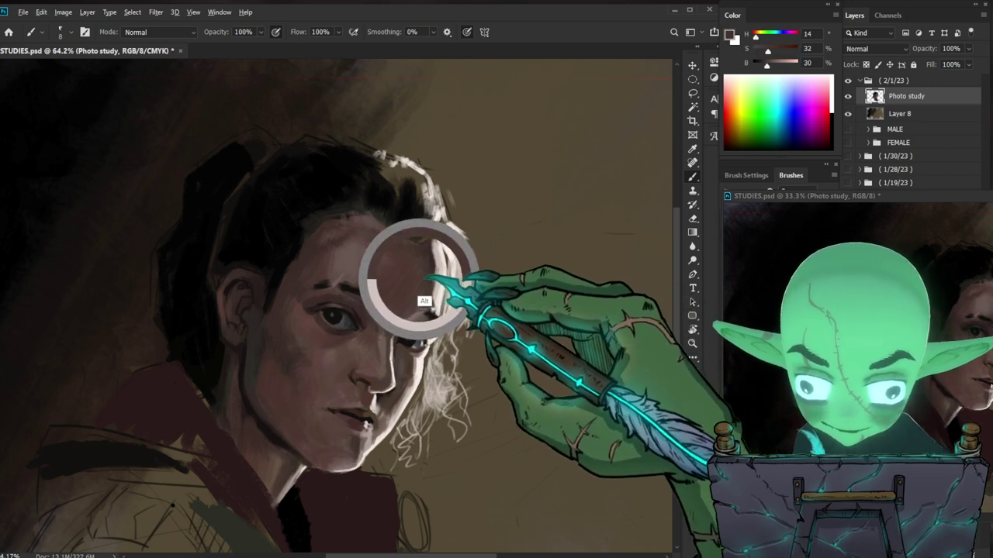
{"action": "left_click", "coordinate": [440, 280], "text": "alt"}
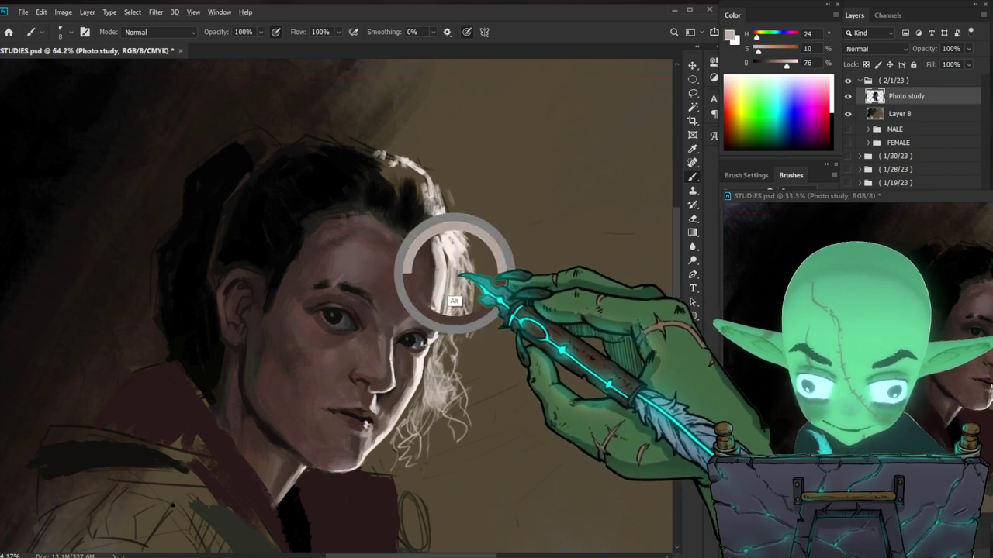
{"action": "key", "text": "bracketright"}
{"action": "key", "text": "bracketright"}
{"action": "key", "text": "bracketright"}
{"action": "key", "text": "bracketright"}
{"action": "key", "text": "bracketright"}
{"action": "key", "text": "bracketright"}
{"action": "left_click_drag", "start_coordinate": [468, 267], "coordinate": [460, 284]}
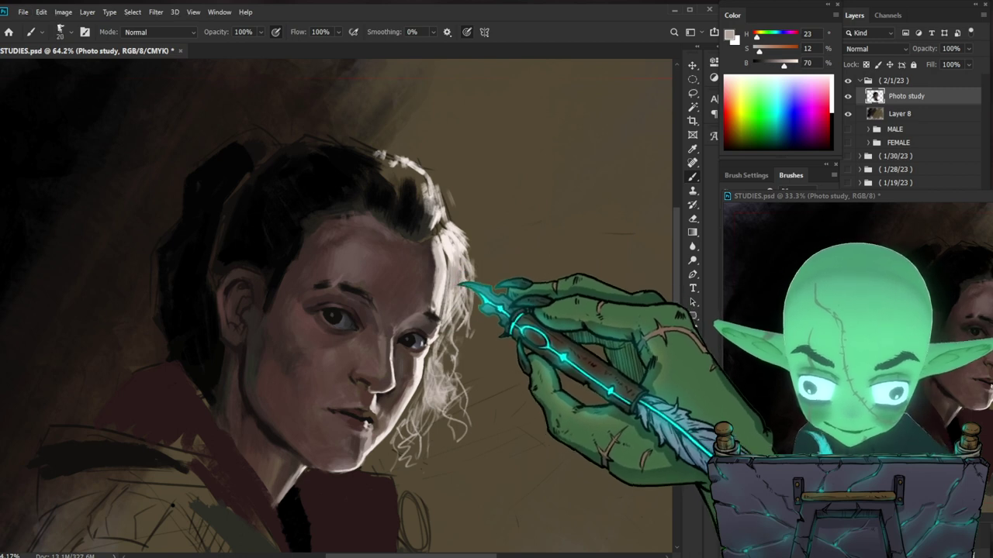
Step: Sample a near-white from the brightest hair, add highlight strands beside the forehead at 8 px and check the whole portrait
{"action": "left_click", "coordinate": [446, 247], "text": "alt"}
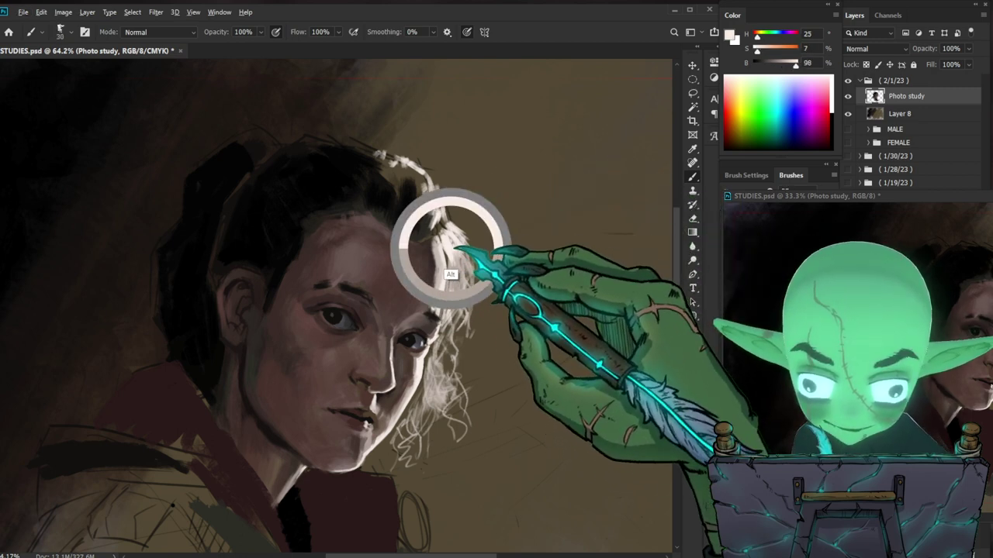
{"action": "key", "text": "bracketleft"}
{"action": "key", "text": "bracketleft"}
{"action": "key", "text": "bracketleft"}
{"action": "key", "text": "bracketleft"}
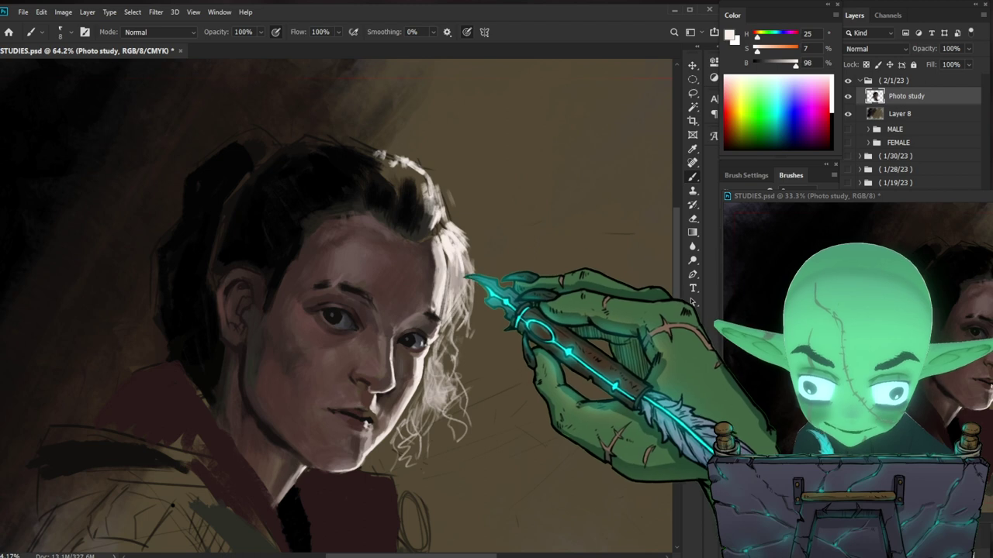
{"action": "left_click_drag", "start_coordinate": [475, 288], "coordinate": [514, 325]}
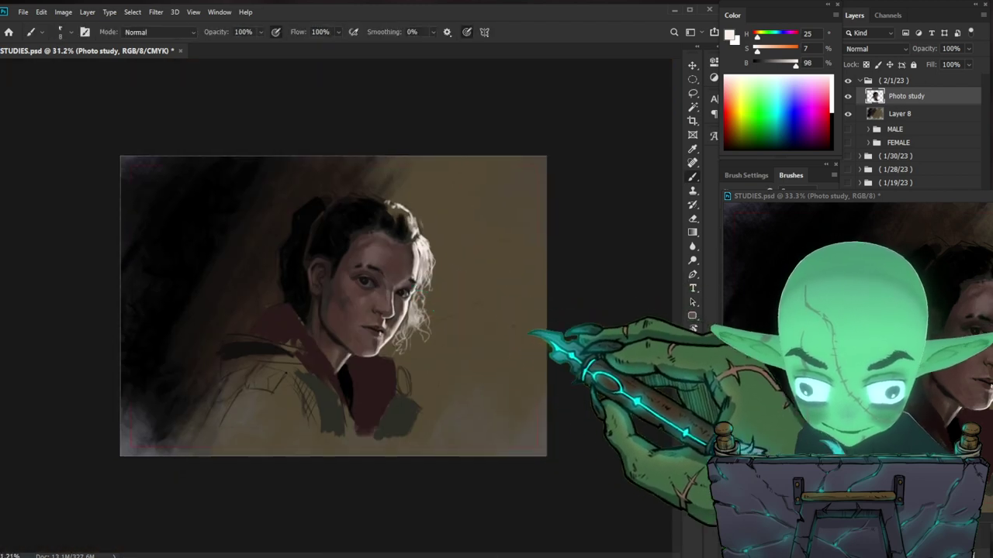
{"action": "mouse_move", "coordinate": [437, 241]}
{"action": "left_mouse_down"}
{"action": "mouse_move", "coordinate": [470, 204]}
{"action": "mouse_move", "coordinate": [496, 195]}
{"action": "left_mouse_up"}
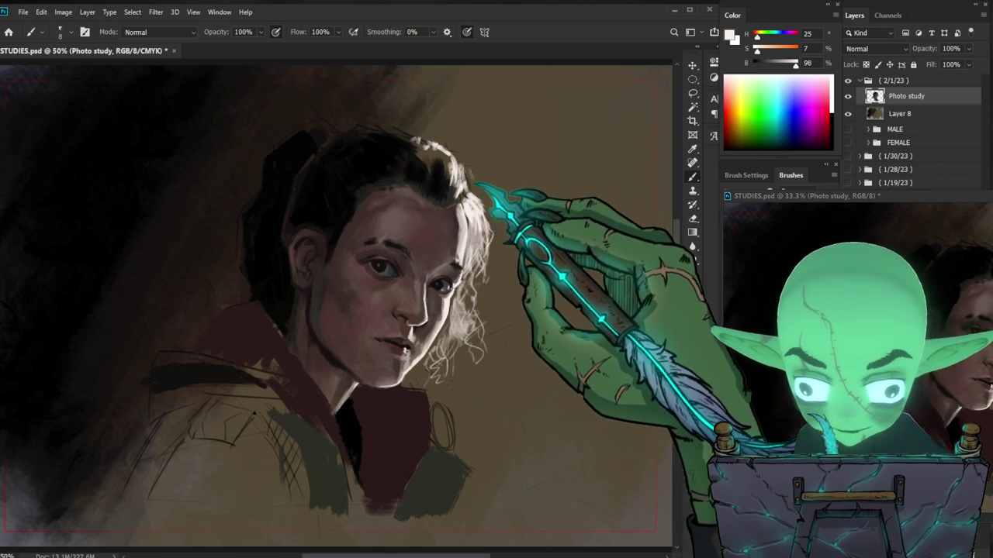
{"action": "key", "text": "z"}
{"action": "mouse_move", "coordinate": [566, 240]}
{"action": "left_mouse_down"}
{"action": "mouse_move", "coordinate": [510, 287]}
{"action": "mouse_move", "coordinate": [551, 252]}
{"action": "left_mouse_up"}
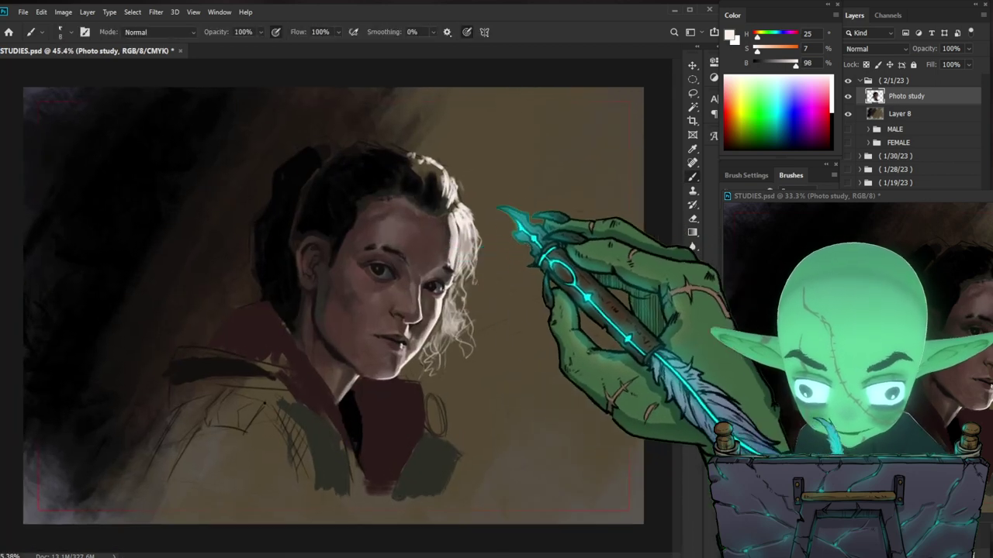
Step: Sample a greyish beige from the lit hair and warm it to a tan of hue 35 and brightness 69 for the rim light on the hair bun
{"action": "left_click", "coordinate": [444, 178], "text": "alt"}
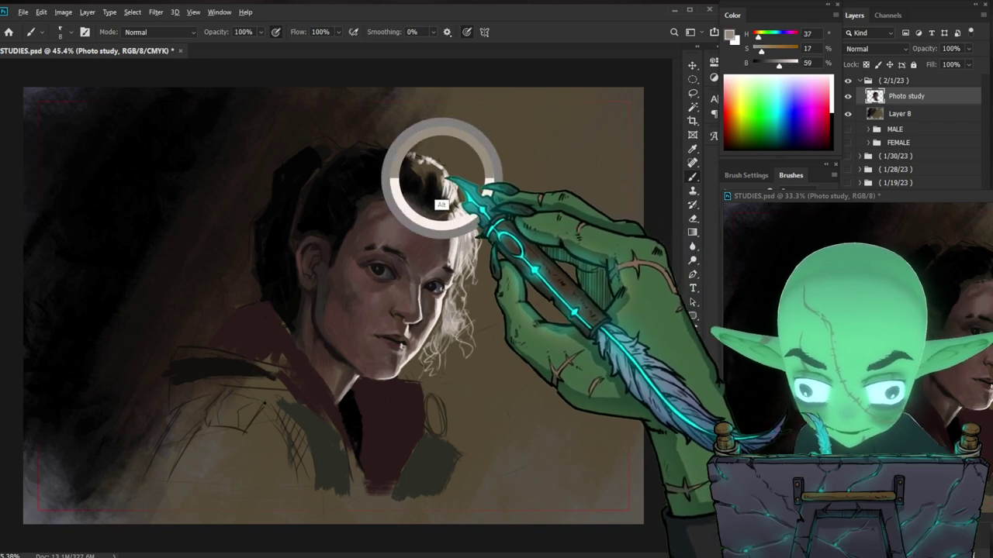
{"action": "left_click_drag", "start_coordinate": [760, 50], "coordinate": [769, 51]}
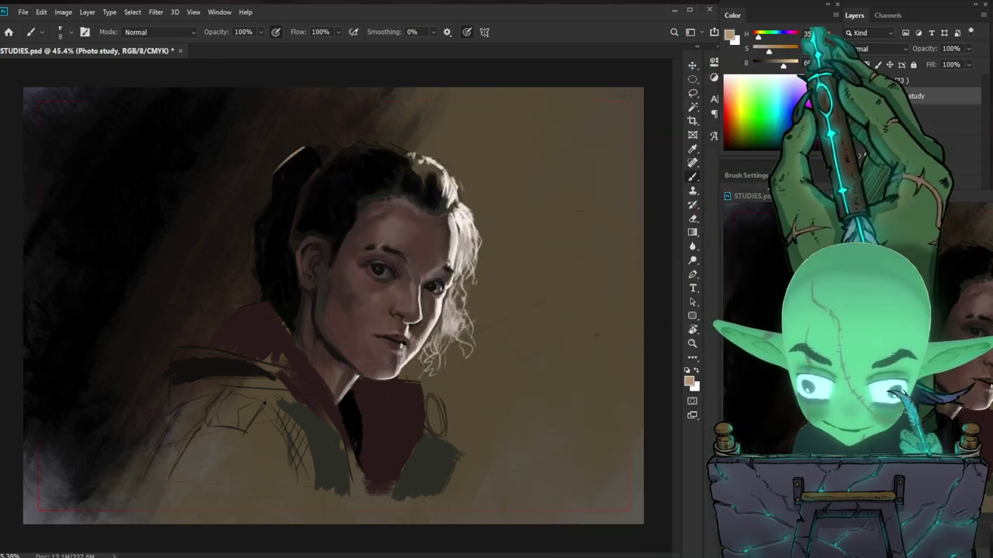
{"action": "left_click_drag", "start_coordinate": [769, 51], "coordinate": [766, 50]}
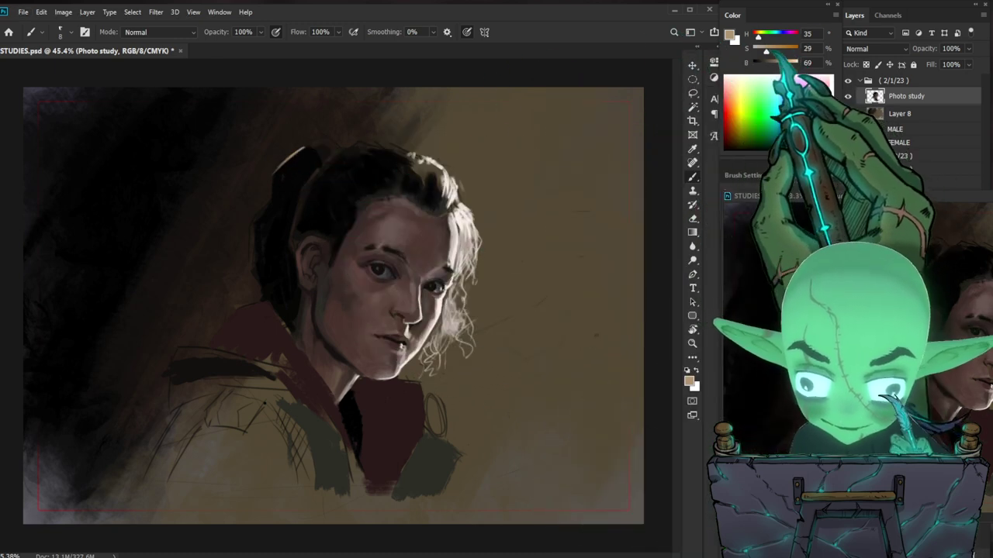
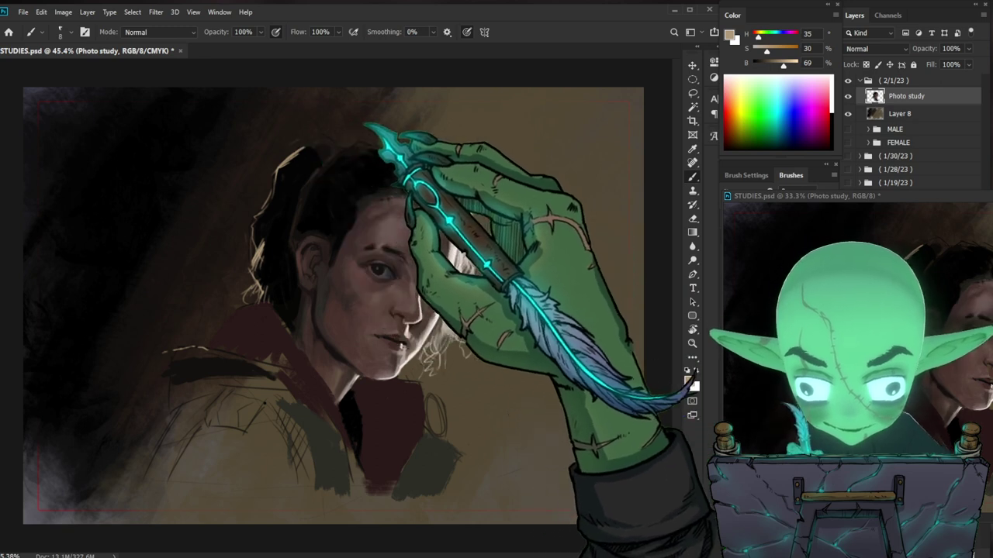
Step: Enlarge the brush to between 30 and 40 px, paint the tan light into the hair above the forehead and check the whole portrait
{"action": "key", "text": "]"}
{"action": "key", "text": "]"}
{"action": "key", "text": "]"}
{"action": "key", "text": "]"}
{"action": "key", "text": "]"}
{"action": "key", "text": "]"}
{"action": "key", "text": "]"}
{"action": "left_click_drag", "start_coordinate": [426, 165], "coordinate": [418, 160]}
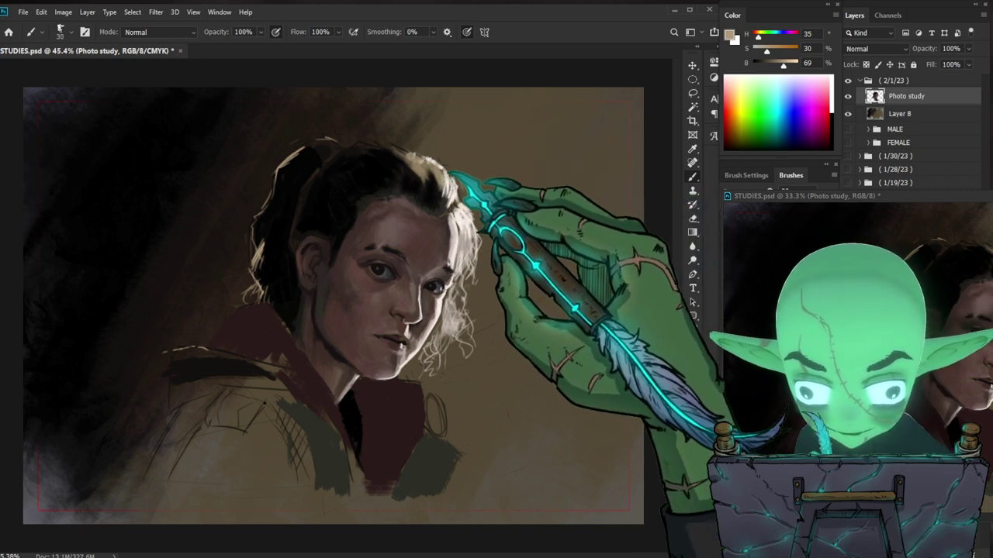
{"action": "key", "text": "bracketright"}
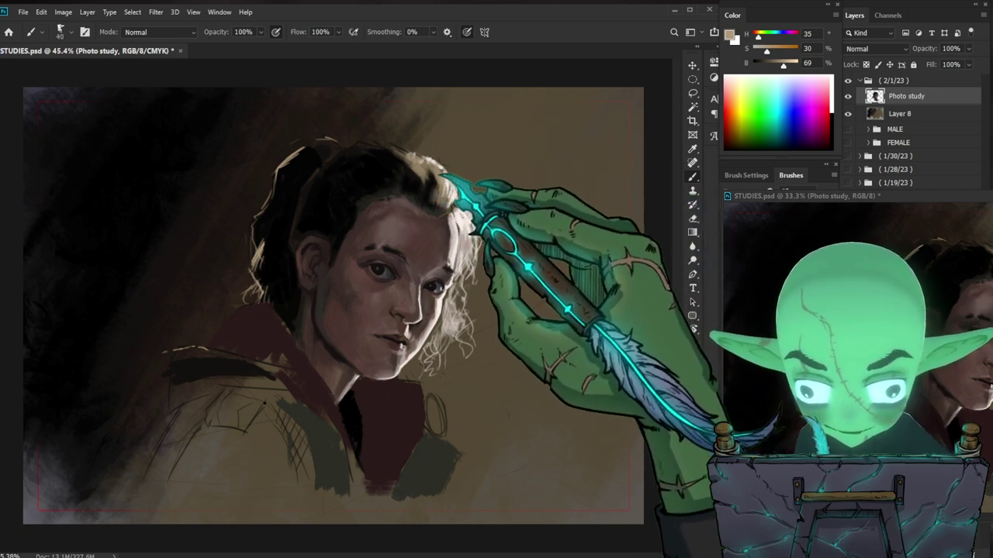
{"action": "key", "text": "bracketleft"}
{"action": "key", "text": "ctrl+space"}
{"action": "left_click_drag", "start_coordinate": [552, 376], "coordinate": [527, 373]}
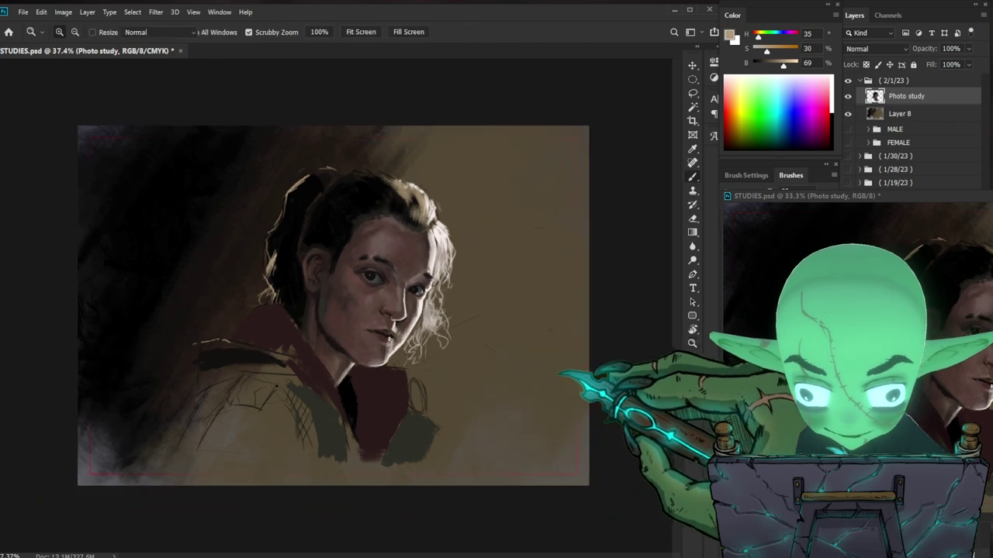
Step: Sample a dark brown at the far eye and refine the shading around it with a 9 px brush
{"action": "mouse_move", "coordinate": [465, 301]}
{"action": "left_mouse_down"}
{"action": "mouse_move", "coordinate": [515, 307]}
{"action": "mouse_move", "coordinate": [447, 309]}
{"action": "left_mouse_up"}
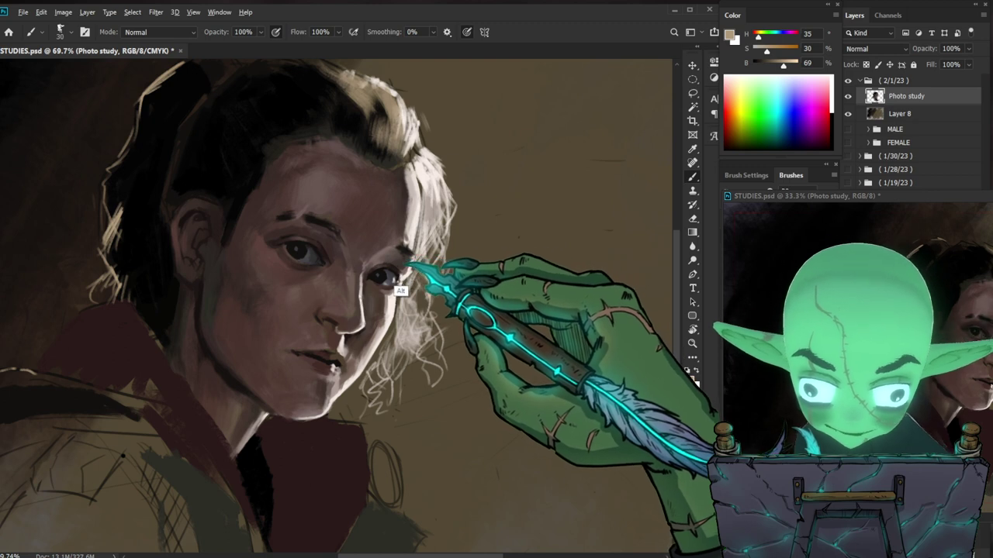
{"action": "left_click", "coordinate": [394, 283], "text": "alt"}
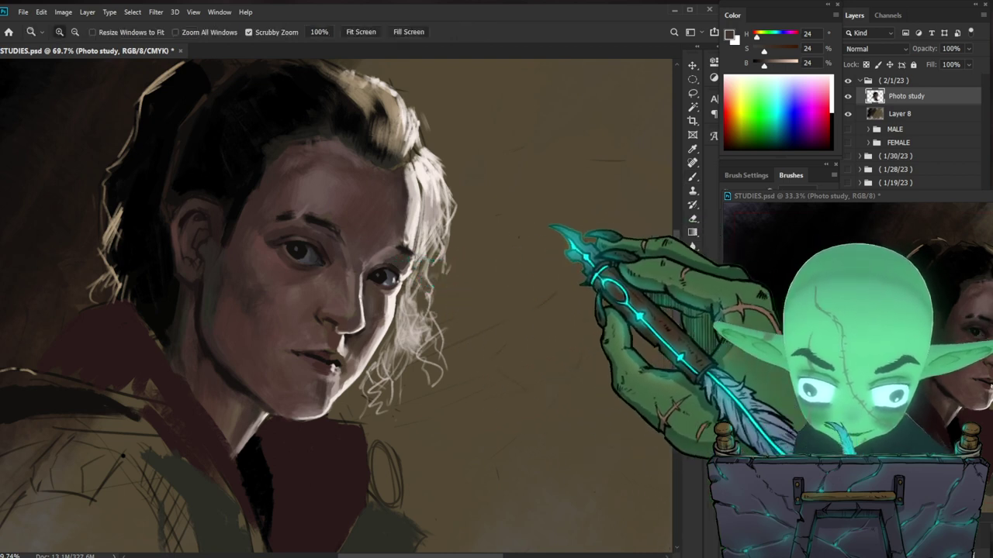
{"action": "left_click_drag", "start_coordinate": [581, 217], "coordinate": [546, 209]}
{"action": "mouse_move", "coordinate": [464, 266]}
{"action": "left_mouse_down"}
{"action": "mouse_move", "coordinate": [481, 271]}
{"action": "mouse_move", "coordinate": [469, 260]}
{"action": "left_mouse_up"}
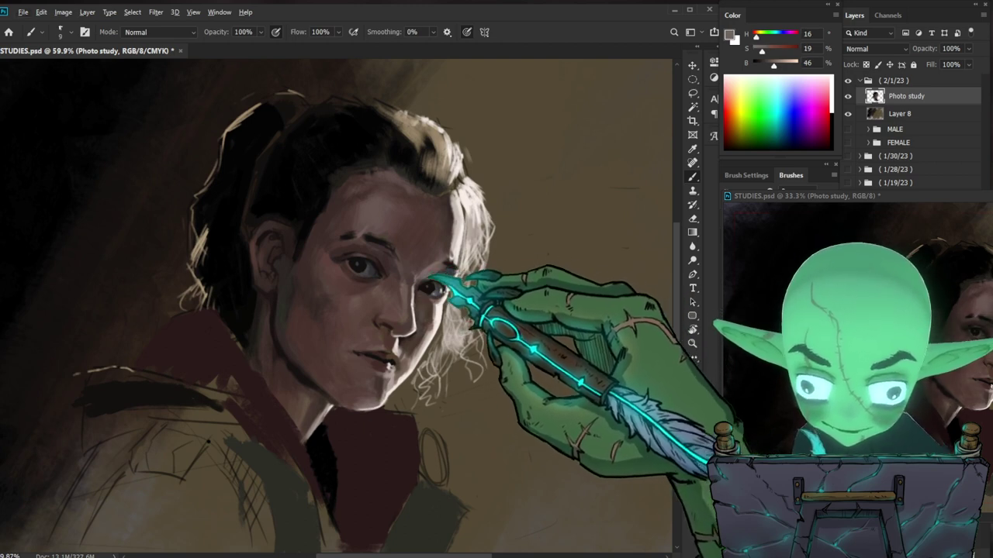
Step: Sample muted reddish browns beside the nose bridge and blend the skin next to the far eye at 9 px
{"action": "left_click", "coordinate": [415, 283], "text": "alt"}
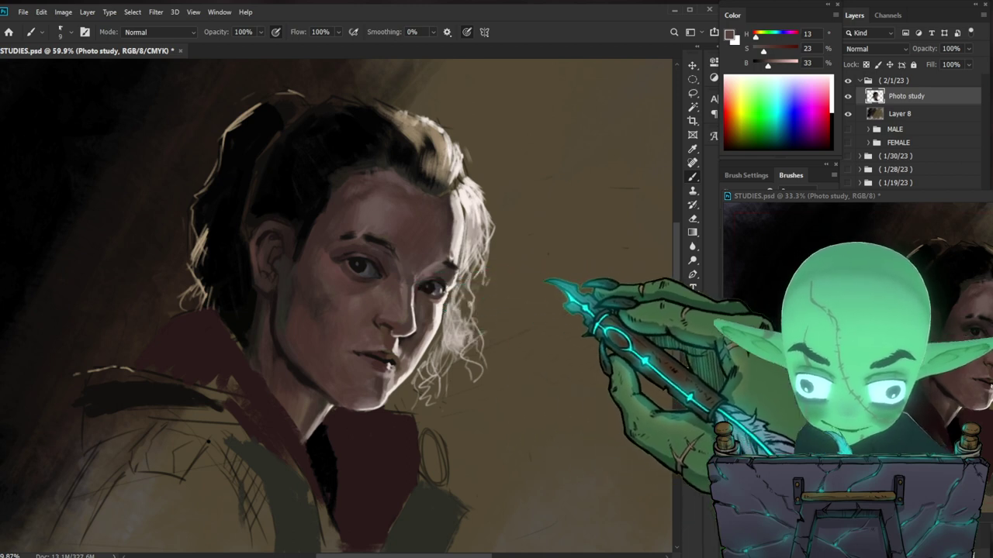
{"action": "left_click_drag", "start_coordinate": [547, 280], "coordinate": [530, 258]}
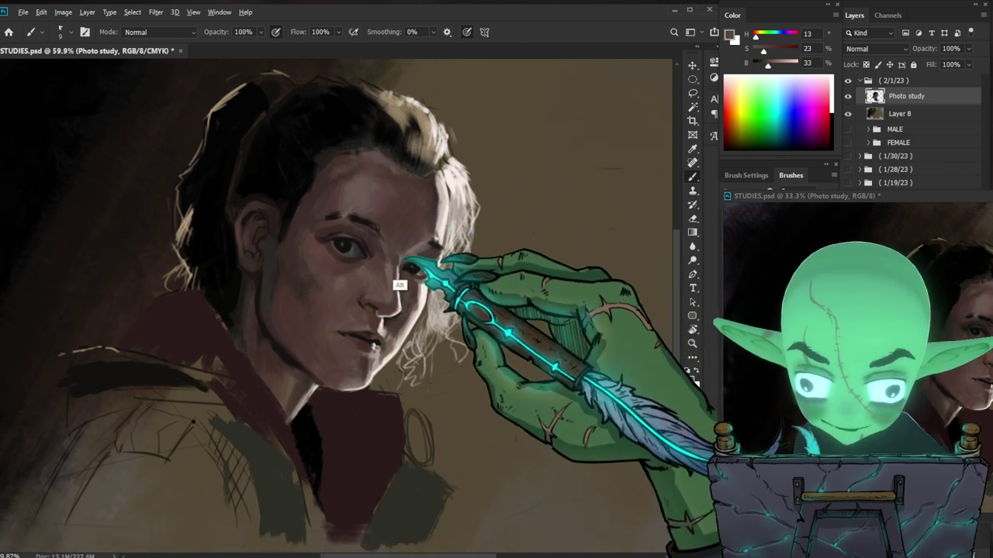
{"action": "left_click", "coordinate": [391, 266], "text": "alt"}
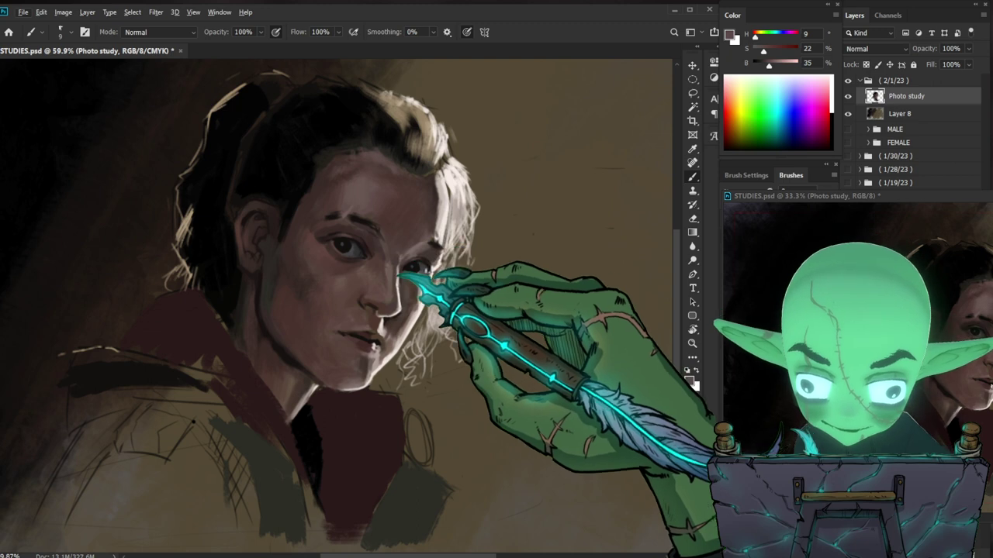
{"action": "key", "text": "z"}
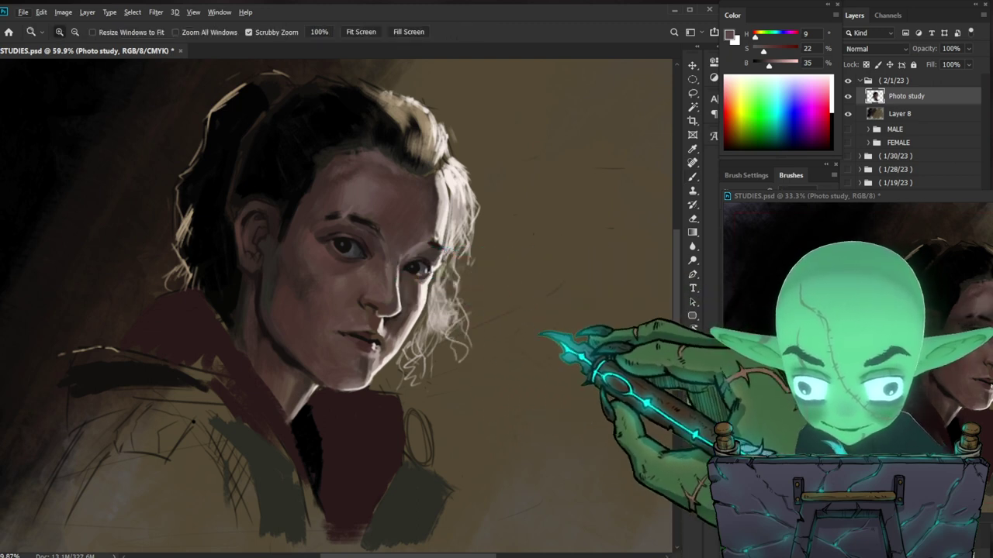
{"action": "left_click_drag", "start_coordinate": [546, 343], "coordinate": [523, 338]}
{"action": "mouse_move", "coordinate": [463, 311]}
{"action": "left_mouse_down"}
{"action": "mouse_move", "coordinate": [474, 286]}
{"action": "mouse_move", "coordinate": [439, 275]}
{"action": "left_mouse_up"}
Step: Sample a dark reddish brown from the face, shift its hue to 30 and shade around the nose and mouth at 25 px
{"action": "key", "text": "b"}
{"action": "left_click", "coordinate": [379, 264], "text": "alt"}
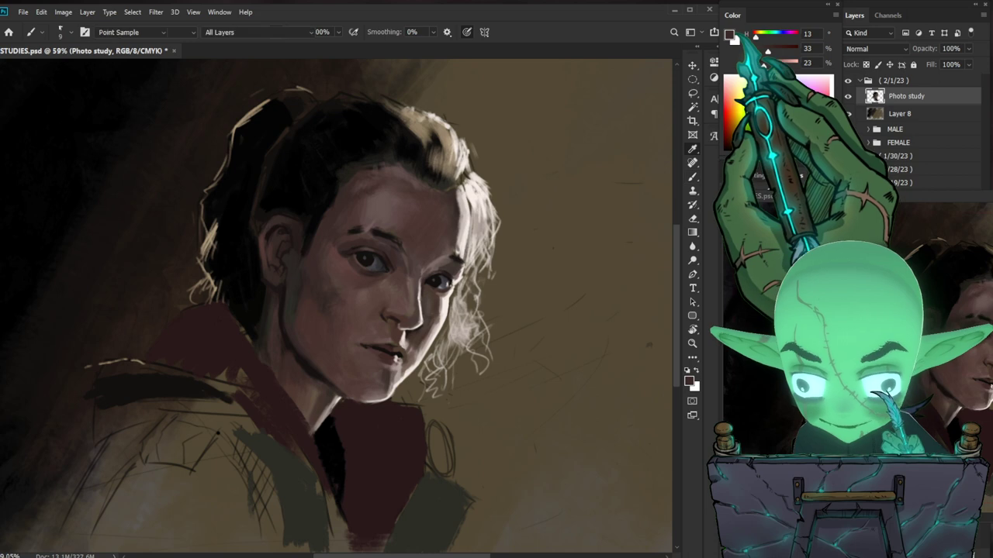
{"action": "left_click", "coordinate": [729, 35]}
{"action": "key", "text": "Return"}
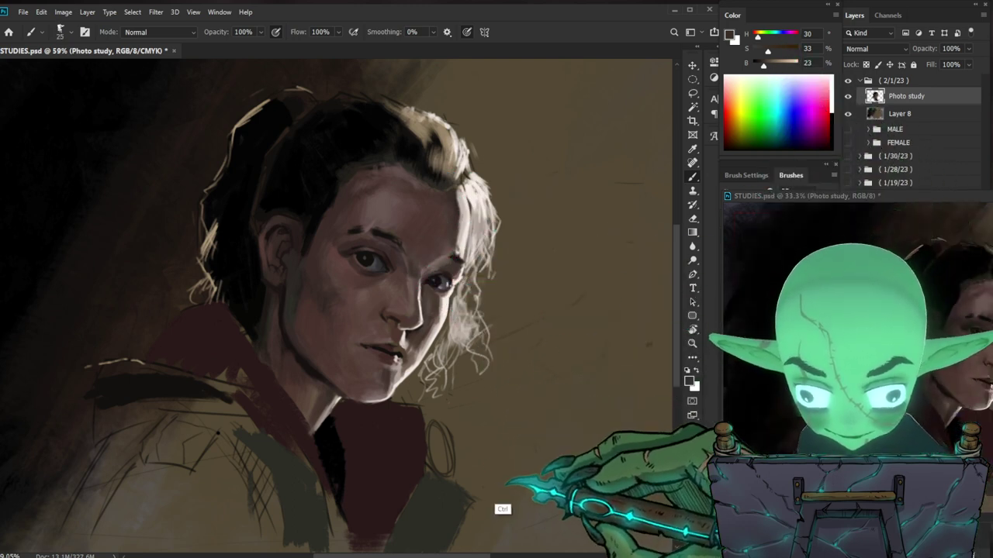
{"action": "key", "text": "alt"}
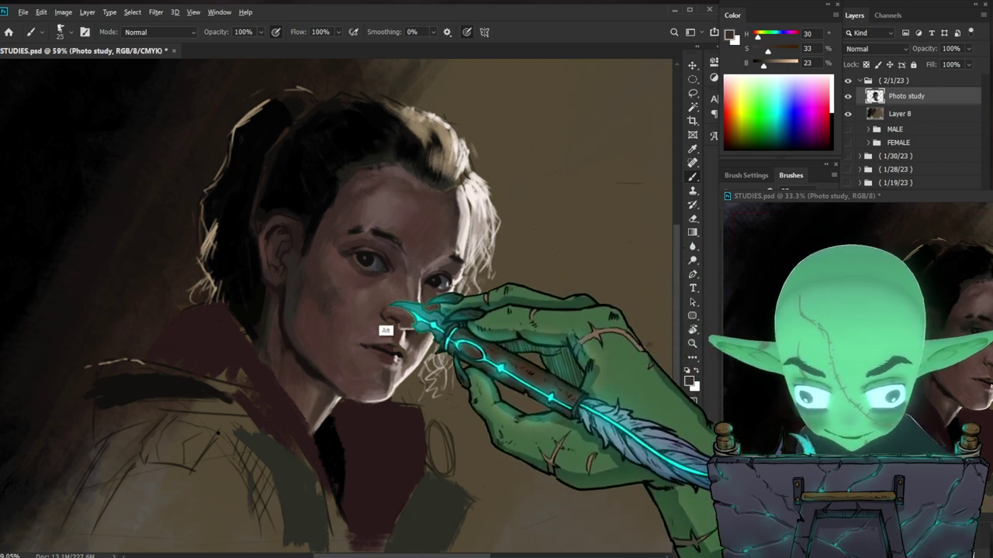
Step: Sample a warmer brown near the mouth and tint the shadows of the central face with a 20 to 25 px brush
{"action": "left_click", "coordinate": [391, 349], "text": "alt"}
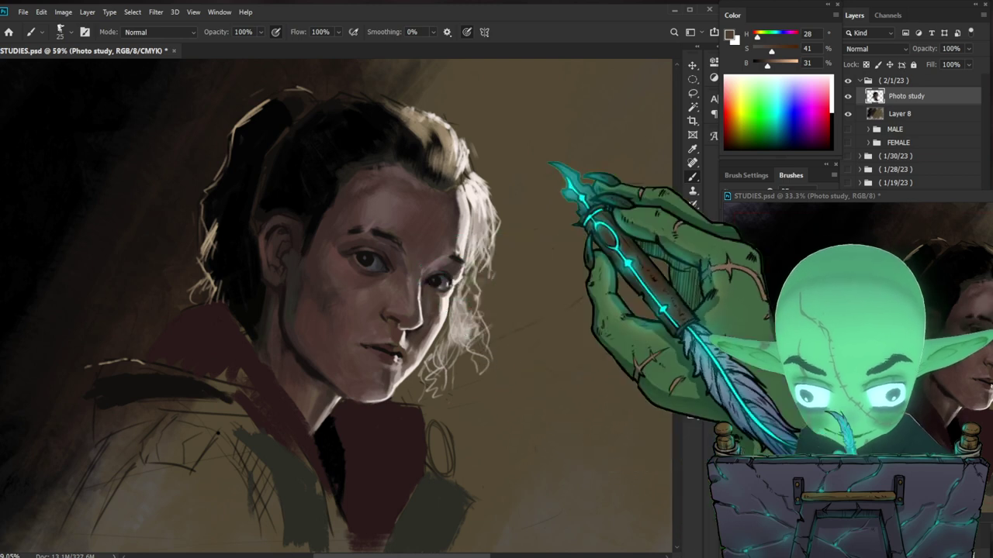
{"action": "key", "text": "]"}
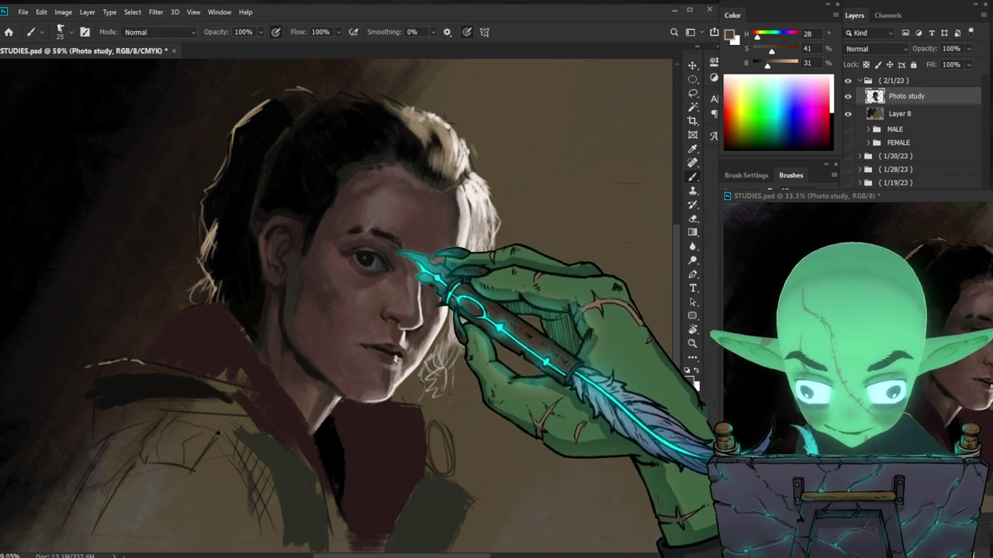
{"action": "key", "text": "bracketright"}
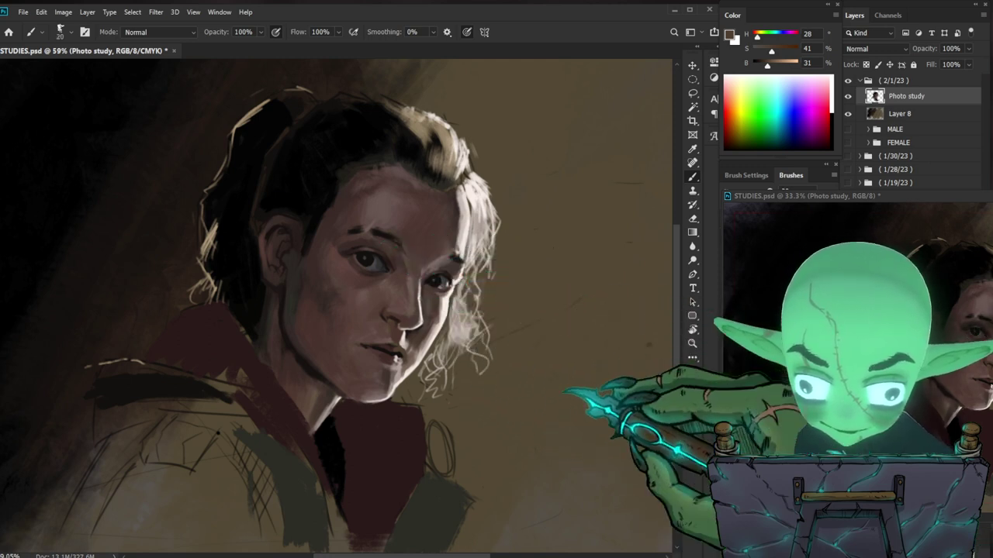
Step: Sample a dark maroon and a dark reddish brown, and refine the near eyebrow and upper eyelid with a 15 px brush
{"action": "key", "text": "z"}
{"action": "left_click_drag", "start_coordinate": [477, 286], "coordinate": [489, 290]}
{"action": "key", "text": "b"}
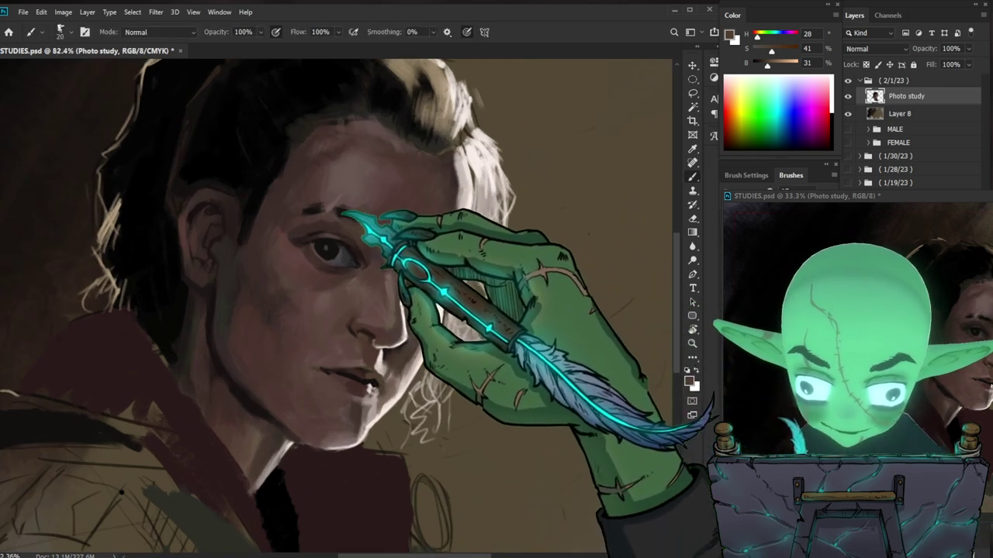
{"action": "left_click", "coordinate": [122, 365], "text": "alt"}
{"action": "key", "text": "bracketright"}
{"action": "key", "text": "bracketright"}
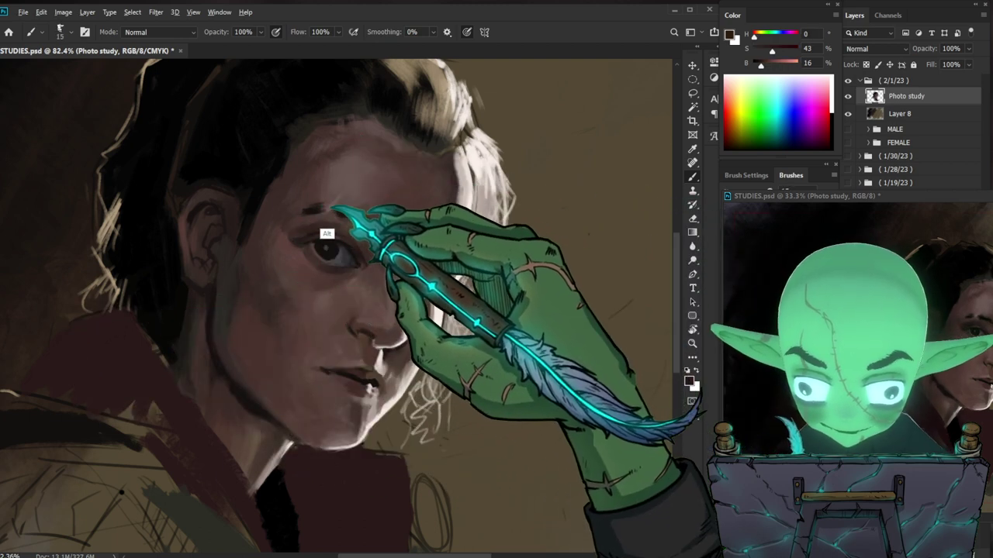
{"action": "left_click", "coordinate": [315, 225], "text": "alt"}
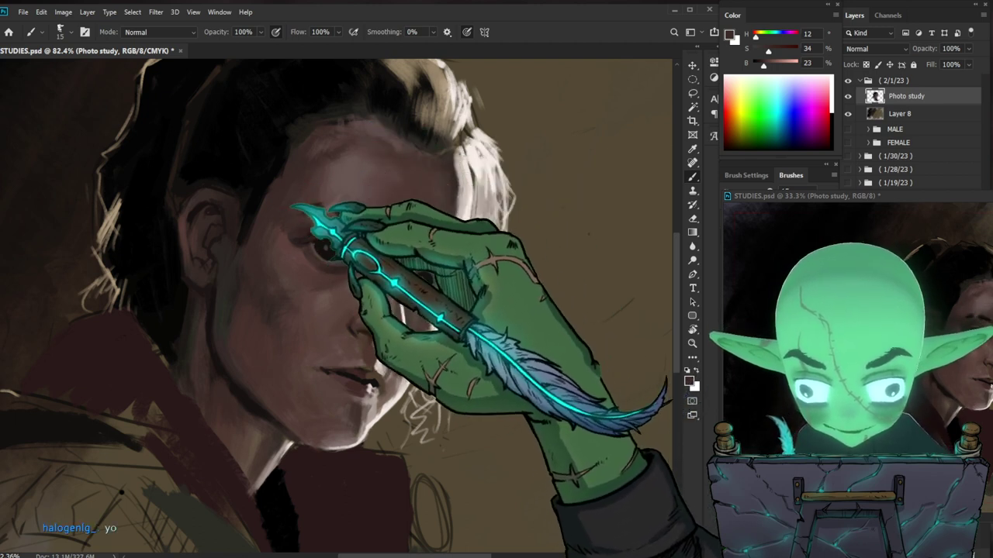
Step: Sample a mid brown and a very dark brown below the near eyebrow's inner end and deepen the socket shadow at 9 to 10 px
{"action": "left_click_drag", "start_coordinate": [299, 227], "coordinate": [198, 233]}
{"action": "left_click_drag", "start_coordinate": [375, 280], "coordinate": [460, 260]}
{"action": "key", "text": "b"}
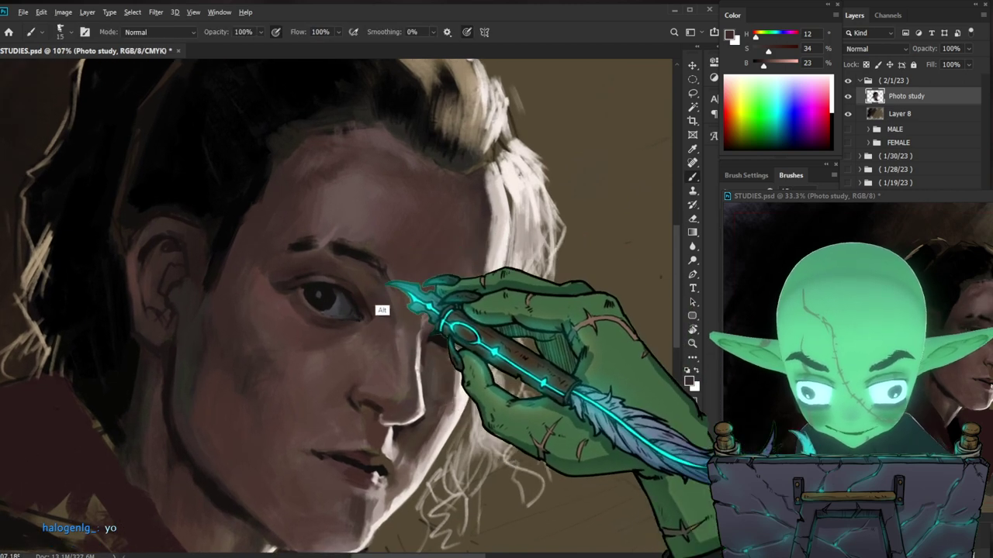
{"action": "left_click", "coordinate": [357, 283], "text": "alt"}
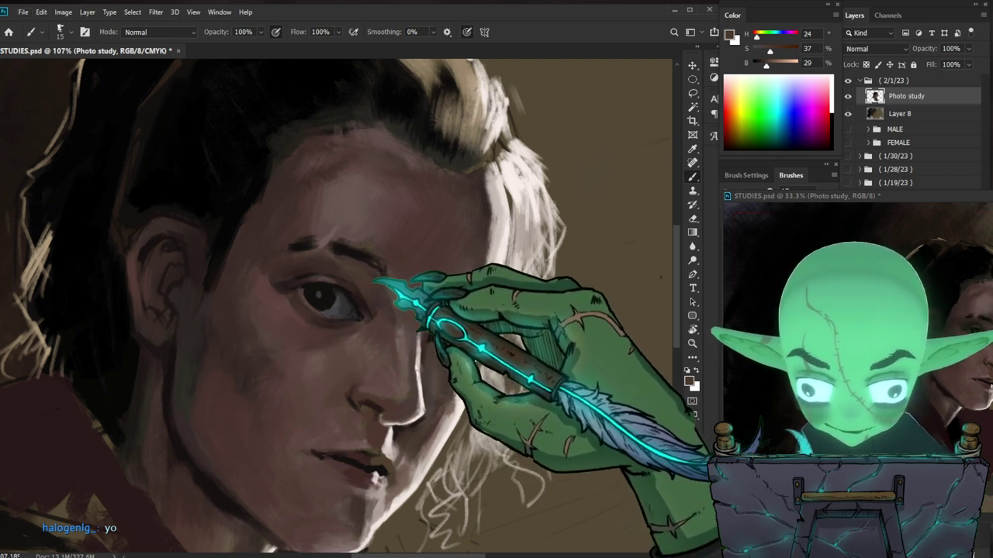
{"action": "left_click", "coordinate": [359, 289], "text": "alt"}
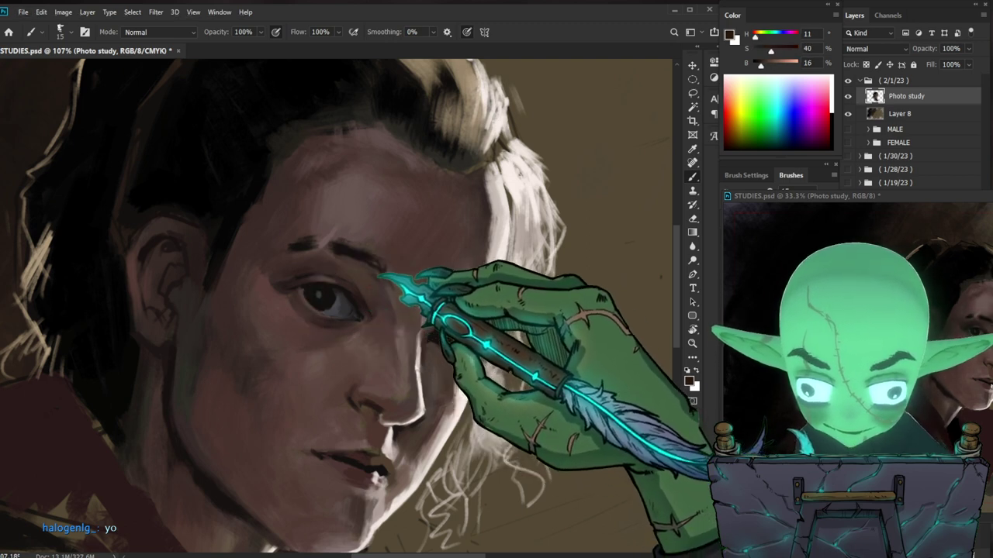
{"action": "key", "text": "bracketleft"}
{"action": "key", "text": "bracketleft"}
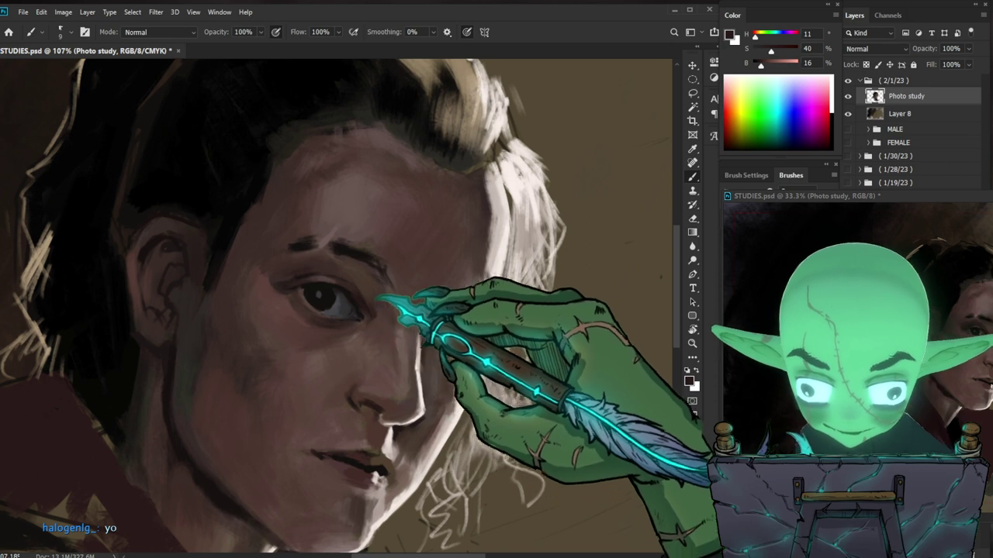
{"action": "key", "text": "bracketright"}
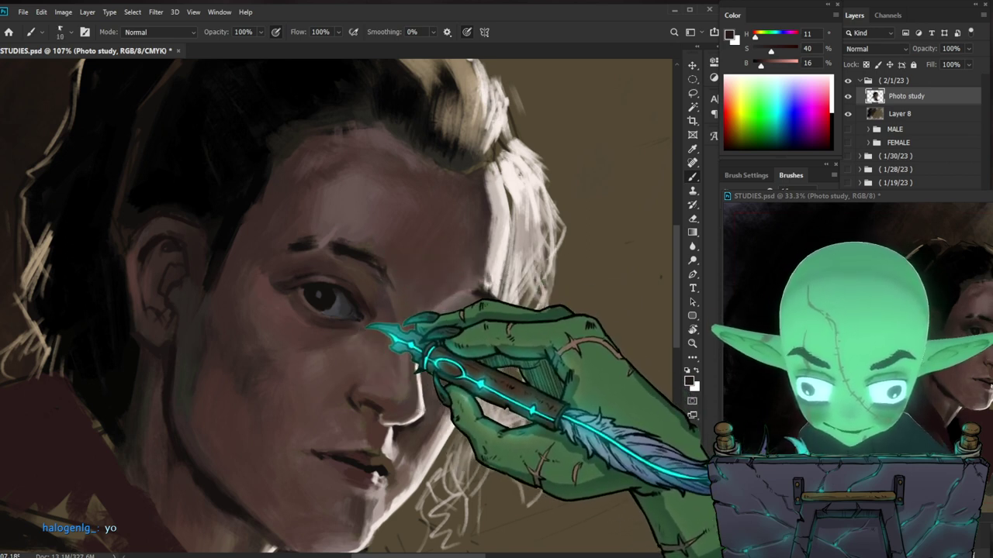
Step: Shade the area between the eyes along the nose bridge with the very dark brown, using a 15 to 30 px brush
{"action": "scroll", "coordinate": [574, 335], "scroll_direction": "down", "scroll_amount": 7}
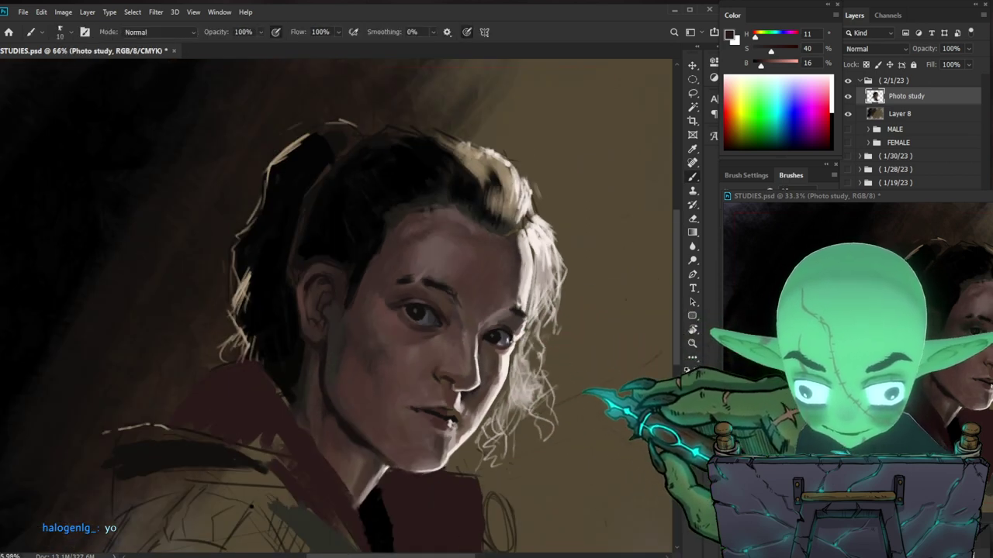
{"action": "left_click_drag", "start_coordinate": [584, 391], "coordinate": [571, 366]}
{"action": "left_click_drag", "start_coordinate": [521, 321], "coordinate": [530, 317]}
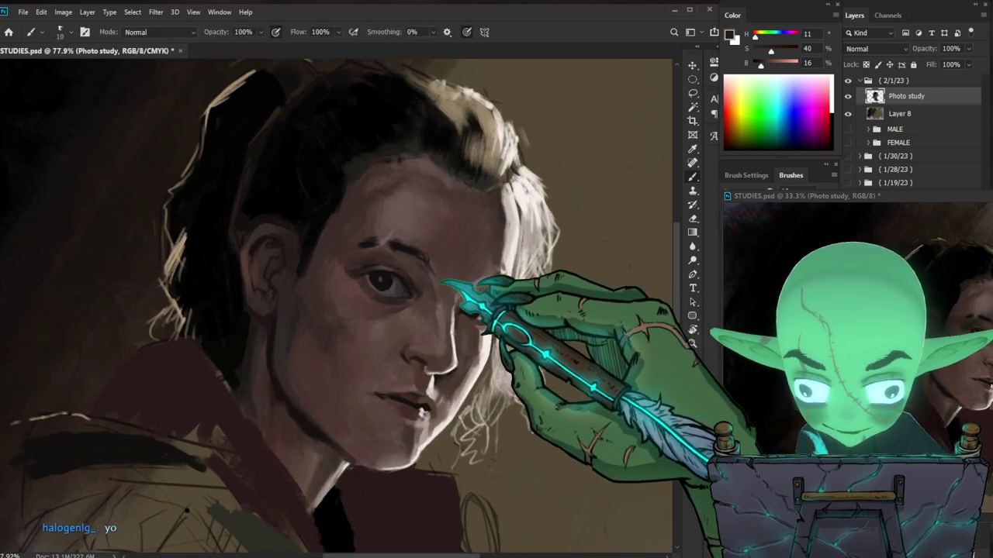
{"action": "key", "text": "bracketright"}
{"action": "key", "text": "bracketright"}
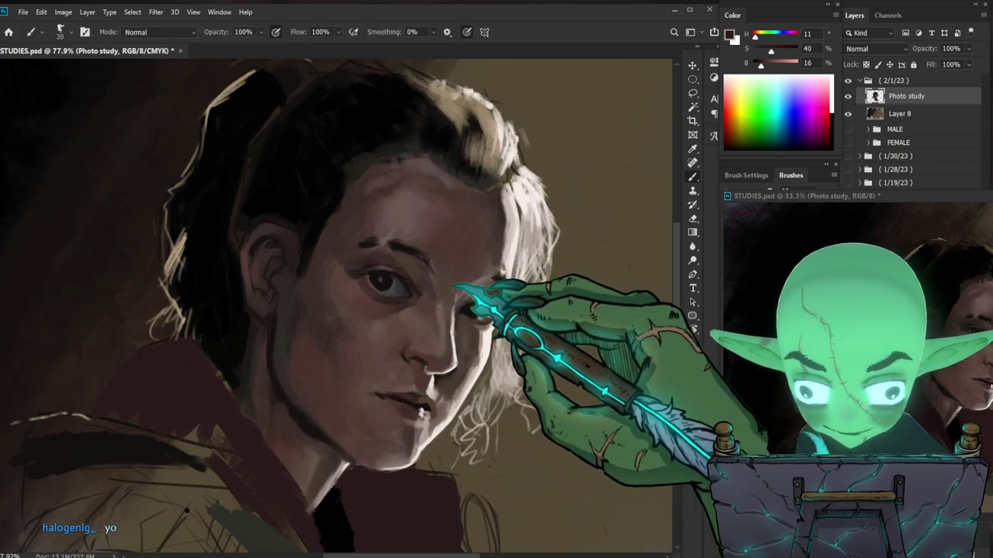
{"action": "key", "text": "bracketleft"}
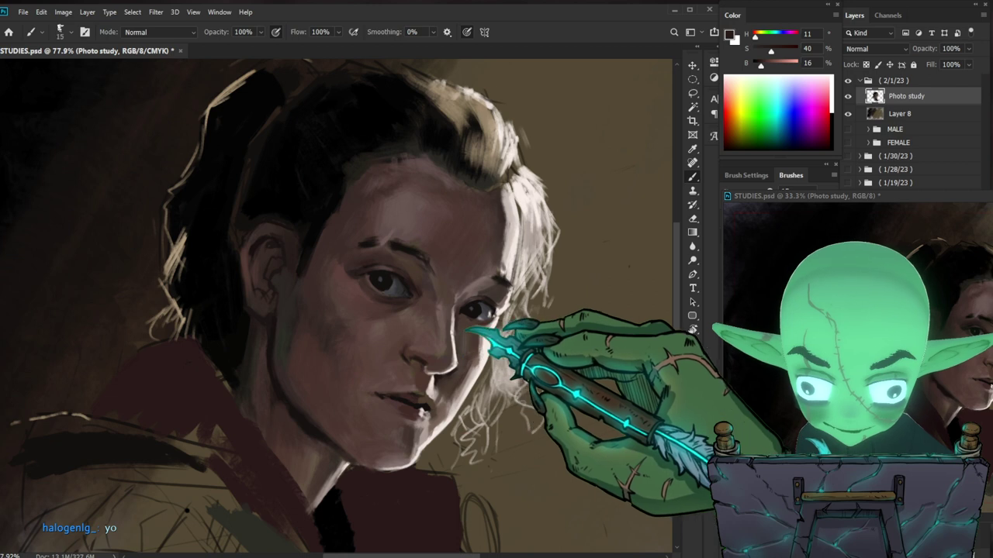
Step: Sample several dark reddish browns around the near eye's inner corner and blend the socket shadow at 20 to 30 px
{"action": "left_click", "coordinate": [442, 305], "text": "alt"}
{"action": "left_click", "coordinate": [426, 283], "text": "alt"}
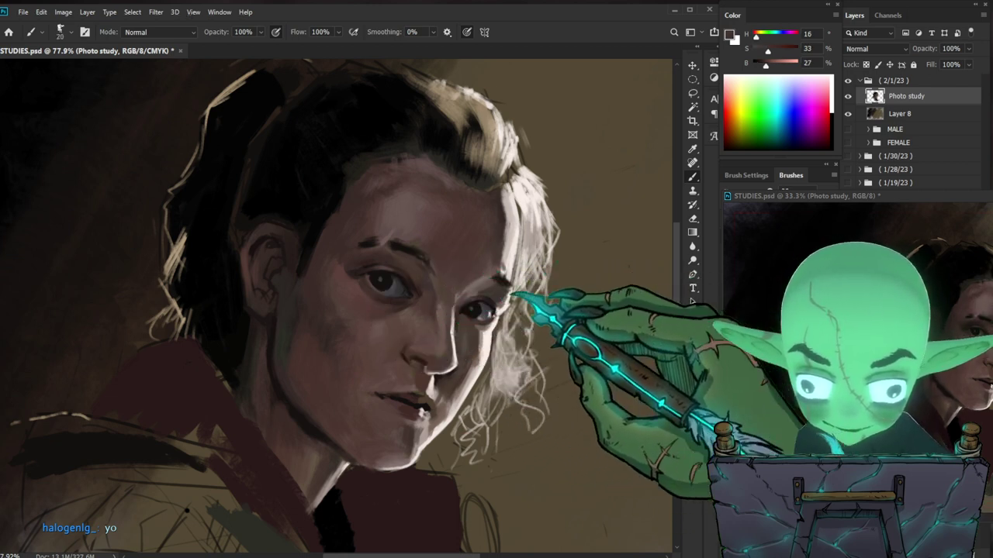
{"action": "key", "text": "bracketright"}
{"action": "left_click", "coordinate": [425, 285], "text": "alt"}
{"action": "left_click", "coordinate": [421, 288], "text": "alt"}
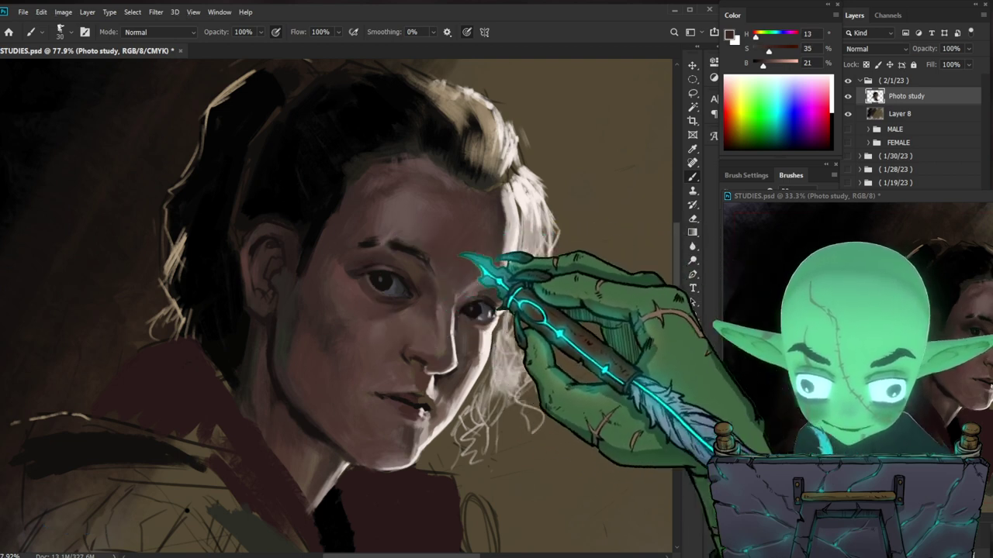
Step: Sample lighter browns beside the near eyebrow and a greyish skin tone from the forehead, and soften the brow area with a 9 to 35 px brush
{"action": "key", "text": "bracketright"}
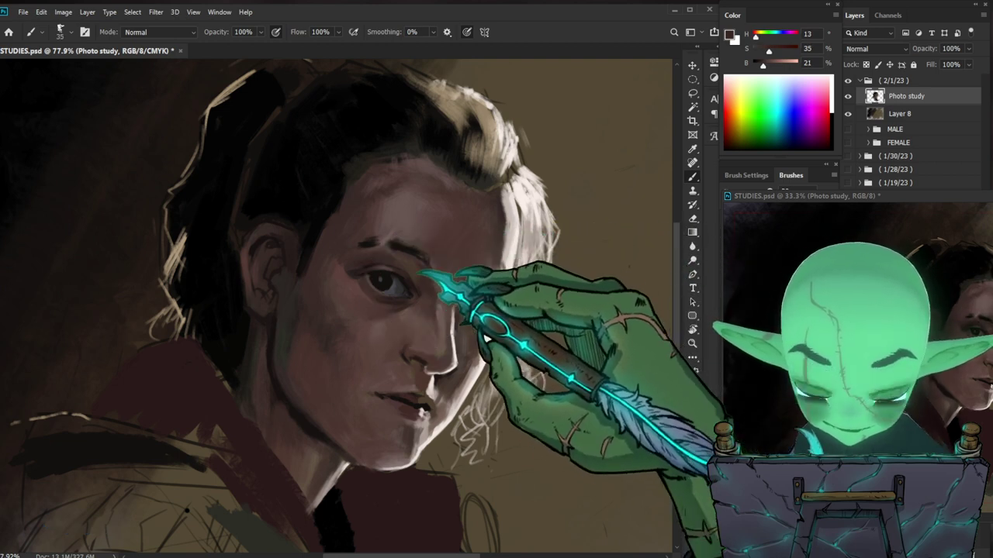
{"action": "key", "text": "alt"}
{"action": "left_click", "coordinate": [420, 271], "text": "alt"}
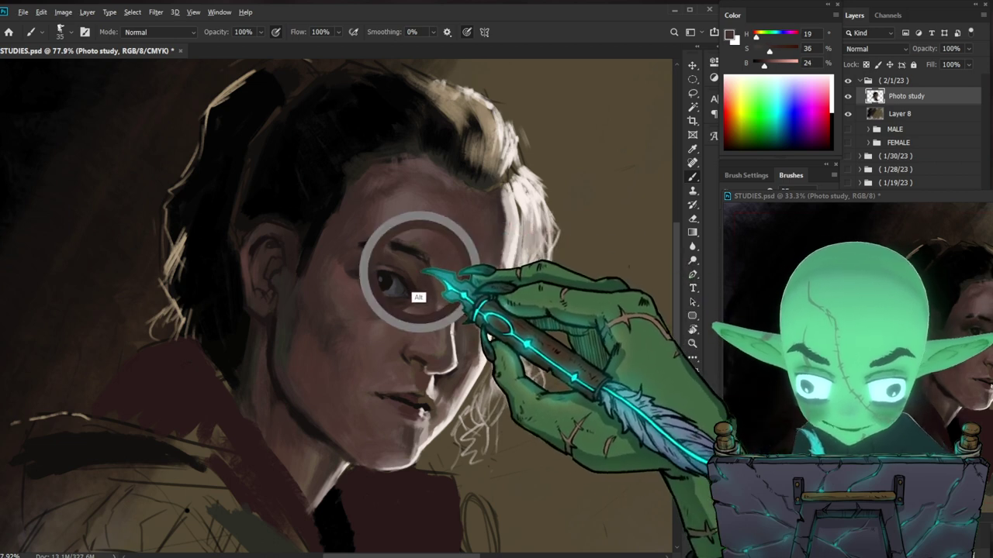
{"action": "left_click", "coordinate": [417, 266], "text": "alt"}
{"action": "left_click_drag", "start_coordinate": [417, 267], "coordinate": [416, 268]}
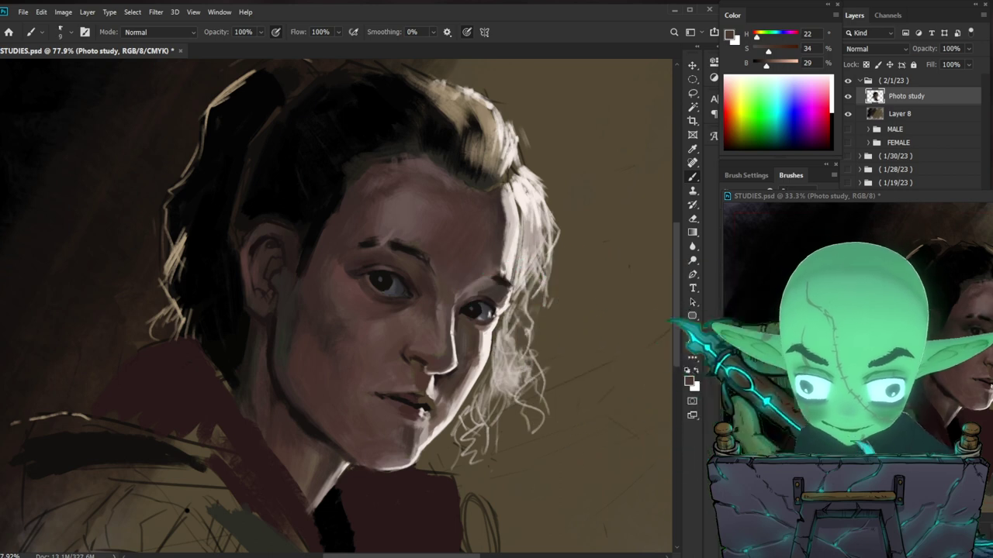
{"action": "key", "text": "alt"}
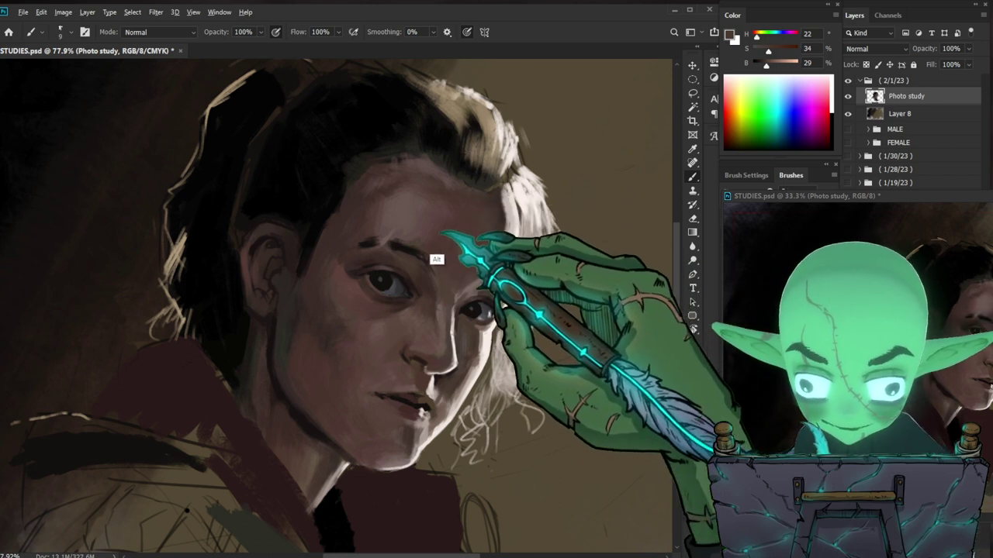
{"action": "left_click_drag", "start_coordinate": [405, 225], "coordinate": [398, 203]}
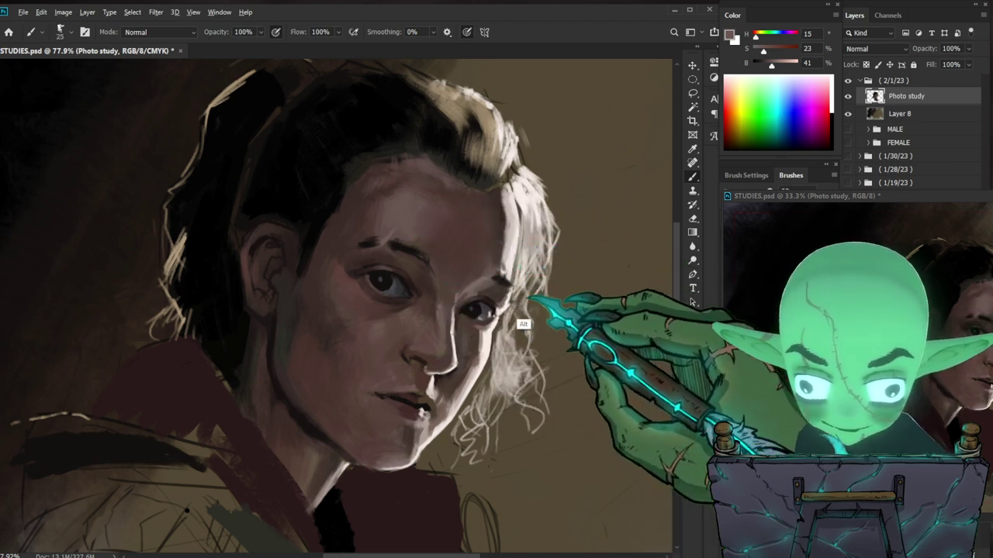
Step: Sample muted reddish browns from the brow area and blend the forehead above the near eyebrow, reducing the brush from 25 to 10 px
{"action": "left_click_drag", "start_coordinate": [429, 257], "coordinate": [416, 255]}
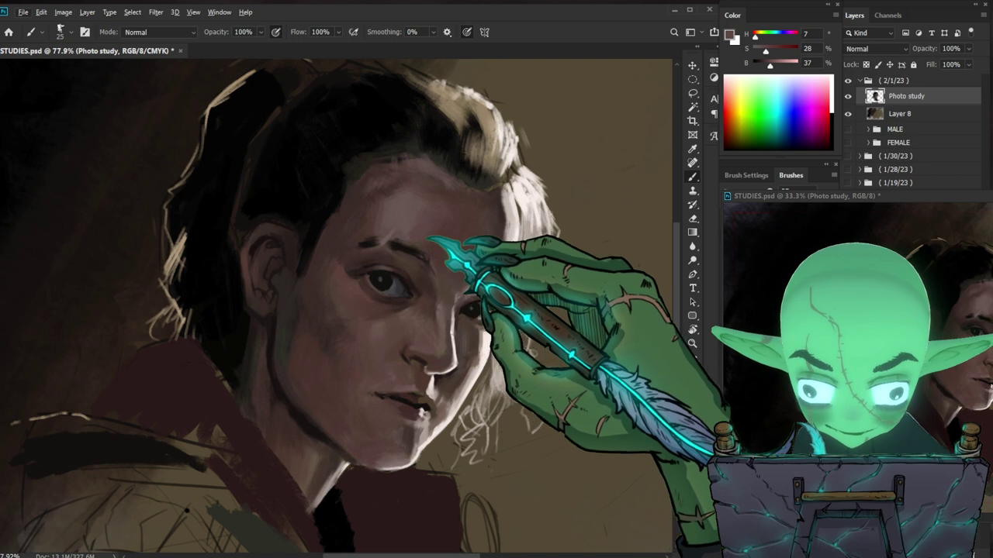
{"action": "left_click_drag", "start_coordinate": [765, 51], "coordinate": [768, 50]}
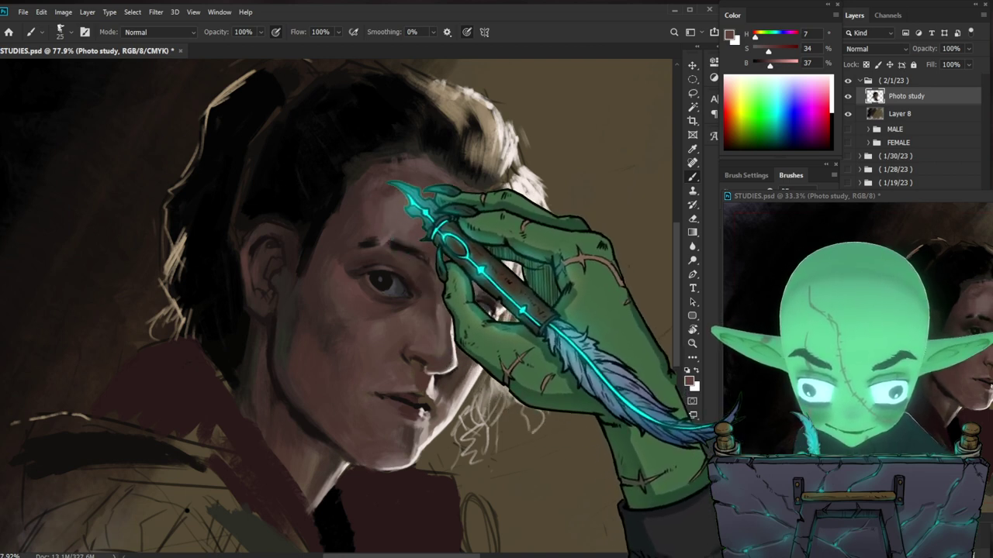
{"action": "key", "text": "bracketleft"}
{"action": "key", "text": "bracketleft"}
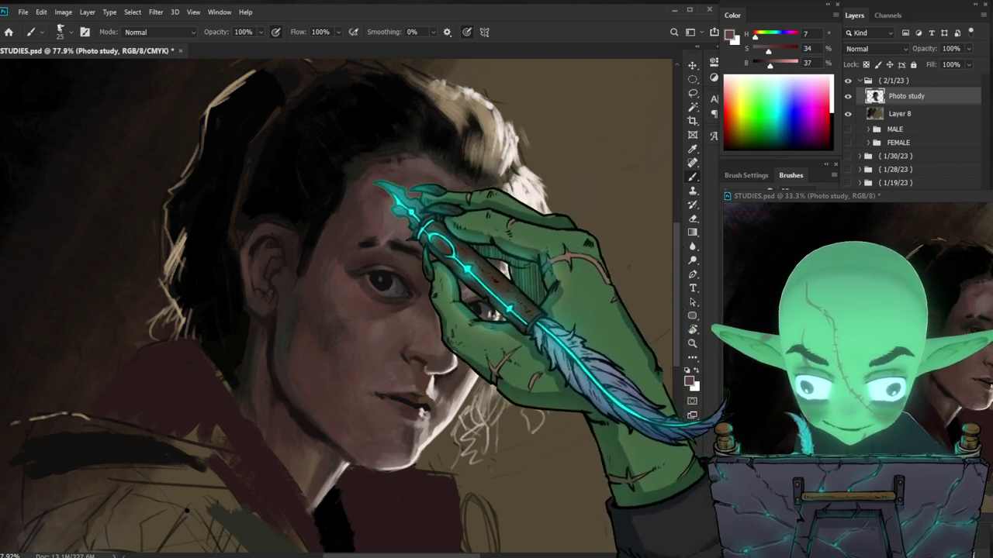
{"action": "key", "text": "bracketleft"}
{"action": "left_click_drag", "start_coordinate": [588, 350], "coordinate": [514, 421]}
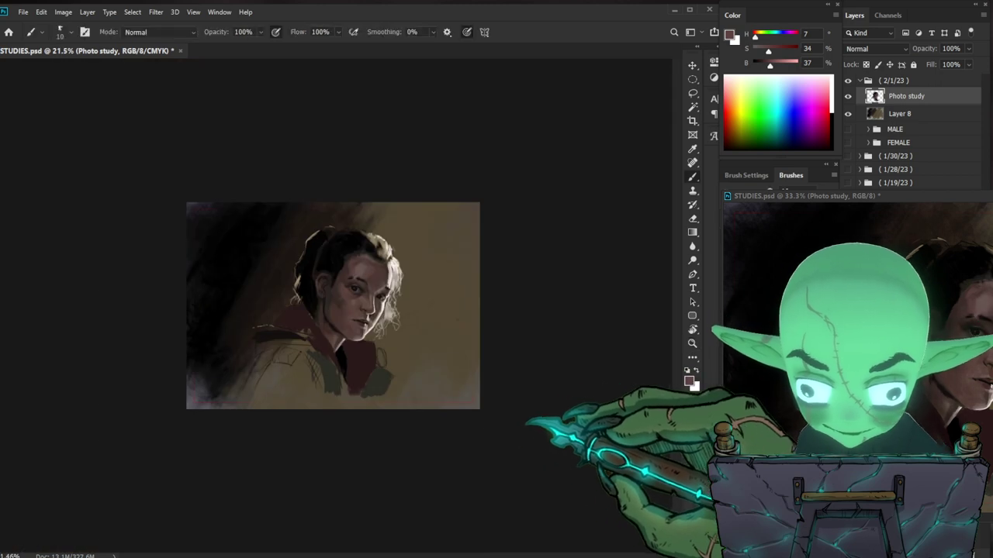
{"action": "scroll", "coordinate": [434, 209], "scroll_direction": "up", "scroll_amount": 5}
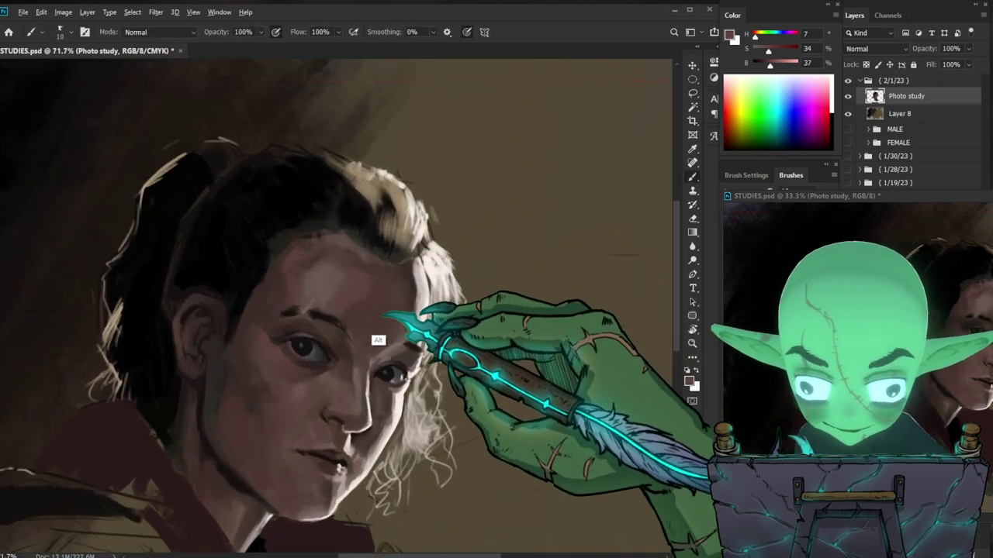
Step: Sample a dark brown near the nose bridge and shade the central forehead with a 30 px brush
{"action": "key", "text": "bracketright"}
{"action": "key", "text": "bracketright"}
{"action": "key", "text": "bracketright"}
{"action": "key", "text": "bracketright"}
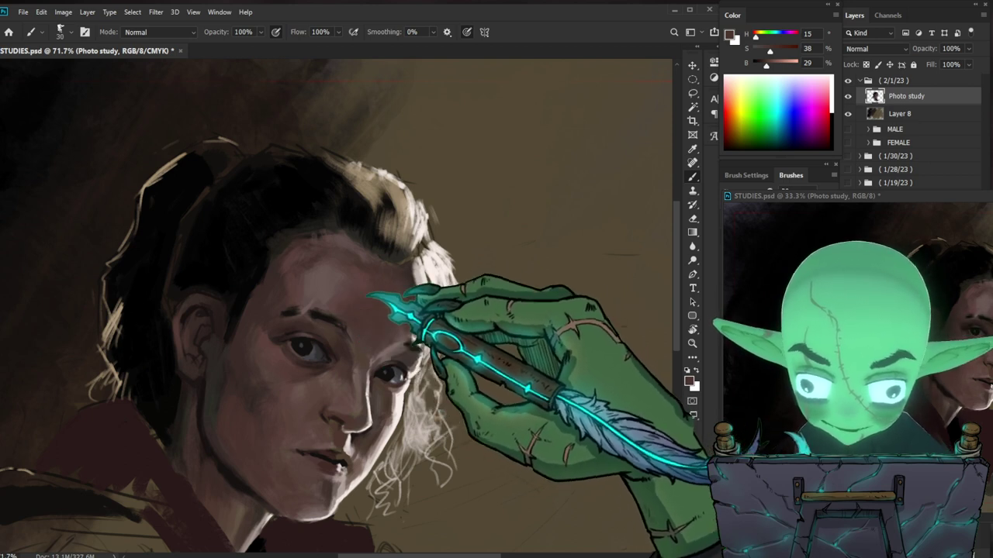
{"action": "key", "text": "ctrl+0"}
{"action": "mouse_move", "coordinate": [498, 319]}
{"action": "left_mouse_down"}
{"action": "mouse_move", "coordinate": [525, 325]}
{"action": "mouse_move", "coordinate": [515, 361]}
{"action": "left_mouse_up"}
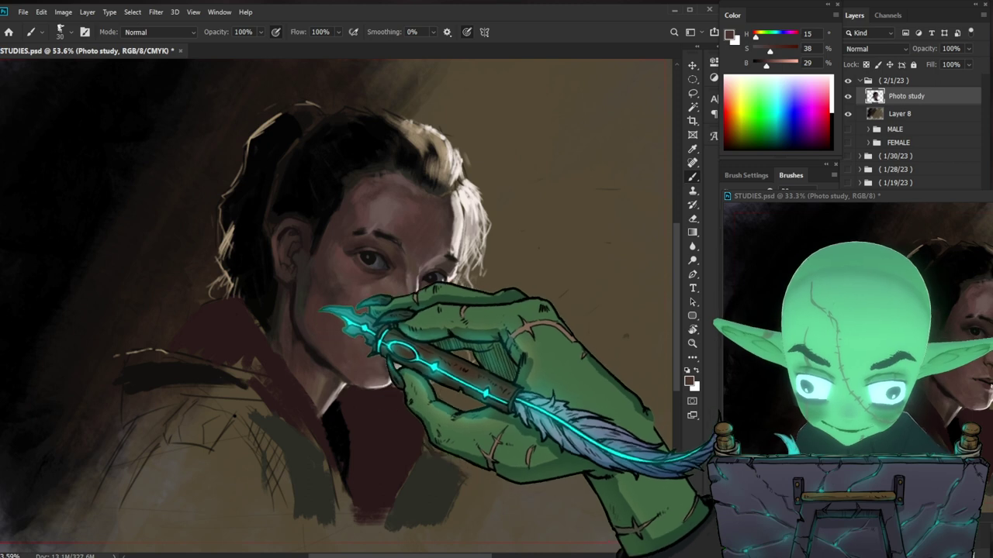
Step: Sample a dark reddish brown from the near jaw, darken it to 44% saturation and 23% brightness, and shade the lower face at 25 to 30 px
{"action": "left_click", "coordinate": [315, 305], "text": "alt"}
{"action": "left_click", "coordinate": [729, 34]}
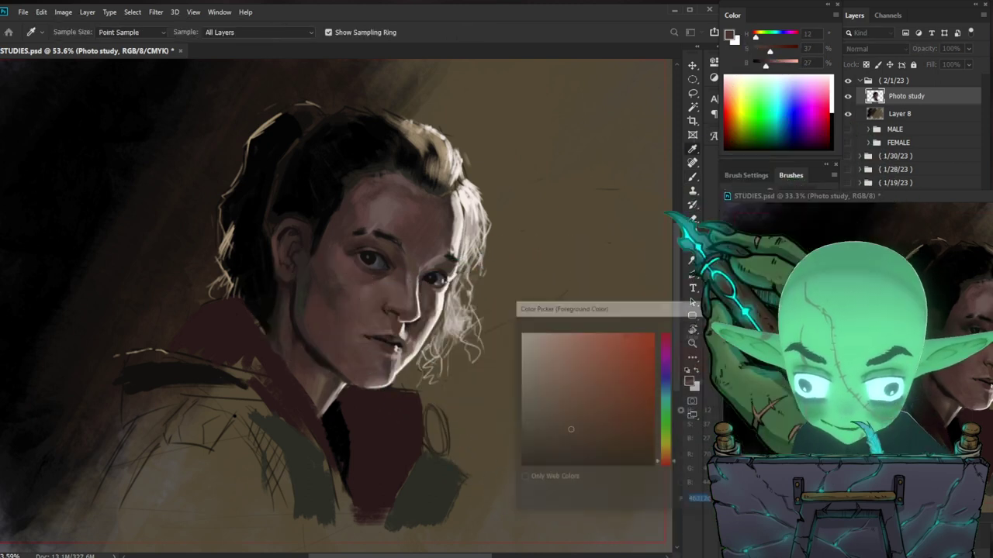
{"action": "key", "text": "Return"}
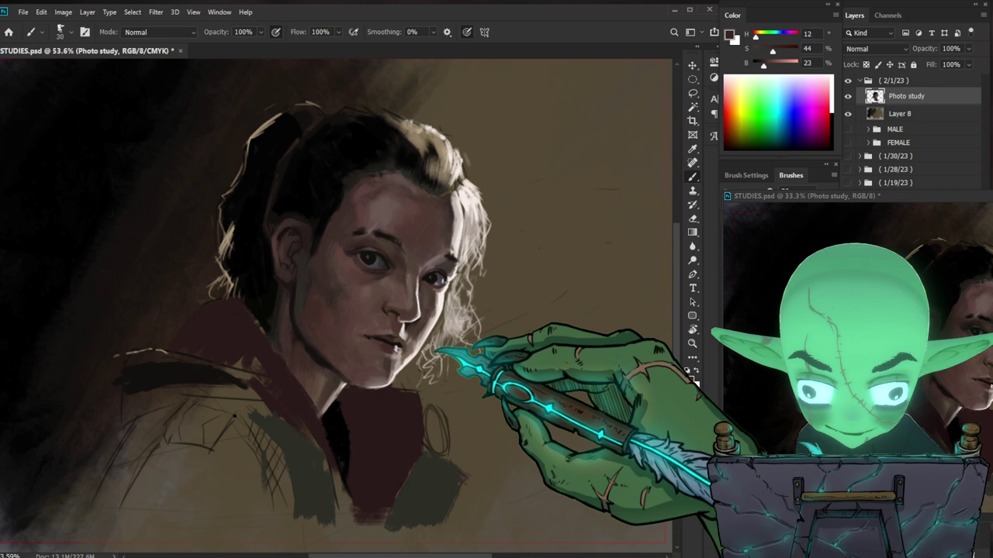
{"action": "key", "text": "bracketleft"}
{"action": "key", "text": "bracketleft"}
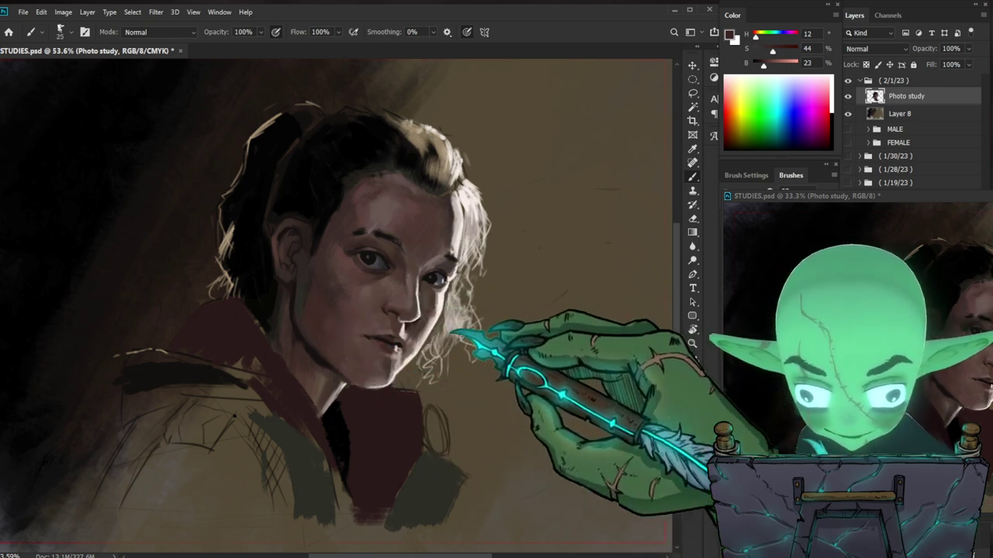
Step: Sample an olive brown and mid reddish browns, and blend the lower cheek and jaw with a 15 to 25 px brush
{"action": "left_click", "coordinate": [438, 333], "text": "alt"}
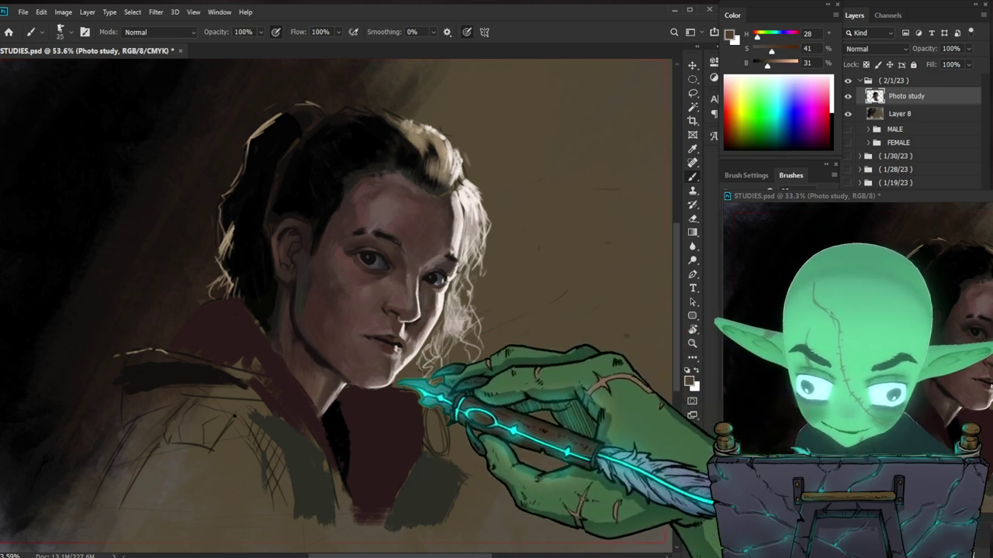
{"action": "left_click", "coordinate": [321, 343], "text": "alt"}
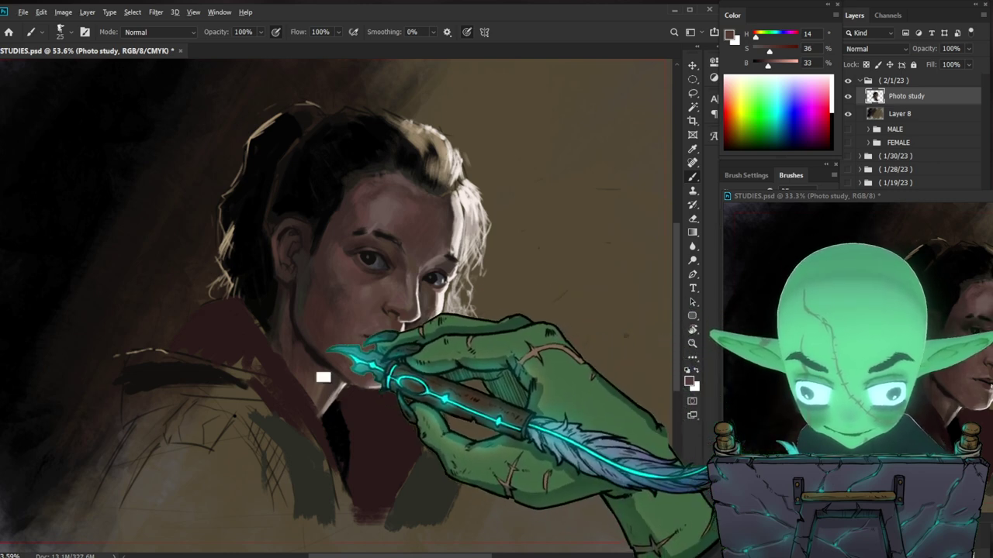
{"action": "left_click", "coordinate": [303, 341], "text": "alt"}
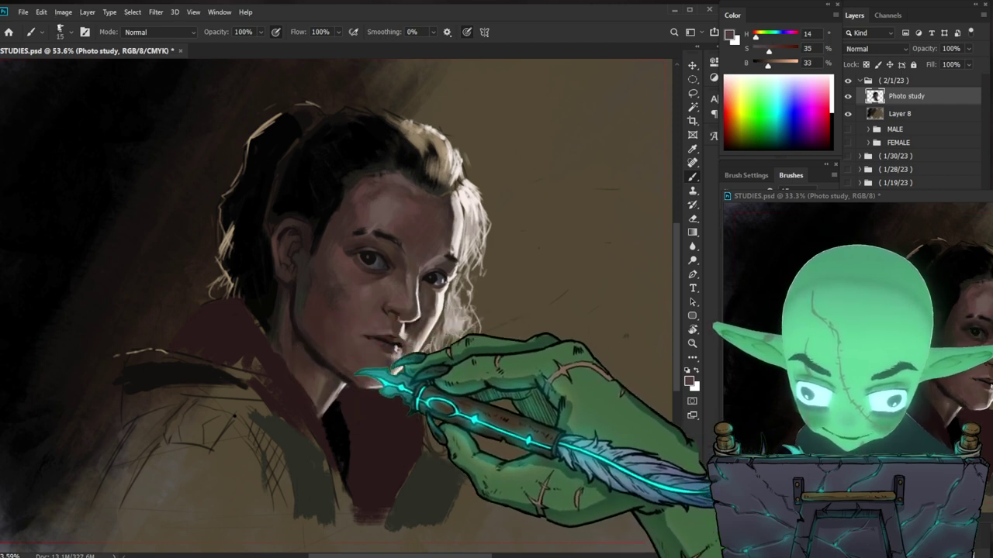
{"action": "left_click_drag", "start_coordinate": [464, 360], "coordinate": [482, 362]}
Step: Sample a very dark brown and several reddish browns along the jawline and soften the jaw and chin shading at 15 to 40 px
{"action": "left_click", "coordinate": [264, 371], "text": "alt"}
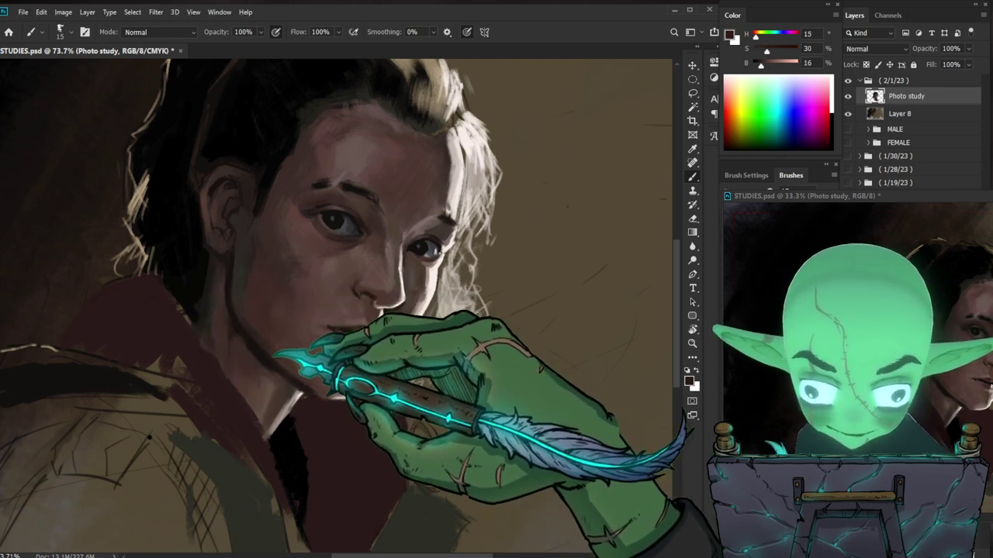
{"action": "left_click", "coordinate": [297, 385], "text": "alt"}
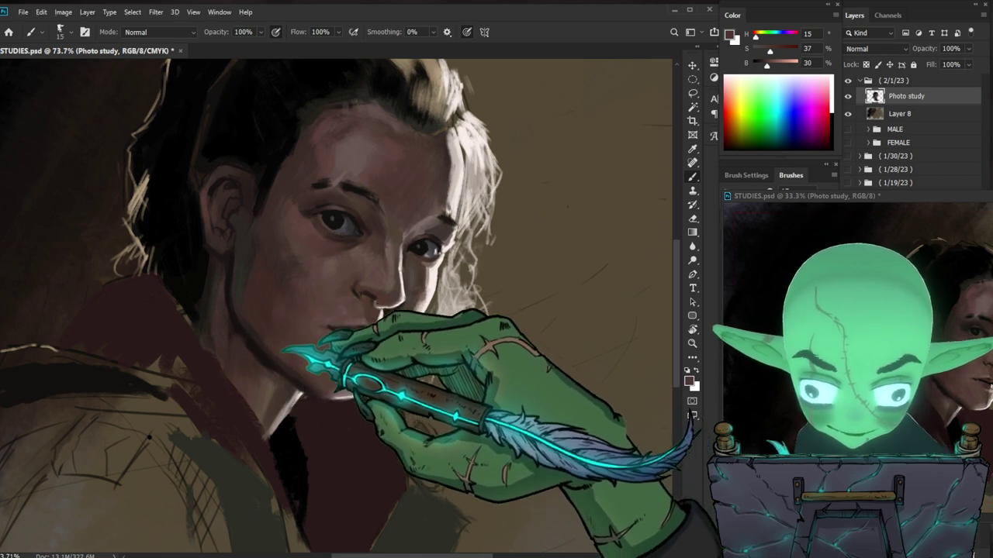
{"action": "left_click_drag", "start_coordinate": [428, 357], "coordinate": [370, 399]}
{"action": "mouse_move", "coordinate": [391, 339]}
{"action": "left_mouse_down"}
{"action": "mouse_move", "coordinate": [437, 347]}
{"action": "mouse_move", "coordinate": [427, 336]}
{"action": "left_mouse_up"}
{"action": "left_click", "coordinate": [293, 353], "text": "alt"}
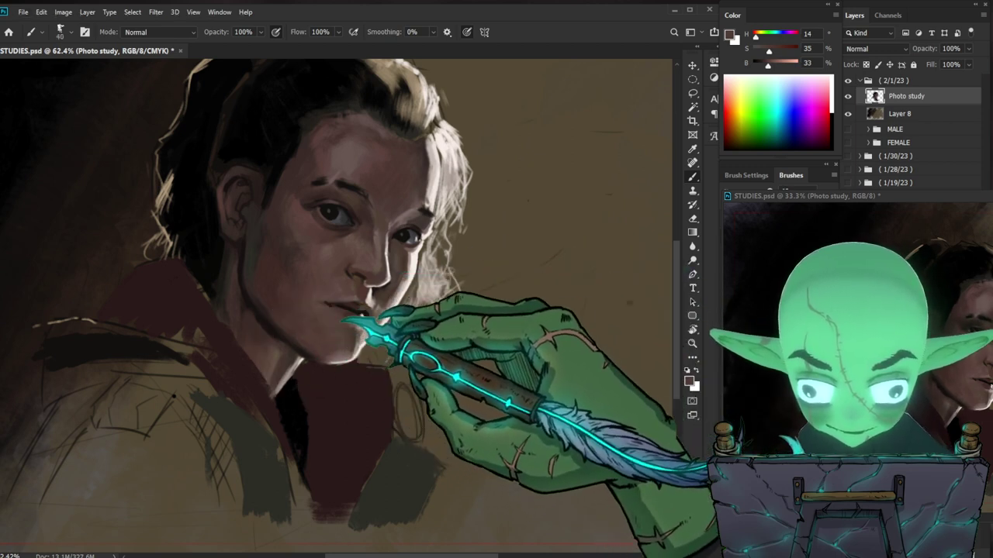
{"action": "left_click", "coordinate": [268, 277], "text": "alt"}
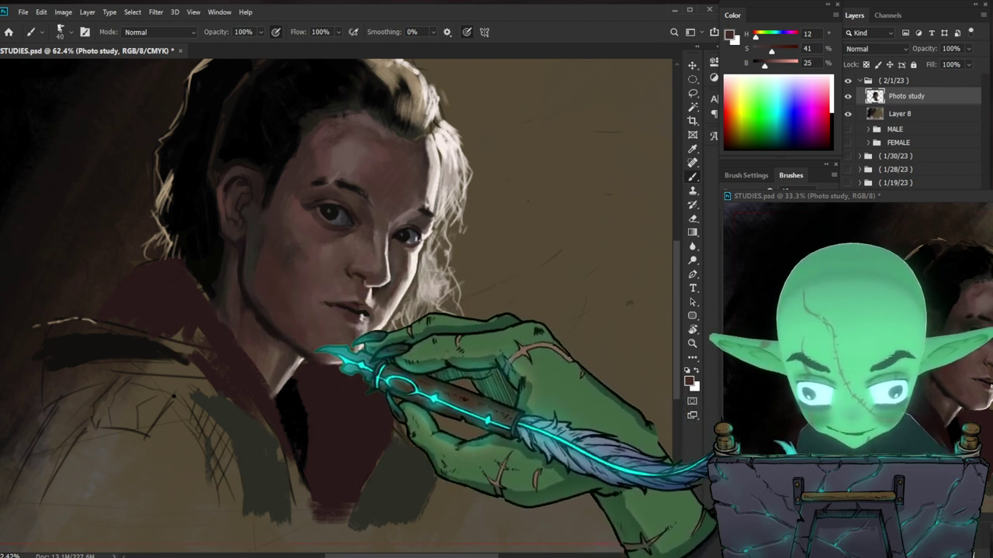
Step: Shade the chin and the cheek beside the mouth with the dark reddish brown, using a 25 to 35 px brush
{"action": "left_click_drag", "start_coordinate": [552, 380], "coordinate": [515, 416]}
{"action": "key", "text": "["}
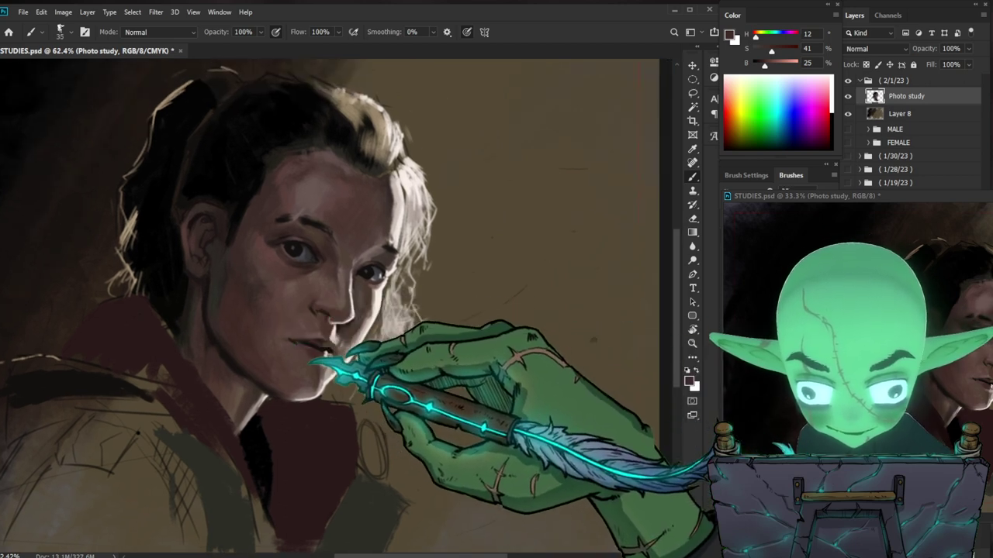
{"action": "key", "text": "bracketleft"}
{"action": "key", "text": "bracketleft"}
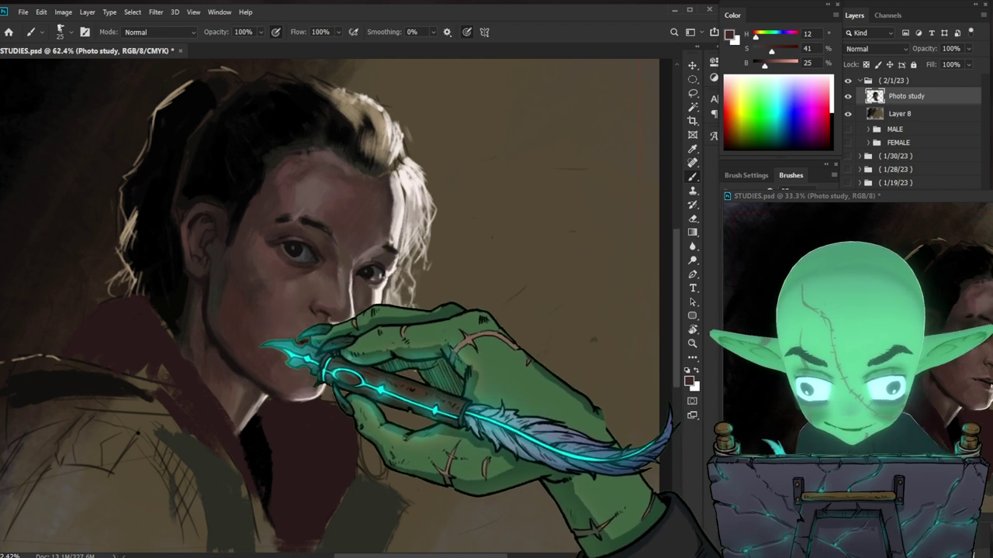
{"action": "key", "text": "z"}
{"action": "left_click_drag", "start_coordinate": [402, 356], "coordinate": [381, 536]}
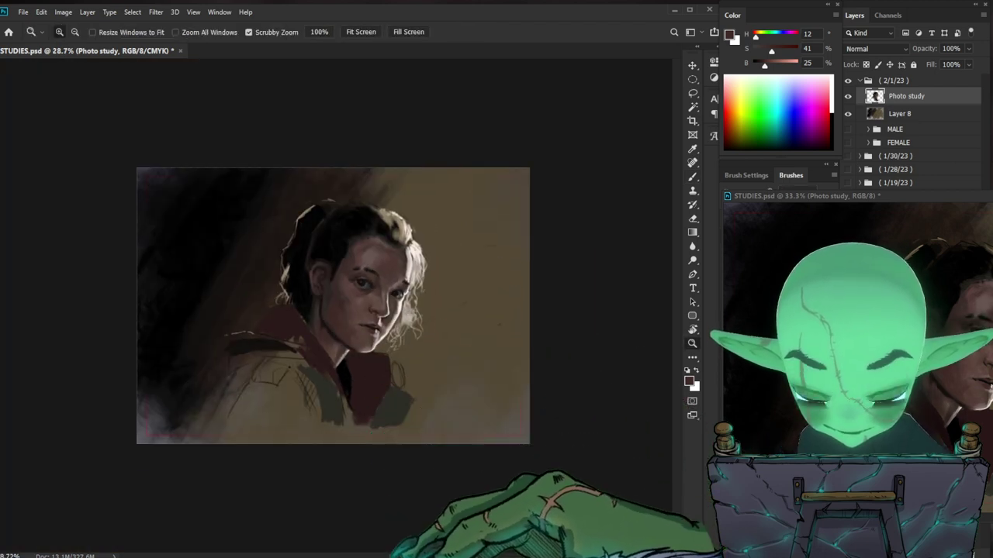
{"action": "left_click_drag", "start_coordinate": [371, 329], "coordinate": [405, 333]}
{"action": "key", "text": "b"}
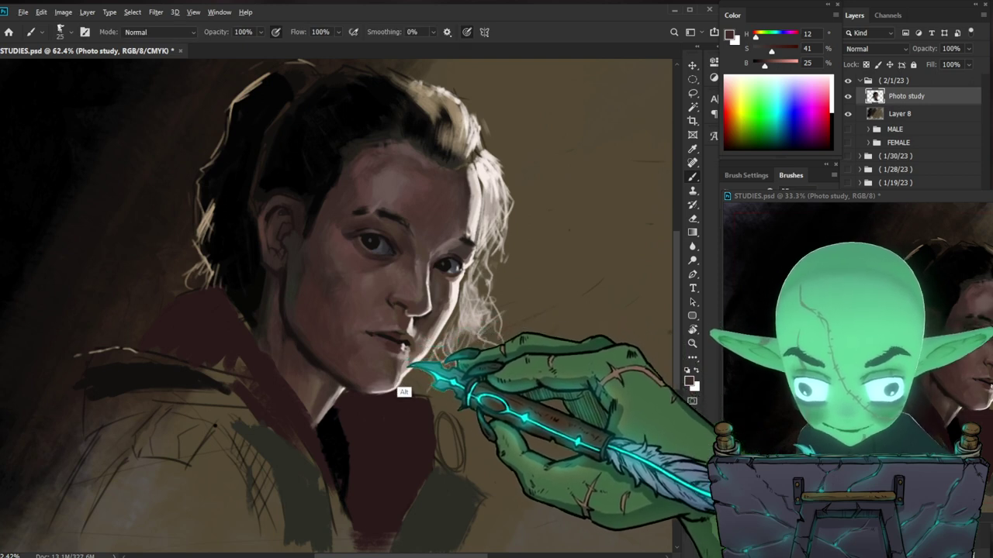
Step: Sample a greyish brown and several dark browns around the mouth and refine the lips with a 9 px brush
{"action": "left_click", "coordinate": [392, 353], "text": "alt"}
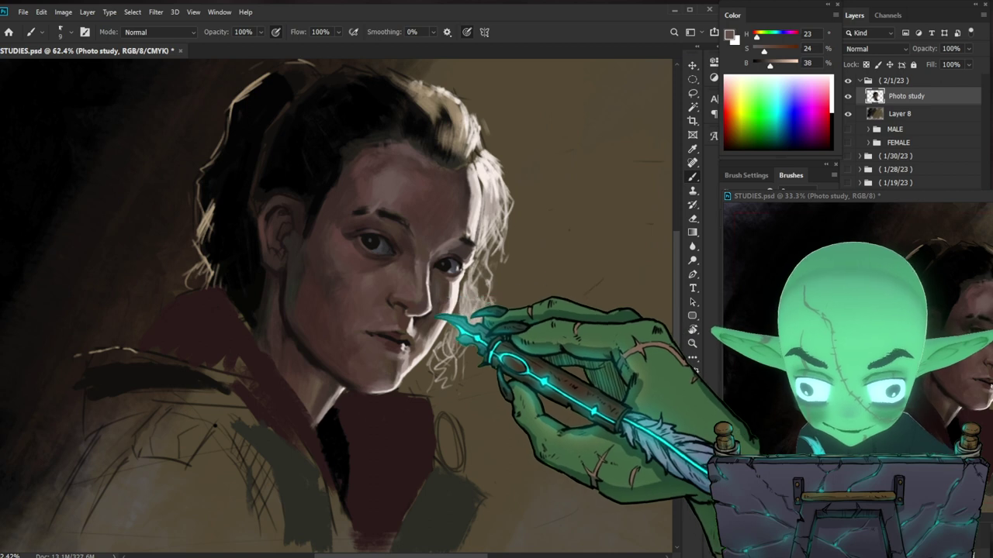
{"action": "left_click_drag", "start_coordinate": [408, 349], "coordinate": [434, 349]}
{"action": "left_click", "coordinate": [367, 326], "text": "alt"}
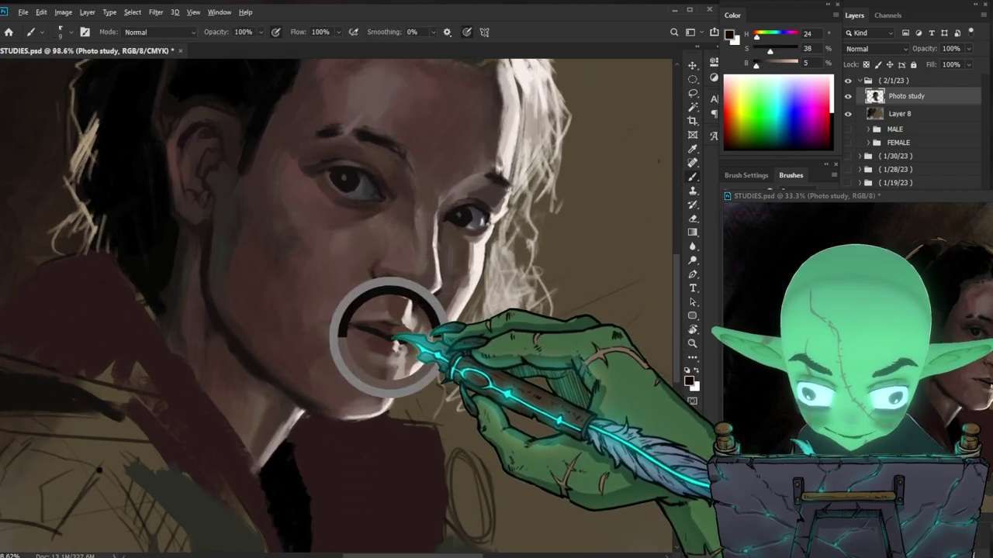
{"action": "left_click", "coordinate": [375, 339], "text": "alt"}
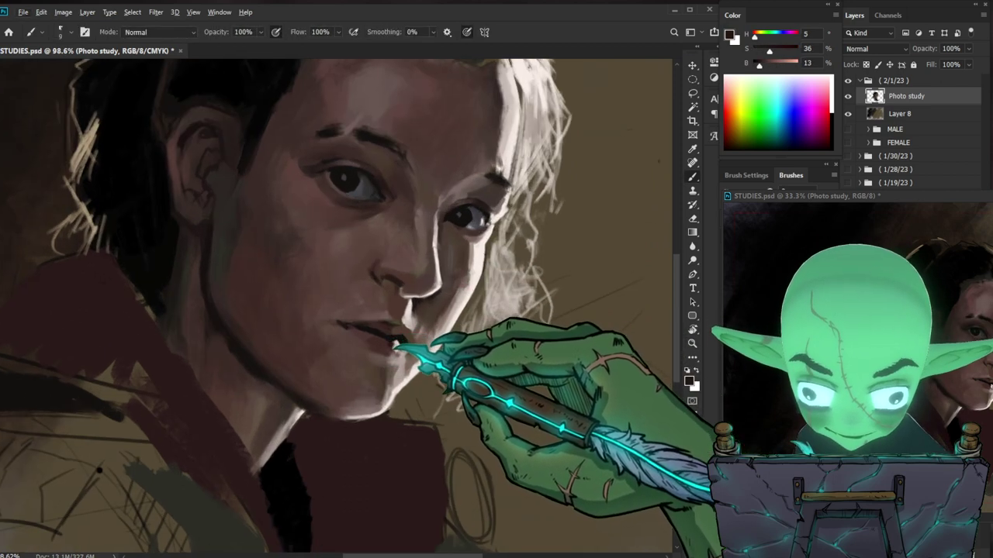
{"action": "left_click", "coordinate": [385, 341], "text": "alt"}
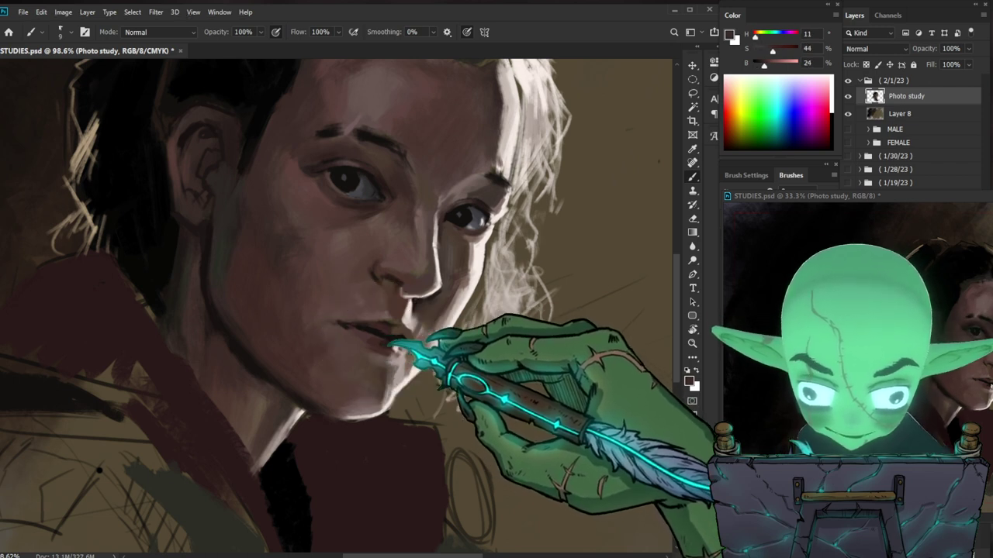
{"action": "left_click", "coordinate": [368, 346], "text": "alt"}
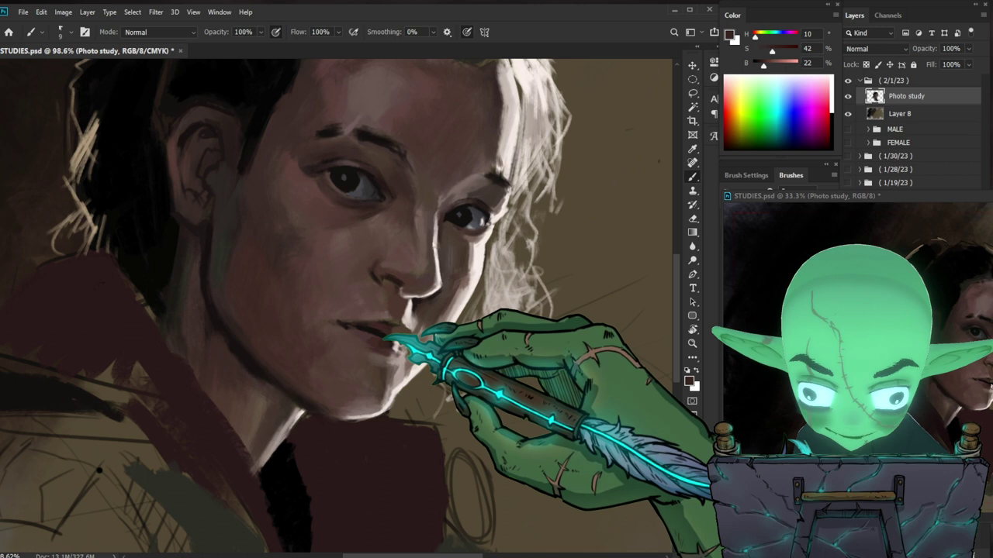
Step: Sample a near-black reddish brown from the mouth and deepen the parting line and far corner of the lips at 9 px
{"action": "left_click_drag", "start_coordinate": [498, 350], "coordinate": [491, 347]}
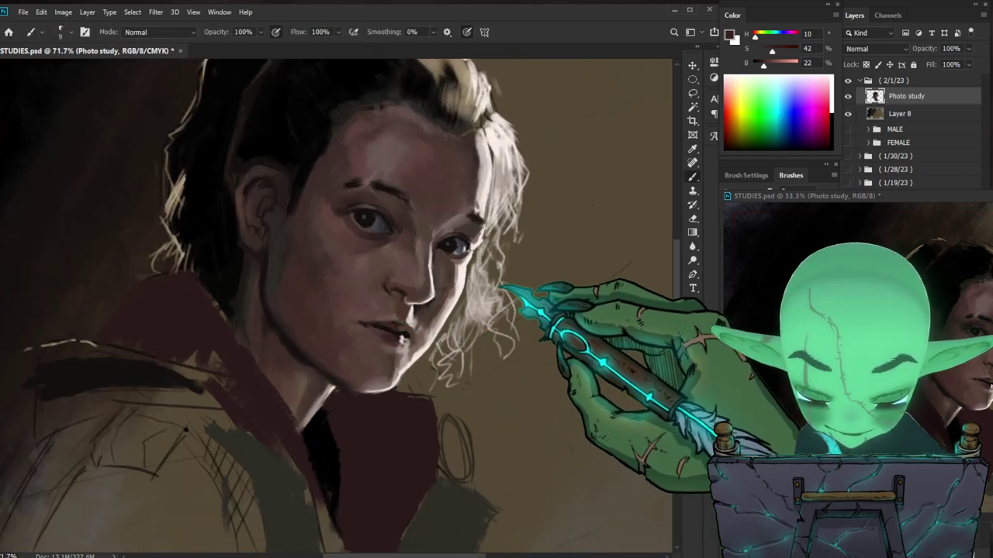
{"action": "left_click_drag", "start_coordinate": [409, 325], "coordinate": [420, 314]}
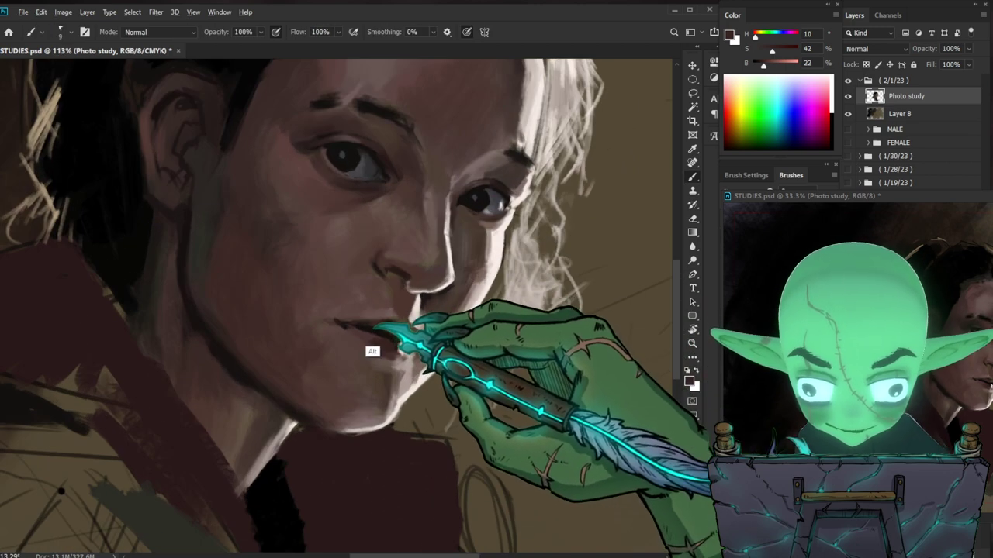
{"action": "left_click", "coordinate": [368, 345], "text": "alt"}
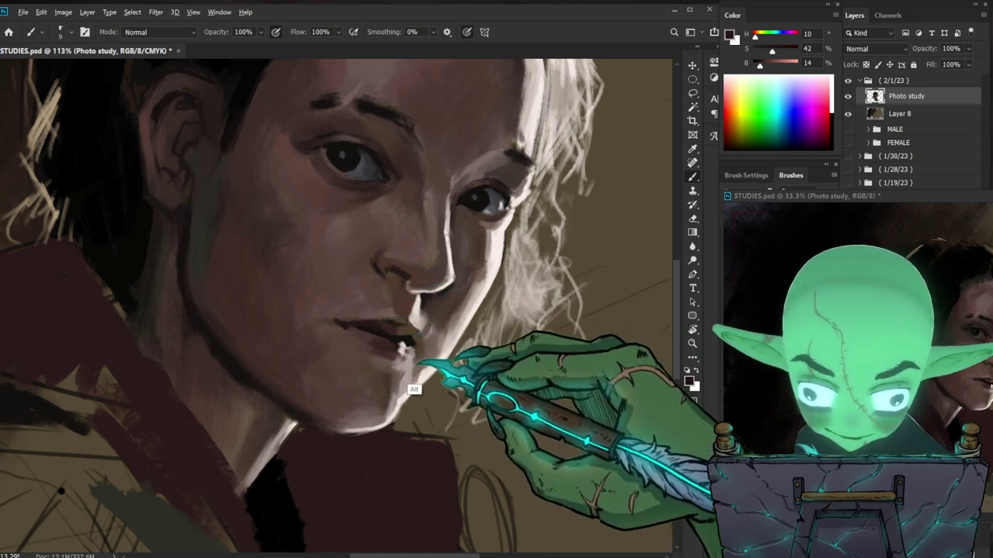
Step: Sample a light greyish skin tone and darker browns, and refine the lower-lip highlight and the shading around the far mouth corner at 9 px
{"action": "left_click", "coordinate": [357, 411], "text": "alt"}
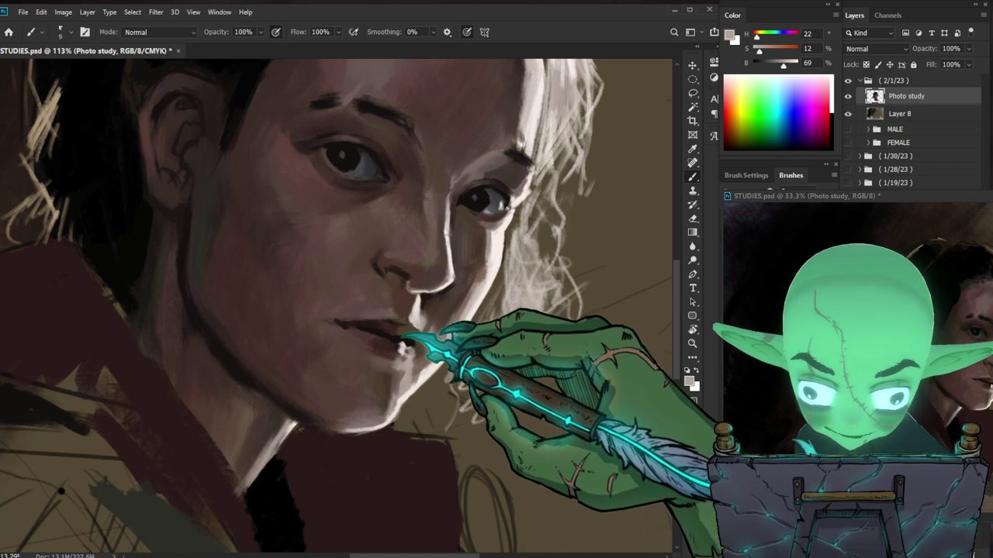
{"action": "left_click", "coordinate": [405, 350], "text": "alt"}
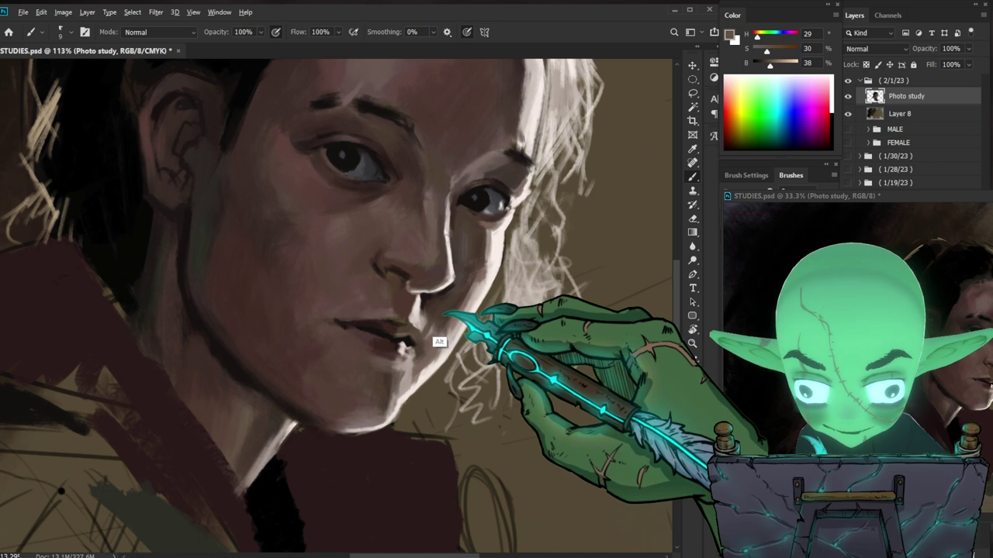
{"action": "left_click", "coordinate": [417, 293], "text": "alt"}
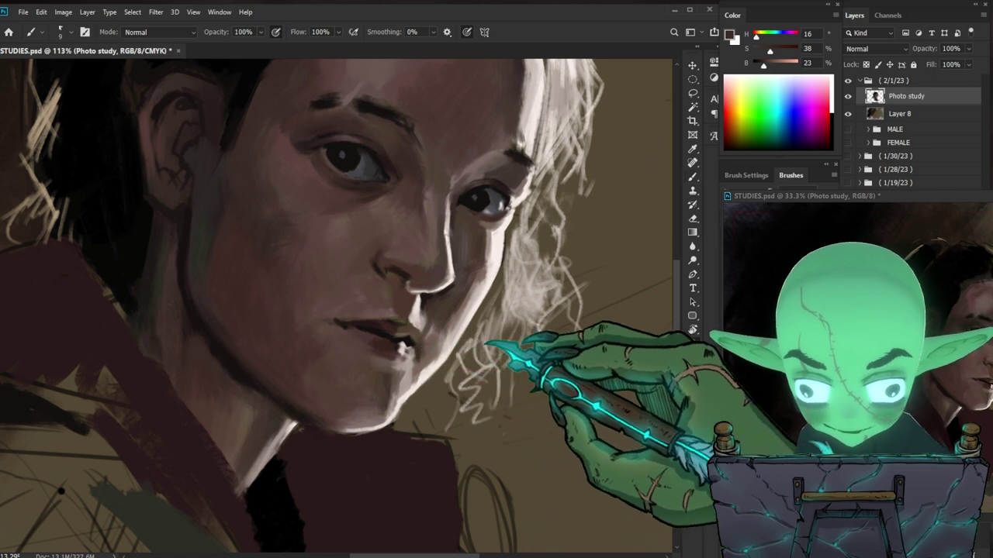
{"action": "left_click_drag", "start_coordinate": [477, 350], "coordinate": [586, 327]}
{"action": "left_click_drag", "start_coordinate": [407, 321], "coordinate": [448, 332]}
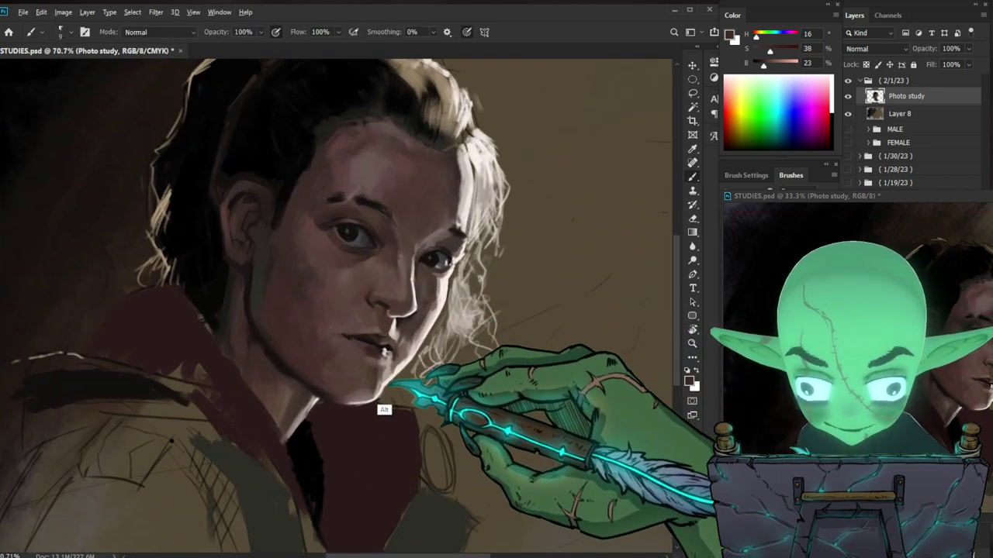
Step: Refine the lit chin edge with a pale skin tone at 6 px, and shade the chin and jaw with dark reddish browns at 30 px
{"action": "left_click", "coordinate": [355, 357], "text": "alt"}
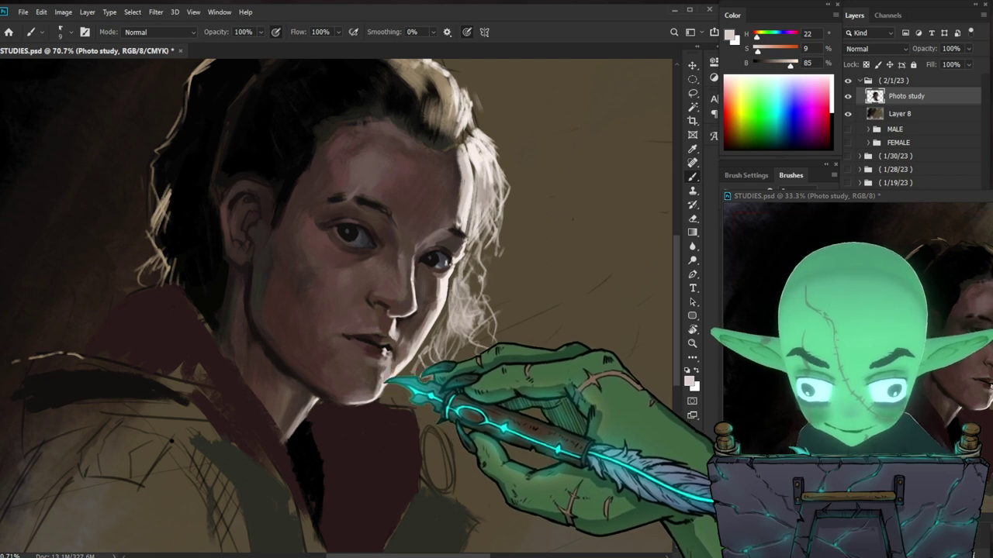
{"action": "left_click_drag", "start_coordinate": [490, 386], "coordinate": [470, 394]}
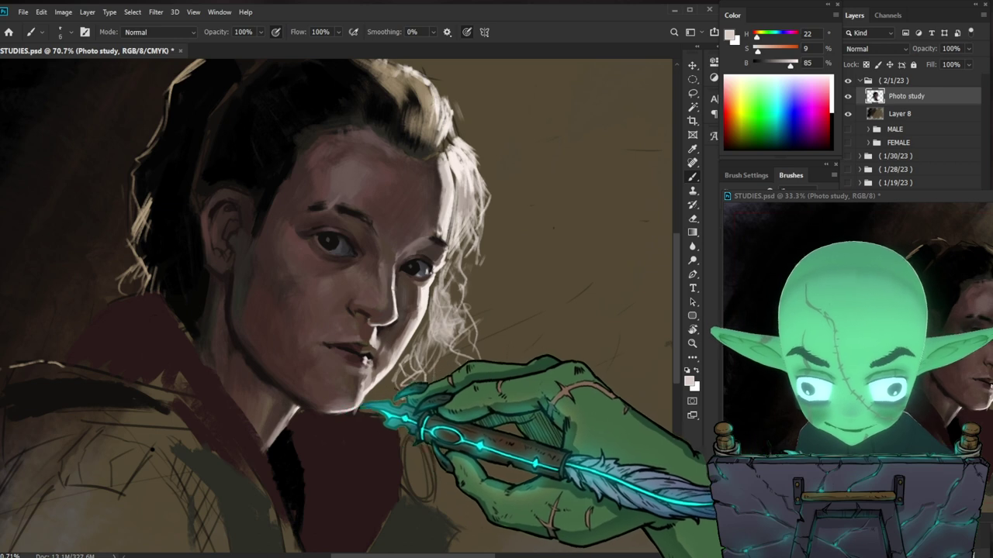
{"action": "left_click", "coordinate": [317, 395], "text": "alt"}
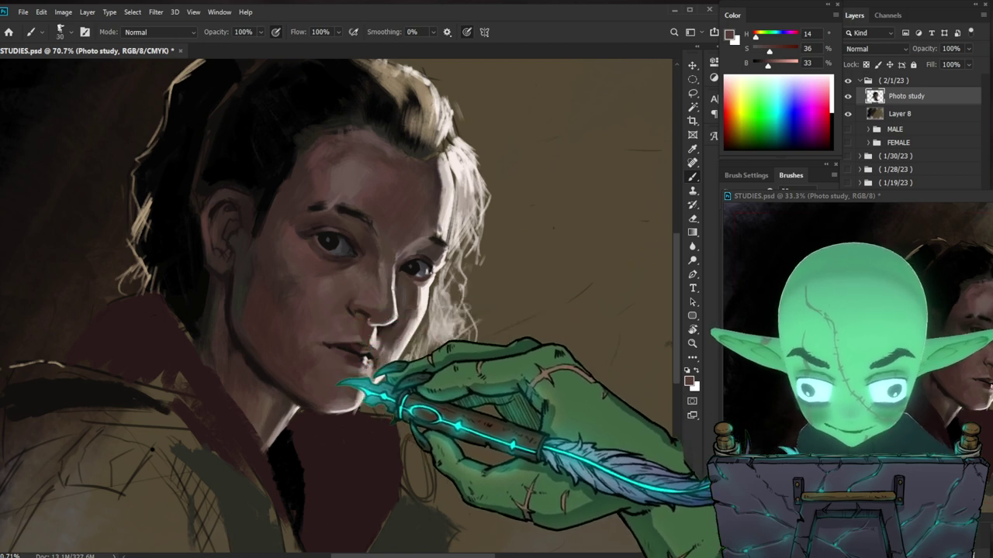
{"action": "left_click", "coordinate": [303, 401], "text": "alt"}
{"action": "key", "text": "z"}
{"action": "left_click_drag", "start_coordinate": [425, 384], "coordinate": [372, 413]}
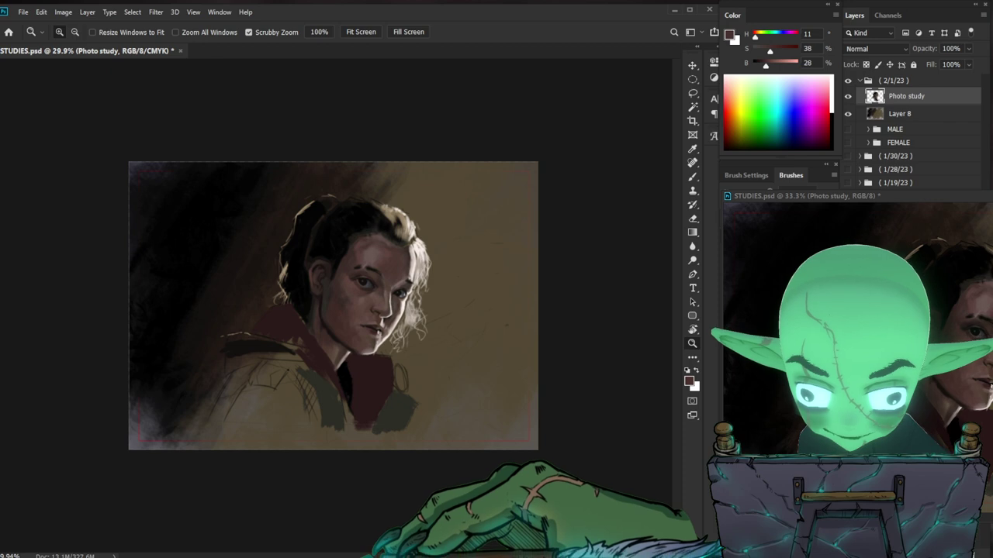
{"action": "left_click_drag", "start_coordinate": [402, 292], "coordinate": [446, 289]}
{"action": "key", "text": "b"}
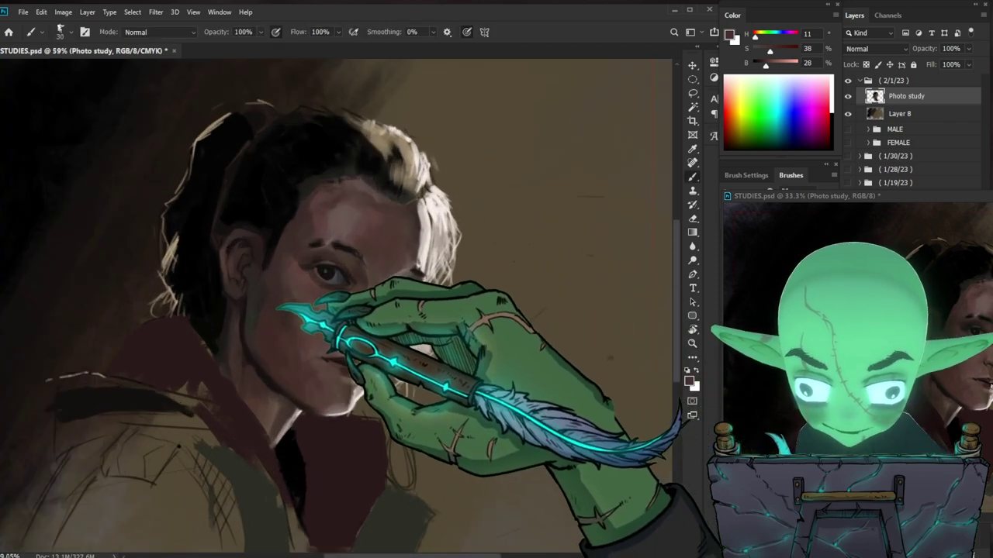
Step: Sample a brown from the face, enlarge the brush to 70 px and set the foreground hue to 35
{"action": "left_click", "coordinate": [386, 284], "text": "alt"}
{"action": "key", "text": "bracketright"}
{"action": "key", "text": "bracketright"}
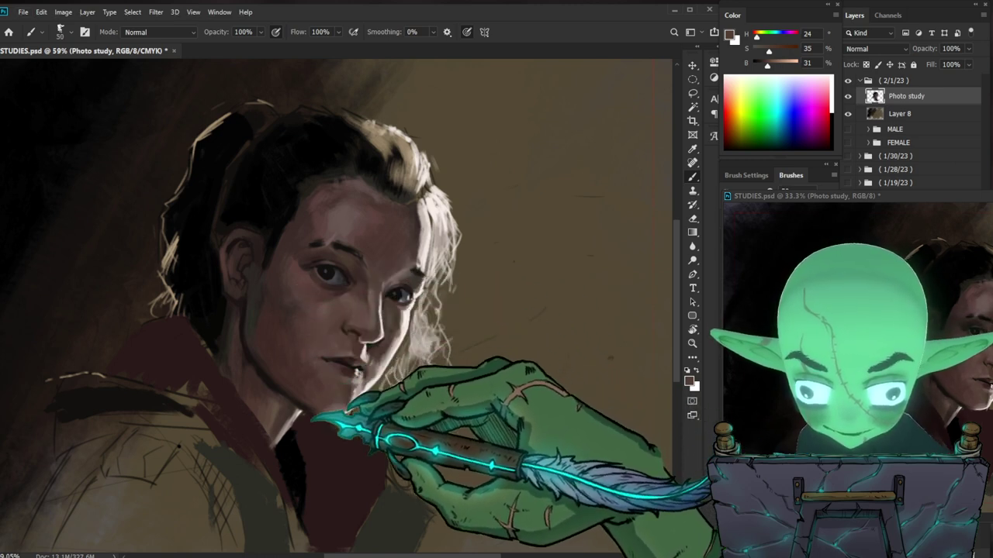
{"action": "key", "text": "bracketright"}
{"action": "key", "text": "bracketright"}
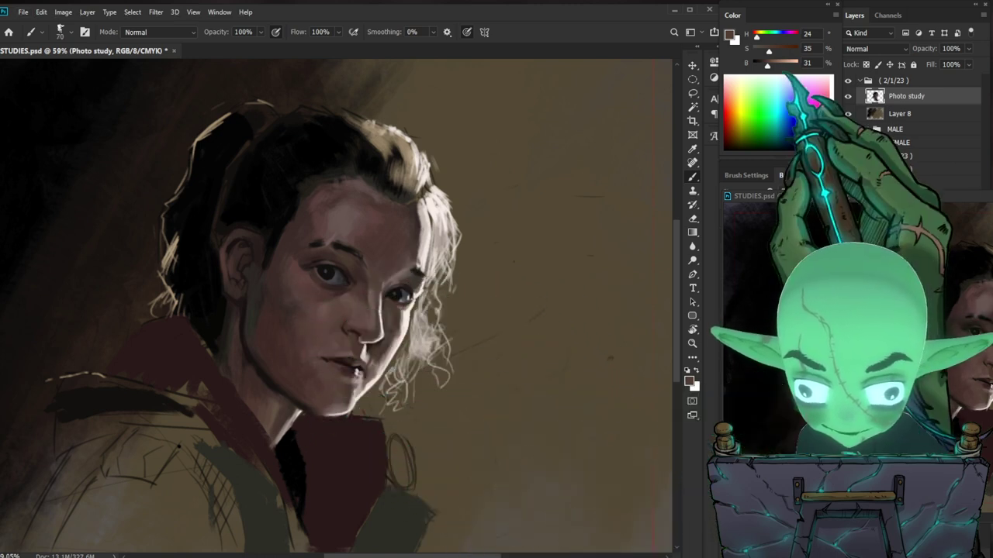
{"action": "left_click", "coordinate": [729, 36]}
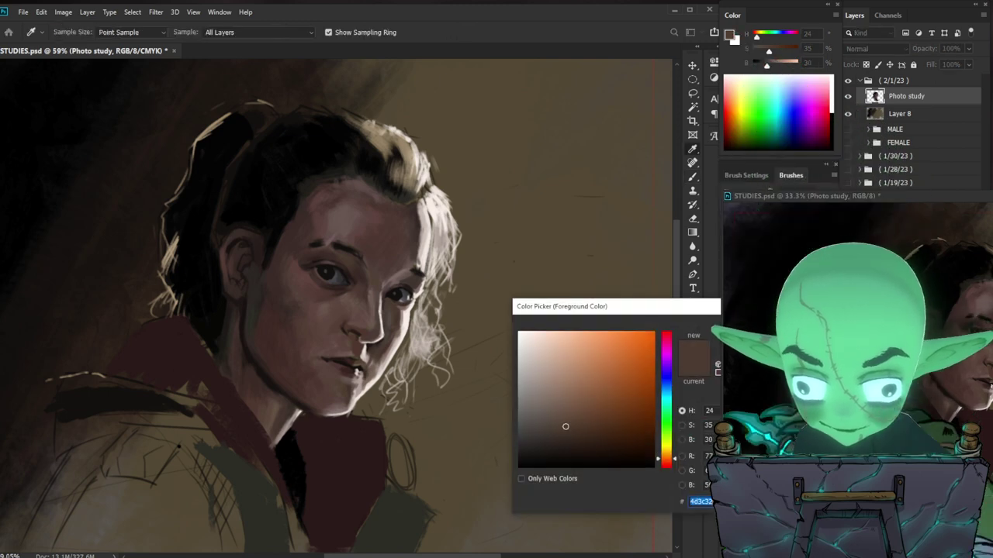
{"action": "left_click", "coordinate": [666, 455]}
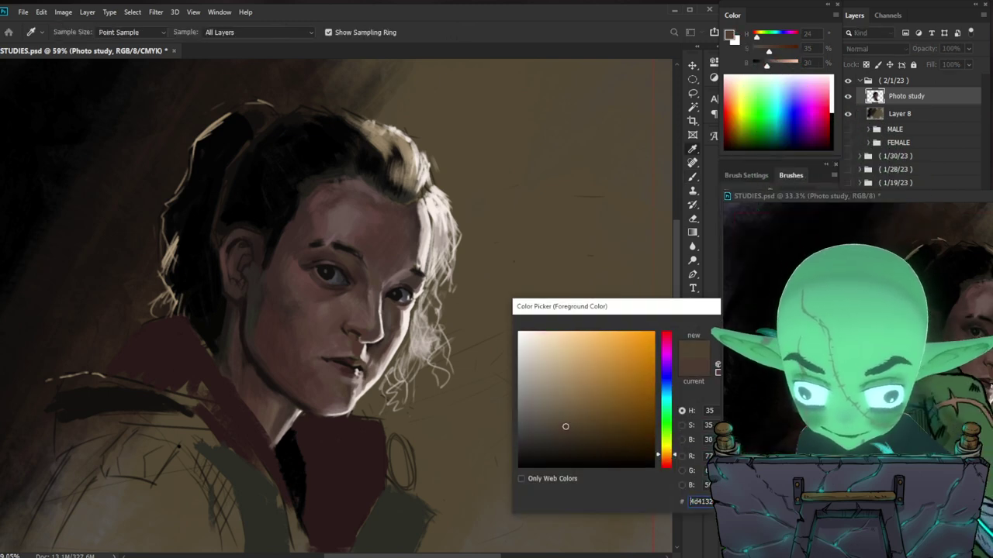
{"action": "key", "text": "Return"}
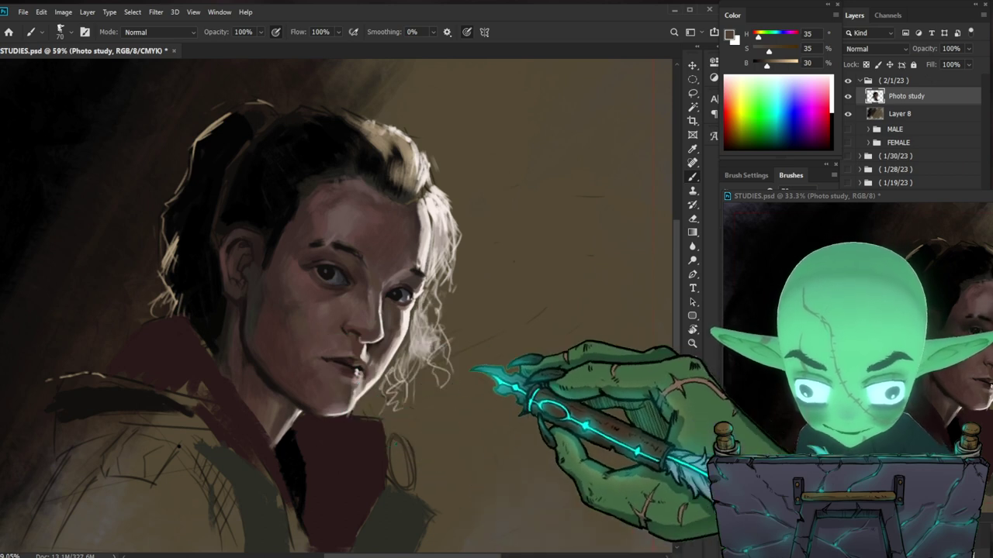
Step: Blend the yellowish brown into the shading of the lower face around the mouth, with a 35 to 45 px brush
{"action": "key", "text": "bracketleft"}
{"action": "key", "text": "bracketleft"}
{"action": "key", "text": "bracketleft"}
{"action": "key", "text": "bracketleft"}
{"action": "key", "text": "bracketright"}
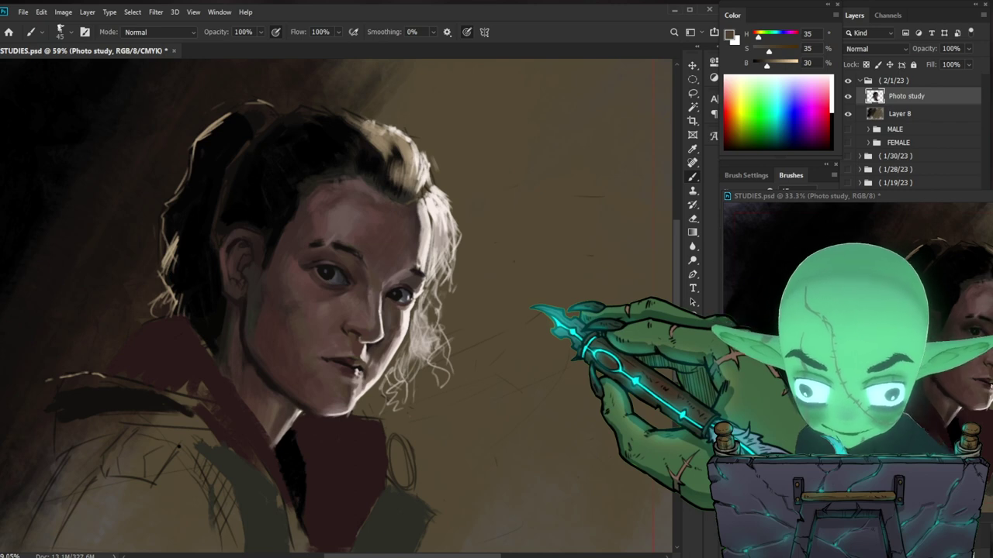
{"action": "key", "text": "bracketleft"}
{"action": "key", "text": "bracketleft"}
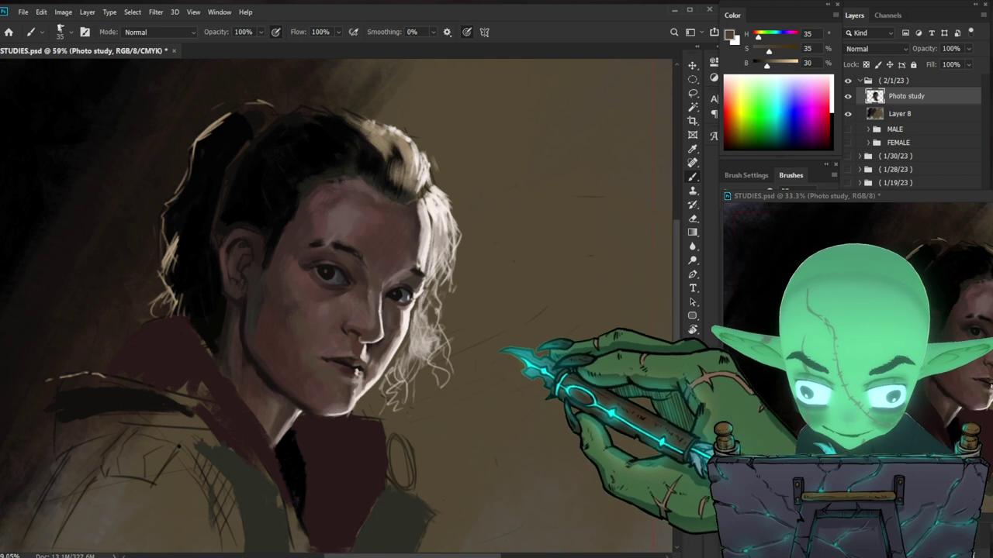
{"action": "key", "text": "bracketright"}
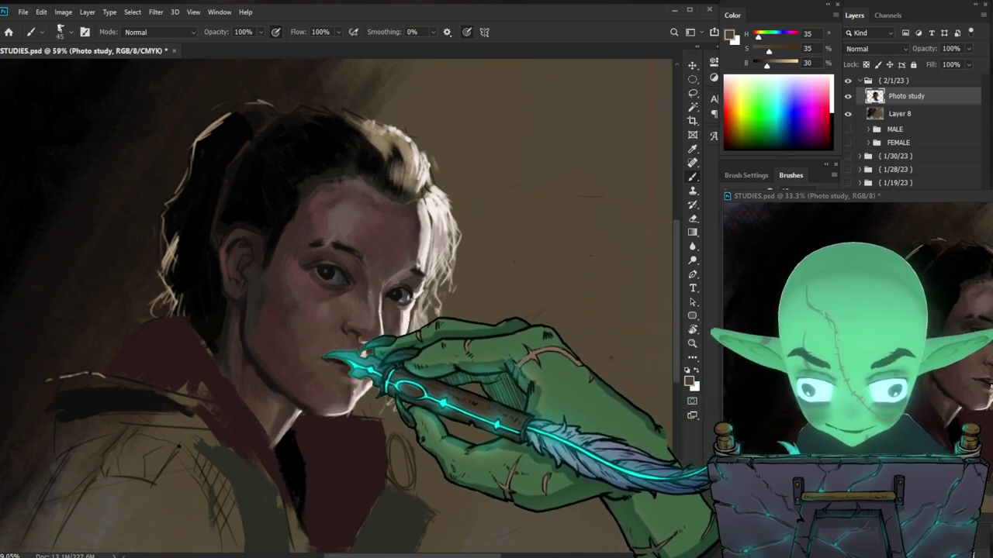
{"action": "left_click_drag", "start_coordinate": [560, 308], "coordinate": [539, 356]}
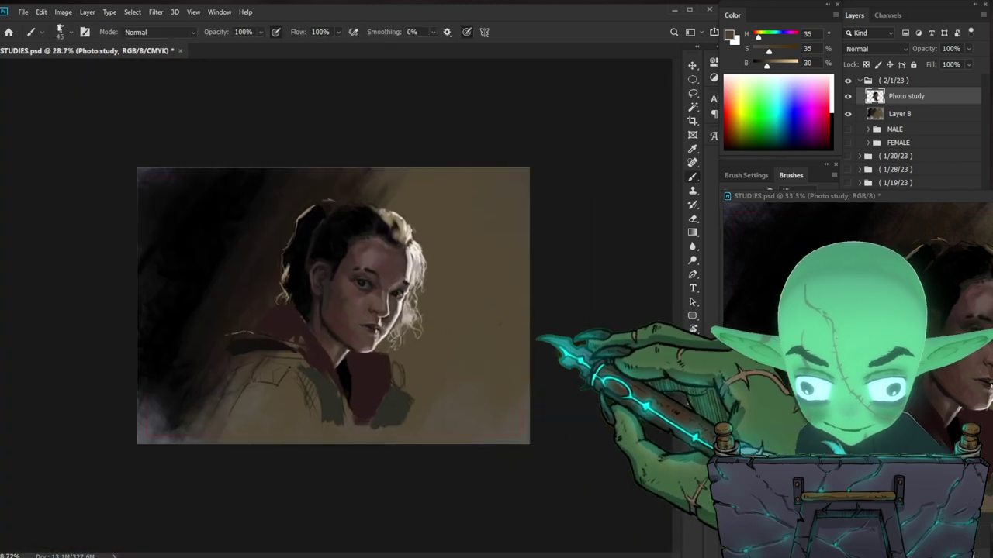
{"action": "mouse_move", "coordinate": [395, 268]}
{"action": "left_mouse_down"}
{"action": "mouse_move", "coordinate": [411, 273]}
{"action": "mouse_move", "coordinate": [431, 244]}
{"action": "left_mouse_up"}
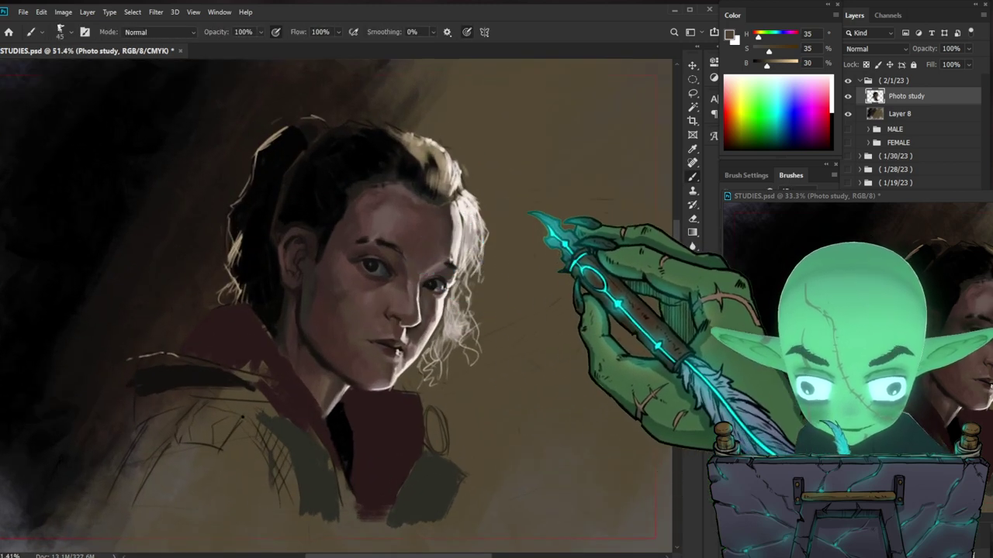
Step: Sample greyish browns beside the nose bridge and refine the shading between the nose and the far eye at 15 px
{"action": "key", "text": "bracketleft"}
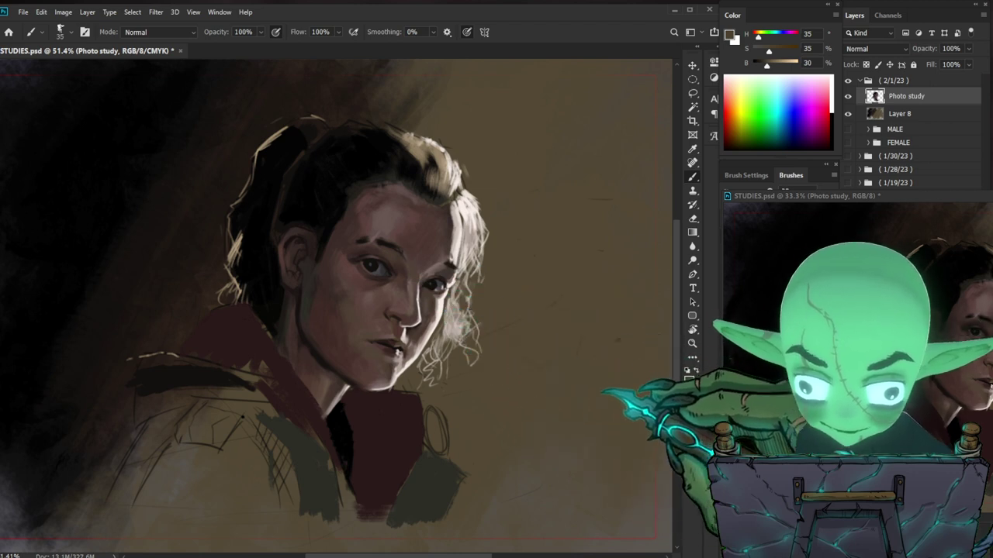
{"action": "left_click", "coordinate": [409, 274], "text": "alt"}
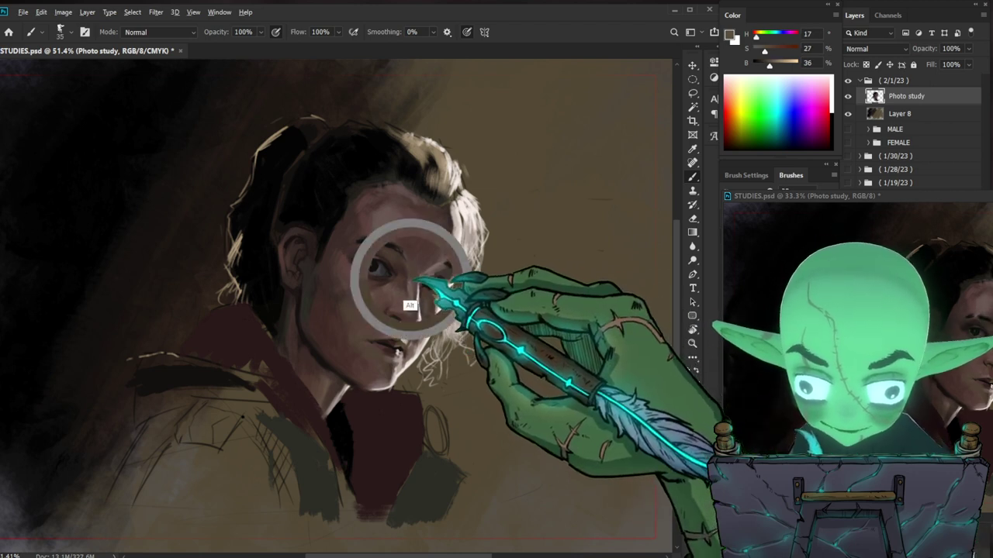
{"action": "key", "text": "bracketleft"}
{"action": "key", "text": "bracketleft"}
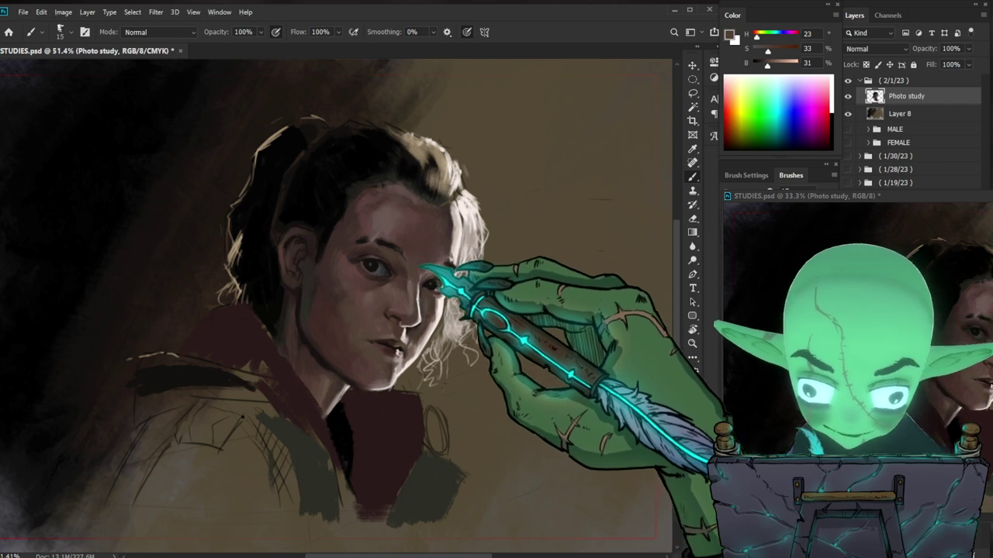
{"action": "left_click_drag", "start_coordinate": [243, 418], "coordinate": [159, 417]}
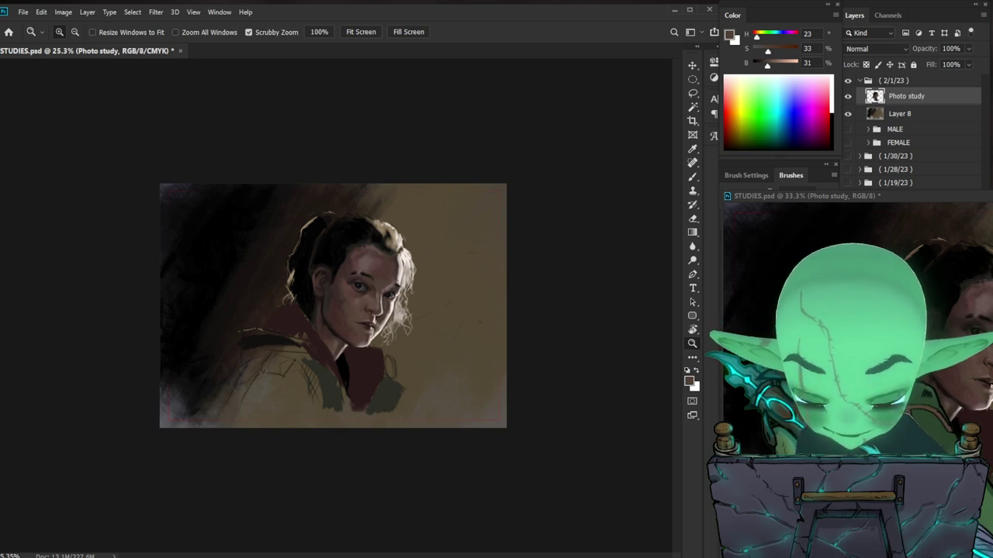
{"action": "left_click_drag", "start_coordinate": [353, 297], "coordinate": [418, 294]}
Step: Sample a dark reddish brown (H 10, S 35, B 20) from the face and refine the shading around the mouth at 15 px
{"action": "key", "text": "b"}
{"action": "left_click", "coordinate": [372, 284], "text": "alt"}
{"action": "key", "text": "z"}
{"action": "mouse_move", "coordinate": [534, 294]}
{"action": "left_mouse_down"}
{"action": "mouse_move", "coordinate": [498, 297]}
{"action": "mouse_move", "coordinate": [476, 277]}
{"action": "left_mouse_up"}
{"action": "key", "text": "b"}
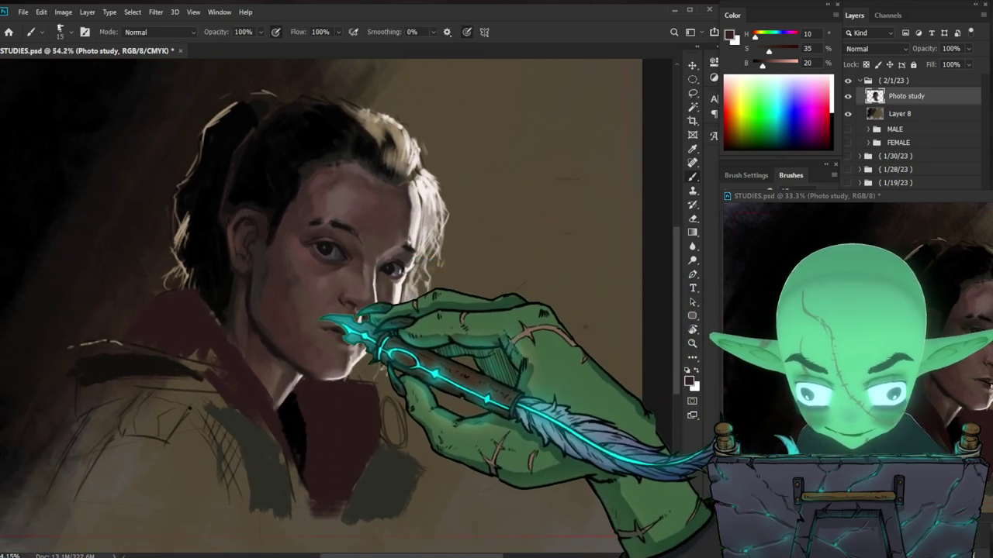
Step: Sample a near-black brown (H 16, S 29, B 11) and paint dark smudges on the near cheek and jaw at 25 to 45 px
{"action": "left_click", "coordinate": [264, 283], "text": "alt"}
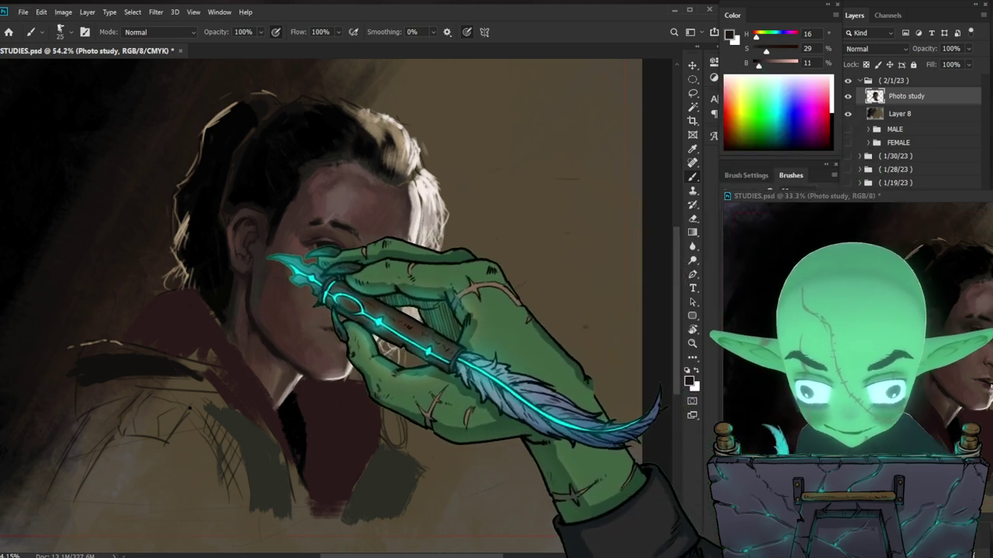
{"action": "key", "text": "bracketright"}
{"action": "key", "text": "bracketleft"}
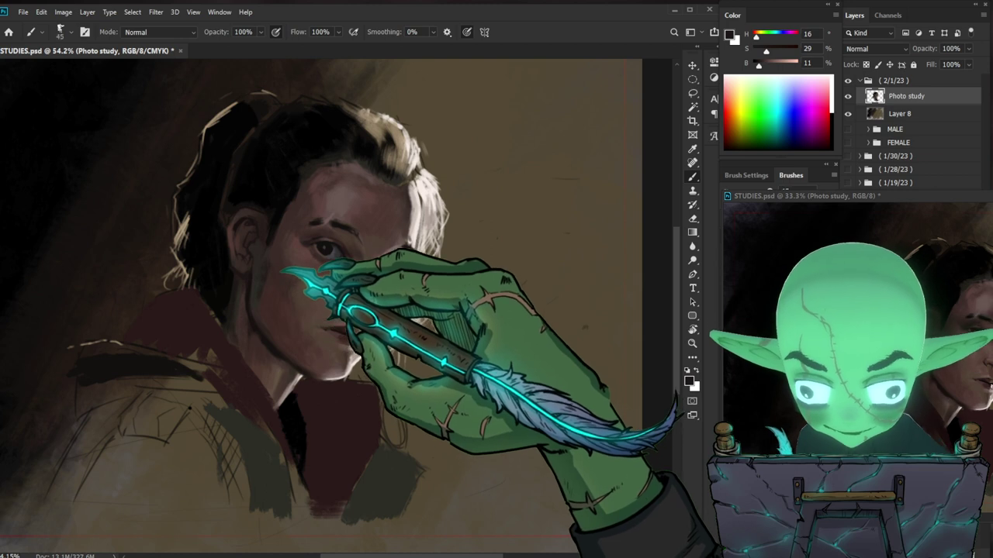
{"action": "key", "text": "bracketright"}
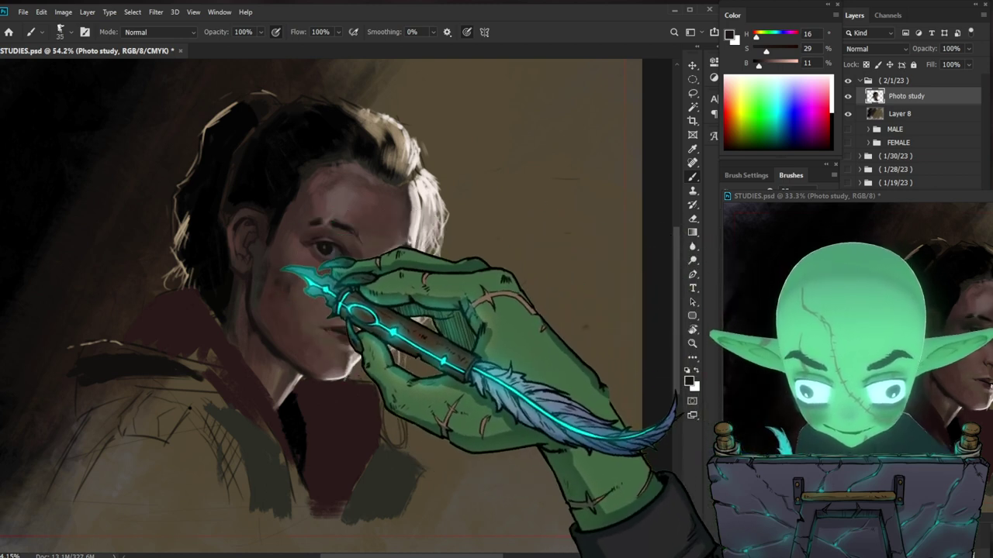
{"action": "key", "text": "bracketleft"}
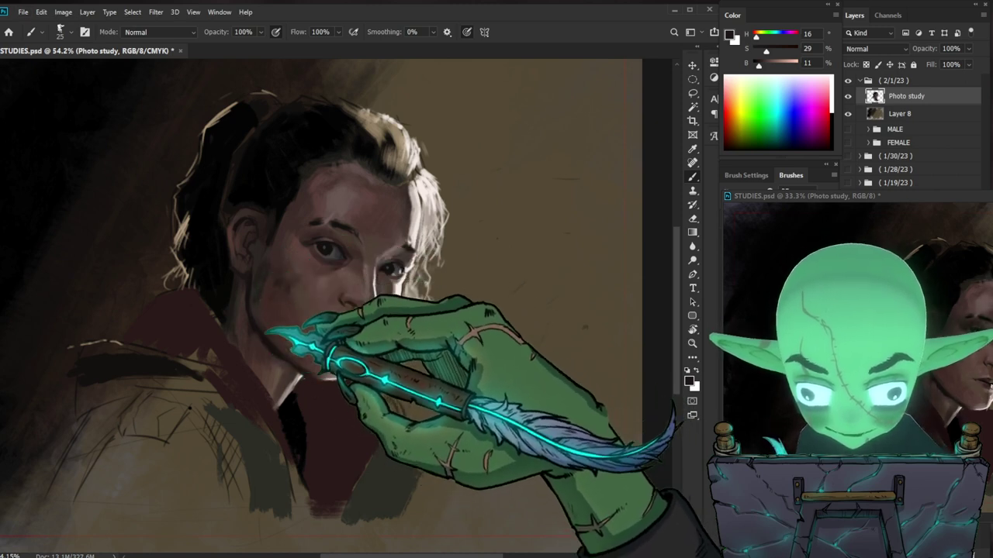
{"action": "key", "text": "]"}
{"action": "key", "text": "]"}
{"action": "key", "text": "]"}
{"action": "key", "text": "]"}
{"action": "key", "text": "]"}
{"action": "key", "text": "bracketleft"}
{"action": "key", "text": "bracketleft"}
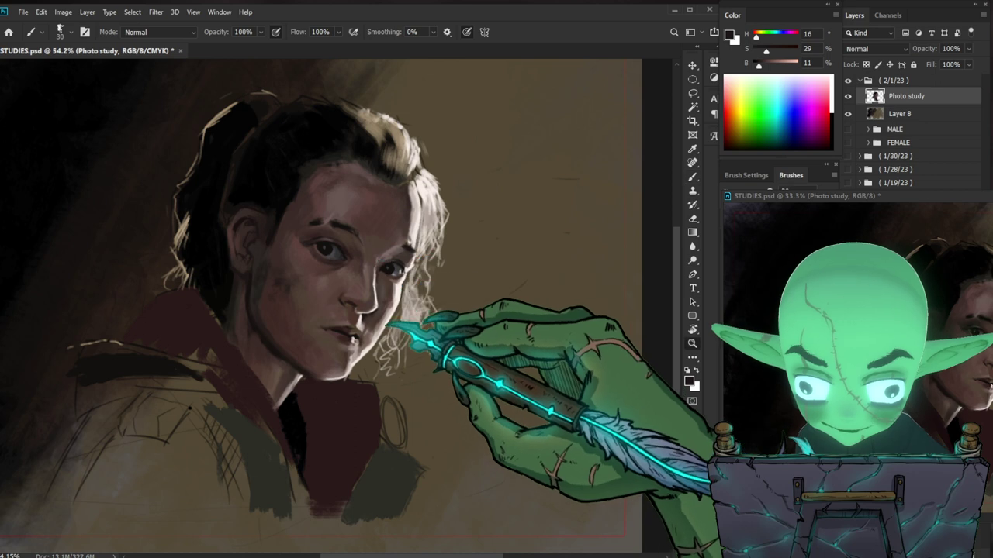
Step: Sharpen the lip line with a sampled near-black brown, and refine the upper lip with a reddish brown (H 15, S 34, B 35) at 8 to 9 px
{"action": "left_click_drag", "start_coordinate": [377, 339], "coordinate": [397, 331]}
{"action": "left_click", "coordinate": [319, 345], "text": "alt"}
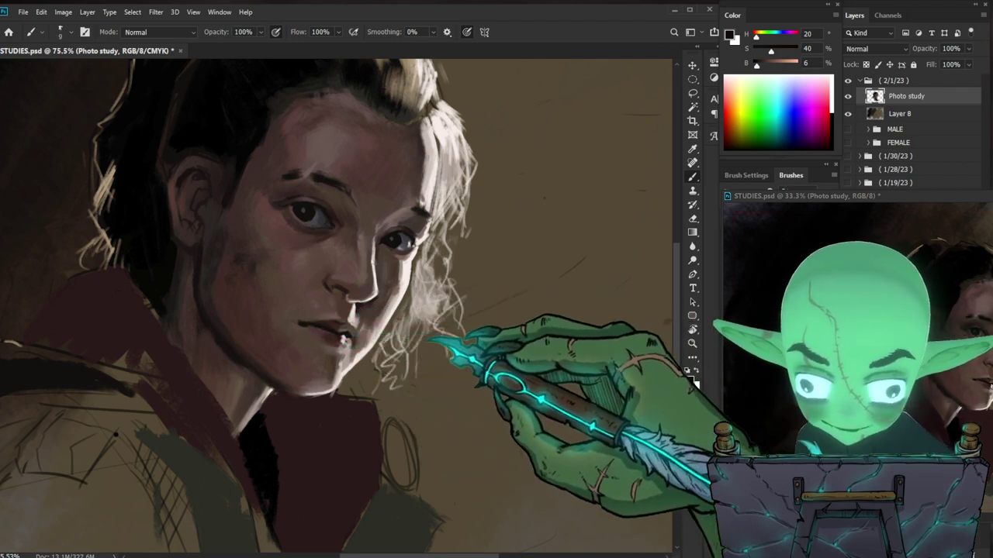
{"action": "key", "text": "ctrl+plus"}
{"action": "left_click", "coordinate": [321, 330], "text": "alt"}
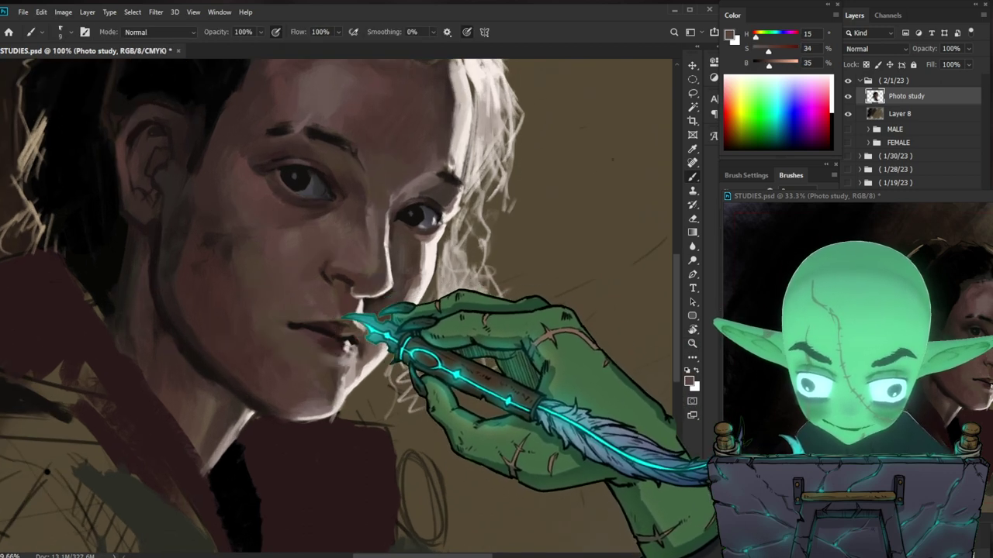
{"action": "key", "text": "bracketright"}
{"action": "key", "text": "bracketright"}
{"action": "key", "text": "bracketright"}
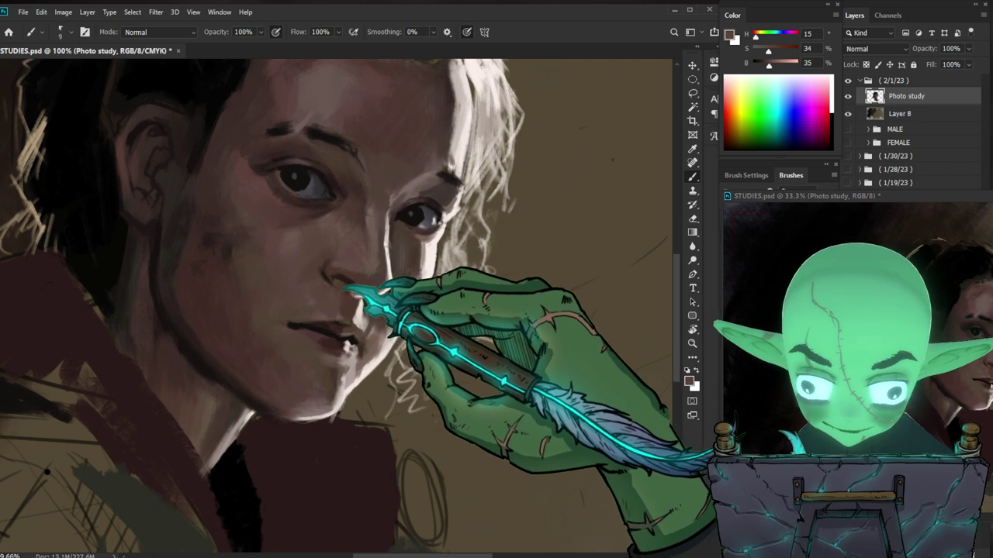
{"action": "left_click_drag", "start_coordinate": [585, 299], "coordinate": [526, 301]}
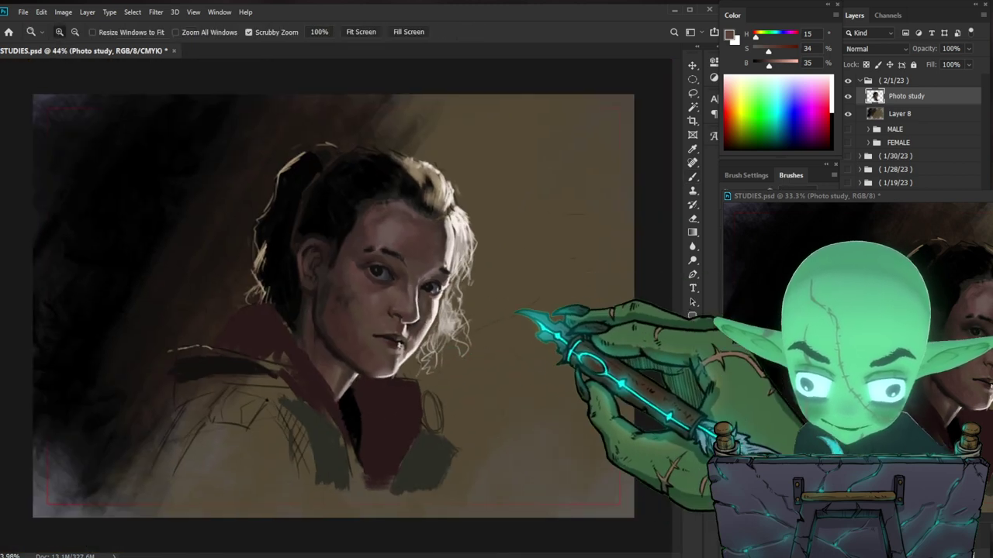
{"action": "mouse_move", "coordinate": [432, 332]}
{"action": "left_mouse_down"}
{"action": "mouse_move", "coordinate": [443, 339]}
{"action": "mouse_move", "coordinate": [449, 316]}
{"action": "left_mouse_up"}
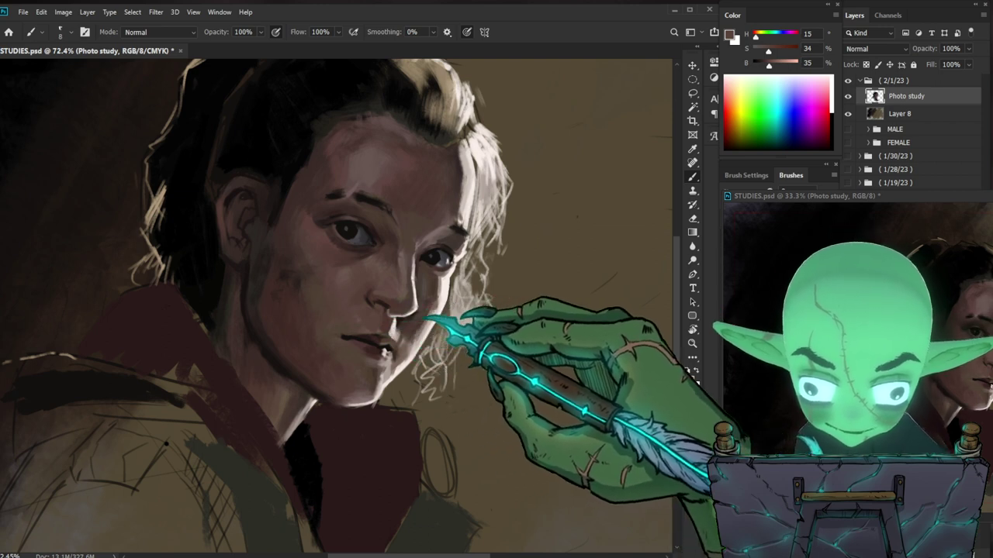
Step: Sample a darker reddish brown and a lighter greyish skin tone, and refine the far mouth corner and adjacent cheek at 8 px
{"action": "left_click", "coordinate": [389, 349], "text": "alt"}
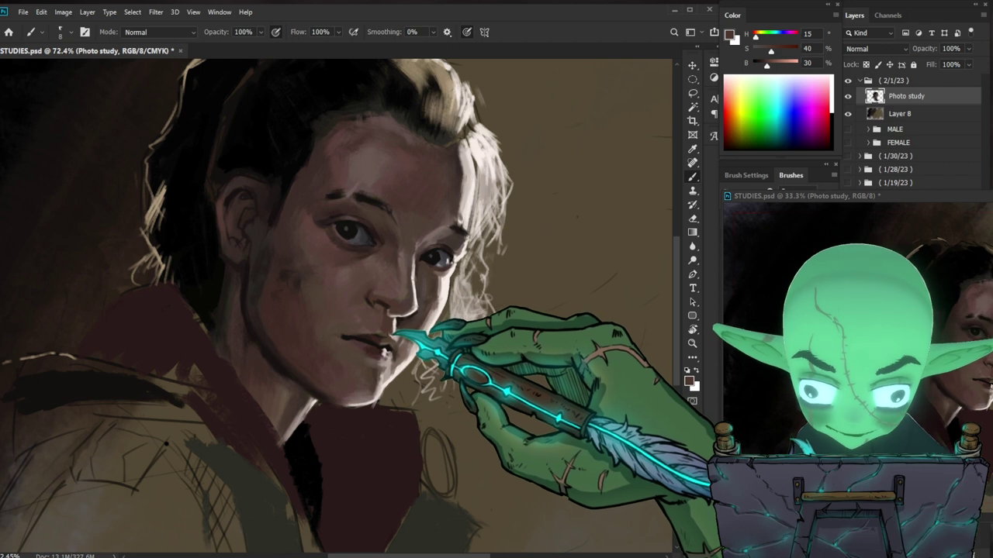
{"action": "left_click_drag", "start_coordinate": [508, 353], "coordinate": [444, 359]}
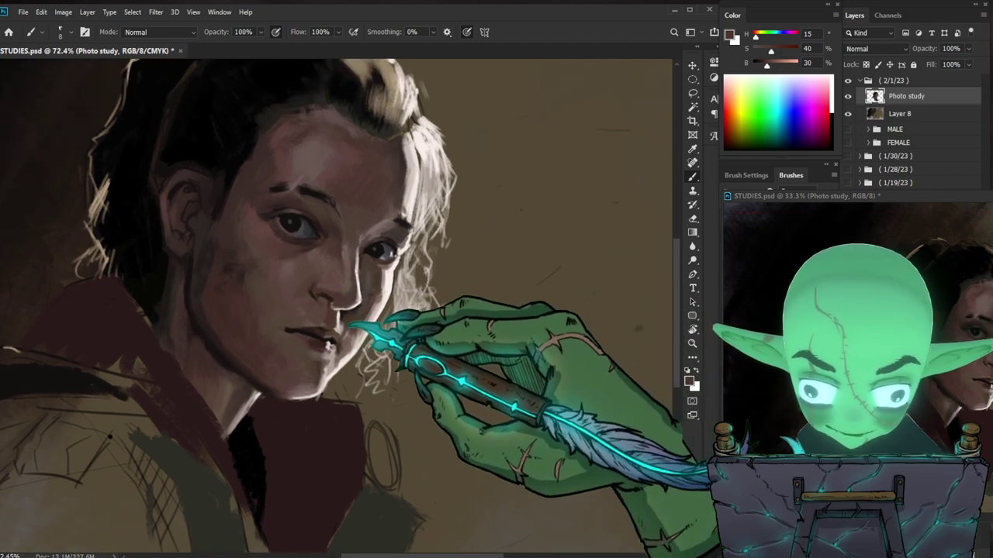
{"action": "left_click", "coordinate": [344, 363], "text": "alt"}
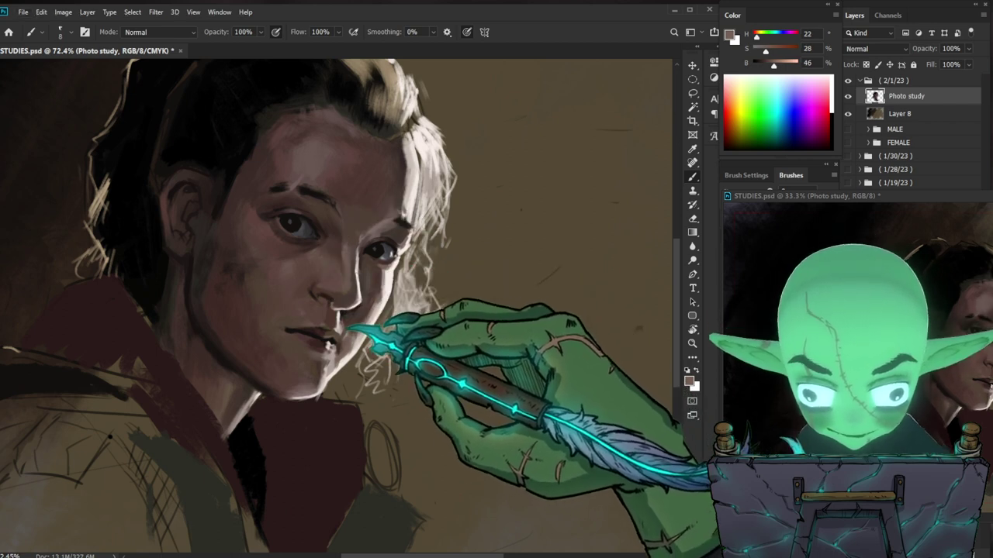
{"action": "left_click_drag", "start_coordinate": [364, 333], "coordinate": [393, 405]}
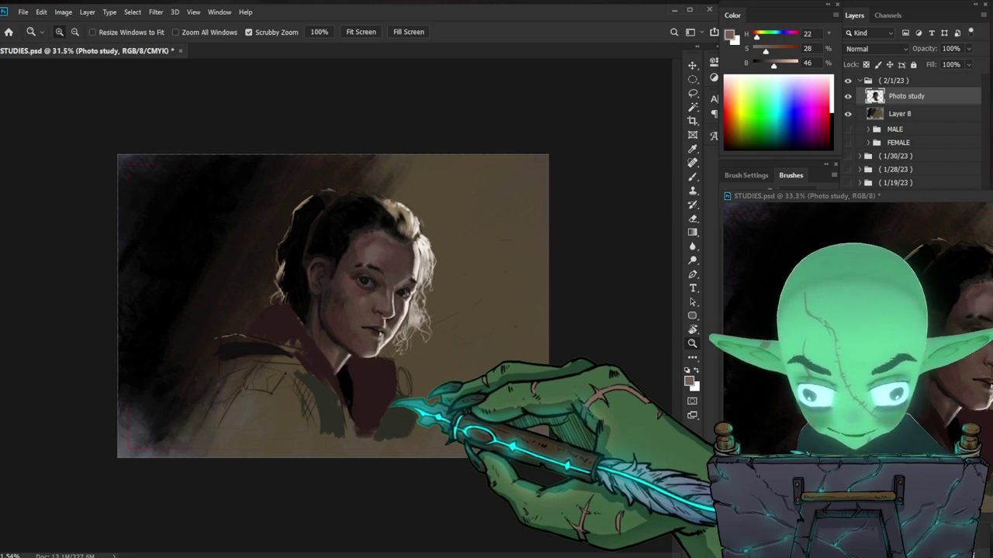
{"action": "left_click_drag", "start_coordinate": [459, 279], "coordinate": [449, 266]}
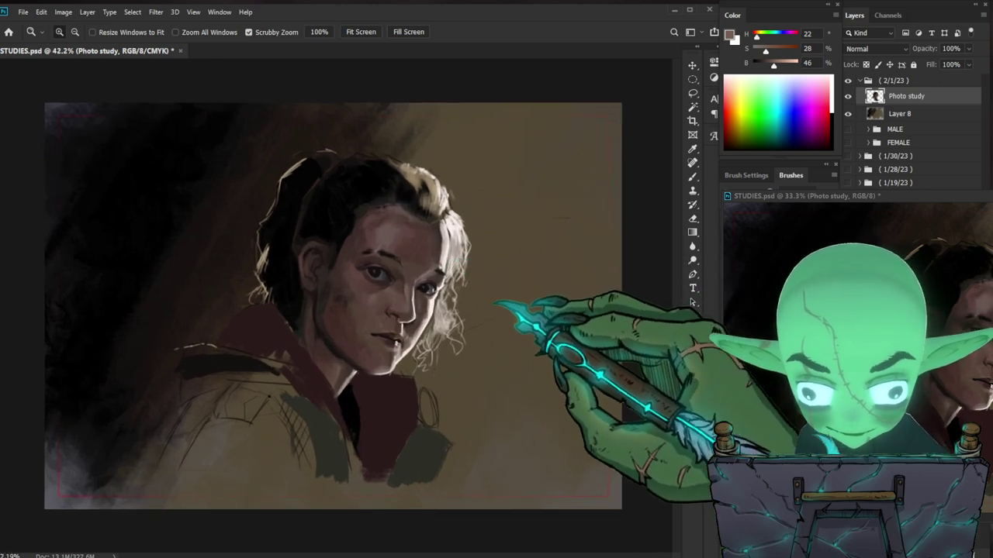
Step: Sample a near-black (H 60, S 33, B 1) and paint dark edges and folds on the jacket and collar at 10 to 20 px
{"action": "key", "text": "b"}
{"action": "left_click", "coordinate": [321, 325], "text": "alt"}
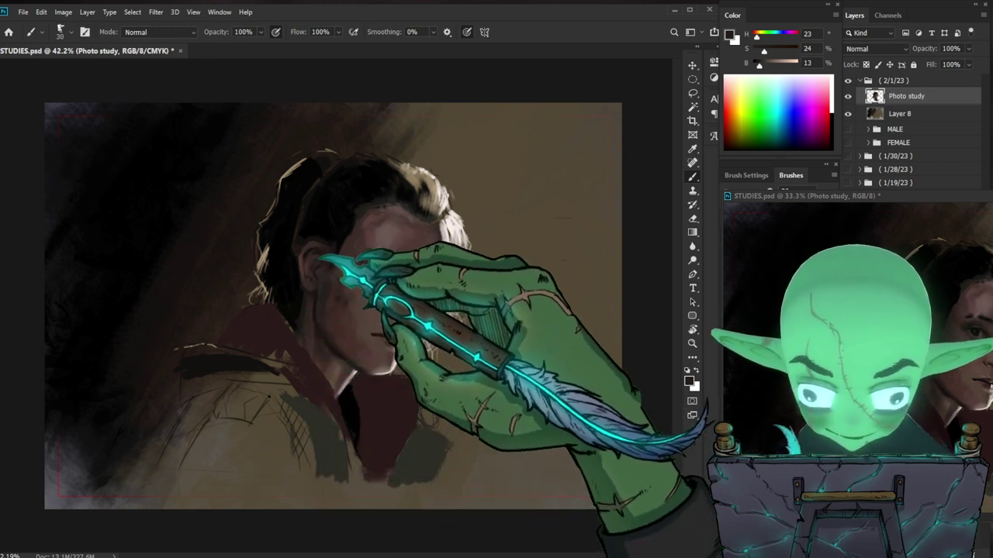
{"action": "left_click", "coordinate": [288, 328], "text": "alt"}
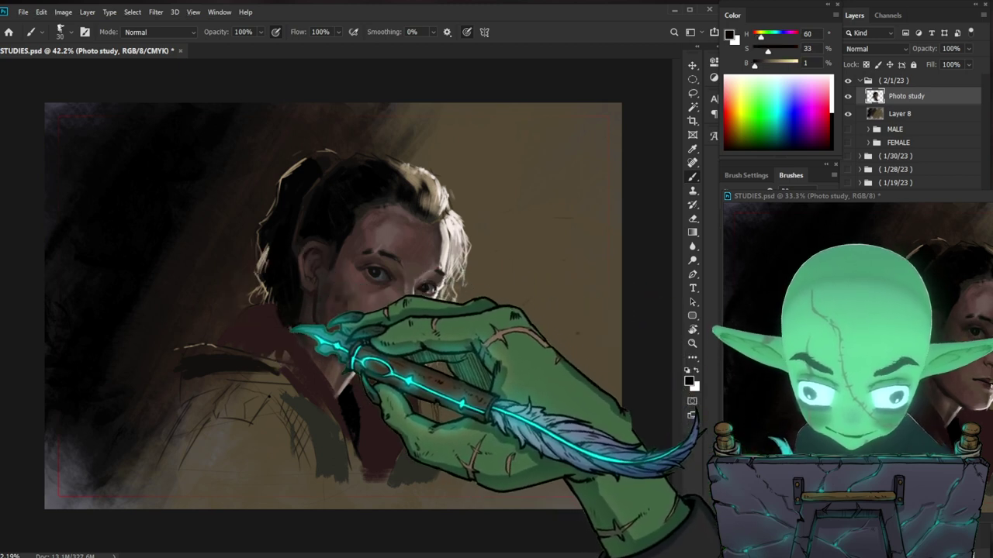
{"action": "key", "text": "bracketleft"}
{"action": "key", "text": "bracketleft"}
{"action": "key", "text": "bracketleft"}
{"action": "key", "text": "bracketleft"}
{"action": "key", "text": "bracketleft"}
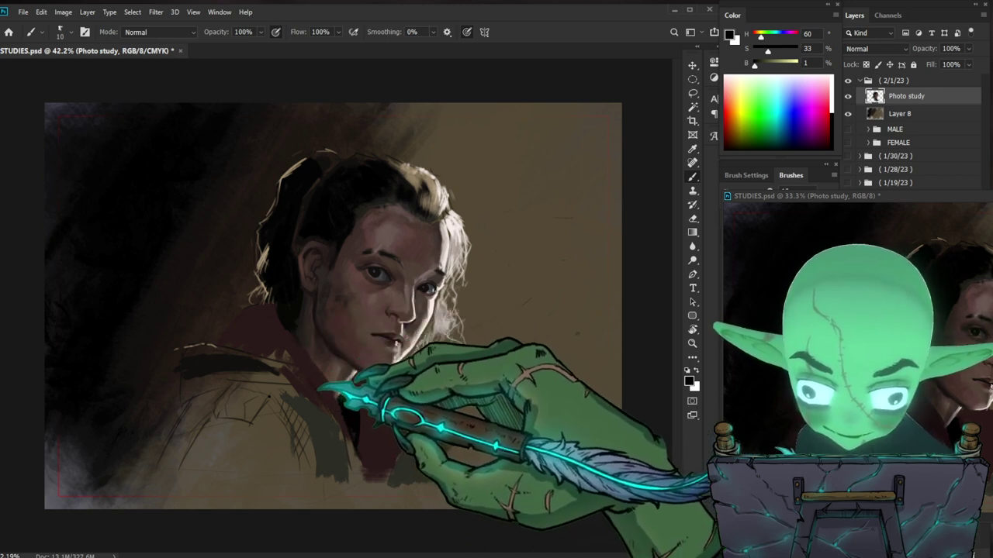
{"action": "key", "text": "bracketright"}
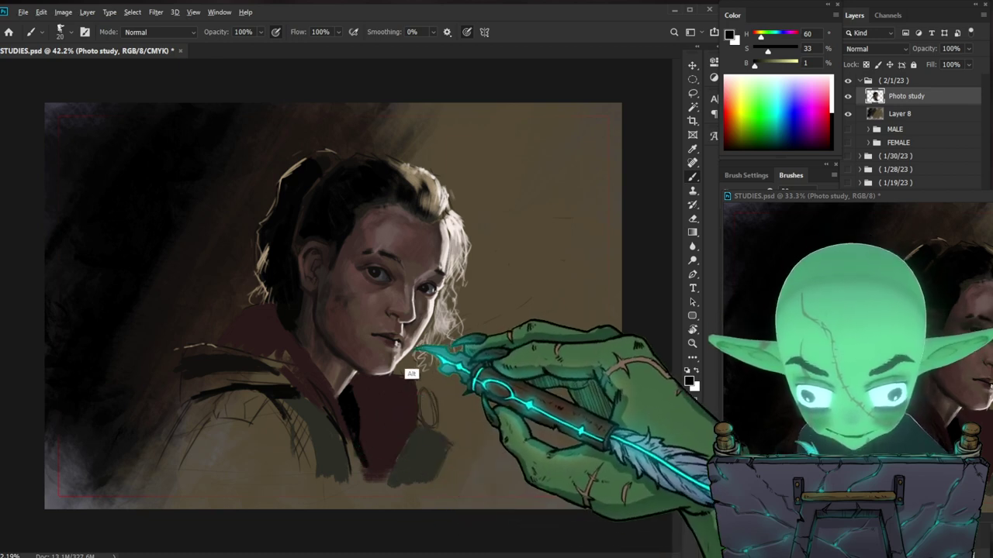
Step: Paint pale rim highlights on the ring and collar edges (H 23, S 10, B 82), then brighten the jaw edge with H 25, S 7, B 91 at 8 px
{"action": "left_click", "coordinate": [476, 355], "text": "alt"}
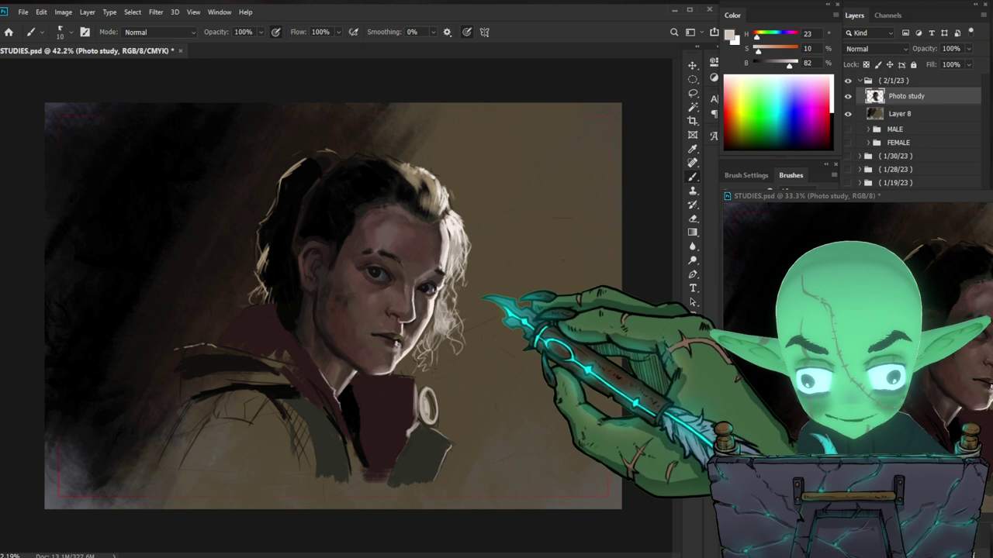
{"action": "scroll", "coordinate": [392, 349], "scroll_direction": "up", "scroll_amount": 3}
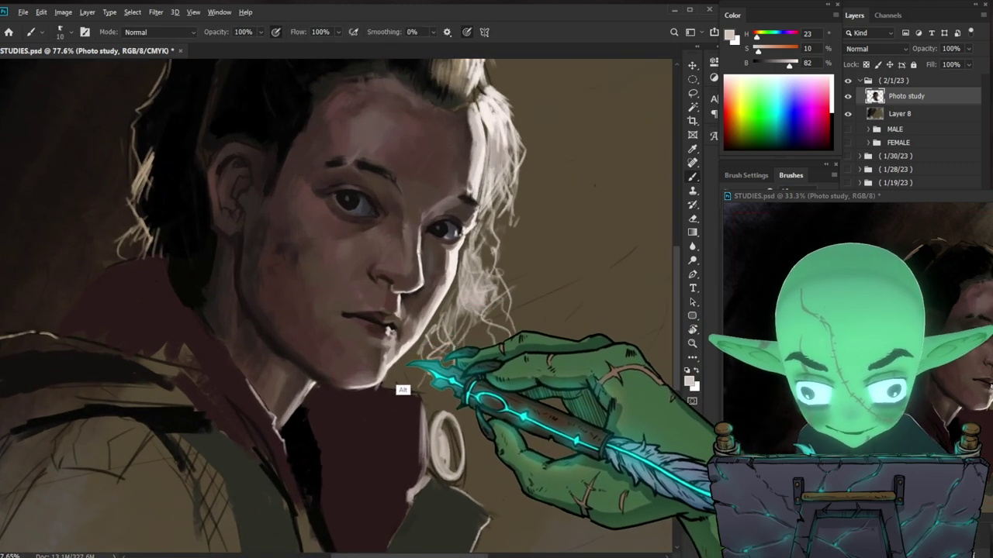
{"action": "left_click", "coordinate": [299, 355], "text": "alt"}
{"action": "key", "text": "bracketleft"}
{"action": "key", "text": "bracketleft"}
{"action": "left_click_drag", "start_coordinate": [398, 362], "coordinate": [353, 386]}
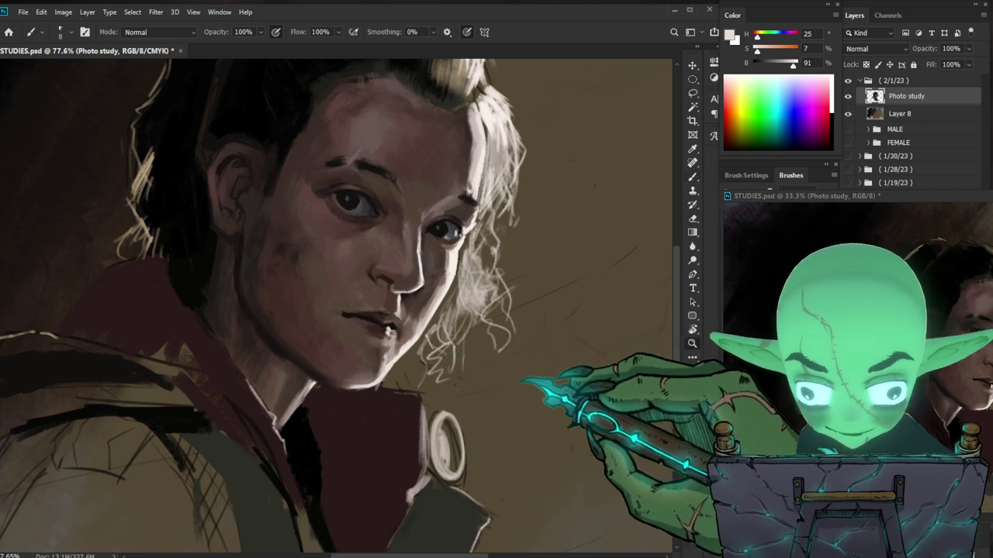
Step: Sample black and paint shadows into the folds of the dark red collar below the chin at 20 to 50 px
{"action": "scroll", "coordinate": [407, 198], "scroll_direction": "down", "scroll_amount": 2}
{"action": "left_click", "coordinate": [322, 411], "text": "alt"}
{"action": "key", "text": "bracketright"}
{"action": "key", "text": "bracketright"}
{"action": "key", "text": "bracketright"}
{"action": "key", "text": "bracketright"}
{"action": "key", "text": "bracketright"}
{"action": "key", "text": "bracketright"}
{"action": "key", "text": "bracketright"}
{"action": "key", "text": "bracketright"}
{"action": "key", "text": "bracketright"}
{"action": "key", "text": "bracketleft"}
{"action": "key", "text": "bracketleft"}
{"action": "key", "text": "bracketleft"}
{"action": "key", "text": "bracketleft"}
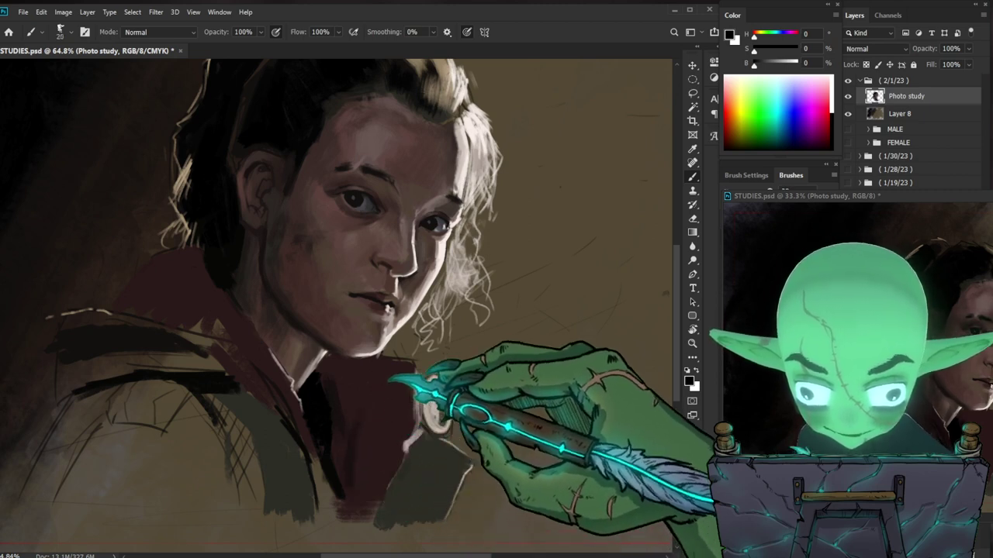
{"action": "key", "text": "bracketright"}
{"action": "key", "text": "bracketright"}
{"action": "key", "text": "bracketright"}
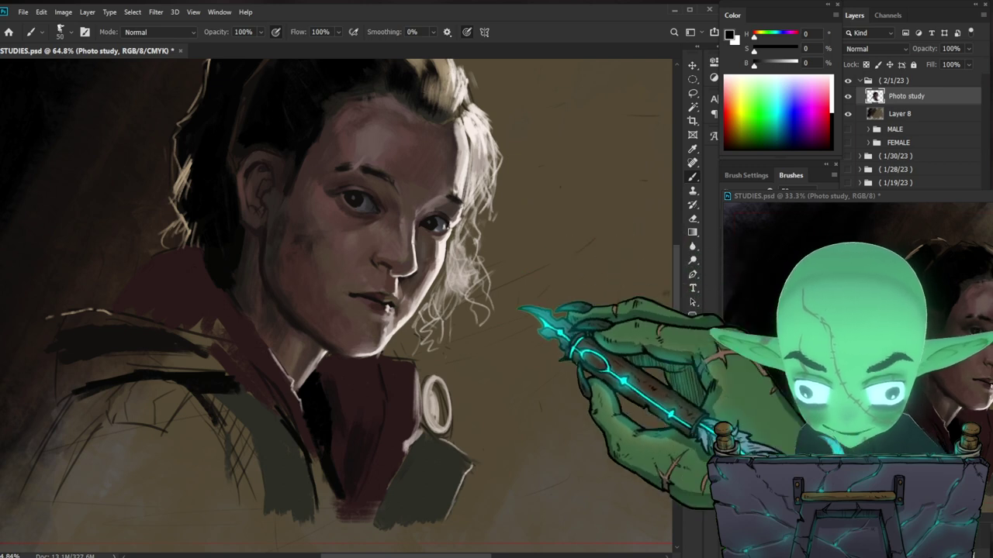
Step: Sample the collar's dark red (H 0, S 43), darken it to B 9, and deepen the collar shading at 25 to 35 px
{"action": "left_click", "coordinate": [371, 429], "text": "alt"}
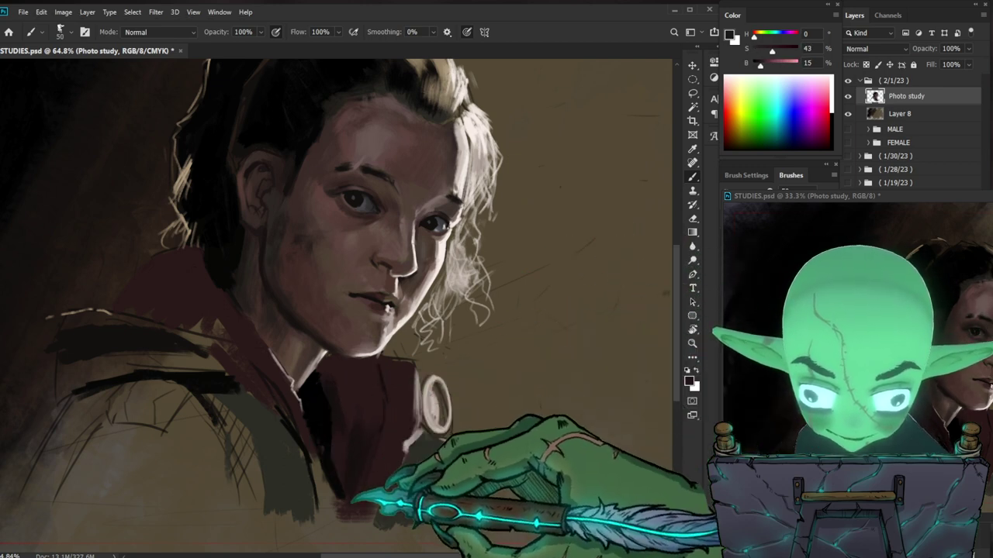
{"action": "left_click_drag", "start_coordinate": [761, 66], "coordinate": [758, 66]}
{"action": "key", "text": "bracketleft"}
{"action": "key", "text": "bracketleft"}
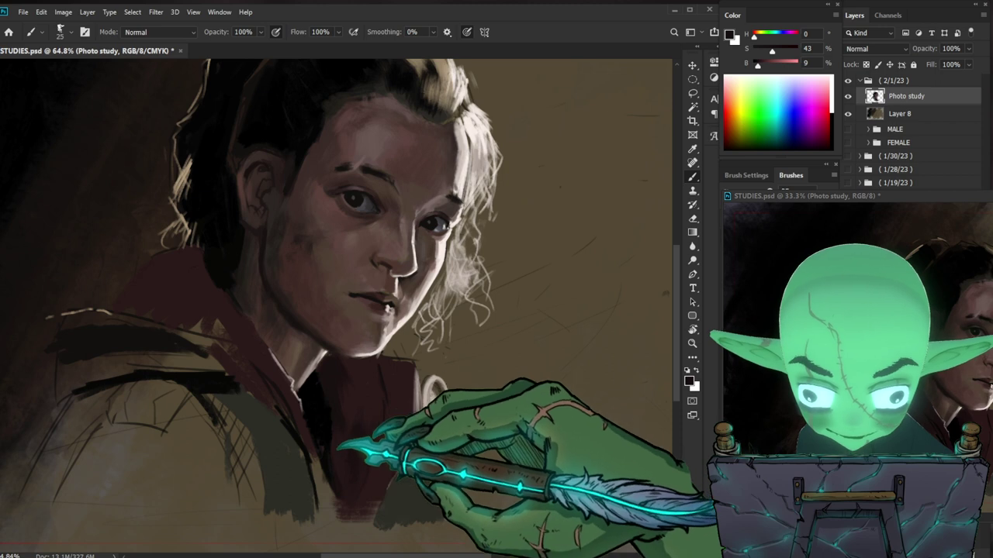
{"action": "key", "text": "bracketleft"}
{"action": "key", "text": "bracketleft"}
{"action": "key", "text": "bracketleft"}
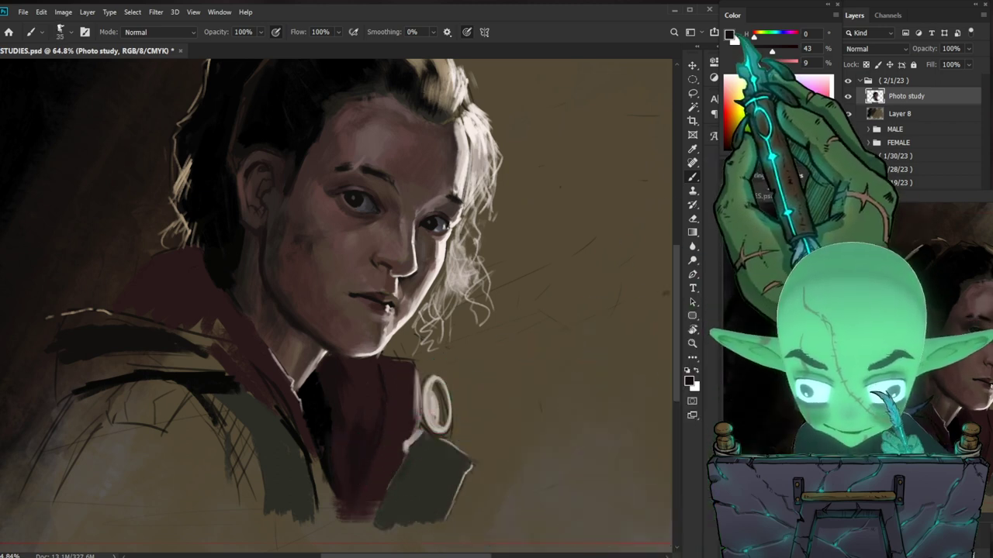
Step: Shift the colour to a warmer brown (H 17, S 43, B 19) and model the collar folds at 35 px
{"action": "left_click", "coordinate": [730, 35]}
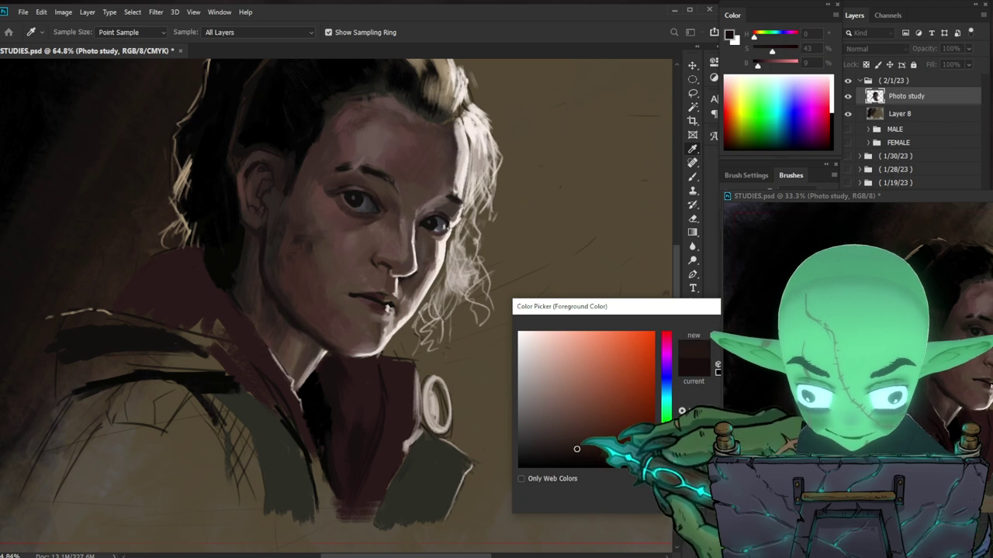
{"action": "key", "text": "Return"}
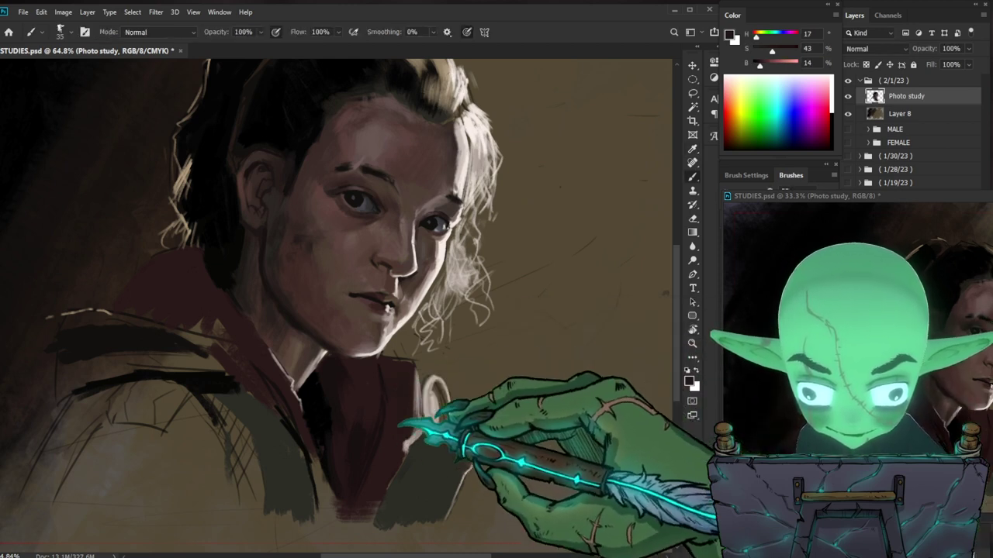
{"action": "left_click_drag", "start_coordinate": [759, 65], "coordinate": [762, 65]}
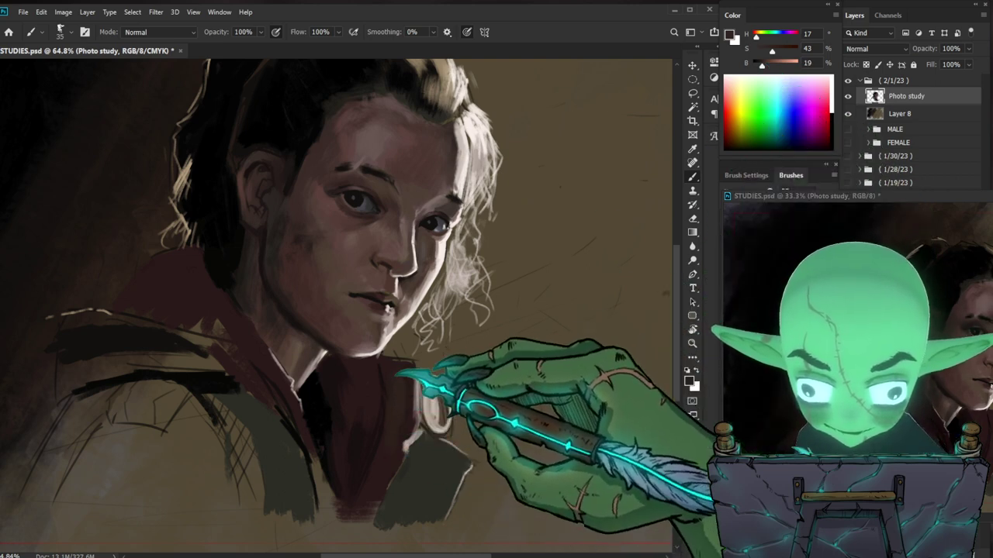
{"action": "key", "text": "z"}
{"action": "left_click_drag", "start_coordinate": [454, 443], "coordinate": [407, 456]}
{"action": "mouse_move", "coordinate": [395, 348]}
{"action": "left_mouse_down"}
{"action": "mouse_move", "coordinate": [407, 334]}
{"action": "mouse_move", "coordinate": [418, 346]}
{"action": "left_mouse_up"}
{"action": "key", "text": "b"}
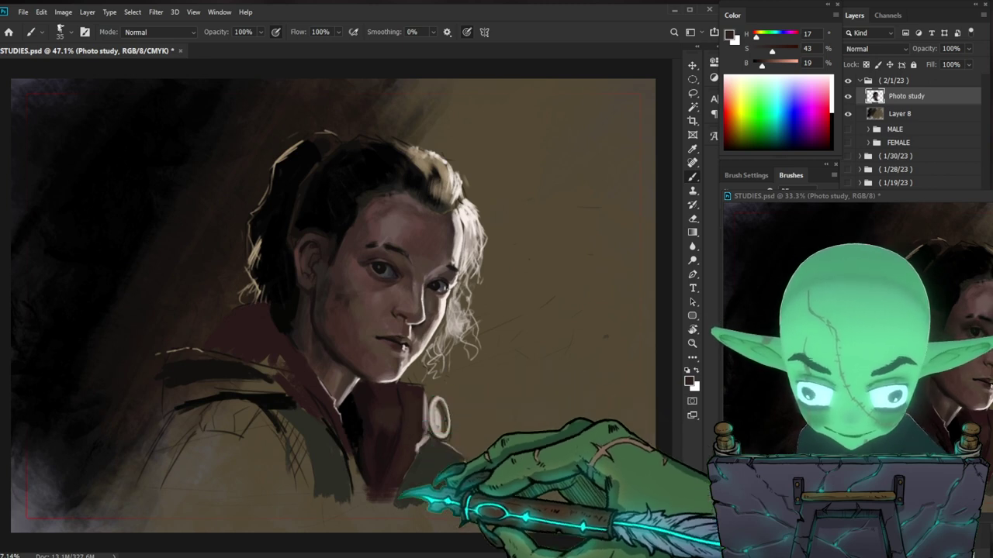
Step: Sample black and paint dark strands into the light front hair and along the hairline at 9 to 25 px
{"action": "scroll", "coordinate": [461, 213], "scroll_direction": "up", "scroll_amount": 2}
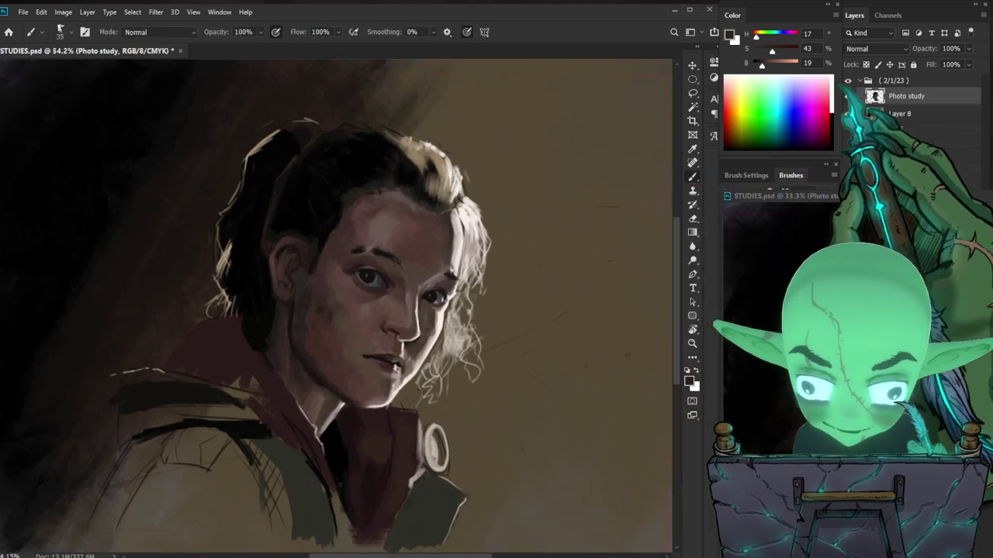
{"action": "left_click", "coordinate": [366, 166], "text": "alt"}
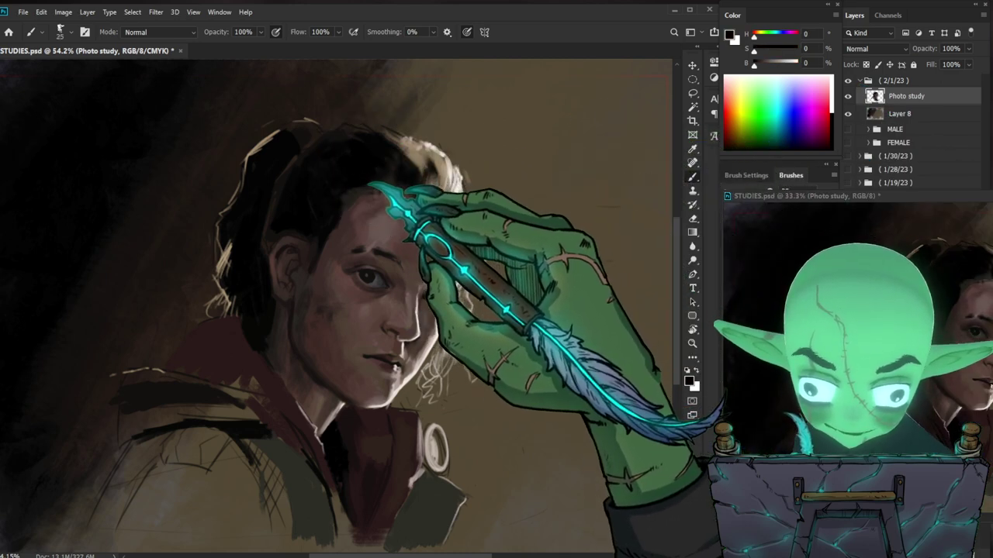
{"action": "key", "text": "["}
{"action": "key", "text": "["}
{"action": "key", "text": "["}
{"action": "key", "text": "["}
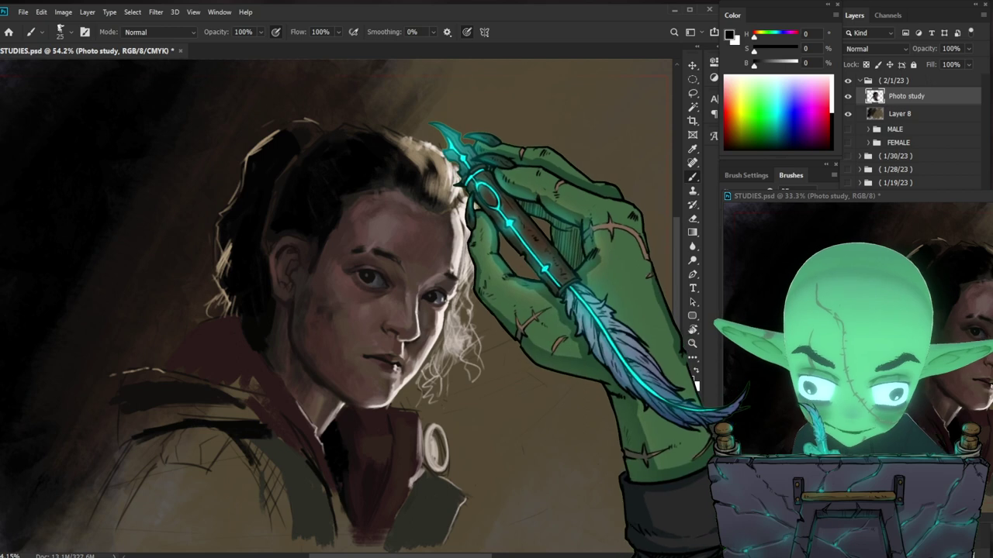
{"action": "left_click_drag", "start_coordinate": [415, 152], "coordinate": [431, 172]}
{"action": "key", "text": "bracketright"}
{"action": "key", "text": "bracketright"}
{"action": "key", "text": "bracketright"}
{"action": "key", "text": "bracketright"}
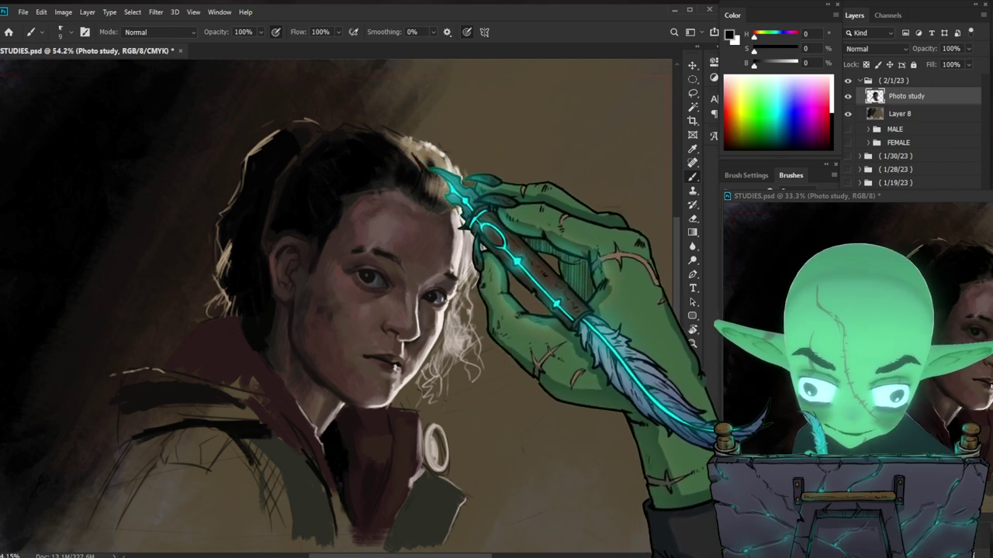
{"action": "key", "text": "bracketleft"}
{"action": "key", "text": "bracketleft"}
{"action": "key", "text": "bracketleft"}
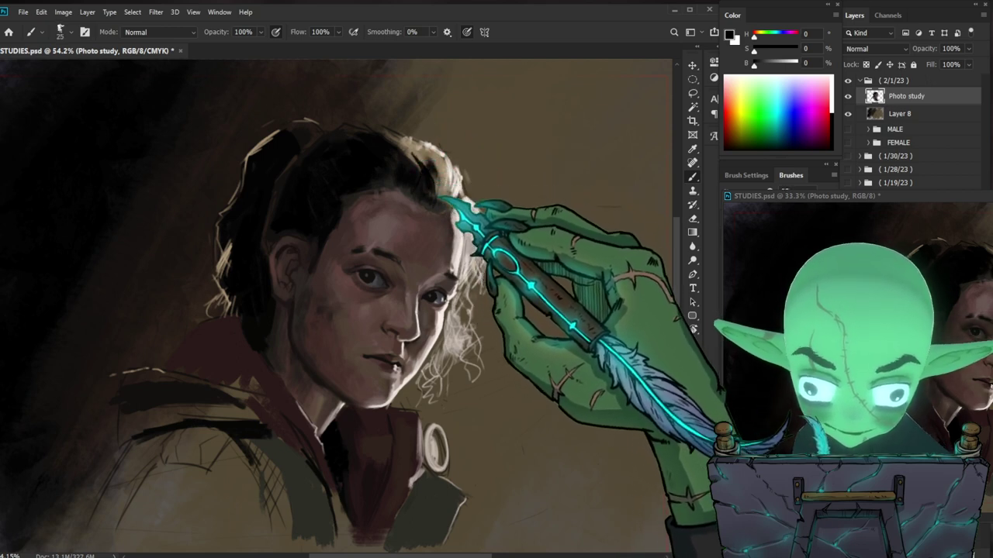
{"action": "key", "text": "bracketright"}
{"action": "key", "text": "bracketright"}
{"action": "key", "text": "bracketright"}
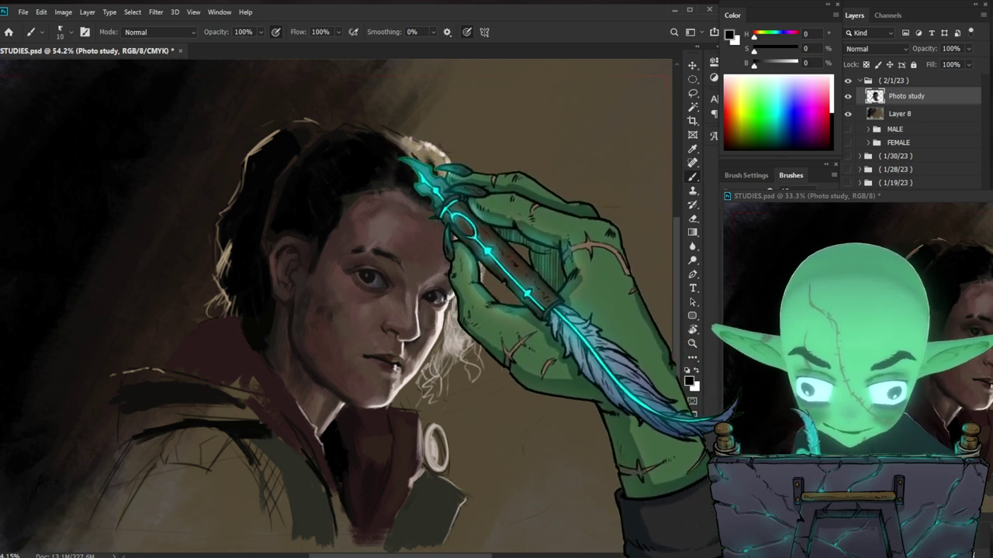
Step: Darken and fill out the hair on the crown with black at 30 to 45 px
{"action": "key", "text": "bracketright"}
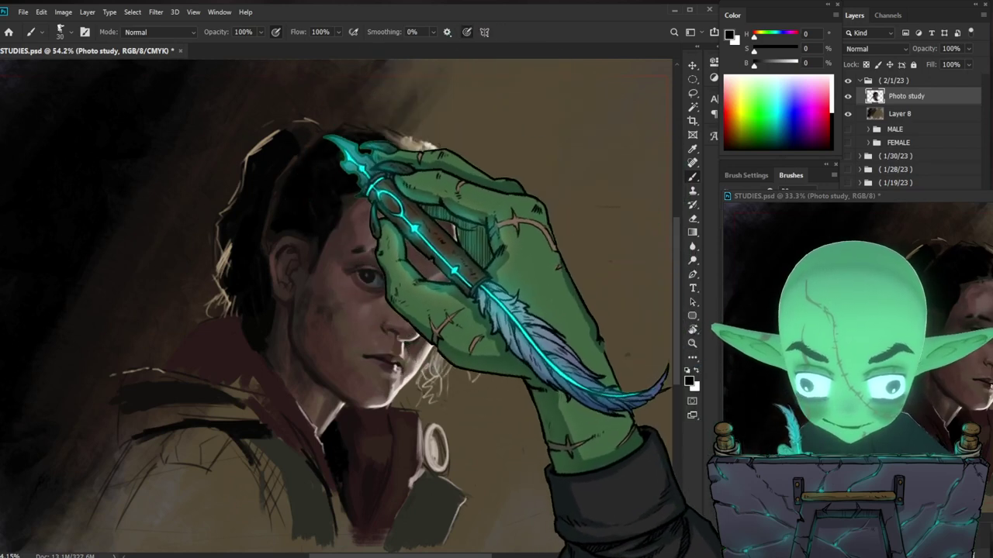
{"action": "key", "text": "bracketright"}
{"action": "key", "text": "bracketright"}
{"action": "key", "text": "bracketright"}
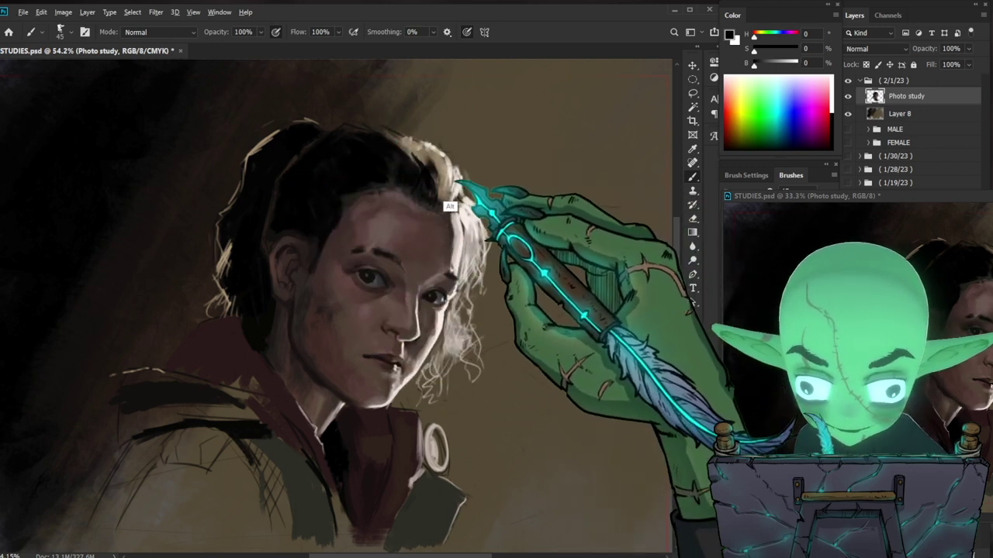
Step: Sample a light tan (H 36, S 27, B 69) from the front hair and paint stray rim-lit strands around the ponytail at 10 px
{"action": "left_click", "coordinate": [432, 177], "text": "alt"}
{"action": "key", "text": "bracketleft"}
{"action": "key", "text": "bracketleft"}
{"action": "key", "text": "bracketleft"}
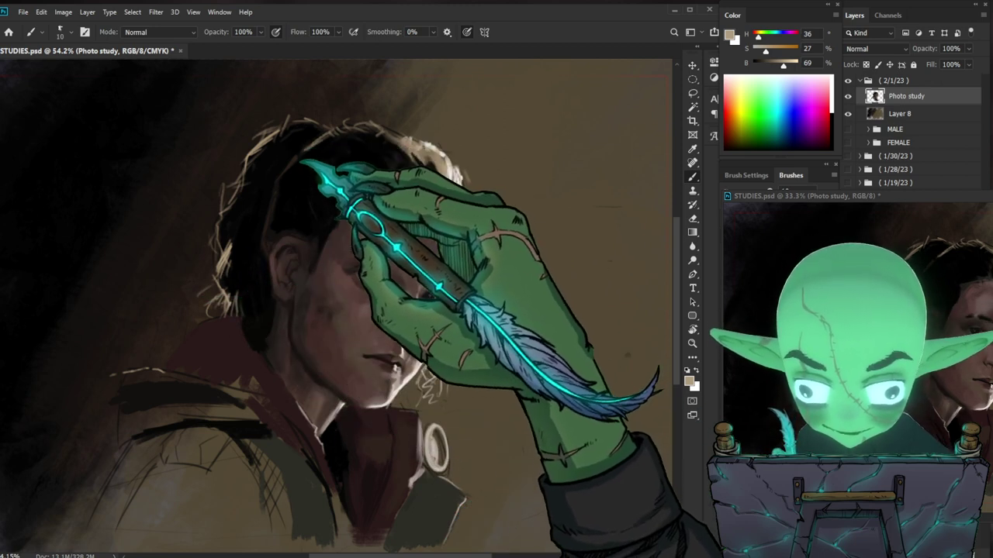
Step: Refine the ponytail and crown highlights with sampled near-white (H 27, S 8, B 94), tan (H 36, S 31, B 60) and pale (H 23, S 8, B 85) tones
{"action": "left_click", "coordinate": [456, 188], "text": "alt"}
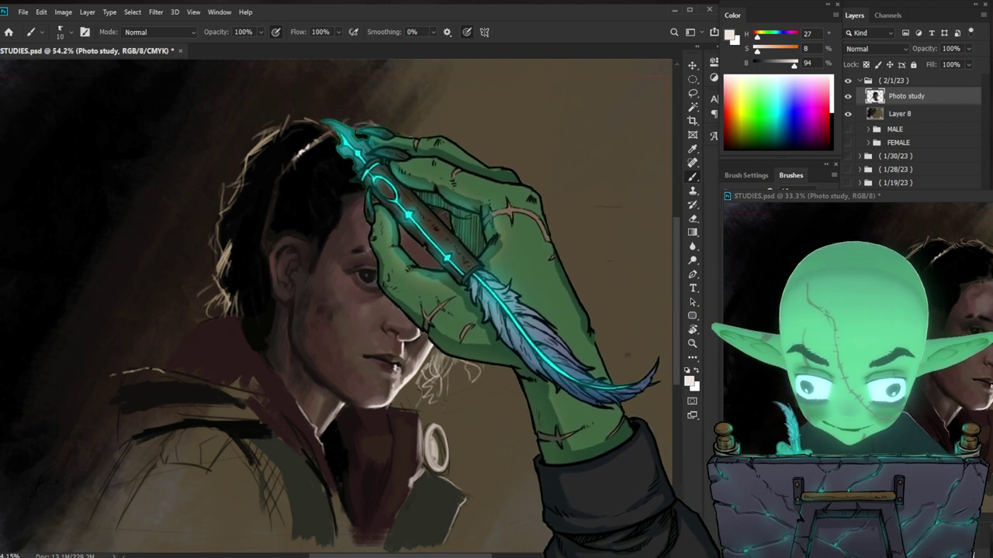
{"action": "left_click", "coordinate": [399, 154], "text": "alt"}
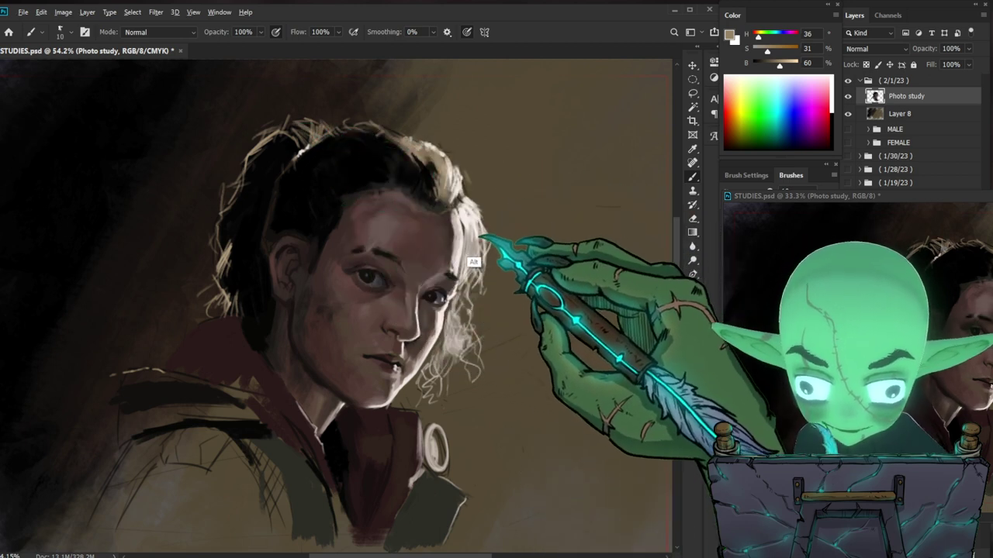
{"action": "left_click", "coordinate": [473, 234], "text": "alt"}
{"action": "left_click", "coordinate": [472, 230], "text": "alt"}
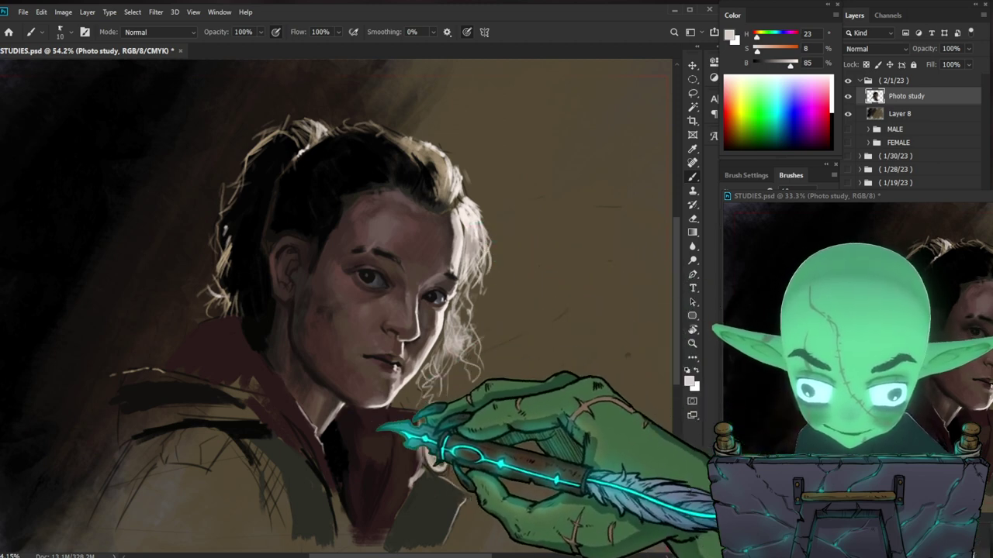
Step: Sample forehead skin tones, including H 13, S 23, B 40 and H 10, S 34, B 27, and blend the forehead shading at 25 to 30 px
{"action": "left_click", "coordinate": [370, 226], "text": "alt"}
{"action": "key", "text": "]"}
{"action": "key", "text": "]"}
{"action": "key", "text": "]"}
{"action": "key", "text": "]"}
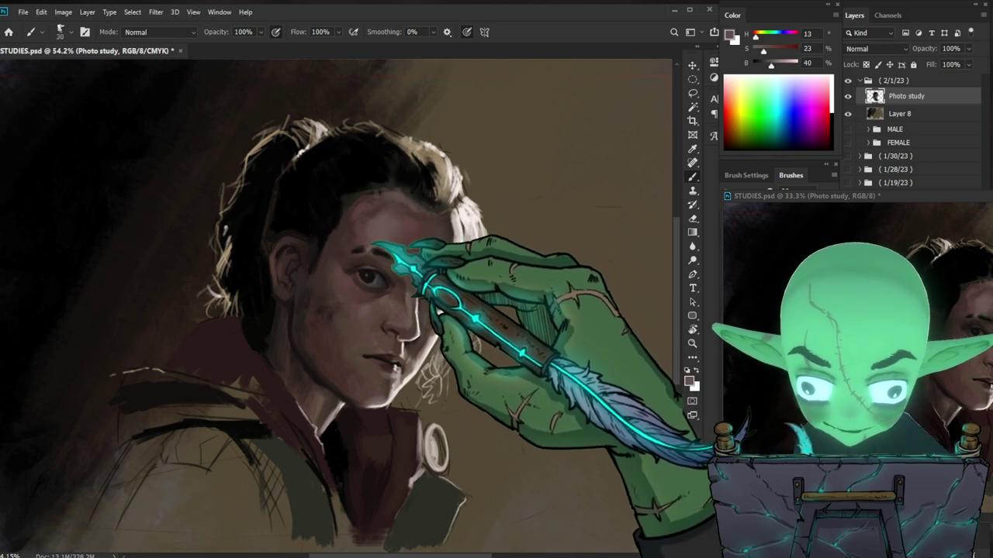
{"action": "left_click", "coordinate": [420, 221], "text": "alt"}
{"action": "left_click", "coordinate": [381, 218], "text": "alt"}
{"action": "left_click", "coordinate": [392, 222], "text": "alt"}
{"action": "left_click", "coordinate": [371, 209], "text": "alt"}
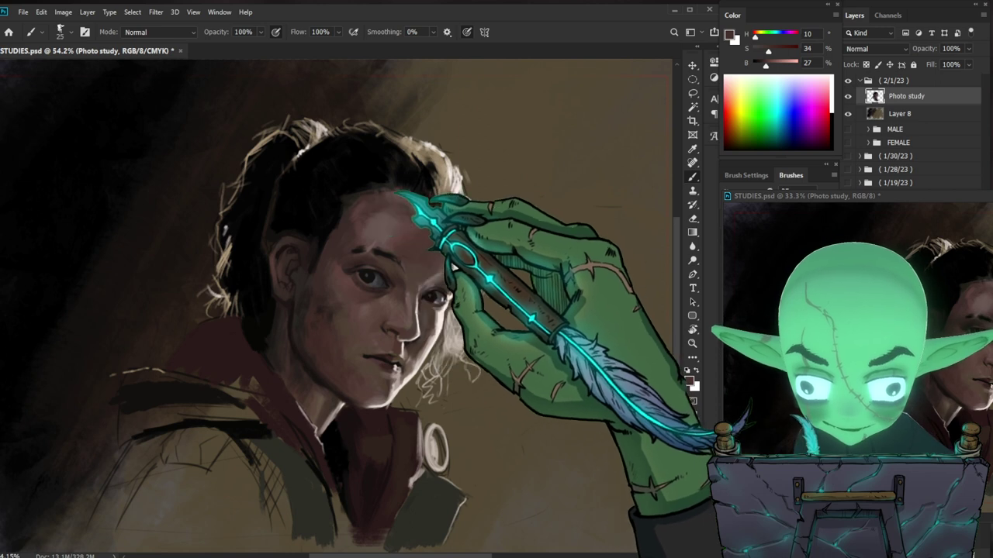
Step: Sample black from the hair and paint loose curling strands over the forehead and temple at 10 px
{"action": "key", "text": "alt"}
{"action": "left_click", "coordinate": [370, 180], "text": "alt"}
{"action": "key", "text": "bracketleft"}
{"action": "key", "text": "bracketleft"}
{"action": "key", "text": "bracketleft"}
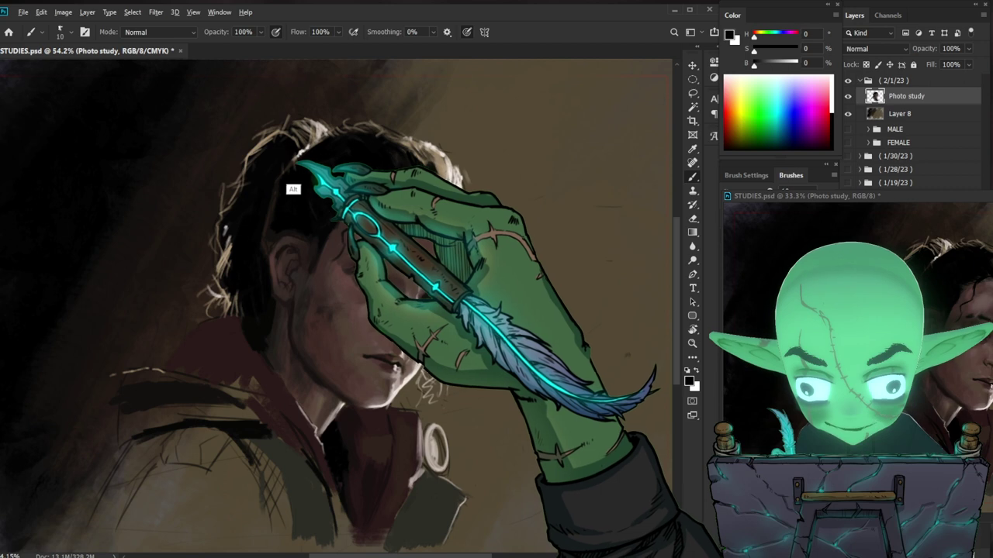
Step: Add strand detail to the dark hair with a brown (H 33, S 30, B 24) at 10 px and a near-white (H 25, S 7, B 95) at 6 px
{"action": "left_click", "coordinate": [297, 194], "text": "alt"}
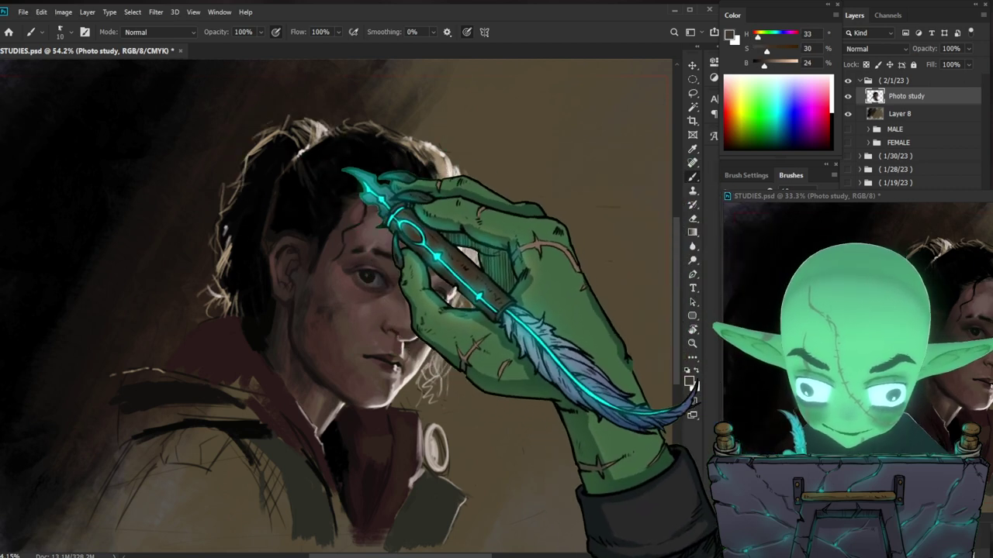
{"action": "left_click", "coordinate": [442, 171], "text": "alt"}
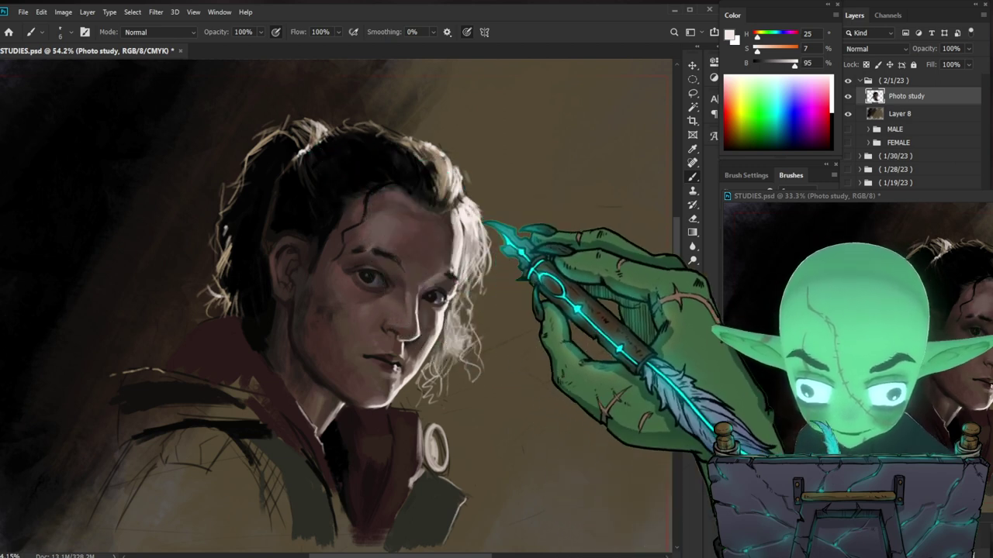
Step: Sample black from the hair and deepen the dark hair above the ear and toward the ponytail at 10 to 19 px
{"action": "left_click", "coordinate": [283, 225], "text": "alt"}
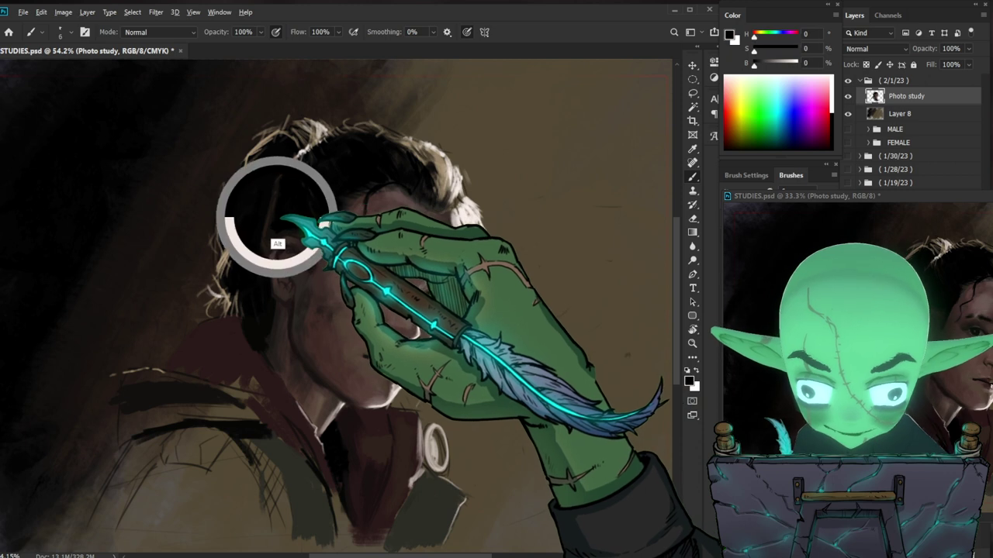
{"action": "key", "text": "]"}
{"action": "key", "text": "]"}
{"action": "key", "text": "]"}
{"action": "key", "text": "]"}
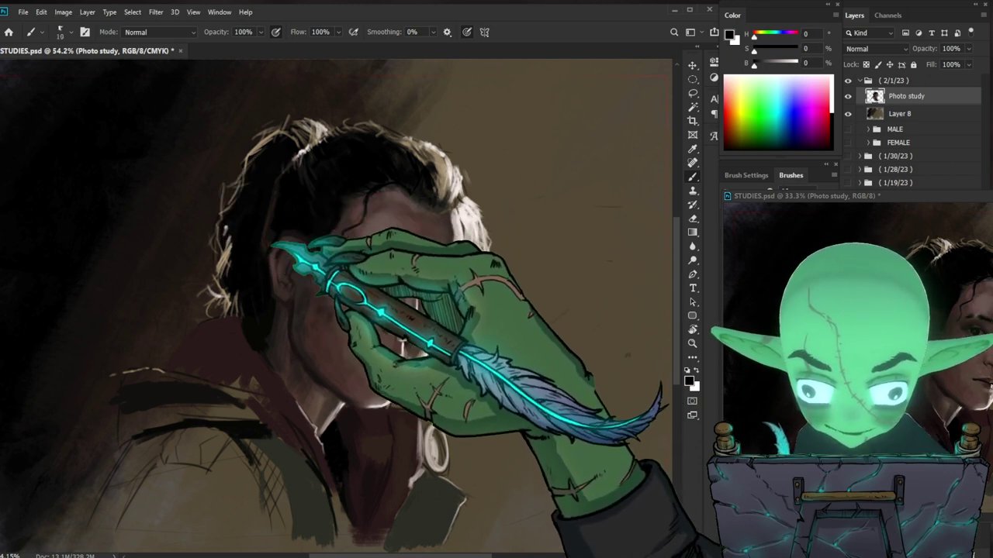
{"action": "key", "text": "bracketright"}
{"action": "key", "text": "bracketright"}
{"action": "key", "text": "bracketright"}
{"action": "key", "text": "bracketright"}
{"action": "key", "text": "bracketright"}
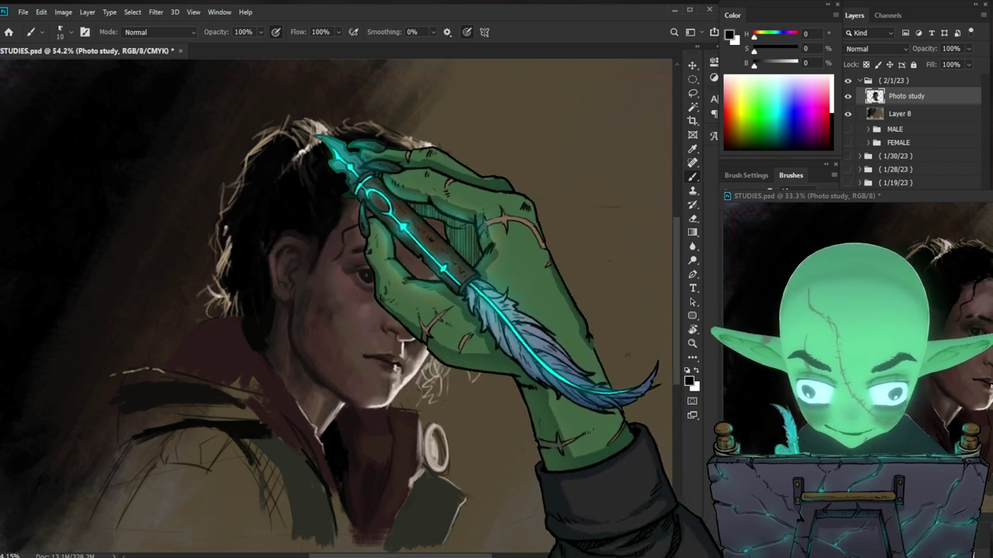
{"action": "mouse_move", "coordinate": [290, 229]}
{"action": "left_mouse_down"}
{"action": "mouse_move", "coordinate": [262, 250]}
{"action": "mouse_move", "coordinate": [295, 189]}
{"action": "mouse_move", "coordinate": [246, 243]}
{"action": "mouse_move", "coordinate": [254, 310]}
{"action": "left_mouse_up"}
Step: Refine the crown hair with sampled black at 9 px and light strands (H 27, S 10, B 74) at 8 px
{"action": "key", "text": "z"}
{"action": "left_click_drag", "start_coordinate": [620, 451], "coordinate": [548, 463]}
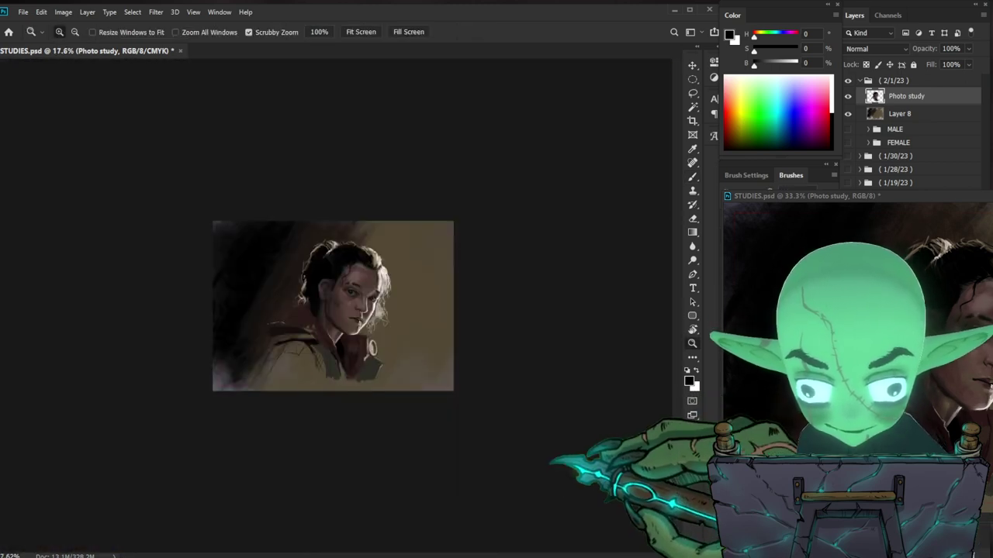
{"action": "scroll", "coordinate": [334, 287], "scroll_direction": "up", "scroll_amount": 5}
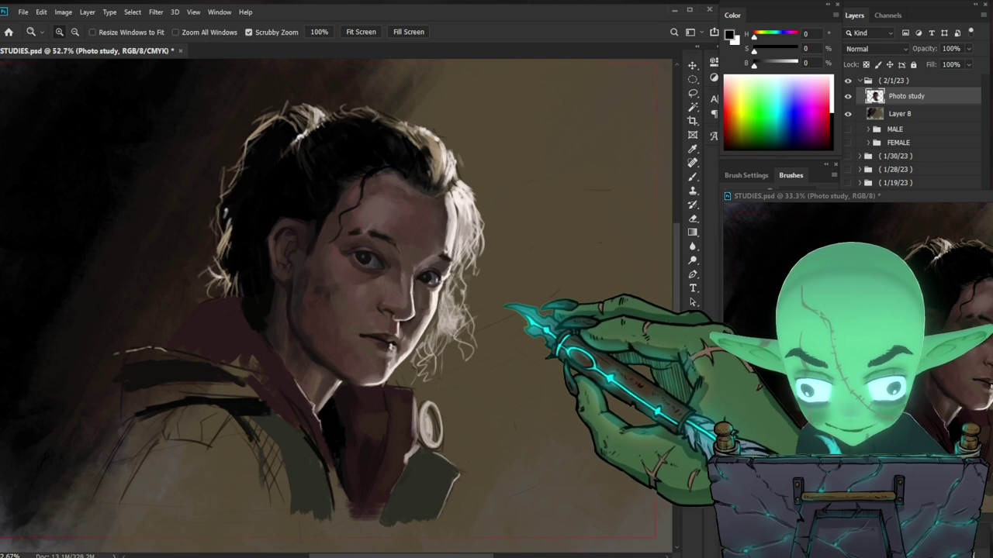
{"action": "key", "text": "b"}
{"action": "left_click", "coordinate": [358, 218], "text": "alt"}
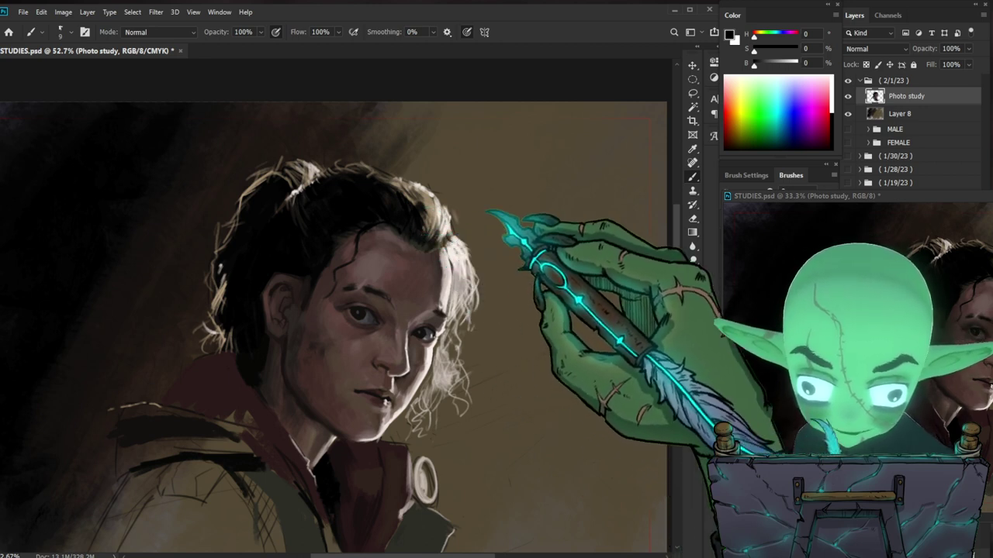
{"action": "left_click_drag", "start_coordinate": [538, 337], "coordinate": [510, 359]}
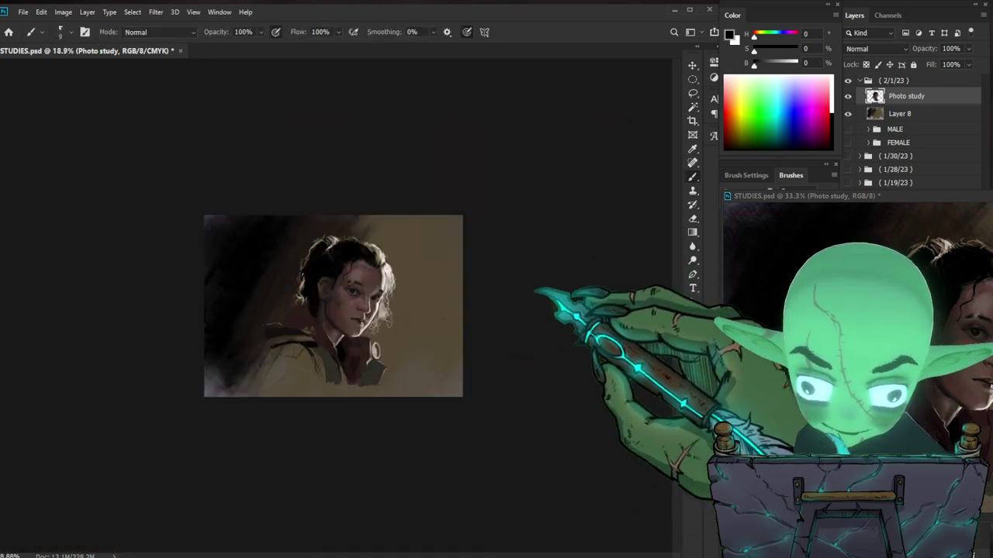
{"action": "scroll", "coordinate": [333, 307], "scroll_direction": "up", "scroll_amount": 3}
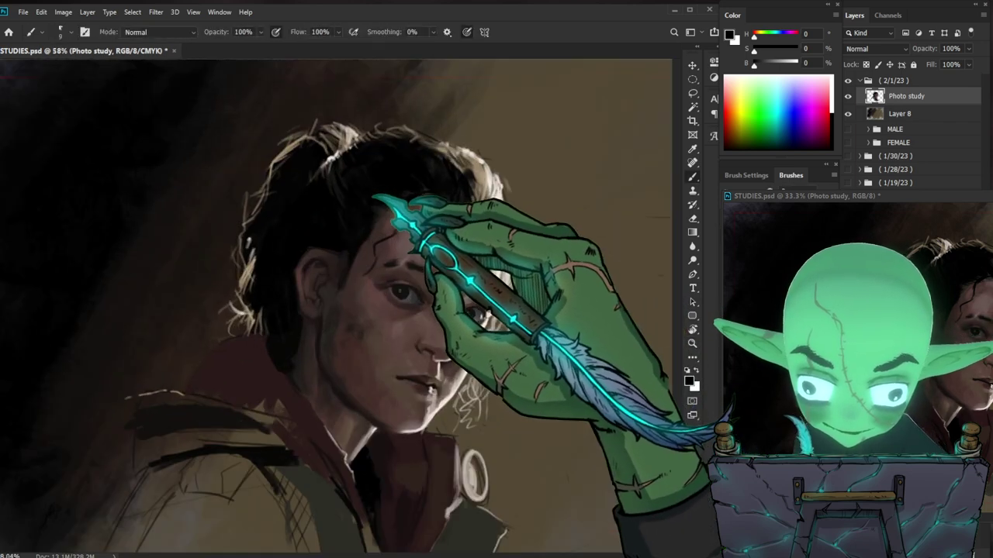
{"action": "scroll", "coordinate": [320, 281], "scroll_direction": "up", "scroll_amount": 5}
{"action": "left_click", "coordinate": [328, 164], "text": "alt"}
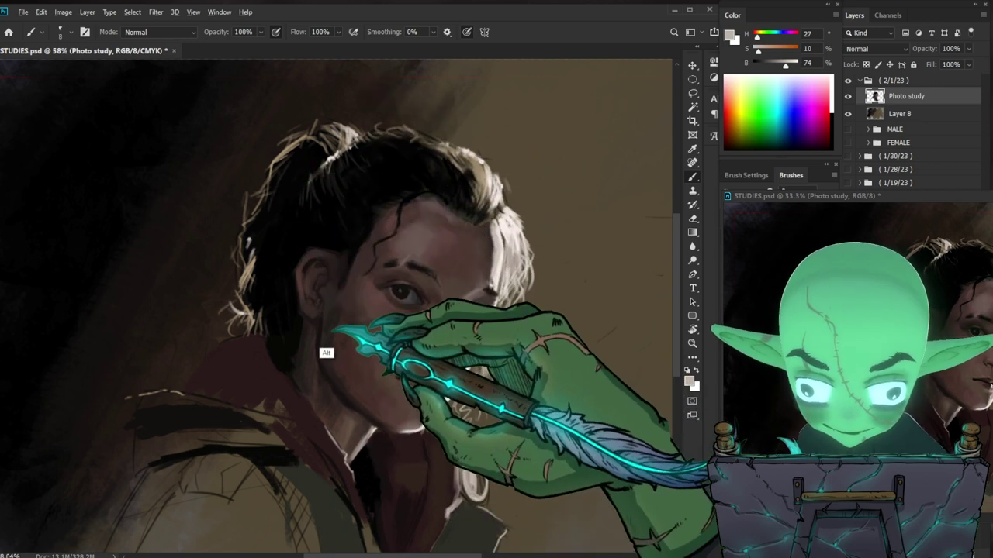
Step: Paint subtle dark strands above the ear with sampled browns, including H 23, S 22, B 14, H 33, S 26, B 13 and H 27, S 20, B 18
{"action": "left_click", "coordinate": [327, 320], "text": "alt"}
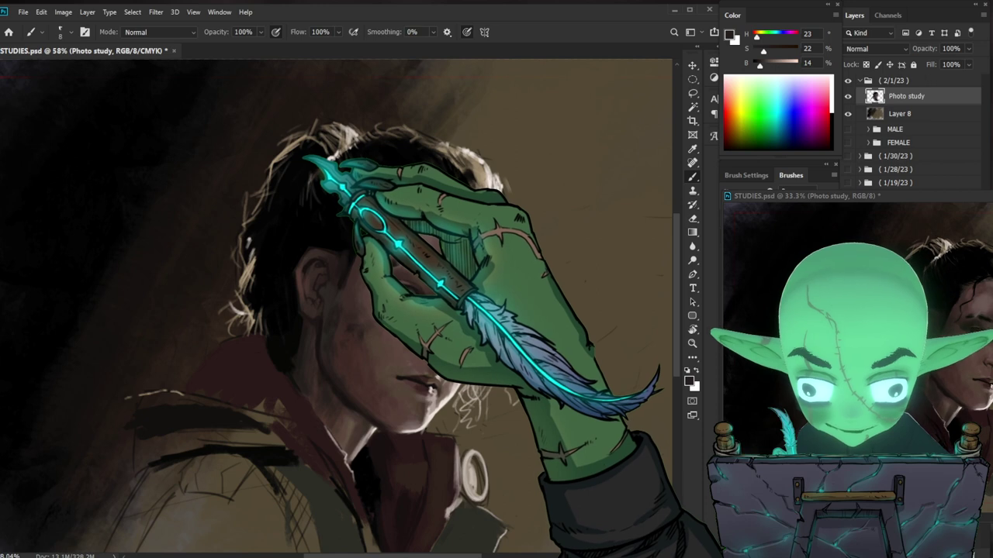
{"action": "key", "text": "bracketleft"}
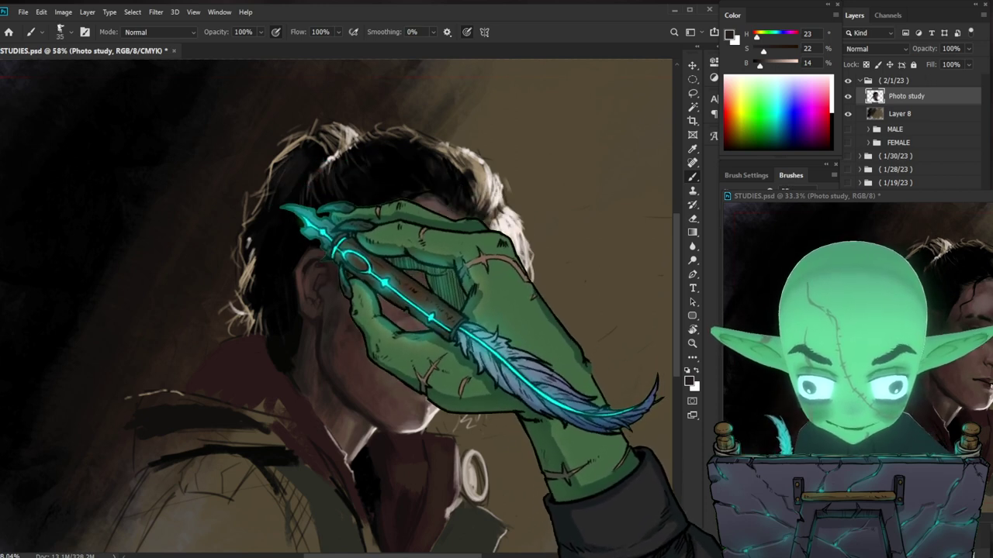
{"action": "left_click", "coordinate": [294, 177], "text": "alt"}
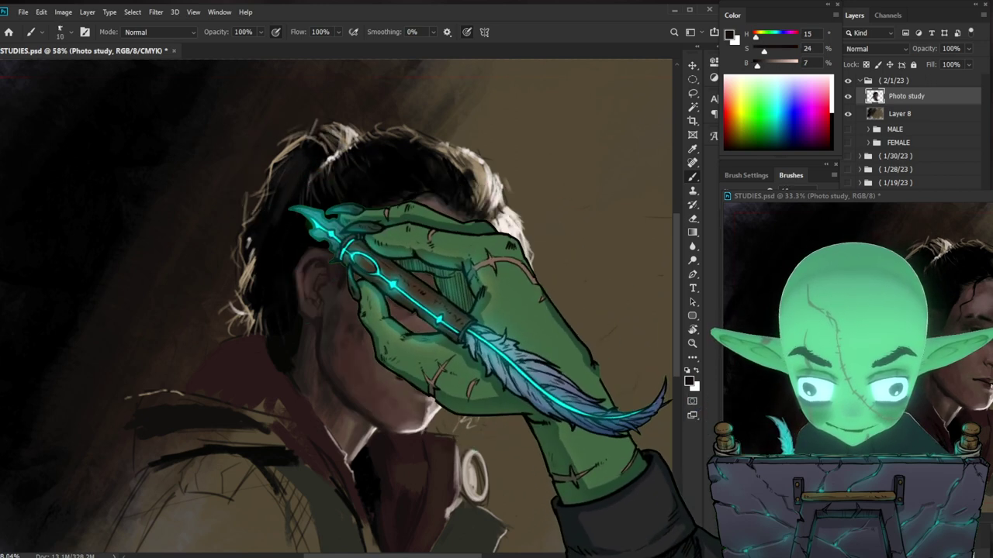
{"action": "left_click", "coordinate": [378, 213], "text": "alt"}
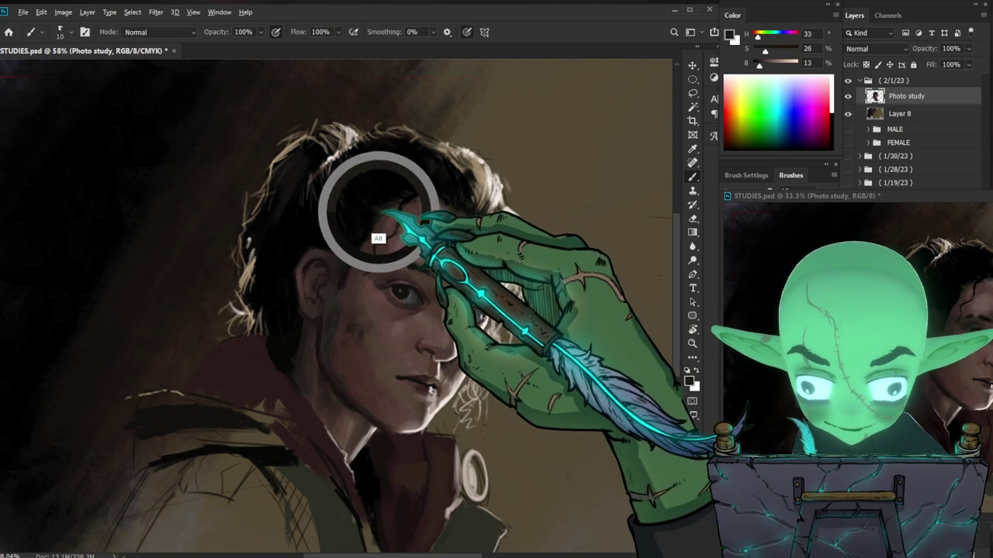
{"action": "left_click", "coordinate": [378, 210], "text": "alt"}
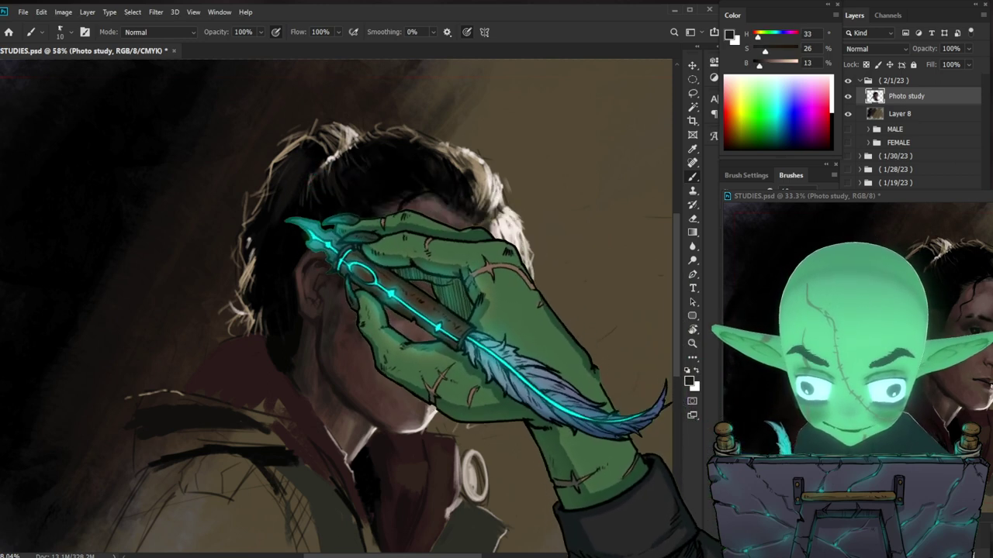
{"action": "left_click", "coordinate": [328, 305], "text": "alt"}
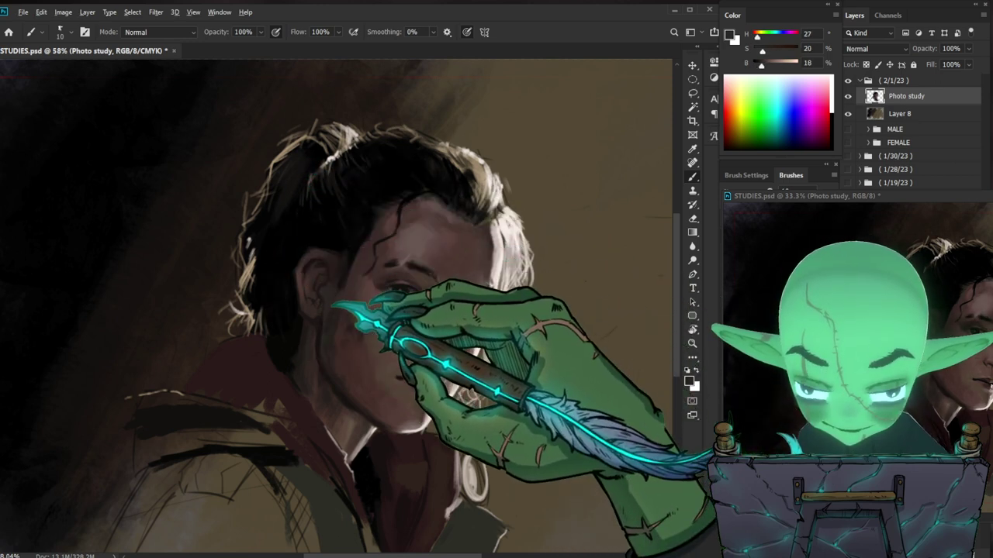
Step: Shift the brown to a dark olive (H 60, S 16, B 17) and brush it into the hair above the ear at 30 px
{"action": "left_click", "coordinate": [729, 35]}
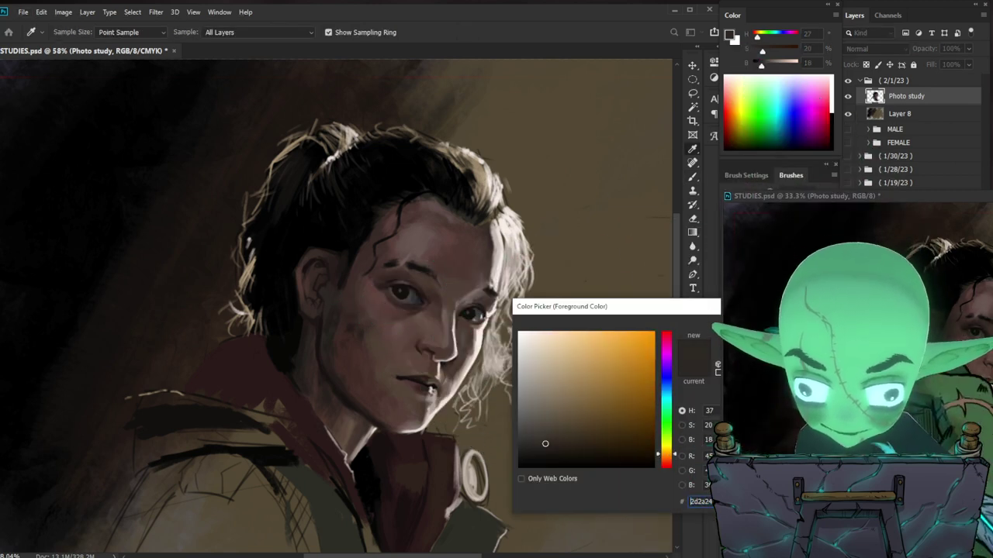
{"action": "key", "text": "Return"}
{"action": "left_click", "coordinate": [329, 498], "text": "alt"}
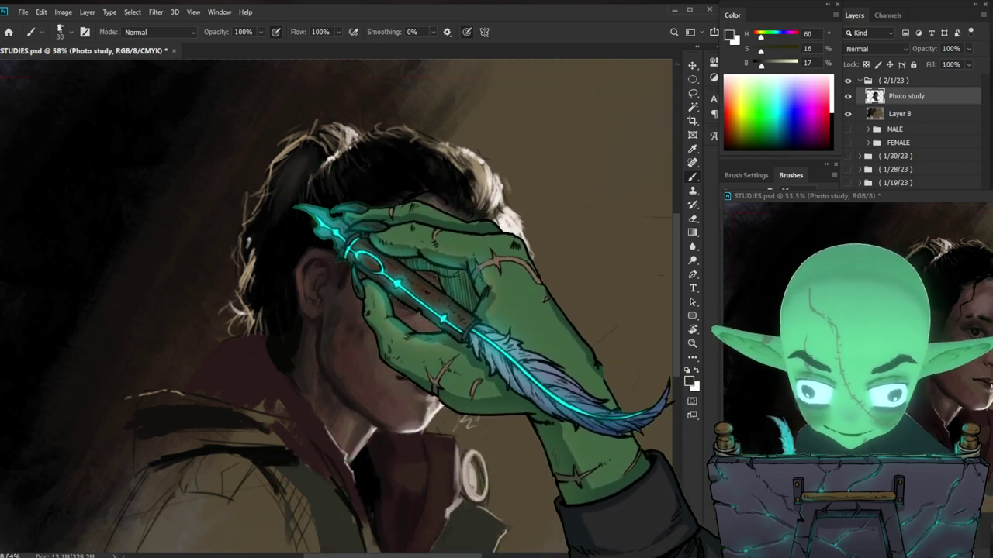
Step: Break up the olive hair patches with near-black (H 60, S 100, B 1) at 15 to 25 px and dark olive (H 60, S 21, B 7) at 10 px
{"action": "left_click", "coordinate": [277, 222], "text": "alt"}
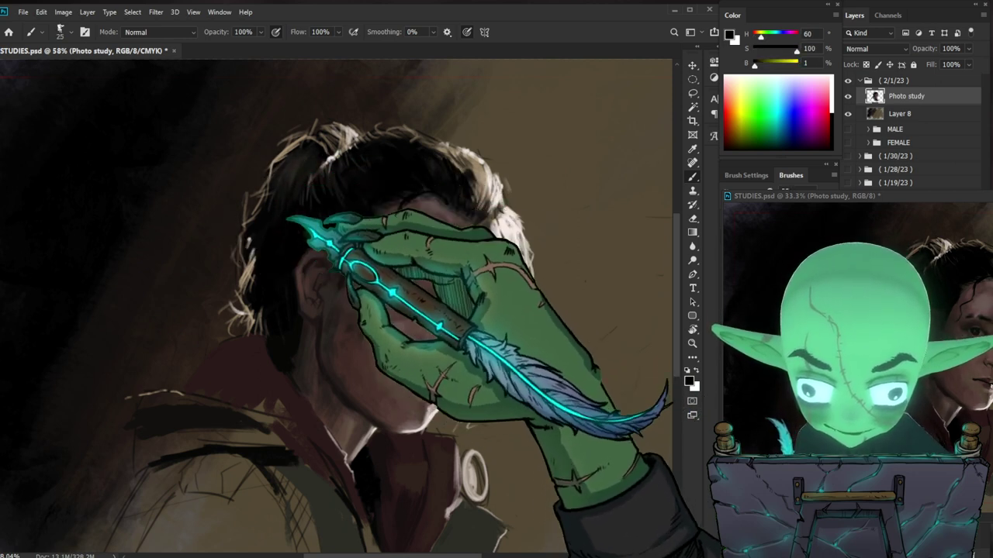
{"action": "key", "text": "["}
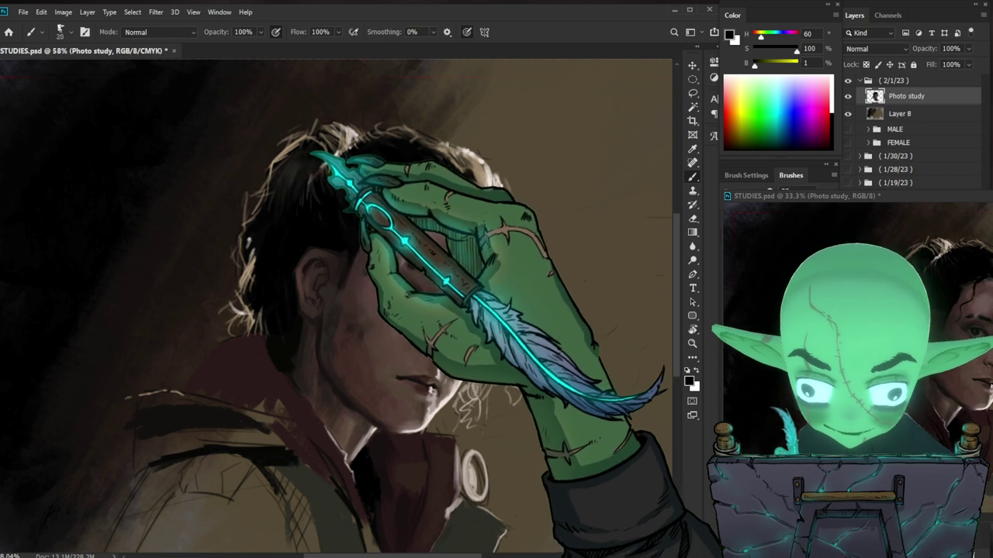
{"action": "key", "text": "bracketleft"}
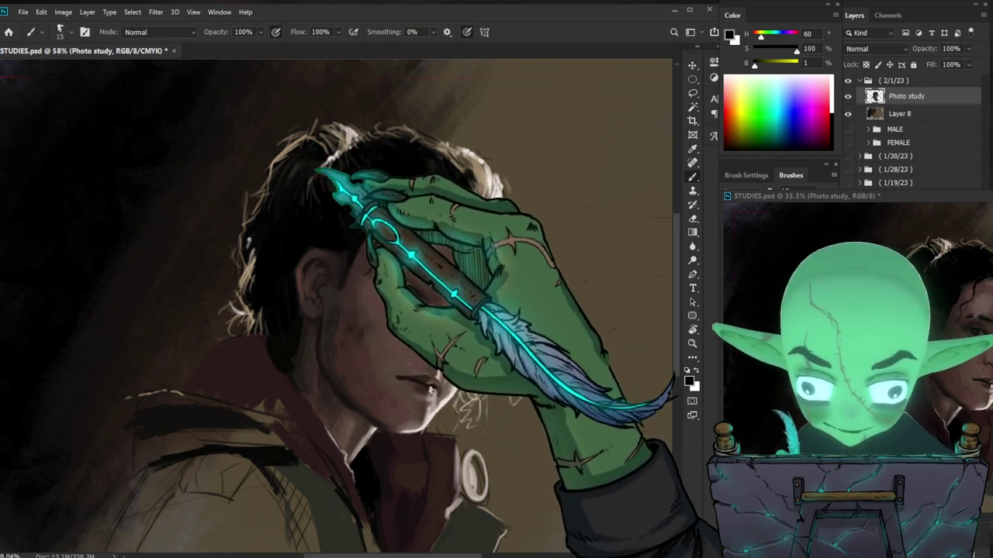
{"action": "key", "text": "bracketright"}
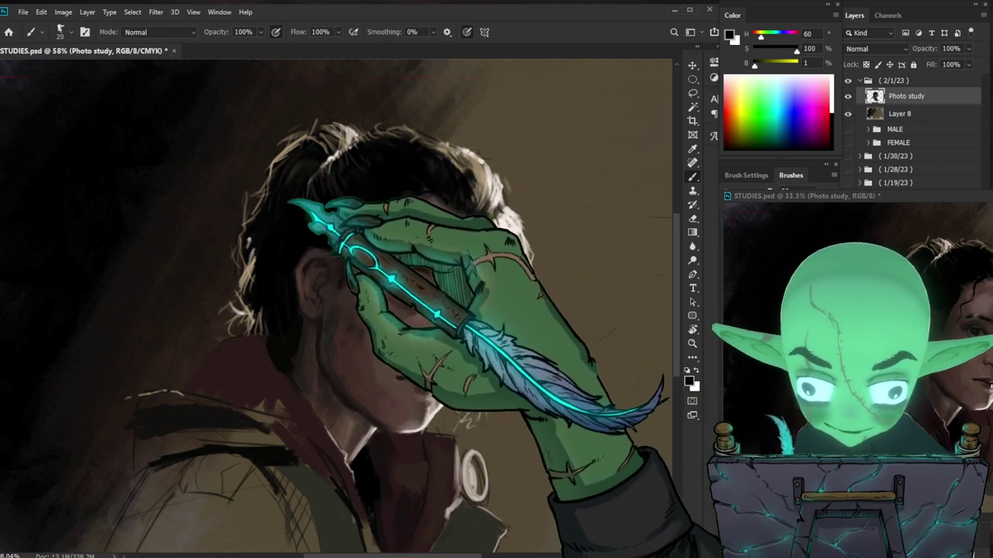
{"action": "left_click", "coordinate": [296, 189], "text": "alt"}
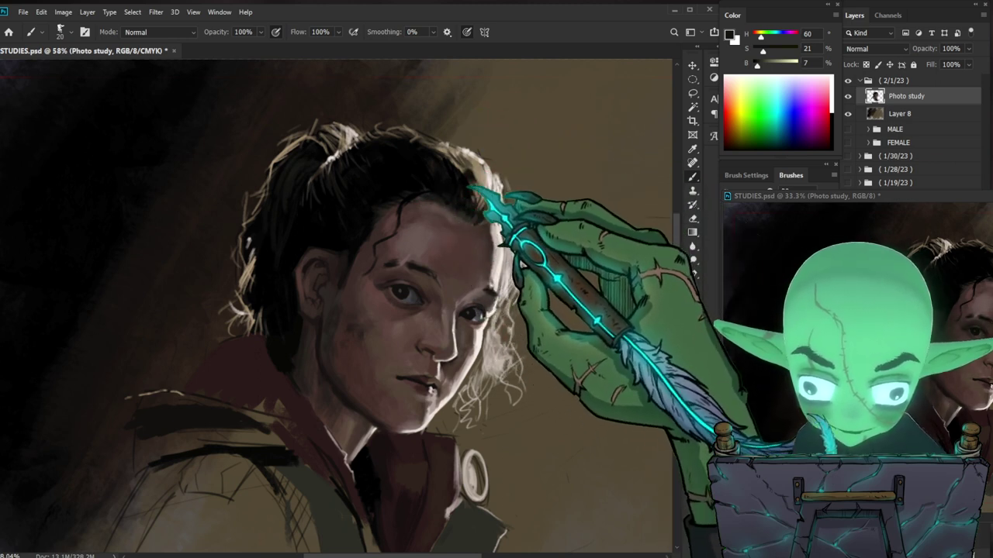
{"action": "key", "text": "["}
{"action": "key", "text": "bracketleft"}
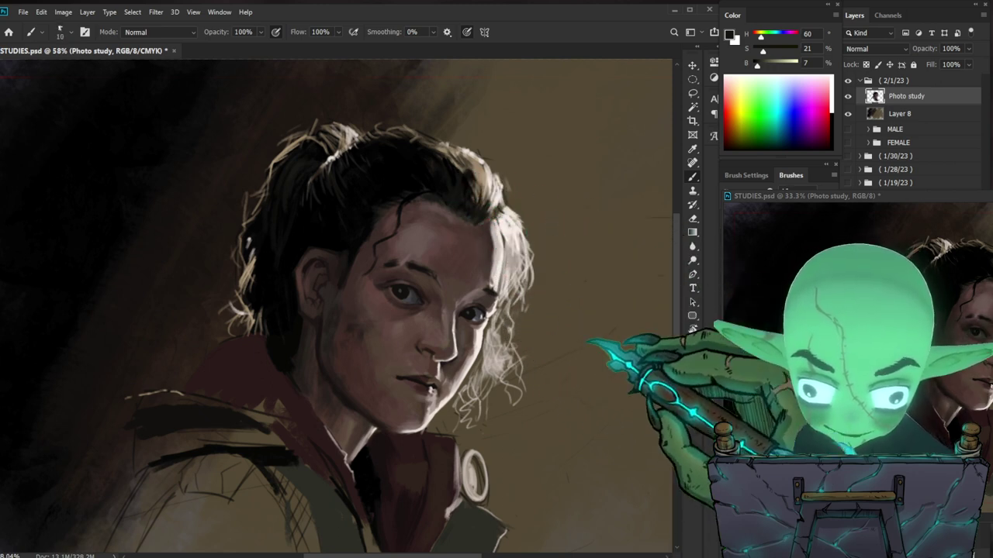
Step: Sample shadow tones H 9, S 32, B 24 and H 8, S 39, B 15 and refine the temple and near eye shading at 8 to 30 px
{"action": "left_click_drag", "start_coordinate": [598, 343], "coordinate": [405, 357]}
{"action": "left_click_drag", "start_coordinate": [566, 373], "coordinate": [539, 385]}
{"action": "mouse_move", "coordinate": [388, 291]}
{"action": "left_mouse_down"}
{"action": "mouse_move", "coordinate": [424, 287]}
{"action": "mouse_move", "coordinate": [436, 300]}
{"action": "left_mouse_up"}
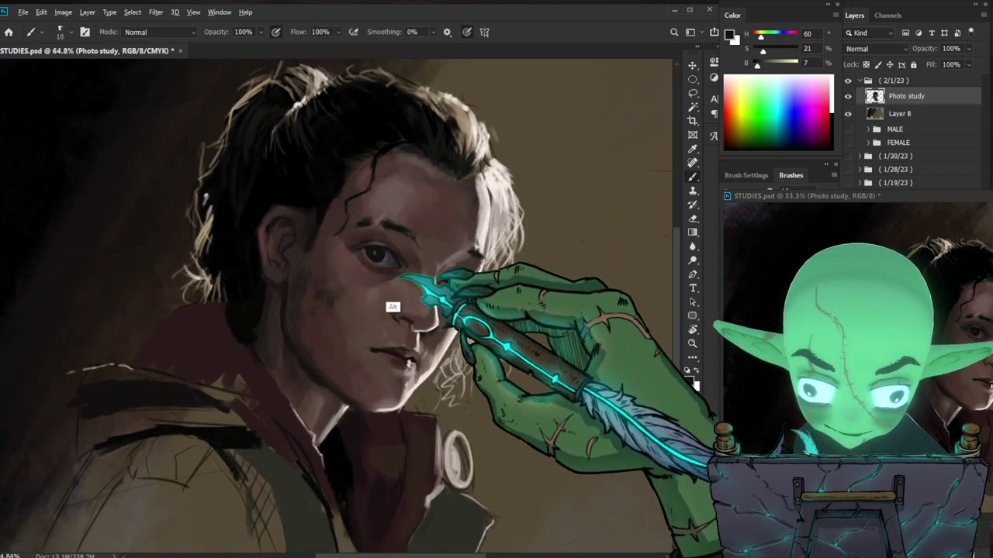
{"action": "left_click", "coordinate": [317, 228], "text": "alt"}
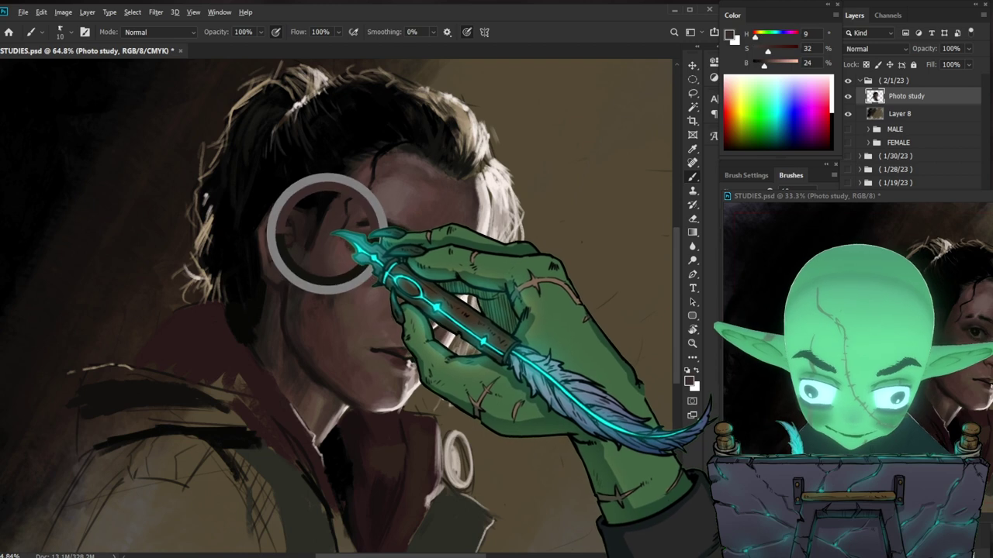
{"action": "left_click", "coordinate": [401, 258], "text": "alt"}
{"action": "key", "text": "bracketleft"}
{"action": "mouse_move", "coordinate": [390, 251]}
{"action": "left_mouse_down"}
{"action": "mouse_move", "coordinate": [359, 255]}
{"action": "mouse_move", "coordinate": [388, 251]}
{"action": "left_mouse_up"}
{"action": "key", "text": "bracketleft"}
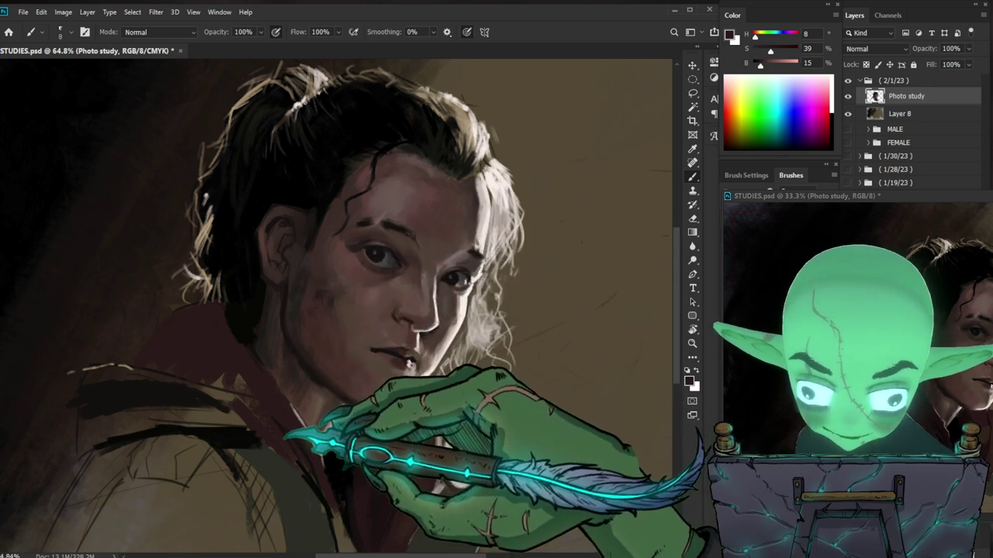
{"action": "key", "text": "bracketright"}
{"action": "key", "text": "bracketright"}
{"action": "key", "text": "bracketright"}
{"action": "key", "text": "bracketright"}
{"action": "key", "text": "bracketright"}
{"action": "key", "text": "bracketright"}
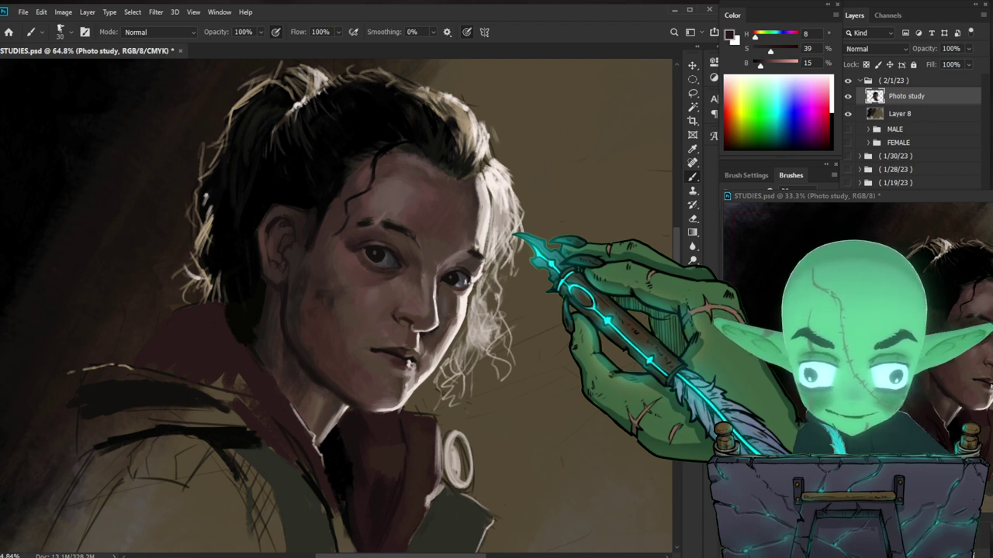
Step: Sample a mid skin tone (H 12, S 21, B 46) beside the nose bridge and refine the far eye's inner corner at 8 px
{"action": "left_click_drag", "start_coordinate": [508, 361], "coordinate": [497, 365]}
{"action": "left_click_drag", "start_coordinate": [529, 312], "coordinate": [548, 313]}
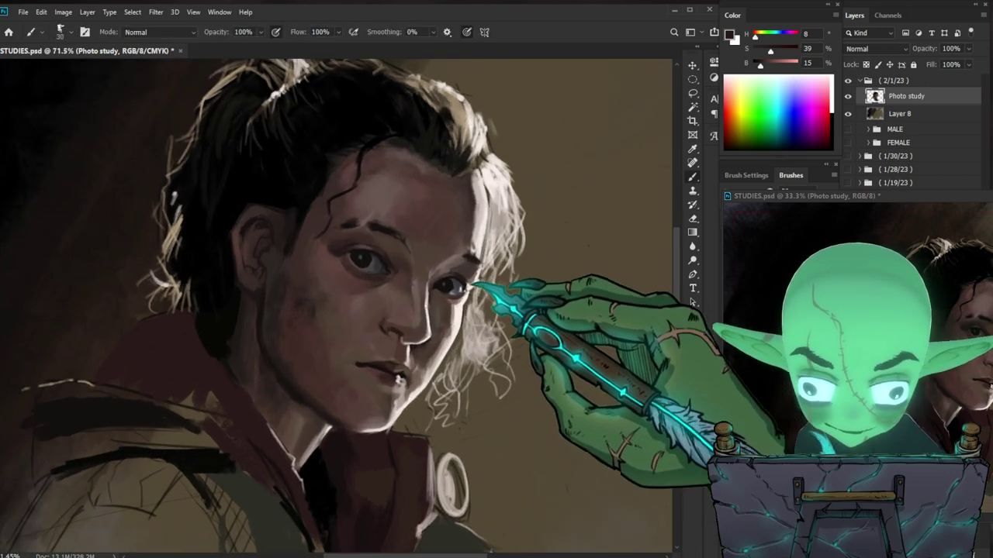
{"action": "left_click", "coordinate": [429, 283], "text": "alt"}
{"action": "key", "text": "["}
{"action": "key", "text": "["}
{"action": "key", "text": "["}
{"action": "key", "text": "["}
{"action": "key", "text": "["}
{"action": "key", "text": "["}
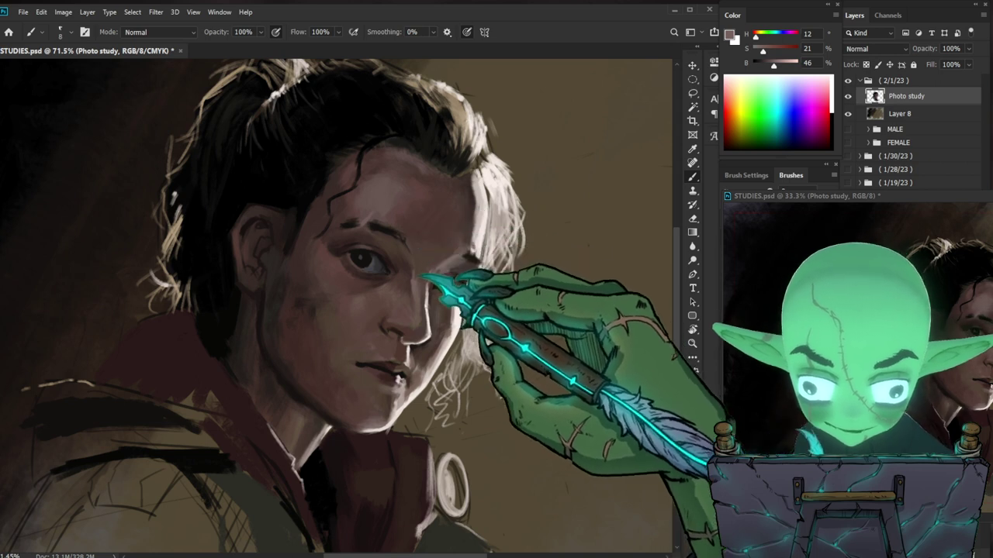
Step: Sample a brown shadow tone (H 20, S 28, B 30) and shade the far eye's inner corner at 9 to 10 px
{"action": "left_click_drag", "start_coordinate": [542, 282], "coordinate": [512, 291]}
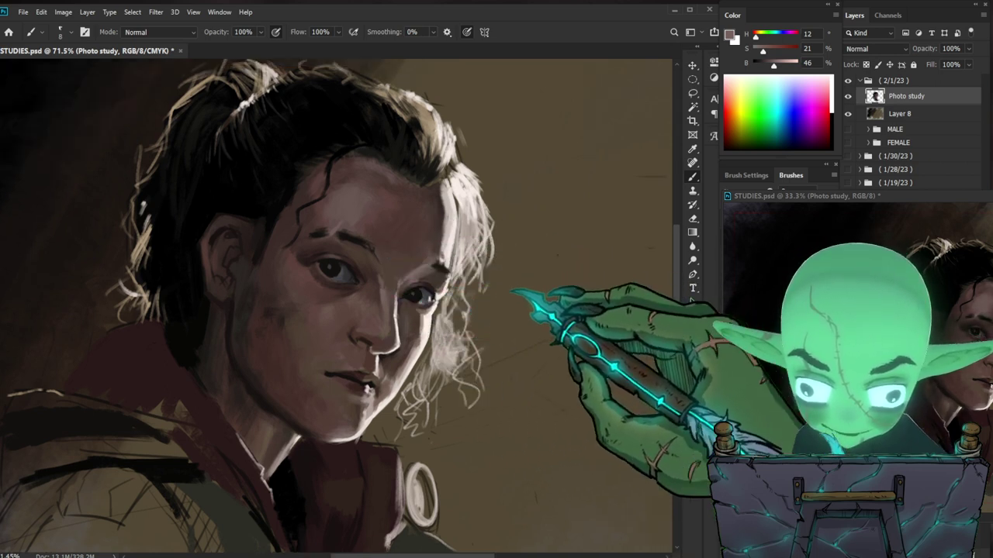
{"action": "left_click", "coordinate": [391, 342], "text": "alt"}
{"action": "left_click", "coordinate": [392, 314], "text": "alt"}
{"action": "left_click_drag", "start_coordinate": [403, 288], "coordinate": [399, 288]}
{"action": "key", "text": "bracketright"}
{"action": "key", "text": "bracketright"}
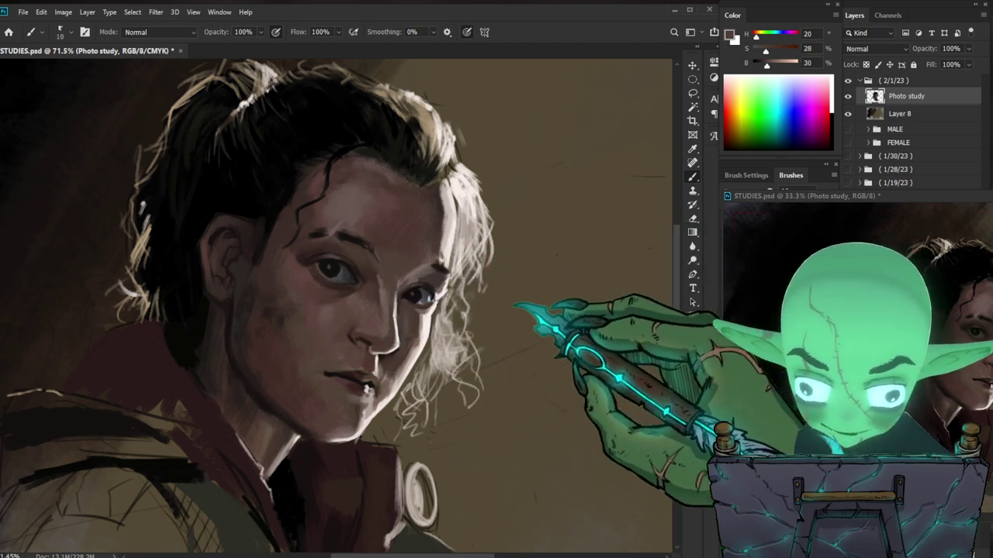
{"action": "key", "text": "bracketleft"}
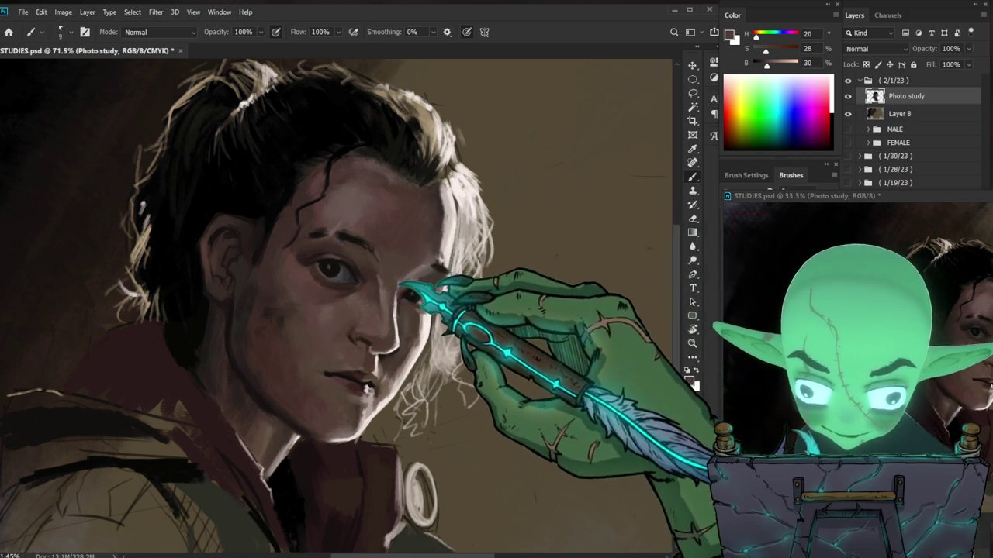
Step: Set the shadow brown to brightness 26 and saturation 35, and deepen the shading around the far eye at 15 to 25 px
{"action": "left_click_drag", "start_coordinate": [767, 66], "coordinate": [765, 65]}
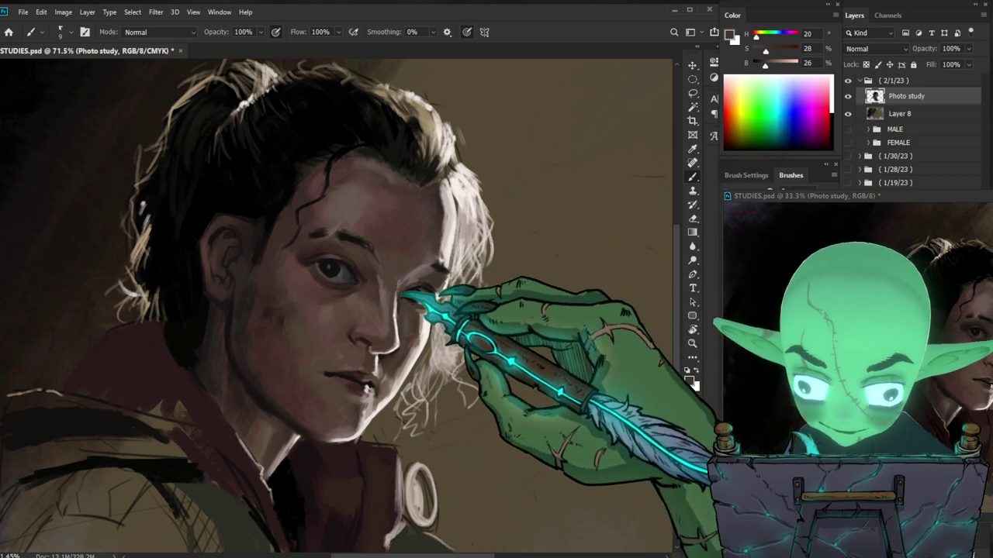
{"action": "key", "text": "bracketright"}
{"action": "key", "text": "bracketright"}
{"action": "key", "text": "bracketright"}
{"action": "key", "text": "bracketright"}
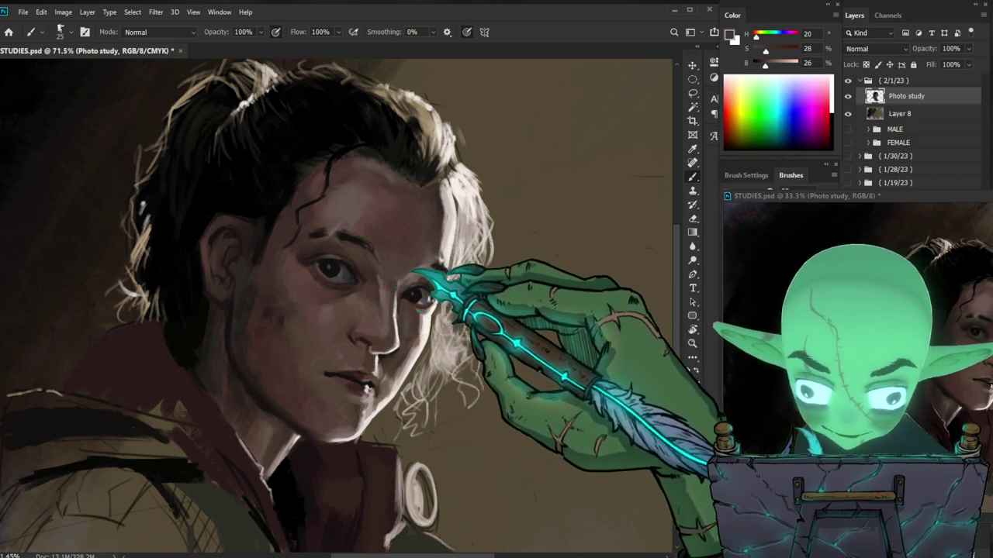
{"action": "left_click", "coordinate": [766, 50]}
{"action": "left_click_drag", "start_coordinate": [766, 50], "coordinate": [768, 50]}
{"action": "key", "text": "bracketleft"}
{"action": "key", "text": "bracketleft"}
{"action": "key", "text": "bracketleft"}
{"action": "key", "text": "bracketright"}
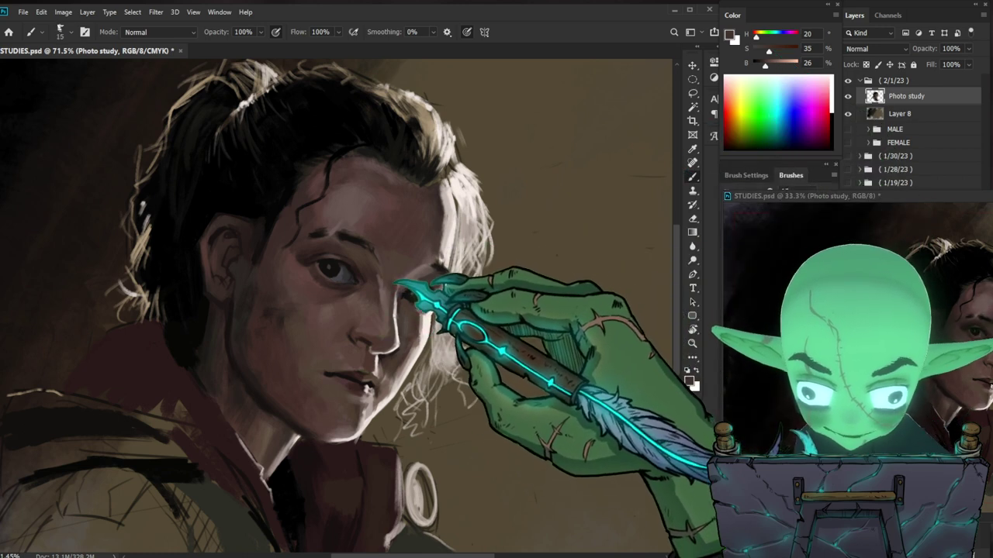
Step: Sample a brown shadow tone (H 19, S 32, B 34) beside the nose bridge and refine the far eye's surrounding shading at 25 px
{"action": "key", "text": "bracketright"}
{"action": "key", "text": "bracketright"}
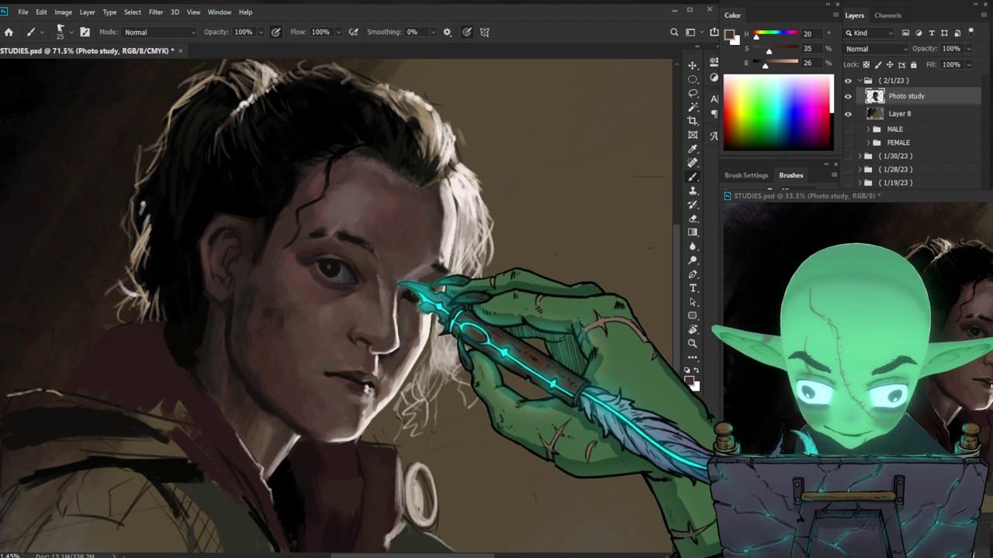
{"action": "key", "text": "ctrl+minus"}
{"action": "key", "text": "ctrl+minus"}
{"action": "key", "text": "ctrl+minus"}
{"action": "key", "text": "ctrl+space"}
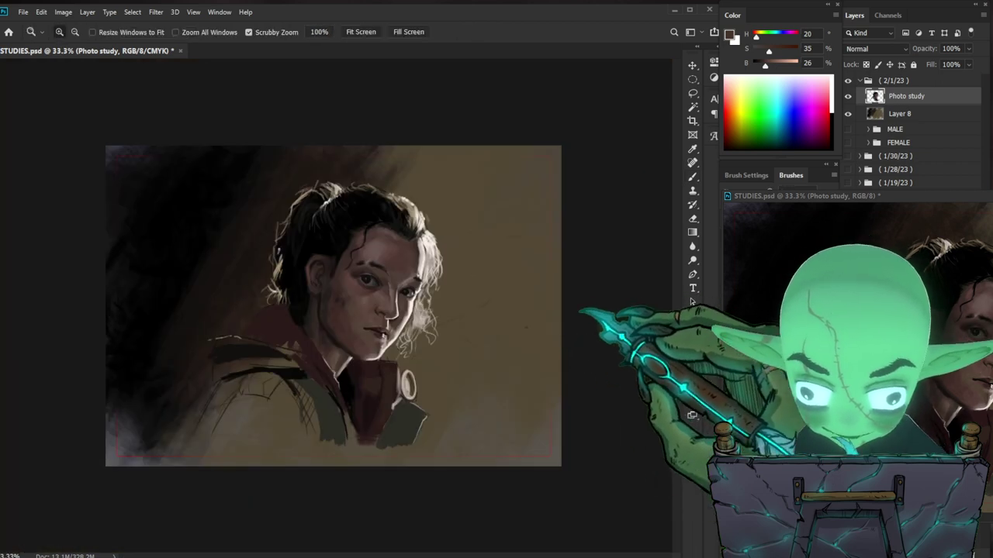
{"action": "mouse_move", "coordinate": [443, 242]}
{"action": "left_mouse_down"}
{"action": "mouse_move", "coordinate": [449, 262]}
{"action": "mouse_move", "coordinate": [467, 242]}
{"action": "left_mouse_up"}
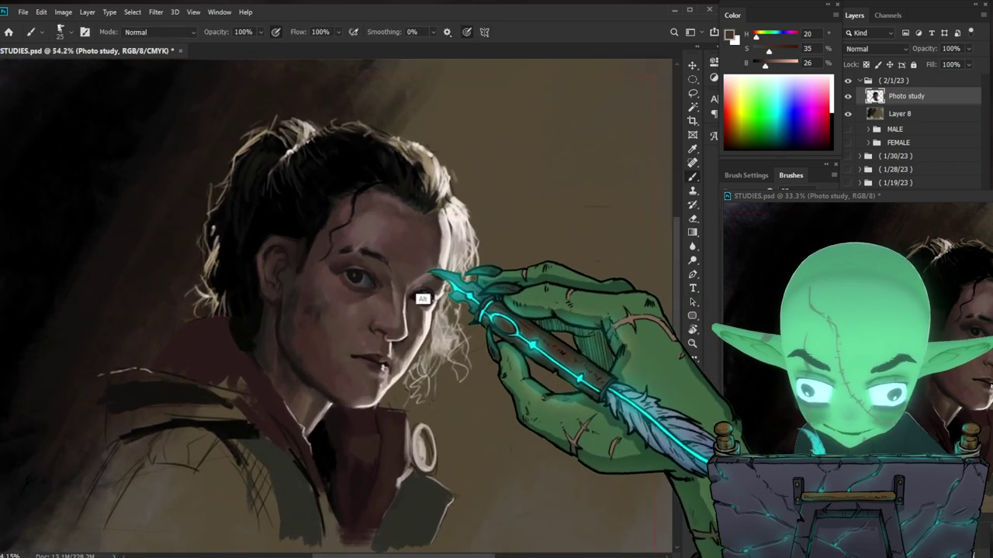
{"action": "left_click", "coordinate": [406, 273], "text": "alt"}
{"action": "left_click_drag", "start_coordinate": [768, 65], "coordinate": [769, 66]}
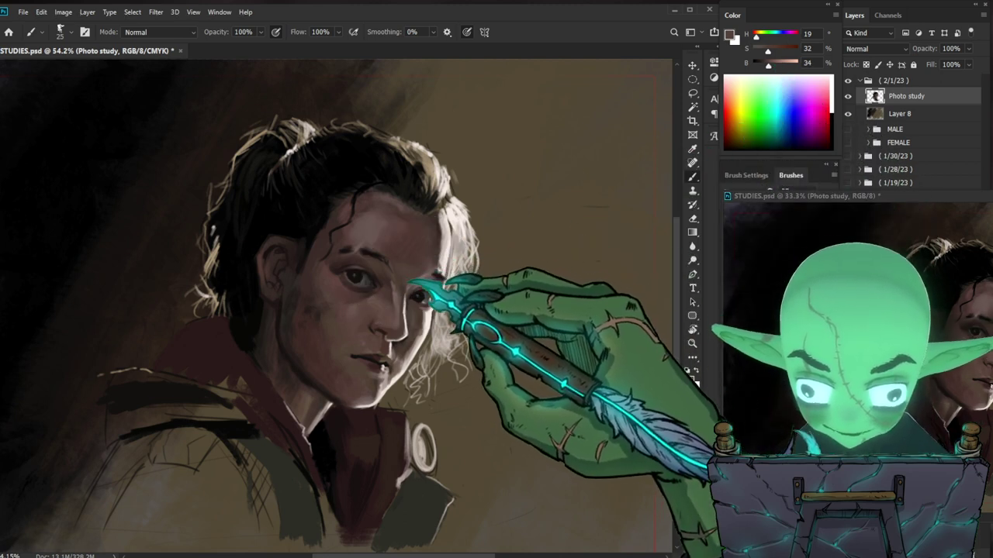
Step: Sample a near-black tone (H 20, S 26, B 9) and define the far eyebrow with an 8 px brush
{"action": "key", "text": "z"}
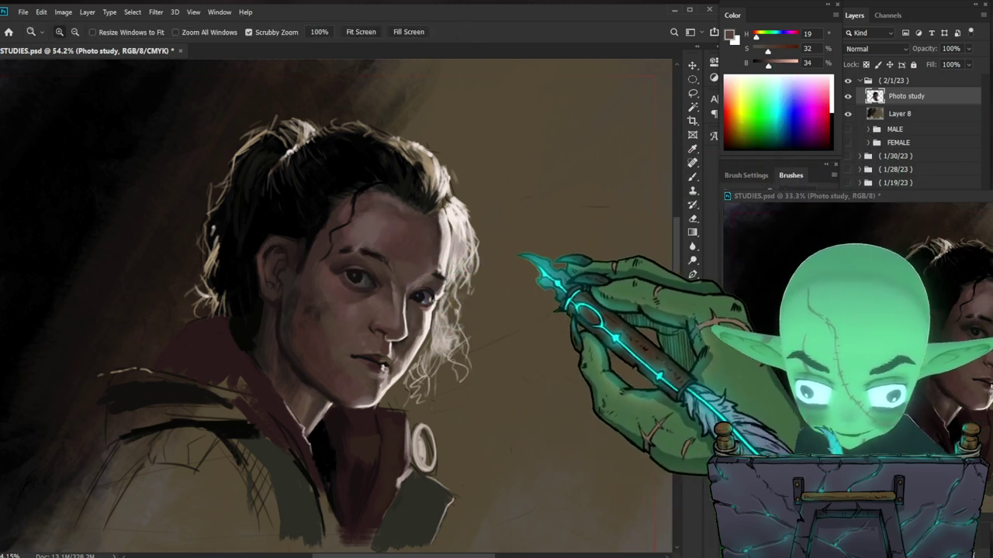
{"action": "left_click_drag", "start_coordinate": [536, 260], "coordinate": [528, 269]}
{"action": "left_click_drag", "start_coordinate": [415, 282], "coordinate": [440, 272]}
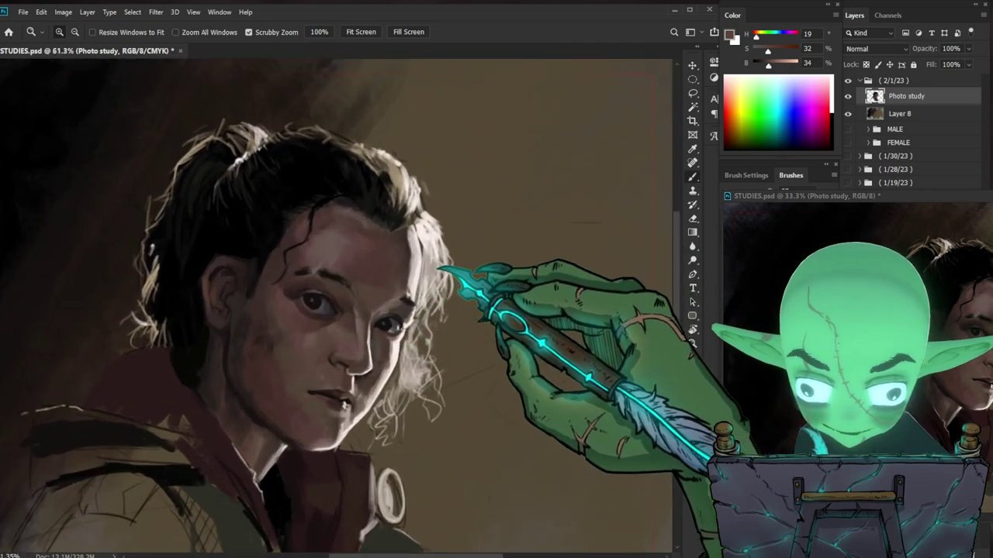
{"action": "key", "text": "b"}
{"action": "left_click", "coordinate": [394, 268], "text": "alt"}
{"action": "key", "text": "]"}
{"action": "key", "text": "]"}
{"action": "key", "text": "bracketleft"}
{"action": "left_click", "coordinate": [414, 287], "text": "alt"}
{"action": "key", "text": "bracketleft"}
{"action": "key", "text": "bracketleft"}
{"action": "key", "text": "bracketleft"}
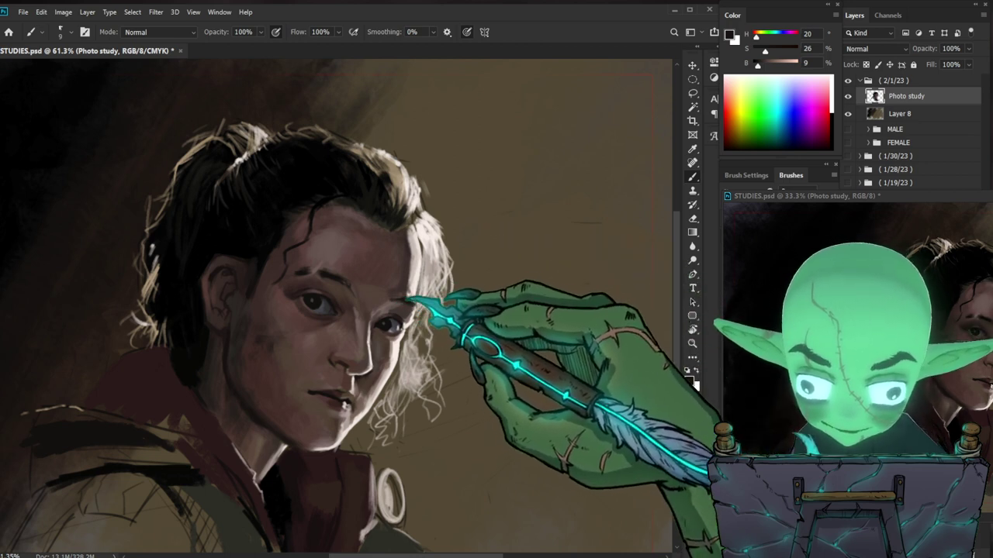
Step: Sample a reddish brown (H 13, S 36, B 30) and blend the skin around the far eyebrow at 8 px
{"action": "left_click", "coordinate": [377, 280], "text": "alt"}
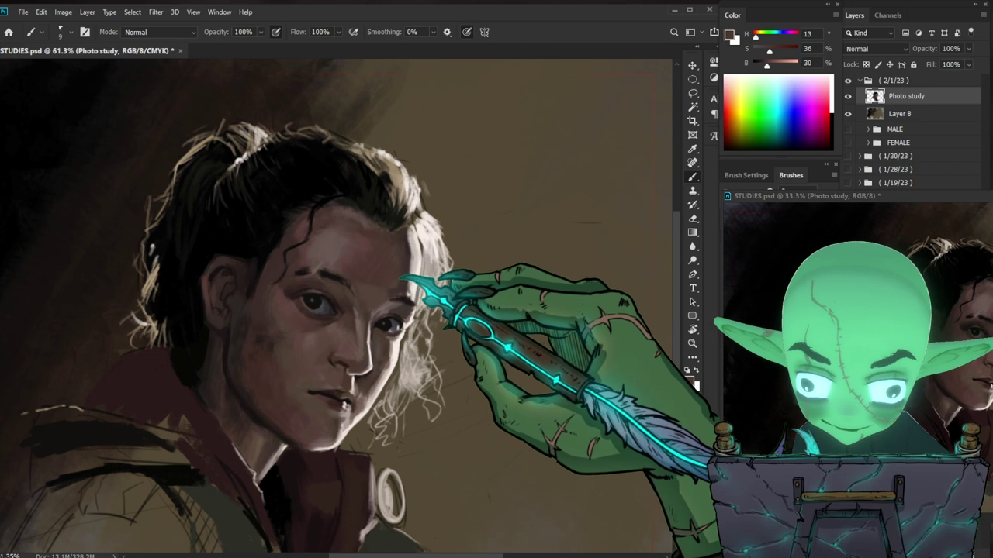
{"action": "key", "text": "ctrl+space"}
{"action": "left_click_drag", "start_coordinate": [571, 299], "coordinate": [516, 345]}
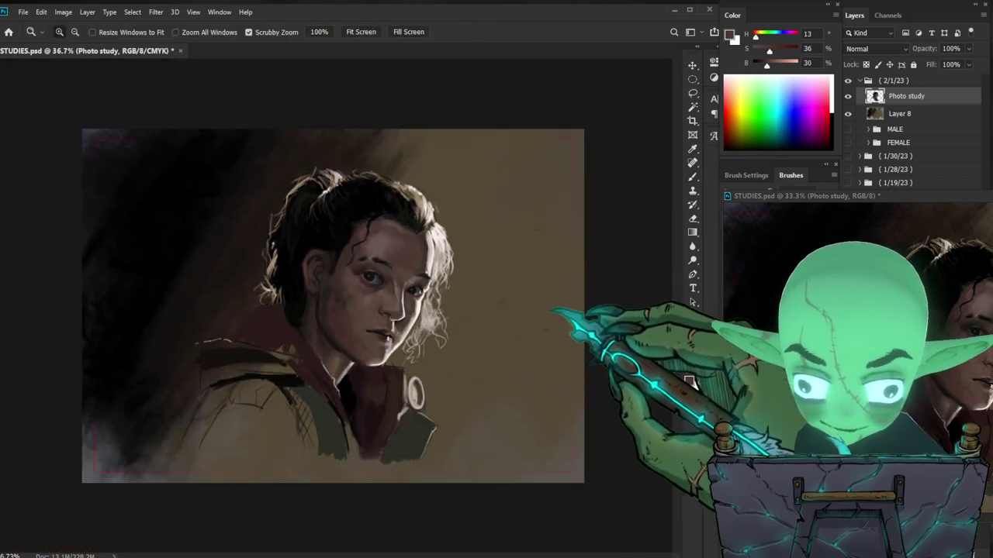
{"action": "left_click_drag", "start_coordinate": [460, 242], "coordinate": [505, 237]}
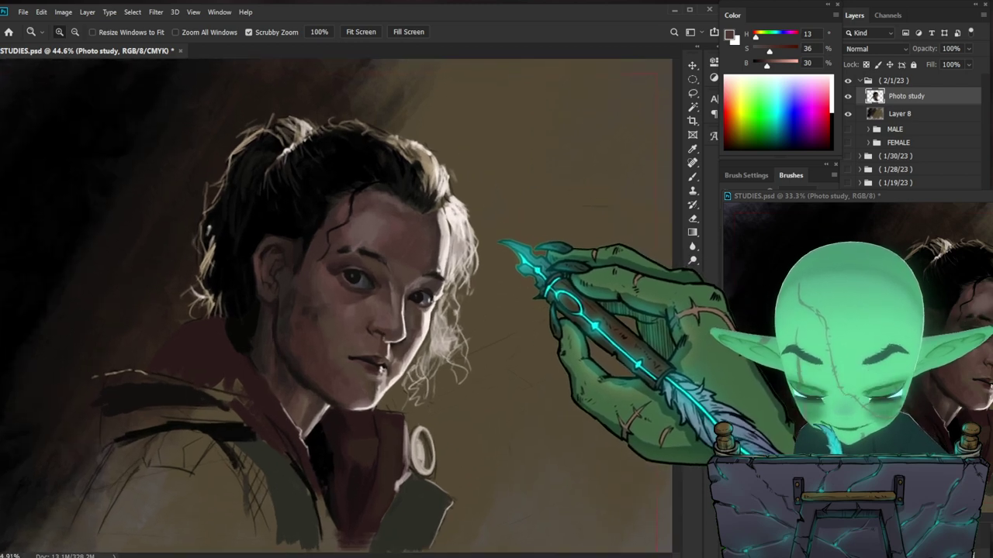
Step: Sample skin tones from H 21, S 34, B 27 up to H 22, S 27, B 49 and refine the far cheek shading at 10 px
{"action": "key", "text": "b"}
{"action": "left_click", "coordinate": [384, 350], "text": "alt"}
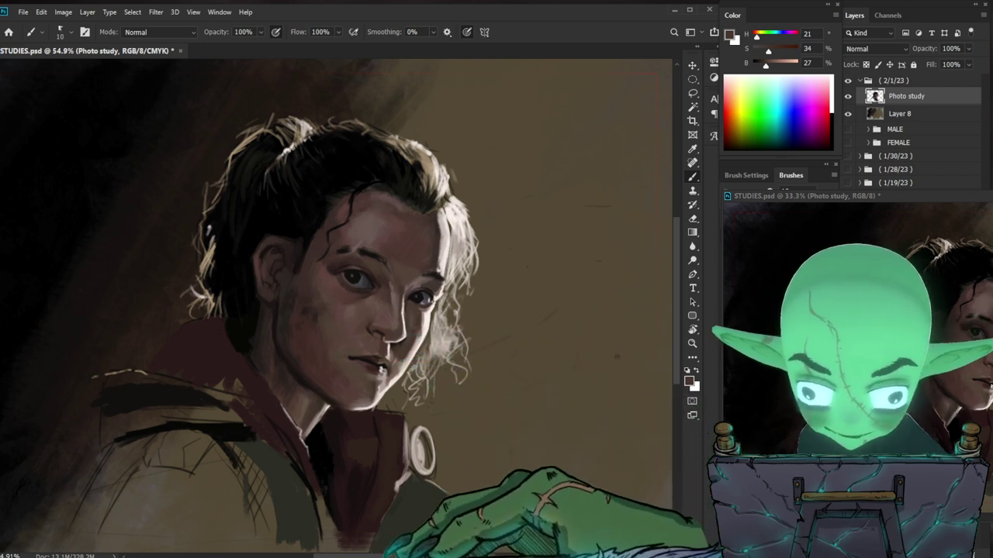
{"action": "left_click", "coordinate": [396, 354], "text": "alt"}
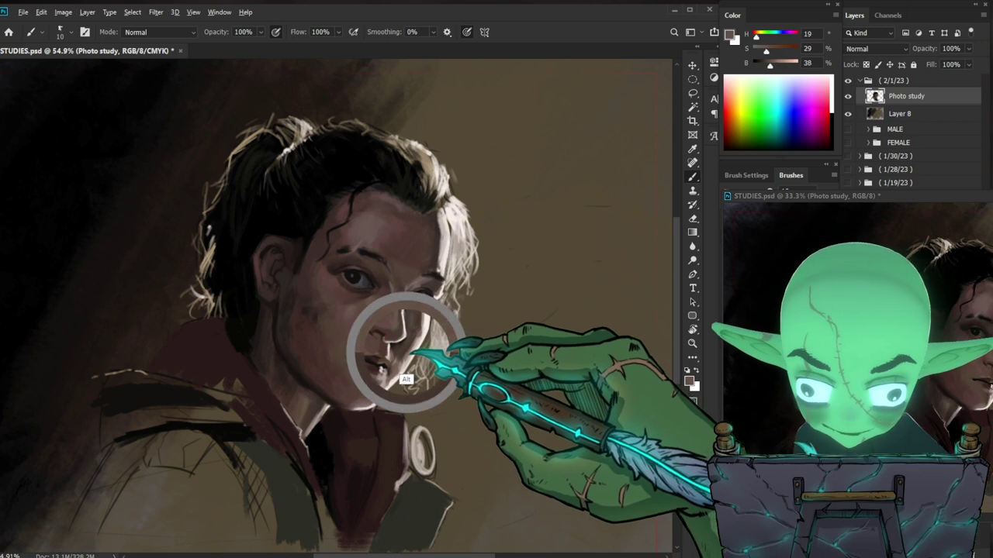
{"action": "left_click", "coordinate": [397, 353], "text": "alt"}
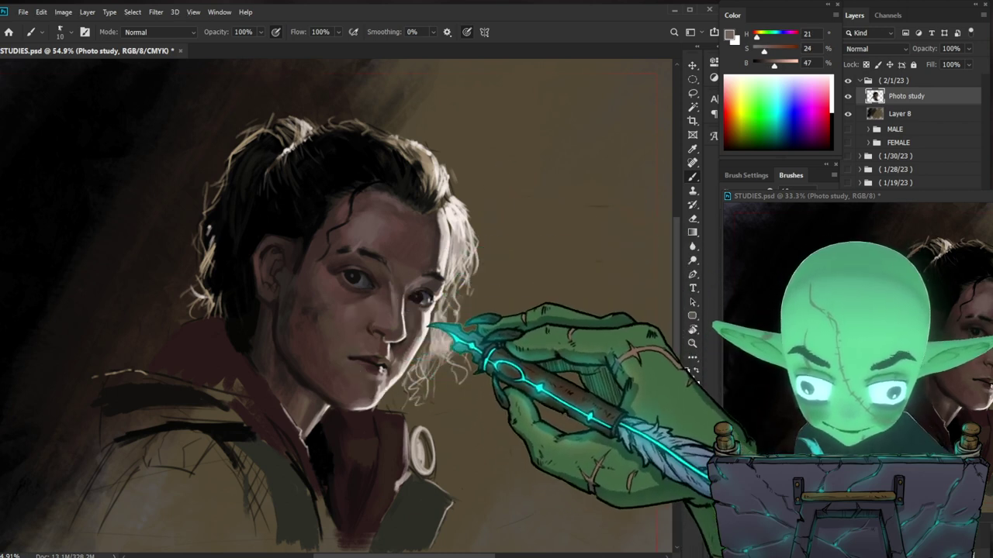
{"action": "left_click", "coordinate": [420, 326], "text": "alt"}
{"action": "left_click", "coordinate": [422, 334], "text": "alt"}
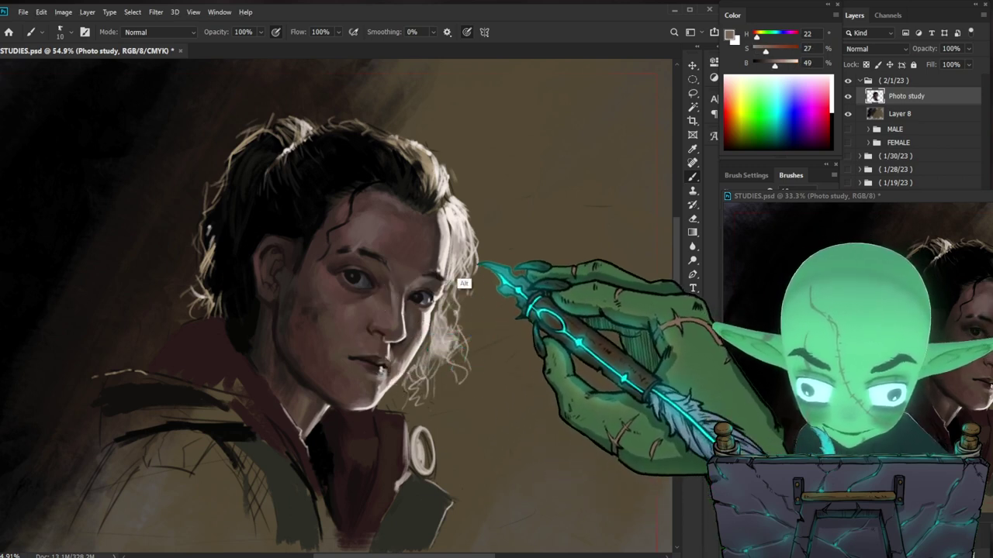
Step: Sample a highlight (H 23, S 8, B 85) and skin tones (H 23, S 26, B 46; H 29, S 31, B 32) and refine the lit cheek beside the mouth
{"action": "left_click", "coordinate": [411, 371], "text": "alt"}
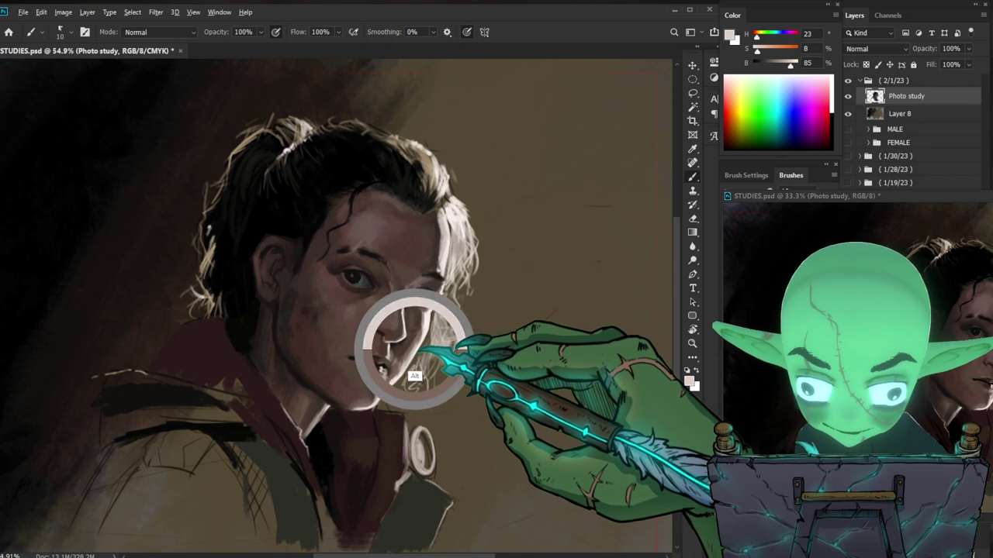
{"action": "left_click_drag", "start_coordinate": [498, 389], "coordinate": [527, 395]}
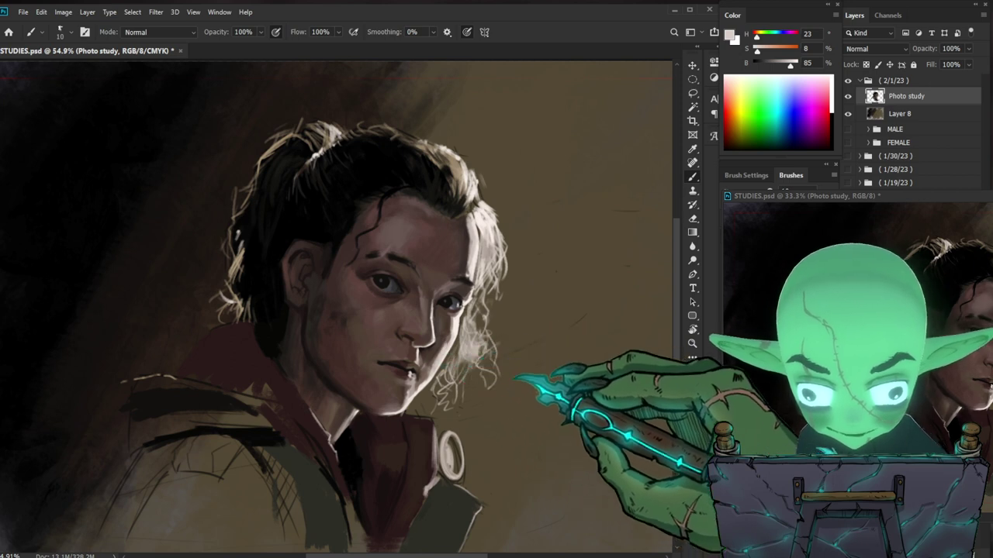
{"action": "left_click_drag", "start_coordinate": [514, 386], "coordinate": [519, 357]}
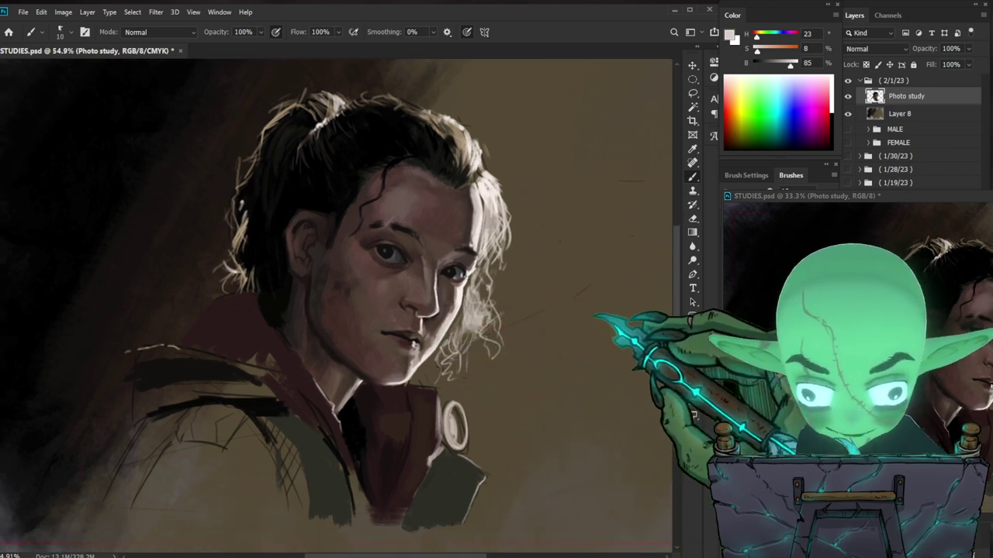
{"action": "left_click_drag", "start_coordinate": [521, 400], "coordinate": [538, 394]}
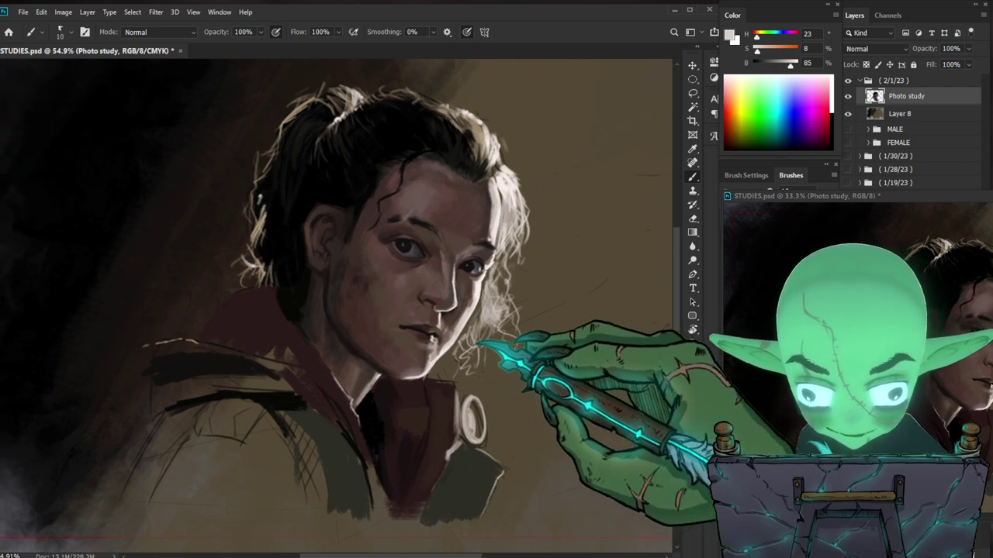
{"action": "left_click", "coordinate": [446, 366], "text": "alt"}
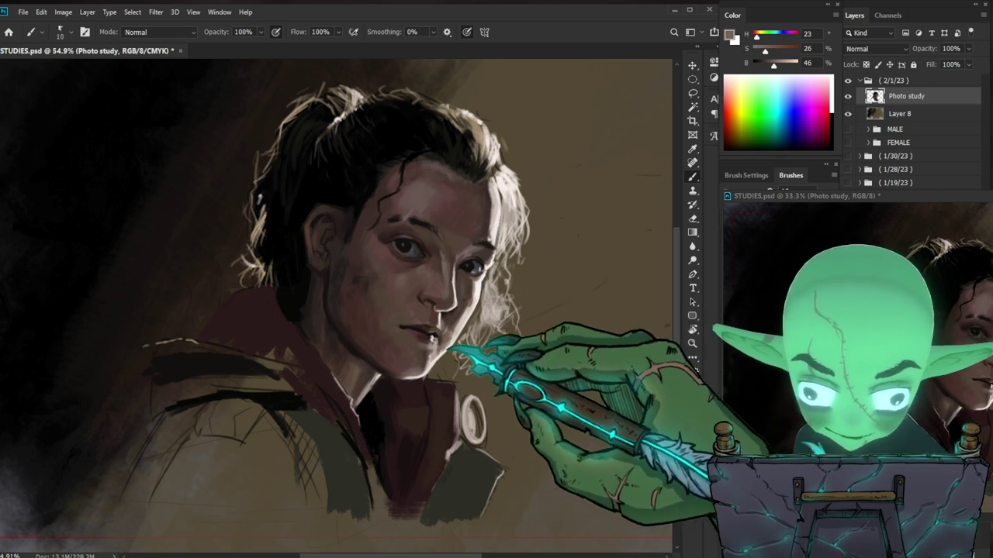
{"action": "left_click", "coordinate": [422, 337], "text": "alt"}
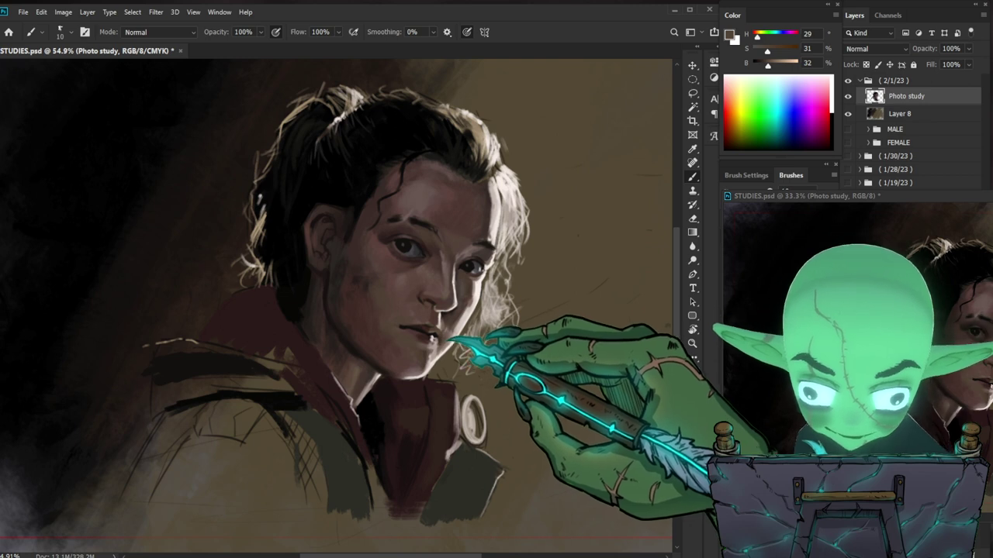
Step: Sample shadow browns H 12, S 39, B 27, H 17, S 31, B 26 and H 20, S 31, B 26 and refine the near mouth corner at 10 to 15 px
{"action": "left_click_drag", "start_coordinate": [571, 339], "coordinate": [527, 330]}
{"action": "mouse_move", "coordinate": [385, 341]}
{"action": "left_mouse_down"}
{"action": "mouse_move", "coordinate": [426, 332]}
{"action": "mouse_move", "coordinate": [417, 329]}
{"action": "left_mouse_up"}
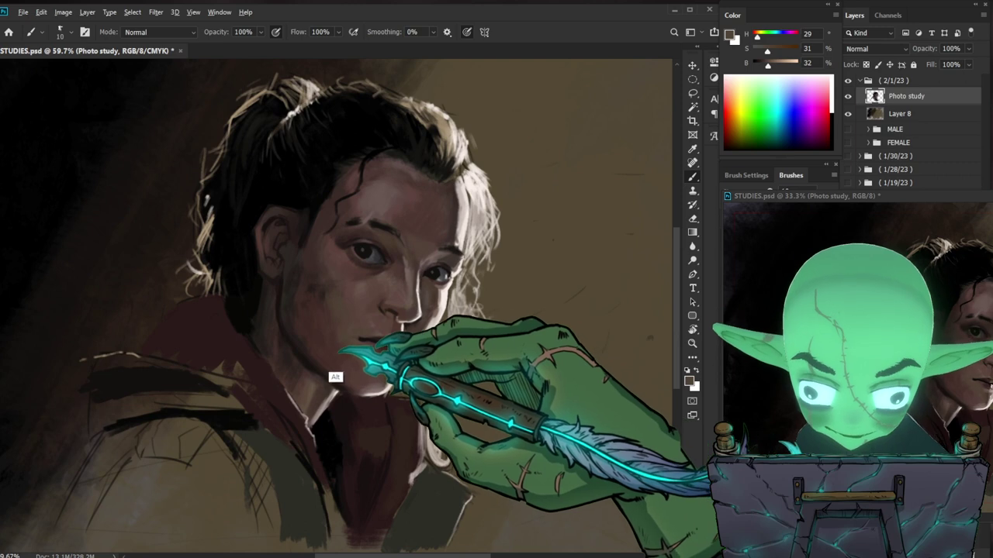
{"action": "left_click", "coordinate": [312, 321], "text": "alt"}
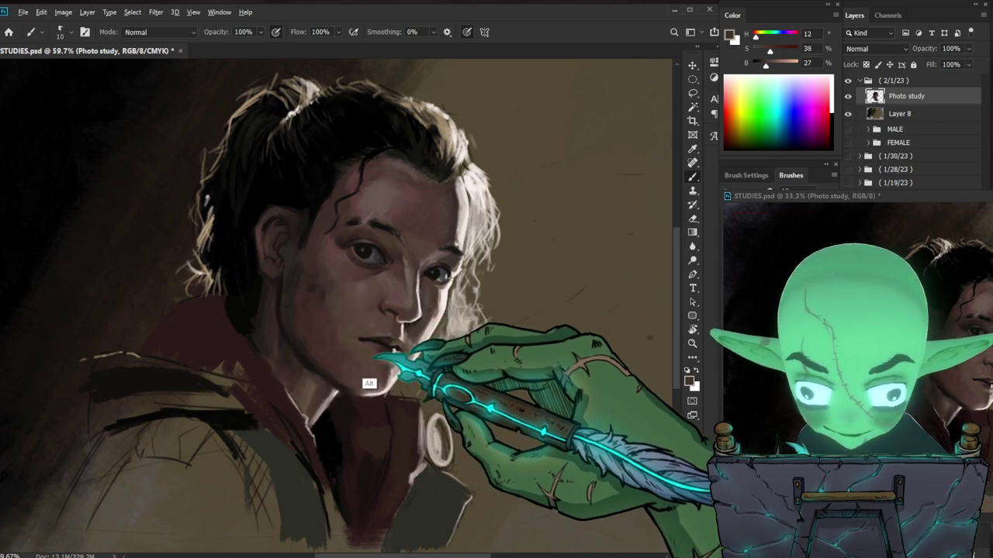
{"action": "left_click", "coordinate": [417, 259], "text": "alt"}
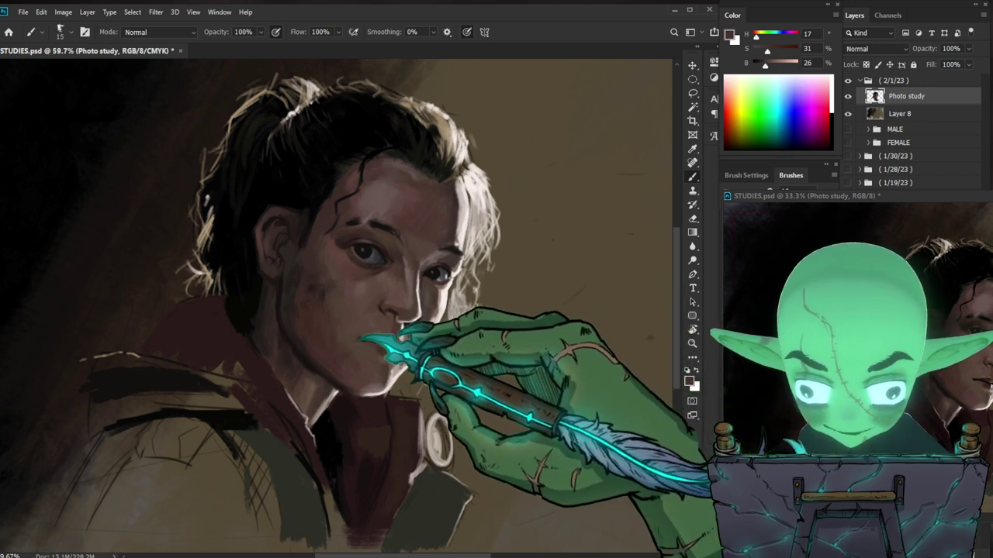
{"action": "key", "text": "bracketright"}
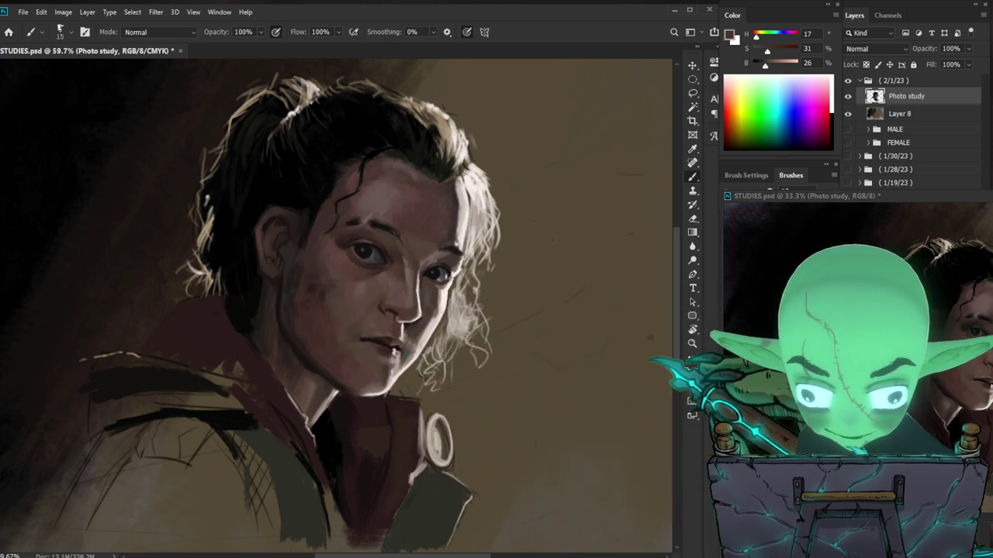
{"action": "left_click", "coordinate": [362, 360], "text": "alt"}
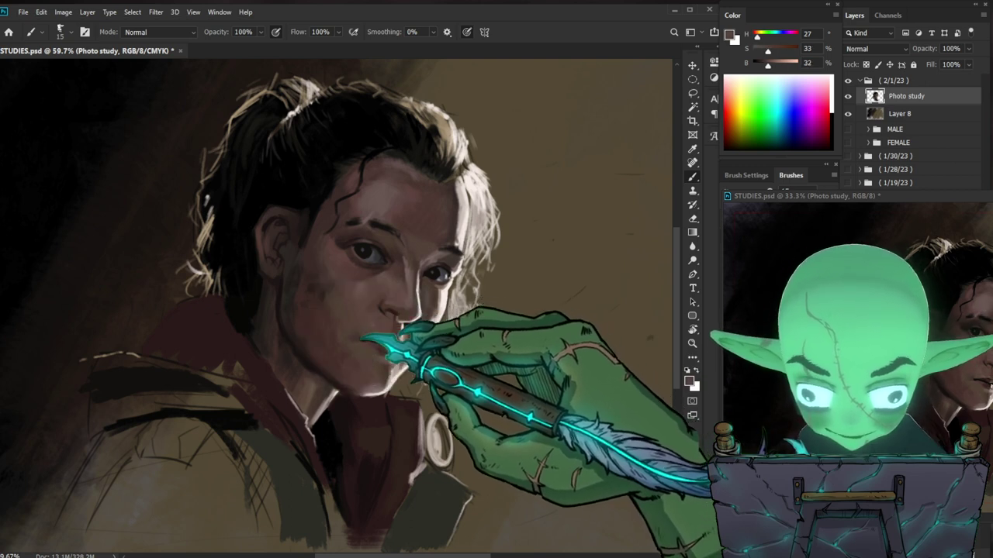
{"action": "left_click", "coordinate": [357, 366], "text": "alt"}
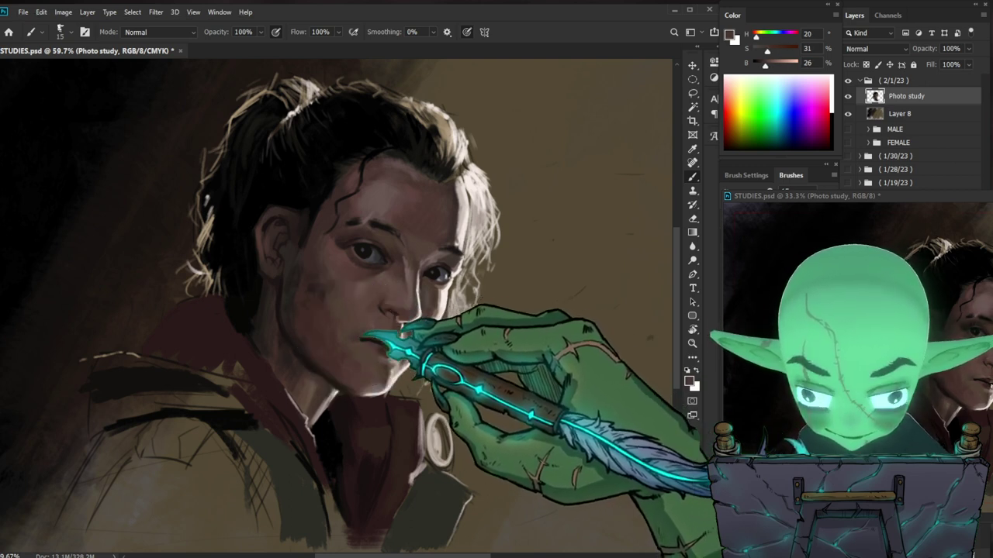
Step: Sample black from the hair and paint thin loose strands over the near temple and ear at 8 to 10 px
{"action": "left_click_drag", "start_coordinate": [505, 341], "coordinate": [453, 329]}
{"action": "left_click_drag", "start_coordinate": [528, 310], "coordinate": [570, 311]}
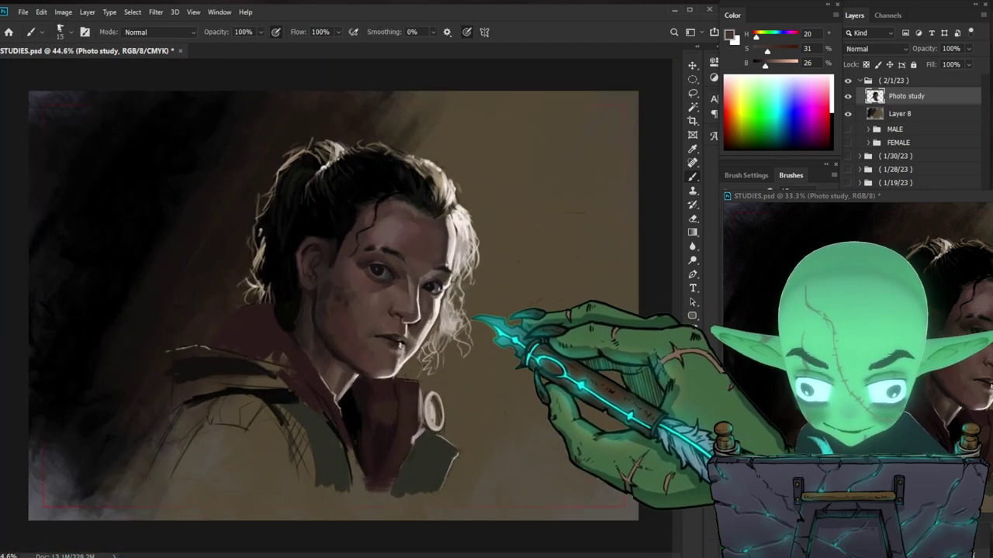
{"action": "left_click_drag", "start_coordinate": [479, 316], "coordinate": [492, 317]}
{"action": "left_click", "coordinate": [373, 202], "text": "alt"}
{"action": "key", "text": "bracketleft"}
{"action": "key", "text": "bracketleft"}
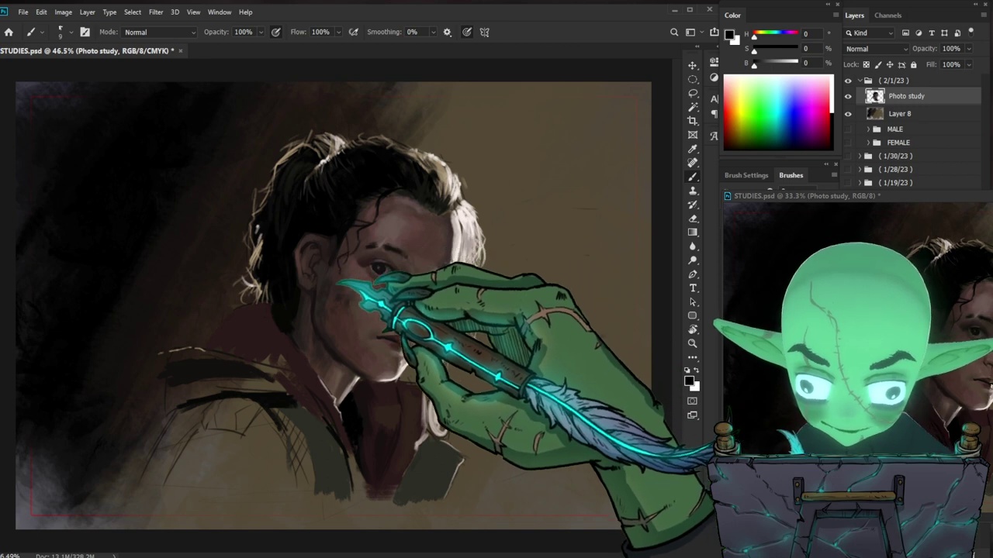
{"action": "key", "text": "bracketright"}
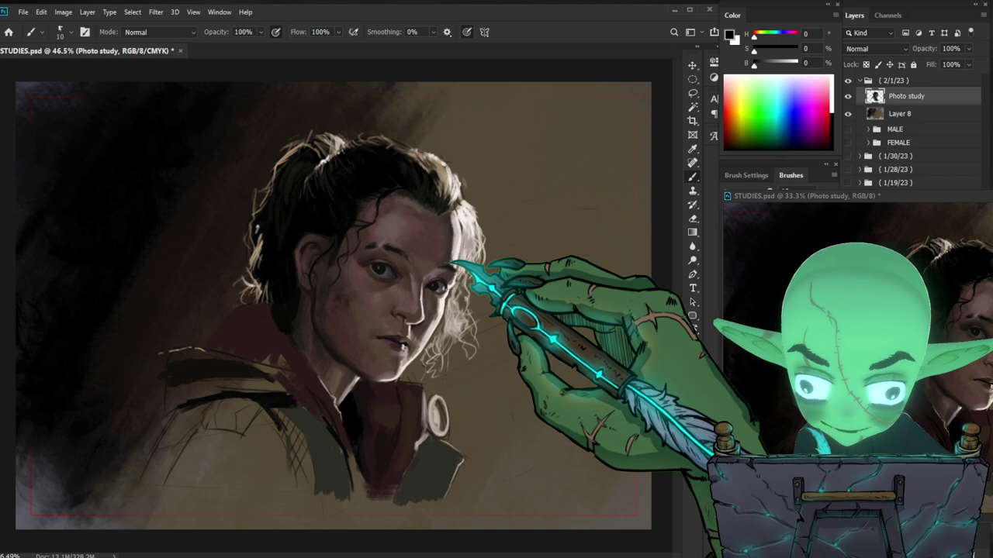
{"action": "key", "text": "bracketright"}
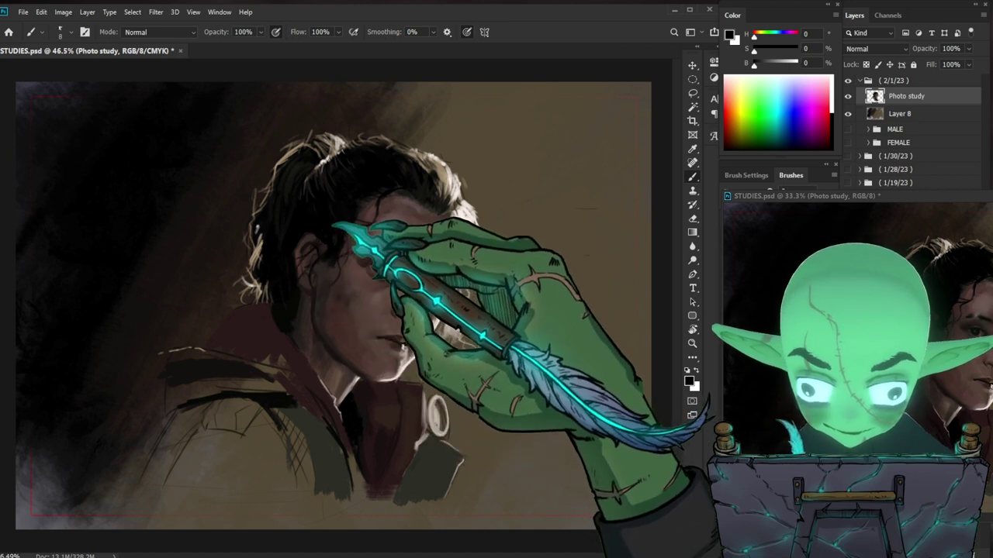
{"action": "key", "text": "ctrl+comma"}
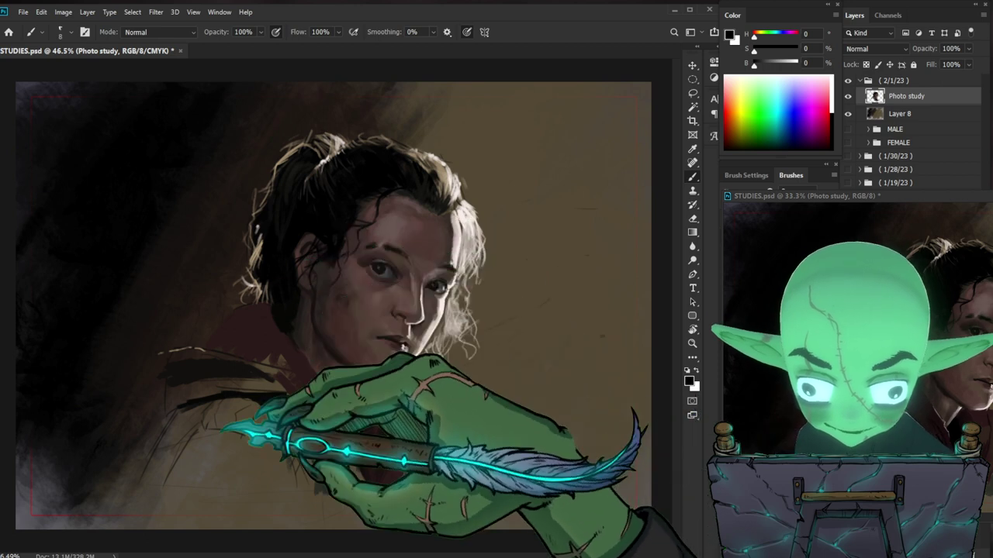
{"action": "key", "text": "ctrl+comma"}
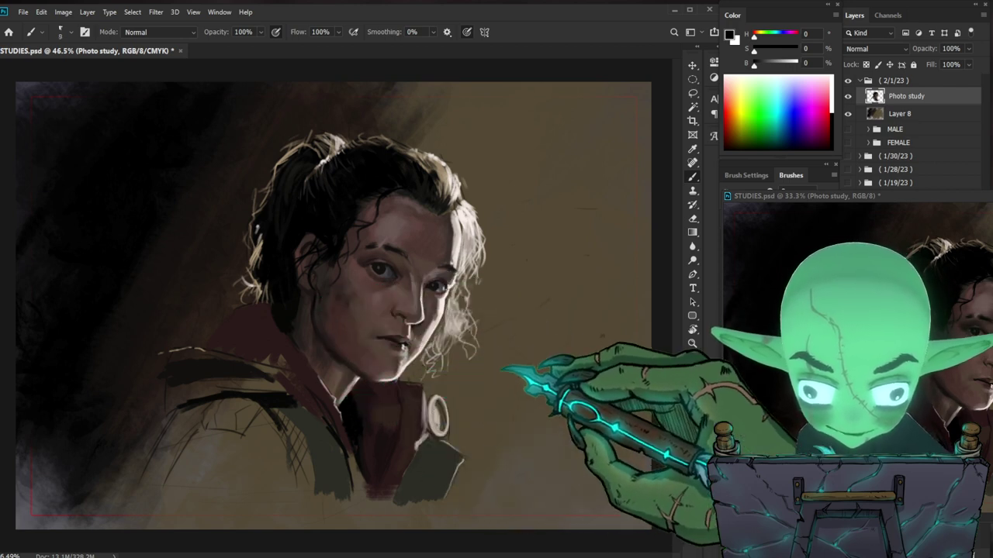
Step: Sample dark olive H 60, S 14, B 17 and black, and refine the loose hair beside the near jaw at 7 to 20 px
{"action": "left_click_drag", "start_coordinate": [425, 357], "coordinate": [453, 356]}
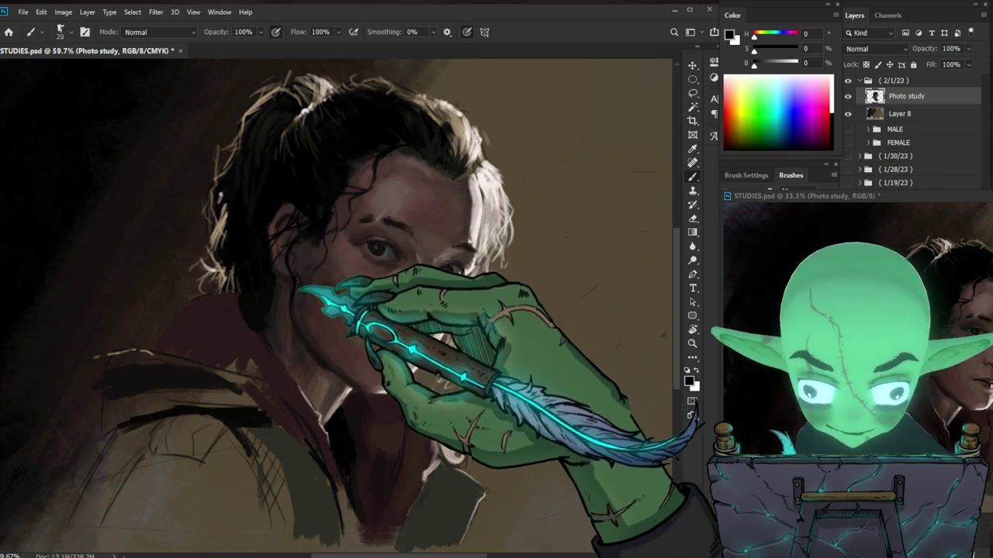
{"action": "key", "text": "["}
{"action": "key", "text": "["}
{"action": "key", "text": "["}
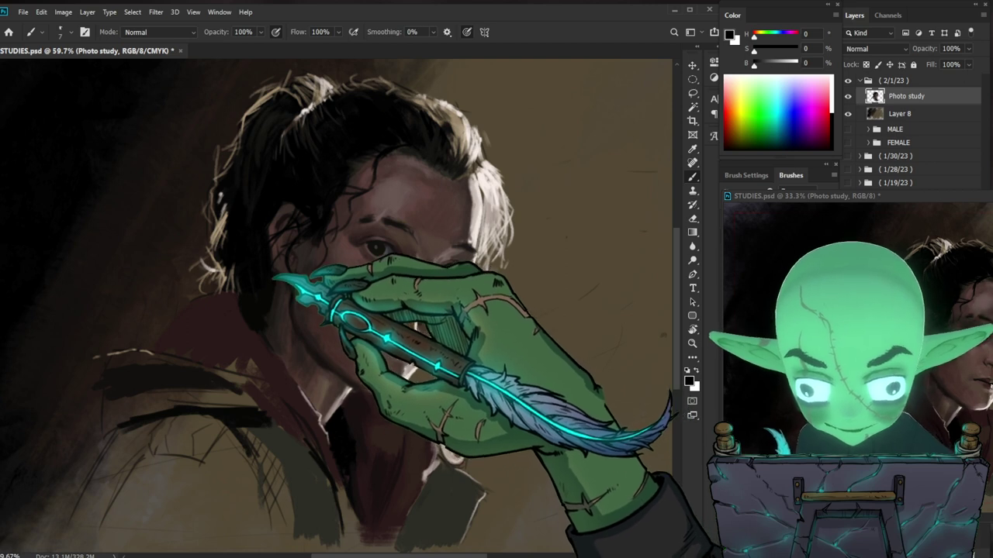
{"action": "left_click", "coordinate": [326, 483], "text": "alt"}
{"action": "left_click", "coordinate": [317, 485], "text": "alt"}
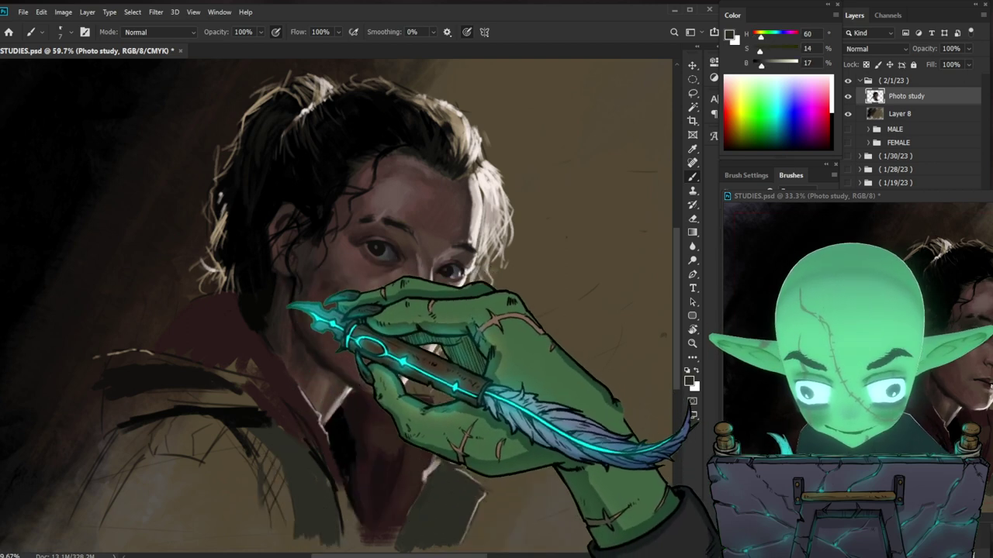
{"action": "left_click", "coordinate": [292, 314], "text": "alt"}
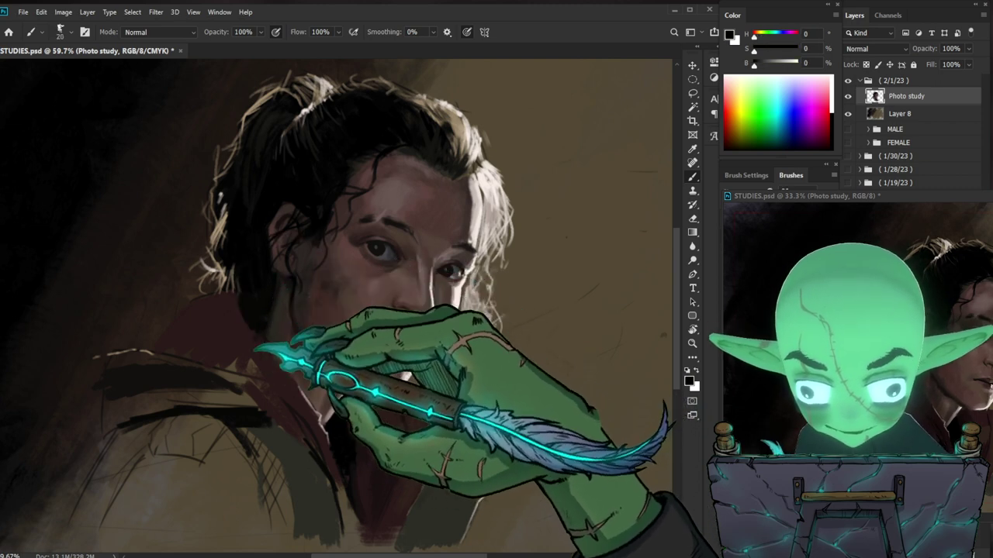
Step: Sample H 252, S 7, B 29 and H 17, S 36, B 23 and refine the near eye's inner area at 10 px
{"action": "left_click_drag", "start_coordinate": [403, 366], "coordinate": [375, 394]}
{"action": "left_click_drag", "start_coordinate": [332, 307], "coordinate": [381, 308]}
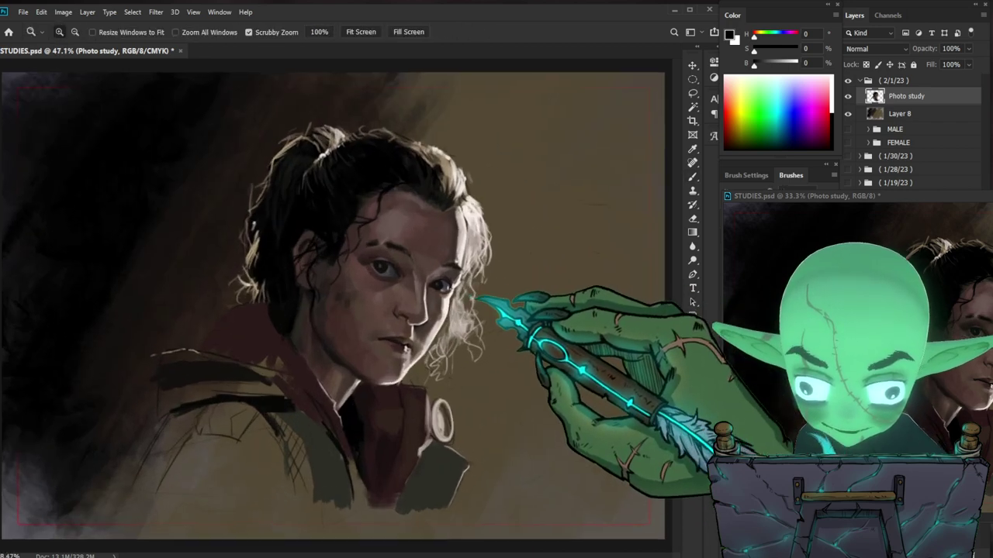
{"action": "left_click_drag", "start_coordinate": [459, 307], "coordinate": [479, 306]}
{"action": "left_click", "coordinate": [373, 283], "text": "alt"}
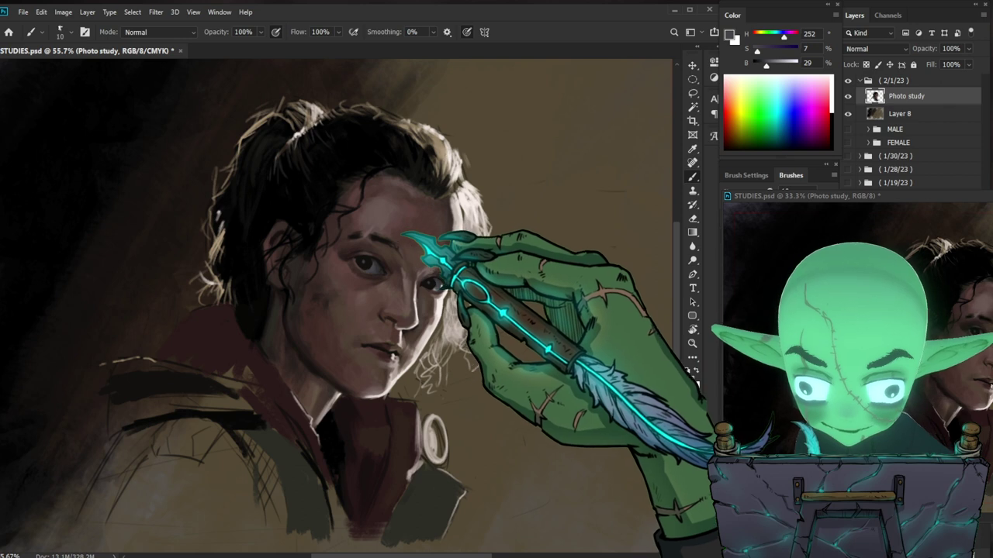
{"action": "left_click", "coordinate": [389, 284], "text": "alt"}
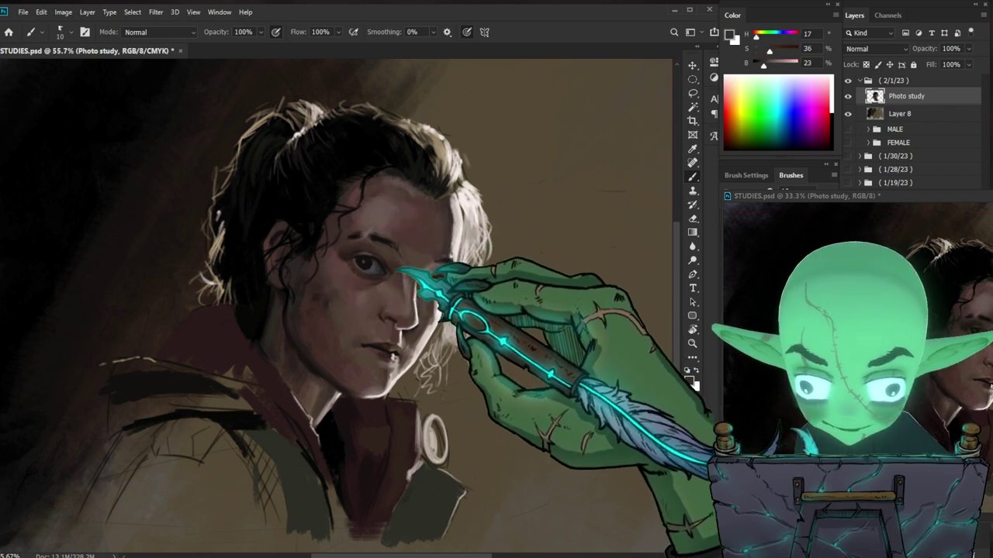
Step: Sample skin tones from H 13, S 23, B 39 down to H 9, S 37, B 15 and refine the near eye socket and brow at 8 to 10 px
{"action": "left_click_drag", "start_coordinate": [568, 292], "coordinate": [527, 269]}
{"action": "left_click", "coordinate": [345, 214], "text": "alt"}
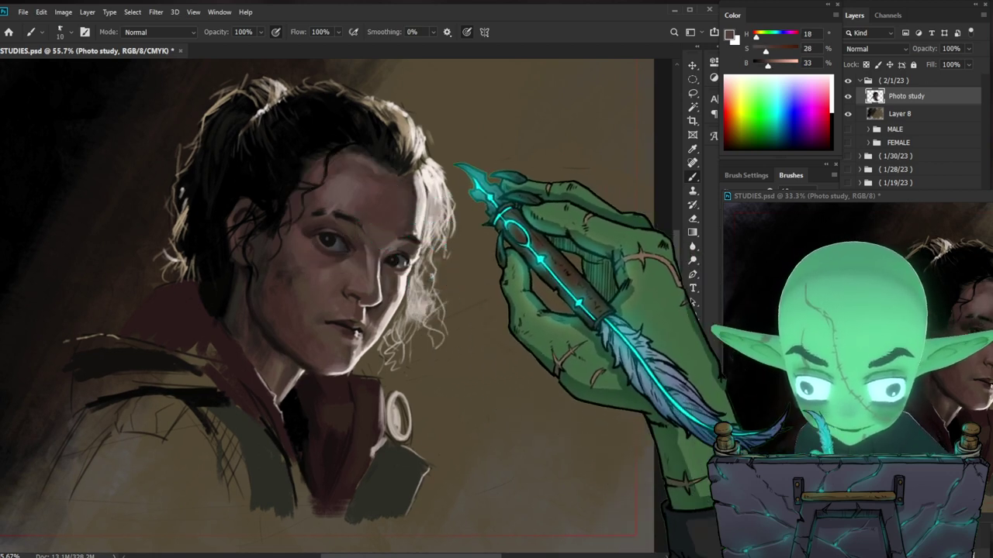
{"action": "left_click", "coordinate": [310, 205], "text": "alt"}
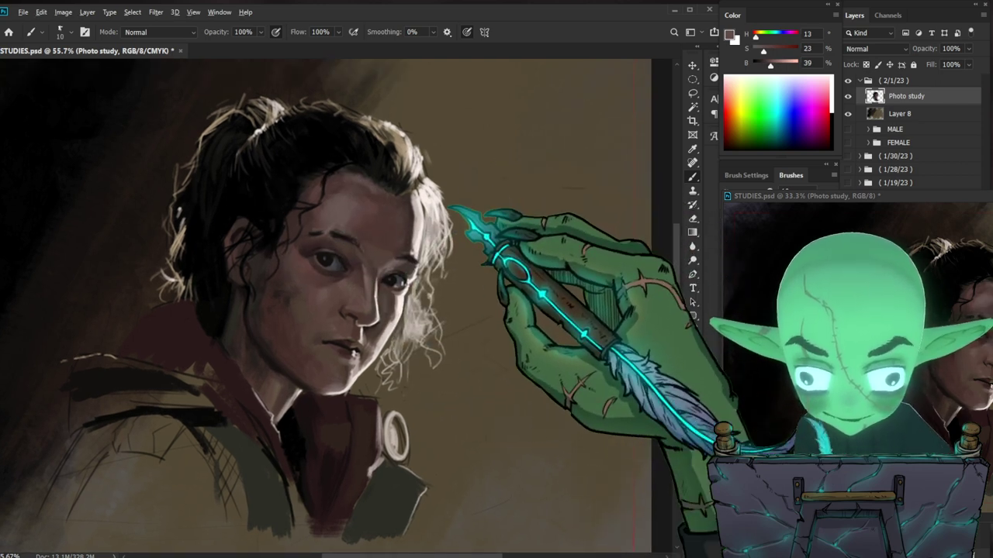
{"action": "left_click", "coordinate": [321, 256], "text": "alt"}
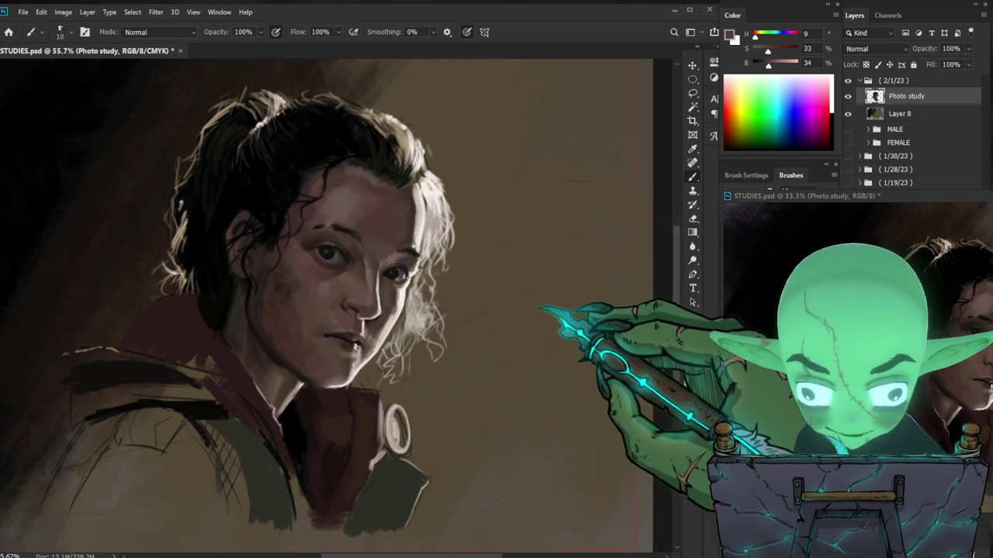
{"action": "left_click", "coordinate": [309, 250], "text": "alt"}
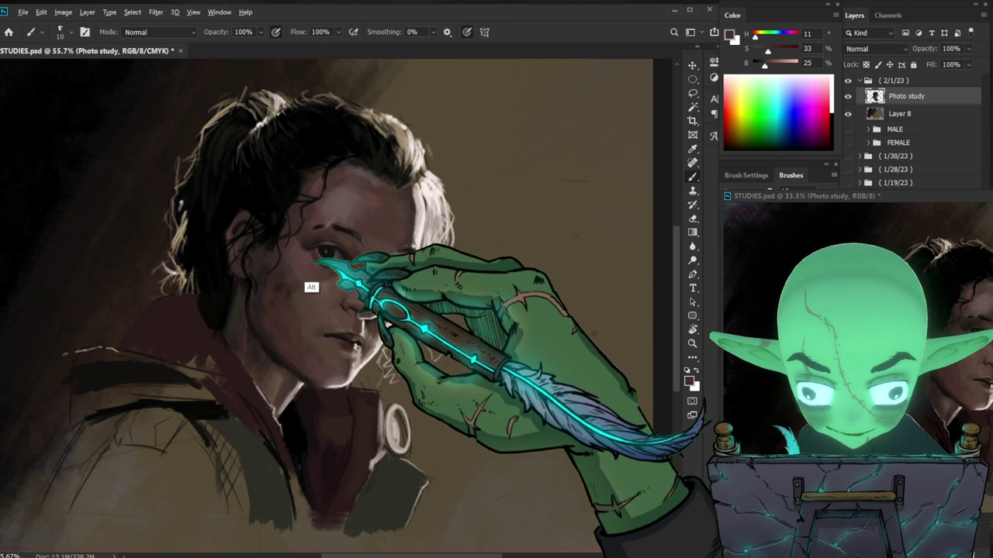
{"action": "left_click", "coordinate": [308, 267], "text": "alt"}
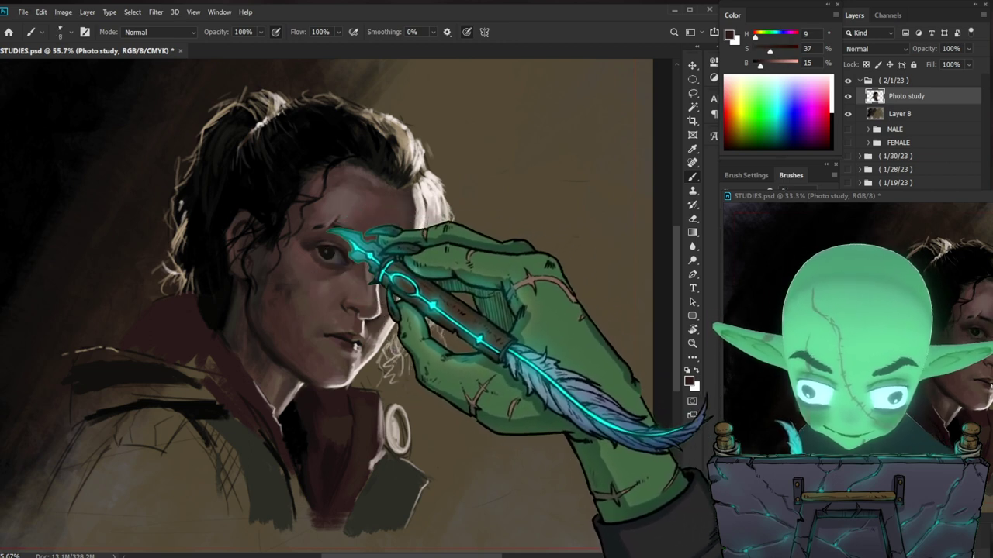
Step: Sample skin tone H 5, S 20, B 44 and dark brown H 18, S 31, B 13 and sharpen the near eyebrow at 7 to 8 px
{"action": "key", "text": "z"}
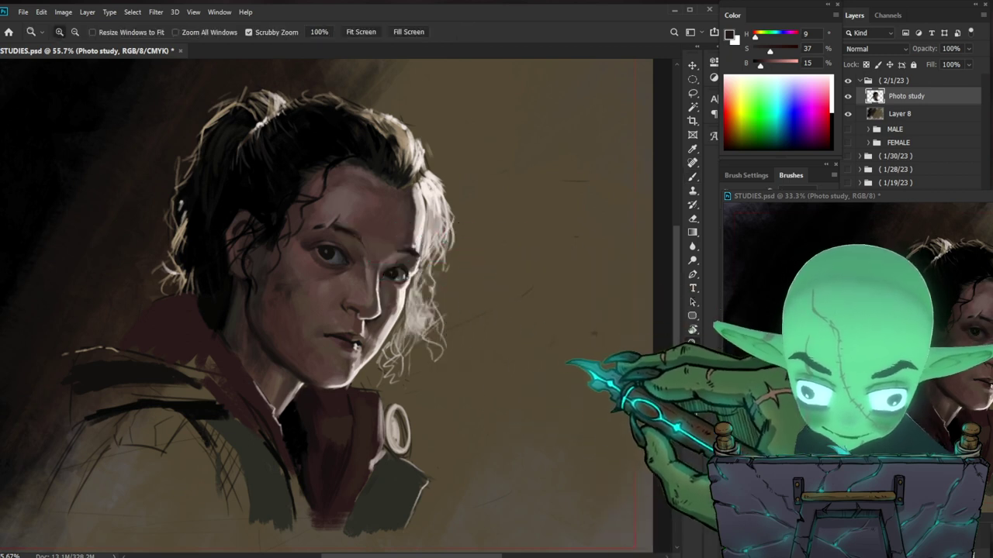
{"action": "left_click_drag", "start_coordinate": [384, 231], "coordinate": [437, 228]}
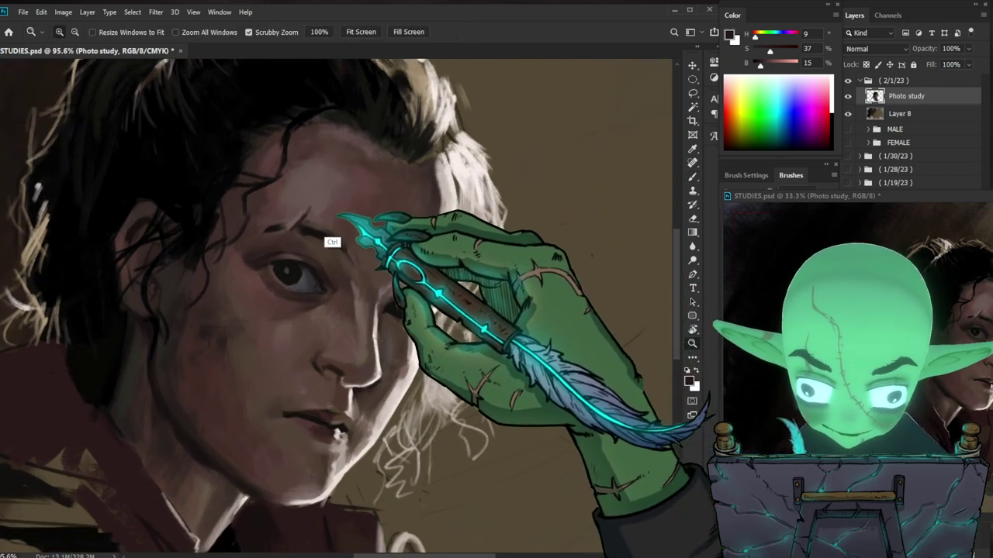
{"action": "key", "text": "b"}
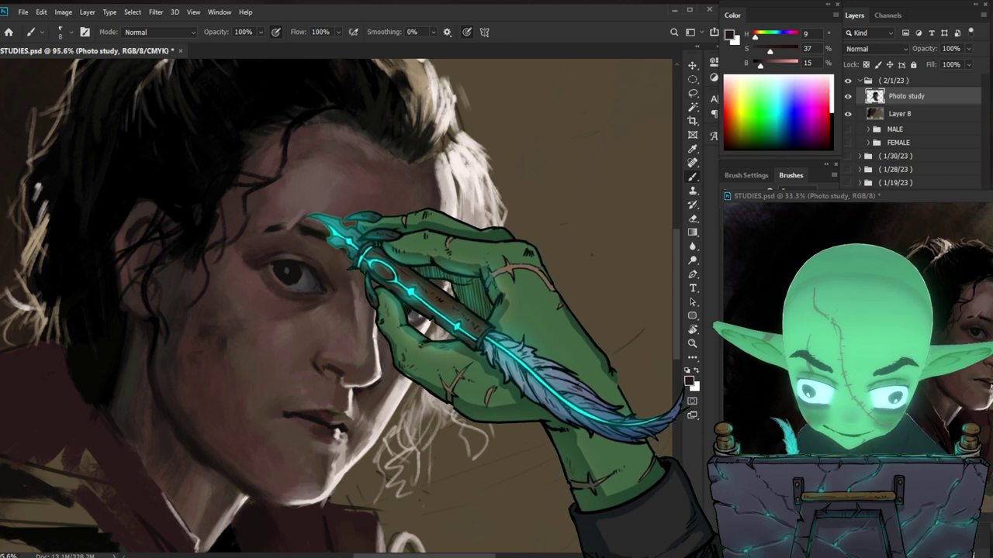
{"action": "left_click", "coordinate": [292, 248], "text": "alt"}
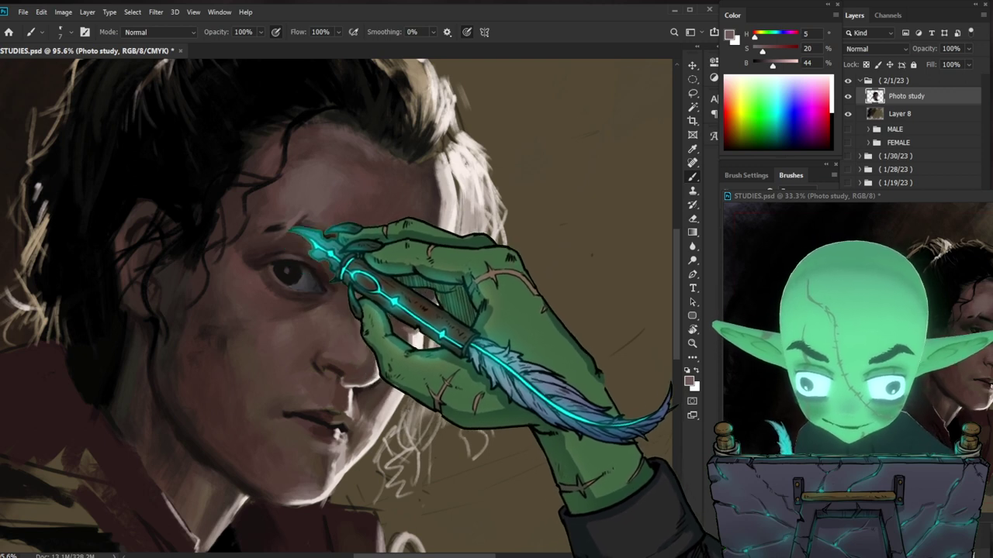
{"action": "left_click", "coordinate": [310, 257], "text": "alt"}
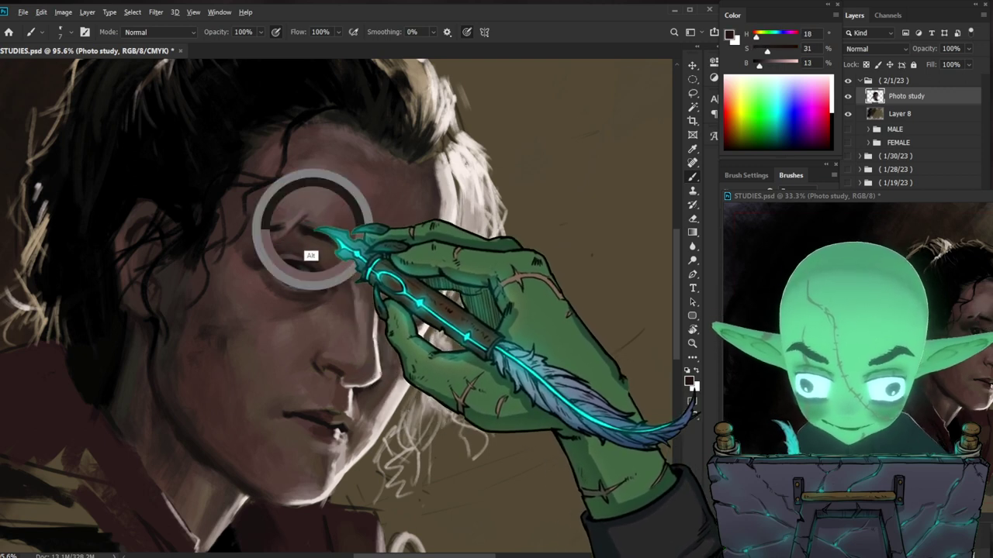
Step: Sample shadow brown H 12, S 26, B 23 and refine the shading around the far eyebrow at 9 px
{"action": "key", "text": "z"}
{"action": "left_click_drag", "start_coordinate": [458, 310], "coordinate": [388, 311]}
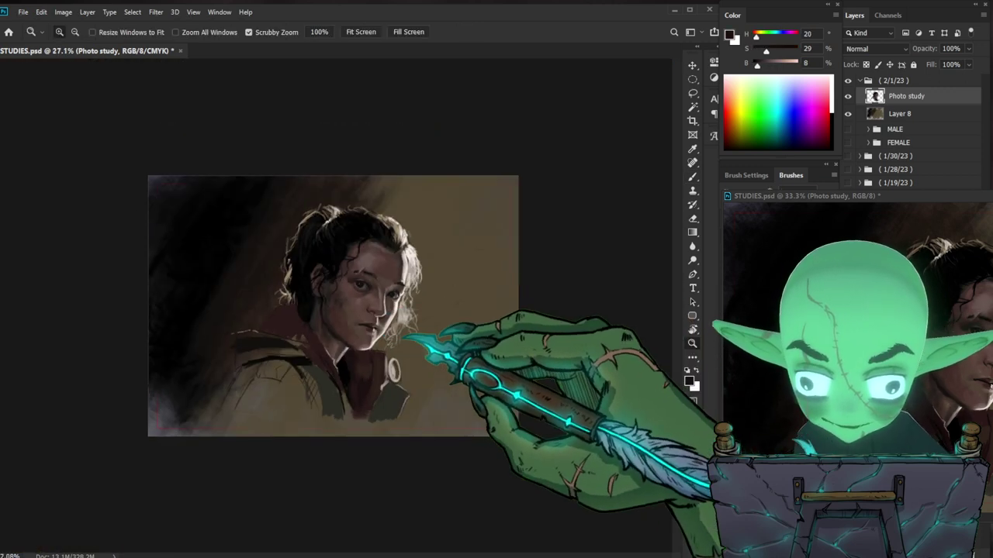
{"action": "left_click_drag", "start_coordinate": [439, 270], "coordinate": [516, 270]}
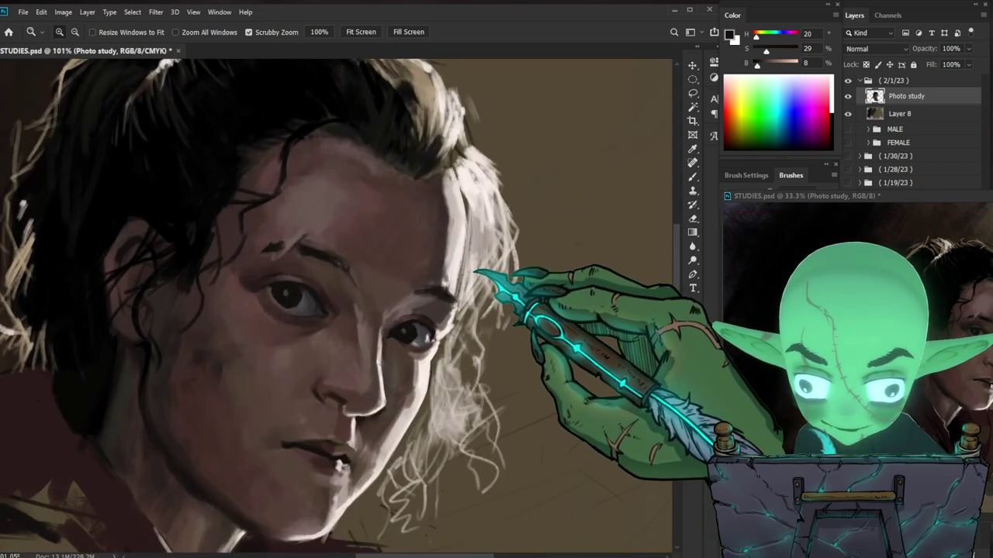
{"action": "left_click_drag", "start_coordinate": [525, 409], "coordinate": [499, 367]}
{"action": "left_click_drag", "start_coordinate": [542, 329], "coordinate": [523, 328]}
{"action": "key", "text": "b"}
{"action": "left_click", "coordinate": [411, 248], "text": "alt"}
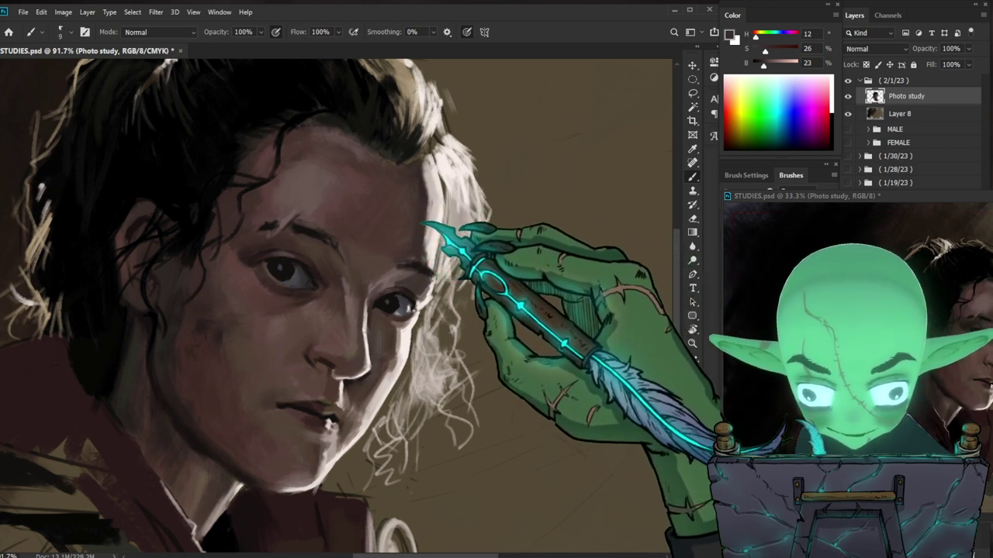
Step: Set the paint colour to H 13, S 35, B 18 and a darker B 15, and shade the forehead along the hairline at 15 to 30 px
{"action": "left_click", "coordinate": [421, 186], "text": "alt"}
{"action": "left_click_drag", "start_coordinate": [766, 51], "coordinate": [761, 65]}
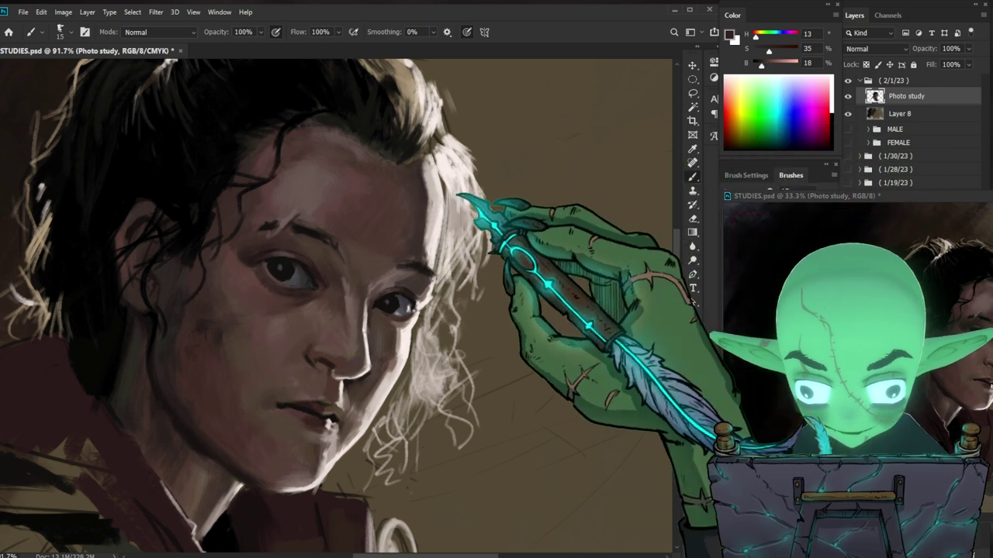
{"action": "key", "text": "bracketright"}
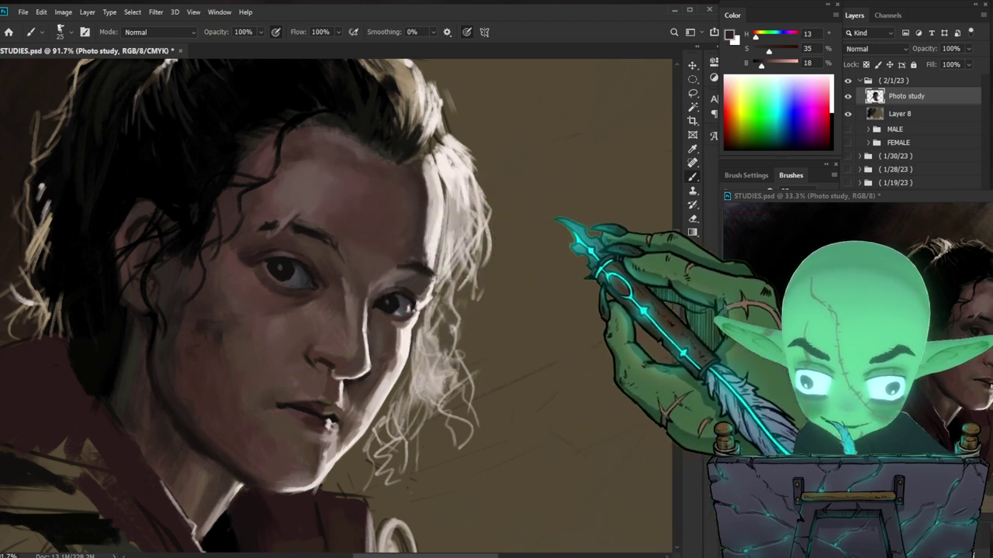
{"action": "key", "text": "bracketright"}
{"action": "key", "text": "bracketright"}
{"action": "key", "text": "bracketright"}
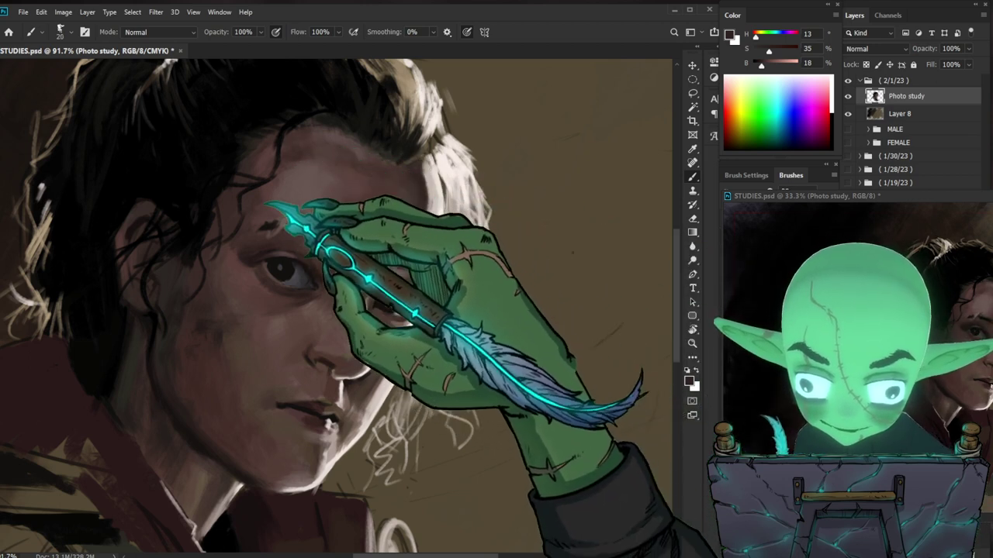
{"action": "key", "text": "bracketleft"}
{"action": "key", "text": "bracketleft"}
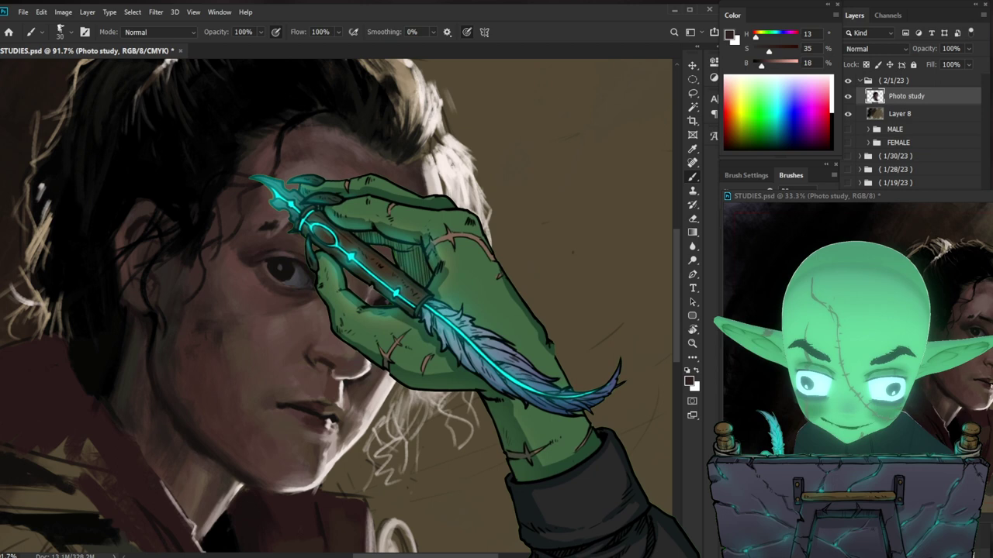
{"action": "left_click_drag", "start_coordinate": [762, 66], "coordinate": [760, 65]}
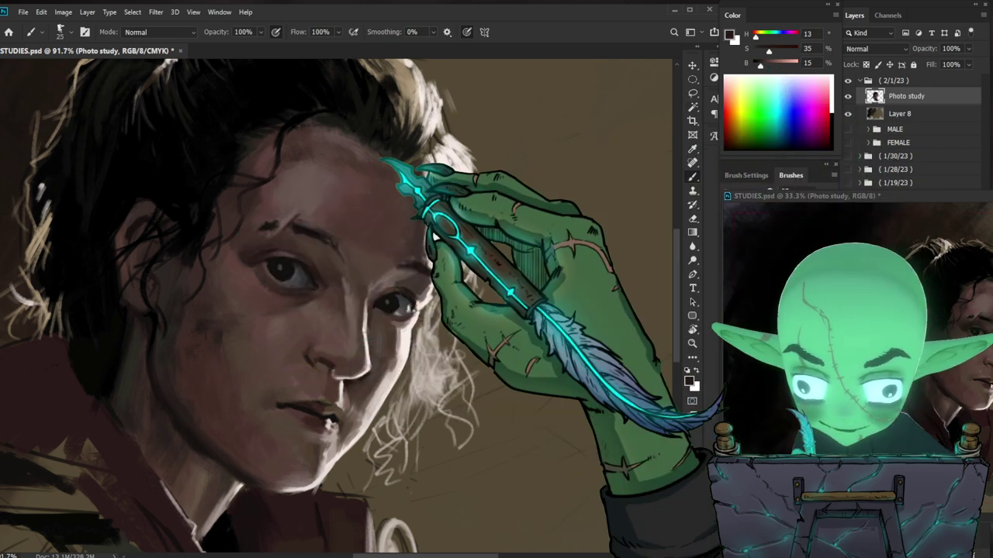
Step: Sample hair tone H 51, S 17, B 16, switch to black, and paint thin strands over the near temple at about 10 px
{"action": "key", "text": "z"}
{"action": "left_click_drag", "start_coordinate": [421, 215], "coordinate": [357, 215]}
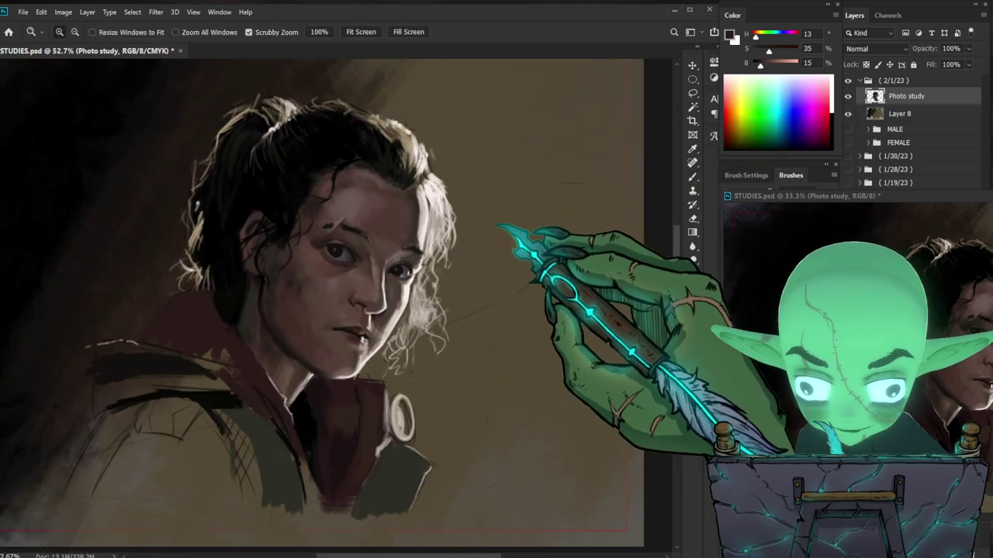
{"action": "left_click_drag", "start_coordinate": [417, 194], "coordinate": [365, 197]}
{"action": "key", "text": "b"}
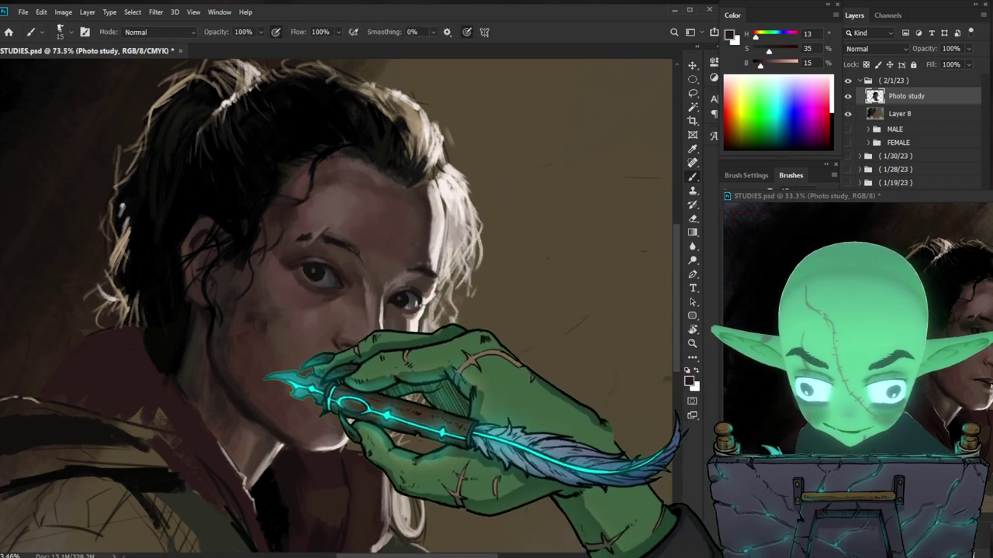
{"action": "left_click", "coordinate": [173, 359], "text": "alt"}
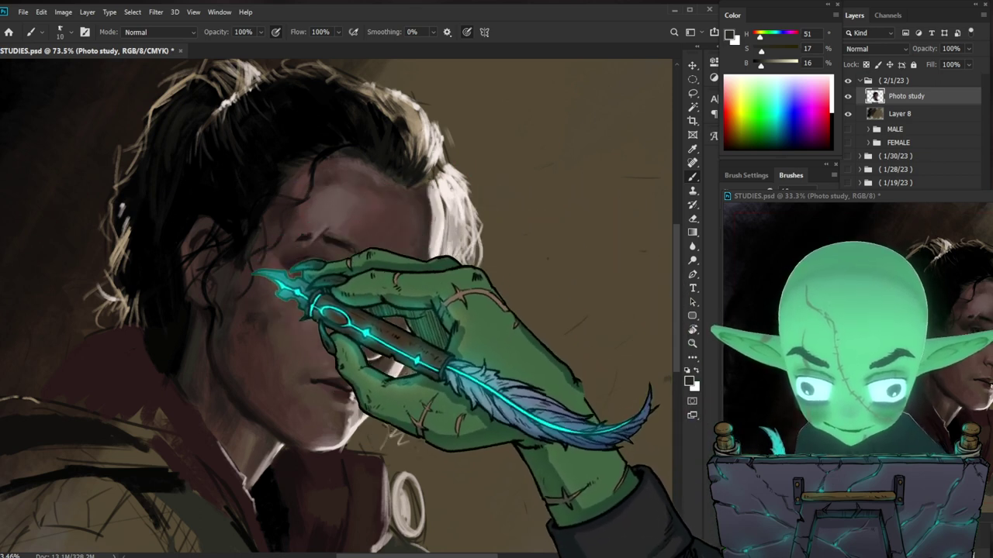
{"action": "key", "text": "d"}
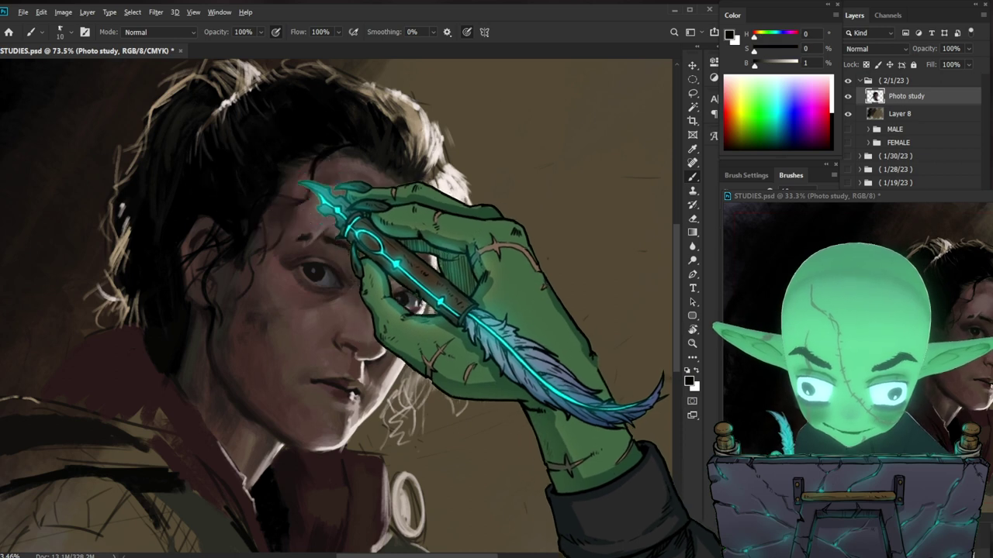
{"action": "key", "text": "bracketleft"}
{"action": "key", "text": "bracketleft"}
{"action": "key", "text": "bracketright"}
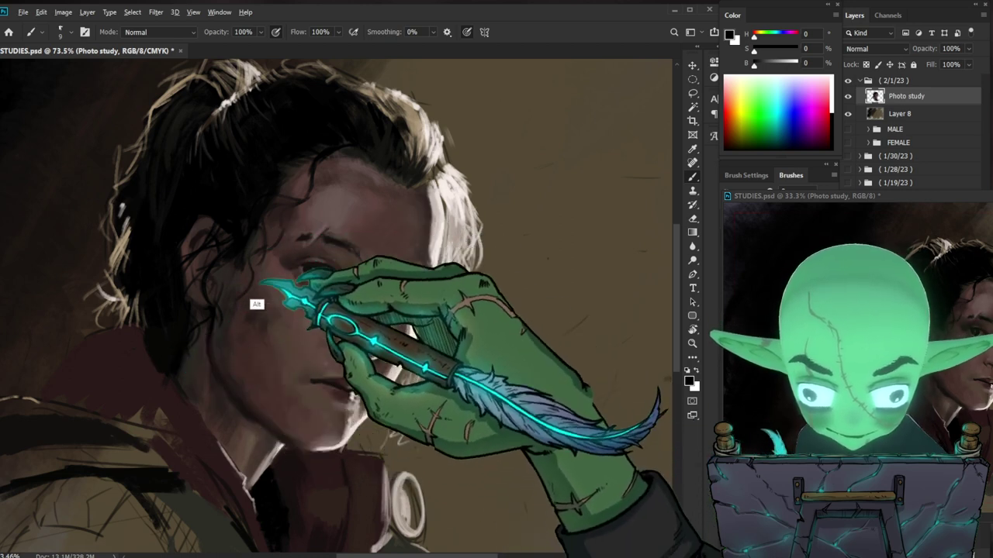
Step: Sample dark olive H 48, S 17, B 11 and paint the hair shadow in front of the near ear at 9 to 35 px
{"action": "left_click", "coordinate": [233, 251], "text": "alt"}
{"action": "left_click", "coordinate": [246, 241], "text": "alt"}
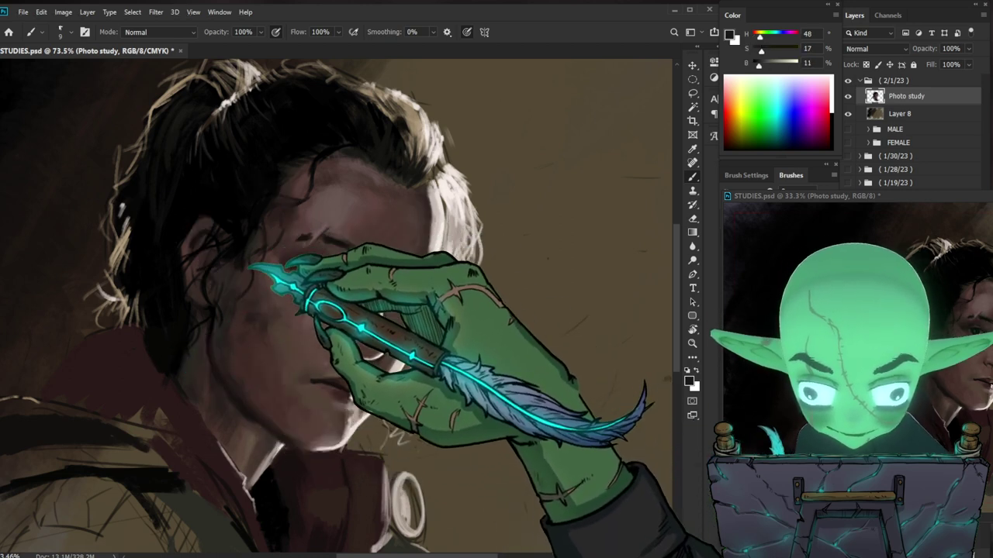
{"action": "key", "text": "bracketright"}
{"action": "key", "text": "bracketright"}
{"action": "key", "text": "bracketright"}
{"action": "key", "text": "bracketright"}
{"action": "key", "text": "bracketright"}
{"action": "key", "text": "bracketright"}
{"action": "key", "text": "bracketright"}
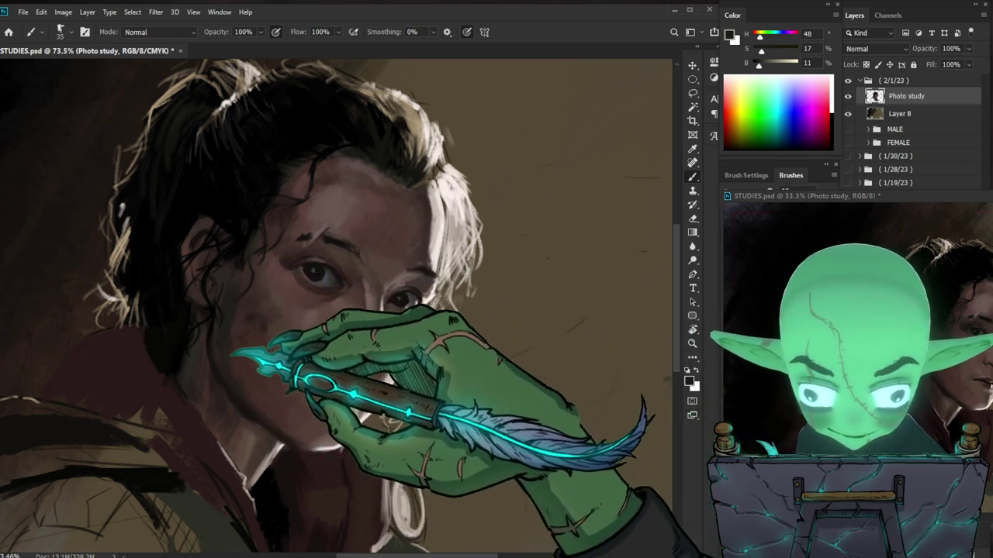
Step: Apply dark olive H 50, S 16, B 15 to the shadow between the near ear and jaw at 35 and 15 px
{"action": "key", "text": "ctrl+space"}
{"action": "left_click_drag", "start_coordinate": [536, 367], "coordinate": [458, 372]}
{"action": "key", "text": "ctrl+space"}
{"action": "left_click_drag", "start_coordinate": [365, 307], "coordinate": [466, 304]}
{"action": "left_click_drag", "start_coordinate": [270, 287], "coordinate": [284, 243]}
{"action": "left_click_drag", "start_coordinate": [256, 351], "coordinate": [270, 377]}
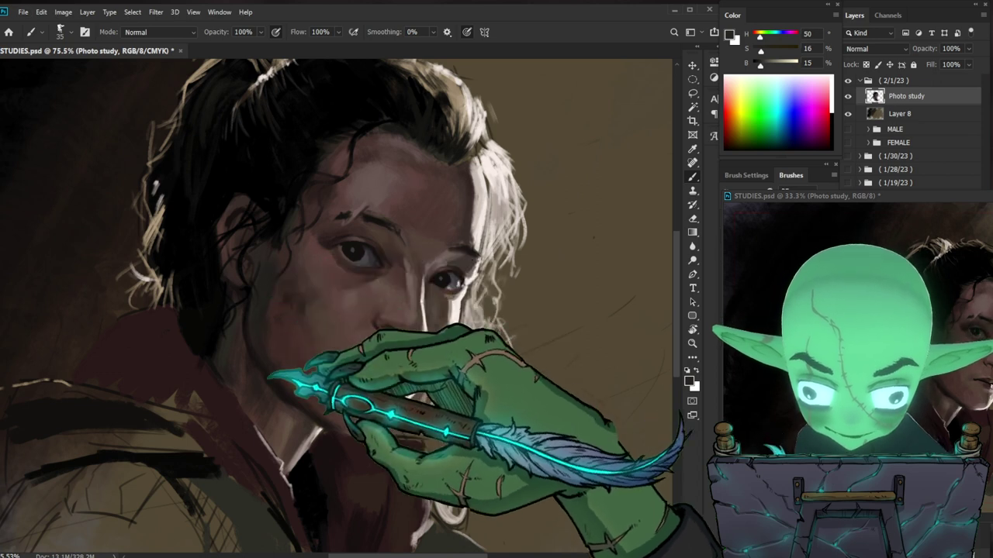
{"action": "key", "text": "bracketleft"}
{"action": "key", "text": "bracketleft"}
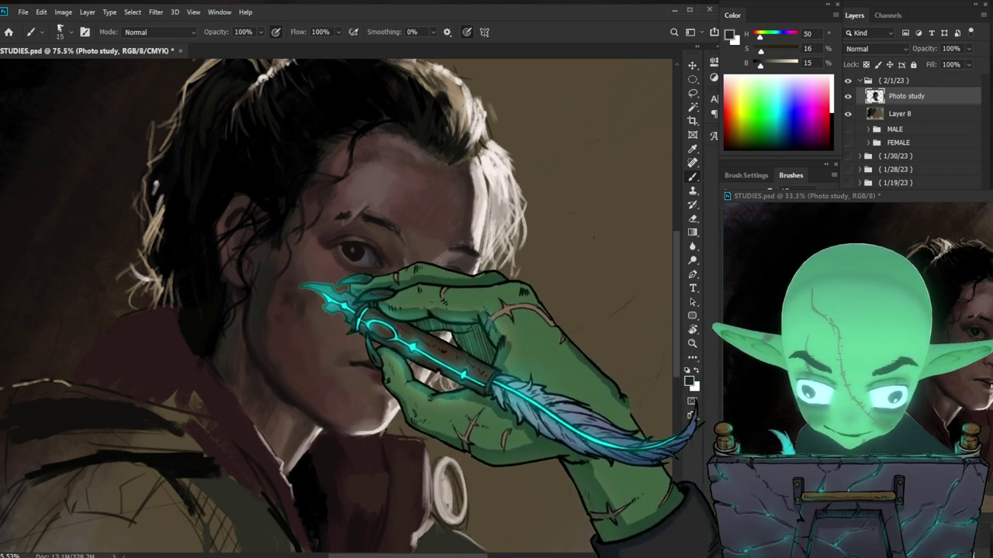
Step: Sample black from the hair and paint fine loose strands beside the near ear and cheek at 6 to 8 px
{"action": "left_click", "coordinate": [271, 230], "text": "alt"}
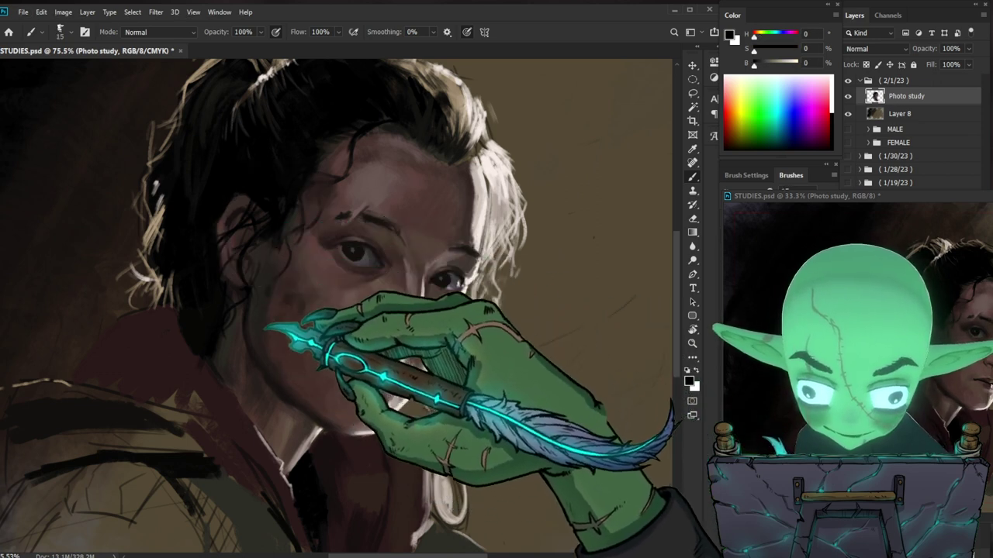
{"action": "key", "text": "bracketleft"}
{"action": "key", "text": "bracketleft"}
{"action": "key", "text": "bracketleft"}
{"action": "key", "text": "bracketleft"}
{"action": "key", "text": "bracketleft"}
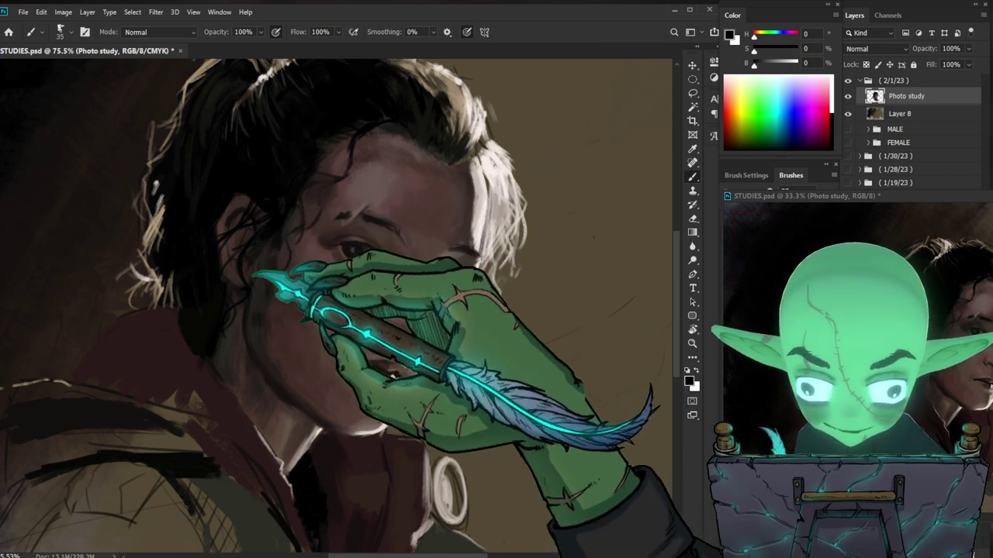
{"action": "key", "text": "bracketleft"}
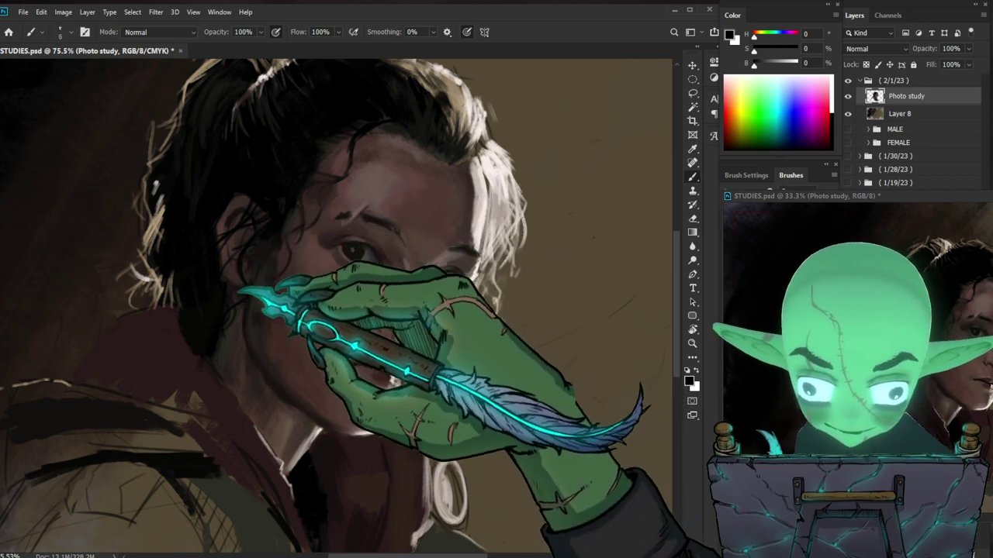
{"action": "key", "text": "bracketright"}
{"action": "key", "text": "bracketright"}
{"action": "key", "text": "bracketright"}
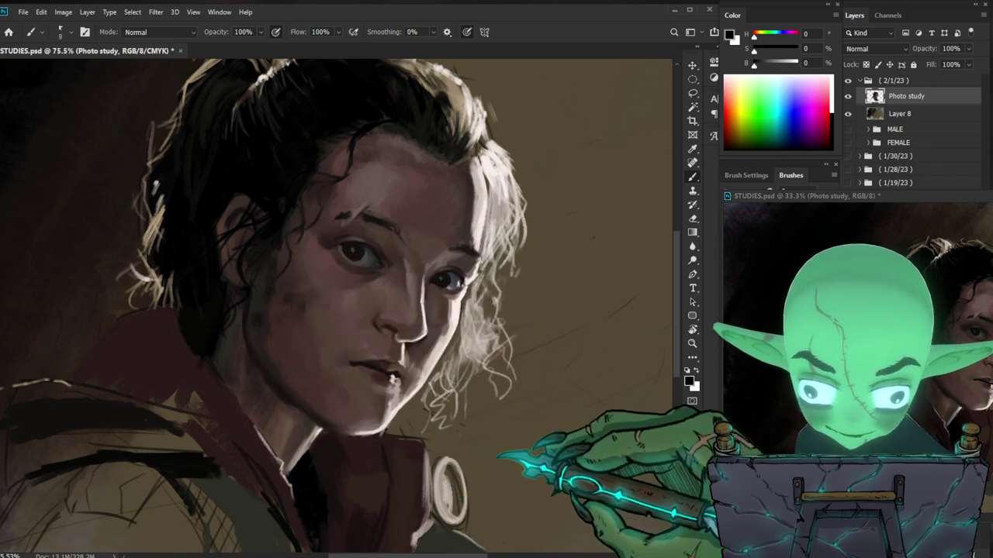
Step: Sample dark olive H 50, S 17, B 14 and soften the hair edge at the near temple at 20 to 35 px
{"action": "left_click", "coordinate": [288, 221], "text": "alt"}
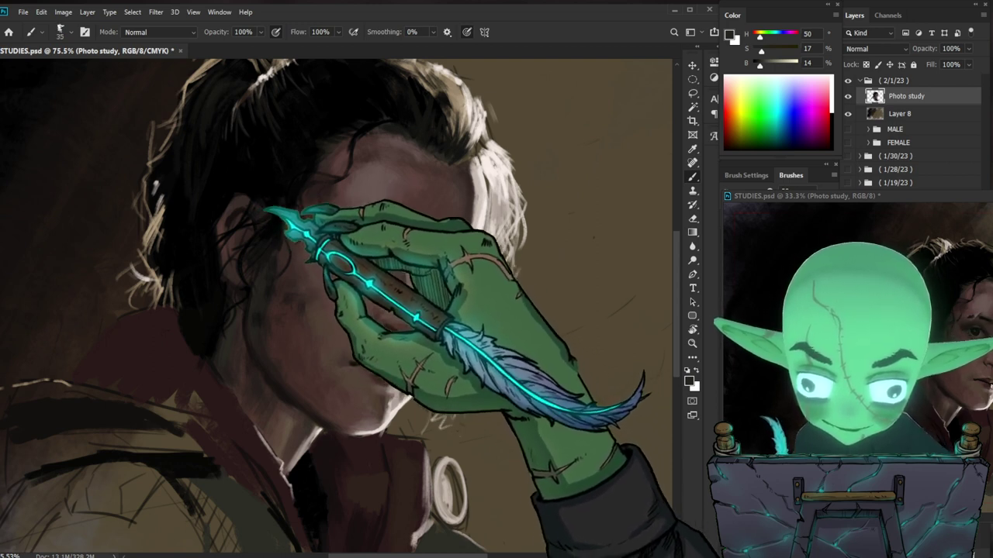
{"action": "key", "text": "bracketleft"}
{"action": "key", "text": "bracketleft"}
{"action": "key", "text": "bracketleft"}
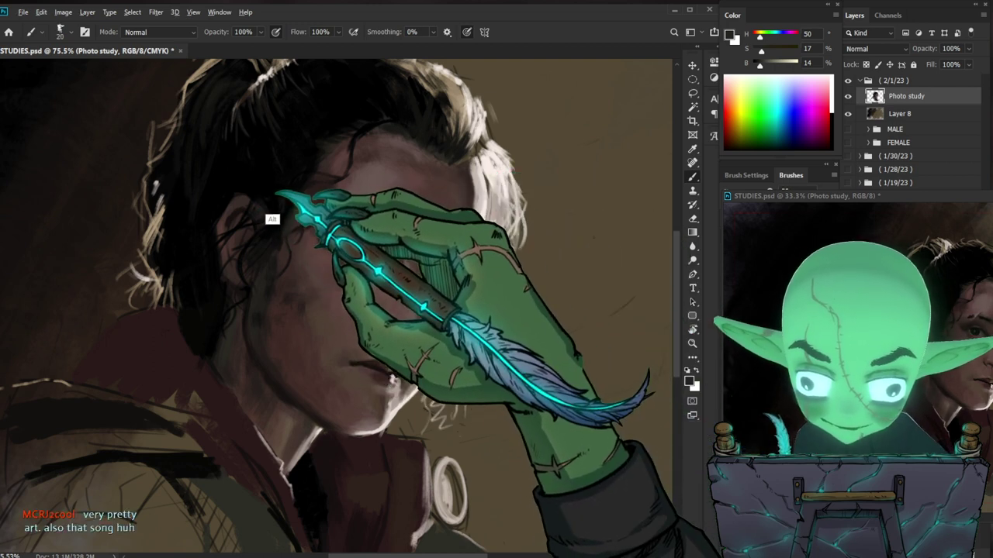
Step: Paint thin black strands around the ear with a 10 px brush, then mix a sampled dark brown at 52% saturation for further shading
{"action": "left_click", "coordinate": [270, 191], "text": "alt"}
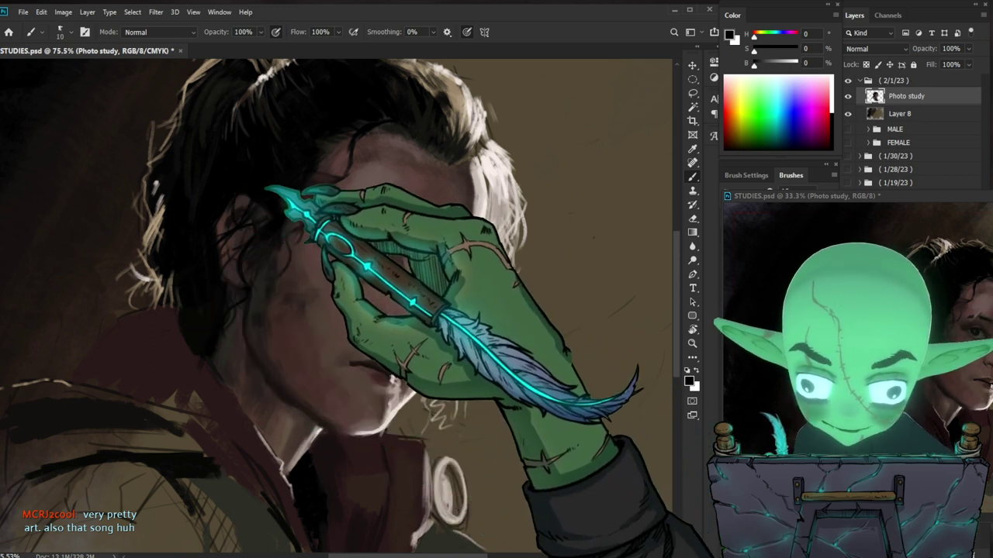
{"action": "left_click_drag", "start_coordinate": [221, 229], "coordinate": [230, 223]}
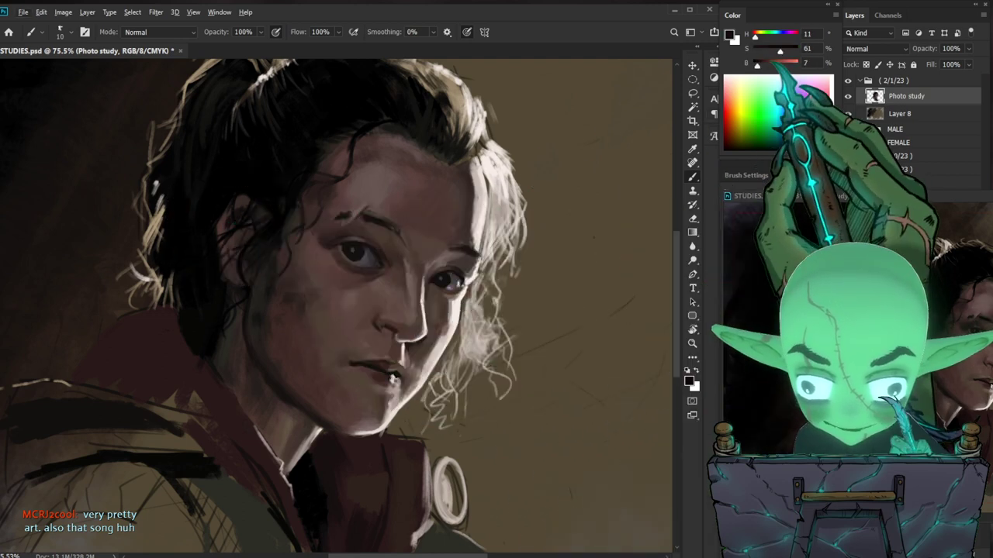
{"action": "left_click", "coordinate": [391, 380], "text": "alt"}
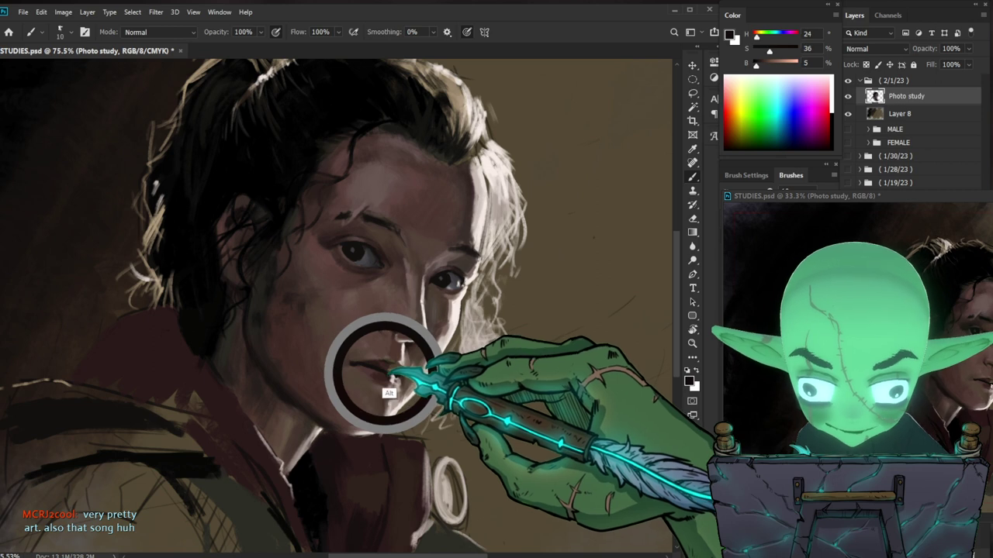
{"action": "left_click_drag", "start_coordinate": [769, 51], "coordinate": [776, 51]}
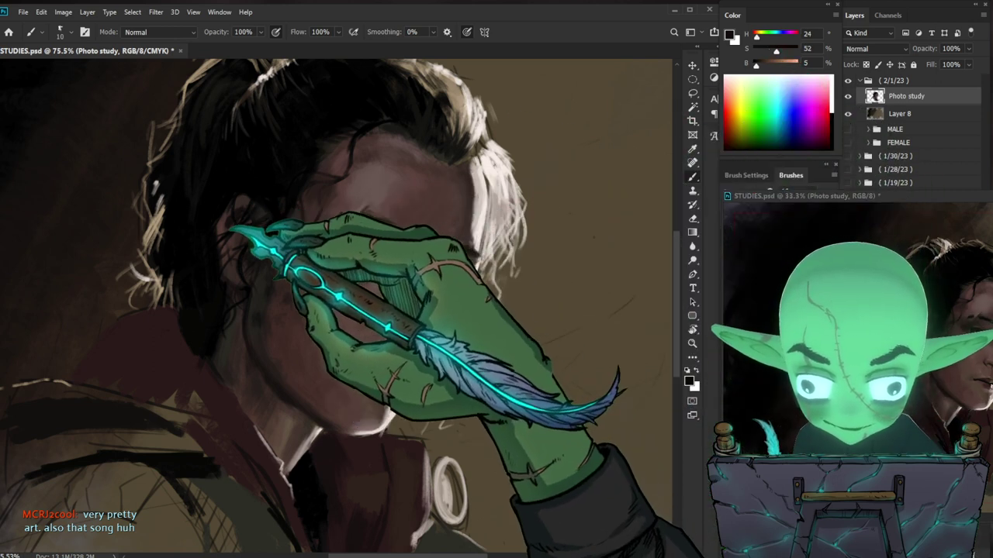
Step: Block in the unpainted jacket sleeve with broad strokes of the jacket's sampled dark green, using a brush of about 80 px
{"action": "key", "text": "z"}
{"action": "left_click_drag", "start_coordinate": [358, 287], "coordinate": [324, 303]}
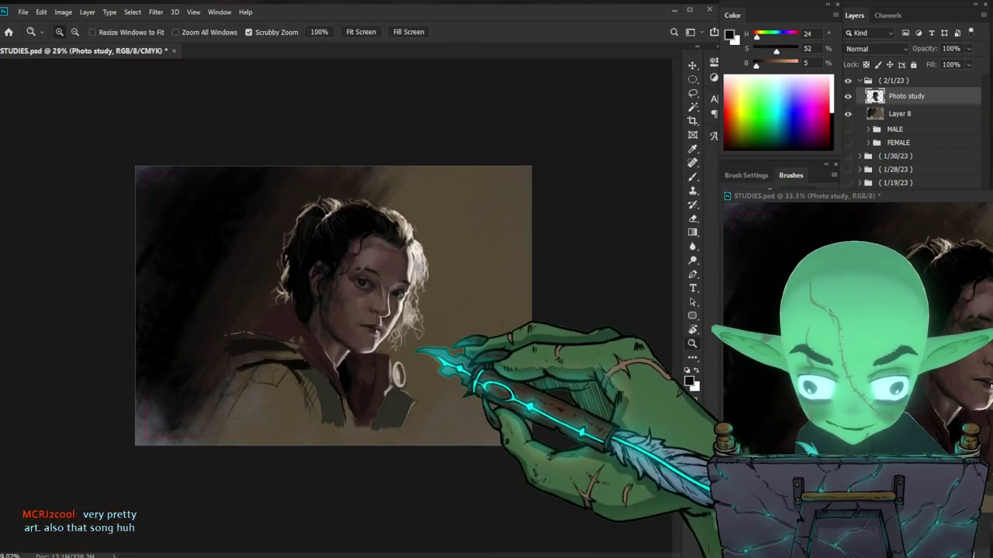
{"action": "left_click_drag", "start_coordinate": [482, 362], "coordinate": [498, 370]}
{"action": "key", "text": "b"}
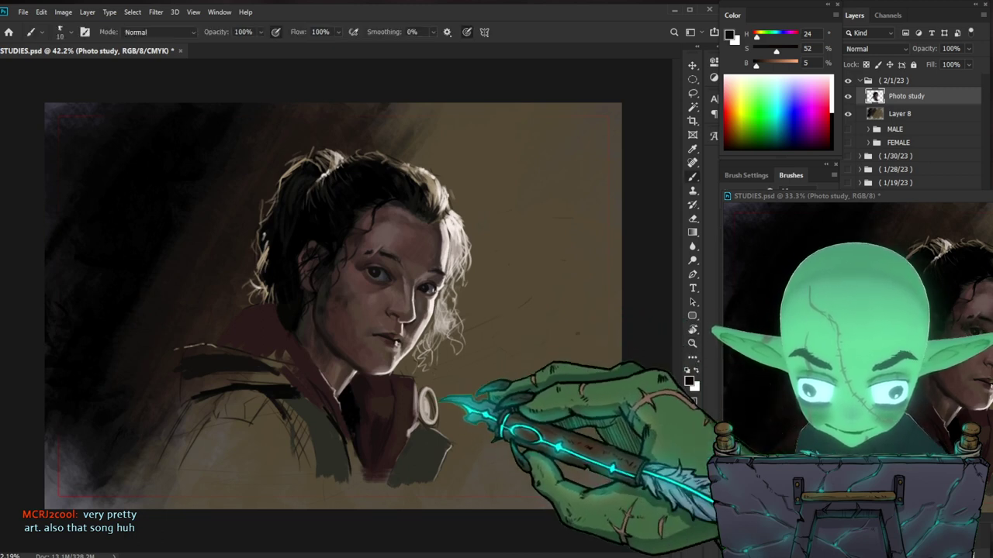
{"action": "key", "text": "alt"}
{"action": "left_click", "coordinate": [337, 458], "text": "alt"}
{"action": "key", "text": "bracketright"}
{"action": "key", "text": "bracketright"}
{"action": "key", "text": "bracketright"}
{"action": "key", "text": "bracketright"}
{"action": "key", "text": "bracketright"}
{"action": "key", "text": "bracketright"}
{"action": "key", "text": "bracketright"}
{"action": "key", "text": "bracketright"}
{"action": "key", "text": "bracketright"}
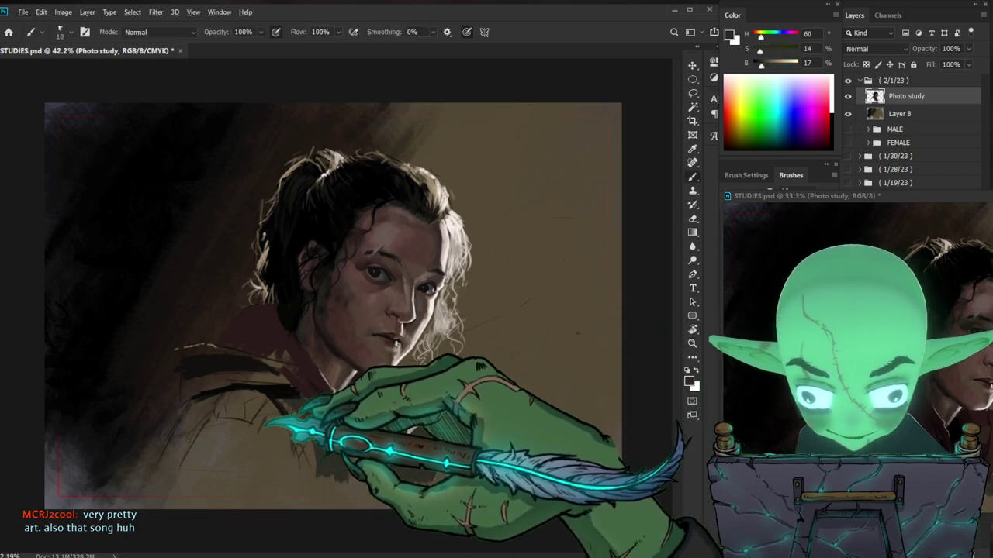
{"action": "key", "text": "bracketleft"}
{"action": "key", "text": "bracketleft"}
{"action": "key", "text": "bracketleft"}
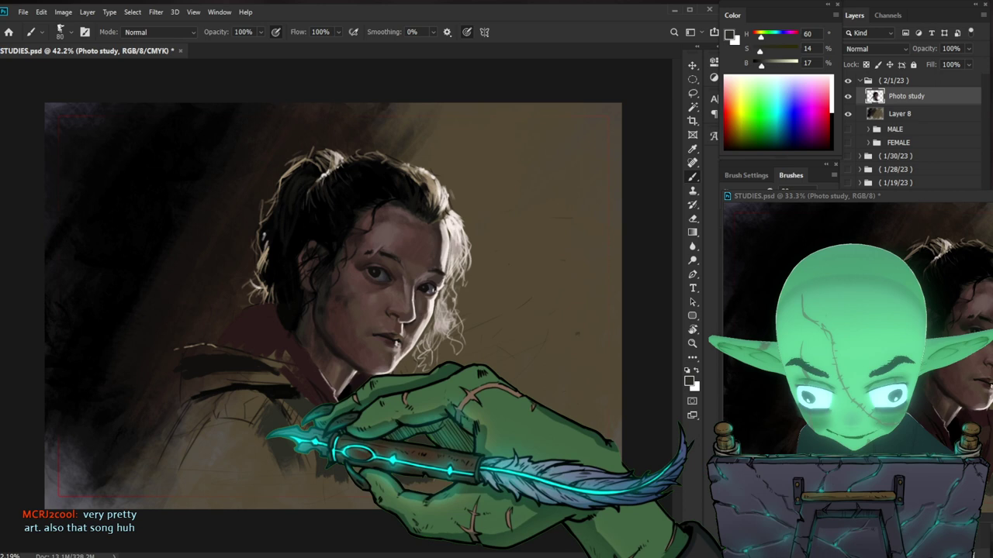
{"action": "left_click_drag", "start_coordinate": [260, 429], "coordinate": [204, 449]}
Step: Extend the dark green out to the sleeve's edges and below the shoulder patch with a brush of about 40 px
{"action": "key", "text": "bracketleft"}
{"action": "key", "text": "bracketleft"}
{"action": "key", "text": "bracketleft"}
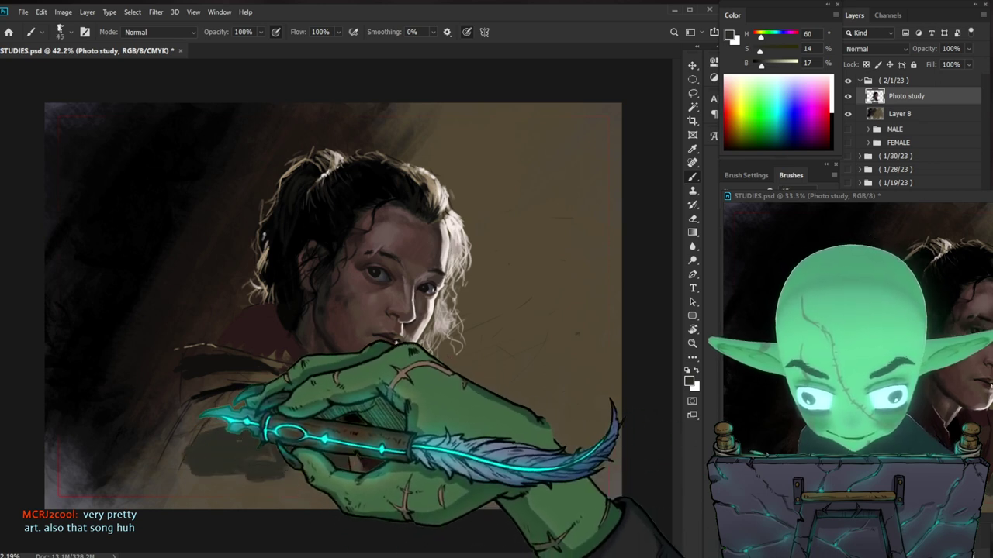
{"action": "key", "text": "bracketleft"}
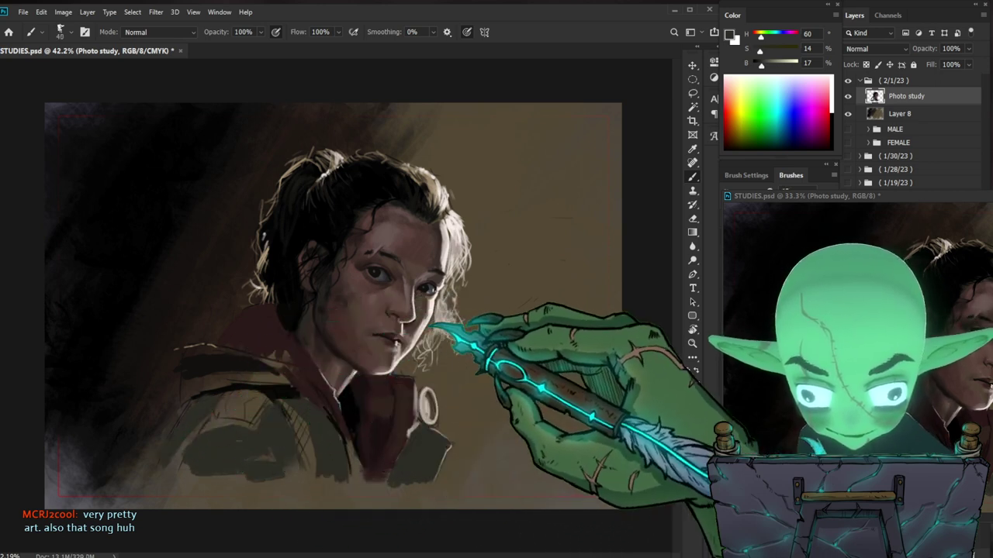
Step: Paint near-black folds on the back of the hood and along the jacket's shoulder with a 25 px brush
{"action": "key", "text": "alt"}
{"action": "left_click", "coordinate": [292, 391], "text": "alt"}
{"action": "key", "text": "bracketleft"}
{"action": "key", "text": "bracketleft"}
{"action": "key", "text": "bracketleft"}
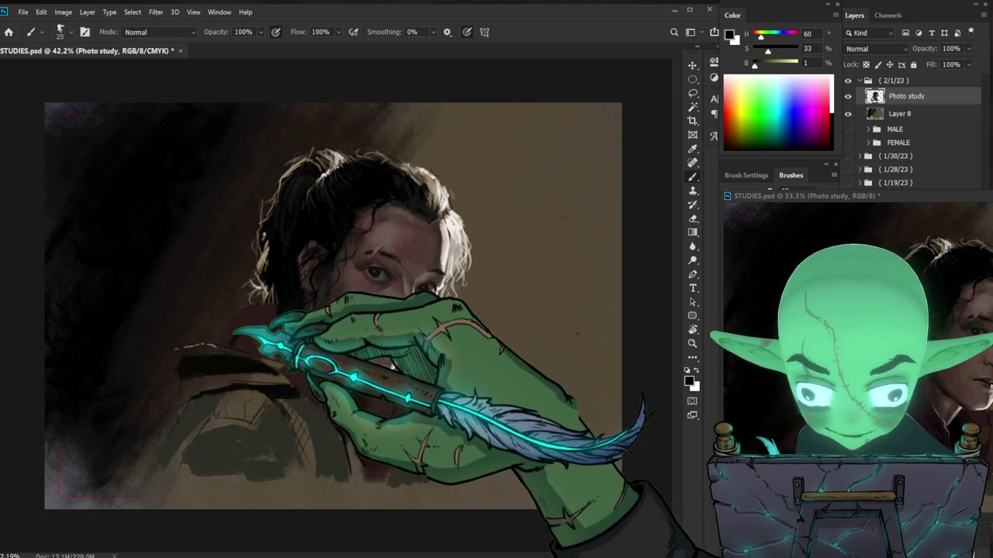
{"action": "key", "text": "bracketleft"}
{"action": "key", "text": "bracketleft"}
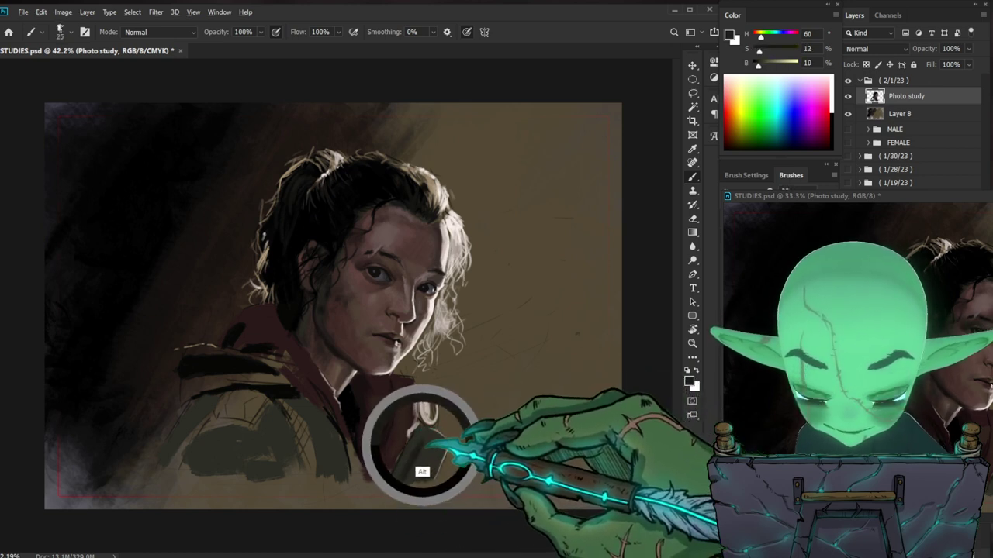
Step: Shade the jacket's front lapel with olive at 20% saturation and sampled darker tones, and darken the opening beside the maroon collar
{"action": "left_click_drag", "start_coordinate": [760, 51], "coordinate": [762, 50]}
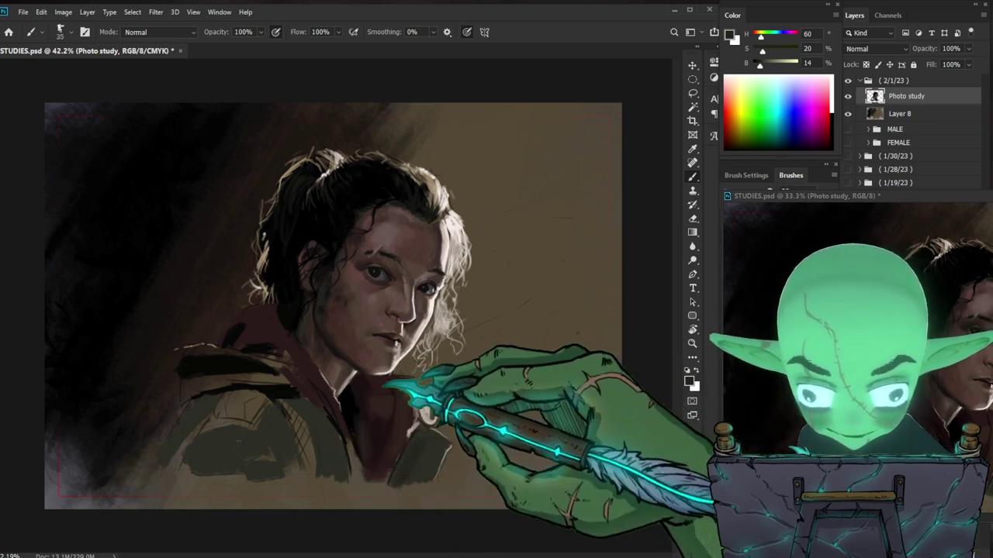
{"action": "left_click", "coordinate": [415, 423], "text": "alt"}
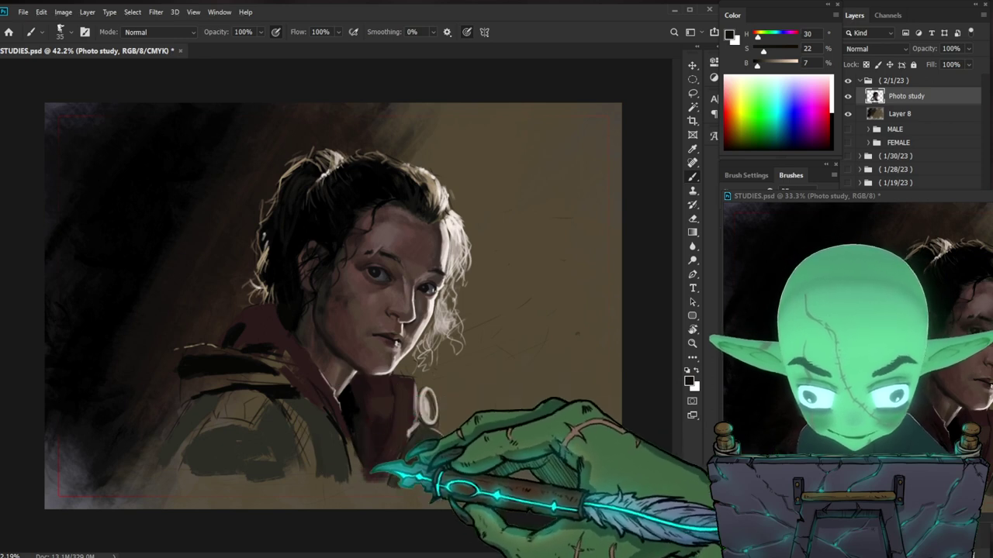
{"action": "left_click", "coordinate": [346, 397], "text": "alt"}
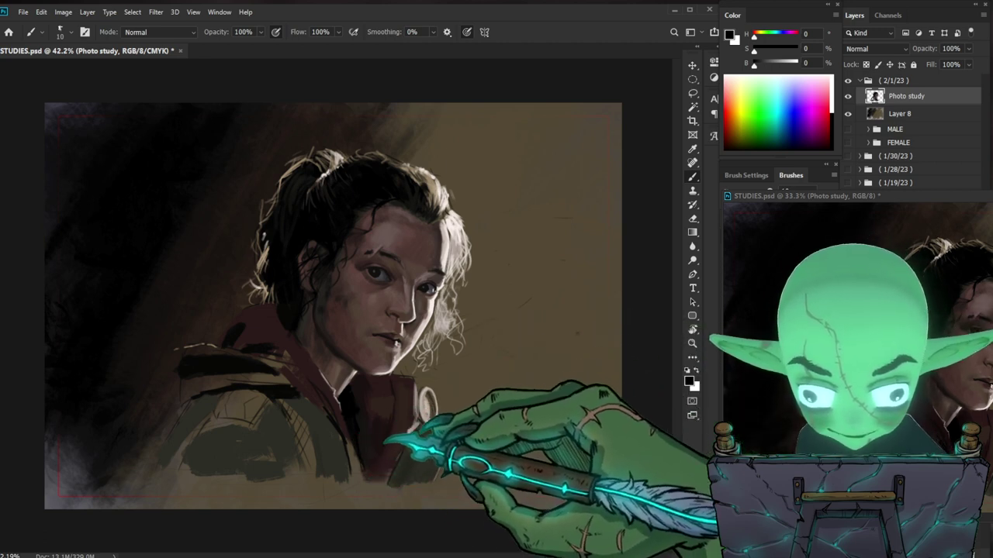
Step: Paint the dark strap down the front of the jacket shoulder in sampled near-black with a brush of about 40 px
{"action": "mouse_move", "coordinate": [543, 432]}
{"action": "left_mouse_down"}
{"action": "mouse_move", "coordinate": [481, 429]}
{"action": "mouse_move", "coordinate": [563, 339]}
{"action": "left_mouse_up"}
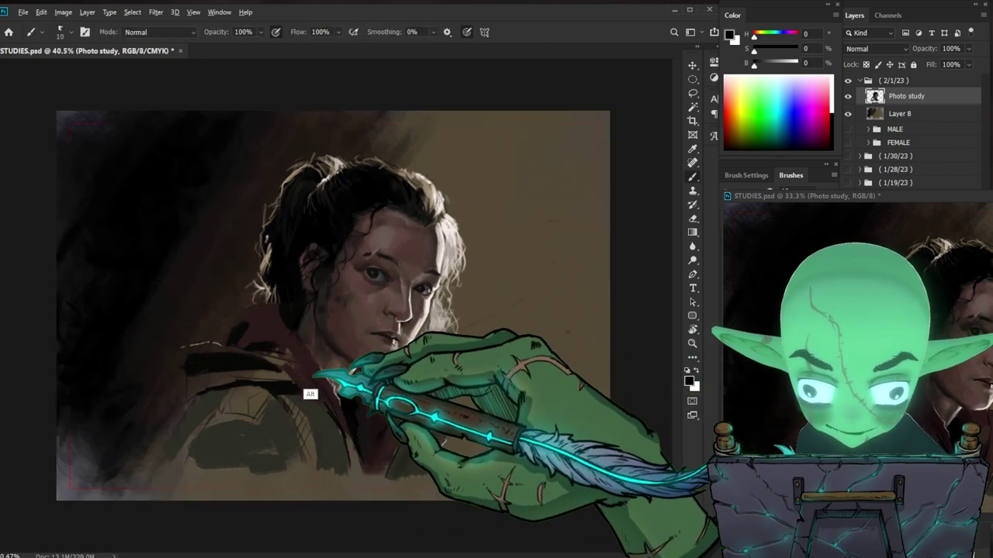
{"action": "left_click", "coordinate": [280, 412], "text": "alt"}
{"action": "key", "text": "]"}
{"action": "key", "text": "]"}
{"action": "key", "text": "]"}
{"action": "key", "text": "]"}
{"action": "key", "text": "]"}
{"action": "key", "text": "]"}
{"action": "key", "text": "]"}
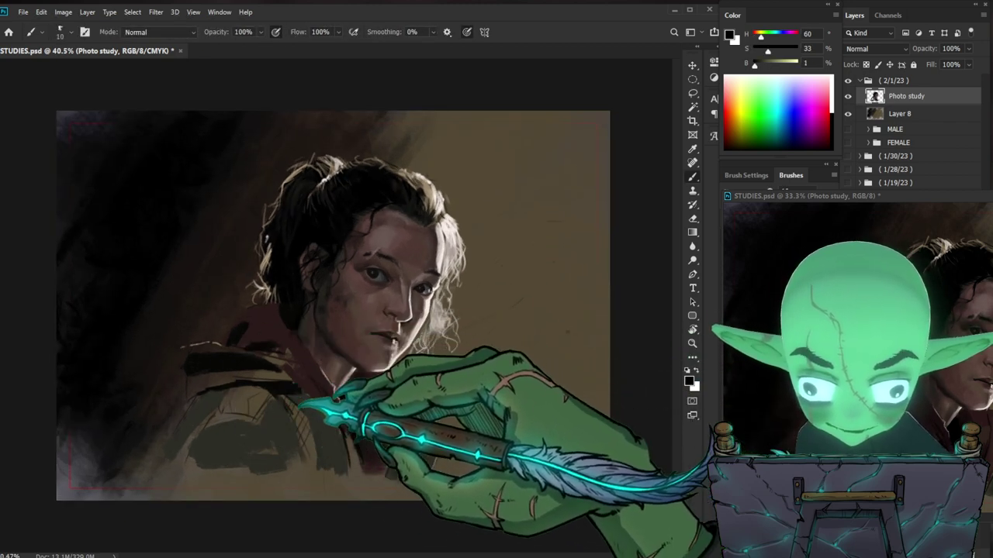
{"action": "left_click_drag", "start_coordinate": [293, 409], "coordinate": [312, 463]}
{"action": "key", "text": "["}
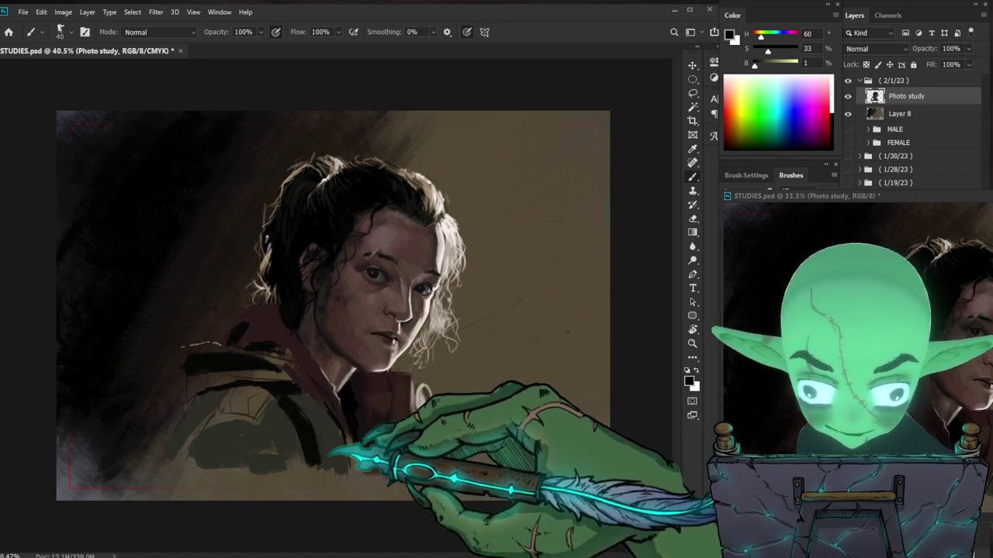
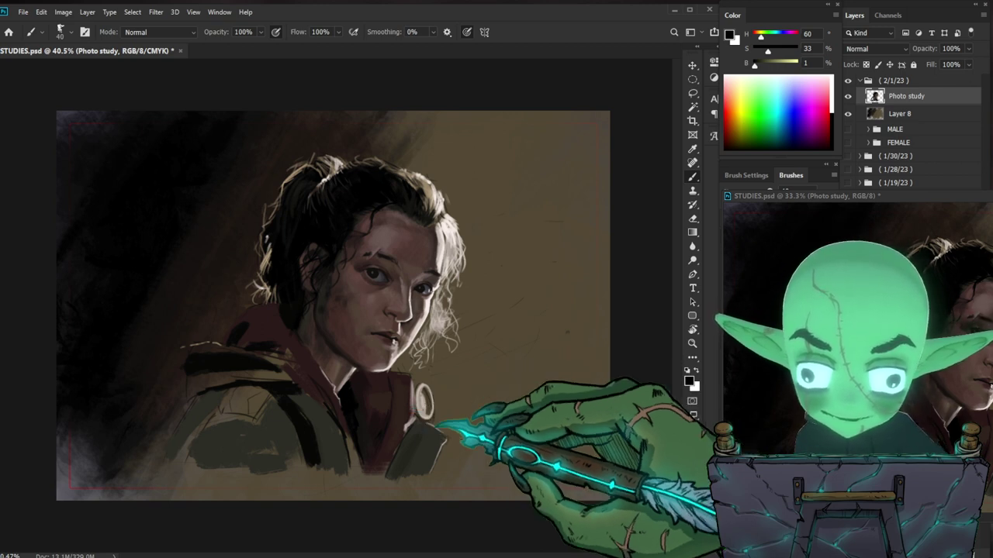
Step: Refine the dark edge between the hood and the jacket shoulder with sampled near-black and a 15 px brush
{"action": "key", "text": "ctrl+space"}
{"action": "left_click_drag", "start_coordinate": [404, 472], "coordinate": [414, 470]}
{"action": "left_click", "coordinate": [293, 321], "text": "alt"}
{"action": "key", "text": "bracketleft"}
{"action": "key", "text": "bracketleft"}
{"action": "key", "text": "bracketleft"}
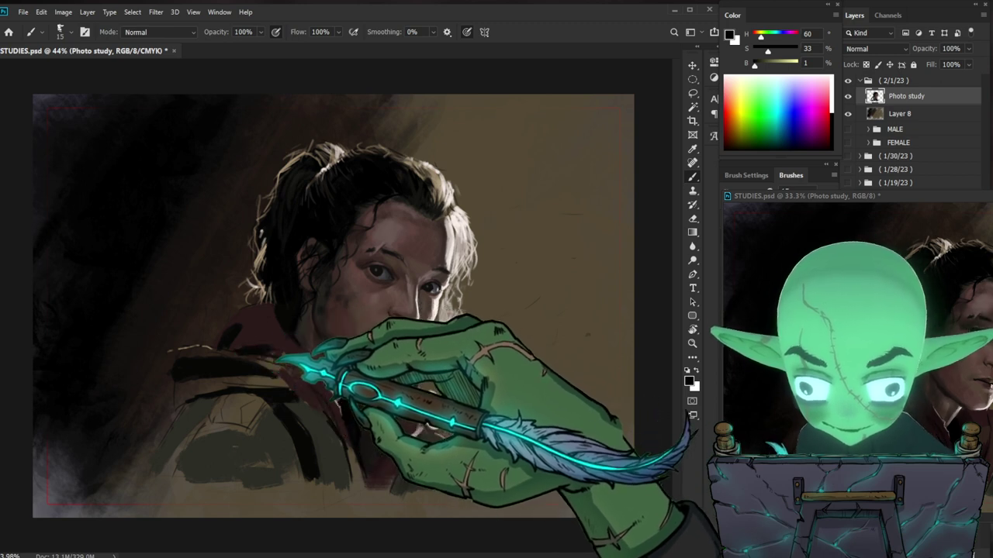
Step: Mix the hood's sampled maroon at 60% saturation and 13% brightness and paint its folds with a 15 px brush
{"action": "left_click", "coordinate": [284, 337], "text": "alt"}
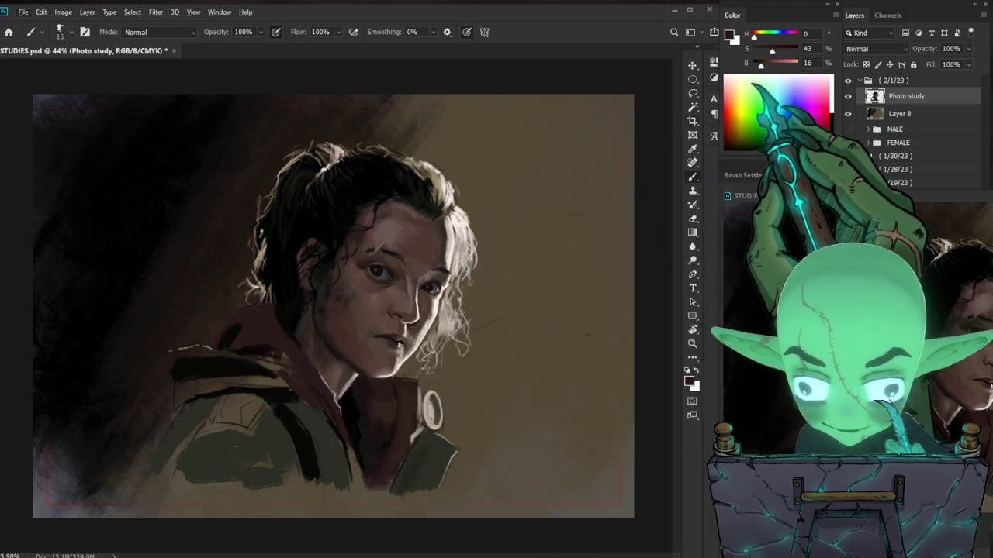
{"action": "left_click_drag", "start_coordinate": [772, 51], "coordinate": [779, 52]}
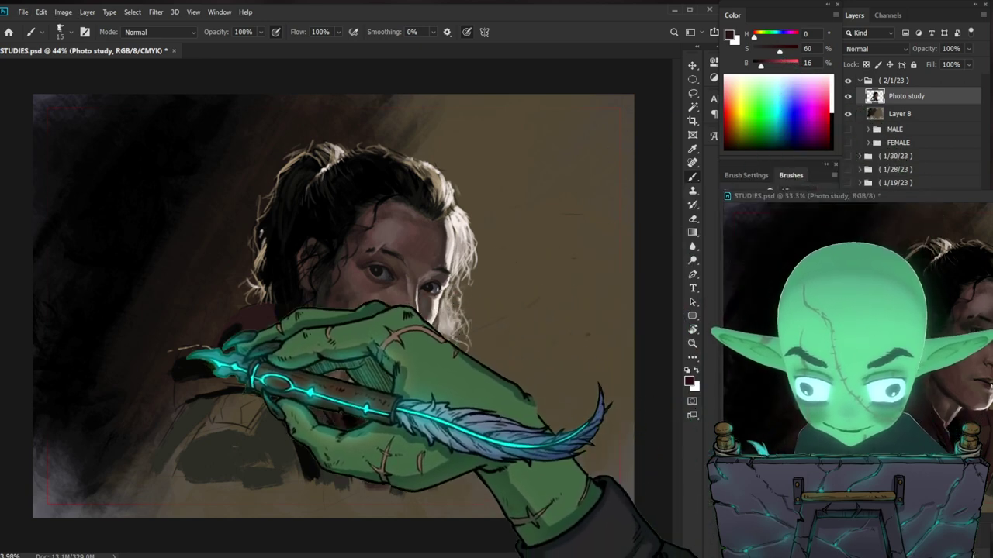
{"action": "left_click_drag", "start_coordinate": [761, 65], "coordinate": [759, 65]}
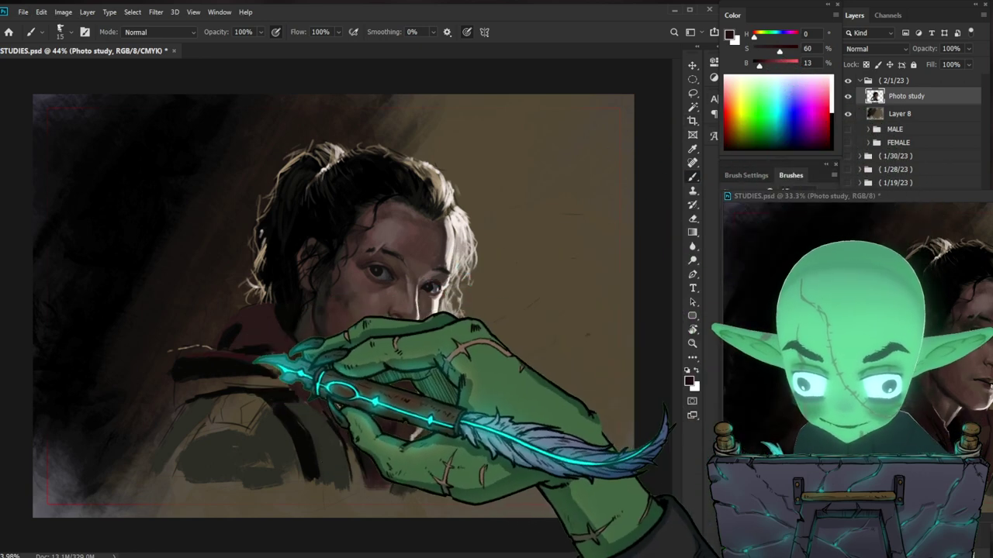
{"action": "key", "text": "]"}
{"action": "key", "text": "]"}
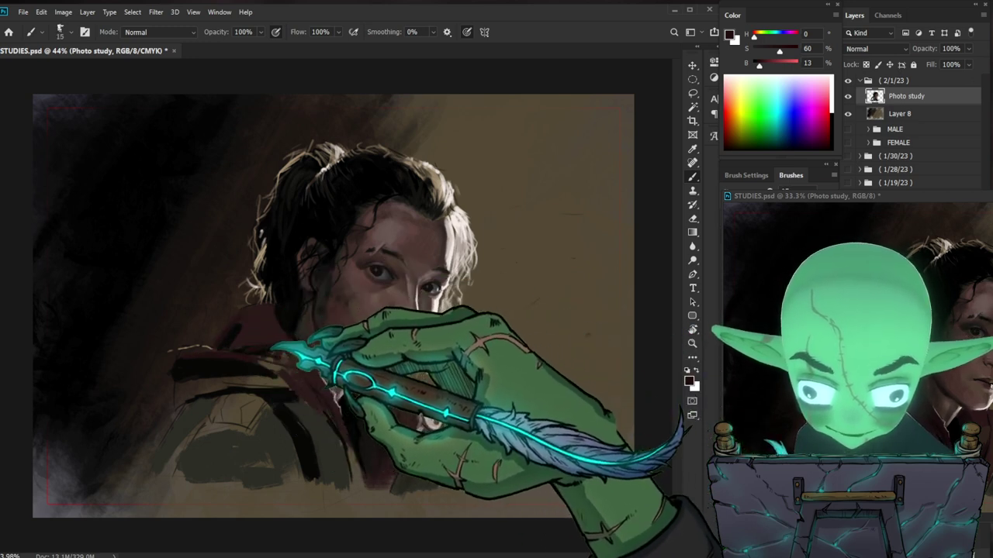
{"action": "key", "text": "bracketleft"}
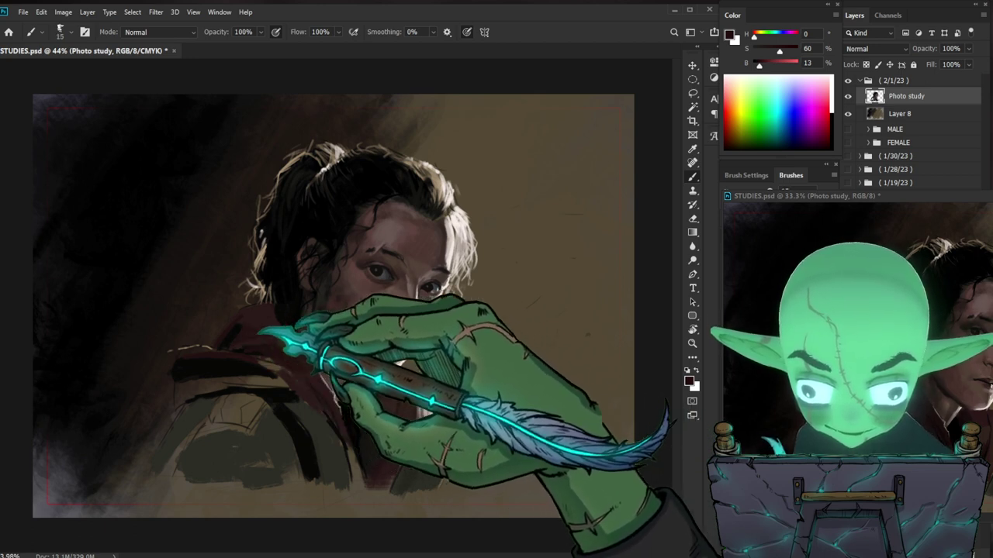
Step: Extend the deep maroon shading down both sides of the collar with 35 px and 25 px brushes
{"action": "key", "text": "bracketright"}
{"action": "key", "text": "bracketright"}
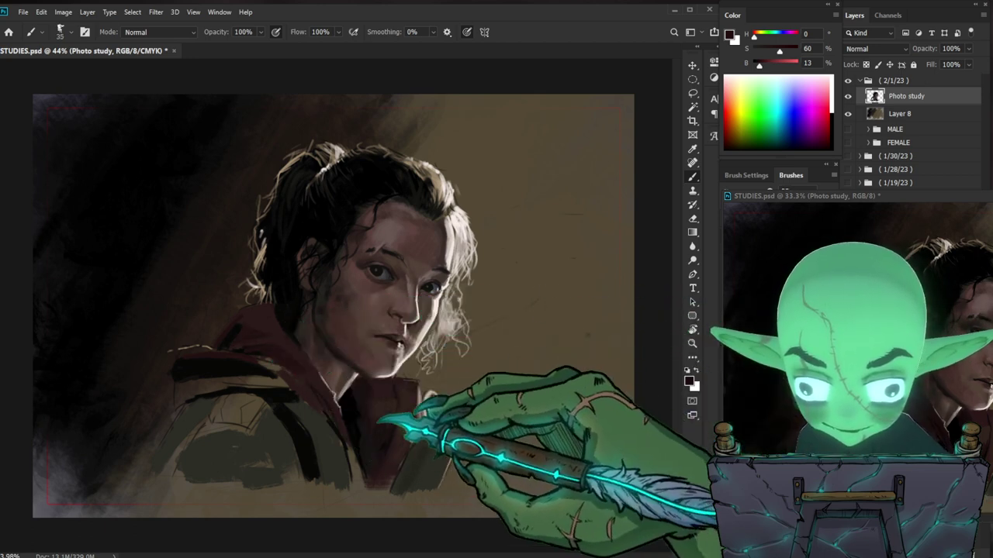
{"action": "key", "text": "bracketleft"}
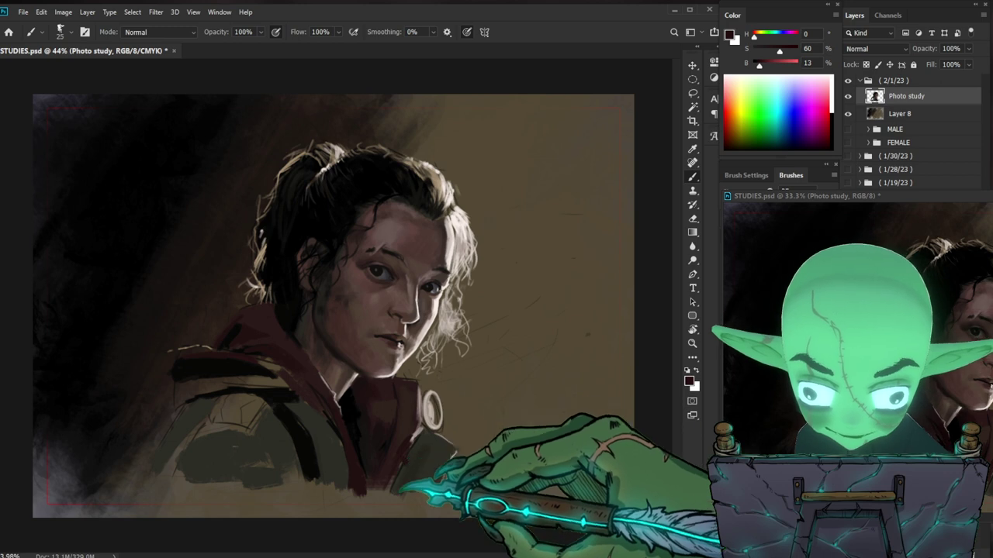
Step: Touch up the collar with sampled reddish brown, then paint thin pale rim lights along the collar and jacket edges with a 9 px brush
{"action": "left_click", "coordinate": [405, 457], "text": "alt"}
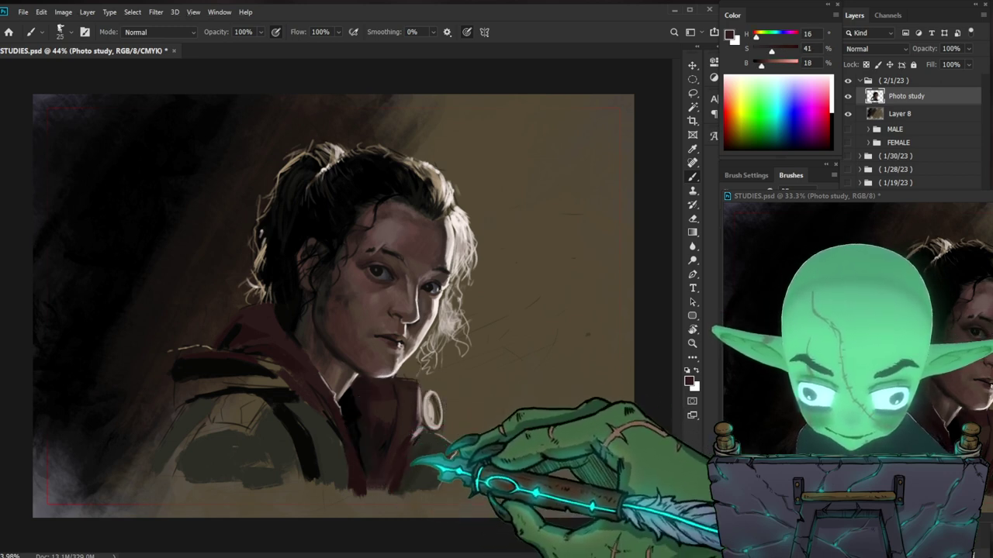
{"action": "left_click", "coordinate": [419, 415], "text": "alt"}
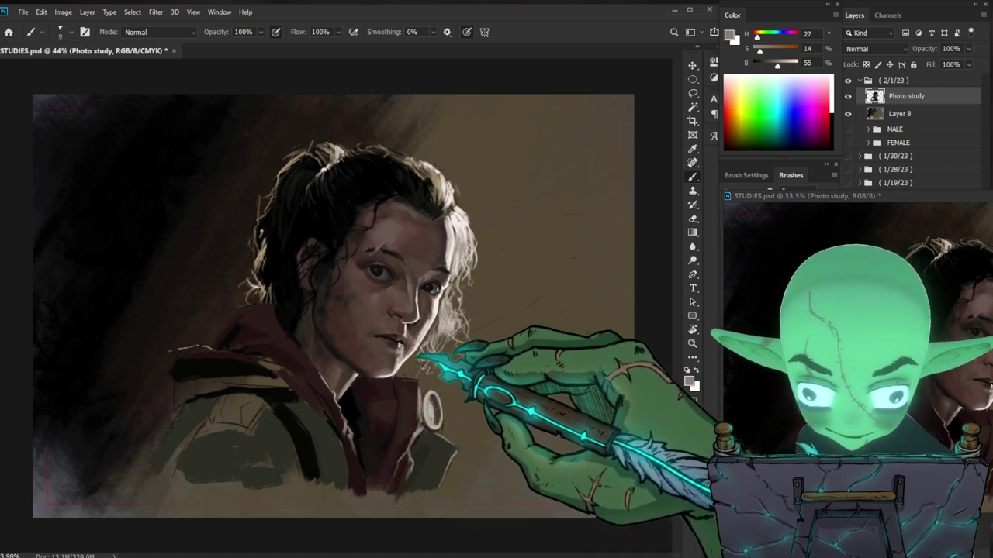
{"action": "left_click", "coordinate": [401, 357], "text": "alt"}
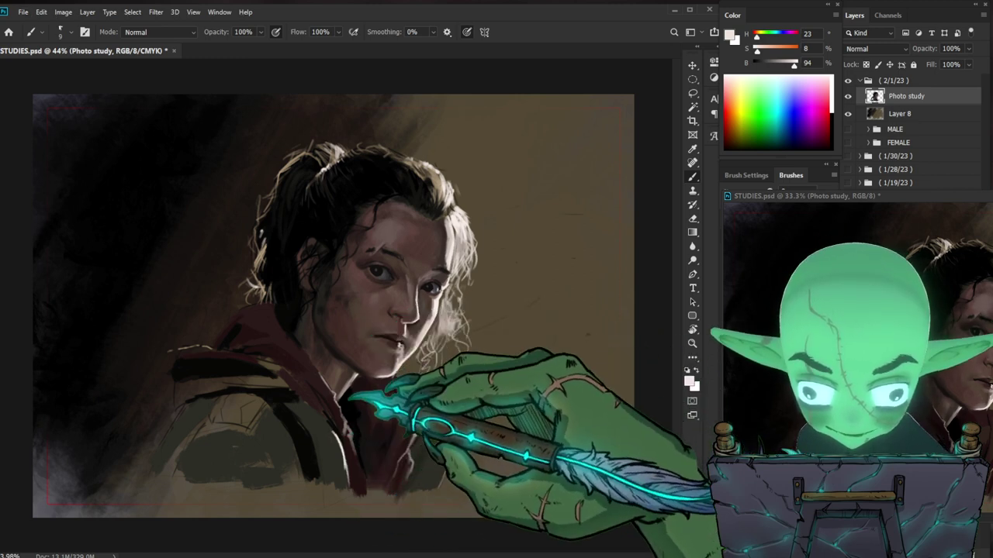
Step: Deepen the shadow inside the neck opening of the collar with sampled black and a 9 px brush
{"action": "key", "text": "z"}
{"action": "left_click_drag", "start_coordinate": [446, 423], "coordinate": [364, 427]}
{"action": "key", "text": "ctrl+0"}
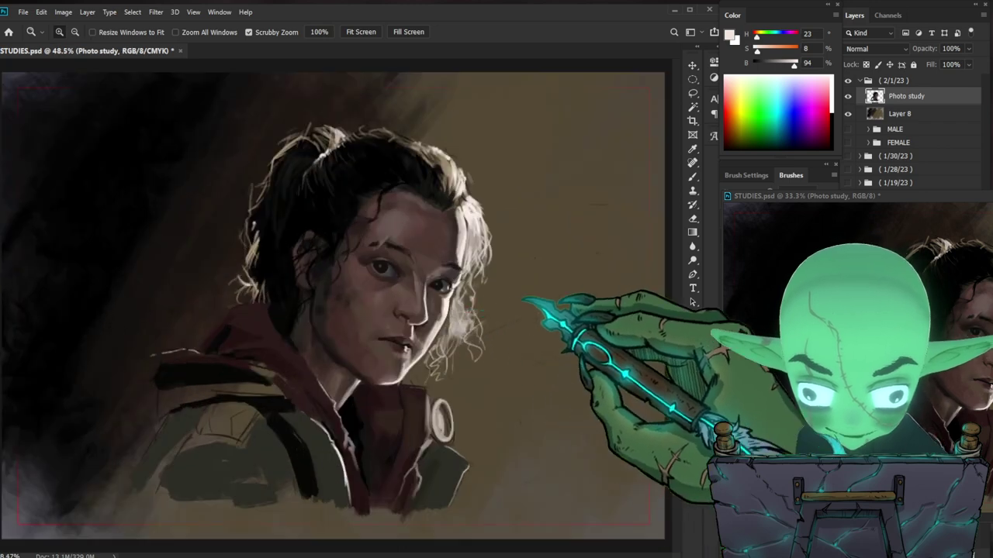
{"action": "left_click_drag", "start_coordinate": [482, 415], "coordinate": [515, 408]}
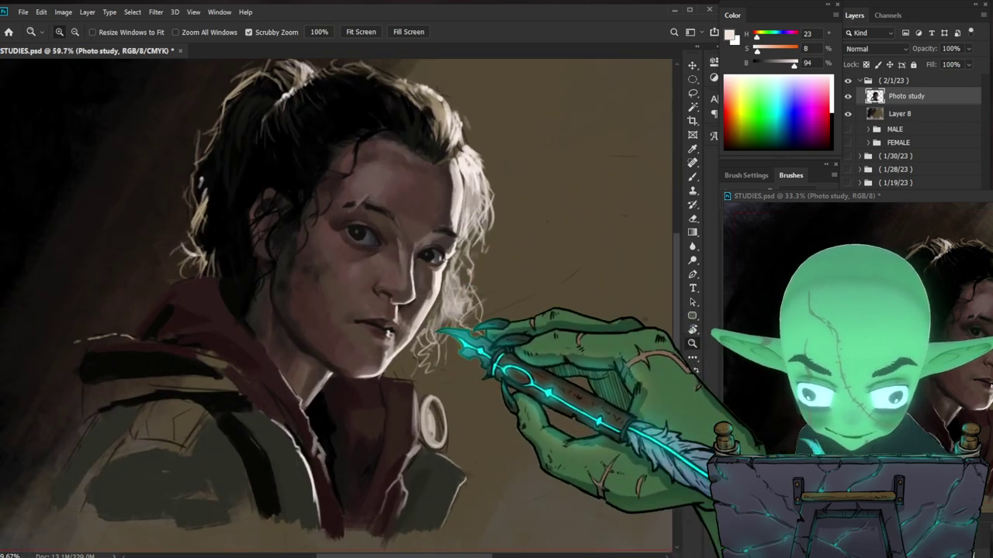
{"action": "key", "text": "b"}
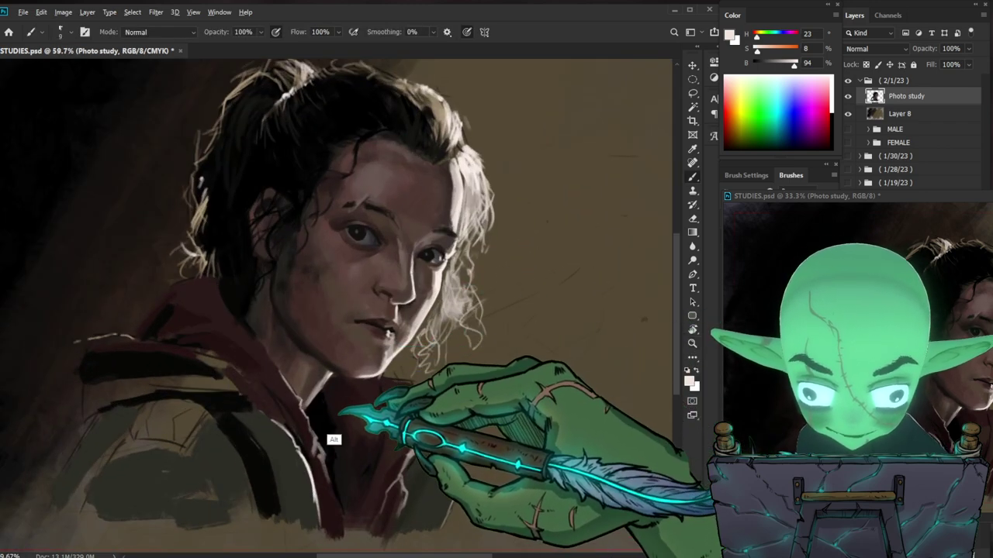
{"action": "left_click", "coordinate": [334, 409], "text": "alt"}
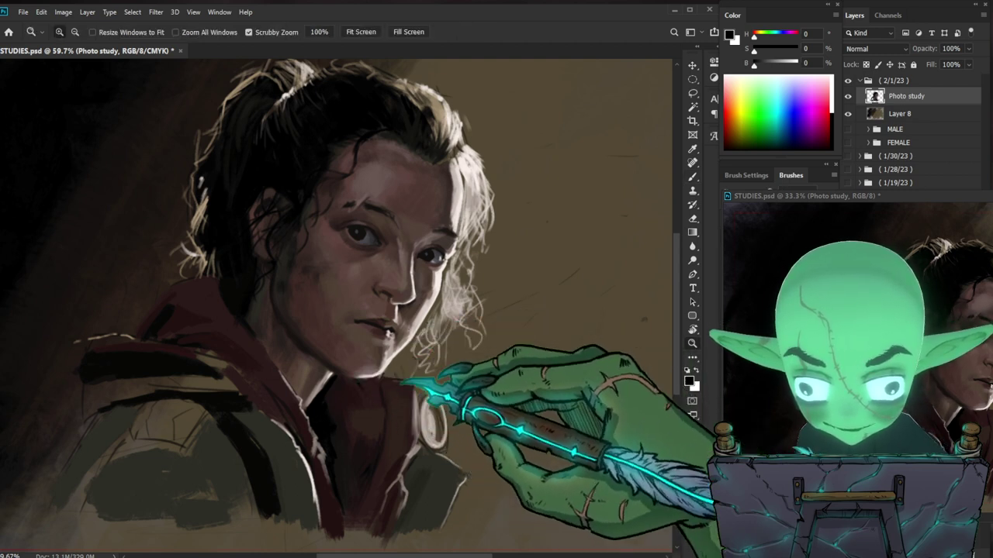
Step: Paint a thin pale greyish-pink rim light along the collar's top edge with a 9 px brush, using sampled maroon for touch-ups
{"action": "left_click_drag", "start_coordinate": [402, 384], "coordinate": [423, 364]}
{"action": "left_click", "coordinate": [378, 381], "text": "alt"}
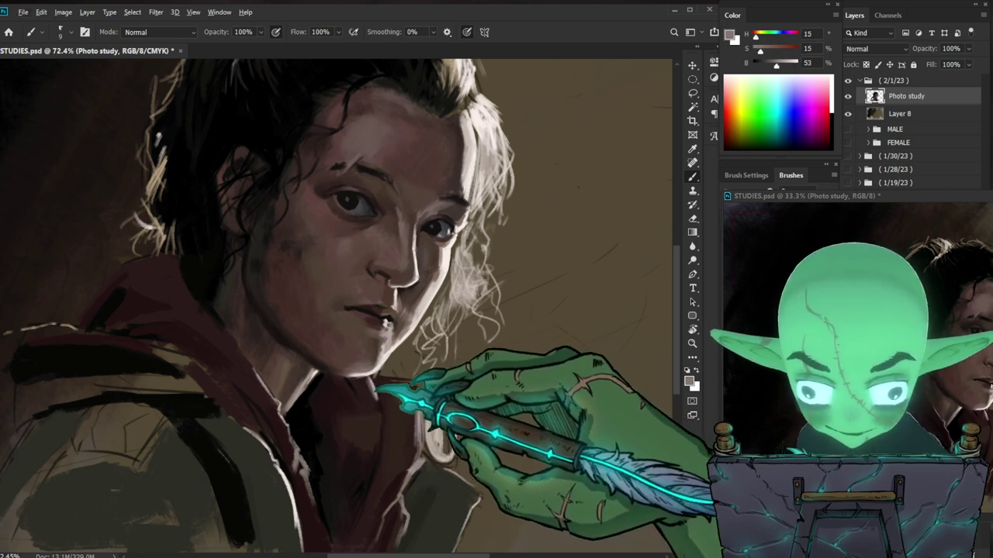
{"action": "left_click", "coordinate": [380, 423], "text": "alt"}
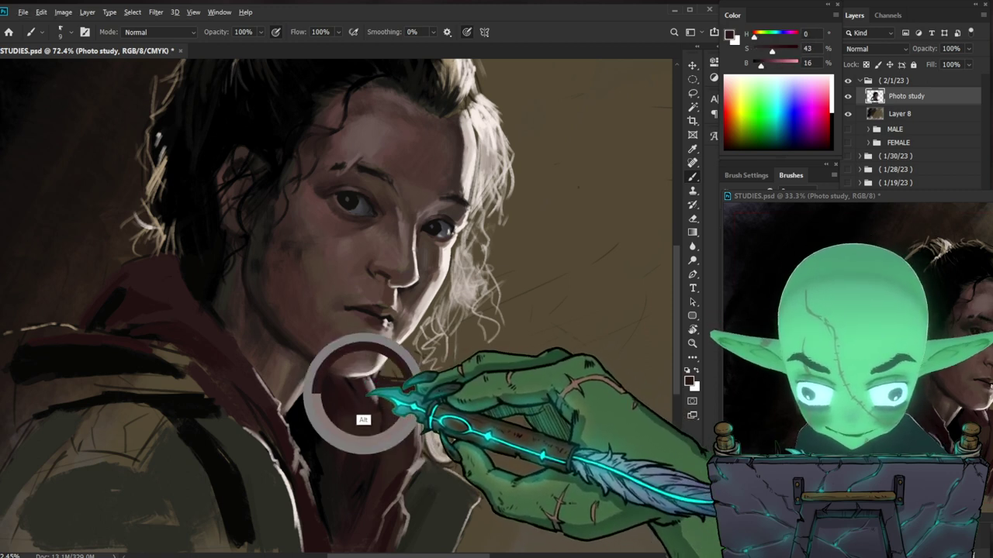
{"action": "mouse_move", "coordinate": [475, 382]}
{"action": "left_mouse_down"}
{"action": "mouse_move", "coordinate": [448, 363]}
{"action": "mouse_move", "coordinate": [508, 325]}
{"action": "left_mouse_up"}
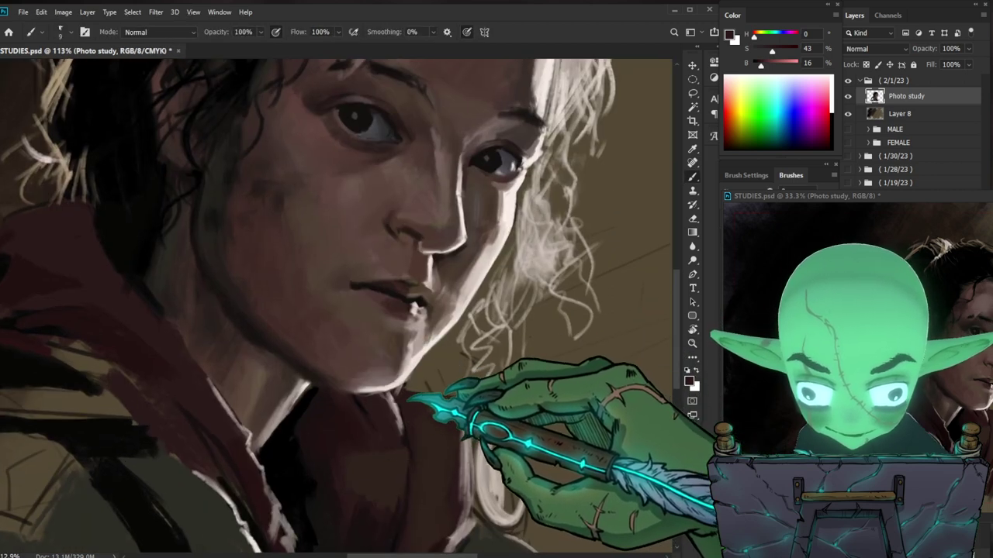
{"action": "left_click", "coordinate": [388, 416], "text": "alt"}
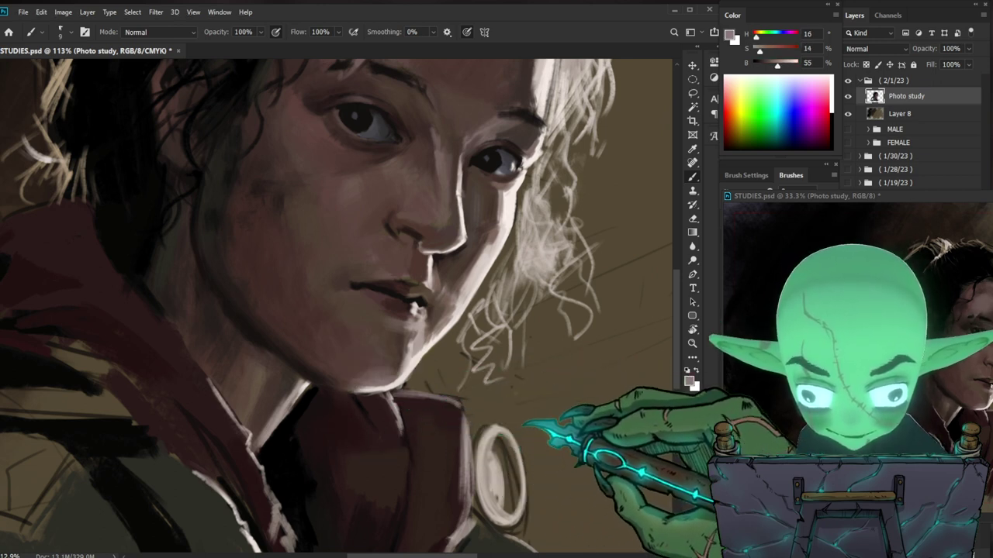
{"action": "left_click_drag", "start_coordinate": [524, 424], "coordinate": [502, 387]}
Step: Clean up around the collar with a 25 px eraser, then erase stray background lines beside the figure with 125 px and 70 px erasers
{"action": "key", "text": "e"}
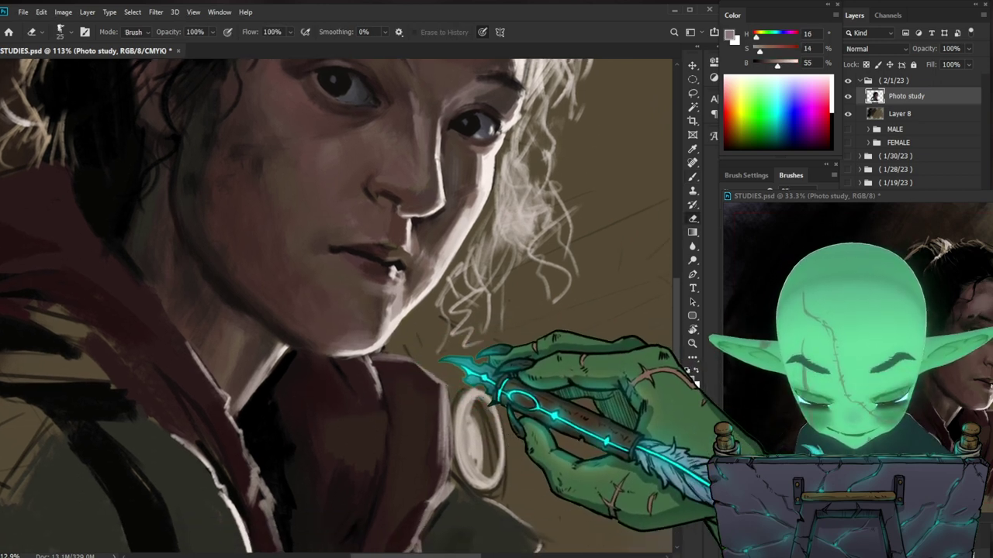
{"action": "left_click_drag", "start_coordinate": [616, 347], "coordinate": [560, 344]}
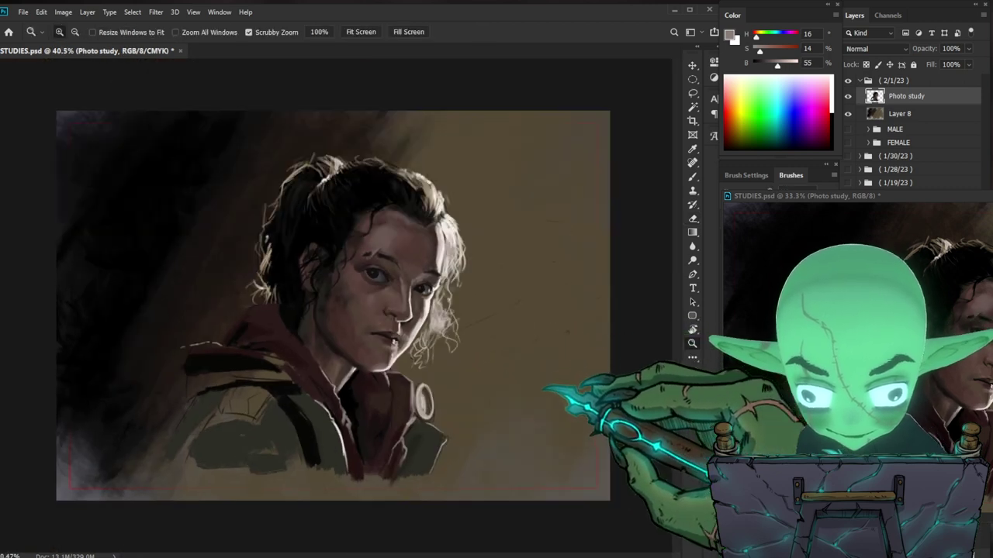
{"action": "left_click_drag", "start_coordinate": [545, 387], "coordinate": [560, 380]}
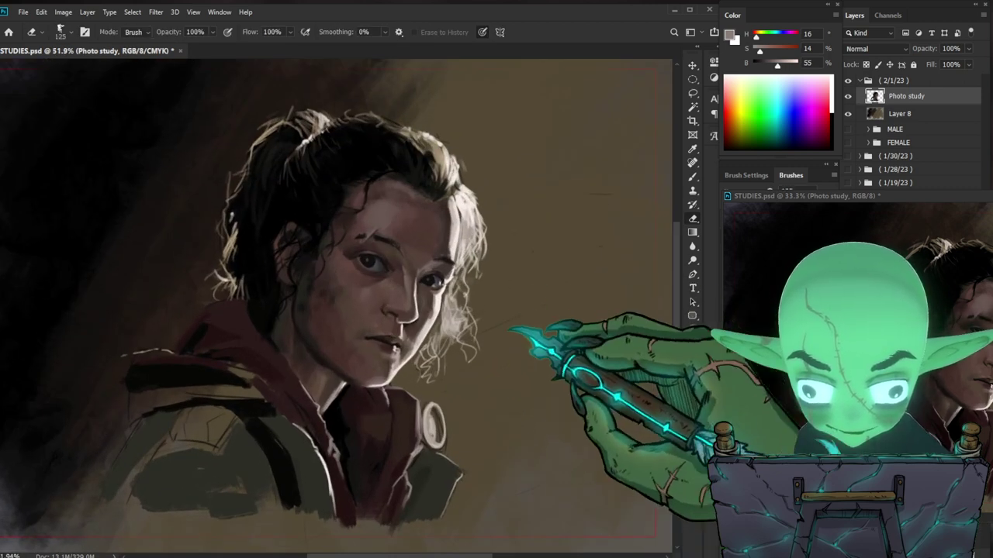
{"action": "left_click_drag", "start_coordinate": [519, 315], "coordinate": [481, 332]}
{"action": "key", "text": "bracketleft"}
{"action": "key", "text": "bracketleft"}
{"action": "key", "text": "bracketleft"}
{"action": "key", "text": "bracketleft"}
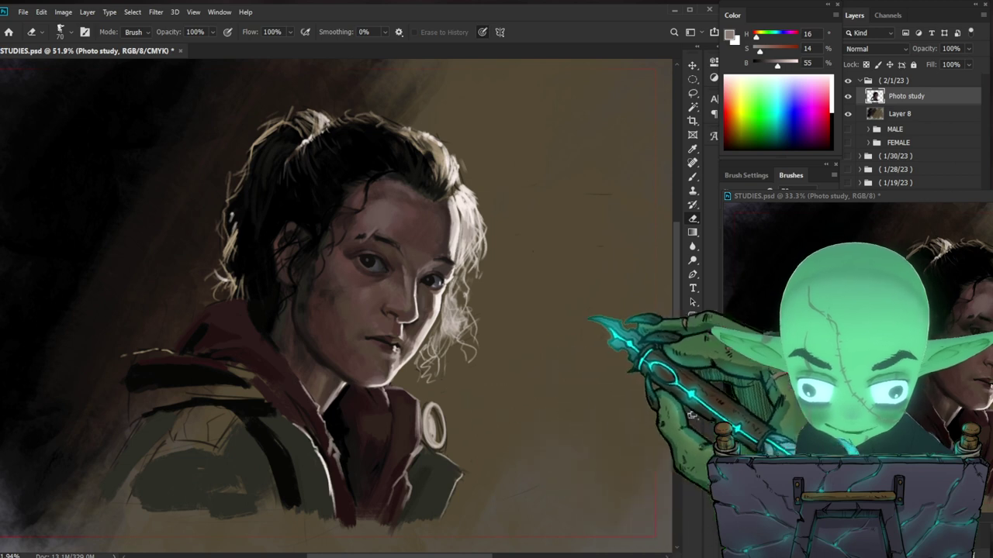
{"action": "left_click_drag", "start_coordinate": [512, 401], "coordinate": [535, 404]}
Step: Sample a dark brown near the far eye and adjust it to hue 28, saturation 44% and brightness 16%
{"action": "key", "text": "b"}
{"action": "left_click_drag", "start_coordinate": [554, 349], "coordinate": [542, 342]}
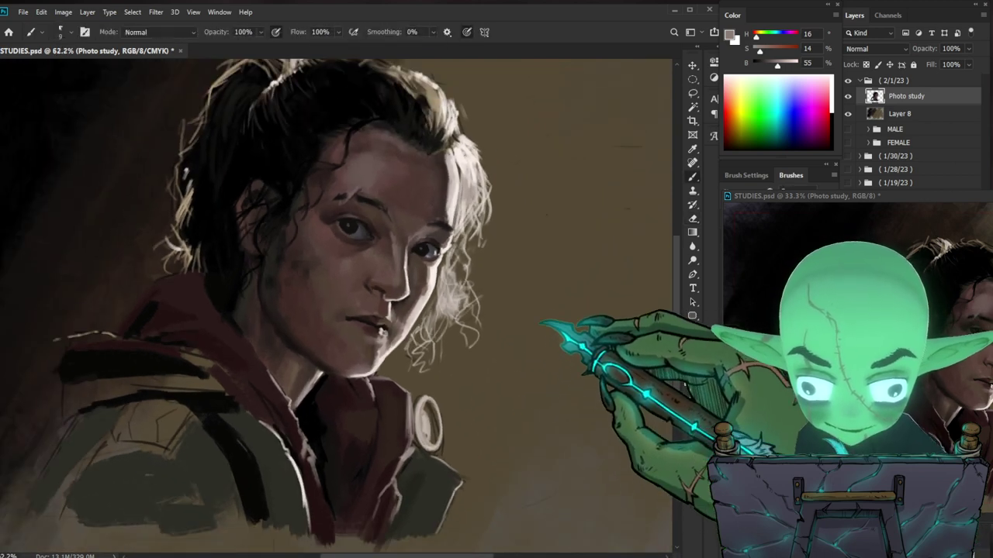
{"action": "scroll", "coordinate": [541, 322], "scroll_direction": "up", "scroll_amount": 2}
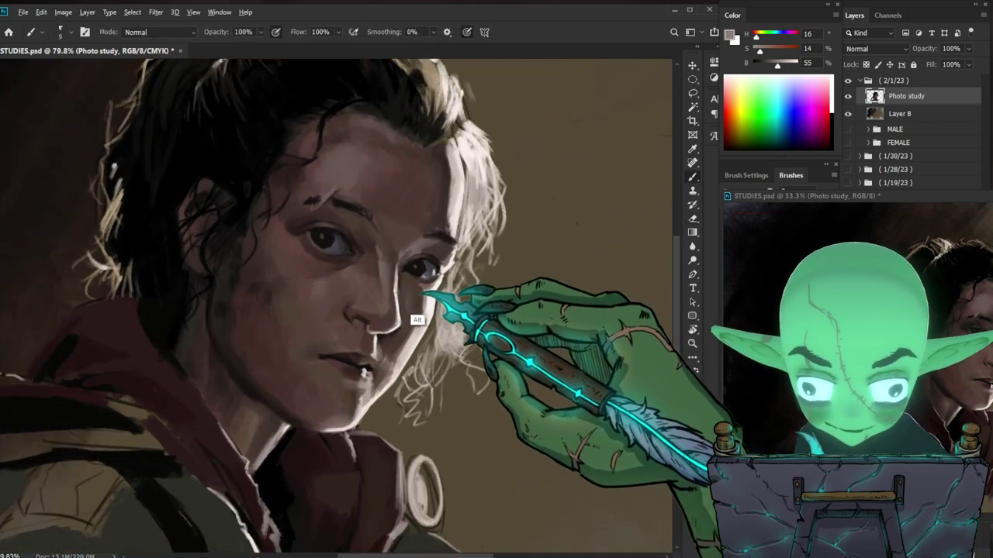
{"action": "left_click", "coordinate": [451, 279], "text": "alt"}
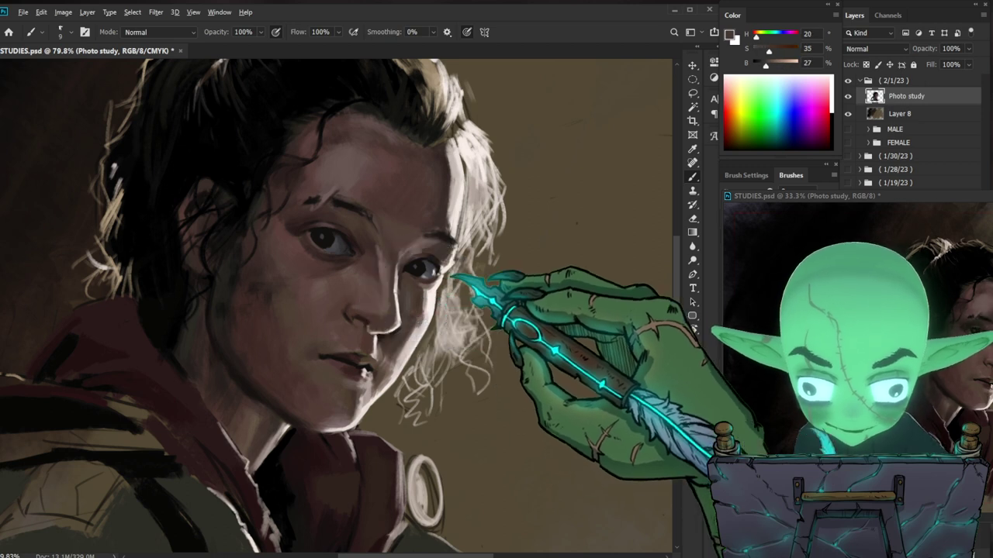
{"action": "left_click_drag", "start_coordinate": [766, 65], "coordinate": [772, 51]}
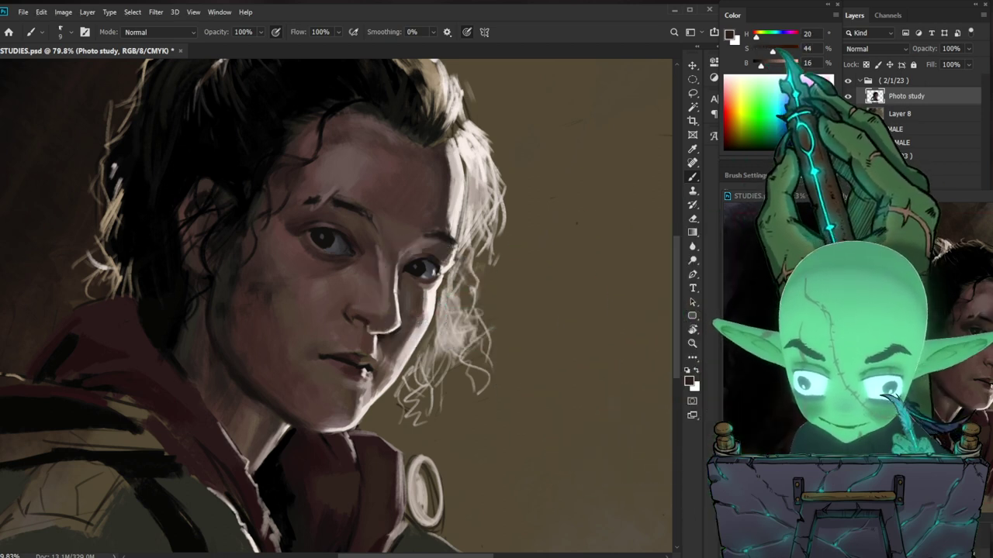
{"action": "left_click", "coordinate": [729, 35]}
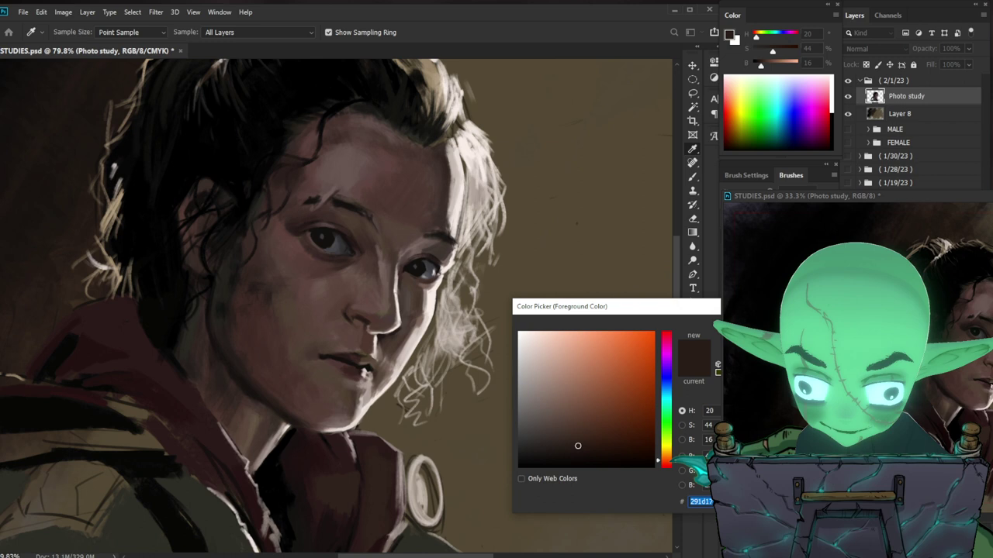
{"action": "left_click", "coordinate": [666, 458]}
{"action": "key", "text": "Return"}
{"action": "key", "text": "b"}
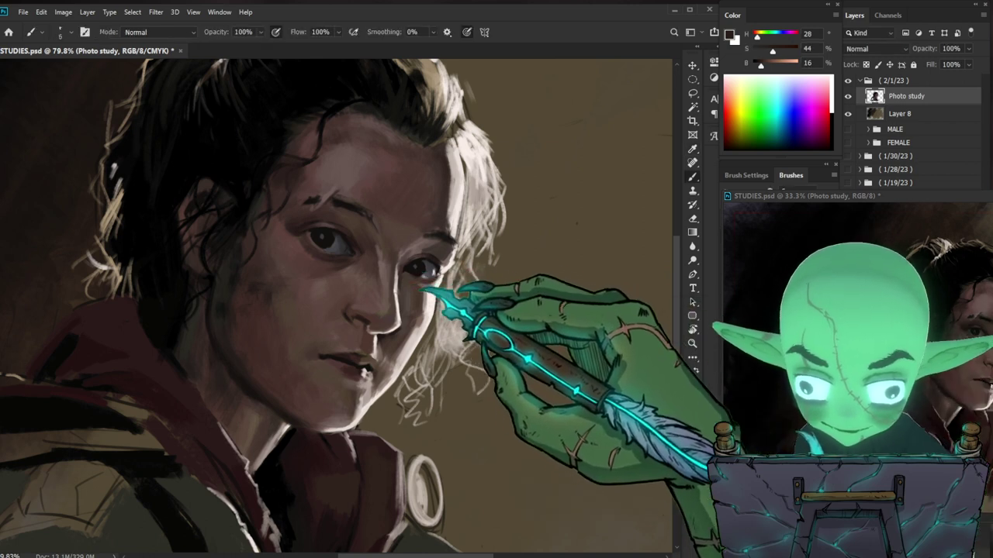
Step: Shade the area beneath the far eye with a 15 px brush, using the mixed brown and a sampled reddish brown
{"action": "key", "text": "bracketright"}
{"action": "key", "text": "bracketright"}
{"action": "key", "text": "bracketright"}
{"action": "key", "text": "ctrl+0"}
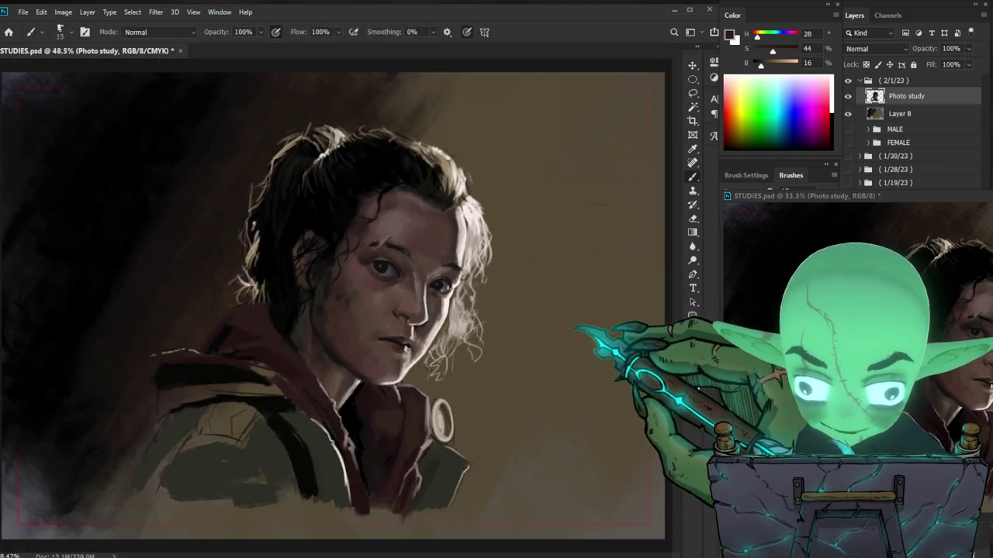
{"action": "key", "text": "z"}
{"action": "scroll", "coordinate": [472, 297], "scroll_direction": "up", "scroll_amount": 2}
{"action": "key", "text": "b"}
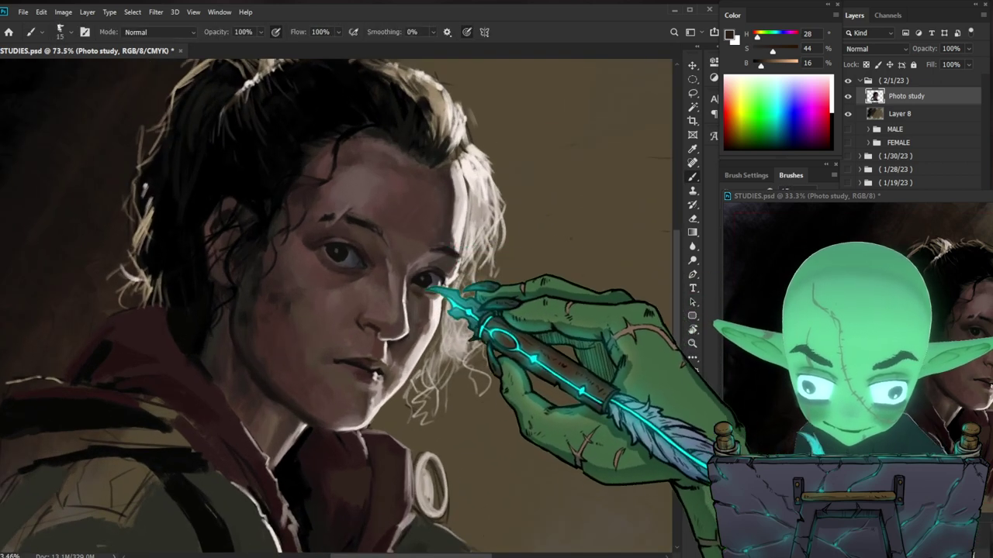
{"action": "left_click", "coordinate": [405, 281], "text": "alt"}
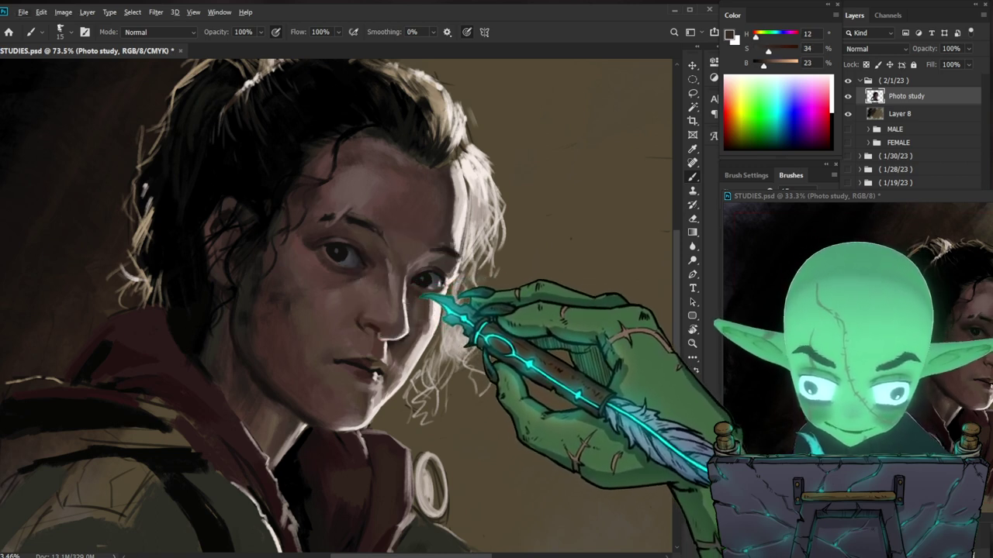
{"action": "left_click_drag", "start_coordinate": [542, 366], "coordinate": [523, 355]}
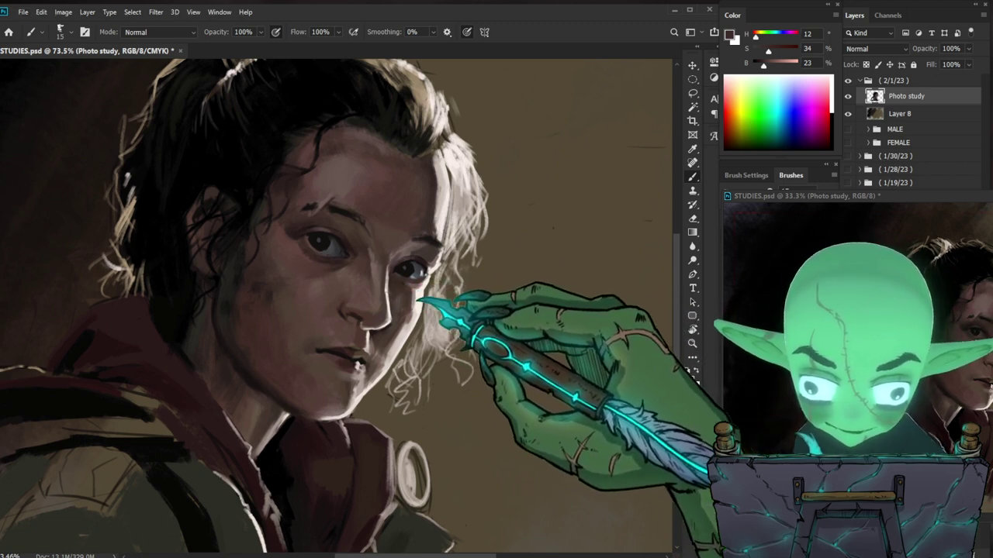
Step: Touch up the shadows beside the mouth and around the far eye with sampled dark browns and an 8 px brush
{"action": "key", "text": "z"}
{"action": "left_click_drag", "start_coordinate": [478, 277], "coordinate": [618, 305]}
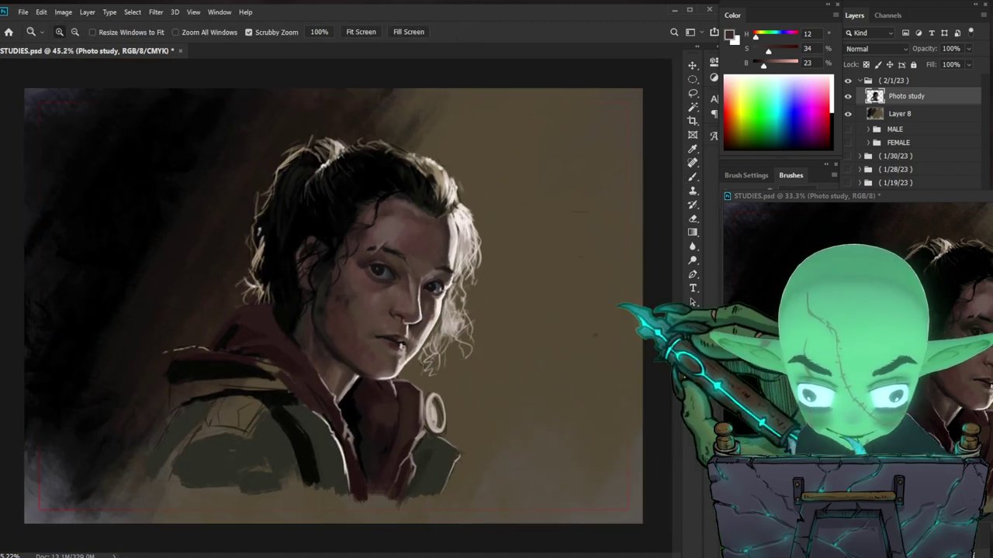
{"action": "left_click_drag", "start_coordinate": [450, 324], "coordinate": [531, 306]}
{"action": "key", "text": "b"}
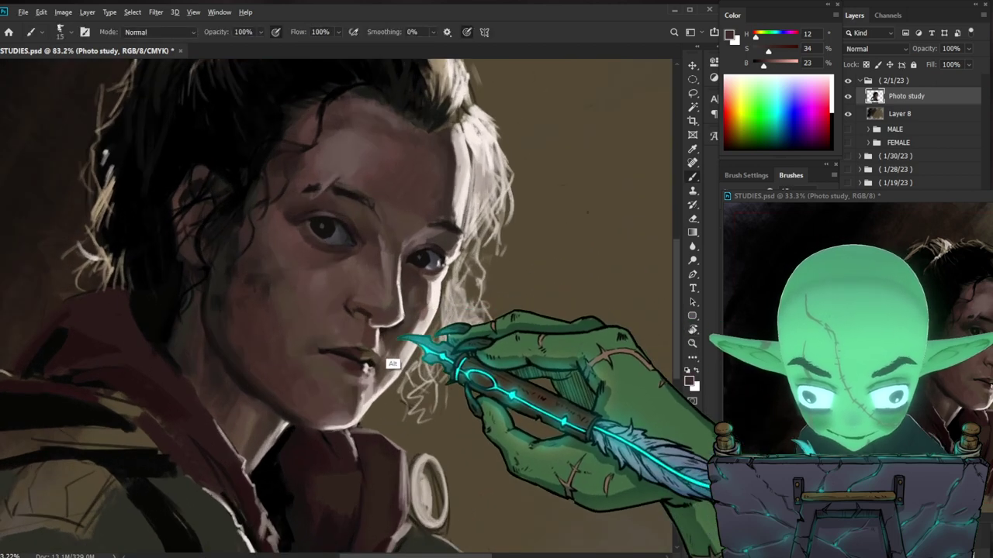
{"action": "left_click", "coordinate": [386, 348], "text": "alt"}
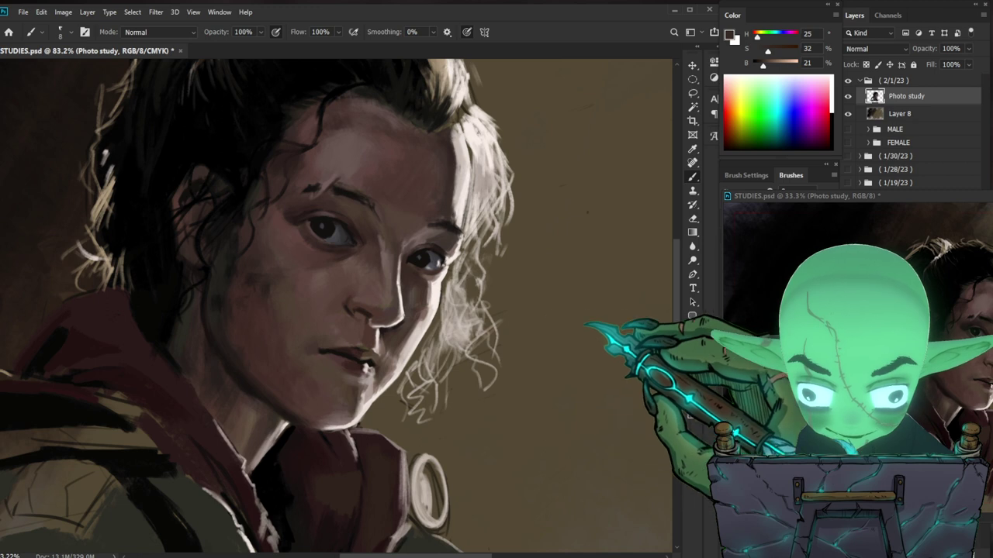
{"action": "left_click_drag", "start_coordinate": [617, 354], "coordinate": [598, 359]}
{"action": "left_click_drag", "start_coordinate": [478, 273], "coordinate": [505, 289]}
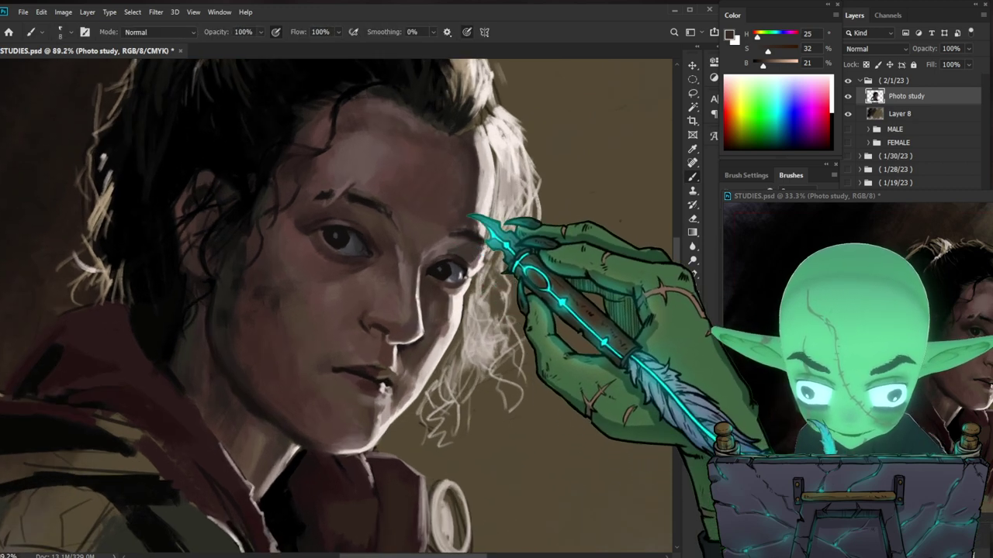
{"action": "left_click", "coordinate": [409, 273], "text": "alt"}
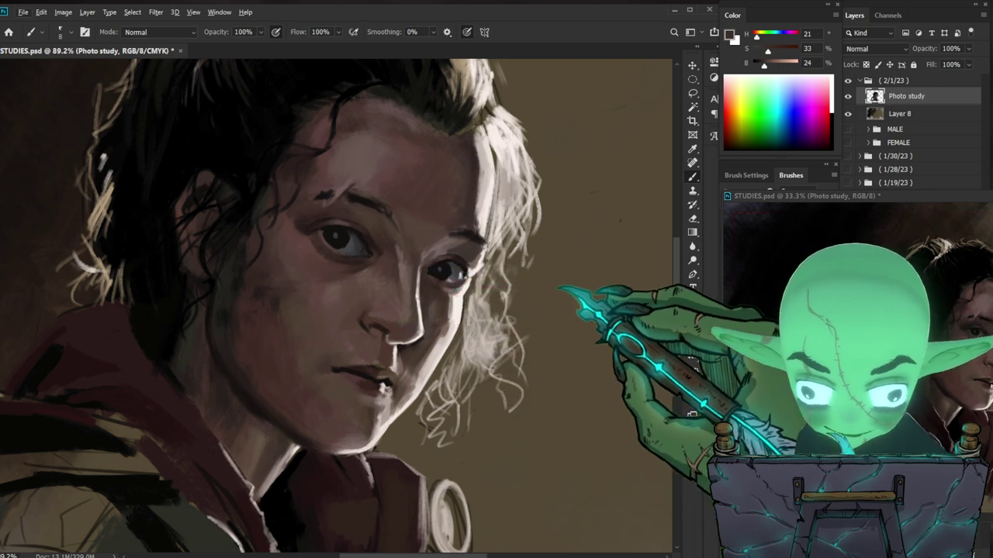
{"action": "left_click_drag", "start_coordinate": [581, 304], "coordinate": [565, 250]}
{"action": "left_click_drag", "start_coordinate": [493, 249], "coordinate": [522, 242]}
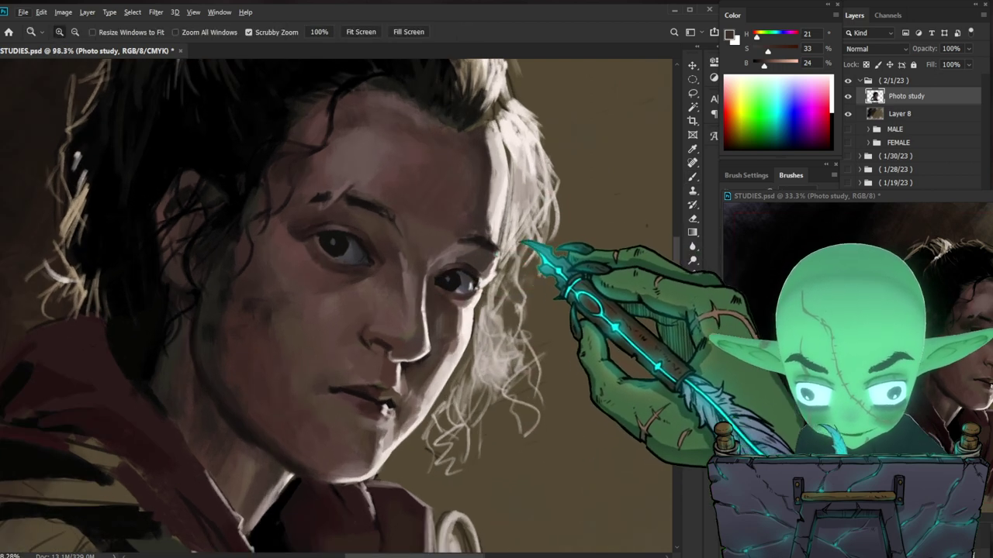
Step: Darken the iris and lash line of the far eye with default black and a 4 px brush
{"action": "left_click", "coordinate": [422, 280], "text": "alt"}
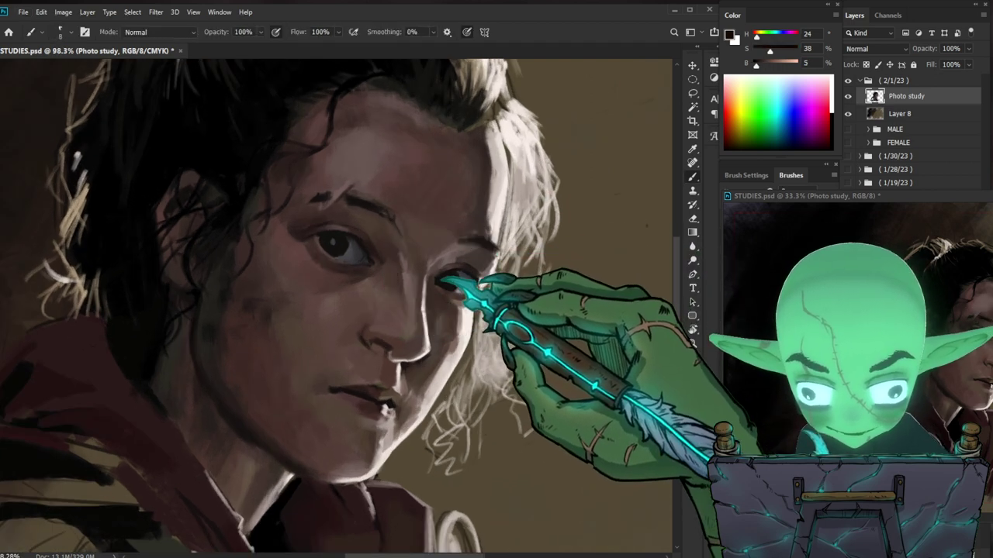
{"action": "key", "text": "d"}
{"action": "mouse_move", "coordinate": [483, 282]}
{"action": "left_mouse_down"}
{"action": "mouse_move", "coordinate": [519, 272]}
{"action": "mouse_move", "coordinate": [550, 233]}
{"action": "mouse_move", "coordinate": [491, 262]}
{"action": "left_mouse_up"}
{"action": "key", "text": "b"}
{"action": "key", "text": "bracketleft"}
{"action": "key", "text": "bracketleft"}
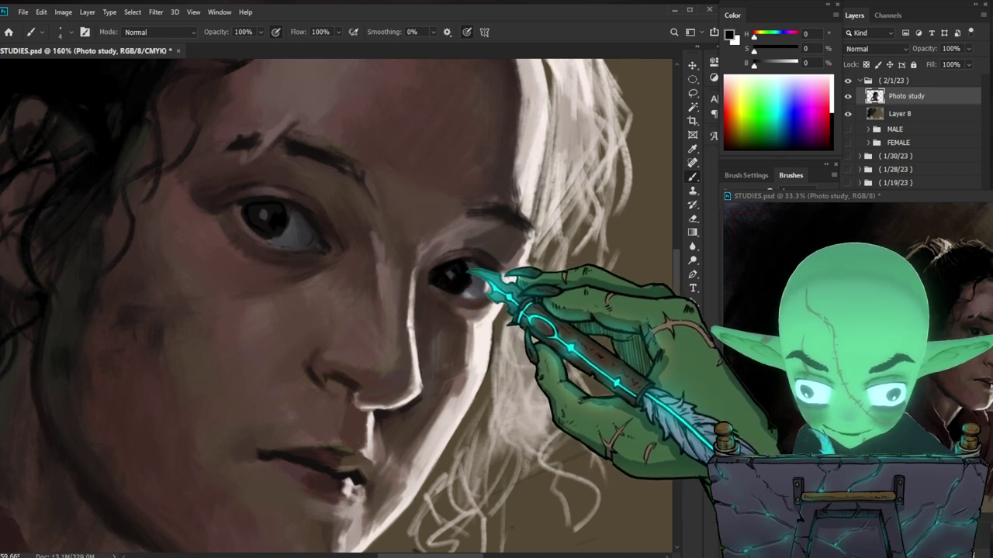
Step: Darken the near eyebrow with fine black strokes using the 4 px brush
{"action": "left_click_drag", "start_coordinate": [555, 351], "coordinate": [525, 381]}
{"action": "left_click_drag", "start_coordinate": [490, 302], "coordinate": [574, 302]}
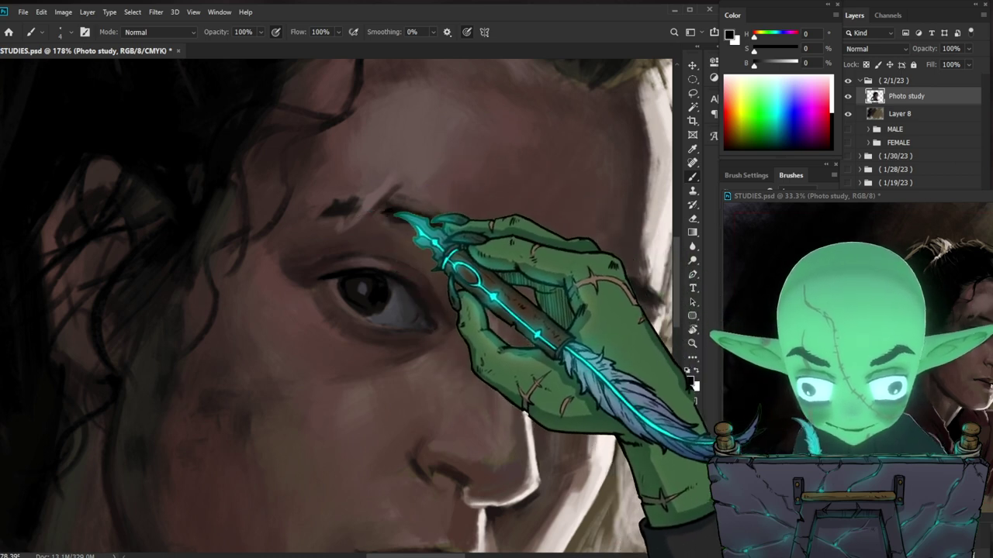
{"action": "left_click_drag", "start_coordinate": [395, 213], "coordinate": [448, 220]}
{"action": "mouse_move", "coordinate": [508, 244]}
{"action": "left_mouse_down"}
{"action": "mouse_move", "coordinate": [583, 350]}
{"action": "mouse_move", "coordinate": [569, 333]}
{"action": "left_mouse_up"}
{"action": "left_click_drag", "start_coordinate": [412, 191], "coordinate": [430, 181]}
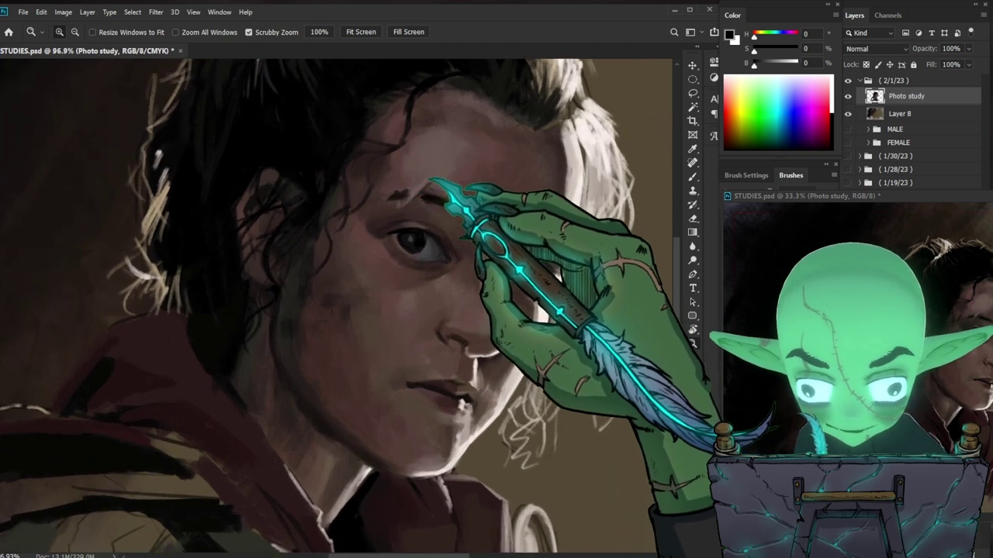
Step: Deepen the near eye's iris, pupil and upper lash line in black with the 4 px brush
{"action": "left_click_drag", "start_coordinate": [575, 268], "coordinate": [530, 245]}
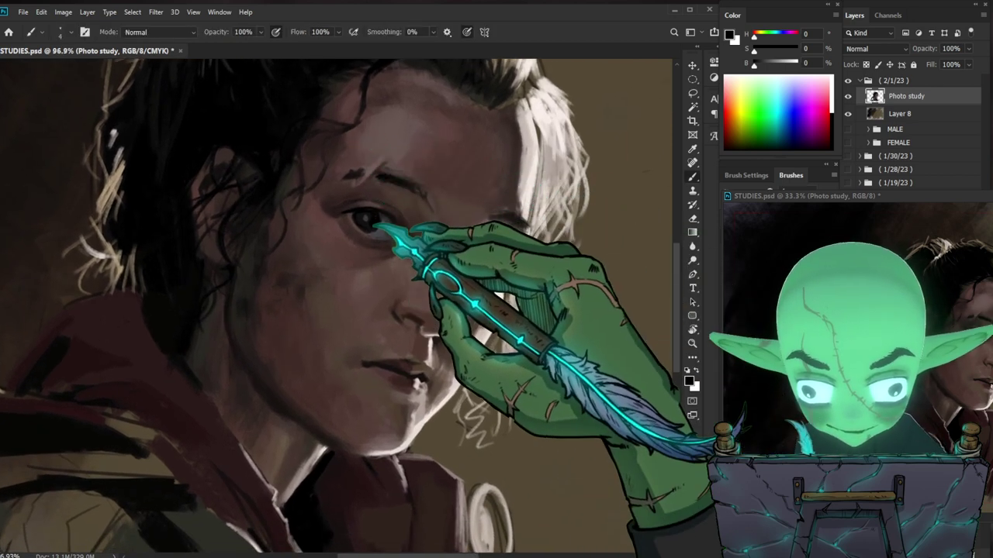
{"action": "scroll", "coordinate": [376, 214], "scroll_direction": "up", "scroll_amount": 3}
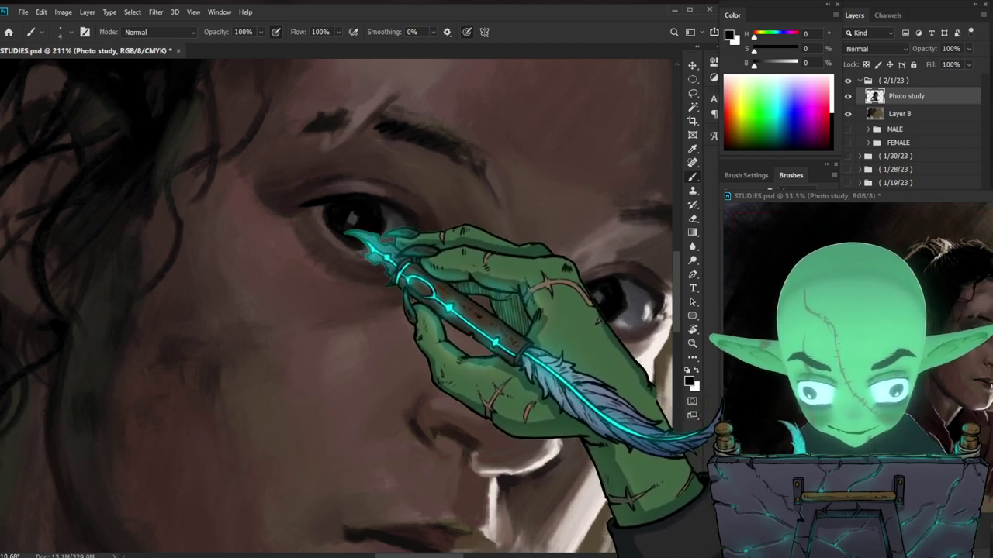
{"action": "left_click_drag", "start_coordinate": [627, 335], "coordinate": [570, 361]}
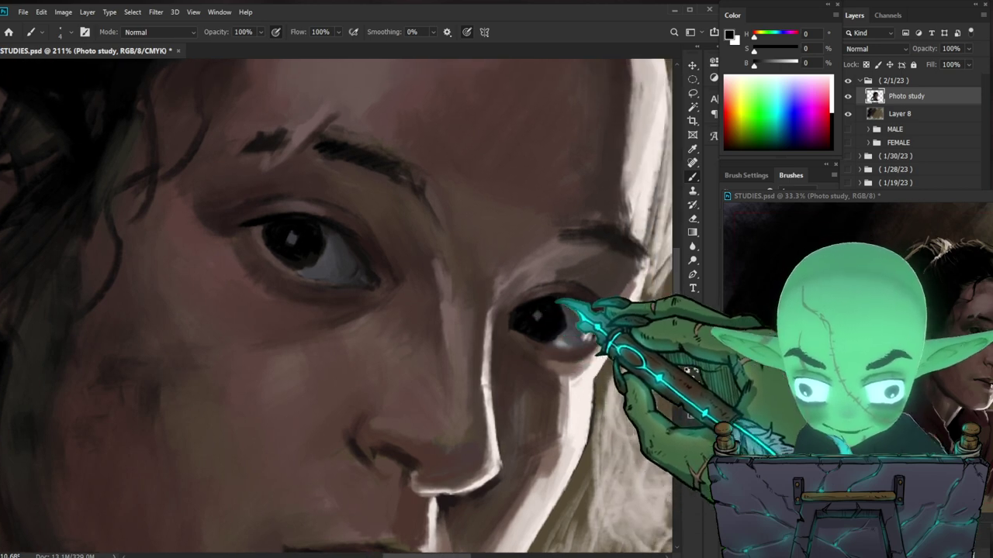
{"action": "key", "text": "ctrl+0"}
{"action": "key", "text": "z"}
{"action": "mouse_move", "coordinate": [467, 262]}
{"action": "left_mouse_down"}
{"action": "mouse_move", "coordinate": [485, 263]}
{"action": "mouse_move", "coordinate": [458, 266]}
{"action": "left_mouse_up"}
{"action": "left_click_drag", "start_coordinate": [282, 255], "coordinate": [291, 250]}
{"action": "key", "text": "b"}
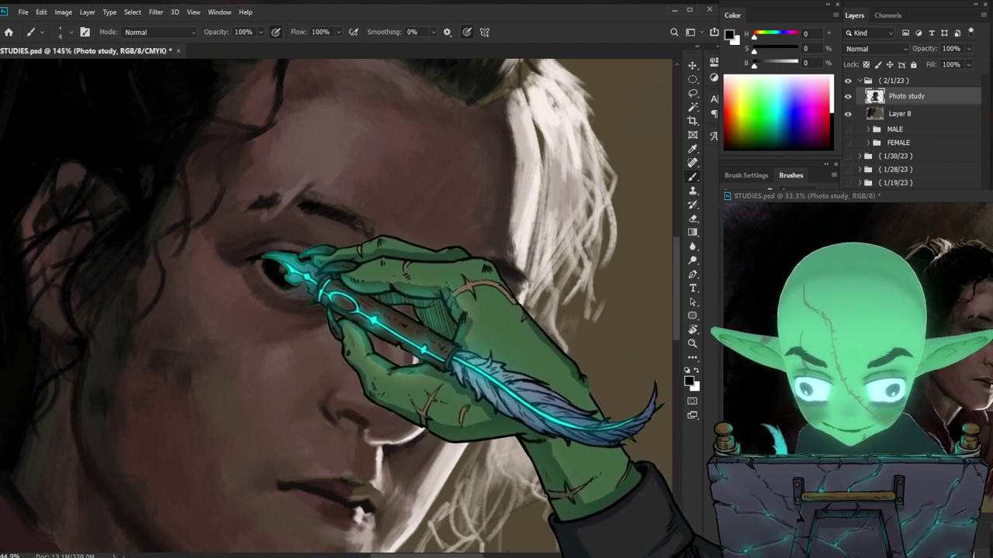
Step: Add fine black strokes to the near eye's iris and lower lash line with the 4 px brush
{"action": "key", "text": "z"}
{"action": "left_click_drag", "start_coordinate": [480, 272], "coordinate": [407, 286]}
{"action": "left_click_drag", "start_coordinate": [349, 206], "coordinate": [392, 192]}
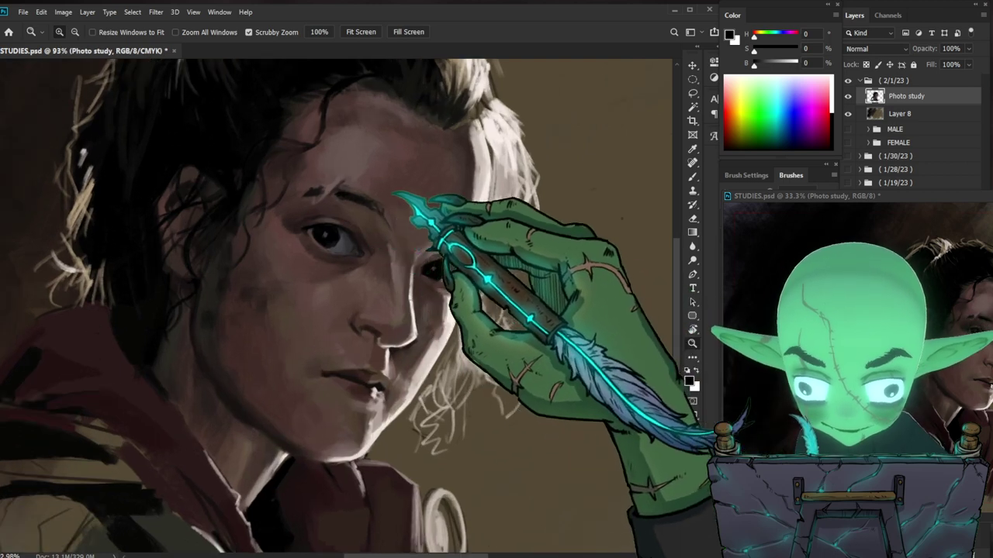
{"action": "left_click_drag", "start_coordinate": [357, 239], "coordinate": [394, 284]}
{"action": "key", "text": "b"}
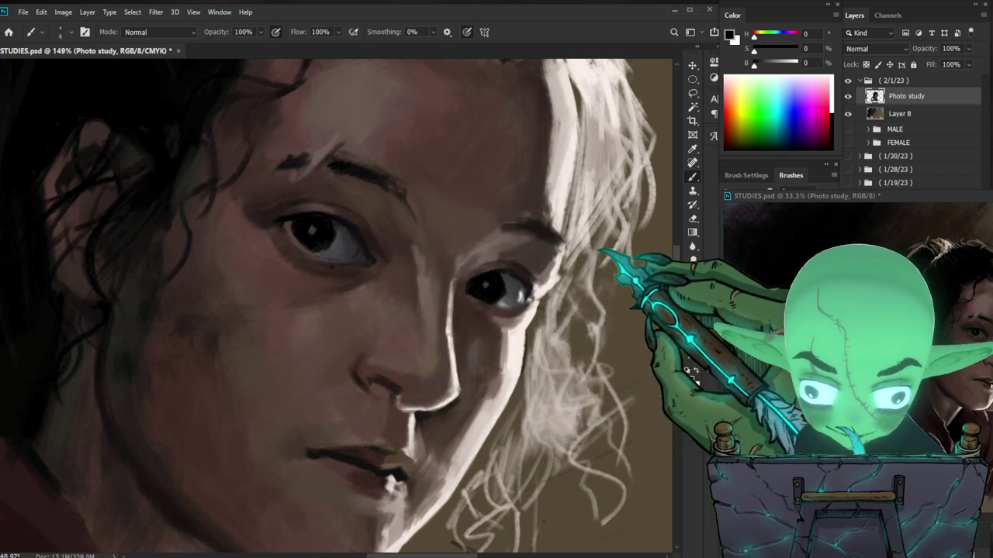
{"action": "left_click_drag", "start_coordinate": [605, 353], "coordinate": [579, 375]}
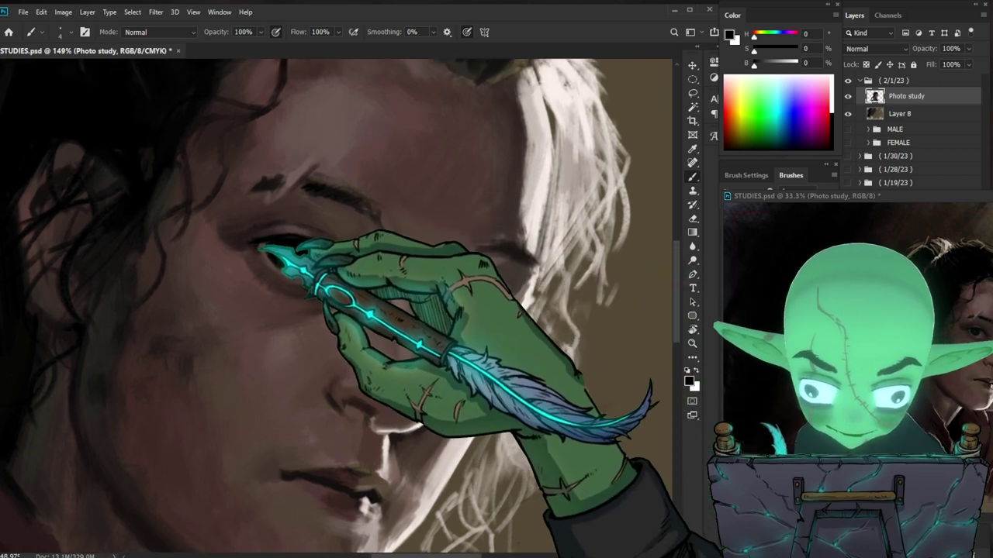
{"action": "left_click_drag", "start_coordinate": [588, 385], "coordinate": [558, 370]}
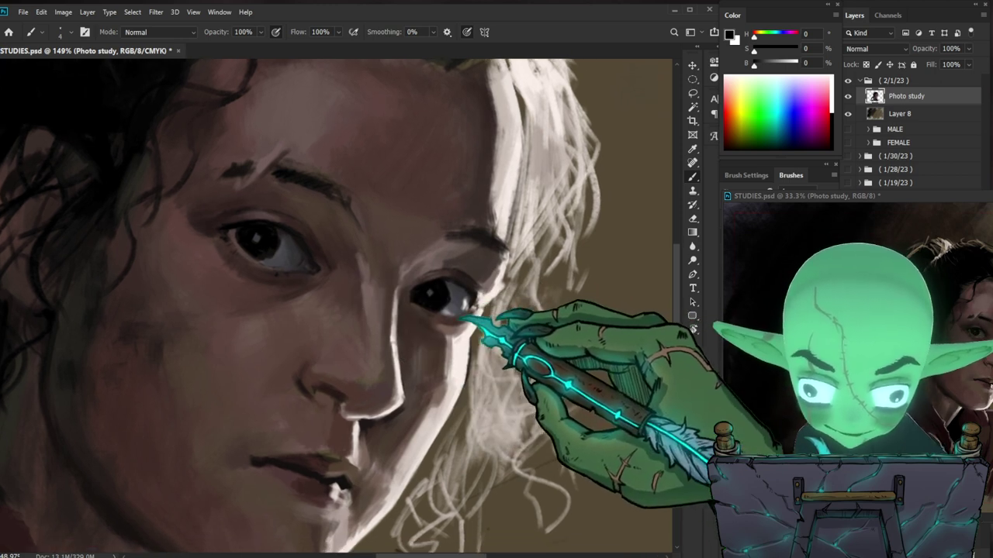
Step: Refine the shadow beneath the far eye with sampled browns and an 8 px brush
{"action": "key", "text": "z"}
{"action": "left_click_drag", "start_coordinate": [501, 327], "coordinate": [432, 334]}
{"action": "left_click_drag", "start_coordinate": [486, 310], "coordinate": [528, 306]}
{"action": "key", "text": "b"}
{"action": "left_click", "coordinate": [457, 340], "text": "alt"}
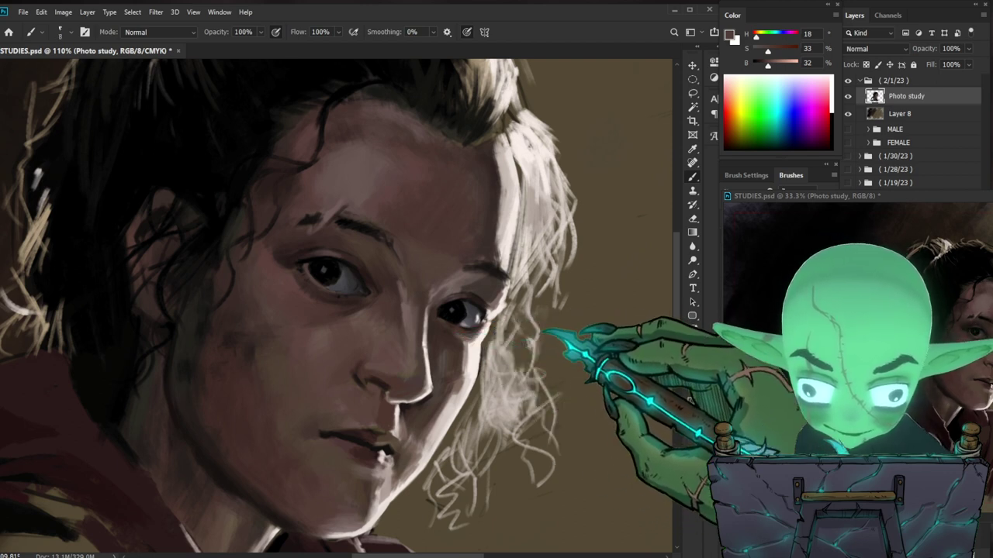
{"action": "left_click", "coordinate": [452, 354], "text": "alt"}
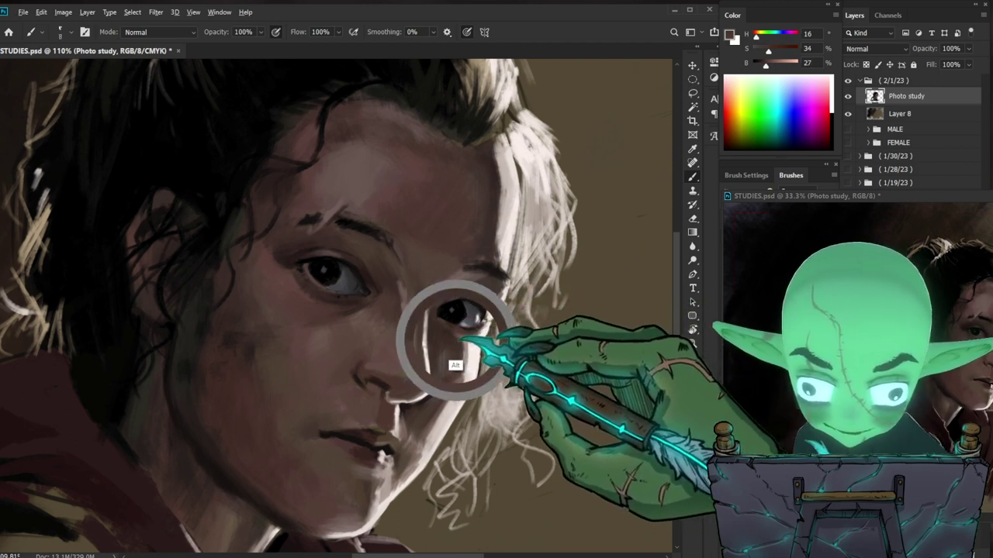
{"action": "left_click_drag", "start_coordinate": [506, 345], "coordinate": [528, 332]}
{"action": "key", "text": "b"}
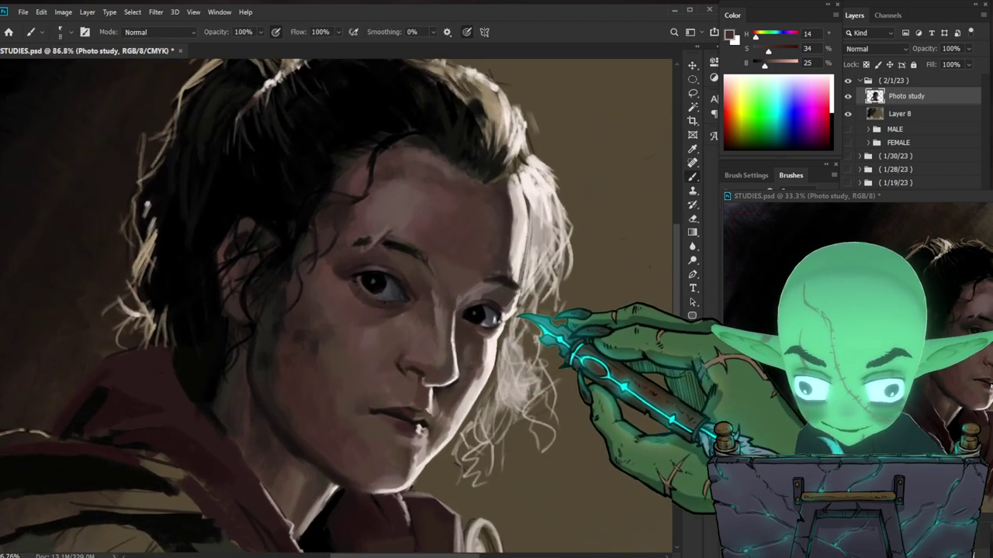
{"action": "left_click", "coordinate": [472, 353], "text": "alt"}
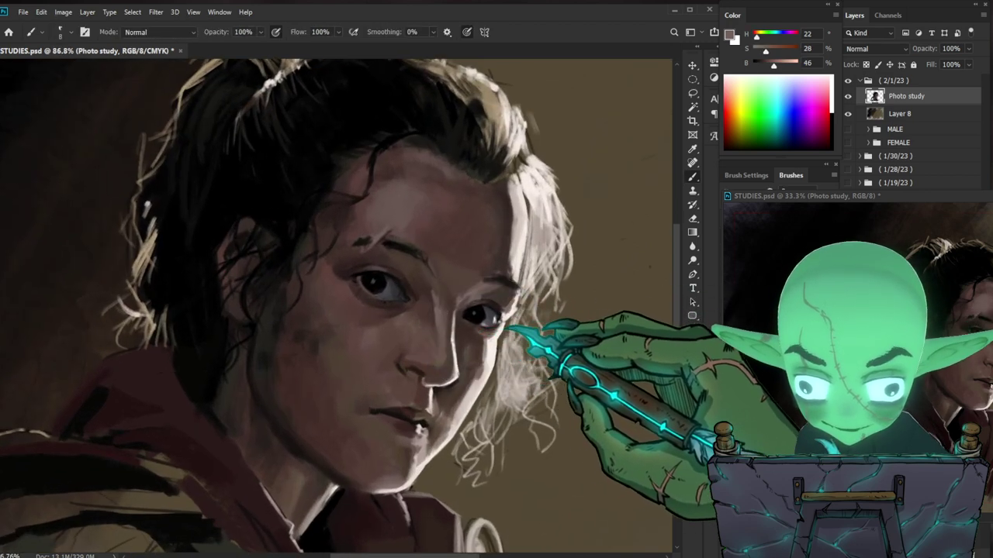
Step: Touch up the near eye's lids and lower rim with sampled dark reddish browns and black, using a 6 px brush
{"action": "mouse_move", "coordinate": [567, 332]}
{"action": "left_mouse_down"}
{"action": "mouse_move", "coordinate": [562, 288]}
{"action": "mouse_move", "coordinate": [533, 295]}
{"action": "left_mouse_up"}
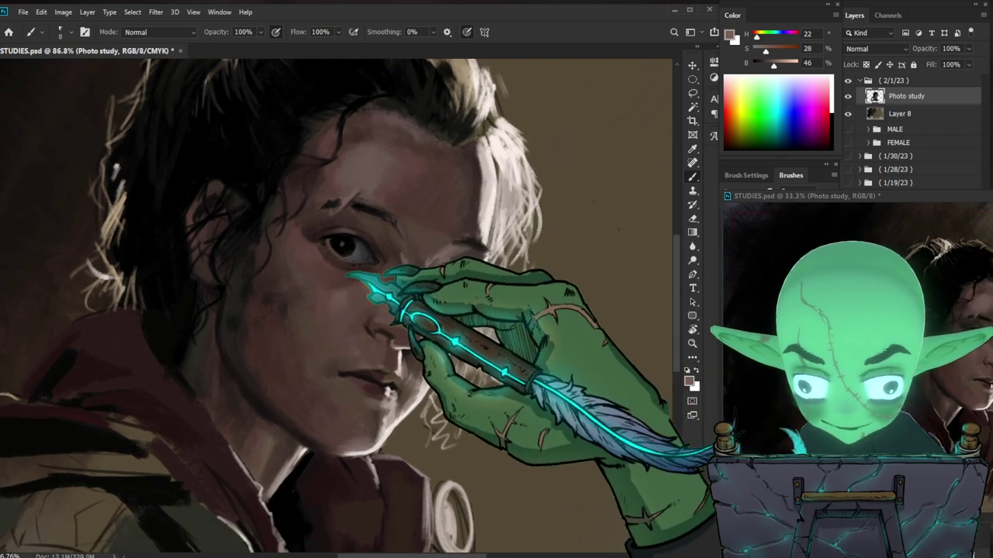
{"action": "left_click", "coordinate": [310, 250], "text": "alt"}
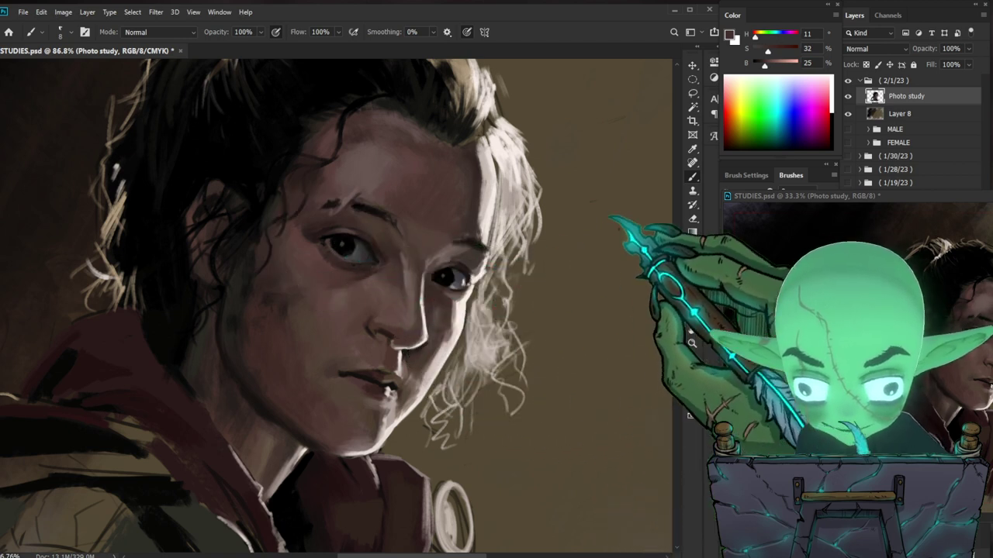
{"action": "left_click_drag", "start_coordinate": [351, 234], "coordinate": [374, 211]}
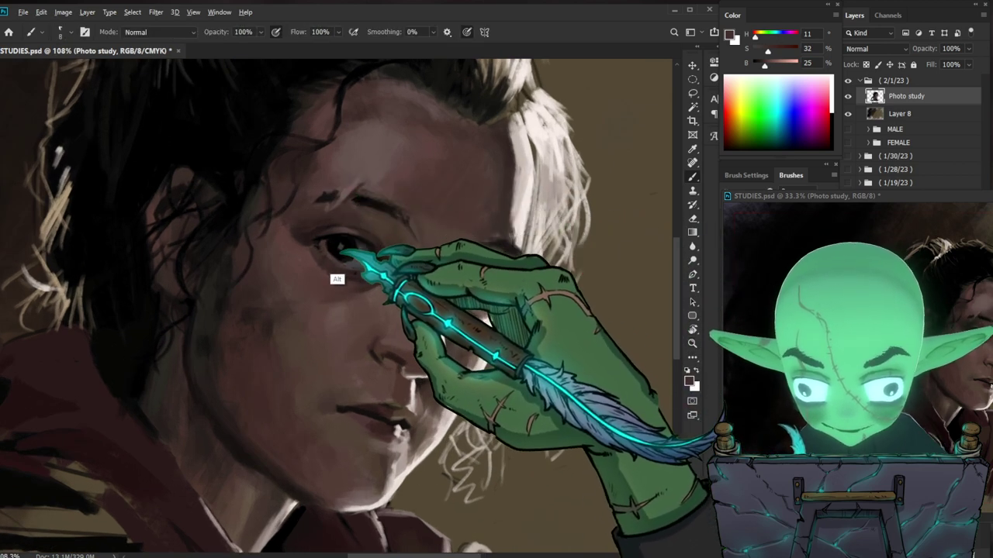
{"action": "left_click", "coordinate": [323, 248], "text": "alt"}
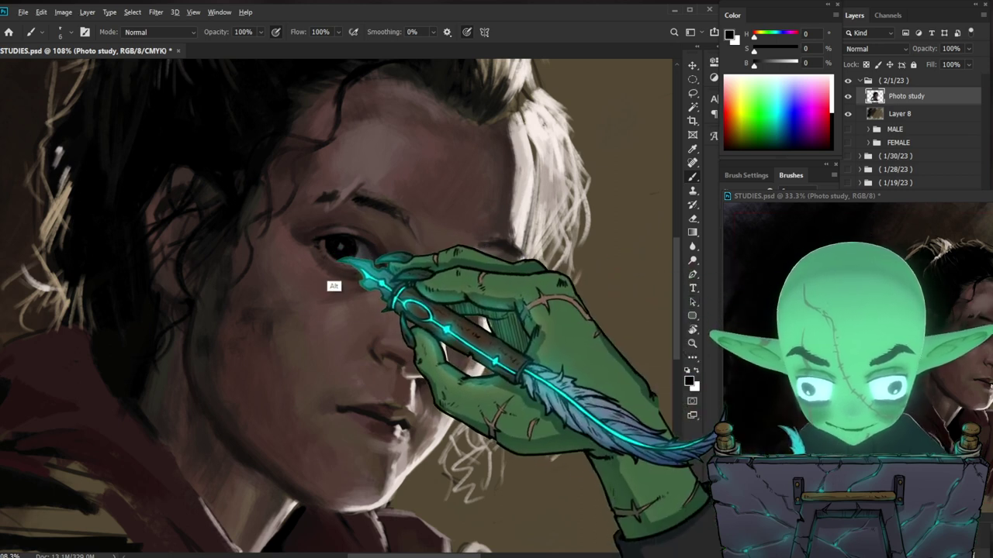
{"action": "left_click", "coordinate": [336, 257], "text": "alt"}
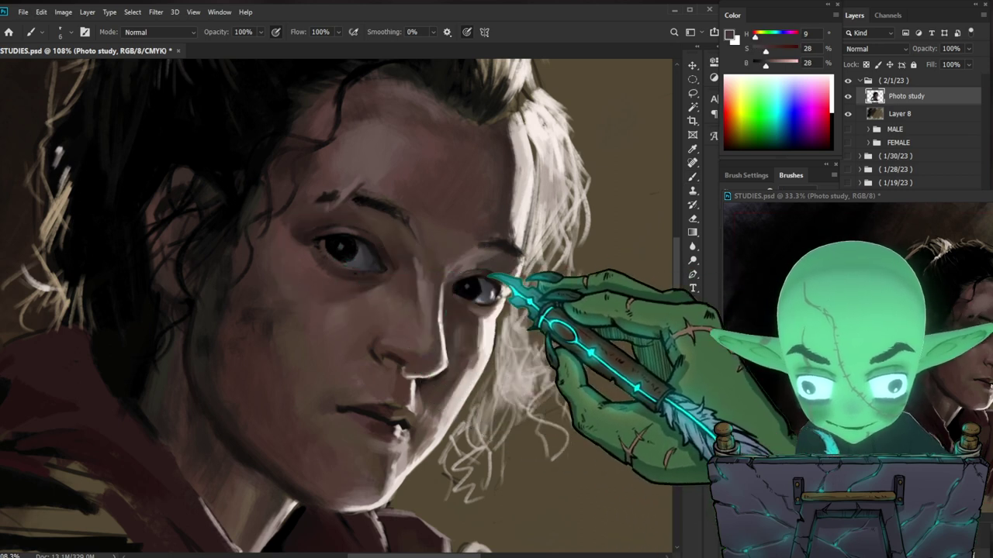
Step: Sharpen the darks of both eyes in black, reducing the brush from 10 to 7 px
{"action": "key", "text": "z"}
{"action": "left_click_drag", "start_coordinate": [509, 266], "coordinate": [465, 275]}
{"action": "left_click_drag", "start_coordinate": [368, 289], "coordinate": [375, 276]}
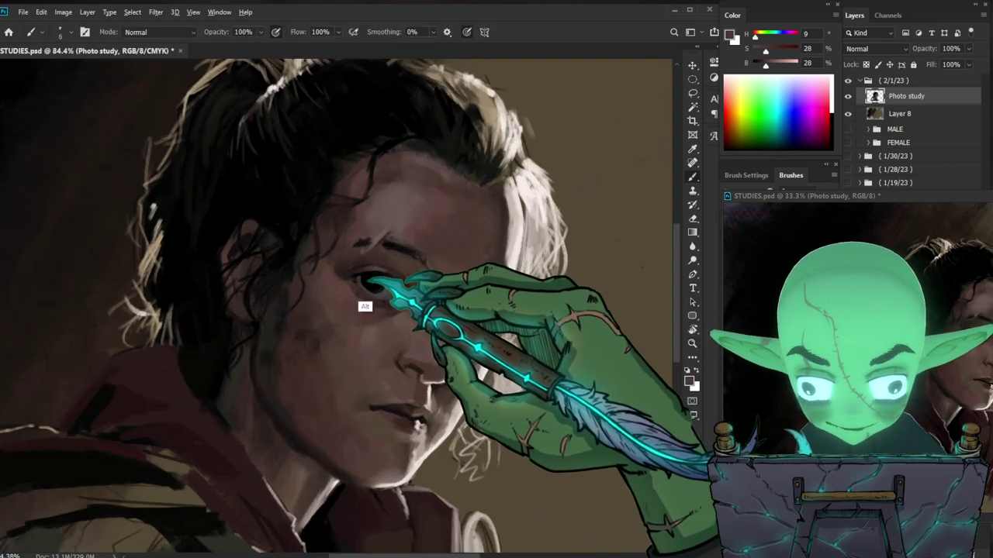
{"action": "left_click", "coordinate": [365, 275], "text": "alt"}
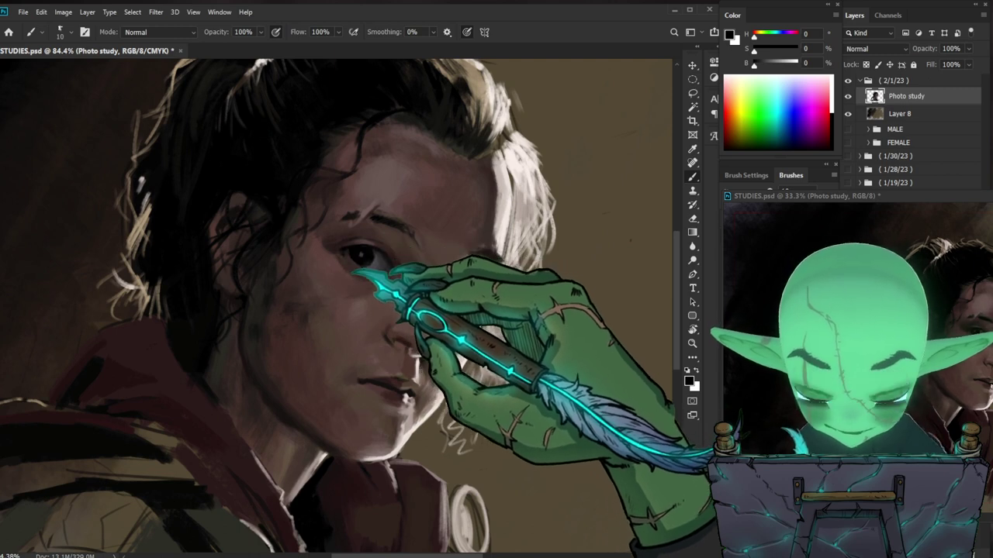
{"action": "key", "text": "bracketleft"}
{"action": "key", "text": "bracketleft"}
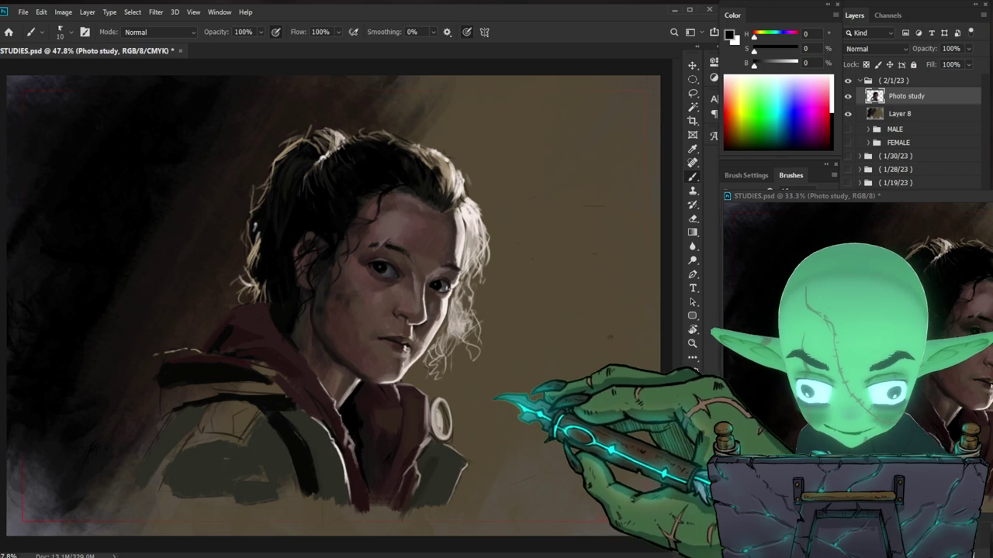
{"action": "left_click_drag", "start_coordinate": [346, 276], "coordinate": [423, 269]}
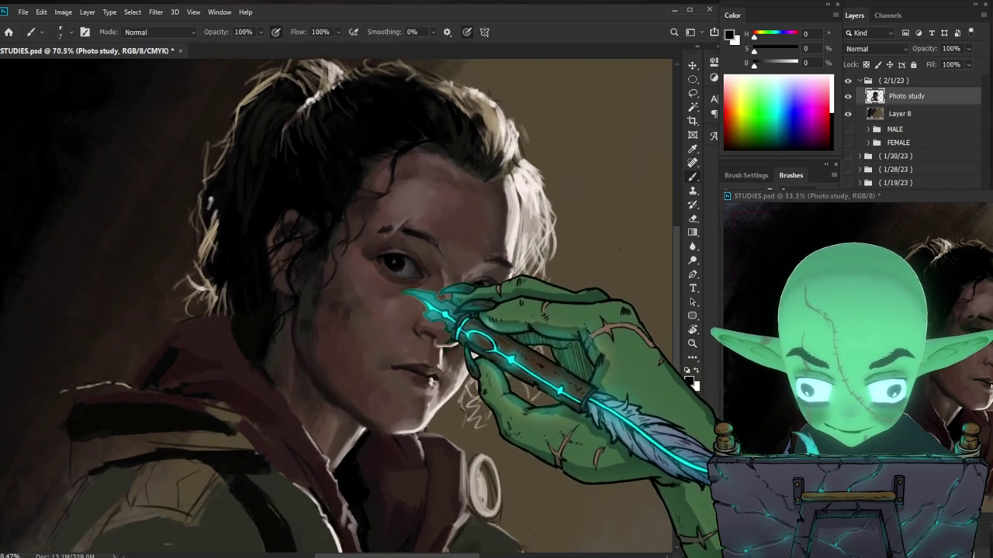
{"action": "left_click_drag", "start_coordinate": [455, 277], "coordinate": [505, 283]}
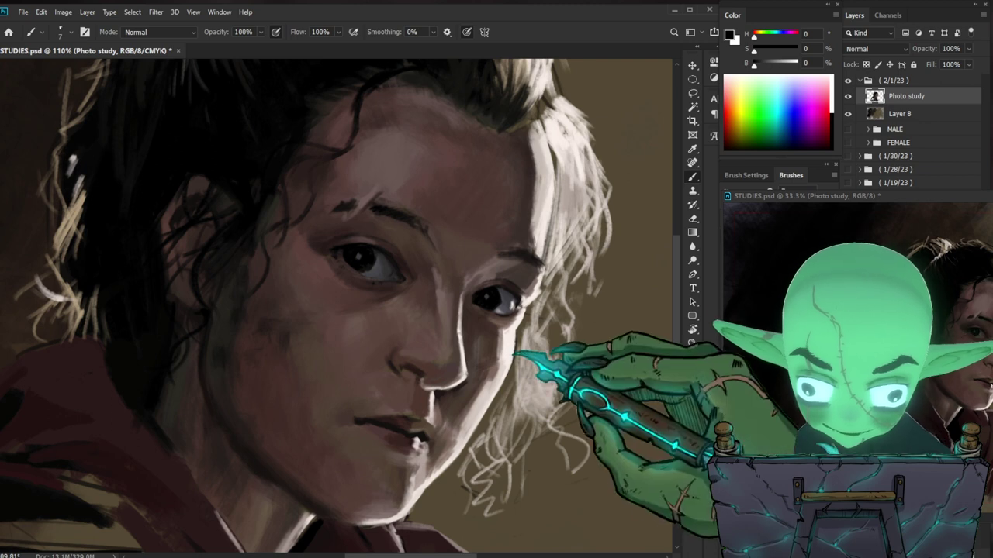
Step: Blend the skin around the nose bridge and below the eyes with sampled mid browns and a 10 px brush
{"action": "left_click", "coordinate": [446, 304], "text": "alt"}
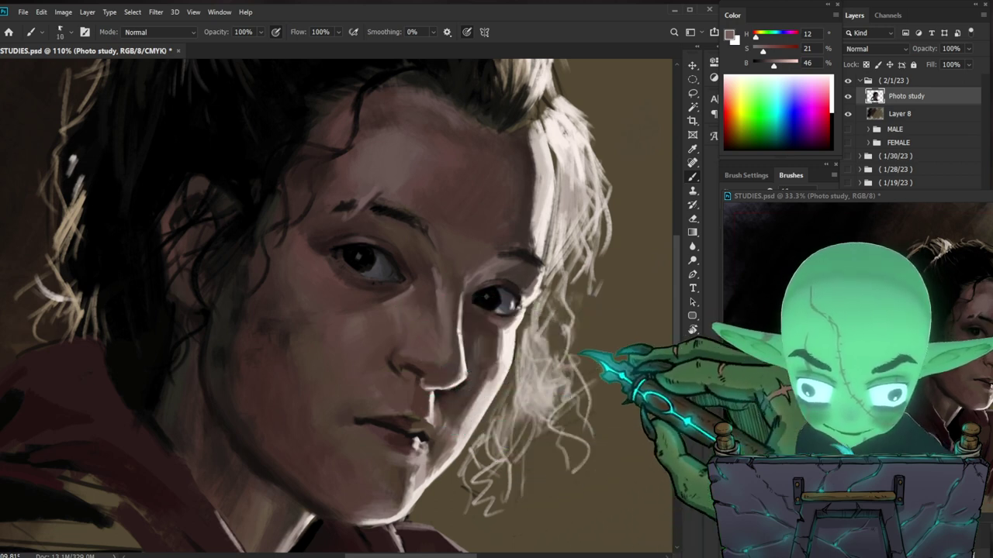
{"action": "left_click_drag", "start_coordinate": [602, 326], "coordinate": [524, 327]}
{"action": "left_click_drag", "start_coordinate": [525, 258], "coordinate": [598, 256]}
{"action": "left_click", "coordinate": [377, 306], "text": "alt"}
{"action": "left_click", "coordinate": [402, 312], "text": "alt"}
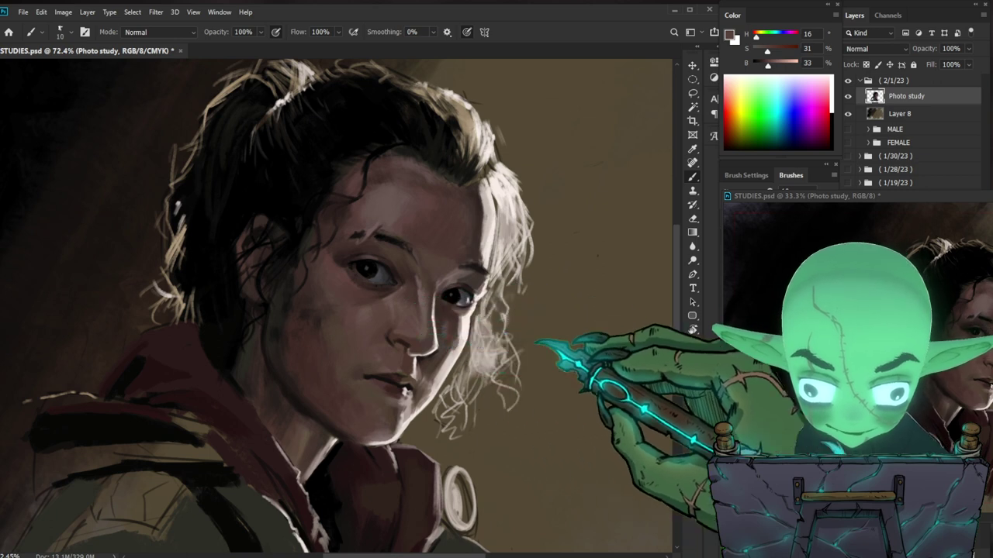
{"action": "left_click_drag", "start_coordinate": [419, 310], "coordinate": [387, 338]}
{"action": "left_click", "coordinate": [381, 350], "text": "alt"}
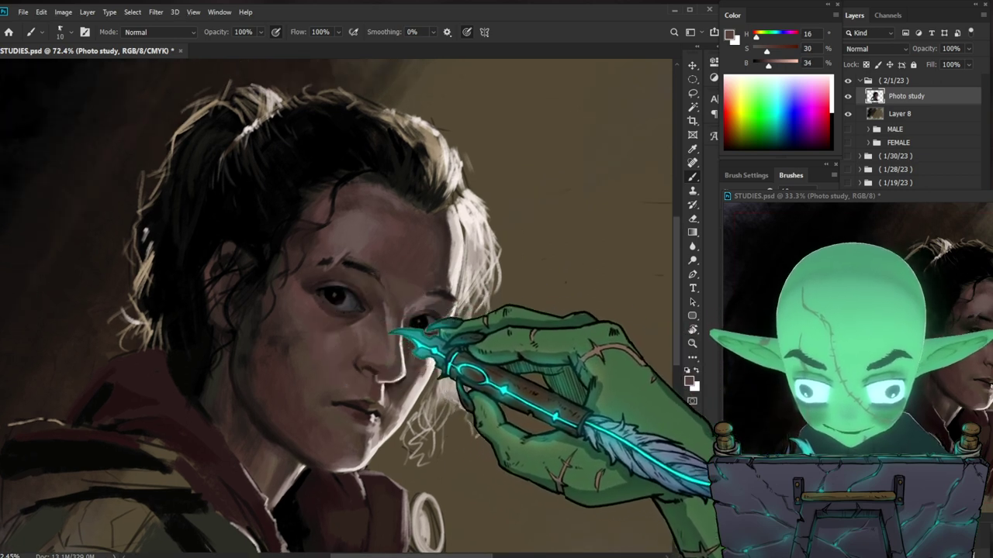
Step: Soften the shading along the nose and cheek with sampled browns, using 35 px and 20 px brushes
{"action": "key", "text": "z"}
{"action": "left_click_drag", "start_coordinate": [623, 423], "coordinate": [560, 447]}
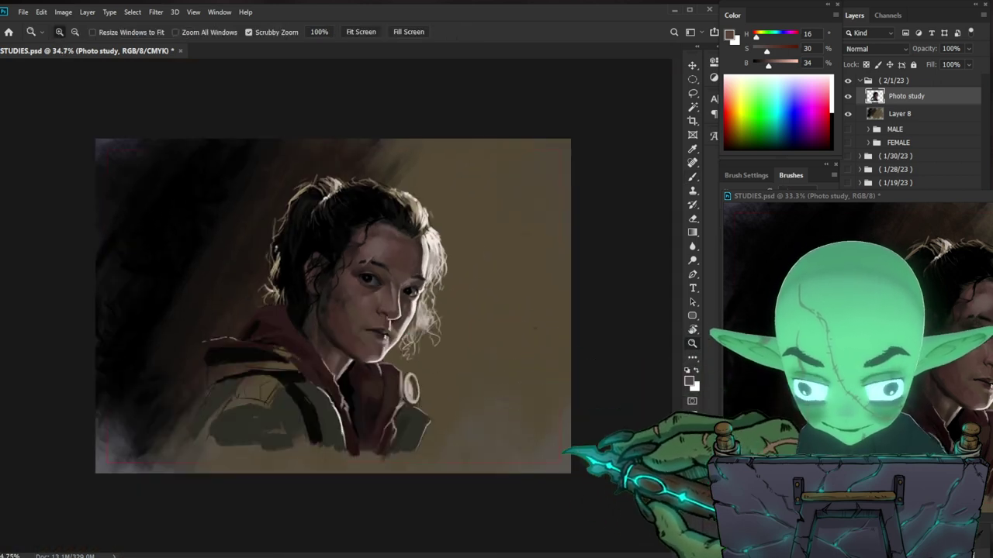
{"action": "scroll", "coordinate": [394, 293], "scroll_direction": "up", "scroll_amount": 3}
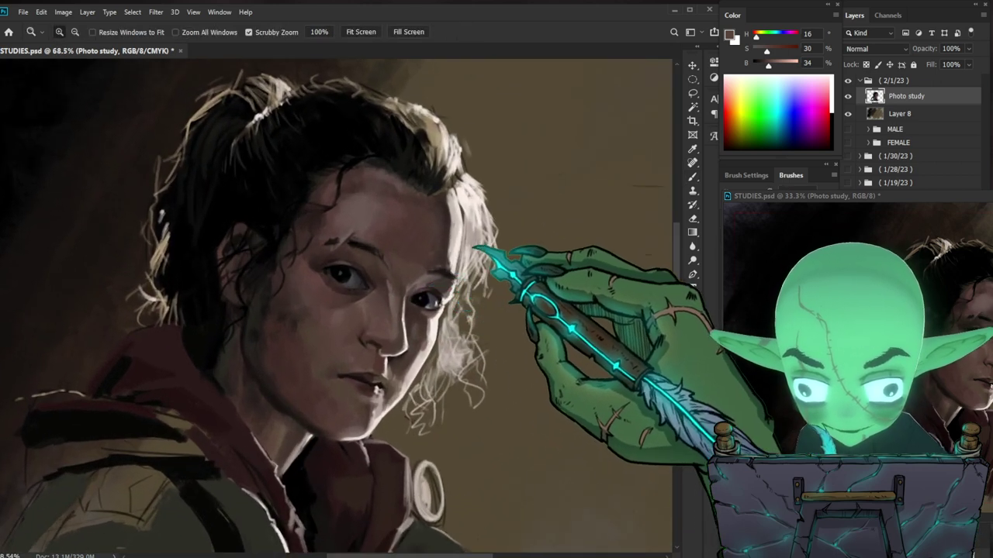
{"action": "key", "text": "b"}
{"action": "left_click", "coordinate": [386, 326], "text": "alt"}
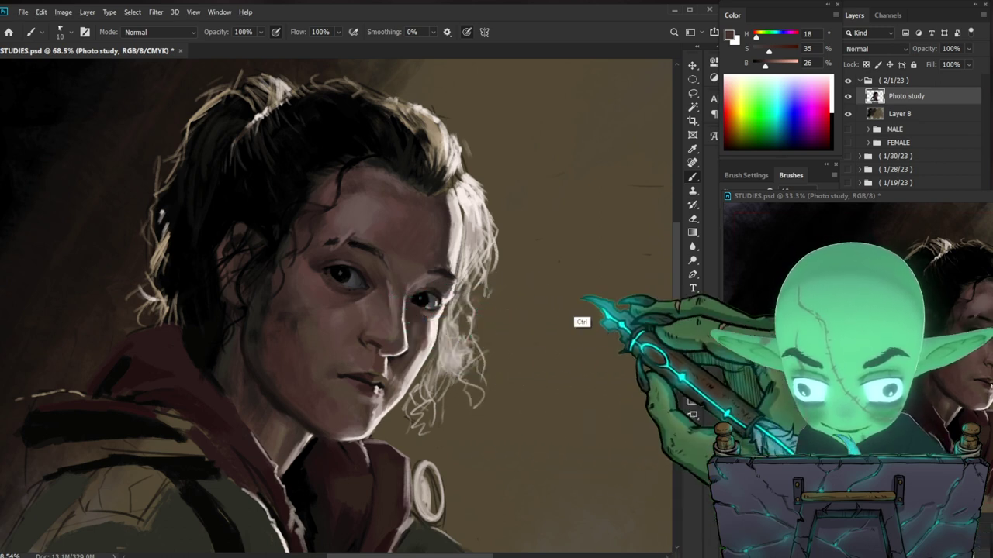
{"action": "left_click", "coordinate": [287, 365], "text": "alt"}
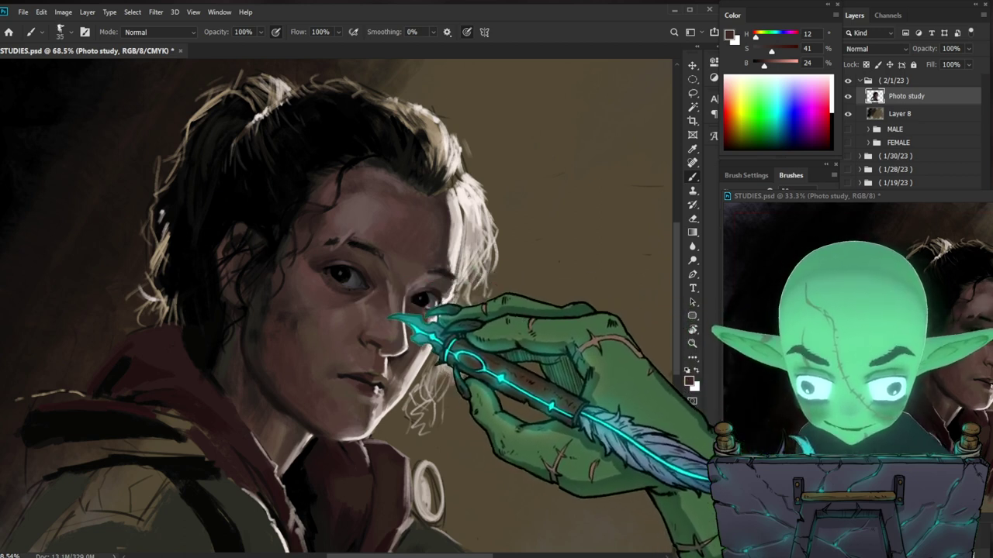
{"action": "left_click", "coordinate": [380, 341], "text": "alt"}
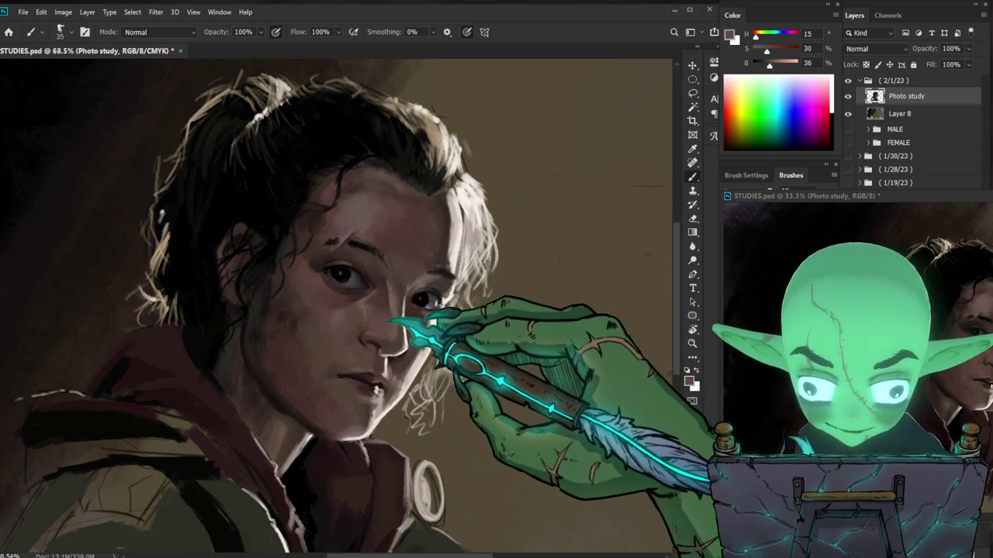
{"action": "key", "text": "bracketright"}
{"action": "key", "text": "bracketright"}
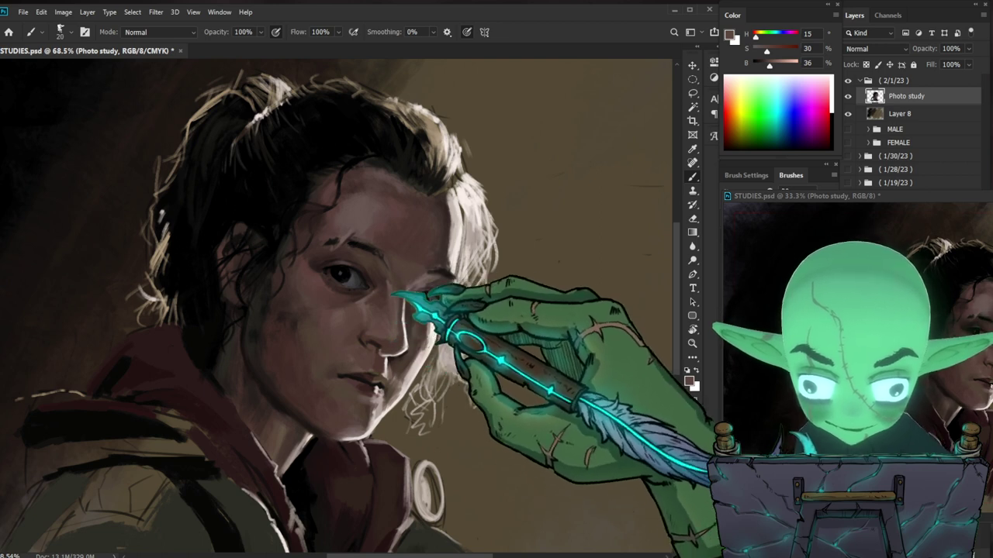
Step: Deepen the shadow beside the nose bridge with a sampled dark brown and a 15 px brush
{"action": "key", "text": "z"}
{"action": "left_click_drag", "start_coordinate": [539, 339], "coordinate": [462, 338]}
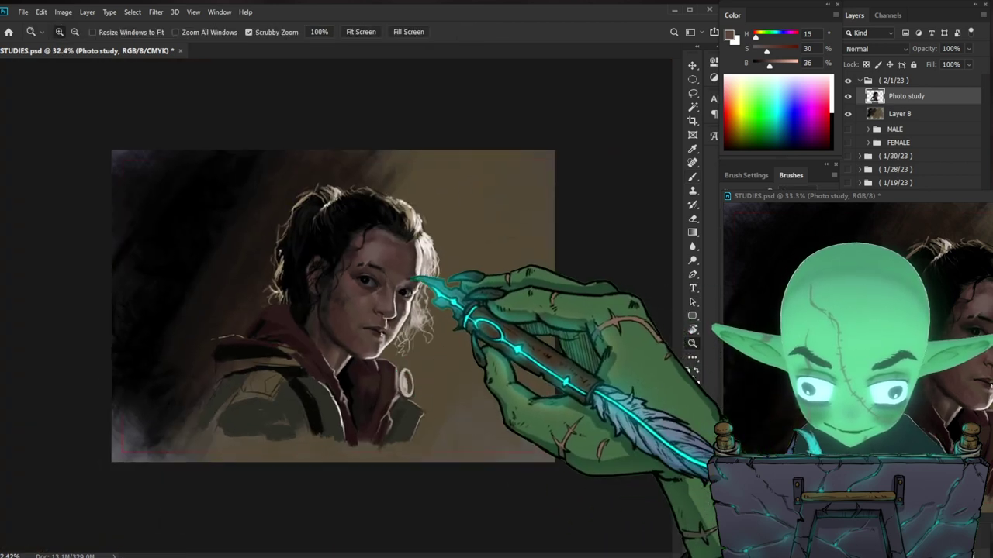
{"action": "left_click_drag", "start_coordinate": [411, 277], "coordinate": [511, 276]}
{"action": "left_click_drag", "start_coordinate": [555, 350], "coordinate": [515, 381]}
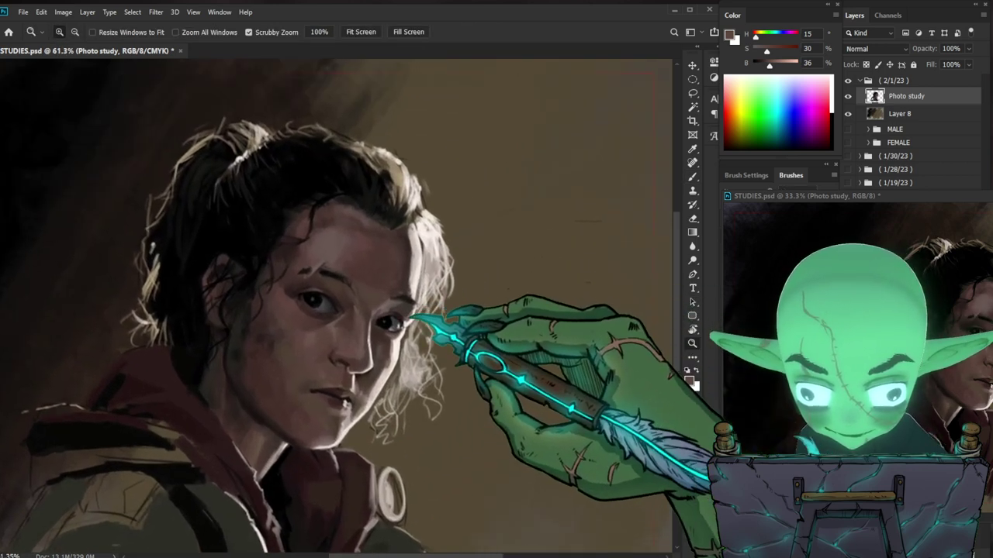
{"action": "left_click_drag", "start_coordinate": [407, 309], "coordinate": [429, 294]}
{"action": "key", "text": "b"}
{"action": "left_click", "coordinate": [345, 335], "text": "alt"}
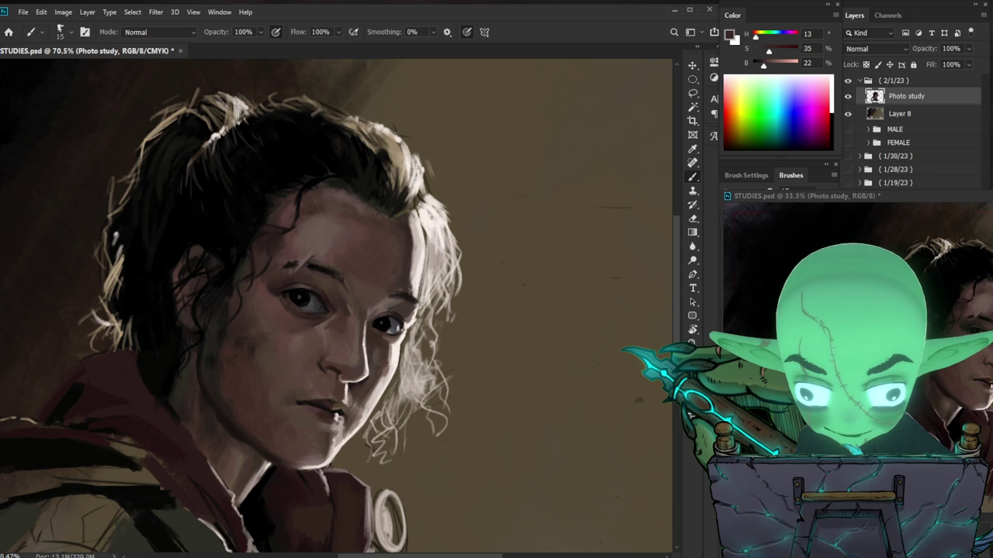
Step: Blend the skin under the near eye and on the cheek with sampled reddish browns, using 10 px and 40 px brushes
{"action": "left_click", "coordinate": [319, 313], "text": "alt"}
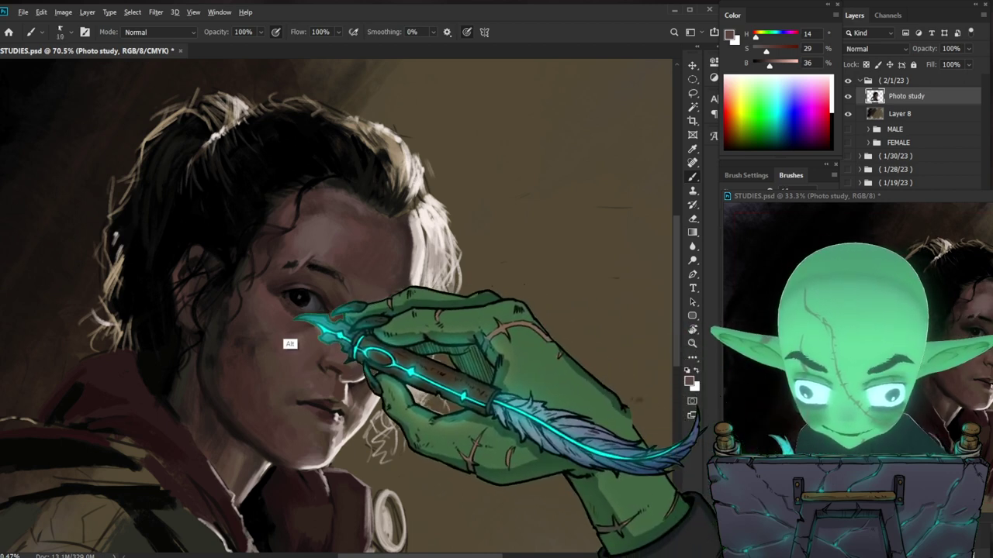
{"action": "left_click", "coordinate": [278, 314], "text": "alt"}
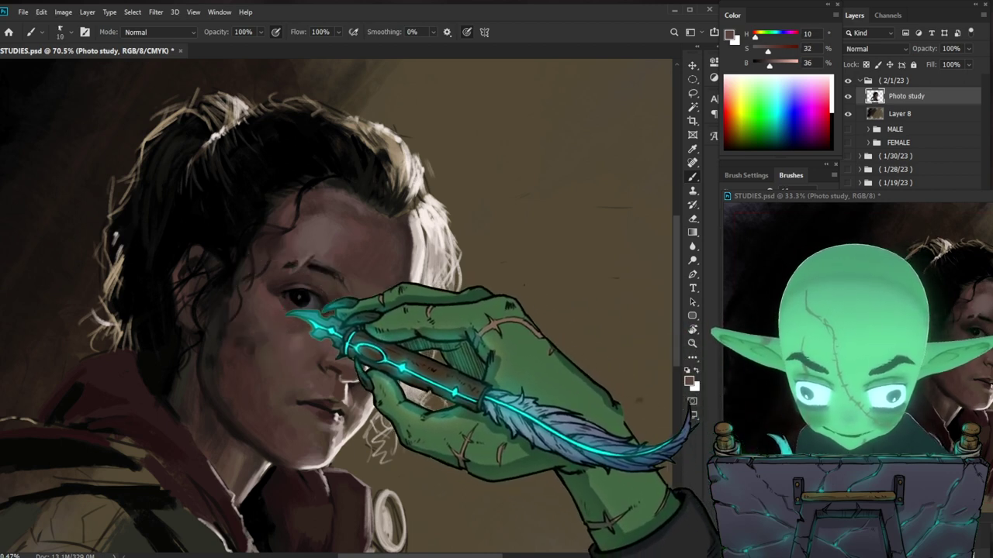
{"action": "left_click", "coordinate": [284, 350], "text": "alt"}
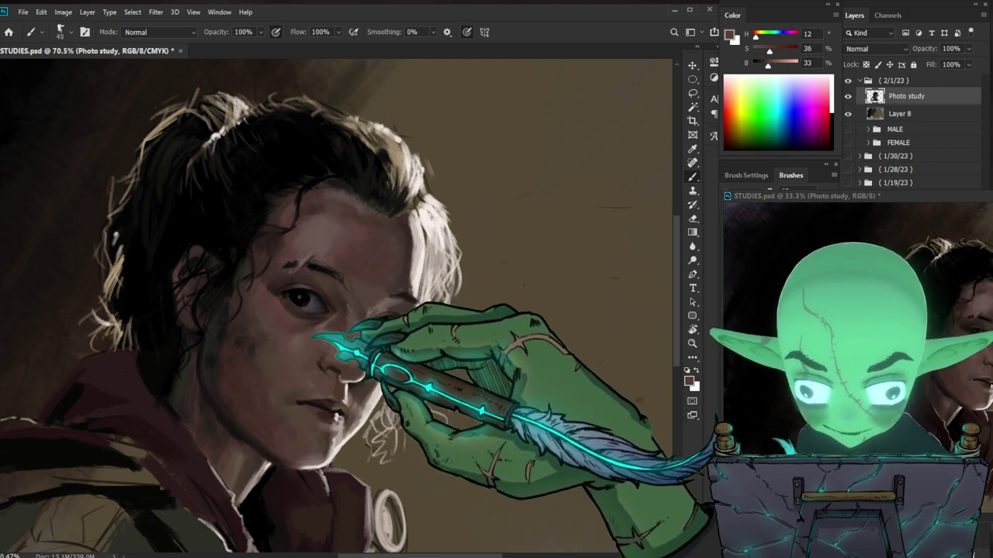
Step: Shade the near temple and forehead hairline with sampled dark browns and the 40 px brush
{"action": "left_click", "coordinate": [266, 281], "text": "alt"}
{"action": "left_click", "coordinate": [273, 256], "text": "alt"}
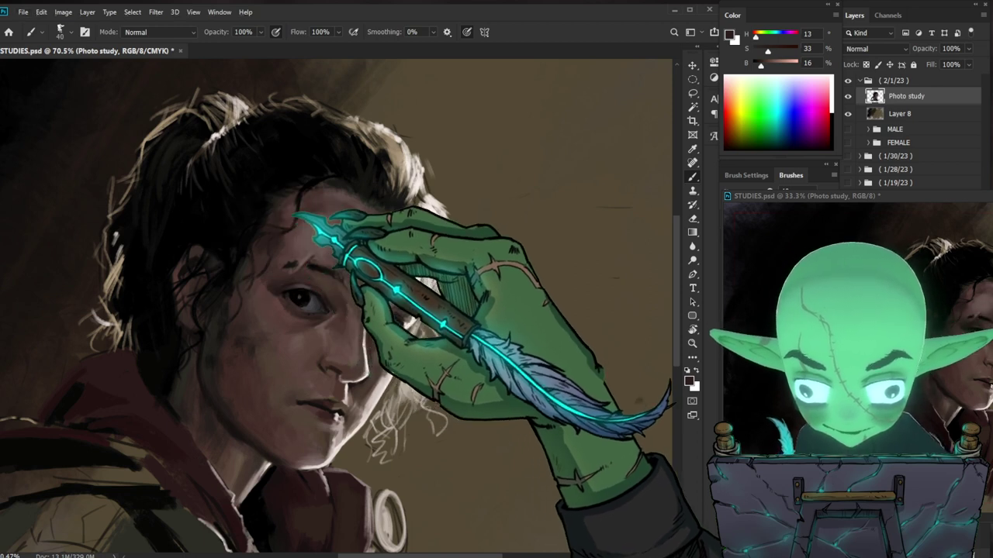
{"action": "key", "text": "z"}
{"action": "left_click_drag", "start_coordinate": [531, 349], "coordinate": [464, 373]}
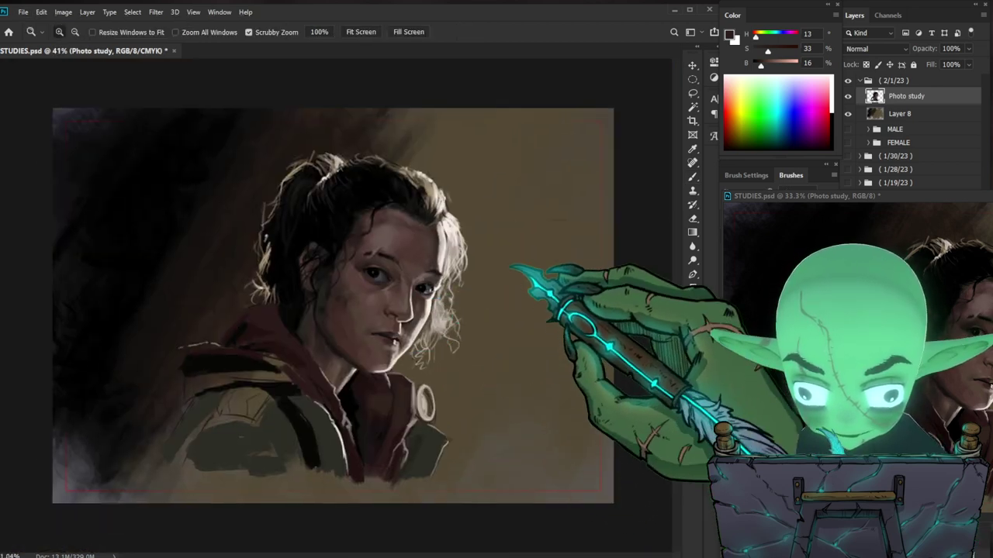
Step: Deepen the darkest facial shadows with a dark brown at 43% saturation and 13% brightness, using 25 px and 15 px brushes
{"action": "key", "text": "ctrl+plus"}
{"action": "key", "text": "b"}
{"action": "key", "text": "ctrl+space"}
{"action": "left_click_drag", "start_coordinate": [386, 193], "coordinate": [423, 185]}
{"action": "key", "text": "space"}
{"action": "left_click_drag", "start_coordinate": [571, 409], "coordinate": [502, 352]}
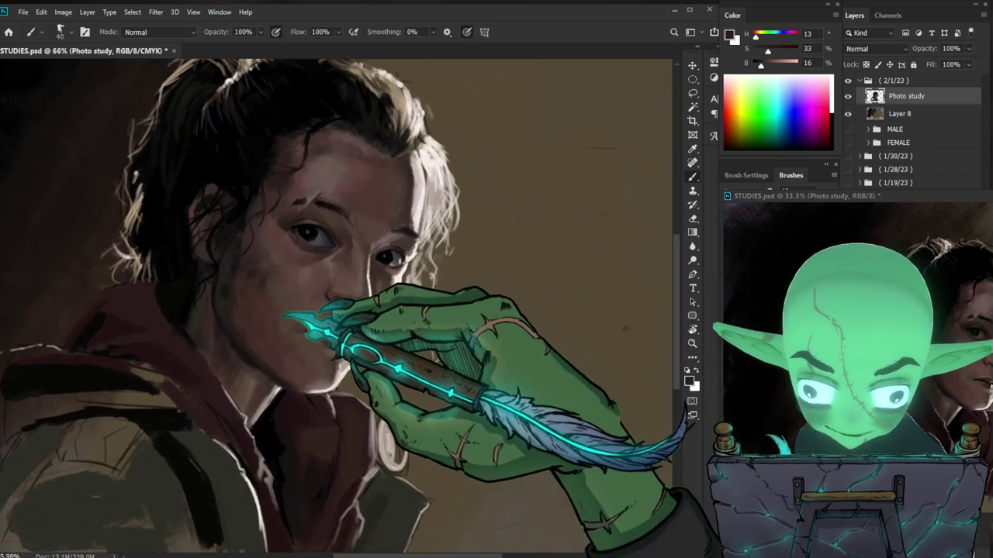
{"action": "left_click_drag", "start_coordinate": [761, 66], "coordinate": [771, 51]}
{"action": "key", "text": "bracketleft"}
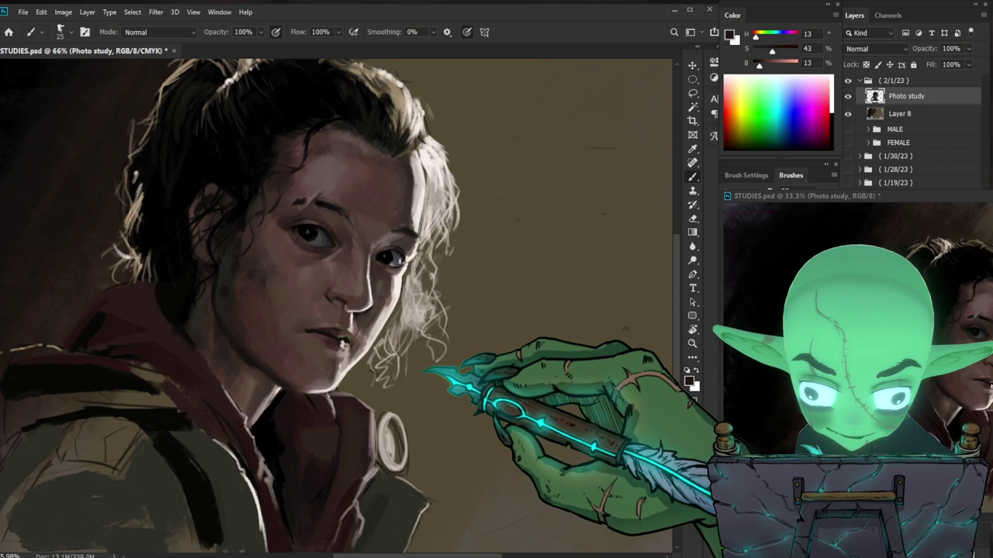
{"action": "key", "text": "bracketleft"}
{"action": "key", "text": "ctrl+space"}
{"action": "left_click_drag", "start_coordinate": [392, 274], "coordinate": [425, 274]}
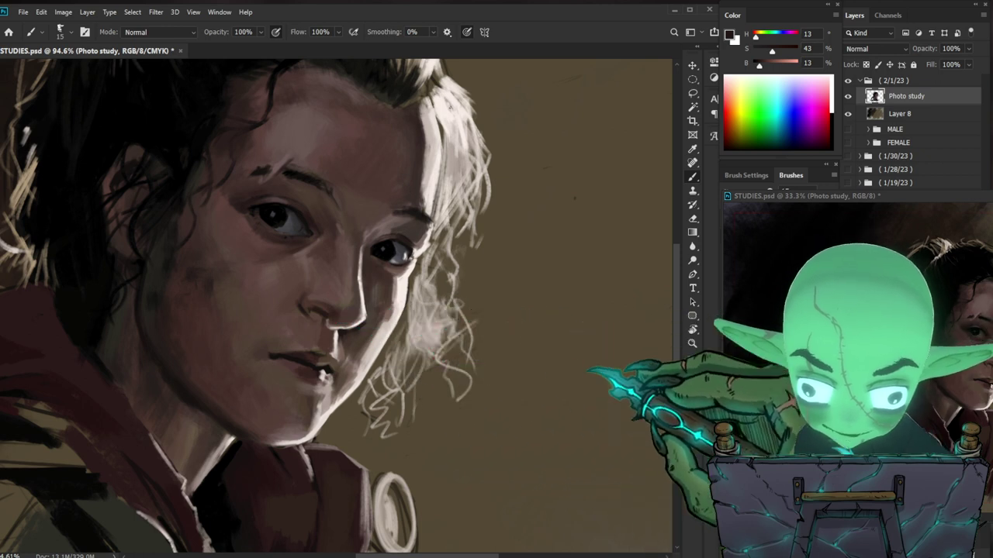
Step: Refine the shading beneath the nose with a sampled mid brown and a 9 px brush
{"action": "key", "text": "ctrl+0"}
{"action": "key", "text": "ctrl+space"}
{"action": "left_click_drag", "start_coordinate": [409, 304], "coordinate": [443, 310]}
{"action": "key", "text": "ctrl+space"}
{"action": "left_click", "coordinate": [424, 326], "text": "alt"}
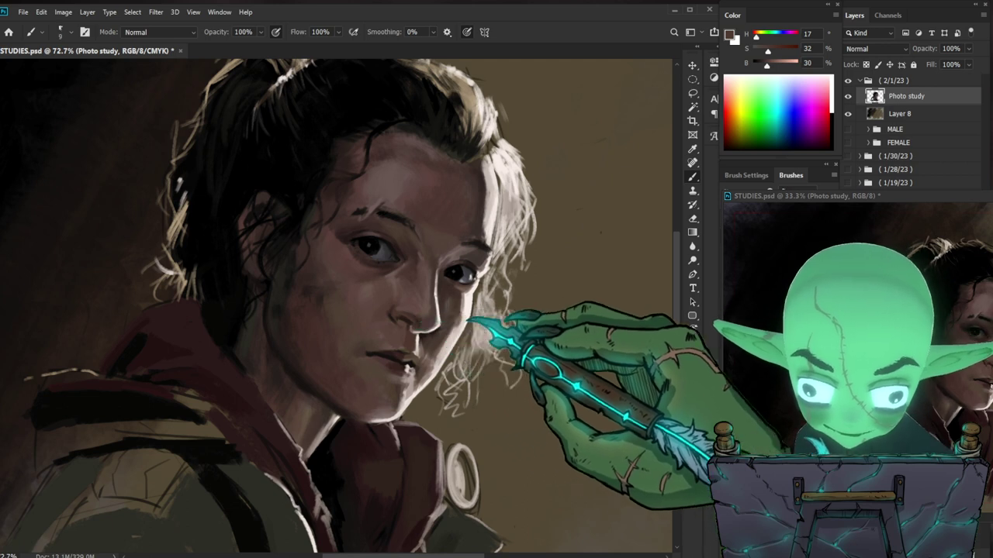
{"action": "key", "text": "ctrl+space"}
{"action": "left_click_drag", "start_coordinate": [435, 316], "coordinate": [450, 316]}
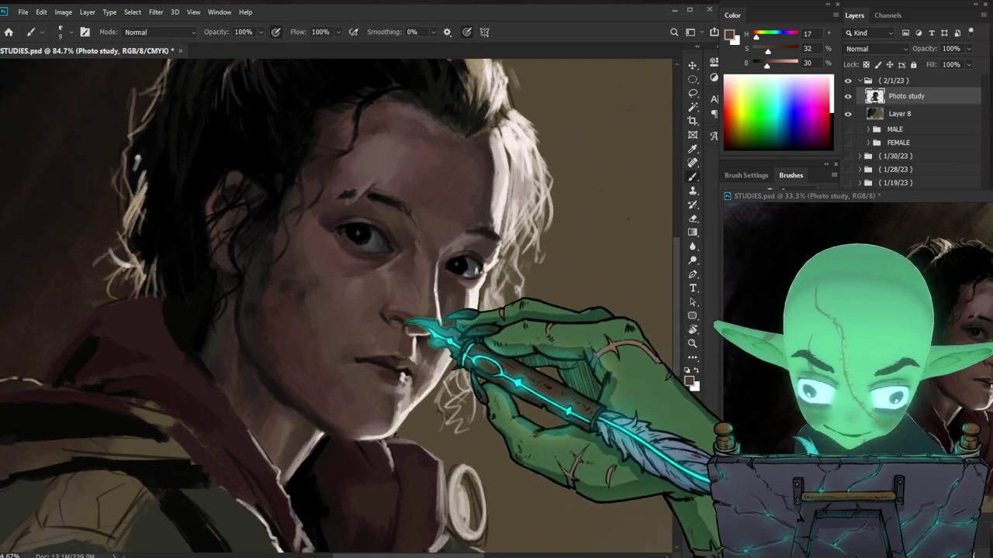
{"action": "key", "text": "space"}
{"action": "left_click_drag", "start_coordinate": [544, 362], "coordinate": [512, 361]}
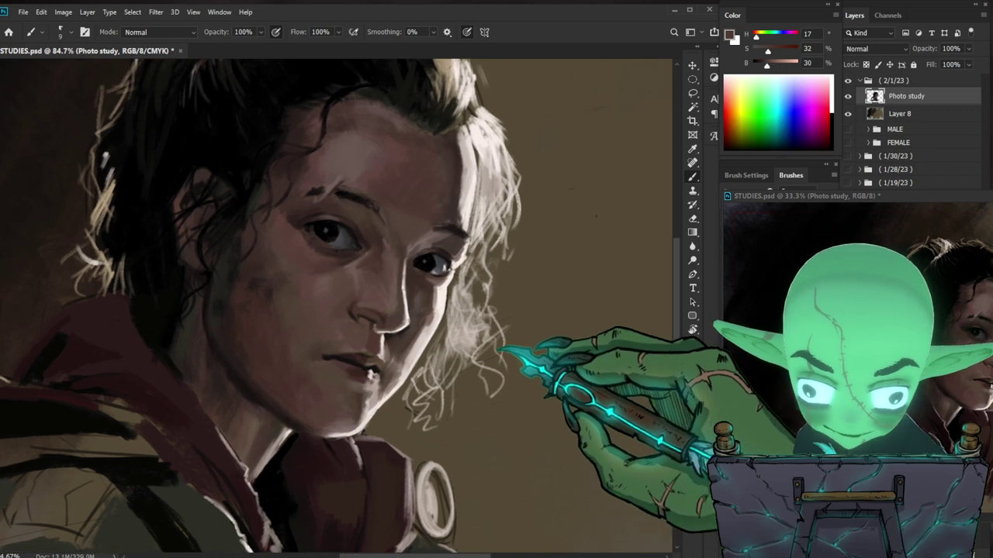
Step: Darken the nostril and the underside of the nose with sampled dark browns, using 9 px and 7 px brushes
{"action": "left_click", "coordinate": [372, 338], "text": "alt"}
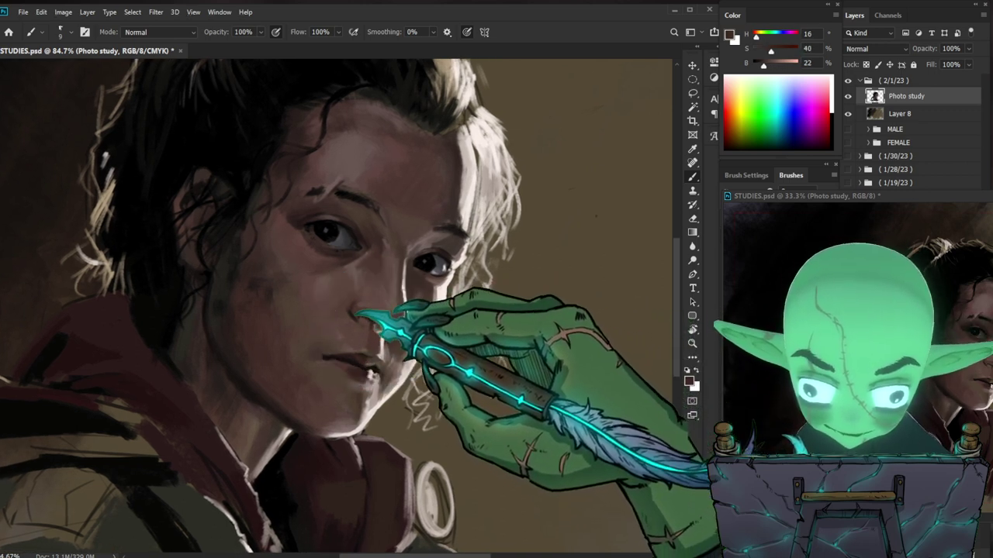
{"action": "key", "text": "space"}
{"action": "left_click_drag", "start_coordinate": [548, 377], "coordinate": [522, 372]}
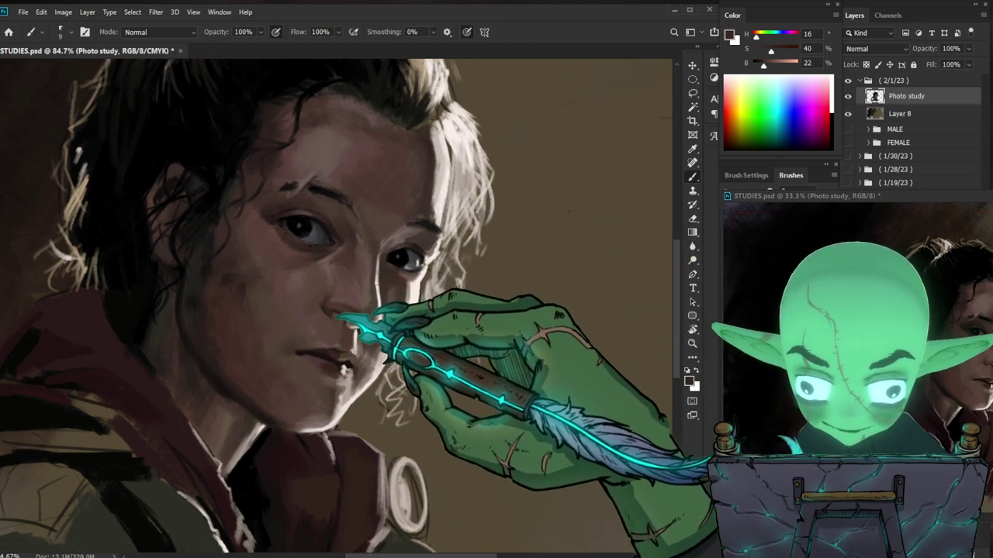
{"action": "key", "text": "space"}
{"action": "left_click_drag", "start_coordinate": [496, 329], "coordinate": [535, 335]}
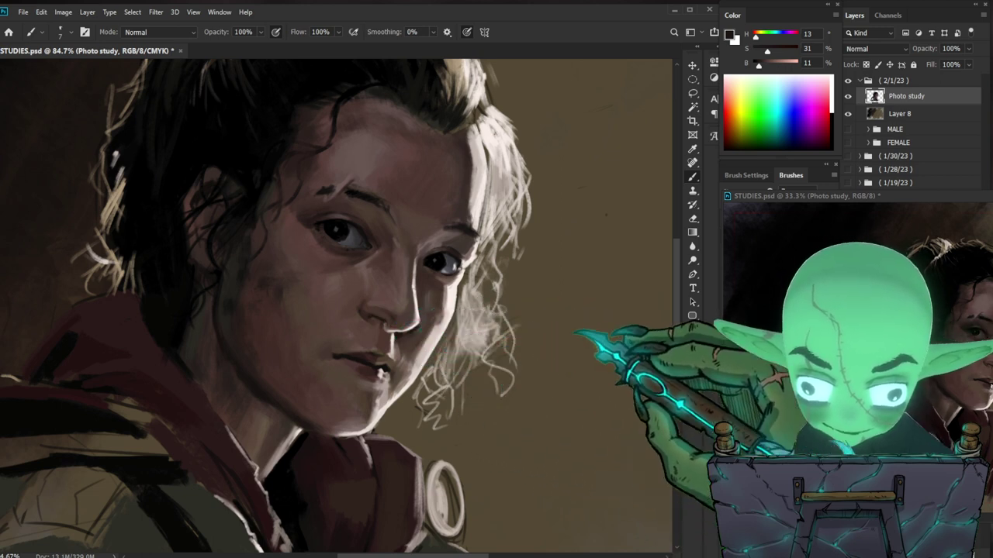
Step: Blend the side of the nose with sampled reddish browns and a 30 px brush
{"action": "scroll", "coordinate": [609, 358], "scroll_direction": "down", "scroll_amount": 5}
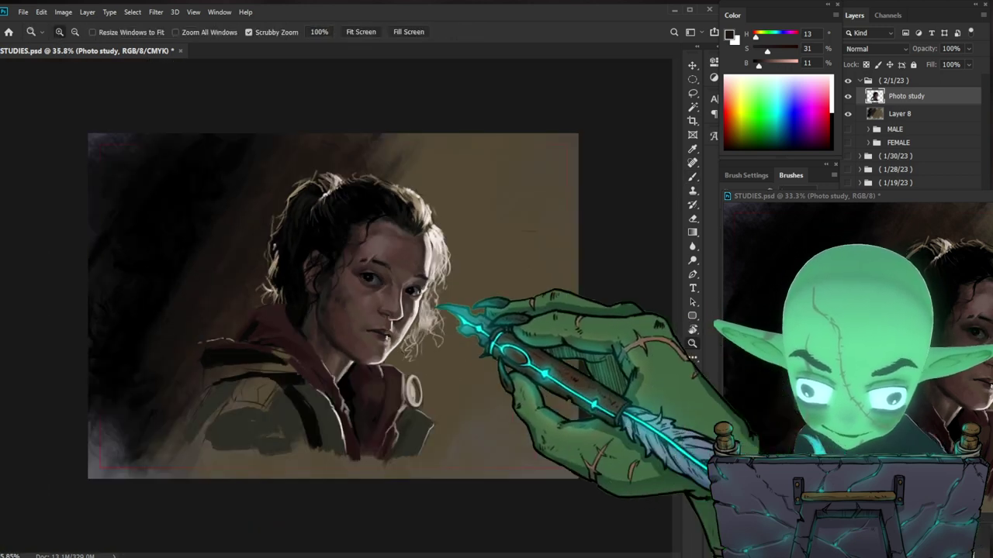
{"action": "scroll", "coordinate": [407, 314], "scroll_direction": "up", "scroll_amount": 3}
{"action": "left_click", "coordinate": [355, 334], "text": "alt"}
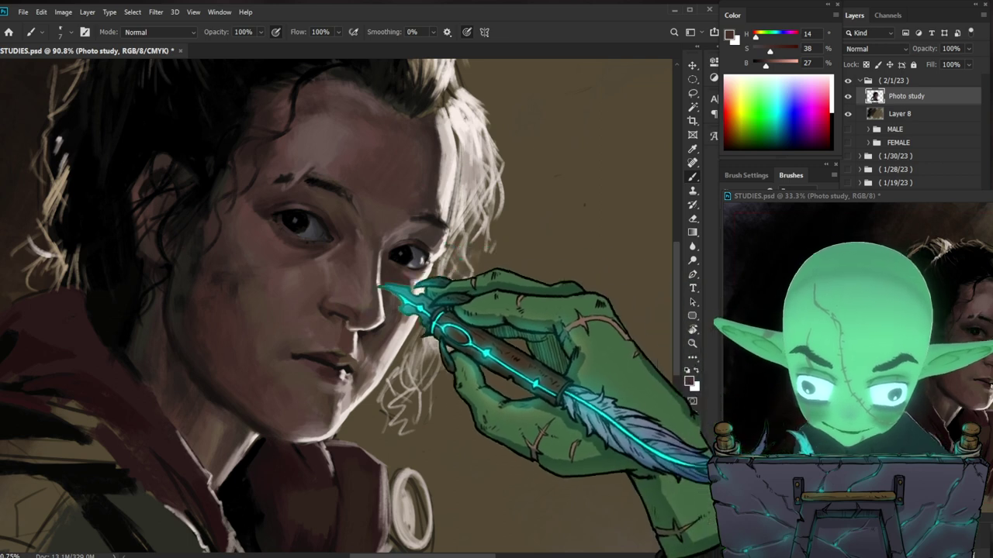
{"action": "left_click_drag", "start_coordinate": [354, 331], "coordinate": [326, 295]}
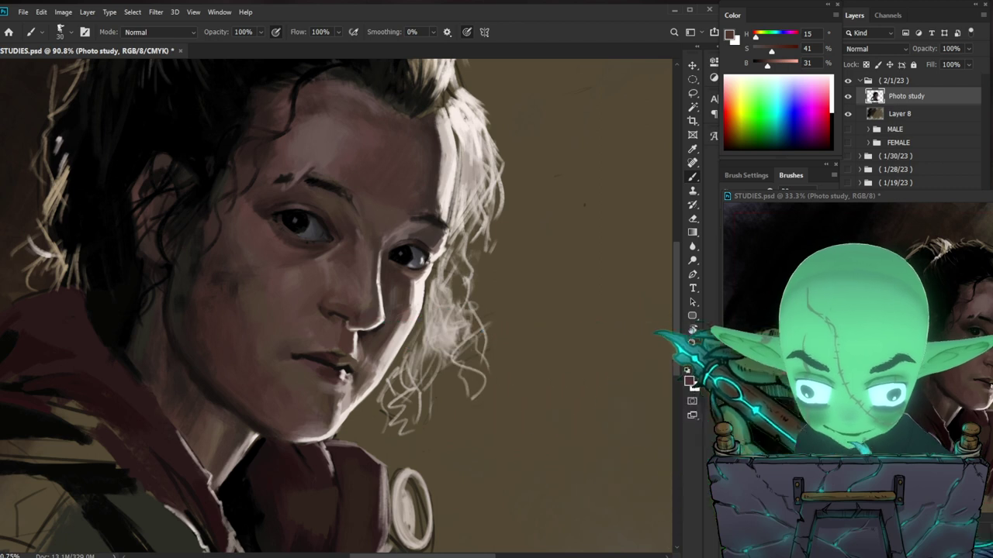
Step: Warm the skin around the nose tip with a 10 px brush, setting the brown's saturation to 51%
{"action": "key", "text": "ctrl+space"}
{"action": "mouse_move", "coordinate": [462, 328]}
{"action": "left_mouse_down"}
{"action": "mouse_move", "coordinate": [430, 326]}
{"action": "mouse_move", "coordinate": [460, 328]}
{"action": "mouse_move", "coordinate": [458, 318]}
{"action": "left_mouse_up"}
{"action": "key", "text": "ctrl+space"}
{"action": "key", "text": "b"}
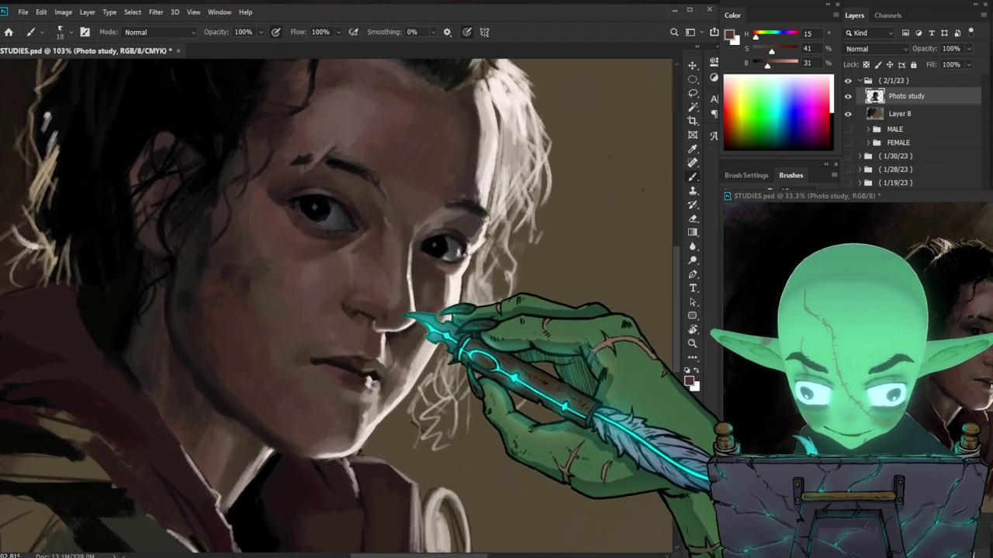
{"action": "left_click_drag", "start_coordinate": [772, 51], "coordinate": [775, 51]}
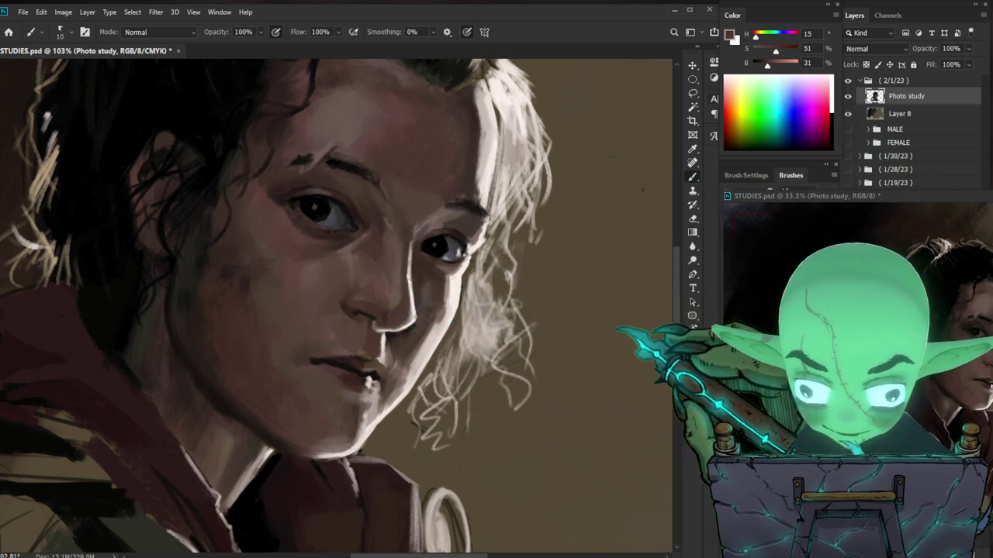
Step: Soften the shading along the nose bridge with a sampled lighter brown, using 10 px and 25 px brushes
{"action": "left_click", "coordinate": [377, 307], "text": "alt"}
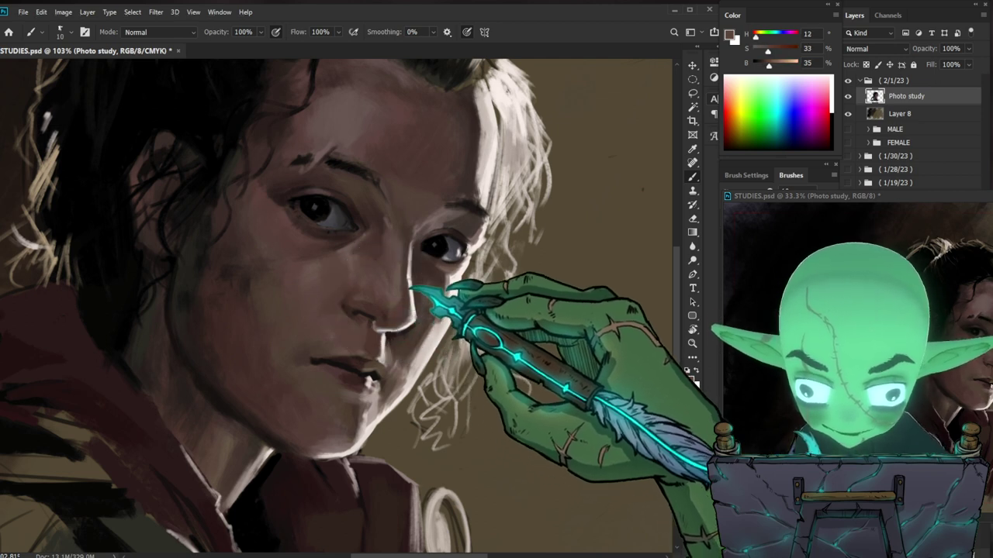
{"action": "key", "text": "z"}
{"action": "left_click_drag", "start_coordinate": [491, 316], "coordinate": [477, 344]}
{"action": "left_click_drag", "start_coordinate": [551, 384], "coordinate": [502, 369]}
{"action": "left_click_drag", "start_coordinate": [432, 296], "coordinate": [509, 261]}
{"action": "key", "text": "b"}
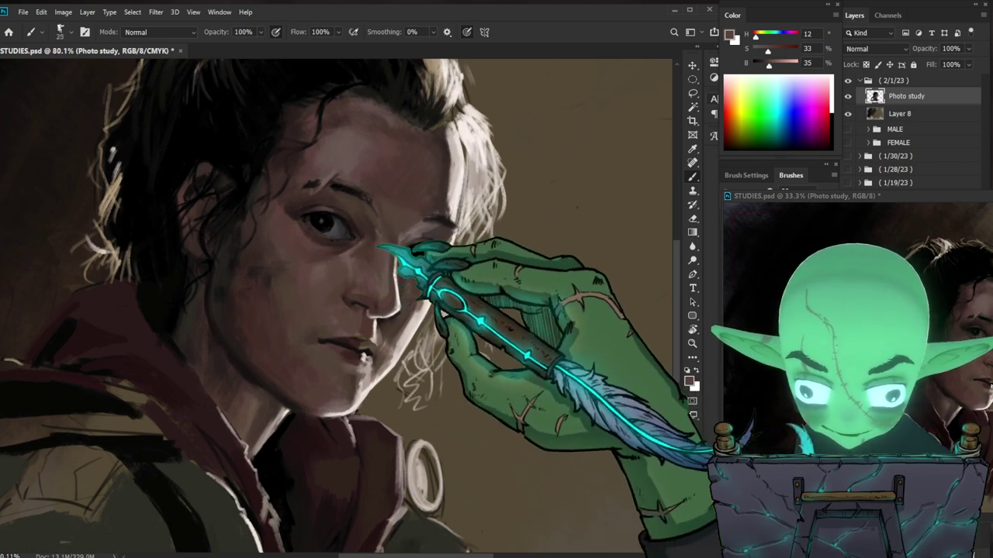
Step: Even out the nose and inner-eye shading with two sampled browns and a 15 px brush
{"action": "key", "text": "z"}
{"action": "left_click_drag", "start_coordinate": [482, 321], "coordinate": [396, 341]}
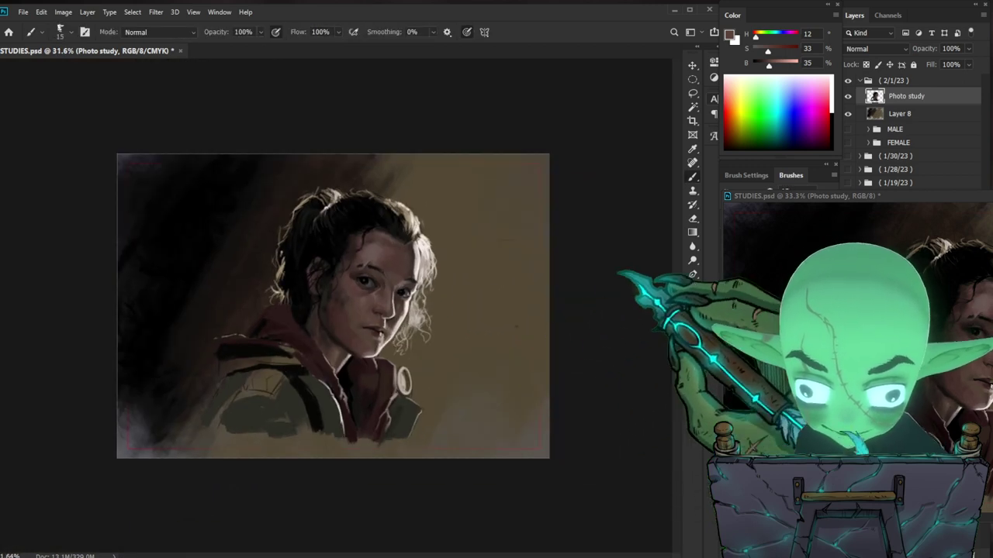
{"action": "key", "text": "ctrl+space"}
{"action": "left_click_drag", "start_coordinate": [545, 312], "coordinate": [526, 365]}
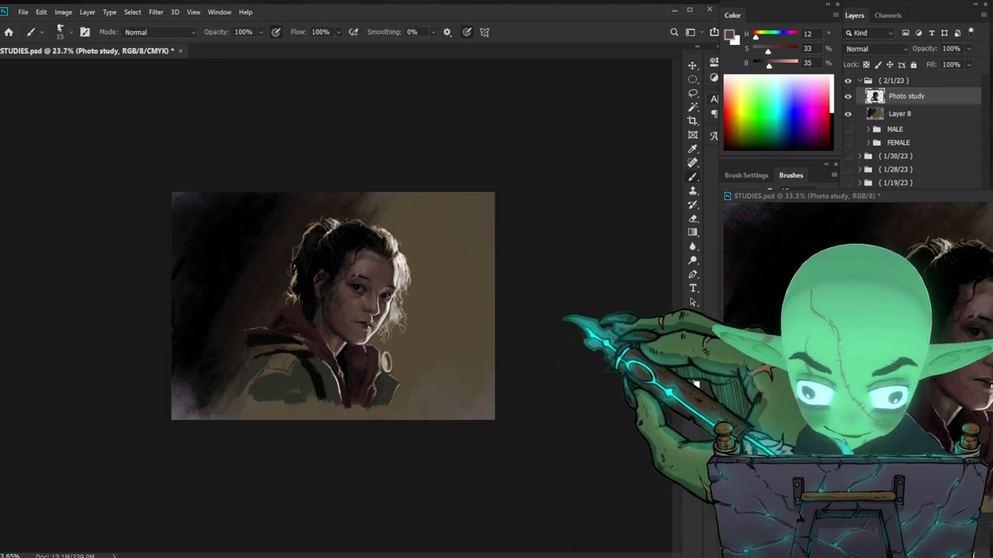
{"action": "key", "text": "ctrl+space"}
{"action": "mouse_move", "coordinate": [411, 280]}
{"action": "left_mouse_down"}
{"action": "mouse_move", "coordinate": [419, 298]}
{"action": "mouse_move", "coordinate": [450, 284]}
{"action": "mouse_move", "coordinate": [469, 291]}
{"action": "mouse_move", "coordinate": [466, 264]}
{"action": "left_mouse_up"}
{"action": "key", "text": "ctrl+space"}
{"action": "key", "text": "ctrl+space"}
{"action": "key", "text": "ctrl+space"}
{"action": "left_click", "coordinate": [413, 301], "text": "alt"}
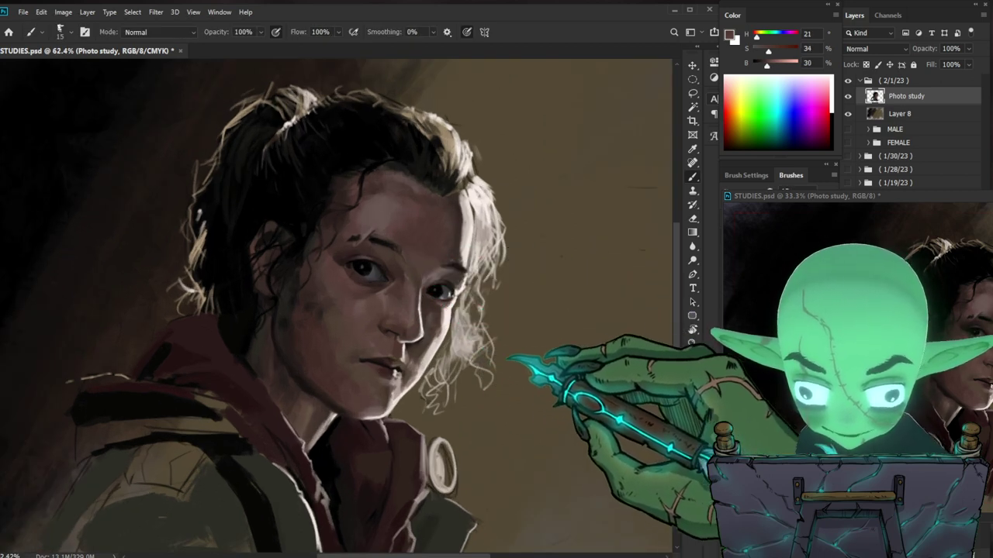
{"action": "left_click", "coordinate": [400, 266], "text": "alt"}
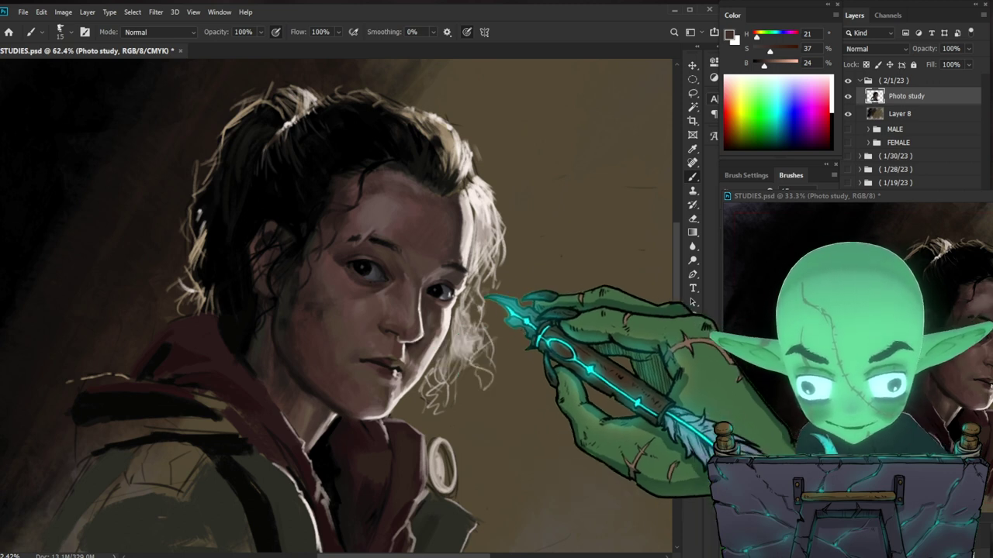
Step: Touch up the rim light along the nose edge with a sampled near-white
{"action": "left_click_drag", "start_coordinate": [471, 303], "coordinate": [499, 296]}
{"action": "left_click", "coordinate": [429, 318], "text": "alt"}
{"action": "mouse_move", "coordinate": [521, 400]}
{"action": "left_mouse_down"}
{"action": "mouse_move", "coordinate": [451, 408]}
{"action": "mouse_move", "coordinate": [483, 417]}
{"action": "left_mouse_up"}
{"action": "left_click_drag", "start_coordinate": [383, 341], "coordinate": [450, 337]}
{"action": "left_click_drag", "start_coordinate": [362, 398], "coordinate": [349, 400]}
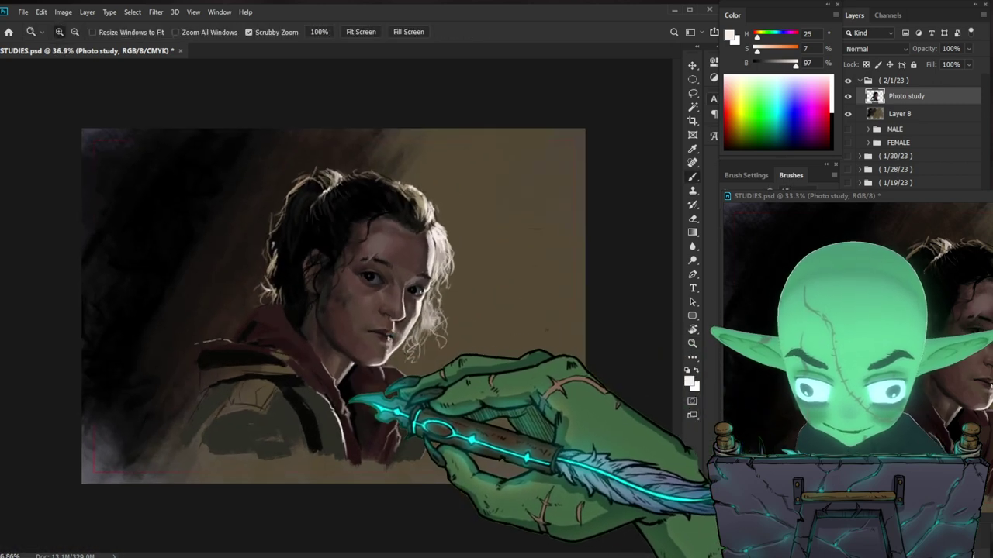
Step: Shade the side of the nose with sampled browns and a 15 px brush, raising the first brown's saturation to 44%
{"action": "left_click_drag", "start_coordinate": [396, 316], "coordinate": [434, 290]}
{"action": "left_click", "coordinate": [361, 267], "text": "alt"}
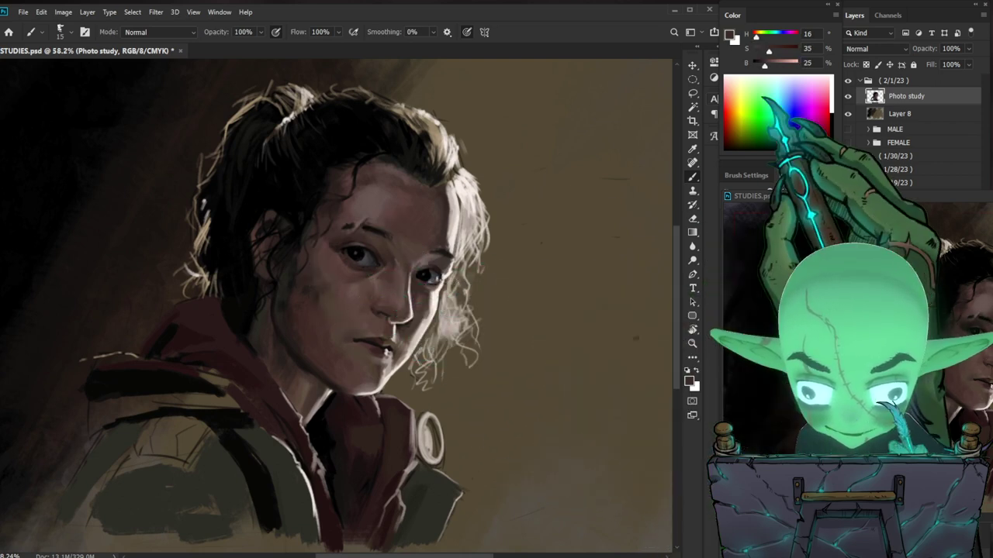
{"action": "left_click_drag", "start_coordinate": [769, 52], "coordinate": [772, 52]}
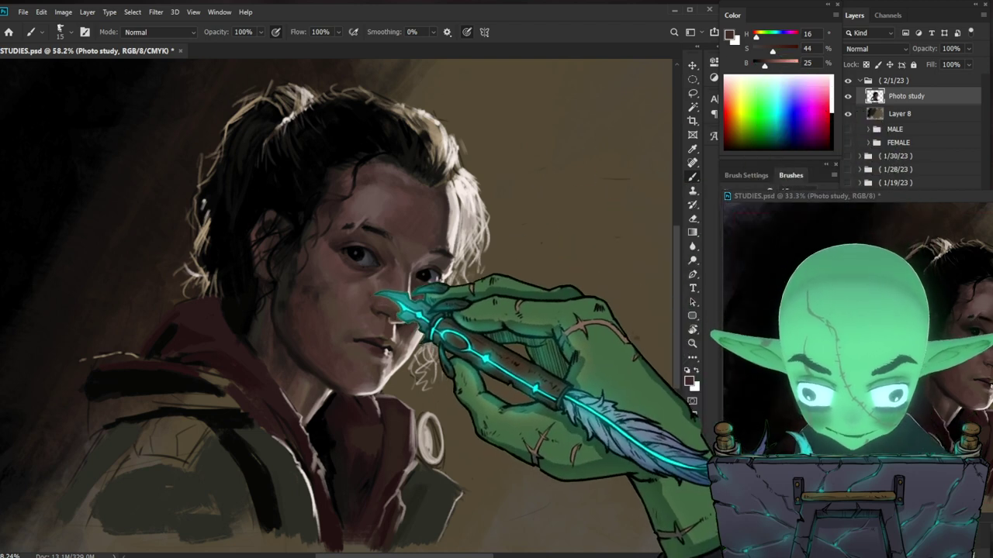
{"action": "left_click", "coordinate": [360, 293], "text": "alt"}
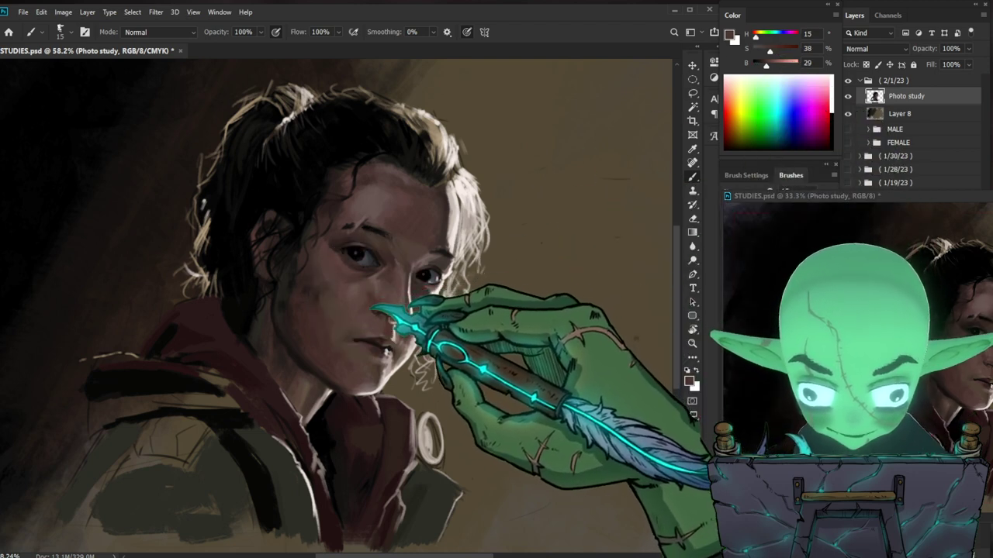
{"action": "left_click_drag", "start_coordinate": [537, 337], "coordinate": [496, 321]}
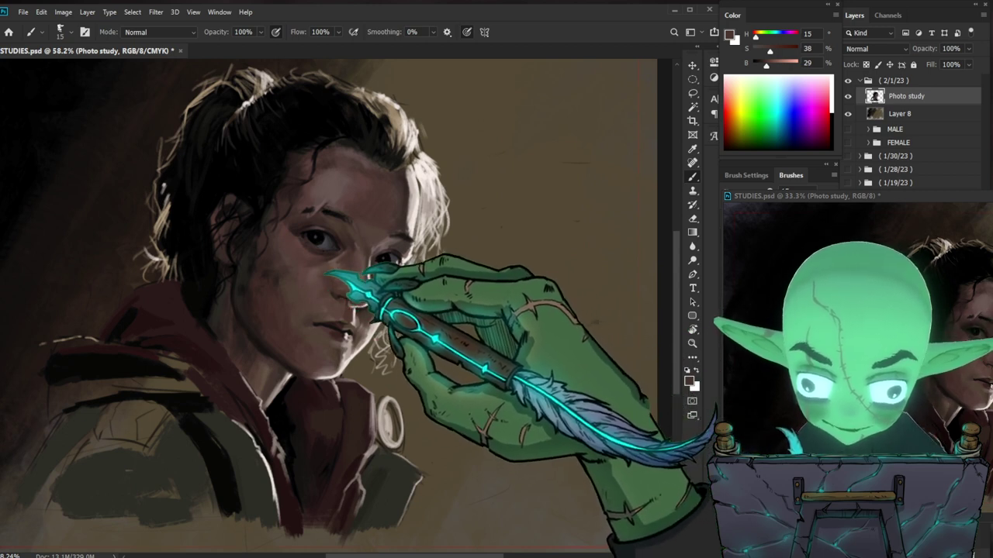
{"action": "left_click_drag", "start_coordinate": [432, 296], "coordinate": [422, 271]}
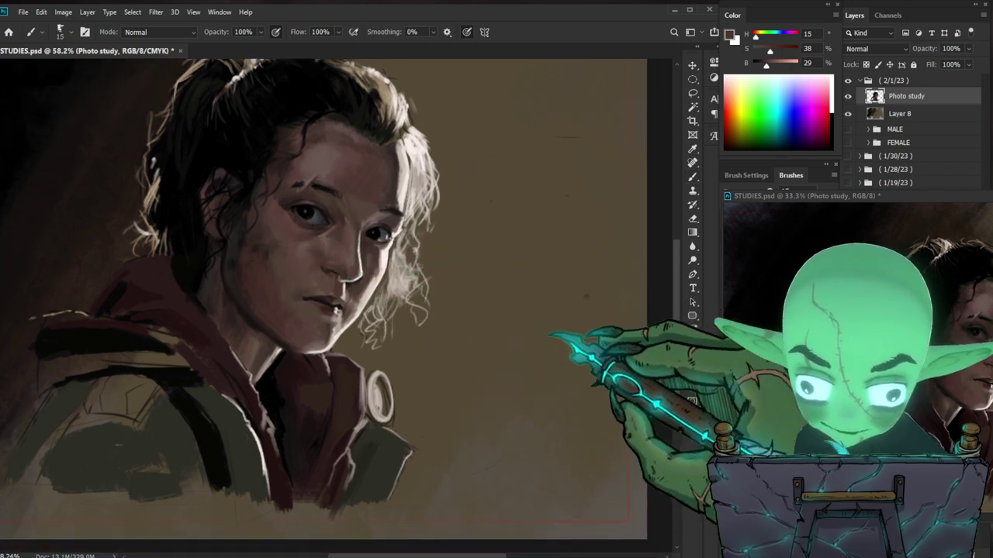
Step: Blend the skin between the nose and mouth with a sampled light brown, using 9 px and 20 px brushes
{"action": "scroll", "coordinate": [448, 364], "scroll_direction": "down", "scroll_amount": 3}
{"action": "key", "text": "ctrl+space"}
{"action": "left_click_drag", "start_coordinate": [417, 281], "coordinate": [443, 294]}
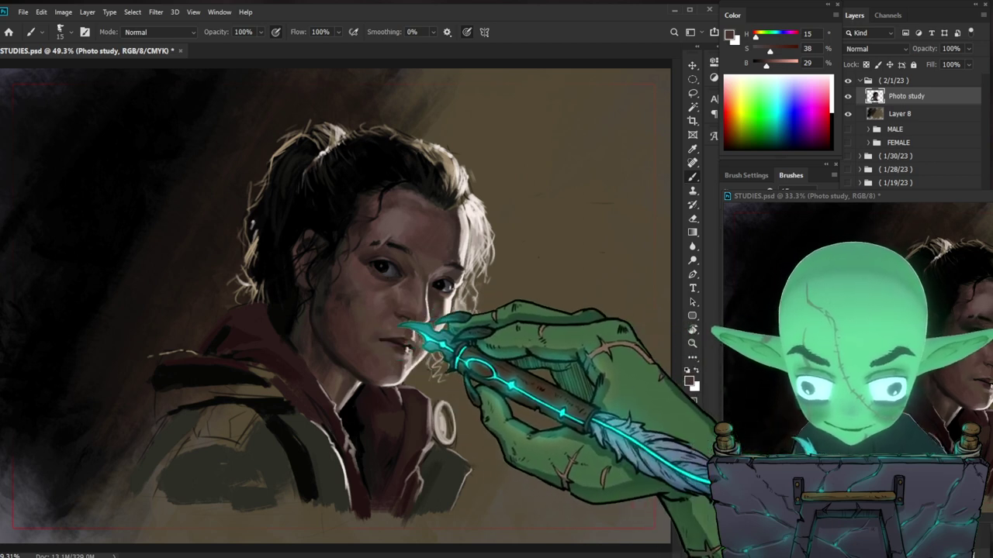
{"action": "left_click", "coordinate": [392, 349], "text": "alt"}
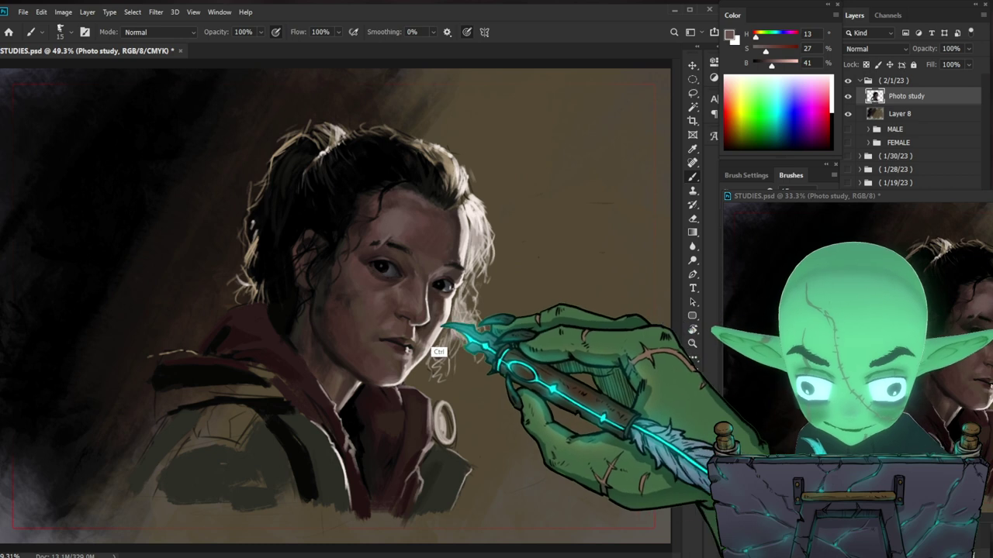
{"action": "key", "text": "bracketleft"}
{"action": "key", "text": "bracketleft"}
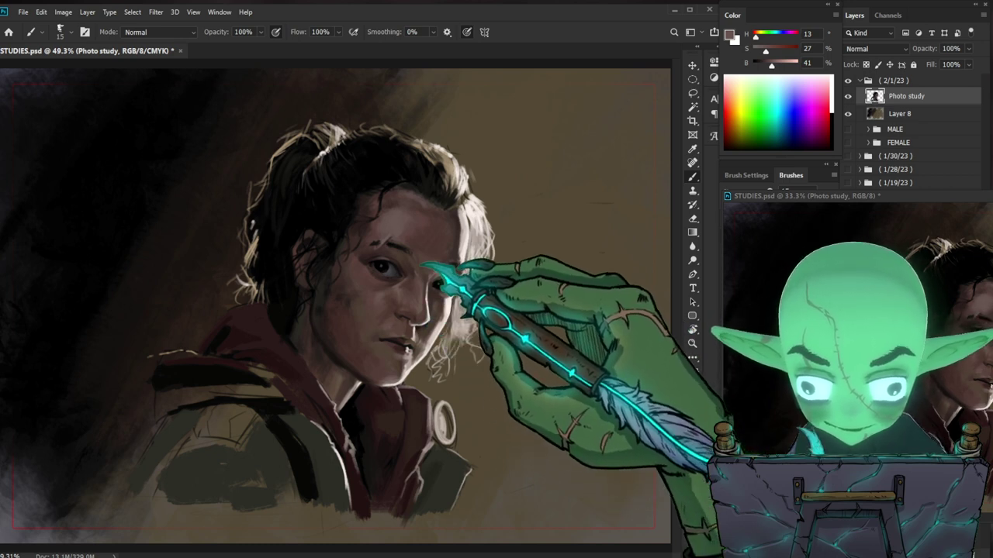
{"action": "key", "text": "bracketright"}
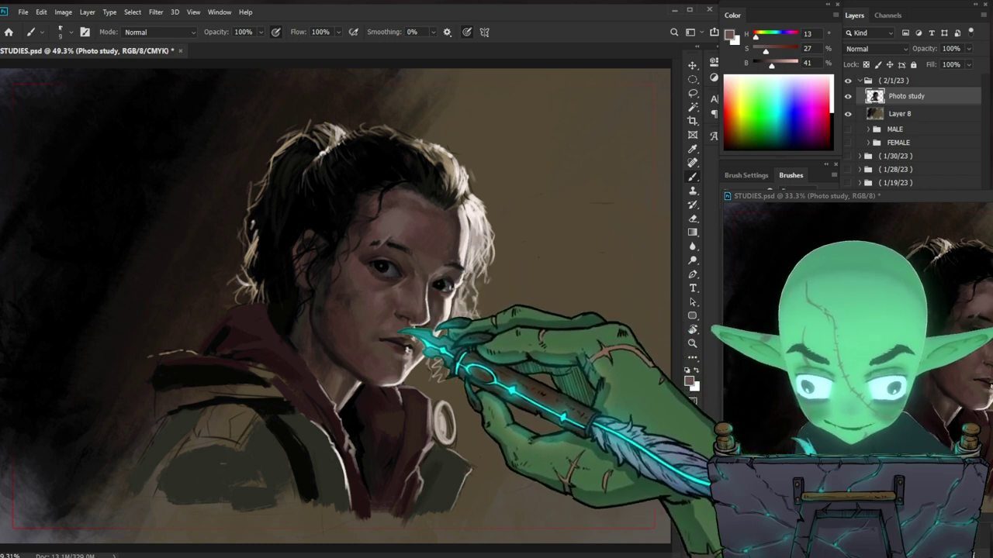
{"action": "key", "text": "bracketright"}
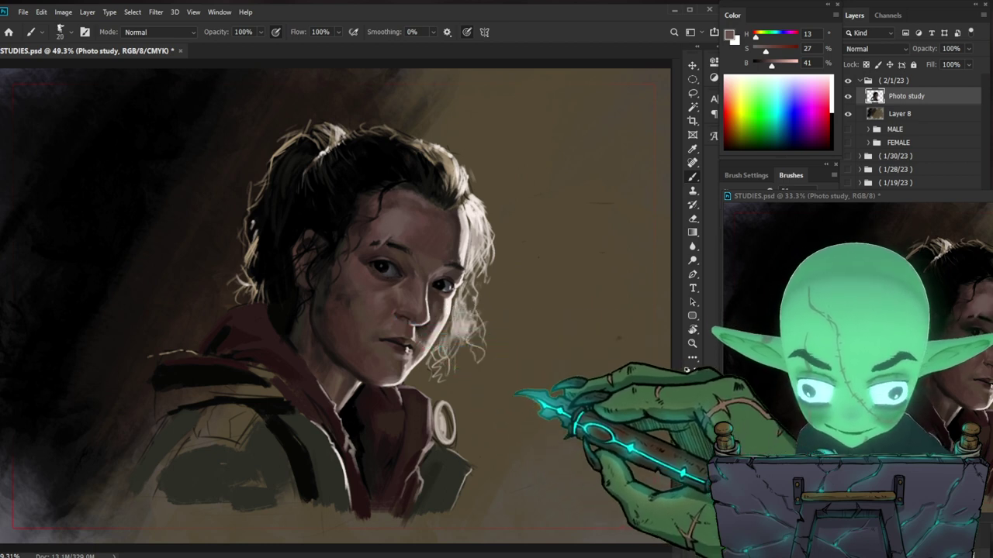
Step: Define the nostril and the base of the nose with sampled dark browns and a 10 px brush
{"action": "left_click_drag", "start_coordinate": [468, 348], "coordinate": [509, 335]}
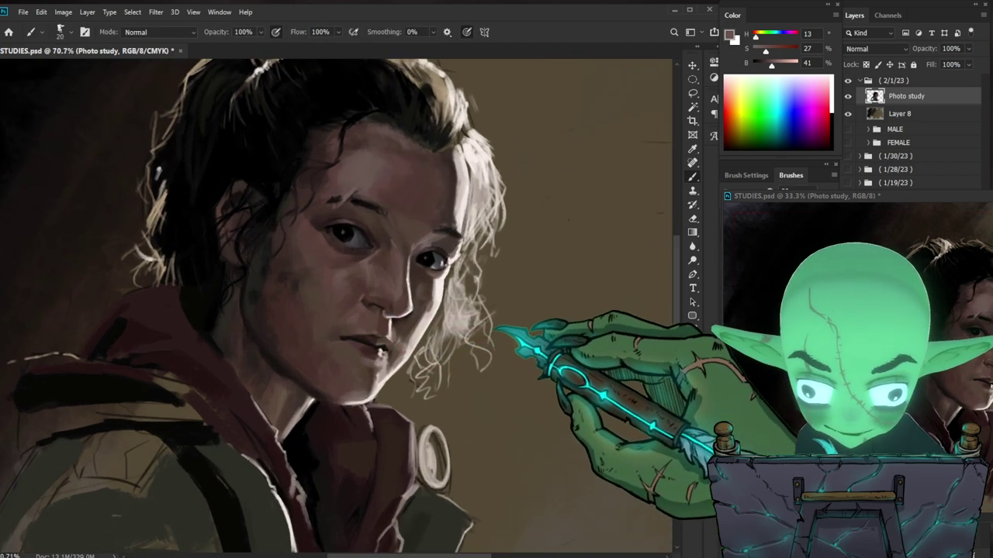
{"action": "key", "text": "bracketleft"}
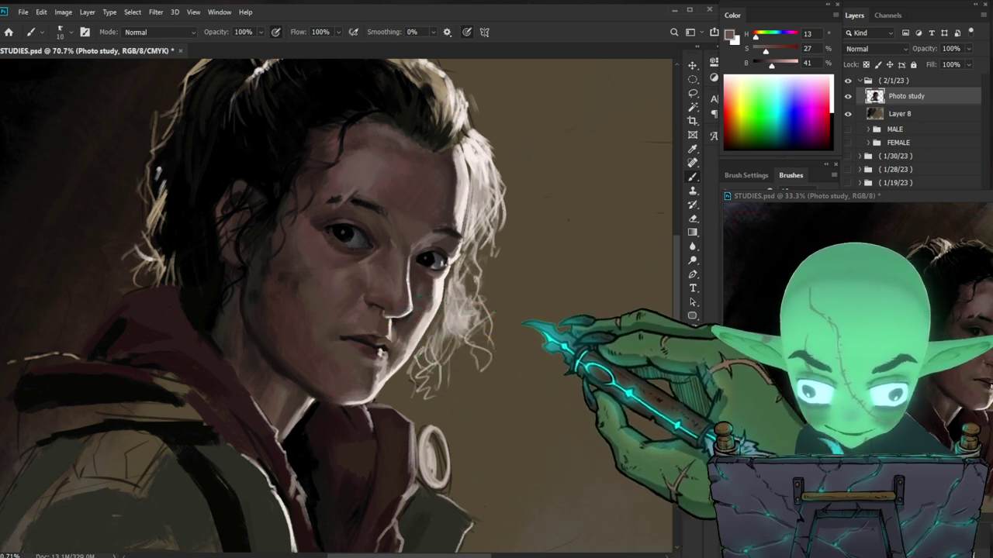
{"action": "key", "text": "alt"}
{"action": "left_click", "coordinate": [351, 307], "text": "alt"}
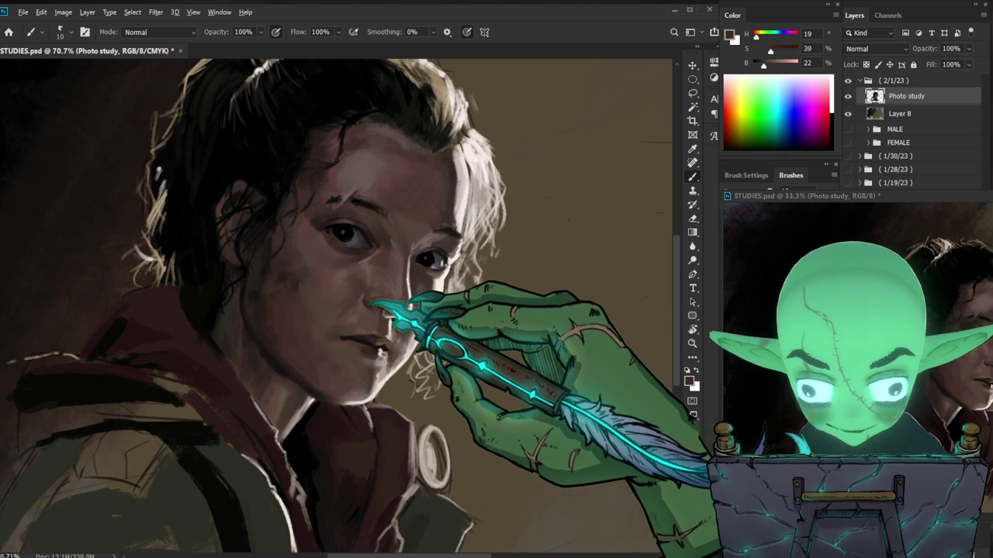
{"action": "left_click", "coordinate": [388, 350], "text": "alt"}
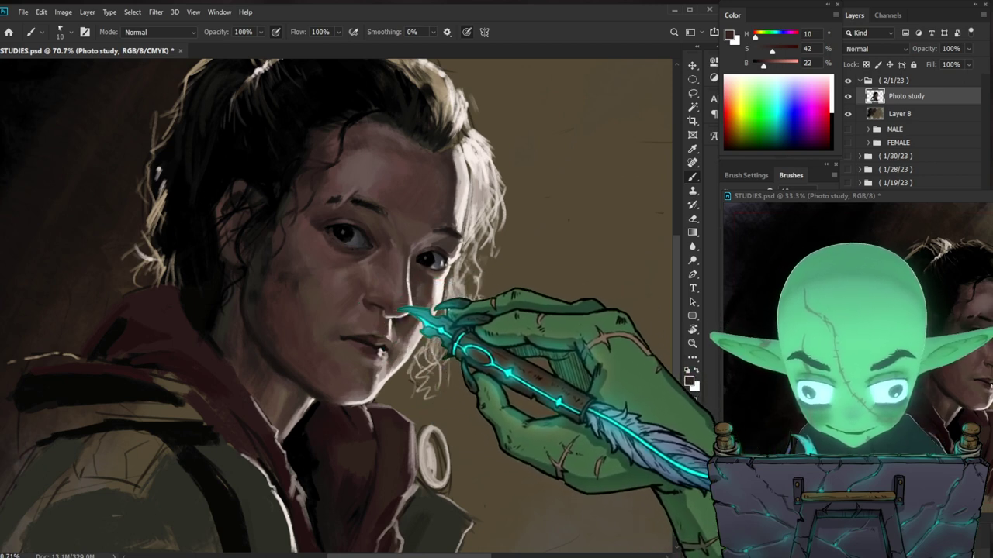
Step: Blend the tip and underside of the nose with sampled browns and a 10 px brush
{"action": "left_click_drag", "start_coordinate": [564, 362], "coordinate": [573, 405]}
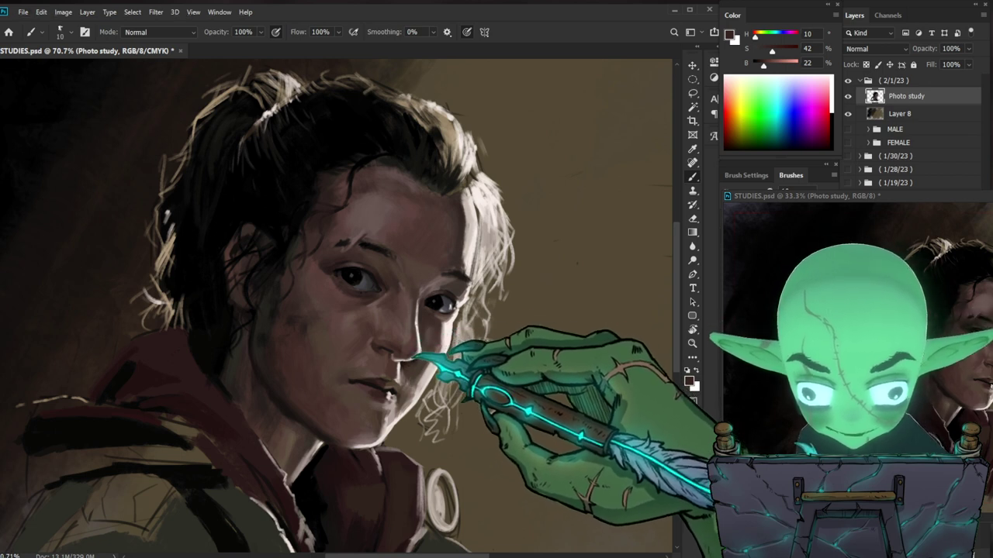
{"action": "left_click_drag", "start_coordinate": [520, 351], "coordinate": [505, 328]}
{"action": "left_click", "coordinate": [507, 332], "text": "alt"}
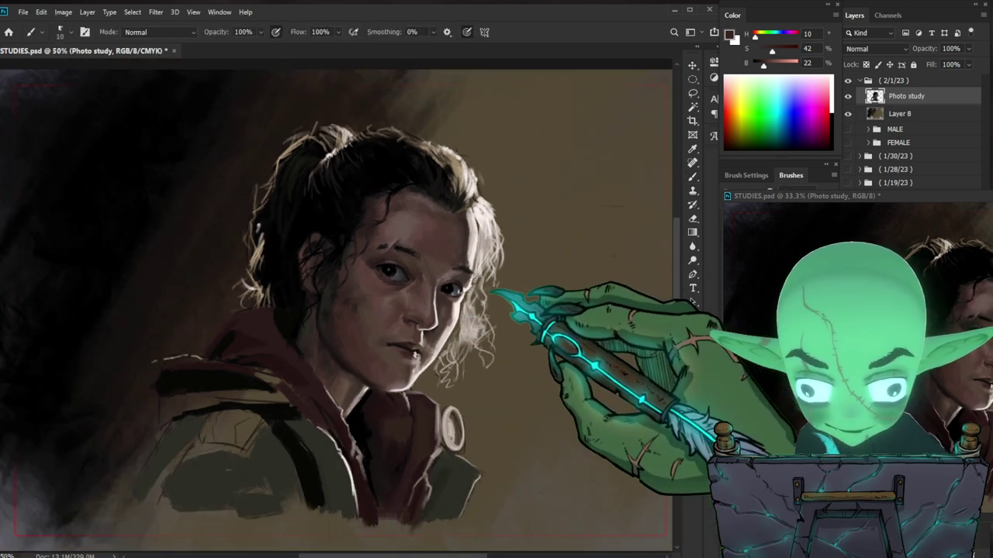
{"action": "scroll", "coordinate": [472, 308], "scroll_direction": "up", "scroll_amount": 3}
{"action": "left_click", "coordinate": [396, 348], "text": "alt"}
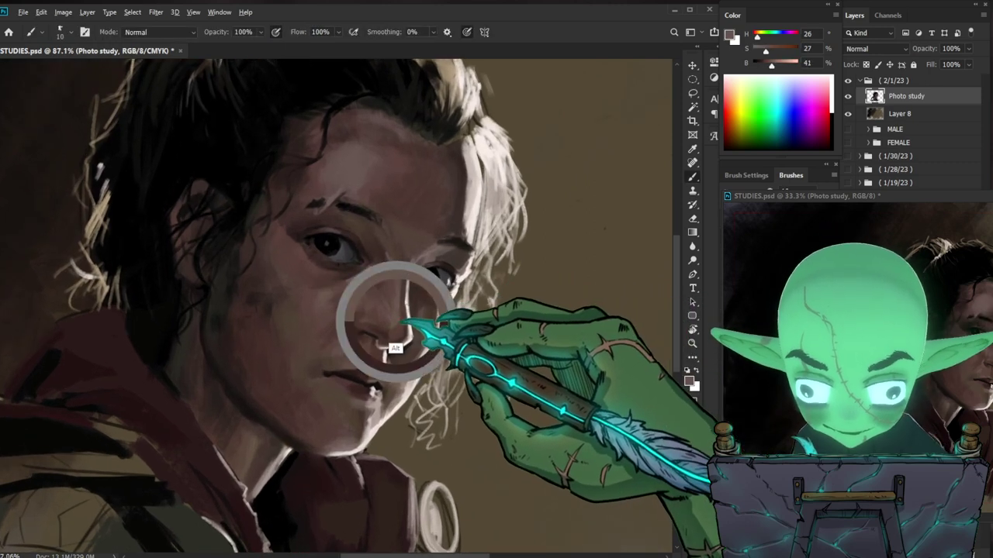
{"action": "left_click_drag", "start_coordinate": [396, 347], "coordinate": [378, 347]}
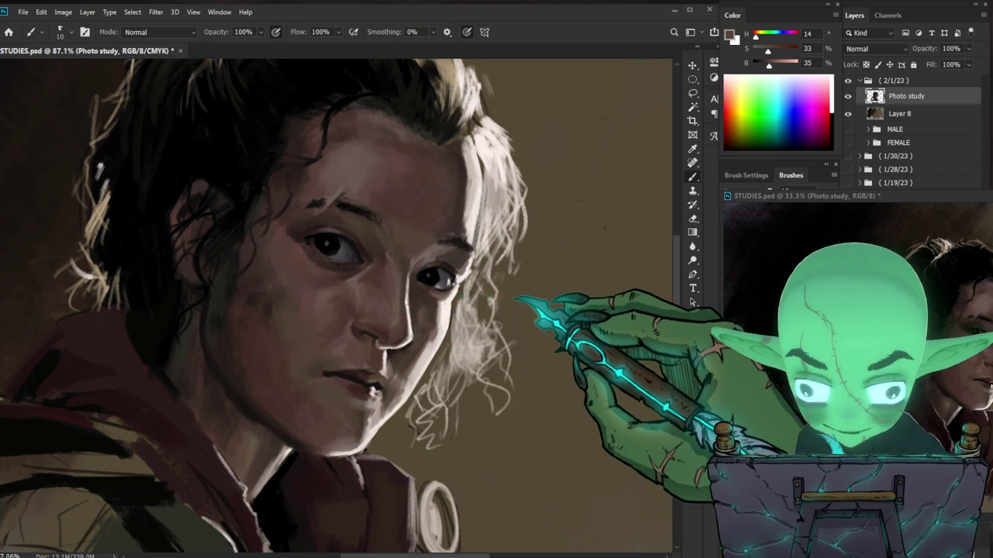
{"action": "left_click_drag", "start_coordinate": [521, 308], "coordinate": [469, 318]}
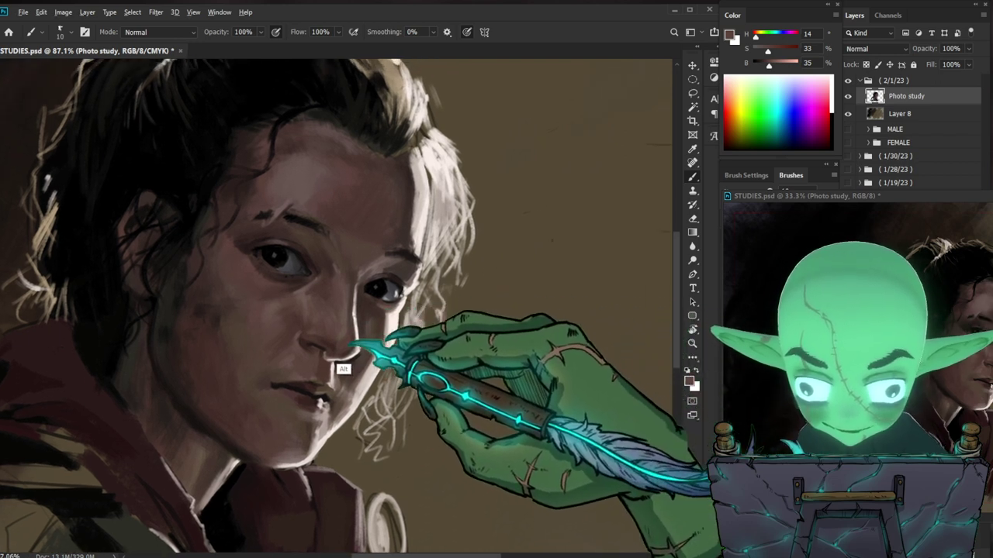
{"action": "left_click", "coordinate": [340, 359], "text": "alt"}
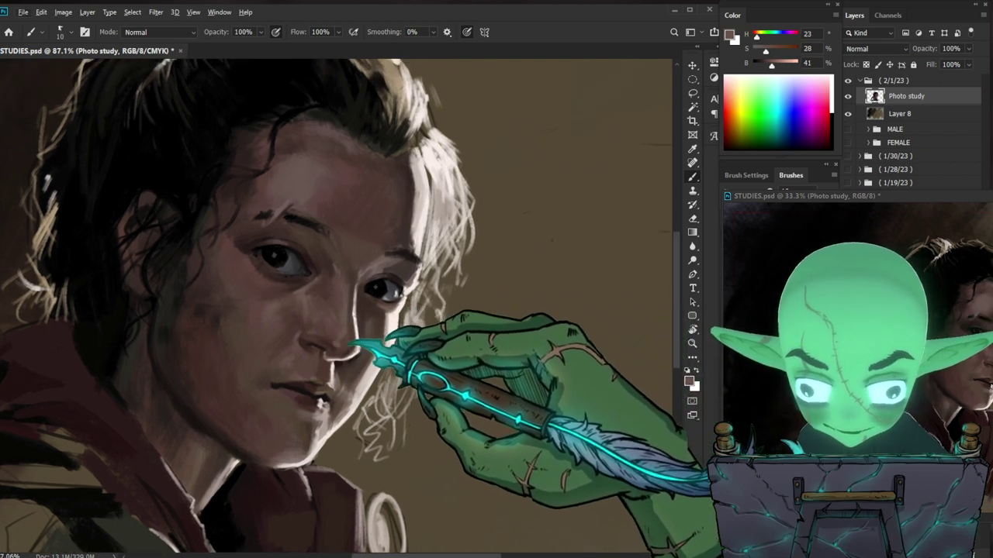
Step: Refine the shadow side and bridge of the nose with a sampled brown and a lighter sampled skin tone
{"action": "key", "text": "ctrl+0"}
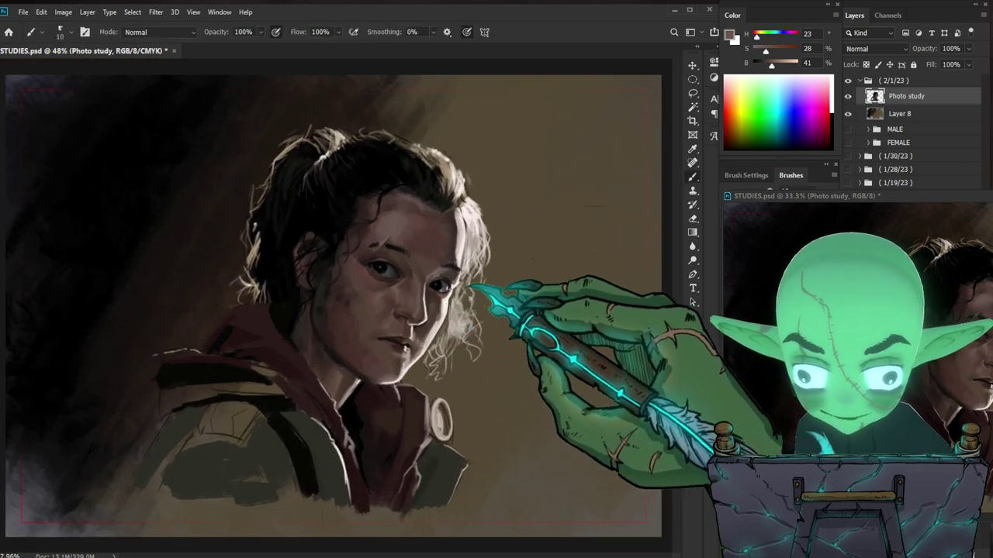
{"action": "left_click_drag", "start_coordinate": [429, 313], "coordinate": [454, 313]}
{"action": "left_click", "coordinate": [419, 316], "text": "alt"}
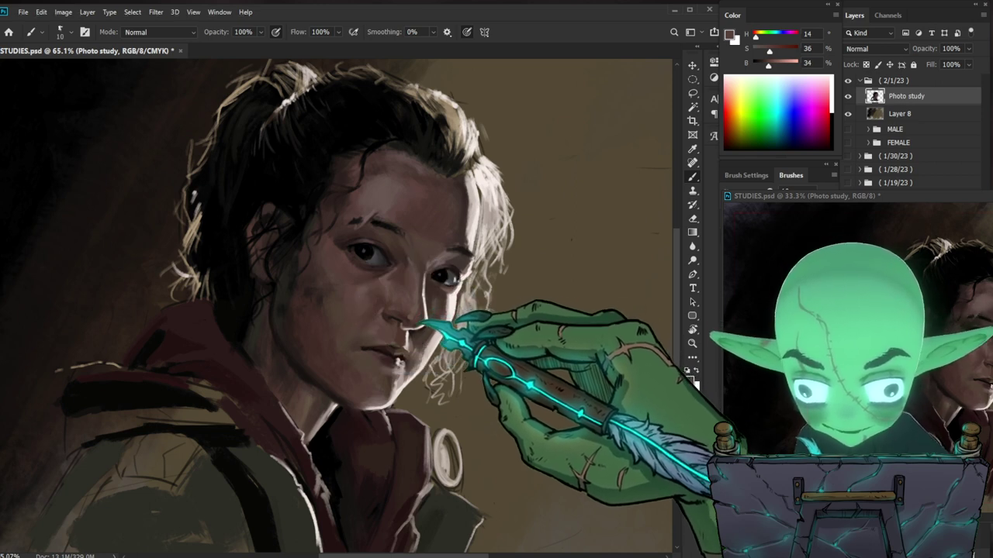
{"action": "left_click_drag", "start_coordinate": [541, 334], "coordinate": [517, 330]}
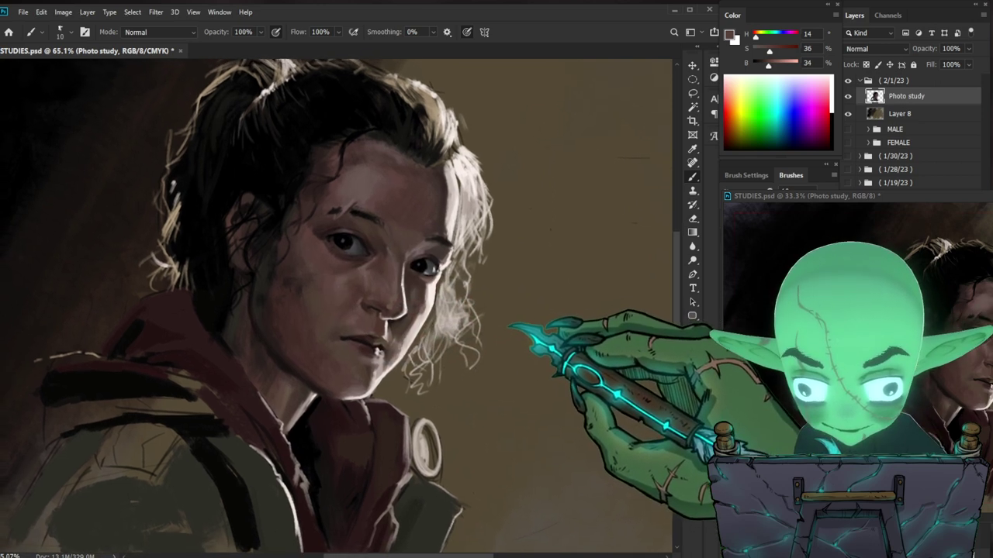
{"action": "left_click", "coordinate": [415, 276], "text": "alt"}
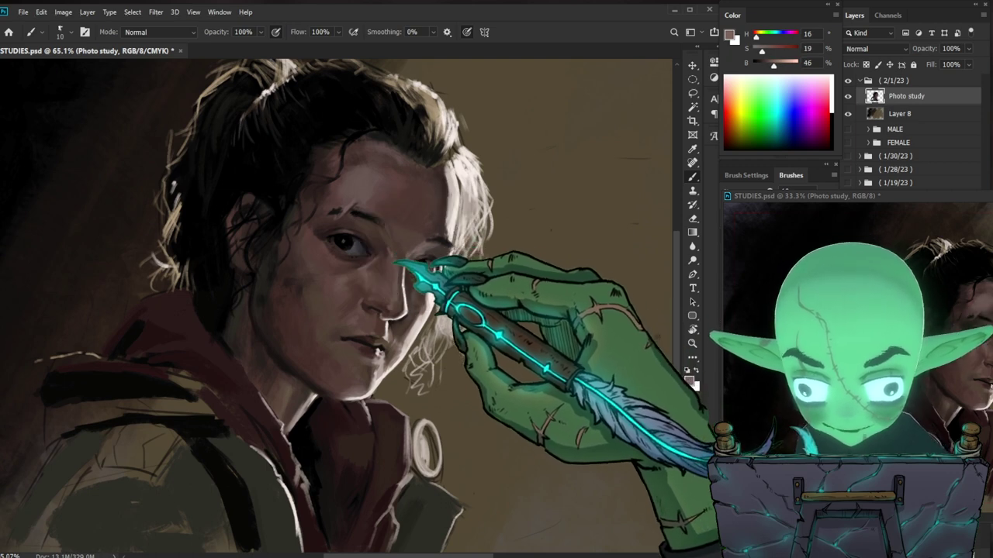
{"action": "left_click_drag", "start_coordinate": [497, 344], "coordinate": [484, 316]}
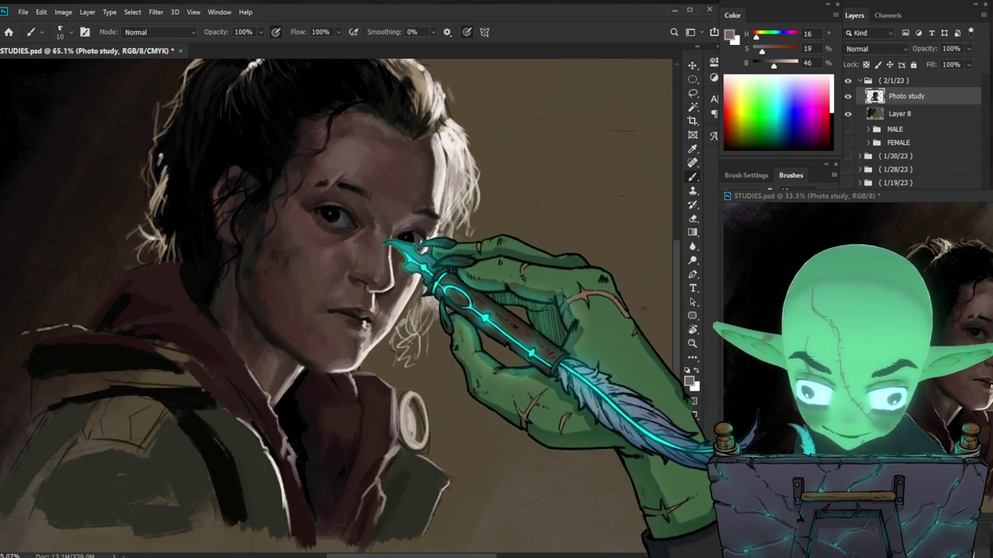
Step: Shade the skin around the near eye and upper cheek with a sampled dark brown, enlarging the brush to 45 px
{"action": "key", "text": "z"}
{"action": "left_click_drag", "start_coordinate": [481, 333], "coordinate": [435, 440]}
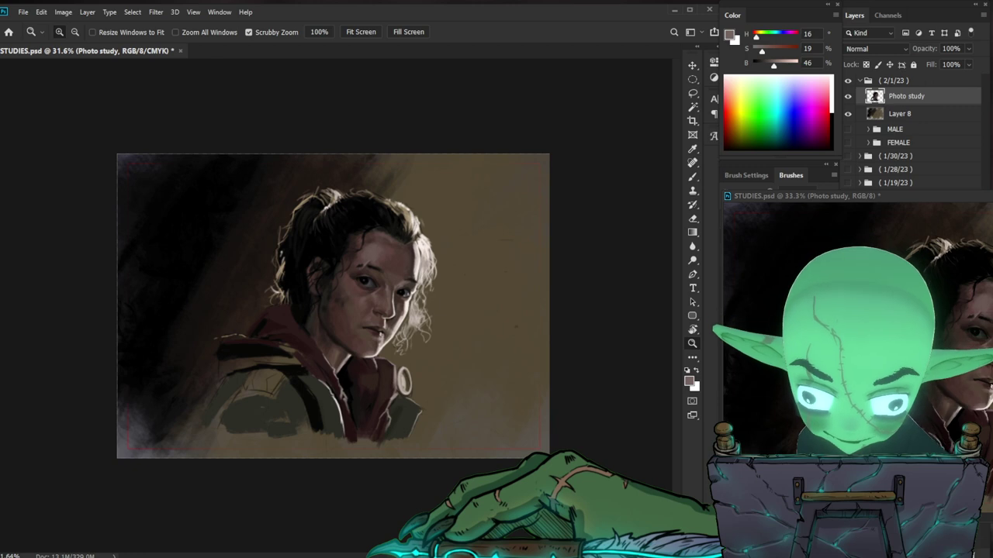
{"action": "mouse_move", "coordinate": [461, 294]}
{"action": "left_mouse_down"}
{"action": "mouse_move", "coordinate": [453, 308]}
{"action": "mouse_move", "coordinate": [431, 277]}
{"action": "mouse_move", "coordinate": [403, 282]}
{"action": "left_mouse_up"}
{"action": "key", "text": "b"}
{"action": "left_click_drag", "start_coordinate": [289, 326], "coordinate": [288, 228], "text": "alt"}
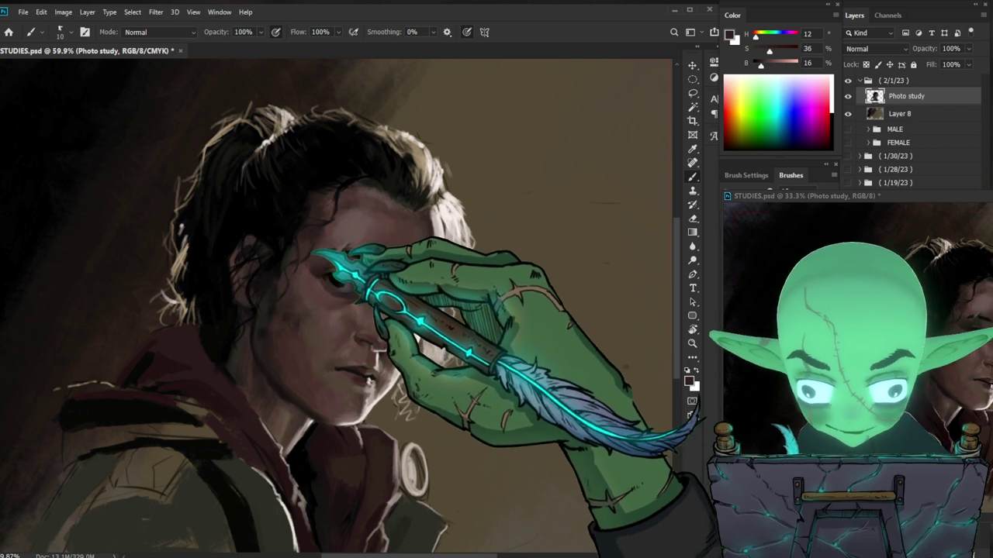
{"action": "key", "text": "bracketright"}
{"action": "key", "text": "bracketright"}
{"action": "key", "text": "bracketright"}
{"action": "key", "text": "bracketright"}
{"action": "key", "text": "bracketright"}
{"action": "key", "text": "bracketright"}
{"action": "key", "text": "bracketright"}
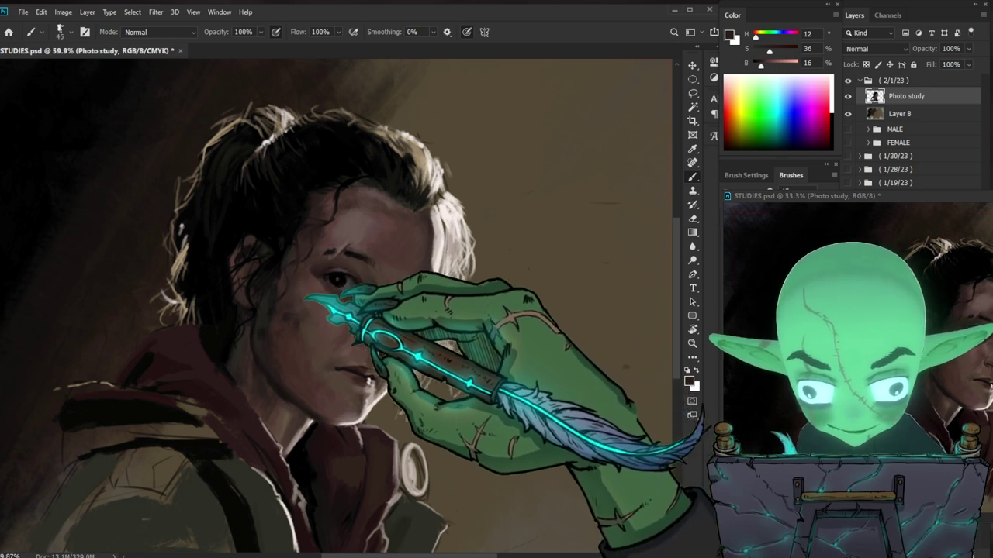
Step: Blend the cheek beside the nose with a sampled skin tone, using 35 px and 10 px brushes
{"action": "scroll", "coordinate": [584, 360], "scroll_direction": "down", "scroll_amount": 5}
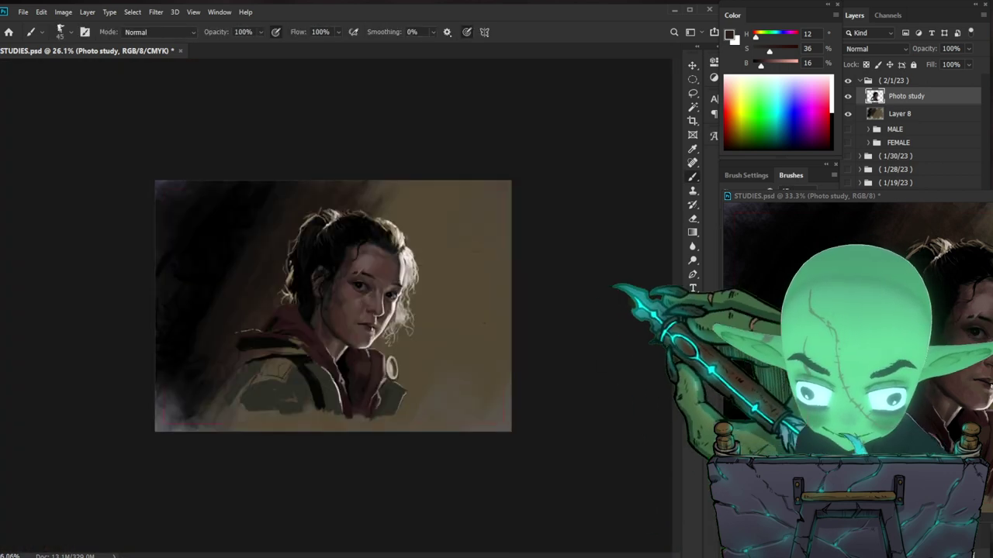
{"action": "scroll", "coordinate": [348, 317], "scroll_direction": "up", "scroll_amount": 4}
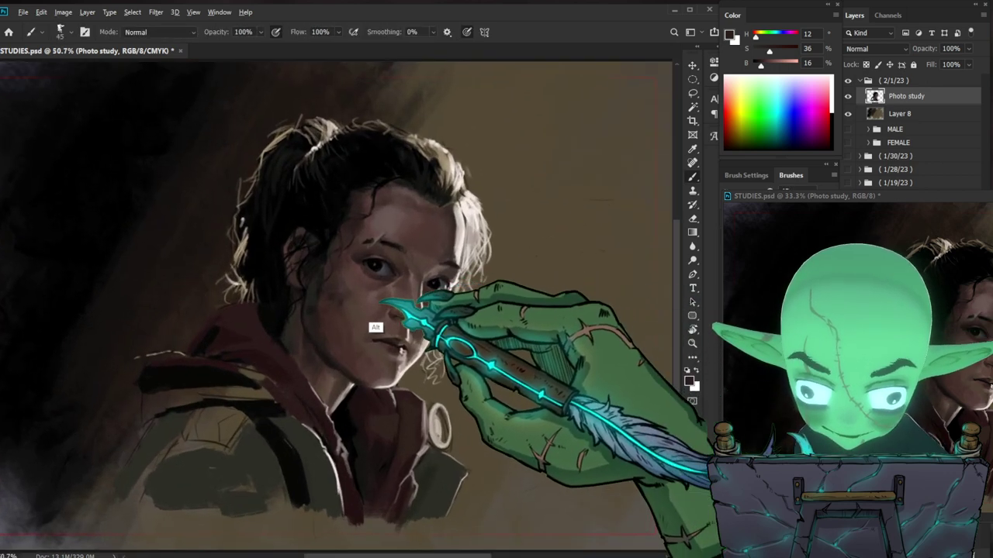
{"action": "left_click", "coordinate": [364, 295], "text": "alt"}
{"action": "key", "text": "["}
{"action": "key", "text": "["}
{"action": "key", "text": "["}
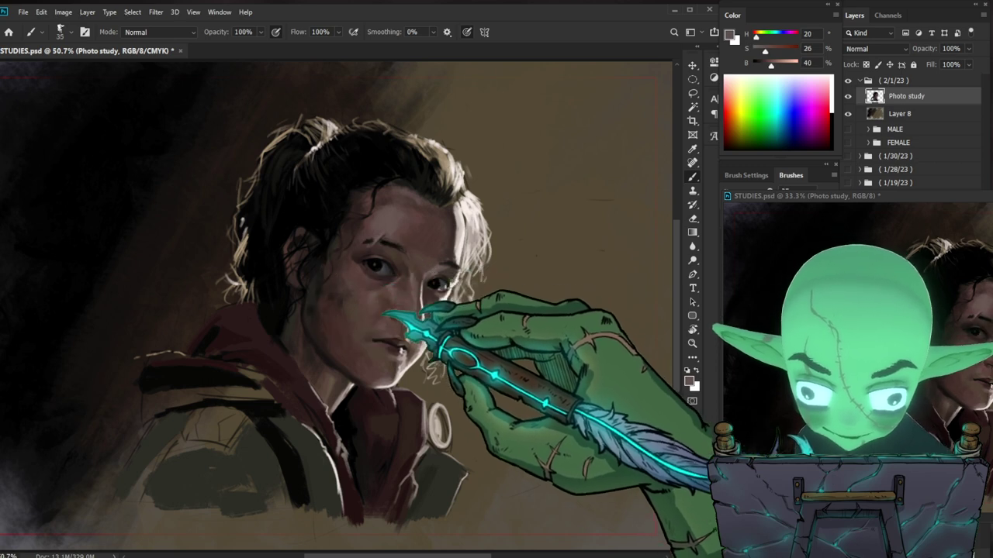
{"action": "key", "text": "bracketleft"}
{"action": "key", "text": "bracketleft"}
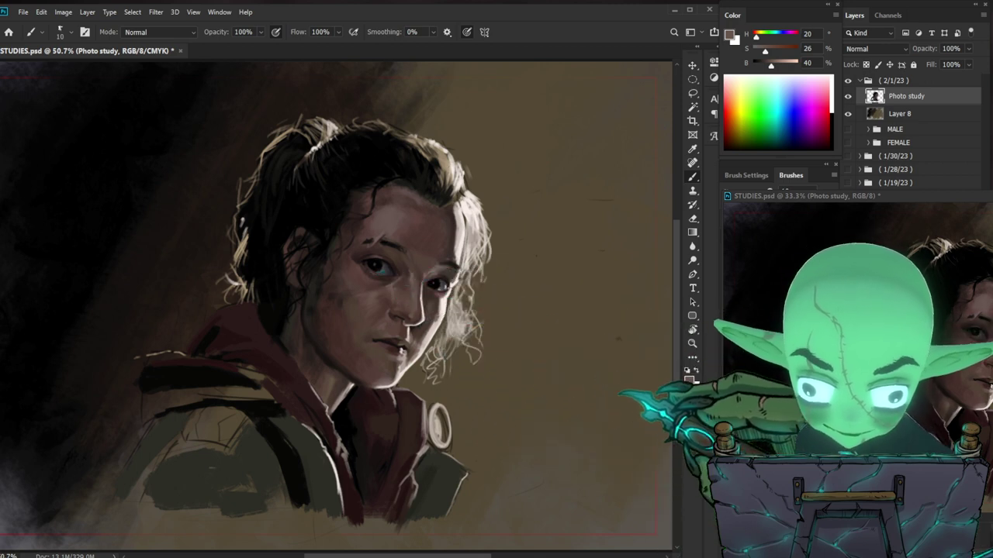
Step: Refine the inner corner and lower lid of the near eye with sampled dark browns and a 10 px brush
{"action": "key", "text": "ctrl+space"}
{"action": "mouse_move", "coordinate": [445, 276]}
{"action": "left_mouse_down"}
{"action": "mouse_move", "coordinate": [521, 283]}
{"action": "mouse_move", "coordinate": [419, 299]}
{"action": "mouse_move", "coordinate": [532, 291]}
{"action": "left_mouse_up"}
{"action": "key", "text": "ctrl+space"}
{"action": "left_click_drag", "start_coordinate": [351, 282], "coordinate": [271, 287]}
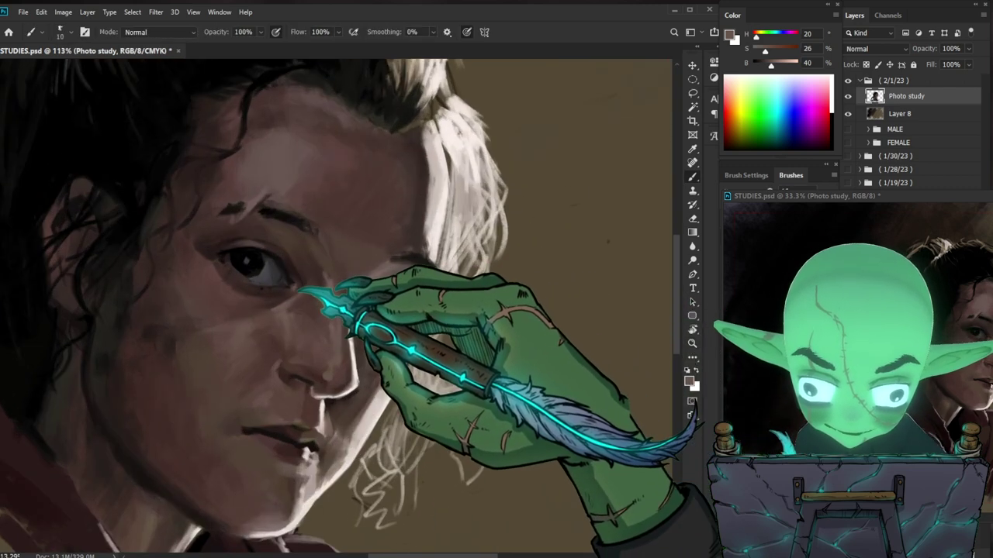
{"action": "key", "text": "alt"}
{"action": "left_click", "coordinate": [294, 271], "text": "alt"}
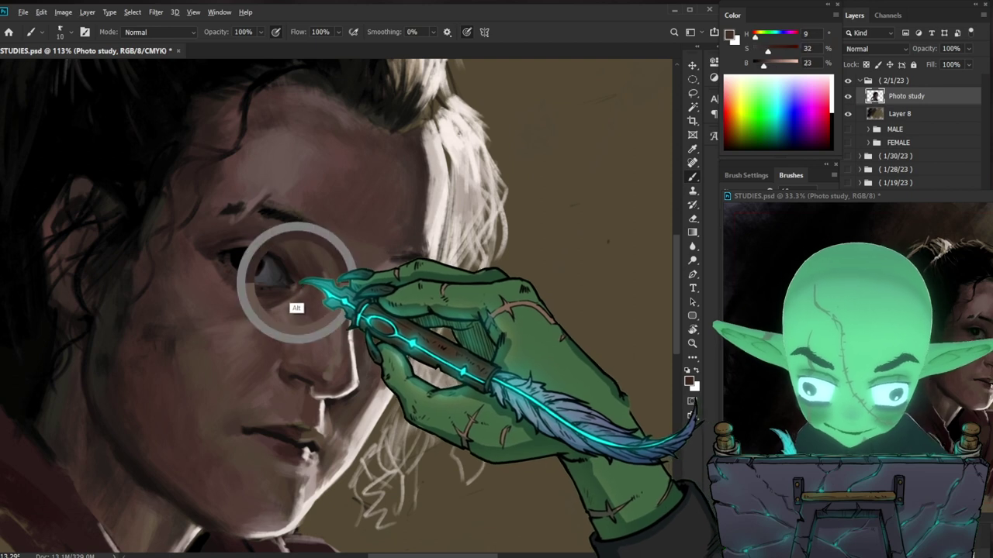
{"action": "left_click", "coordinate": [263, 288], "text": "alt"}
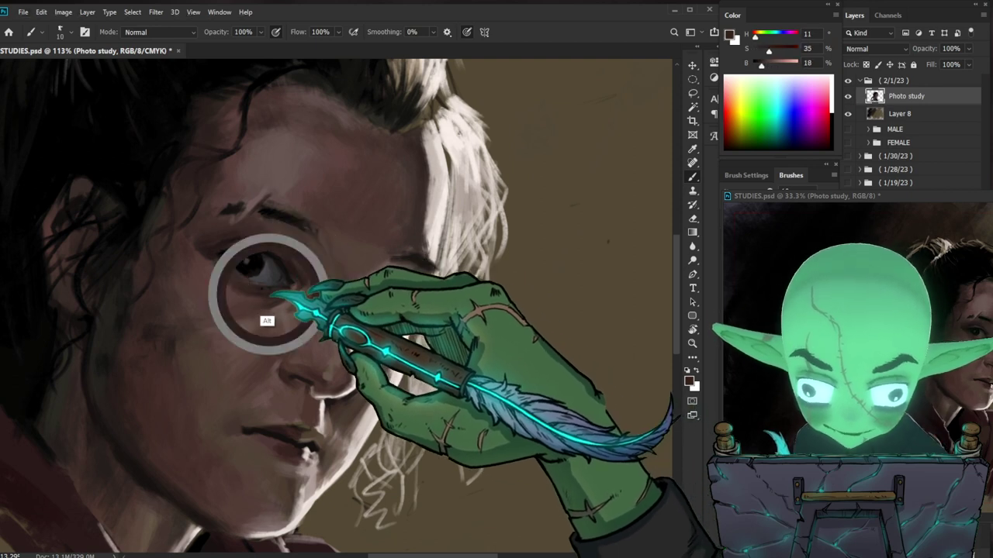
{"action": "key", "text": "z"}
{"action": "left_click_drag", "start_coordinate": [429, 298], "coordinate": [341, 301]}
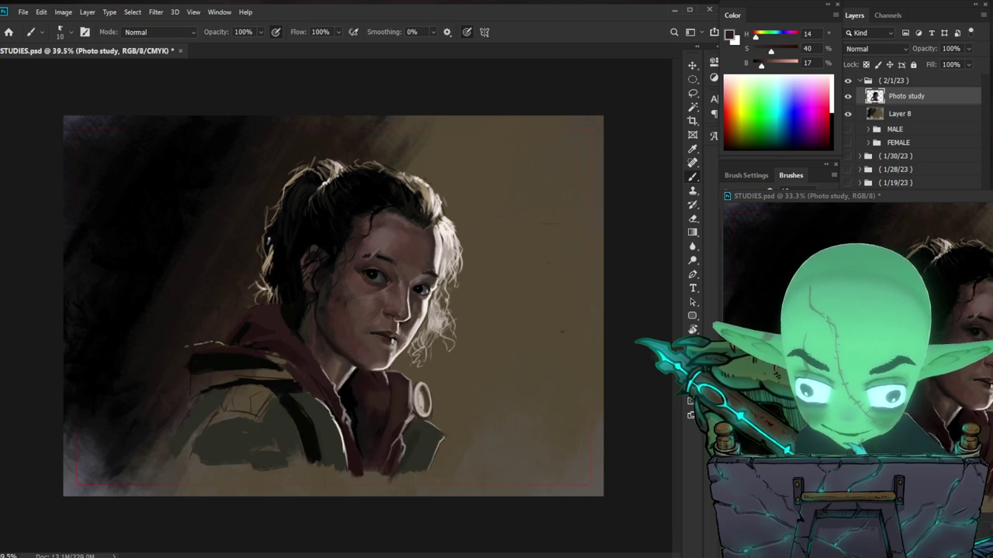
Step: Touch up the rim light on the far cheek and beside the far eye with a sampled near-white, using 8 px and 7 px brushes
{"action": "key", "text": "z"}
{"action": "mouse_move", "coordinate": [429, 298]}
{"action": "left_mouse_down"}
{"action": "mouse_move", "coordinate": [466, 294]}
{"action": "mouse_move", "coordinate": [445, 299]}
{"action": "mouse_move", "coordinate": [466, 278]}
{"action": "left_mouse_up"}
{"action": "key", "text": "z"}
{"action": "key", "text": "z"}
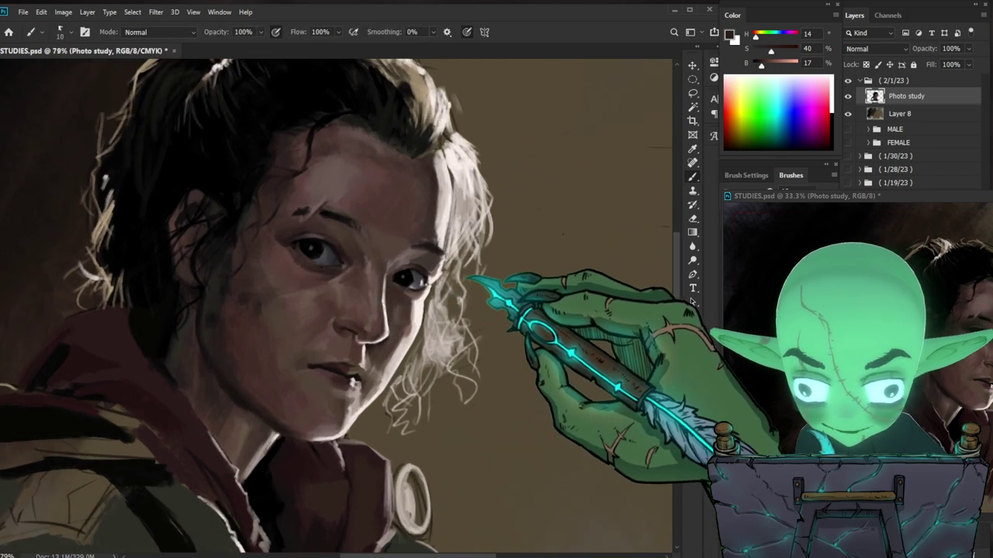
{"action": "left_click", "coordinate": [422, 322], "text": "alt"}
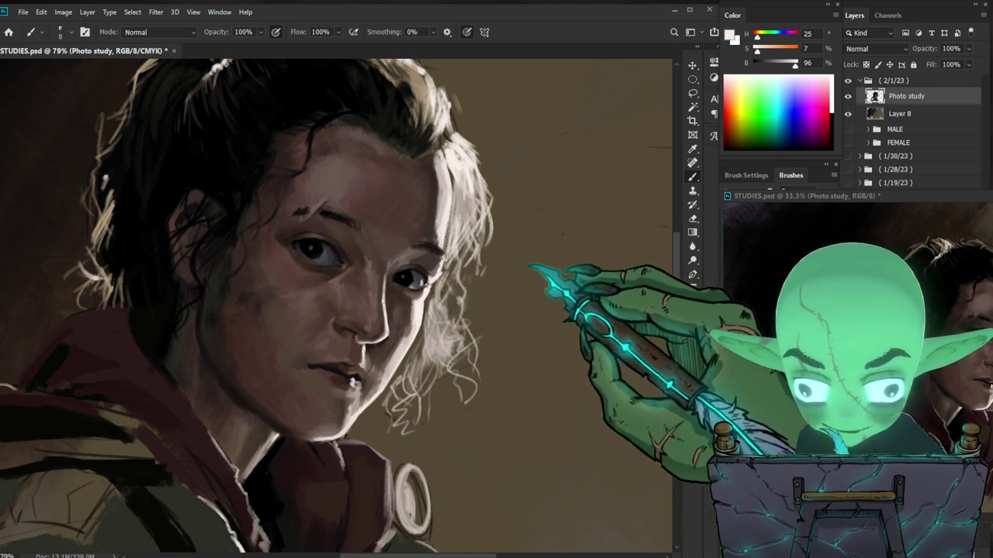
{"action": "left_click_drag", "start_coordinate": [517, 318], "coordinate": [537, 360]}
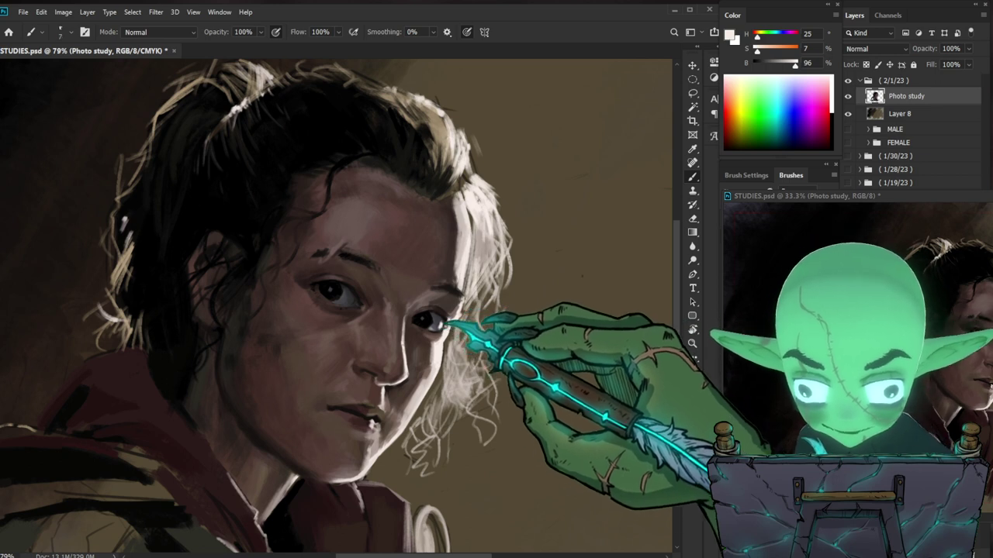
{"action": "key", "text": "ctrl+0"}
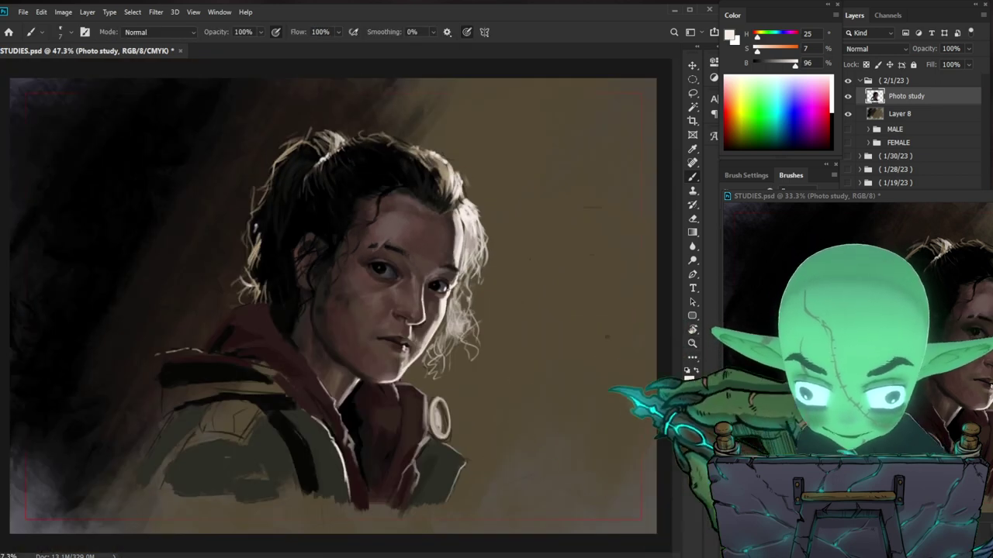
{"action": "left_click_drag", "start_coordinate": [487, 272], "coordinate": [515, 271]}
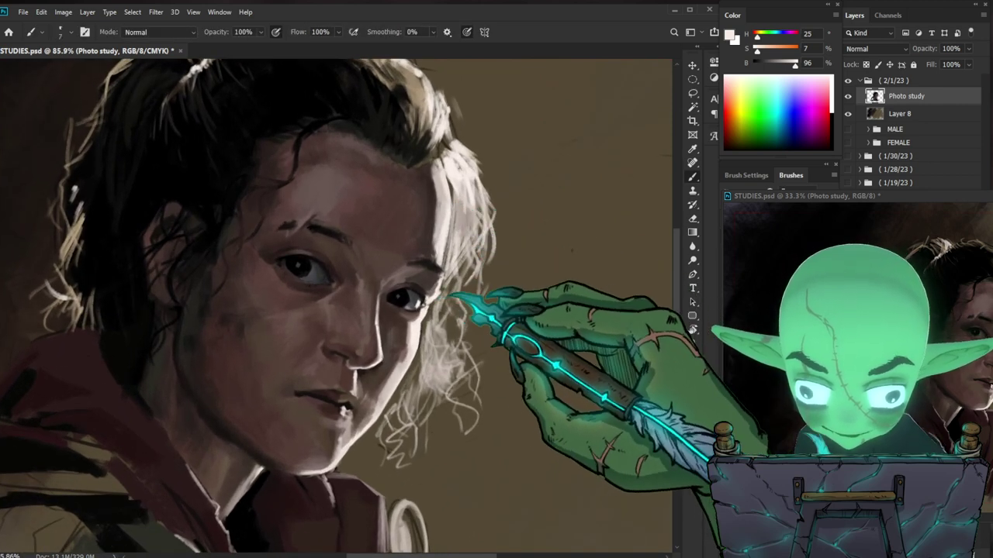
{"action": "left_click_drag", "start_coordinate": [443, 288], "coordinate": [487, 363]}
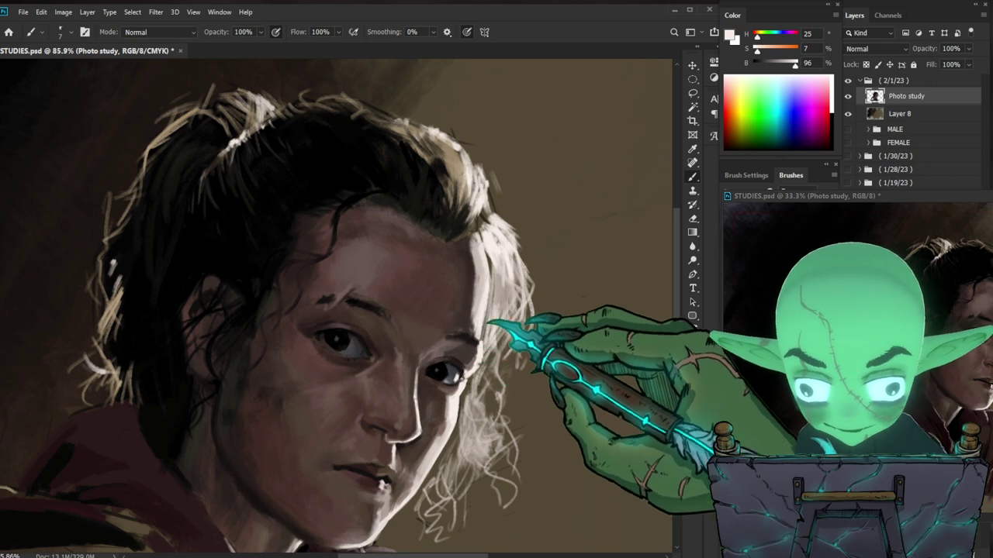
Step: Clean up the outer edge of the far eye and forehead with a sampled dark brown and near-white, using a 7 px brush
{"action": "left_click", "coordinate": [481, 349], "text": "alt"}
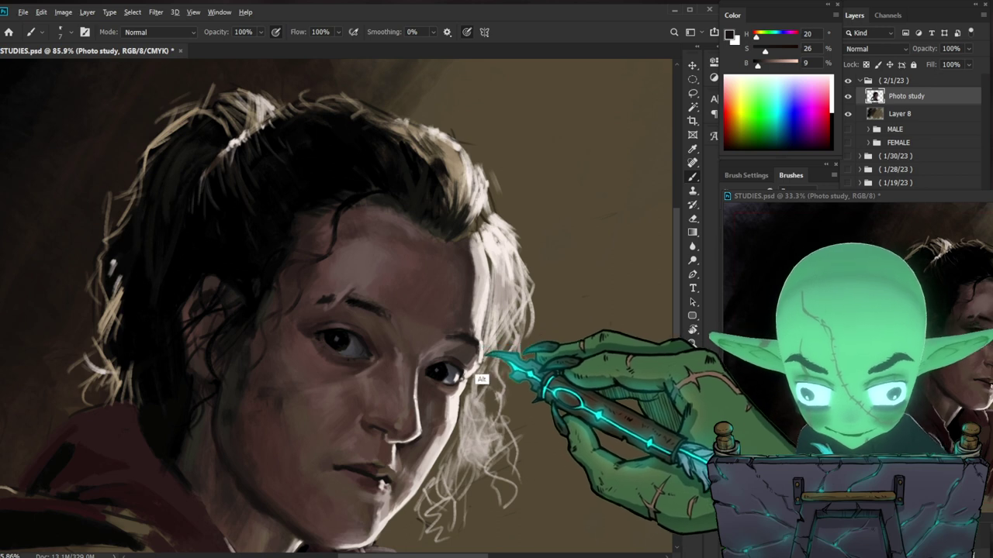
{"action": "left_click", "coordinate": [477, 375], "text": "alt"}
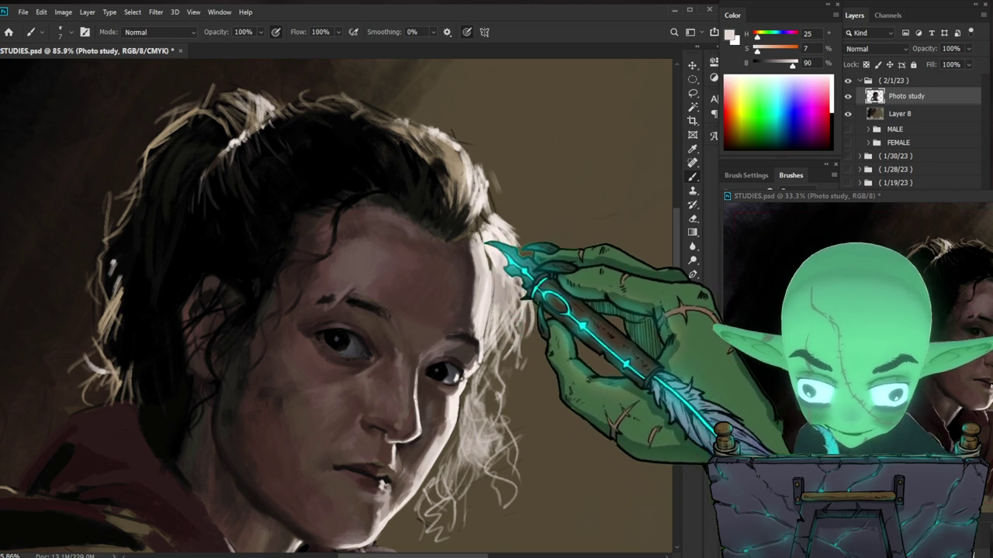
{"action": "left_click_drag", "start_coordinate": [513, 314], "coordinate": [484, 316]}
{"action": "left_click_drag", "start_coordinate": [581, 365], "coordinate": [564, 292]}
{"action": "left_click_drag", "start_coordinate": [557, 342], "coordinate": [521, 356]}
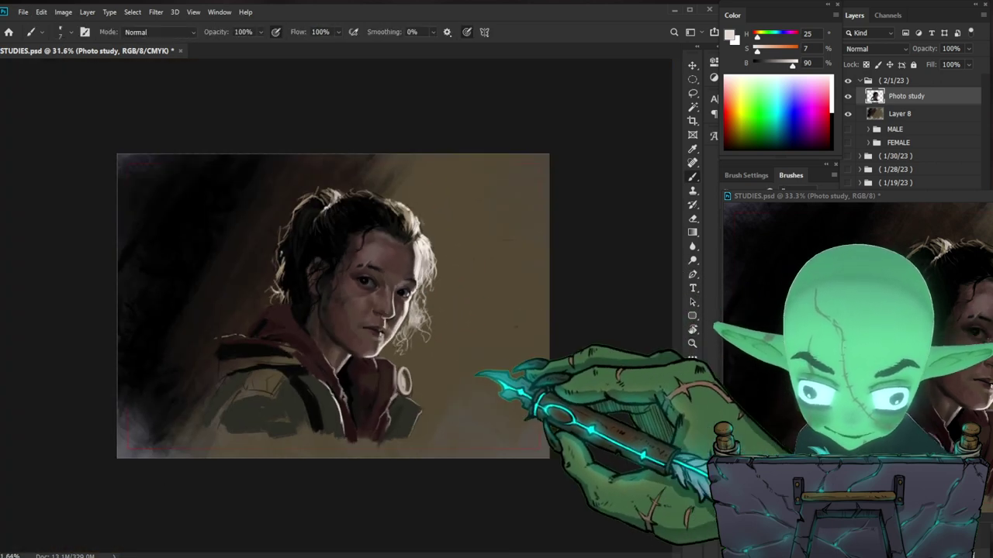
Step: Refine the lips with sampled reddish brown and near-black tones, using 4 px and 5 px brushes
{"action": "scroll", "coordinate": [373, 327], "scroll_direction": "up", "scroll_amount": 5}
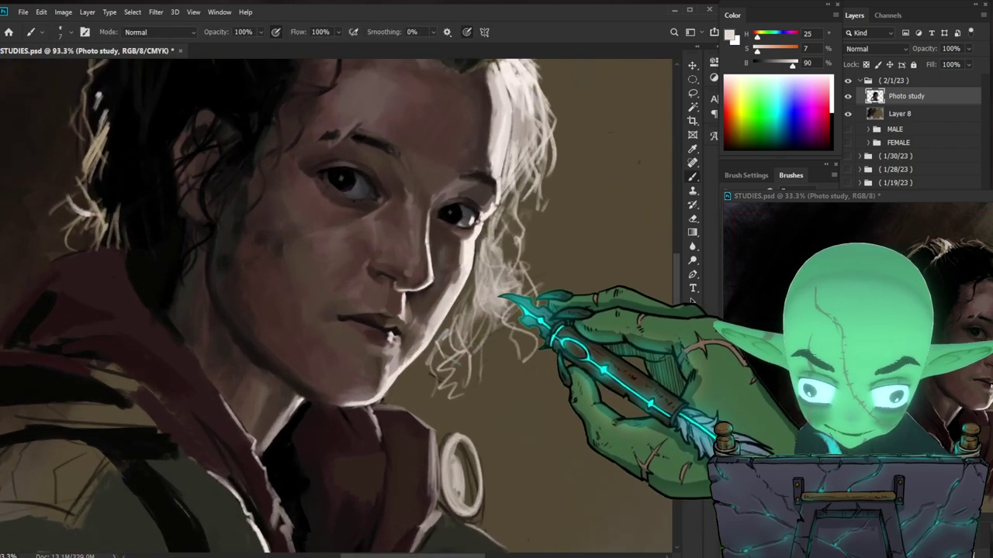
{"action": "left_click", "coordinate": [397, 332], "text": "alt"}
{"action": "key", "text": "bracketleft"}
{"action": "left_click", "coordinate": [359, 332], "text": "alt"}
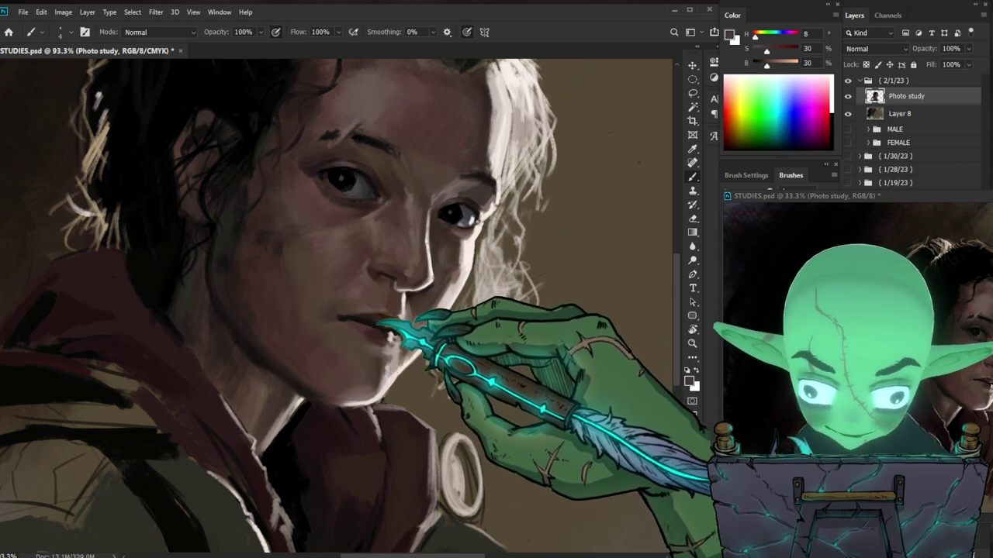
{"action": "key", "text": "bracketright"}
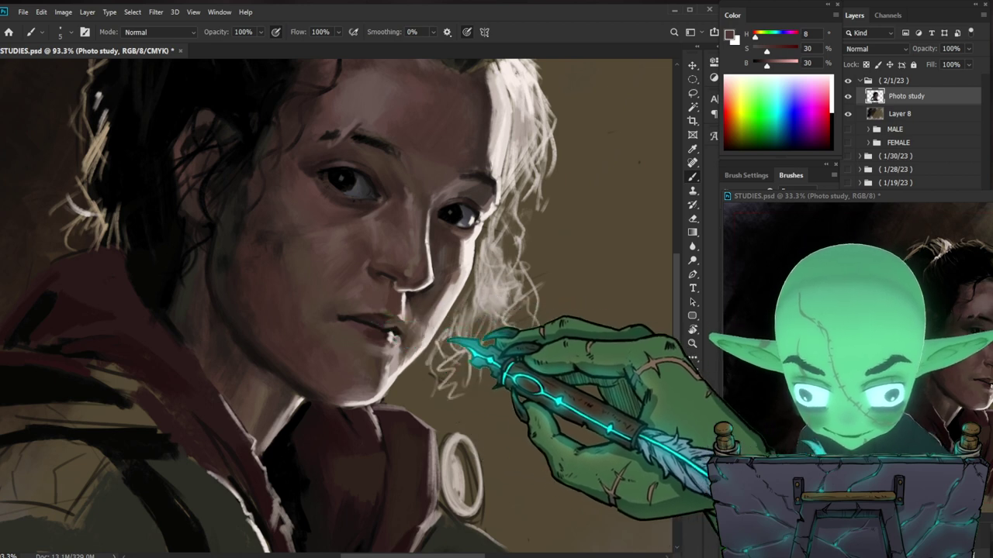
{"action": "left_click", "coordinate": [386, 326], "text": "alt"}
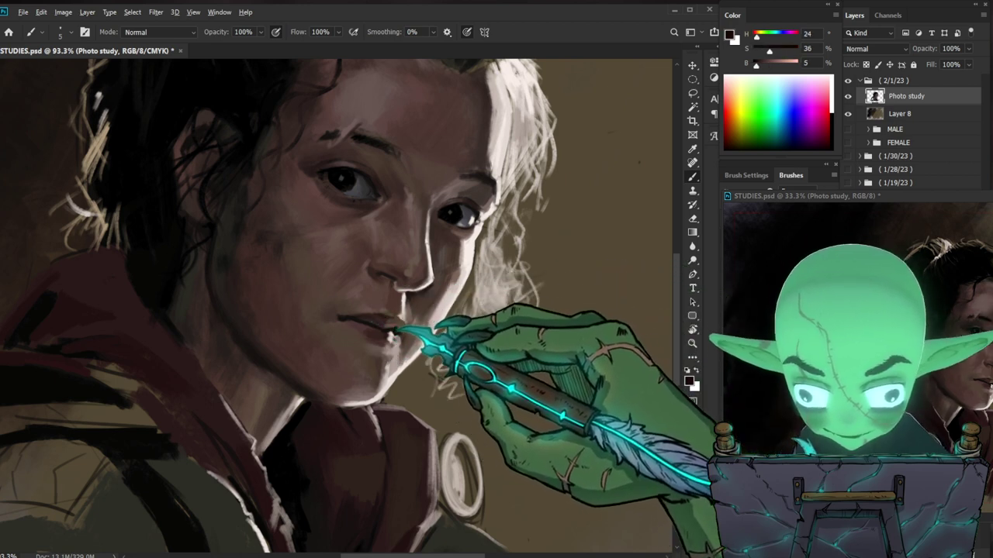
Step: Deepen the dark line between the lips with the default black and a 5 px brush
{"action": "key", "text": "alt+d"}
{"action": "key", "text": "Escape"}
{"action": "key", "text": "d"}
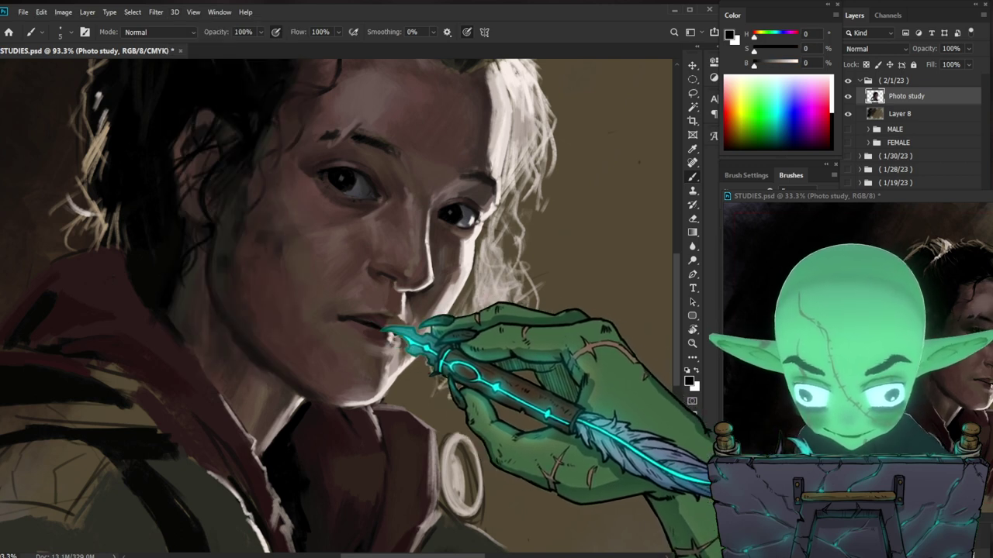
{"action": "key", "text": "z"}
{"action": "left_click_drag", "start_coordinate": [575, 331], "coordinate": [547, 328]}
{"action": "left_click_drag", "start_coordinate": [474, 319], "coordinate": [425, 313]}
{"action": "scroll", "coordinate": [450, 295], "scroll_direction": "up", "scroll_amount": 2}
{"action": "key", "text": "b"}
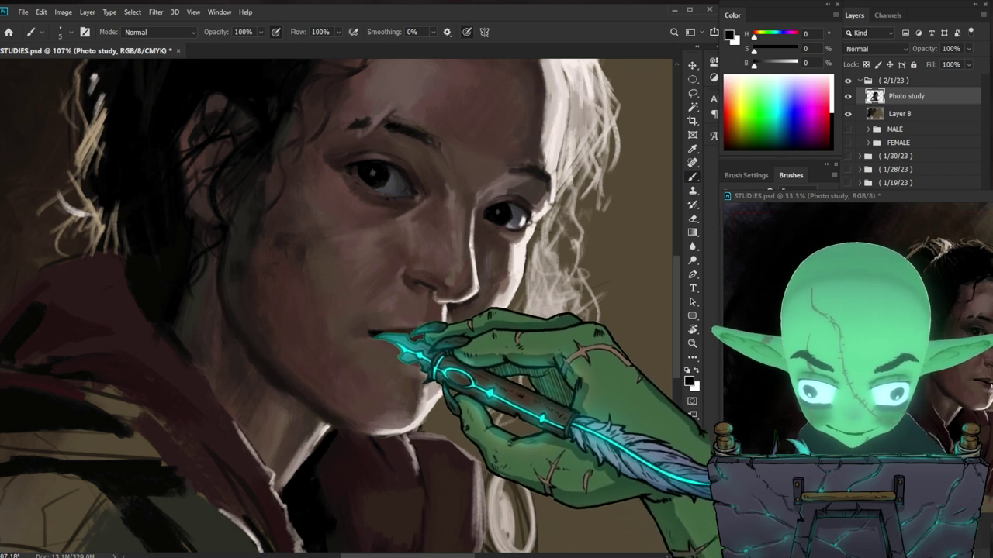
Step: Blend the skin around the mouth and nose with a sampled mid brown, enlarging the brush from 5 px to 25 px
{"action": "left_click", "coordinate": [369, 355], "text": "alt"}
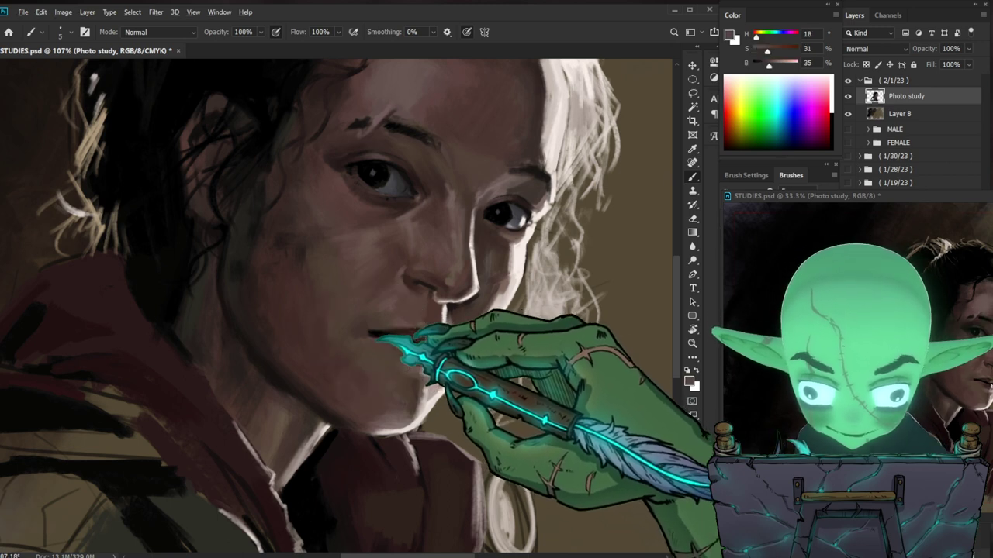
{"action": "left_click_drag", "start_coordinate": [590, 396], "coordinate": [506, 367]}
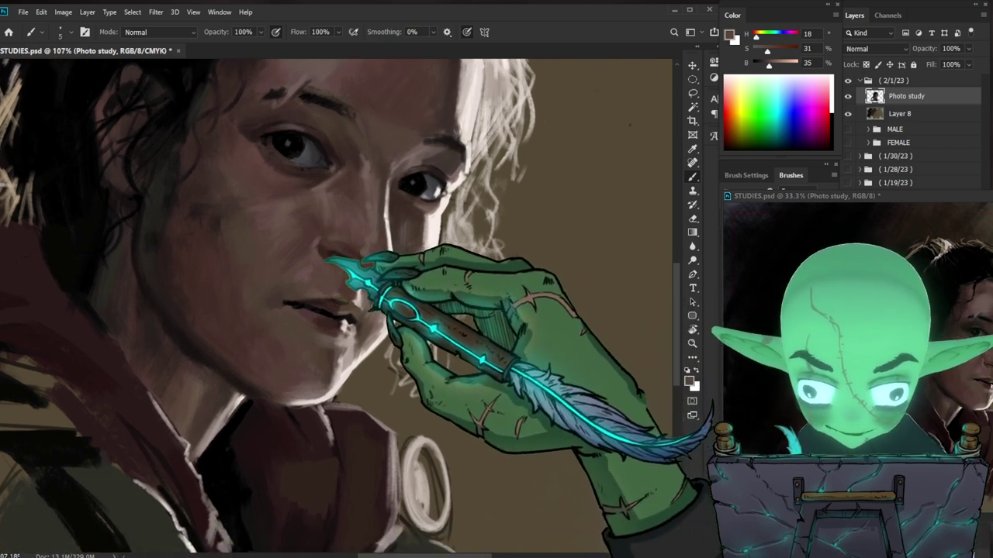
{"action": "key", "text": "]"}
{"action": "key", "text": "]"}
{"action": "key", "text": "bracketright"}
{"action": "key", "text": "bracketright"}
{"action": "key", "text": "bracketright"}
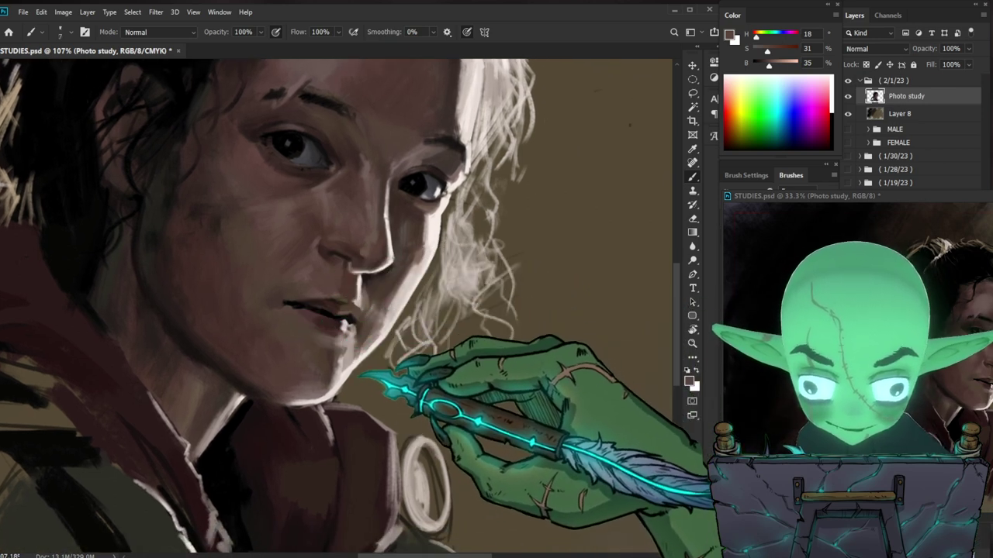
{"action": "key", "text": "bracketright"}
{"action": "key", "text": "bracketright"}
{"action": "key", "text": "bracketright"}
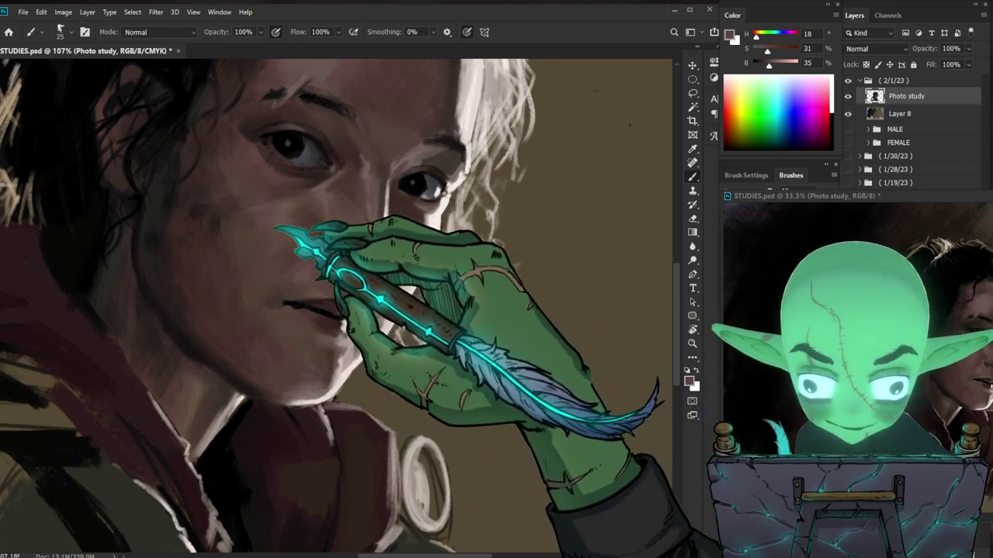
{"action": "left_click_drag", "start_coordinate": [497, 278], "coordinate": [532, 378]}
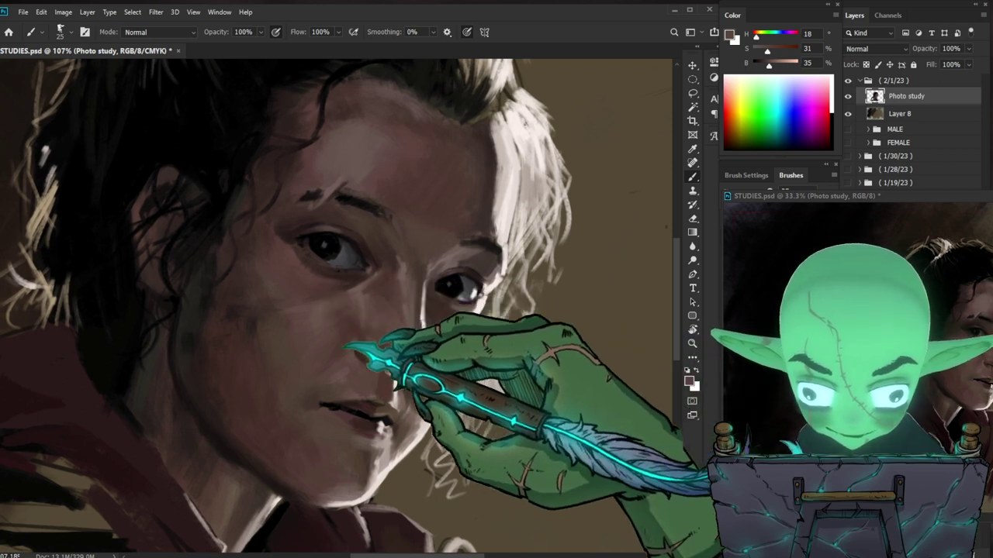
Step: Blend the shadow between the eyebrows with a sampled reddish brown and a 25 px brush
{"action": "key", "text": "z"}
{"action": "left_click_drag", "start_coordinate": [493, 450], "coordinate": [417, 469]}
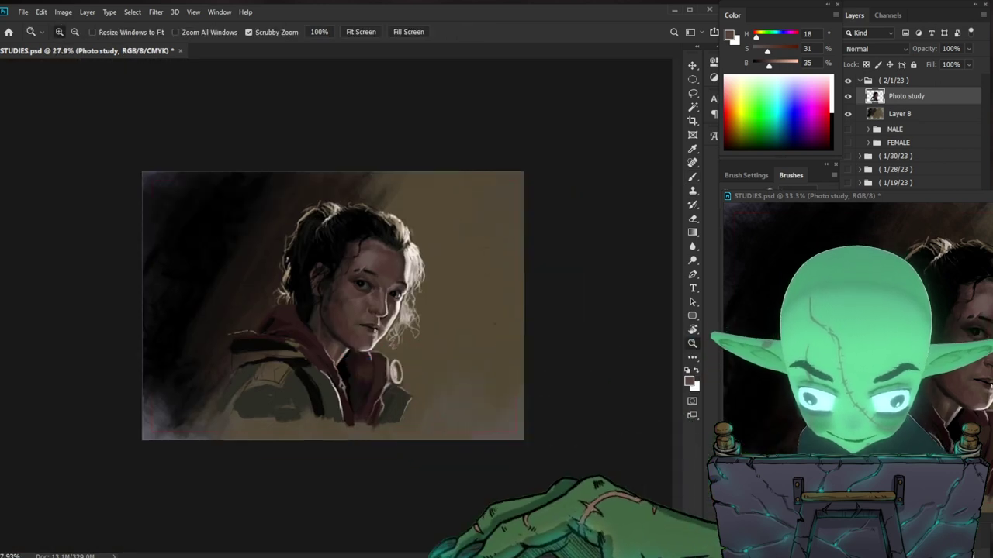
{"action": "left_click_drag", "start_coordinate": [416, 271], "coordinate": [503, 320]}
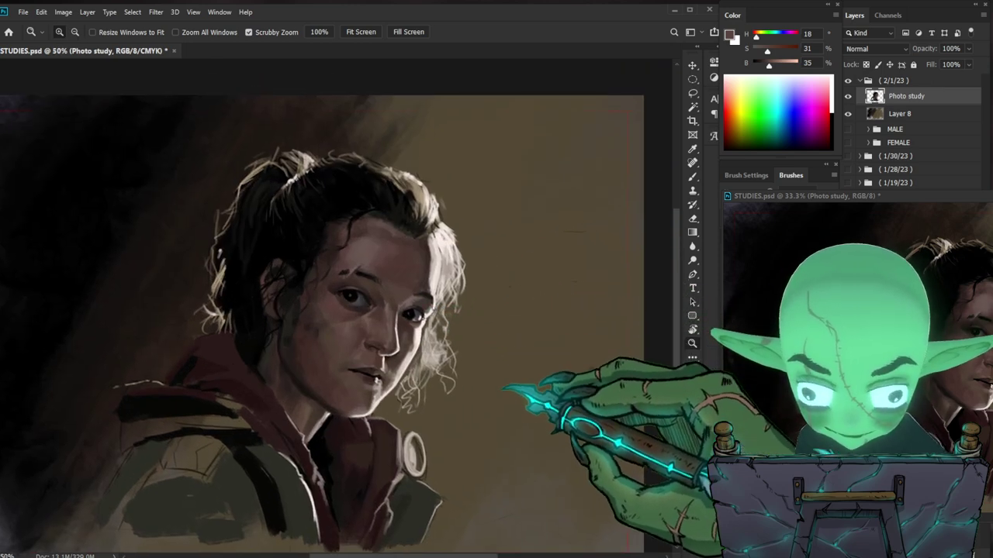
{"action": "left_click_drag", "start_coordinate": [426, 275], "coordinate": [474, 276]}
{"action": "key", "text": "b"}
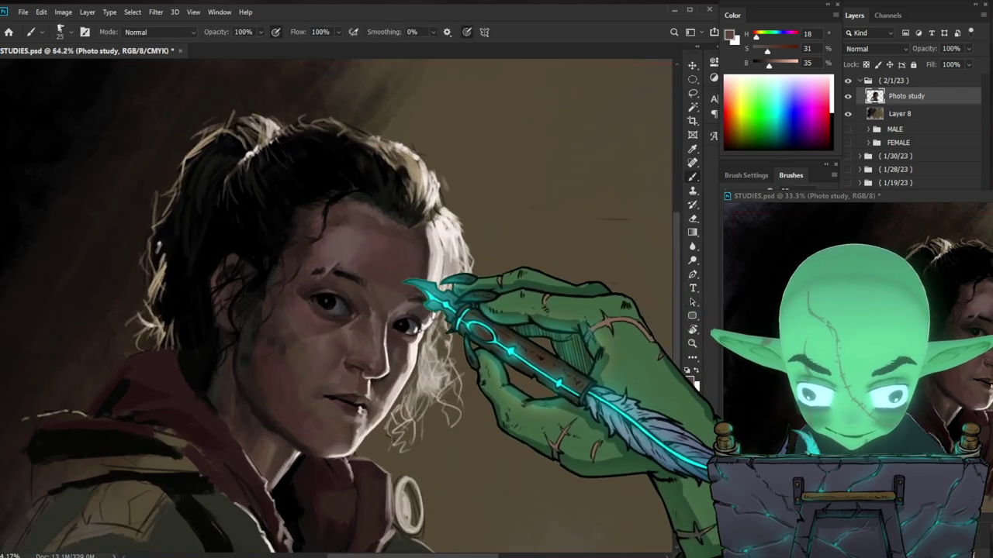
{"action": "left_click", "coordinate": [384, 312], "text": "alt"}
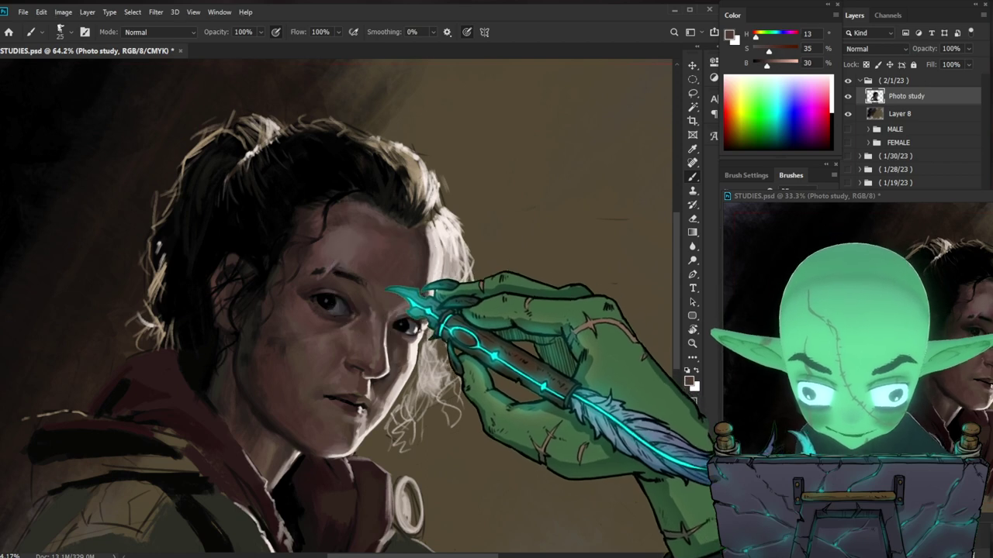
{"action": "left_click_drag", "start_coordinate": [580, 356], "coordinate": [630, 332]}
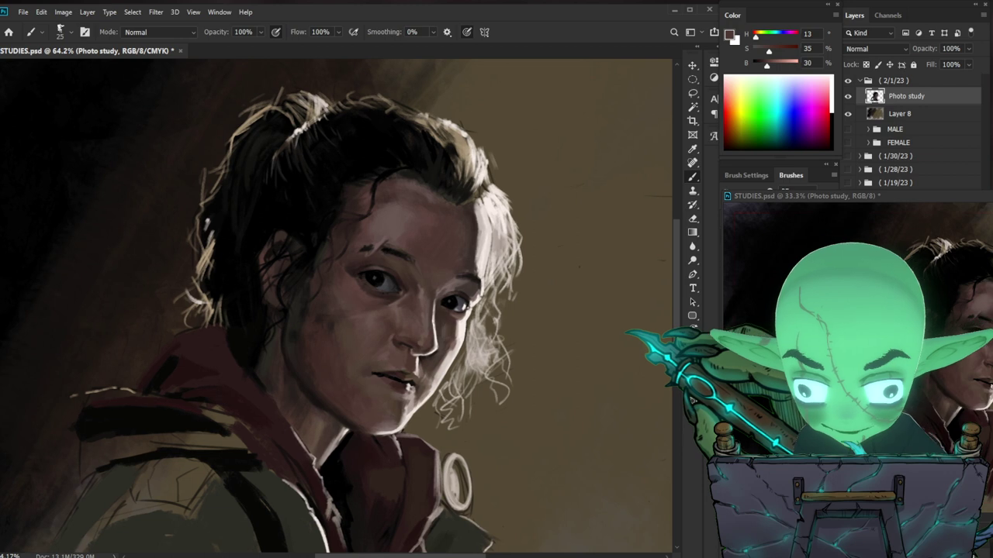
Step: Shade the near cheek and the area below the mouth with a sampled dark brown and a 25 px brush
{"action": "left_click", "coordinate": [332, 341], "text": "alt"}
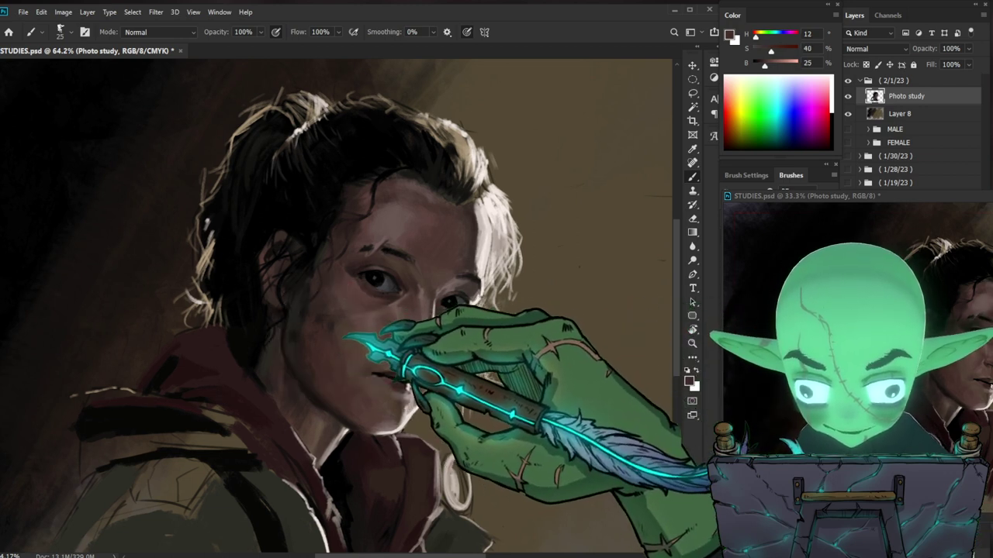
{"action": "left_click_drag", "start_coordinate": [583, 420], "coordinate": [556, 411]}
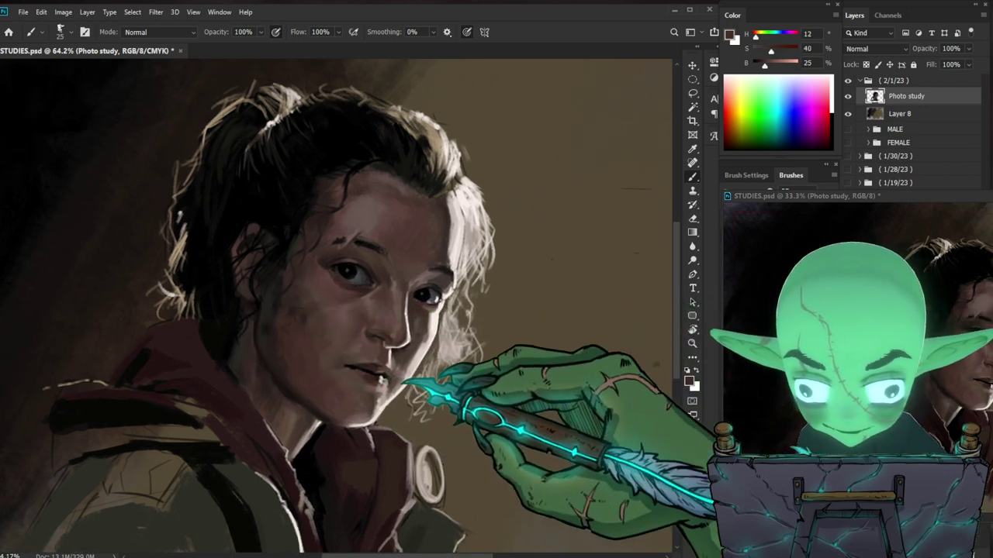
{"action": "mouse_move", "coordinate": [371, 391]}
{"action": "left_mouse_down"}
{"action": "mouse_move", "coordinate": [336, 371]}
{"action": "mouse_move", "coordinate": [339, 396]}
{"action": "left_mouse_up"}
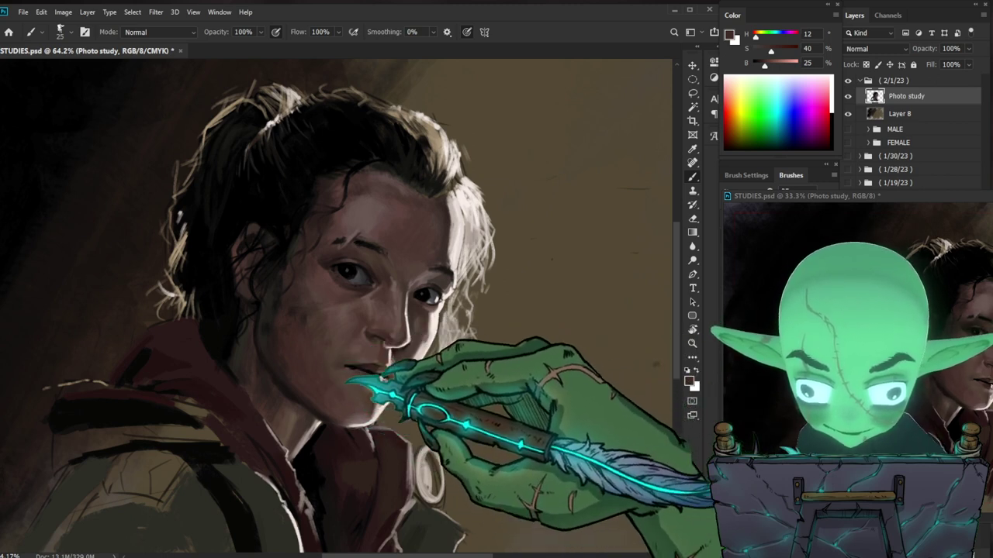
{"action": "left_click_drag", "start_coordinate": [402, 397], "coordinate": [364, 399]}
{"action": "left_click_drag", "start_coordinate": [374, 290], "coordinate": [415, 290]}
{"action": "key", "text": "b"}
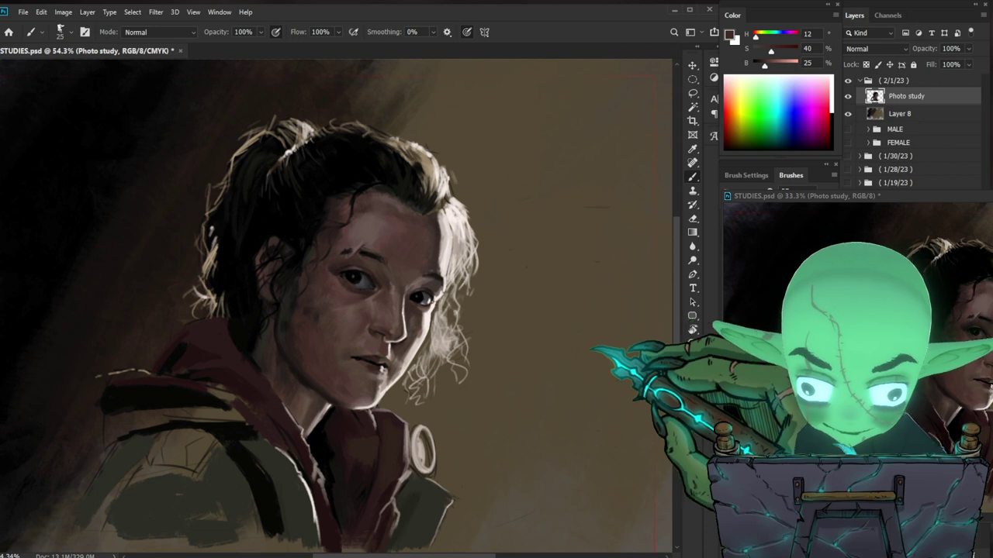
Step: Darken the lower lip with a sampled brown adjusted to 55% saturation and 13% brightness, using a 9 px brush
{"action": "left_click_drag", "start_coordinate": [390, 364], "coordinate": [425, 360]}
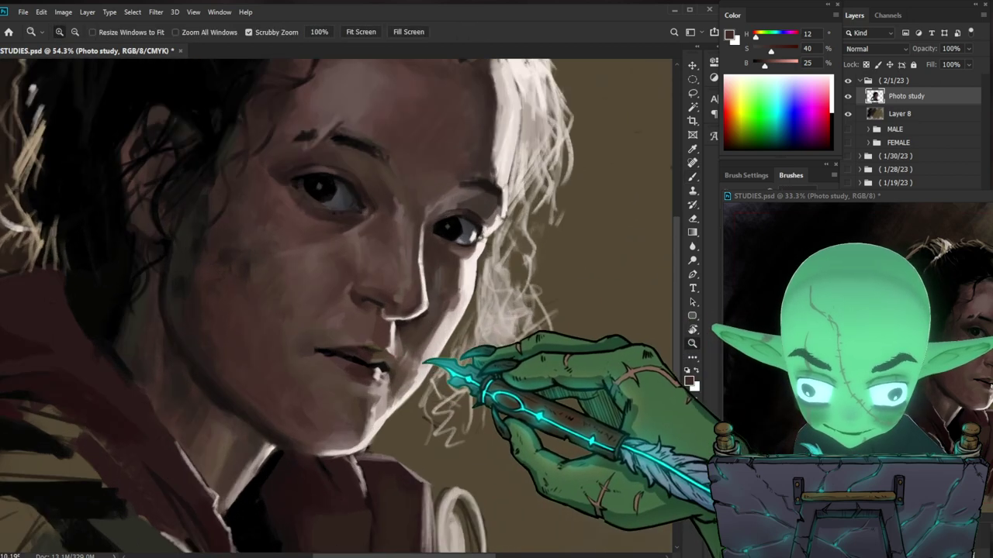
{"action": "left_click", "coordinate": [368, 375], "text": "alt"}
{"action": "key", "text": "bracketleft"}
{"action": "key", "text": "bracketleft"}
{"action": "key", "text": "bracketleft"}
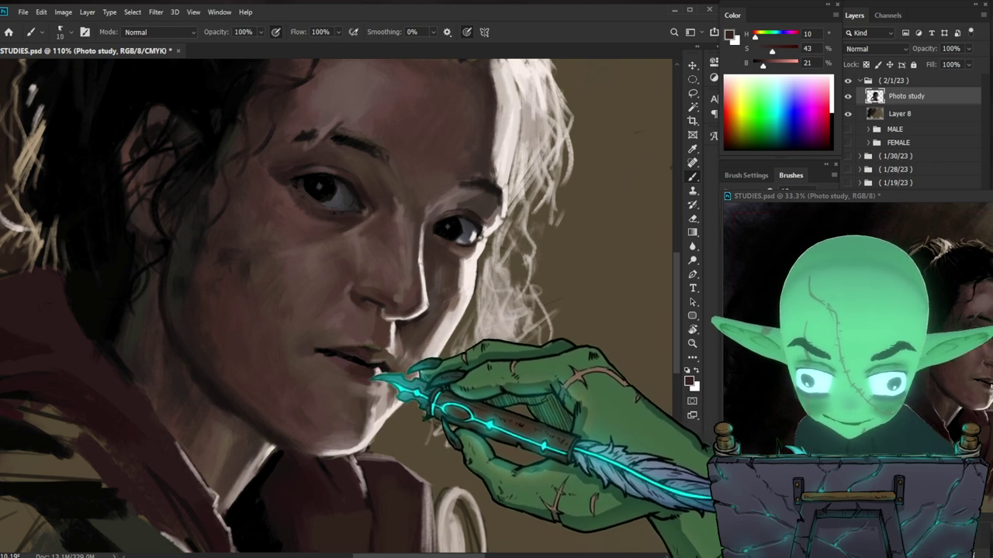
{"action": "key", "text": "bracketleft"}
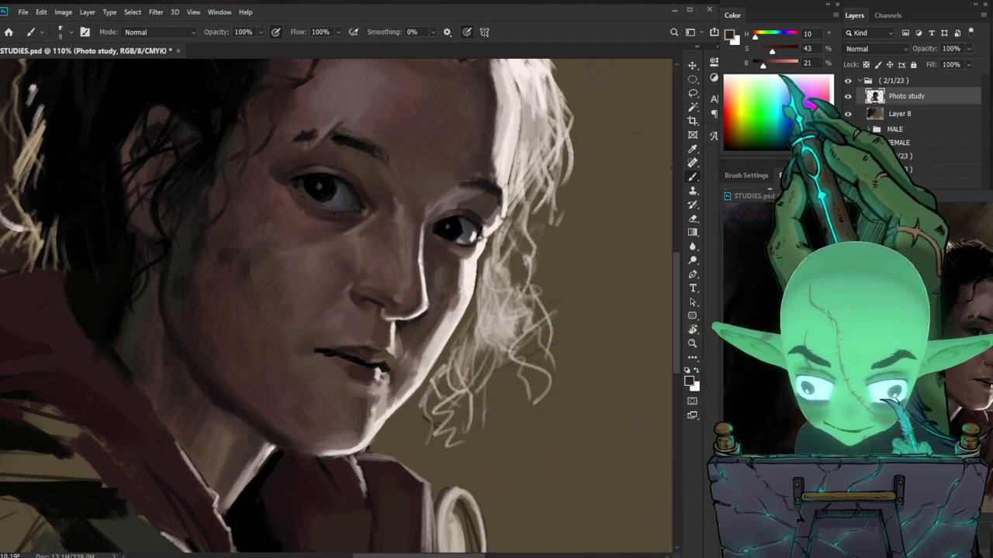
{"action": "left_click_drag", "start_coordinate": [763, 66], "coordinate": [777, 51]}
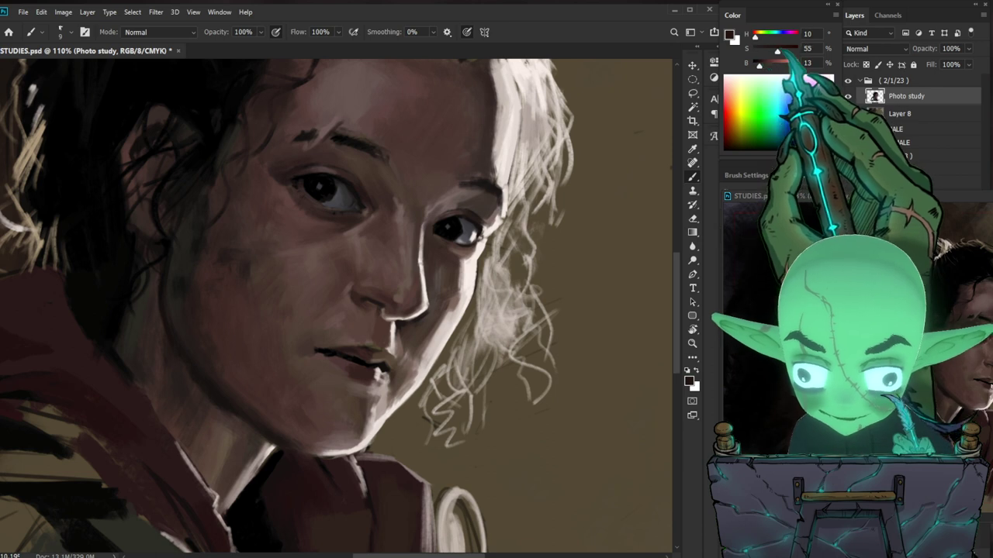
{"action": "key", "text": "bracketleft"}
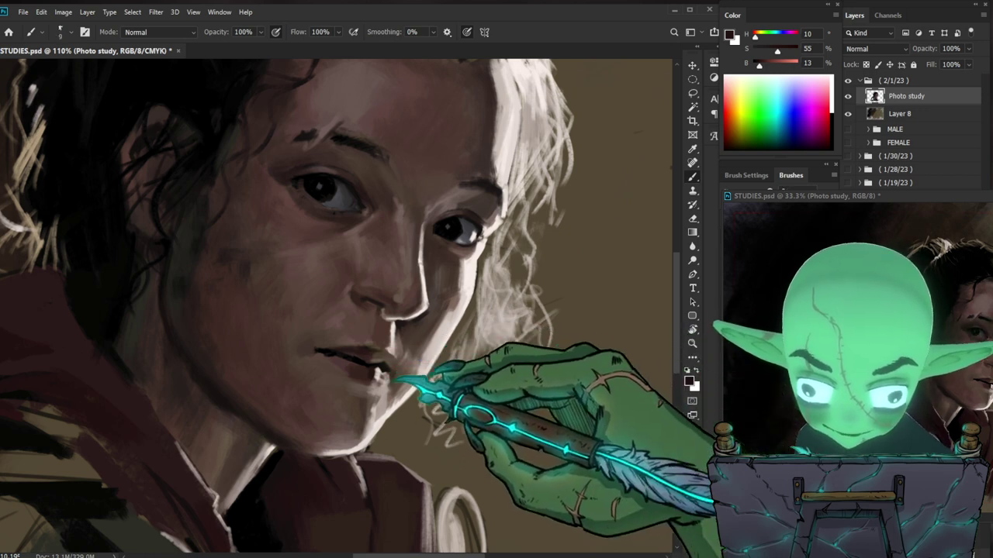
{"action": "left_click_drag", "start_coordinate": [376, 377], "coordinate": [341, 350]}
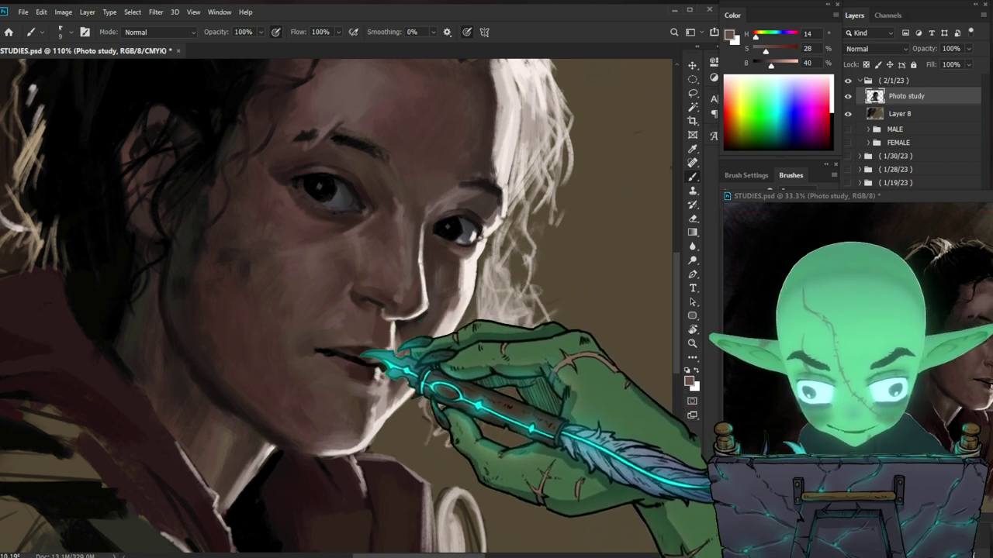
Step: Touch up the upper lip and mouth opening with sampled skin and dark red-brown tones, using an 8 px brush
{"action": "left_click_drag", "start_coordinate": [453, 374], "coordinate": [475, 369]}
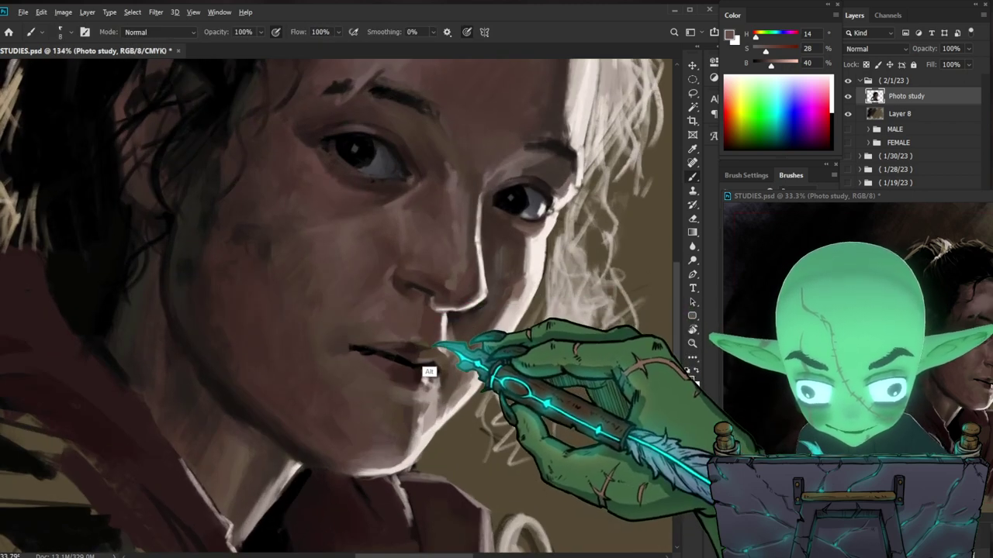
{"action": "left_click", "coordinate": [410, 375], "text": "alt"}
{"action": "left_click_drag", "start_coordinate": [403, 346], "coordinate": [412, 352]}
{"action": "left_click_drag", "start_coordinate": [531, 356], "coordinate": [484, 360]}
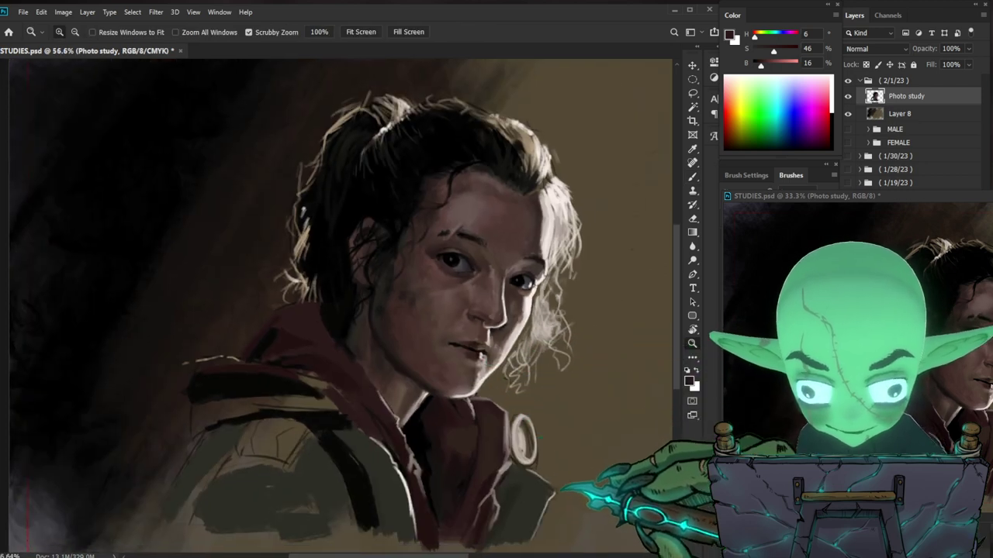
Step: Soften the shadow at the outer side of the near eye with a sampled dark brown and a 25 px brush
{"action": "left_click_drag", "start_coordinate": [566, 497], "coordinate": [556, 423]}
{"action": "left_click_drag", "start_coordinate": [527, 255], "coordinate": [538, 258]}
{"action": "left_click_drag", "start_coordinate": [570, 297], "coordinate": [515, 370]}
{"action": "left_click_drag", "start_coordinate": [410, 232], "coordinate": [428, 198]}
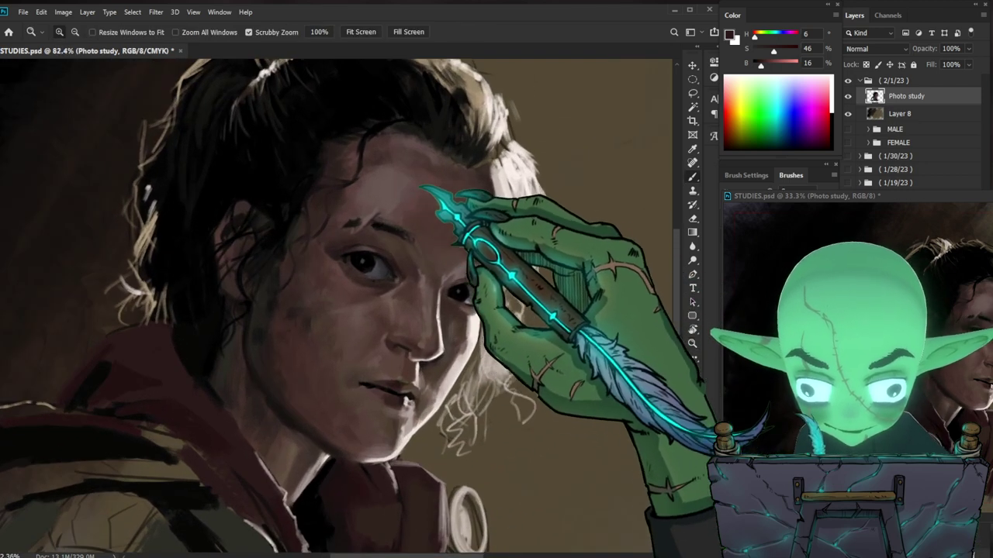
{"action": "left_click", "coordinate": [342, 272], "text": "alt"}
{"action": "key", "text": "bracketright"}
{"action": "key", "text": "bracketright"}
{"action": "key", "text": "bracketright"}
{"action": "key", "text": "bracketright"}
{"action": "key", "text": "bracketright"}
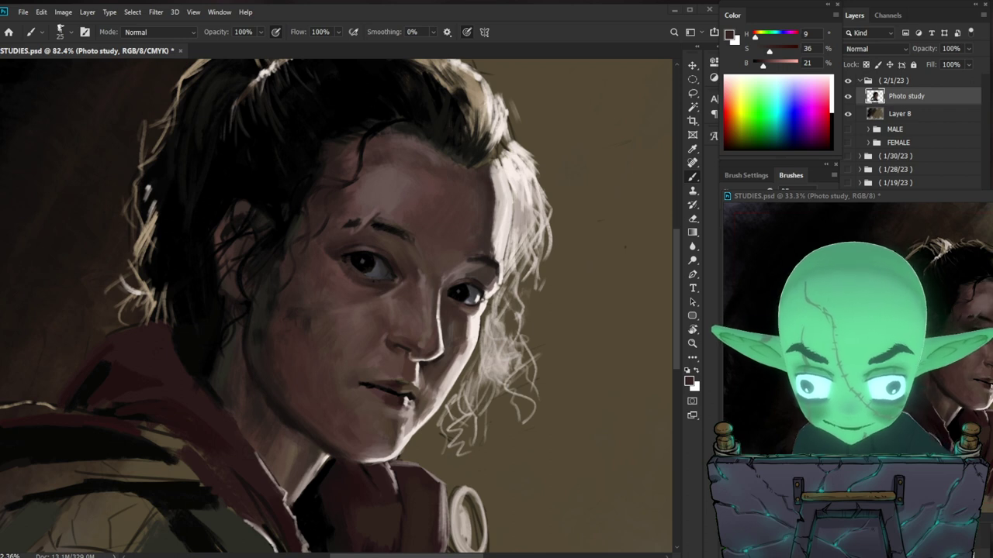
Step: Blend the forehead above the near eyebrow with a sampled reddish skin tone, using 25 px and 50 px brushes
{"action": "left_click", "coordinate": [439, 207], "text": "ctrl"}
{"action": "left_click", "coordinate": [396, 211], "text": "alt"}
{"action": "mouse_move", "coordinate": [399, 211]}
{"action": "left_mouse_down"}
{"action": "mouse_move", "coordinate": [406, 228]}
{"action": "mouse_move", "coordinate": [383, 201]}
{"action": "mouse_move", "coordinate": [416, 204]}
{"action": "left_mouse_up"}
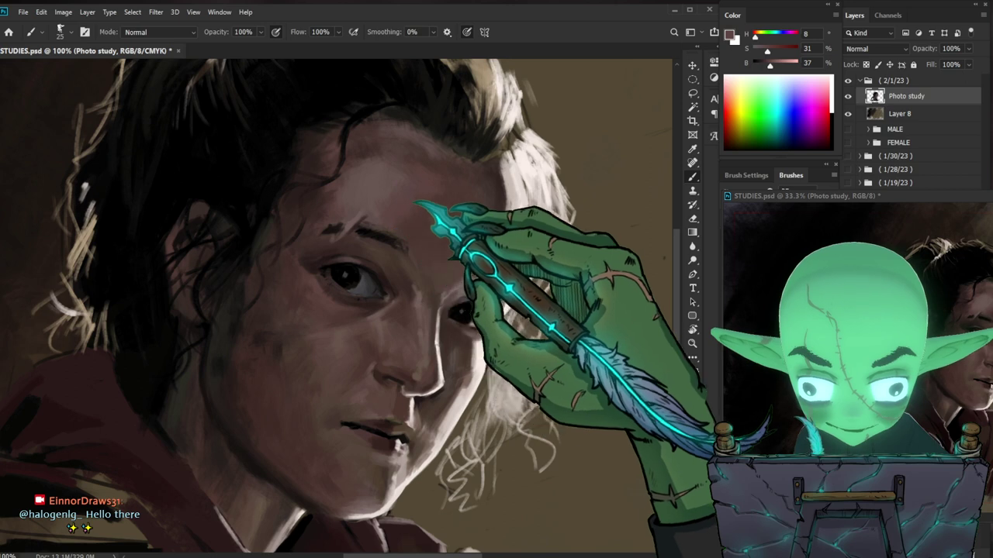
{"action": "left_click_drag", "start_coordinate": [495, 192], "coordinate": [459, 210]}
{"action": "key", "text": "bracketright"}
{"action": "key", "text": "bracketright"}
{"action": "key", "text": "bracketright"}
{"action": "key", "text": "bracketright"}
{"action": "key", "text": "bracketright"}
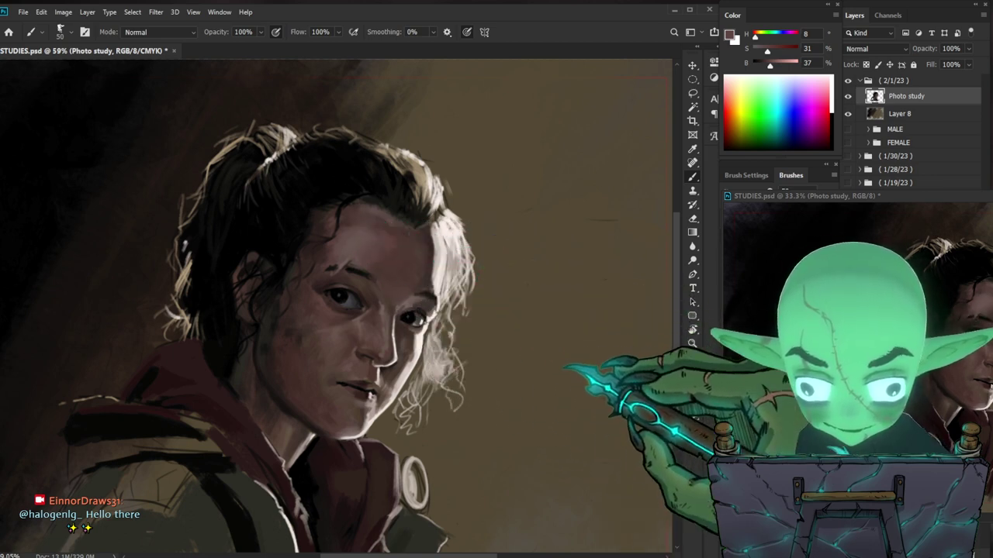
Step: Refine the upper forehead along the hairline with sampled dark brown and reddish-brown skin tones, using a 30 px brush
{"action": "left_click", "coordinate": [333, 221], "text": "alt"}
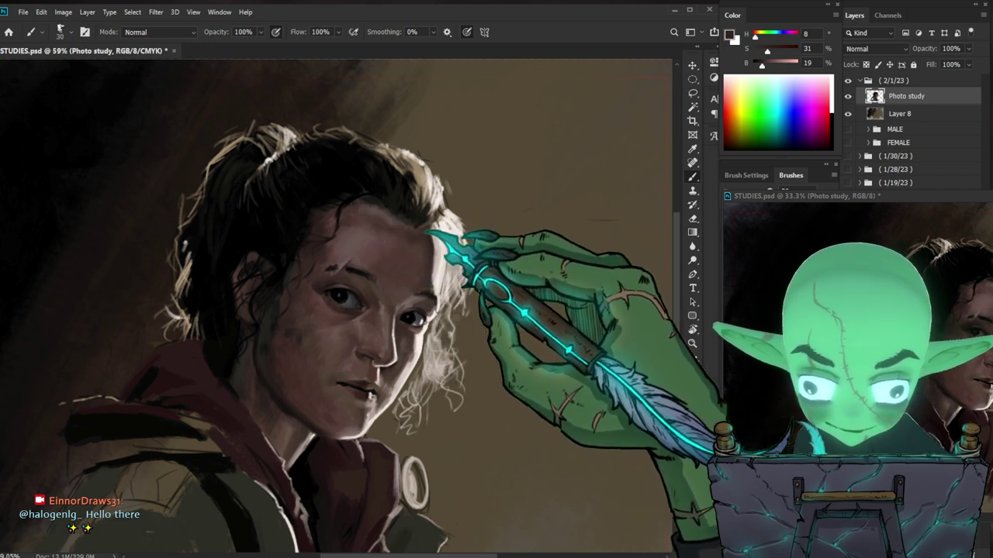
{"action": "left_click", "coordinate": [378, 235], "text": "alt"}
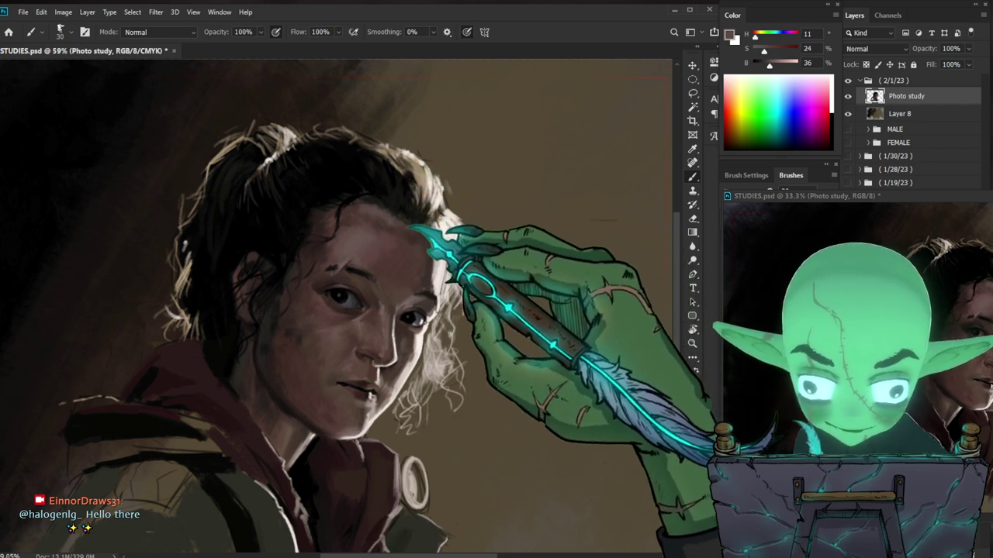
{"action": "left_click", "coordinate": [350, 218], "text": "alt"}
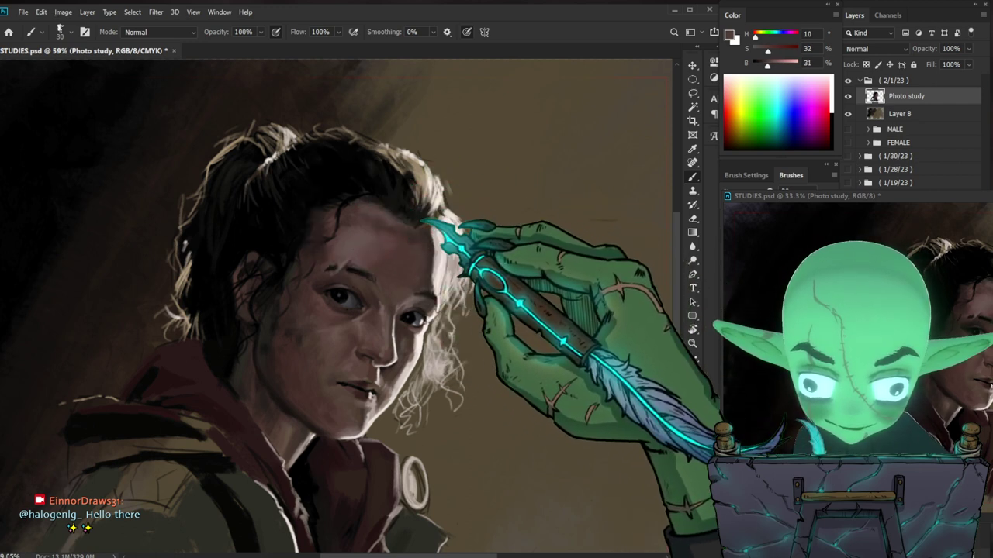
Step: Darken the hair roots along the forehead with a sampled dark olive and black, using 20 px and 15 px brushes
{"action": "left_click", "coordinate": [237, 394], "text": "alt"}
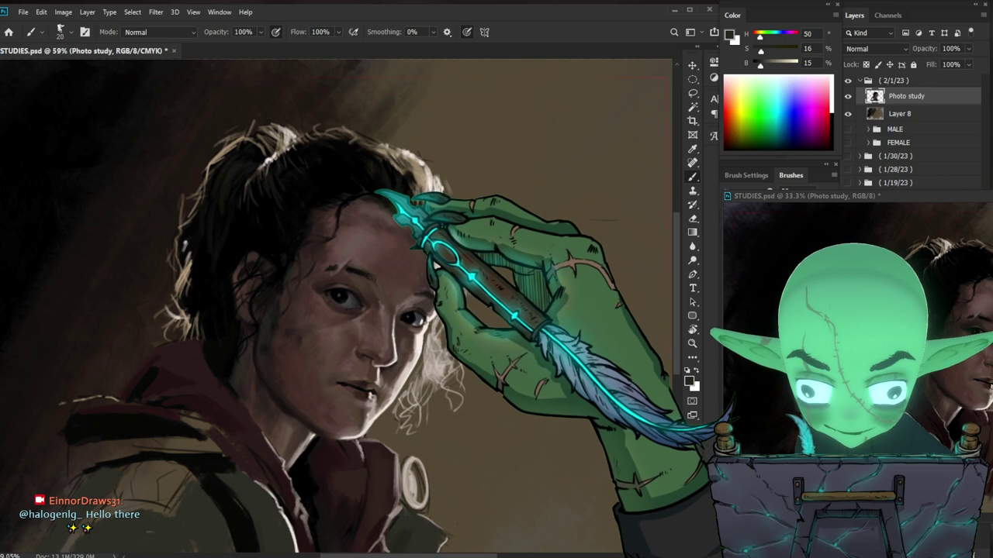
{"action": "key", "text": "bracketright"}
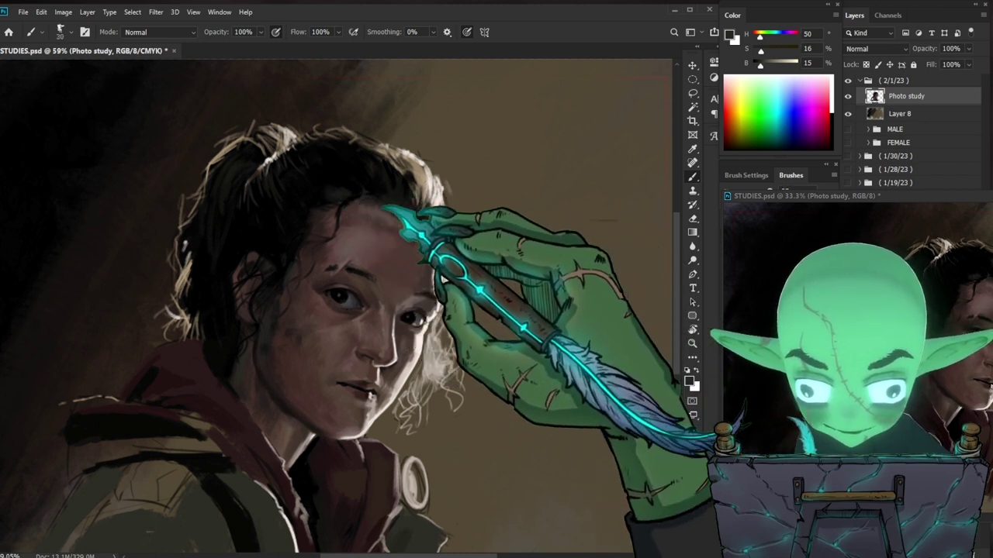
{"action": "left_click", "coordinate": [327, 205], "text": "alt"}
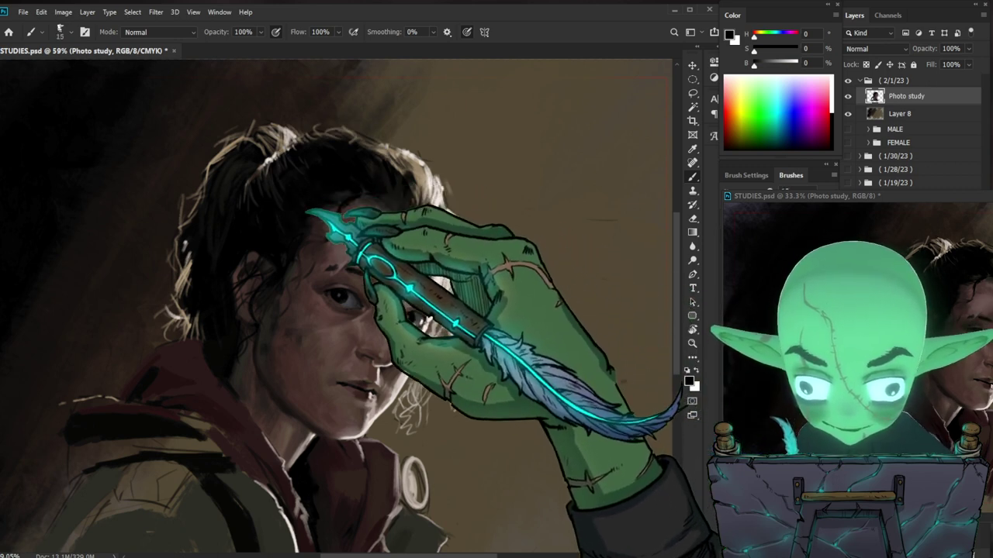
Step: Deepen the dark hair mass around the ear and neck with black, using 90 px and 30 px brushes
{"action": "key", "text": "bracketright"}
{"action": "key", "text": "bracketright"}
{"action": "key", "text": "bracketright"}
{"action": "key", "text": "bracketright"}
{"action": "key", "text": "bracketright"}
{"action": "key", "text": "bracketright"}
{"action": "key", "text": "bracketright"}
{"action": "key", "text": "bracketright"}
{"action": "key", "text": "bracketright"}
{"action": "key", "text": "bracketright"}
{"action": "key", "text": "bracketright"}
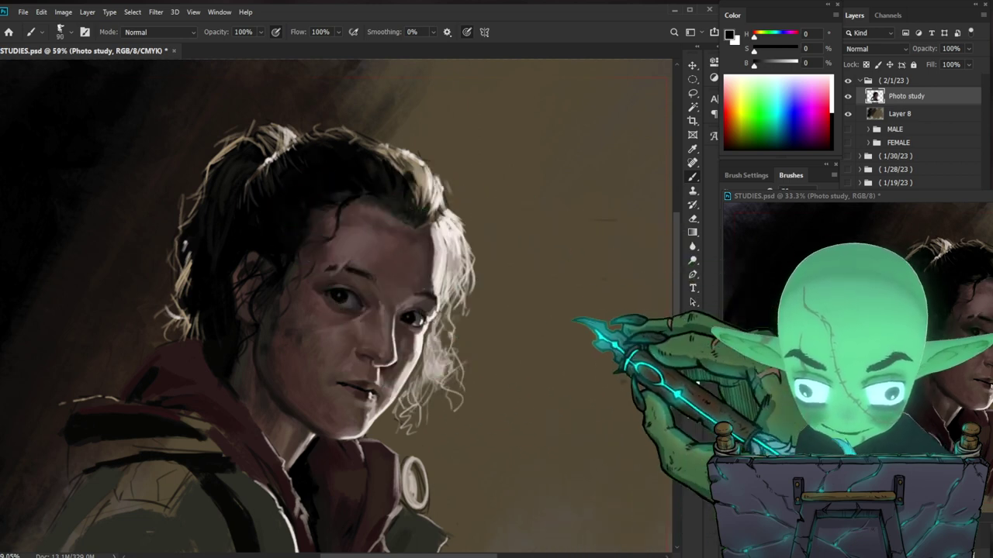
{"action": "key", "text": "bracketleft"}
{"action": "key", "text": "bracketleft"}
{"action": "key", "text": "bracketleft"}
{"action": "key", "text": "bracketleft"}
{"action": "key", "text": "bracketleft"}
{"action": "key", "text": "bracketleft"}
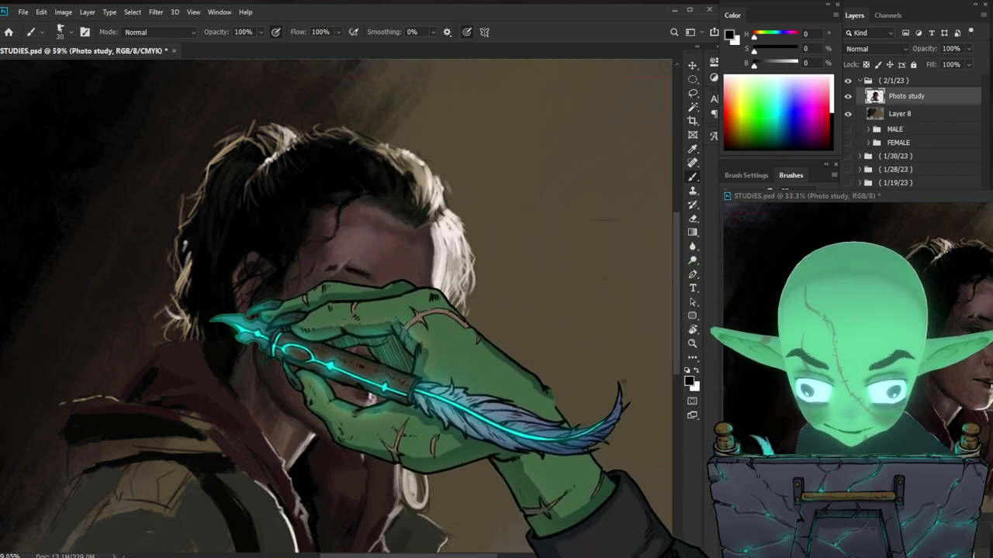
Step: Define the jacket sleeve's outer edge with a sampled green darkened to 59% saturation and 8% brightness, using 9 px and 15 px brushes
{"action": "key", "text": "bracketleft"}
{"action": "key", "text": "bracketleft"}
{"action": "key", "text": "bracketleft"}
{"action": "key", "text": "bracketleft"}
{"action": "key", "text": "bracketleft"}
{"action": "left_click_drag", "start_coordinate": [536, 497], "coordinate": [583, 355]}
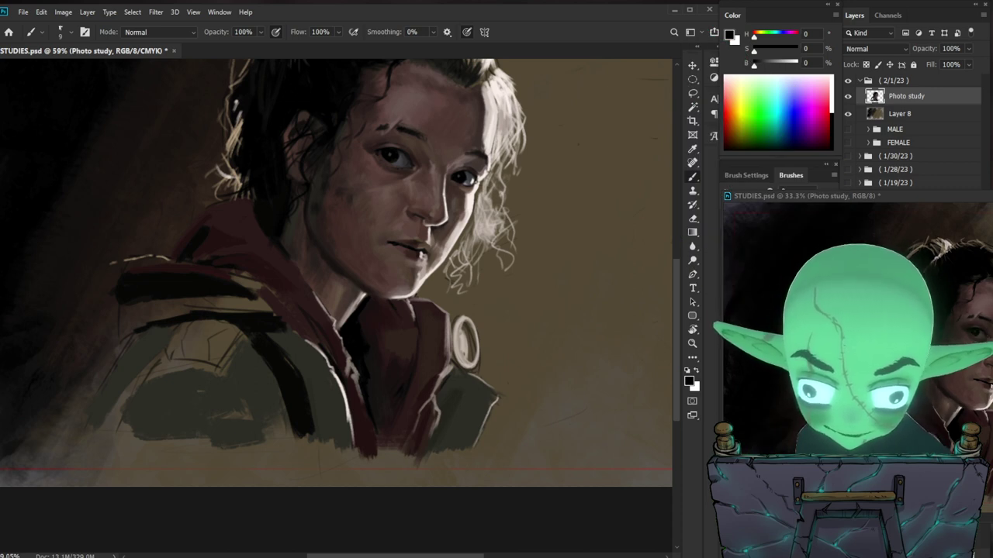
{"action": "left_click", "coordinate": [482, 414], "text": "alt"}
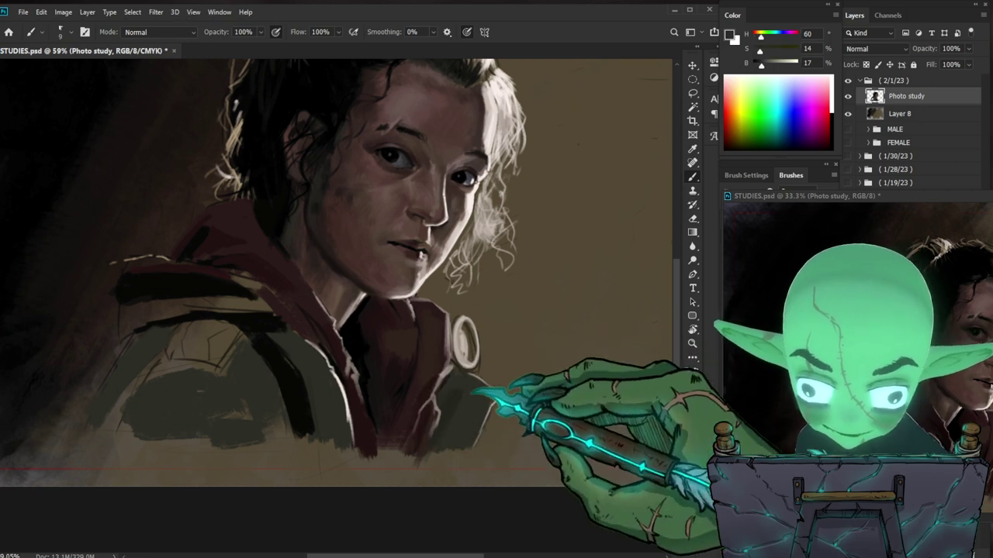
{"action": "left_click", "coordinate": [449, 408], "text": "alt"}
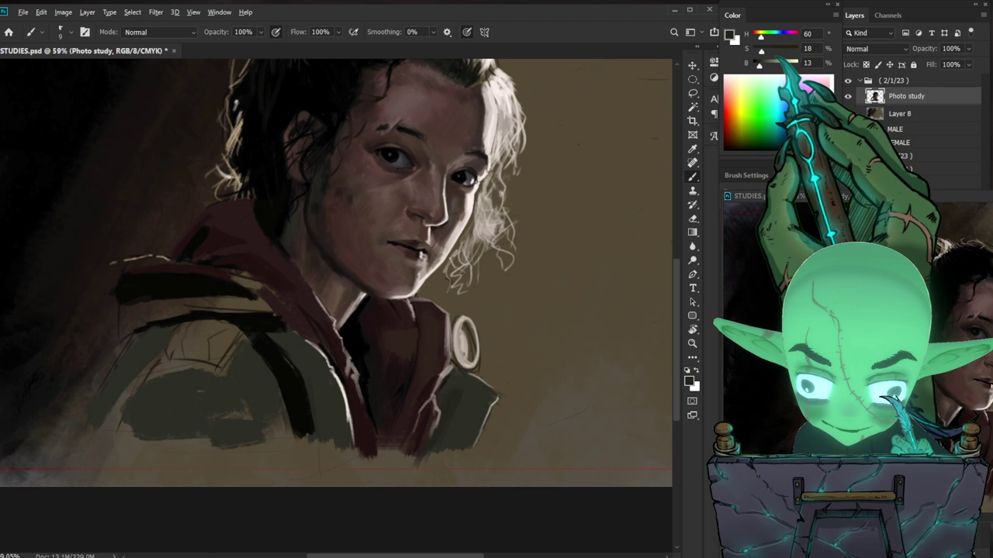
{"action": "left_click_drag", "start_coordinate": [759, 65], "coordinate": [756, 66]}
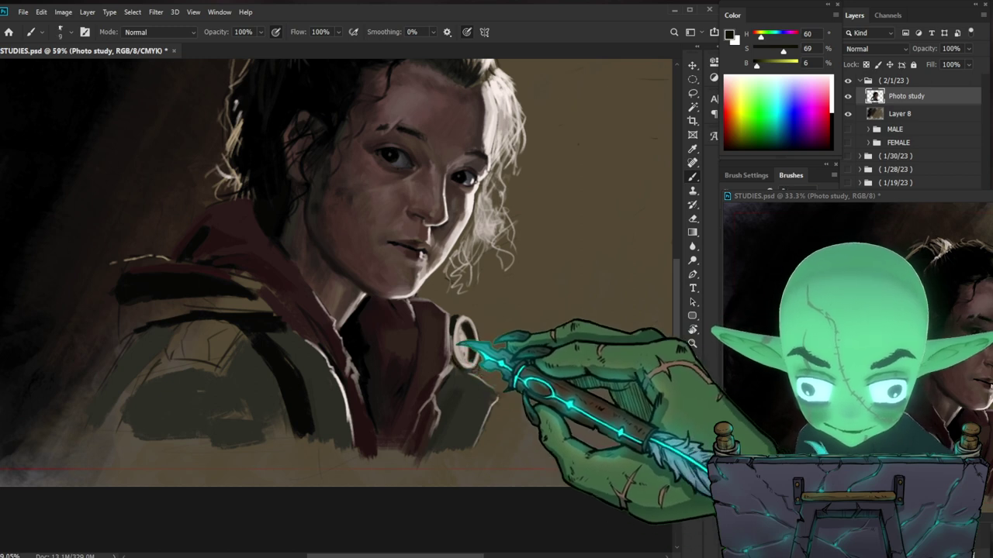
{"action": "left_click_drag", "start_coordinate": [151, 371], "coordinate": [100, 432]}
{"action": "key", "text": "]"}
{"action": "key", "text": "]"}
{"action": "key", "text": "]"}
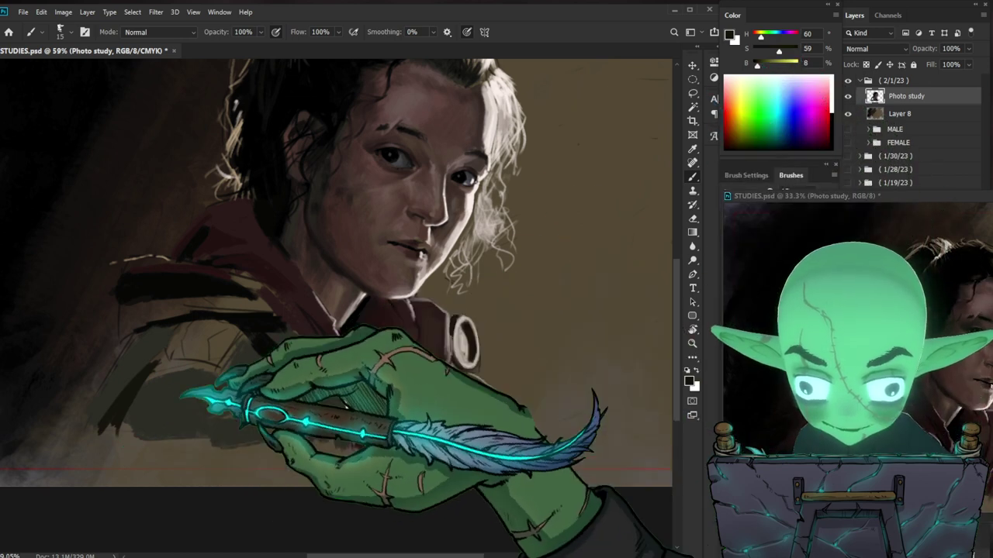
Step: Paint dark olive folds and shading on the sleeve below the tan shoulder patch, using brushes from 8 to 20 px
{"action": "key", "text": "bracketright"}
{"action": "key", "text": "bracketright"}
{"action": "key", "text": "bracketright"}
{"action": "key", "text": "bracketleft"}
{"action": "key", "text": "bracketleft"}
{"action": "key", "text": "bracketleft"}
{"action": "key", "text": "bracketleft"}
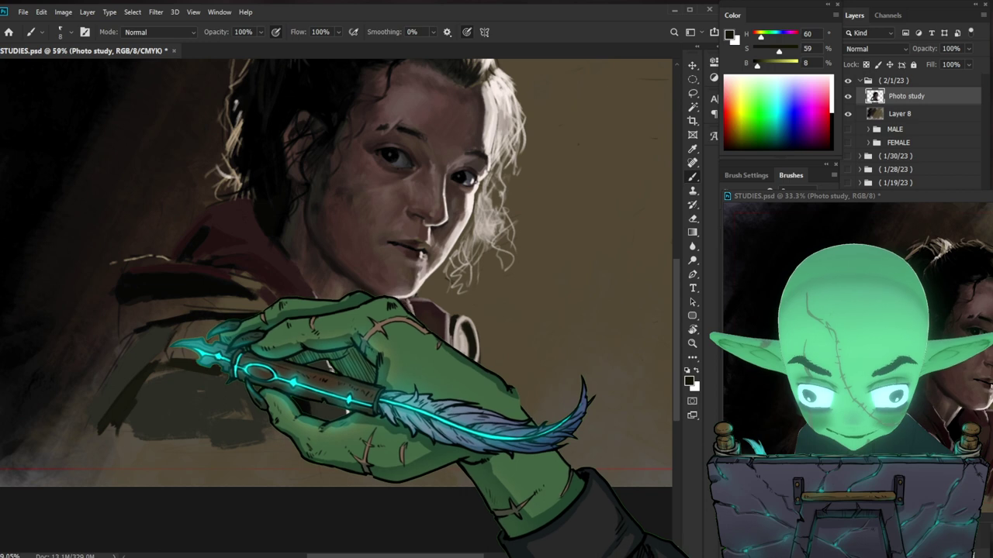
{"action": "key", "text": "bracketright"}
{"action": "key", "text": "bracketright"}
{"action": "key", "text": "bracketright"}
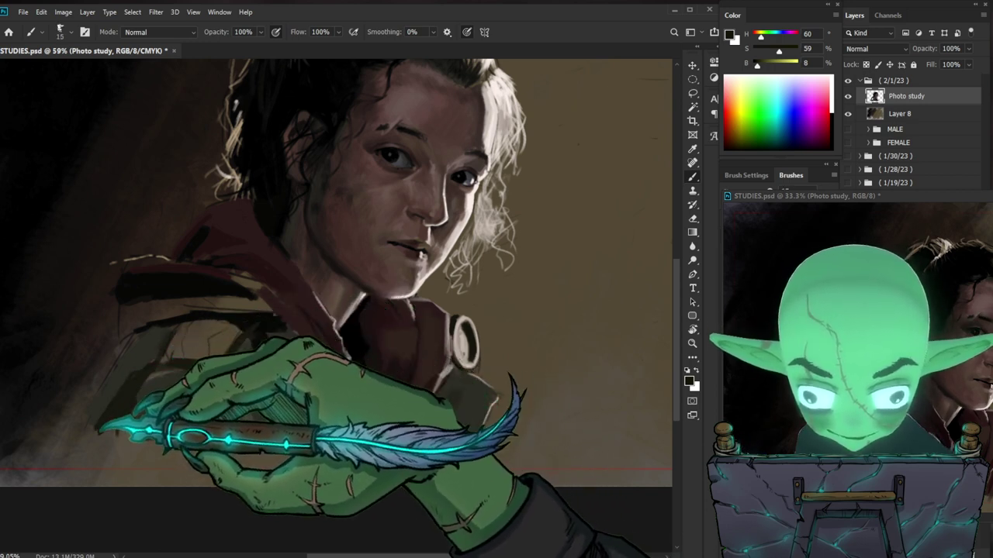
{"action": "key", "text": "bracketright"}
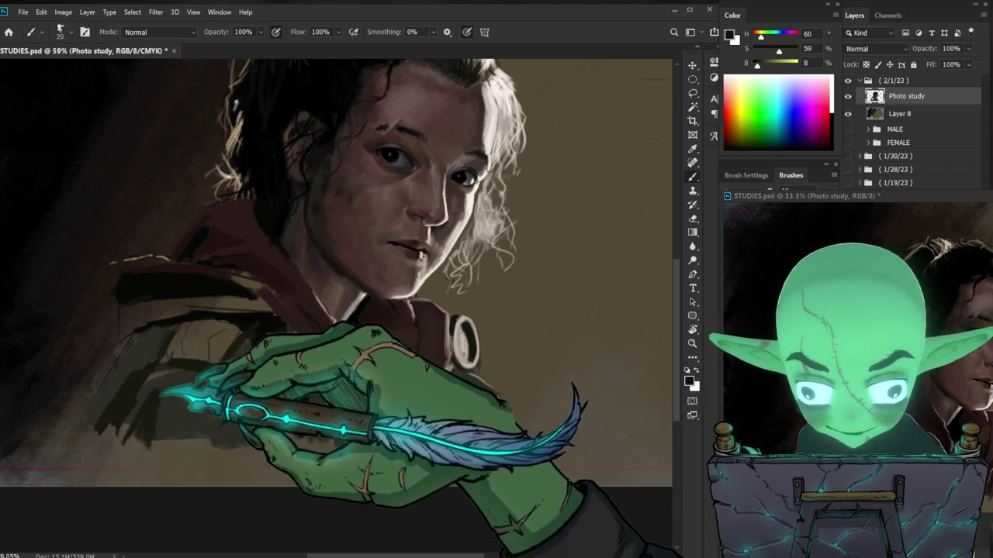
Step: Tint the sleeve with a cooler green of hue 152, 23% saturation and 18% brightness, using a 45 px brush
{"action": "key", "text": "alt"}
{"action": "left_click", "coordinate": [181, 403], "text": "alt"}
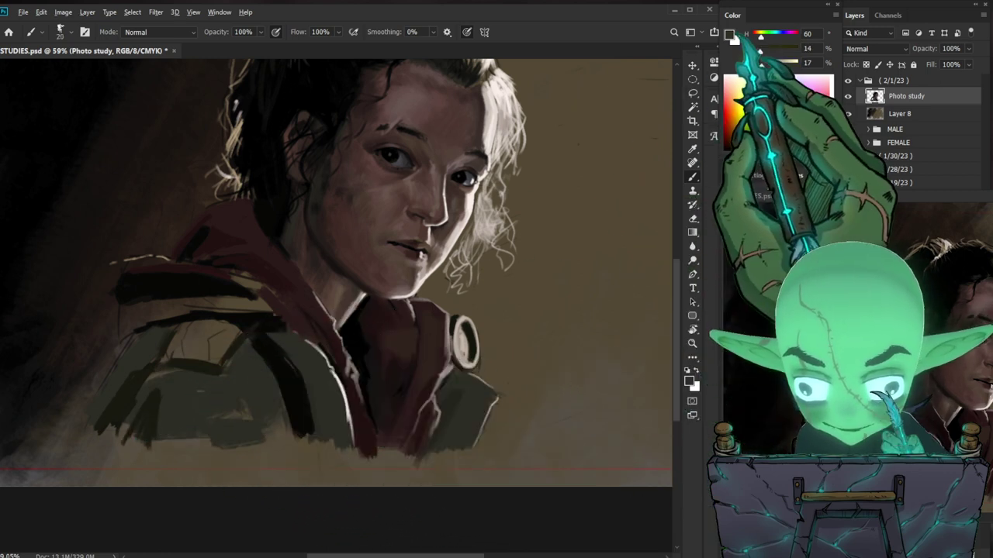
{"action": "left_click", "coordinate": [729, 36]}
{"action": "left_click_drag", "start_coordinate": [666, 445], "coordinate": [665, 422]}
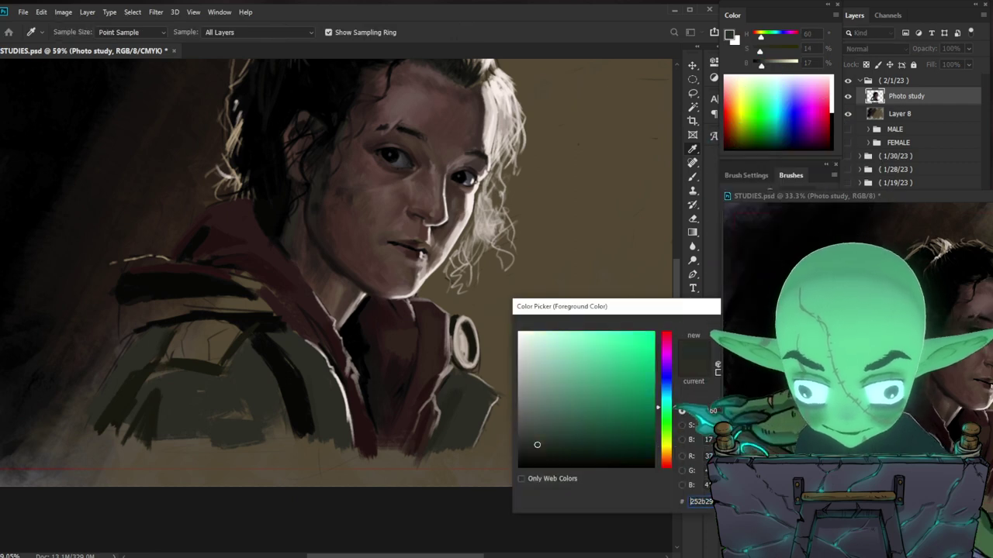
{"action": "left_click", "coordinate": [550, 443]}
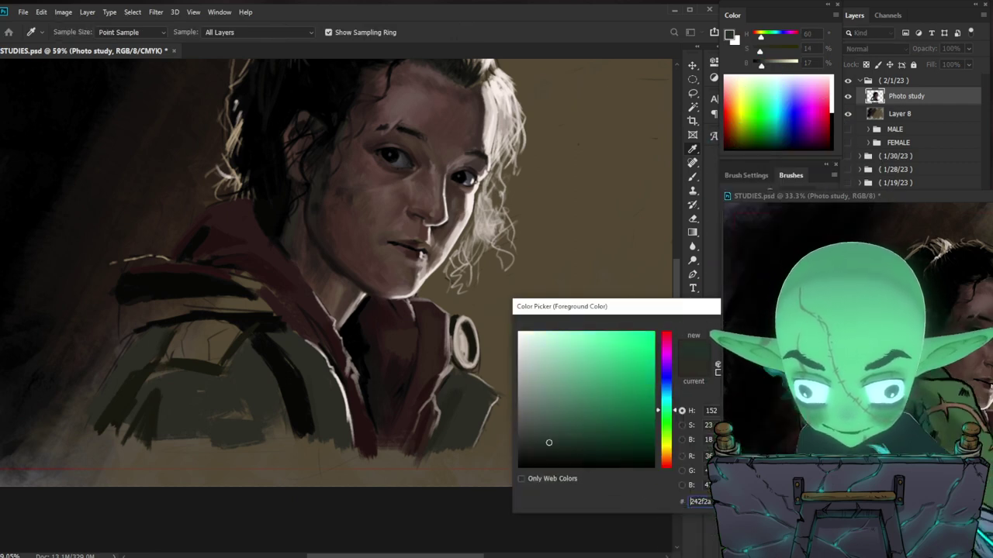
{"action": "left_click", "coordinate": [754, 339]}
{"action": "key", "text": "bracketright"}
{"action": "key", "text": "bracketright"}
{"action": "key", "text": "bracketright"}
{"action": "key", "text": "bracketright"}
{"action": "key", "text": "bracketright"}
{"action": "key", "text": "bracketright"}
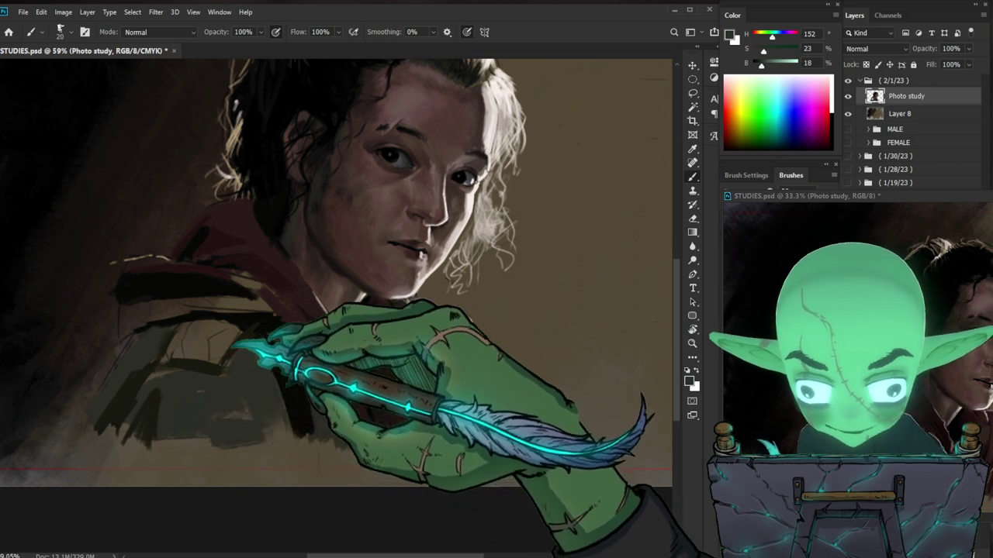
{"action": "mouse_move", "coordinate": [195, 401]}
{"action": "left_mouse_down"}
{"action": "mouse_move", "coordinate": [190, 415]}
{"action": "mouse_move", "coordinate": [233, 450]}
{"action": "left_mouse_up"}
{"action": "left_click_drag", "start_coordinate": [263, 369], "coordinate": [248, 383]}
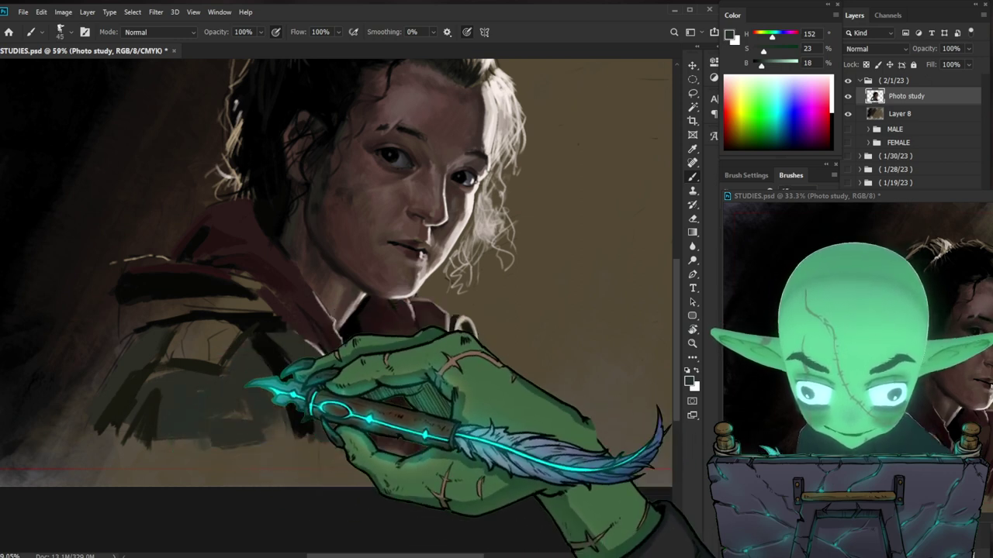
{"action": "key", "text": "bracketleft"}
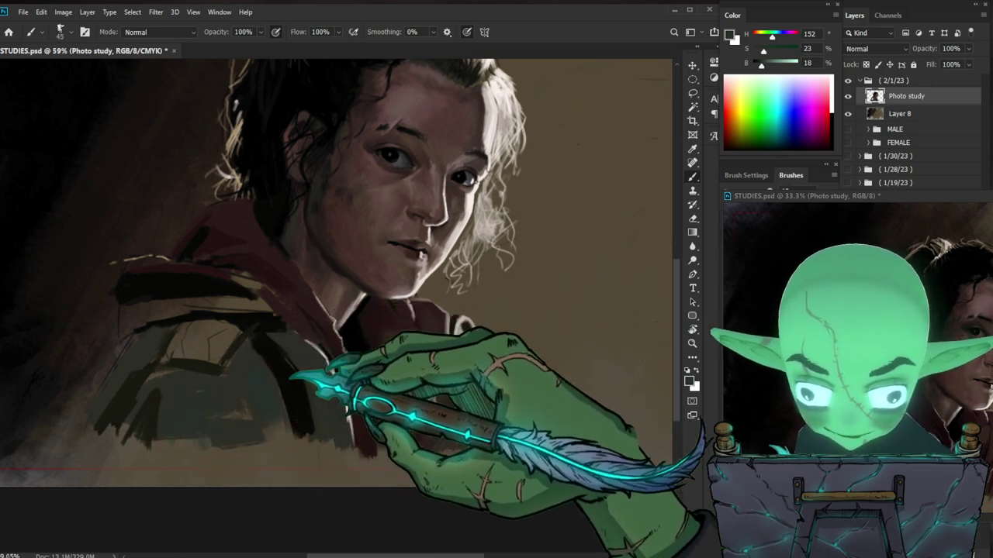
Step: Add lighter green accents at 20% saturation and 29% brightness to the sleeve and jacket collar flap, using 45 to 15 px brushes
{"action": "left_click_drag", "start_coordinate": [762, 65], "coordinate": [763, 51]}
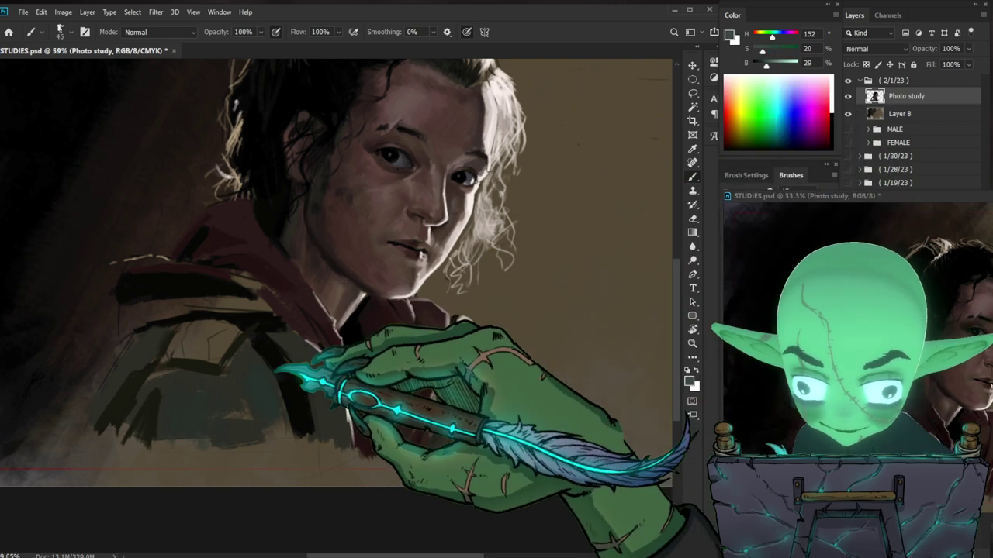
{"action": "mouse_move", "coordinate": [248, 394]}
{"action": "left_mouse_down"}
{"action": "mouse_move", "coordinate": [273, 408]}
{"action": "mouse_move", "coordinate": [290, 440]}
{"action": "mouse_move", "coordinate": [261, 386]}
{"action": "left_mouse_up"}
{"action": "key", "text": "bracketleft"}
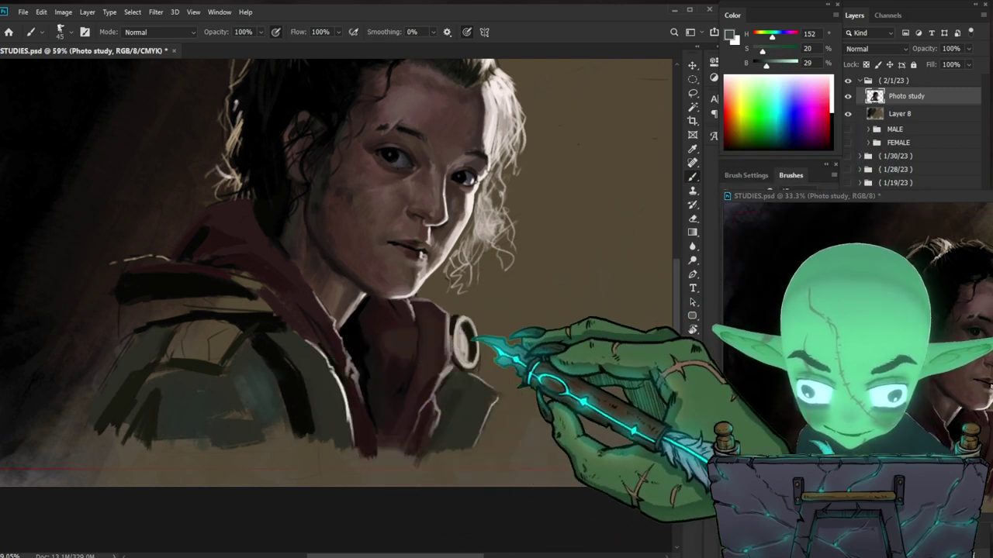
{"action": "key", "text": "bracketleft"}
{"action": "key", "text": "bracketleft"}
{"action": "key", "text": "bracketleft"}
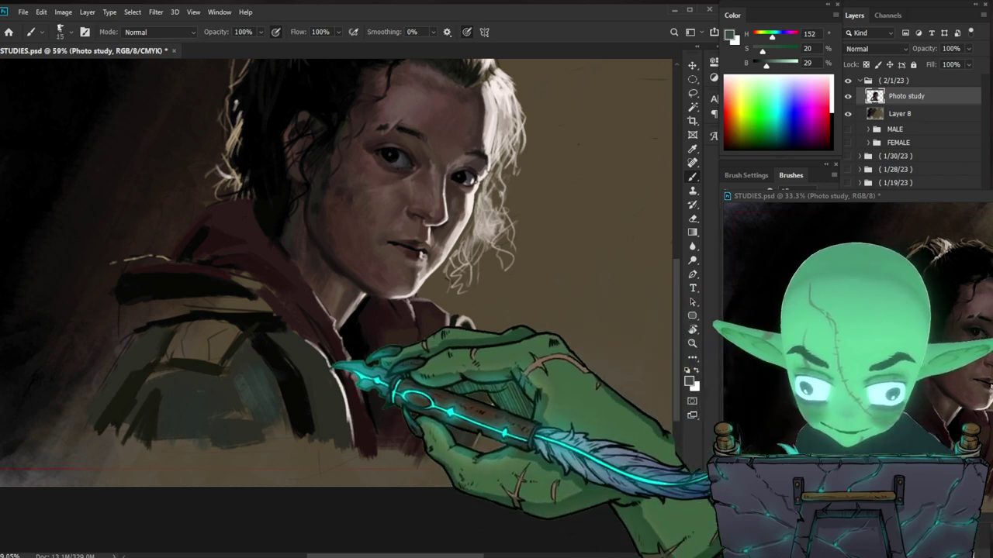
{"action": "key", "text": "bracketleft"}
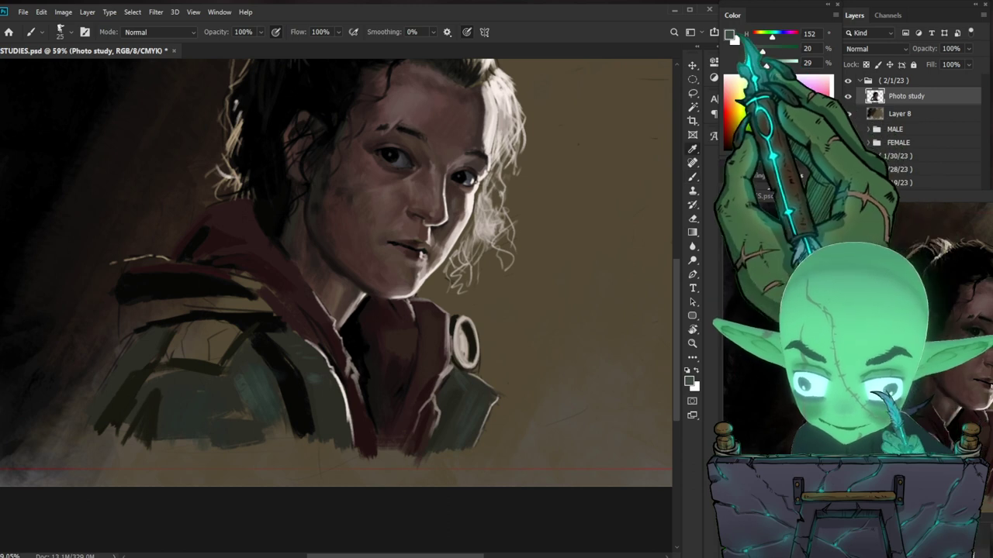
Step: Shade the green jacket with a darker green at 31% saturation and 15% brightness, using a 20 px brush
{"action": "left_click", "coordinate": [730, 35]}
{"action": "left_click", "coordinate": [558, 436]}
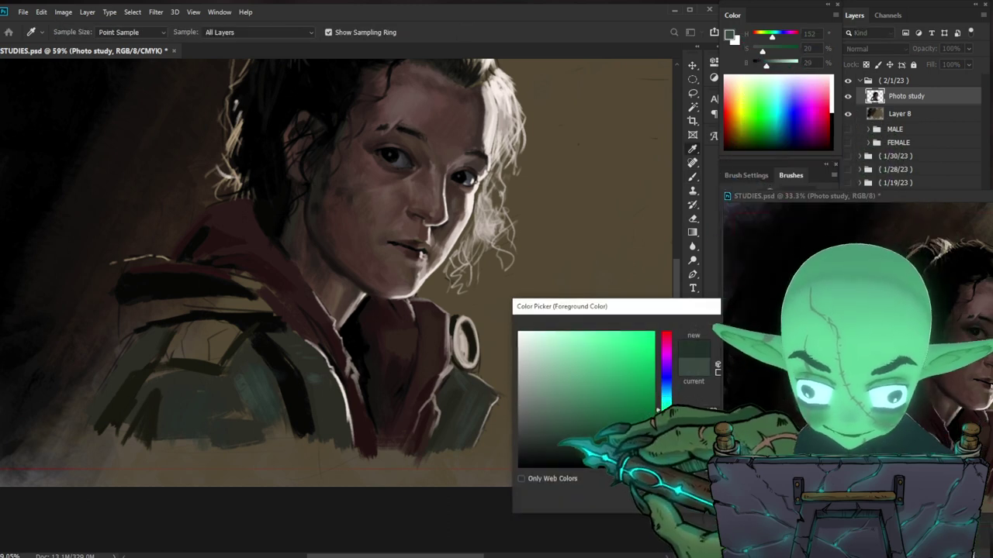
{"action": "left_click", "coordinate": [766, 336]}
{"action": "key", "text": "bracketright"}
{"action": "key", "text": "bracketright"}
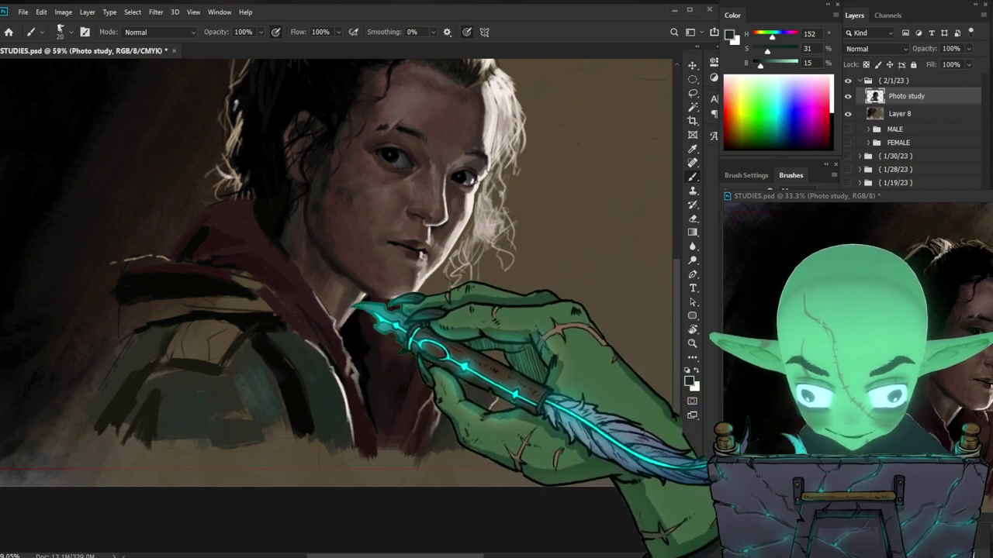
Step: Paint the lower folds and inner edge of the red hood with a sampled dark red, using 25 px and 10 px brushes
{"action": "left_click", "coordinate": [237, 287], "text": "alt"}
{"action": "left_click", "coordinate": [243, 263], "text": "alt"}
{"action": "key", "text": "bracketleft"}
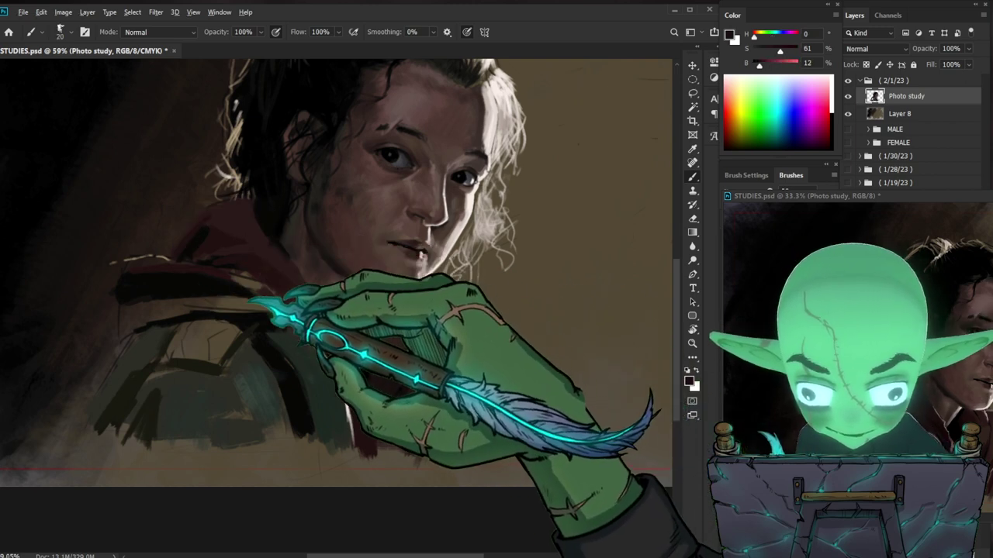
{"action": "key", "text": "bracketright"}
{"action": "key", "text": "bracketright"}
{"action": "key", "text": "bracketright"}
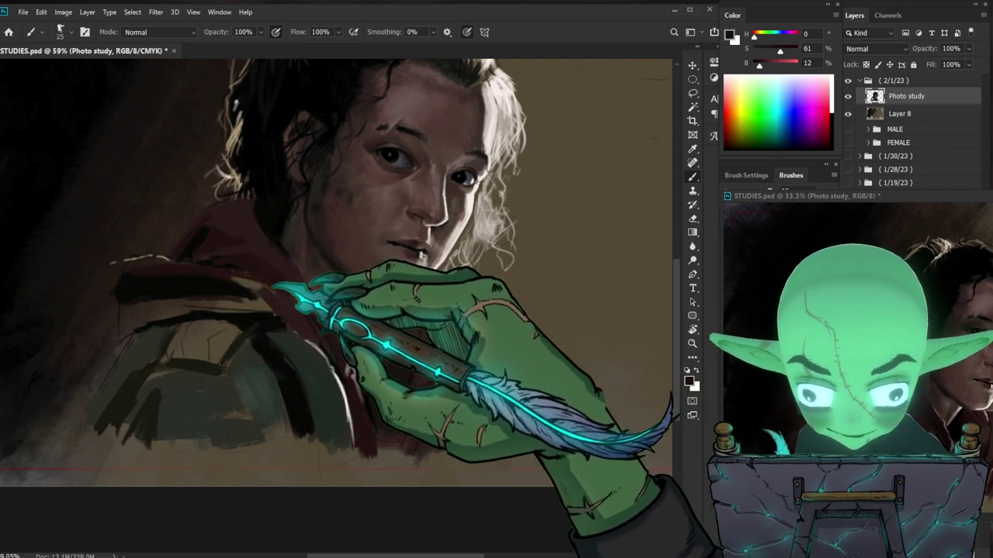
{"action": "key", "text": "bracketright"}
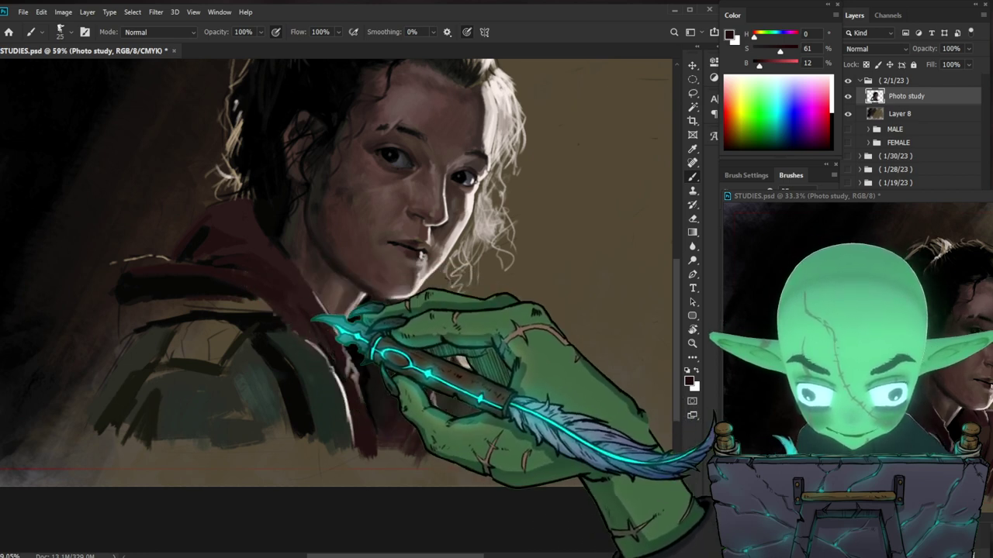
{"action": "key", "text": "bracketleft"}
{"action": "key", "text": "bracketleft"}
{"action": "key", "text": "bracketleft"}
{"action": "key", "text": "bracketleft"}
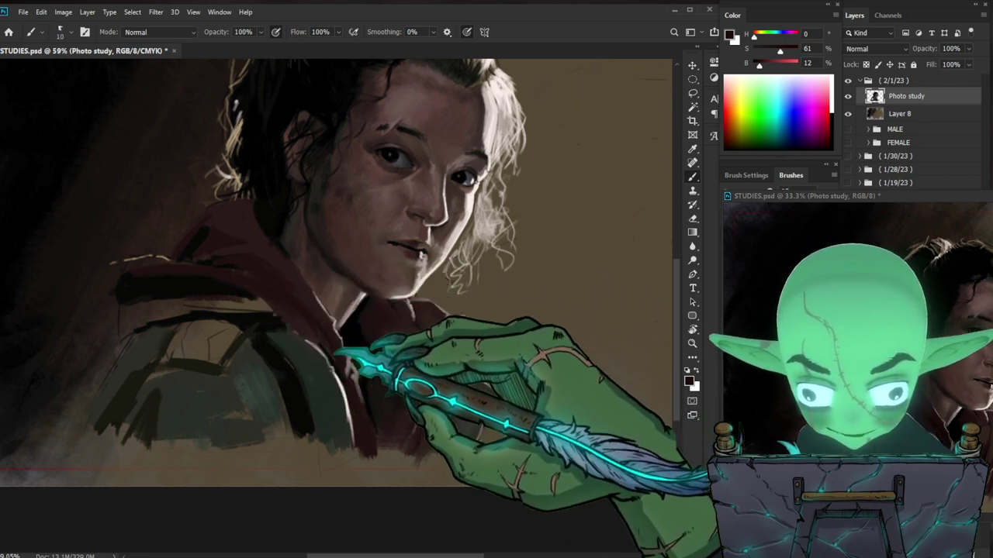
Step: Extend the dark red hood fabric over the tan strip and across the shoulder, using 10 px to 30 px brushes
{"action": "key", "text": "bracketright"}
{"action": "key", "text": "bracketright"}
{"action": "key", "text": "bracketright"}
{"action": "key", "text": "bracketright"}
{"action": "key", "text": "bracketright"}
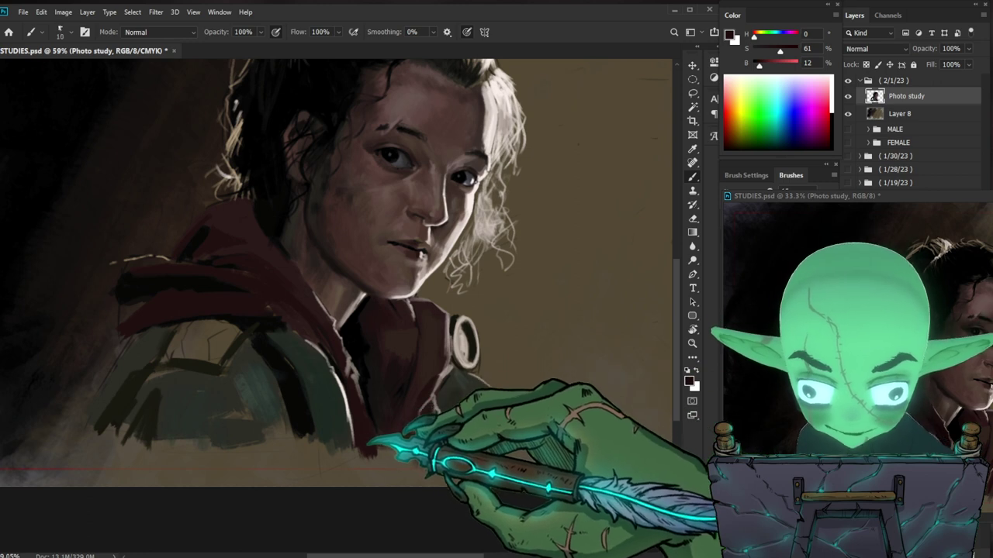
{"action": "key", "text": "bracketright"}
{"action": "key", "text": "bracketright"}
{"action": "key", "text": "bracketright"}
{"action": "key", "text": "bracketright"}
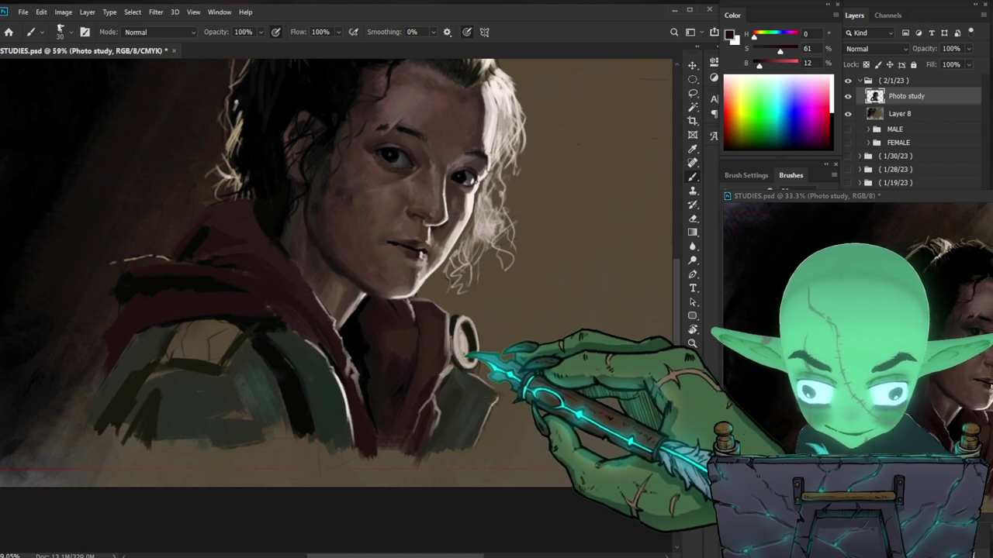
{"action": "key", "text": "bracketleft"}
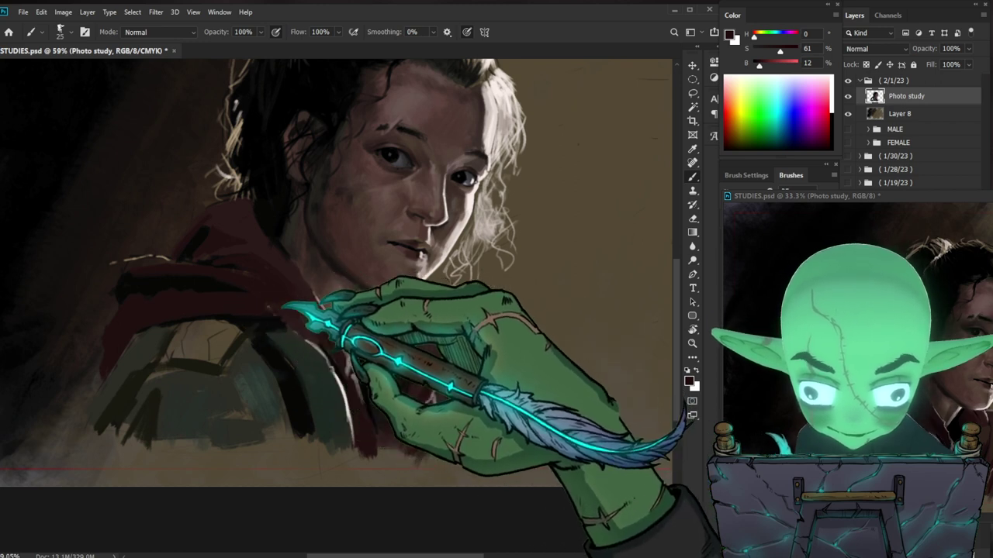
Step: Shade the folds of the green jacket sleeve with a darker green at 13% saturation and 9% brightness, using a 30 px brush
{"action": "left_click", "coordinate": [161, 404], "text": "alt"}
{"action": "left_click", "coordinate": [166, 410], "text": "alt"}
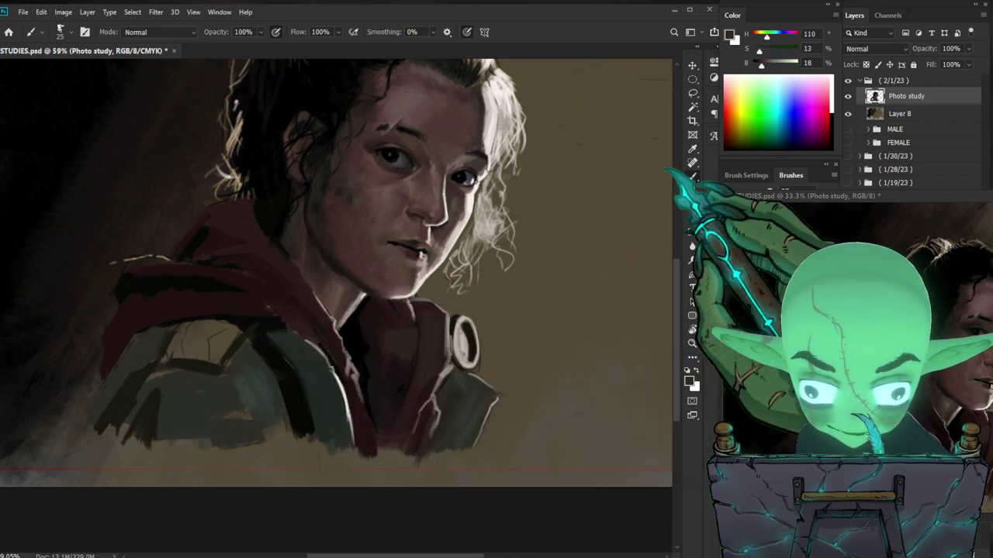
{"action": "left_click", "coordinate": [759, 66]}
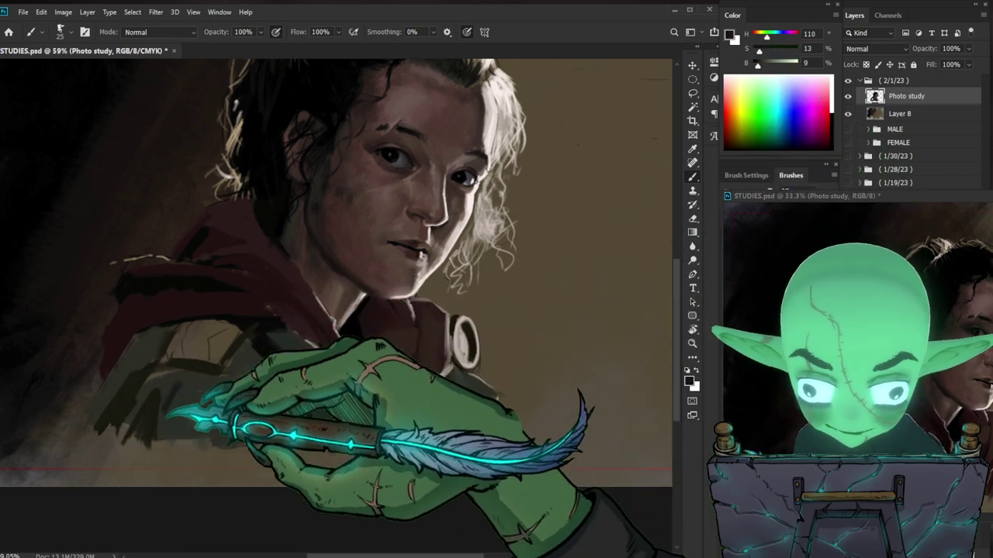
{"action": "key", "text": "bracketright"}
{"action": "key", "text": "bracketright"}
{"action": "key", "text": "bracketright"}
{"action": "key", "text": "bracketright"}
{"action": "key", "text": "bracketright"}
{"action": "key", "text": "bracketright"}
{"action": "key", "text": "bracketright"}
{"action": "left_click_drag", "start_coordinate": [185, 395], "coordinate": [192, 447]}
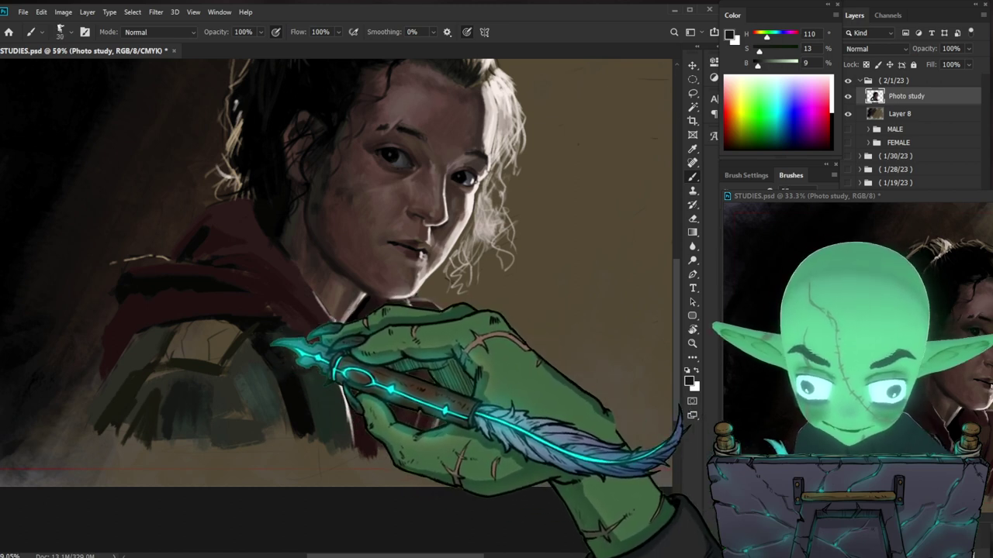
Step: Cover the tan patch on the jacket shoulder with sampled near-black and dark green, using 10 px to 50 px brushes
{"action": "left_click", "coordinate": [295, 399], "text": "alt"}
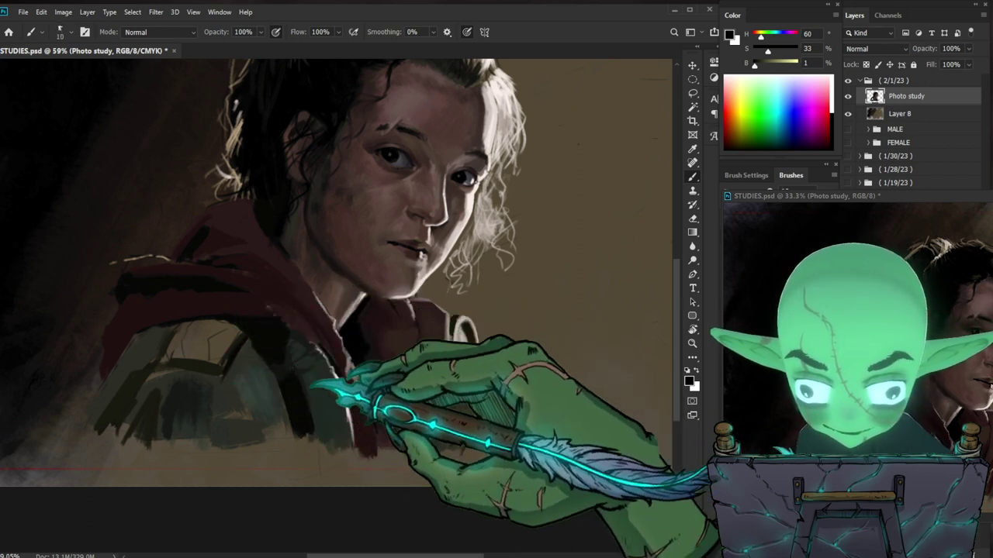
{"action": "left_click", "coordinate": [166, 412], "text": "alt"}
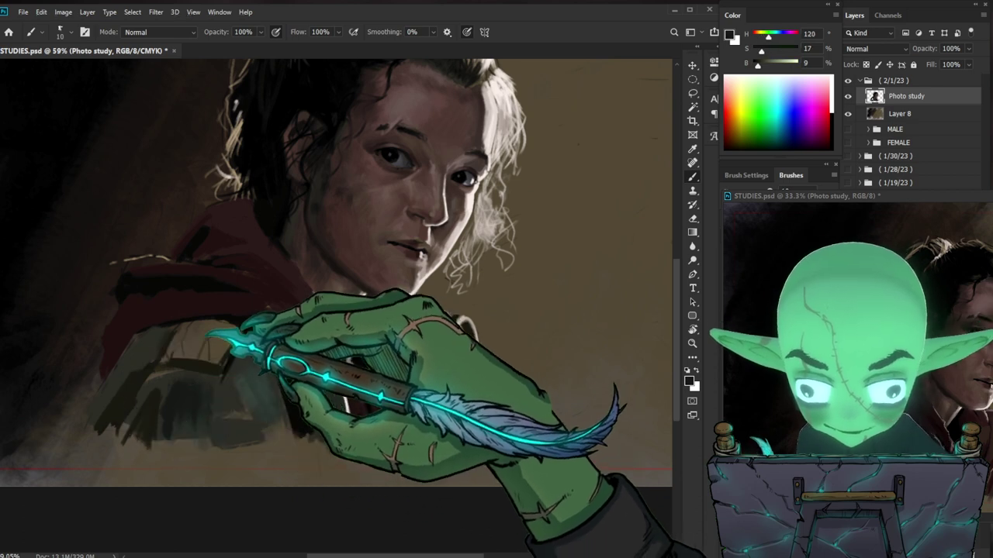
{"action": "key", "text": "["}
{"action": "key", "text": "["}
{"action": "key", "text": "["}
{"action": "key", "text": "["}
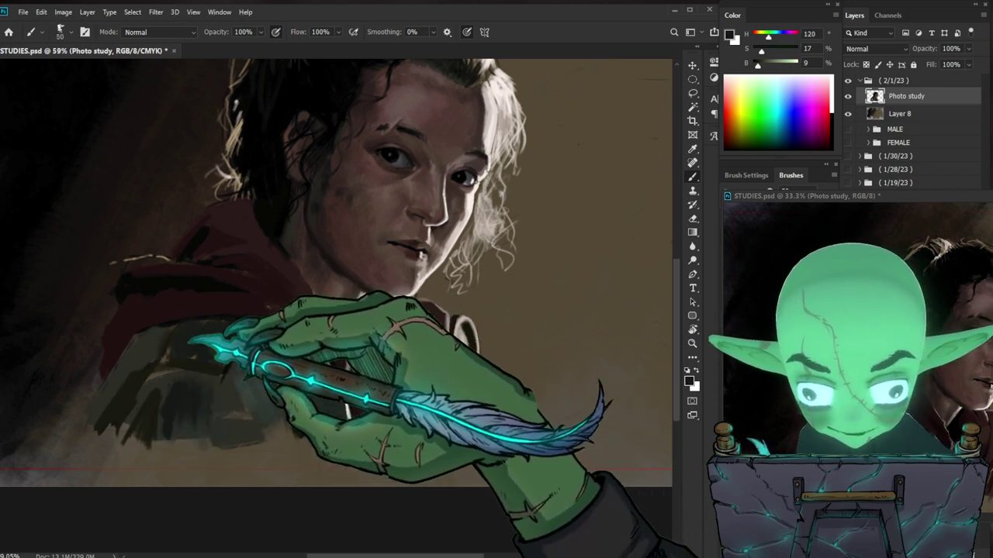
{"action": "key", "text": "bracketleft"}
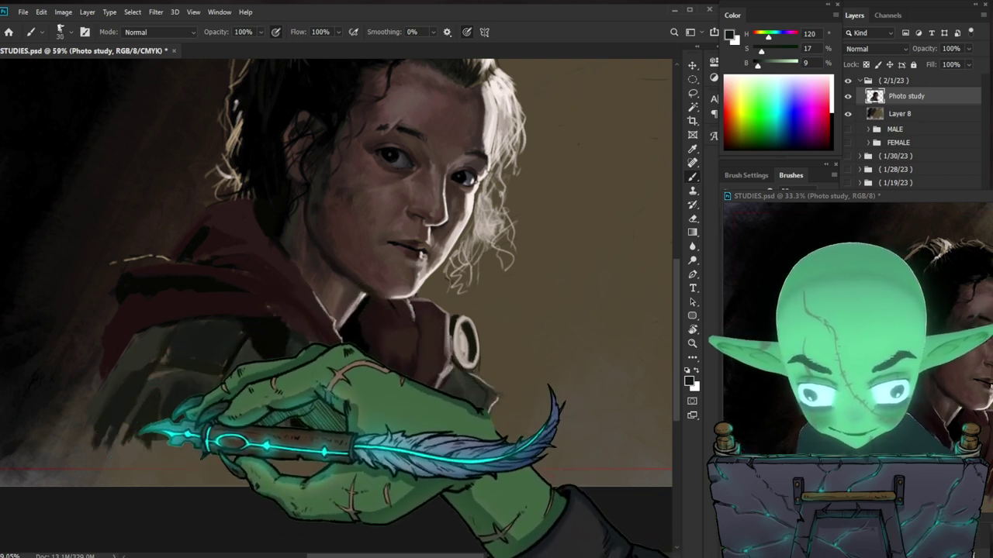
Step: Touch up the light rim around the collar flap and round ring with a sampled beige at 15% saturation and 64% brightness
{"action": "key", "text": "z"}
{"action": "left_click_drag", "start_coordinate": [652, 335], "coordinate": [602, 335]}
{"action": "key", "text": "z"}
{"action": "left_click_drag", "start_coordinate": [438, 458], "coordinate": [492, 458]}
{"action": "mouse_move", "coordinate": [488, 465]}
{"action": "left_mouse_down"}
{"action": "mouse_move", "coordinate": [543, 426]}
{"action": "mouse_move", "coordinate": [525, 425]}
{"action": "left_mouse_up"}
{"action": "key", "text": "z"}
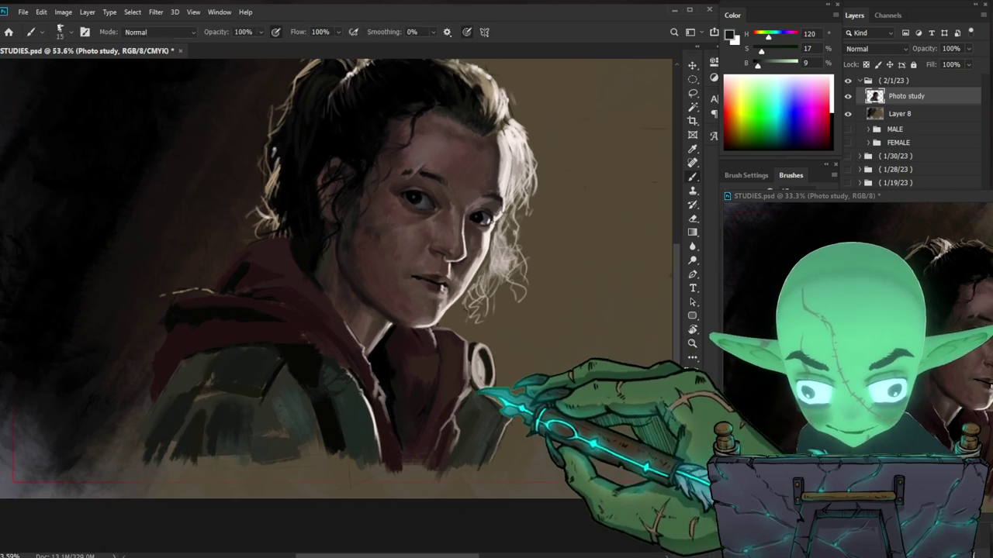
{"action": "left_click", "coordinate": [528, 384], "text": "alt"}
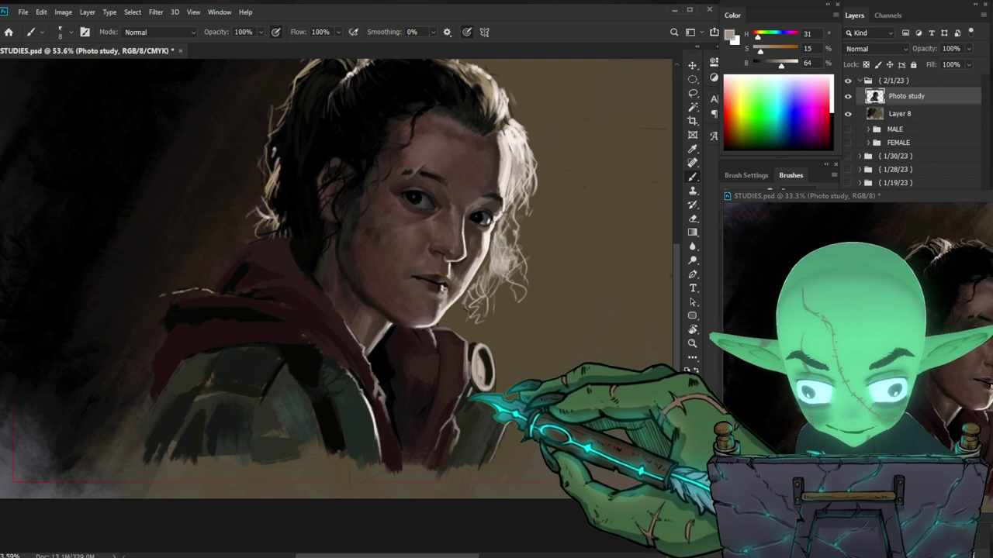
{"action": "key", "text": "z"}
{"action": "left_click_drag", "start_coordinate": [525, 458], "coordinate": [507, 458]}
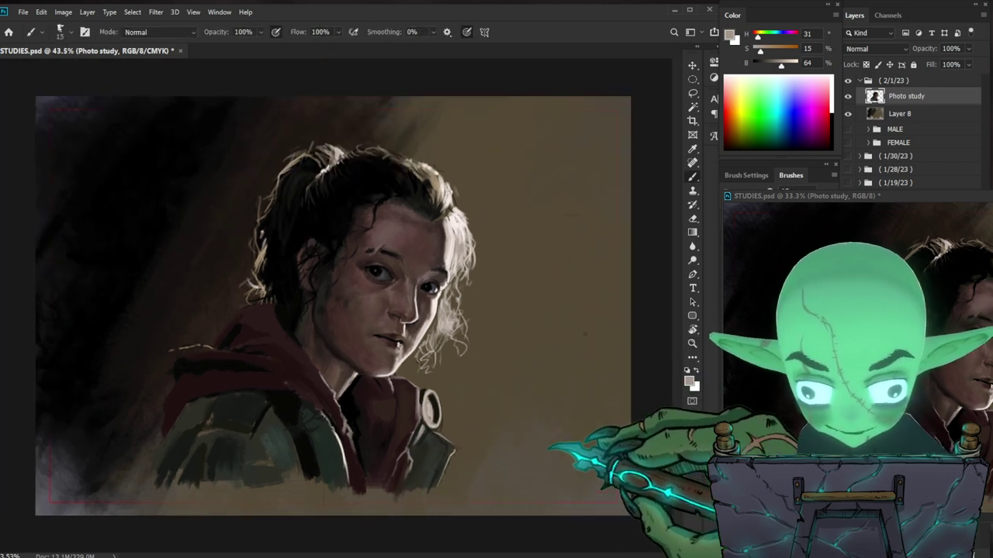
Step: Darken the area around the round collar ring with sampled near-black tones, using 9 px and 6 px brushes
{"action": "key", "text": "z"}
{"action": "left_click_drag", "start_coordinate": [454, 431], "coordinate": [505, 428]}
{"action": "left_click", "coordinate": [411, 424], "text": "alt"}
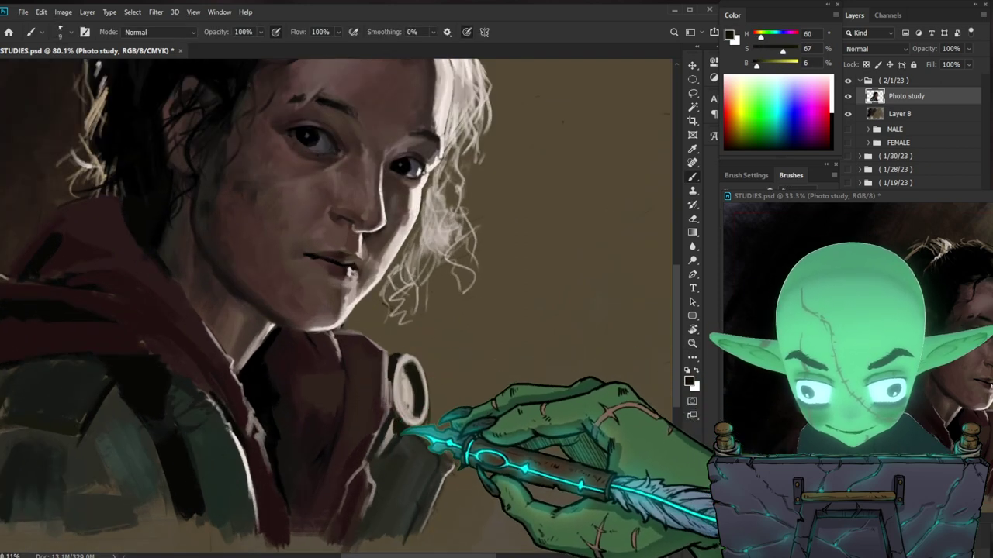
{"action": "key", "text": "bracketright"}
{"action": "key", "text": "bracketleft"}
{"action": "key", "text": "bracketleft"}
{"action": "key", "text": "bracketleft"}
{"action": "key", "text": "bracketleft"}
{"action": "key", "text": "bracketleft"}
{"action": "key", "text": "bracketleft"}
{"action": "key", "text": "bracketleft"}
{"action": "mouse_move", "coordinate": [455, 460]}
{"action": "left_mouse_down"}
{"action": "mouse_move", "coordinate": [527, 424]}
{"action": "mouse_move", "coordinate": [525, 412]}
{"action": "left_mouse_up"}
{"action": "left_click", "coordinate": [421, 411], "text": "alt"}
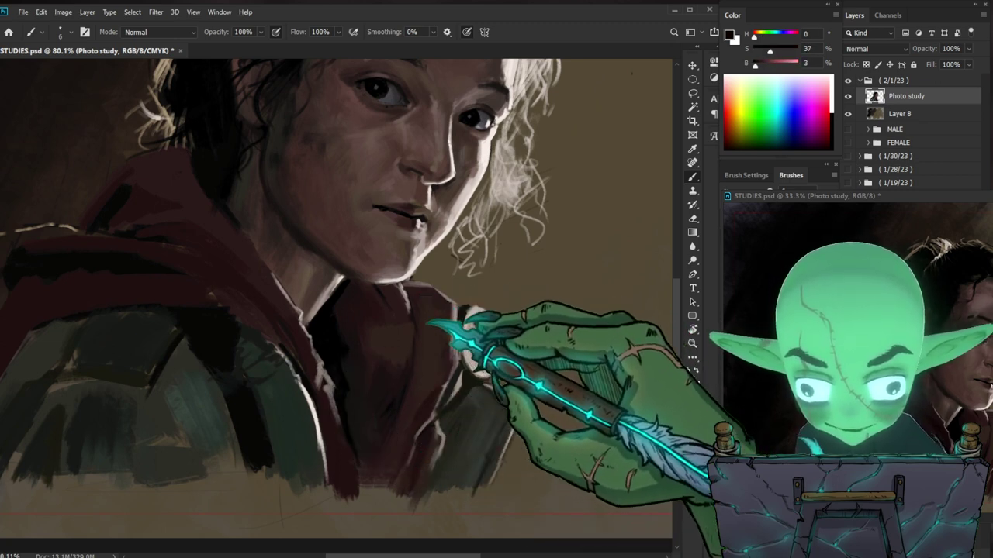
Step: Deepen the shadows of the hood and jacket with pure black, varying the brush between 5 px and 40 px
{"action": "scroll", "coordinate": [438, 326], "scroll_direction": "down", "scroll_amount": 3}
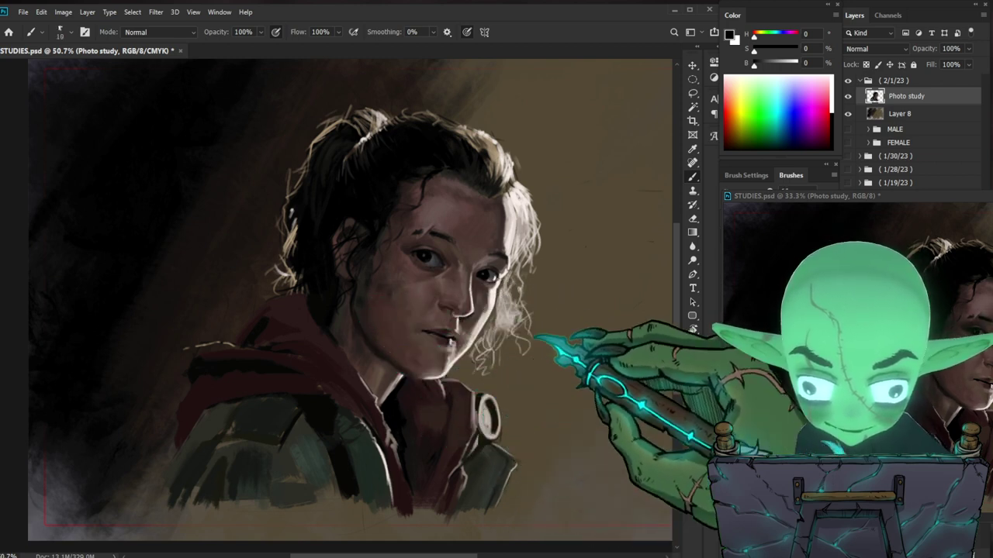
{"action": "left_click_drag", "start_coordinate": [556, 341], "coordinate": [531, 330]}
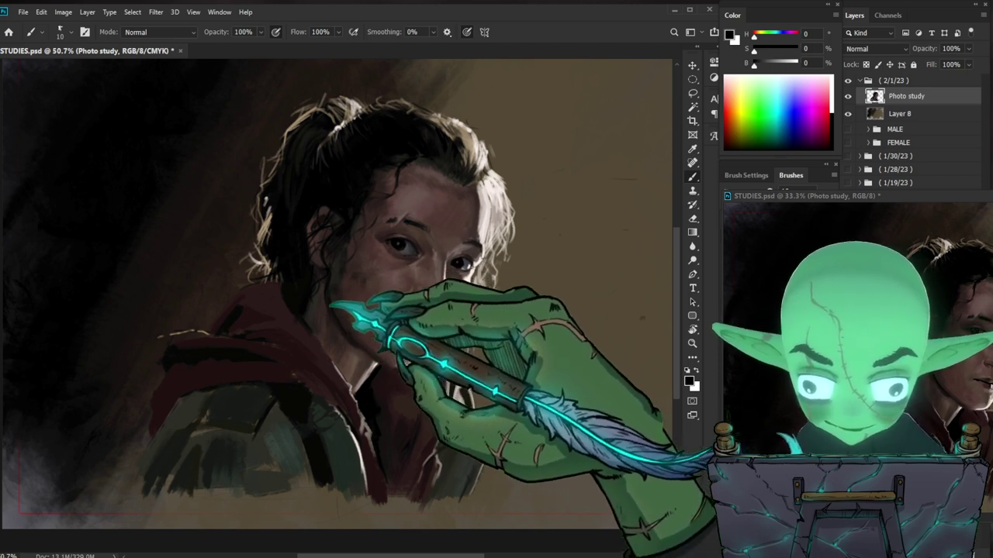
{"action": "key", "text": "bracketright"}
{"action": "key", "text": "bracketright"}
{"action": "key", "text": "bracketright"}
{"action": "key", "text": "bracketright"}
{"action": "key", "text": "bracketright"}
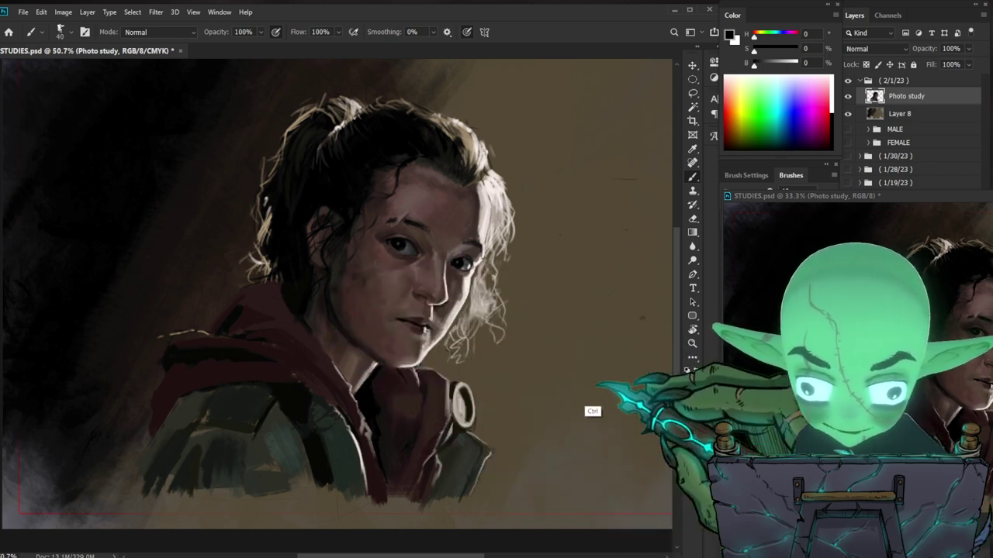
{"action": "key", "text": "]"}
{"action": "key", "text": "]"}
{"action": "key", "text": "]"}
{"action": "key", "text": "["}
{"action": "key", "text": "["}
{"action": "key", "text": "["}
{"action": "key", "text": "["}
{"action": "key", "text": "["}
{"action": "key", "text": "["}
{"action": "key", "text": "["}
{"action": "key", "text": "["}
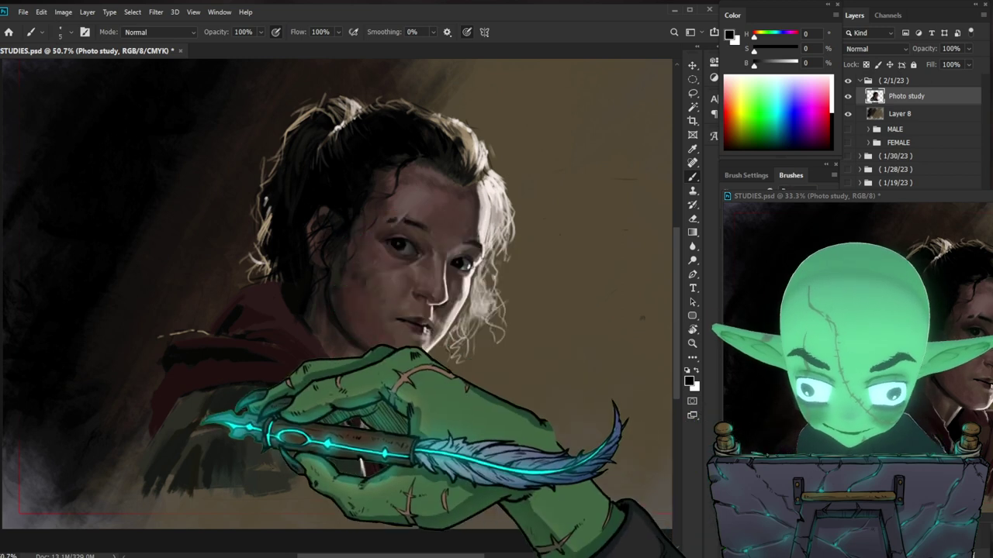
Step: Paint black shadow along the lower outer edge of the jacket sleeve, using 10 px and 30 px brushes
{"action": "key", "text": "]"}
{"action": "key", "text": "]"}
{"action": "key", "text": "]"}
{"action": "key", "text": "bracketright"}
{"action": "key", "text": "bracketright"}
{"action": "key", "text": "bracketright"}
{"action": "key", "text": "bracketright"}
{"action": "key", "text": "bracketright"}
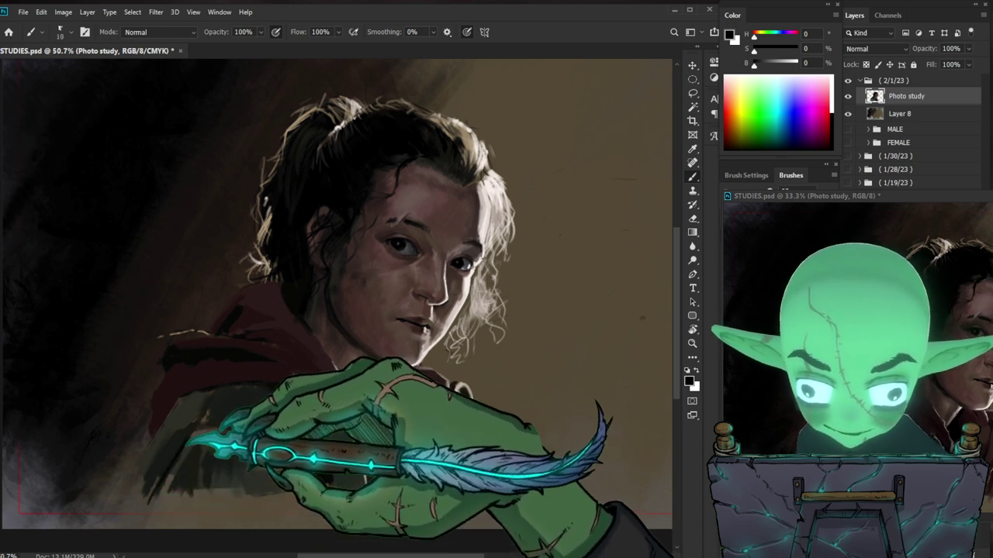
{"action": "key", "text": "bracketleft"}
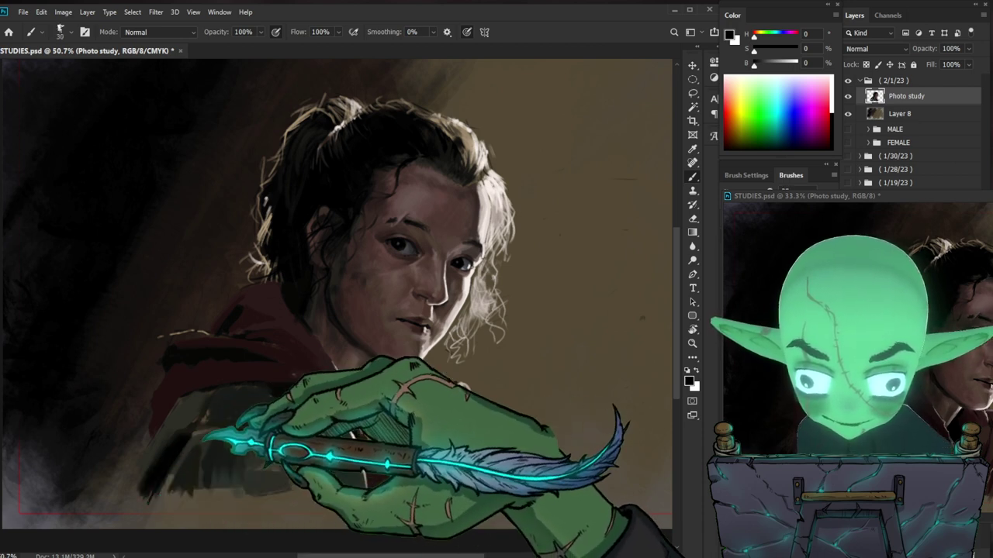
{"action": "key", "text": "bracketleft"}
{"action": "key", "text": "bracketleft"}
{"action": "key", "text": "bracketleft"}
{"action": "key", "text": "bracketleft"}
Step: Repaint the sleeve's lower folds and dark strap with sampled greens between 9% and 22% brightness, using a 35 px brush
{"action": "left_click", "coordinate": [222, 470], "text": "alt"}
{"action": "key", "text": "bracketright"}
{"action": "key", "text": "bracketright"}
{"action": "key", "text": "bracketright"}
{"action": "key", "text": "bracketright"}
{"action": "key", "text": "bracketright"}
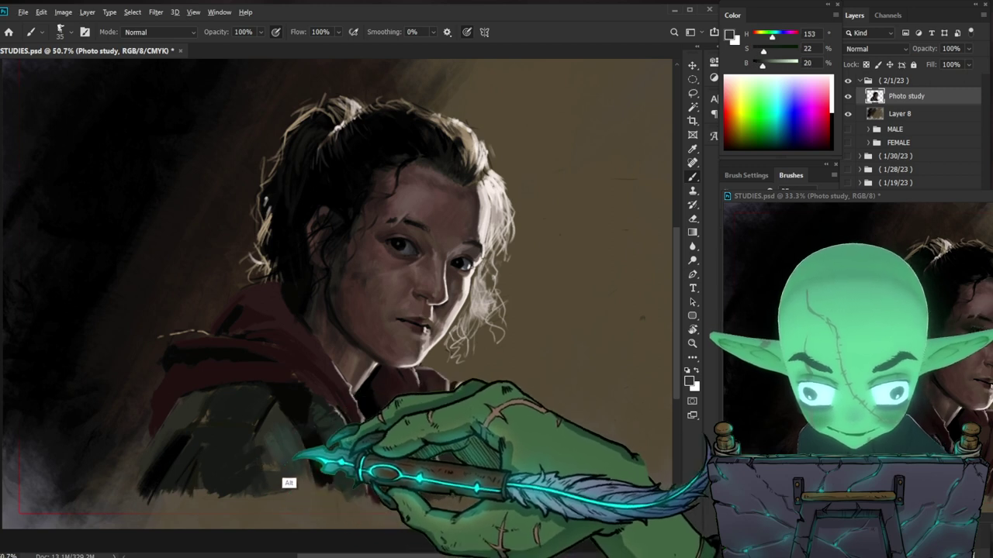
{"action": "left_click", "coordinate": [250, 448], "text": "alt"}
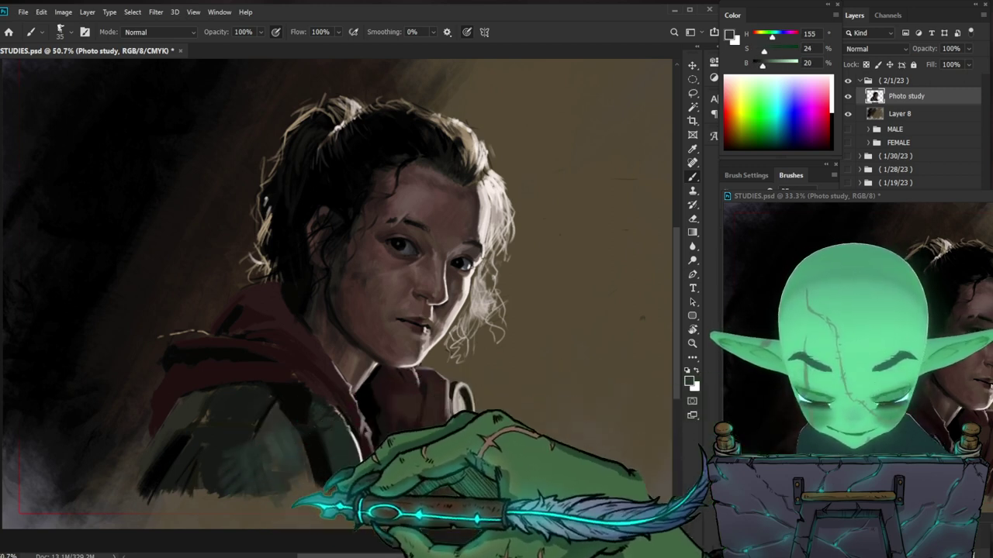
{"action": "left_click", "coordinate": [296, 458], "text": "alt"}
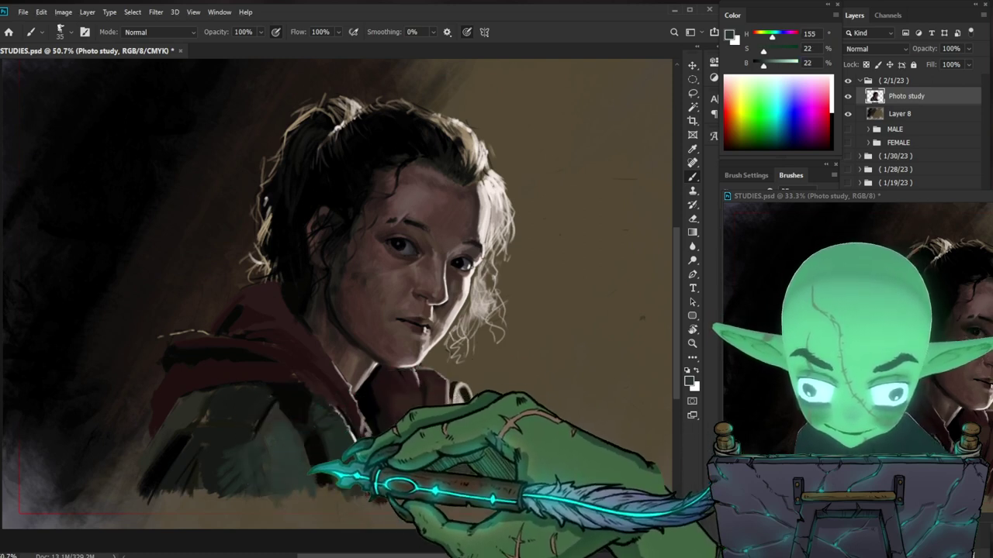
{"action": "left_click", "coordinate": [314, 462], "text": "alt"}
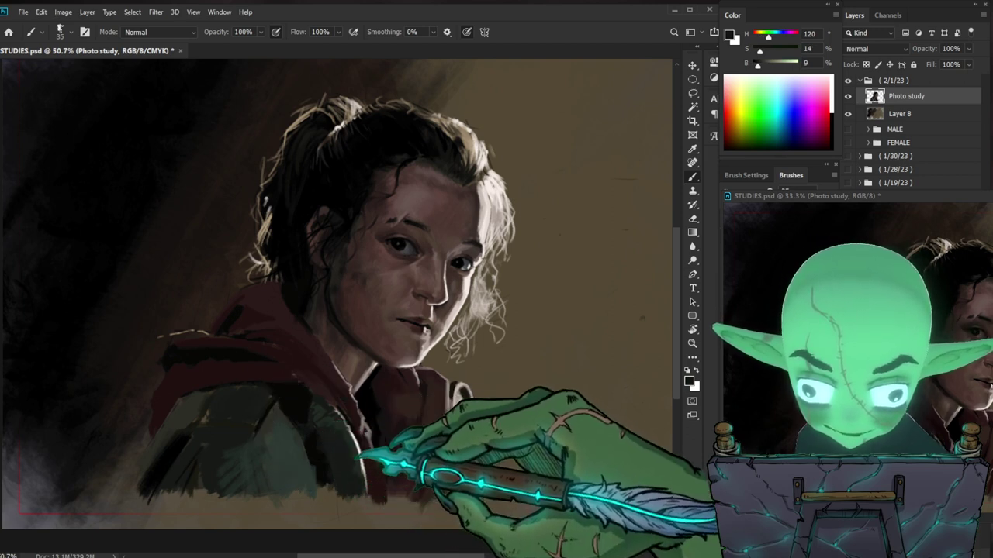
Step: Redefine the dark line between the lips with a sampled near-black red at 2% brightness, using a 9 px brush
{"action": "left_click_drag", "start_coordinate": [512, 437], "coordinate": [455, 432]}
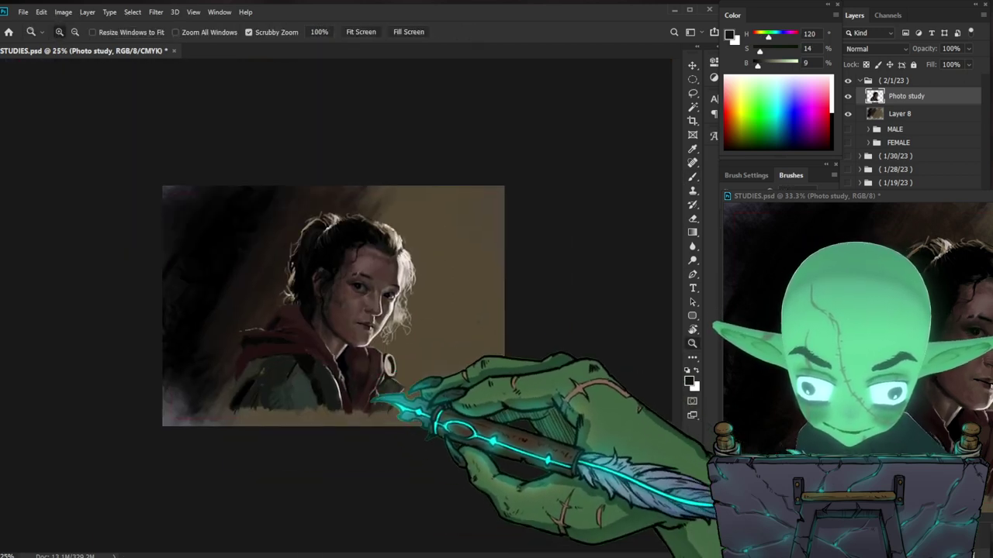
{"action": "left_click_drag", "start_coordinate": [349, 407], "coordinate": [470, 361]}
{"action": "left_click_drag", "start_coordinate": [425, 403], "coordinate": [492, 427]}
{"action": "left_click_drag", "start_coordinate": [553, 465], "coordinate": [520, 462]}
{"action": "left_click_drag", "start_coordinate": [575, 424], "coordinate": [556, 415]}
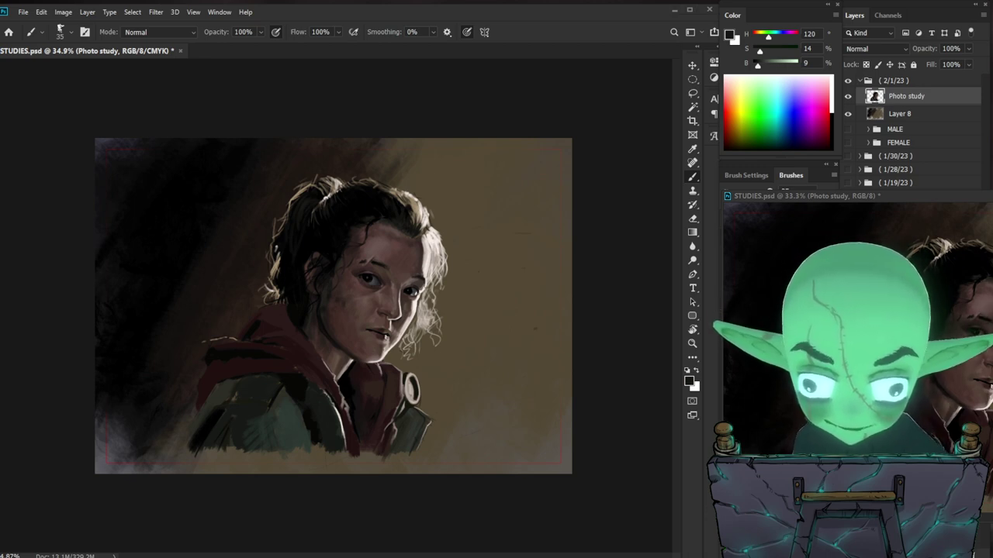
{"action": "scroll", "coordinate": [394, 333], "scroll_direction": "up", "scroll_amount": 16}
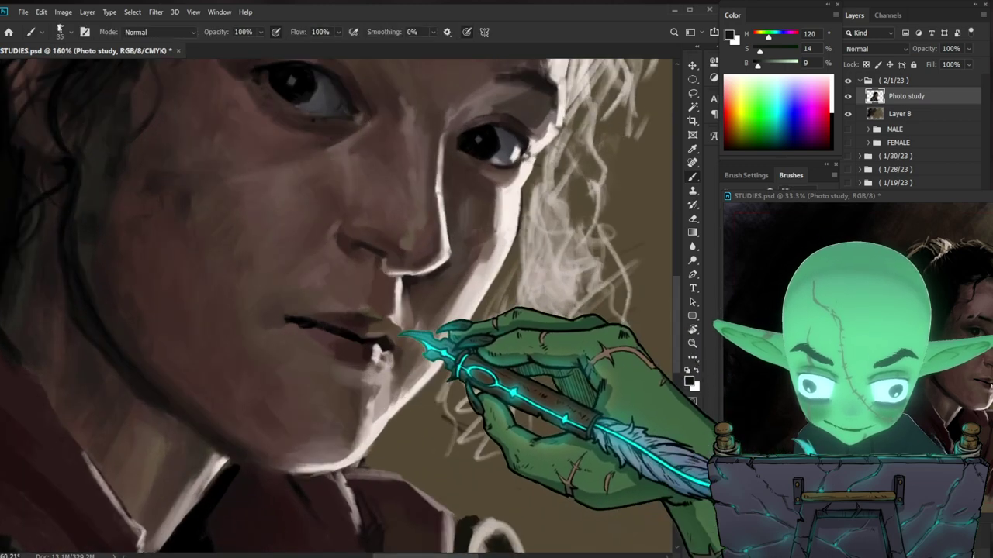
{"action": "left_click", "coordinate": [343, 315], "text": "alt"}
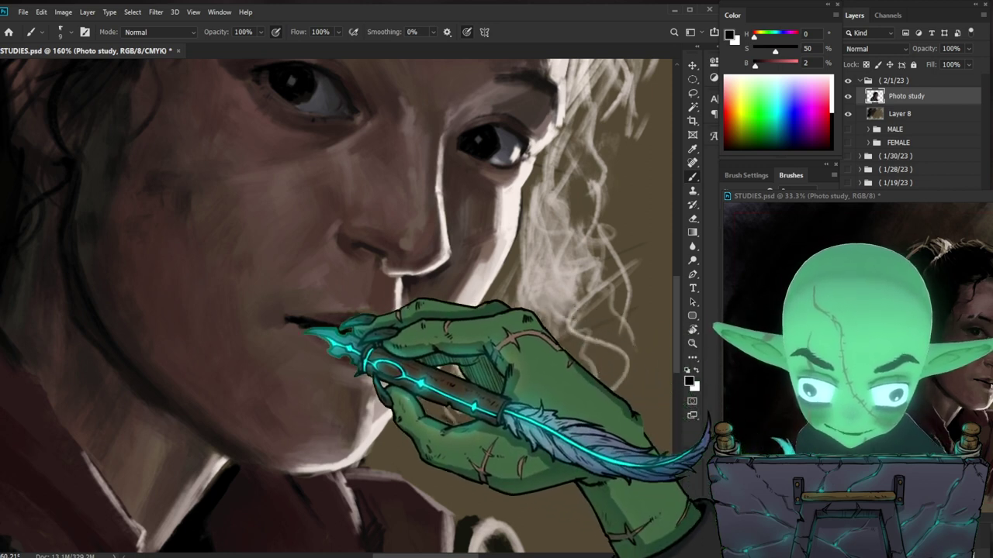
Step: Blend the lips and mouth corner with sampled reddish browns at 22% to 36% brightness, using 20 px and 15 px brushes
{"action": "key", "text": "bracketright"}
{"action": "key", "text": "bracketright"}
{"action": "left_click", "coordinate": [340, 346], "text": "alt"}
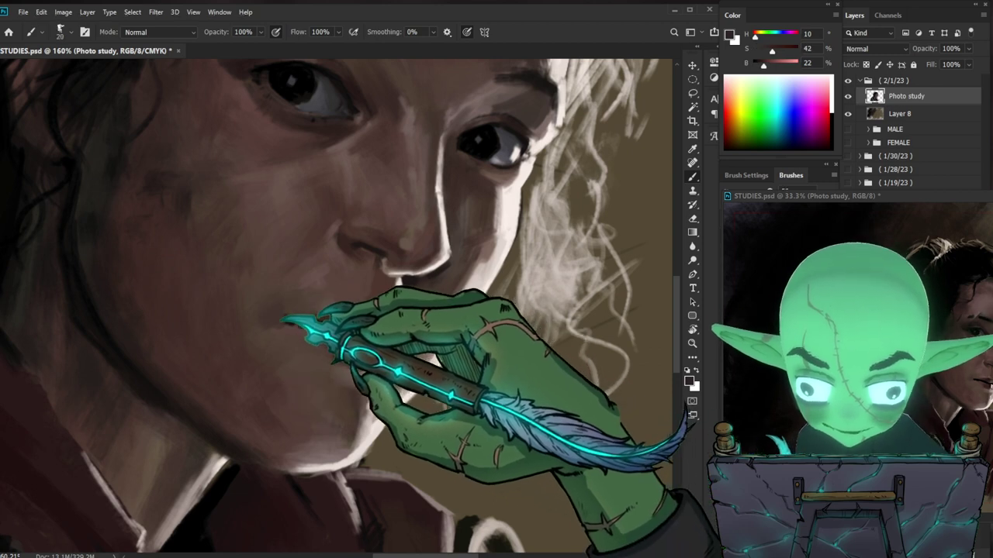
{"action": "key", "text": "bracketleft"}
{"action": "left_click", "coordinate": [274, 315], "text": "alt"}
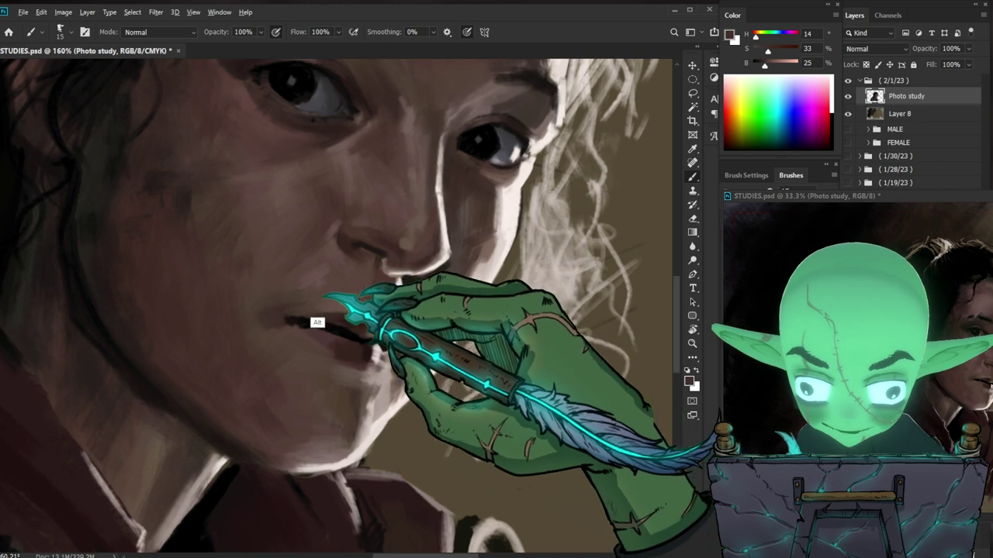
{"action": "left_click", "coordinate": [308, 295], "text": "alt"}
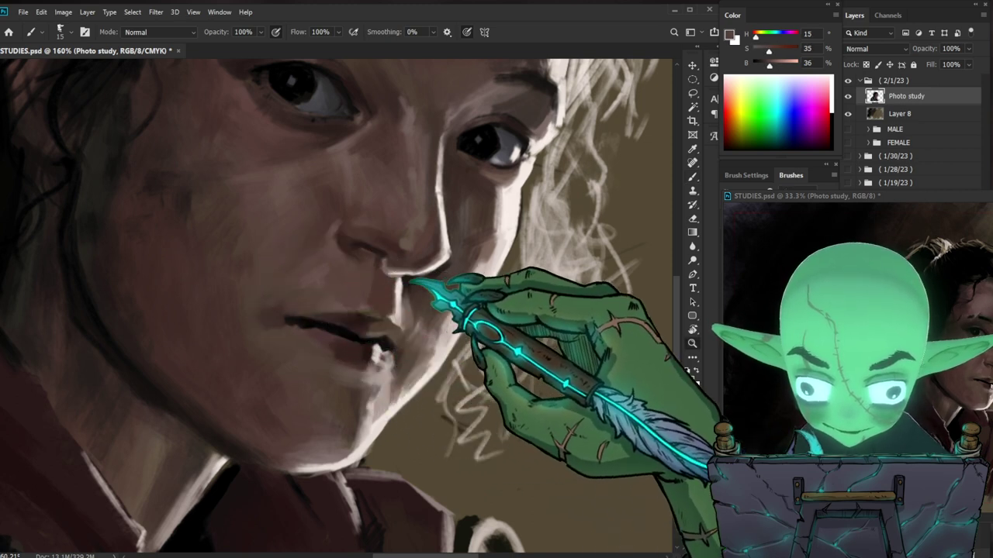
Step: Retouch the skin above the upper lip with a sampled brown at 34% saturation and 25% brightness, using a 15 px brush
{"action": "left_click_drag", "start_coordinate": [407, 281], "coordinate": [310, 283]}
{"action": "left_click_drag", "start_coordinate": [398, 290], "coordinate": [474, 294]}
{"action": "left_click", "coordinate": [310, 300], "text": "alt"}
{"action": "left_click_drag", "start_coordinate": [312, 297], "coordinate": [325, 296]}
{"action": "left_click_drag", "start_coordinate": [420, 319], "coordinate": [381, 379]}
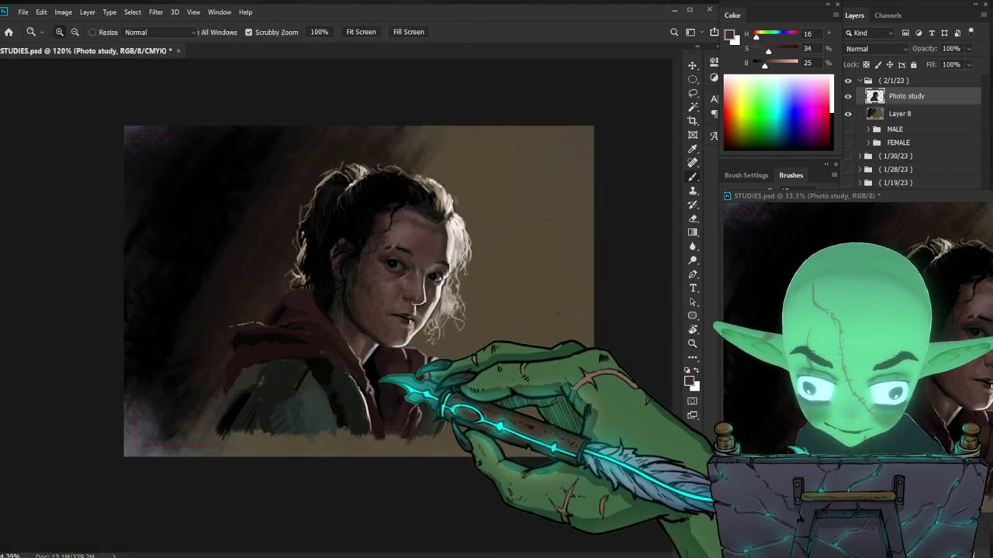
{"action": "key", "text": "b"}
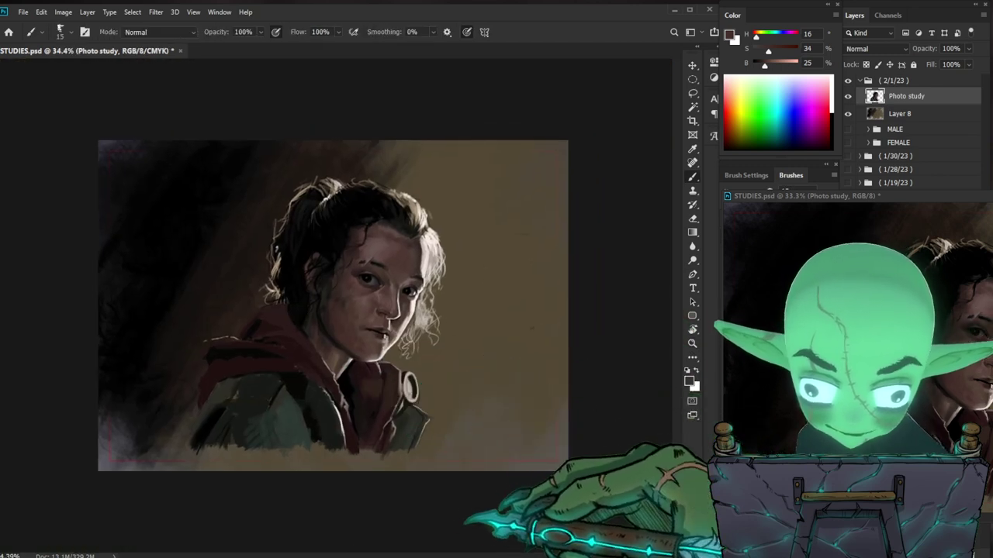
Step: Soften the lower cheek and chin with a sampled brown at 37% saturation and 27% brightness, using a 35 px brush
{"action": "key", "text": "z"}
{"action": "left_click_drag", "start_coordinate": [413, 328], "coordinate": [447, 329]}
{"action": "left_click_drag", "start_coordinate": [342, 351], "coordinate": [380, 350]}
{"action": "key", "text": "ctrl+space"}
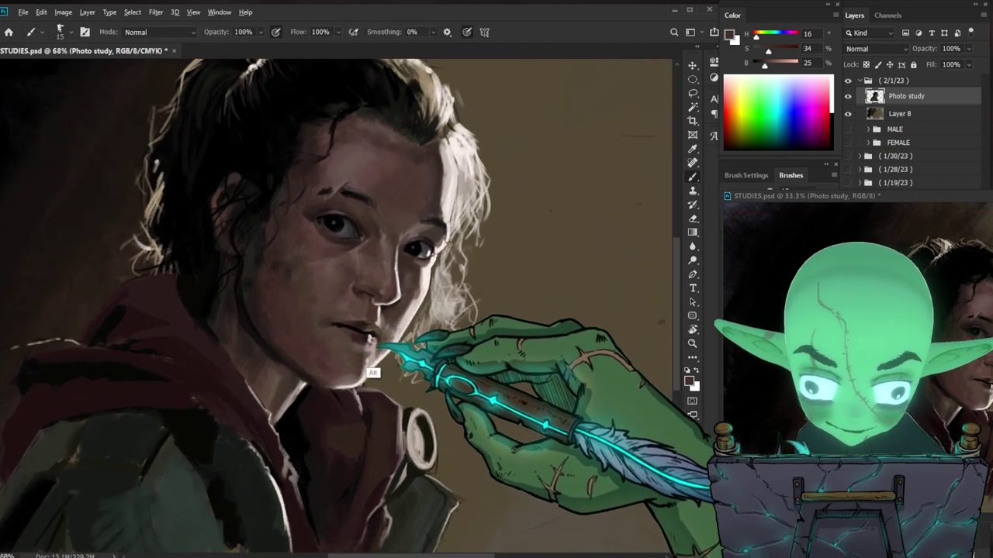
{"action": "left_click", "coordinate": [288, 333], "text": "alt"}
{"action": "key", "text": "bracketright"}
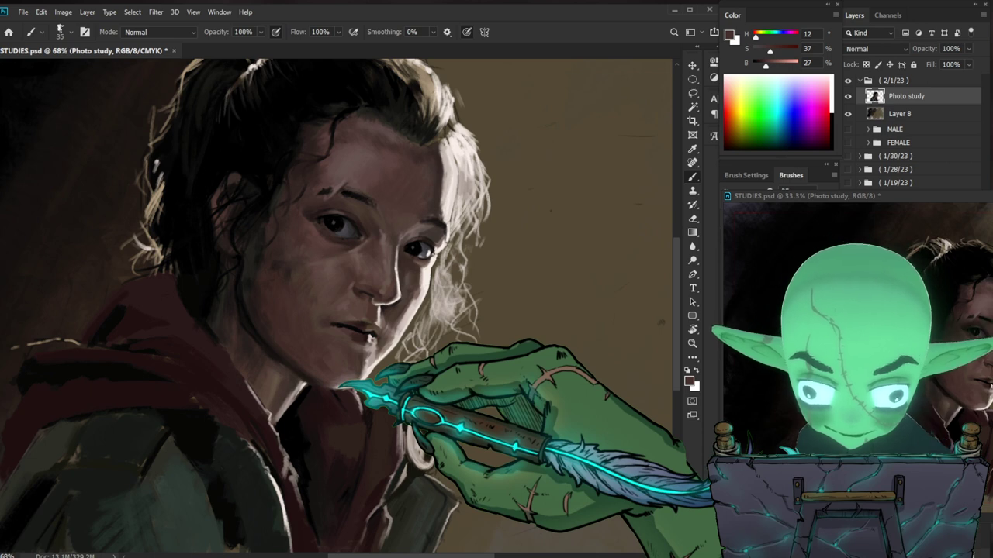
Step: Strengthen the shadow along the jawline and cheek edge with a sampled dark brown at 26% saturation and 13% brightness
{"action": "left_click", "coordinate": [258, 278], "text": "alt"}
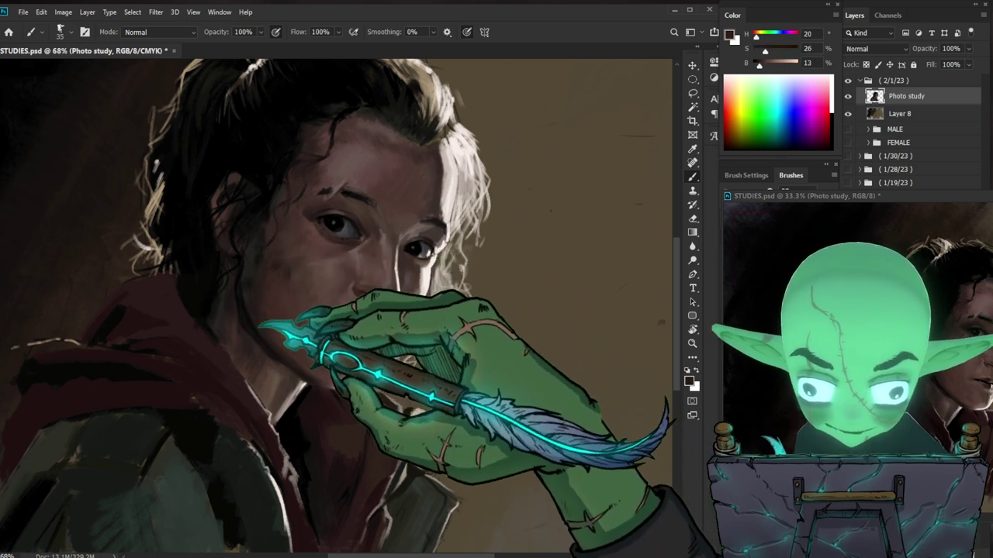
{"action": "left_click_drag", "start_coordinate": [546, 351], "coordinate": [515, 391]}
{"action": "left_click_drag", "start_coordinate": [234, 301], "coordinate": [249, 344]}
{"action": "left_click_drag", "start_coordinate": [249, 288], "coordinate": [262, 349]}
{"action": "left_click_drag", "start_coordinate": [242, 303], "coordinate": [293, 379]}
{"action": "left_click_drag", "start_coordinate": [621, 311], "coordinate": [565, 303]}
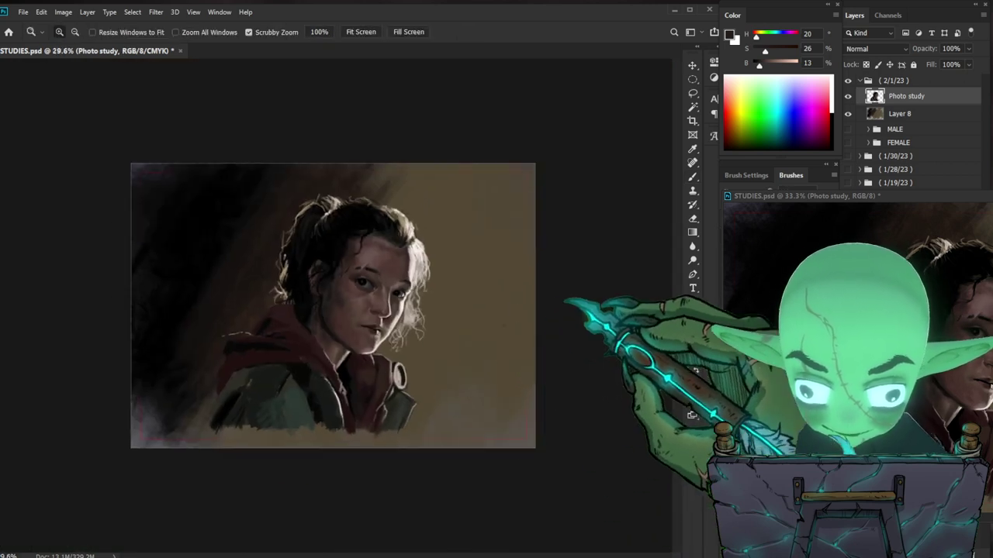
Step: Darken the iris and pupil of the near eye with sampled black, using a 10 px brush
{"action": "mouse_move", "coordinate": [401, 343]}
{"action": "left_mouse_down"}
{"action": "mouse_move", "coordinate": [432, 338]}
{"action": "mouse_move", "coordinate": [431, 348]}
{"action": "left_mouse_up"}
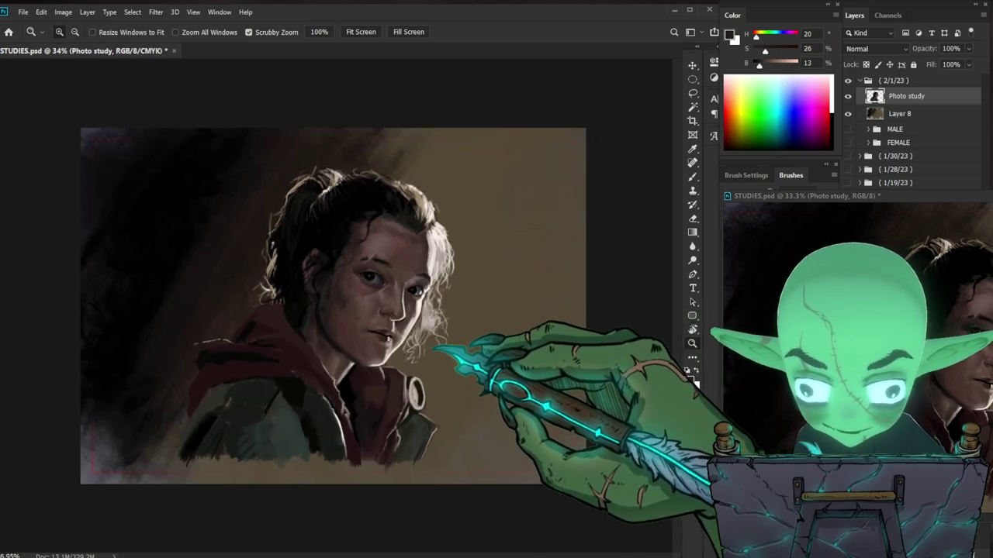
{"action": "left_click_drag", "start_coordinate": [445, 286], "coordinate": [496, 284]}
{"action": "left_click_drag", "start_coordinate": [475, 420], "coordinate": [468, 440]}
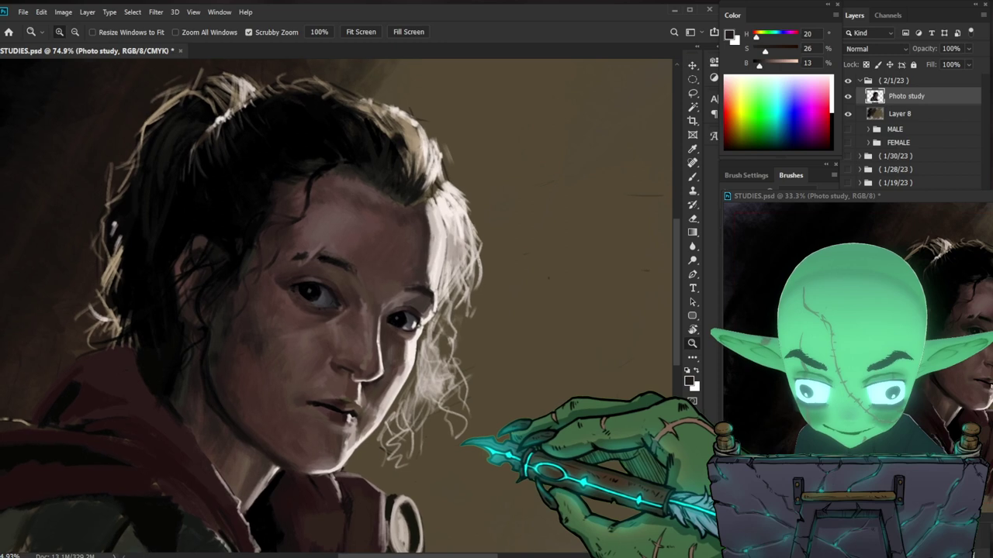
{"action": "left_click_drag", "start_coordinate": [408, 343], "coordinate": [380, 280]}
{"action": "left_click", "coordinate": [306, 284], "text": "alt"}
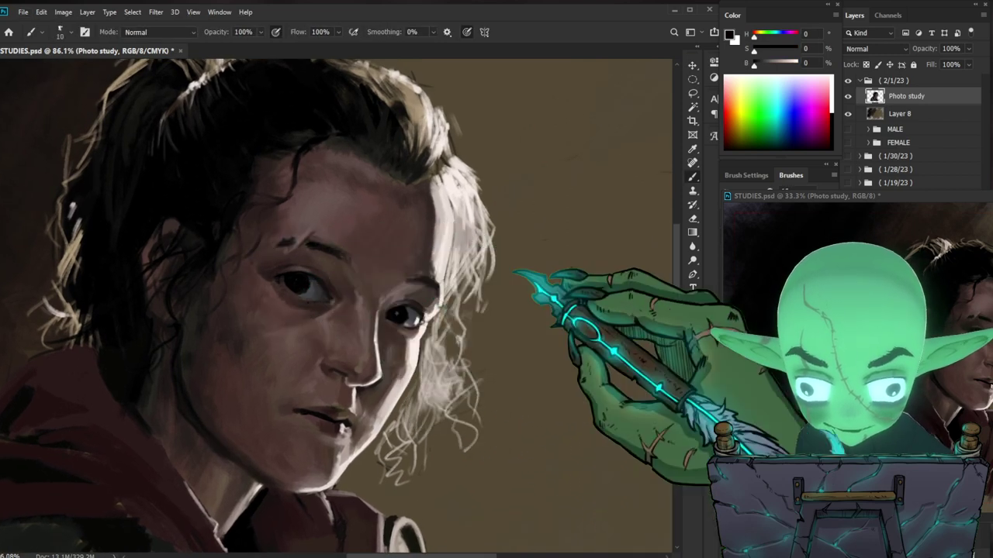
{"action": "key", "text": "z"}
{"action": "left_click_drag", "start_coordinate": [305, 275], "coordinate": [388, 228]}
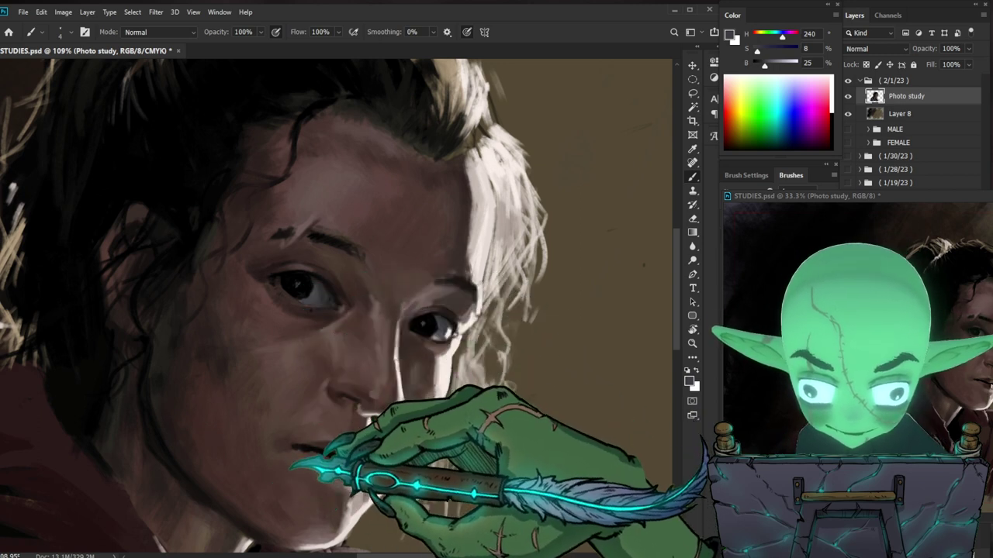
Step: Refine the catchlight and lower iris of the near eye with cool grey at 8% saturation and 25% brightness, using a 4 px brush
{"action": "left_click", "coordinate": [460, 344], "text": "ctrl"}
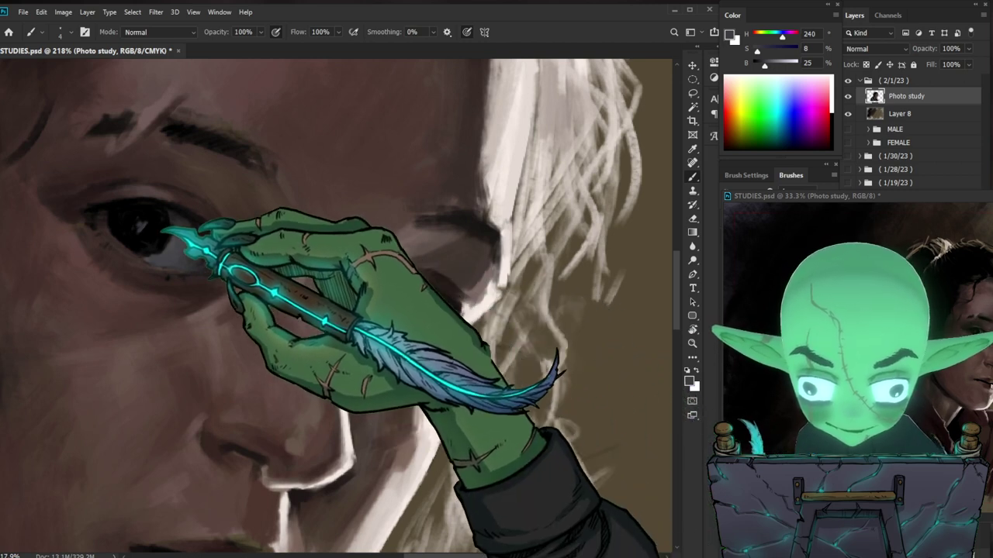
{"action": "left_click_drag", "start_coordinate": [227, 239], "coordinate": [361, 308]}
{"action": "left_click", "coordinate": [283, 307], "text": "alt"}
{"action": "left_click_drag", "start_coordinate": [324, 349], "coordinate": [273, 355]}
{"action": "left_click_drag", "start_coordinate": [453, 308], "coordinate": [491, 291]}
{"action": "left_click_drag", "start_coordinate": [432, 257], "coordinate": [458, 259]}
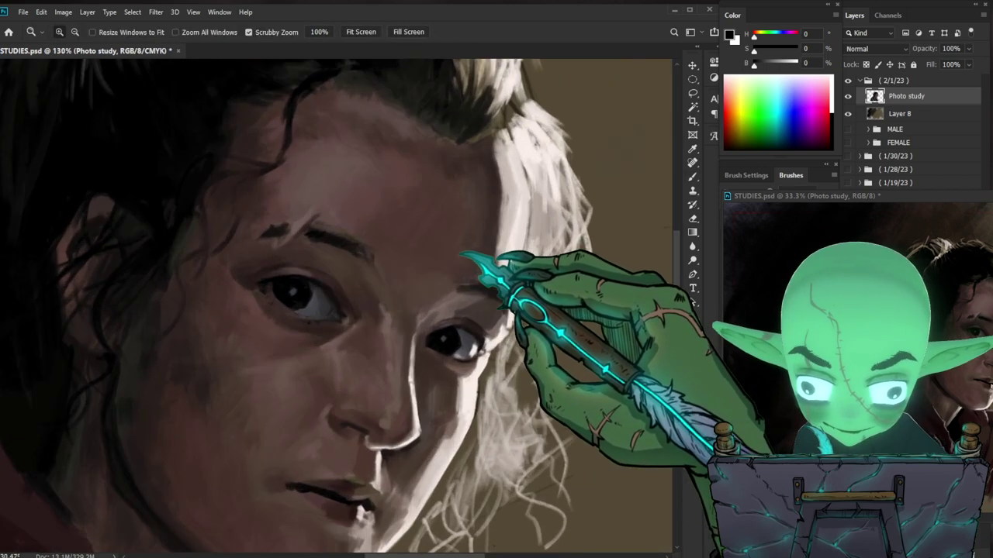
Step: Define the near eye's iris edge, alternating sampled cool grey and black with the 4 px brush
{"action": "key", "text": "b"}
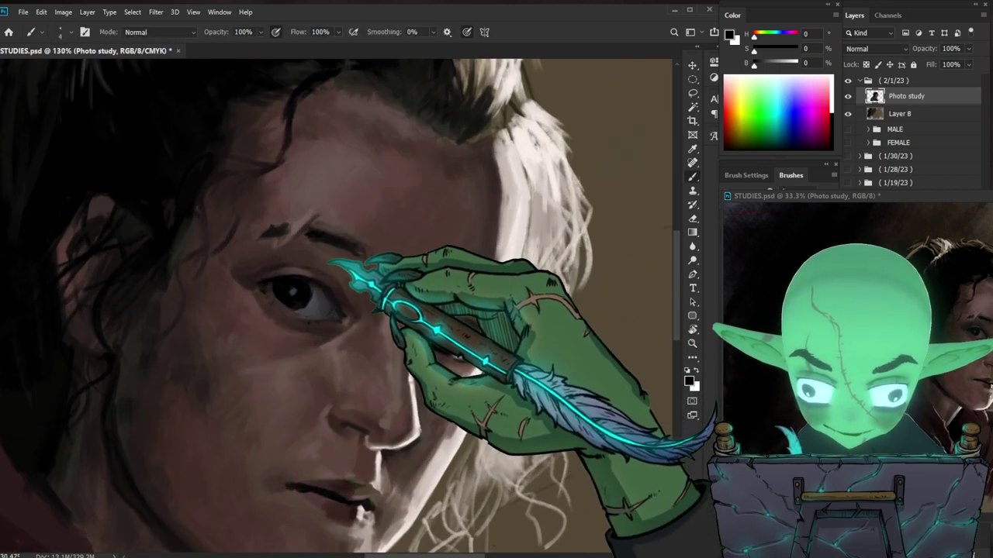
{"action": "left_click", "coordinate": [295, 288], "text": "alt"}
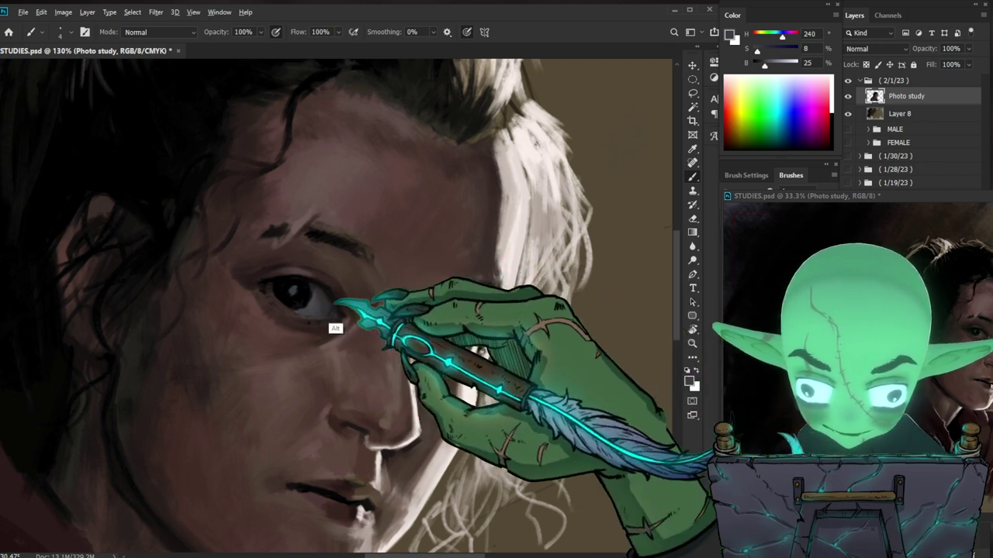
{"action": "left_click", "coordinate": [297, 307], "text": "alt"}
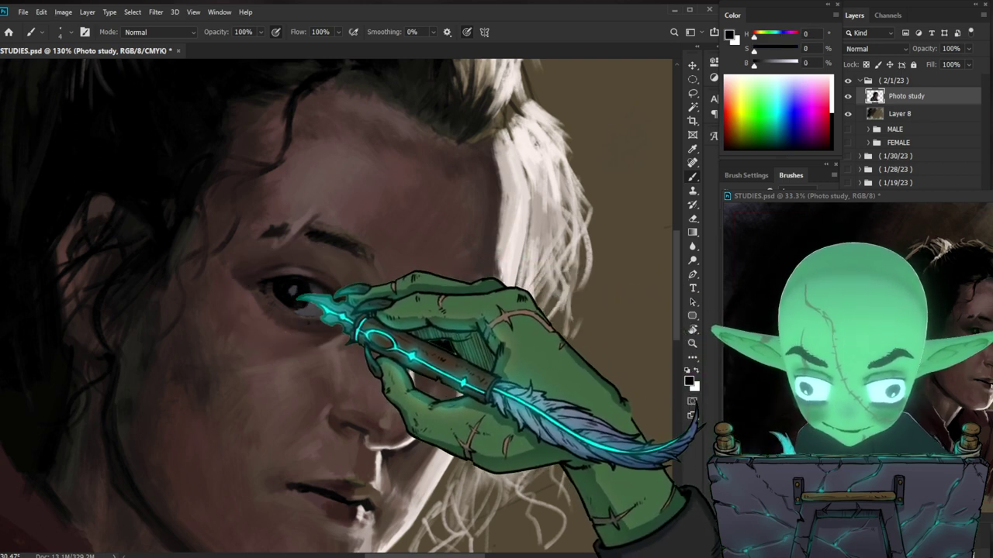
Step: Add detail to the far eye's iris with sampled cool grey at 8% saturation and 25% brightness, using a 4 px brush
{"action": "key", "text": "z"}
{"action": "left_click_drag", "start_coordinate": [338, 328], "coordinate": [304, 340]}
{"action": "mouse_move", "coordinate": [440, 286]}
{"action": "left_mouse_down"}
{"action": "mouse_move", "coordinate": [479, 294]}
{"action": "mouse_move", "coordinate": [488, 277]}
{"action": "mouse_move", "coordinate": [467, 284]}
{"action": "left_mouse_up"}
{"action": "key", "text": "b"}
{"action": "left_click", "coordinate": [419, 304], "text": "alt"}
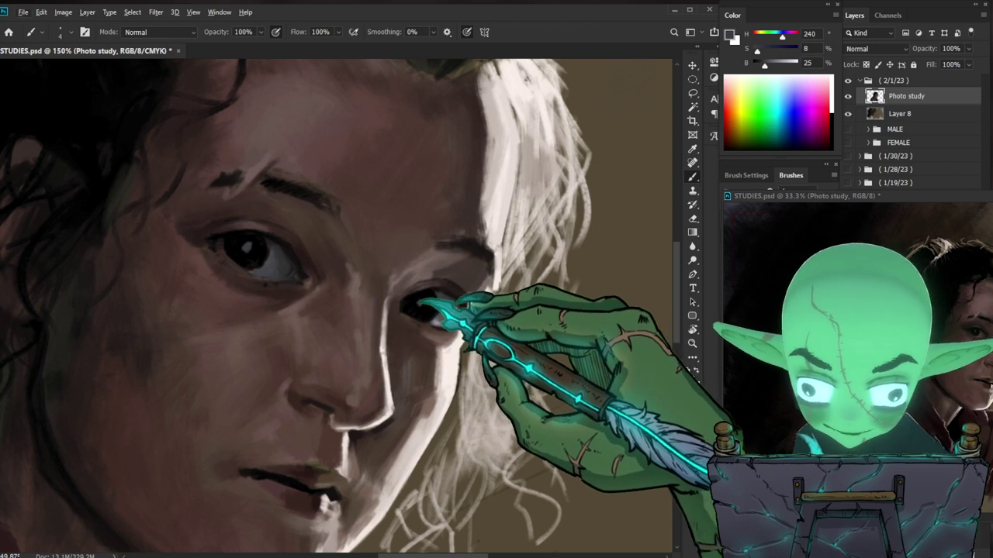
{"action": "left_click_drag", "start_coordinate": [419, 303], "coordinate": [455, 313]}
{"action": "key", "text": "ctrl+space"}
{"action": "key", "text": "space"}
{"action": "left_click_drag", "start_coordinate": [563, 384], "coordinate": [569, 358]}
{"action": "scroll", "coordinate": [382, 294], "scroll_direction": "down", "scroll_amount": 3}
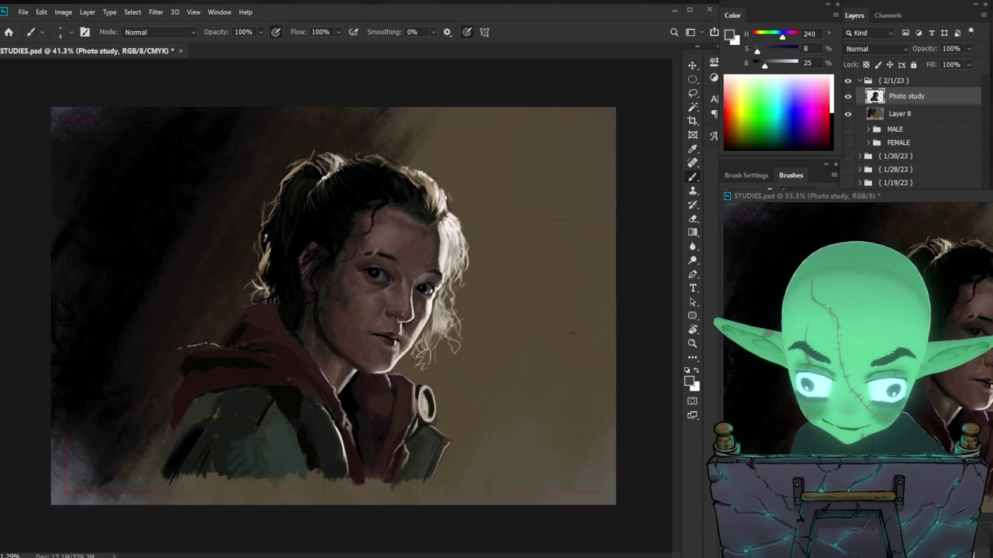
Step: Touch up the bright highlight at the lip corner with a sampled pale tone at 8% saturation and 84% brightness, using a 4 px brush
{"action": "key", "text": "ctrl+space"}
{"action": "left_click_drag", "start_coordinate": [400, 331], "coordinate": [439, 333]}
{"action": "key", "text": "b"}
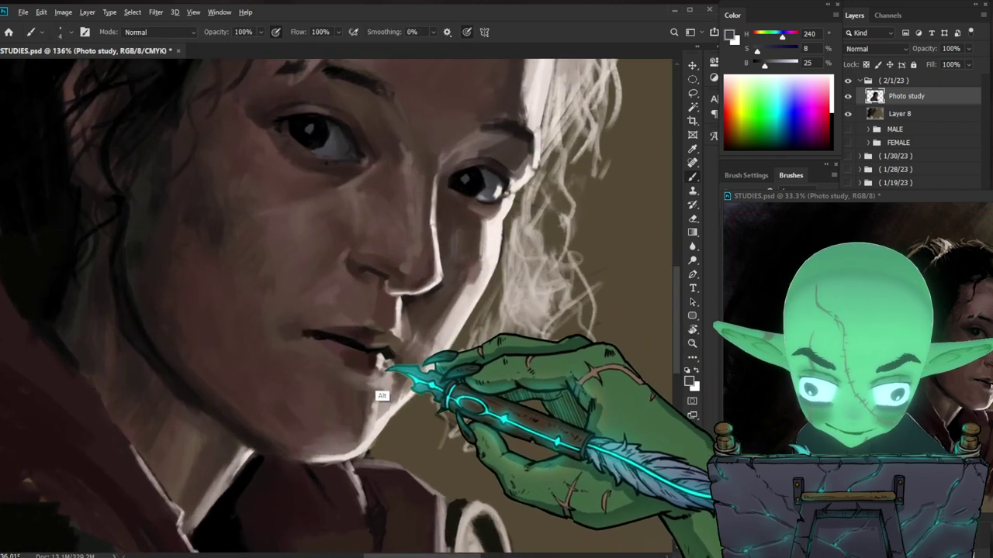
{"action": "left_click", "coordinate": [381, 387], "text": "alt"}
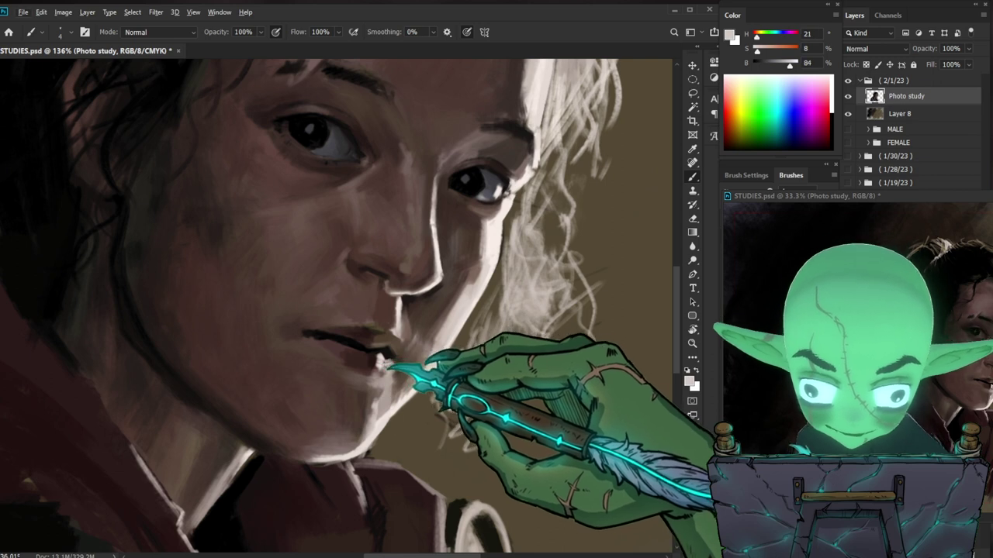
{"action": "key", "text": "space"}
{"action": "left_click_drag", "start_coordinate": [509, 361], "coordinate": [477, 391]}
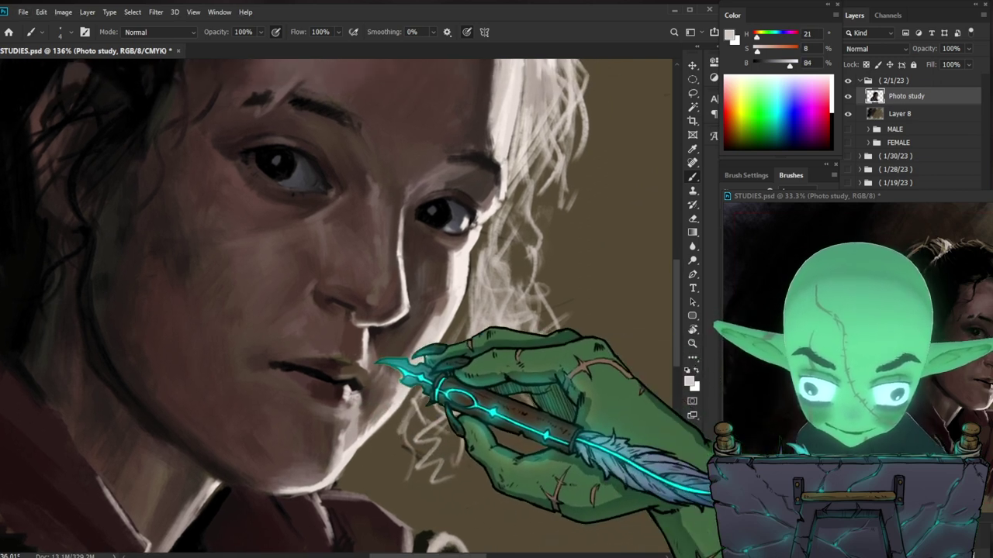
{"action": "key", "text": "z"}
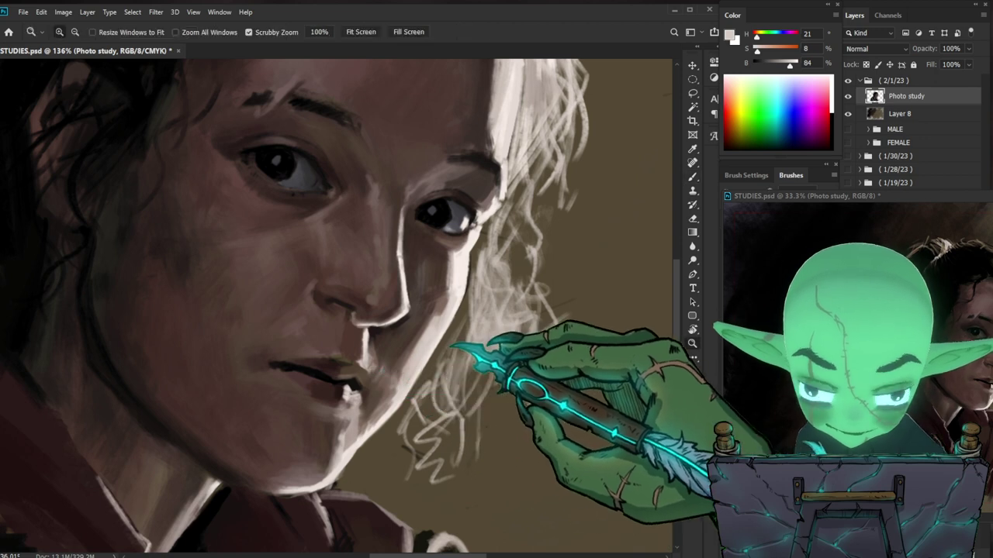
{"action": "left_click_drag", "start_coordinate": [484, 359], "coordinate": [419, 361]}
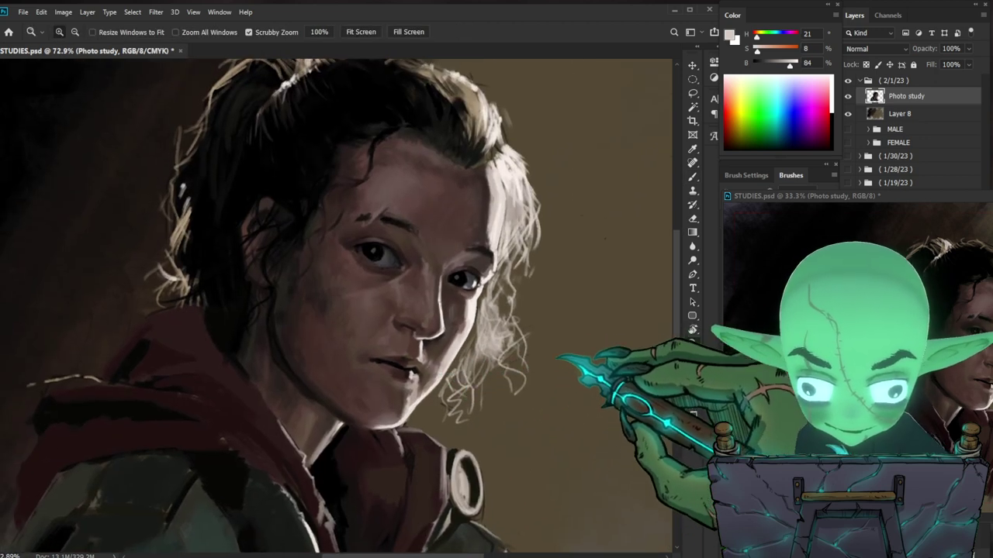
Step: Touch up the light rim along the front edge of the hood and jacket with the pale tone at 84% brightness
{"action": "key", "text": "b"}
{"action": "left_click_drag", "start_coordinate": [456, 484], "coordinate": [528, 311]}
{"action": "key", "text": "z"}
{"action": "mouse_move", "coordinate": [504, 348]}
{"action": "left_mouse_down"}
{"action": "mouse_move", "coordinate": [472, 359]}
{"action": "mouse_move", "coordinate": [440, 448]}
{"action": "left_mouse_up"}
{"action": "key", "text": "b"}
{"action": "key", "text": "z"}
{"action": "left_click_drag", "start_coordinate": [330, 418], "coordinate": [344, 413]}
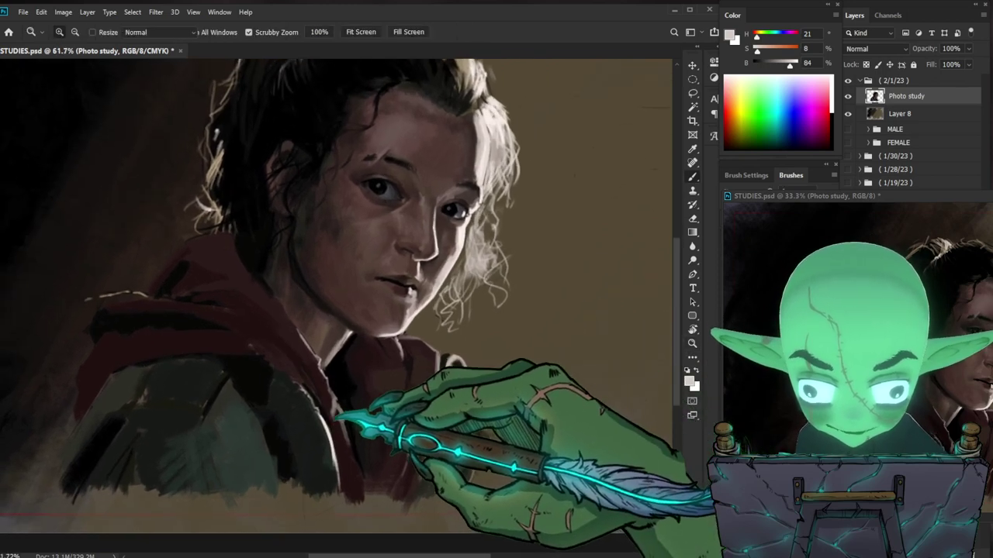
Step: Deepen the jacket's shoulder shadows with a sampled near-black at 33% saturation and 1% brightness, using 9 px and 20 px brushes
{"action": "key", "text": "b"}
{"action": "left_click", "coordinate": [220, 418], "text": "alt"}
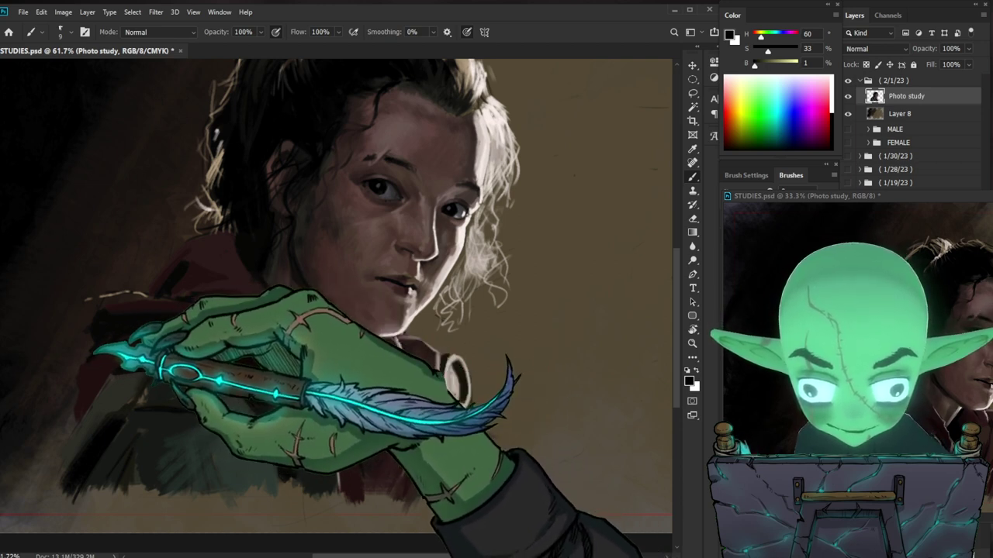
{"action": "left_click", "coordinate": [737, 435]}
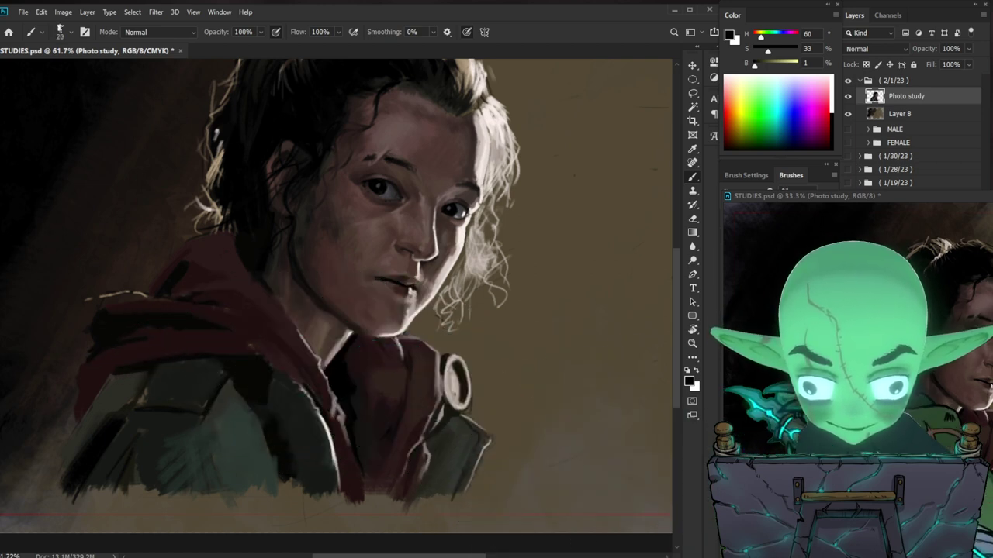
Step: Darken the folds of the red hood with sampled black, varying the brush between 8 px and 25 px
{"action": "left_click", "coordinate": [146, 318], "text": "alt"}
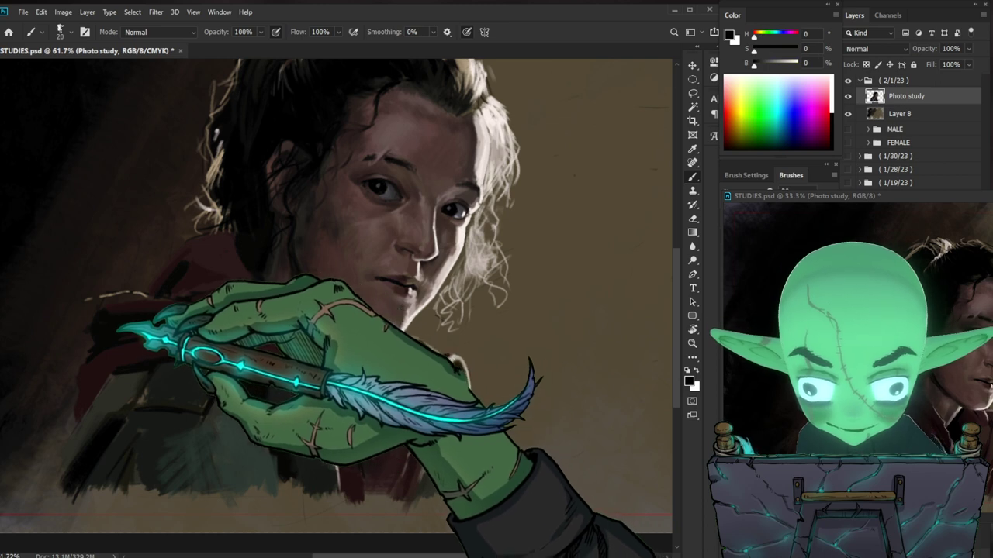
{"action": "key", "text": "bracketleft"}
{"action": "key", "text": "bracketleft"}
{"action": "key", "text": "bracketleft"}
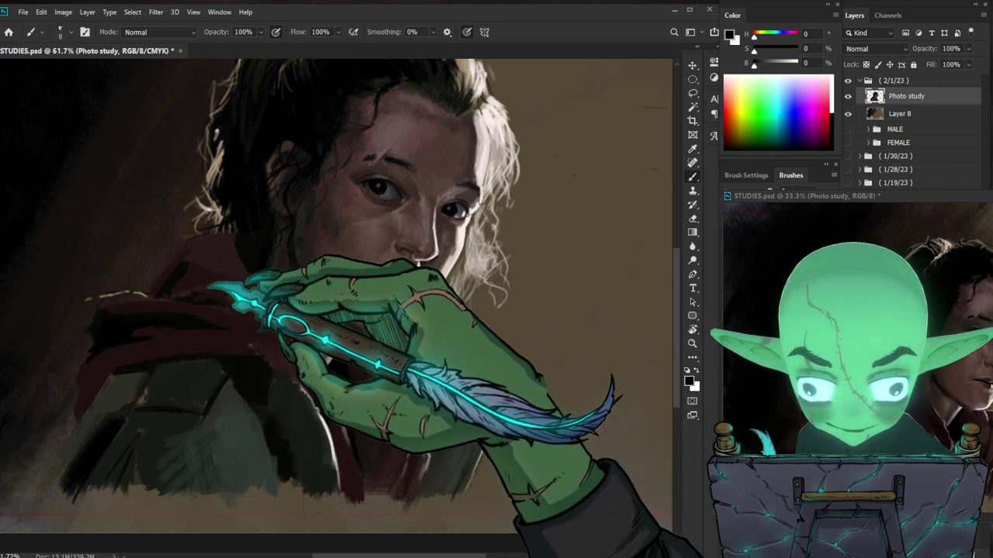
{"action": "key", "text": "bracketright"}
{"action": "key", "text": "bracketright"}
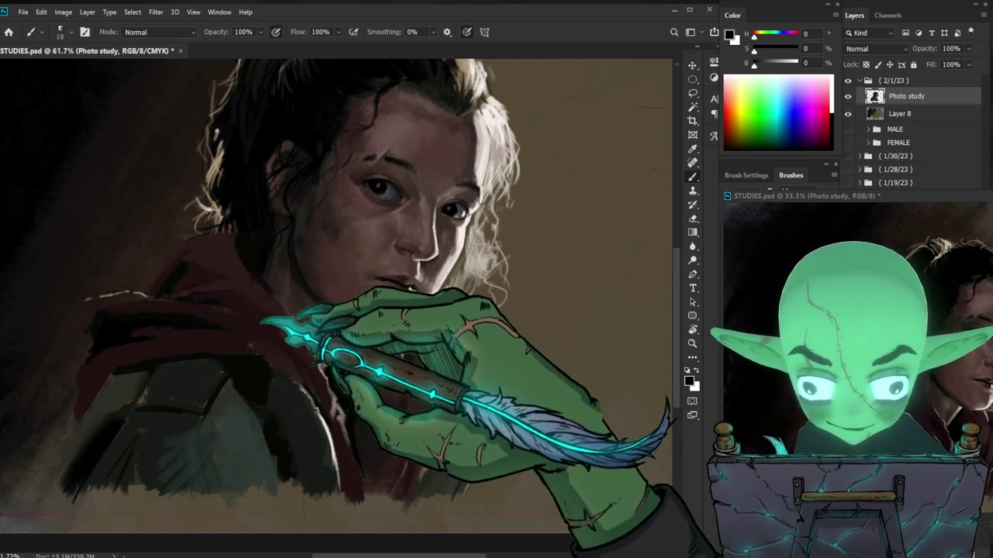
{"action": "key", "text": "bracketright"}
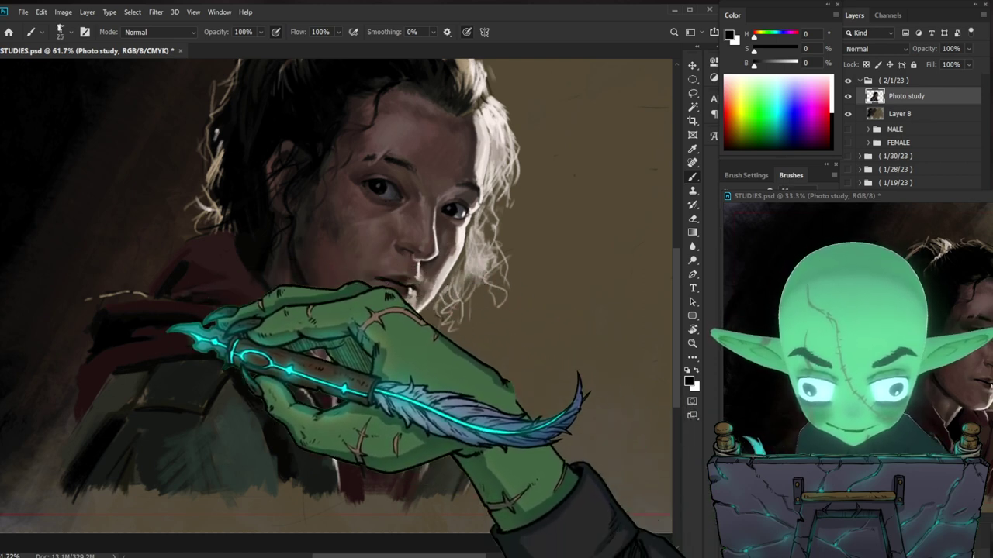
Step: Paint black shadows and seams on the jacket shoulder beneath the hood, varying the brush from 6 px to 35 px
{"action": "key", "text": "bracketleft"}
{"action": "key", "text": "bracketleft"}
{"action": "key", "text": "bracketleft"}
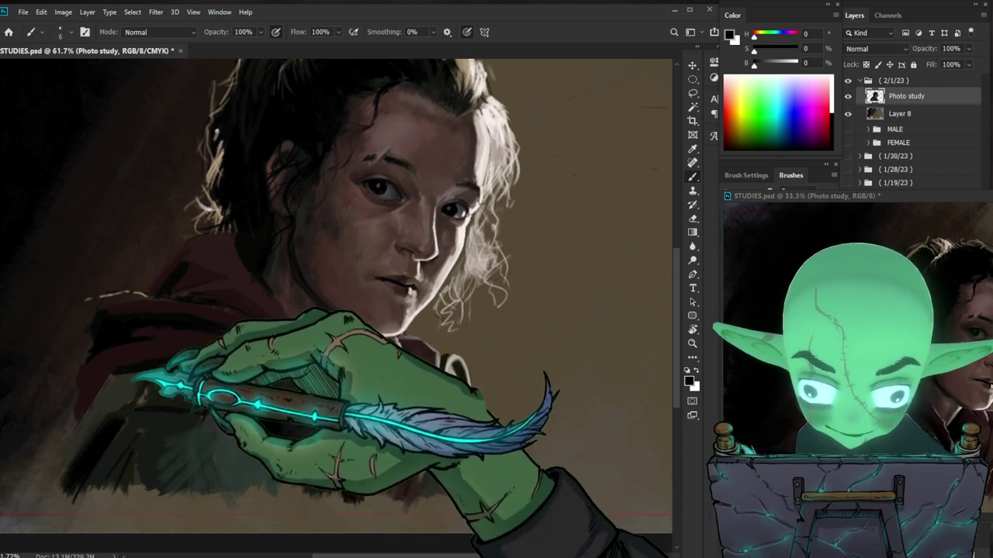
{"action": "key", "text": "]"}
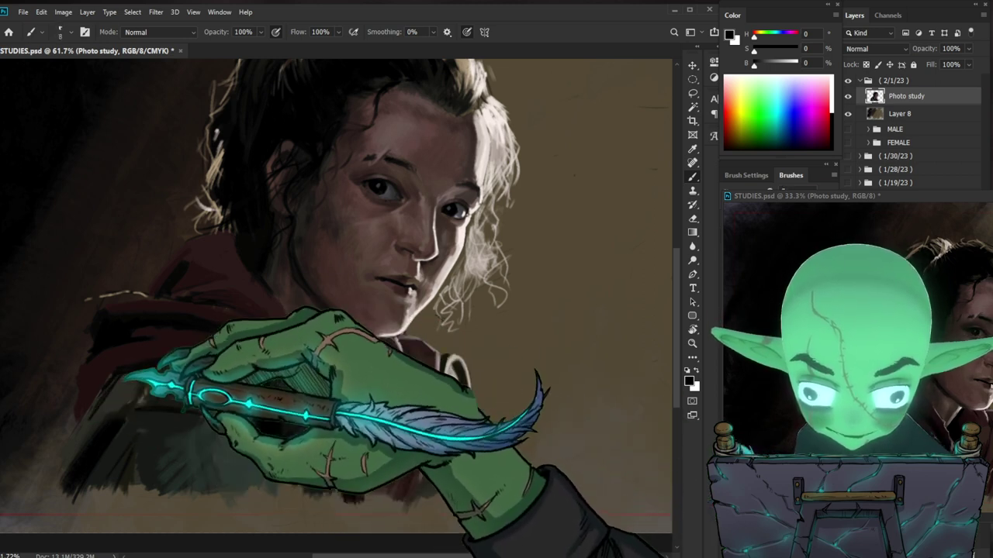
{"action": "key", "text": "bracketright"}
{"action": "key", "text": "bracketright"}
{"action": "key", "text": "bracketright"}
{"action": "key", "text": "bracketright"}
{"action": "key", "text": "bracketright"}
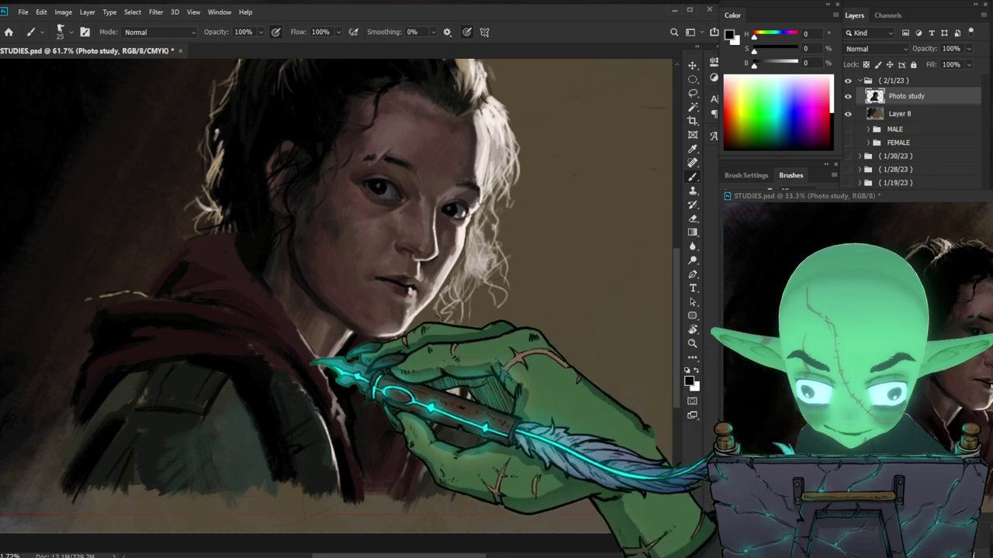
{"action": "key", "text": "bracketright"}
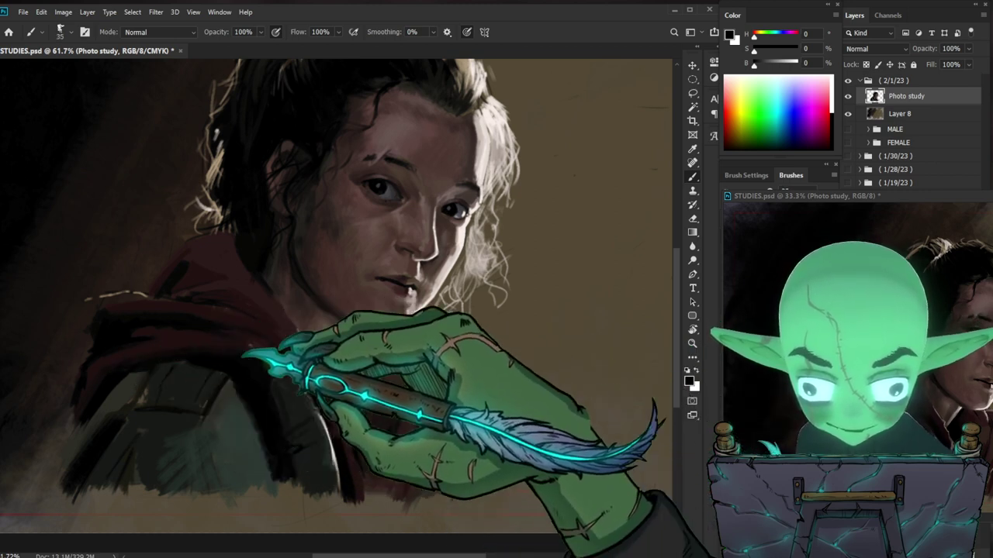
Step: Blend the shadowed skin of the forehead and brow area with a sampled red-brown at 33% saturation and 23% brightness, using 20 px and 25 px brushes
{"action": "key", "text": "ctrl+space"}
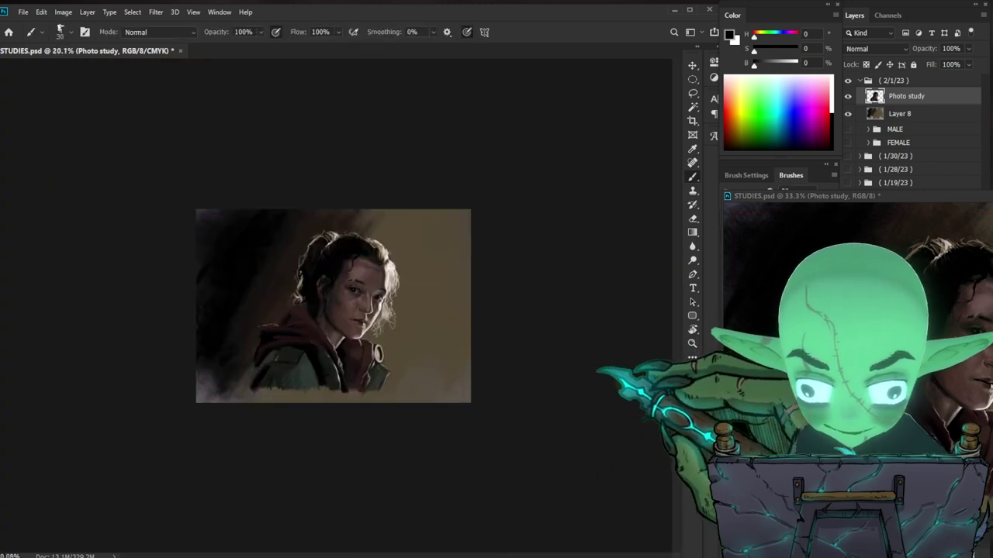
{"action": "key", "text": "ctrl+space"}
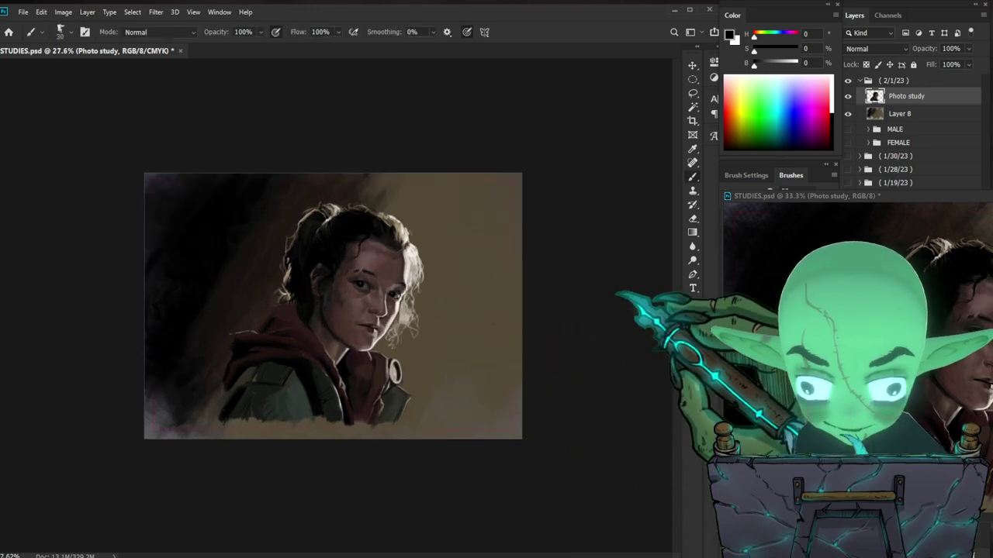
{"action": "key", "text": "ctrl+space"}
{"action": "key", "text": "ctrl+plus"}
{"action": "key", "text": "ctrl+plus"}
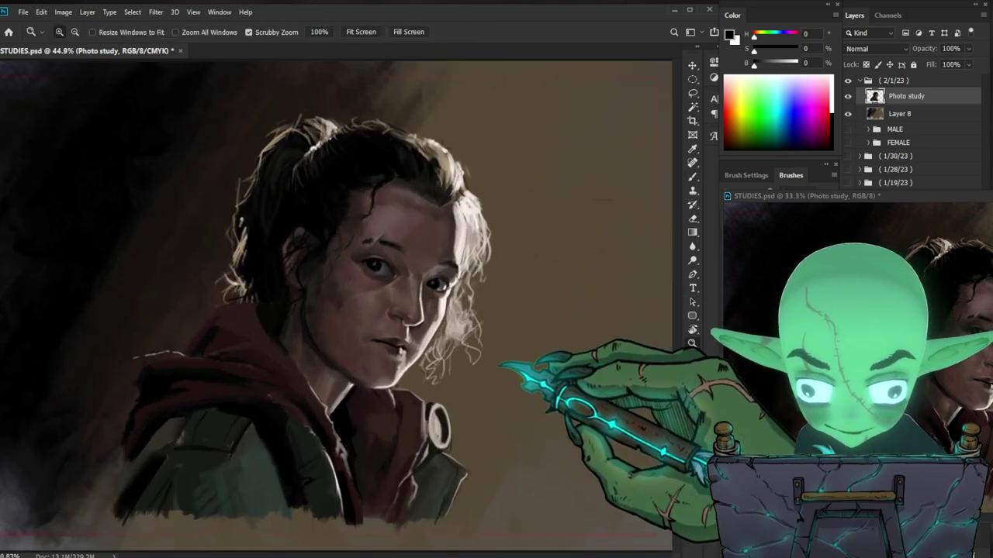
{"action": "left_click_drag", "start_coordinate": [404, 223], "coordinate": [443, 242]}
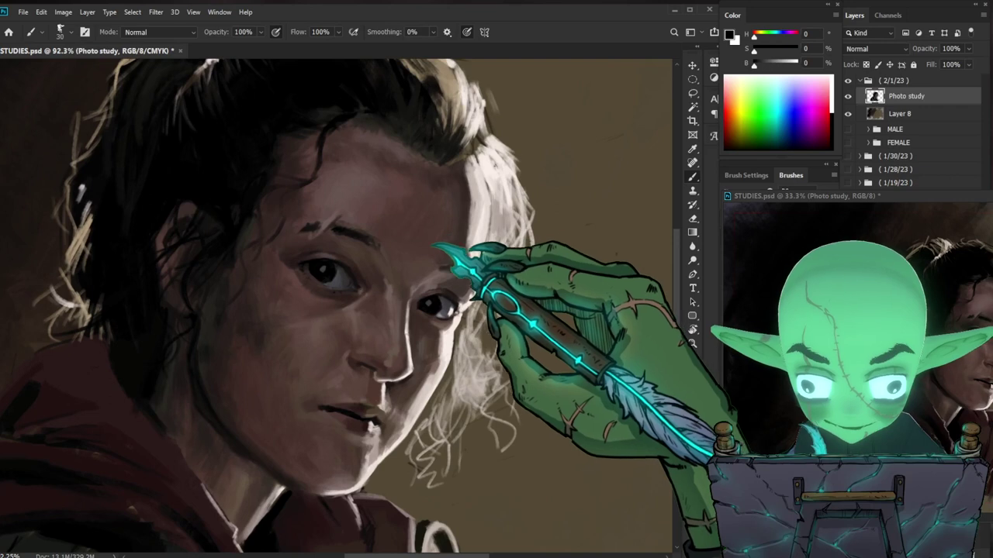
{"action": "key", "text": "alt"}
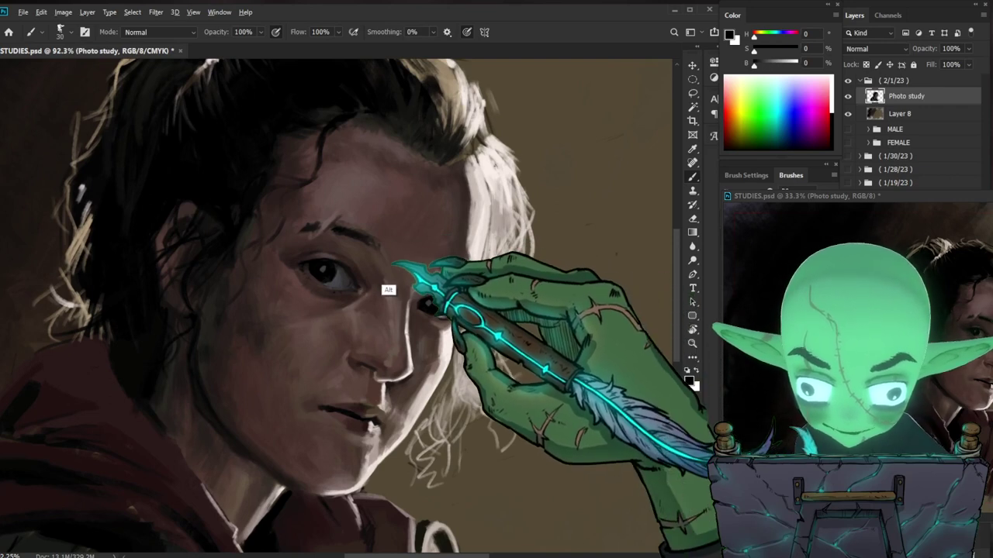
{"action": "left_click", "coordinate": [324, 256], "text": "alt"}
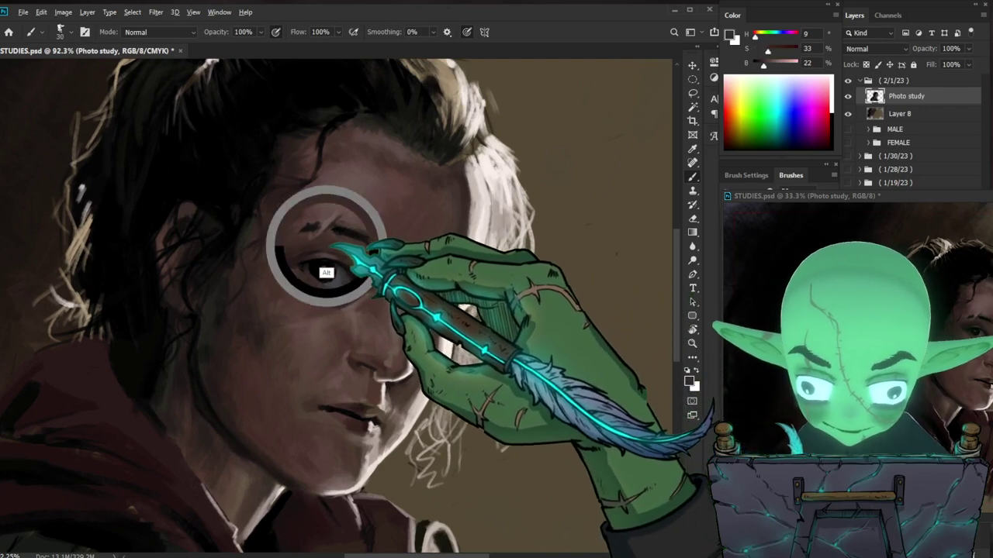
{"action": "key", "text": "bracketleft"}
{"action": "key", "text": "bracketleft"}
{"action": "key", "text": "bracketleft"}
{"action": "key", "text": "bracketleft"}
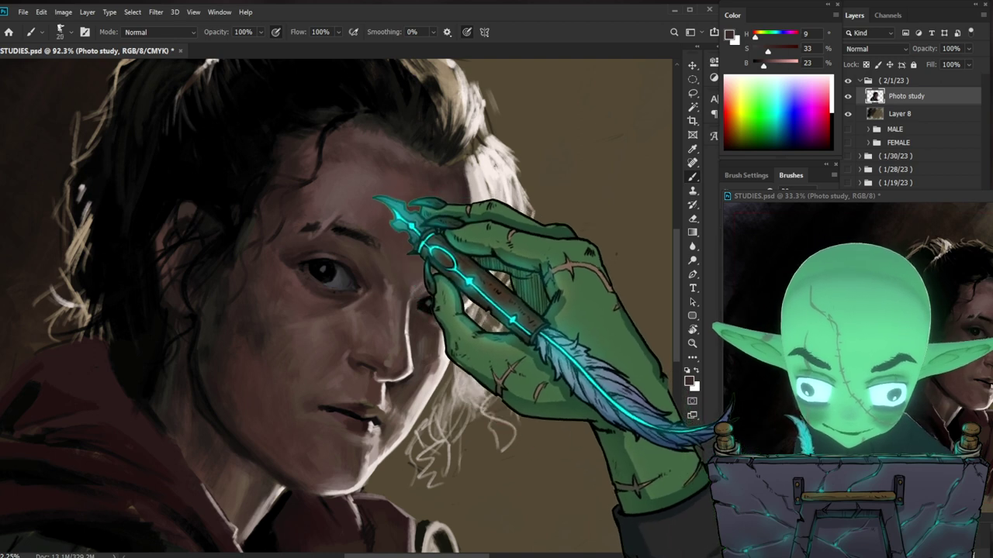
{"action": "key", "text": "bracketright"}
{"action": "key", "text": "bracketright"}
{"action": "key", "text": "bracketright"}
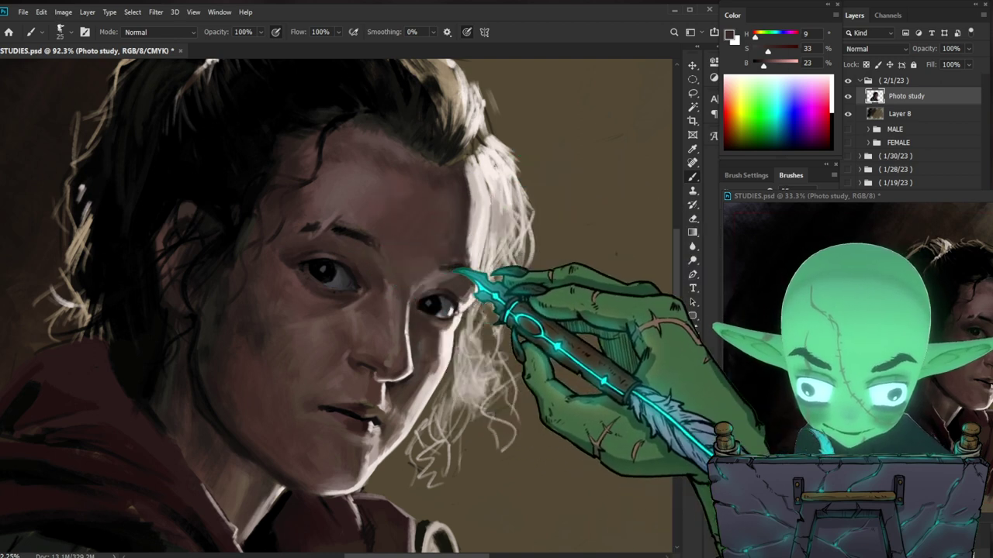
Step: Refine the far eyebrow and upper eyelid with a sampled brown at 26% saturation and 23% brightness, varying the brush from 8 px to 15 px
{"action": "key", "text": "bracketleft"}
{"action": "key", "text": "bracketleft"}
{"action": "key", "text": "bracketleft"}
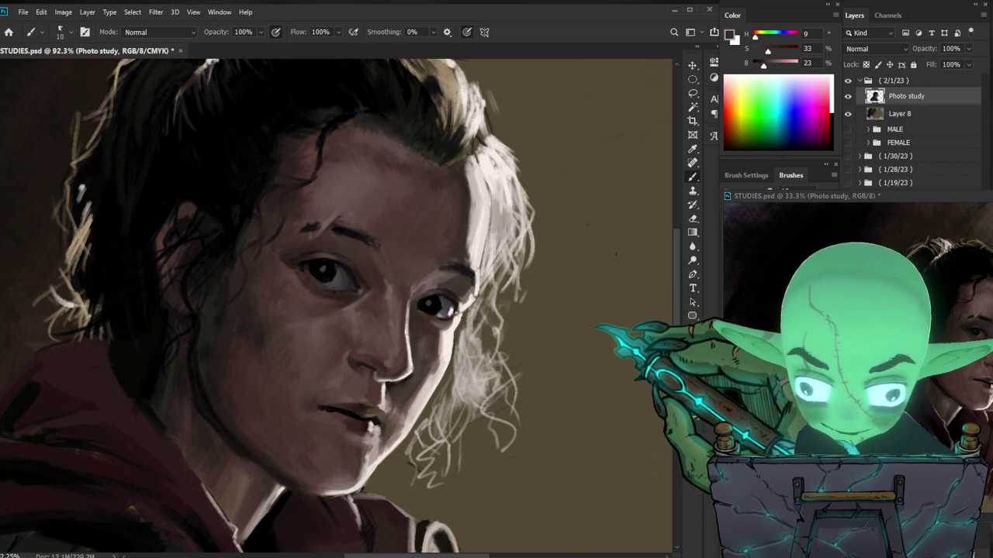
{"action": "key", "text": "bracketleft"}
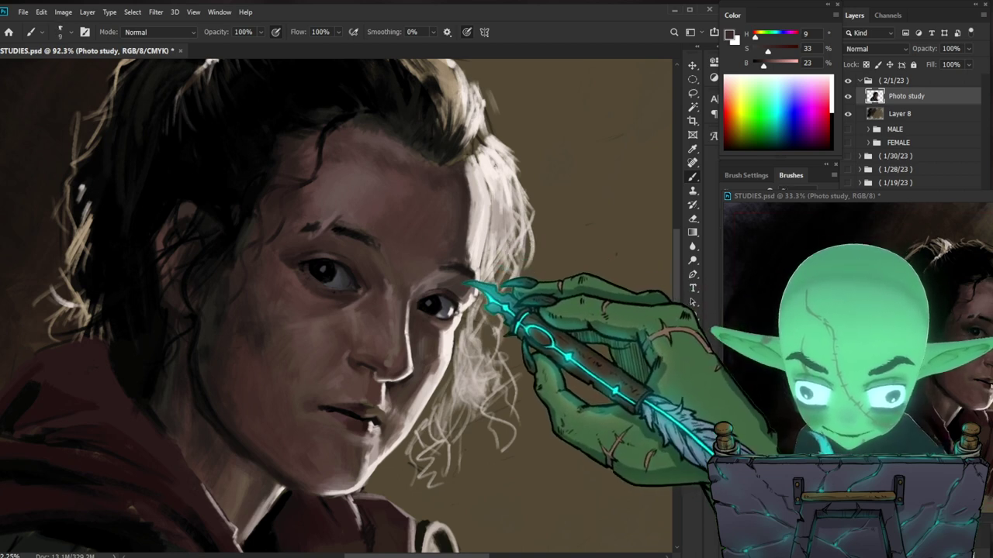
{"action": "left_click", "coordinate": [467, 290], "text": "alt"}
{"action": "left_click", "coordinate": [456, 242], "text": "alt"}
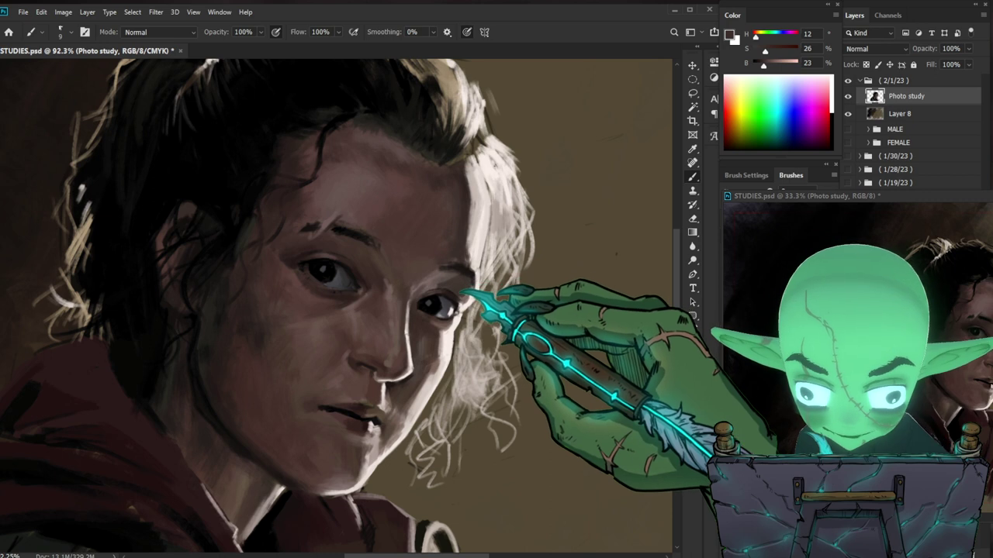
{"action": "key", "text": "bracketleft"}
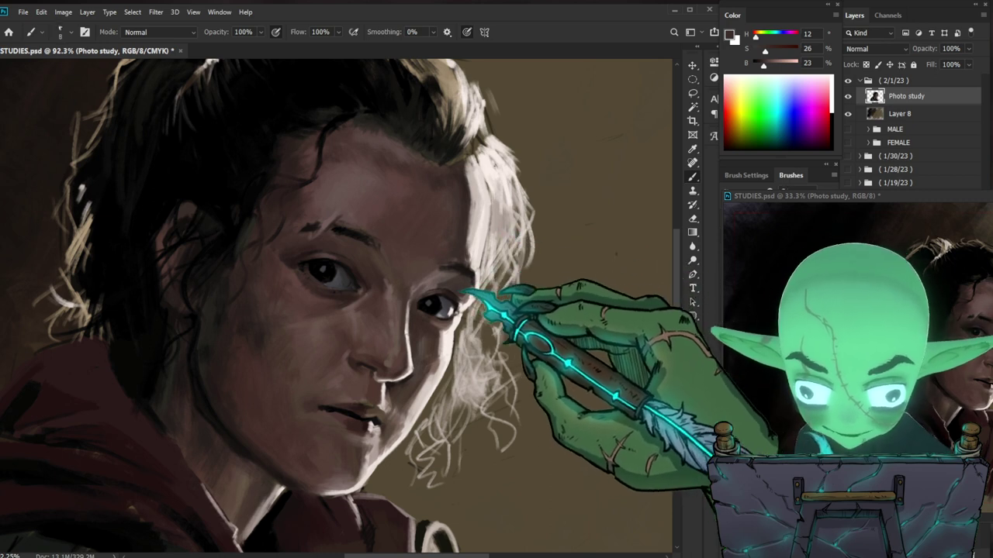
{"action": "key", "text": "bracketright"}
{"action": "key", "text": "bracketright"}
{"action": "key", "text": "bracketright"}
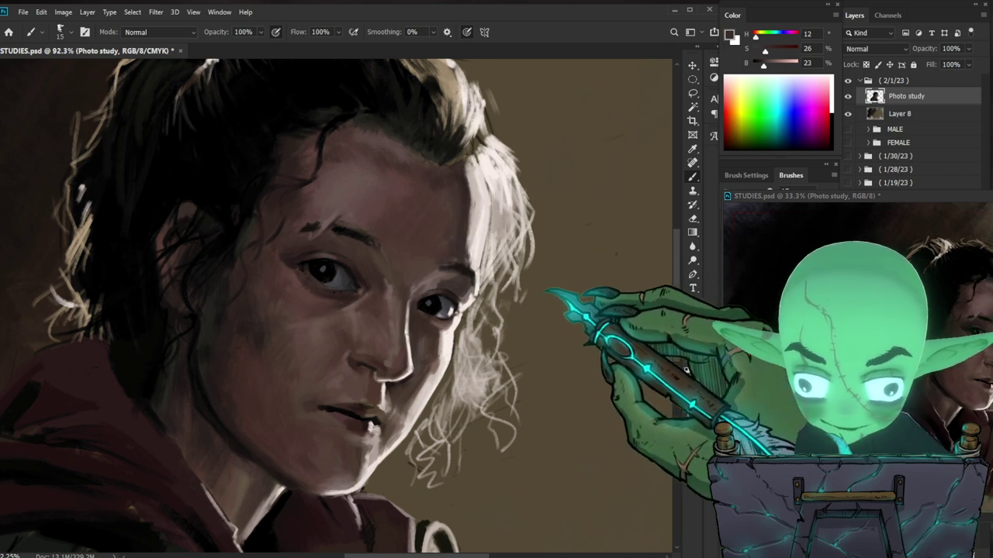
Step: Touch up the skin beneath the far eyebrow with a sampled skin tone at 19% saturation and 45% brightness, using a 15 px brush
{"action": "key", "text": "ctrl+space"}
{"action": "mouse_move", "coordinate": [537, 287]}
{"action": "left_mouse_down"}
{"action": "mouse_move", "coordinate": [442, 287]}
{"action": "mouse_move", "coordinate": [421, 263]}
{"action": "mouse_move", "coordinate": [485, 261]}
{"action": "left_mouse_up"}
{"action": "key", "text": "ctrl+space"}
{"action": "key", "text": "ctrl+space"}
{"action": "left_click", "coordinate": [394, 297], "text": "alt"}
{"action": "left_click", "coordinate": [384, 327], "text": "alt"}
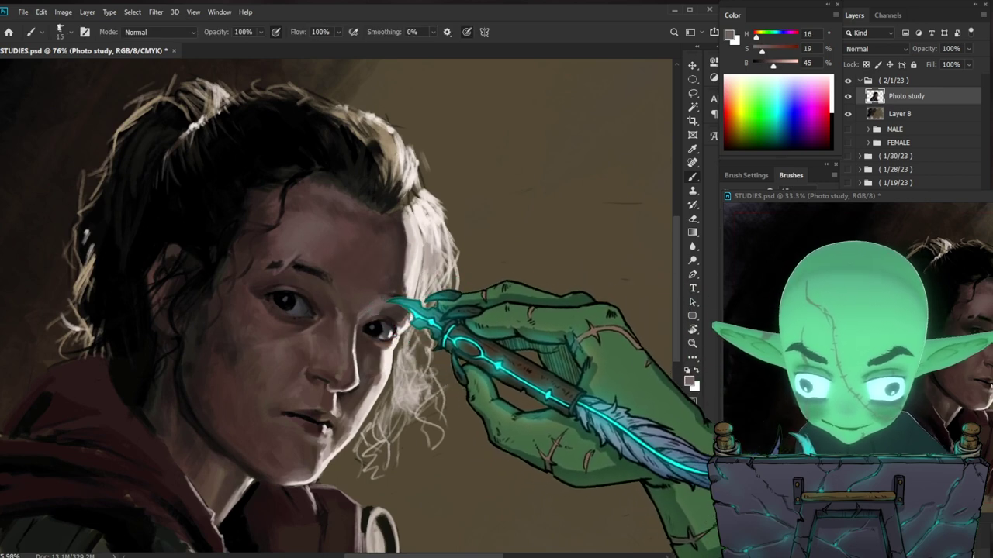
{"action": "key", "text": "space"}
{"action": "left_click_drag", "start_coordinate": [532, 350], "coordinate": [556, 288]}
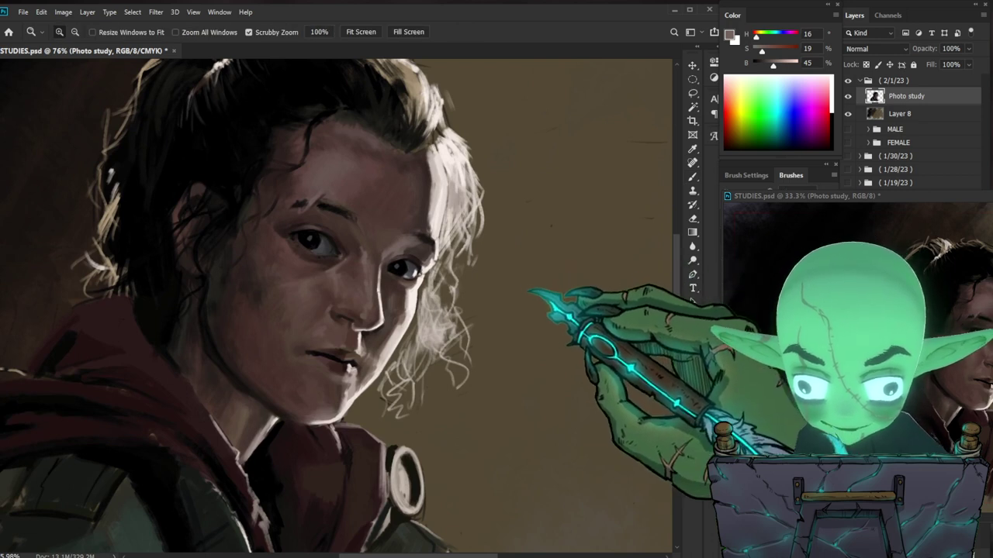
Step: Define the far eyebrow with a 9 px dark brown at 9% brightness, and retouch skin beside the near brow with a tone at 30% brightness
{"action": "scroll", "coordinate": [449, 128], "scroll_direction": "up", "scroll_amount": 2}
{"action": "left_click", "coordinate": [411, 310], "text": "alt"}
{"action": "key", "text": "bracketleft"}
{"action": "key", "text": "bracketleft"}
{"action": "left_click_drag", "start_coordinate": [417, 284], "coordinate": [412, 282]}
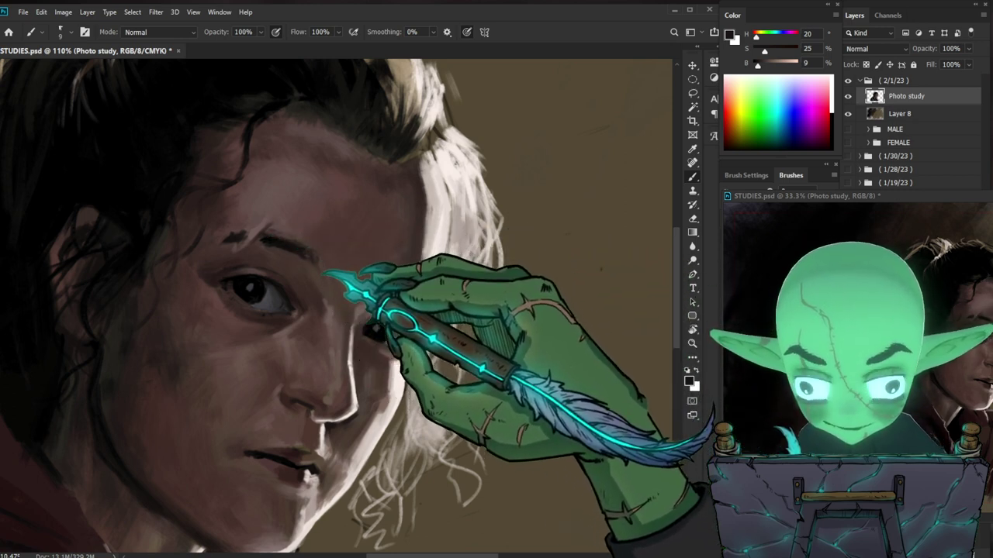
{"action": "left_click", "coordinate": [318, 279], "text": "alt"}
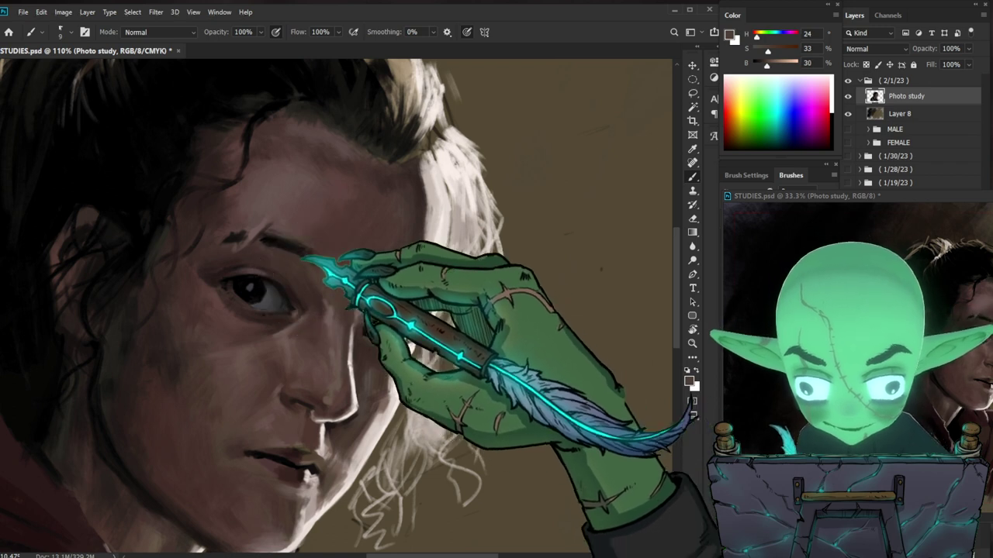
Step: Deepen the shadow along the jaw and neck with a sampled near-black at 30% saturation and 4% brightness, enlarging the brush to 35 px
{"action": "key", "text": "z"}
{"action": "left_click_drag", "start_coordinate": [620, 403], "coordinate": [522, 423]}
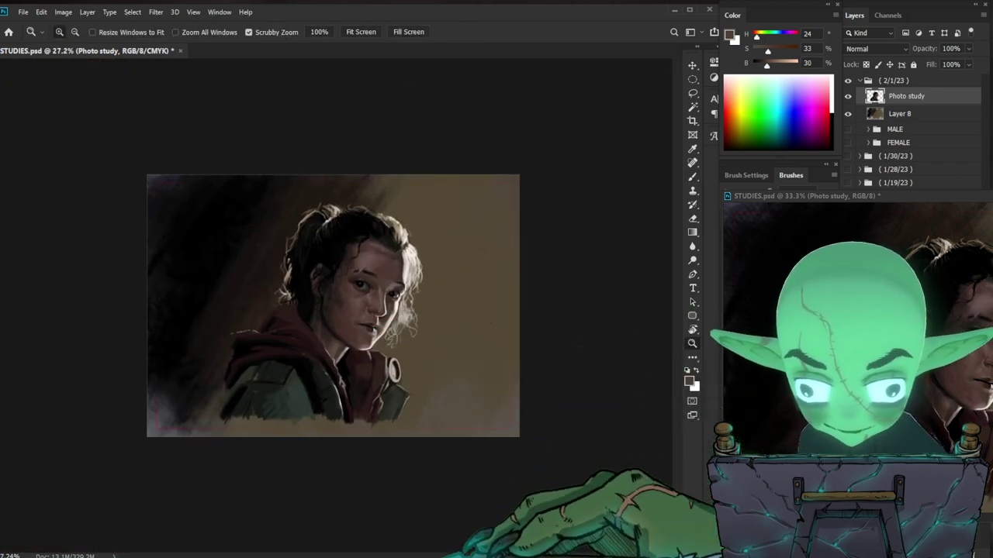
{"action": "mouse_move", "coordinate": [318, 334]}
{"action": "left_mouse_down"}
{"action": "mouse_move", "coordinate": [366, 332]}
{"action": "mouse_move", "coordinate": [384, 305]}
{"action": "left_mouse_up"}
{"action": "left_click", "coordinate": [320, 330], "text": "alt"}
{"action": "left_click_drag", "start_coordinate": [328, 327], "coordinate": [332, 330]}
{"action": "left_click_drag", "start_coordinate": [435, 371], "coordinate": [482, 357]}
{"action": "key", "text": "bracketright"}
{"action": "key", "text": "bracketright"}
{"action": "key", "text": "bracketright"}
{"action": "key", "text": "bracketright"}
{"action": "key", "text": "bracketright"}
{"action": "key", "text": "bracketright"}
{"action": "key", "text": "bracketright"}
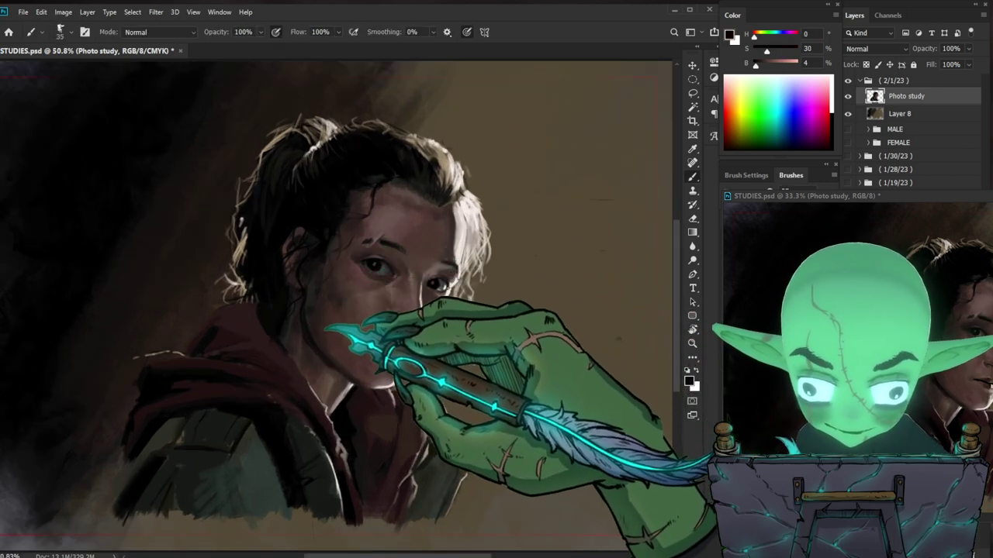
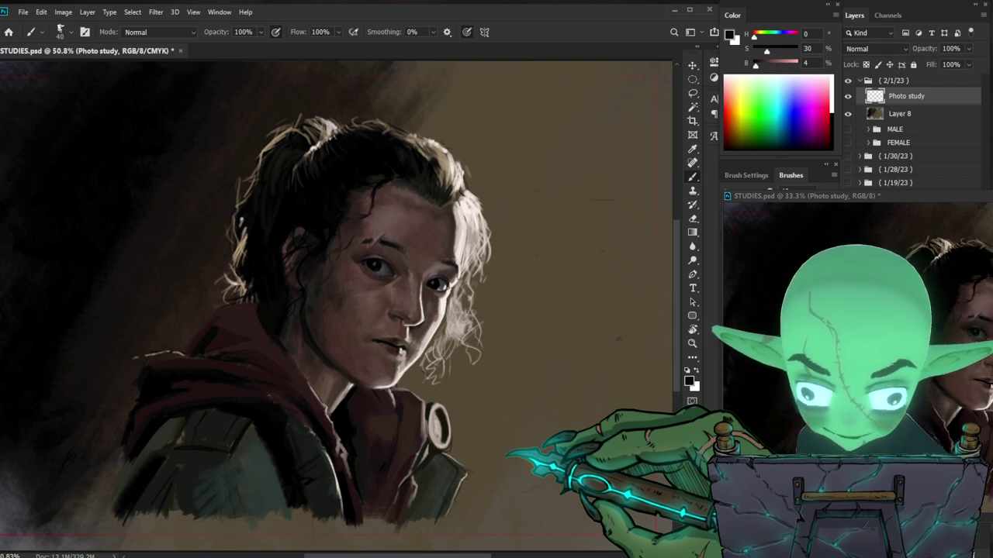
Step: Paint the shadowed cheek beneath the far eye with a sampled brown at 33% saturation and 24% brightness, using a 20 px brush
{"action": "key", "text": "z"}
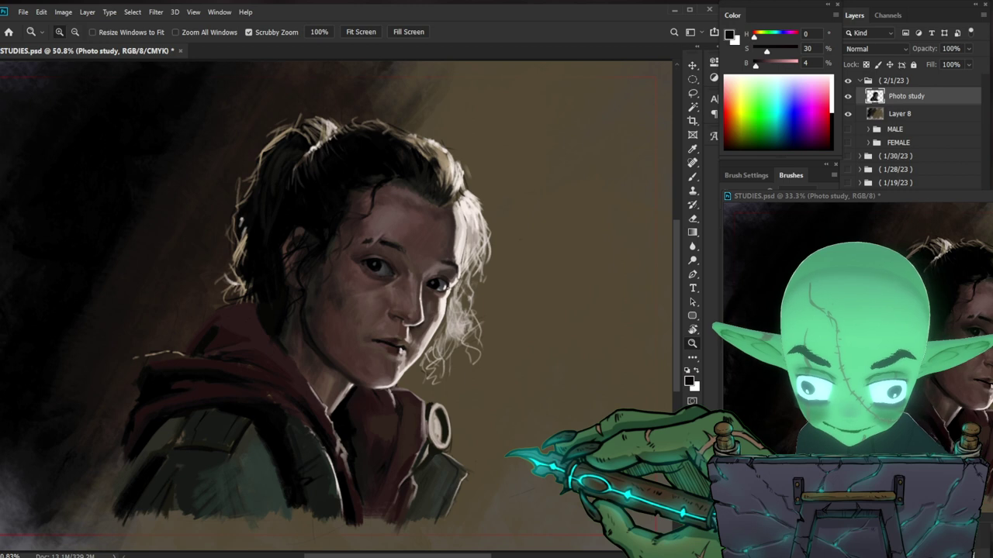
{"action": "left_click_drag", "start_coordinate": [500, 442], "coordinate": [494, 435]}
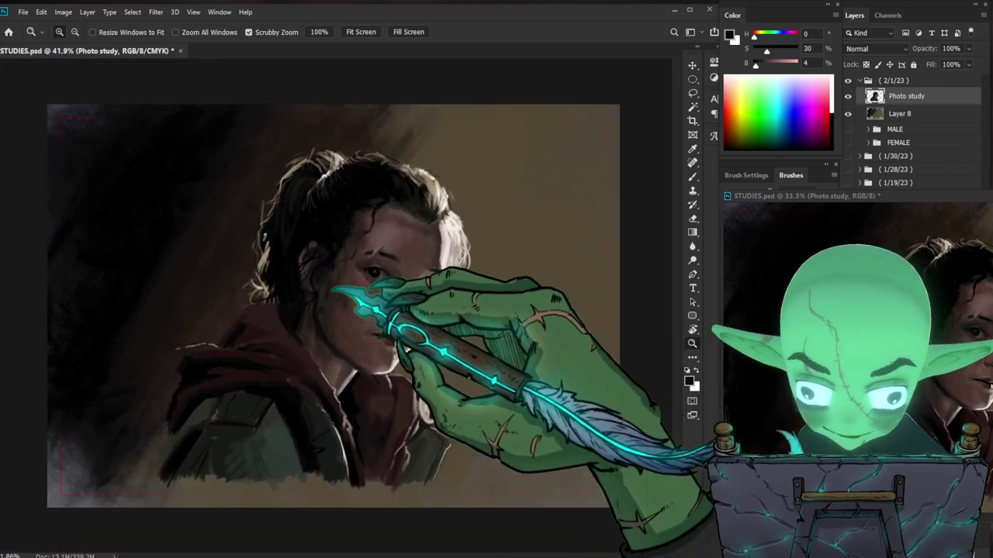
{"action": "left_click_drag", "start_coordinate": [339, 286], "coordinate": [355, 326]}
{"action": "key", "text": "b"}
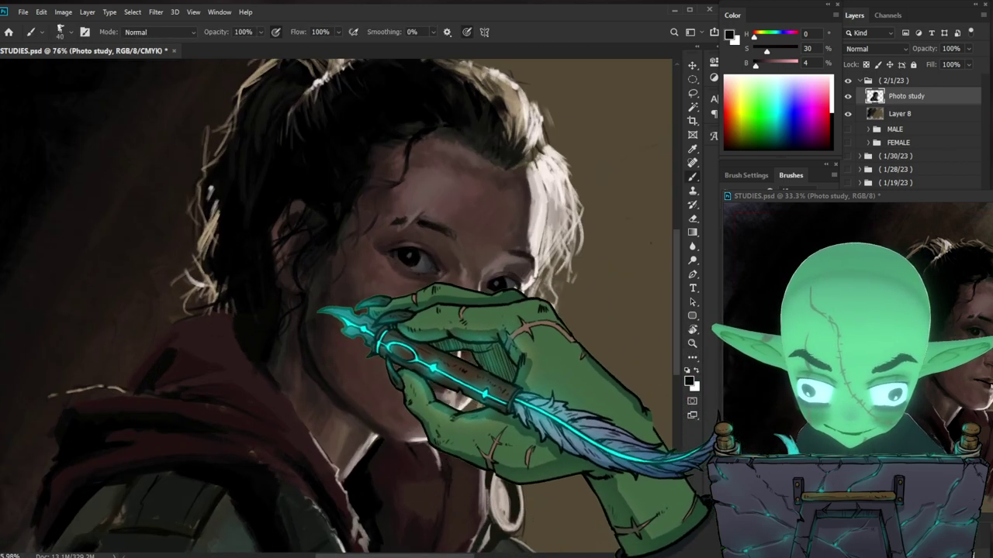
{"action": "key", "text": "z"}
{"action": "mouse_move", "coordinate": [480, 294]}
{"action": "left_mouse_down"}
{"action": "mouse_move", "coordinate": [424, 341]}
{"action": "mouse_move", "coordinate": [417, 332]}
{"action": "mouse_move", "coordinate": [423, 373]}
{"action": "left_mouse_up"}
{"action": "key", "text": "b"}
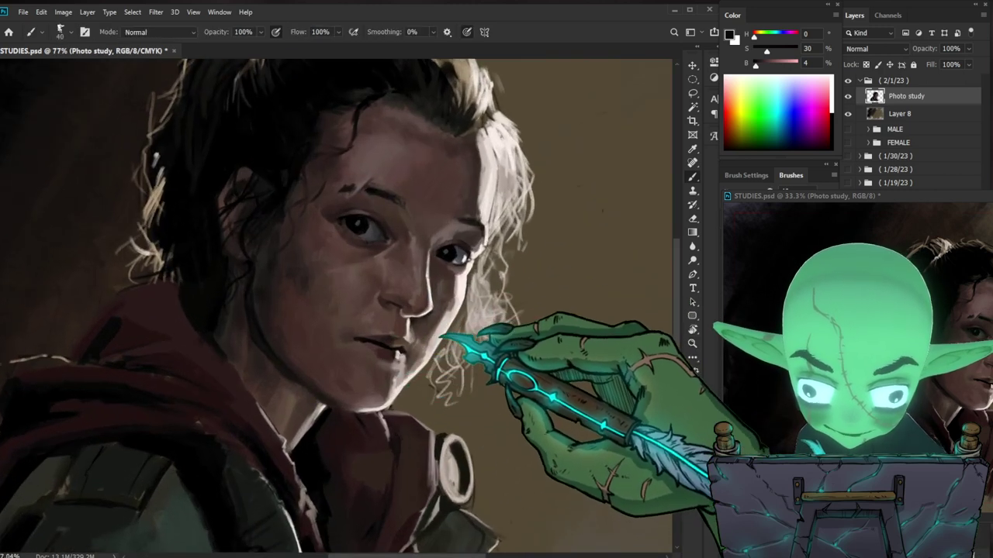
{"action": "left_click", "coordinate": [476, 277], "text": "alt"}
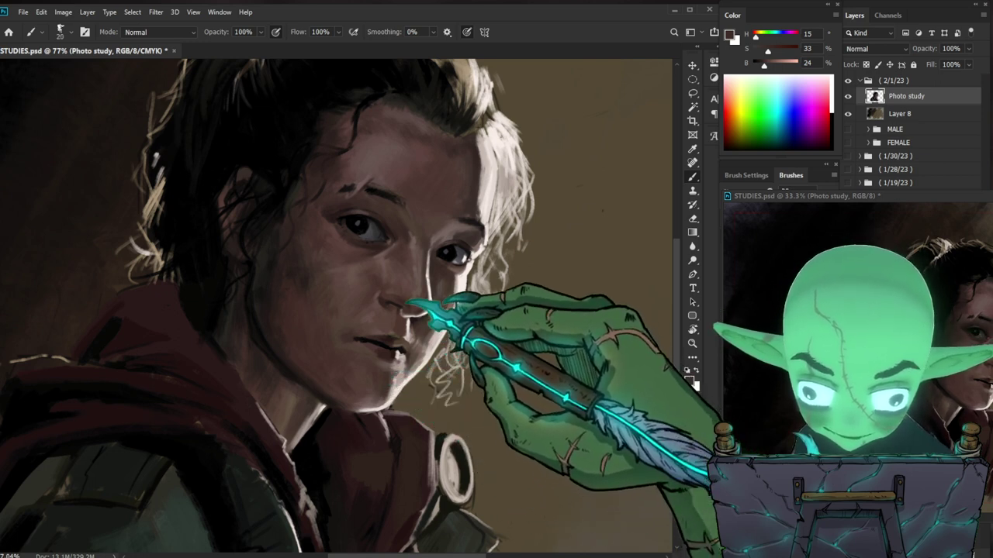
Step: Darken the lower lip with a sampled red-brown at 43% saturation and 21% brightness, using a 7 px brush
{"action": "left_click", "coordinate": [374, 347], "text": "alt"}
{"action": "left_click_drag", "start_coordinate": [374, 349], "coordinate": [382, 353]}
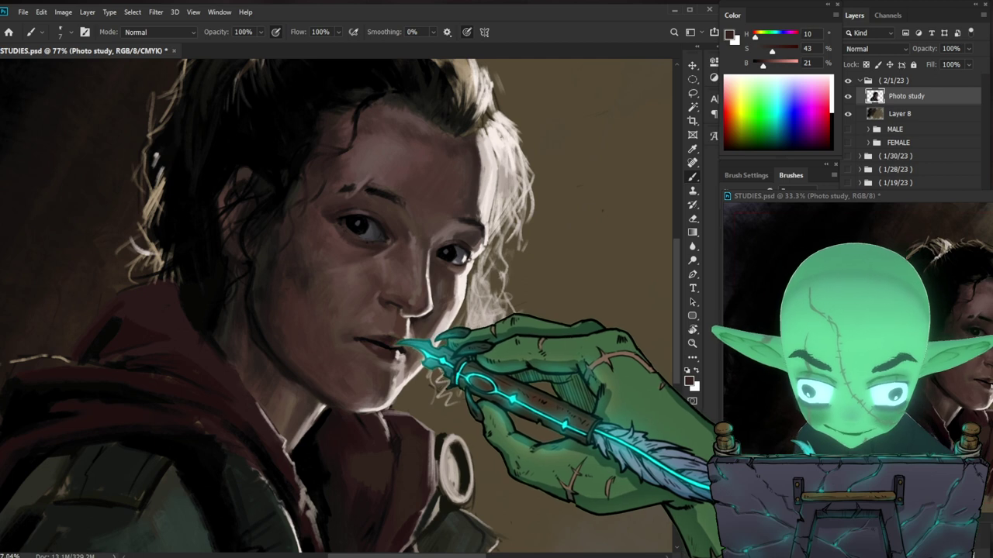
{"action": "key", "text": "ctrl+space"}
{"action": "left_click_drag", "start_coordinate": [506, 403], "coordinate": [466, 400]}
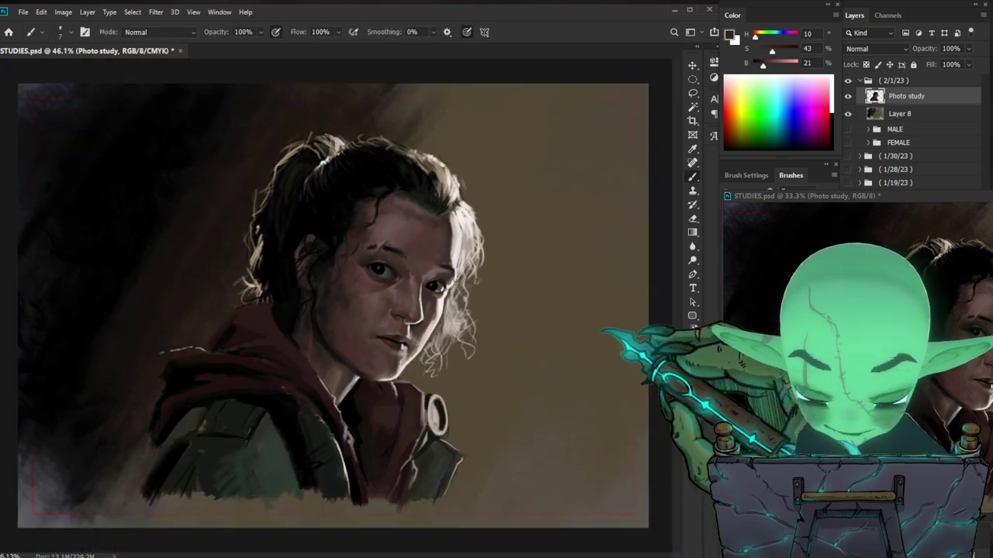
Step: Refine the lips and mouth line at 7 px with sampled skin at 32% brightness, lip red-brown at 22% and near-black at 2%
{"action": "key", "text": "ctrl+space"}
{"action": "left_click_drag", "start_coordinate": [400, 327], "coordinate": [415, 345]}
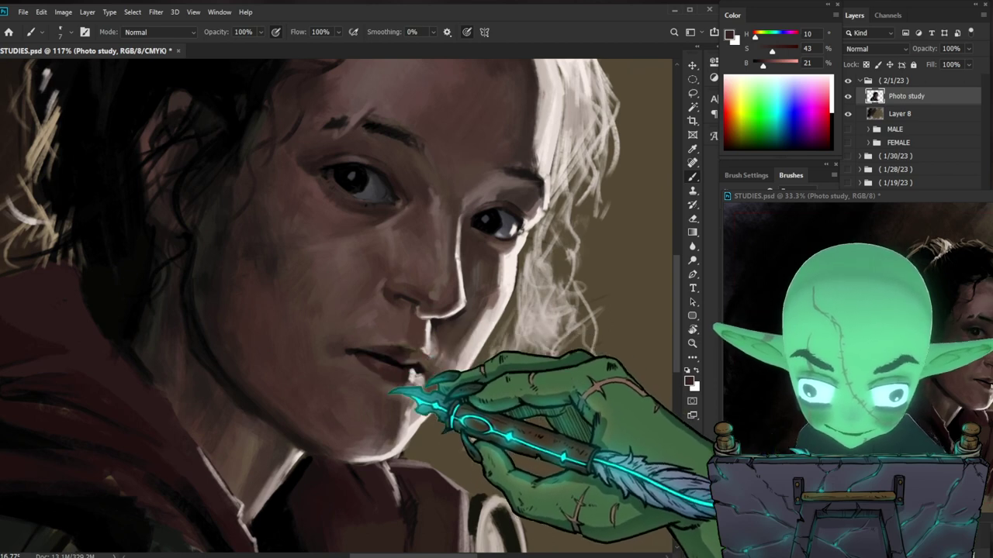
{"action": "left_click", "coordinate": [288, 381], "text": "alt"}
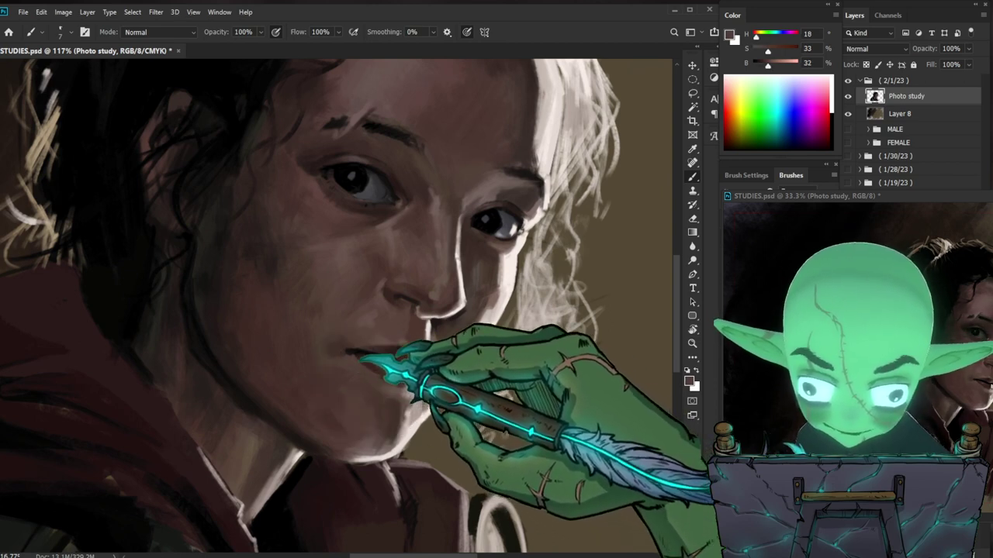
{"action": "left_click", "coordinate": [365, 361], "text": "alt"}
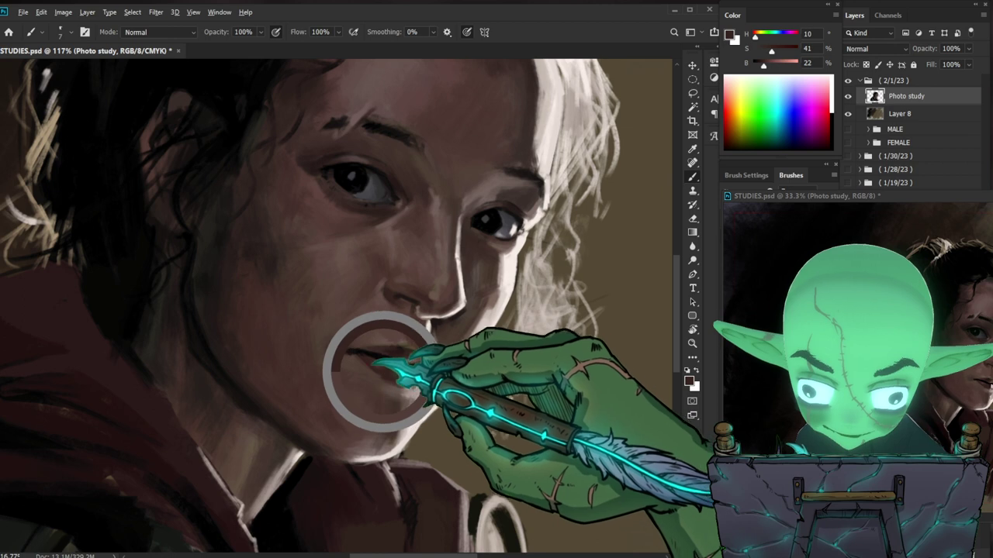
{"action": "left_click", "coordinate": [359, 348], "text": "alt"}
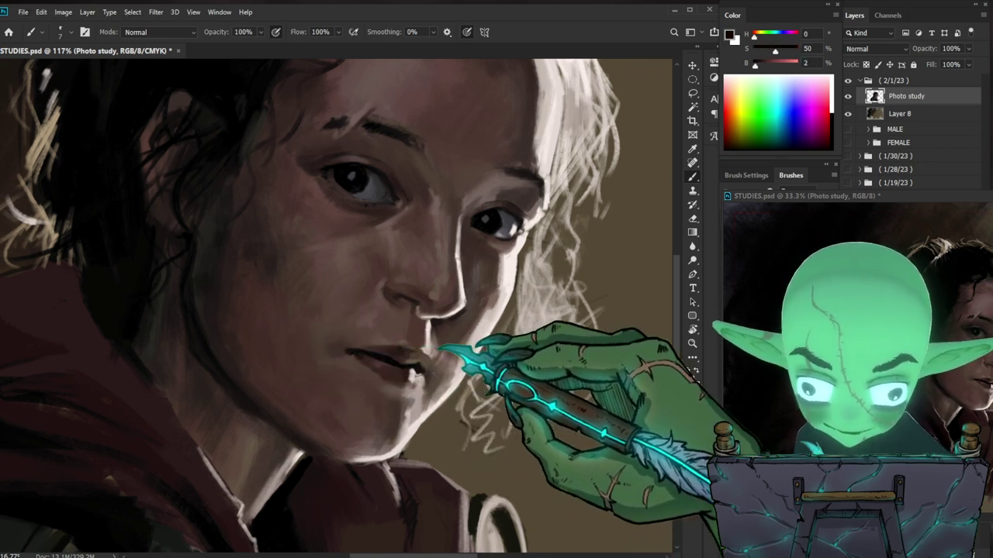
{"action": "left_click_drag", "start_coordinate": [538, 358], "coordinate": [500, 356]}
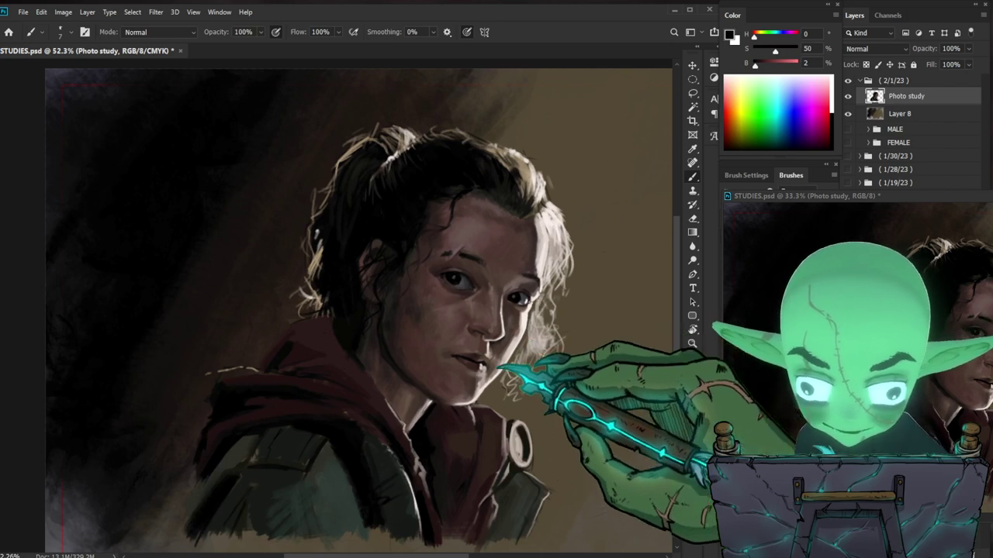
Step: Sharpen the mouth opening with 8 px near-black, and retouch the lips with a 5 px skin tone at 27% saturation and 40% brightness
{"action": "left_click_drag", "start_coordinate": [475, 360], "coordinate": [494, 360]}
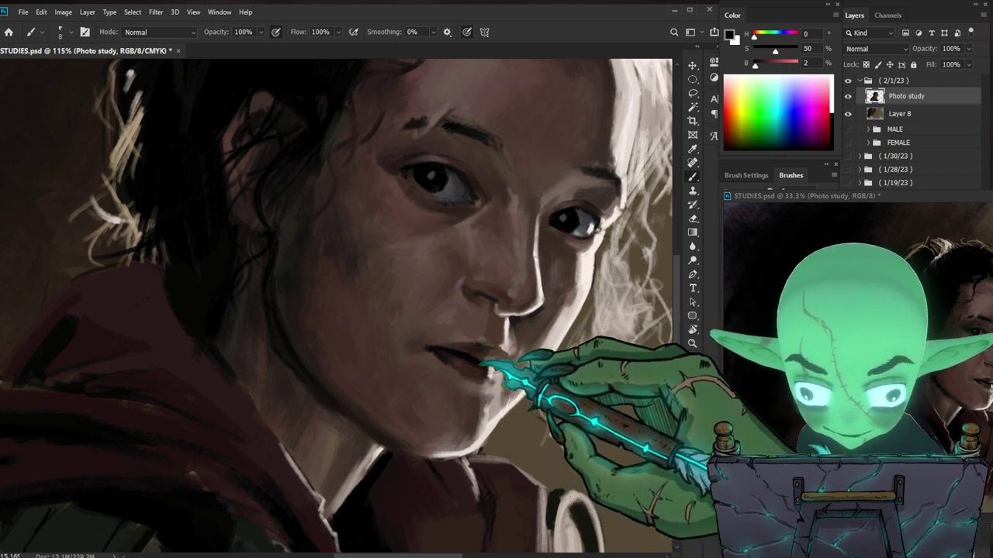
{"action": "left_click_drag", "start_coordinate": [468, 397], "coordinate": [450, 343]}
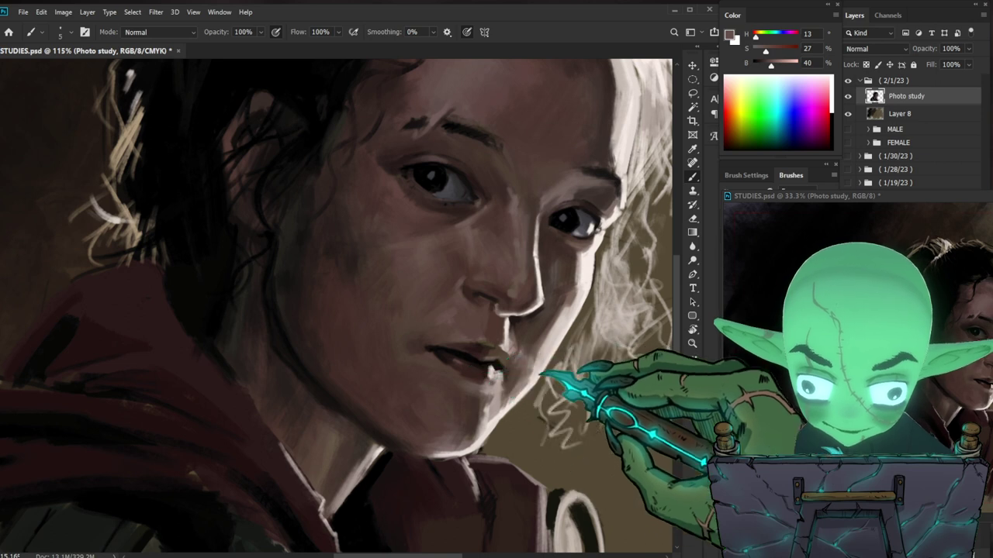
{"action": "left_click_drag", "start_coordinate": [557, 384], "coordinate": [500, 389]}
{"action": "left_click_drag", "start_coordinate": [603, 456], "coordinate": [593, 443]}
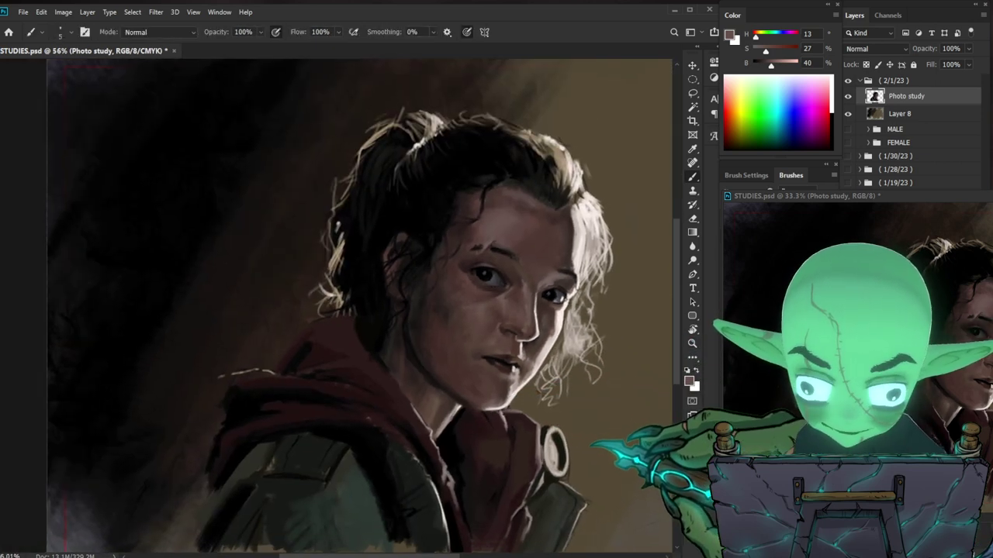
Step: Darken the near eye's pupil and lash line with sampled black at 0% brightness, using a 5 px brush
{"action": "scroll", "coordinate": [520, 392], "scroll_direction": "up", "scroll_amount": 2}
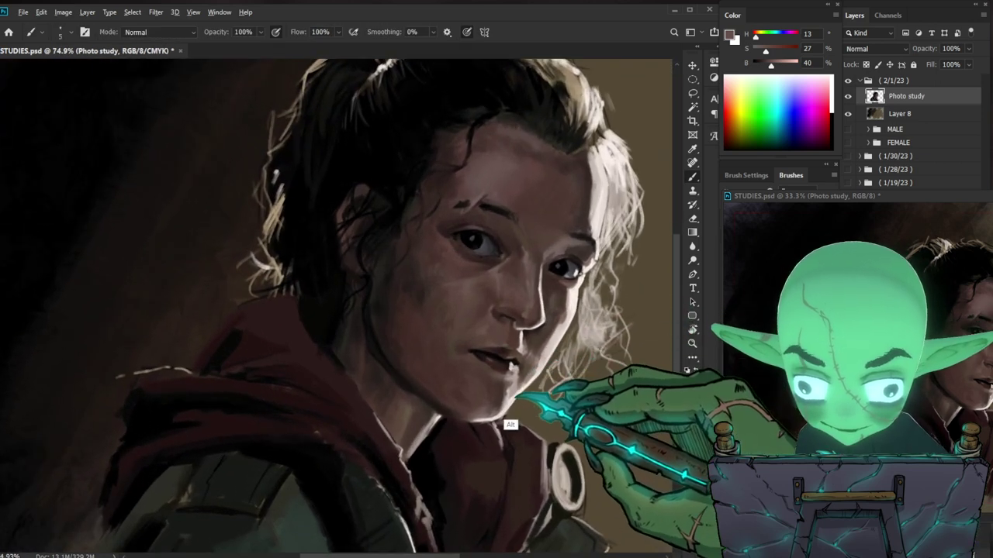
{"action": "scroll", "coordinate": [333, 306], "scroll_direction": "down", "scroll_amount": 6}
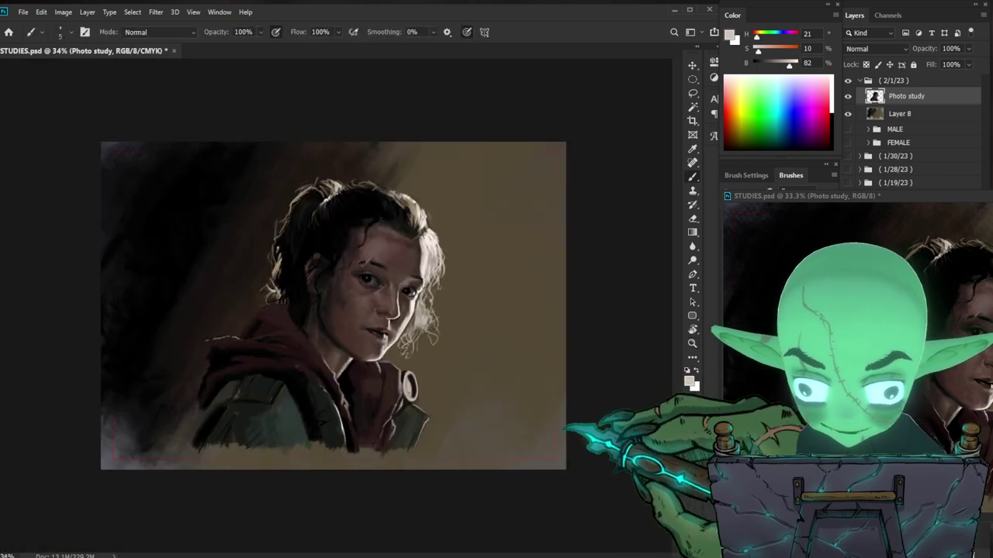
{"action": "scroll", "coordinate": [352, 286], "scroll_direction": "up", "scroll_amount": 6}
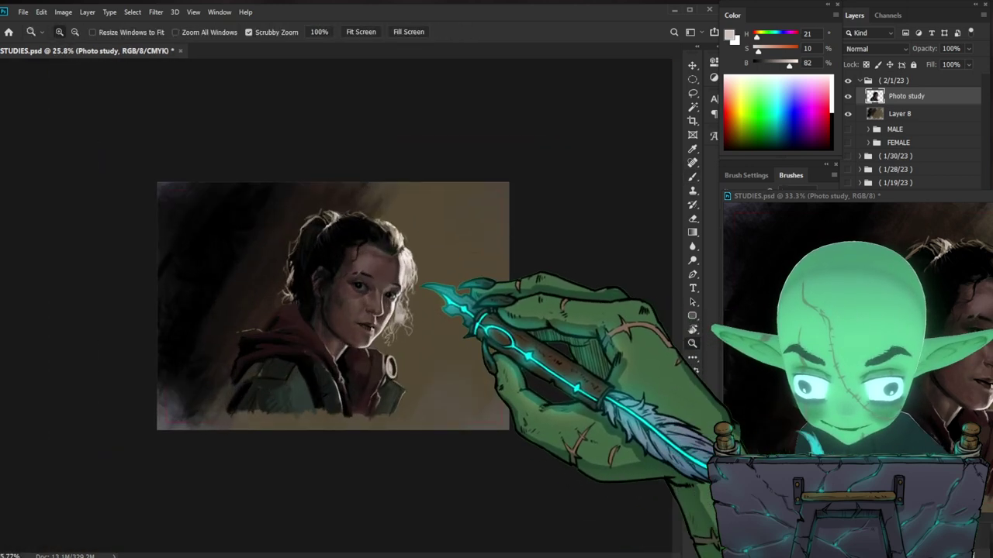
{"action": "scroll", "coordinate": [431, 294], "scroll_direction": "up", "scroll_amount": 3}
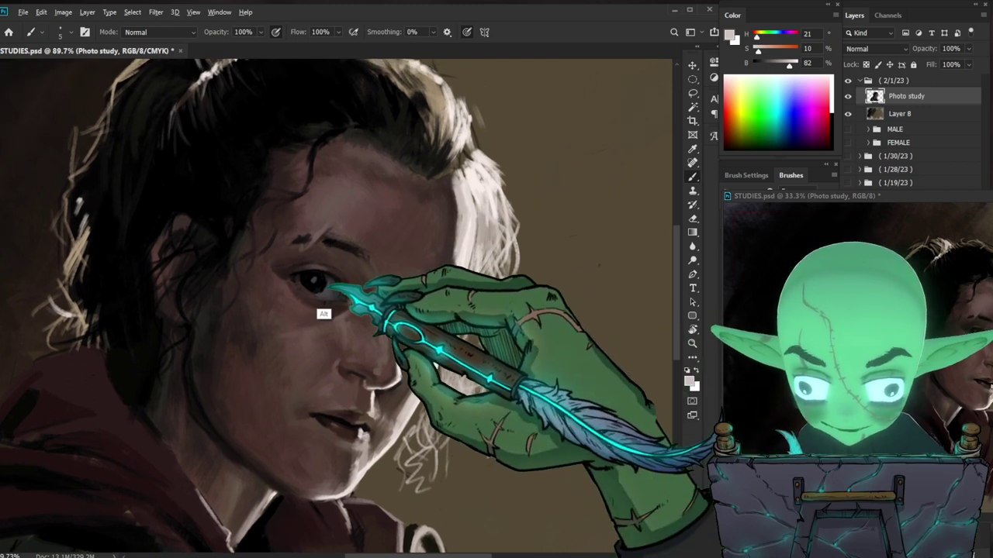
{"action": "left_click", "coordinate": [316, 287], "text": "alt"}
{"action": "left_click_drag", "start_coordinate": [556, 381], "coordinate": [541, 416]}
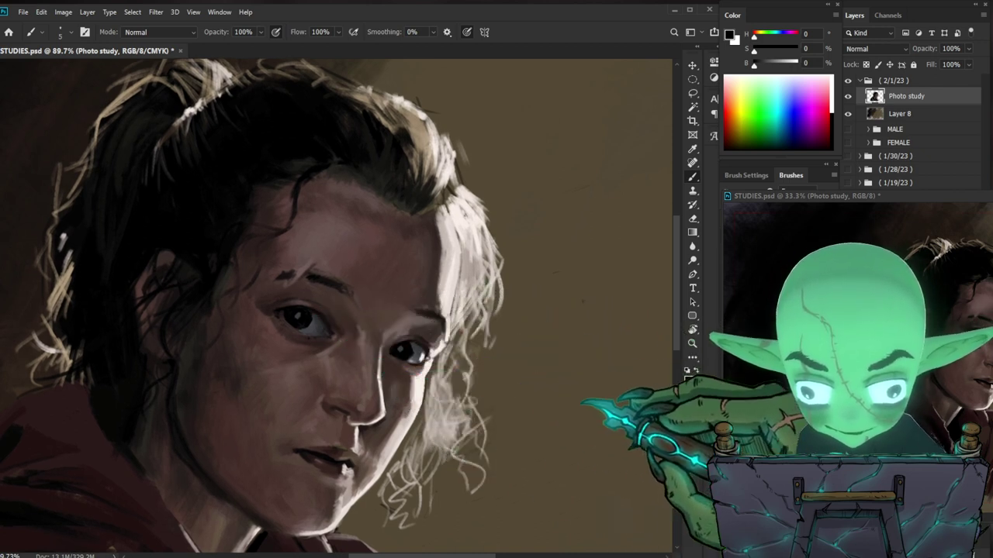
{"action": "left_click_drag", "start_coordinate": [546, 466], "coordinate": [539, 431]}
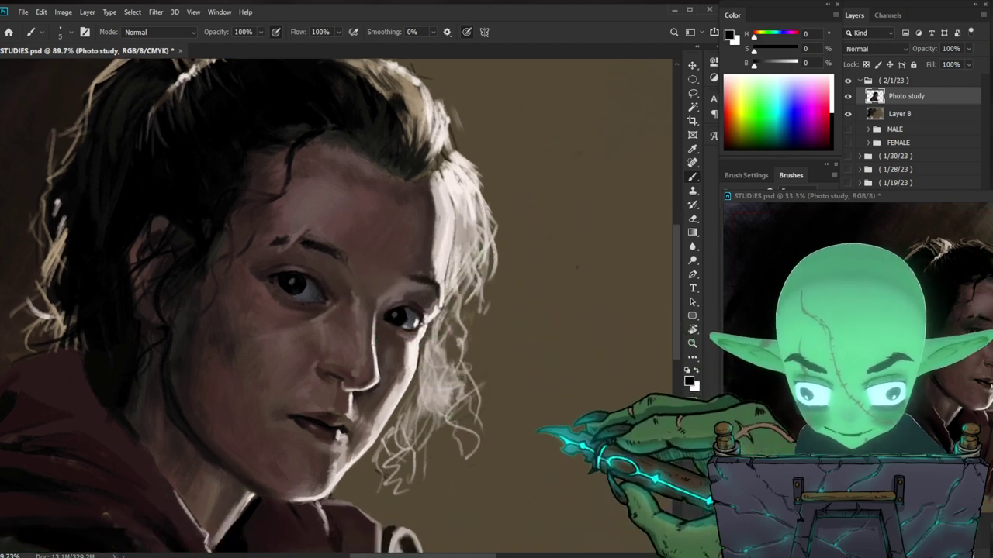
Step: Refine the near eye's lids with a sampled brown at 29% saturation and 14% brightness, then black, at 5 px
{"action": "left_click", "coordinate": [284, 311], "text": "alt"}
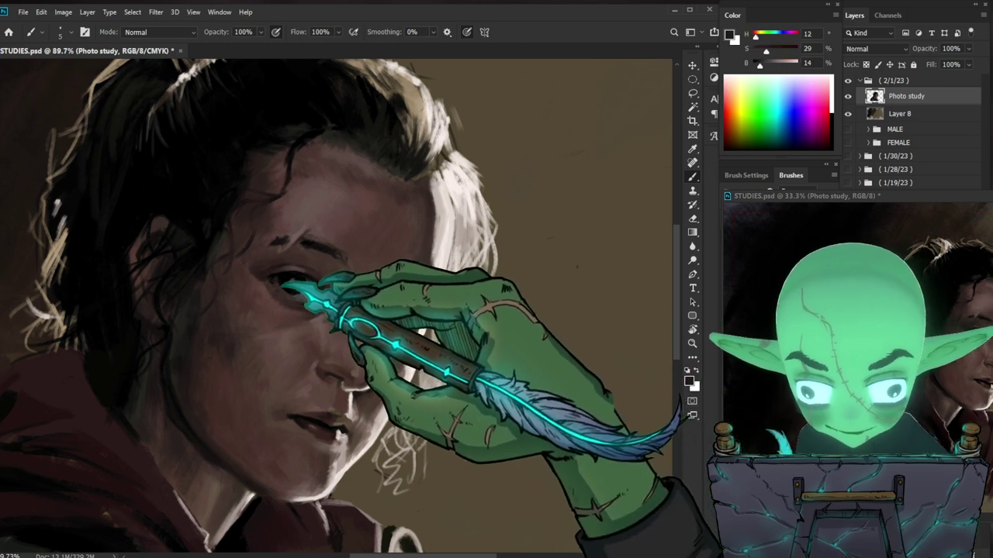
{"action": "left_click_drag", "start_coordinate": [581, 372], "coordinate": [536, 380]}
{"action": "left_click_drag", "start_coordinate": [333, 340], "coordinate": [419, 341]}
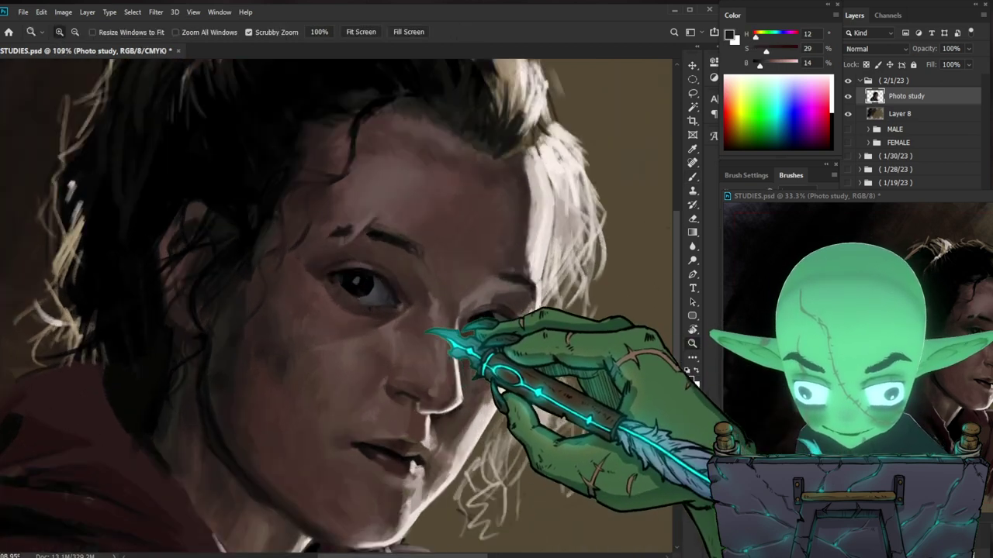
{"action": "key", "text": "b"}
{"action": "left_click", "coordinate": [347, 287], "text": "alt"}
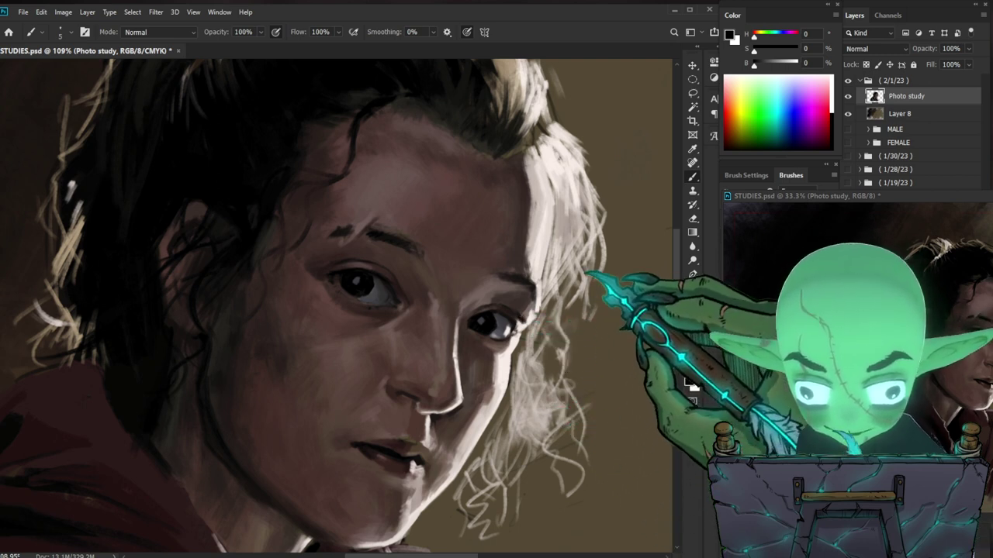
Step: Retouch the far eye's outer corner at 5 px with sampled cream at 97% and 96% brightness and brown at 23%
{"action": "left_click", "coordinate": [529, 318], "text": "alt"}
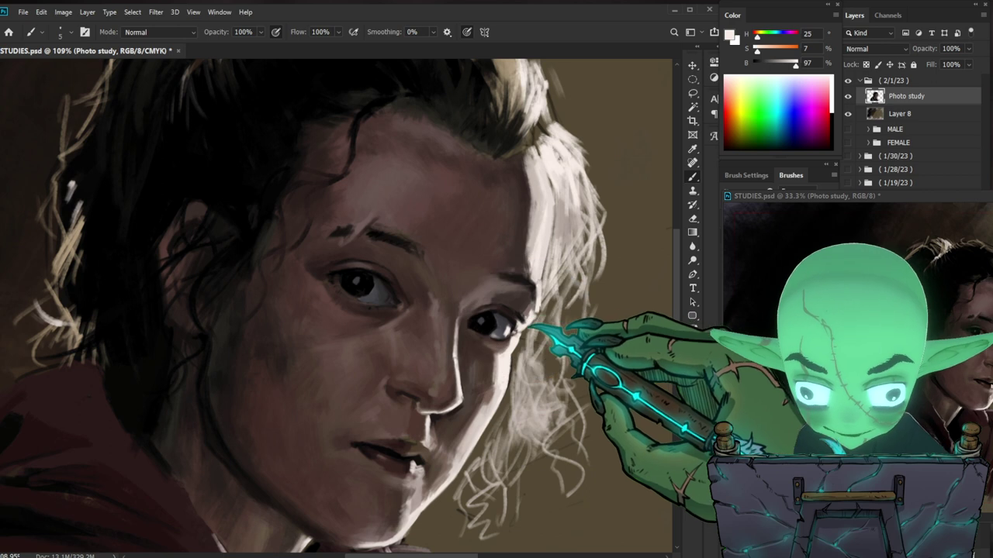
{"action": "left_click", "coordinate": [520, 341], "text": "alt"}
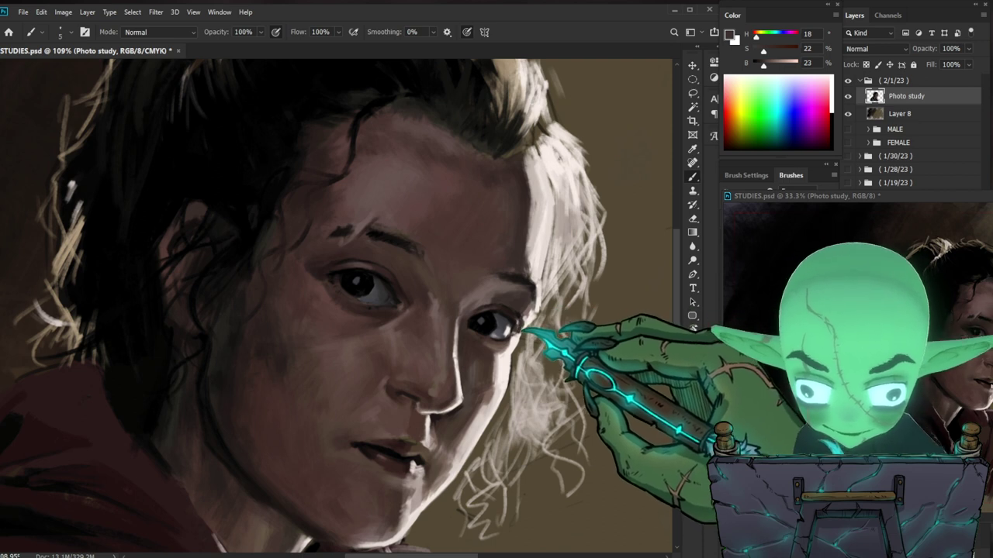
{"action": "left_click", "coordinate": [499, 343], "text": "alt"}
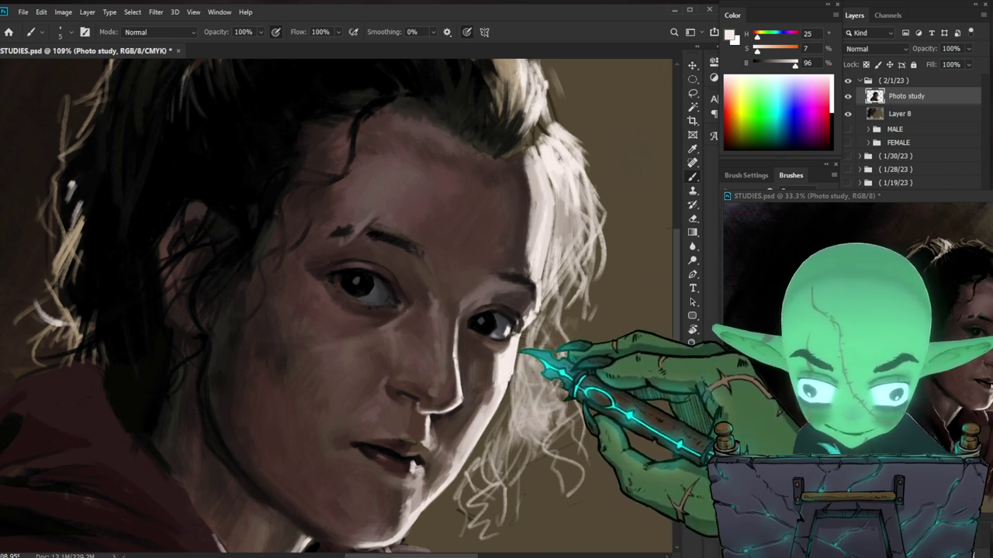
{"action": "mouse_move", "coordinate": [536, 354]}
{"action": "left_mouse_down"}
{"action": "mouse_move", "coordinate": [535, 371]}
{"action": "mouse_move", "coordinate": [590, 362]}
{"action": "mouse_move", "coordinate": [559, 345]}
{"action": "left_mouse_up"}
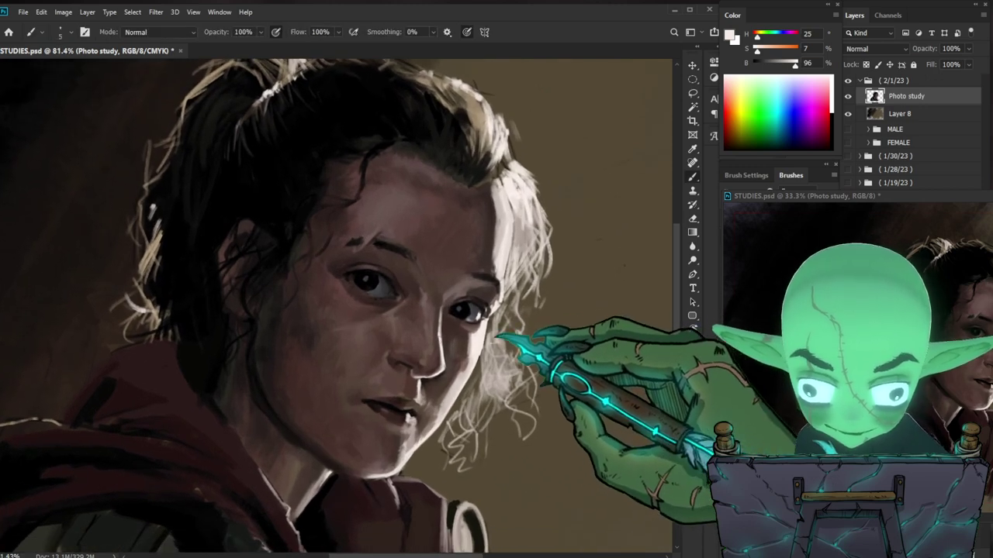
Step: Clean up the outer edge of the lit far cheek with an 8 px eraser
{"action": "key", "text": "e"}
{"action": "key", "text": "["}
{"action": "key", "text": "["}
{"action": "key", "text": "["}
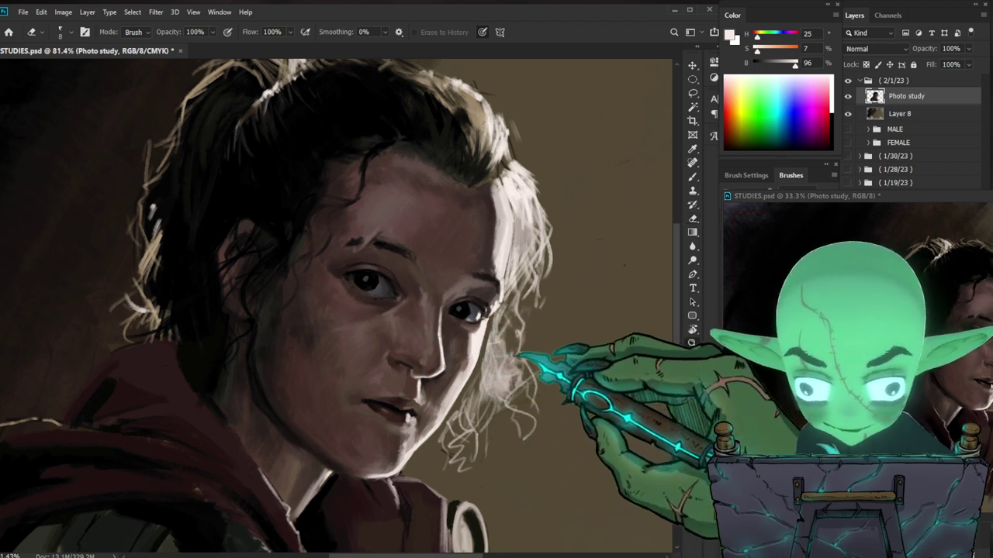
Step: Blend the far cheek's light edge below the eye with 5 px sampled skin tones at 74% and 42% brightness
{"action": "key", "text": "z"}
{"action": "left_click_drag", "start_coordinate": [493, 354], "coordinate": [525, 330]}
{"action": "key", "text": "b"}
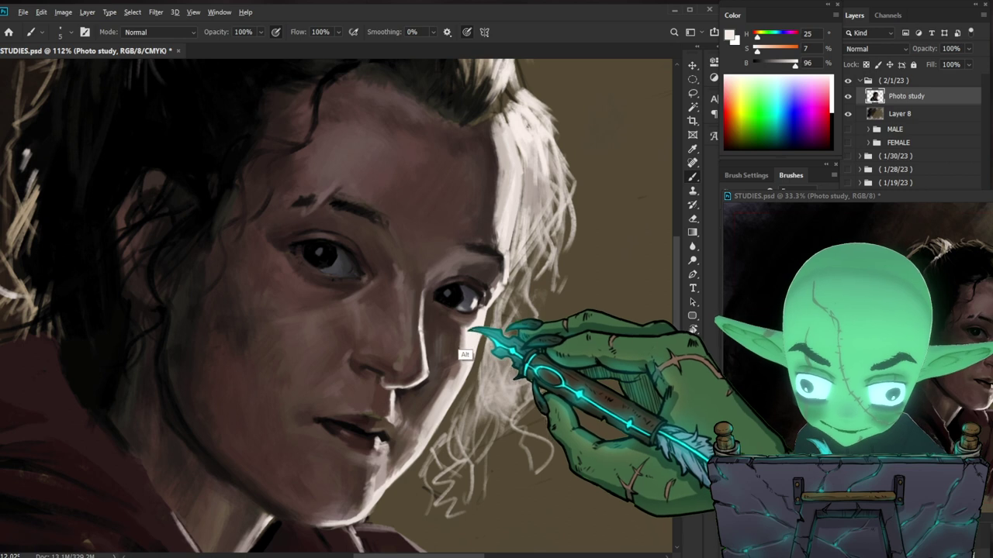
{"action": "left_click", "coordinate": [454, 342], "text": "alt"}
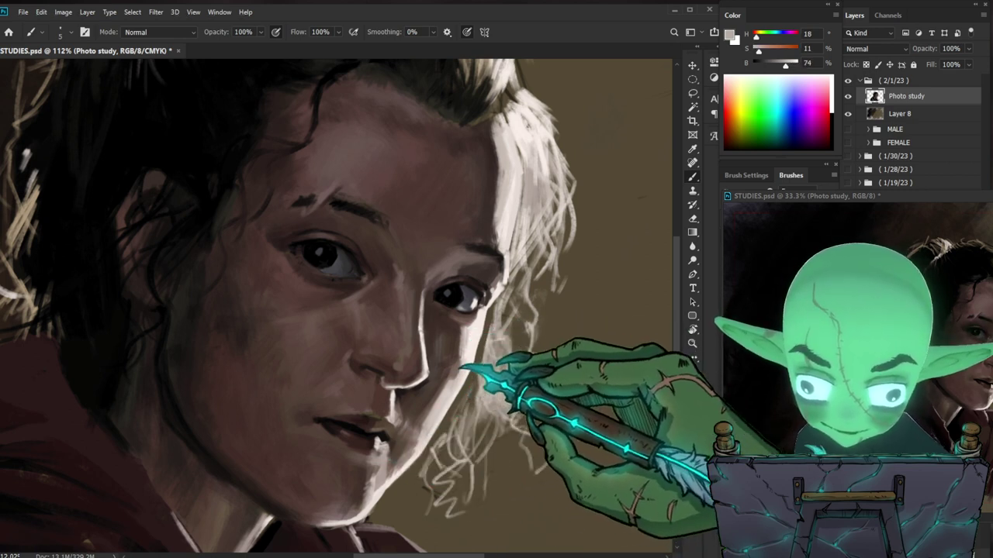
{"action": "left_click", "coordinate": [458, 319], "text": "alt"}
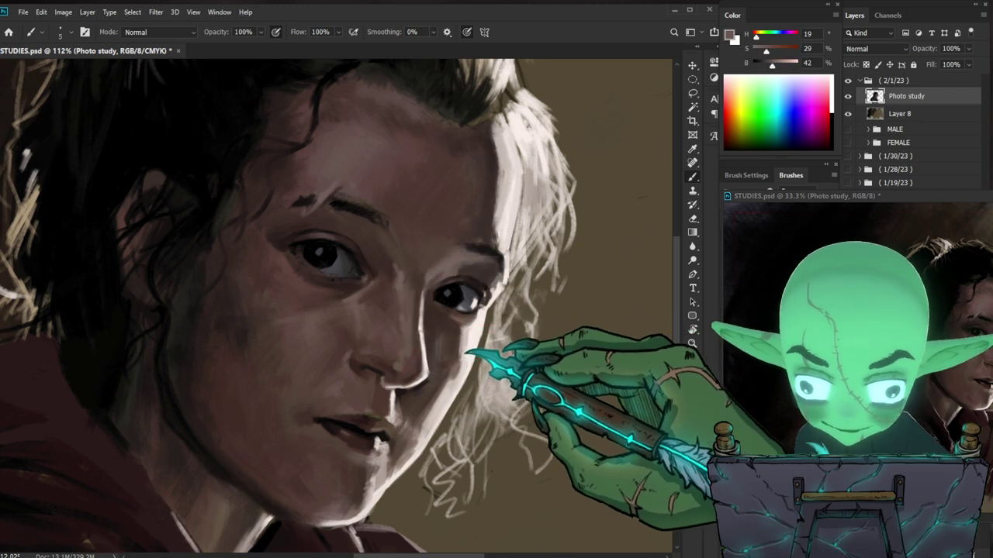
Step: Strengthen the rim light along the far cheek and jaw with sampled cream at 7% saturation and 97% brightness, at 5 px
{"action": "key", "text": "ctrl+space"}
{"action": "left_click_drag", "start_coordinate": [508, 352], "coordinate": [466, 353]}
{"action": "key", "text": "ctrl+space"}
{"action": "mouse_move", "coordinate": [528, 374]}
{"action": "left_mouse_down"}
{"action": "mouse_move", "coordinate": [538, 367]}
{"action": "mouse_move", "coordinate": [524, 371]}
{"action": "left_mouse_up"}
{"action": "key", "text": "b"}
{"action": "left_click", "coordinate": [497, 306], "text": "alt"}
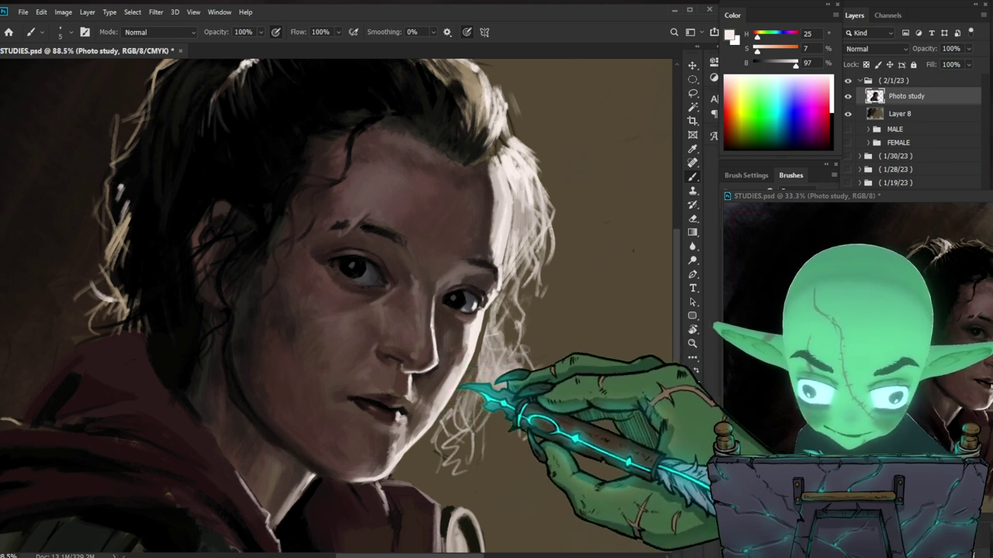
{"action": "left_click_drag", "start_coordinate": [448, 409], "coordinate": [409, 423]}
{"action": "left_click_drag", "start_coordinate": [560, 413], "coordinate": [543, 406]}
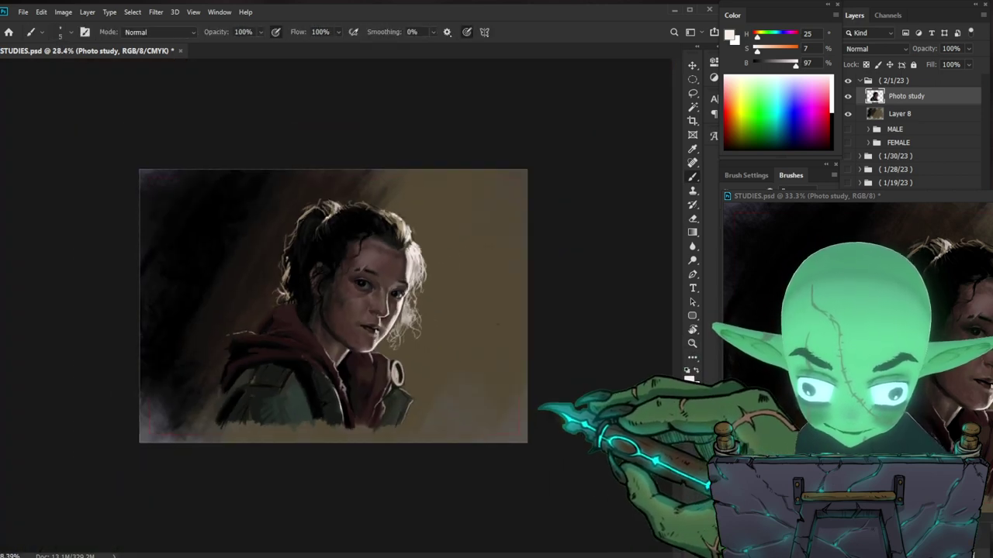
Step: Refine the chin's lower edge with sampled skin tones at 47%, 33% and 45% brightness, using a 7 to 9 px brush
{"action": "left_click_drag", "start_coordinate": [352, 317], "coordinate": [450, 334]}
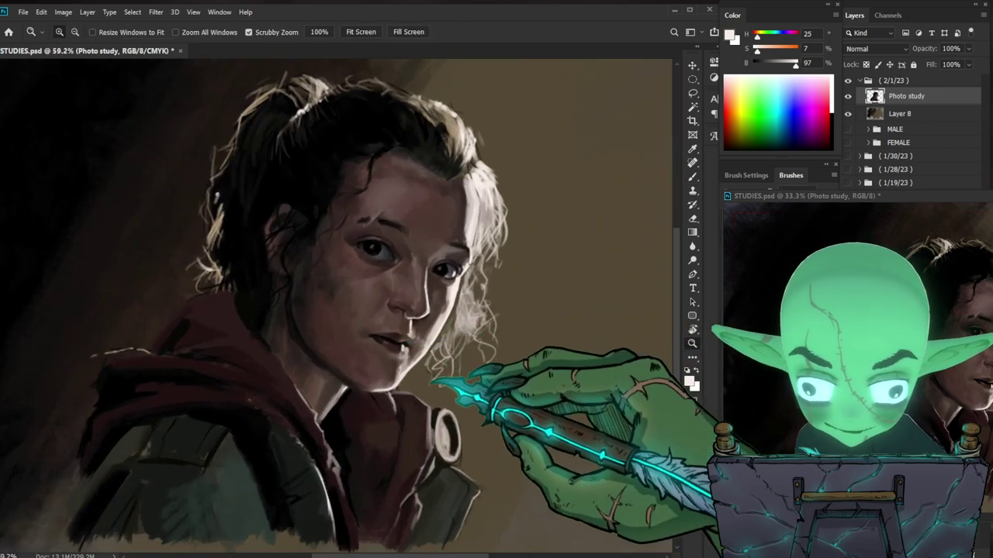
{"action": "left_click_drag", "start_coordinate": [431, 380], "coordinate": [451, 378]}
{"action": "left_click", "coordinate": [357, 400], "text": "alt"}
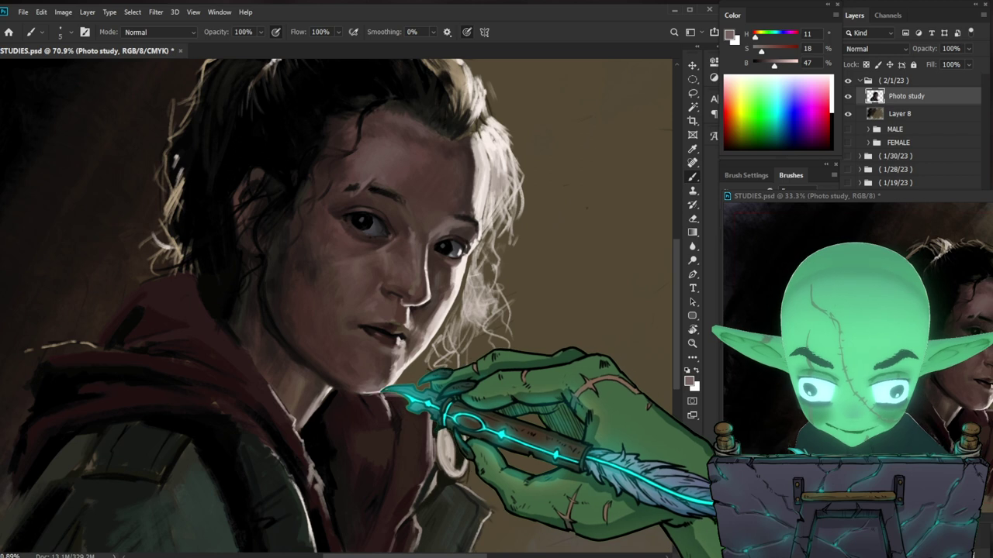
{"action": "key", "text": "]"}
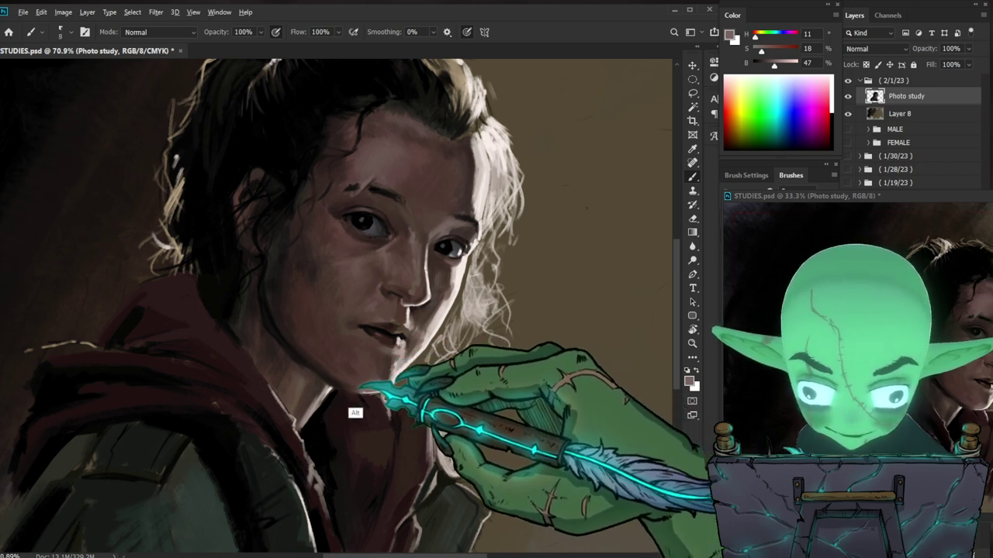
{"action": "left_click", "coordinate": [345, 388], "text": "alt"}
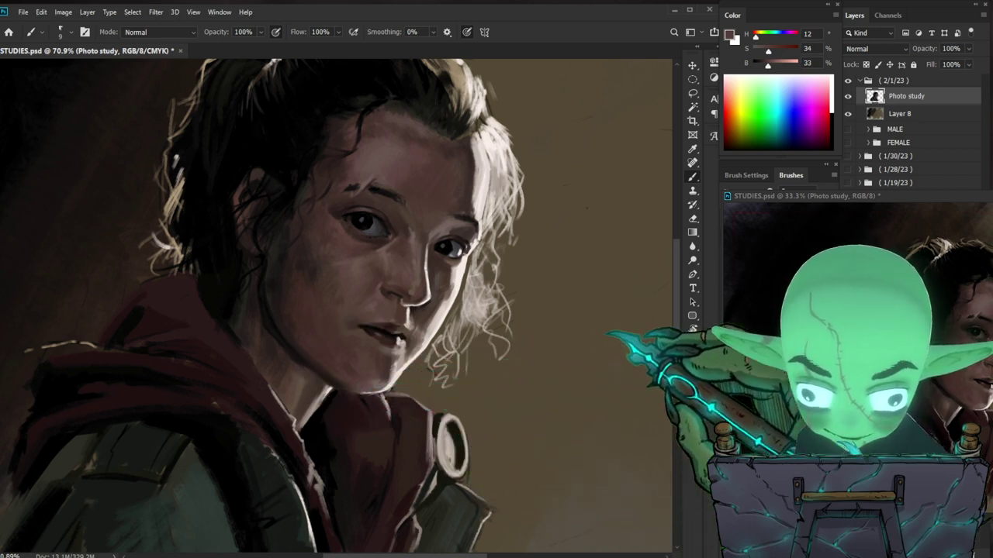
{"action": "left_click_drag", "start_coordinate": [453, 400], "coordinate": [455, 415]}
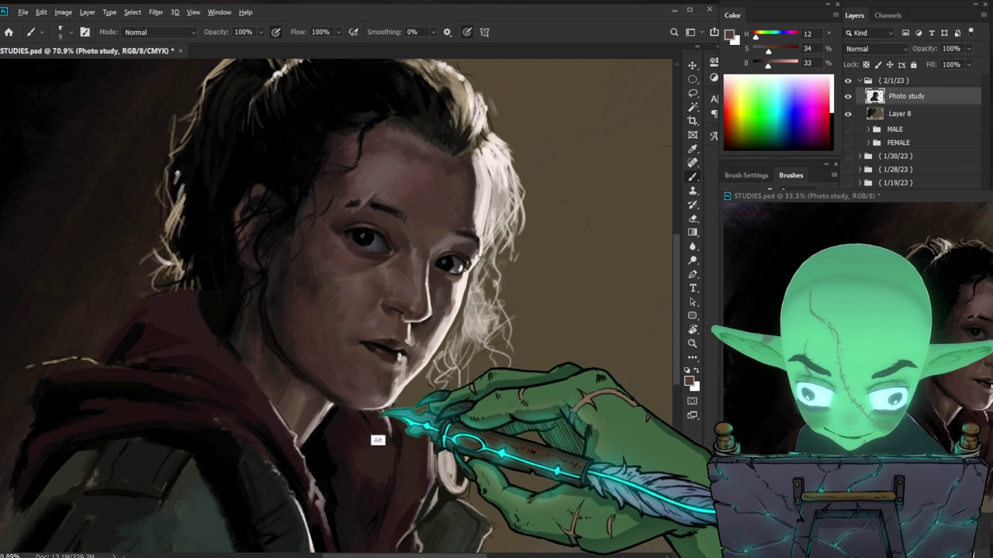
{"action": "left_click", "coordinate": [379, 428], "text": "alt"}
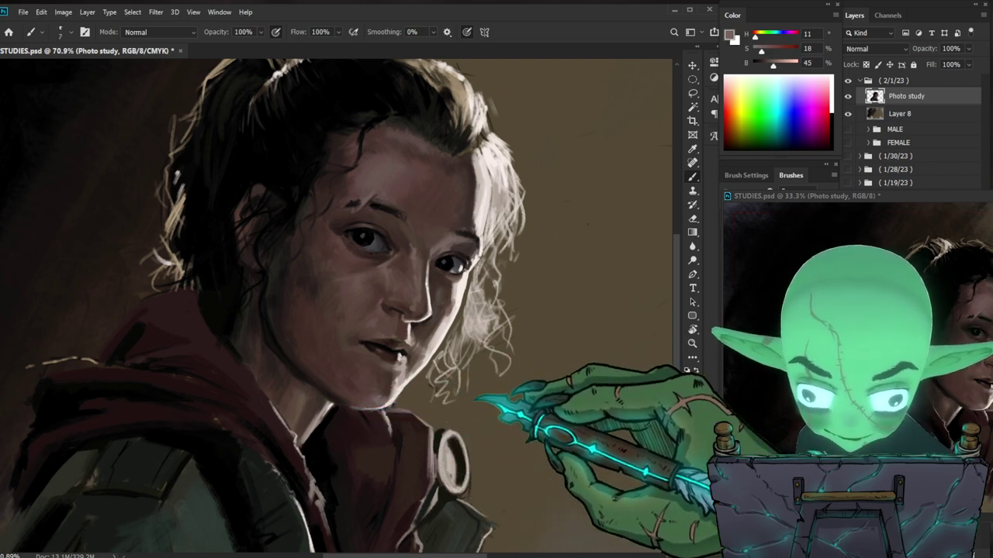
Step: Shade the neck below the jaw with sampled browns at 11%, 15%, 33% and 25% brightness, using 25 to 45 px brushes
{"action": "left_click", "coordinate": [321, 420], "text": "alt"}
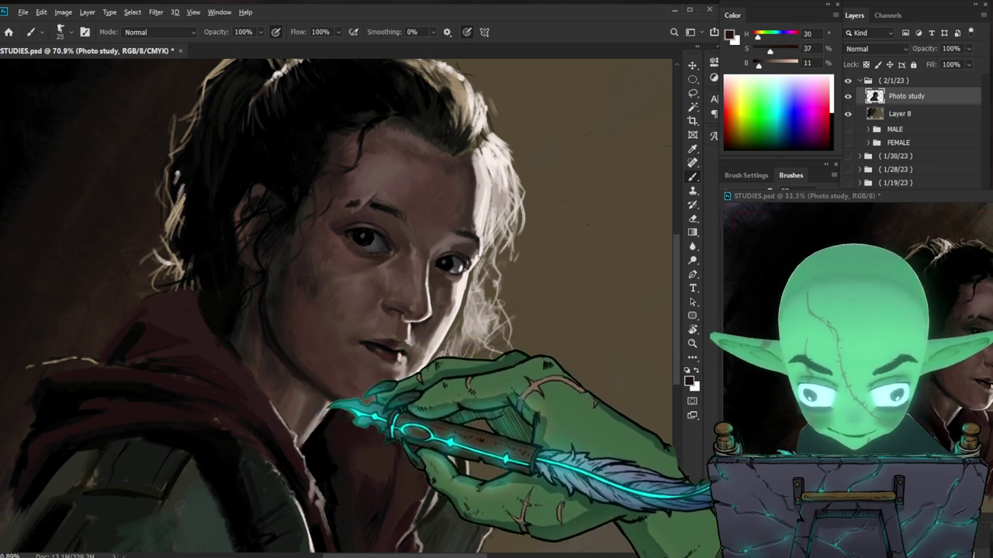
{"action": "left_click", "coordinate": [321, 419], "text": "alt"}
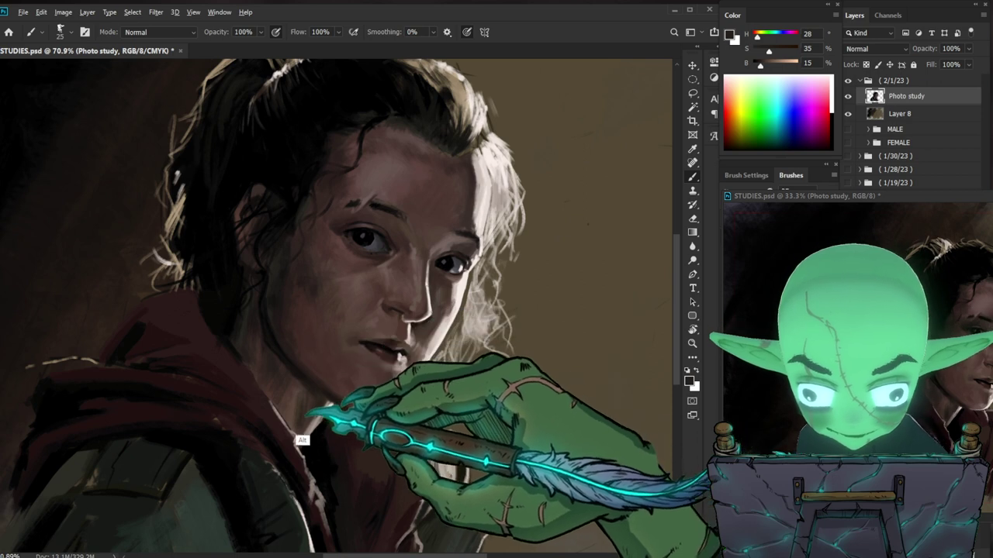
{"action": "left_click", "coordinate": [277, 413], "text": "alt"}
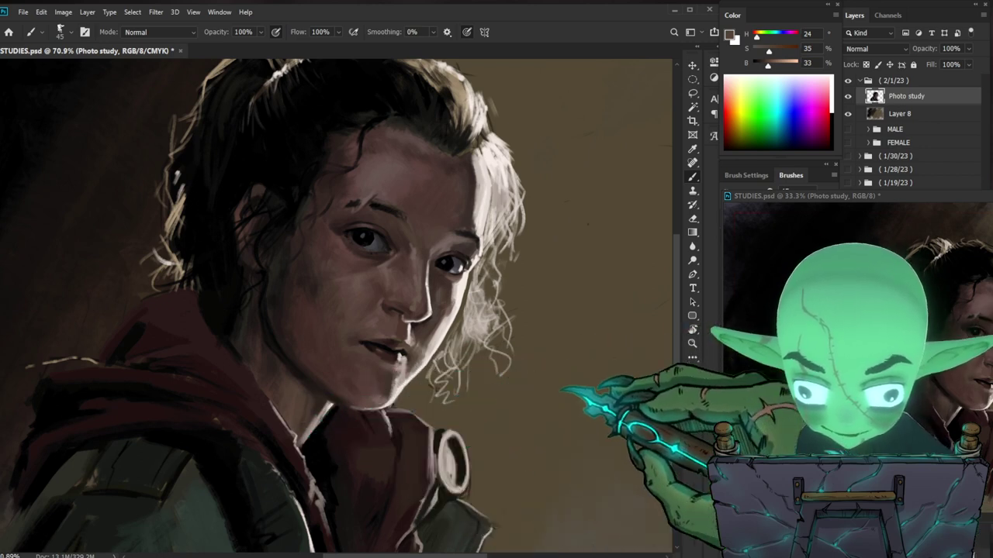
{"action": "left_click", "coordinate": [287, 332], "text": "alt"}
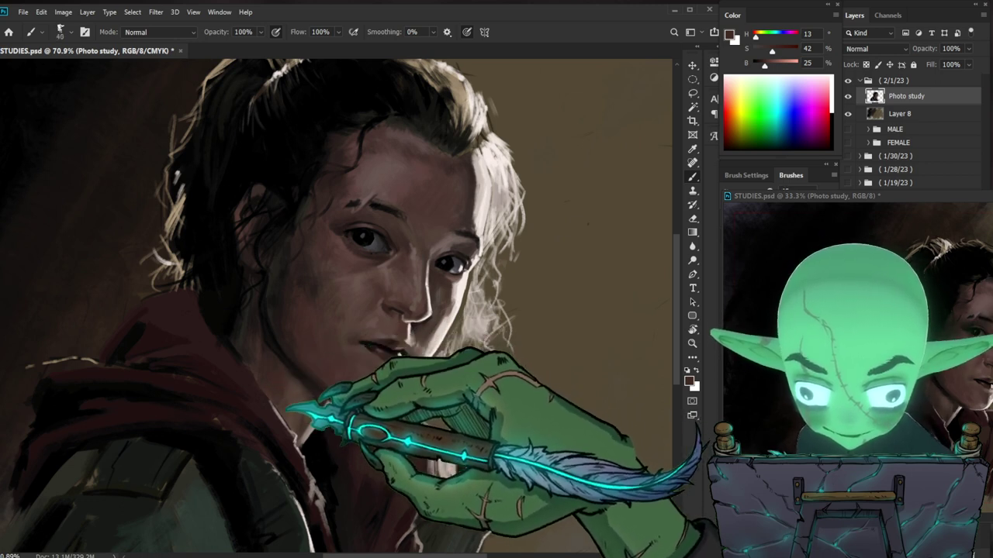
{"action": "scroll", "coordinate": [295, 322], "scroll_direction": "down", "scroll_amount": 2}
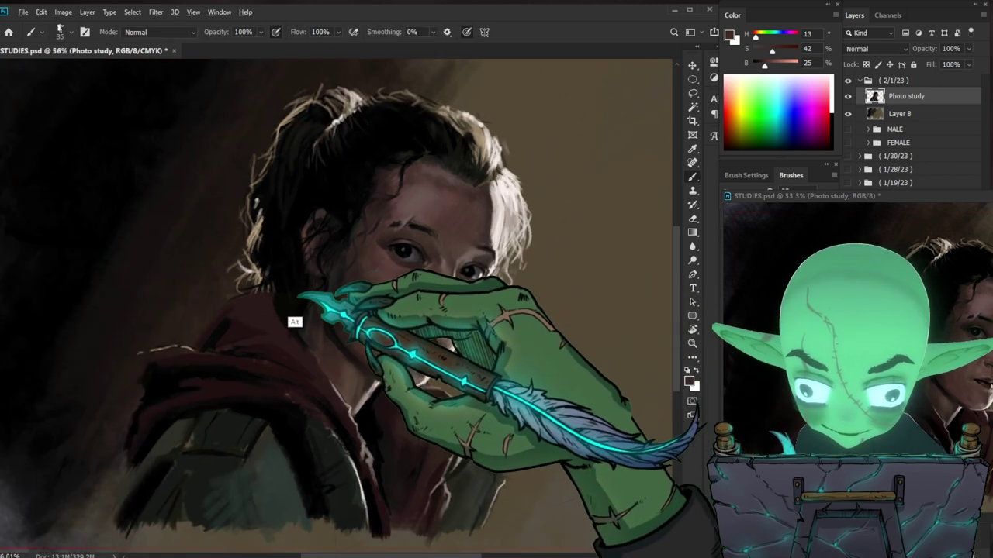
Step: Paint dark seam lines on the jacket sleeve with a sampled near-black at 33% saturation and 1% brightness, using a 9 px brush
{"action": "left_click", "coordinate": [282, 306], "text": "alt"}
{"action": "key", "text": "["}
{"action": "key", "text": "["}
{"action": "key", "text": "["}
{"action": "key", "text": "["}
{"action": "key", "text": "["}
{"action": "key", "text": "["}
{"action": "left_click_drag", "start_coordinate": [596, 486], "coordinate": [570, 420]}
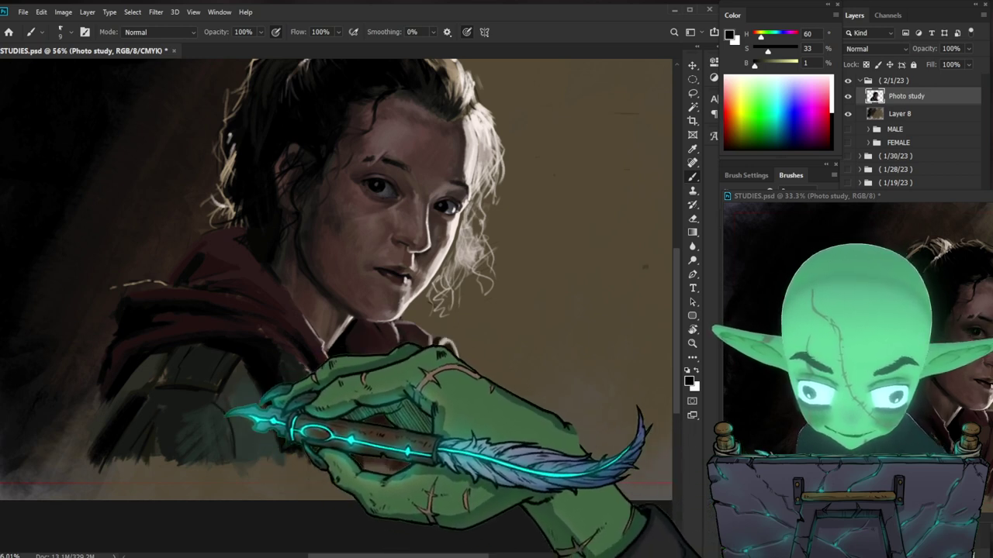
Step: Shade the jacket sleeve with sampled dark greens at 9% and 11% brightness and near-black at 1%, using 25 to 60 px brushes
{"action": "left_click", "coordinate": [194, 400], "text": "alt"}
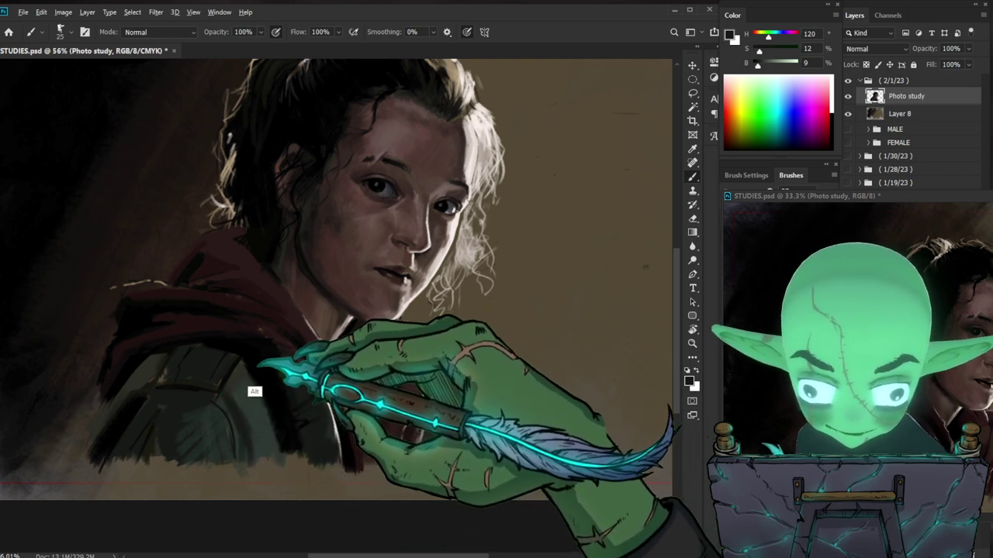
{"action": "left_click", "coordinate": [222, 411], "text": "alt"}
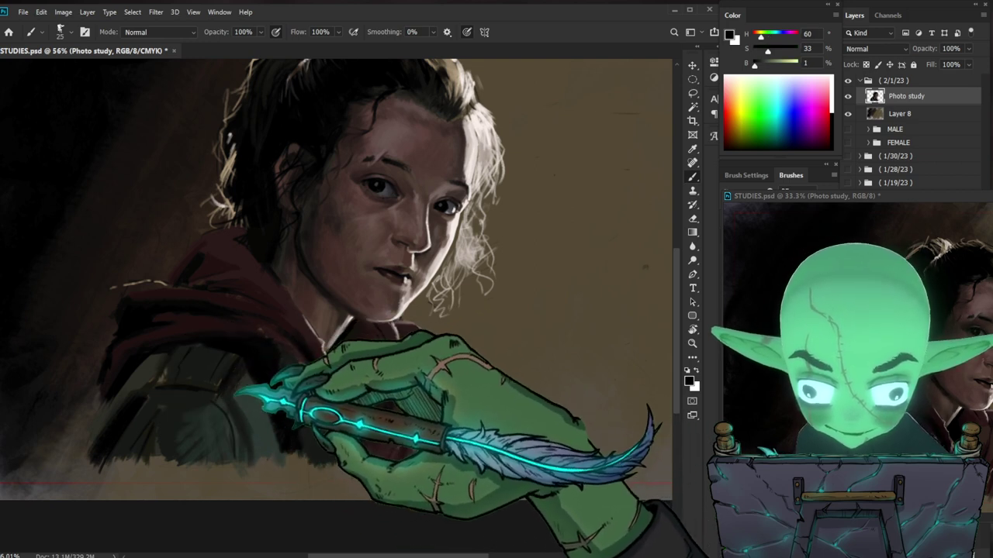
{"action": "left_click", "coordinate": [227, 411], "text": "alt"}
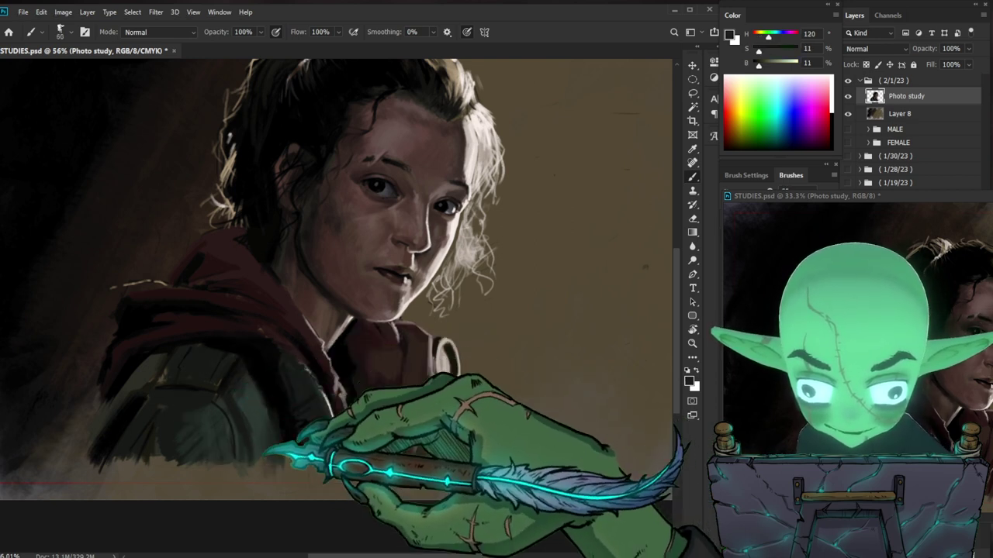
{"action": "left_click", "coordinate": [233, 411], "text": "alt"}
Step: Lighten the jacket's shoulder with a sampled green at 20% brightness and browns at 33% and 24%, using 60 down to 30 px brushes
{"action": "left_click", "coordinate": [449, 419], "text": "alt"}
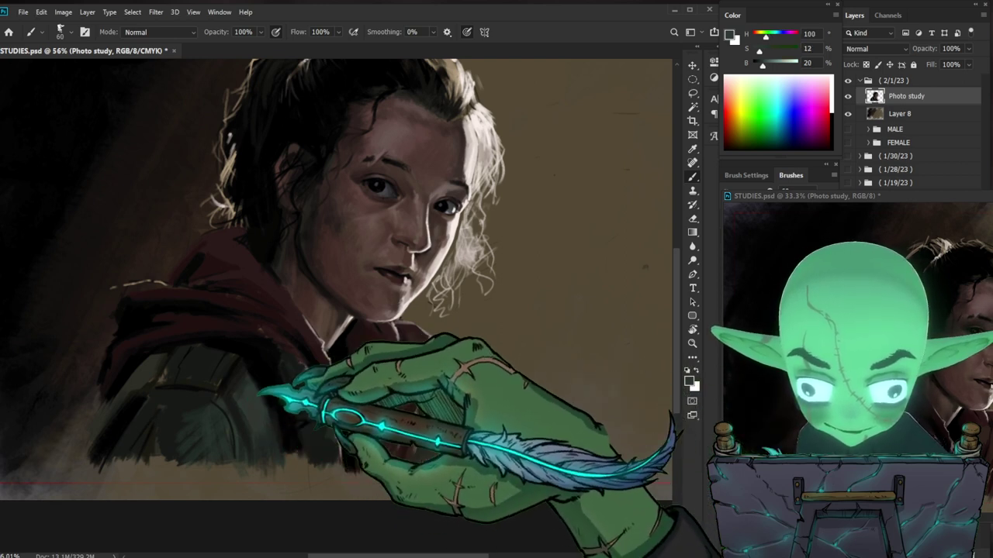
{"action": "mouse_move", "coordinate": [189, 356]}
{"action": "left_mouse_down"}
{"action": "mouse_move", "coordinate": [137, 394]}
{"action": "mouse_move", "coordinate": [160, 381]}
{"action": "left_mouse_up"}
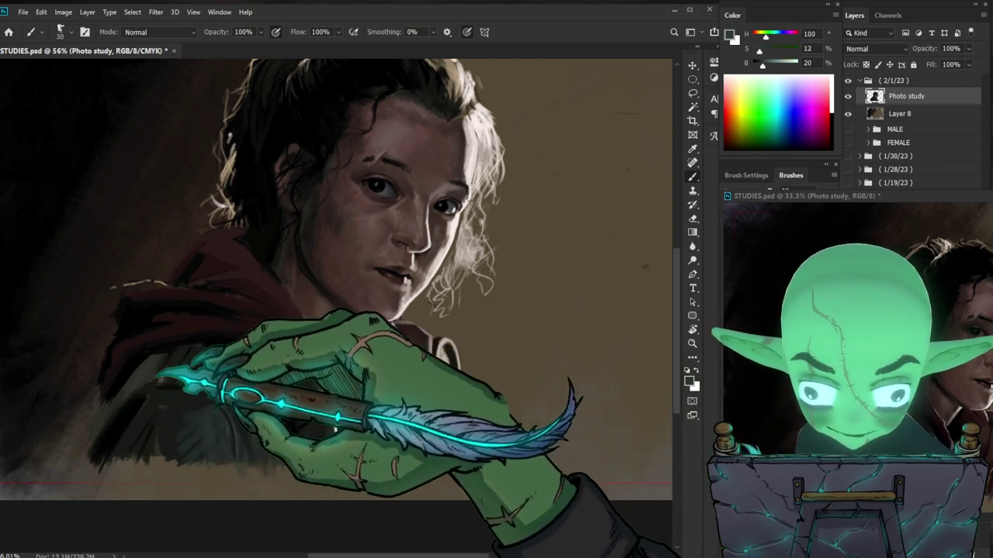
{"action": "key", "text": "["}
{"action": "key", "text": "["}
{"action": "key", "text": "["}
{"action": "left_click", "coordinate": [447, 395], "text": "alt"}
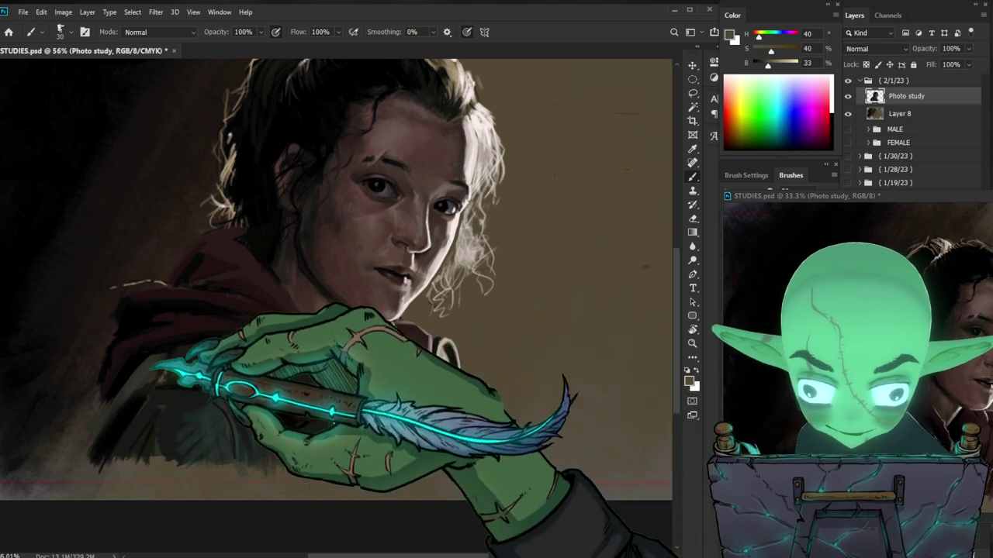
{"action": "left_click", "coordinate": [121, 377], "text": "alt"}
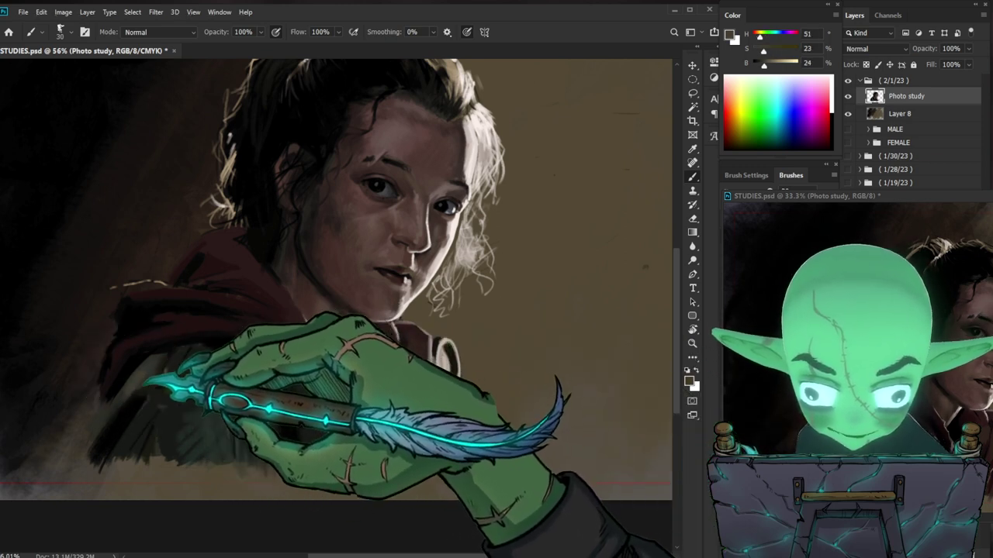
Step: Refine the jacket's back shoulder edge with the sampled olive at 24% brightness, using 10 to 35 px brushes
{"action": "key", "text": "bracketleft"}
{"action": "key", "text": "bracketleft"}
{"action": "key", "text": "bracketleft"}
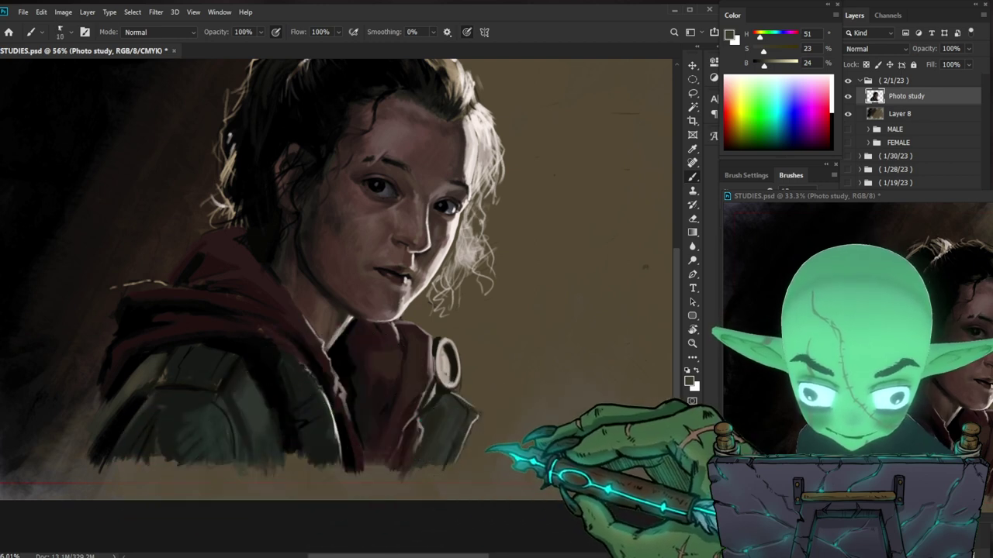
{"action": "key", "text": "bracketright"}
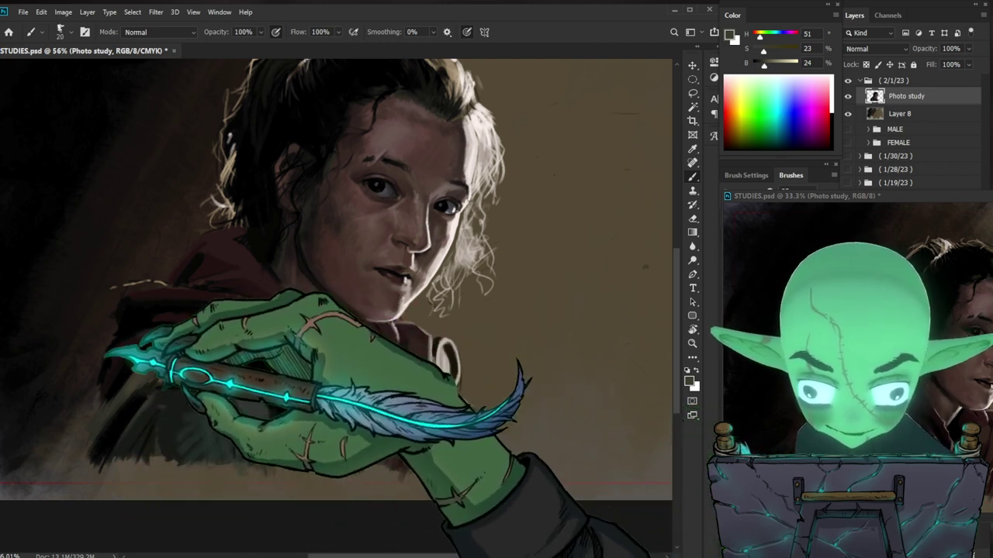
{"action": "key", "text": "bracketright"}
{"action": "key", "text": "bracketright"}
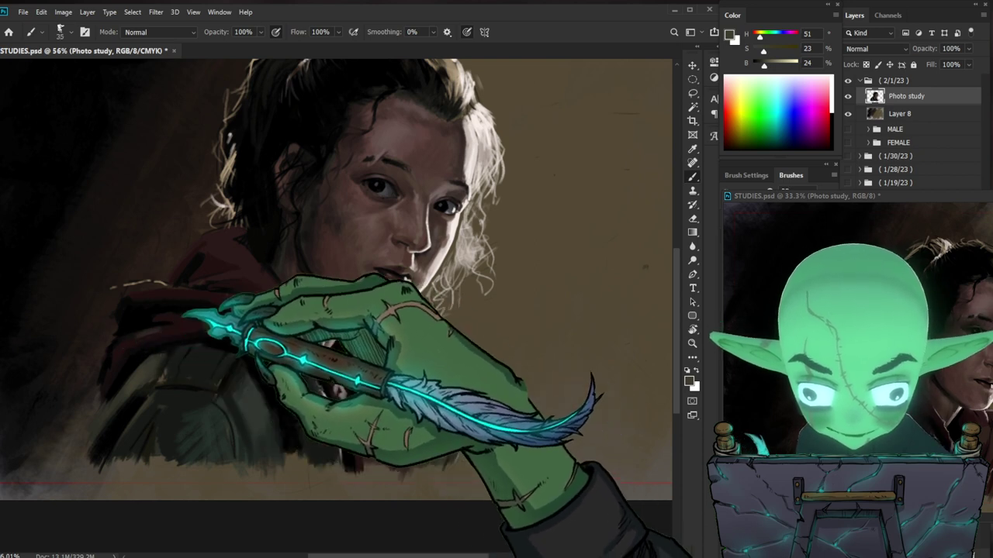
Step: Touch up the hood's outer edge with sampled dark red at 12% brightness, and erase the stray light strokes outside it with a 30 px eraser
{"action": "left_click_drag", "start_coordinate": [264, 319], "coordinate": [362, 366]}
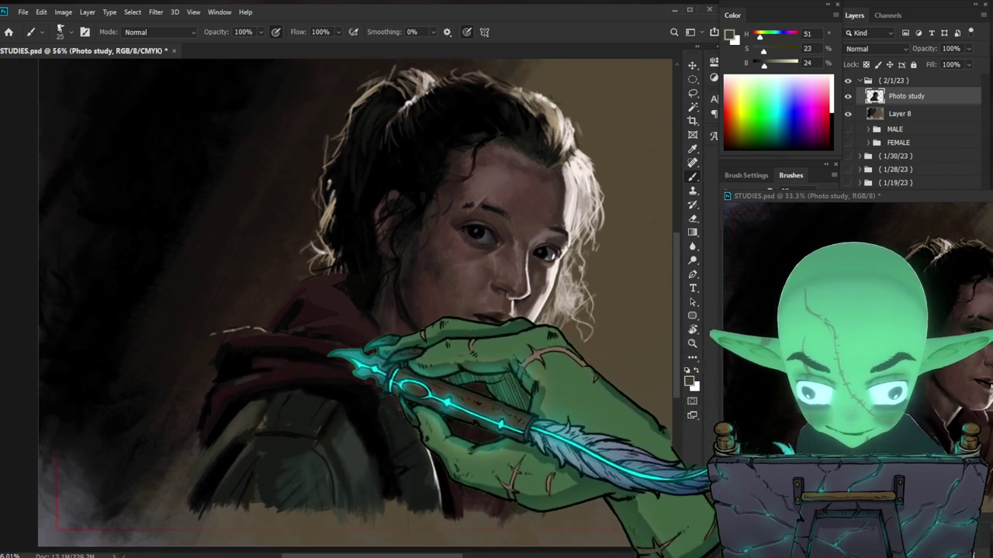
{"action": "left_click", "coordinate": [264, 350], "text": "alt"}
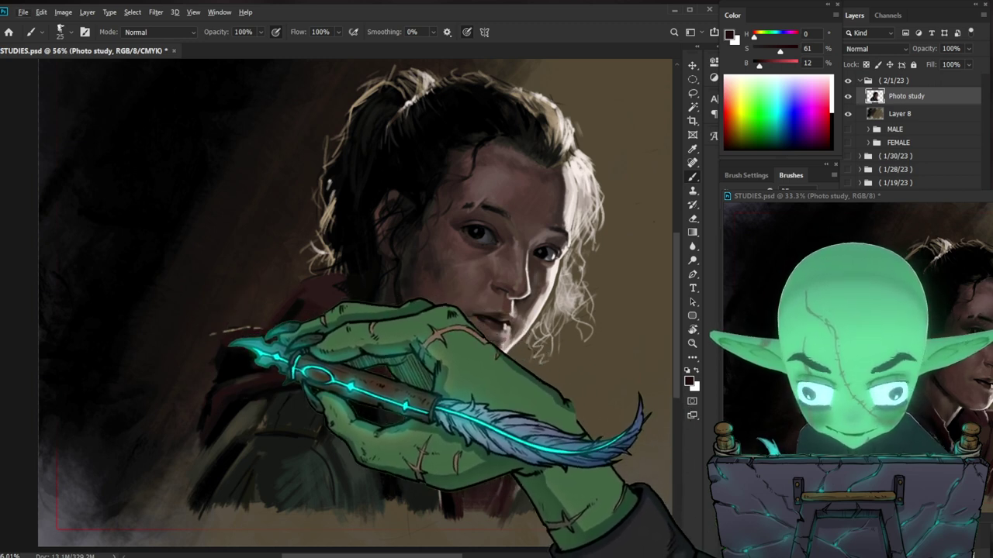
{"action": "key", "text": "e"}
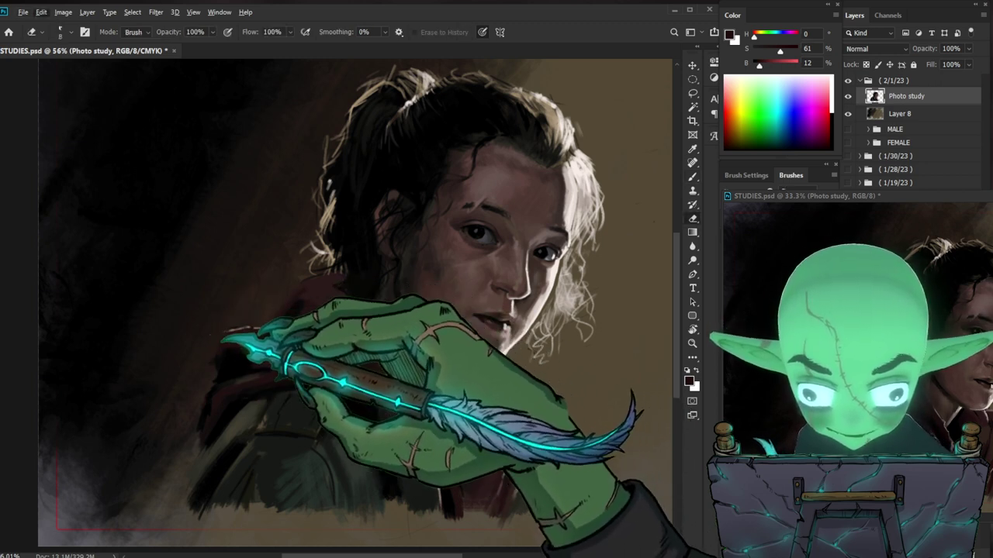
{"action": "left_click", "coordinate": [776, 423]}
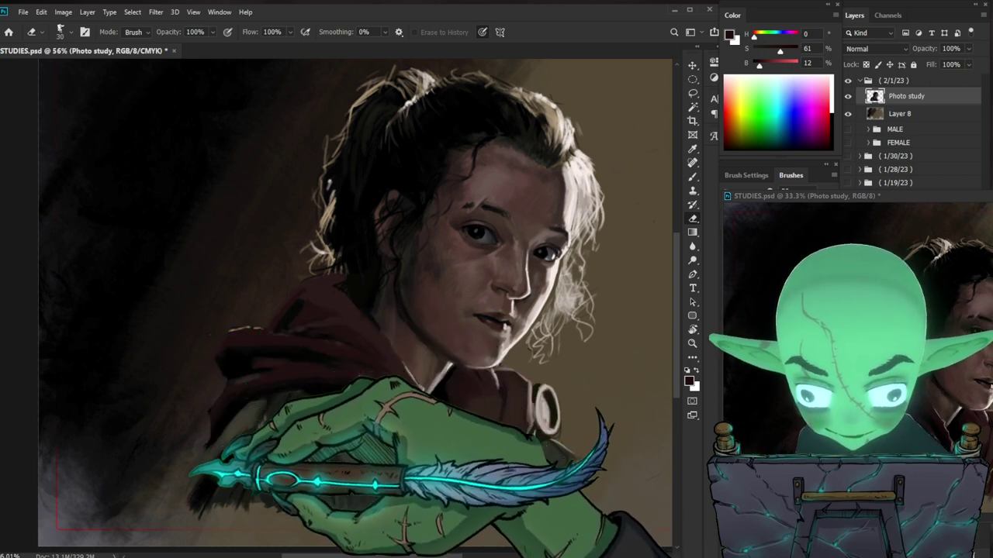
{"action": "key", "text": "ctrl+space"}
{"action": "left_click_drag", "start_coordinate": [333, 504], "coordinate": [260, 534]}
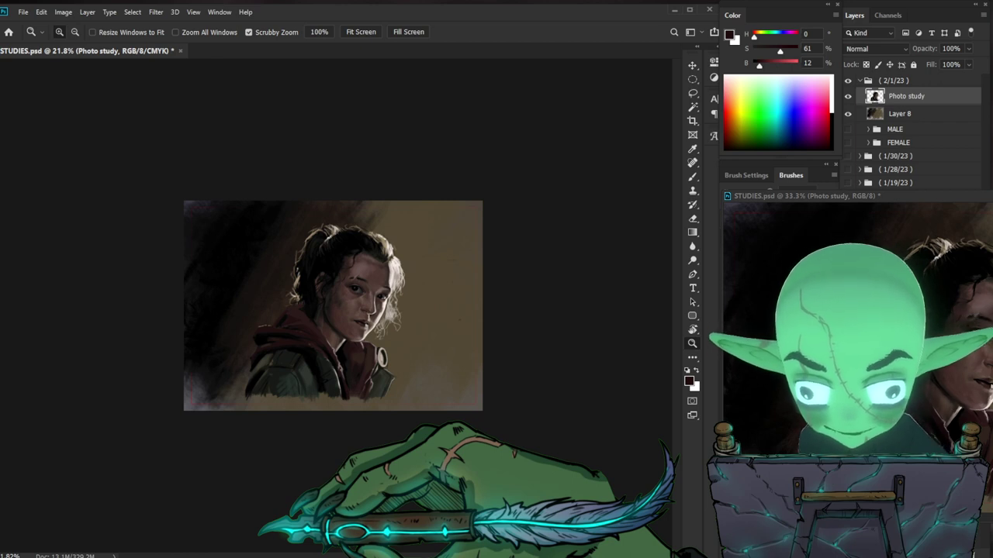
Step: Darken the inner end of the nearer eyebrow with a sampled near-black at 5% brightness, using a 9 px brush
{"action": "left_click_drag", "start_coordinate": [366, 287], "coordinate": [469, 277]}
{"action": "left_click", "coordinate": [343, 253], "text": "alt"}
{"action": "key", "text": "bracketleft"}
{"action": "key", "text": "bracketleft"}
{"action": "key", "text": "bracketleft"}
{"action": "key", "text": "bracketleft"}
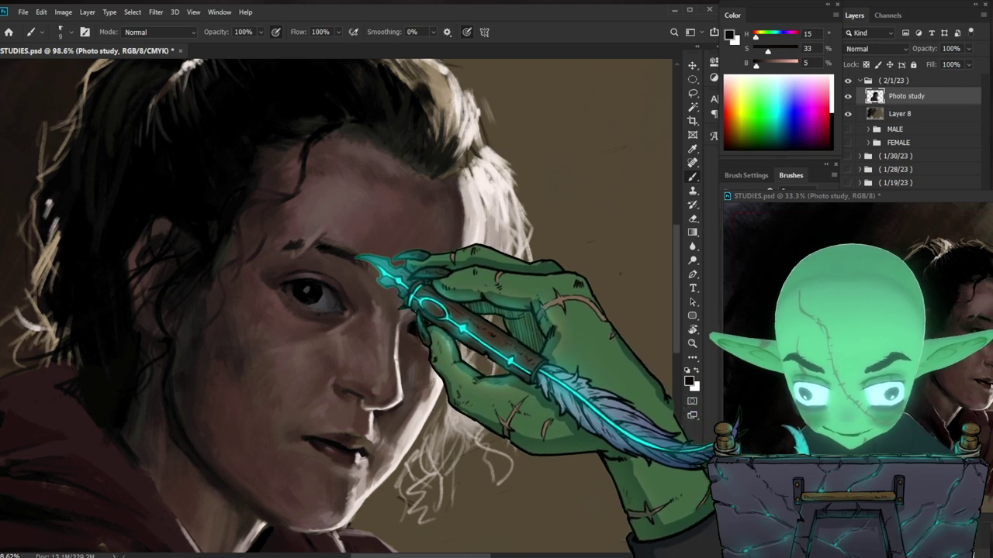
{"action": "left_click_drag", "start_coordinate": [554, 329], "coordinate": [506, 368]}
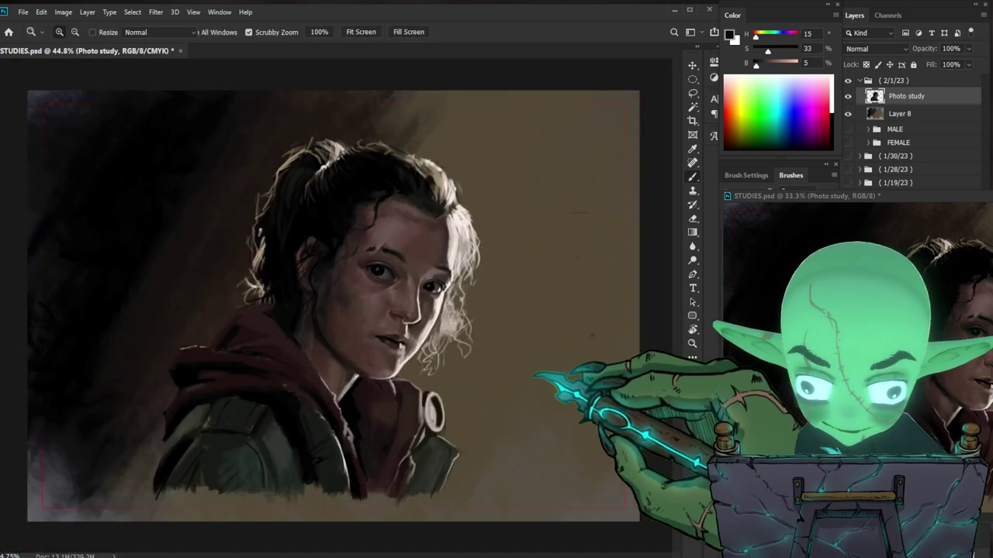
Step: Refine the skin between the eyebrows with a sampled brown at 30% brightness, using a 9 px brush
{"action": "left_click_drag", "start_coordinate": [442, 255], "coordinate": [459, 253]}
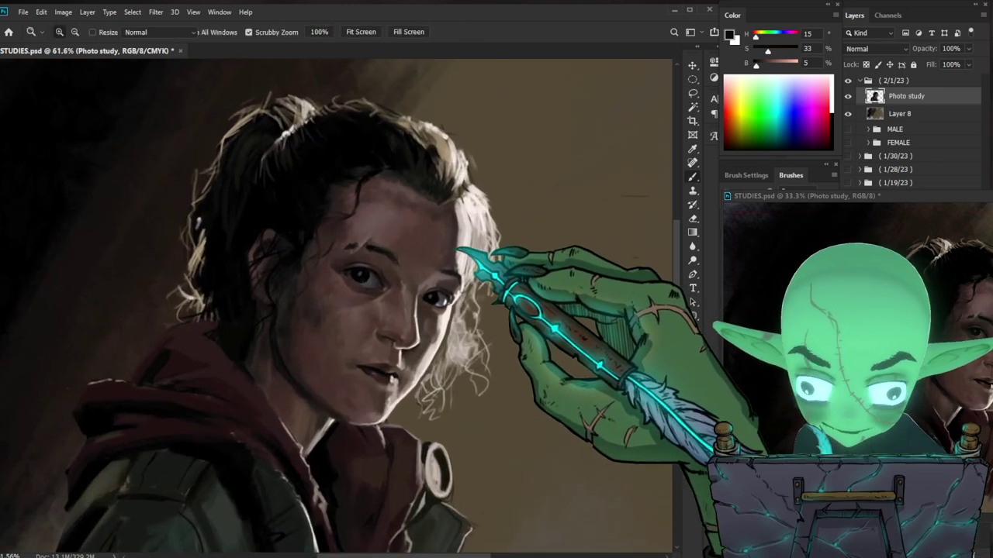
{"action": "left_click", "coordinate": [397, 268], "text": "alt"}
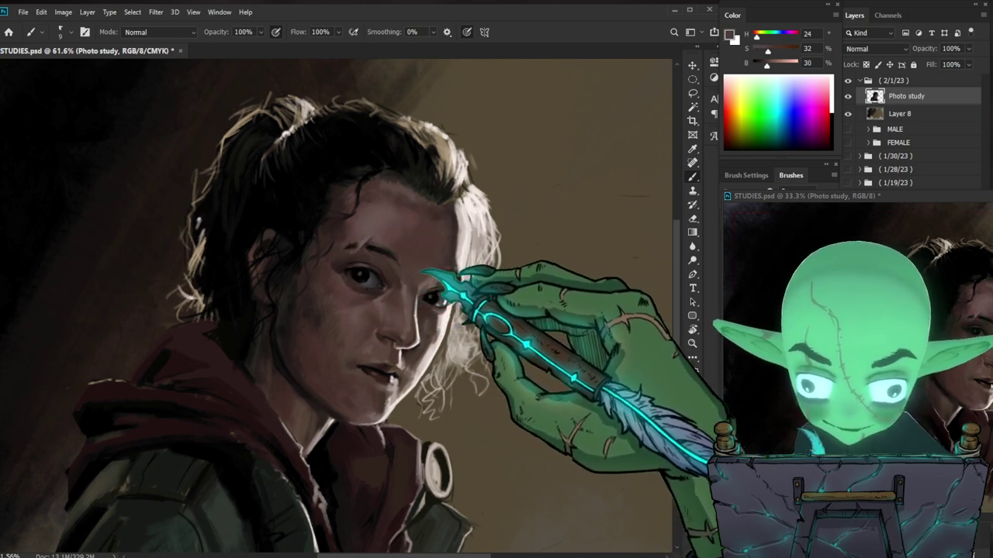
{"action": "left_click_drag", "start_coordinate": [529, 349], "coordinate": [490, 371]}
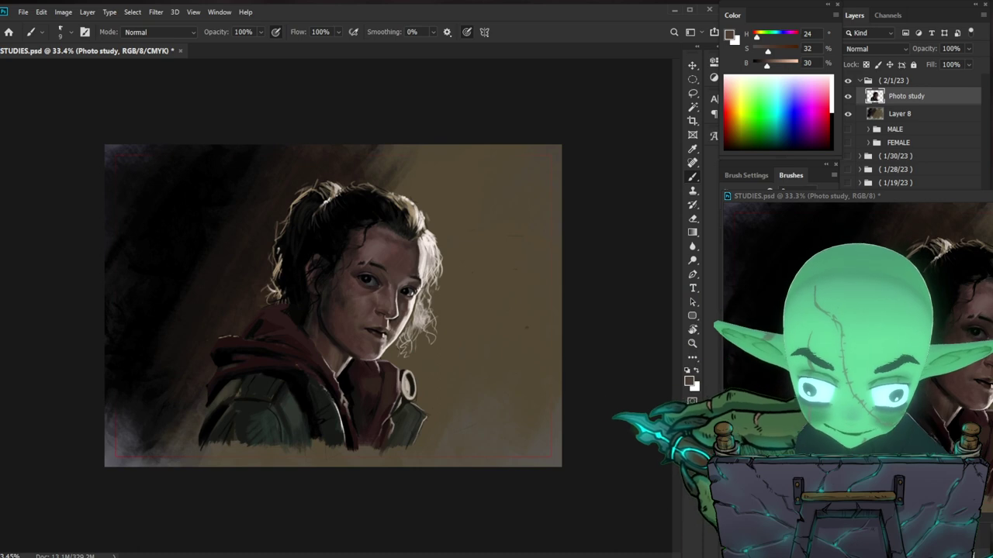
Step: Soften the shading at the far side of the forehead with a sampled reddish brown at 22% brightness, using a 35 px brush
{"action": "left_click_drag", "start_coordinate": [450, 250], "coordinate": [470, 219]}
{"action": "left_click", "coordinate": [455, 226], "text": "alt"}
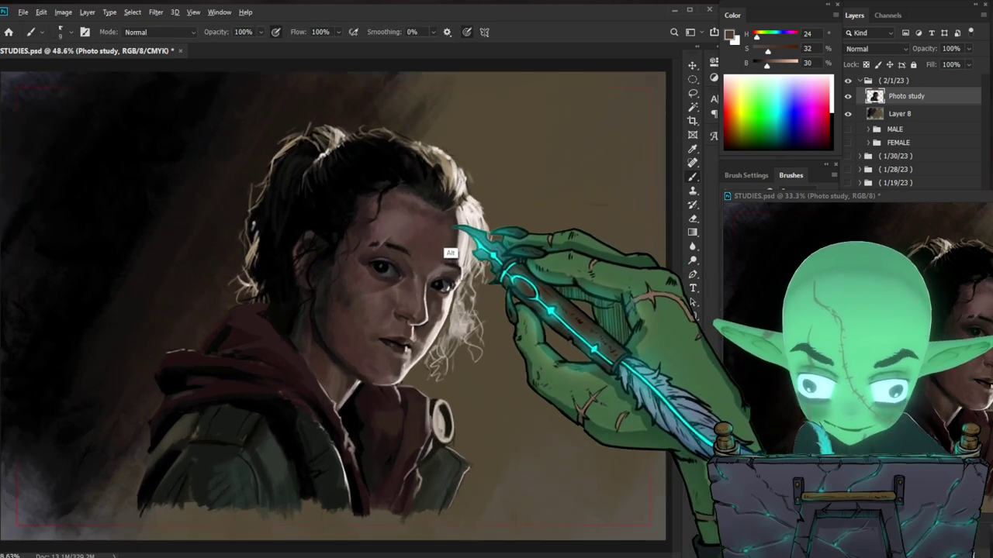
{"action": "left_click", "coordinate": [455, 226], "text": "alt"}
{"action": "key", "text": "bracketright"}
{"action": "key", "text": "bracketright"}
{"action": "key", "text": "bracketright"}
{"action": "key", "text": "bracketright"}
{"action": "key", "text": "bracketright"}
{"action": "key", "text": "bracketright"}
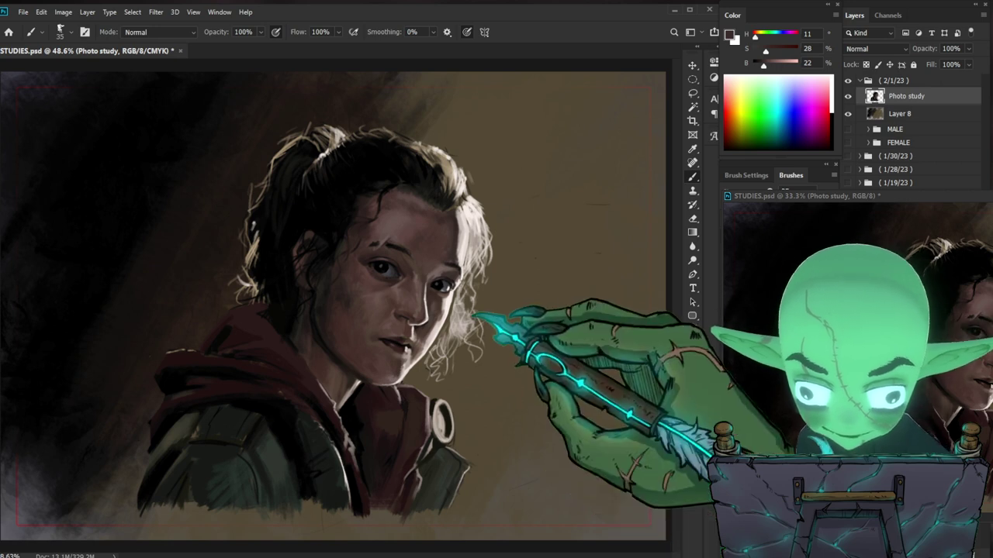
Step: Sample black from the jacket and paint fine dark lines on its shoulder with a 15 px brush
{"action": "left_click", "coordinate": [278, 434], "text": "alt"}
{"action": "key", "text": "bracketleft"}
{"action": "key", "text": "bracketleft"}
{"action": "key", "text": "bracketleft"}
{"action": "key", "text": "bracketleft"}
{"action": "key", "text": "bracketleft"}
{"action": "key", "text": "bracketleft"}
{"action": "key", "text": "bracketleft"}
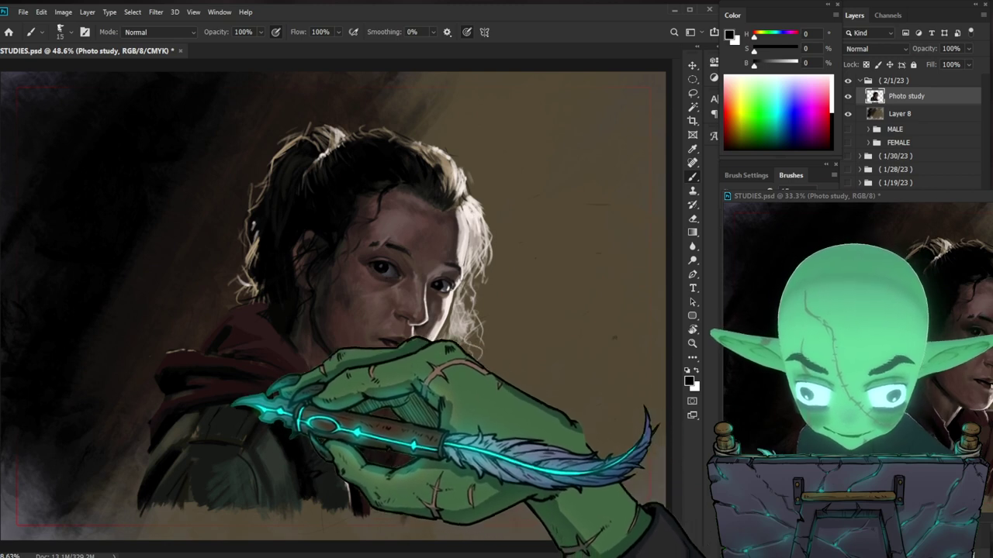
Step: Deepen the black shadows along the lower sleeve of the jacket with a brush of about 40 px
{"action": "key", "text": "bracketright"}
{"action": "key", "text": "bracketright"}
{"action": "key", "text": "bracketright"}
{"action": "key", "text": "bracketright"}
{"action": "key", "text": "bracketright"}
{"action": "key", "text": "bracketright"}
{"action": "key", "text": "bracketright"}
{"action": "key", "text": "bracketright"}
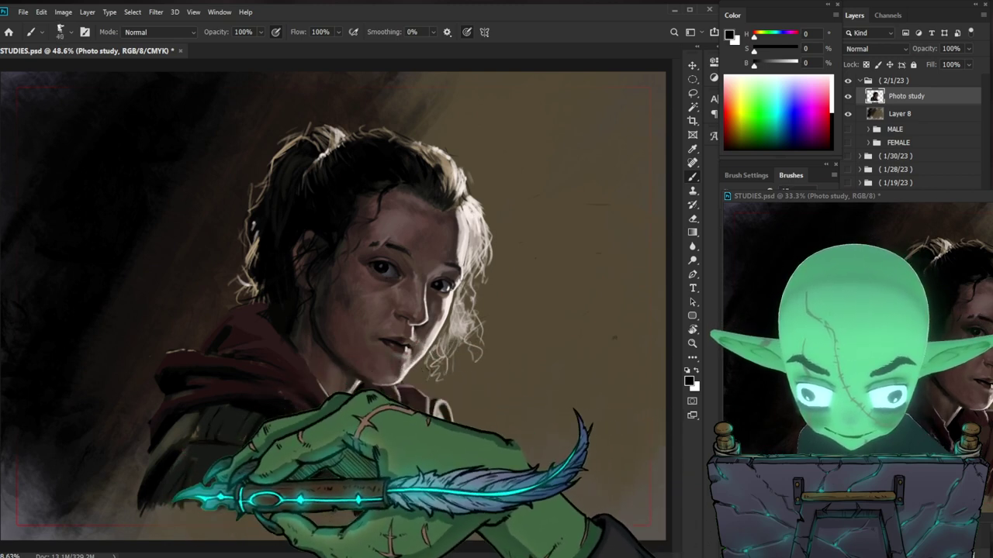
{"action": "key", "text": "bracketright"}
Step: Define the seams around the jacket's shoulder patch in black with an 8 px brush
{"action": "key", "text": "bracketleft"}
{"action": "key", "text": "bracketleft"}
{"action": "key", "text": "bracketleft"}
{"action": "key", "text": "bracketleft"}
{"action": "key", "text": "bracketleft"}
{"action": "key", "text": "bracketleft"}
{"action": "key", "text": "bracketleft"}
{"action": "key", "text": "bracketleft"}
{"action": "key", "text": "bracketleft"}
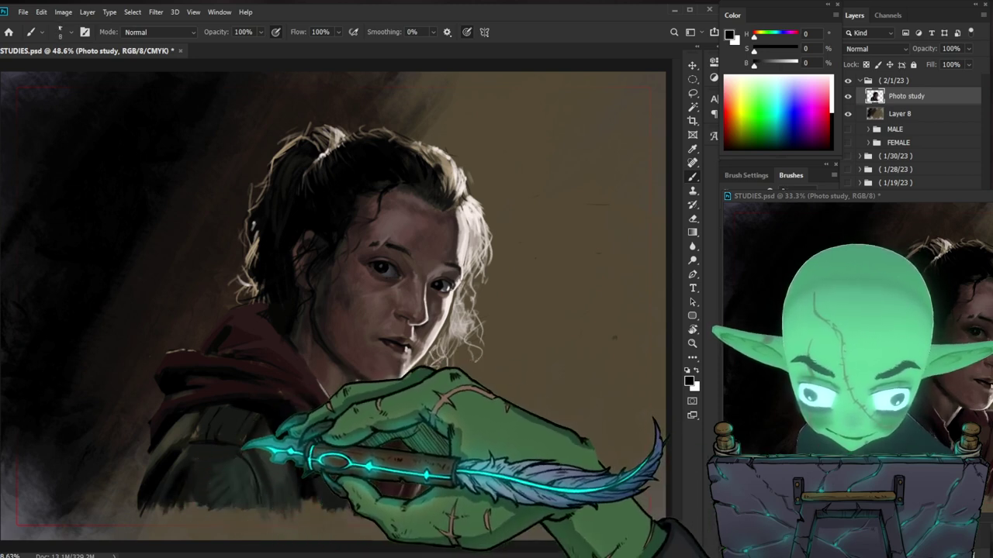
Step: Block in broader black shading on the sleeve below the shoulder patch with a 40 px brush
{"action": "key", "text": "bracketright"}
{"action": "key", "text": "bracketright"}
{"action": "key", "text": "bracketright"}
{"action": "key", "text": "bracketright"}
{"action": "key", "text": "bracketright"}
{"action": "key", "text": "bracketright"}
{"action": "key", "text": "bracketright"}
{"action": "key", "text": "bracketright"}
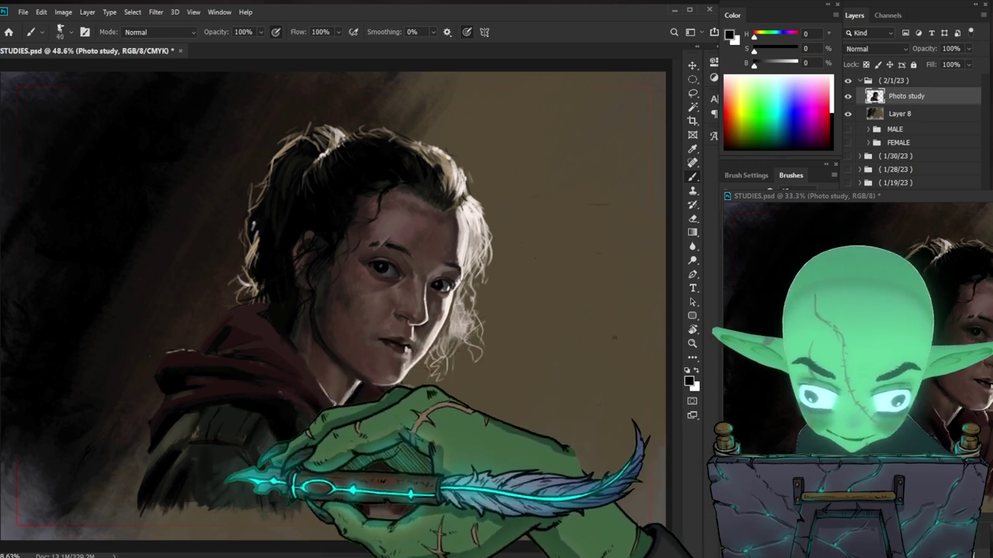
Step: Paint black shadows into the folds of the red hood, using a 15 px and a 35 px brush
{"action": "key", "text": "bracketleft"}
{"action": "key", "text": "bracketleft"}
{"action": "key", "text": "bracketleft"}
{"action": "key", "text": "bracketleft"}
{"action": "key", "text": "bracketleft"}
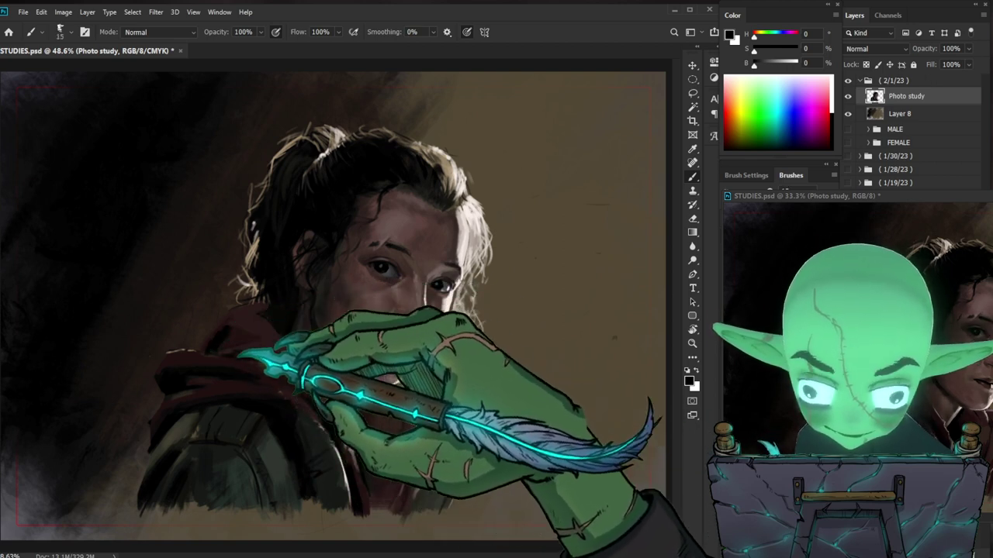
{"action": "key", "text": "bracketright"}
{"action": "key", "text": "bracketright"}
{"action": "key", "text": "bracketright"}
{"action": "key", "text": "bracketright"}
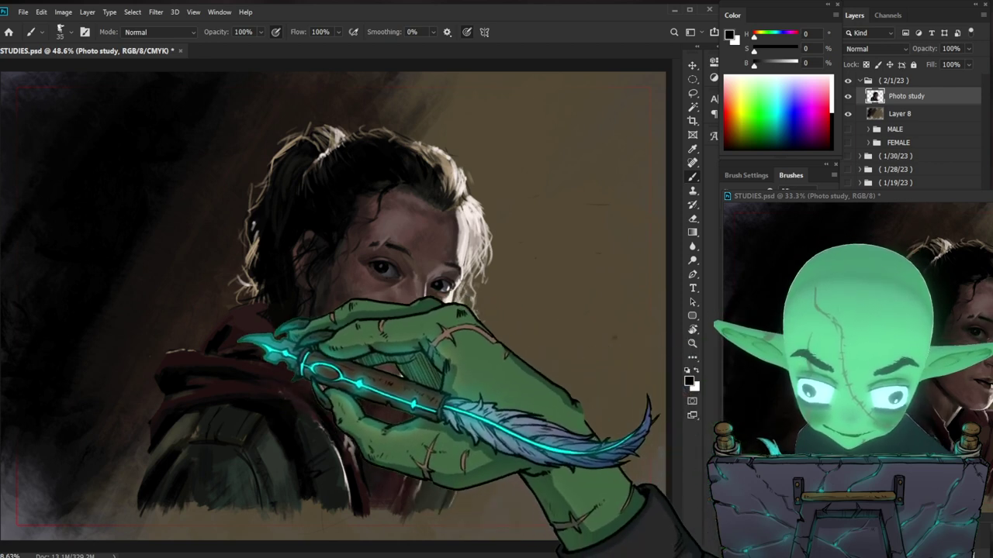
Step: Sample a dark red from the hood and blend it into the shadowed folds beside the neck
{"action": "left_click", "coordinate": [214, 361], "text": "alt"}
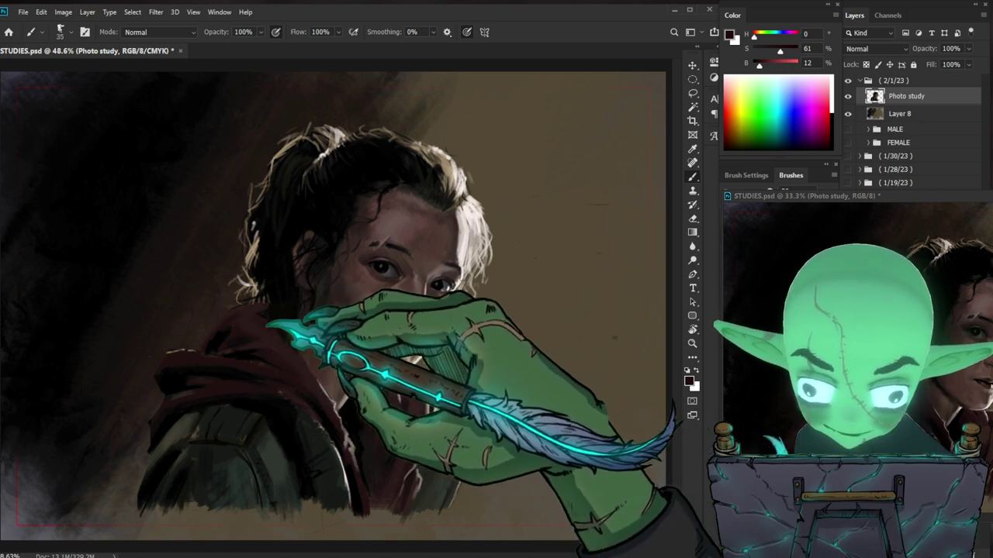
{"action": "key", "text": "bracketleft"}
{"action": "key", "text": "bracketleft"}
{"action": "key", "text": "bracketleft"}
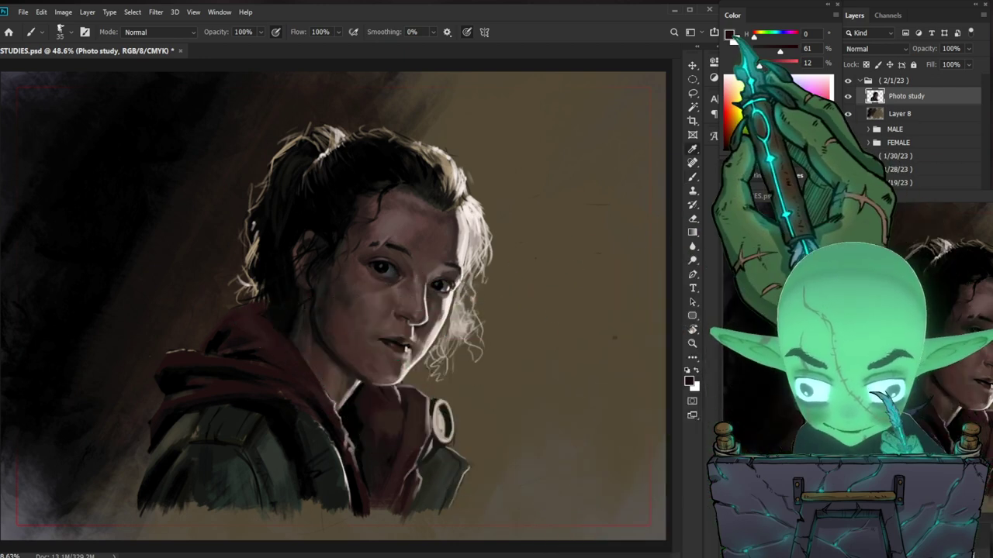
Step: Set the paint colour to a dark brown with hue 38, saturation 62 and brightness 19 for the hood's upper folds
{"action": "left_click", "coordinate": [729, 34]}
{"action": "left_click", "coordinate": [667, 455]}
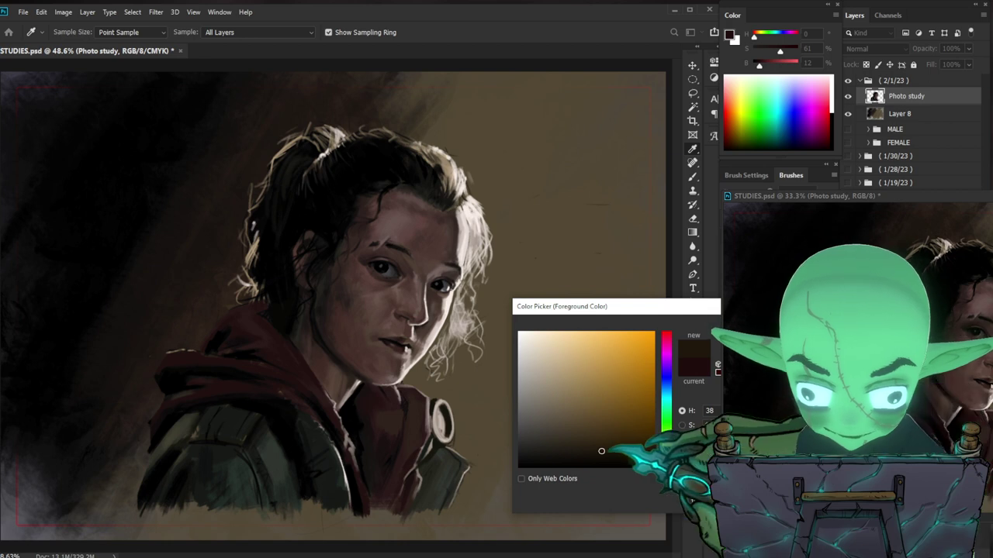
{"action": "key", "text": "Return"}
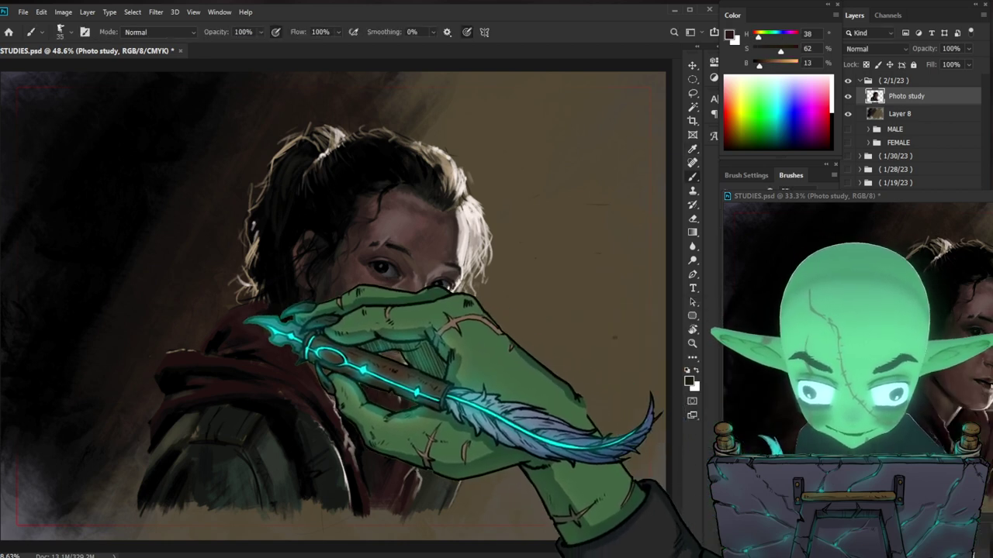
{"action": "left_click_drag", "start_coordinate": [760, 65], "coordinate": [762, 65]}
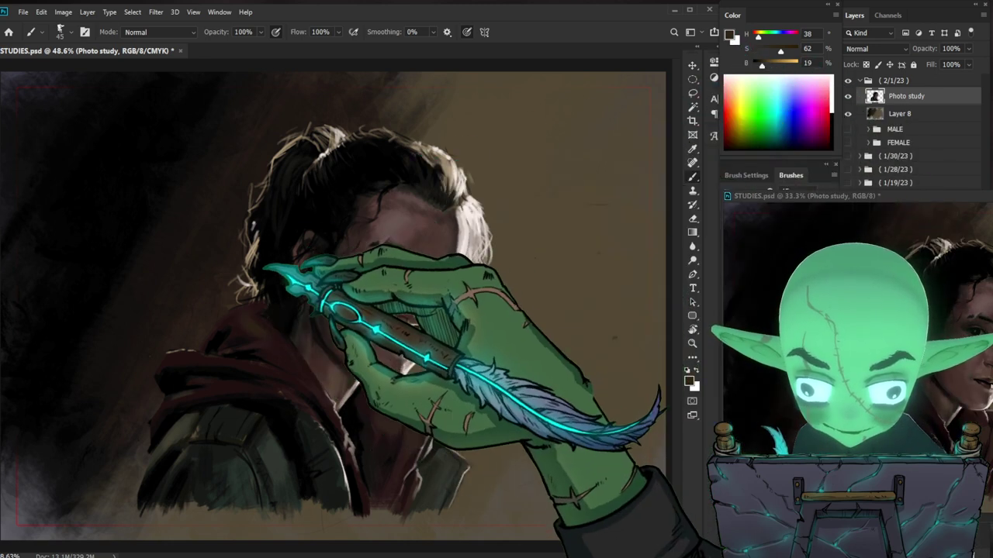
Step: Shift the paint colour to hue 28 and brush warm brown light onto the hood's folds, reducing the brush to 9 px
{"action": "left_click", "coordinate": [729, 35]}
{"action": "left_click_drag", "start_coordinate": [667, 454], "coordinate": [667, 458]}
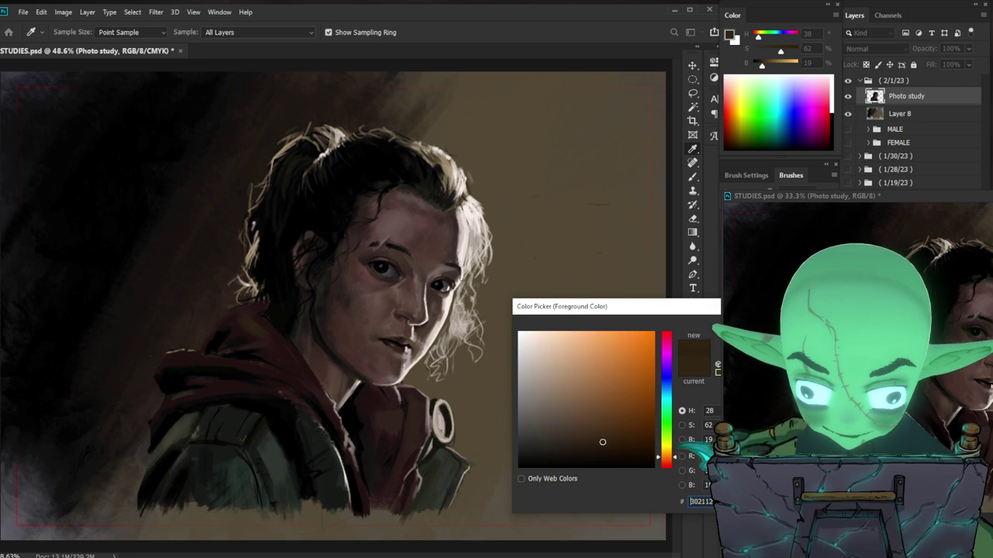
{"action": "key", "text": "Return"}
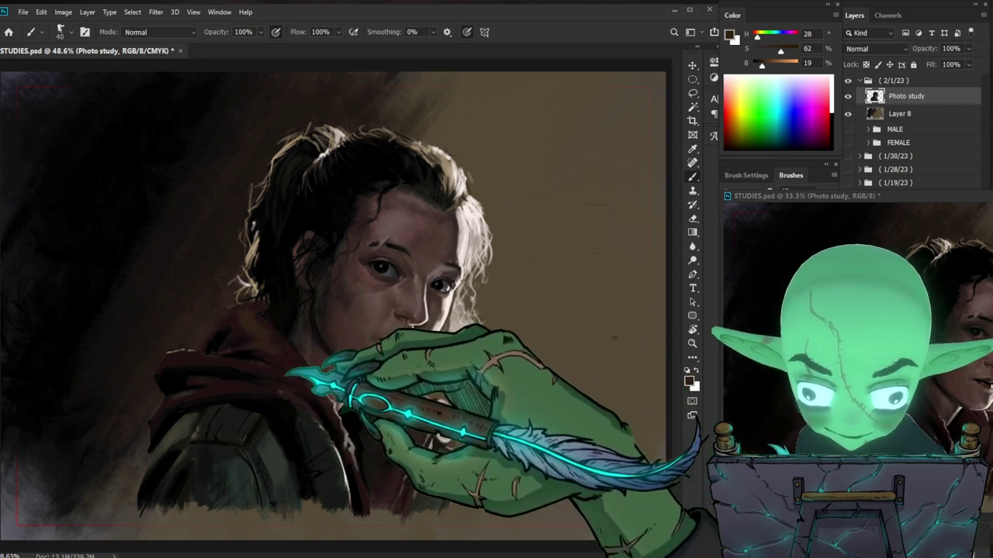
{"action": "key", "text": "bracketleft"}
{"action": "key", "text": "bracketleft"}
{"action": "key", "text": "bracketleft"}
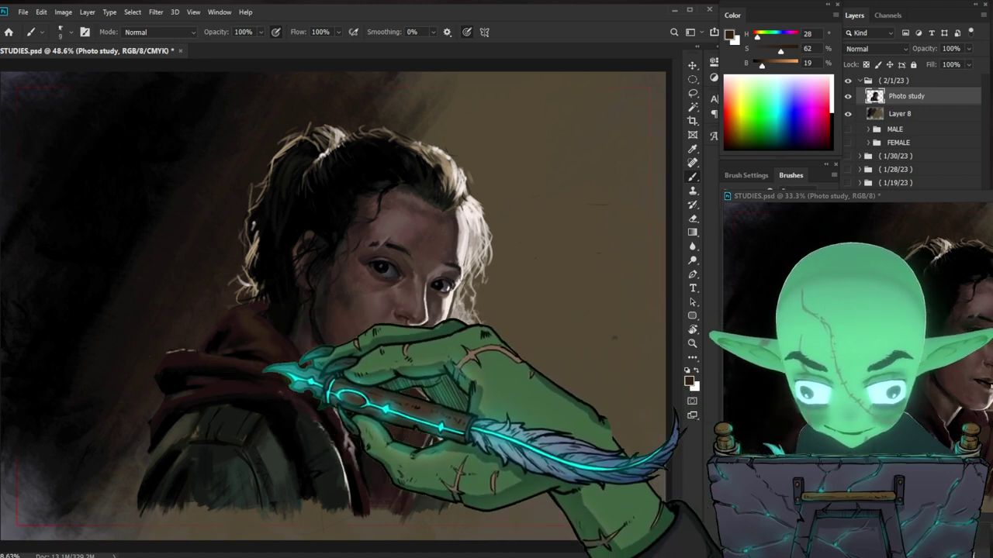
Step: Extend the warm brown tone across the hood's lower folds over the shoulder, enlarging the brush to 30 px
{"action": "key", "text": "bracketright"}
{"action": "key", "text": "bracketright"}
{"action": "key", "text": "bracketright"}
{"action": "key", "text": "bracketright"}
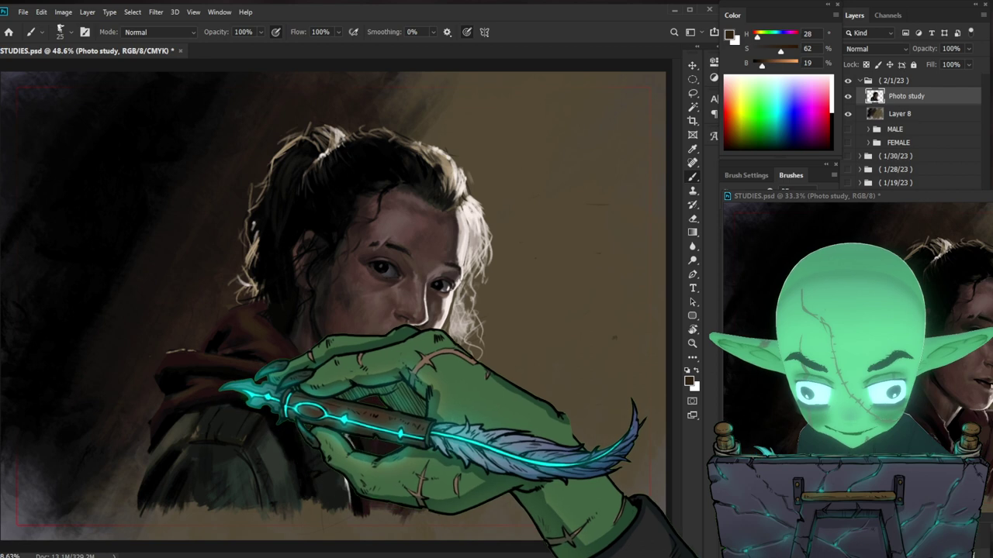
{"action": "key", "text": "bracketright"}
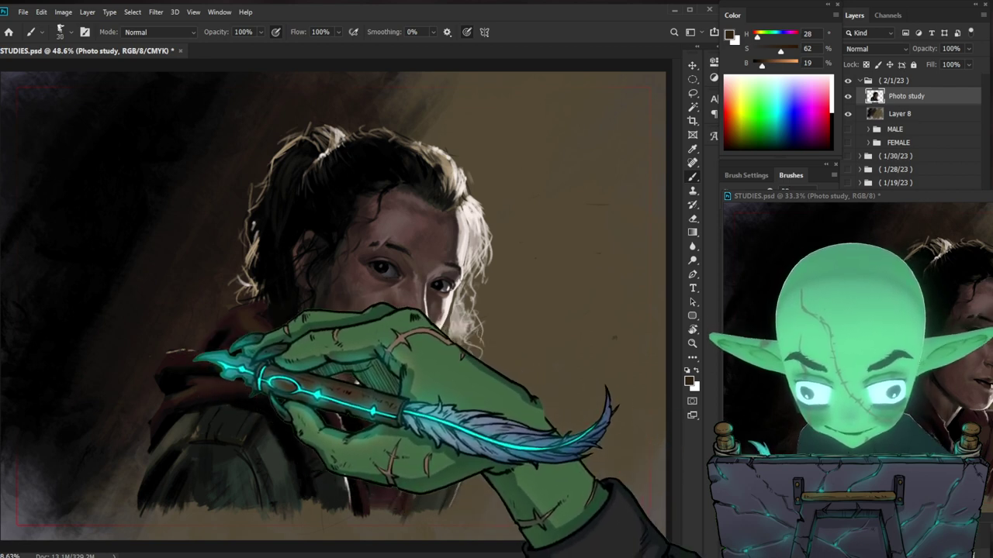
Step: Sample near-black from the hood's shadow and paint dark accents down the jacket's front edge, enlarging the brush from 9 to 35 px
{"action": "left_click", "coordinate": [178, 363], "text": "alt"}
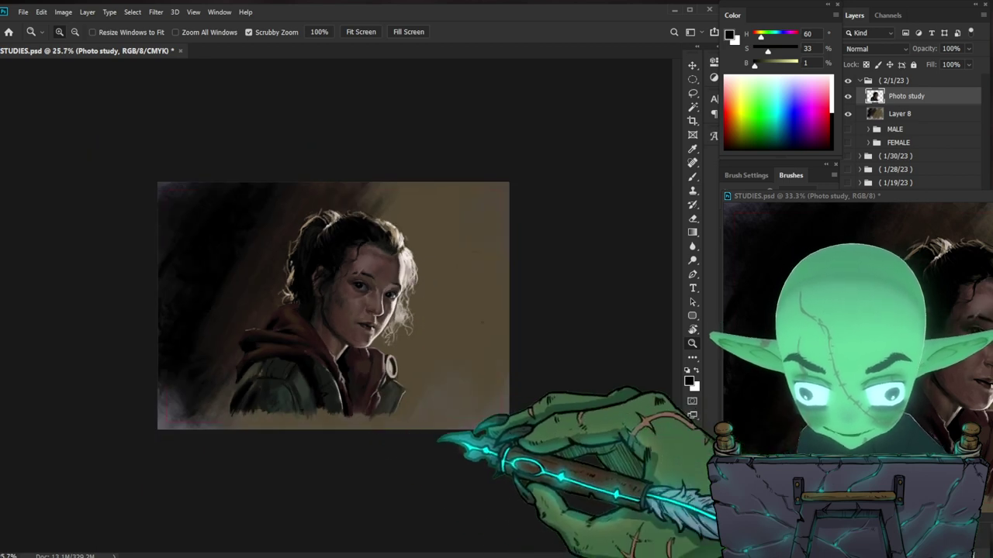
{"action": "left_click_drag", "start_coordinate": [333, 306], "coordinate": [392, 306]}
{"action": "key", "text": "b"}
{"action": "key", "text": "b"}
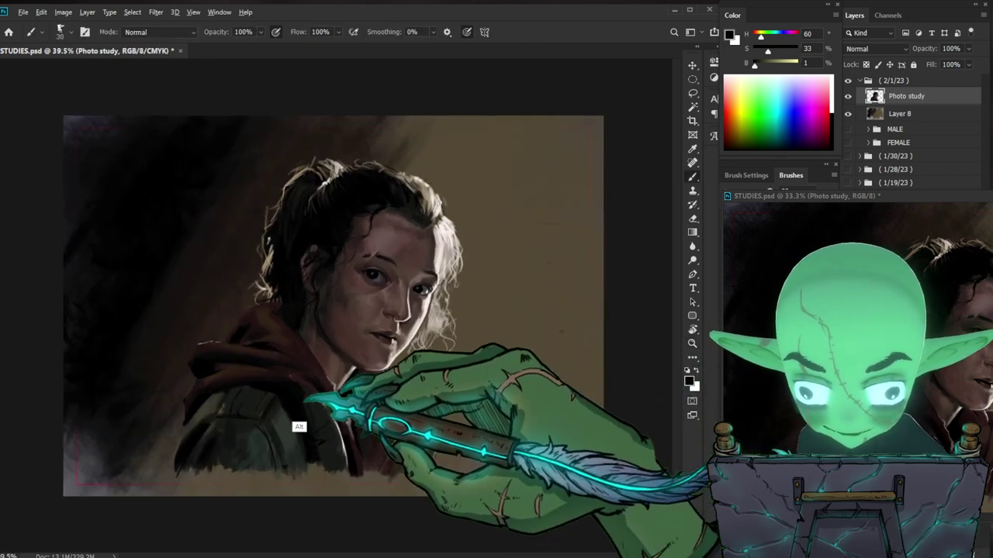
{"action": "key", "text": "bracketleft"}
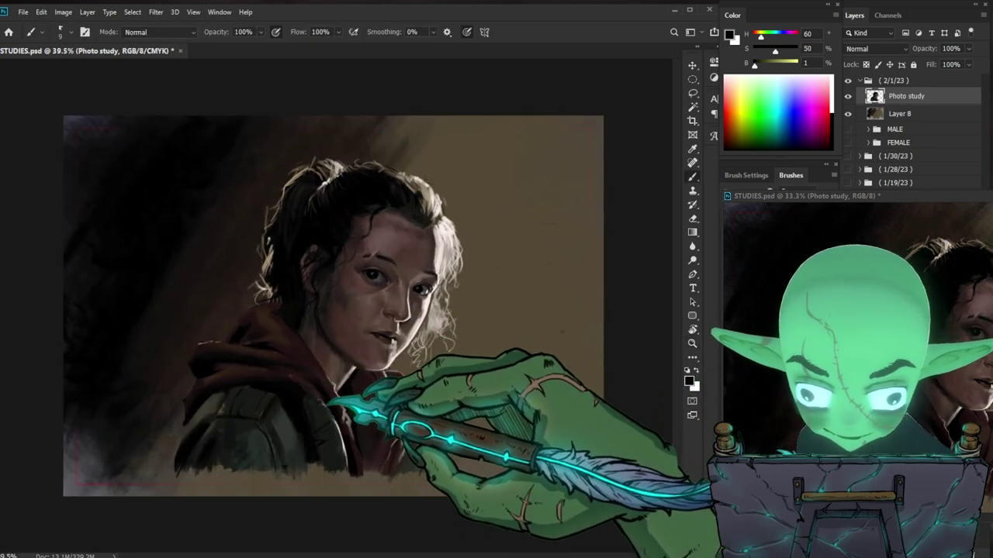
{"action": "key", "text": "bracketright"}
{"action": "key", "text": "bracketright"}
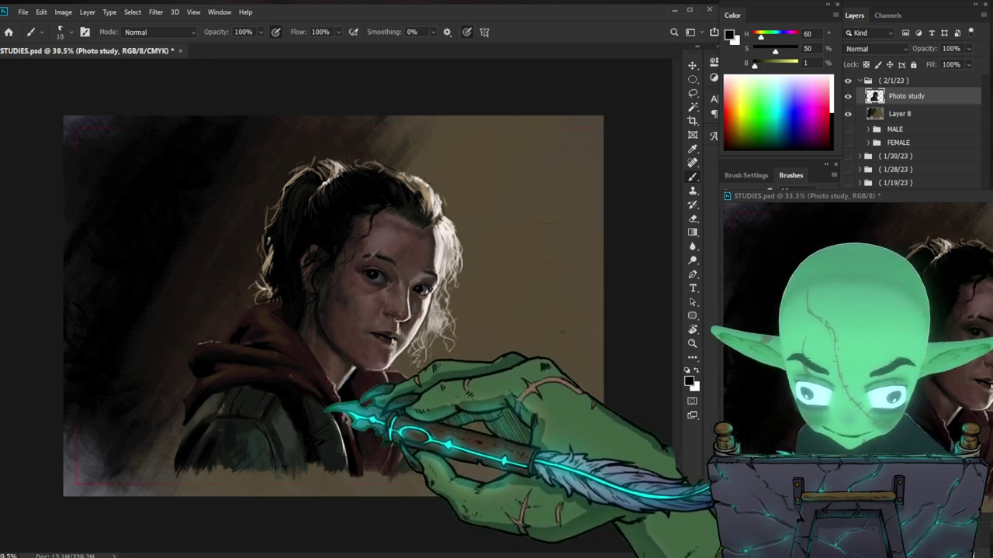
{"action": "key", "text": "bracketright"}
{"action": "key", "text": "bracketright"}
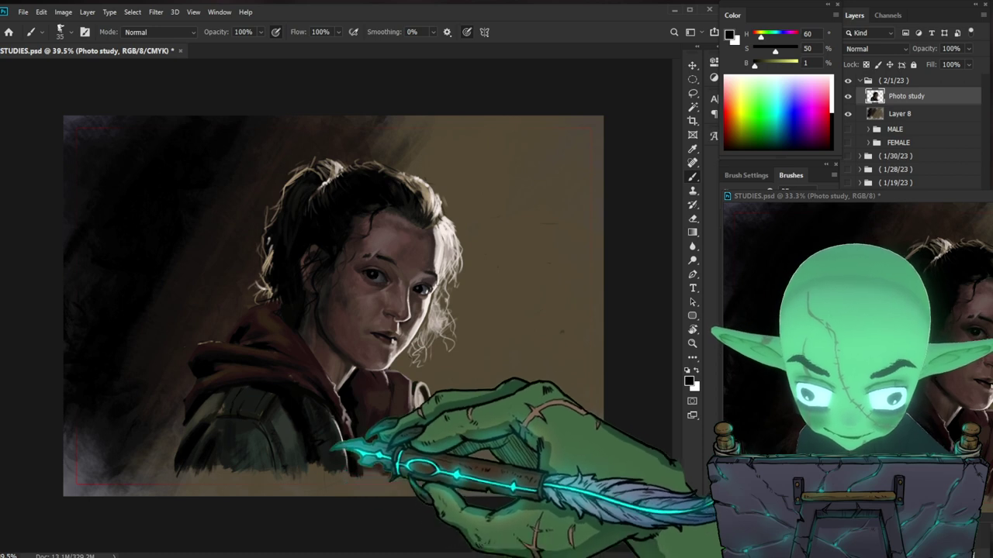
Step: Refine the dark seams on the jacket's chest and shoulder patch with a 9 px and a 20 px brush
{"action": "key", "text": "bracketleft"}
{"action": "key", "text": "bracketleft"}
{"action": "key", "text": "bracketleft"}
{"action": "key", "text": "bracketleft"}
{"action": "key", "text": "bracketleft"}
{"action": "key", "text": "bracketleft"}
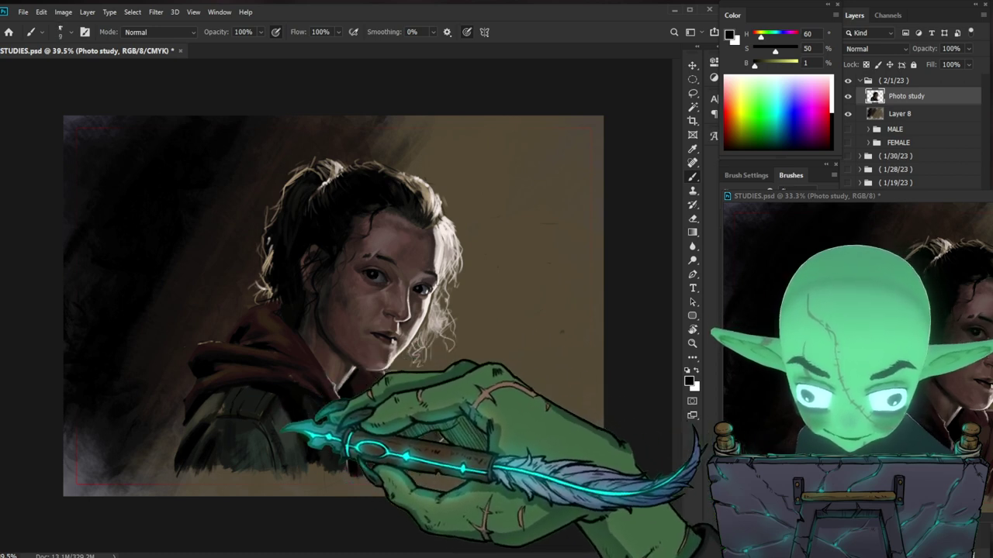
{"action": "key", "text": "bracketright"}
{"action": "key", "text": "bracketright"}
{"action": "key", "text": "bracketright"}
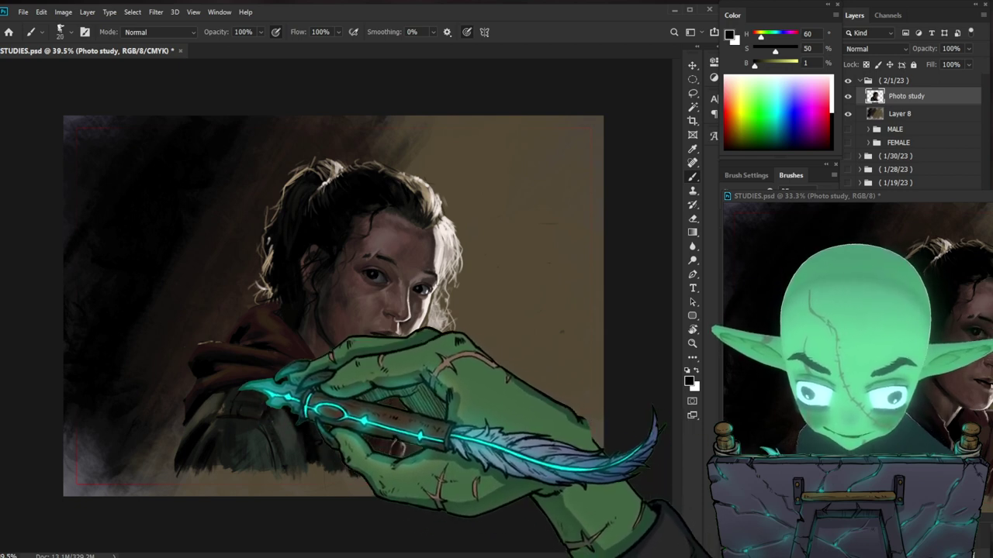
Step: Darken the outer sleeve of the jacket in near-black, enlarging the brush from 15 to 45 px
{"action": "key", "text": "bracketleft"}
{"action": "key", "text": "bracketright"}
{"action": "key", "text": "bracketright"}
{"action": "key", "text": "bracketright"}
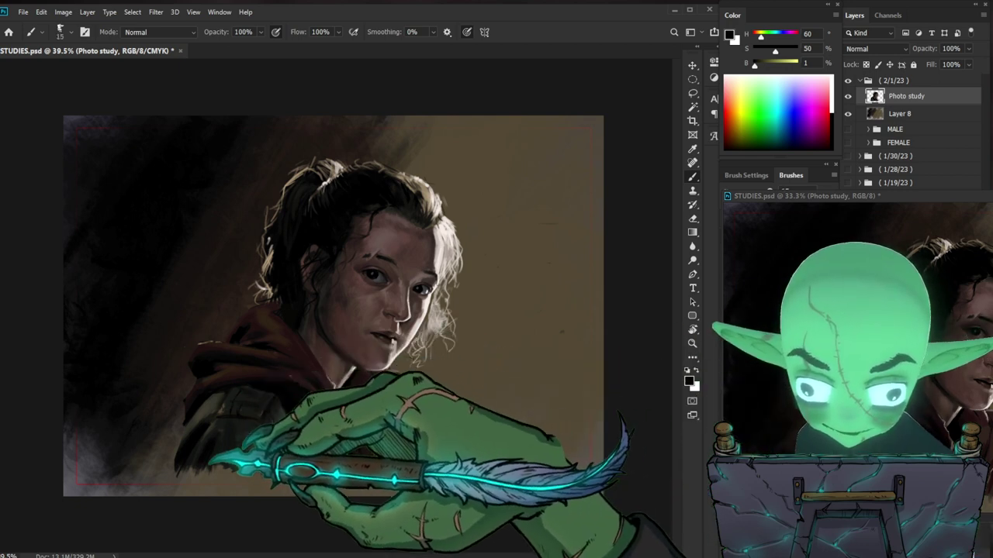
{"action": "key", "text": "bracketright"}
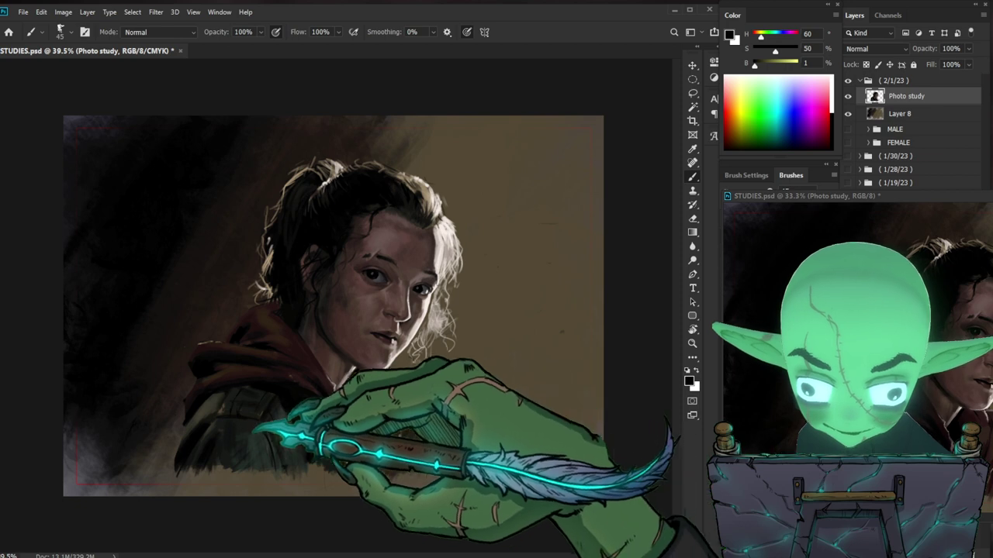
Step: Sample a dark green from the jacket and blend it over the sleeve and shoulder with a 30 to 45 px brush
{"action": "left_click", "coordinate": [240, 426], "text": "alt"}
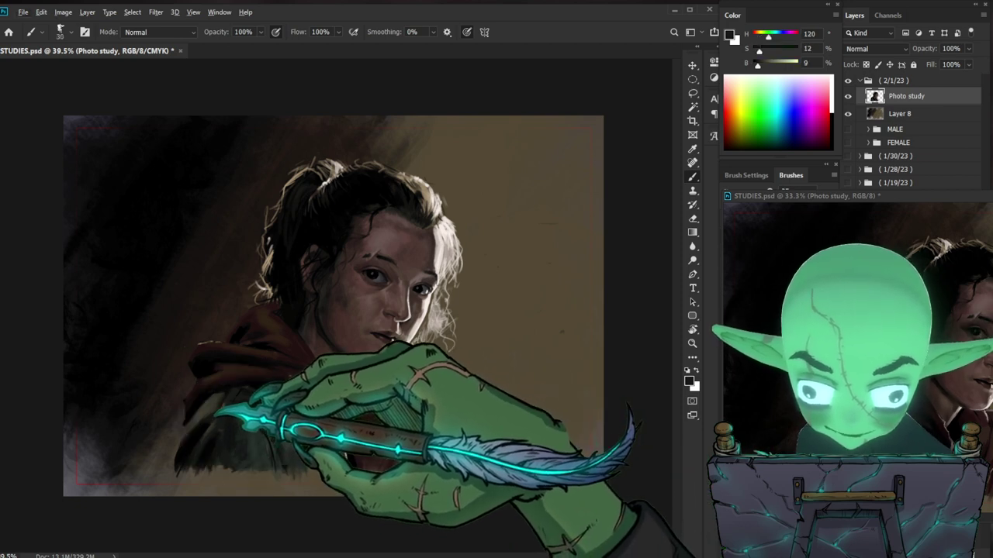
{"action": "key", "text": "bracketleft"}
{"action": "key", "text": "bracketleft"}
{"action": "key", "text": "bracketright"}
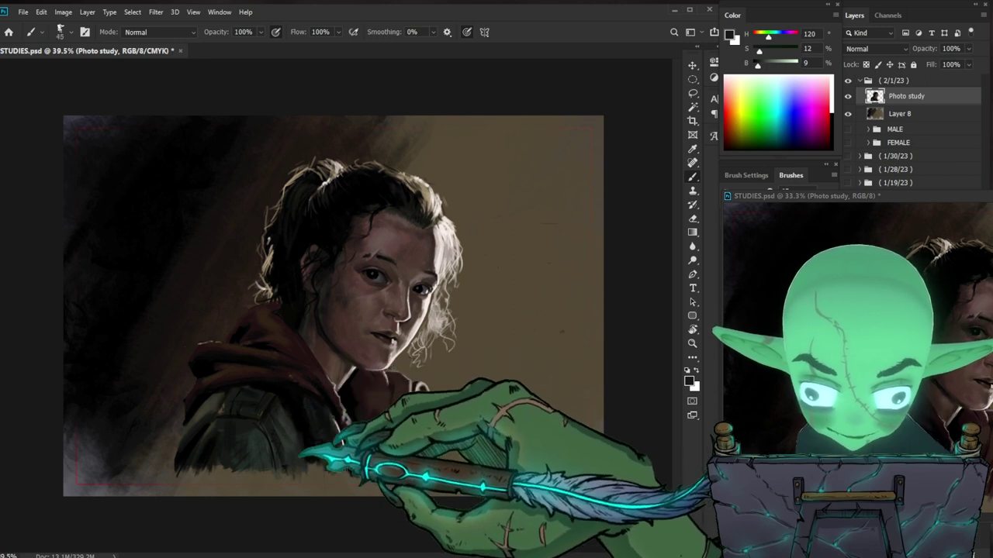
Step: Blend sampled olive and dark green tones into the lower sleeve of the jacket and check the whole painting
{"action": "left_click", "coordinate": [200, 415], "text": "alt"}
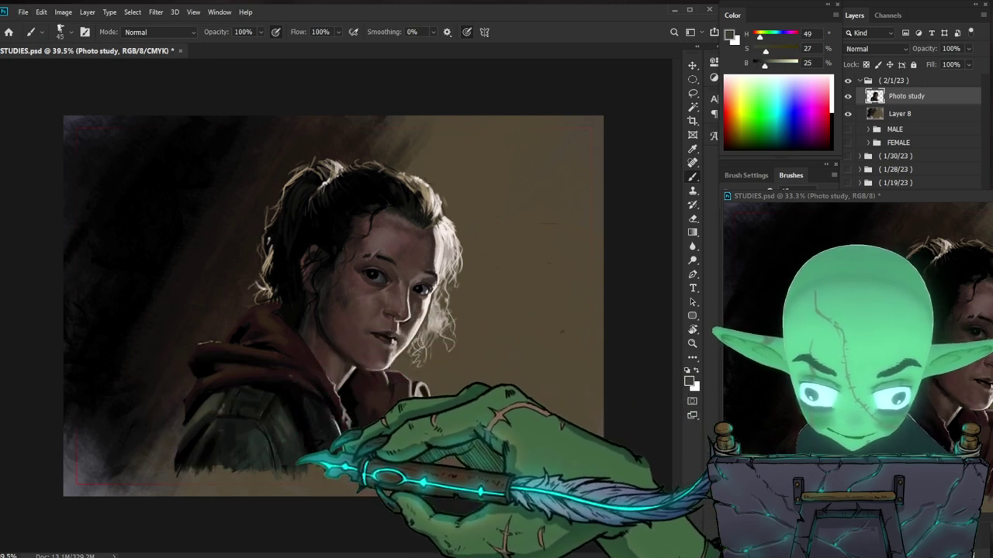
{"action": "left_click", "coordinate": [240, 426], "text": "alt"}
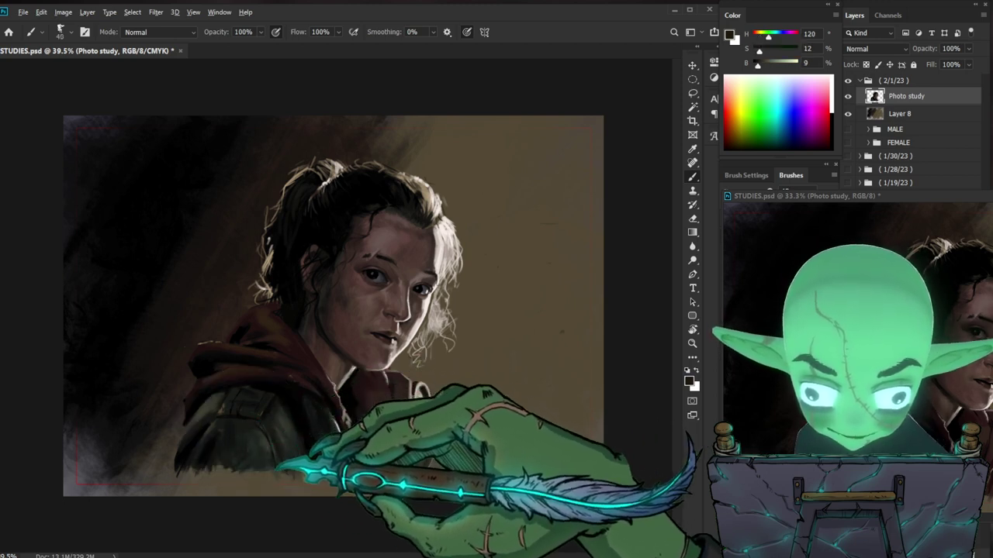
{"action": "key", "text": "ctrl+space"}
{"action": "left_click_drag", "start_coordinate": [480, 421], "coordinate": [387, 421]}
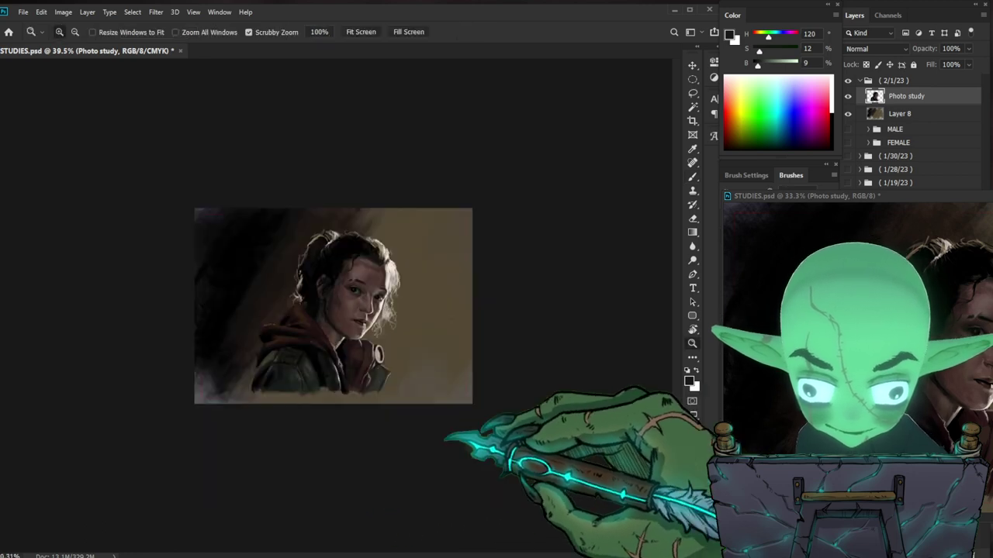
{"action": "left_click_drag", "start_coordinate": [406, 313], "coordinate": [487, 325]}
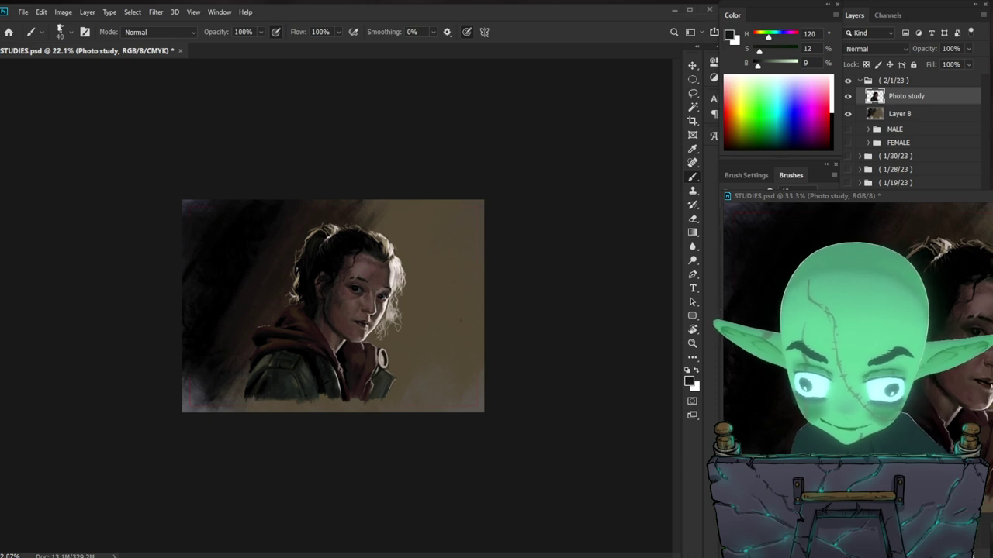
Step: Sample a muted skin tone beside the mouth and touch up the cheek shading with a 10 px brush
{"action": "mouse_move", "coordinate": [381, 312]}
{"action": "left_mouse_down"}
{"action": "mouse_move", "coordinate": [422, 315]}
{"action": "mouse_move", "coordinate": [464, 293]}
{"action": "left_mouse_up"}
{"action": "left_click", "coordinate": [310, 341], "text": "alt"}
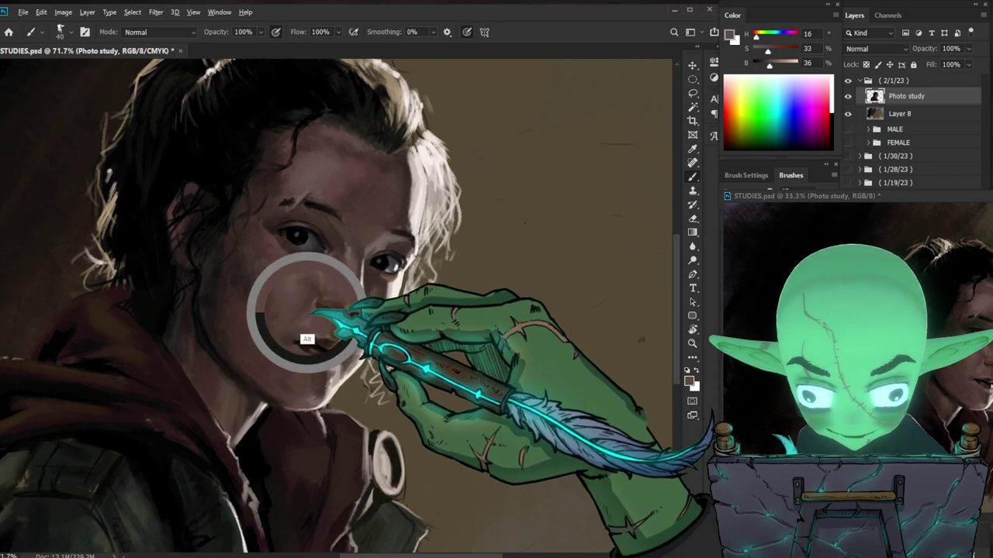
{"action": "key", "text": "bracketleft"}
{"action": "key", "text": "bracketleft"}
{"action": "key", "text": "bracketleft"}
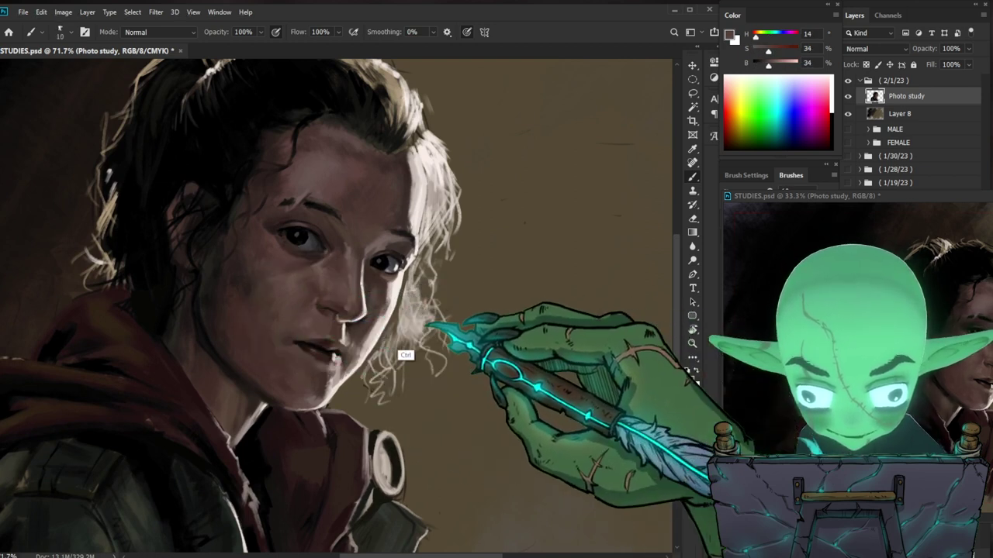
Step: Sample a brown skin tone from the cheek beside the nose and refine the shading there with the 10 px brush
{"action": "left_click_drag", "start_coordinate": [311, 335], "coordinate": [299, 293]}
{"action": "mouse_move", "coordinate": [504, 321]}
{"action": "left_mouse_down"}
{"action": "mouse_move", "coordinate": [458, 322]}
{"action": "mouse_move", "coordinate": [475, 328]}
{"action": "mouse_move", "coordinate": [440, 311]}
{"action": "mouse_move", "coordinate": [455, 310]}
{"action": "left_mouse_up"}
{"action": "left_click", "coordinate": [310, 321], "text": "alt"}
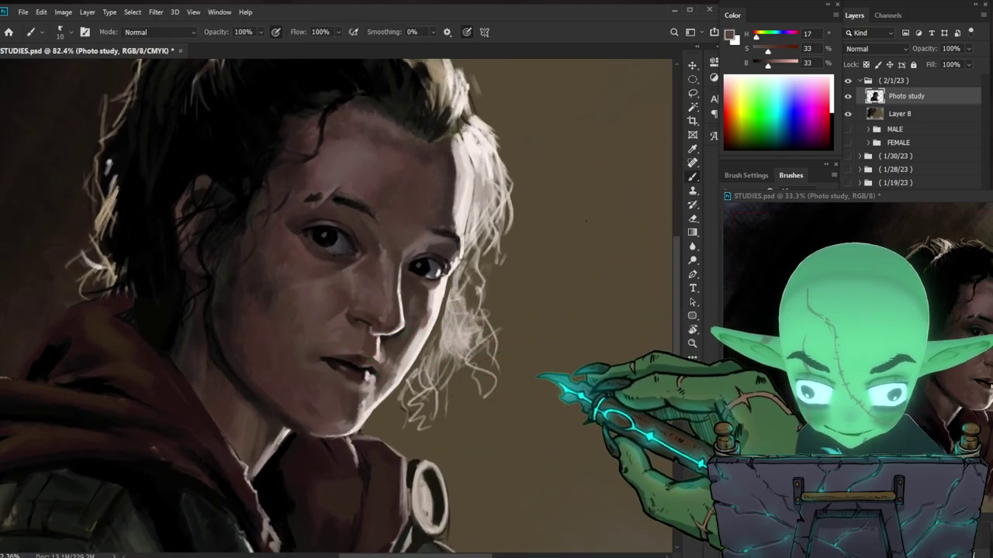
{"action": "left_click_drag", "start_coordinate": [537, 377], "coordinate": [514, 360]}
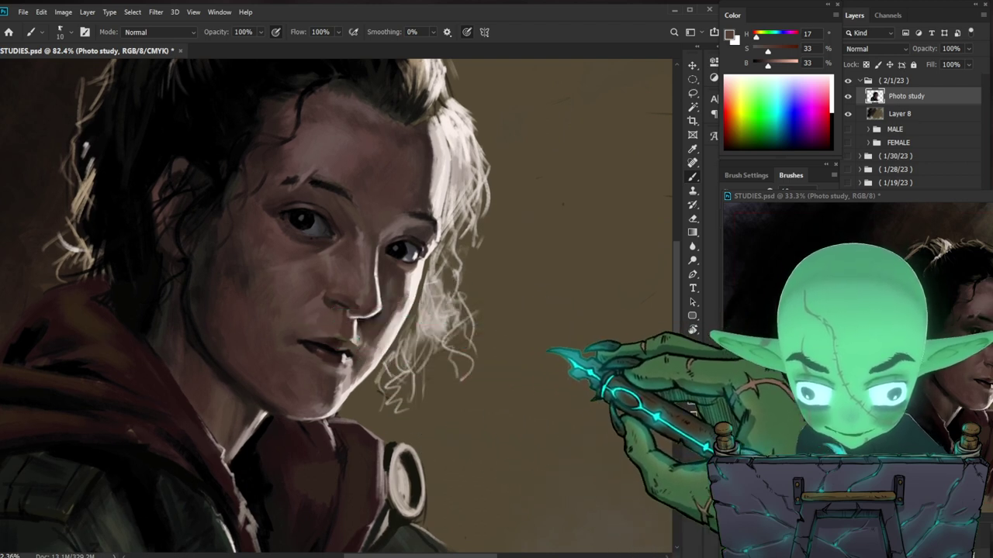
Step: Sample a dark brown from the nose, touch up the shading there with the 10 px brush and check the whole painting
{"action": "left_click", "coordinate": [349, 314], "text": "alt"}
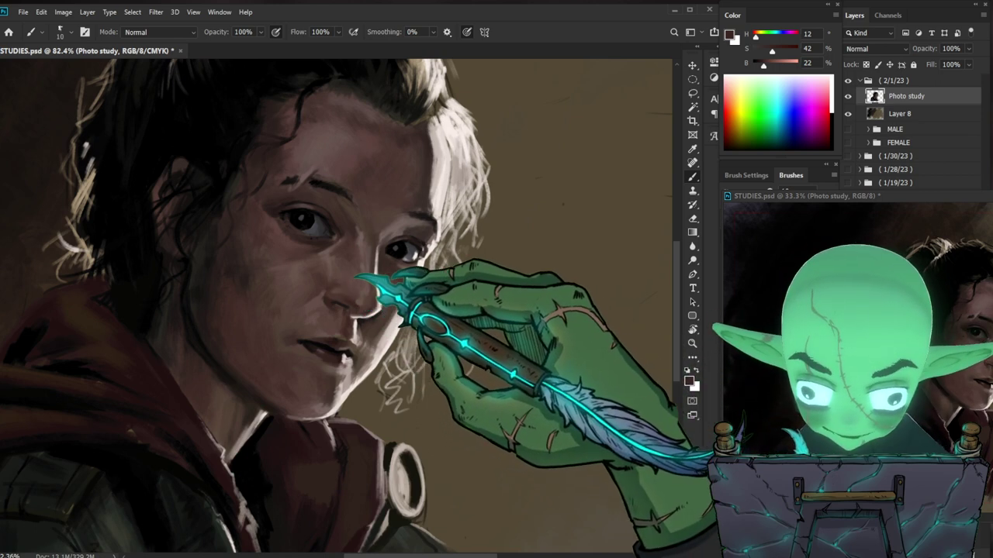
{"action": "scroll", "coordinate": [505, 342], "scroll_direction": "down", "scroll_amount": 5}
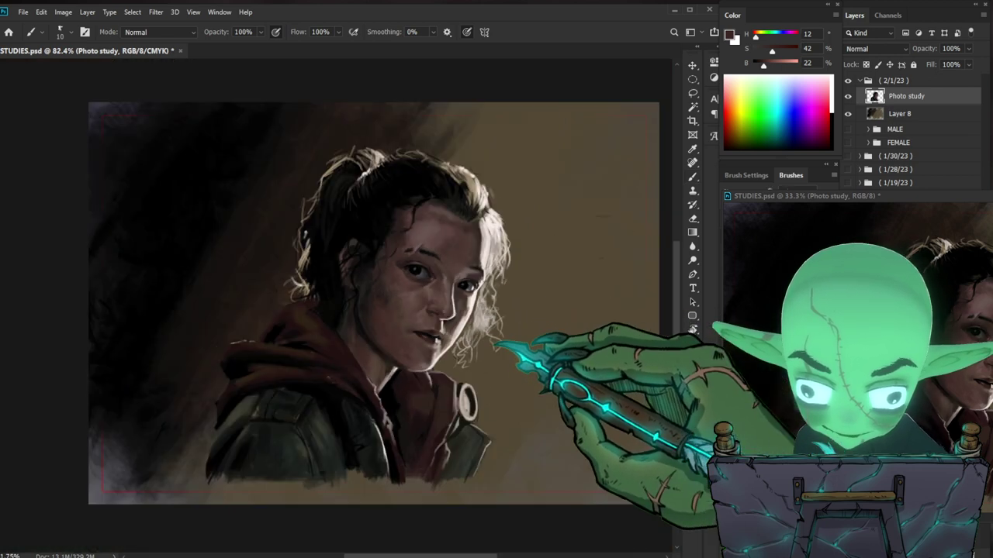
{"action": "left_click_drag", "start_coordinate": [436, 284], "coordinate": [475, 288]}
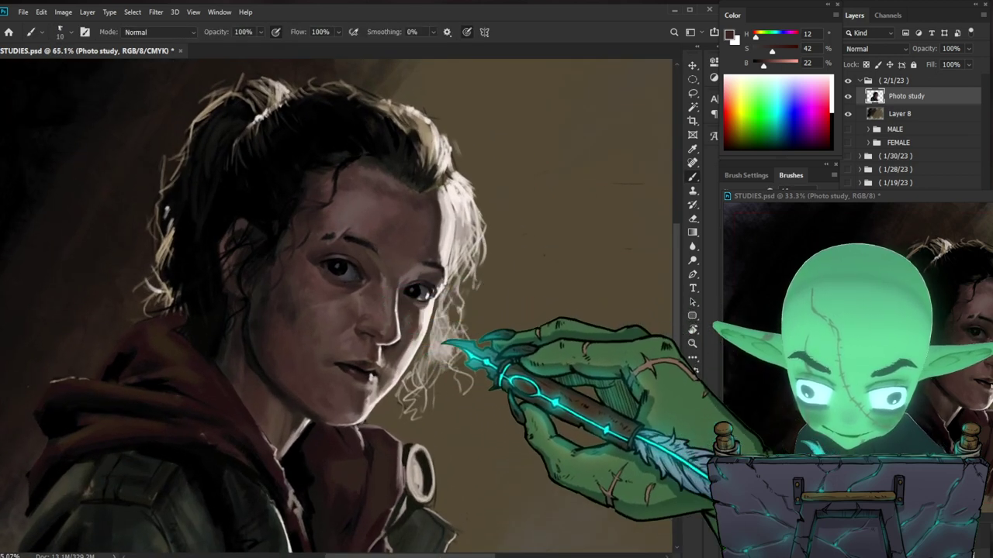
{"action": "scroll", "coordinate": [468, 401], "scroll_direction": "down", "scroll_amount": 4}
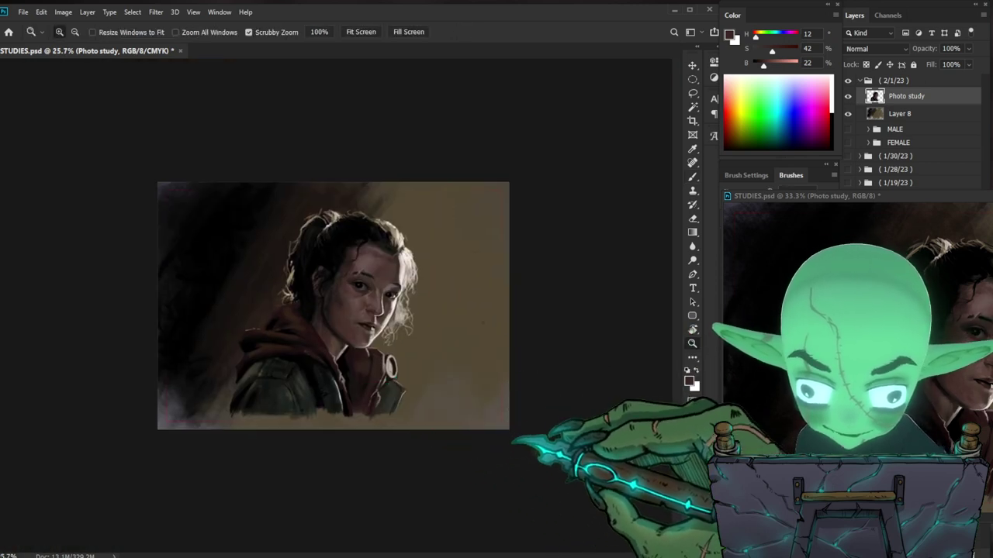
{"action": "scroll", "coordinate": [333, 306], "scroll_direction": "up", "scroll_amount": 4}
{"action": "scroll", "coordinate": [333, 306], "scroll_direction": "down", "scroll_amount": 5}
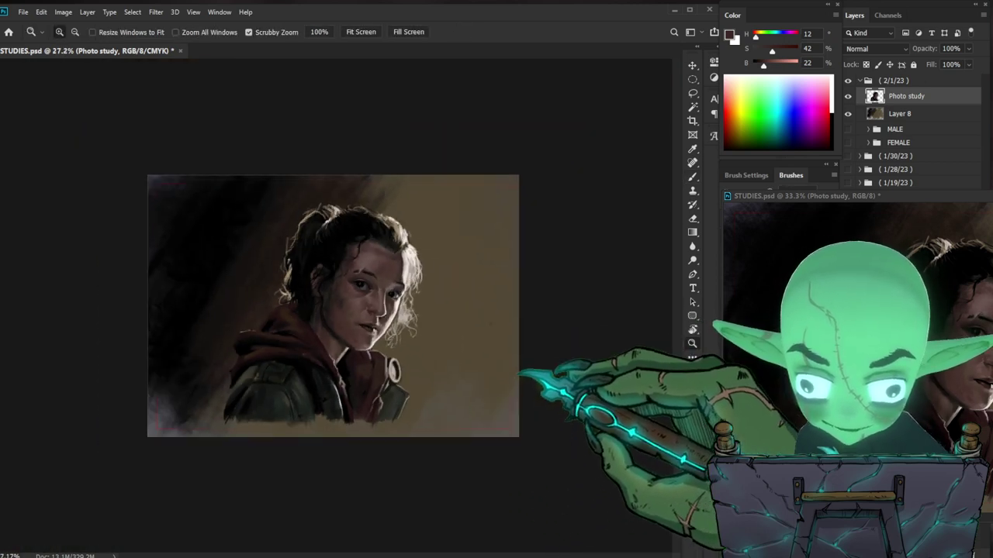
{"action": "scroll", "coordinate": [333, 306], "scroll_direction": "up", "scroll_amount": 5}
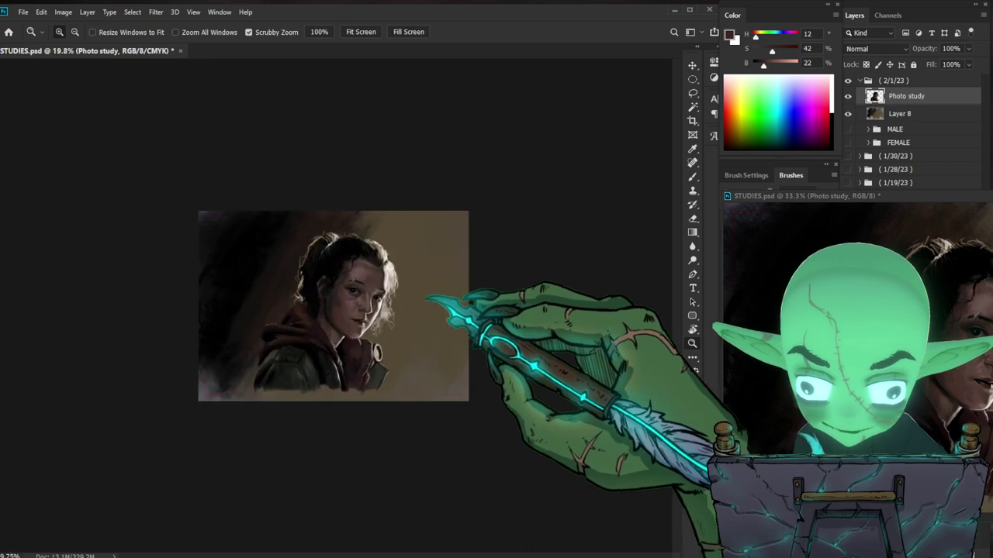
Step: Sample the pale highlight colour from the backlit hair and set an 8 px brush for detailing the strands beside the cheek
{"action": "key", "text": "b"}
{"action": "left_click", "coordinate": [440, 314], "text": "alt"}
{"action": "left_click_drag", "start_coordinate": [440, 314], "coordinate": [446, 264]}
{"action": "key", "text": "bracketright"}
{"action": "key", "text": "bracketright"}
{"action": "key", "text": "bracketleft"}
{"action": "key", "text": "bracketleft"}
{"action": "key", "text": "bracketleft"}
{"action": "key", "text": "bracketleft"}
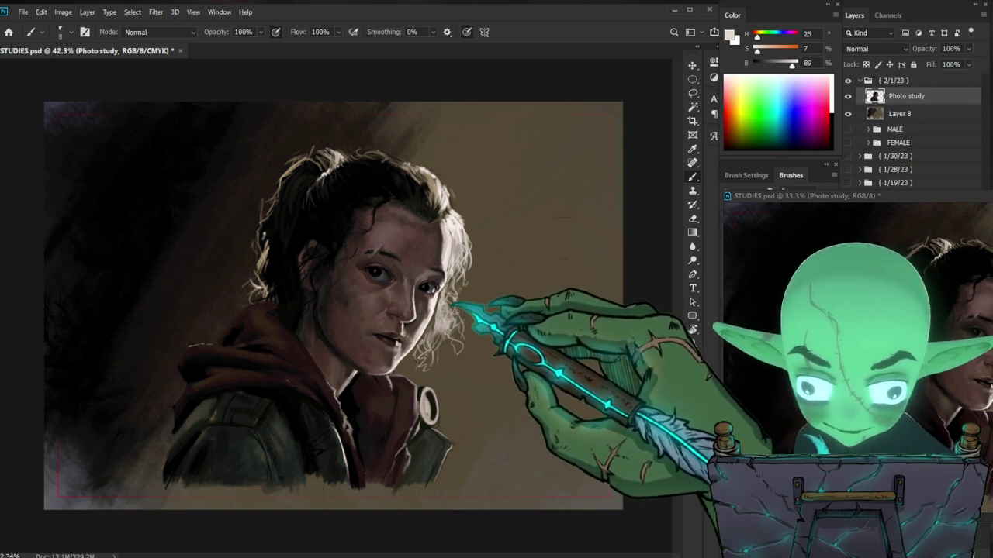
Step: Build up the pale backlit hair beside the face with 30 and 25 px brushes and refine its strands at 9 px
{"action": "key", "text": "bracketright"}
{"action": "key", "text": "bracketright"}
{"action": "key", "text": "bracketright"}
{"action": "key", "text": "bracketright"}
{"action": "key", "text": "bracketright"}
{"action": "key", "text": "bracketright"}
{"action": "key", "text": "bracketright"}
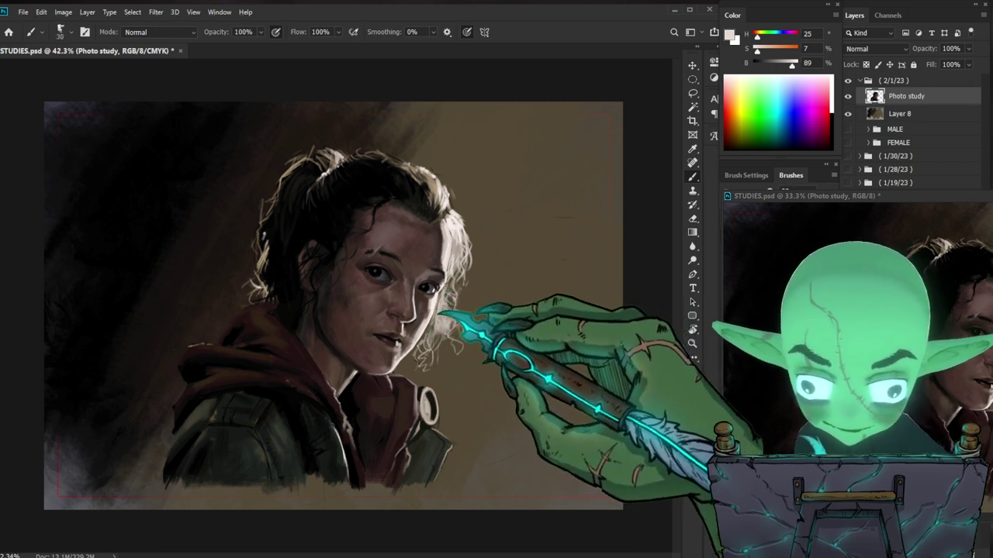
{"action": "key", "text": "bracketleft"}
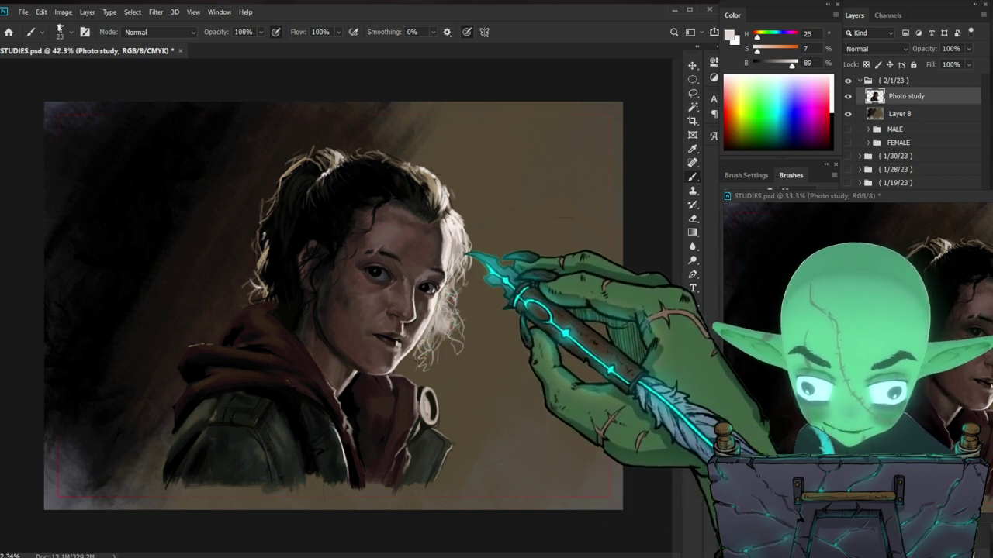
{"action": "key", "text": "bracketleft"}
{"action": "key", "text": "bracketleft"}
{"action": "key", "text": "bracketleft"}
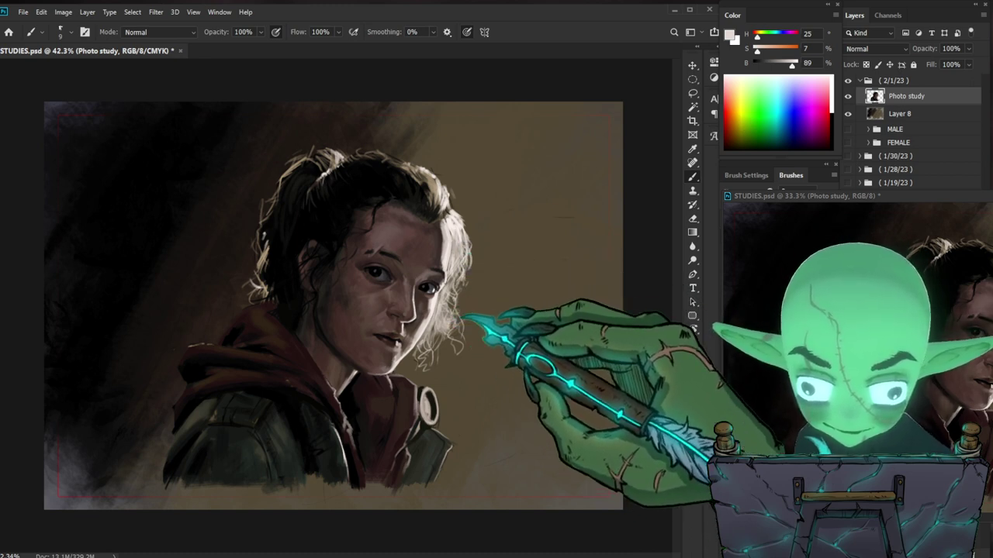
Step: Trim the edges of the backlit hair beside the face with a 9 px eraser
{"action": "key", "text": "e"}
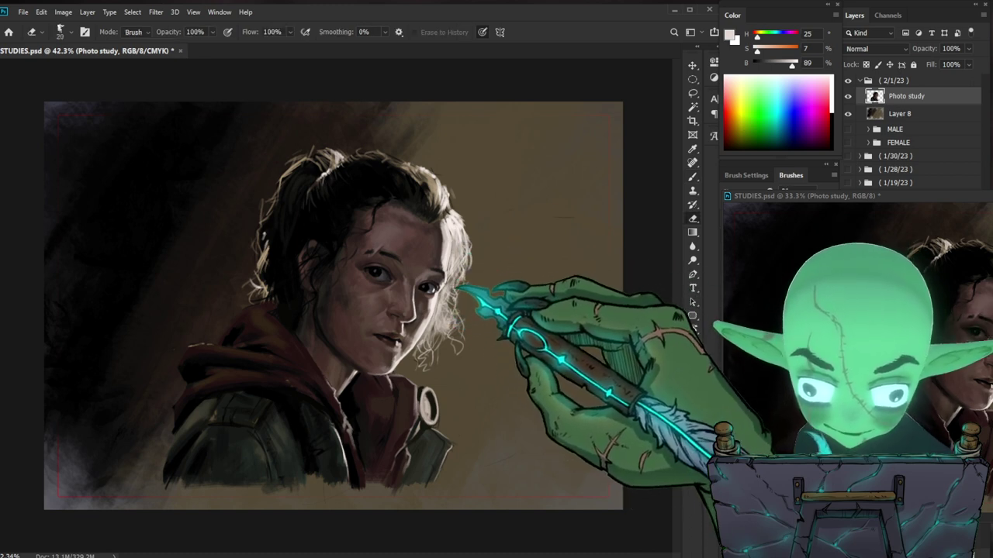
{"action": "key", "text": "bracketleft"}
{"action": "key", "text": "bracketleft"}
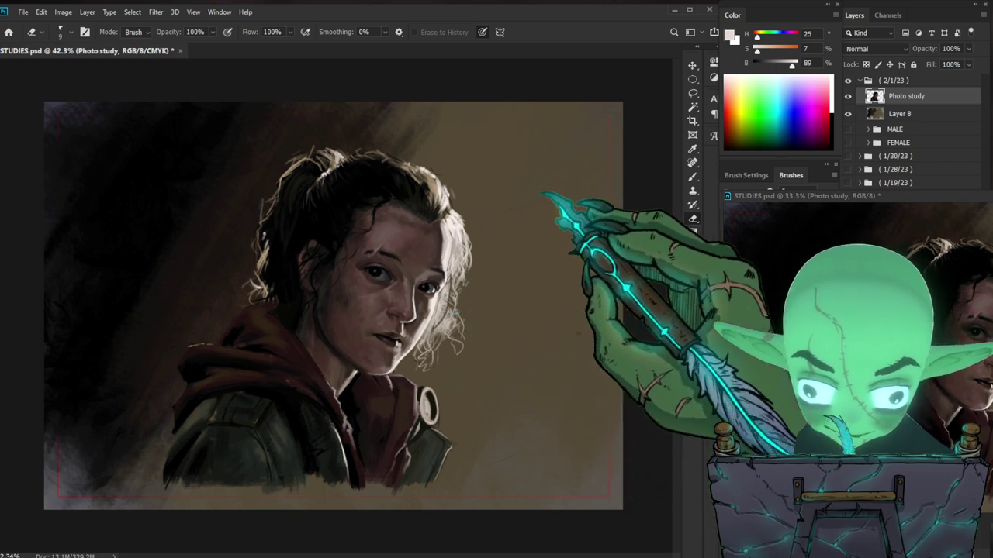
Step: Sample a tan and a near-black from the front hair and touch up the lit strands with the 9 px brush
{"action": "key", "text": "b"}
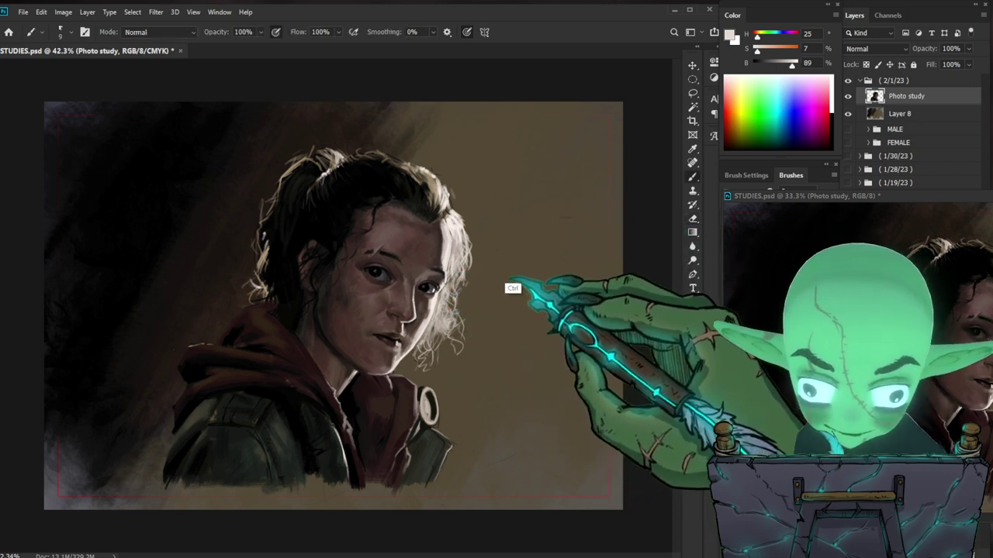
{"action": "left_click", "coordinate": [433, 218], "text": "alt"}
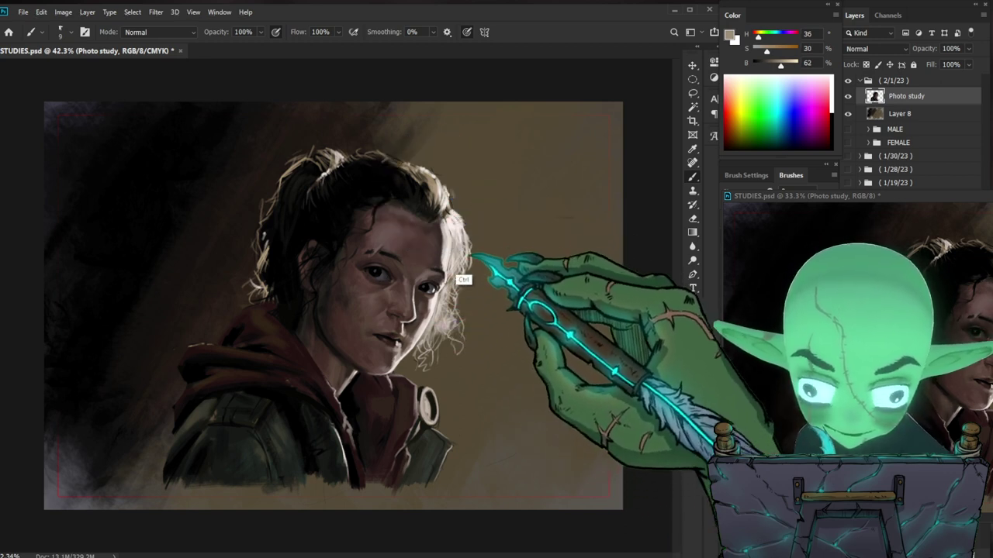
{"action": "left_click", "coordinate": [425, 190], "text": "alt"}
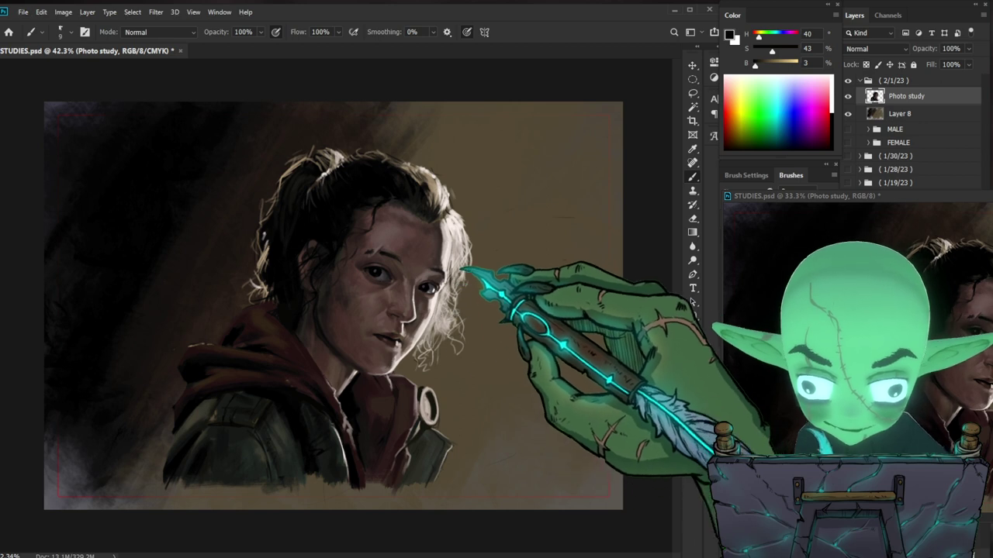
{"action": "left_click_drag", "start_coordinate": [550, 337], "coordinate": [580, 285]}
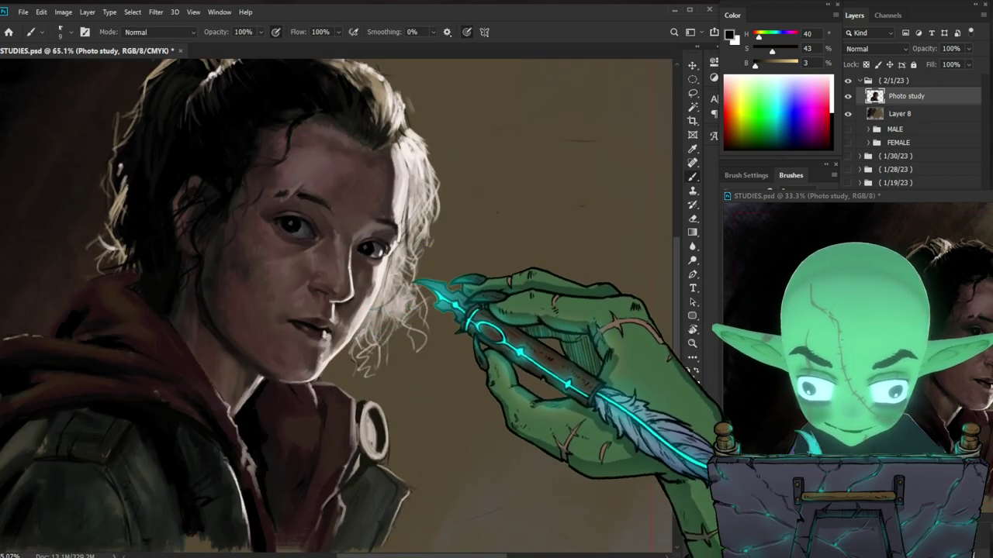
Step: Sample near-white and dark brown tones at the temple and refine the edge between forehead and lit hair with 9 to 15 px brushes
{"action": "left_click", "coordinate": [410, 155], "text": "alt"}
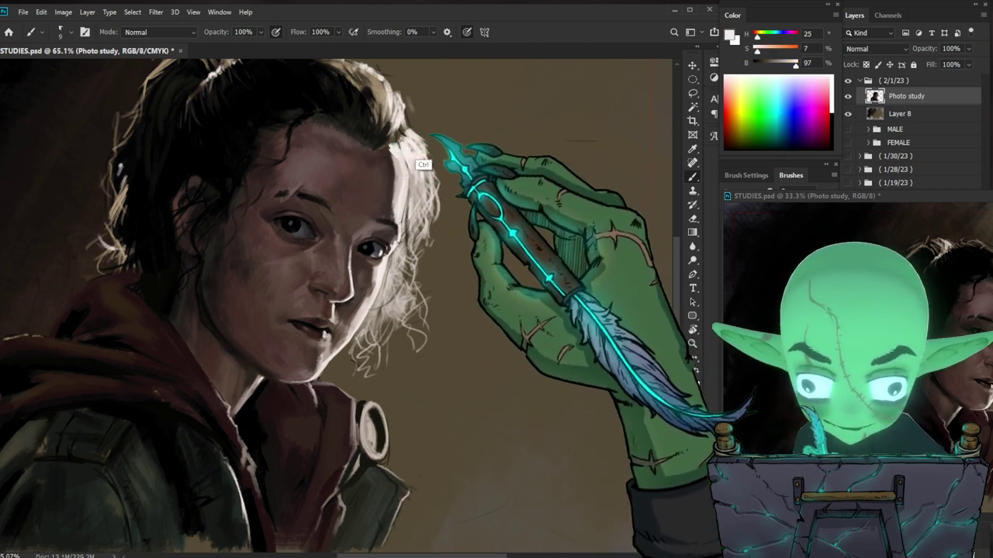
{"action": "left_click", "coordinate": [384, 150], "text": "alt"}
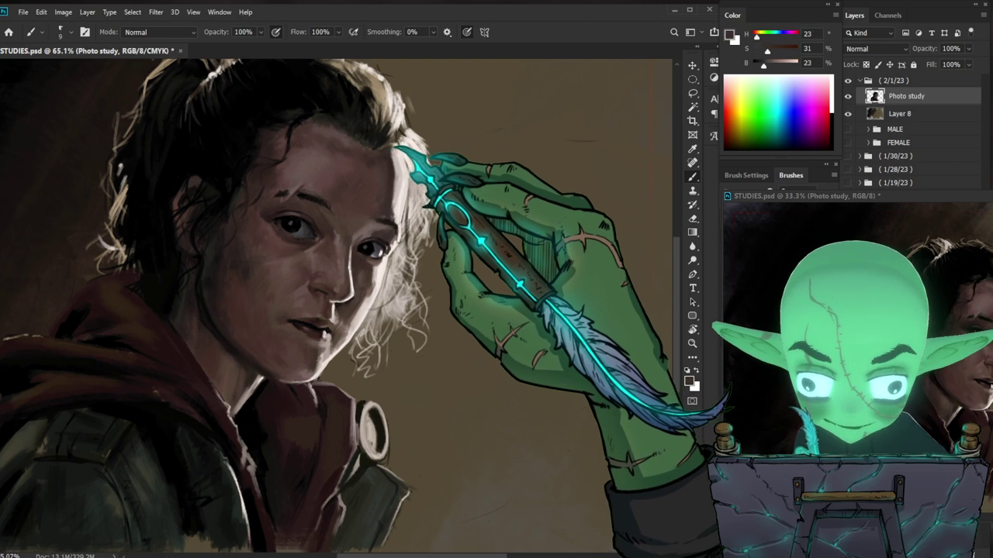
{"action": "key", "text": "bracketright"}
{"action": "key", "text": "bracketright"}
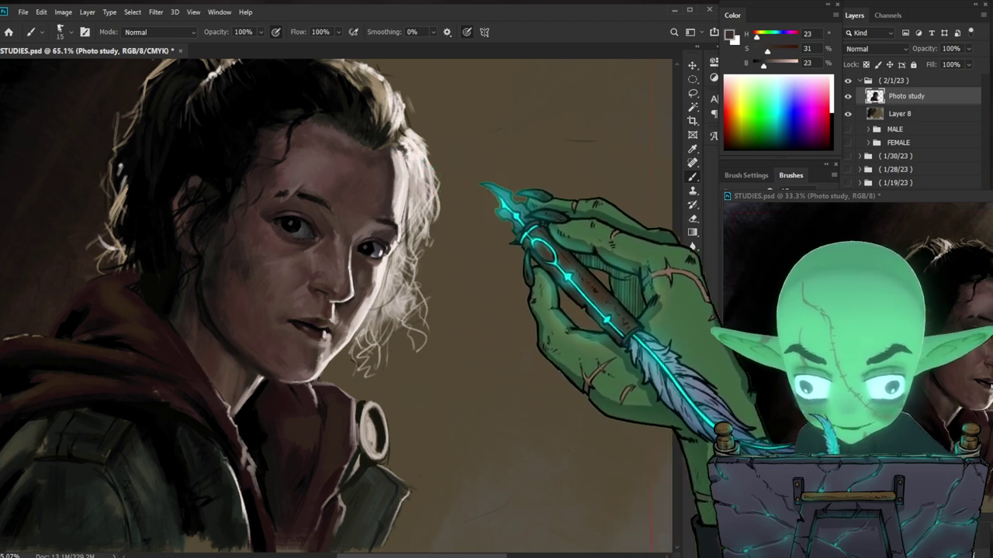
Step: Sample the near-white hair highlight and paint fine strands and a rim light on the jacket shoulder with an 8 px brush
{"action": "left_click_drag", "start_coordinate": [558, 332], "coordinate": [518, 328]}
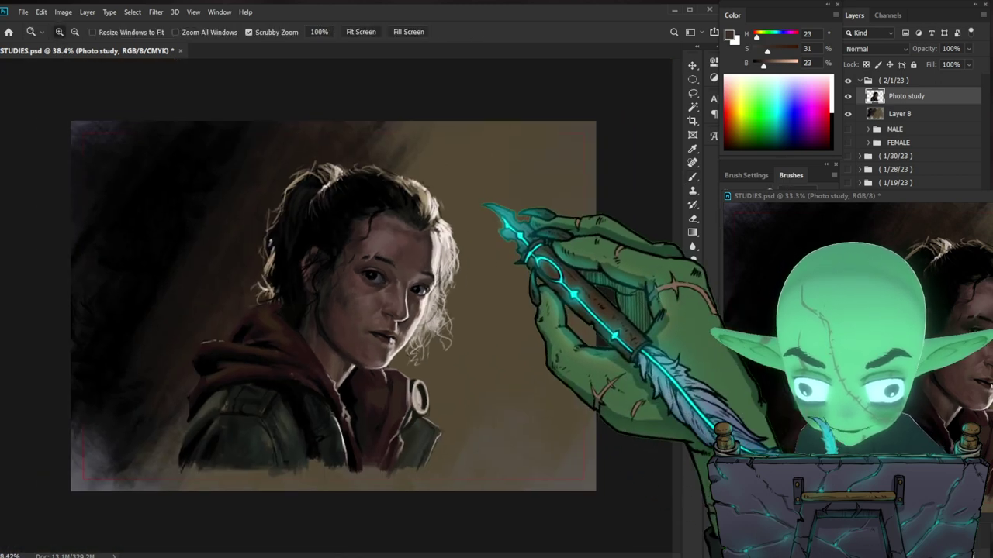
{"action": "left_click_drag", "start_coordinate": [490, 208], "coordinate": [501, 207]}
{"action": "scroll", "coordinate": [319, 328], "scroll_direction": "up", "scroll_amount": 1}
{"action": "left_click", "coordinate": [459, 214], "text": "alt"}
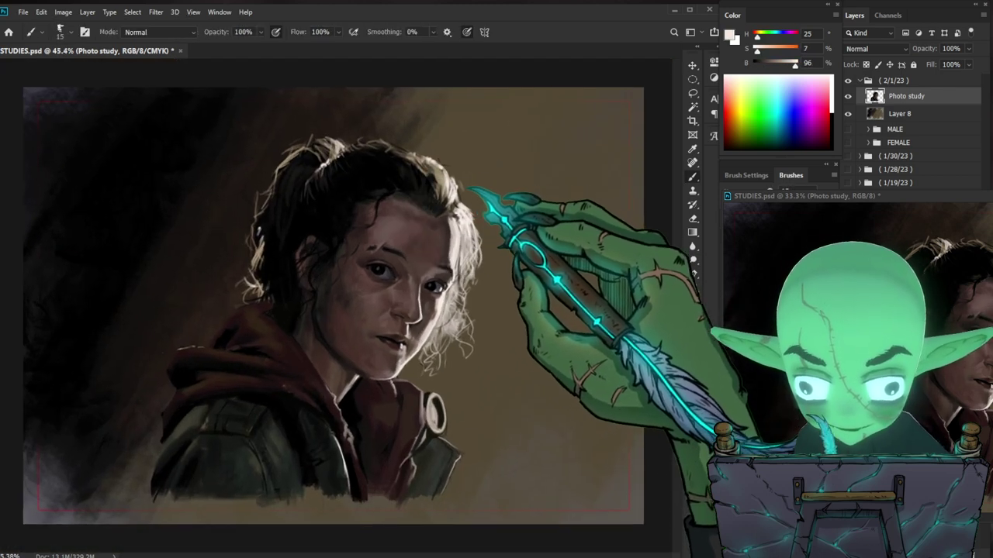
{"action": "key", "text": "bracketleft"}
{"action": "key", "text": "bracketleft"}
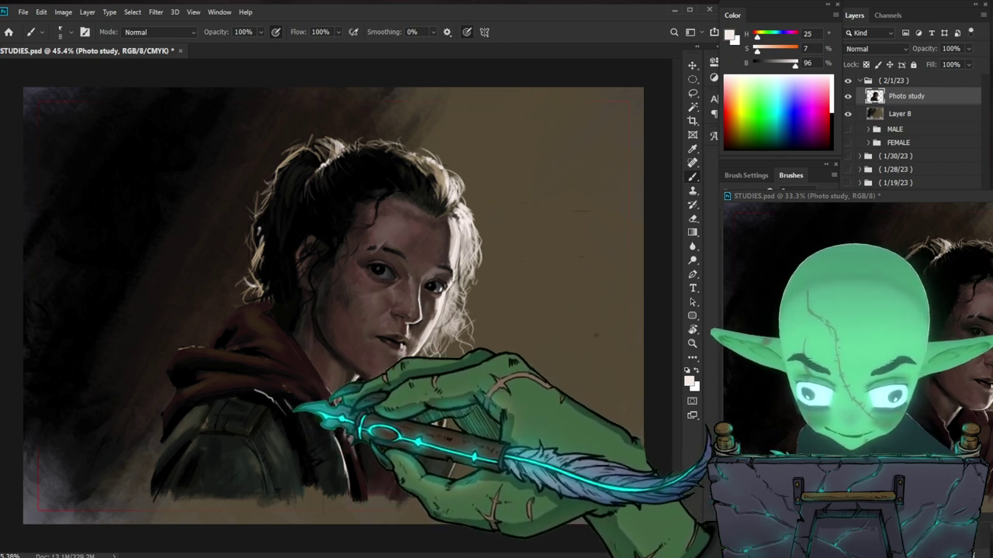
Step: Sample near-black from the jacket and deepen the shadows around the shoulder highlight and sleeve with 8 and 20 px brushes
{"action": "left_click", "coordinate": [303, 434], "text": "alt"}
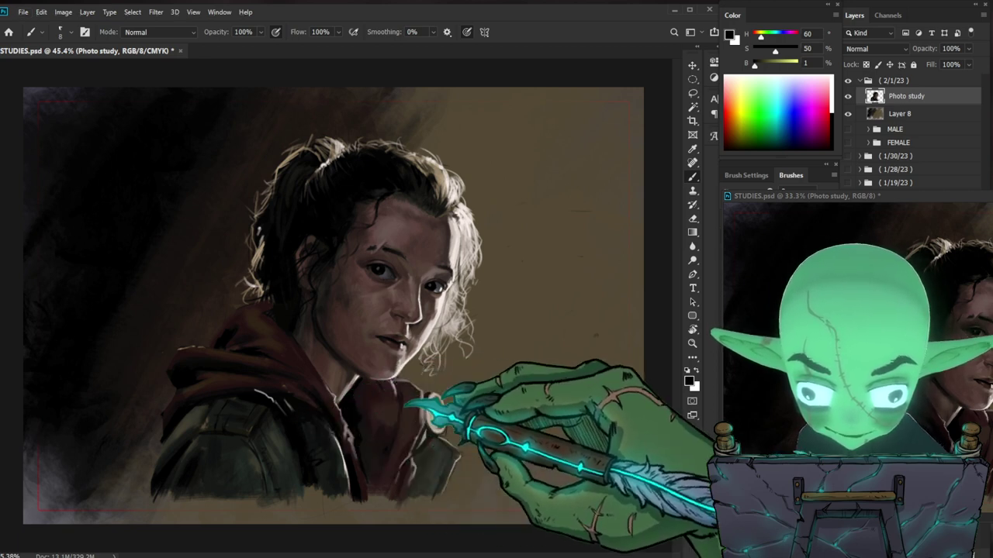
{"action": "key", "text": "z"}
{"action": "left_click_drag", "start_coordinate": [576, 389], "coordinate": [527, 388]}
{"action": "left_click_drag", "start_coordinate": [346, 380], "coordinate": [404, 382]}
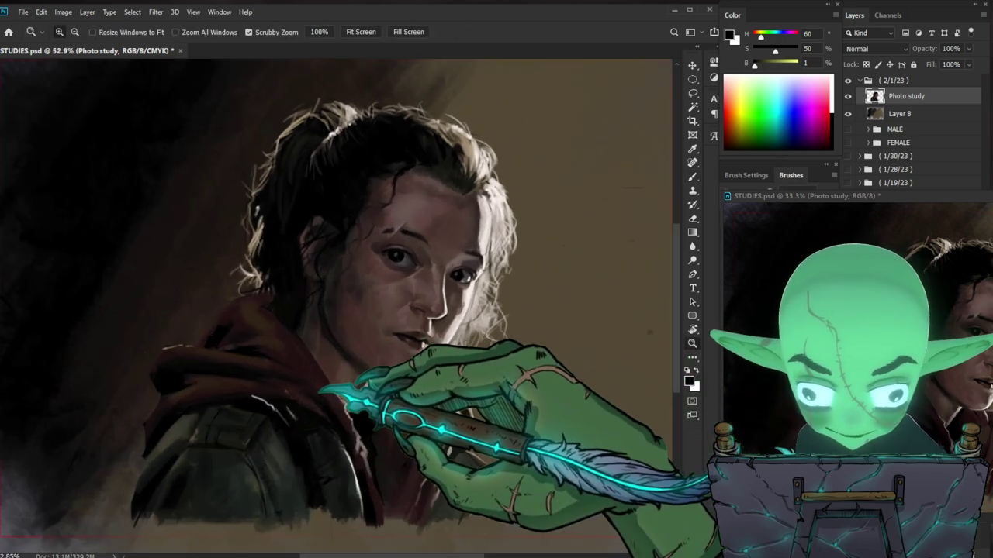
{"action": "key", "text": "b"}
{"action": "left_click", "coordinate": [255, 399], "text": "alt"}
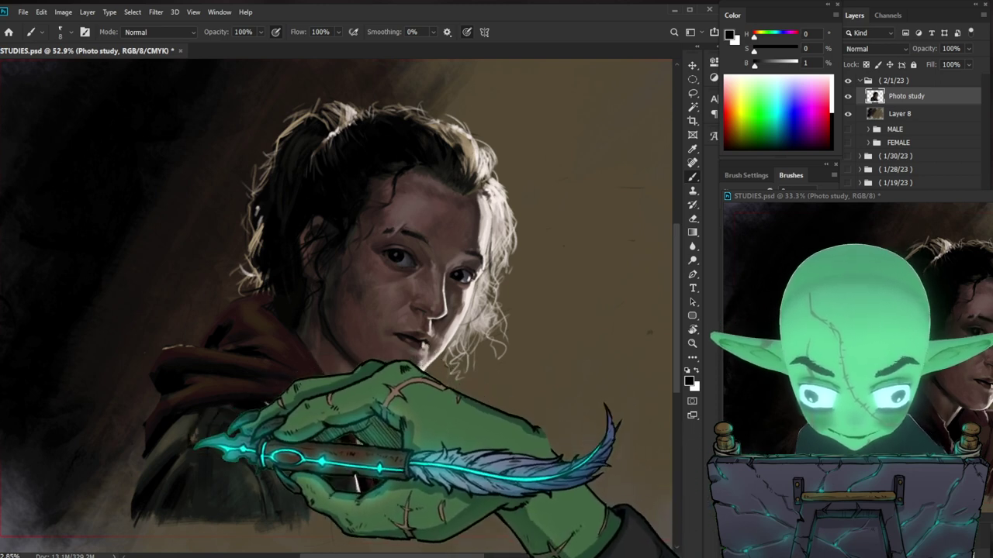
{"action": "left_click_drag", "start_coordinate": [264, 446], "coordinate": [248, 421]}
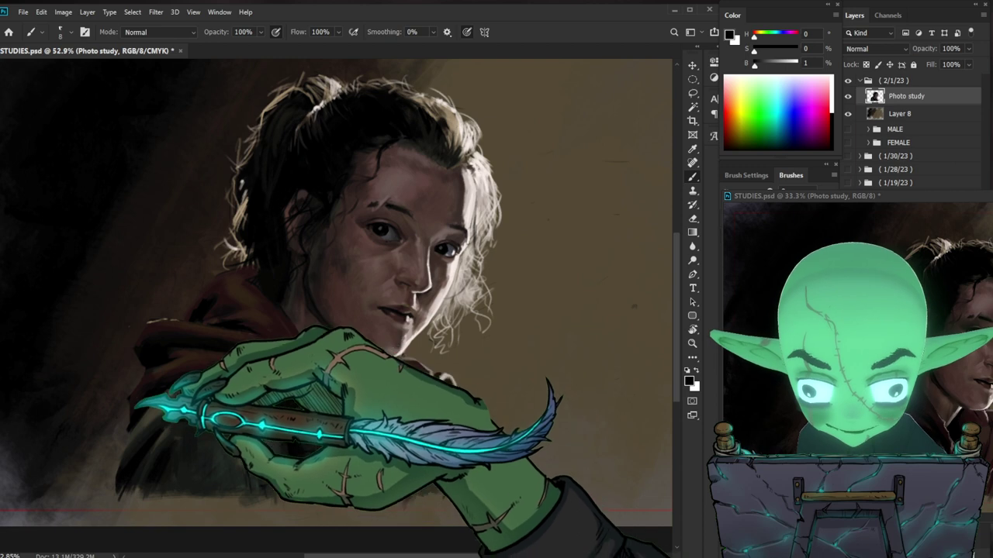
{"action": "key", "text": "bracketright"}
{"action": "key", "text": "bracketright"}
{"action": "key", "text": "bracketright"}
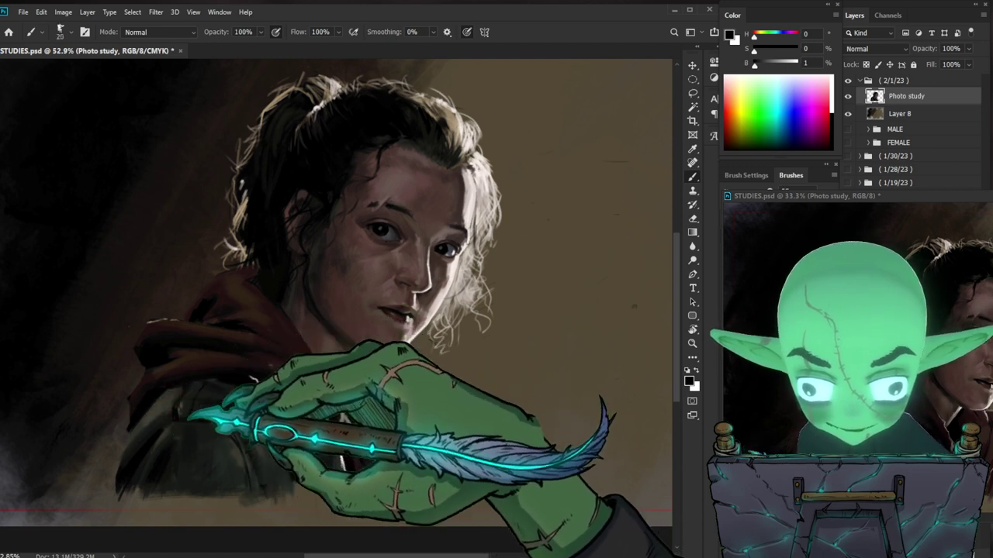
Step: Sample a dark olive grey from the shoulder and blend it over the jacket sleeve with 10 to 40 px brushes
{"action": "left_click", "coordinate": [180, 400], "text": "alt"}
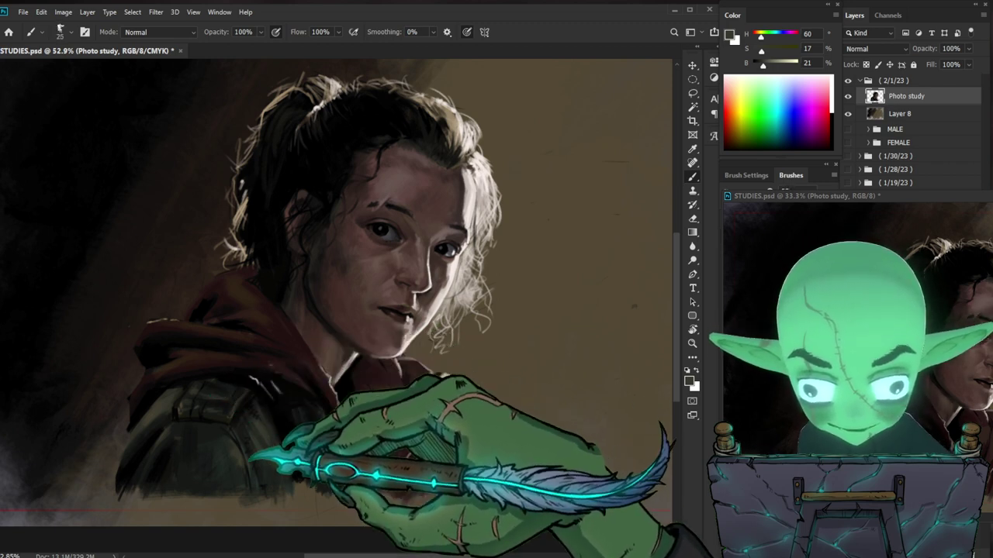
{"action": "key", "text": "bracketright"}
{"action": "key", "text": "bracketright"}
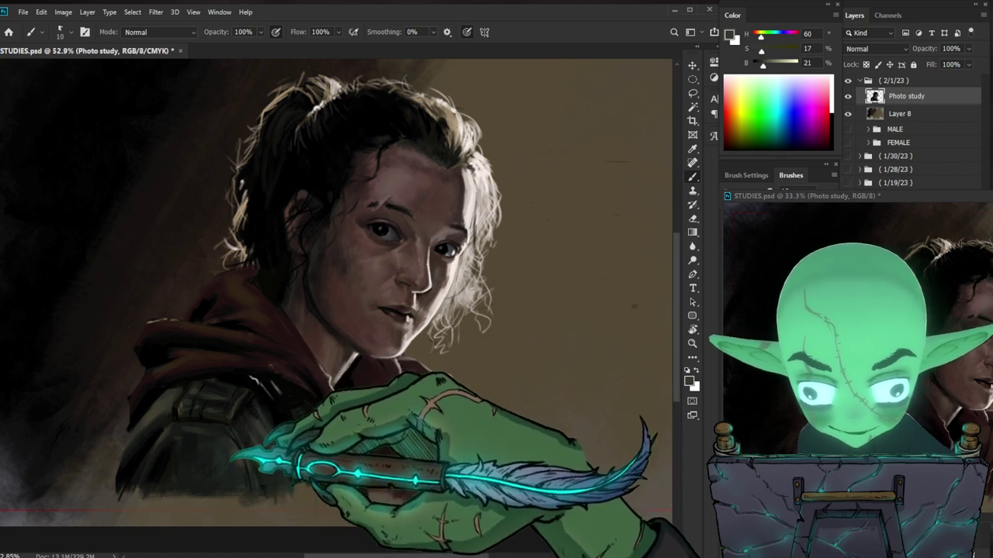
{"action": "key", "text": "bracketright"}
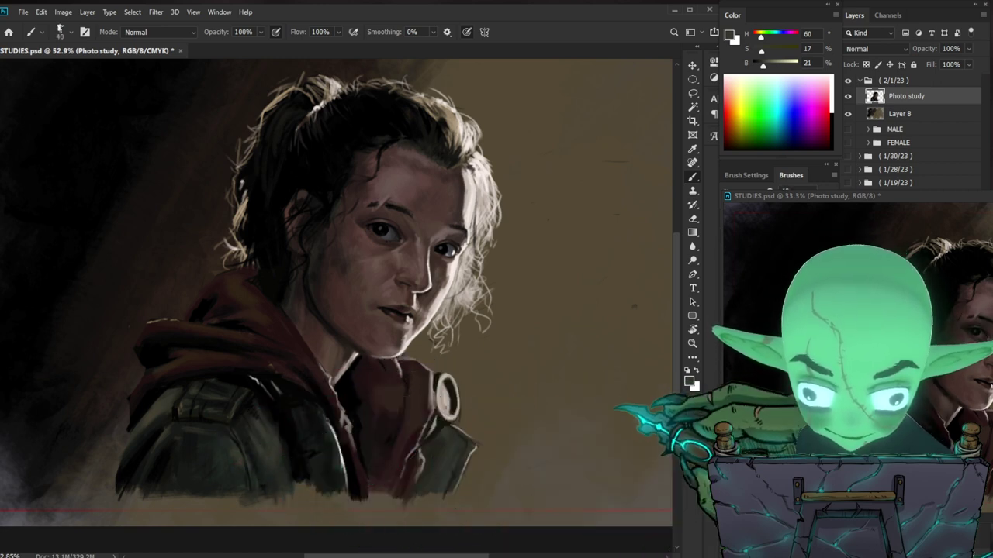
Step: Work over the jacket at 25 px, sample a pale beige from the lit curls and add a thin jacket rim light at 7 px
{"action": "key", "text": "bracketleft"}
{"action": "key", "text": "bracketleft"}
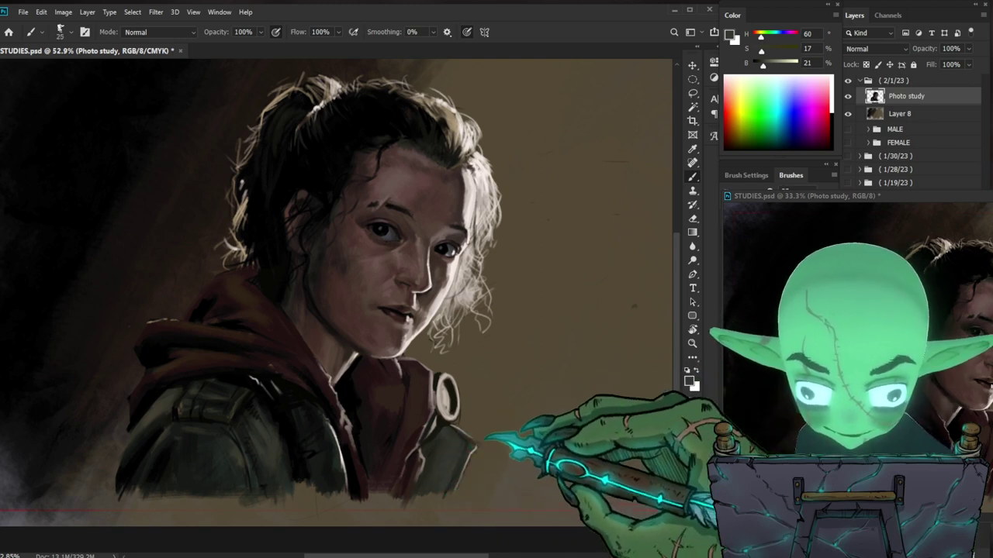
{"action": "left_click", "coordinate": [462, 328], "text": "alt"}
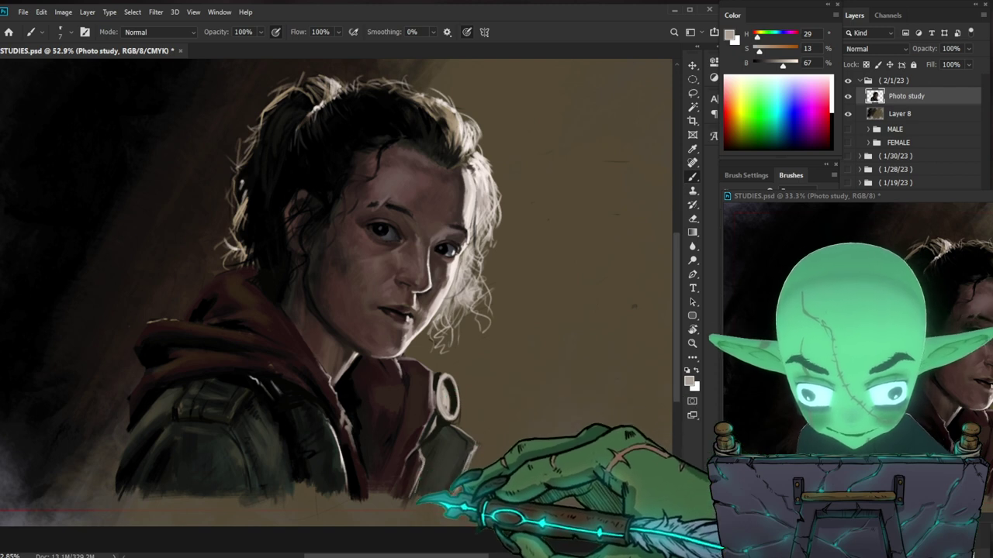
Step: Sample near-black from the lower jacket and darken its bottom edge with 8 and 35 px brushes
{"action": "left_click", "coordinate": [304, 471], "text": "alt"}
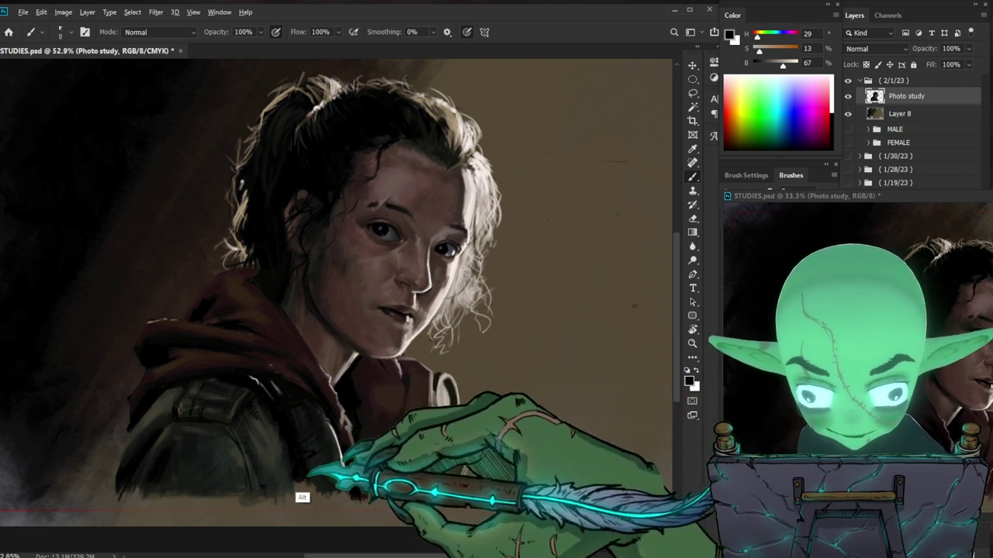
{"action": "mouse_move", "coordinate": [309, 476]}
{"action": "left_mouse_down"}
{"action": "mouse_move", "coordinate": [301, 488]}
{"action": "mouse_move", "coordinate": [318, 475]}
{"action": "mouse_move", "coordinate": [311, 480]}
{"action": "left_mouse_up"}
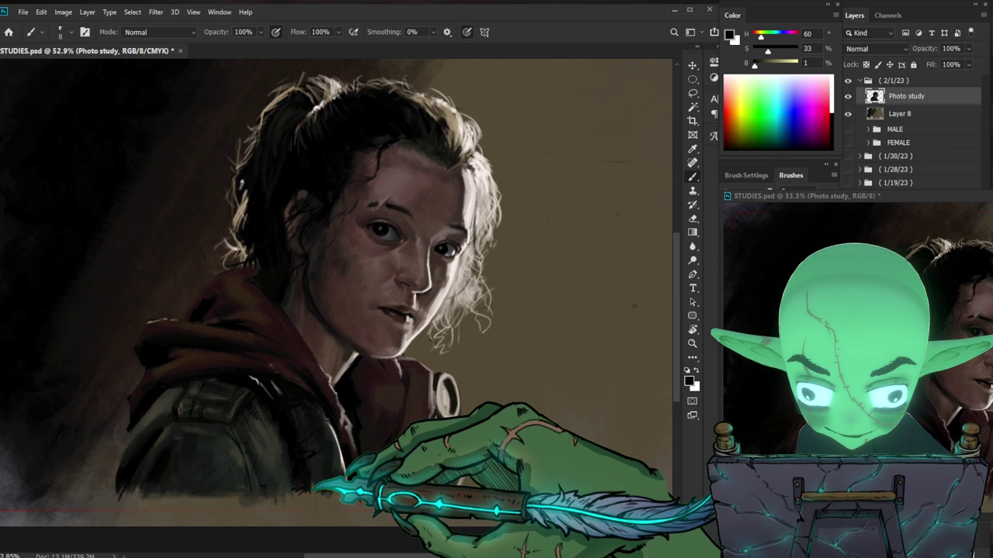
{"action": "key", "text": "."}
{"action": "mouse_move", "coordinate": [504, 377]}
{"action": "left_mouse_down"}
{"action": "mouse_move", "coordinate": [491, 399]}
{"action": "mouse_move", "coordinate": [481, 386]}
{"action": "mouse_move", "coordinate": [463, 394]}
{"action": "mouse_move", "coordinate": [461, 429]}
{"action": "left_mouse_up"}
{"action": "left_click_drag", "start_coordinate": [388, 477], "coordinate": [419, 485]}
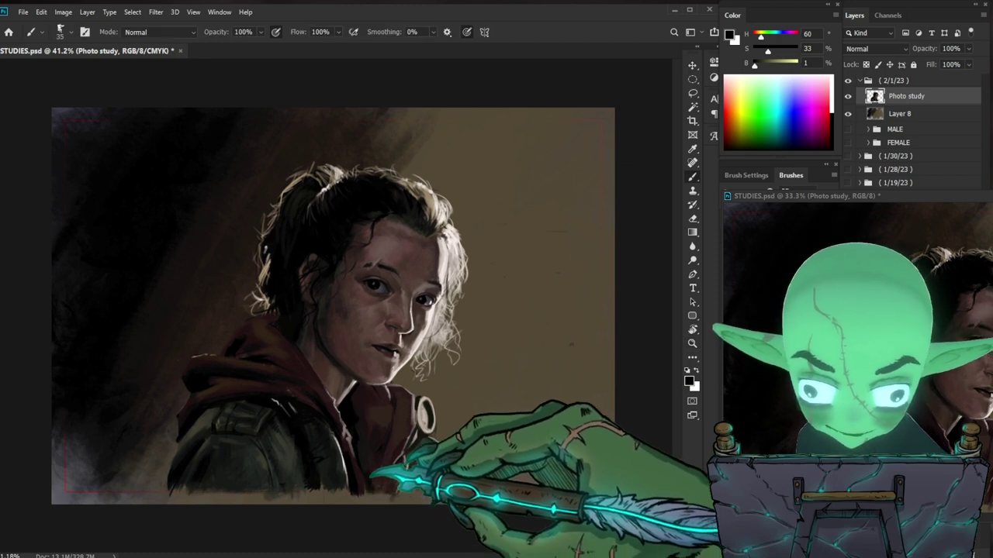
Step: Sample dark red-brown and near-black tones from the hood and jacket and touch up their lower edges with 8 and 9 px brushes
{"action": "left_click_drag", "start_coordinate": [381, 480], "coordinate": [371, 473]}
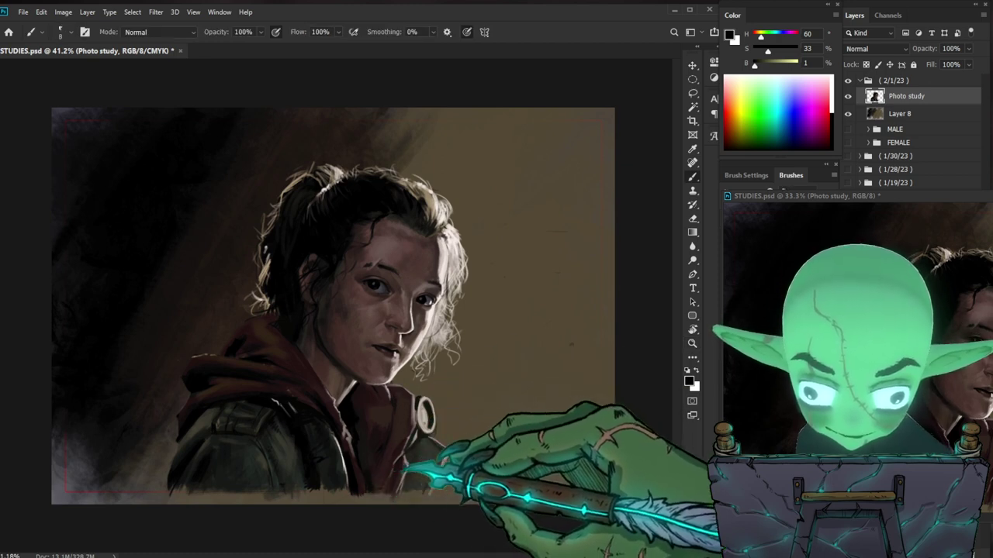
{"action": "left_click", "coordinate": [393, 465], "text": "alt"}
{"action": "left_click", "coordinate": [365, 466], "text": "alt"}
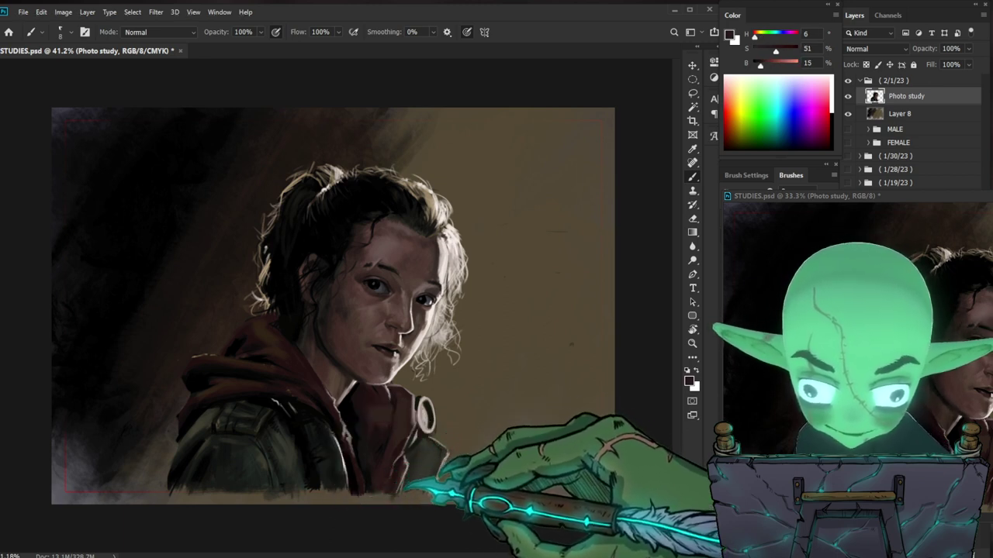
{"action": "key", "text": "]"}
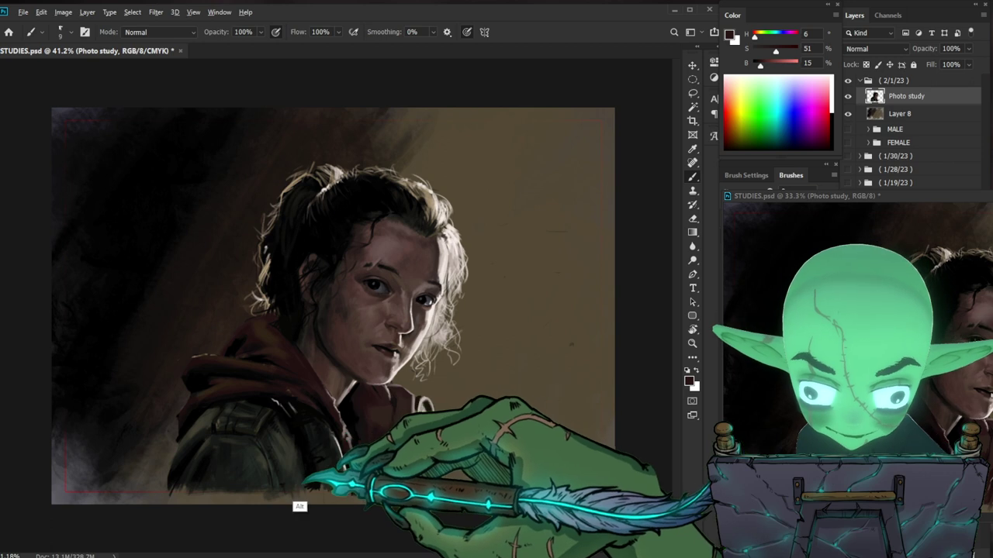
{"action": "left_click", "coordinate": [288, 460], "text": "alt"}
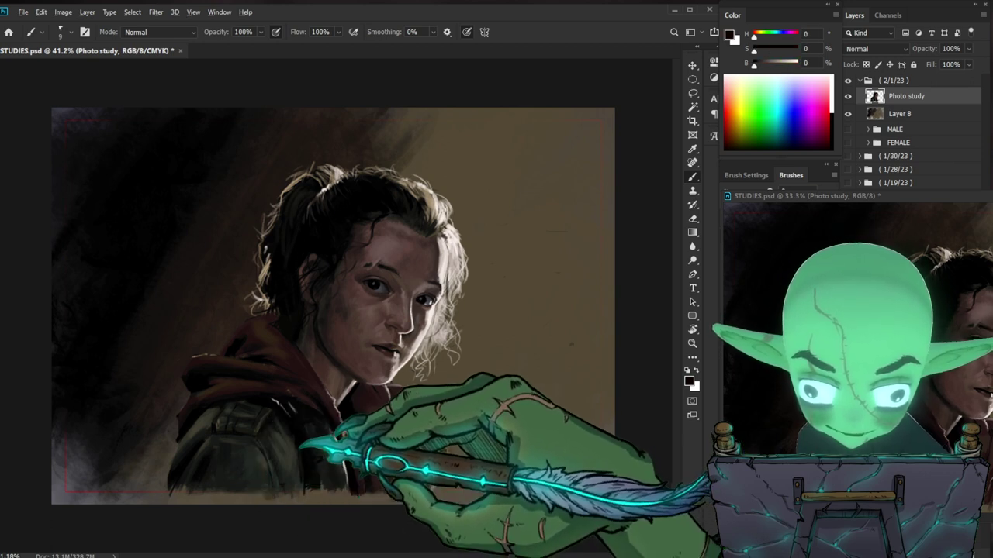
{"action": "left_click", "coordinate": [319, 477], "text": "alt"}
Step: Sample a pale beige and brush over the backlit curls beside the face with the brush enlarged to 30 px
{"action": "key", "text": "ctrl+space"}
{"action": "left_click_drag", "start_coordinate": [570, 443], "coordinate": [526, 436]}
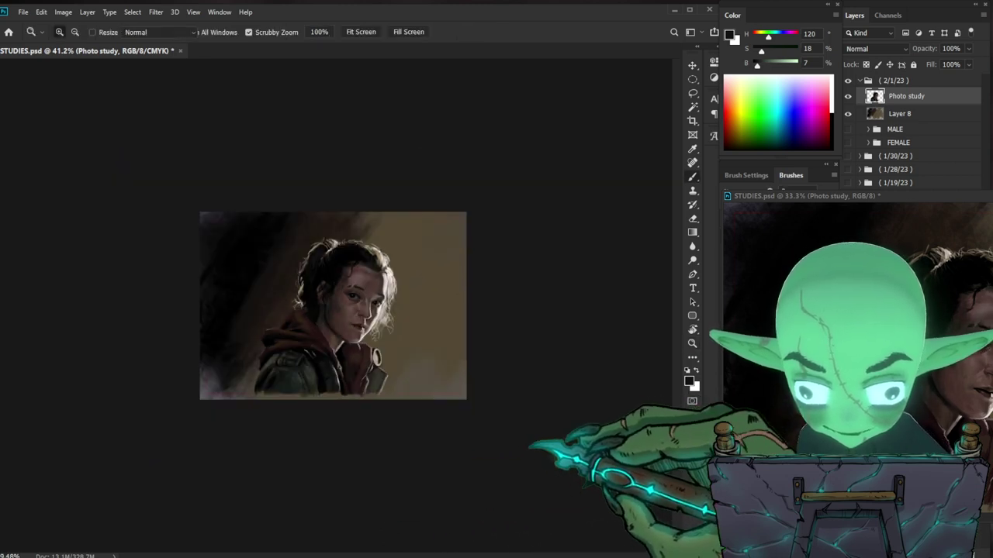
{"action": "key", "text": "ctrl+space"}
{"action": "left_click_drag", "start_coordinate": [551, 395], "coordinate": [568, 361]}
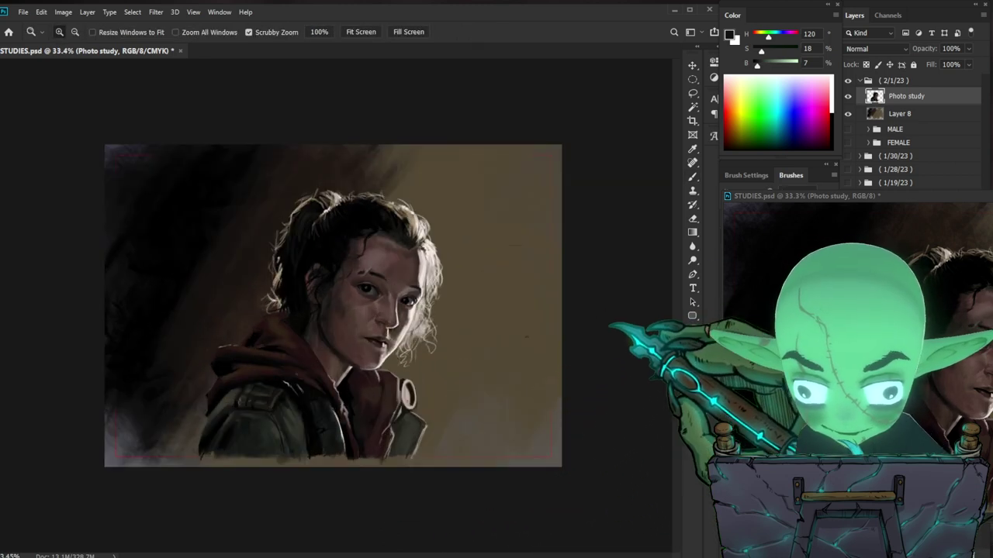
{"action": "mouse_move", "coordinate": [479, 243]}
{"action": "left_mouse_down"}
{"action": "mouse_move", "coordinate": [487, 232]}
{"action": "mouse_move", "coordinate": [442, 243]}
{"action": "mouse_move", "coordinate": [441, 256]}
{"action": "mouse_move", "coordinate": [444, 224]}
{"action": "left_mouse_up"}
{"action": "key", "text": "]"}
{"action": "key", "text": "]"}
{"action": "key", "text": "]"}
{"action": "key", "text": "]"}
{"action": "key", "text": "]"}
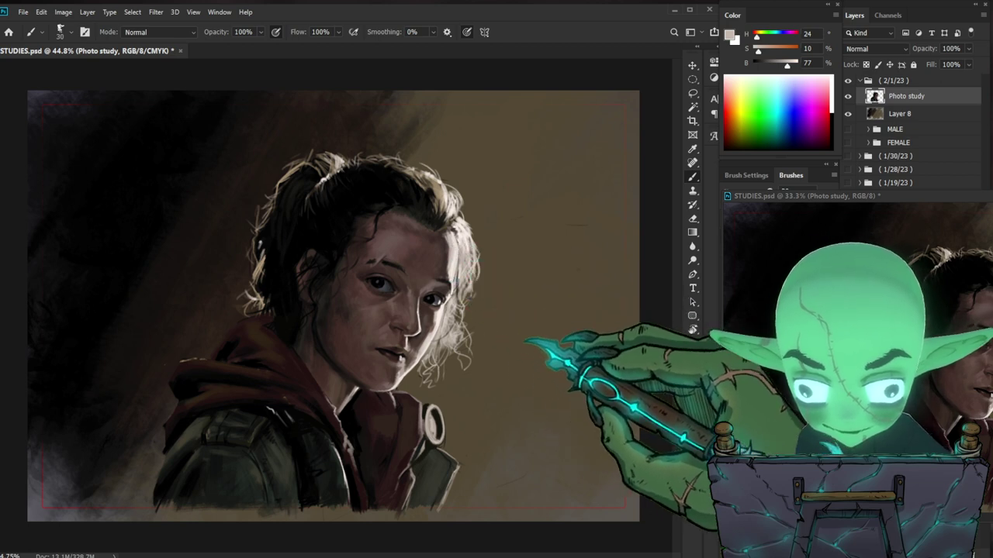
{"action": "left_click", "coordinate": [560, 402], "text": "ctrl"}
{"action": "left_click_drag", "start_coordinate": [560, 402], "coordinate": [551, 388]}
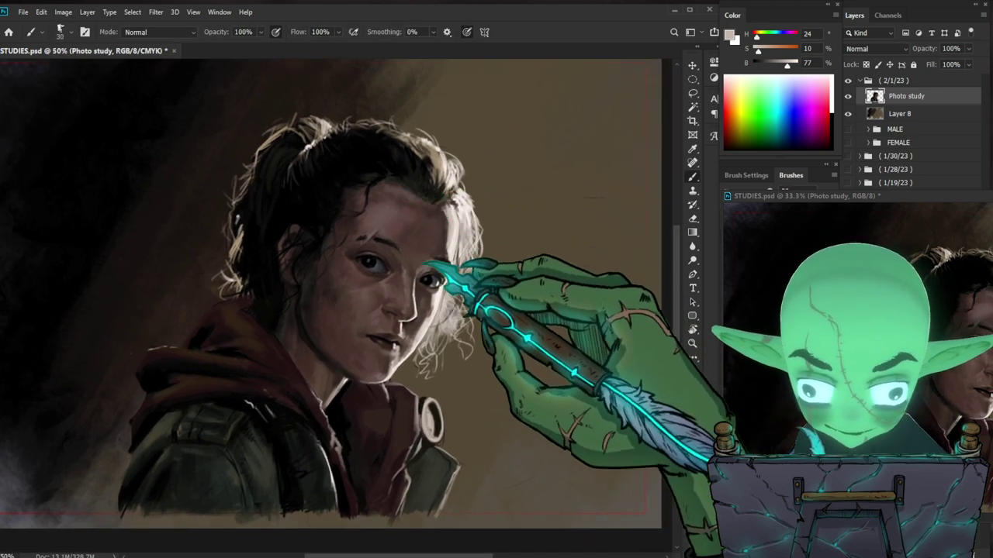
Step: Sample a muted skin tone from between the eyes and refine the brow and eye area with 8 and 10 px brushes
{"action": "left_click", "coordinate": [391, 261], "text": "alt"}
{"action": "left_click", "coordinate": [436, 273], "text": "alt"}
{"action": "left_click", "coordinate": [427, 289], "text": "alt"}
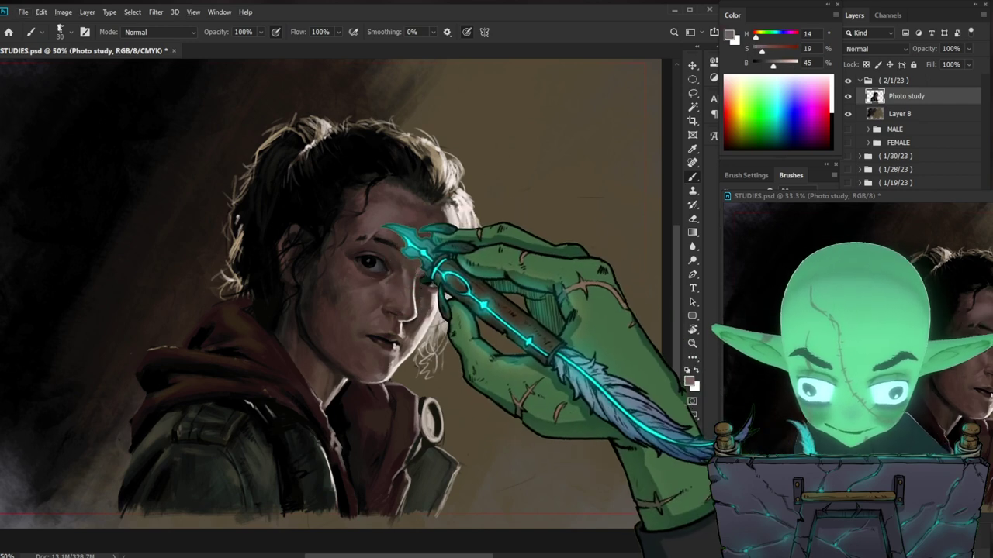
{"action": "key", "text": "bracketleft"}
{"action": "key", "text": "bracketleft"}
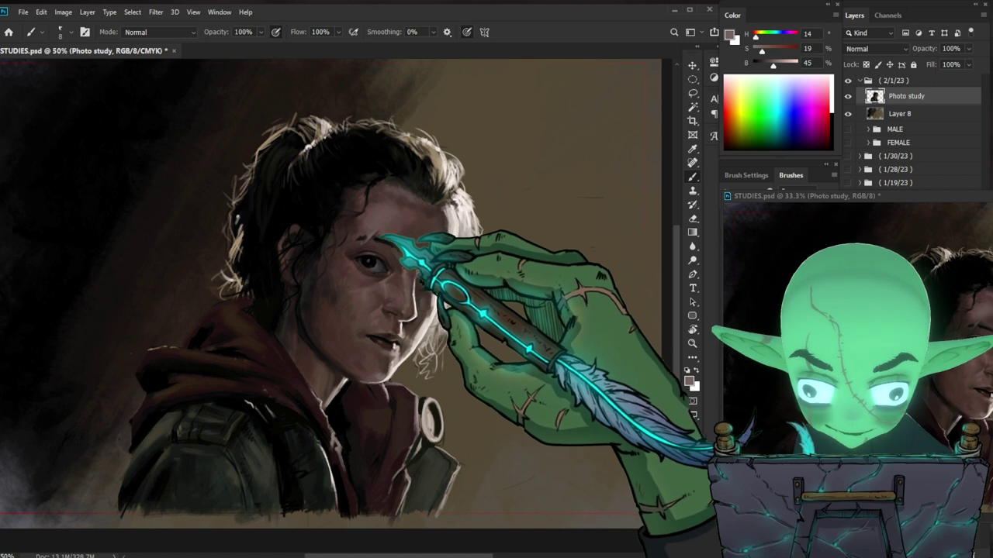
{"action": "key", "text": "bracketright"}
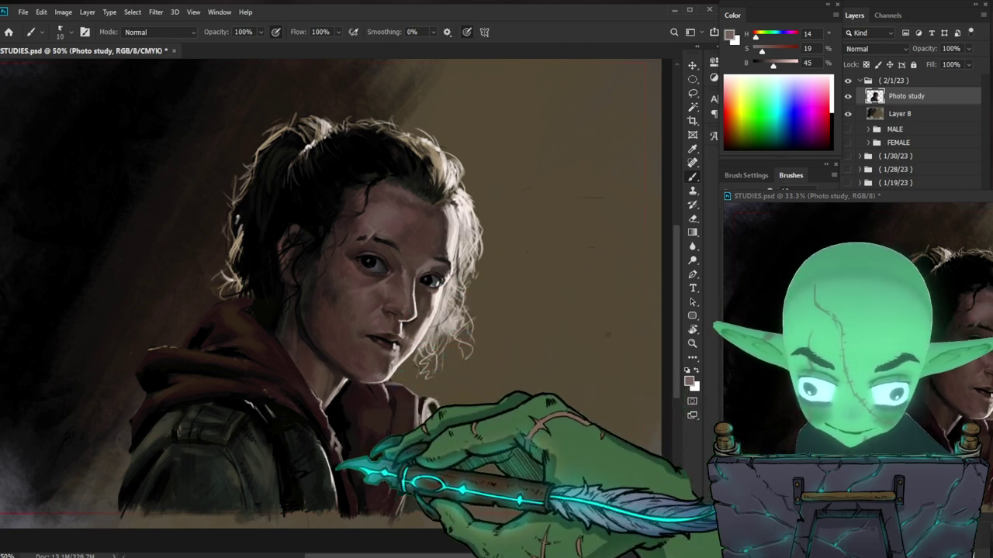
Step: Sample dark brown tones from the shaded cheek and refine the facial shadows with 10 and 9 px brushes
{"action": "key", "text": "alt"}
{"action": "left_click", "coordinate": [337, 301], "text": "alt"}
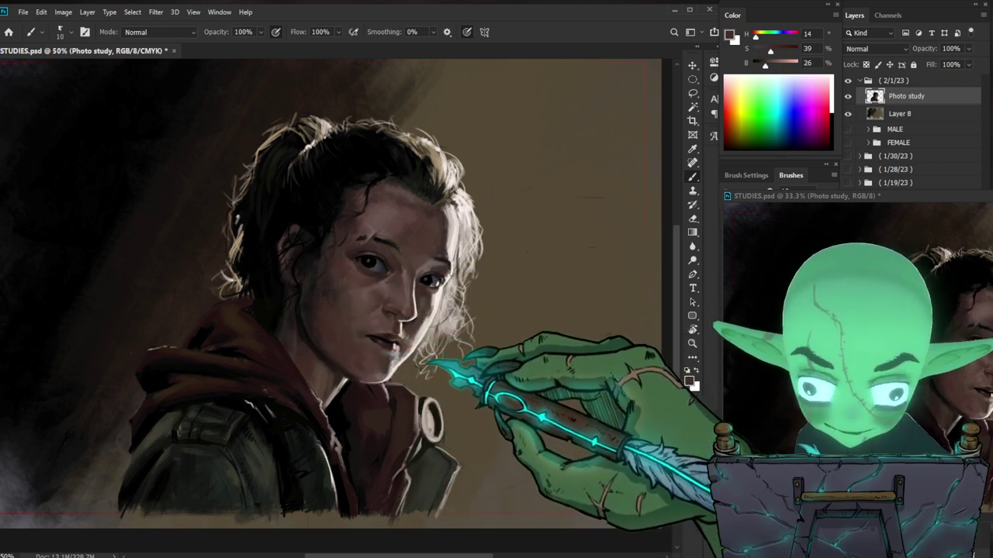
{"action": "key", "text": "bracketleft"}
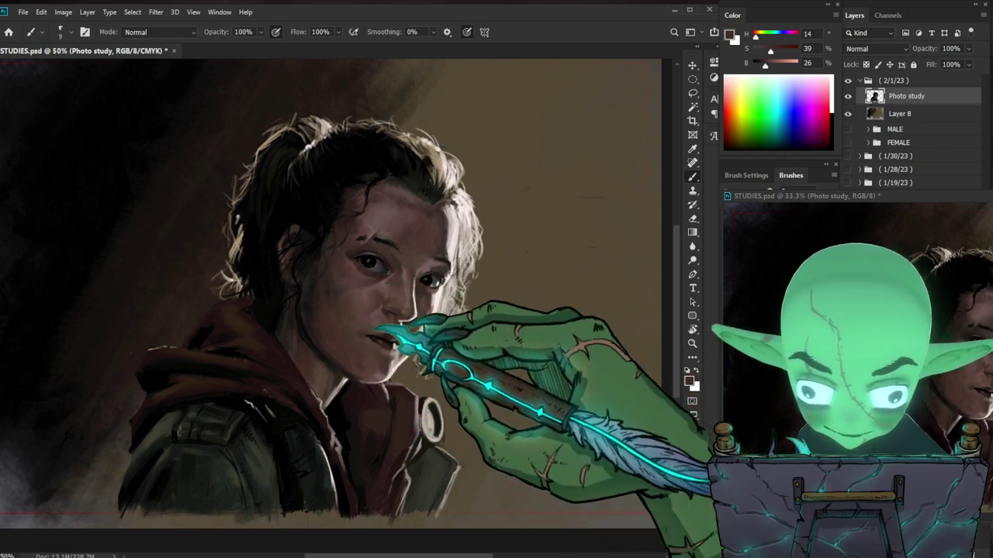
{"action": "left_click", "coordinate": [326, 312], "text": "alt"}
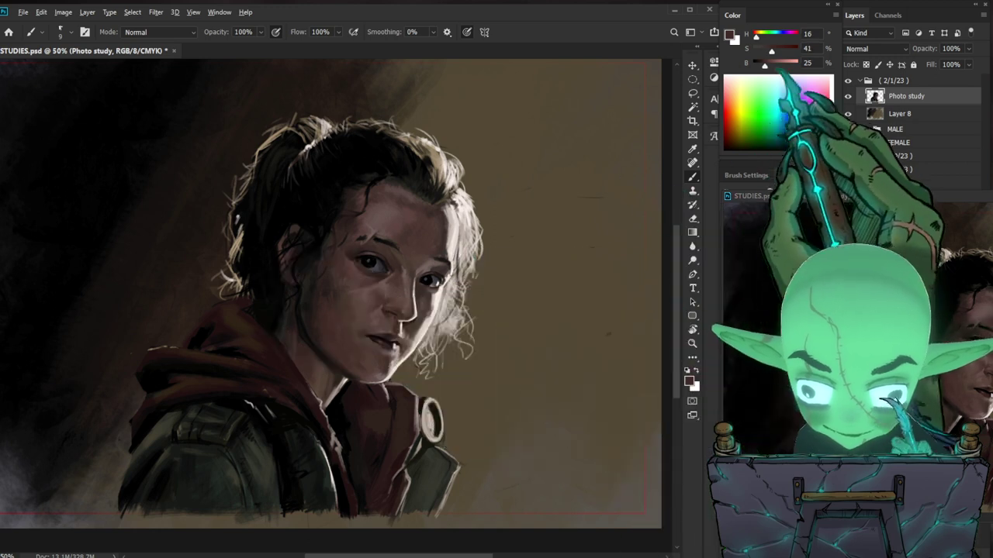
Step: Darken the brown to 16% brightness and shade the temple and side of the face with 15 to 30 px brushes
{"action": "left_click_drag", "start_coordinate": [765, 65], "coordinate": [761, 65]}
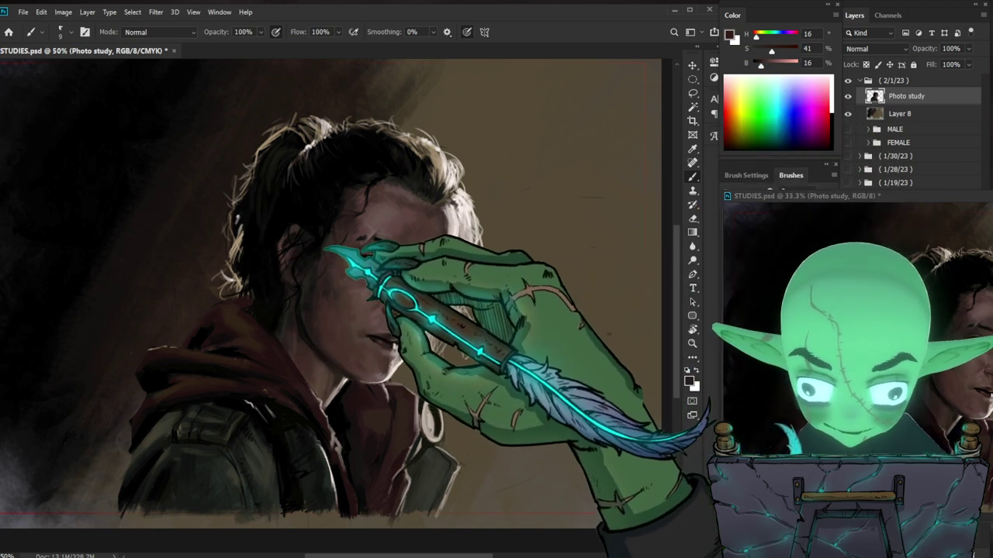
{"action": "key", "text": "bracketright"}
{"action": "key", "text": "bracketright"}
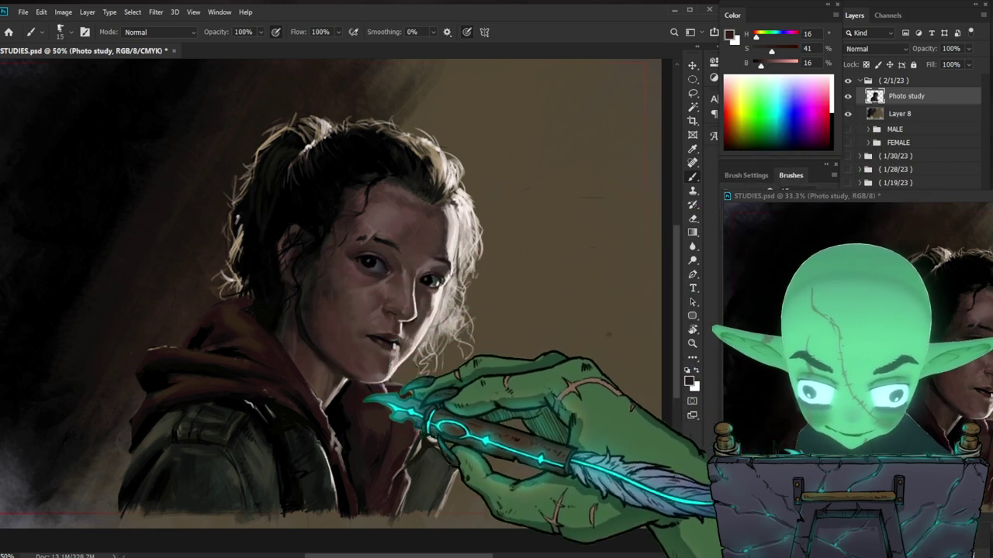
{"action": "key", "text": "bracketright"}
{"action": "key", "text": "bracketright"}
{"action": "key", "text": "bracketright"}
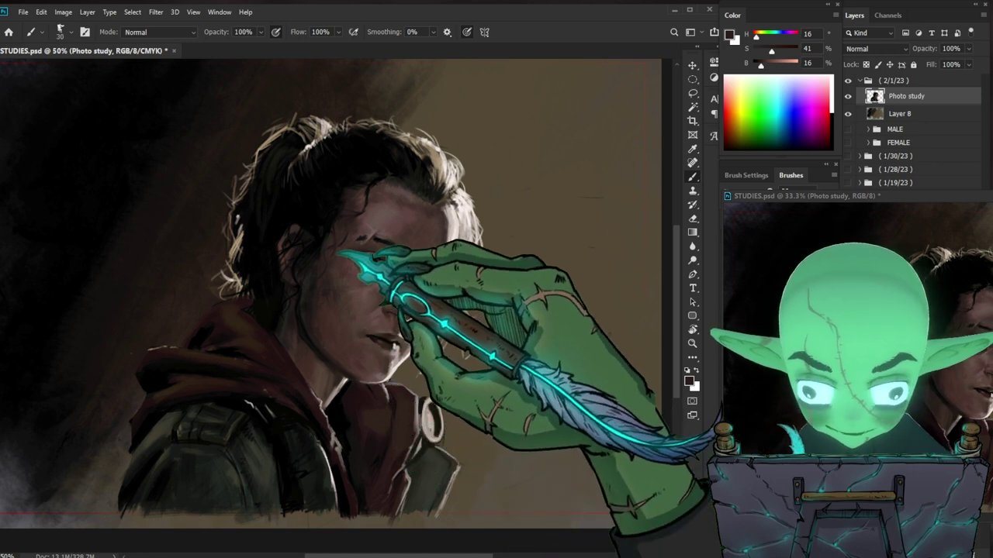
{"action": "key", "text": "bracketleft"}
{"action": "key", "text": "bracketleft"}
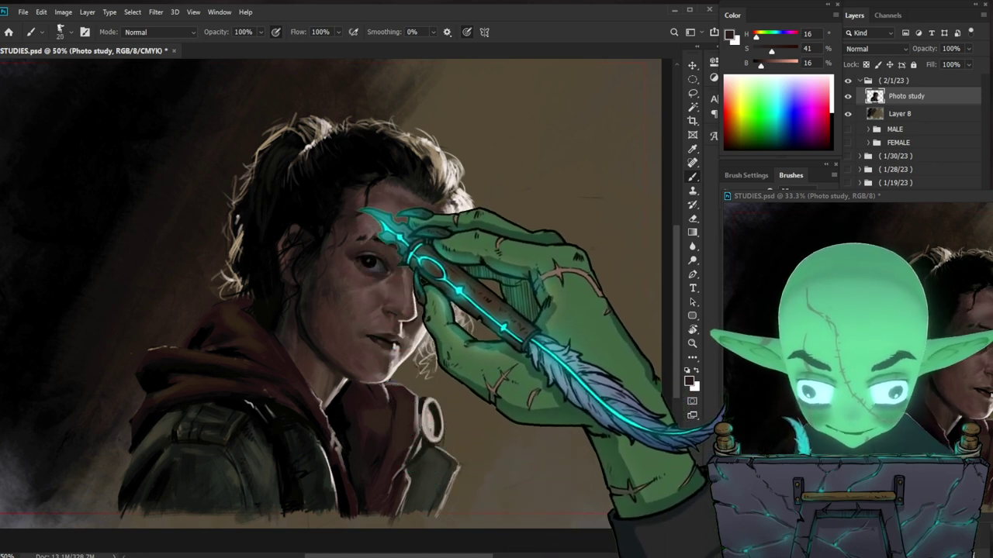
Step: Sample black from the hair and paint thin curly strands hanging over the temple and cheek with a fine brush, up to 9 px
{"action": "left_click", "coordinate": [377, 166], "text": "alt"}
{"action": "key", "text": "bracketleft"}
{"action": "key", "text": "bracketleft"}
{"action": "key", "text": "bracketleft"}
{"action": "key", "text": "bracketleft"}
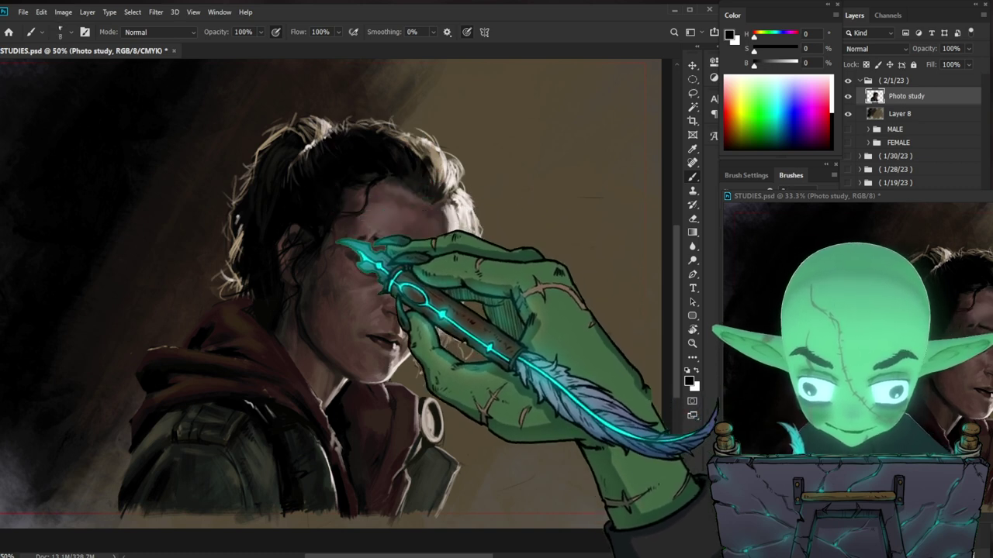
{"action": "key", "text": "bracketright"}
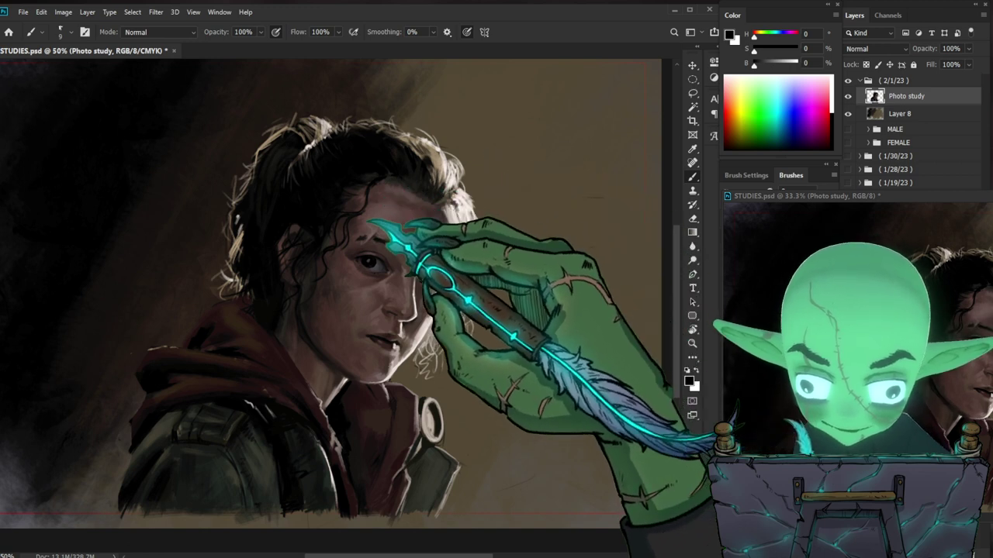
Step: Sample the cheek shadow, darken it to 45% saturation and 10% brightness, and deepen the shadows along the hairline at 45 to 50 px
{"action": "left_click", "coordinate": [333, 292], "text": "alt"}
{"action": "left_click", "coordinate": [329, 310], "text": "alt"}
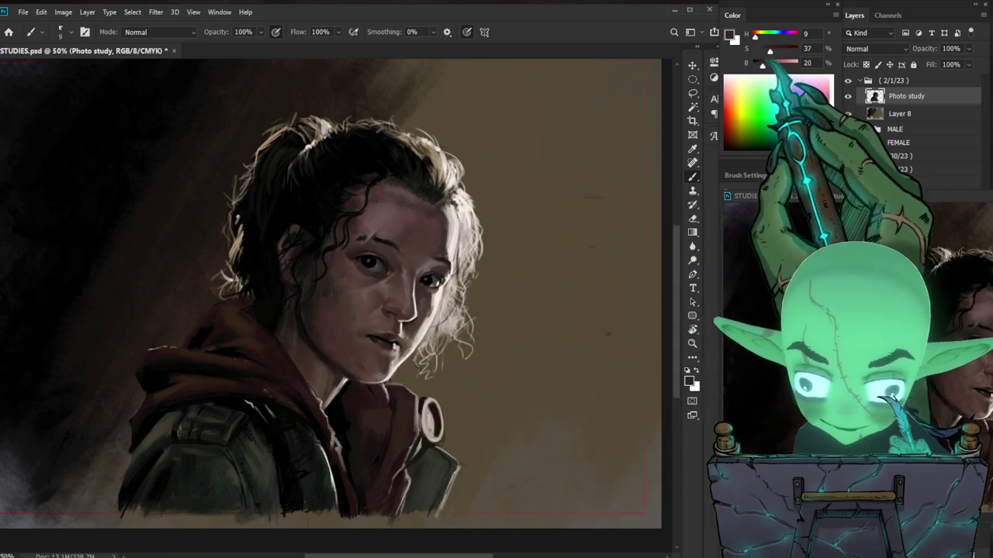
{"action": "left_click_drag", "start_coordinate": [770, 51], "coordinate": [758, 66]}
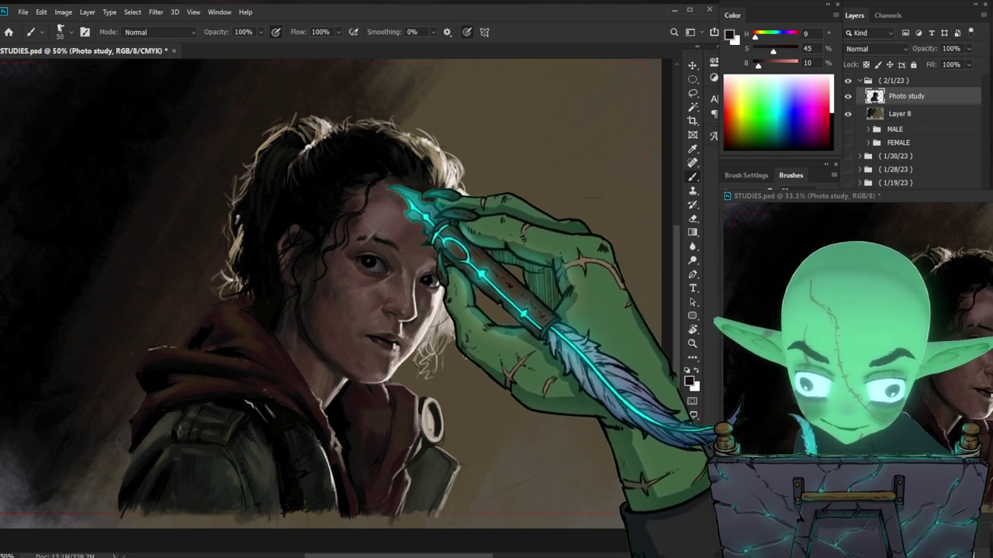
{"action": "key", "text": "]"}
{"action": "key", "text": "]"}
{"action": "key", "text": "]"}
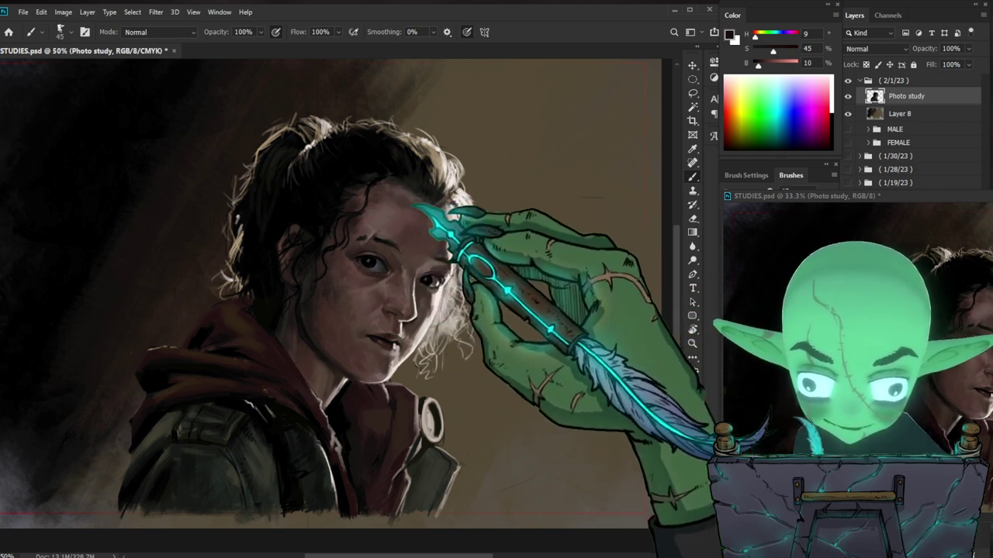
{"action": "left_click_drag", "start_coordinate": [478, 214], "coordinate": [466, 147]}
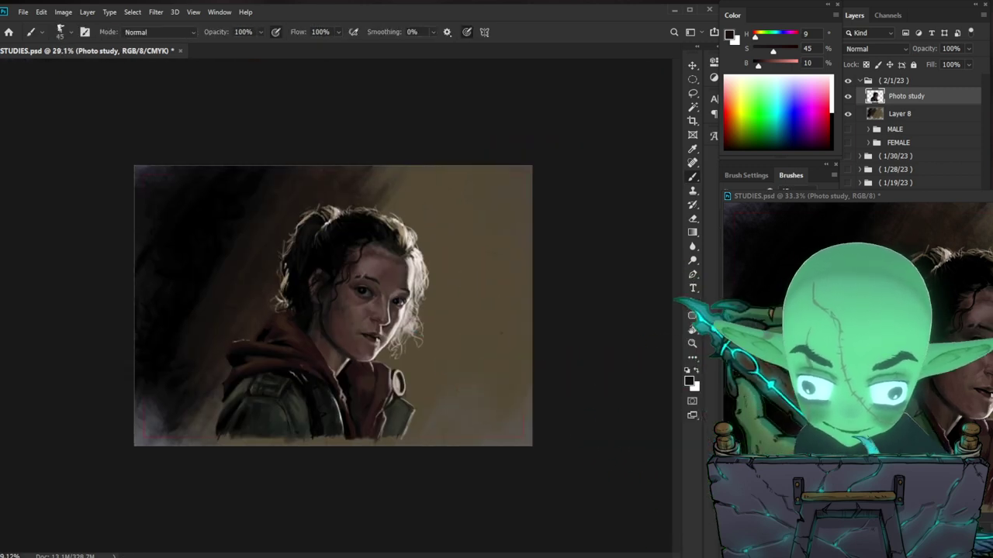
Step: Sample muted red-browns from the forehead and blend them across the forehead and brow with a 45 px brush
{"action": "scroll", "coordinate": [383, 273], "scroll_direction": "up", "scroll_amount": 3}
{"action": "left_click", "coordinate": [380, 217], "text": "alt"}
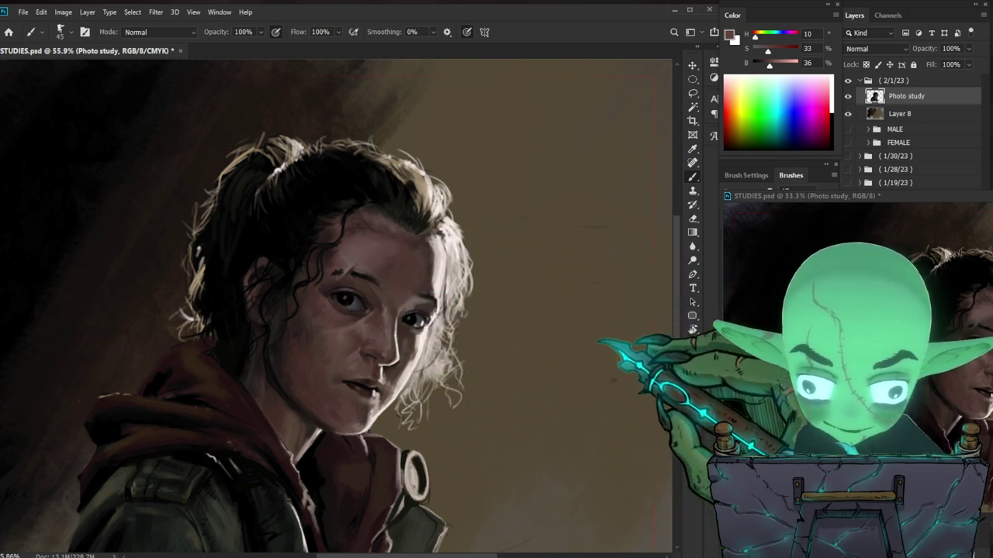
{"action": "left_click_drag", "start_coordinate": [403, 245], "coordinate": [380, 217]}
{"action": "left_click", "coordinate": [374, 250], "text": "alt"}
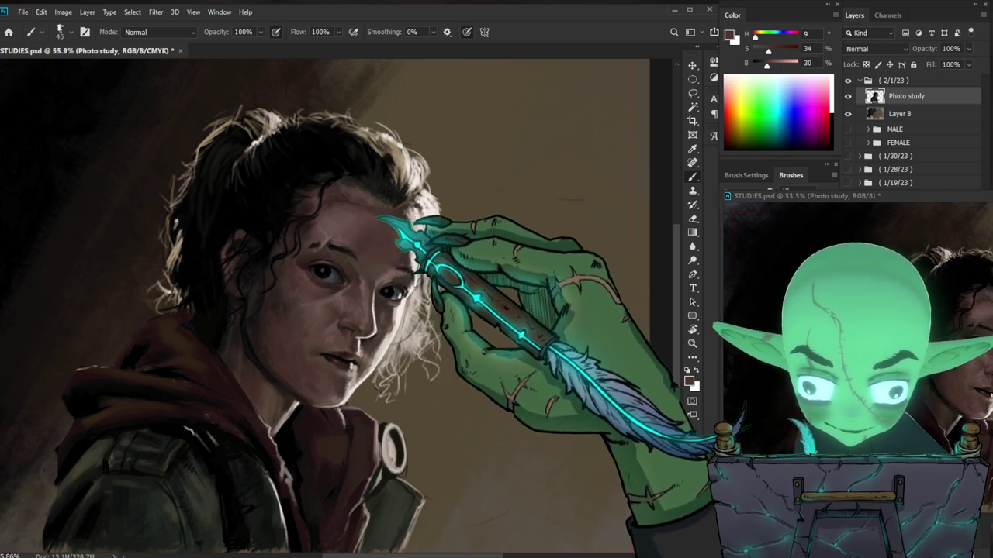
{"action": "left_click_drag", "start_coordinate": [585, 360], "coordinate": [583, 332]}
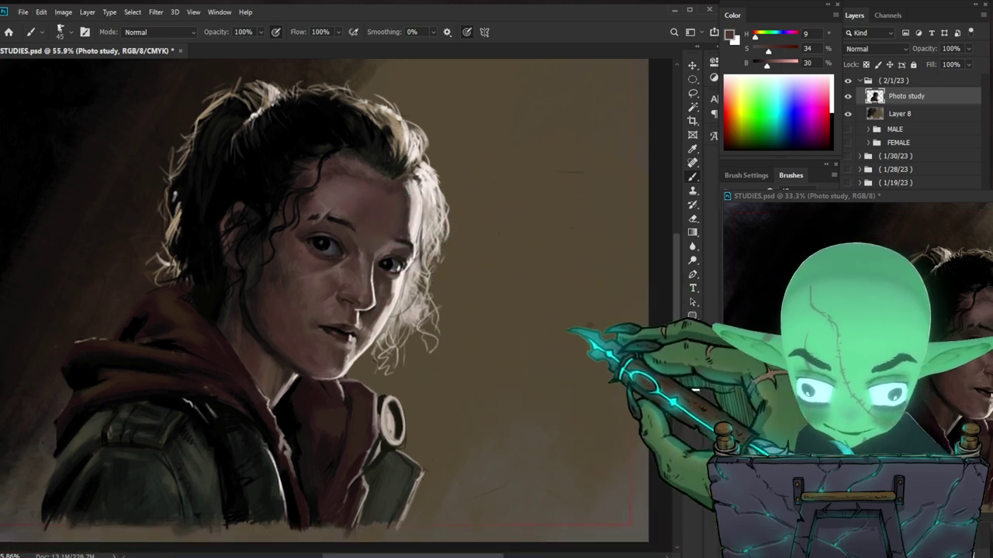
Step: Sample brown skin tones from the cheek and beside the nose and blend the area under the eye with 35 and 20 px brushes
{"action": "left_click", "coordinate": [325, 291], "text": "alt"}
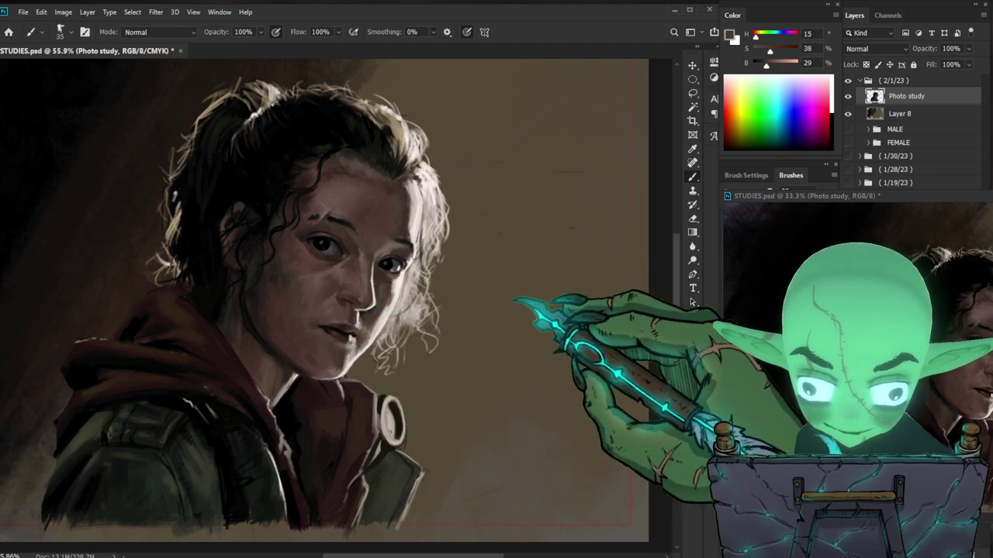
{"action": "left_click", "coordinate": [312, 287], "text": "alt"}
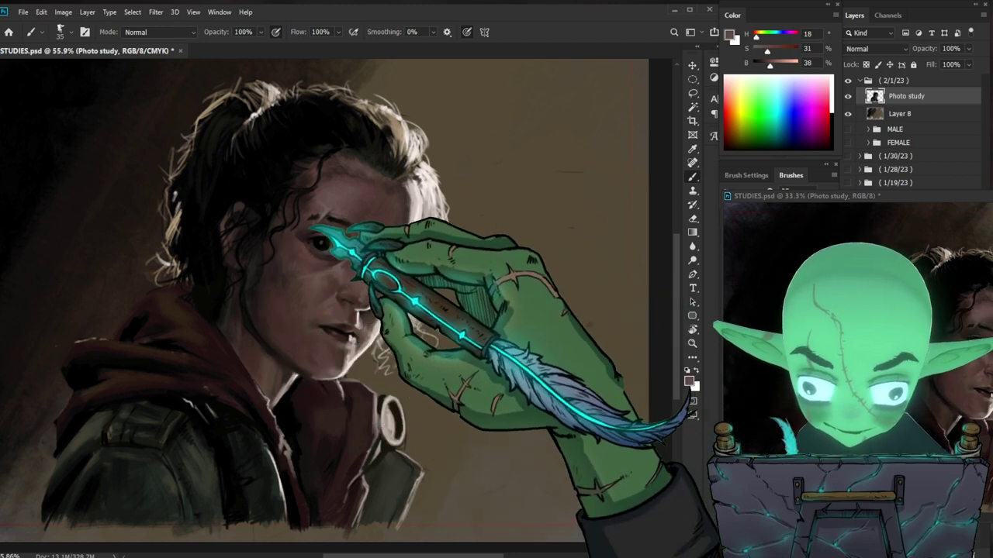
{"action": "left_click", "coordinate": [324, 288], "text": "alt"}
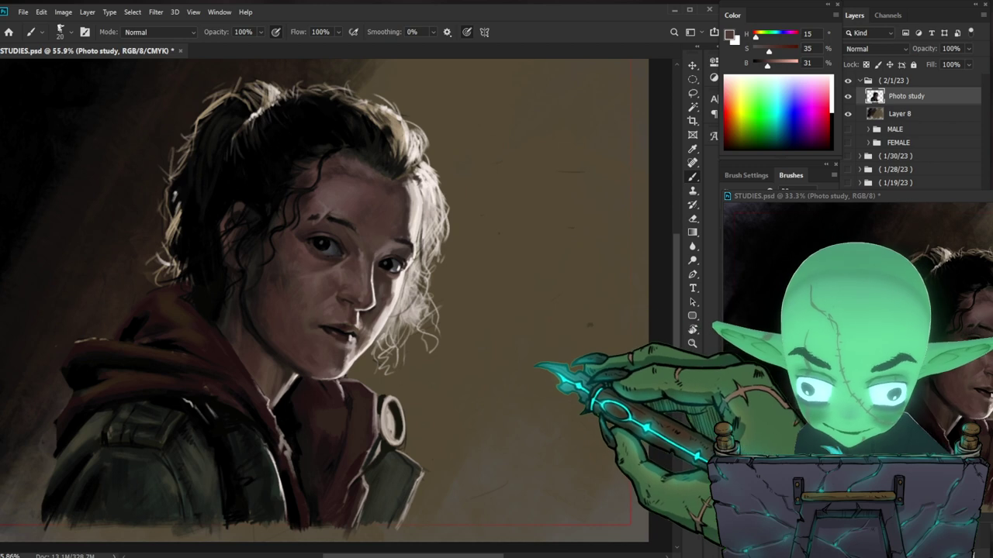
{"action": "left_click", "coordinate": [348, 283], "text": "alt"}
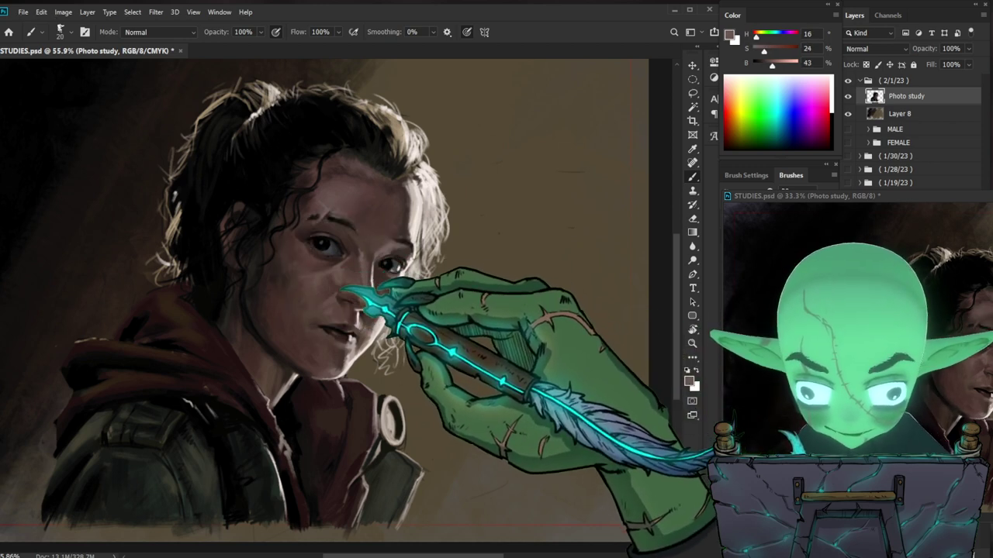
Step: Sample a mid-brown skin tone from the cheek beside the nose and refine the nose shading with a 15 px brush
{"action": "key", "text": "ctrl+minus"}
{"action": "key", "text": "ctrl+minus"}
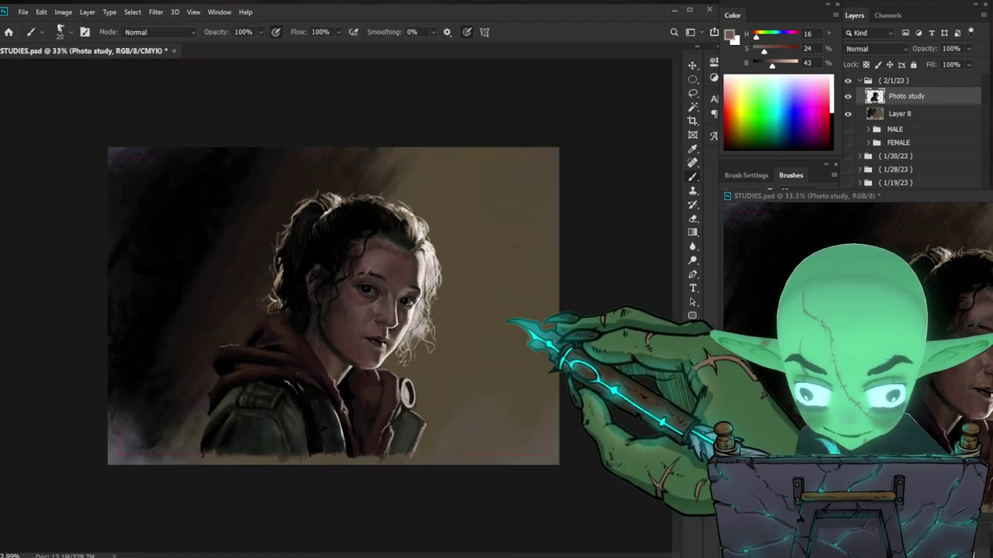
{"action": "key", "text": "ctrl+plus"}
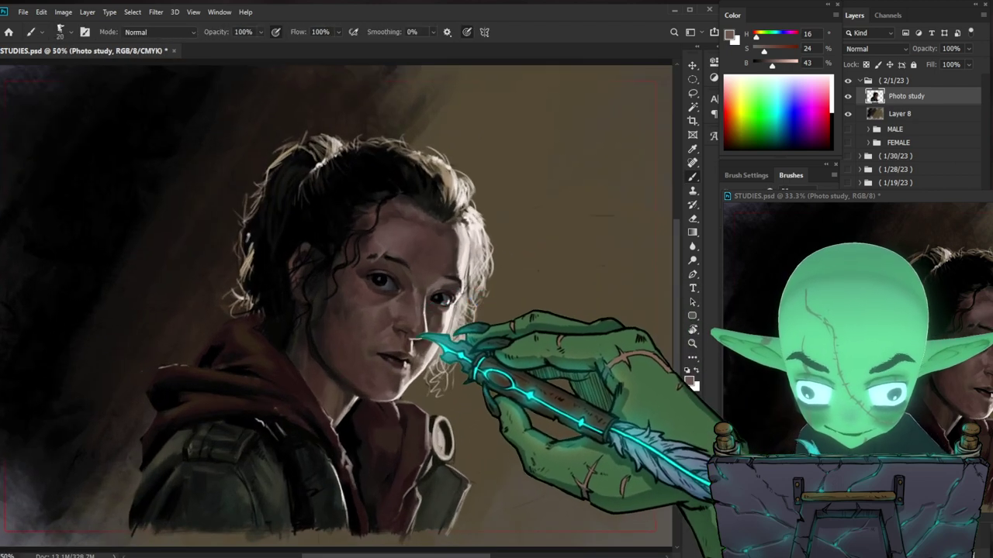
{"action": "left_click", "coordinate": [388, 309], "text": "alt"}
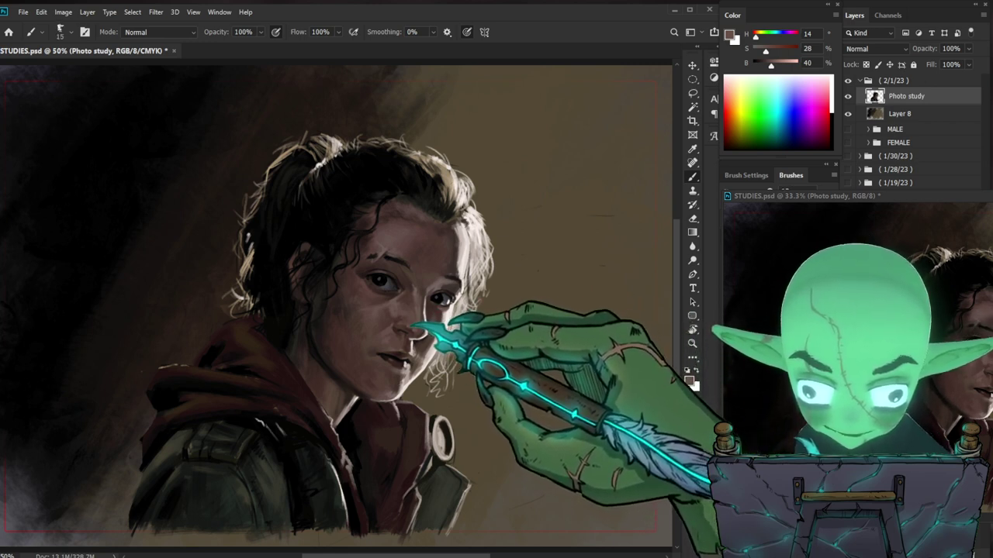
{"action": "scroll", "coordinate": [539, 387], "scroll_direction": "right", "scroll_amount": 2}
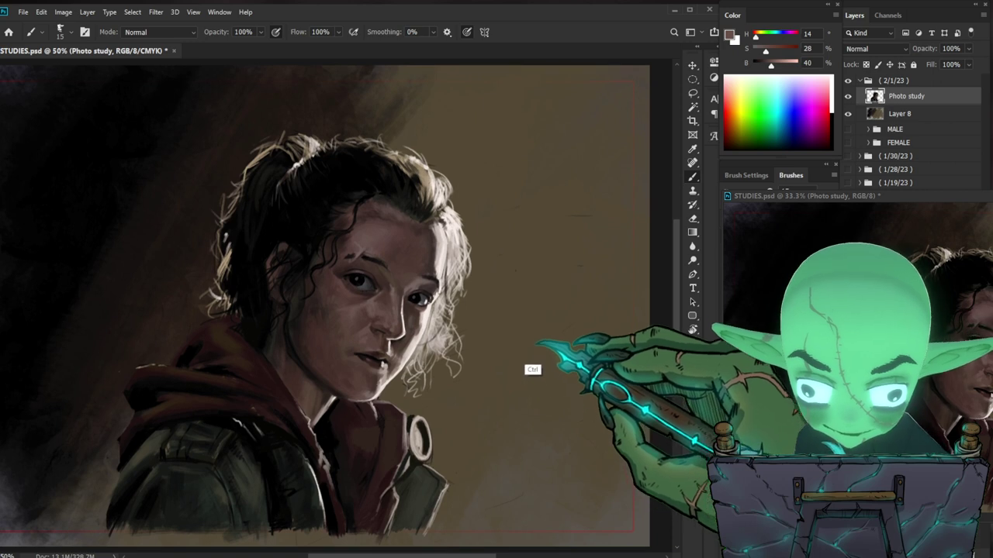
Step: Sample brown skin tones from the nose and cheek and refine the nose shading with 20 and 15 px brushes
{"action": "left_click_drag", "start_coordinate": [397, 320], "coordinate": [426, 324]}
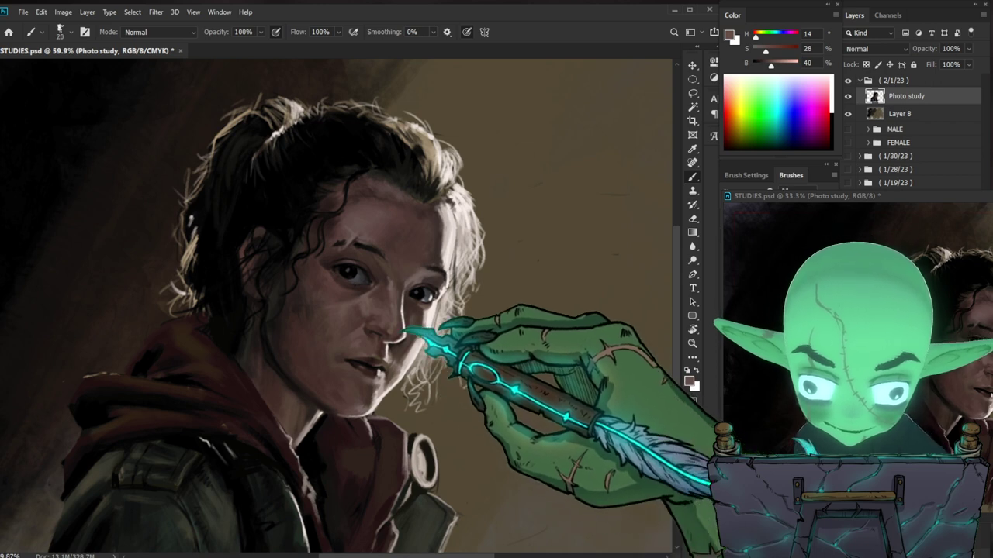
{"action": "left_click", "coordinate": [377, 294], "text": "alt"}
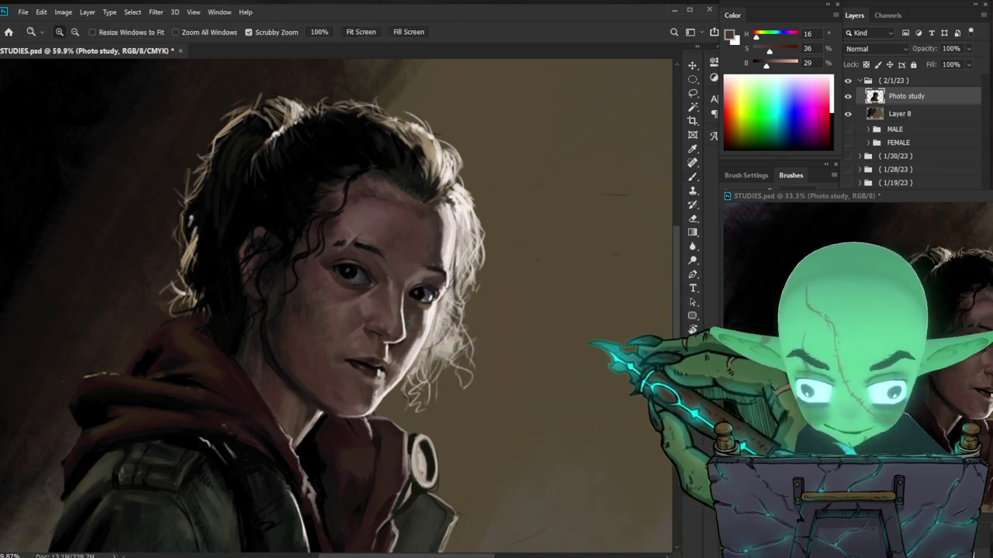
{"action": "left_click_drag", "start_coordinate": [396, 312], "coordinate": [325, 311]}
{"action": "left_click_drag", "start_coordinate": [410, 285], "coordinate": [450, 275]}
{"action": "left_click", "coordinate": [365, 325], "text": "alt"}
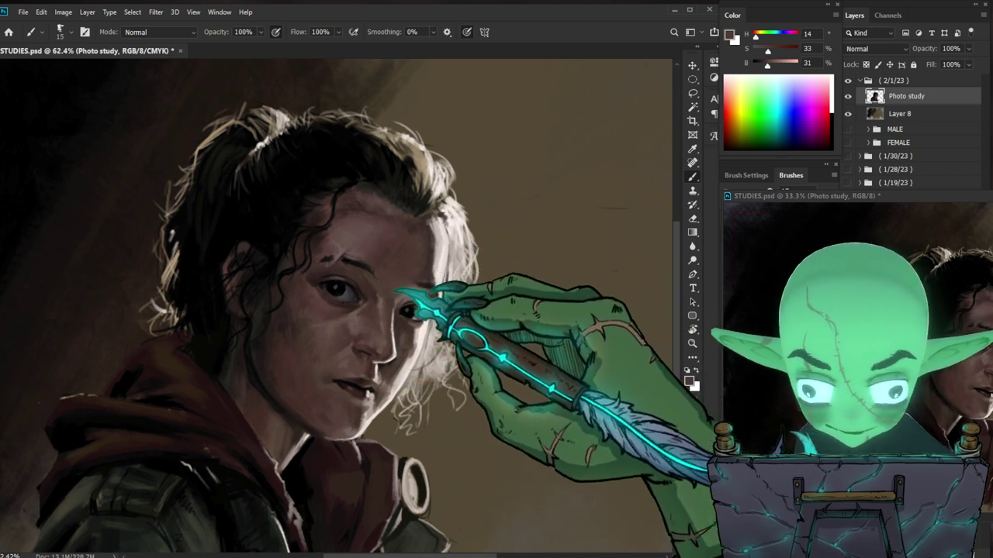
Step: Sample a pale highlight tone from the lit cheek and touch up the rim light beside the far eye with a 15 px brush
{"action": "left_click", "coordinate": [405, 307], "text": "alt"}
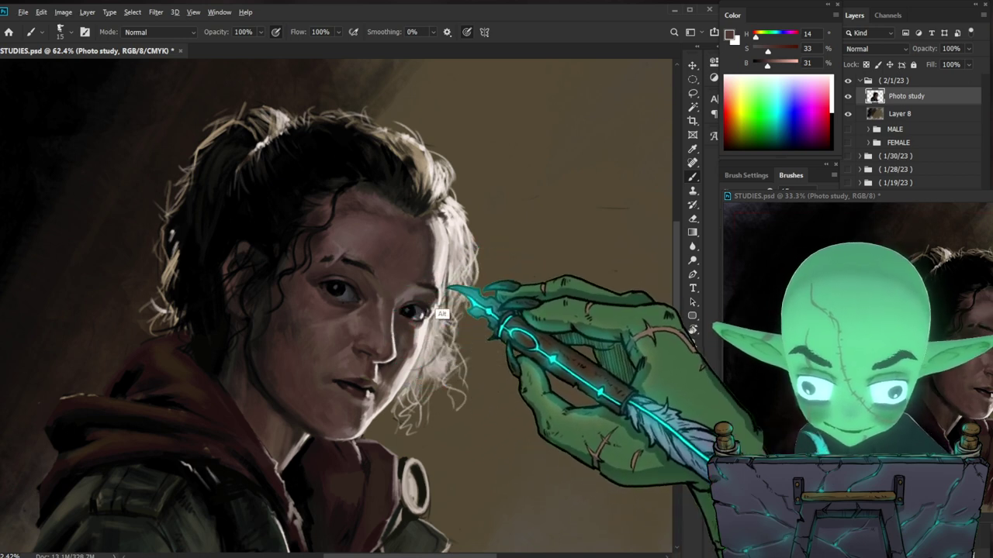
{"action": "left_click", "coordinate": [415, 348], "text": "alt"}
{"action": "left_click", "coordinate": [417, 347], "text": "alt"}
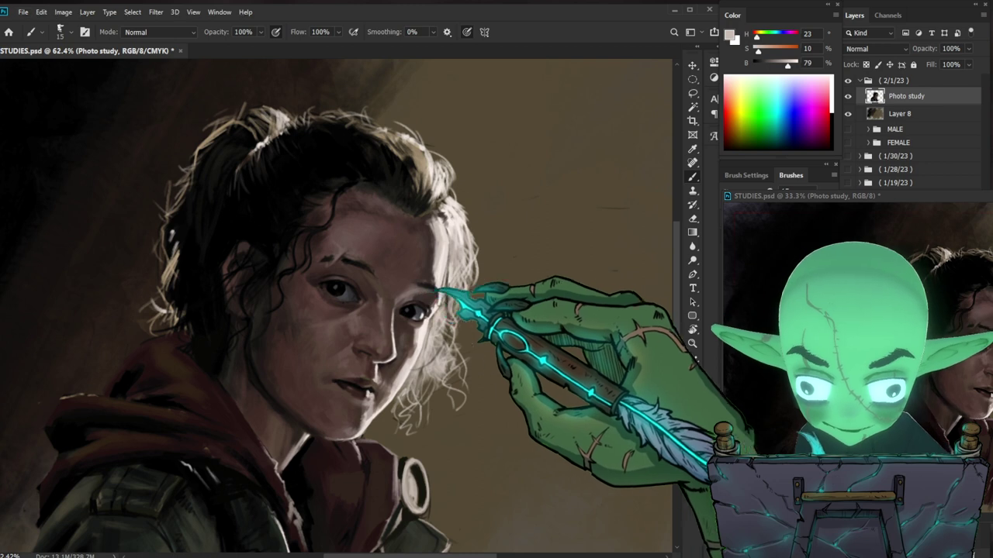
{"action": "left_click_drag", "start_coordinate": [505, 311], "coordinate": [543, 330]}
{"action": "scroll", "coordinate": [505, 306], "scroll_direction": "up", "scroll_amount": 2}
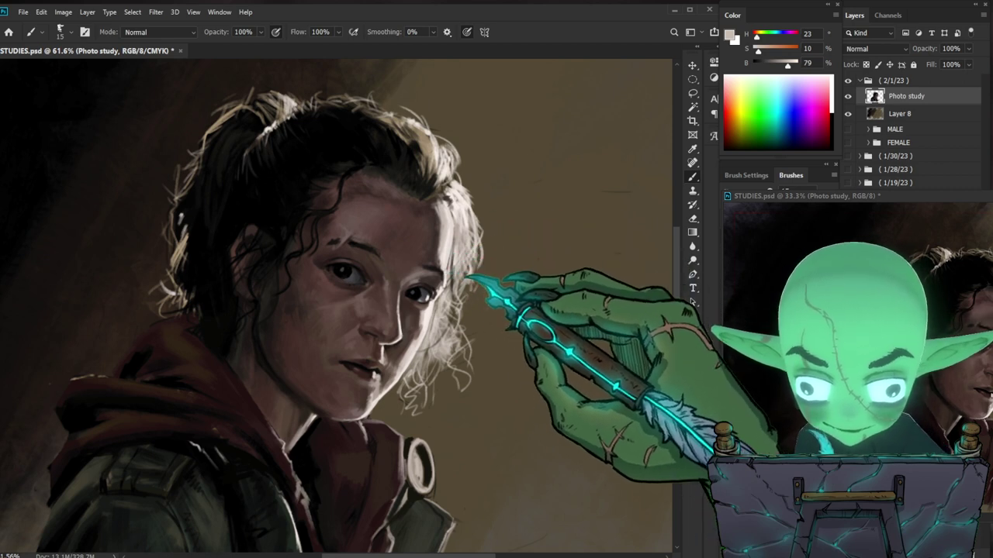
Step: Sample a dark grey-brown beside the far eye and refine its outer corner and brow with a 10 px brush
{"action": "left_click", "coordinate": [443, 294], "text": "alt"}
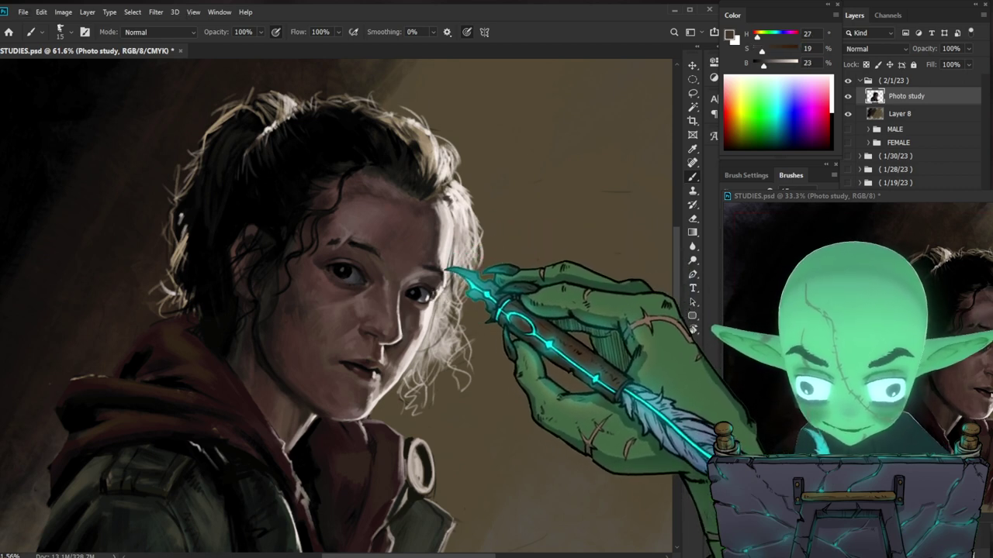
{"action": "key", "text": "bracketleft"}
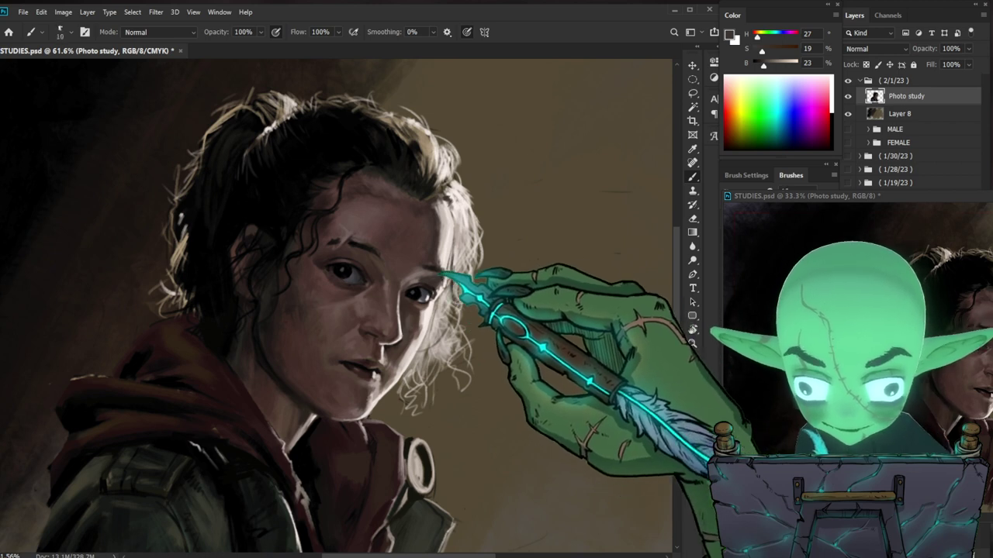
{"action": "left_click_drag", "start_coordinate": [506, 432], "coordinate": [530, 382]}
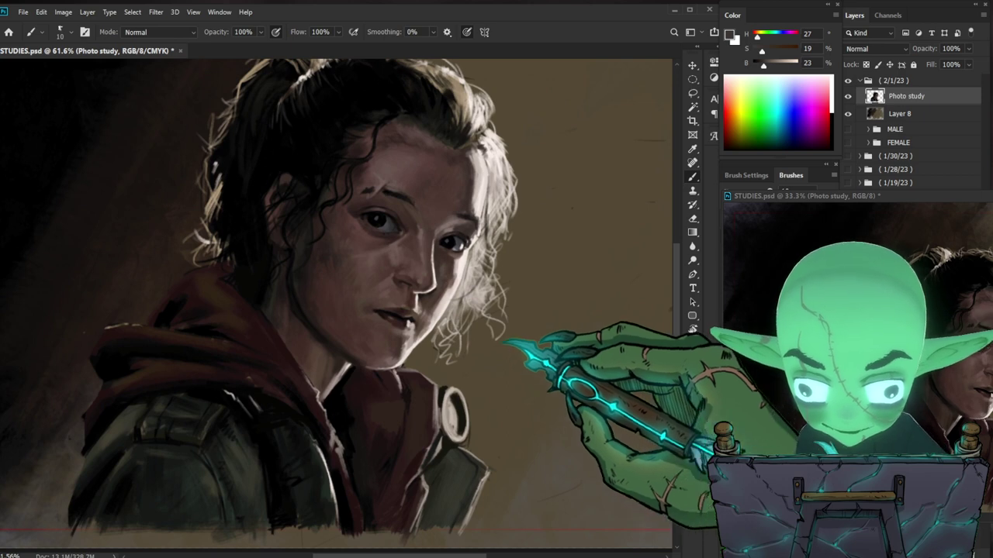
Step: Sample pale highlight and near-black tones around the mouth and sharpen the lips with 10 and 7 px brushes
{"action": "key", "text": "z"}
{"action": "left_click_drag", "start_coordinate": [423, 321], "coordinate": [437, 325]}
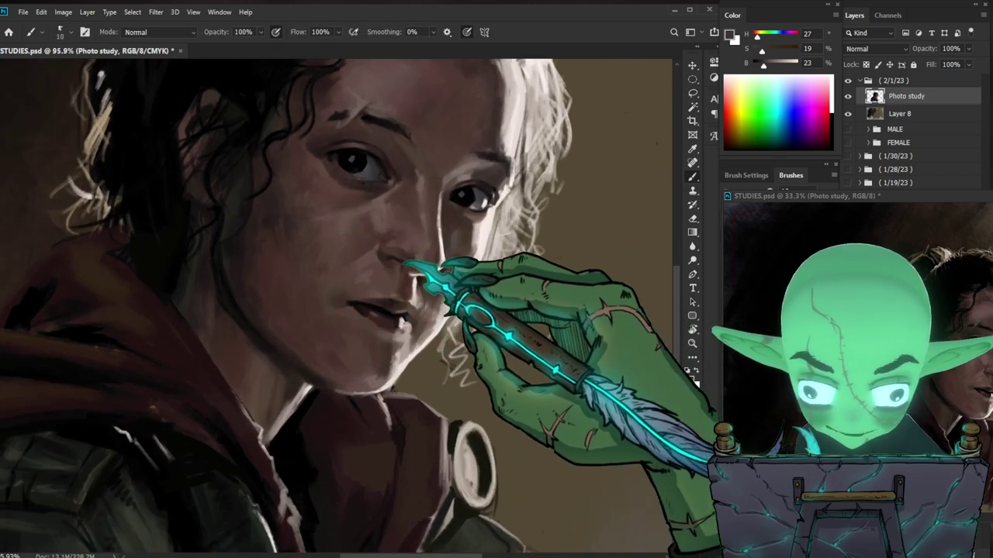
{"action": "key", "text": "alt"}
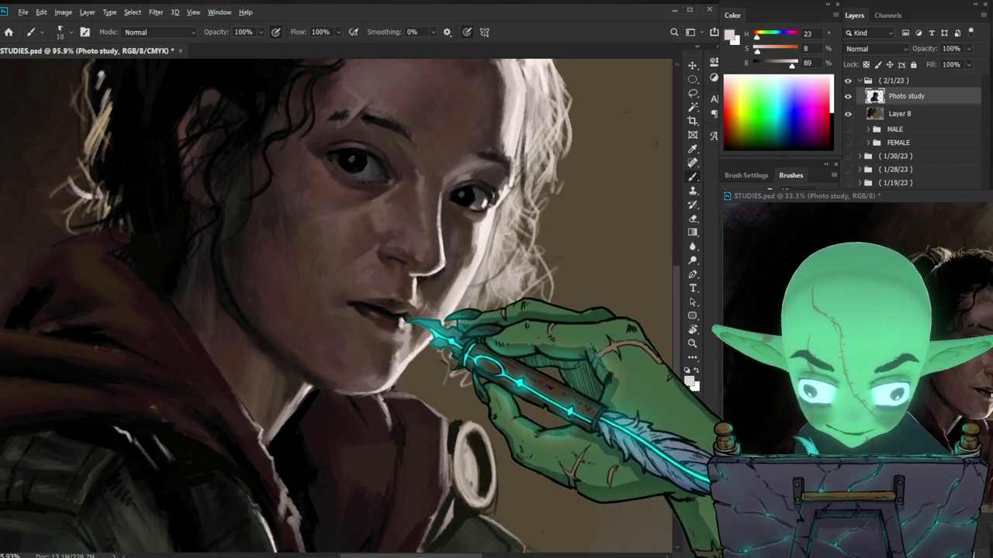
{"action": "left_click", "coordinate": [448, 333], "text": "alt"}
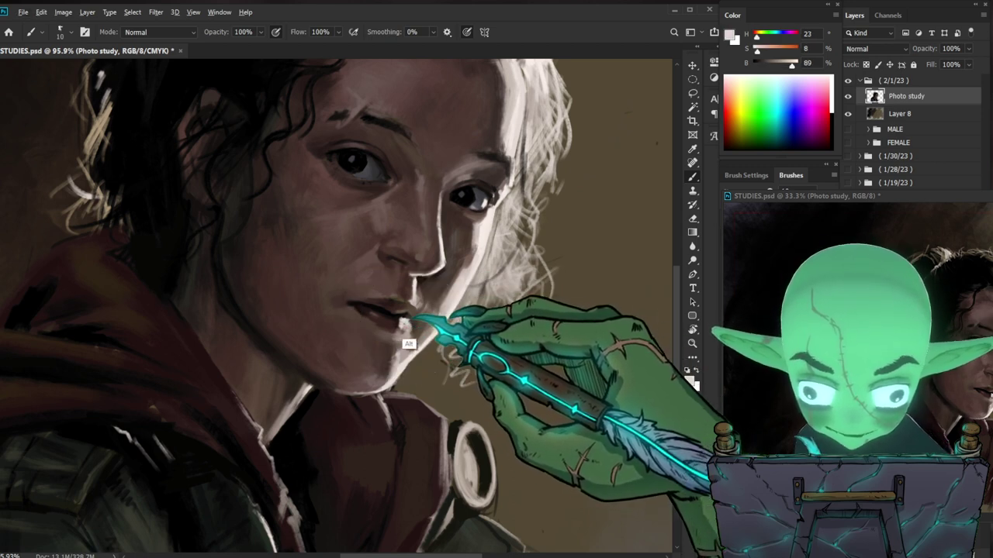
{"action": "left_click", "coordinate": [401, 288], "text": "alt"}
{"action": "key", "text": "bracketleft"}
{"action": "key", "text": "bracketleft"}
{"action": "key", "text": "bracketleft"}
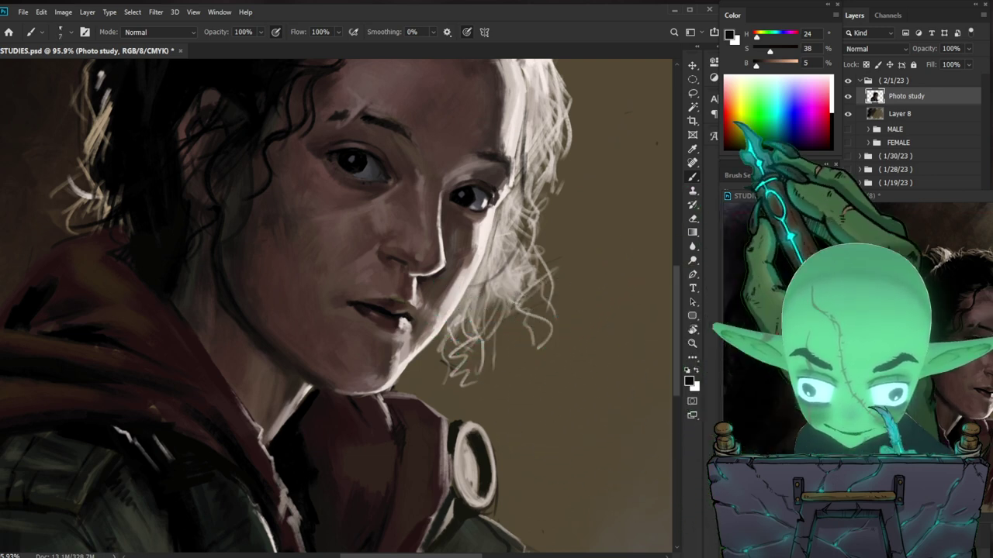
Step: Mix a dark red-brown at 49% saturation and 10% brightness and refine the mouth line with a 6 px brush
{"action": "left_click", "coordinate": [730, 35]}
{"action": "left_click", "coordinate": [401, 324]}
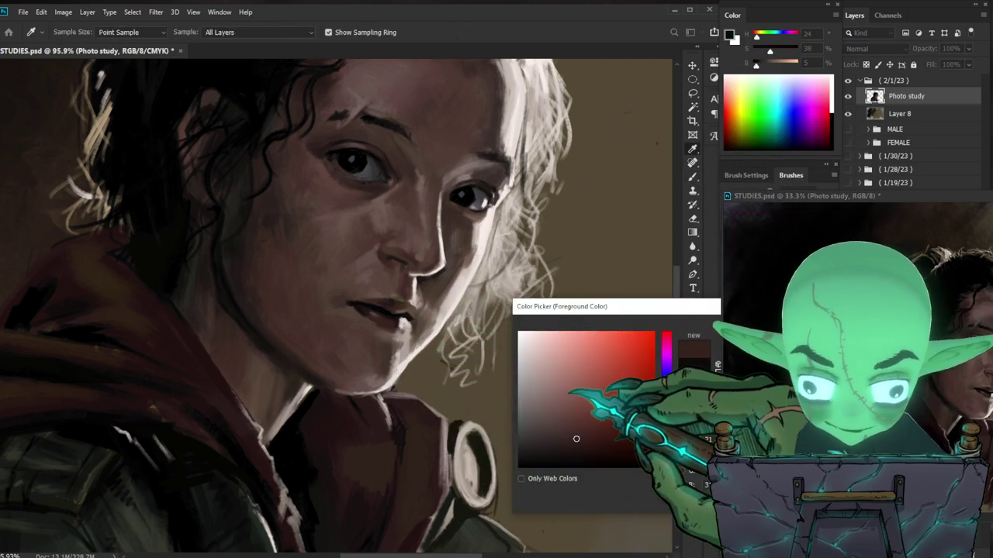
{"action": "left_click", "coordinate": [588, 452]}
{"action": "key", "text": "Return"}
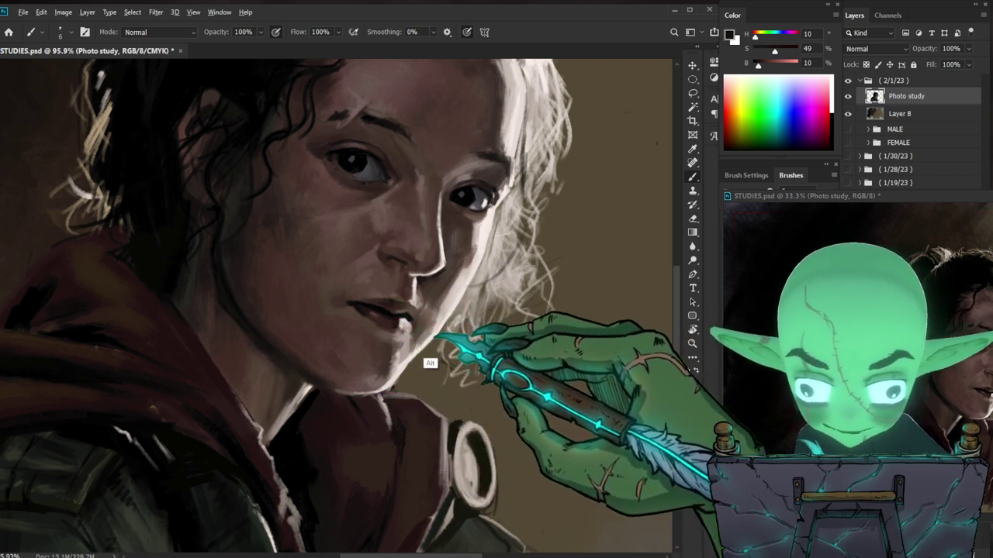
Step: Sample a pale skin highlight at 85% brightness and touch up the light on the lower lip with a 6 px brush
{"action": "left_click", "coordinate": [435, 317], "text": "alt"}
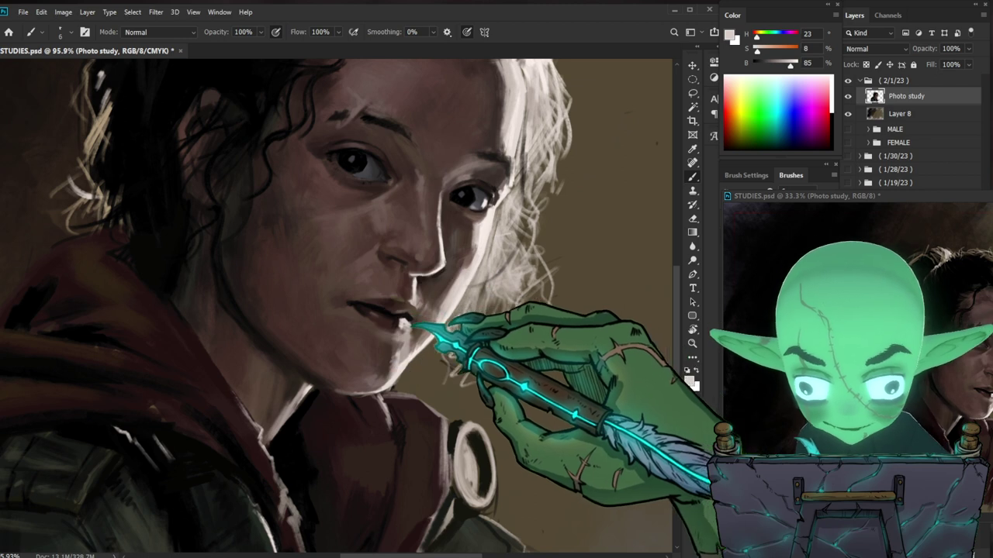
{"action": "key", "text": "ctrl+space"}
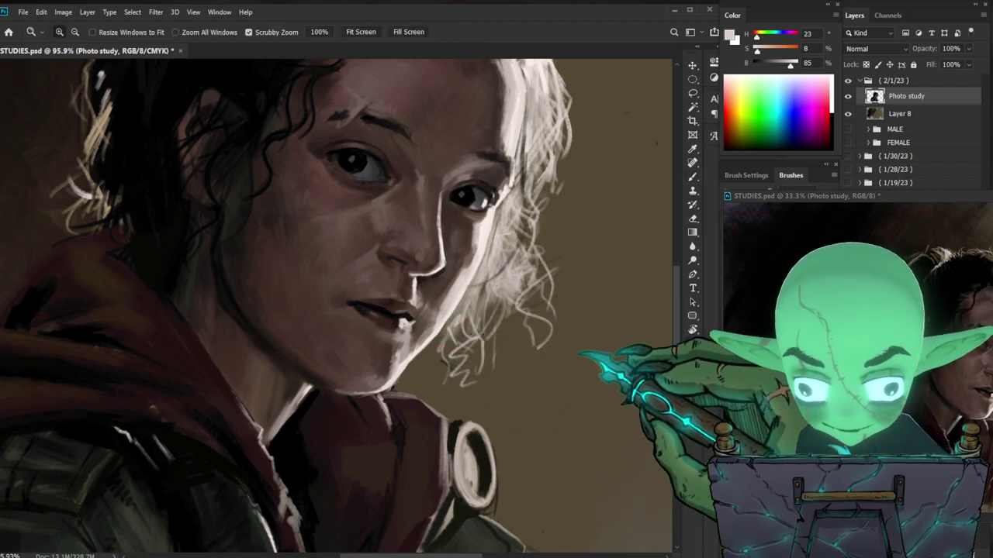
{"action": "key", "text": "ctrl+0"}
{"action": "key", "text": "ctrl+space"}
{"action": "key", "text": "ctrl+0"}
{"action": "key", "text": "b"}
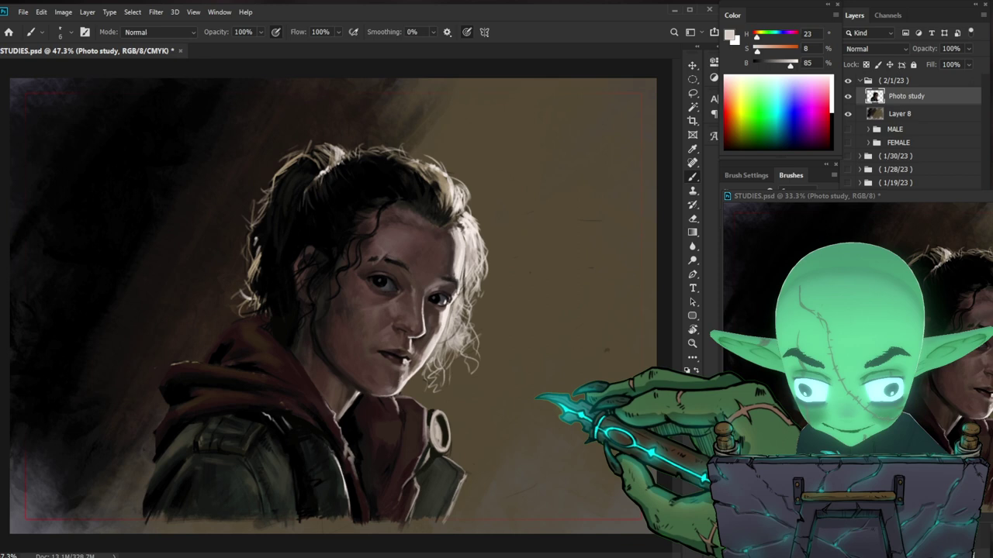
Step: Sample a muted brown near the chin's lower edge and blend the underside of the chin with a 25 px brush
{"action": "key", "text": "ctrl+space"}
{"action": "left_click_drag", "start_coordinate": [446, 392], "coordinate": [466, 390]}
{"action": "key", "text": "ctrl+space"}
{"action": "left_click_drag", "start_coordinate": [380, 399], "coordinate": [397, 398]}
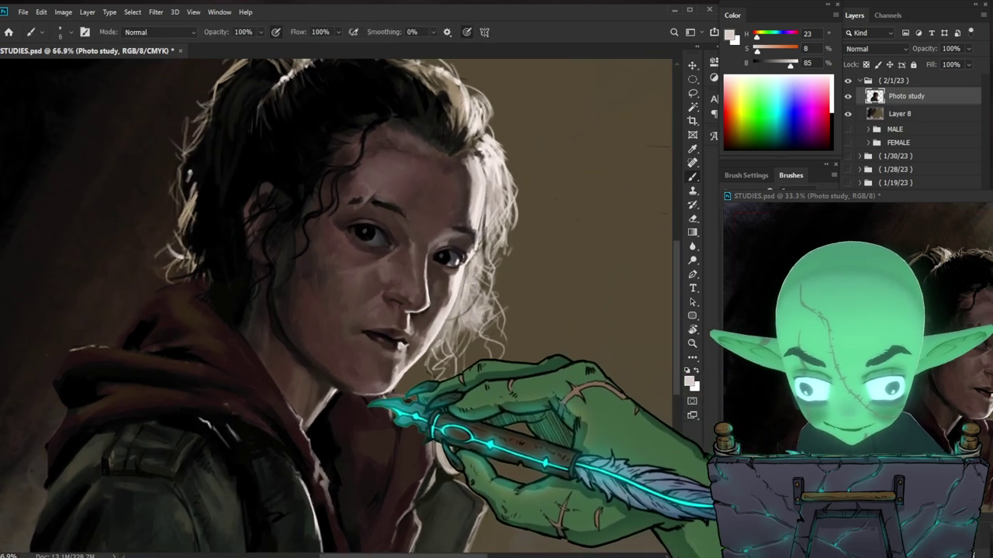
{"action": "left_click_drag", "start_coordinate": [402, 442], "coordinate": [470, 438]}
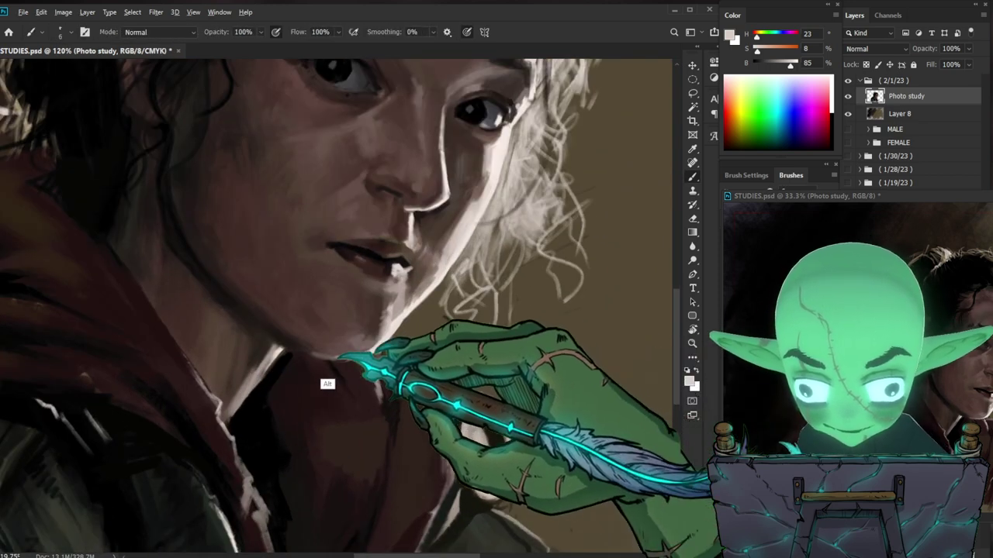
{"action": "left_click", "coordinate": [327, 384], "text": "alt"}
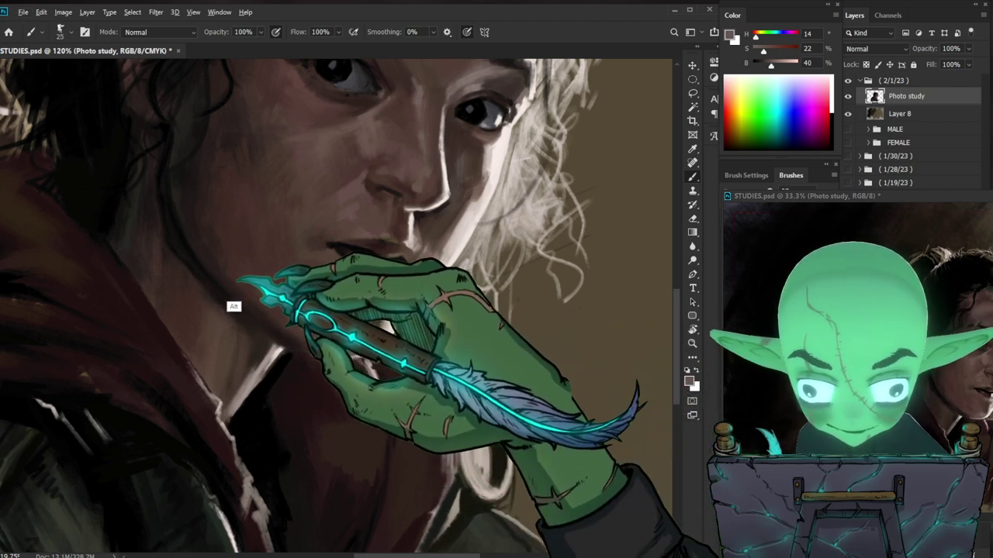
Step: Sample near-black from the hair strand beside the jaw and define the dark jaw edge with 15 and 6 px brushes
{"action": "left_click", "coordinate": [183, 214], "text": "alt"}
{"action": "key", "text": "["}
{"action": "key", "text": "["}
{"action": "key", "text": "["}
{"action": "key", "text": "["}
{"action": "key", "text": "["}
{"action": "key", "text": "["}
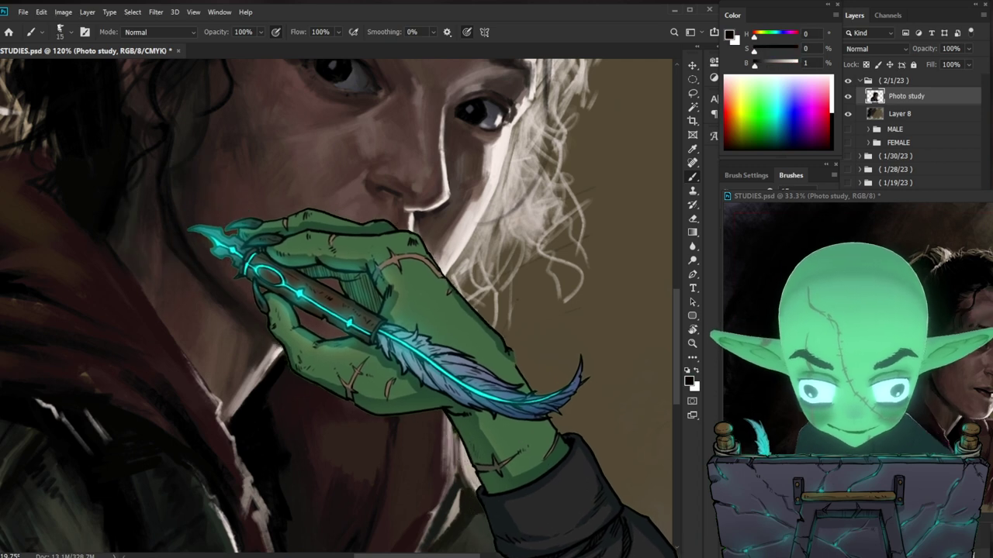
{"action": "key", "text": "bracketleft"}
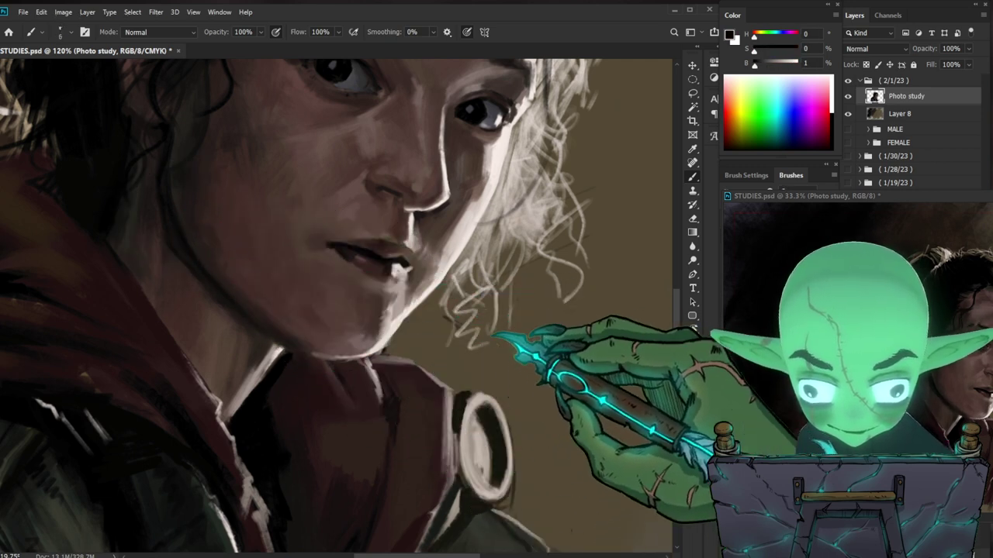
Step: Sample red-brown tones from the lower cheek and blend the shadow along the jaw with a 25 px brush
{"action": "left_click", "coordinate": [254, 309], "text": "alt"}
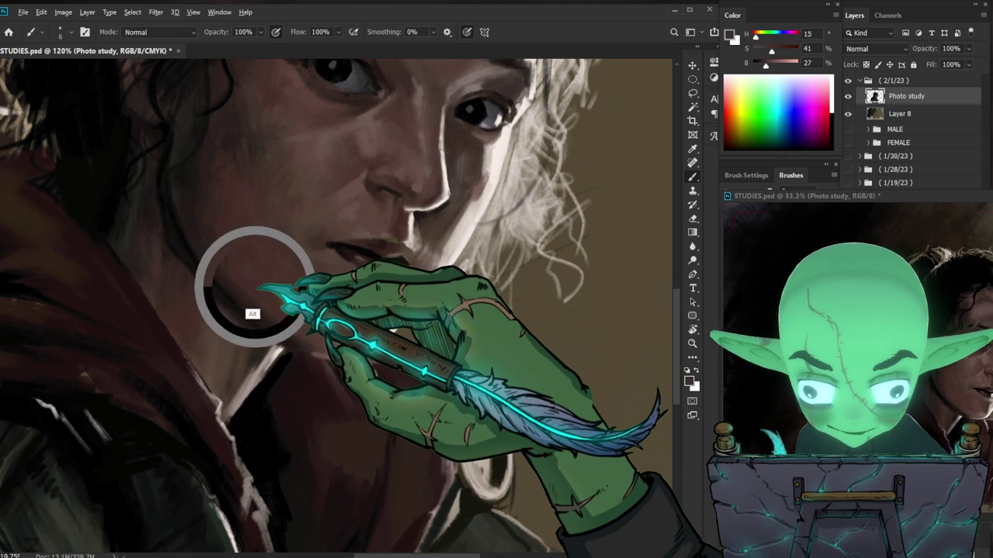
{"action": "key", "text": "bracketright"}
{"action": "key", "text": "bracketright"}
{"action": "key", "text": "bracketright"}
{"action": "key", "text": "bracketright"}
{"action": "key", "text": "bracketright"}
{"action": "key", "text": "bracketright"}
{"action": "key", "text": "bracketright"}
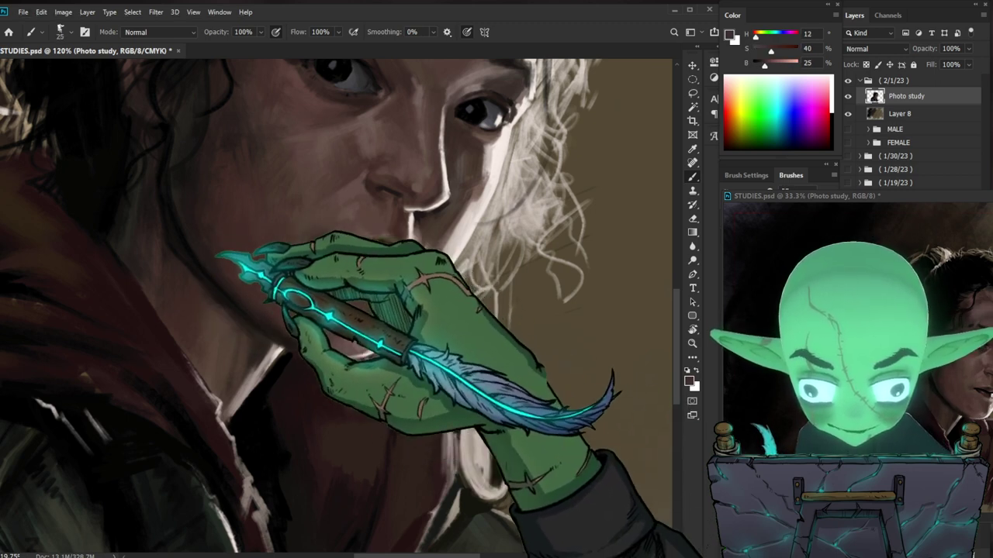
{"action": "left_click_drag", "start_coordinate": [455, 283], "coordinate": [335, 310]}
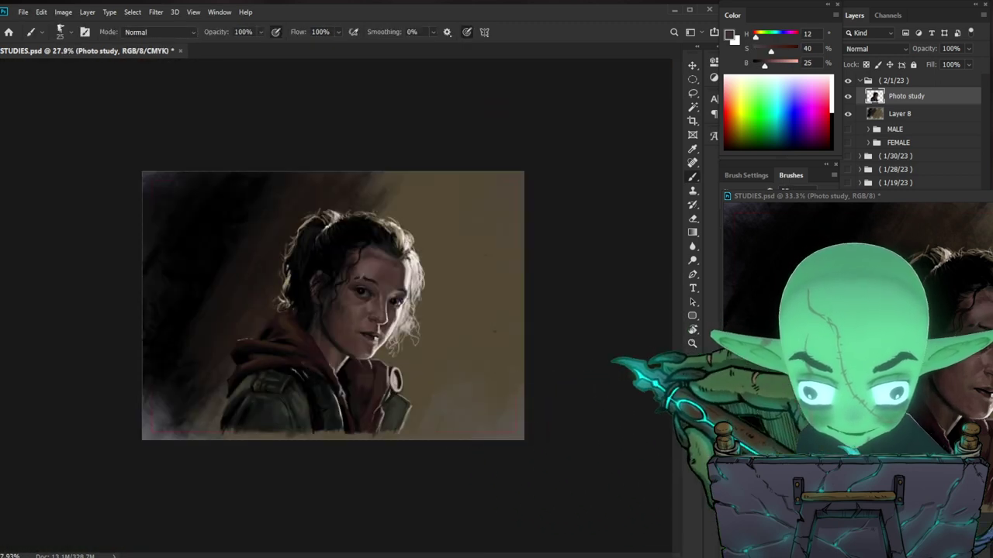
Step: Sample a dark brown from the cheek's shadow side, raise its saturation to 44%, and deepen the jaw shadow at 25 px
{"action": "left_click_drag", "start_coordinate": [396, 311], "coordinate": [459, 341]}
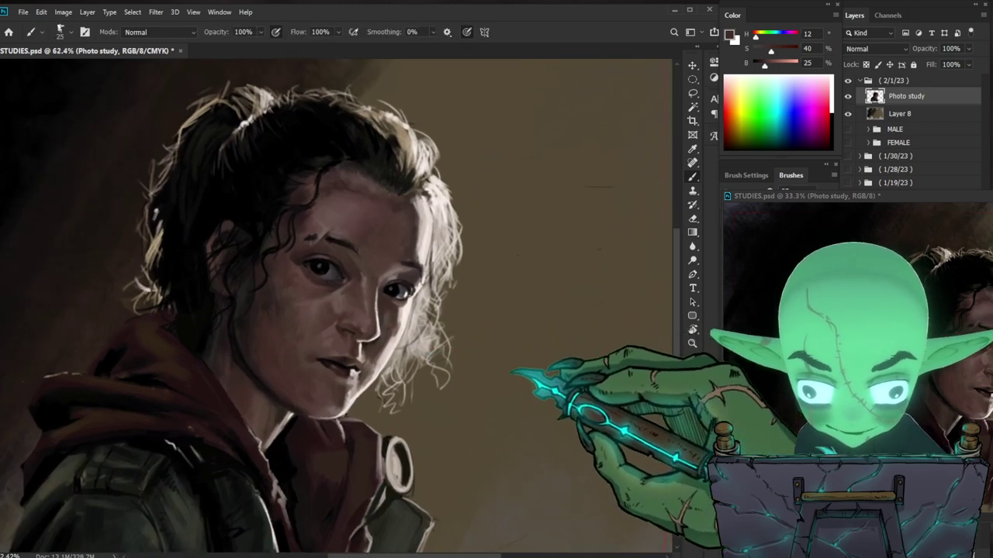
{"action": "left_click", "coordinate": [256, 337], "text": "alt"}
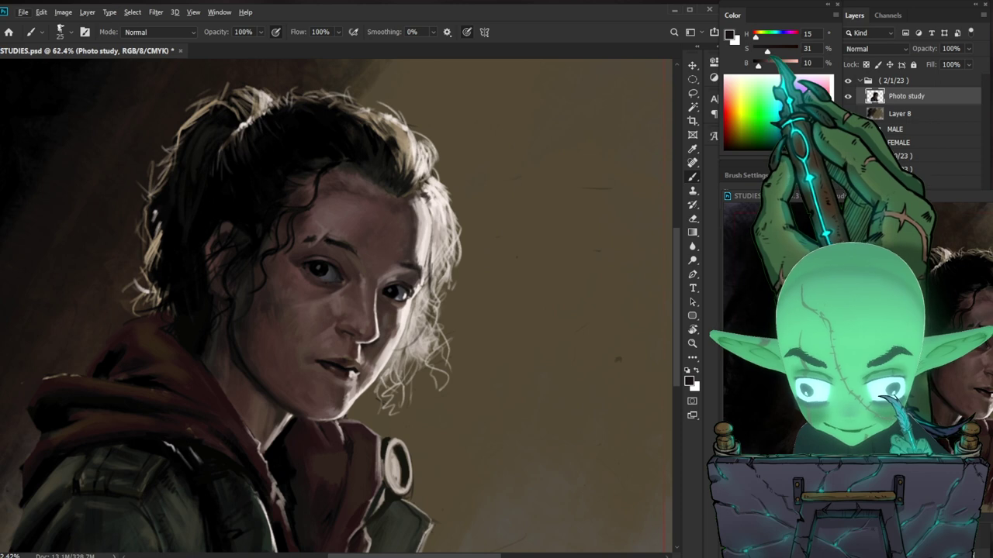
{"action": "left_click_drag", "start_coordinate": [773, 53], "coordinate": [777, 52]}
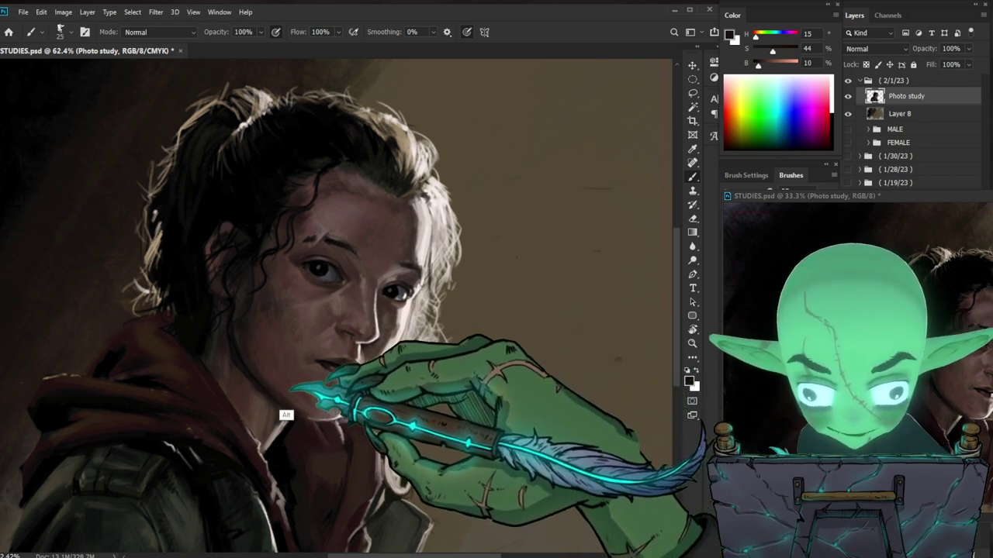
Step: Sample a red-brown from the jaw, set it to 45% saturation and 24% brightness, and refine the chin with 15 and 8 px brushes
{"action": "left_click", "coordinate": [286, 384], "text": "alt"}
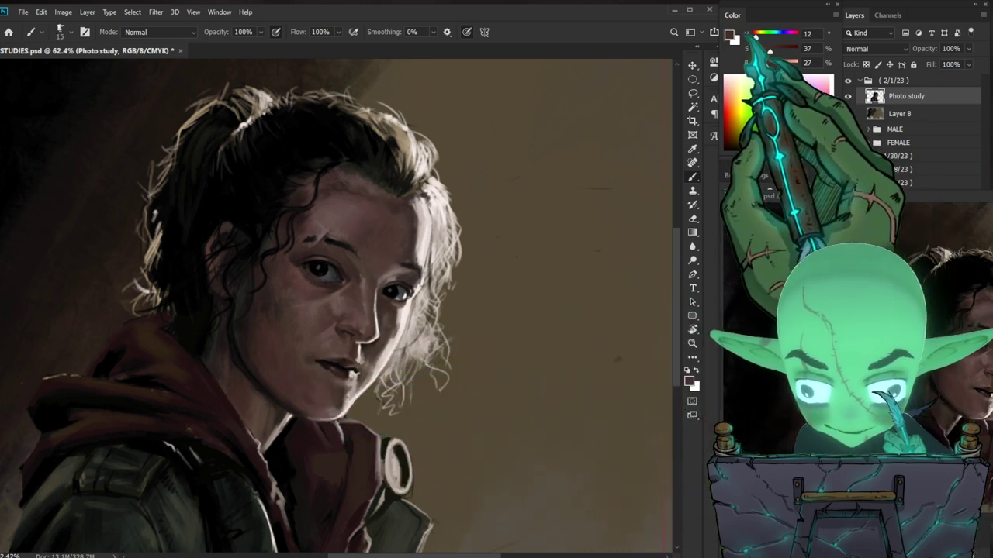
{"action": "left_click", "coordinate": [730, 35]}
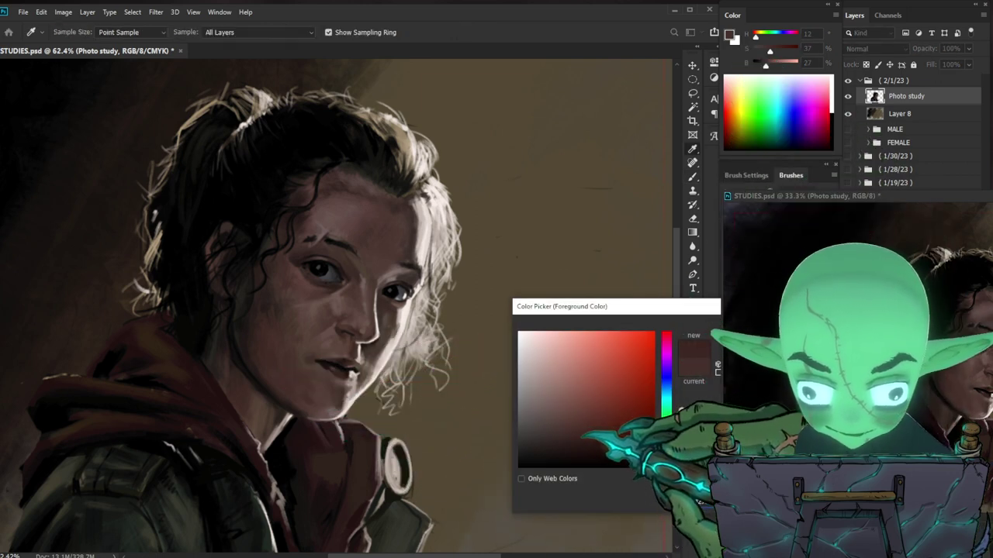
{"action": "key", "text": "Return"}
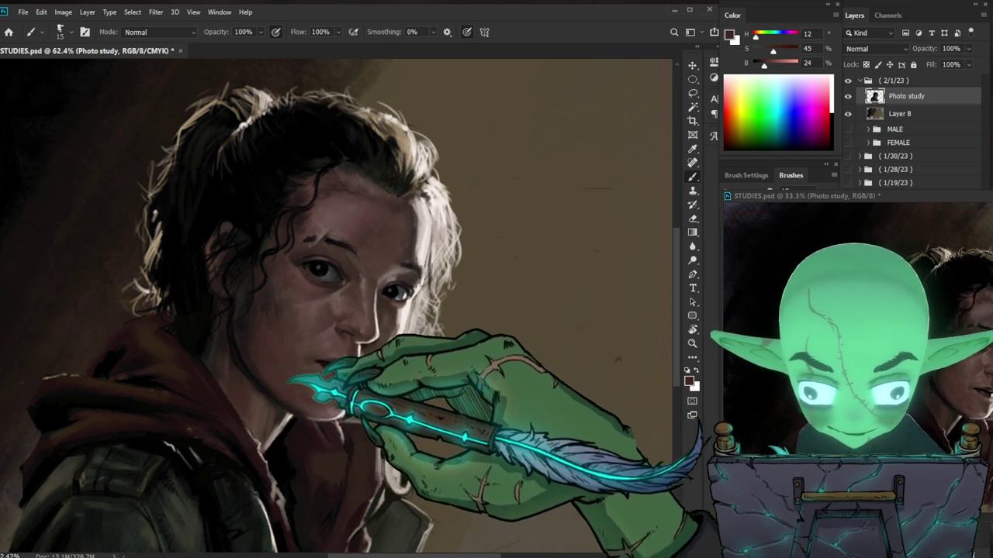
{"action": "key", "text": "bracketright"}
{"action": "key", "text": "bracketright"}
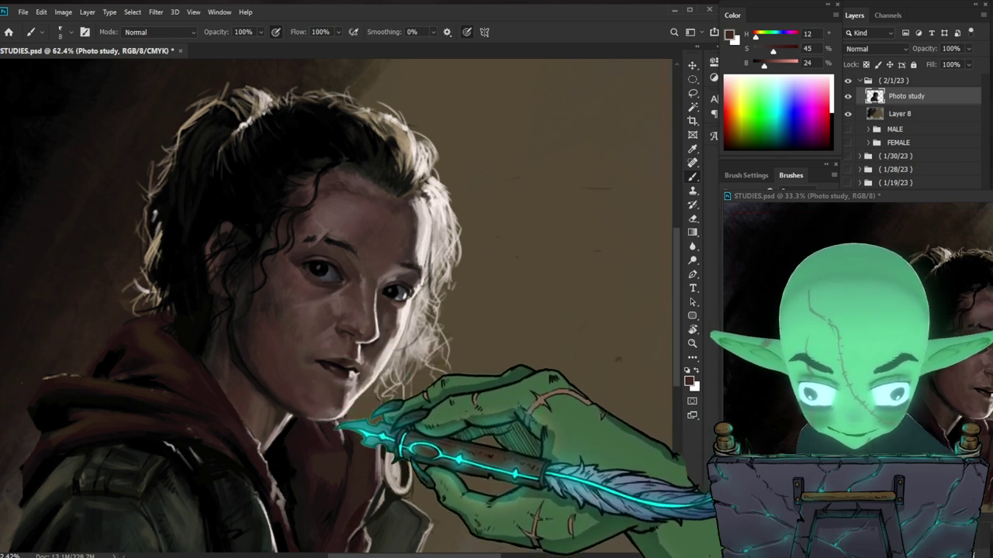
Step: Sample near-black beside the jaw and a dark brown from the hood, and shade the upper hood with a 15 px brush
{"action": "scroll", "coordinate": [302, 408], "scroll_direction": "up", "scroll_amount": 3}
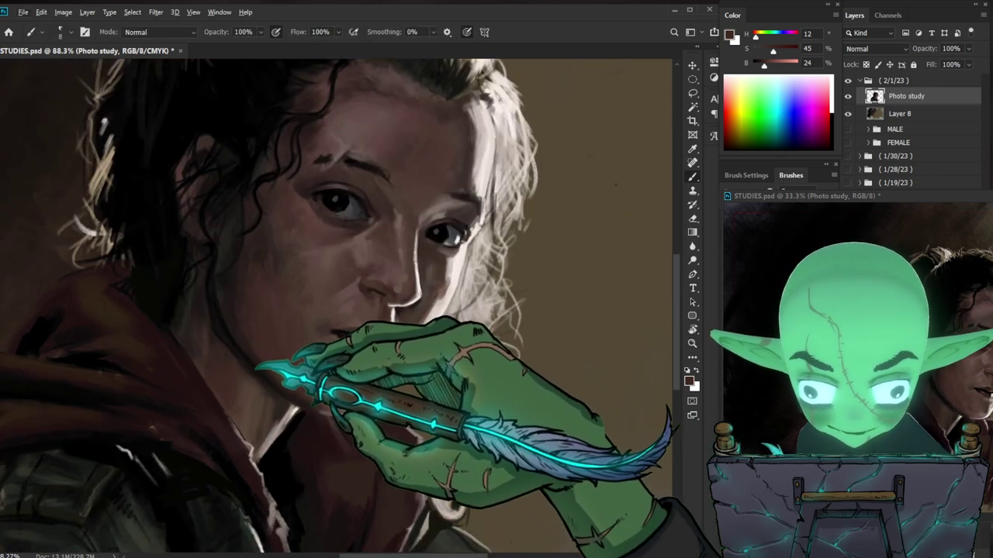
{"action": "left_click", "coordinate": [239, 358], "text": "alt"}
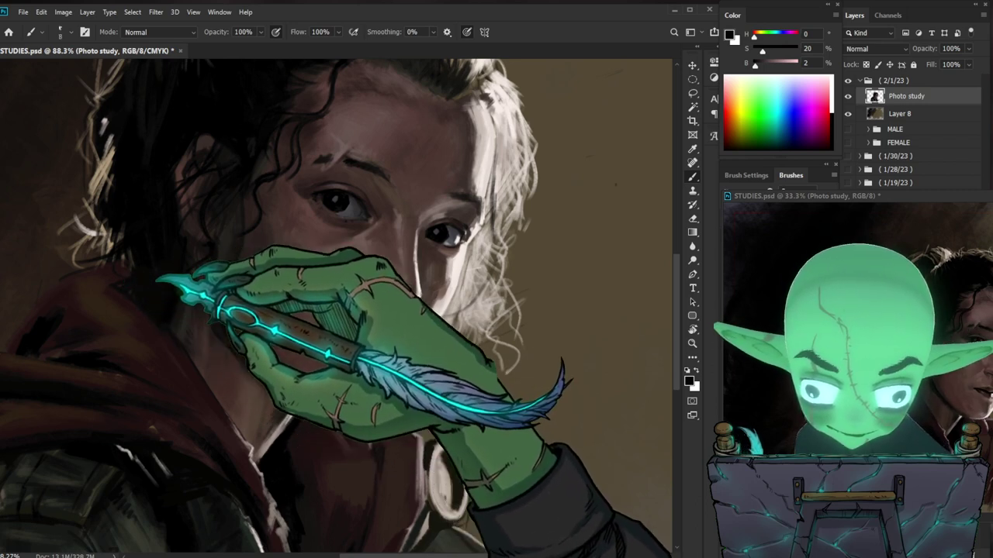
{"action": "key", "text": "bracketright"}
{"action": "key", "text": "bracketright"}
{"action": "key", "text": "bracketright"}
{"action": "key", "text": "bracketright"}
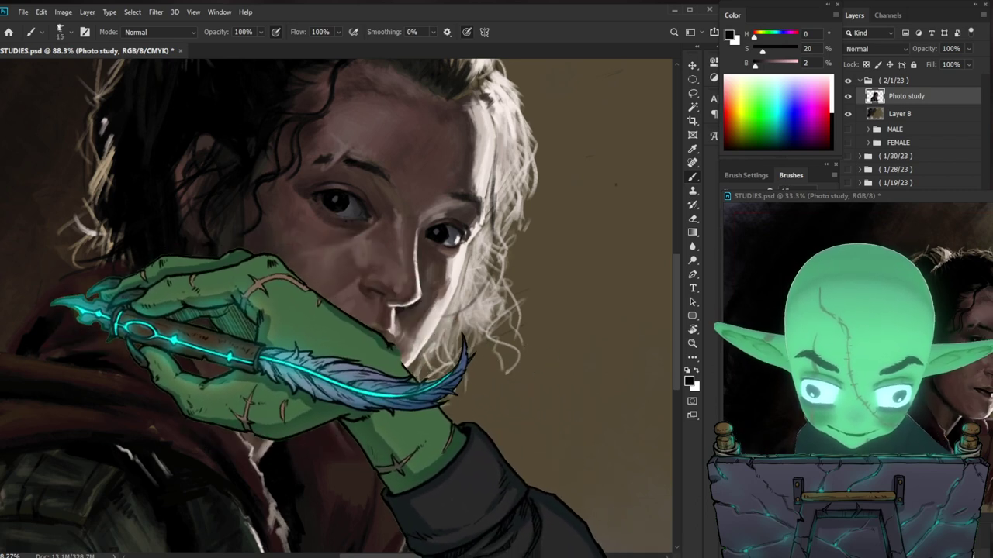
{"action": "left_click_drag", "start_coordinate": [84, 324], "coordinate": [260, 289]}
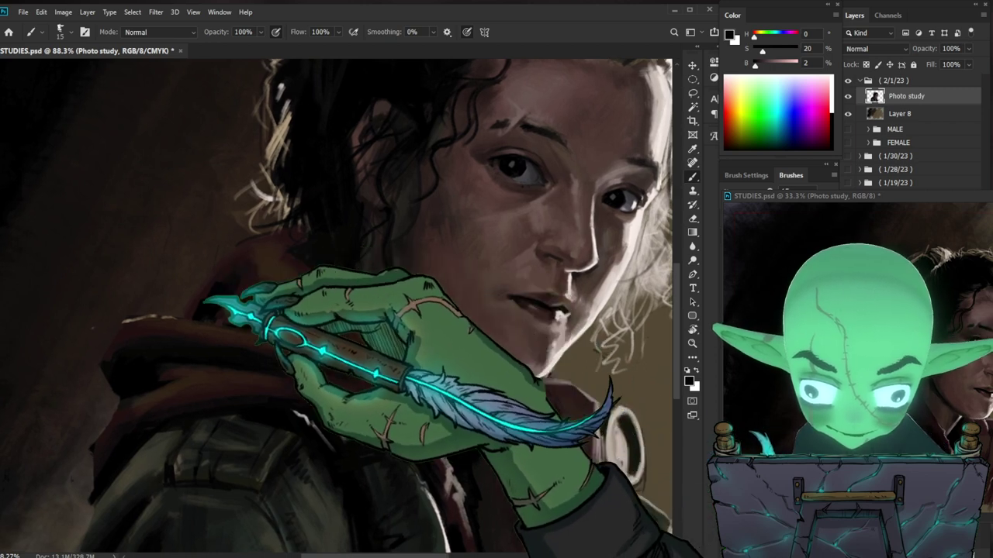
{"action": "left_click", "coordinate": [281, 268], "text": "alt"}
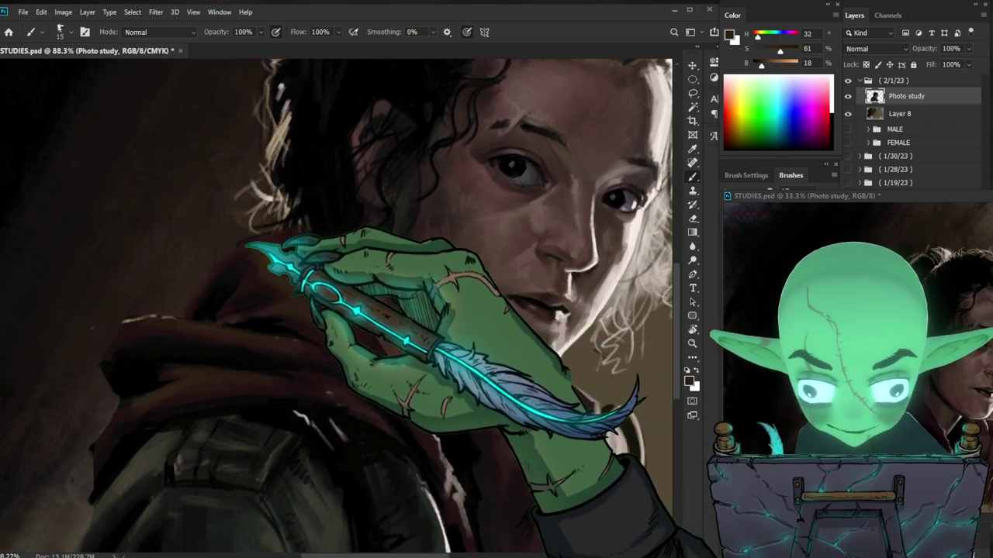
Step: Sample a pale grey-pink from the collar edge and refine the rim light where neck and hood meet with a 7 px brush
{"action": "key", "text": "ctrl+0"}
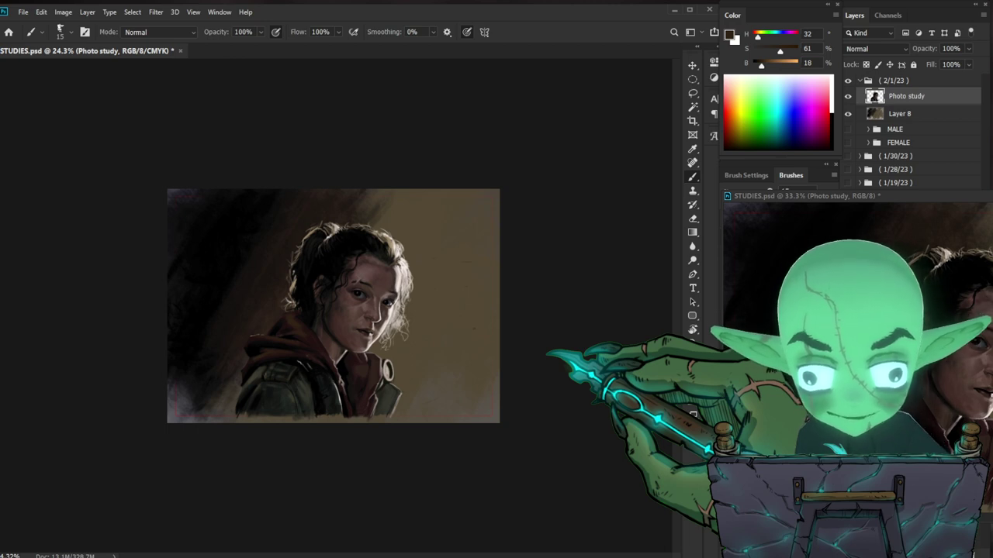
{"action": "key", "text": "ctrl+space"}
{"action": "mouse_move", "coordinate": [355, 363]}
{"action": "left_mouse_down"}
{"action": "mouse_move", "coordinate": [396, 346]}
{"action": "mouse_move", "coordinate": [431, 353]}
{"action": "left_mouse_up"}
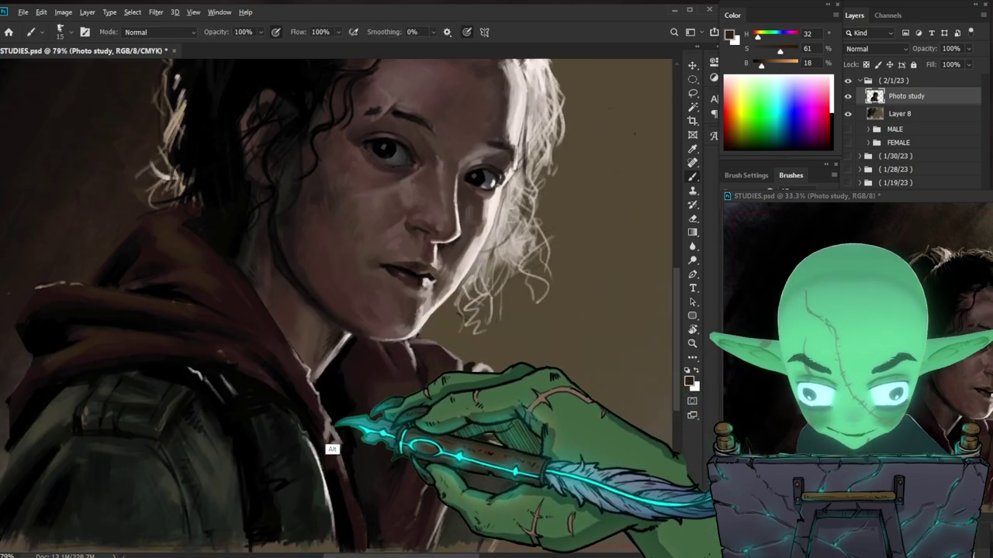
{"action": "left_click", "coordinate": [299, 398], "text": "alt"}
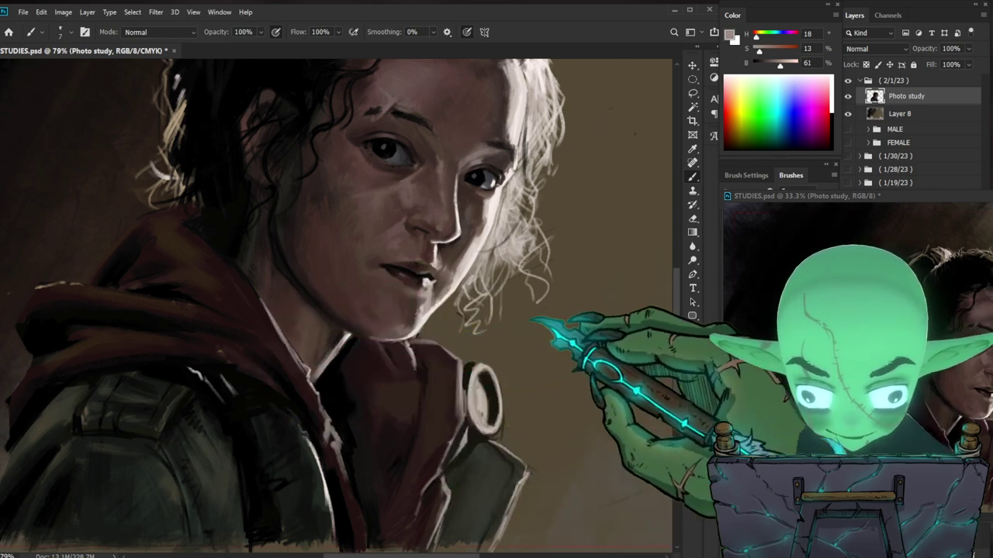
Step: Sample brownish skin tones from the underside of the chin and soften its lower edge with a 9 px brush
{"action": "key", "text": "space"}
{"action": "left_click_drag", "start_coordinate": [531, 318], "coordinate": [514, 338]}
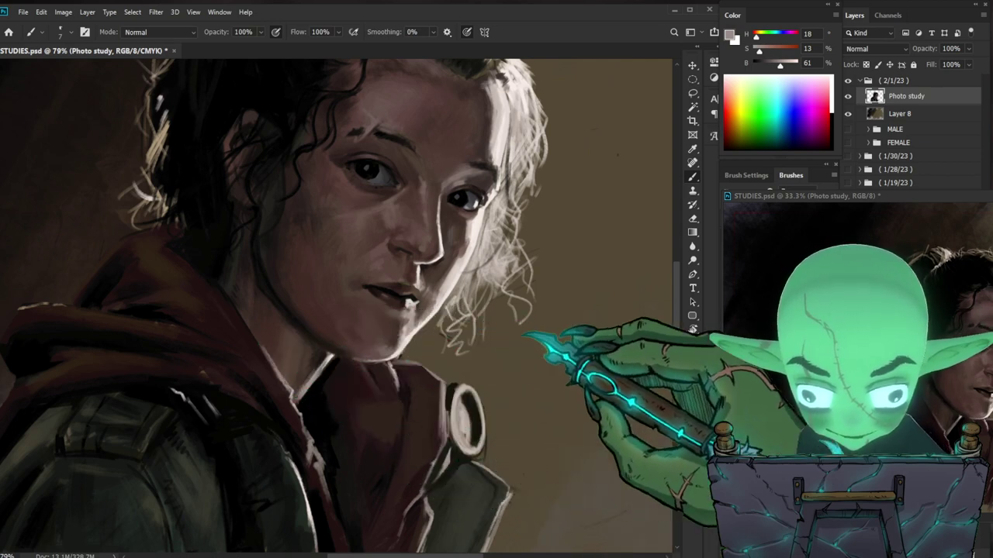
{"action": "key", "text": "space"}
{"action": "left_click_drag", "start_coordinate": [589, 354], "coordinate": [544, 405]}
{"action": "key", "text": "space"}
{"action": "left_click_drag", "start_coordinate": [529, 474], "coordinate": [501, 420]}
{"action": "key", "text": "ctrl+space"}
{"action": "left_click_drag", "start_coordinate": [284, 320], "coordinate": [405, 281]}
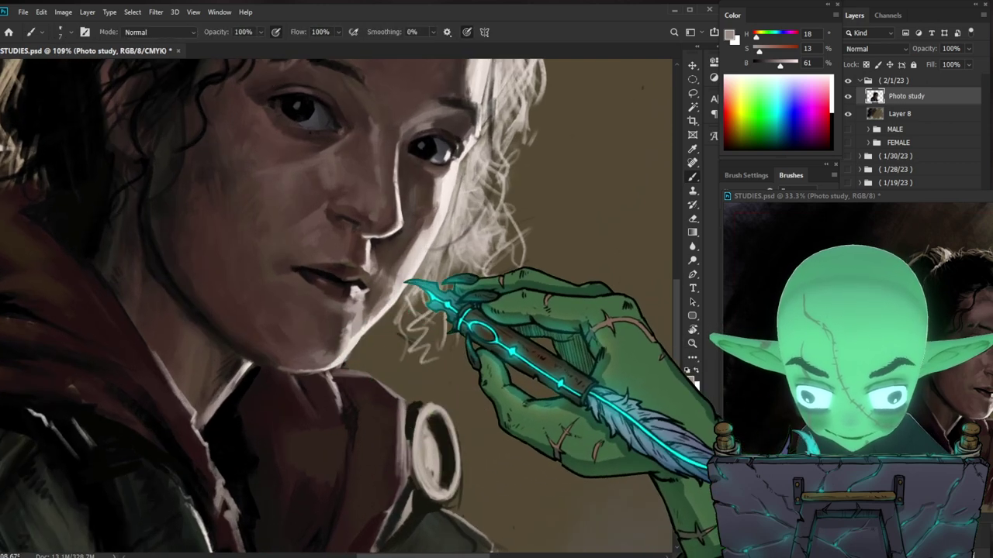
{"action": "left_click", "coordinate": [301, 362], "text": "alt"}
{"action": "left_click", "coordinate": [270, 367], "text": "alt"}
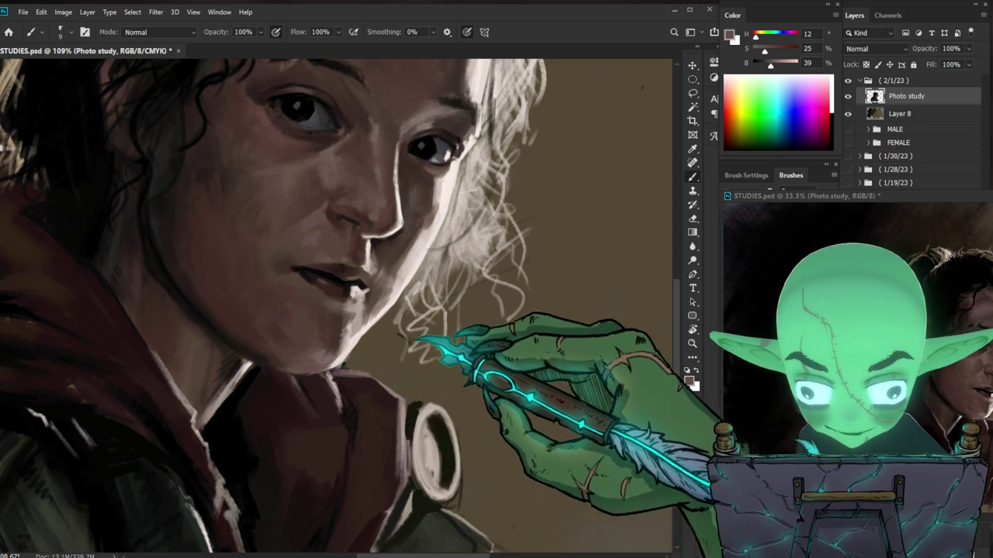
Step: Refine the bright rim light along the chin in near-white with a 5 px brush
{"action": "left_click_drag", "start_coordinate": [440, 352], "coordinate": [514, 416]}
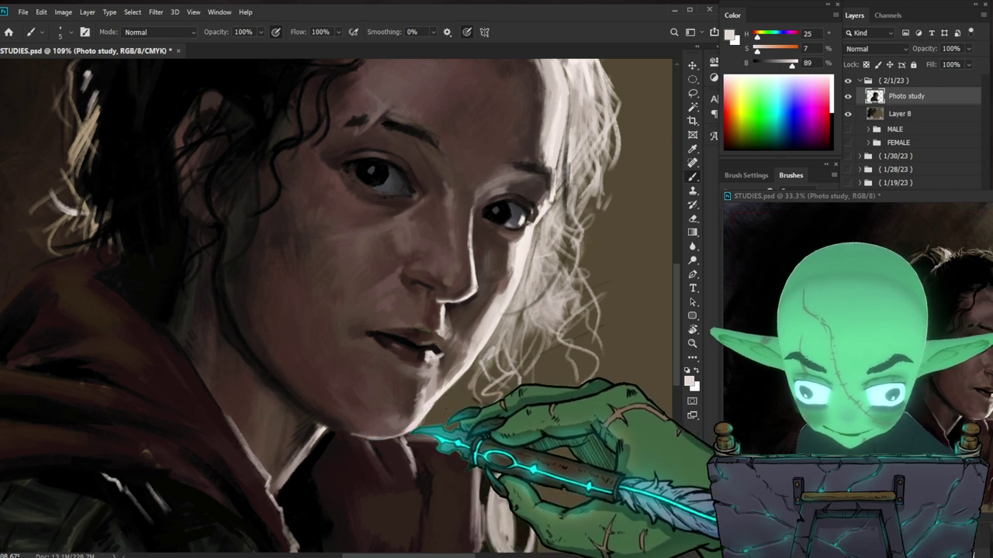
{"action": "left_click_drag", "start_coordinate": [440, 423], "coordinate": [461, 409]}
{"action": "mouse_move", "coordinate": [411, 361]}
{"action": "left_mouse_down"}
{"action": "mouse_move", "coordinate": [443, 355]}
{"action": "mouse_move", "coordinate": [470, 367]}
{"action": "left_mouse_up"}
Step: Sample red-brown tones from the jaw and chin and blend the lower face shadow with a 25 px brush
{"action": "left_click", "coordinate": [291, 403], "text": "alt"}
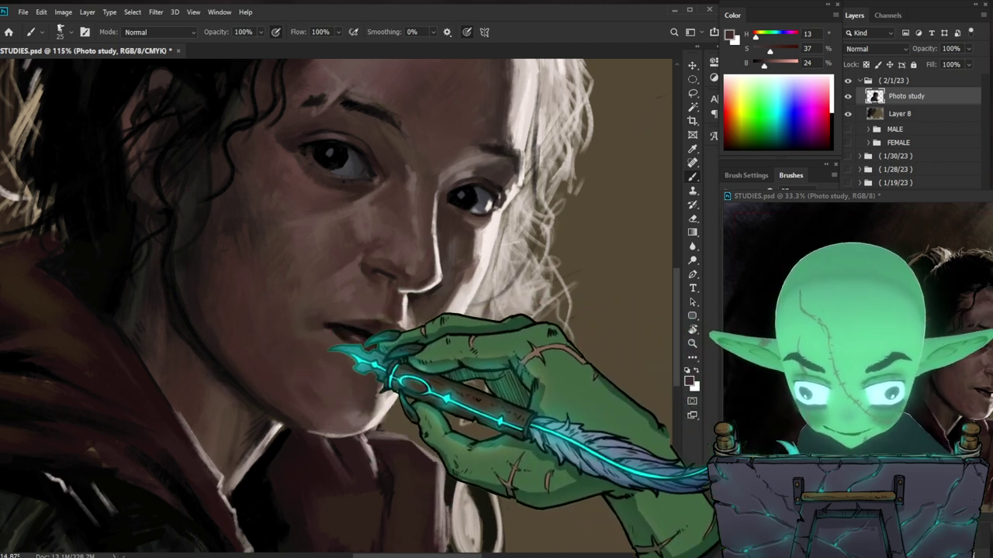
{"action": "key", "text": "z"}
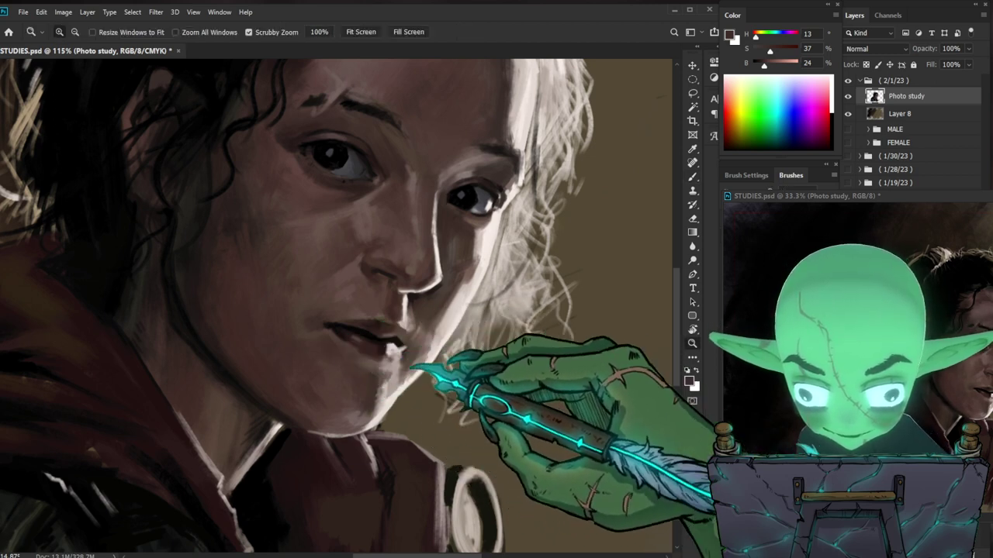
{"action": "left_click_drag", "start_coordinate": [426, 356], "coordinate": [361, 358]}
{"action": "left_click_drag", "start_coordinate": [430, 365], "coordinate": [444, 362]}
{"action": "key", "text": "b"}
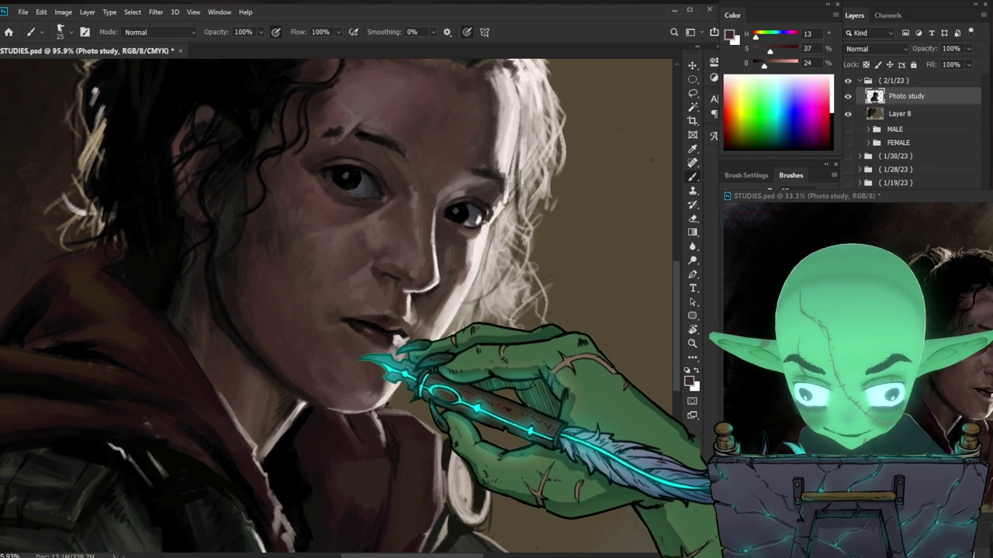
{"action": "left_click", "coordinate": [342, 382], "text": "alt"}
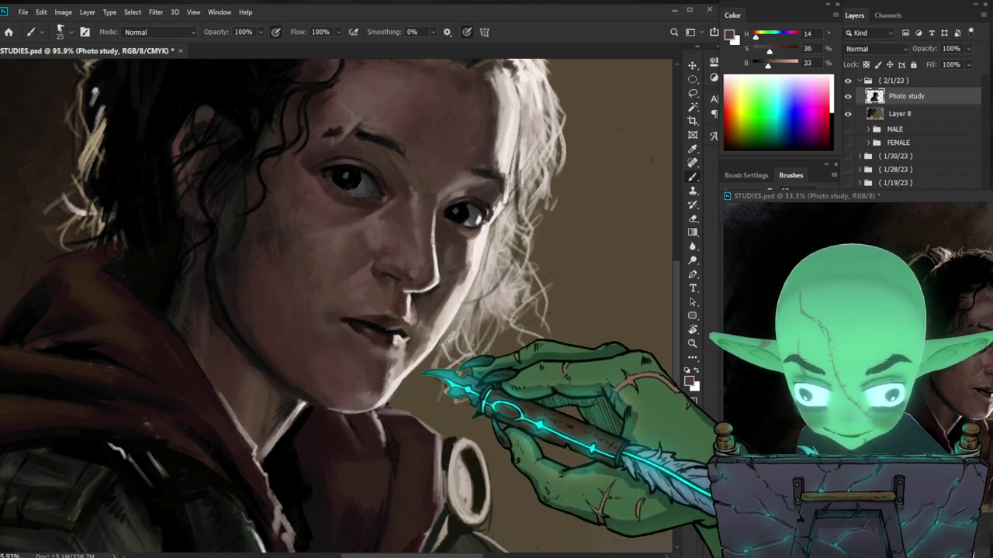
{"action": "left_click", "coordinate": [311, 357], "text": "alt"}
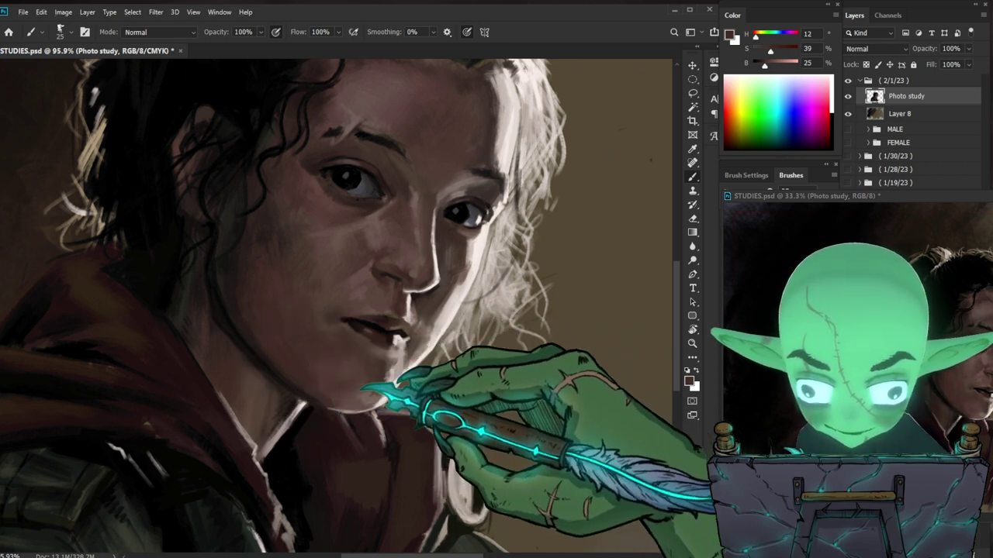
Step: Sample a red-brown from the jaw, set it to 50% saturation and 18% brightness, and shade the cheek beside the hair at 30 px
{"action": "left_click_drag", "start_coordinate": [532, 357], "coordinate": [508, 383]}
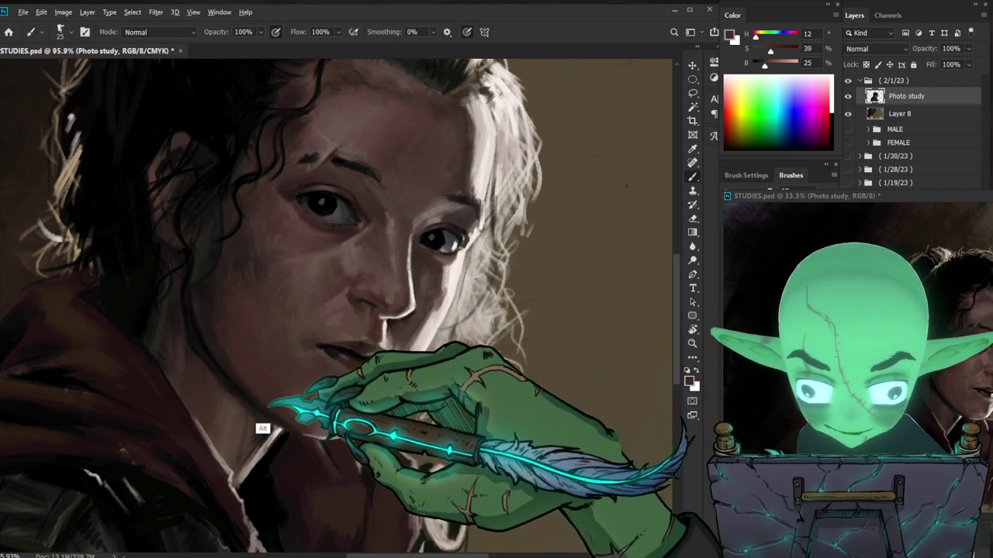
{"action": "left_click", "coordinate": [252, 388], "text": "alt"}
{"action": "left_click", "coordinate": [729, 35]}
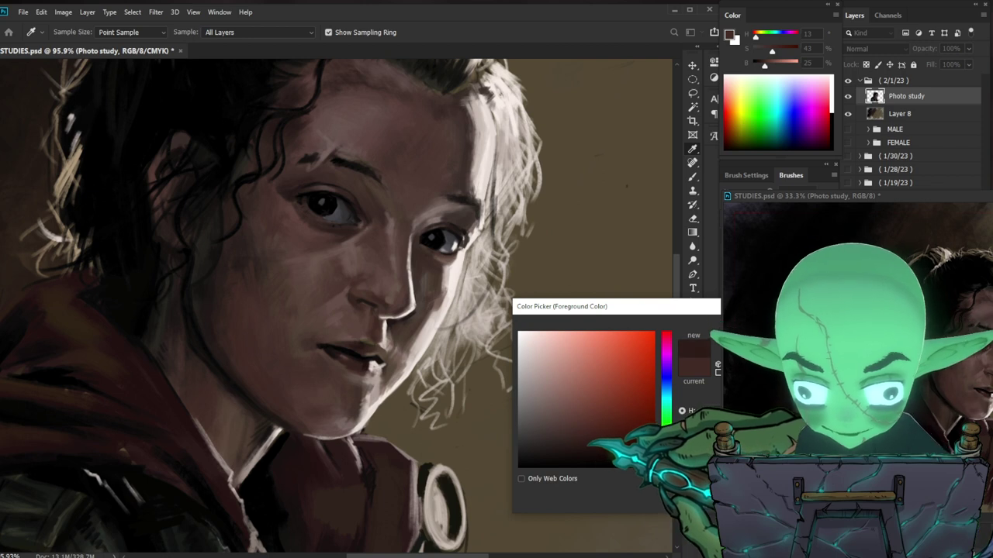
{"action": "key", "text": "Return"}
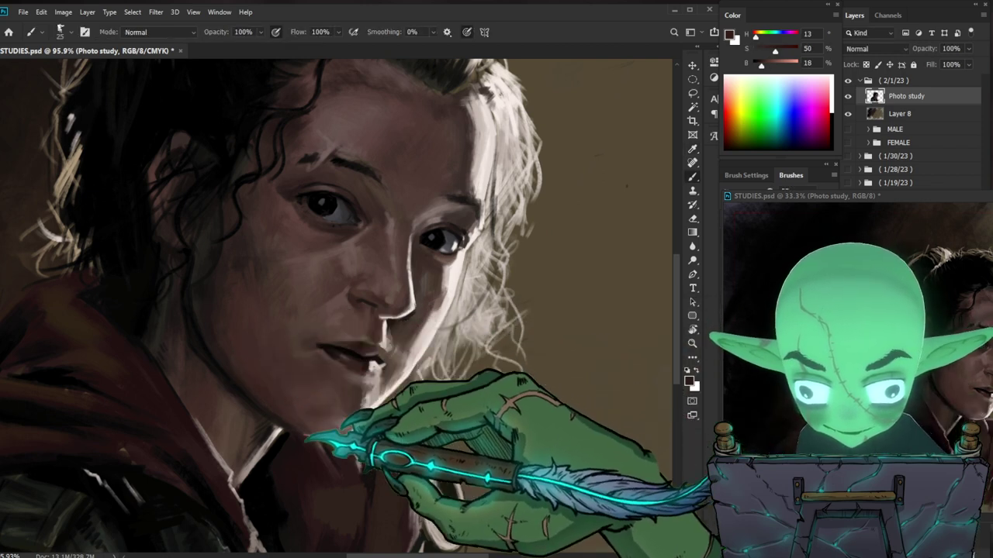
{"action": "key", "text": "["}
{"action": "key", "text": "["}
{"action": "key", "text": "["}
{"action": "key", "text": "["}
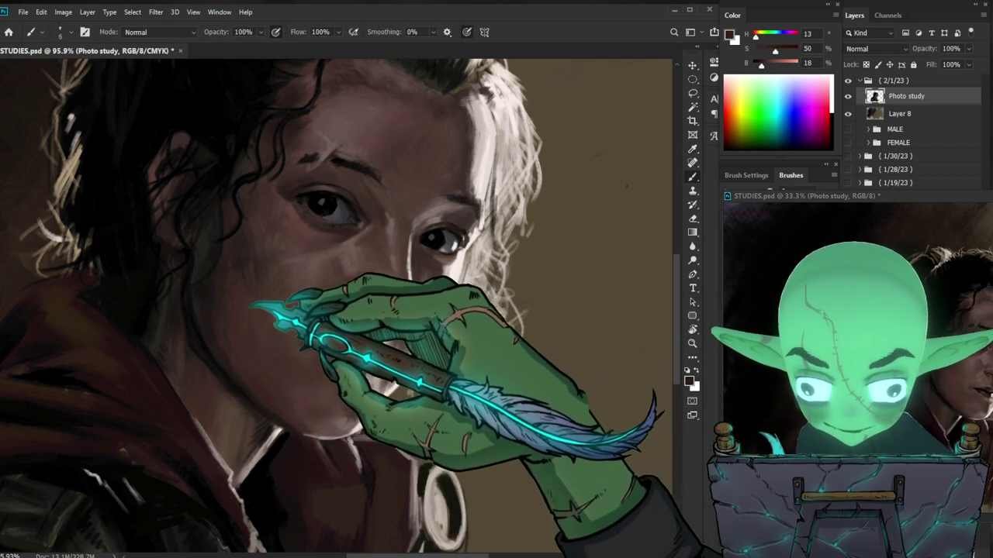
{"action": "key", "text": "]"}
{"action": "key", "text": "]"}
{"action": "key", "text": "]"}
{"action": "key", "text": "]"}
{"action": "key", "text": "]"}
{"action": "key", "text": "]"}
{"action": "key", "text": "]"}
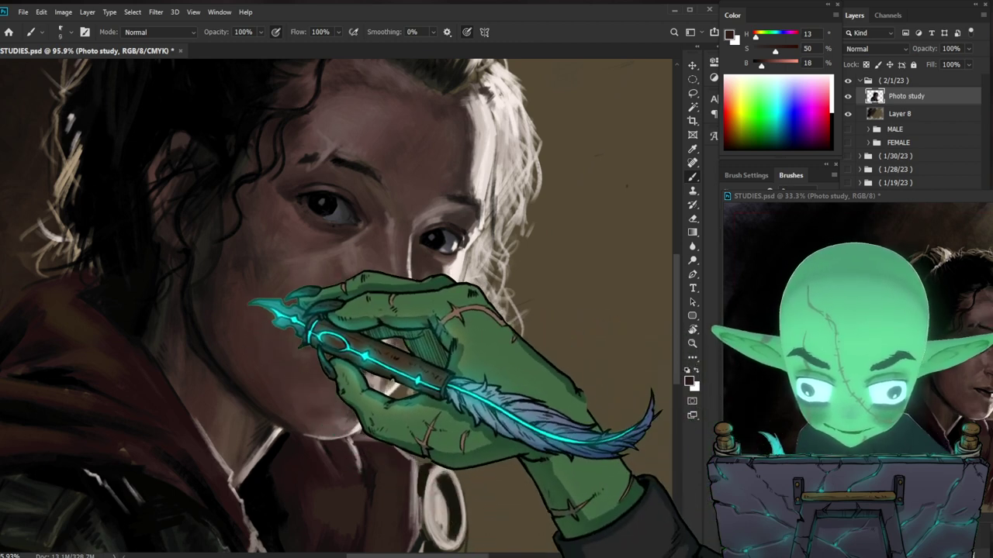
{"action": "key", "text": "bracketright"}
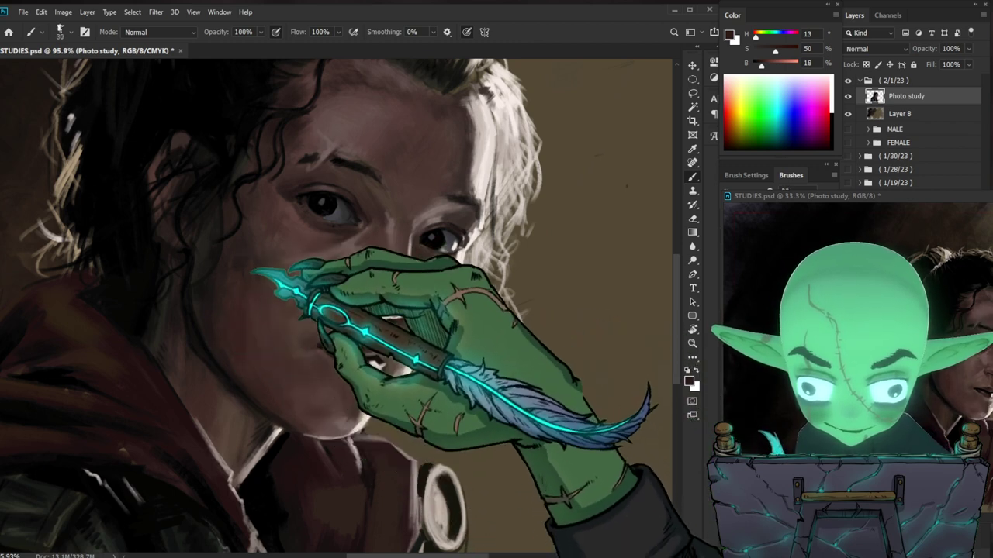
{"action": "left_click_drag", "start_coordinate": [493, 374], "coordinate": [508, 396]}
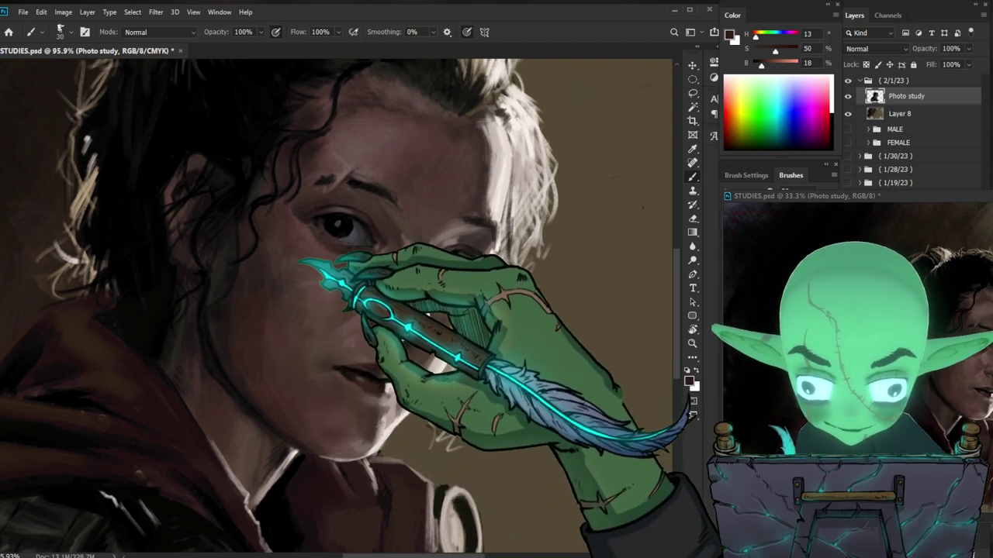
Step: Sample black from the hair beside the ear and darken the cheek shadow under the curls with 9 and 10 px brushes
{"action": "left_click", "coordinate": [237, 183], "text": "alt"}
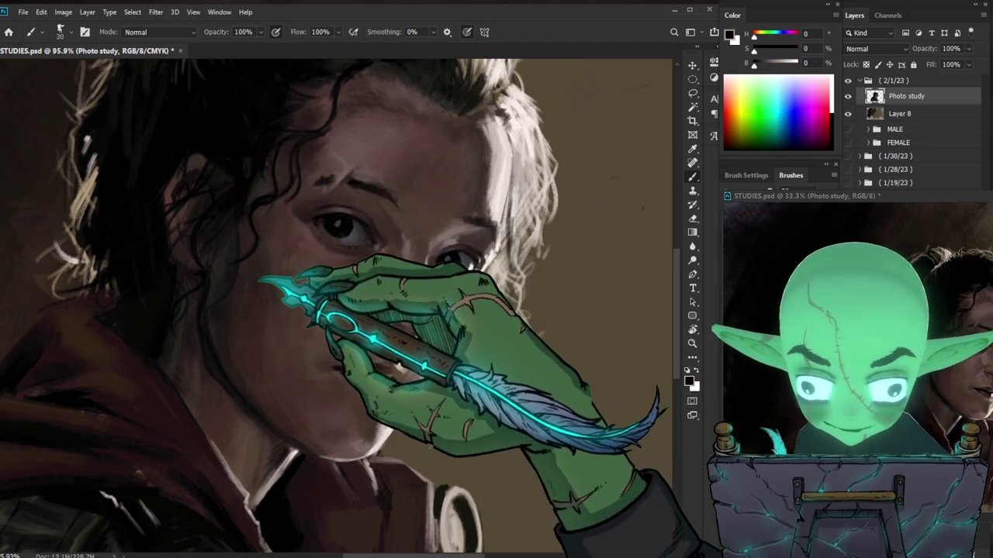
{"action": "key", "text": "bracketleft"}
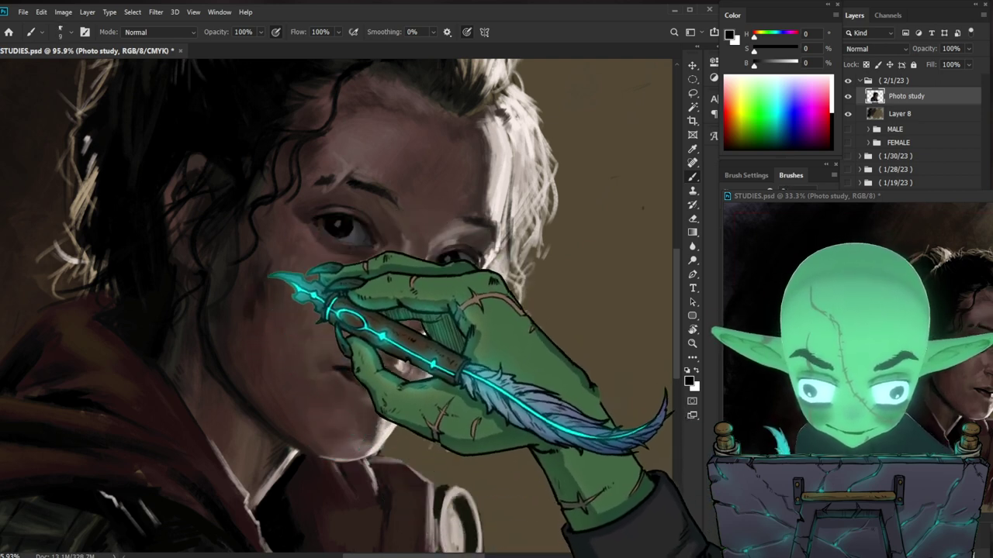
{"action": "key", "text": "bracketright"}
{"action": "key", "text": "bracketright"}
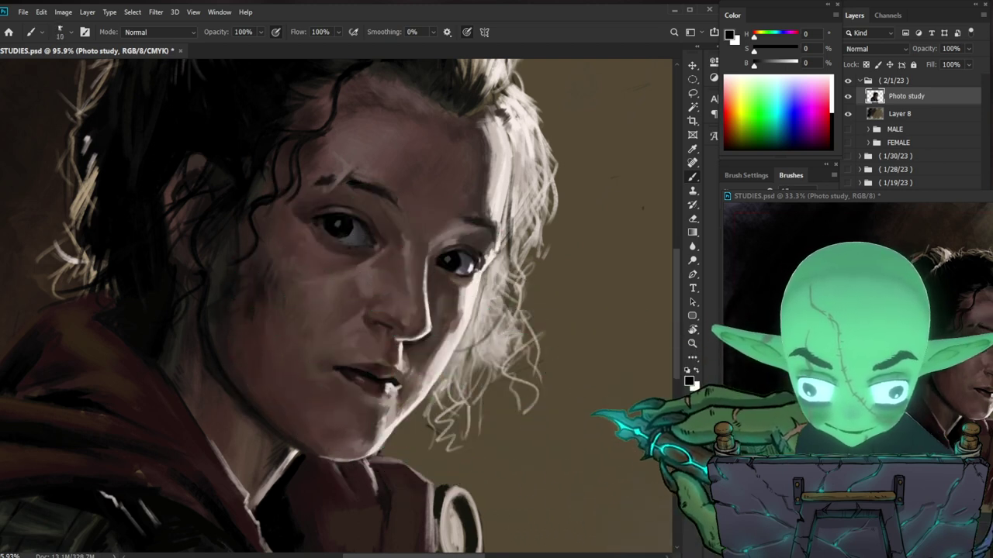
{"action": "left_click_drag", "start_coordinate": [603, 415], "coordinate": [574, 420]}
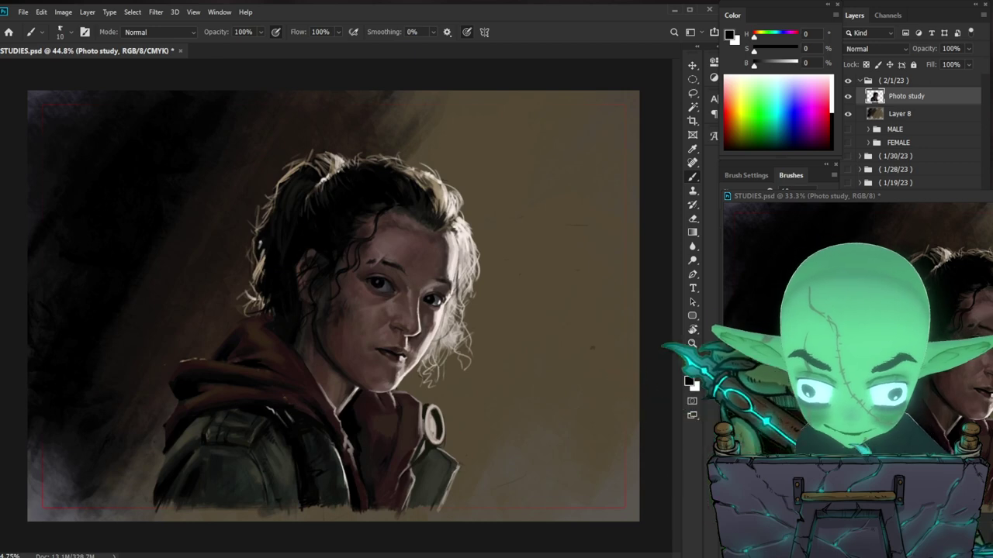
{"action": "left_click_drag", "start_coordinate": [398, 284], "coordinate": [435, 273]}
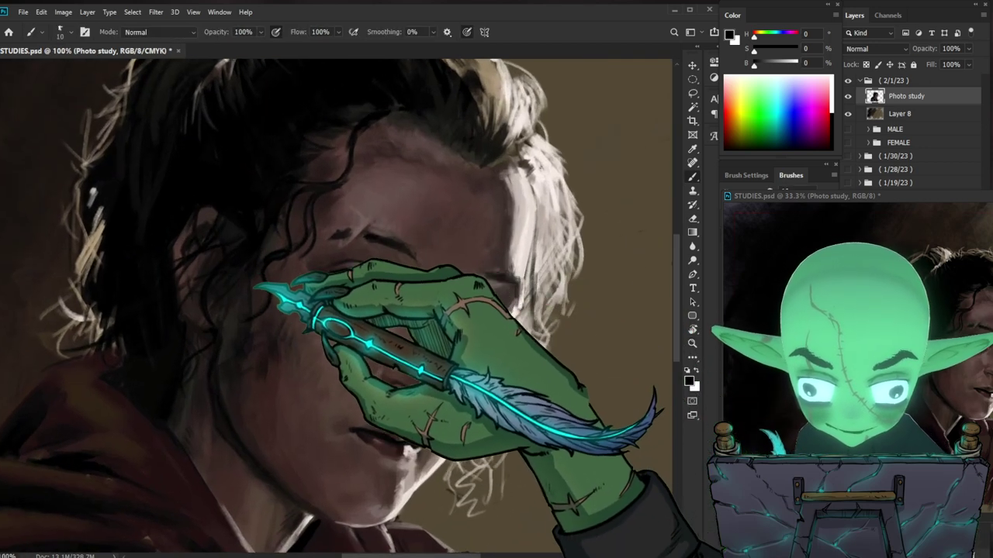
Step: Sample a dark red-brown from the cheek and blend the shadow beside the curls with a 10 px brush
{"action": "left_click_drag", "start_coordinate": [611, 456], "coordinate": [583, 461]}
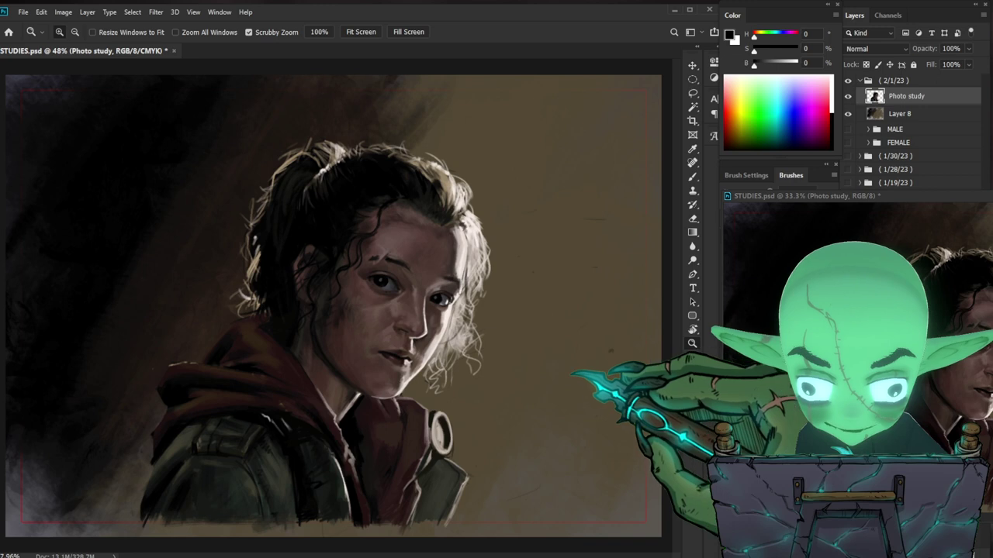
{"action": "left_click_drag", "start_coordinate": [583, 368], "coordinate": [577, 344]}
{"action": "left_click_drag", "start_coordinate": [348, 307], "coordinate": [444, 306]}
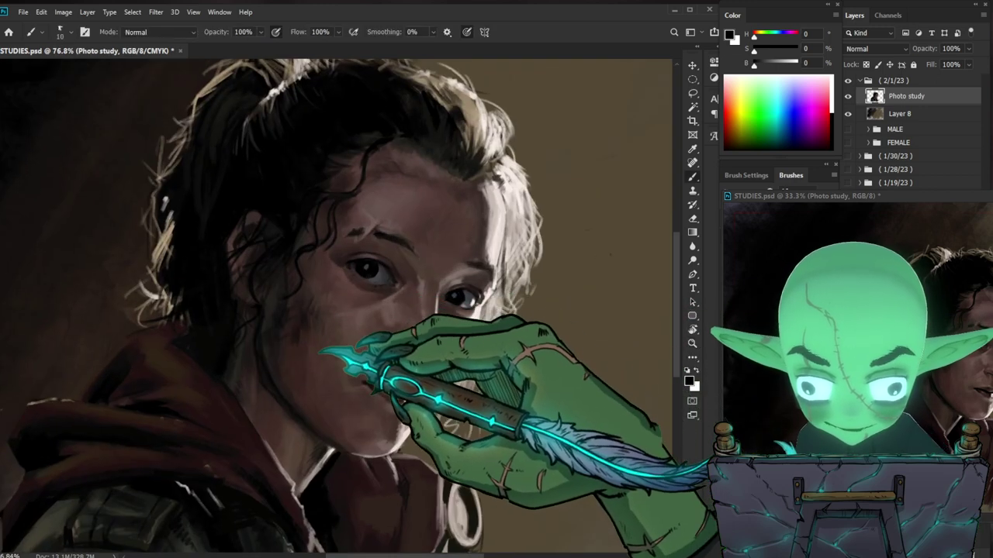
{"action": "left_click", "coordinate": [303, 365], "text": "alt"}
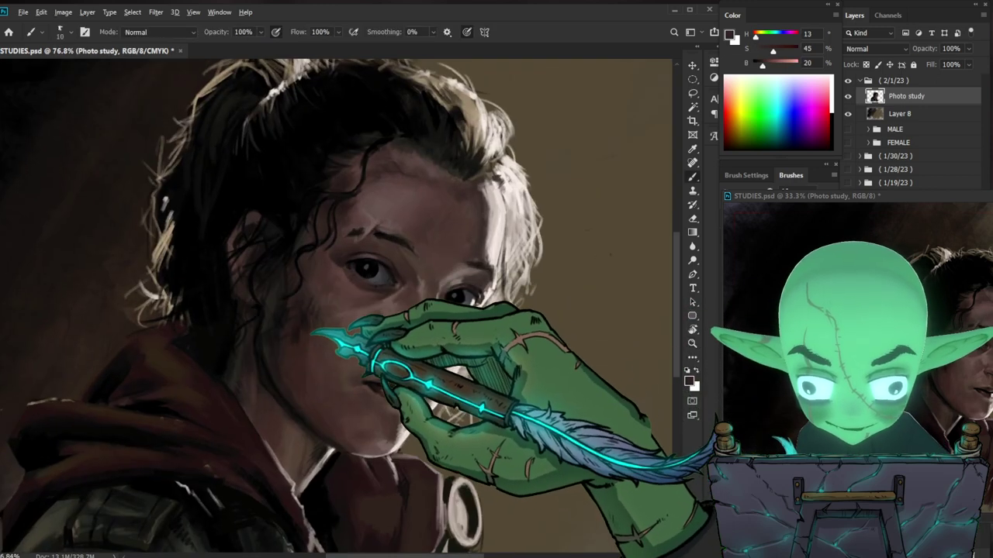
Step: Sample dark tones from the shadow beside the cheek and a green-black from the jacket, and deepen the jacket's shoulder shadows at 8 px
{"action": "left_click_drag", "start_coordinate": [568, 427], "coordinate": [534, 394]}
{"action": "left_click_drag", "start_coordinate": [490, 371], "coordinate": [509, 371]}
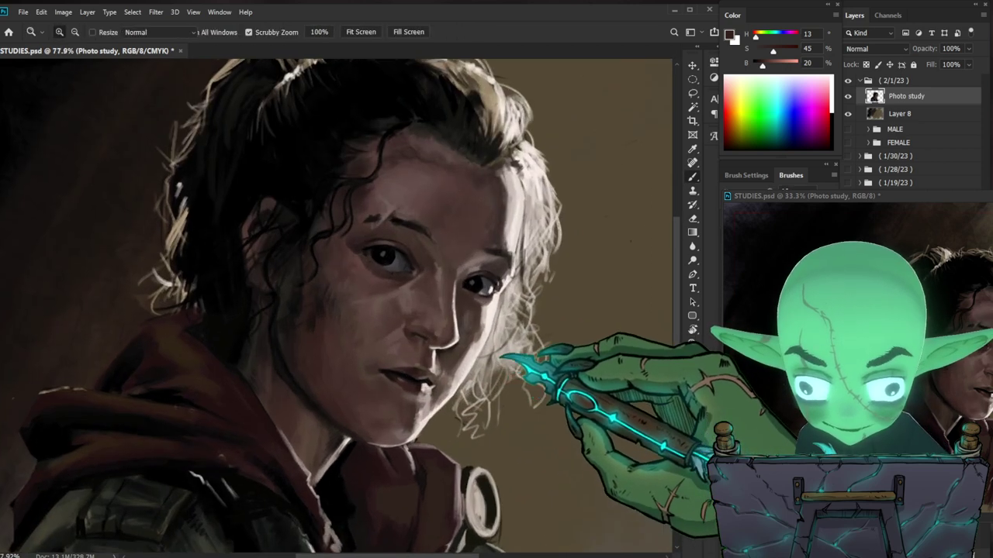
{"action": "left_click", "coordinate": [284, 291], "text": "alt"}
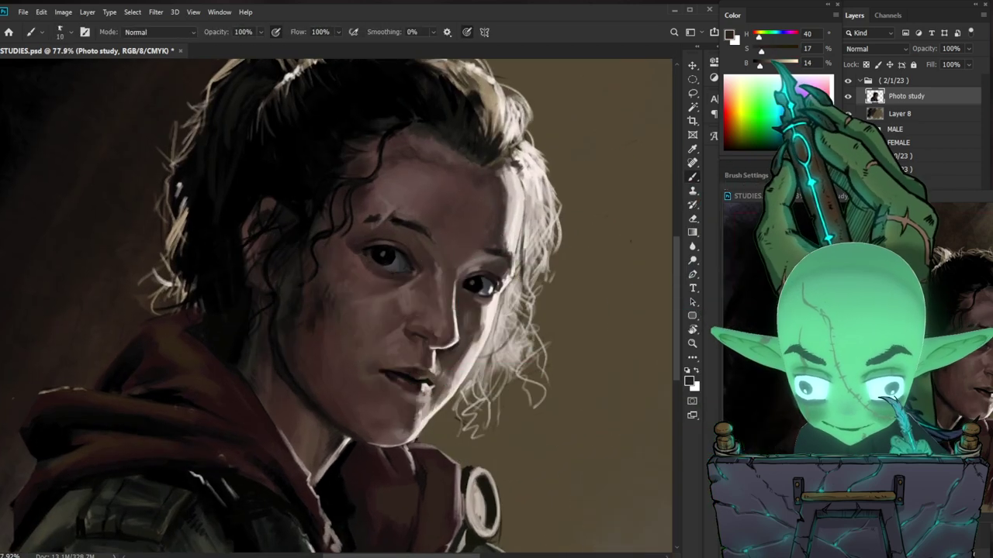
{"action": "left_click", "coordinate": [157, 498], "text": "alt"}
{"action": "left_click", "coordinate": [162, 494], "text": "alt"}
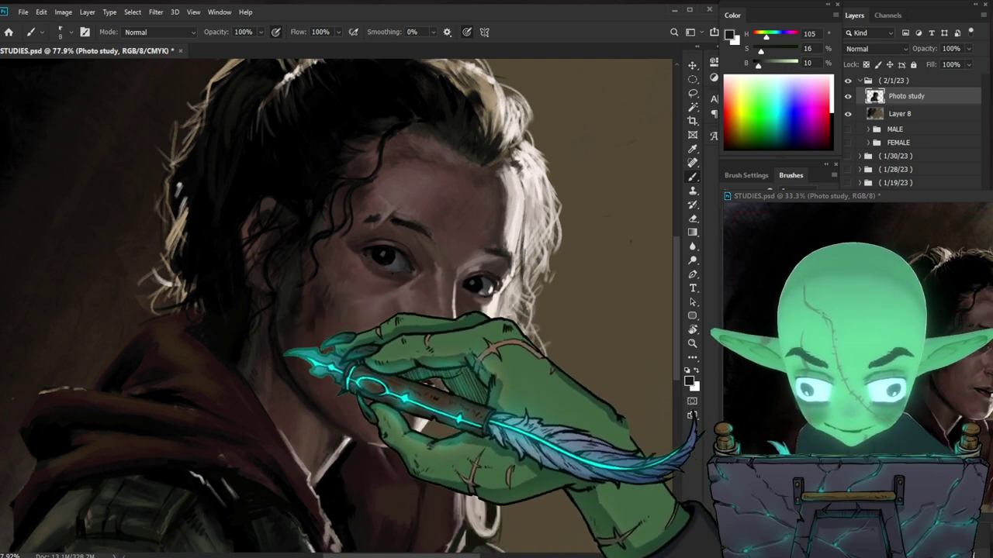
Step: Deepen the shadows of the red hood and jacket front with 20 and 45 px brushes in dark red tones
{"action": "key", "text": "bracketright"}
{"action": "key", "text": "bracketright"}
{"action": "key", "text": "bracketright"}
{"action": "key", "text": "bracketright"}
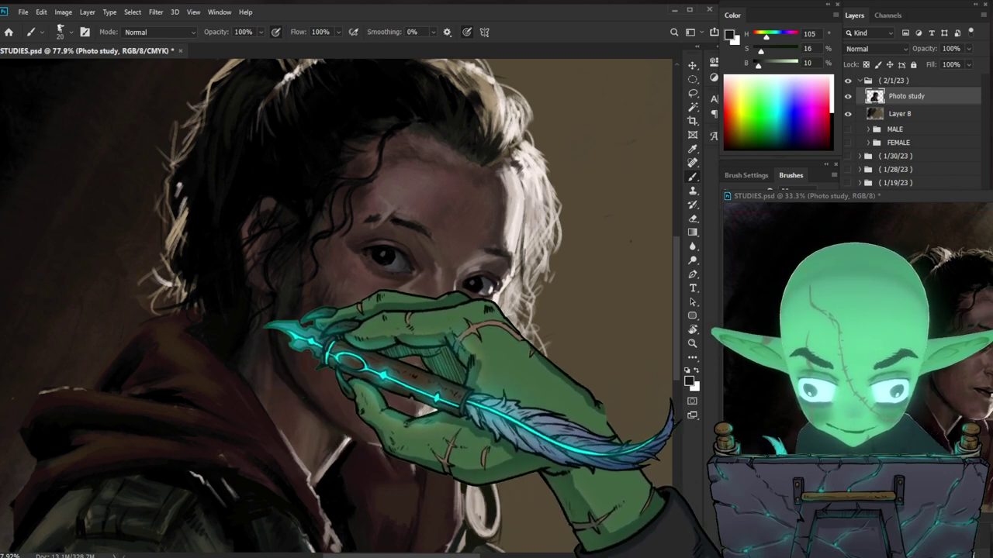
{"action": "left_click_drag", "start_coordinate": [596, 439], "coordinate": [558, 320]}
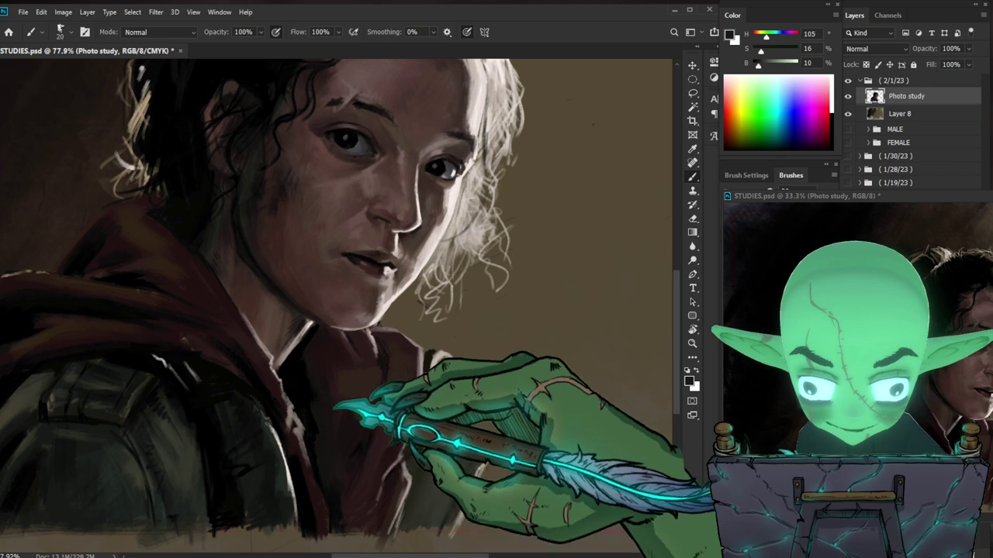
{"action": "left_click_drag", "start_coordinate": [434, 435], "coordinate": [475, 411]}
{"action": "mouse_move", "coordinate": [365, 398]}
{"action": "left_mouse_down"}
{"action": "mouse_move", "coordinate": [505, 408]}
{"action": "mouse_move", "coordinate": [514, 372]}
{"action": "left_mouse_up"}
{"action": "left_click_drag", "start_coordinate": [497, 438], "coordinate": [467, 433]}
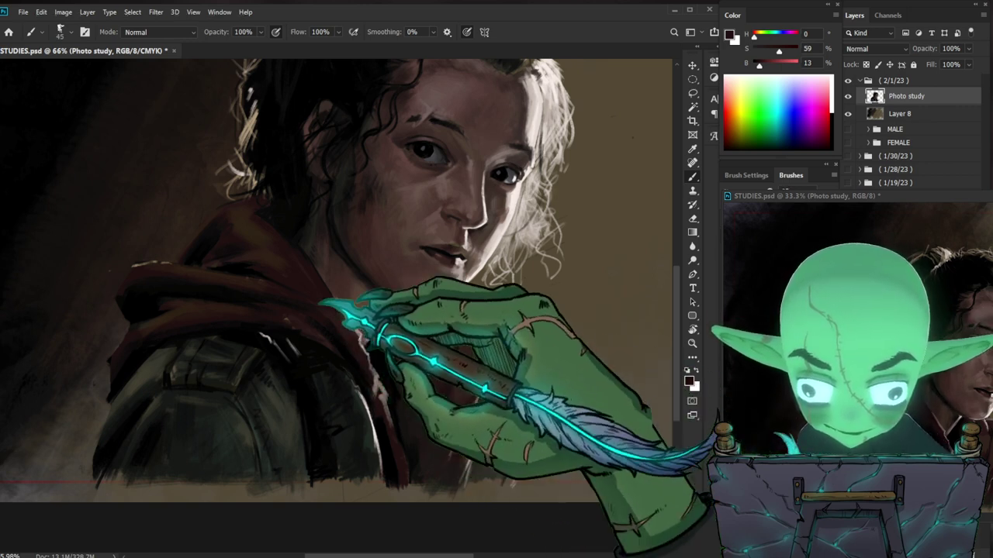
Step: Sample a dark brown from the back of the hood and refine its folds with 20 and 8 px brushes
{"action": "key", "text": "bracketleft"}
{"action": "key", "text": "bracketleft"}
{"action": "key", "text": "bracketleft"}
{"action": "key", "text": "bracketleft"}
{"action": "key", "text": "bracketleft"}
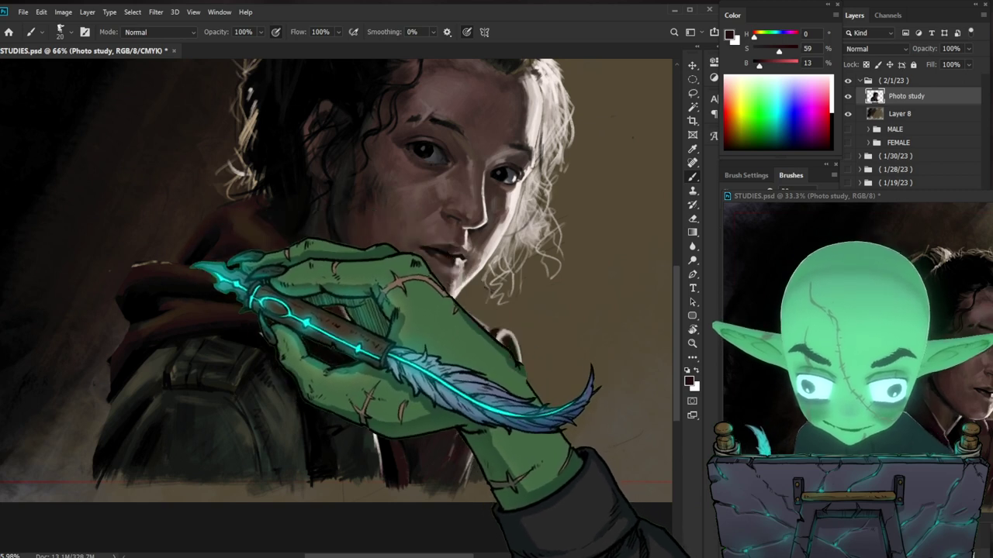
{"action": "left_click", "coordinate": [233, 215], "text": "alt"}
{"action": "key", "text": "bracketleft"}
{"action": "key", "text": "bracketleft"}
{"action": "key", "text": "bracketleft"}
{"action": "key", "text": "bracketleft"}
{"action": "key", "text": "bracketleft"}
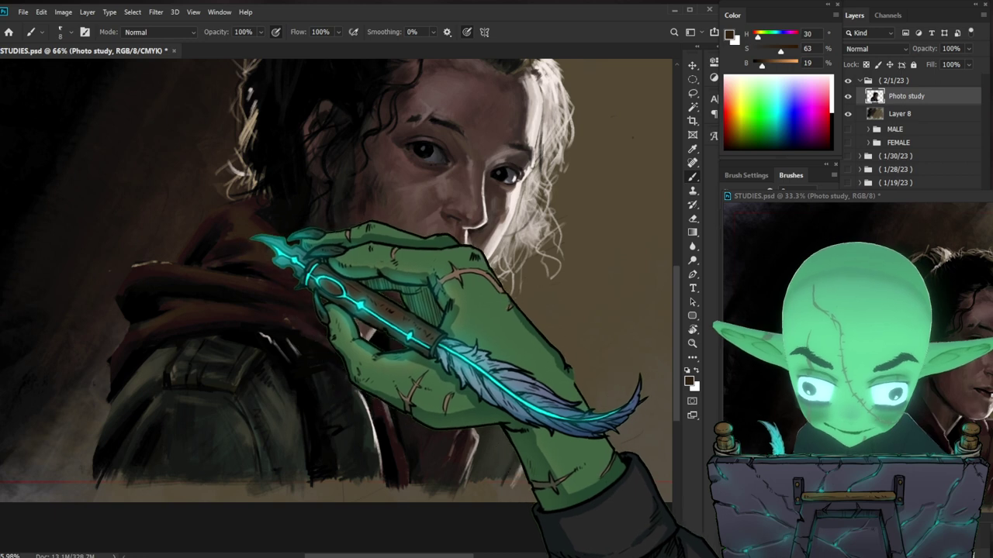
Step: Sample a dark red from the hood at 40 px and a near-black beside the hair, and shade the hood's folds
{"action": "key", "text": "z"}
{"action": "key", "text": "ctrl+0"}
{"action": "left_click_drag", "start_coordinate": [351, 417], "coordinate": [392, 411]}
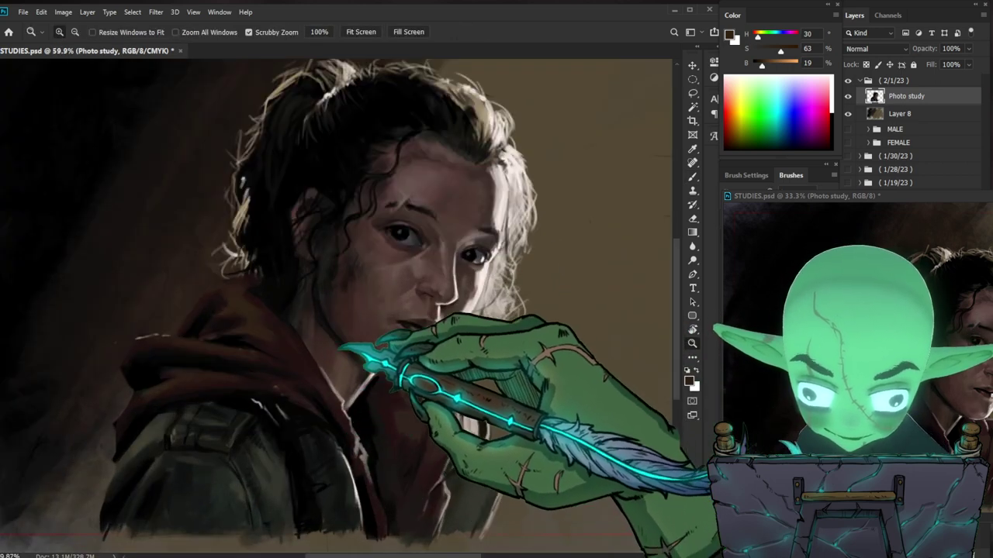
{"action": "key", "text": "b"}
{"action": "left_click", "coordinate": [273, 352], "text": "alt"}
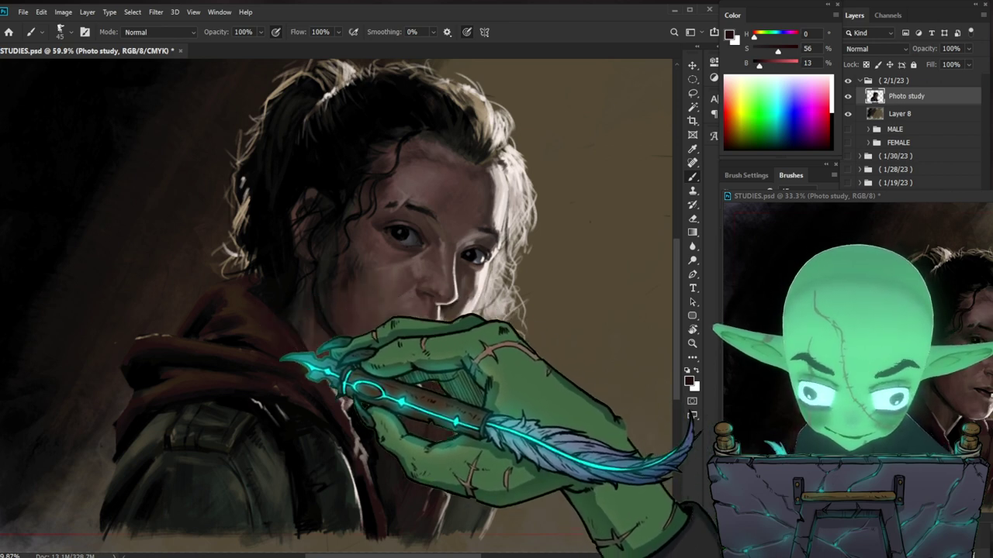
{"action": "key", "text": "bracketleft"}
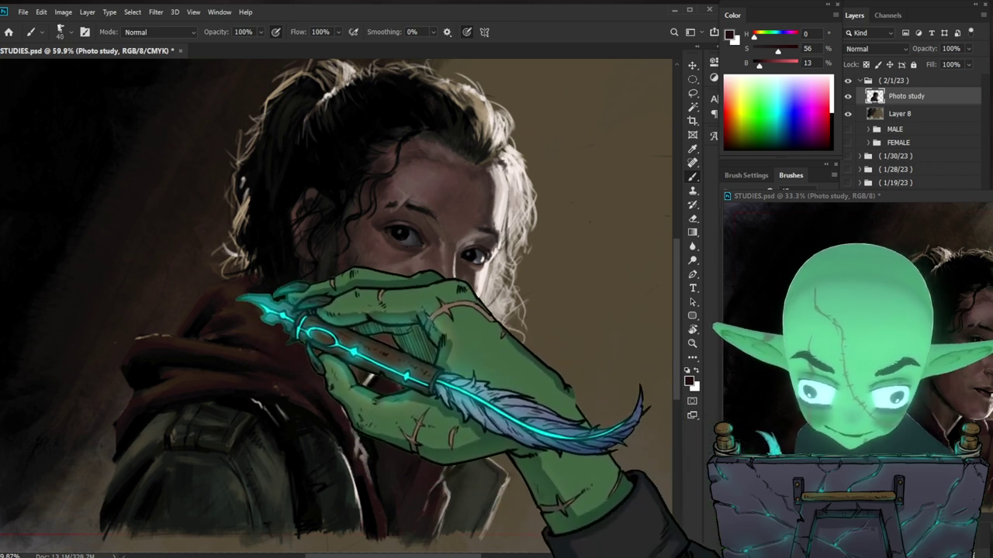
{"action": "left_click_drag", "start_coordinate": [462, 405], "coordinate": [510, 342]}
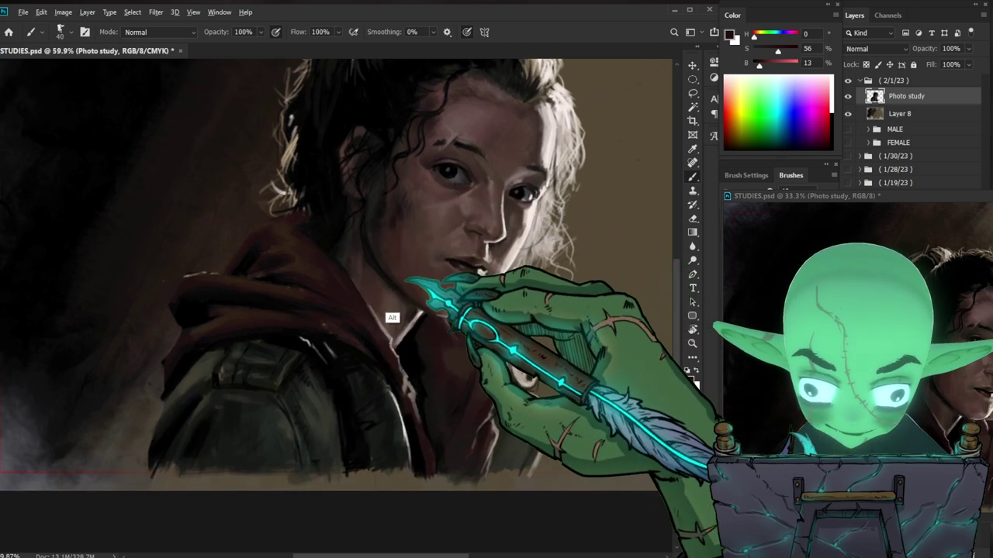
{"action": "left_click", "coordinate": [329, 231], "text": "alt"}
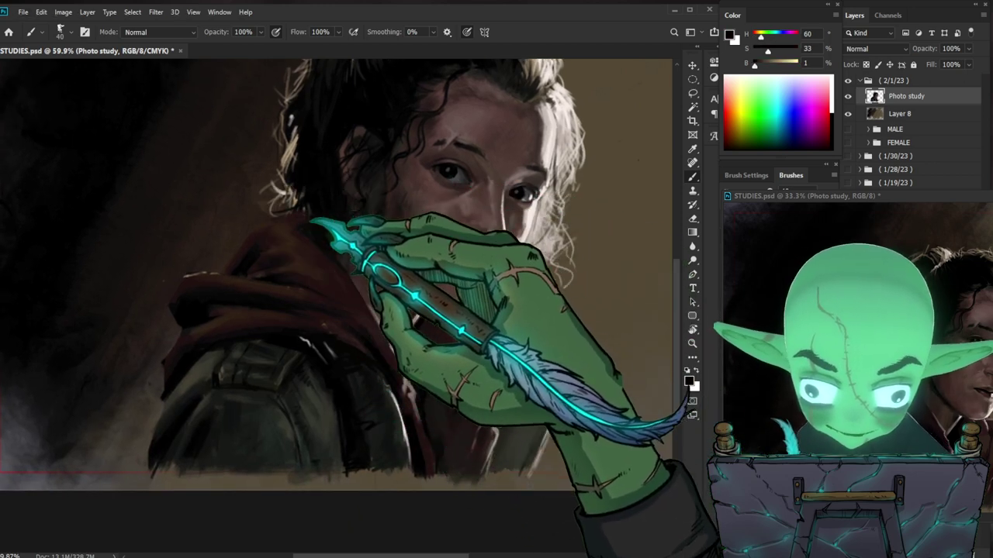
{"action": "scroll", "coordinate": [370, 191], "scroll_direction": "down", "scroll_amount": 5}
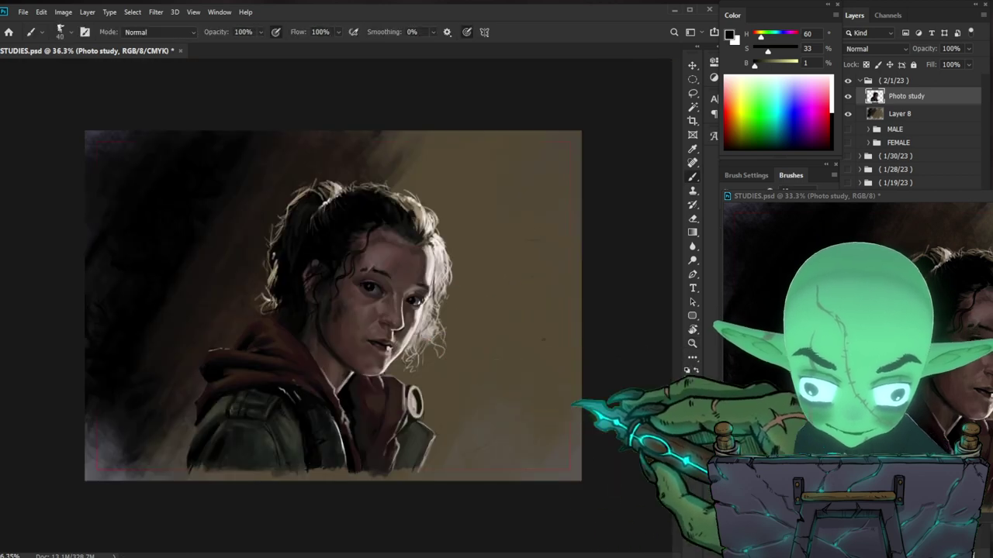
Step: On Layer 8, sample a dark brown from the backdrop and paint mottled texture over the tan background with a very large textured brush
{"action": "key", "text": "z"}
{"action": "scroll", "coordinate": [333, 305], "scroll_direction": "down", "scroll_amount": 8}
{"action": "scroll", "coordinate": [333, 305], "scroll_direction": "up", "scroll_amount": 6}
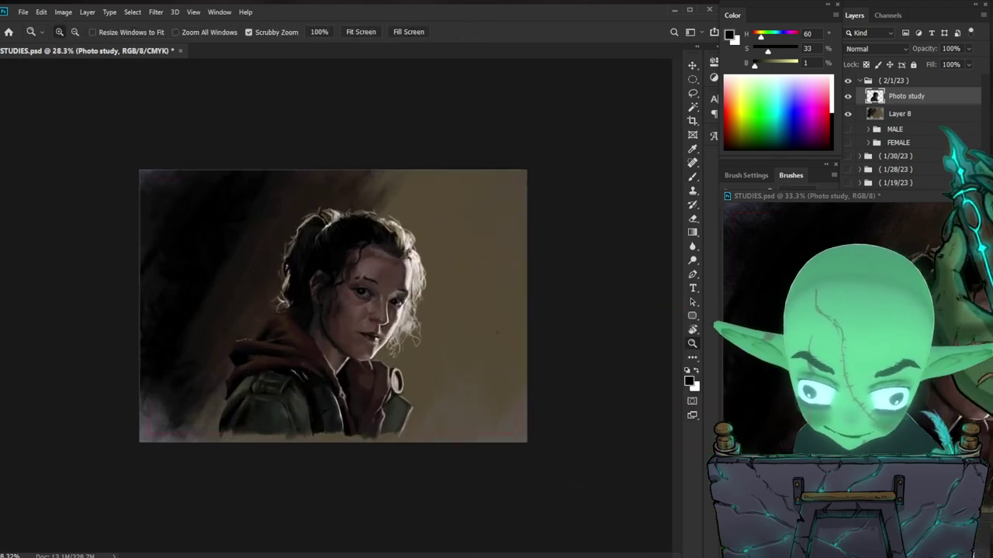
{"action": "left_click", "coordinate": [907, 114]}
{"action": "key", "text": "b"}
{"action": "left_click", "coordinate": [363, 205], "text": "alt"}
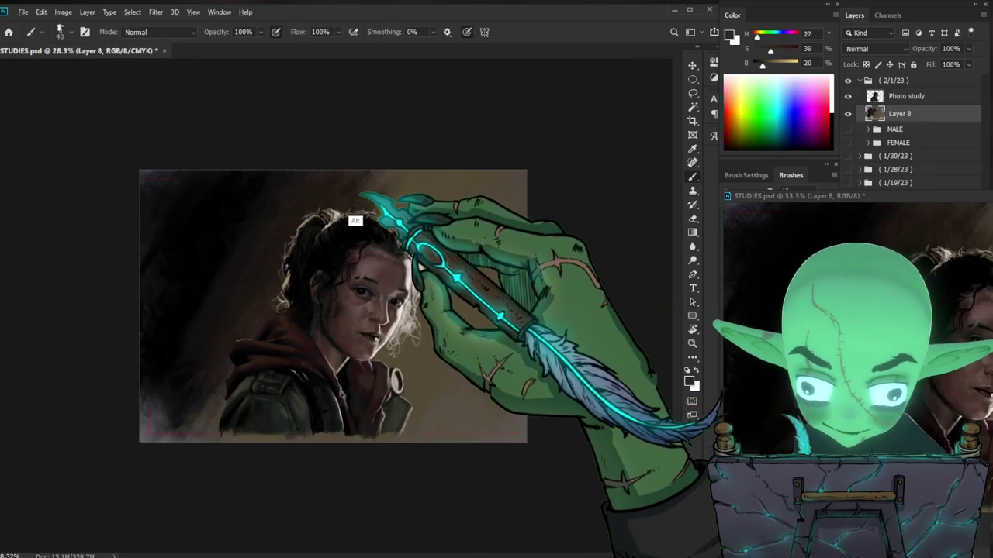
{"action": "key", "text": "bracketright"}
{"action": "key", "text": "bracketright"}
{"action": "key", "text": "bracketright"}
{"action": "key", "text": "bracketright"}
{"action": "key", "text": "bracketright"}
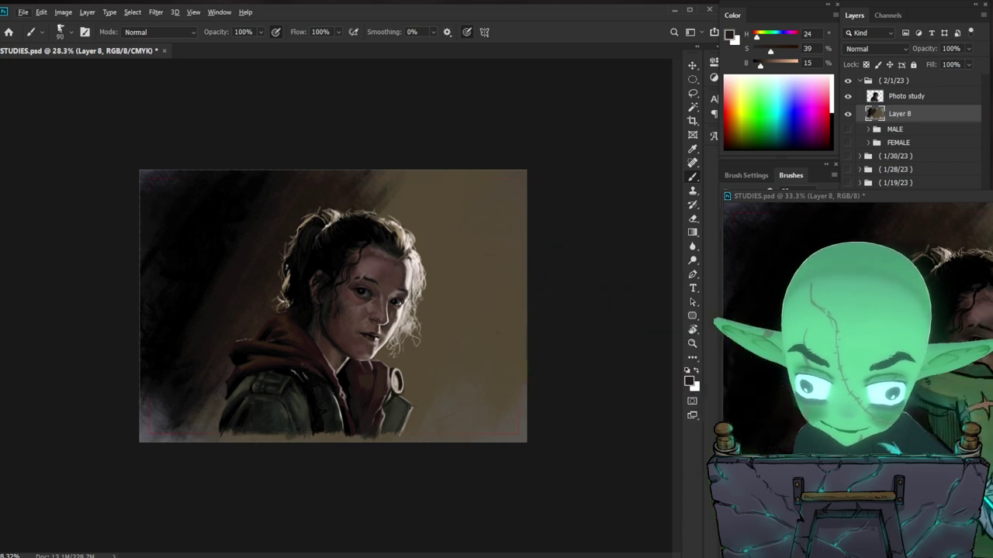
{"action": "key", "text": "bracketright"}
{"action": "key", "text": "bracketright"}
{"action": "key", "text": "bracketright"}
{"action": "key", "text": "bracketright"}
{"action": "key", "text": "bracketright"}
{"action": "key", "text": "bracketright"}
{"action": "key", "text": "bracketright"}
{"action": "key", "text": "bracketright"}
{"action": "left_click", "coordinate": [472, 196]}
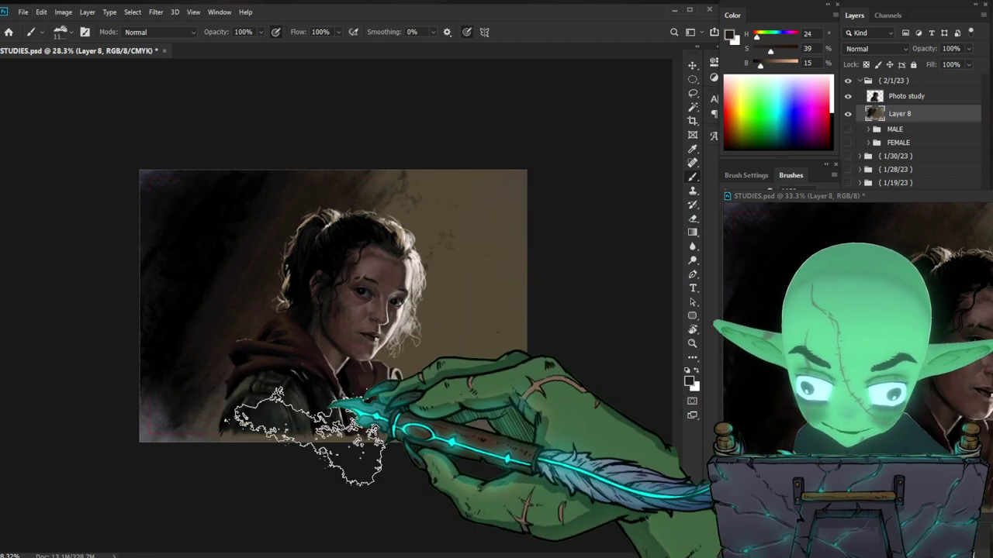
{"action": "mouse_move", "coordinate": [512, 283]}
{"action": "left_mouse_down"}
{"action": "mouse_move", "coordinate": [421, 408]}
{"action": "mouse_move", "coordinate": [432, 447]}
{"action": "left_mouse_up"}
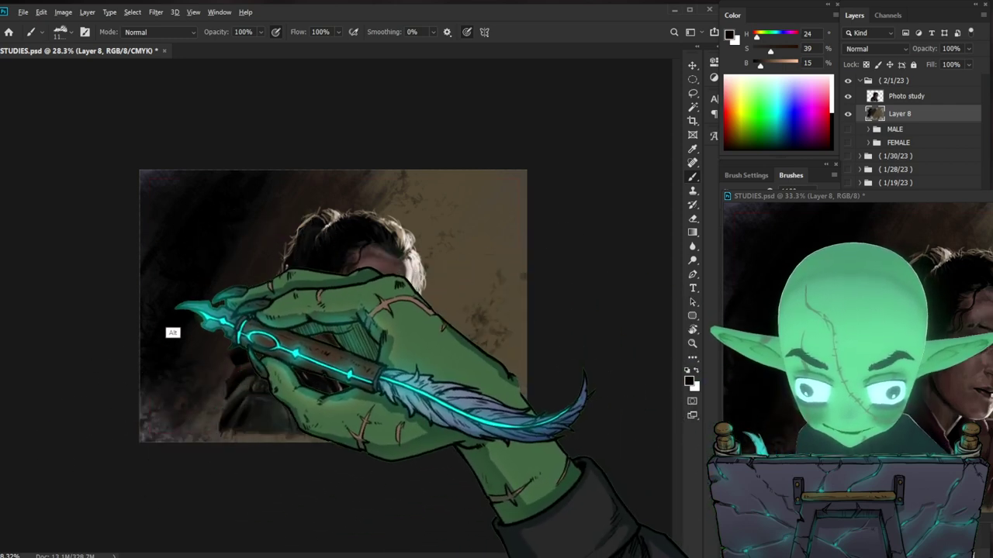
Step: Sample dark tones from the left backdrop and spread dark brown texture across the lower background with a smaller textured brush
{"action": "left_click", "coordinate": [197, 315], "text": "alt"}
{"action": "mouse_move", "coordinate": [230, 301]}
{"action": "left_mouse_down"}
{"action": "mouse_move", "coordinate": [223, 345]}
{"action": "mouse_move", "coordinate": [273, 345]}
{"action": "mouse_move", "coordinate": [154, 464]}
{"action": "left_mouse_up"}
{"action": "key", "text": "bracketleft"}
{"action": "key", "text": "bracketleft"}
{"action": "key", "text": "bracketleft"}
{"action": "left_click", "coordinate": [241, 404], "text": "alt"}
Step: Sample the tan and near-black background colours and texture both sides of the backdrop with a 700 px brush
{"action": "key", "text": "bracketleft"}
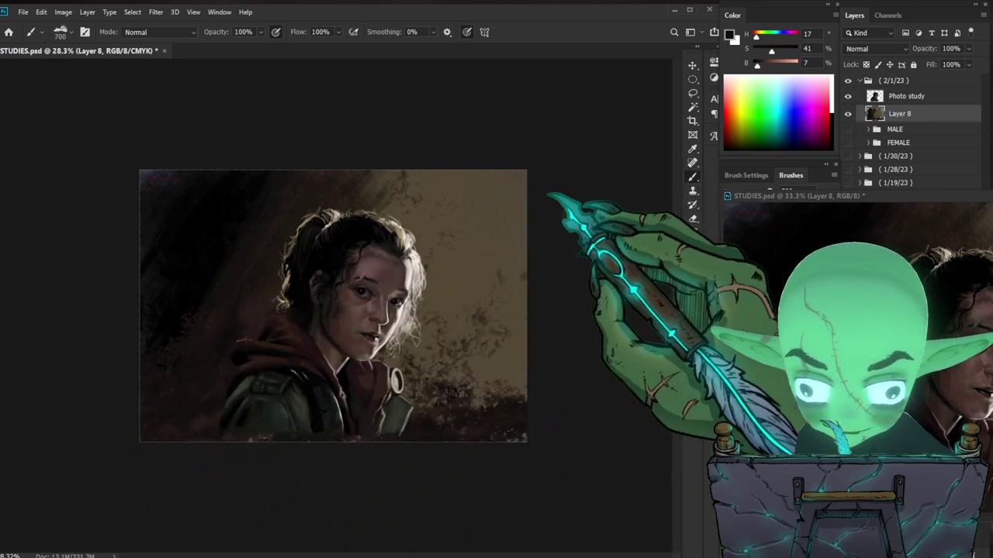
{"action": "left_click", "coordinate": [508, 195], "text": "alt"}
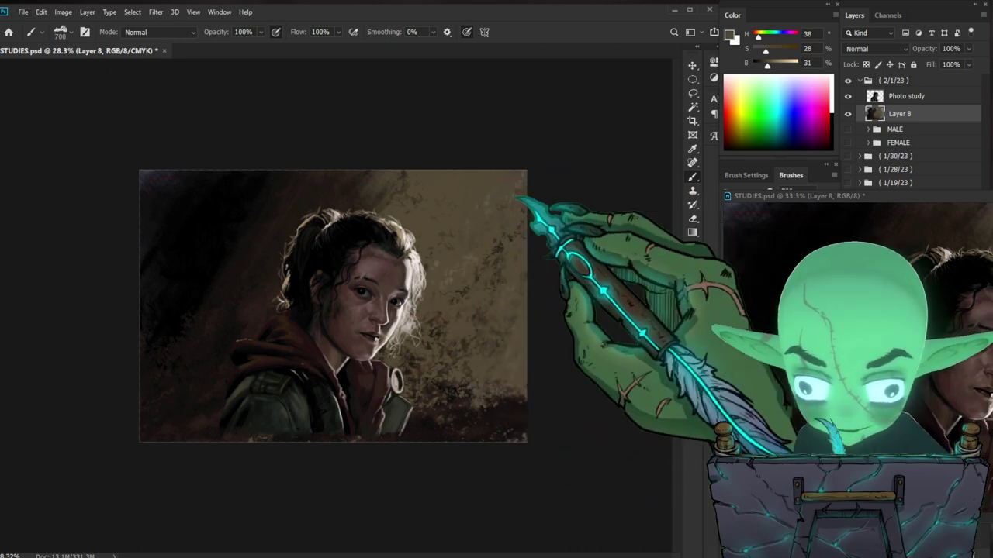
{"action": "left_click", "coordinate": [205, 239], "text": "alt"}
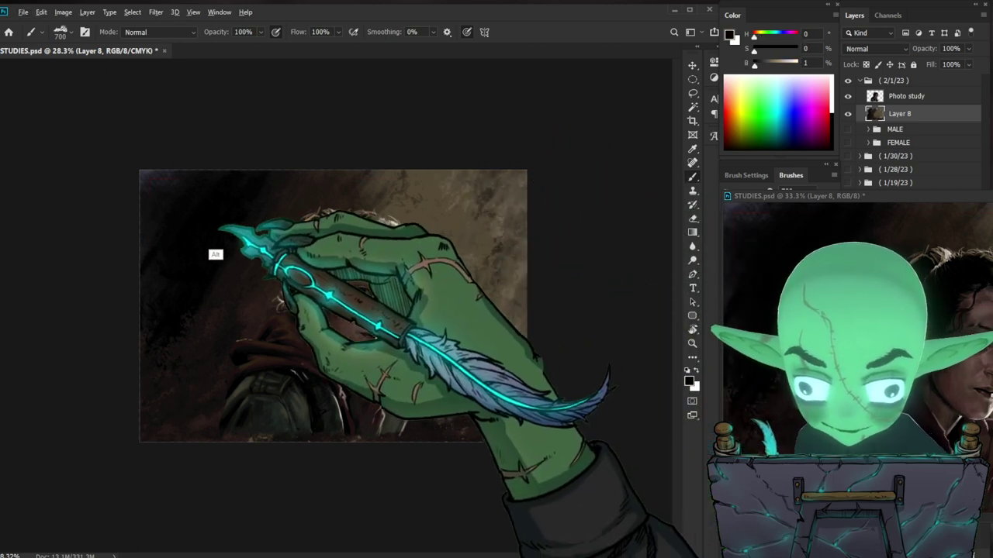
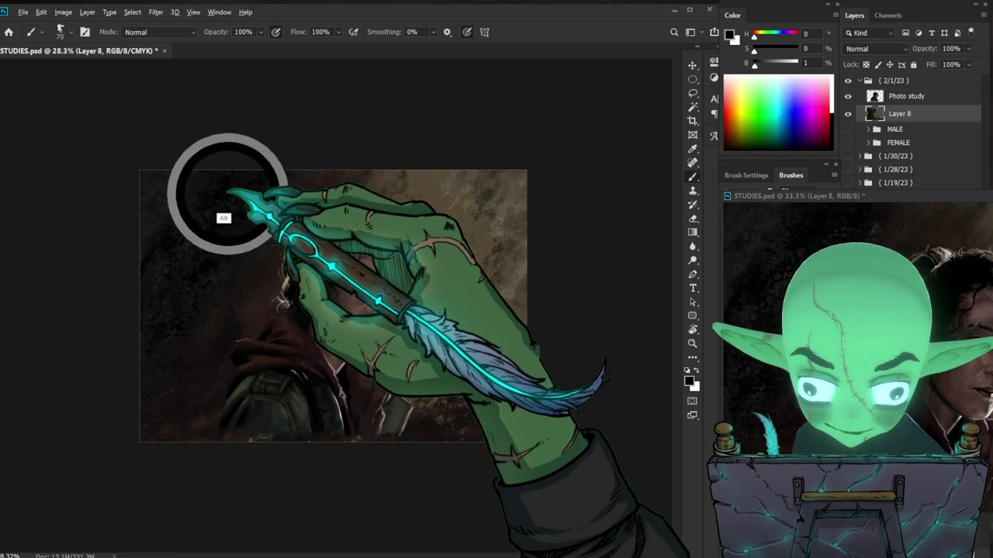
Step: Darken the upper-left area of the background with near-black strokes, using 500 and 175 px brushes
{"action": "key", "text": "bracketright"}
{"action": "key", "text": "bracketright"}
{"action": "key", "text": "bracketright"}
{"action": "key", "text": "bracketright"}
{"action": "key", "text": "bracketright"}
{"action": "key", "text": "bracketright"}
{"action": "key", "text": "bracketright"}
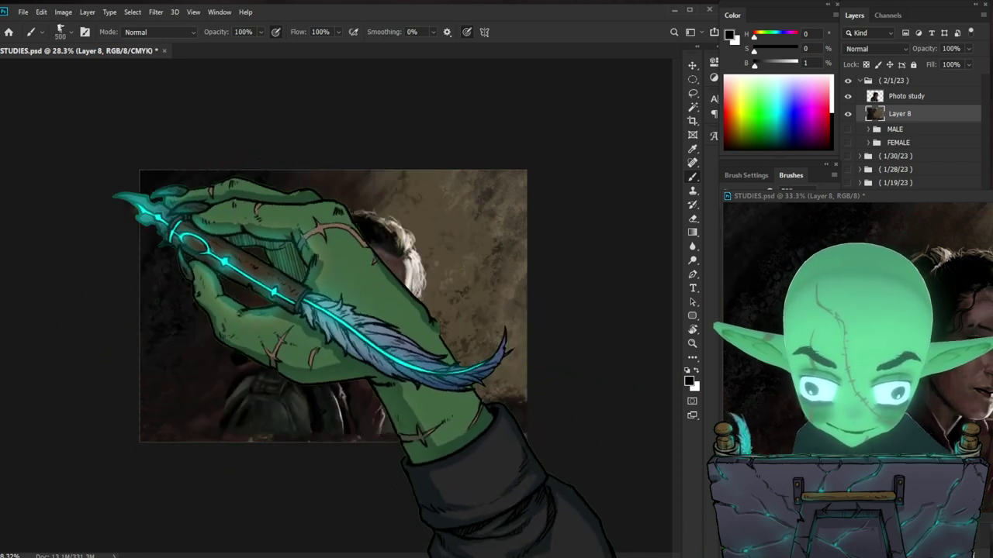
{"action": "left_click_drag", "start_coordinate": [113, 199], "coordinate": [320, 138]}
{"action": "key", "text": "bracketright"}
{"action": "key", "text": "bracketright"}
{"action": "key", "text": "bracketright"}
{"action": "key", "text": "bracketright"}
{"action": "key", "text": "bracketright"}
{"action": "key", "text": "bracketright"}
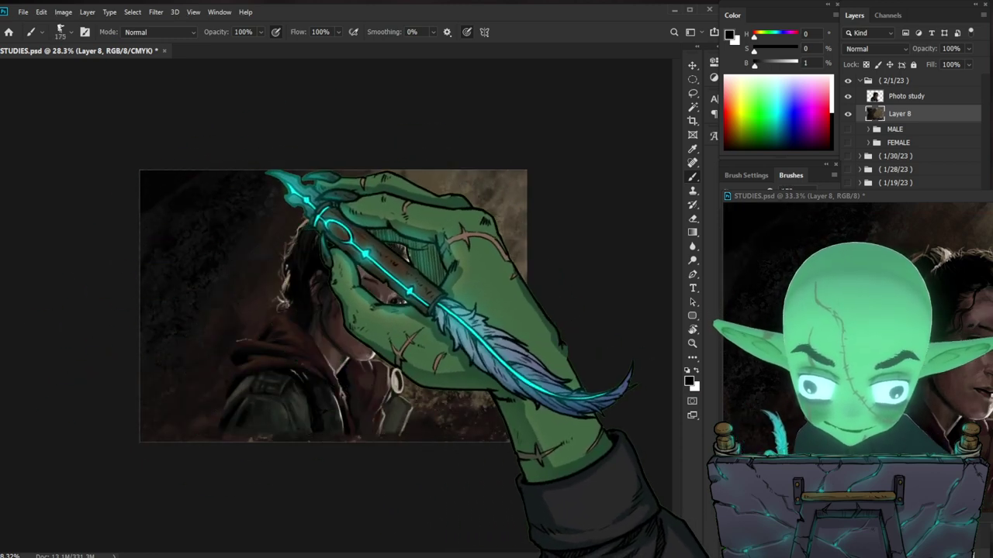
Step: Darken the lower-left corner of the background with near-black strokes at 500 px
{"action": "key", "text": "bracketleft"}
{"action": "key", "text": "bracketleft"}
{"action": "key", "text": "bracketleft"}
{"action": "key", "text": "bracketleft"}
{"action": "key", "text": "bracketleft"}
{"action": "key", "text": "bracketleft"}
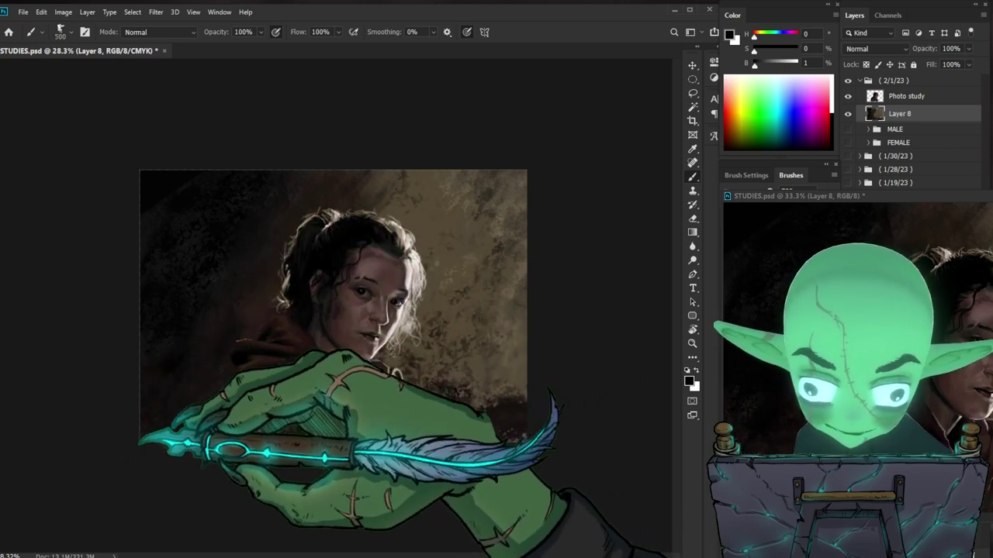
{"action": "key", "text": "bracketright"}
{"action": "key", "text": "bracketright"}
{"action": "key", "text": "bracketright"}
{"action": "key", "text": "bracketright"}
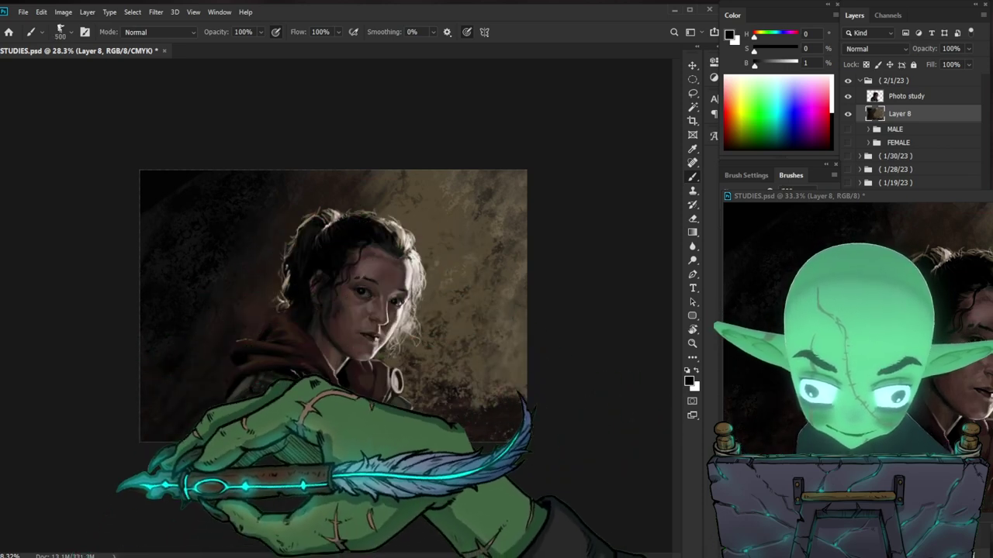
Step: Apply a Gaussian Blur with a 23.5 px radius to the background on Layer 8
{"action": "key", "text": "z"}
{"action": "mouse_move", "coordinate": [548, 427]}
{"action": "left_mouse_down"}
{"action": "mouse_move", "coordinate": [571, 436]}
{"action": "mouse_move", "coordinate": [563, 434]}
{"action": "left_mouse_up"}
{"action": "left_click_drag", "start_coordinate": [233, 471], "coordinate": [267, 465]}
{"action": "left_click_drag", "start_coordinate": [369, 443], "coordinate": [351, 449]}
{"action": "left_click_drag", "start_coordinate": [415, 458], "coordinate": [383, 457]}
{"action": "left_click_drag", "start_coordinate": [535, 421], "coordinate": [555, 425]}
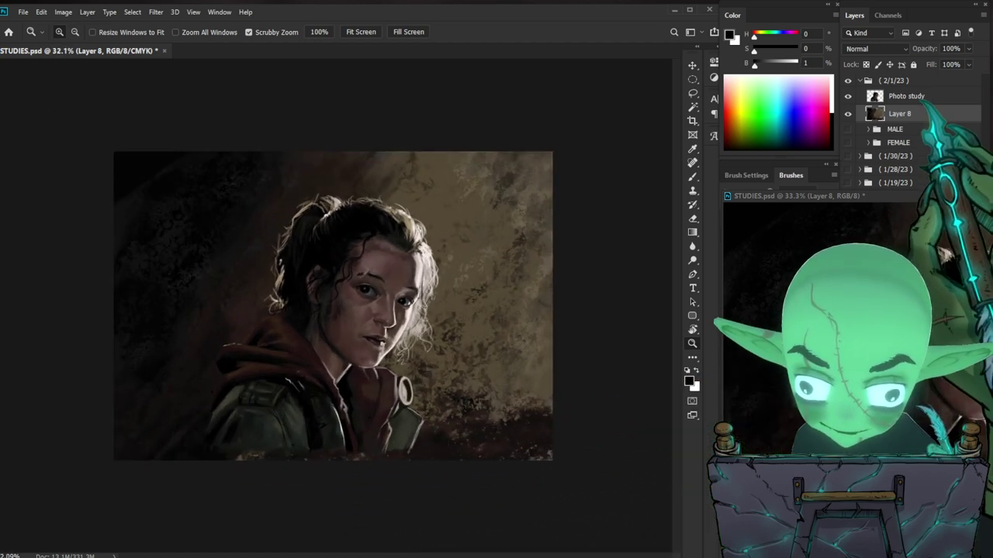
{"action": "left_click", "coordinate": [918, 97]}
{"action": "left_click", "coordinate": [870, 113]}
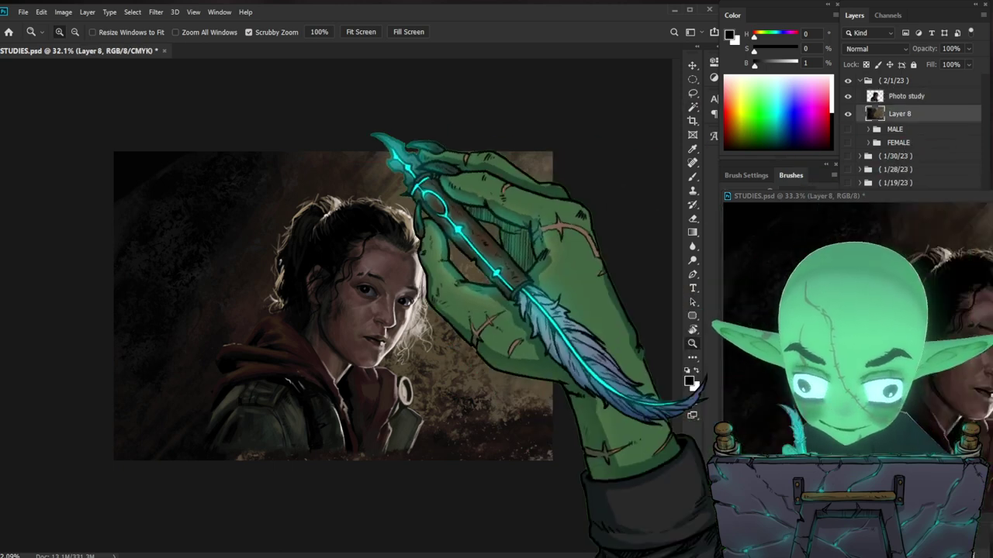
{"action": "left_click", "coordinate": [177, 12]}
{"action": "mouse_move", "coordinate": [160, 12]}
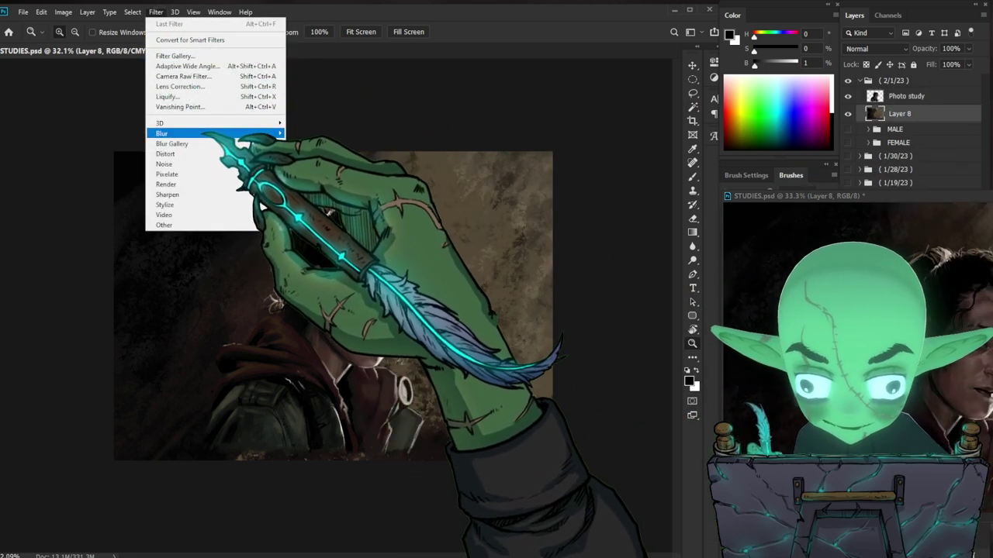
{"action": "mouse_move", "coordinate": [162, 133]}
{"action": "left_click", "coordinate": [311, 173]}
{"action": "left_click_drag", "start_coordinate": [538, 343], "coordinate": [571, 344]}
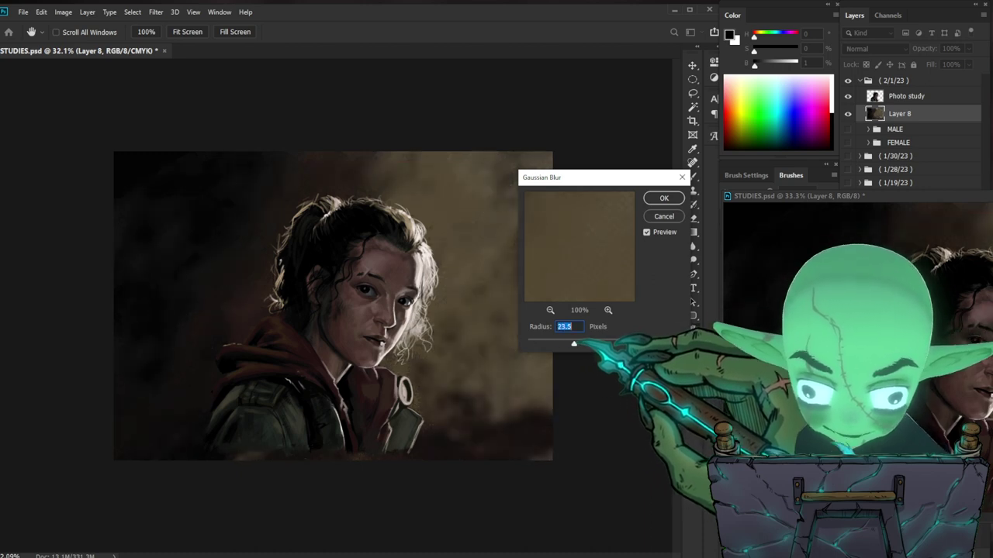
{"action": "key", "text": "Return"}
Step: On the Photo study layer, lasso the outer hair, hood and jacket, leaving the face outside the selection
{"action": "left_click", "coordinate": [906, 96]}
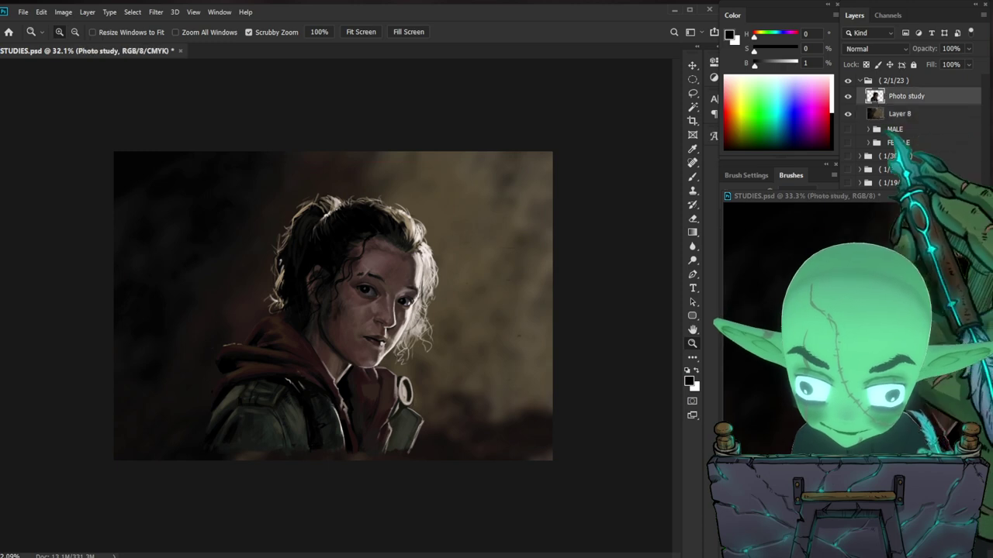
{"action": "key", "text": "l"}
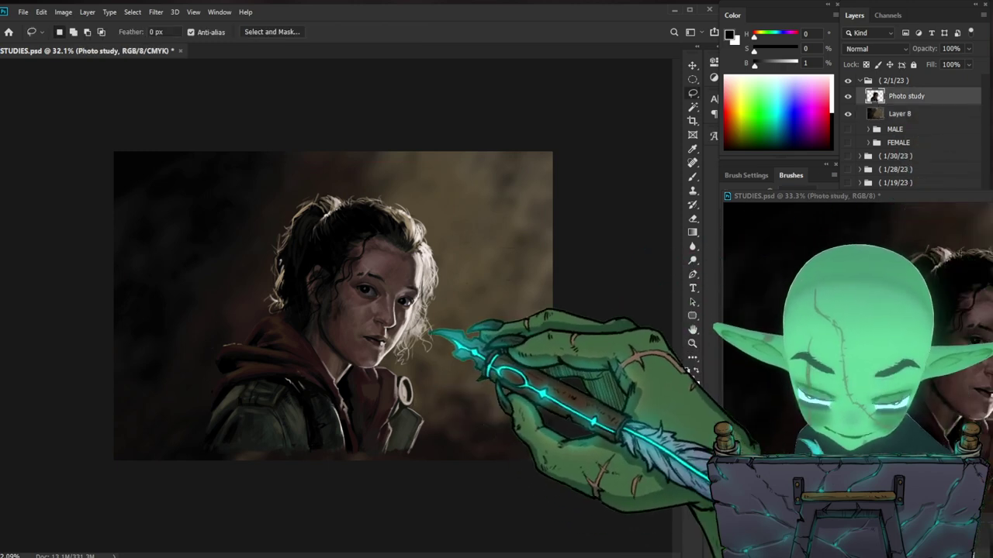
{"action": "mouse_move", "coordinate": [407, 371]}
{"action": "left_mouse_down"}
{"action": "mouse_move", "coordinate": [366, 383]}
{"action": "mouse_move", "coordinate": [326, 365]}
{"action": "mouse_move", "coordinate": [300, 326]}
{"action": "mouse_move", "coordinate": [304, 281]}
{"action": "mouse_move", "coordinate": [337, 234]}
{"action": "mouse_move", "coordinate": [364, 223]}
{"action": "mouse_move", "coordinate": [428, 237]}
{"action": "mouse_move", "coordinate": [440, 204]}
{"action": "mouse_move", "coordinate": [249, 228]}
{"action": "mouse_move", "coordinate": [235, 461]}
{"action": "mouse_move", "coordinate": [481, 384]}
{"action": "mouse_move", "coordinate": [466, 238]}
{"action": "mouse_move", "coordinate": [431, 239]}
{"action": "left_mouse_up"}
{"action": "left_click_drag", "start_coordinate": [402, 359], "coordinate": [404, 364]}
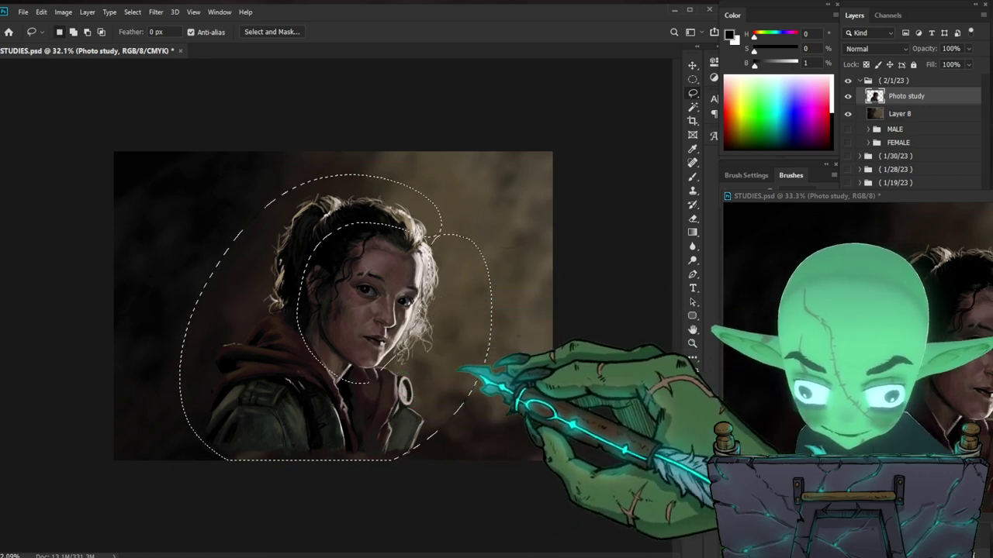
{"action": "key", "text": "shift"}
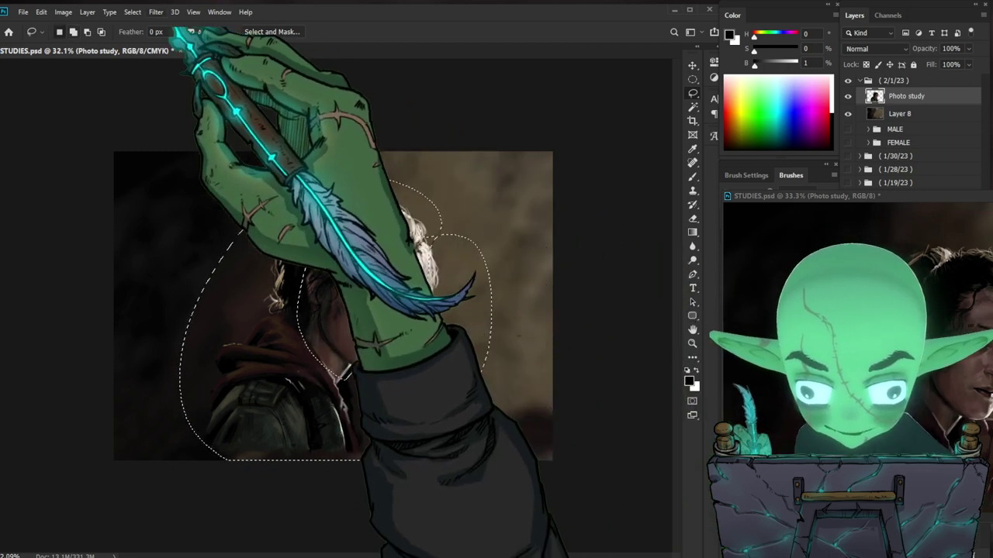
Step: Apply a Gaussian Blur with a 3.3 px radius to the selected hair and clothing
{"action": "left_click", "coordinate": [155, 11]}
{"action": "mouse_move", "coordinate": [186, 133]}
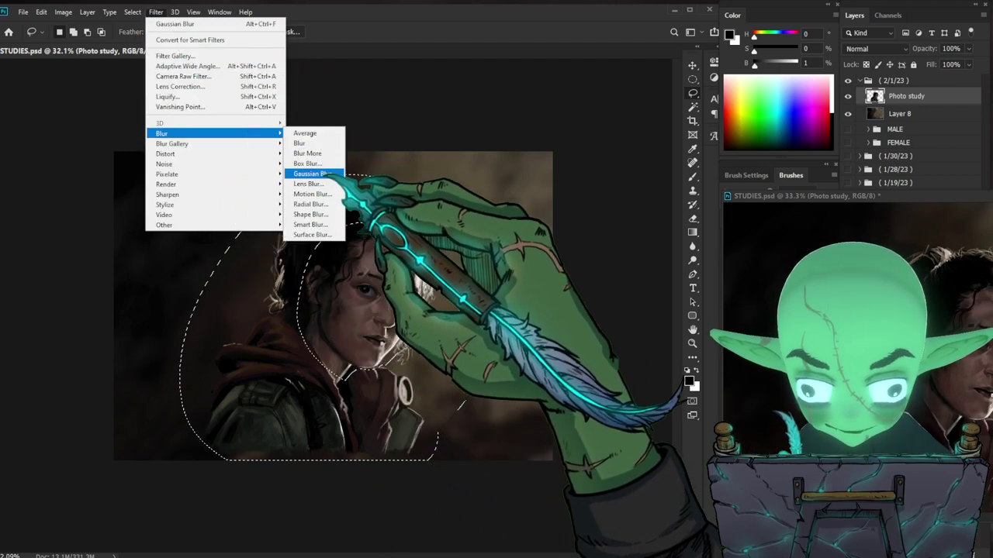
{"action": "left_click", "coordinate": [310, 174]}
{"action": "left_click_drag", "start_coordinate": [563, 342], "coordinate": [550, 342]}
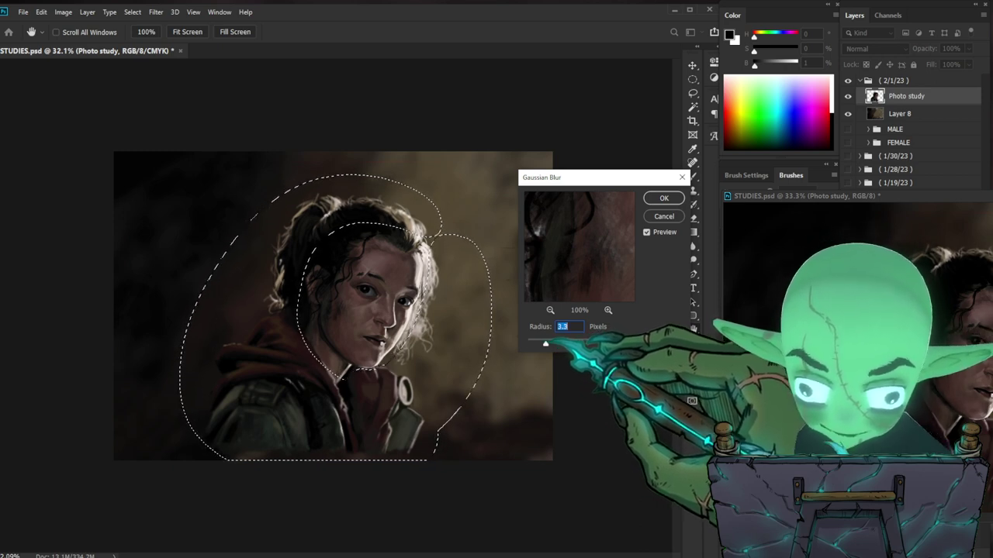
{"action": "key", "text": "Return"}
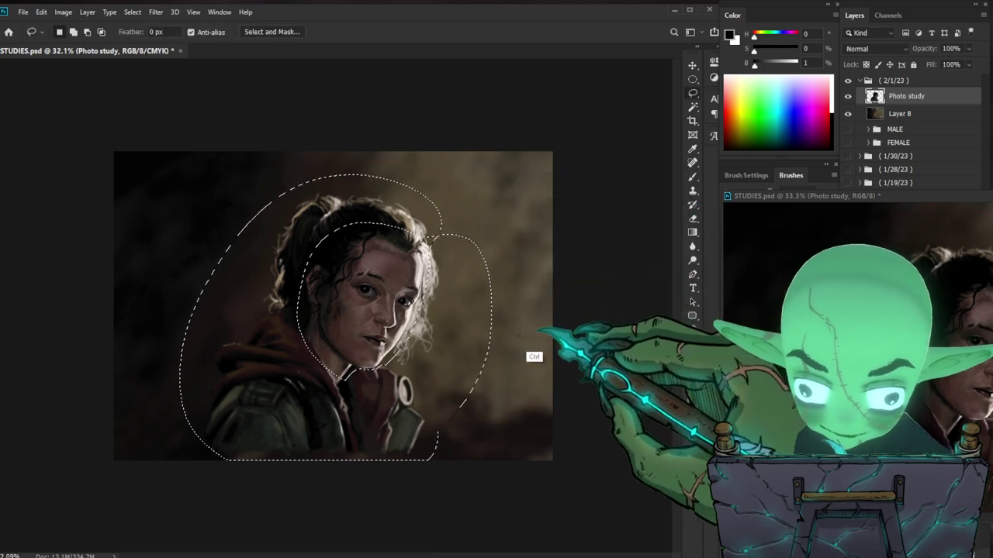
Step: Deselect the hair and clothing and switch to a soft round brush at 15 px
{"action": "key", "text": "ctrl+d"}
{"action": "left_click_drag", "start_coordinate": [428, 249], "coordinate": [470, 246]}
{"action": "key", "text": "b"}
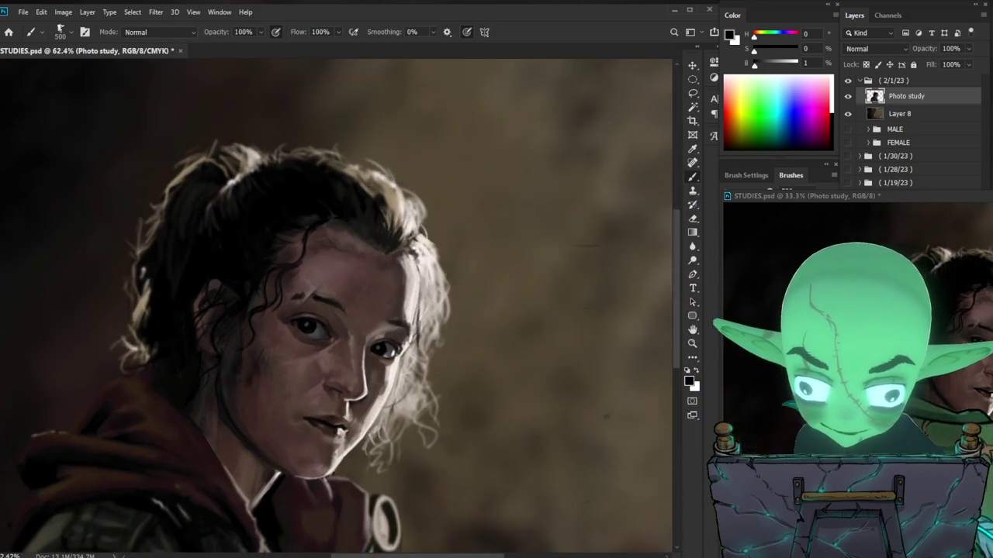
{"action": "left_click_drag", "start_coordinate": [512, 285], "coordinate": [506, 287]}
{"action": "left_click_drag", "start_coordinate": [543, 345], "coordinate": [535, 236]}
{"action": "left_click_drag", "start_coordinate": [531, 319], "coordinate": [535, 270]}
{"action": "left_click_drag", "start_coordinate": [550, 340], "coordinate": [499, 400]}
{"action": "left_click_drag", "start_coordinate": [524, 358], "coordinate": [503, 384]}
{"action": "scroll", "coordinate": [511, 335], "scroll_direction": "up", "scroll_amount": 3}
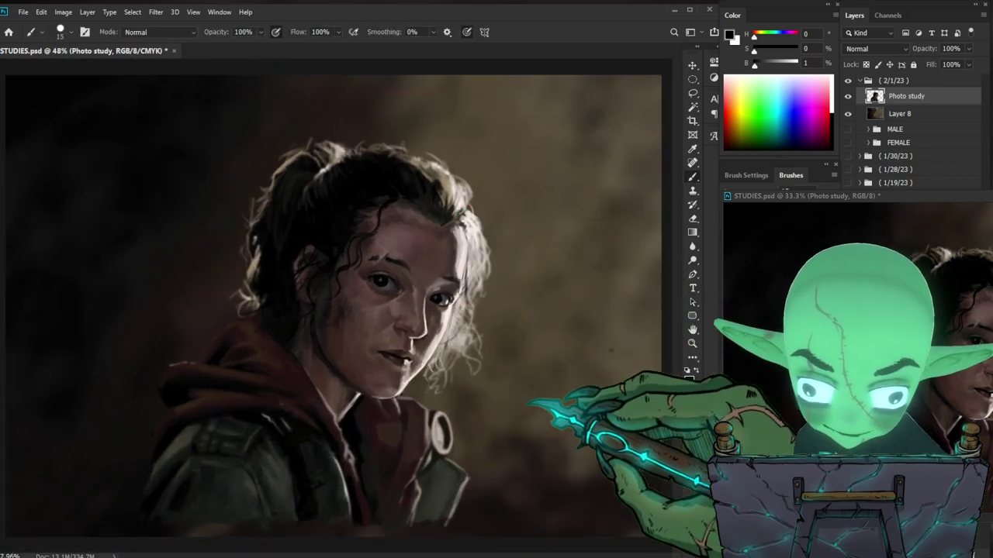
Step: Sample the pale rim-light color and brush a soft glow around the backlit hair, enlarging the brush to 400 px
{"action": "left_click", "coordinate": [447, 225], "text": "alt"}
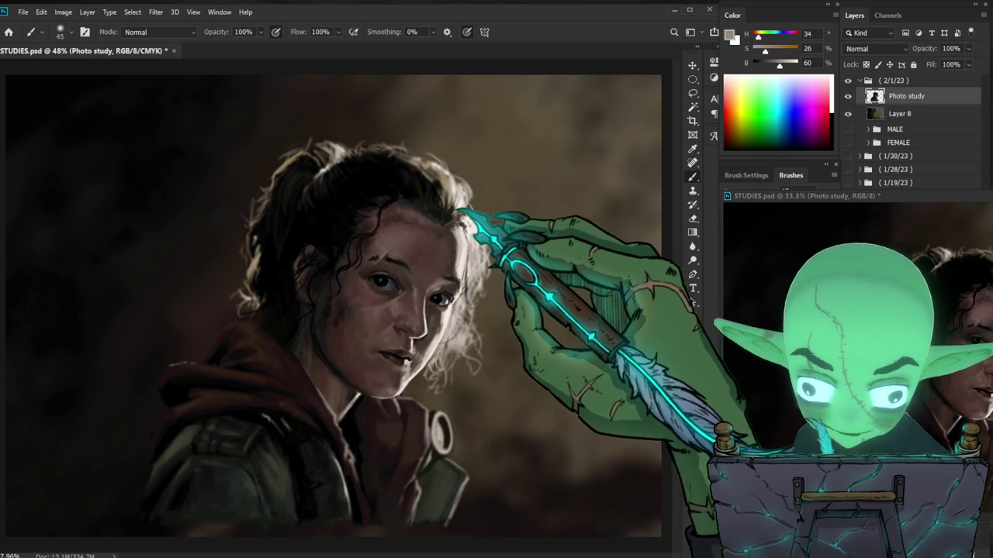
{"action": "left_click", "coordinate": [463, 227], "text": "alt"}
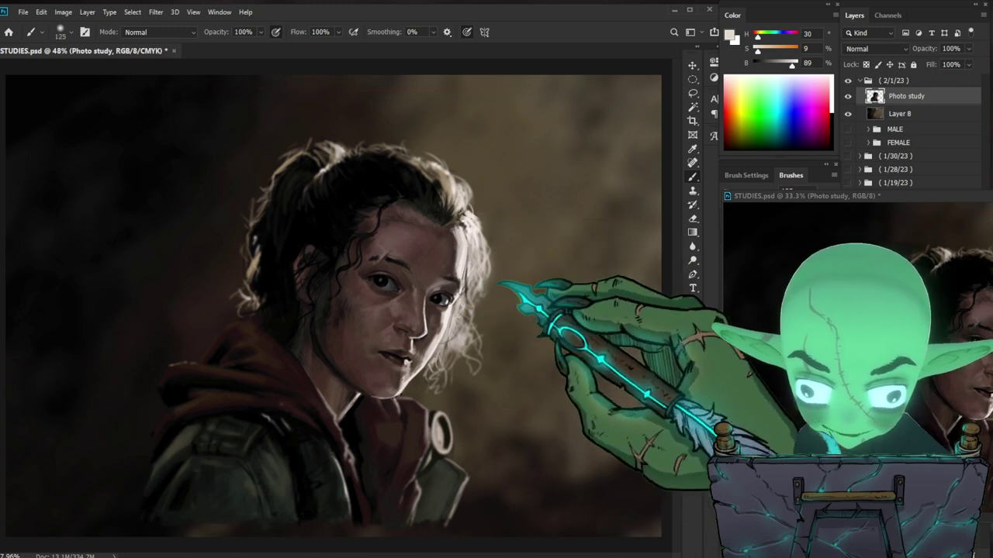
{"action": "key", "text": "bracketright"}
{"action": "key", "text": "bracketright"}
{"action": "key", "text": "bracketright"}
{"action": "key", "text": "bracketright"}
{"action": "key", "text": "bracketright"}
{"action": "key", "text": "bracketright"}
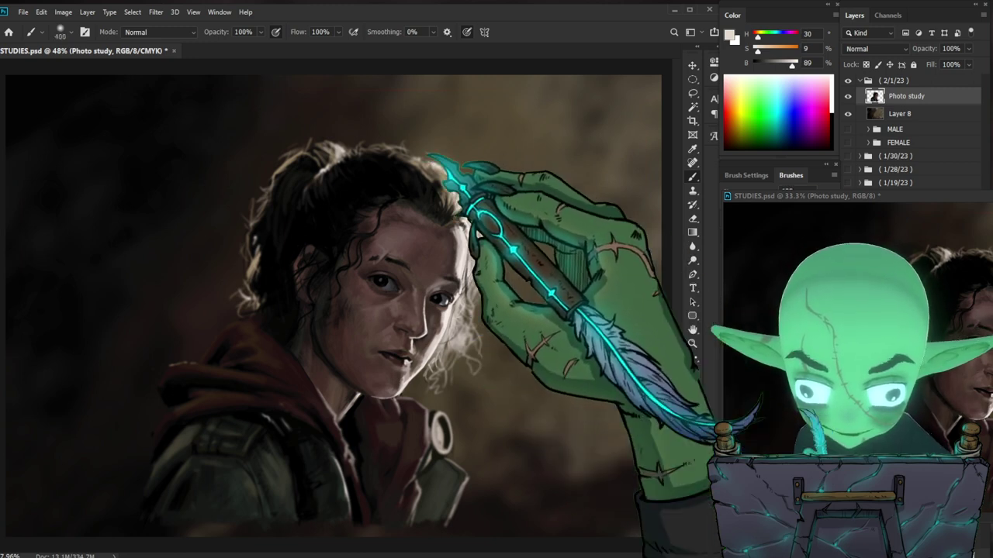
{"action": "key", "text": "bracketleft"}
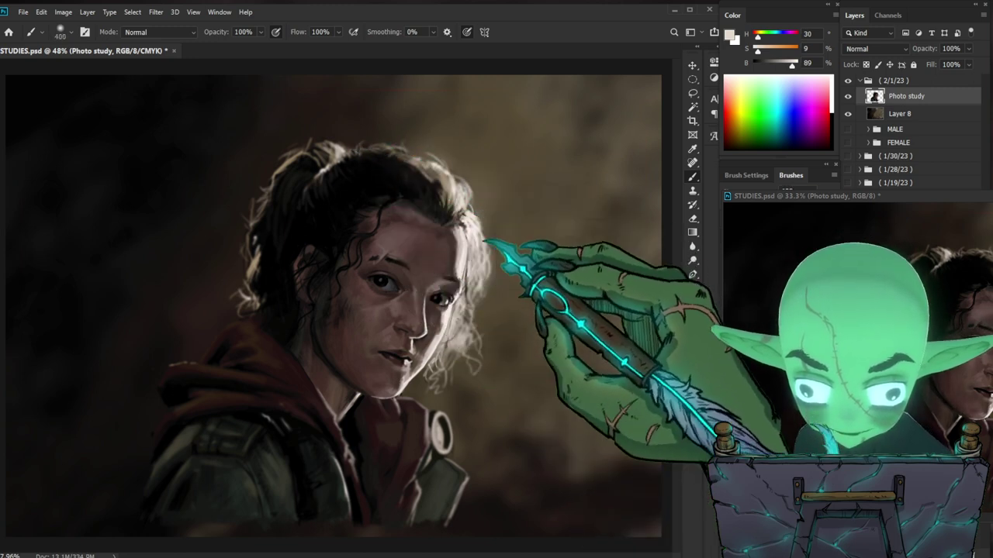
Step: Reduce the soft brush to 175 px, and down to 50 px, to add pale glow around the jacket's round collar ring
{"action": "key", "text": "bracketleft"}
{"action": "key", "text": "bracketleft"}
{"action": "key", "text": "bracketleft"}
{"action": "key", "text": "bracketleft"}
{"action": "key", "text": "bracketleft"}
{"action": "key", "text": "bracketleft"}
{"action": "key", "text": "bracketleft"}
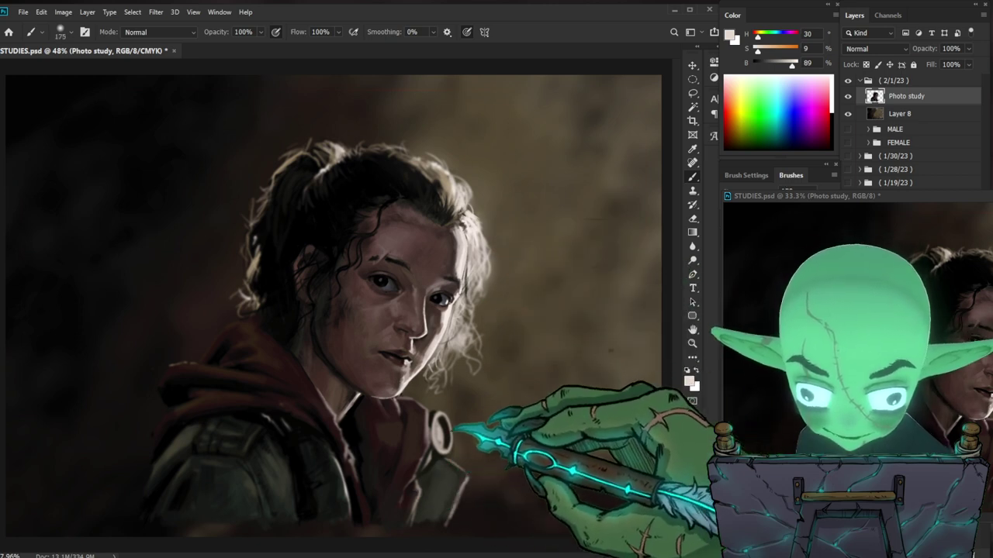
{"action": "key", "text": "bracketleft"}
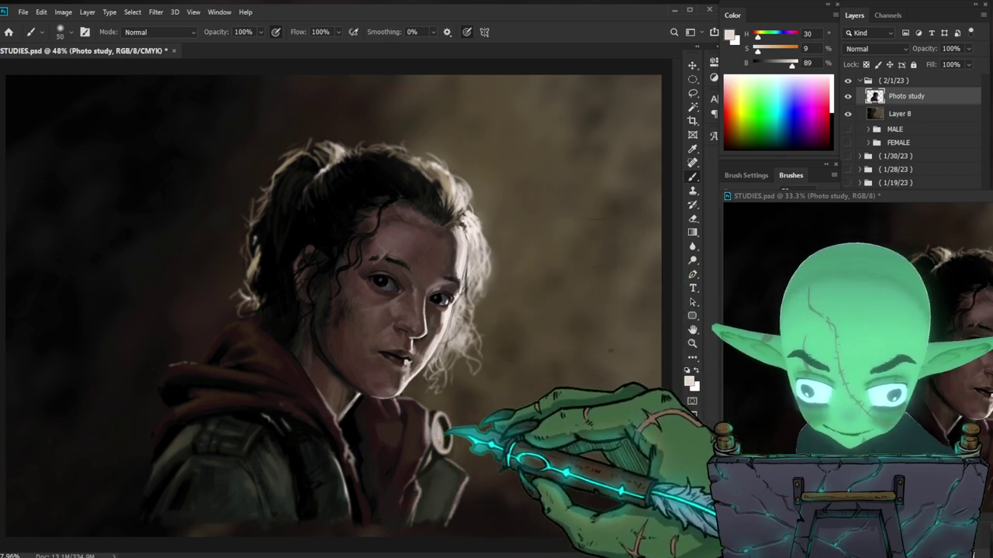
Step: Add a soft pale glow along the lit outer edge of the jacket collar with a brush of about 70 px
{"action": "key", "text": "bracketleft"}
{"action": "key", "text": "bracketleft"}
{"action": "key", "text": "bracketleft"}
{"action": "key", "text": "bracketright"}
{"action": "key", "text": "bracketright"}
{"action": "key", "text": "bracketright"}
{"action": "key", "text": "bracketright"}
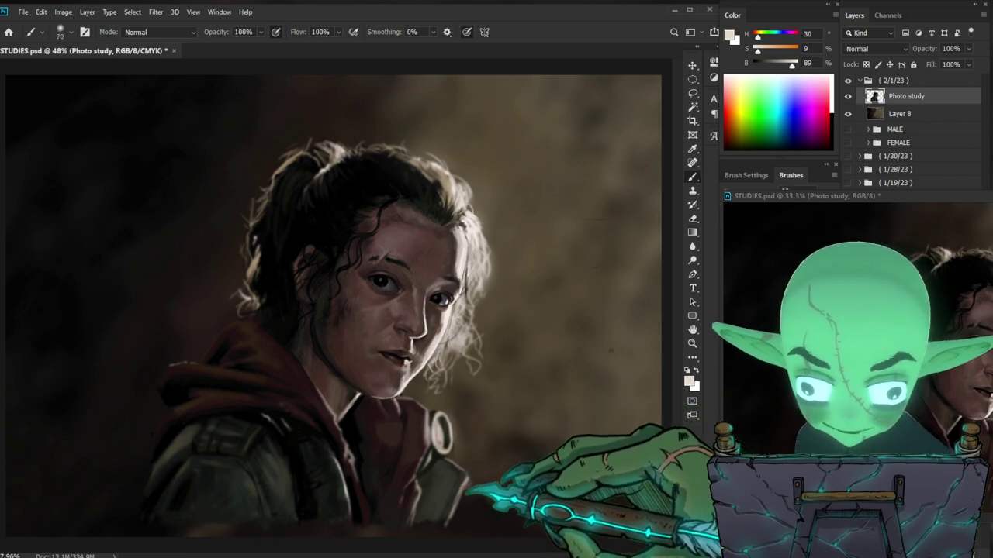
Step: Soften the light on the loose curls beside the cheek and on the collar with an 80 to 175 px brush
{"action": "key", "text": "bracketleft"}
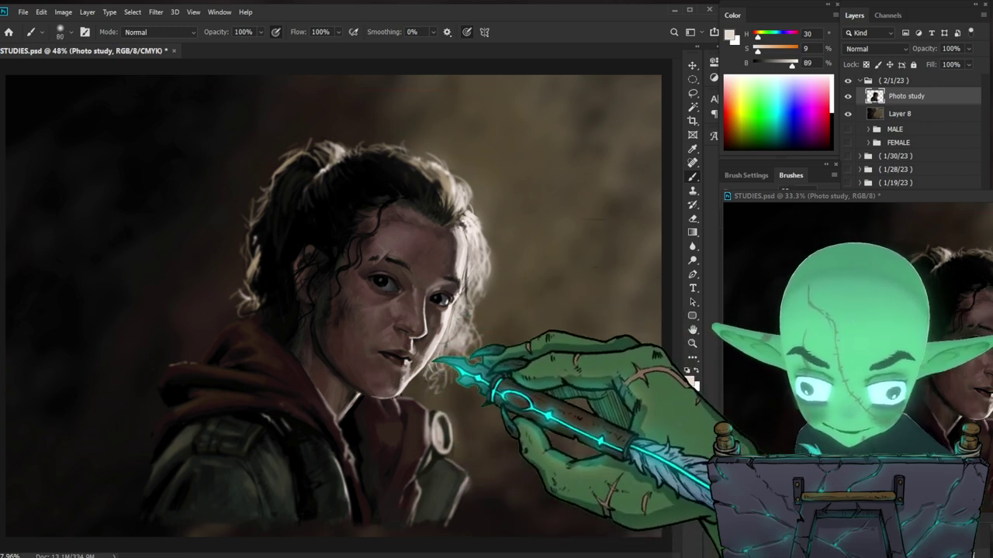
{"action": "key", "text": "bracketright"}
{"action": "key", "text": "bracketright"}
{"action": "key", "text": "bracketright"}
{"action": "key", "text": "bracketright"}
{"action": "key", "text": "bracketright"}
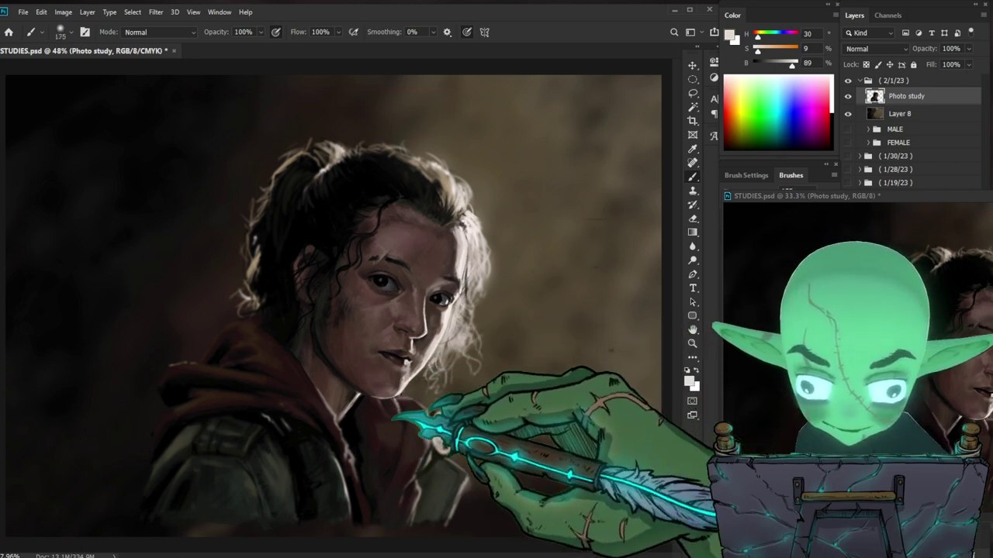
Step: Sample the brown shadow tone near the far eye and retouch its outer corner with an 8 px brush
{"action": "key", "text": "ctrl+space"}
{"action": "left_click_drag", "start_coordinate": [543, 392], "coordinate": [476, 398]}
{"action": "key", "text": "ctrl+space"}
{"action": "left_click_drag", "start_coordinate": [402, 319], "coordinate": [497, 296]}
{"action": "left_click_drag", "start_coordinate": [400, 286], "coordinate": [512, 337]}
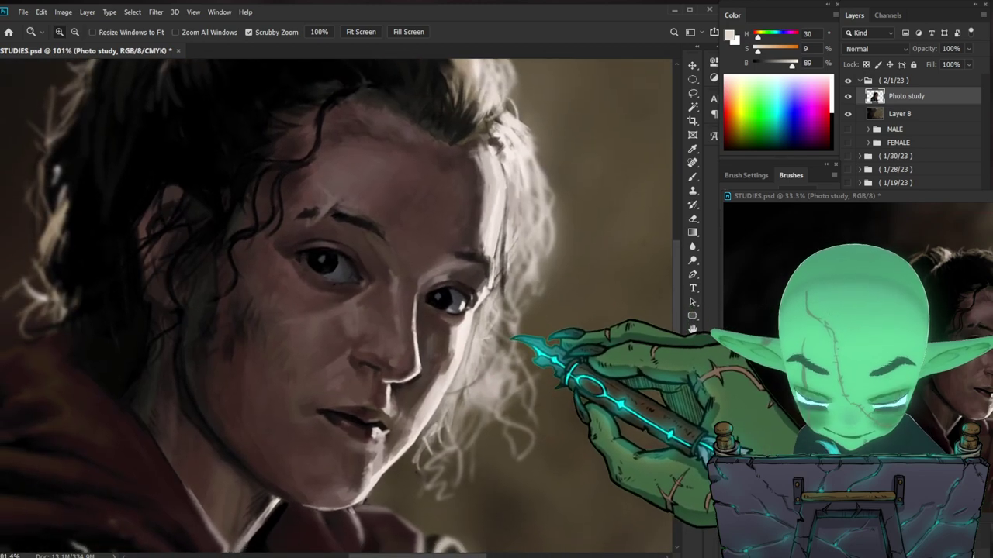
{"action": "key", "text": "b"}
{"action": "left_click", "coordinate": [466, 326], "text": "alt"}
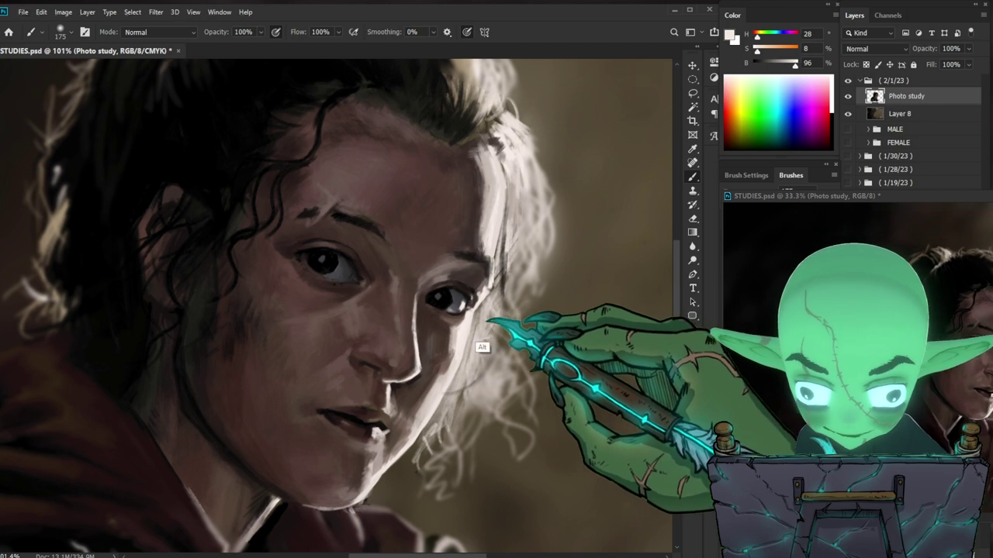
{"action": "left_click", "coordinate": [454, 319], "text": "alt"}
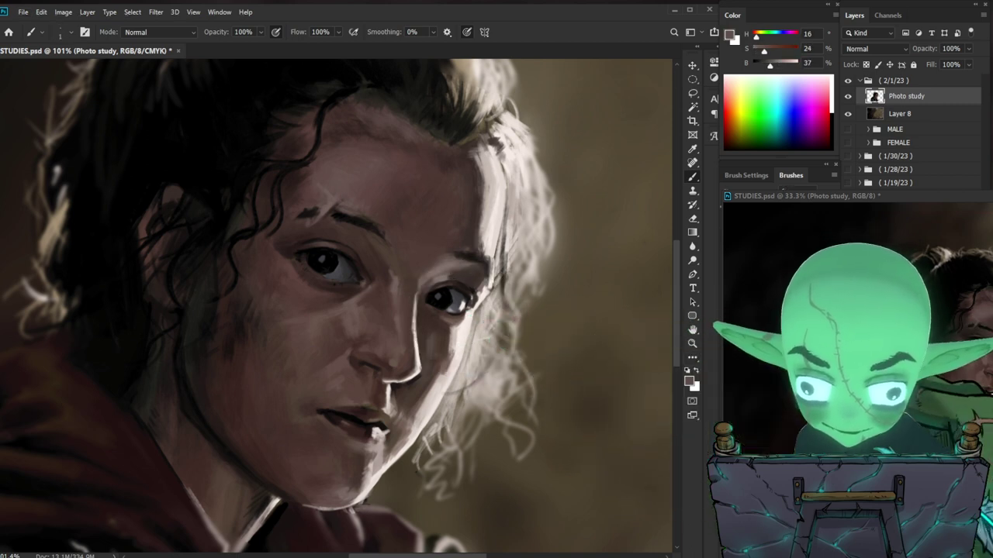
{"action": "key", "text": "bracketright"}
{"action": "key", "text": "bracketright"}
{"action": "key", "text": "bracketright"}
{"action": "key", "text": "bracketright"}
{"action": "key", "text": "bracketright"}
{"action": "key", "text": "bracketright"}
{"action": "key", "text": "bracketright"}
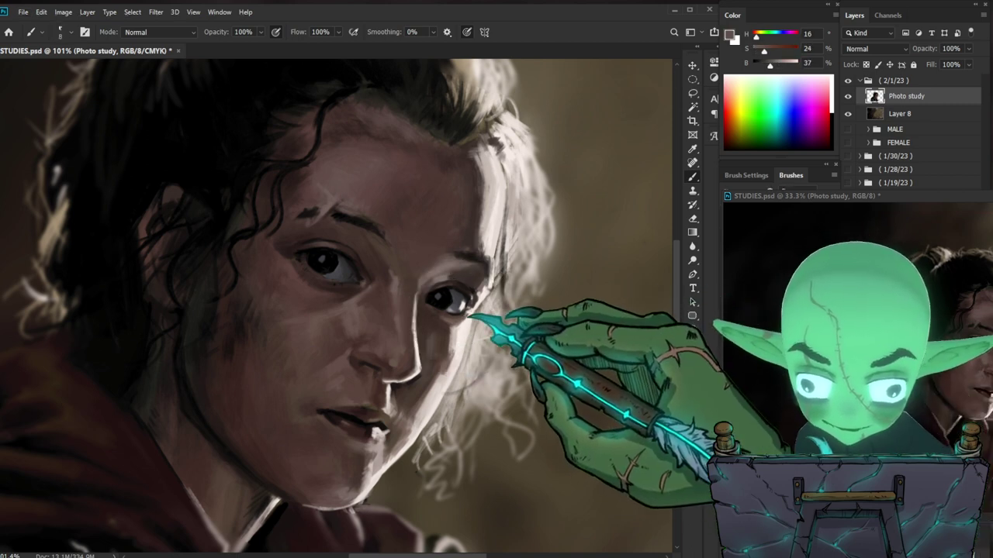
{"action": "mouse_move", "coordinate": [576, 311]}
{"action": "left_mouse_down"}
{"action": "mouse_move", "coordinate": [534, 298]}
{"action": "mouse_move", "coordinate": [574, 310]}
{"action": "left_mouse_up"}
{"action": "key", "text": "b"}
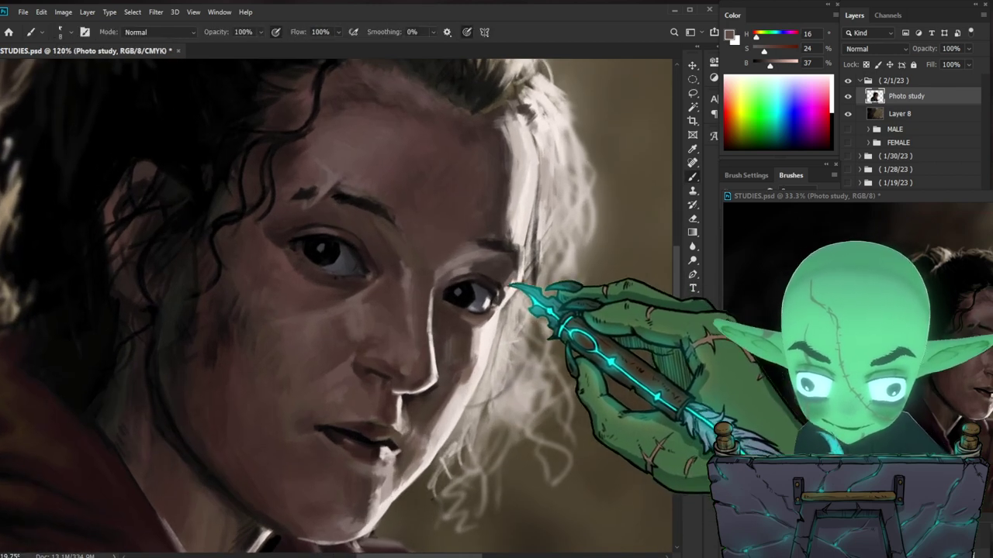
Step: Refine the far eye's outer corner with sampled near-white and dark brown, reducing the brush to 4 px
{"action": "left_click", "coordinate": [492, 344], "text": "alt"}
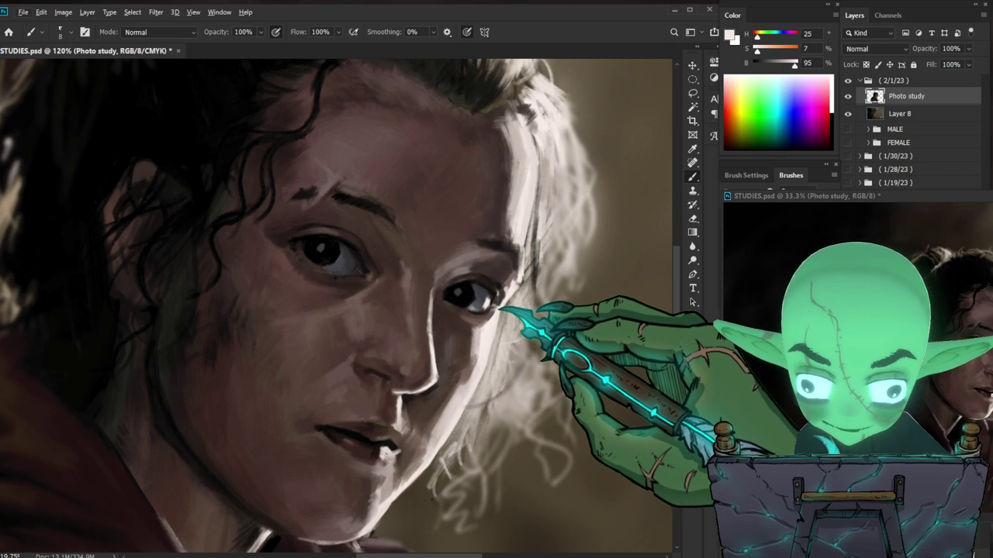
{"action": "left_click", "coordinate": [471, 292], "text": "alt"}
{"action": "key", "text": "["}
{"action": "key", "text": "["}
{"action": "key", "text": "["}
{"action": "key", "text": "["}
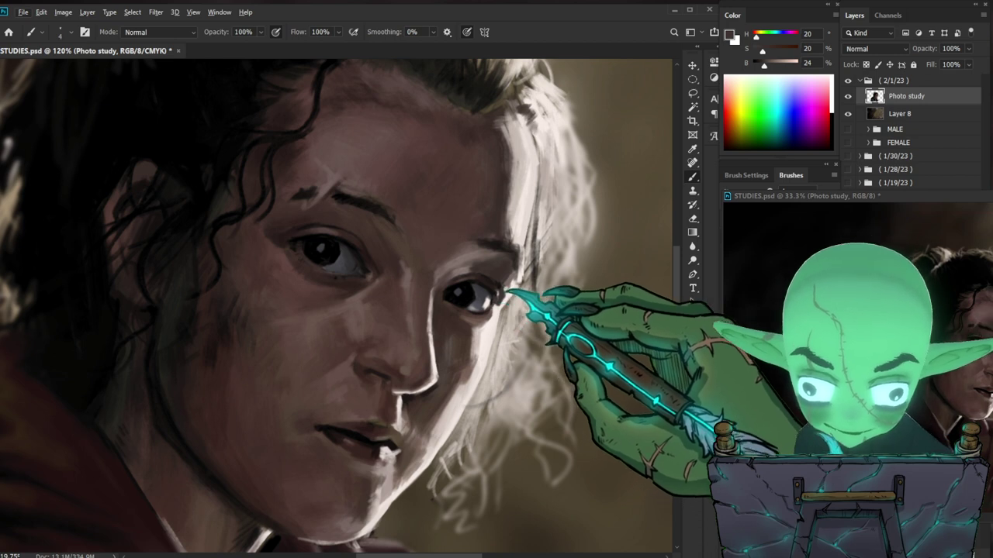
{"action": "left_click", "coordinate": [501, 306], "text": "alt"}
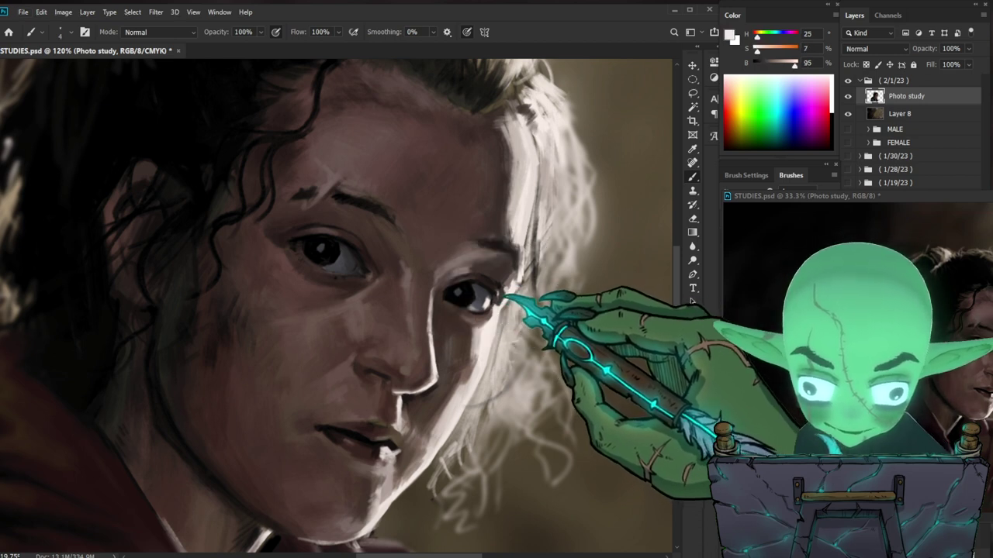
Step: Clean up the bright edge of skin beside the far eye with near-white strokes at 4 px
{"action": "left_click_drag", "start_coordinate": [535, 299], "coordinate": [465, 347]}
{"action": "left_click_drag", "start_coordinate": [424, 293], "coordinate": [508, 282]}
{"action": "left_click_drag", "start_coordinate": [422, 312], "coordinate": [454, 317]}
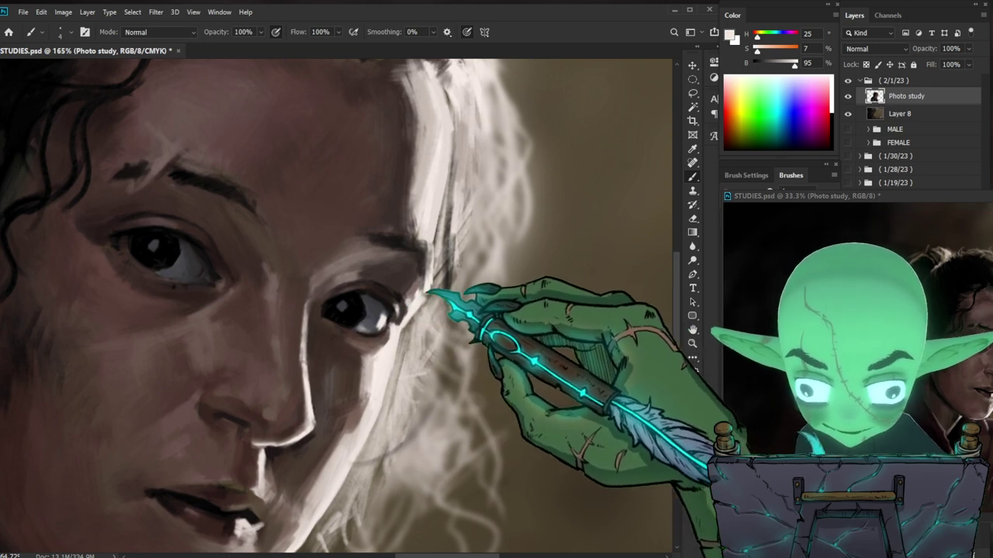
{"action": "left_click_drag", "start_coordinate": [505, 308], "coordinate": [572, 266]}
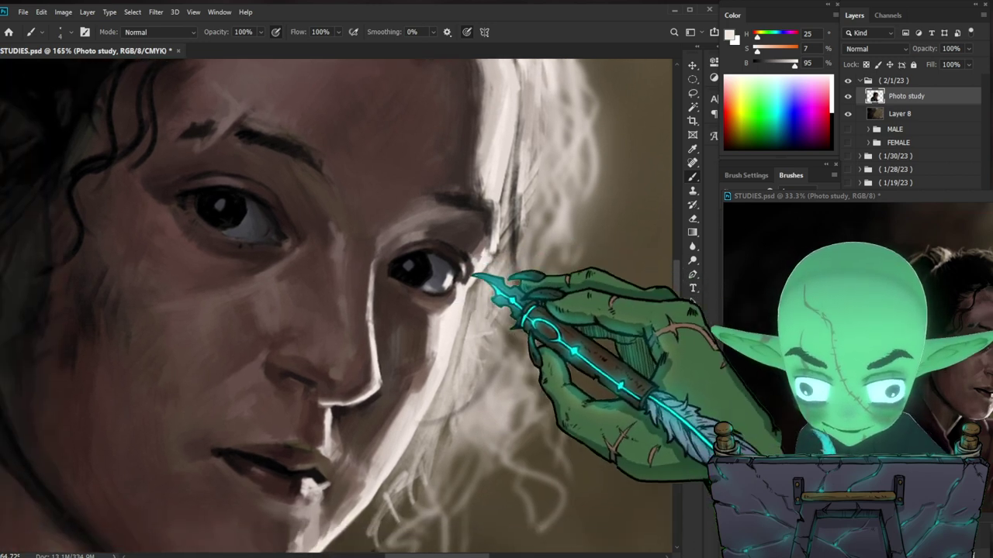
{"action": "left_click_drag", "start_coordinate": [442, 332], "coordinate": [487, 419]}
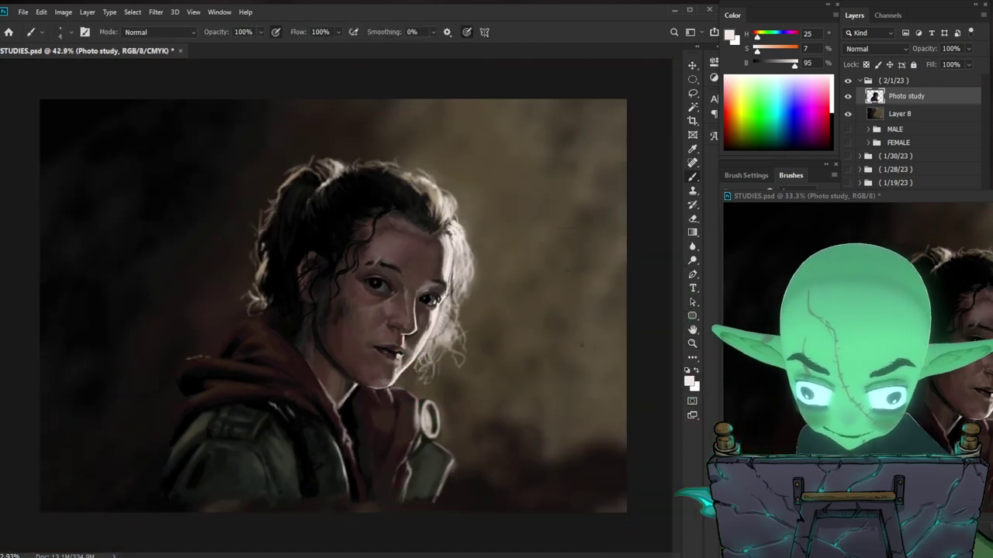
Step: Sample dark hair and pupil tones and deepen the iris and pupil of the nearer eye with a 4 px brush
{"action": "left_click_drag", "start_coordinate": [386, 293], "coordinate": [470, 290]}
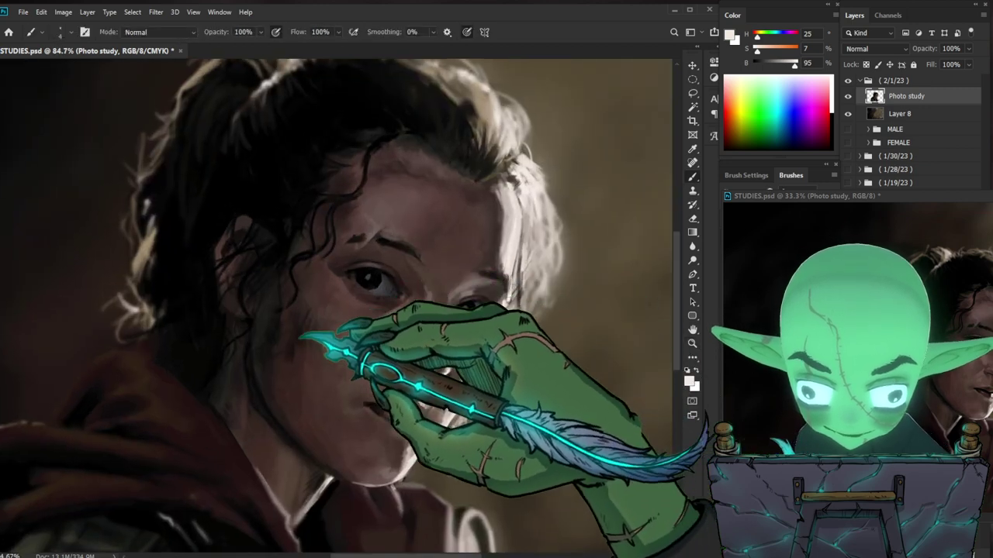
{"action": "left_click", "coordinate": [258, 334], "text": "alt"}
{"action": "left_click_drag", "start_coordinate": [378, 277], "coordinate": [418, 271]}
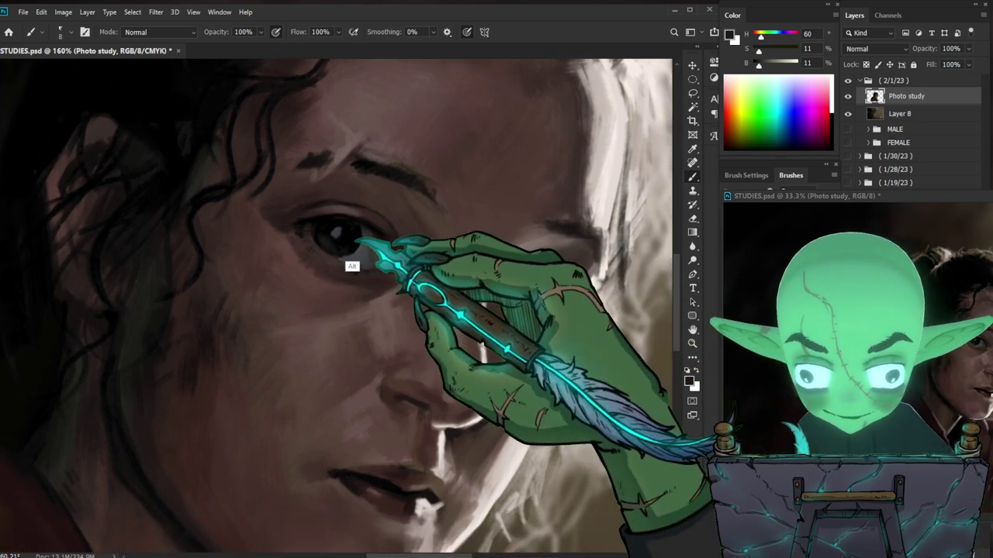
{"action": "left_click", "coordinate": [345, 233], "text": "alt"}
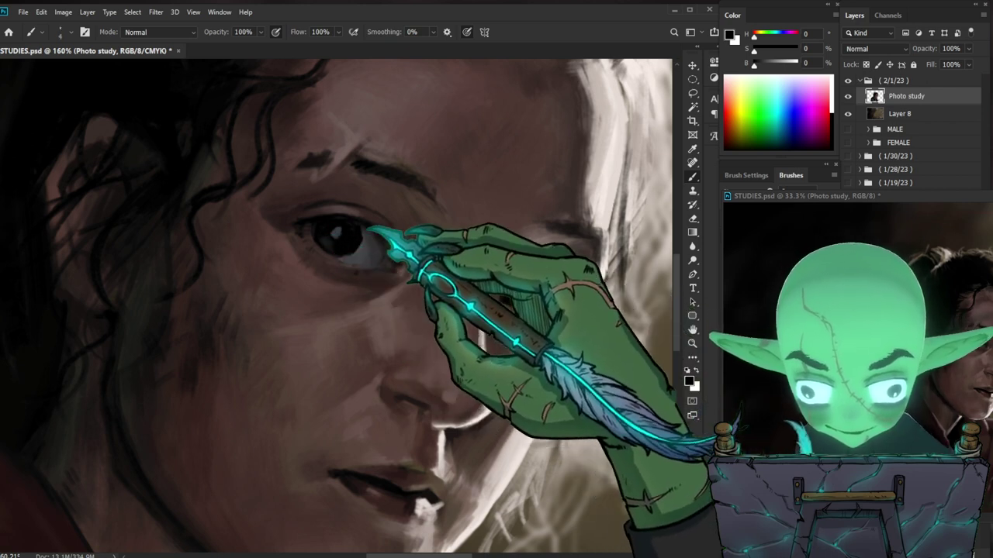
{"action": "left_click_drag", "start_coordinate": [472, 234], "coordinate": [412, 235]}
{"action": "key", "text": "b"}
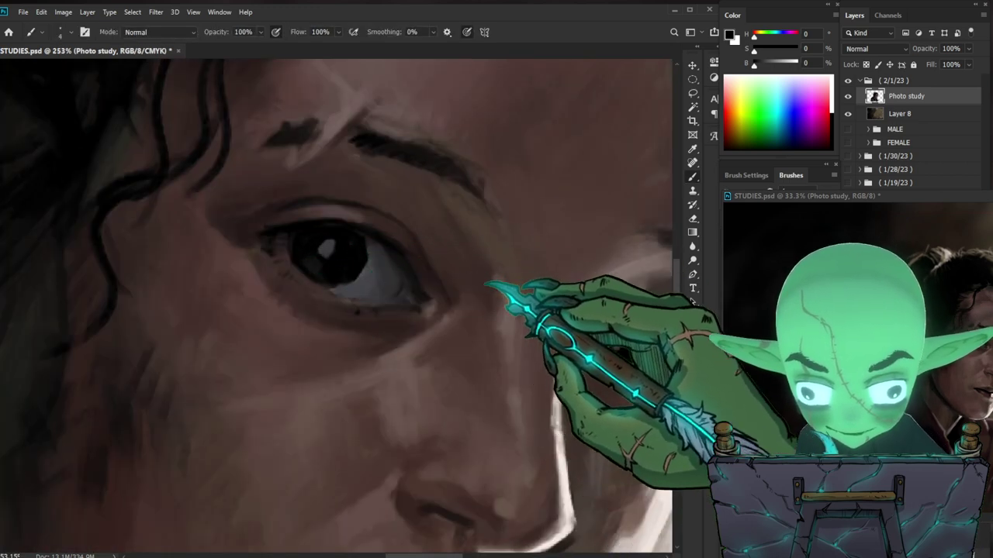
Step: Trim the catchlight in the nearer eye with black using the 4 px brush
{"action": "key", "text": "z"}
{"action": "key", "text": "ctrl+0"}
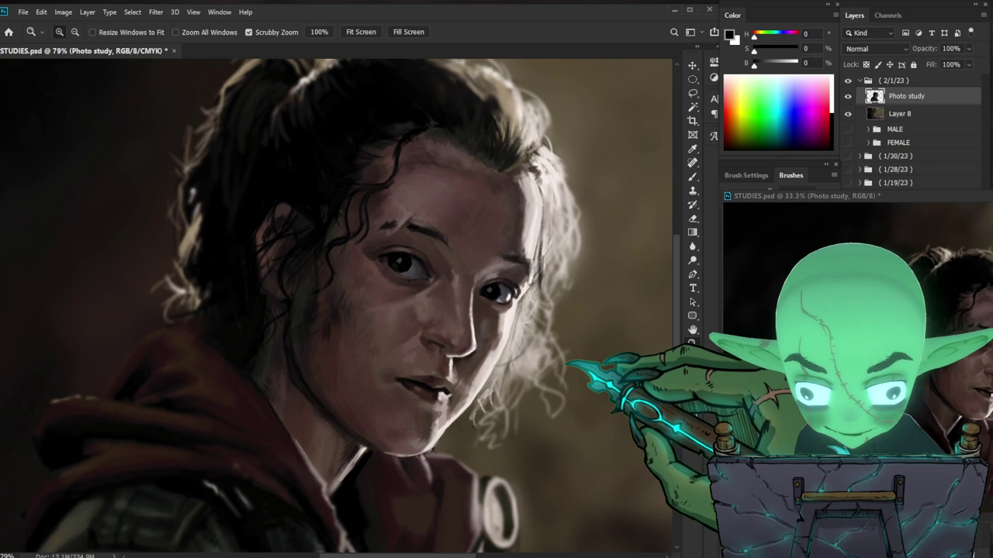
{"action": "left_click_drag", "start_coordinate": [448, 258], "coordinate": [531, 266]}
{"action": "key", "text": "b"}
{"action": "left_click_drag", "start_coordinate": [604, 451], "coordinate": [569, 410]}
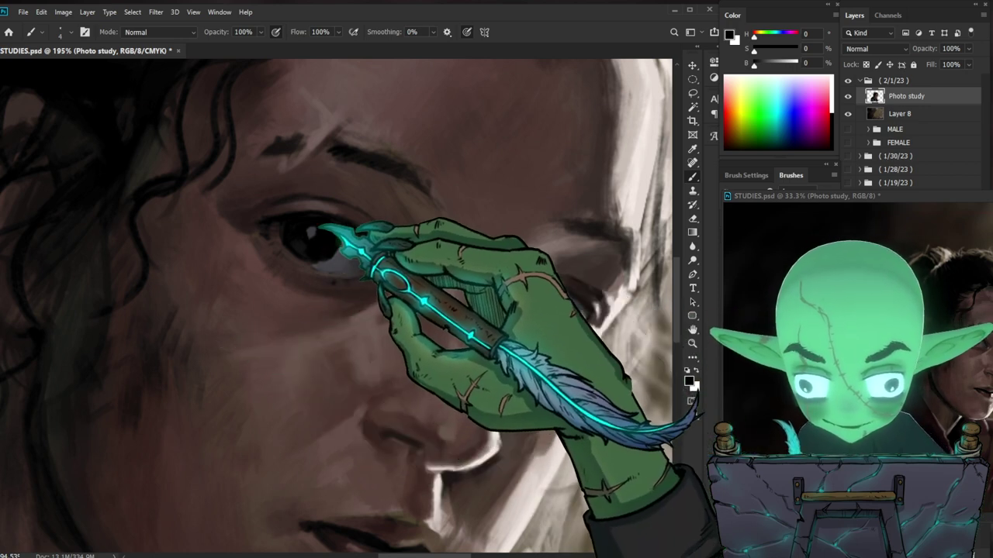
Step: Refine the pupil and catchlight of the far eye, alternating sampled blue-grey and black at 4 px
{"action": "left_click", "coordinate": [530, 304], "text": "alt"}
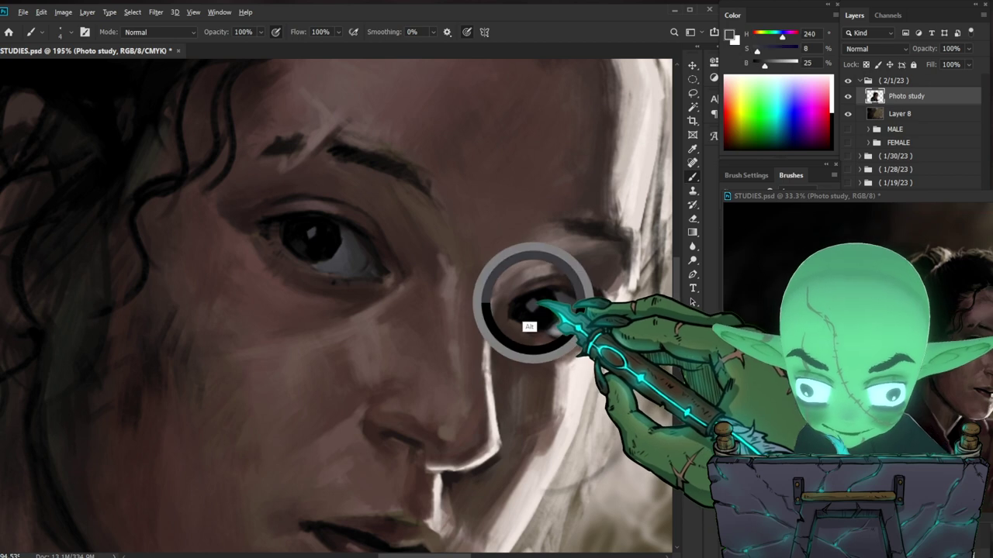
{"action": "key", "text": "z"}
{"action": "left_click_drag", "start_coordinate": [377, 279], "coordinate": [300, 281]}
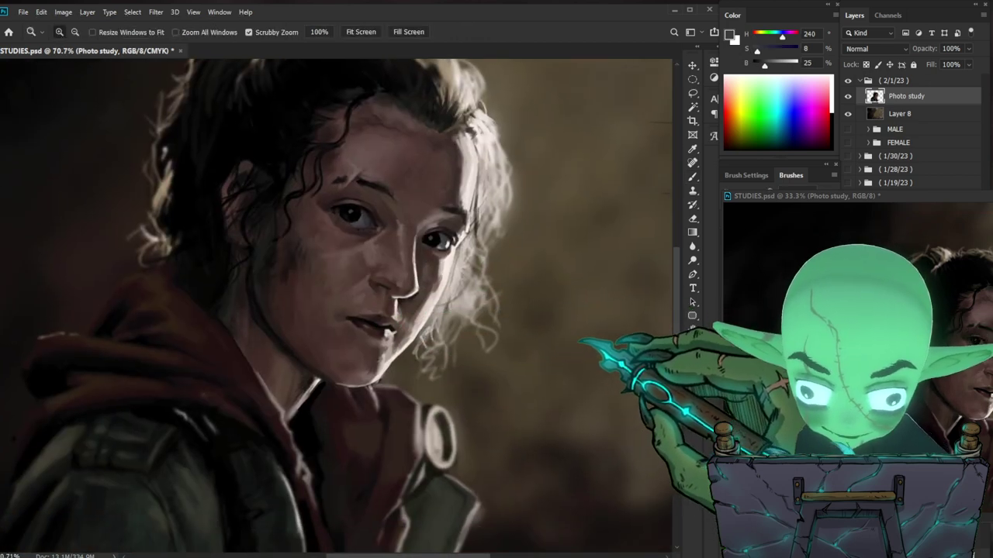
{"action": "mouse_move", "coordinate": [444, 240]}
{"action": "left_mouse_down"}
{"action": "mouse_move", "coordinate": [476, 227]}
{"action": "mouse_move", "coordinate": [417, 243]}
{"action": "left_mouse_up"}
{"action": "key", "text": "b"}
{"action": "left_click", "coordinate": [428, 233], "text": "alt"}
{"action": "left_click", "coordinate": [425, 232], "text": "alt"}
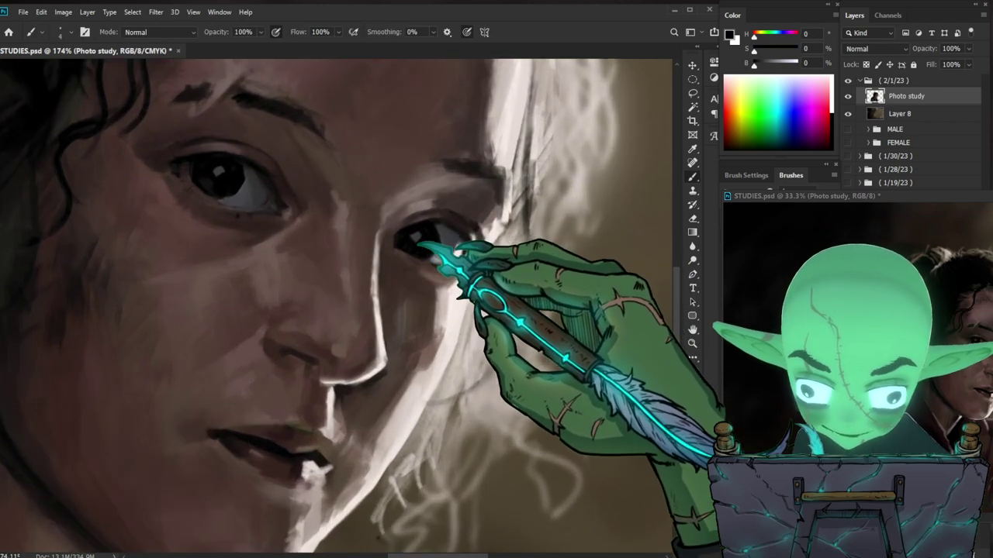
{"action": "left_click", "coordinate": [411, 231], "text": "alt"}
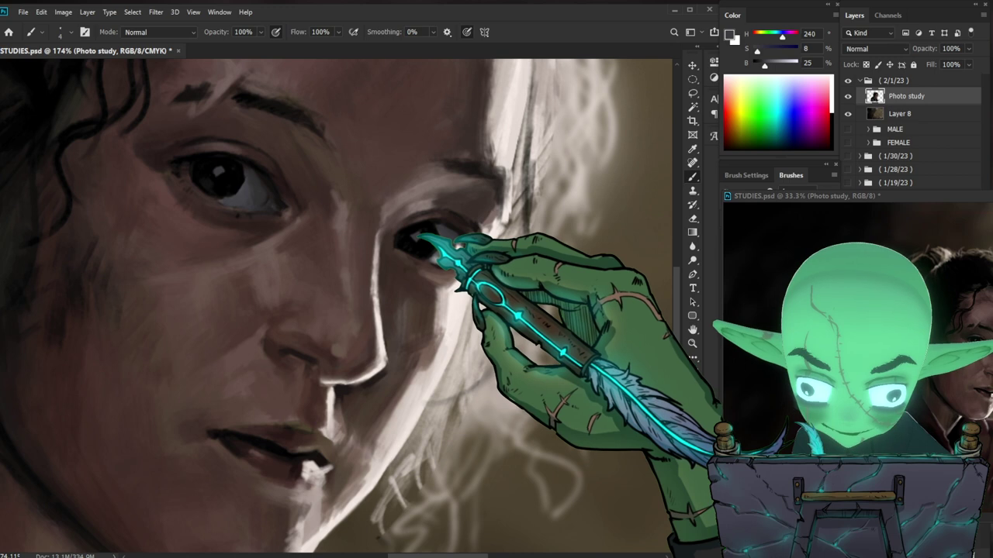
{"action": "left_click", "coordinate": [409, 232], "text": "alt"}
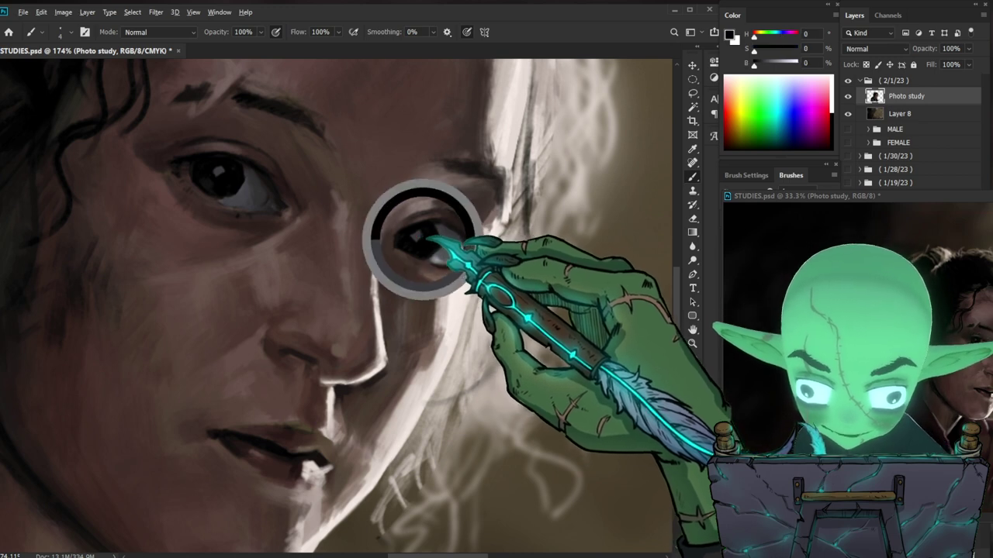
Step: Sample the near-white rim light and touch up the highlights around the eyes at 4 px
{"action": "left_click_drag", "start_coordinate": [487, 263], "coordinate": [534, 205]}
{"action": "left_click", "coordinate": [534, 200], "text": "alt"}
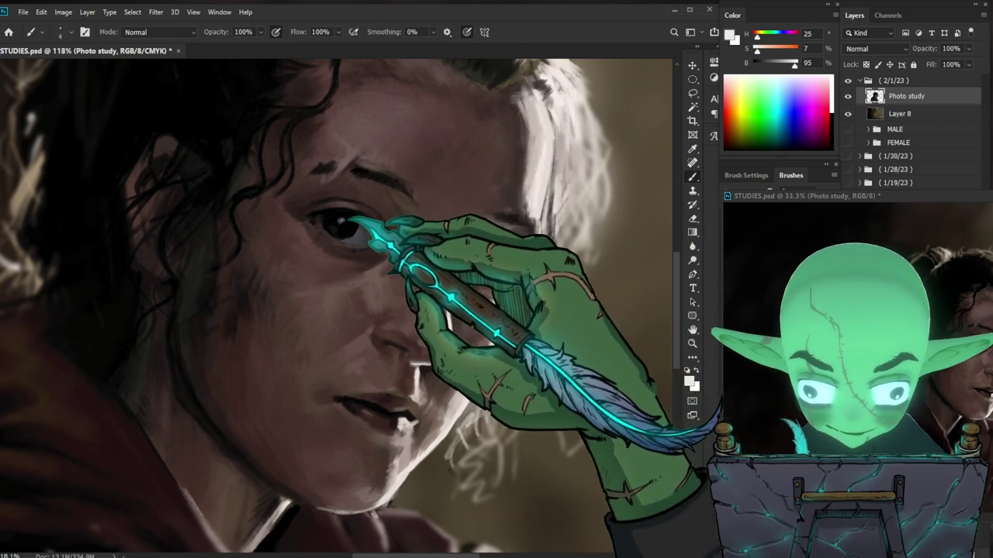
{"action": "mouse_move", "coordinate": [485, 272]}
{"action": "left_mouse_down"}
{"action": "mouse_move", "coordinate": [528, 273]}
{"action": "mouse_move", "coordinate": [342, 252]}
{"action": "left_mouse_up"}
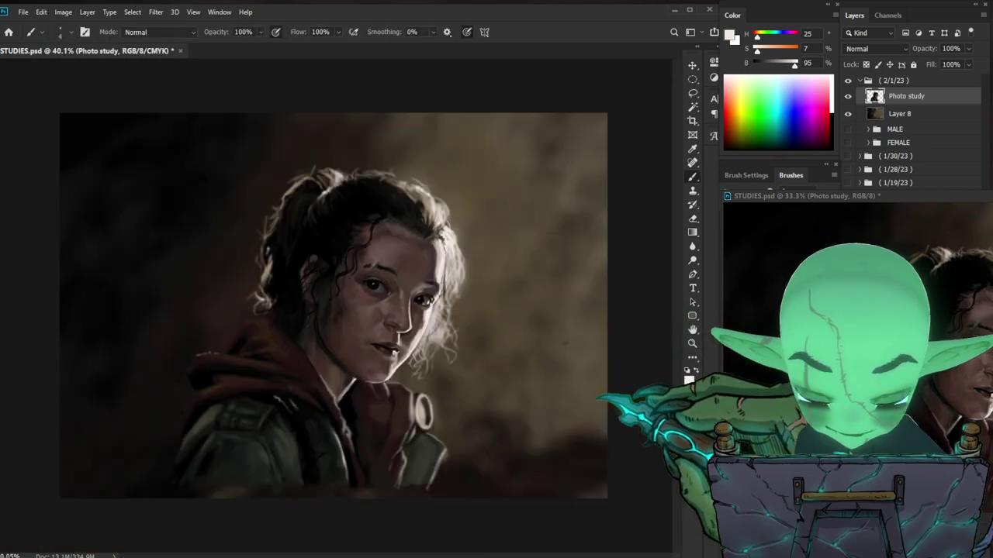
Step: Compare the face and both eyes up close with the whole portrait to judge the eye details
{"action": "left_click_drag", "start_coordinate": [341, 310], "coordinate": [438, 310]}
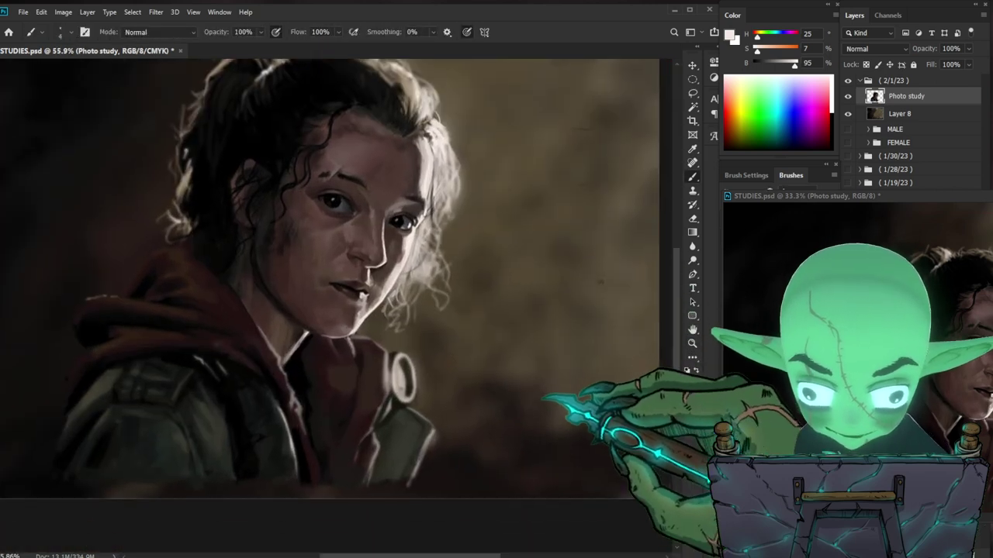
{"action": "left_click_drag", "start_coordinate": [370, 228], "coordinate": [406, 230]}
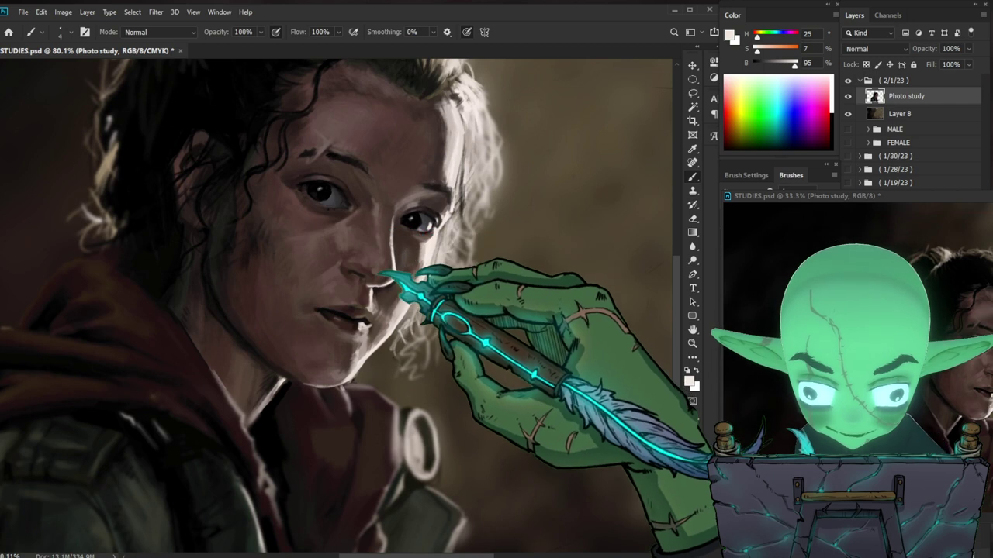
{"action": "left_click_drag", "start_coordinate": [380, 273], "coordinate": [446, 247]}
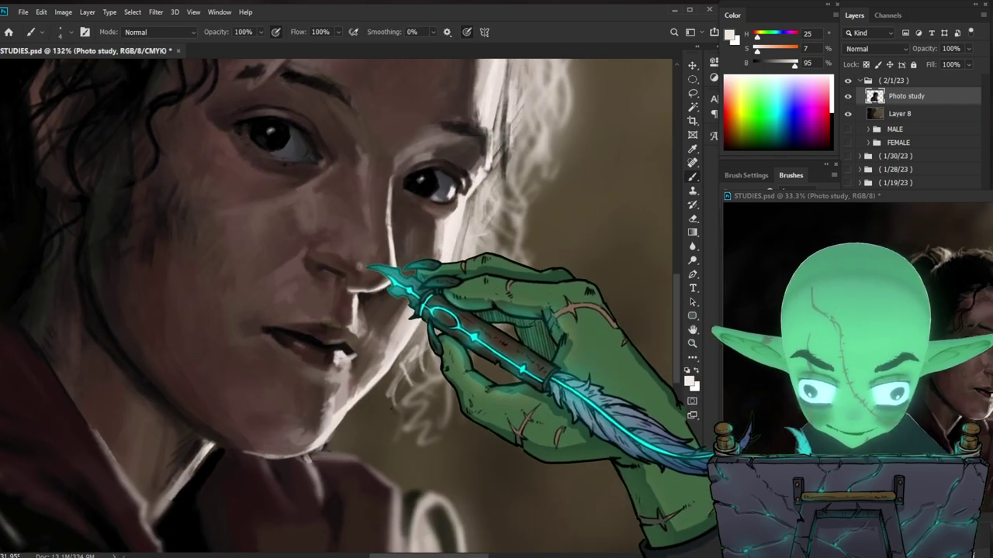
{"action": "left_click_drag", "start_coordinate": [520, 256], "coordinate": [485, 254]}
{"action": "left_click_drag", "start_coordinate": [473, 216], "coordinate": [496, 219]}
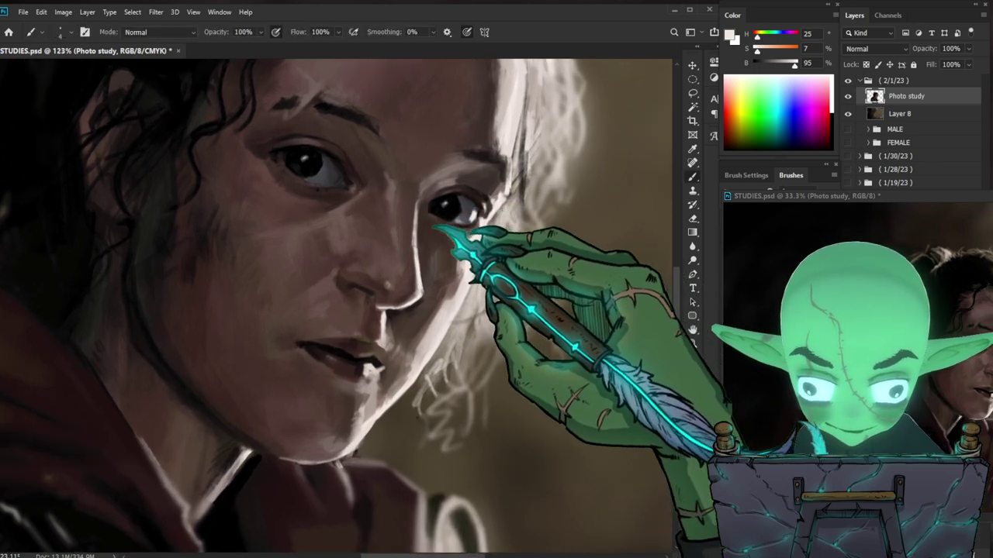
{"action": "left_click_drag", "start_coordinate": [535, 349], "coordinate": [484, 359]}
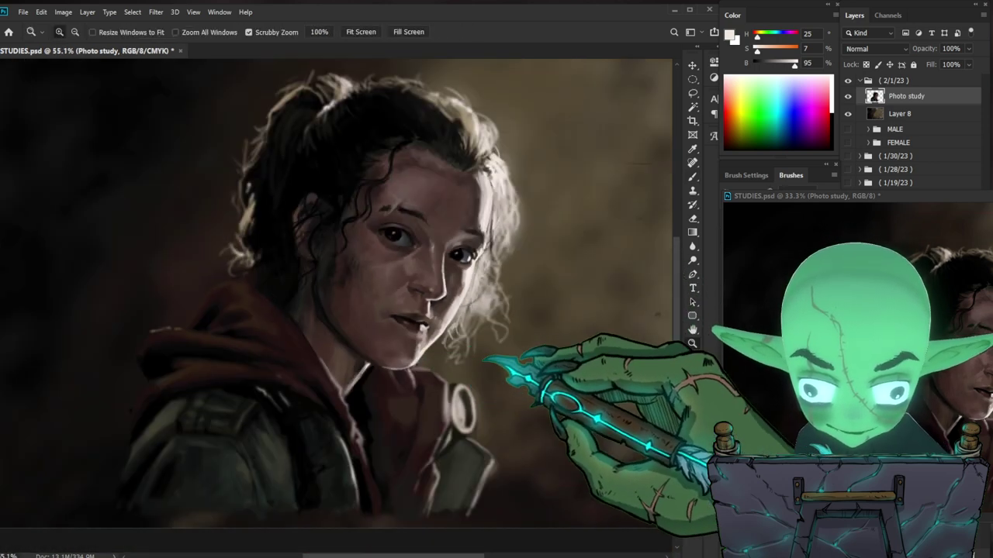
{"action": "left_click_drag", "start_coordinate": [485, 255], "coordinate": [506, 257]}
{"action": "left_click_drag", "start_coordinate": [411, 236], "coordinate": [454, 237]}
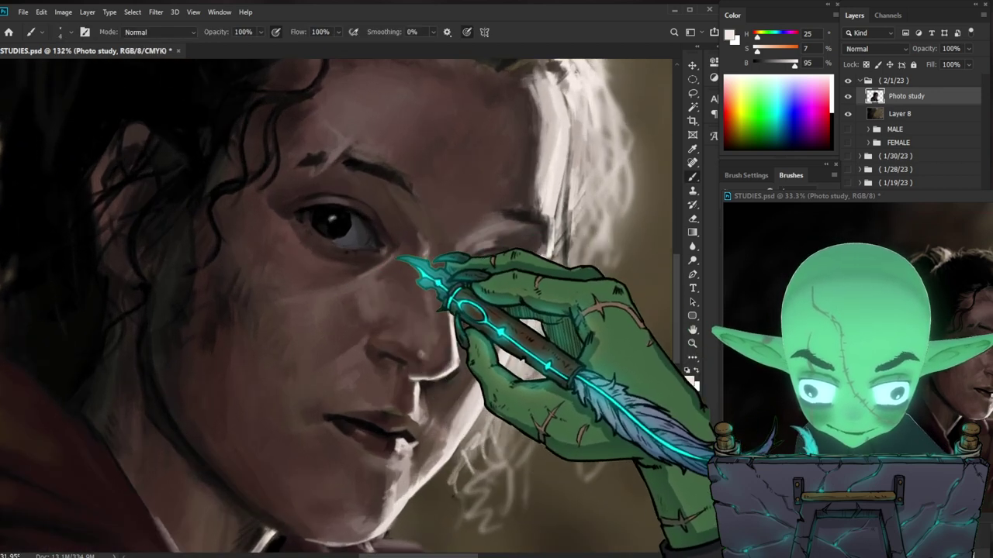
{"action": "left_click_drag", "start_coordinate": [530, 415], "coordinate": [529, 388]}
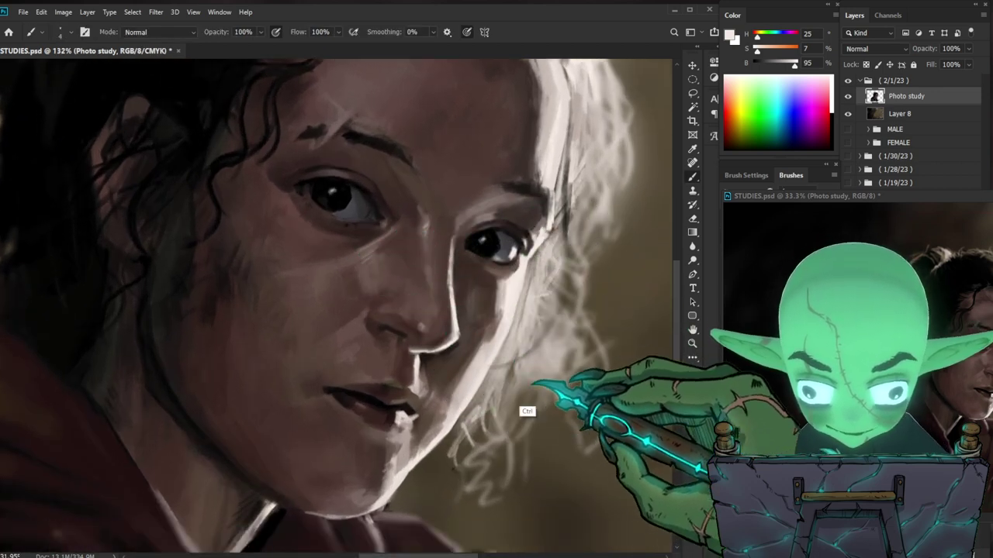
Step: Sample a brown skin tone beside the mouth and soften the skin around the lips with a 10 to 15 px brush
{"action": "left_click", "coordinate": [345, 355], "text": "alt"}
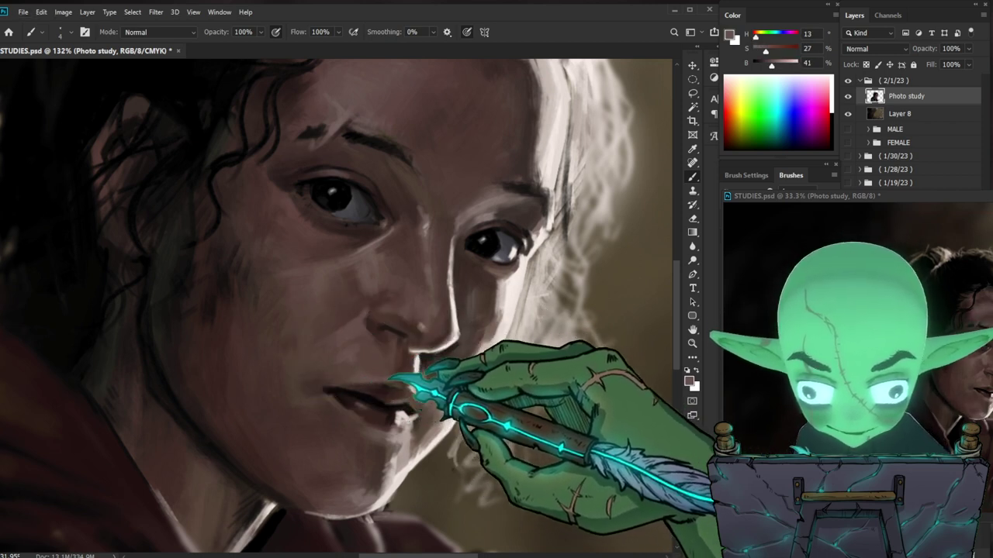
{"action": "left_click_drag", "start_coordinate": [504, 395], "coordinate": [513, 373]}
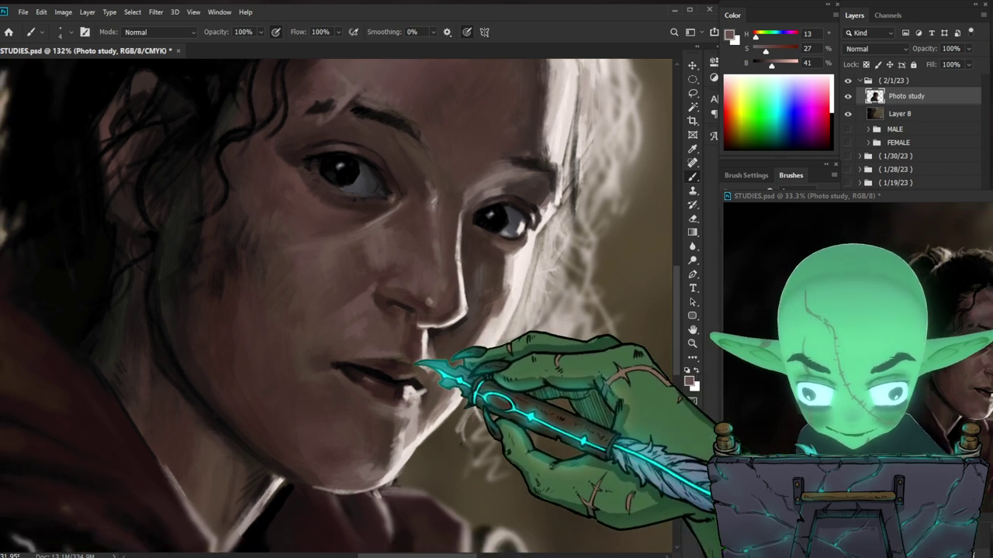
{"action": "key", "text": "period"}
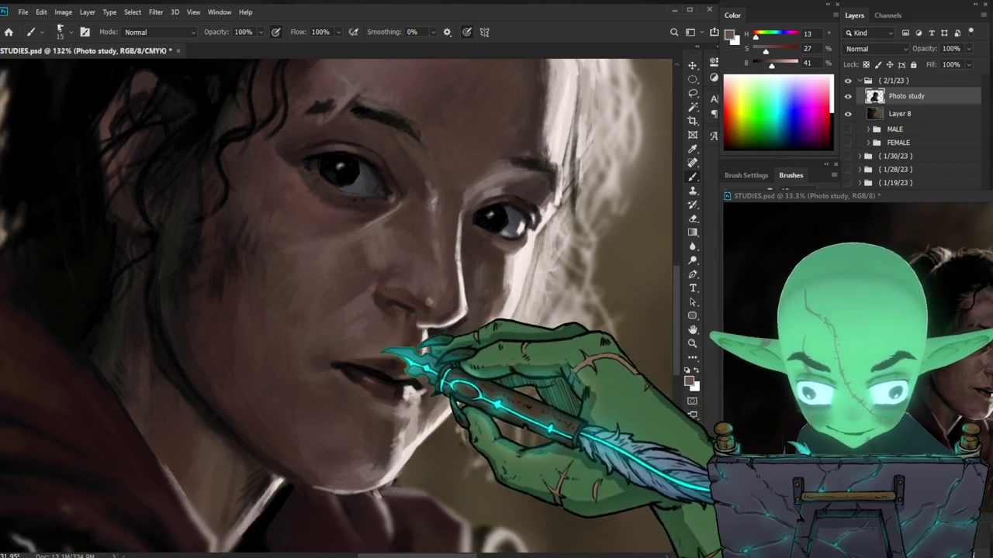
{"action": "key", "text": "ctrl+space"}
{"action": "mouse_move", "coordinate": [574, 349]}
{"action": "left_mouse_down"}
{"action": "mouse_move", "coordinate": [533, 363]}
{"action": "mouse_move", "coordinate": [552, 358]}
{"action": "mouse_move", "coordinate": [539, 367]}
{"action": "mouse_move", "coordinate": [547, 371]}
{"action": "left_mouse_up"}
{"action": "key", "text": "bracketleft"}
{"action": "key", "text": "bracketleft"}
{"action": "key", "text": "ctrl+space"}
{"action": "key", "text": "ctrl+space"}
{"action": "mouse_move", "coordinate": [407, 368]}
{"action": "left_mouse_down"}
{"action": "mouse_move", "coordinate": [401, 350]}
{"action": "mouse_move", "coordinate": [392, 360]}
{"action": "left_mouse_up"}
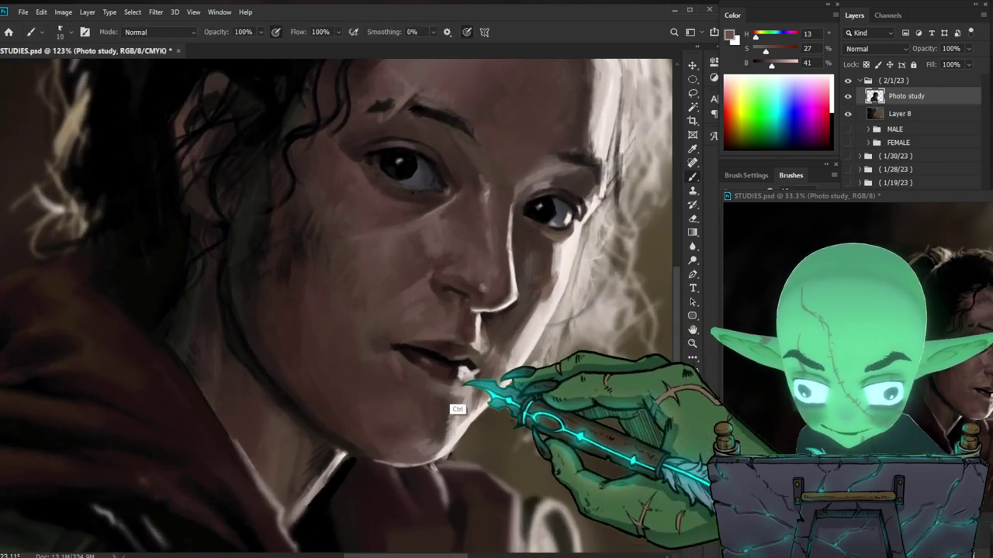
Step: Sample a darker brown near the mouth corner and shade the area under the lower lip, enlarging the brush to 25 px
{"action": "left_click", "coordinate": [372, 358], "text": "alt"}
{"action": "key", "text": "bracketright"}
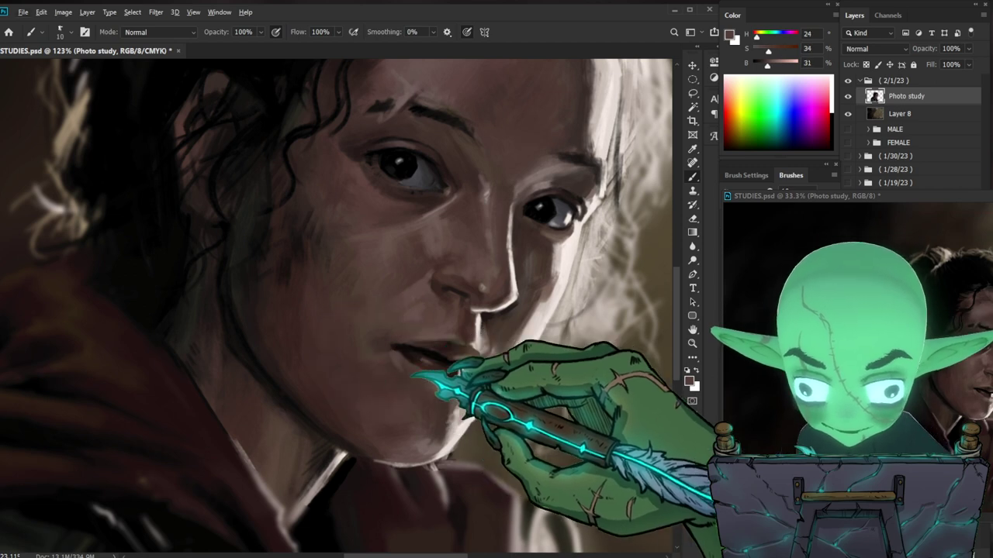
{"action": "left_click_drag", "start_coordinate": [394, 357], "coordinate": [398, 360]}
{"action": "key", "text": "bracketright"}
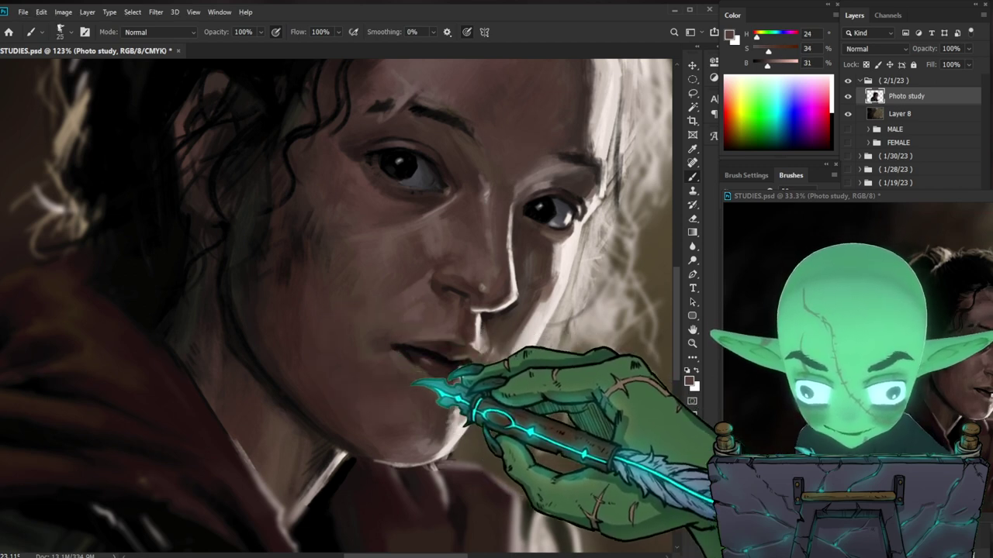
{"action": "key", "text": "bracketright"}
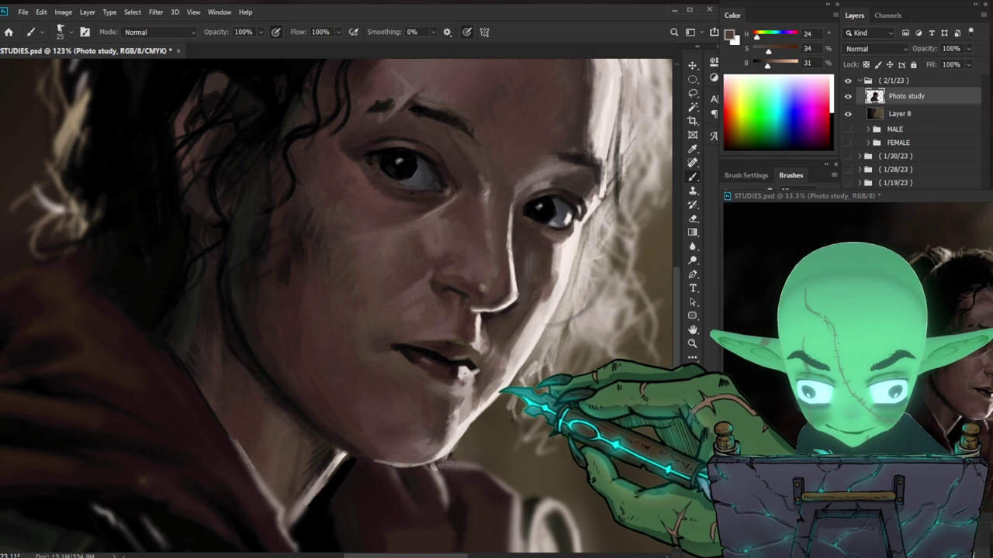
{"action": "key", "text": "bracketright"}
{"action": "key", "text": "alt"}
Step: Sample brown tones from the chin and blend the shadows along the chin and its lower edge at 9 px
{"action": "left_click", "coordinate": [457, 411], "text": "alt"}
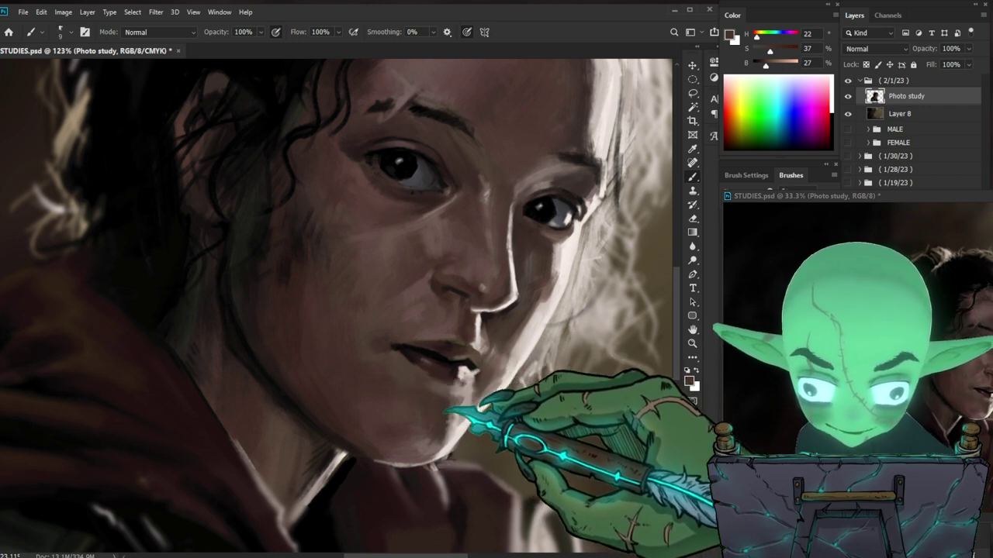
{"action": "left_click_drag", "start_coordinate": [511, 405], "coordinate": [454, 406]}
{"action": "left_click_drag", "start_coordinate": [577, 463], "coordinate": [548, 433]}
{"action": "left_click_drag", "start_coordinate": [456, 375], "coordinate": [489, 371]}
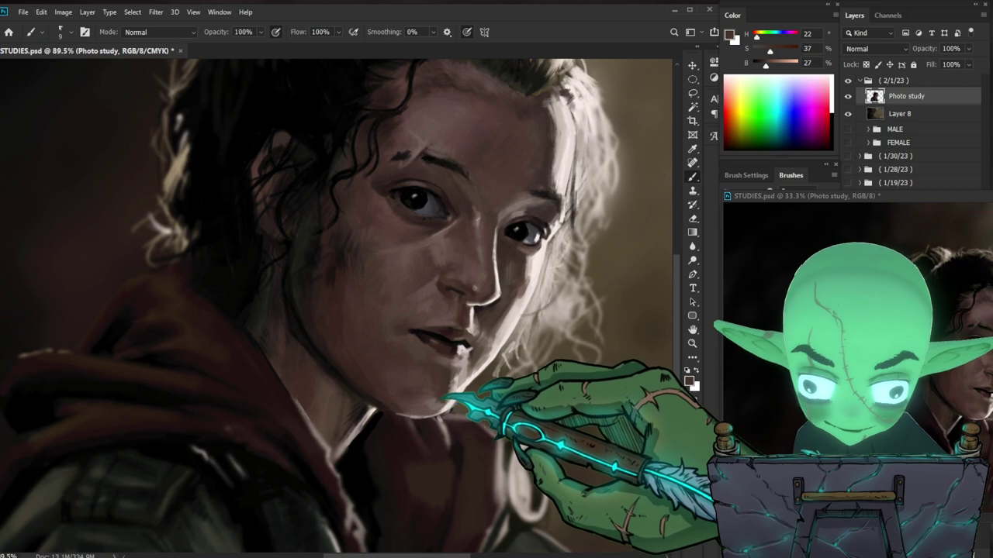
{"action": "left_click", "coordinate": [421, 417], "text": "alt"}
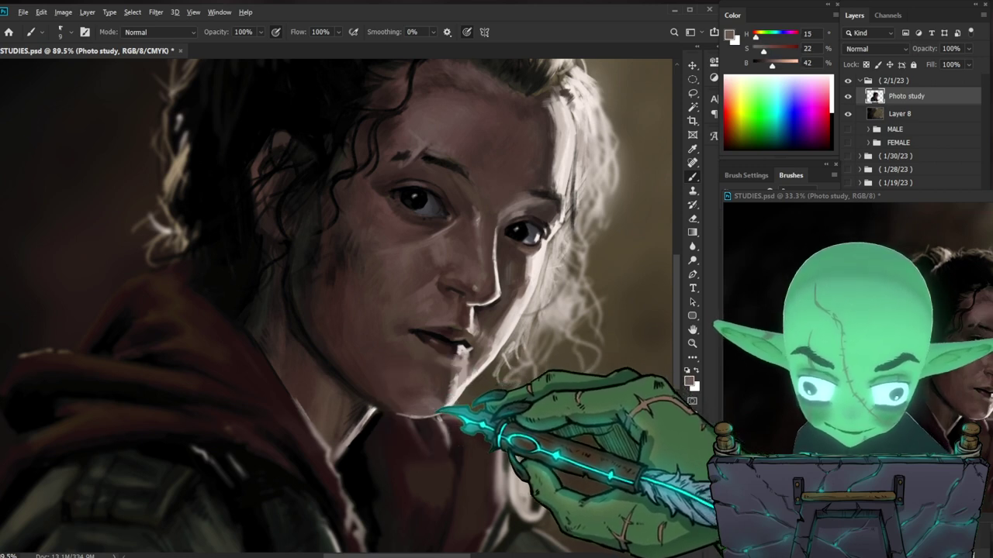
{"action": "left_click", "coordinate": [415, 407], "text": "alt"}
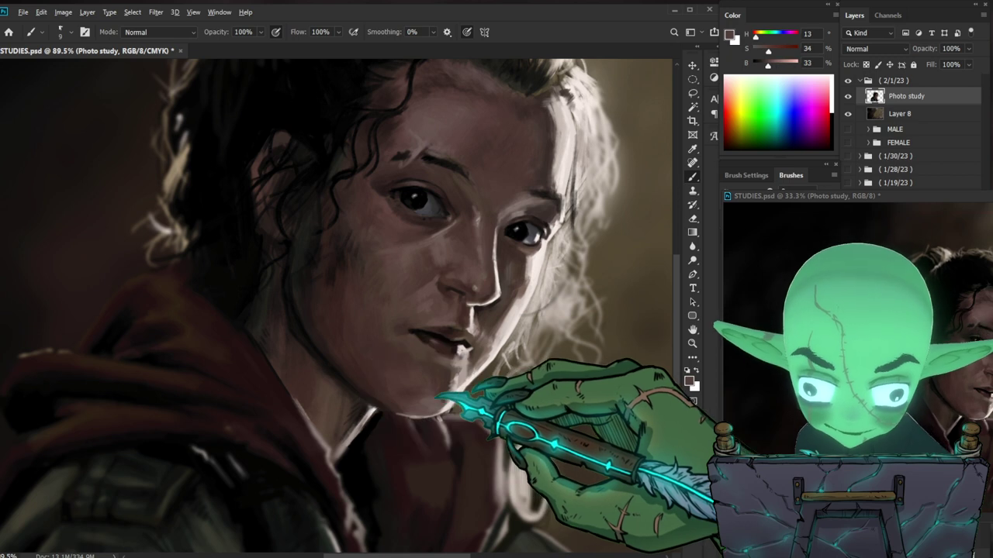
{"action": "left_click_drag", "start_coordinate": [496, 389], "coordinate": [460, 397]}
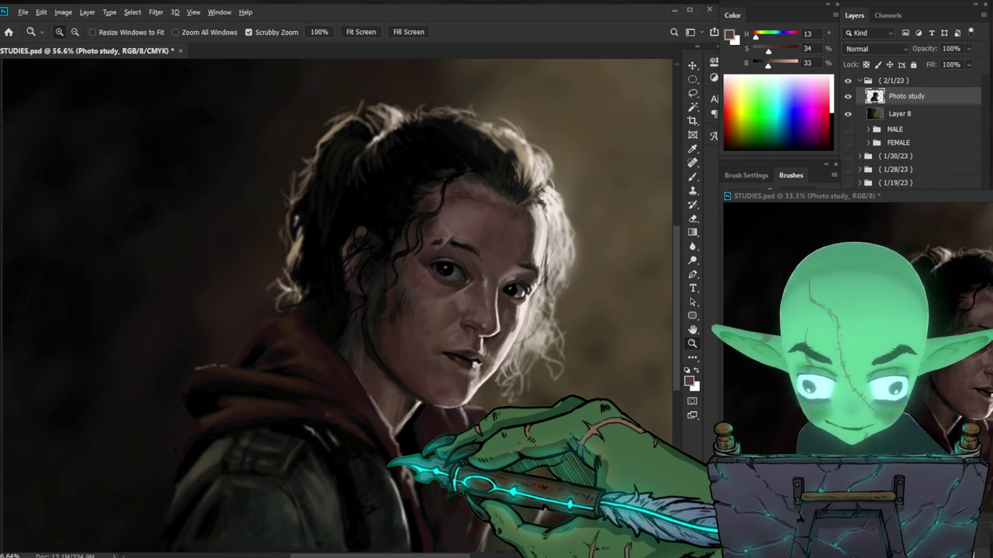
{"action": "left_click_drag", "start_coordinate": [501, 354], "coordinate": [536, 340]}
Step: Sample the pale rim light on the cheek and touch up the lit edge of the cheek and jaw at 15 px
{"action": "left_click", "coordinate": [496, 355], "text": "alt"}
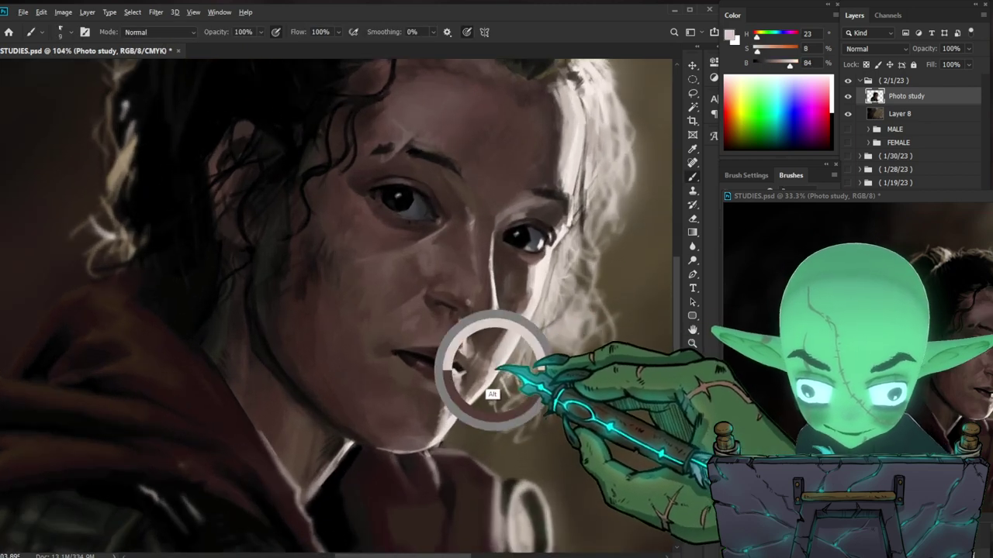
{"action": "key", "text": "bracketright"}
{"action": "key", "text": "bracketright"}
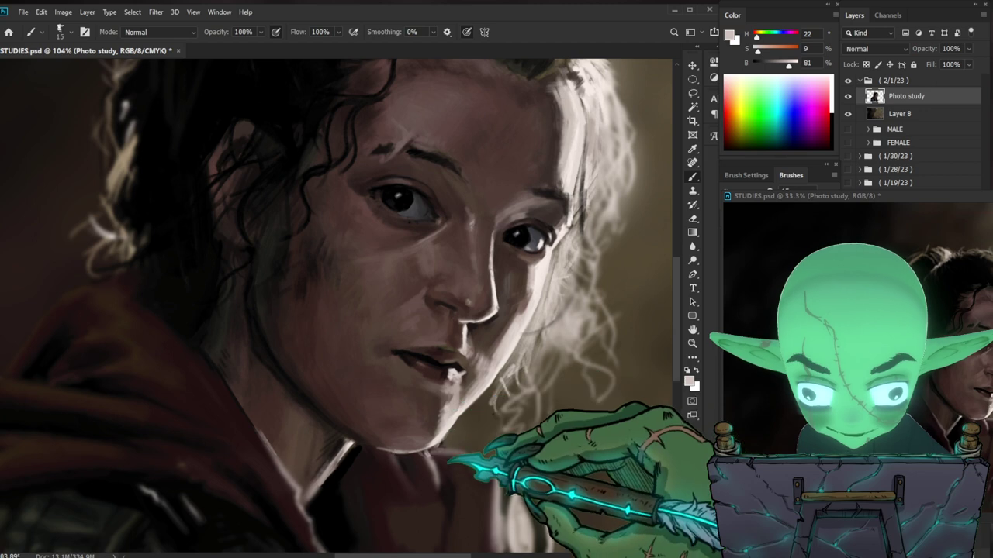
{"action": "left_click_drag", "start_coordinate": [606, 403], "coordinate": [561, 345]}
{"action": "left_click_drag", "start_coordinate": [643, 353], "coordinate": [614, 350]}
{"action": "left_click_drag", "start_coordinate": [562, 424], "coordinate": [581, 422]}
{"action": "mouse_move", "coordinate": [636, 377]}
{"action": "left_mouse_down"}
{"action": "mouse_move", "coordinate": [581, 377]}
{"action": "mouse_move", "coordinate": [617, 377]}
{"action": "left_mouse_up"}
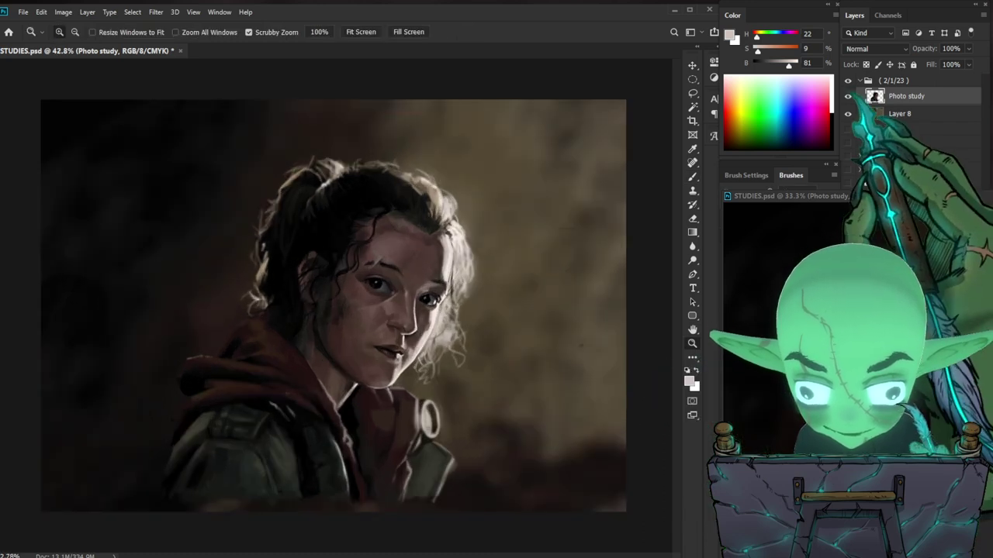
Step: Set the eraser to 250 px, then lasso the background around the figure on the Photo study layer, clear it and deselect
{"action": "key", "text": "e"}
{"action": "key", "text": "bracketright"}
{"action": "key", "text": "bracketright"}
{"action": "key", "text": "bracketright"}
{"action": "key", "text": "bracketright"}
{"action": "key", "text": "bracketright"}
{"action": "key", "text": "bracketright"}
{"action": "key", "text": "bracketright"}
{"action": "key", "text": "bracketright"}
{"action": "key", "text": "bracketright"}
{"action": "key", "text": "bracketright"}
{"action": "key", "text": "bracketright"}
{"action": "key", "text": "bracketright"}
{"action": "key", "text": "bracketright"}
{"action": "key", "text": "bracketright"}
{"action": "key", "text": "bracketright"}
{"action": "key", "text": "bracketright"}
{"action": "key", "text": "bracketright"}
{"action": "key", "text": "bracketright"}
{"action": "key", "text": "bracketright"}
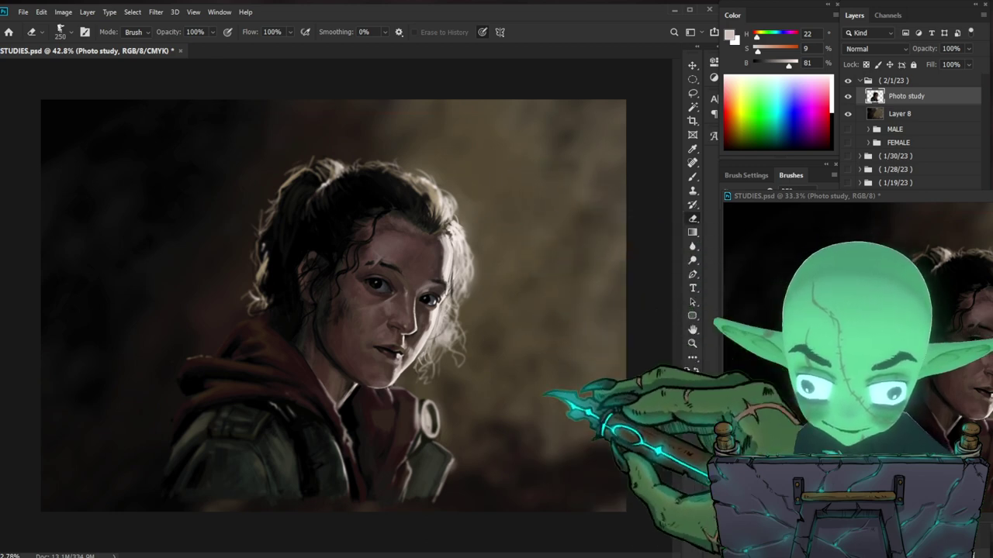
{"action": "key", "text": "l"}
{"action": "mouse_move", "coordinate": [428, 512]}
{"action": "left_mouse_down"}
{"action": "mouse_move", "coordinate": [471, 192]}
{"action": "mouse_move", "coordinate": [247, 213]}
{"action": "mouse_move", "coordinate": [224, 279]}
{"action": "mouse_move", "coordinate": [94, 510]}
{"action": "mouse_move", "coordinate": [108, 143]}
{"action": "mouse_move", "coordinate": [620, 311]}
{"action": "mouse_move", "coordinate": [543, 508]}
{"action": "left_mouse_up"}
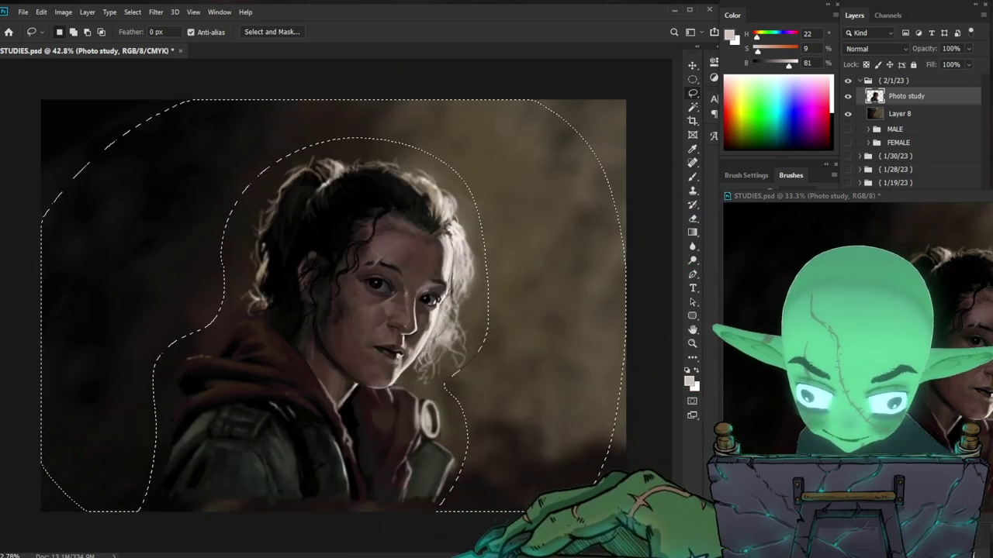
{"action": "key", "text": "ctrl+d"}
Step: Reduce the eraser to 70 px and clean up the stray glow left around the figure
{"action": "key", "text": "e"}
{"action": "key", "text": "bracketleft"}
{"action": "key", "text": "bracketleft"}
{"action": "key", "text": "bracketleft"}
{"action": "key", "text": "bracketleft"}
{"action": "key", "text": "bracketleft"}
{"action": "key", "text": "bracketleft"}
{"action": "key", "text": "bracketleft"}
{"action": "key", "text": "bracketleft"}
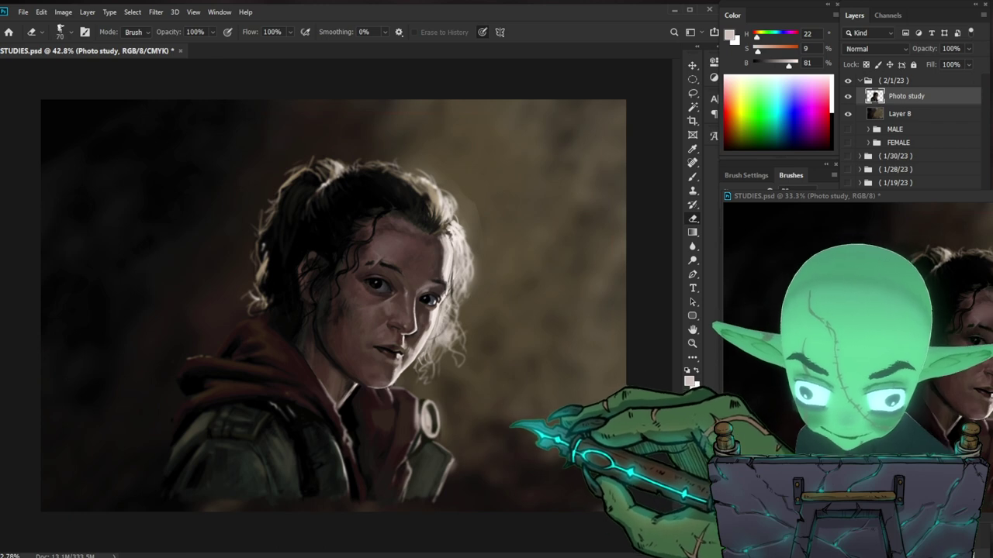
{"action": "key", "text": "b"}
{"action": "left_click_drag", "start_coordinate": [437, 224], "coordinate": [490, 226]}
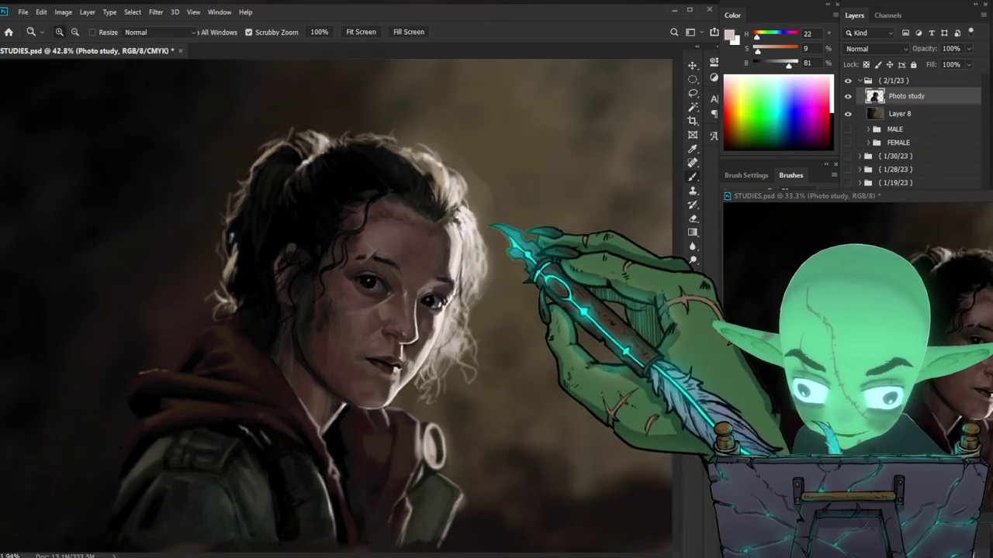
{"action": "key", "text": "alt+e"}
{"action": "key", "text": "Escape"}
{"action": "key", "text": "e"}
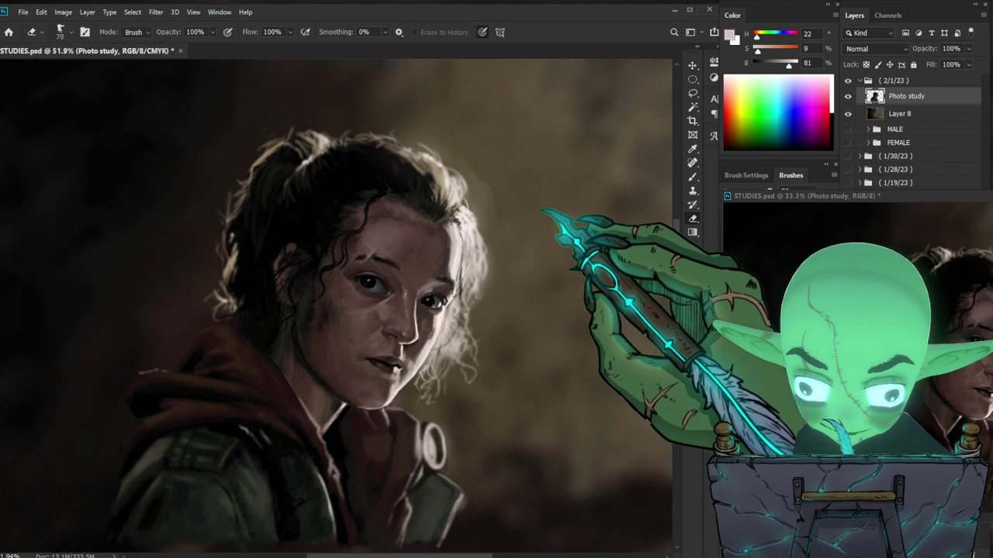
Step: Fade the remaining glow edge beside the hair and jacket with a soft eraser, going from 175 to 80 px
{"action": "key", "text": "b"}
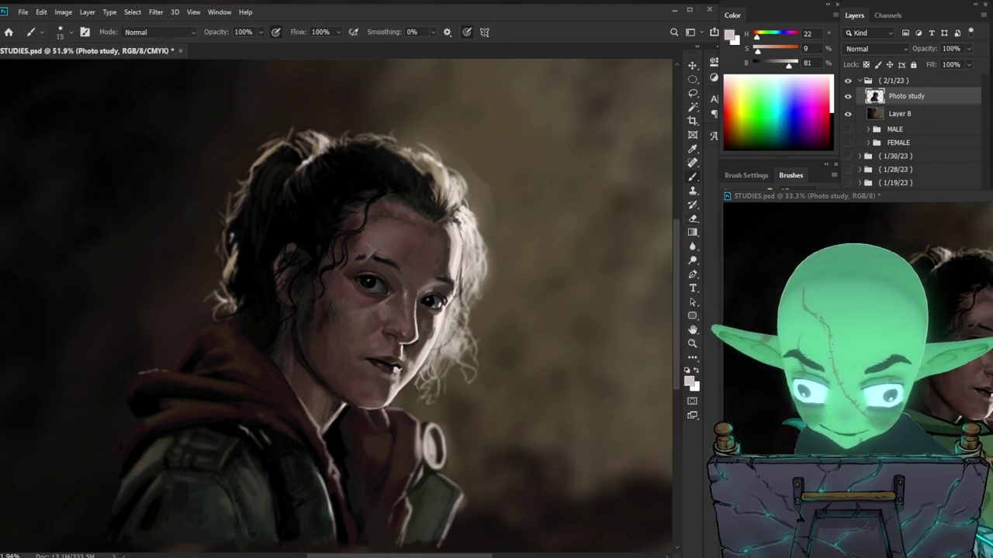
{"action": "key", "text": "e"}
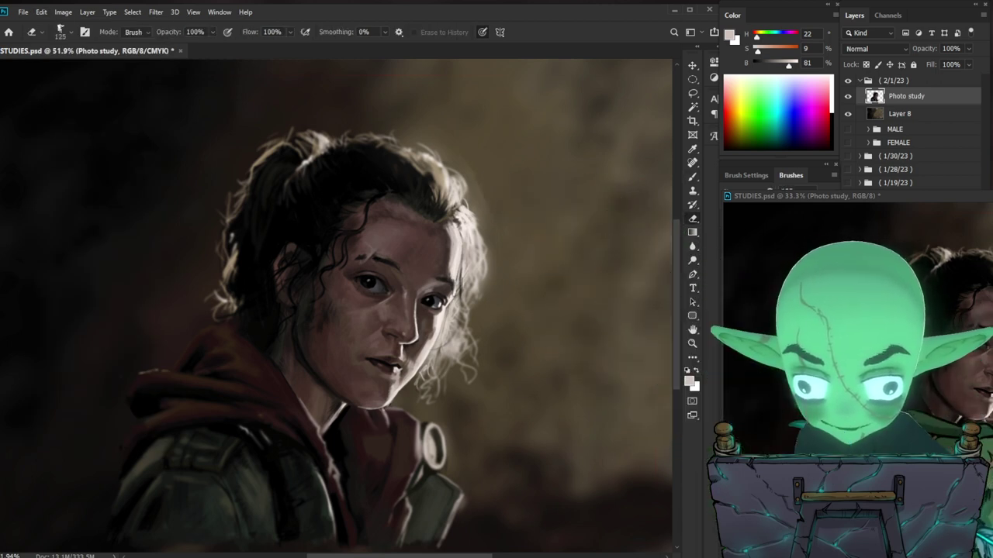
{"action": "key", "text": "bracketleft"}
{"action": "key", "text": "bracketleft"}
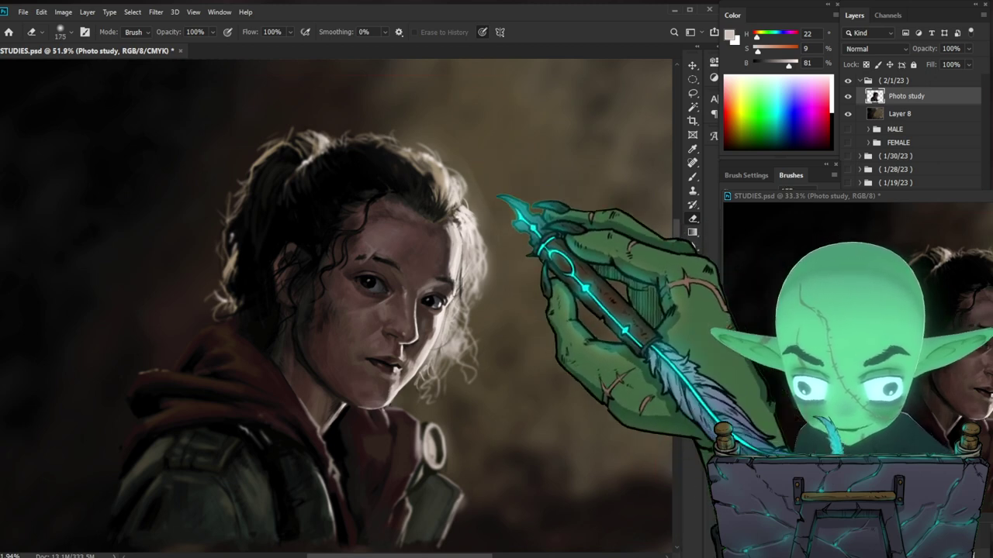
{"action": "key", "text": "bracketleft"}
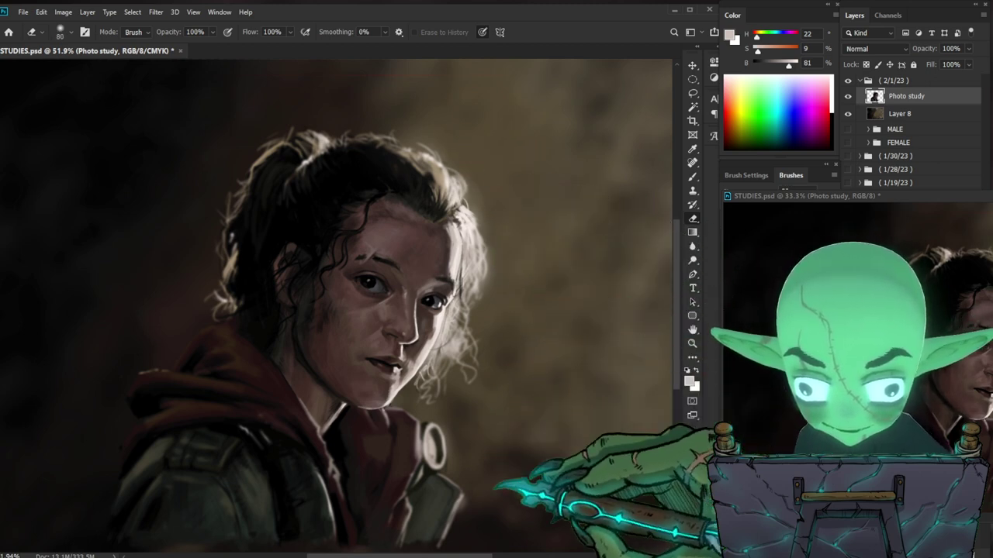
{"action": "scroll", "coordinate": [334, 294], "scroll_direction": "down", "scroll_amount": 3}
Step: Sample the near-white rim light and brush a soft glow along the jacket's lit edge at 80 px
{"action": "key", "text": "b"}
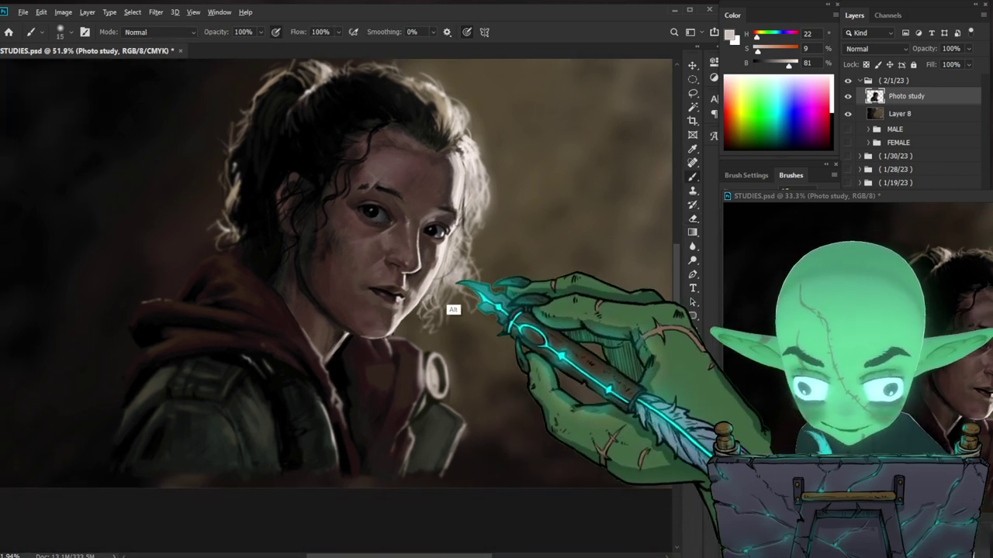
{"action": "left_click", "coordinate": [432, 283], "text": "alt"}
{"action": "left_click_drag", "start_coordinate": [434, 281], "coordinate": [428, 282]}
{"action": "key", "text": "bracketright"}
{"action": "key", "text": "bracketright"}
{"action": "key", "text": "bracketright"}
{"action": "key", "text": "bracketright"}
{"action": "key", "text": "bracketright"}
{"action": "key", "text": "bracketright"}
{"action": "key", "text": "bracketright"}
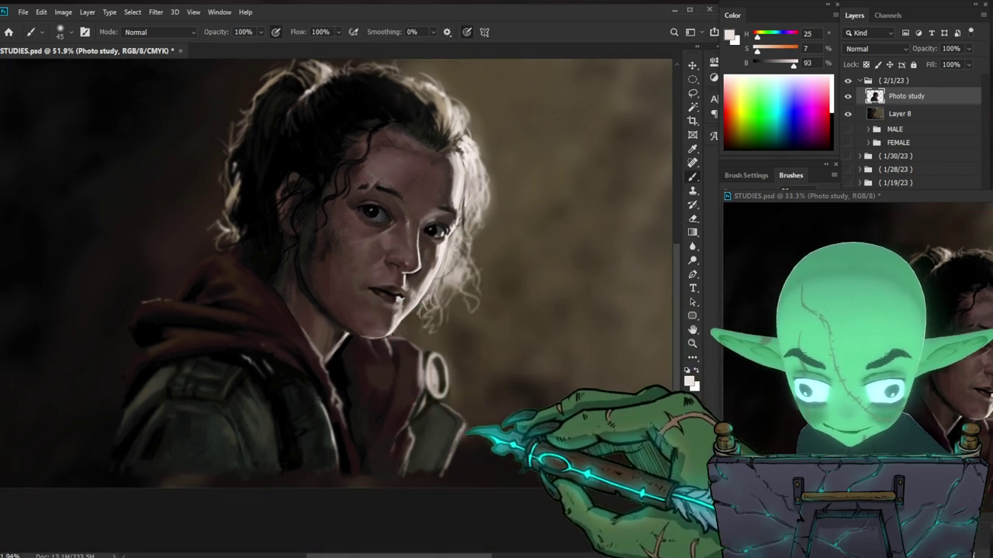
{"action": "key", "text": "bracketright"}
{"action": "key", "text": "bracketright"}
{"action": "key", "text": "bracketright"}
{"action": "mouse_move", "coordinate": [456, 458]}
{"action": "left_mouse_down"}
{"action": "mouse_move", "coordinate": [467, 429]}
{"action": "mouse_move", "coordinate": [453, 414]}
{"action": "left_mouse_up"}
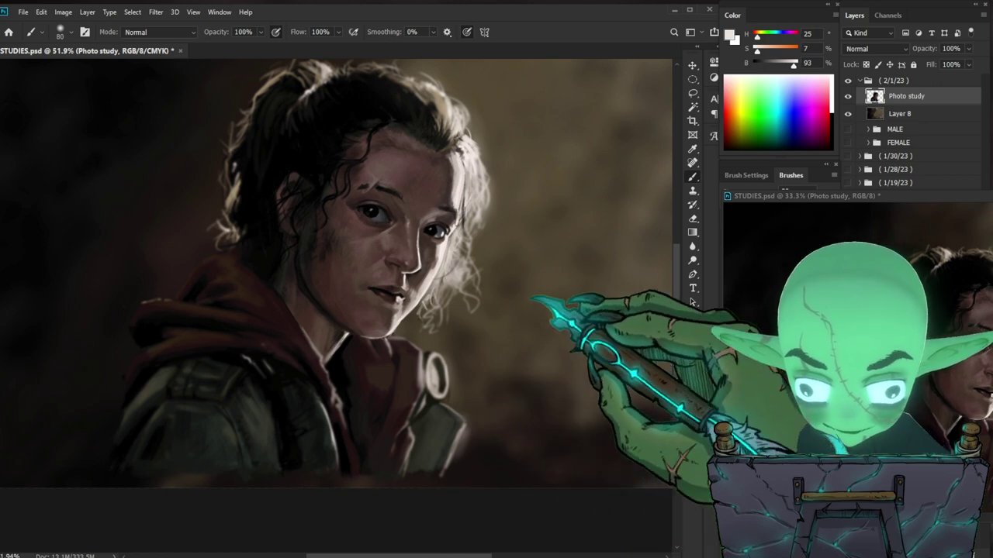
Step: Enlarge the brush from 80 px to 100 and 300 px and brush a soft near-white glow behind the hair
{"action": "left_click_drag", "start_coordinate": [435, 287], "coordinate": [453, 359]}
{"action": "left_click_drag", "start_coordinate": [350, 372], "coordinate": [350, 378]}
{"action": "key", "text": "bracketright"}
{"action": "key", "text": "bracketright"}
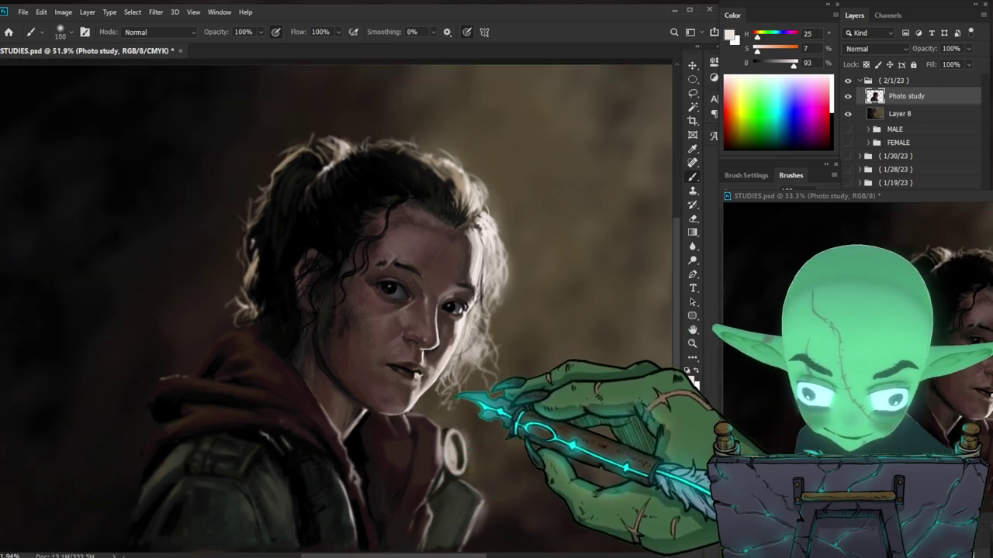
{"action": "key", "text": "bracketright"}
{"action": "key", "text": "bracketright"}
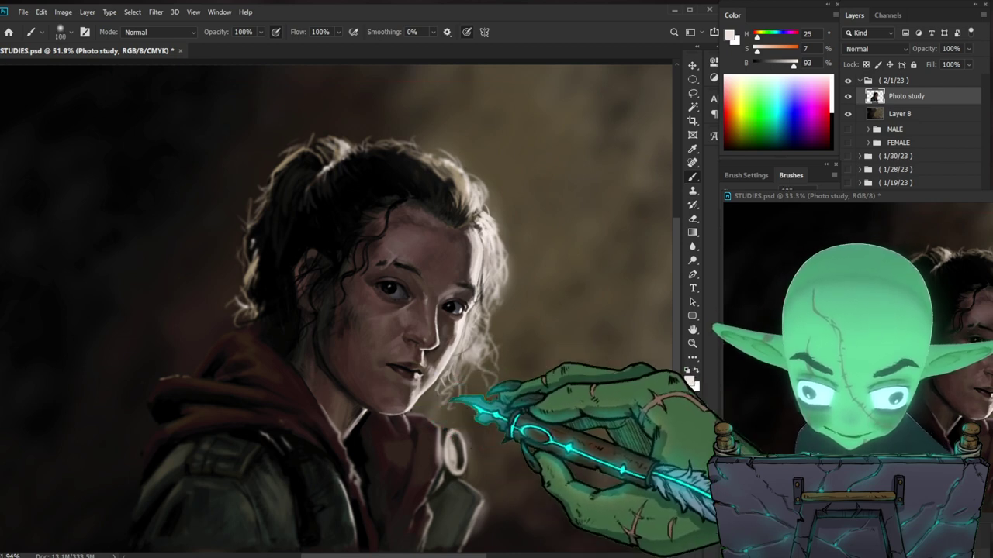
{"action": "key", "text": "bracketright"}
{"action": "key", "text": "bracketright"}
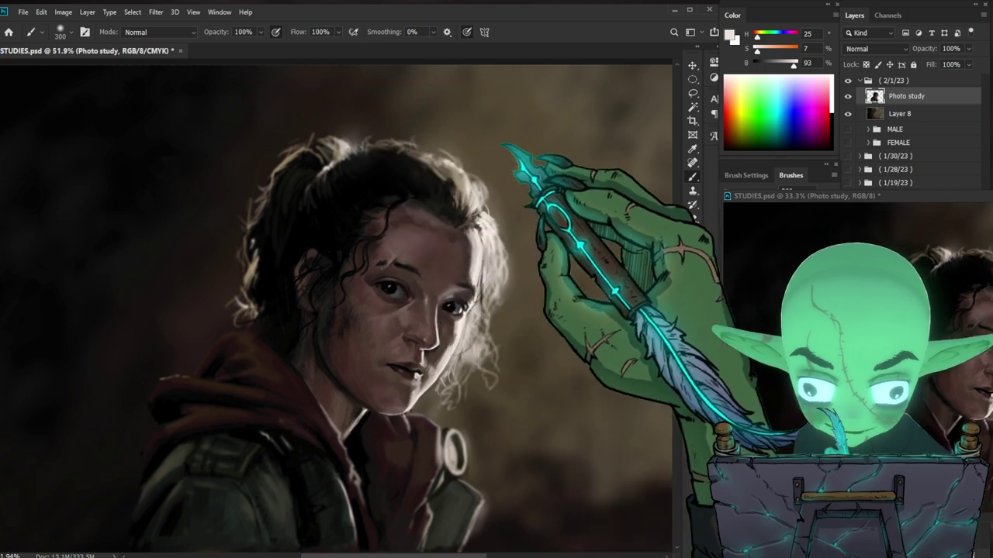
Step: Vary the brush between 90 and 125 px and strengthen the soft rim-light glow around the crown and back of the hair
{"action": "key", "text": "bracketright"}
{"action": "key", "text": "bracketright"}
{"action": "key", "text": "bracketright"}
{"action": "key", "text": "bracketleft"}
{"action": "key", "text": "bracketleft"}
{"action": "key", "text": "bracketleft"}
{"action": "key", "text": "bracketleft"}
{"action": "key", "text": "bracketleft"}
{"action": "key", "text": "bracketleft"}
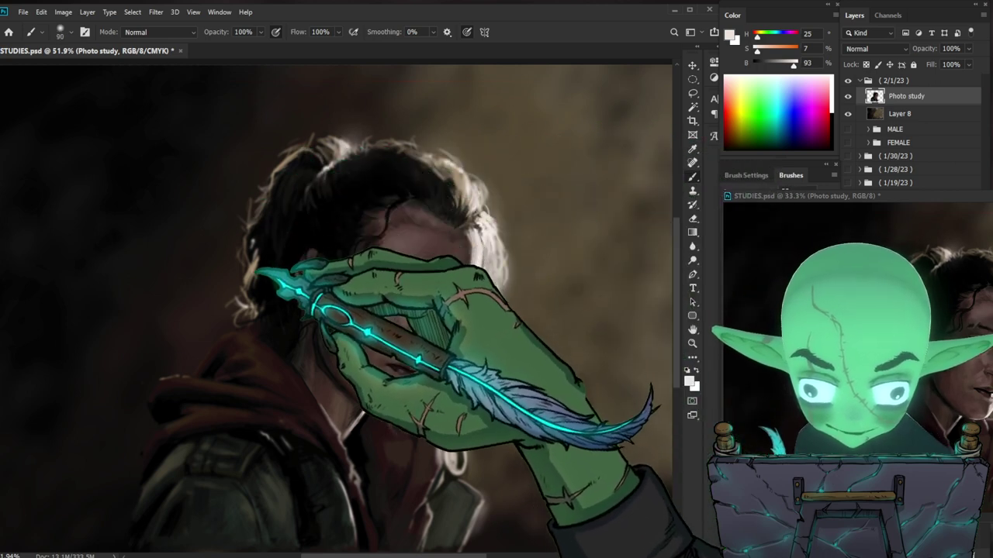
{"action": "key", "text": "bracketright"}
{"action": "key", "text": "bracketright"}
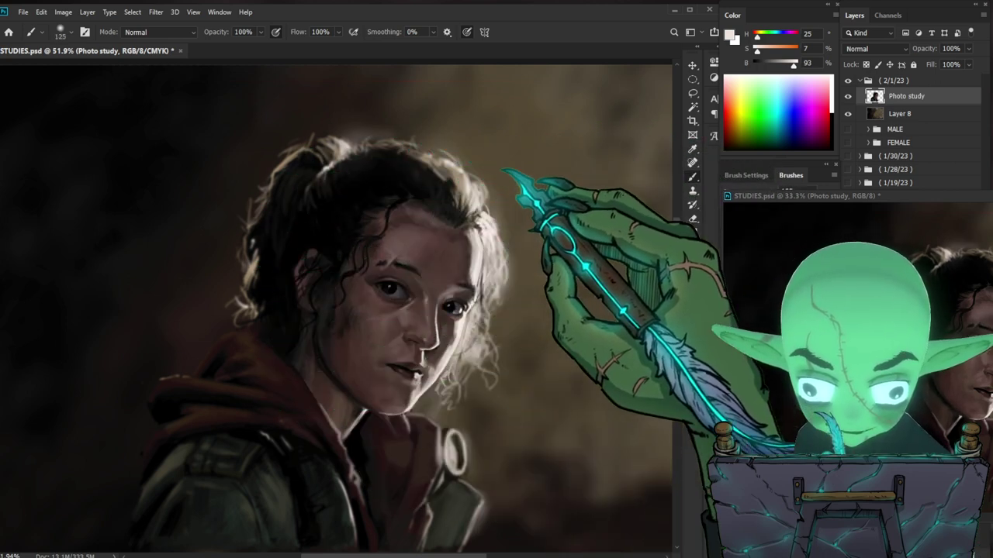
Step: Examine the whole portrait from a distance and closer up to judge the rim-light glow against the background
{"action": "scroll", "coordinate": [334, 306], "scroll_direction": "down", "scroll_amount": 5}
{"action": "key", "text": "z"}
{"action": "left_click_drag", "start_coordinate": [333, 307], "coordinate": [411, 311]}
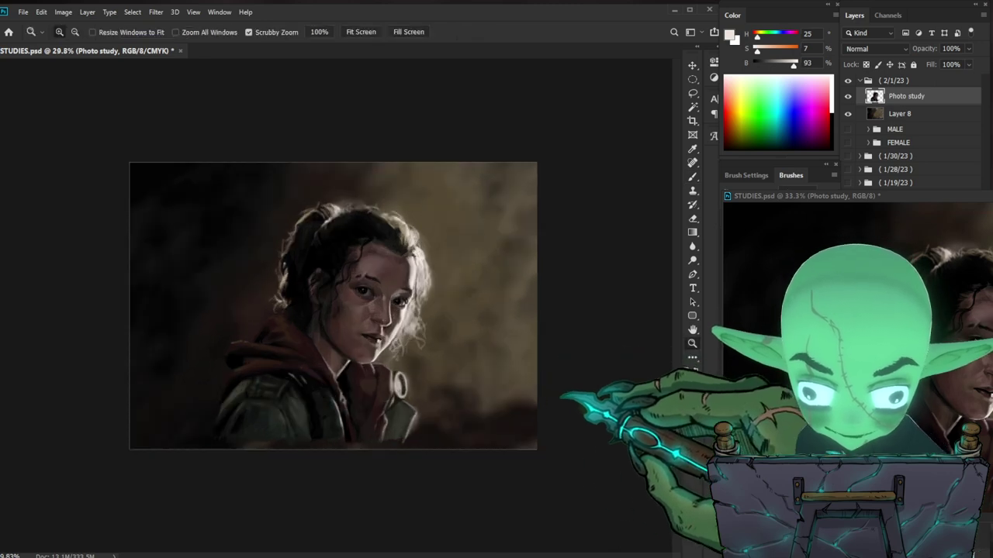
{"action": "scroll", "coordinate": [333, 306], "scroll_direction": "down", "scroll_amount": 6}
{"action": "scroll", "coordinate": [333, 306], "scroll_direction": "up", "scroll_amount": 6}
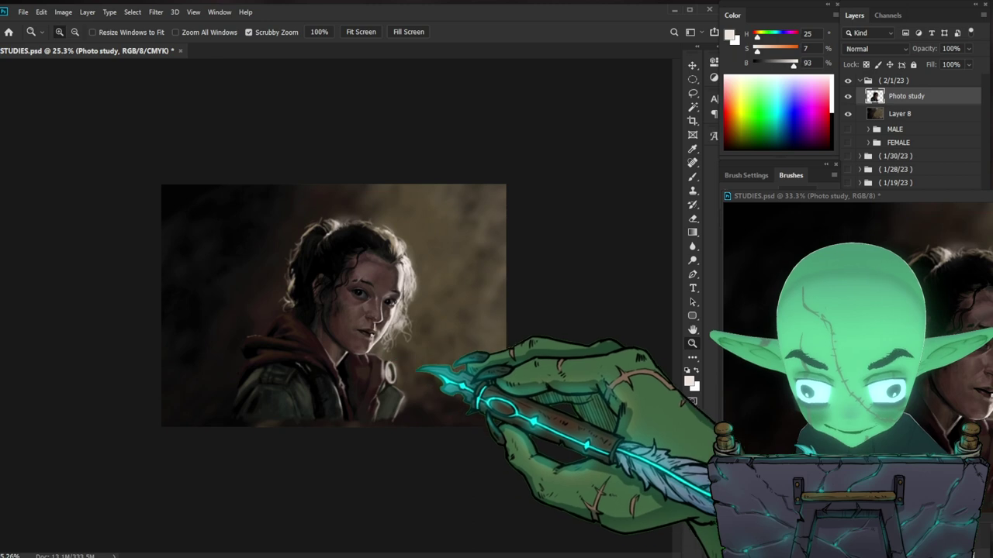
{"action": "scroll", "coordinate": [349, 318], "scroll_direction": "up", "scroll_amount": 3}
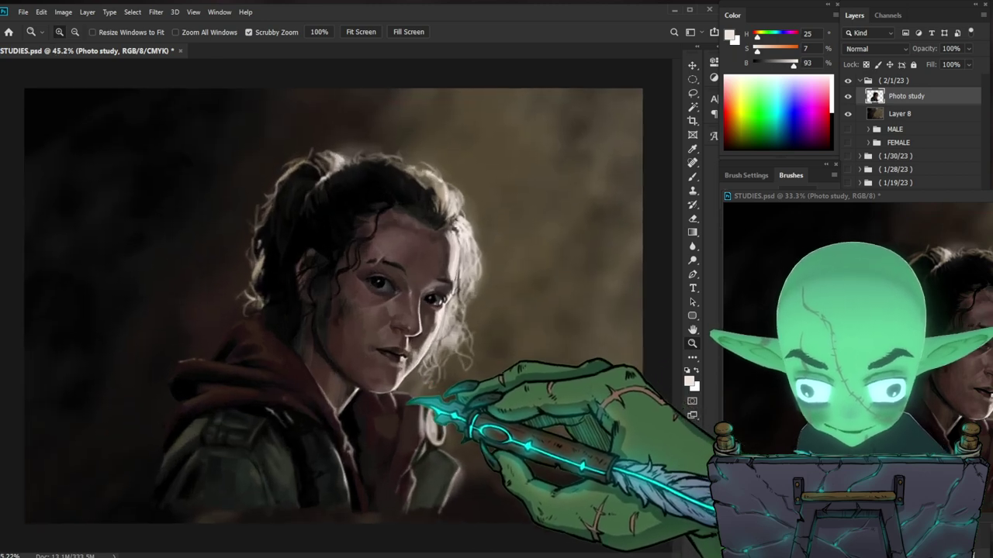
{"action": "scroll", "coordinate": [328, 308], "scroll_direction": "down", "scroll_amount": 1}
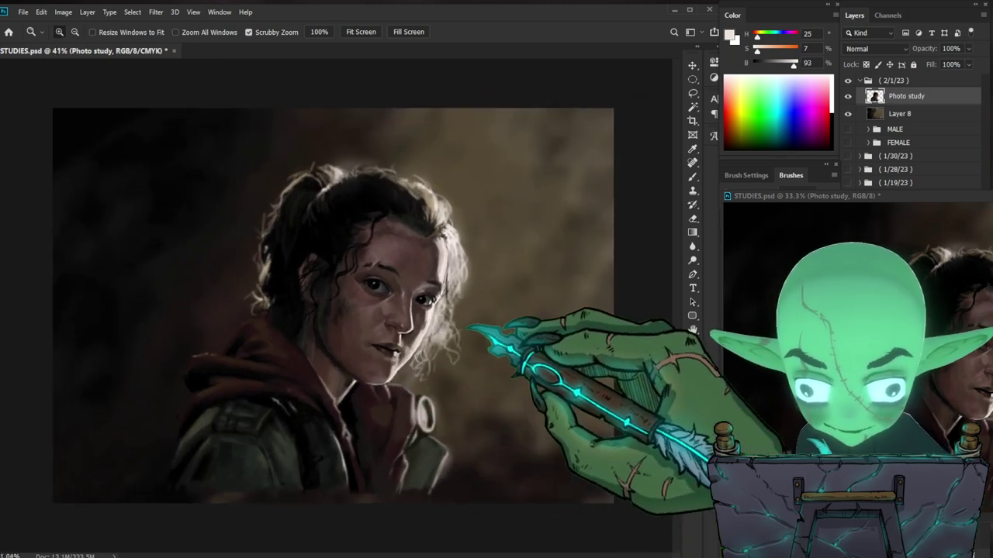
{"action": "scroll", "coordinate": [329, 307], "scroll_direction": "up", "scroll_amount": 1}
Step: Sample the dark grey-green beside the neck and soften the shadows below the ear, reducing the brush from 100 to 70 px
{"action": "key", "text": "b"}
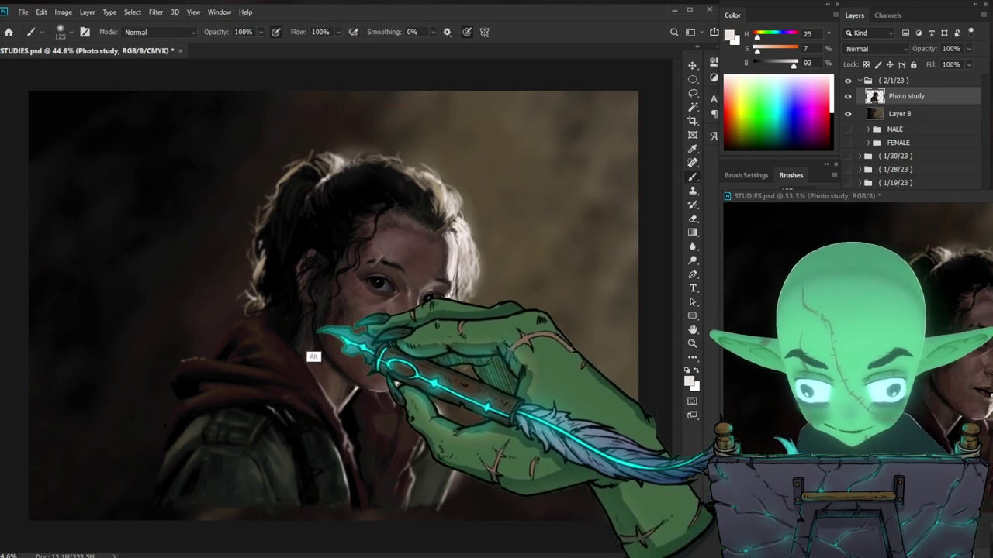
{"action": "left_click", "coordinate": [299, 321], "text": "alt"}
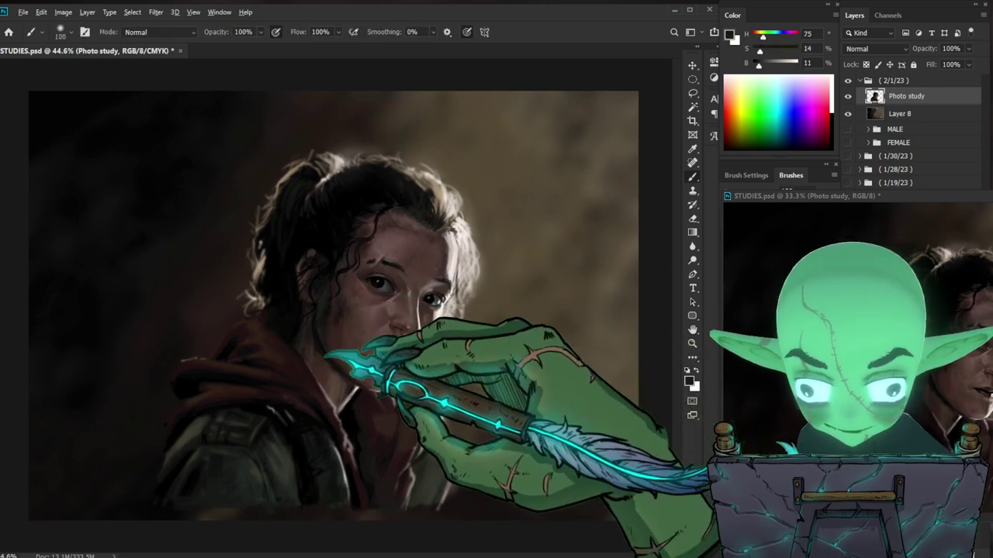
{"action": "key", "text": "bracketleft"}
{"action": "key", "text": "bracketleft"}
{"action": "key", "text": "bracketleft"}
{"action": "key", "text": "bracketleft"}
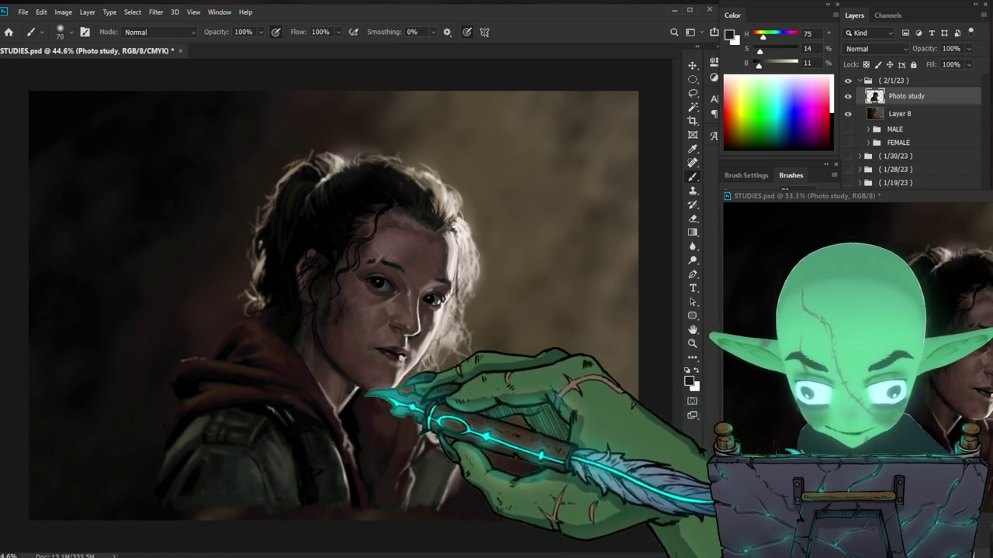
Step: Sample near-black and black tones from the hair and deepen the shadows around the ear with 45 to 90 px brushes
{"action": "left_click", "coordinate": [318, 366], "text": "alt"}
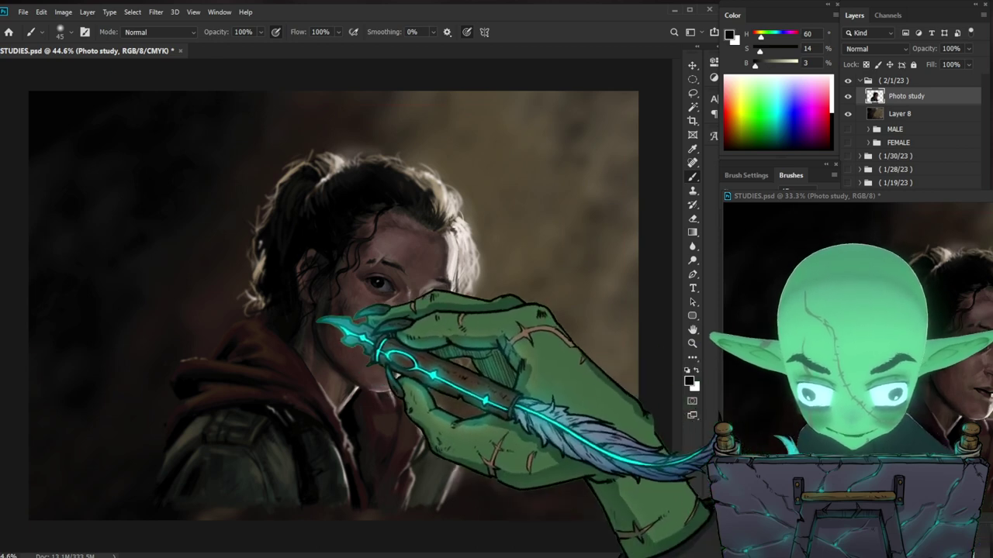
{"action": "left_click", "coordinate": [325, 226], "text": "alt"}
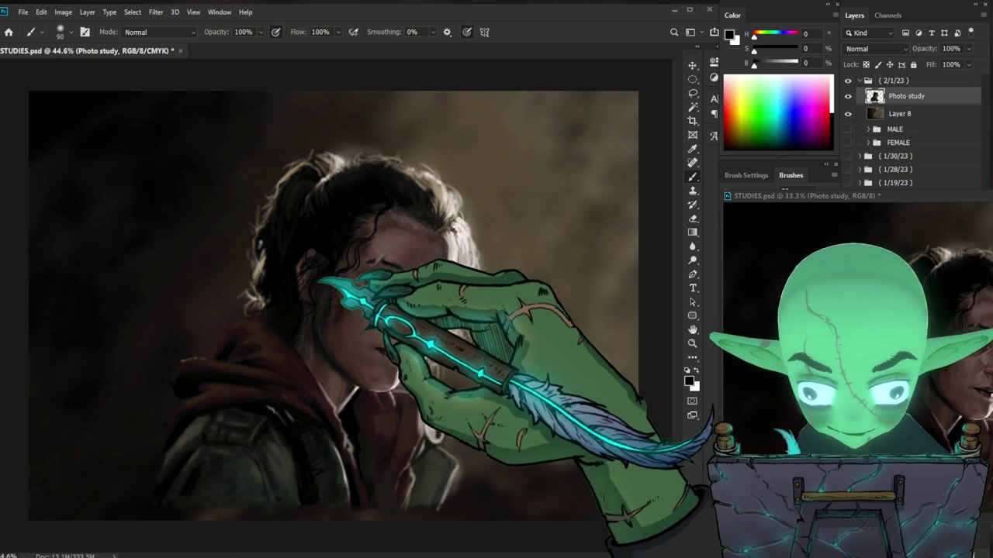
{"action": "key", "text": "bracketleft"}
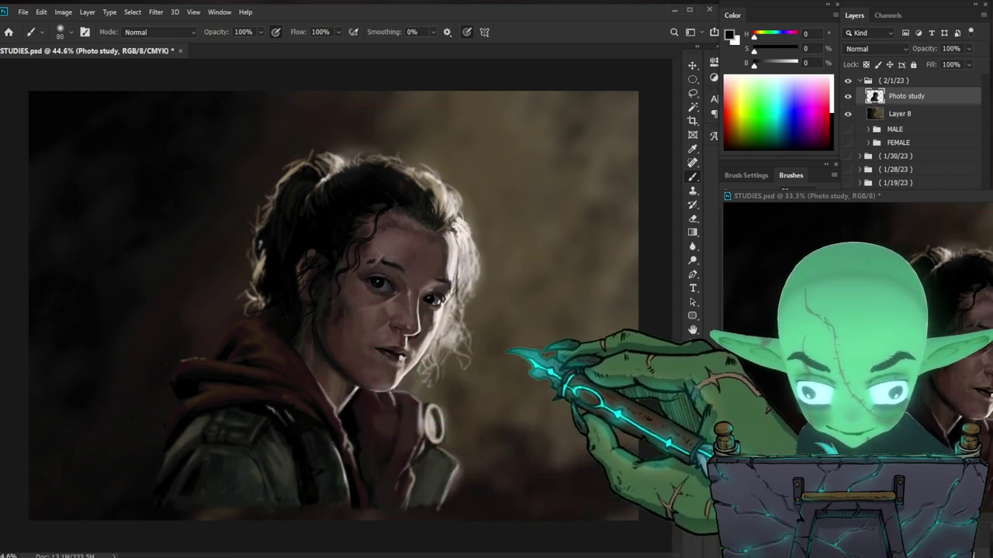
Step: Draw fine black strands around the ear at 10 px, then shade it in dark brown (H 12, S 46, B 19) at 15 px
{"action": "key", "text": "ctrl+space"}
{"action": "left_click_drag", "start_coordinate": [348, 279], "coordinate": [381, 273]}
{"action": "left_click", "coordinate": [324, 302], "text": "alt"}
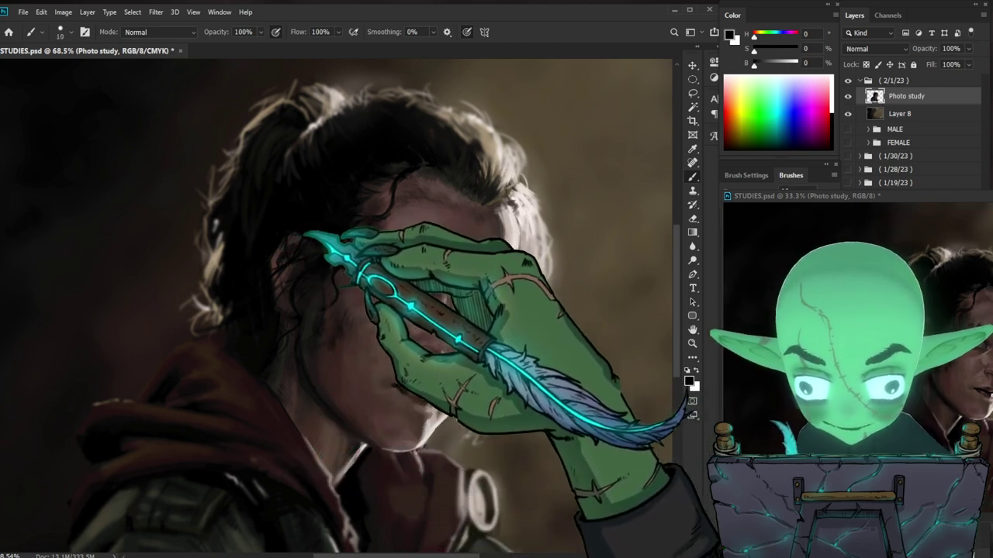
{"action": "left_click_drag", "start_coordinate": [564, 328], "coordinate": [587, 361]}
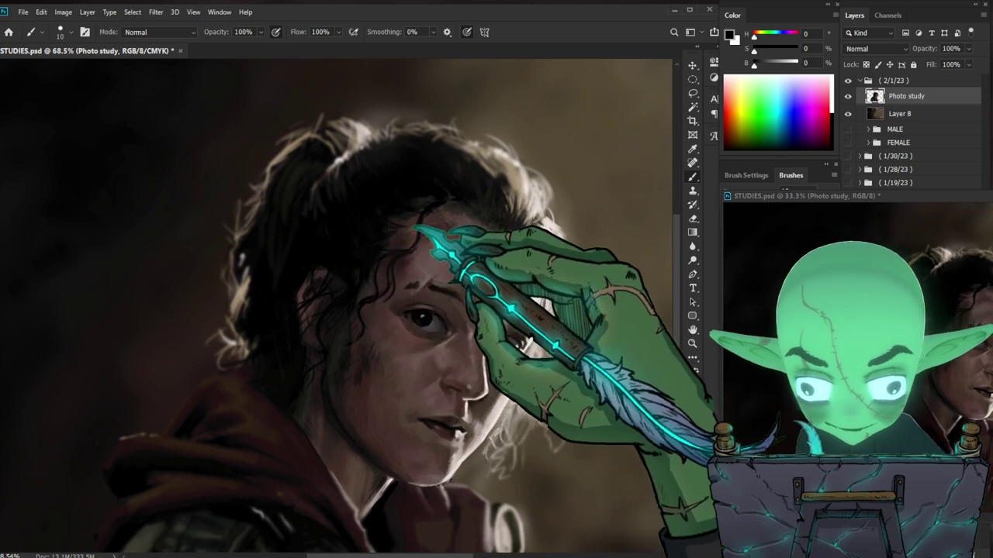
{"action": "left_click", "coordinate": [300, 283], "text": "alt"}
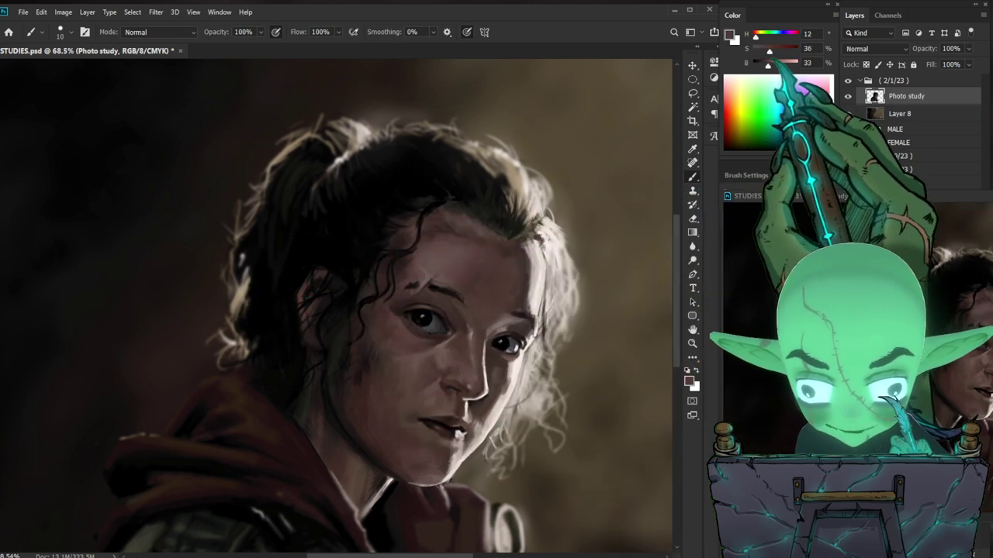
{"action": "left_click", "coordinate": [775, 51]}
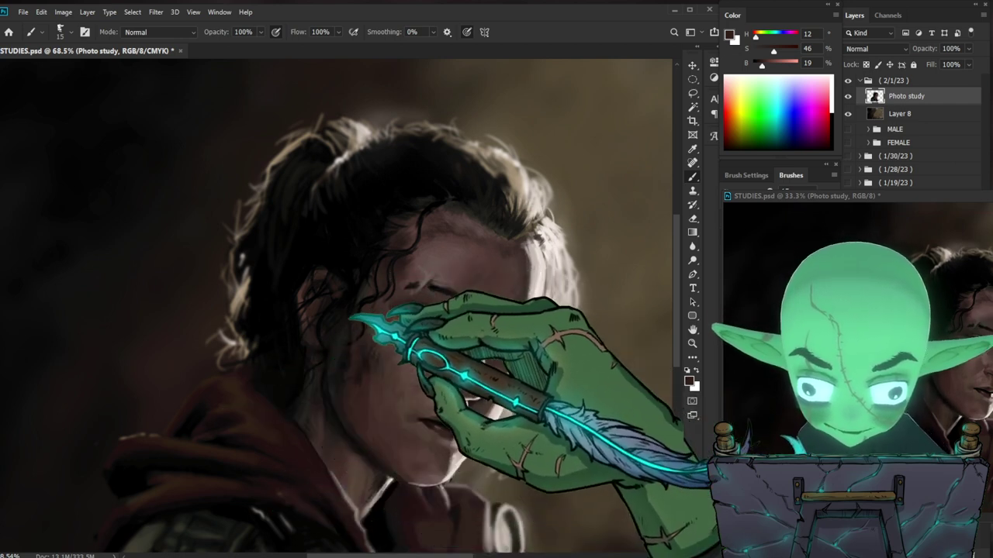
Step: Darken the brown to brightness 9% and then 0%, and add fine dark strands over the ear at 9 px
{"action": "left_click_drag", "start_coordinate": [594, 456], "coordinate": [559, 386]}
{"action": "scroll", "coordinate": [421, 309], "scroll_direction": "up", "scroll_amount": 2}
{"action": "scroll", "coordinate": [422, 309], "scroll_direction": "up", "scroll_amount": 2}
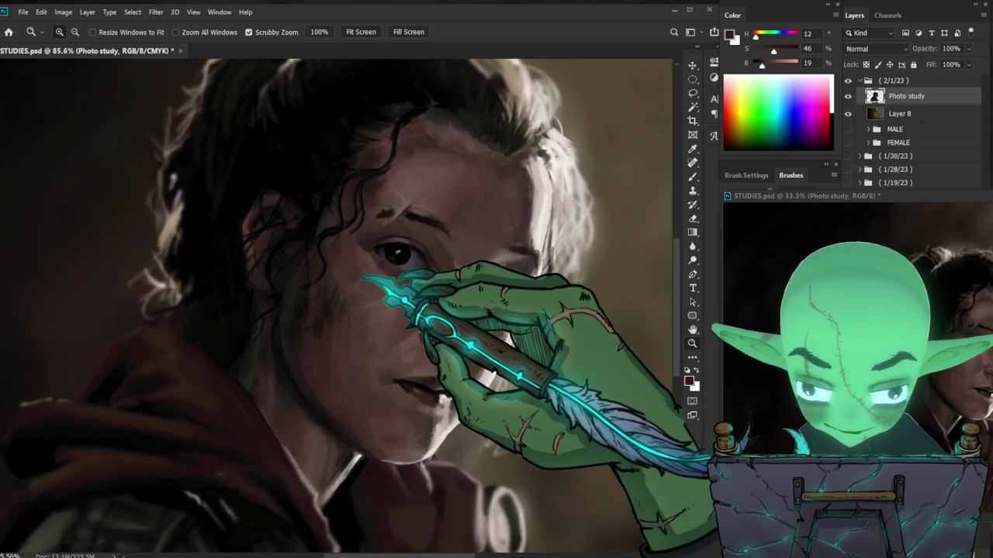
{"action": "key", "text": "b"}
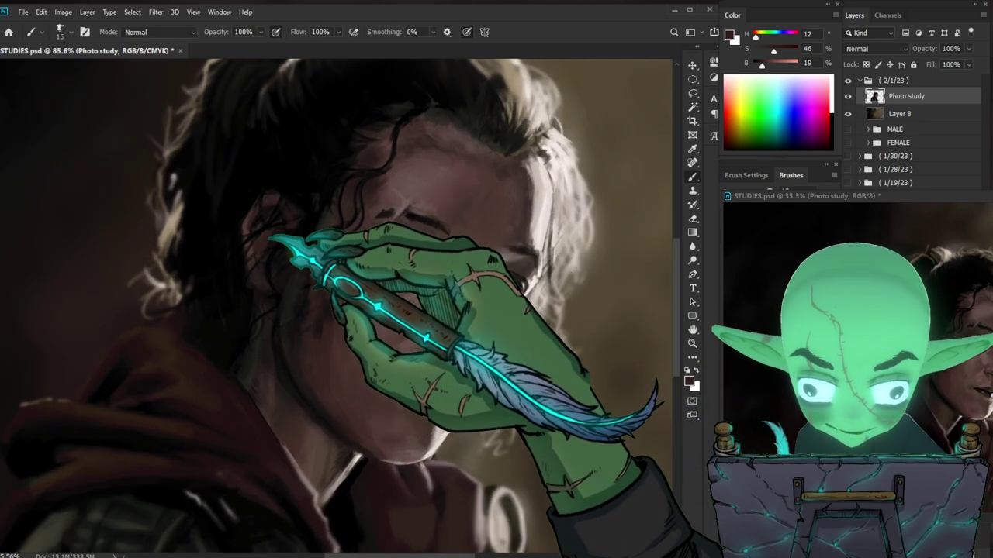
{"action": "left_click_drag", "start_coordinate": [762, 66], "coordinate": [758, 65]}
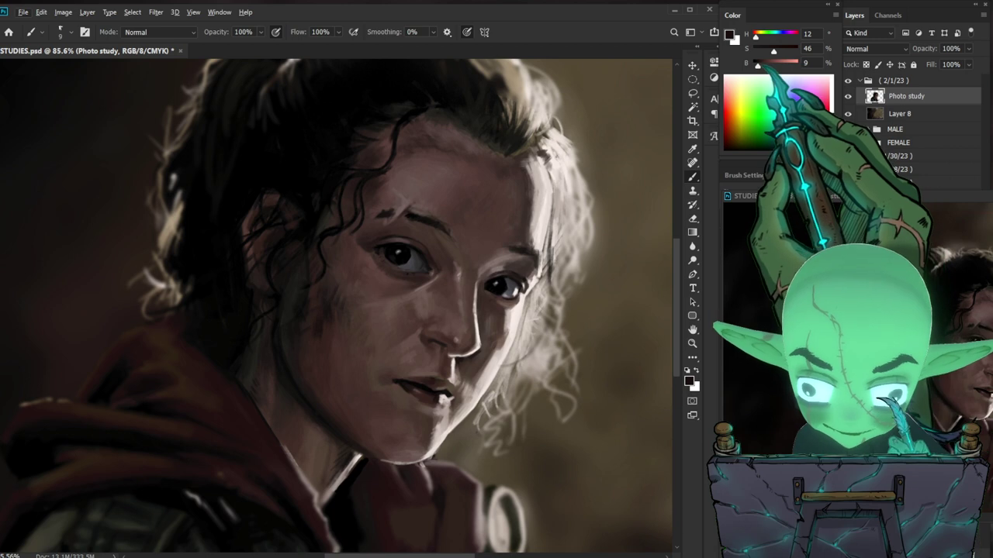
{"action": "left_click_drag", "start_coordinate": [758, 65], "coordinate": [753, 65]}
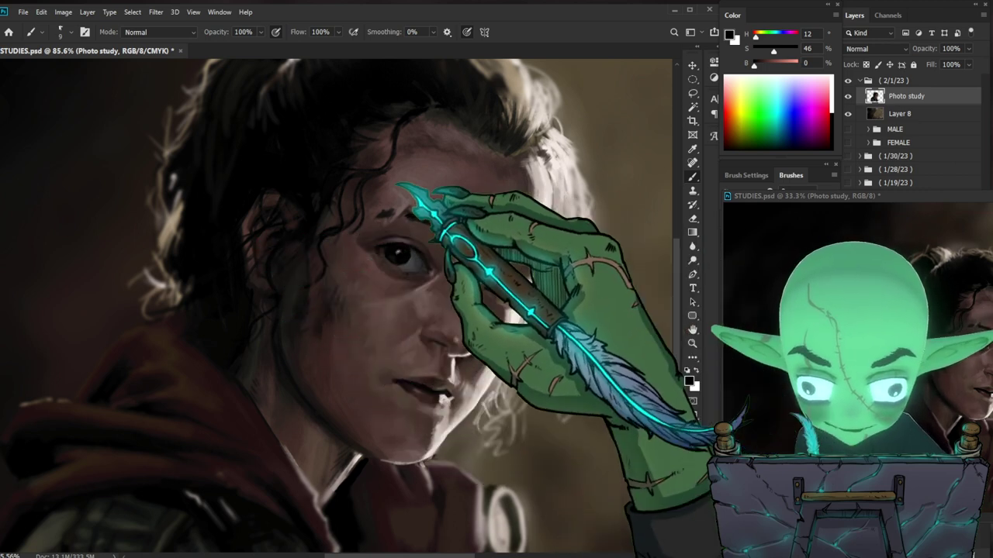
Step: Sample the ear's brown, change it to a warmer, lighter tone (H 12, S 48, B 44) and paint the ear's outer rim
{"action": "left_click", "coordinate": [247, 231], "text": "alt"}
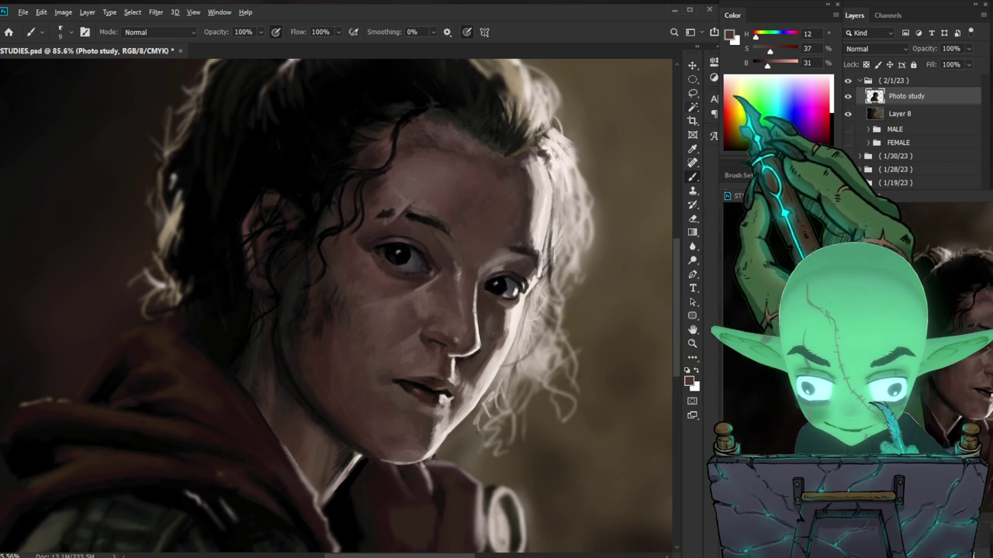
{"action": "left_click", "coordinate": [729, 35]}
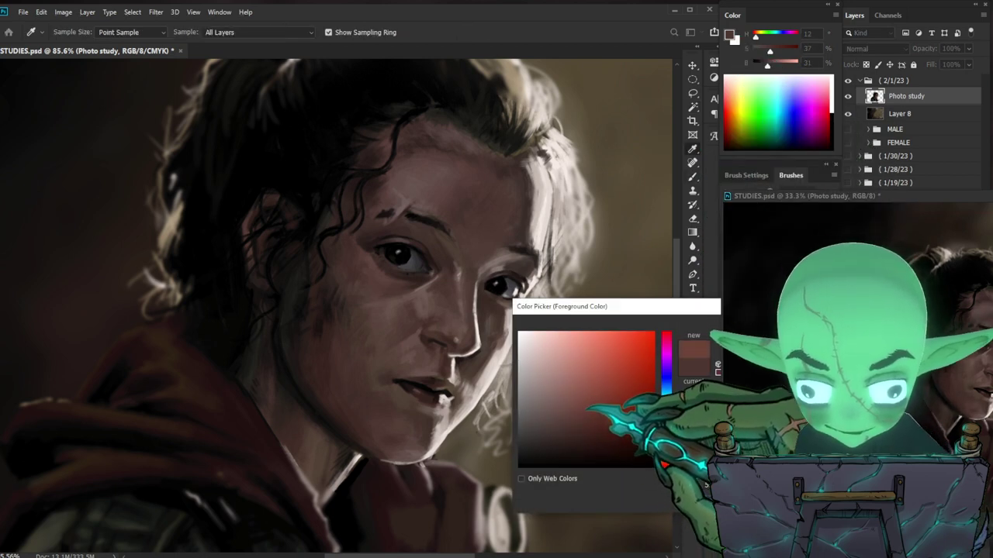
{"action": "key", "text": "Return"}
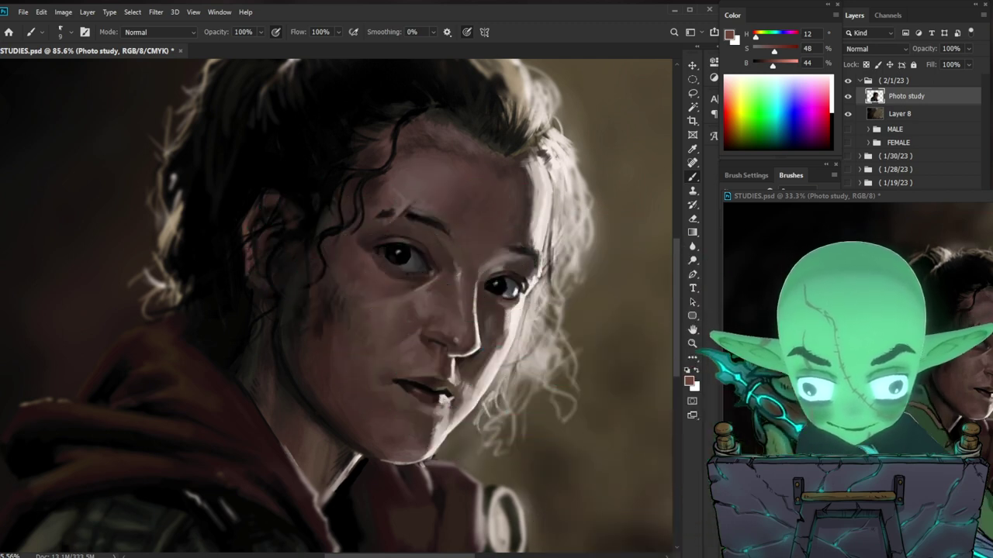
Step: Lighten the foreground colour to H 12, S 36, B 53 and add finer highlights to the ear at 9 px
{"action": "key", "text": "i"}
{"action": "left_click", "coordinate": [729, 35]}
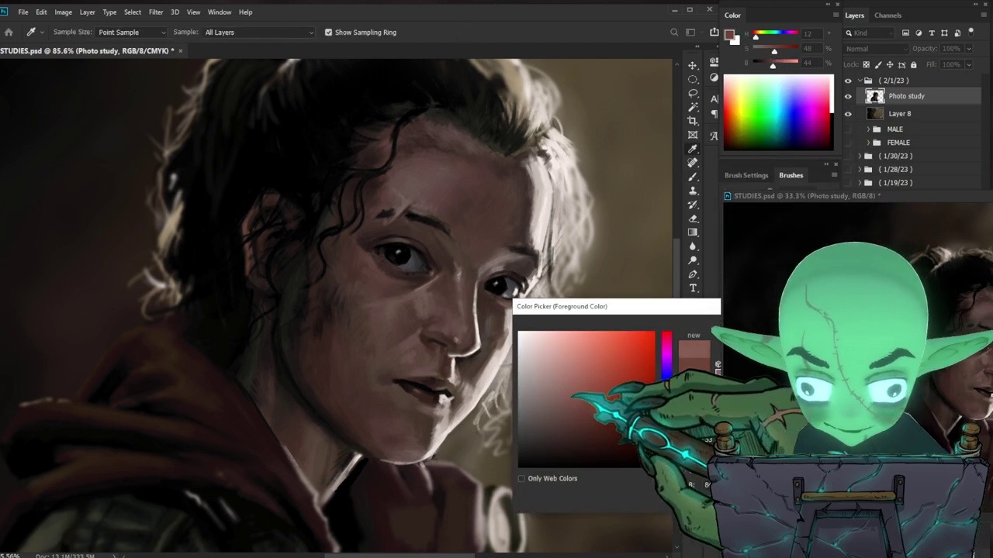
{"action": "key", "text": "Return"}
{"action": "key", "text": "b"}
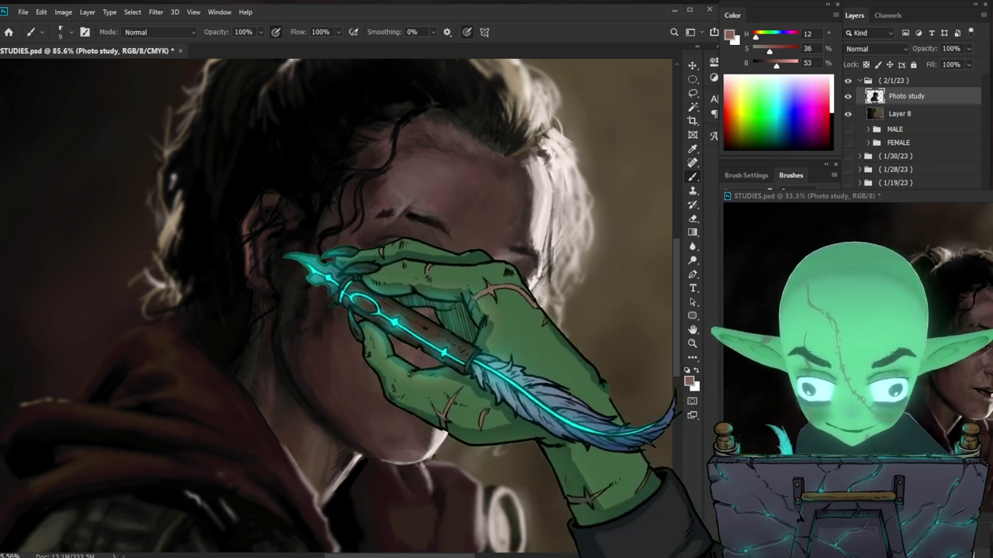
Step: Sample the dark brown (H 12, S 41, B 23) near the earlobe and blend the lower ear into shadow
{"action": "left_click_drag", "start_coordinate": [521, 485], "coordinate": [418, 488]}
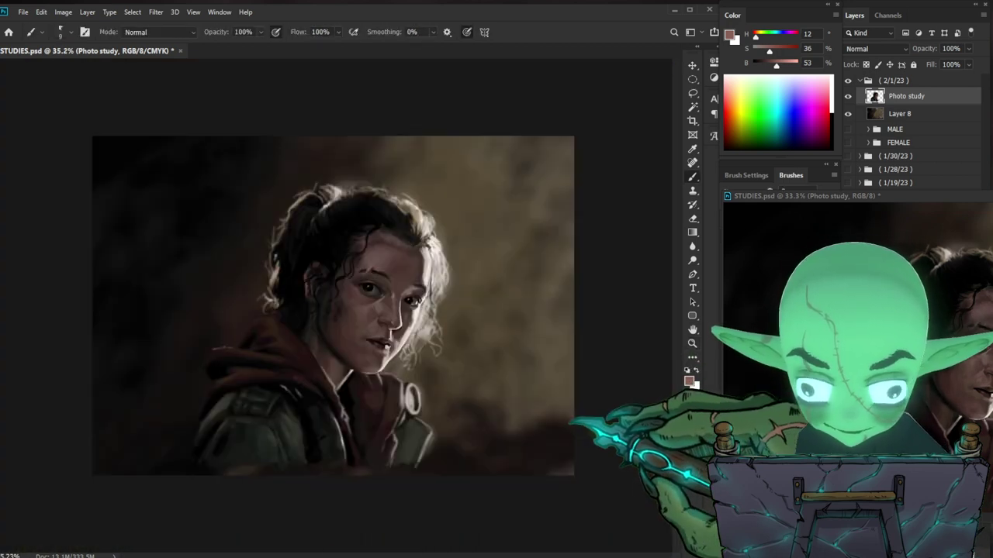
{"action": "scroll", "coordinate": [278, 246], "scroll_direction": "up", "scroll_amount": 5}
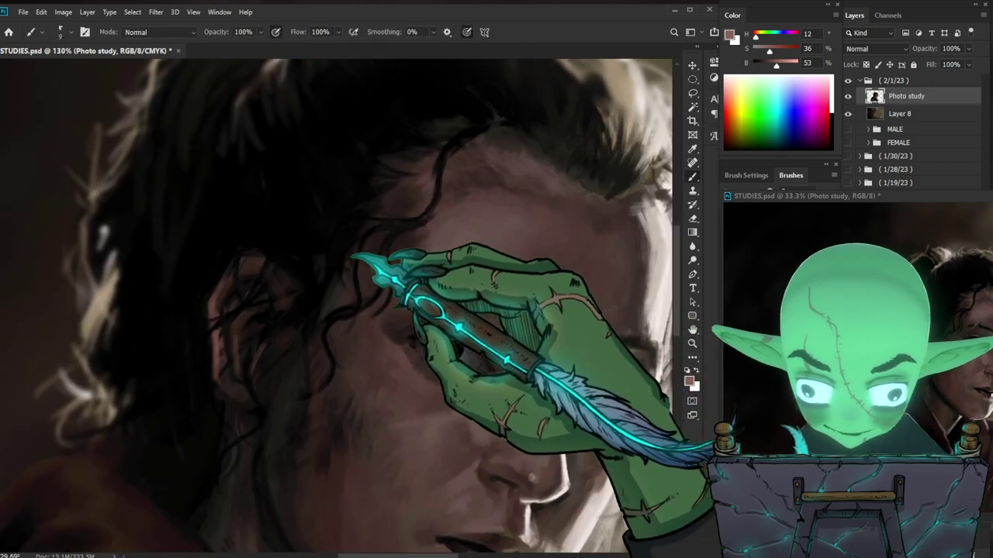
{"action": "left_click", "coordinate": [234, 358], "text": "alt"}
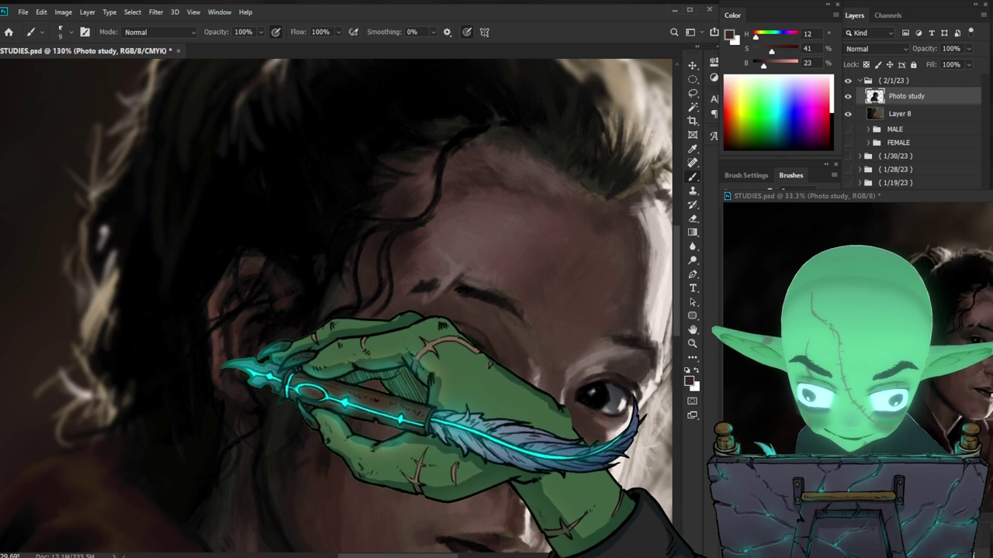
Step: Set the foreground colour to a reddish brown (H 10, S 56, B 28) and refine the lower lip with an 8 px brush
{"action": "scroll", "coordinate": [349, 259], "scroll_direction": "down", "scroll_amount": 3}
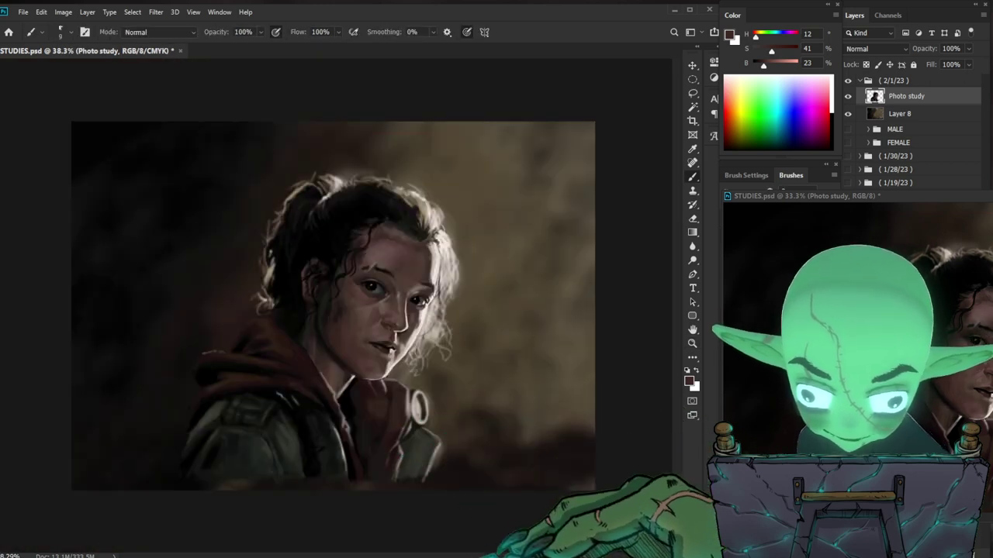
{"action": "left_click_drag", "start_coordinate": [481, 457], "coordinate": [403, 459]}
{"action": "left_click_drag", "start_coordinate": [380, 310], "coordinate": [398, 329]}
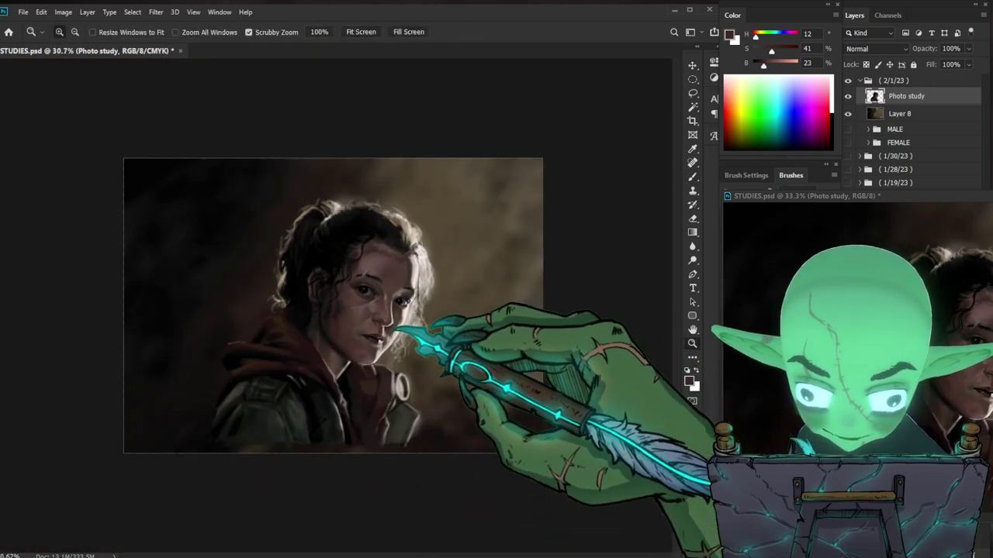
{"action": "scroll", "coordinate": [372, 302], "scroll_direction": "up", "scroll_amount": 5}
{"action": "key", "text": "b"}
{"action": "left_click_drag", "start_coordinate": [772, 51], "coordinate": [765, 66]}
{"action": "left_click", "coordinate": [689, 381]}
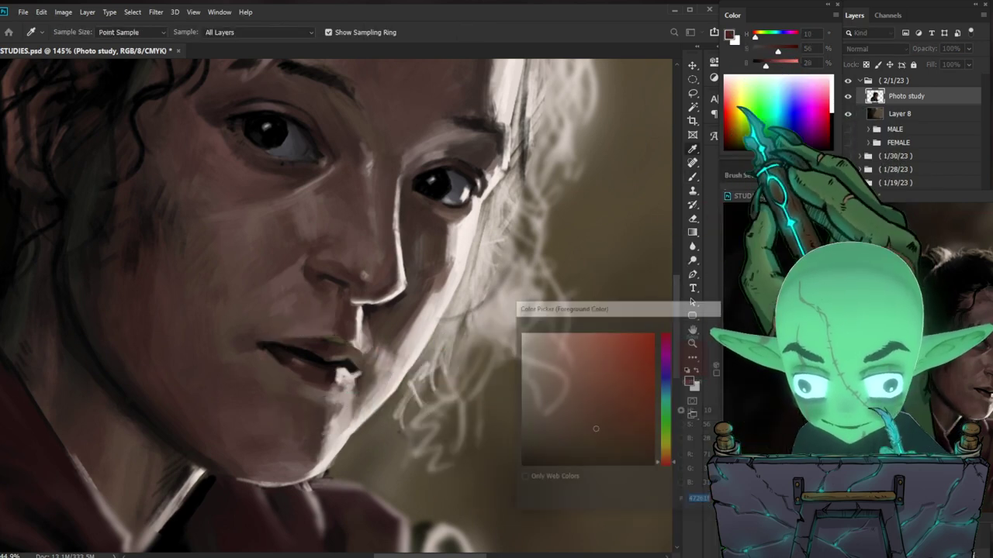
{"action": "key", "text": "Return"}
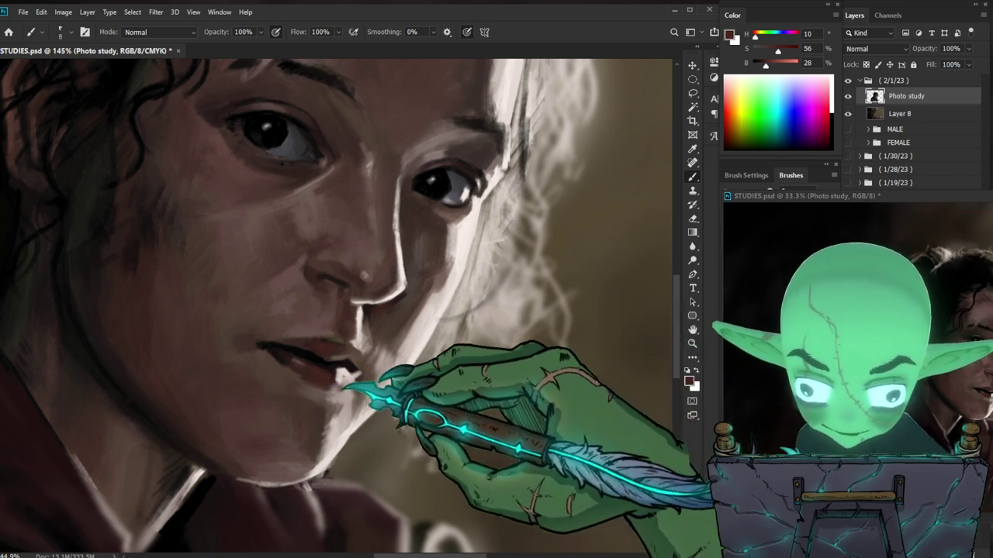
Step: Sample the near-black (H 0, S 0, B 1) between the lips and deepen the nostril shadow with a 4 px brush
{"action": "left_click_drag", "start_coordinate": [562, 315], "coordinate": [535, 396]}
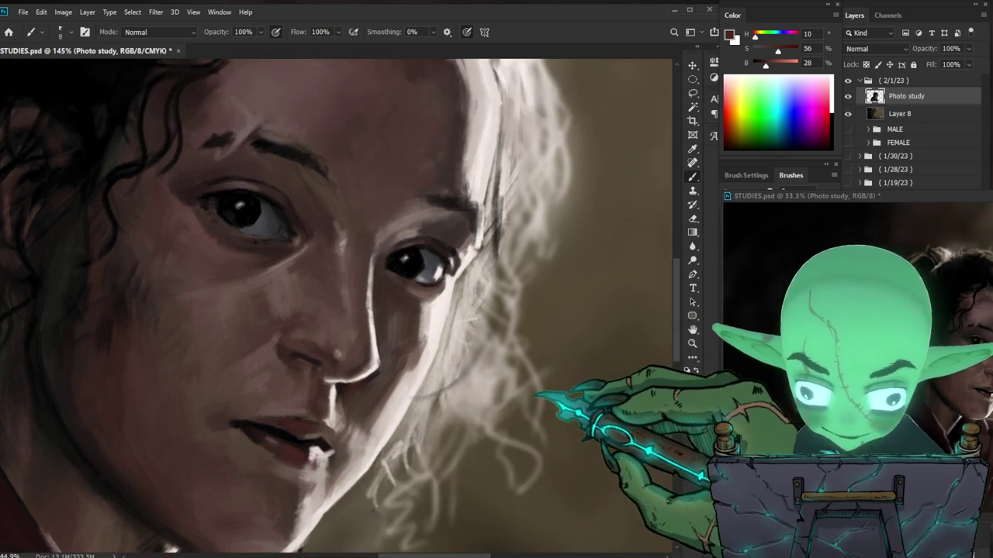
{"action": "left_click", "coordinate": [299, 443], "text": "alt"}
{"action": "key", "text": "bracketleft"}
{"action": "key", "text": "bracketleft"}
{"action": "key", "text": "bracketleft"}
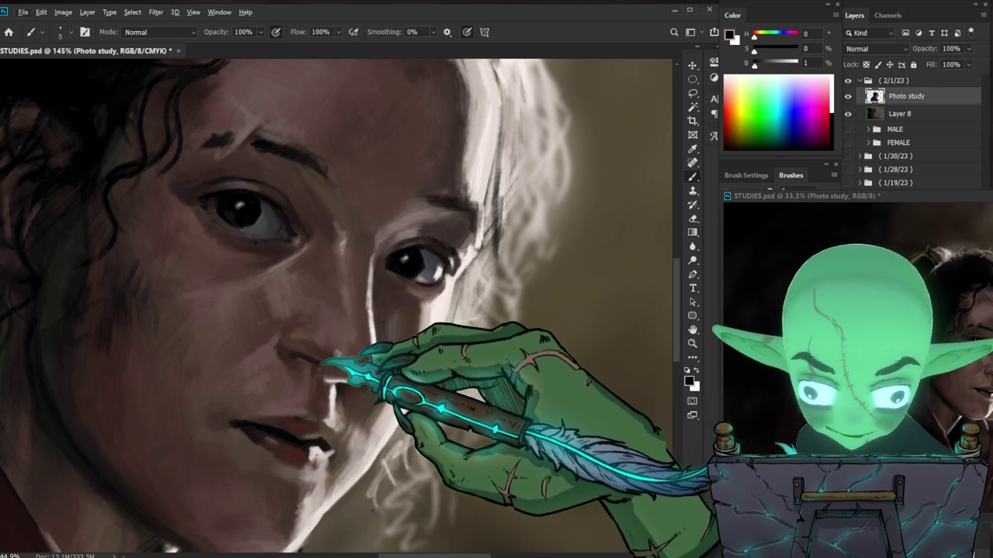
{"action": "key", "text": "bracketleft"}
{"action": "left_click_drag", "start_coordinate": [298, 356], "coordinate": [319, 364]}
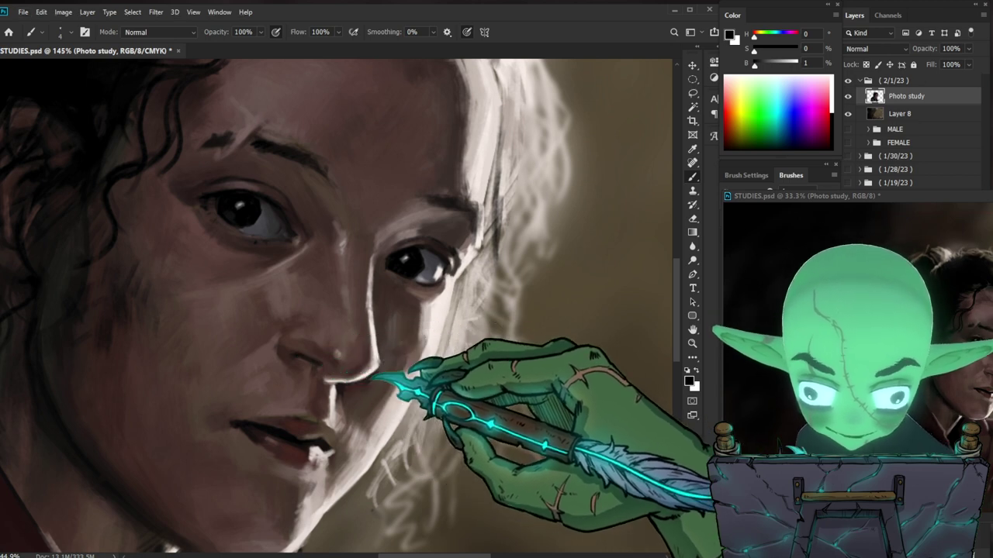
Step: Save the document and add a new empty layer above the Photo study layer
{"action": "left_click_drag", "start_coordinate": [549, 332], "coordinate": [524, 326]}
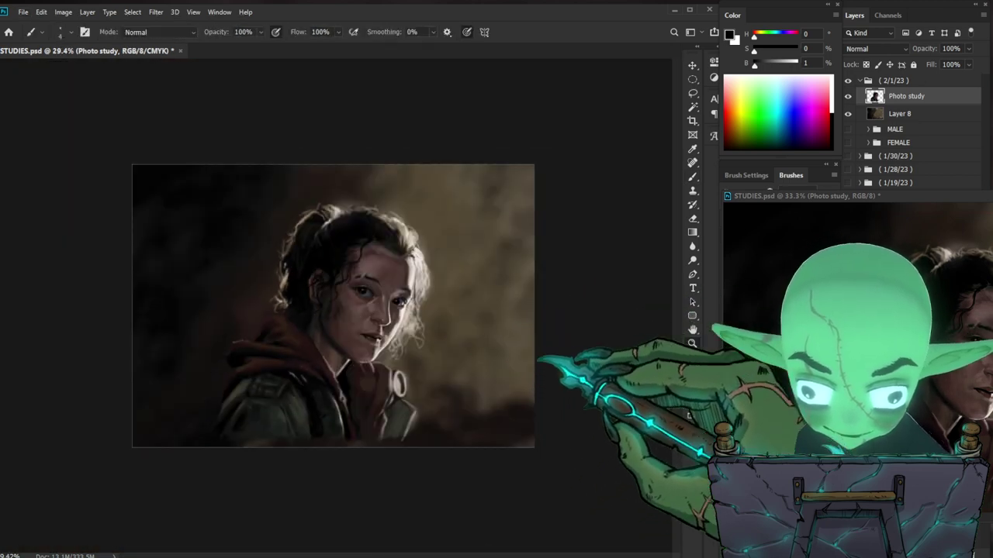
{"action": "left_click_drag", "start_coordinate": [471, 368], "coordinate": [510, 373]}
{"action": "key", "text": "ctrl+s"}
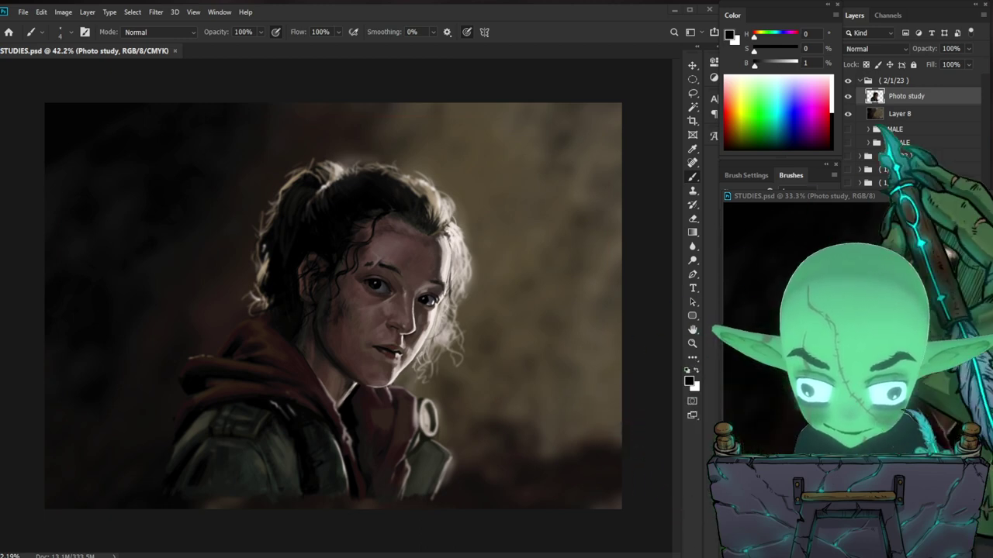
{"action": "key", "text": "ctrl+shift+n"}
{"action": "key", "text": "Return"}
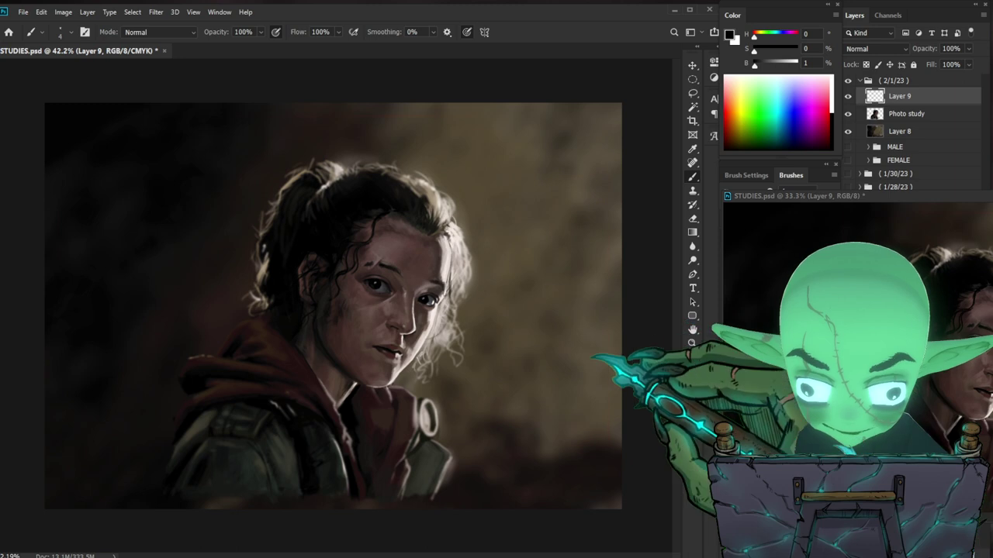
Step: Set the foreground colour to white and start hand-lettering the artist's signature over the jacket below the collar with a 9 px brush
{"action": "left_click_drag", "start_coordinate": [433, 412], "coordinate": [470, 419]}
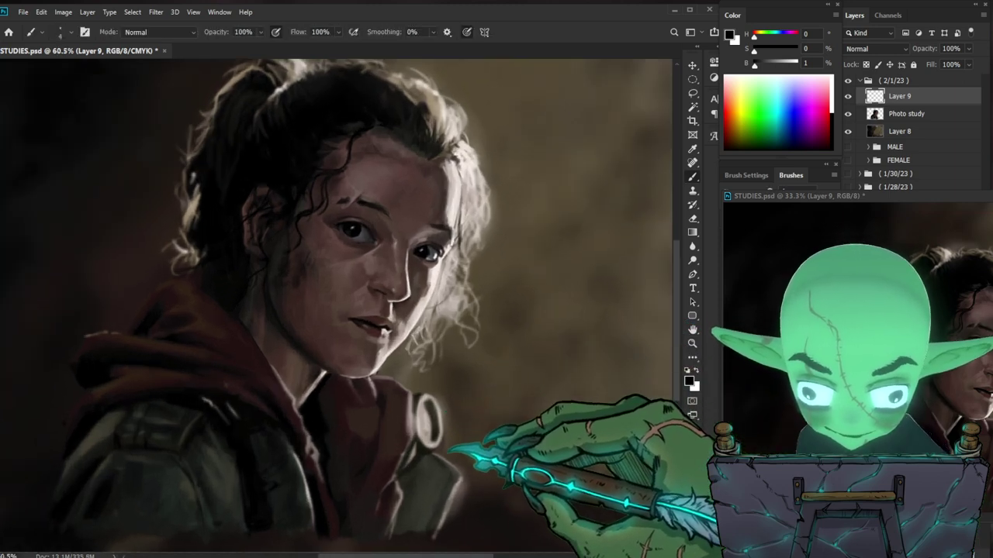
{"action": "left_click_drag", "start_coordinate": [519, 360], "coordinate": [505, 367]}
{"action": "key", "text": "bracketleft"}
{"action": "key", "text": "bracketleft"}
{"action": "key", "text": "bracketleft"}
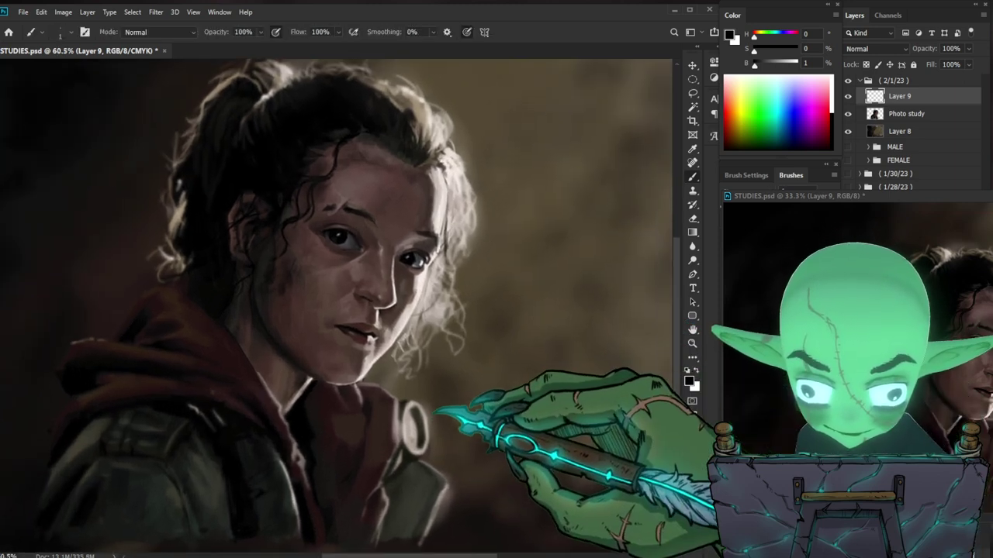
{"action": "key", "text": "x"}
{"action": "left_click_drag", "start_coordinate": [452, 464], "coordinate": [481, 455]}
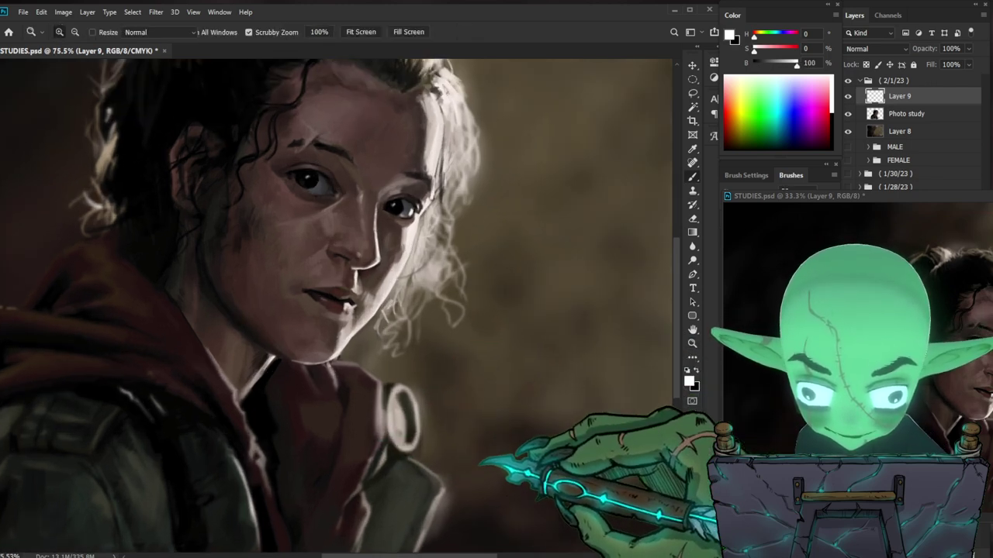
{"action": "left_click_drag", "start_coordinate": [362, 426], "coordinate": [373, 427]}
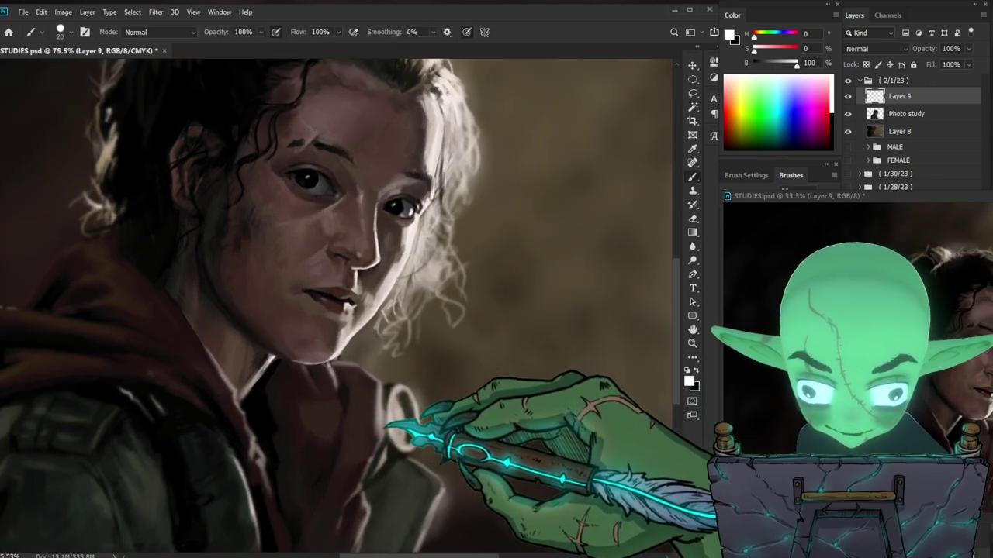
{"action": "key", "text": "x"}
{"action": "key", "text": "bracketleft"}
{"action": "key", "text": "bracketleft"}
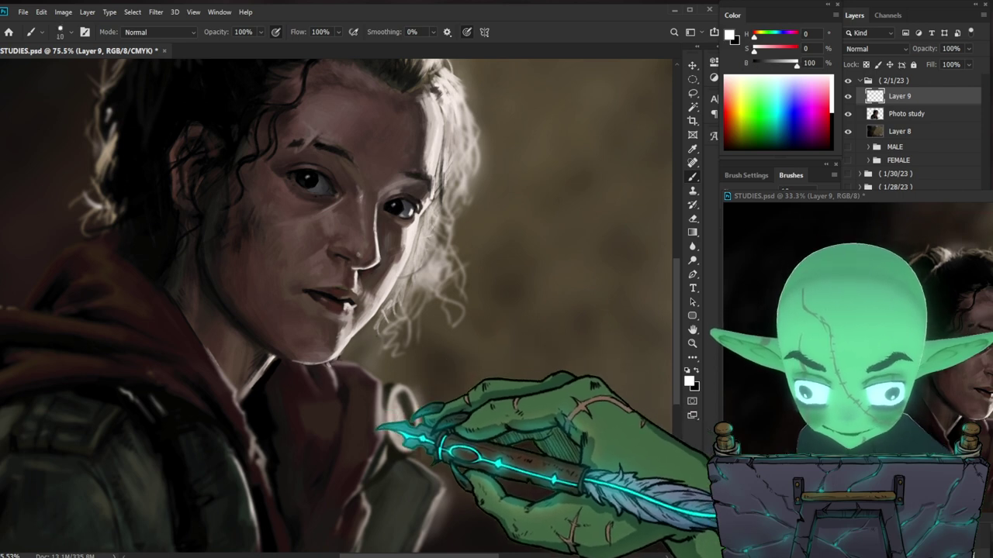
{"action": "mouse_move", "coordinate": [354, 431]}
{"action": "left_mouse_down"}
{"action": "mouse_move", "coordinate": [357, 423]}
{"action": "mouse_move", "coordinate": [362, 434]}
{"action": "mouse_move", "coordinate": [464, 442]}
{"action": "mouse_move", "coordinate": [411, 421]}
{"action": "left_mouse_up"}
{"action": "left_click_drag", "start_coordinate": [396, 387], "coordinate": [425, 376]}
{"action": "left_click_drag", "start_coordinate": [477, 503], "coordinate": [481, 502]}
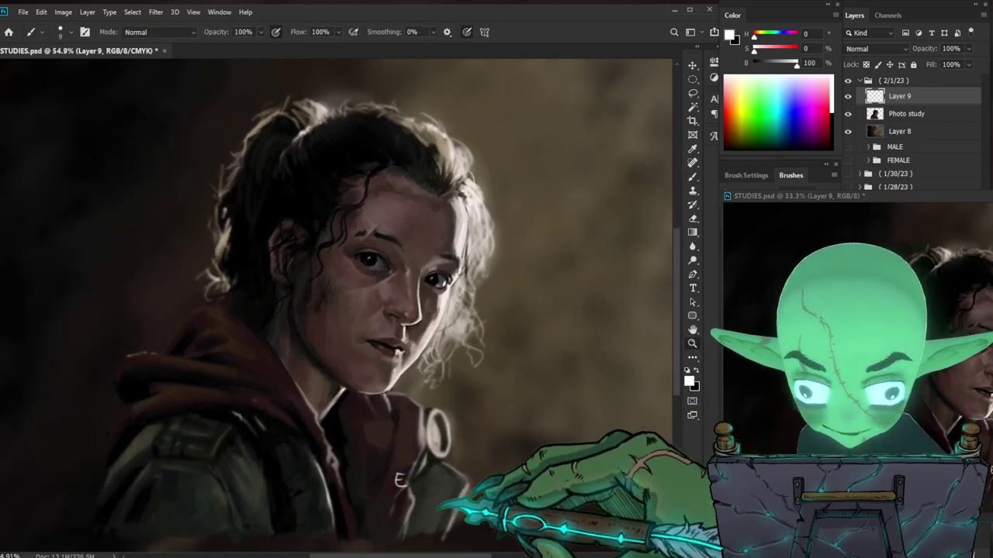
Step: Complete the underlined signature lettering and write the date 02.1.2023 beneath it
{"action": "scroll", "coordinate": [434, 508], "scroll_direction": "up", "scroll_amount": 2}
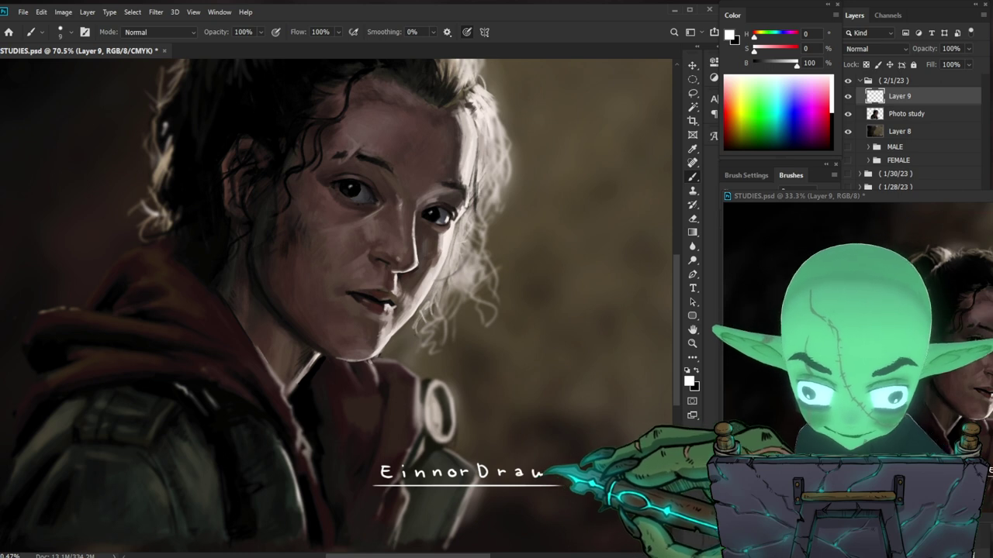
{"action": "key", "text": "ctrl+space"}
{"action": "left_click_drag", "start_coordinate": [508, 507], "coordinate": [539, 507]}
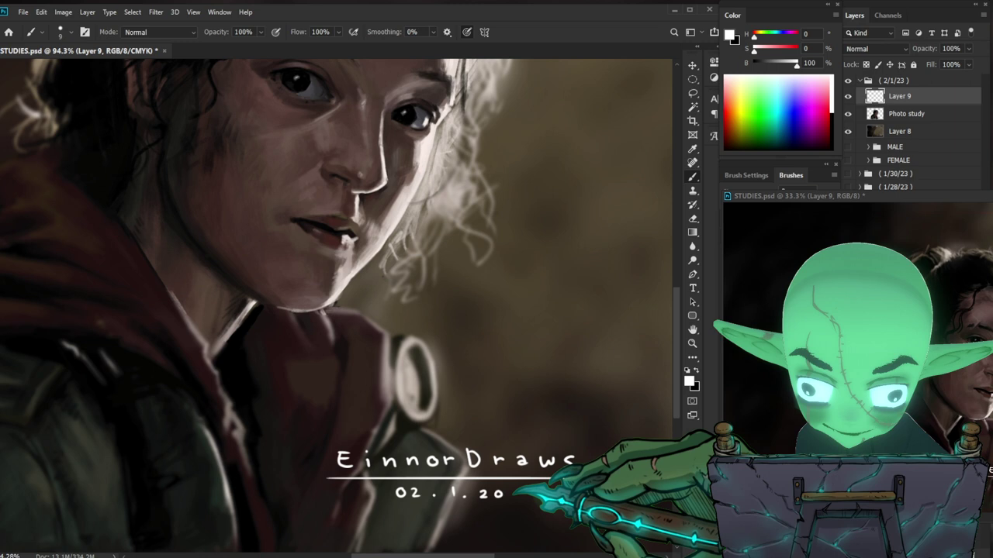
{"action": "mouse_move", "coordinate": [575, 470]}
{"action": "left_mouse_down"}
{"action": "mouse_move", "coordinate": [500, 466]}
{"action": "mouse_move", "coordinate": [522, 457]}
{"action": "mouse_move", "coordinate": [465, 463]}
{"action": "mouse_move", "coordinate": [488, 473]}
{"action": "mouse_move", "coordinate": [289, 439]}
{"action": "mouse_move", "coordinate": [273, 419]}
{"action": "mouse_move", "coordinate": [293, 439]}
{"action": "mouse_move", "coordinate": [277, 412]}
{"action": "mouse_move", "coordinate": [285, 382]}
{"action": "mouse_move", "coordinate": [239, 399]}
{"action": "mouse_move", "coordinate": [493, 467]}
{"action": "mouse_move", "coordinate": [508, 480]}
{"action": "mouse_move", "coordinate": [527, 470]}
{"action": "left_mouse_up"}
{"action": "key", "text": "v"}
{"action": "scroll", "coordinate": [523, 475], "scroll_direction": "up", "scroll_amount": 3}
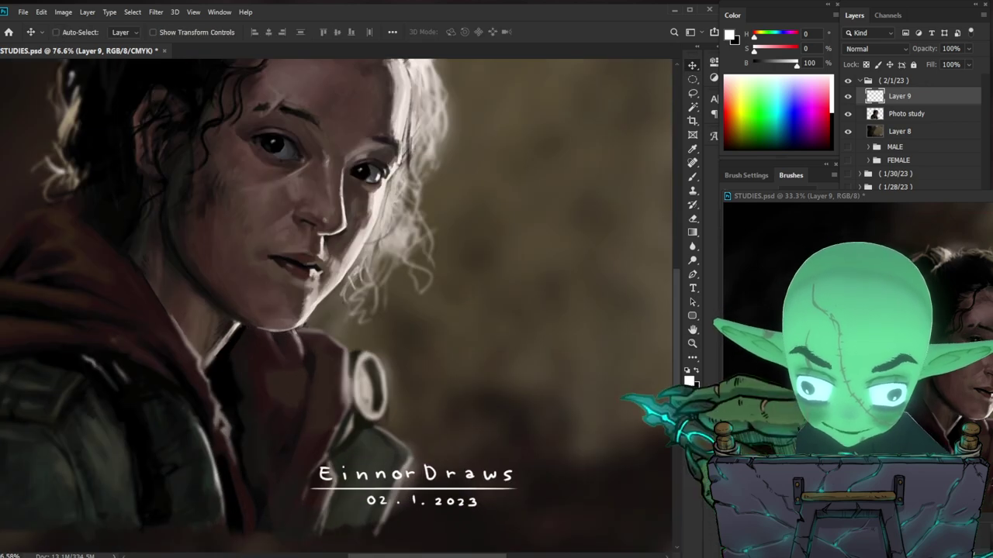
{"action": "scroll", "coordinate": [586, 443], "scroll_direction": "down", "scroll_amount": 2}
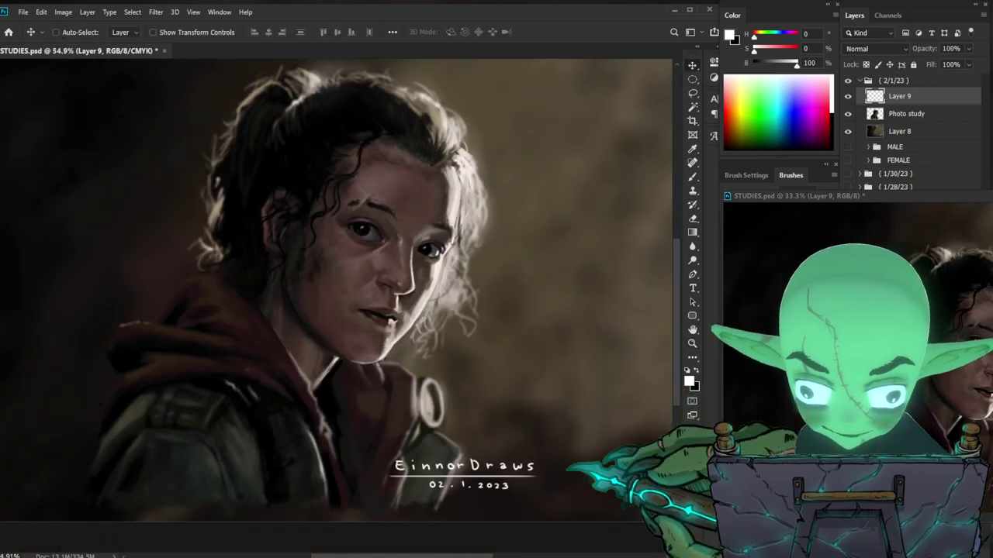
{"action": "scroll", "coordinate": [542, 481], "scroll_direction": "up", "scroll_amount": 1}
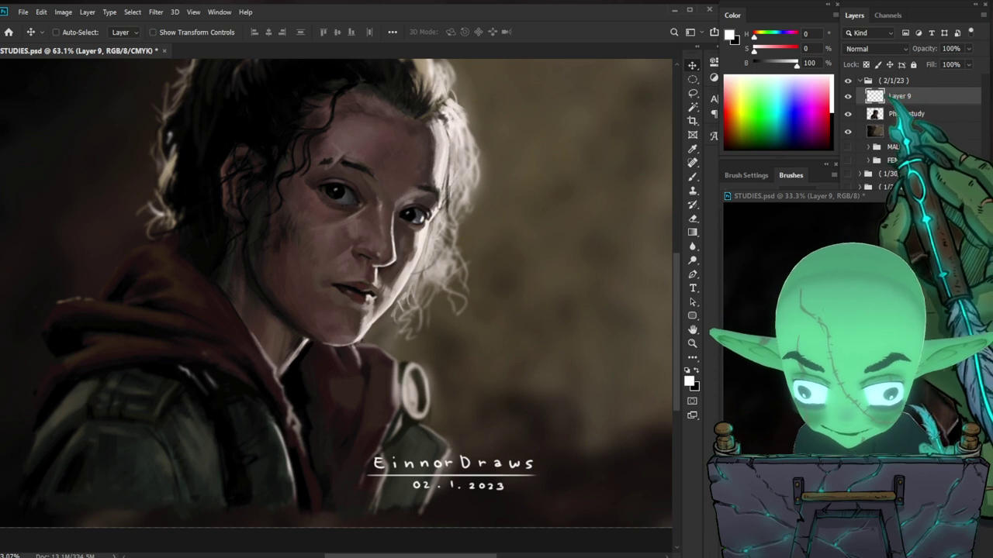
Step: Duplicate the signature layer, fill the copy's lettering with black using locked transparency, and place it beneath the white signature as a shadow
{"action": "key", "text": "ctrl+j"}
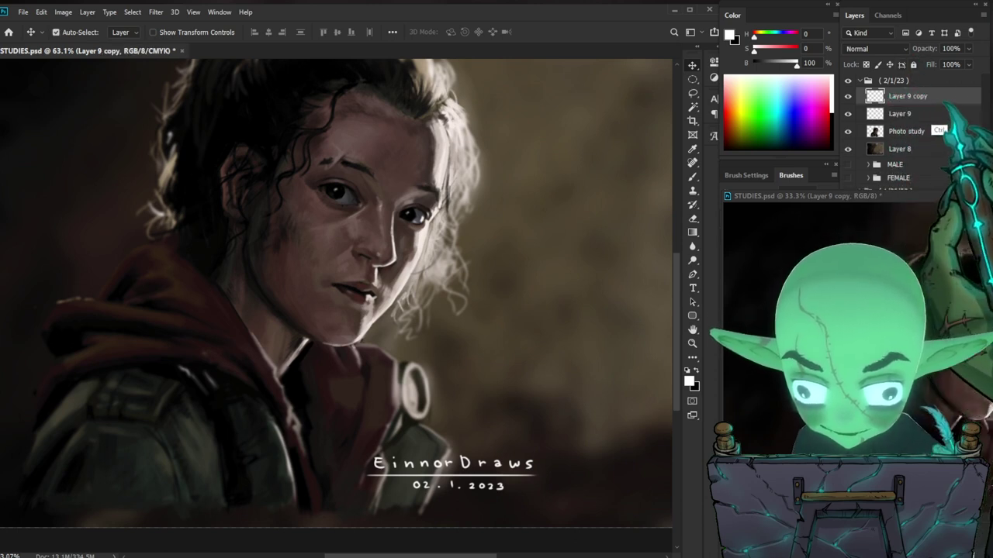
{"action": "key", "text": "x"}
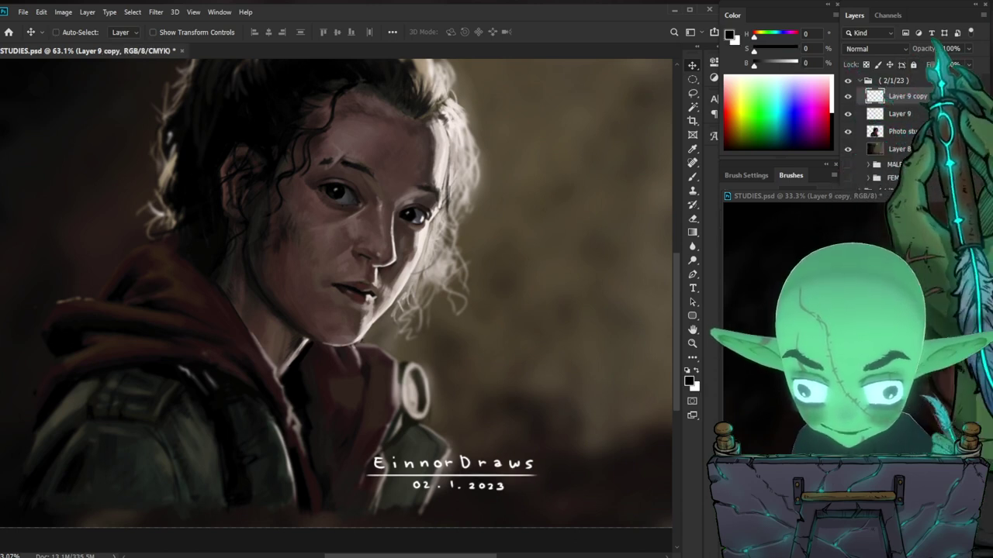
{"action": "key", "text": "x"}
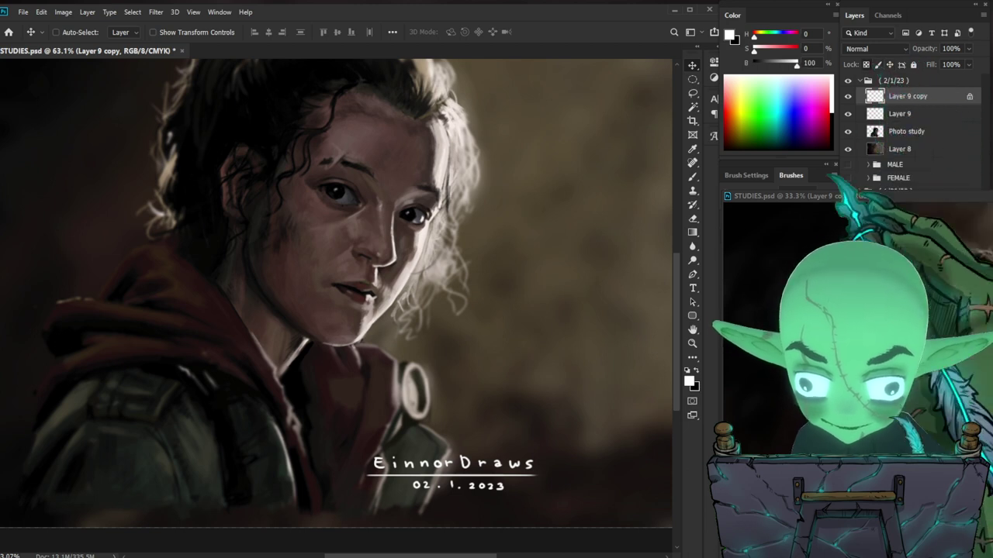
{"action": "key", "text": "ctrl+BackSpace"}
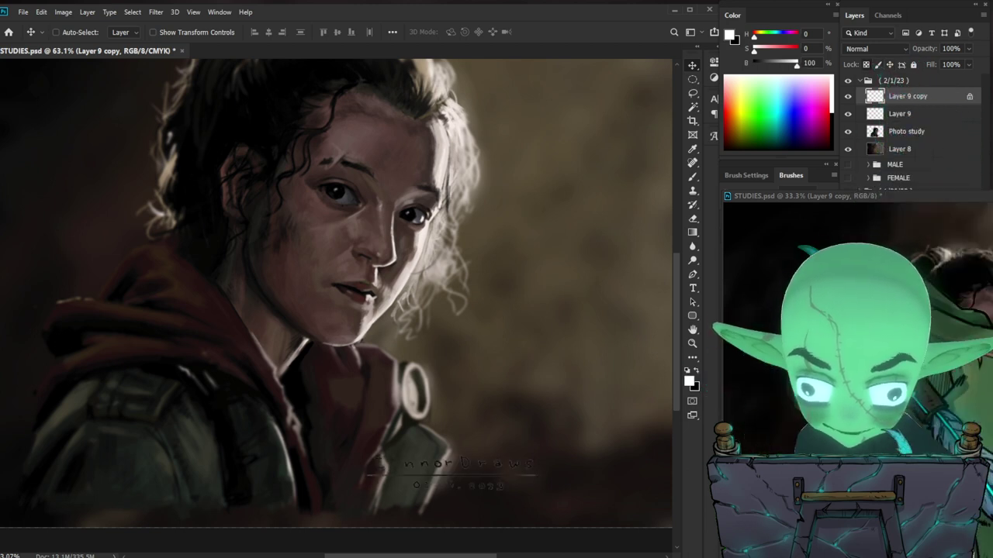
{"action": "left_click_drag", "start_coordinate": [917, 97], "coordinate": [917, 121]}
{"action": "key", "text": "ctrl+space"}
{"action": "left_click_drag", "start_coordinate": [541, 483], "coordinate": [578, 481]}
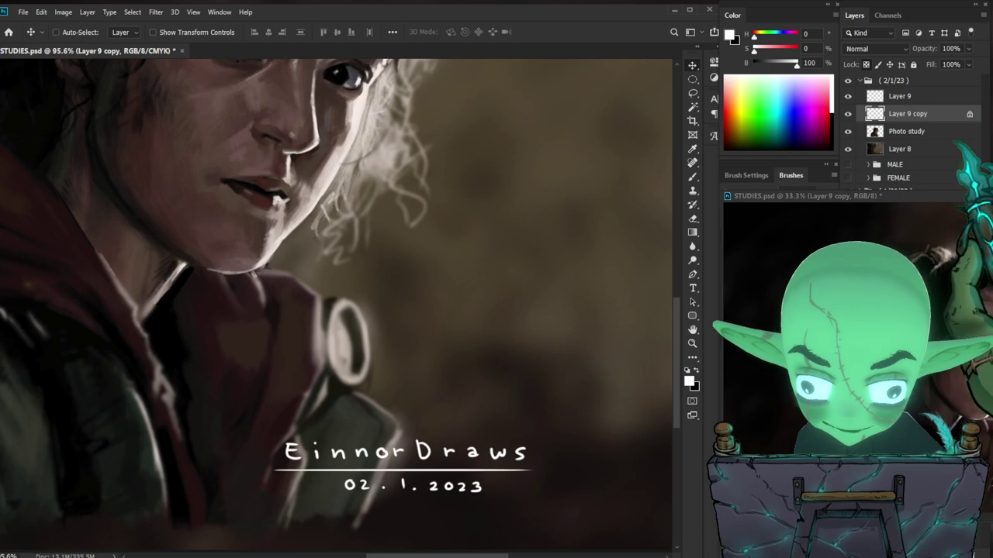
Step: Unlock the transparent pixels of the black signature copy and merge the white signature layer down into it
{"action": "key", "text": "ctrl+alt"}
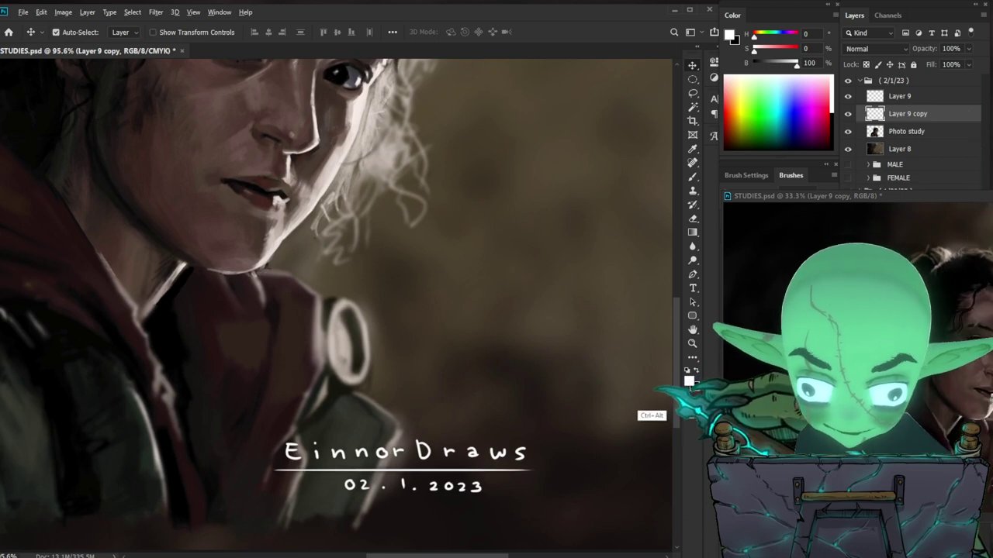
{"action": "left_click_drag", "start_coordinate": [532, 447], "coordinate": [534, 448]}
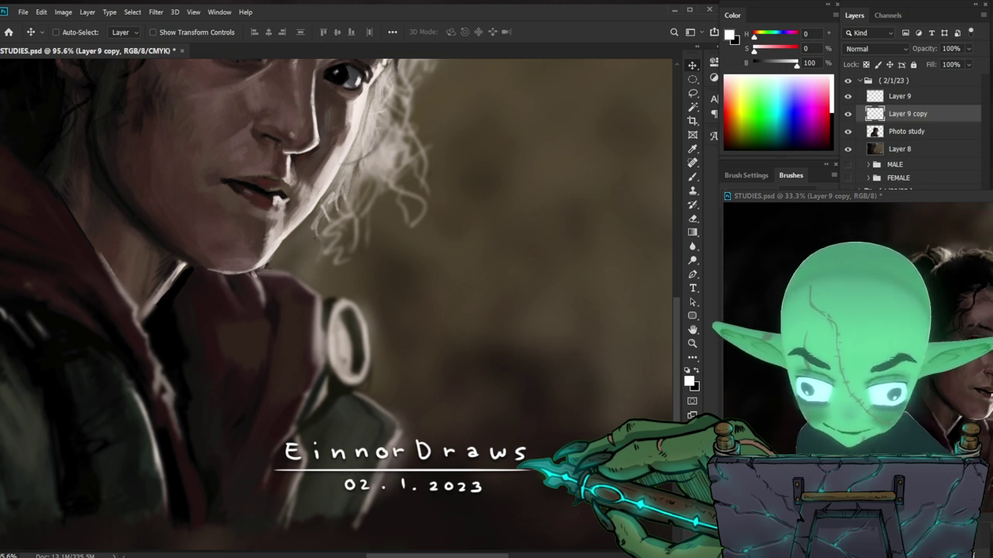
{"action": "key", "text": "ctrl+j"}
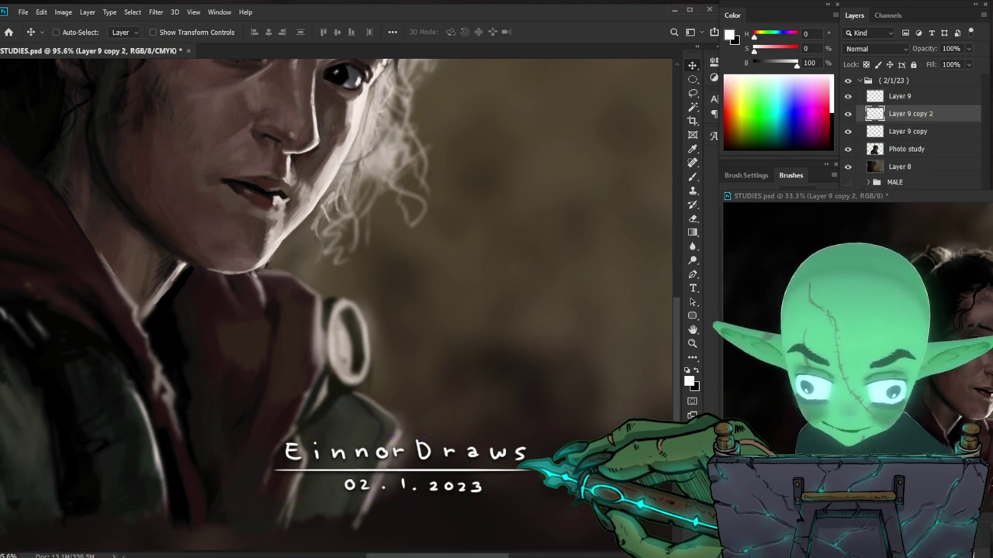
{"action": "key", "text": "ctrl+z"}
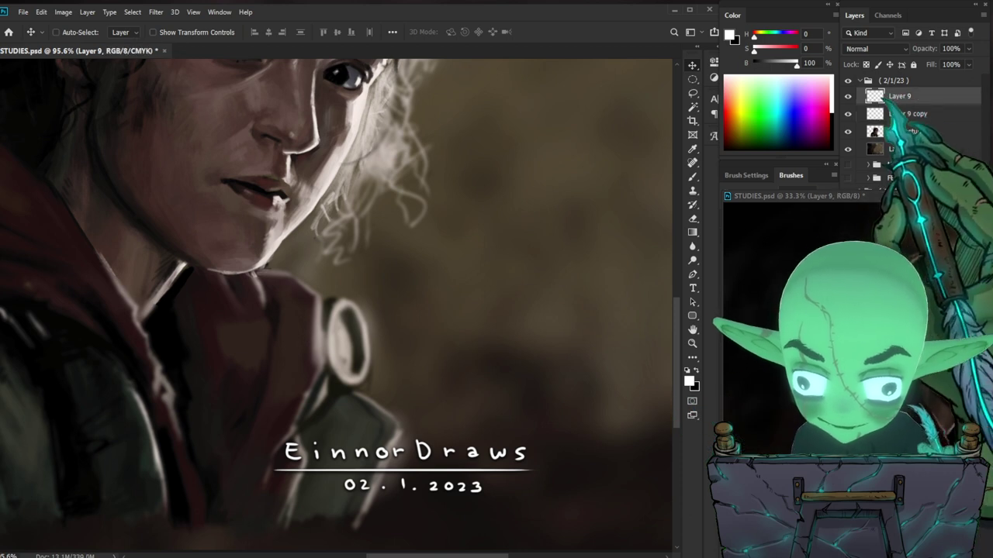
{"action": "left_click", "coordinate": [848, 96]}
{"action": "left_click", "coordinate": [848, 96]}
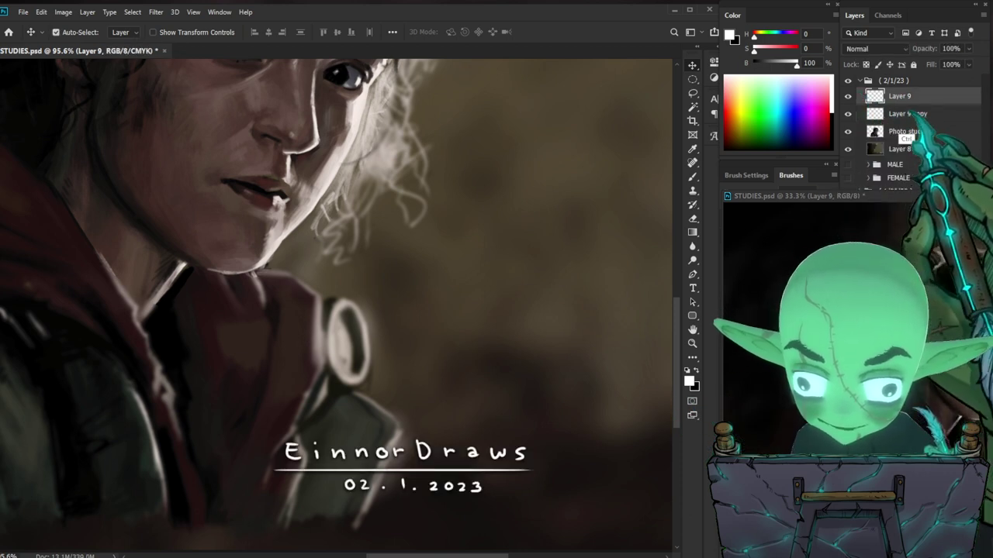
{"action": "key", "text": "ctrl+e"}
{"action": "left_click", "coordinate": [848, 96]}
{"action": "left_click", "coordinate": [848, 96]}
Step: Move the merged signature toward the bottom edge of the painting and scale it down to about two thirds of its size
{"action": "key", "text": "z"}
{"action": "mouse_move", "coordinate": [542, 445]}
{"action": "left_mouse_down"}
{"action": "mouse_move", "coordinate": [515, 439]}
{"action": "mouse_move", "coordinate": [534, 482]}
{"action": "mouse_move", "coordinate": [546, 482]}
{"action": "left_mouse_up"}
{"action": "key", "text": "v"}
{"action": "mouse_move", "coordinate": [496, 504]}
{"action": "left_mouse_down"}
{"action": "mouse_move", "coordinate": [484, 496]}
{"action": "mouse_move", "coordinate": [466, 518]}
{"action": "mouse_move", "coordinate": [469, 509]}
{"action": "left_mouse_up"}
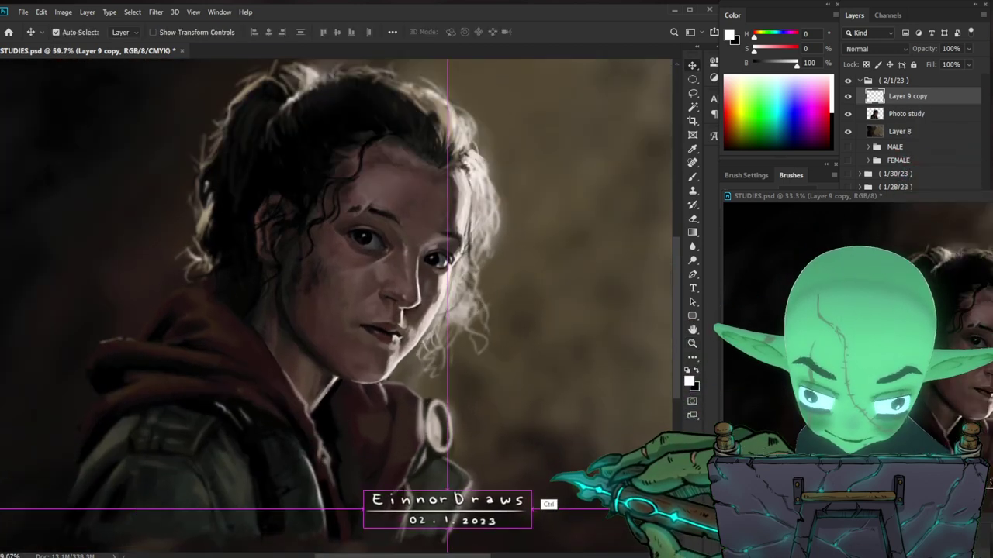
{"action": "key", "text": "ctrl+t"}
{"action": "left_click_drag", "start_coordinate": [531, 529], "coordinate": [508, 517]}
{"action": "key", "text": "Return"}
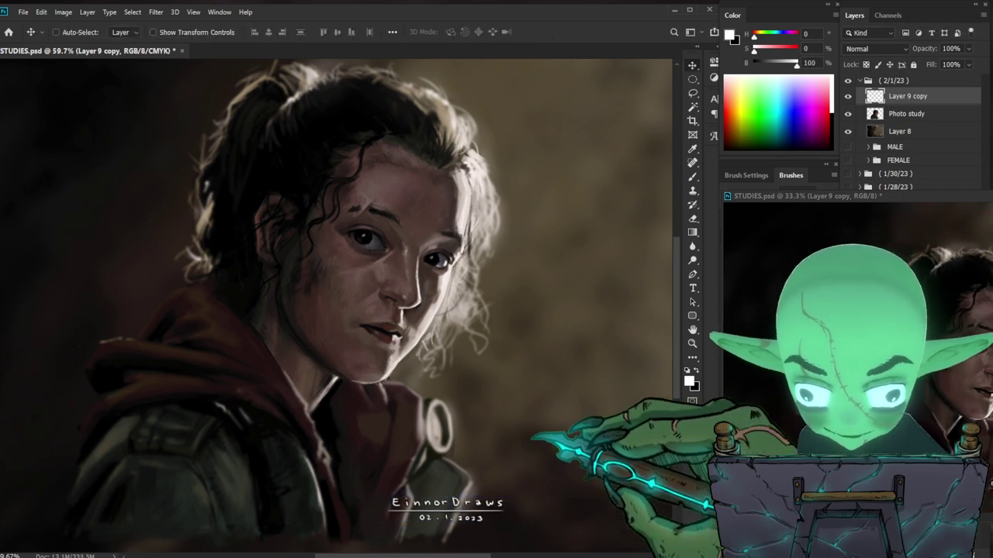
Step: Reposition the reduced signature over the front edge of the jacket below the round buckle and save the document
{"action": "scroll", "coordinate": [498, 520], "scroll_direction": "up", "scroll_amount": 4}
{"action": "left_click_drag", "start_coordinate": [497, 521], "coordinate": [436, 534]}
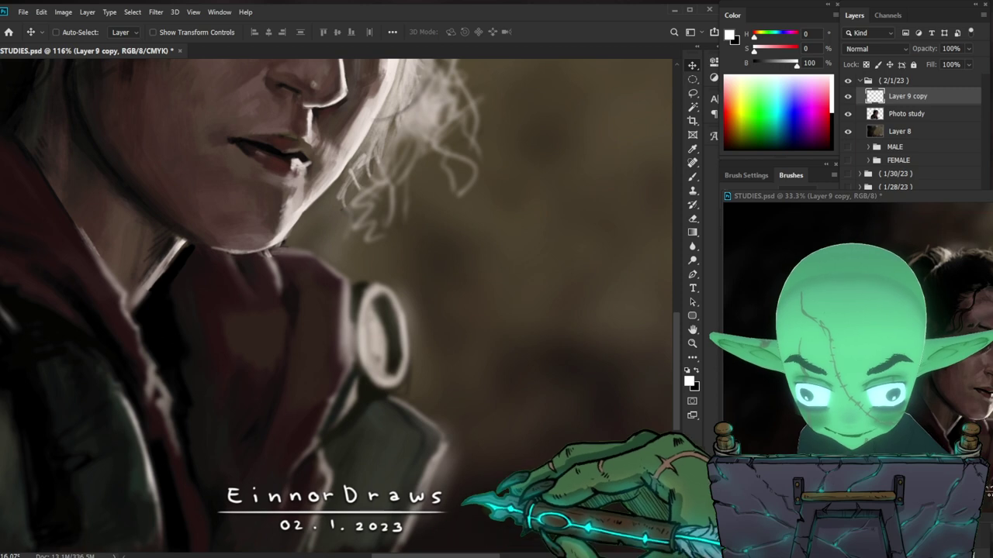
{"action": "scroll", "coordinate": [506, 468], "scroll_direction": "down", "scroll_amount": 3}
{"action": "mouse_move", "coordinate": [420, 476]}
{"action": "left_mouse_down"}
{"action": "mouse_move", "coordinate": [458, 504]}
{"action": "mouse_move", "coordinate": [472, 488]}
{"action": "left_mouse_up"}
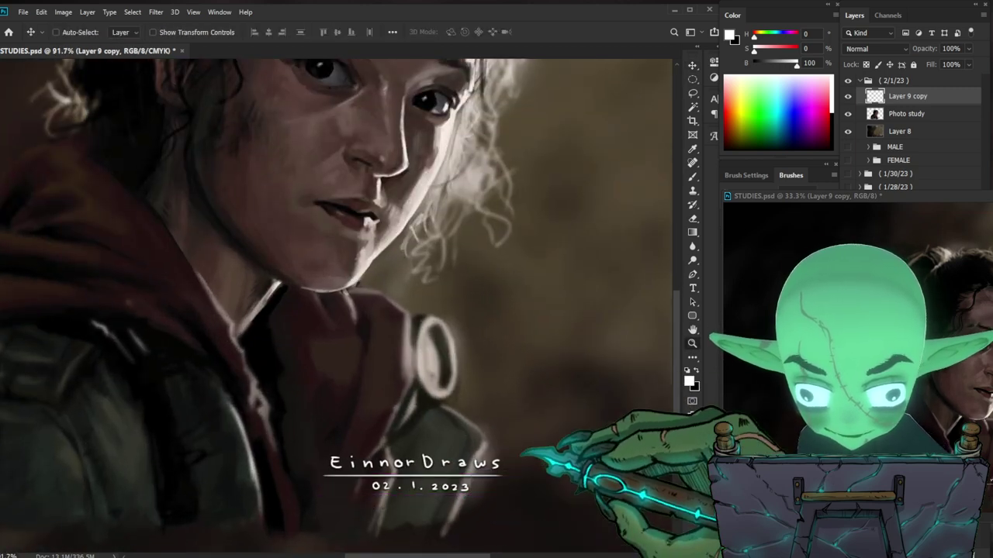
{"action": "left_click_drag", "start_coordinate": [632, 326], "coordinate": [591, 292]}
{"action": "scroll", "coordinate": [333, 302], "scroll_direction": "down", "scroll_amount": 2}
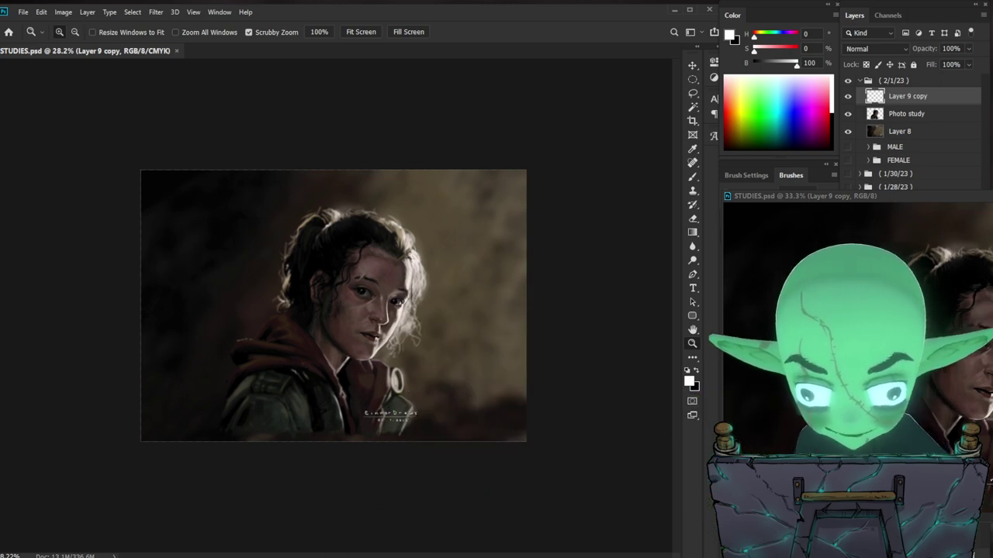
{"action": "left_click_drag", "start_coordinate": [372, 326], "coordinate": [454, 326]}
{"action": "mouse_move", "coordinate": [458, 419]}
{"action": "left_mouse_down"}
{"action": "mouse_move", "coordinate": [489, 419]}
{"action": "mouse_move", "coordinate": [459, 419]}
{"action": "left_mouse_up"}
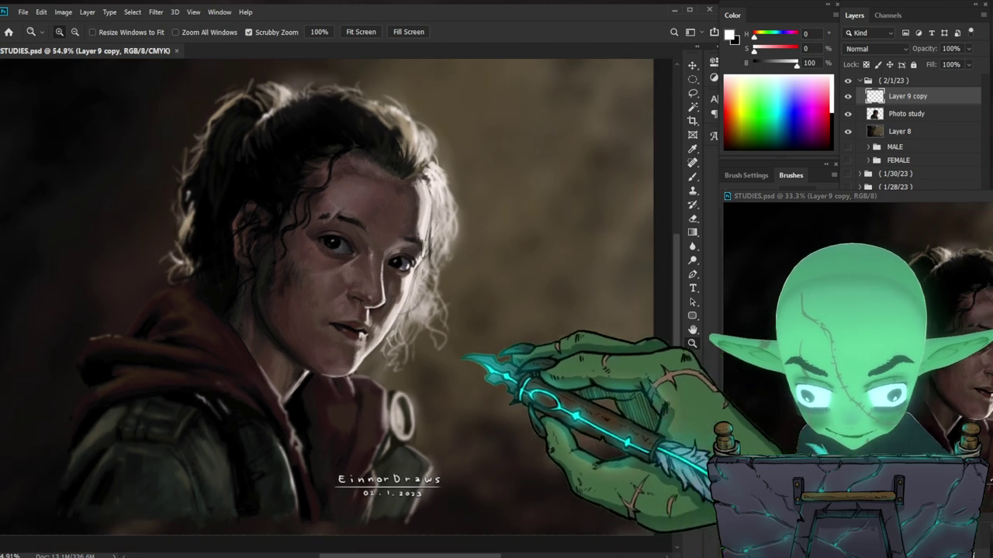
{"action": "scroll", "coordinate": [326, 295], "scroll_direction": "up", "scroll_amount": 3}
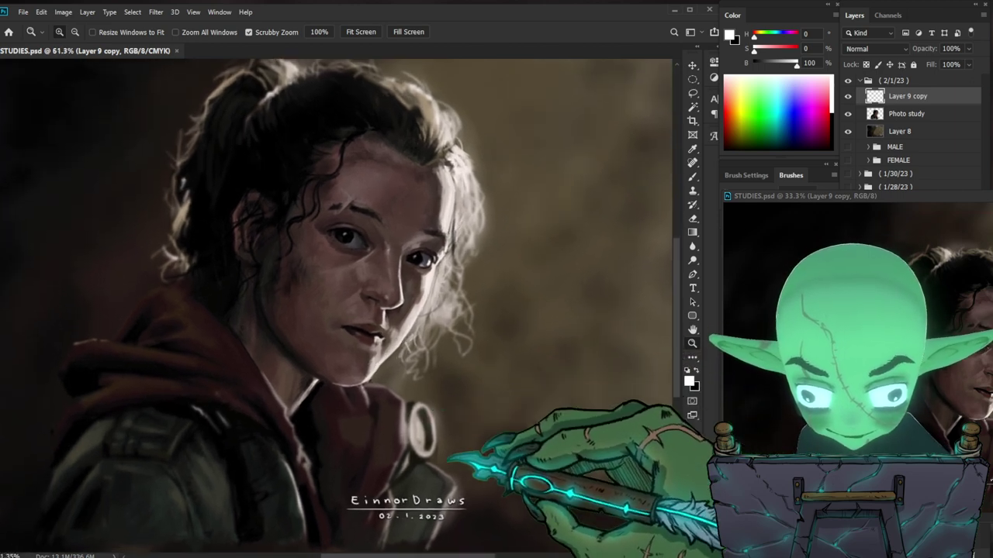
{"action": "scroll", "coordinate": [326, 294], "scroll_direction": "down", "scroll_amount": 3}
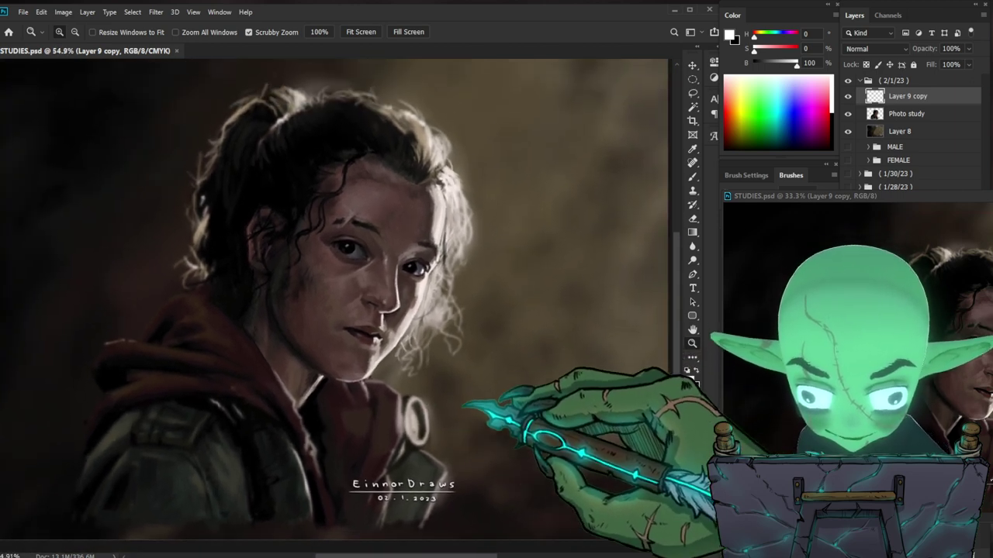
Step: Lasso a ring-shaped selection around the outer parts of the figure, leaving out the face, and make the Photo study layer active
{"action": "key", "text": "l"}
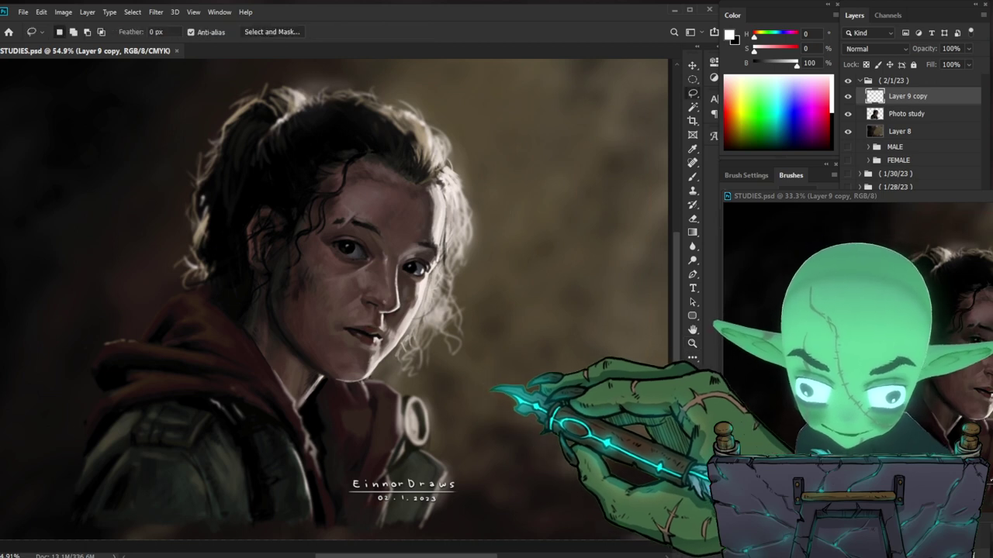
{"action": "left_click_drag", "start_coordinate": [542, 324], "coordinate": [537, 411]}
{"action": "mouse_move", "coordinate": [477, 516]}
{"action": "left_mouse_down"}
{"action": "mouse_move", "coordinate": [438, 533]}
{"action": "mouse_move", "coordinate": [364, 538]}
{"action": "mouse_move", "coordinate": [130, 516]}
{"action": "mouse_move", "coordinate": [48, 470]}
{"action": "mouse_move", "coordinate": [12, 384]}
{"action": "left_mouse_up"}
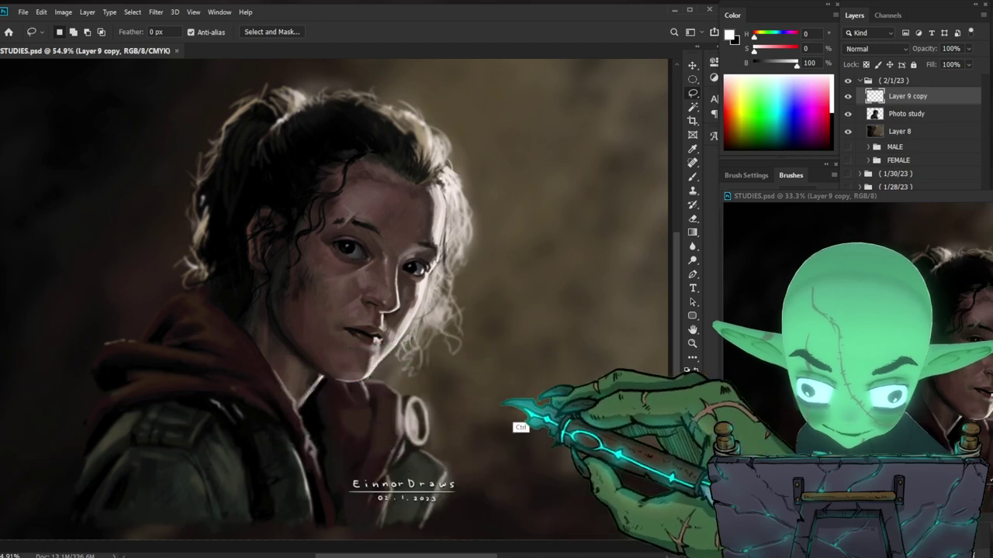
{"action": "mouse_move", "coordinate": [504, 453]}
{"action": "left_mouse_down"}
{"action": "mouse_move", "coordinate": [450, 534]}
{"action": "mouse_move", "coordinate": [67, 529]}
{"action": "mouse_move", "coordinate": [23, 380]}
{"action": "mouse_move", "coordinate": [124, 118]}
{"action": "mouse_move", "coordinate": [322, 41]}
{"action": "mouse_move", "coordinate": [466, 84]}
{"action": "mouse_move", "coordinate": [520, 146]}
{"action": "mouse_move", "coordinate": [518, 259]}
{"action": "mouse_move", "coordinate": [473, 284]}
{"action": "mouse_move", "coordinate": [453, 264]}
{"action": "mouse_move", "coordinate": [450, 172]}
{"action": "mouse_move", "coordinate": [423, 126]}
{"action": "mouse_move", "coordinate": [358, 103]}
{"action": "mouse_move", "coordinate": [304, 105]}
{"action": "mouse_move", "coordinate": [233, 194]}
{"action": "mouse_move", "coordinate": [213, 291]}
{"action": "mouse_move", "coordinate": [169, 340]}
{"action": "mouse_move", "coordinate": [144, 425]}
{"action": "mouse_move", "coordinate": [204, 491]}
{"action": "mouse_move", "coordinate": [295, 500]}
{"action": "mouse_move", "coordinate": [458, 487]}
{"action": "left_mouse_up"}
{"action": "mouse_move", "coordinate": [448, 409]}
{"action": "left_mouse_down"}
{"action": "mouse_move", "coordinate": [593, 242]}
{"action": "mouse_move", "coordinate": [585, 363]}
{"action": "left_mouse_up"}
{"action": "mouse_move", "coordinate": [470, 400]}
{"action": "left_mouse_down"}
{"action": "mouse_move", "coordinate": [416, 386]}
{"action": "mouse_move", "coordinate": [351, 500]}
{"action": "left_mouse_up"}
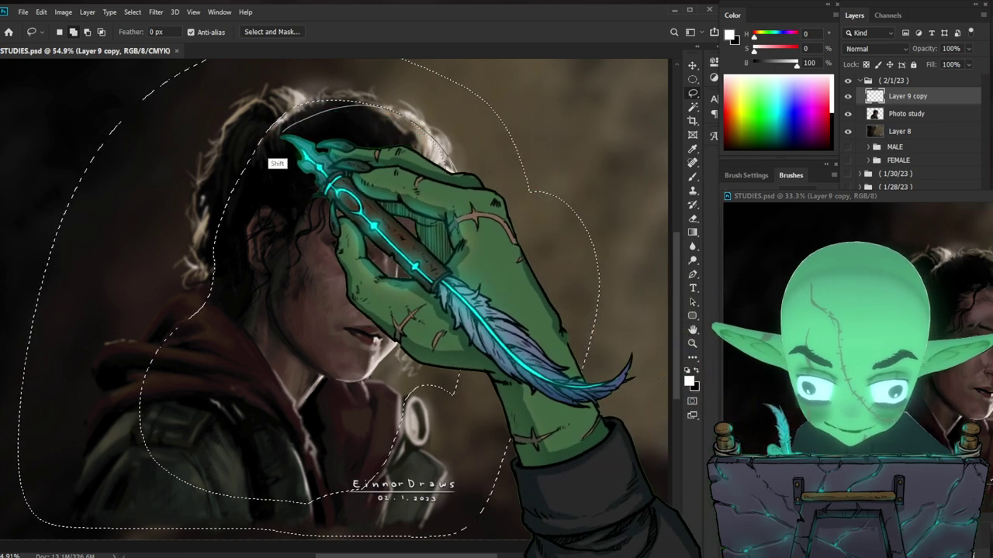
{"action": "mouse_move", "coordinate": [455, 171]}
{"action": "left_mouse_down"}
{"action": "mouse_move", "coordinate": [405, 137]}
{"action": "mouse_move", "coordinate": [304, 117]}
{"action": "mouse_move", "coordinate": [280, 76]}
{"action": "mouse_move", "coordinate": [524, 188]}
{"action": "left_mouse_up"}
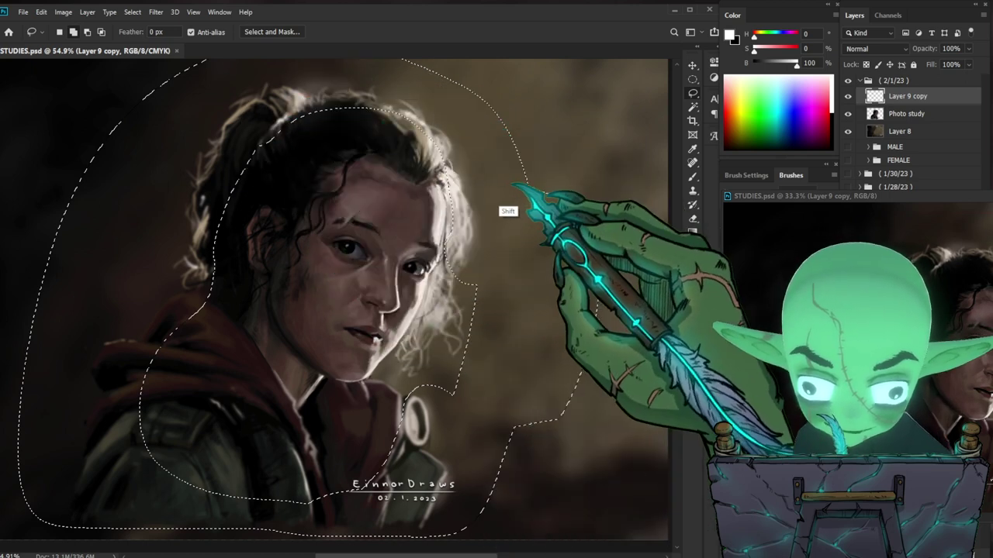
{"action": "mouse_move", "coordinate": [268, 146]}
{"action": "left_mouse_down"}
{"action": "mouse_move", "coordinate": [226, 195]}
{"action": "mouse_move", "coordinate": [217, 281]}
{"action": "mouse_move", "coordinate": [177, 317]}
{"action": "mouse_move", "coordinate": [91, 260]}
{"action": "mouse_move", "coordinate": [102, 233]}
{"action": "left_mouse_up"}
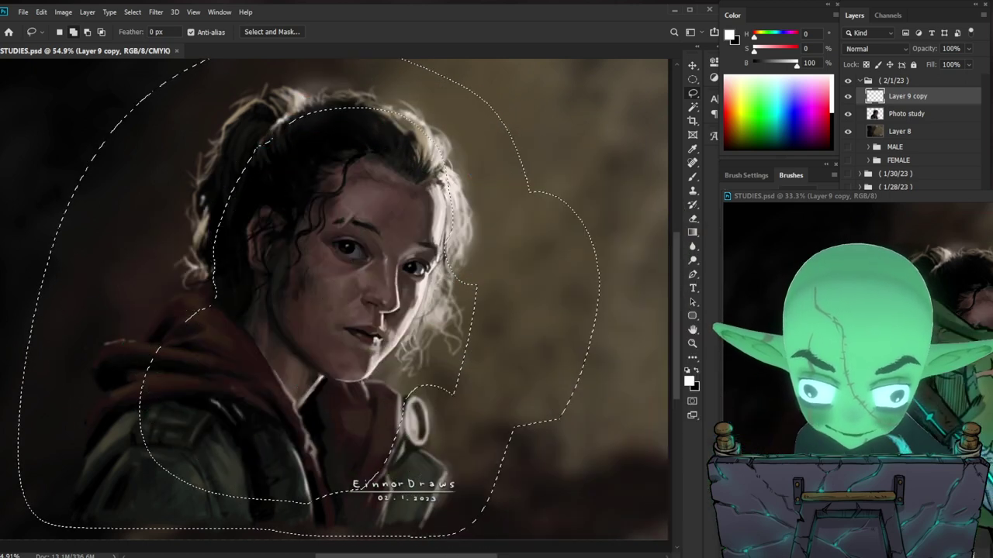
{"action": "left_click", "coordinate": [906, 114]}
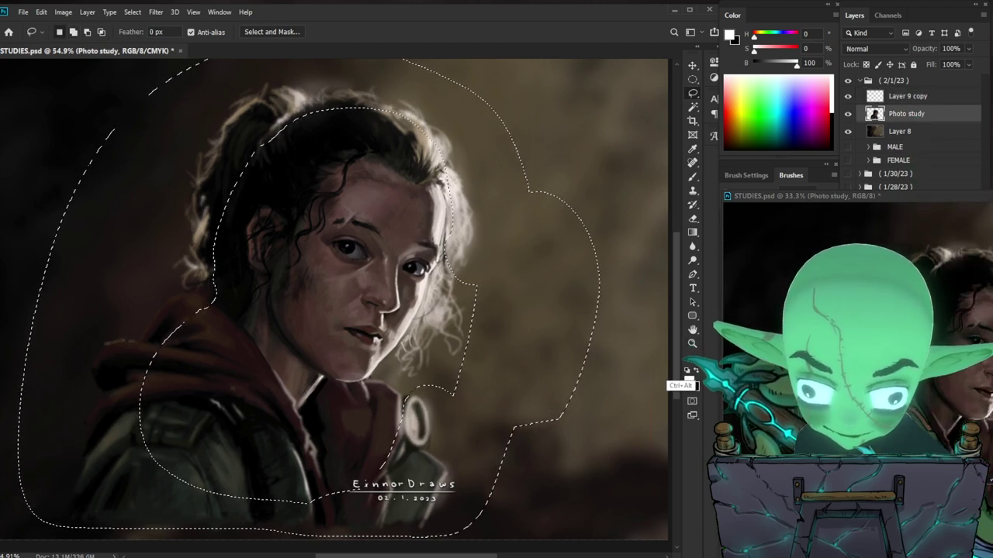
Step: Clear the selection, check the whole painting at several magnifications, and close the second window of STUDIES.psd
{"action": "left_click_drag", "start_coordinate": [632, 380], "coordinate": [532, 400]}
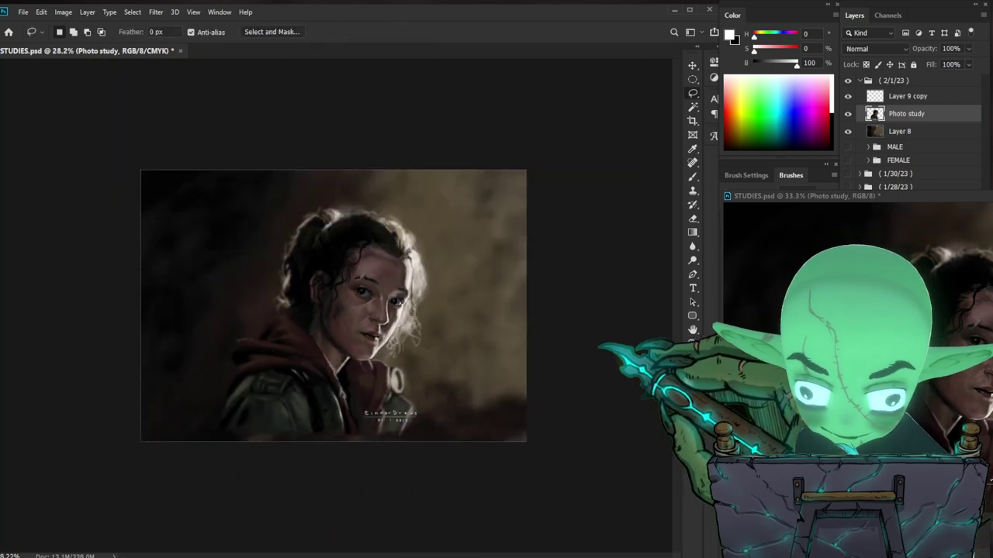
{"action": "left_click_drag", "start_coordinate": [477, 372], "coordinate": [531, 387]}
{"action": "key", "text": "ctrl+plus"}
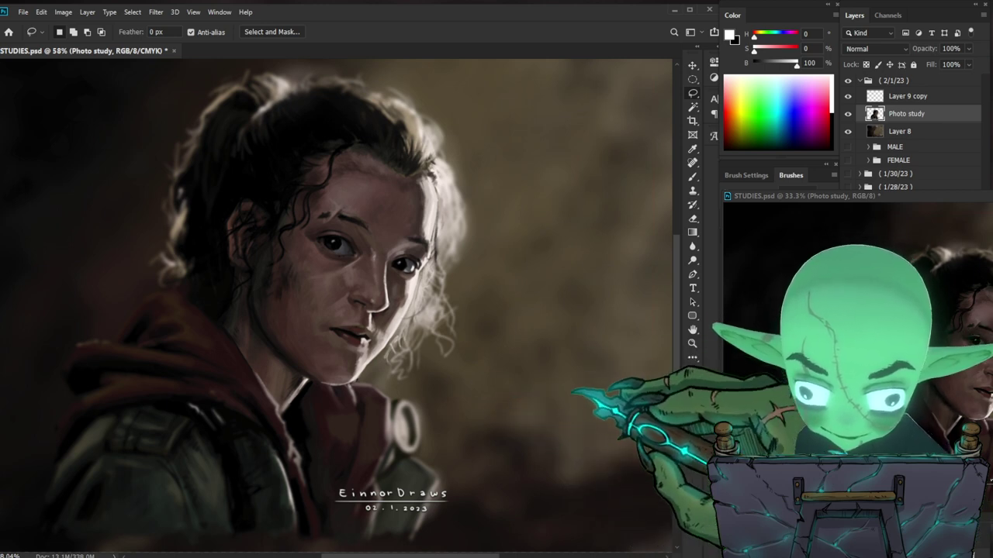
{"action": "left_click_drag", "start_coordinate": [554, 414], "coordinate": [526, 422]}
{"action": "left_click_drag", "start_coordinate": [470, 371], "coordinate": [489, 376]}
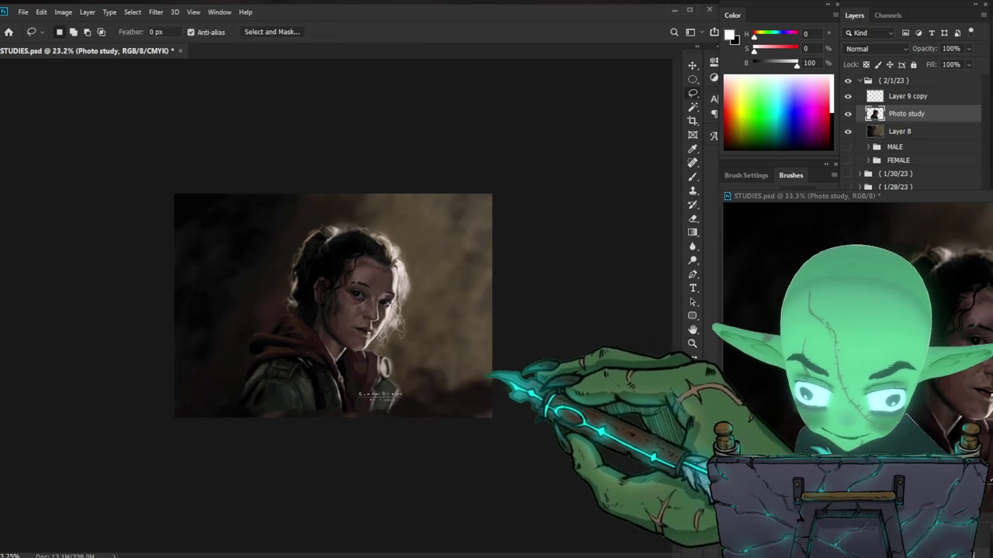
{"action": "key", "text": "ctrl+plus"}
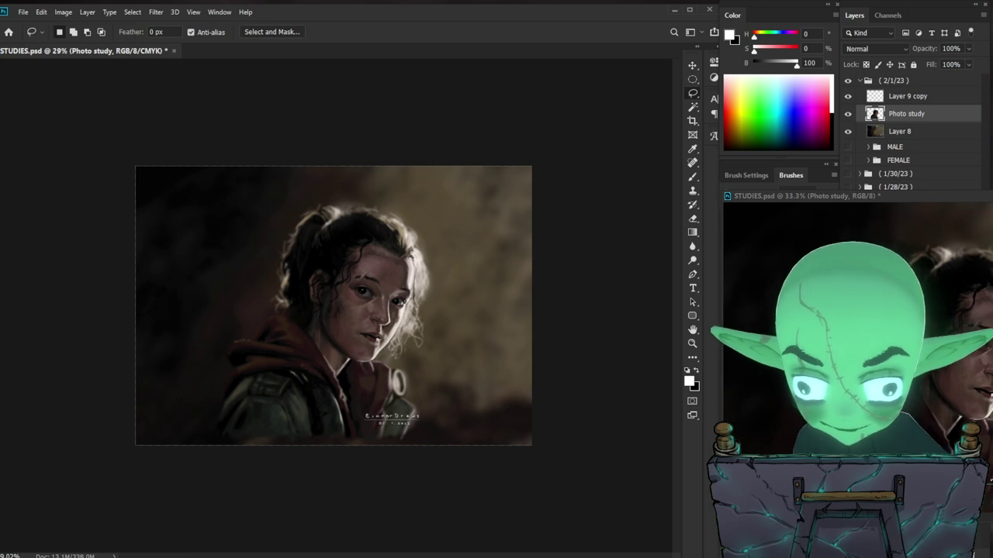
{"action": "key", "text": "ctrl+Tab"}
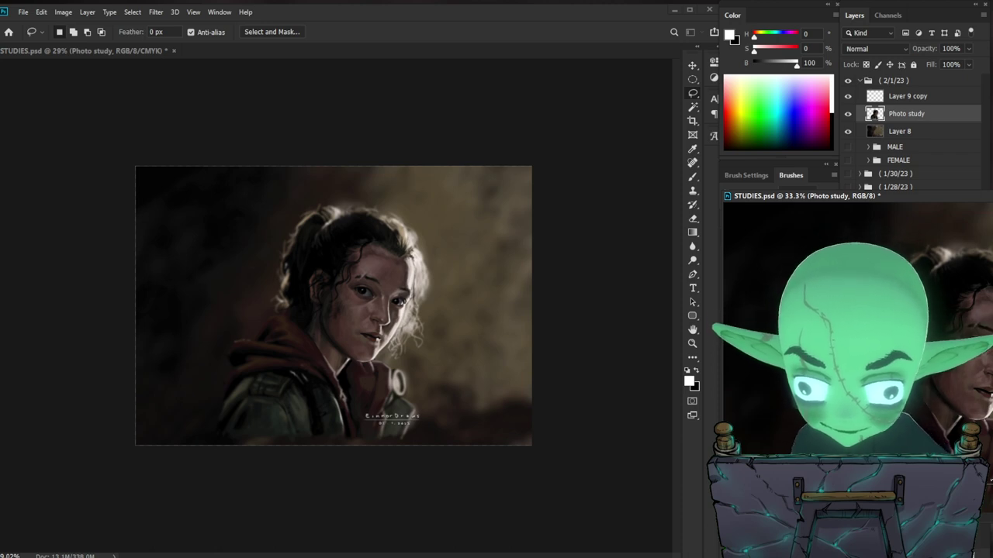
{"action": "key", "text": "ctrl+w"}
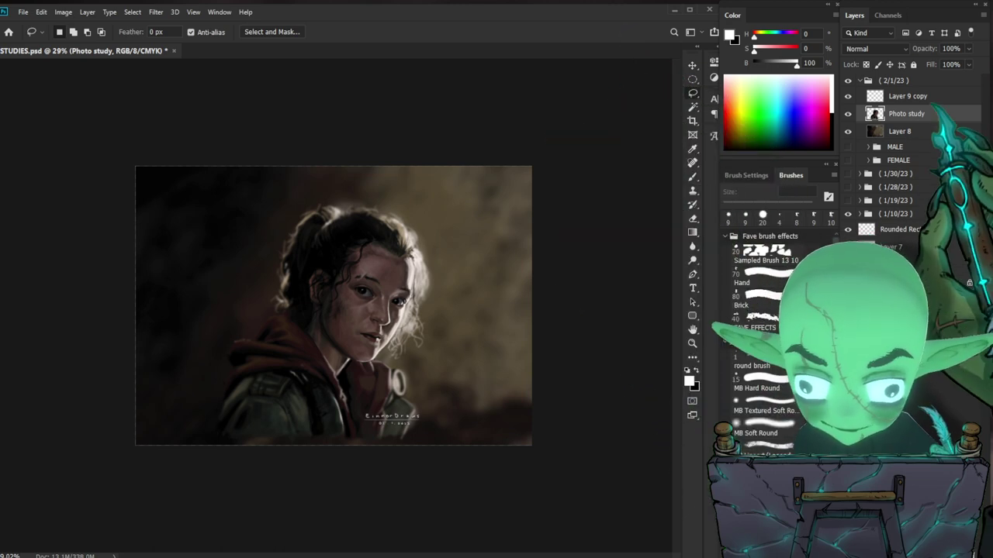
Step: Add a new layer above the signature layer at 16% opacity, and make the background painting's Layer 8 active
{"action": "left_click", "coordinate": [923, 97]}
{"action": "key", "text": "ctrl+shift+n"}
{"action": "key", "text": "Return"}
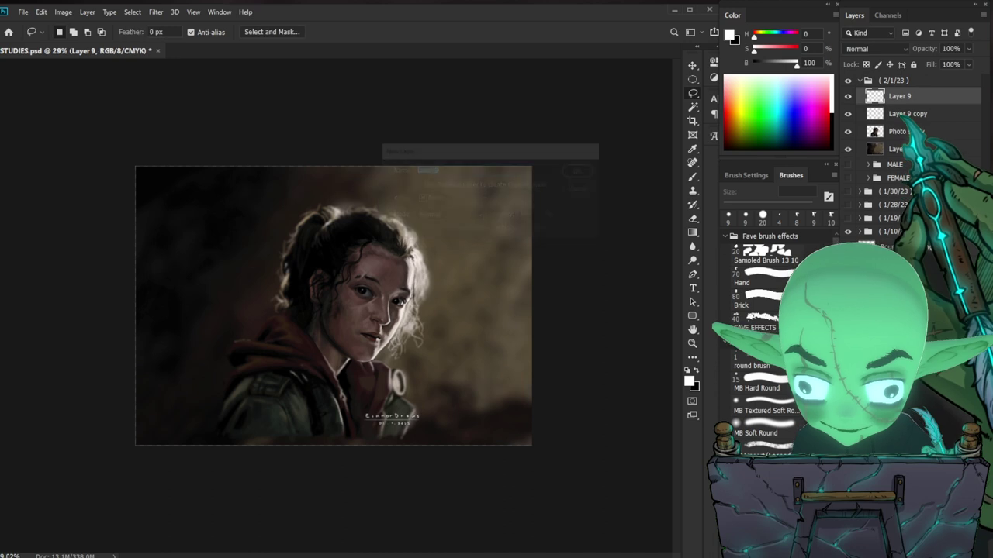
{"action": "key", "text": "5"}
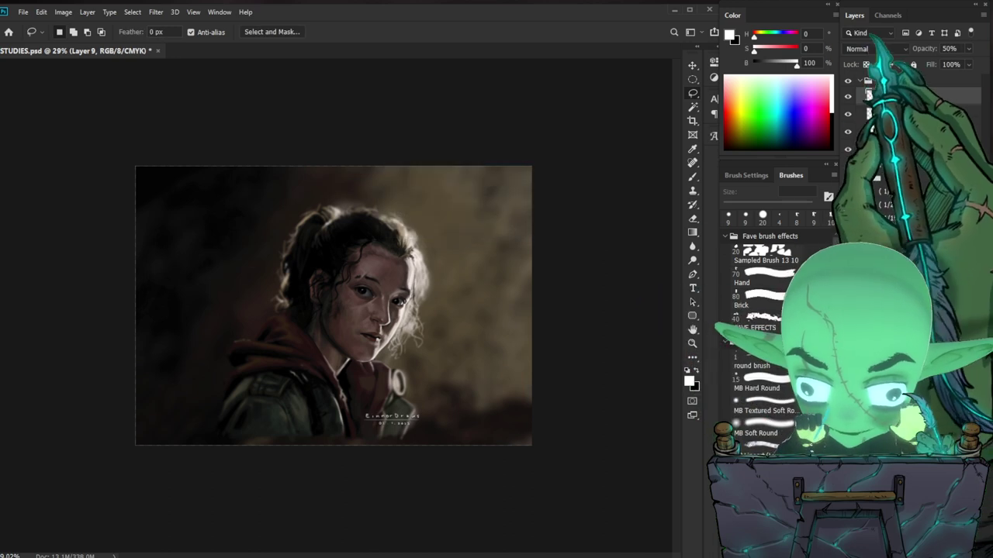
{"action": "key", "text": "1"}
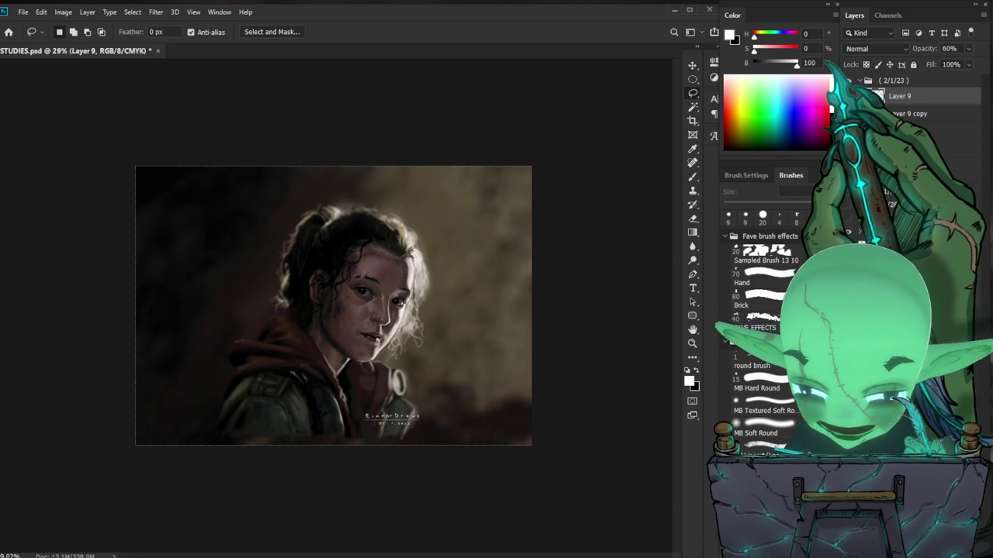
{"action": "key", "text": "6"}
{"action": "key", "text": "1"}
{"action": "key", "text": "6"}
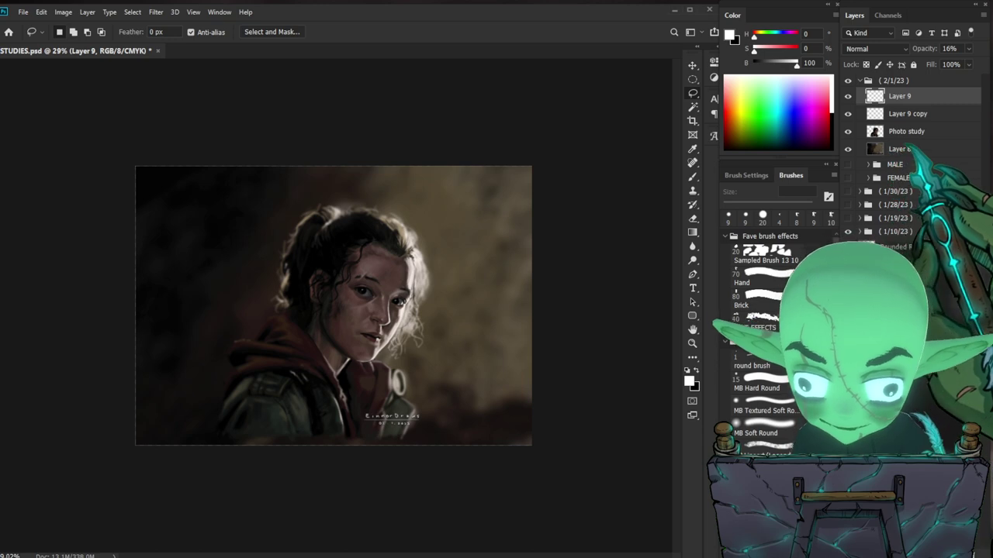
{"action": "left_click", "coordinate": [905, 149]}
{"action": "key", "text": "ctrl+u"}
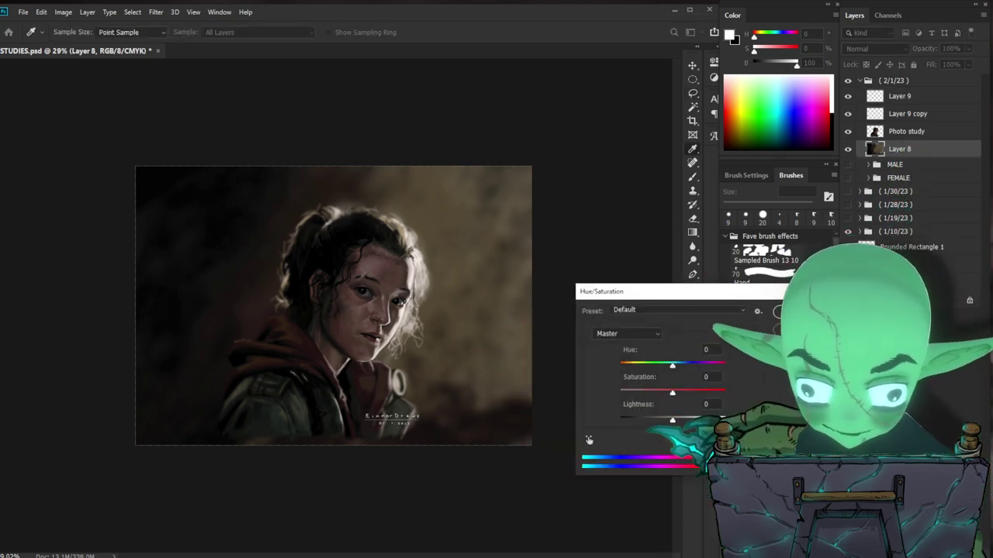
{"action": "left_click_drag", "start_coordinate": [672, 420], "coordinate": [652, 419]}
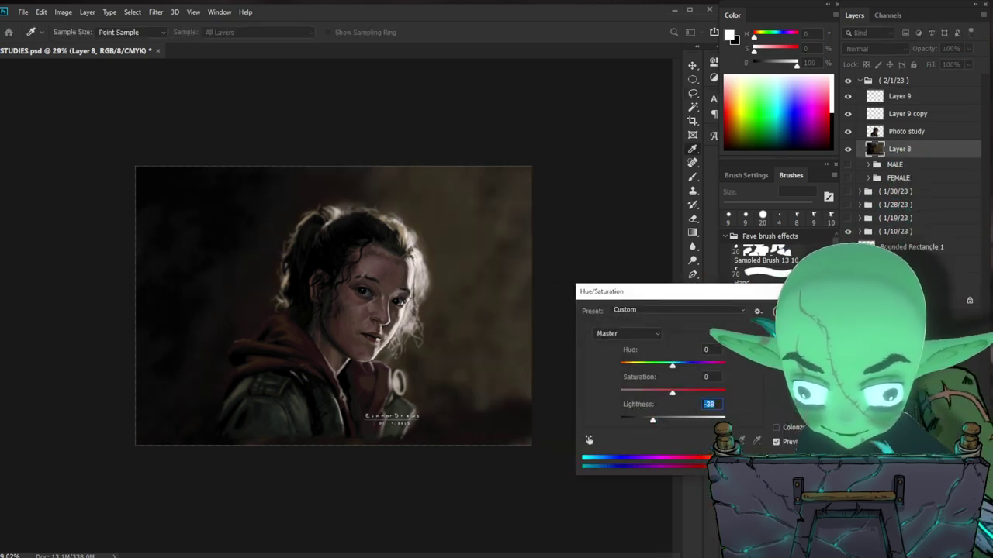
{"action": "key", "text": "Escape"}
{"action": "key", "text": "l"}
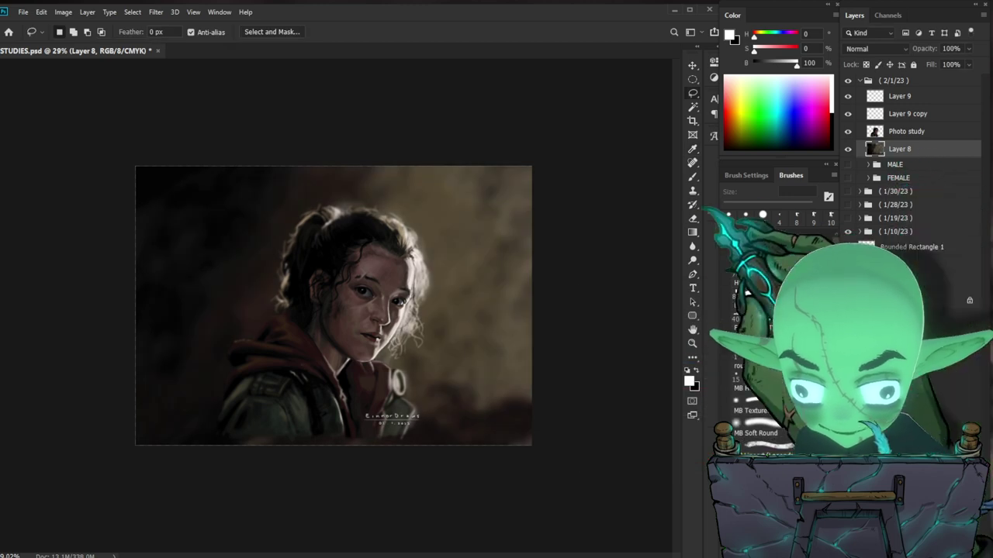
Step: Reduce the saturation of the background layer to -22 with Hue/Saturation and save the document
{"action": "key", "text": "ctrl+u"}
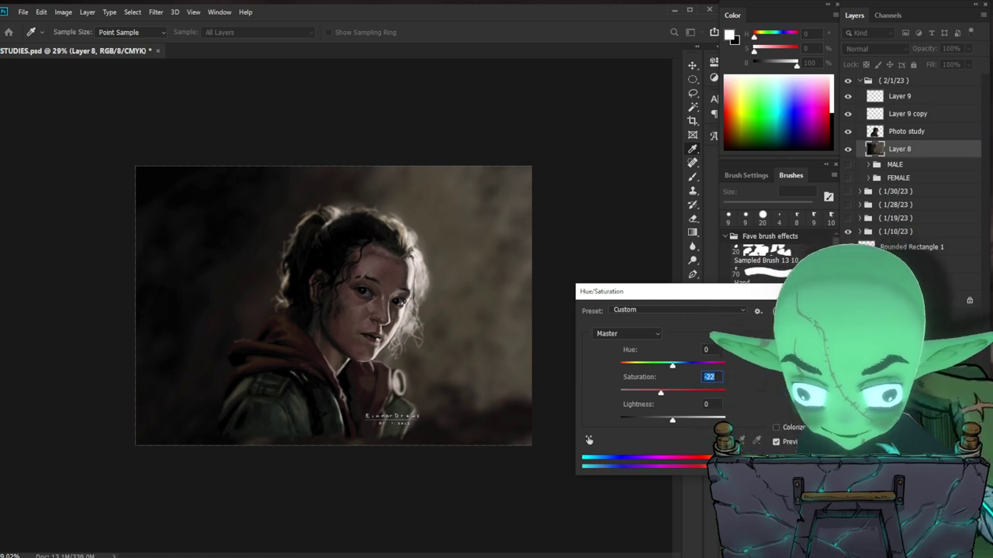
{"action": "key", "text": "Return"}
{"action": "key", "text": "ctrl+space"}
{"action": "left_click", "coordinate": [525, 357]}
{"action": "key", "text": "ctrl+s"}
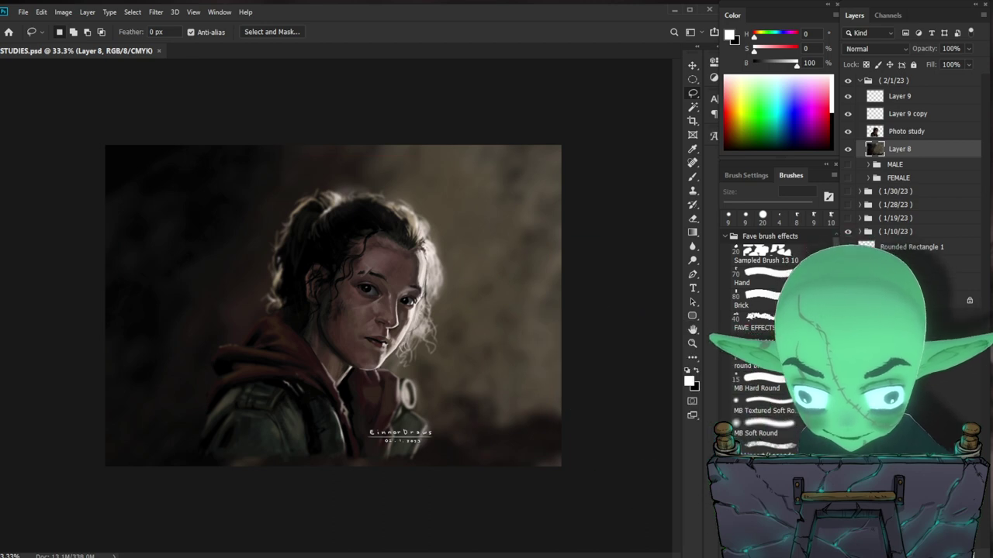
Step: Collapse the 2/1/23 group and briefly hide it to look at the earlier study beneath
{"action": "left_click", "coordinate": [908, 131]}
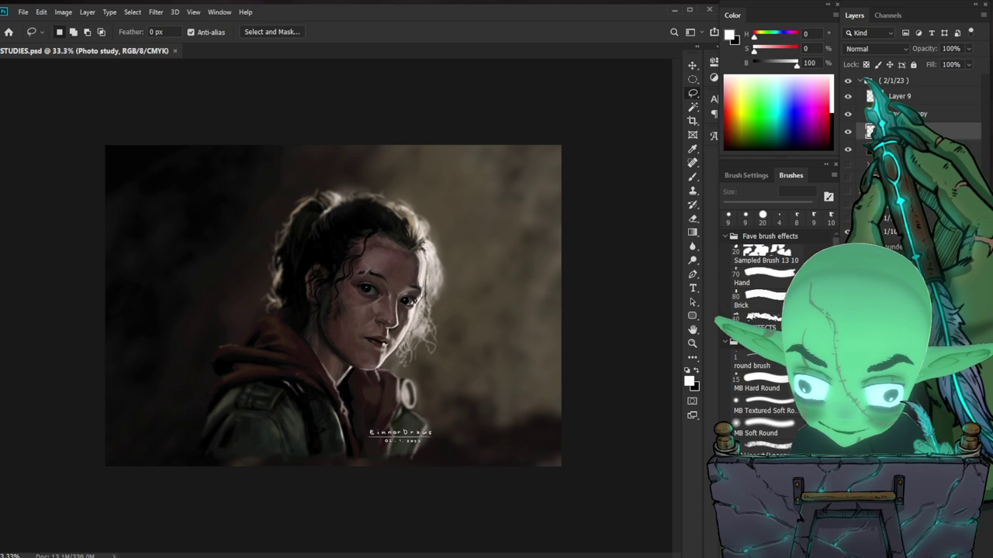
{"action": "left_click", "coordinate": [859, 81]}
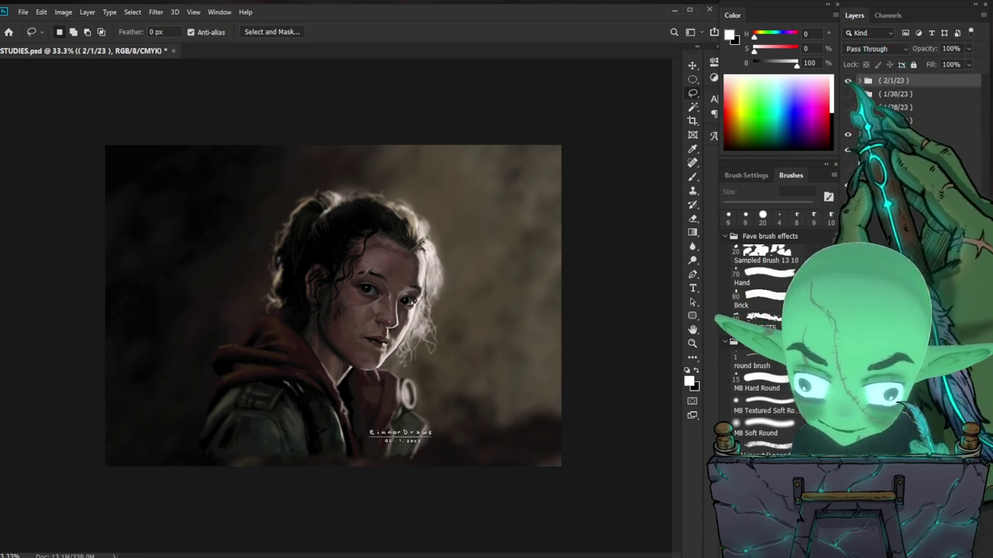
{"action": "left_click", "coordinate": [847, 81]}
{"action": "left_click", "coordinate": [848, 107]}
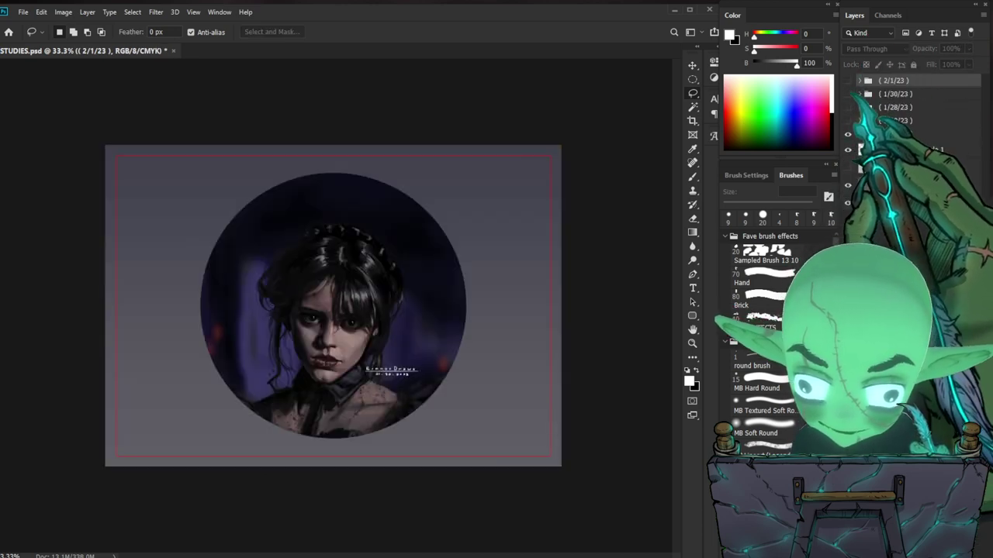
{"action": "left_click", "coordinate": [848, 107]}
{"action": "left_click", "coordinate": [848, 81]}
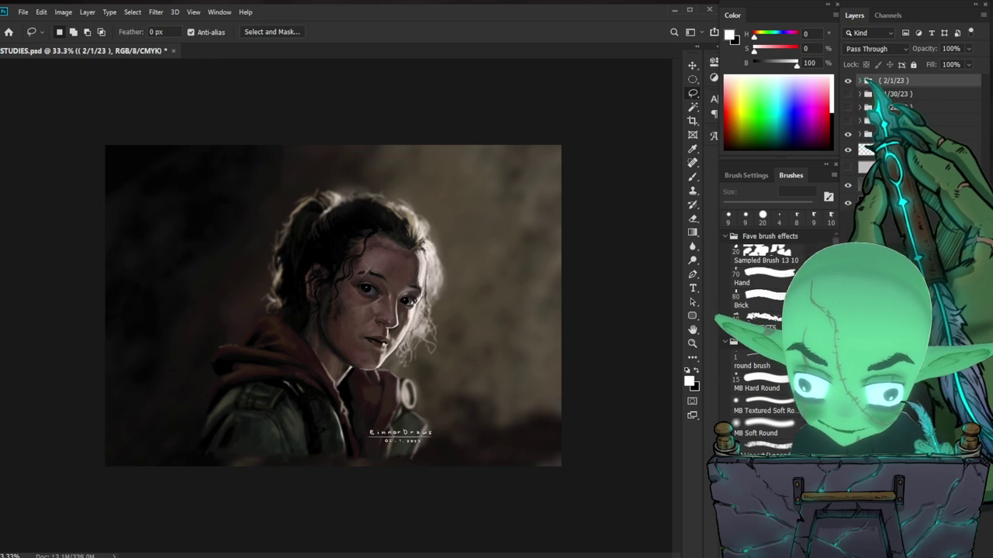
Step: Group the layers from Layer 9 down to Layer 8 in the 2/1/23 group as PHOTO STUDY
{"action": "left_click", "coordinate": [891, 98]}
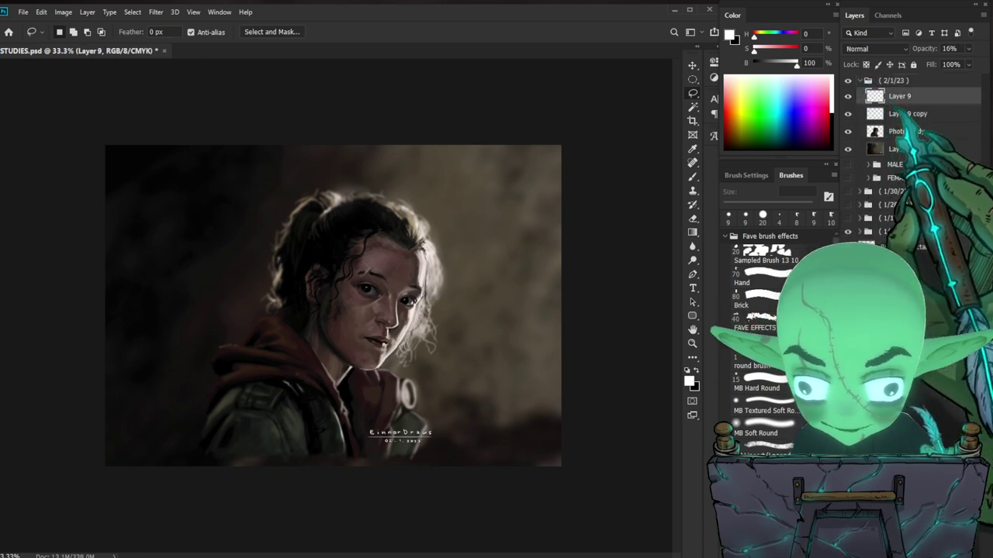
{"action": "left_click", "coordinate": [907, 149], "text": "shift"}
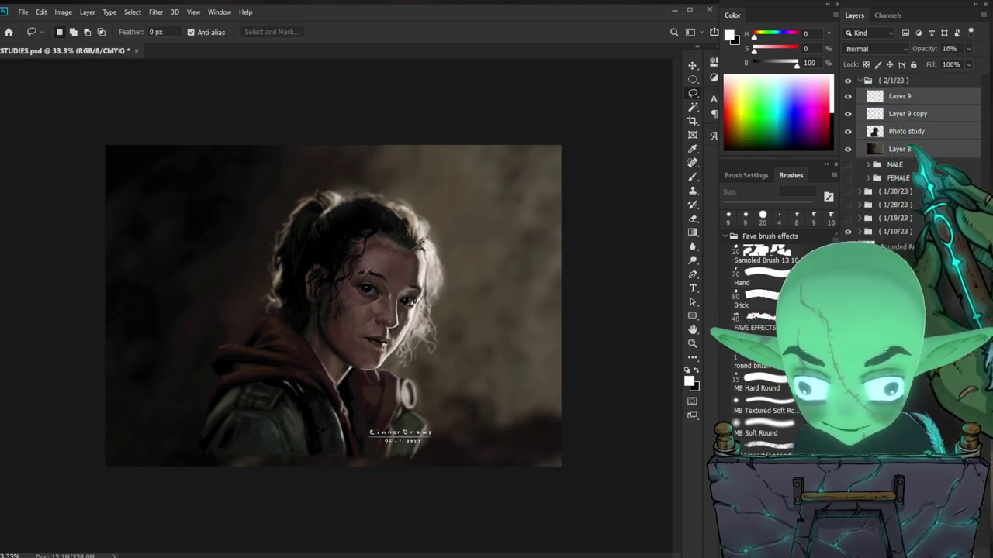
{"action": "key", "text": "ctrl+g"}
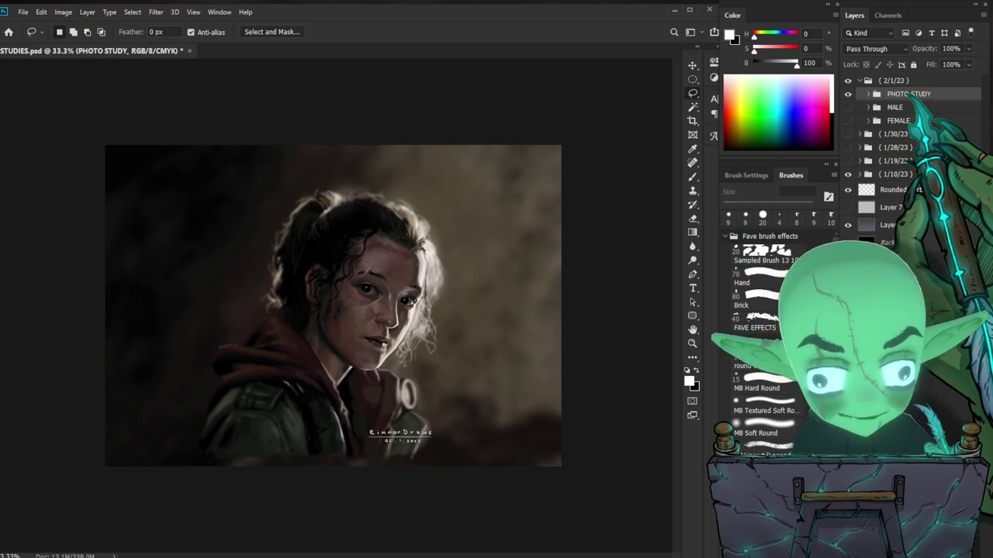
Step: Hide the PHOTO STUDY group and show the MALE figure sketches on the light grey Layer 7 backdrop
{"action": "left_click", "coordinate": [848, 94]}
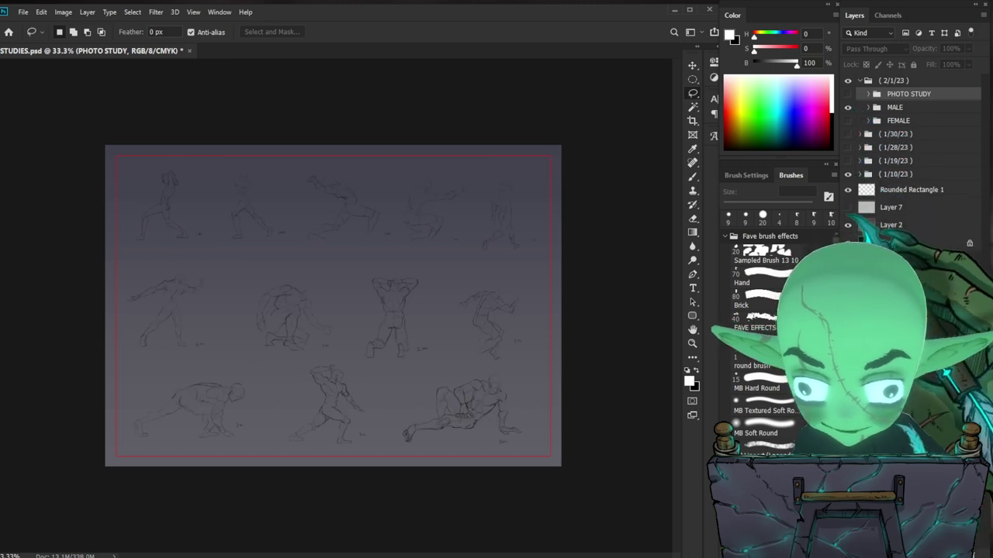
{"action": "left_click", "coordinate": [847, 225]}
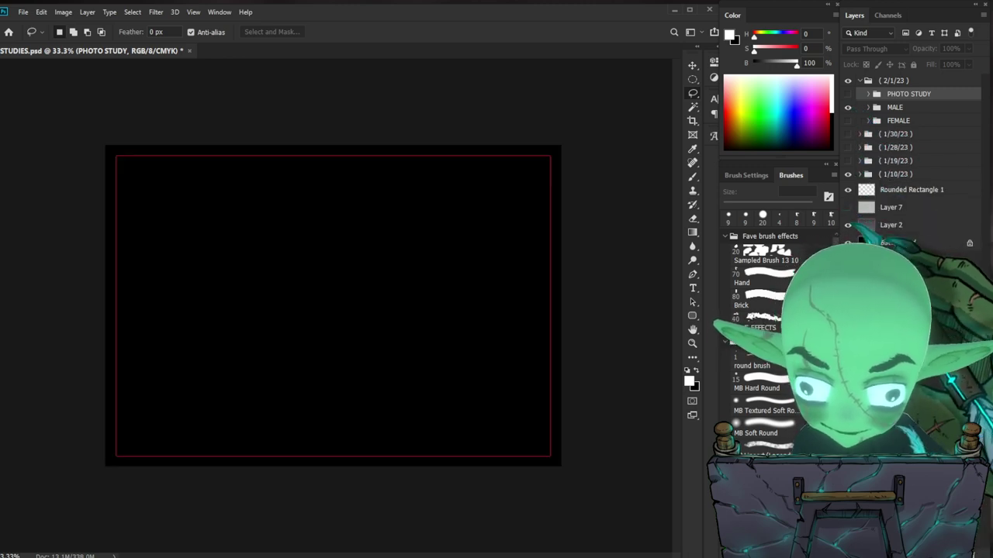
{"action": "left_click", "coordinate": [848, 224]}
{"action": "left_click", "coordinate": [848, 207]}
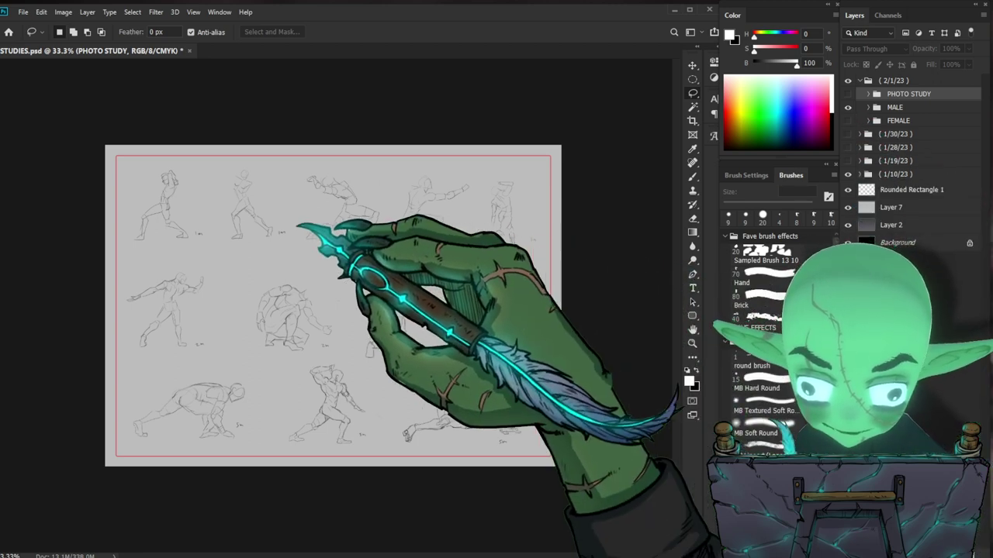
{"action": "key", "text": "z"}
{"action": "left_click_drag", "start_coordinate": [215, 237], "coordinate": [230, 244]}
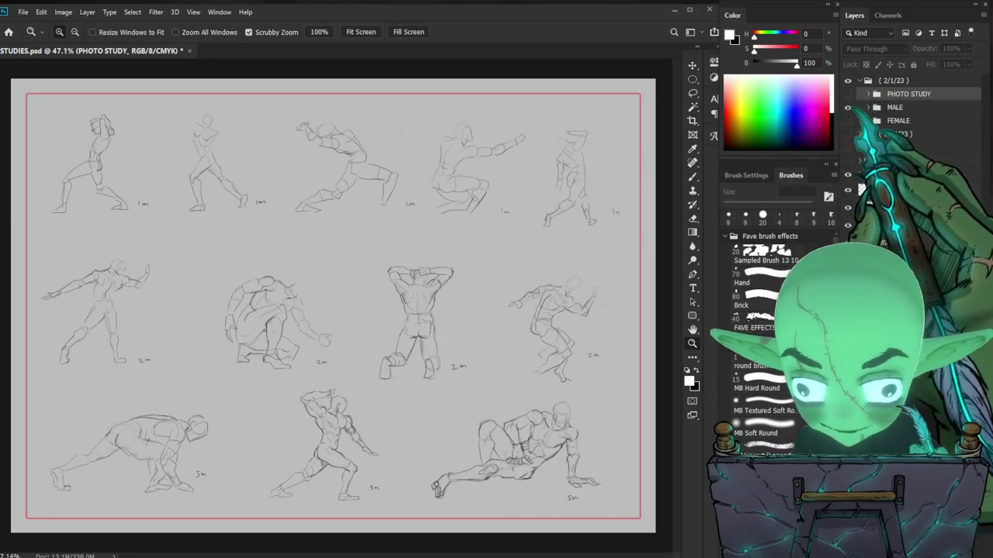
Step: Hide the MALE group, show the FEMALE group instead, and look over its figure sketches
{"action": "left_click", "coordinate": [848, 107]}
{"action": "left_click", "coordinate": [848, 120]}
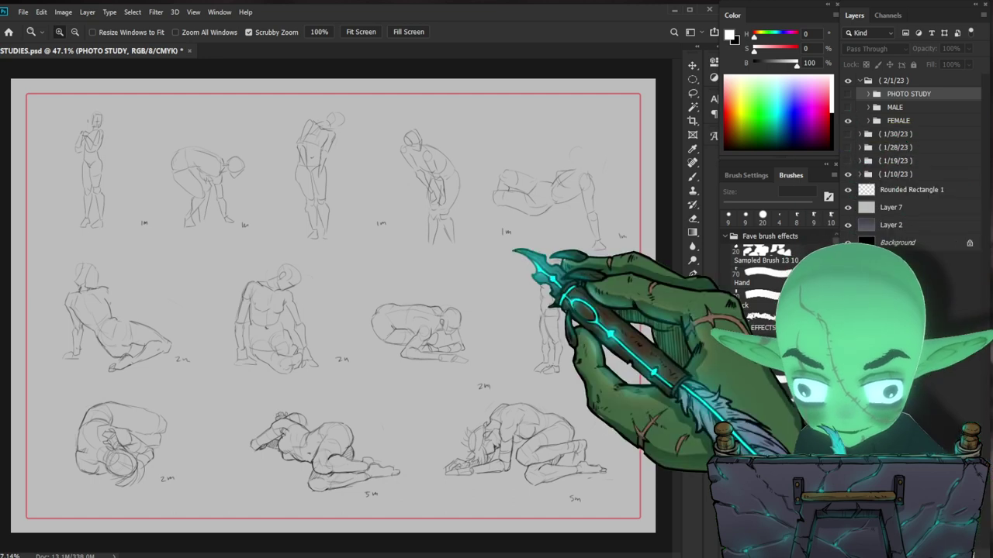
{"action": "left_click", "coordinate": [448, 270]}
{"action": "left_click", "coordinate": [436, 261]}
{"action": "left_click_drag", "start_coordinate": [432, 257], "coordinate": [393, 259]}
{"action": "key", "text": "ctrl+0"}
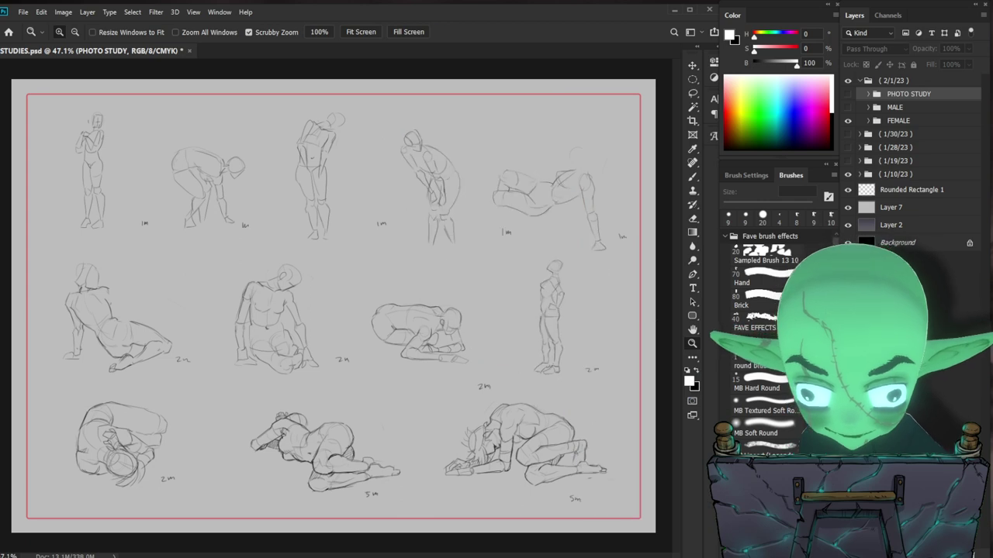
Step: Show the PHOTO STUDY group in place of the FEMALE group and hide the Rounded Rectangle 1 layer
{"action": "left_click", "coordinate": [847, 120]}
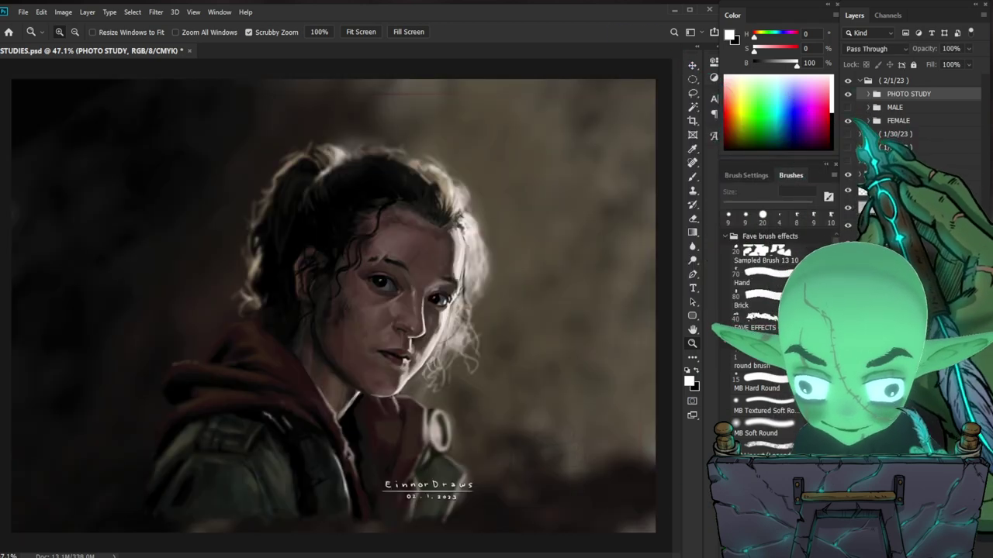
{"action": "left_click_drag", "start_coordinate": [492, 219], "coordinate": [461, 229]}
{"action": "left_click", "coordinate": [847, 190]}
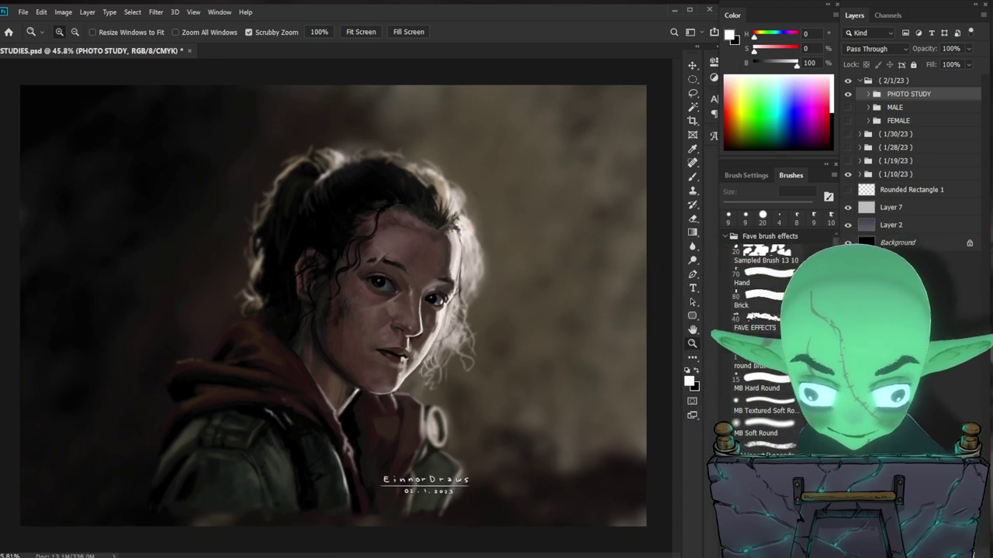